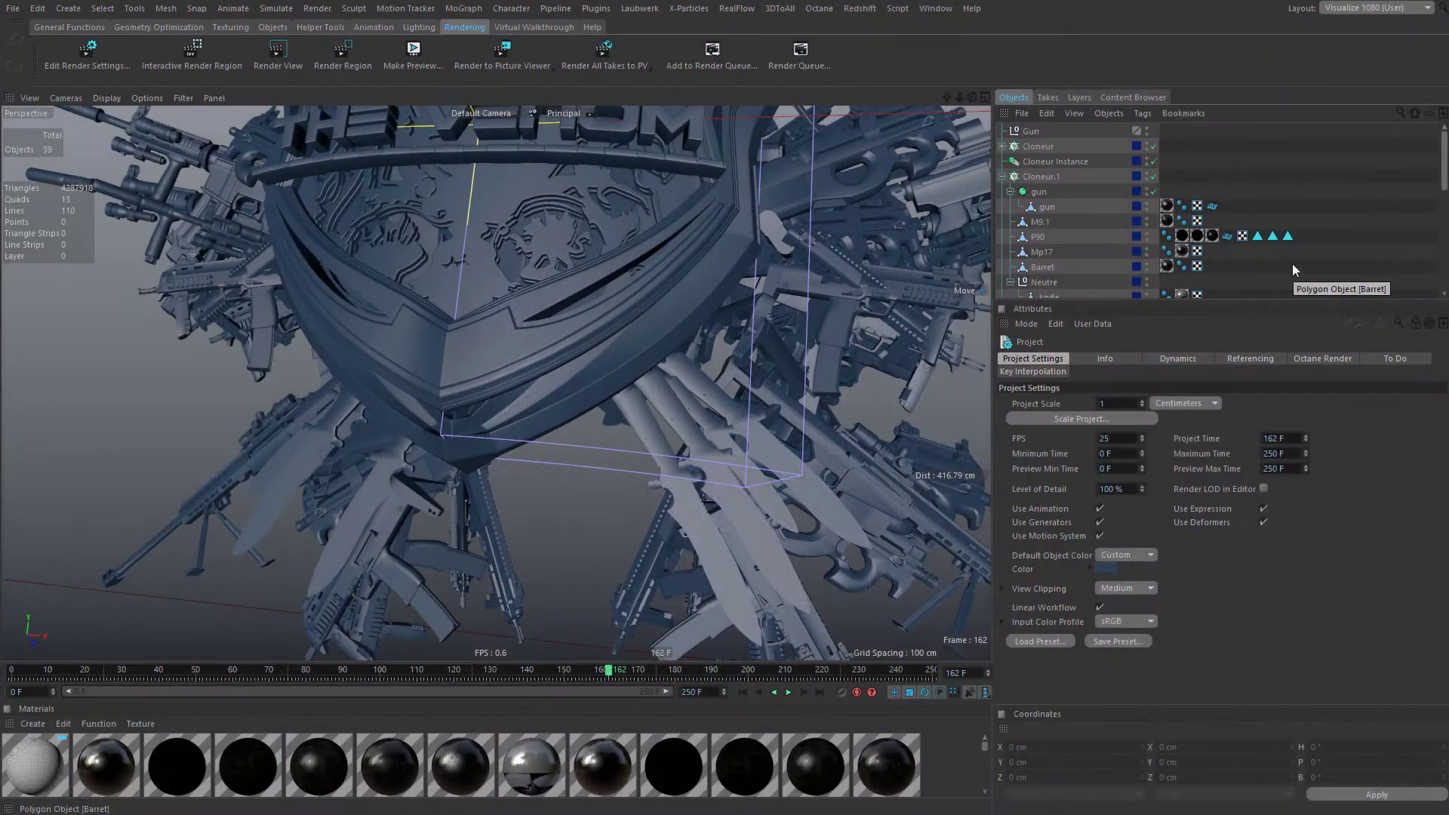
- Examine the V2 The Venom shield and the weapons arranged around it from several angles
{"action": "middle_click_drag", "start_coordinate": [687, 331], "coordinate": [756, 412], "text": "alt"}
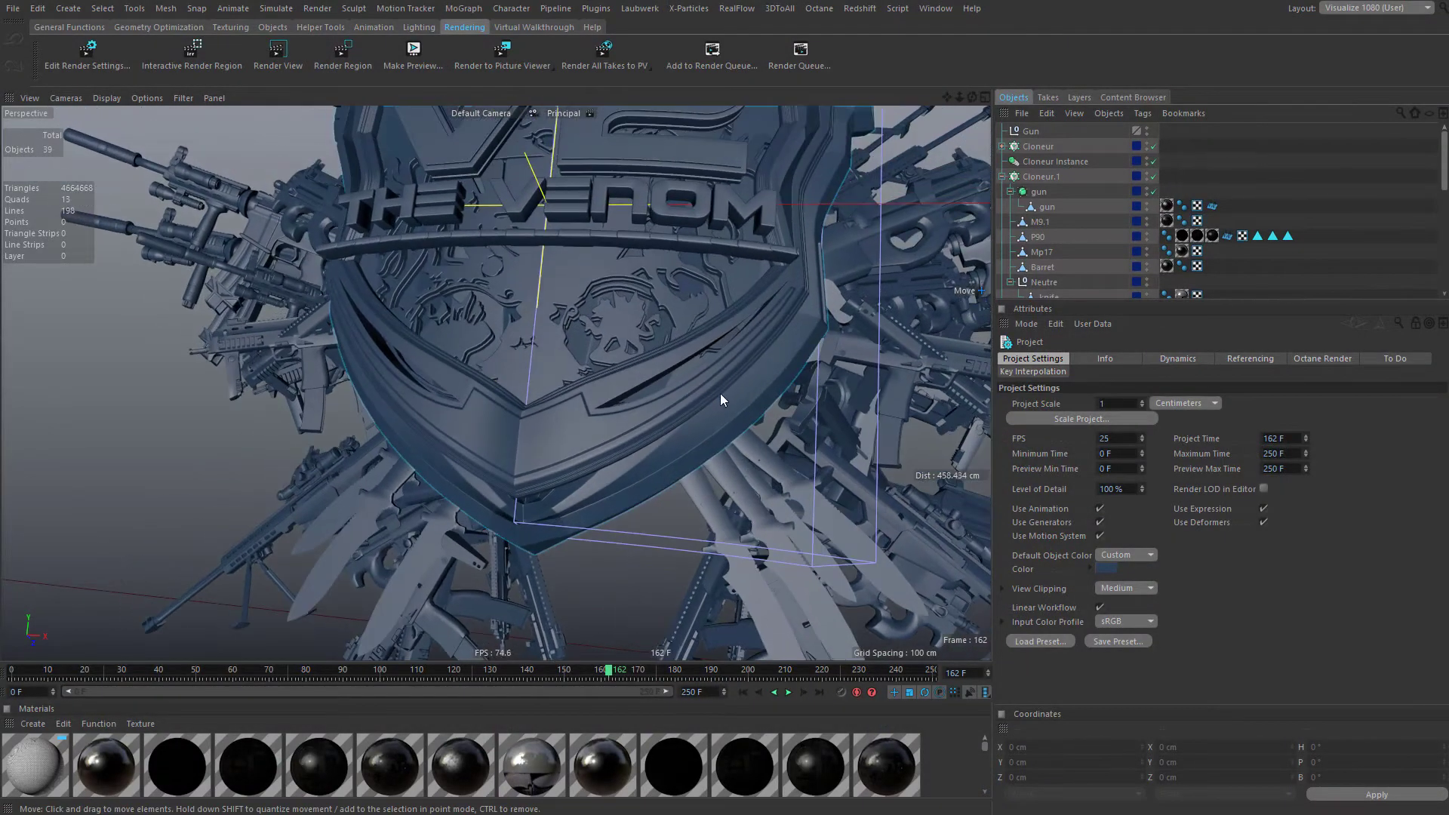
{"action": "scroll", "coordinate": [721, 391], "scroll_direction": "down", "scroll_amount": 4}
{"action": "middle_click_drag", "start_coordinate": [729, 298], "coordinate": [655, 389], "text": "alt"}
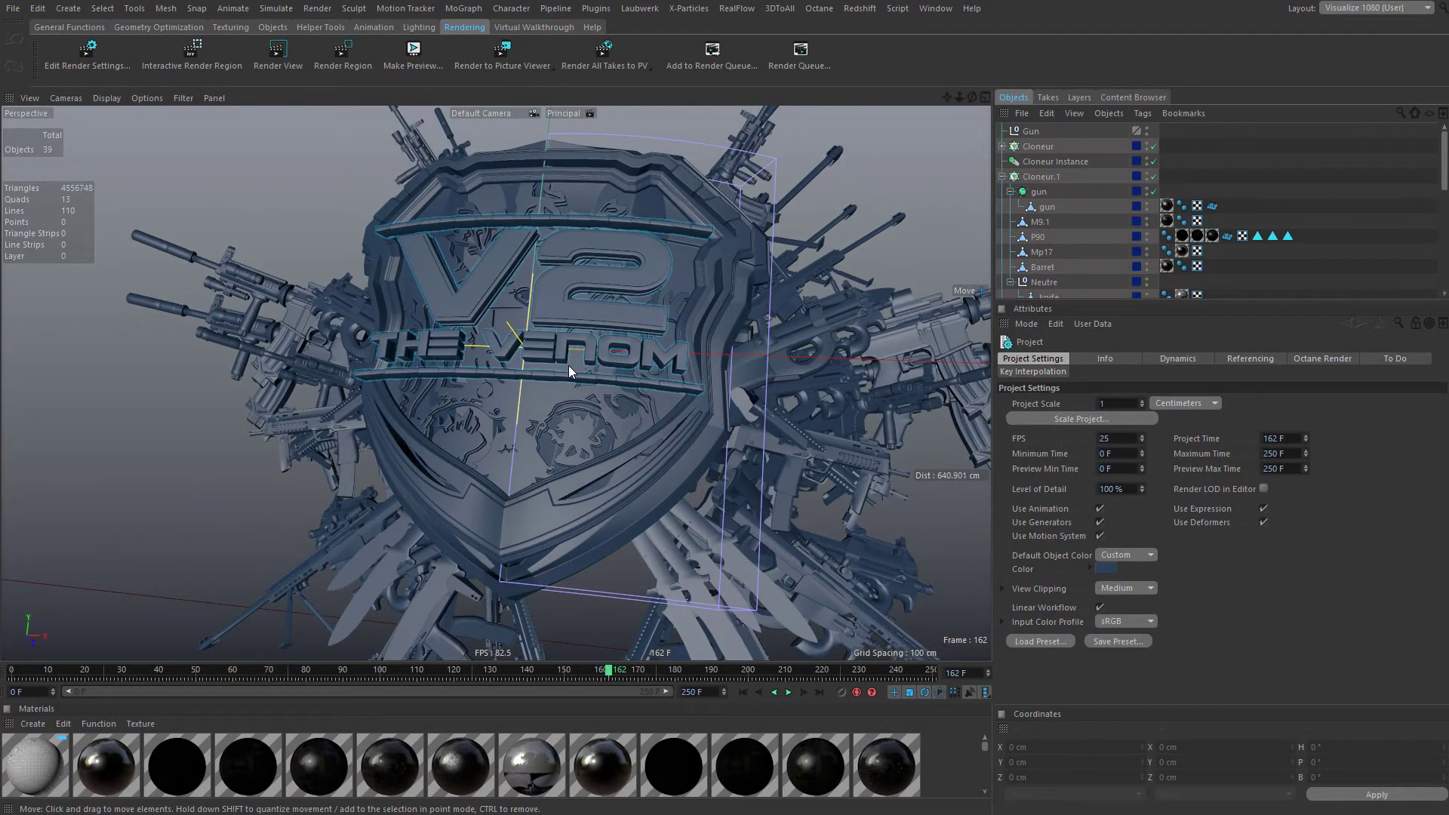
{"action": "left_click_drag", "start_coordinate": [569, 365], "coordinate": [622, 321], "text": "alt"}
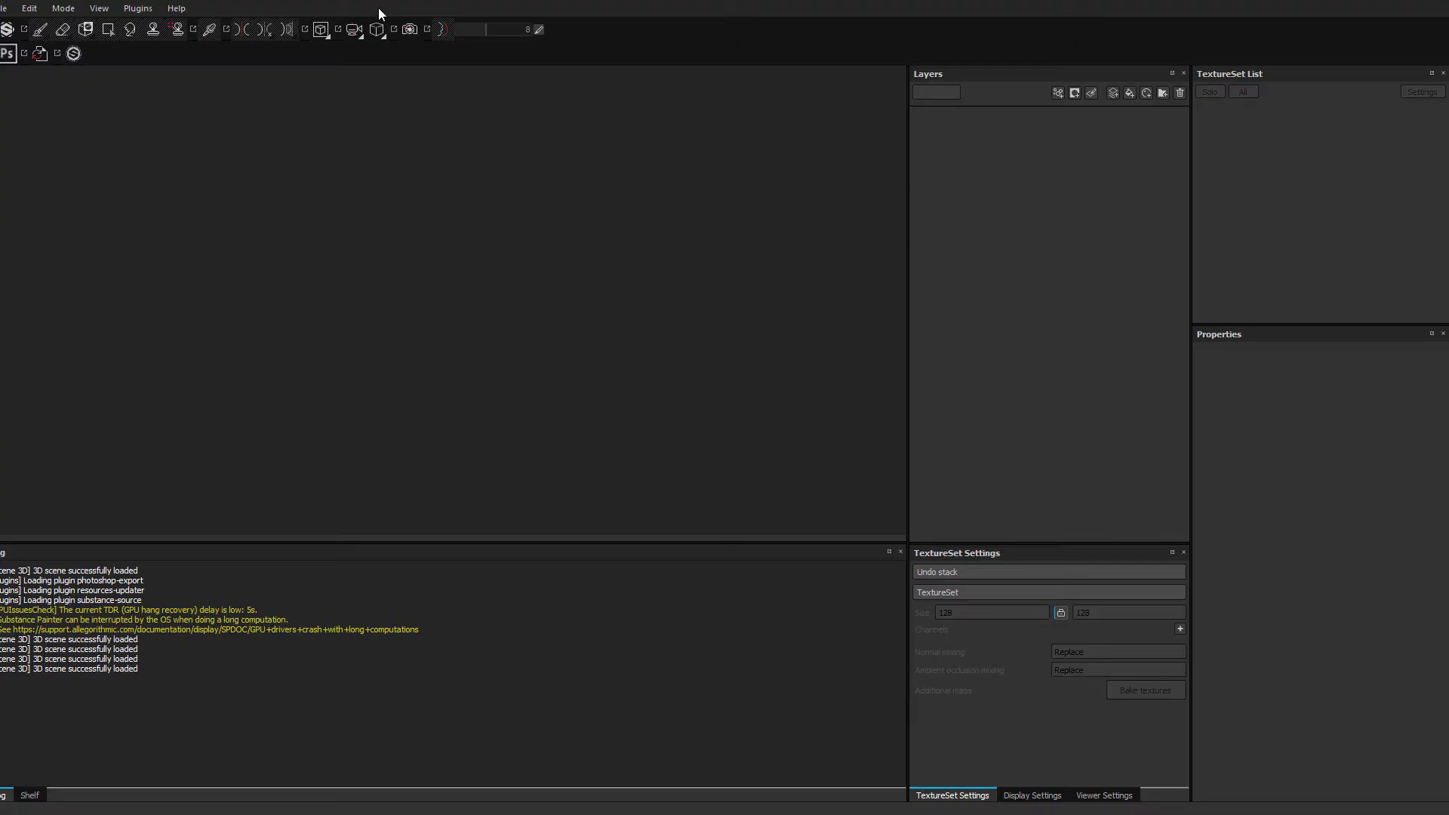
{"action": "left_click", "coordinate": [31, 796]}
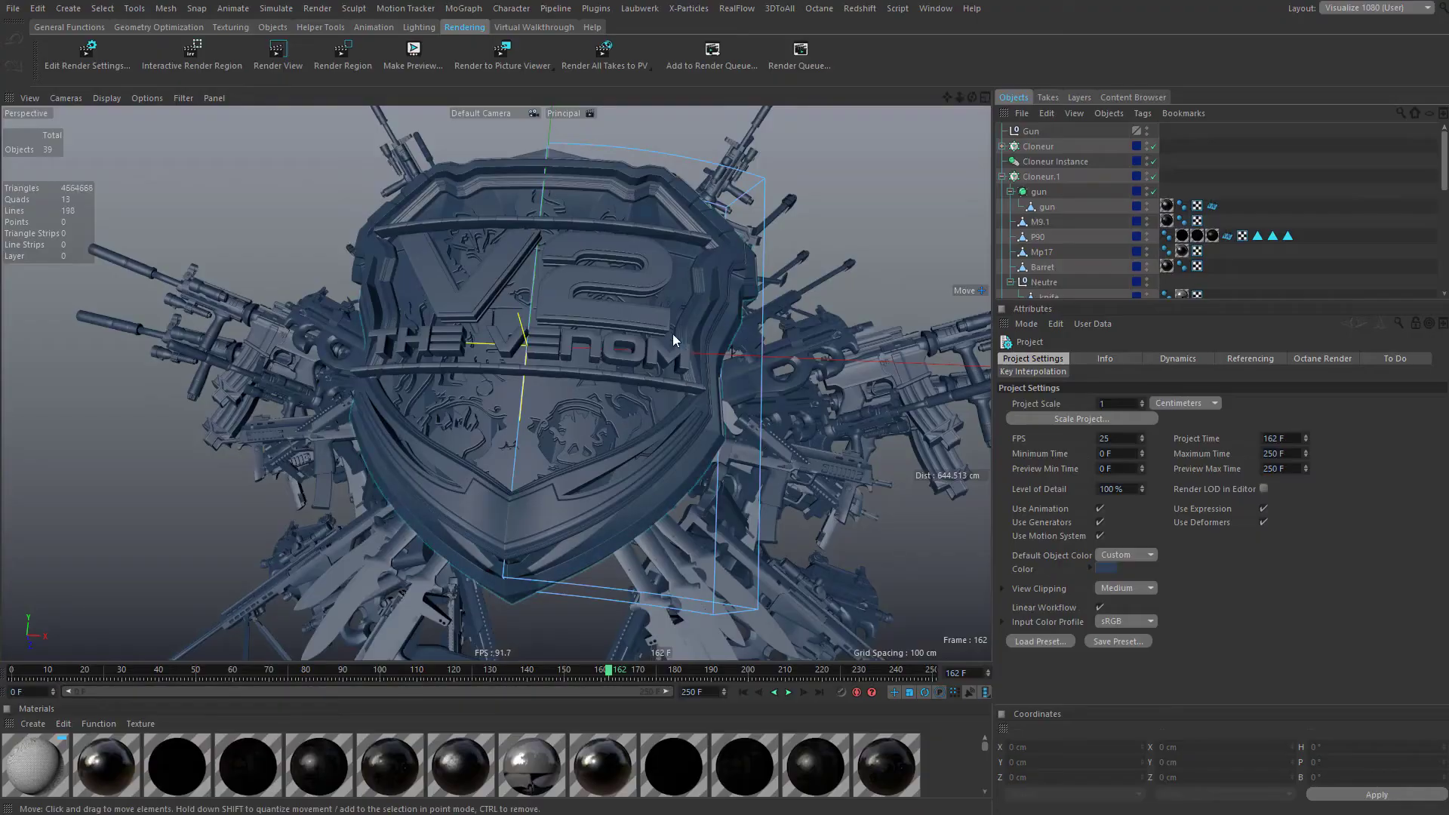
{"action": "left_click_drag", "start_coordinate": [673, 334], "coordinate": [550, 341], "text": "alt"}
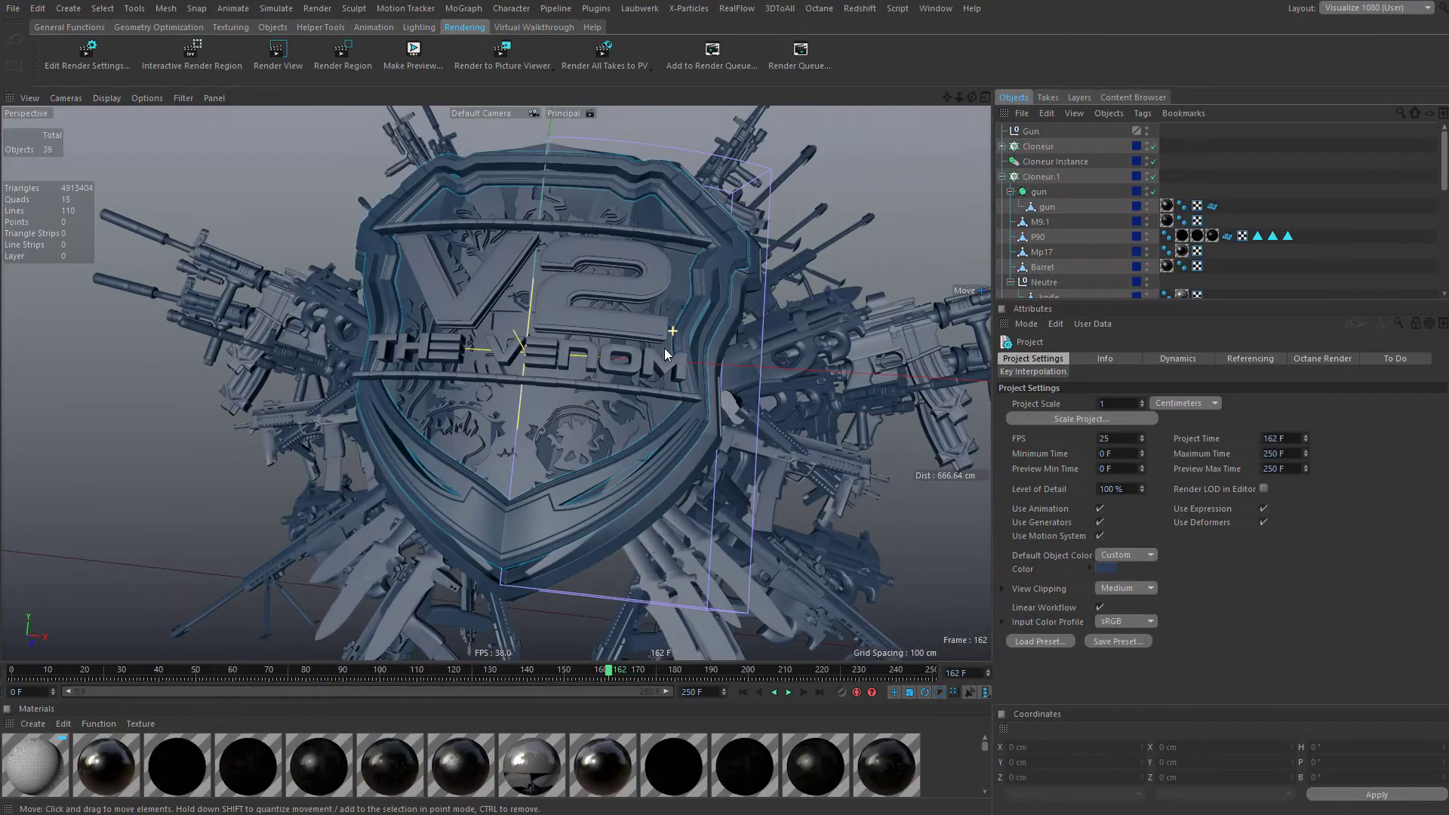
{"action": "left_click_drag", "start_coordinate": [487, 277], "coordinate": [649, 281], "text": "alt"}
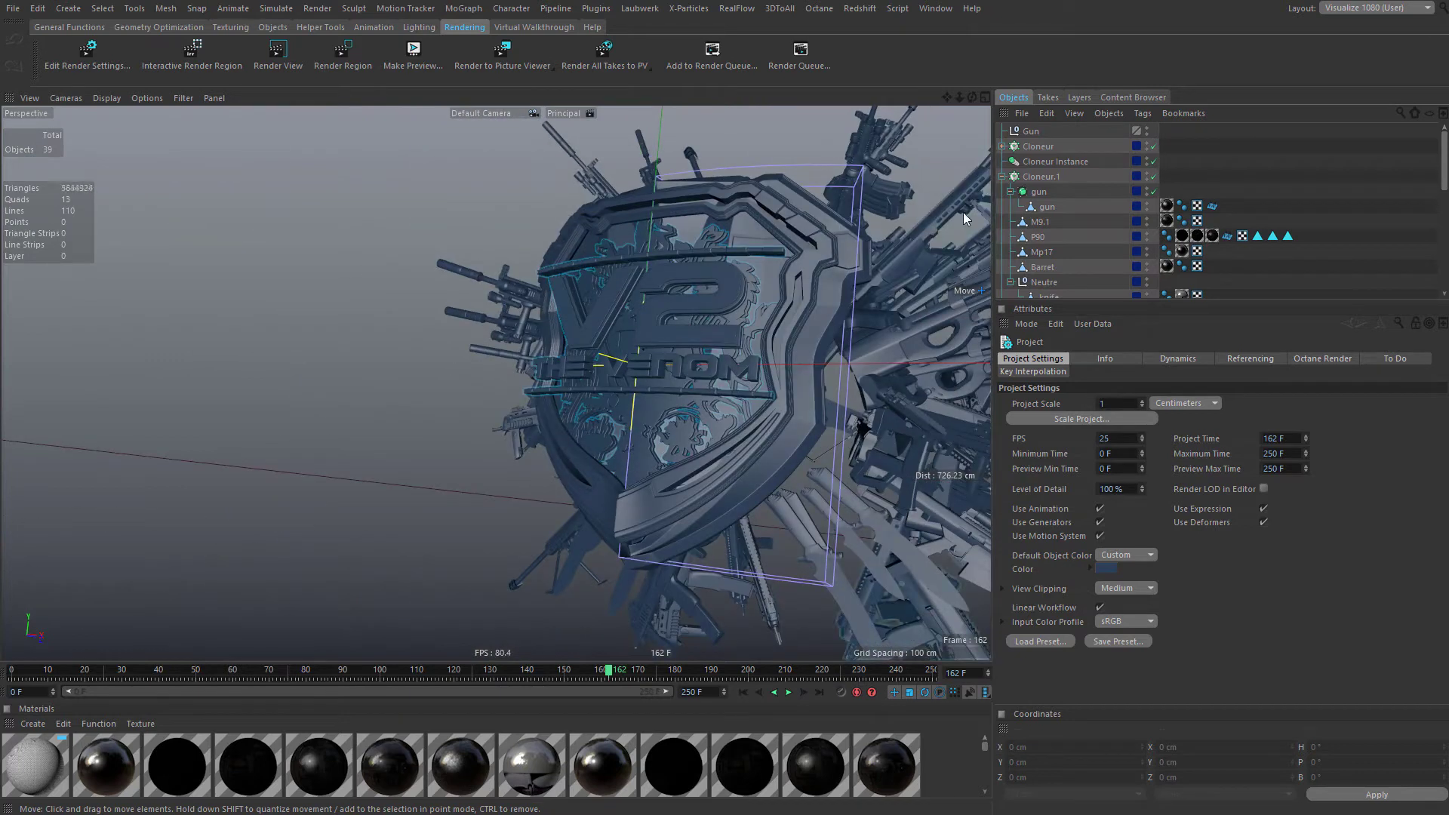
{"action": "left_click", "coordinate": [1027, 133]}
{"action": "key", "text": "Delete"}
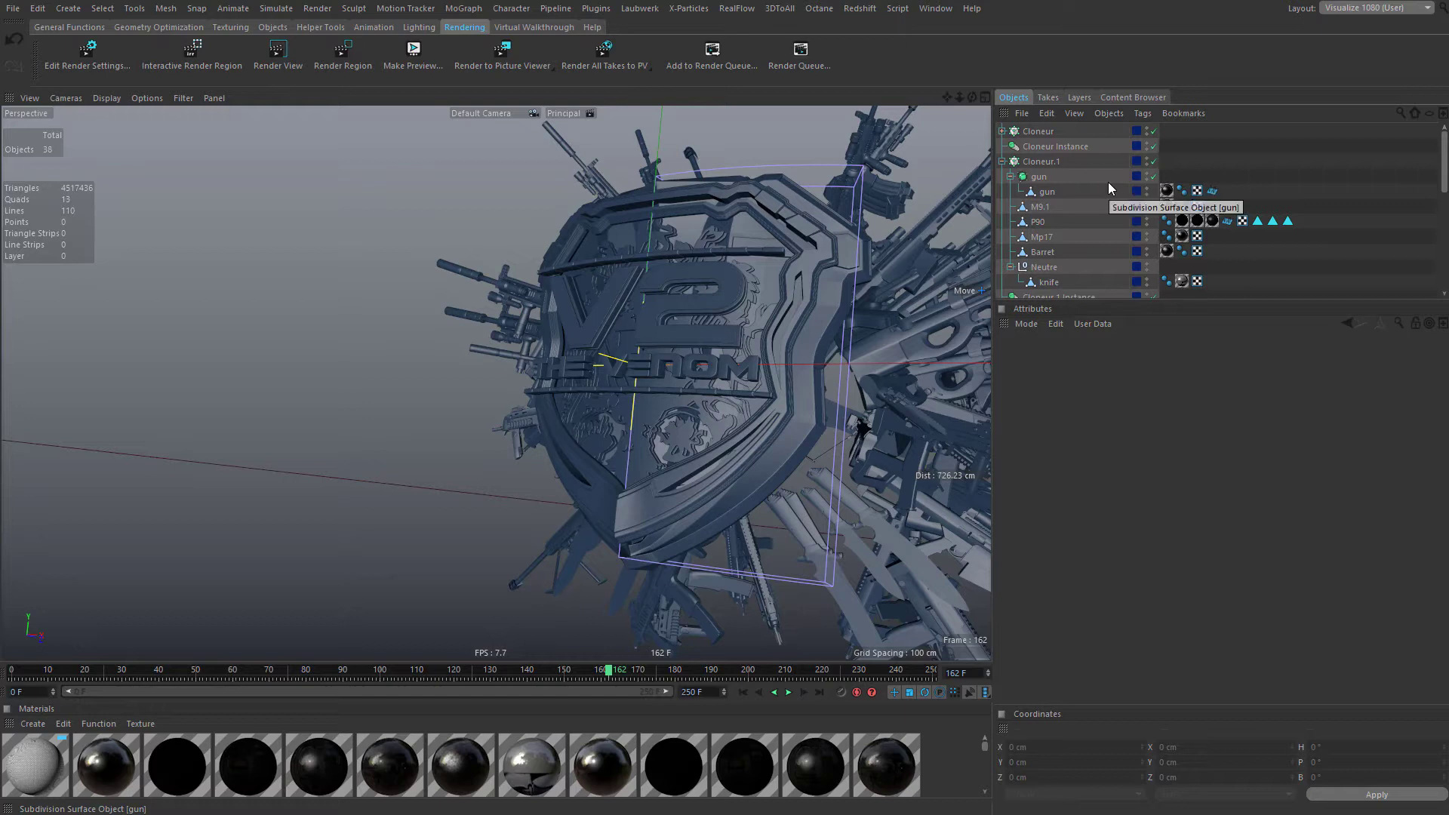
{"action": "key", "text": "ctrl+z"}
{"action": "key", "text": "ctrl+z"}
- Nest the Cloneur, Cloneur Instance, Cloneur.1 and Cloneur.1 Instance objects inside the Gun null
{"action": "mouse_move", "coordinate": [1030, 162]}
{"action": "left_mouse_down"}
{"action": "mouse_move", "coordinate": [1036, 178]}
{"action": "mouse_move", "coordinate": [1034, 134]}
{"action": "left_mouse_up"}
{"action": "left_click", "coordinate": [1002, 176]}
{"action": "left_click", "coordinate": [1058, 192], "text": "ctrl"}
{"action": "left_click", "coordinate": [1033, 133]}
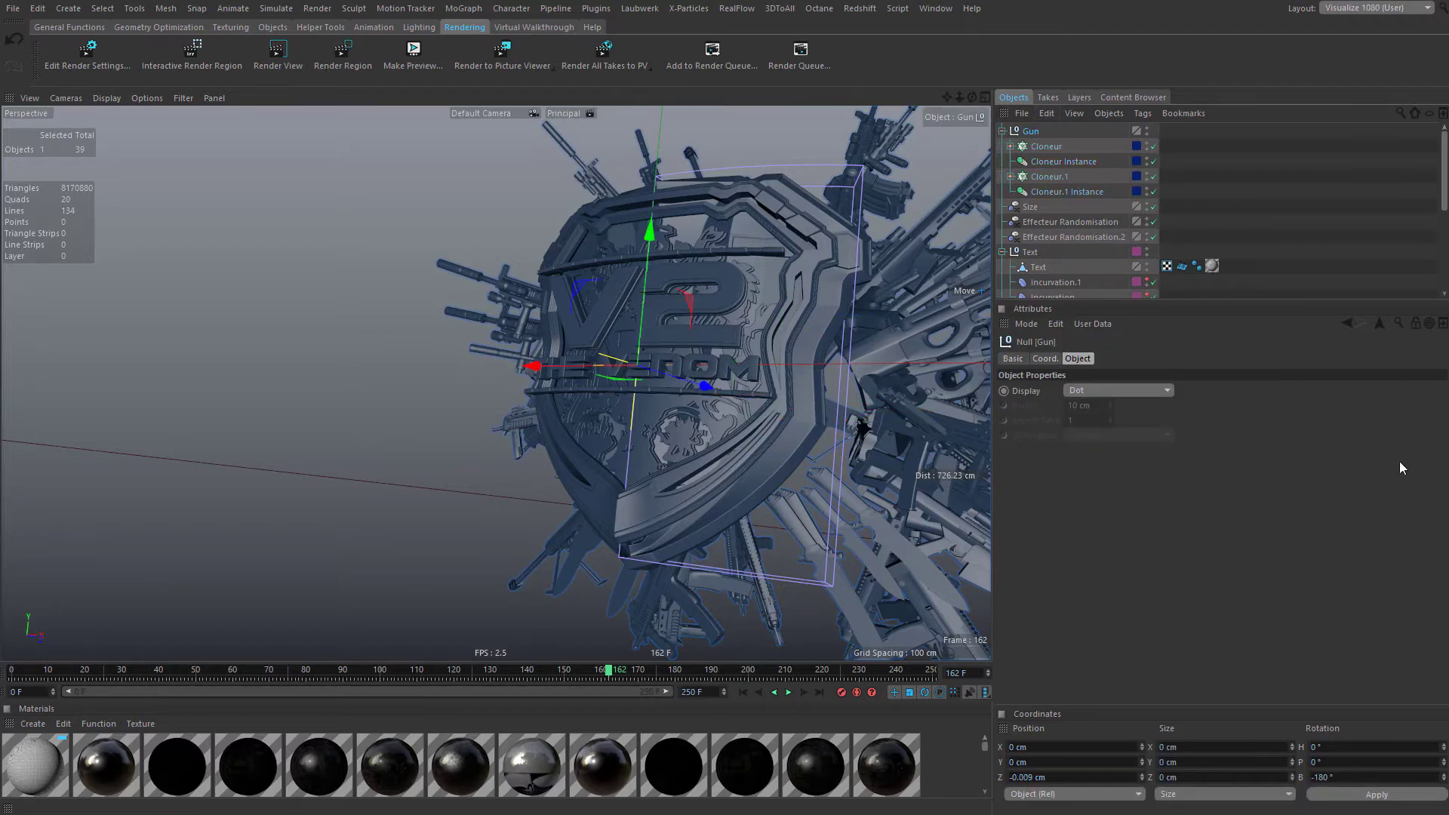
- Switch the interface layout to Standard 1080 (User) and hide the Gun layer in the viewport
{"action": "left_click", "coordinate": [1361, 12]}
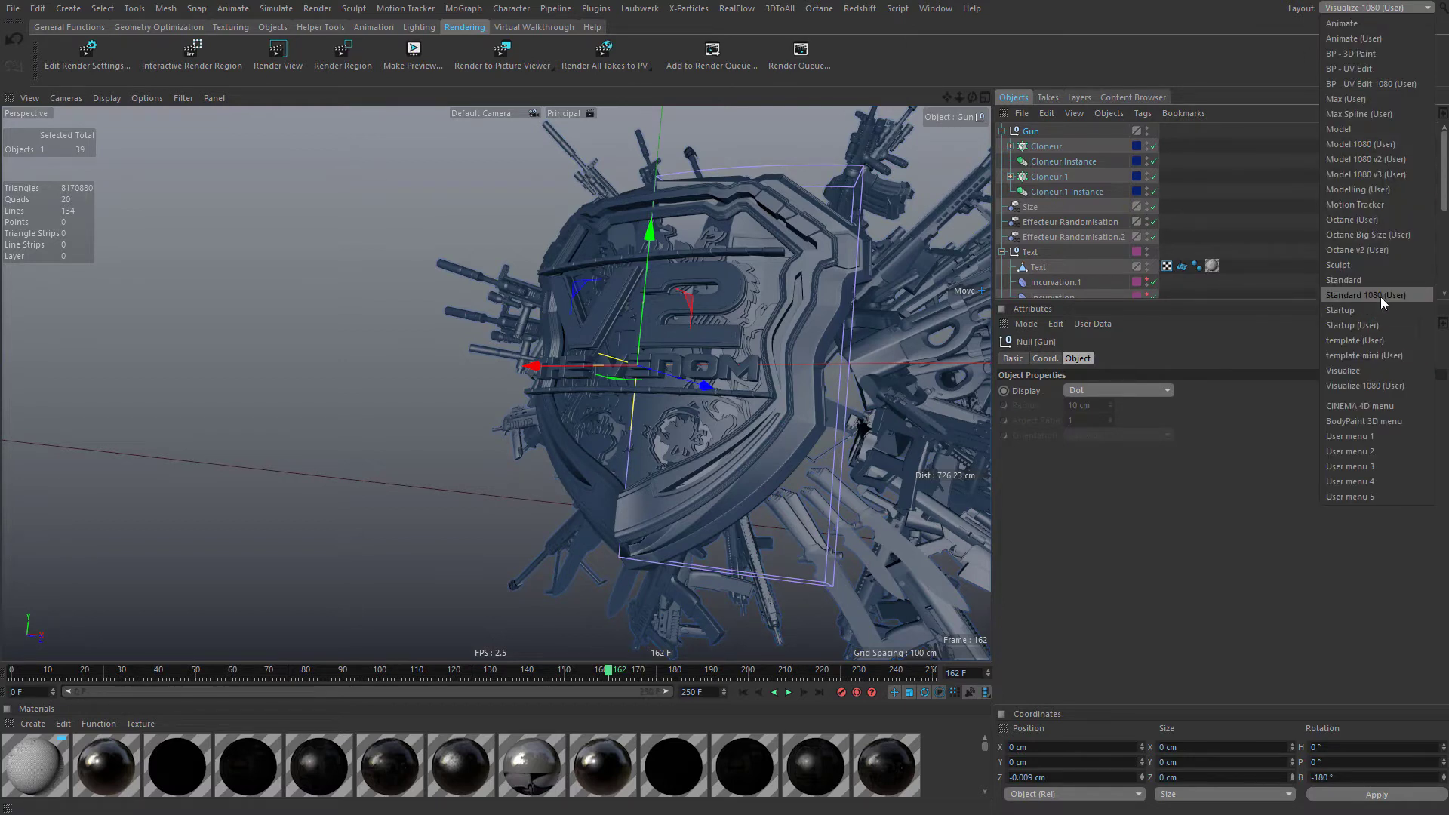
{"action": "left_click", "coordinate": [1380, 297]}
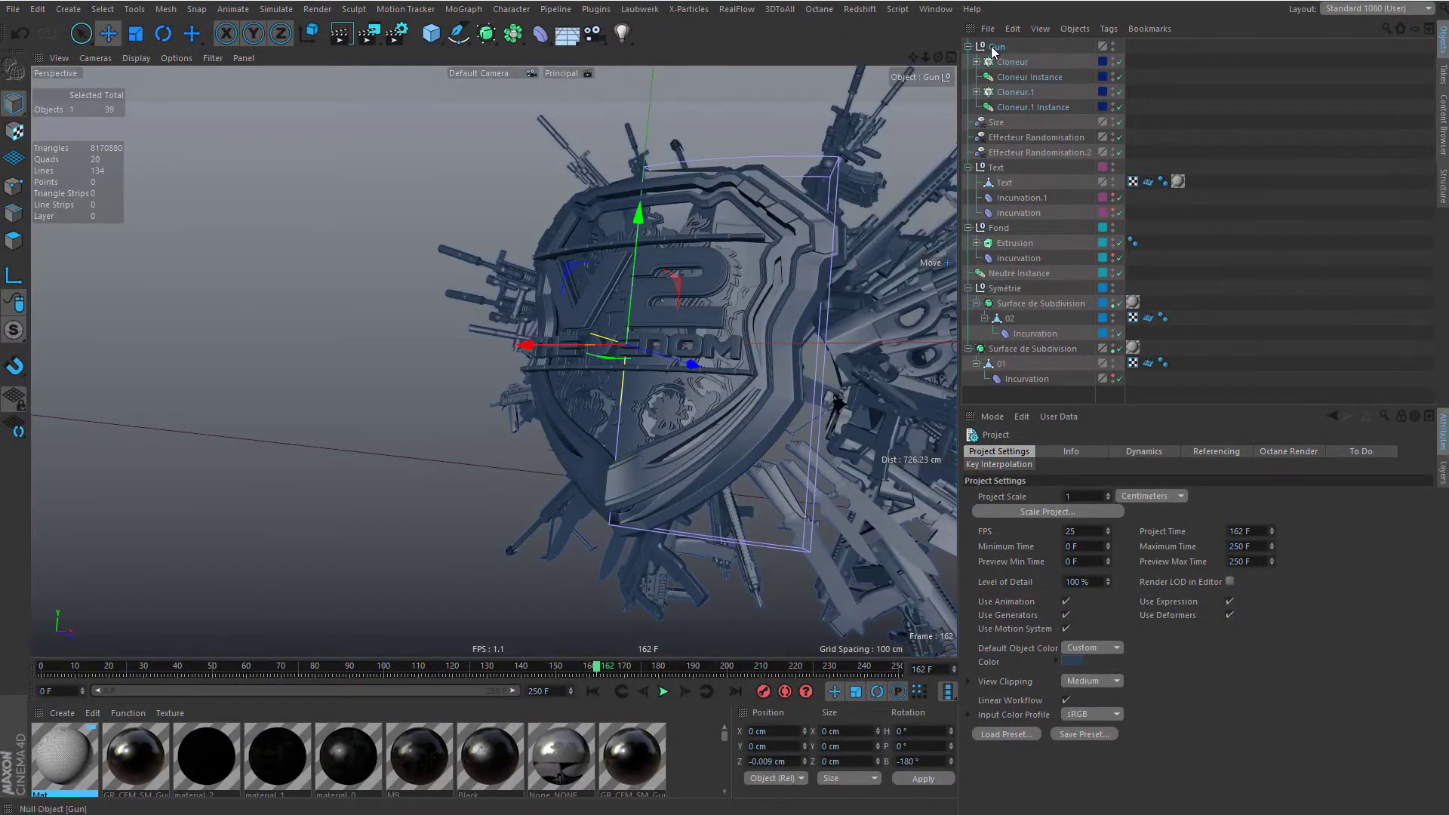
{"action": "left_click", "coordinate": [1443, 477]}
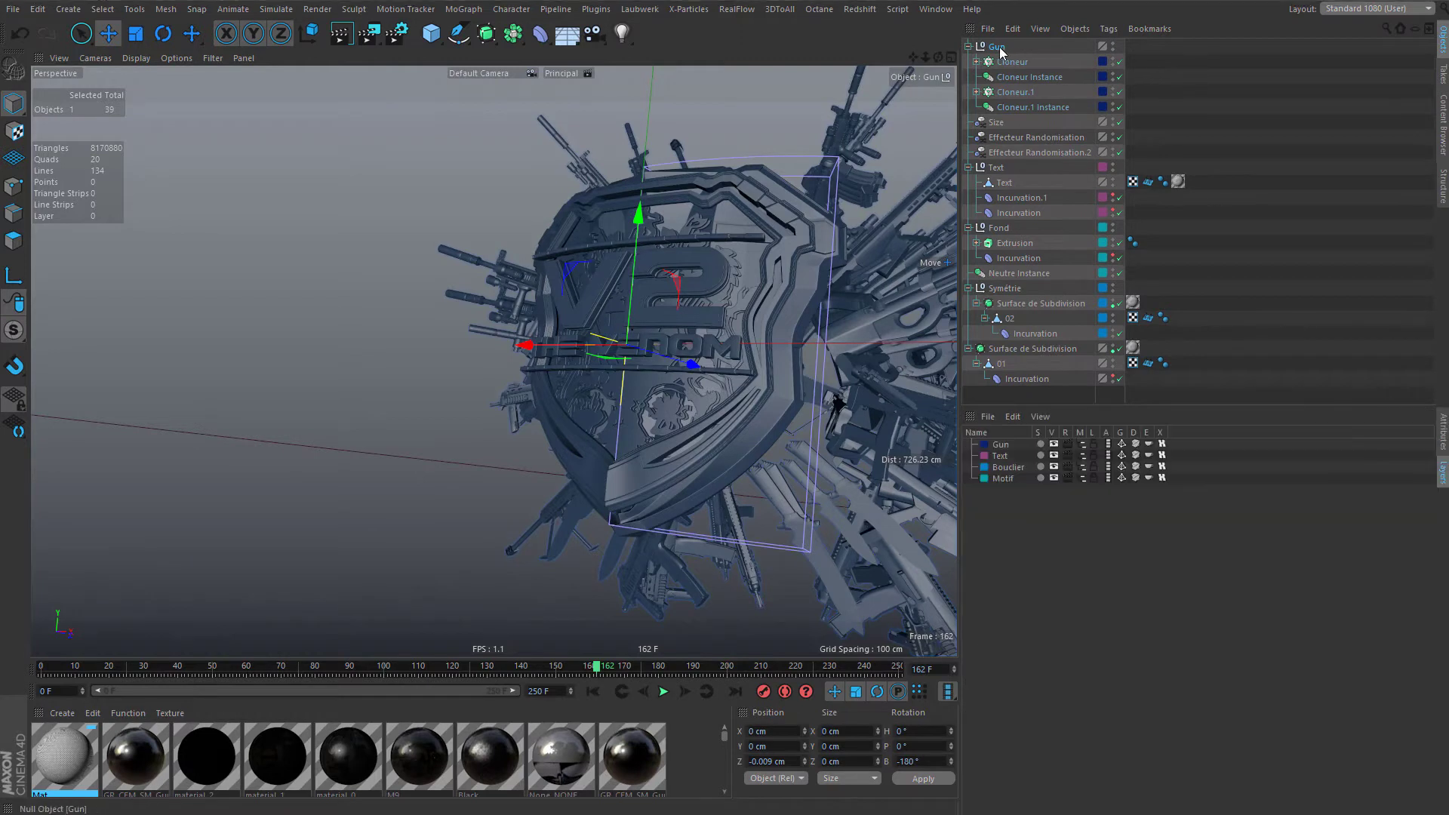
{"action": "left_click", "coordinate": [1055, 445]}
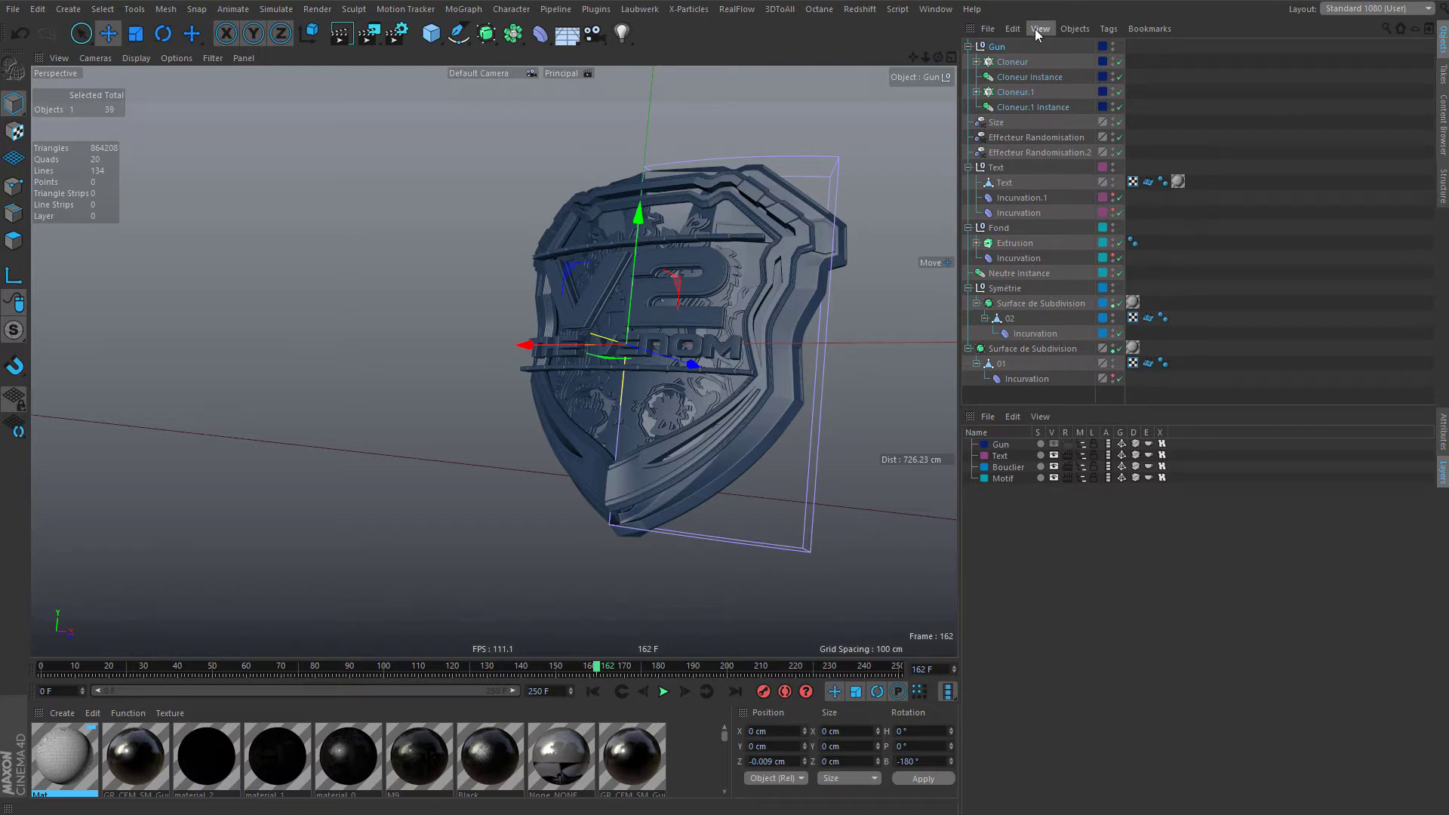
- Delete both Incurvation deformers from the Text group and the Incurvation deformer from the Fond group
{"action": "mouse_move", "coordinate": [669, 311]}
{"action": "left_mouse_down", "text": "alt"}
{"action": "mouse_move", "coordinate": [730, 379]}
{"action": "mouse_move", "coordinate": [661, 330]}
{"action": "left_mouse_up", "text": "alt"}
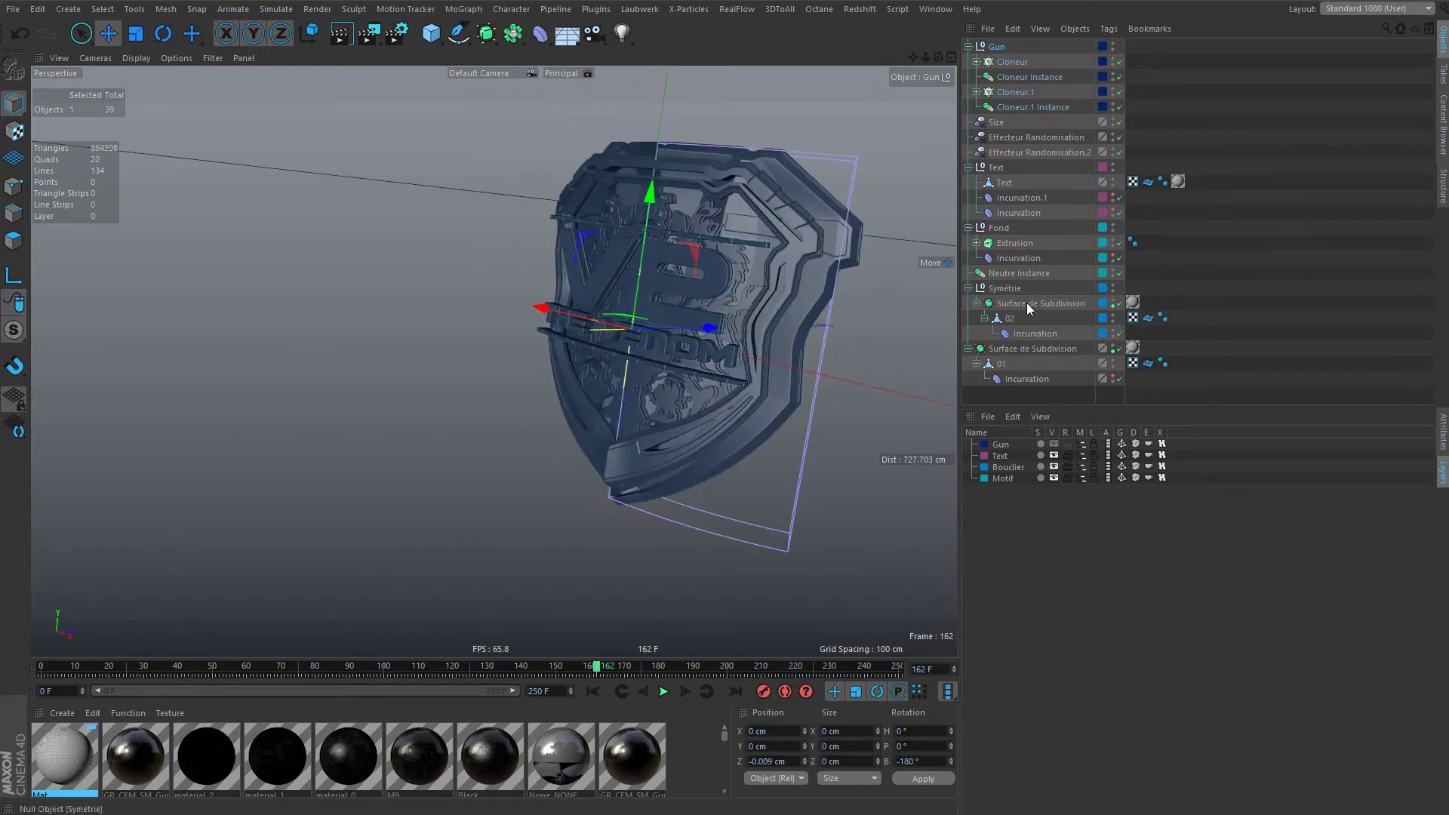
{"action": "left_click", "coordinate": [1036, 212]}
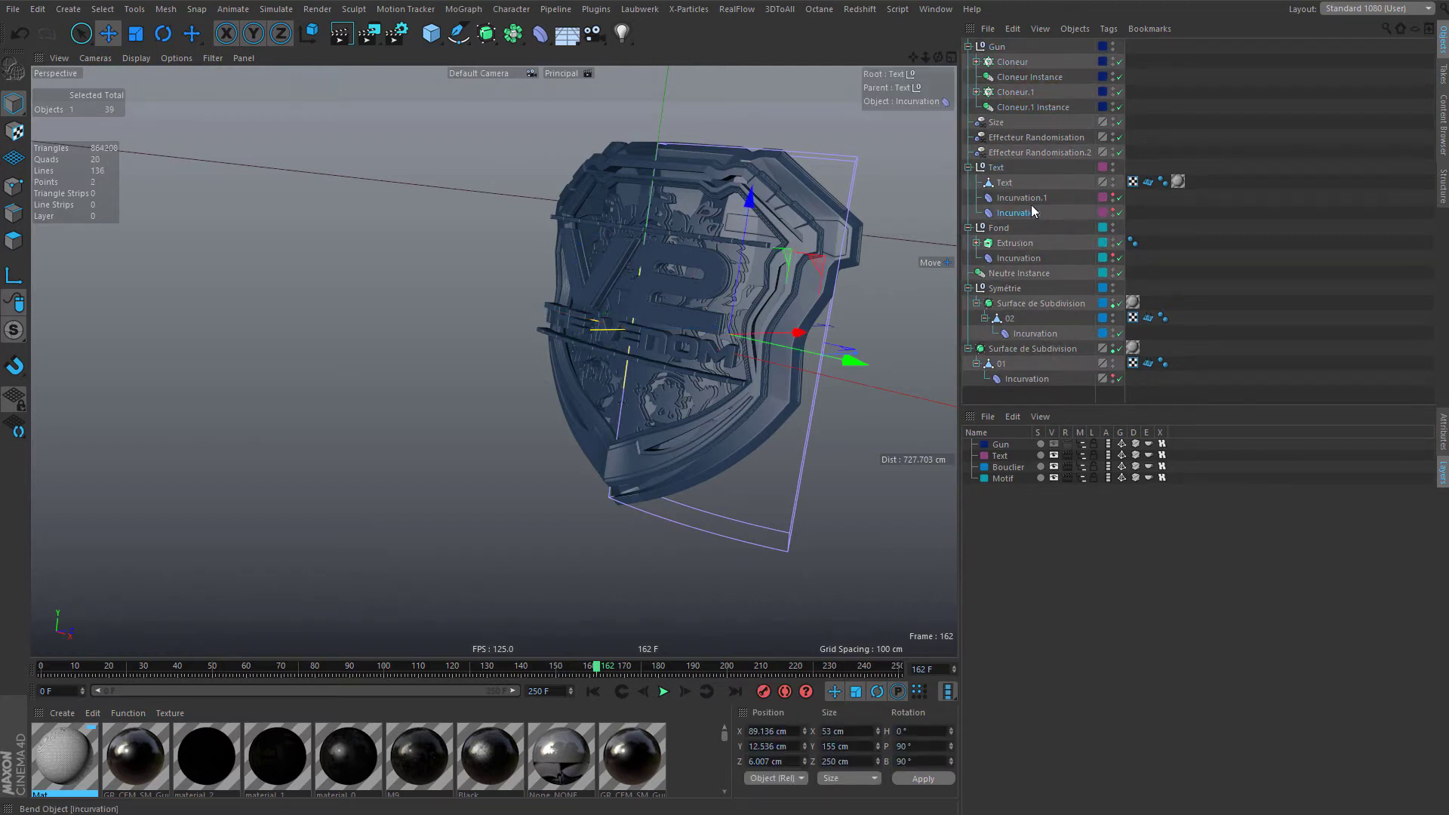
{"action": "key", "text": "Delete"}
{"action": "left_click", "coordinate": [1021, 199]}
{"action": "key", "text": "Delete"}
{"action": "left_click", "coordinate": [1021, 229]}
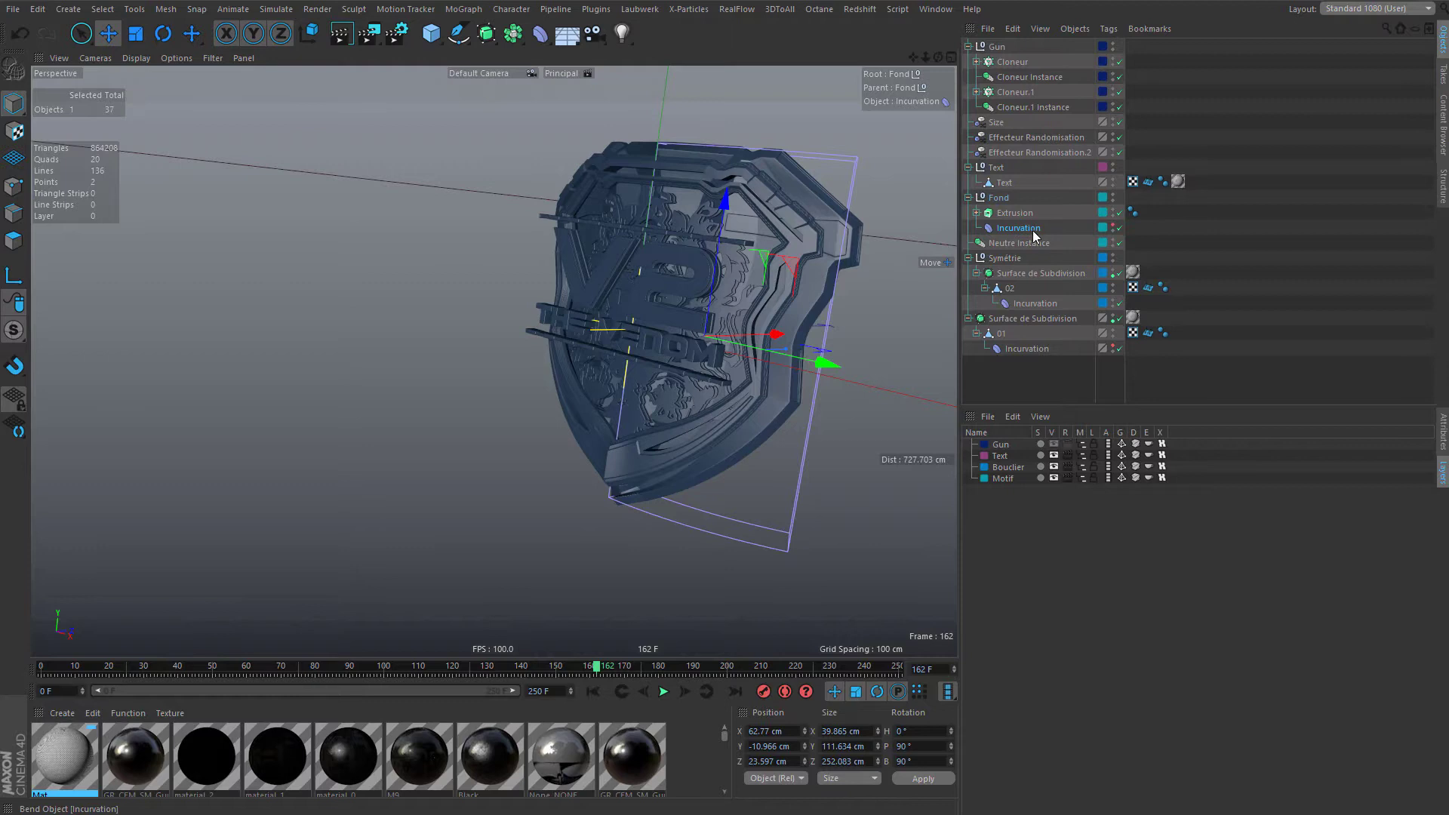
{"action": "key", "text": "Delete"}
- Delete the Incurvation deformer nested under the 01 object
{"action": "left_click", "coordinate": [1026, 330]}
{"action": "scroll", "coordinate": [845, 258], "scroll_direction": "up", "scroll_amount": 3}
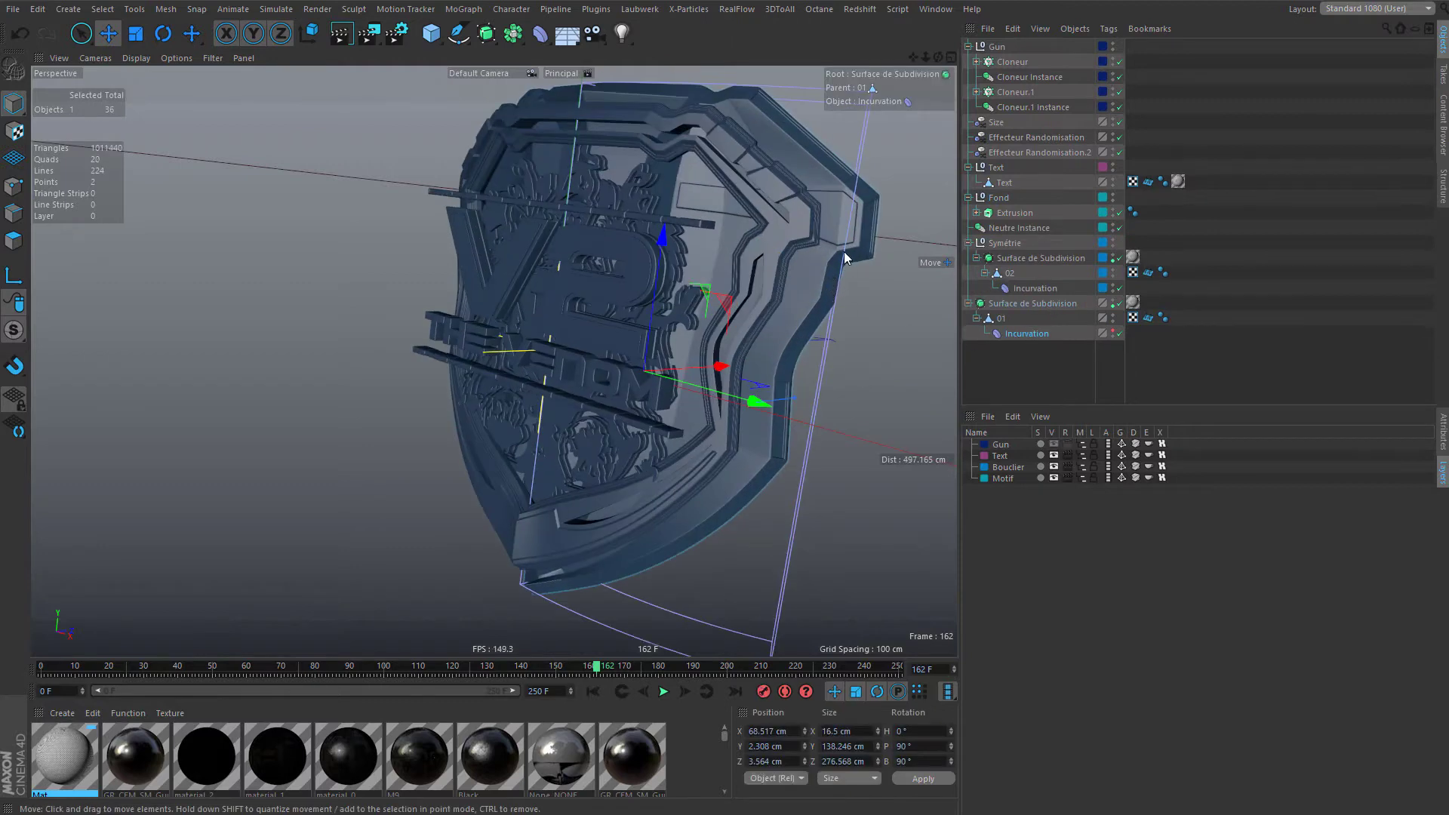
{"action": "left_click_drag", "start_coordinate": [846, 258], "coordinate": [717, 284], "text": "alt"}
{"action": "scroll", "coordinate": [740, 294], "scroll_direction": "down", "scroll_amount": 5}
{"action": "middle_click_drag", "start_coordinate": [740, 294], "coordinate": [683, 350], "text": "alt"}
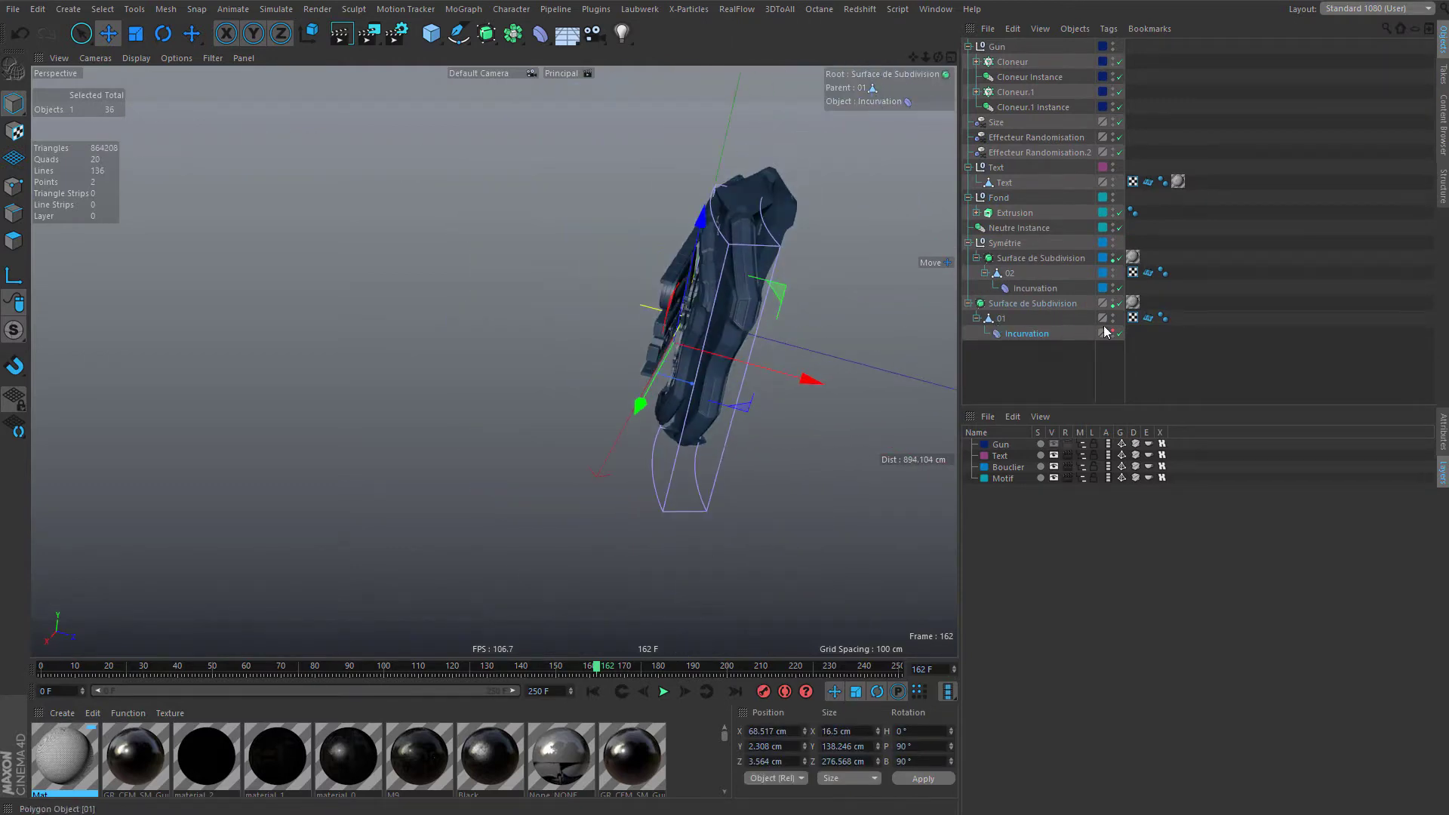
{"action": "left_click", "coordinate": [1114, 288]}
{"action": "key", "text": "Delete"}
- Move polygon objects 01 and 02 out of their Surface de Subdivision parents to the end of the object hierarchy
{"action": "left_click", "coordinate": [1025, 302]}
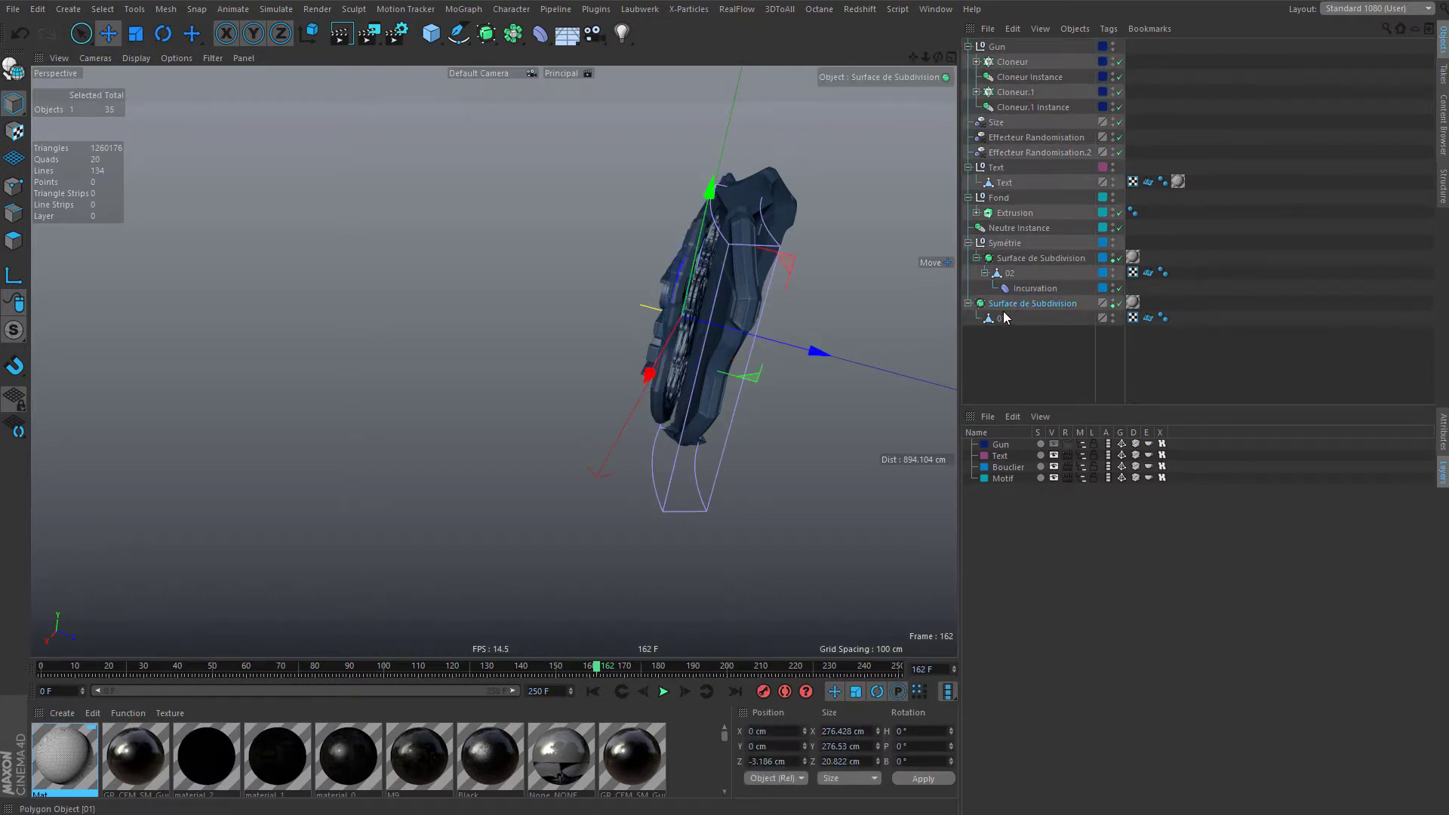
{"action": "left_click", "coordinate": [1033, 290]}
{"action": "left_click_drag", "start_coordinate": [1001, 318], "coordinate": [1019, 347]}
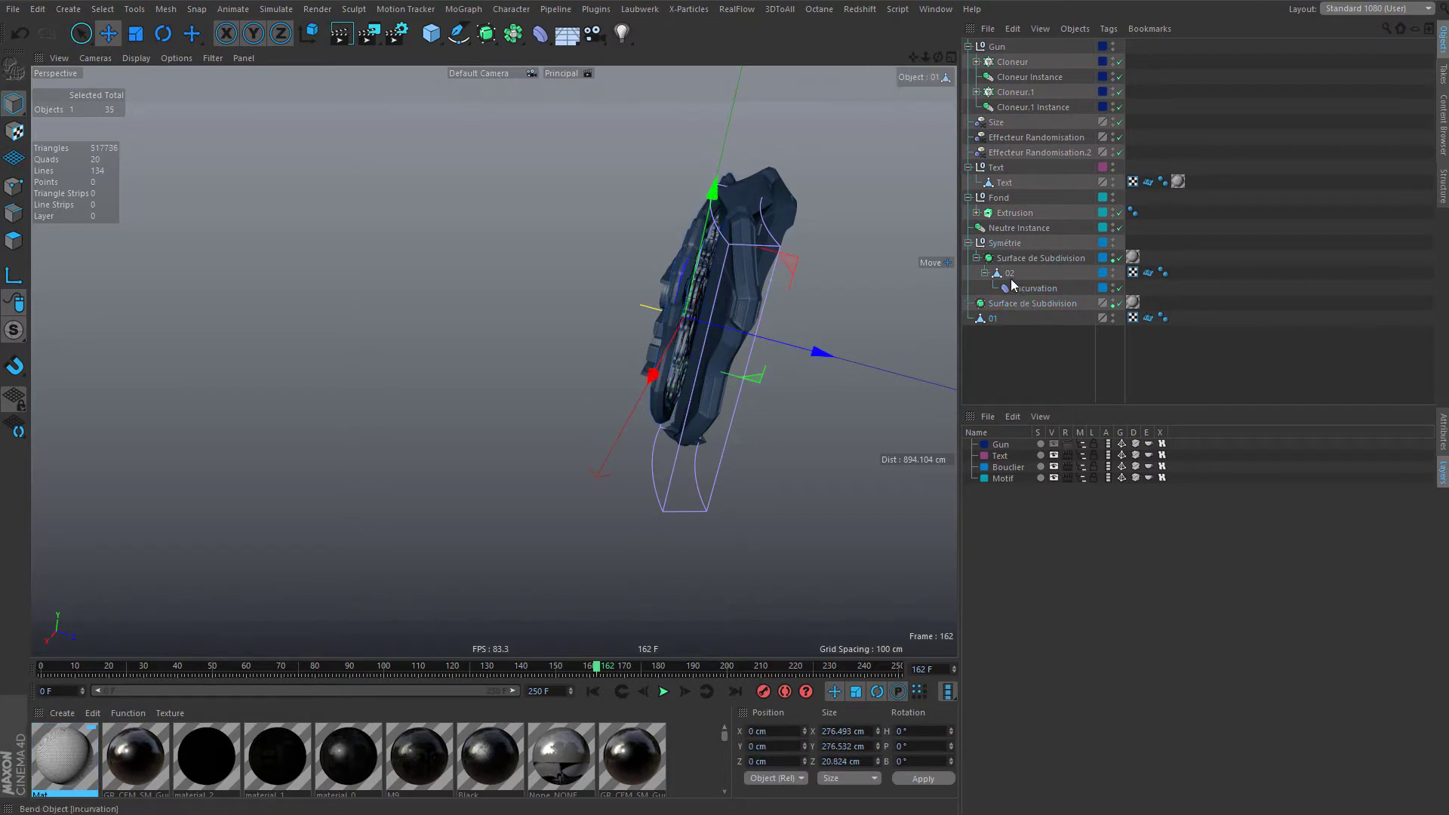
{"action": "left_click_drag", "start_coordinate": [1009, 275], "coordinate": [1015, 347]}
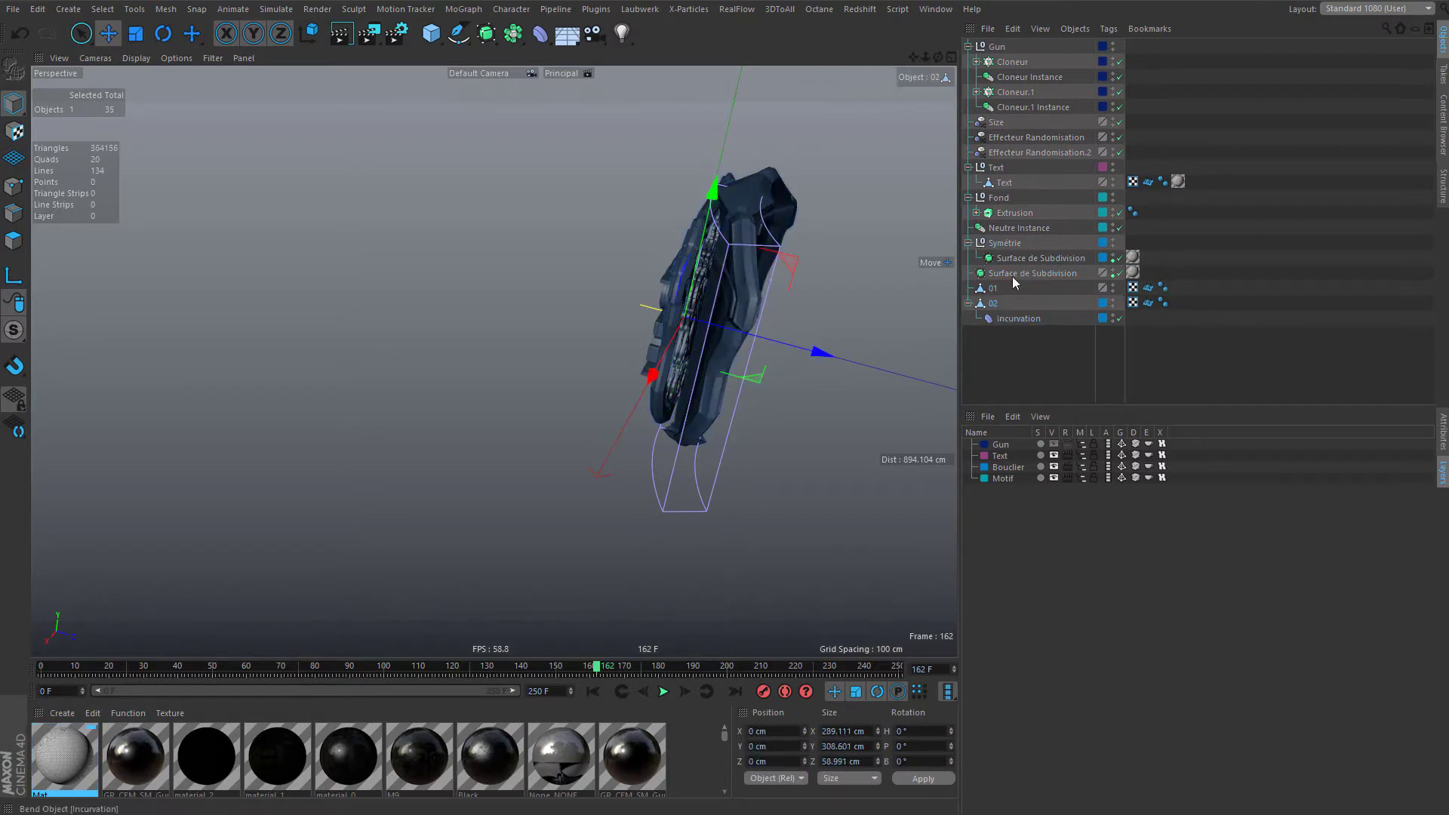
- Rename the Extrusion object in the Fond group as Motif
{"action": "left_click", "coordinate": [976, 213]}
{"action": "left_click", "coordinate": [1012, 216]}
{"action": "scroll", "coordinate": [736, 215], "scroll_direction": "up", "scroll_amount": 6}
{"action": "left_click_drag", "start_coordinate": [696, 221], "coordinate": [819, 253], "text": "alt"}
{"action": "double_click", "coordinate": [1016, 213]}
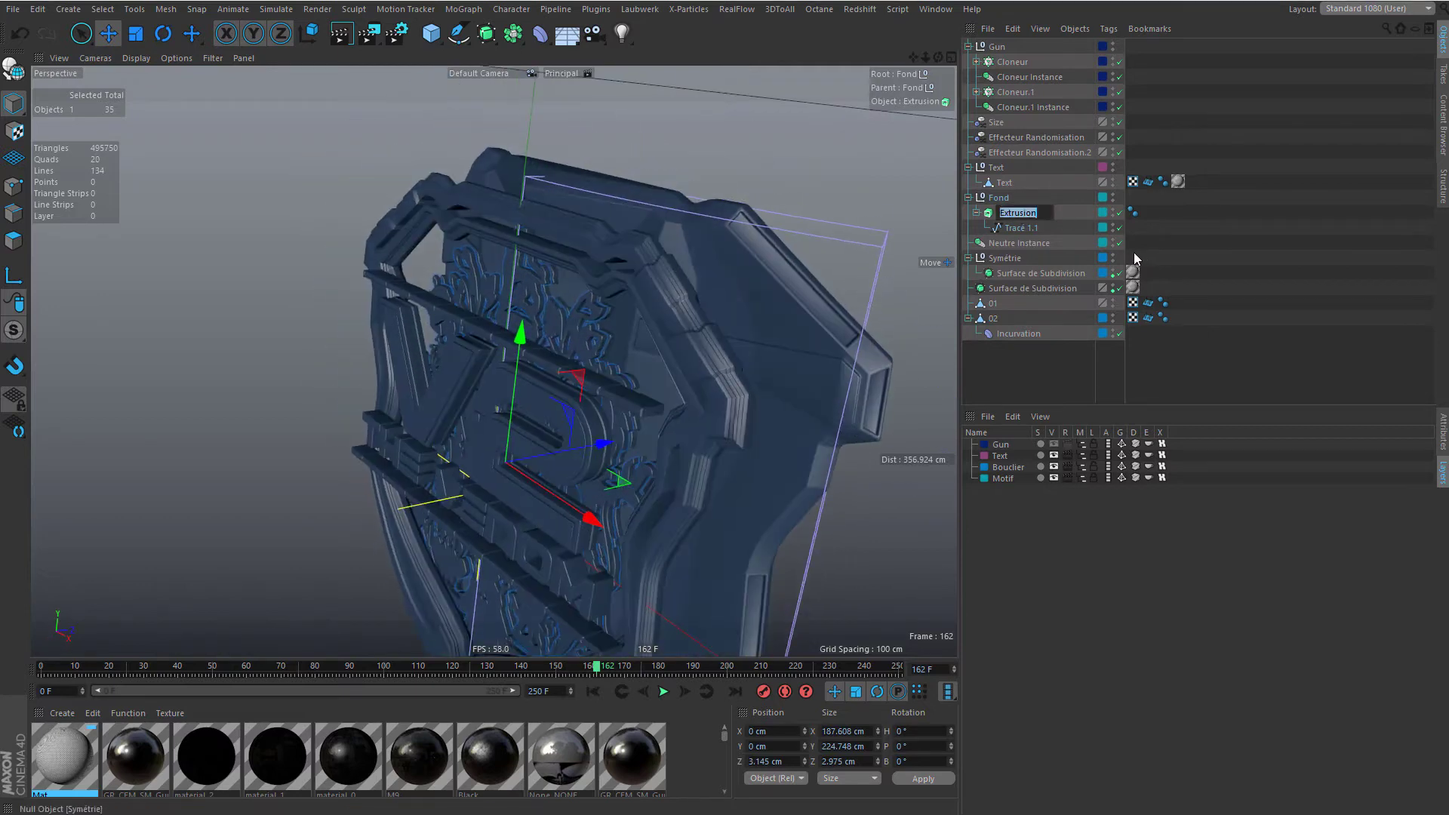
{"action": "key", "text": "BackSpace"}
{"action": "type", "text": "Motif"}
{"action": "key", "text": "Return"}
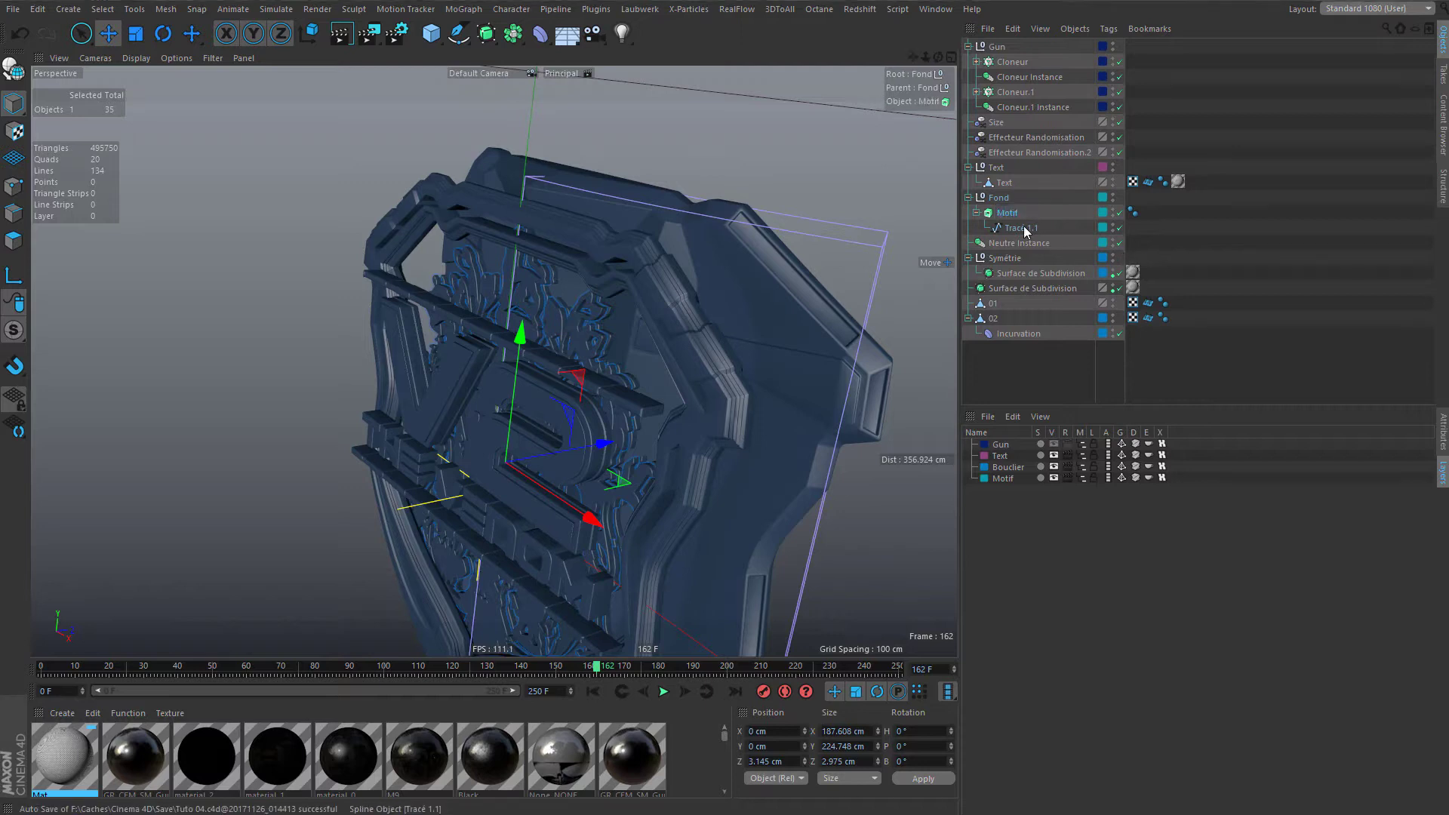
- Make Motif editable and merge it with all its child objects using Connect Objects + Delete
{"action": "key", "text": "c"}
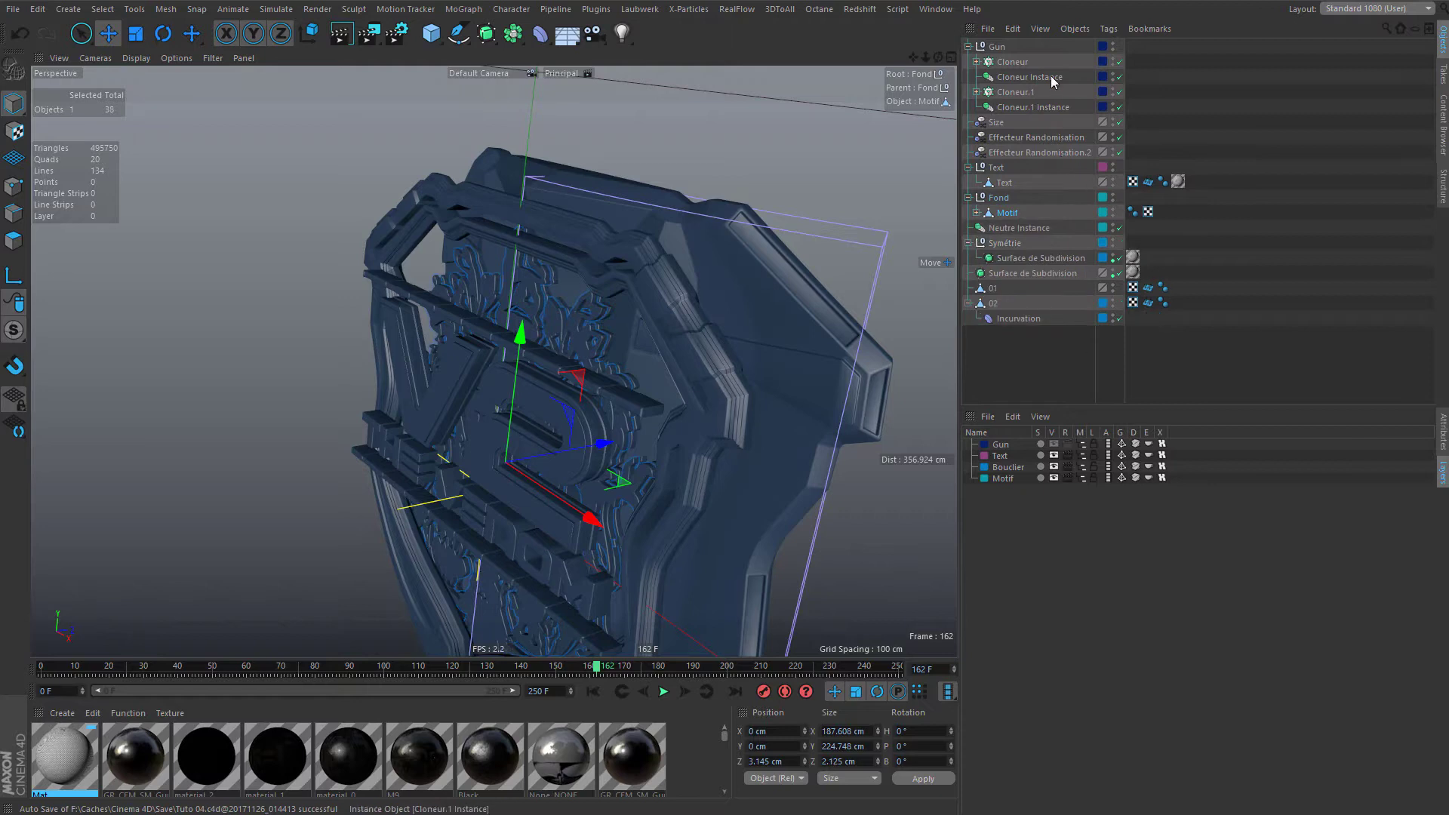
{"action": "middle_click", "coordinate": [1004, 212]}
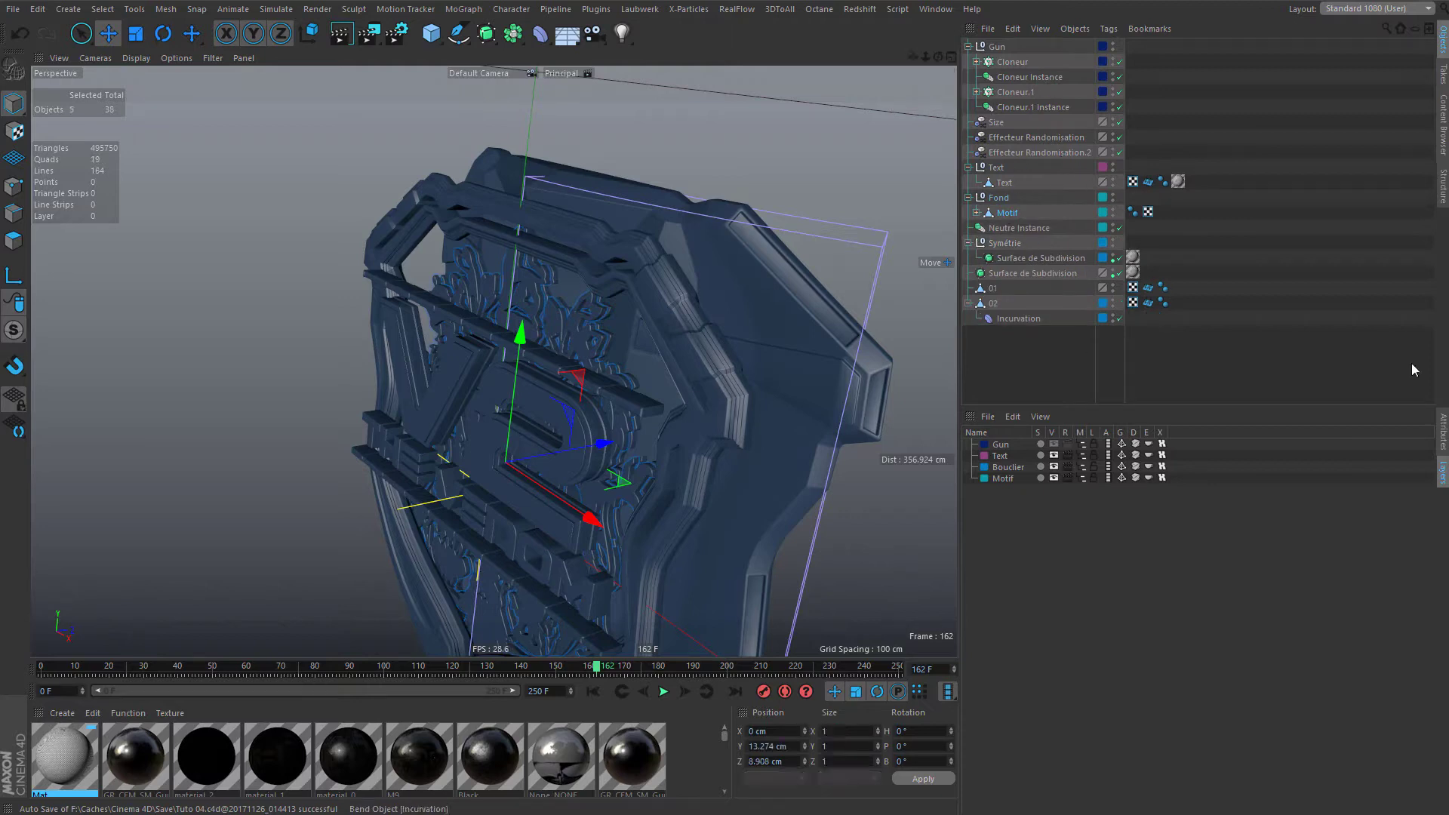
{"action": "left_click", "coordinate": [1442, 430]}
{"action": "left_click", "coordinate": [1275, 334]}
{"action": "middle_click", "coordinate": [1008, 213]}
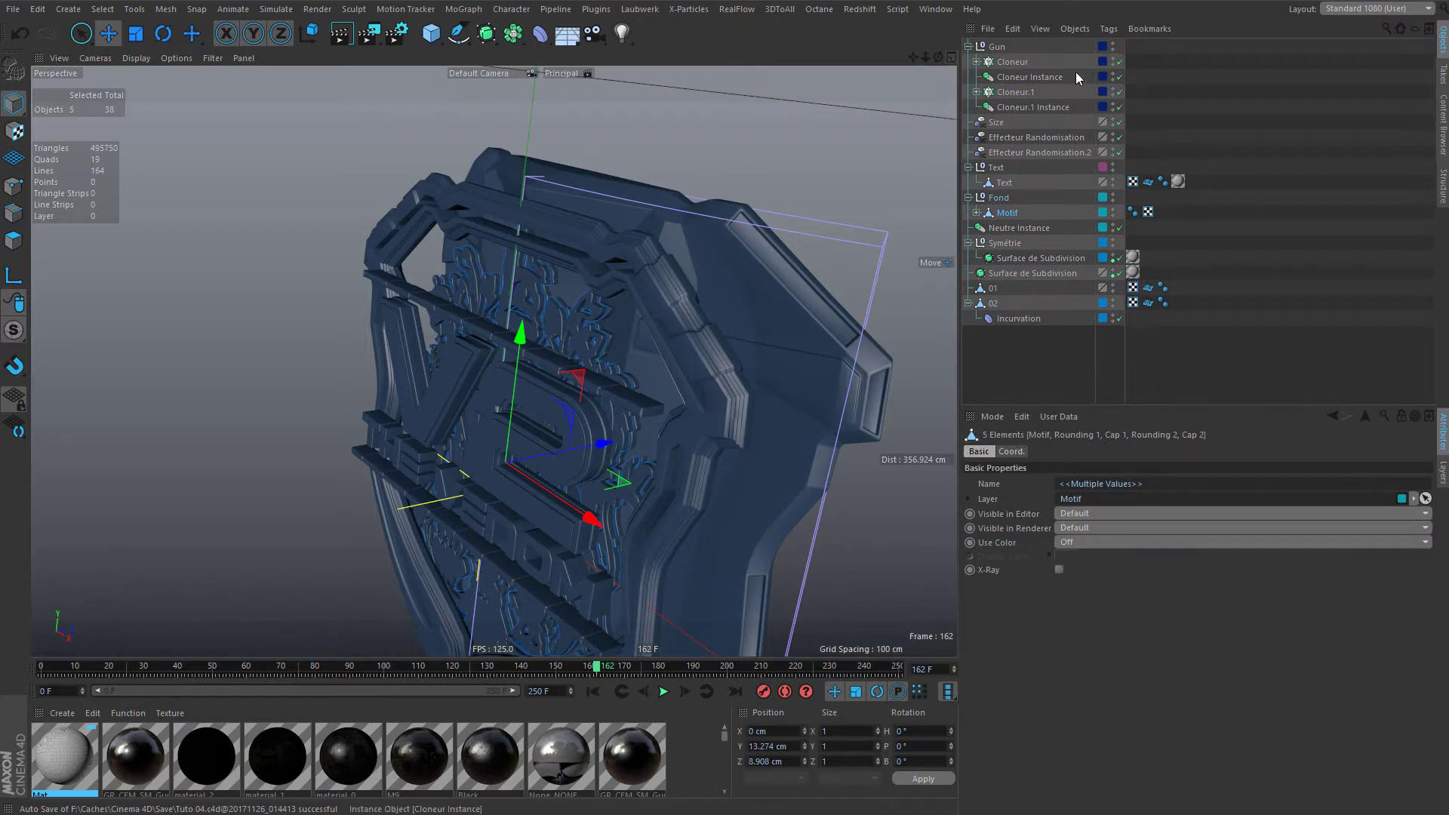
{"action": "left_click", "coordinate": [1075, 29]}
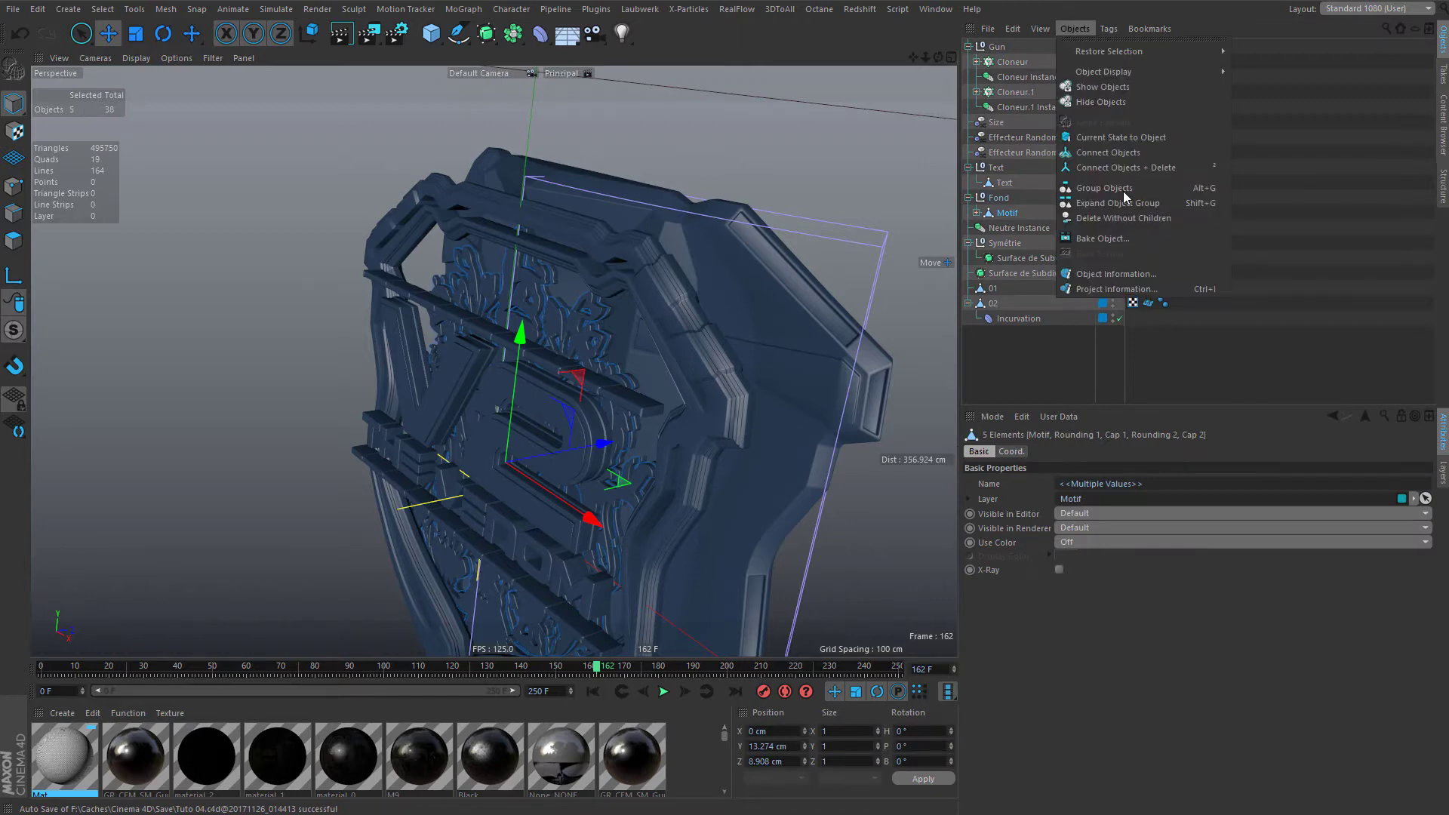
{"action": "left_click", "coordinate": [1175, 166]}
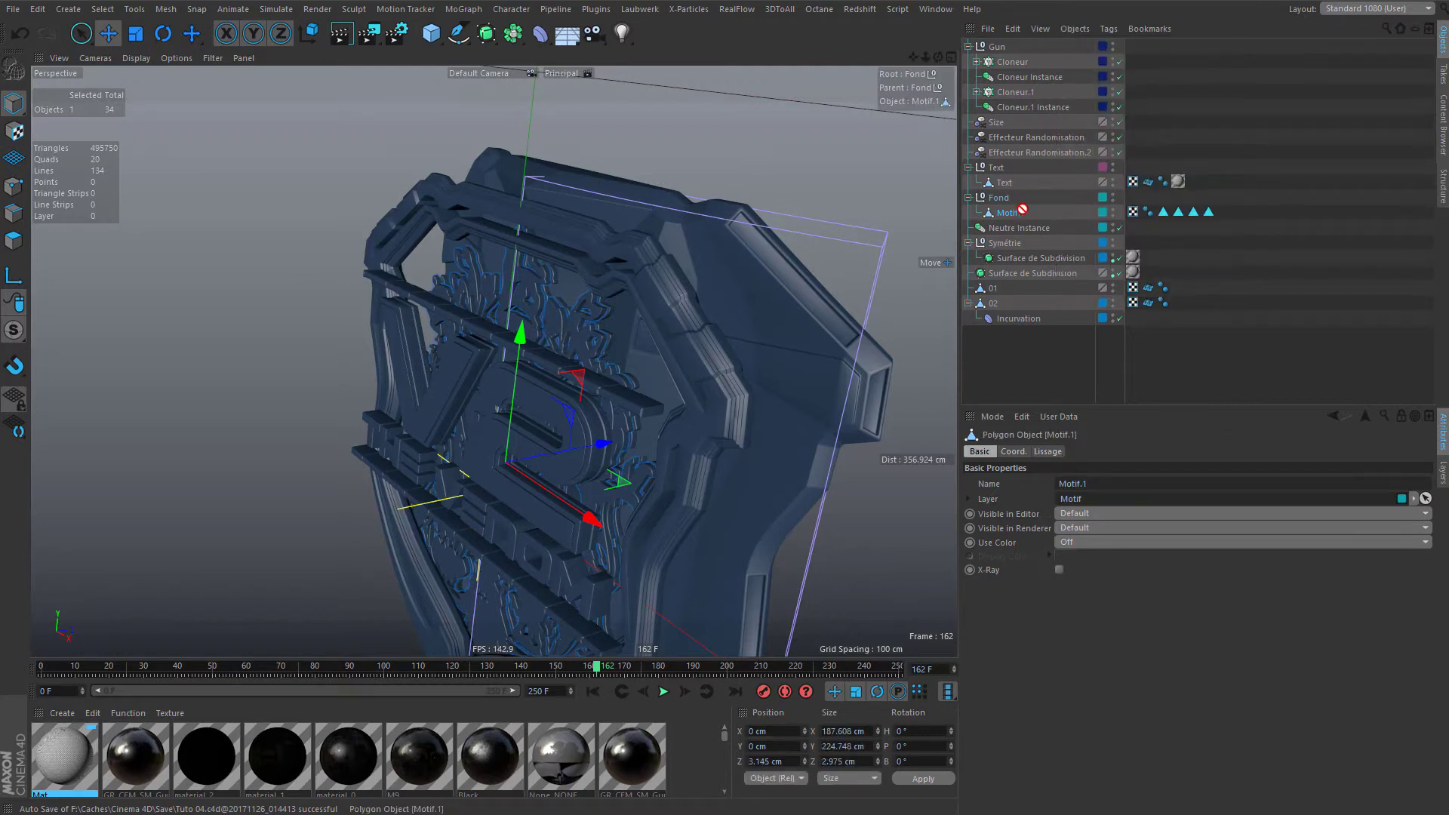
- Move Motif.1 out of the Fond group to the end of the hierarchy and delete the Fond null
{"action": "left_click_drag", "start_coordinate": [1027, 338], "coordinate": [1027, 340]}
{"action": "left_click", "coordinate": [1000, 199]}
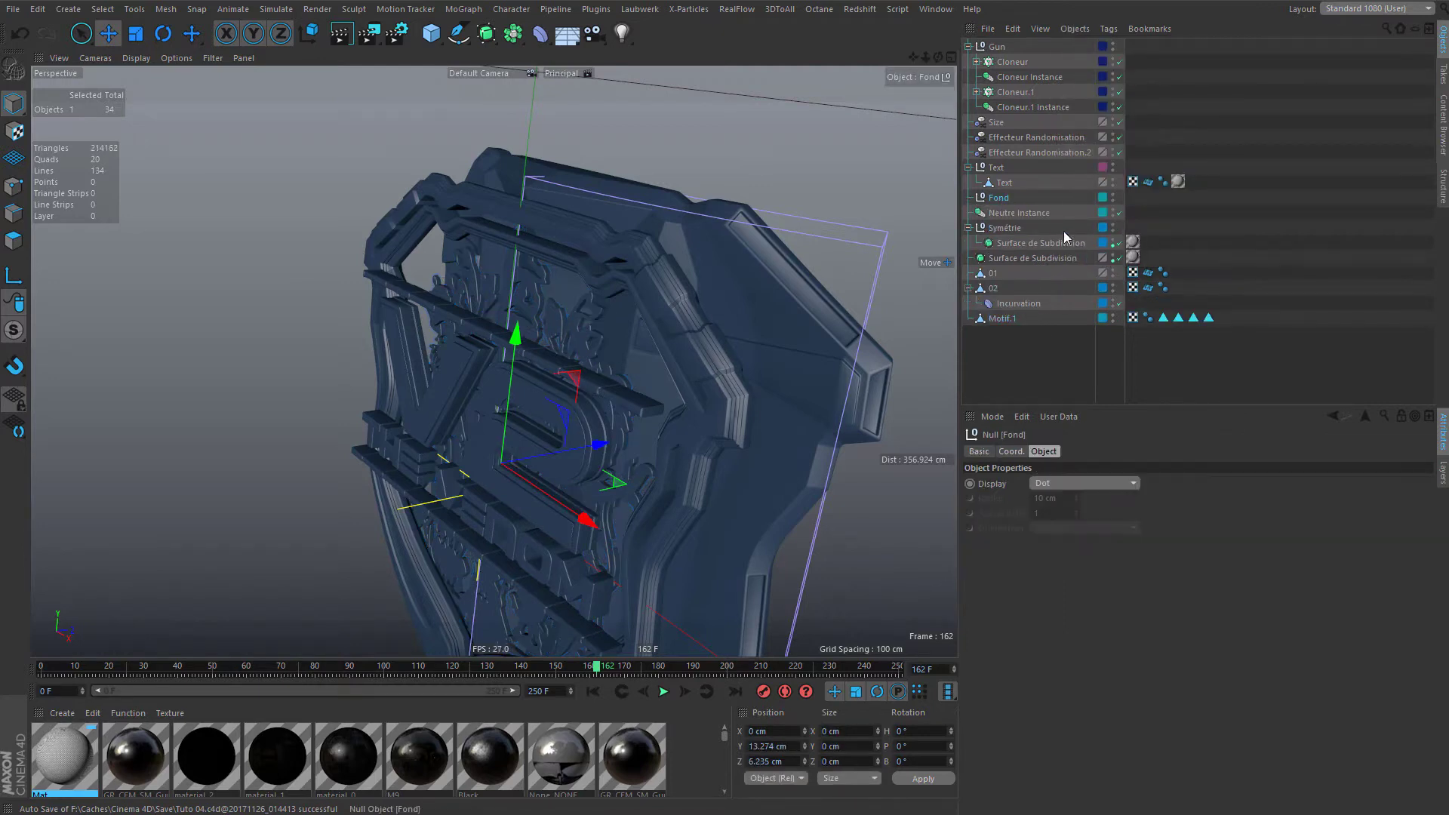
{"action": "key", "text": "Delete"}
- Set Motif.1 as the reference object of Neutre Instance and try moving the instance along its Z axis
{"action": "left_click", "coordinate": [1023, 199]}
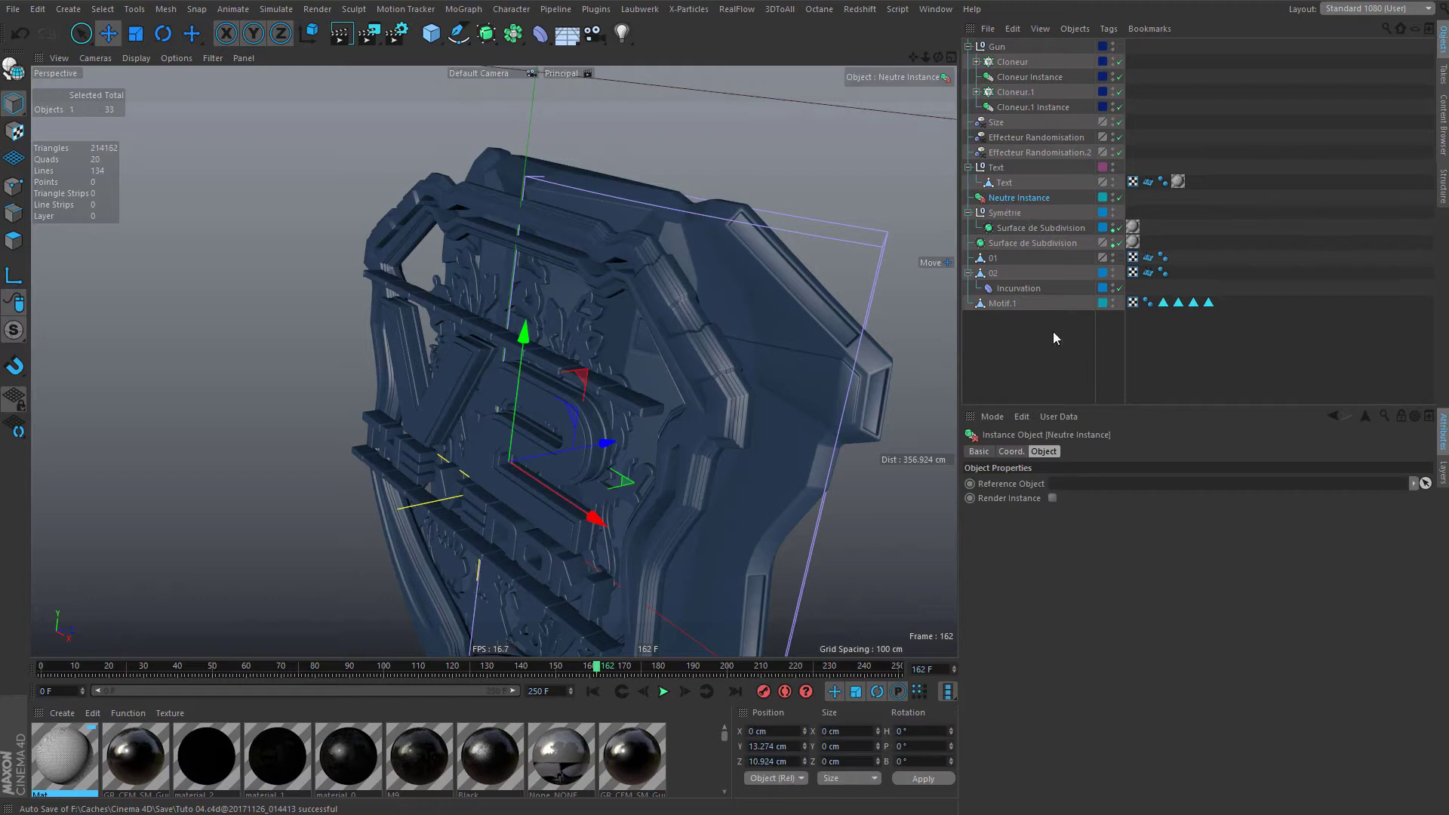
{"action": "left_click", "coordinate": [997, 305]}
{"action": "left_click", "coordinate": [1019, 199]}
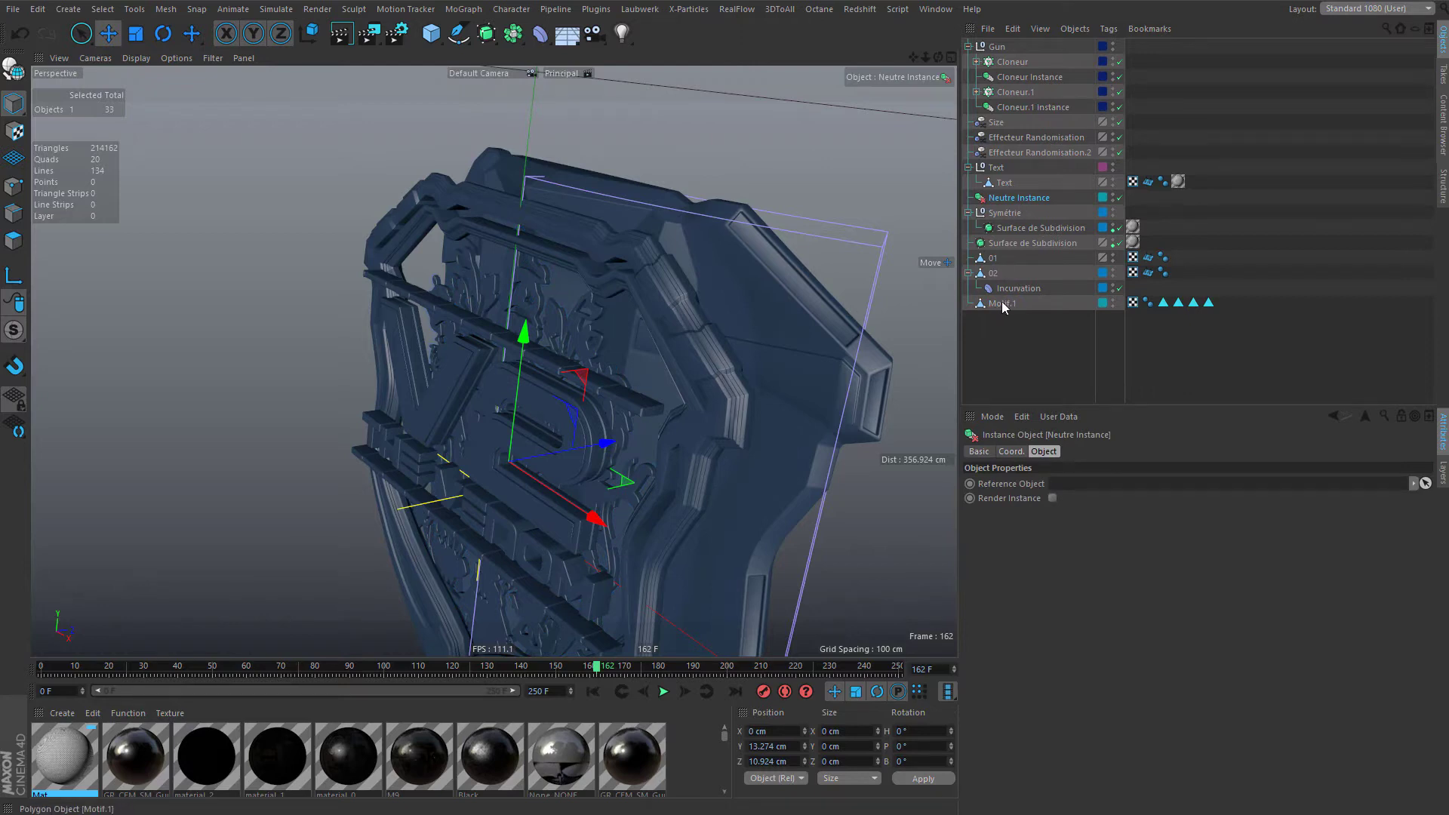
{"action": "left_click_drag", "start_coordinate": [1111, 492], "coordinate": [1111, 491]}
{"action": "left_click_drag", "start_coordinate": [584, 366], "coordinate": [551, 367], "text": "alt"}
{"action": "scroll", "coordinate": [600, 365], "scroll_direction": "up", "scroll_amount": 5}
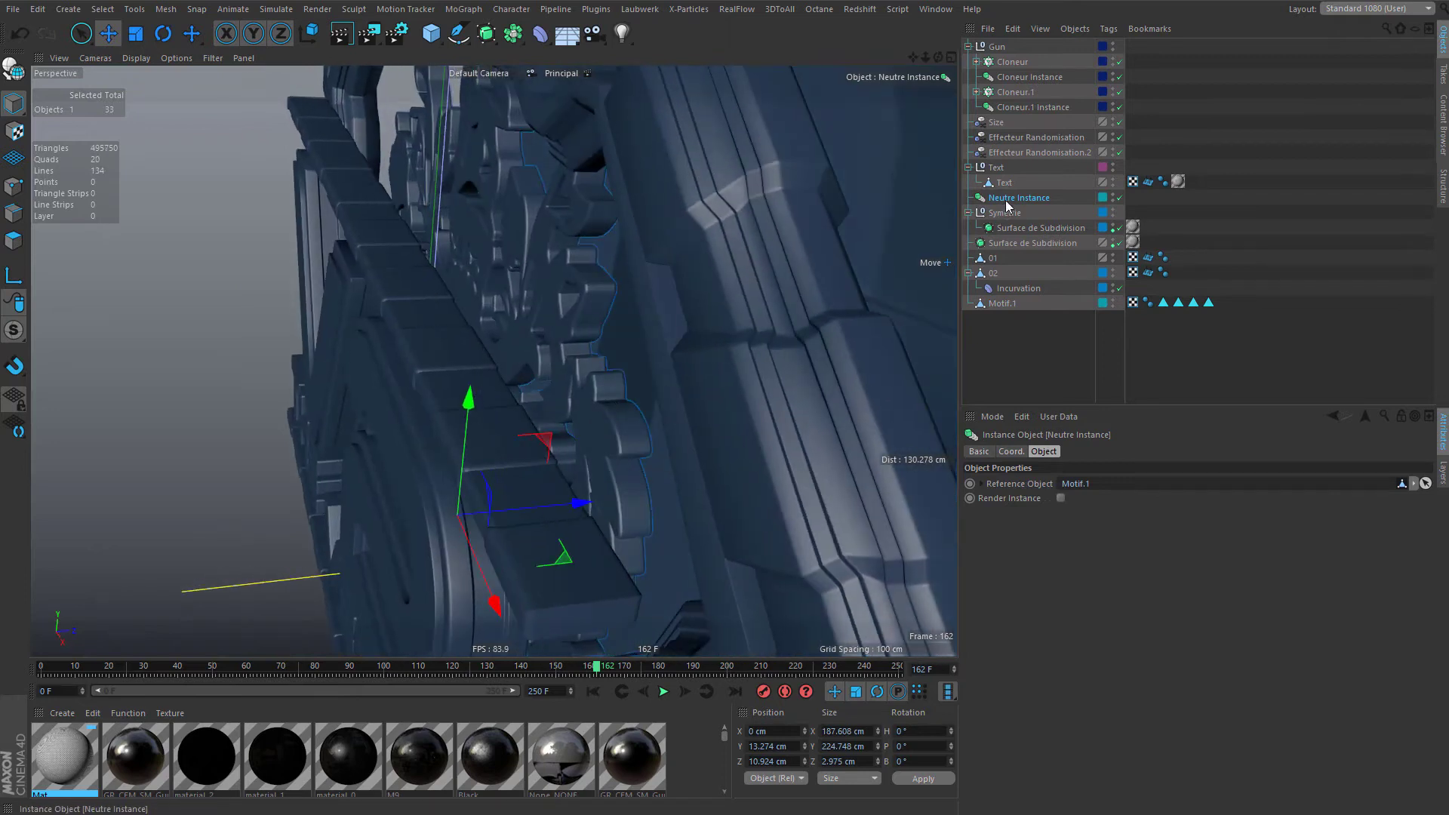
{"action": "left_click_drag", "start_coordinate": [582, 503], "coordinate": [548, 505]}
- Undo the Neutre Instance edits, the deletion of Fond and the move of Motif.1 out of it
{"action": "key", "text": "ctrl+z"}
{"action": "key", "text": "ctrl+z"}
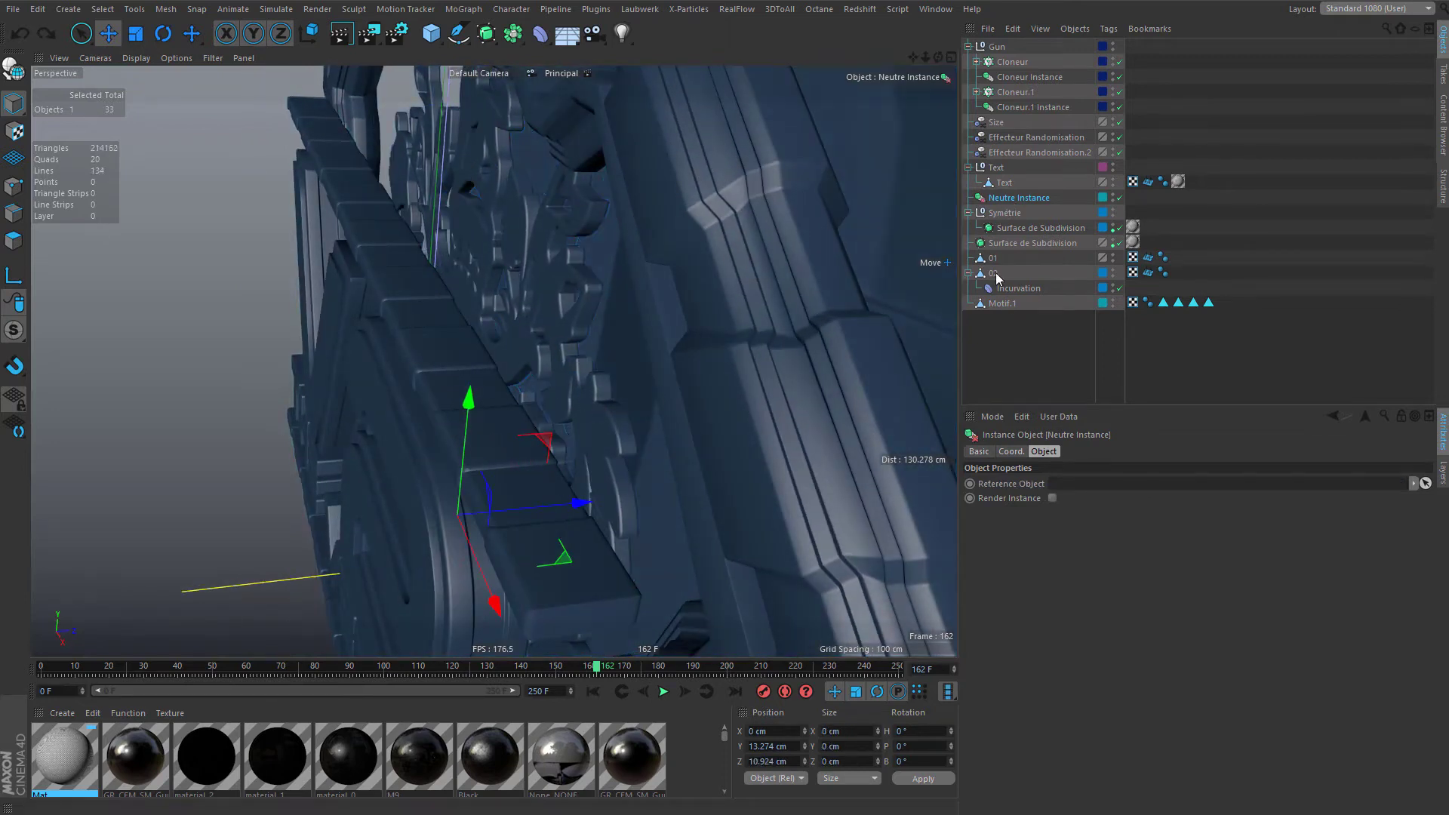
{"action": "key", "text": "ctrl+z"}
{"action": "key", "text": "ctrl+z"}
{"action": "key", "text": "ctrl+z"}
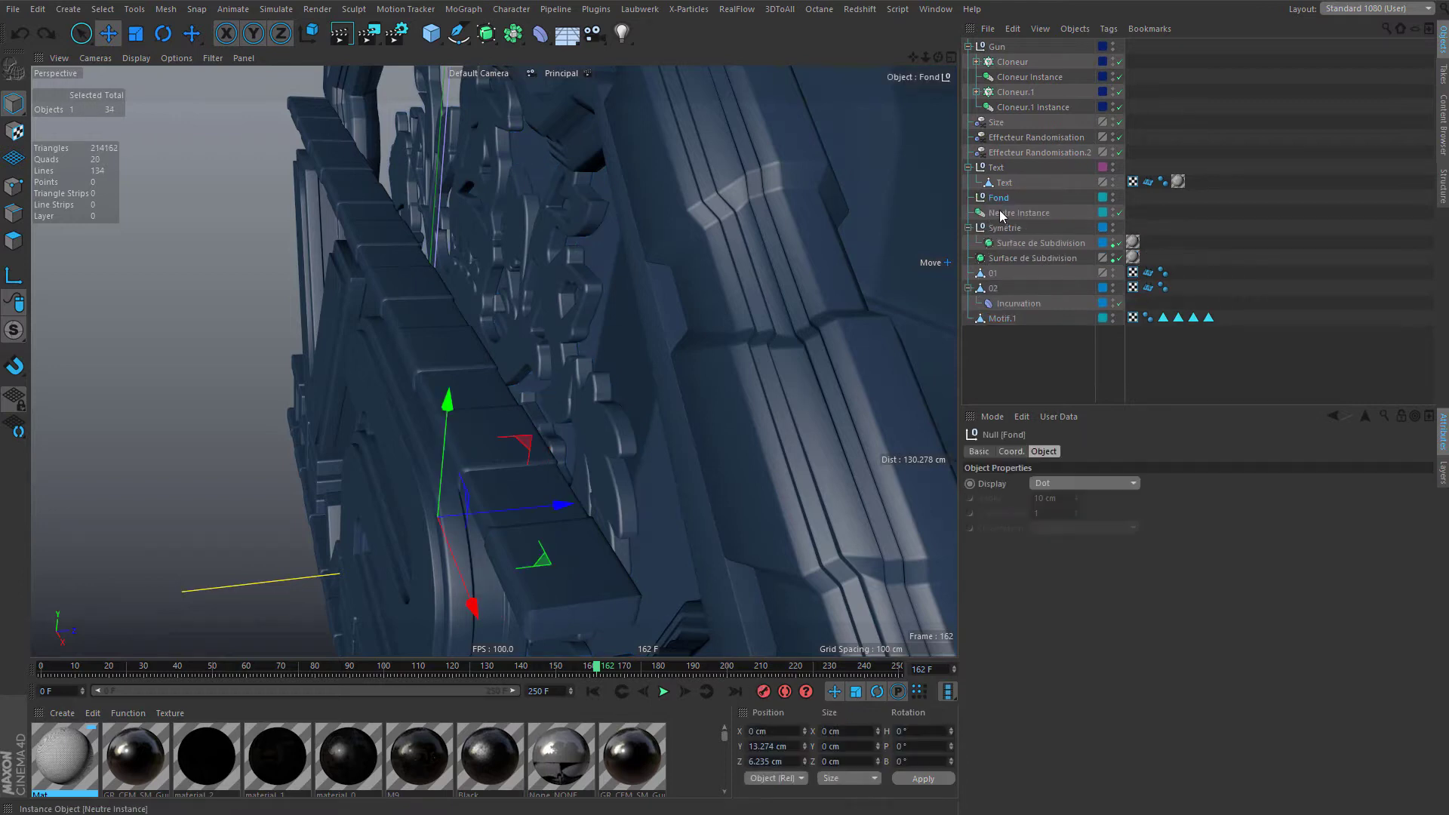
{"action": "left_click", "coordinate": [1004, 202]}
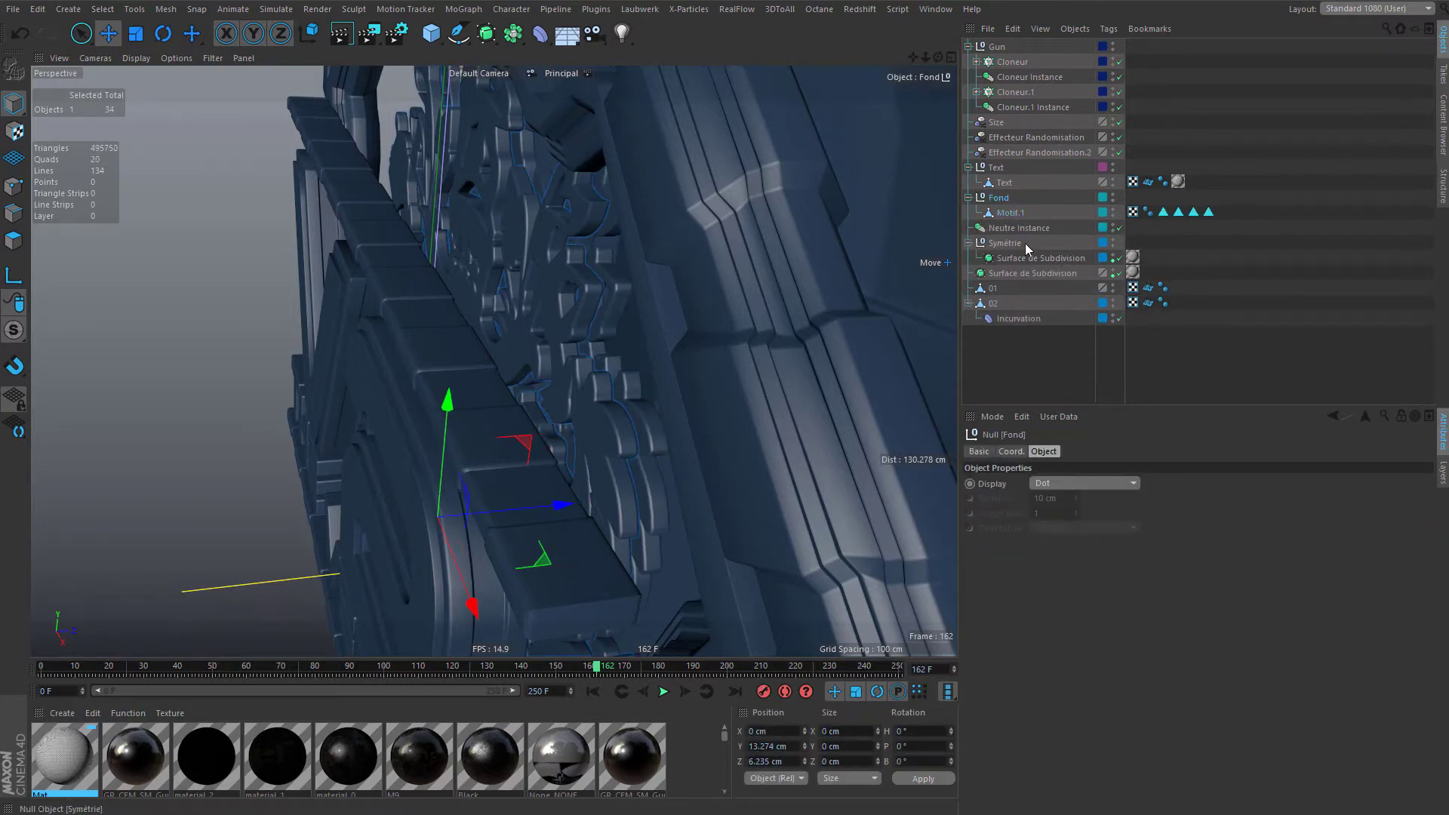
- Check which object Neutre Instance uses as its reference
{"action": "left_click", "coordinate": [1018, 228]}
{"action": "double_click", "coordinate": [1072, 483]}
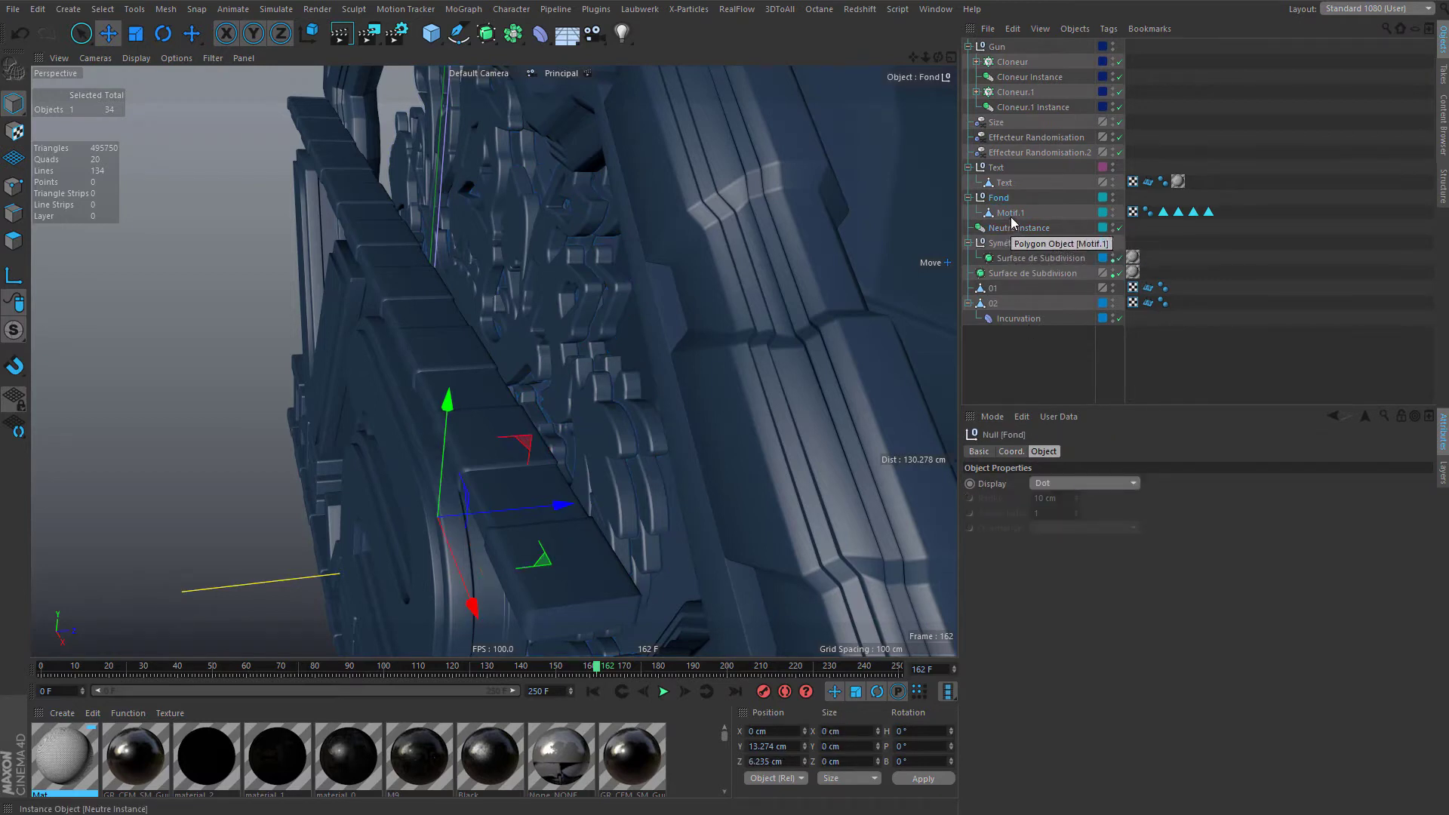
- Move the Fond group to the end of the object hierarchy and rename its null Motif.1
{"action": "left_click_drag", "start_coordinate": [1002, 202], "coordinate": [1019, 366]}
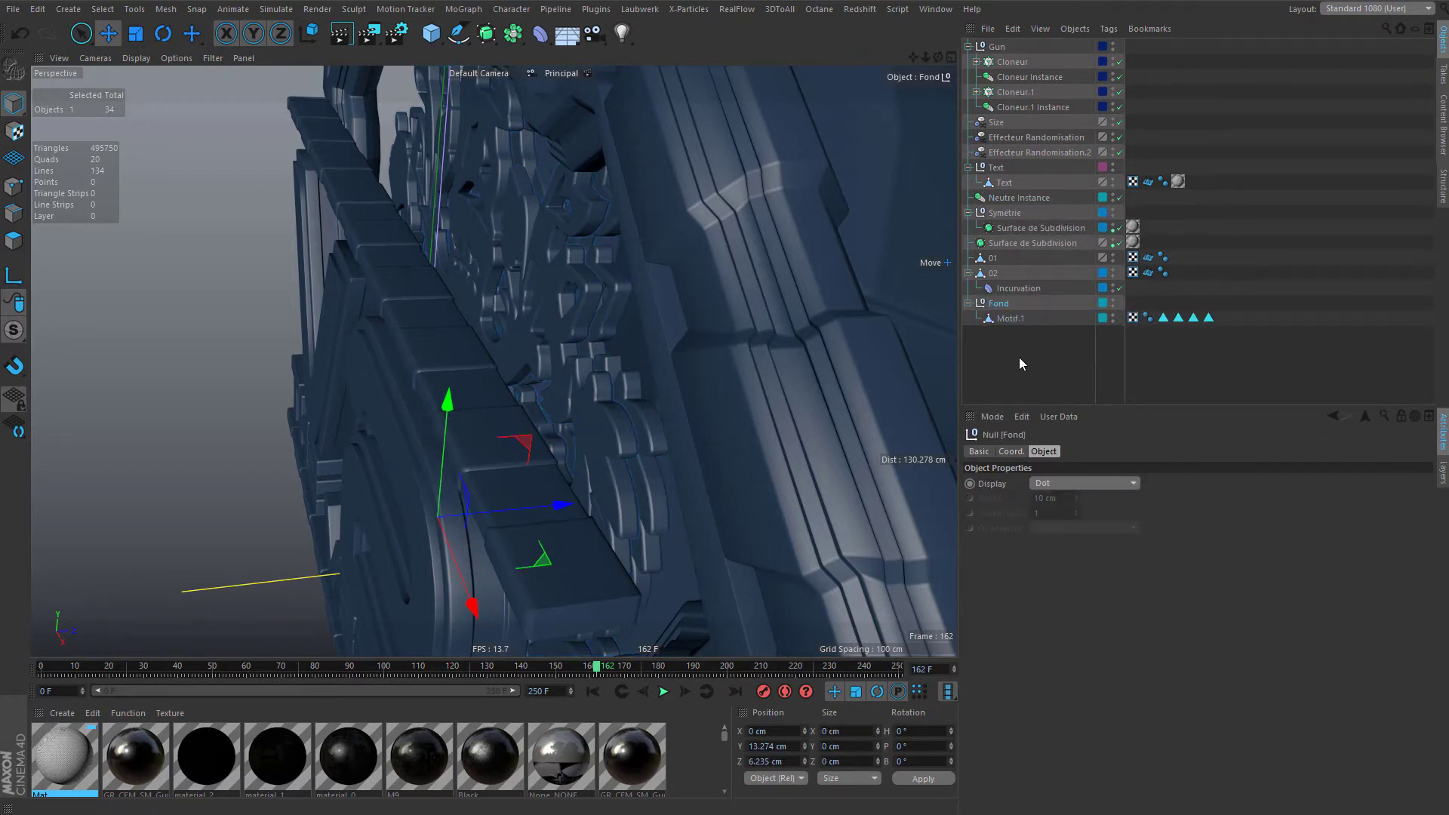
{"action": "double_click", "coordinate": [1010, 321]}
{"action": "right_click", "coordinate": [1010, 322]}
{"action": "left_click", "coordinate": [1027, 346]}
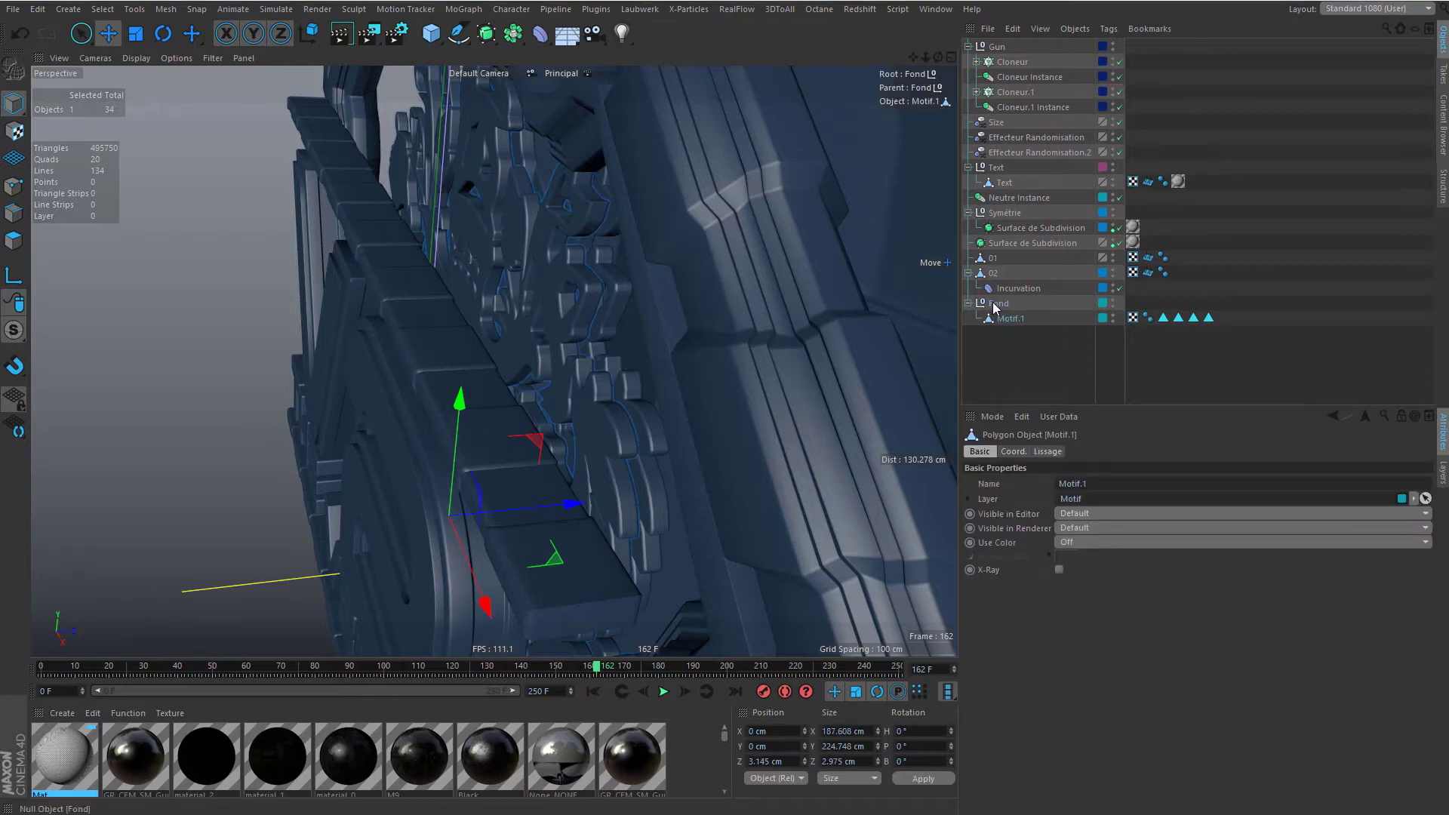
{"action": "double_click", "coordinate": [994, 304]}
{"action": "right_click", "coordinate": [994, 304]}
{"action": "left_click", "coordinate": [1010, 342]}
- Check Neutre Instance's reference object and compare its coordinates with those of the Motif.1 mesh
{"action": "left_click", "coordinate": [1019, 198]}
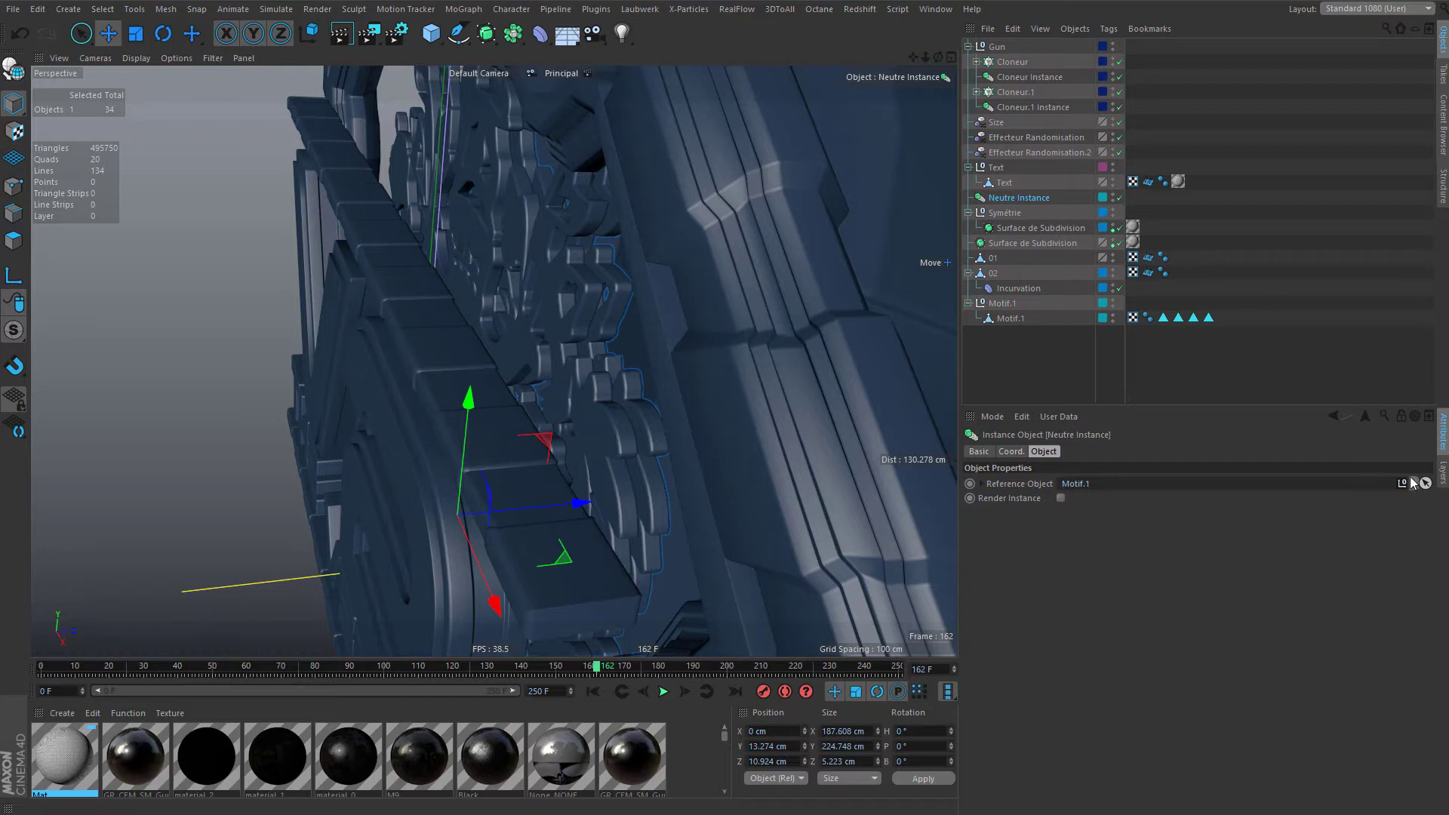
{"action": "left_click_drag", "start_coordinate": [681, 388], "coordinate": [671, 395], "text": "alt"}
{"action": "left_click", "coordinate": [1044, 357]}
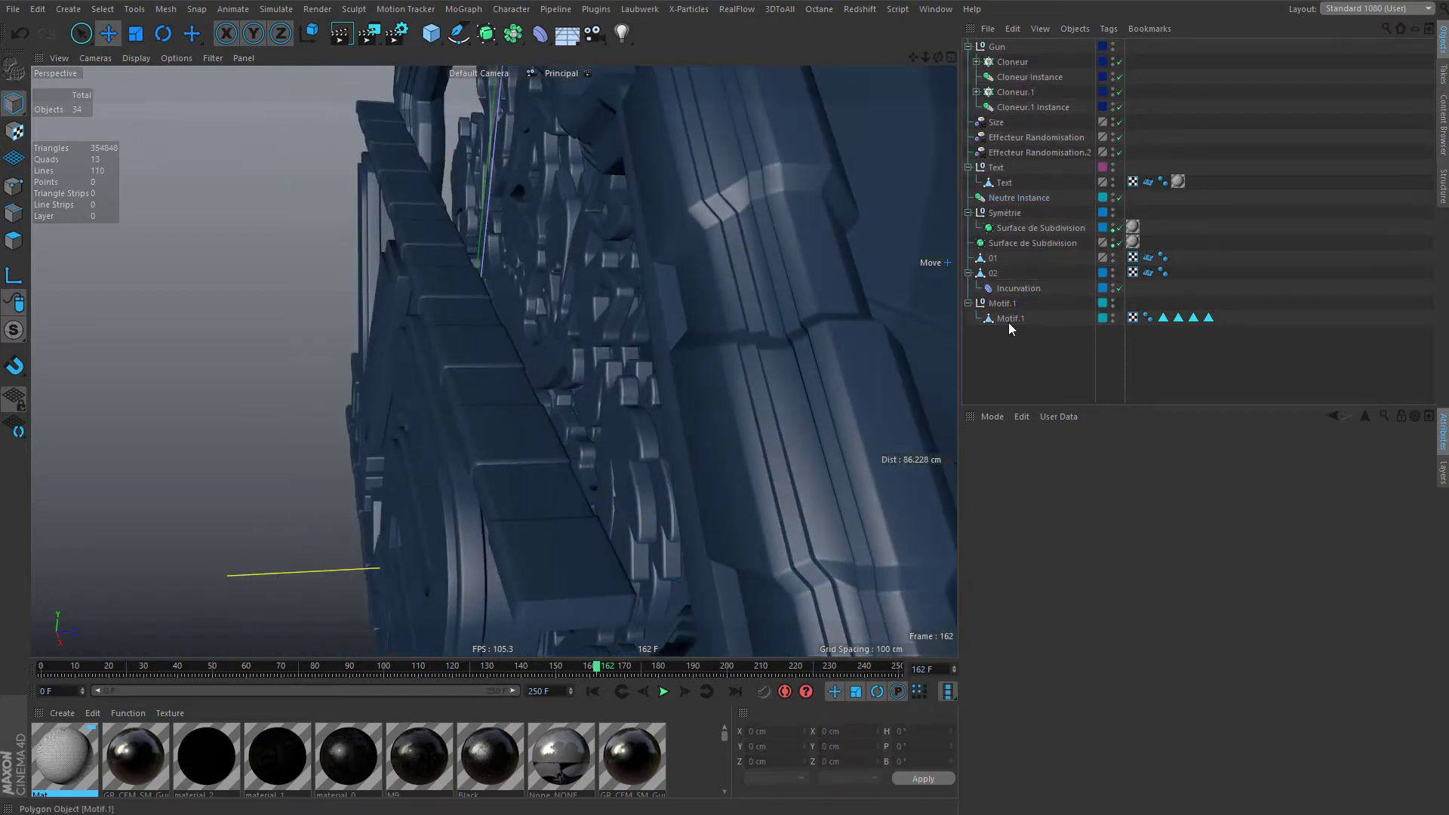
{"action": "left_click", "coordinate": [1009, 320]}
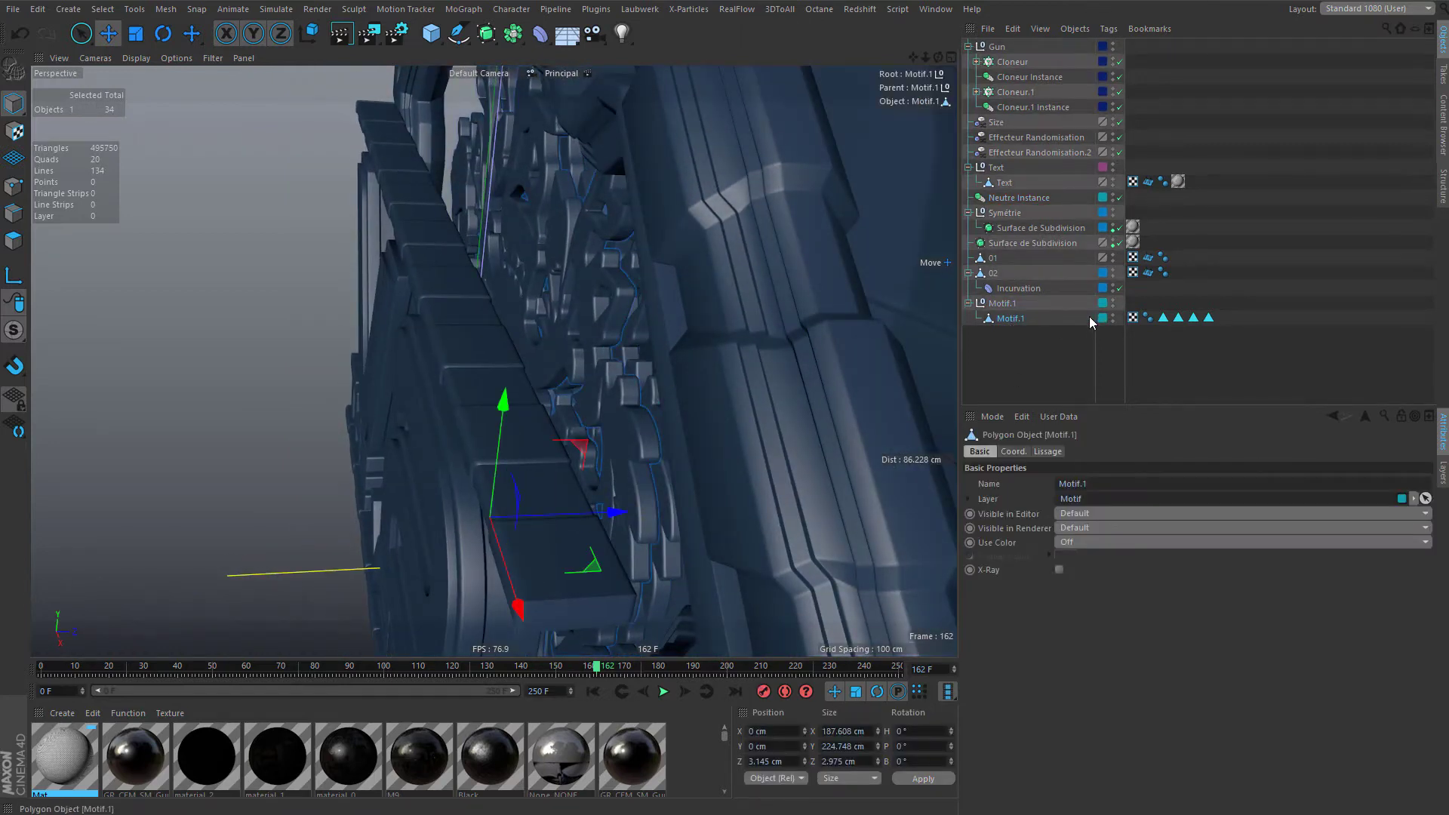
{"action": "left_click", "coordinate": [1022, 451]}
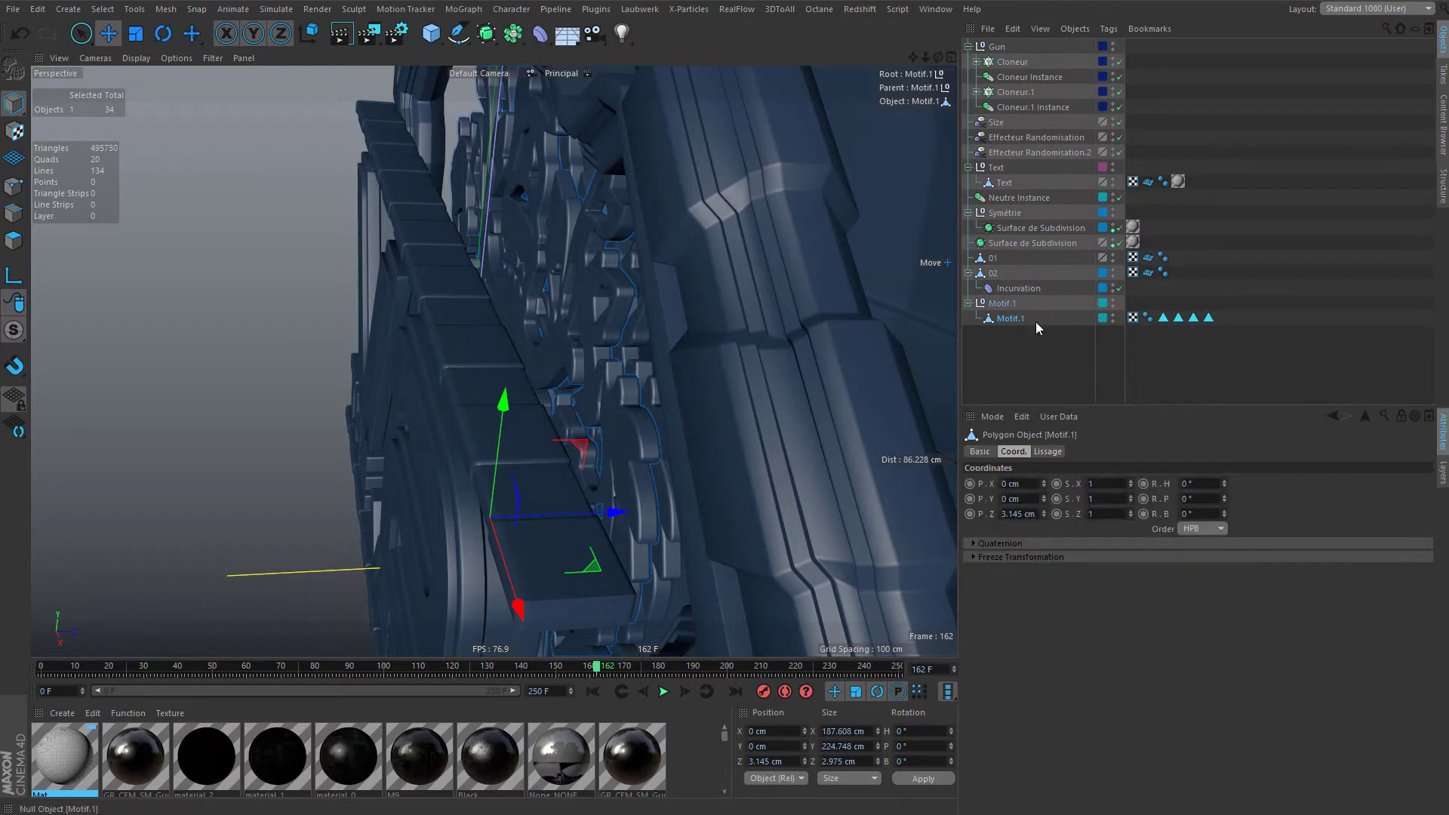
{"action": "left_click", "coordinate": [1013, 198]}
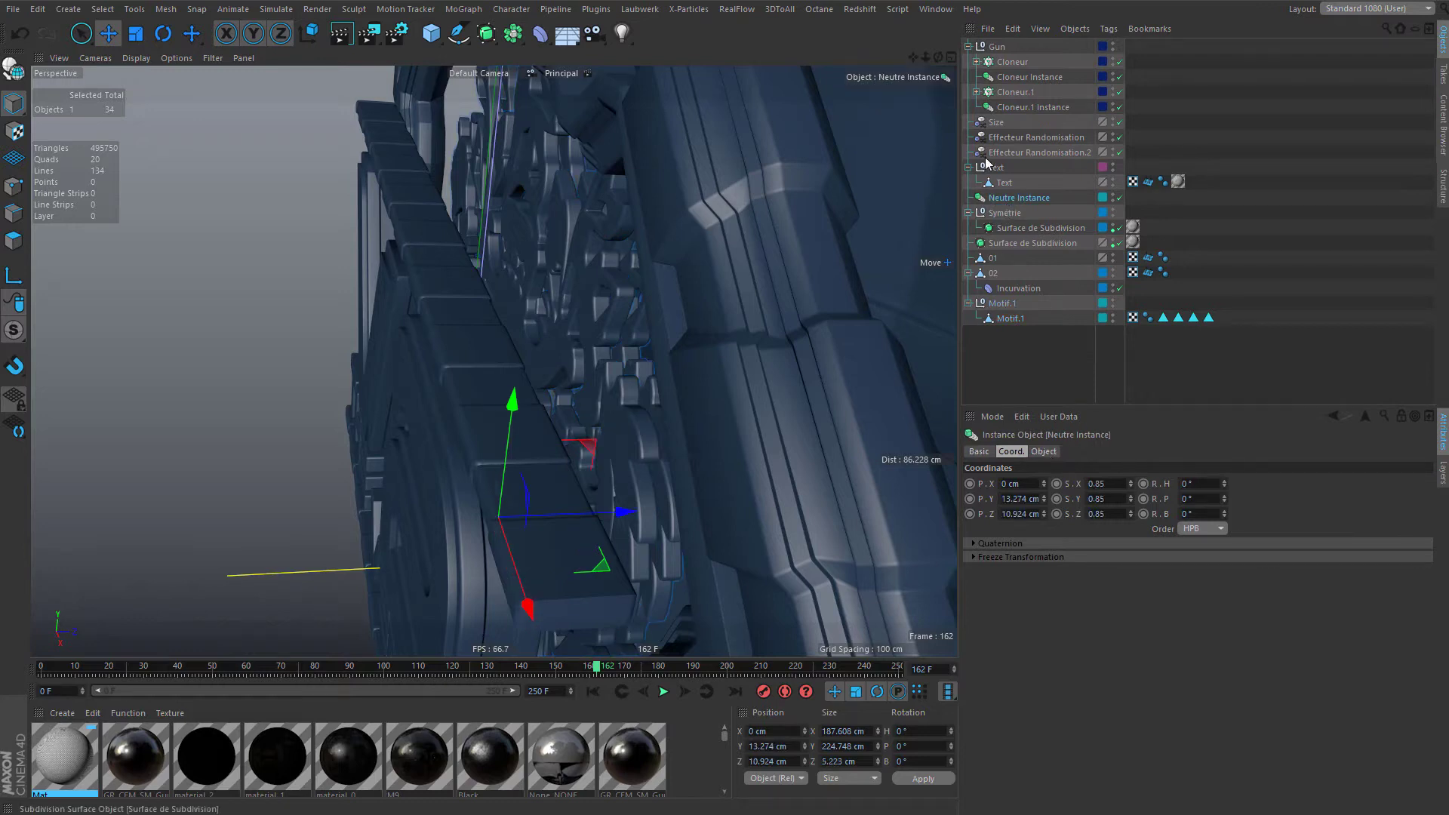
{"action": "left_click", "coordinate": [1046, 452]}
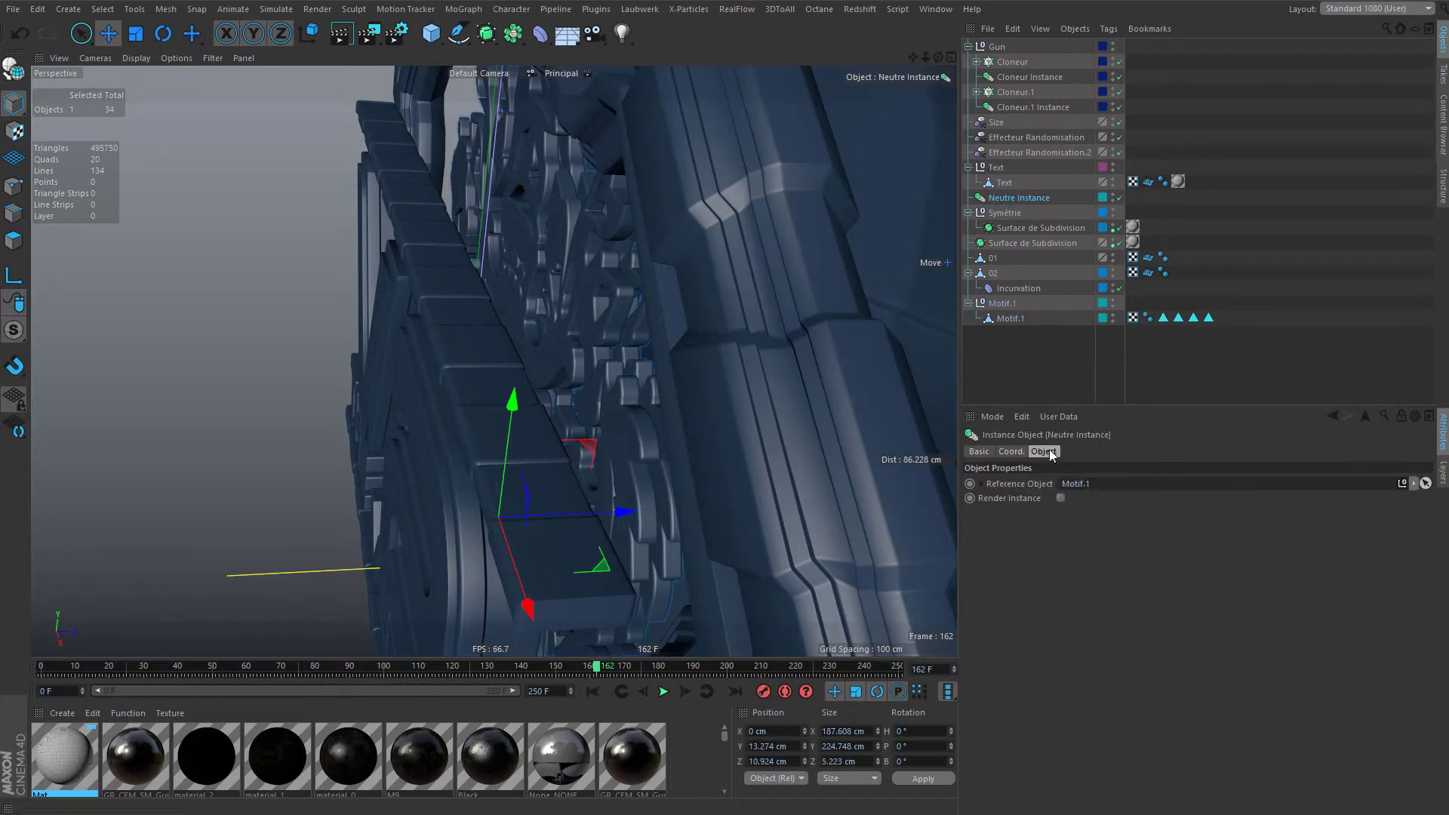
{"action": "left_click", "coordinate": [1008, 318]}
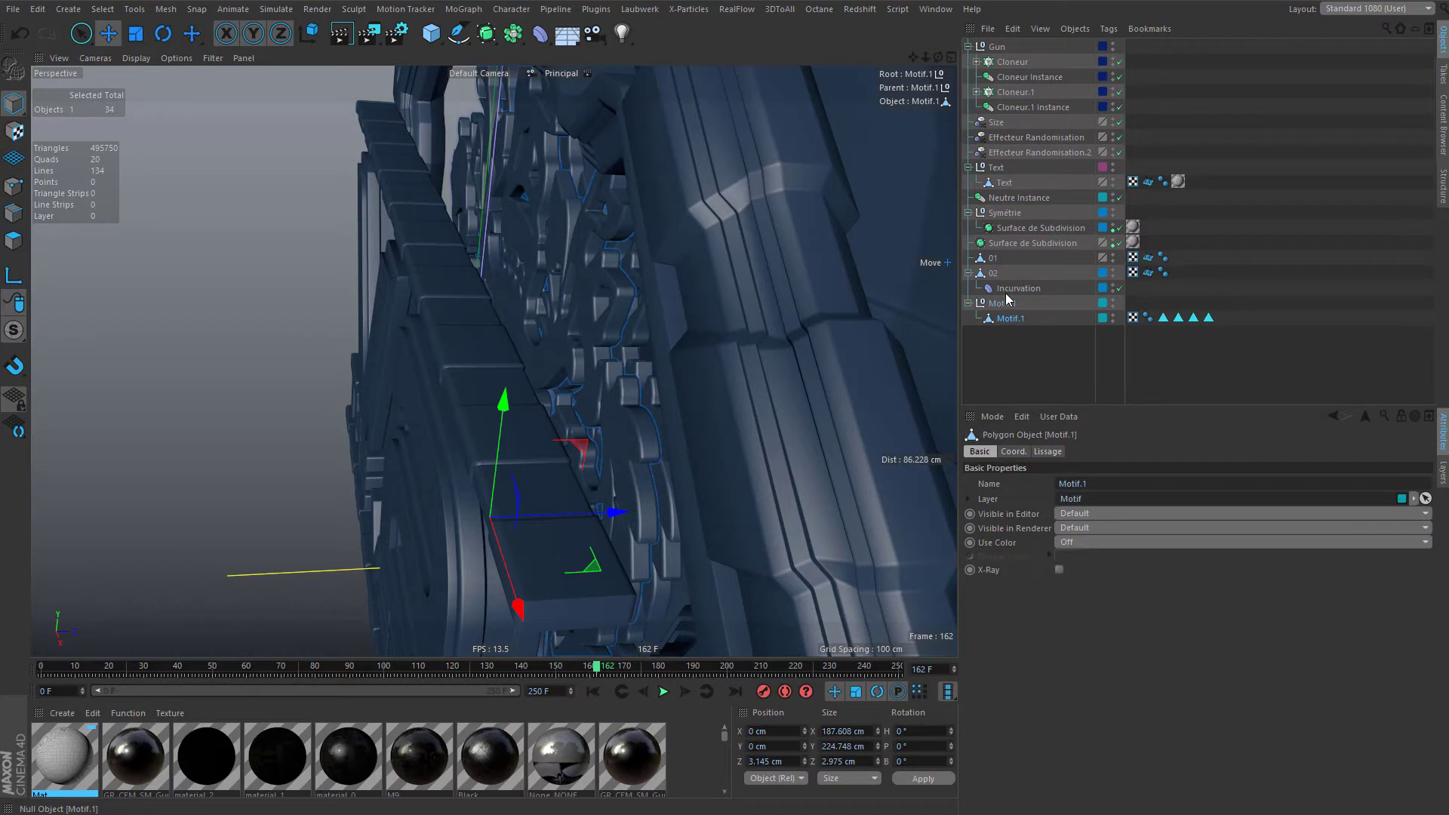
- Freeze all transformations of the Motif.1 mesh
{"action": "left_click", "coordinate": [1015, 452]}
{"action": "left_click", "coordinate": [1001, 544]}
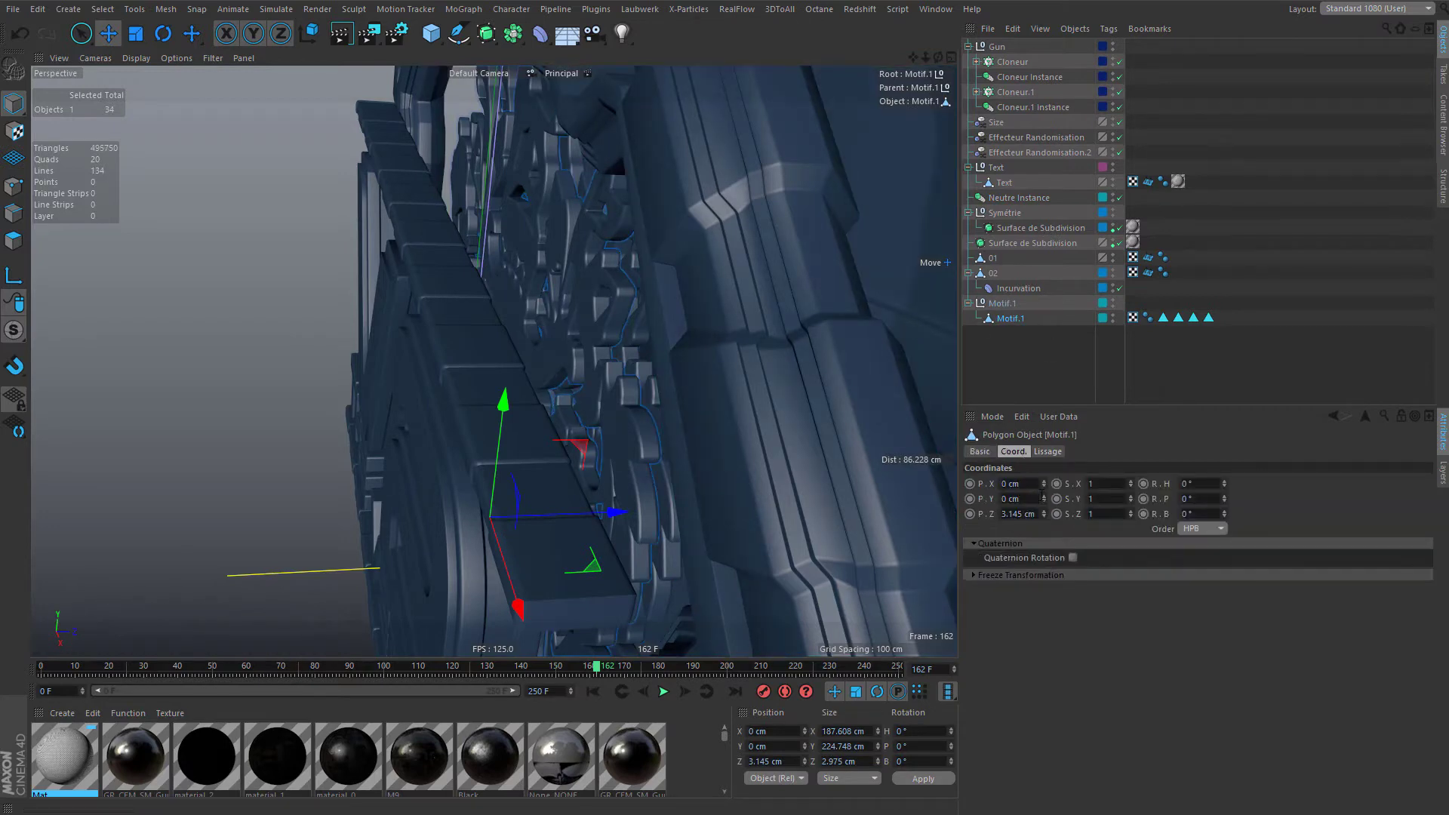
{"action": "left_click", "coordinate": [1000, 575]}
{"action": "left_click", "coordinate": [1016, 590]}
- Check the coordinates and frozen transformations of objects 01 and 02
{"action": "left_click", "coordinate": [998, 273]}
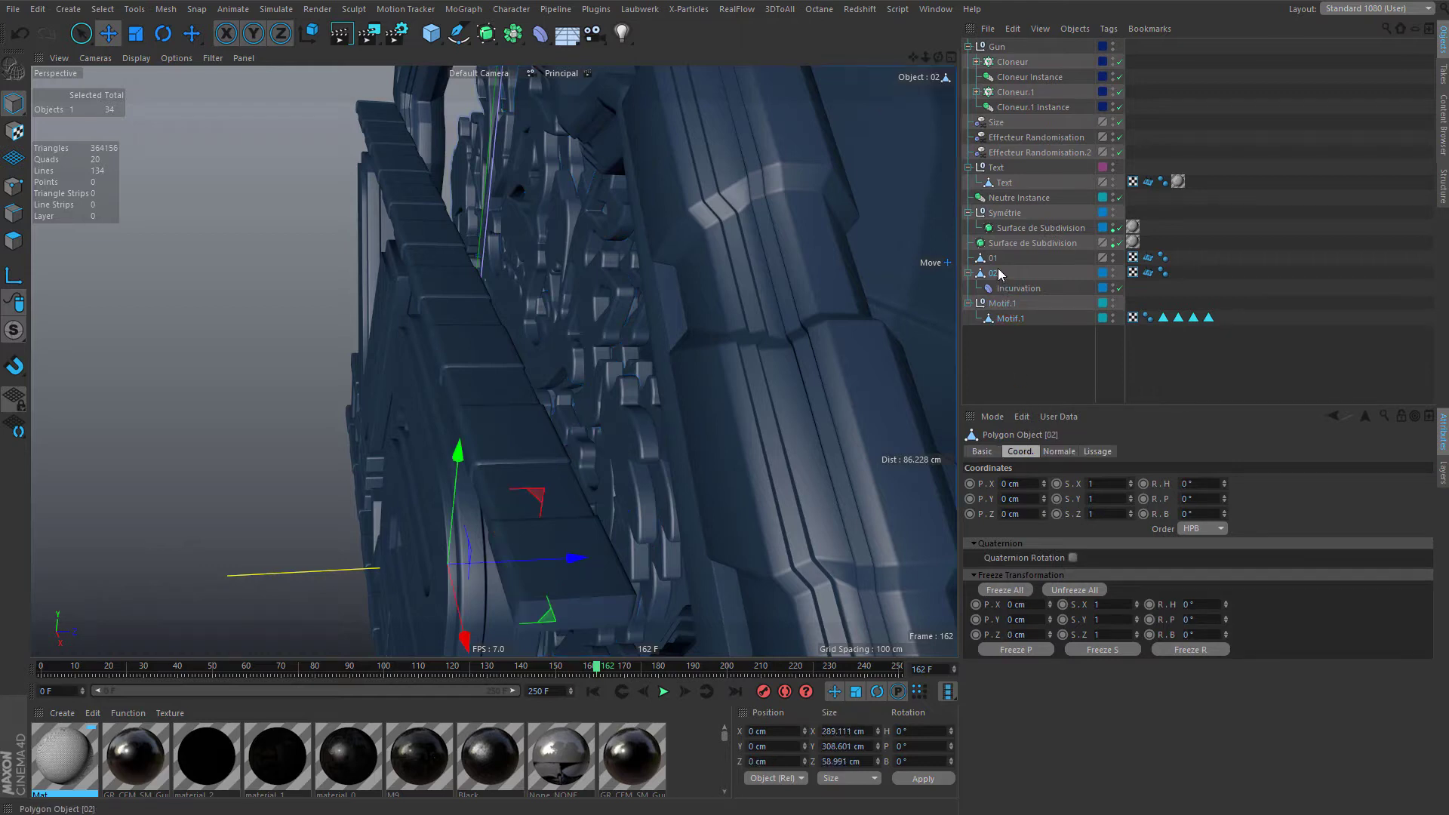
{"action": "left_click", "coordinate": [997, 260], "text": "shift"}
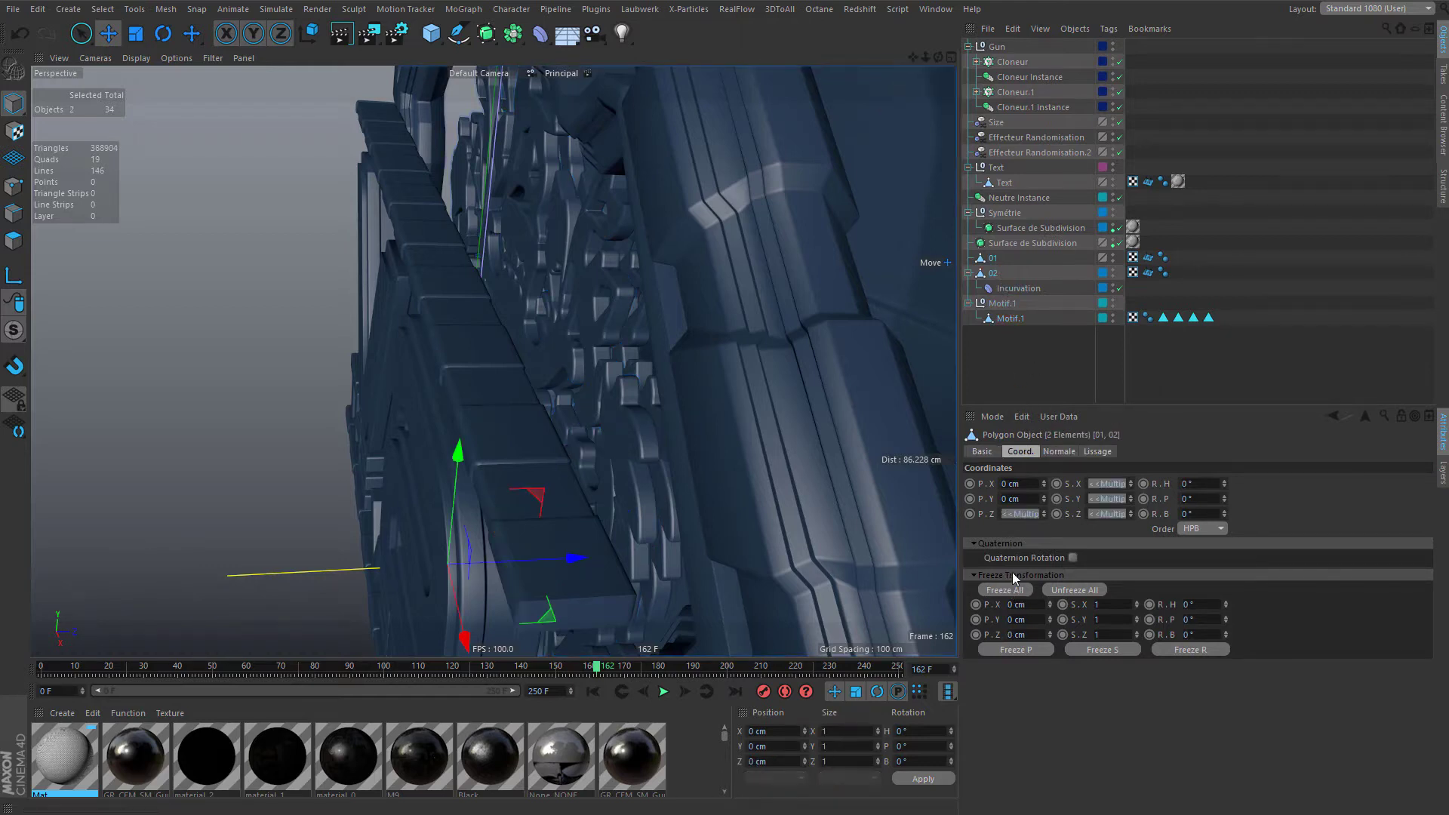
{"action": "left_click", "coordinate": [995, 273]}
{"action": "left_click", "coordinate": [995, 259]}
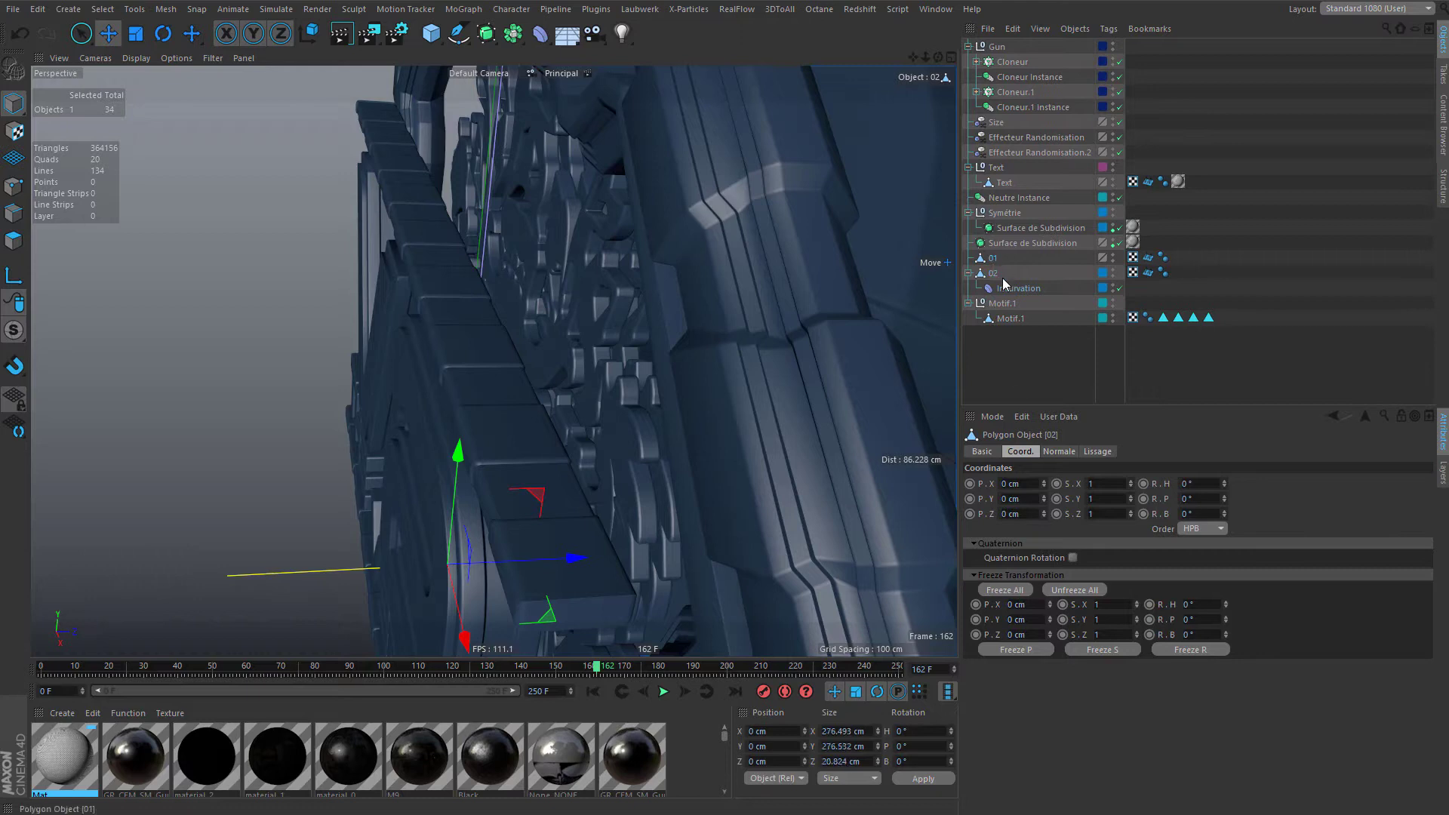
- Move the Text mesh out of its parent null to the end of the hierarchy and delete the empty Text null
{"action": "left_click", "coordinate": [1003, 182]}
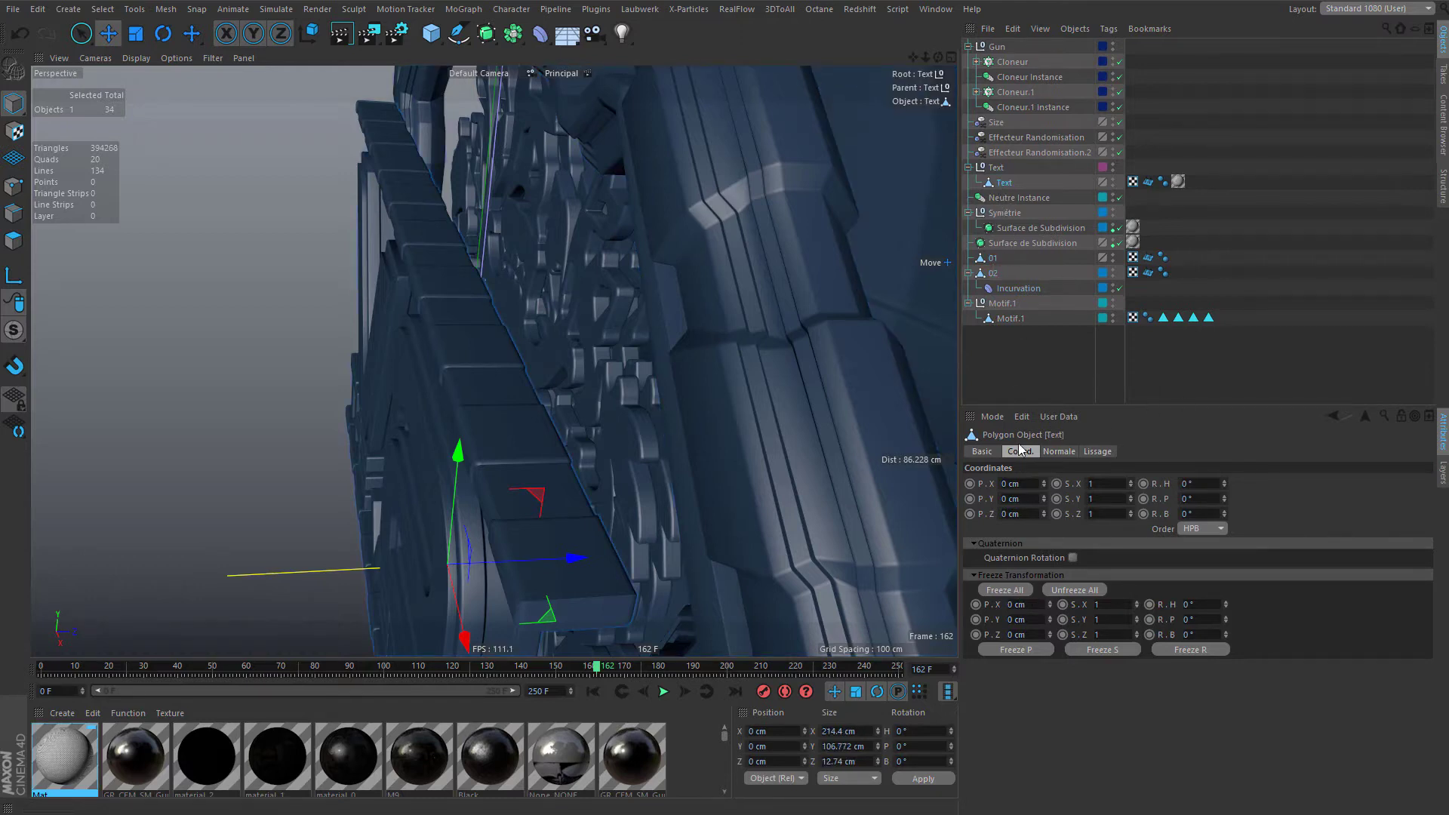
{"action": "left_click_drag", "start_coordinate": [1022, 330], "coordinate": [1021, 332]}
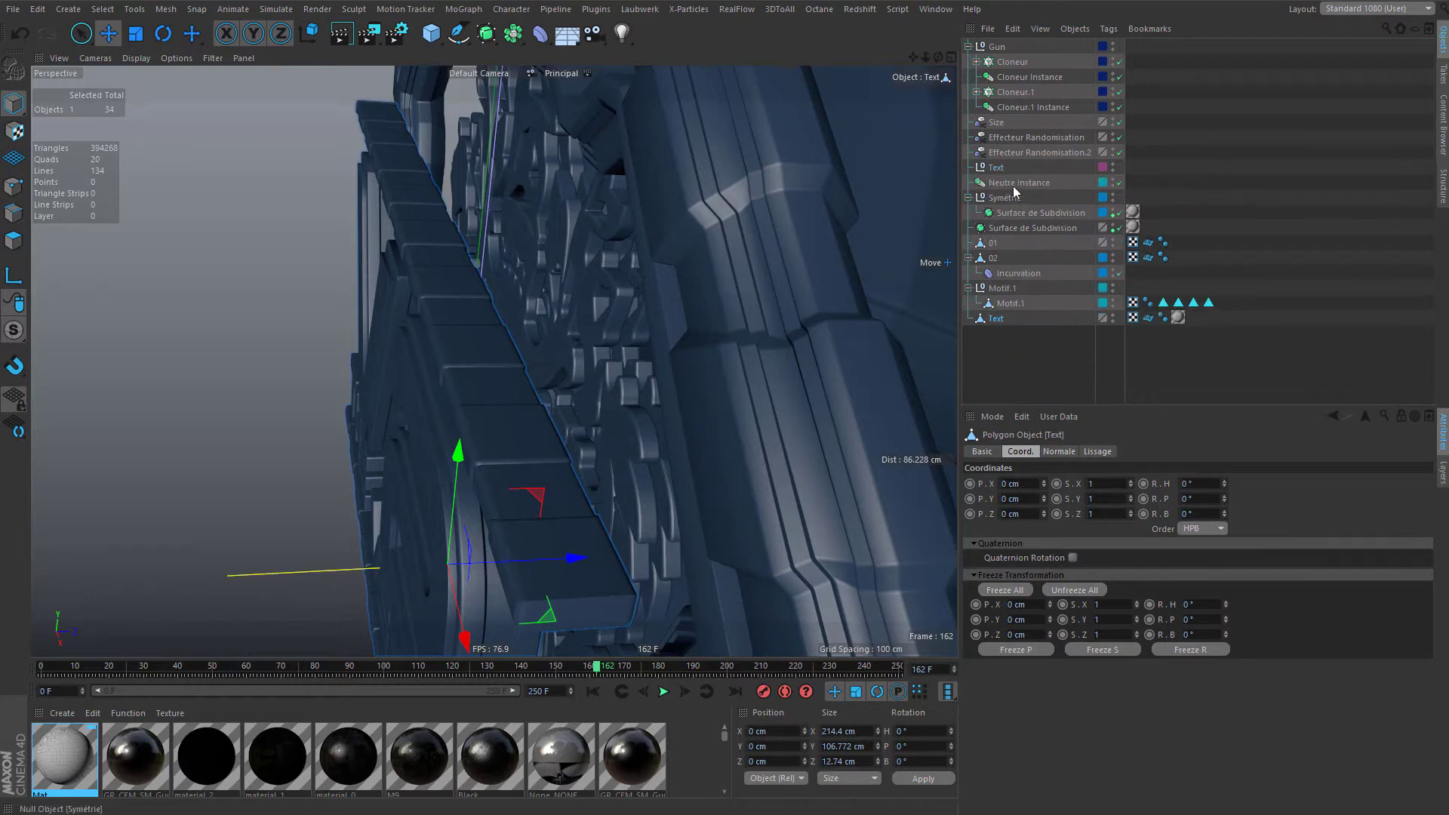
{"action": "key", "text": "Delete"}
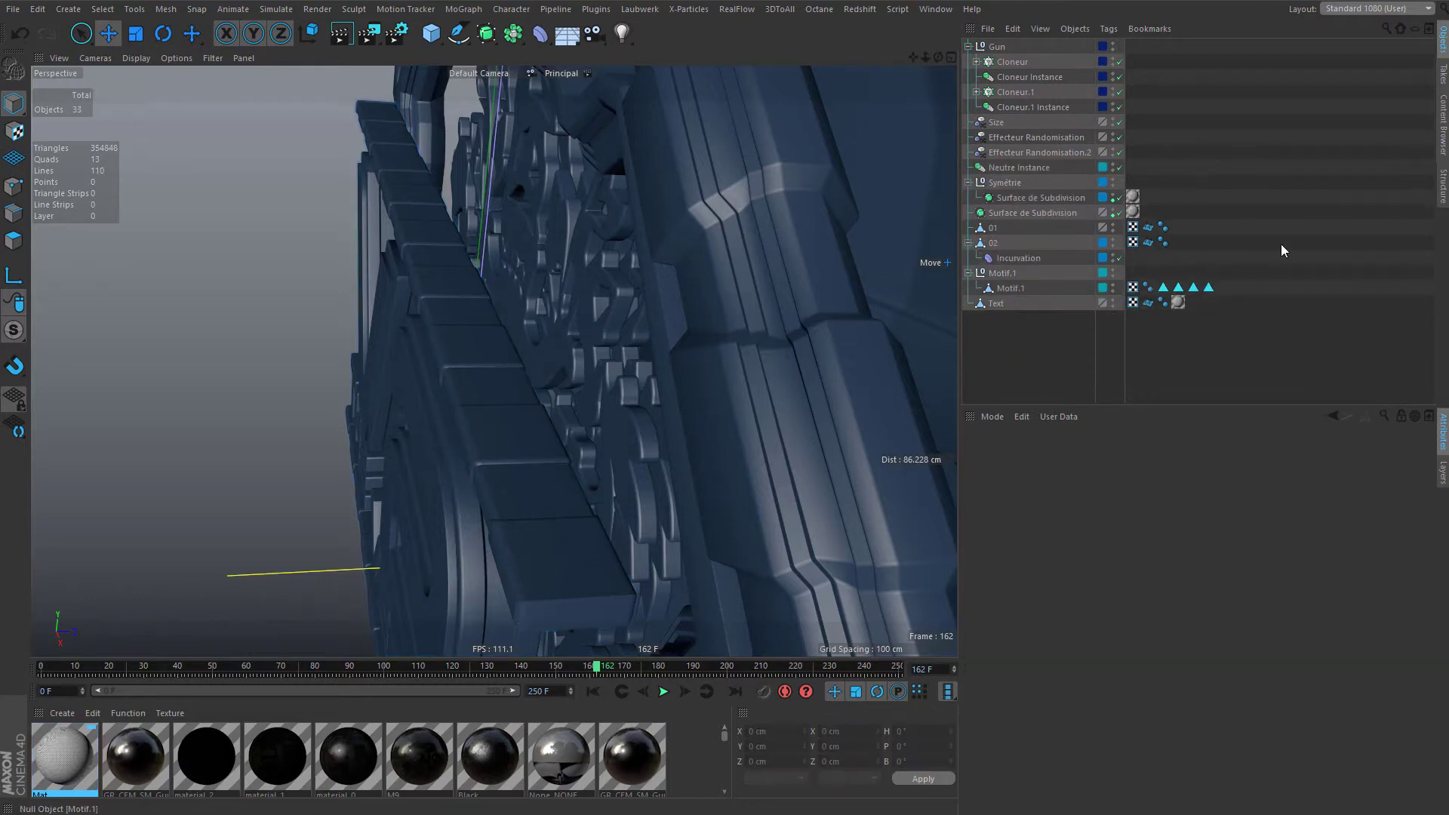
- Collapse the Gun group and hide the Gun layer's objects from the object hierarchy
{"action": "left_click", "coordinate": [969, 46]}
{"action": "left_click", "coordinate": [997, 46]}
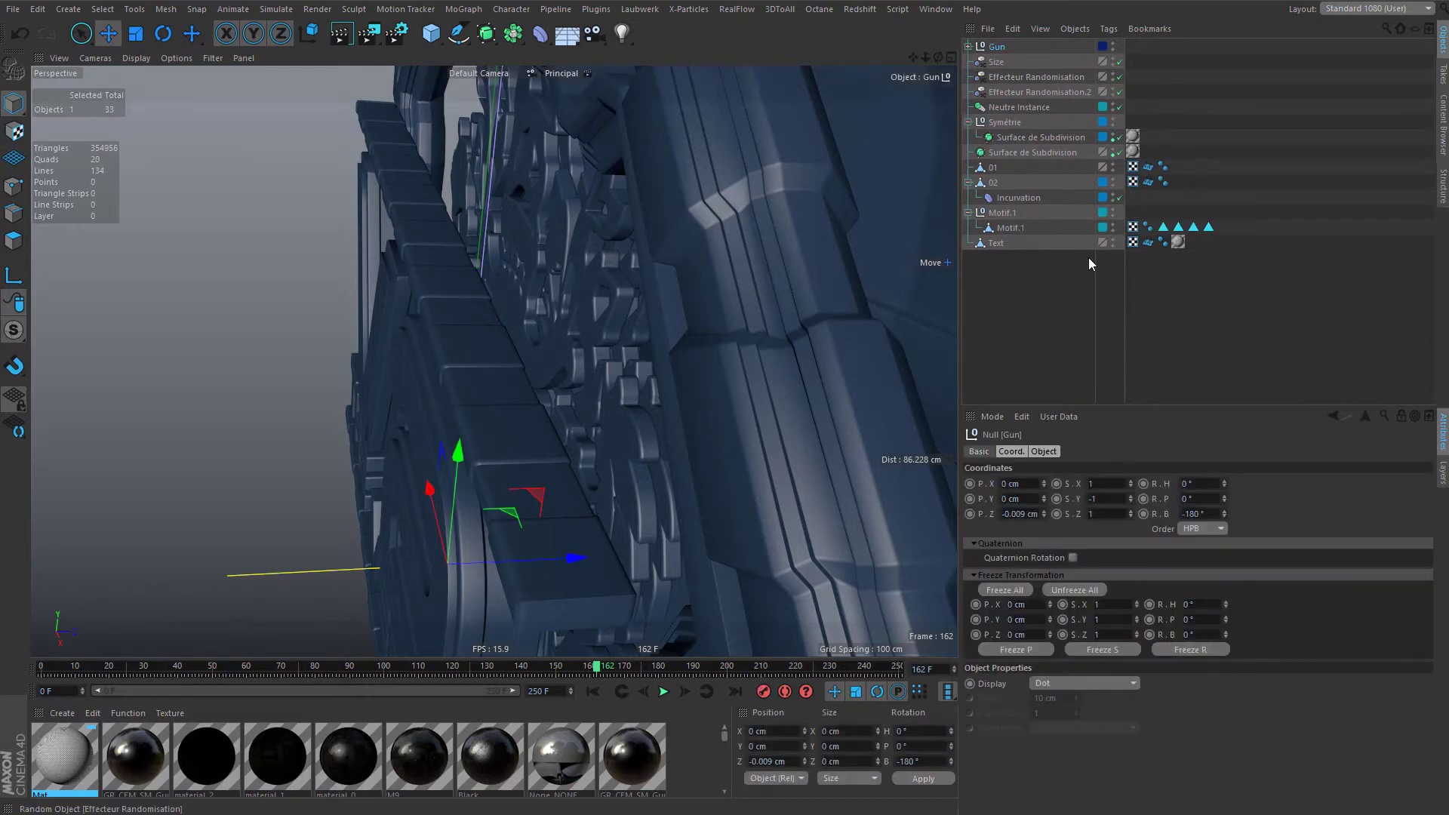
{"action": "left_click", "coordinate": [1440, 475]}
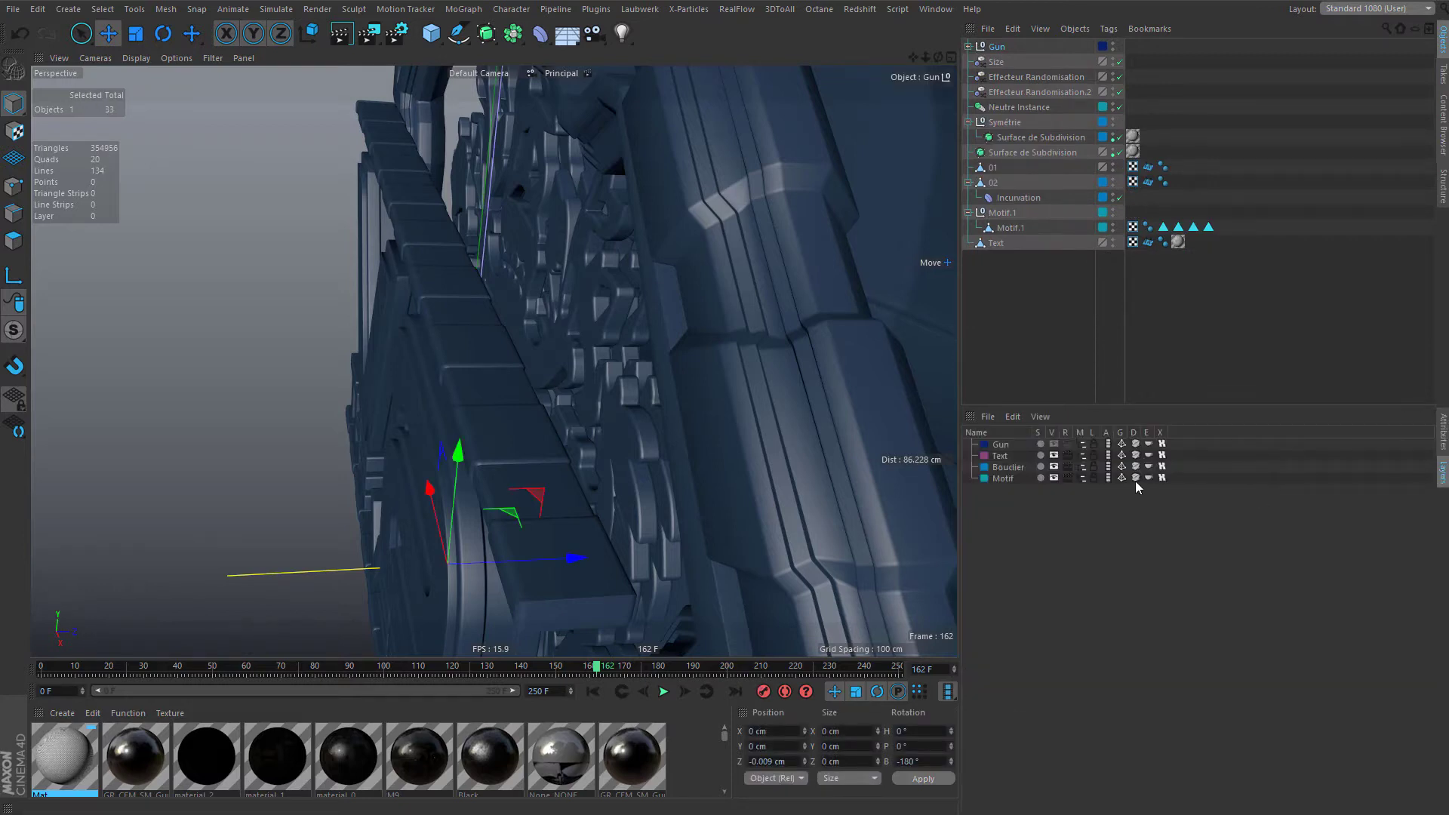
{"action": "left_click", "coordinate": [1082, 445]}
{"action": "left_click", "coordinate": [1212, 55]}
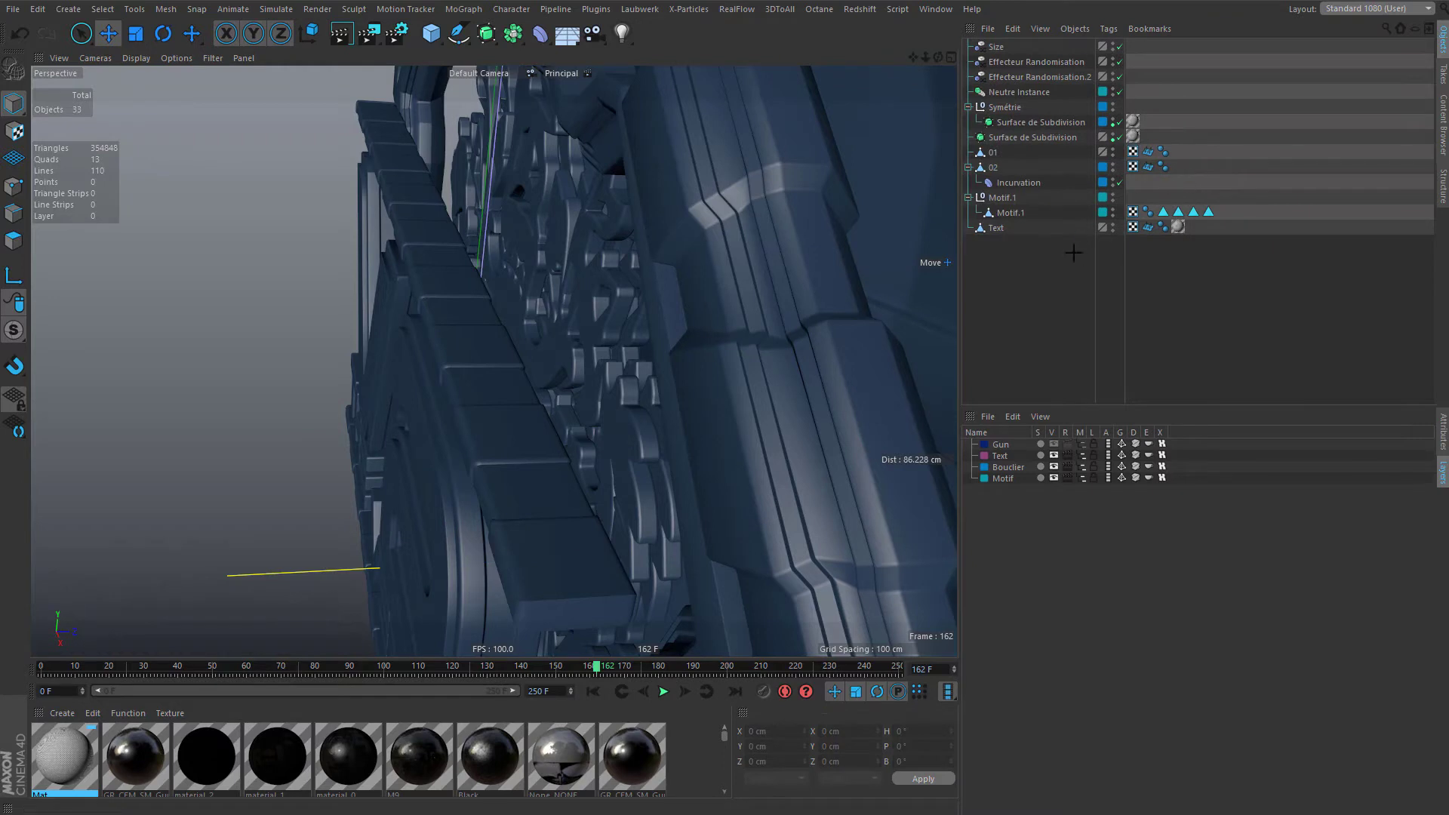
- Delete both Surface de Subdivision objects and the Symétrie null
{"action": "left_click", "coordinate": [1007, 123]}
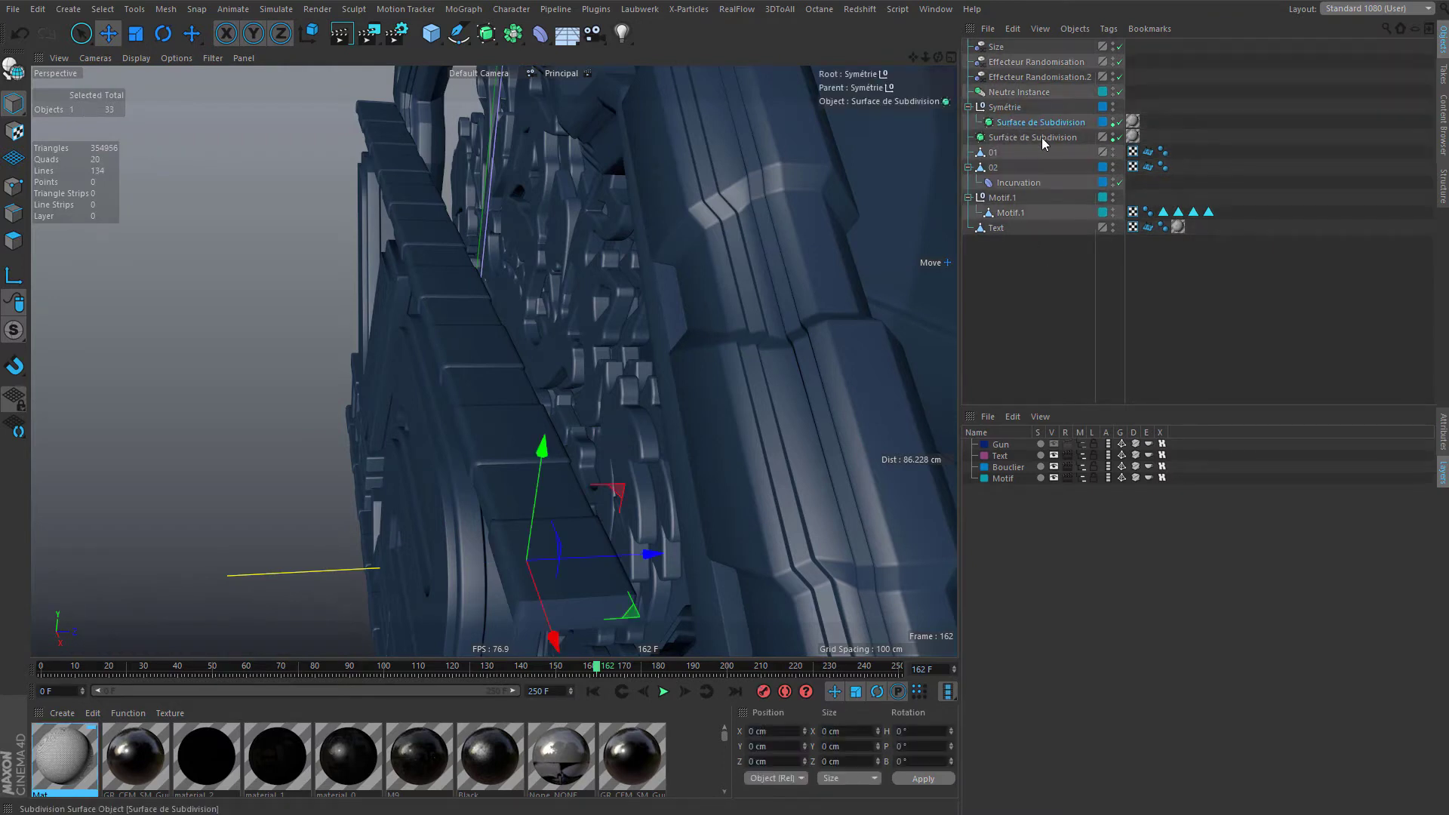
{"action": "left_click", "coordinate": [1442, 434]}
{"action": "key", "text": "Delete"}
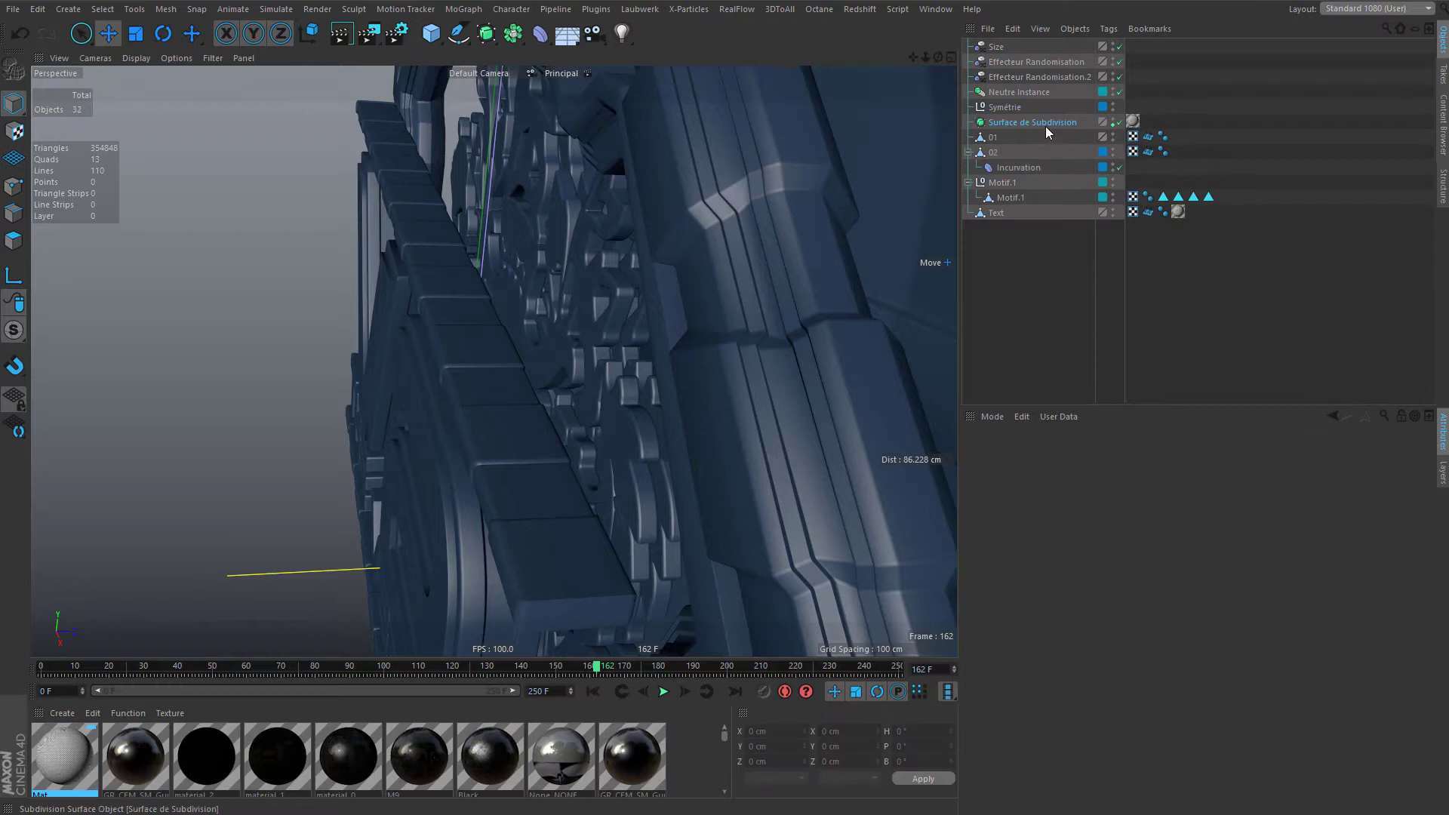
{"action": "left_click", "coordinate": [1044, 123]}
{"action": "key", "text": "Delete"}
{"action": "left_click", "coordinate": [1051, 242]}
{"action": "left_click", "coordinate": [1005, 107]}
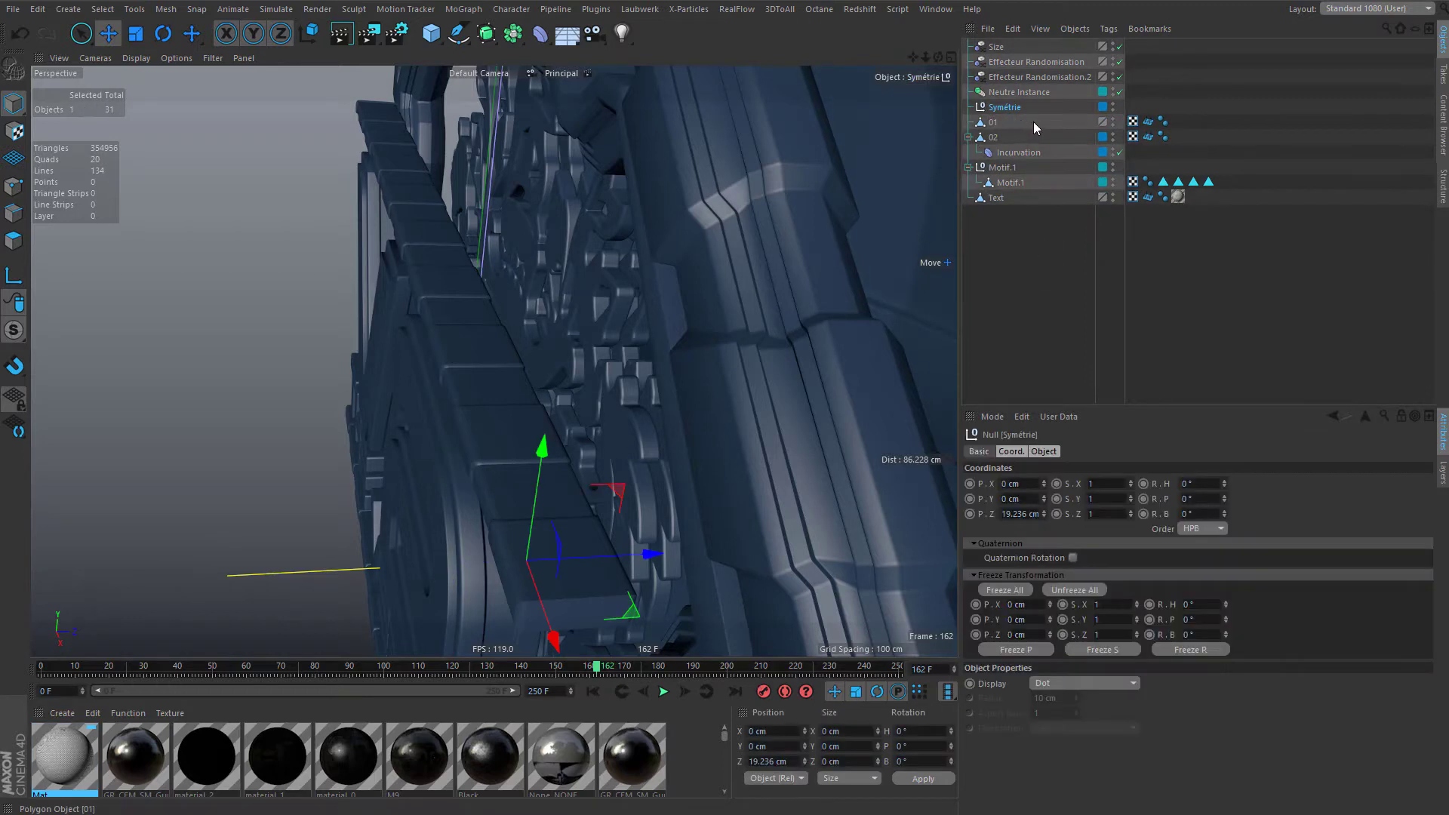
{"action": "key", "text": "Delete"}
- Move the Incurvation bend out of 02 to above 01, and the Motif.1 mesh out of its null to the end of the hierarchy
{"action": "left_click", "coordinate": [1003, 139]}
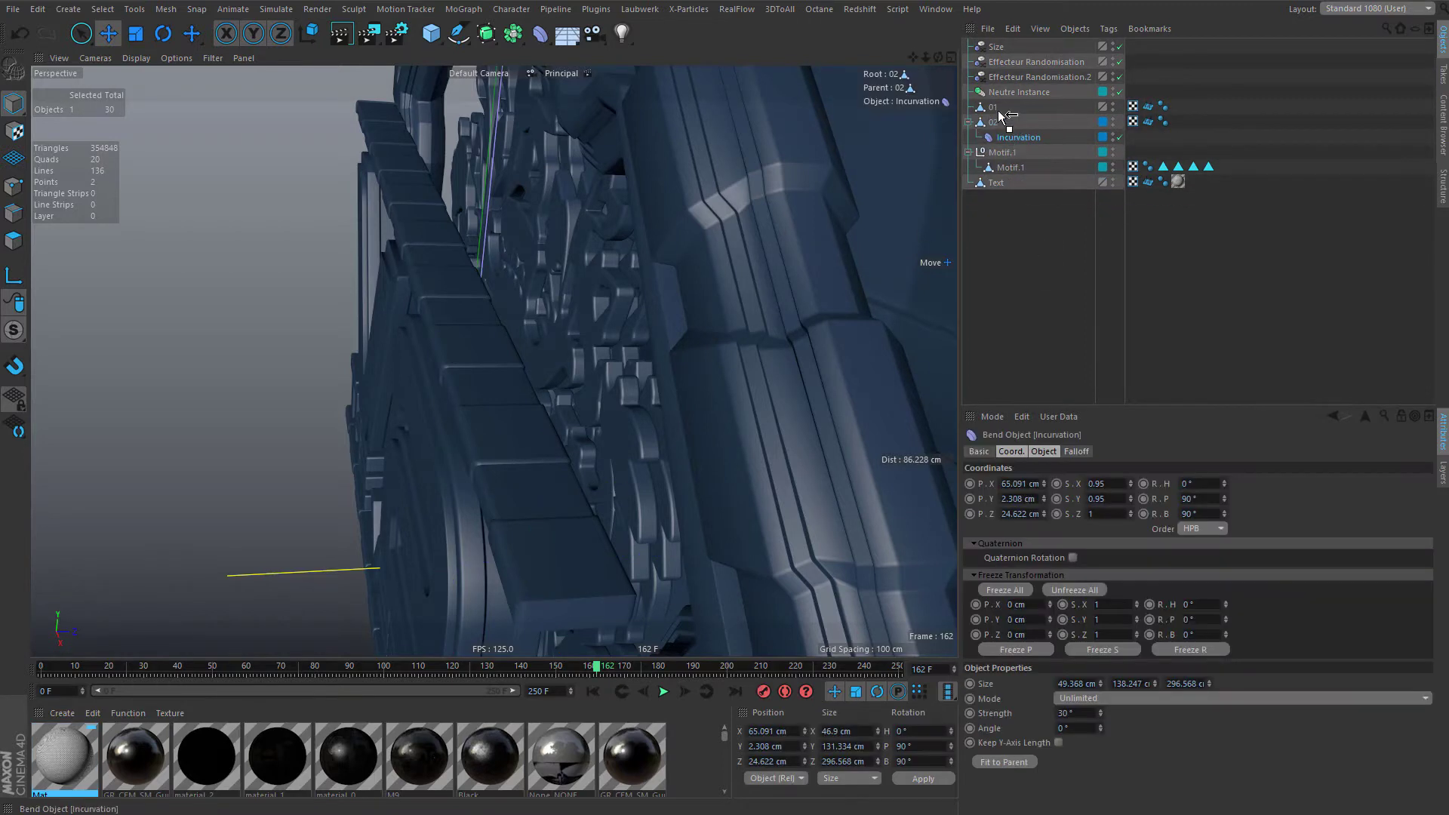
{"action": "left_click_drag", "start_coordinate": [1026, 112], "coordinate": [1024, 102]}
{"action": "left_click", "coordinate": [1012, 168]}
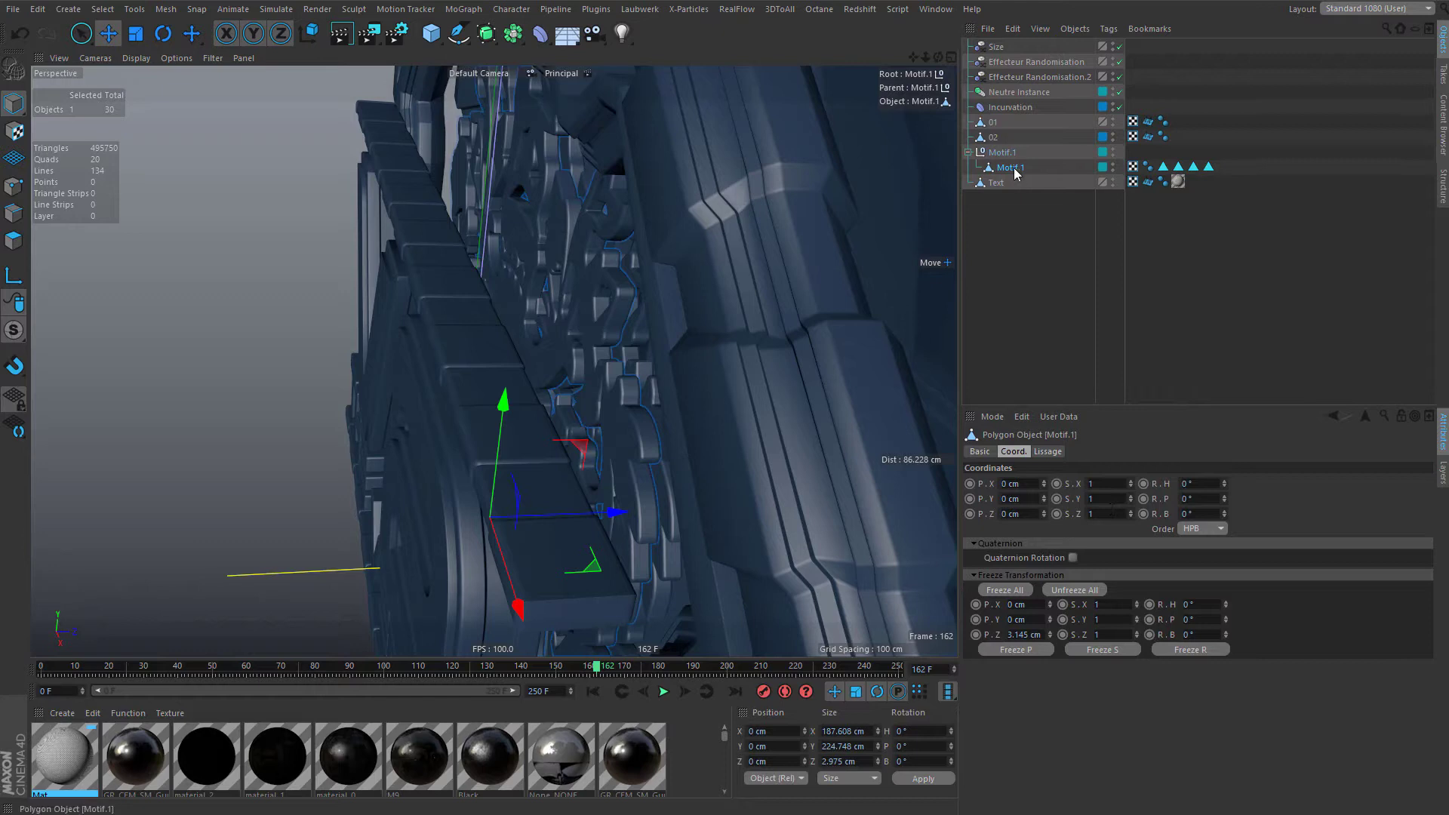
{"action": "left_click_drag", "start_coordinate": [1015, 175], "coordinate": [1024, 287]}
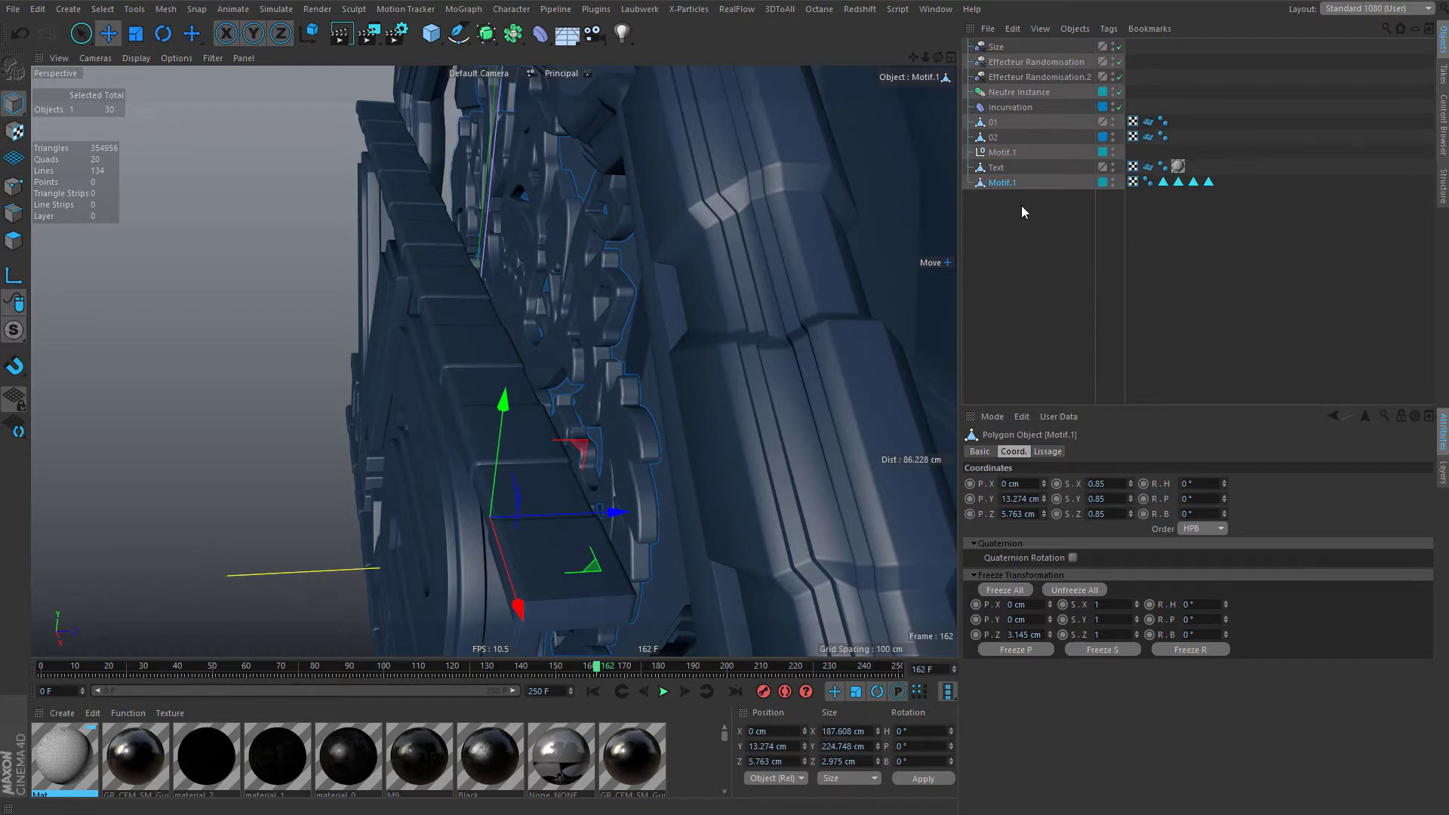
- Reset the Motif.1 mesh's position to 0 cm and its scale to 1 on all axes, and check its fit on the shield
{"action": "right_click", "coordinate": [1044, 499]}
{"action": "right_click", "coordinate": [1045, 513]}
{"action": "right_click", "coordinate": [1130, 513]}
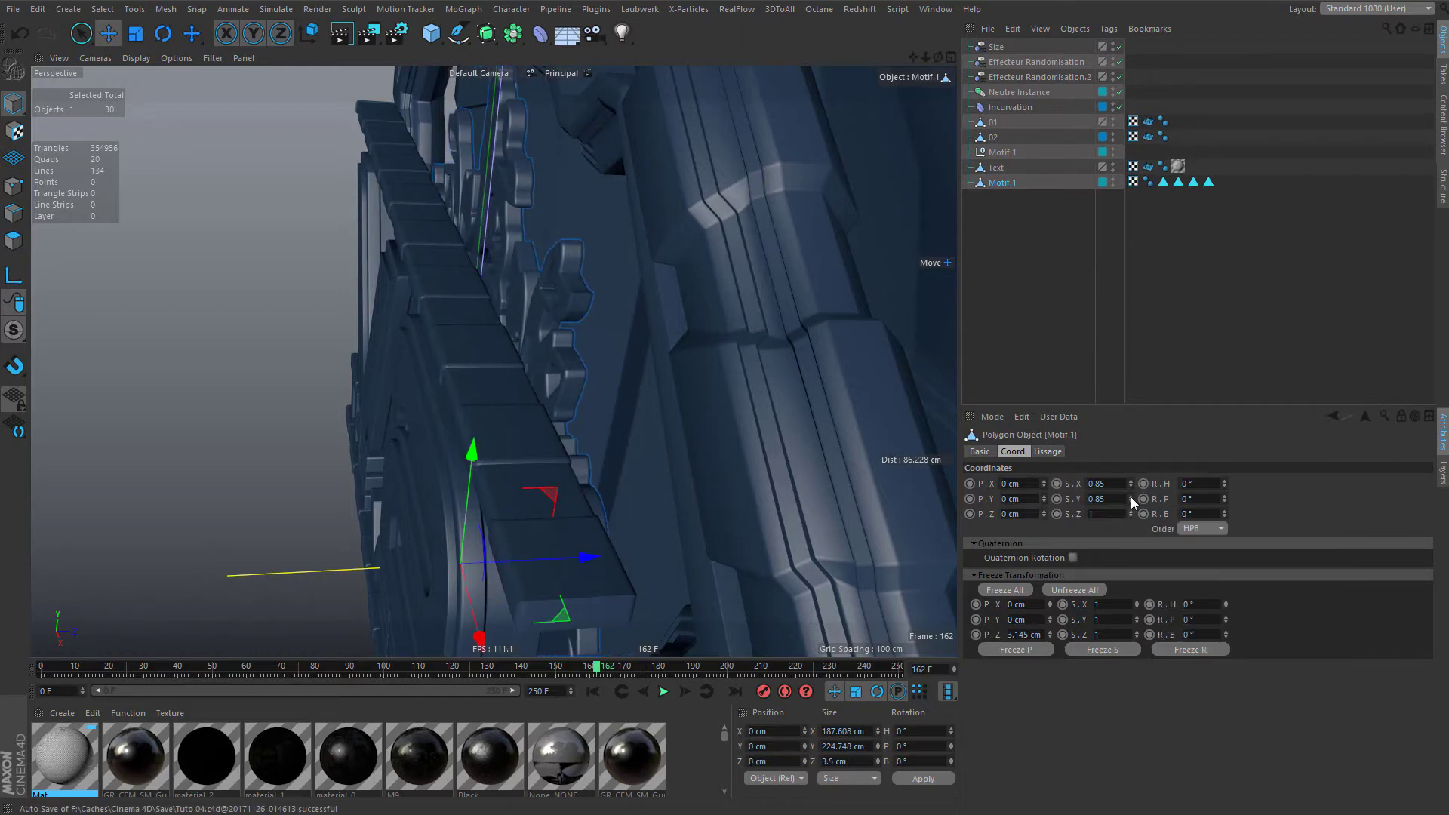
{"action": "right_click", "coordinate": [1130, 498]}
{"action": "right_click", "coordinate": [1129, 484]}
{"action": "scroll", "coordinate": [658, 317], "scroll_direction": "down", "scroll_amount": 3}
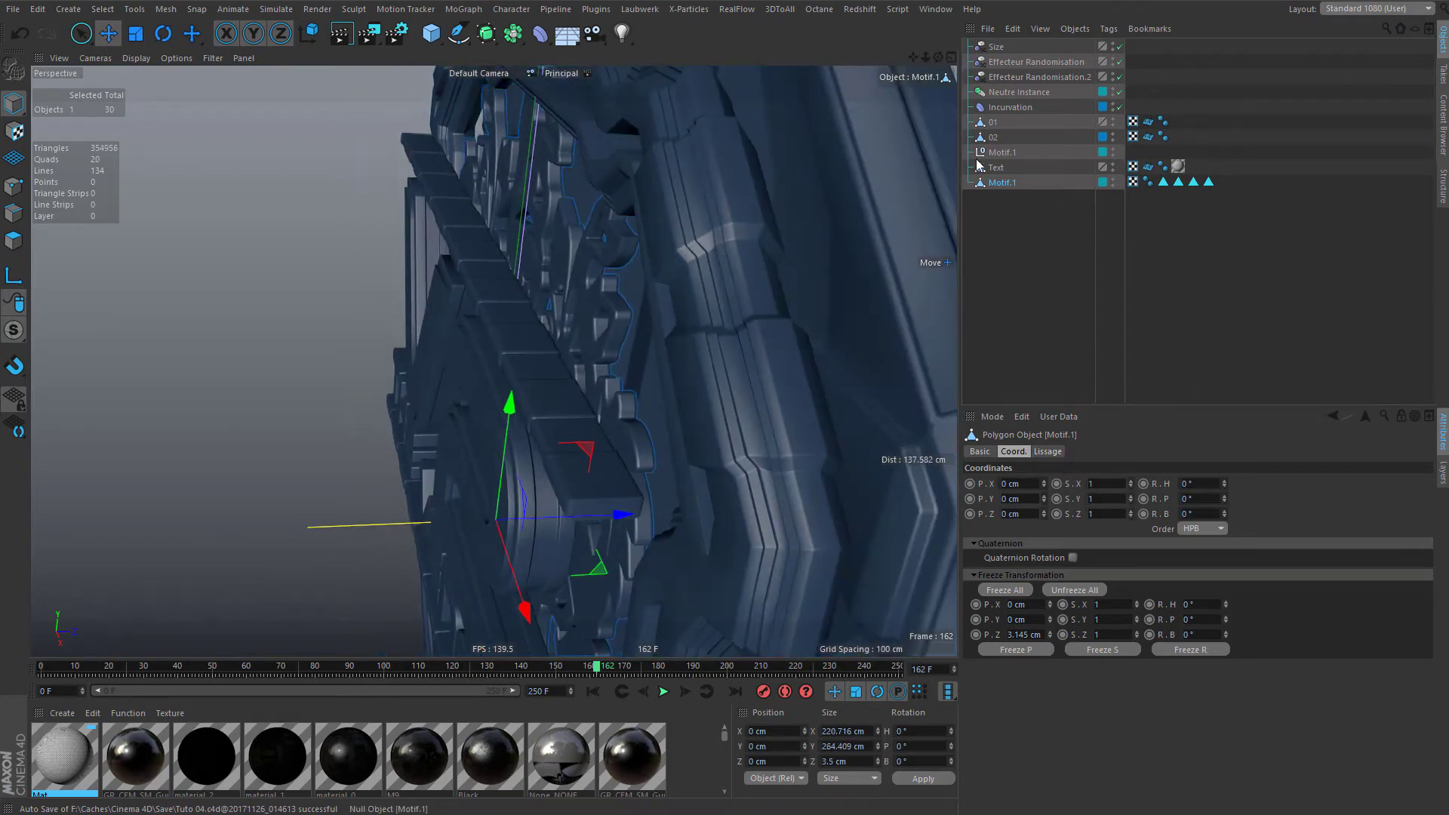
{"action": "left_click_drag", "start_coordinate": [637, 271], "coordinate": [762, 256], "text": "alt"}
{"action": "scroll", "coordinate": [731, 261], "scroll_direction": "down", "scroll_amount": 2}
{"action": "left_click_drag", "start_coordinate": [557, 375], "coordinate": [594, 245], "text": "alt"}
{"action": "scroll", "coordinate": [585, 244], "scroll_direction": "down", "scroll_amount": 5}
{"action": "scroll", "coordinate": [556, 362], "scroll_direction": "up", "scroll_amount": 4}
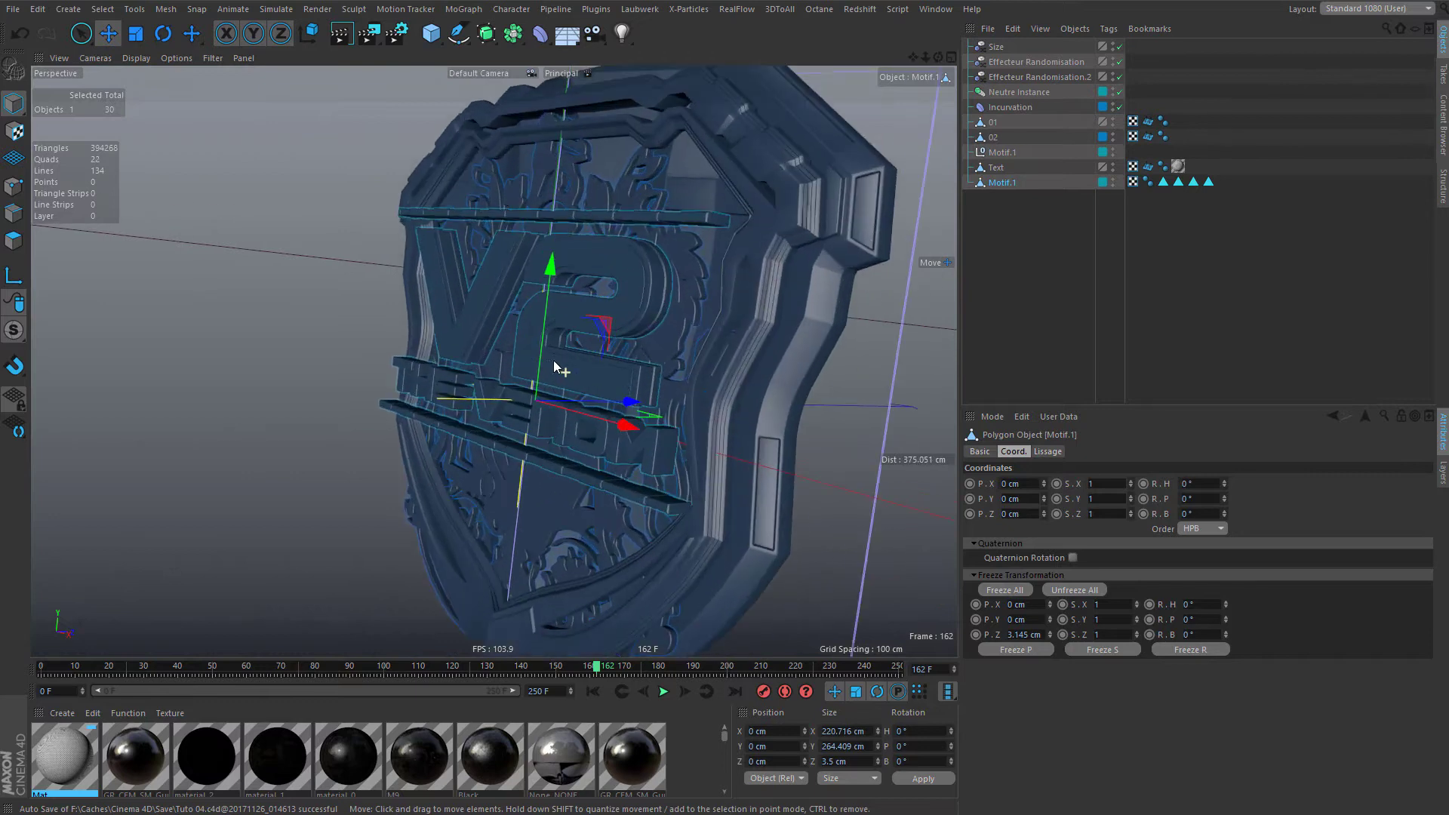
- Move the empty Motif.1 null directly below Incurvation in the hierarchy, above object 01
{"action": "left_click_drag", "start_coordinate": [993, 179], "coordinate": [1003, 152]}
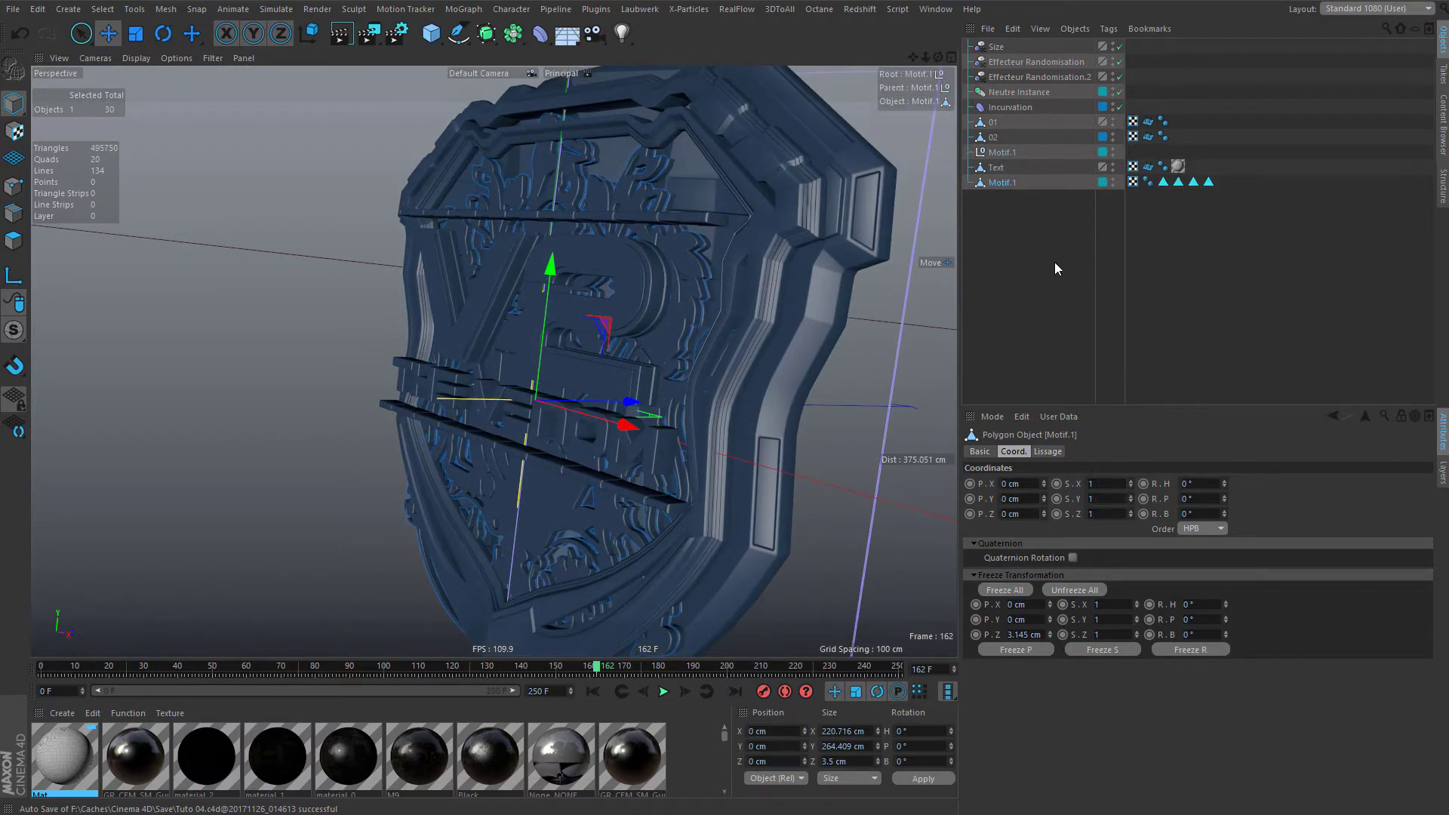
{"action": "key", "text": "ctrl+z"}
{"action": "left_click_drag", "start_coordinate": [1011, 152], "coordinate": [1006, 111]}
- Examine the shield from several angles to identify which part is object 01
{"action": "scroll", "coordinate": [645, 260], "scroll_direction": "up", "scroll_amount": 3}
{"action": "left_click", "coordinate": [1011, 136]}
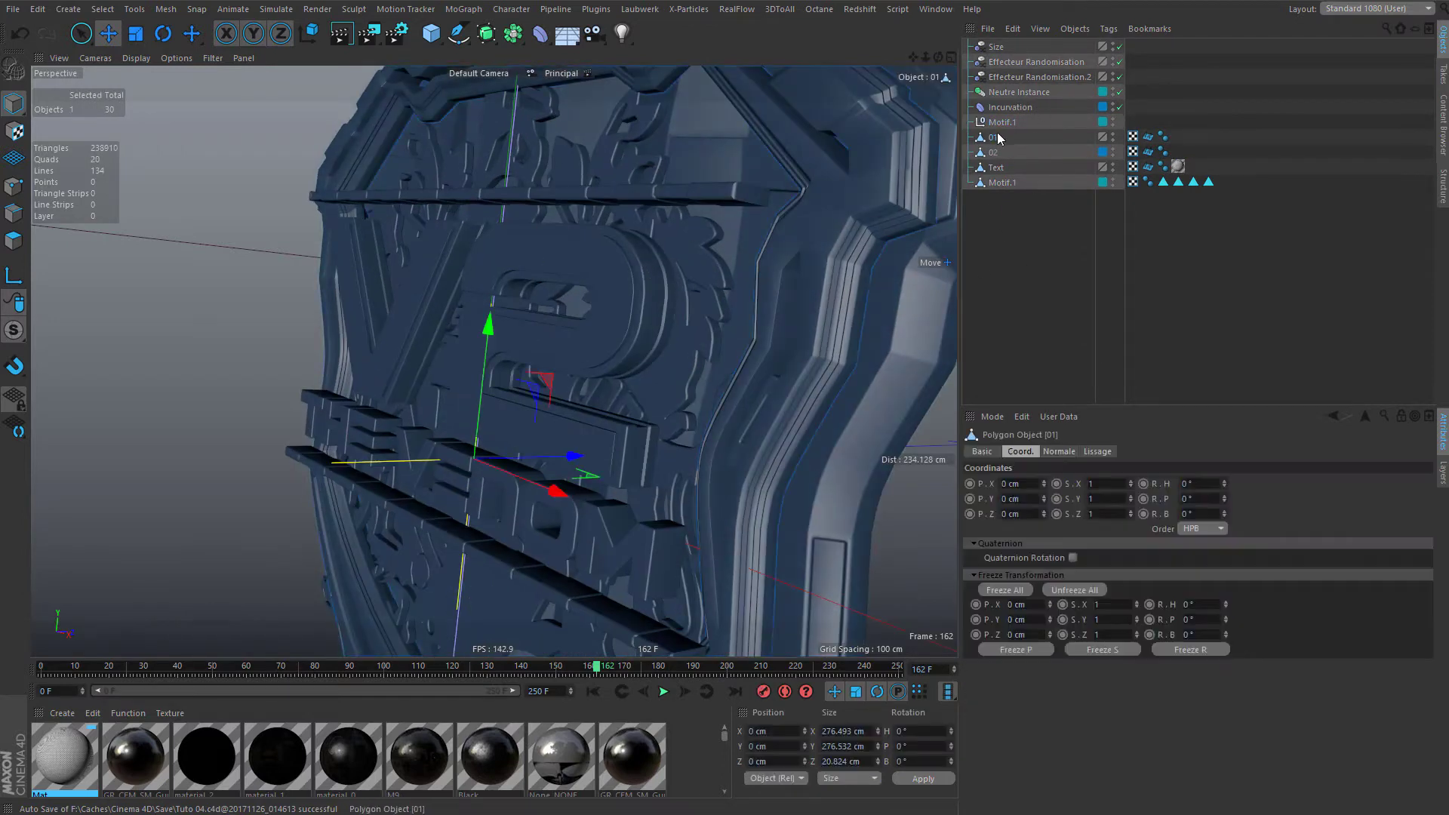
{"action": "scroll", "coordinate": [613, 278], "scroll_direction": "down", "scroll_amount": 1}
{"action": "scroll", "coordinate": [612, 278], "scroll_direction": "down", "scroll_amount": 4}
{"action": "left_click_drag", "start_coordinate": [684, 293], "coordinate": [669, 296], "text": "alt"}
{"action": "scroll", "coordinate": [669, 296], "scroll_direction": "up", "scroll_amount": 2}
{"action": "left_click", "coordinate": [1067, 166]}
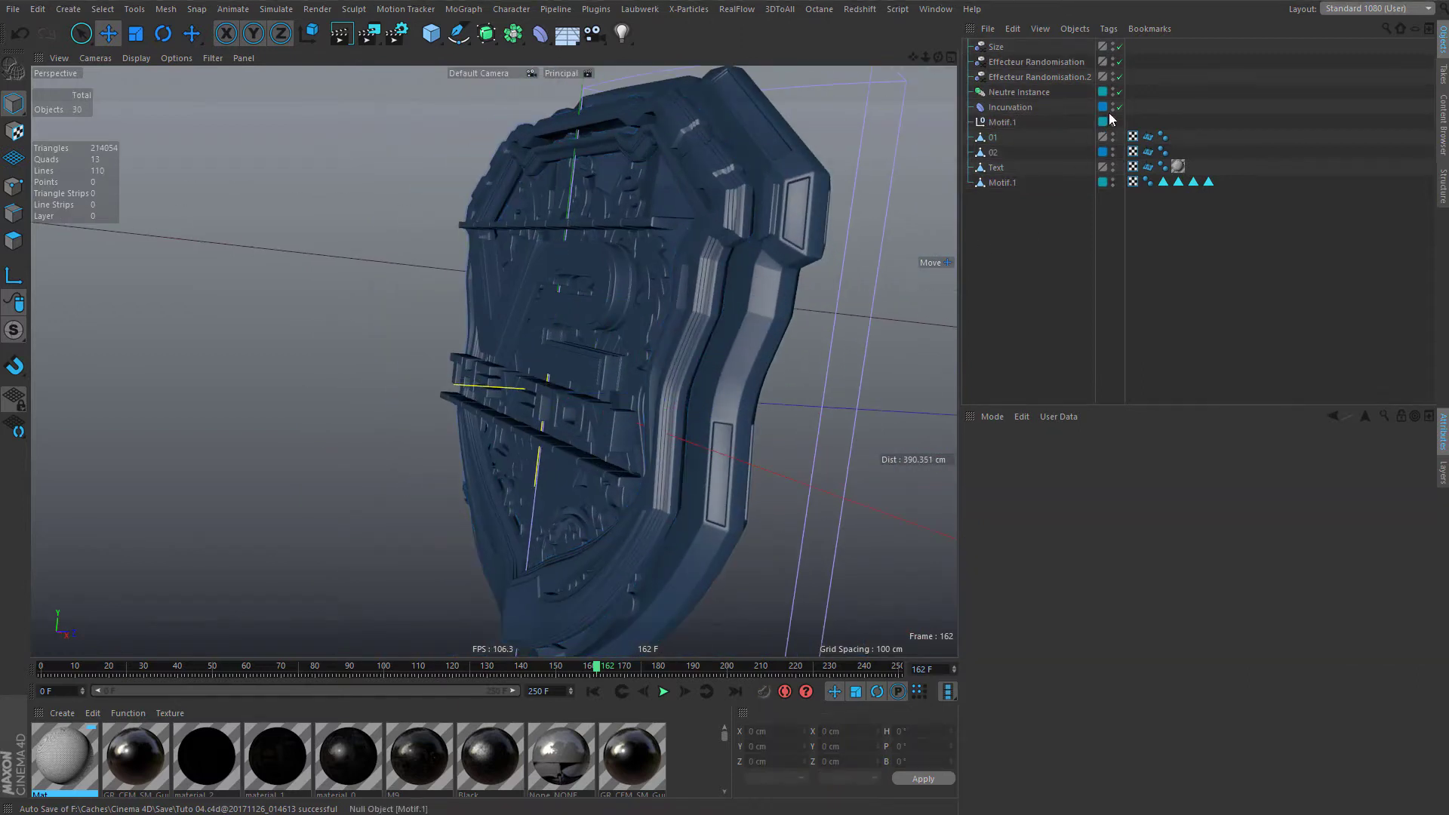
{"action": "scroll", "coordinate": [694, 292], "scroll_direction": "up", "scroll_amount": 3}
{"action": "left_click", "coordinate": [693, 289]}
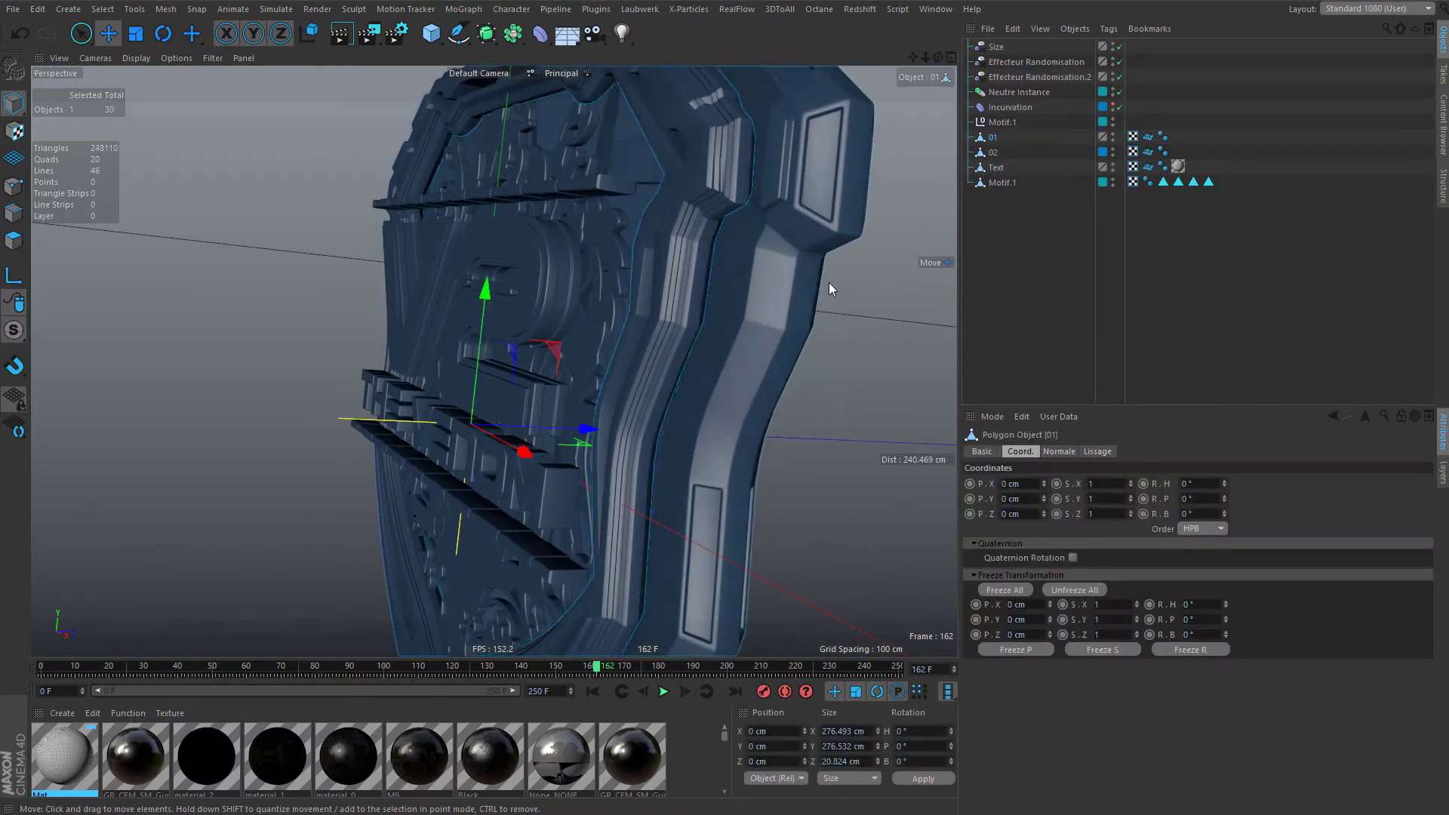
- Rename object 02 as "Bouclier Bakc"
{"action": "double_click", "coordinate": [995, 137]}
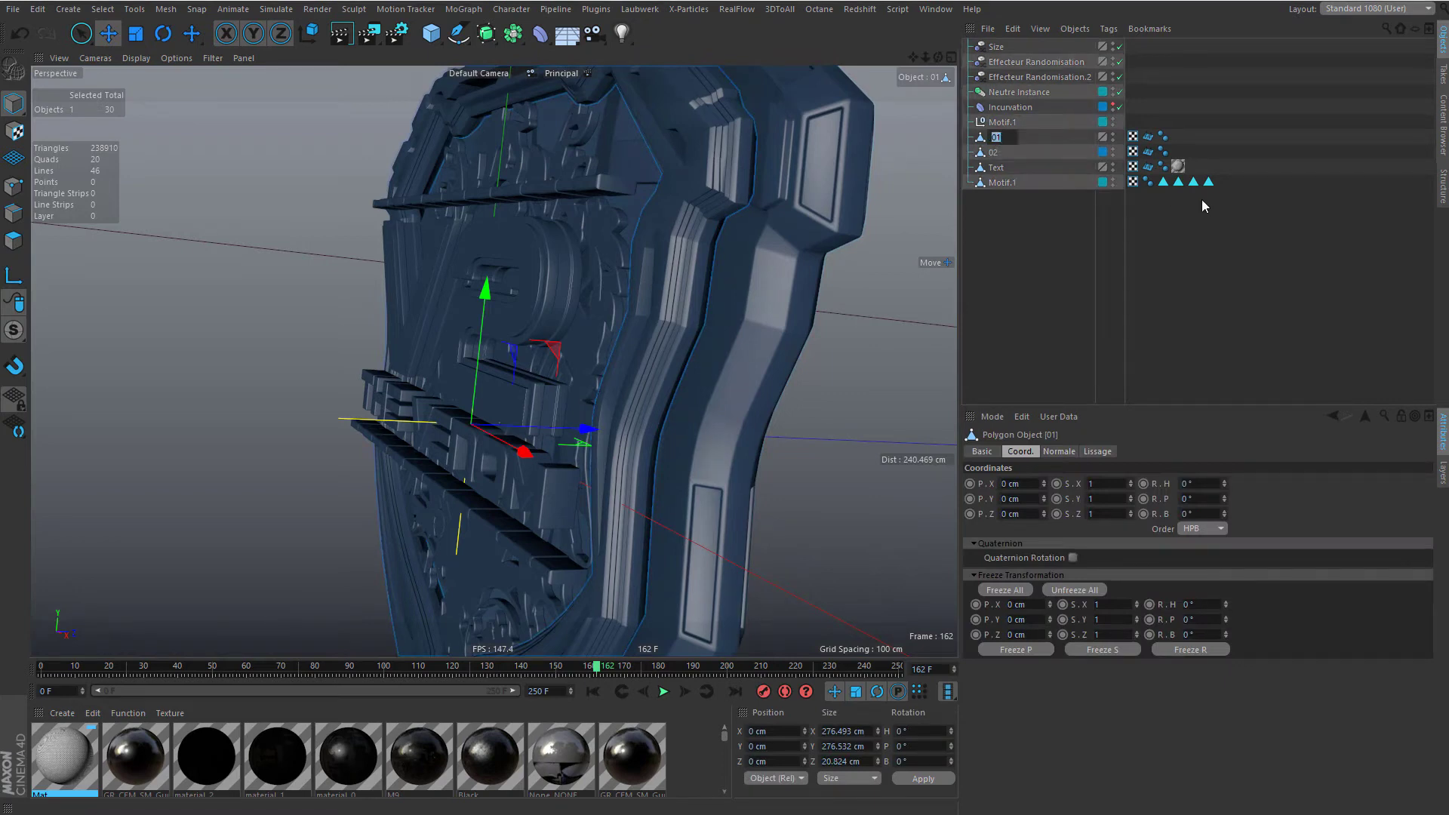
{"action": "double_click", "coordinate": [996, 153]}
{"action": "type", "text": "Bouclier"}
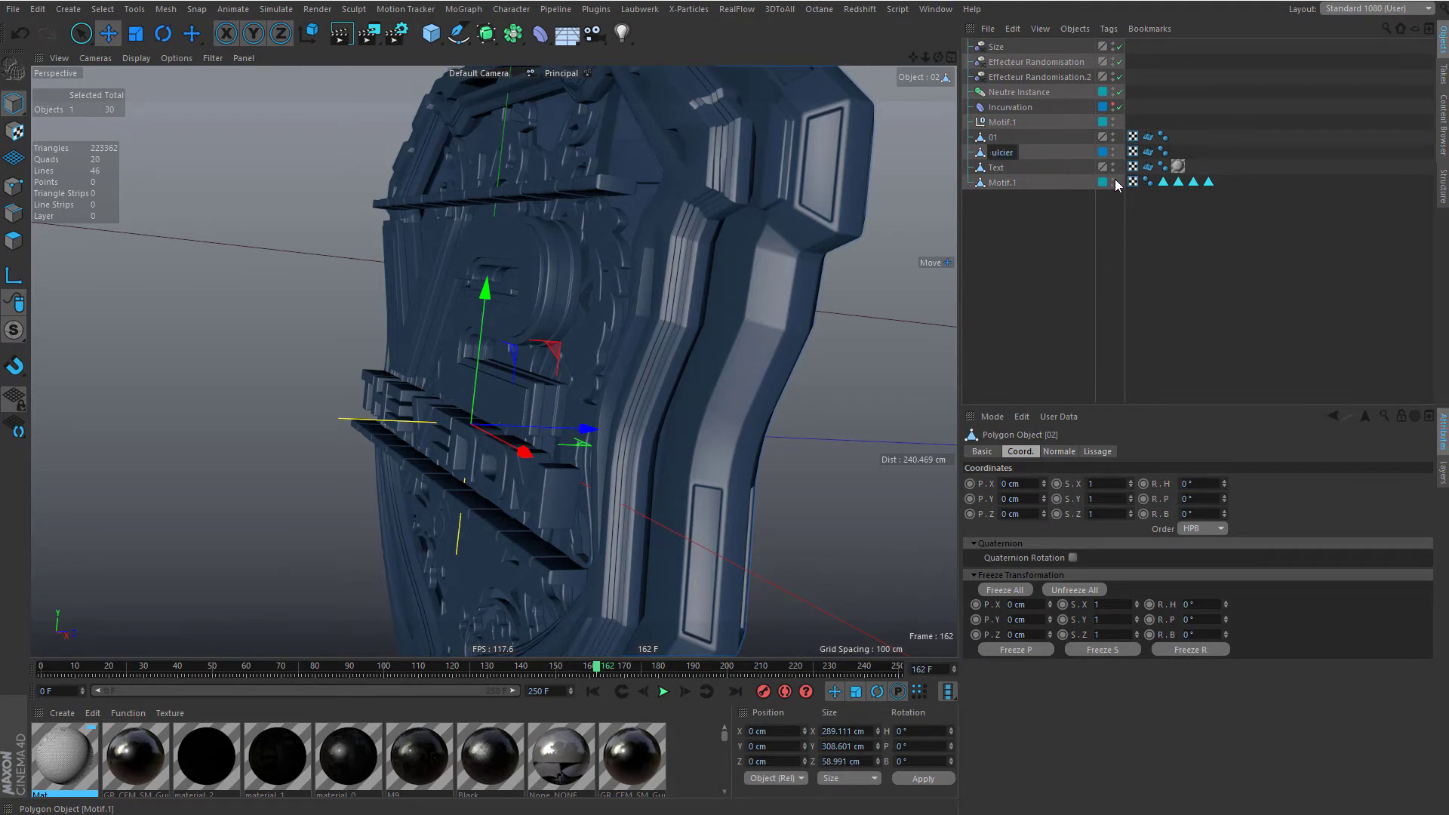
{"action": "key", "text": "BackSpace"}
{"action": "key", "text": "BackSpace"}
{"action": "key", "text": "BackSpace"}
{"action": "key", "text": "BackSpace"}
{"action": "key", "text": "BackSpace"}
{"action": "key", "text": "BackSpace"}
{"action": "key", "text": "BackSpace"}
{"action": "type", "text": "ouclier Bakc"}
{"action": "key", "text": "Return"}
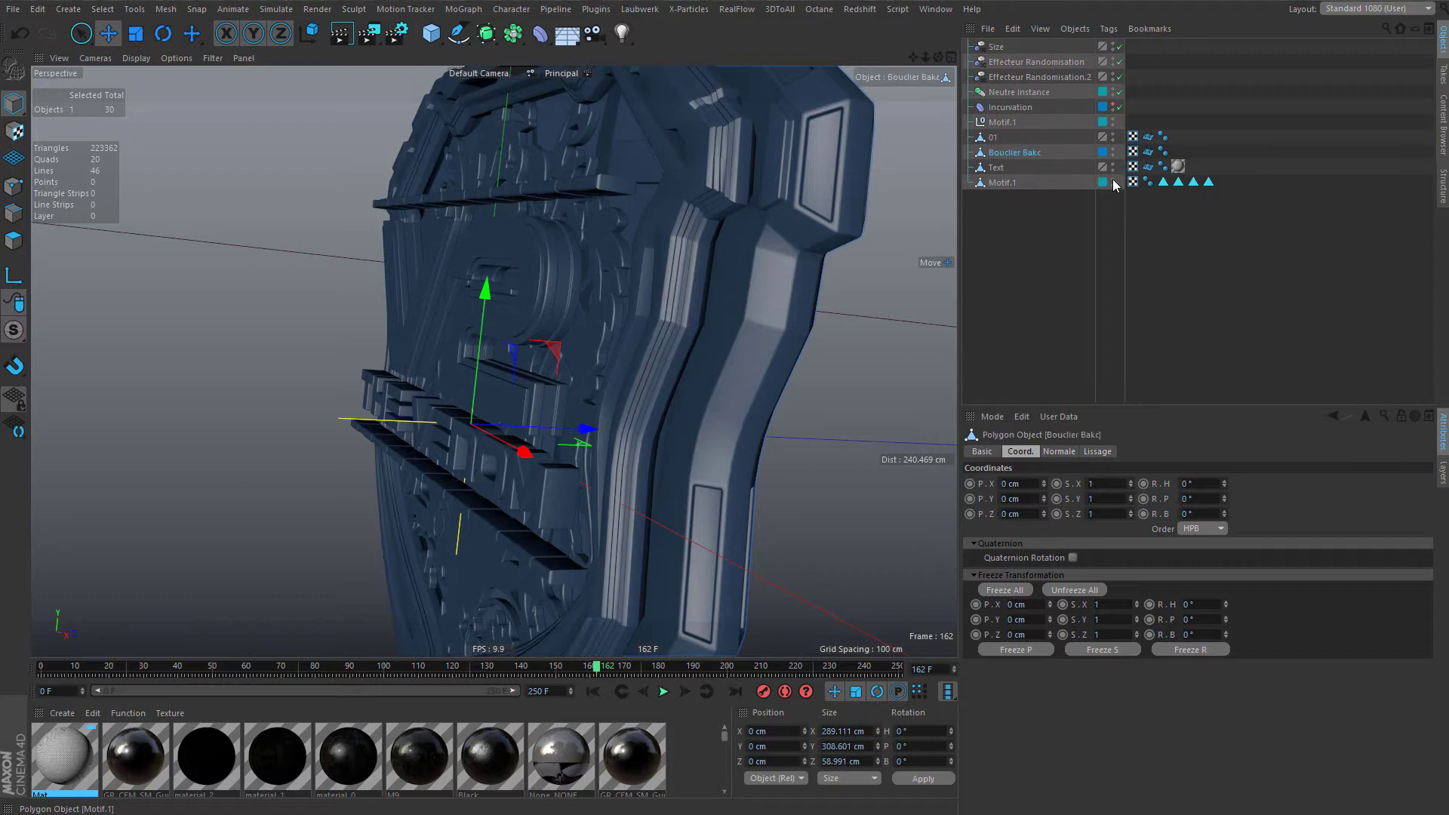
- Correct the misspelled name of the Bouclier Bakc mesh to "Bouclier Back"
{"action": "double_click", "coordinate": [1040, 152]}
{"action": "left_click_drag", "start_coordinate": [1036, 152], "coordinate": [1089, 160]}
{"action": "type", "text": "ck"}
{"action": "key", "text": "Return"}
{"action": "left_click", "coordinate": [1030, 192]}
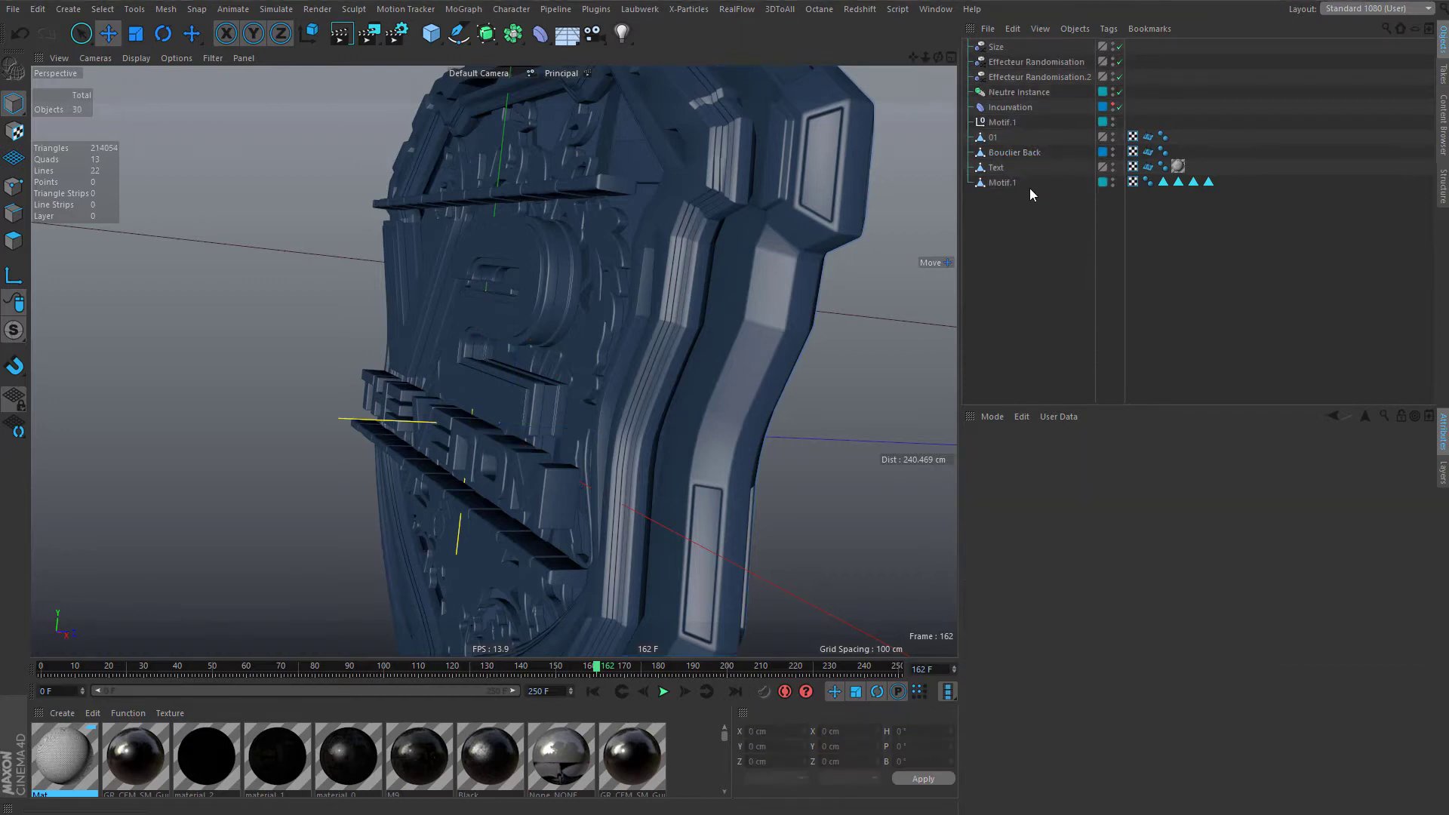
- Rename mesh 01 as "Bouclier Front", reusing the first word of the Bouclier Back name
{"action": "double_click", "coordinate": [1017, 153]}
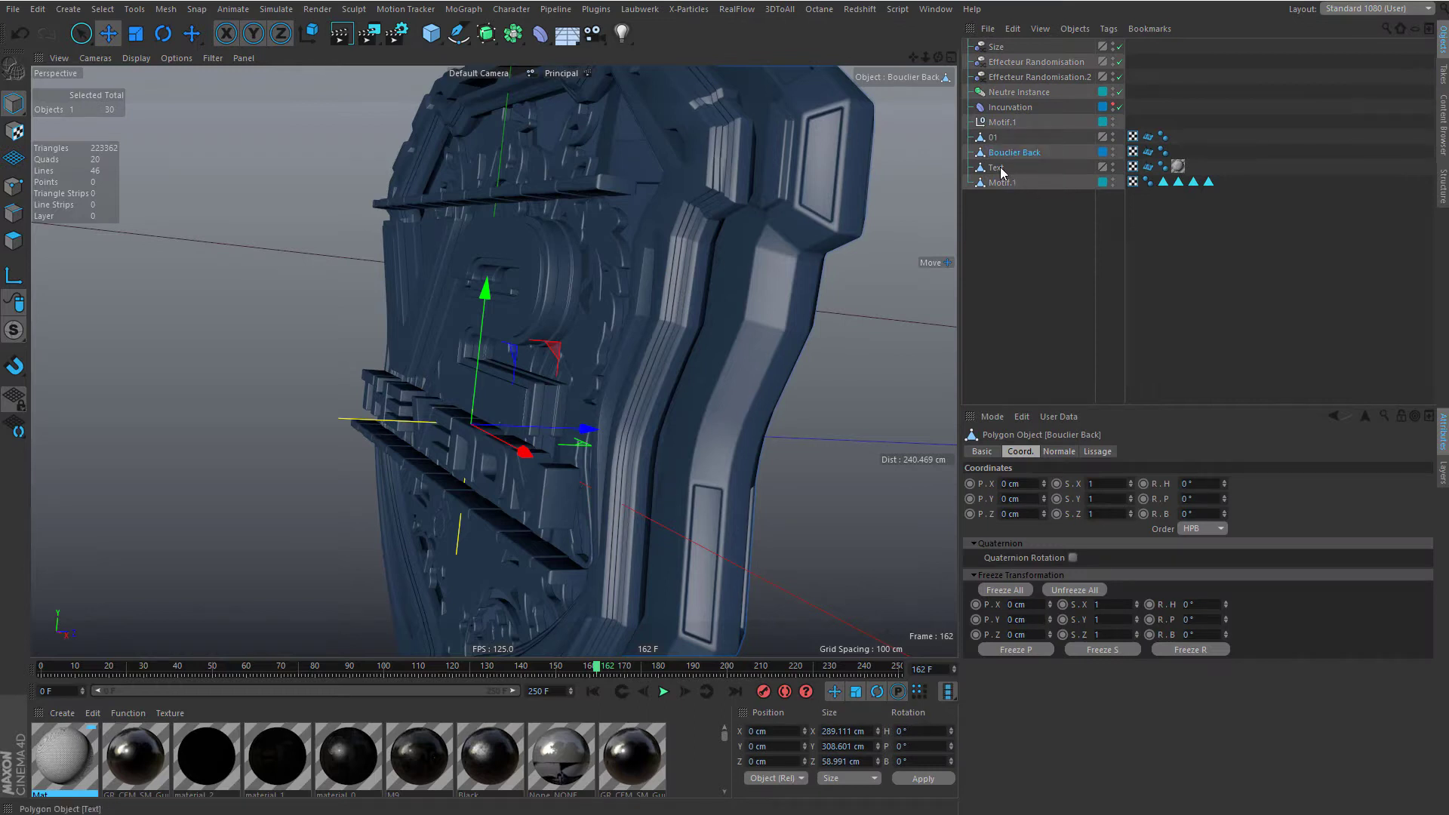
{"action": "double_click", "coordinate": [994, 137]}
{"action": "right_click", "coordinate": [998, 140]}
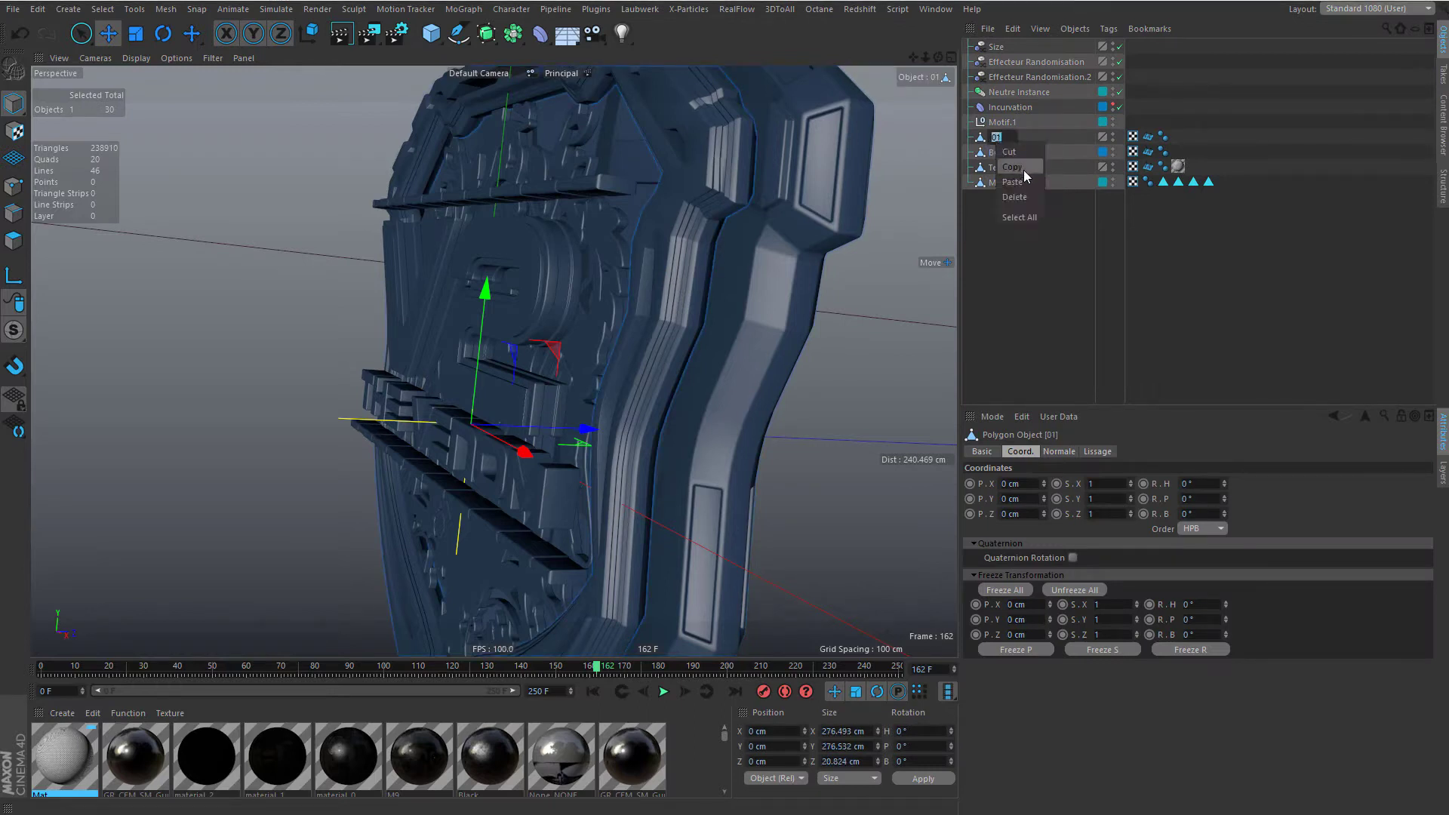
{"action": "left_click", "coordinate": [1011, 182]}
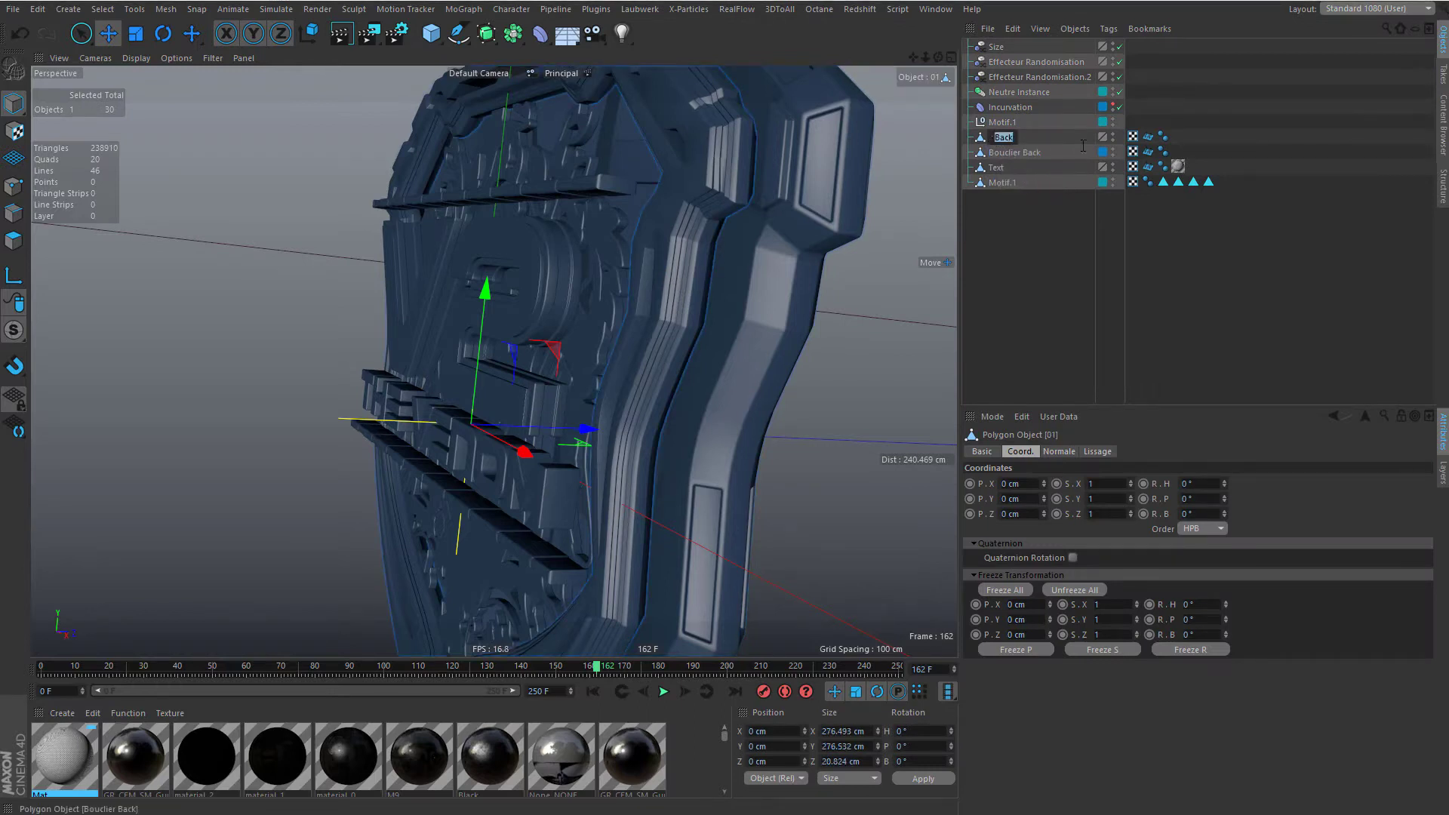
{"action": "type", "text": "Front"}
{"action": "key", "text": "Return"}
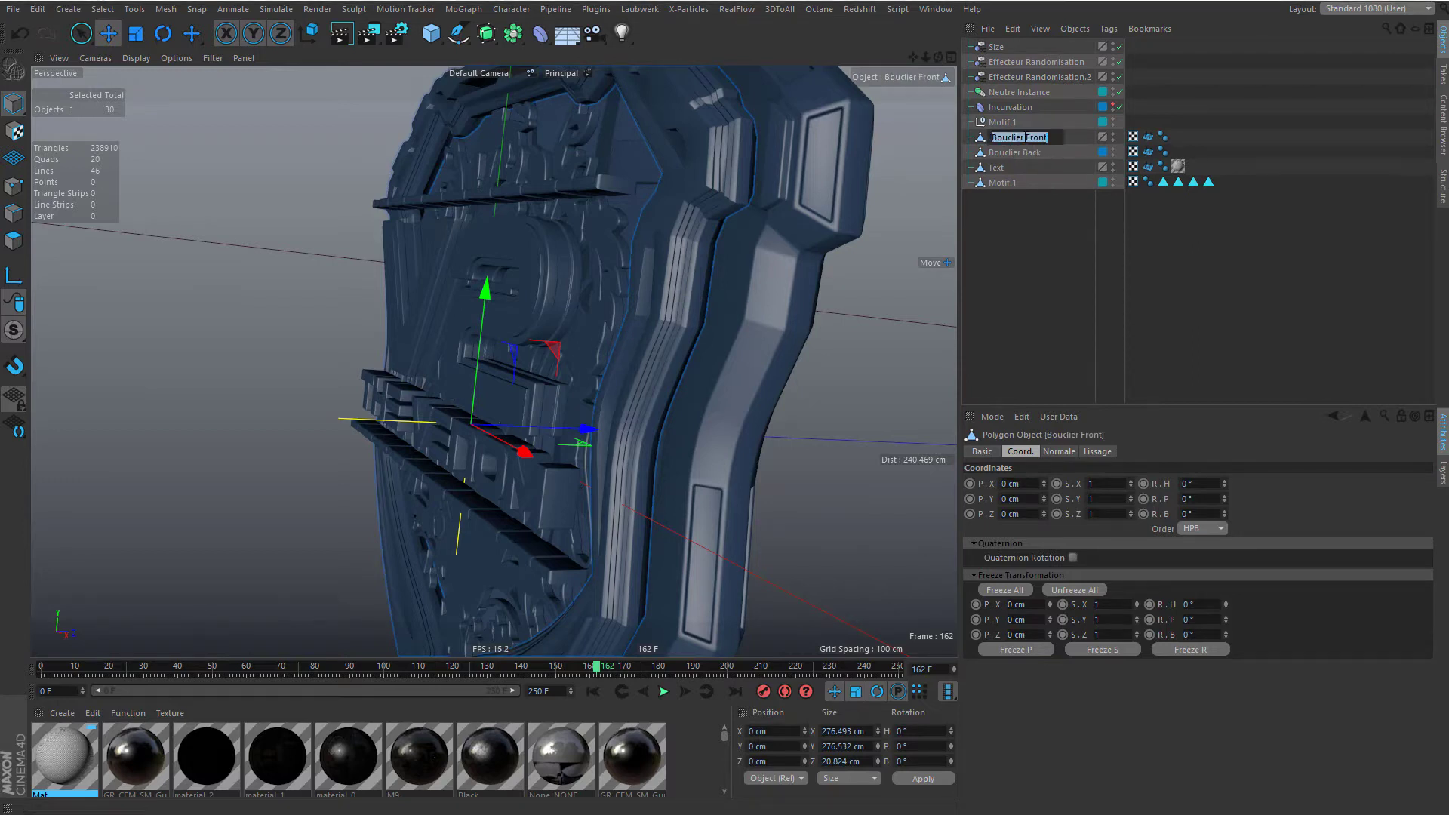
- Replace the space in the front shield mesh's name with an underscore so it reads "Bouclier_Front"
{"action": "double_click", "coordinate": [1023, 137]}
{"action": "left_click", "coordinate": [1058, 191]}
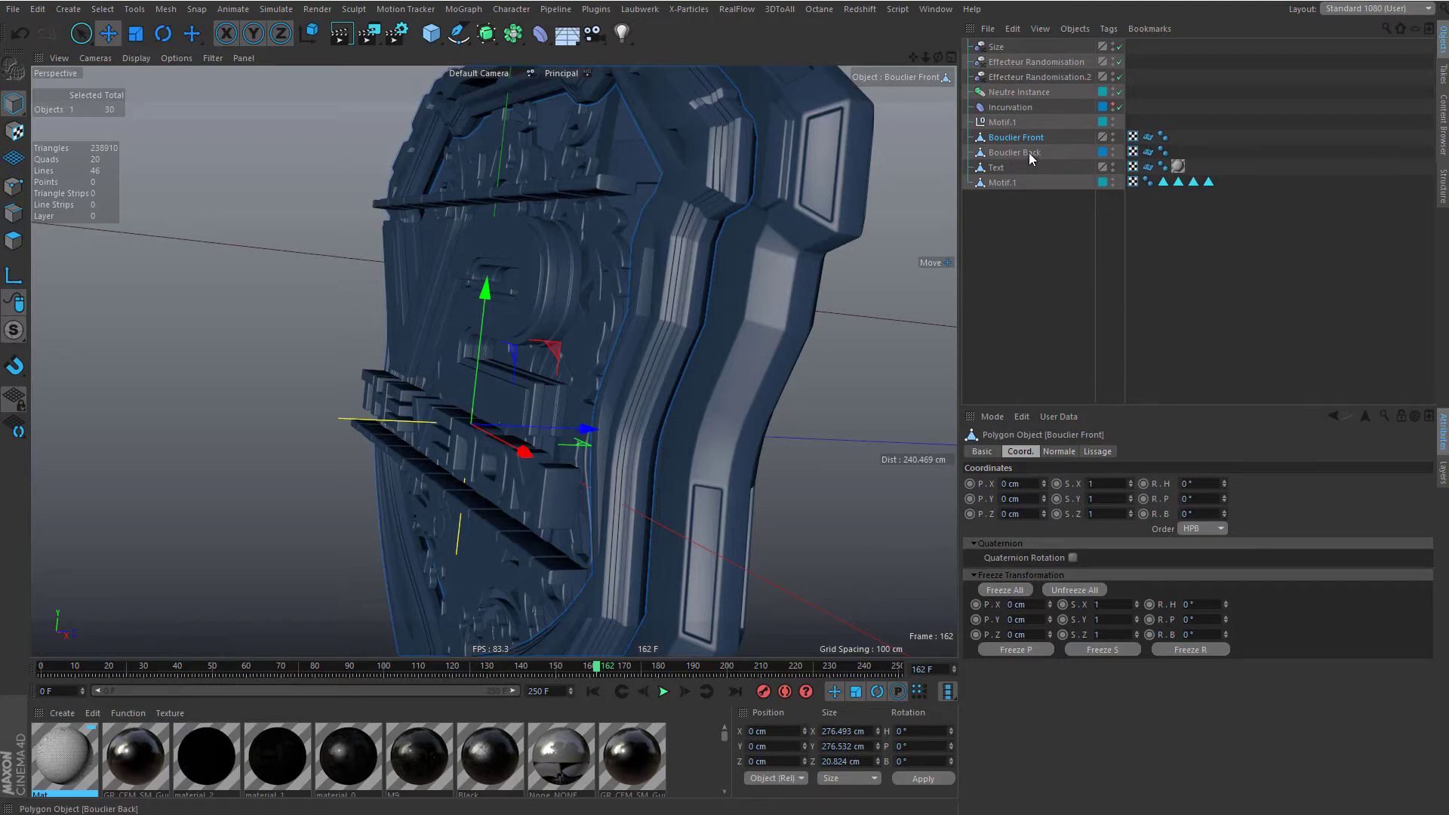
{"action": "left_click_drag", "start_coordinate": [1057, 159], "coordinate": [1023, 141]}
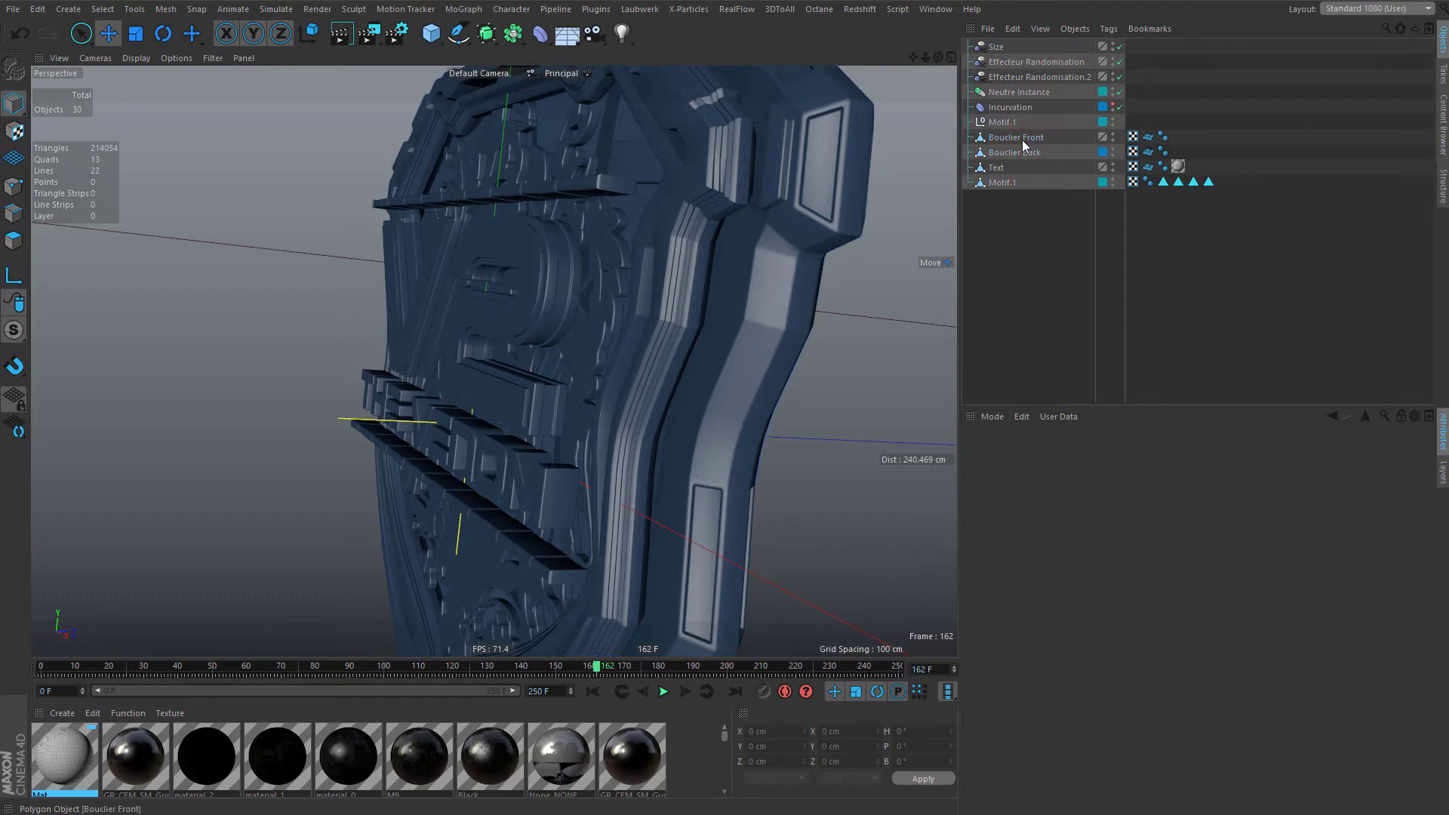
{"action": "left_click", "coordinate": [1024, 139]}
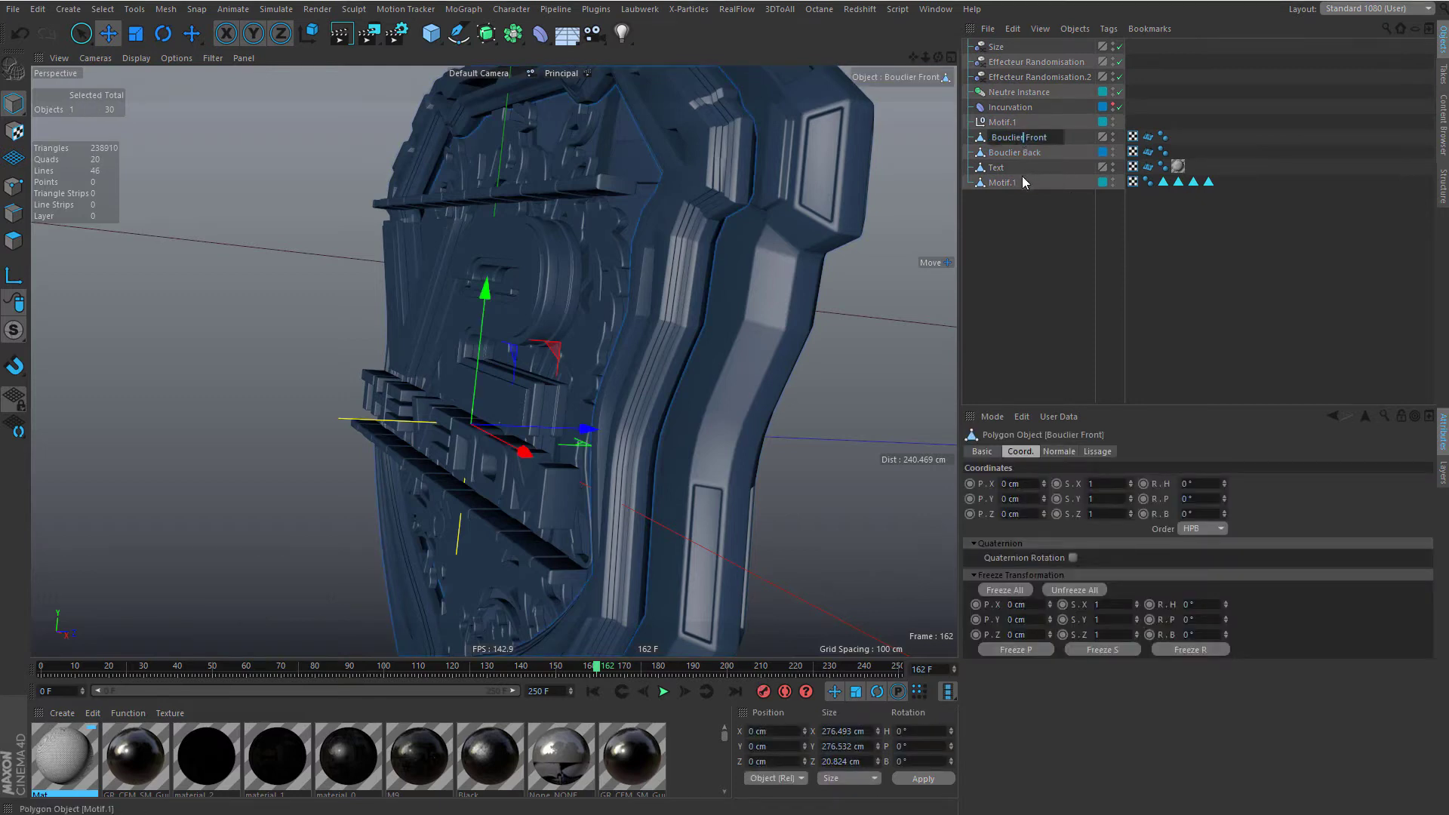
{"action": "type", "text": "_"}
{"action": "key", "text": "Return"}
- Replace the space in the back shield mesh's name with an underscore so it reads "Bouclier_Back"
{"action": "double_click", "coordinate": [1023, 153]}
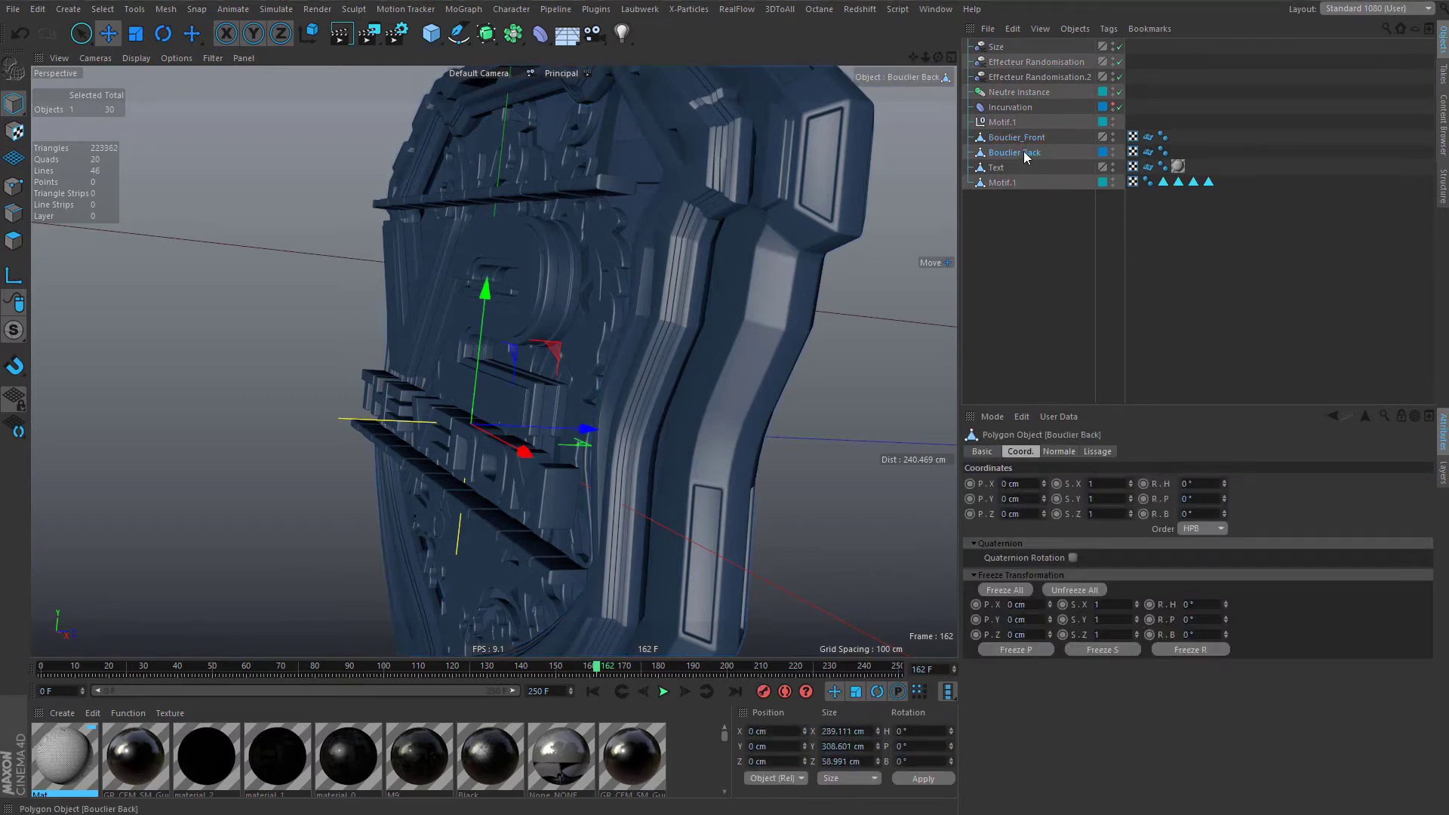
{"action": "left_click", "coordinate": [1023, 153]}
{"action": "key", "text": "Delete"}
{"action": "type", "text": "_"}
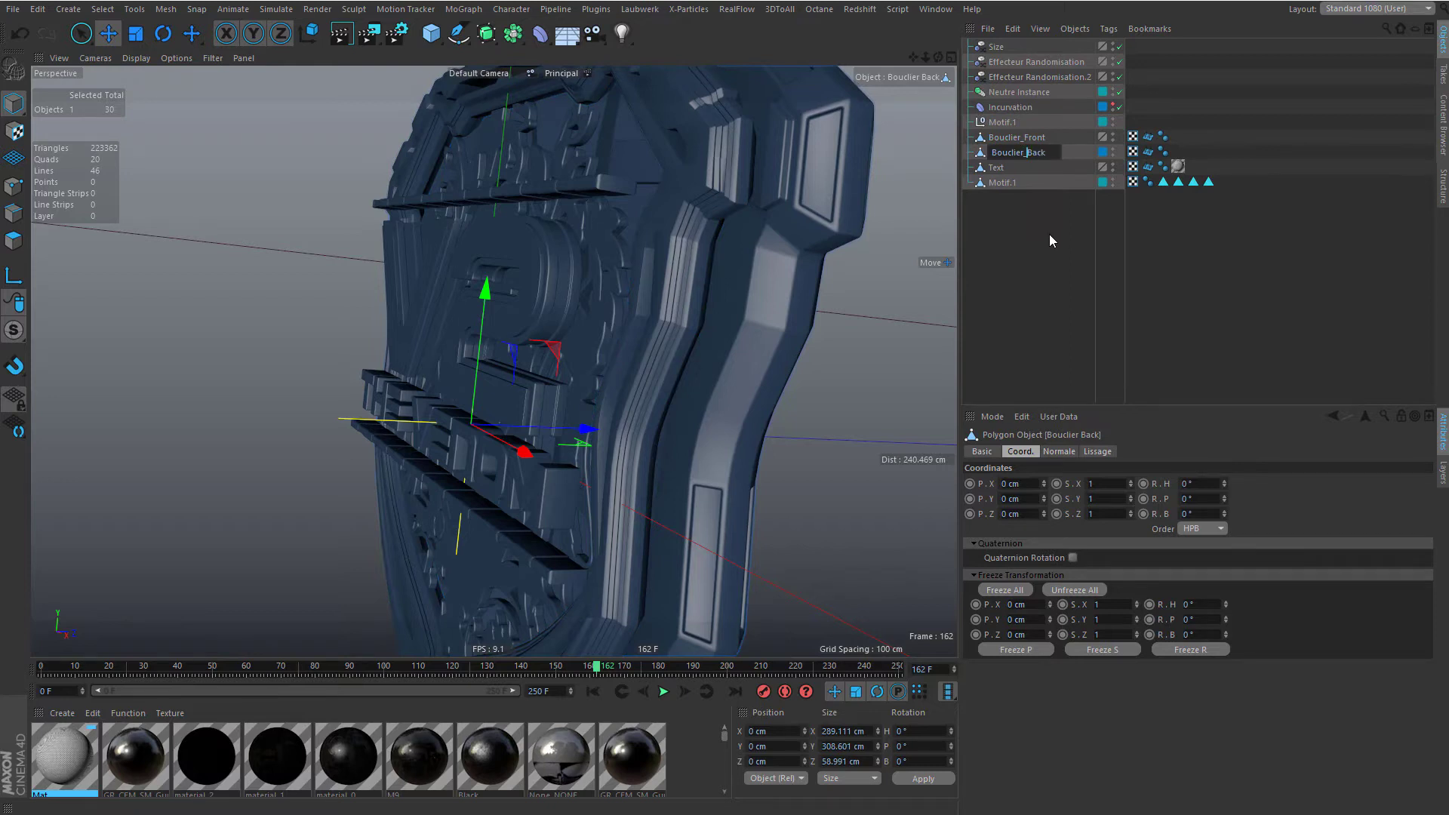
{"action": "key", "text": "Return"}
- Rename the Motif.1 mesh below Text as "Motif" and delete its four selection tags
{"action": "double_click", "coordinate": [1015, 183]}
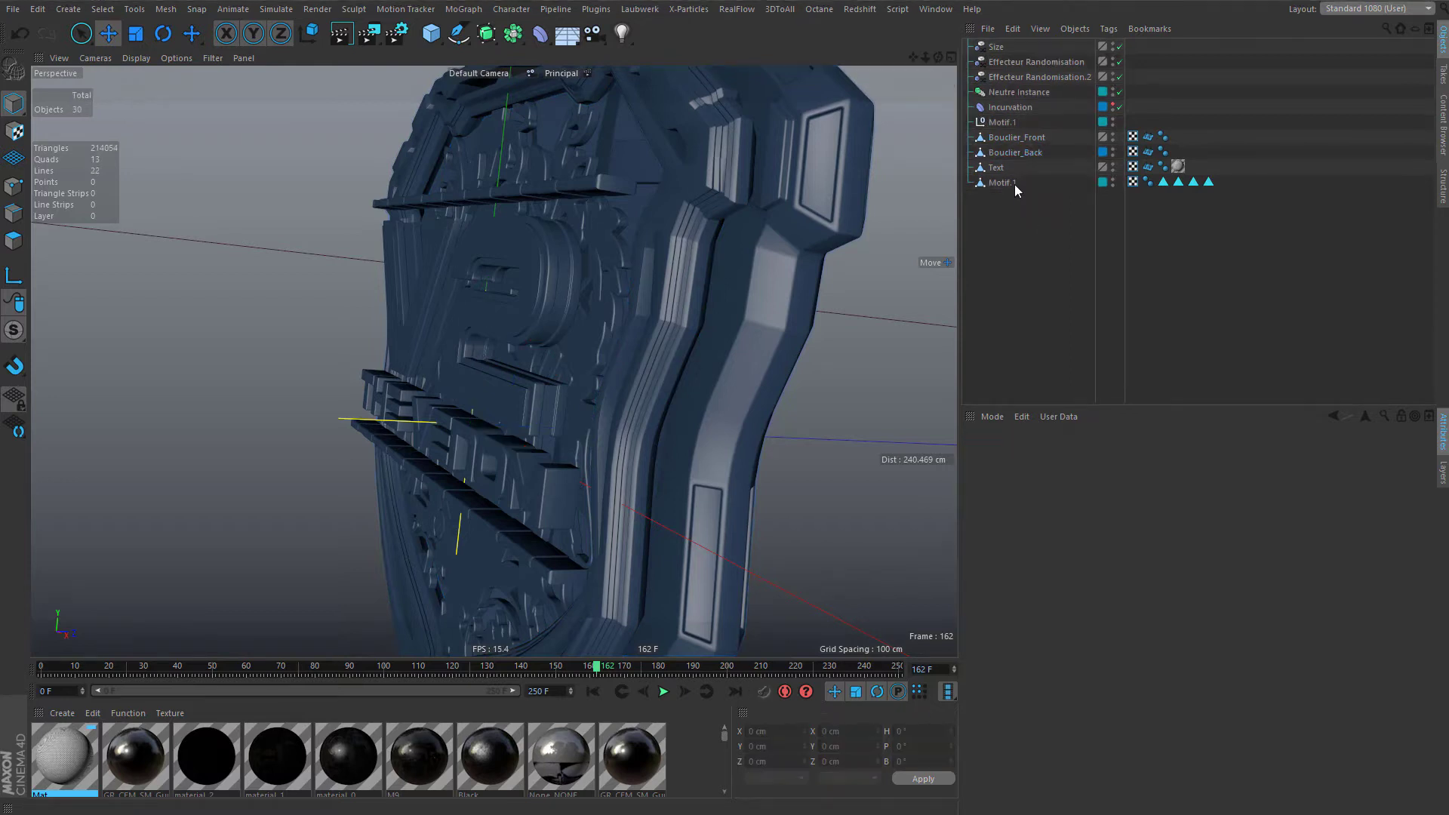
{"action": "key", "text": "BackSpace"}
{"action": "key", "text": "BackSpace"}
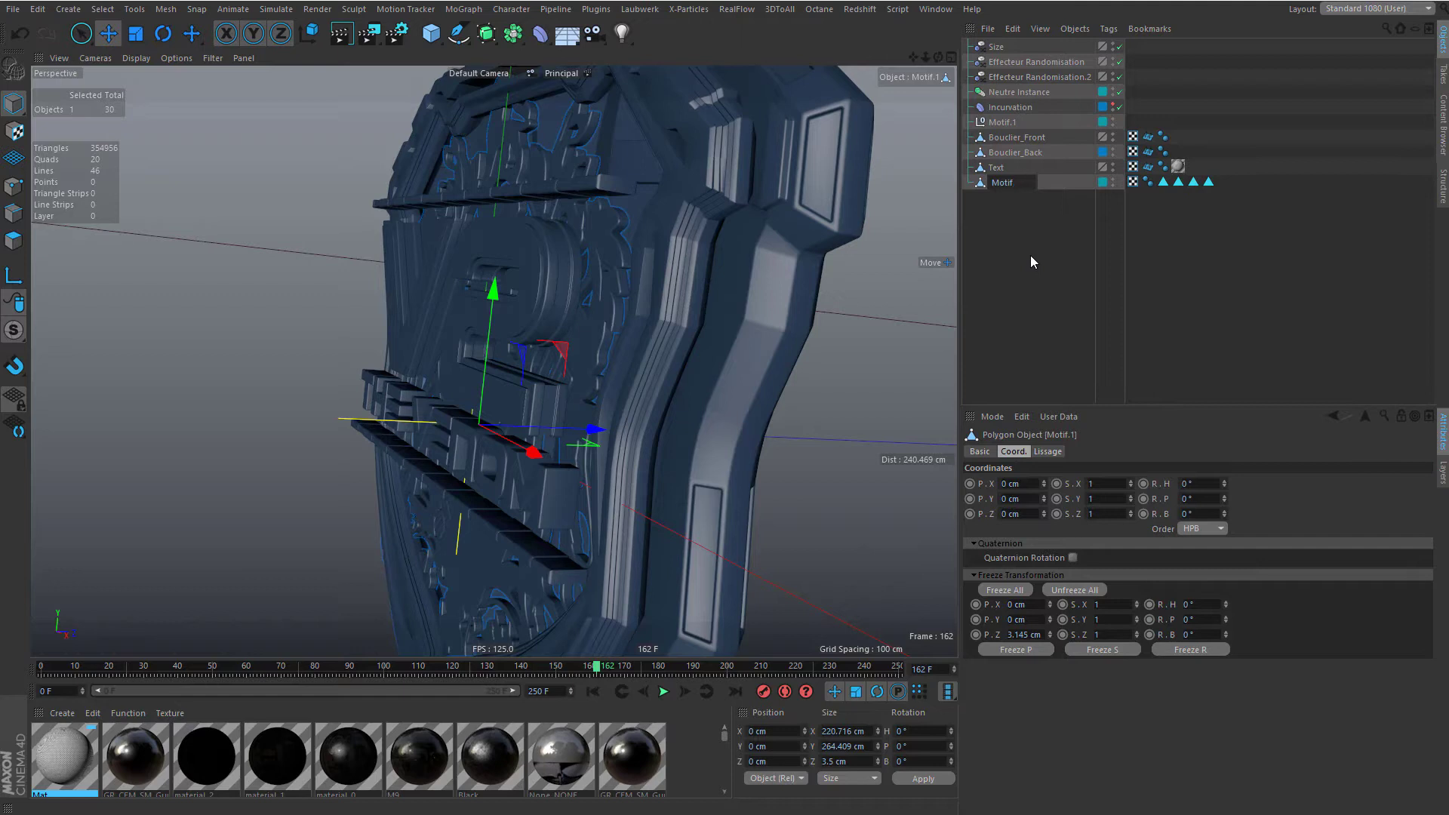
{"action": "key", "text": "Return"}
{"action": "left_click_drag", "start_coordinate": [1237, 193], "coordinate": [1160, 180]}
{"action": "key", "text": "Delete"}
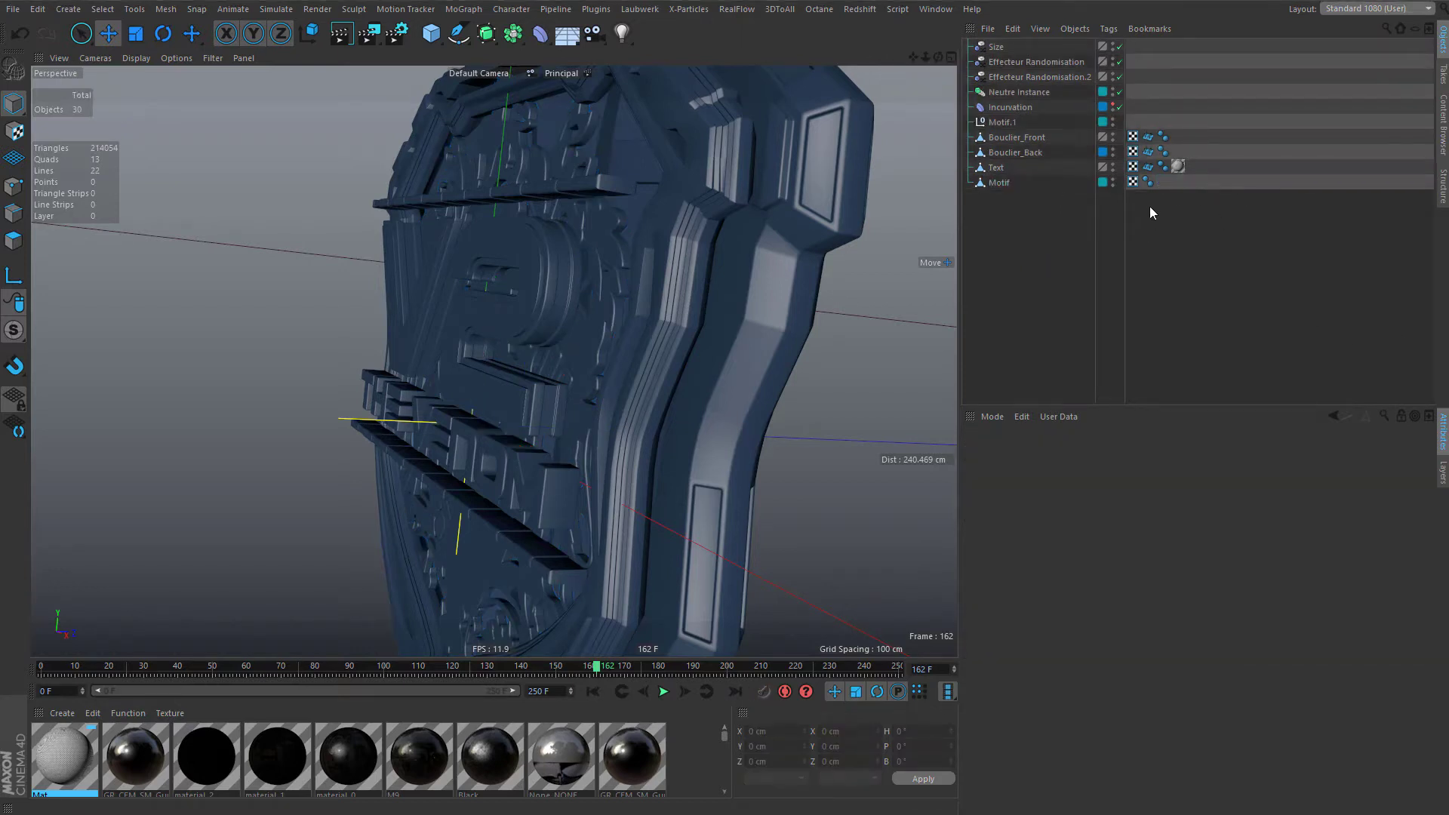
{"action": "double_click", "coordinate": [1133, 182]}
{"action": "scroll", "coordinate": [407, 225], "scroll_direction": "up", "scroll_amount": 2}
{"action": "left_click", "coordinate": [563, 30]}
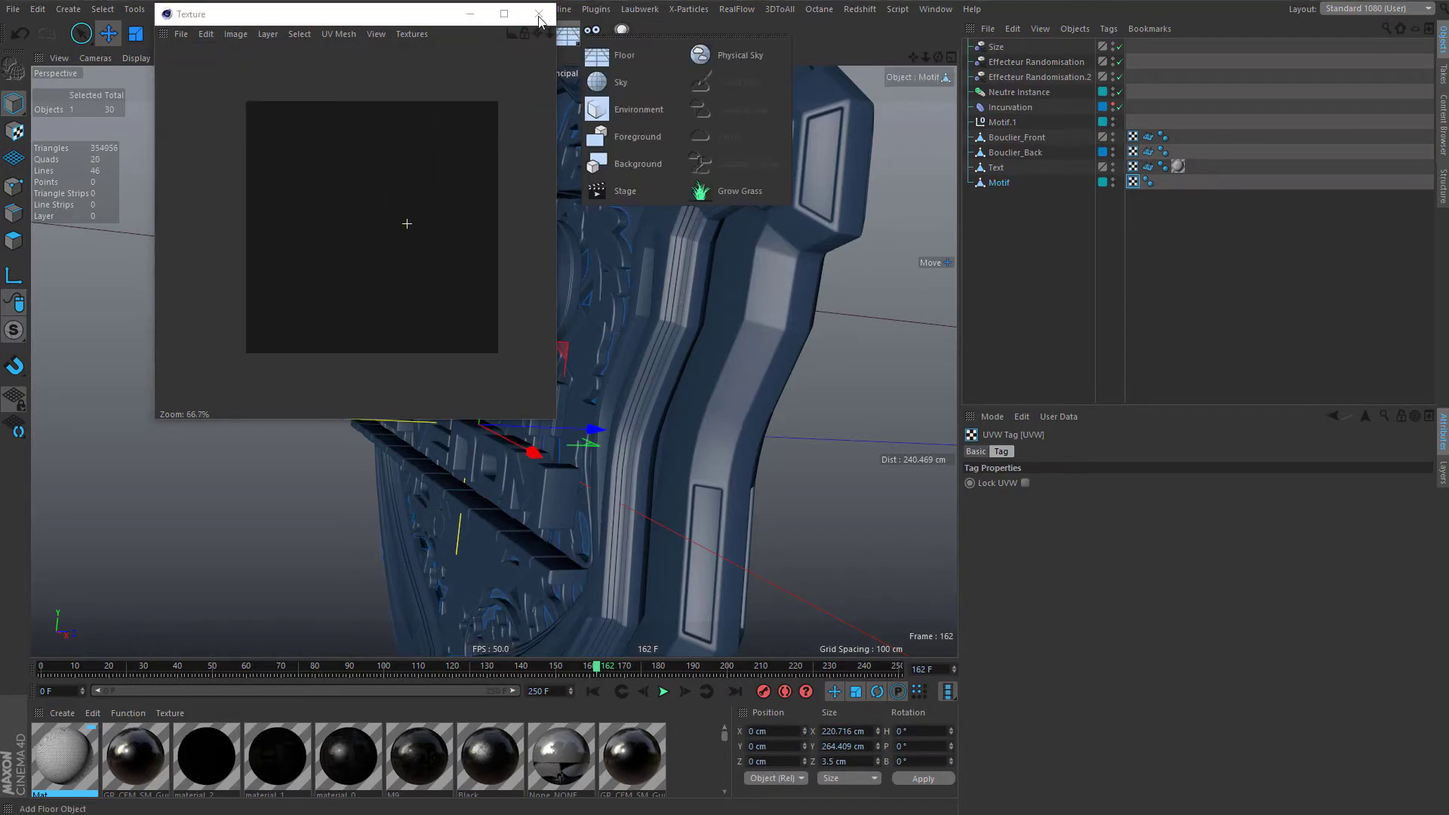
{"action": "left_click", "coordinate": [539, 15]}
- Switch to the BP - UV Edit 1080 (User) layout and select all UV polygons of the Motif mesh
{"action": "left_click", "coordinate": [1351, 8]}
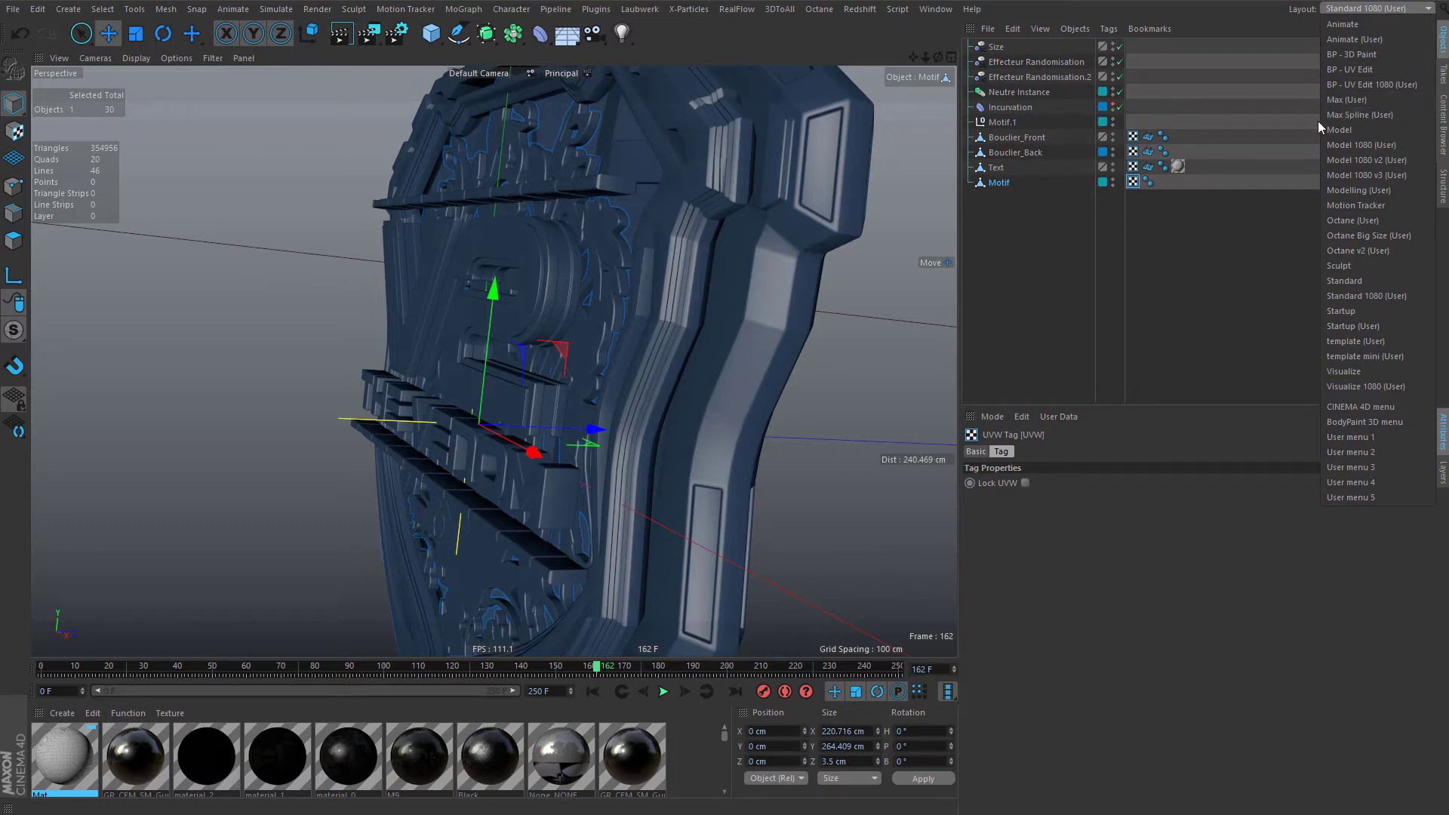
{"action": "left_click", "coordinate": [1369, 80]}
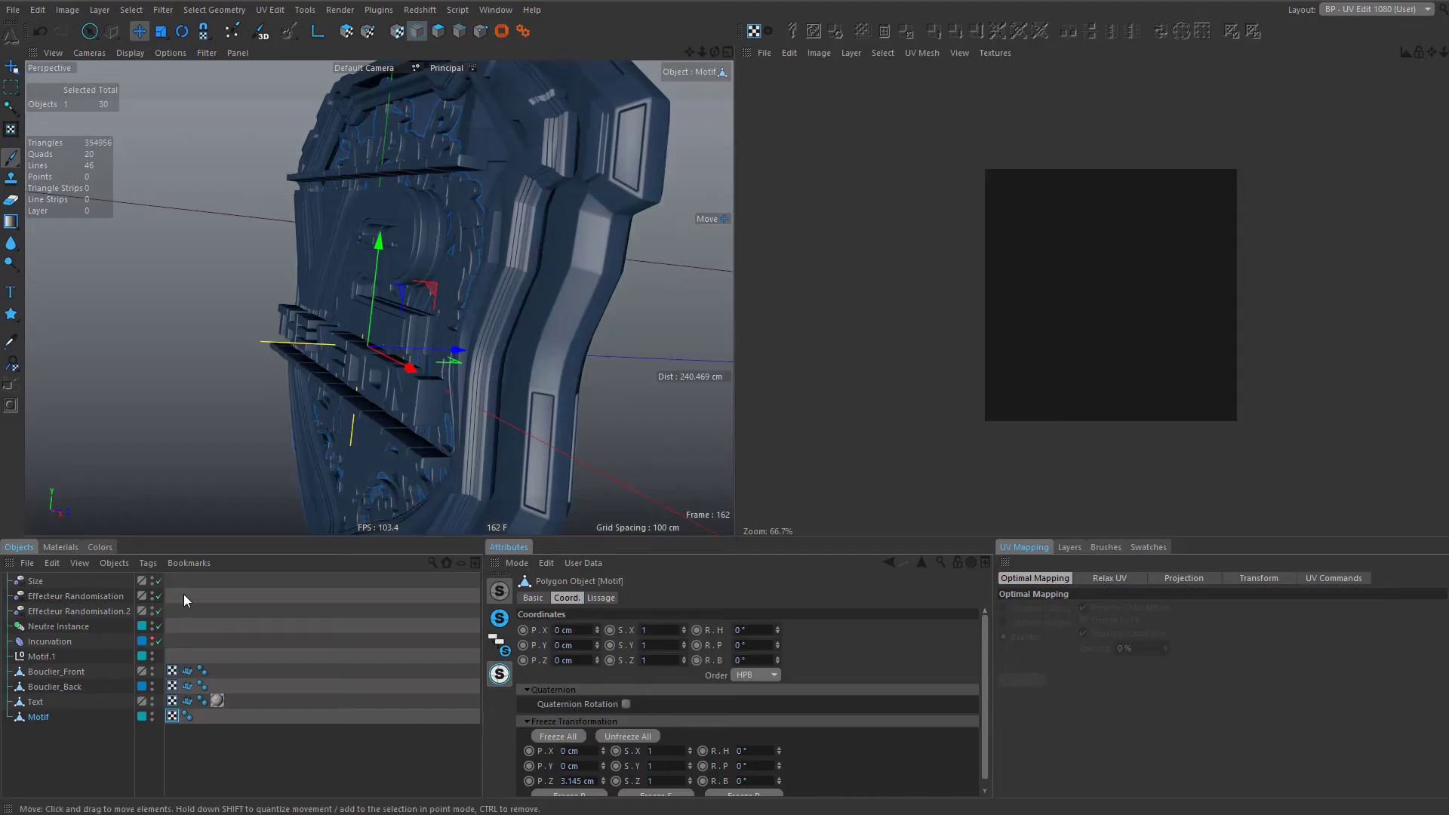
{"action": "left_click", "coordinate": [173, 716]}
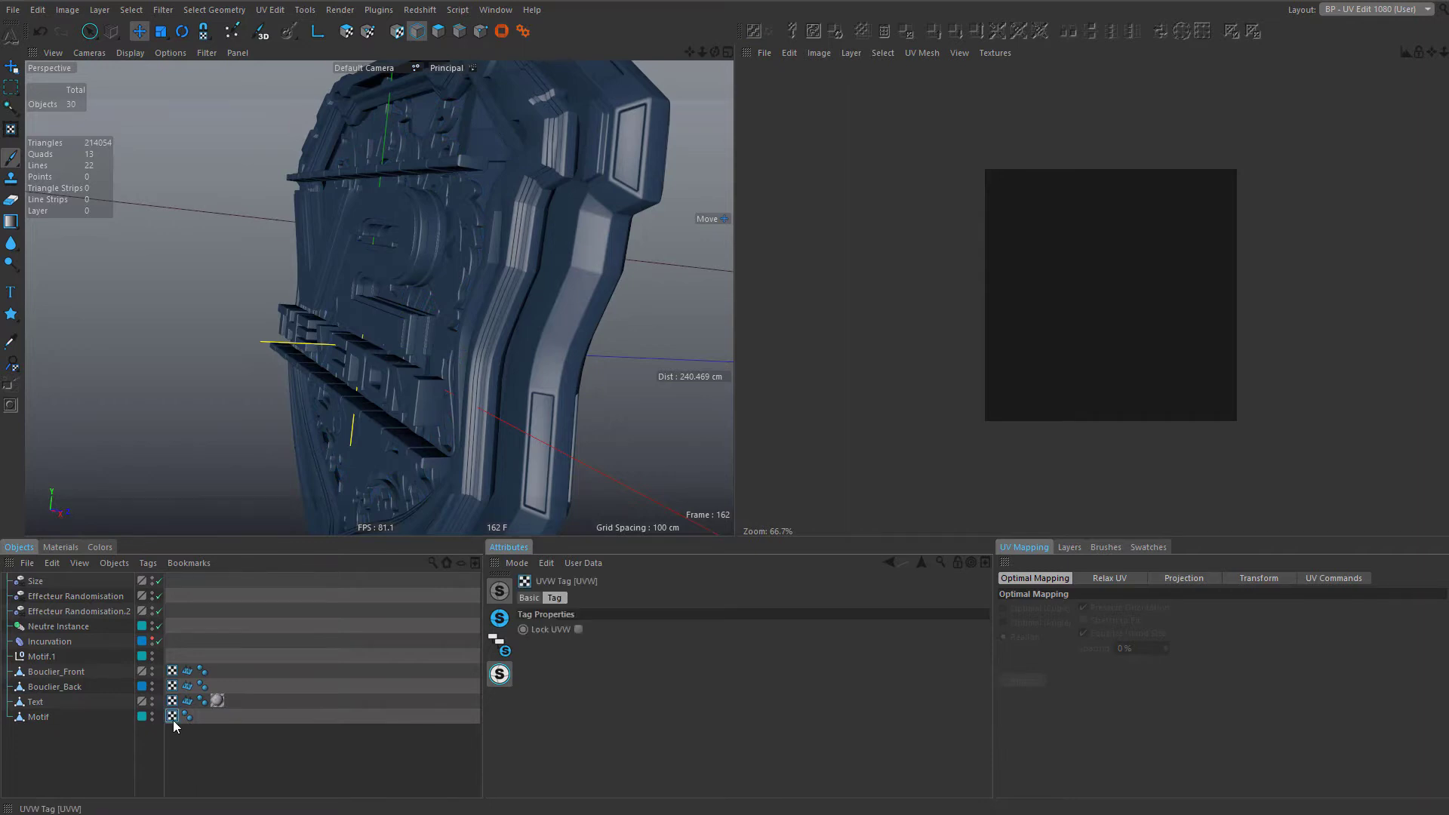
{"action": "left_click", "coordinate": [438, 31]}
{"action": "left_click", "coordinate": [347, 31]}
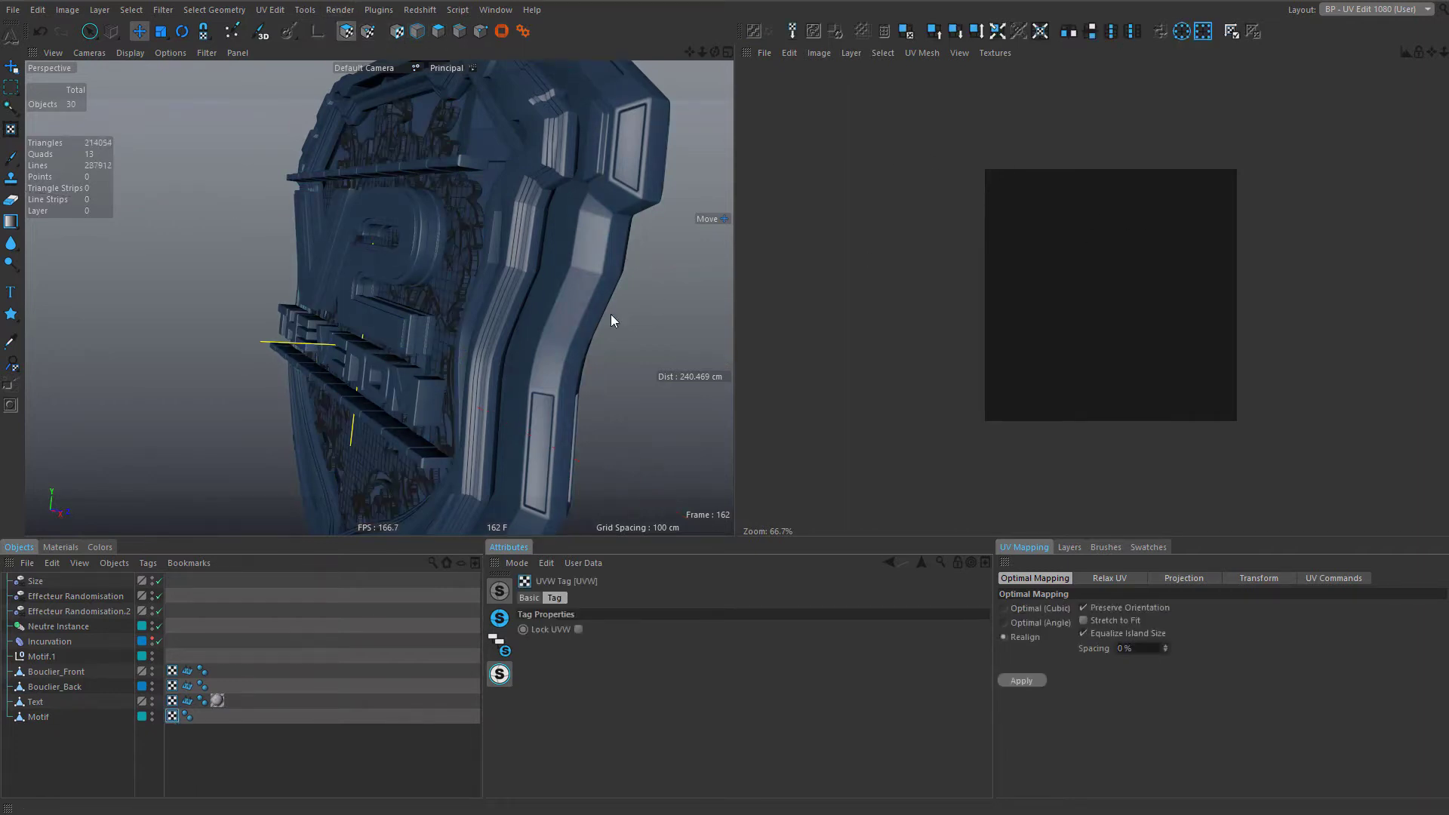
{"action": "key", "text": "ctrl+a"}
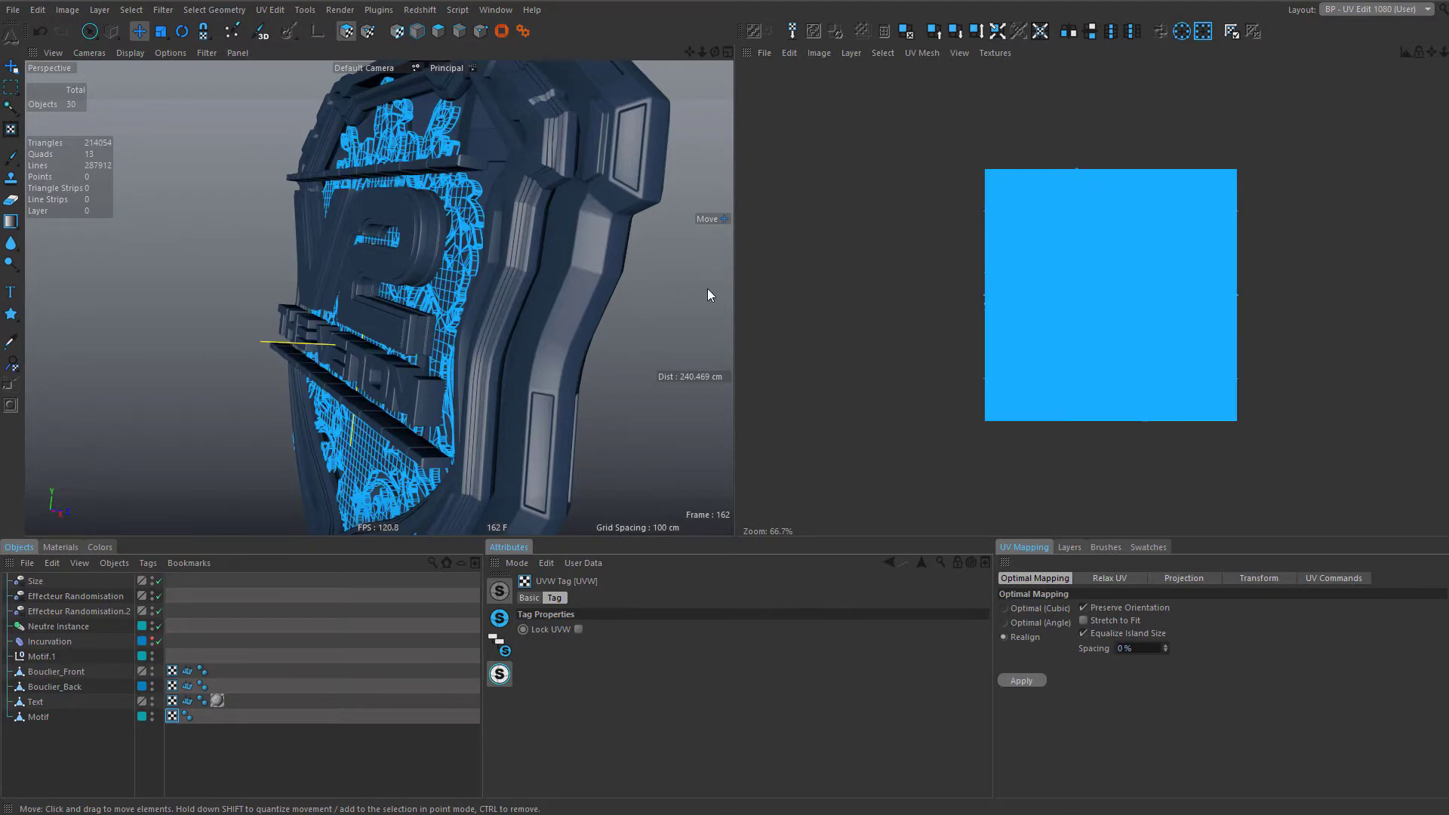
- Try a Frontal UV projection on the Motif mesh and replace it with a Cubic projection
{"action": "left_click", "coordinate": [1209, 577]}
{"action": "left_click", "coordinate": [1125, 610]}
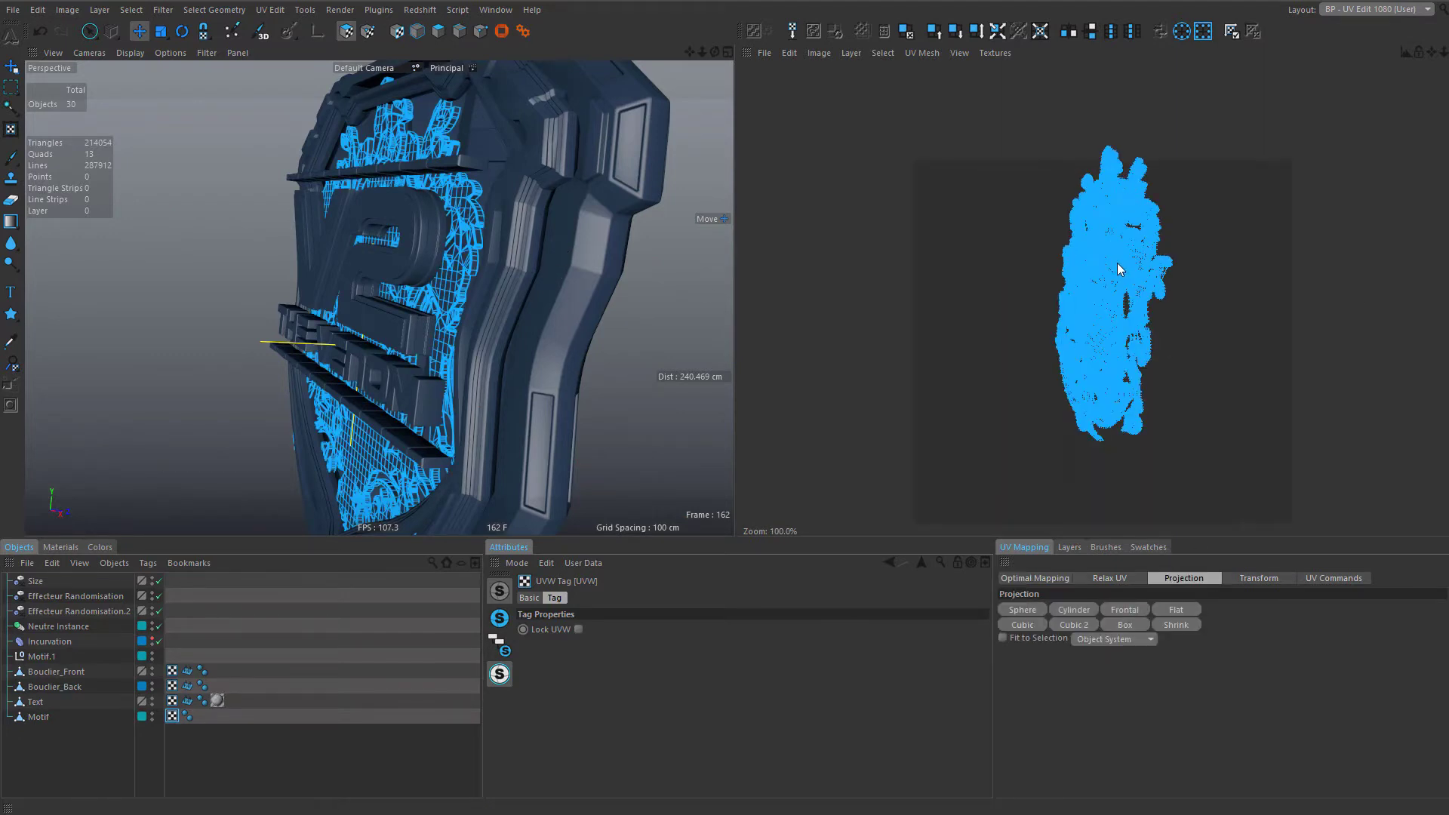
{"action": "left_click", "coordinate": [1022, 627]}
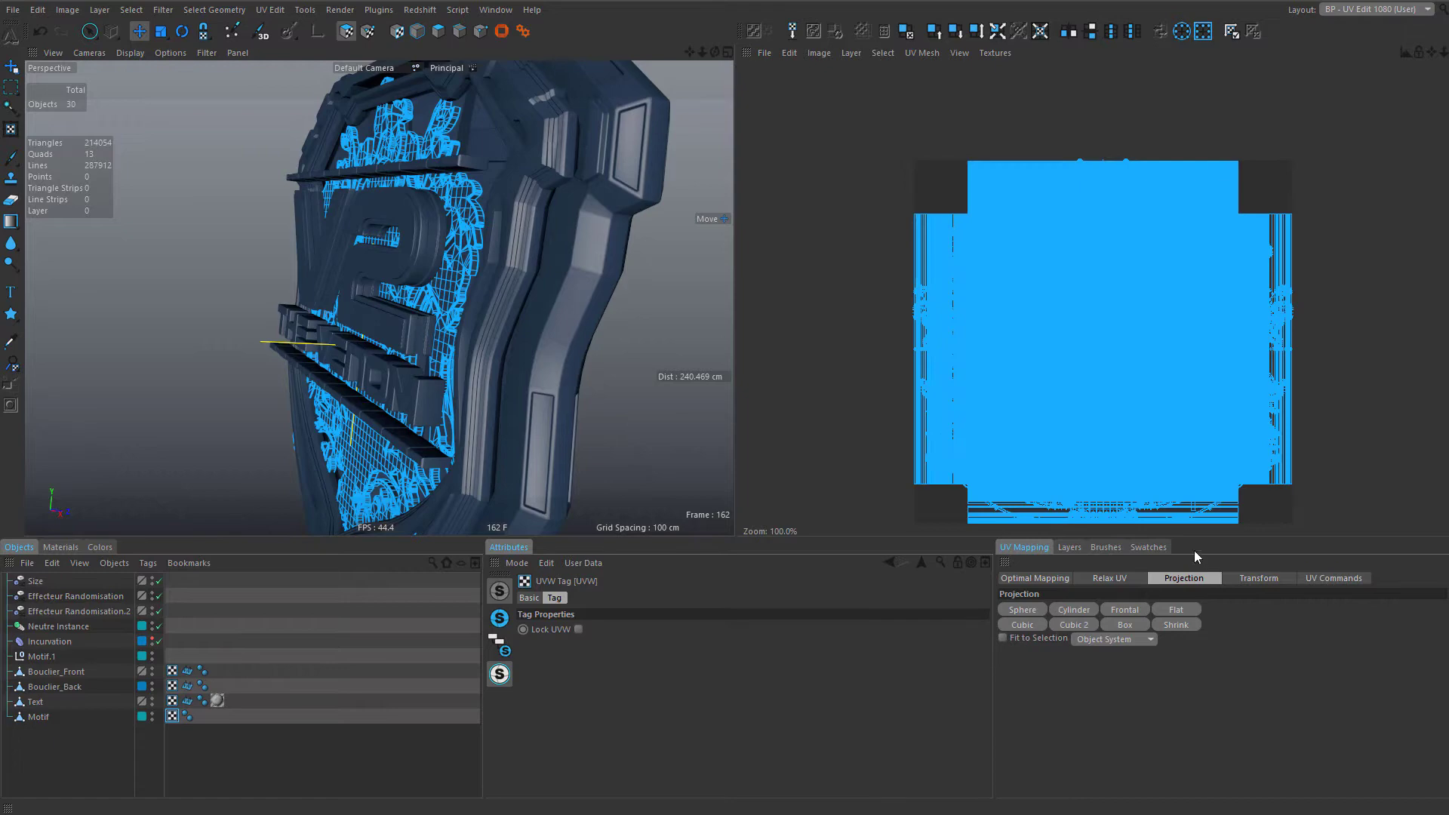
- Examine the cubic UV layout for overlaps and compare it with the Motif mesh on the shield
{"action": "scroll", "coordinate": [1136, 339], "scroll_direction": "up", "scroll_amount": 4}
{"action": "scroll", "coordinate": [1121, 343], "scroll_direction": "down", "scroll_amount": 2}
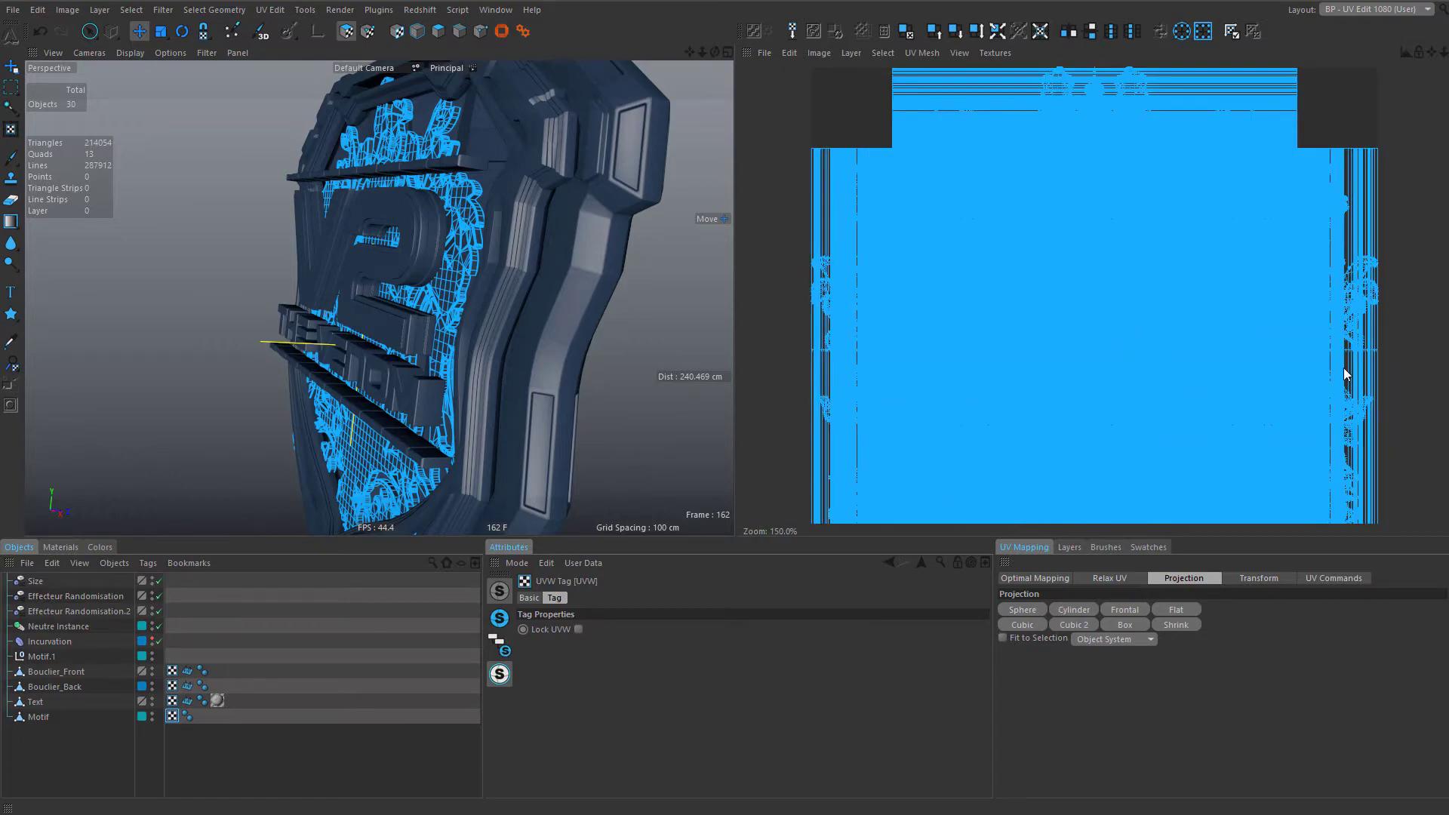
{"action": "scroll", "coordinate": [1345, 370], "scroll_direction": "up", "scroll_amount": 2}
{"action": "scroll", "coordinate": [1352, 441], "scroll_direction": "up", "scroll_amount": 5}
{"action": "scroll", "coordinate": [972, 363], "scroll_direction": "down", "scroll_amount": 4}
{"action": "scroll", "coordinate": [972, 363], "scroll_direction": "down", "scroll_amount": 2}
{"action": "scroll", "coordinate": [634, 320], "scroll_direction": "down", "scroll_amount": 5}
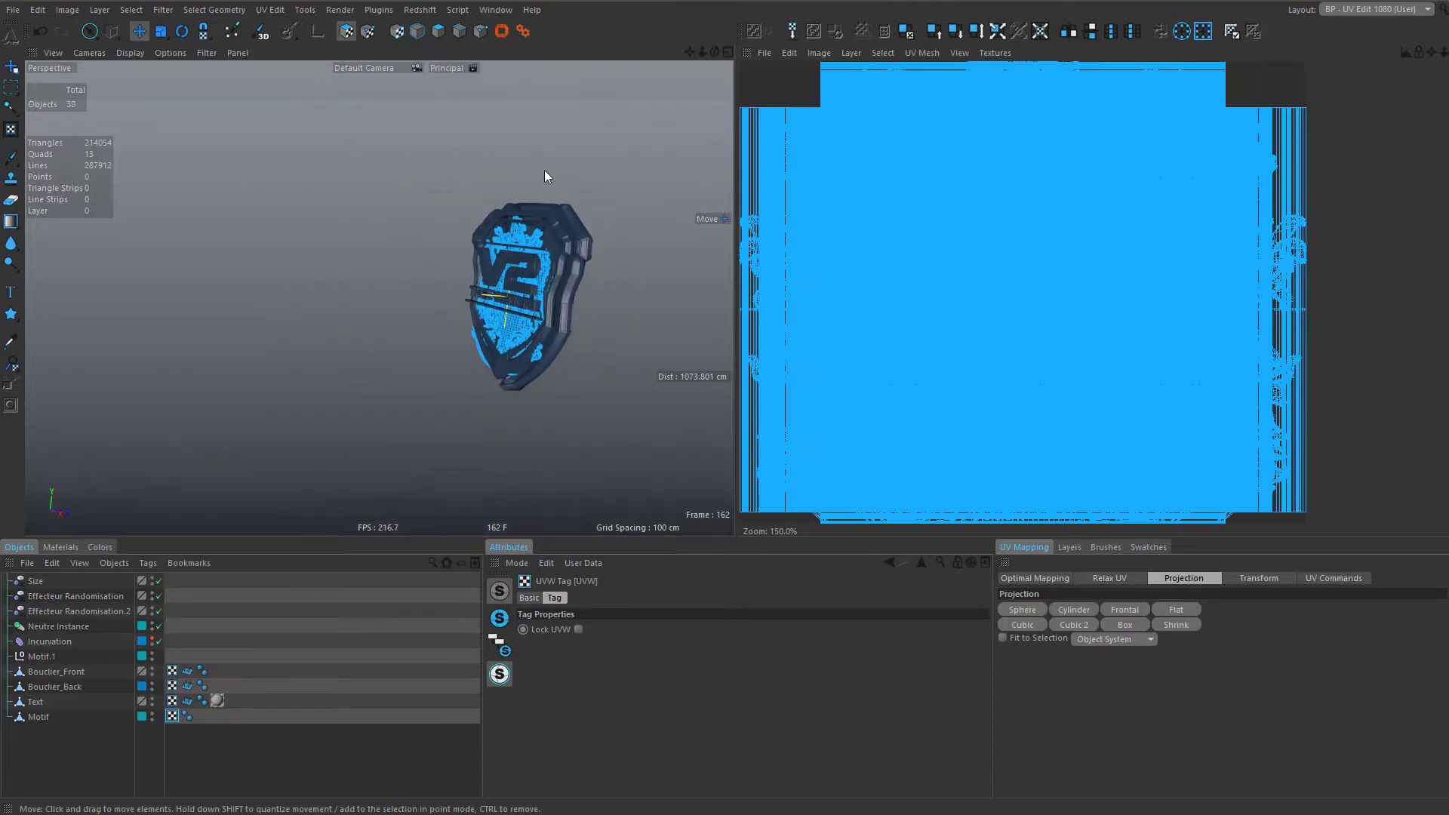
{"action": "scroll", "coordinate": [529, 277], "scroll_direction": "up", "scroll_amount": 3}
{"action": "left_click_drag", "start_coordinate": [524, 319], "coordinate": [596, 280], "text": "alt"}
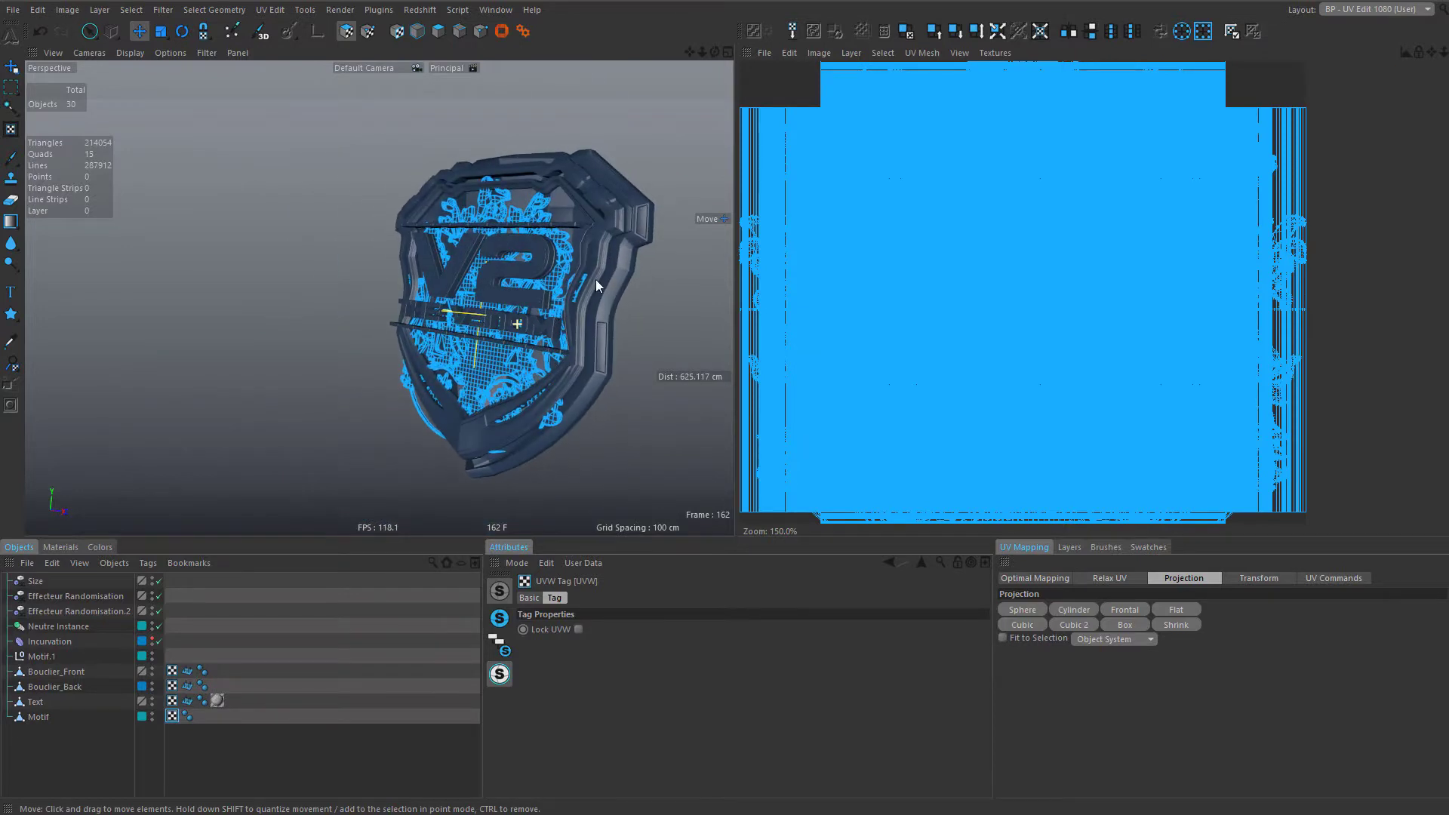
{"action": "left_click_drag", "start_coordinate": [498, 265], "coordinate": [498, 309], "text": "alt"}
{"action": "scroll", "coordinate": [1138, 297], "scroll_direction": "down", "scroll_amount": 3}
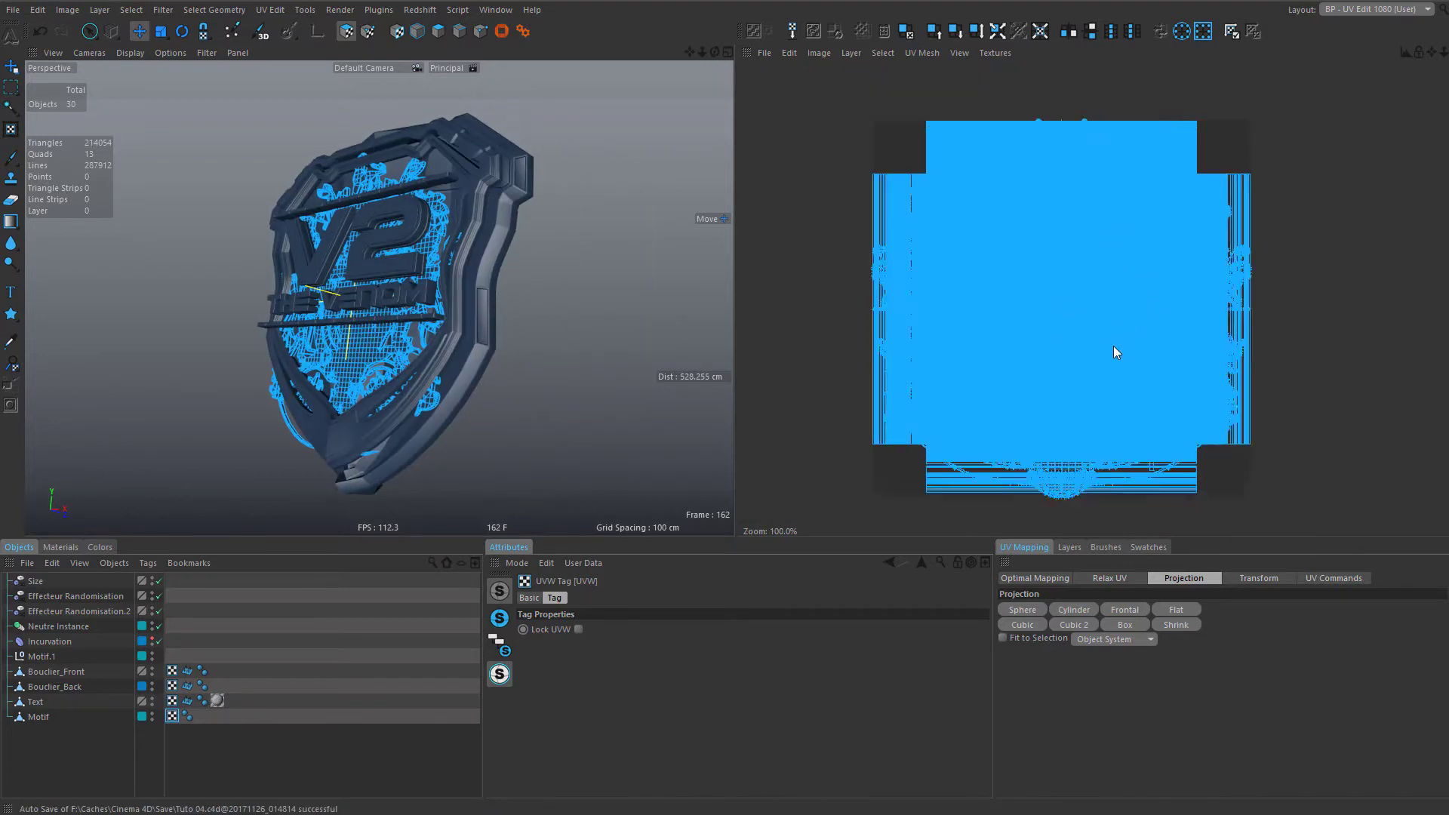
- Realign the Motif mesh's UV islands using Optimal Mapping with Preserve Orientation and Equalize Island Size enabled
{"action": "left_click", "coordinate": [1027, 578]}
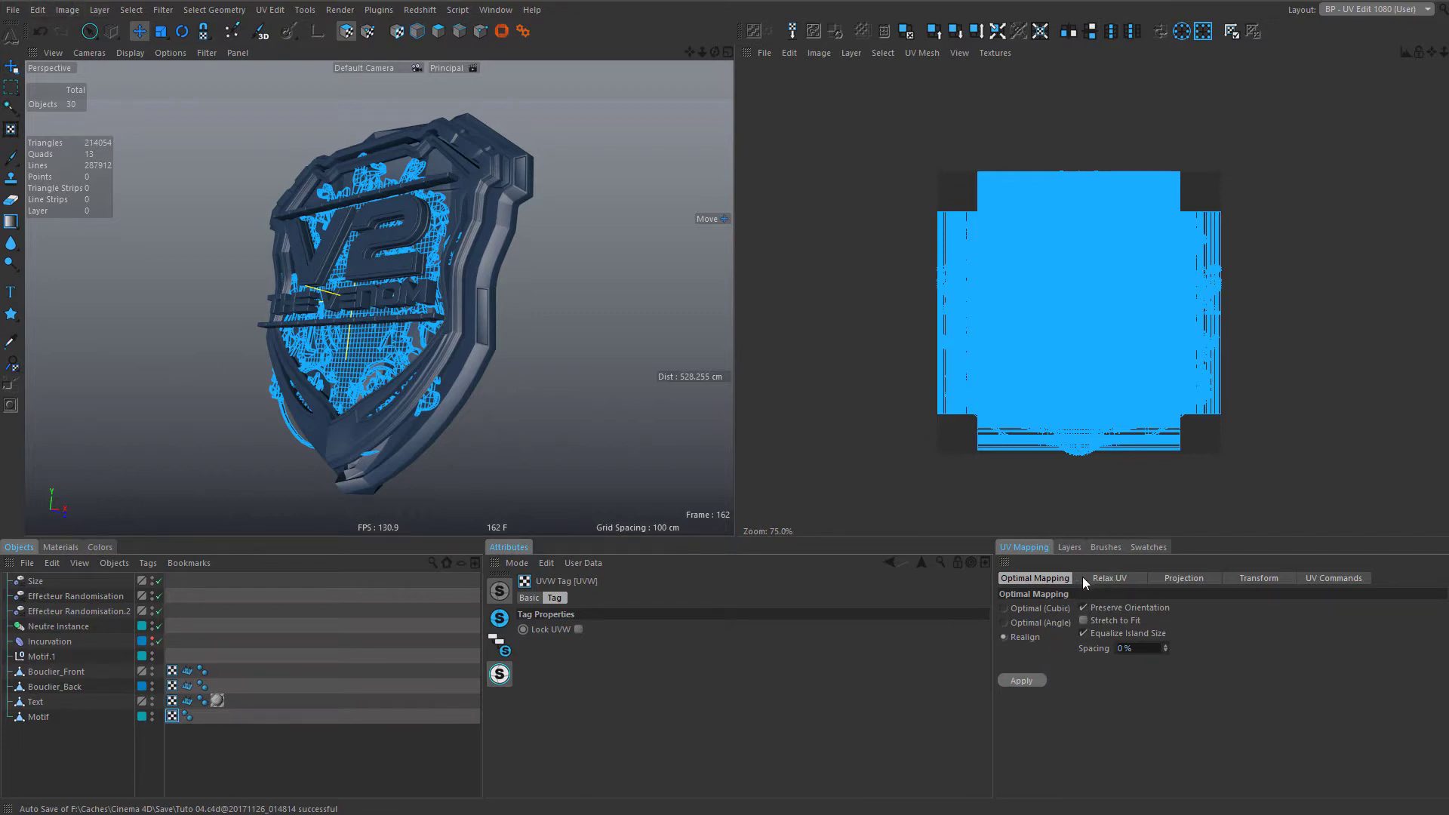
{"action": "left_click", "coordinate": [1186, 578]}
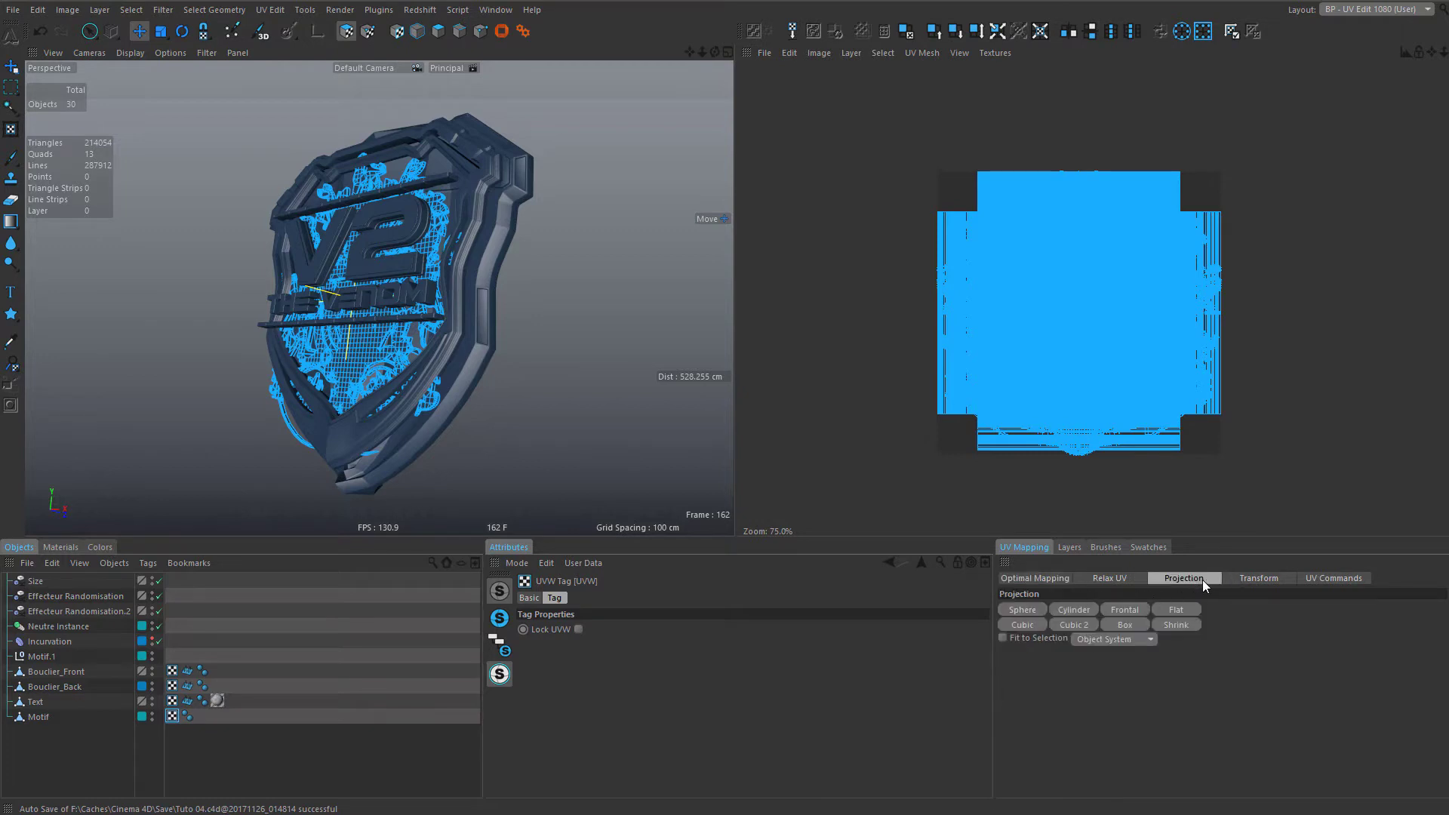
{"action": "left_click", "coordinate": [1042, 578]}
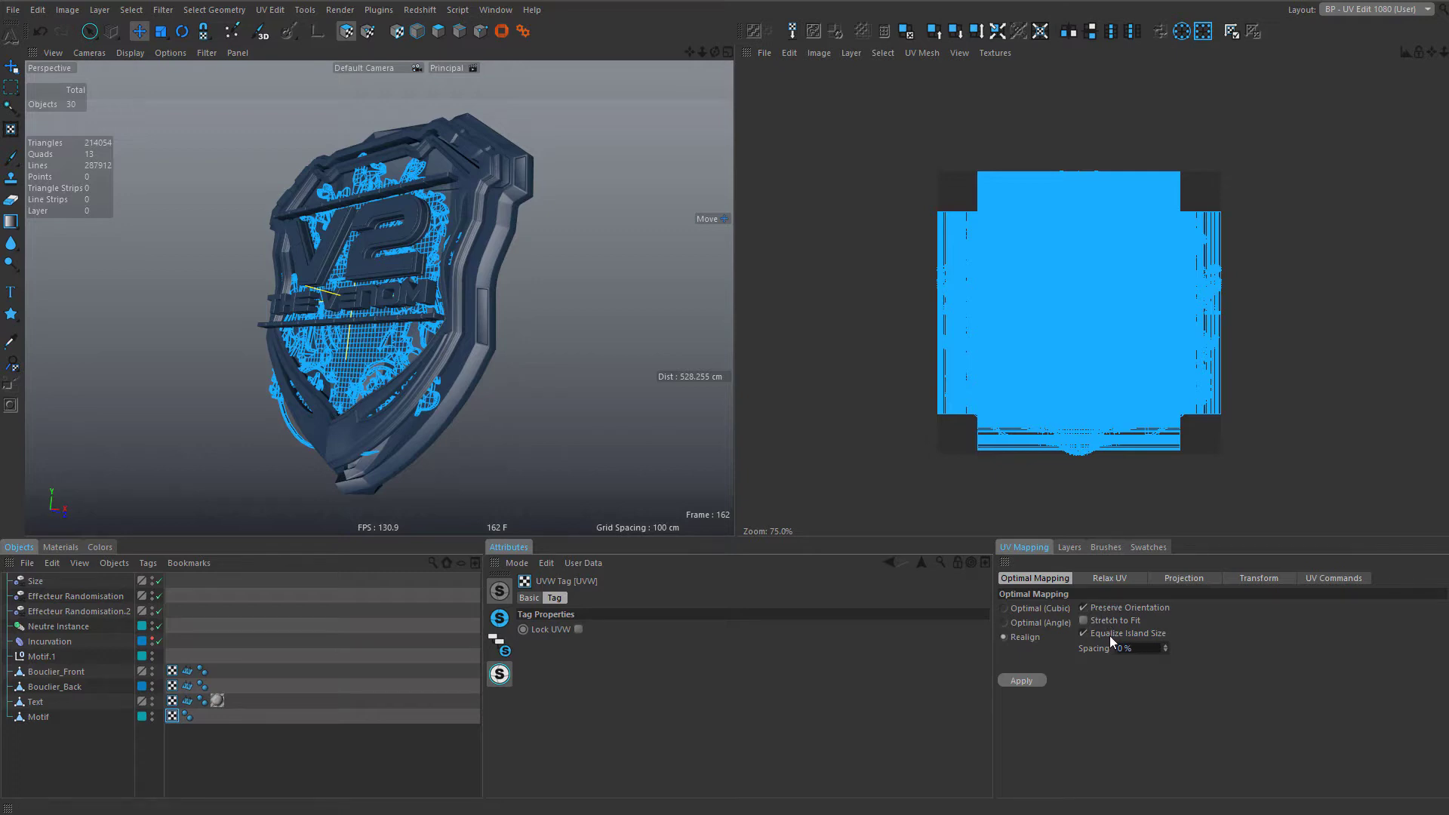
{"action": "left_click", "coordinate": [1144, 648]}
{"action": "type", "text": "24"}
{"action": "key", "text": "Return"}
{"action": "left_click", "coordinate": [1023, 680]}
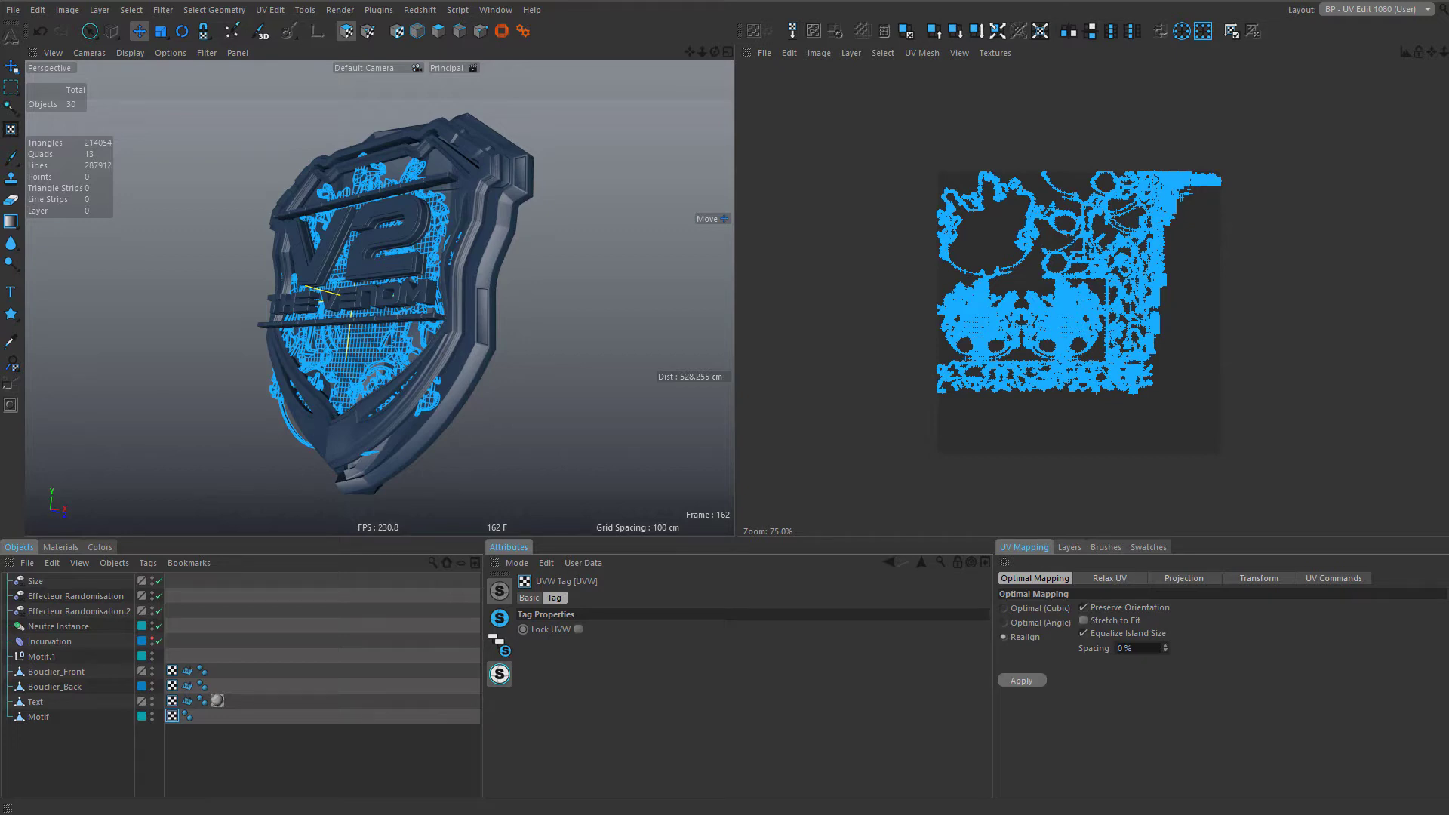
- Deselect the UVW tag and return to the Standard 1080 (User) layout
{"action": "left_click", "coordinate": [386, 676]}
{"action": "left_click", "coordinate": [1381, 9]}
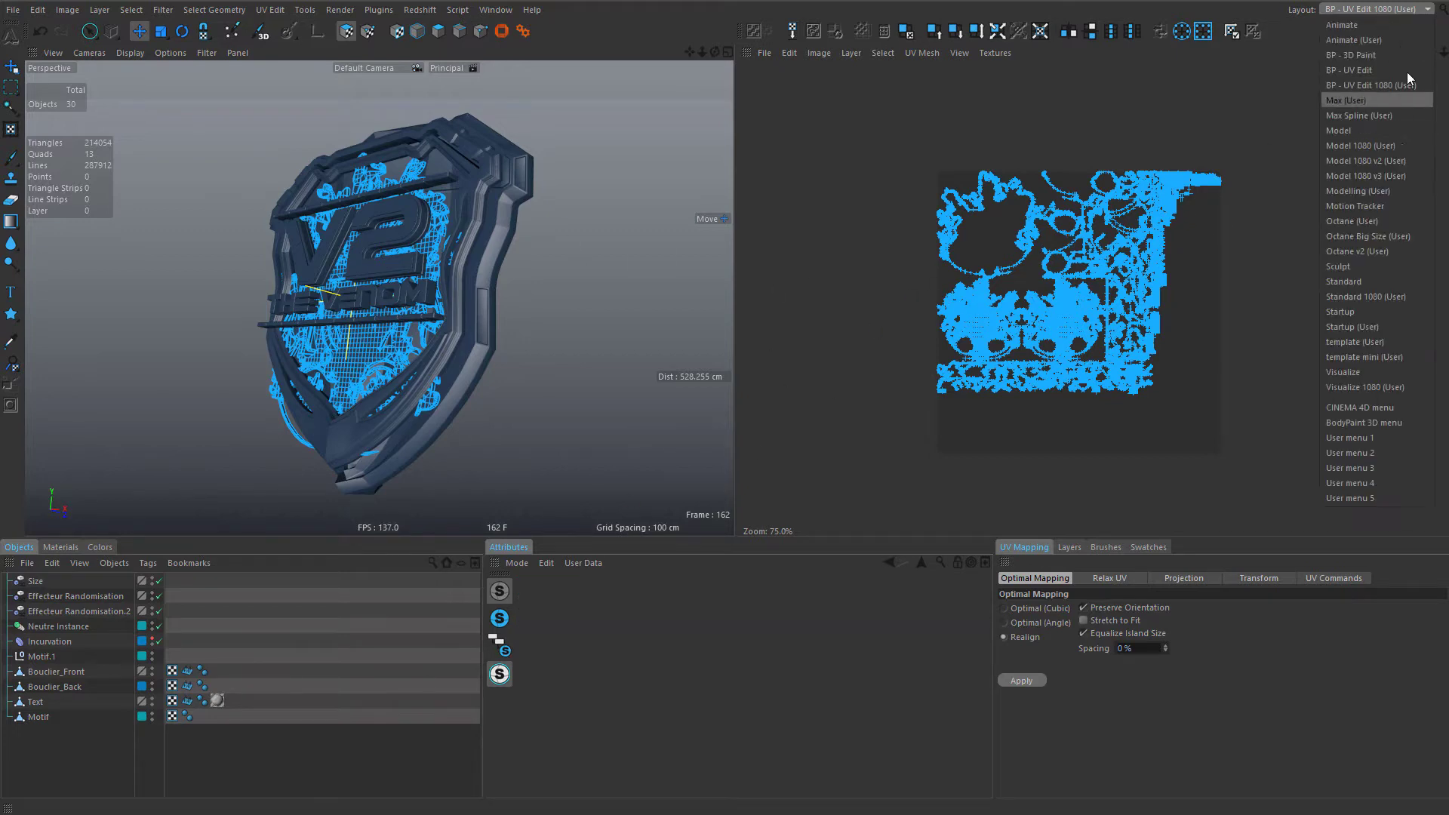
{"action": "left_click", "coordinate": [1385, 296]}
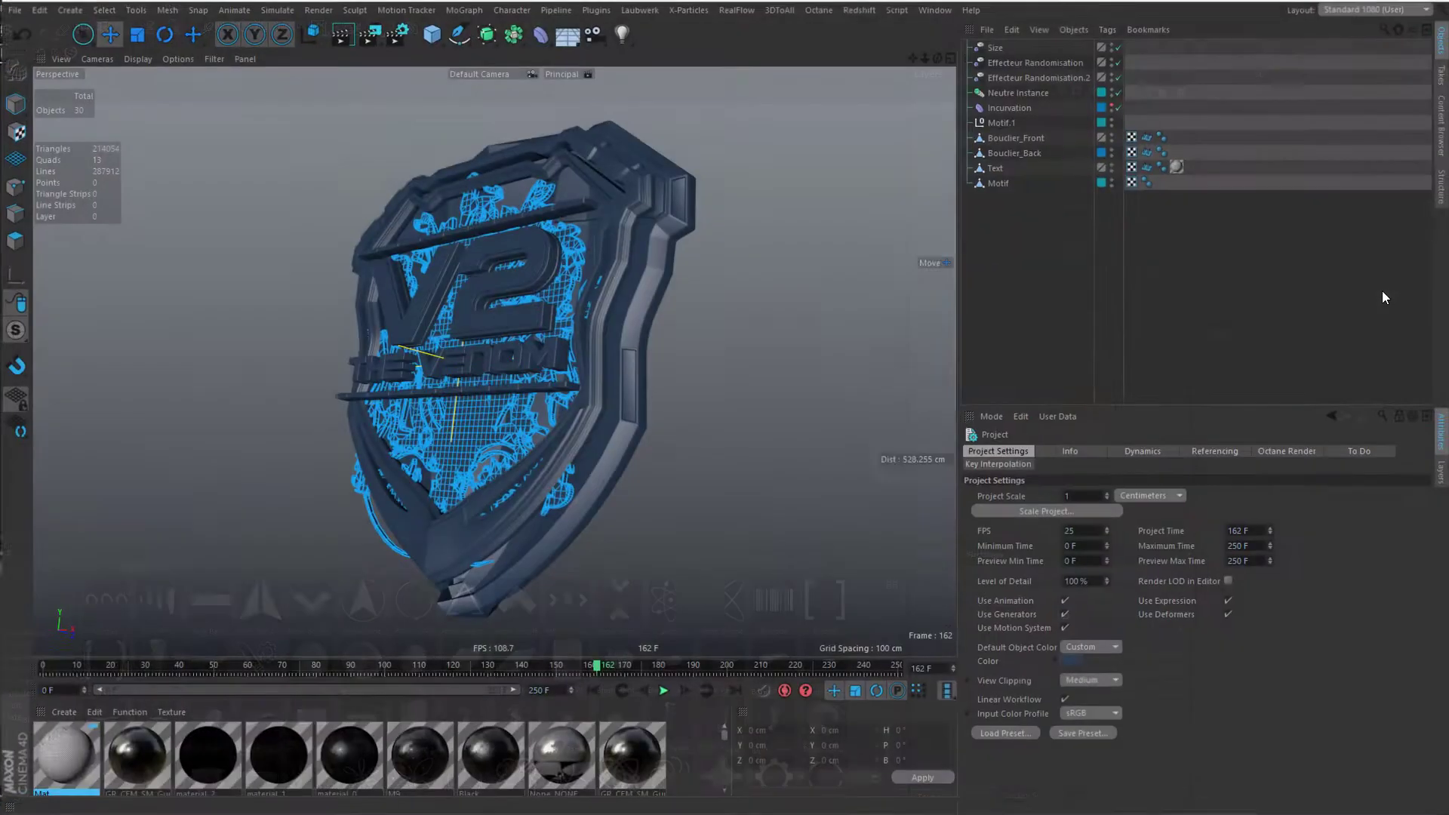
- Delete the Normal tags from Bouclier_Front, Bouclier_Back and Text, along with the Mat texture tag on Text
{"action": "left_click_drag", "start_coordinate": [1150, 149], "coordinate": [1153, 168]}
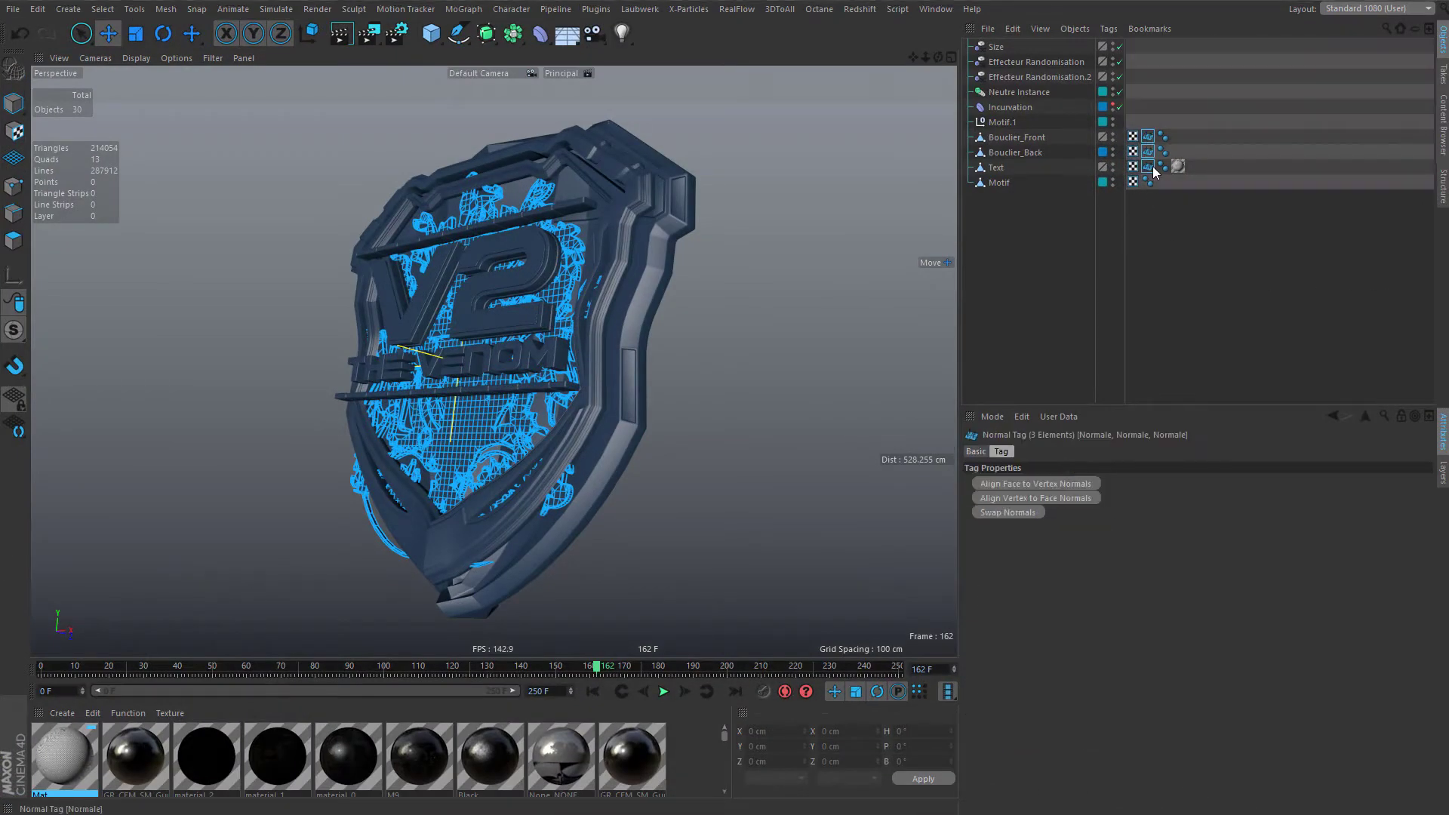
{"action": "key", "text": "Delete"}
{"action": "left_click", "coordinate": [1164, 169]}
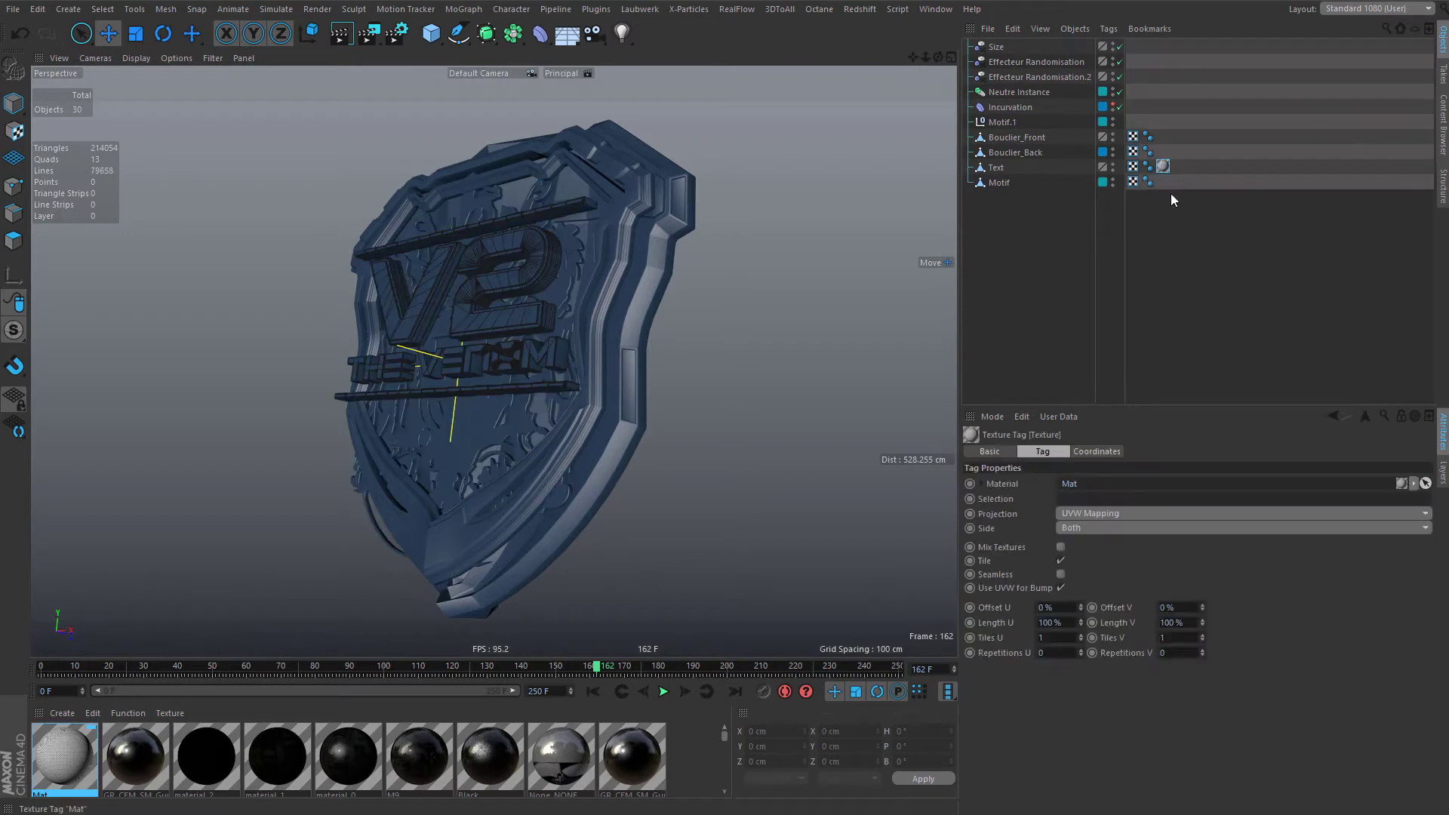
{"action": "key", "text": "Delete"}
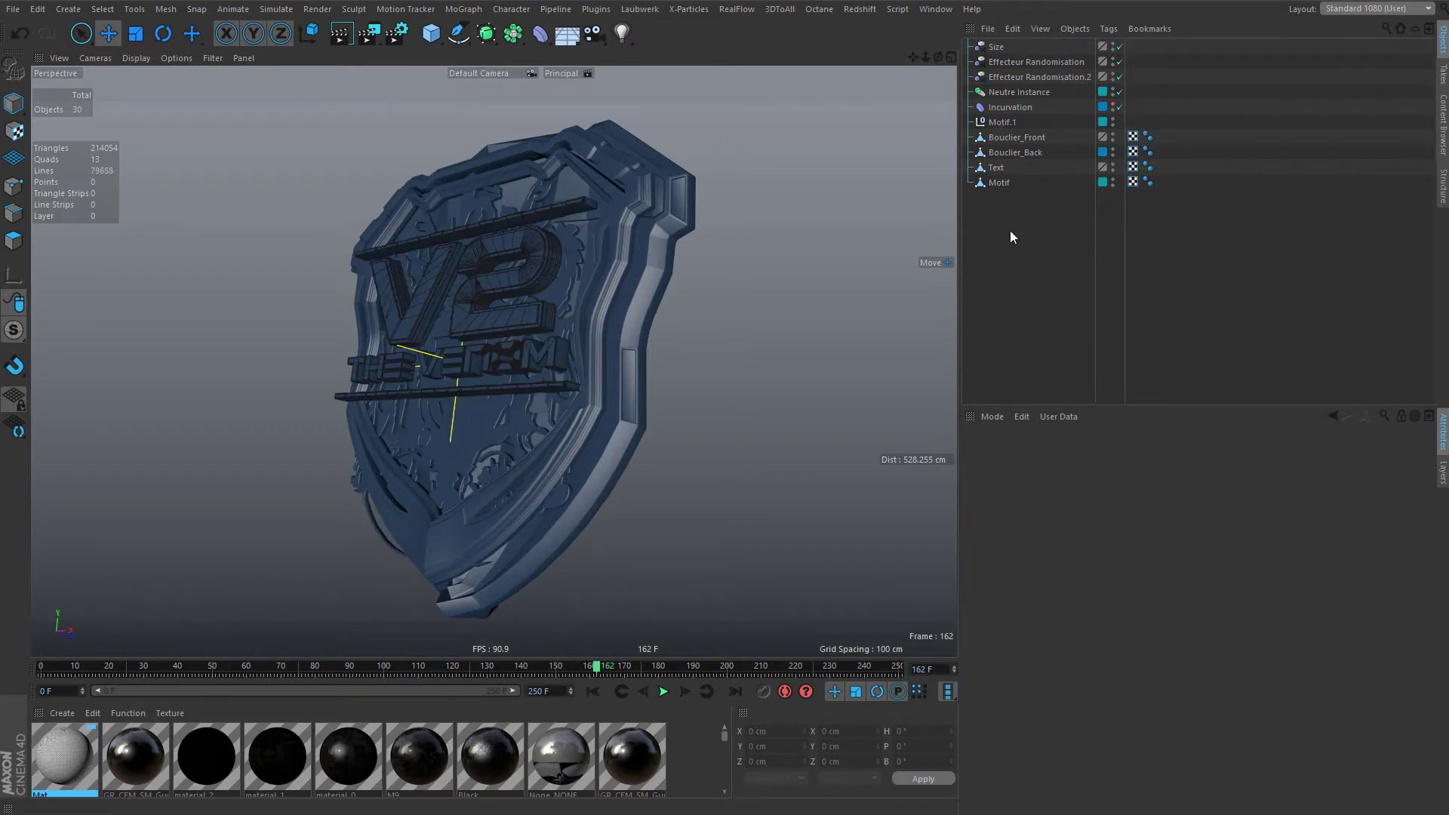
- Remove the Bouclier_Back and Motif meshes from their assigned layers
{"action": "right_click", "coordinate": [1102, 154]}
{"action": "left_click", "coordinate": [1103, 164]}
{"action": "left_click", "coordinate": [1104, 154]}
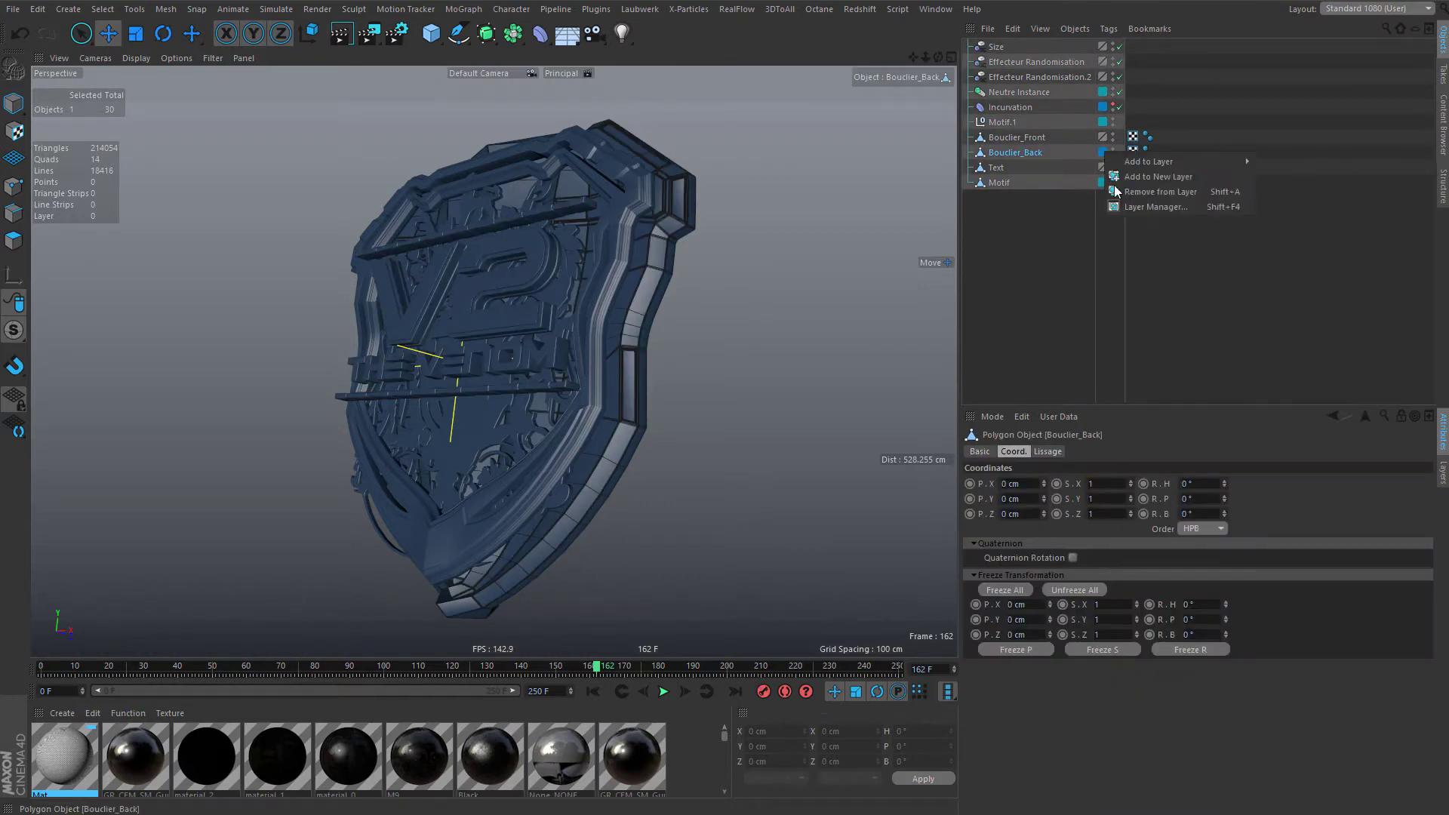
{"action": "left_click", "coordinate": [1160, 193]}
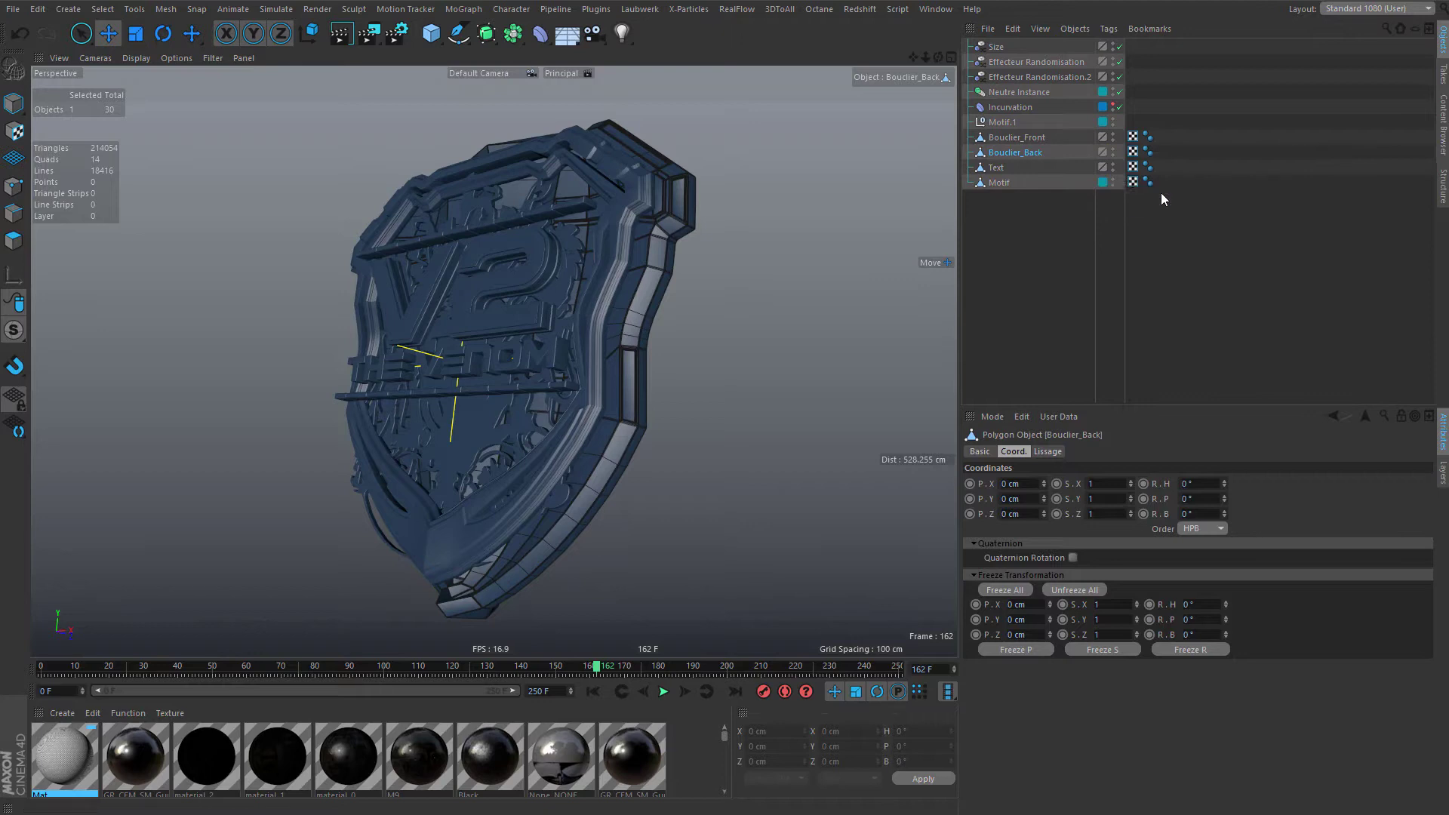
{"action": "left_click", "coordinate": [1103, 183]}
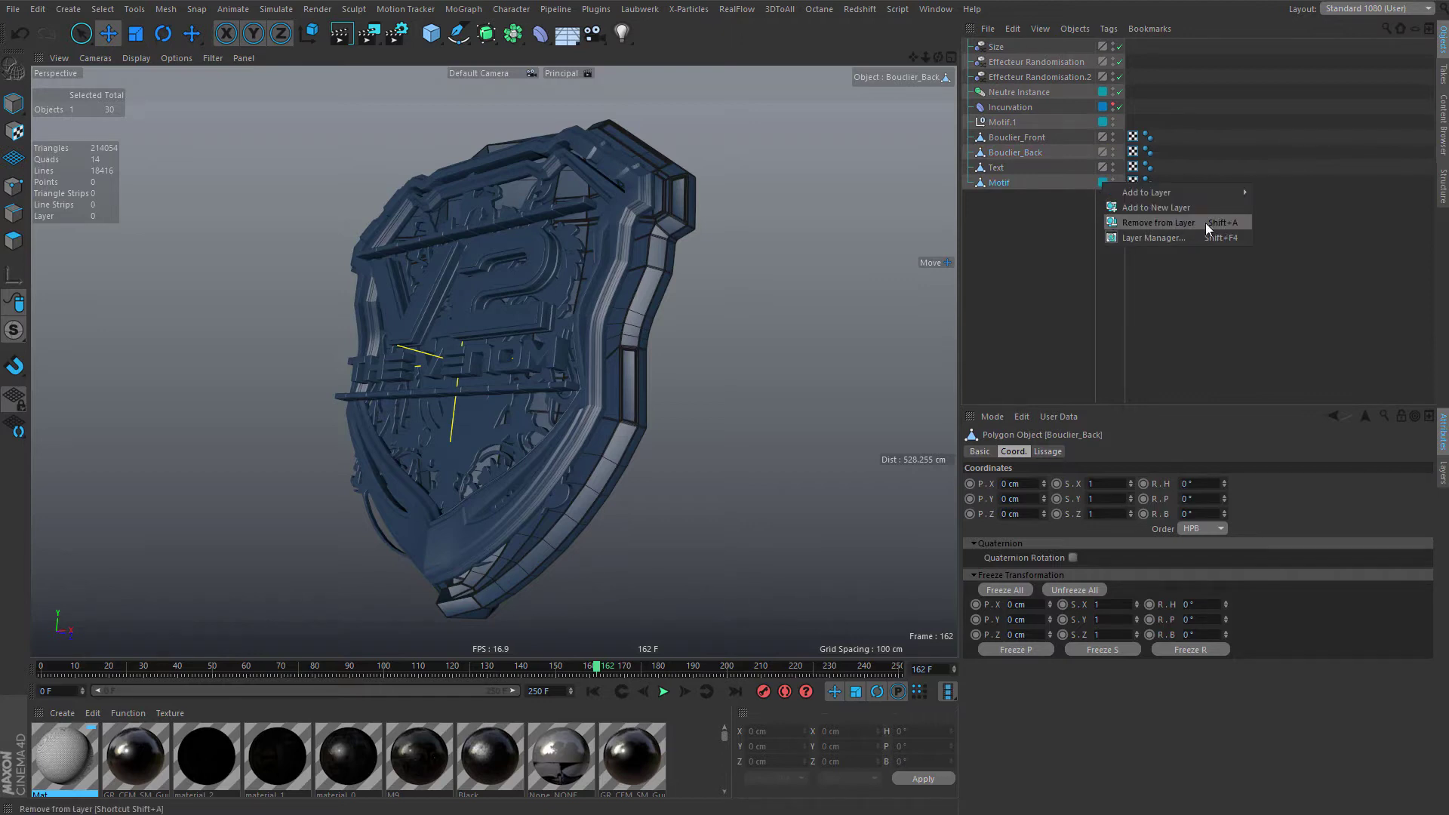
{"action": "left_click", "coordinate": [1238, 222]}
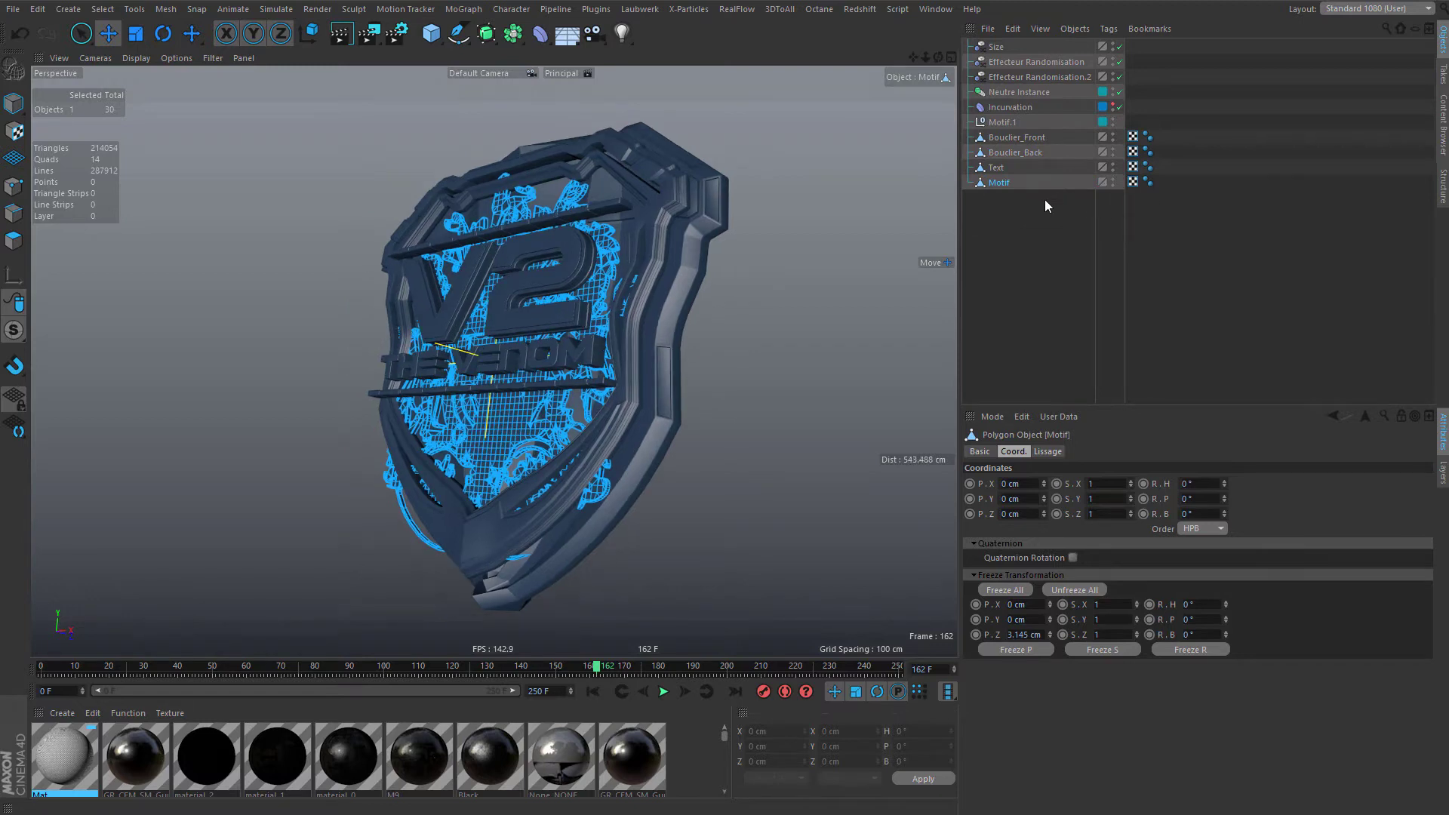
- Copy the Bouclier_Front, Bouclier_Back, Text and Motif meshes and save the scene
{"action": "left_click", "coordinate": [1443, 473]}
{"action": "left_click", "coordinate": [1058, 218]}
{"action": "left_click_drag", "start_coordinate": [1042, 230], "coordinate": [1007, 138]}
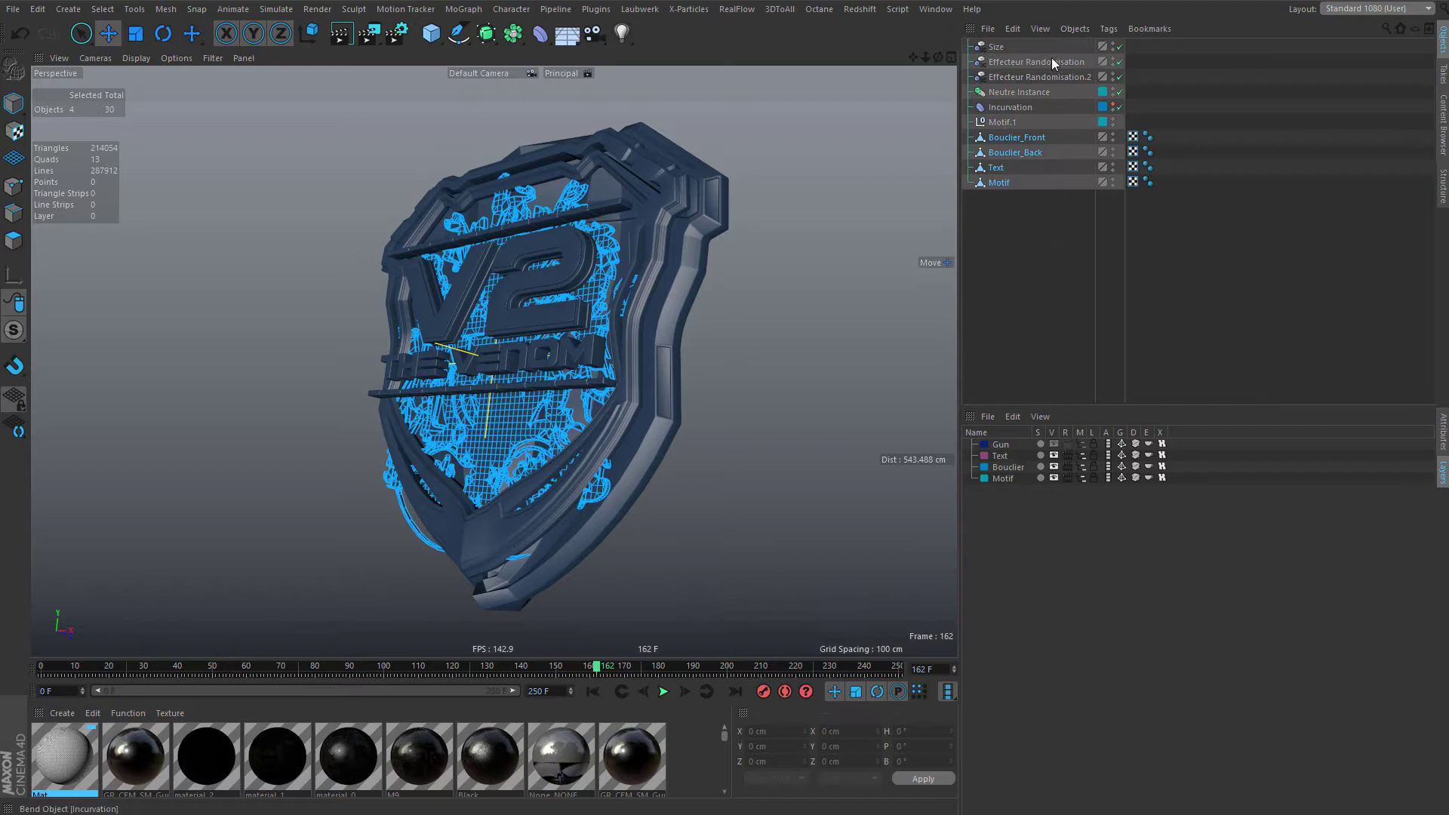
{"action": "left_click", "coordinate": [1017, 28]}
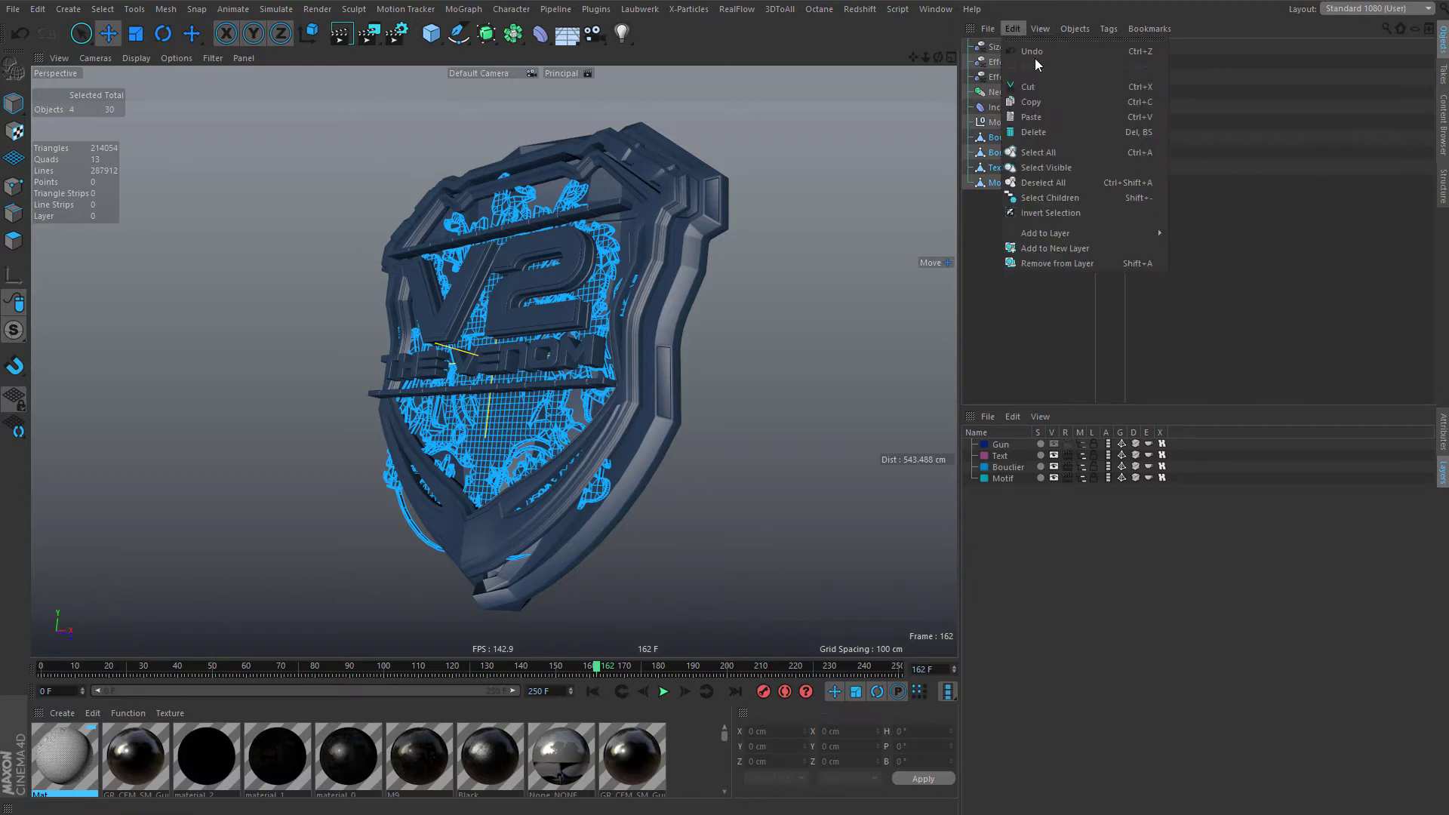
{"action": "left_click", "coordinate": [1057, 101]}
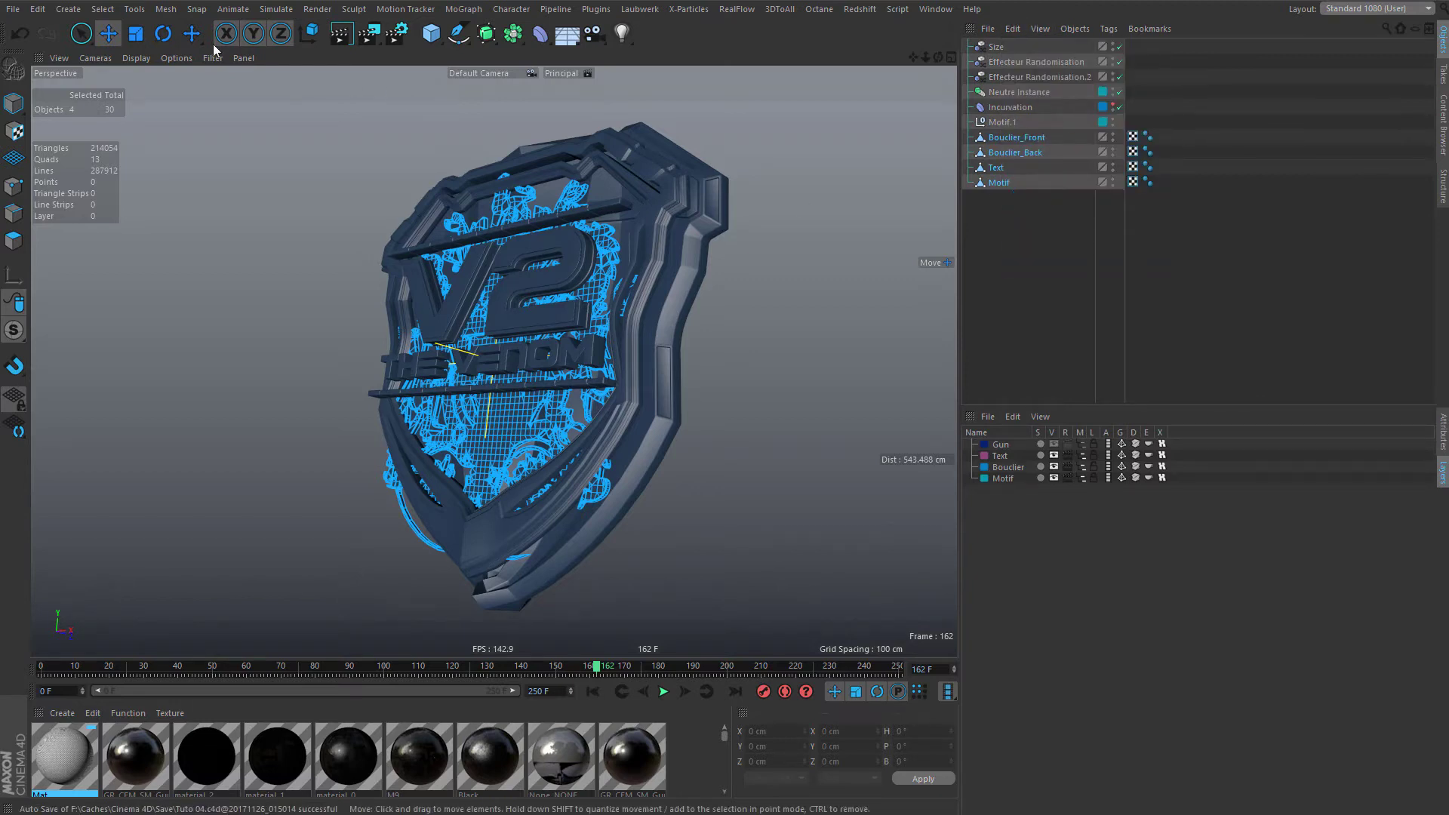
{"action": "left_click", "coordinate": [13, 9]}
{"action": "left_click", "coordinate": [60, 134]}
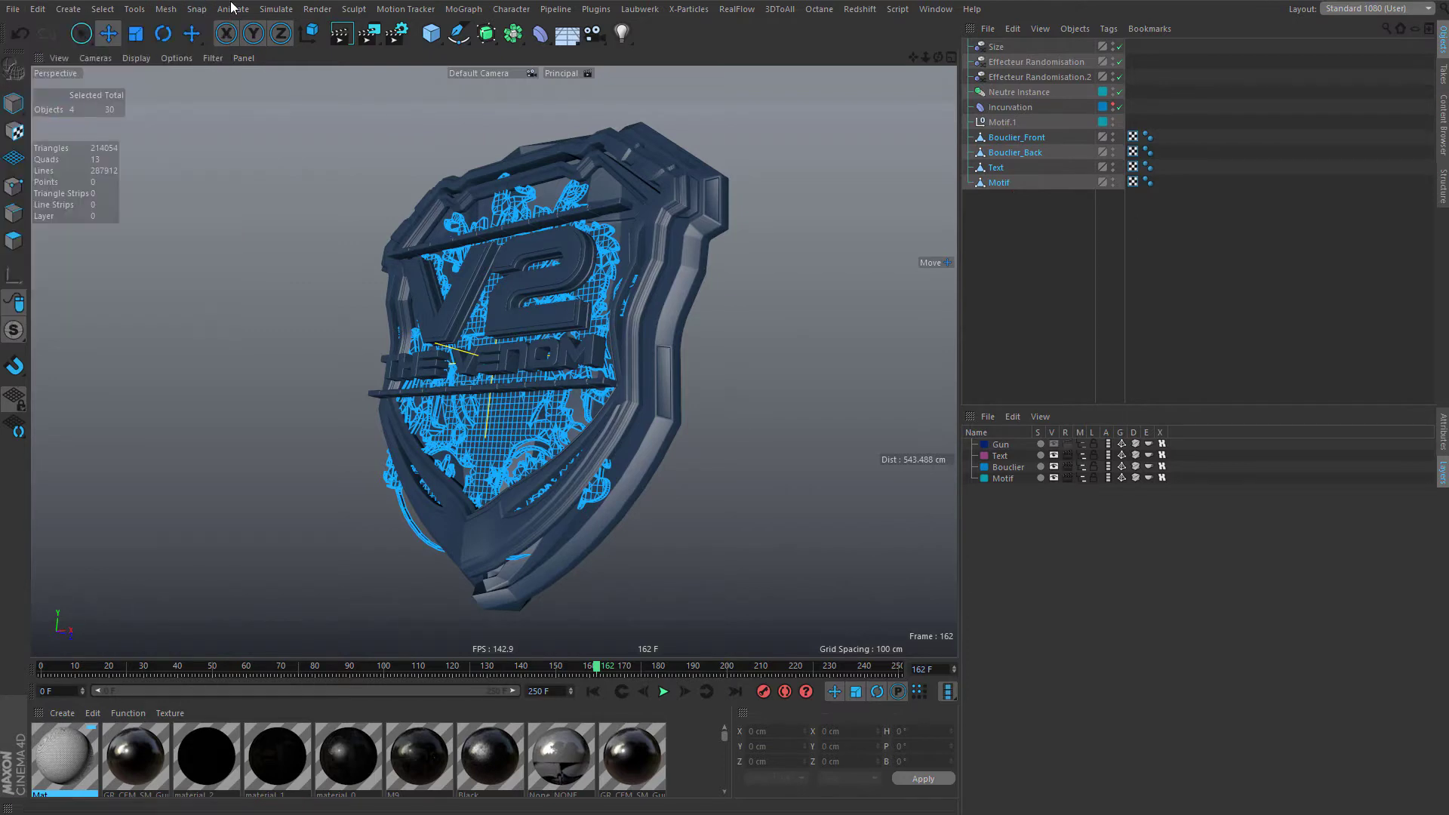
- Create a new project and paste the four copied shield meshes into it
{"action": "left_click", "coordinate": [12, 9]}
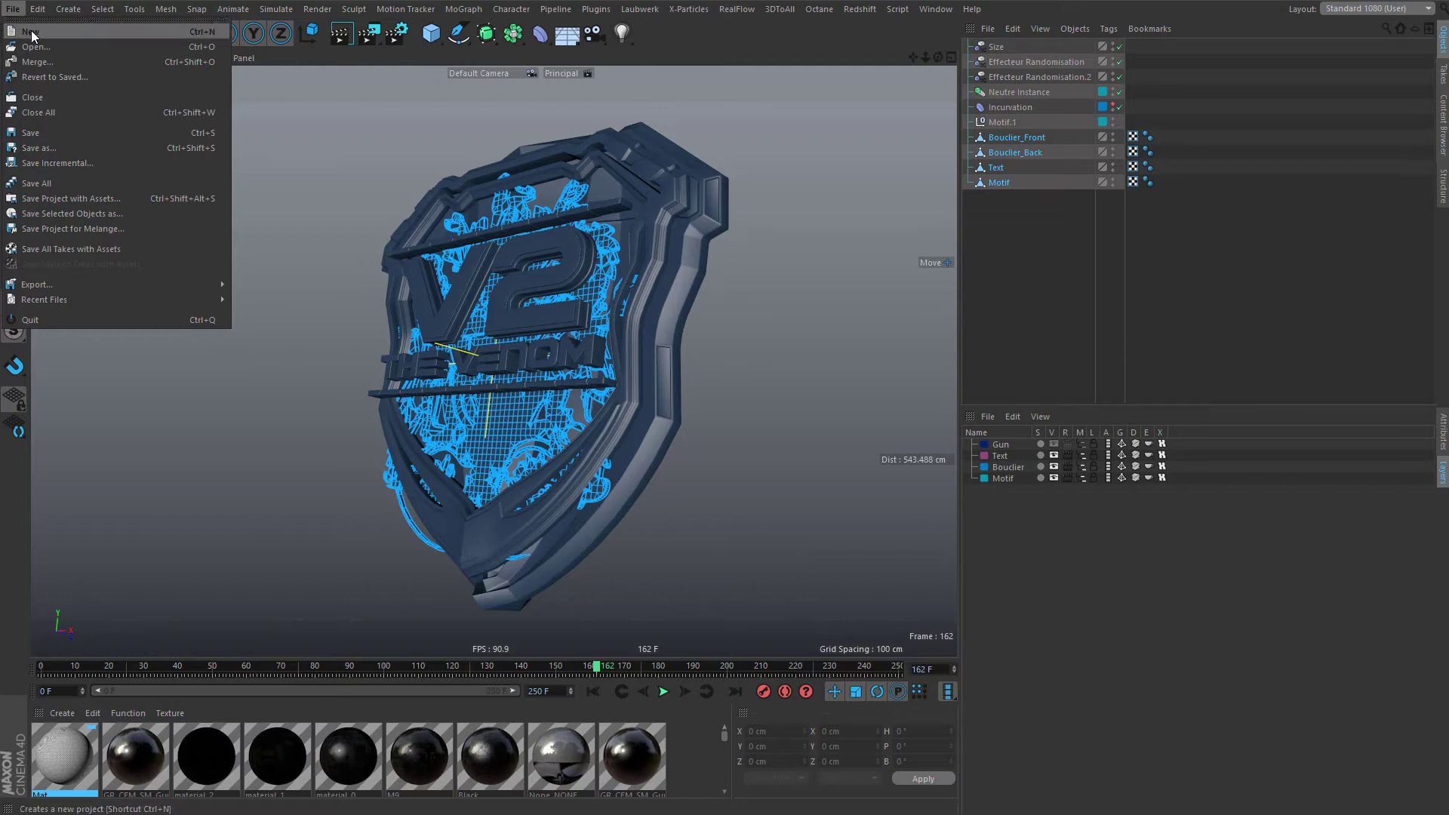
{"action": "left_click", "coordinate": [38, 23]}
{"action": "left_click", "coordinate": [1013, 30]}
{"action": "left_click", "coordinate": [1041, 114]}
{"action": "left_click", "coordinate": [1015, 31]}
{"action": "left_click", "coordinate": [1042, 116]}
{"action": "scroll", "coordinate": [498, 246], "scroll_direction": "up", "scroll_amount": 6}
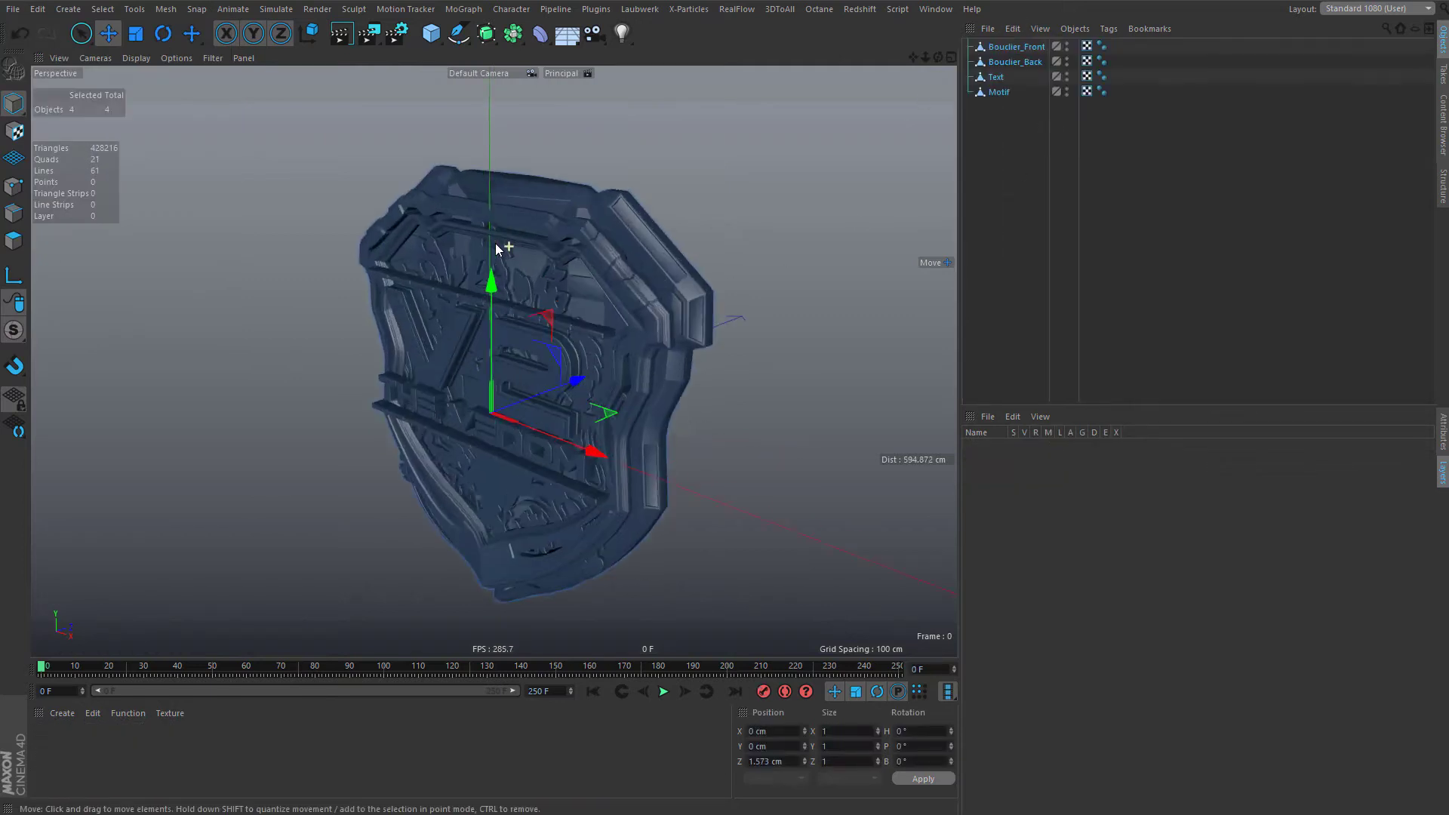
{"action": "left_click_drag", "start_coordinate": [631, 327], "coordinate": [628, 250], "text": "alt"}
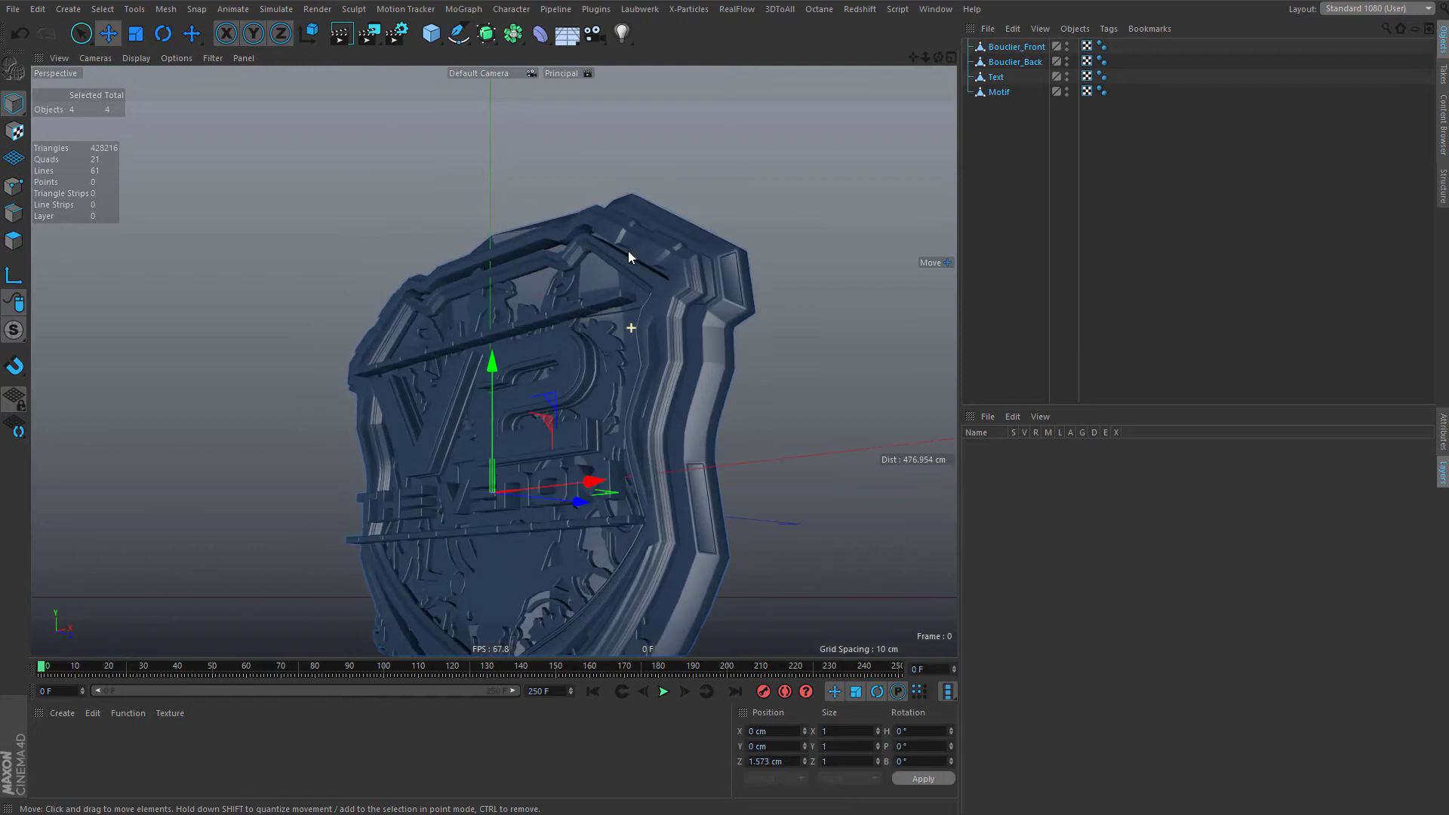
- Save the new project under the file name ID and deselect the meshes
{"action": "left_click", "coordinate": [37, 9]}
{"action": "left_click", "coordinate": [70, 146]}
{"action": "type", "text": "l"}
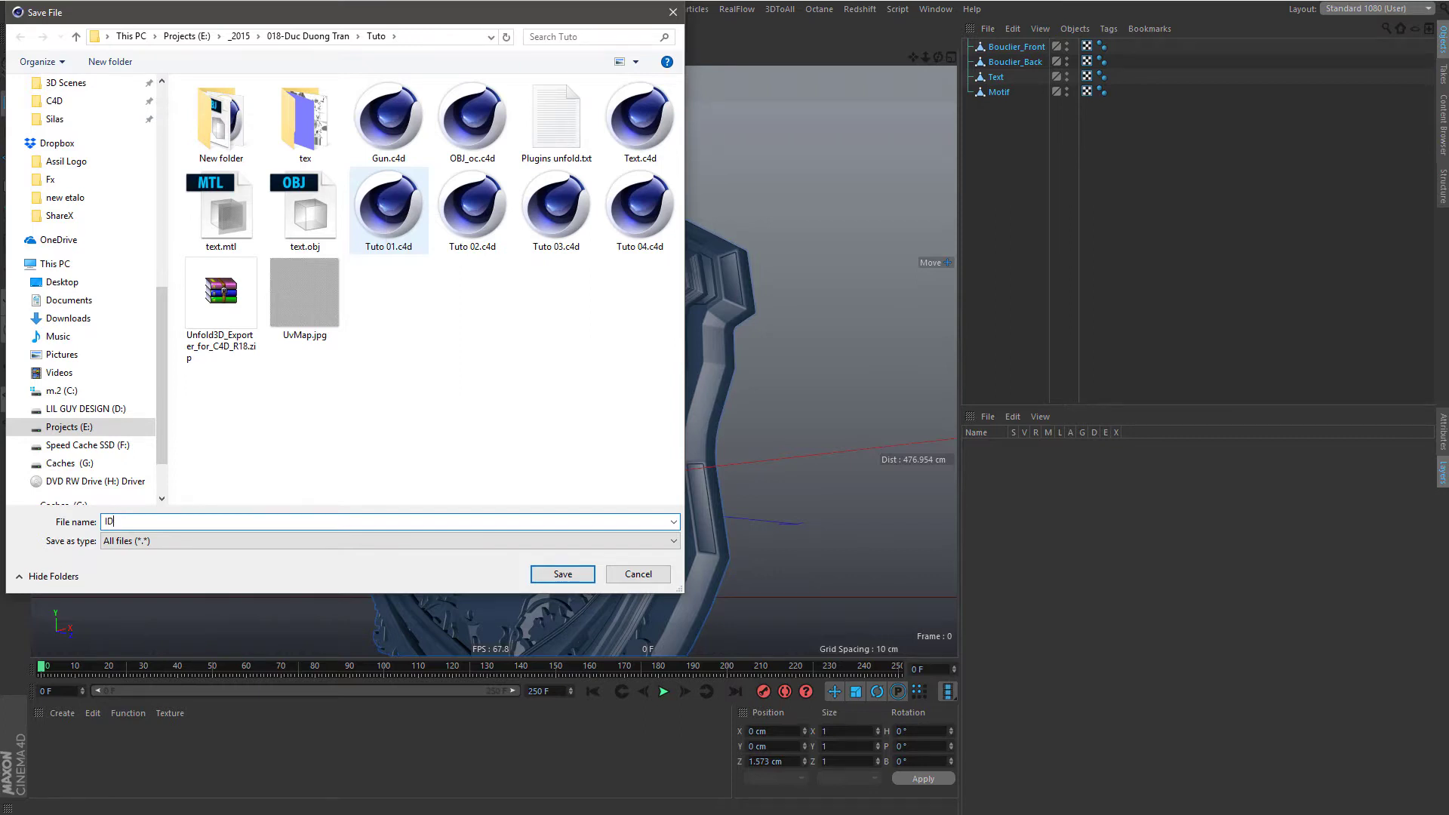
{"action": "key", "text": "Return"}
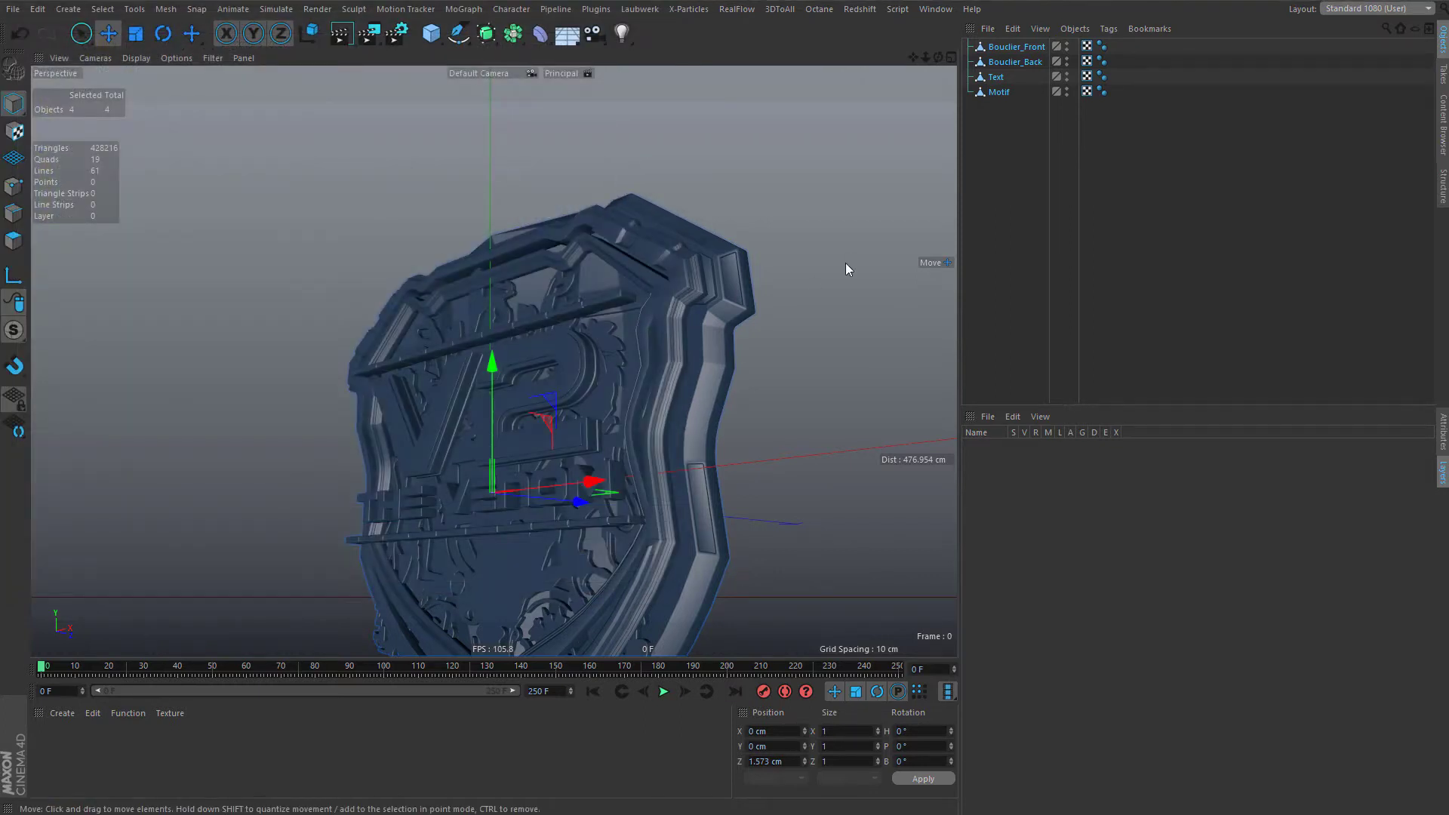
{"action": "left_click", "coordinate": [979, 157]}
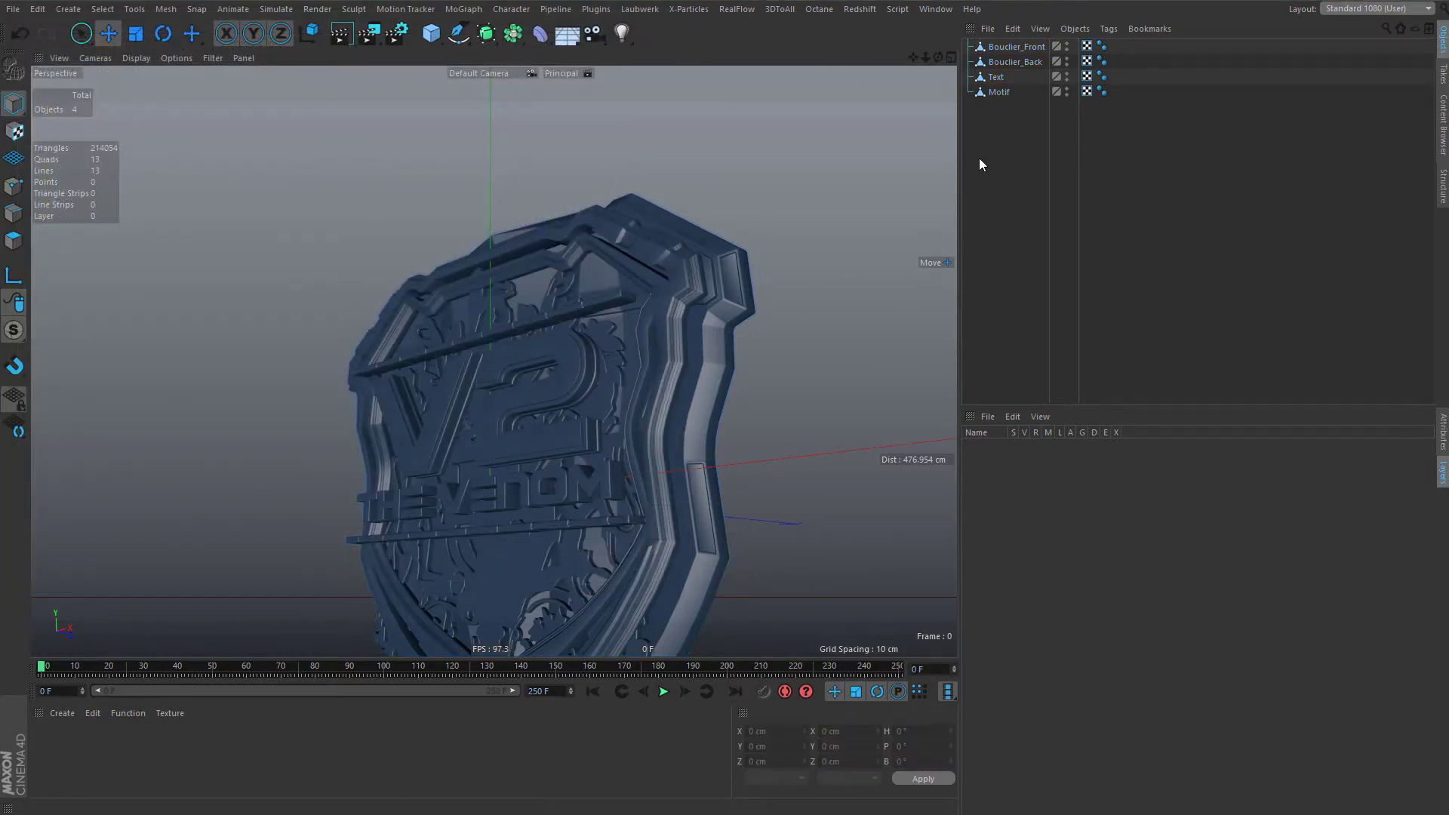
- Save a second copy of the project under the file name Export
{"action": "left_click", "coordinate": [16, 15]}
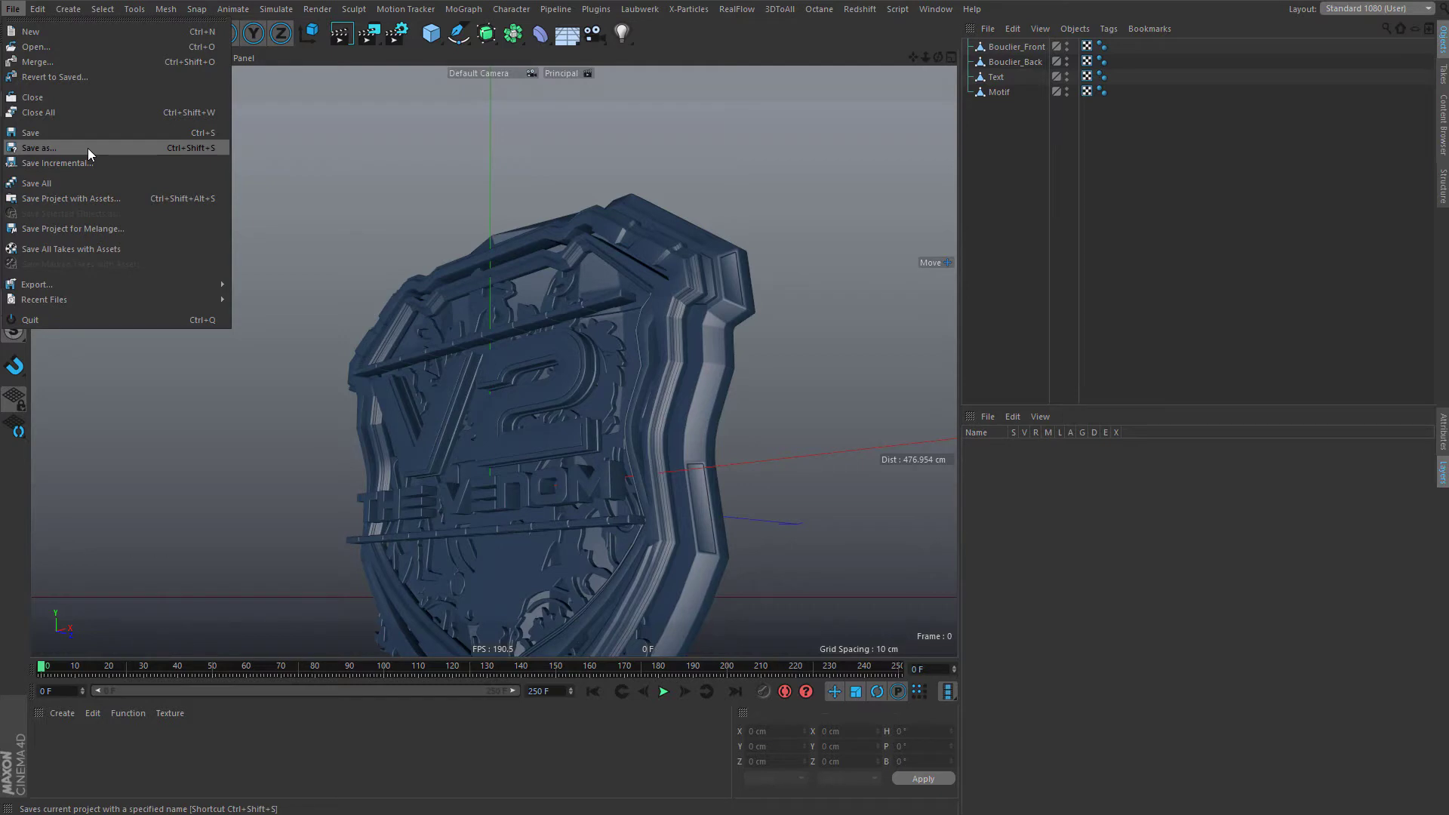
{"action": "left_click", "coordinate": [88, 148]}
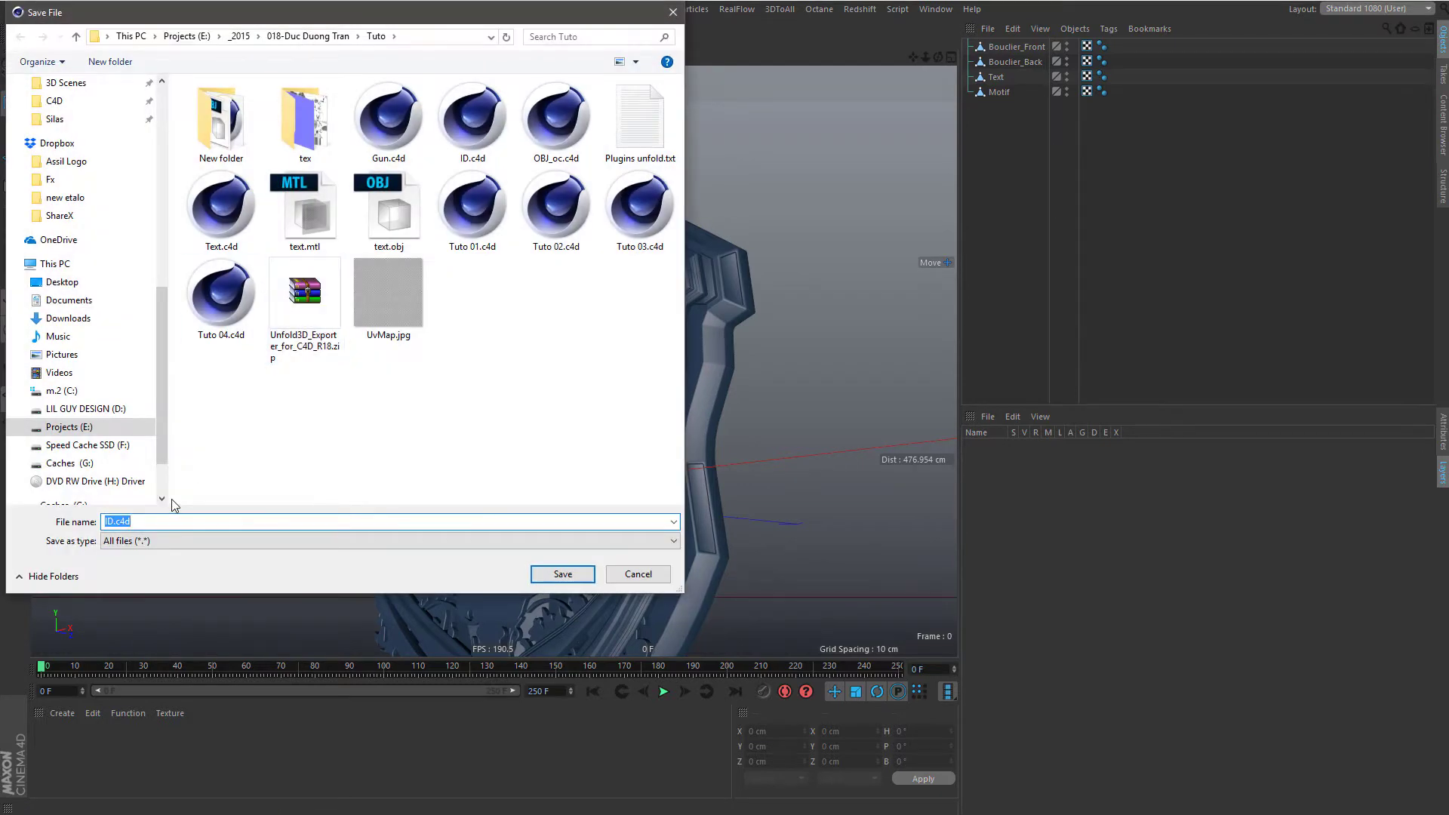
{"action": "type", "text": "Expor"}
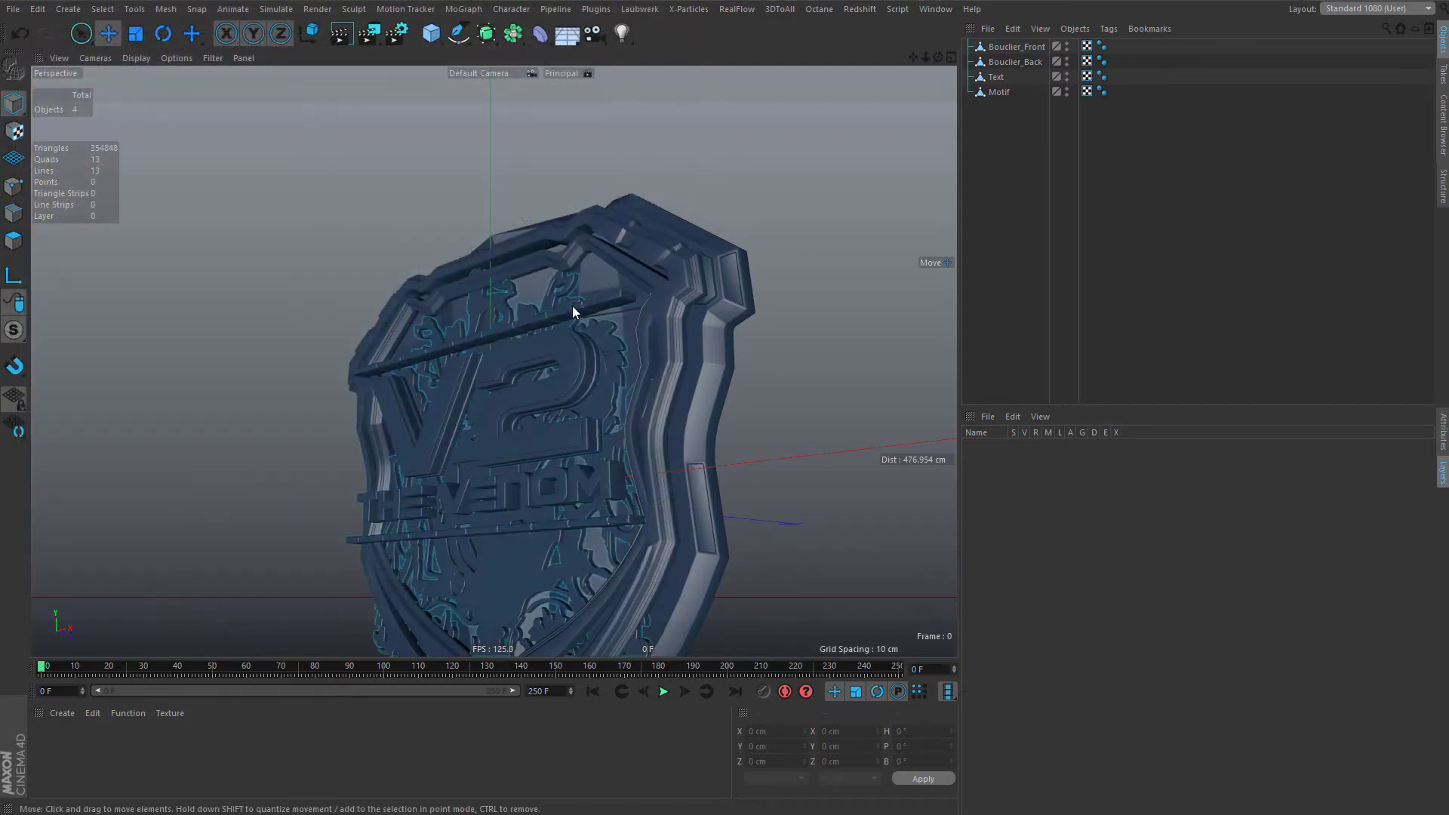
- Try to reposition the Motif mesh by raising it to about 14.7 cm on the Y axis
{"action": "left_click_drag", "start_coordinate": [561, 332], "coordinate": [318, 461], "text": "alt"}
{"action": "left_click", "coordinate": [460, 439]}
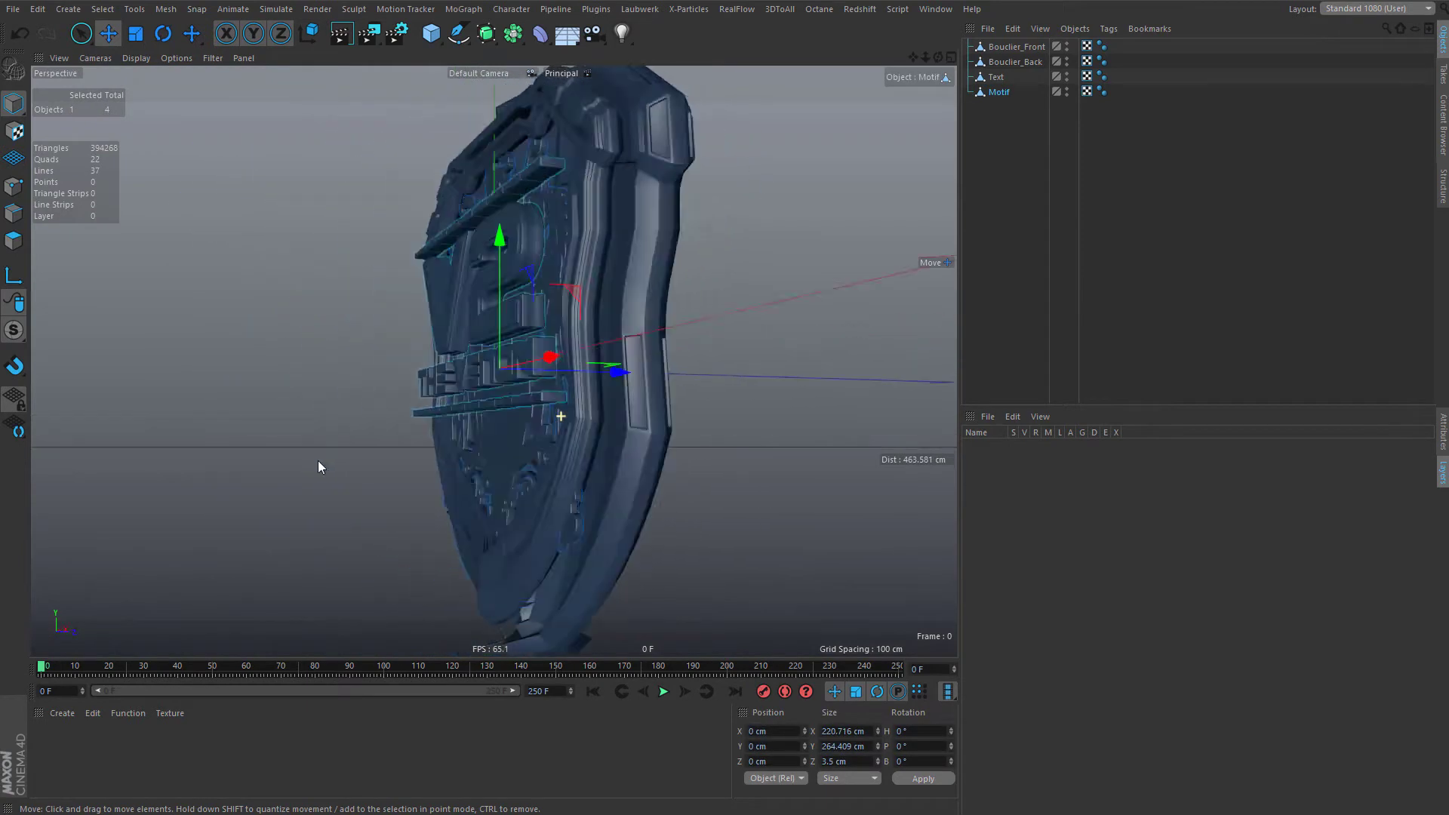
{"action": "left_click", "coordinate": [1440, 434]}
{"action": "left_click_drag", "start_coordinate": [528, 389], "coordinate": [724, 387], "text": "alt"}
{"action": "scroll", "coordinate": [584, 286], "scroll_direction": "up", "scroll_amount": 2}
{"action": "left_click_drag", "start_coordinate": [583, 285], "coordinate": [443, 246], "text": "alt"}
{"action": "left_click_drag", "start_coordinate": [443, 246], "coordinate": [550, 300], "text": "alt"}
{"action": "scroll", "coordinate": [456, 326], "scroll_direction": "down", "scroll_amount": 4}
{"action": "left_click_drag", "start_coordinate": [455, 326], "coordinate": [384, 307], "text": "alt"}
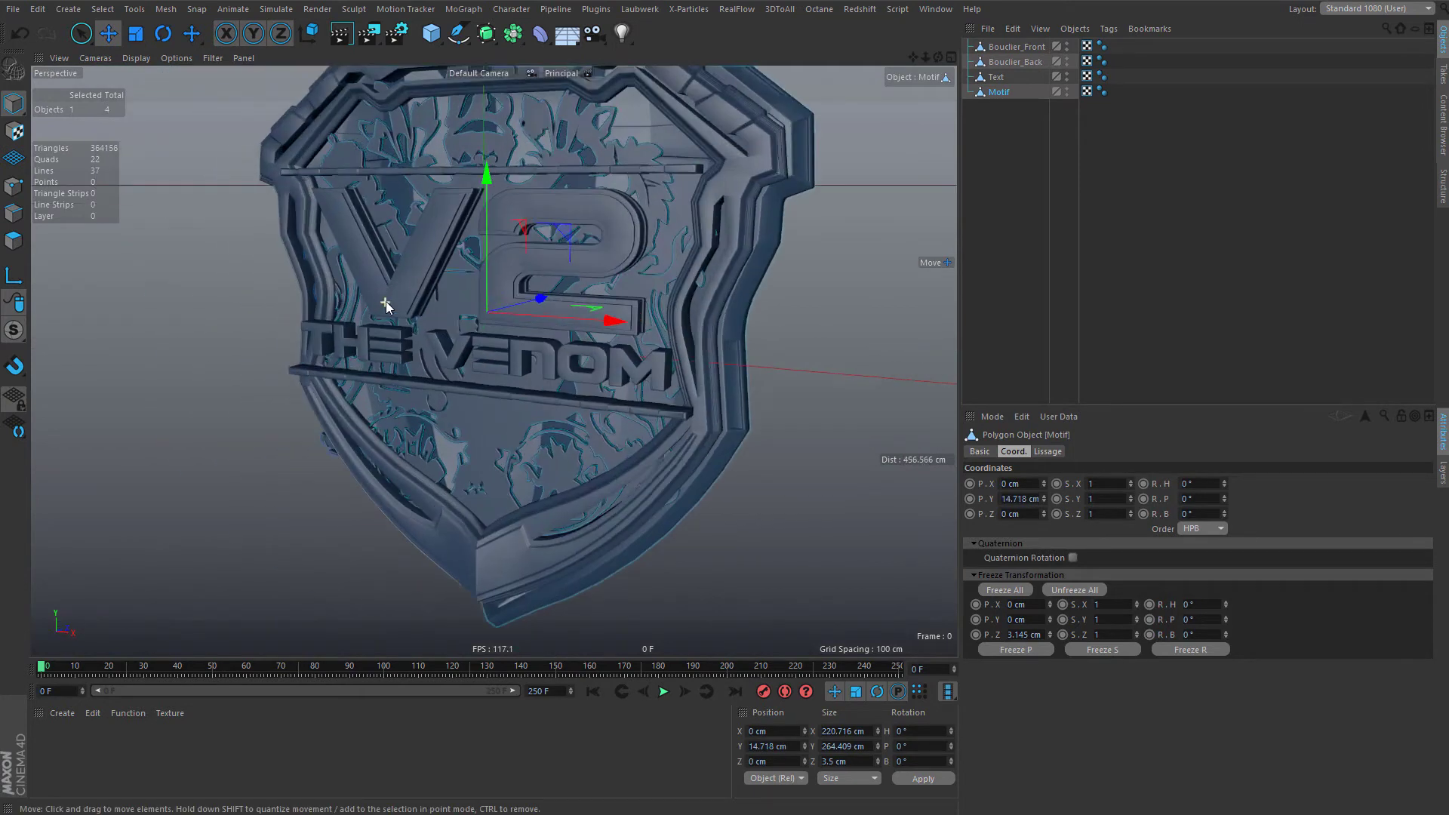
- Try to fit the Motif mesh to the shield at about X 4.2 cm and Z 10.3 cm
{"action": "right_click_drag", "start_coordinate": [385, 307], "coordinate": [485, 340], "text": "alt"}
{"action": "left_click_drag", "start_coordinate": [485, 339], "coordinate": [411, 348], "text": "alt"}
{"action": "left_click_drag", "start_coordinate": [569, 303], "coordinate": [595, 294]}
{"action": "left_click_drag", "start_coordinate": [585, 299], "coordinate": [647, 287], "text": "alt"}
{"action": "scroll", "coordinate": [646, 288], "scroll_direction": "down", "scroll_amount": 4}
{"action": "middle_click_drag", "start_coordinate": [501, 232], "coordinate": [529, 308], "text": "alt"}
{"action": "left_click_drag", "start_coordinate": [528, 308], "coordinate": [513, 385], "text": "alt"}
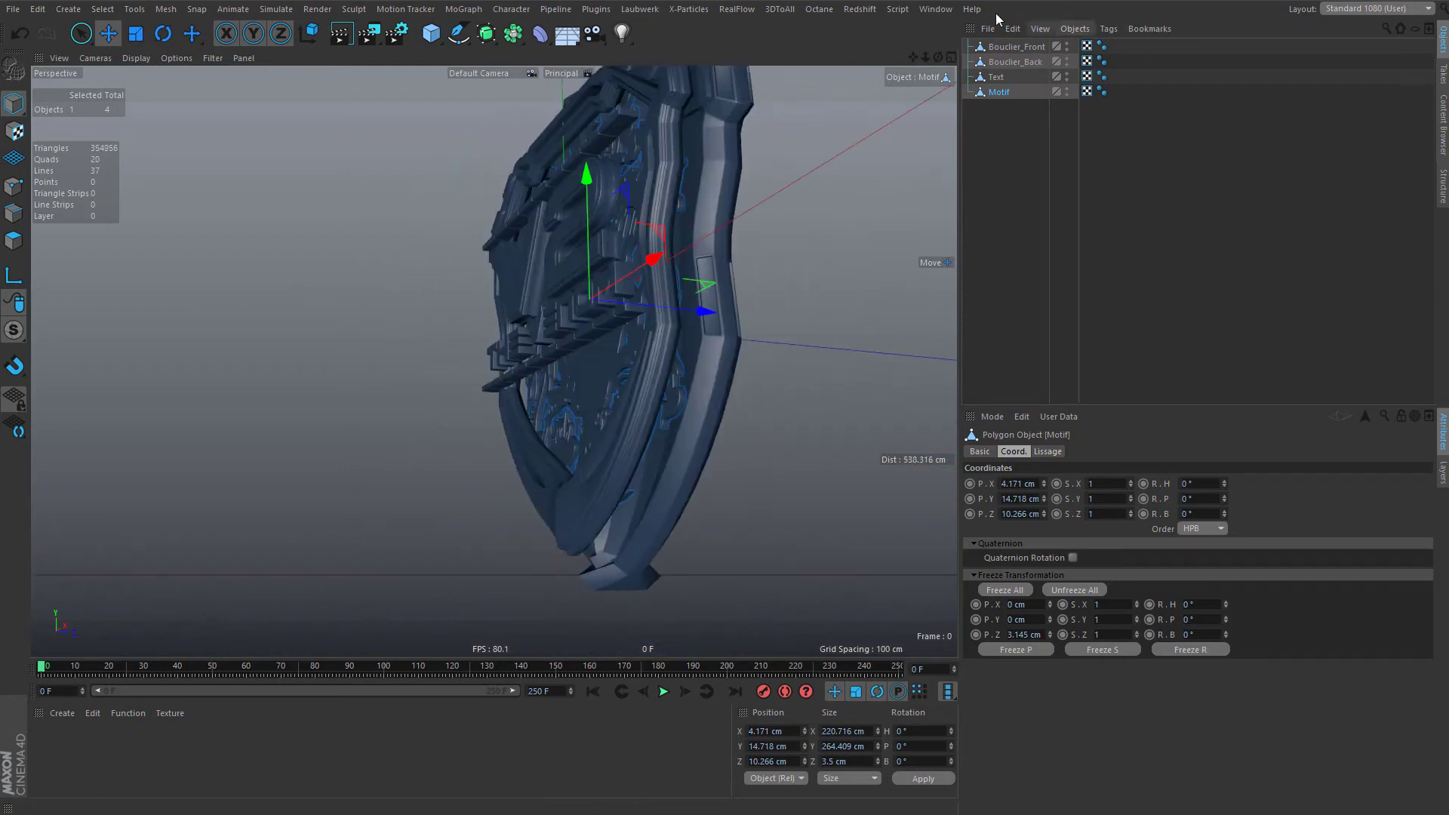
- Copy the Motif.1 null from the original Tuto 04 scene into the export project
{"action": "left_click", "coordinate": [936, 9]}
{"action": "left_click", "coordinate": [998, 376]}
{"action": "left_click", "coordinate": [1021, 219]}
{"action": "left_click", "coordinate": [1012, 124]}
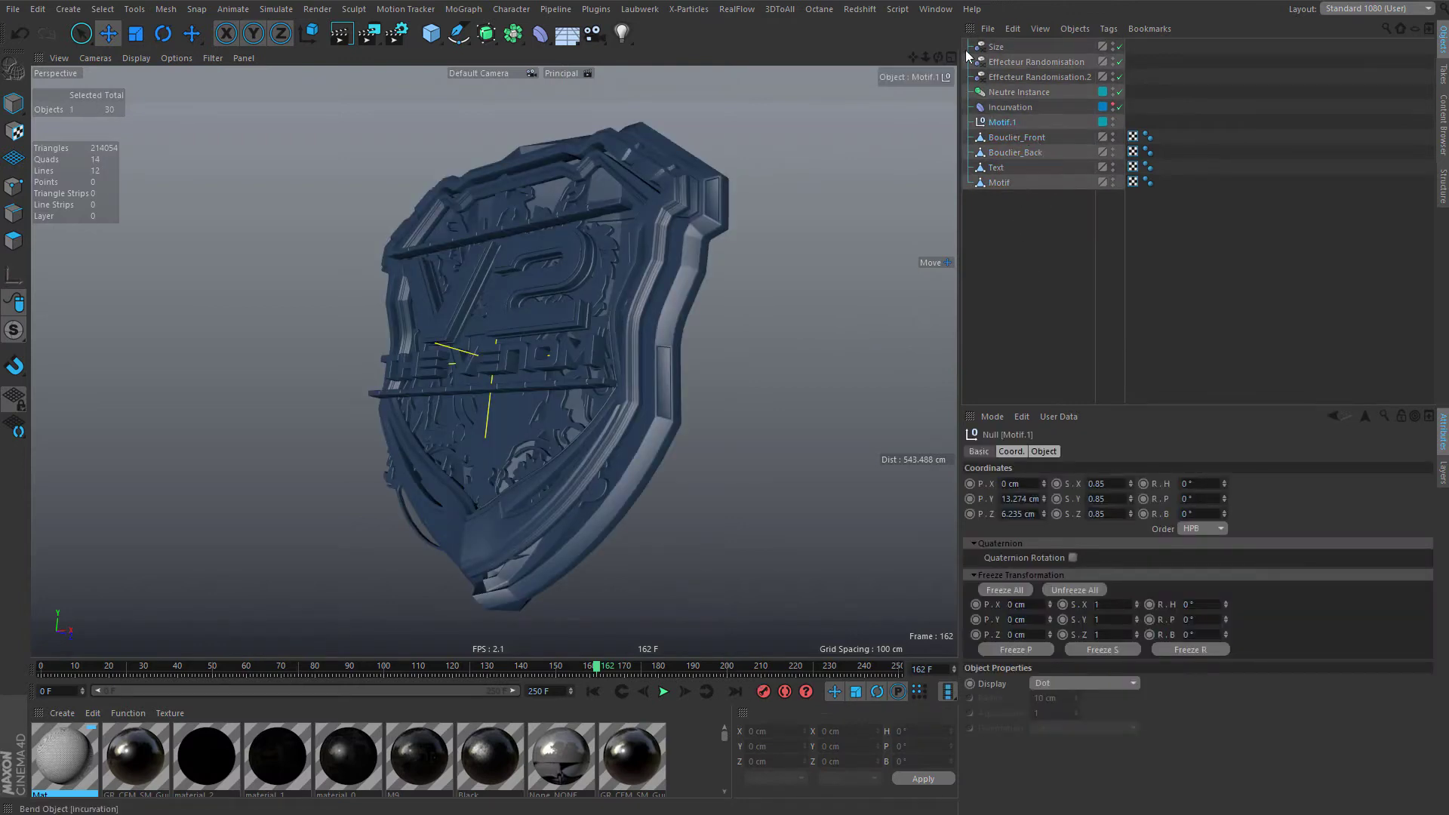
{"action": "left_click", "coordinate": [936, 9]}
{"action": "left_click", "coordinate": [969, 365]}
{"action": "left_click", "coordinate": [1012, 29]}
{"action": "left_click", "coordinate": [1040, 118]}
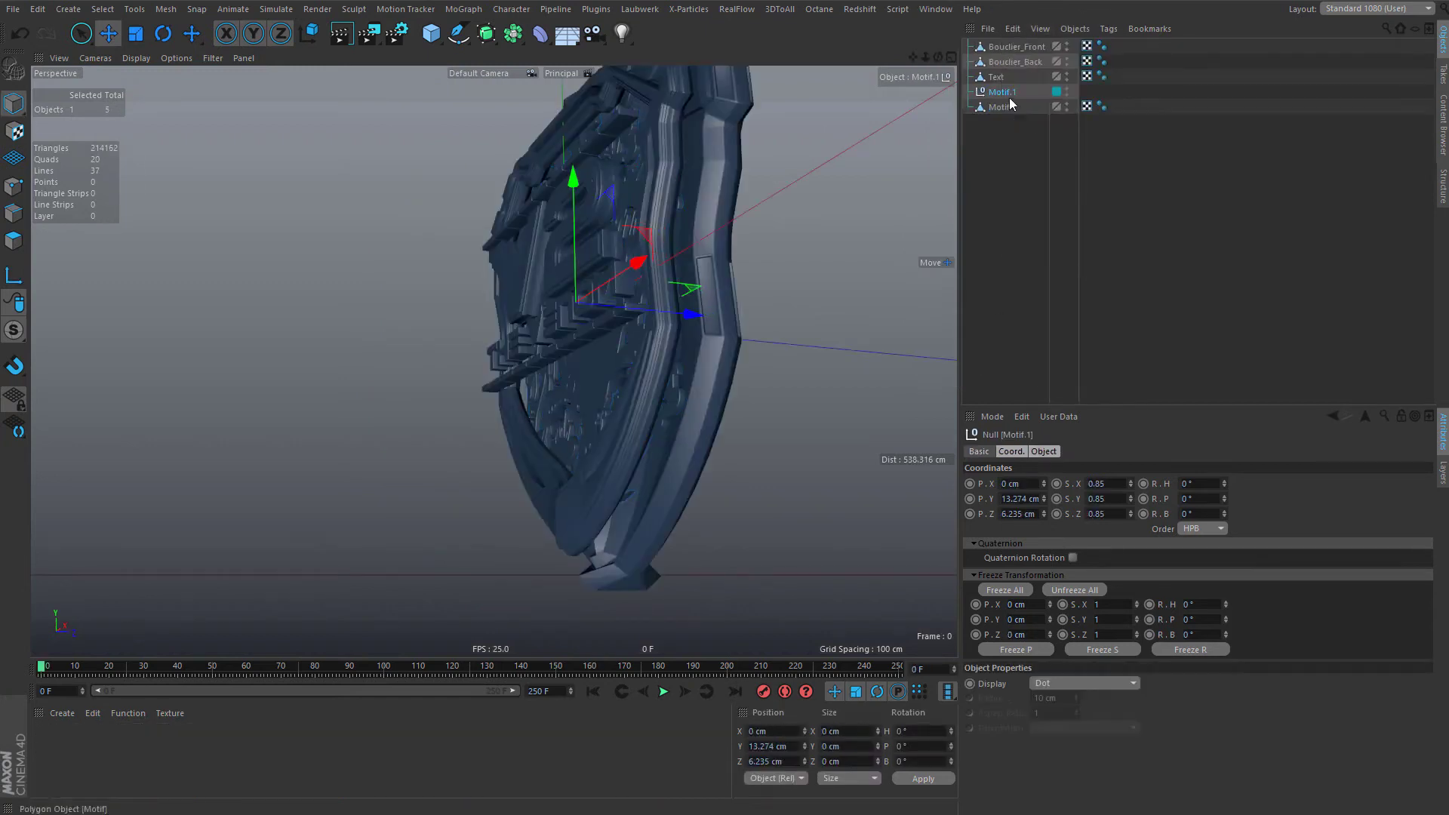
- Nest the Motif mesh under the Motif.1 null and reset its position to 0 cm and scale to 1
{"action": "left_click_drag", "start_coordinate": [1003, 98], "coordinate": [1002, 93]}
{"action": "right_click", "coordinate": [1044, 485]}
{"action": "right_click", "coordinate": [1045, 499]}
{"action": "right_click", "coordinate": [1044, 514]}
{"action": "right_click", "coordinate": [1130, 498]}
{"action": "right_click", "coordinate": [1131, 485]}
{"action": "left_click_drag", "start_coordinate": [641, 302], "coordinate": [812, 276], "text": "alt"}
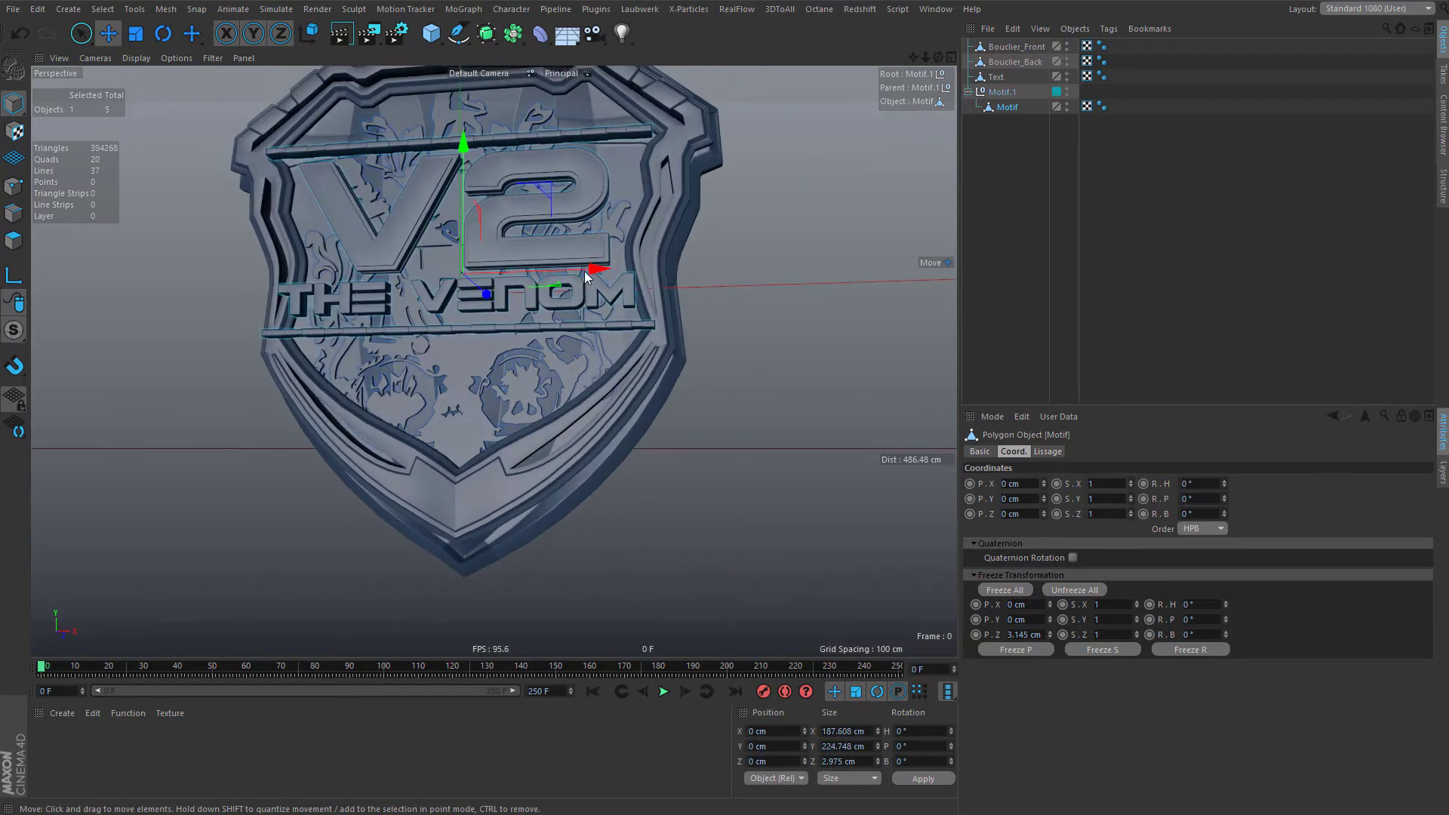
{"action": "middle_click_drag", "start_coordinate": [585, 272], "coordinate": [612, 283], "text": "alt"}
- Take the Motif mesh out of the Motif.1 null and delete the null
{"action": "left_click", "coordinate": [1108, 139]}
{"action": "left_click_drag", "start_coordinate": [1007, 108], "coordinate": [1019, 125]}
{"action": "left_click", "coordinate": [1003, 94]}
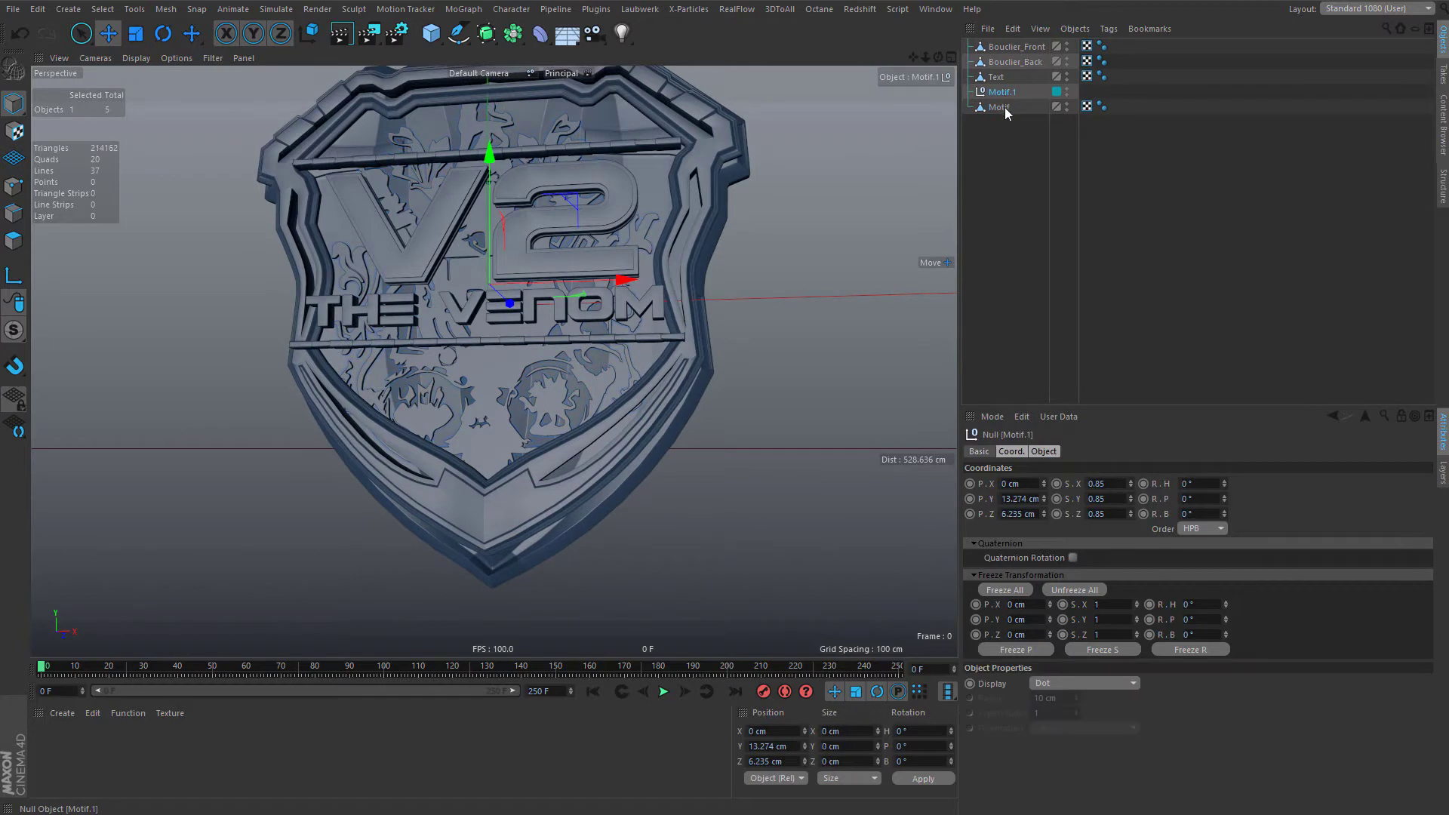
{"action": "key", "text": "Delete"}
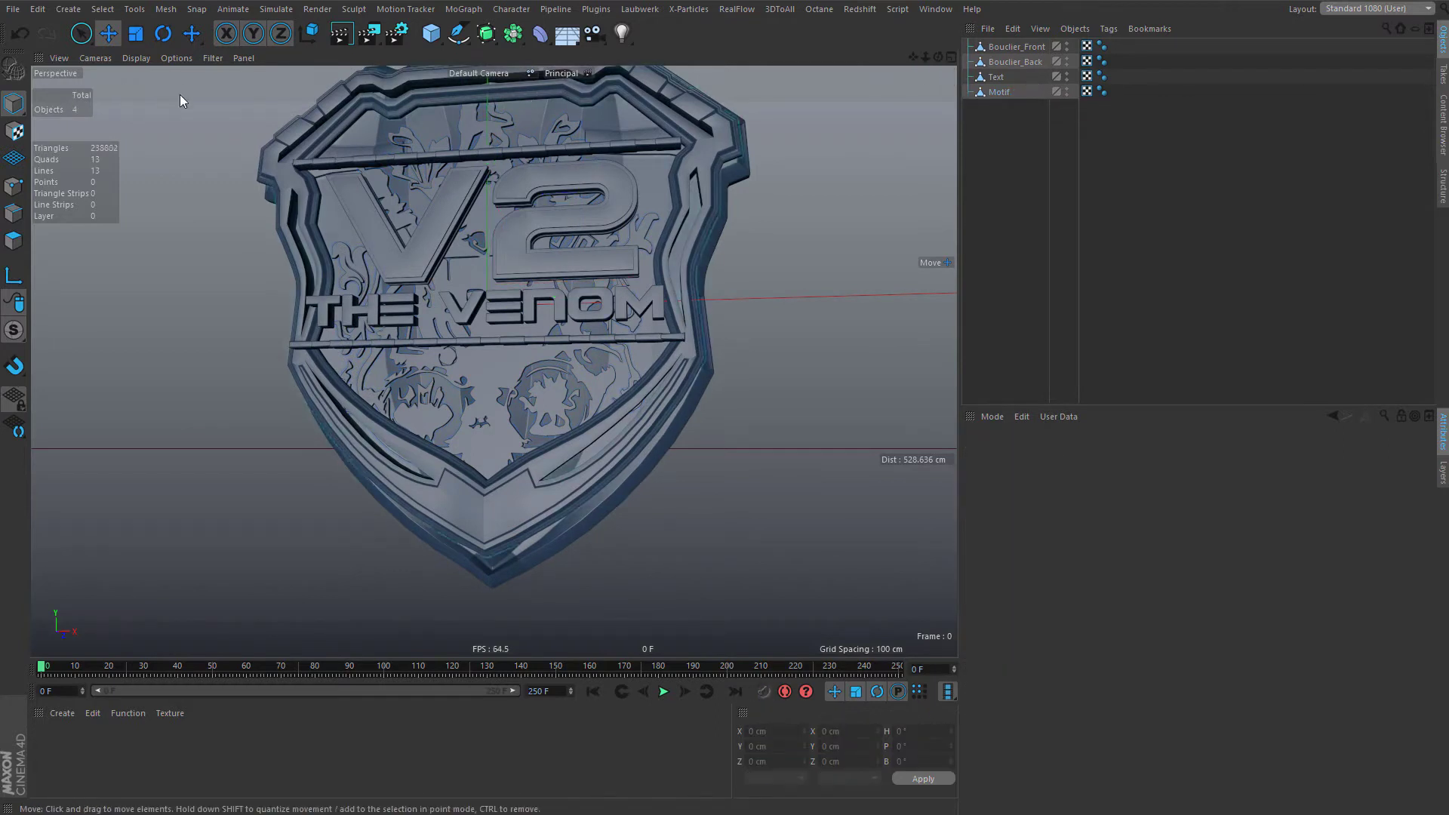
- Save the export project and switch to the ID project
{"action": "left_click", "coordinate": [11, 10]}
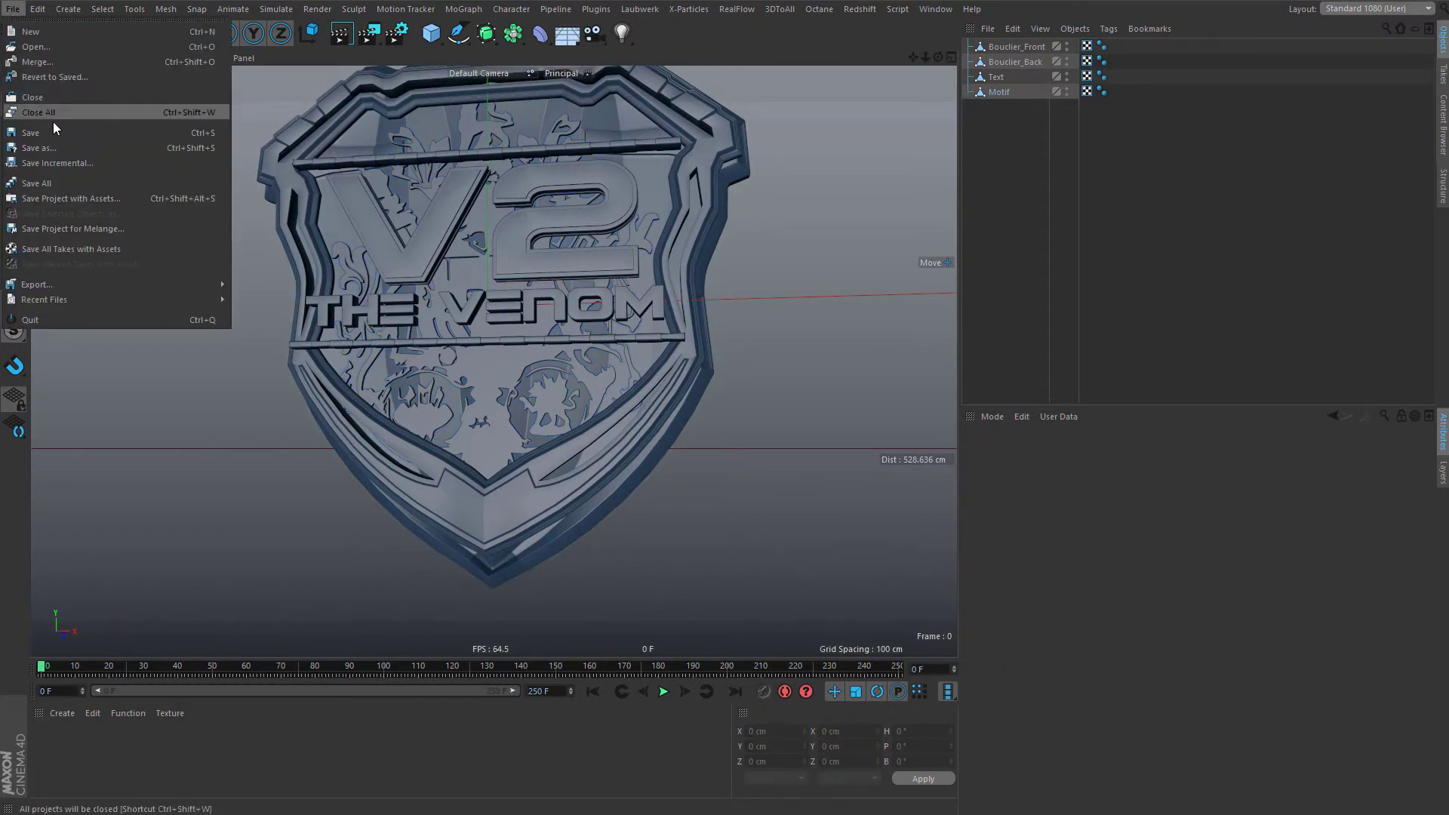
{"action": "left_click", "coordinate": [57, 133]}
{"action": "left_click", "coordinate": [13, 9]}
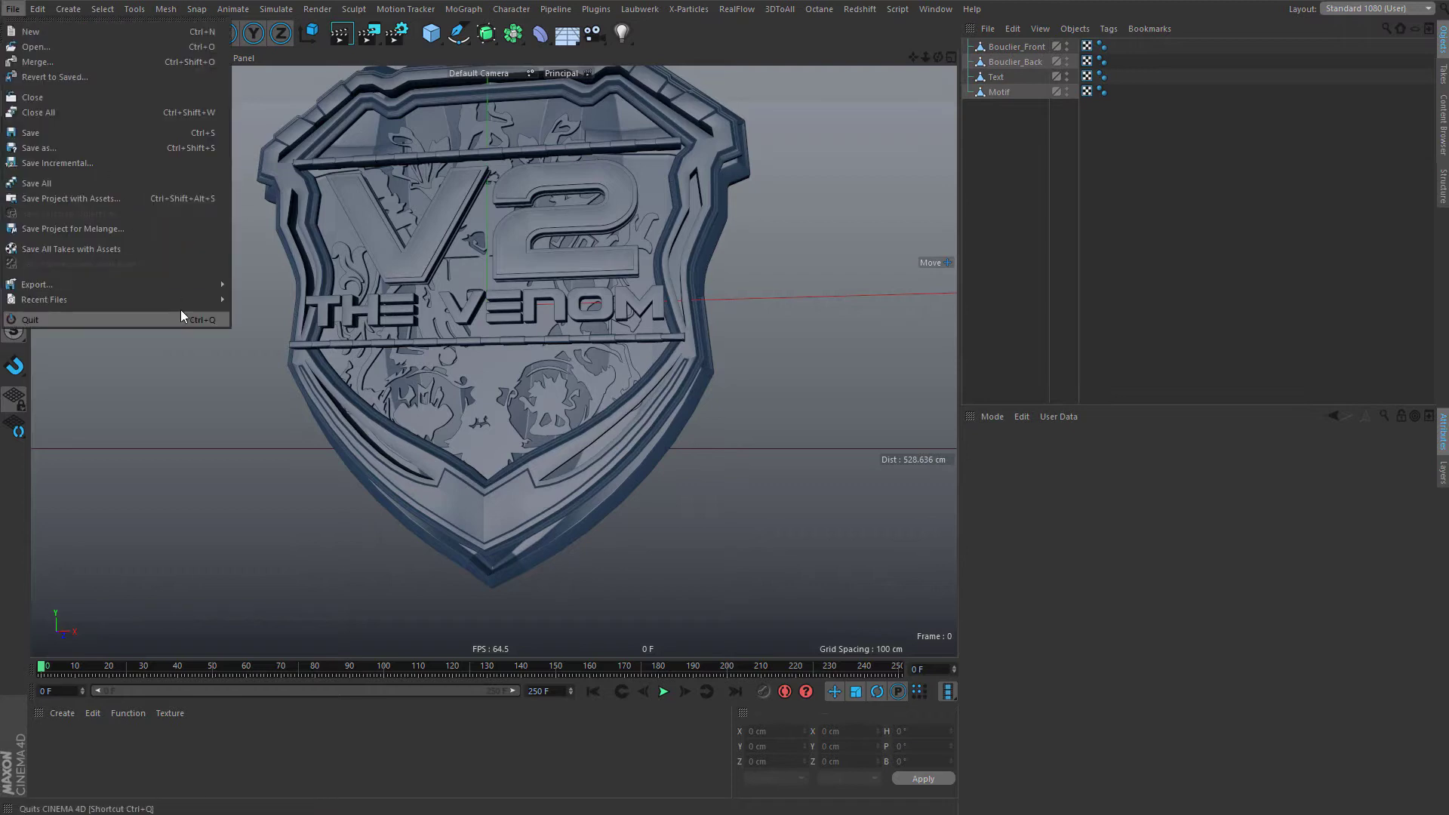
{"action": "mouse_move", "coordinate": [185, 317]}
{"action": "left_click", "coordinate": [428, 300]}
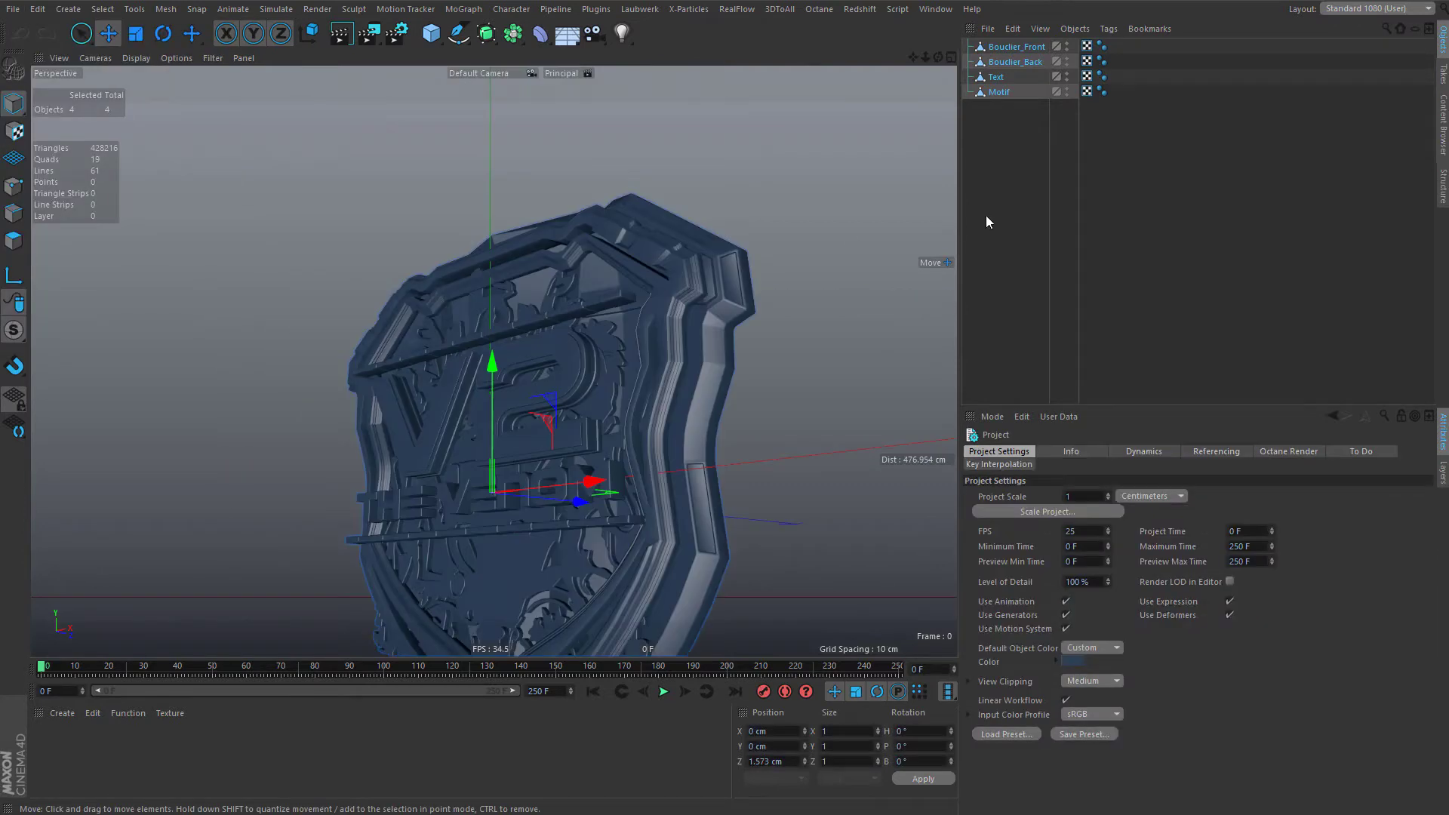
- Paste the Motif.1 null into the ID project and make the Motif mesh its child
{"action": "left_click", "coordinate": [1007, 138]}
{"action": "key", "text": "ctrl+v"}
{"action": "left_click_drag", "start_coordinate": [999, 109], "coordinate": [1001, 48]}
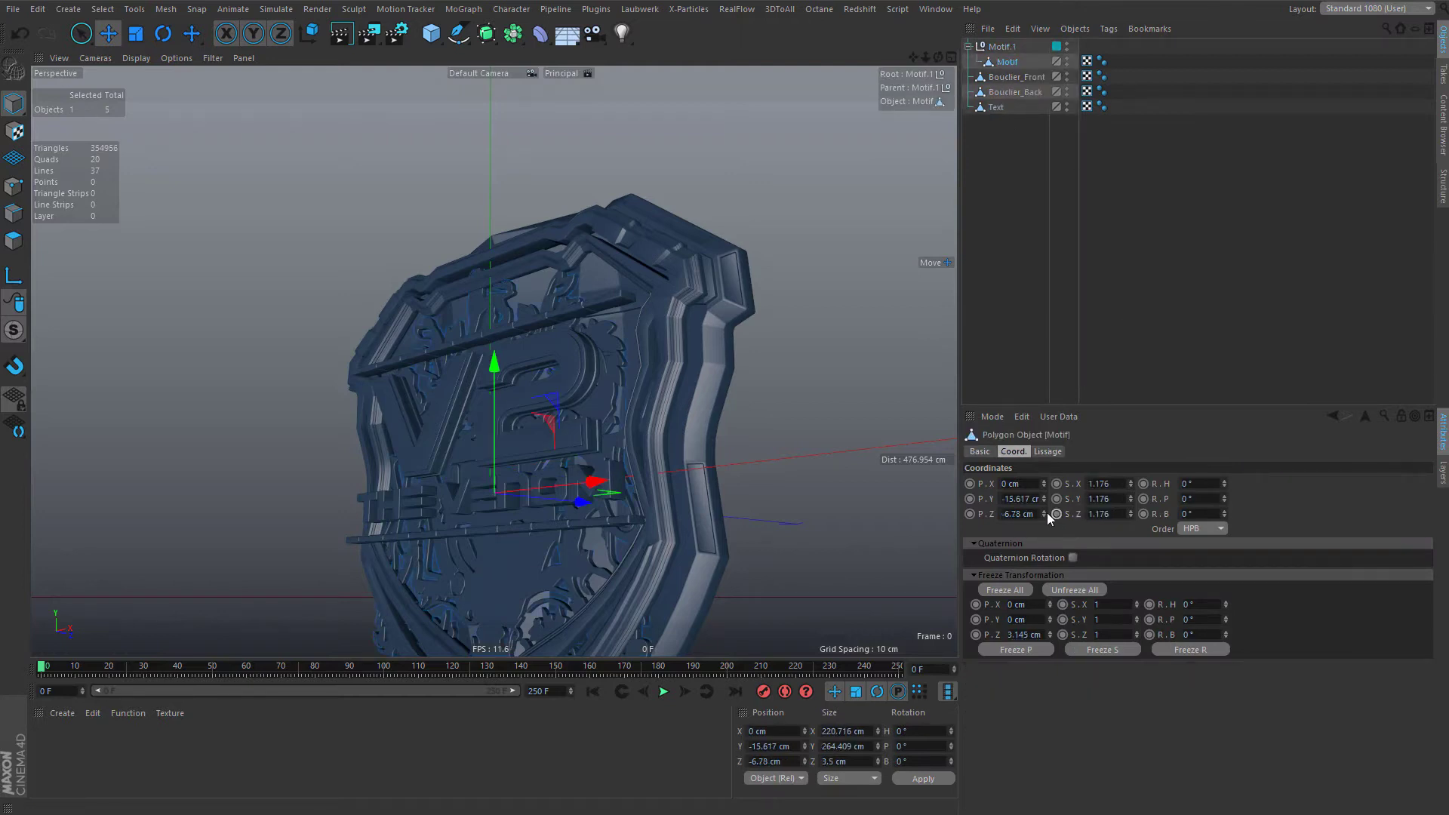
- Reset the nested Motif mesh's position to 0 cm and its scale to 1 on all axes
{"action": "right_click", "coordinate": [1046, 513]}
{"action": "right_click", "coordinate": [1130, 484]}
{"action": "right_click", "coordinate": [1130, 499]}
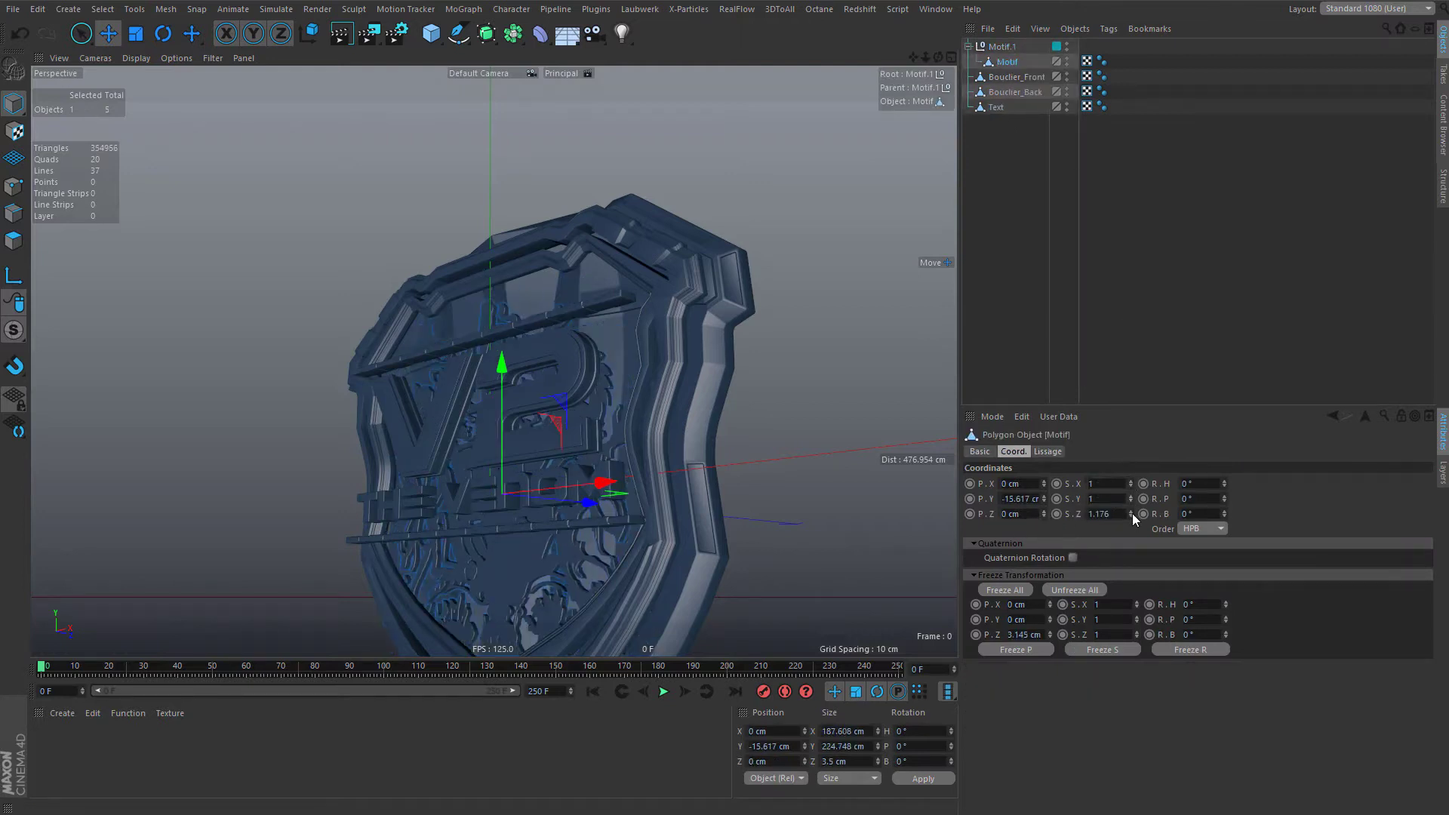
{"action": "right_click", "coordinate": [1045, 499]}
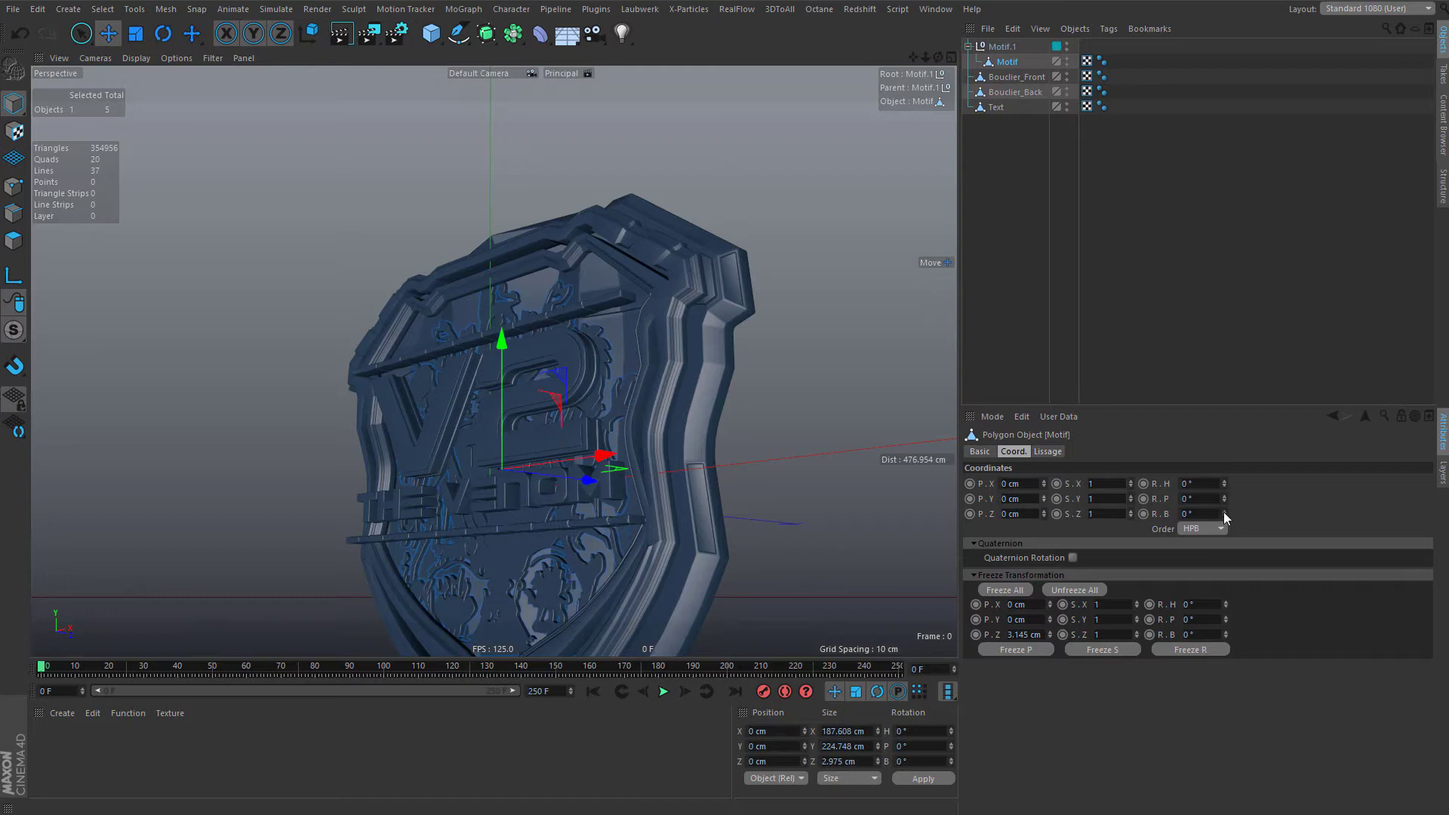
- Unparent the Motif mesh in the ID project and delete the leftover Motif.1 null
{"action": "left_click", "coordinate": [1072, 124]}
{"action": "left_click_drag", "start_coordinate": [1004, 76], "coordinate": [999, 59]}
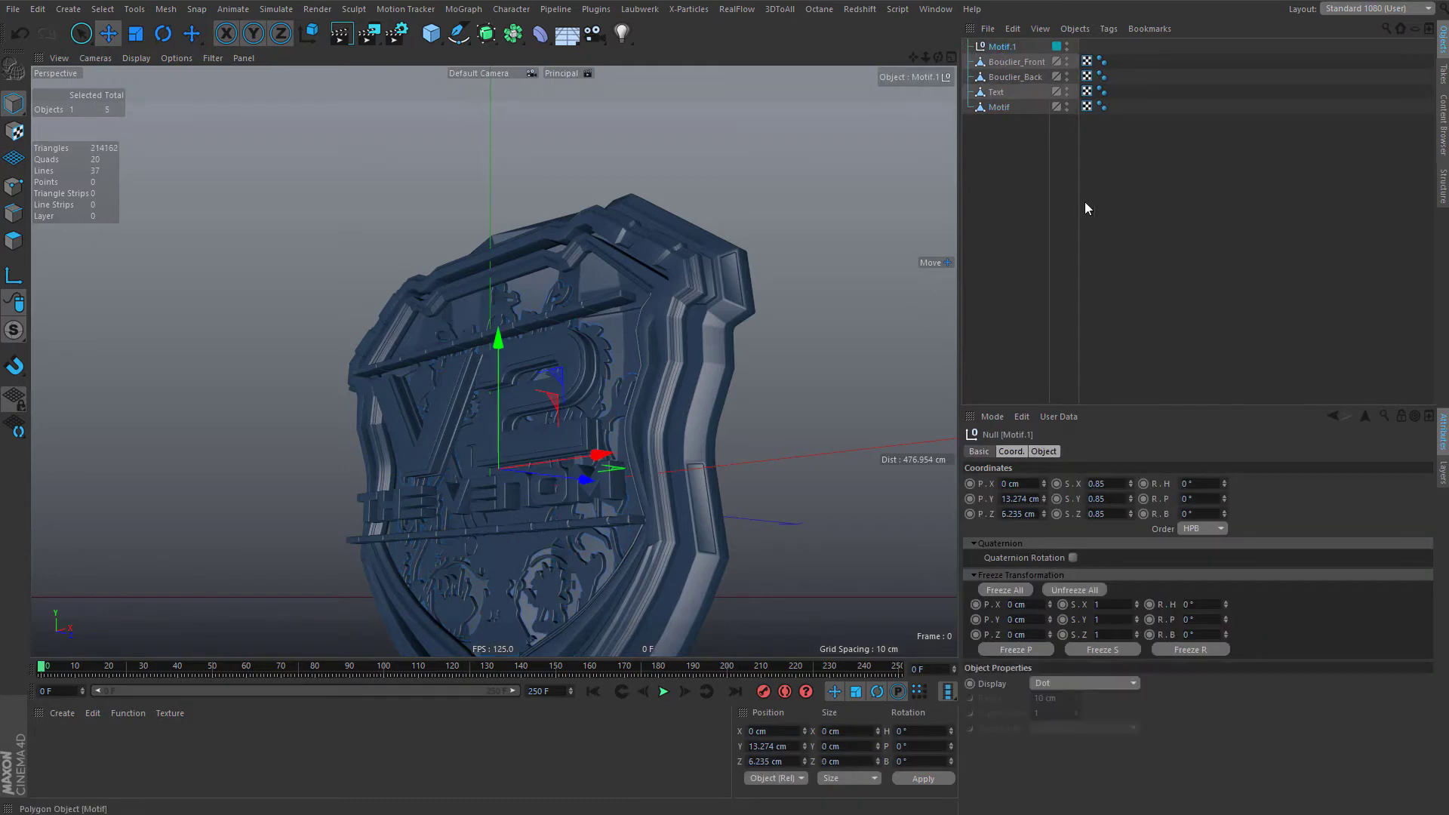
{"action": "key", "text": "Delete"}
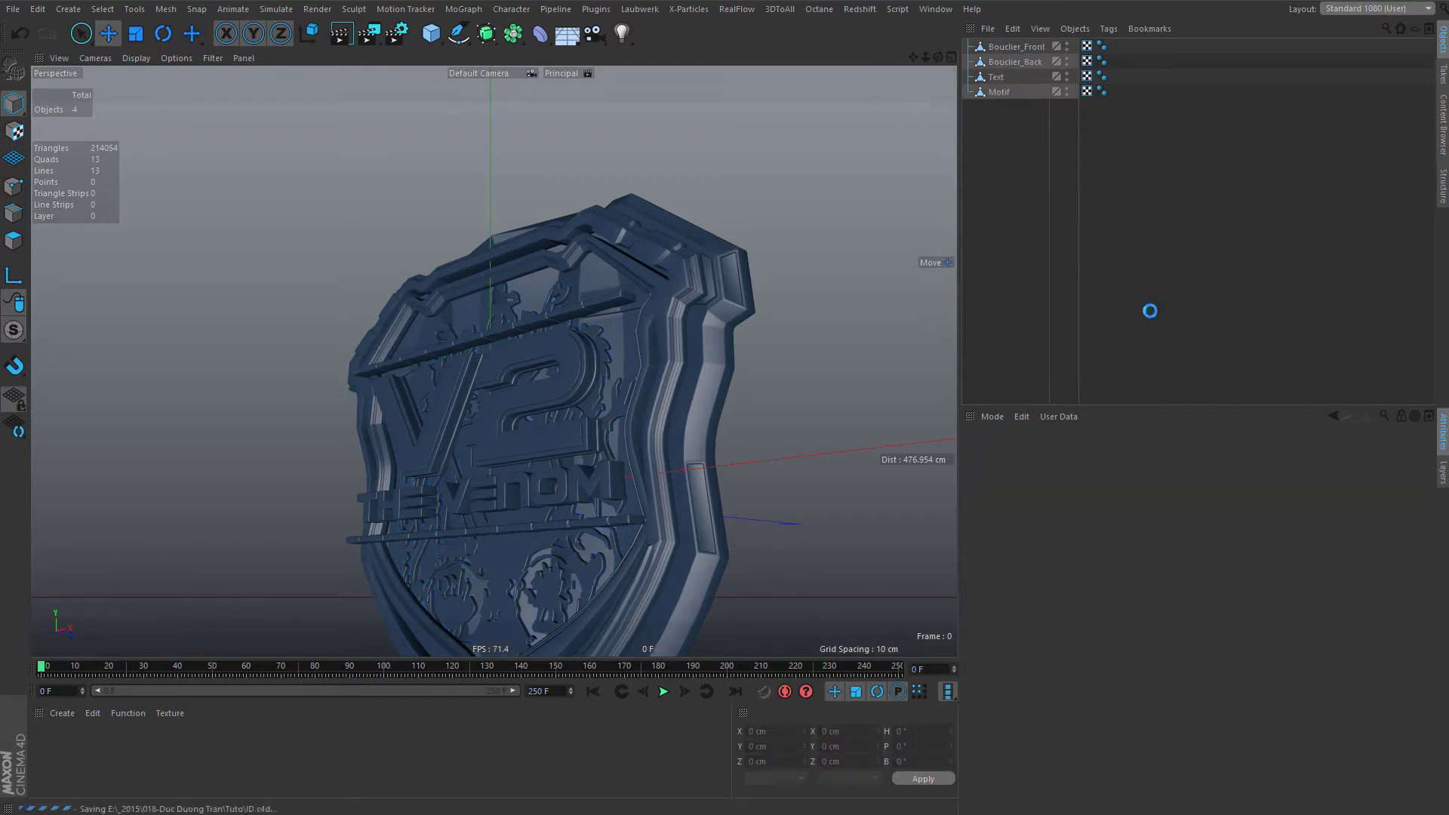
- Check the shield from the front and save the ID project
{"action": "middle_click_drag", "start_coordinate": [497, 483], "coordinate": [504, 372], "text": "alt"}
{"action": "left_click_drag", "start_coordinate": [513, 380], "coordinate": [613, 415], "text": "alt"}
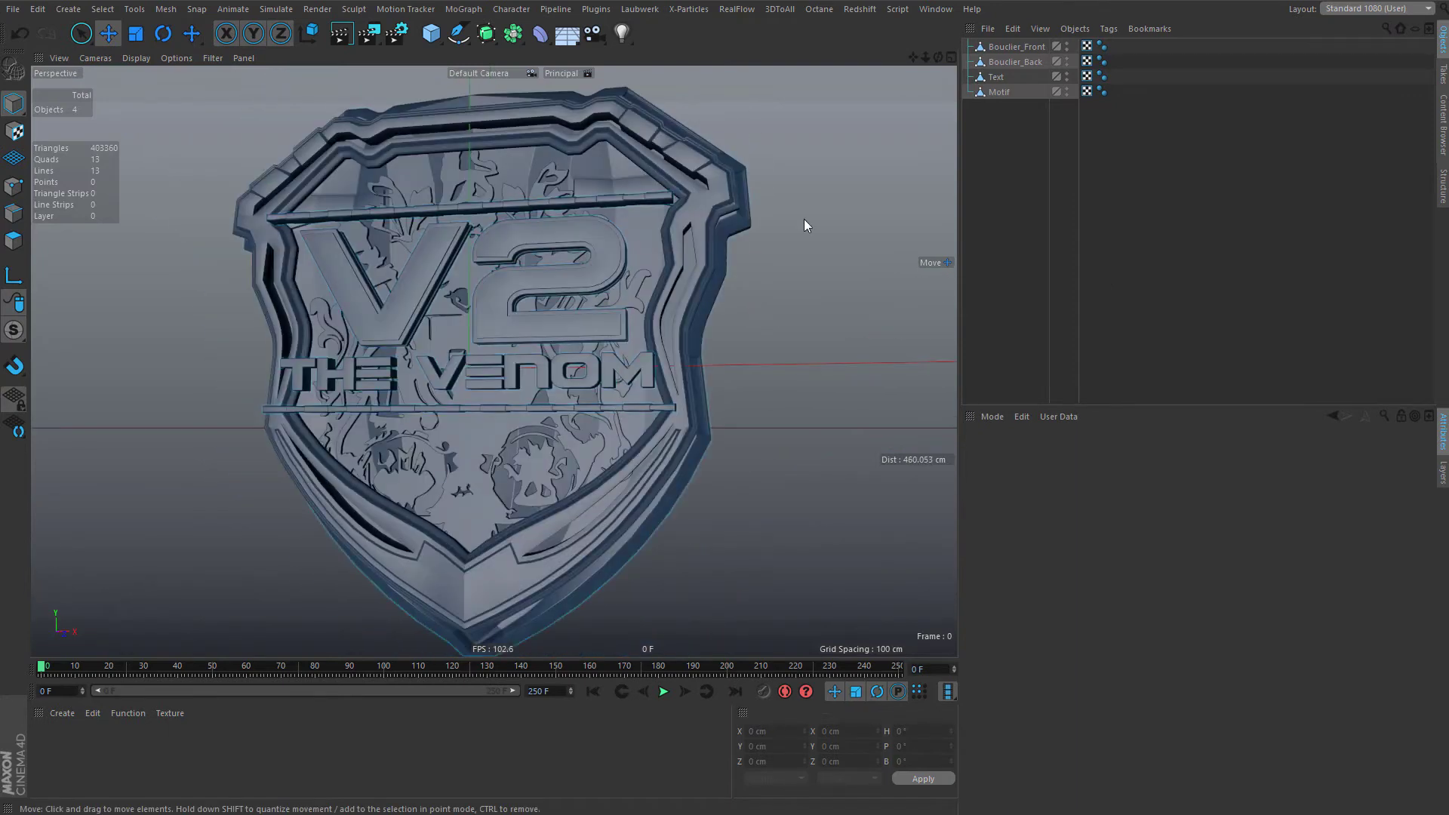
{"action": "left_click_drag", "start_coordinate": [598, 274], "coordinate": [504, 299], "text": "alt"}
{"action": "left_click", "coordinate": [13, 9]}
{"action": "left_click", "coordinate": [83, 134]}
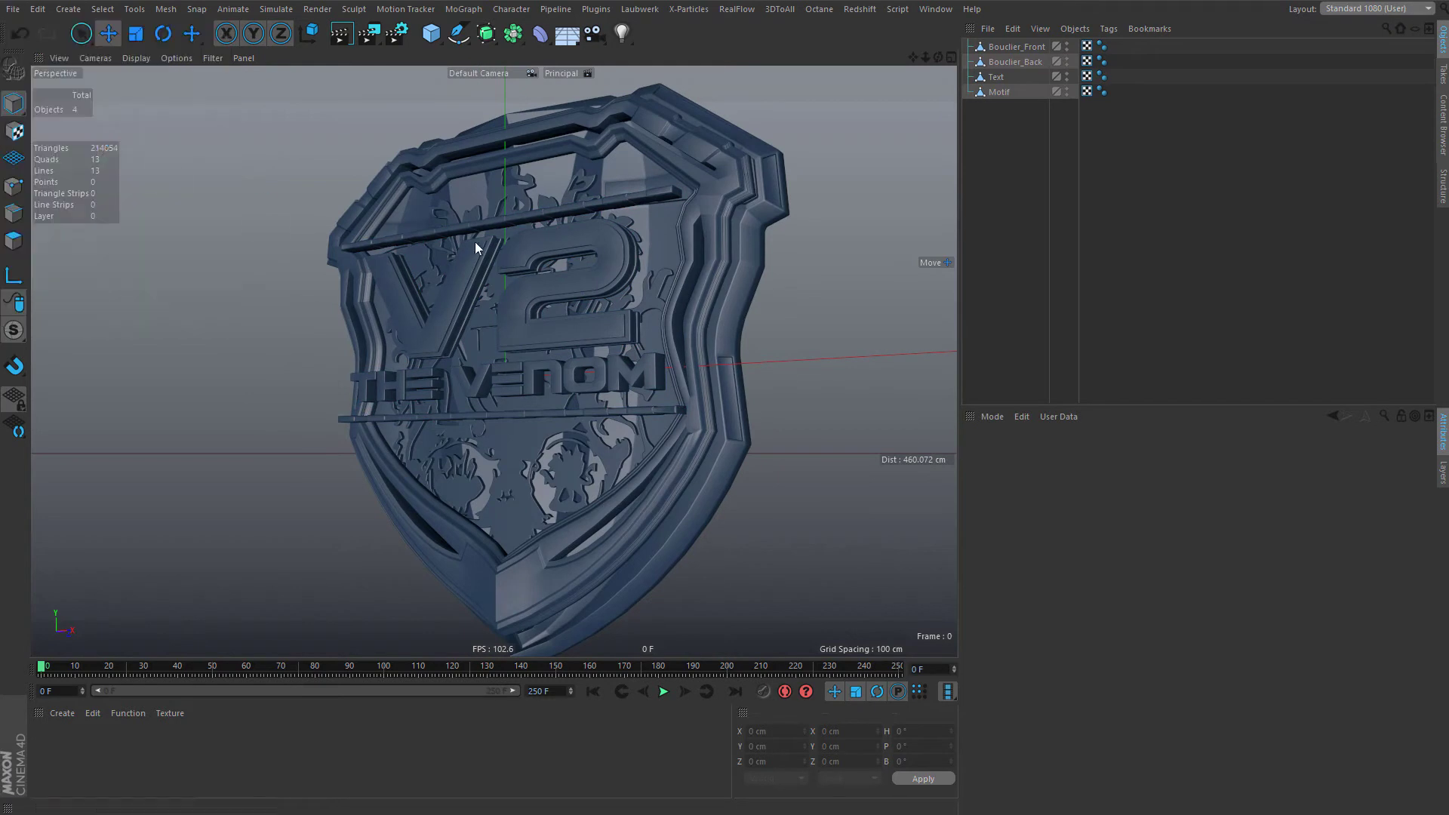
- Close the ID project and return to the shield in the Export project
{"action": "left_click", "coordinate": [12, 10]}
{"action": "left_click", "coordinate": [45, 96]}
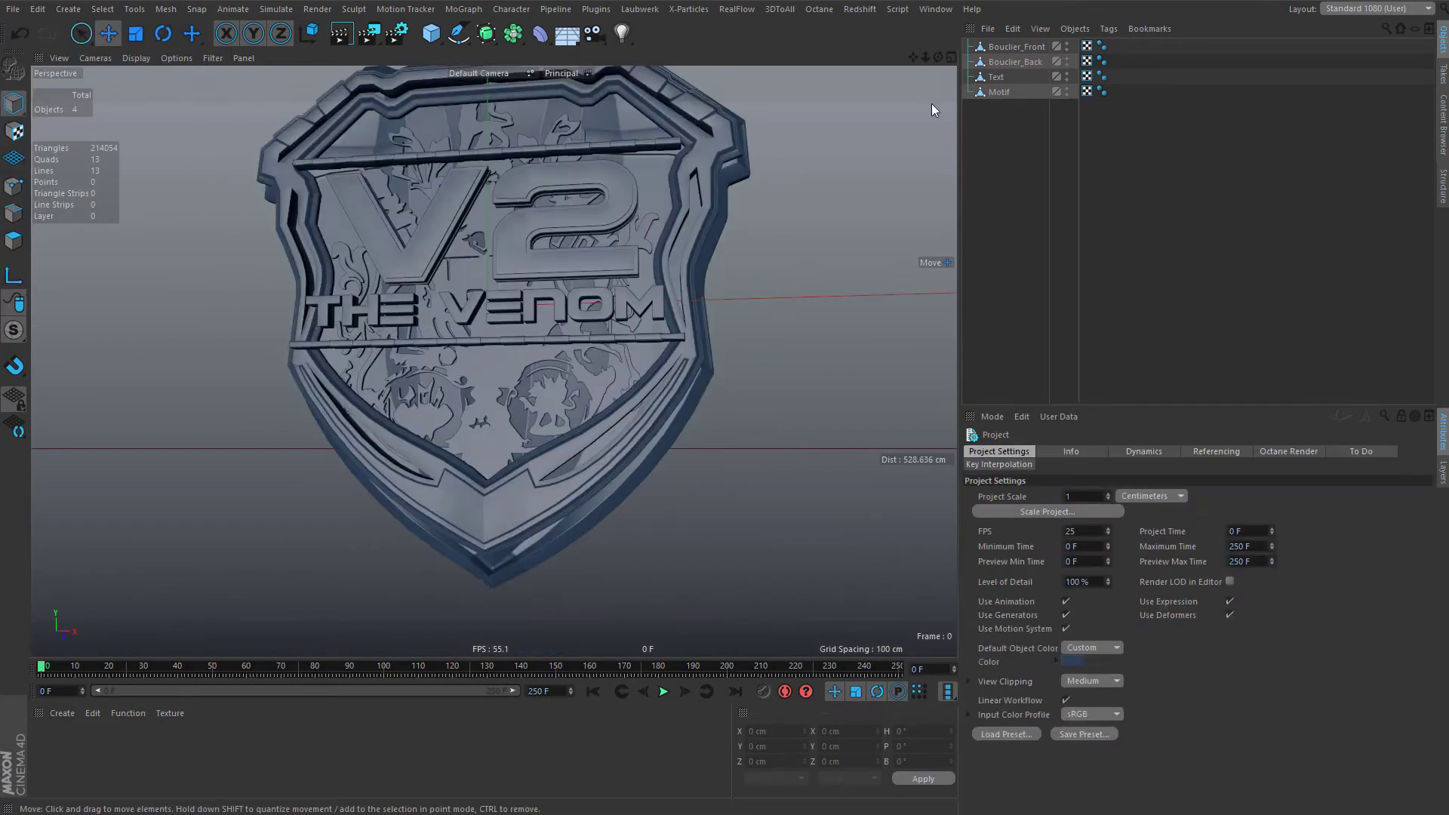
{"action": "middle_click_drag", "start_coordinate": [602, 210], "coordinate": [623, 305], "text": "alt"}
{"action": "left_click_drag", "start_coordinate": [577, 318], "coordinate": [750, 65], "text": "alt"}
{"action": "left_click", "coordinate": [935, 9]}
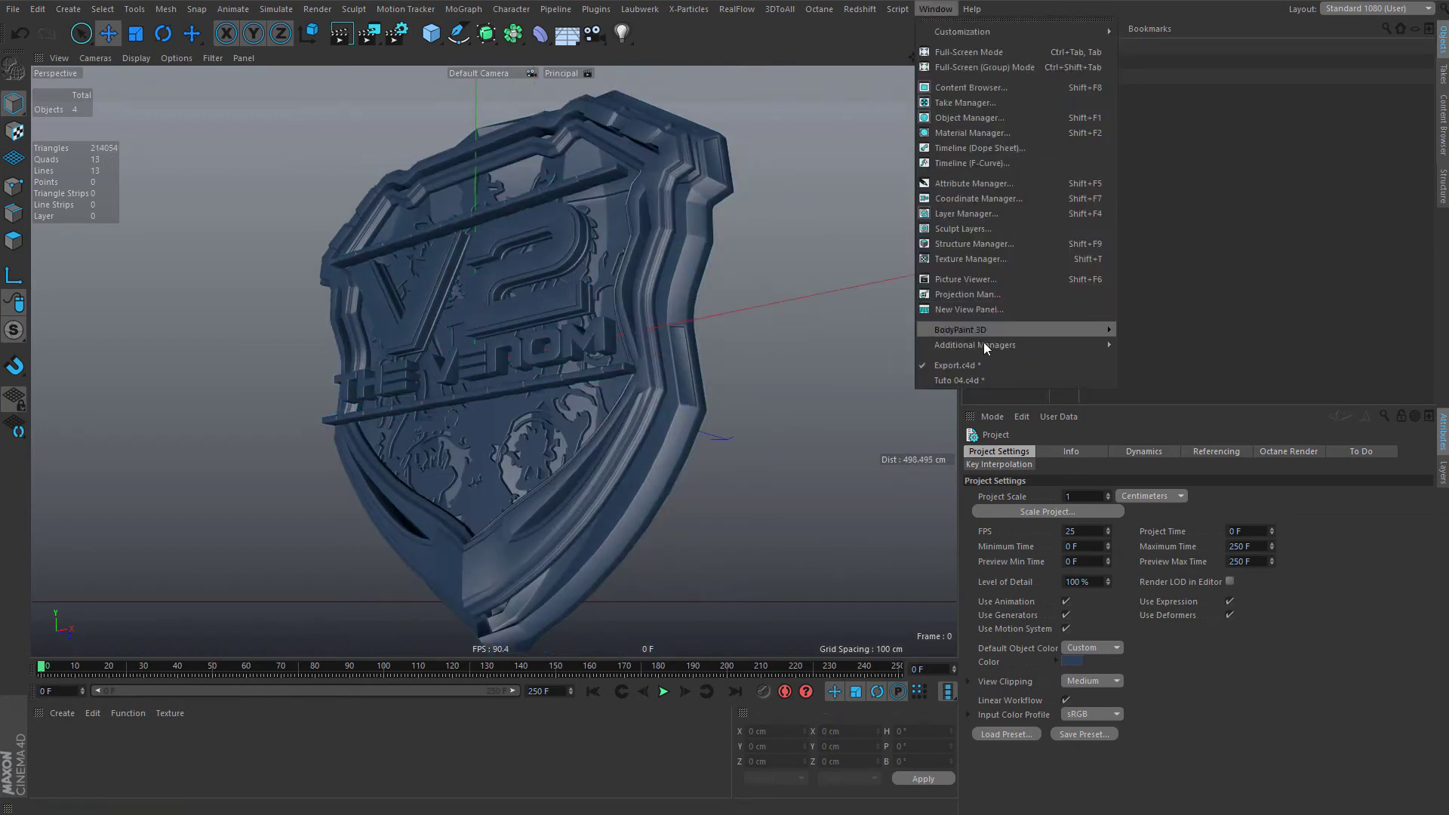
{"action": "left_click", "coordinate": [1277, 237]}
- Examine the motif relief and the lower part of the shield in the Export project from several angles
{"action": "scroll", "coordinate": [658, 218], "scroll_direction": "up", "scroll_amount": 1}
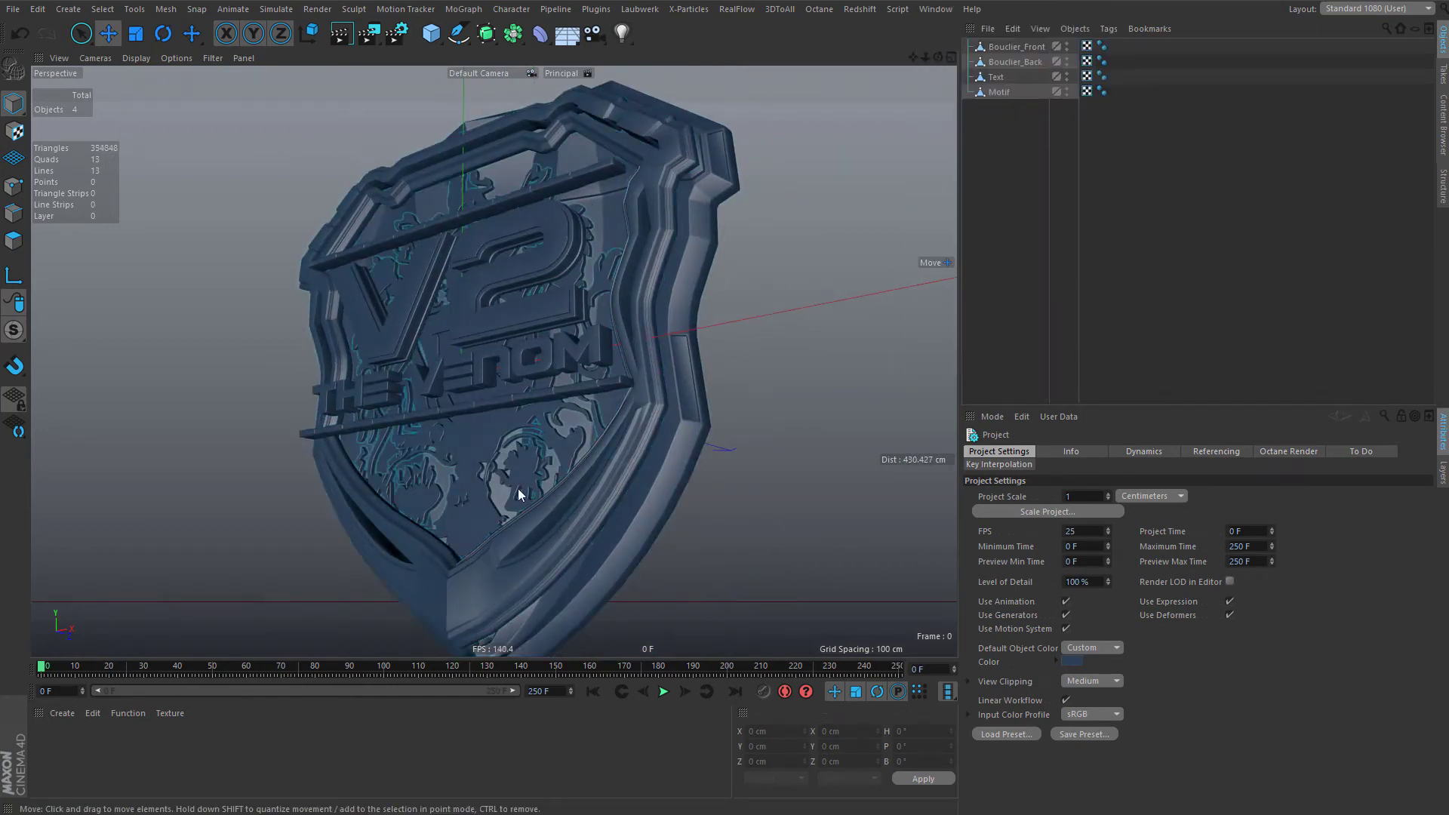
{"action": "scroll", "coordinate": [480, 570], "scroll_direction": "up", "scroll_amount": 2}
{"action": "left_click_drag", "start_coordinate": [474, 604], "coordinate": [501, 600], "text": "alt"}
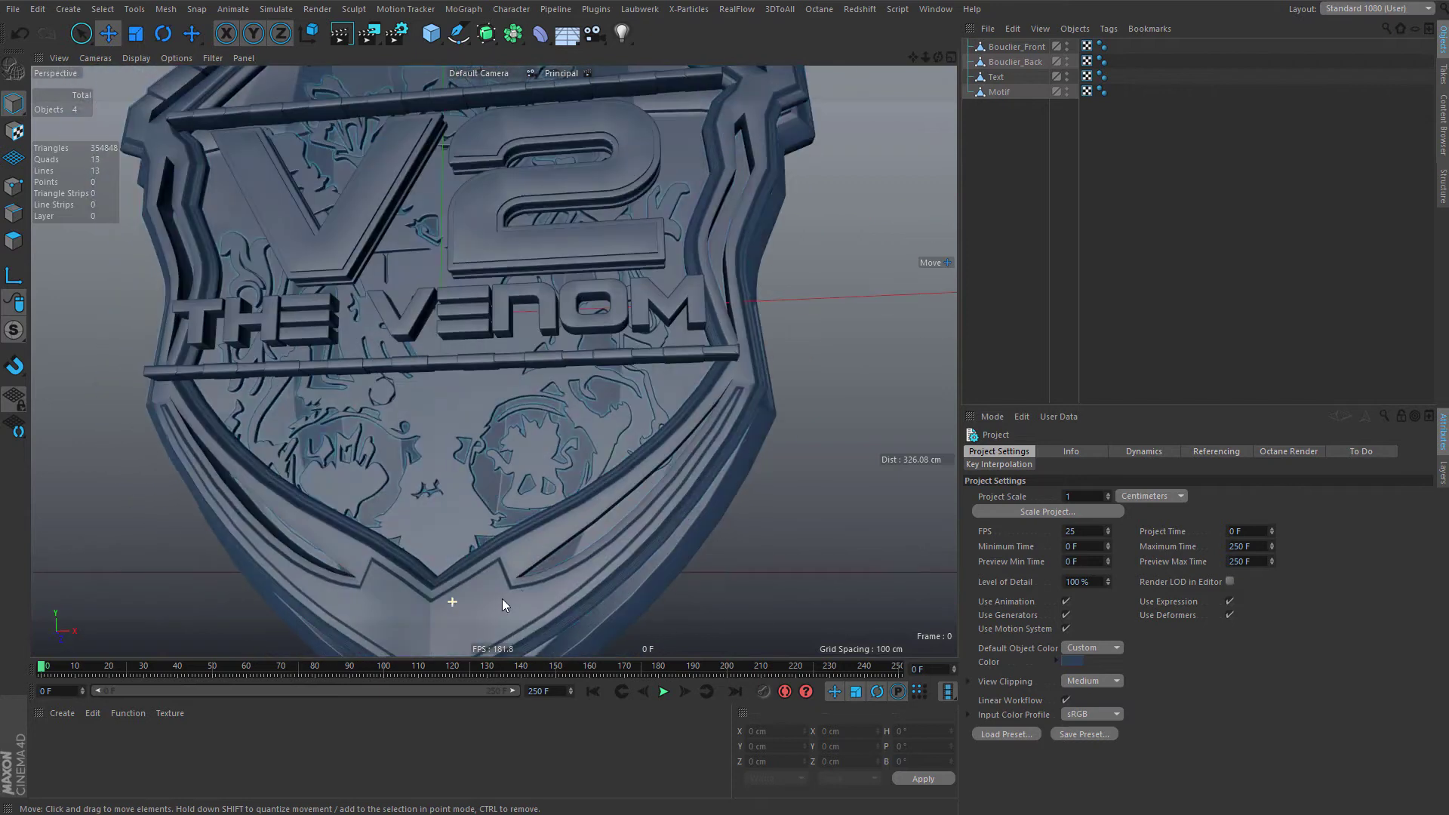
{"action": "scroll", "coordinate": [560, 521], "scroll_direction": "down", "scroll_amount": 3}
{"action": "left_click_drag", "start_coordinate": [528, 536], "coordinate": [533, 513], "text": "alt"}
{"action": "scroll", "coordinate": [532, 513], "scroll_direction": "up", "scroll_amount": 2}
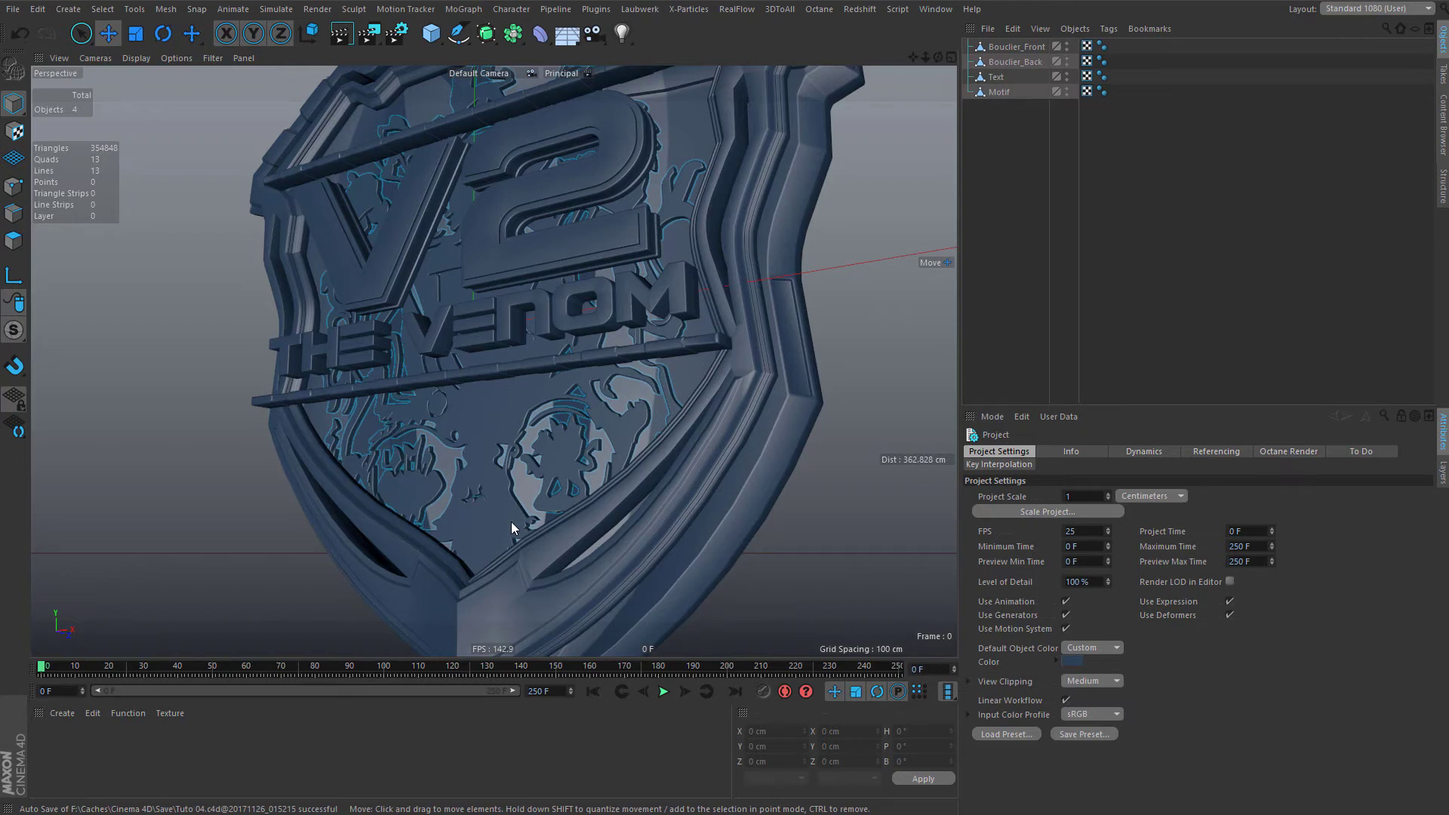
{"action": "scroll", "coordinate": [547, 495], "scroll_direction": "down", "scroll_amount": 2}
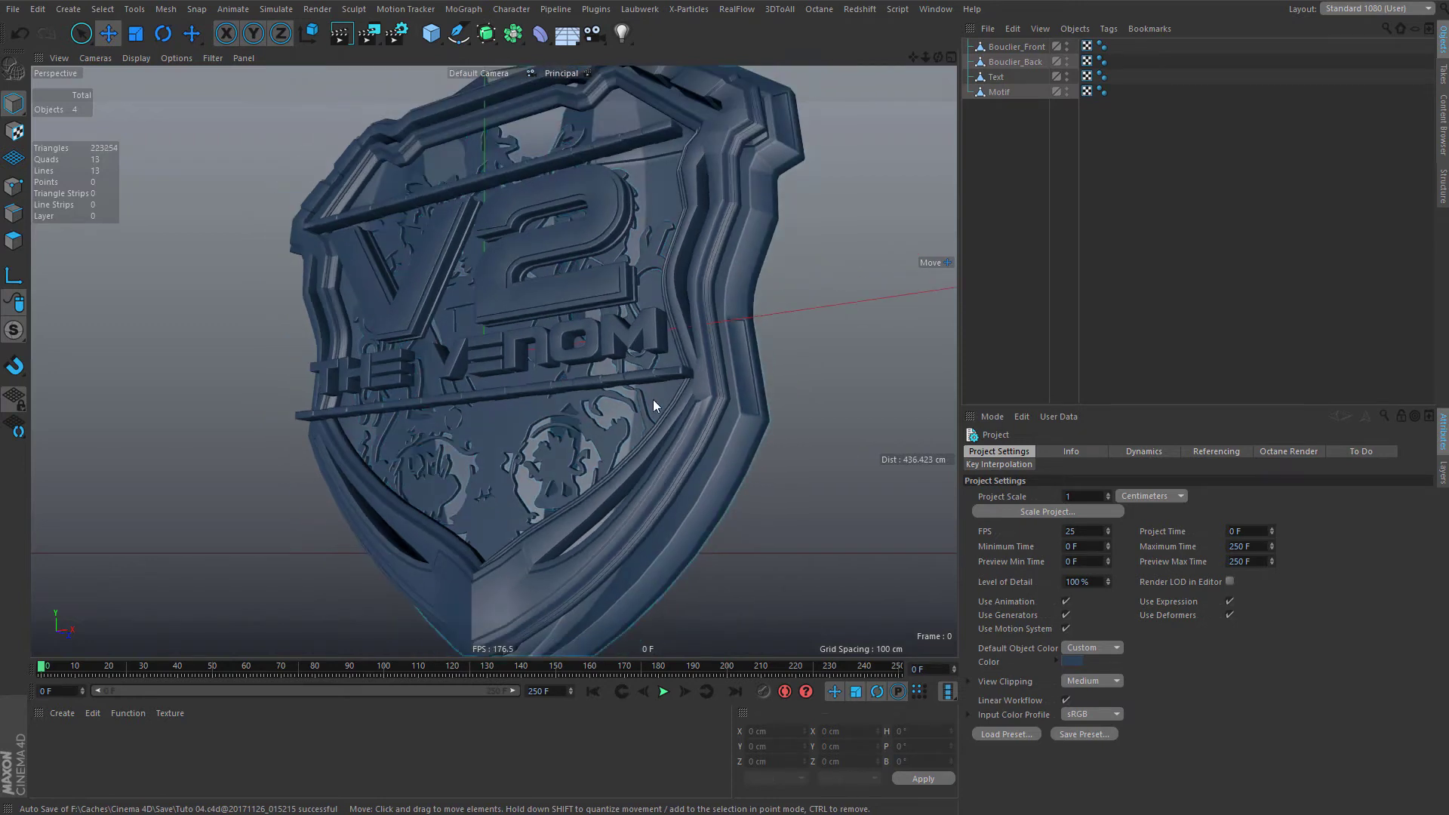
- Switch to the Tuto 04.c4d project and bring its shield closer into view
{"action": "left_click", "coordinate": [935, 8]}
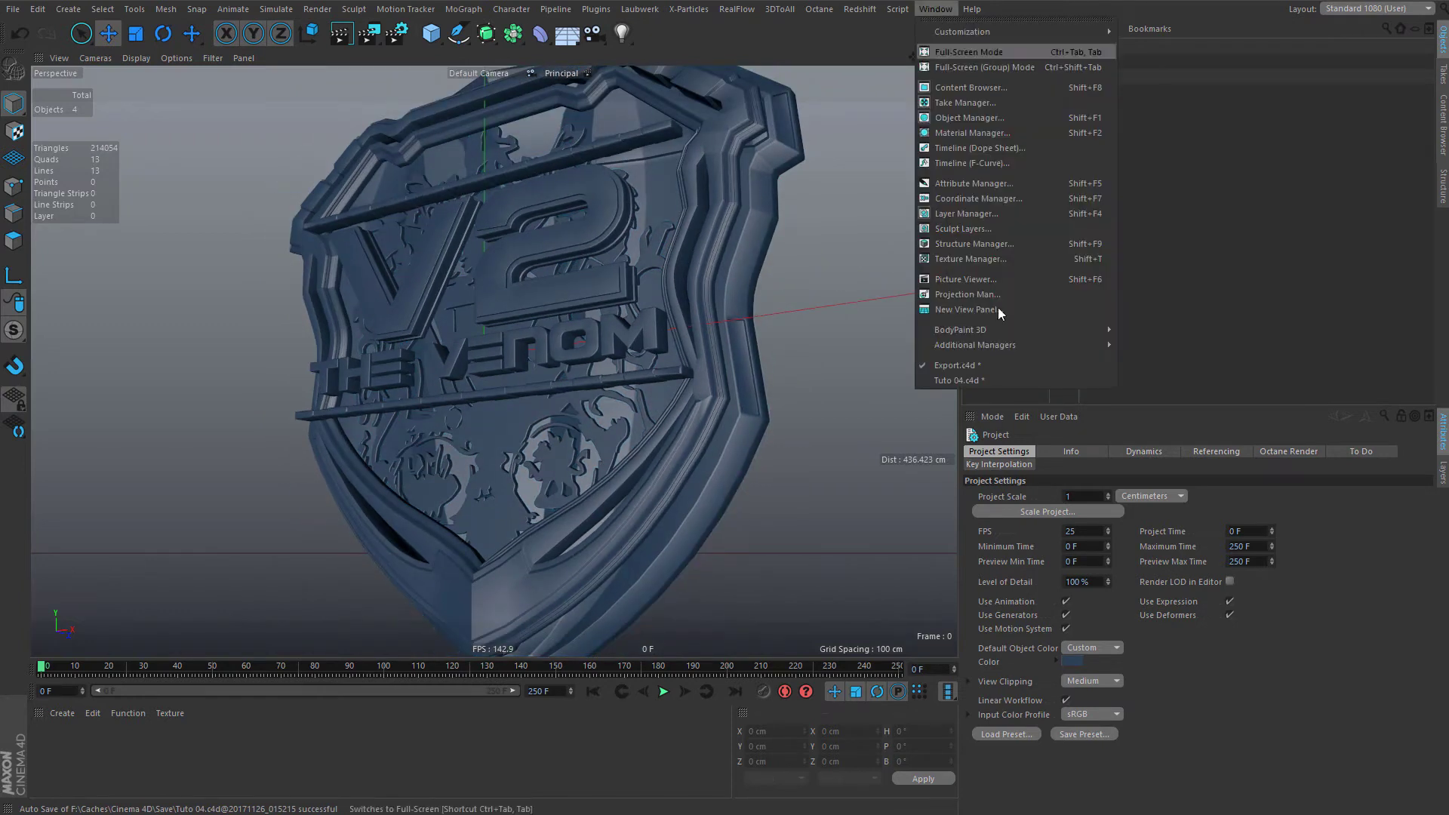
{"action": "left_click", "coordinate": [994, 381]}
{"action": "left_click", "coordinate": [1030, 225]}
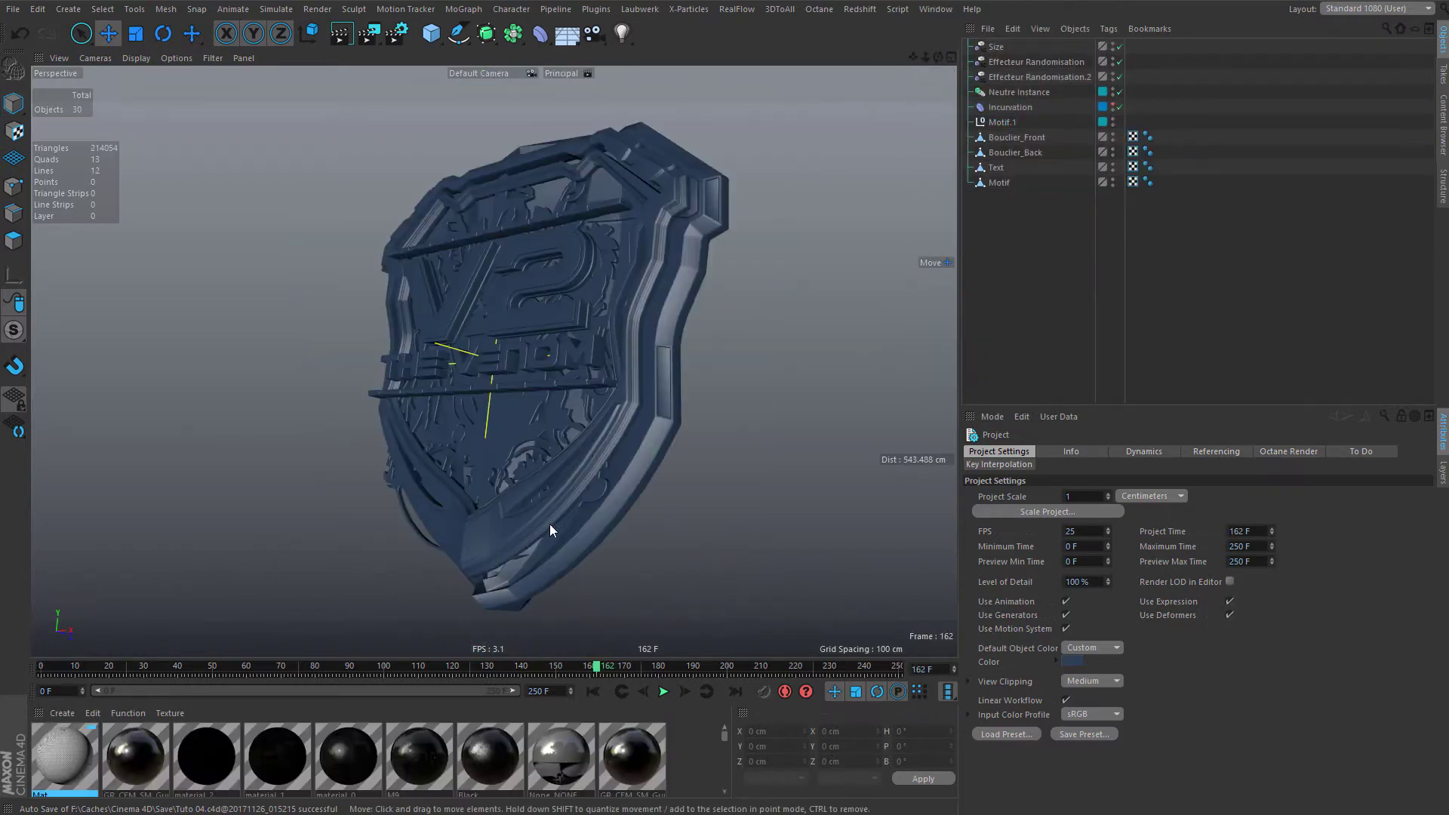
{"action": "scroll", "coordinate": [546, 527], "scroll_direction": "up", "scroll_amount": 4}
- Inspect the mesh edges at the shield's lower tip in Gouraud Shading (Lines), and return to plain Gouraud Shading
{"action": "left_click", "coordinate": [136, 58]}
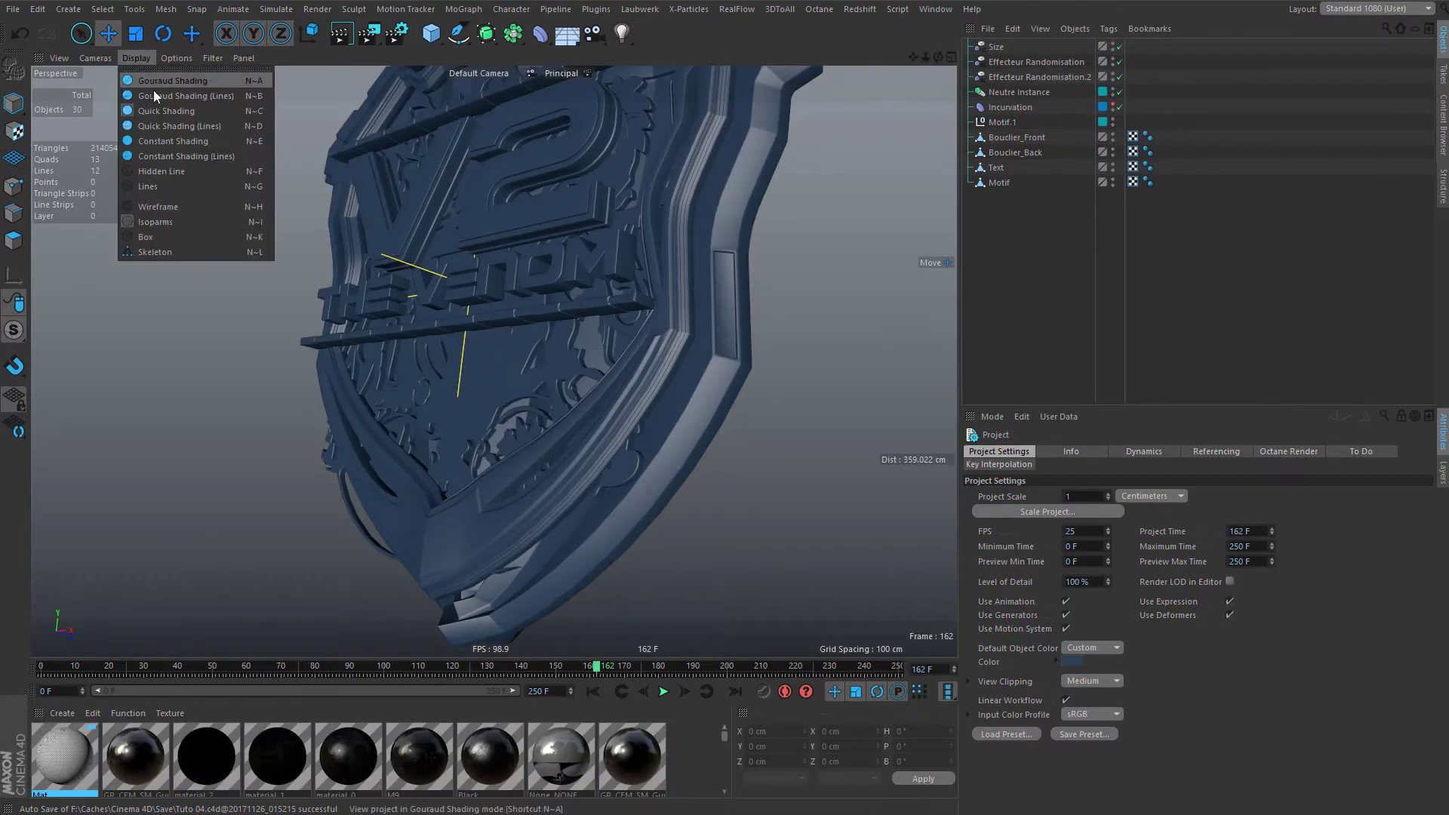
{"action": "scroll", "coordinate": [492, 482], "scroll_direction": "up", "scroll_amount": 1}
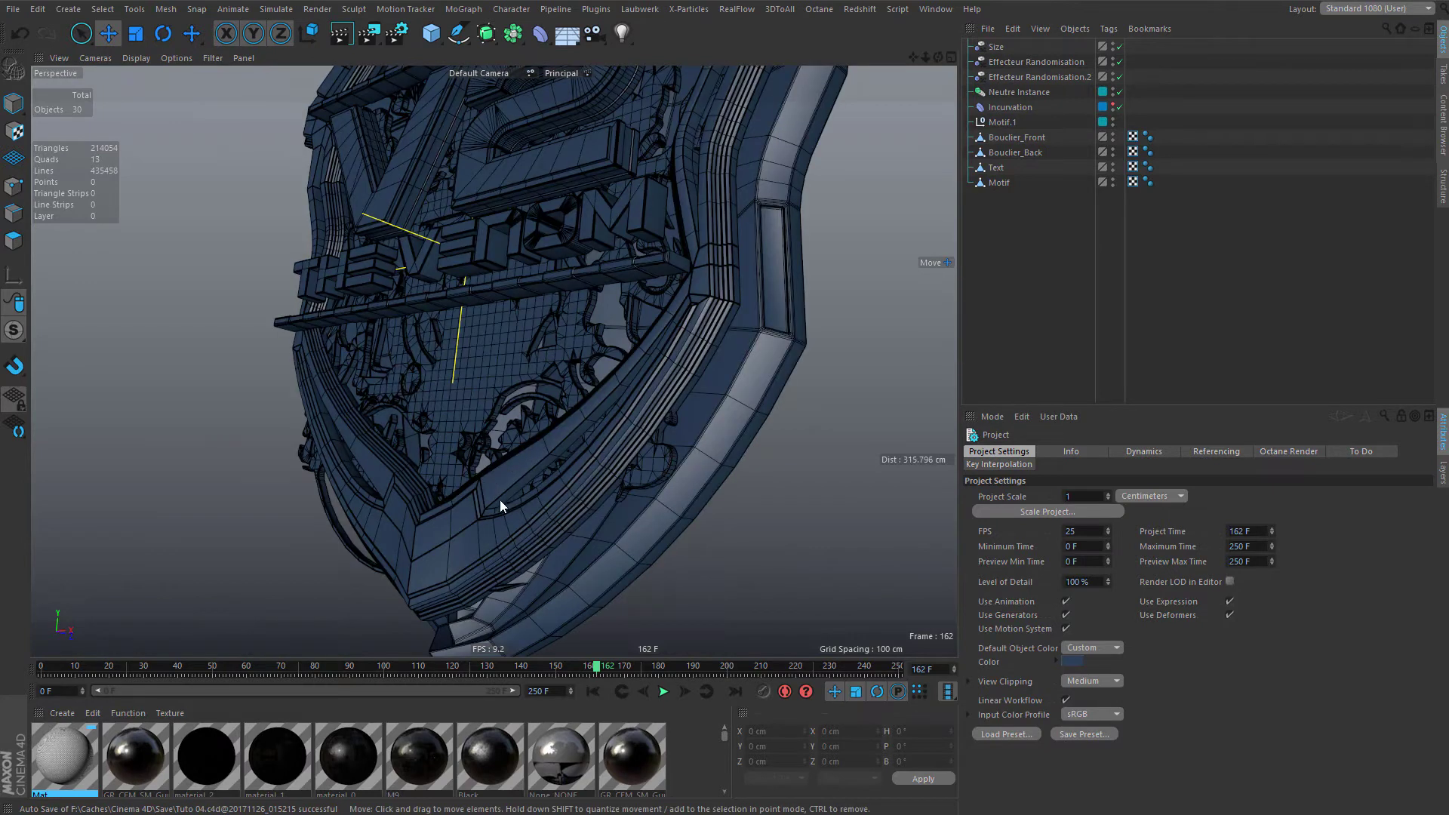
{"action": "middle_click_drag", "start_coordinate": [498, 457], "coordinate": [551, 379], "text": "alt"}
{"action": "left_click_drag", "start_coordinate": [508, 423], "coordinate": [717, 374], "text": "alt"}
{"action": "scroll", "coordinate": [523, 428], "scroll_direction": "up", "scroll_amount": 4}
{"action": "left_click_drag", "start_coordinate": [738, 455], "coordinate": [792, 463], "text": "alt"}
{"action": "scroll", "coordinate": [728, 434], "scroll_direction": "down", "scroll_amount": 5}
{"action": "left_click_drag", "start_coordinate": [646, 493], "coordinate": [603, 483], "text": "alt"}
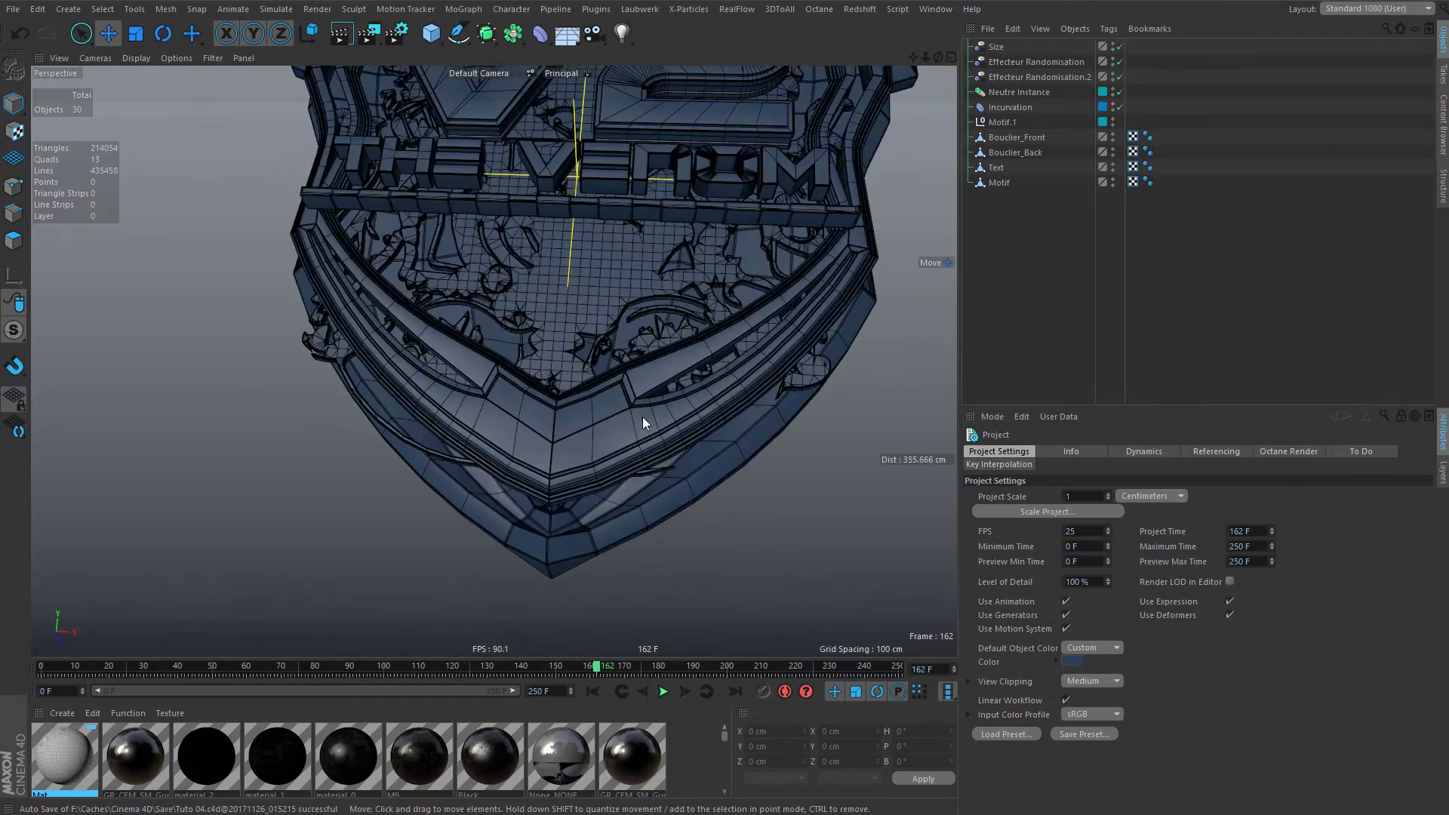
{"action": "scroll", "coordinate": [678, 422], "scroll_direction": "up", "scroll_amount": 5}
{"action": "mouse_move", "coordinate": [678, 422]}
{"action": "left_mouse_down", "text": "alt"}
{"action": "mouse_move", "coordinate": [618, 418]}
{"action": "mouse_move", "coordinate": [655, 483]}
{"action": "mouse_move", "coordinate": [676, 477]}
{"action": "left_mouse_up", "text": "alt"}
{"action": "left_click", "coordinate": [133, 58]}
{"action": "left_click", "coordinate": [143, 80]}
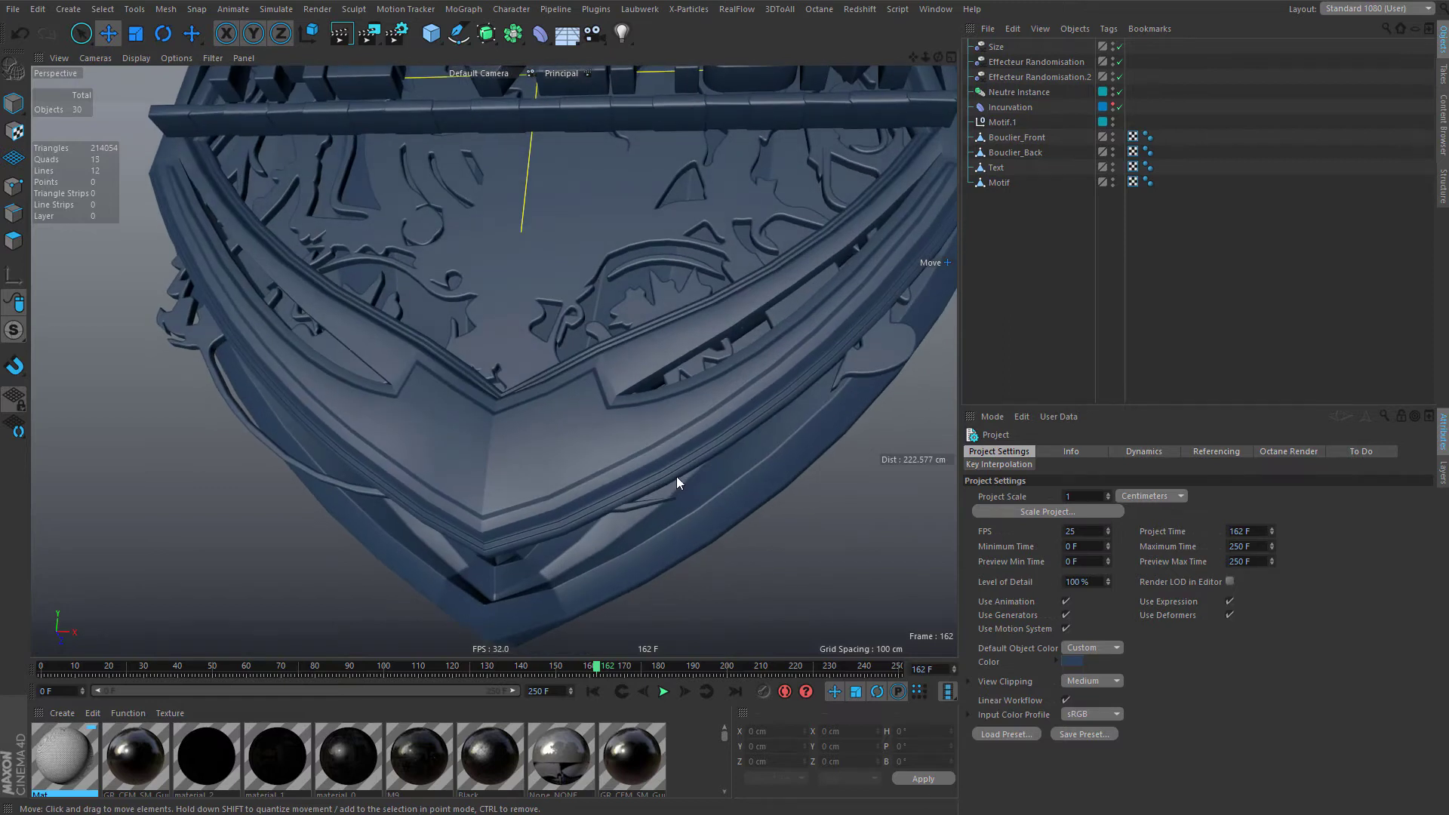
- Set the Phong Angle of the Bouclier_Front mesh's Phong tag to 0°
{"action": "left_click", "coordinate": [1039, 153]}
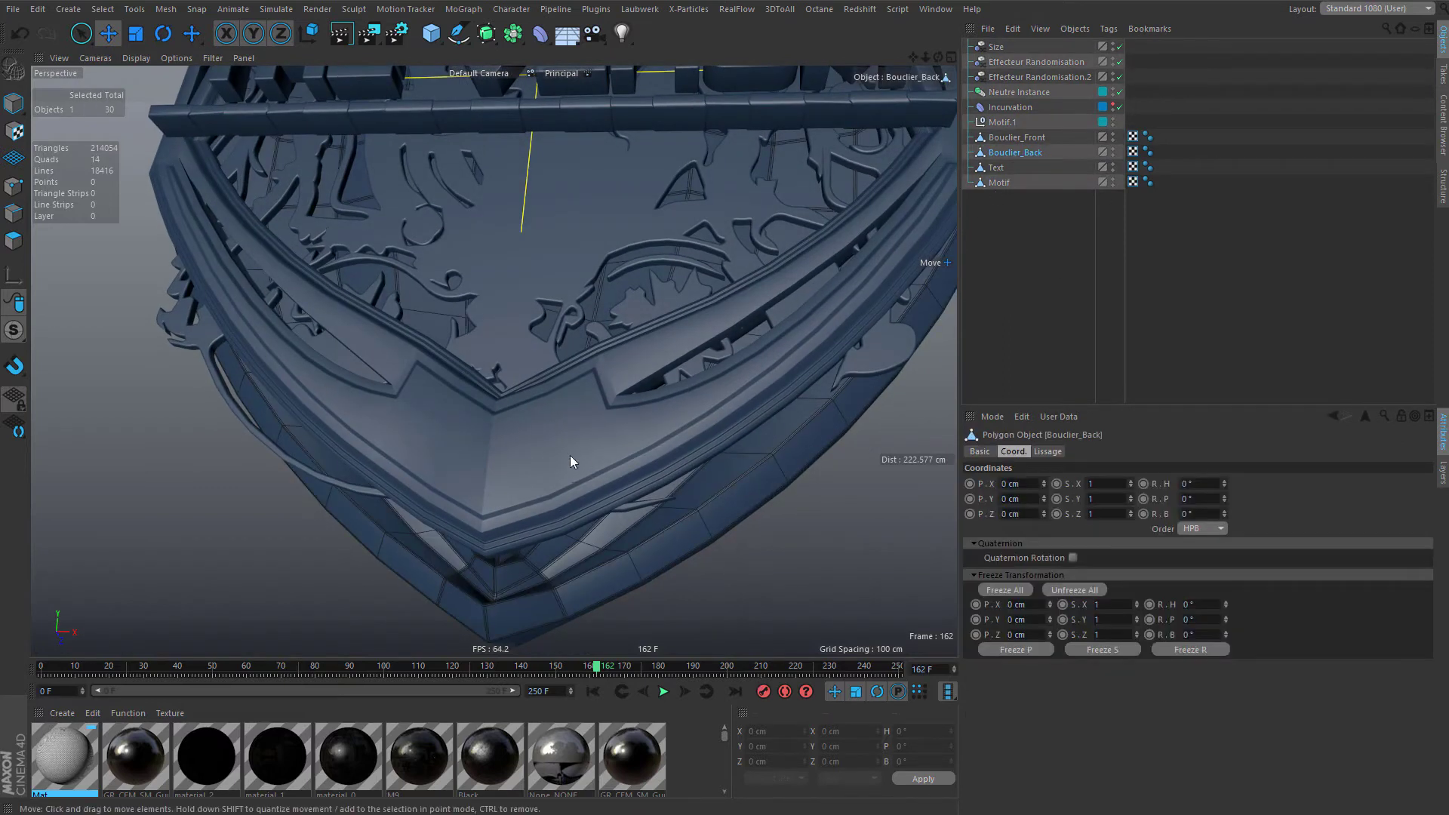
{"action": "left_click", "coordinate": [1133, 151]}
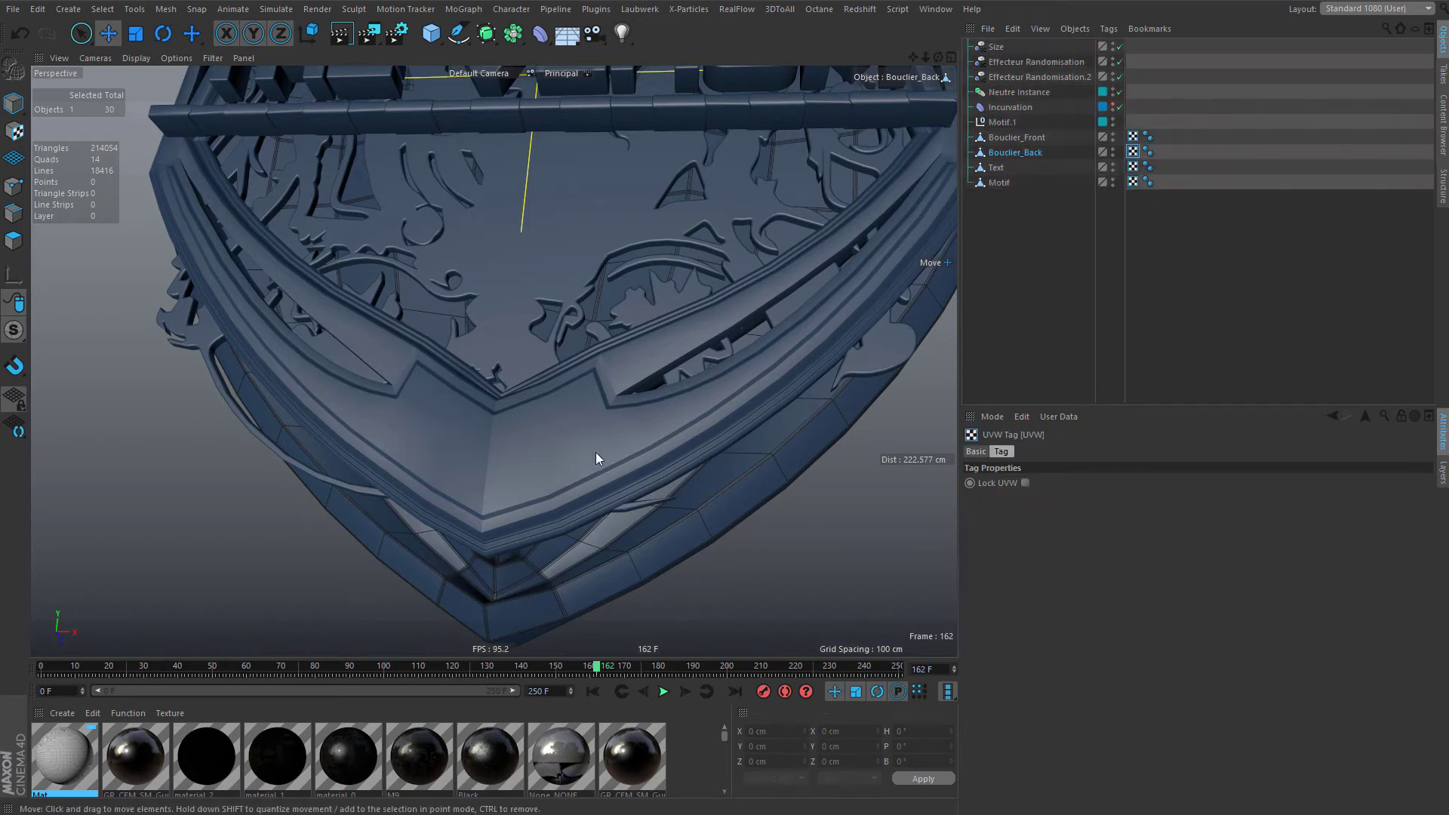
{"action": "left_click", "coordinate": [1016, 137]}
{"action": "left_click", "coordinate": [1148, 136]}
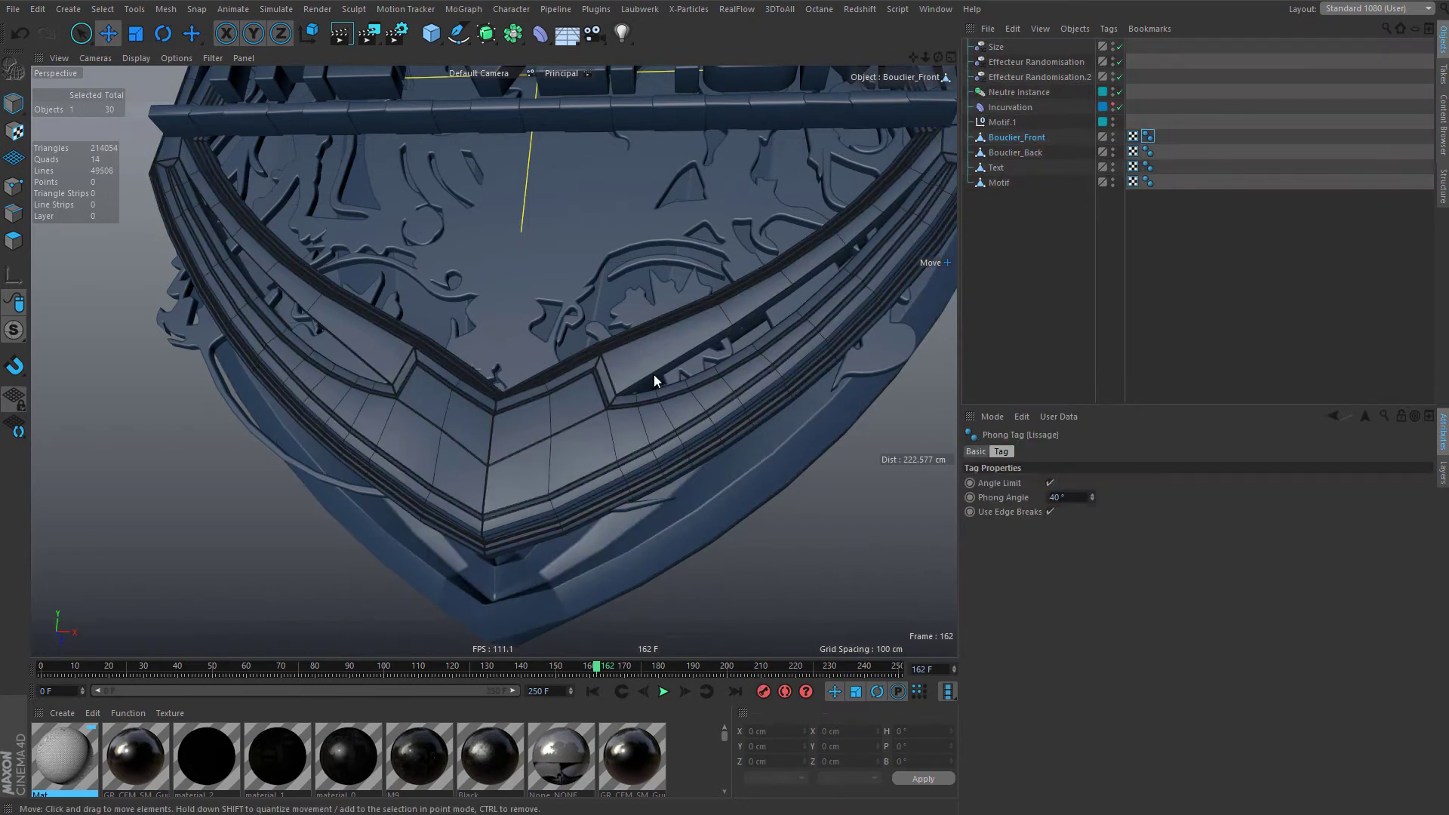
{"action": "left_click", "coordinate": [1097, 368]}
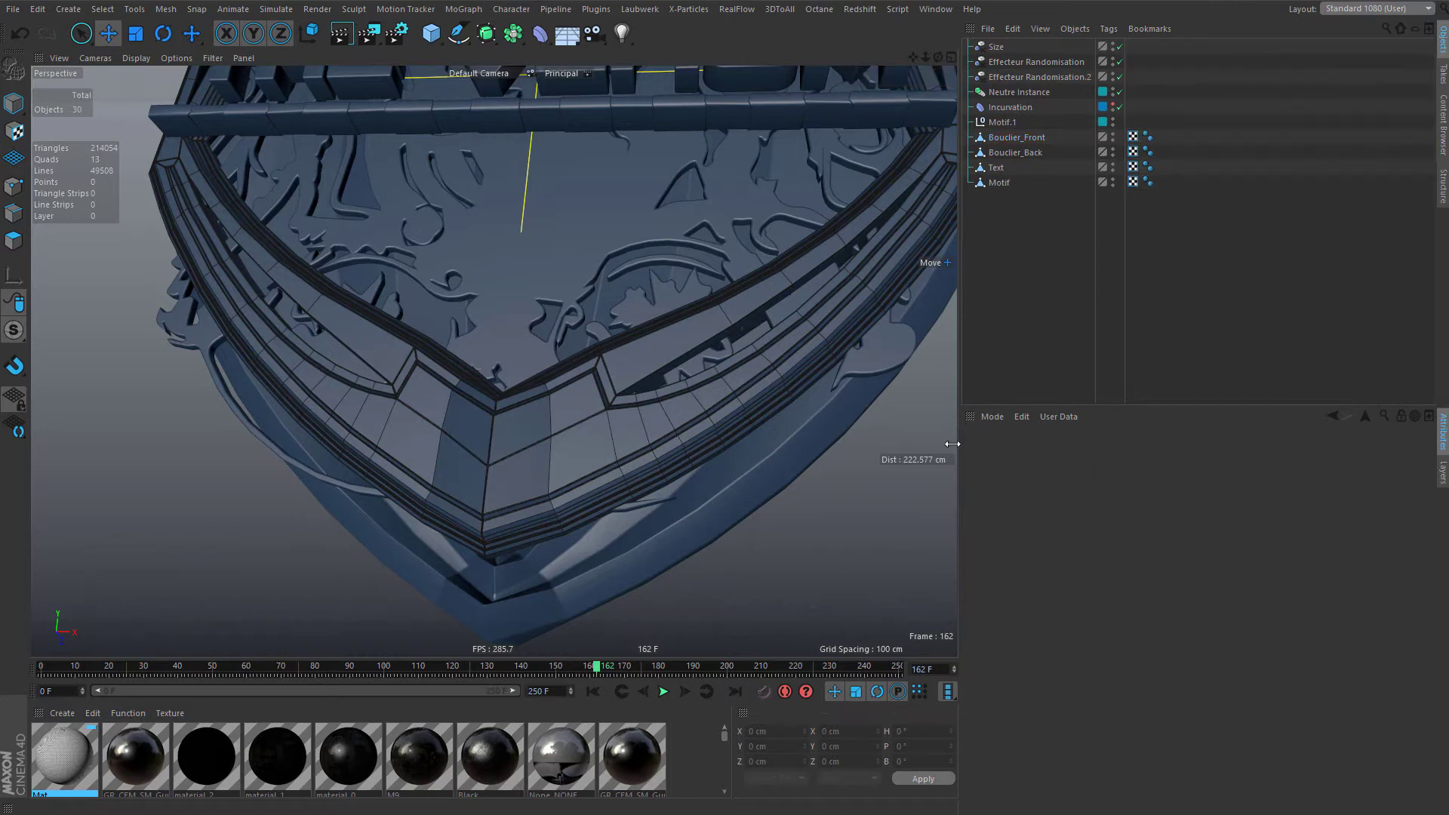
{"action": "left_click", "coordinate": [1148, 137]}
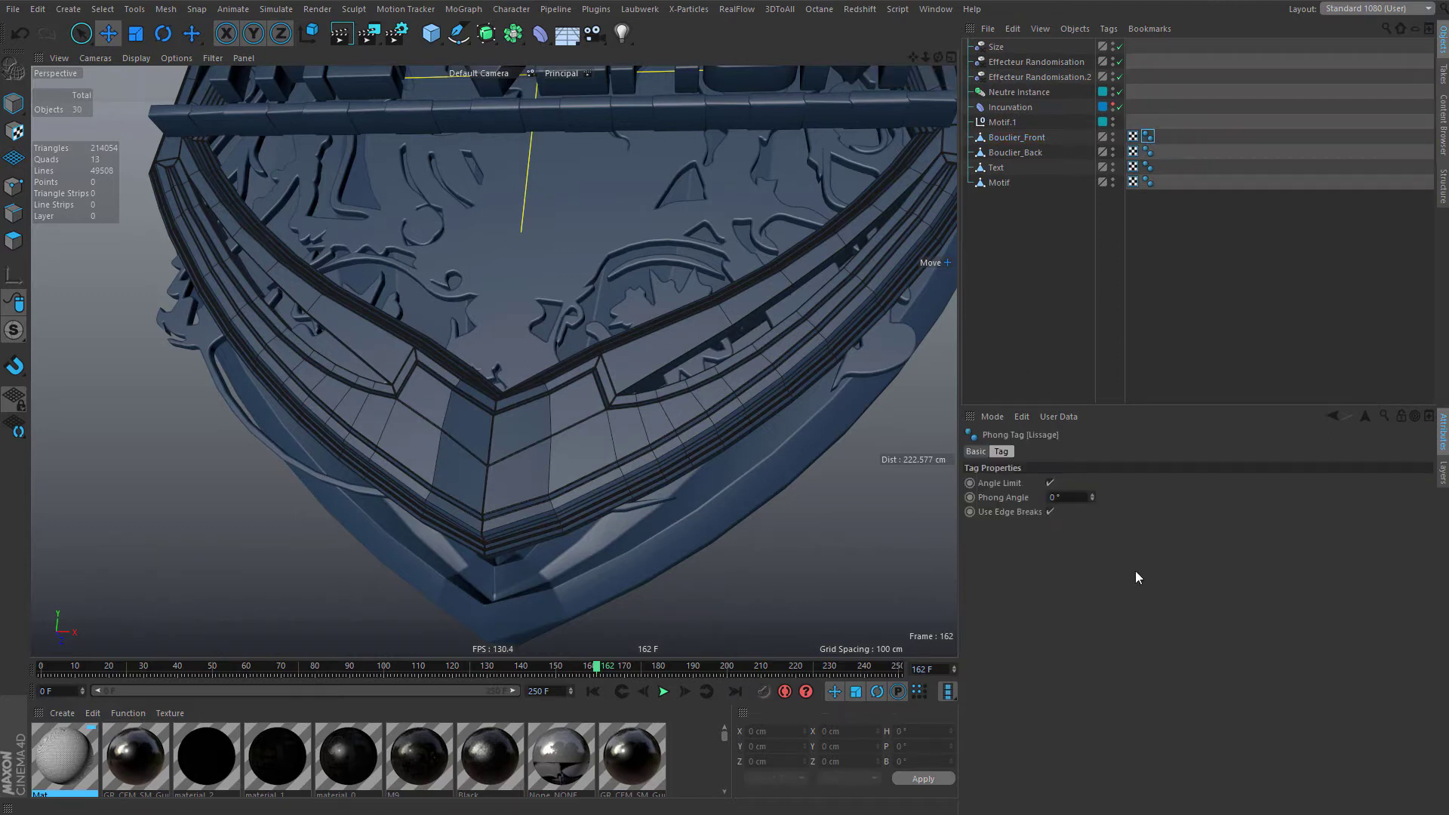
{"action": "left_click", "coordinate": [1049, 333]}
- Keep the view in Gouraud Shading, switch to Model mode, and check the shading at the shield's lower tip
{"action": "left_click", "coordinate": [95, 58]}
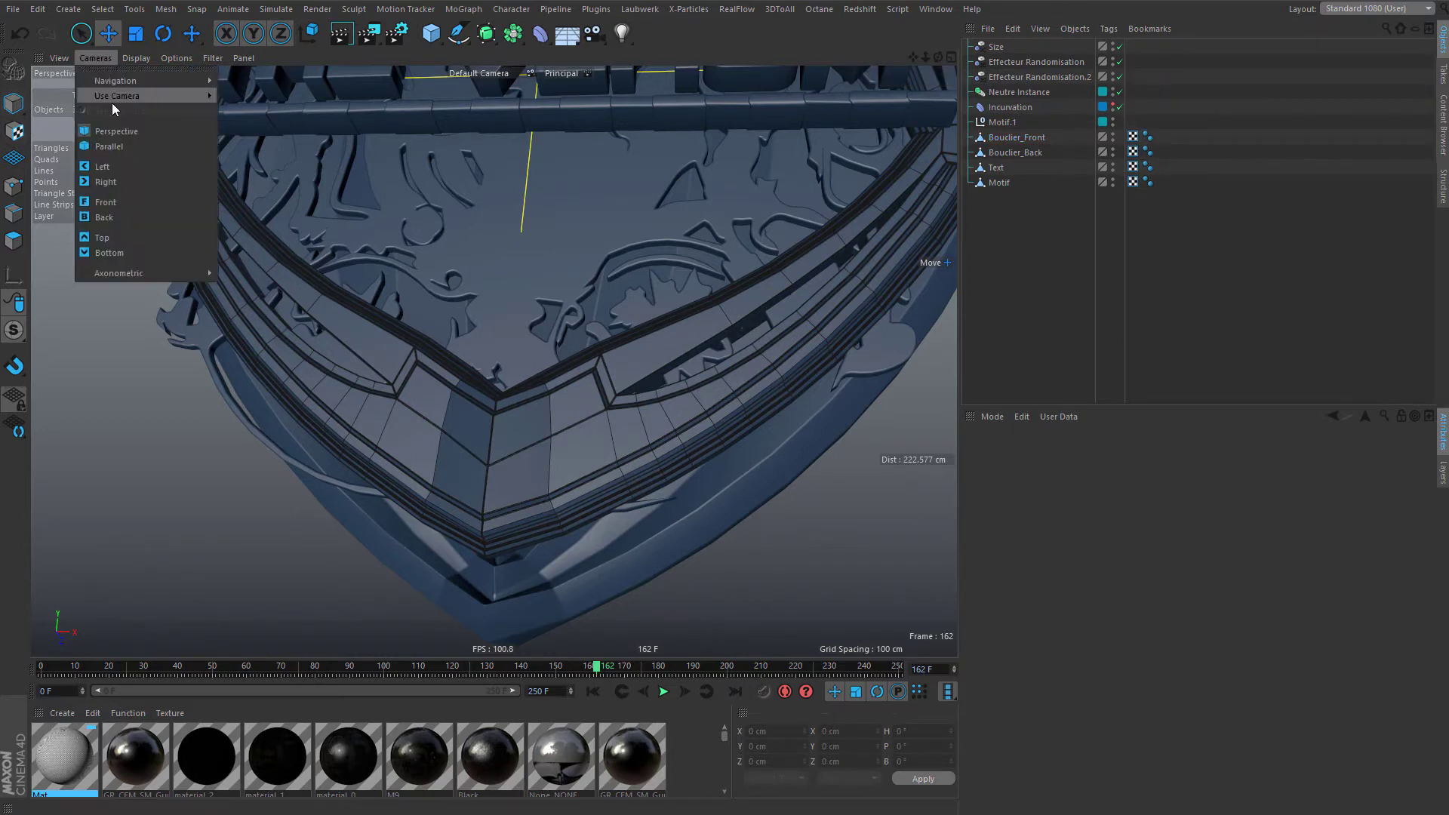
{"action": "left_click", "coordinate": [149, 76]}
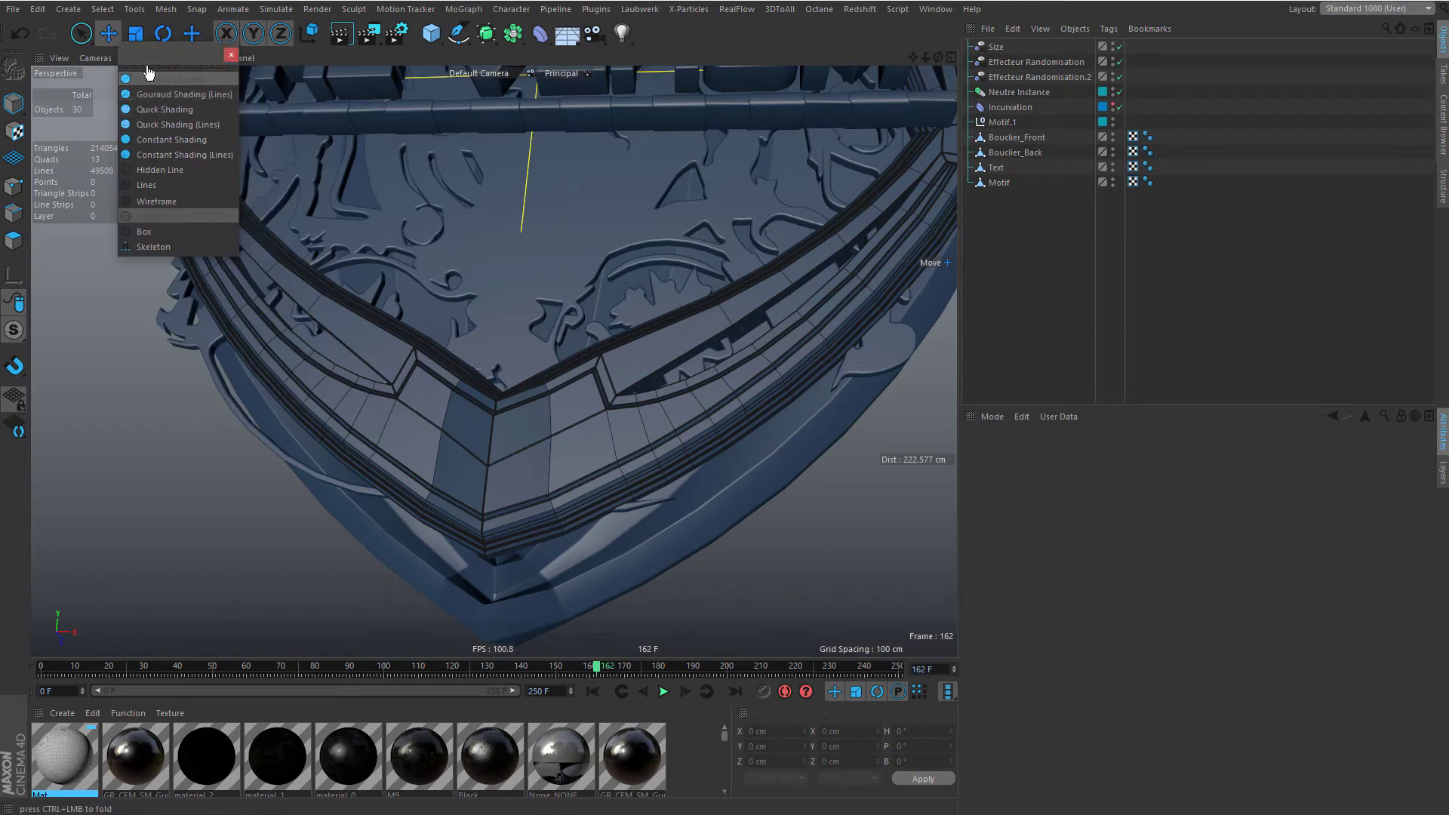
{"action": "left_click", "coordinate": [232, 54]}
{"action": "left_click", "coordinate": [140, 59]}
{"action": "left_click", "coordinate": [156, 80]}
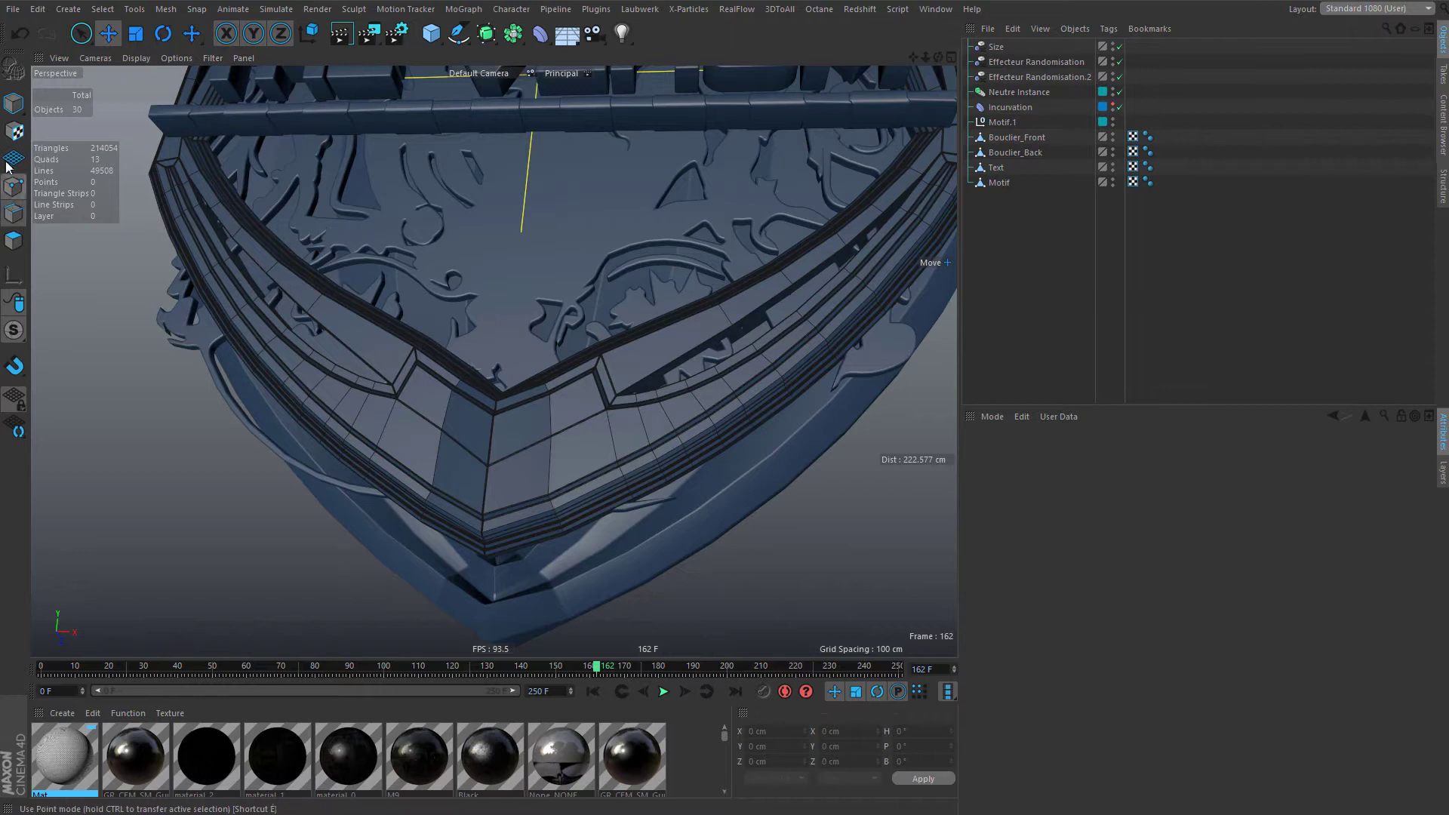
{"action": "left_click", "coordinate": [14, 103]}
{"action": "left_click_drag", "start_coordinate": [461, 485], "coordinate": [573, 355], "text": "alt"}
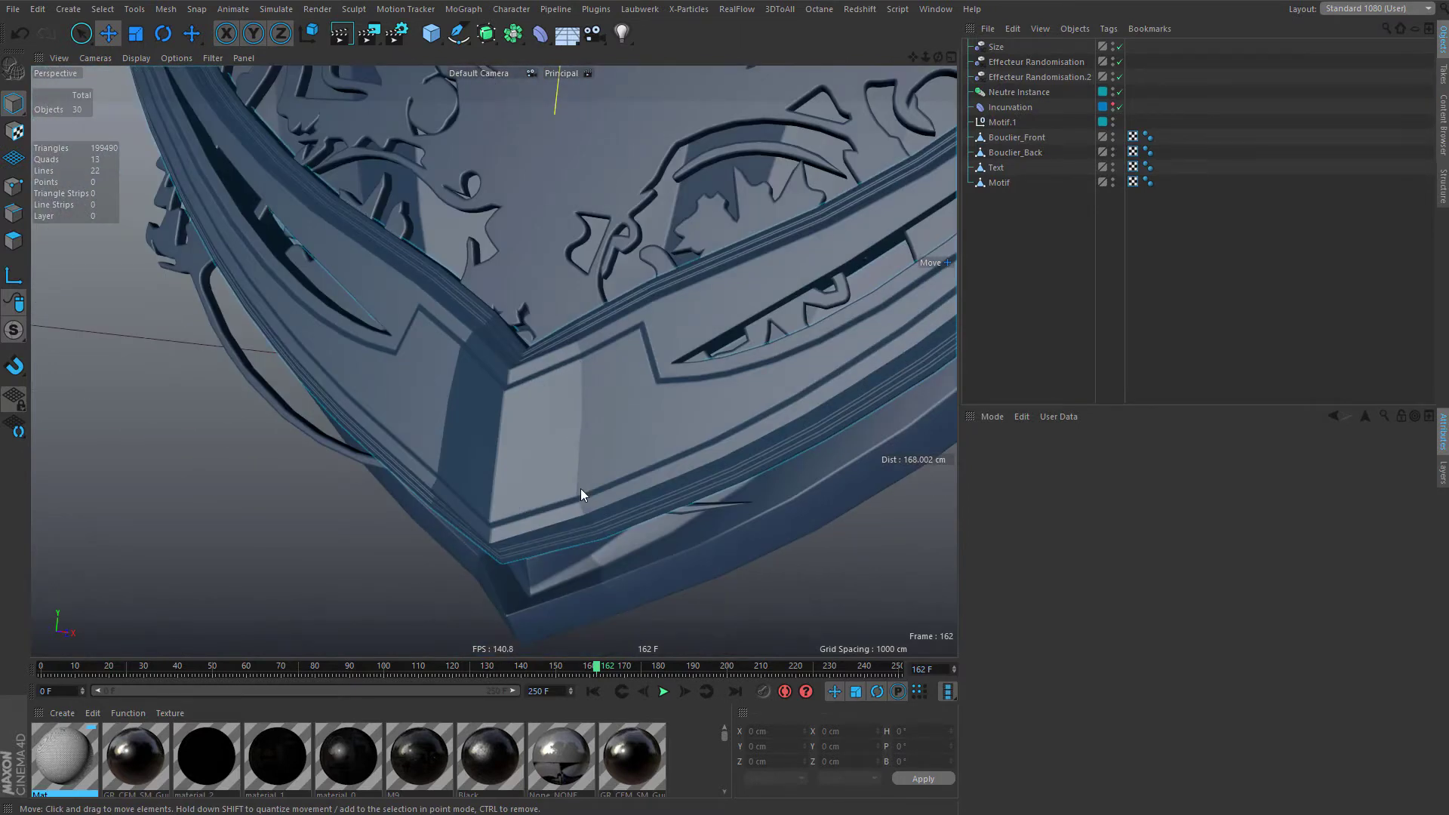
{"action": "left_click_drag", "start_coordinate": [581, 495], "coordinate": [630, 451], "text": "alt"}
{"action": "left_click_drag", "start_coordinate": [530, 431], "coordinate": [453, 429], "text": "alt"}
{"action": "scroll", "coordinate": [453, 429], "scroll_direction": "down", "scroll_amount": 6}
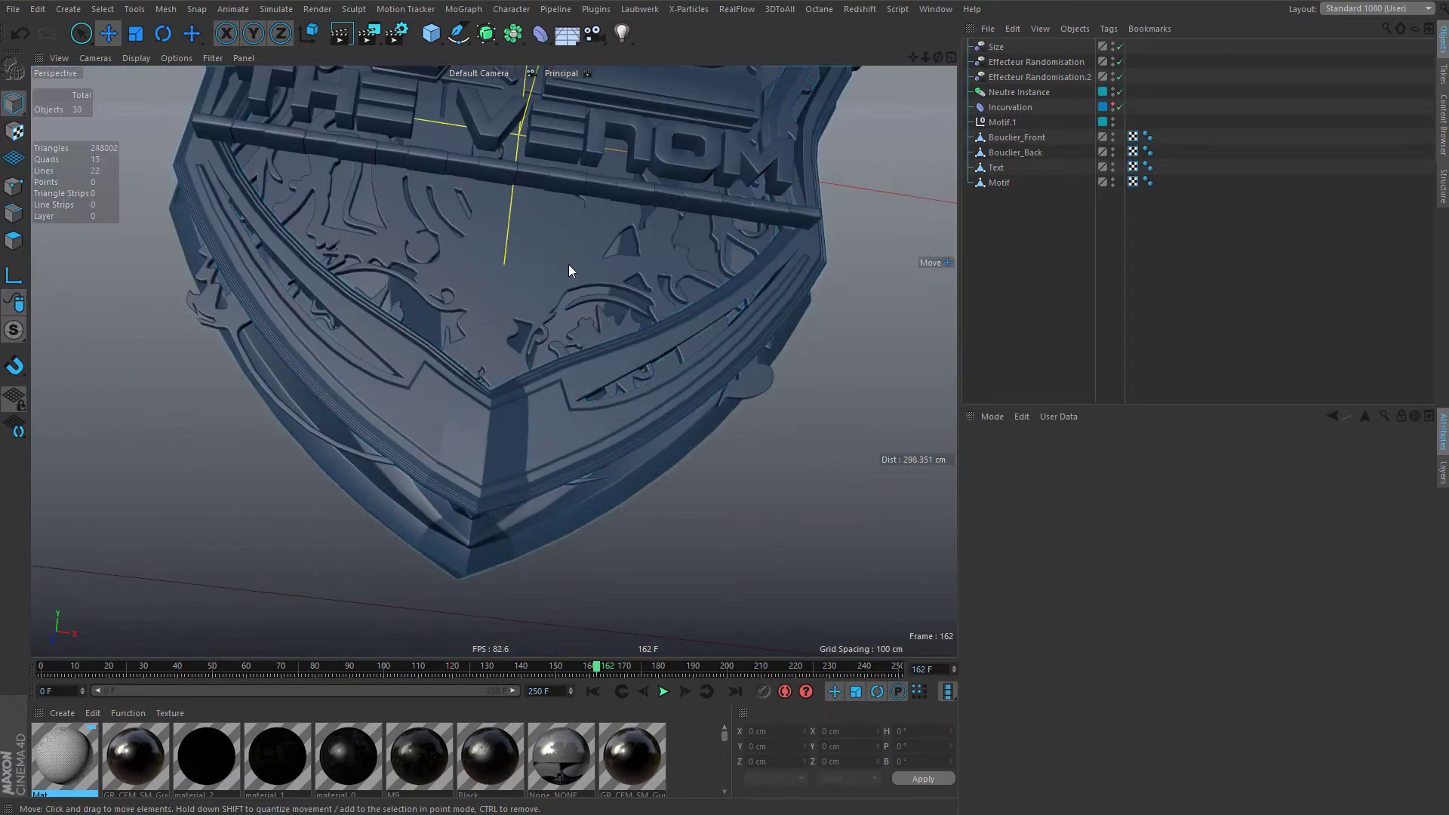
- Make the Motif mesh a child of the Motif.1 null and reset its position to 0 cm and its scale
{"action": "left_click", "coordinate": [568, 266]}
{"action": "left_click_drag", "start_coordinate": [999, 183], "coordinate": [990, 122]}
{"action": "right_click", "coordinate": [1045, 498]}
{"action": "right_click", "coordinate": [1044, 514]}
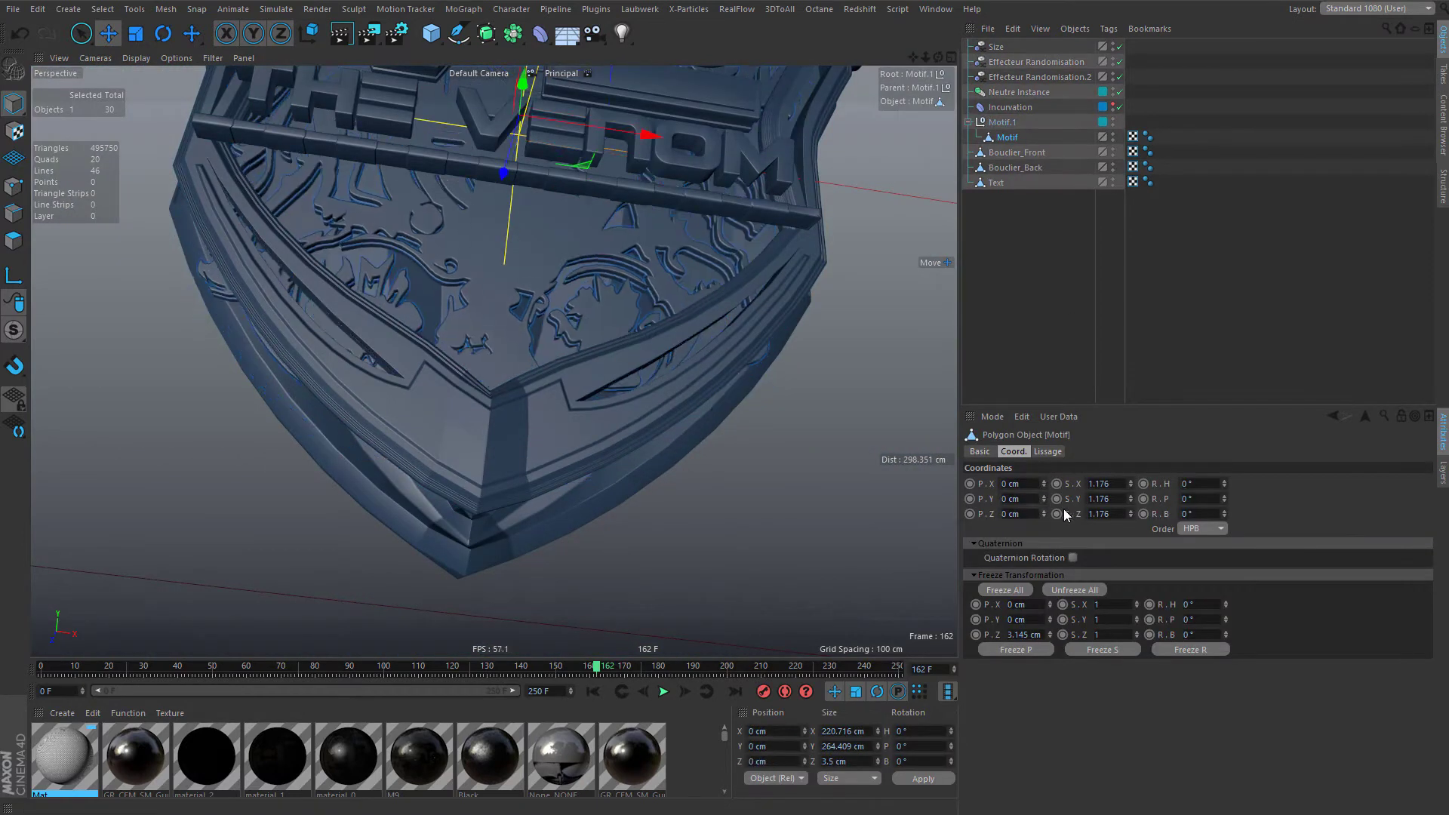
{"action": "left_click", "coordinate": [1129, 507]}
{"action": "right_click", "coordinate": [1129, 483]}
{"action": "left_click", "coordinate": [1173, 301]}
- Lower the Phong Angle of the Text mesh to 1°
{"action": "left_click_drag", "start_coordinate": [581, 300], "coordinate": [623, 258], "text": "alt"}
{"action": "left_click", "coordinate": [623, 257]}
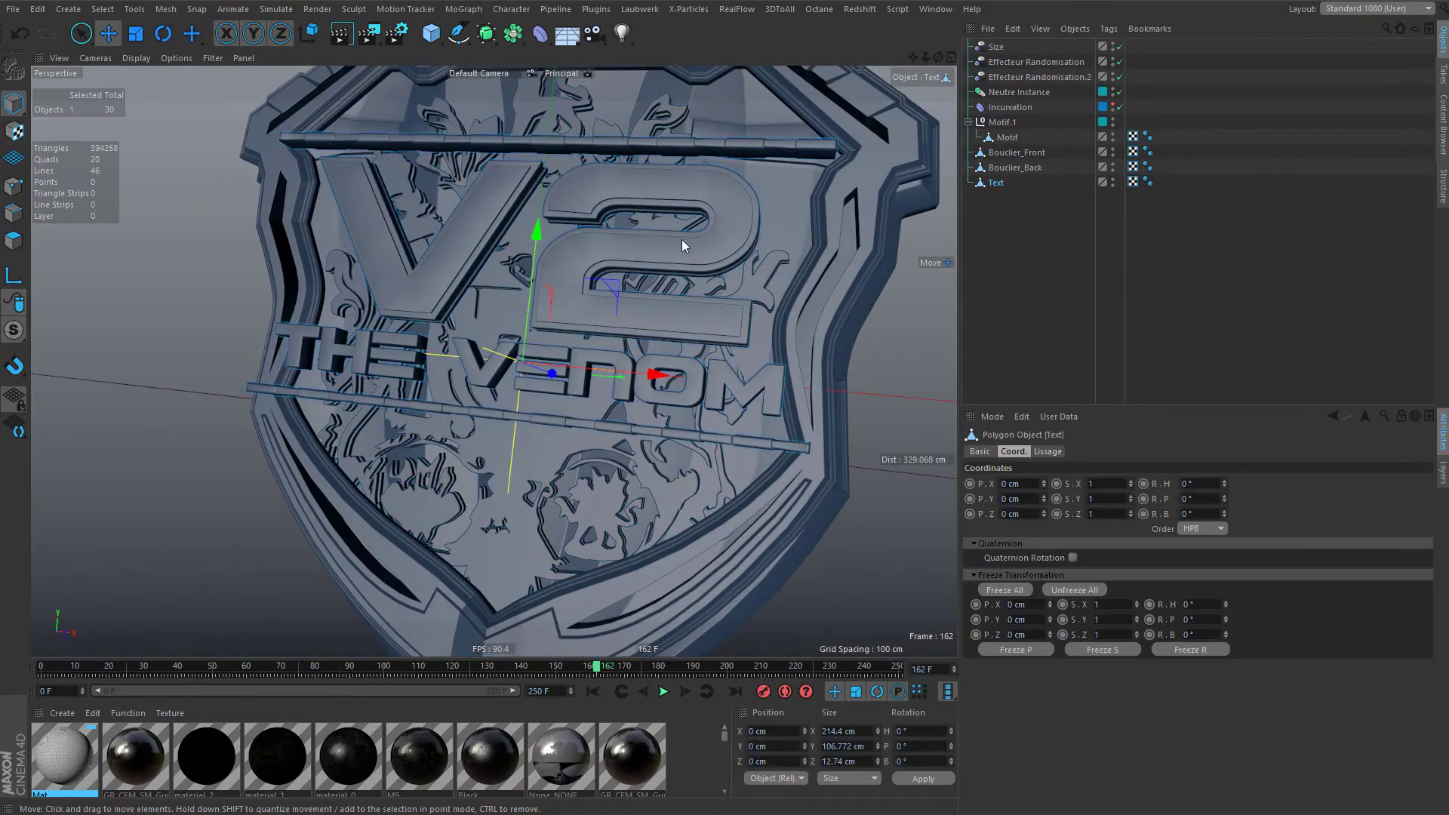
{"action": "scroll", "coordinate": [683, 237], "scroll_direction": "up", "scroll_amount": 3}
{"action": "left_click", "coordinate": [1146, 182]}
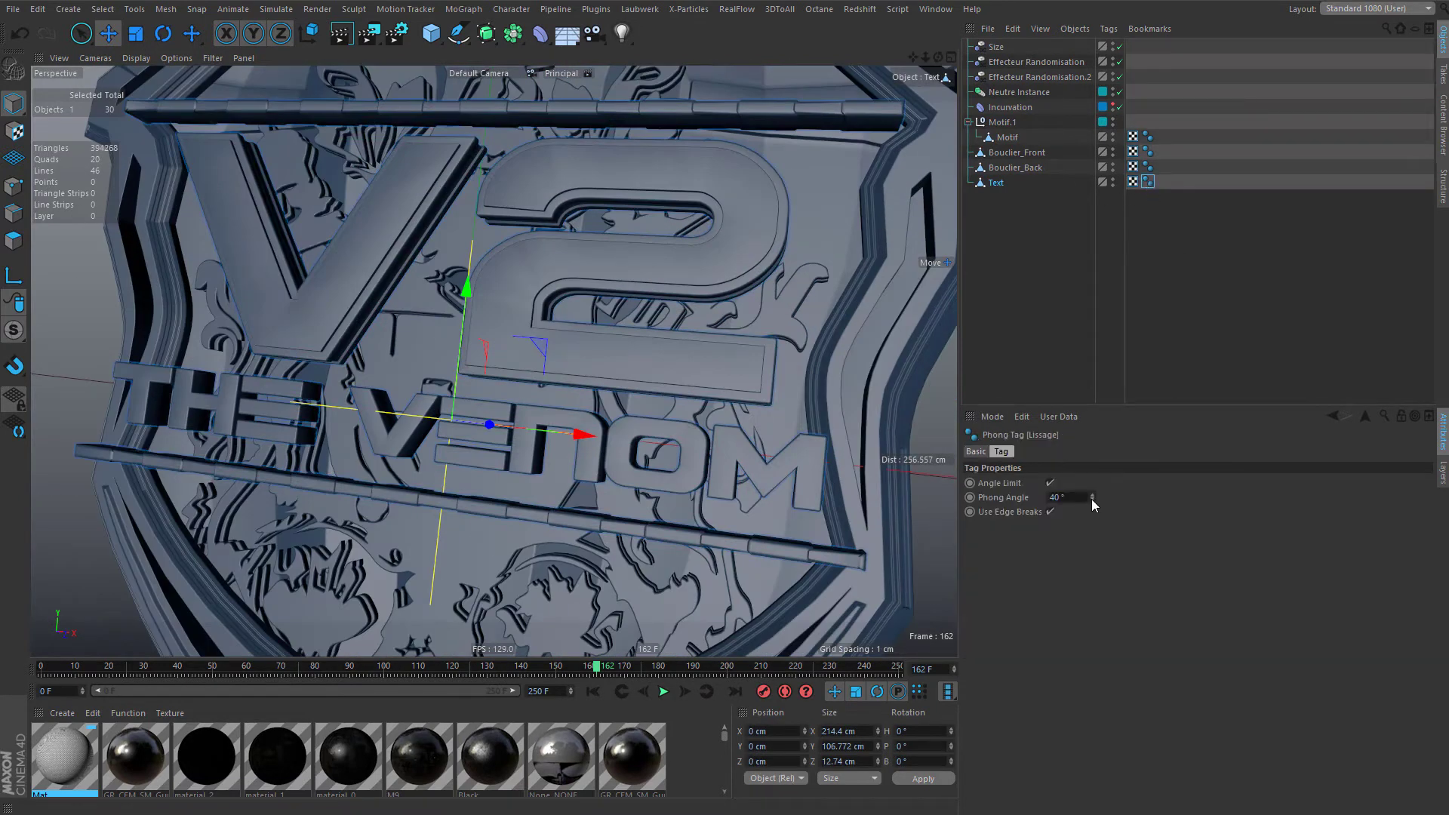
{"action": "left_click_drag", "start_coordinate": [1092, 498], "coordinate": [1092, 515]}
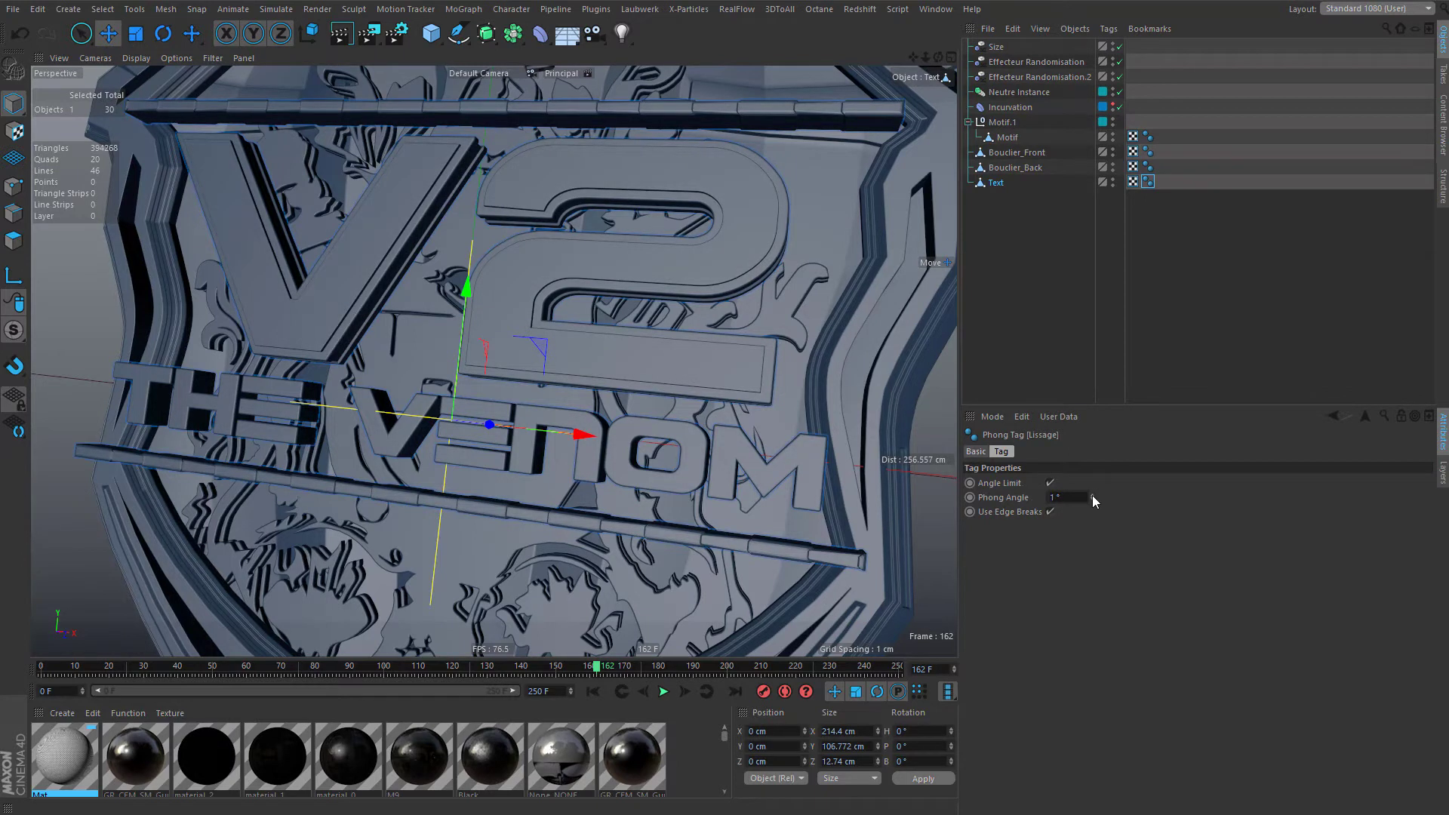
{"action": "left_click", "coordinate": [1061, 372]}
- Raise the Text mesh's Phong Angle to 131° and check the bevels of the V2 lettering up close
{"action": "scroll", "coordinate": [762, 270], "scroll_direction": "down", "scroll_amount": 3}
{"action": "left_click", "coordinate": [1148, 183]}
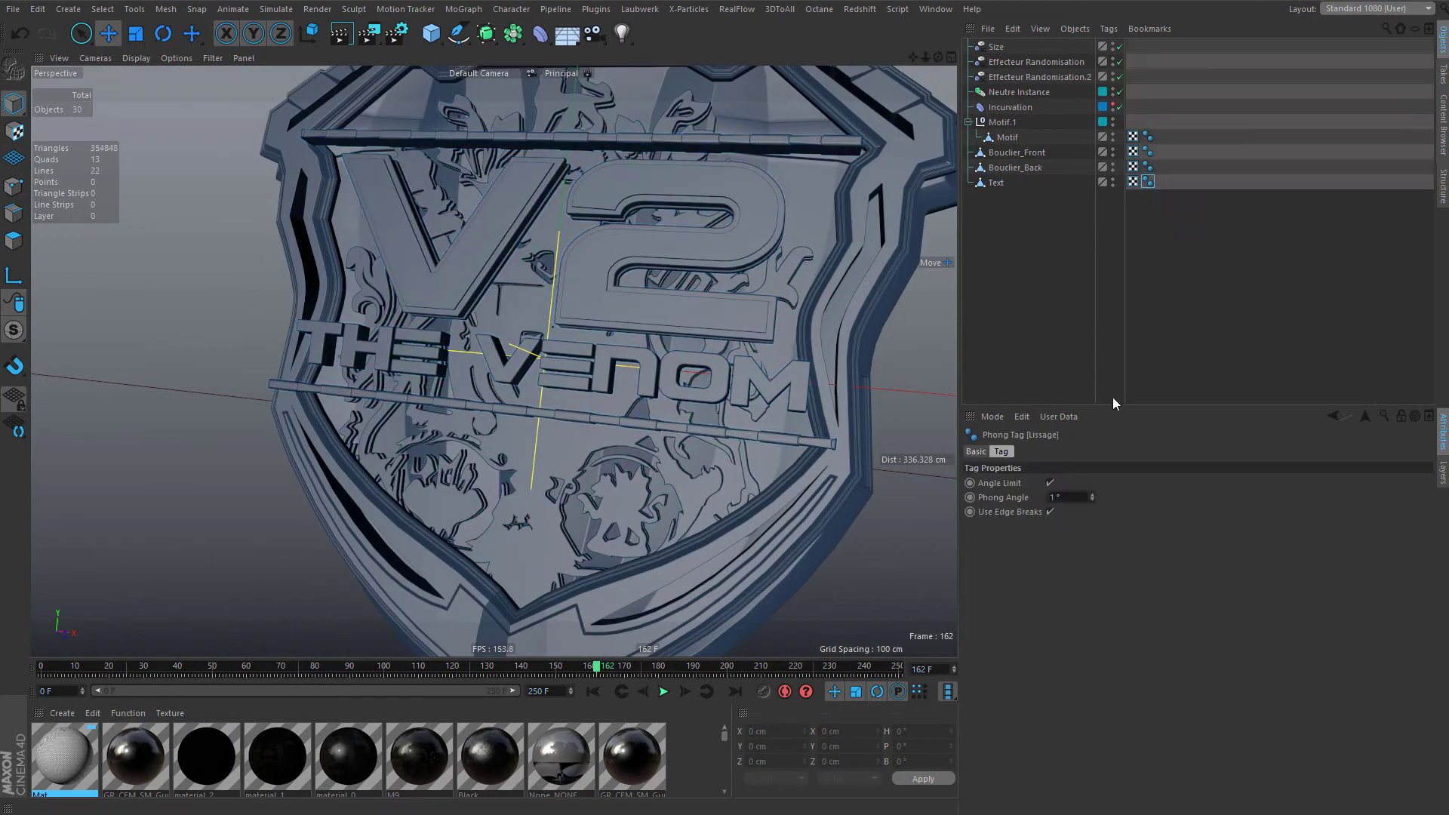
{"action": "left_click_drag", "start_coordinate": [1096, 498], "coordinate": [1096, 400]}
{"action": "scroll", "coordinate": [596, 269], "scroll_direction": "up", "scroll_amount": 6}
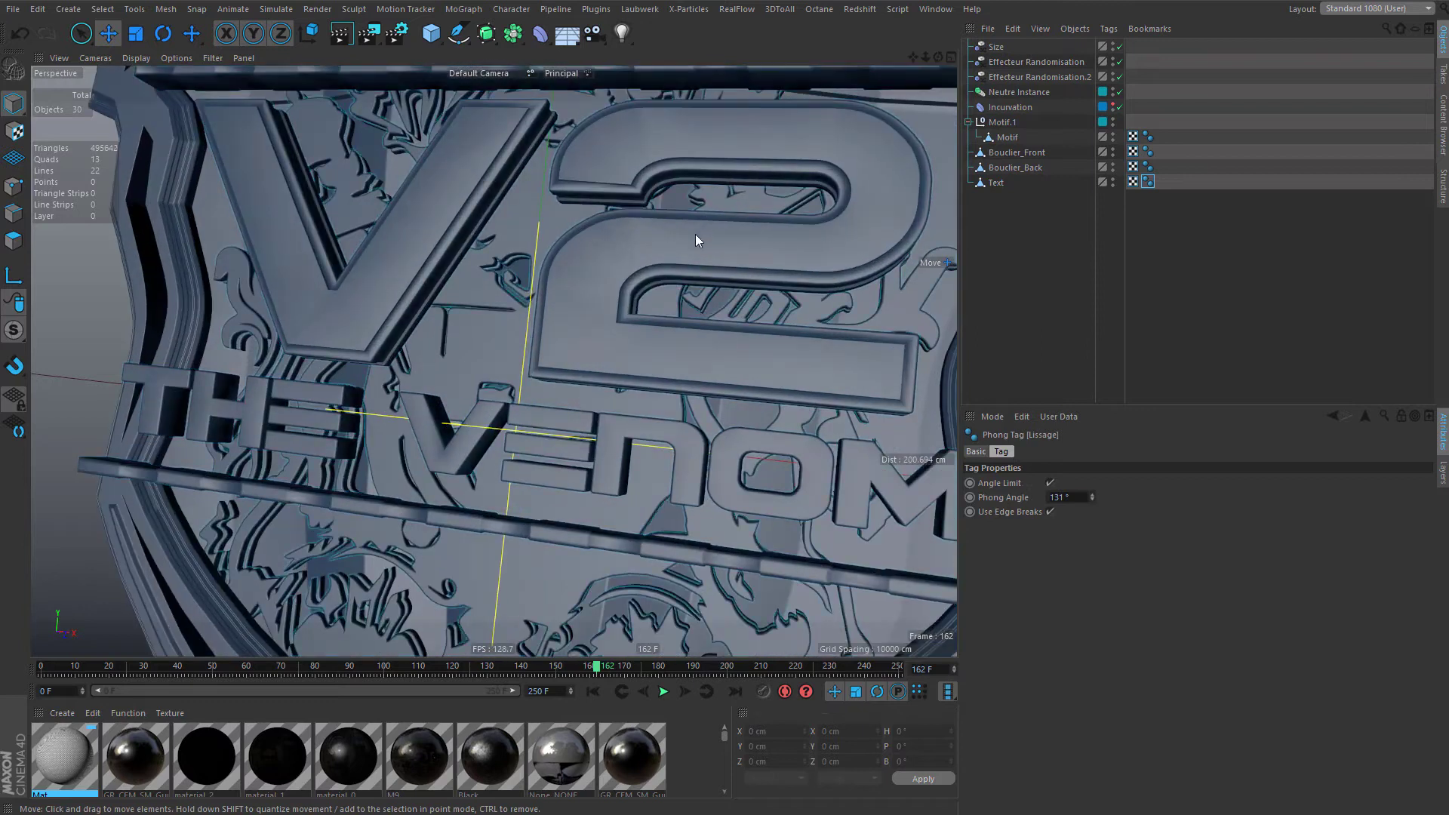
{"action": "scroll", "coordinate": [630, 246], "scroll_direction": "up", "scroll_amount": 5}
{"action": "left_click_drag", "start_coordinate": [690, 263], "coordinate": [637, 275], "text": "alt"}
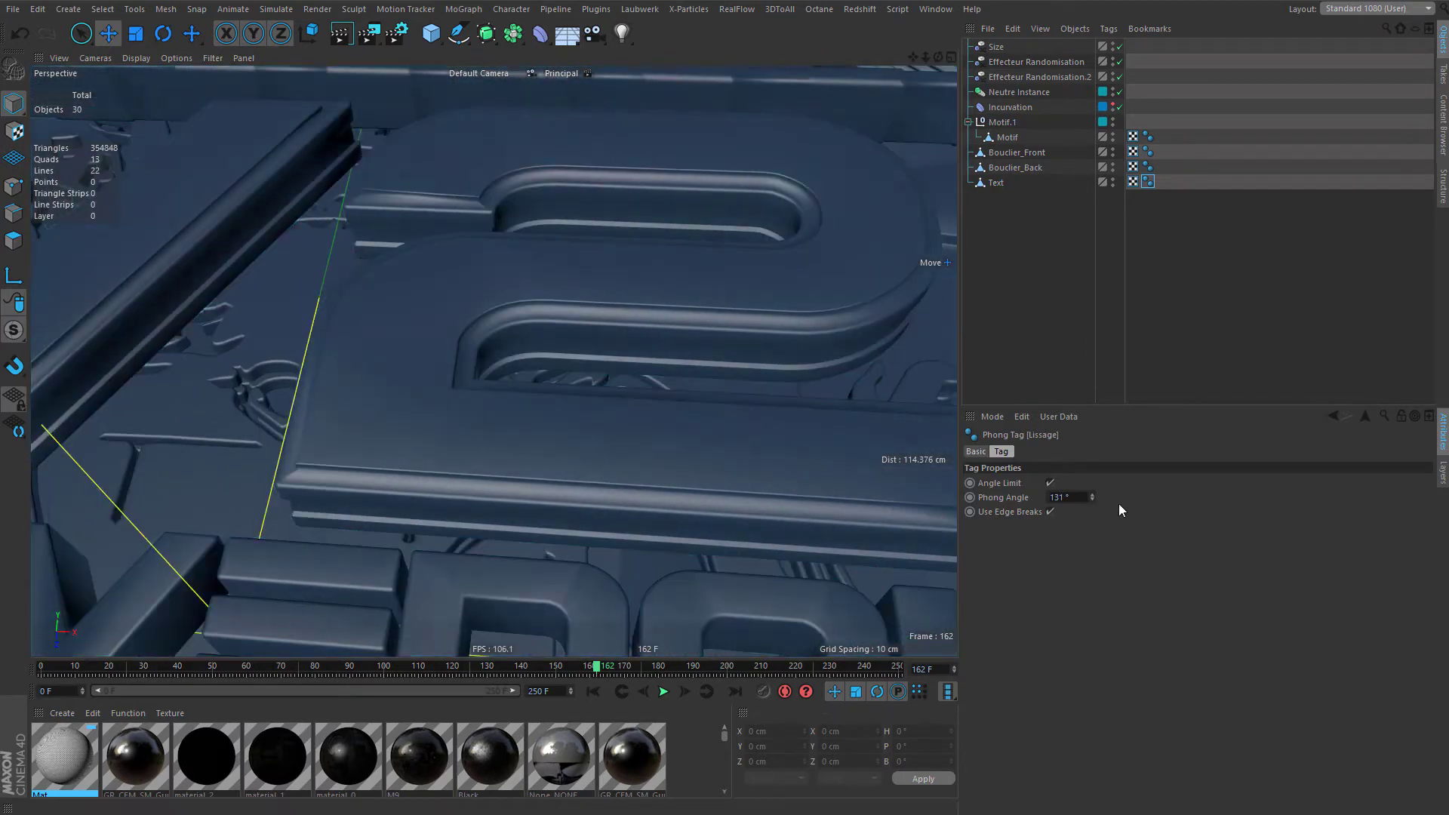
- Set the Text mesh's Phong Angle to 9° and check the lettering both close up and from afar
{"action": "left_click_drag", "start_coordinate": [1092, 497], "coordinate": [1092, 536]}
{"action": "mouse_move", "coordinate": [1092, 498]}
{"action": "left_mouse_down"}
{"action": "mouse_move", "coordinate": [1092, 537]}
{"action": "mouse_move", "coordinate": [1093, 495]}
{"action": "left_mouse_up"}
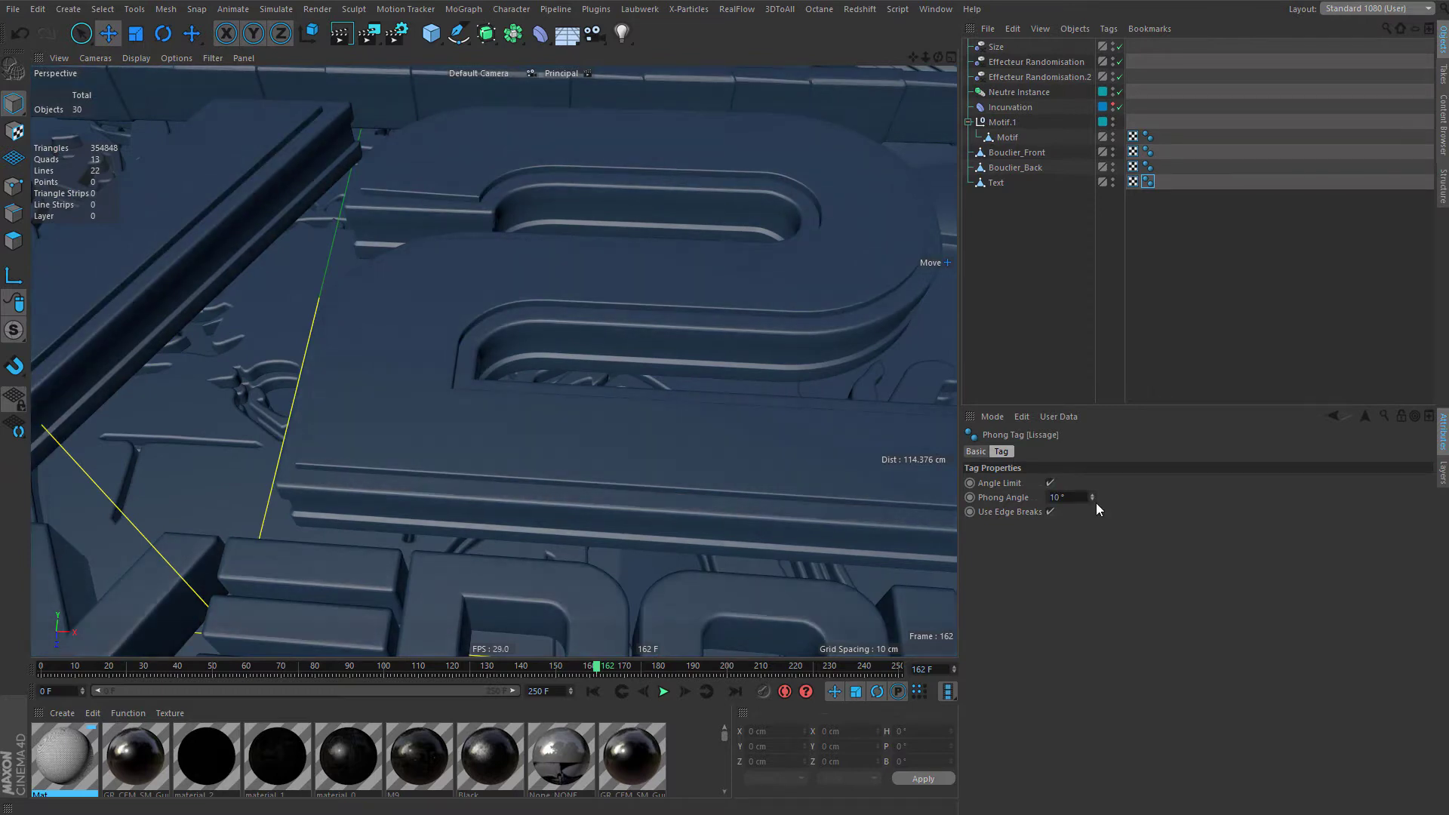
{"action": "scroll", "coordinate": [644, 318], "scroll_direction": "down", "scroll_amount": 3}
{"action": "scroll", "coordinate": [645, 318], "scroll_direction": "down", "scroll_amount": 3}
{"action": "scroll", "coordinate": [608, 381], "scroll_direction": "up", "scroll_amount": 10}
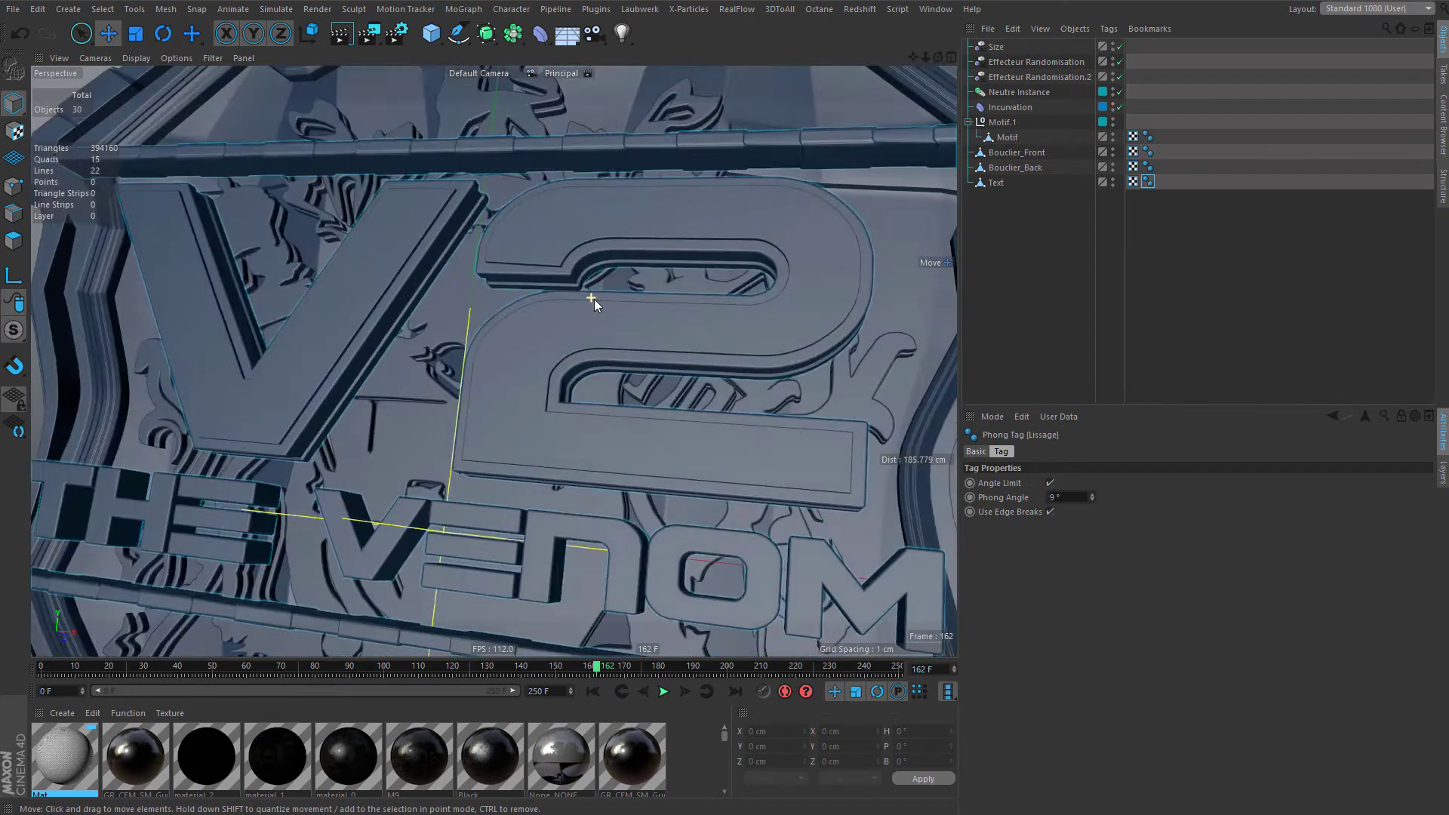
{"action": "scroll", "coordinate": [586, 276], "scroll_direction": "down", "scroll_amount": 10}
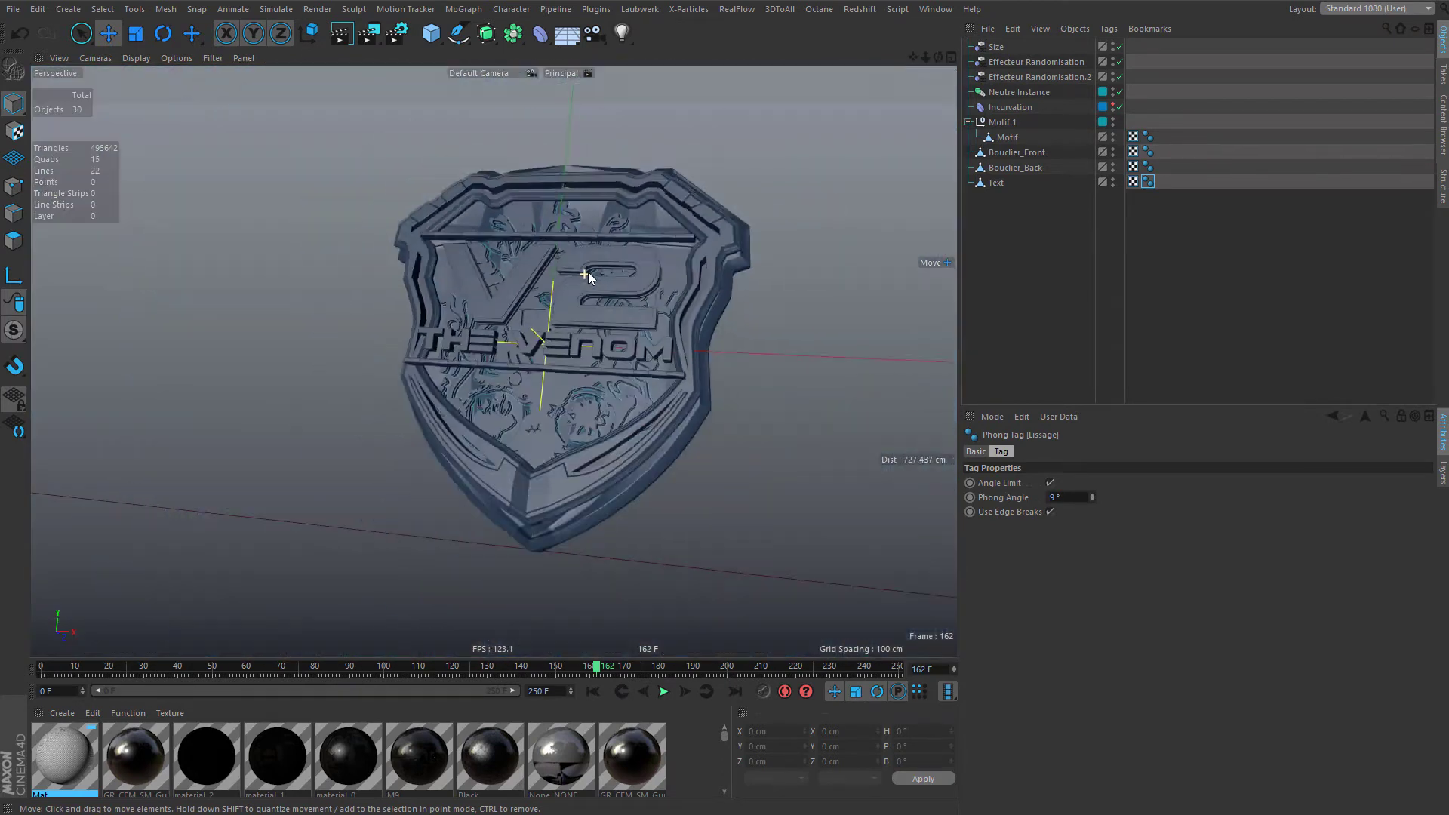
{"action": "scroll", "coordinate": [588, 272], "scroll_direction": "up", "scroll_amount": 10}
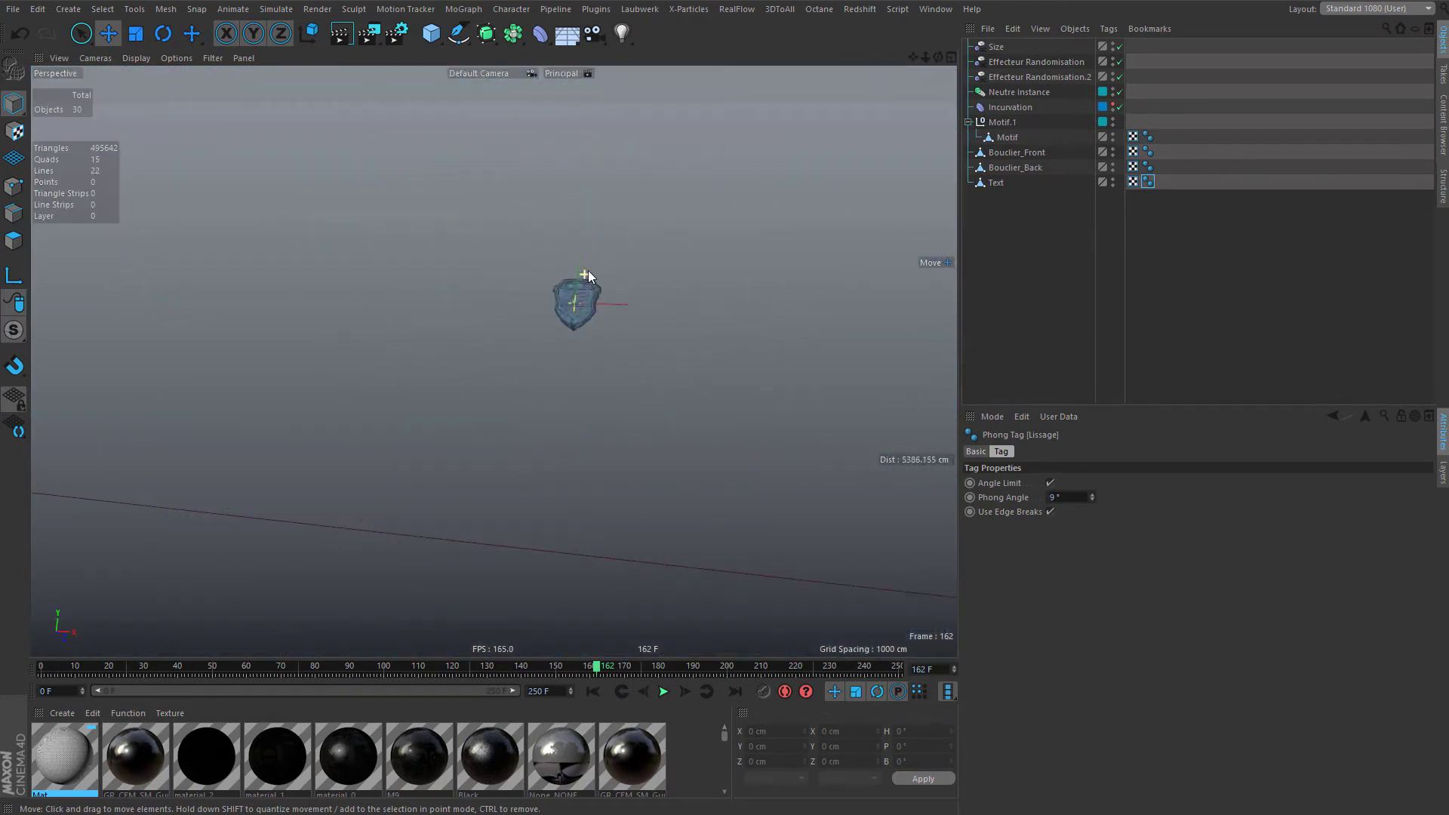
{"action": "scroll", "coordinate": [551, 287], "scroll_direction": "up", "scroll_amount": 5}
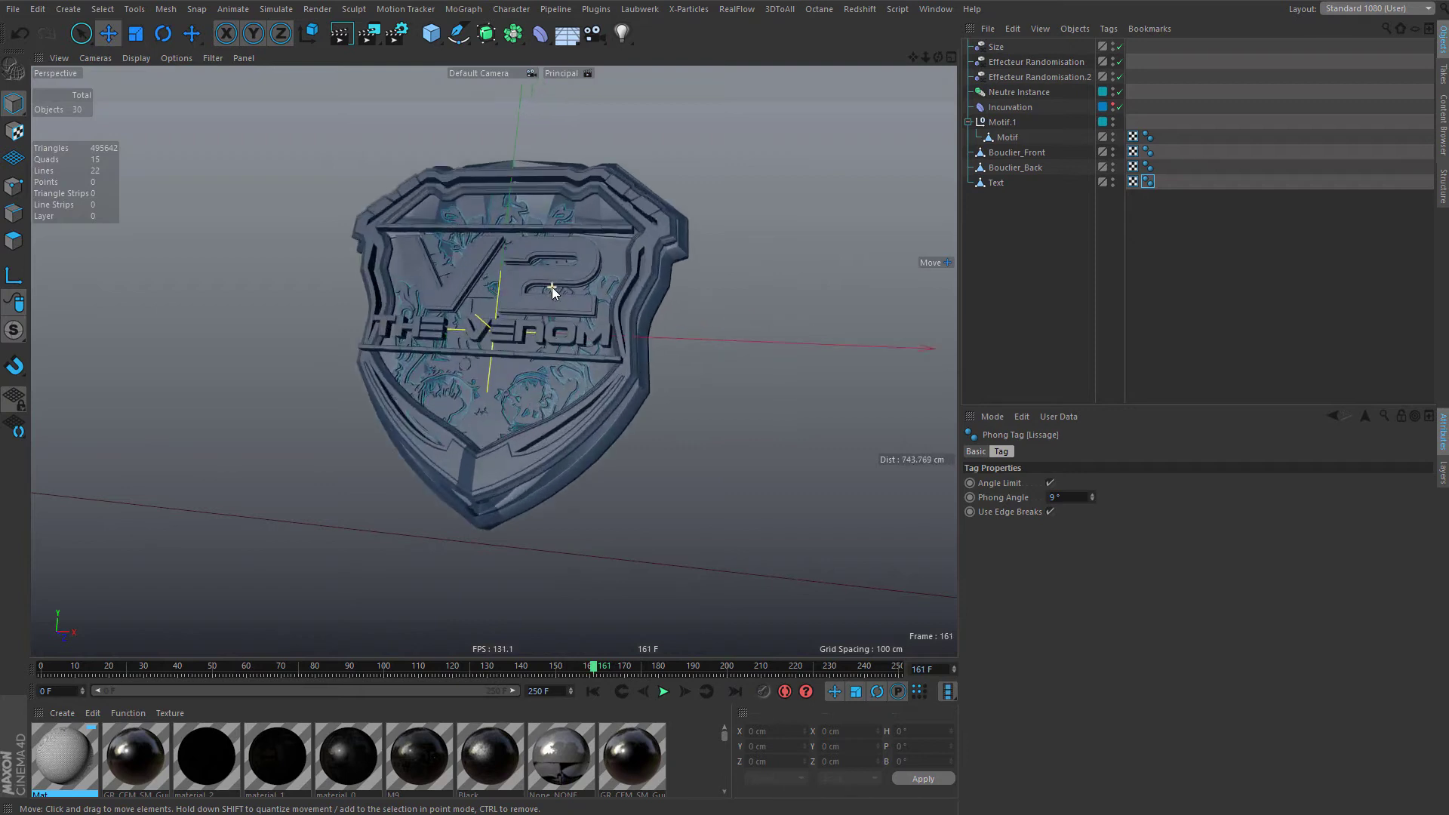
- Select the Bouclier_Front and Bouclier_Back meshes and examine the lettering and crossbar bevels up close
{"action": "left_click", "coordinate": [1056, 215]}
{"action": "left_click", "coordinate": [1020, 153]}
{"action": "left_click_drag", "start_coordinate": [605, 281], "coordinate": [759, 428], "text": "alt"}
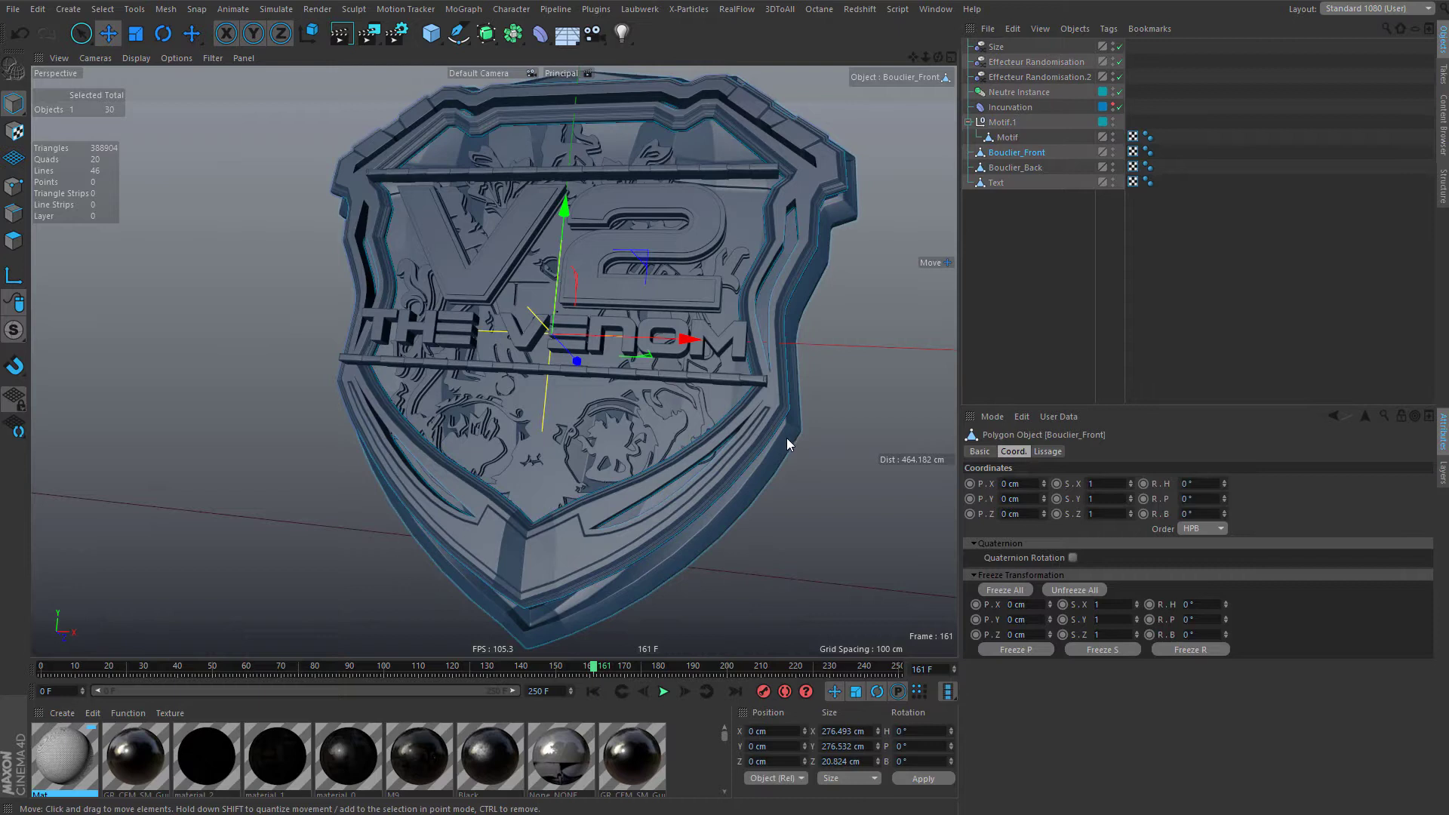
{"action": "left_click", "coordinate": [787, 438], "text": "shift"}
{"action": "scroll", "coordinate": [681, 354], "scroll_direction": "up", "scroll_amount": 3}
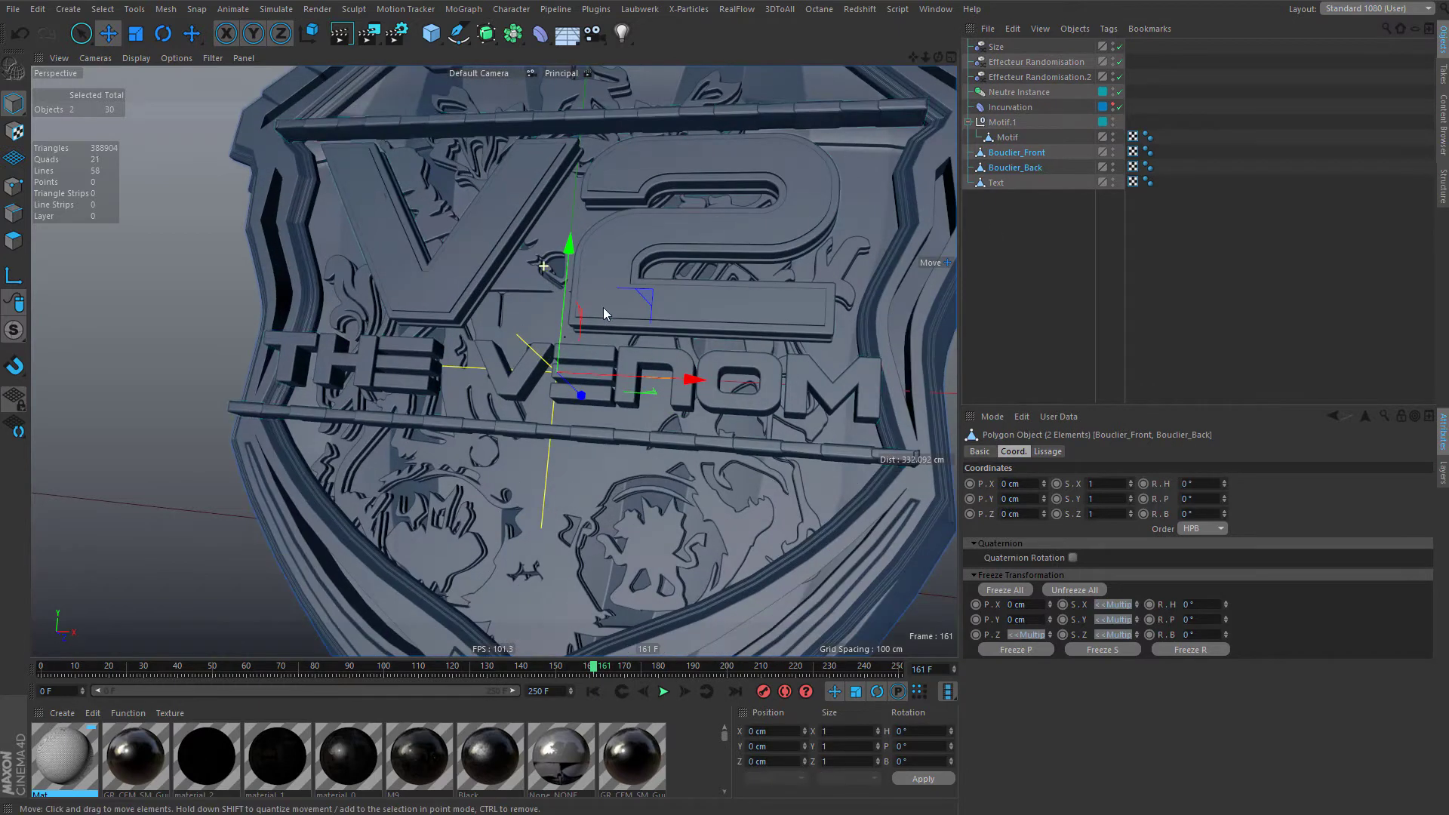
{"action": "scroll", "coordinate": [712, 465], "scroll_direction": "up", "scroll_amount": 5}
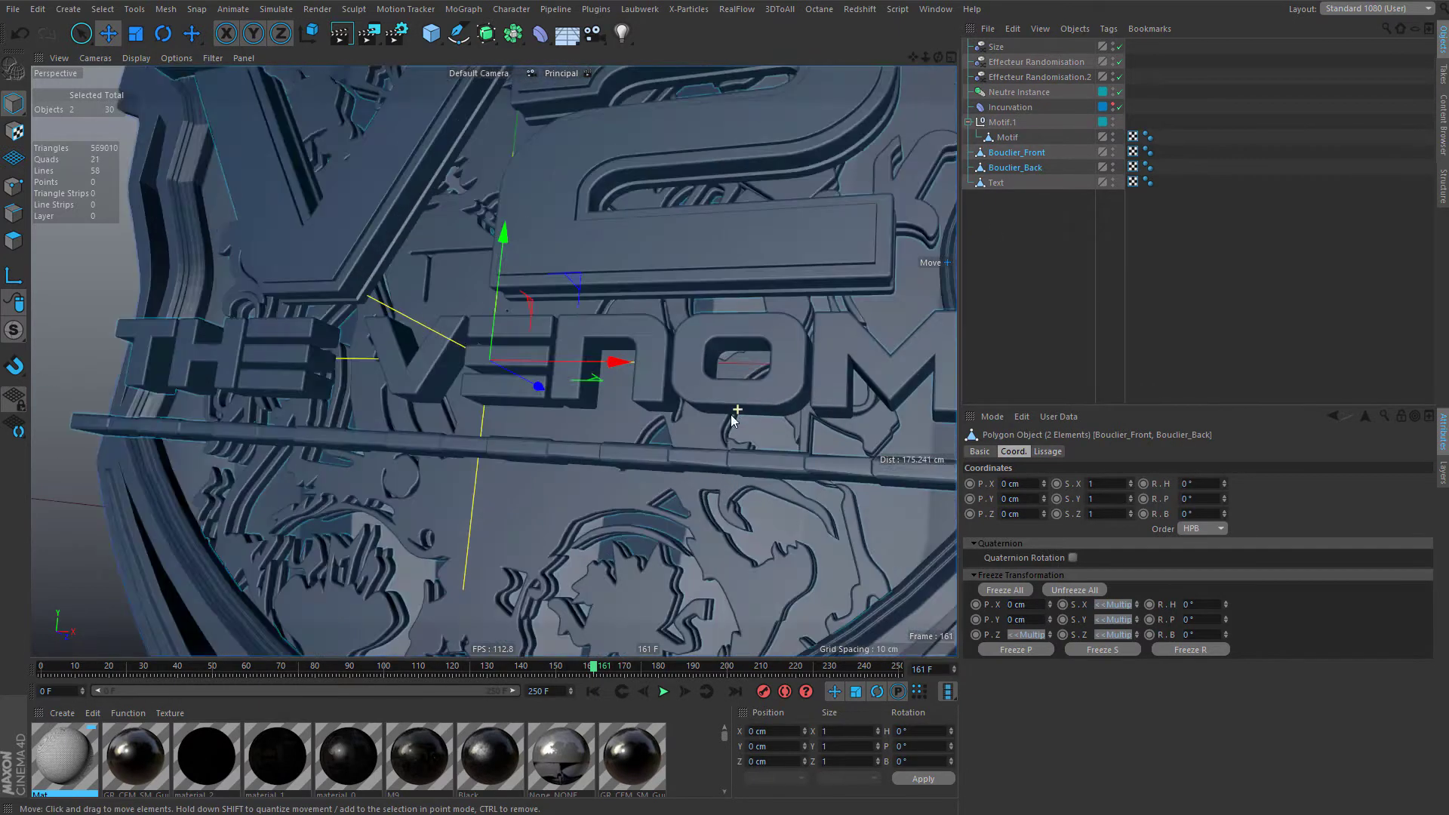
{"action": "scroll", "coordinate": [753, 523], "scroll_direction": "up", "scroll_amount": 3}
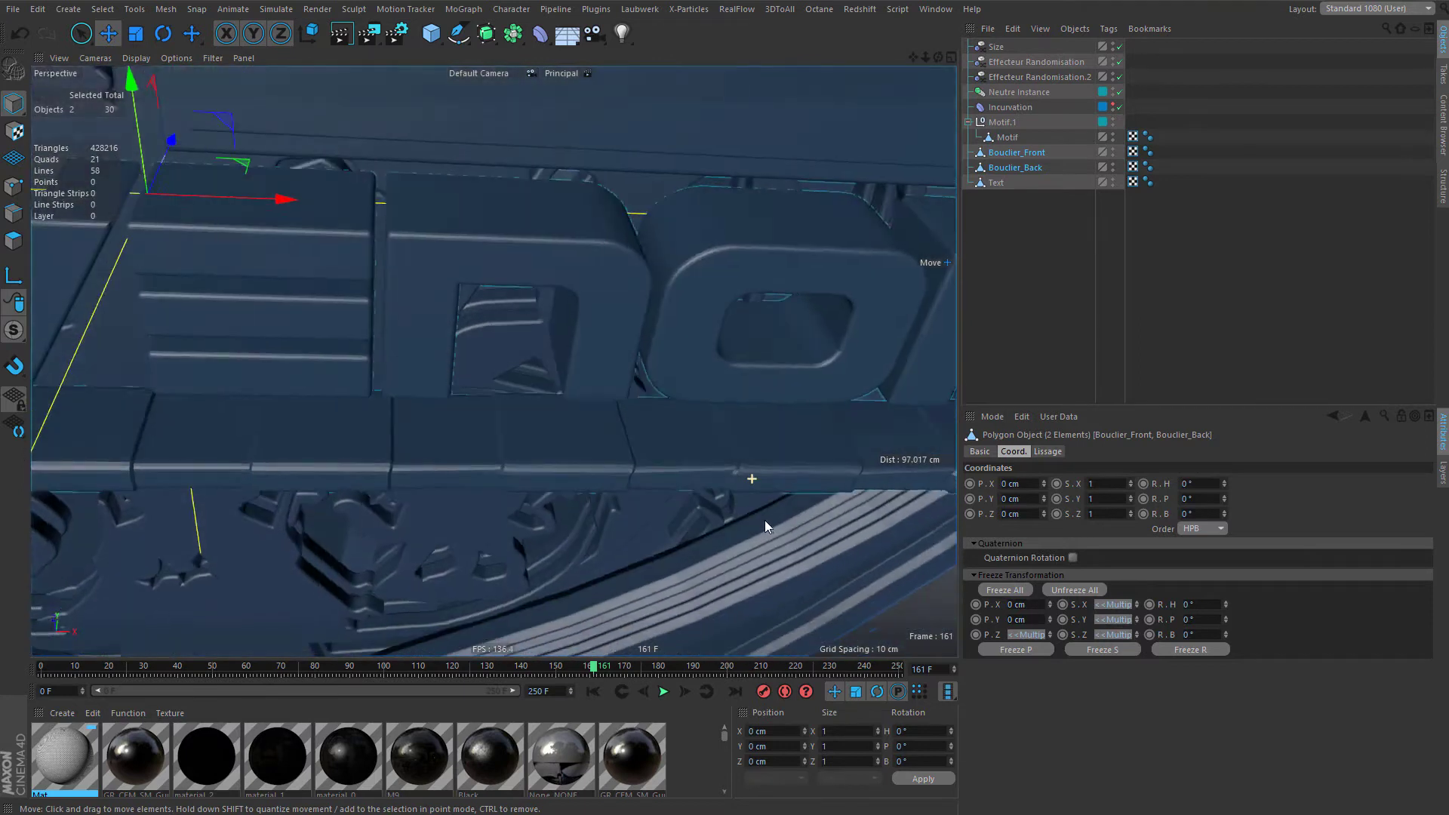
- Try the Text mesh with a Phong Angle of 32°, compare the crossbar and lettering shading, and return the angle to 9°
{"action": "left_click", "coordinate": [754, 487]}
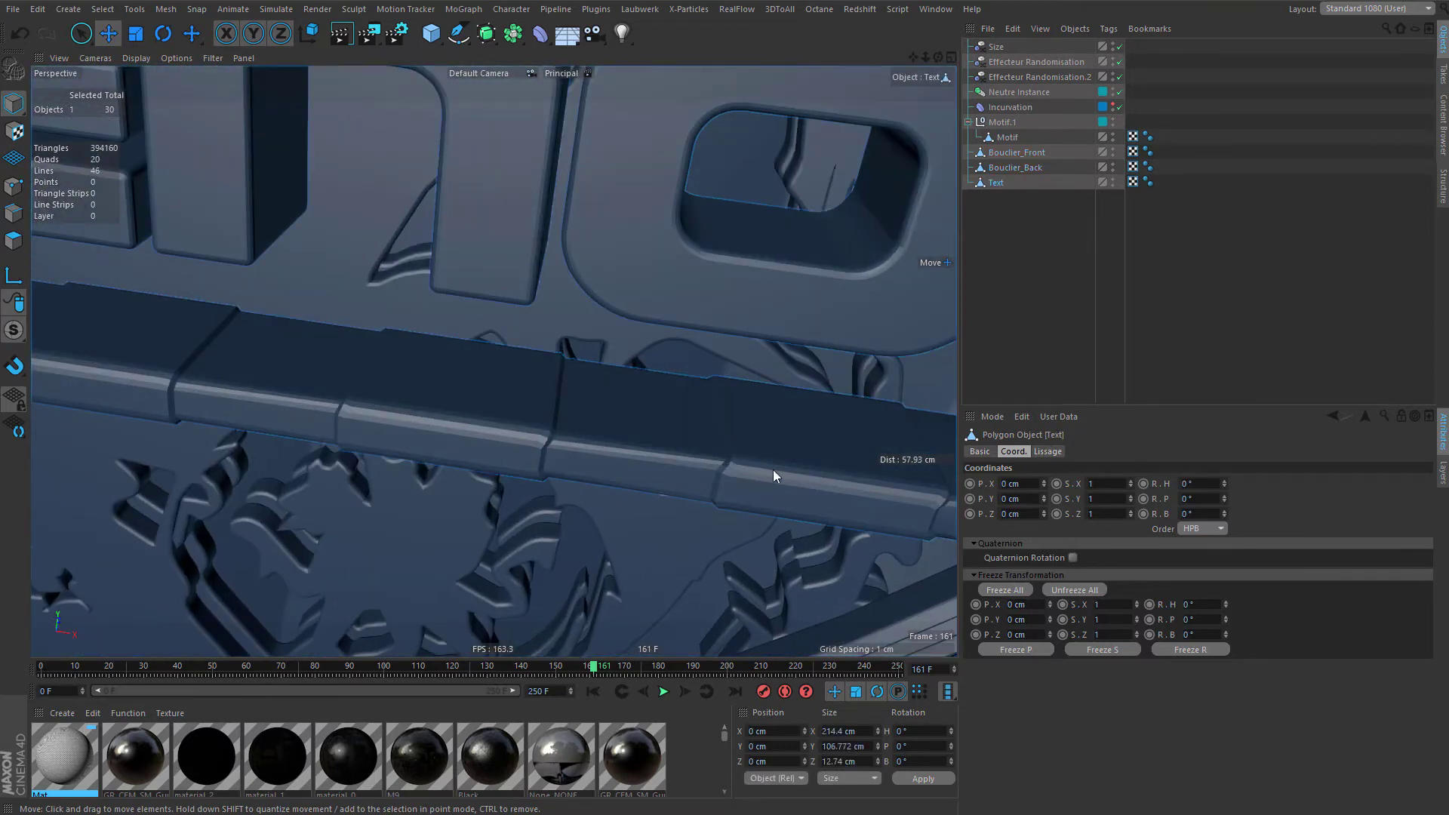
{"action": "left_click_drag", "start_coordinate": [750, 469], "coordinate": [872, 436], "text": "alt"}
{"action": "left_click", "coordinate": [1148, 182]}
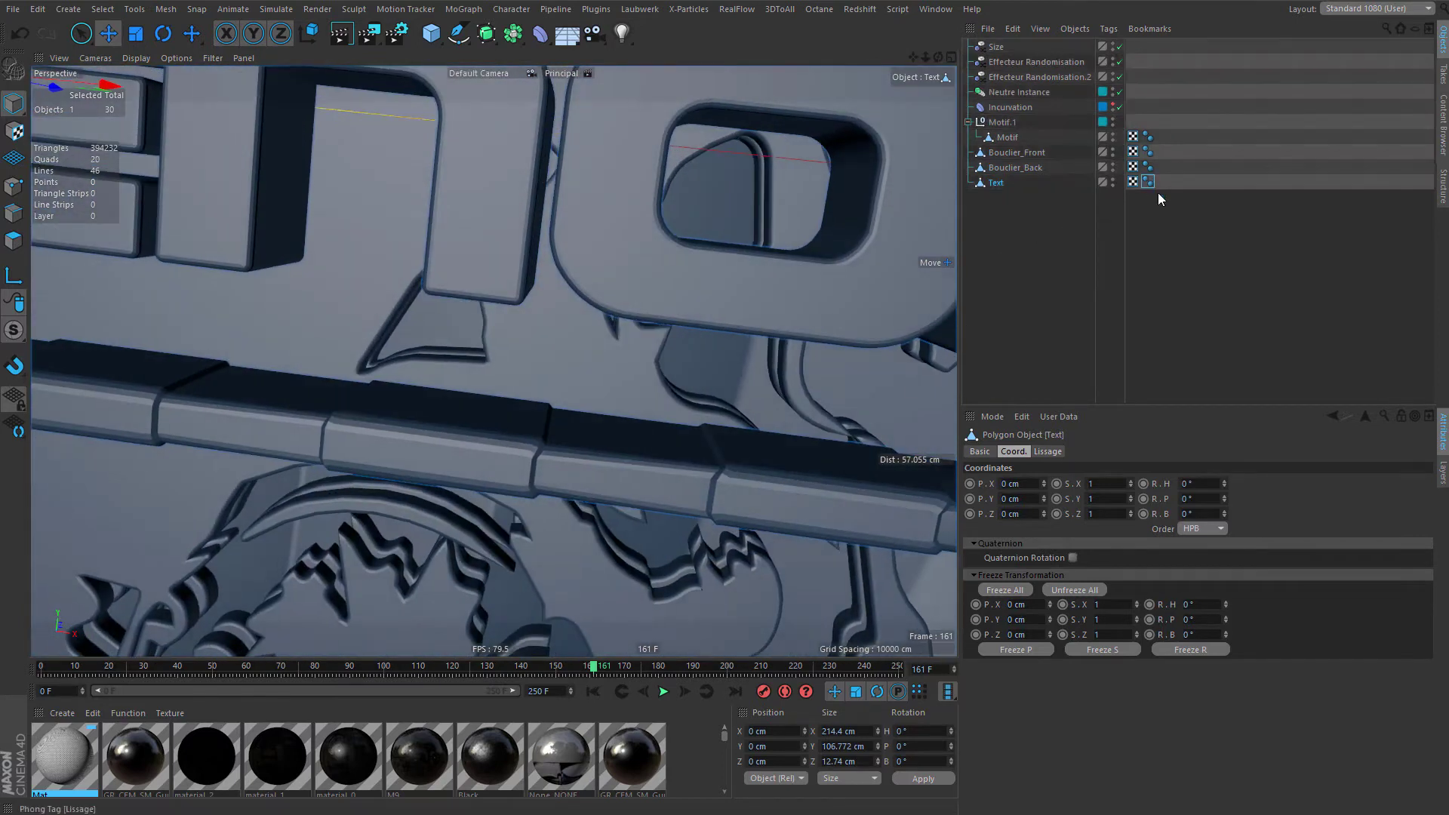
{"action": "left_click_drag", "start_coordinate": [1093, 497], "coordinate": [1093, 484]}
{"action": "left_click_drag", "start_coordinate": [858, 498], "coordinate": [877, 515], "text": "alt"}
{"action": "left_click_drag", "start_coordinate": [1093, 496], "coordinate": [1093, 491]}
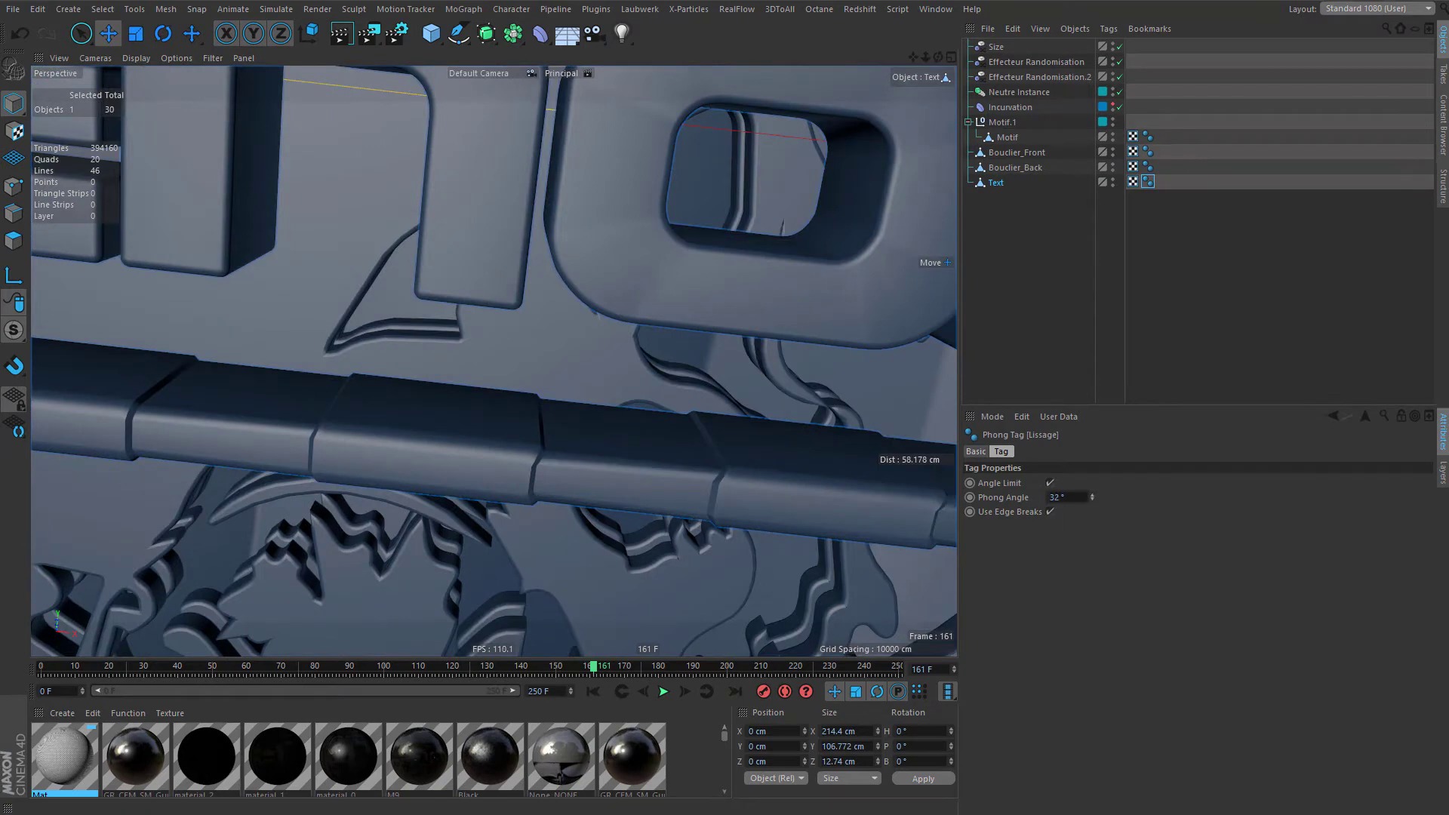
{"action": "left_click_drag", "start_coordinate": [774, 492], "coordinate": [1091, 491], "text": "alt"}
{"action": "left_click_drag", "start_coordinate": [582, 485], "coordinate": [789, 507], "text": "alt"}
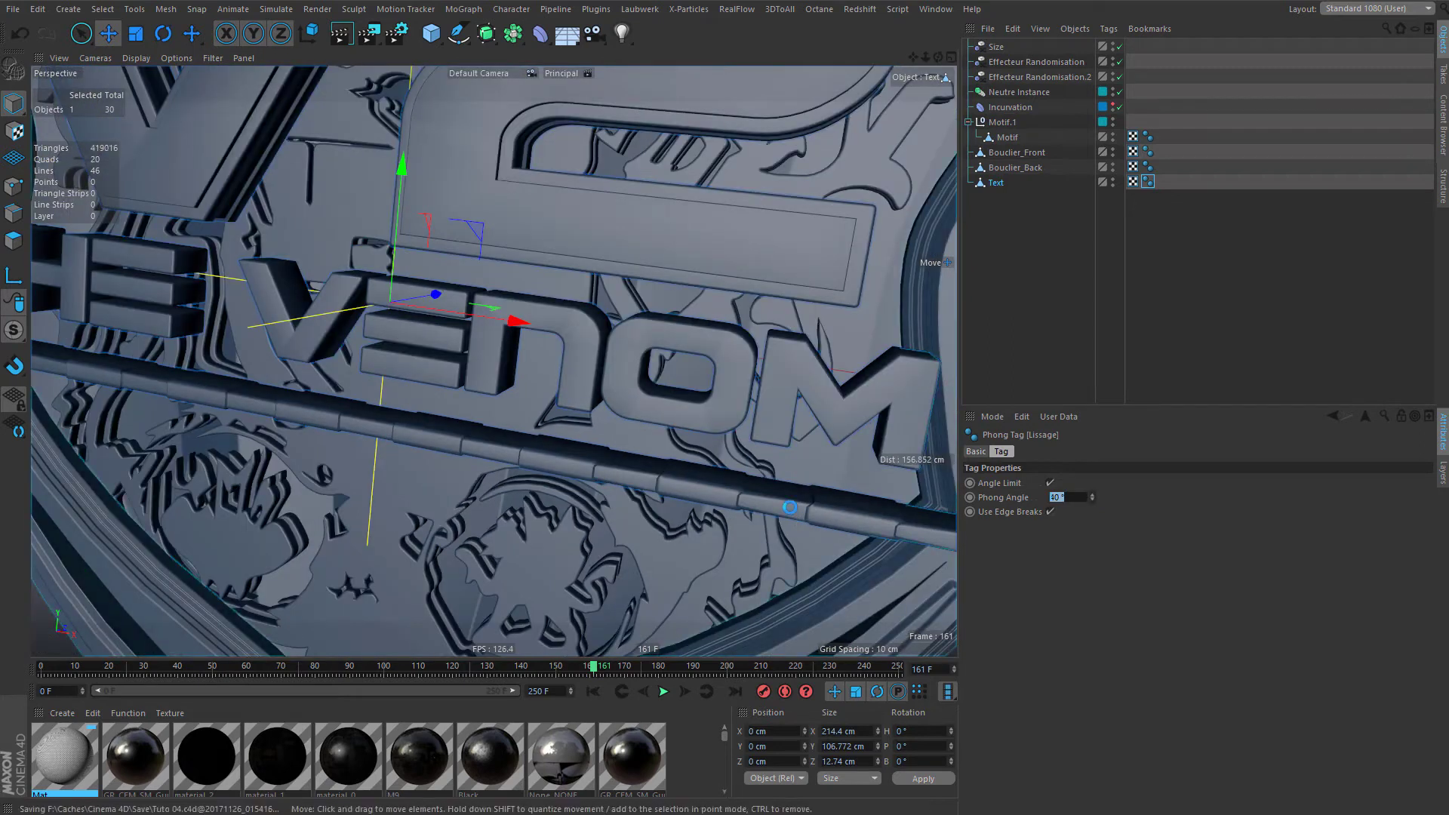
{"action": "key", "text": "Return"}
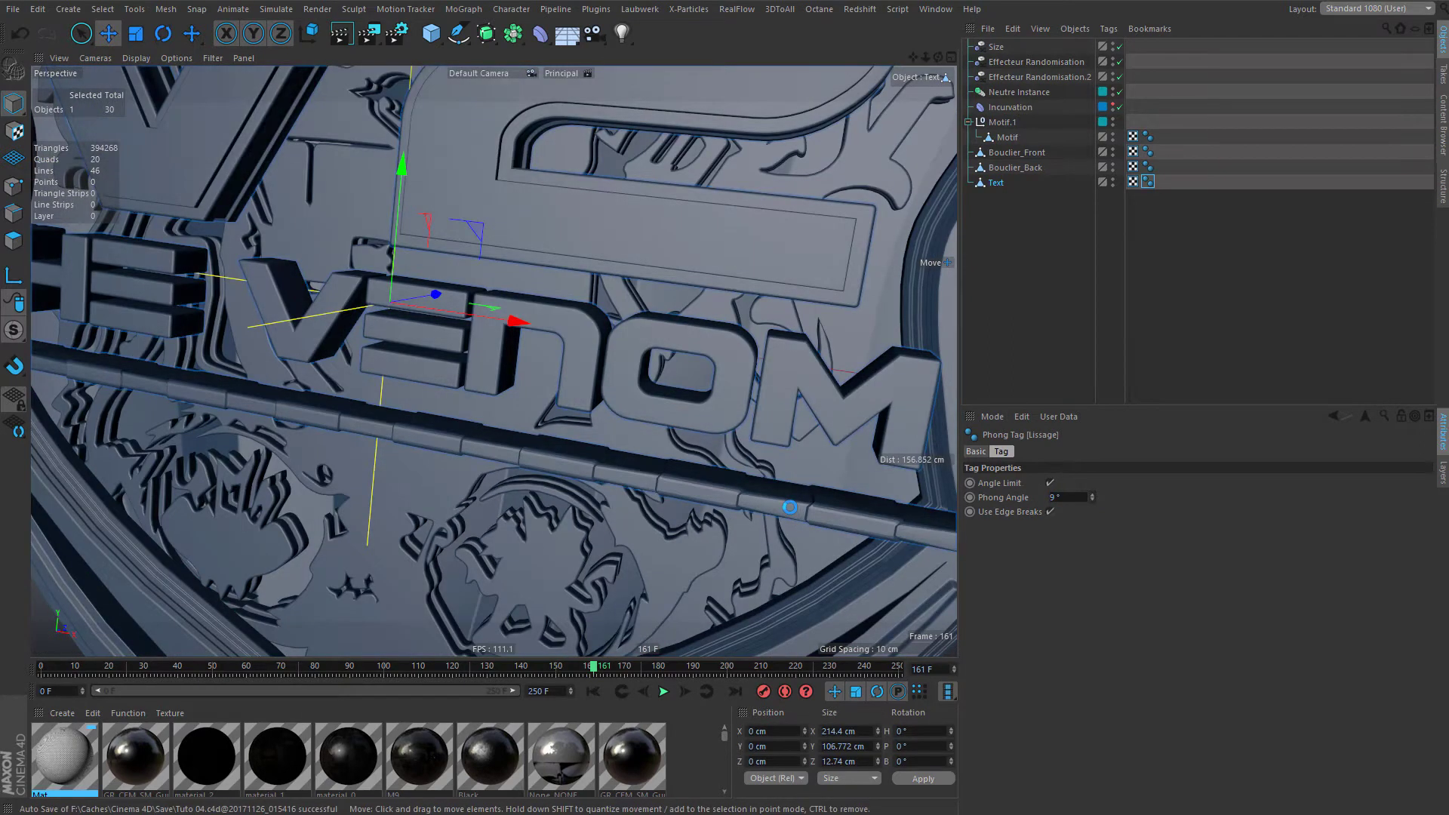
- Select all polygons of both the Bouclier_Front and Bouclier_Back meshes in polygon mode
{"action": "left_click", "coordinate": [1046, 285]}
{"action": "scroll", "coordinate": [647, 306], "scroll_direction": "down", "scroll_amount": 5}
{"action": "middle_click_drag", "start_coordinate": [648, 306], "coordinate": [618, 388], "text": "alt"}
{"action": "left_click_drag", "start_coordinate": [619, 388], "coordinate": [825, 278], "text": "alt"}
{"action": "left_click", "coordinate": [1018, 152]}
{"action": "left_click", "coordinate": [1016, 168], "text": "ctrl"}
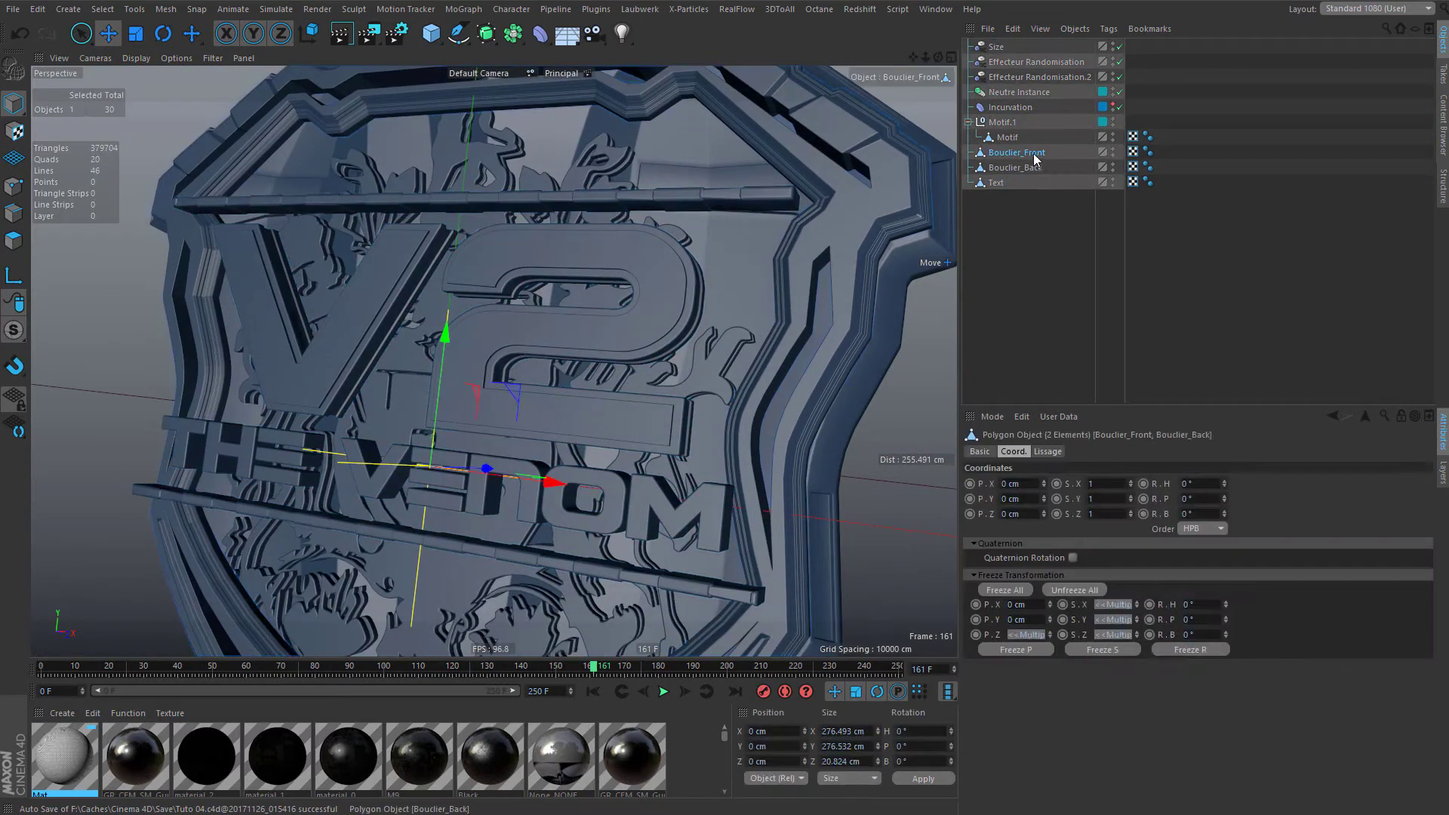
{"action": "left_click_drag", "start_coordinate": [641, 191], "coordinate": [682, 291], "text": "alt"}
{"action": "left_click", "coordinate": [4, 232]}
{"action": "scroll", "coordinate": [826, 461], "scroll_direction": "up", "scroll_amount": 3}
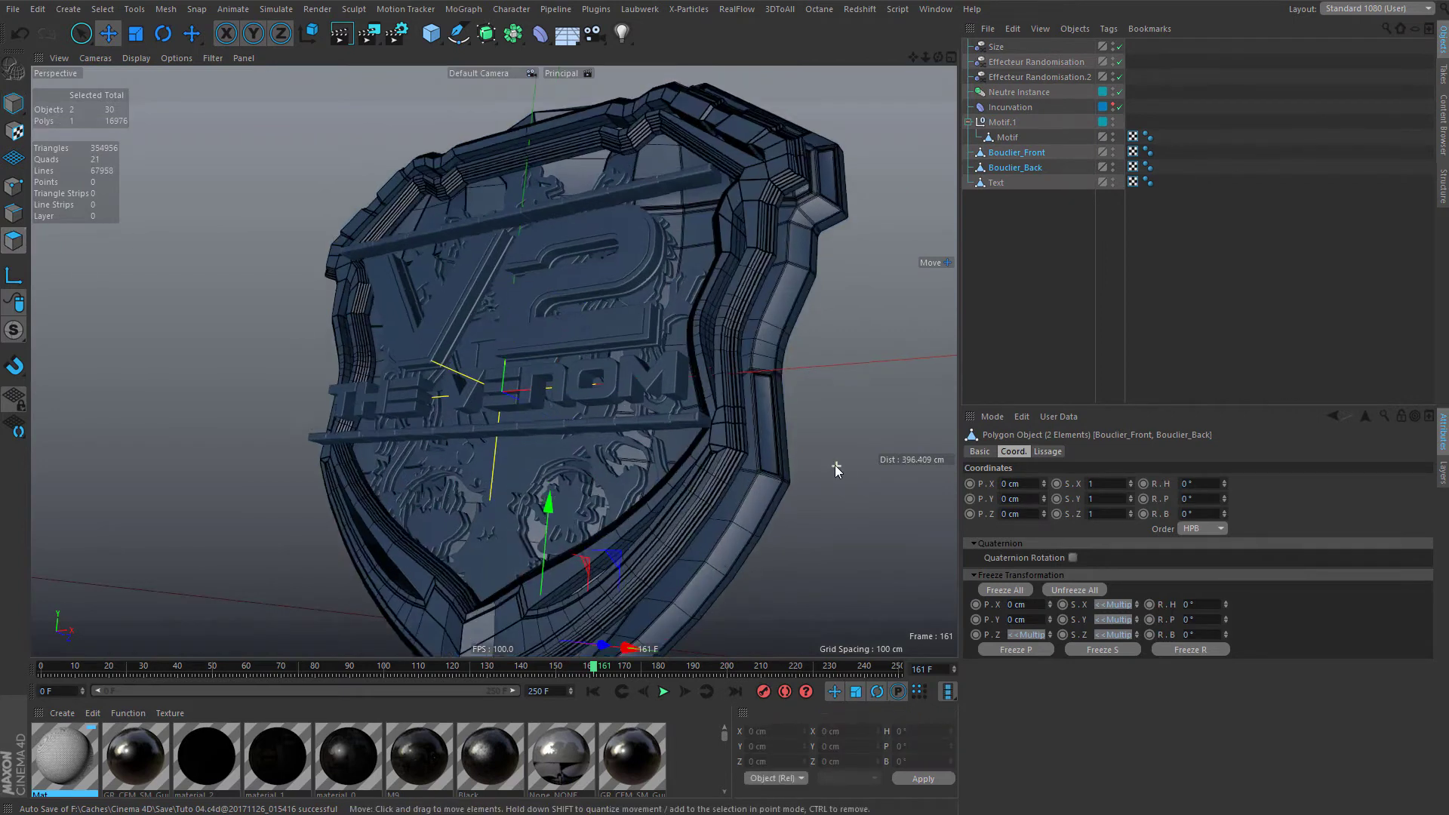
{"action": "key", "text": "ctrl+a"}
- Subdivide the selected shield polygons once with Smooth Subdivision and a maximum angle of 180°
{"action": "scroll", "coordinate": [736, 350], "scroll_direction": "down", "scroll_amount": 4}
{"action": "scroll", "coordinate": [717, 383], "scroll_direction": "up", "scroll_amount": 2}
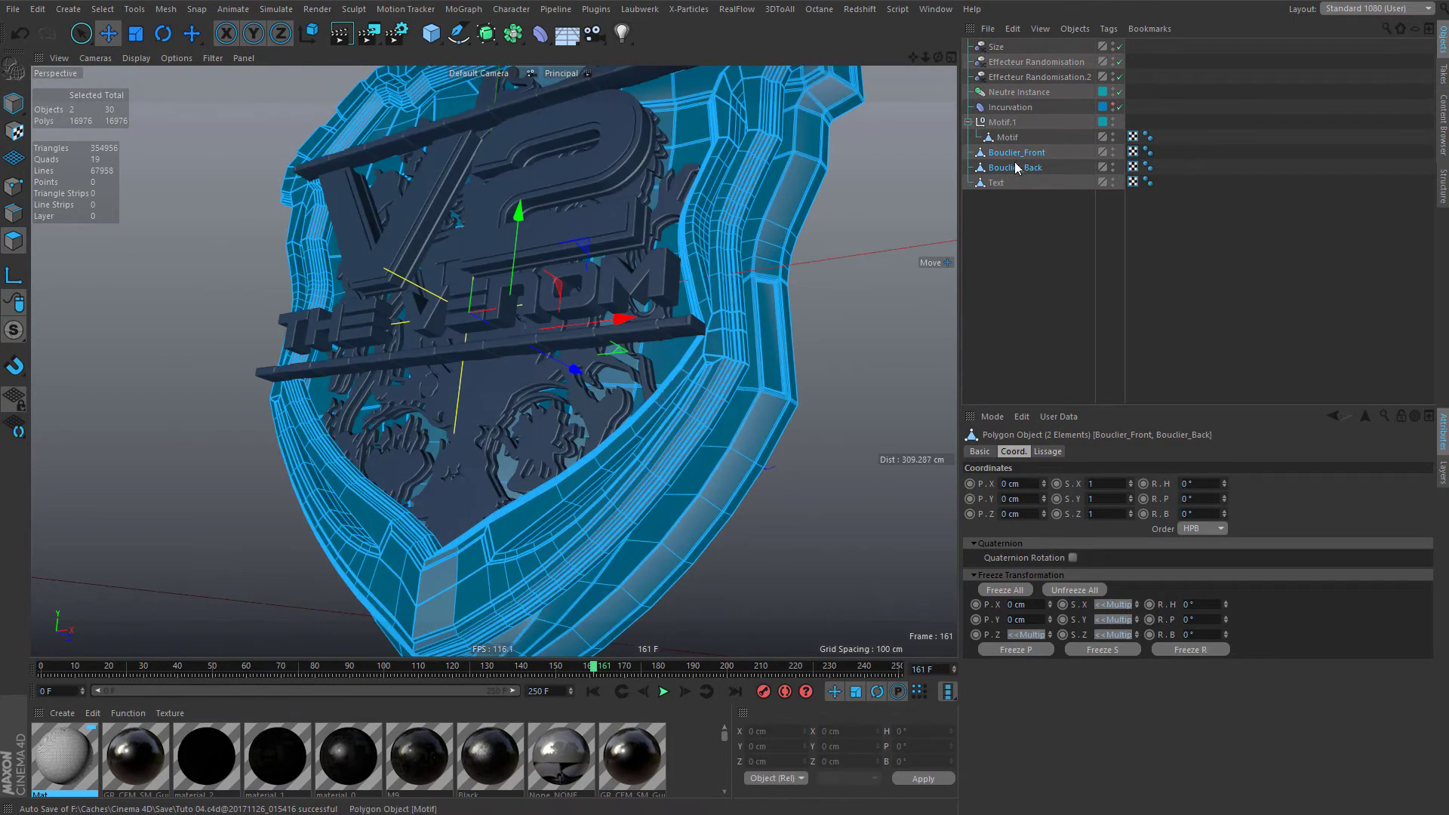
{"action": "scroll", "coordinate": [777, 219], "scroll_direction": "up", "scroll_amount": 2}
{"action": "right_click", "coordinate": [818, 126]}
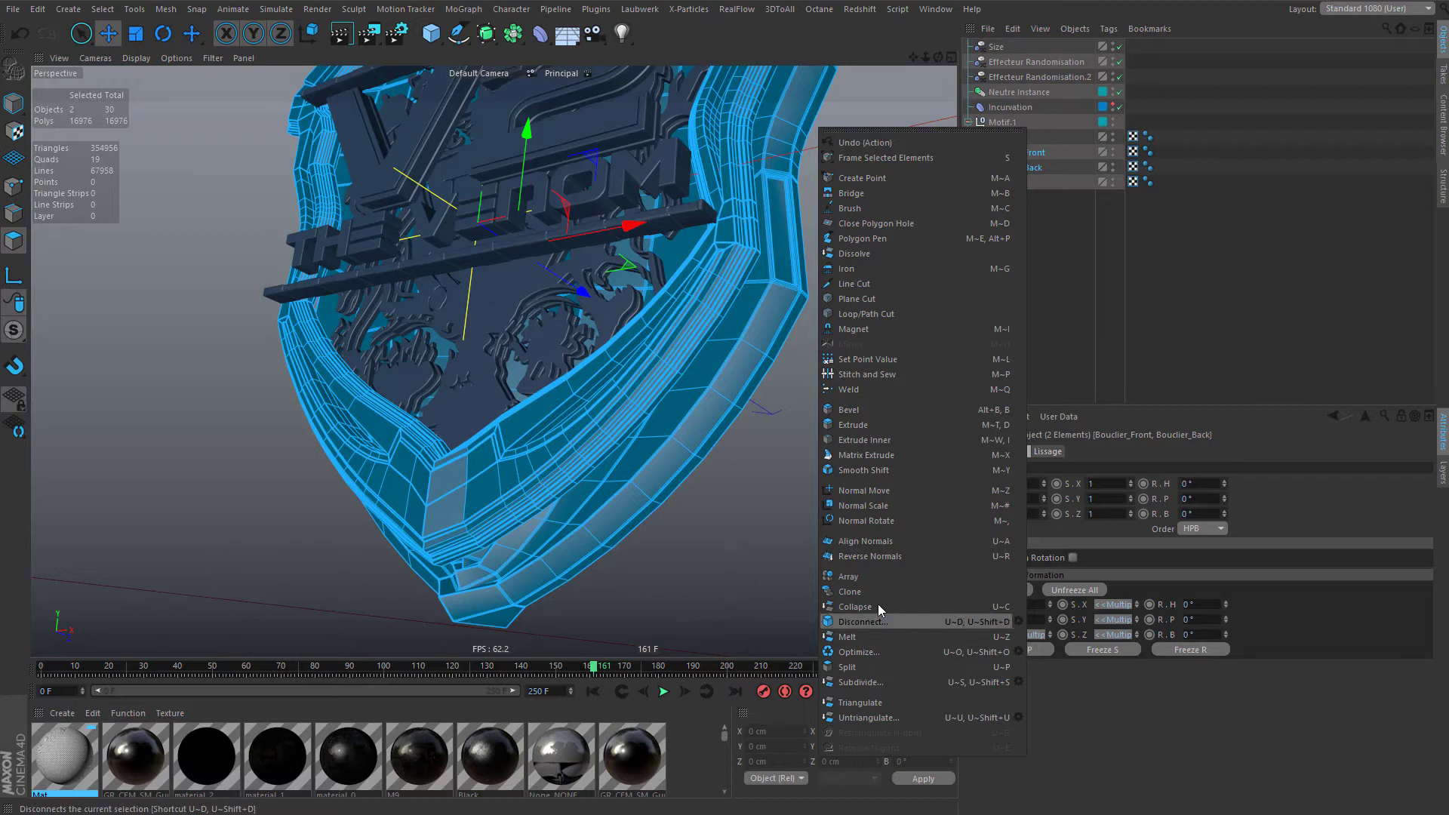
{"action": "left_click", "coordinate": [1018, 681]}
{"action": "left_click_drag", "start_coordinate": [1024, 647], "coordinate": [924, 480]}
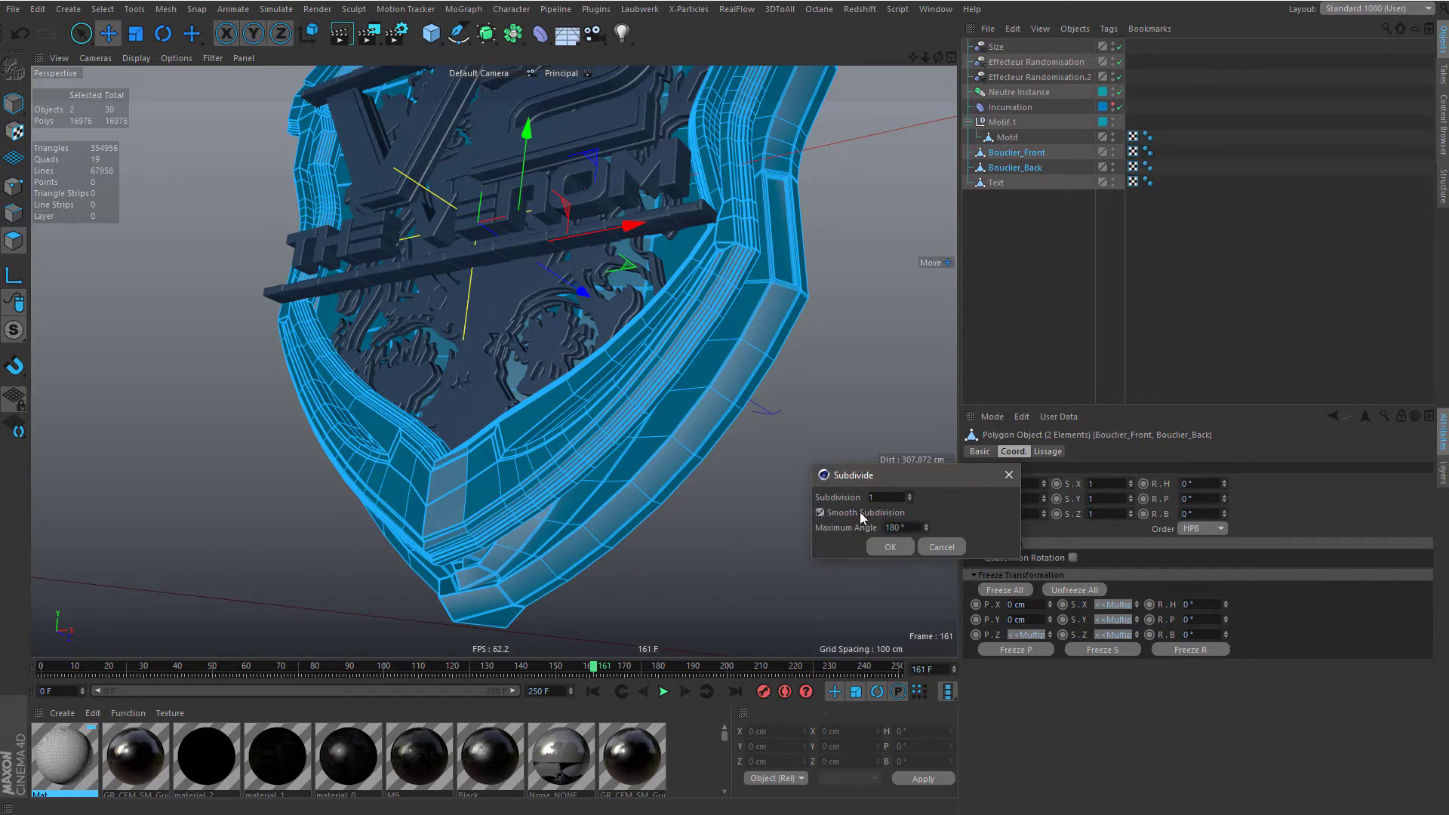
{"action": "left_click", "coordinate": [887, 546]}
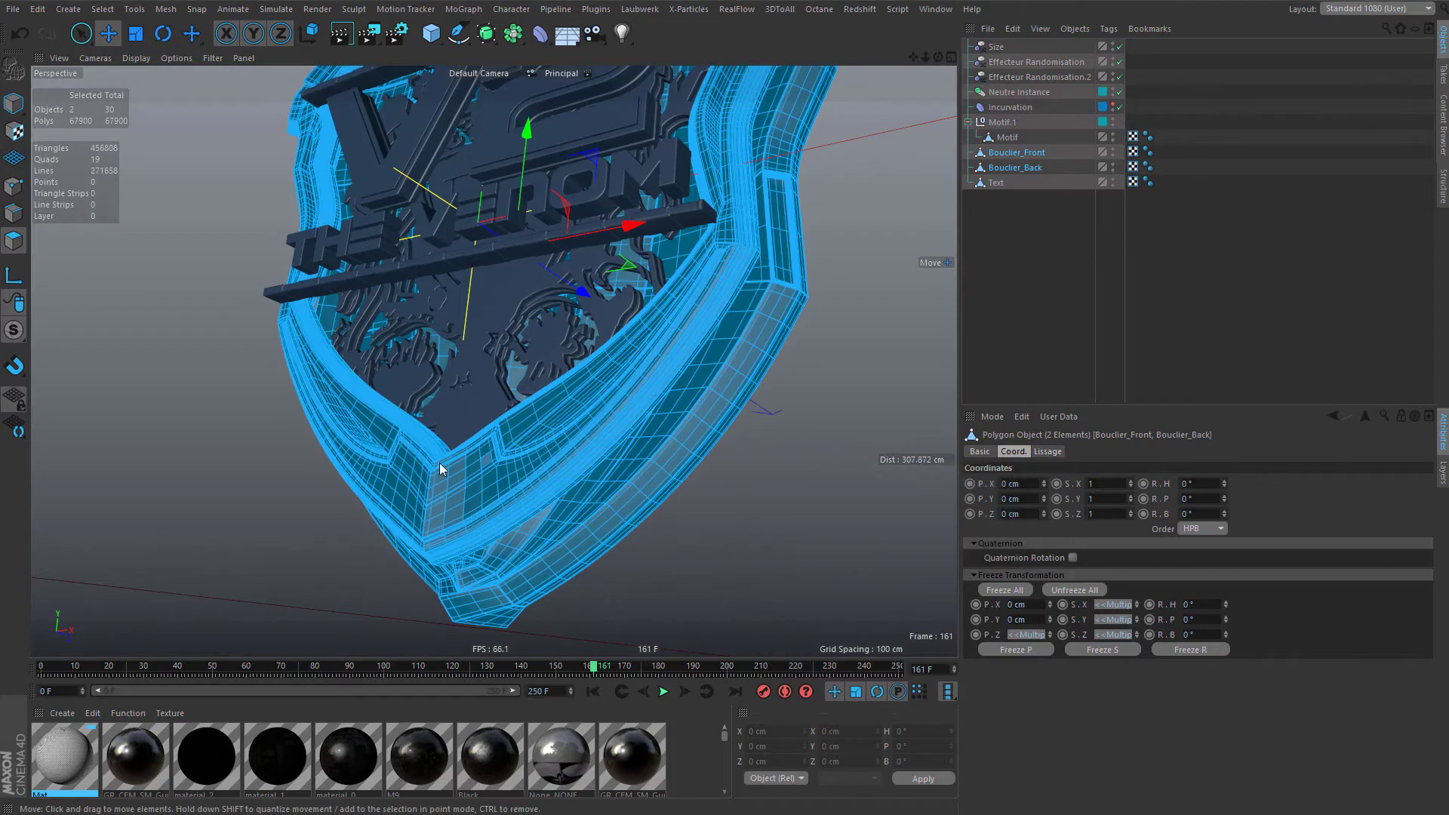
- Check the subdivided shield tip up close and edit the Phong Angle of the Bouclier_Front mesh
{"action": "scroll", "coordinate": [532, 502], "scroll_direction": "up", "scroll_amount": 5}
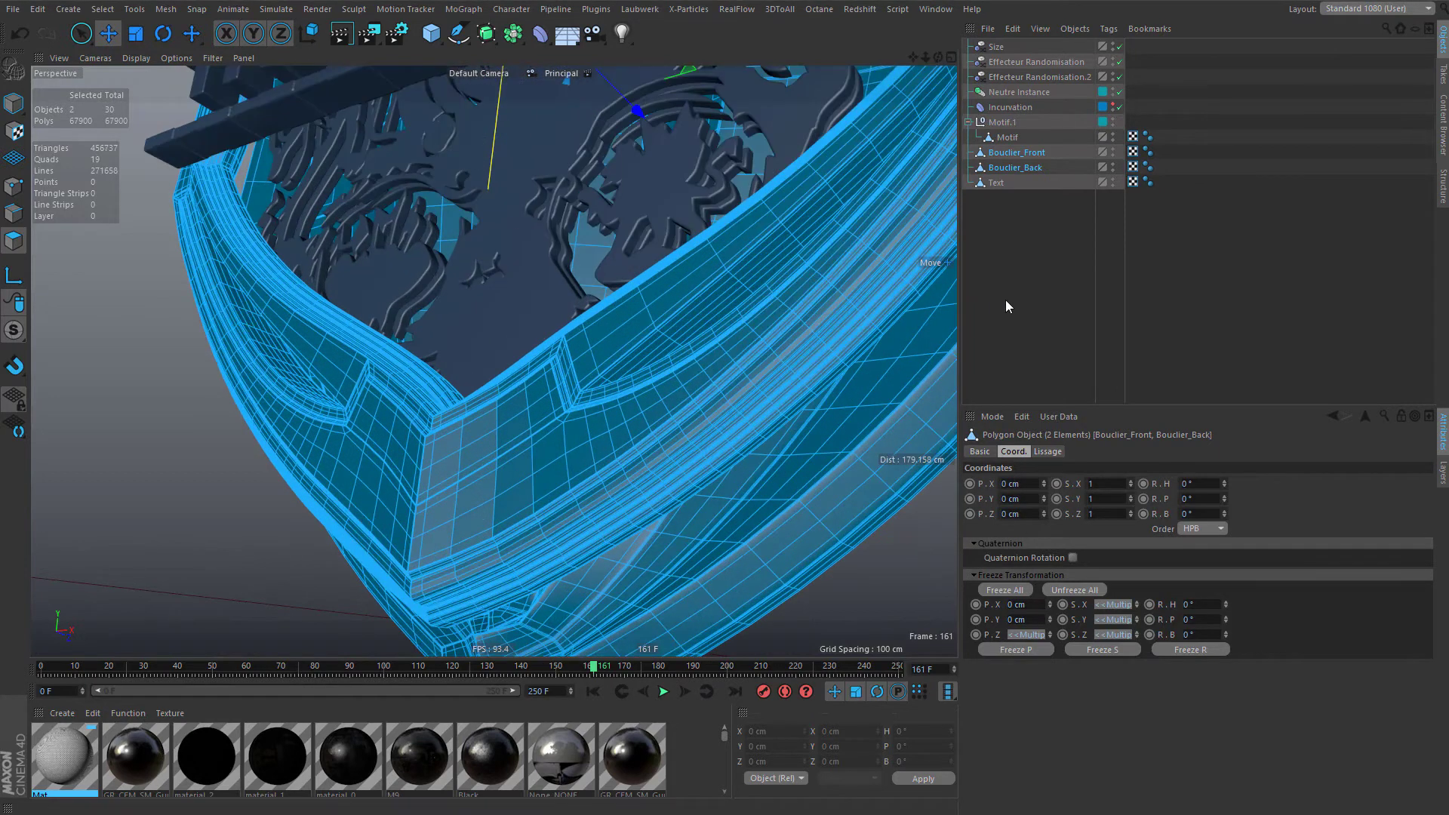
{"action": "left_click", "coordinate": [1009, 299]}
{"action": "scroll", "coordinate": [754, 438], "scroll_direction": "up", "scroll_amount": 3}
{"action": "left_click_drag", "start_coordinate": [683, 446], "coordinate": [464, 425], "text": "alt"}
{"action": "left_click_drag", "start_coordinate": [501, 476], "coordinate": [655, 391], "text": "alt"}
{"action": "left_click", "coordinate": [1148, 166]}
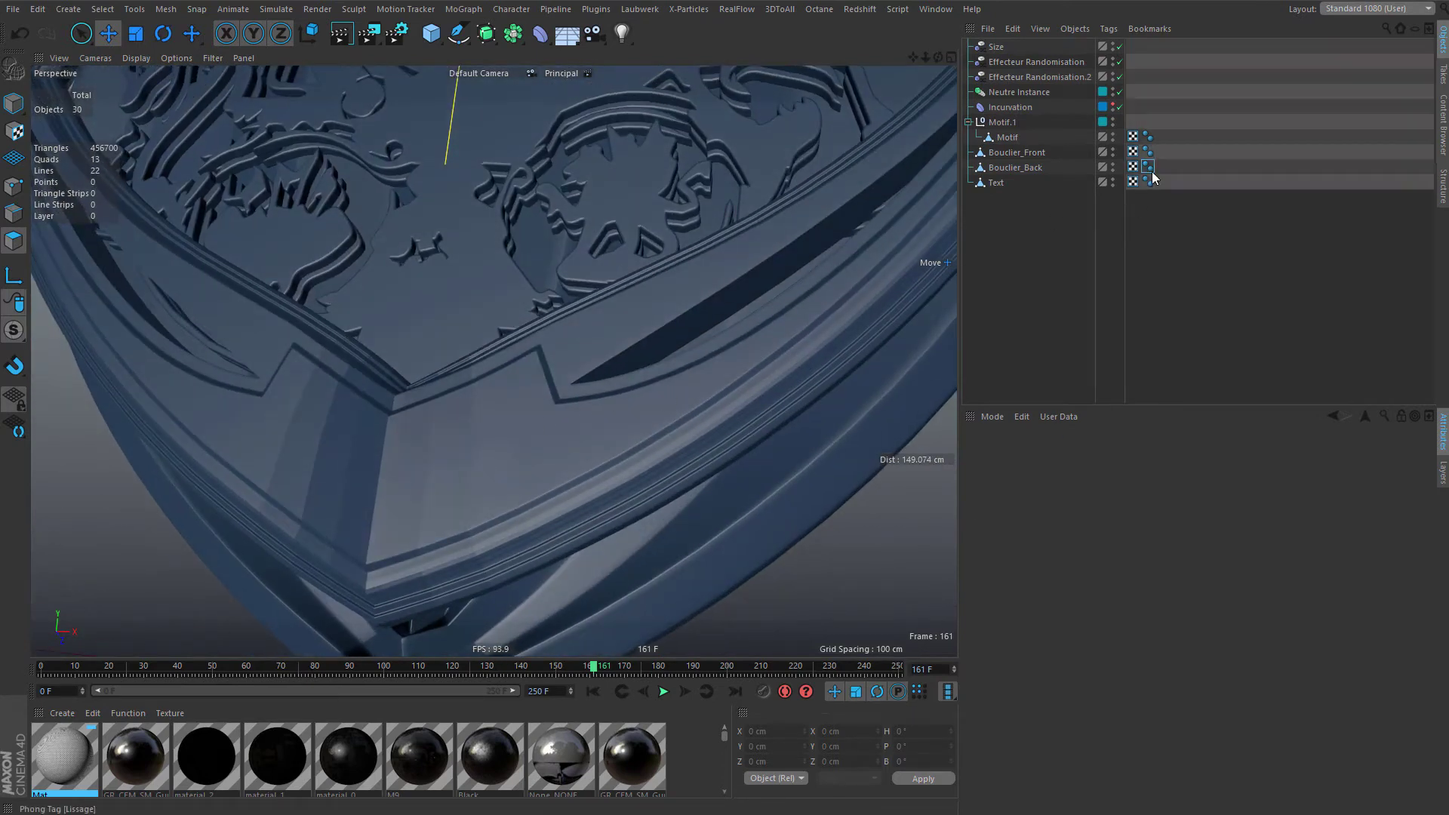
{"action": "left_click", "coordinate": [1147, 151]}
{"action": "left_click", "coordinate": [1070, 495]}
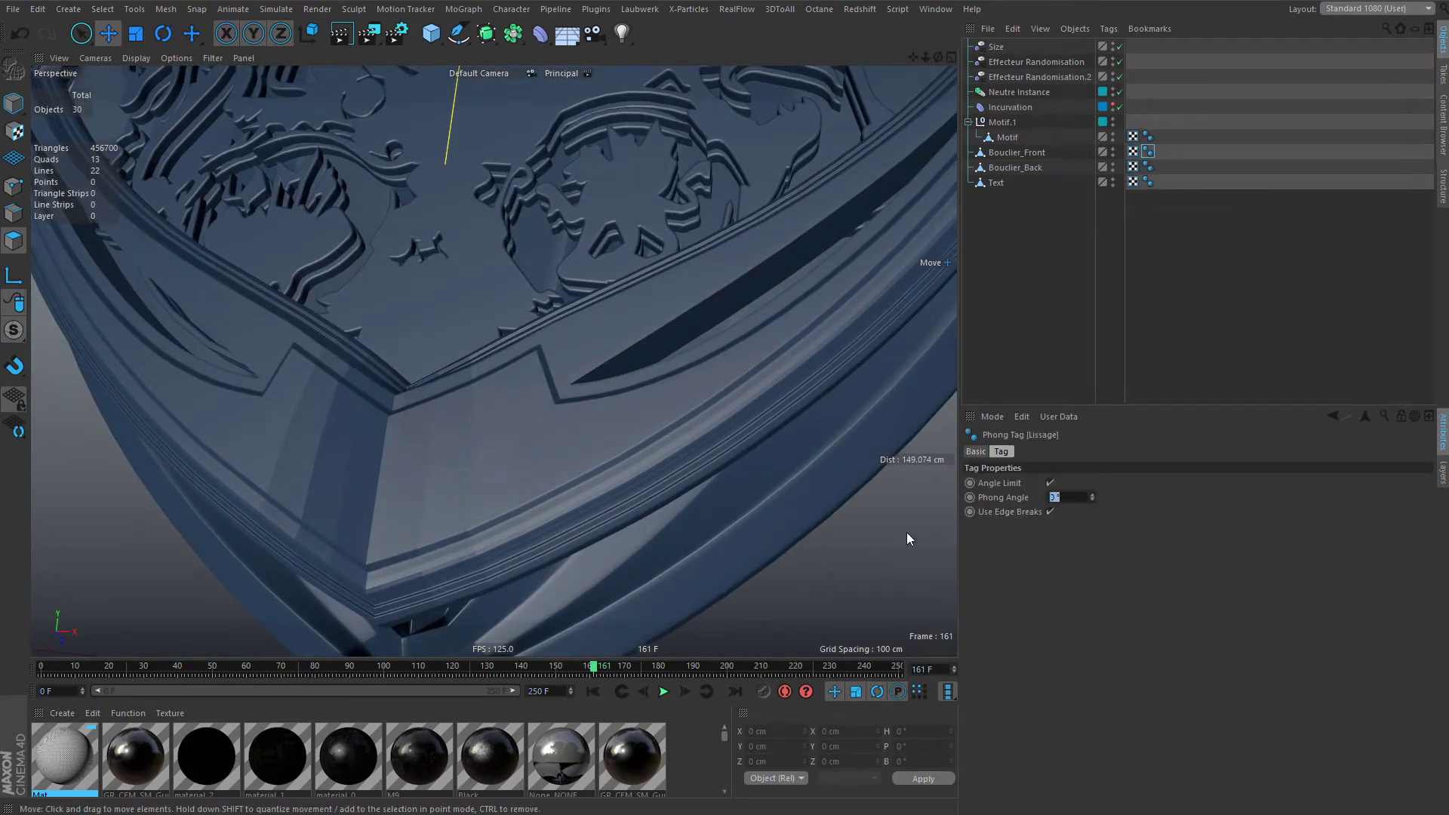
{"action": "key", "text": "Return"}
{"action": "left_click_drag", "start_coordinate": [478, 383], "coordinate": [641, 305], "text": "alt"}
- Examine the UV islands of Bouclier_Front in a separate texture view, both as a whole and in detail, and close it
{"action": "left_click", "coordinate": [1016, 152]}
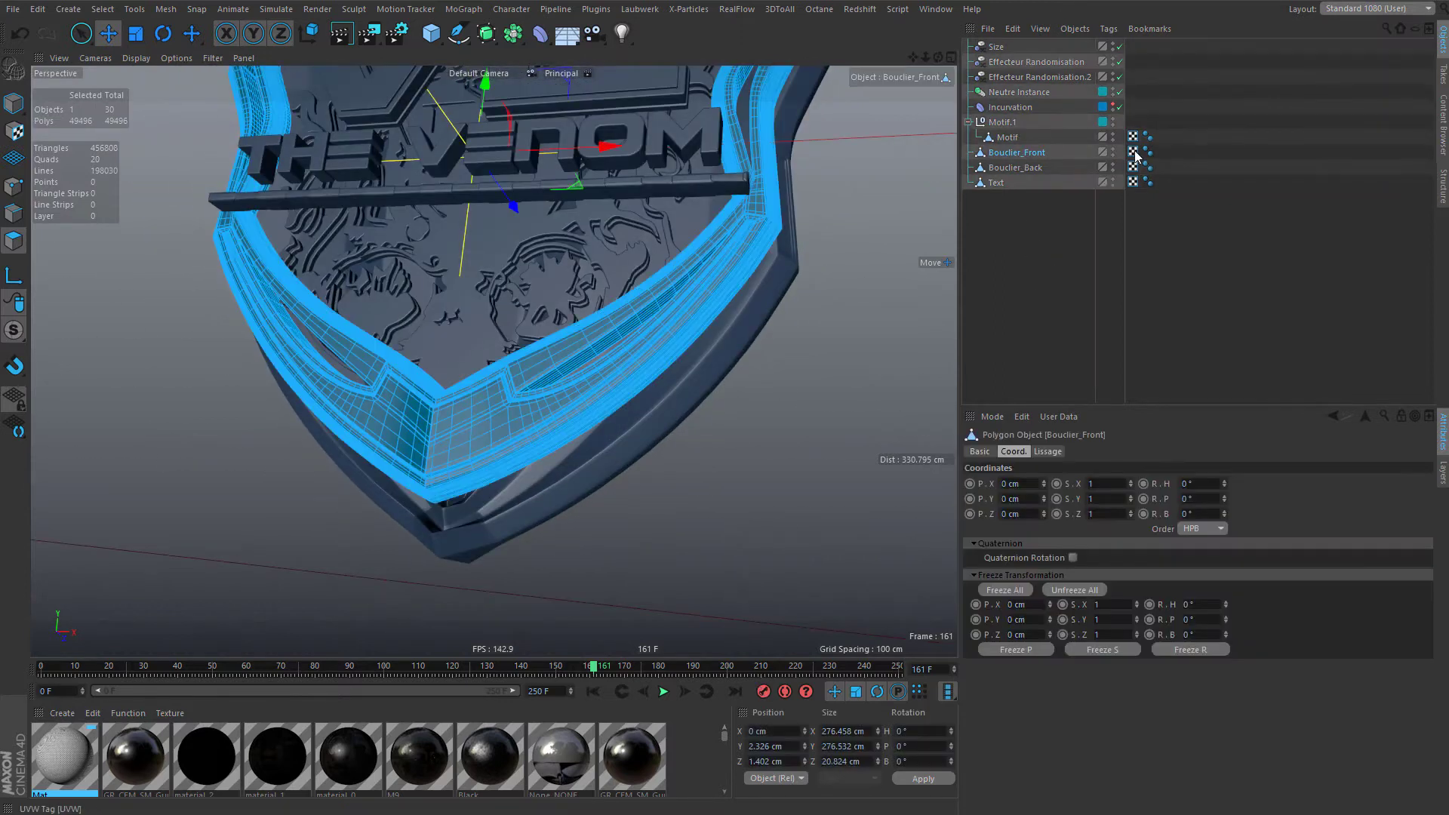
{"action": "double_click", "coordinate": [1132, 152]}
{"action": "scroll", "coordinate": [444, 259], "scroll_direction": "up", "scroll_amount": 4}
{"action": "scroll", "coordinate": [439, 240], "scroll_direction": "down", "scroll_amount": 10}
{"action": "scroll", "coordinate": [423, 137], "scroll_direction": "up", "scroll_amount": 10}
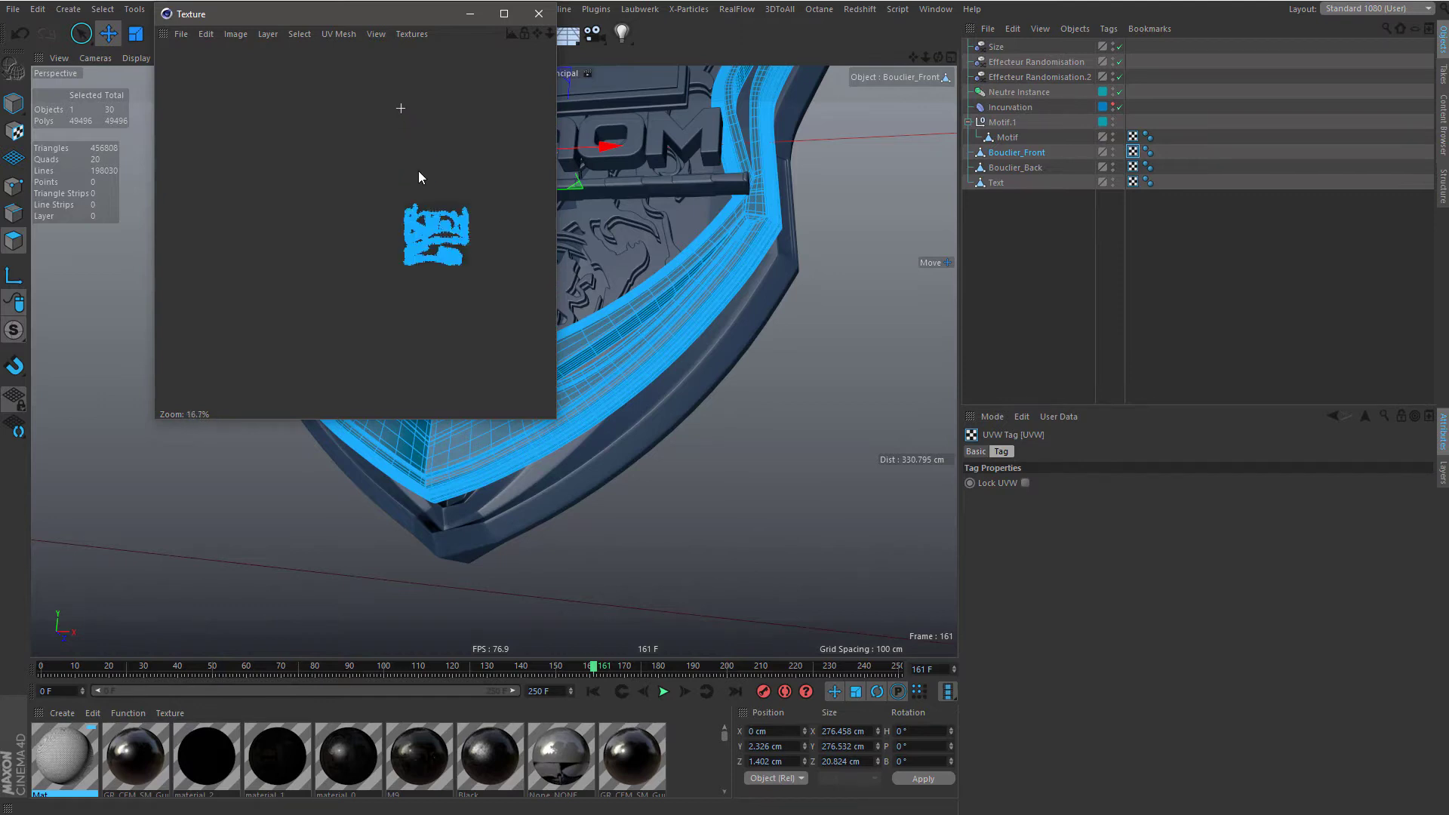
{"action": "scroll", "coordinate": [426, 143], "scroll_direction": "up", "scroll_amount": 2}
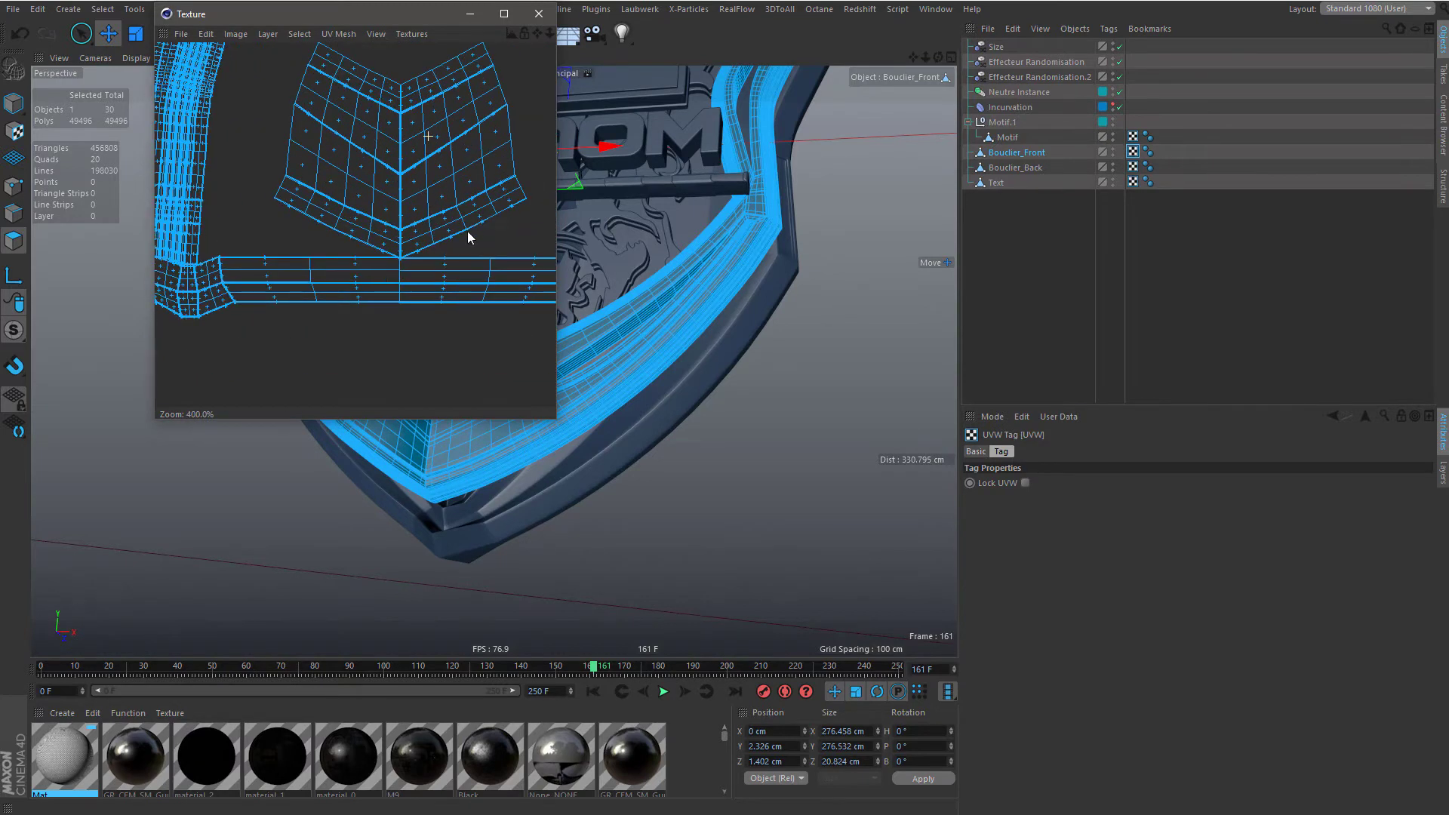
{"action": "scroll", "coordinate": [457, 233], "scroll_direction": "up", "scroll_amount": 2}
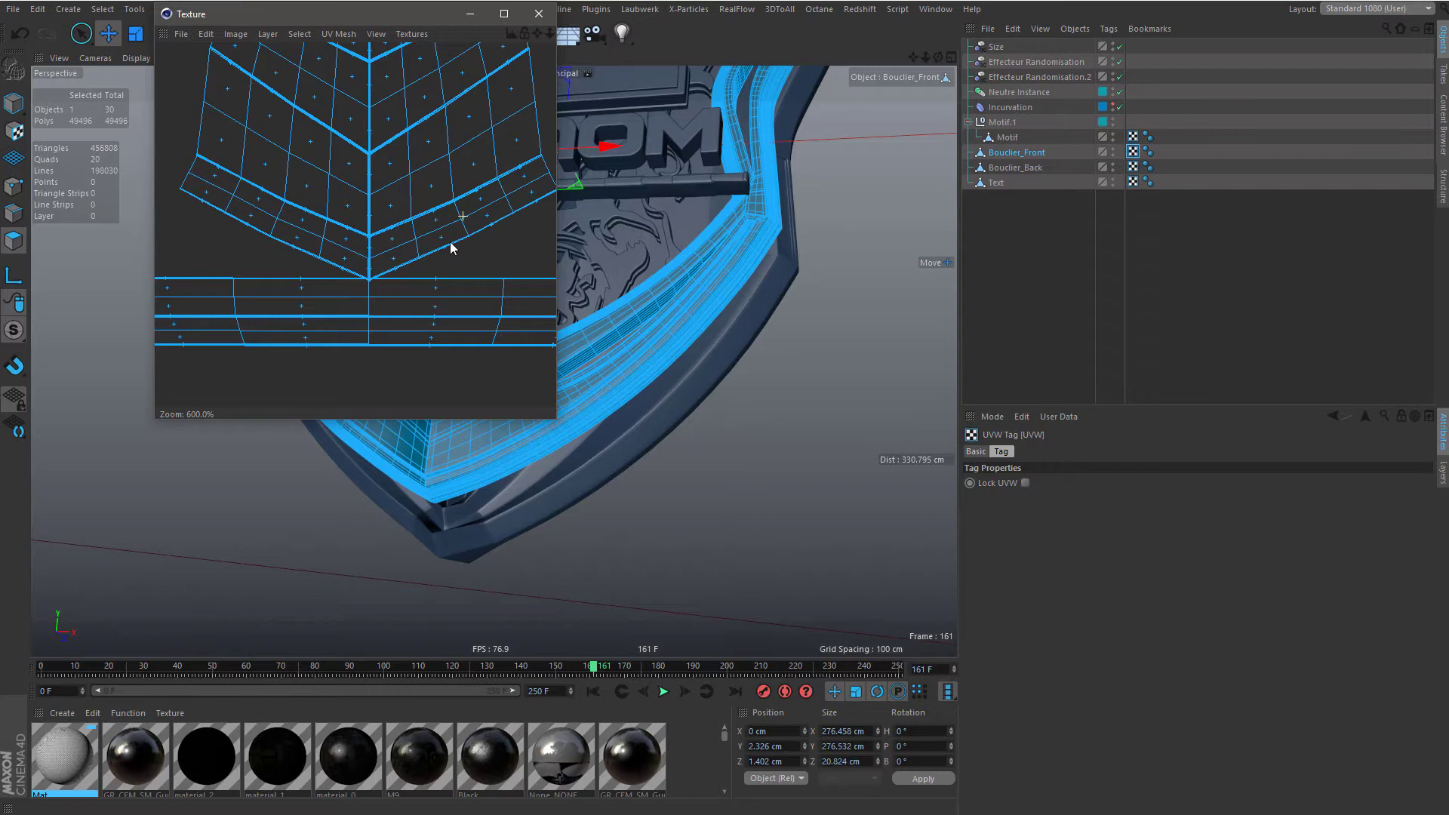
{"action": "scroll", "coordinate": [473, 222], "scroll_direction": "down", "scroll_amount": 8}
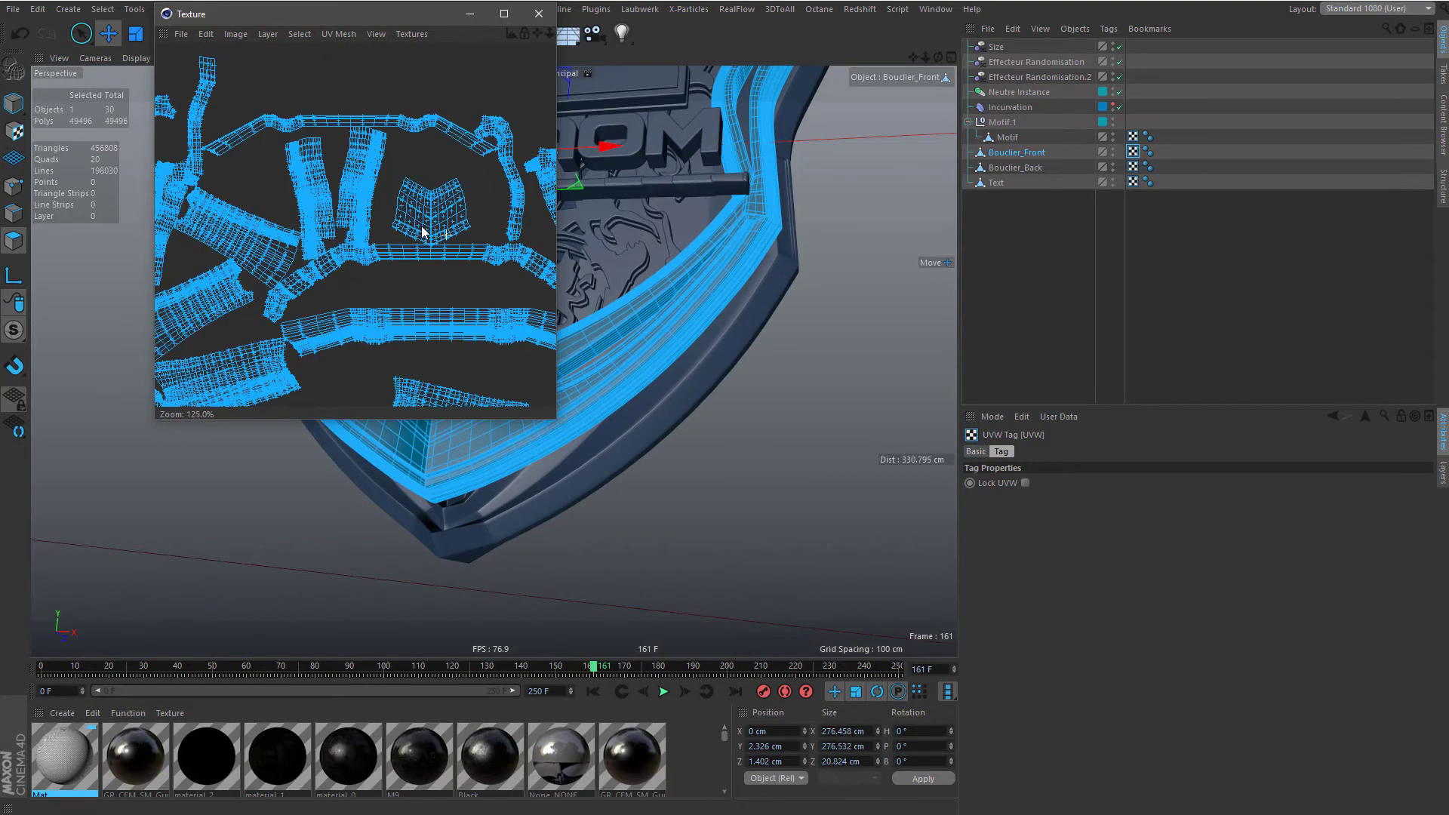
{"action": "left_click", "coordinate": [539, 14]}
- Switch to the BP - UV Edit 1080 layout and realign the UV islands of Bouclier_Front and Bouclier_Back with Optimal Mapping
{"action": "left_click", "coordinate": [1352, 9]}
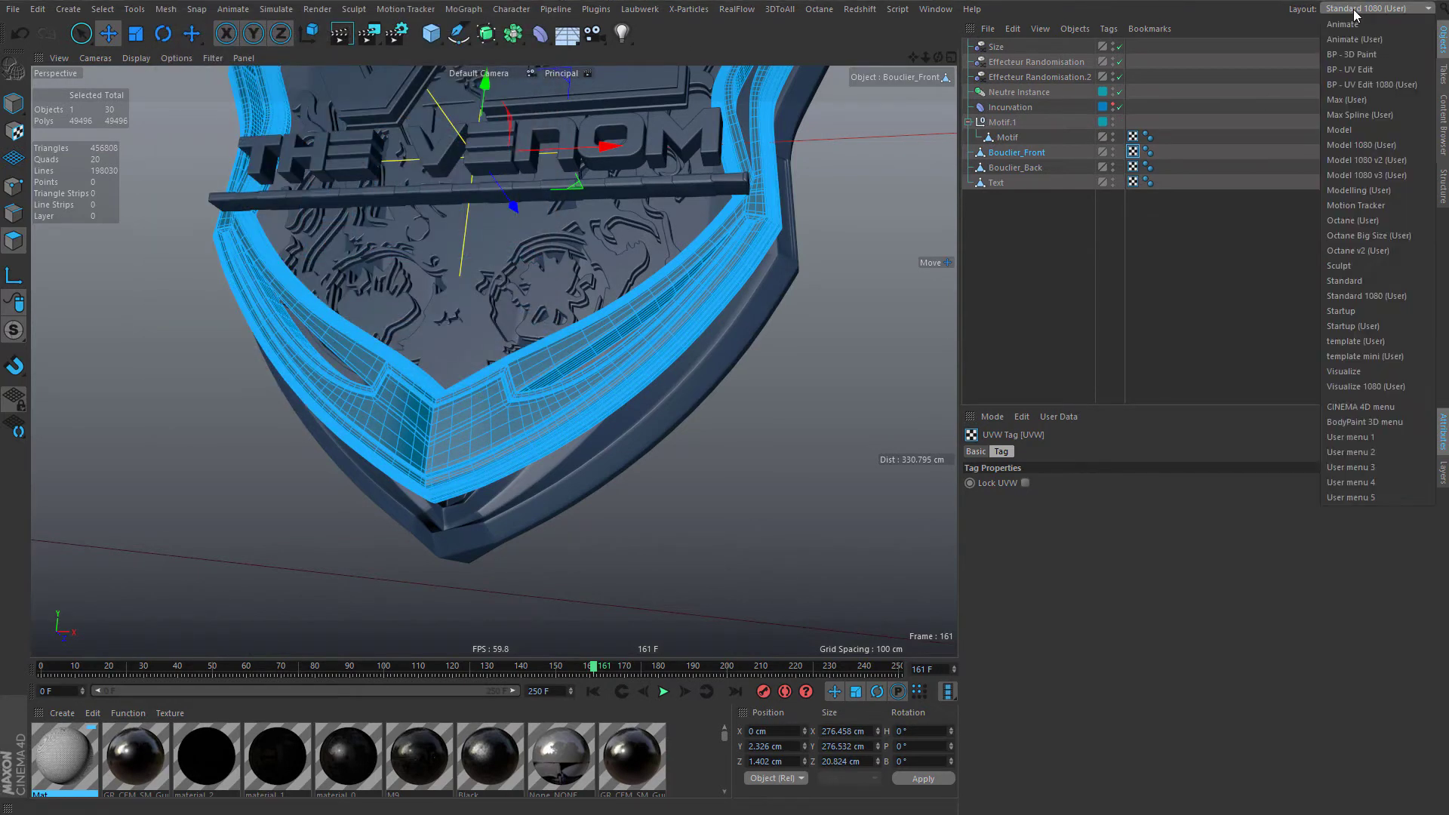
{"action": "left_click", "coordinate": [1375, 68]}
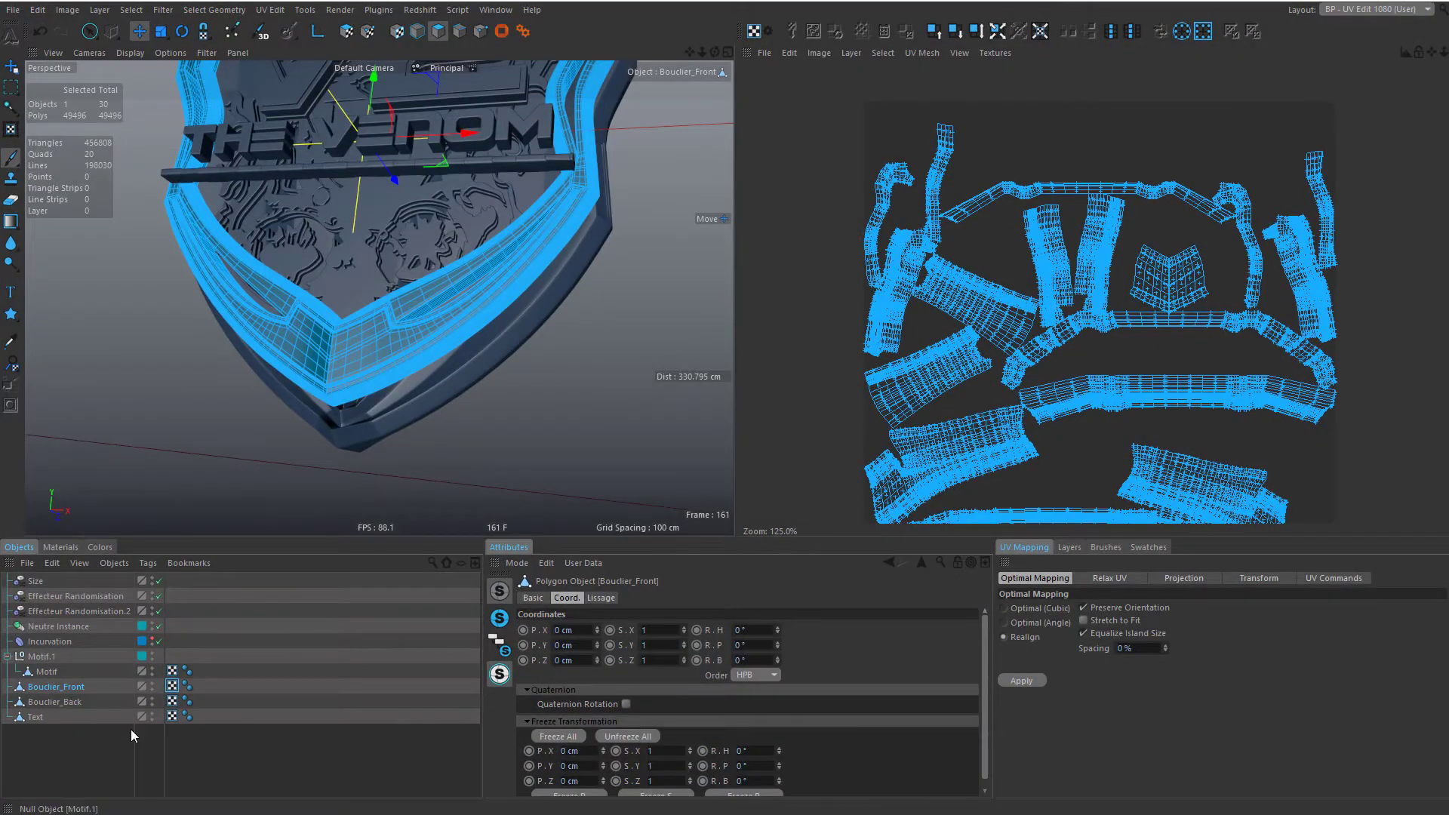
{"action": "left_click", "coordinate": [77, 688]}
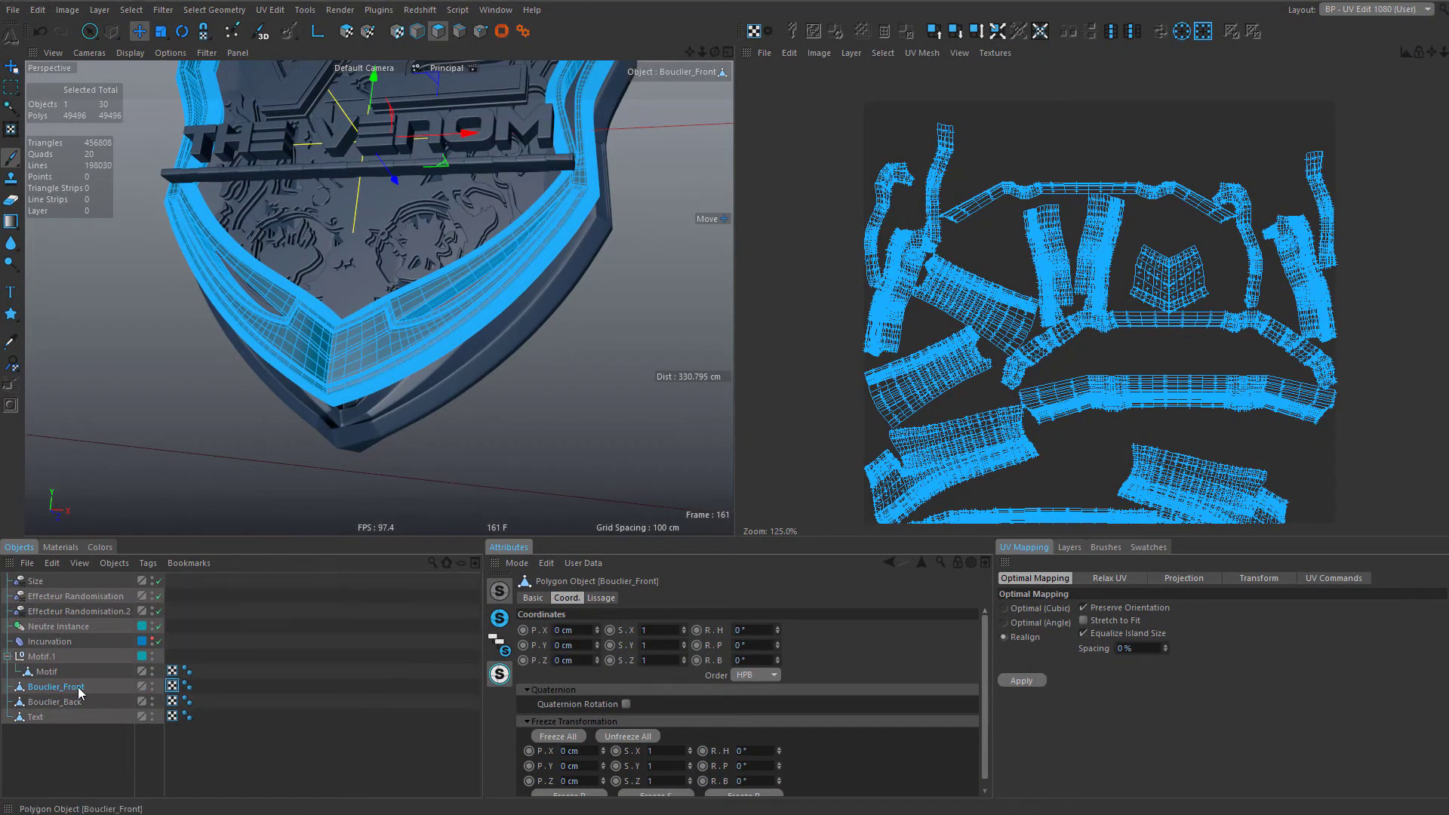
{"action": "left_click", "coordinate": [1022, 680]}
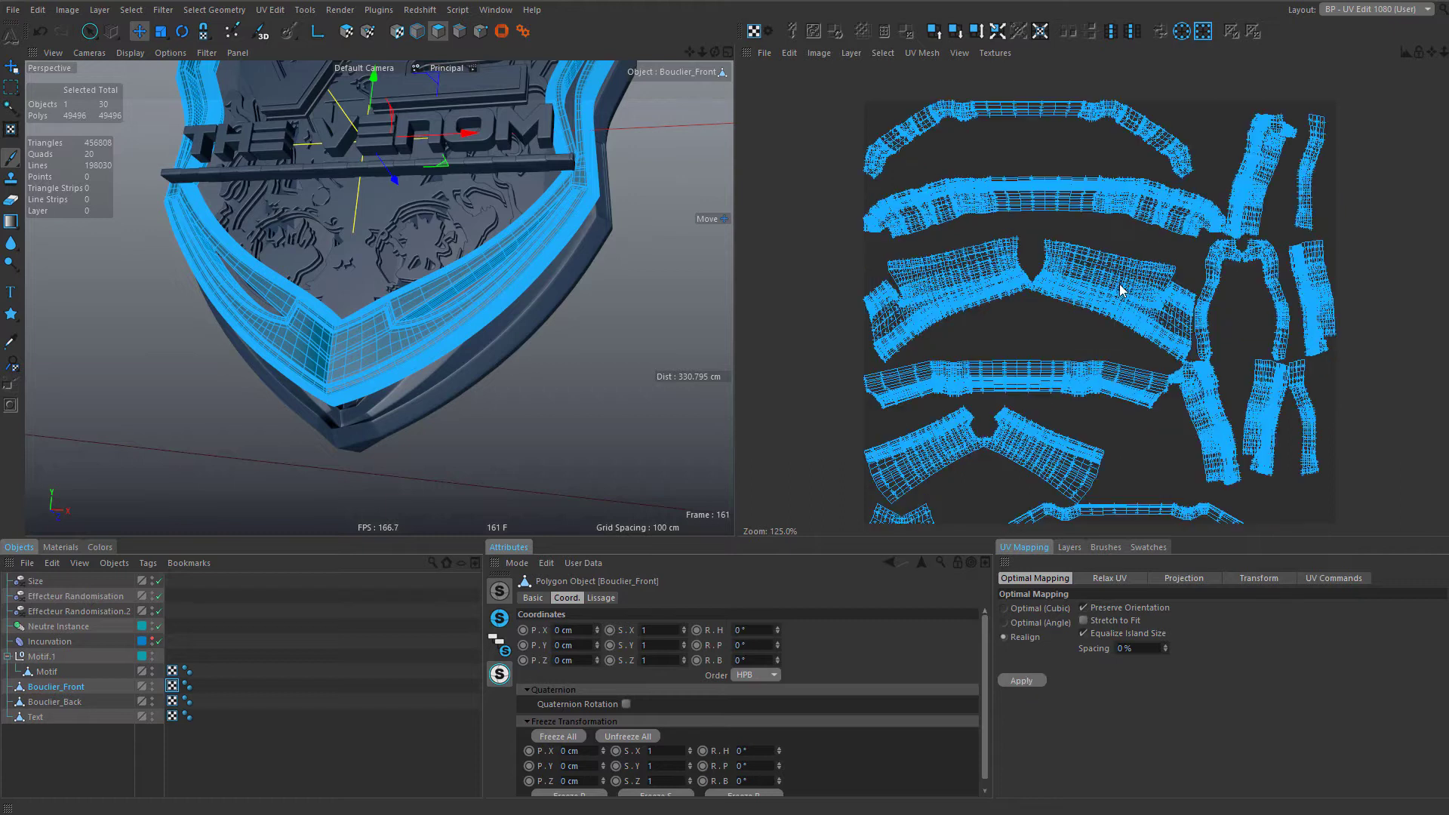
{"action": "left_click", "coordinate": [54, 702]}
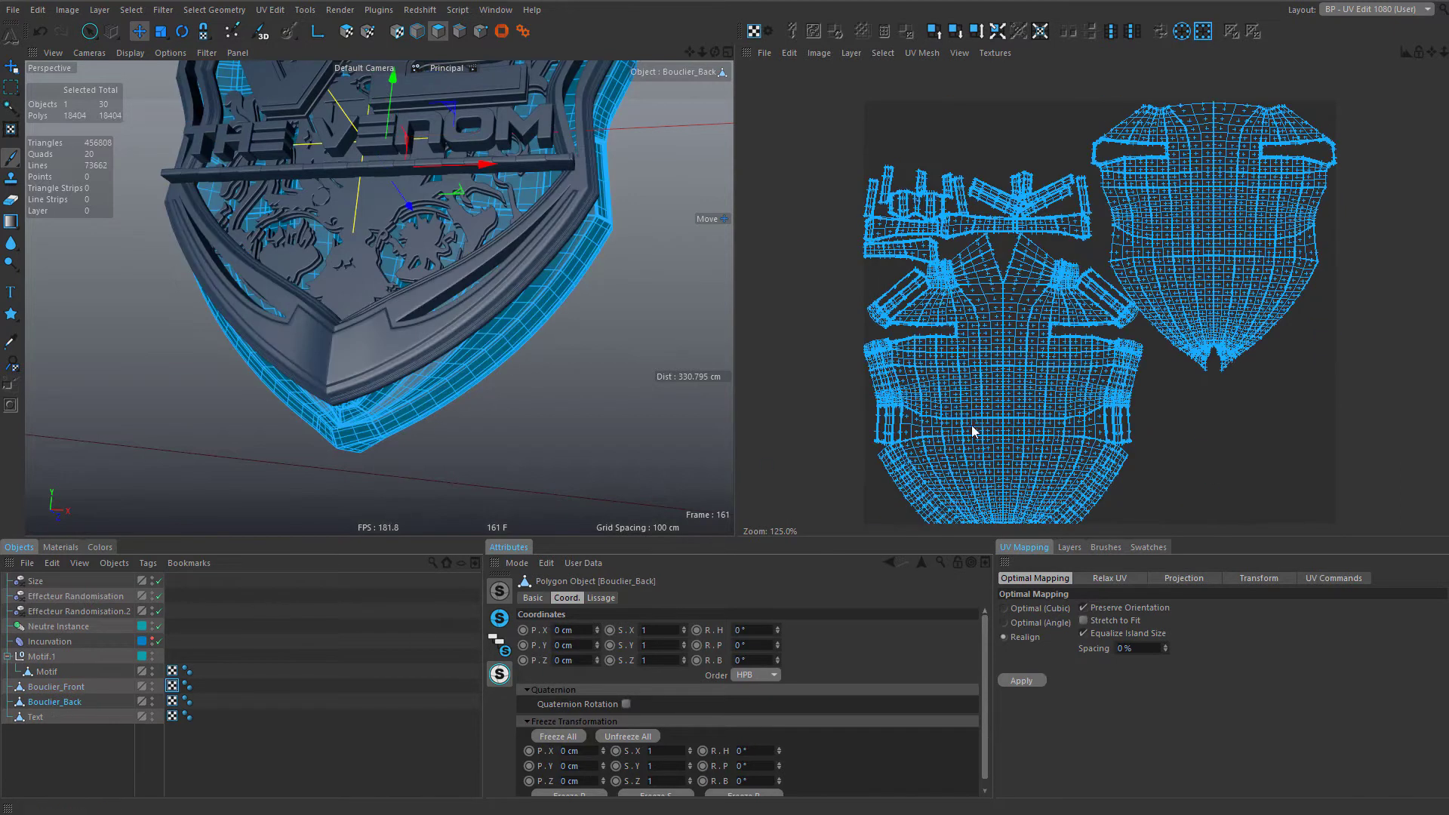
{"action": "left_click", "coordinate": [1028, 681]}
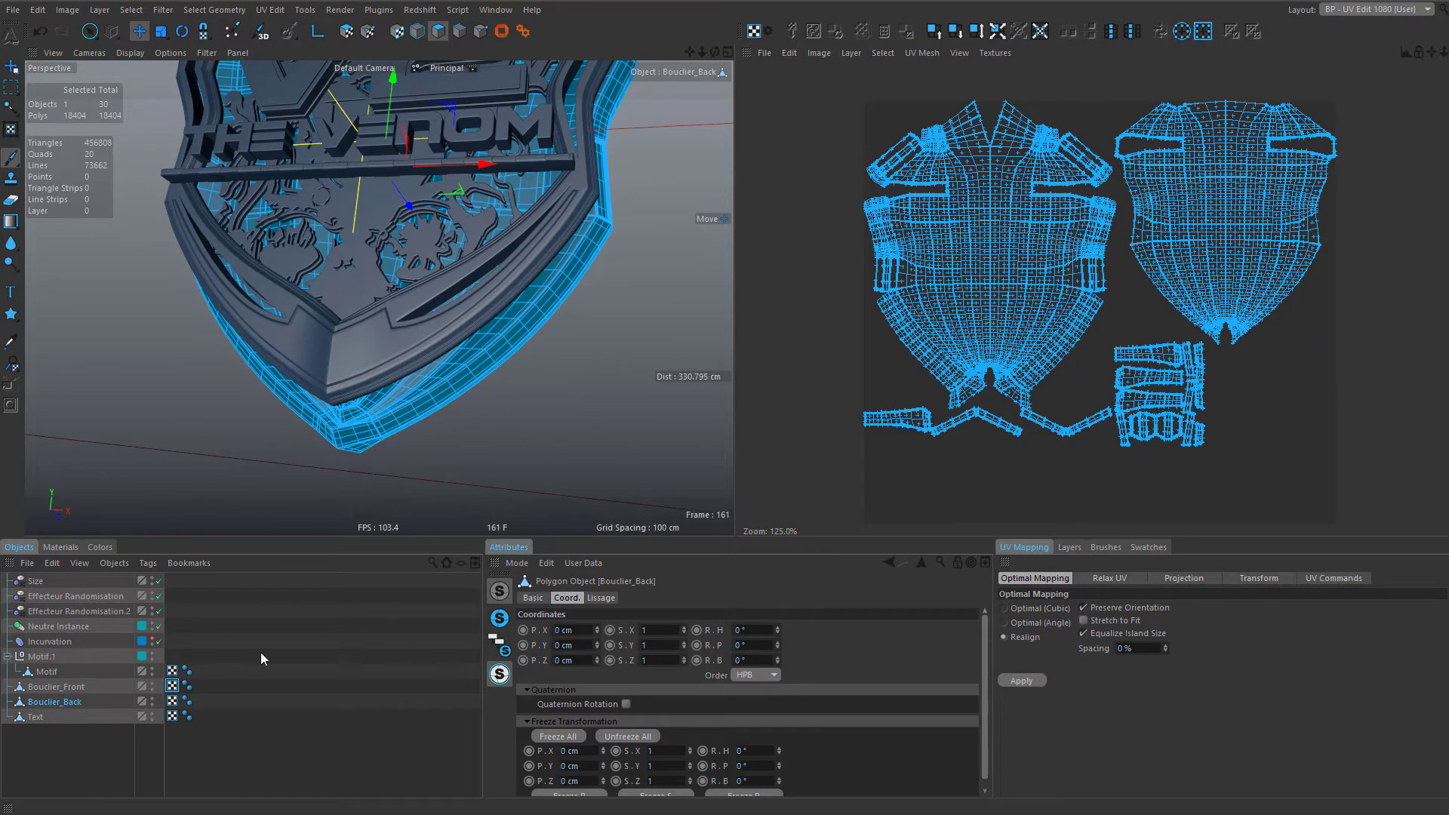
- Send the Bouclier_Front mesh to the Unfold3D UV editor
{"action": "left_click", "coordinate": [62, 687]}
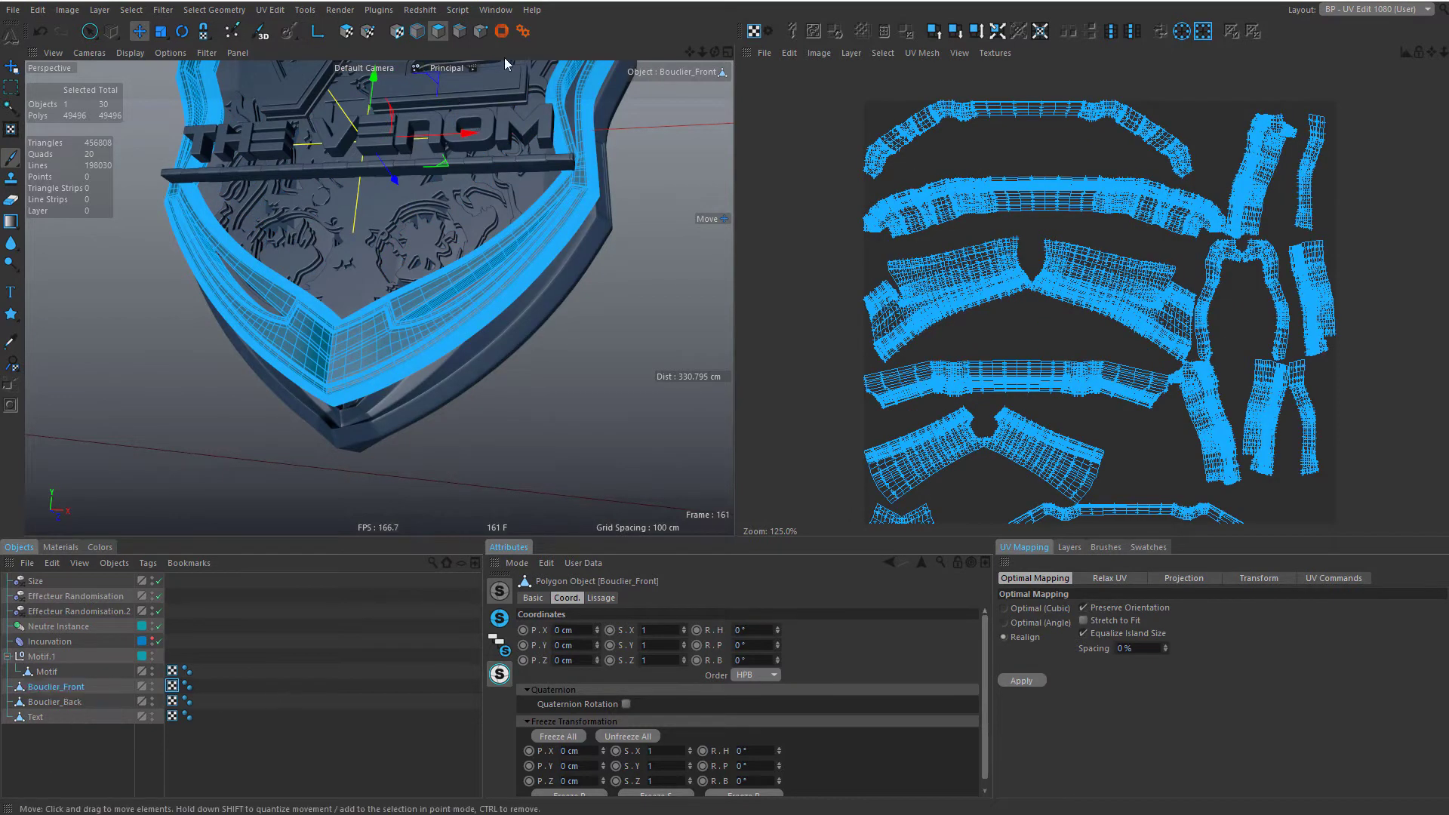
{"action": "double_click", "coordinate": [68, 686]}
{"action": "key", "text": "Escape"}
{"action": "left_click", "coordinate": [502, 34]}
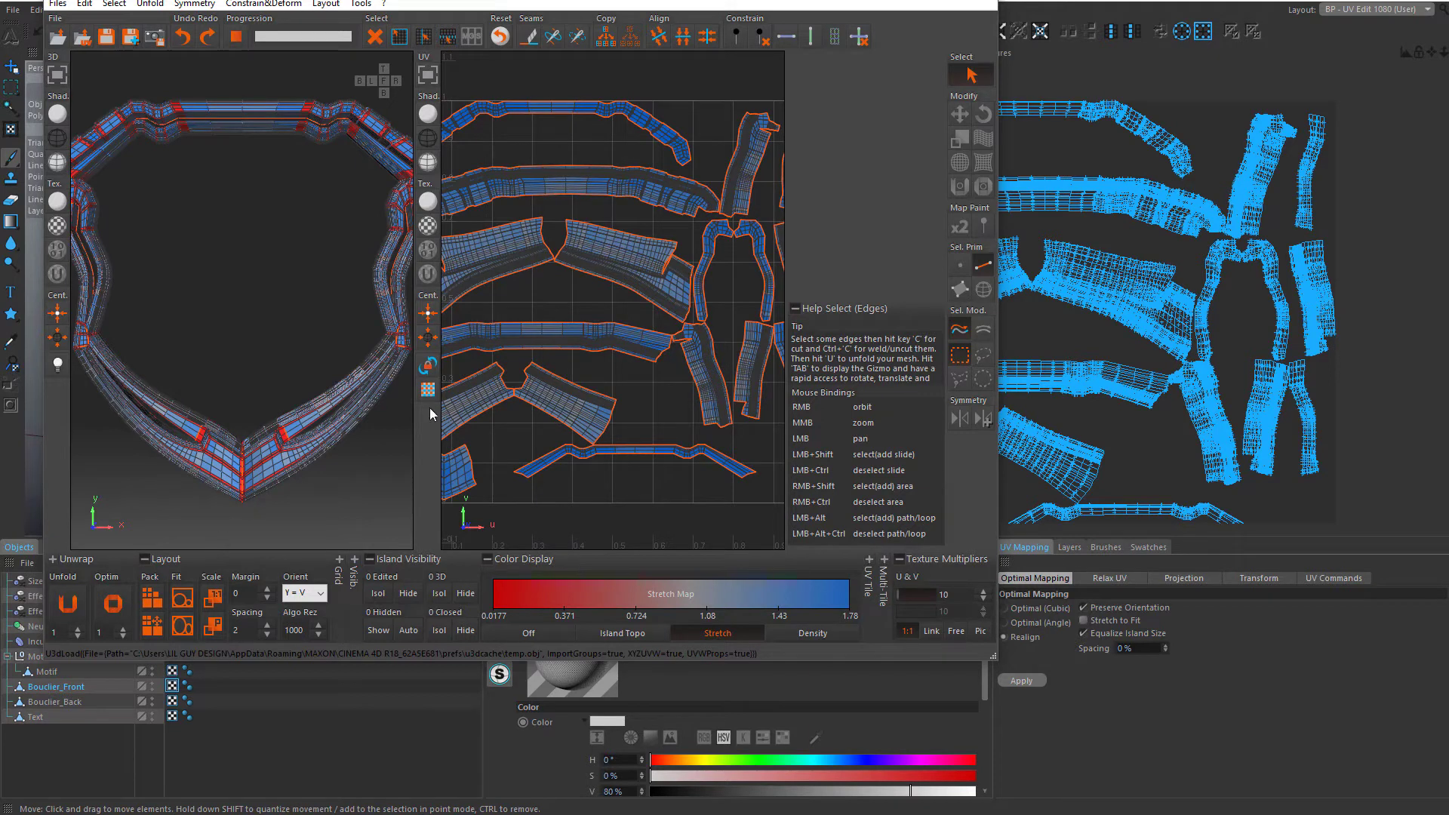
- Enlarge the Unfold3D window and examine the stretch map and seams of the shield front's UV islands
{"action": "middle_click_drag", "start_coordinate": [717, 317], "coordinate": [698, 114]}
{"action": "scroll", "coordinate": [683, 305], "scroll_direction": "up", "scroll_amount": 2}
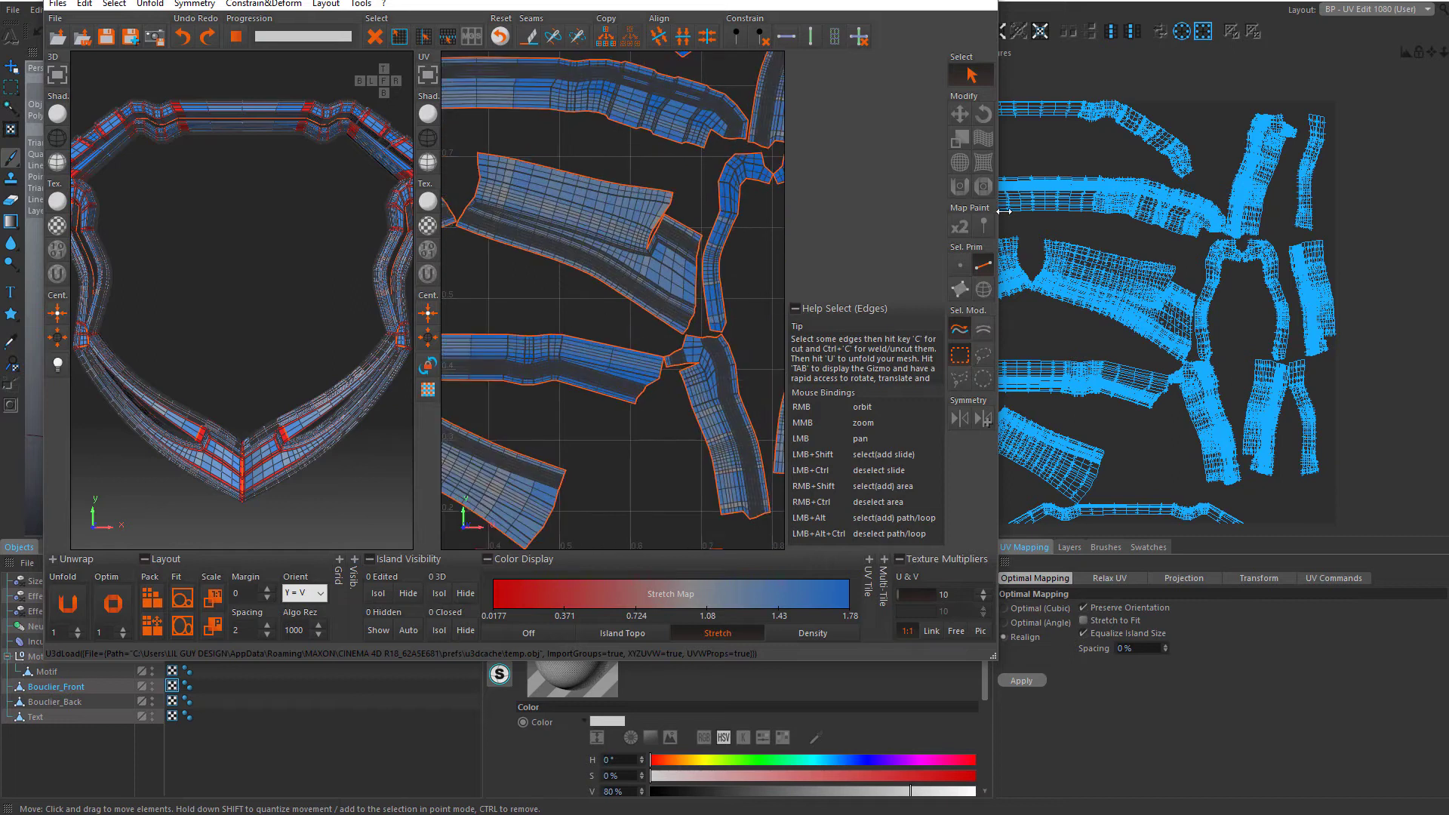
{"action": "left_click_drag", "start_coordinate": [998, 659], "coordinate": [1445, 811]}
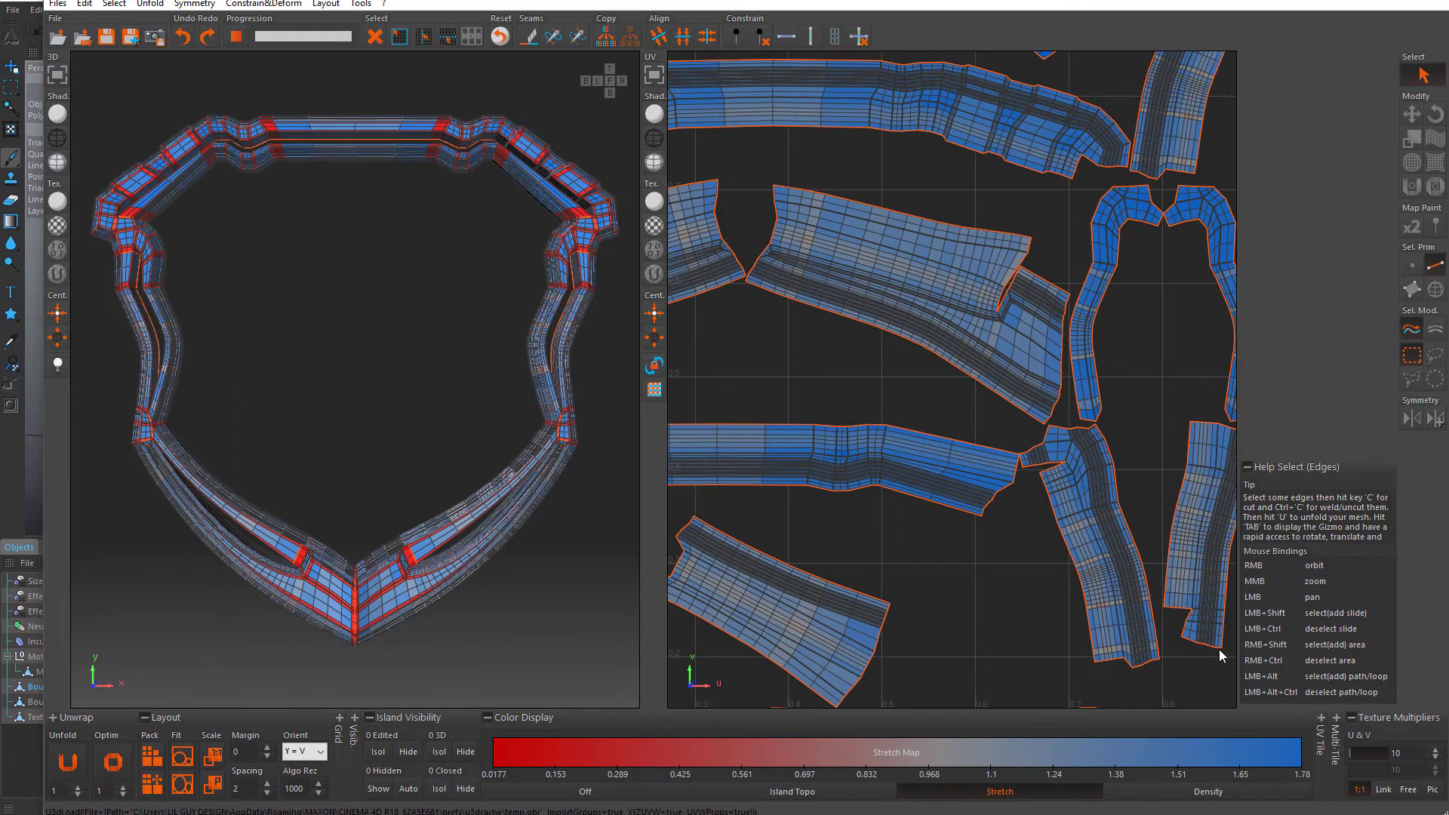
{"action": "scroll", "coordinate": [1125, 348], "scroll_direction": "down", "scroll_amount": 5}
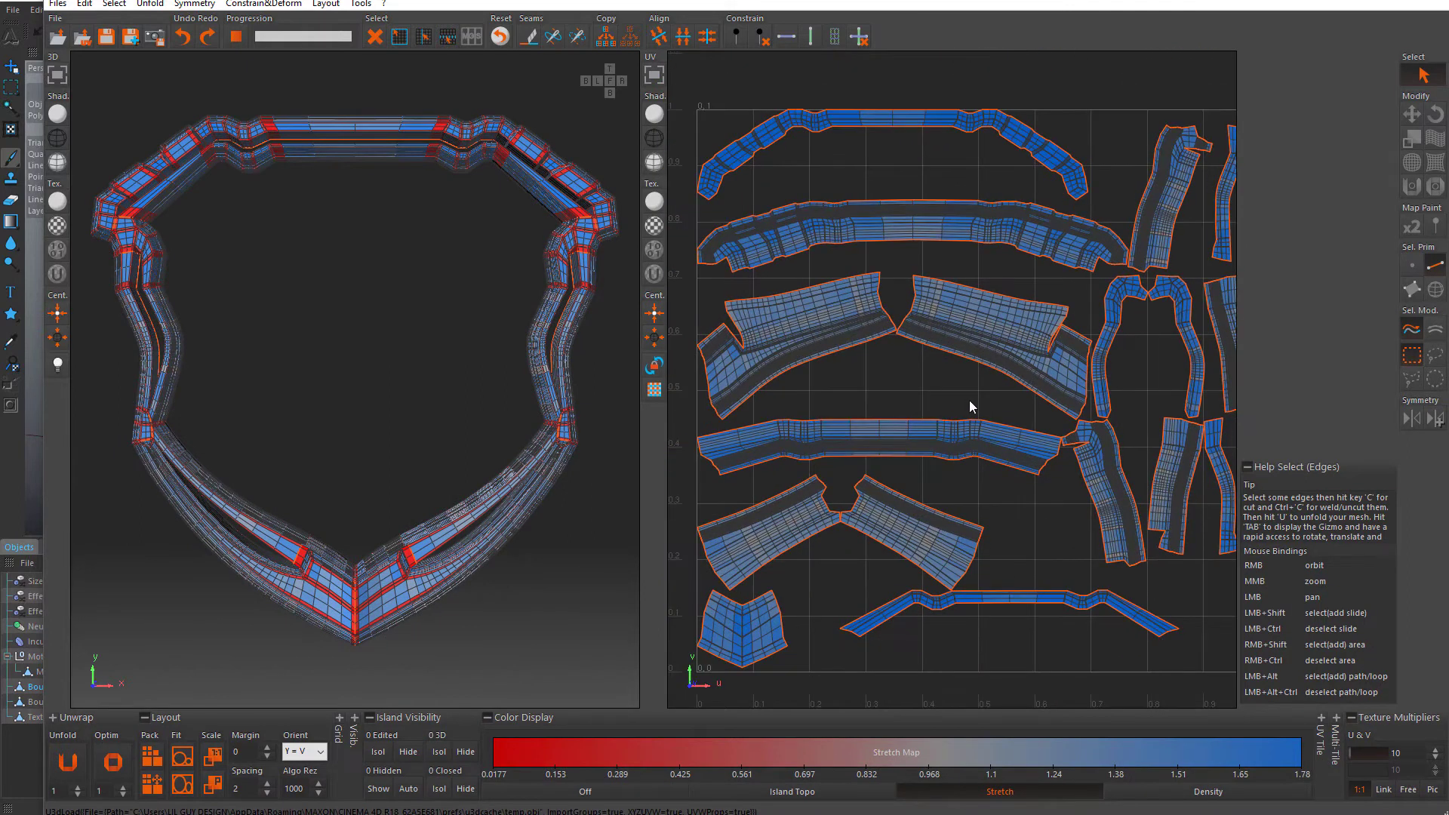
{"action": "scroll", "coordinate": [1088, 264], "scroll_direction": "up", "scroll_amount": 6}
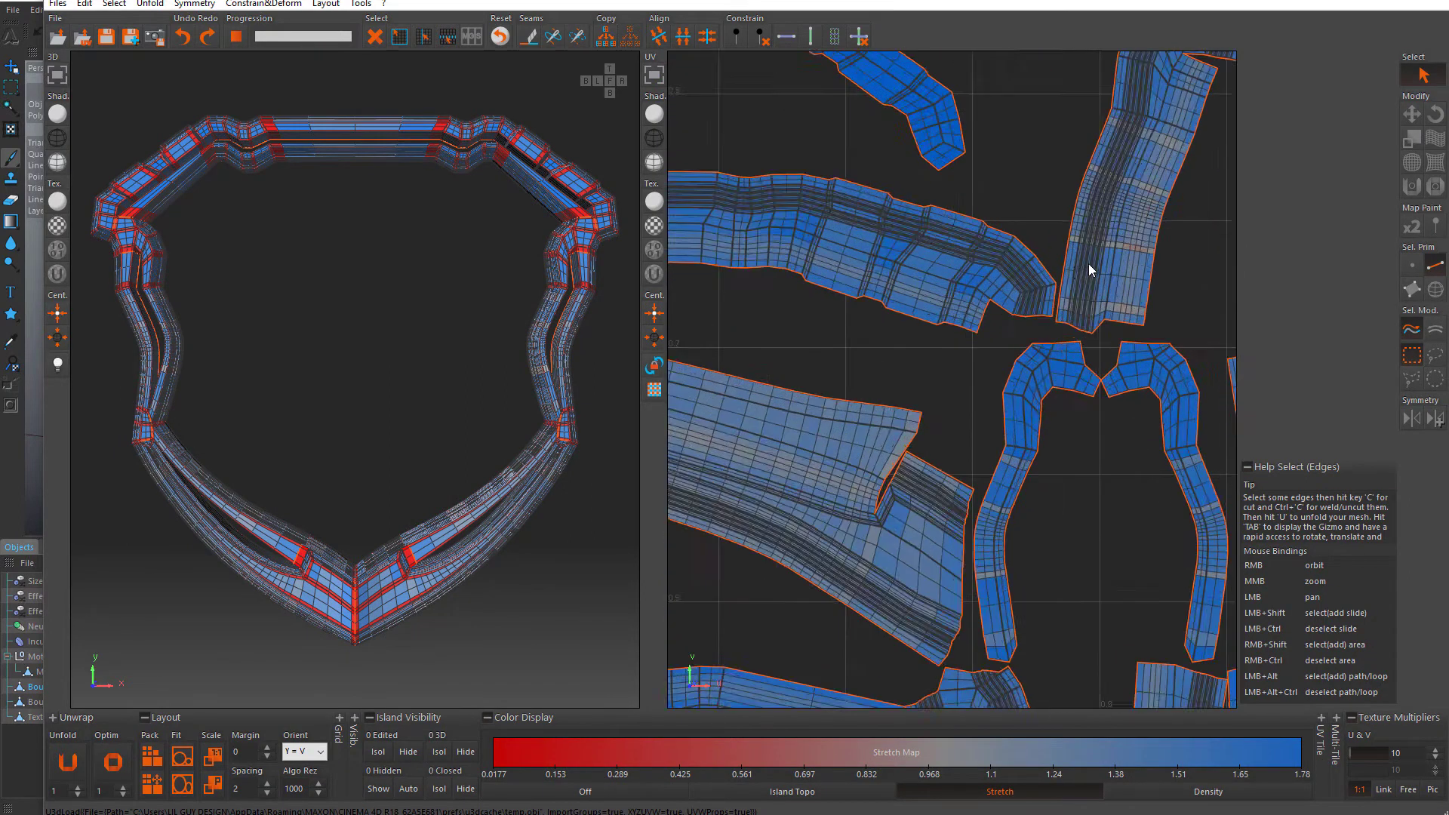
- Unfold and pack the shield front's UV islands, then unfold and optimize the complete selection
{"action": "left_click", "coordinate": [68, 763]}
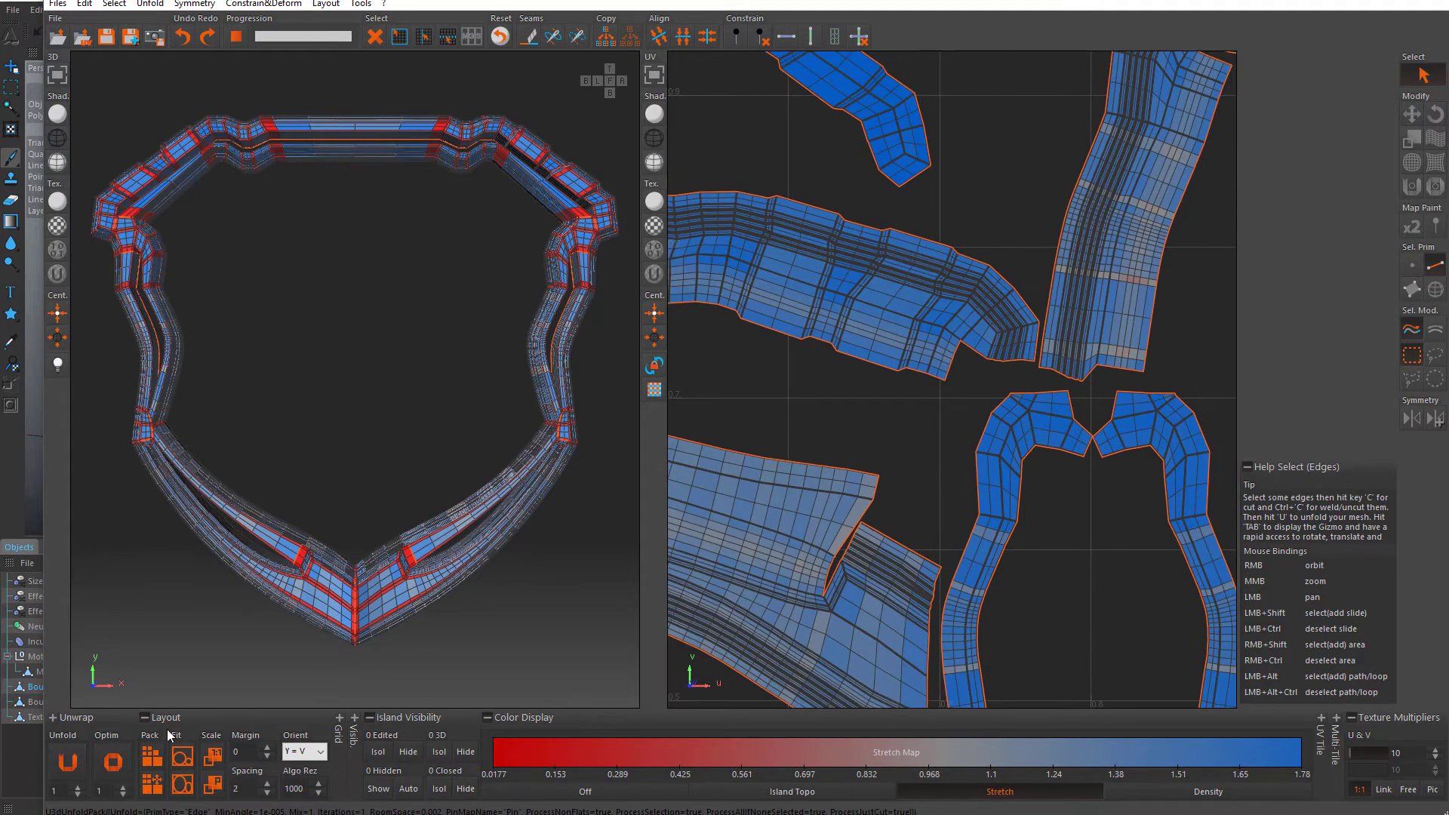
{"action": "left_click", "coordinate": [148, 755]}
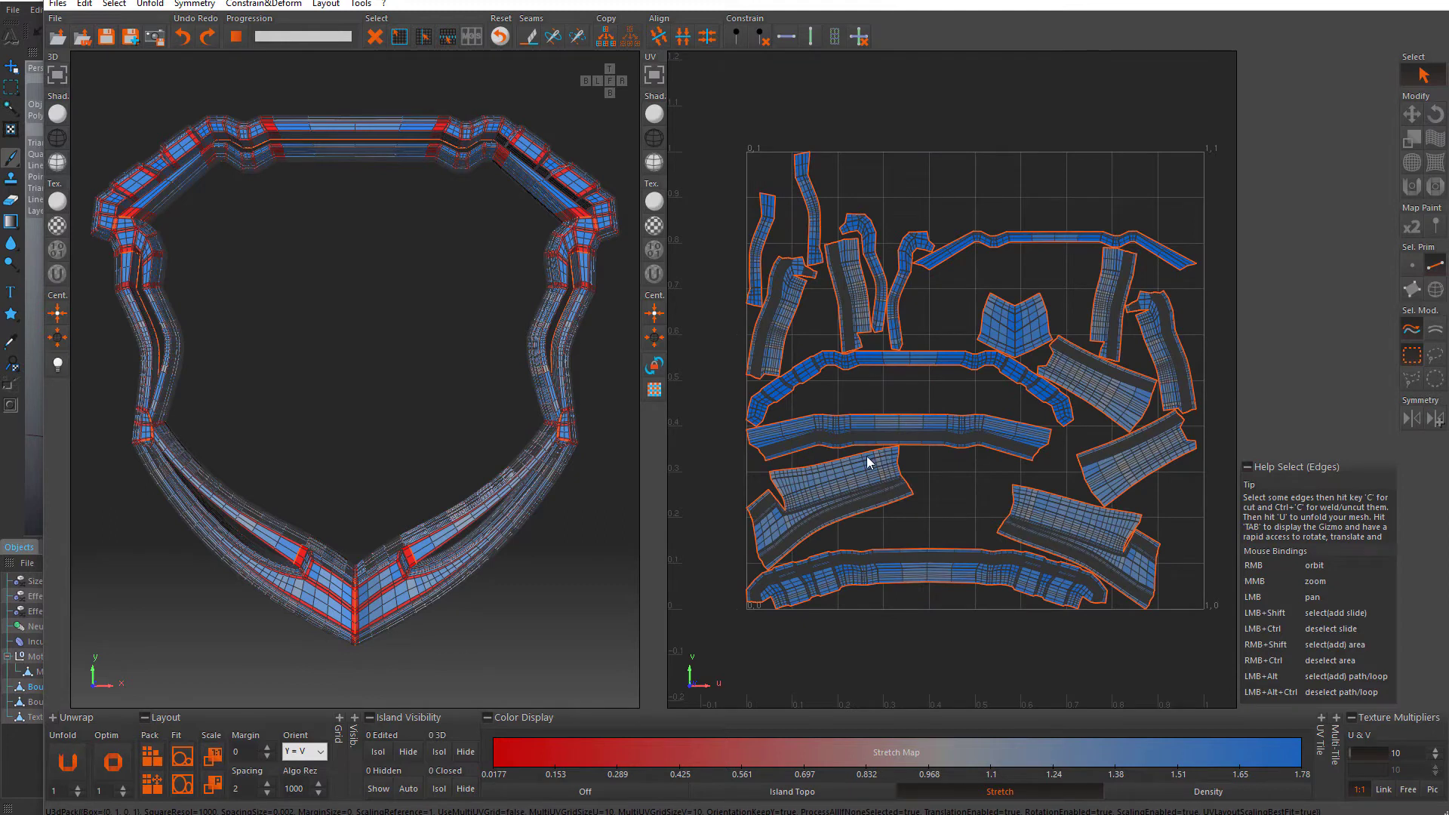
{"action": "key", "text": "ctrl+a"}
{"action": "left_click", "coordinate": [68, 760]}
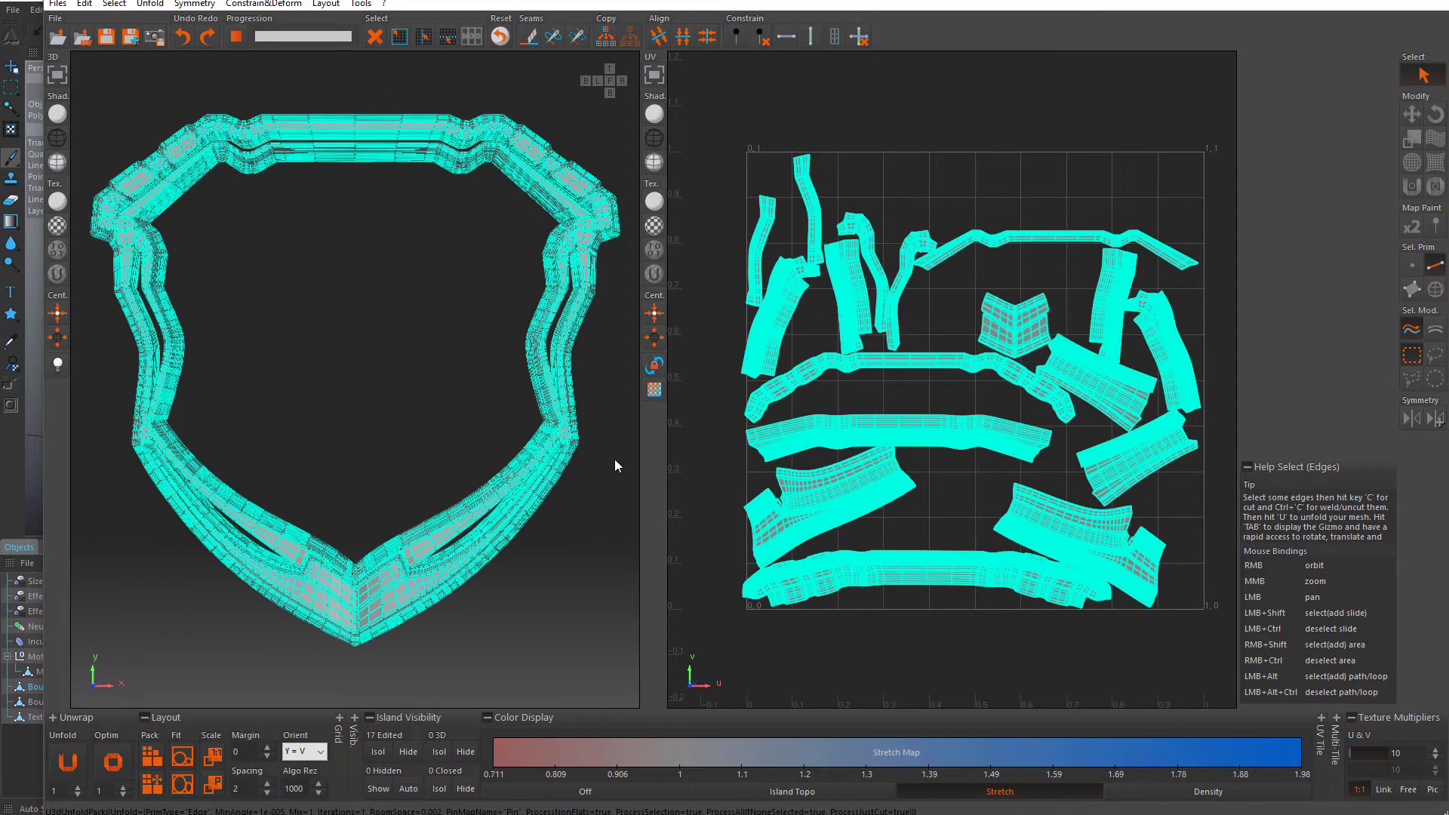
{"action": "left_click", "coordinate": [113, 762]}
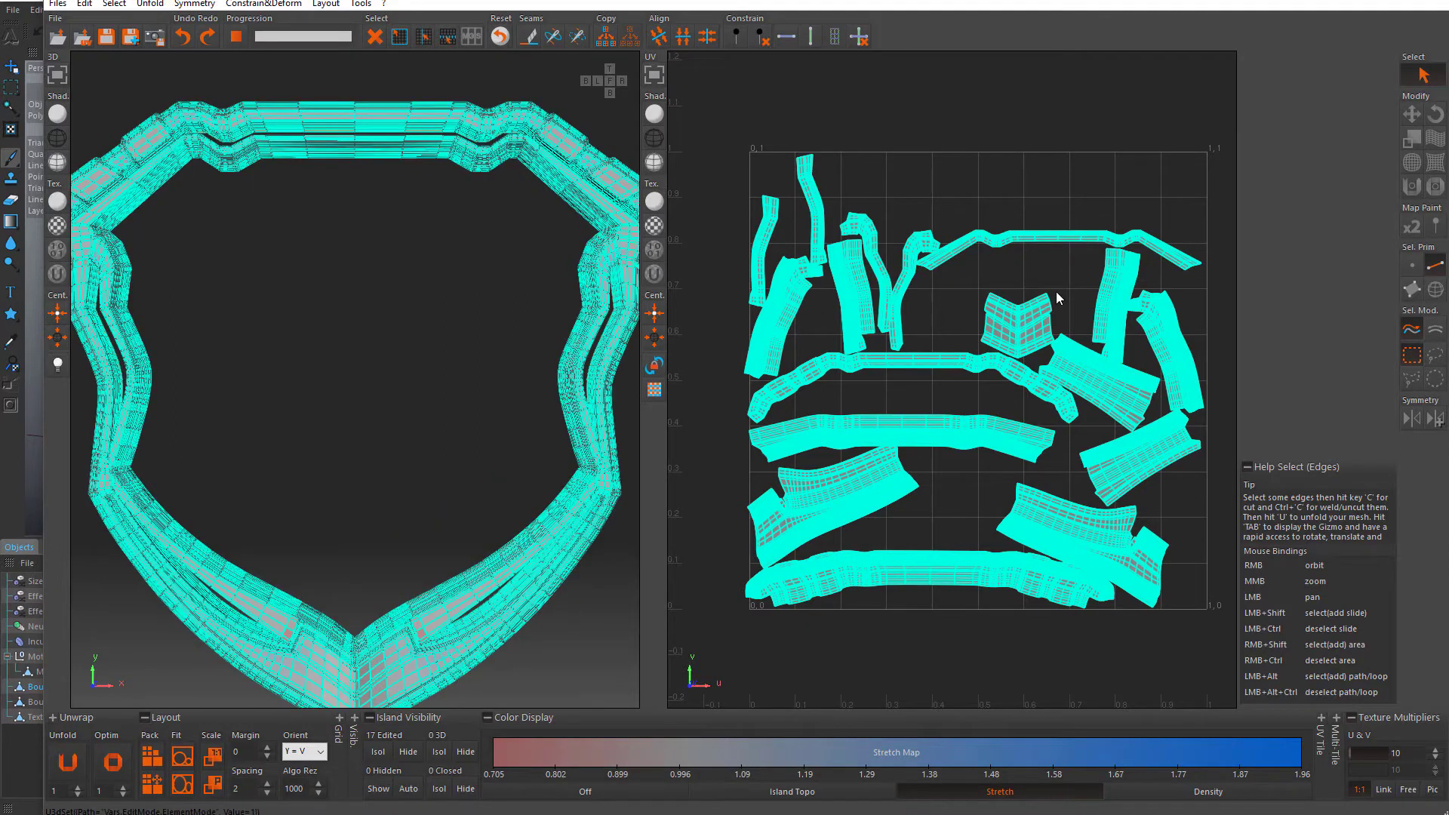
{"action": "left_click", "coordinate": [1054, 276]}
{"action": "scroll", "coordinate": [911, 133], "scroll_direction": "up", "scroll_amount": 4}
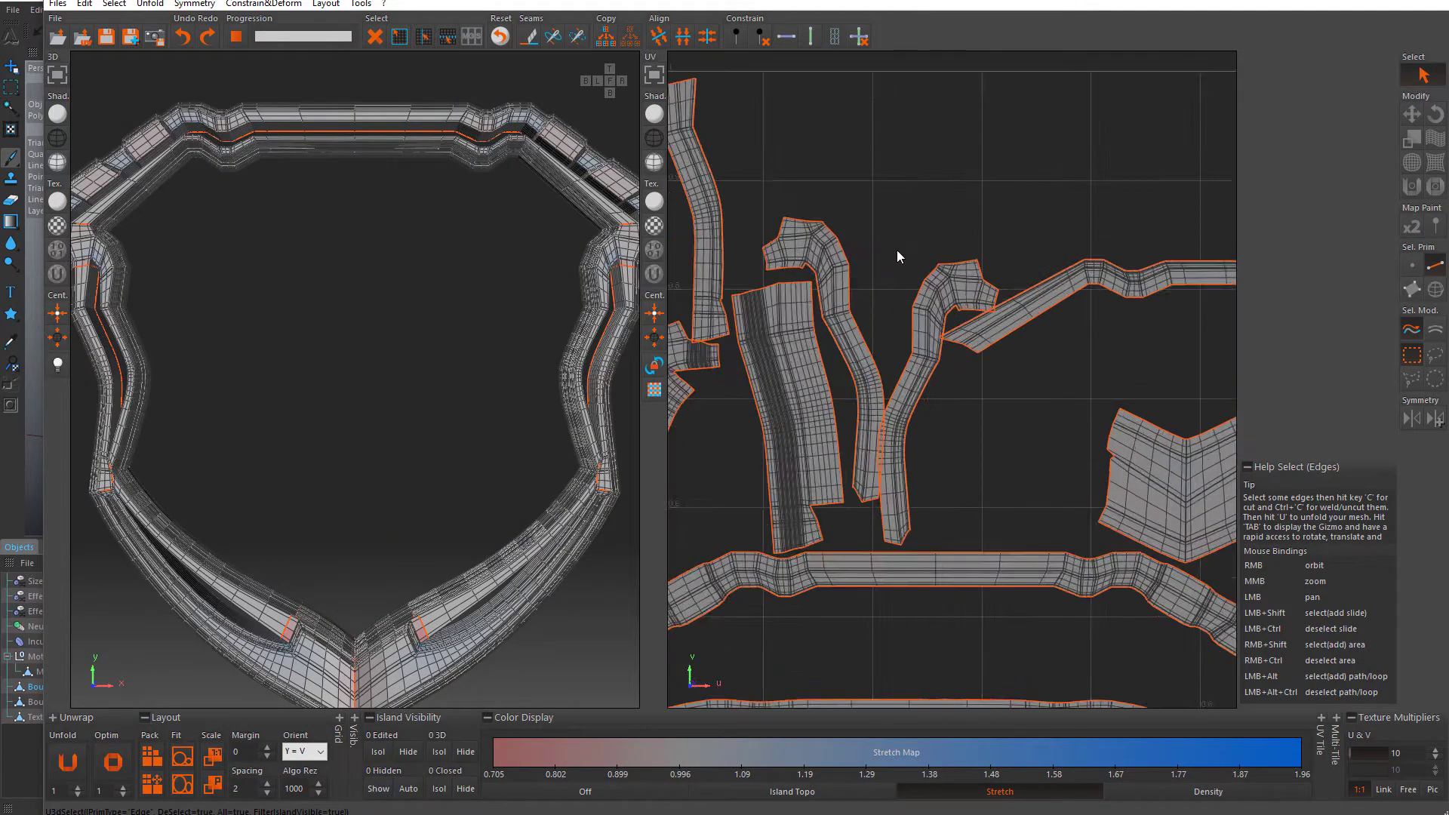
- Reduce stretching with the Optimize brush along the arched strip island and around the notch of the lower-right island
{"action": "left_click", "coordinate": [1434, 186]}
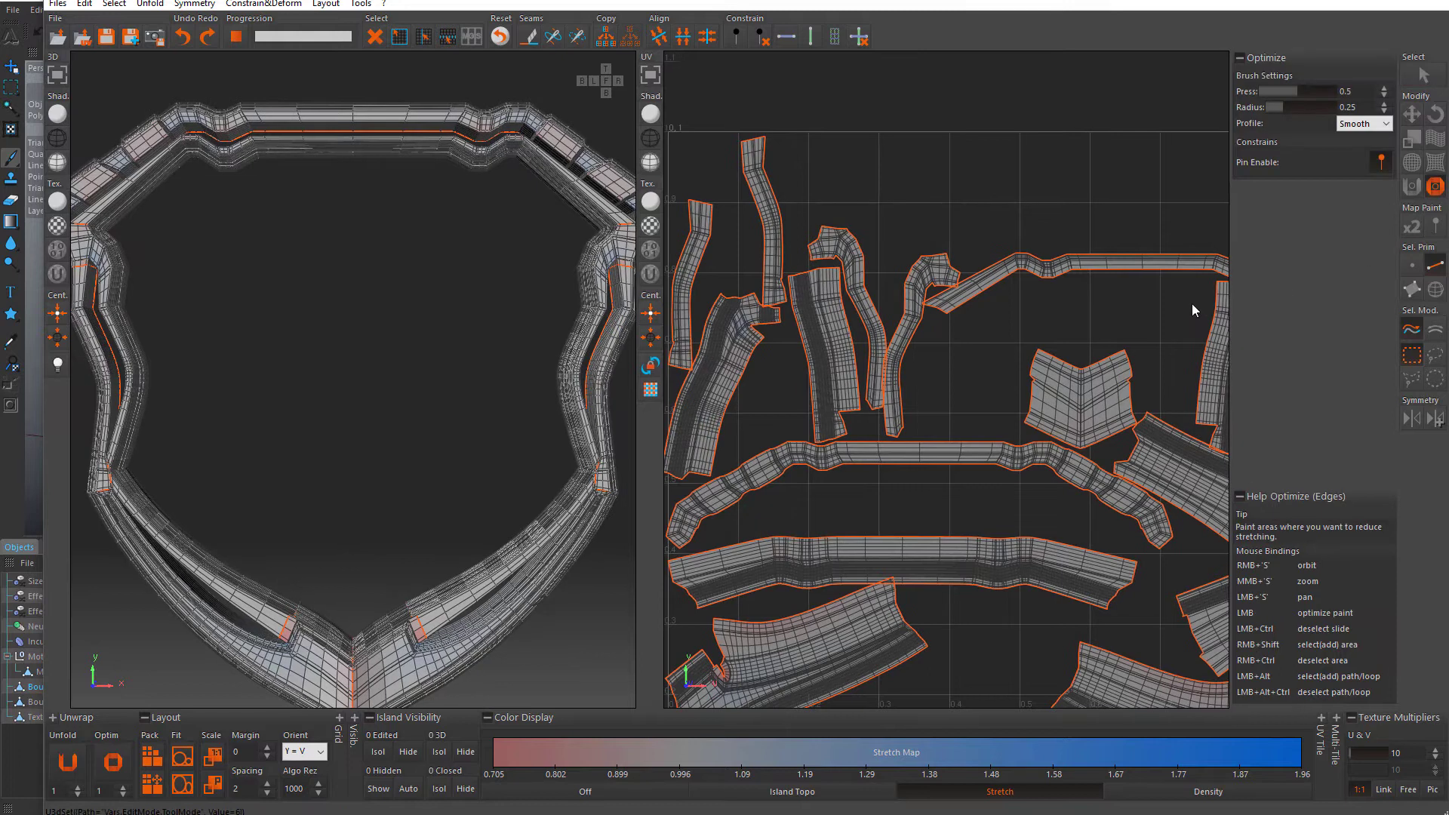
{"action": "scroll", "coordinate": [1178, 272], "scroll_direction": "down", "scroll_amount": 1}
{"action": "mouse_move", "coordinate": [774, 452]}
{"action": "left_mouse_down"}
{"action": "mouse_move", "coordinate": [808, 437]}
{"action": "mouse_move", "coordinate": [1090, 446]}
{"action": "left_mouse_up"}
{"action": "scroll", "coordinate": [798, 217], "scroll_direction": "down", "scroll_amount": 2}
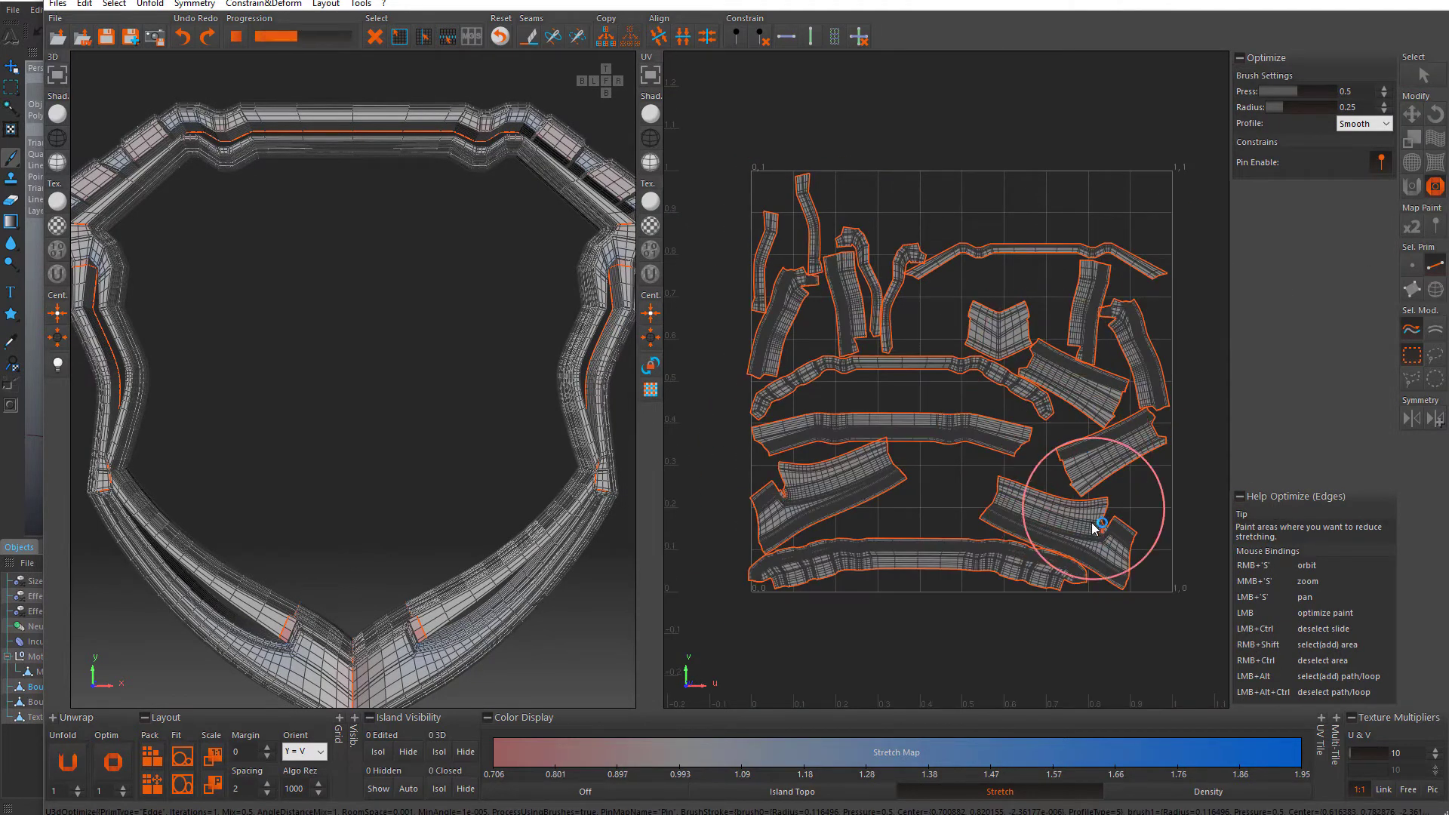
{"action": "scroll", "coordinate": [1148, 521], "scroll_direction": "up", "scroll_amount": 6}
{"action": "scroll", "coordinate": [1118, 441], "scroll_direction": "up", "scroll_amount": 3}
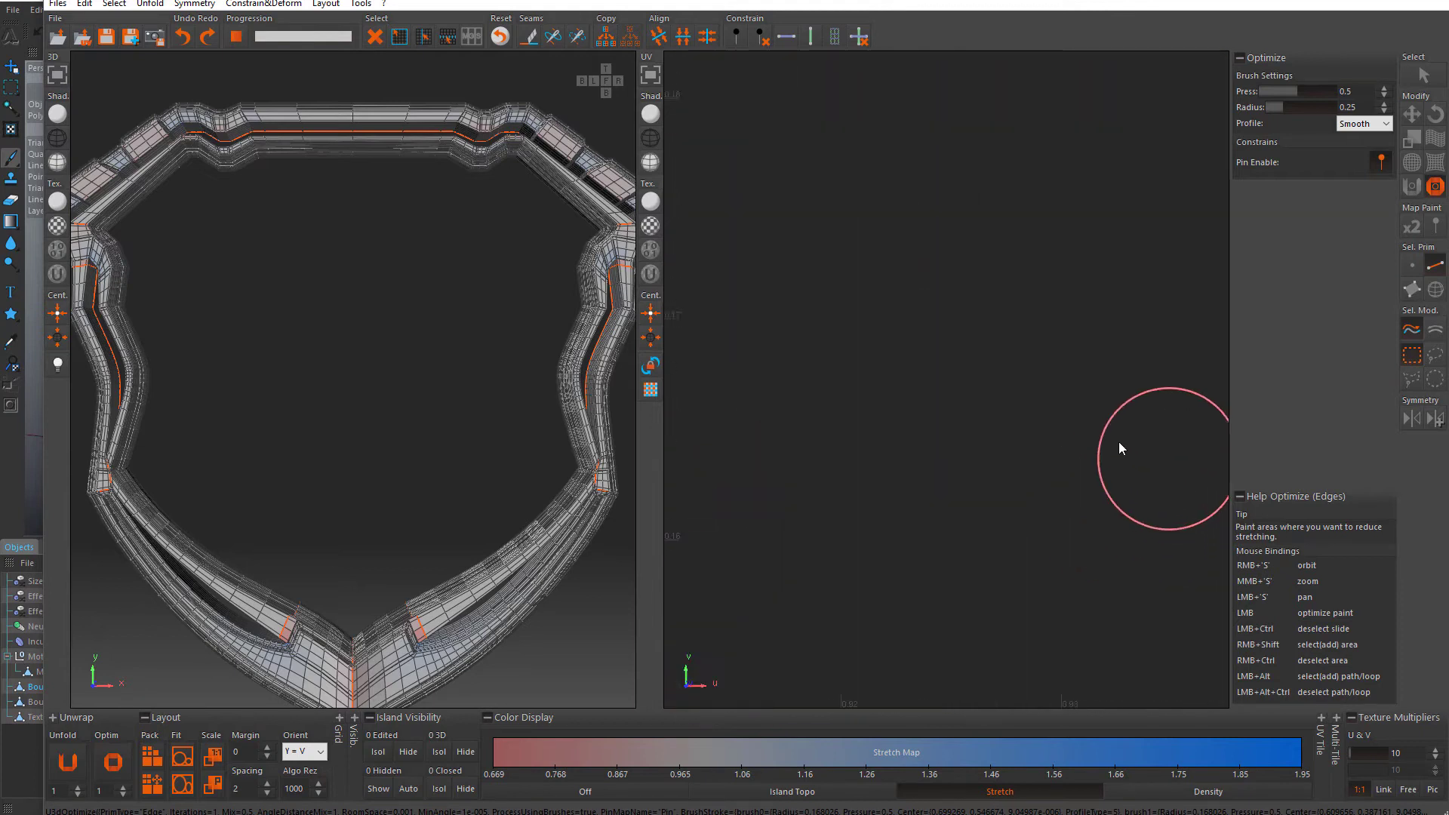
{"action": "scroll", "coordinate": [1099, 451], "scroll_direction": "down", "scroll_amount": 3}
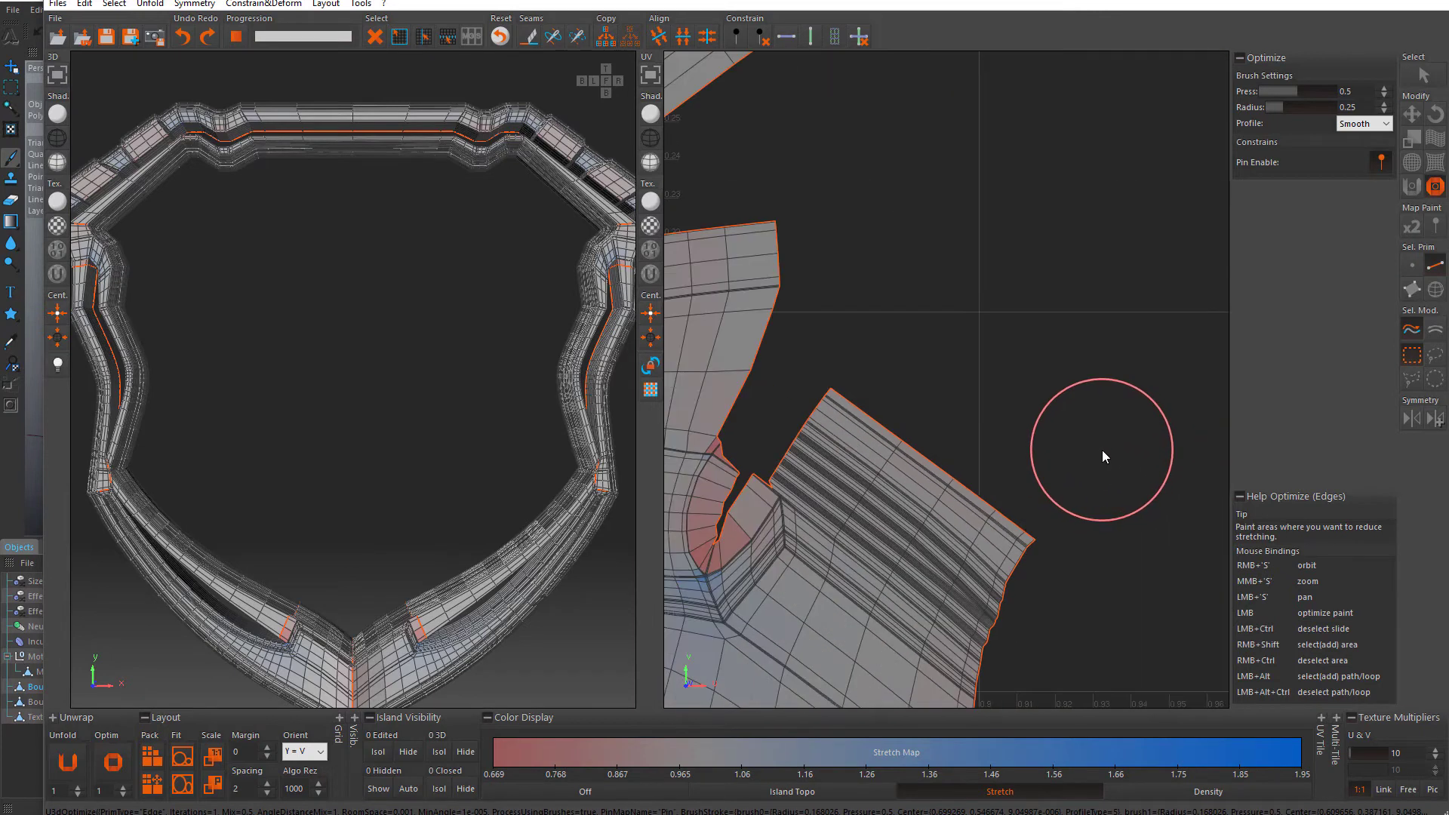
{"action": "left_click_drag", "start_coordinate": [844, 471], "coordinate": [740, 562]}
{"action": "scroll", "coordinate": [1091, 381], "scroll_direction": "down", "scroll_amount": 2}
{"action": "scroll", "coordinate": [1091, 384], "scroll_direction": "down", "scroll_amount": 1}
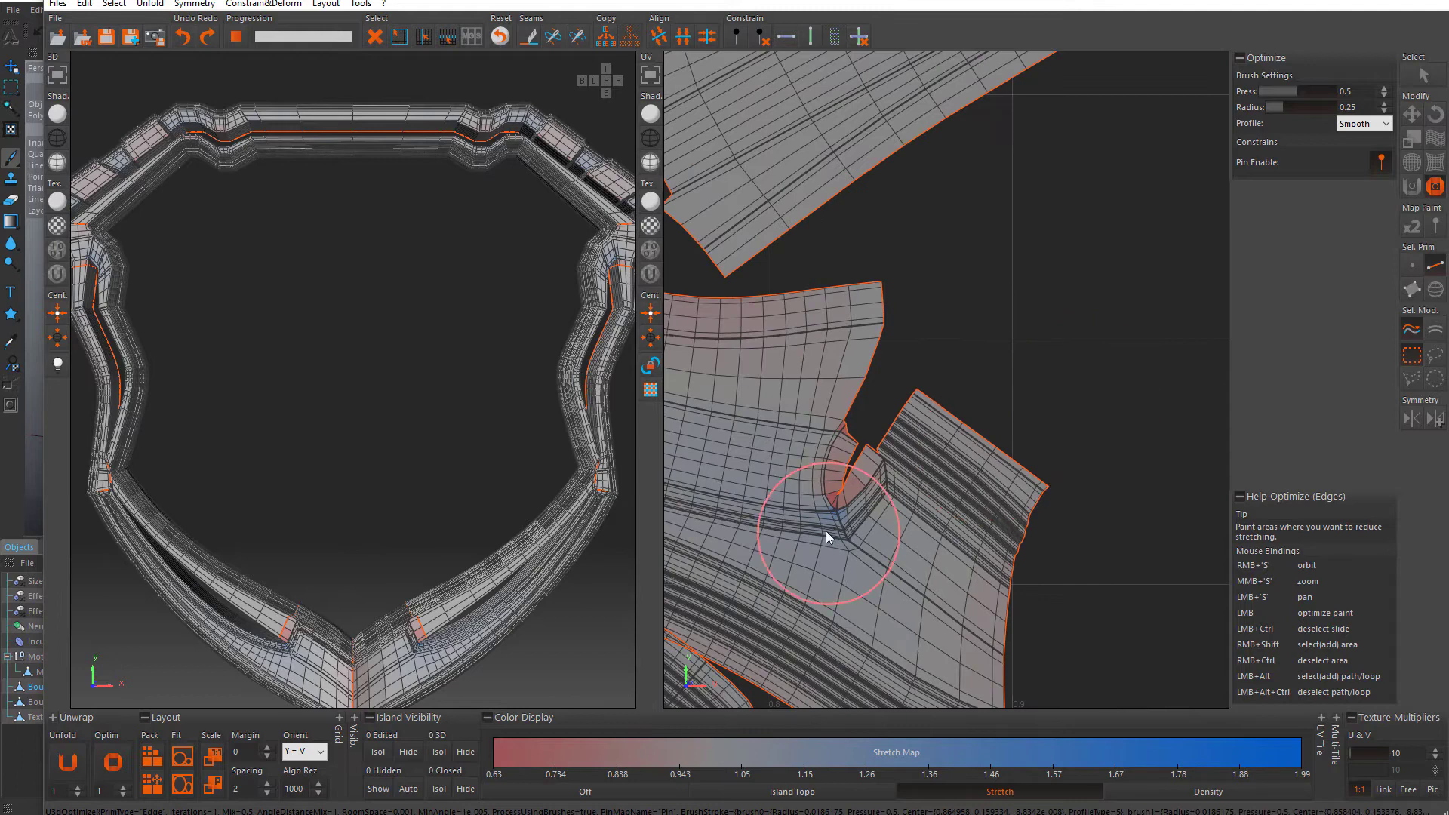
- Examine the stretched notch area near the shield's lower tip in both the UV layout and the 3D model
{"action": "scroll", "coordinate": [828, 531], "scroll_direction": "up", "scroll_amount": 3}
{"action": "scroll", "coordinate": [1148, 385], "scroll_direction": "down", "scroll_amount": 2}
{"action": "scroll", "coordinate": [1091, 378], "scroll_direction": "down", "scroll_amount": 1}
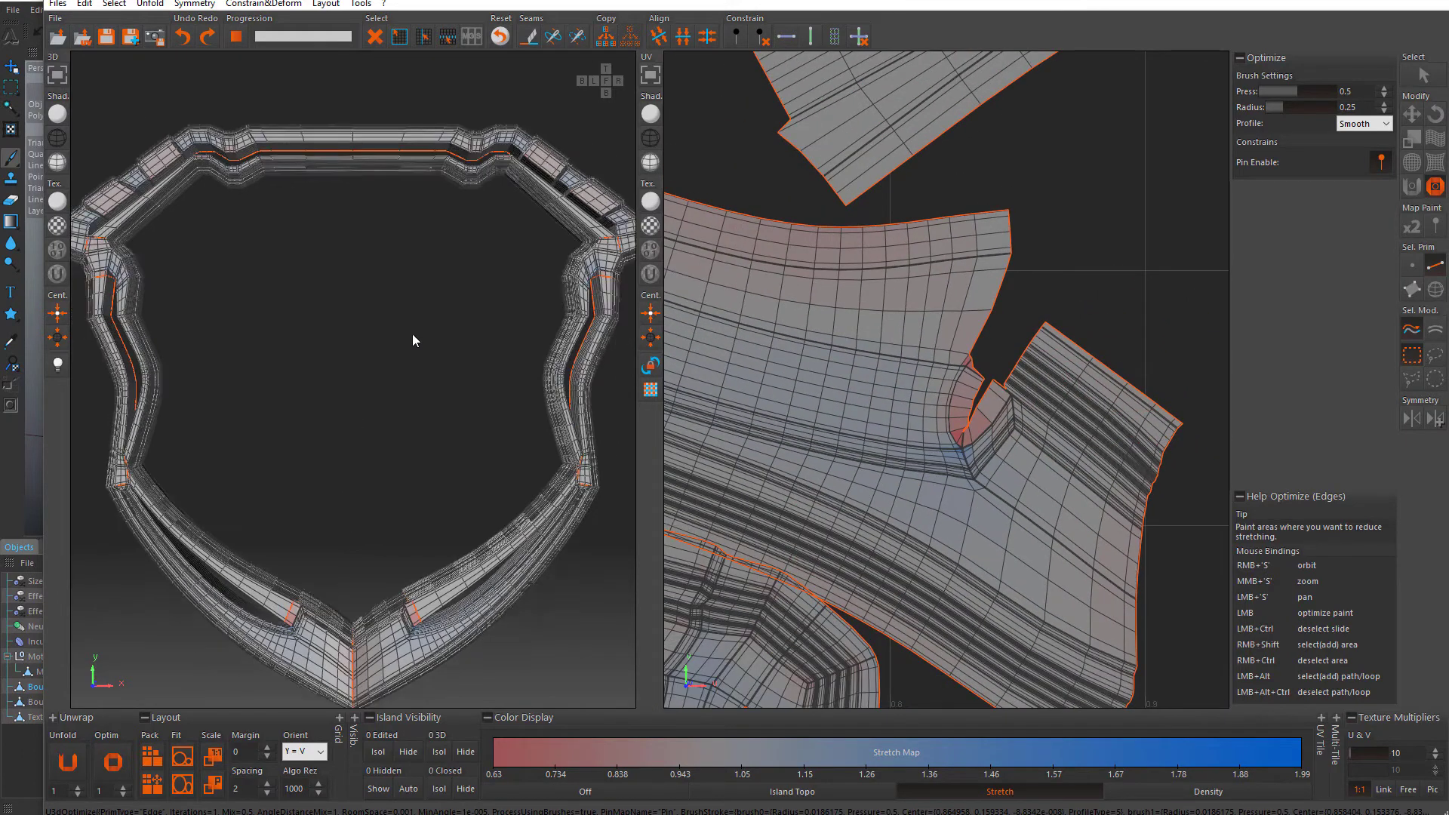
{"action": "scroll", "coordinate": [373, 565], "scroll_direction": "up", "scroll_amount": 3}
{"action": "scroll", "coordinate": [409, 518], "scroll_direction": "up", "scroll_amount": 5}
{"action": "scroll", "coordinate": [409, 511], "scroll_direction": "down", "scroll_amount": 6}
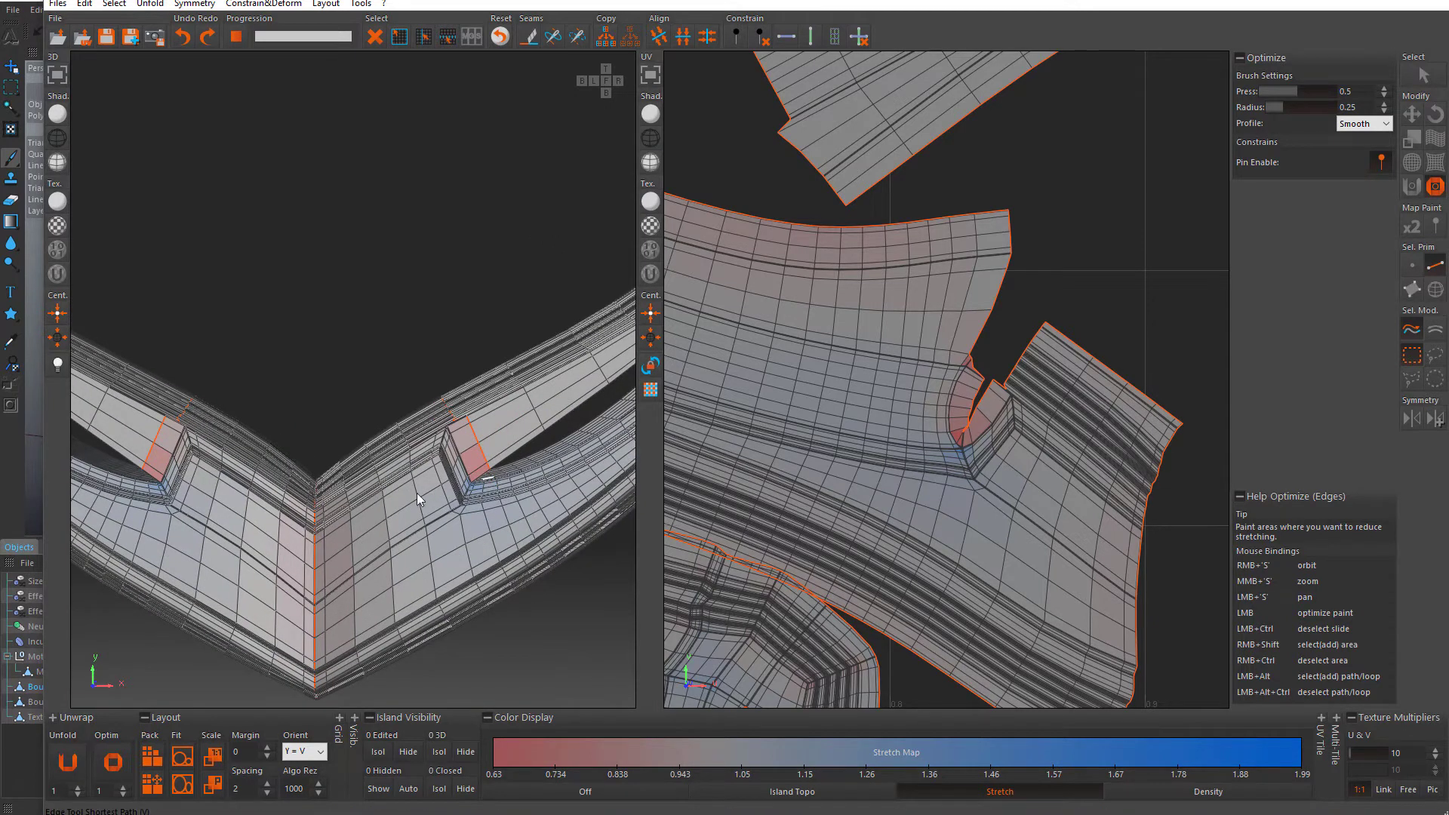
{"action": "scroll", "coordinate": [487, 484], "scroll_direction": "up", "scroll_amount": 2}
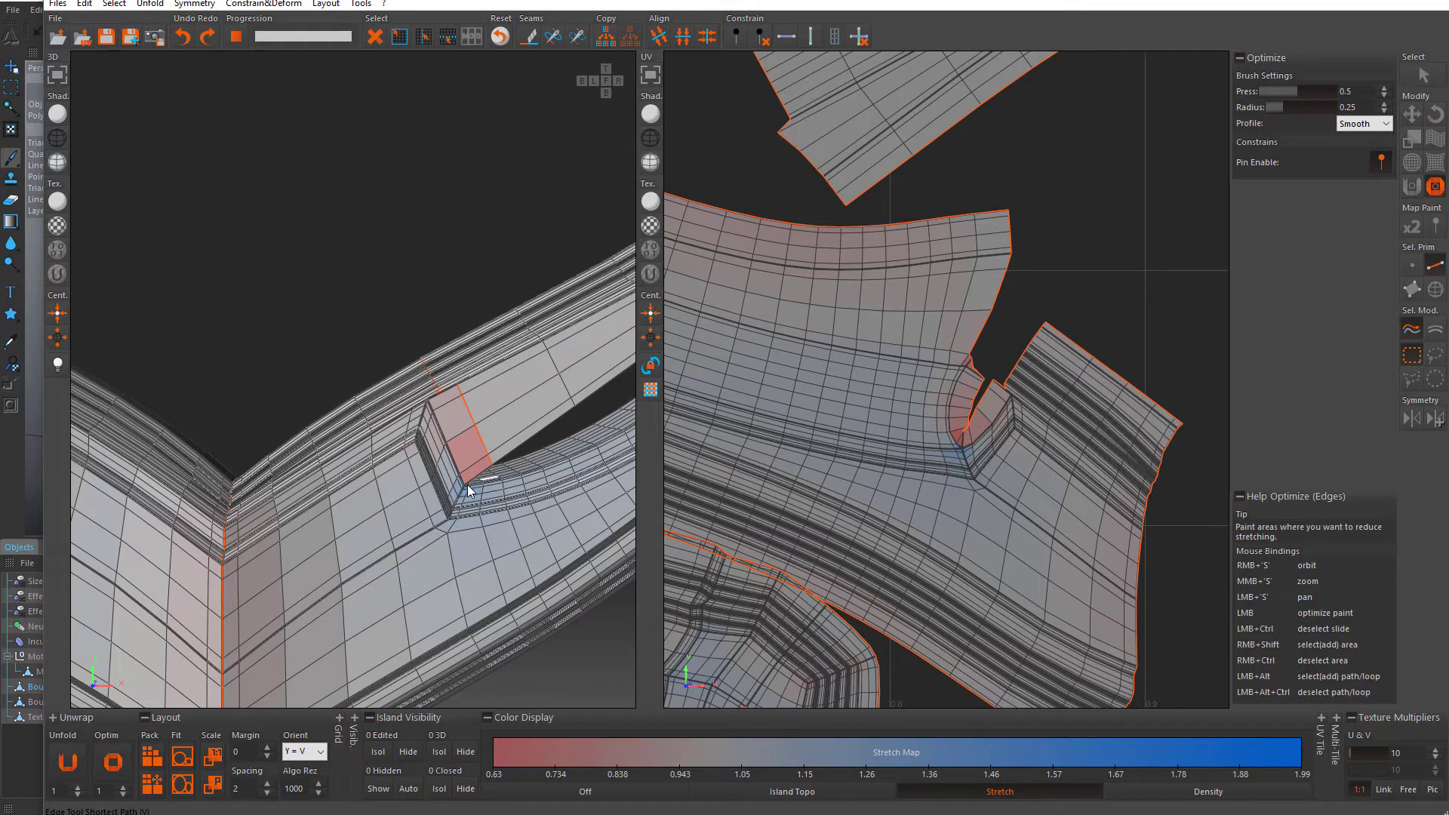
{"action": "right_click_drag", "start_coordinate": [491, 496], "coordinate": [447, 457]}
{"action": "scroll", "coordinate": [442, 423], "scroll_direction": "up", "scroll_amount": 2}
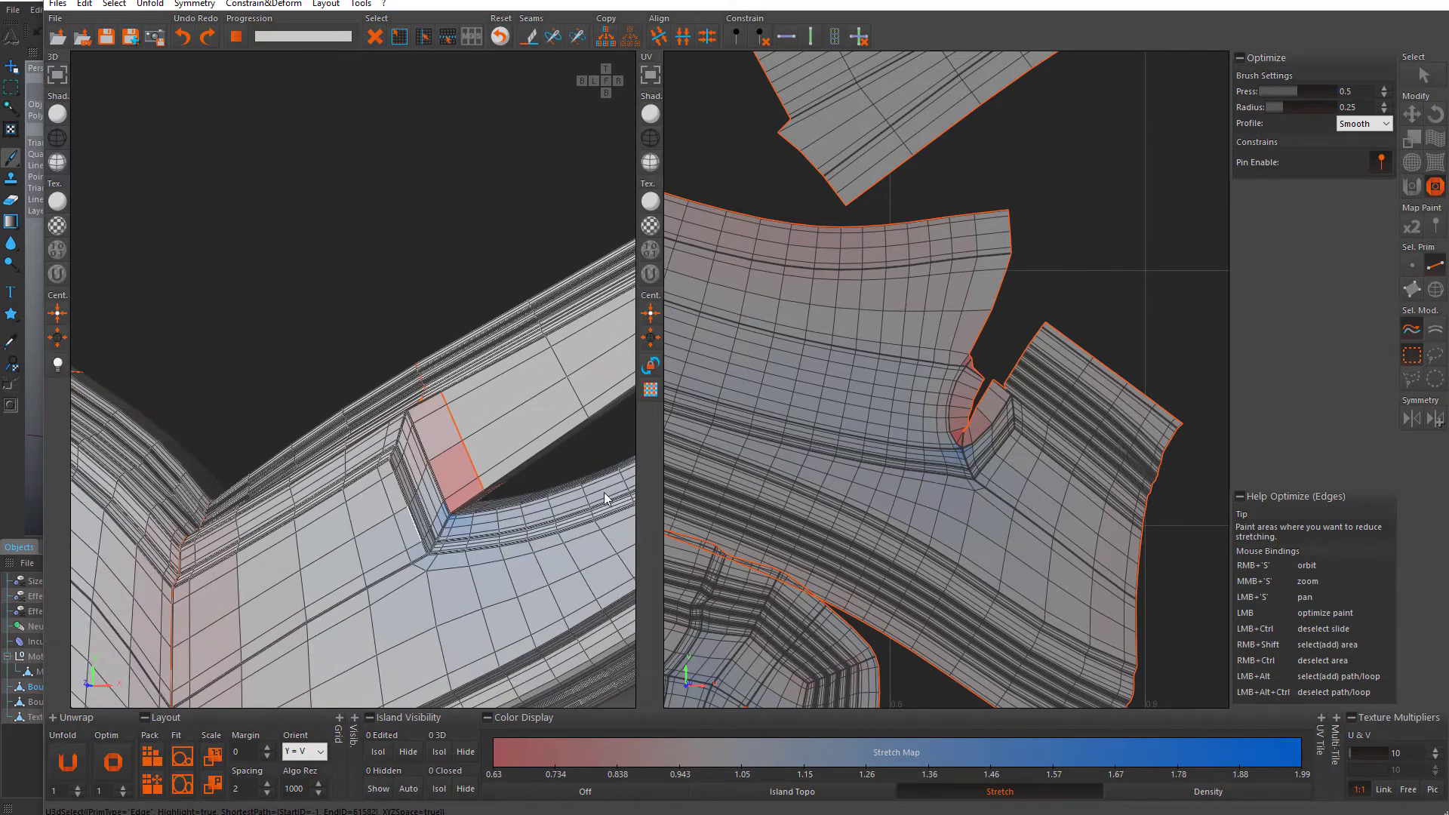
{"action": "scroll", "coordinate": [1085, 336], "scroll_direction": "down", "scroll_amount": 2}
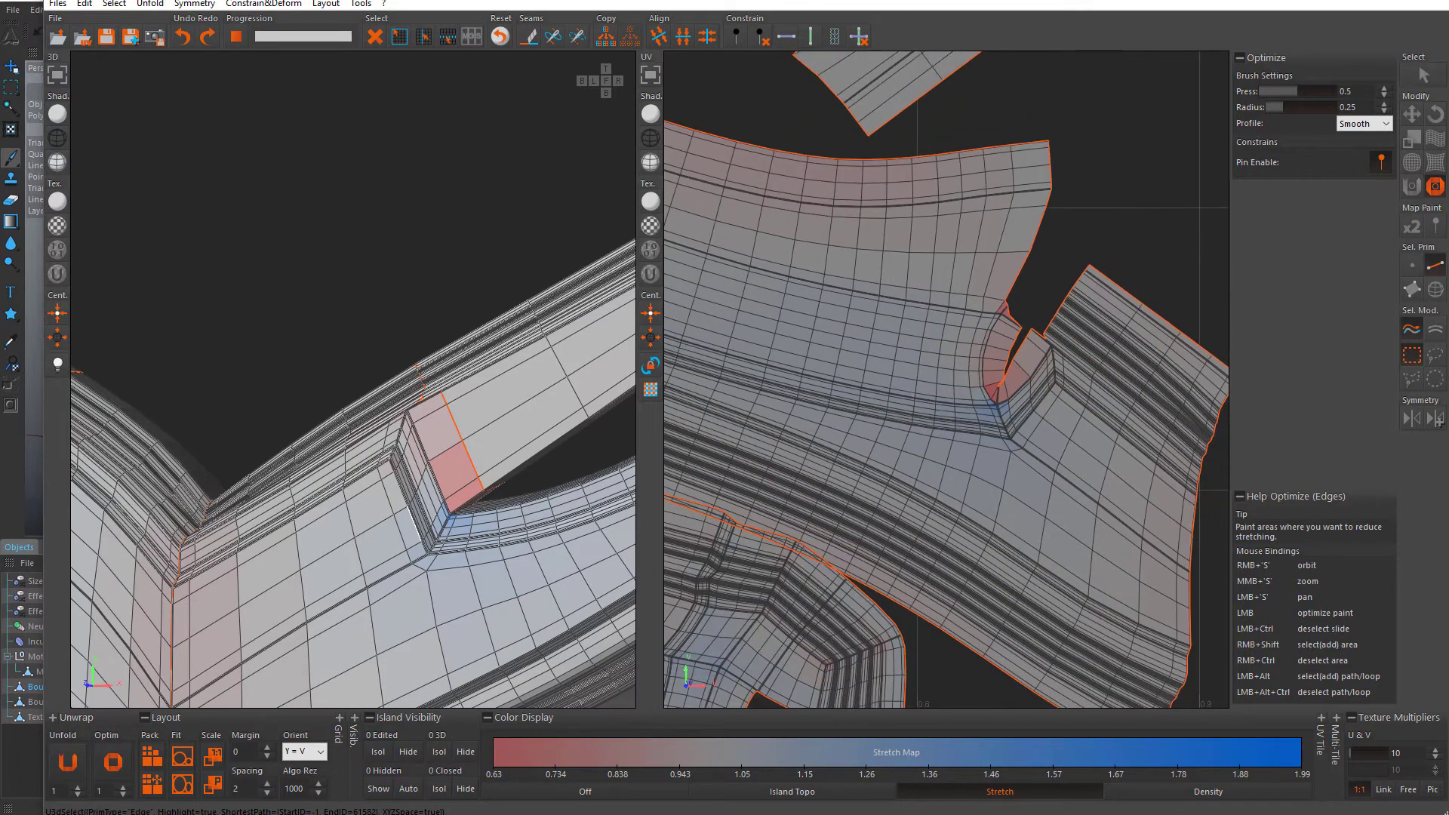
- Select the edge loop running from the notch of the lower-right UV island to its outer border and cut it
{"action": "left_click", "coordinate": [1425, 76]}
{"action": "scroll", "coordinate": [981, 422], "scroll_direction": "up", "scroll_amount": 4}
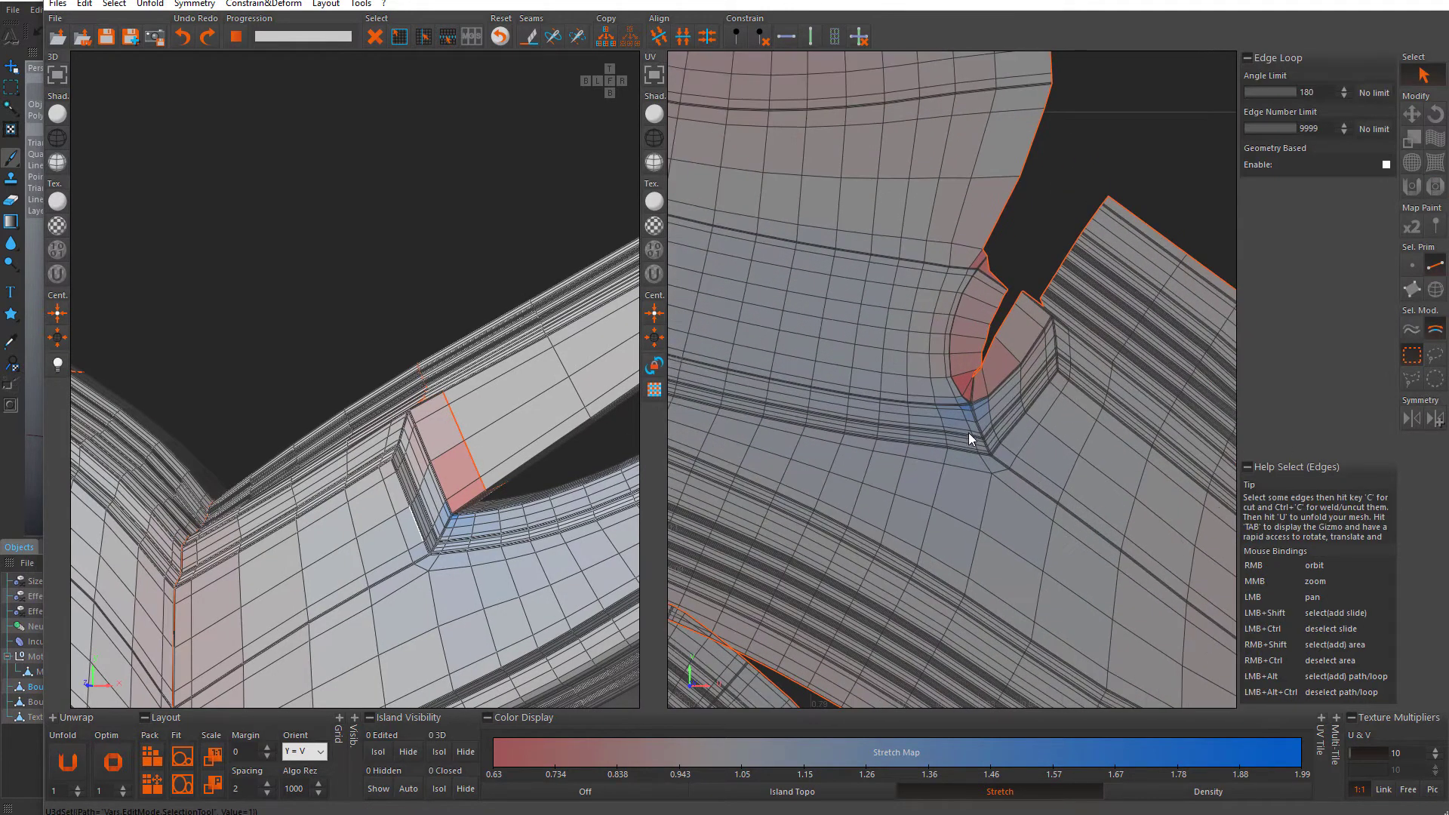
{"action": "scroll", "coordinate": [965, 387], "scroll_direction": "up", "scroll_amount": 2}
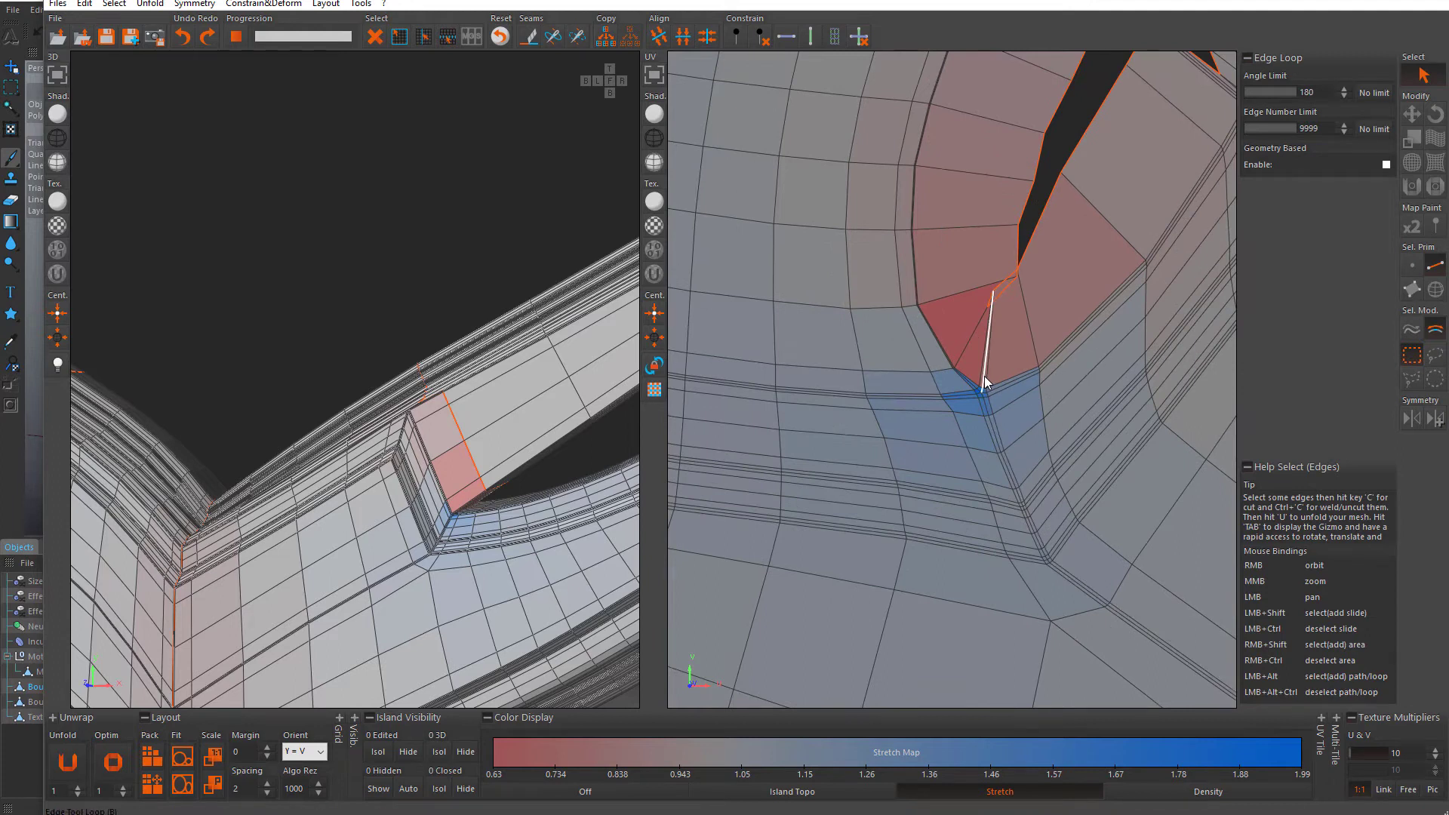
{"action": "left_click_drag", "start_coordinate": [984, 376], "coordinate": [990, 411], "text": "shift"}
{"action": "scroll", "coordinate": [943, 320], "scroll_direction": "down", "scroll_amount": 6}
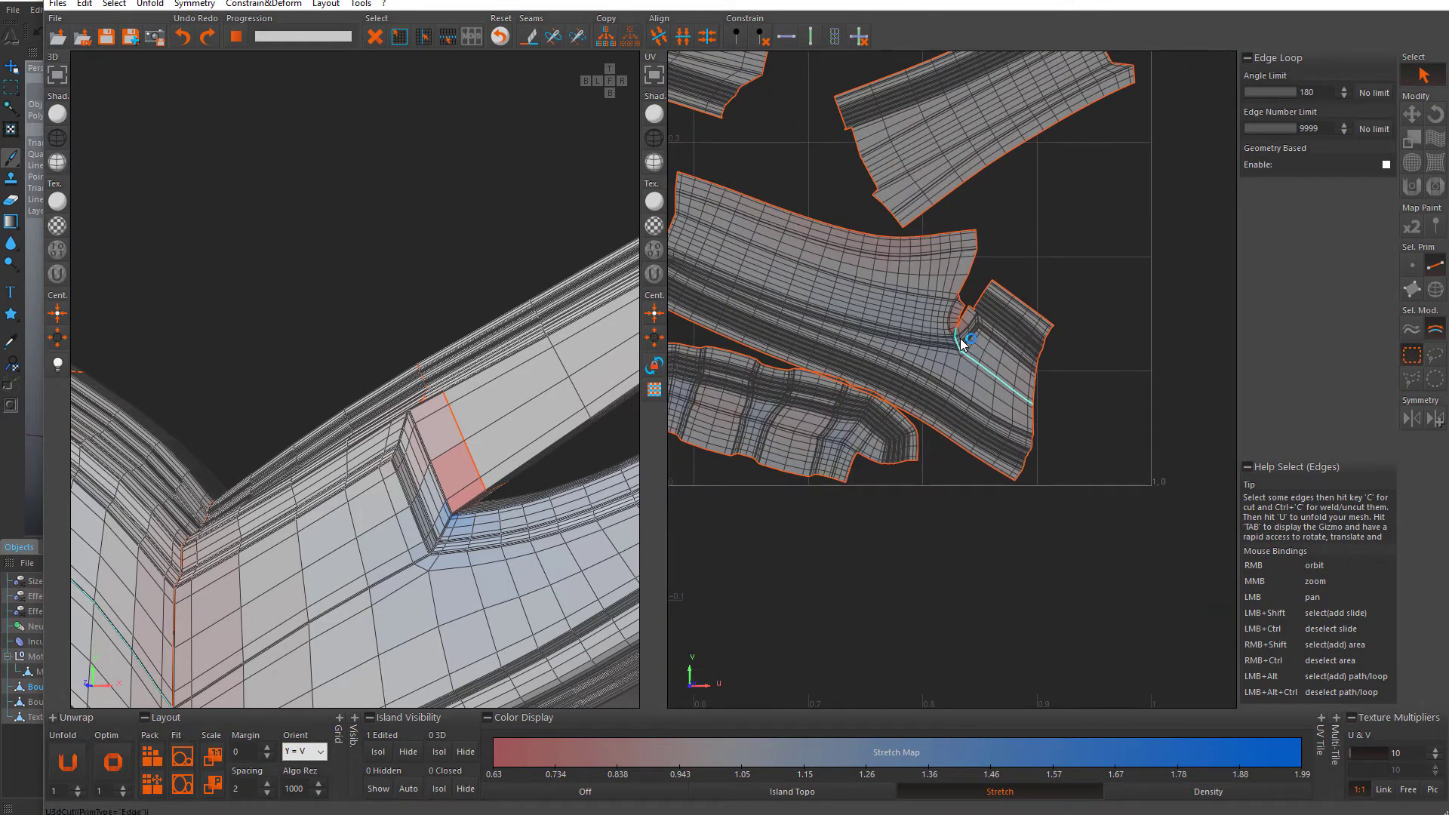
{"action": "scroll", "coordinate": [1155, 345], "scroll_direction": "down", "scroll_amount": 4}
{"action": "scroll", "coordinate": [1107, 340], "scroll_direction": "up", "scroll_amount": 6}
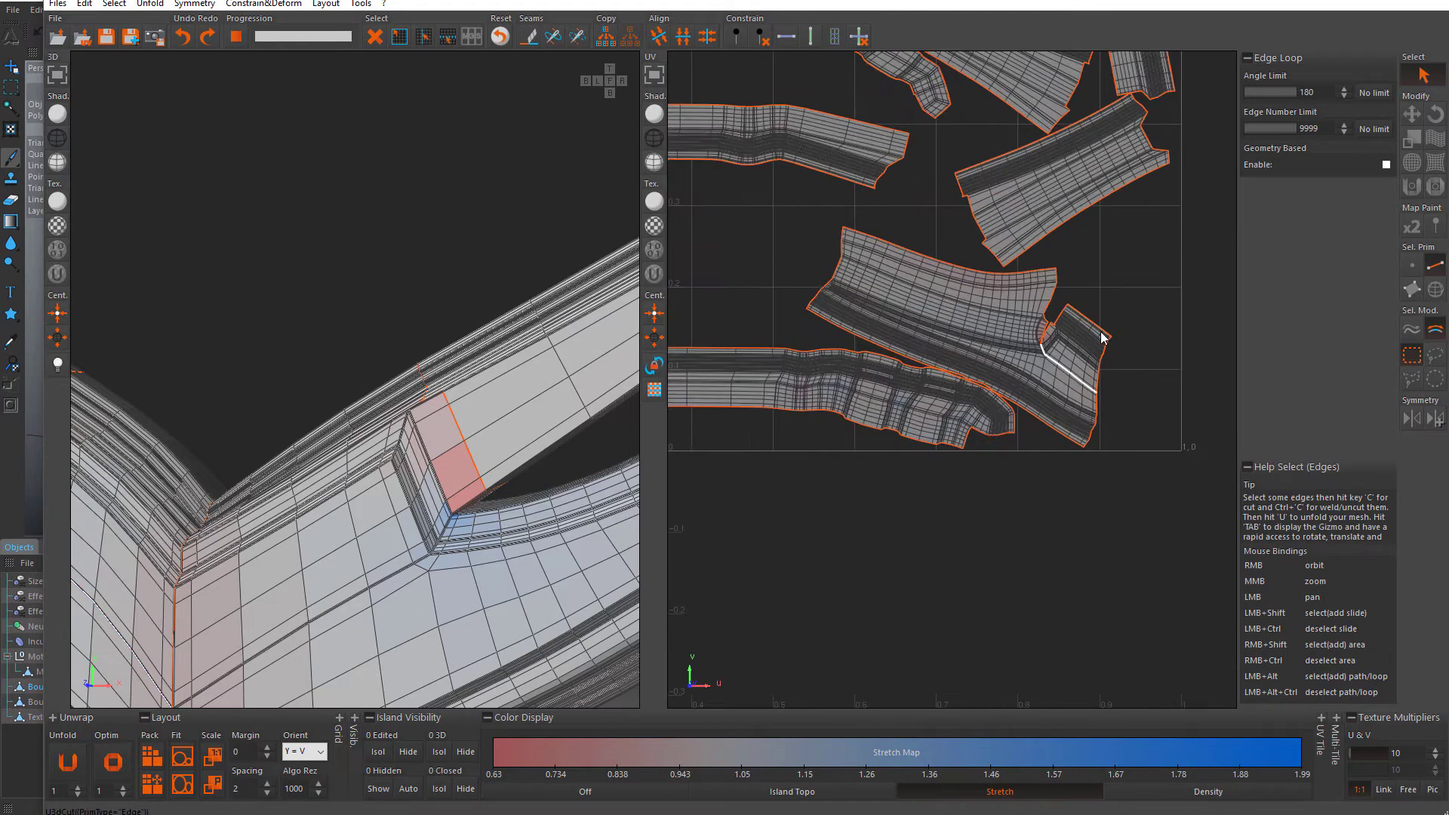
{"action": "scroll", "coordinate": [1144, 334], "scroll_direction": "down", "scroll_amount": 8}
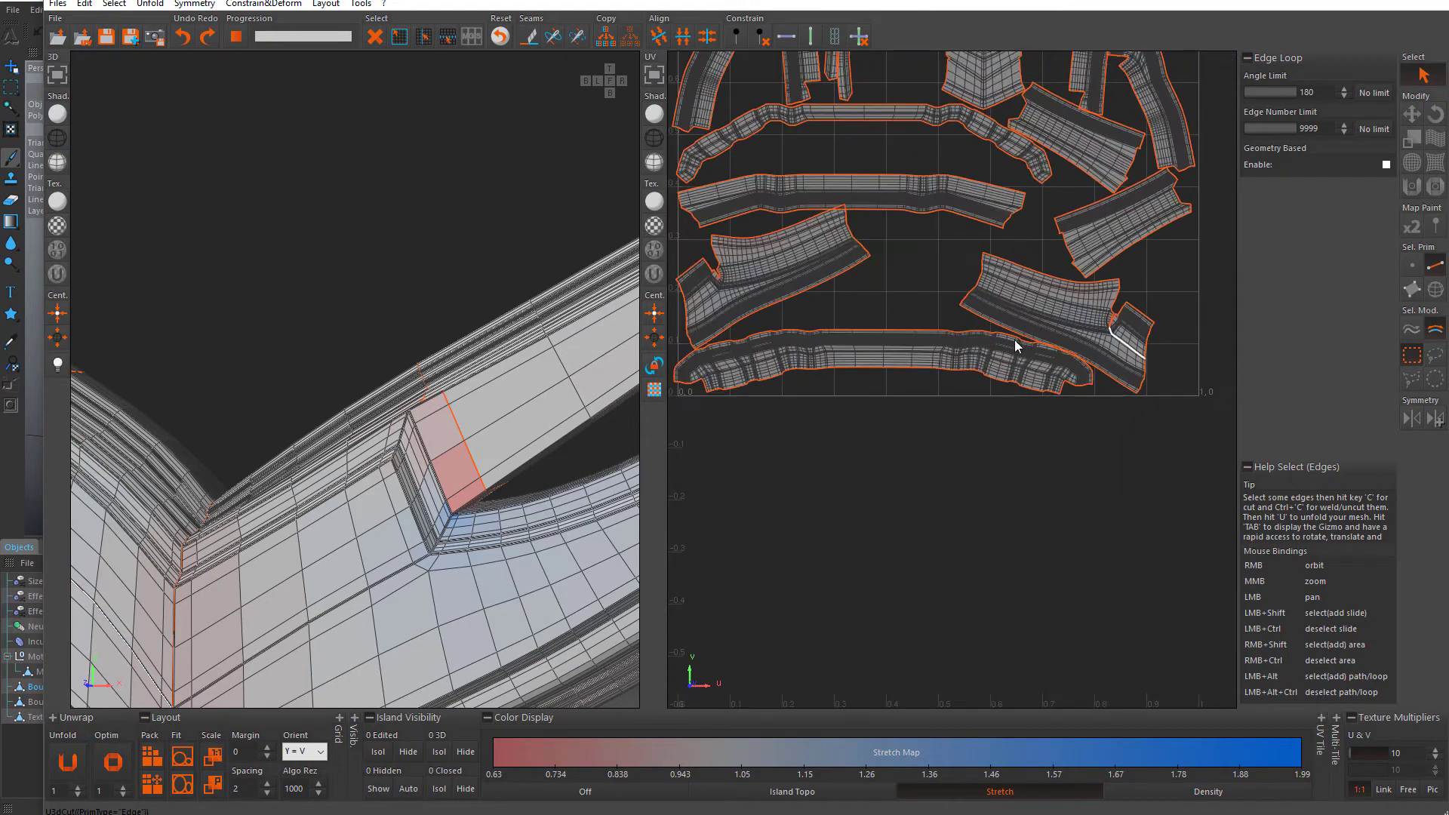
- Cut the matching edge loop from the notch to the outer border of the lower-left UV island
{"action": "scroll", "coordinate": [776, 288], "scroll_direction": "up", "scroll_amount": 10}
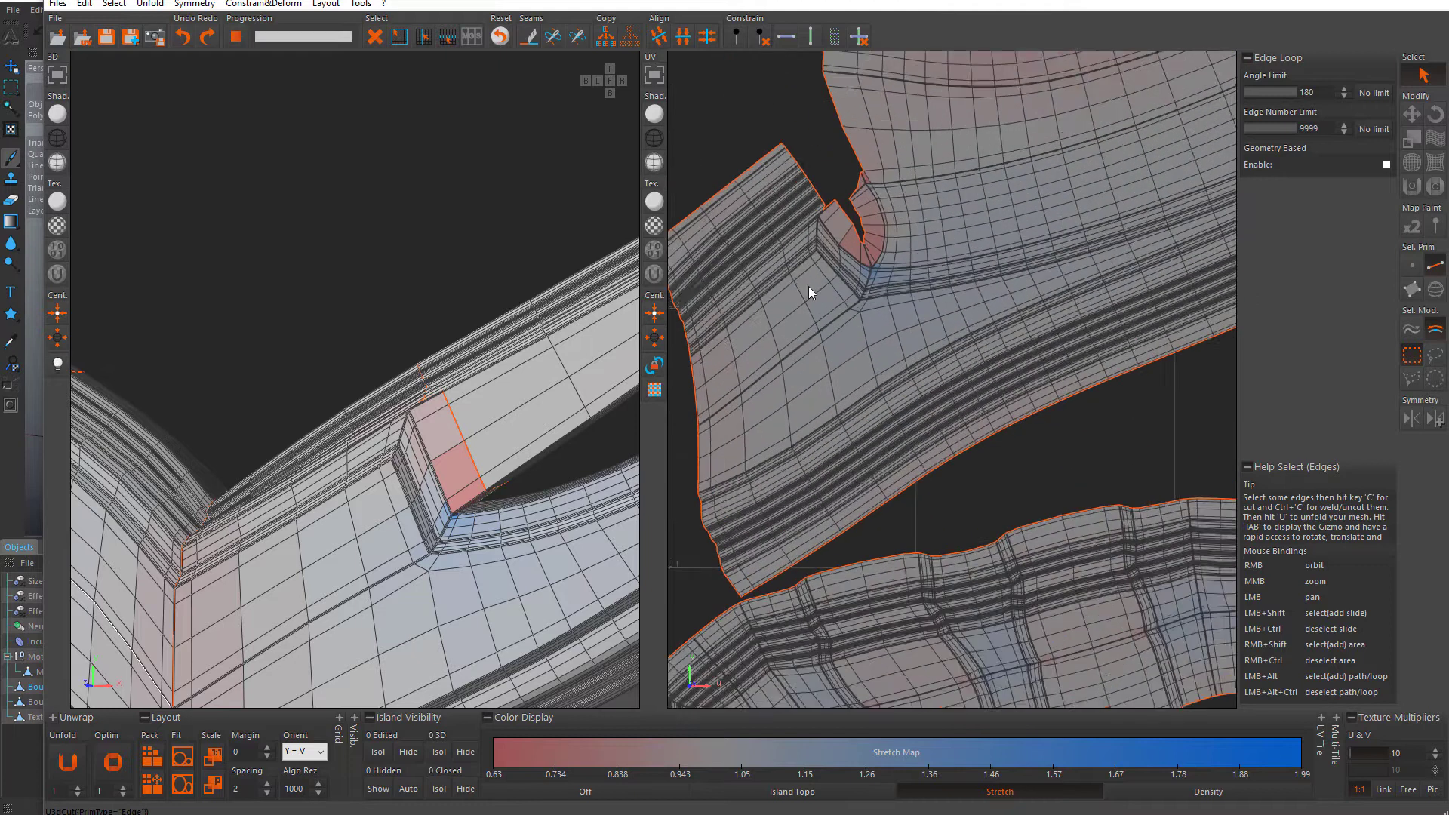
{"action": "scroll", "coordinate": [849, 300], "scroll_direction": "up", "scroll_amount": 3}
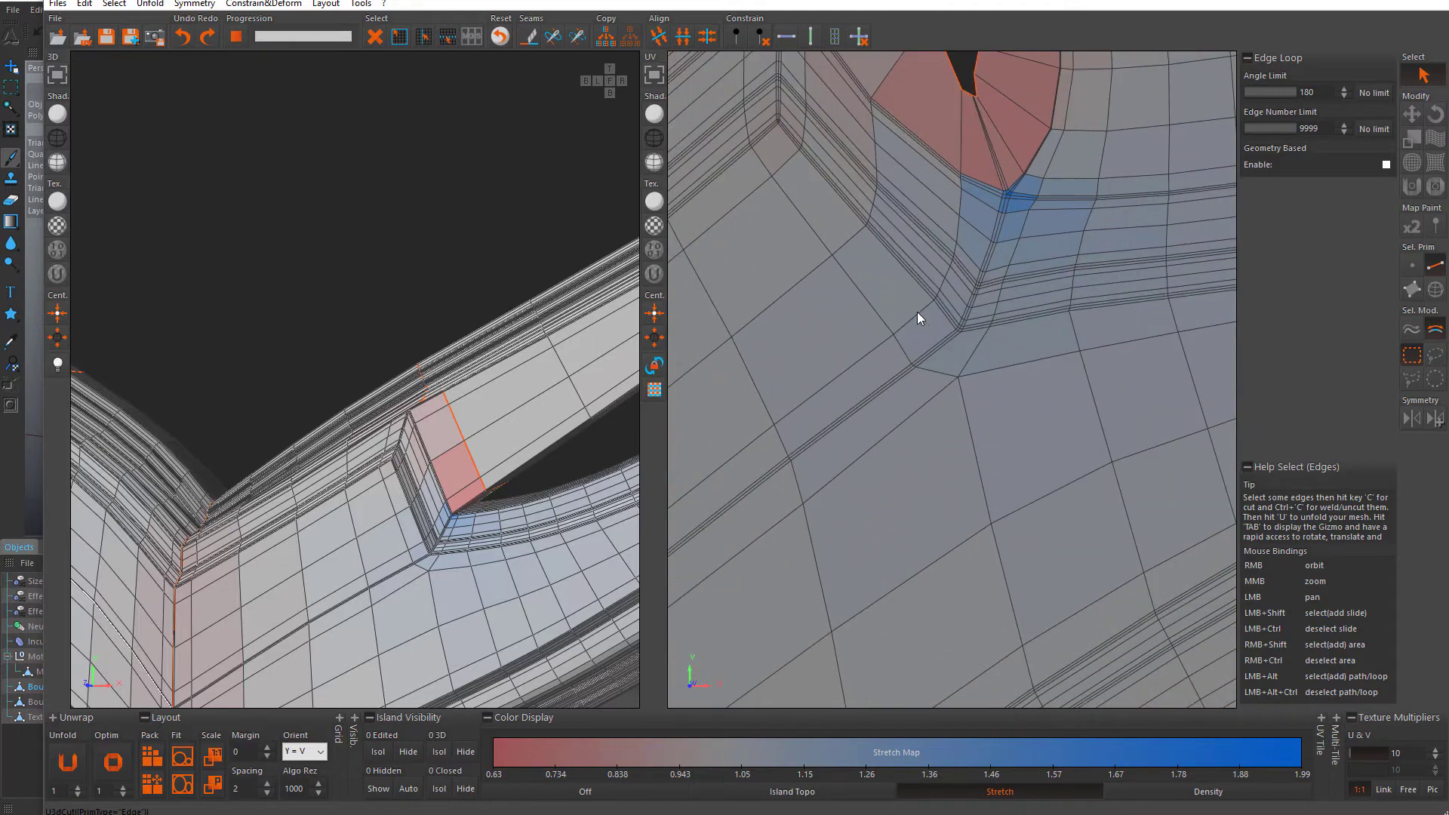
{"action": "left_click", "coordinate": [952, 333]}
{"action": "scroll", "coordinate": [966, 162], "scroll_direction": "up", "scroll_amount": 3}
{"action": "scroll", "coordinate": [981, 166], "scroll_direction": "up", "scroll_amount": 2}
{"action": "left_click", "coordinate": [1038, 211]}
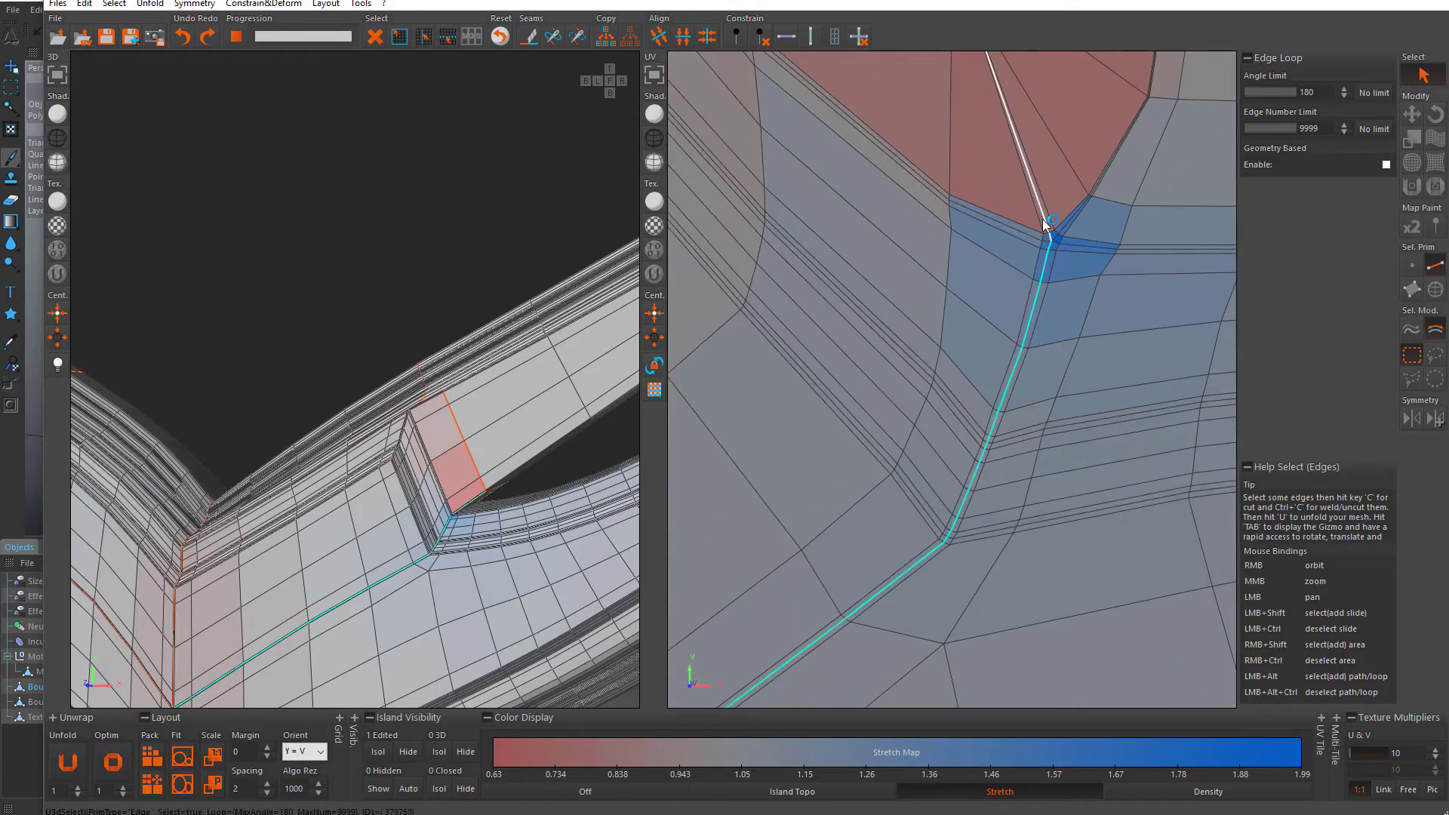
{"action": "key", "text": "c"}
{"action": "scroll", "coordinate": [1060, 285], "scroll_direction": "down", "scroll_amount": 10}
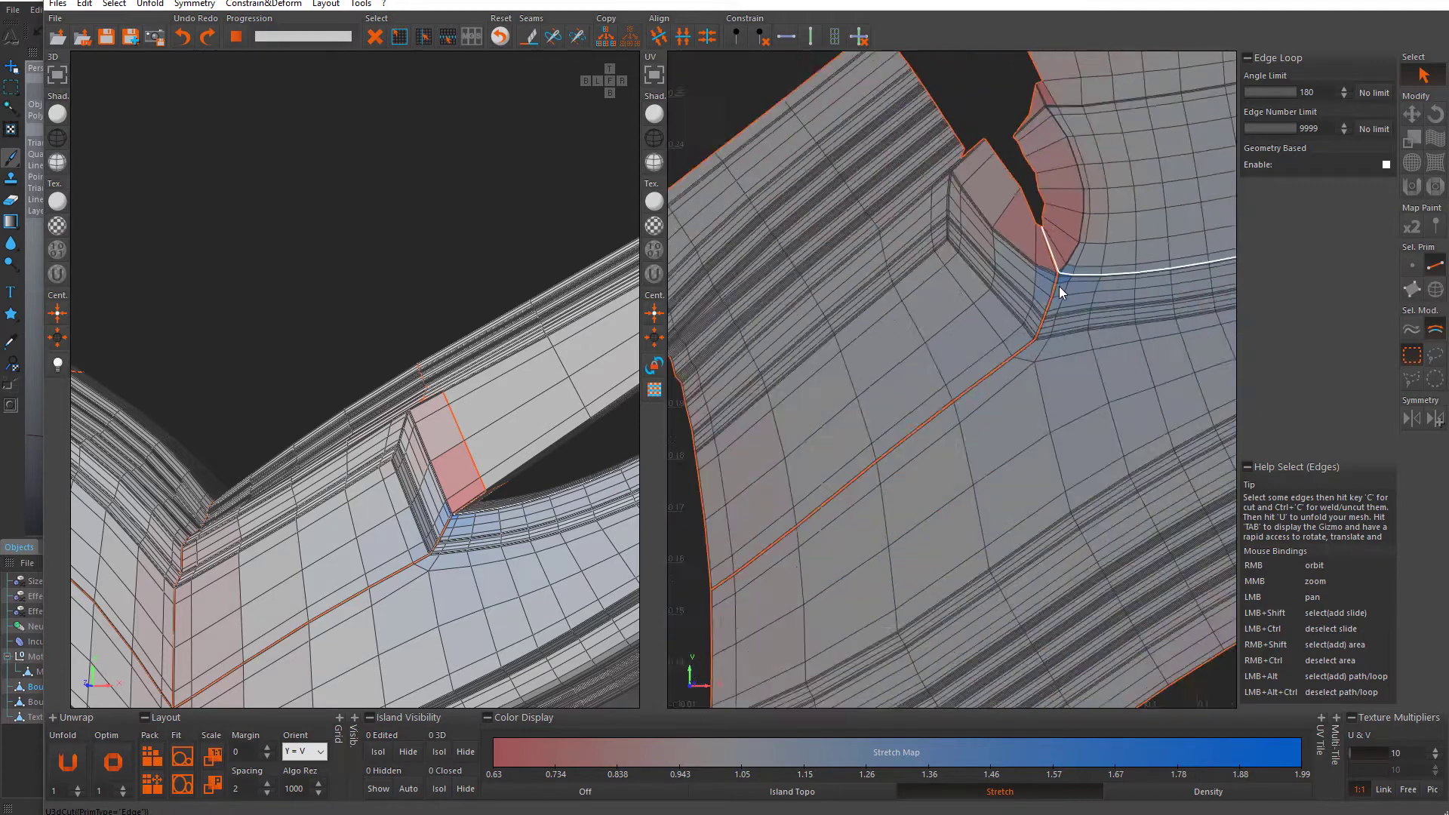
{"action": "scroll", "coordinate": [1058, 287], "scroll_direction": "up", "scroll_amount": 8}
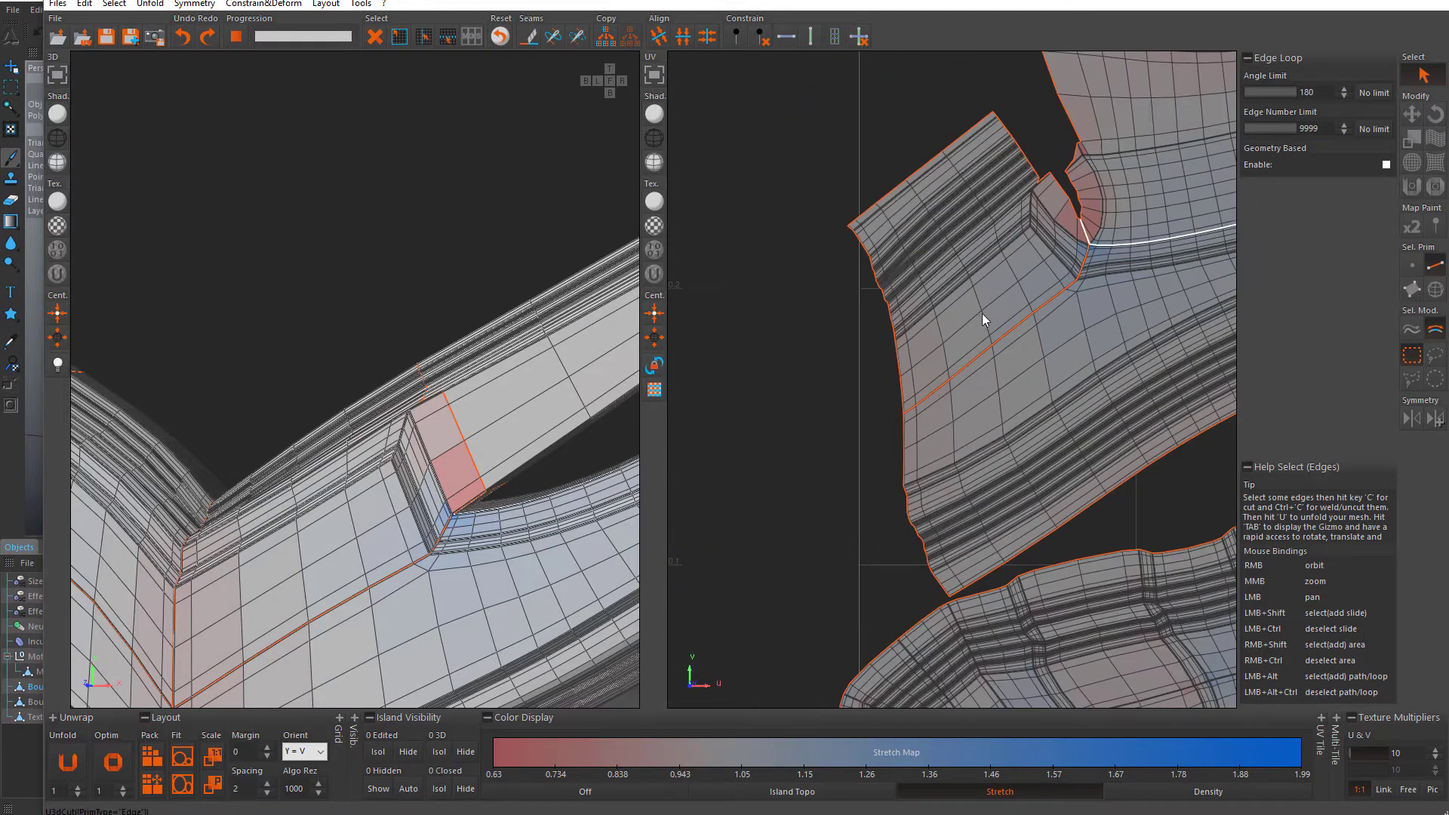
{"action": "scroll", "coordinate": [966, 335], "scroll_direction": "down", "scroll_amount": 6}
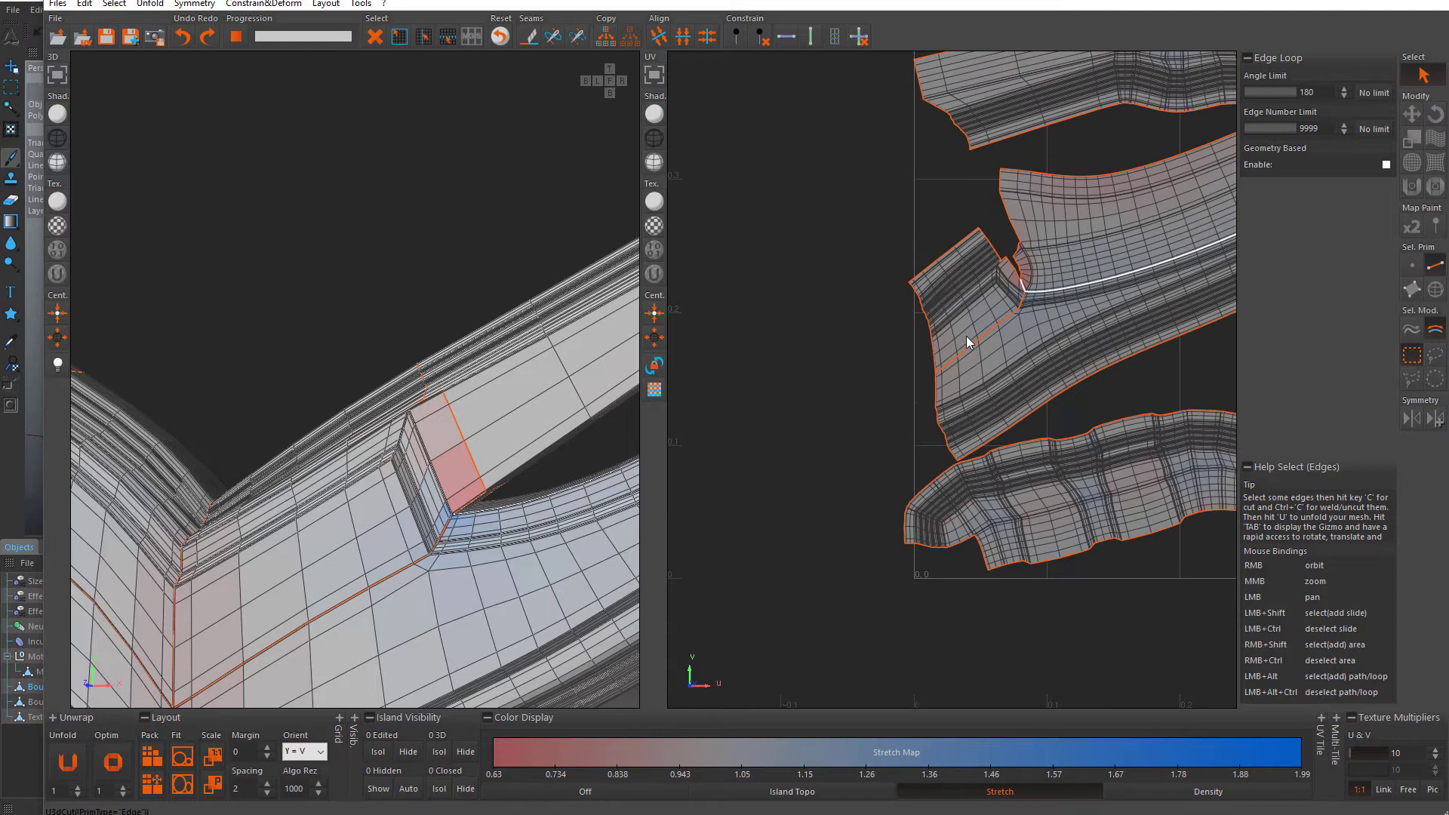
{"action": "scroll", "coordinate": [1039, 241], "scroll_direction": "down", "scroll_amount": 2}
- Select the four islands created by the two cuts and unfold, optimize and pack them
{"action": "key", "text": "p"}
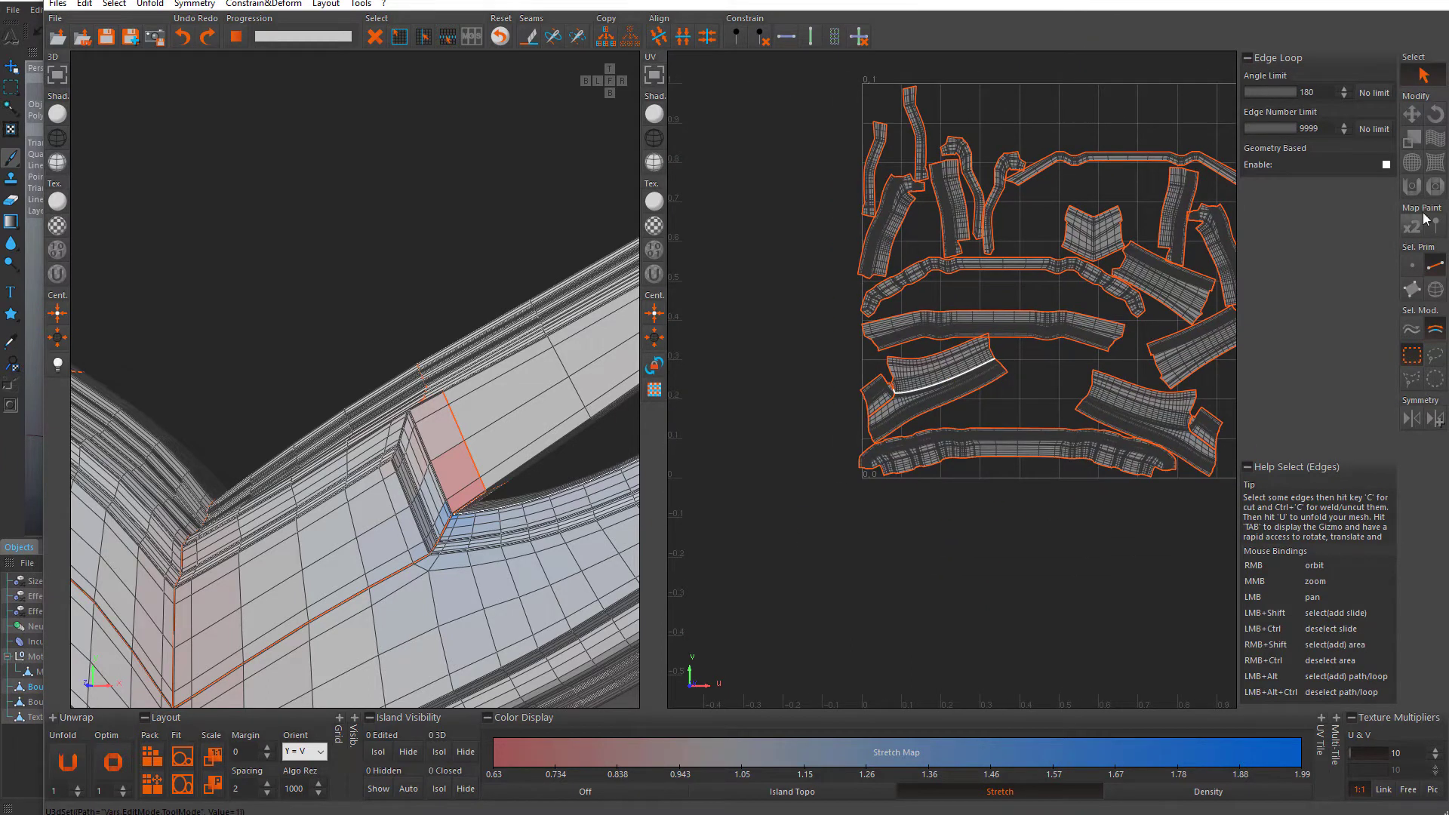
{"action": "left_click", "coordinate": [1437, 164]}
{"action": "left_click", "coordinate": [1425, 76]}
{"action": "left_click", "coordinate": [1208, 421]}
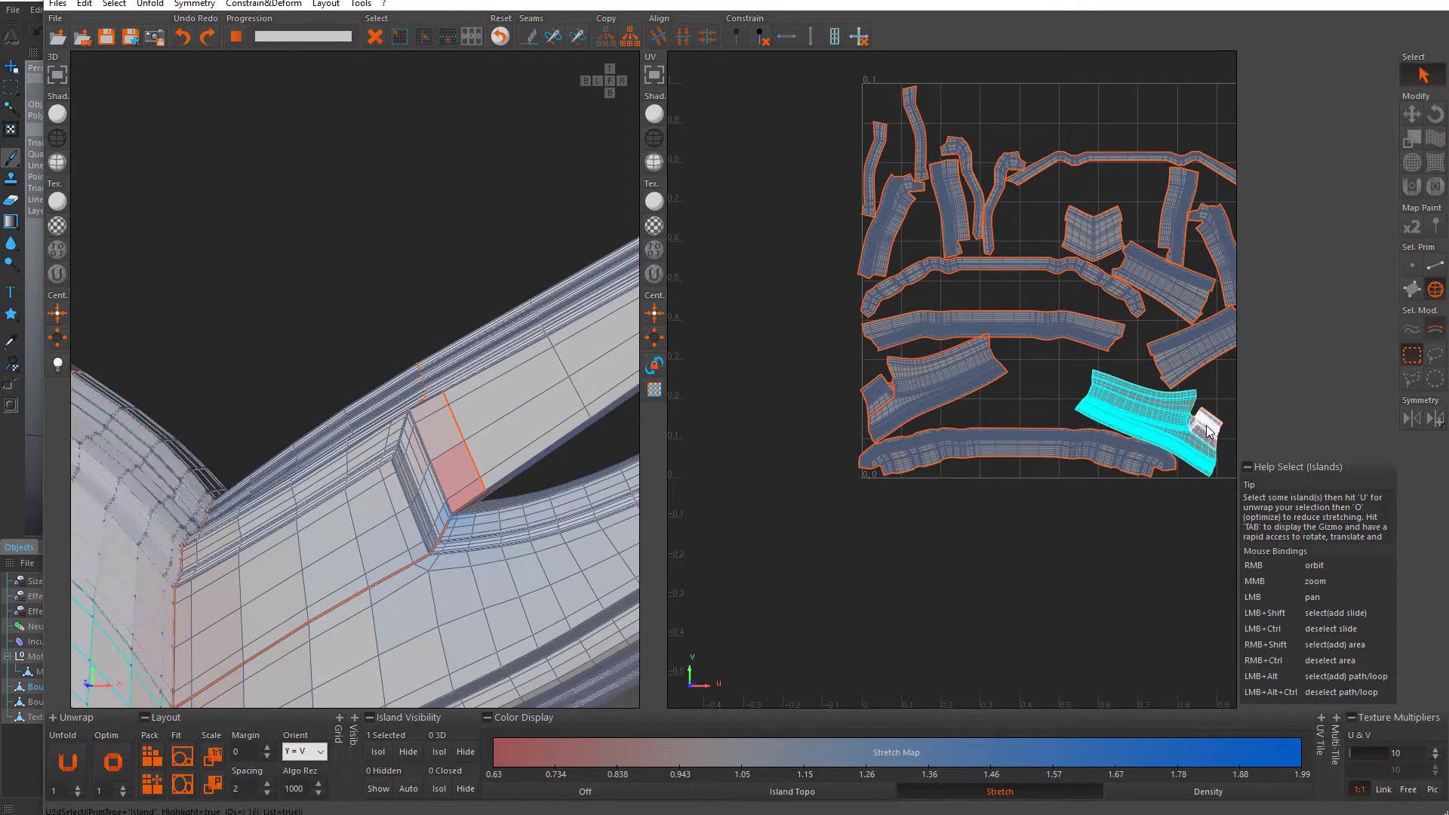
{"action": "left_click", "coordinate": [880, 405], "text": "shift"}
{"action": "left_click", "coordinate": [878, 399], "text": "shift"}
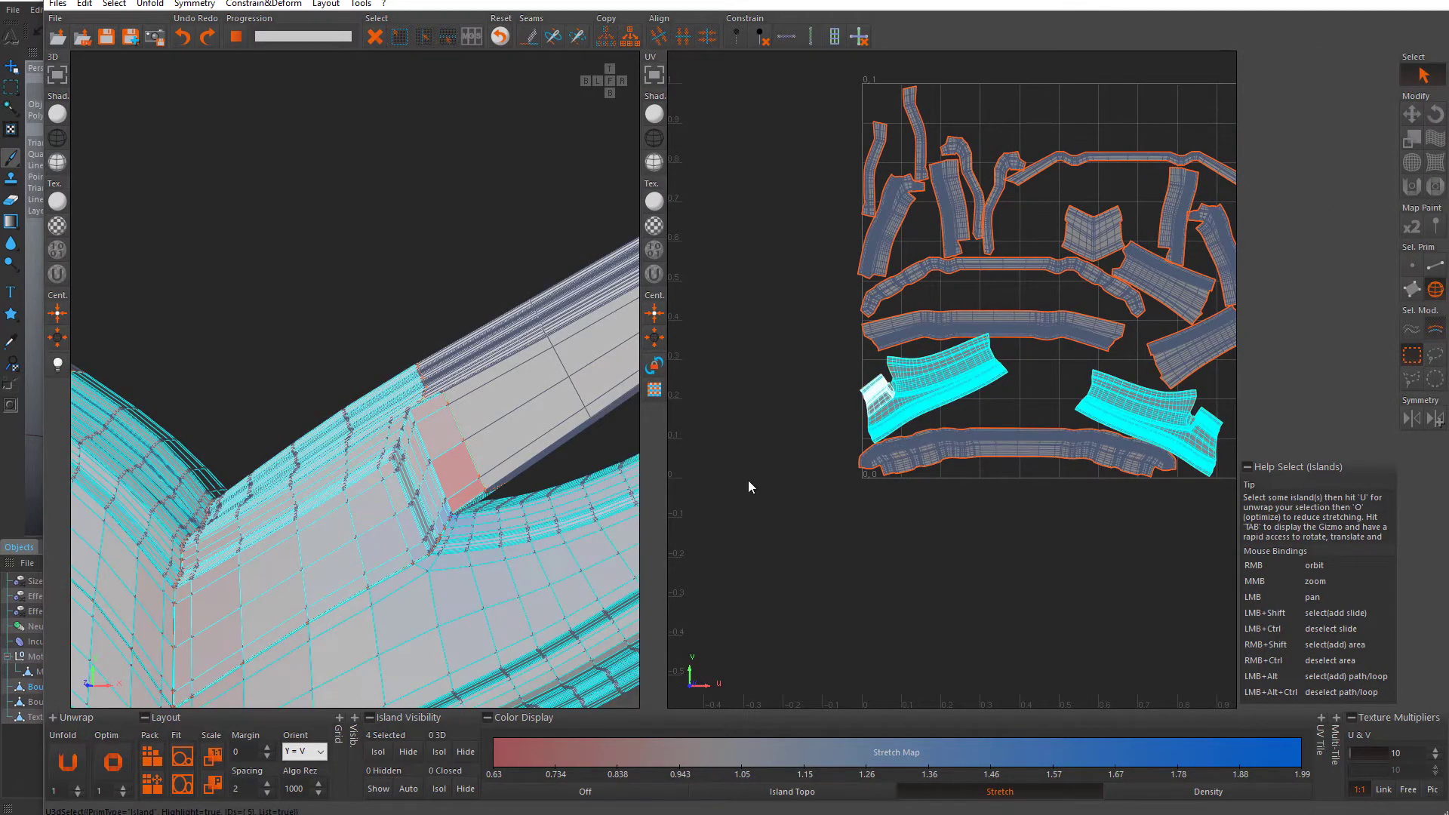
{"action": "left_click", "coordinate": [67, 760]}
{"action": "left_click", "coordinate": [113, 764]}
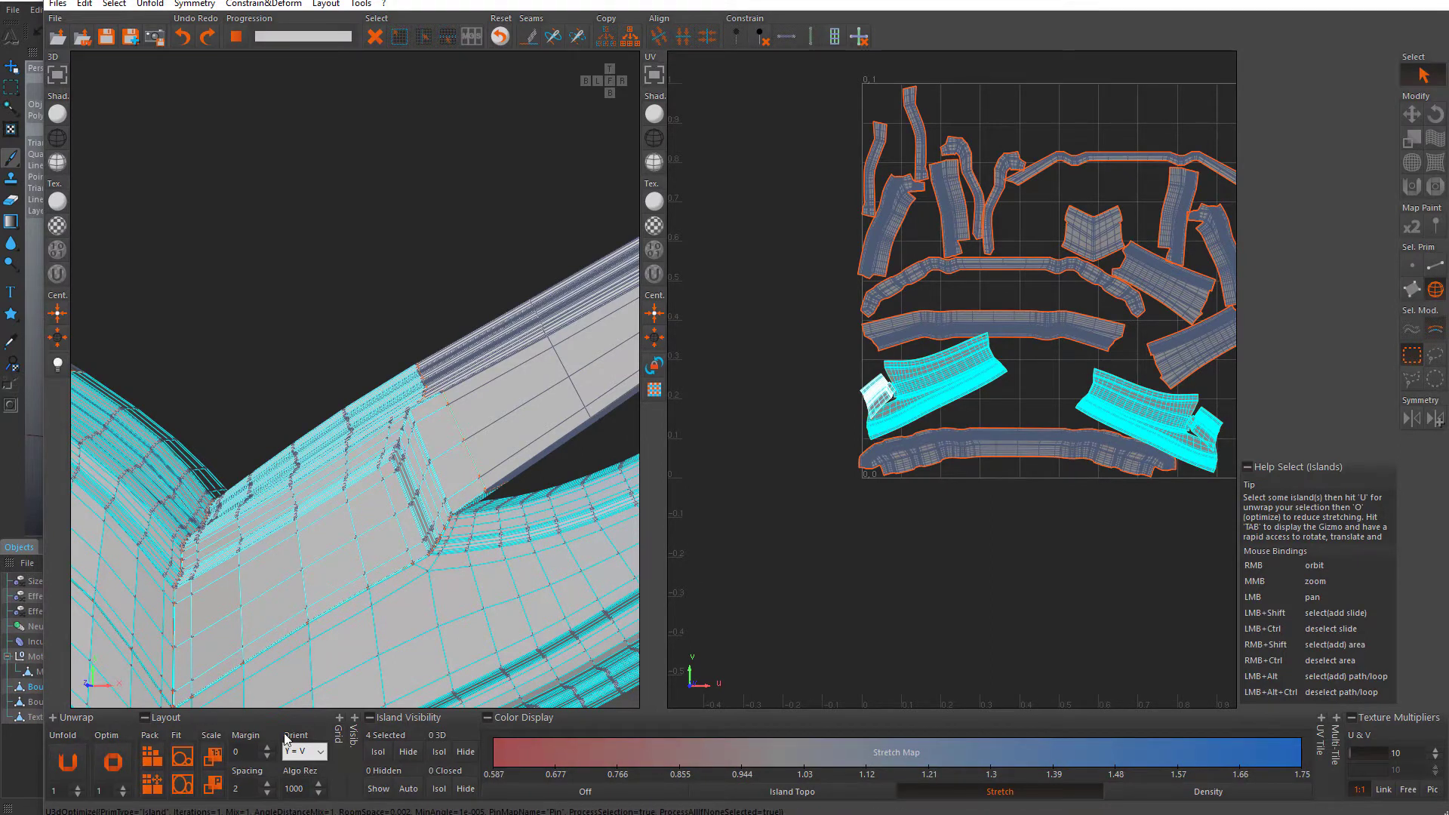
{"action": "left_click", "coordinate": [152, 757]}
{"action": "left_click", "coordinate": [1056, 529]}
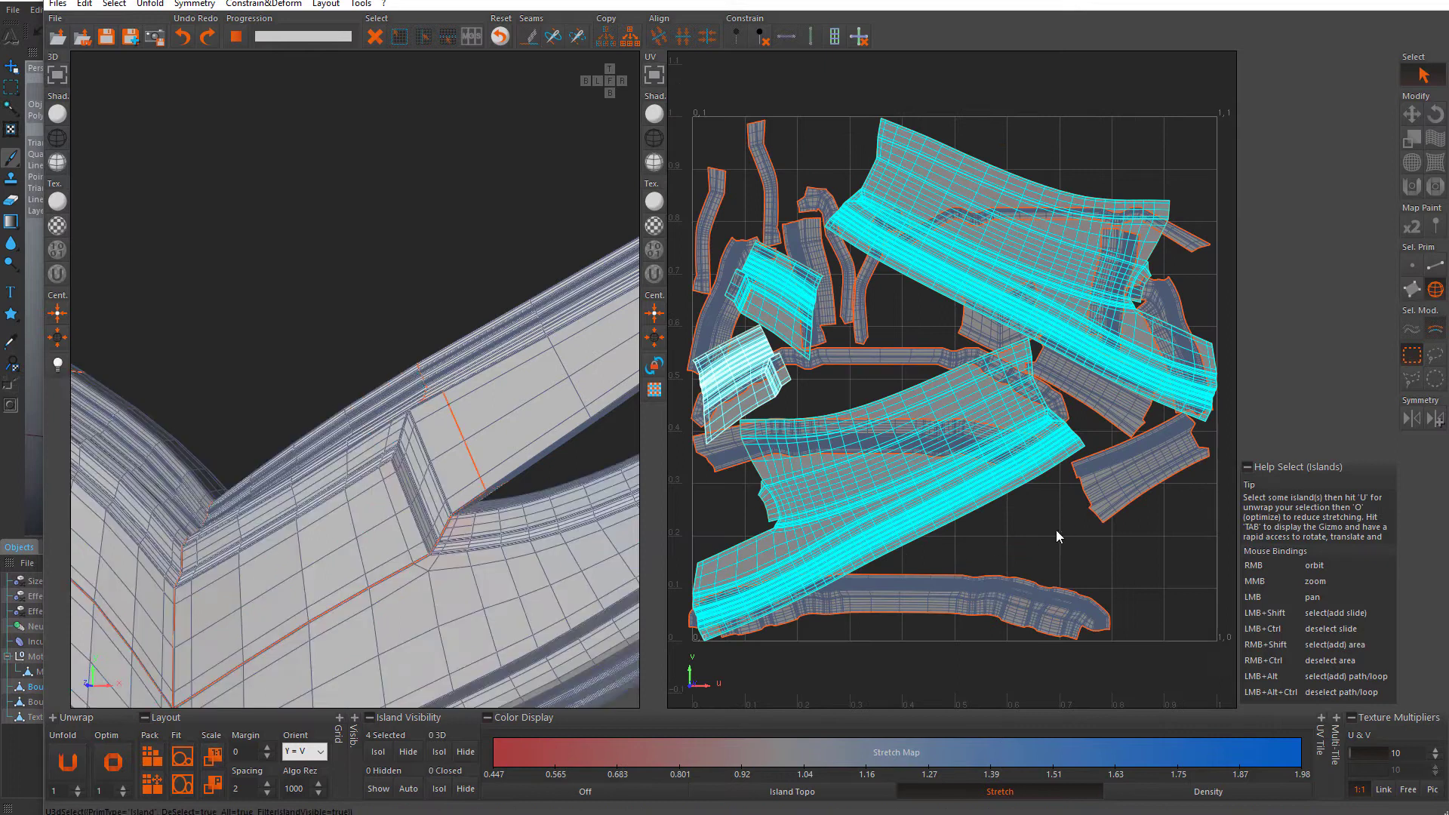
- Reduce stretching with the Optimize brush around the notched end of the large upper UV island
{"action": "scroll", "coordinate": [1138, 297], "scroll_direction": "up", "scroll_amount": 8}
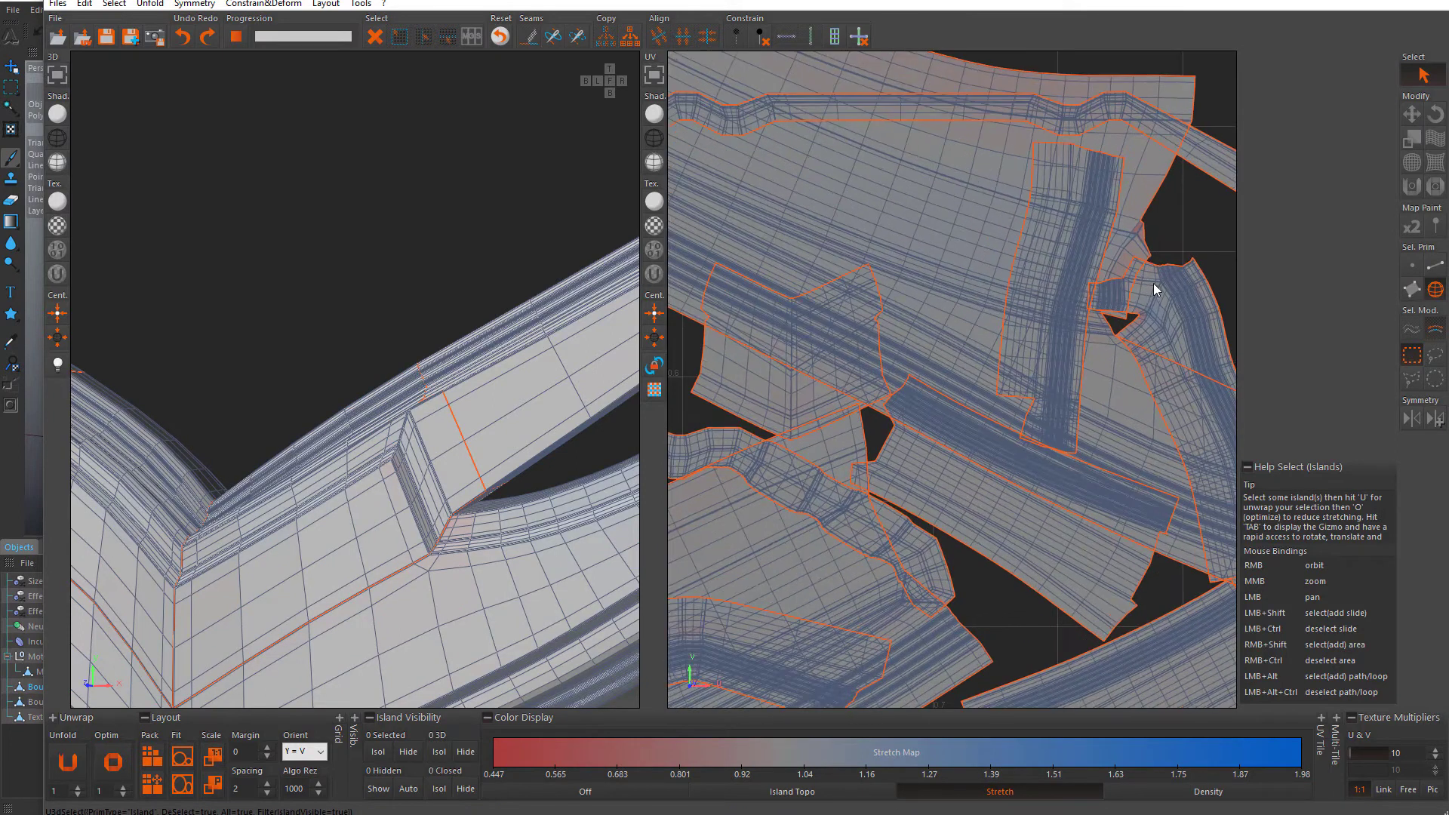
{"action": "scroll", "coordinate": [1147, 293], "scroll_direction": "down", "scroll_amount": 2}
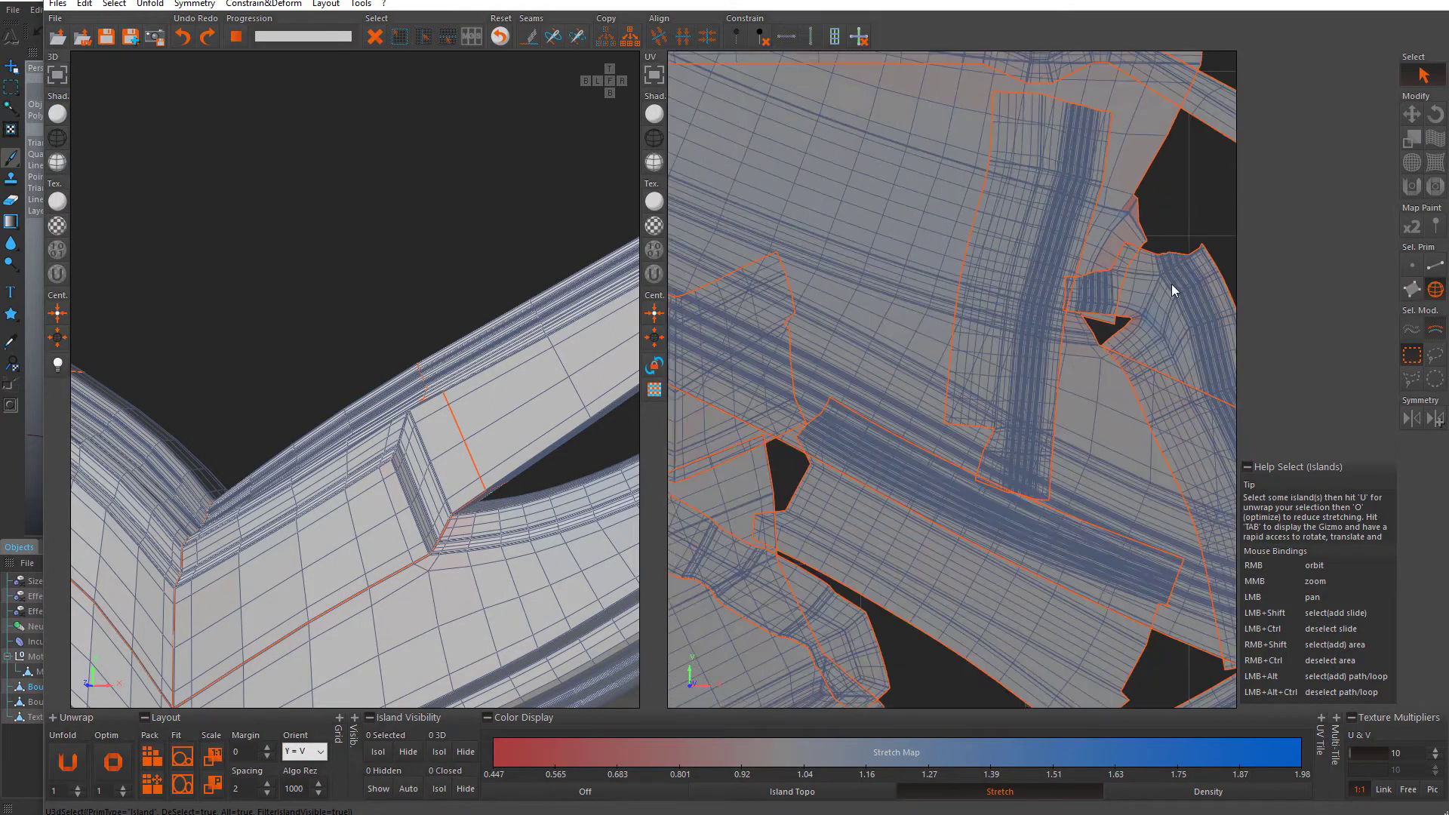
{"action": "left_click", "coordinate": [1435, 188]}
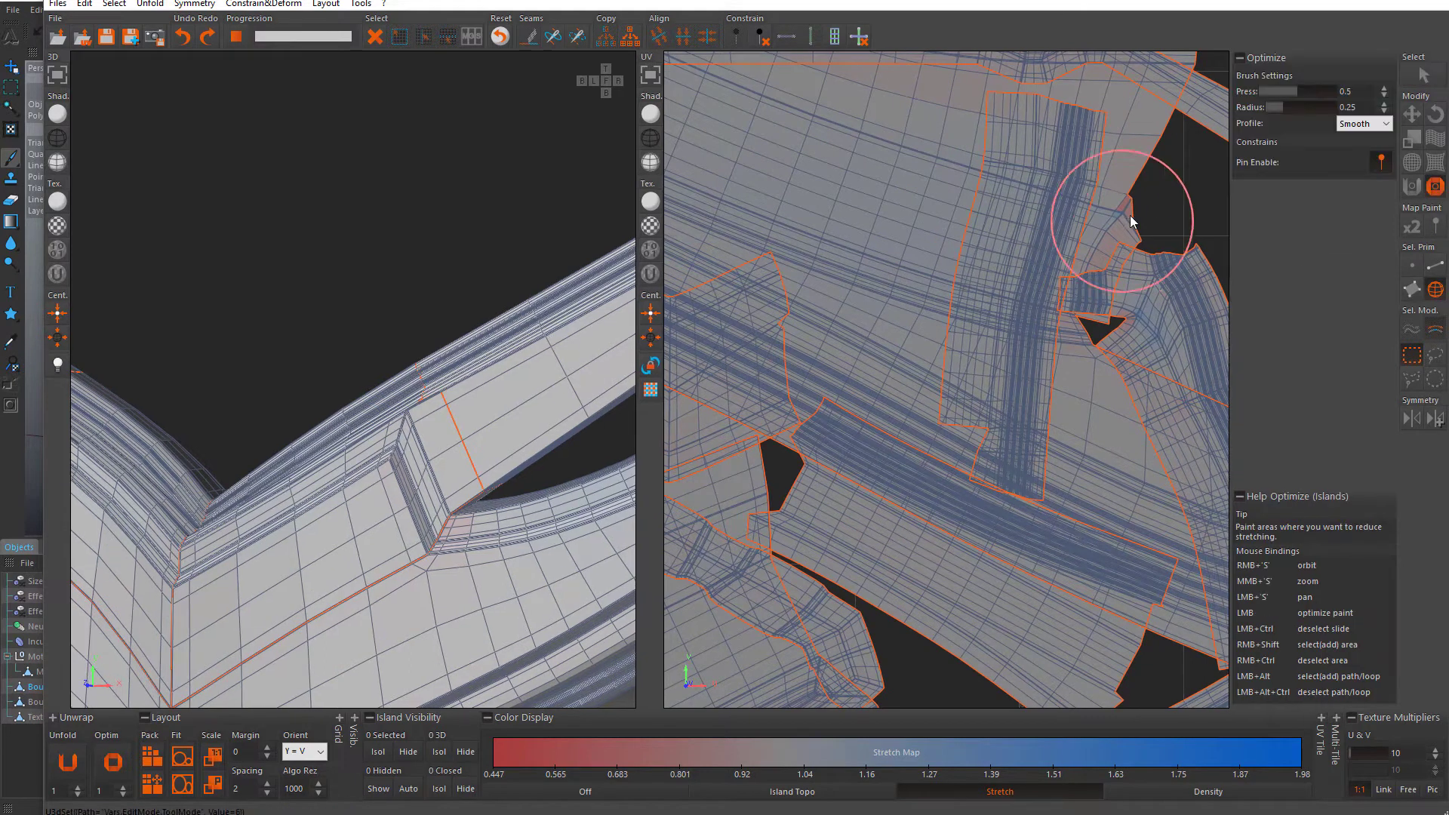
{"action": "left_click_drag", "start_coordinate": [1078, 298], "coordinate": [1100, 294]}
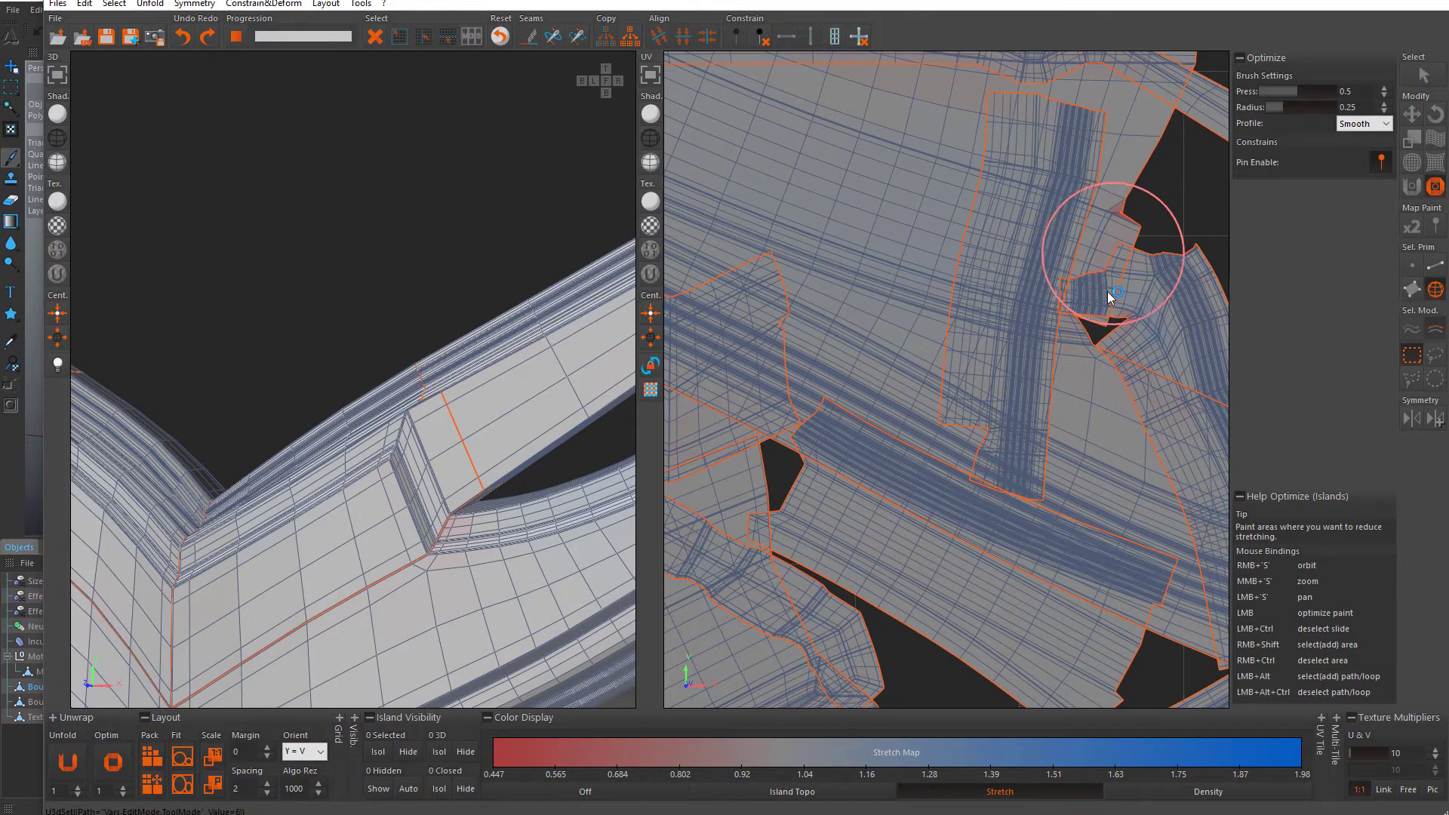
- Reduce stretching with the Optimize brush around the notch and across the overlapping islands along the lower-left side of the UV layout
{"action": "scroll", "coordinate": [1102, 332], "scroll_direction": "down", "scroll_amount": 5}
{"action": "left_click", "coordinate": [1114, 306]}
{"action": "scroll", "coordinate": [1148, 291], "scroll_direction": "down", "scroll_amount": 5}
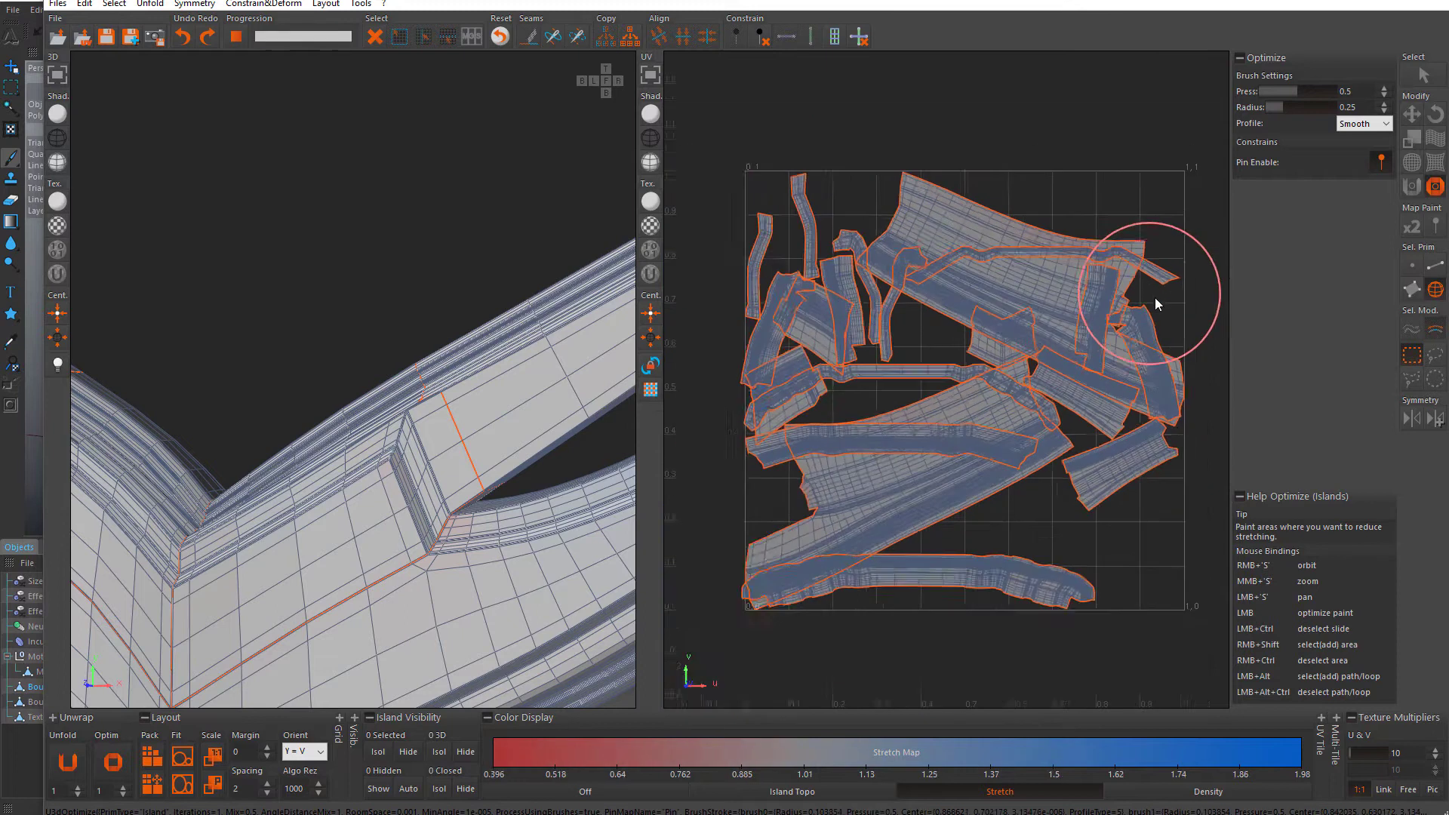
{"action": "scroll", "coordinate": [1012, 378], "scroll_direction": "up", "scroll_amount": 5}
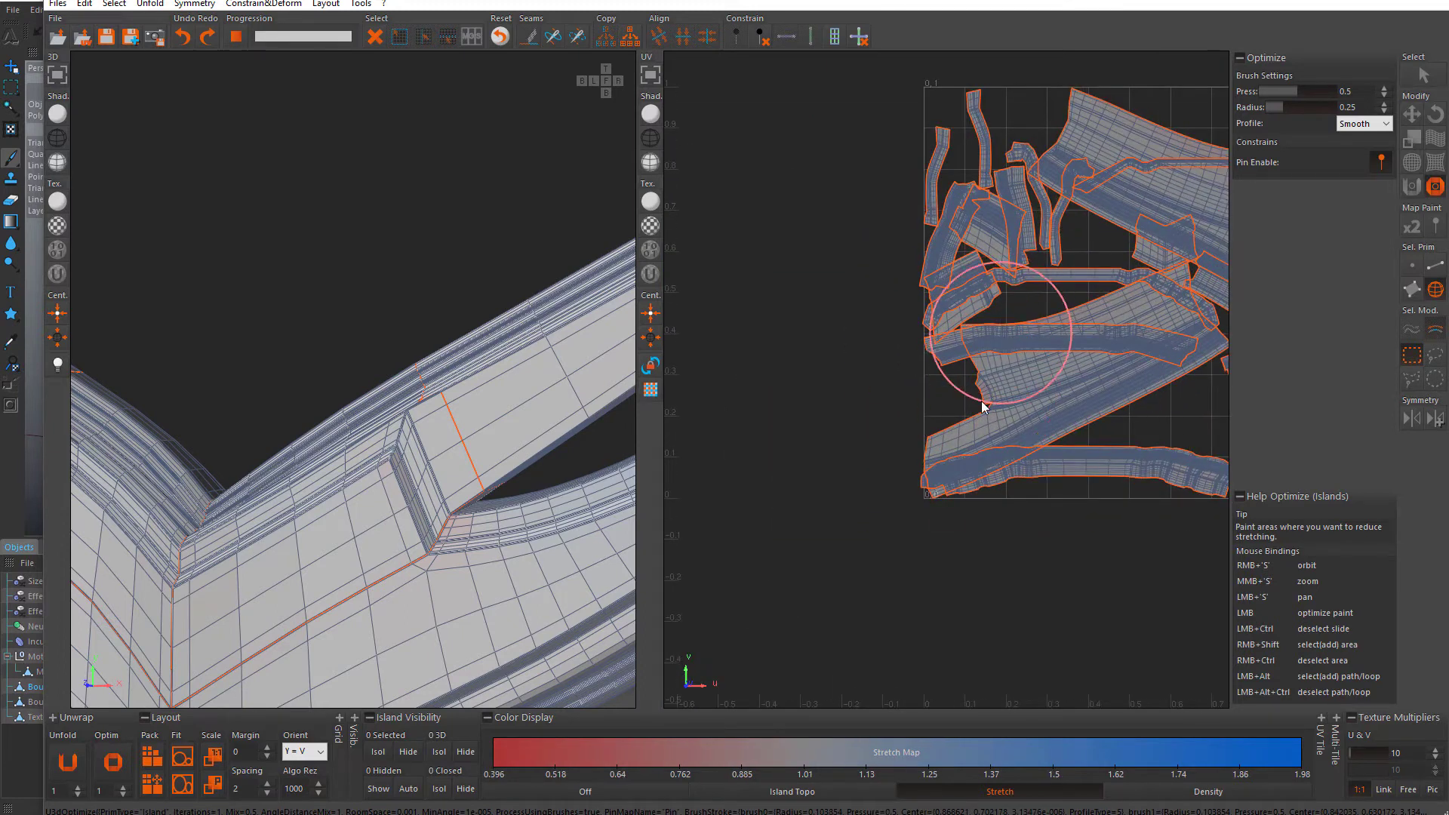
{"action": "left_click_drag", "start_coordinate": [985, 379], "coordinate": [960, 443]}
{"action": "scroll", "coordinate": [1000, 408], "scroll_direction": "up", "scroll_amount": 4}
{"action": "left_click_drag", "start_coordinate": [997, 376], "coordinate": [942, 463]}
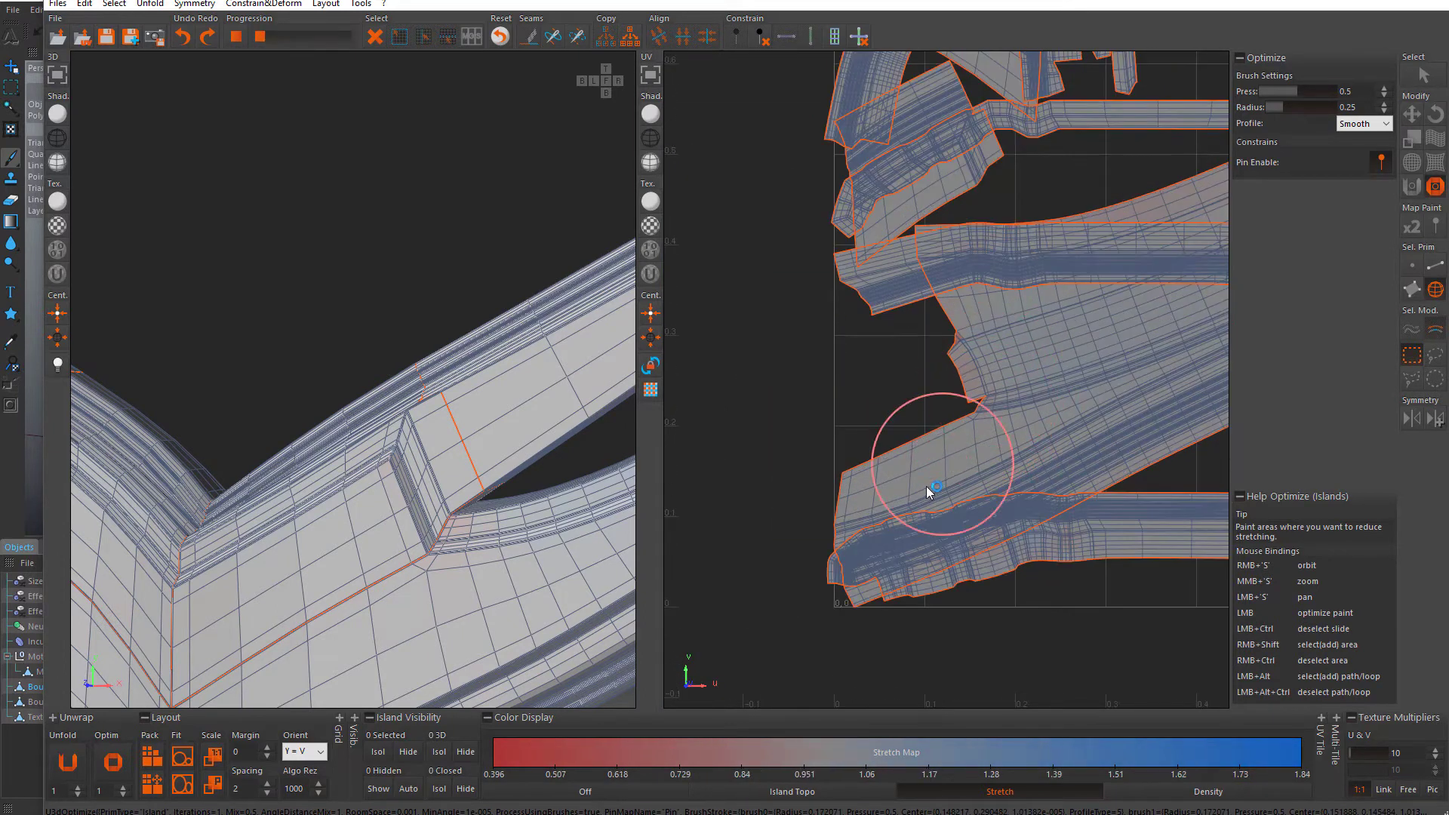
- Repack the overlapping UV islands within the tile
{"action": "scroll", "coordinate": [832, 545], "scroll_direction": "down", "scroll_amount": 3}
{"action": "scroll", "coordinate": [979, 157], "scroll_direction": "up", "scroll_amount": 2}
{"action": "scroll", "coordinate": [896, 233], "scroll_direction": "up", "scroll_amount": 3}
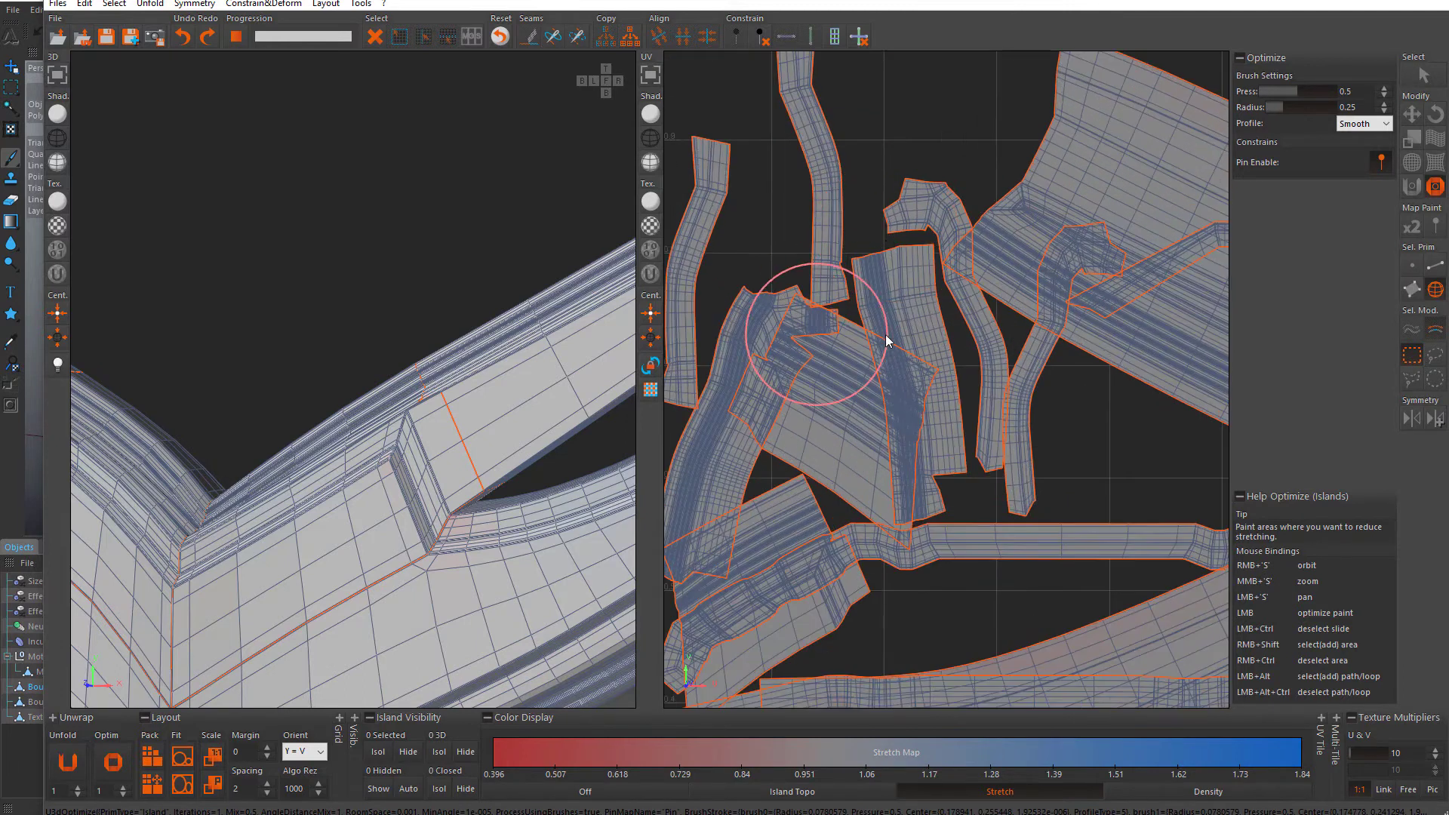
{"action": "scroll", "coordinate": [1057, 291], "scroll_direction": "down", "scroll_amount": 2}
{"action": "scroll", "coordinate": [886, 151], "scroll_direction": "up", "scroll_amount": 4}
{"action": "scroll", "coordinate": [1004, 355], "scroll_direction": "down", "scroll_amount": 1}
{"action": "scroll", "coordinate": [886, 298], "scroll_direction": "down", "scroll_amount": 2}
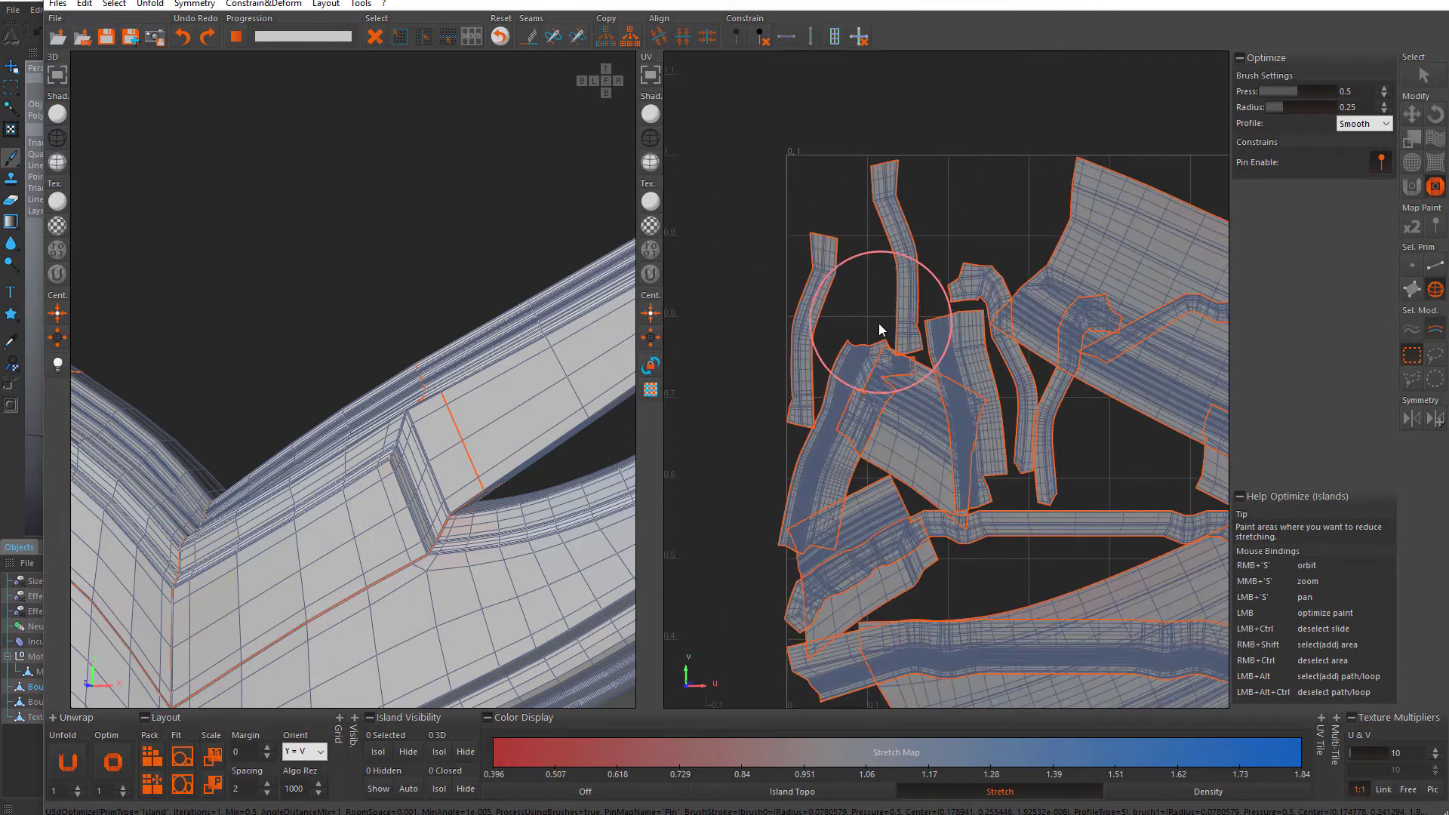
{"action": "scroll", "coordinate": [868, 389], "scroll_direction": "up", "scroll_amount": 3}
{"action": "left_click", "coordinate": [152, 757]}
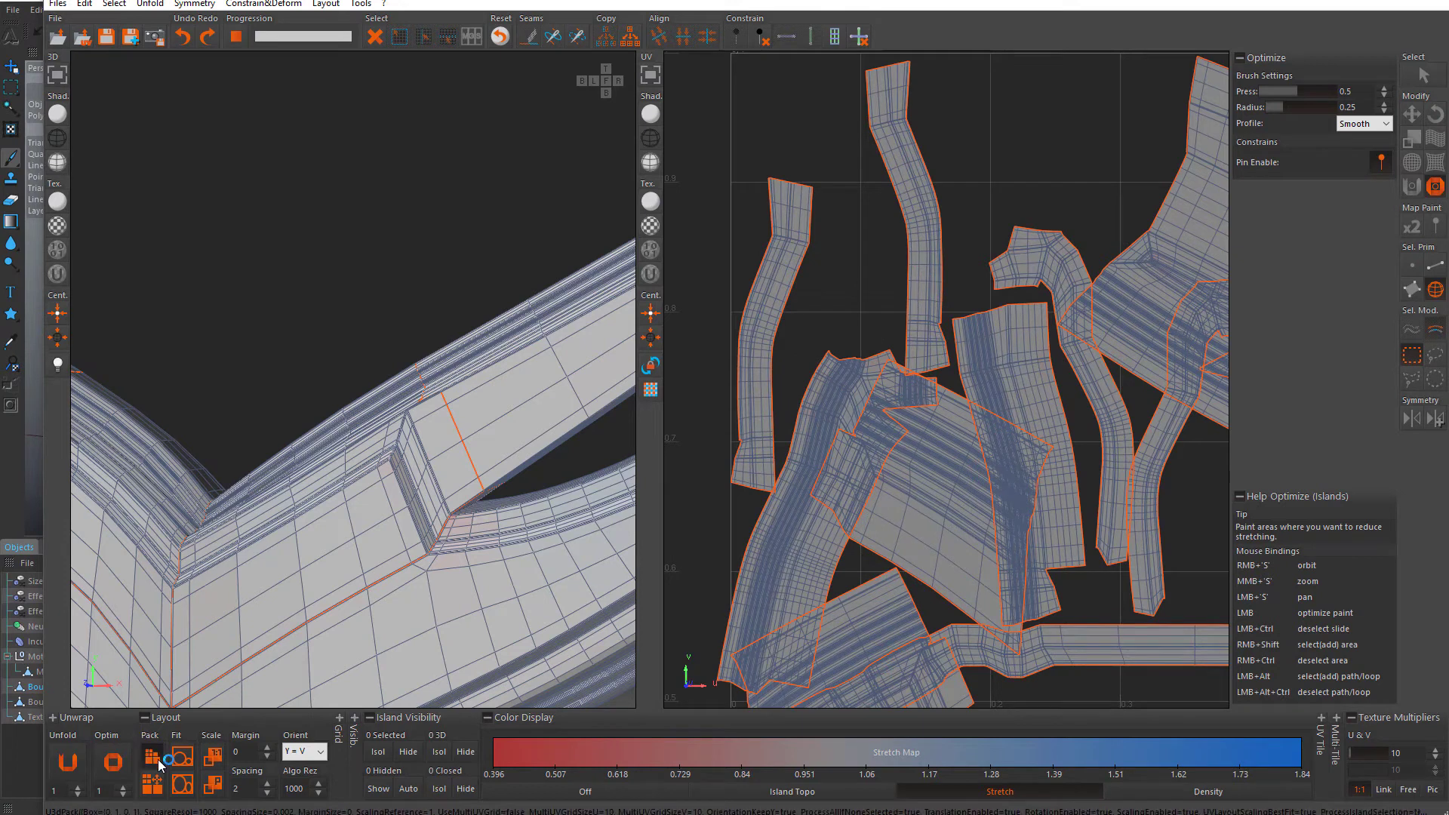
- Enable symmetry across the YZ plane of the emblem mesh
{"action": "scroll", "coordinate": [845, 234], "scroll_direction": "up", "scroll_amount": 4}
{"action": "scroll", "coordinate": [868, 246], "scroll_direction": "up", "scroll_amount": 8}
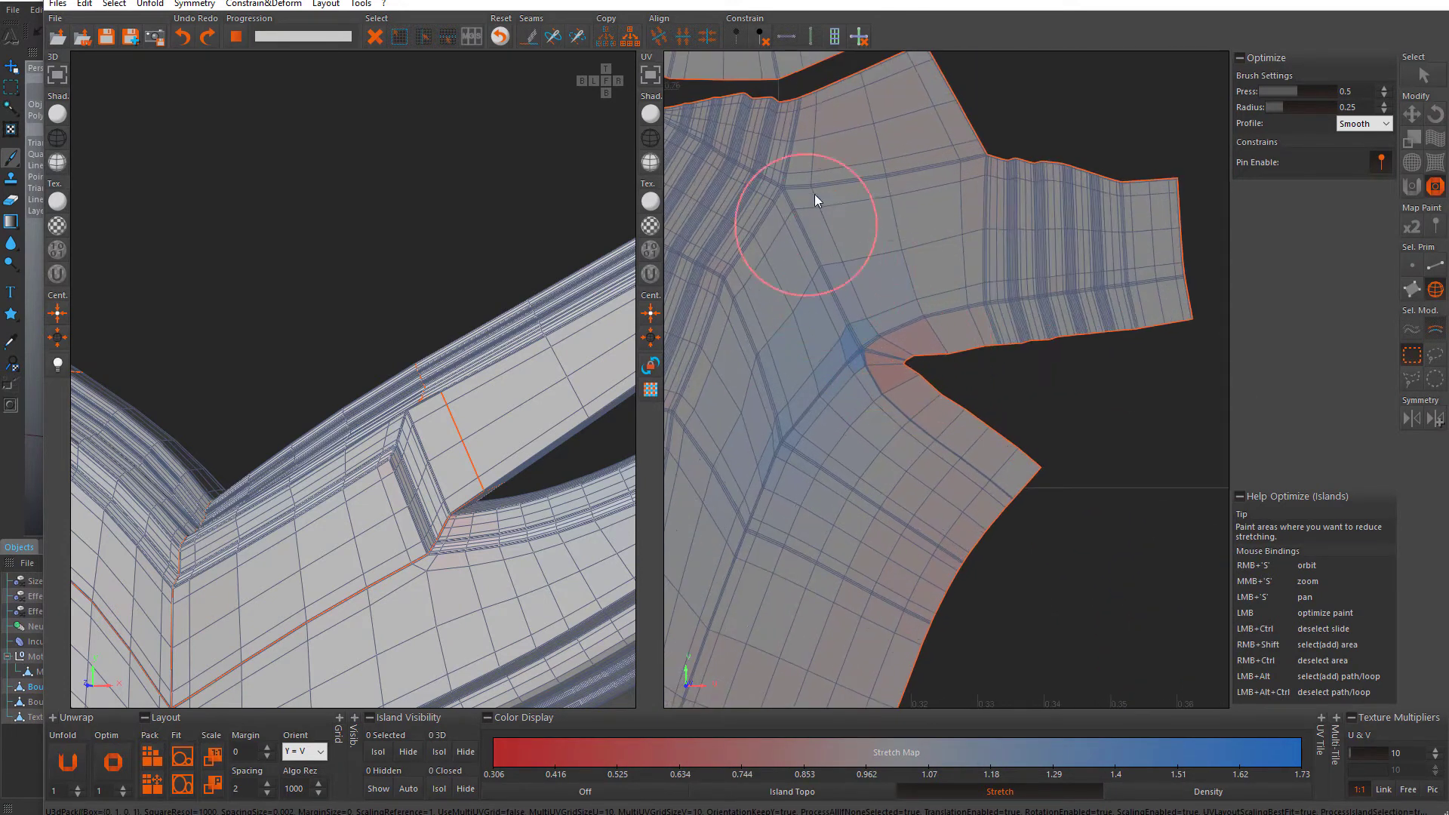
{"action": "scroll", "coordinate": [950, 423], "scroll_direction": "down", "scroll_amount": 2}
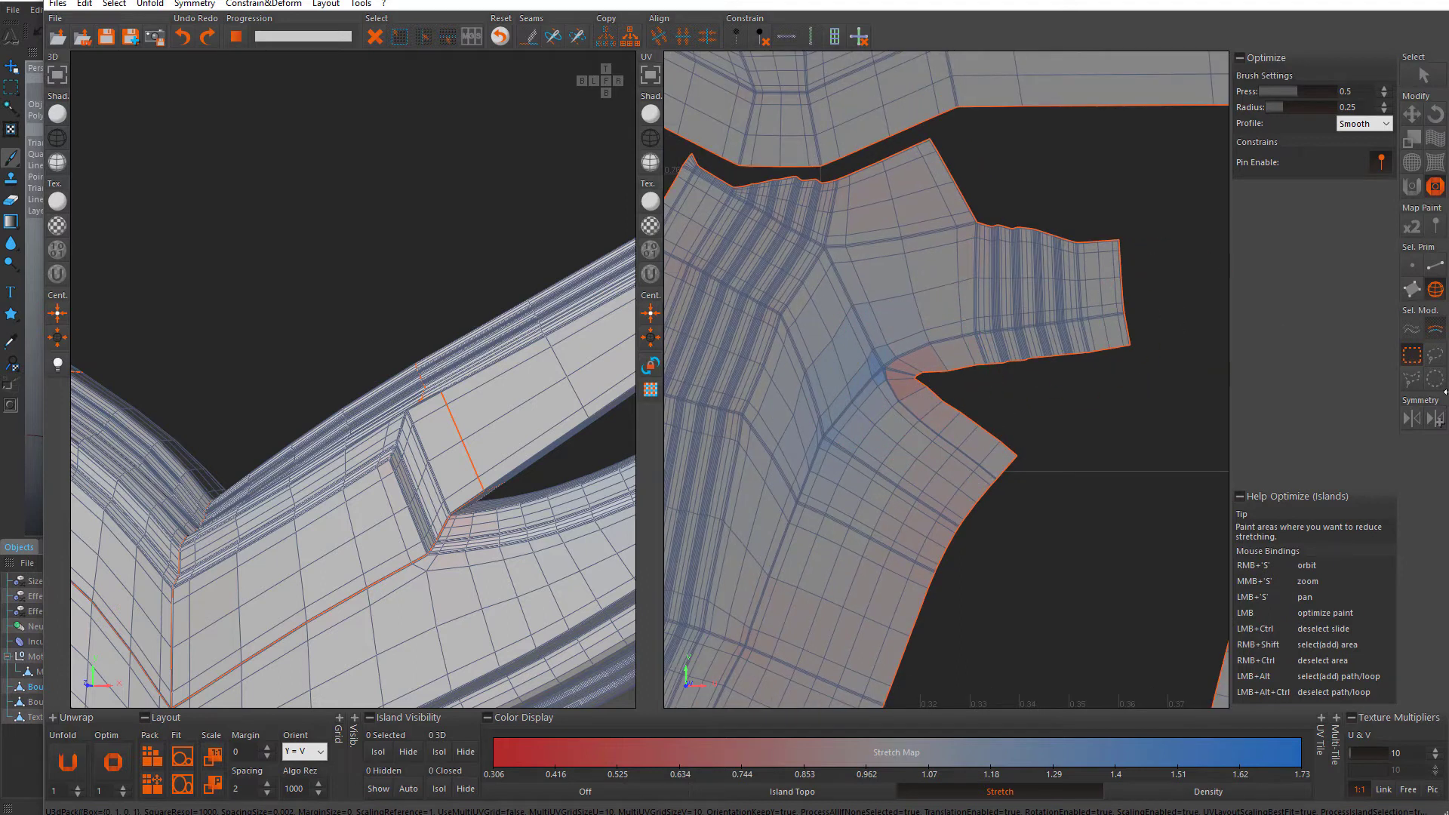
{"action": "left_click", "coordinate": [1435, 418]}
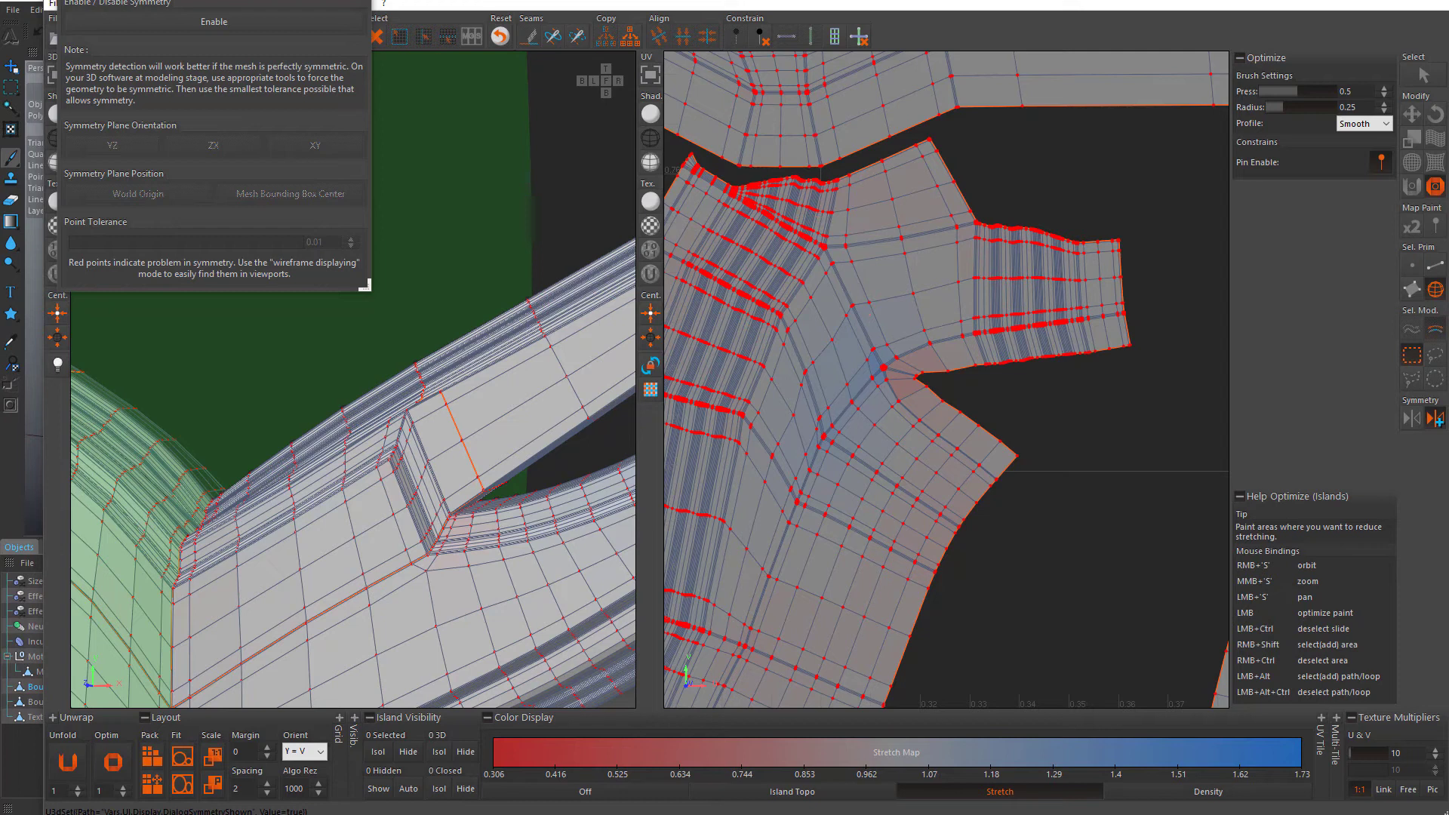
{"action": "left_click", "coordinate": [1435, 418]}
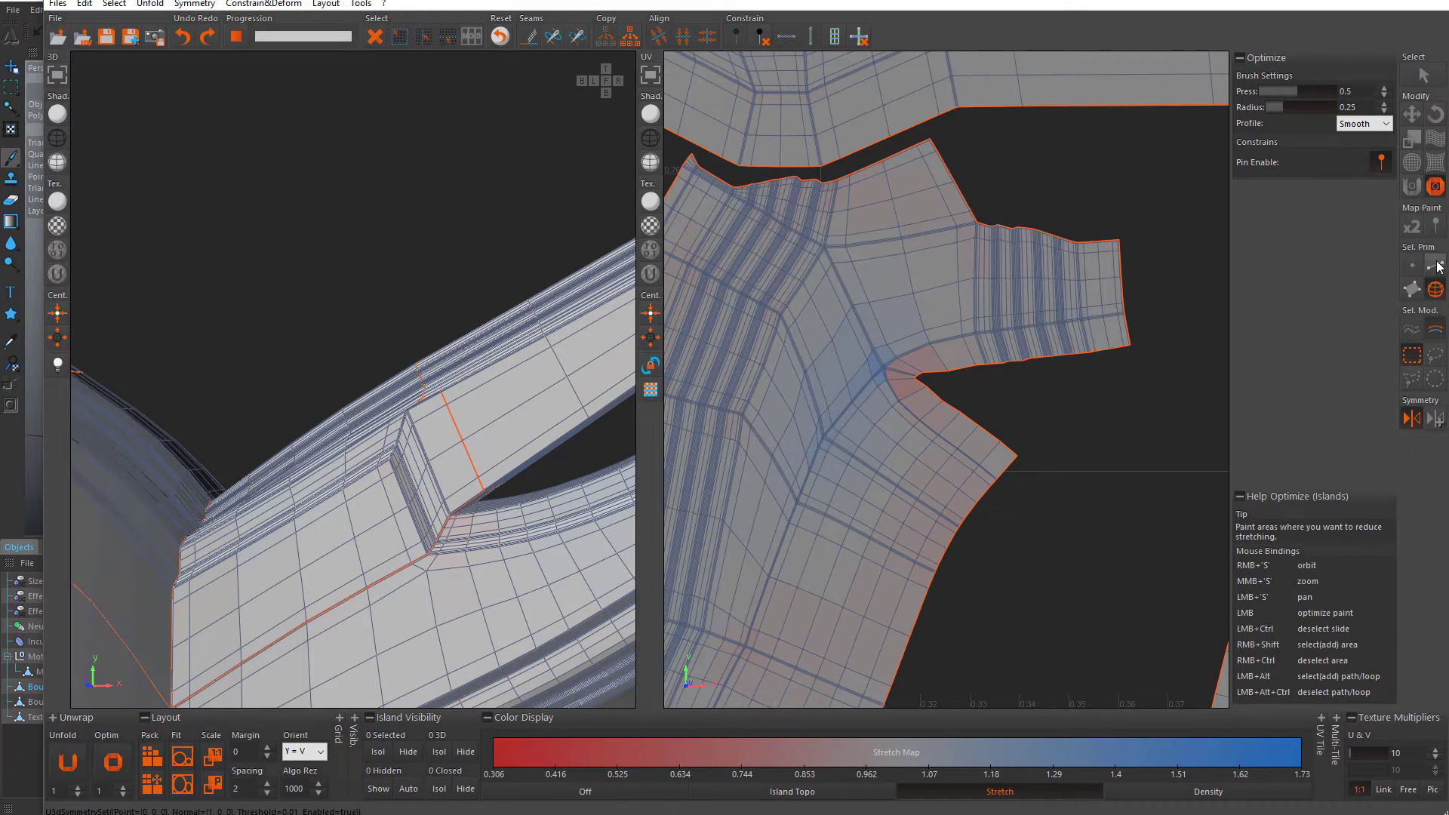
- Select the edge path from the stretched notch to the outer border of the narrow curved UV island and cut it
{"action": "left_click", "coordinate": [1437, 265]}
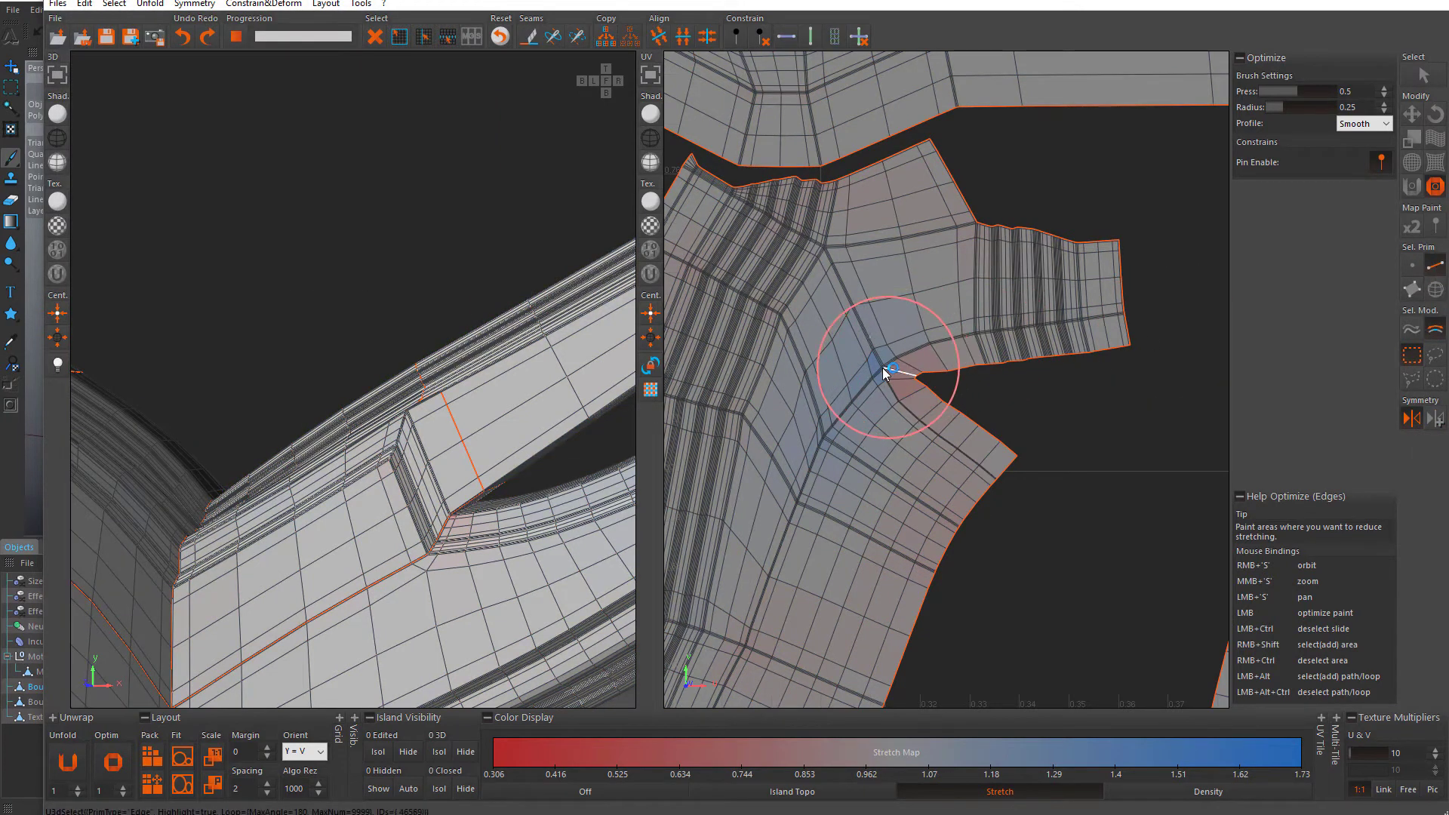
{"action": "left_click", "coordinate": [1425, 74]}
{"action": "middle_click_drag", "start_coordinate": [735, 446], "coordinate": [1125, 307]}
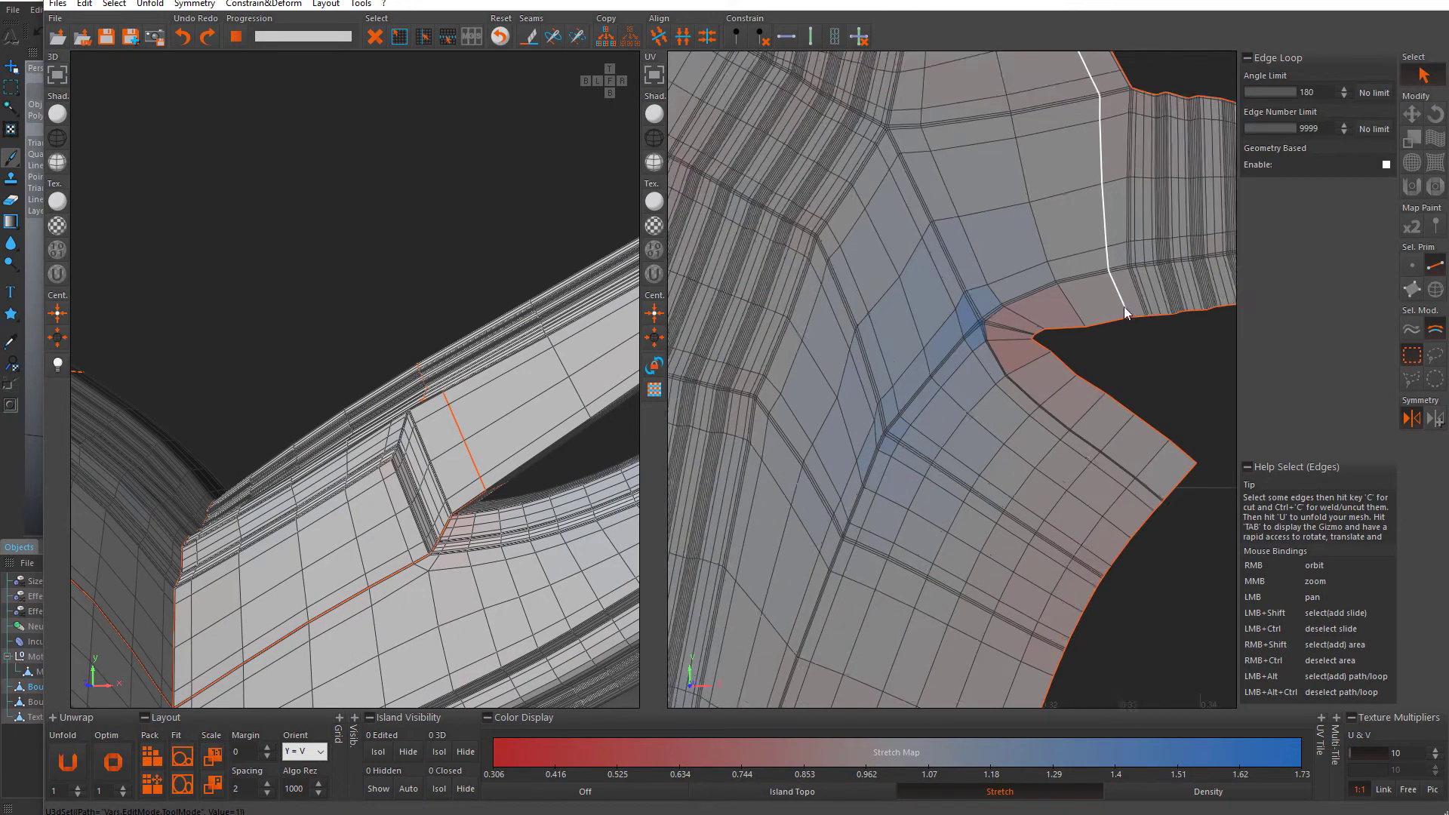
{"action": "scroll", "coordinate": [1125, 307], "scroll_direction": "up", "scroll_amount": 2}
{"action": "left_click", "coordinate": [919, 323]}
{"action": "scroll", "coordinate": [842, 425], "scroll_direction": "down", "scroll_amount": 4}
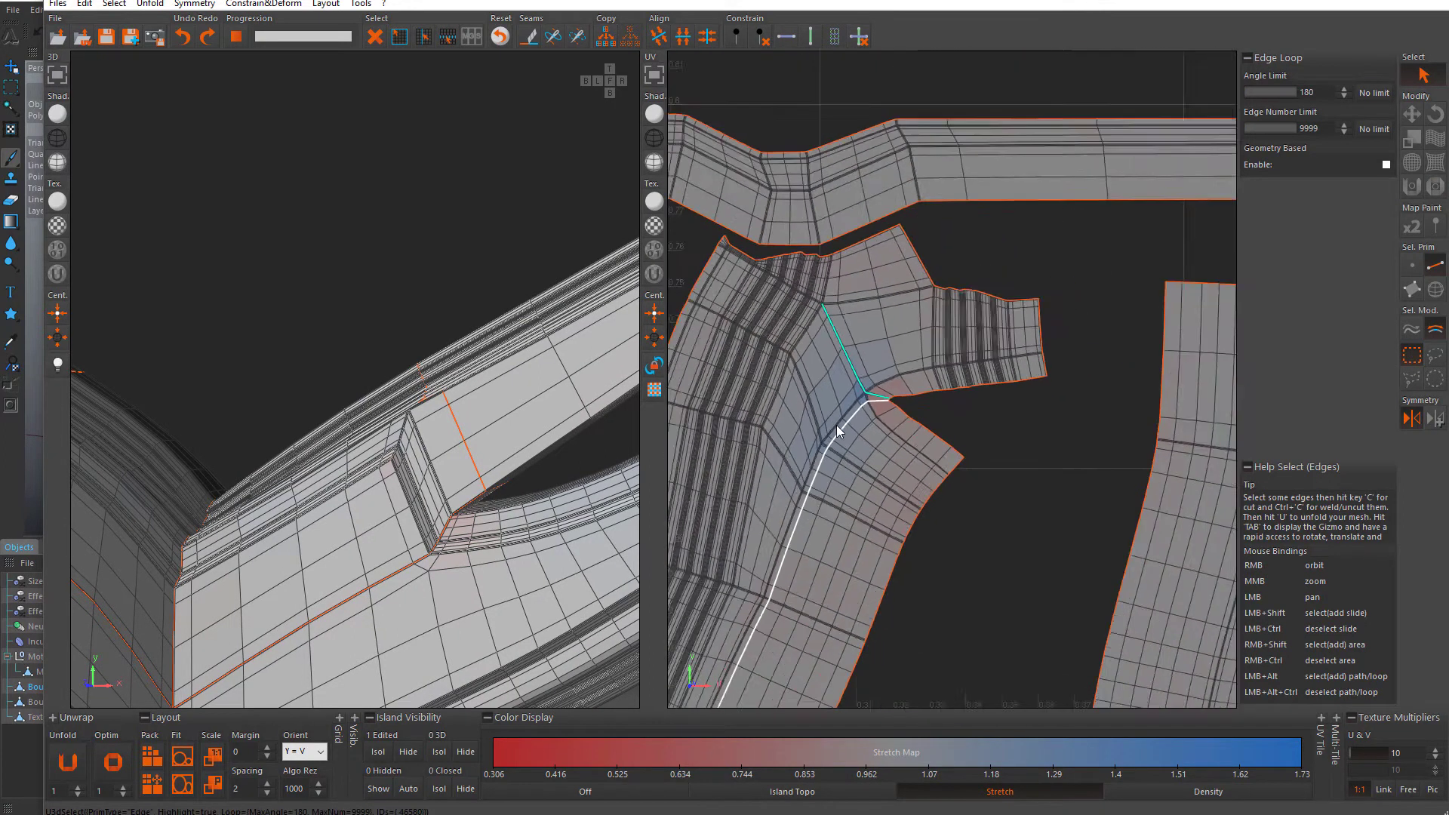
{"action": "scroll", "coordinate": [836, 425], "scroll_direction": "down", "scroll_amount": 3}
{"action": "scroll", "coordinate": [811, 379], "scroll_direction": "up", "scroll_amount": 10}
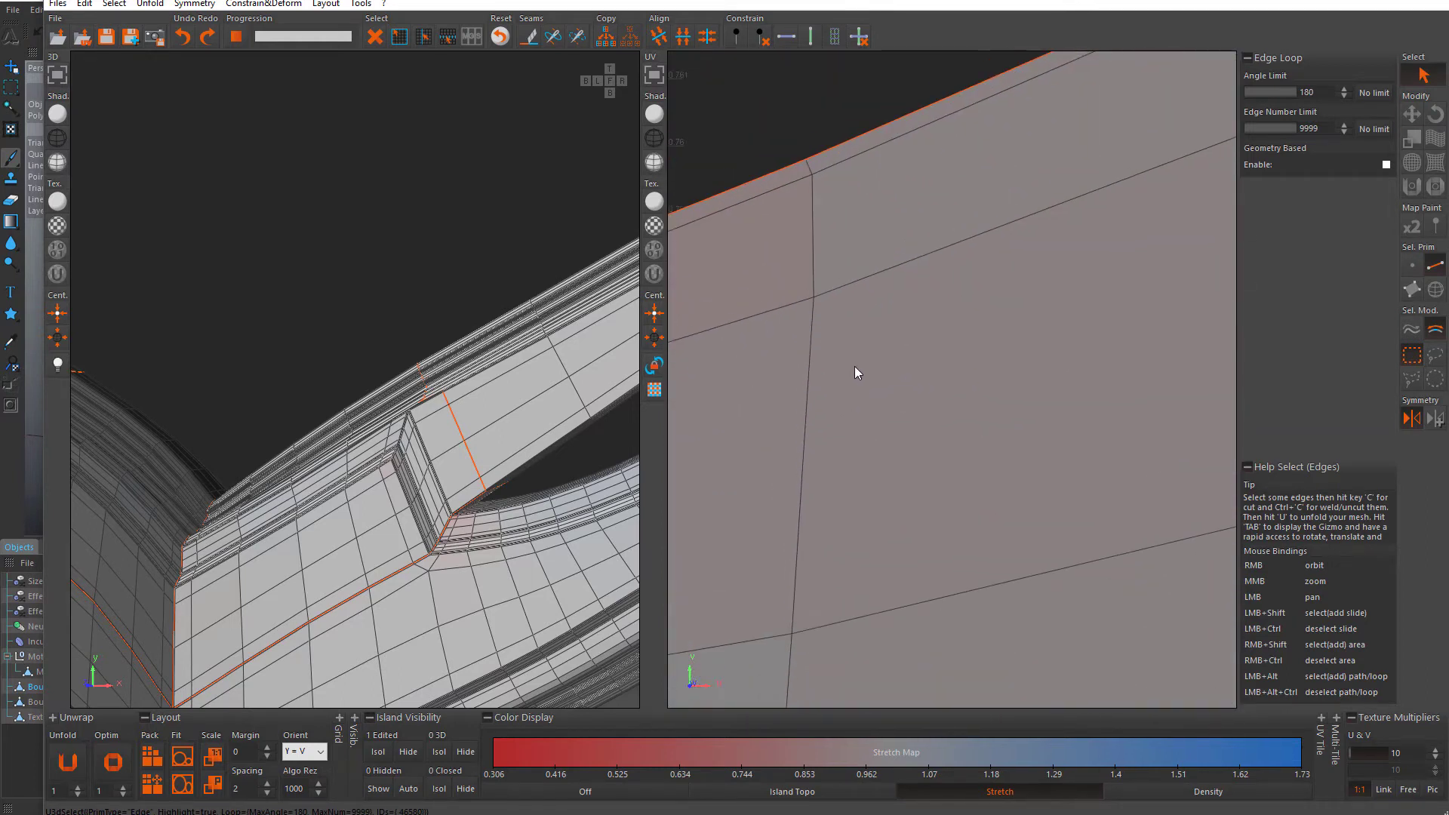
{"action": "scroll", "coordinate": [919, 366], "scroll_direction": "down", "scroll_amount": 5}
{"action": "scroll", "coordinate": [831, 465], "scroll_direction": "up", "scroll_amount": 5}
{"action": "scroll", "coordinate": [833, 495], "scroll_direction": "down", "scroll_amount": 3}
{"action": "scroll", "coordinate": [887, 431], "scroll_direction": "down", "scroll_amount": 2}
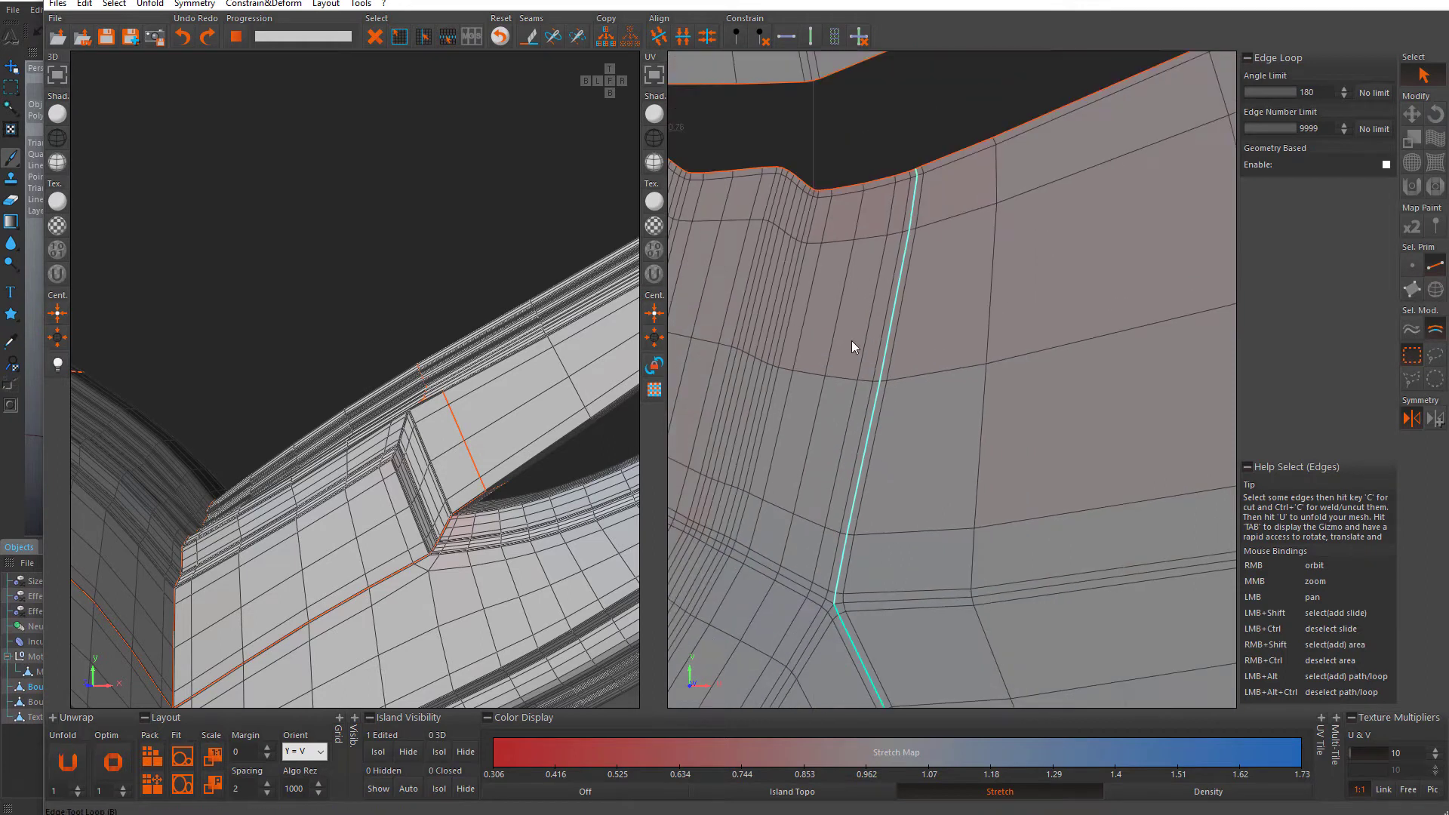
{"action": "scroll", "coordinate": [824, 285], "scroll_direction": "down", "scroll_amount": 8}
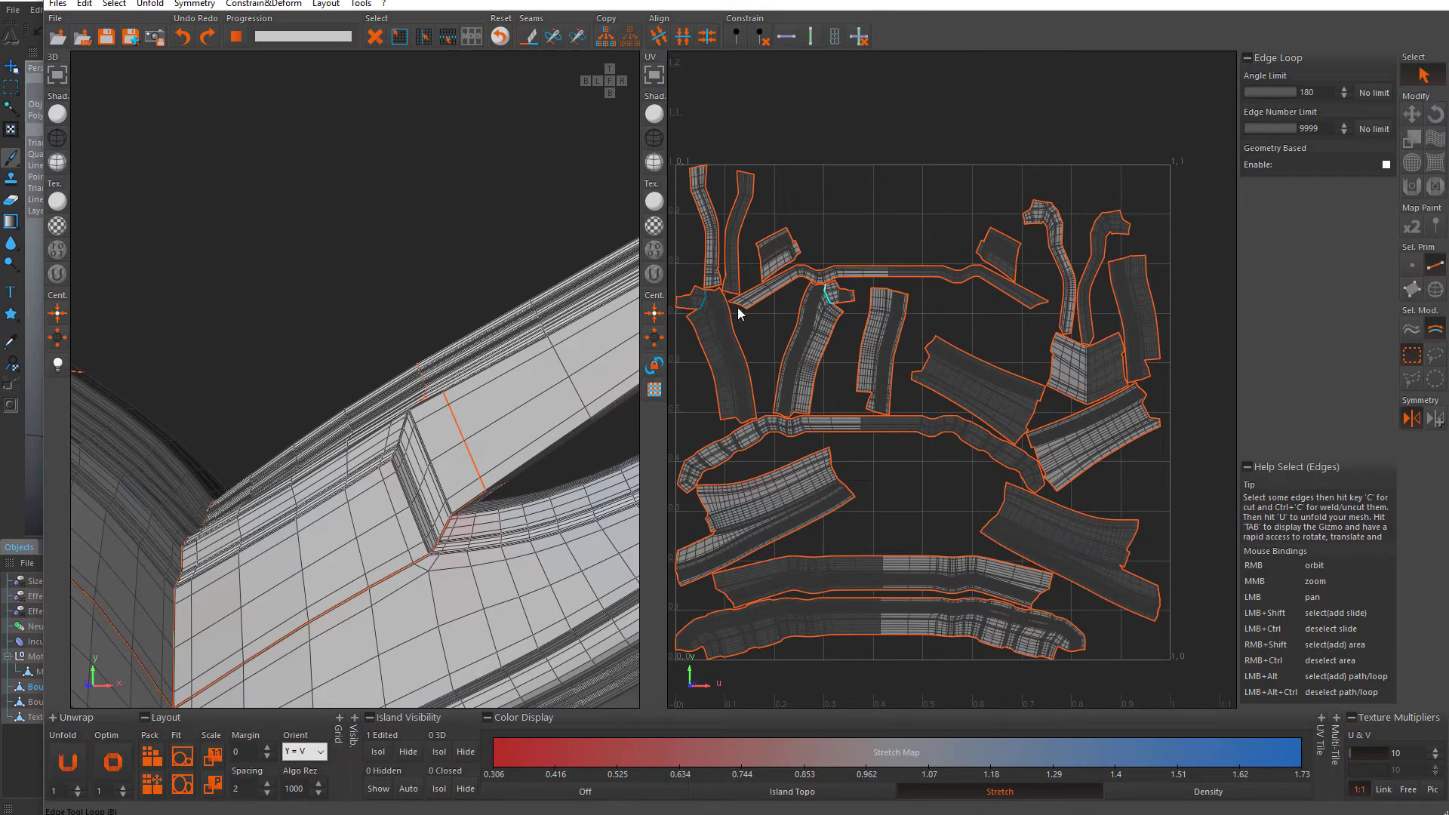
{"action": "scroll", "coordinate": [828, 281], "scroll_direction": "up", "scroll_amount": 2}
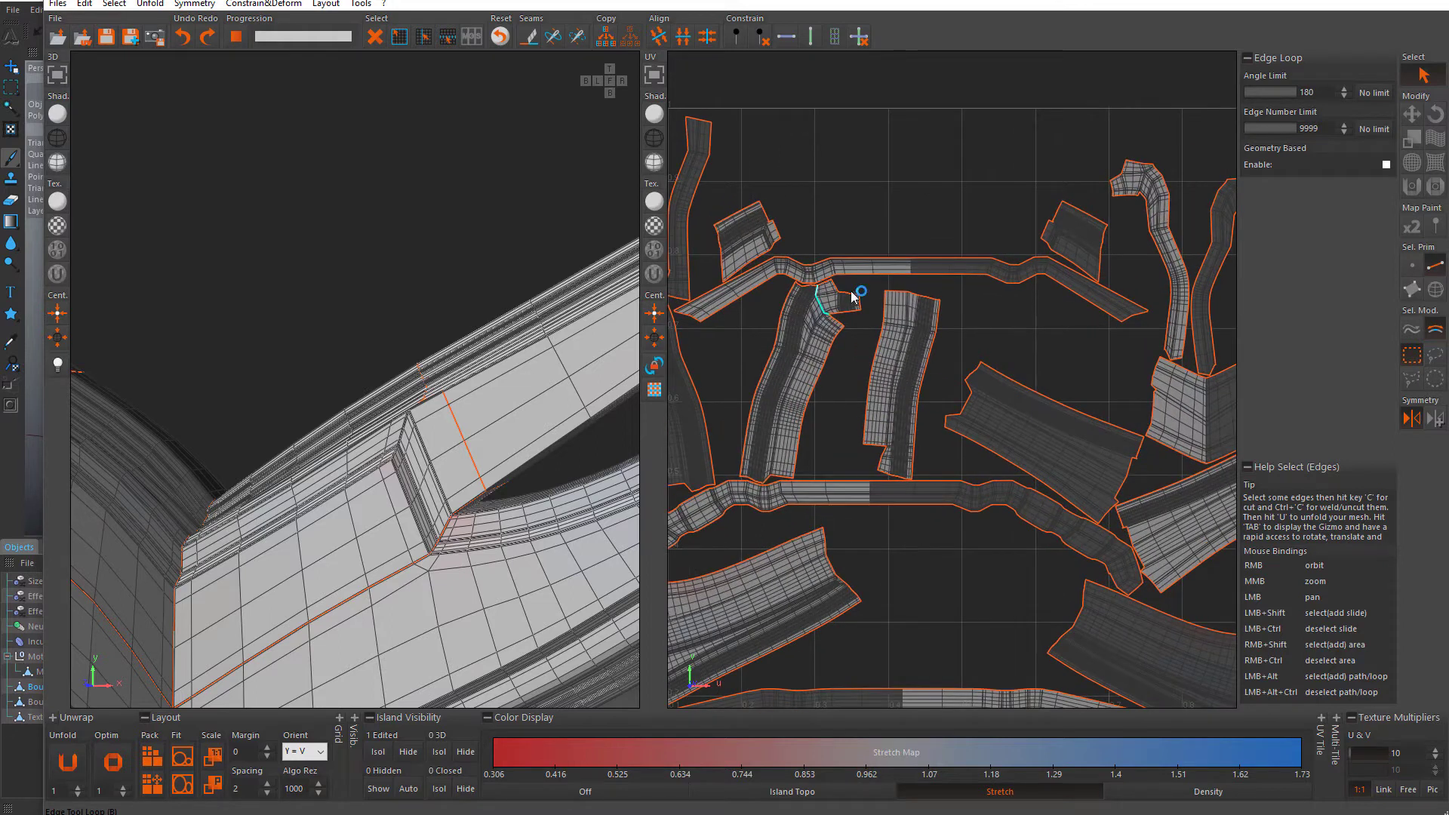
{"action": "scroll", "coordinate": [1081, 319], "scroll_direction": "down", "scroll_amount": 1}
{"action": "scroll", "coordinate": [1040, 306], "scroll_direction": "down", "scroll_amount": 1}
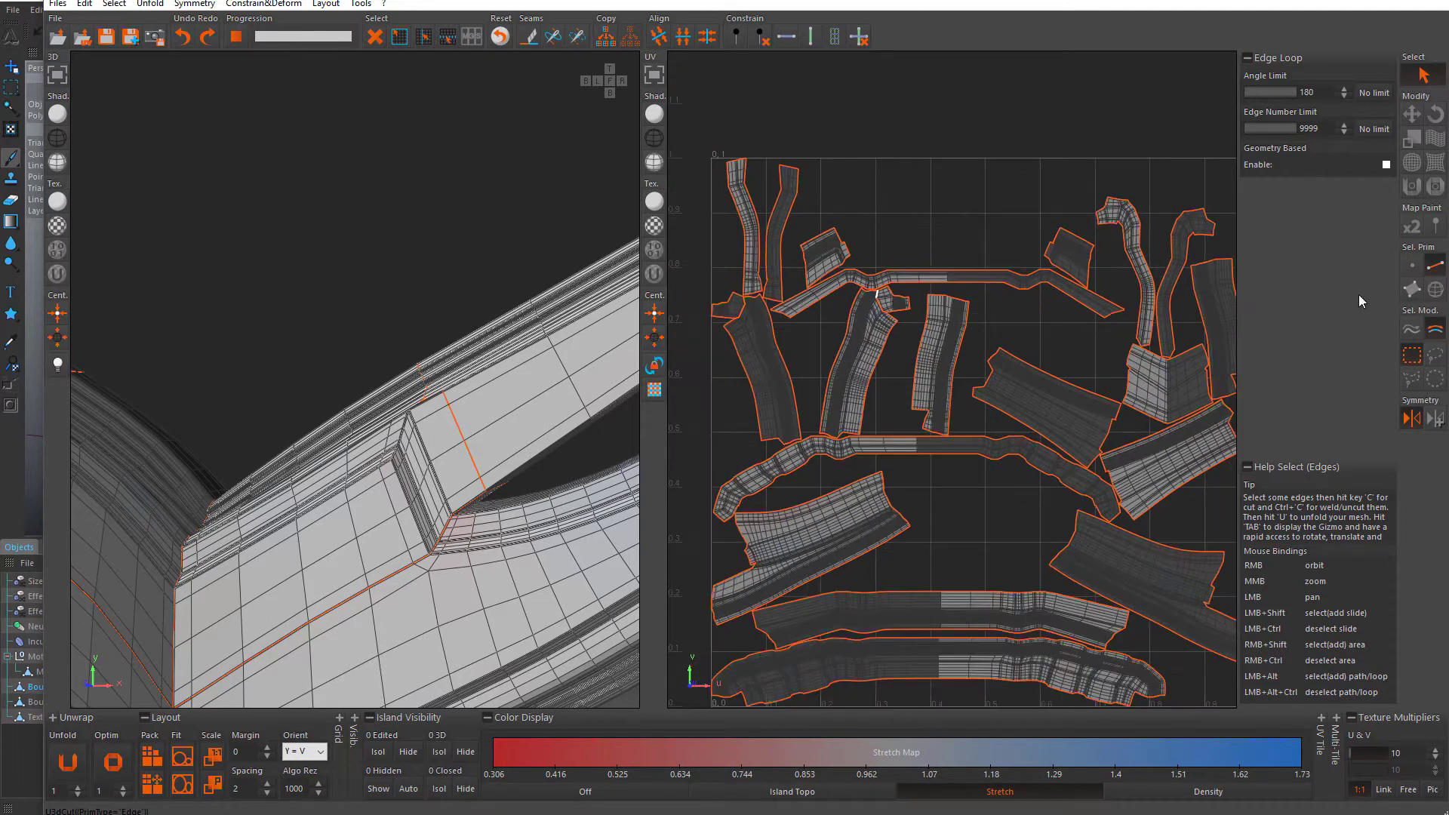
- Relax the islands around the new cut with the Optimize brush to reduce their stretching
{"action": "left_click", "coordinate": [1436, 186]}
{"action": "mouse_move", "coordinate": [876, 306]}
{"action": "left_mouse_down"}
{"action": "mouse_move", "coordinate": [884, 323]}
{"action": "mouse_move", "coordinate": [874, 314]}
{"action": "left_mouse_up"}
{"action": "scroll", "coordinate": [825, 292], "scroll_direction": "up", "scroll_amount": 4}
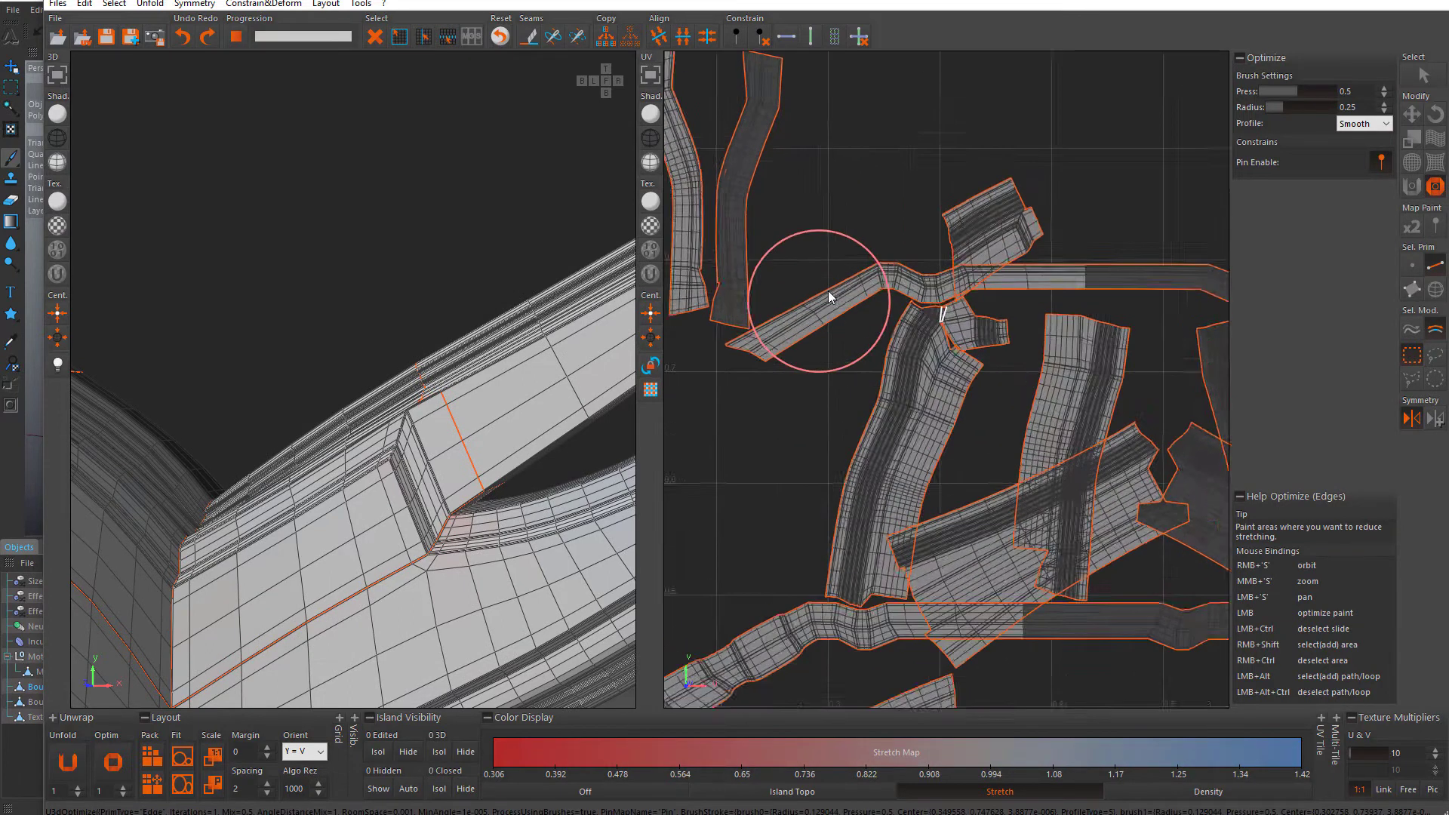
{"action": "mouse_move", "coordinate": [1000, 340]}
{"action": "left_mouse_down"}
{"action": "mouse_move", "coordinate": [870, 596]}
{"action": "mouse_move", "coordinate": [1018, 353]}
{"action": "mouse_move", "coordinate": [1016, 371]}
{"action": "left_mouse_up"}
{"action": "scroll", "coordinate": [959, 344], "scroll_direction": "up", "scroll_amount": 5}
{"action": "scroll", "coordinate": [964, 365], "scroll_direction": "up", "scroll_amount": 4}
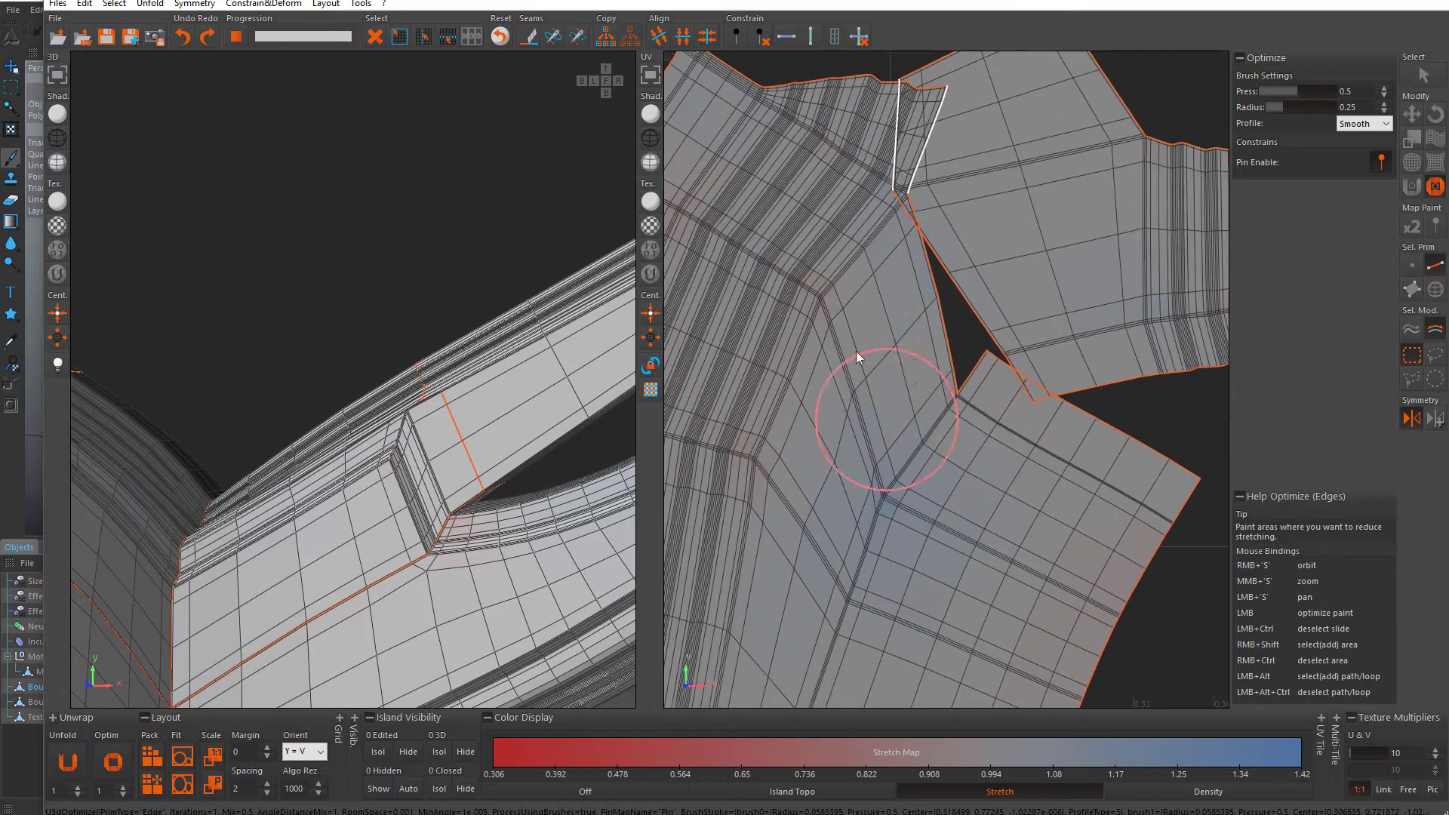
{"action": "scroll", "coordinate": [940, 321], "scroll_direction": "down", "scroll_amount": 2}
{"action": "mouse_move", "coordinate": [975, 341]}
{"action": "left_mouse_down"}
{"action": "mouse_move", "coordinate": [932, 483]}
{"action": "mouse_move", "coordinate": [785, 281]}
{"action": "mouse_move", "coordinate": [971, 287]}
{"action": "mouse_move", "coordinate": [944, 278]}
{"action": "left_mouse_up"}
- Select and pack all the islands, clear the selection, and disable symmetry
{"action": "scroll", "coordinate": [949, 283], "scroll_direction": "down", "scroll_amount": 11}
{"action": "key", "text": "ctrl+a"}
{"action": "left_click", "coordinate": [160, 755]}
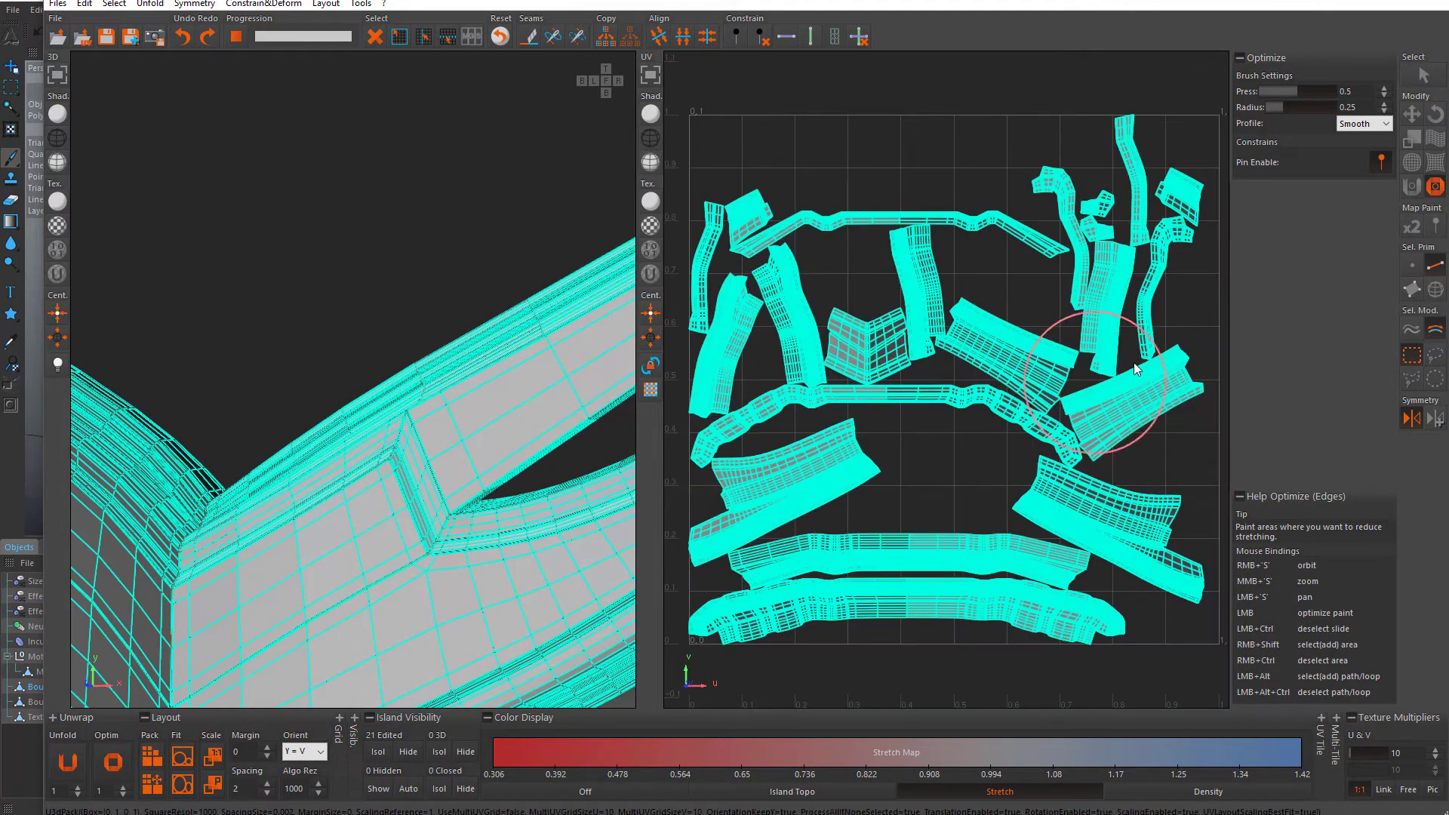
{"action": "left_click", "coordinate": [998, 452]}
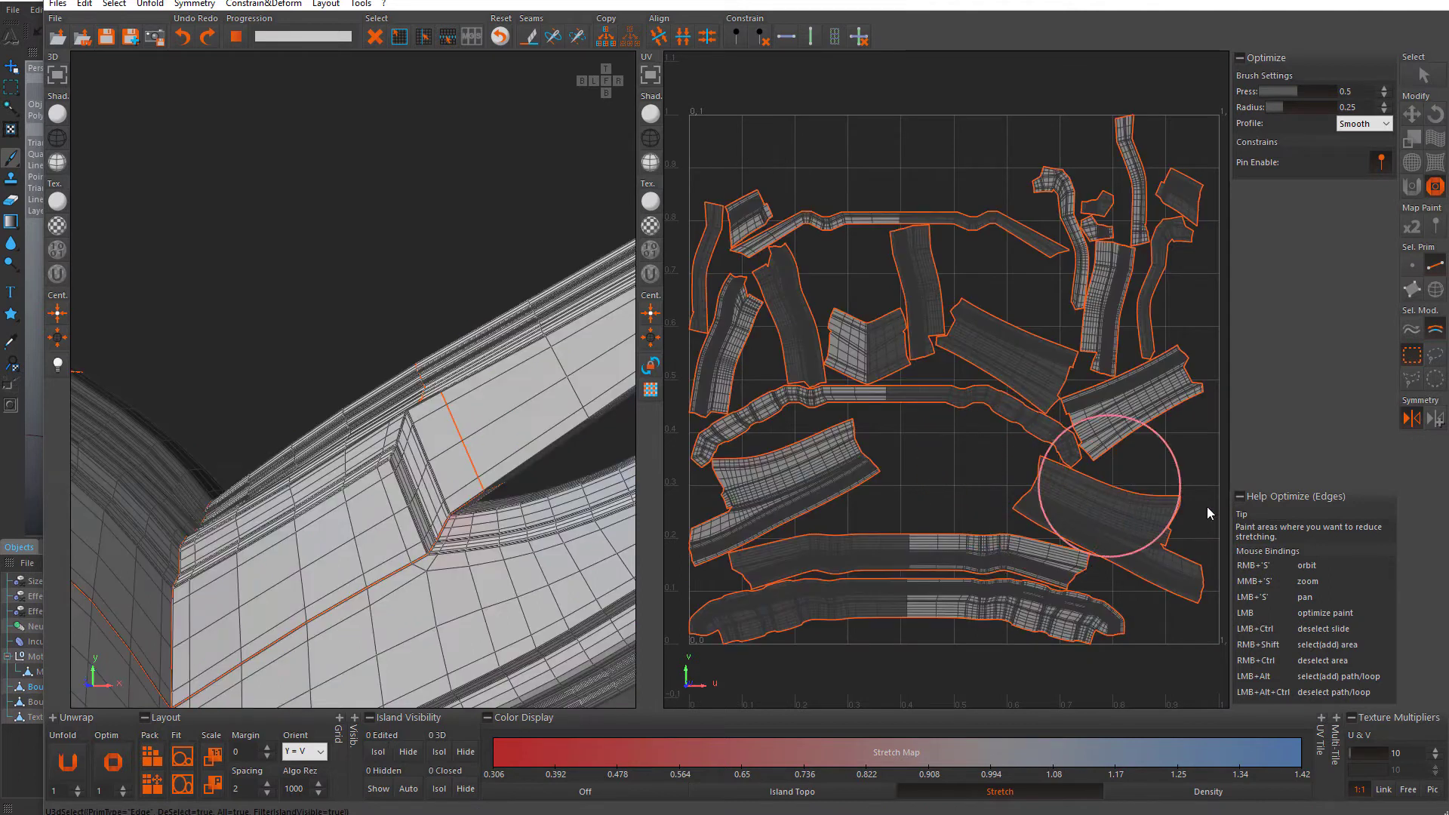
{"action": "left_click", "coordinate": [1413, 421]}
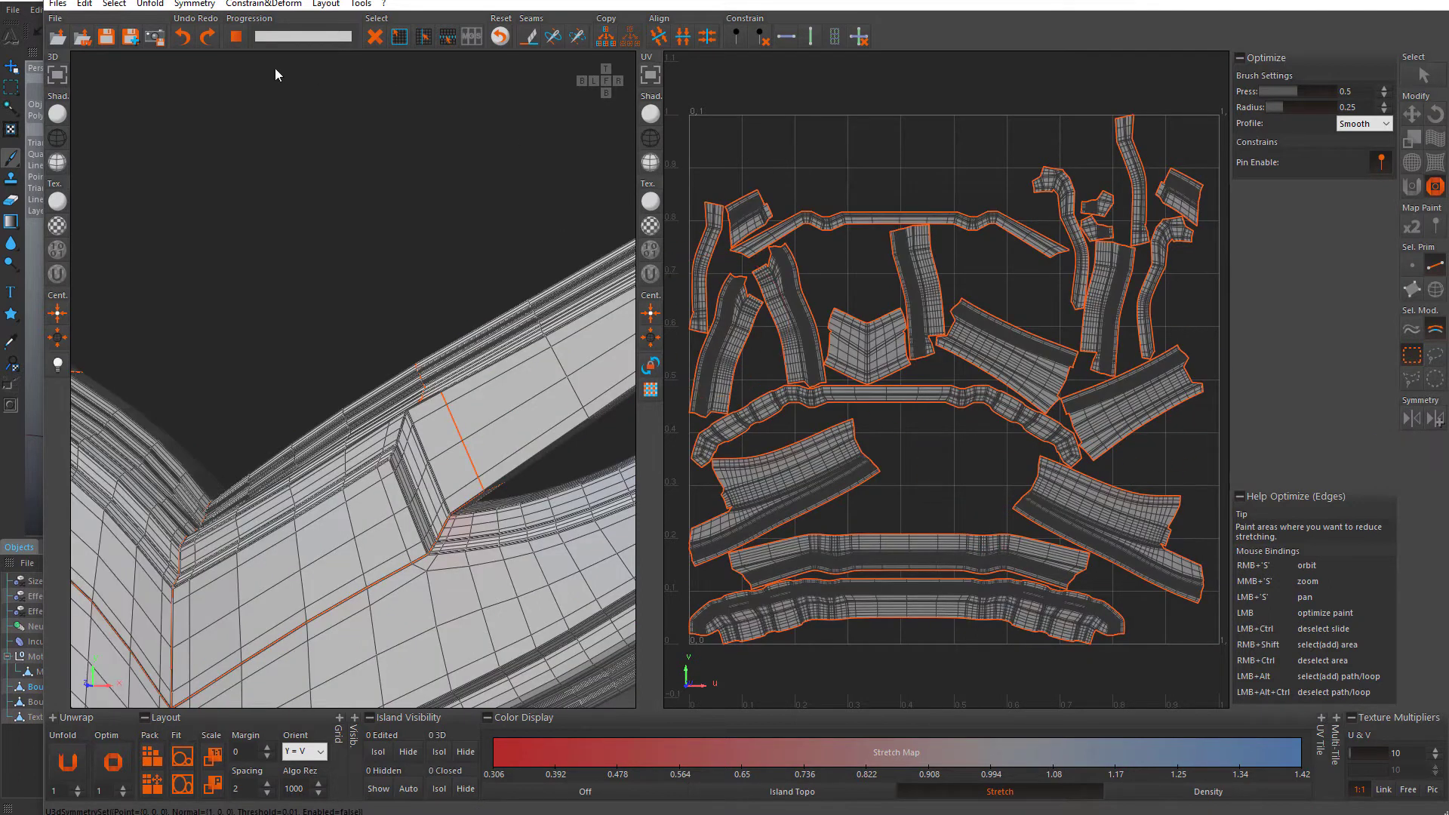
- Select the border edge of the small notched island along the emblem's centre line and weld it to its mirrored counterpart
{"action": "right_click_drag", "start_coordinate": [293, 445], "coordinate": [360, 336]}
{"action": "scroll", "coordinate": [883, 353], "scroll_direction": "up", "scroll_amount": 5}
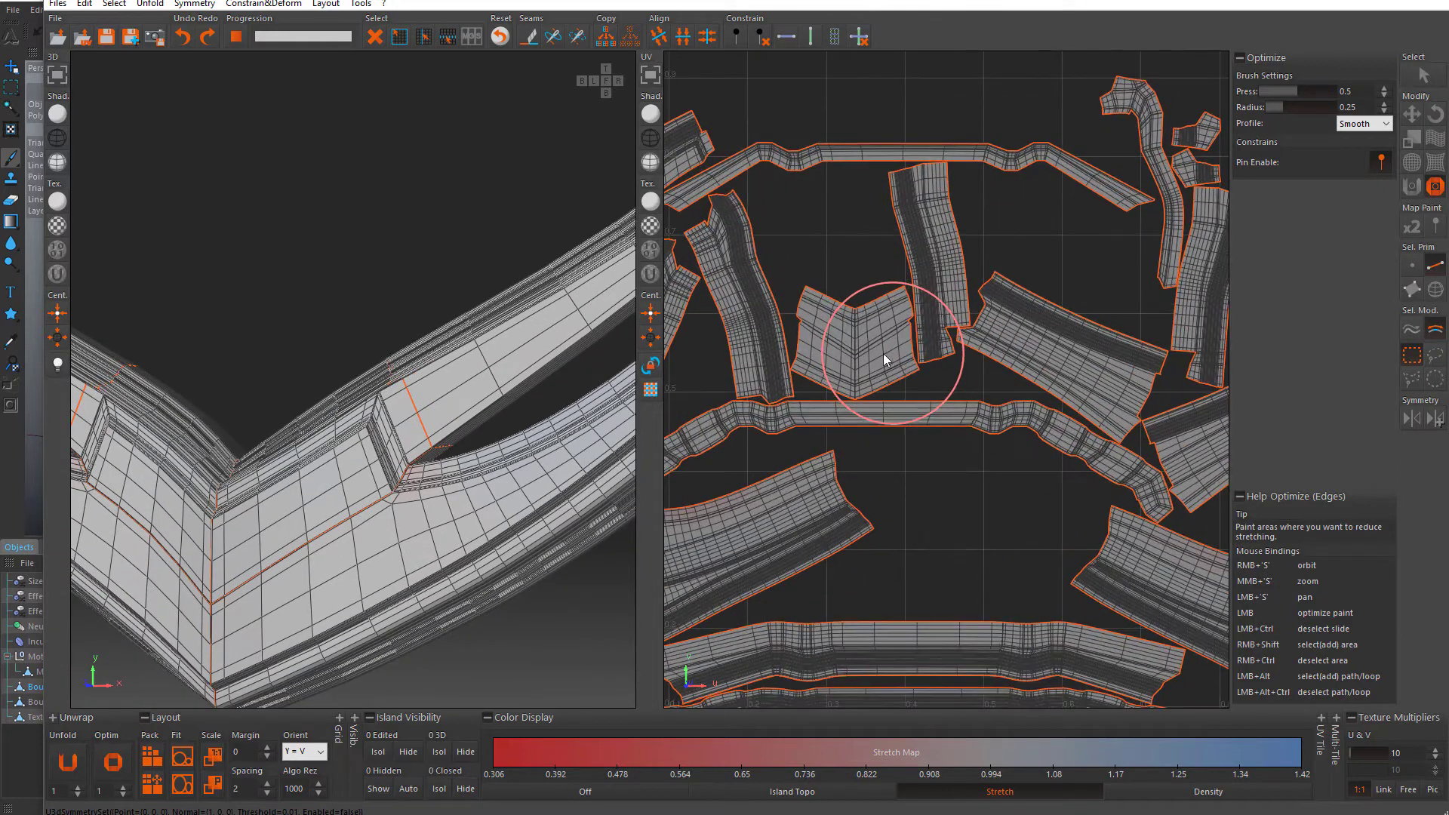
{"action": "scroll", "coordinate": [907, 424], "scroll_direction": "down", "scroll_amount": 3}
{"action": "right_click_drag", "start_coordinate": [281, 556], "coordinate": [513, 354]}
{"action": "scroll", "coordinate": [995, 326], "scroll_direction": "down", "scroll_amount": 1}
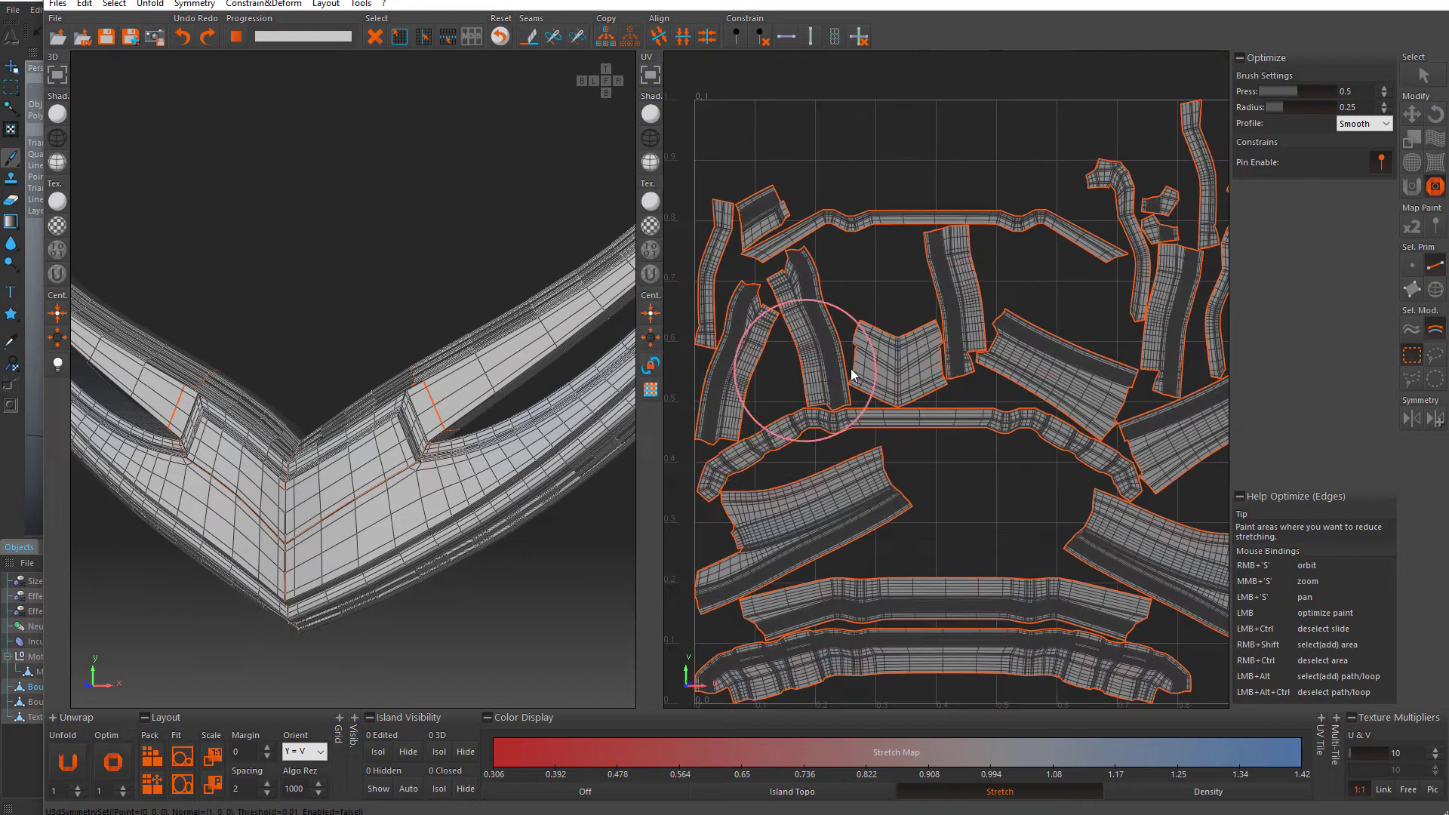
{"action": "left_click", "coordinate": [1420, 77]}
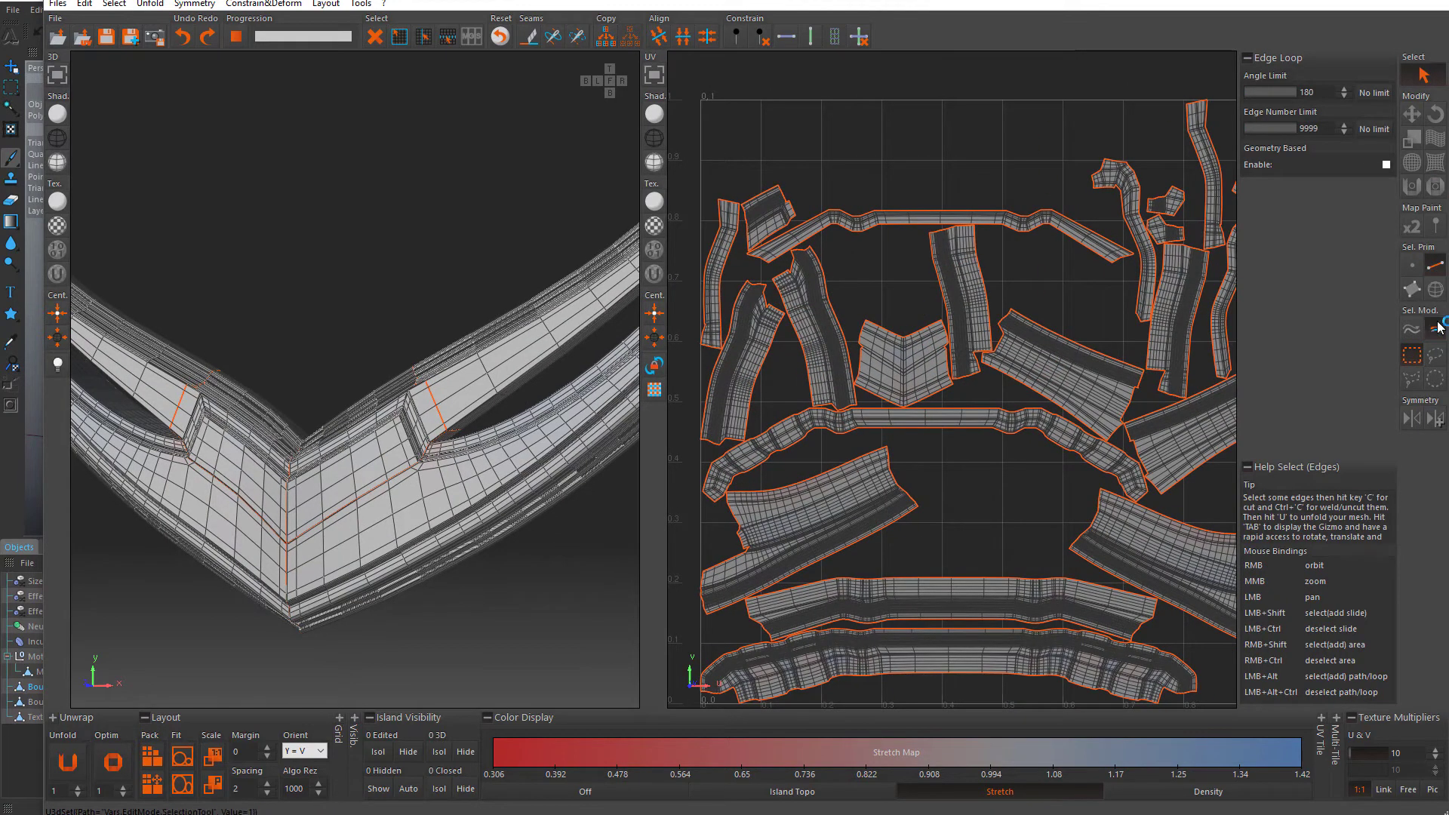
{"action": "scroll", "coordinate": [276, 495], "scroll_direction": "up", "scroll_amount": 6}
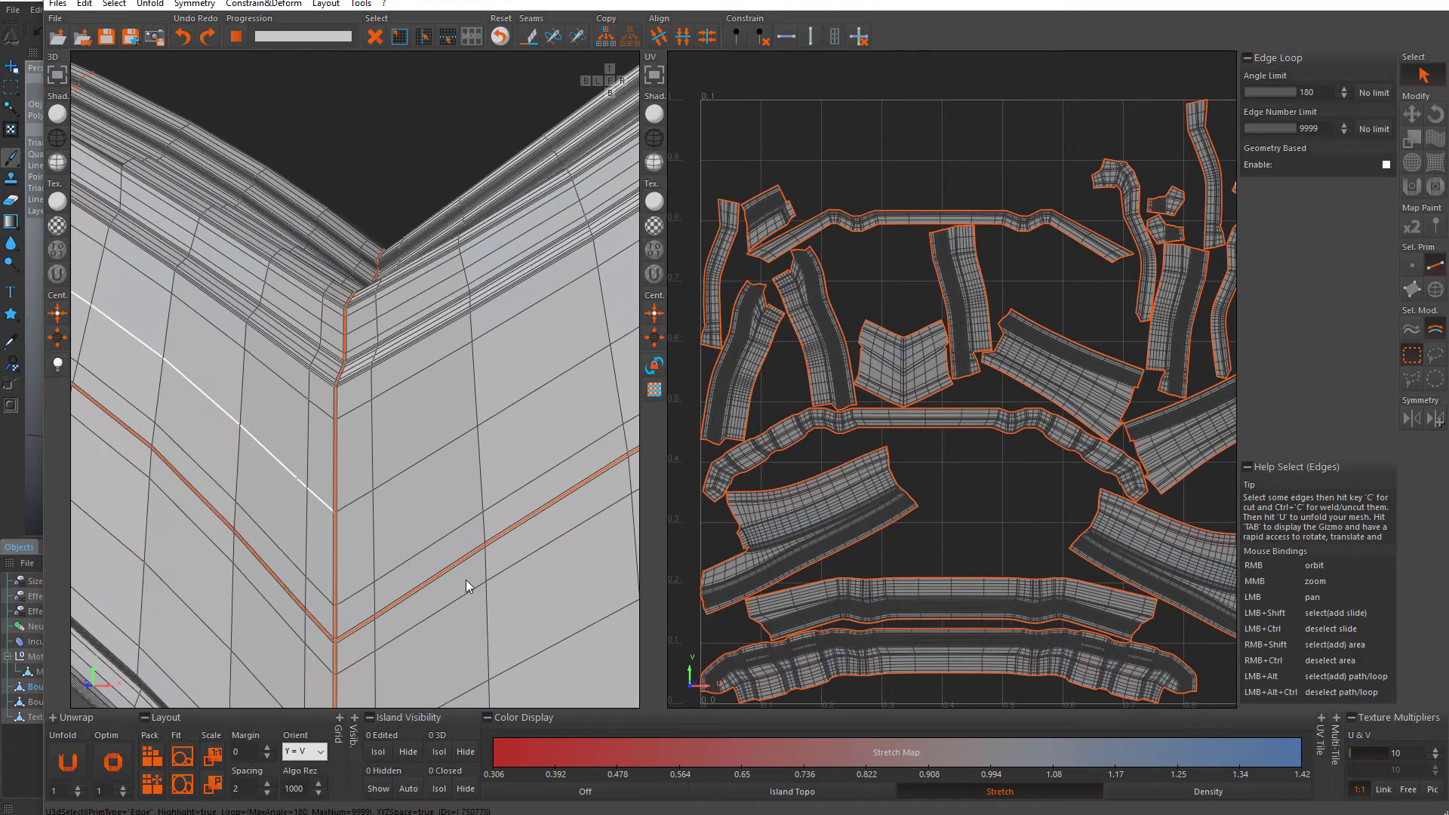
{"action": "scroll", "coordinate": [443, 485], "scroll_direction": "down", "scroll_amount": 8}
{"action": "scroll", "coordinate": [433, 484], "scroll_direction": "up", "scroll_amount": 3}
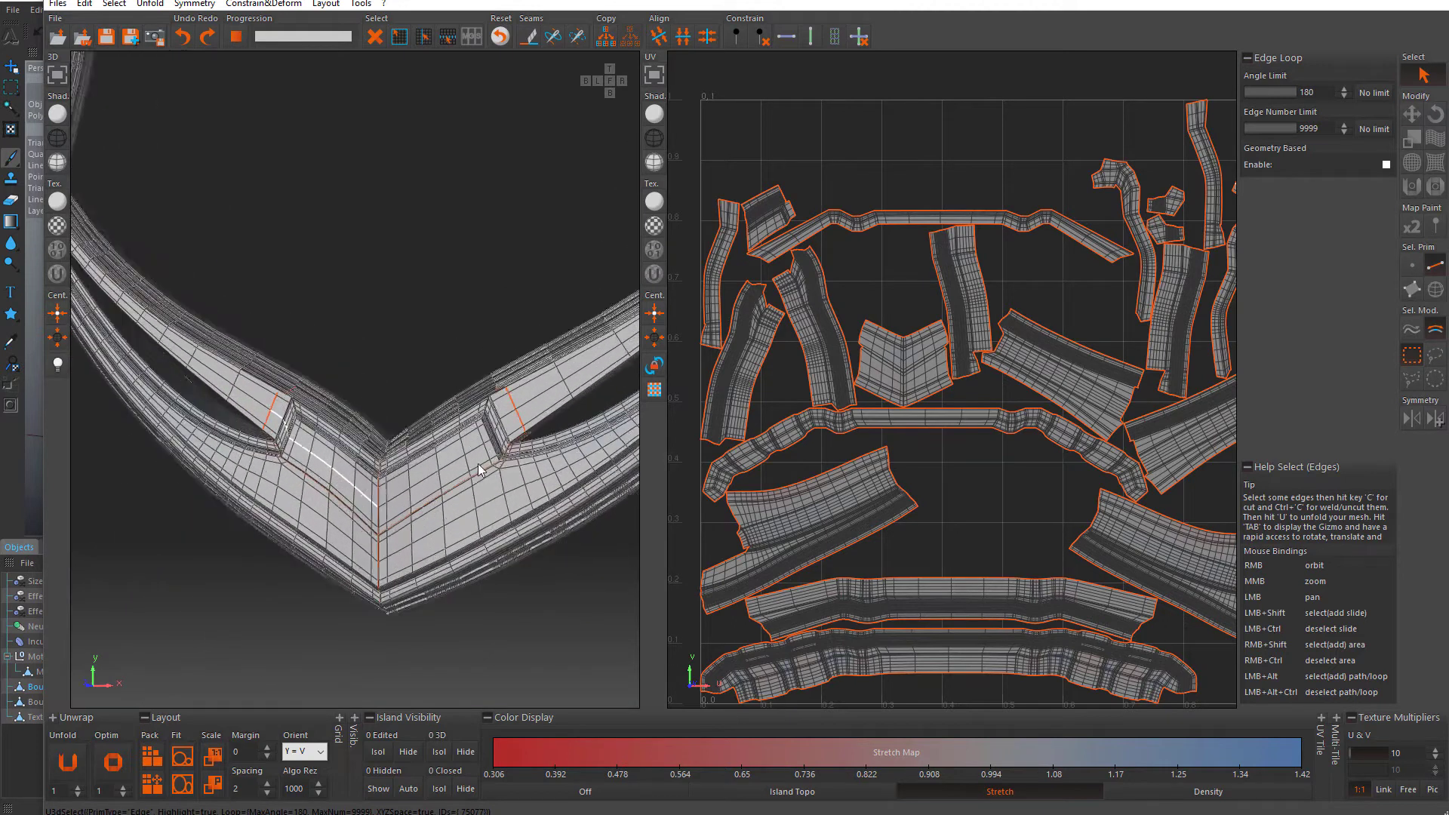
{"action": "scroll", "coordinate": [424, 484], "scroll_direction": "up", "scroll_amount": 1}
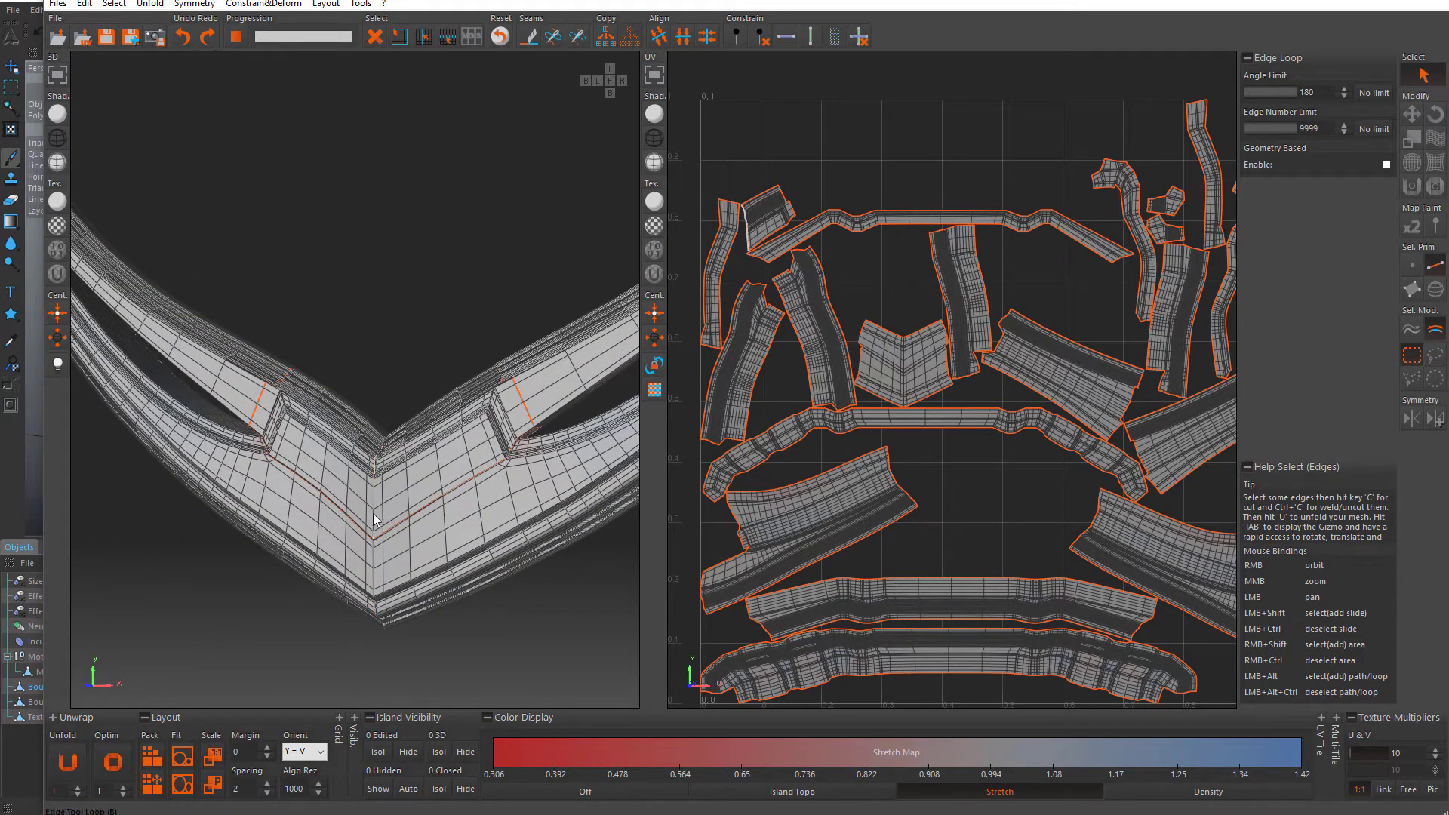
{"action": "scroll", "coordinate": [817, 240], "scroll_direction": "up", "scroll_amount": 6}
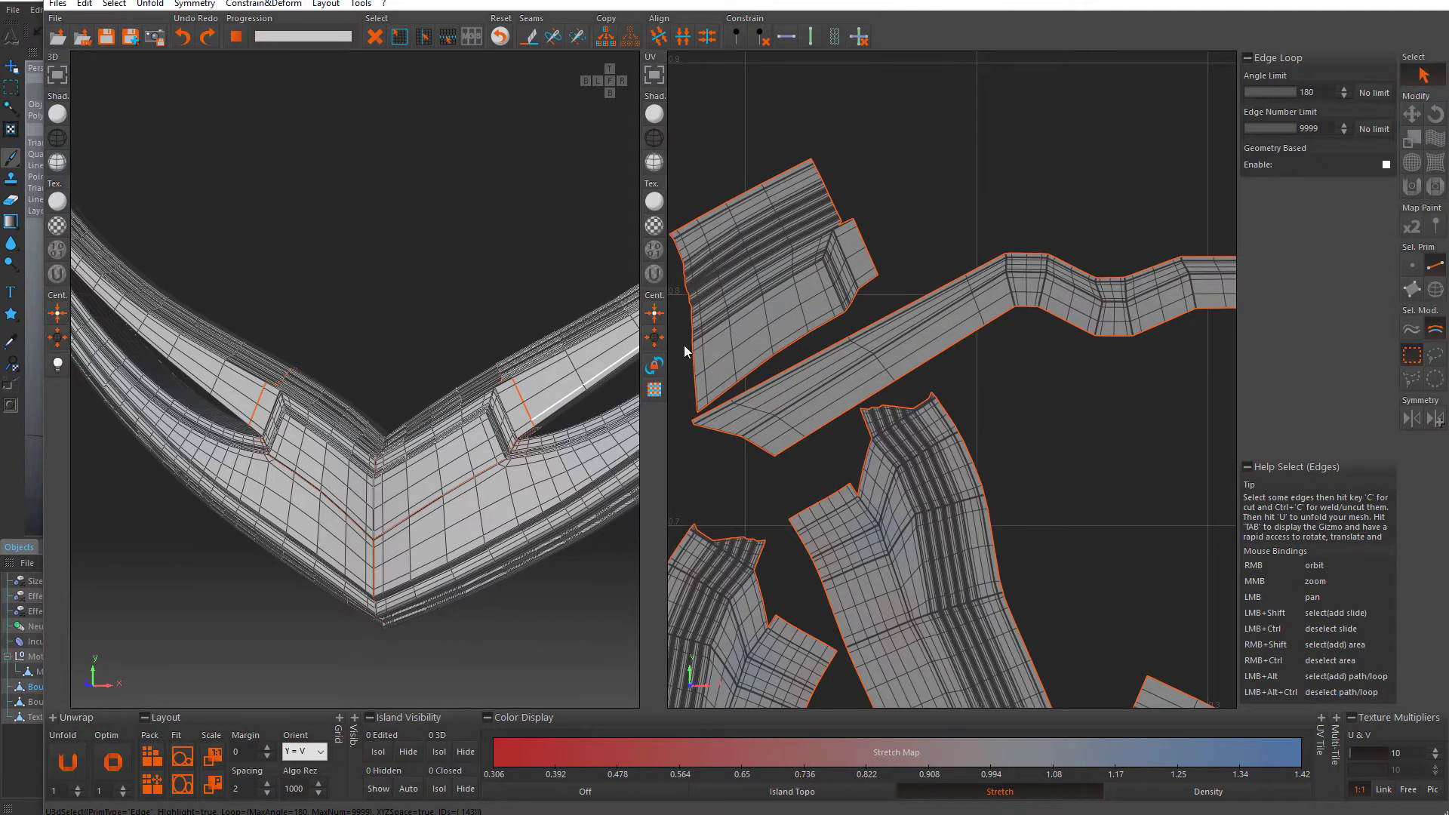
{"action": "left_click", "coordinate": [685, 346]}
{"action": "scroll", "coordinate": [898, 248], "scroll_direction": "down", "scroll_amount": 4}
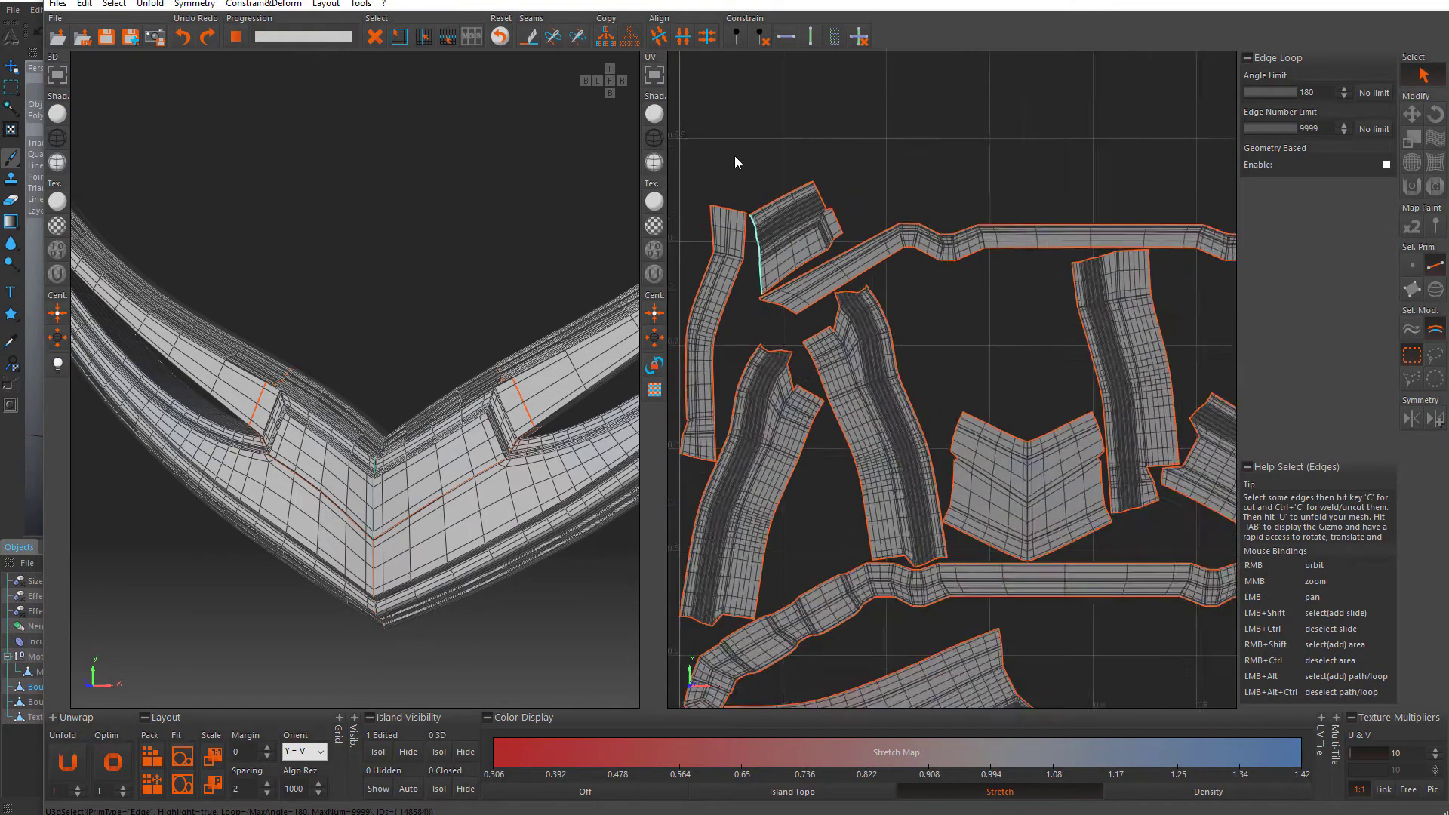
{"action": "scroll", "coordinate": [736, 166], "scroll_direction": "down", "scroll_amount": 3}
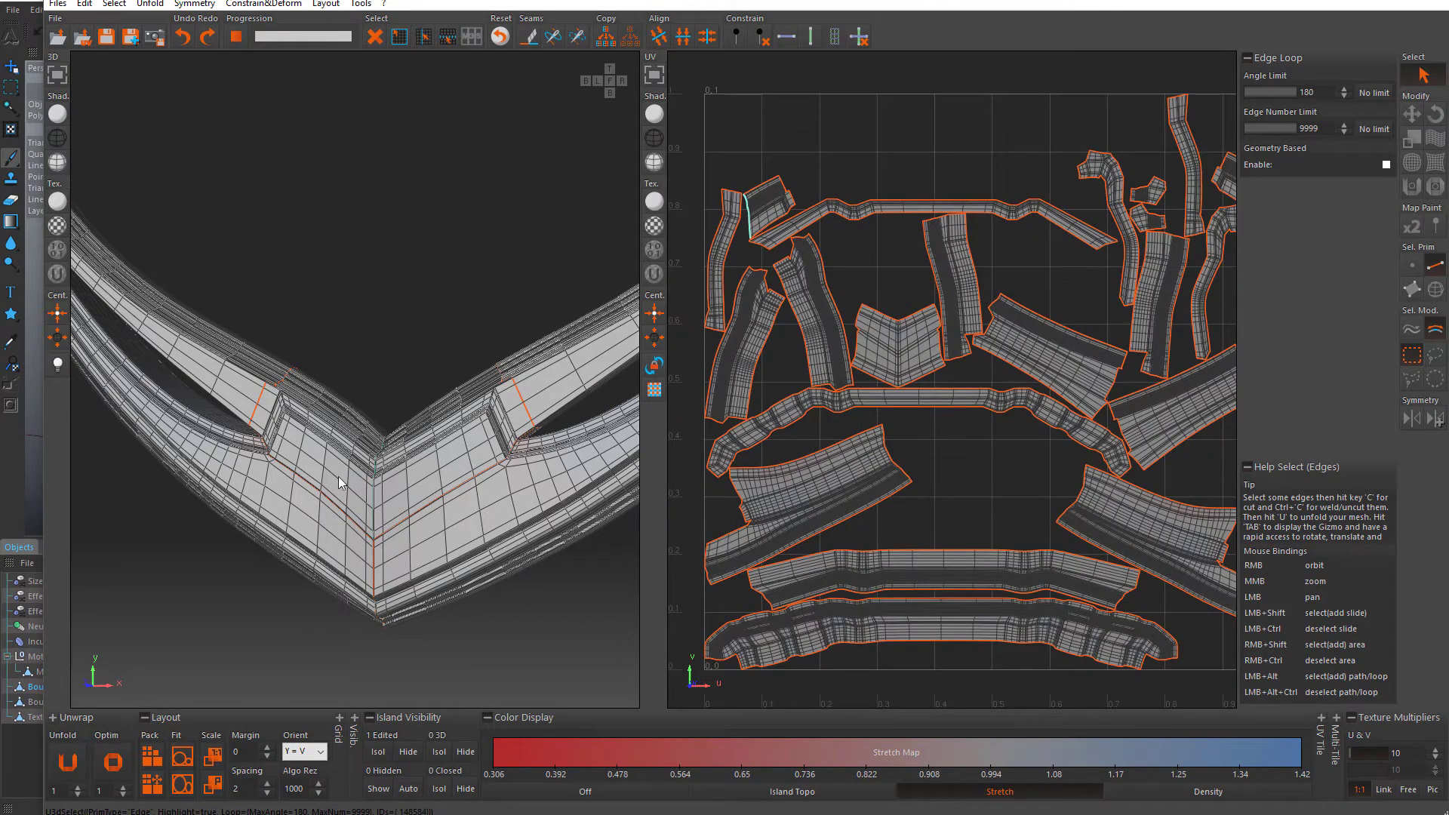
{"action": "left_click", "coordinate": [552, 37]}
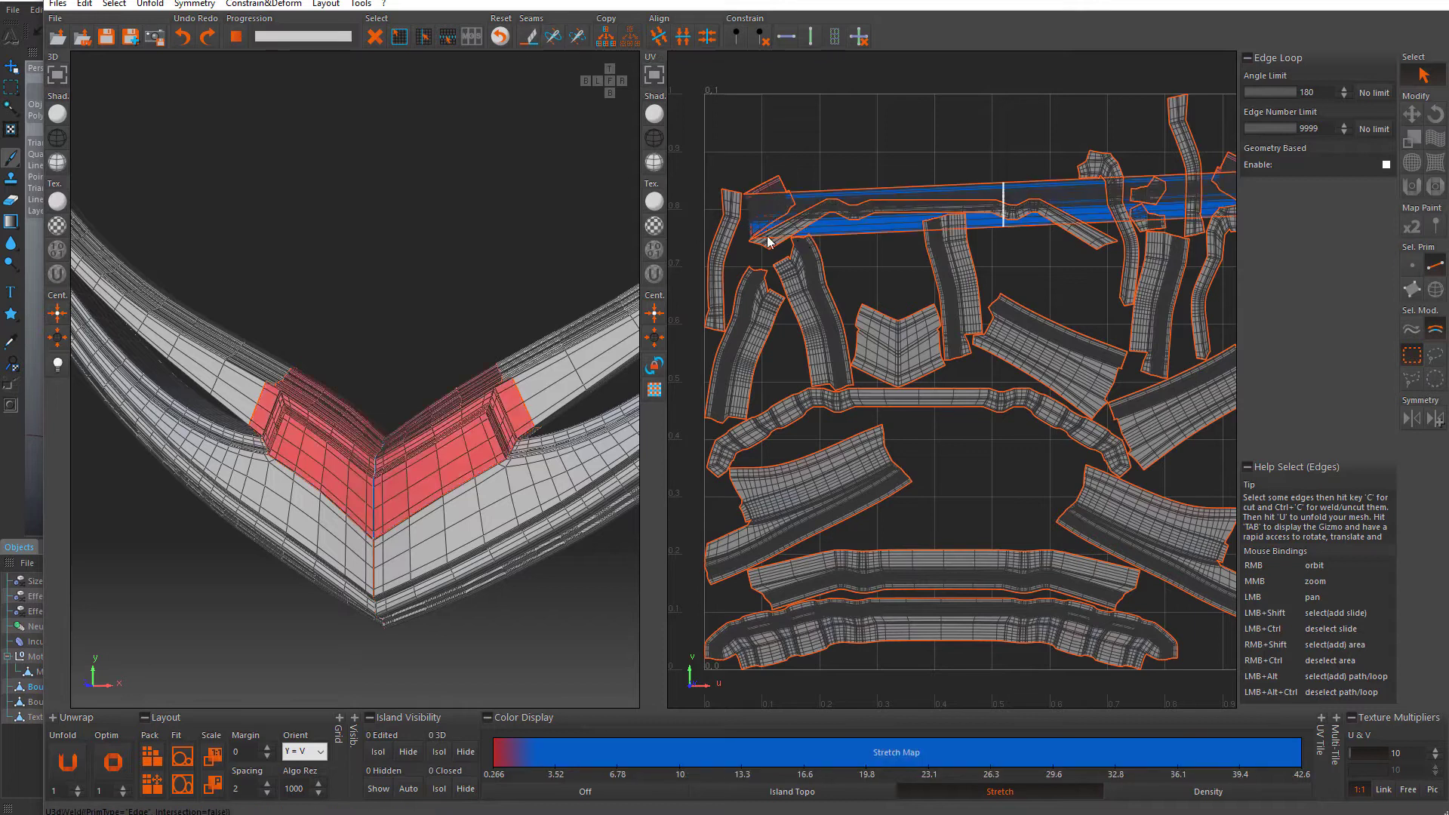
- Select the stretched welded centre island, unfold and optimize it, and clear the selection
{"action": "scroll", "coordinate": [770, 240], "scroll_direction": "down", "scroll_amount": 2}
{"action": "left_click", "coordinate": [1436, 289]}
{"action": "scroll", "coordinate": [1100, 187], "scroll_direction": "down", "scroll_amount": 1}
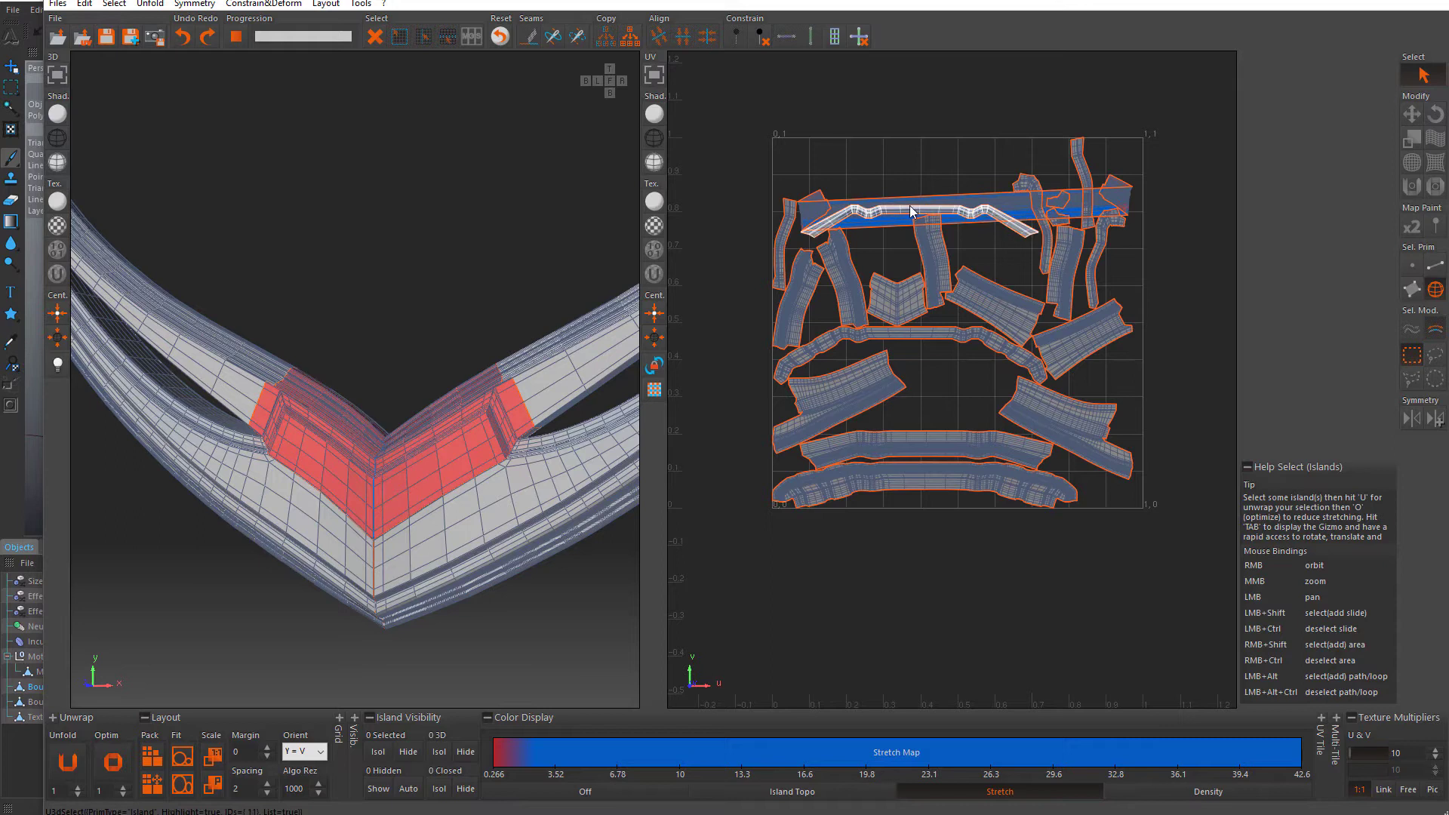
{"action": "left_click", "coordinate": [975, 198]}
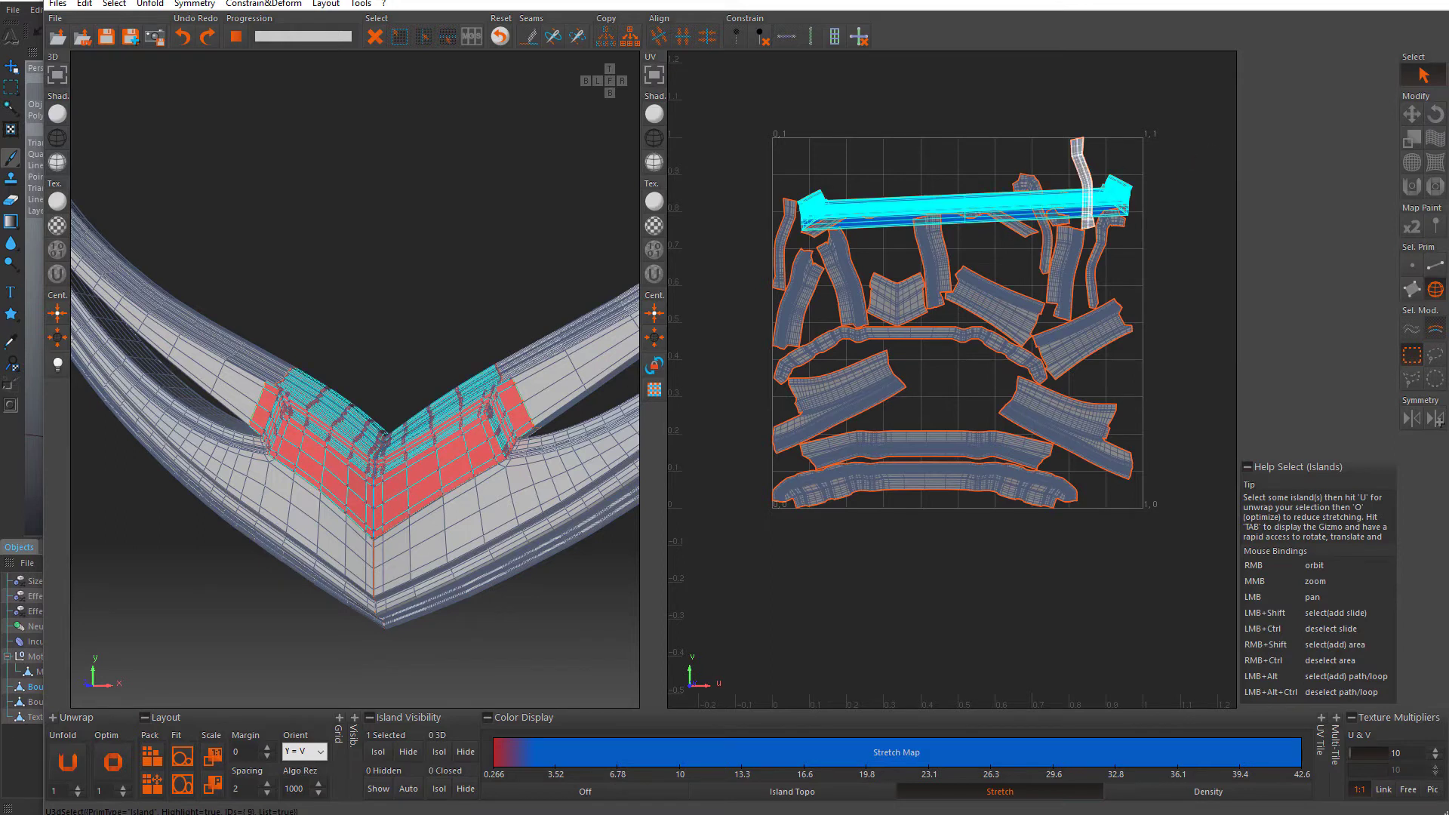
{"action": "left_click", "coordinate": [1412, 186]}
{"action": "left_click", "coordinate": [67, 763]}
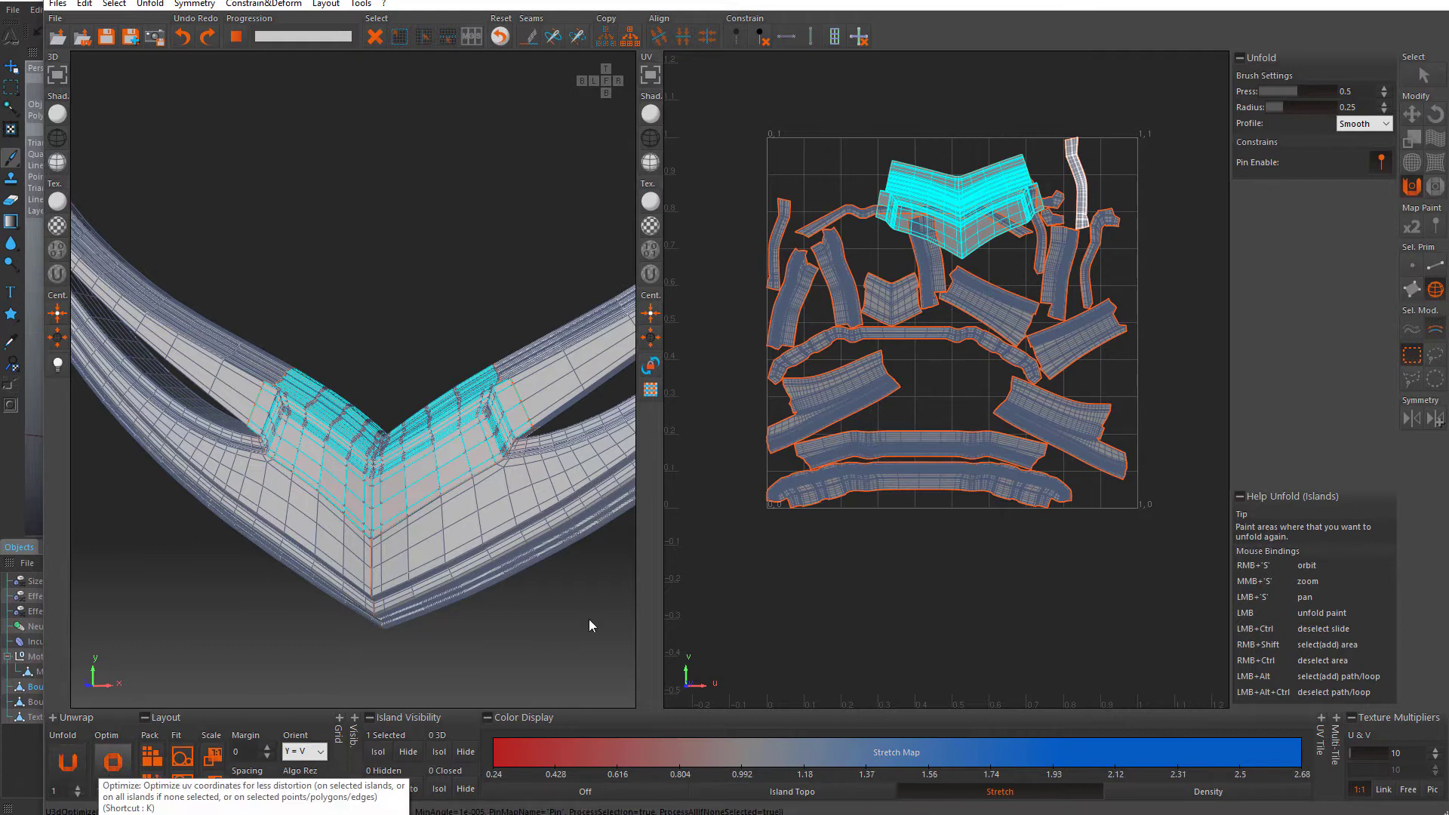
{"action": "left_click", "coordinate": [923, 388]}
{"action": "left_click", "coordinate": [1425, 76]}
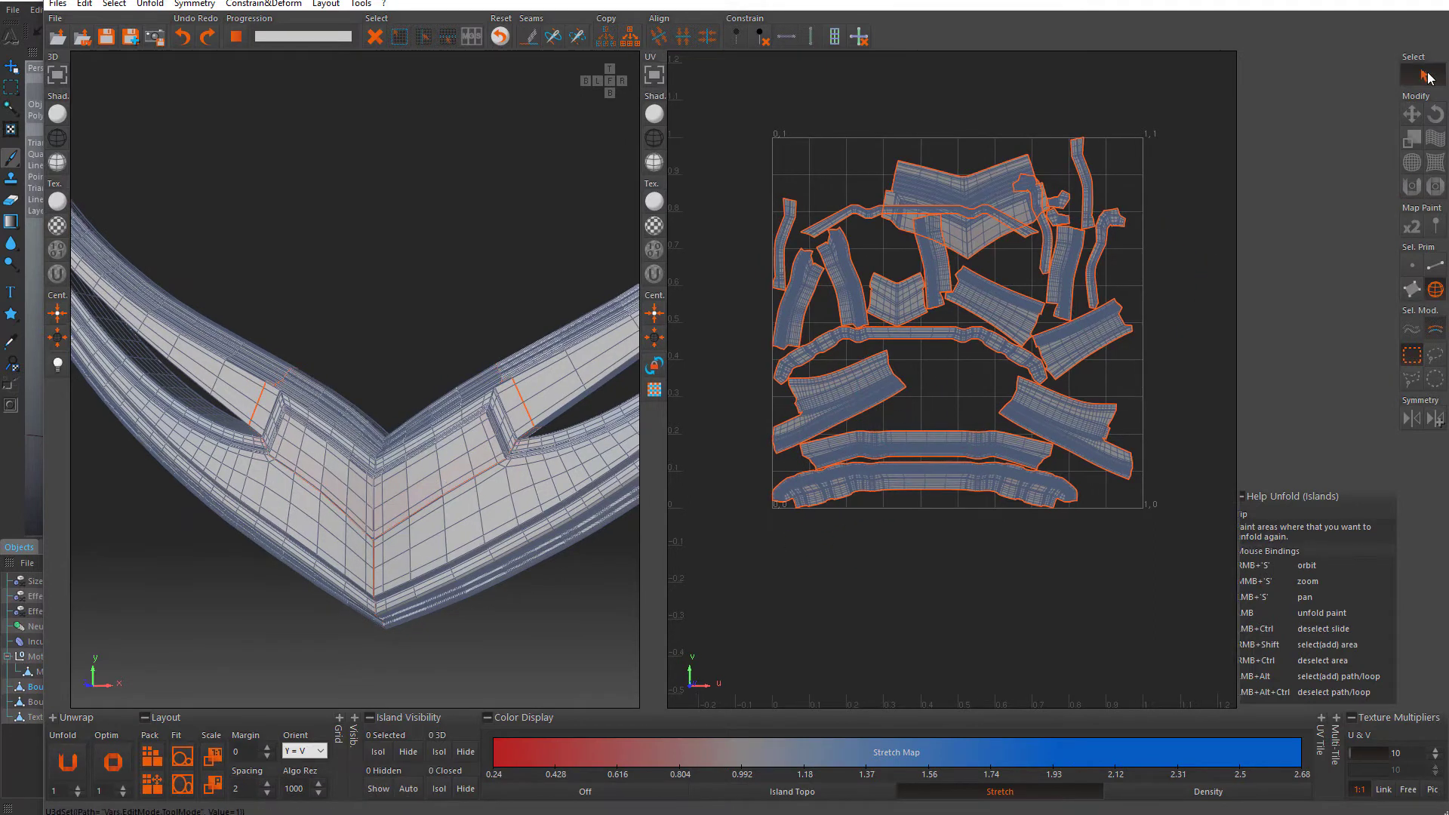
- Select and pack all the UV islands, and clear the selection
{"action": "key", "text": "ctrl+a"}
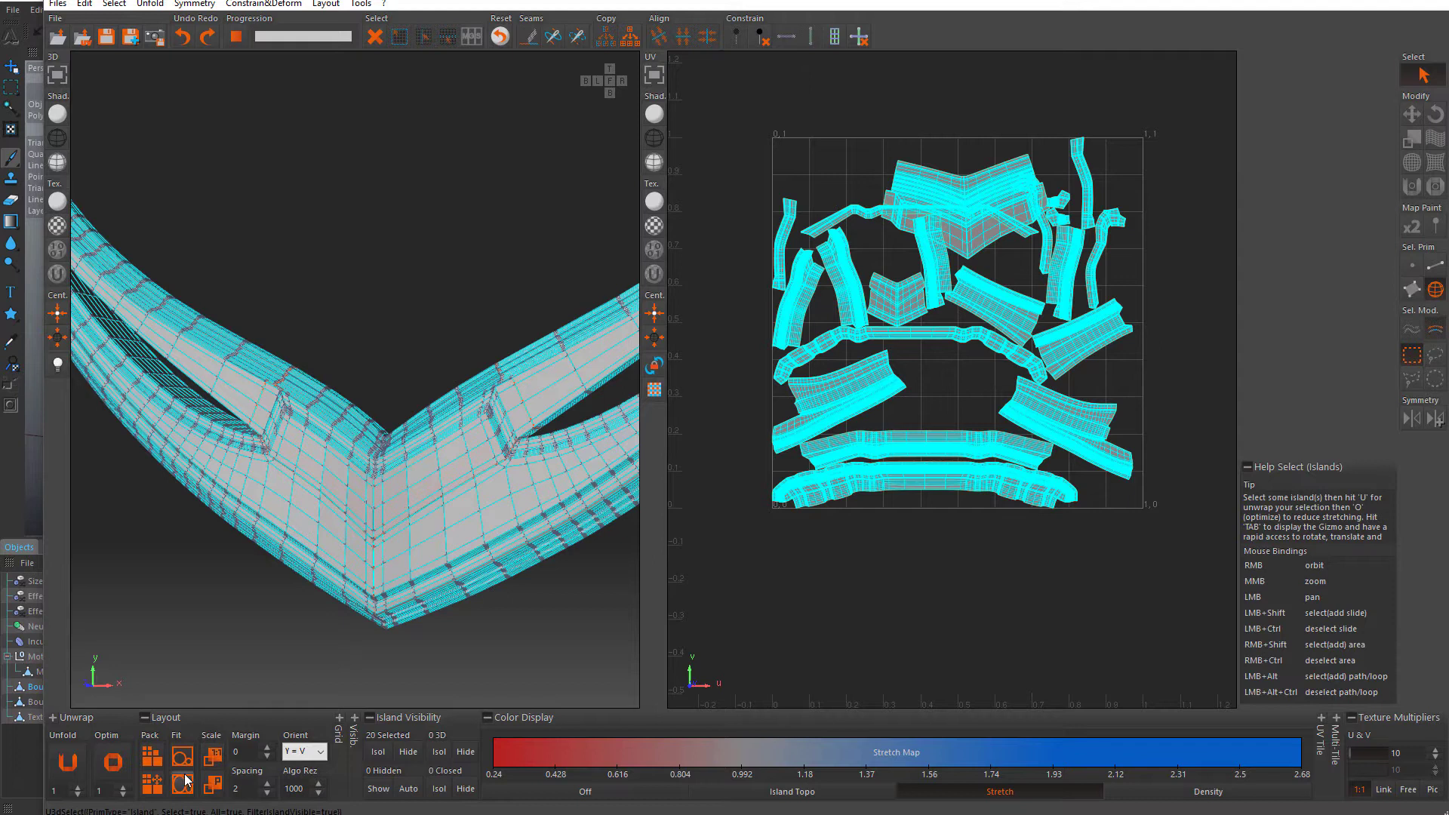
{"action": "left_click", "coordinate": [151, 757]}
{"action": "left_click", "coordinate": [978, 433]}
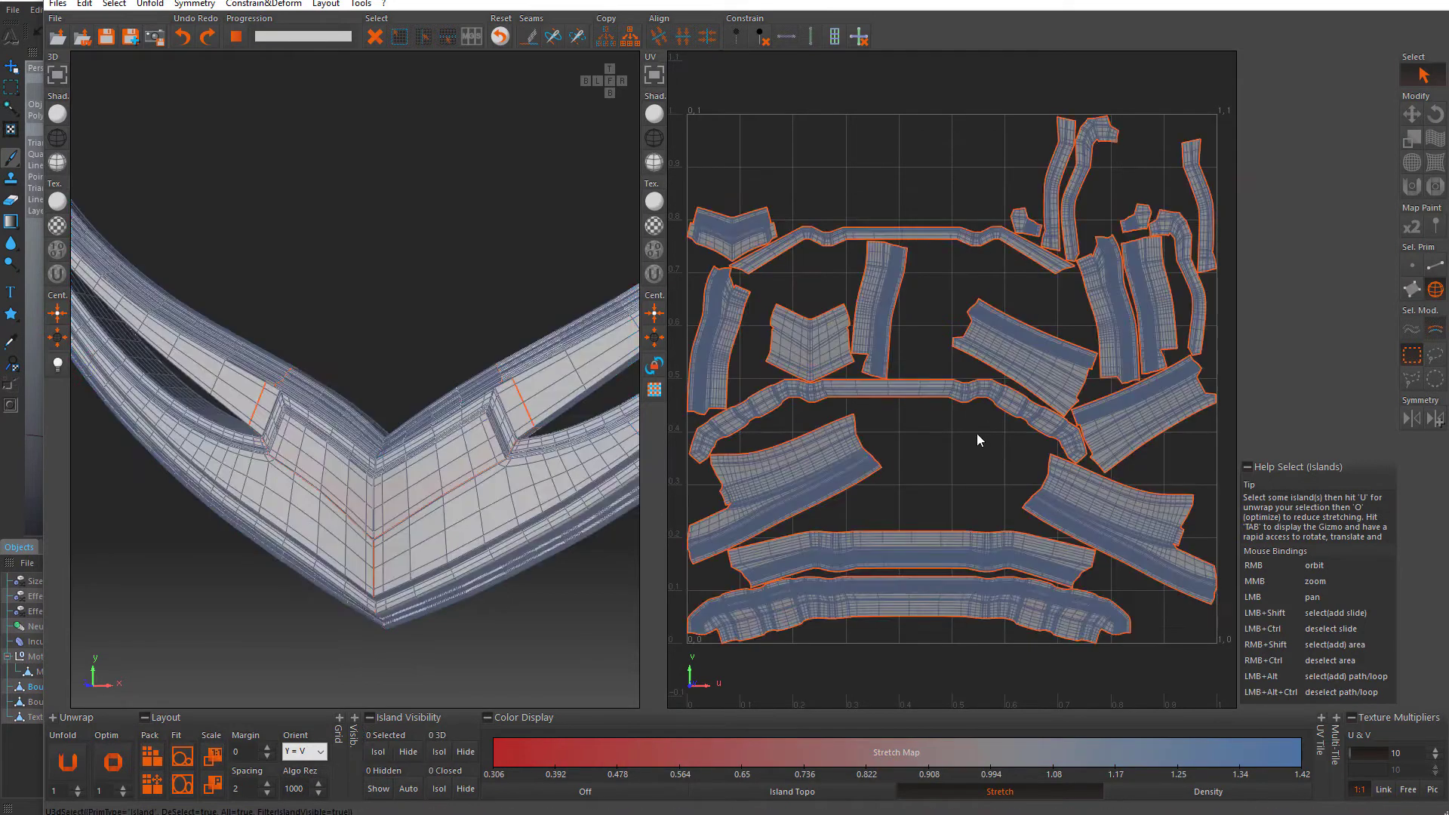
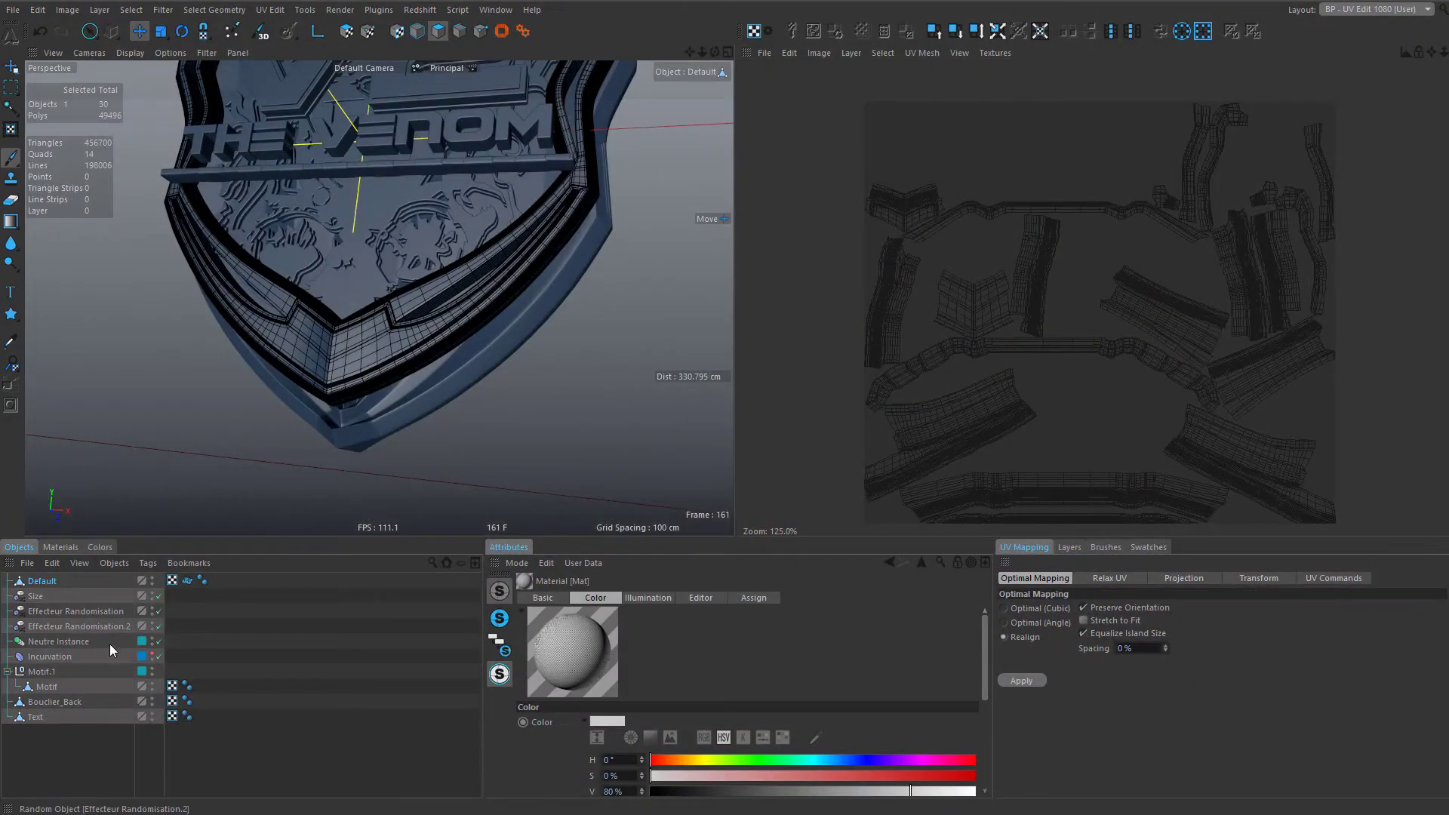
- Rename the returned Default object as Bouclier_Front and place it above Bouclier_Back in the object list
{"action": "double_click", "coordinate": [57, 584]}
{"action": "right_click", "coordinate": [57, 583]}
{"action": "left_click", "coordinate": [83, 623]}
{"action": "left_click", "coordinate": [254, 625]}
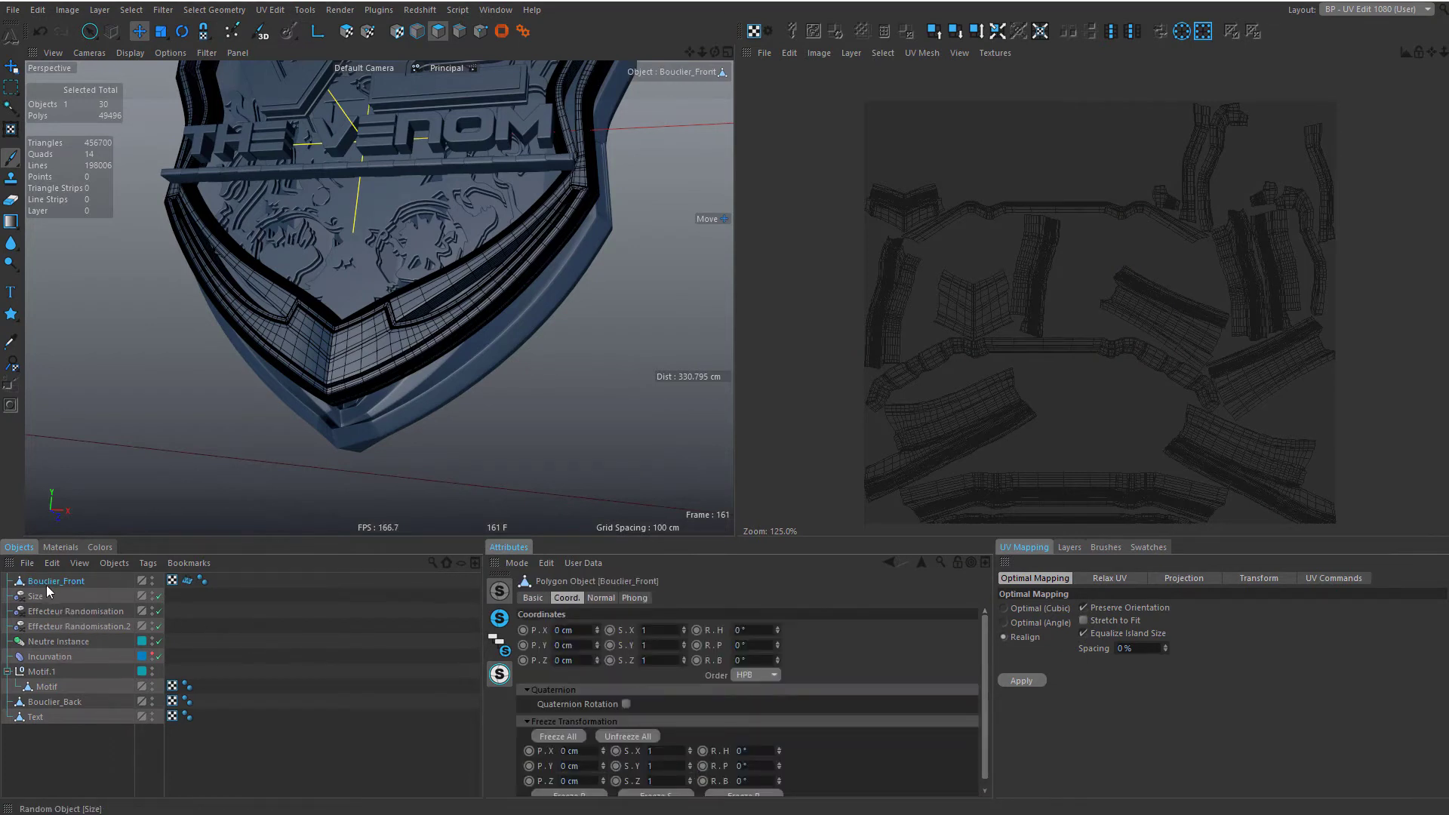
{"action": "left_click_drag", "start_coordinate": [60, 702], "coordinate": [60, 700]}
- Load Bouclier_Back into Unfold3D, and unfold and optimize all its UV islands
{"action": "left_click", "coordinate": [55, 702]}
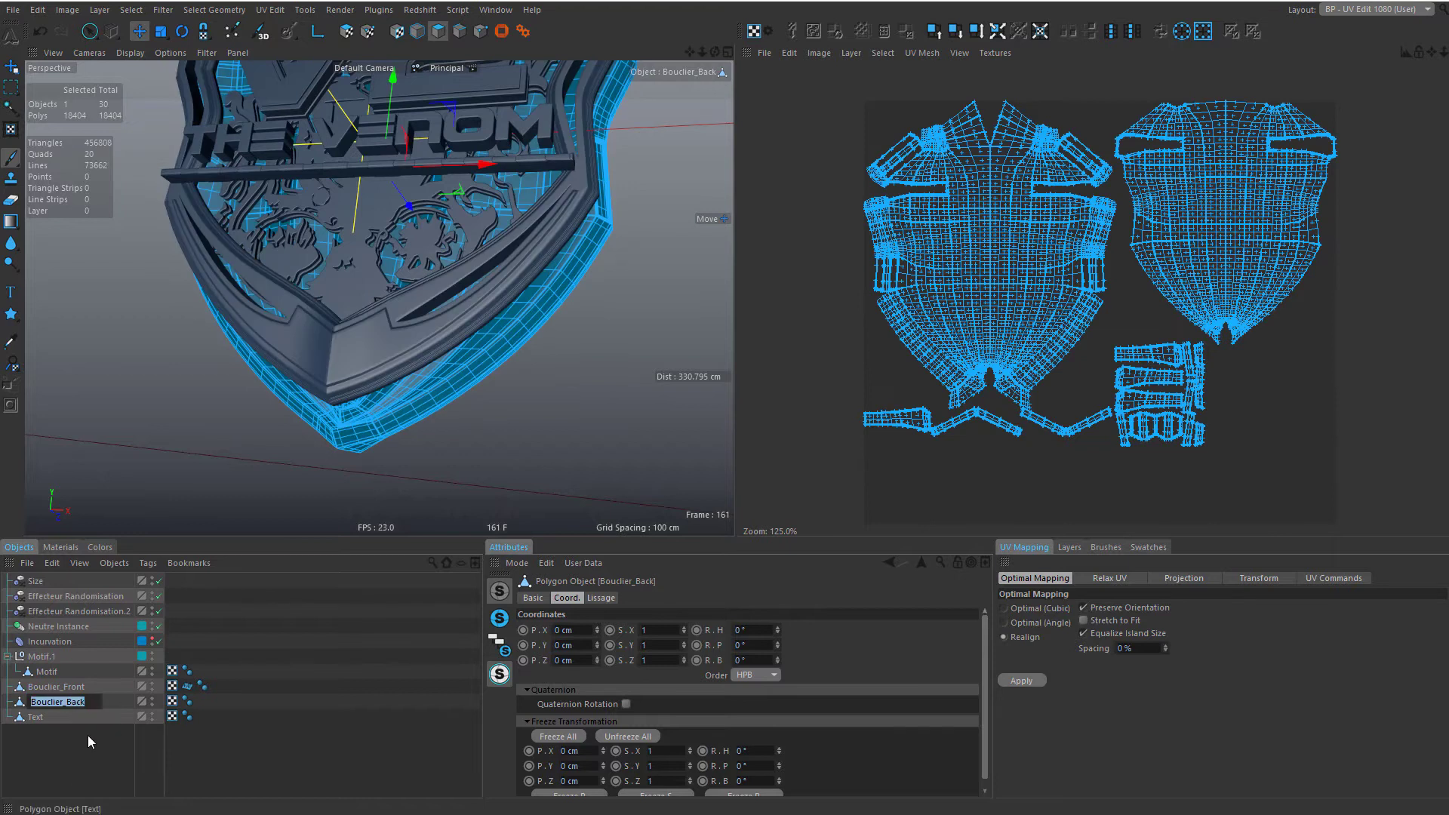
{"action": "left_click", "coordinate": [501, 32]}
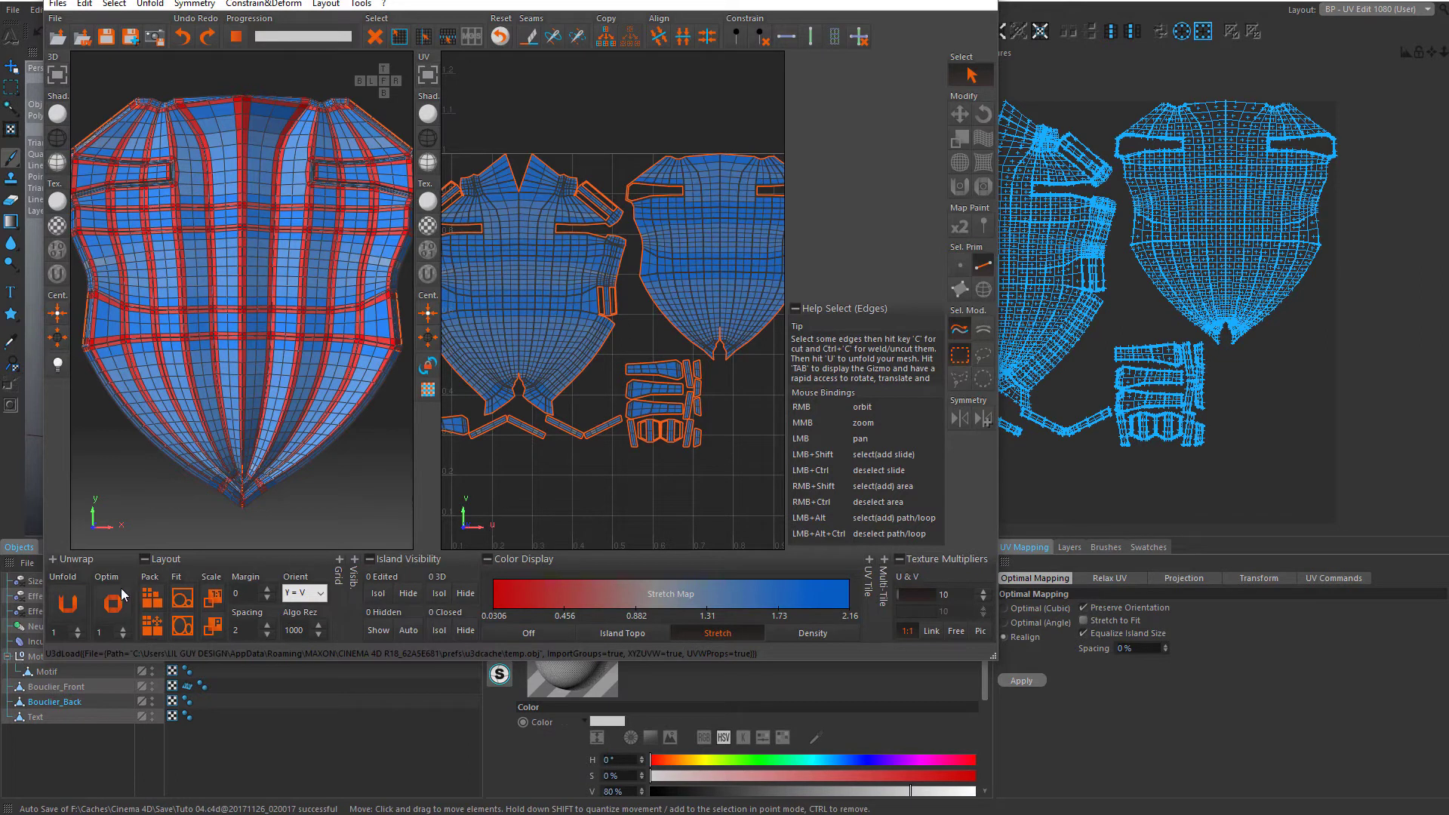
{"action": "key", "text": "ctrl+a"}
{"action": "left_click", "coordinate": [66, 603]}
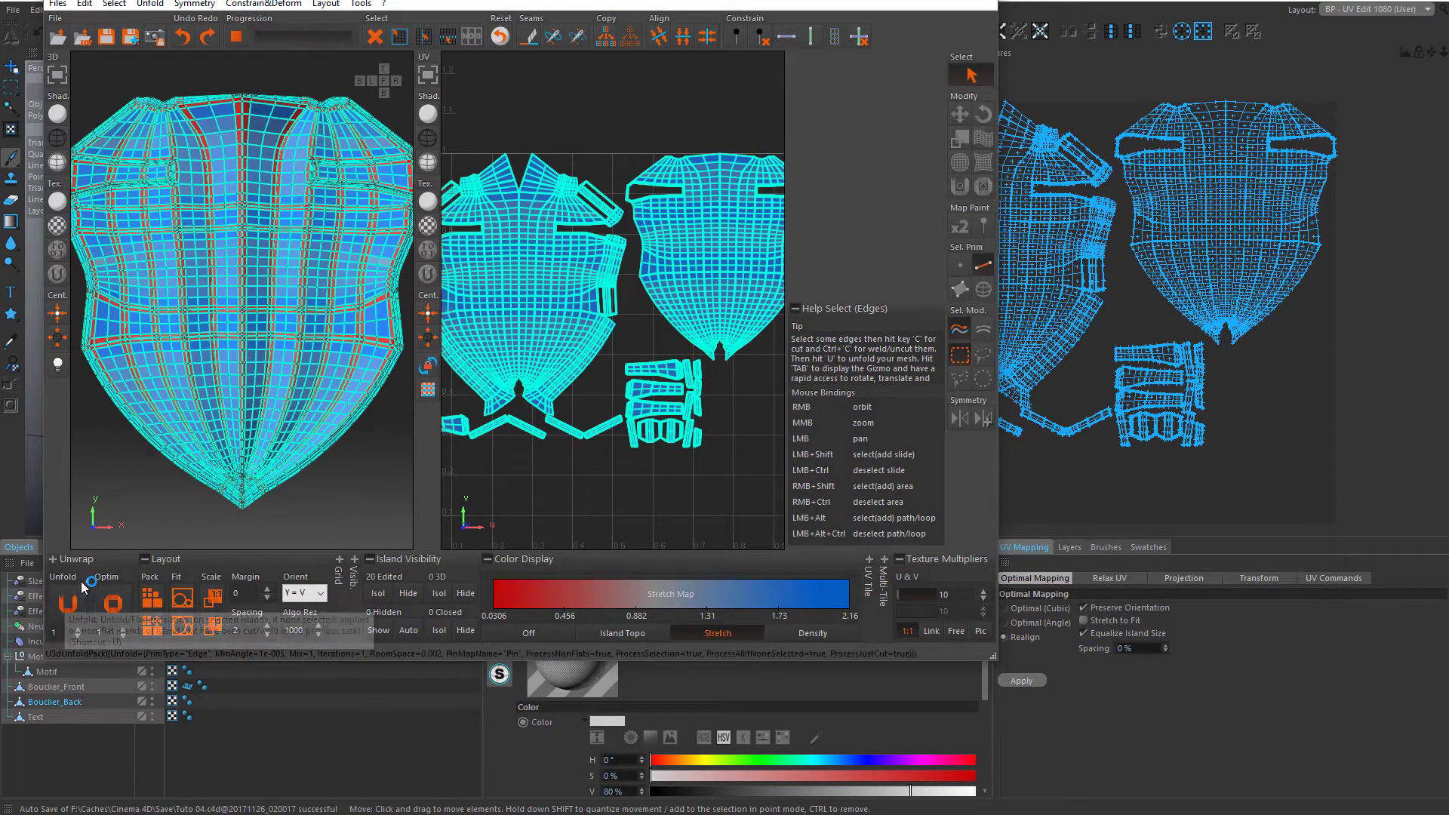
{"action": "left_click", "coordinate": [113, 604]}
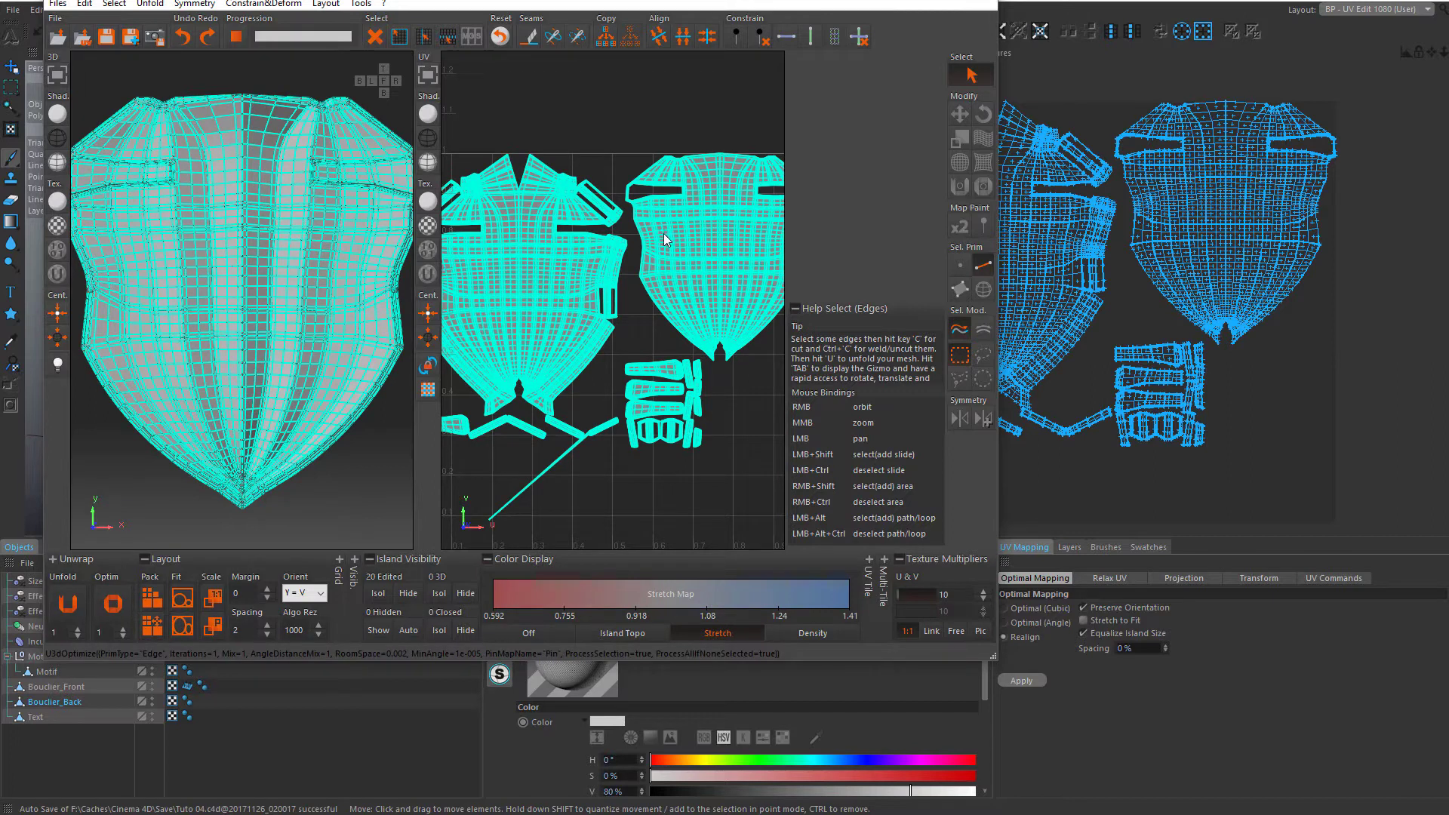
- Enlarge the Unfold3D window, check the shield back's islands, and save its UVs back to Cinema 4D
{"action": "left_click_drag", "start_coordinate": [994, 655], "coordinate": [1437, 800]}
{"action": "left_click", "coordinate": [1131, 551]}
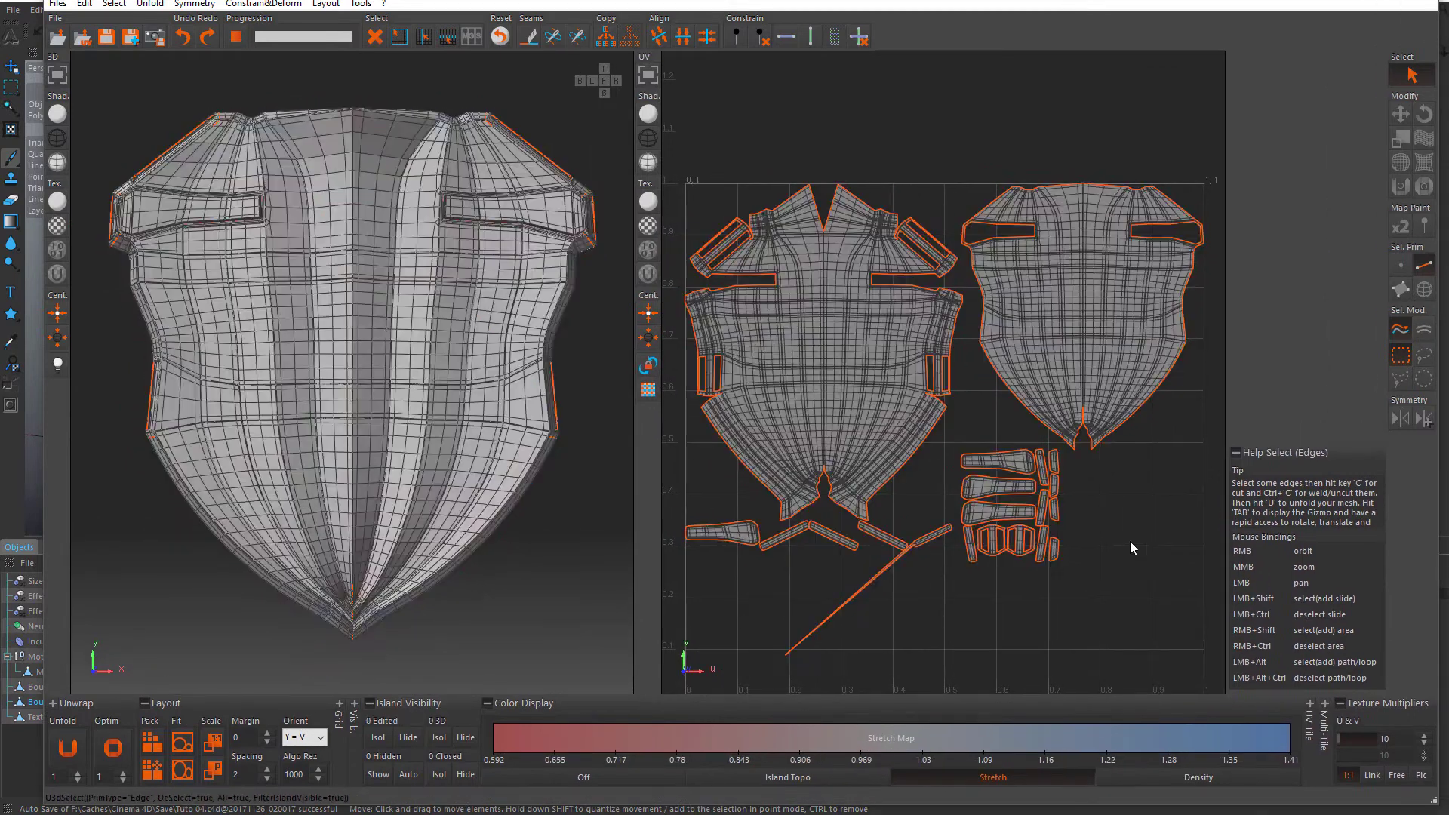
{"action": "scroll", "coordinate": [824, 613], "scroll_direction": "up", "scroll_amount": 5}
{"action": "scroll", "coordinate": [857, 491], "scroll_direction": "down", "scroll_amount": 11}
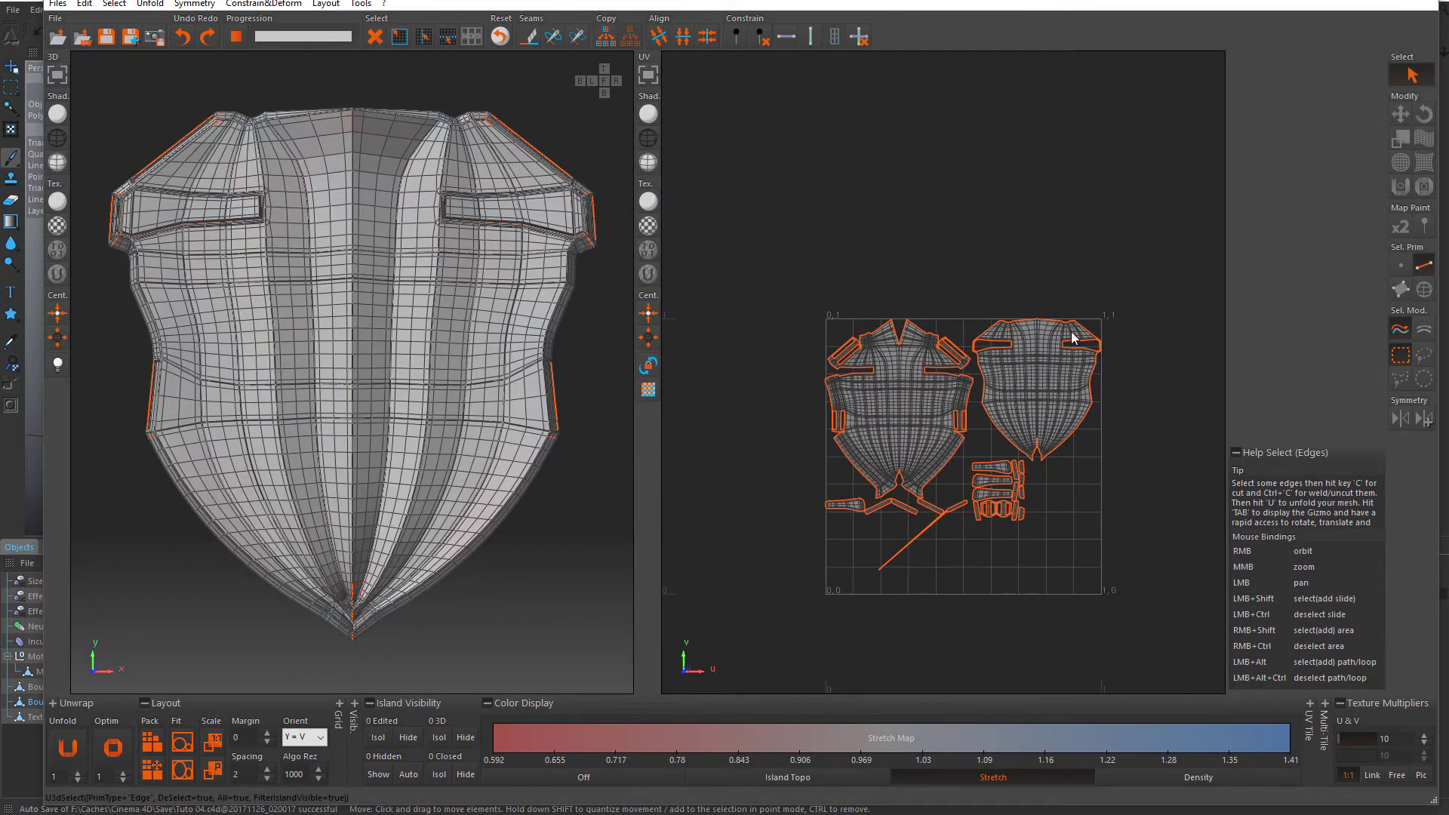
{"action": "scroll", "coordinate": [1072, 335], "scroll_direction": "up", "scroll_amount": 5}
{"action": "left_click", "coordinate": [106, 38]}
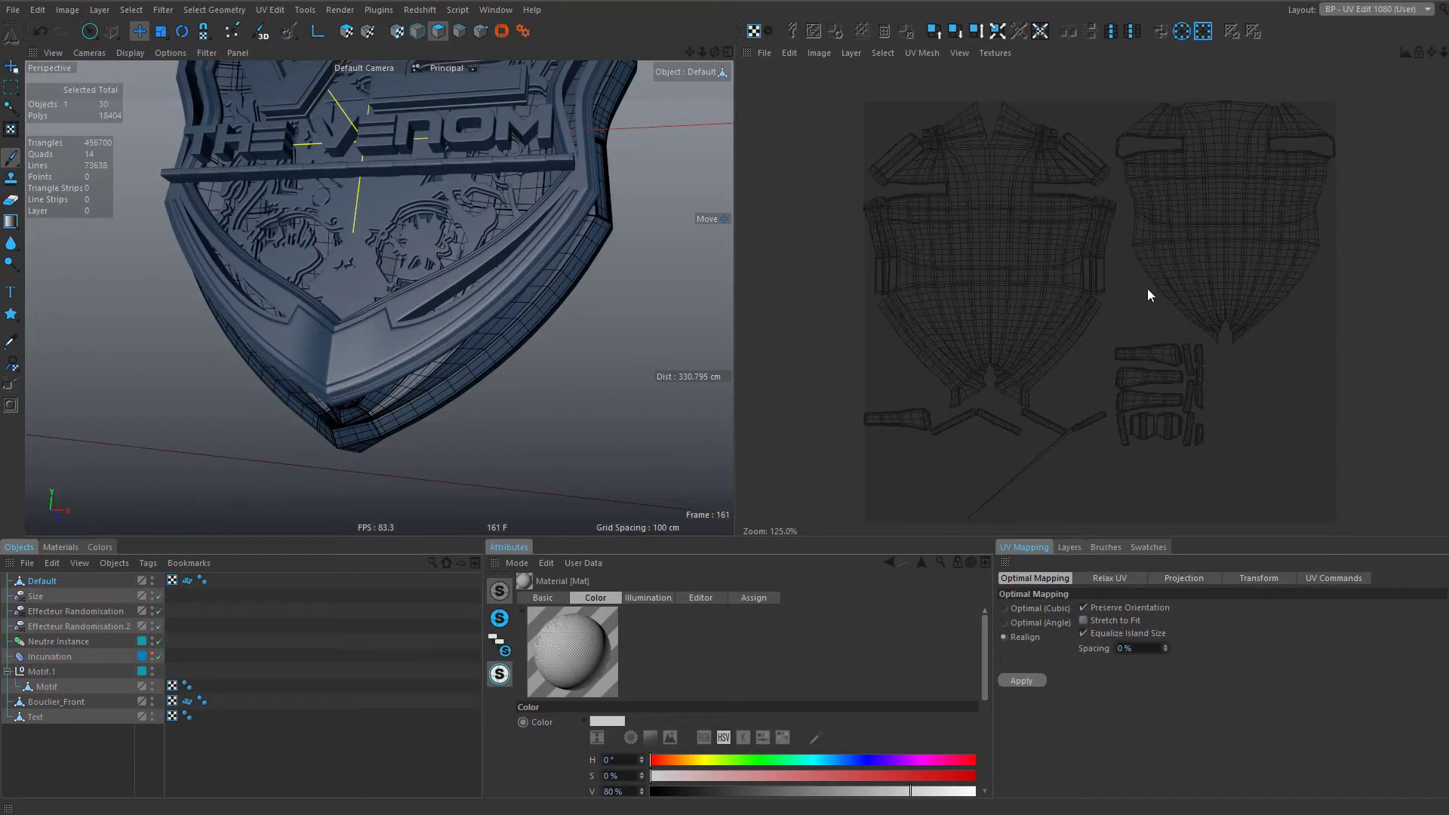
- Rename the returned Default object as Bouclier_Back and place it below Bouclier_Front in the object list
{"action": "middle_click_drag", "start_coordinate": [606, 388], "coordinate": [605, 409], "text": "alt"}
{"action": "double_click", "coordinate": [43, 581]}
{"action": "type", "text": "Bouclier_Back"}
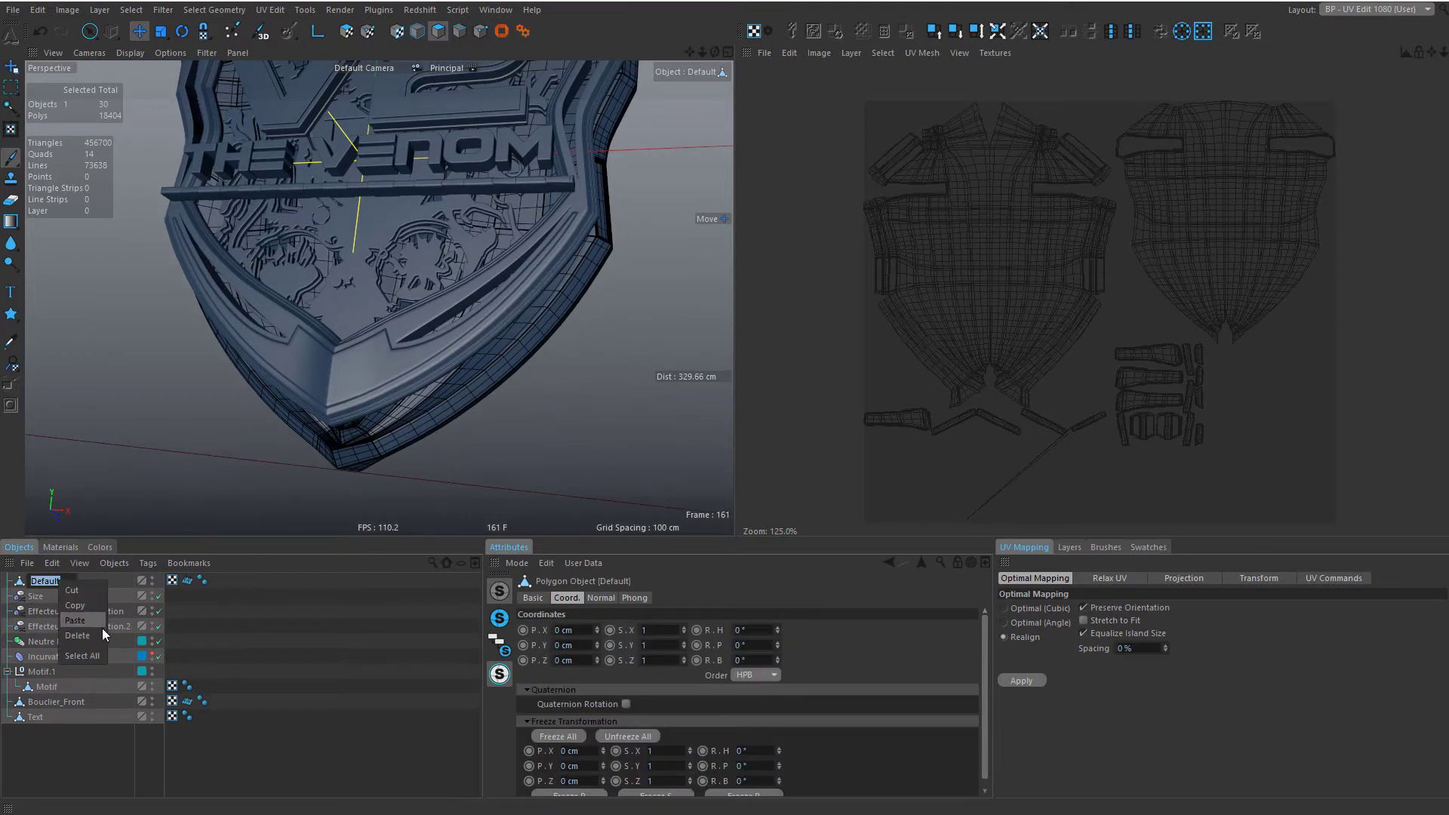
{"action": "key", "text": "Return"}
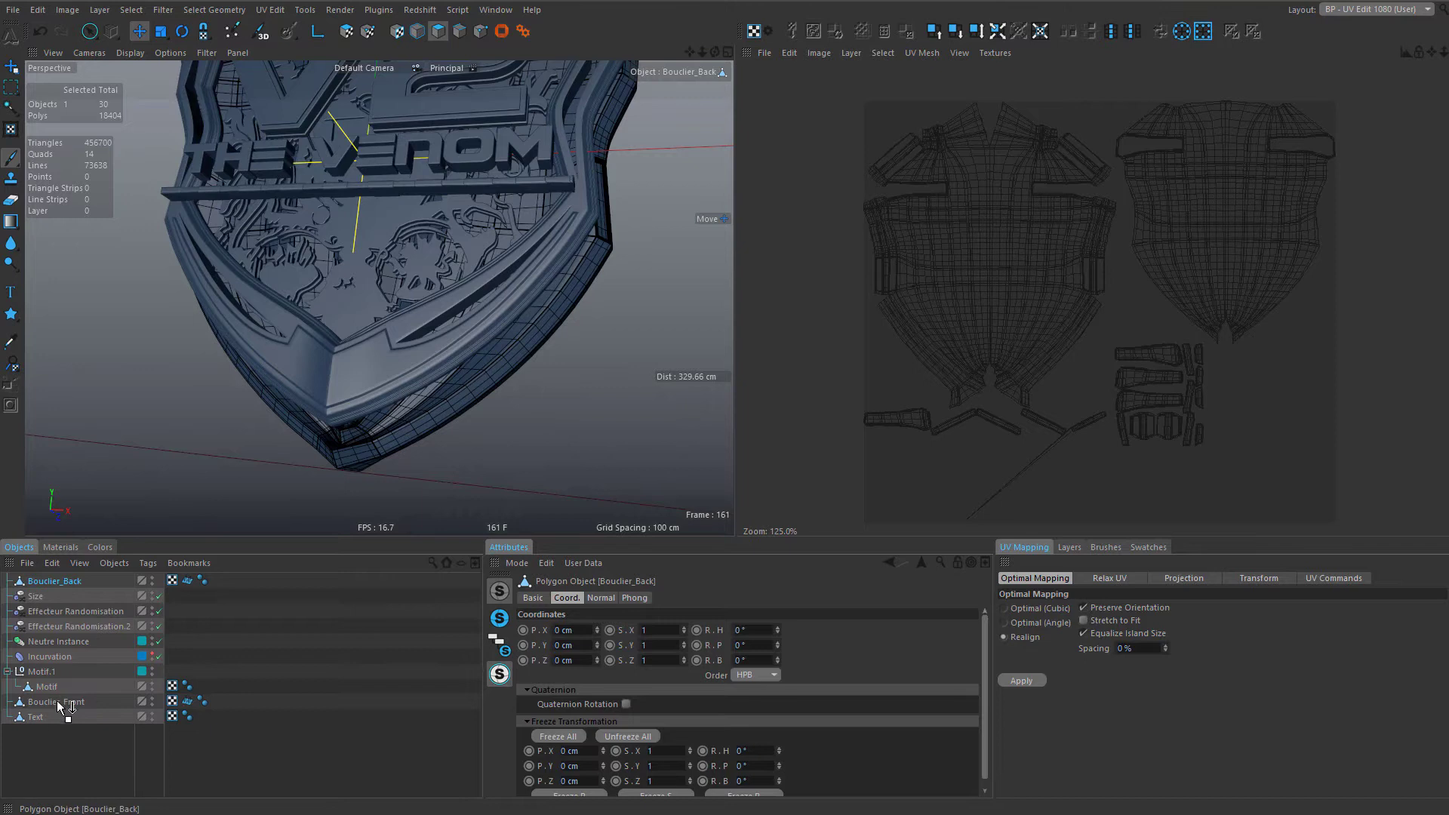
{"action": "left_click_drag", "start_coordinate": [74, 710], "coordinate": [97, 706]}
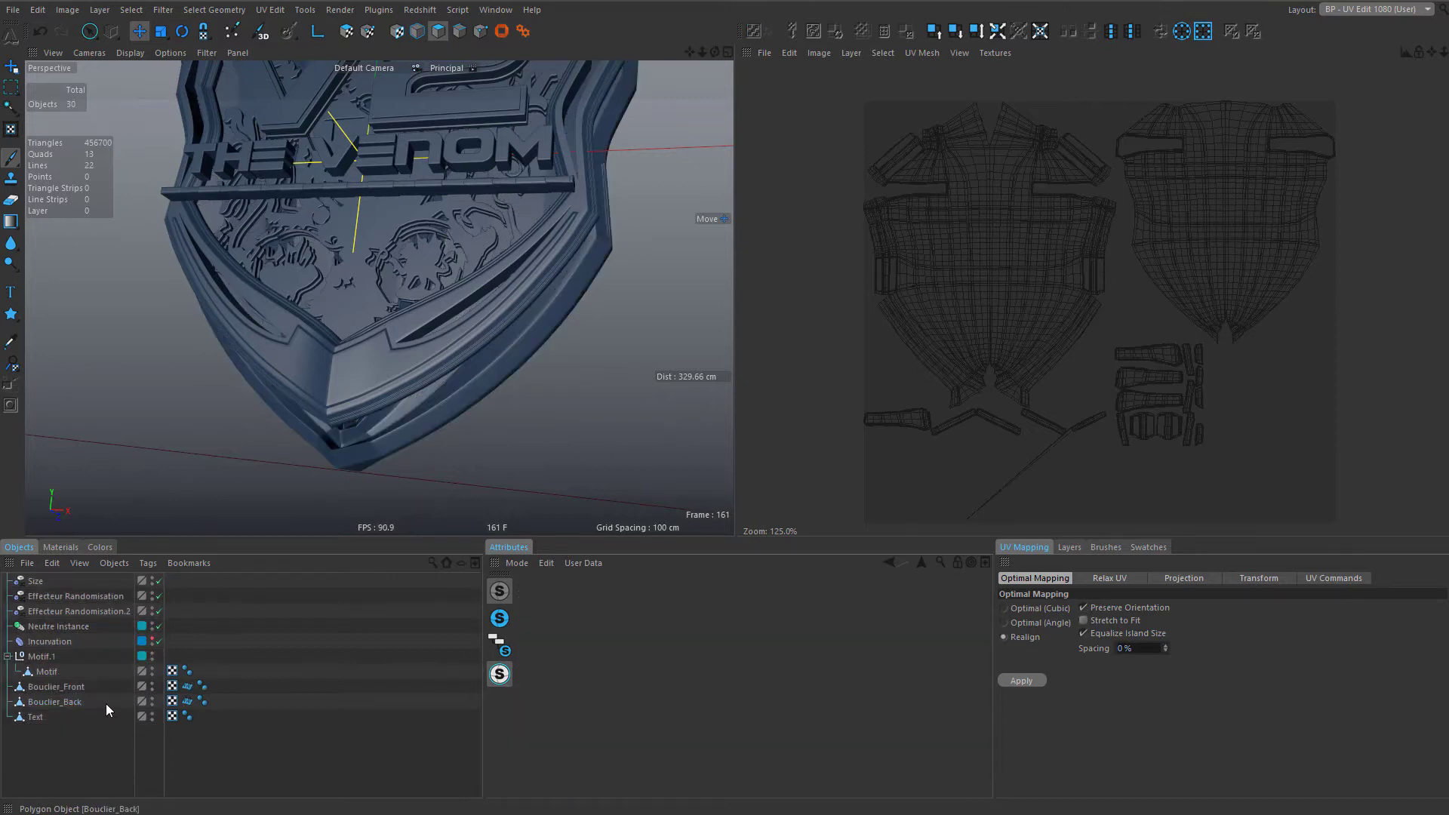
- Select Motif.1 with its child Motif, Bouclier_Front, Bouclier_Back and Text, and save the project
{"action": "left_click", "coordinate": [496, 10]}
{"action": "left_click", "coordinate": [278, 675]}
{"action": "left_click_drag", "start_coordinate": [59, 748], "coordinate": [267, 674]}
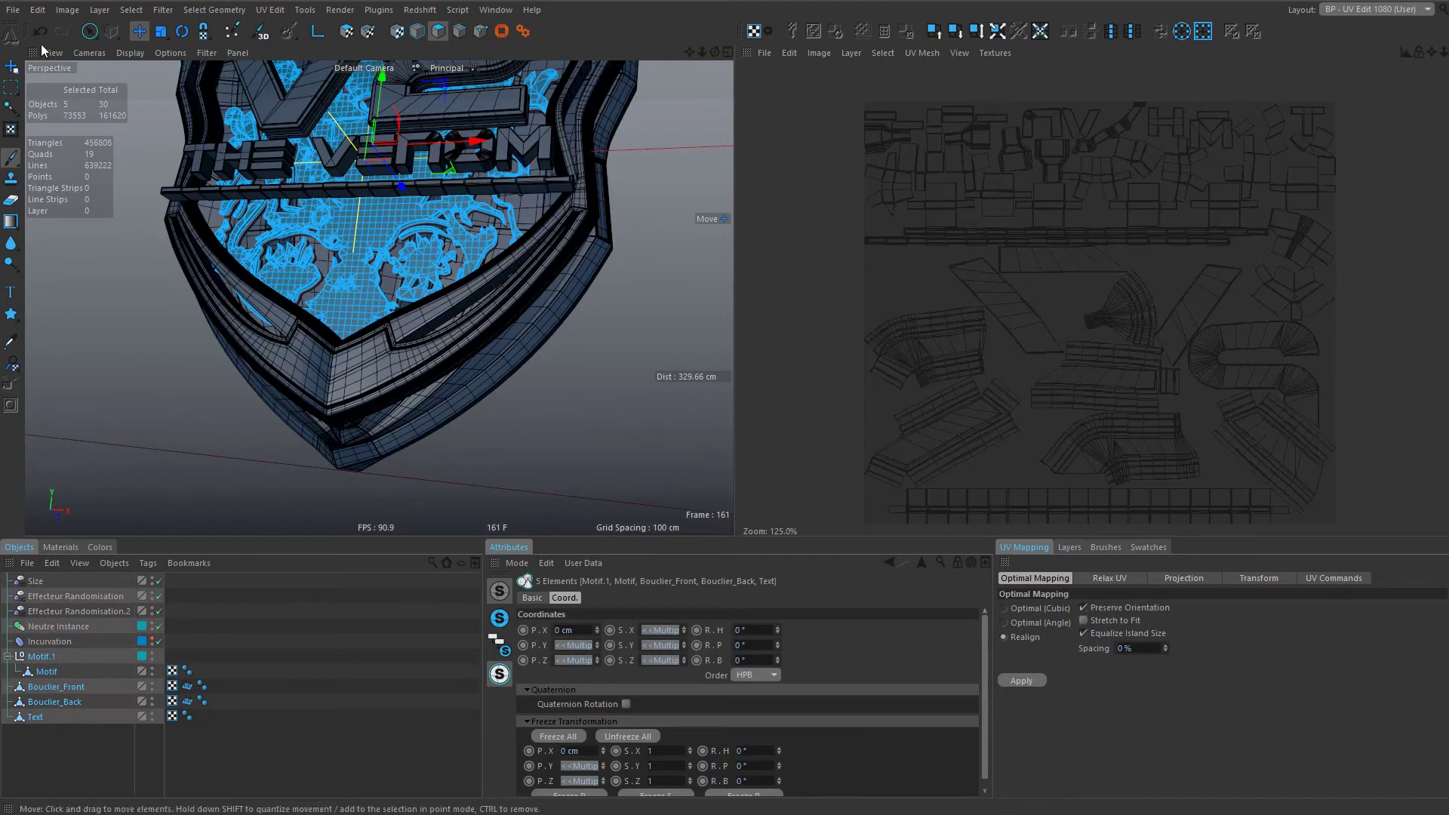
{"action": "left_click", "coordinate": [13, 9]}
{"action": "left_click", "coordinate": [53, 130]}
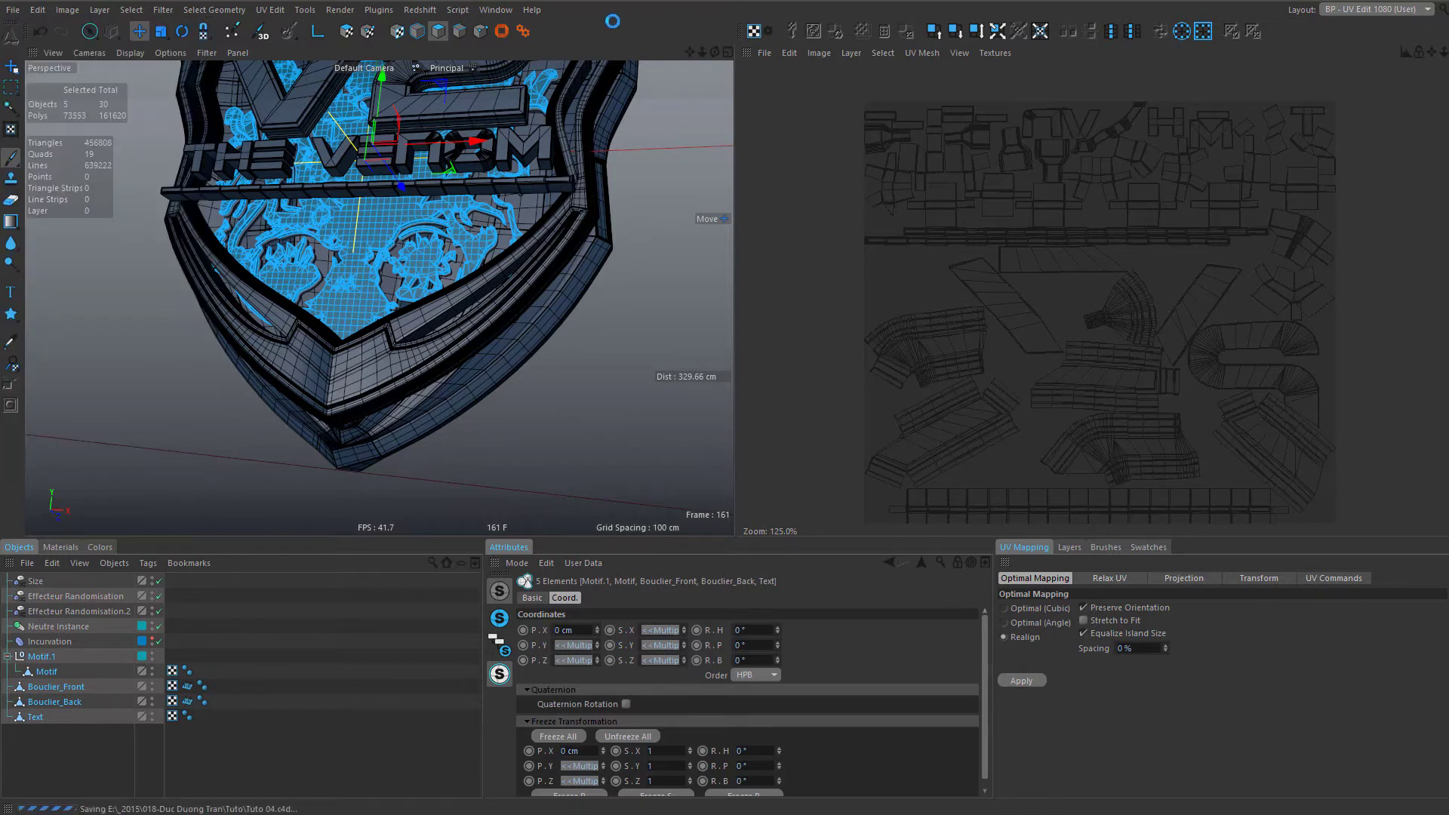
- Replace the old objects in Export.c4d with the updated shield meshes from Tuto 04.c4d and save it
{"action": "left_click", "coordinate": [496, 10]}
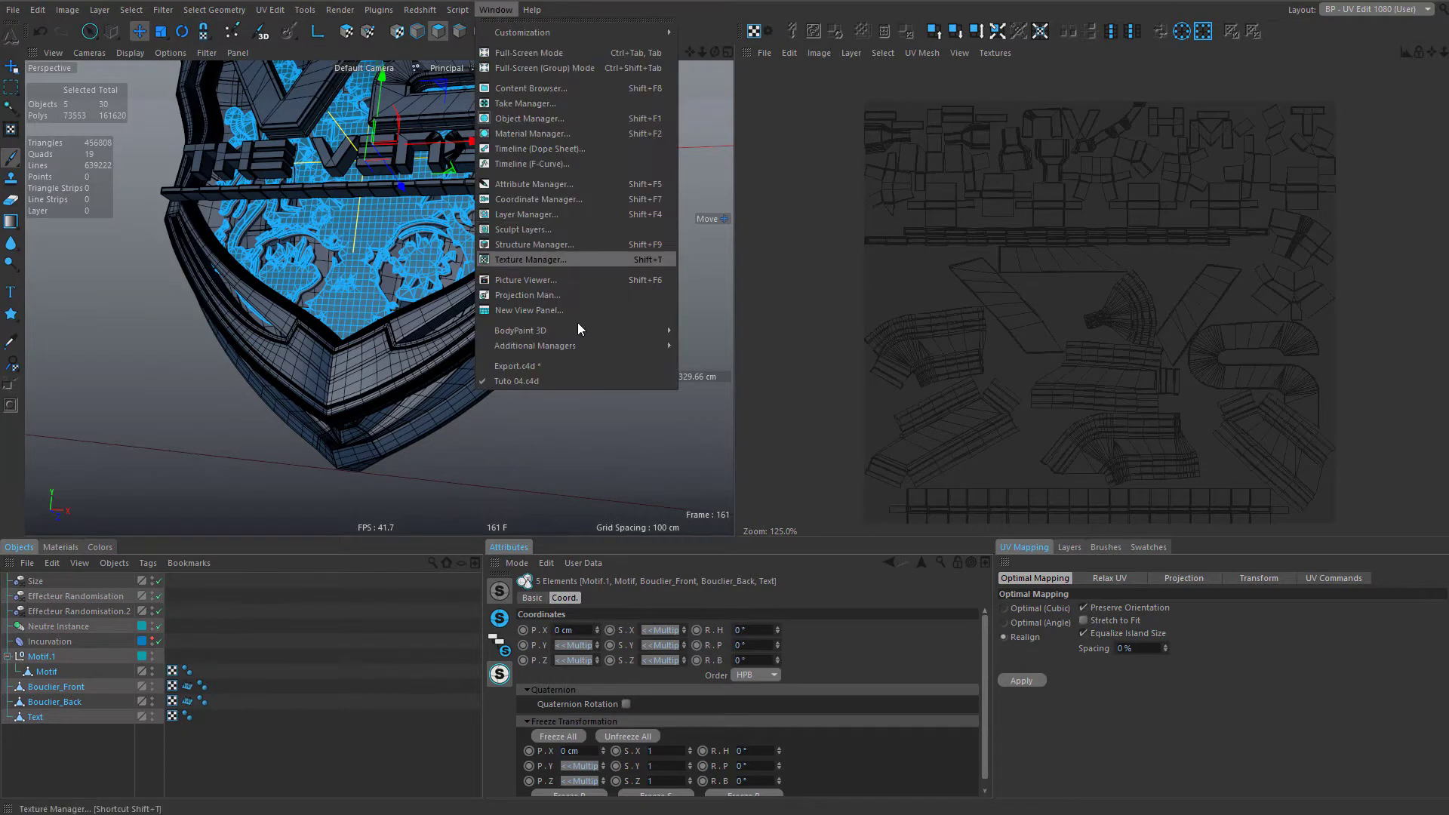
{"action": "left_click", "coordinate": [567, 368]}
{"action": "left_click_drag", "start_coordinate": [73, 702], "coordinate": [85, 514]}
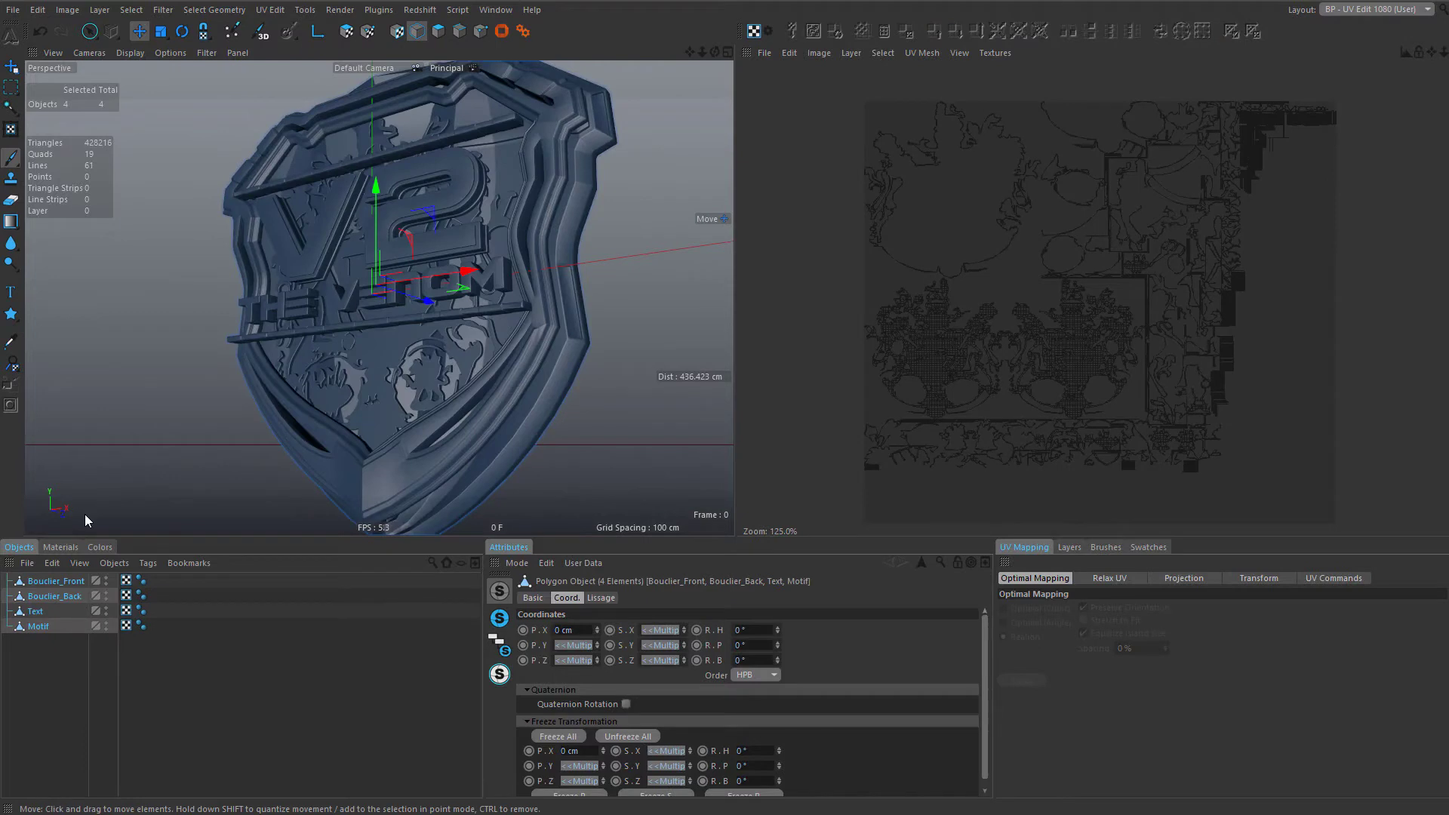
{"action": "key", "text": "Delete"}
{"action": "key", "text": "ctrl+z"}
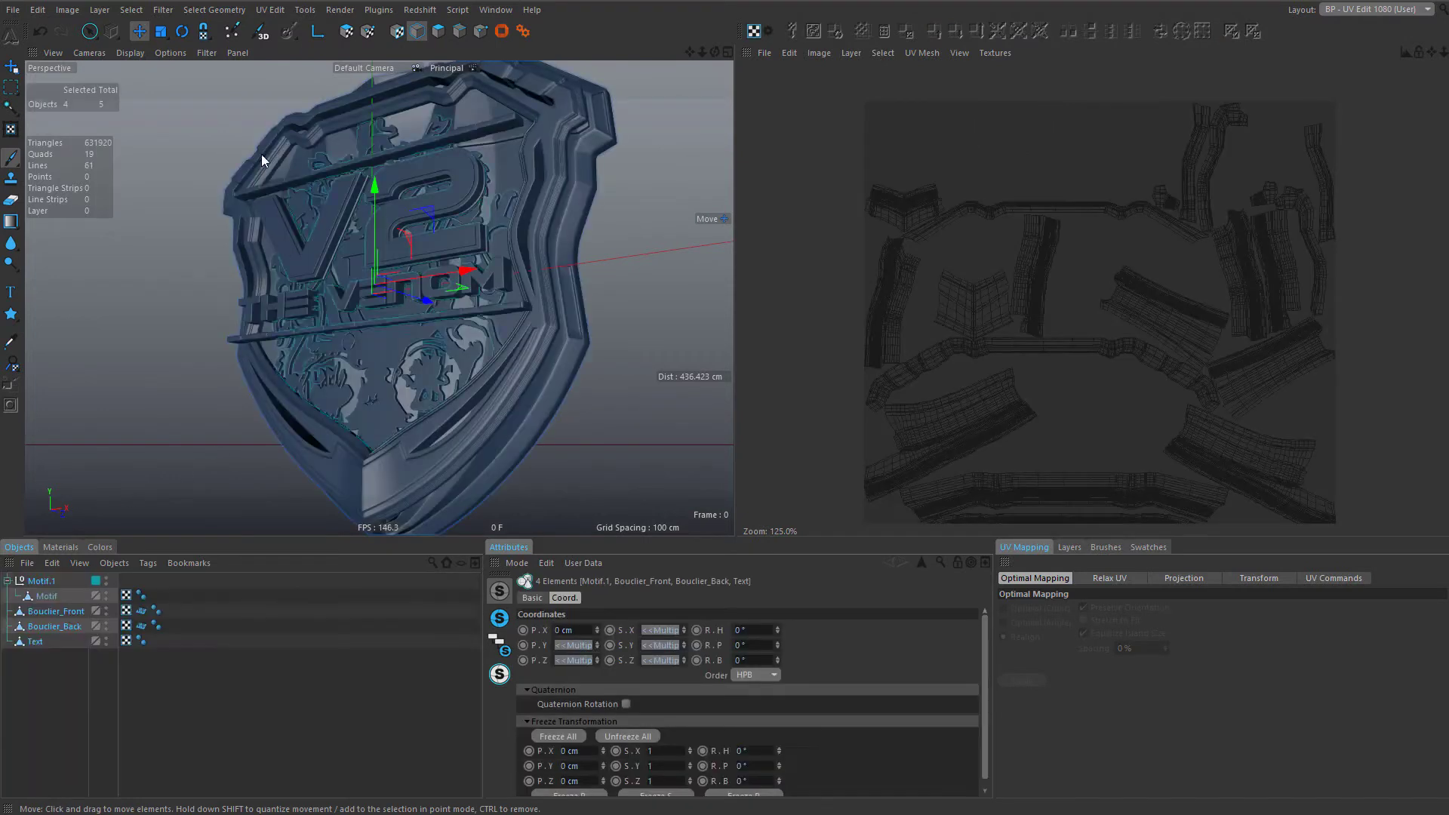
{"action": "left_click", "coordinate": [15, 10]}
{"action": "left_click", "coordinate": [15, 10]}
- Open the recent file ID.c4d, replace its objects with the updated shield meshes, and save it
{"action": "left_click", "coordinate": [15, 10]}
{"action": "mouse_move", "coordinate": [178, 436]}
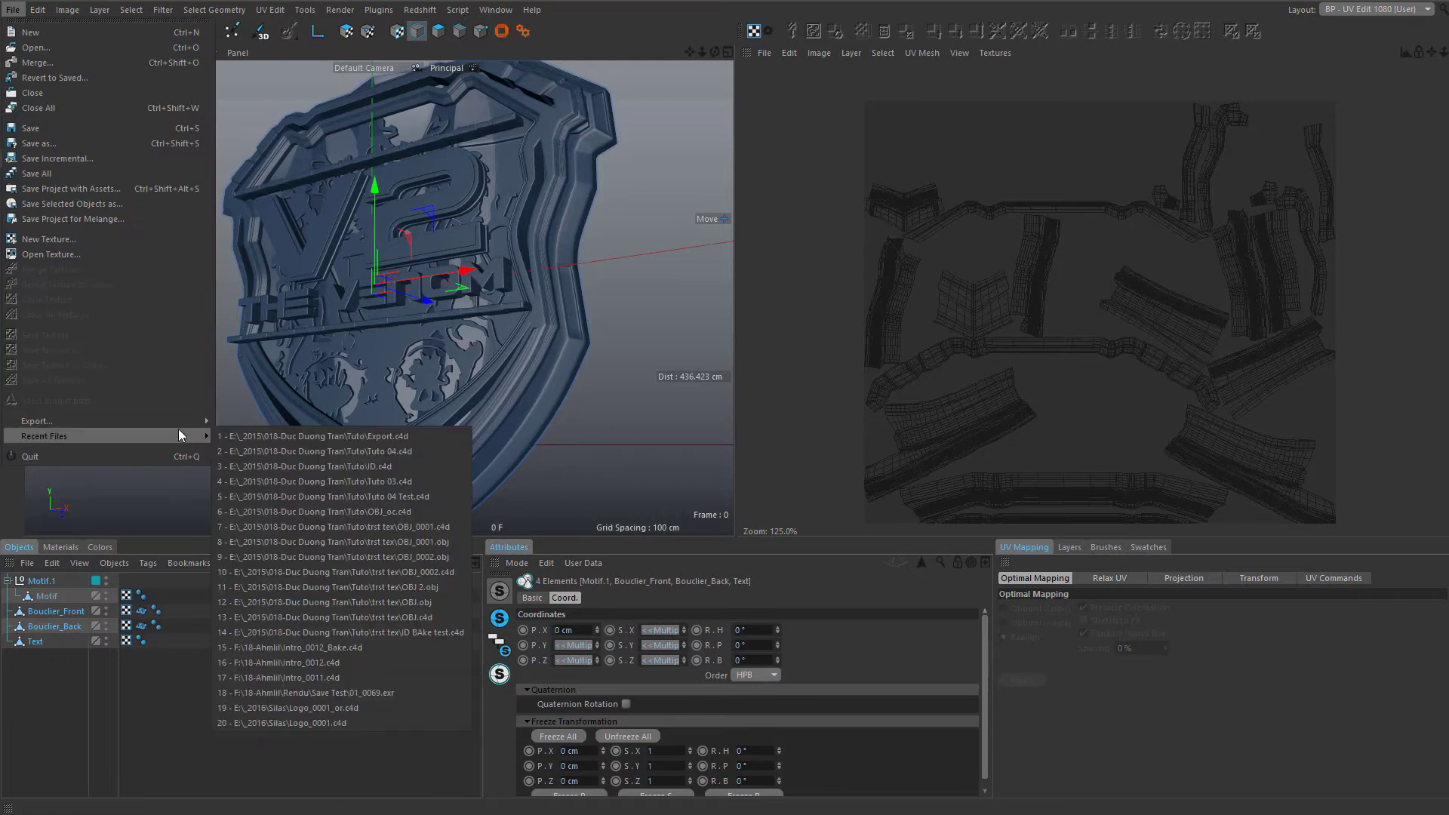
{"action": "left_click", "coordinate": [383, 467]}
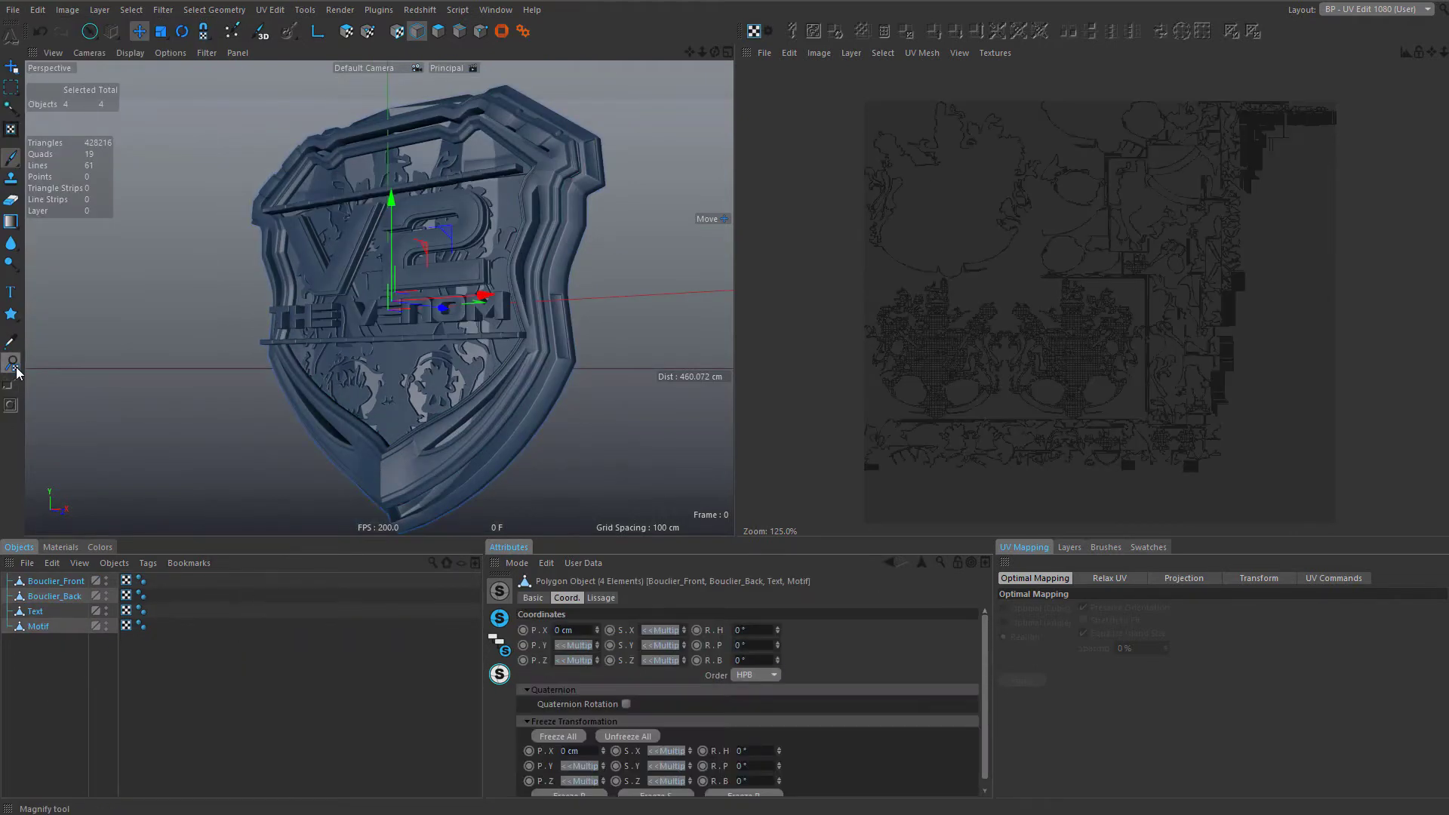
{"action": "left_click", "coordinate": [13, 10]}
{"action": "left_click", "coordinate": [45, 129]}
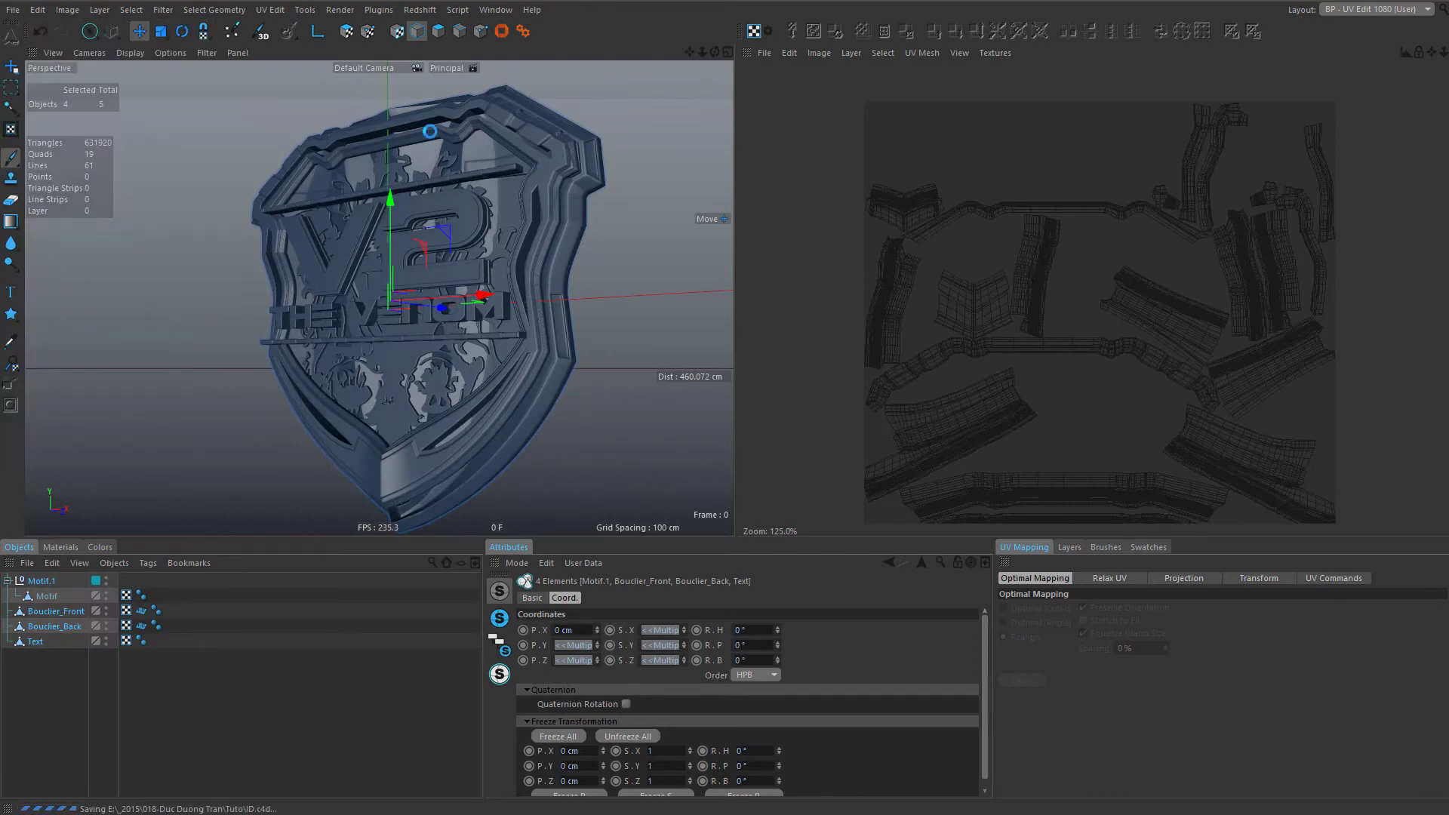
- Clear the object selection and examine the shield's frame and recessed side panels up close
{"action": "left_click", "coordinate": [495, 10]}
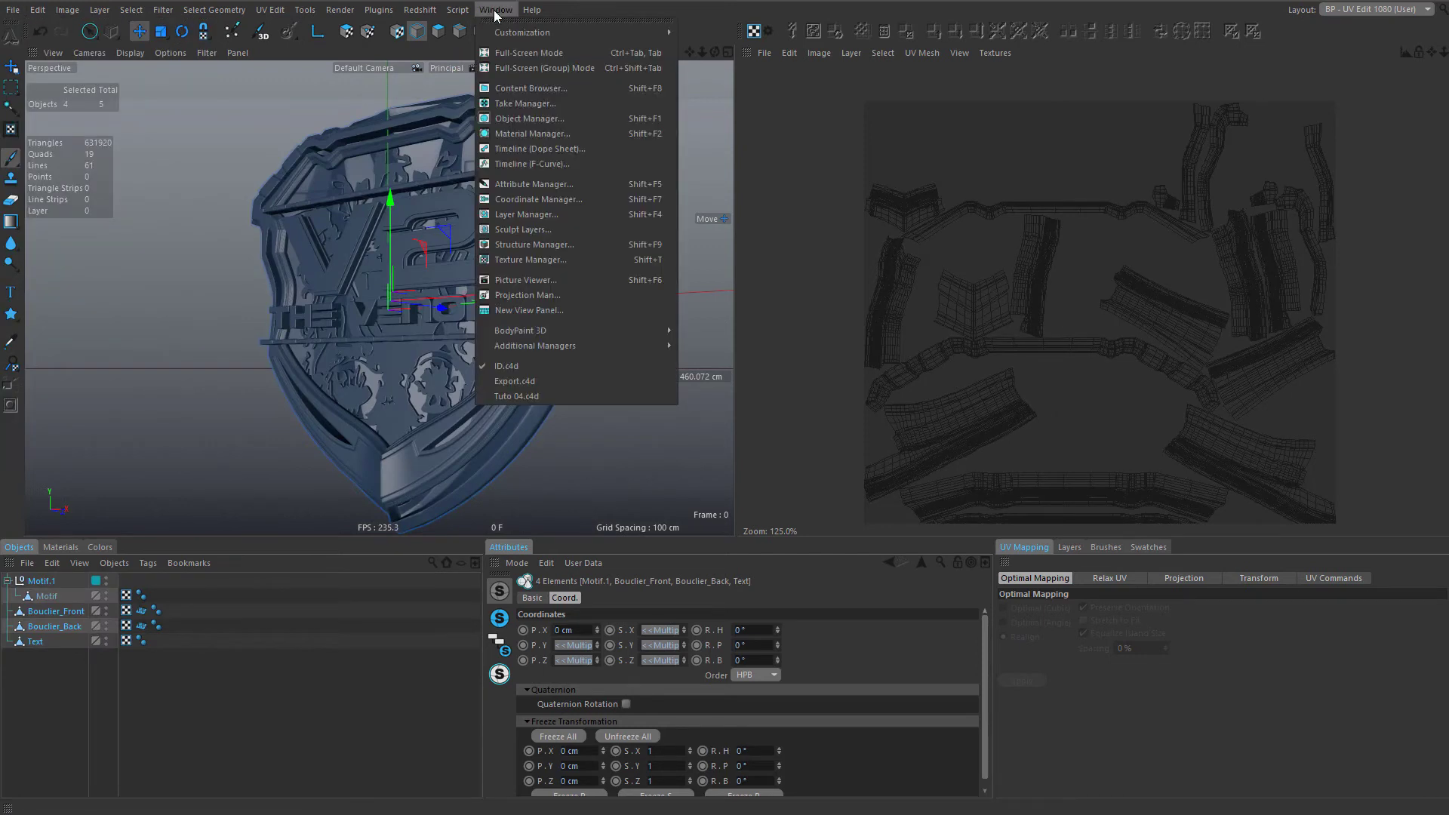
{"action": "left_click", "coordinate": [241, 758]}
{"action": "left_click", "coordinate": [292, 623]}
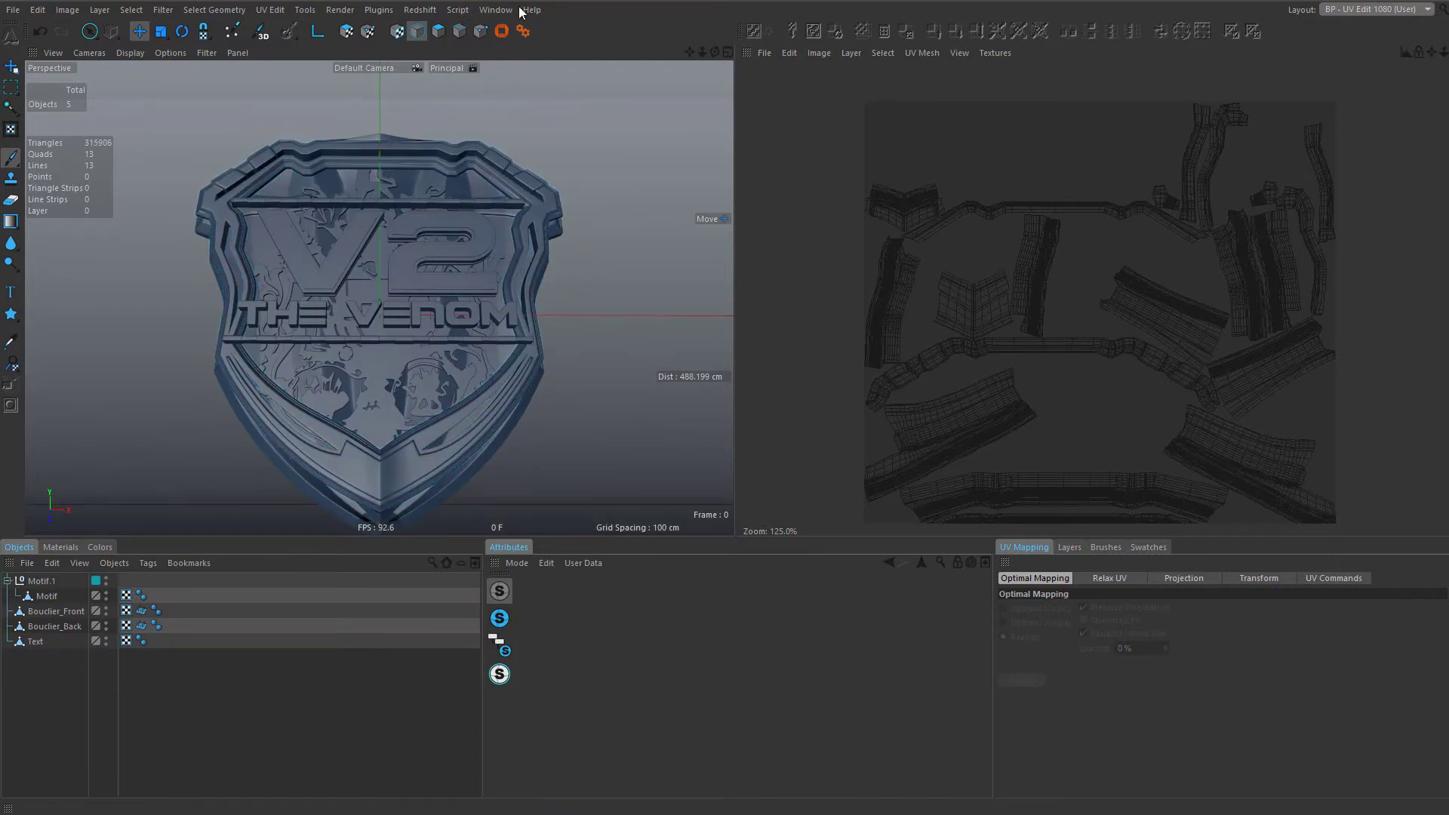
{"action": "scroll", "coordinate": [501, 276], "scroll_direction": "up", "scroll_amount": 4}
{"action": "left_click_drag", "start_coordinate": [502, 271], "coordinate": [646, 156], "text": "alt"}
{"action": "scroll", "coordinate": [646, 155], "scroll_direction": "down", "scroll_amount": 6}
{"action": "scroll", "coordinate": [641, 182], "scroll_direction": "up", "scroll_amount": 8}
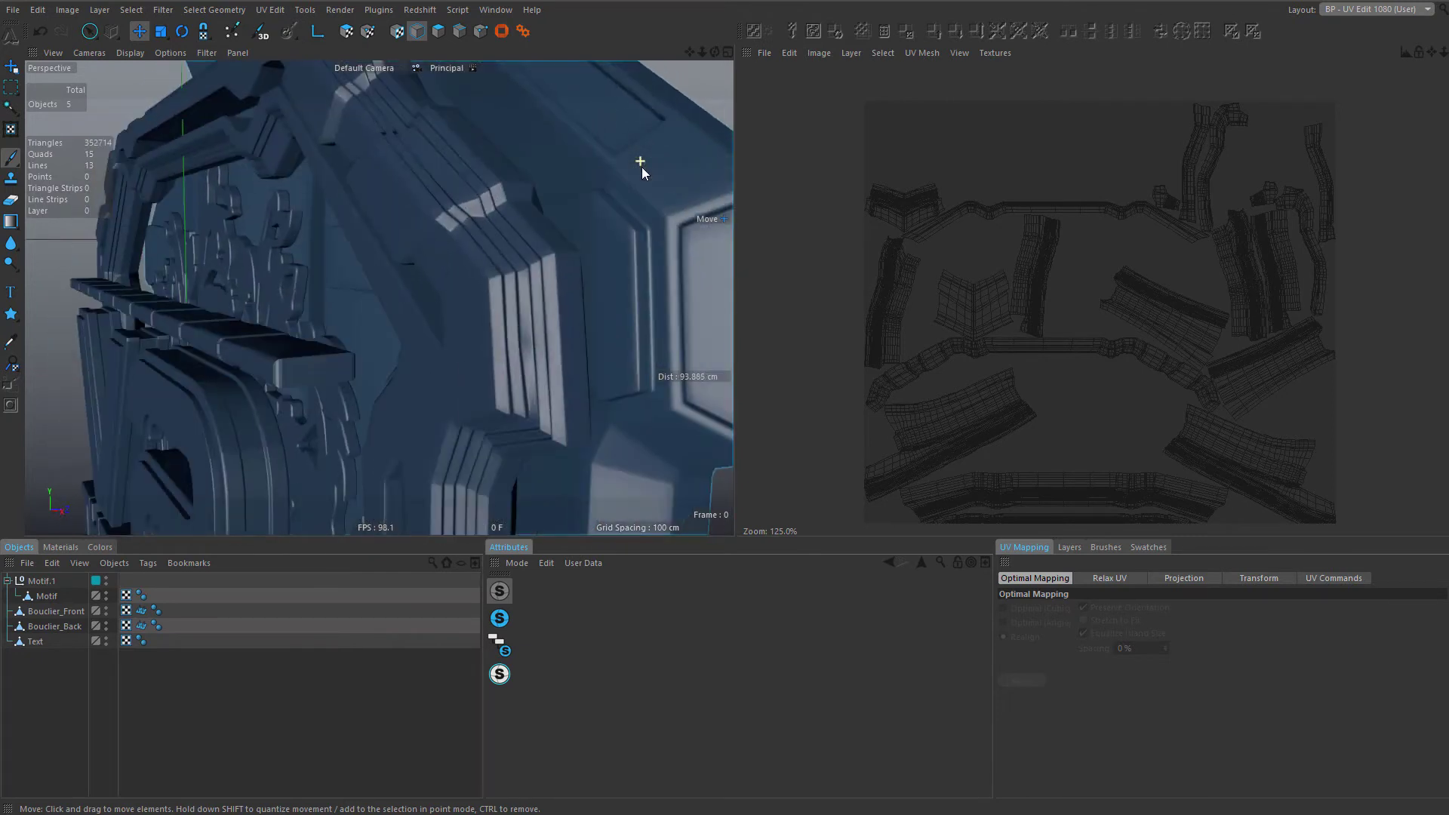
{"action": "scroll", "coordinate": [639, 180], "scroll_direction": "down", "scroll_amount": 3}
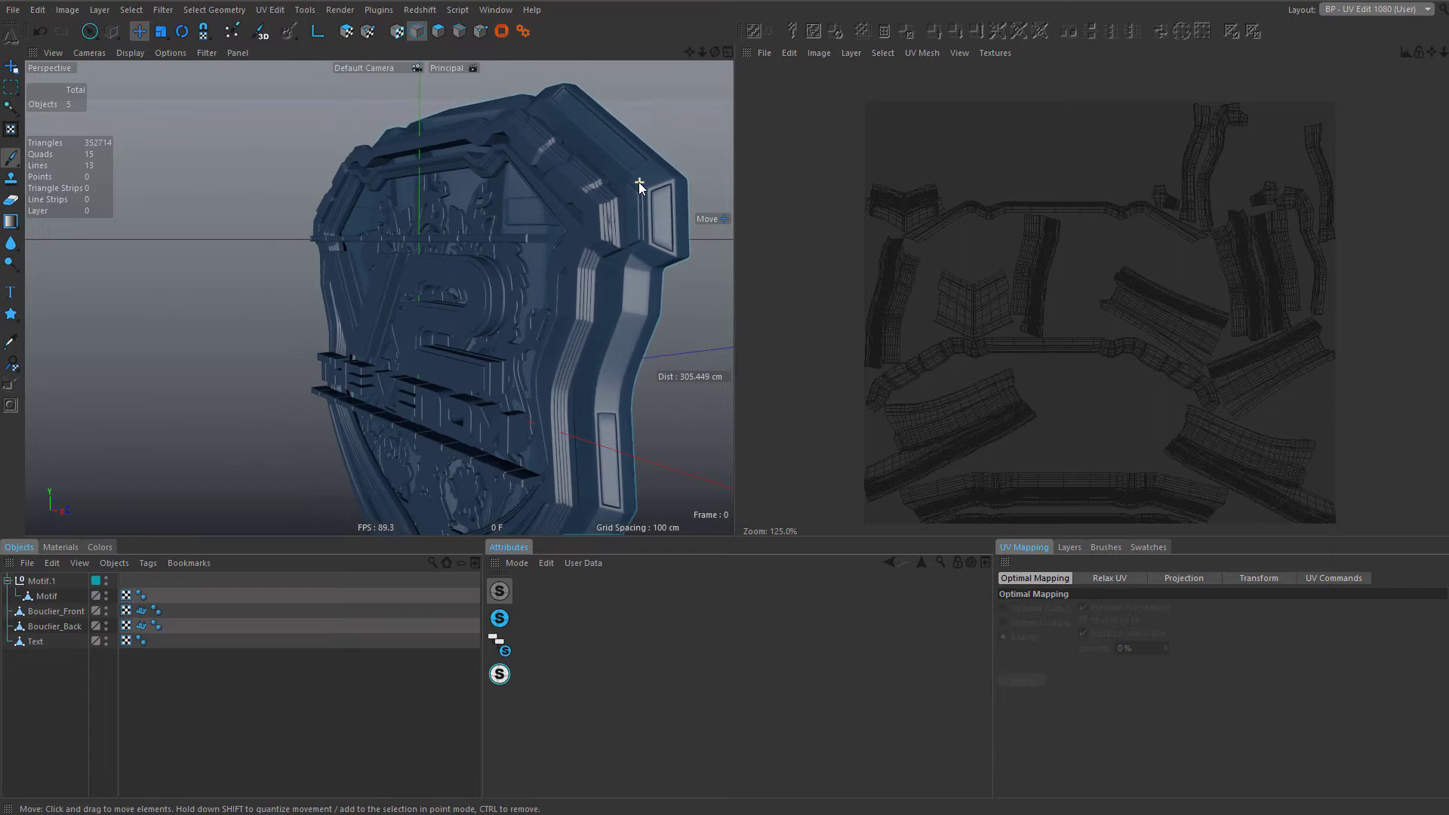
- Select the Bouclier_Back object for polygon editing and switch to the Model 1080 v2 layout
{"action": "mouse_move", "coordinate": [565, 256]}
{"action": "left_mouse_down", "text": "alt"}
{"action": "mouse_move", "coordinate": [623, 257]}
{"action": "mouse_move", "coordinate": [587, 260]}
{"action": "left_mouse_up", "text": "alt"}
{"action": "left_click", "coordinate": [587, 260]}
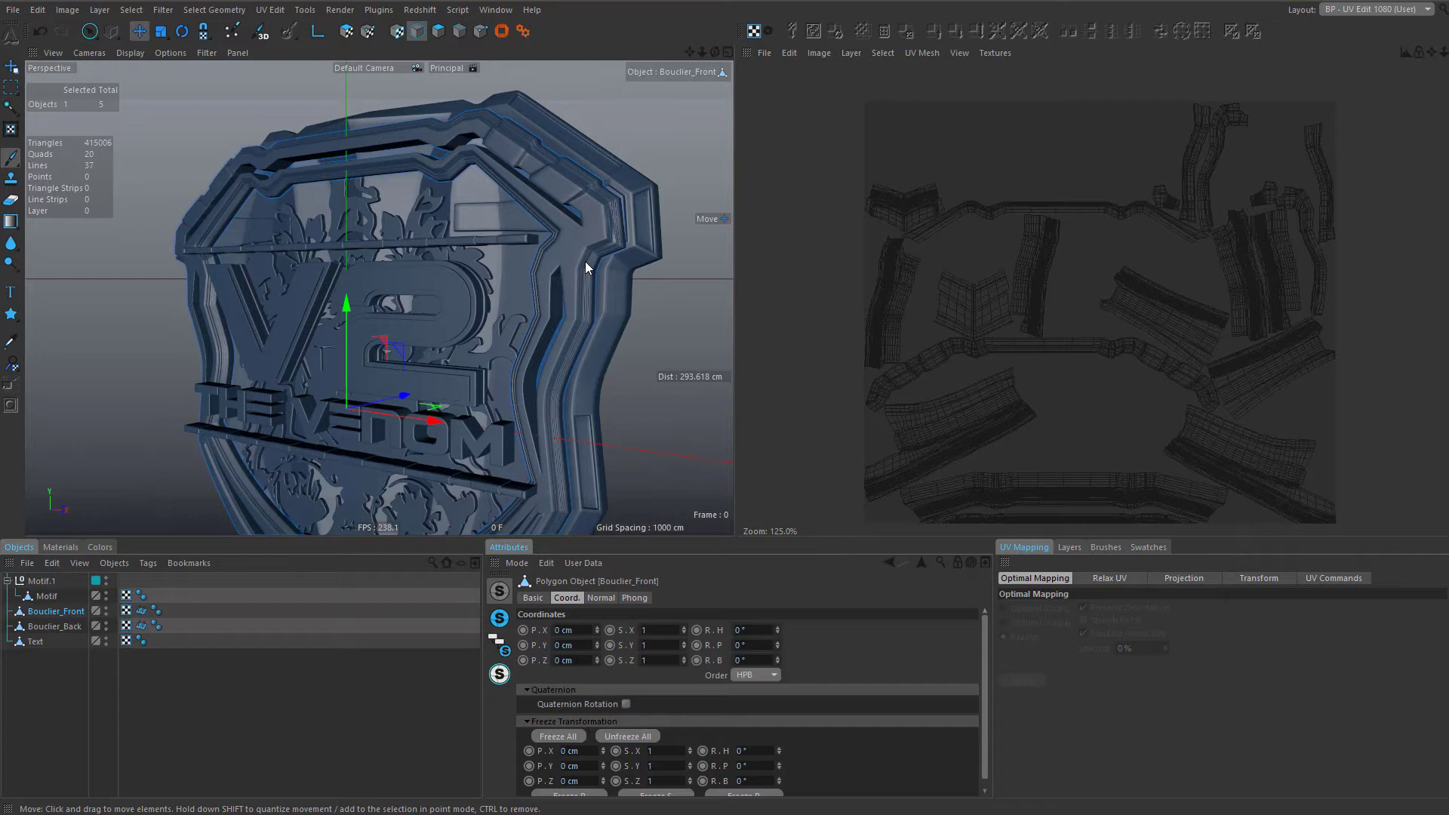
{"action": "left_click_drag", "start_coordinate": [593, 250], "coordinate": [645, 198], "text": "alt"}
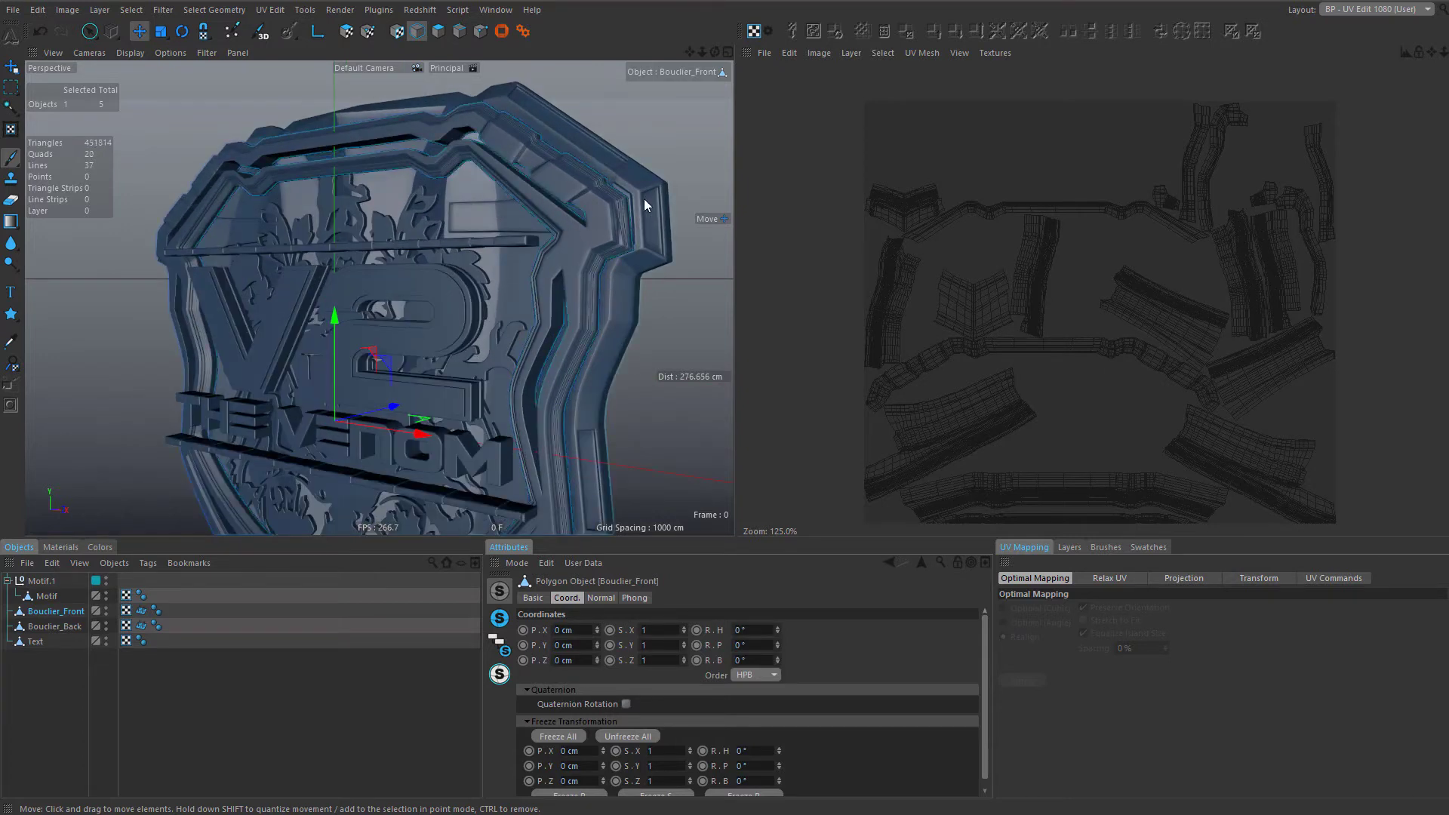
{"action": "left_click", "coordinate": [627, 231]}
{"action": "left_click_drag", "start_coordinate": [618, 250], "coordinate": [501, 170], "text": "alt"}
{"action": "left_click_drag", "start_coordinate": [510, 258], "coordinate": [488, 79], "text": "alt"}
{"action": "left_click", "coordinate": [438, 31]}
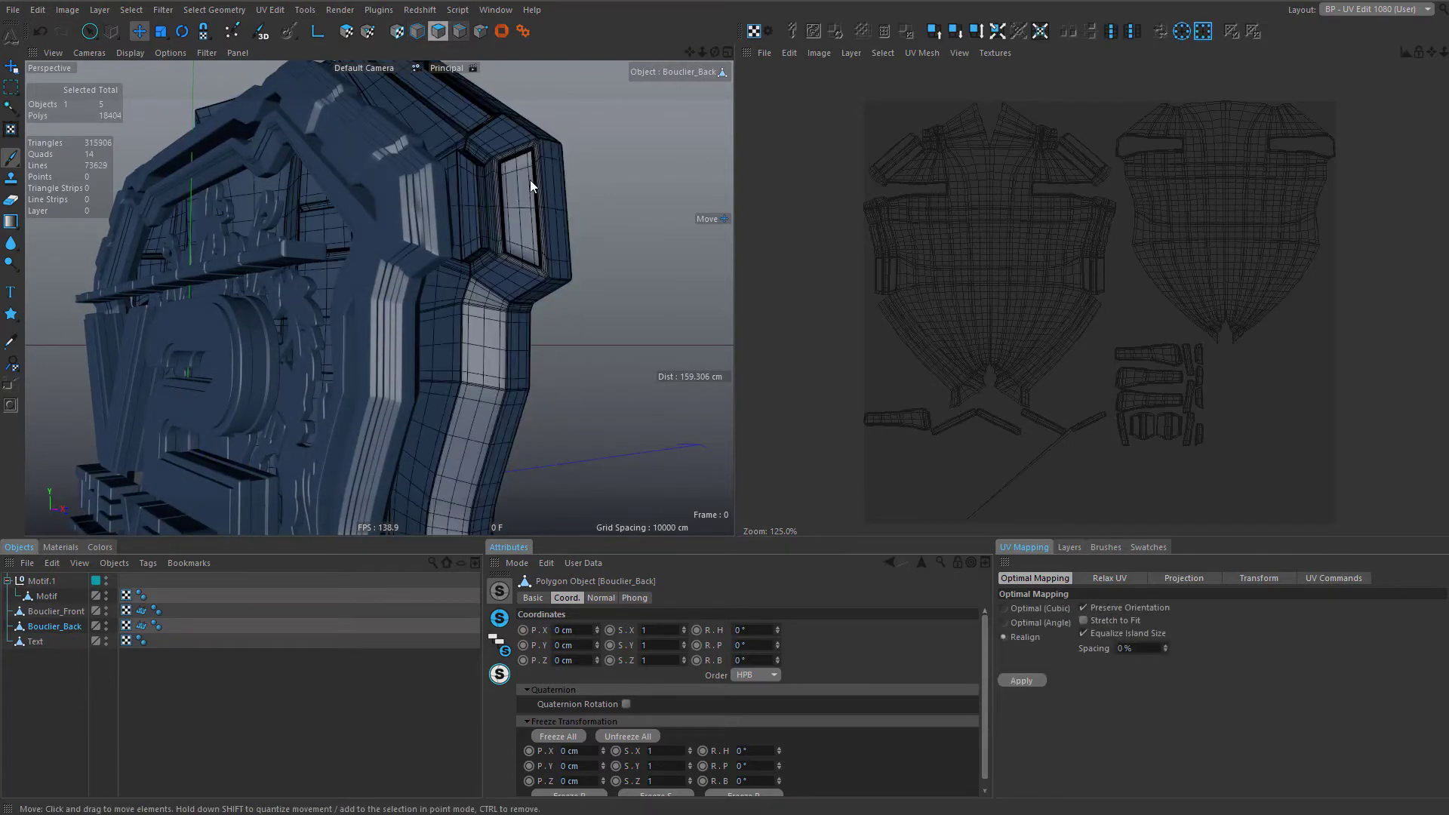
{"action": "left_click", "coordinate": [1392, 9]}
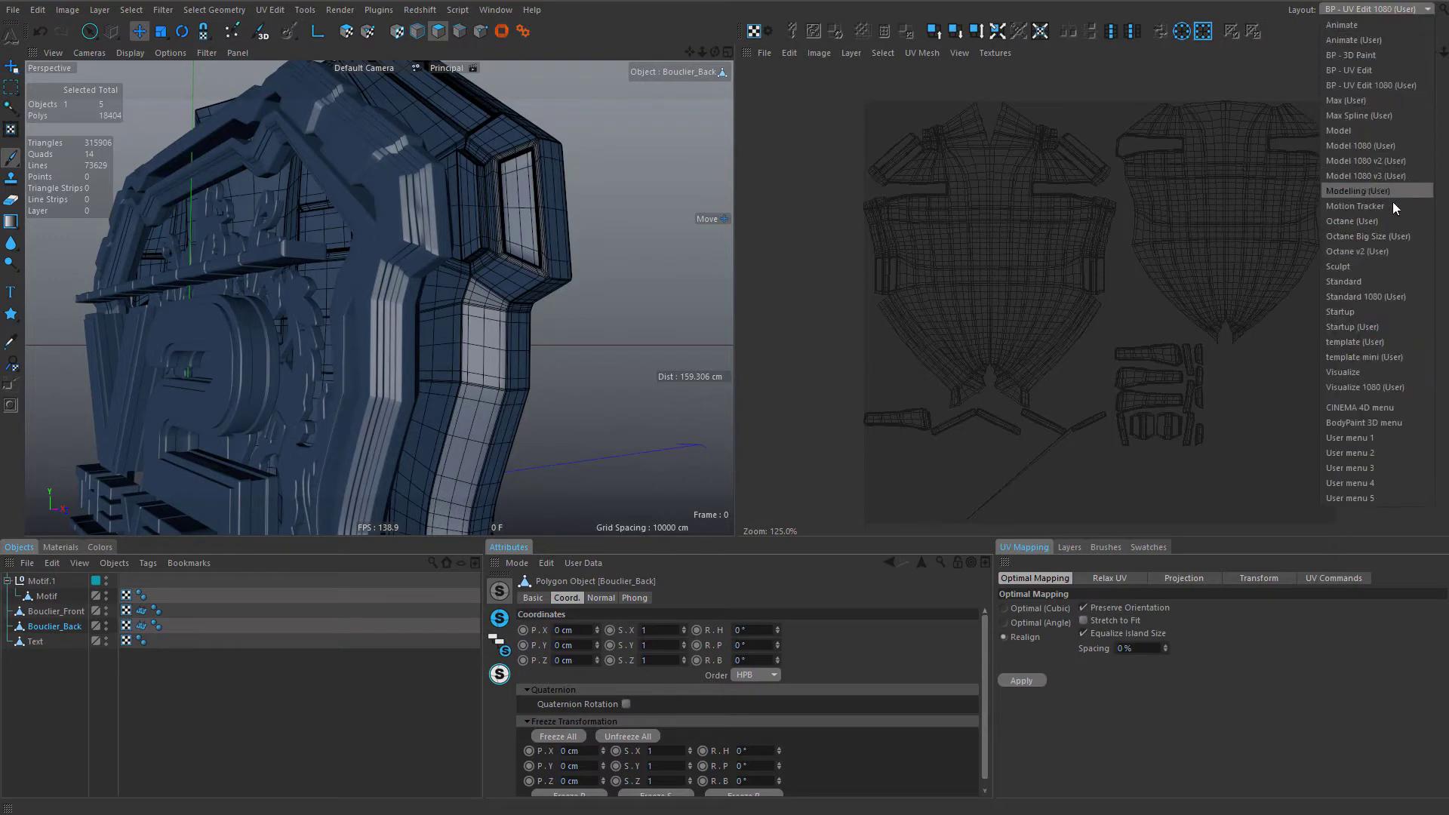
{"action": "left_click", "coordinate": [1393, 164]}
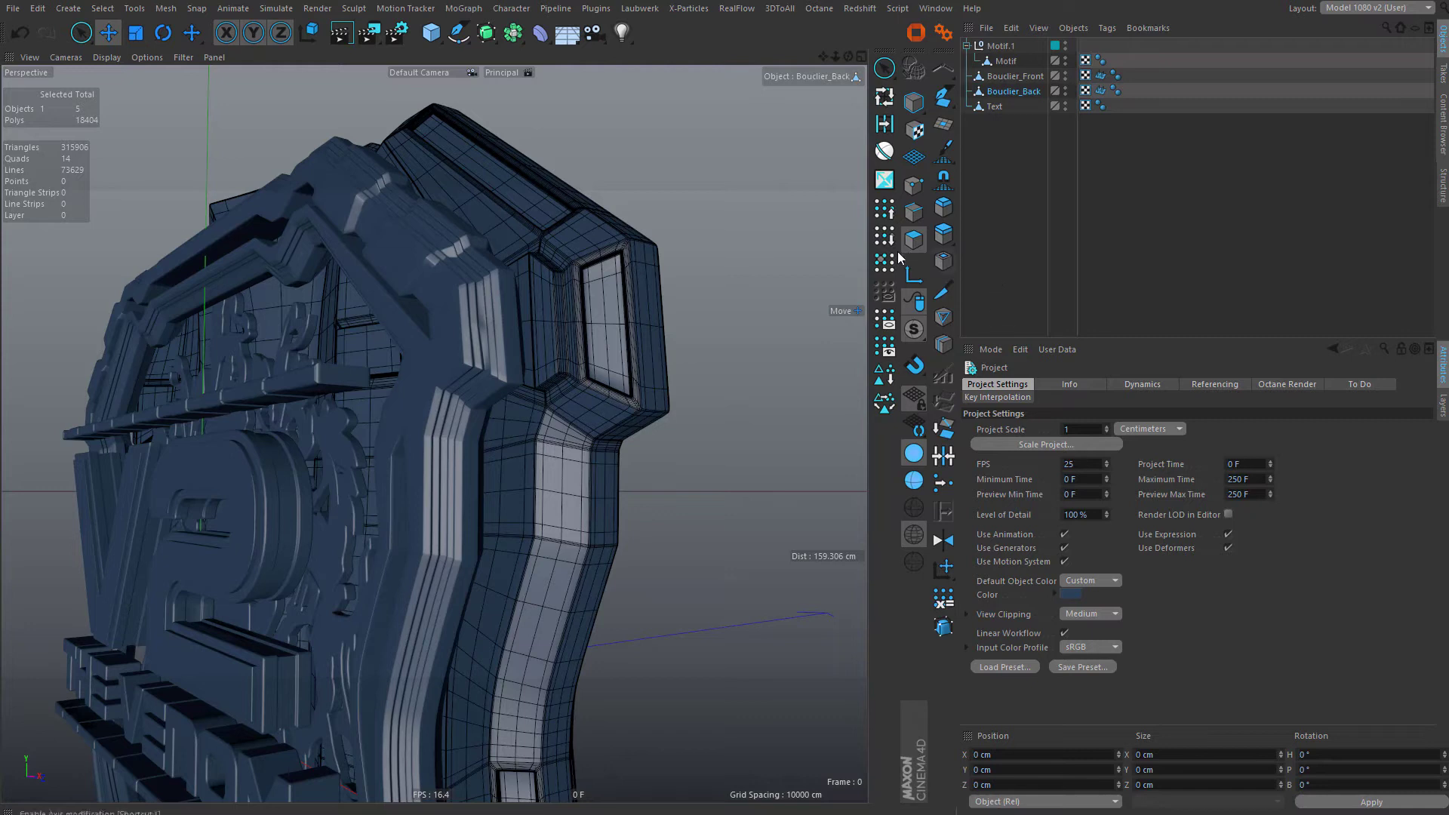
- Select the top row of four polygons in the recessed side panel at the shield's upper corner
{"action": "scroll", "coordinate": [731, 242], "scroll_direction": "down", "scroll_amount": 2}
{"action": "scroll", "coordinate": [632, 307], "scroll_direction": "up", "scroll_amount": 7}
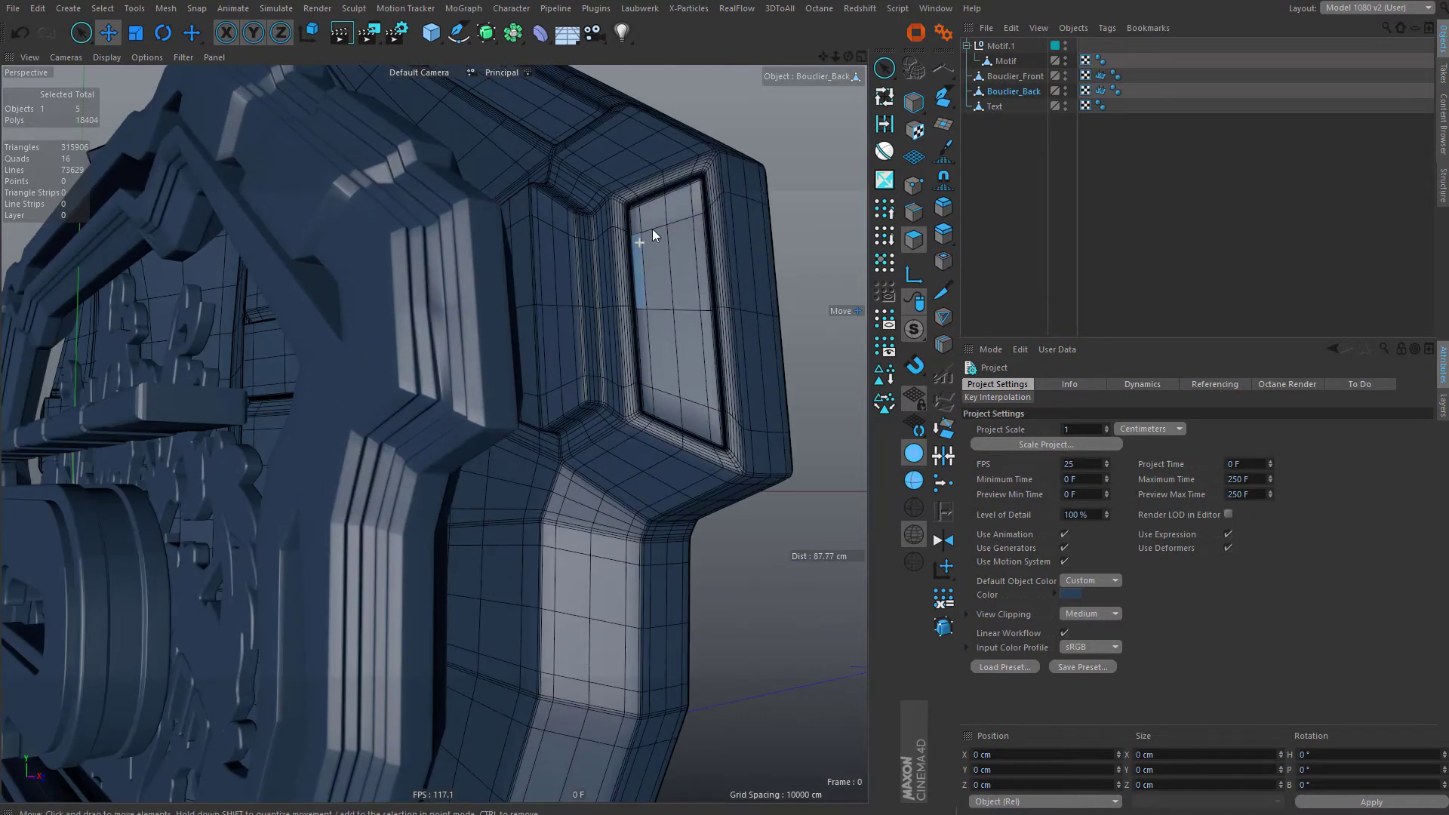
{"action": "scroll", "coordinate": [656, 222], "scroll_direction": "up", "scroll_amount": 4}
{"action": "left_click", "coordinate": [620, 242]}
{"action": "left_click", "coordinate": [634, 238], "text": "shift"}
{"action": "left_click", "coordinate": [689, 225], "text": "shift"}
{"action": "left_click", "coordinate": [718, 218], "text": "shift"}
- Add the remaining polygons along the side and bottom borders of the recessed corner panel to the selection
{"action": "left_click_drag", "start_coordinate": [697, 357], "coordinate": [655, 290], "text": "alt"}
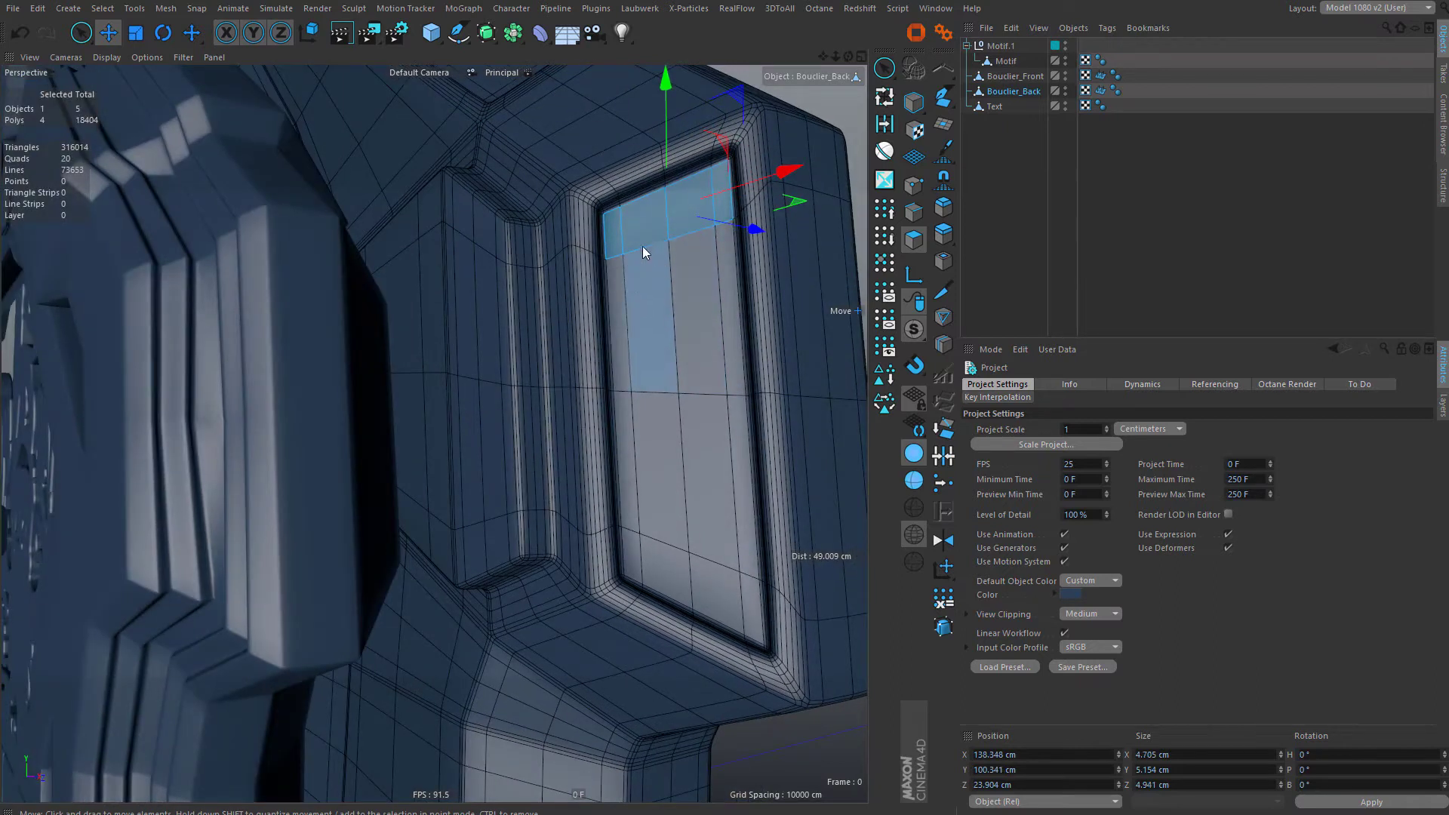
{"action": "left_click", "coordinate": [622, 287], "text": "shift"}
{"action": "left_click", "coordinate": [630, 456], "text": "shift"}
{"action": "left_click", "coordinate": [633, 557], "text": "shift"}
{"action": "left_click", "coordinate": [667, 564], "text": "shift"}
{"action": "left_click", "coordinate": [715, 588], "text": "shift"}
{"action": "left_click", "coordinate": [752, 594], "text": "shift"}
{"action": "left_click", "coordinate": [747, 490], "text": "shift"}
{"action": "left_click", "coordinate": [738, 360], "text": "shift"}
{"action": "scroll", "coordinate": [678, 256], "scroll_direction": "down", "scroll_amount": 3}
{"action": "left_click_drag", "start_coordinate": [678, 255], "coordinate": [632, 442], "text": "alt"}
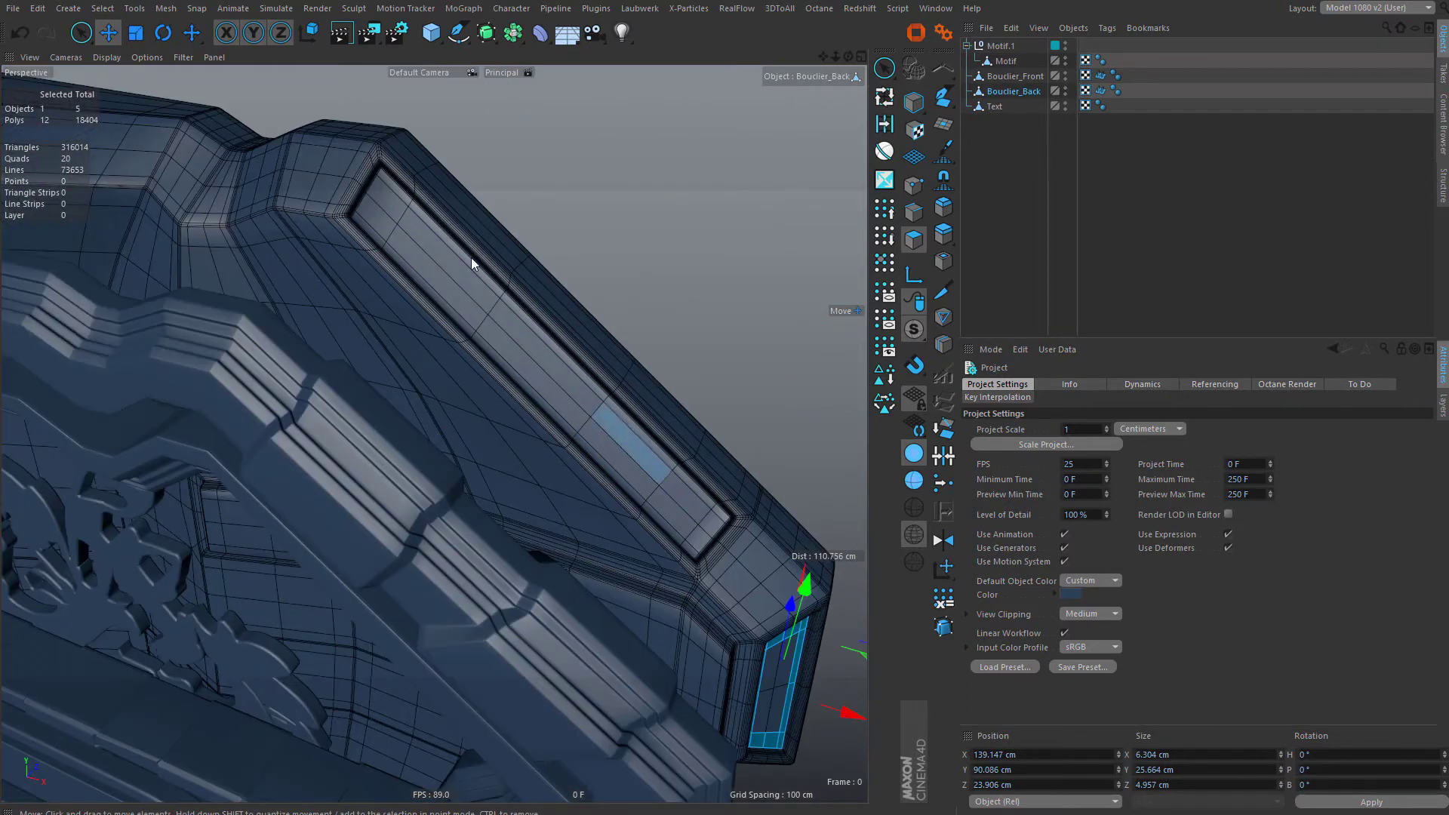
{"action": "mouse_move", "coordinate": [403, 227]}
{"action": "left_mouse_down", "text": "alt"}
{"action": "mouse_move", "coordinate": [360, 225]}
{"action": "mouse_move", "coordinate": [387, 239]}
{"action": "left_mouse_up", "text": "alt"}
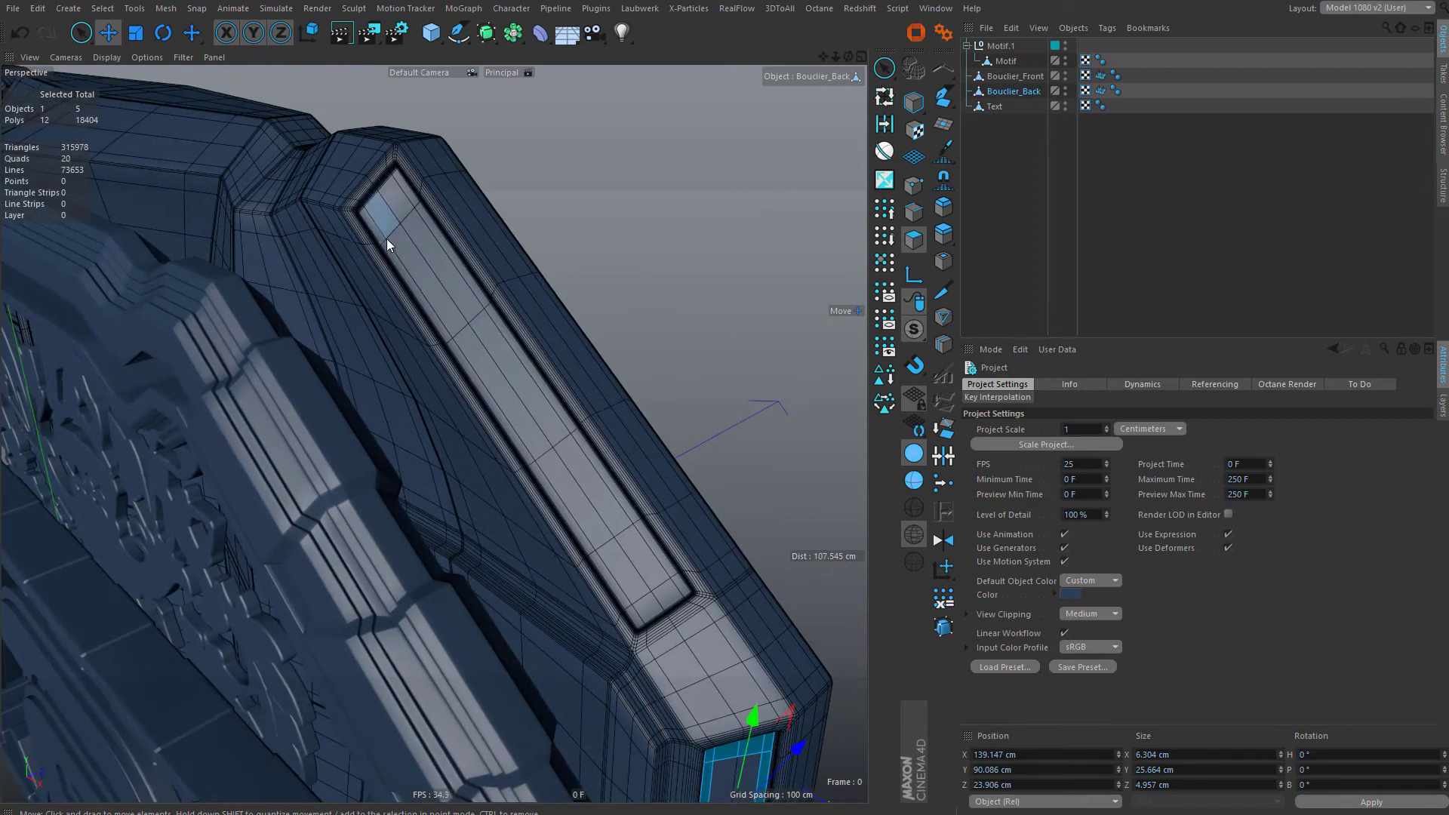
- Add the border polygons of the upper diagonal recessed panel on the shield's front side to the selection
{"action": "left_click", "coordinate": [378, 231], "text": "shift"}
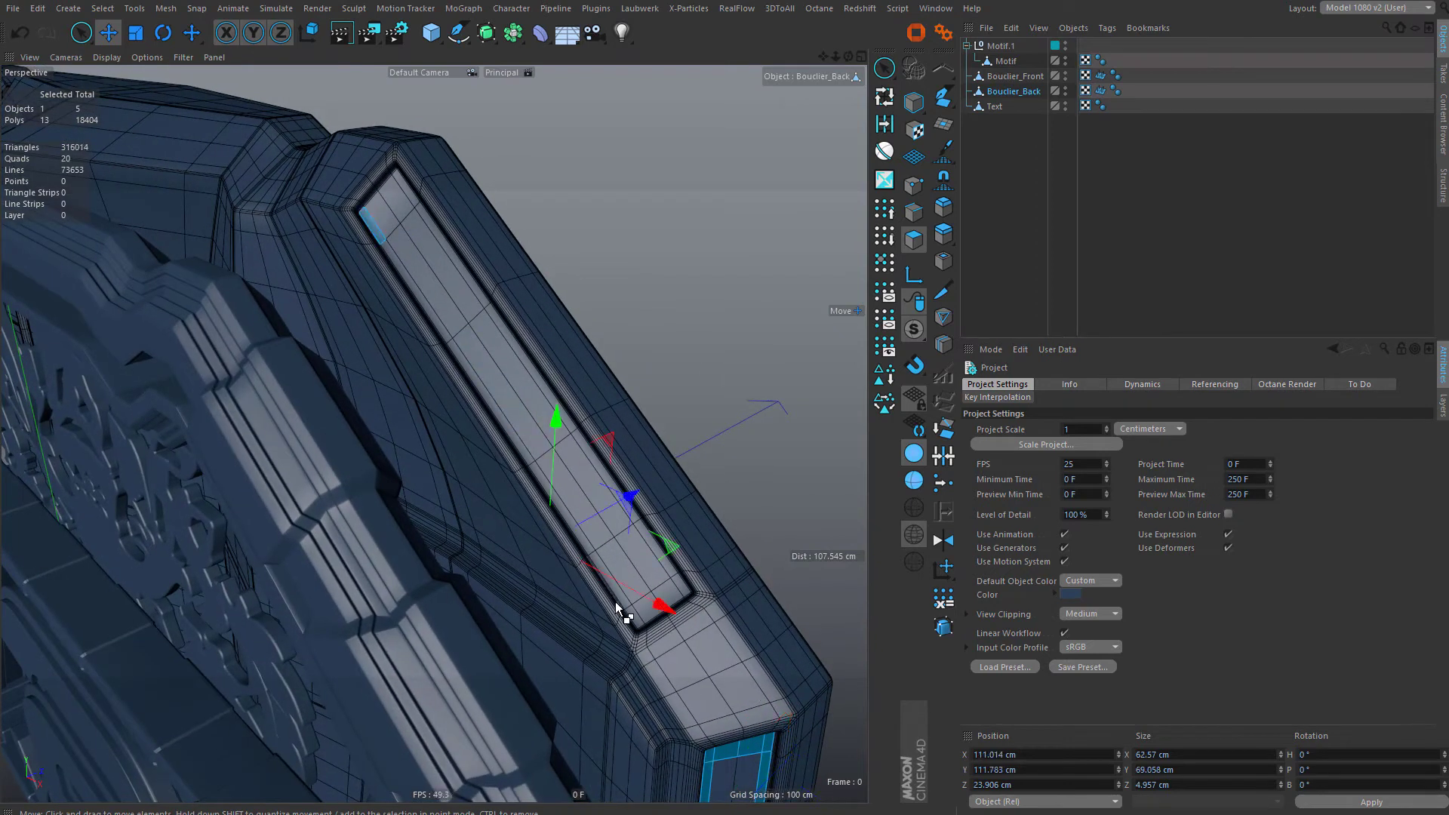
{"action": "double_click", "coordinate": [635, 614], "text": "shift"}
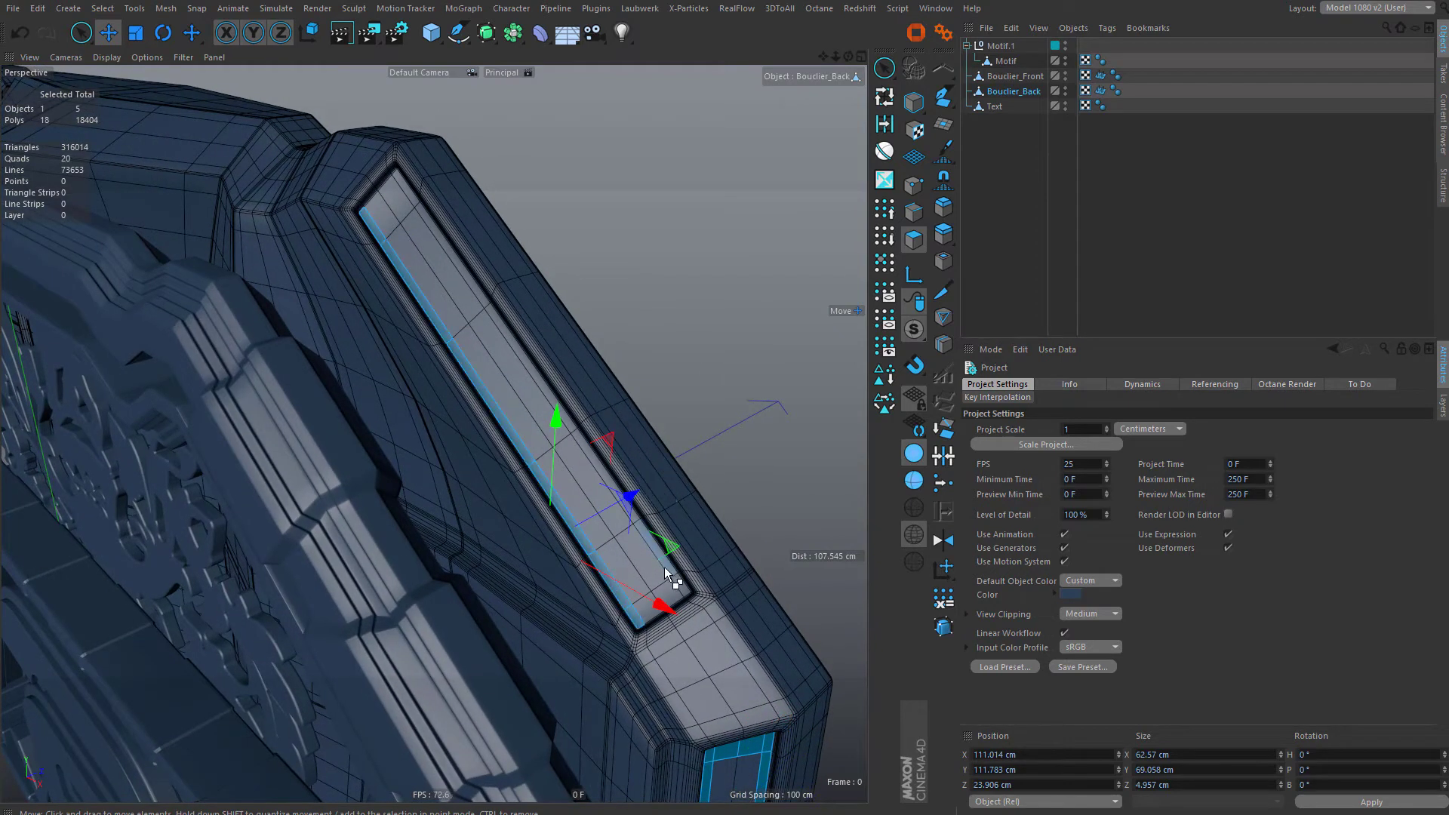
{"action": "double_click", "coordinate": [679, 583], "text": "shift"}
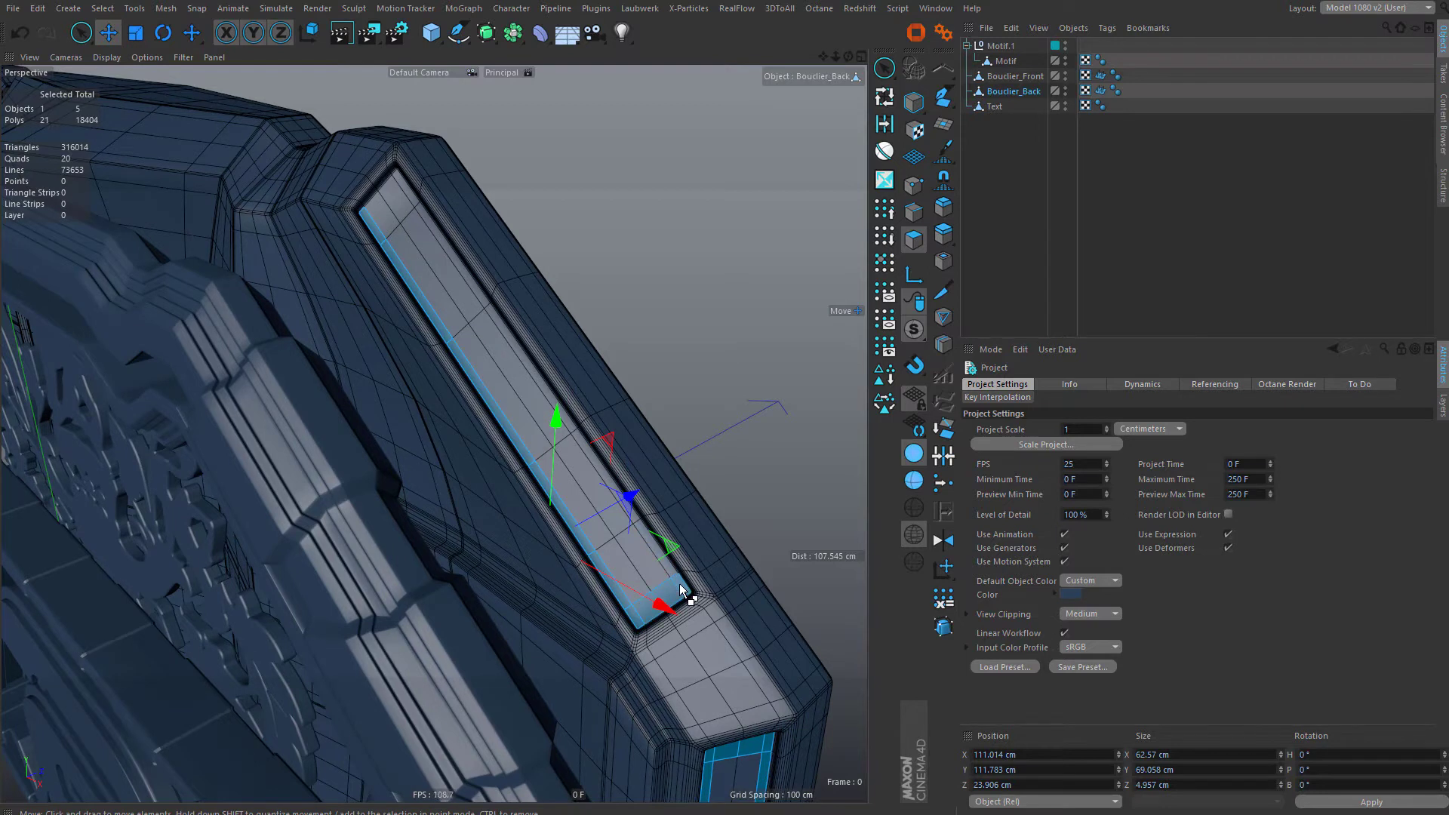
{"action": "double_click", "coordinate": [414, 195], "text": "shift"}
{"action": "double_click", "coordinate": [375, 228], "text": "shift"}
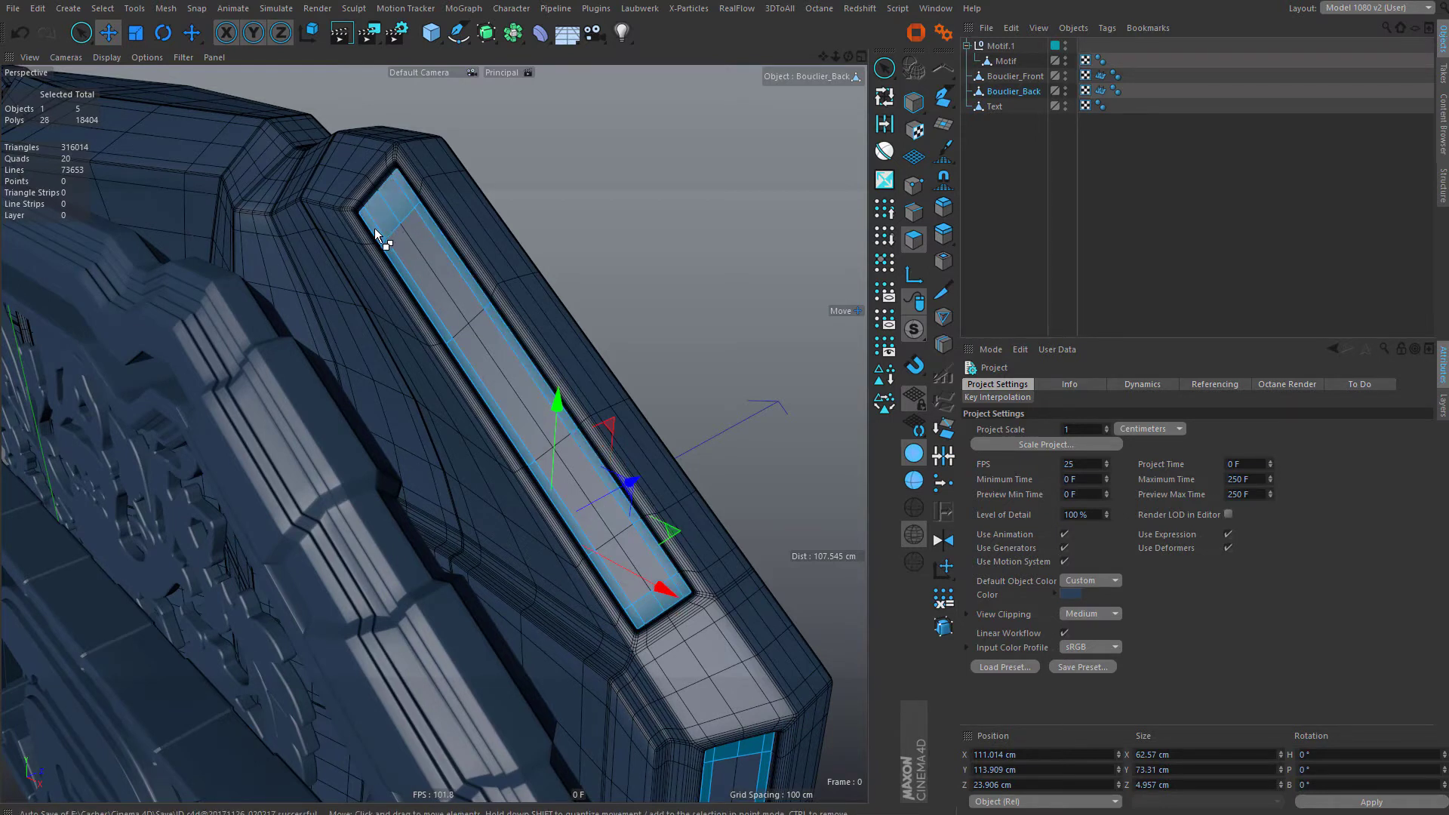
- Add the border polygons of the long recessed panel on the shield's lower front flank to the selection
{"action": "scroll", "coordinate": [427, 176], "scroll_direction": "down", "scroll_amount": 10}
{"action": "scroll", "coordinate": [495, 314], "scroll_direction": "up", "scroll_amount": 3}
{"action": "scroll", "coordinate": [497, 320], "scroll_direction": "up", "scroll_amount": 12}
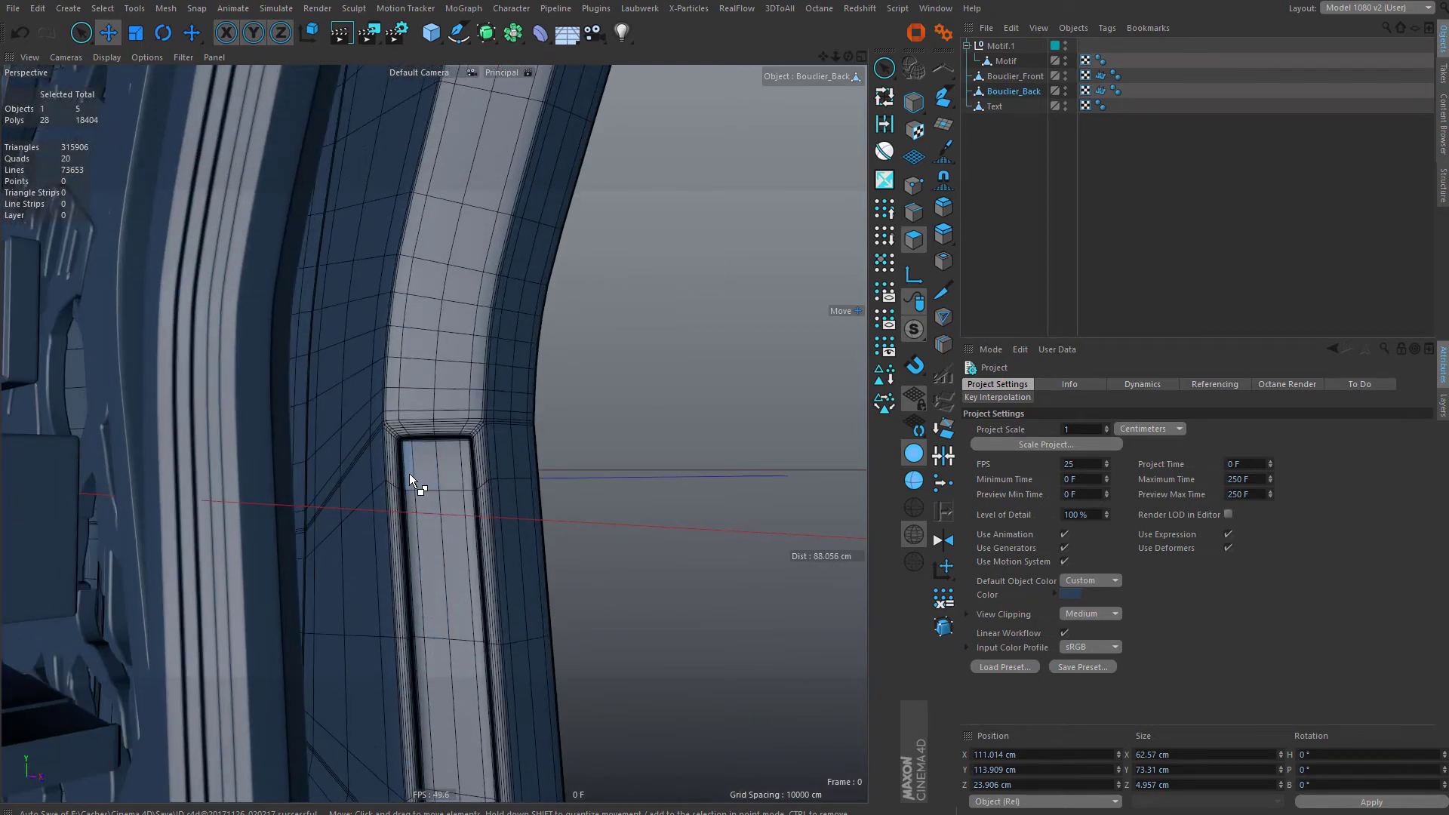
{"action": "left_click", "coordinate": [427, 479], "text": "shift"}
{"action": "double_click", "coordinate": [469, 469], "text": "shift"}
{"action": "scroll", "coordinate": [528, 307], "scroll_direction": "down", "scroll_amount": 4}
{"action": "scroll", "coordinate": [500, 582], "scroll_direction": "up", "scroll_amount": 4}
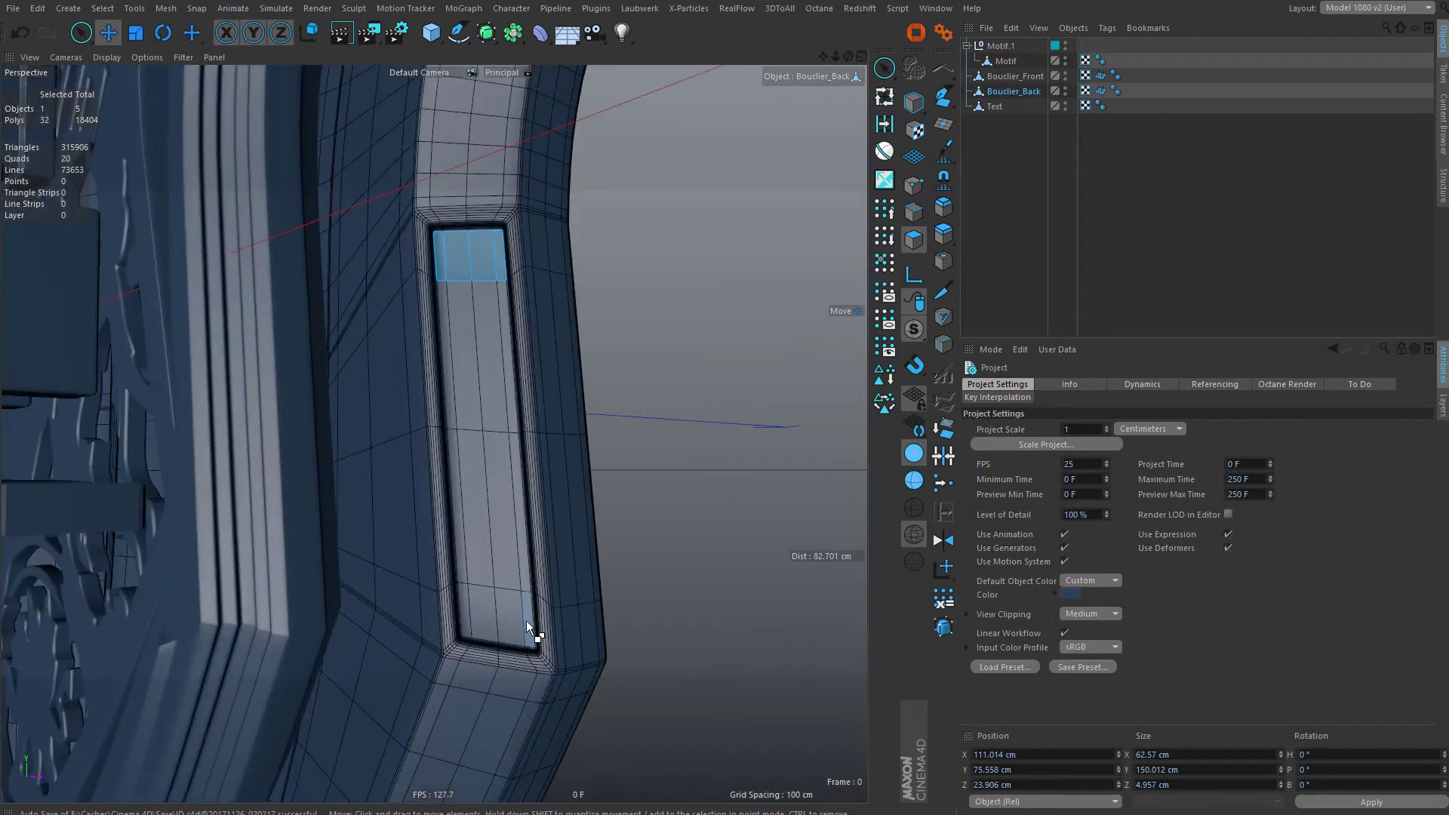
{"action": "double_click", "coordinate": [529, 617], "text": "shift"}
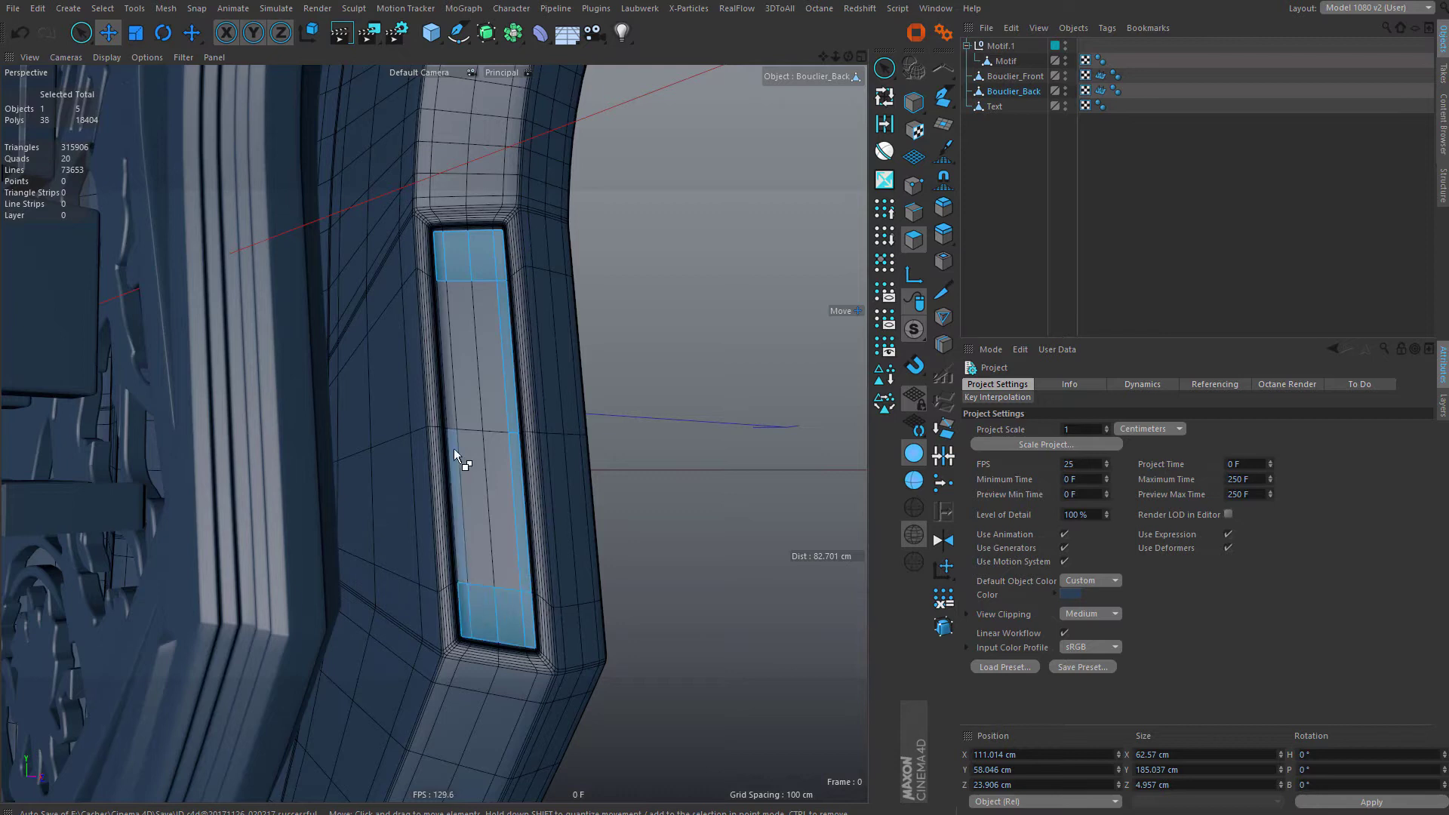
{"action": "double_click", "coordinate": [442, 289], "text": "shift"}
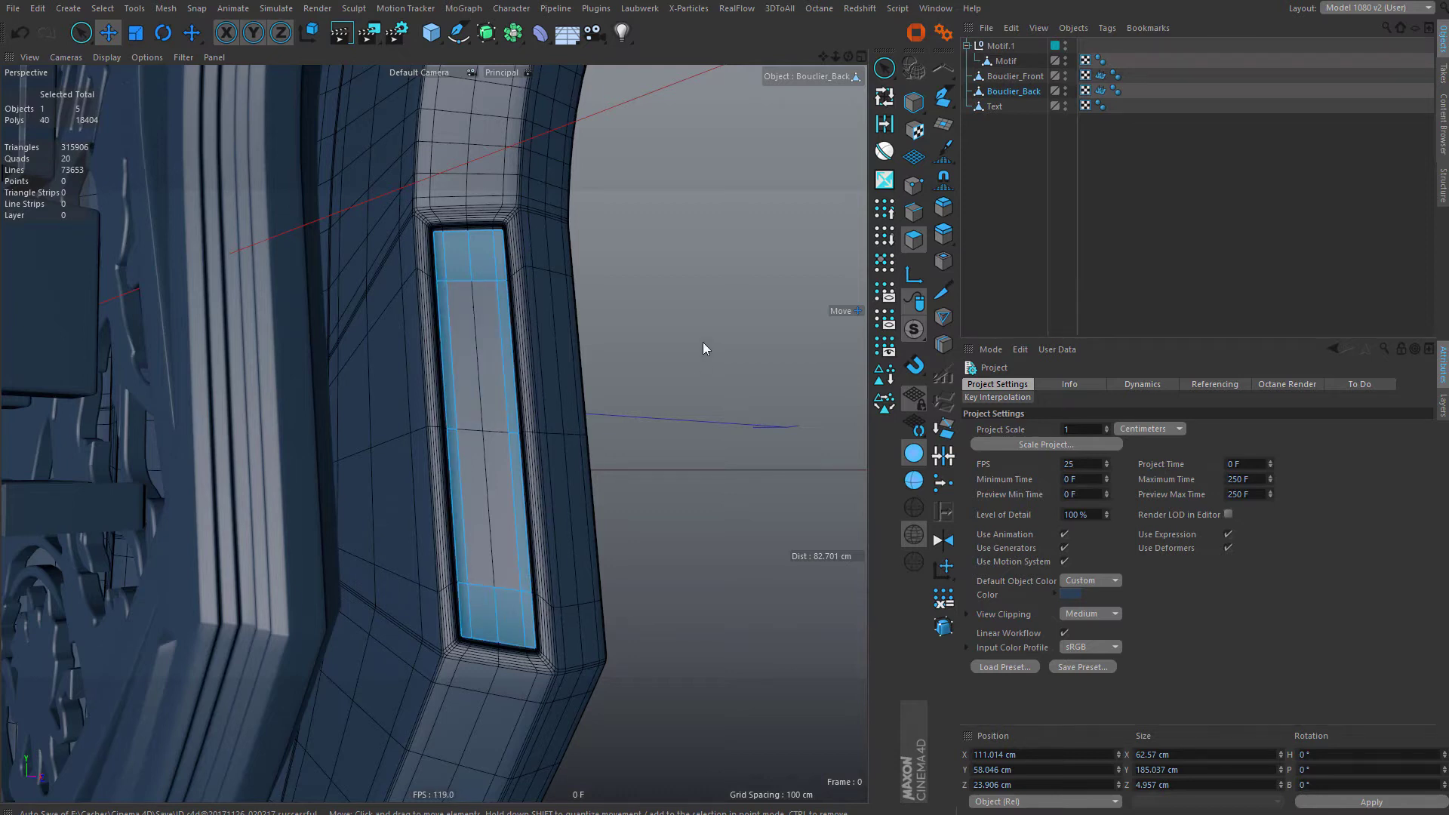
- Add the border polygons of the matching lower recessed panel on the shield's opposite front flank to the selection
{"action": "scroll", "coordinate": [704, 344], "scroll_direction": "down", "scroll_amount": 6}
{"action": "middle_click_drag", "start_coordinate": [525, 681], "coordinate": [717, 321], "text": "alt"}
{"action": "left_click_drag", "start_coordinate": [532, 360], "coordinate": [278, 492], "text": "alt"}
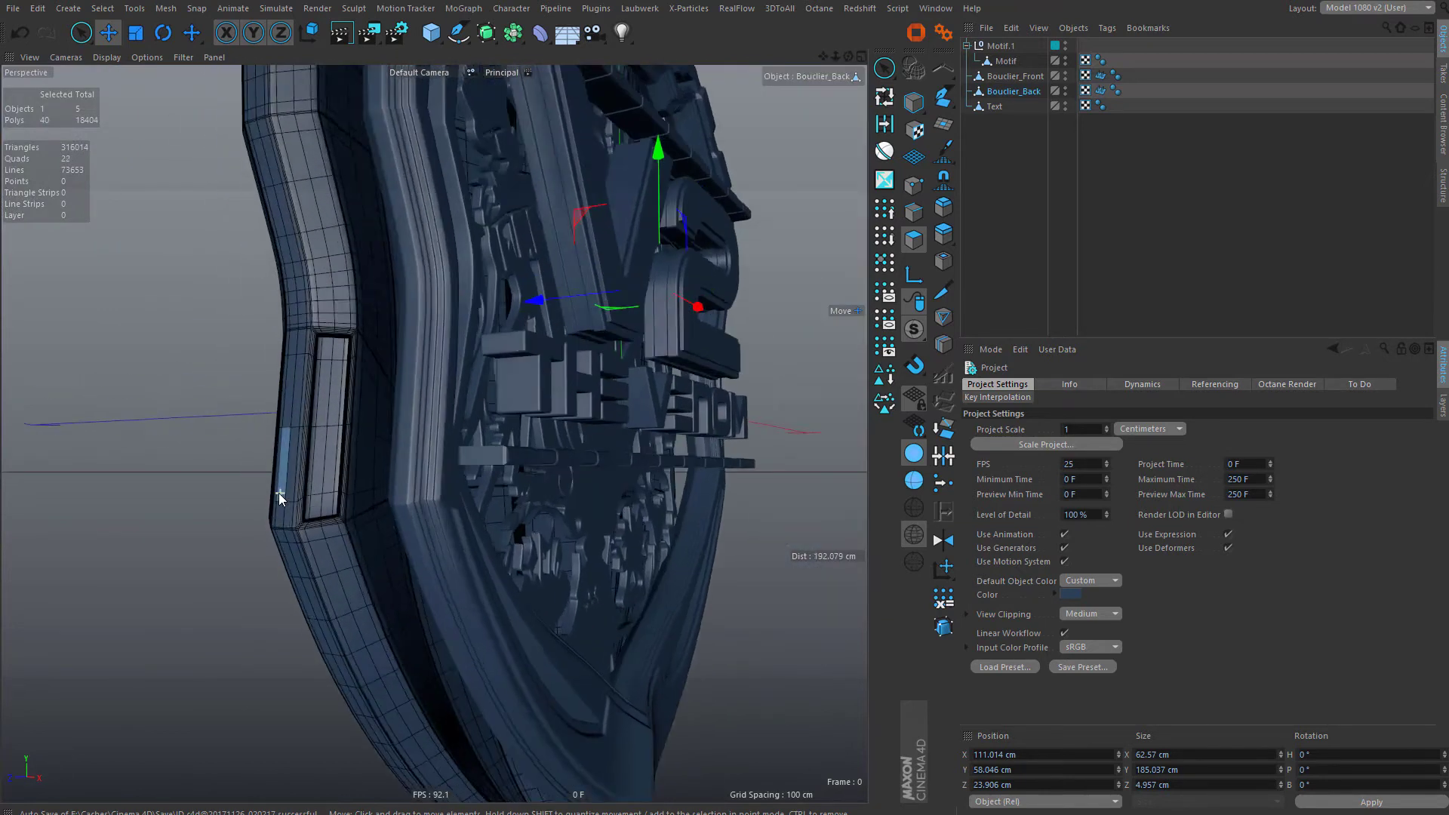
{"action": "scroll", "coordinate": [279, 493], "scroll_direction": "up", "scroll_amount": 4}
{"action": "left_click", "coordinate": [330, 511], "text": "shift"}
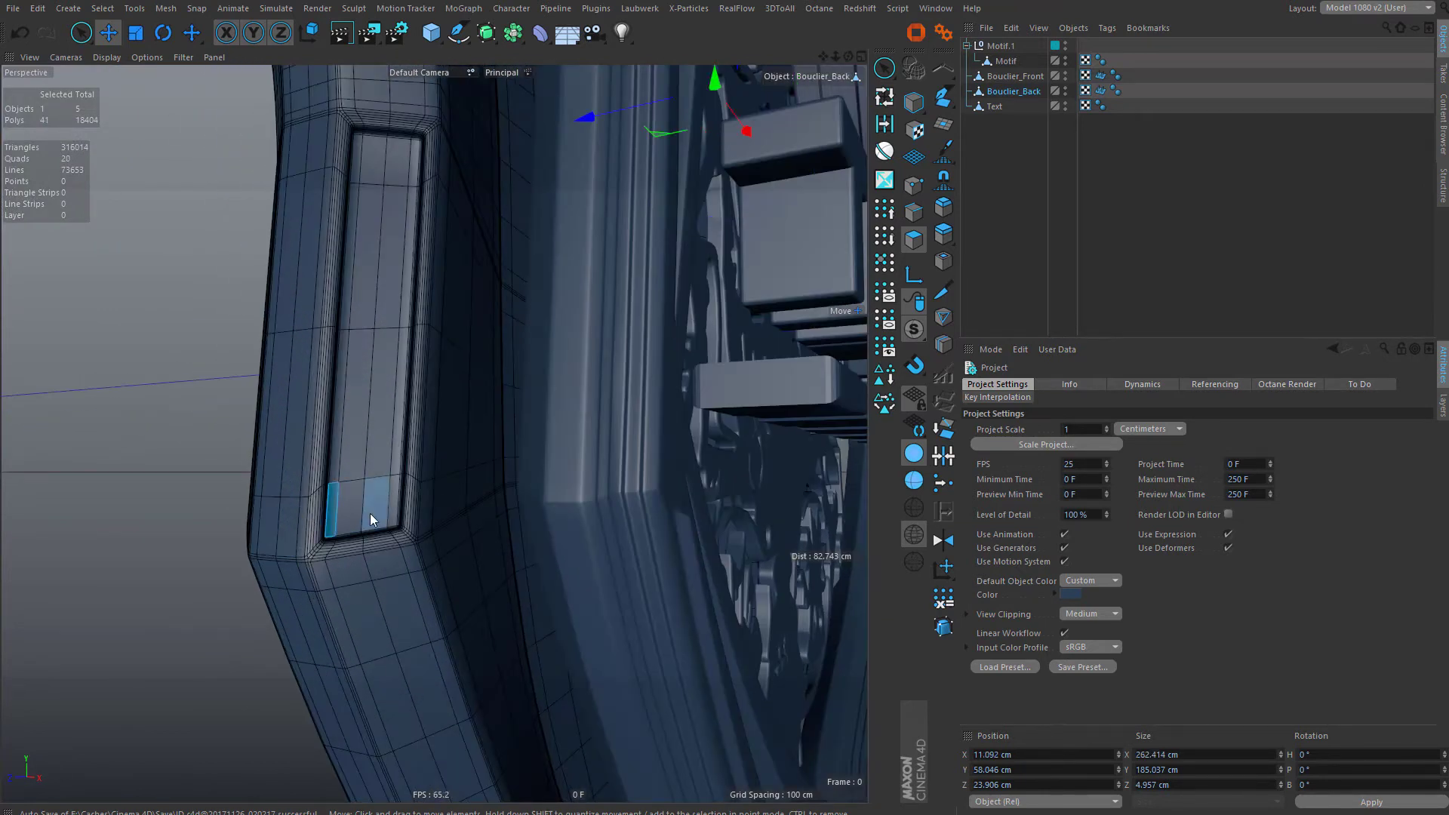
{"action": "left_click", "coordinate": [393, 504], "text": "shift"}
{"action": "left_click", "coordinate": [412, 171], "text": "ctrl+shift"}
{"action": "left_click", "coordinate": [356, 165], "text": "ctrl+shift"}
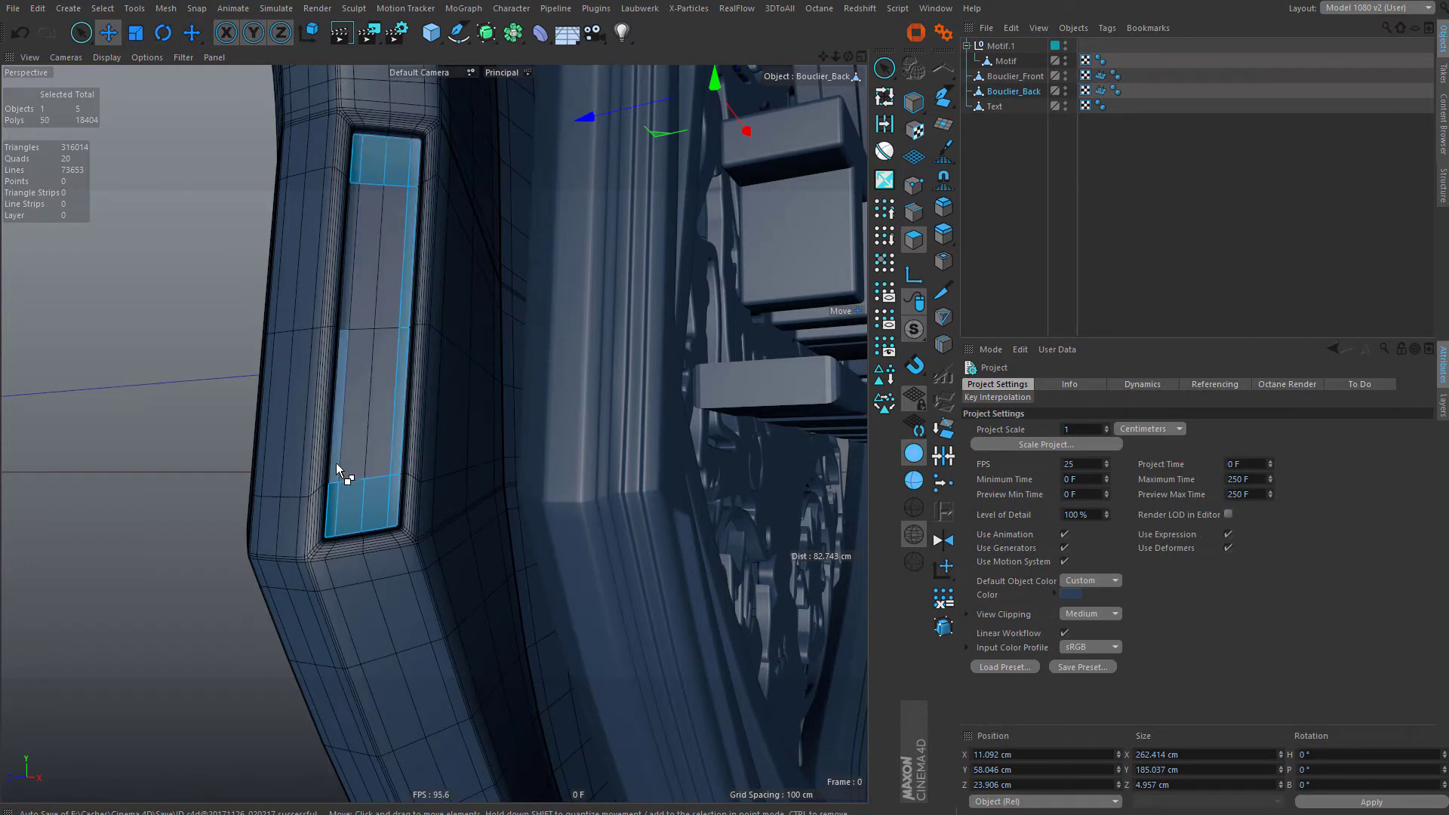
{"action": "left_click", "coordinate": [337, 463], "text": "ctrl+shift"}
- Add the border polygons of the short upright recessed panel on the upper corner's front face to the selection
{"action": "right_click_drag", "start_coordinate": [391, 559], "coordinate": [425, 299], "text": "alt"}
{"action": "middle_click_drag", "start_coordinate": [426, 299], "coordinate": [541, 719], "text": "alt"}
{"action": "middle_click_drag", "start_coordinate": [436, 422], "coordinate": [442, 555], "text": "alt"}
{"action": "right_click_drag", "start_coordinate": [397, 389], "coordinate": [462, 371], "text": "alt"}
{"action": "right_click_drag", "start_coordinate": [446, 456], "coordinate": [428, 541], "text": "alt"}
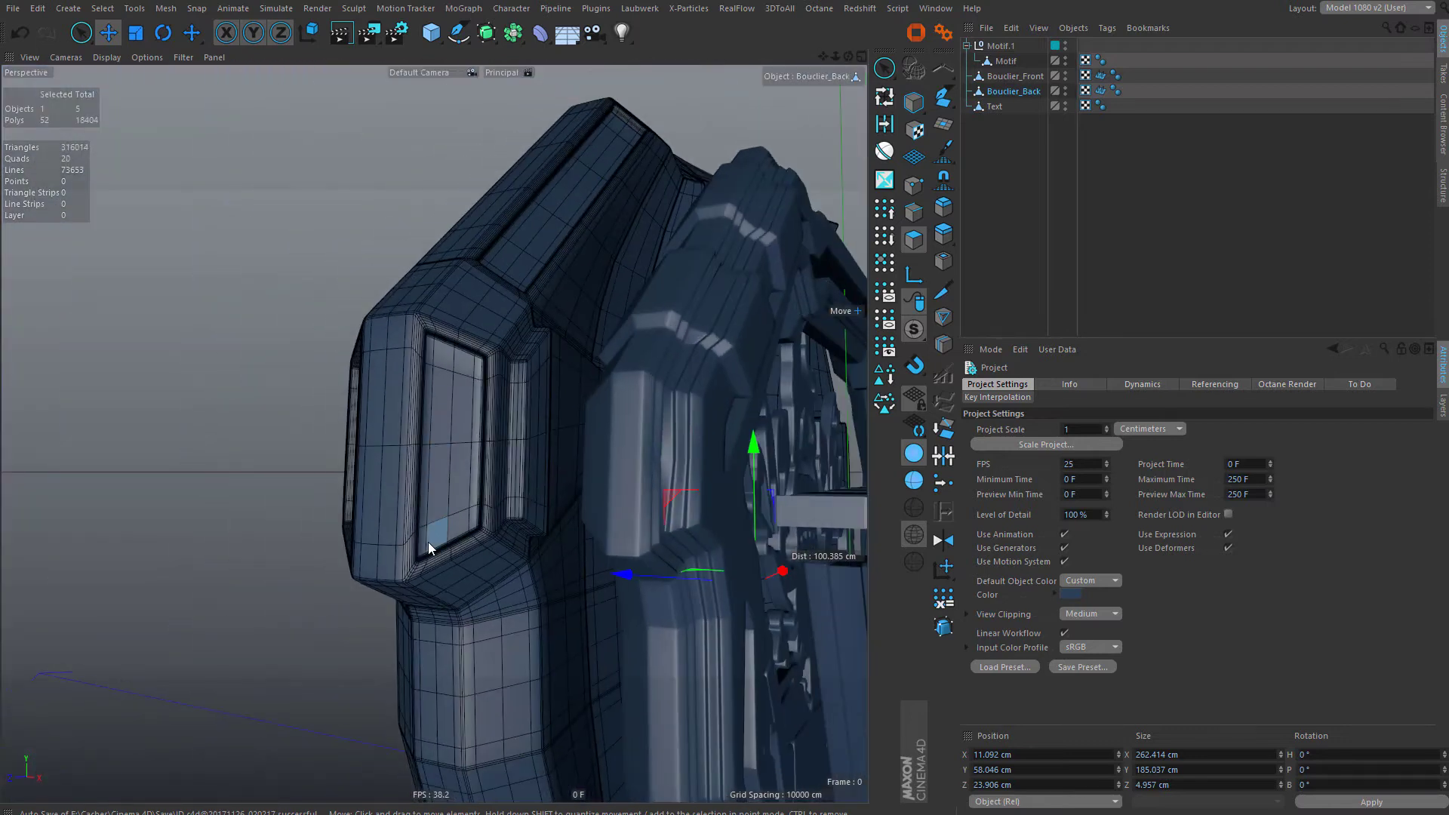
{"action": "left_click", "coordinate": [422, 541], "text": "shift"}
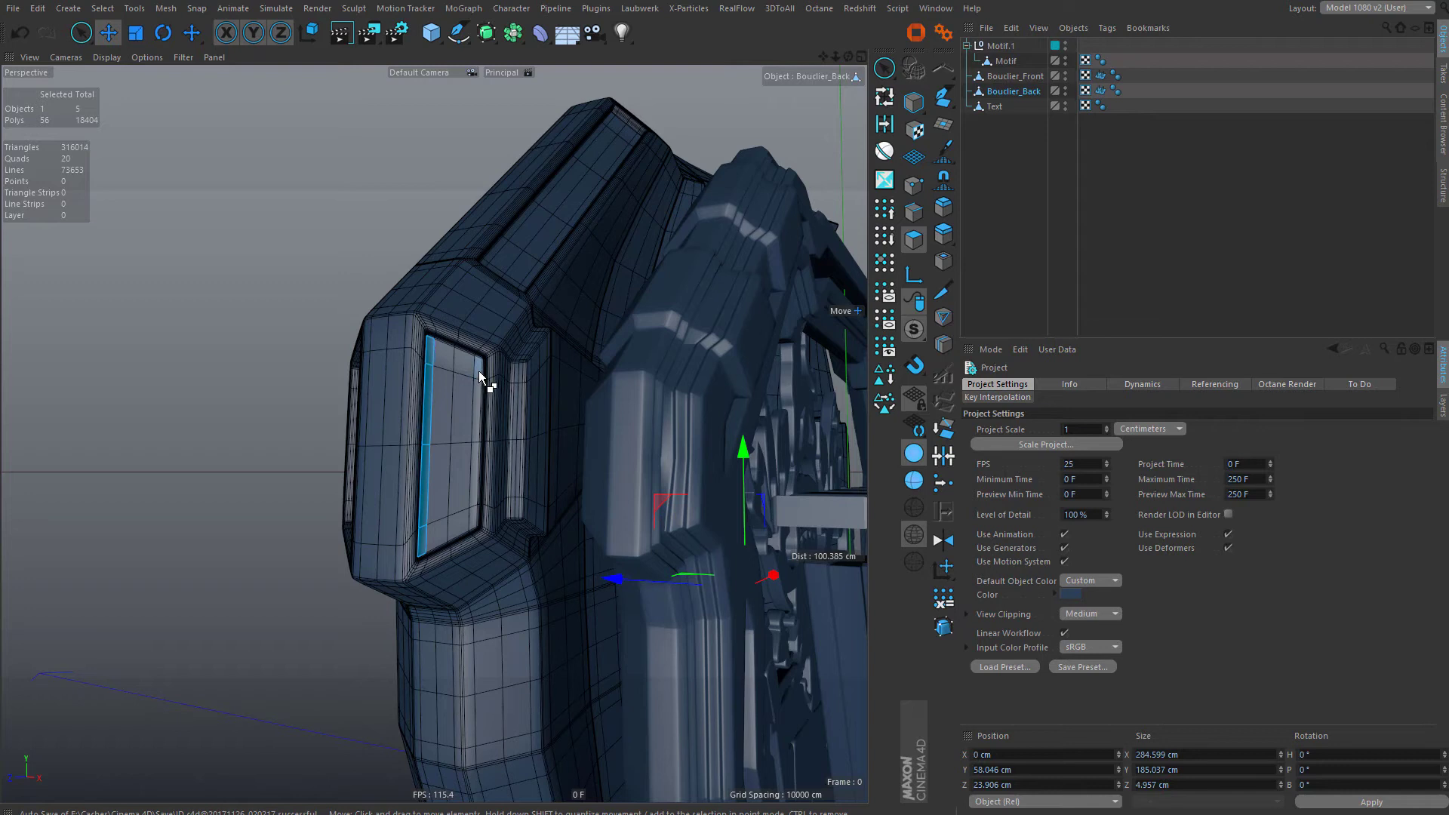
{"action": "left_click", "coordinate": [477, 370], "text": "shift"}
{"action": "left_click", "coordinate": [473, 515], "text": "shift"}
- Add the border polygons of the short upright recessed panel on the same corner's back face to the selection
{"action": "left_click_drag", "start_coordinate": [409, 496], "coordinate": [458, 420], "text": "alt"}
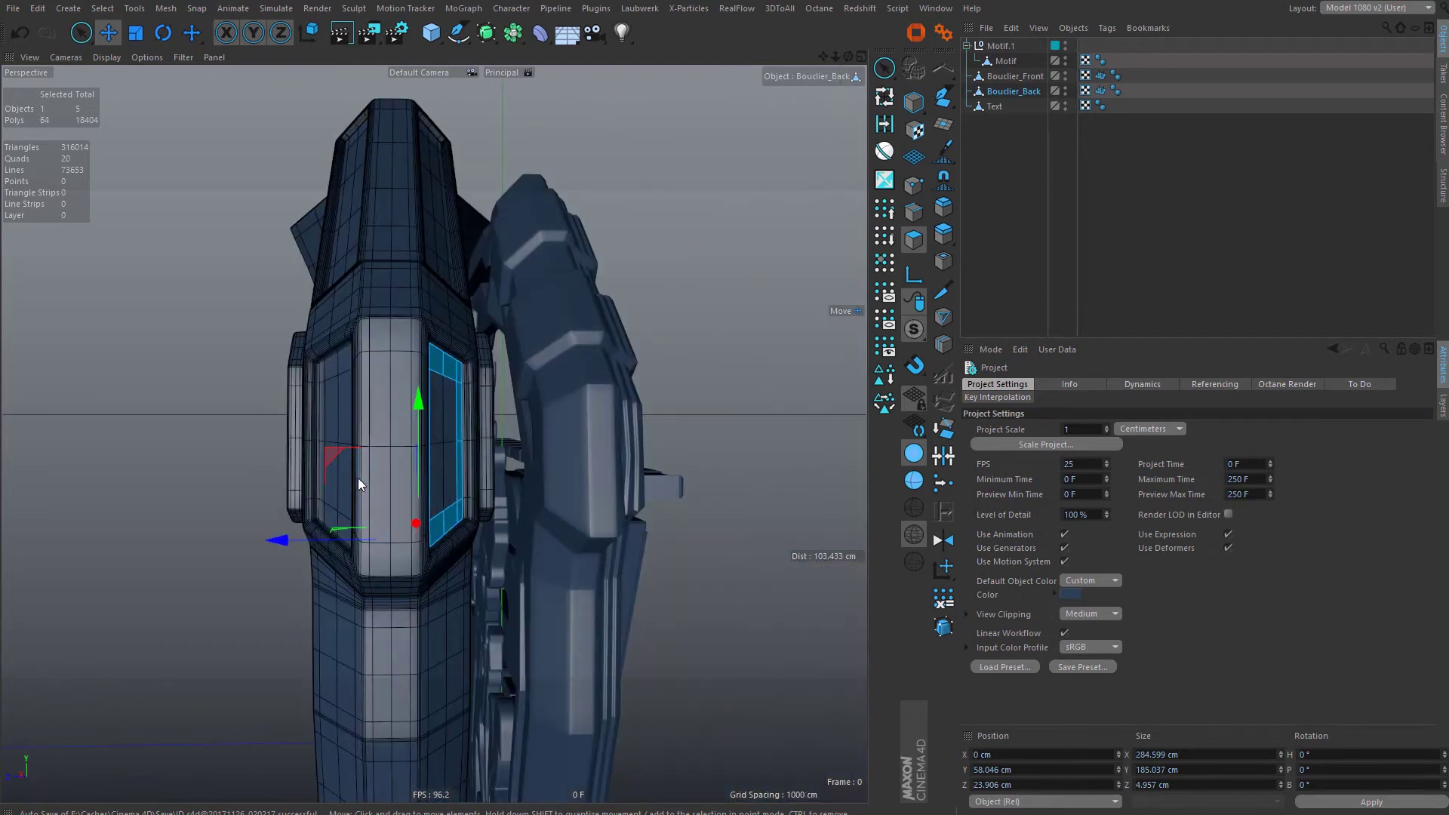
{"action": "left_click_drag", "start_coordinate": [358, 478], "coordinate": [396, 505], "text": "alt"}
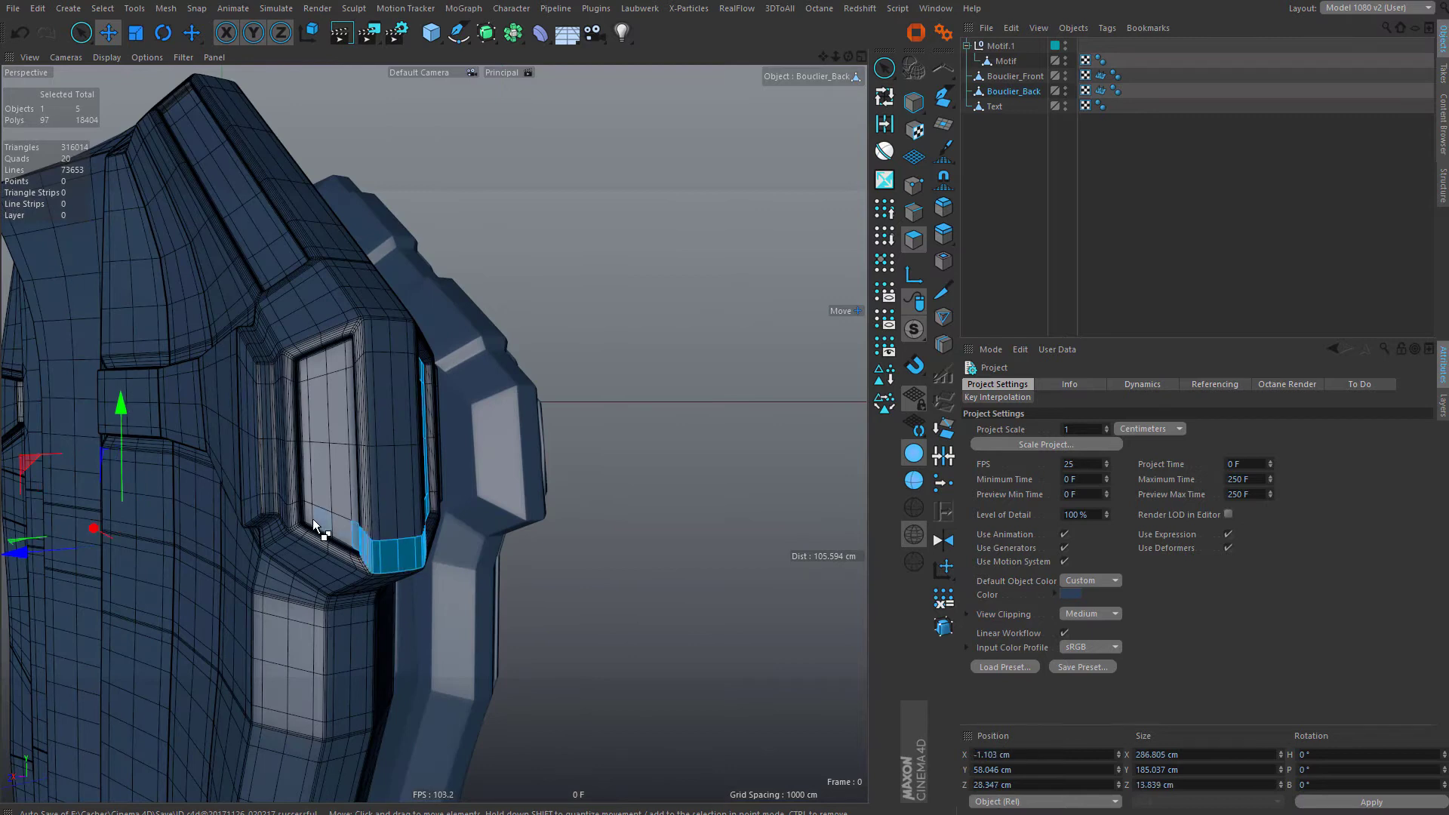
{"action": "left_click_drag", "start_coordinate": [355, 535], "coordinate": [307, 517], "text": "shift"}
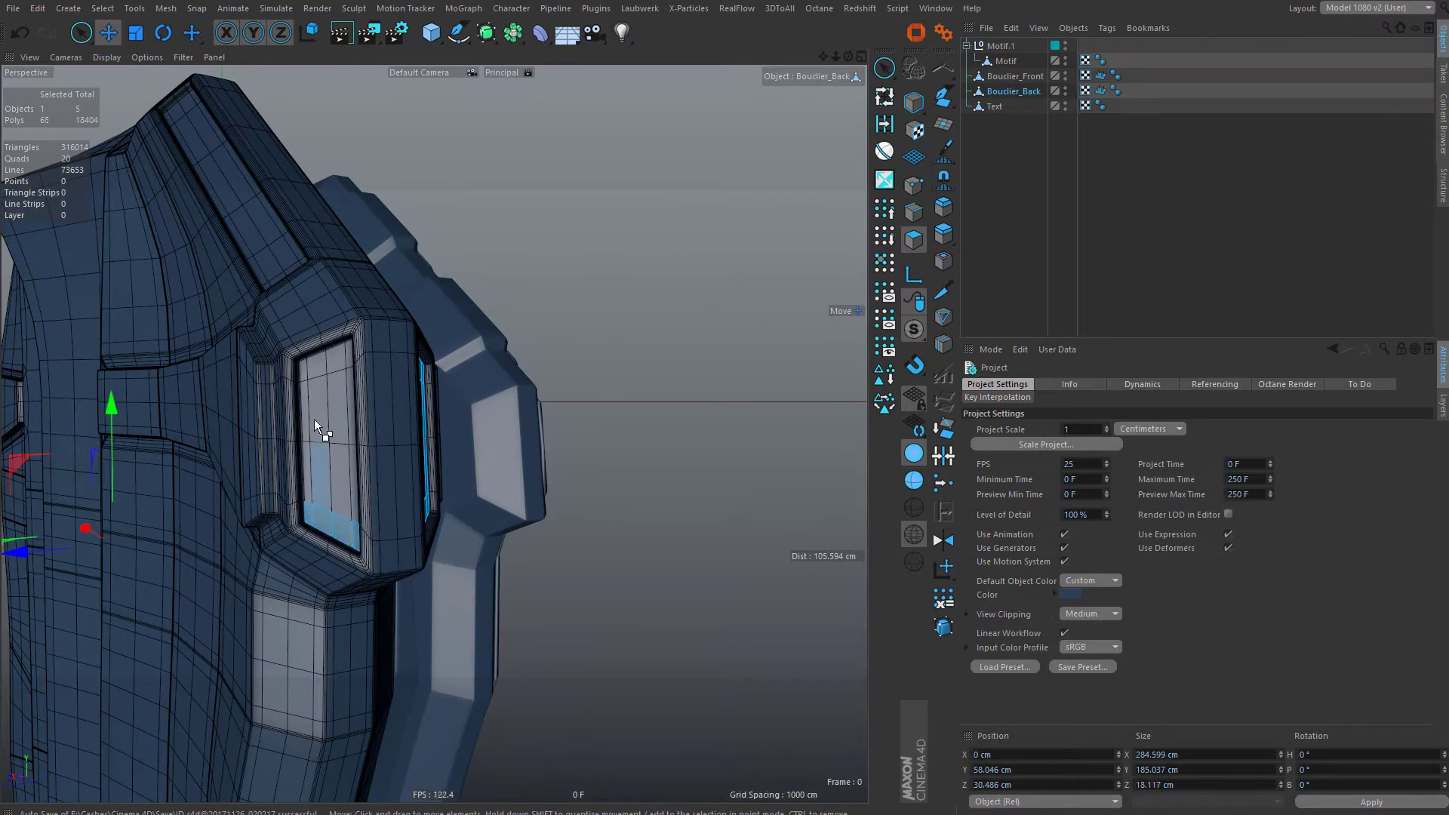
{"action": "left_click_drag", "start_coordinate": [305, 370], "coordinate": [349, 359], "text": "shift"}
{"action": "left_click_drag", "start_coordinate": [356, 515], "coordinate": [351, 392], "text": "shift"}
- Add the border polygons of the diagonal recessed panel above that corner on the shield's back to the selection
{"action": "middle_click_drag", "start_coordinate": [346, 370], "coordinate": [422, 526], "text": "alt"}
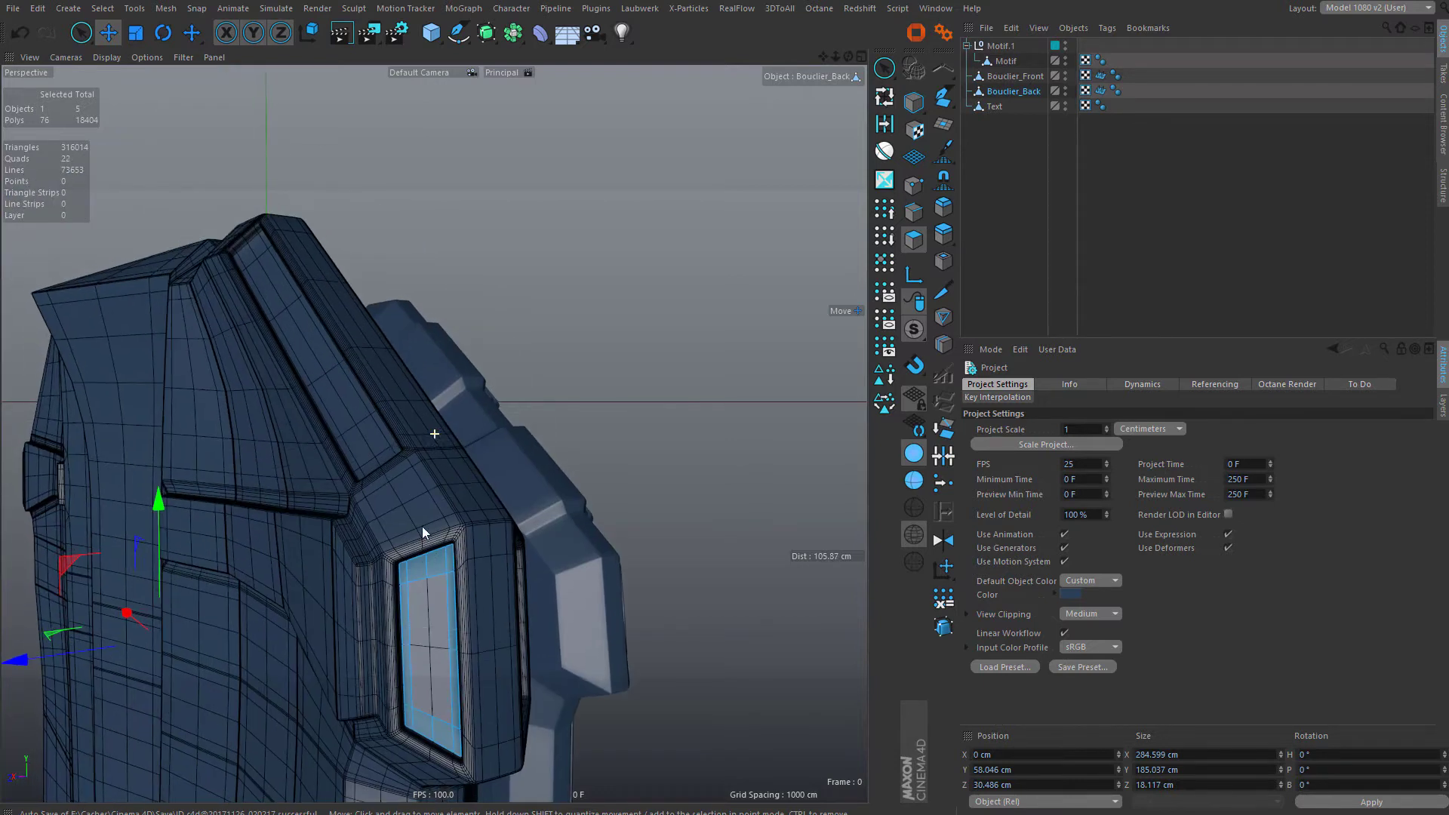
{"action": "left_click_drag", "start_coordinate": [422, 527], "coordinate": [432, 491], "text": "alt"}
{"action": "scroll", "coordinate": [378, 486], "scroll_direction": "up", "scroll_amount": 3}
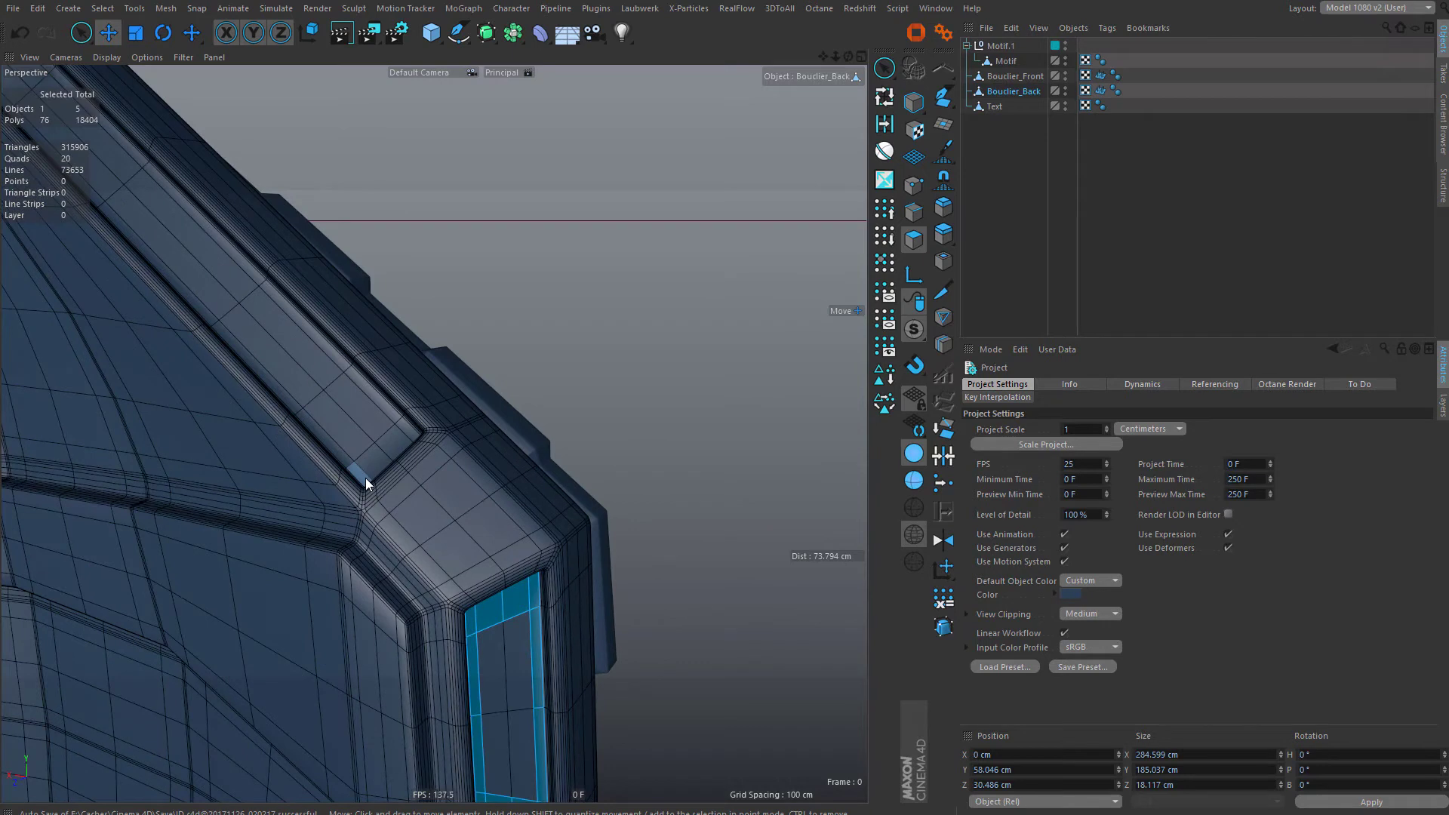
{"action": "left_click_drag", "start_coordinate": [412, 432], "coordinate": [377, 459], "text": "shift"}
{"action": "middle_click_drag", "start_coordinate": [243, 260], "coordinate": [432, 429], "text": "alt"}
{"action": "left_click", "coordinate": [209, 206], "text": "shift"}
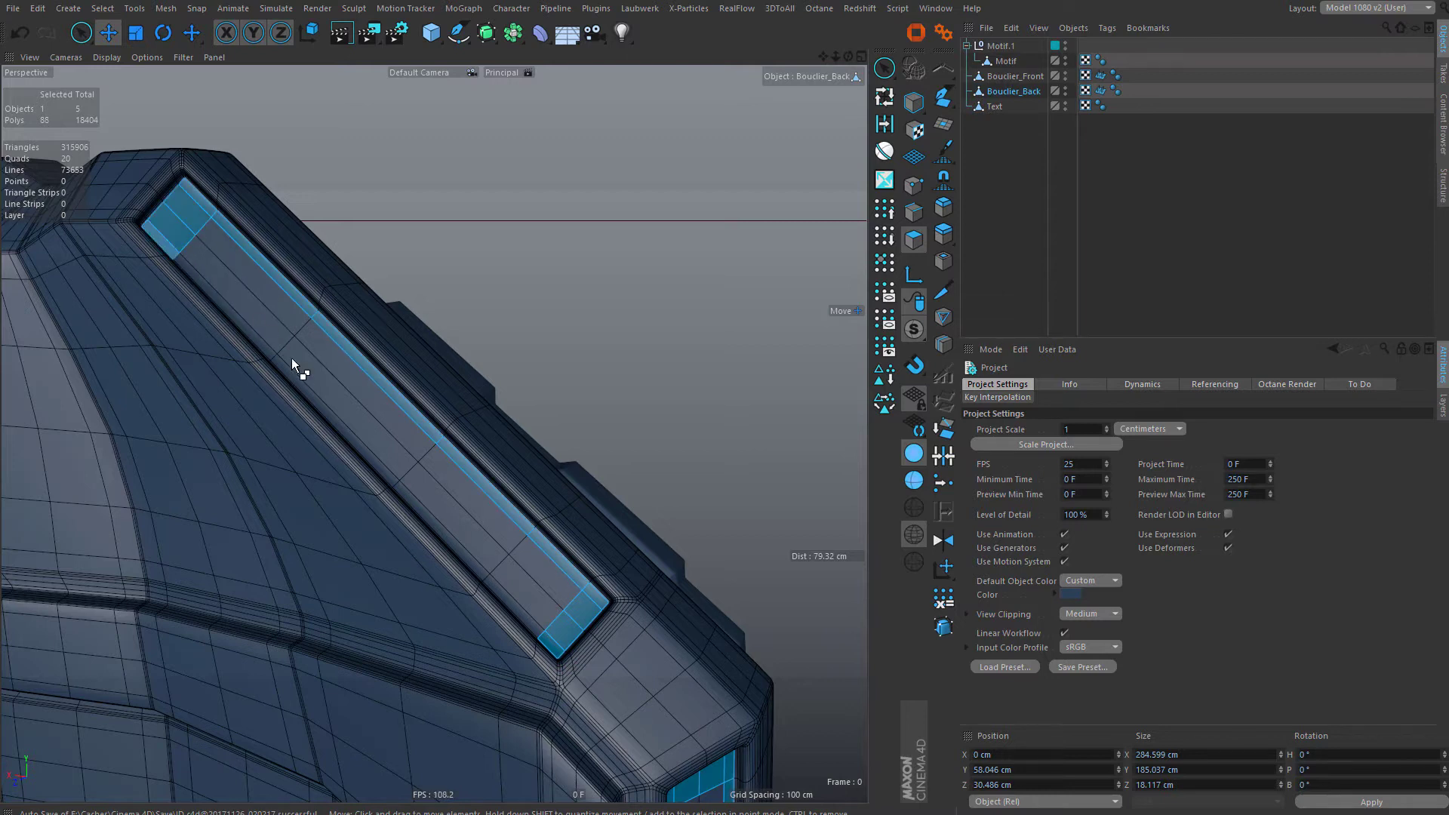
{"action": "left_click", "coordinate": [519, 610], "text": "shift"}
- Add the border polygons of the mirrored diagonal recessed panel on the opposite side of the shield's back to the selection
{"action": "left_click_drag", "start_coordinate": [519, 610], "coordinate": [528, 428], "text": "alt"}
{"action": "scroll", "coordinate": [528, 428], "scroll_direction": "down", "scroll_amount": 10}
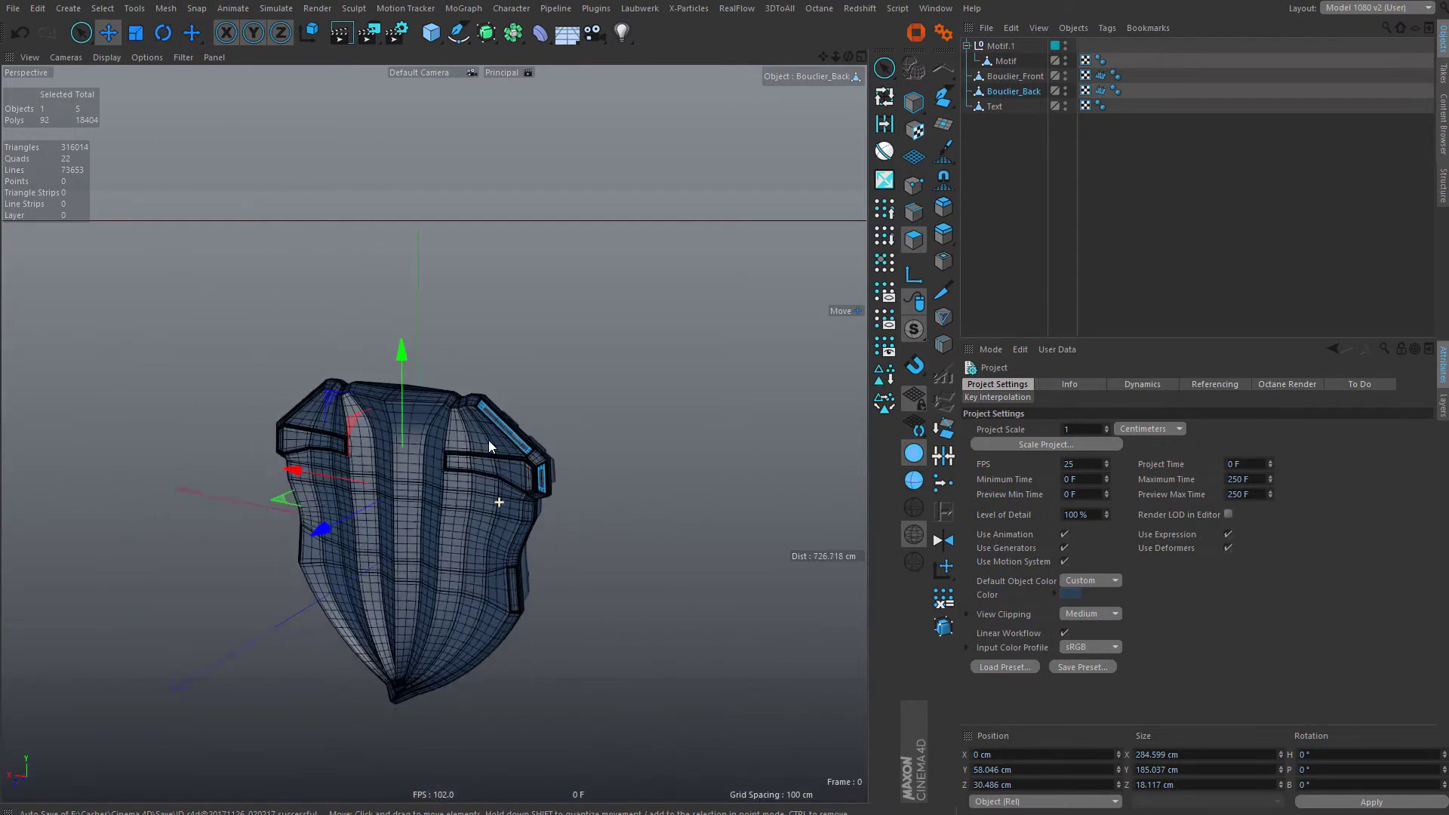
{"action": "scroll", "coordinate": [378, 390], "scroll_direction": "up", "scroll_amount": 6}
{"action": "left_click_drag", "start_coordinate": [277, 415], "coordinate": [450, 418], "text": "alt"}
{"action": "scroll", "coordinate": [80, 528], "scroll_direction": "up", "scroll_amount": 5}
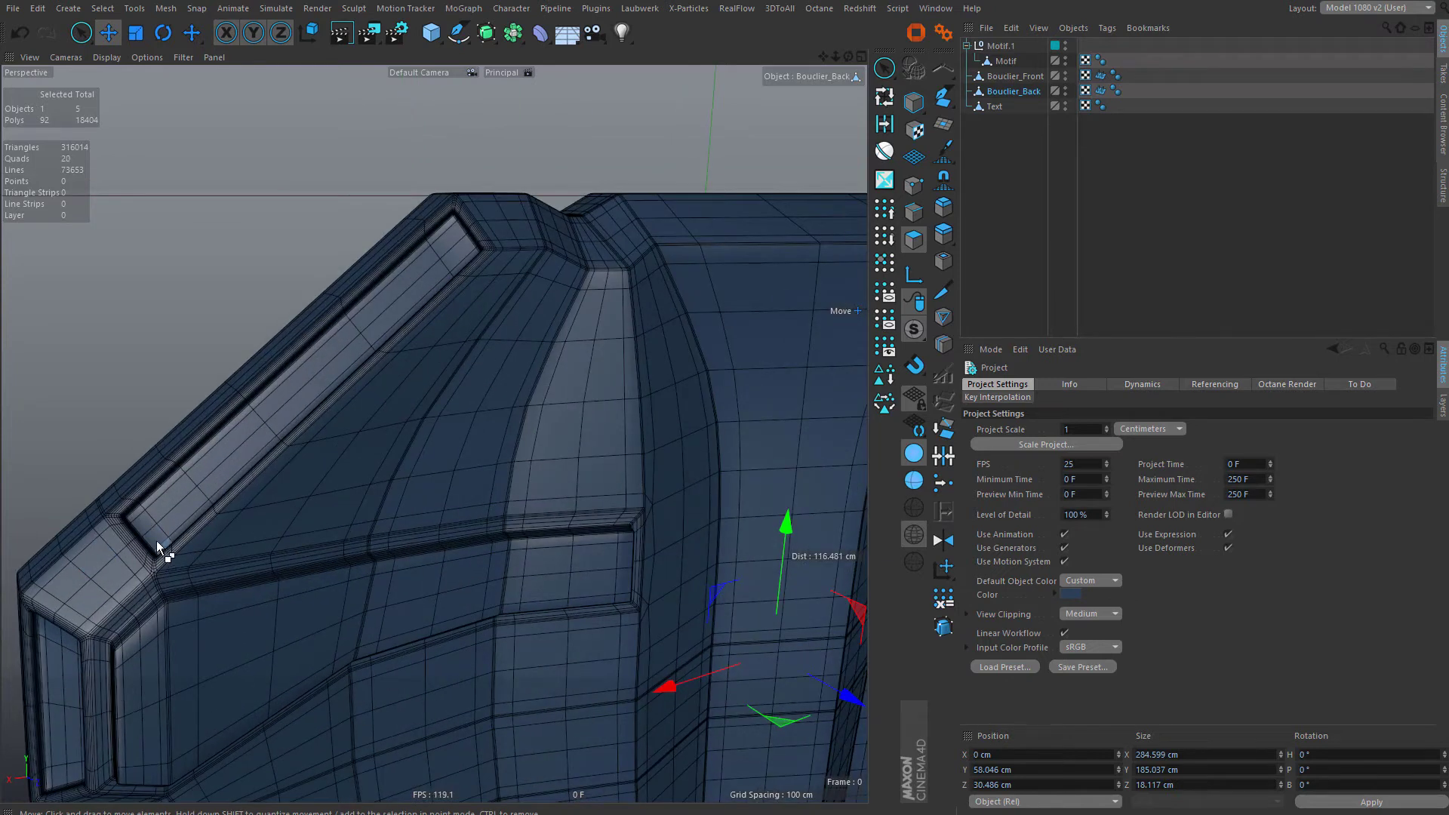
{"action": "double_click", "coordinate": [157, 540], "text": "shift"}
{"action": "key", "text": "ctrl+z"}
{"action": "left_click", "coordinate": [138, 513], "text": "ctrl+shift"}
{"action": "left_click", "coordinate": [438, 237], "text": "ctrl+shift"}
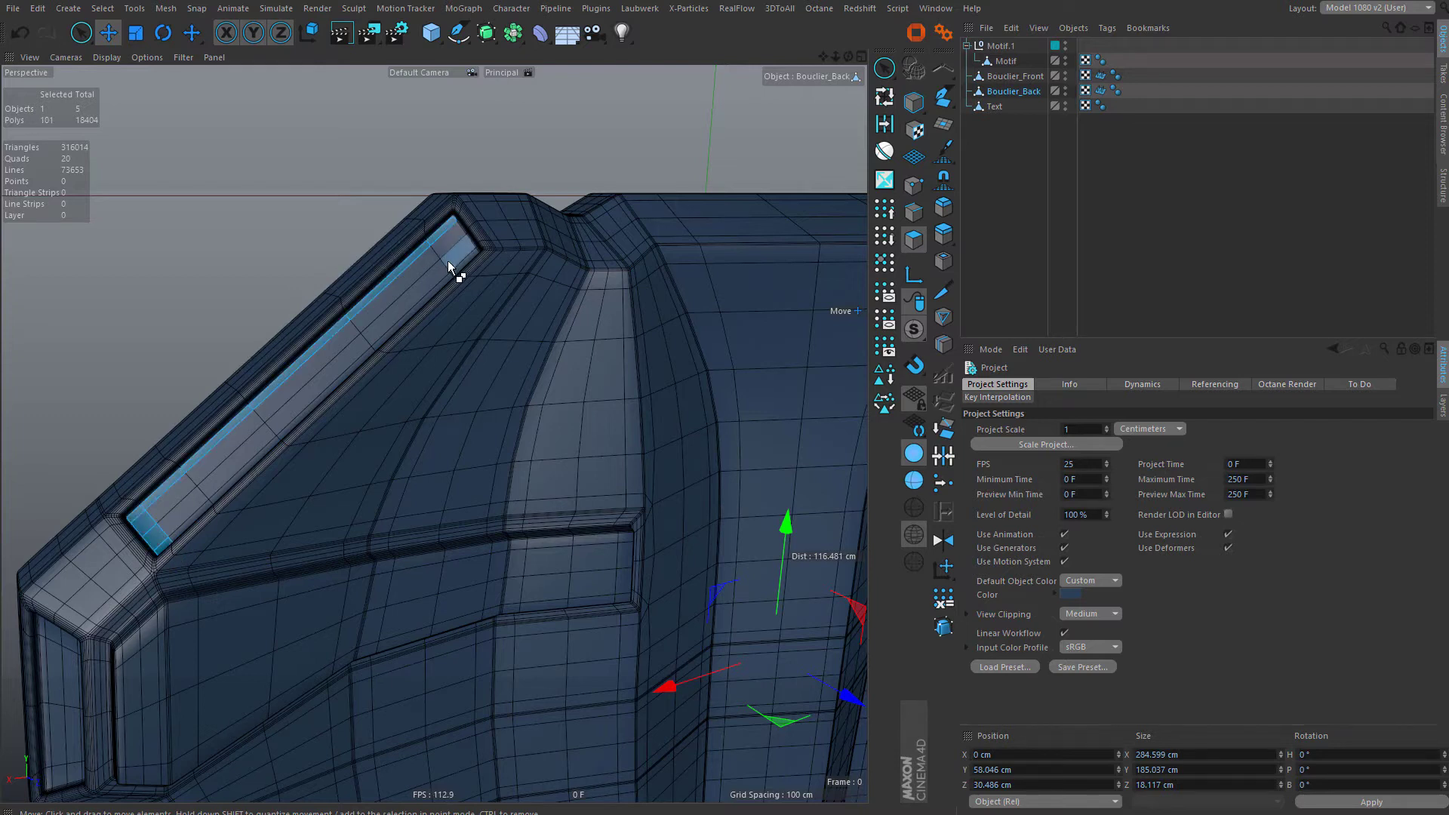
{"action": "left_click", "coordinate": [462, 266], "text": "ctrl+shift"}
{"action": "left_click_drag", "start_coordinate": [394, 334], "coordinate": [229, 566], "text": "alt"}
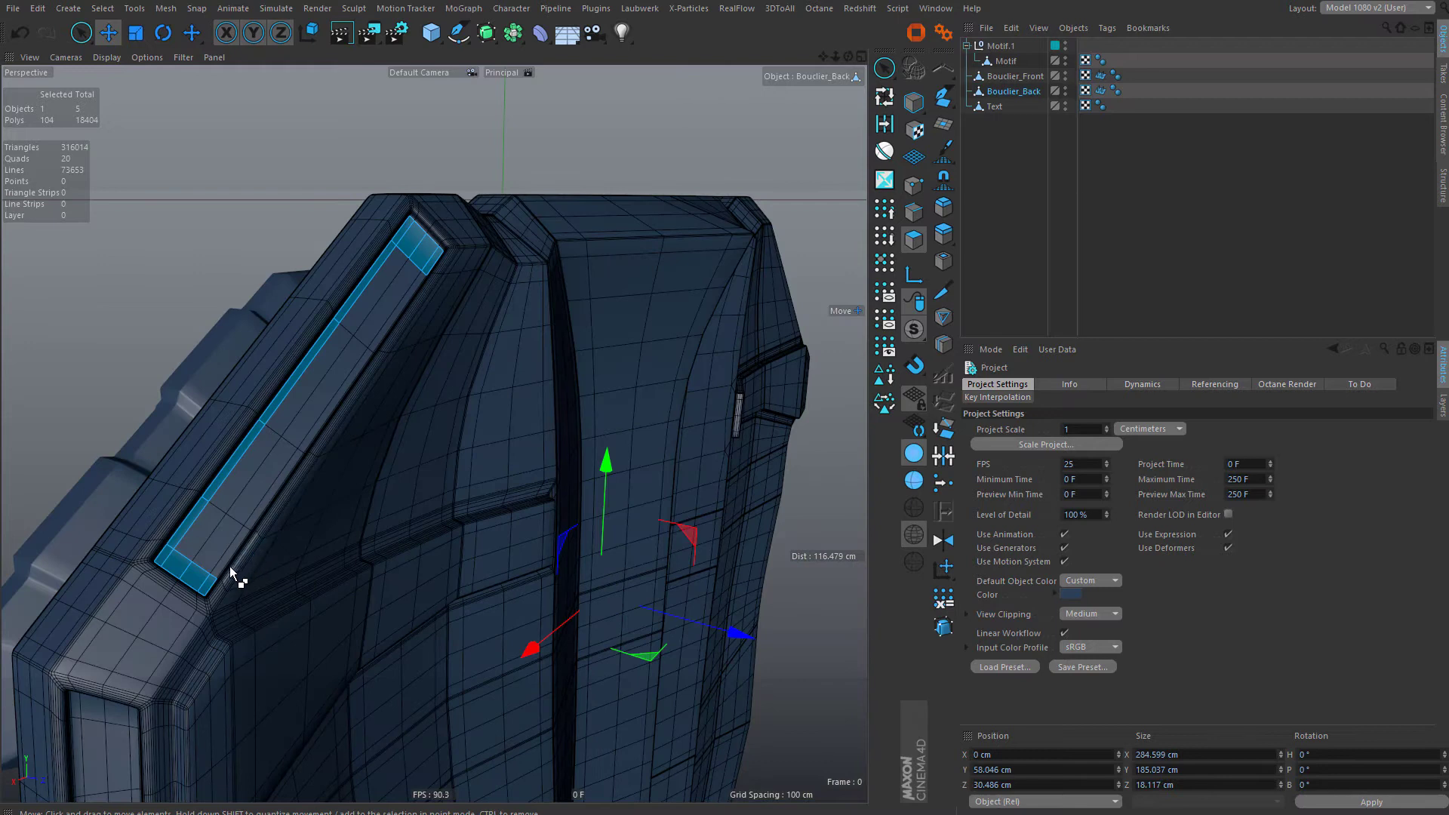
{"action": "left_click", "coordinate": [210, 581], "text": "ctrl+shift"}
- Store the selected panel polygons of Bouclier_Back in a polygon selection tag
{"action": "right_click_drag", "start_coordinate": [518, 403], "coordinate": [433, 471], "text": "alt"}
{"action": "scroll", "coordinate": [434, 469], "scroll_direction": "up", "scroll_amount": 10}
{"action": "scroll", "coordinate": [433, 461], "scroll_direction": "down", "scroll_amount": 8}
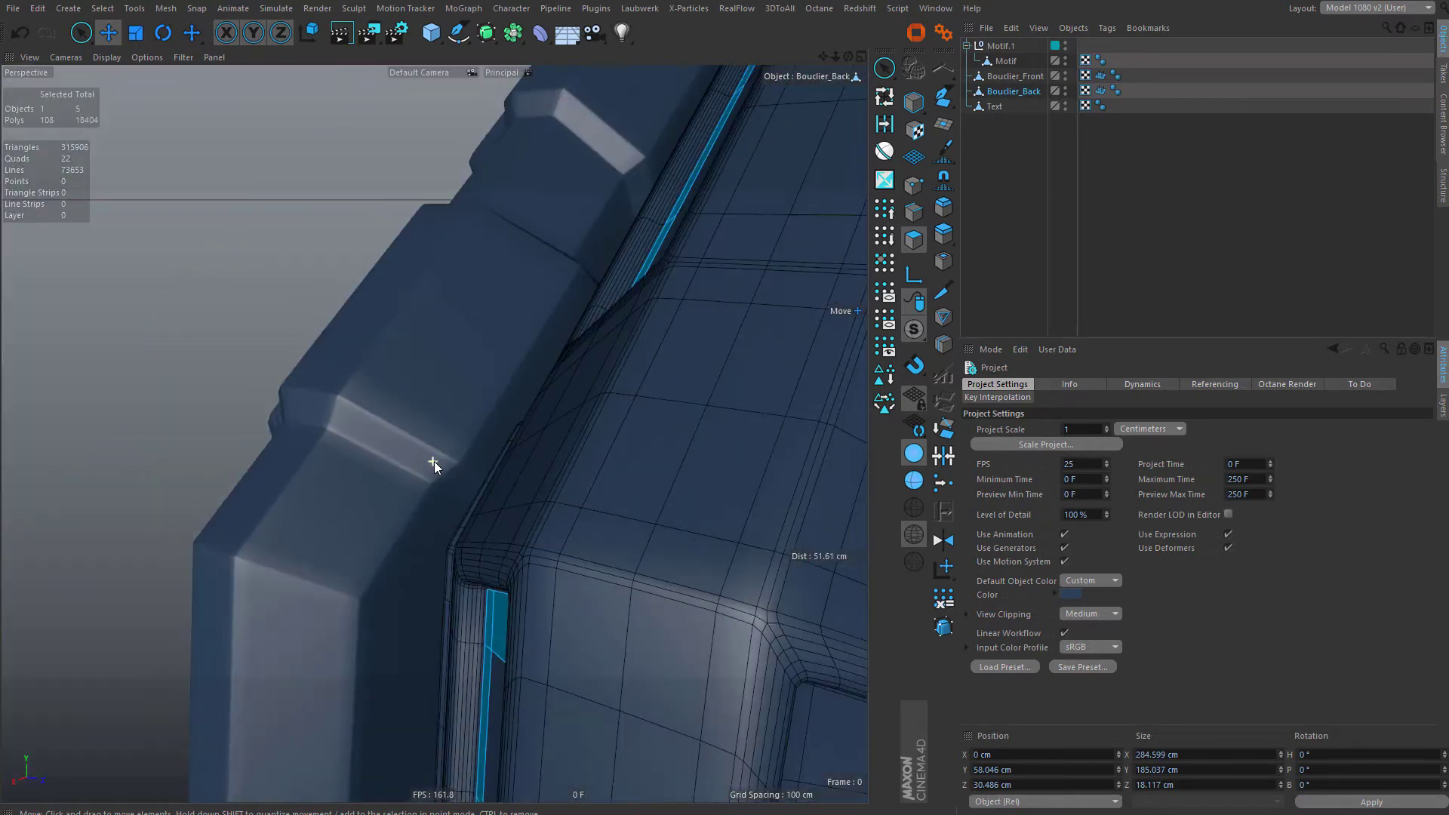
{"action": "right_click_drag", "start_coordinate": [492, 426], "coordinate": [443, 398], "text": "alt"}
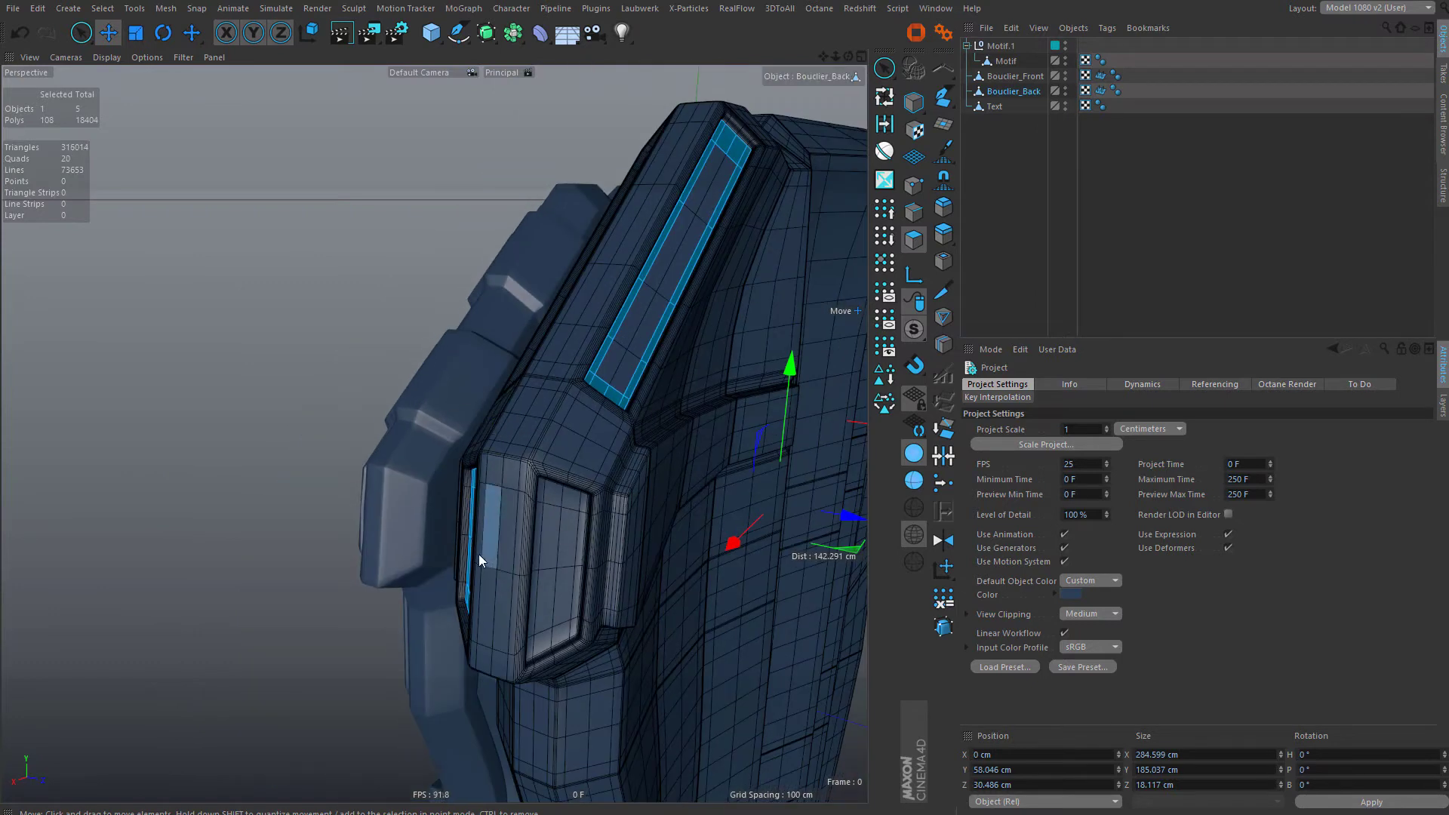
{"action": "right_click_drag", "start_coordinate": [551, 553], "coordinate": [518, 527], "text": "alt"}
{"action": "left_click_drag", "start_coordinate": [519, 528], "coordinate": [745, 380], "text": "alt"}
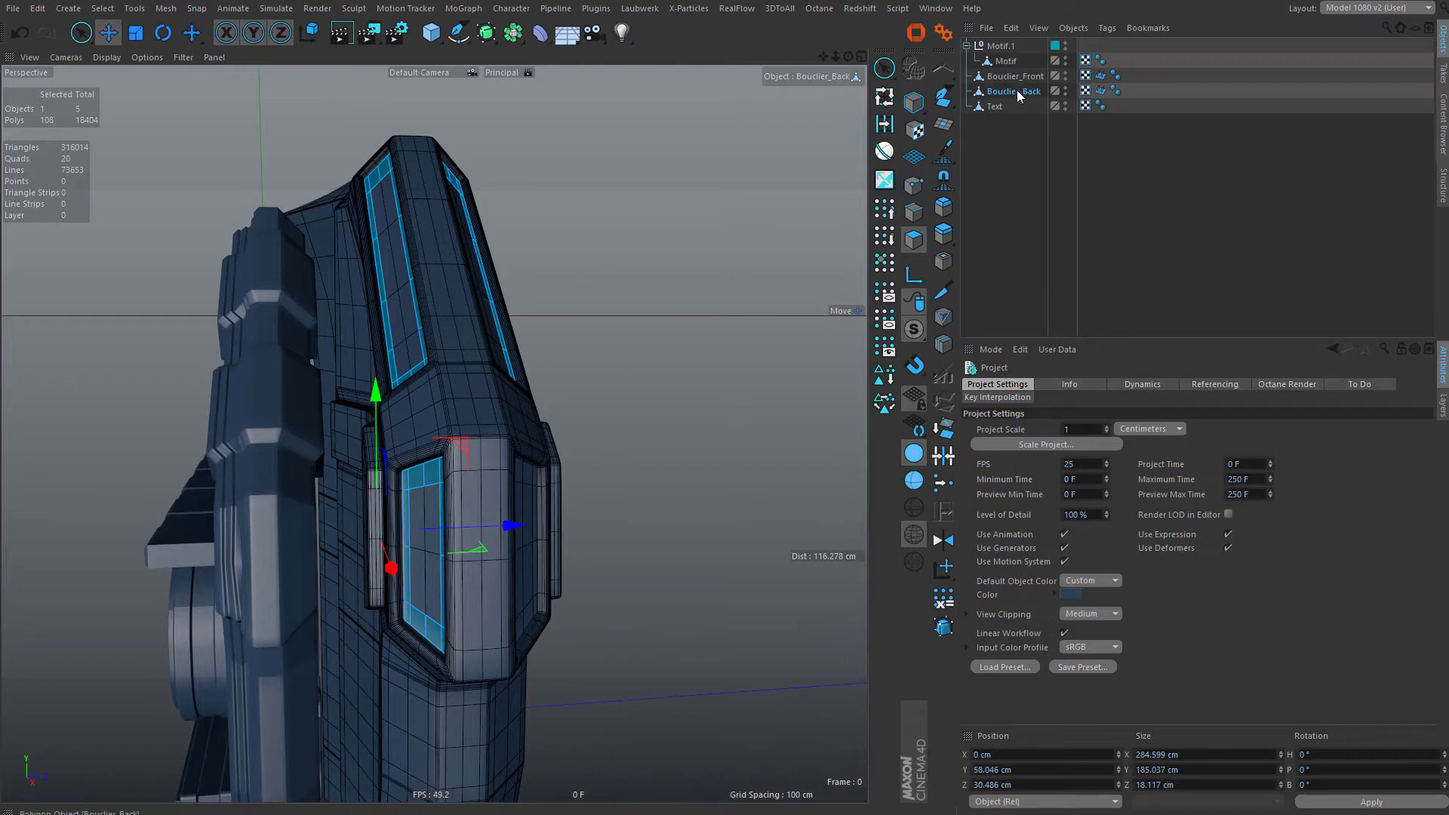
{"action": "left_click", "coordinate": [885, 373]}
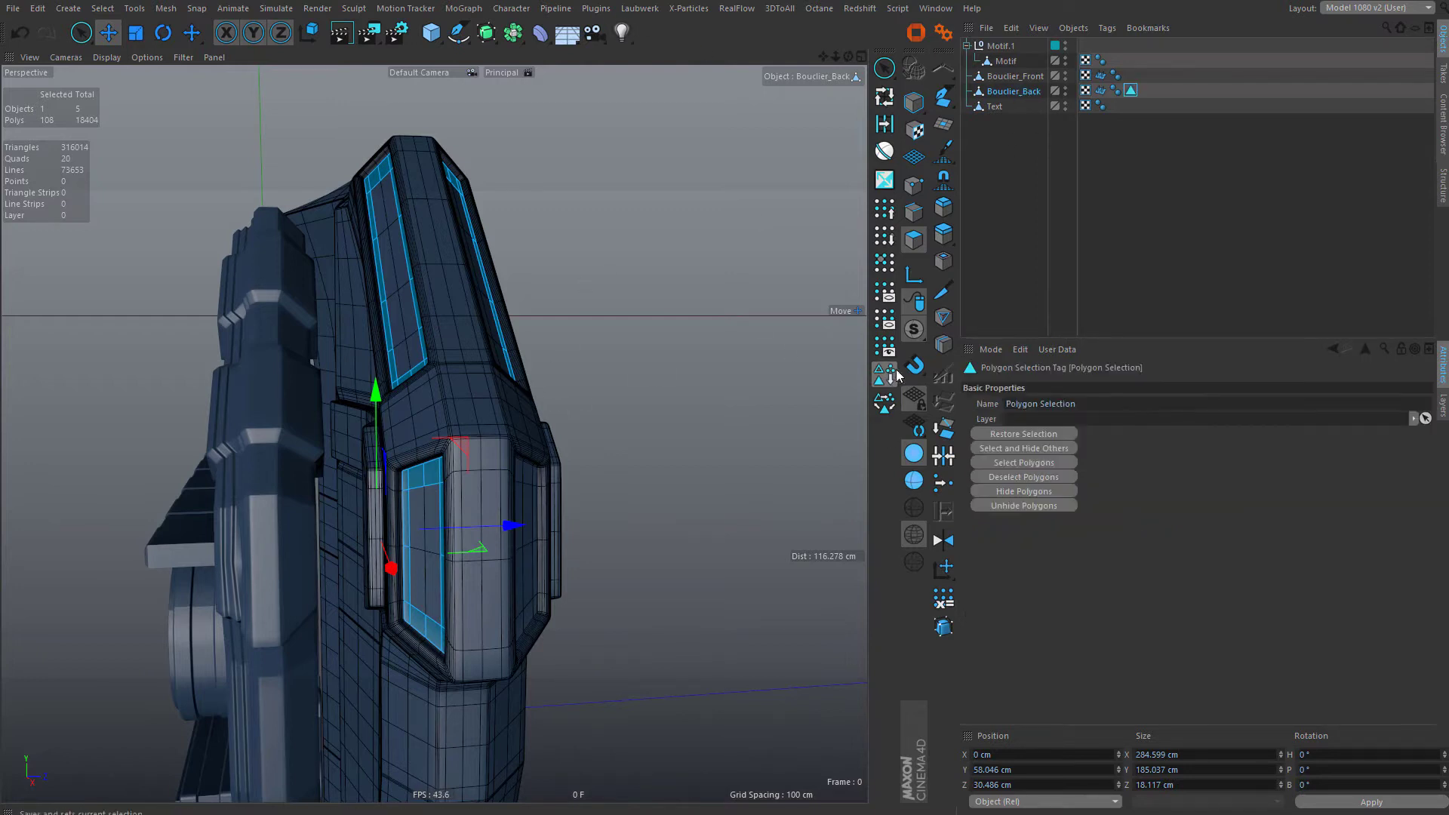
- Add all polygons of the short upright recessed panel below the mirrored back diagonal panel to the selection
{"action": "left_click_drag", "start_coordinate": [625, 501], "coordinate": [616, 450], "text": "alt"}
{"action": "scroll", "coordinate": [559, 456], "scroll_direction": "up", "scroll_amount": 5}
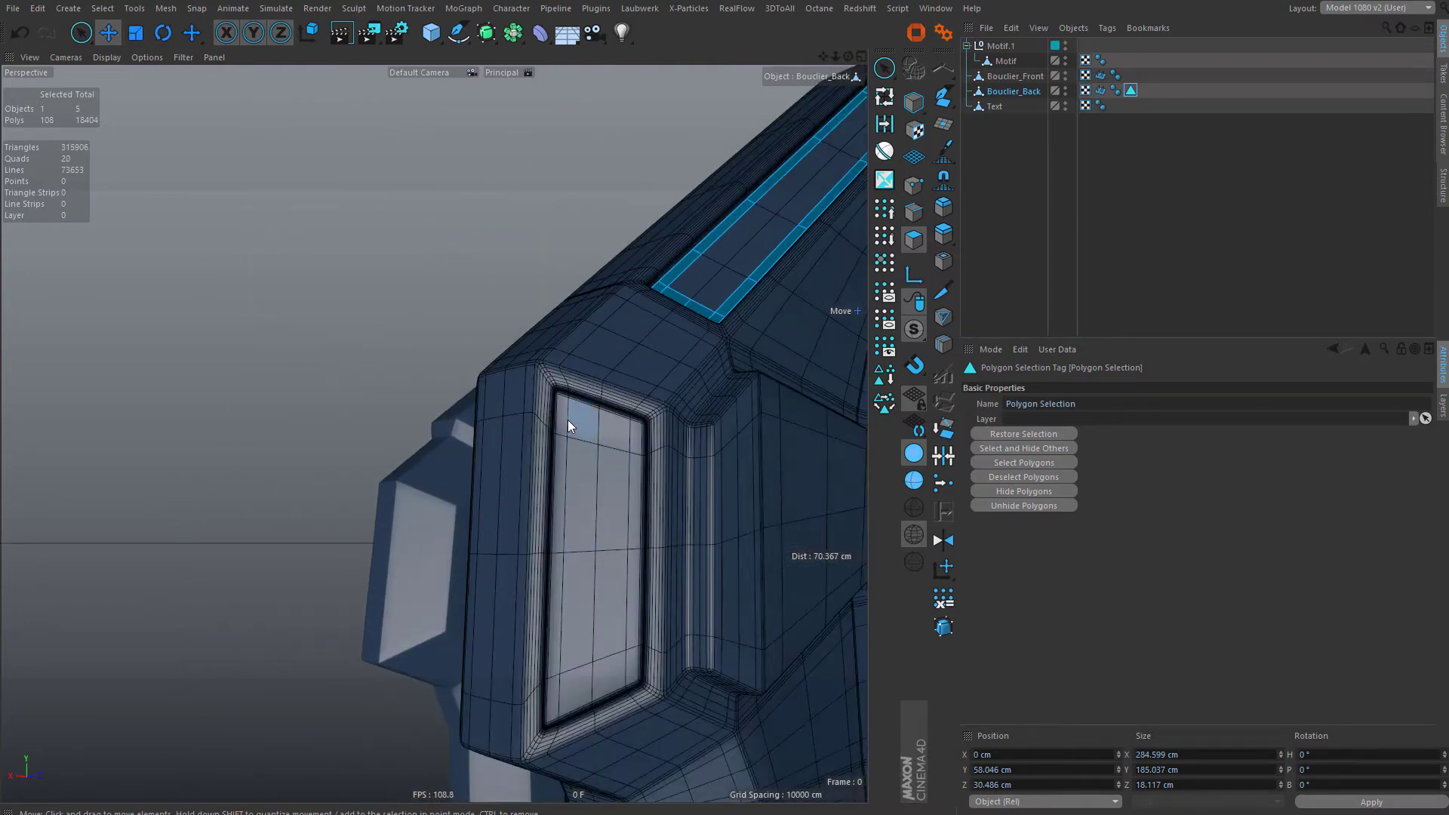
{"action": "left_click", "coordinate": [636, 442], "text": "shift"}
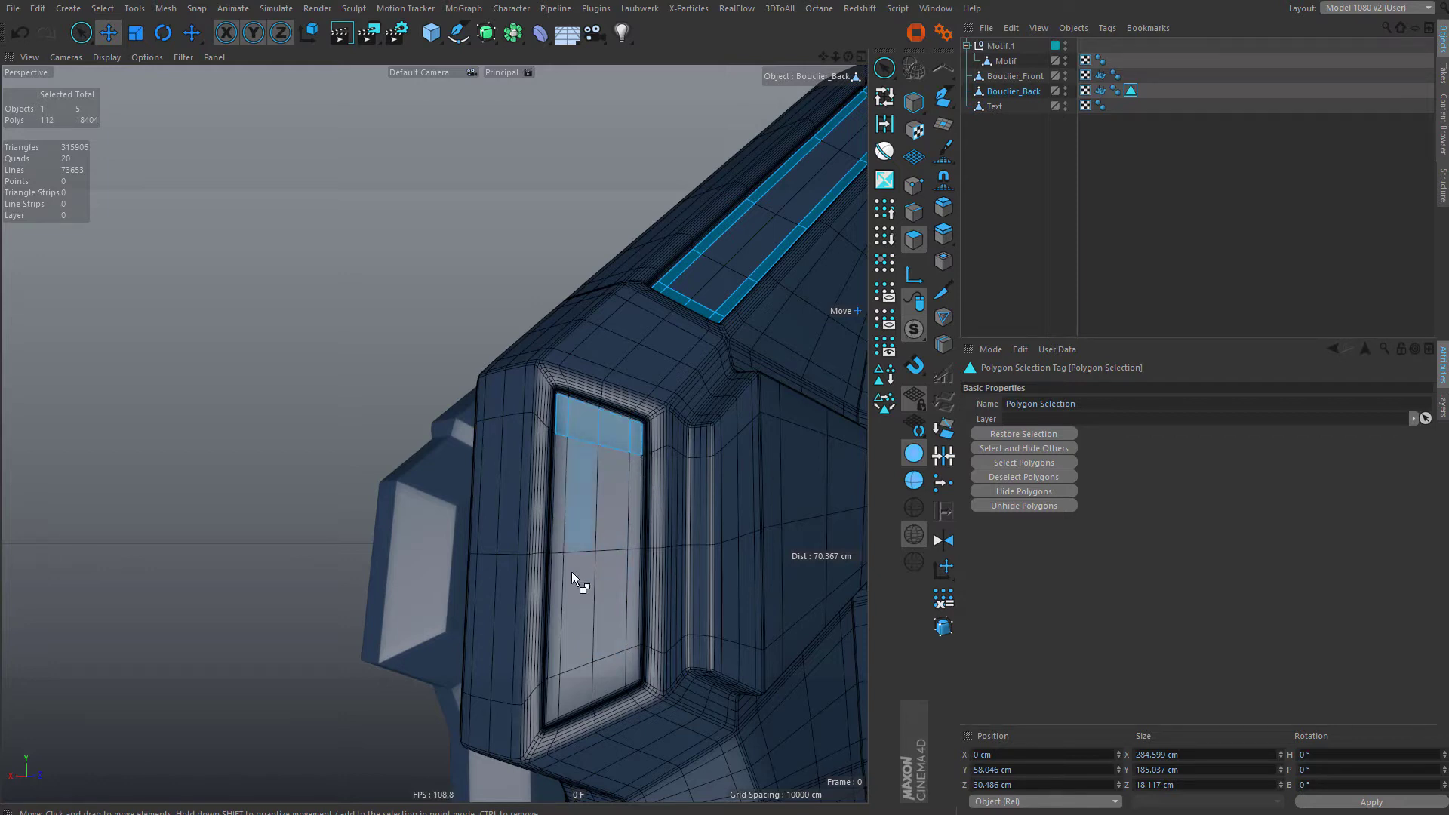
{"action": "left_click", "coordinate": [555, 686], "text": "ctrl+shift"}
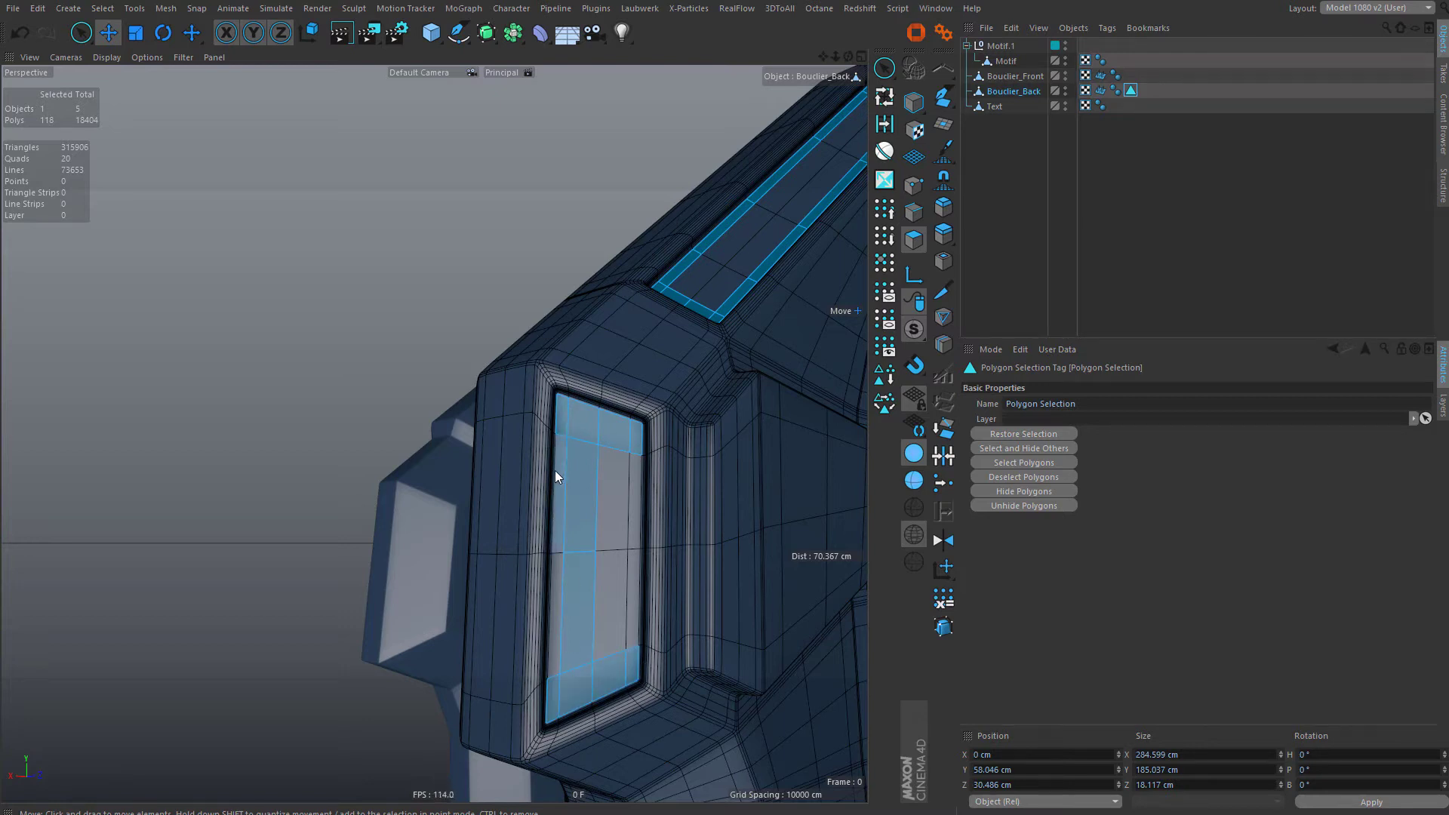
{"action": "left_click", "coordinate": [560, 496], "text": "shift"}
{"action": "left_click", "coordinate": [560, 591], "text": "shift"}
{"action": "left_click", "coordinate": [637, 597], "text": "shift"}
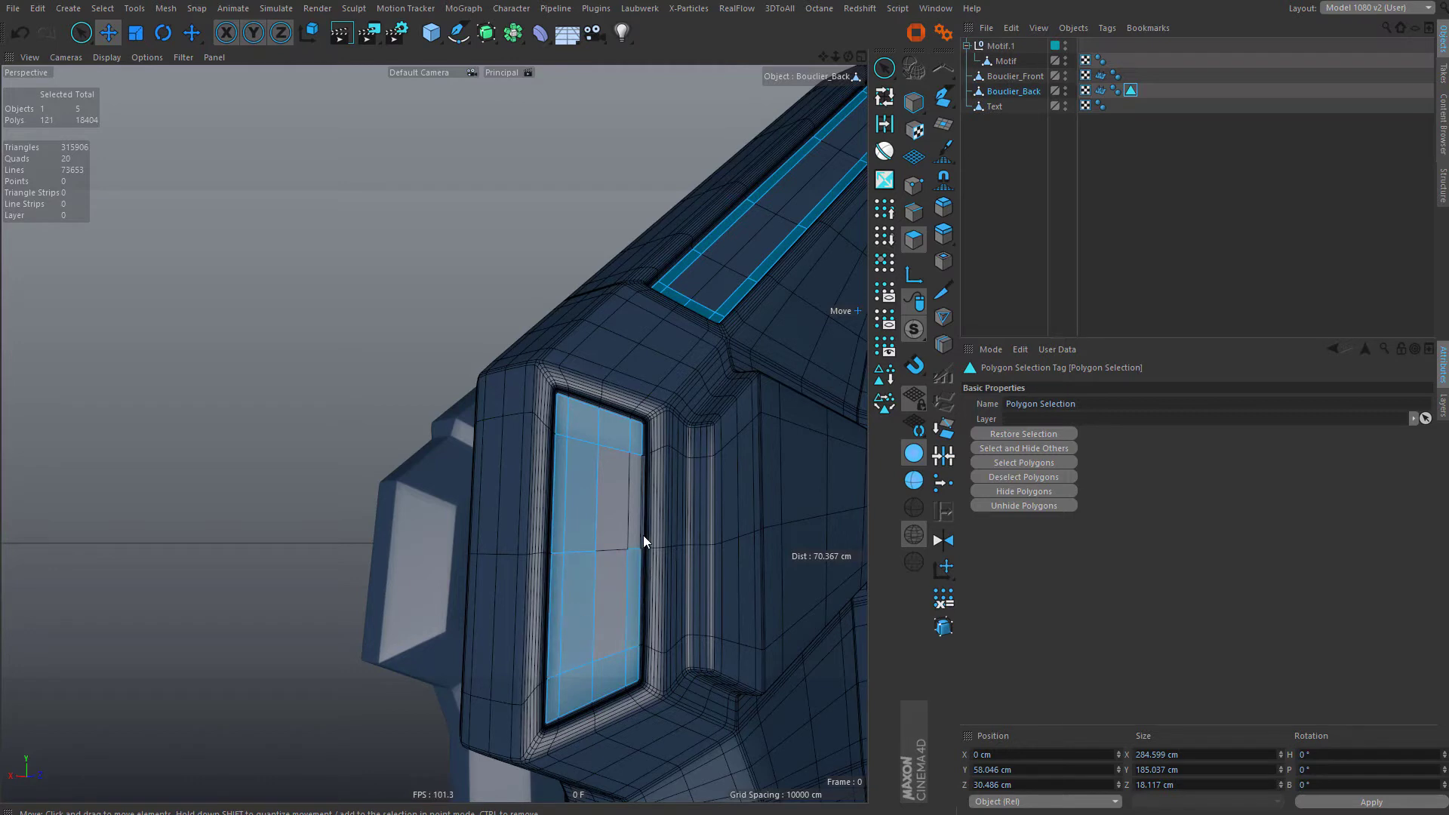
{"action": "left_click", "coordinate": [636, 530], "text": "shift"}
{"action": "left_click", "coordinate": [616, 589], "text": "shift"}
- Add the border polygons of the long recessed panel on the lower back flank below that corner to the selection
{"action": "right_click_drag", "start_coordinate": [588, 360], "coordinate": [601, 449], "text": "alt"}
{"action": "middle_click_drag", "start_coordinate": [601, 448], "coordinate": [572, 181], "text": "alt"}
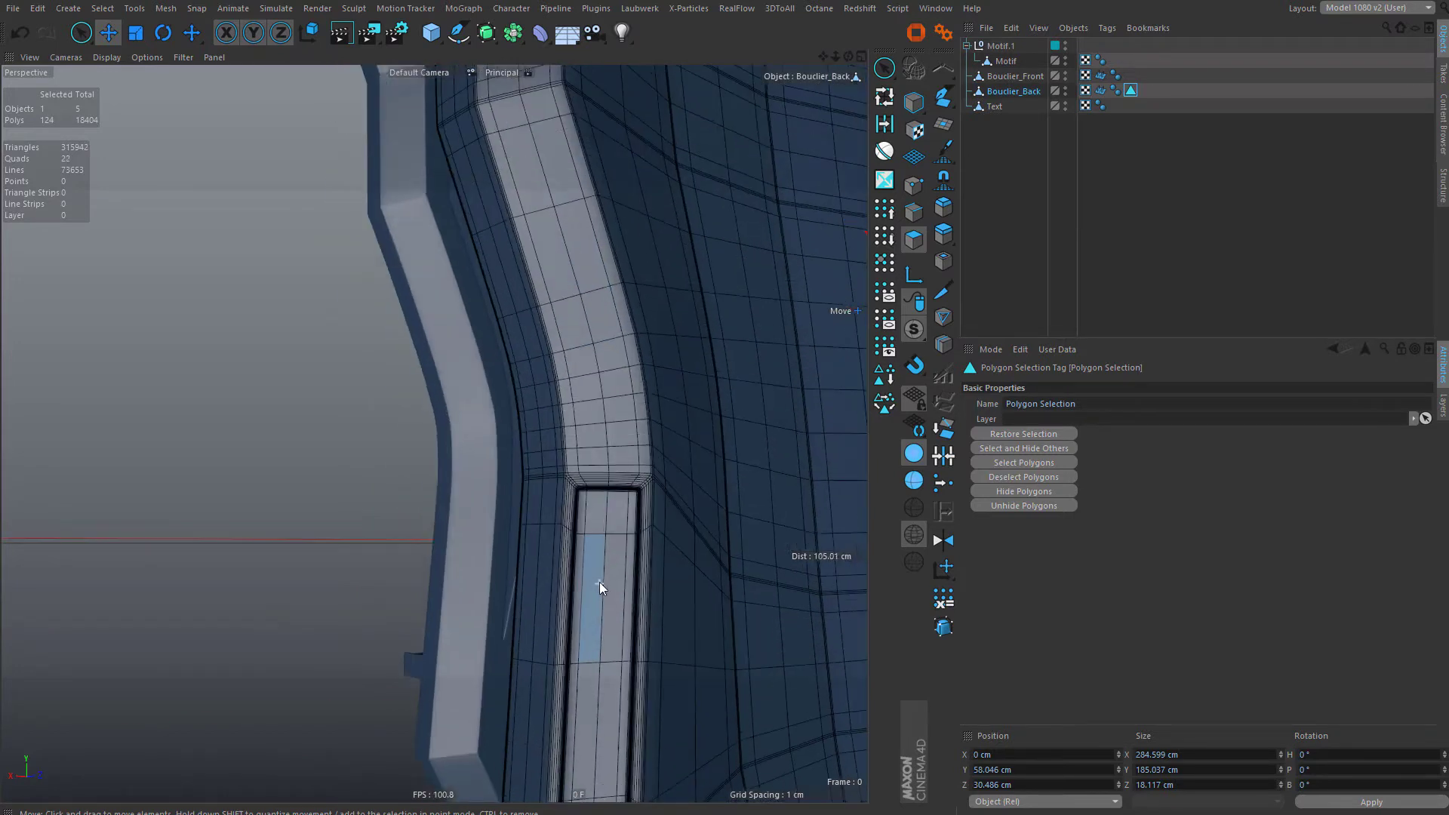
{"action": "left_click", "coordinate": [581, 513], "text": "shift"}
{"action": "mouse_move", "coordinate": [632, 353]}
{"action": "left_mouse_down", "text": "shift"}
{"action": "mouse_move", "coordinate": [615, 644]}
{"action": "mouse_move", "coordinate": [577, 531]}
{"action": "mouse_move", "coordinate": [578, 401]}
{"action": "mouse_move", "coordinate": [692, 592]}
{"action": "mouse_move", "coordinate": [624, 401]}
{"action": "mouse_move", "coordinate": [614, 249]}
{"action": "mouse_move", "coordinate": [605, 402]}
{"action": "mouse_move", "coordinate": [394, 401]}
{"action": "mouse_move", "coordinate": [738, 378]}
{"action": "mouse_move", "coordinate": [686, 462]}
{"action": "left_mouse_up", "text": "shift"}
- Add the border polygons of the matching long recessed panel on the shield's opposite lower back flank to the selection
{"action": "scroll", "coordinate": [686, 463], "scroll_direction": "up", "scroll_amount": 3}
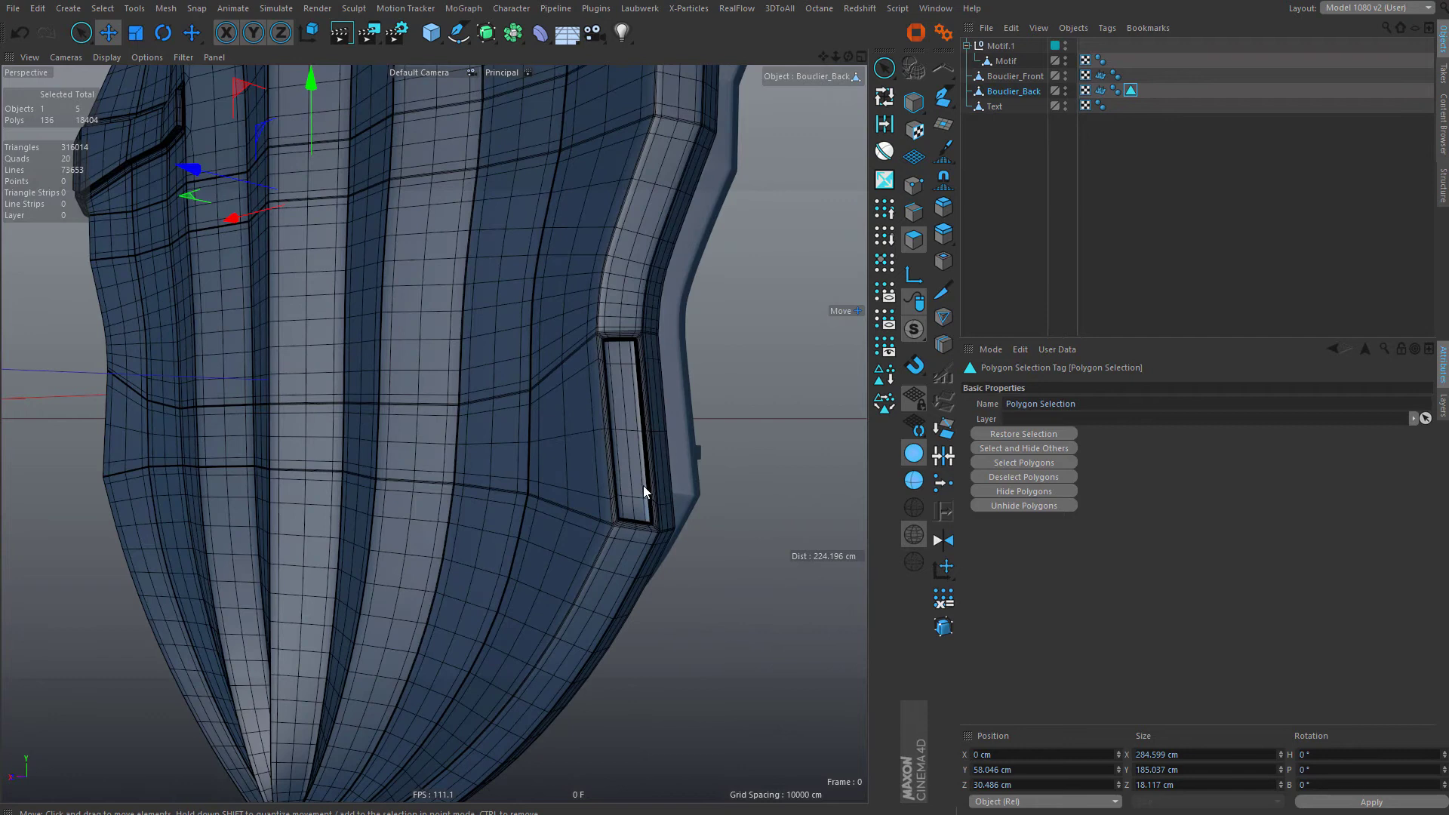
{"action": "scroll", "coordinate": [644, 489], "scroll_direction": "up", "scroll_amount": 5}
{"action": "left_click", "coordinate": [658, 521], "text": "shift"}
{"action": "left_click", "coordinate": [628, 145], "text": "shift"}
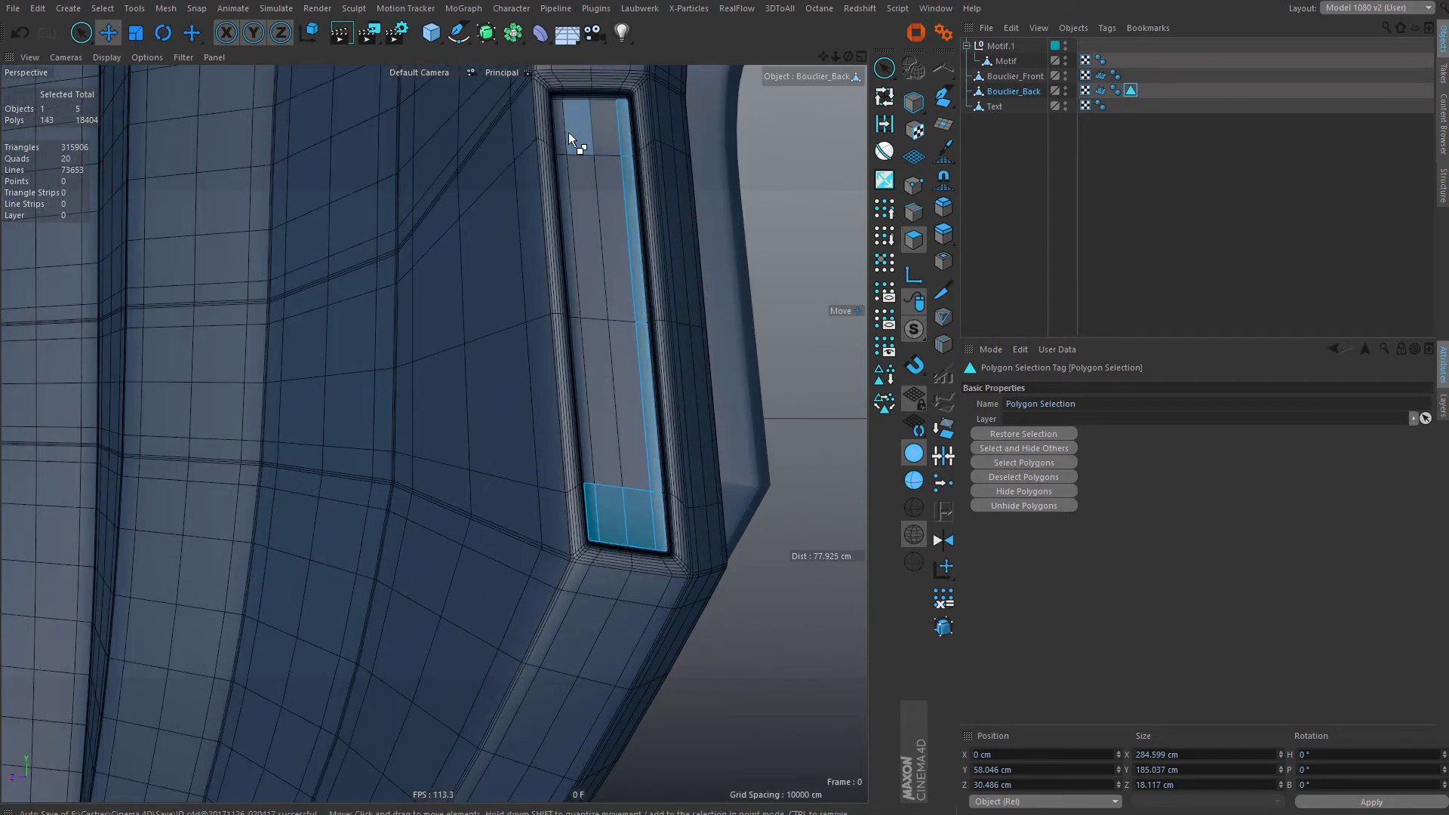
{"action": "left_click_drag", "start_coordinate": [566, 135], "coordinate": [592, 457], "text": "shift"}
{"action": "scroll", "coordinate": [693, 375], "scroll_direction": "down", "scroll_amount": 4}
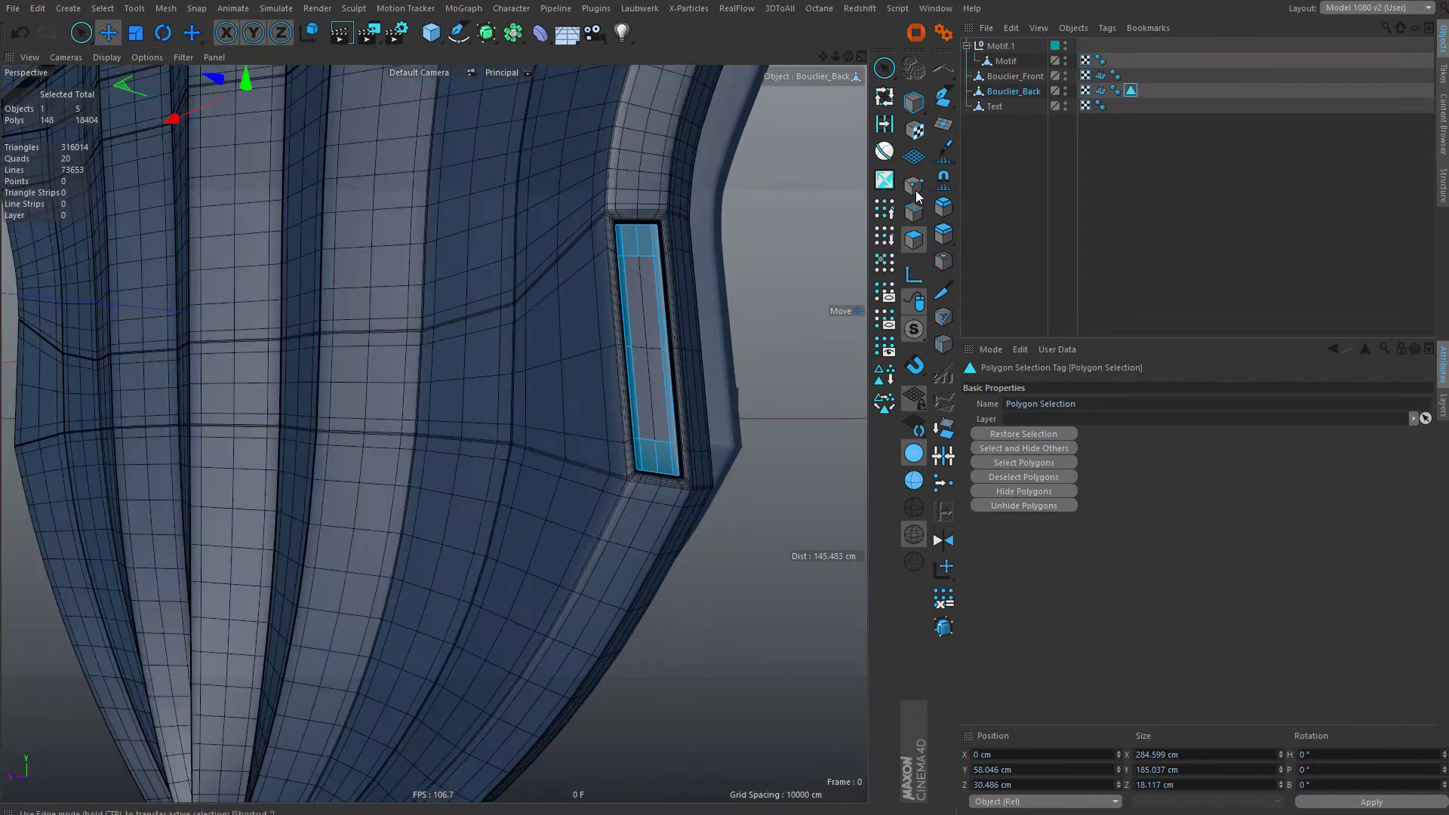
- Add the lower-end border polygons of the long diagonal recessed panel above the already selected corner panel to the selection
{"action": "scroll", "coordinate": [745, 509], "scroll_direction": "down", "scroll_amount": 7}
{"action": "left_click_drag", "start_coordinate": [745, 512], "coordinate": [613, 249], "text": "alt"}
{"action": "left_click_drag", "start_coordinate": [674, 369], "coordinate": [427, 381], "text": "alt"}
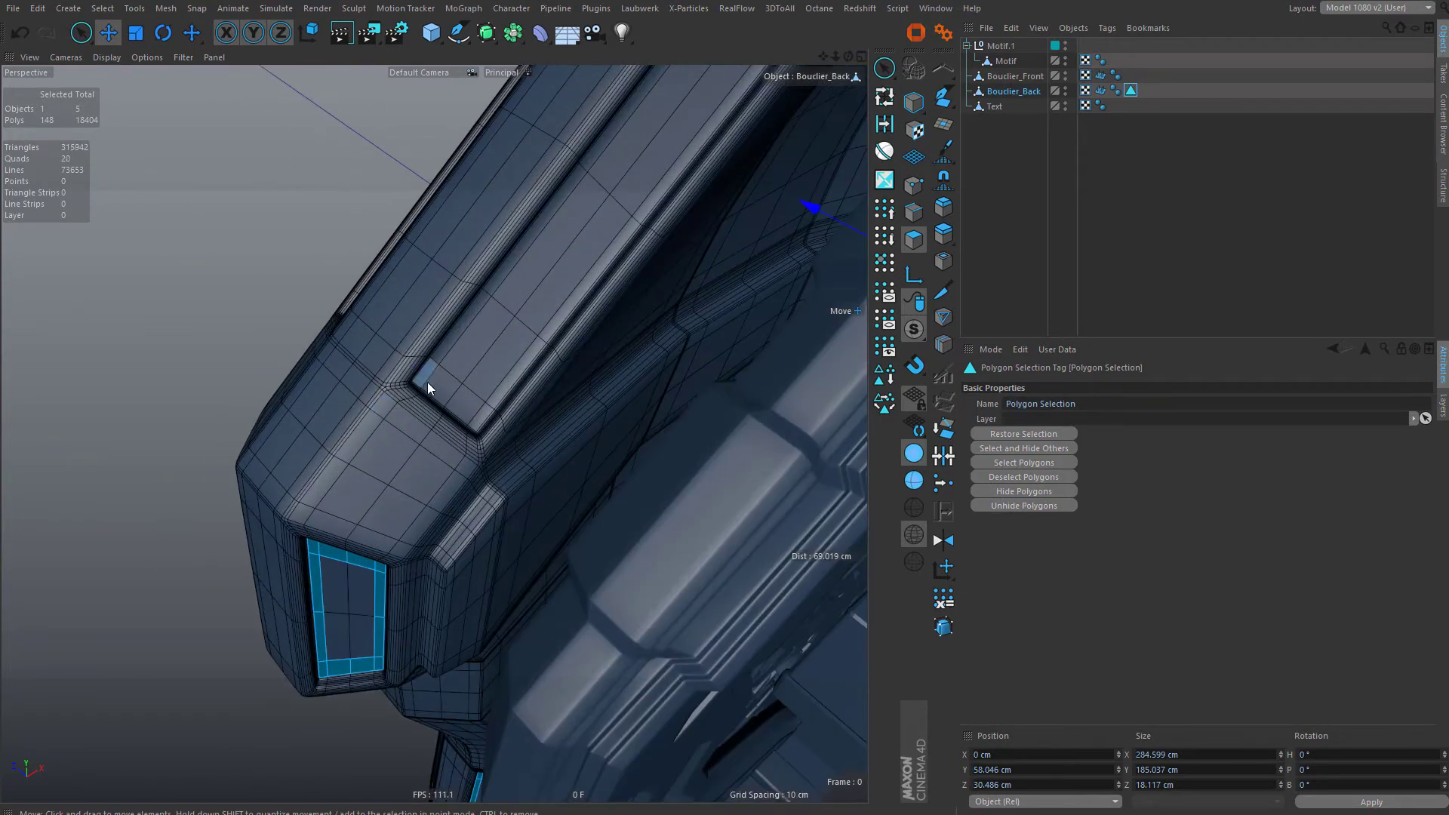
{"action": "scroll", "coordinate": [428, 377], "scroll_direction": "up", "scroll_amount": 1}
{"action": "left_click", "coordinate": [428, 373], "text": "shift"}
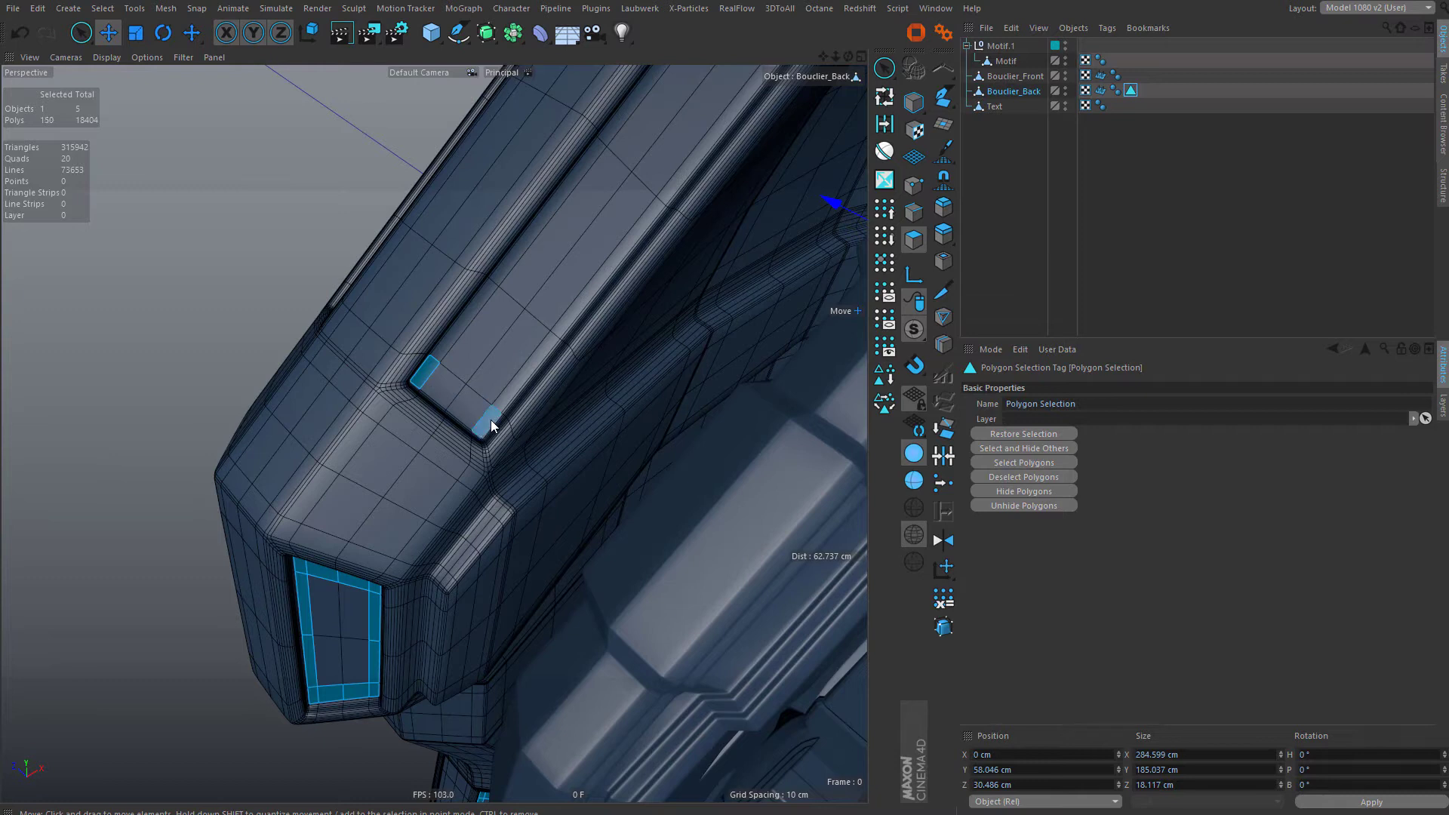
{"action": "left_click", "coordinate": [488, 420], "text": "ctrl"}
{"action": "left_click", "coordinate": [487, 421], "text": "shift"}
{"action": "left_click_drag", "start_coordinate": [614, 232], "coordinate": [495, 391], "text": "alt"}
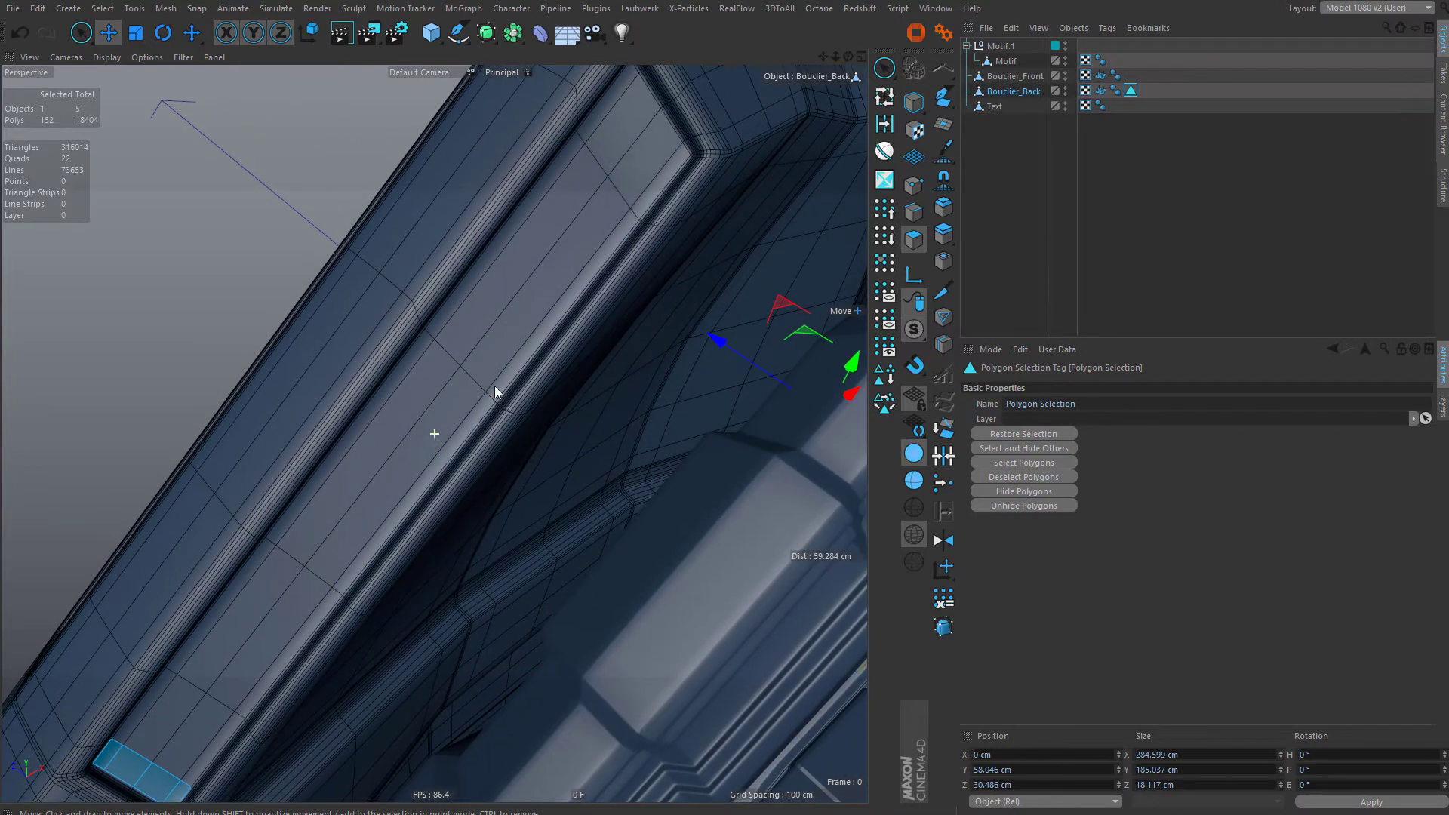
- Add the two long sides and the upper end of that diagonal panel's border to the selection
{"action": "left_click", "coordinate": [667, 178], "text": "ctrl+shift"}
{"action": "left_click", "coordinate": [609, 106], "text": "ctrl+shift"}
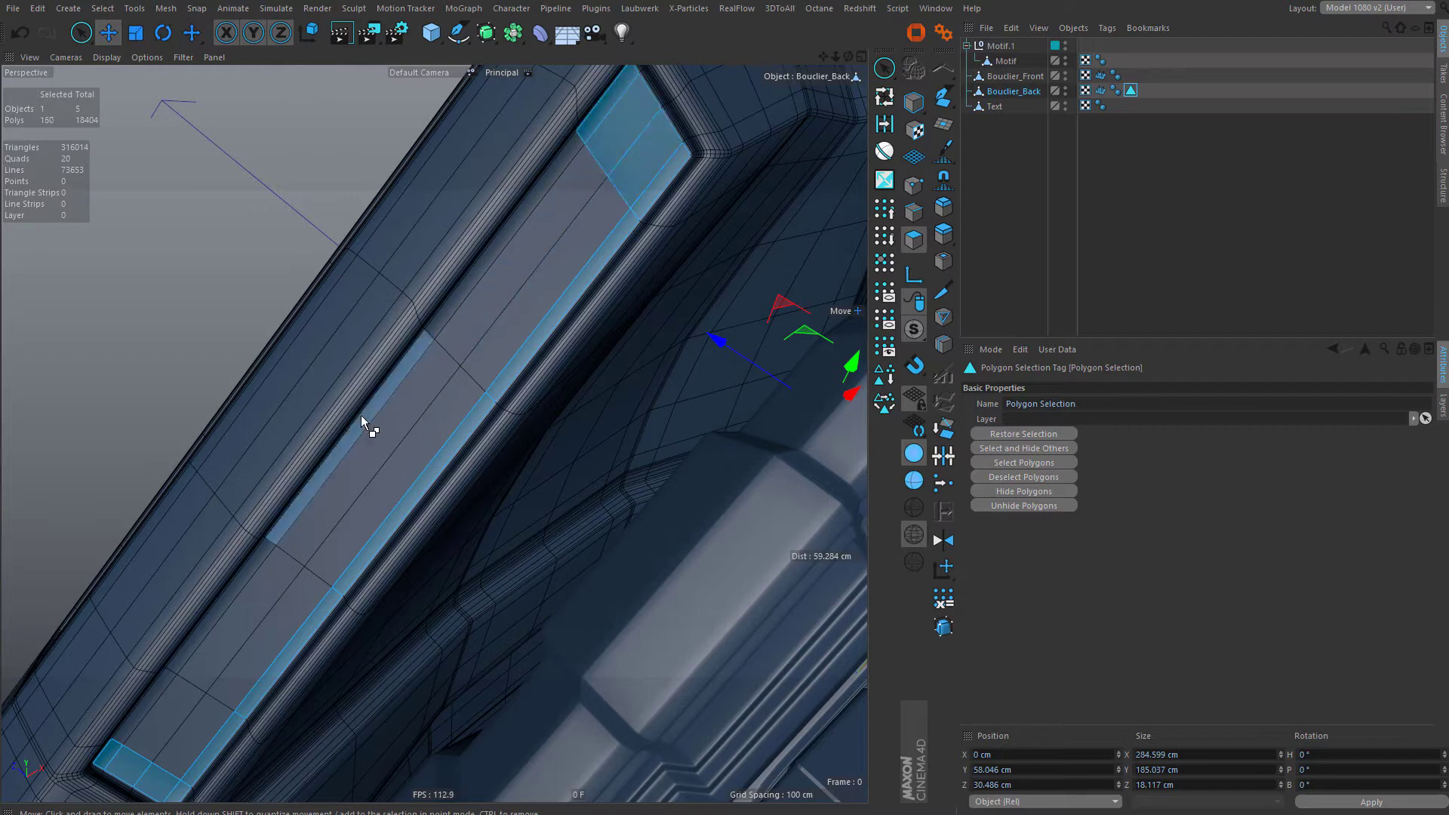
{"action": "left_click", "coordinate": [138, 716], "text": "ctrl+shift"}
{"action": "scroll", "coordinate": [264, 603], "scroll_direction": "down", "scroll_amount": 5}
{"action": "left_click_drag", "start_coordinate": [591, 369], "coordinate": [869, 290], "text": "alt"}
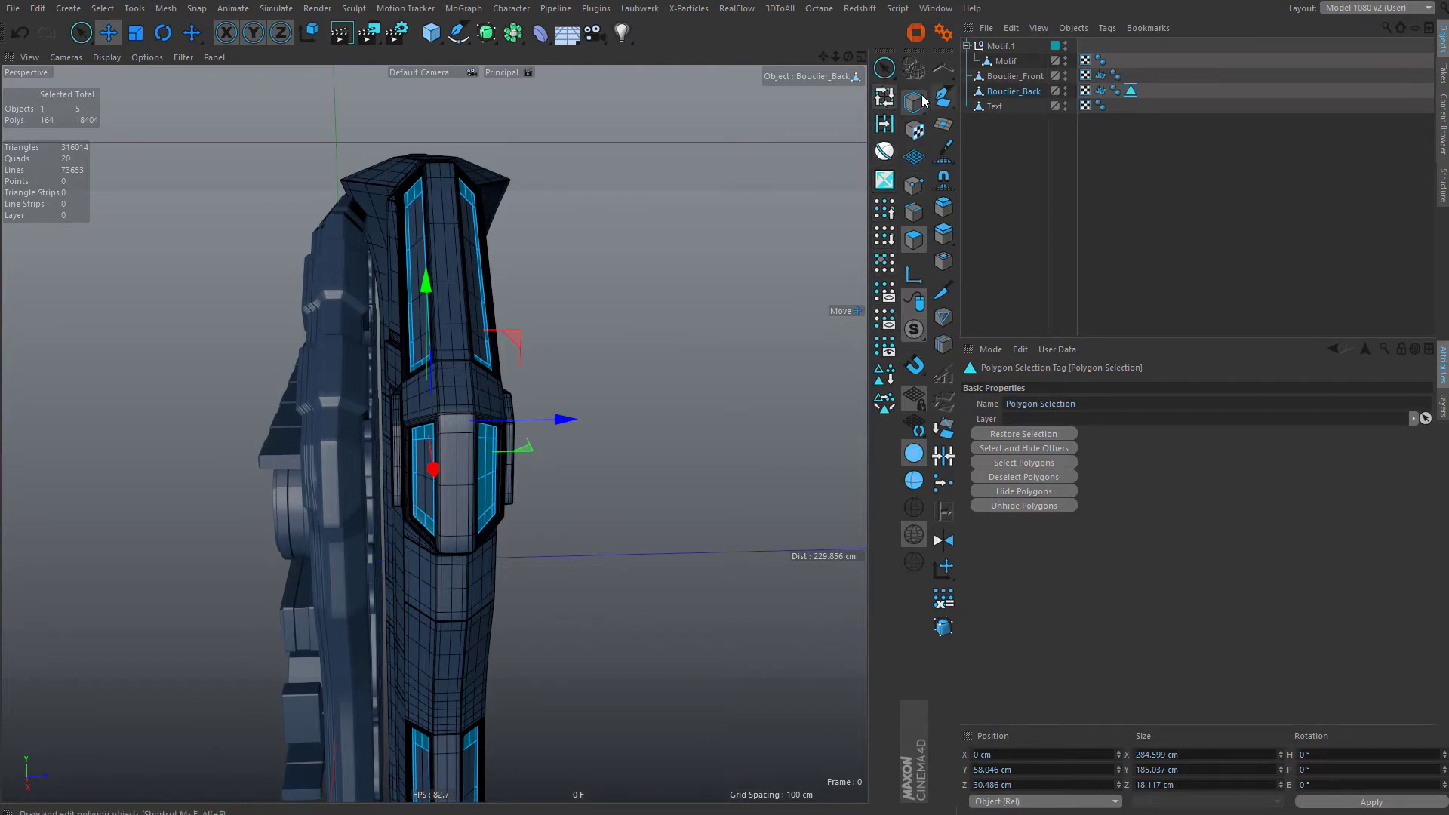
- Use Fill Selection to add the interiors of the short upright and long diagonal panels on the shield's side
{"action": "left_click", "coordinate": [103, 8]}
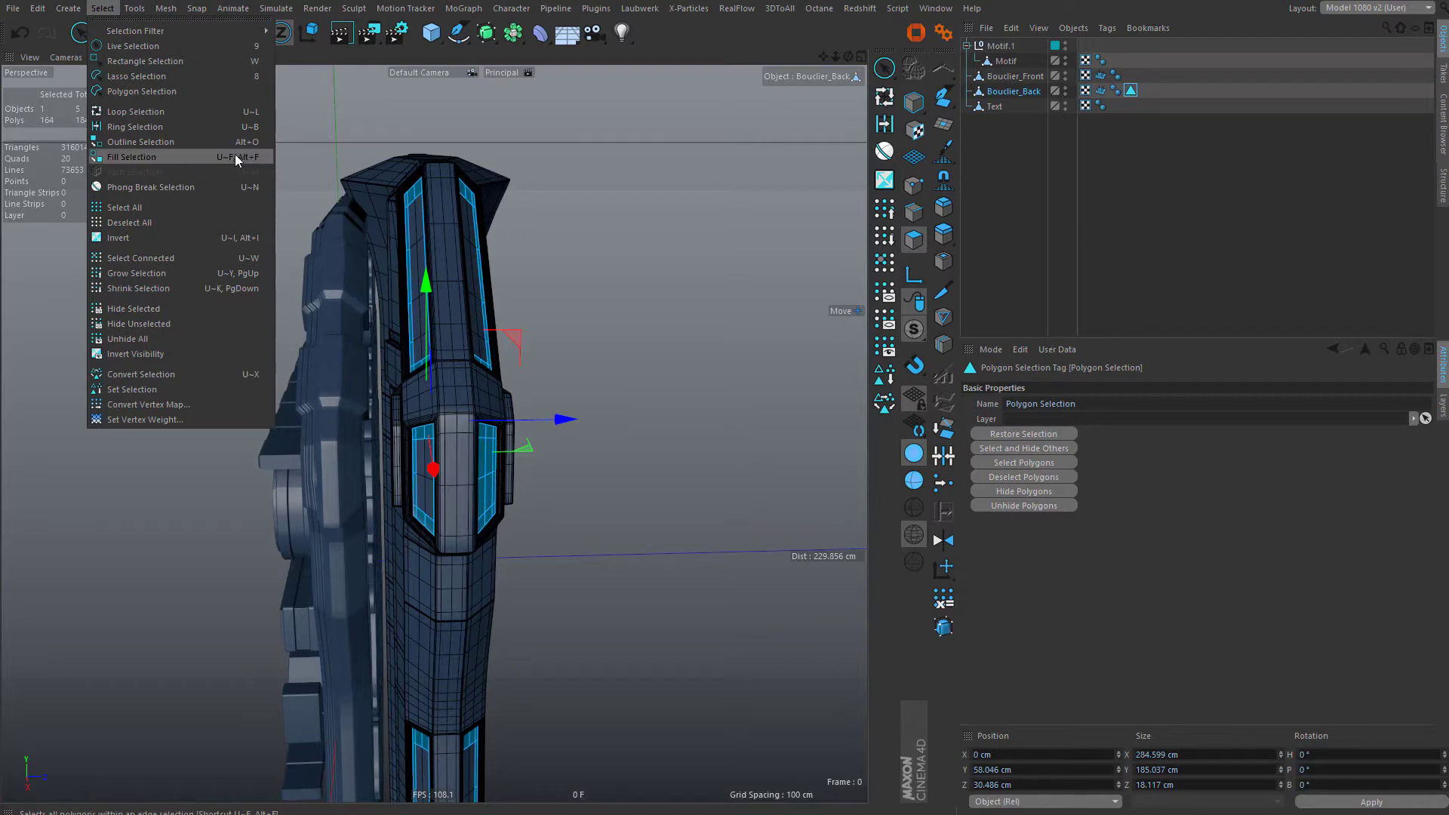
{"action": "left_click", "coordinate": [214, 157]}
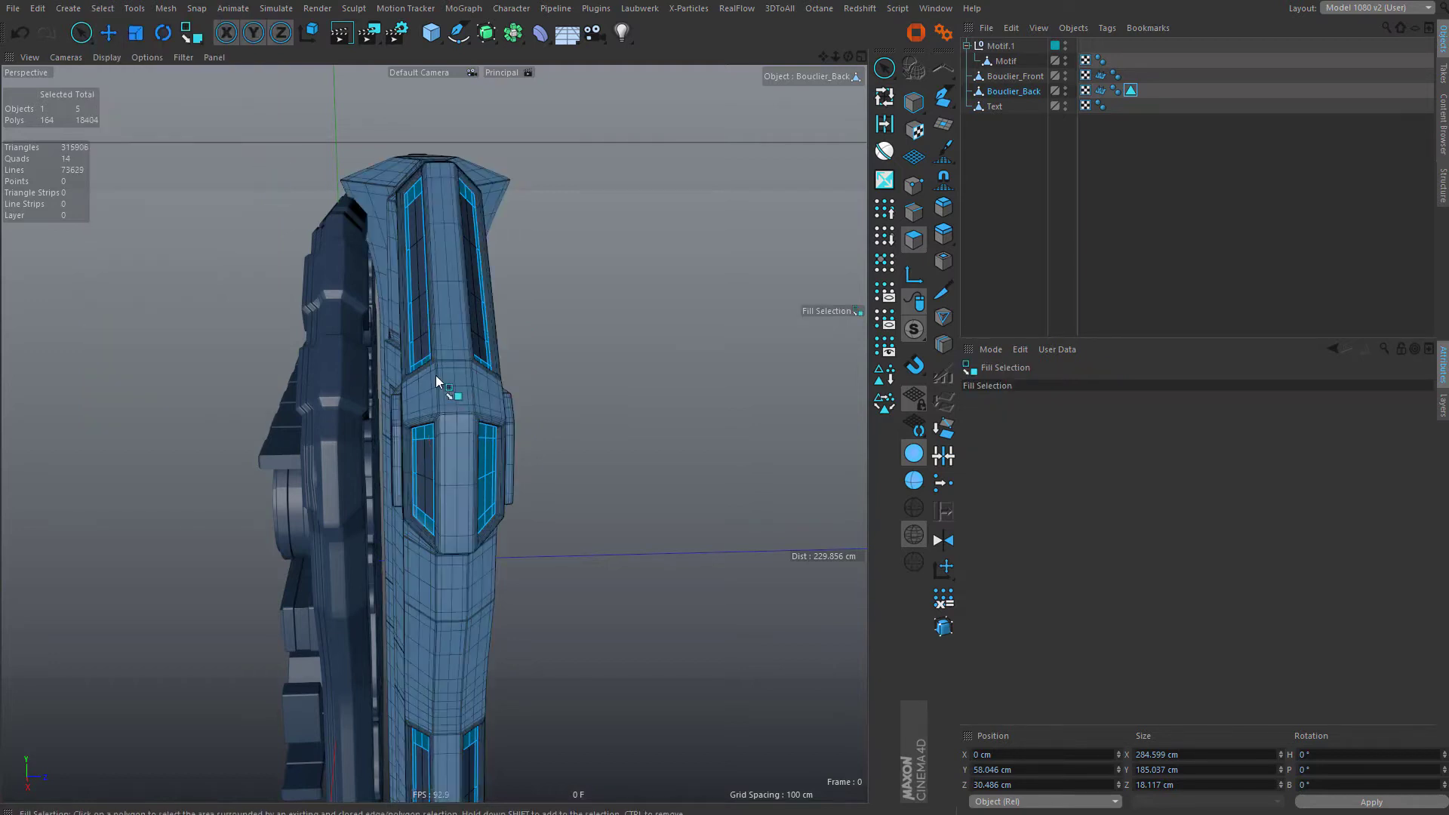
{"action": "left_click", "coordinate": [423, 468], "text": "shift"}
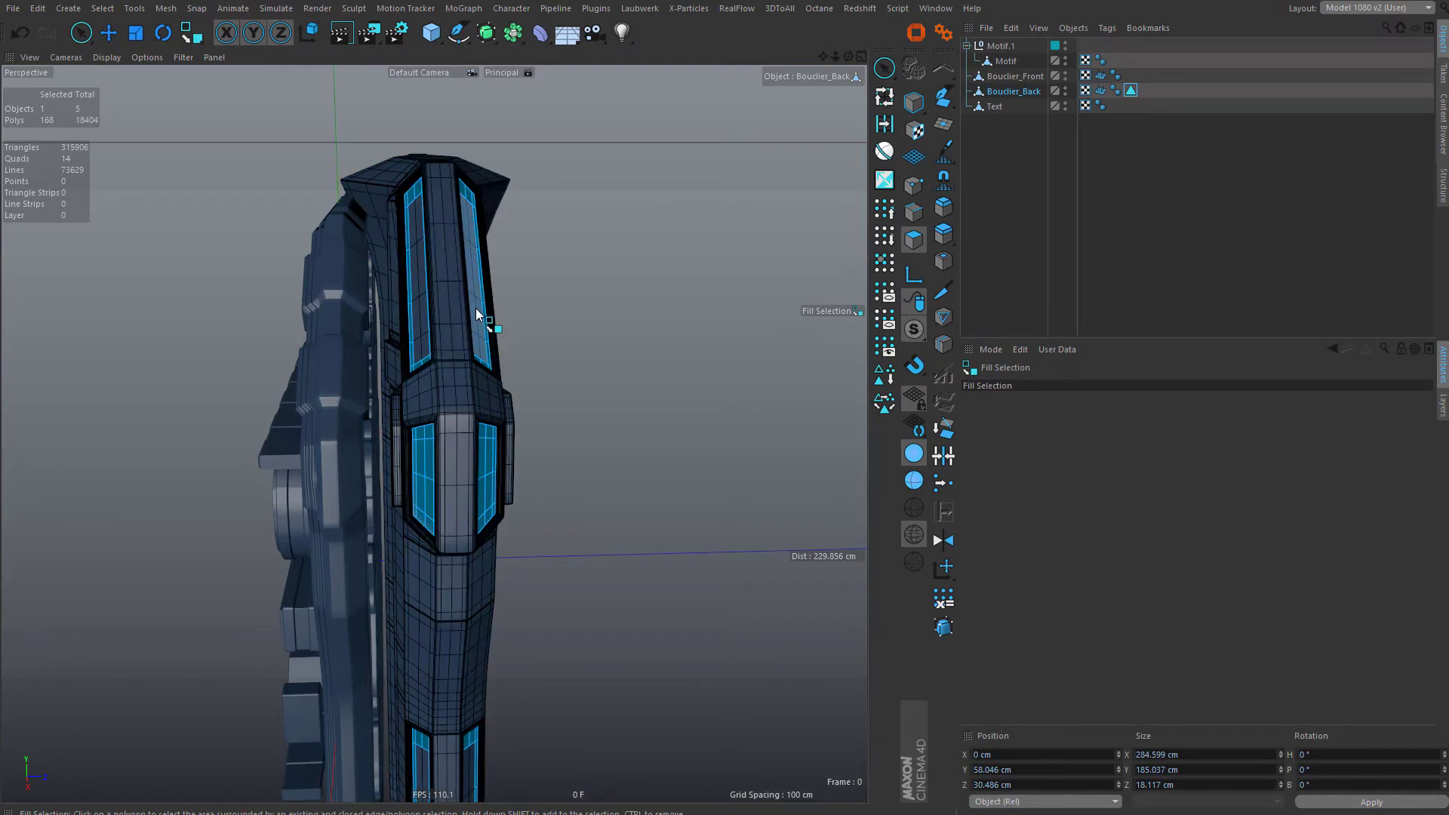
{"action": "left_click", "coordinate": [423, 315], "text": "shift"}
- Fill the interiors of the other outlined recessed panels further around the shield's edge
{"action": "left_click_drag", "start_coordinate": [517, 431], "coordinate": [479, 469], "text": "alt"}
{"action": "left_click", "coordinate": [571, 477], "text": "shift"}
{"action": "left_click_drag", "start_coordinate": [572, 477], "coordinate": [508, 475], "text": "alt"}
{"action": "left_click", "coordinate": [593, 591], "text": "shift"}
{"action": "left_click", "coordinate": [594, 630], "text": "shift"}
{"action": "left_click_drag", "start_coordinate": [596, 638], "coordinate": [425, 487], "text": "alt"}
{"action": "left_click", "coordinate": [498, 479], "text": "shift"}
{"action": "left_click", "coordinate": [498, 475], "text": "shift"}
{"action": "left_click", "coordinate": [551, 483], "text": "shift"}
- Fill the remaining lower flank panels and update the Bouclier_Back polygon selection tag with the complete selection
{"action": "left_click_drag", "start_coordinate": [556, 511], "coordinate": [590, 392], "text": "alt"}
{"action": "left_click", "coordinate": [438, 409], "text": "shift"}
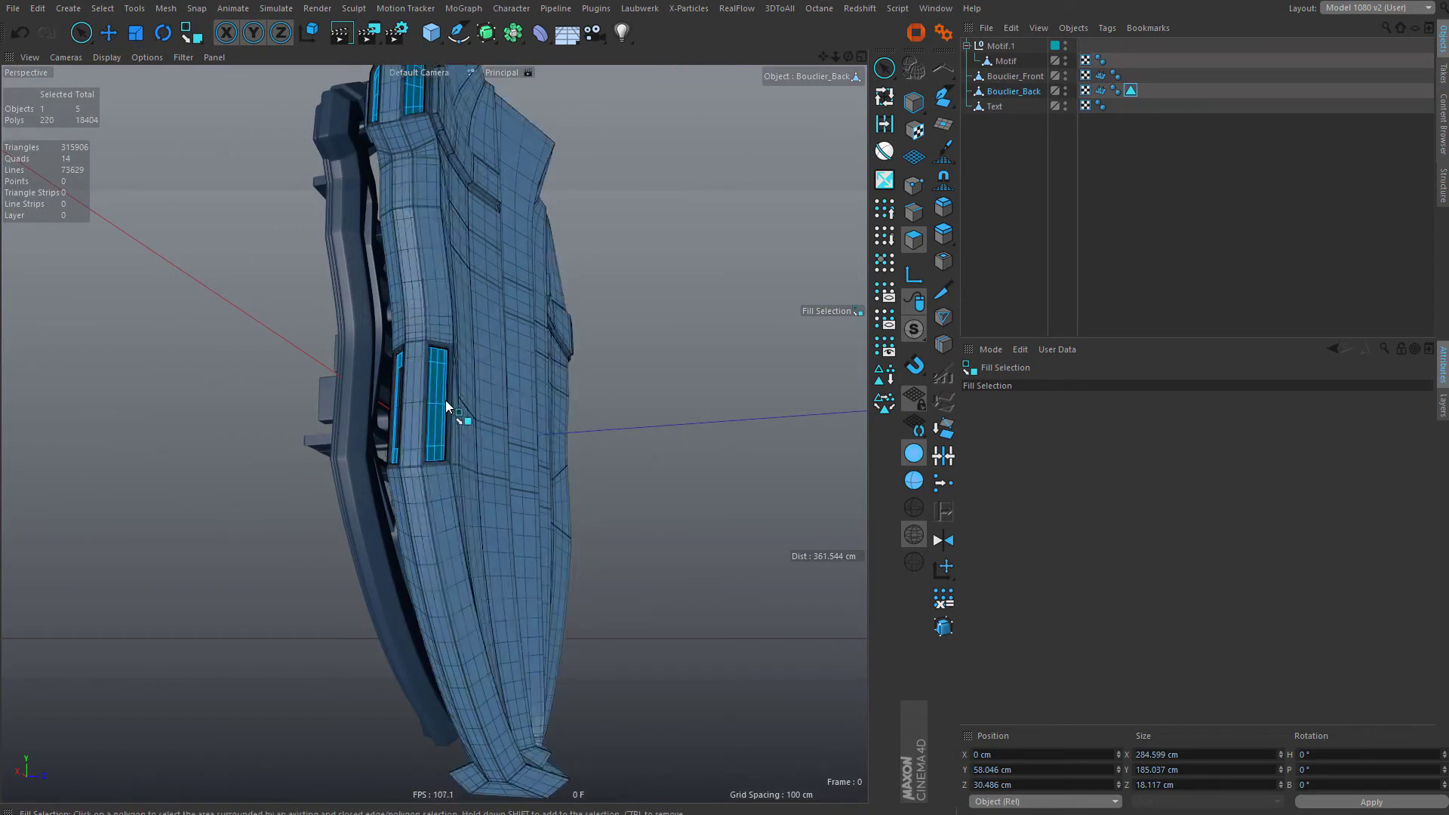
{"action": "left_click_drag", "start_coordinate": [446, 400], "coordinate": [464, 391], "text": "alt"}
{"action": "left_click", "coordinate": [407, 394], "text": "shift"}
{"action": "left_click_drag", "start_coordinate": [476, 246], "coordinate": [725, 392], "text": "alt"}
{"action": "left_click", "coordinate": [1131, 91]}
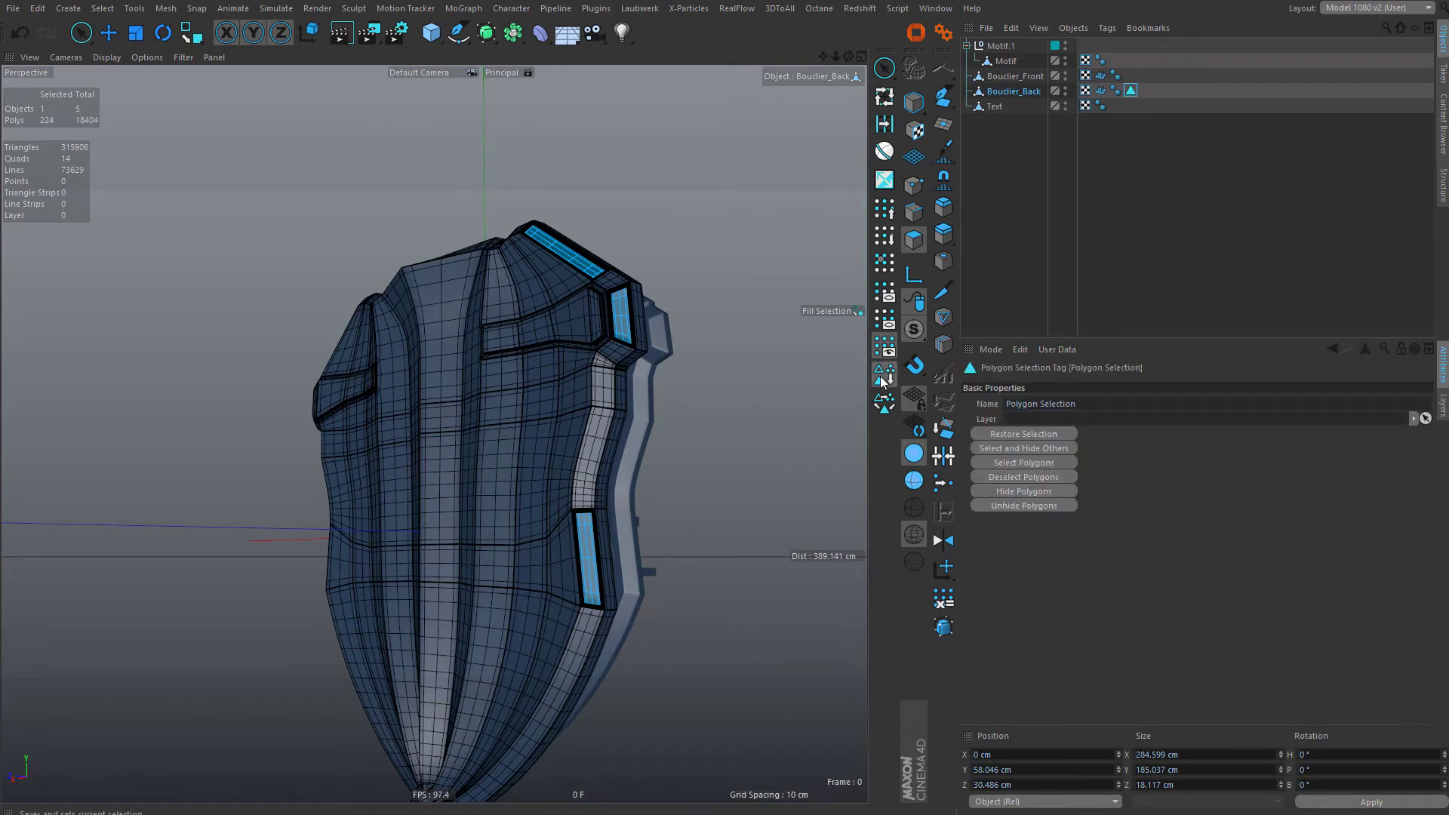
- Loop-select the narrow polygon loop at the upper end of the lower raised block on Bouclier_Front's diagonal rim
{"action": "scroll", "coordinate": [800, 265], "scroll_direction": "down", "scroll_amount": 5}
{"action": "middle_click_drag", "start_coordinate": [690, 421], "coordinate": [626, 367], "text": "alt"}
{"action": "left_click_drag", "start_coordinate": [514, 232], "coordinate": [483, 306], "text": "alt"}
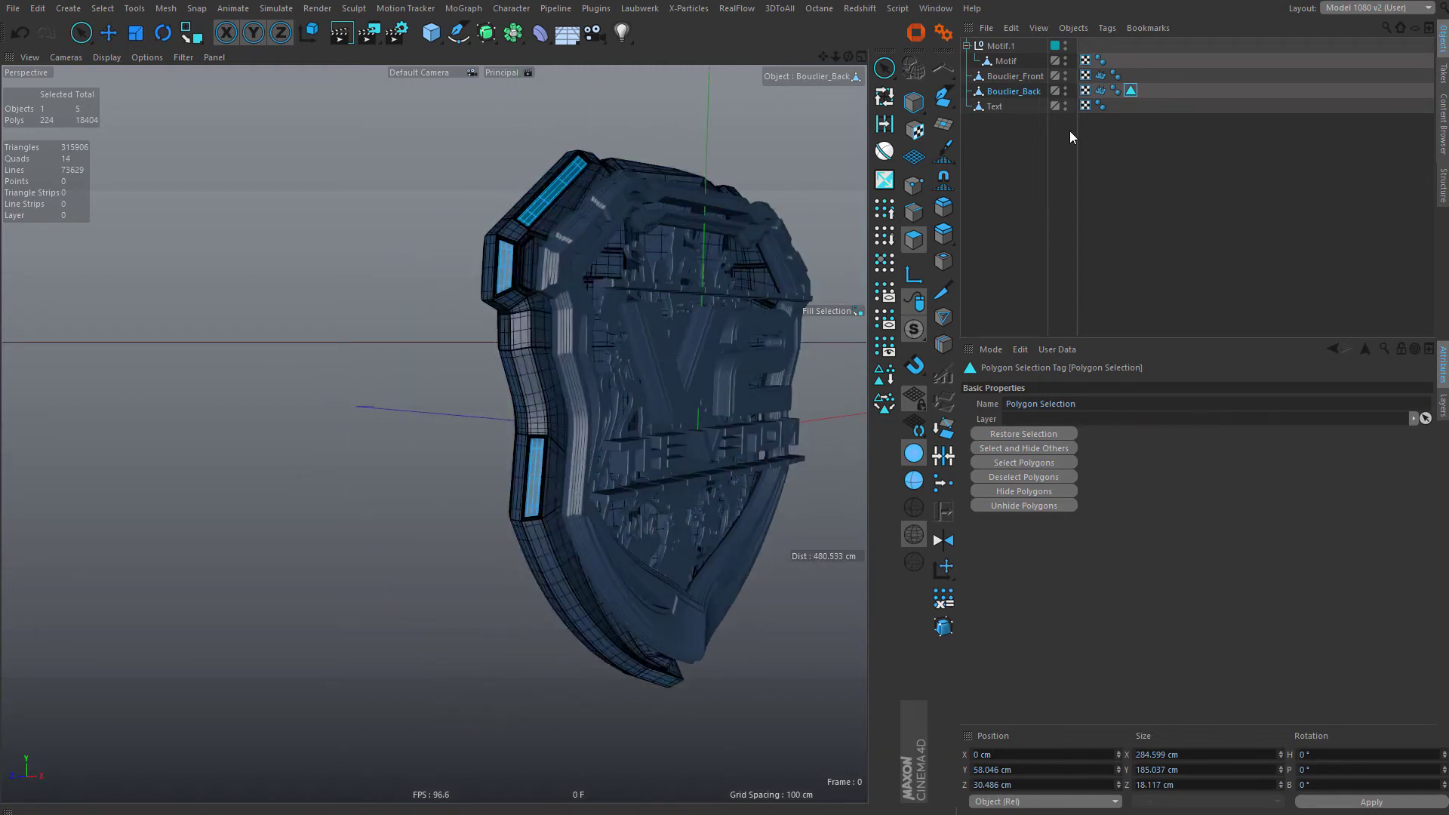
{"action": "left_click", "coordinate": [1015, 77]}
{"action": "scroll", "coordinate": [731, 378], "scroll_direction": "up", "scroll_amount": 4}
{"action": "left_click_drag", "start_coordinate": [561, 302], "coordinate": [591, 316], "text": "alt"}
{"action": "scroll", "coordinate": [459, 247], "scroll_direction": "up", "scroll_amount": 12}
{"action": "left_click_drag", "start_coordinate": [408, 308], "coordinate": [365, 388], "text": "alt"}
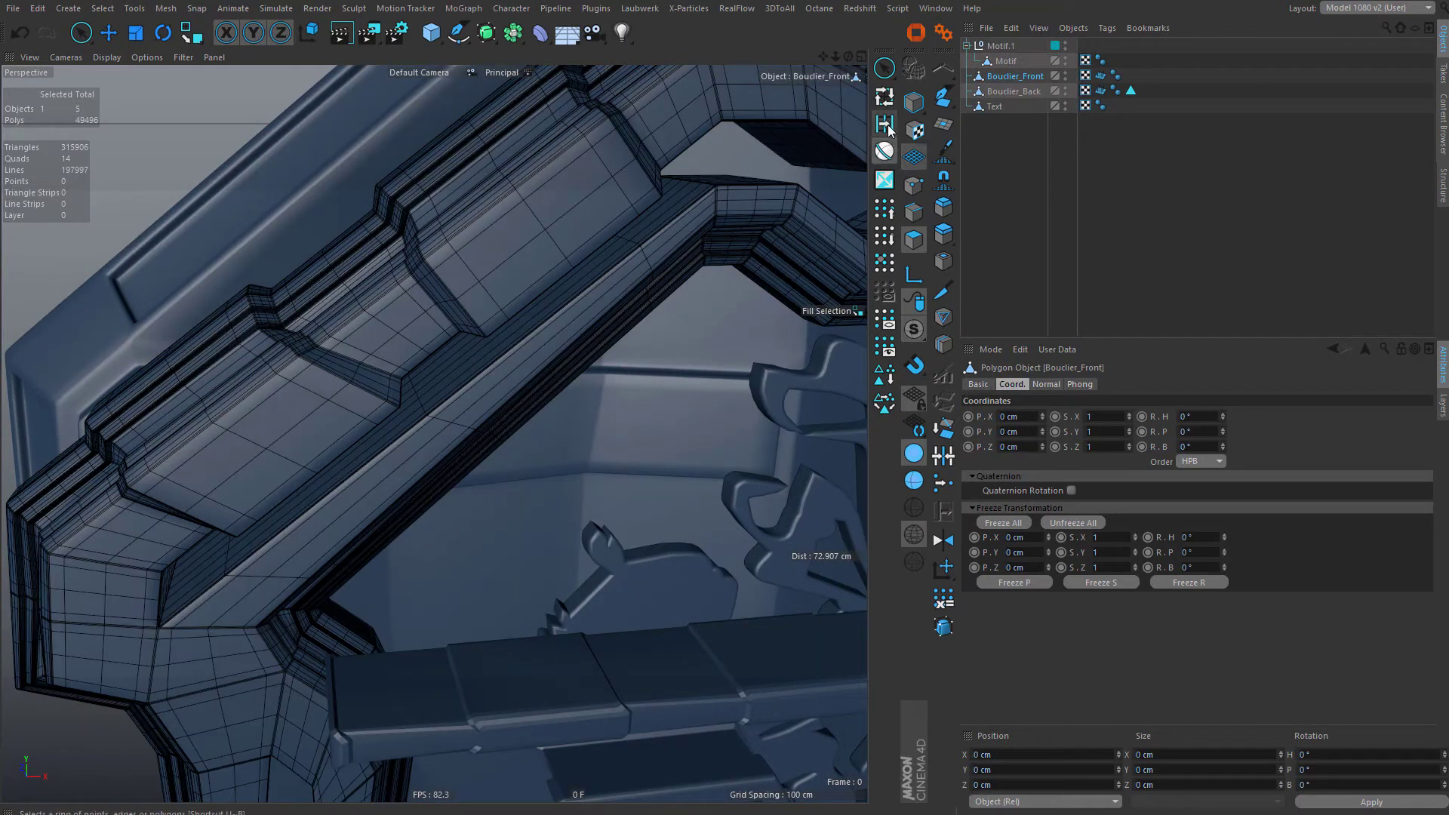
{"action": "left_click", "coordinate": [884, 97]}
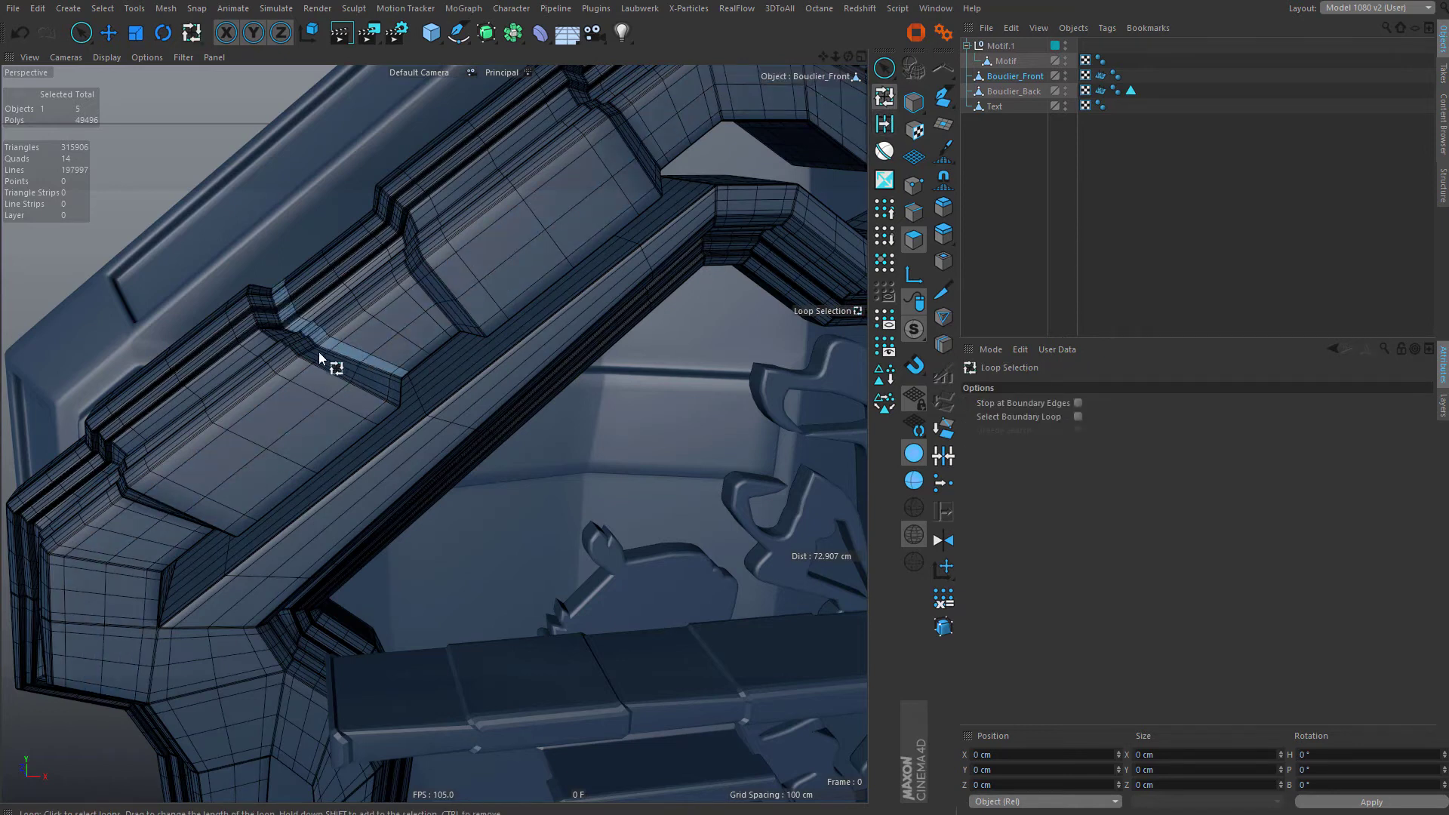
{"action": "scroll", "coordinate": [313, 352], "scroll_direction": "up", "scroll_amount": 6}
{"action": "left_click_drag", "start_coordinate": [358, 342], "coordinate": [368, 306], "text": "alt"}
{"action": "scroll", "coordinate": [308, 347], "scroll_direction": "up", "scroll_amount": 8}
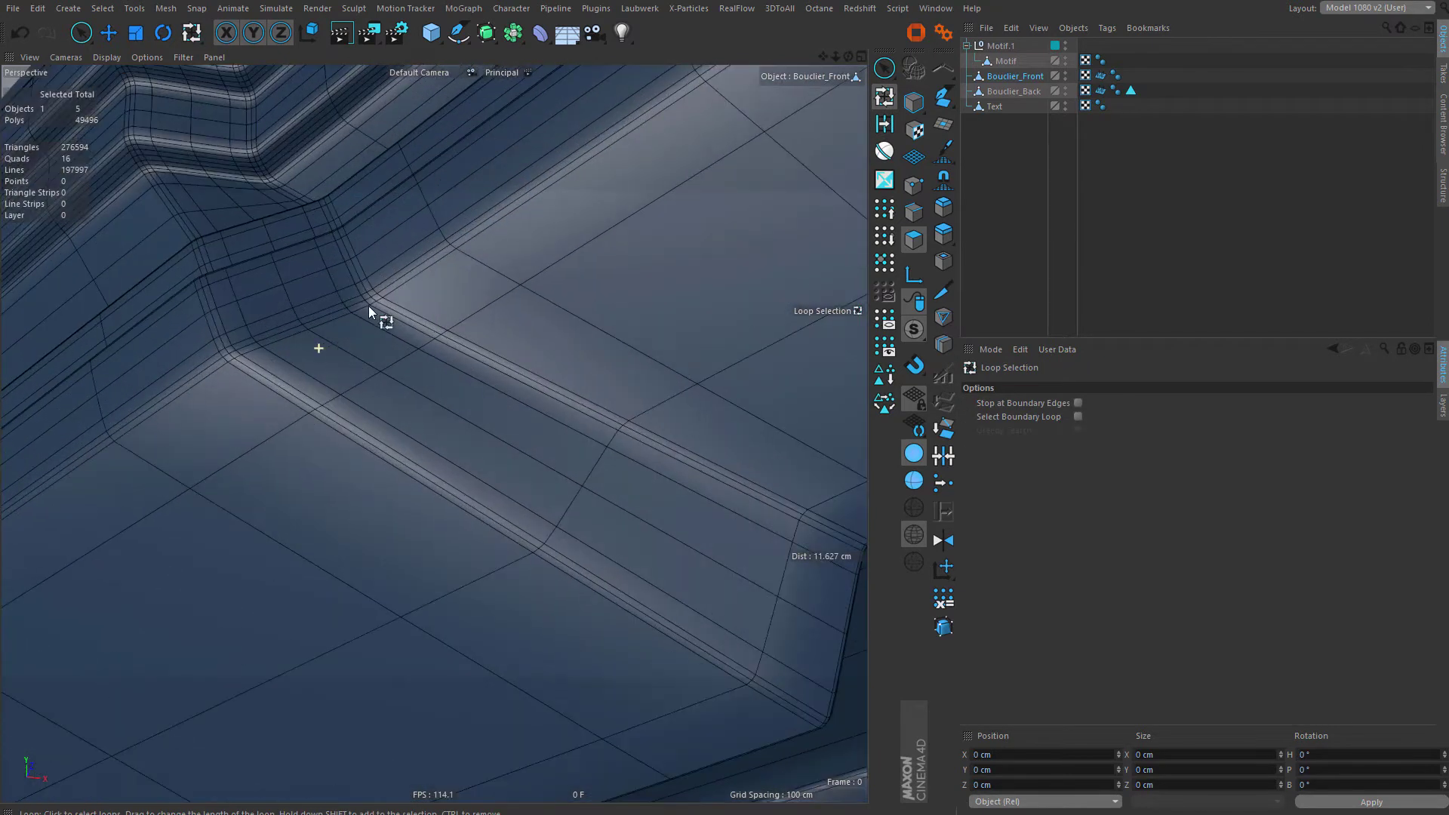
{"action": "left_click", "coordinate": [374, 302]}
- Add the narrow polygon loop at the lower end of the same raised block to the selection
{"action": "scroll", "coordinate": [374, 383], "scroll_direction": "down", "scroll_amount": 12}
{"action": "scroll", "coordinate": [364, 379], "scroll_direction": "up", "scroll_amount": 8}
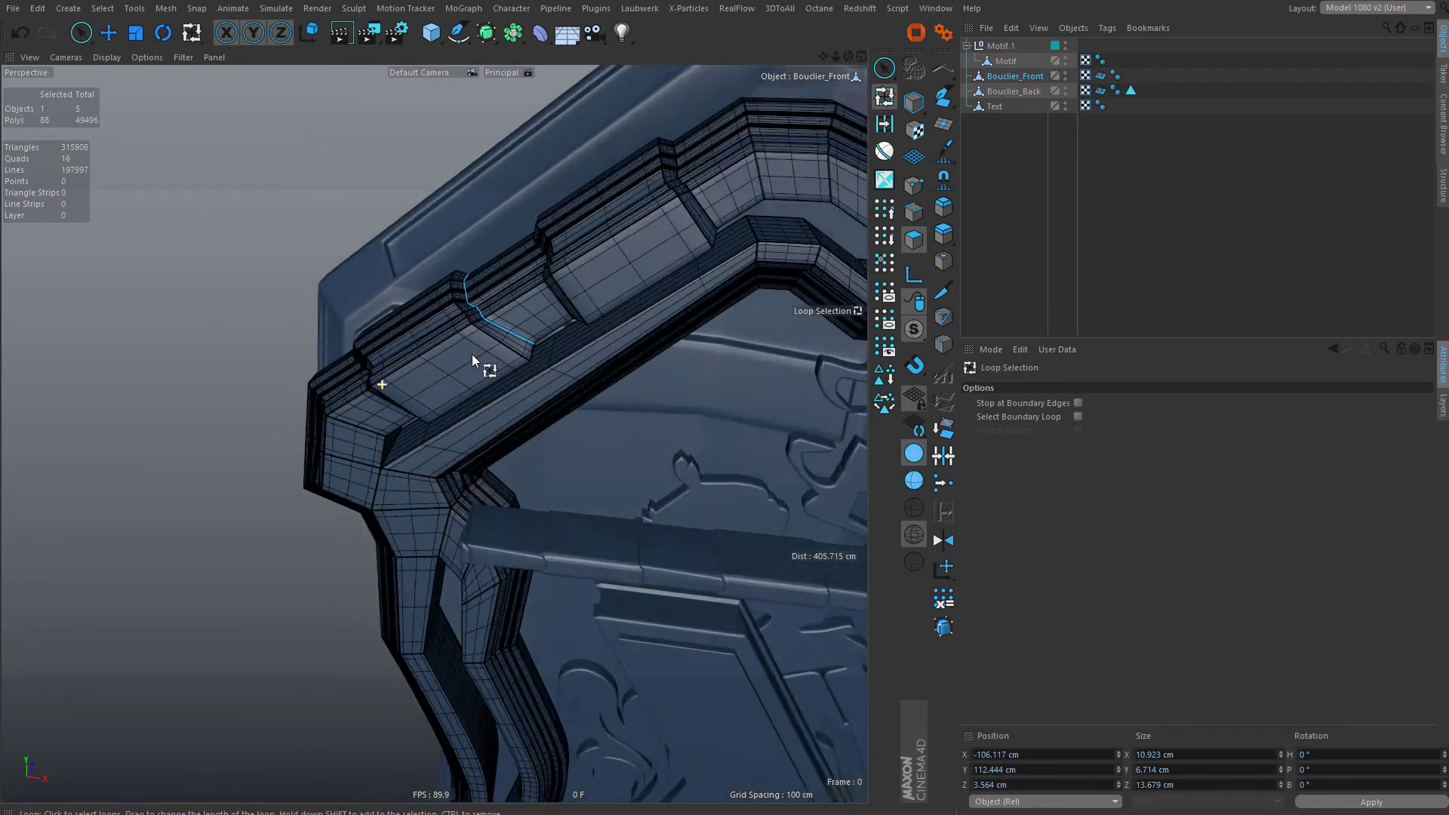
{"action": "right_click_drag", "start_coordinate": [472, 355], "coordinate": [418, 374], "text": "alt"}
{"action": "left_click_drag", "start_coordinate": [349, 398], "coordinate": [415, 366], "text": "alt"}
{"action": "left_click", "coordinate": [207, 489], "text": "shift"}
- Add the narrow polygon loops at both ends of the upper raised block on that diagonal rim
{"action": "scroll", "coordinate": [468, 336], "scroll_direction": "down", "scroll_amount": 5}
{"action": "left_click_drag", "start_coordinate": [501, 315], "coordinate": [469, 287], "text": "alt"}
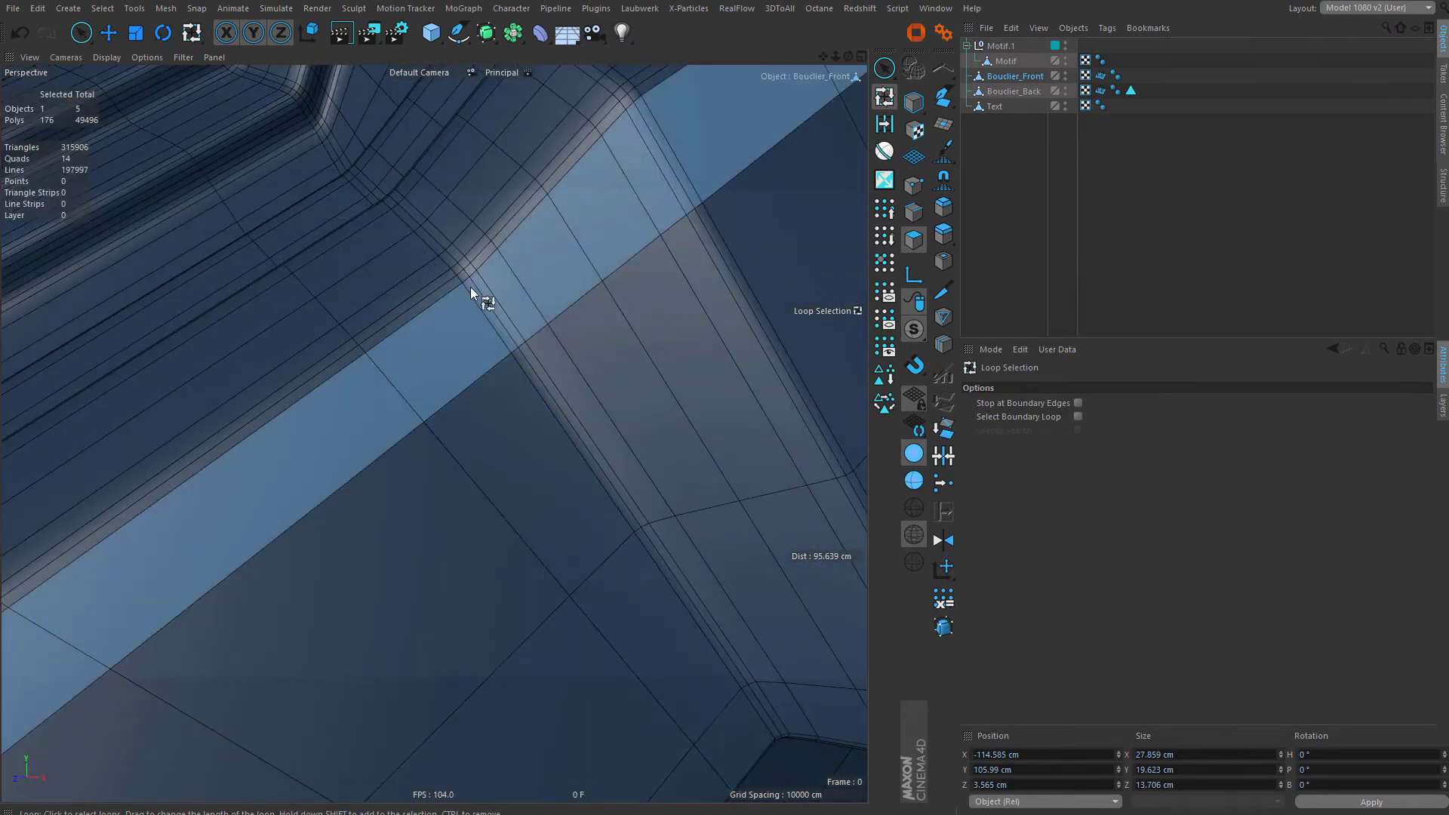
{"action": "left_click", "coordinate": [469, 274], "text": "shift"}
{"action": "right_click_drag", "start_coordinate": [483, 341], "coordinate": [295, 433], "text": "alt"}
{"action": "left_click_drag", "start_coordinate": [545, 301], "coordinate": [474, 365], "text": "alt"}
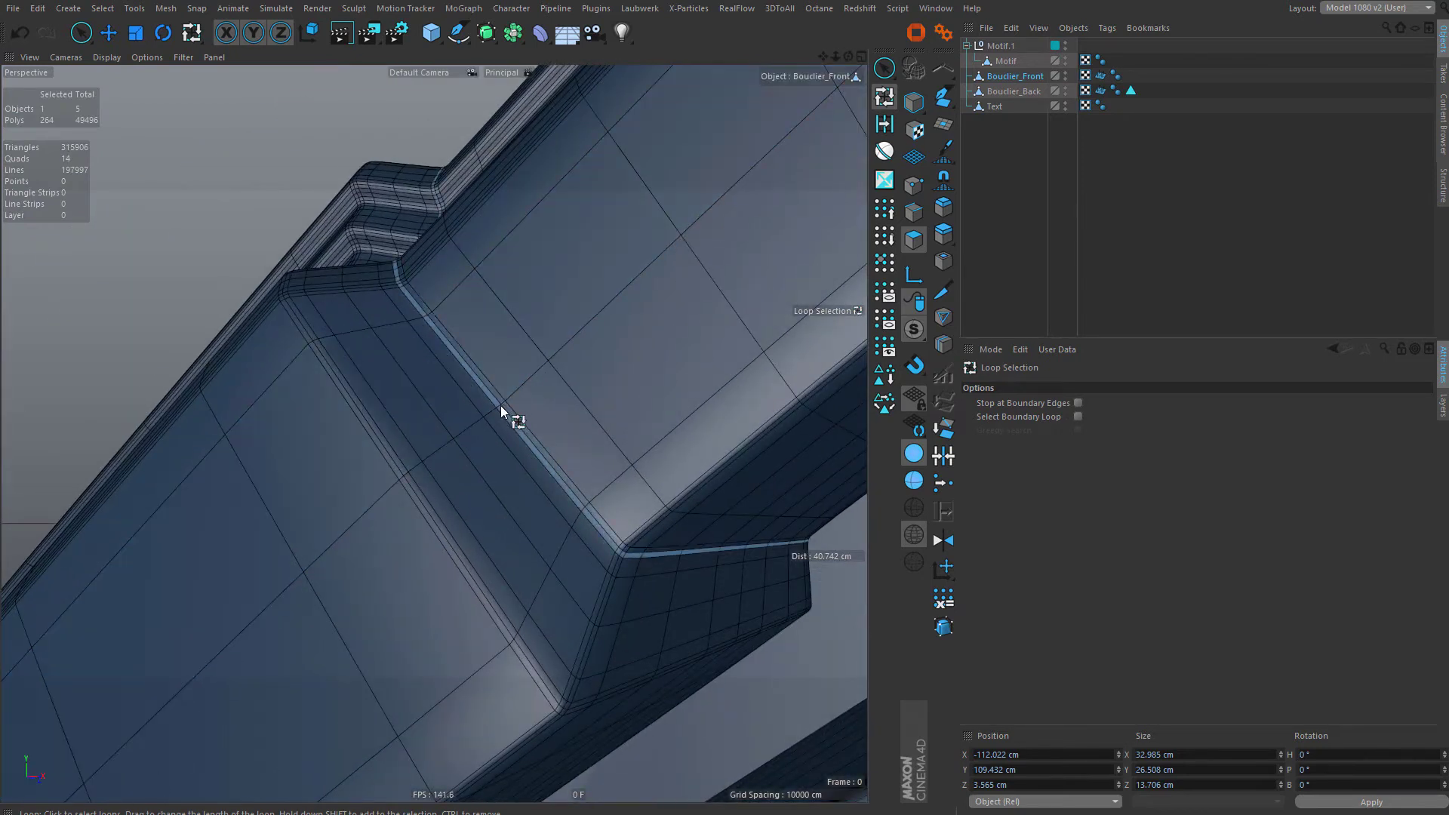
{"action": "left_click", "coordinate": [500, 406], "text": "shift"}
- Add the narrow polygon loops bounding the first raised block on Bouclier_Front's opposite diagonal rim
{"action": "right_click_drag", "start_coordinate": [588, 384], "coordinate": [422, 446], "text": "alt"}
{"action": "middle_click_drag", "start_coordinate": [800, 324], "coordinate": [624, 355], "text": "alt"}
{"action": "right_click_drag", "start_coordinate": [755, 355], "coordinate": [672, 395], "text": "alt"}
{"action": "middle_click_drag", "start_coordinate": [800, 377], "coordinate": [470, 372], "text": "alt"}
{"action": "left_click_drag", "start_coordinate": [618, 362], "coordinate": [688, 384], "text": "alt"}
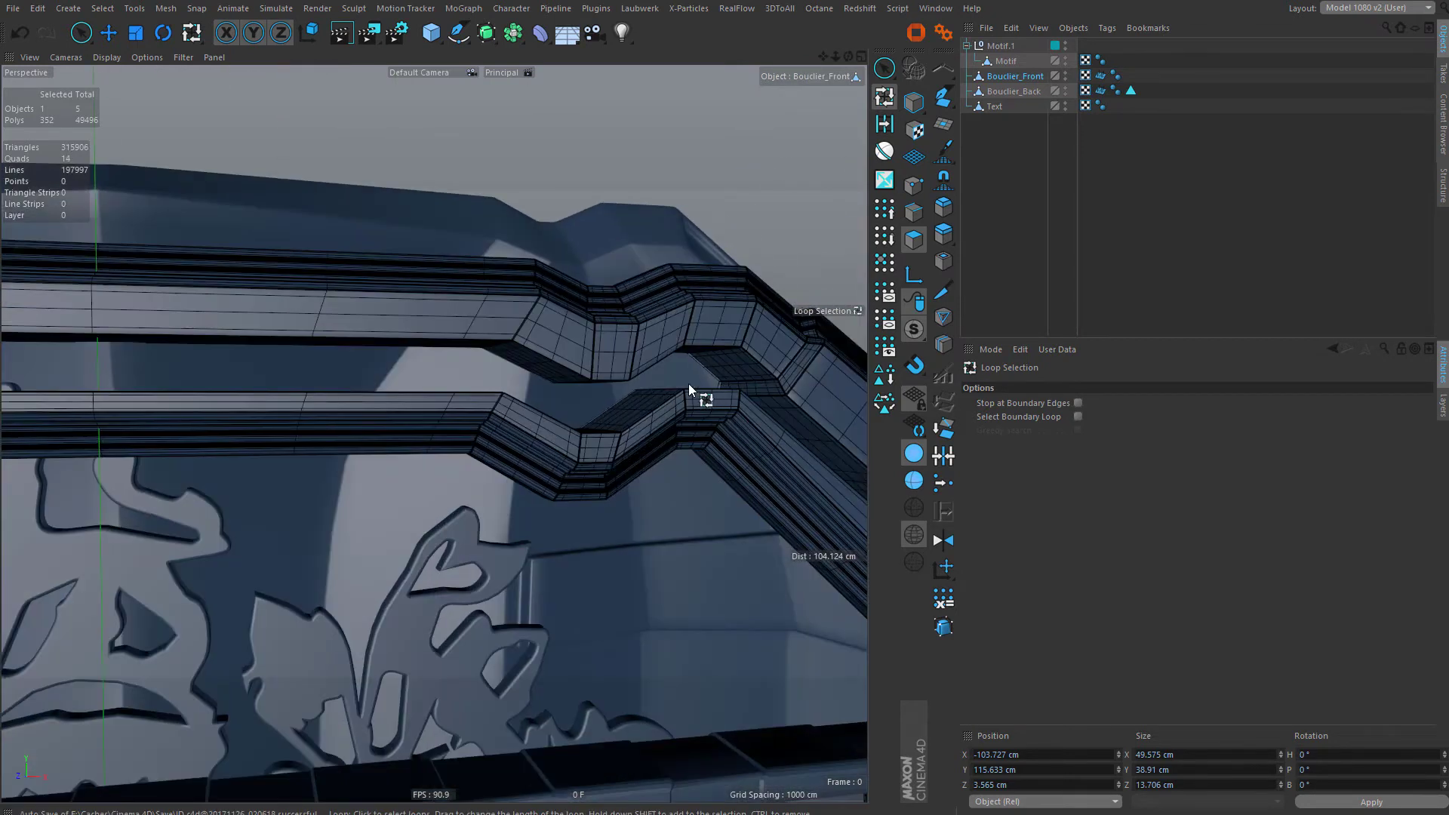
{"action": "middle_click_drag", "start_coordinate": [800, 419], "coordinate": [540, 332], "text": "alt"}
{"action": "right_click_drag", "start_coordinate": [563, 344], "coordinate": [614, 295], "text": "alt"}
{"action": "right_click_drag", "start_coordinate": [285, 343], "coordinate": [340, 320], "text": "alt"}
{"action": "left_click", "coordinate": [359, 311]}
{"action": "left_click_drag", "start_coordinate": [365, 311], "coordinate": [578, 364], "text": "alt"}
{"action": "left_click", "coordinate": [661, 258], "text": "shift"}
- Add the narrow polygon loops bounding the second raised block on the opposite diagonal rim
{"action": "left_click_drag", "start_coordinate": [662, 265], "coordinate": [403, 351], "text": "alt"}
{"action": "left_click", "coordinate": [400, 360], "text": "shift"}
{"action": "right_click_drag", "start_coordinate": [479, 350], "coordinate": [309, 311], "text": "alt"}
{"action": "left_click_drag", "start_coordinate": [417, 392], "coordinate": [320, 303], "text": "alt"}
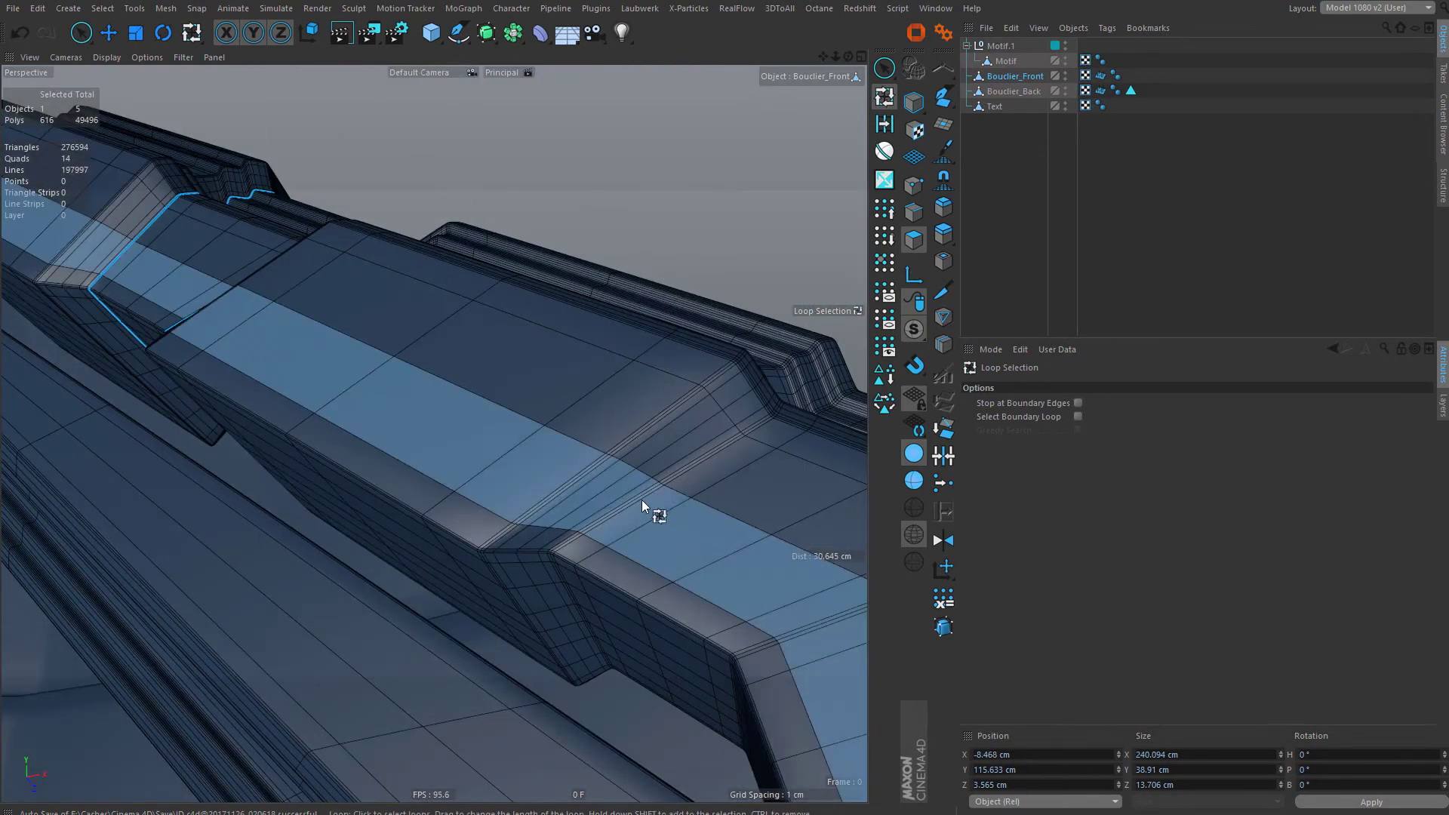
{"action": "left_click", "coordinate": [642, 486], "text": "shift"}
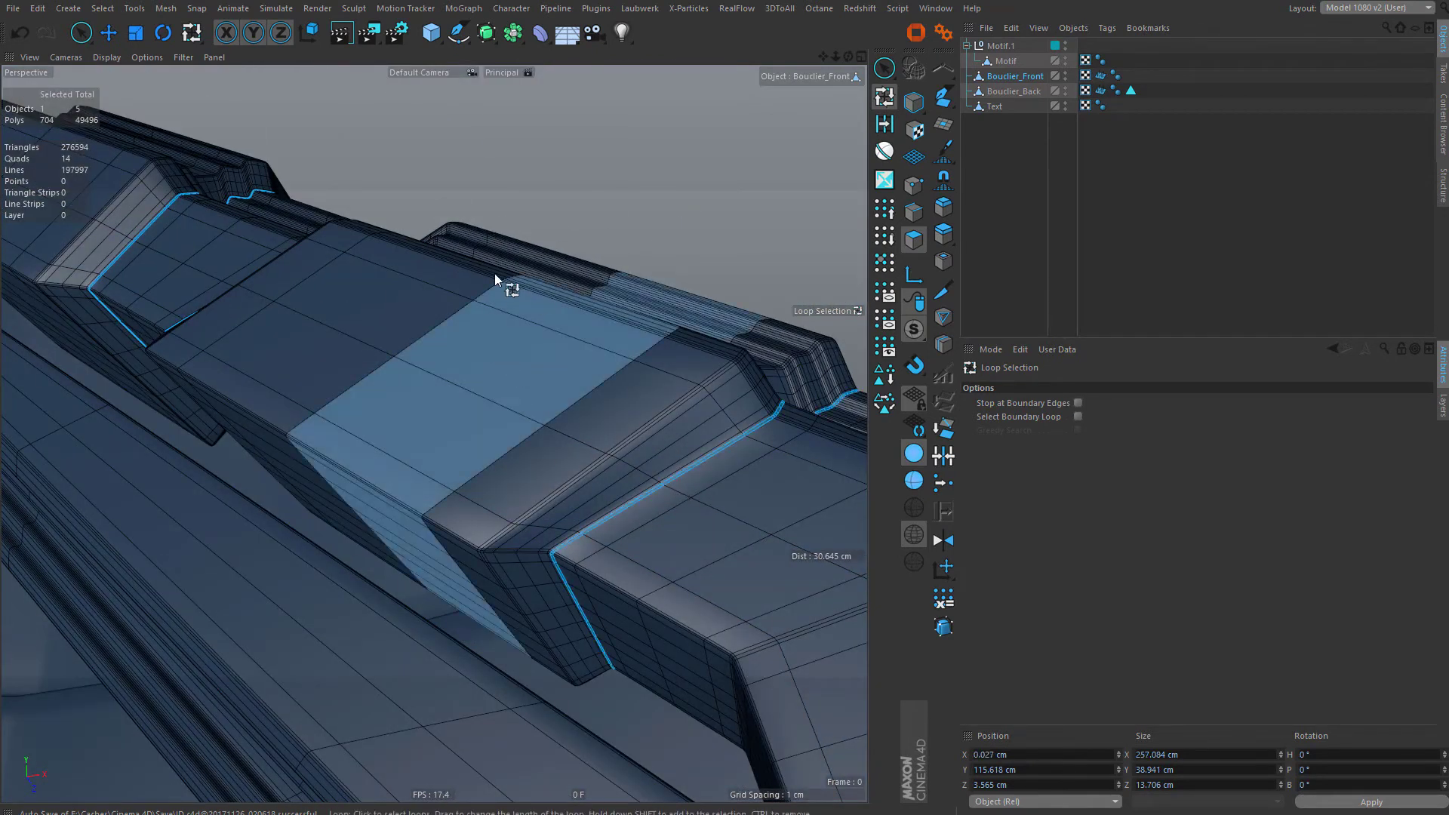
- Use Fill Selection to add all polygons of the two raised blocks between the selected loops on this rim
{"action": "left_click_drag", "start_coordinate": [495, 273], "coordinate": [353, 12], "text": "alt"}
{"action": "left_click_drag", "start_coordinate": [198, 39], "coordinate": [226, 98]}
{"action": "left_click", "coordinate": [479, 381]}
{"action": "left_click", "coordinate": [507, 385], "text": "shift"}
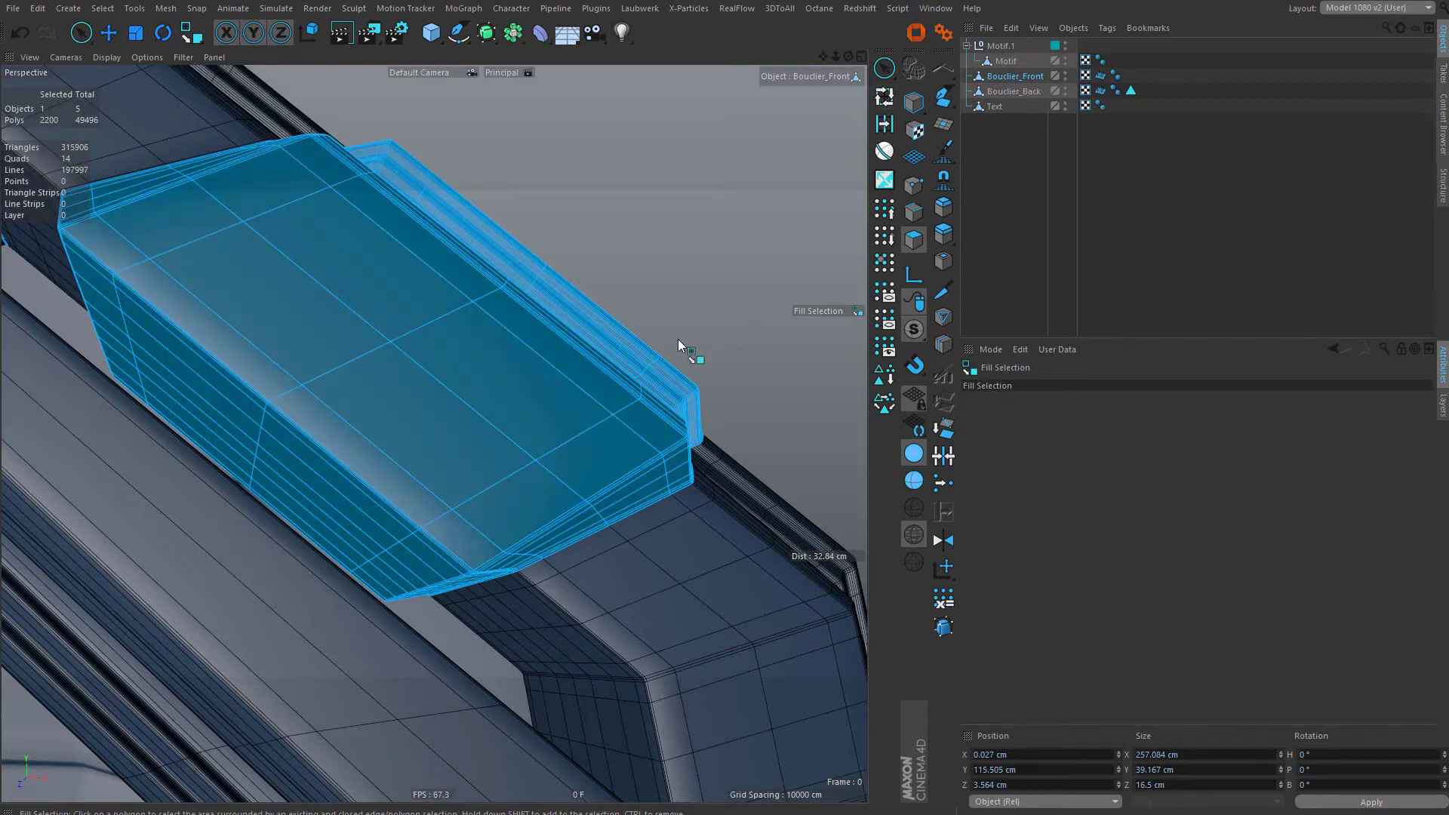
{"action": "right_click_drag", "start_coordinate": [678, 339], "coordinate": [531, 348], "text": "alt"}
{"action": "middle_click_drag", "start_coordinate": [531, 347], "coordinate": [670, 574], "text": "alt"}
{"action": "left_click", "coordinate": [542, 373], "text": "shift"}
- Fill the two raised blocks on the other diagonal rim of Bouclier_Front between their selected loops
{"action": "left_click_drag", "start_coordinate": [322, 325], "coordinate": [646, 311], "text": "alt"}
{"action": "right_click_drag", "start_coordinate": [646, 311], "coordinate": [387, 323], "text": "alt"}
{"action": "middle_click_drag", "start_coordinate": [387, 323], "coordinate": [377, 377], "text": "alt"}
{"action": "right_click_drag", "start_coordinate": [437, 352], "coordinate": [513, 314], "text": "alt"}
{"action": "left_click", "coordinate": [477, 332], "text": "shift"}
{"action": "left_click", "coordinate": [410, 388], "text": "shift"}
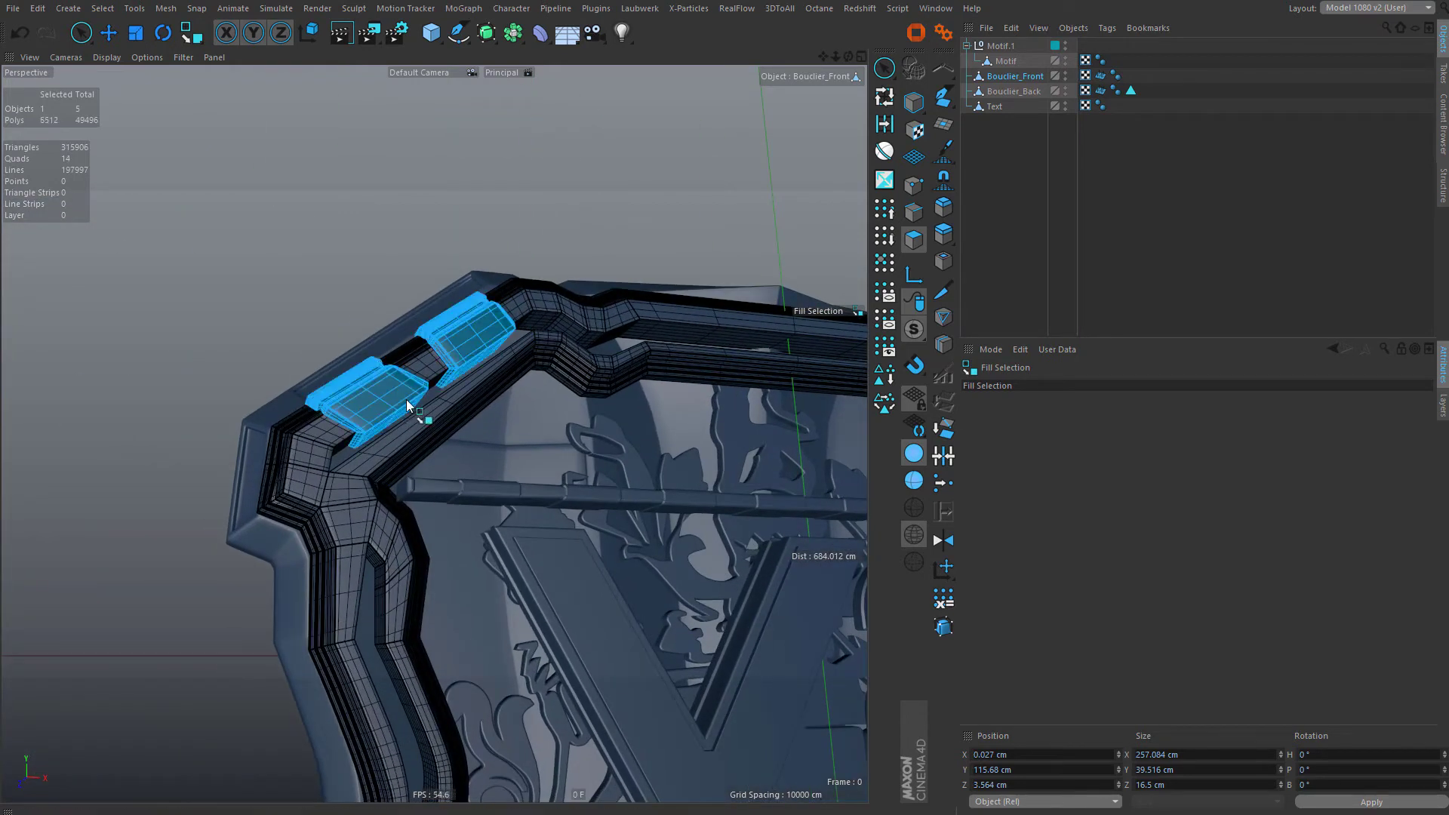
- Store the four filled raised blocks of Bouclier_Front in a new polygon selection tag
{"action": "scroll", "coordinate": [382, 284], "scroll_direction": "down", "scroll_amount": 8}
{"action": "right_click_drag", "start_coordinate": [601, 339], "coordinate": [760, 340], "text": "alt"}
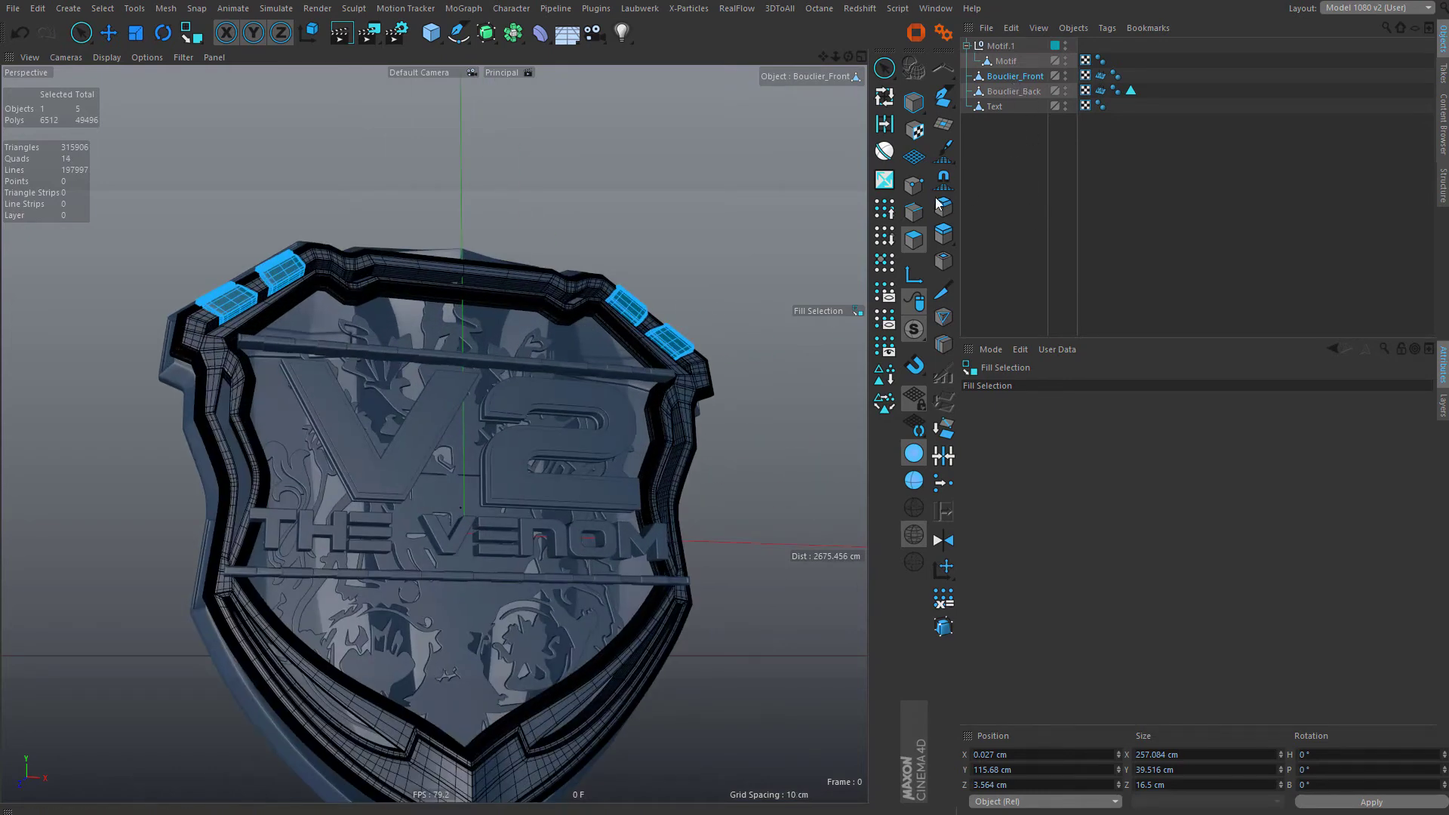
{"action": "left_click", "coordinate": [884, 374]}
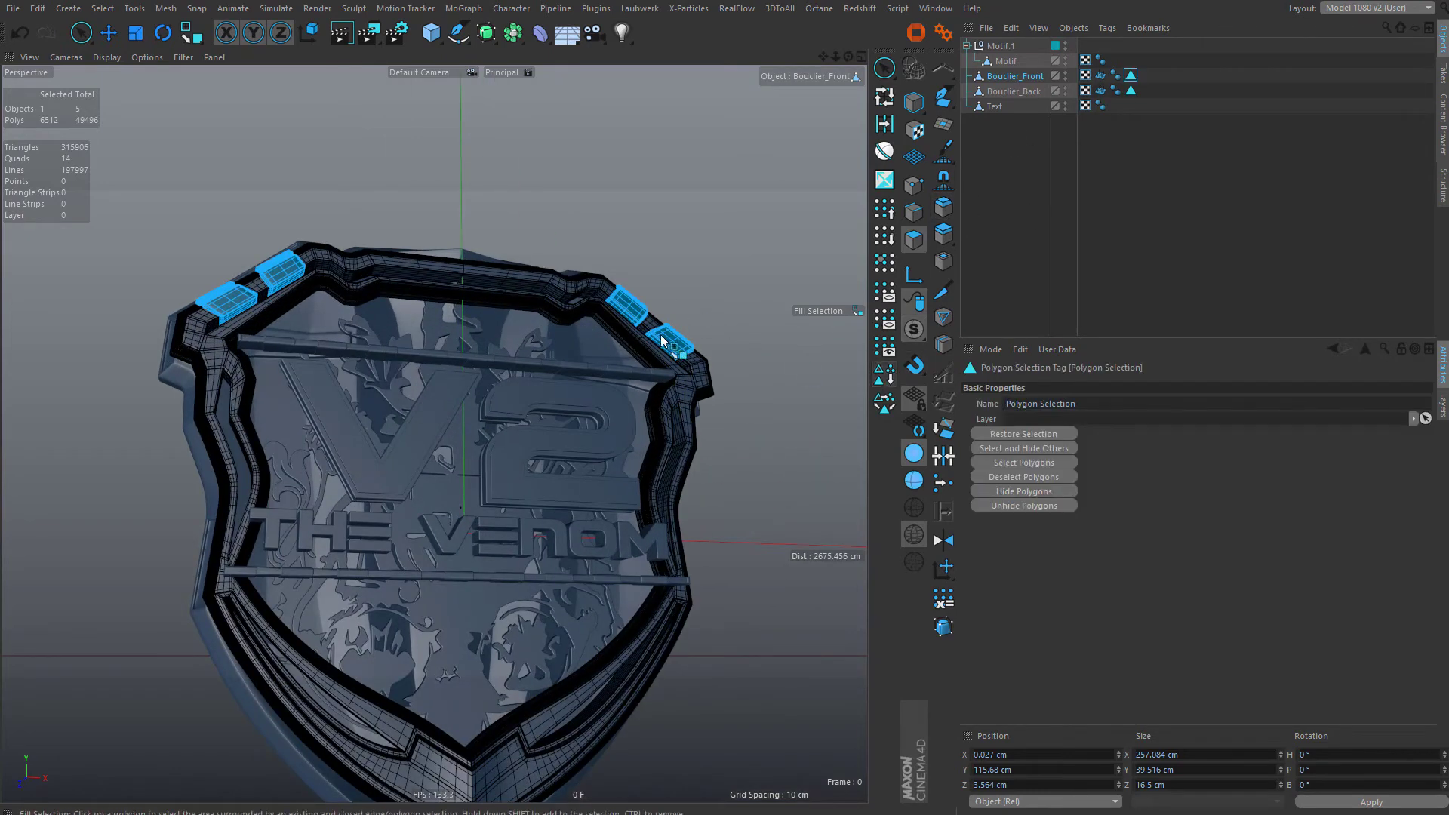
{"action": "left_click_drag", "start_coordinate": [671, 347], "coordinate": [546, 351], "text": "alt"}
- On the Text object, loop-select the narrow side band of polygons running around the large digit 2
{"action": "left_click", "coordinate": [1084, 203]}
{"action": "left_click_drag", "start_coordinate": [633, 363], "coordinate": [745, 273], "text": "alt"}
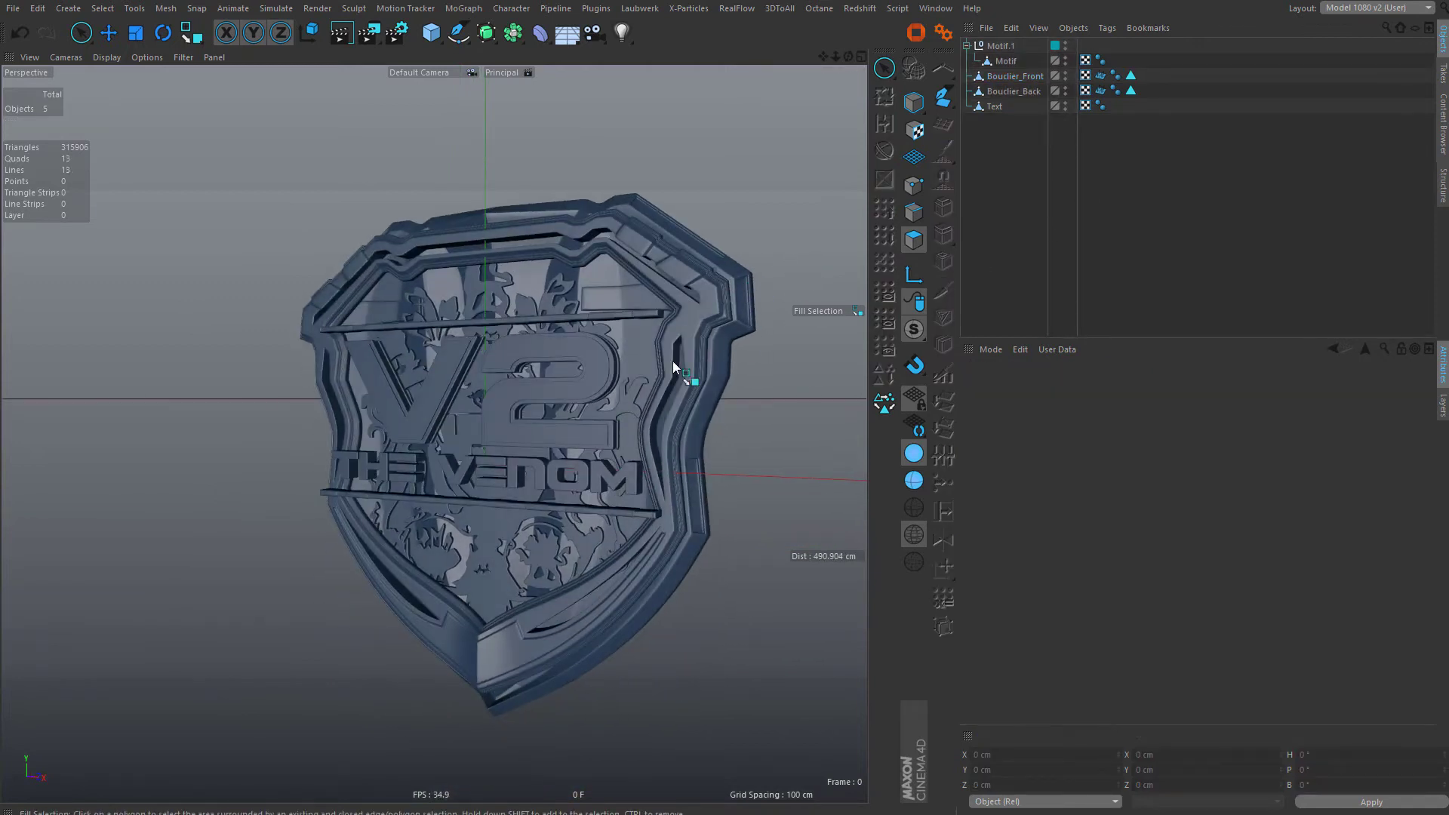
{"action": "right_click_drag", "start_coordinate": [601, 379], "coordinate": [670, 332], "text": "alt"}
{"action": "left_click", "coordinate": [1002, 105]}
{"action": "right_click_drag", "start_coordinate": [585, 385], "coordinate": [661, 333], "text": "alt"}
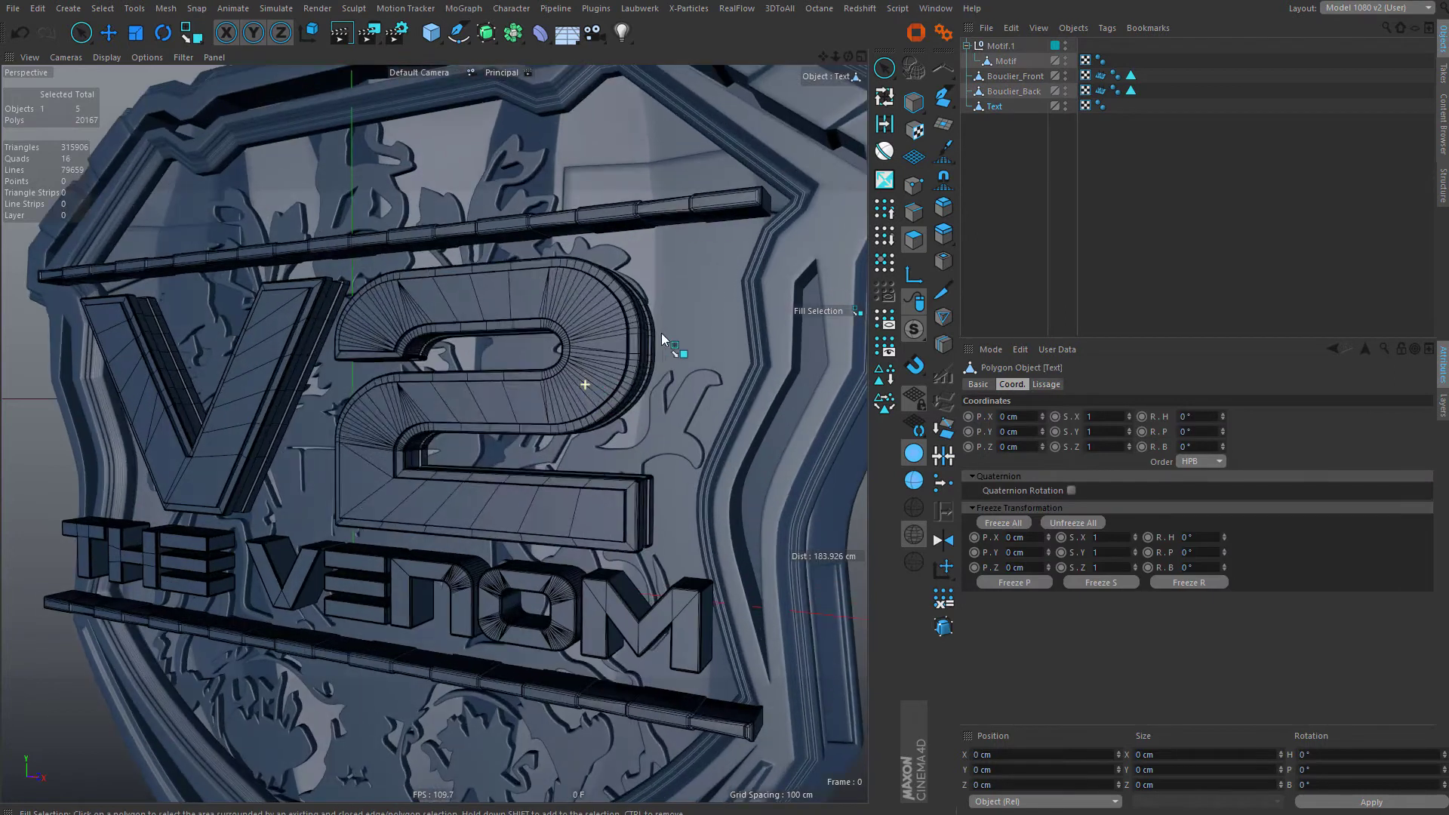
{"action": "left_click_drag", "start_coordinate": [661, 333], "coordinate": [545, 337], "text": "alt"}
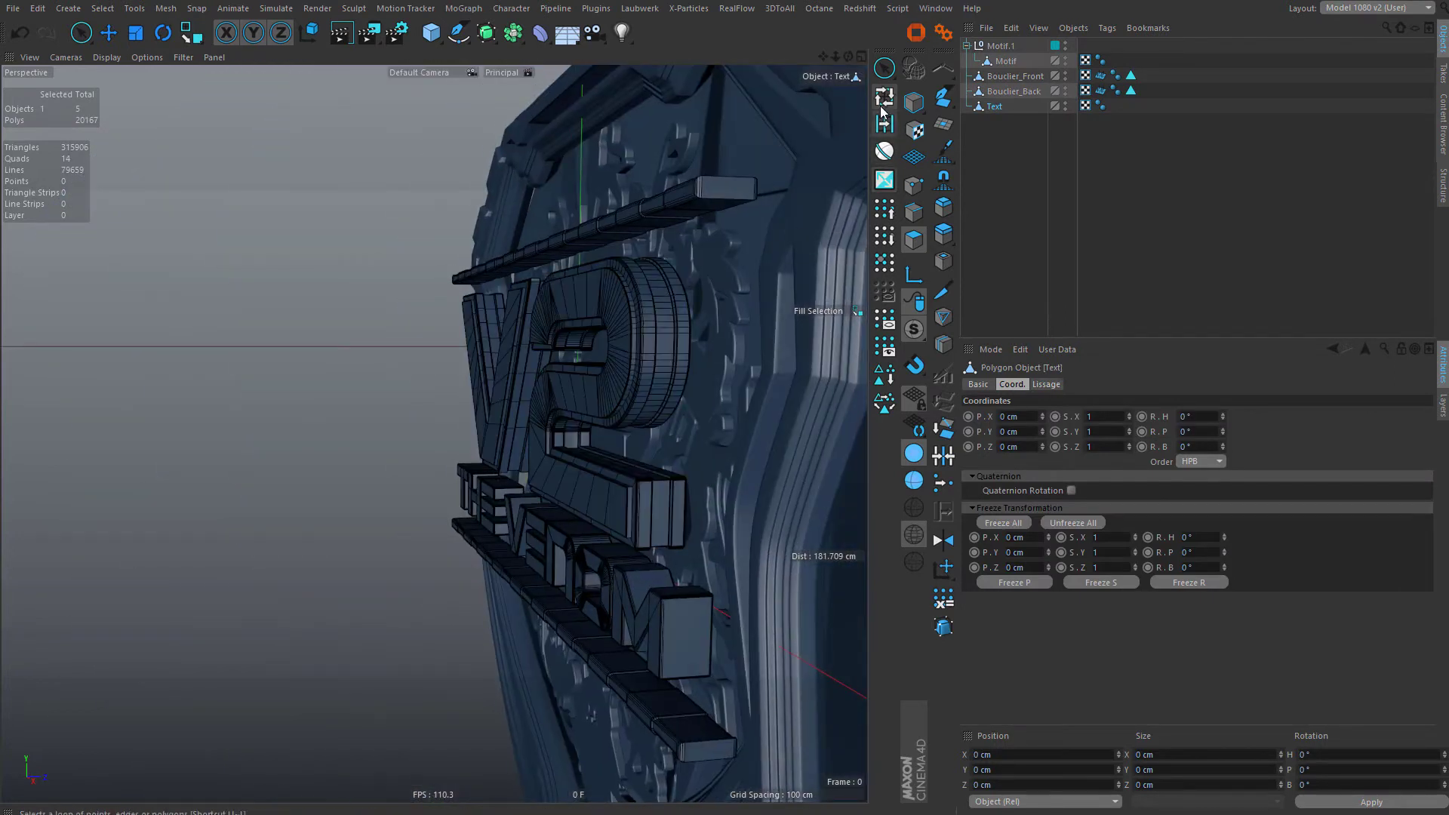
{"action": "left_click", "coordinate": [880, 106]}
{"action": "left_click", "coordinate": [665, 323]}
- Add the matching narrow side band around the large letter V to the selection
{"action": "left_click_drag", "start_coordinate": [664, 323], "coordinate": [461, 264], "text": "alt"}
{"action": "left_click", "coordinate": [575, 326], "text": "shift"}
{"action": "left_click_drag", "start_coordinate": [632, 300], "coordinate": [460, 242], "text": "alt"}
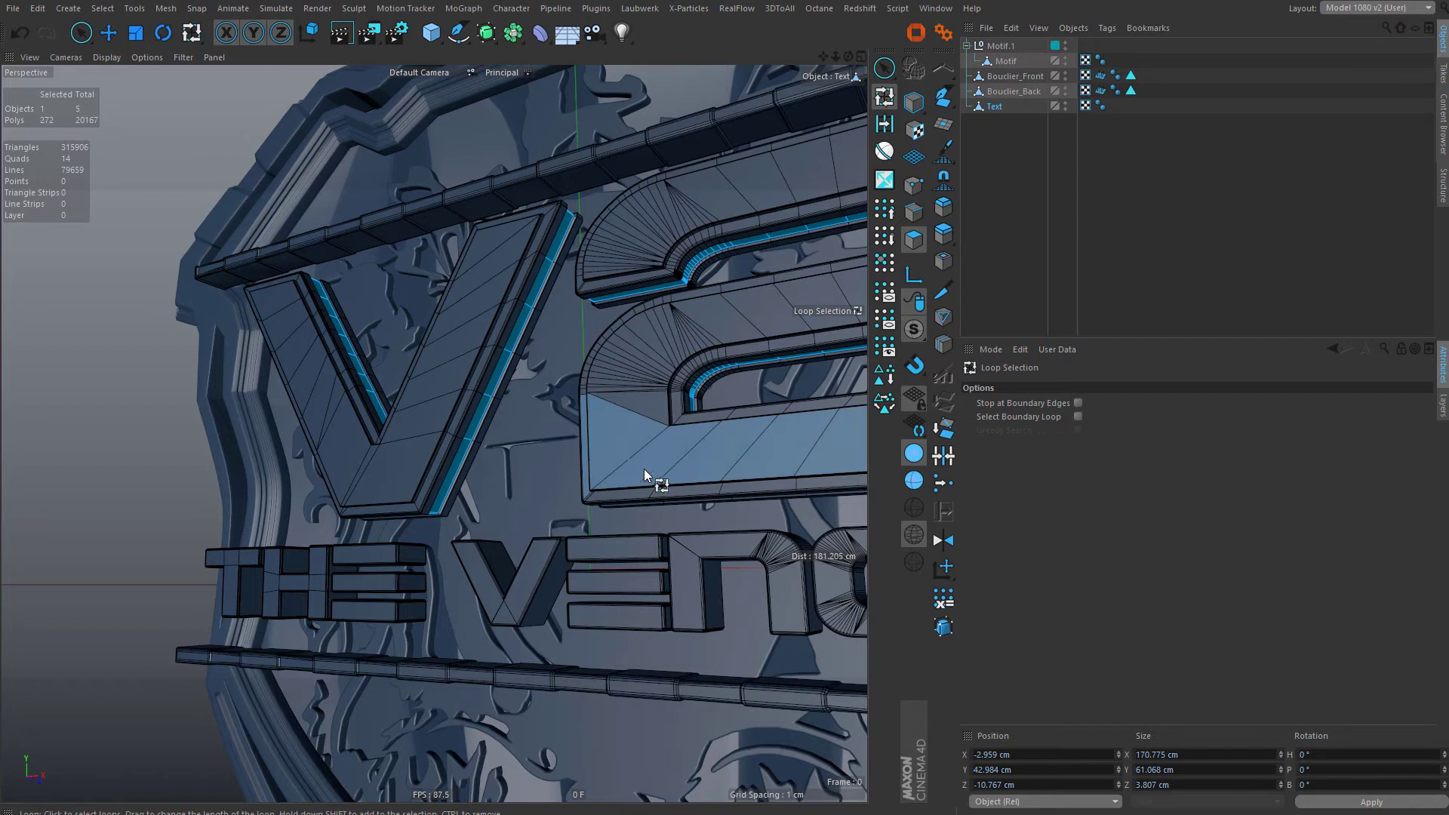
{"action": "middle_click_drag", "start_coordinate": [650, 475], "coordinate": [516, 389], "text": "alt"}
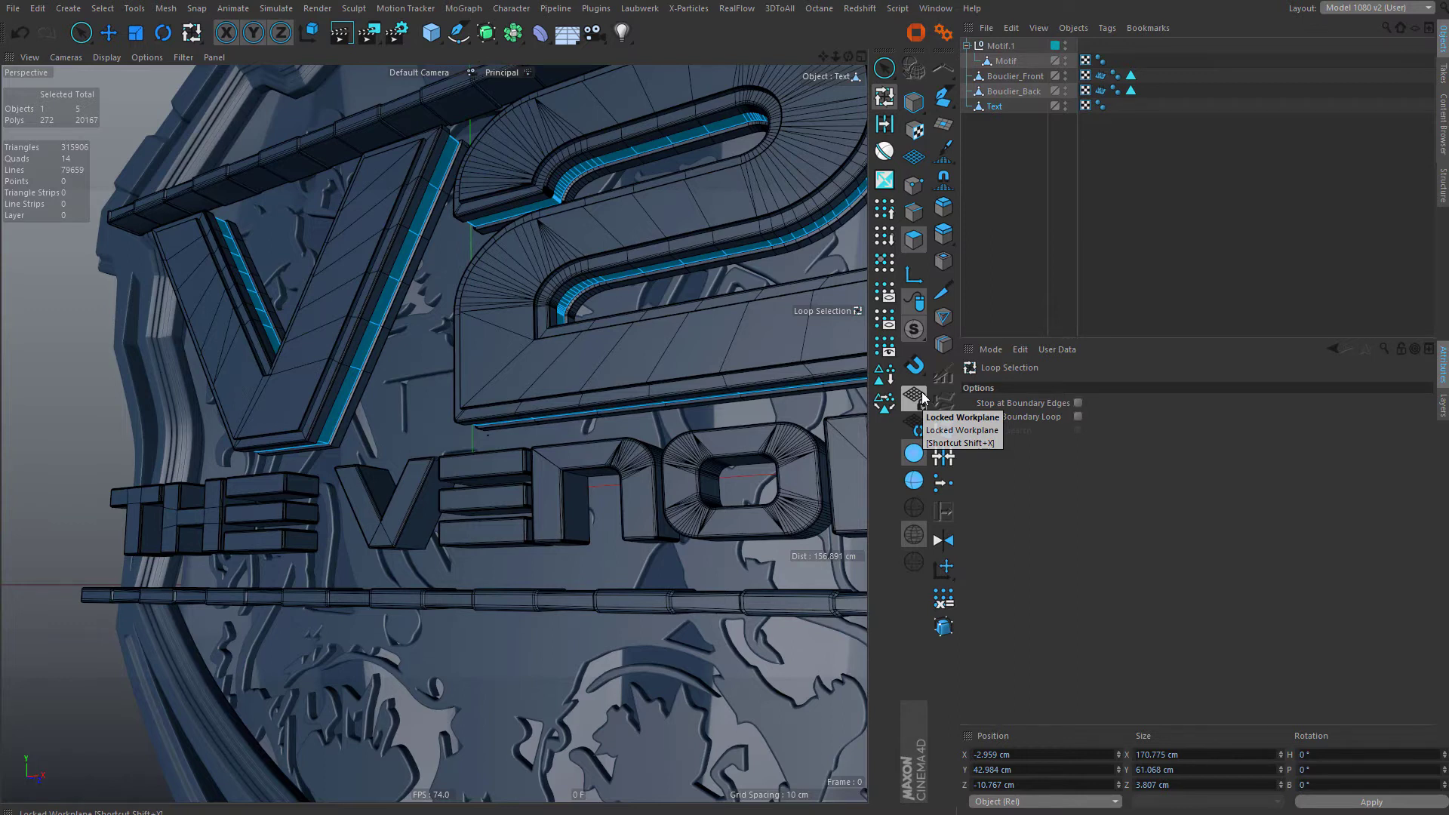
- Store the V2 side bands in a new polygon selection tag on Text and name it Light
{"action": "left_click", "coordinate": [885, 374]}
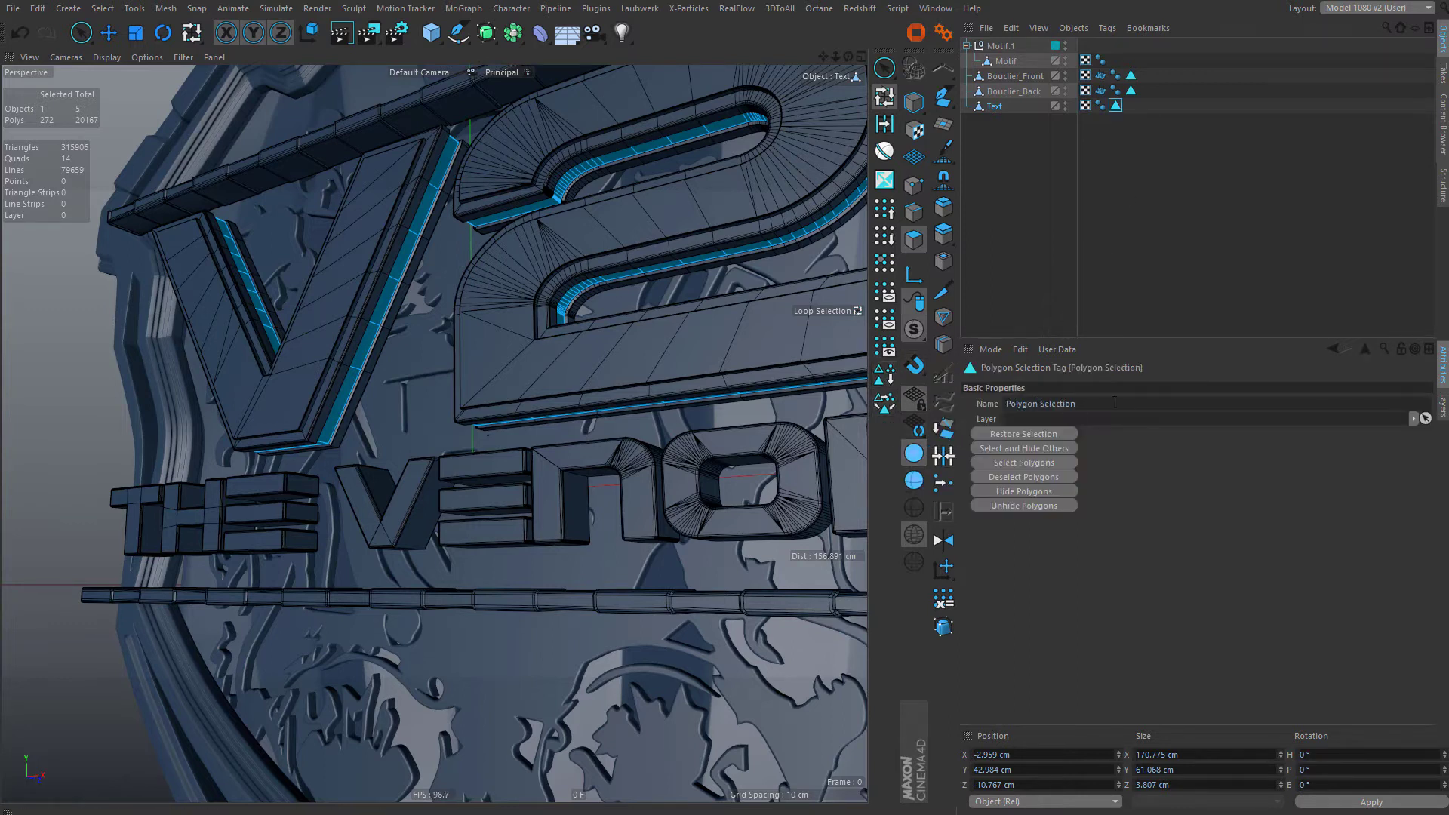
{"action": "left_click", "coordinate": [1114, 403]}
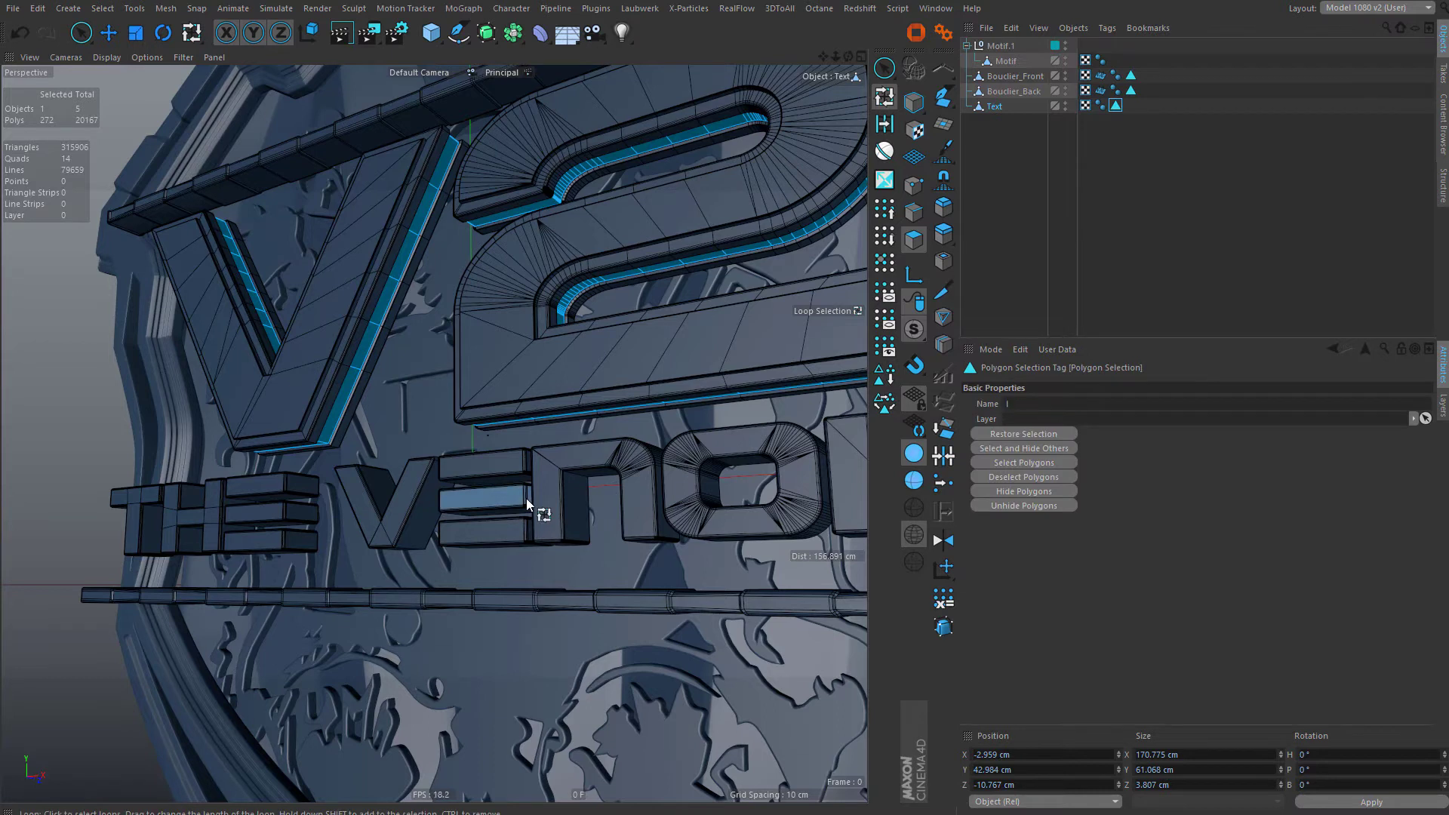
{"action": "key", "text": "Escape"}
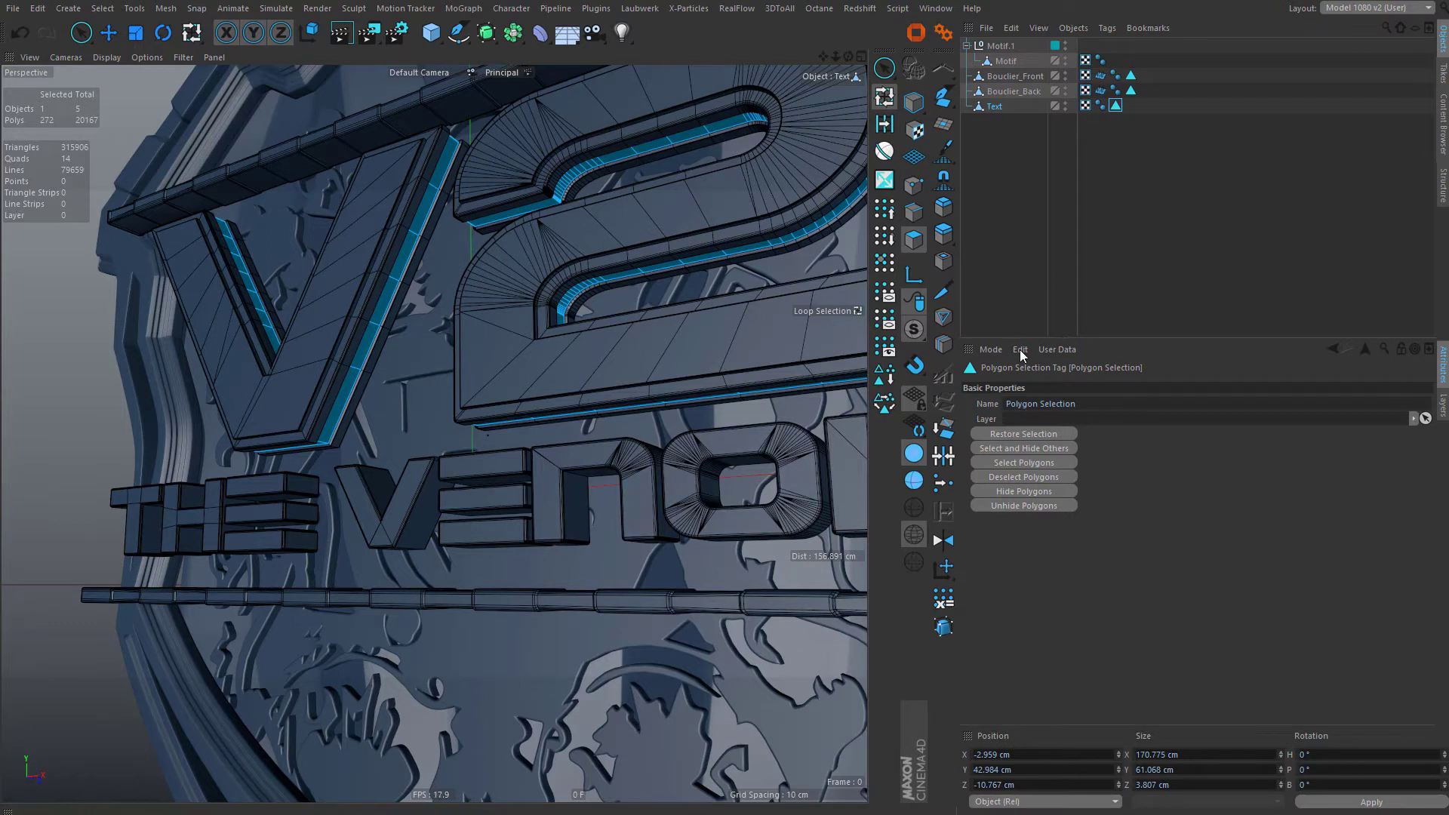
{"action": "left_click", "coordinate": [1033, 408]}
{"action": "type", "text": "L"}
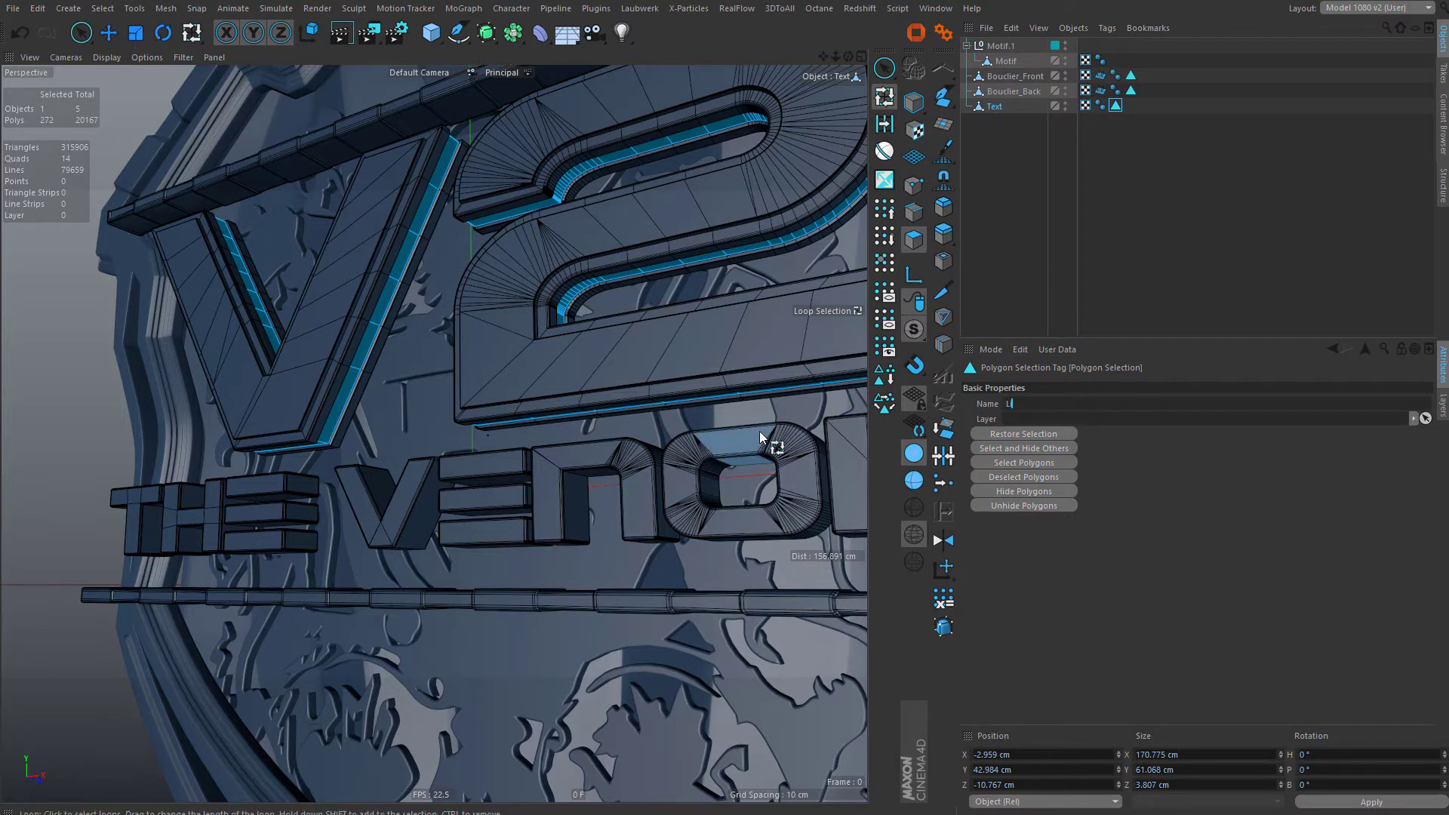
{"action": "key", "text": "Return"}
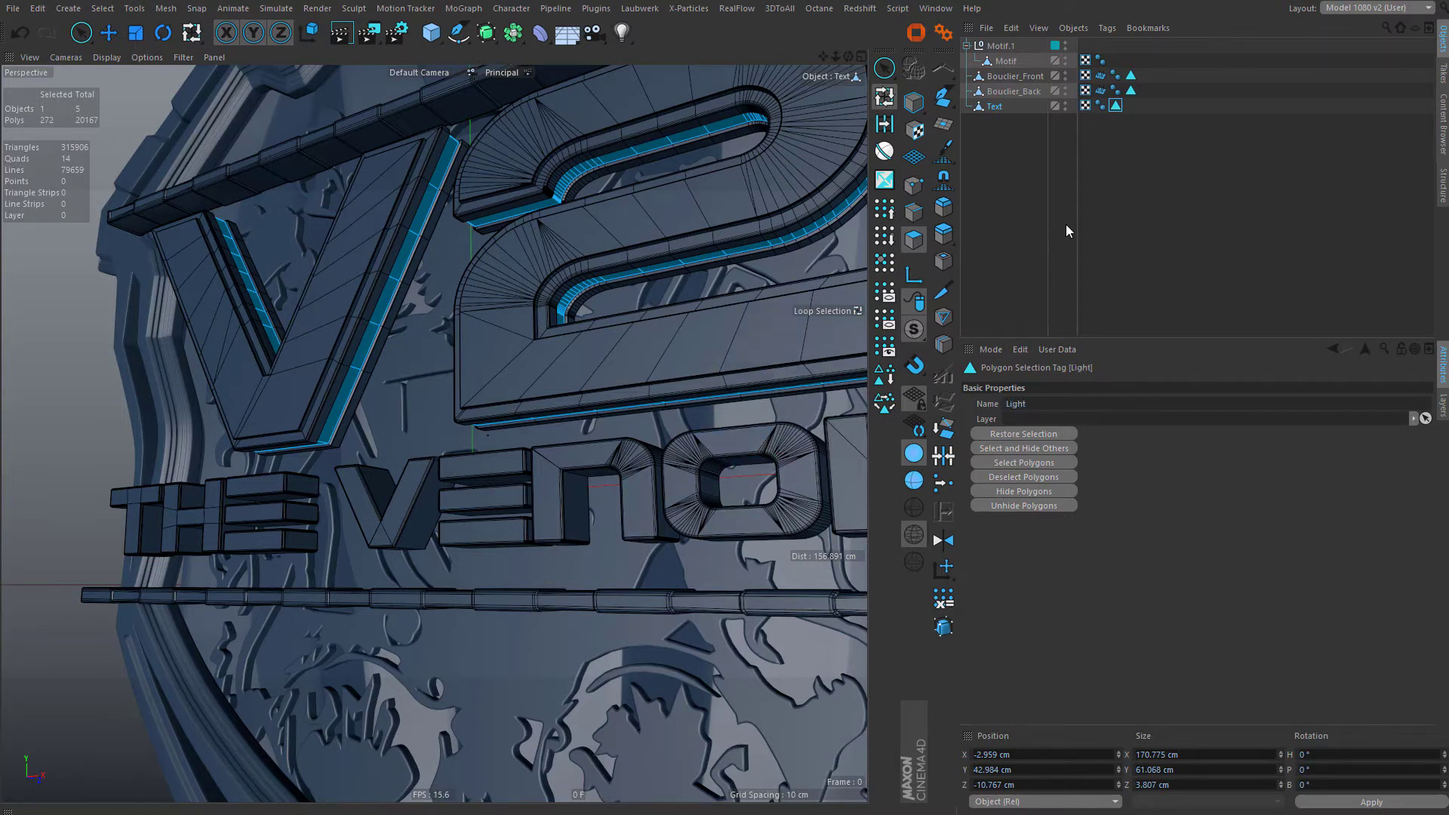
{"action": "right_click_drag", "start_coordinate": [619, 334], "coordinate": [615, 350], "text": "alt"}
{"action": "left_click_drag", "start_coordinate": [615, 350], "coordinate": [506, 529], "text": "alt"}
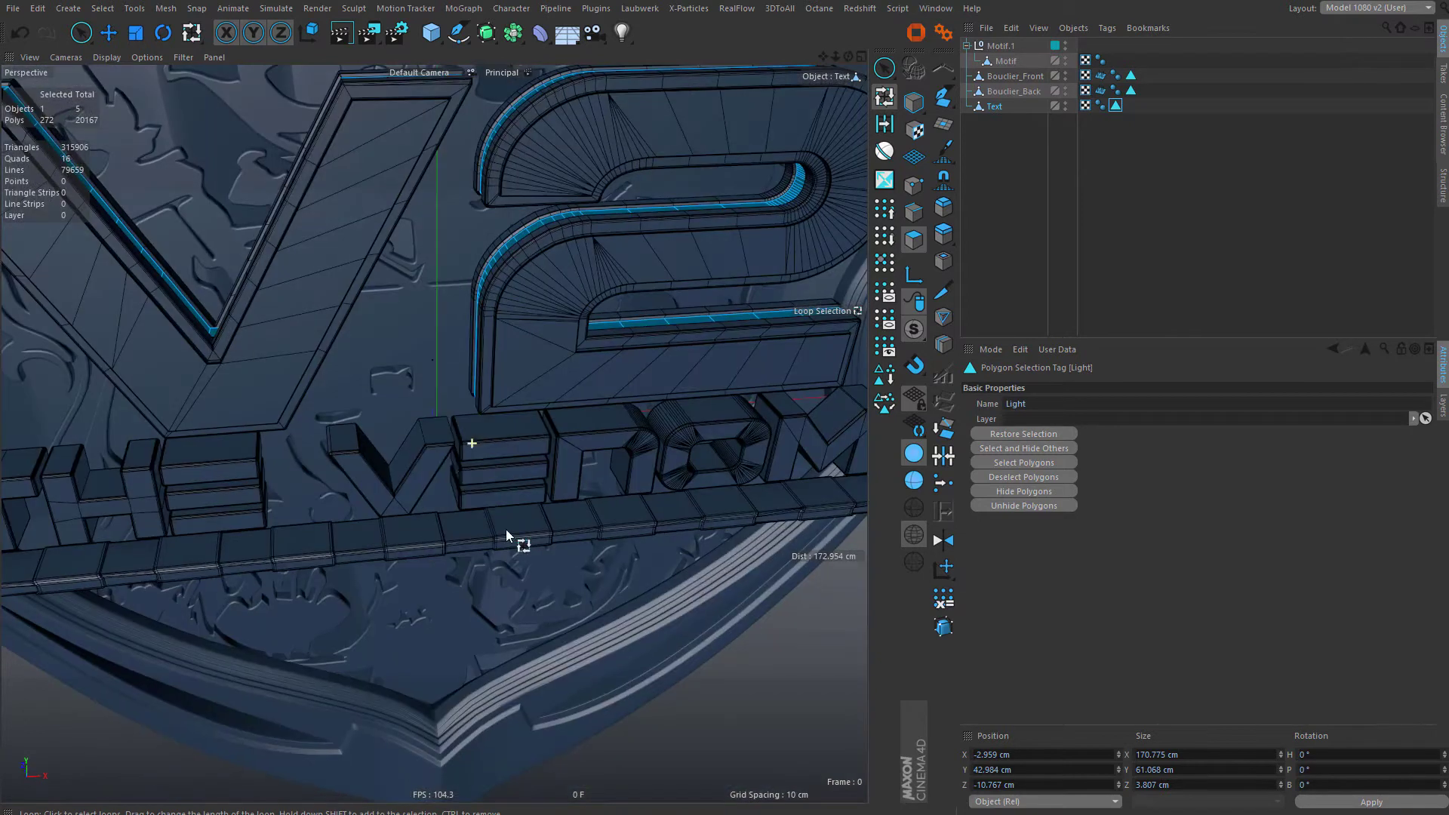
- On Text, start a fresh loop selection with the sides of the V in VENOM and add the sides of the T and H
{"action": "left_click", "coordinate": [427, 435]}
{"action": "left_click_drag", "start_coordinate": [468, 437], "coordinate": [313, 403], "text": "alt"}
{"action": "scroll", "coordinate": [188, 370], "scroll_direction": "up", "scroll_amount": 4}
{"action": "scroll", "coordinate": [295, 358], "scroll_direction": "up", "scroll_amount": 4}
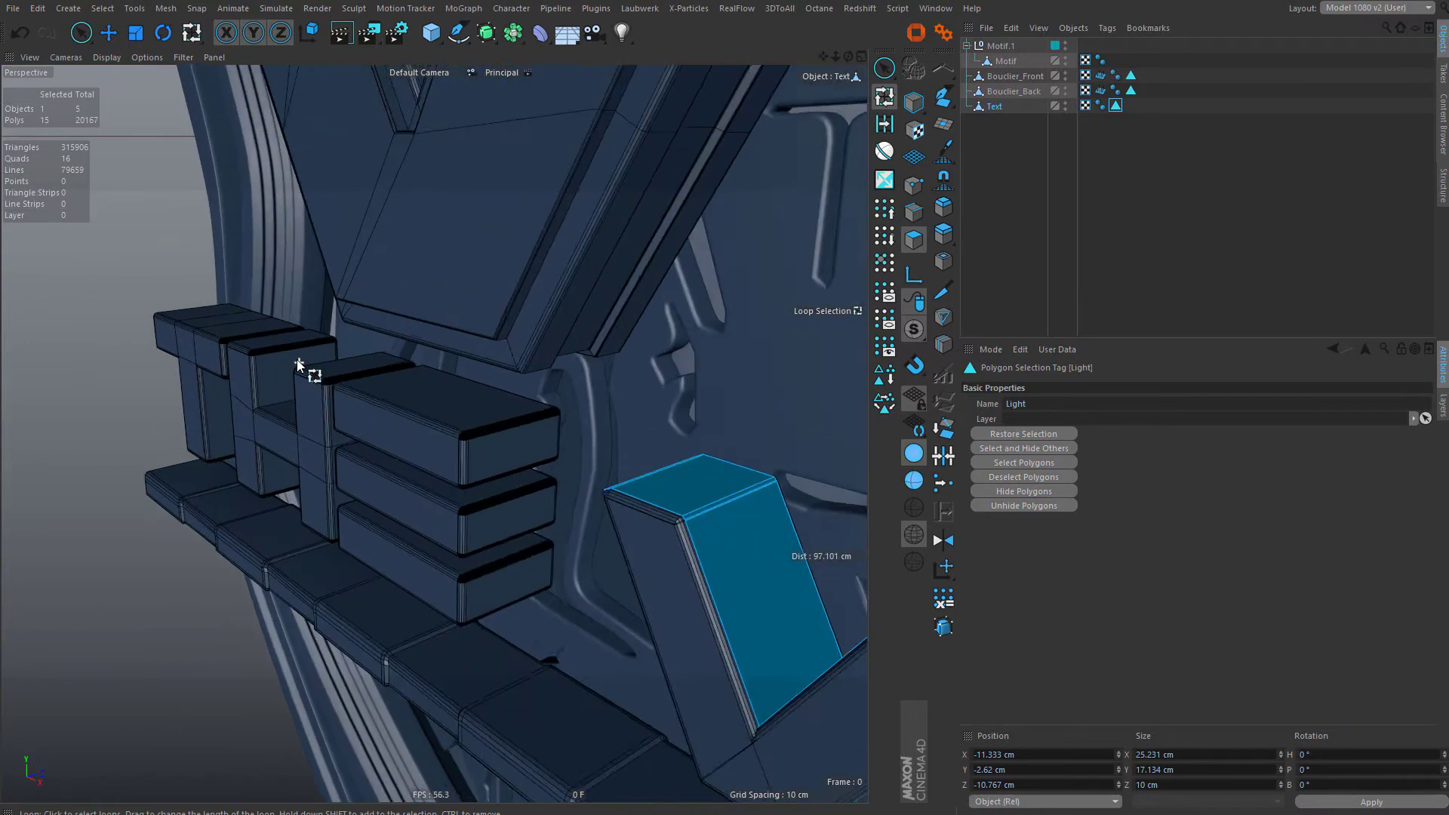
{"action": "left_click", "coordinate": [237, 319], "text": "shift"}
{"action": "left_click", "coordinate": [279, 338], "text": "shift"}
{"action": "left_click", "coordinate": [381, 383], "text": "shift"}
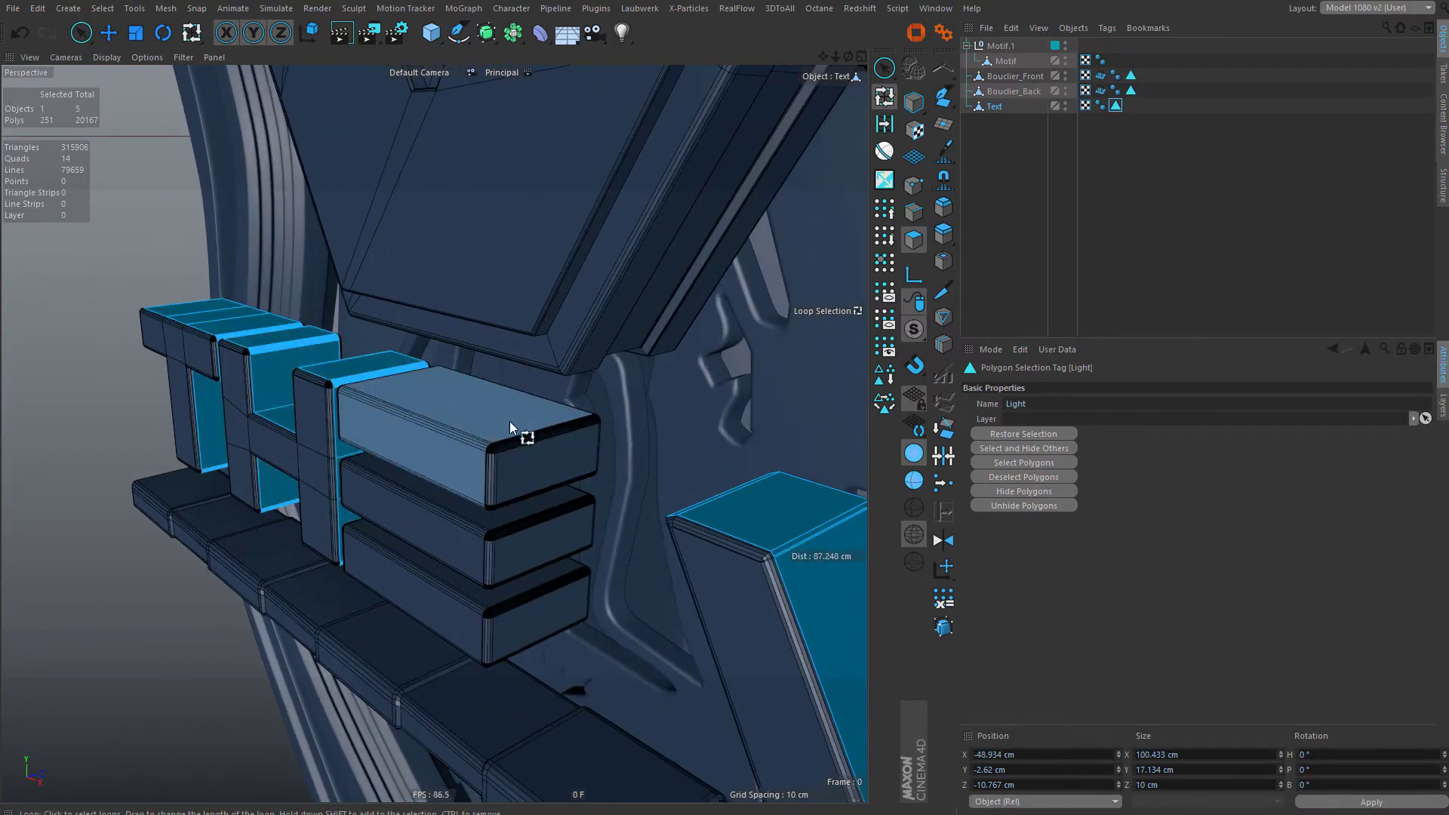
- Add the side polygons of the three separate bars forming the E of THE to the selection
{"action": "left_click", "coordinate": [521, 426], "text": "shift"}
{"action": "left_click", "coordinate": [540, 567], "text": "shift"}
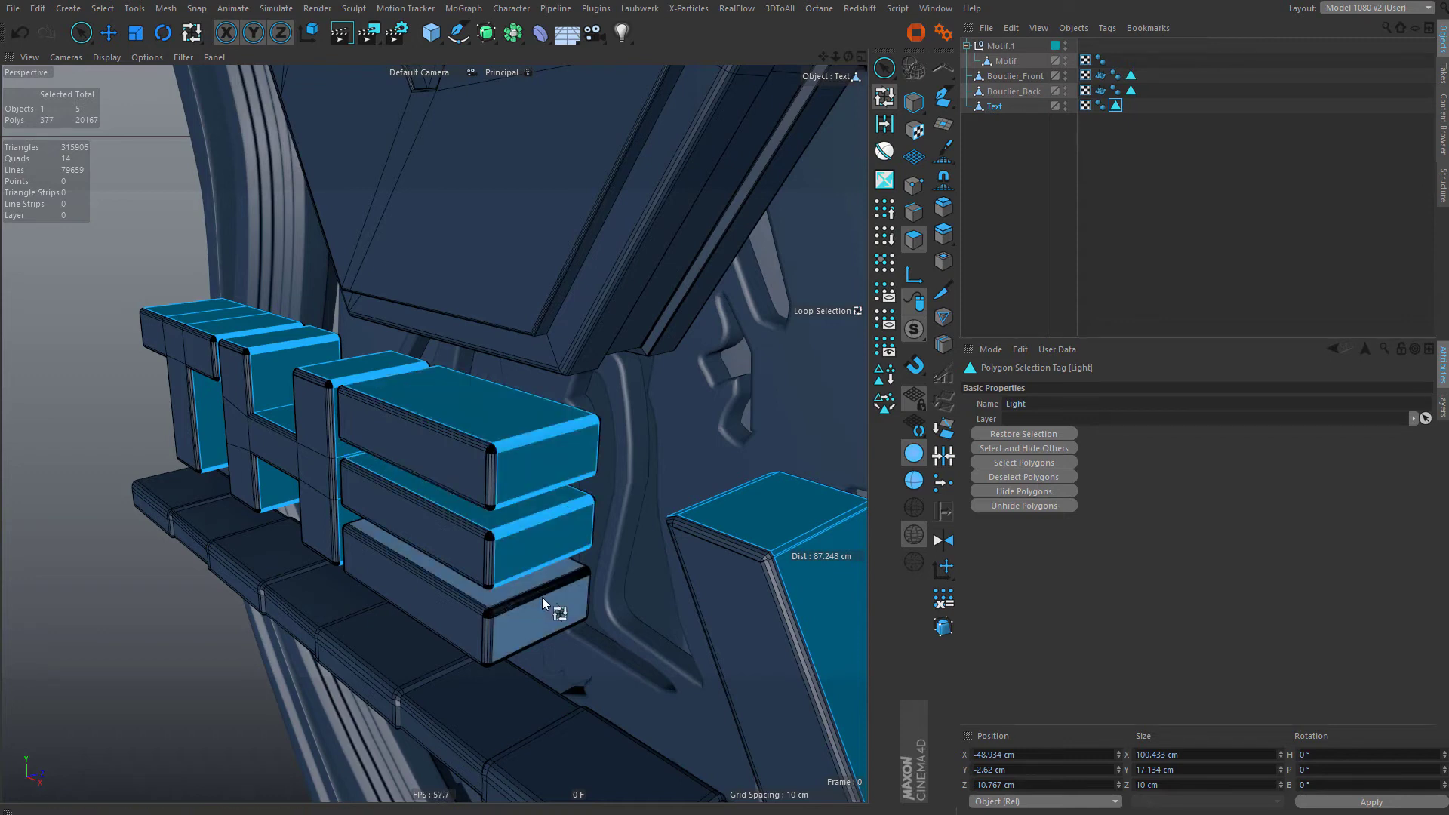
{"action": "left_click", "coordinate": [542, 596], "text": "shift"}
{"action": "middle_click_drag", "start_coordinate": [541, 596], "coordinate": [248, 436], "text": "alt"}
{"action": "scroll", "coordinate": [424, 558], "scroll_direction": "down", "scroll_amount": 3}
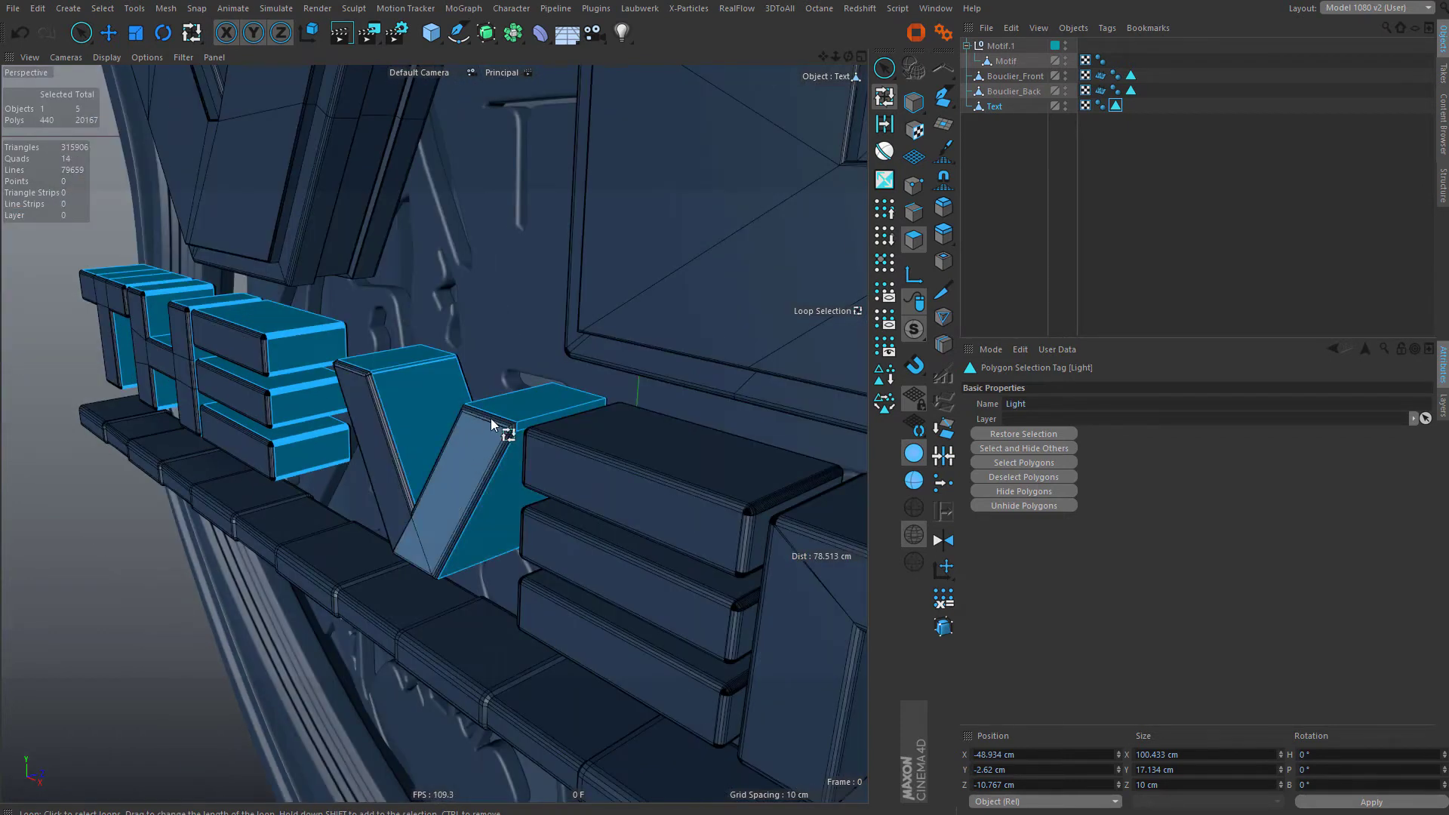
{"action": "left_click_drag", "start_coordinate": [485, 453], "coordinate": [808, 185], "text": "alt"}
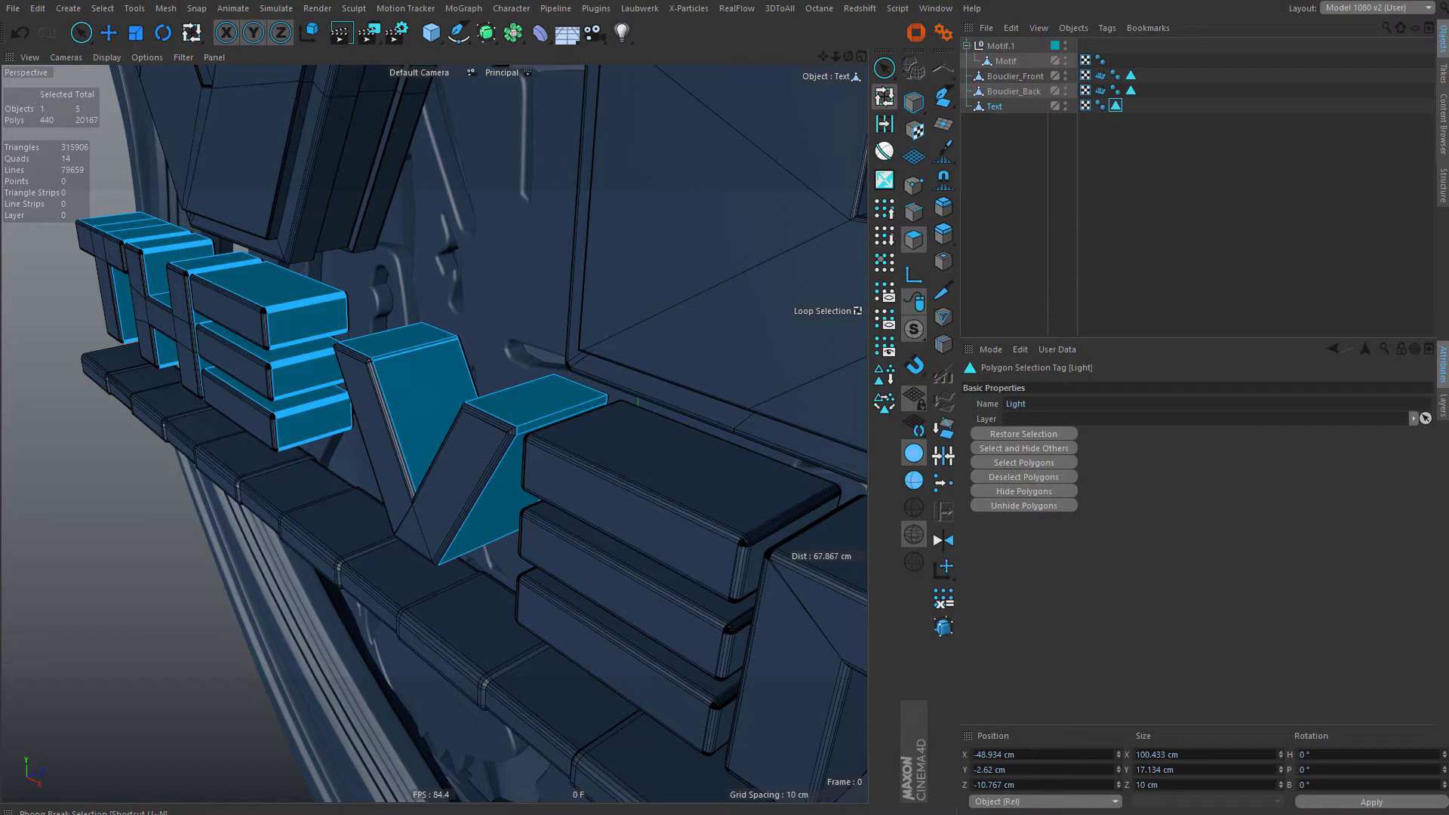
- Switch to the Everything file search and look for intro the venom
{"action": "key", "text": "alt+Tab"}
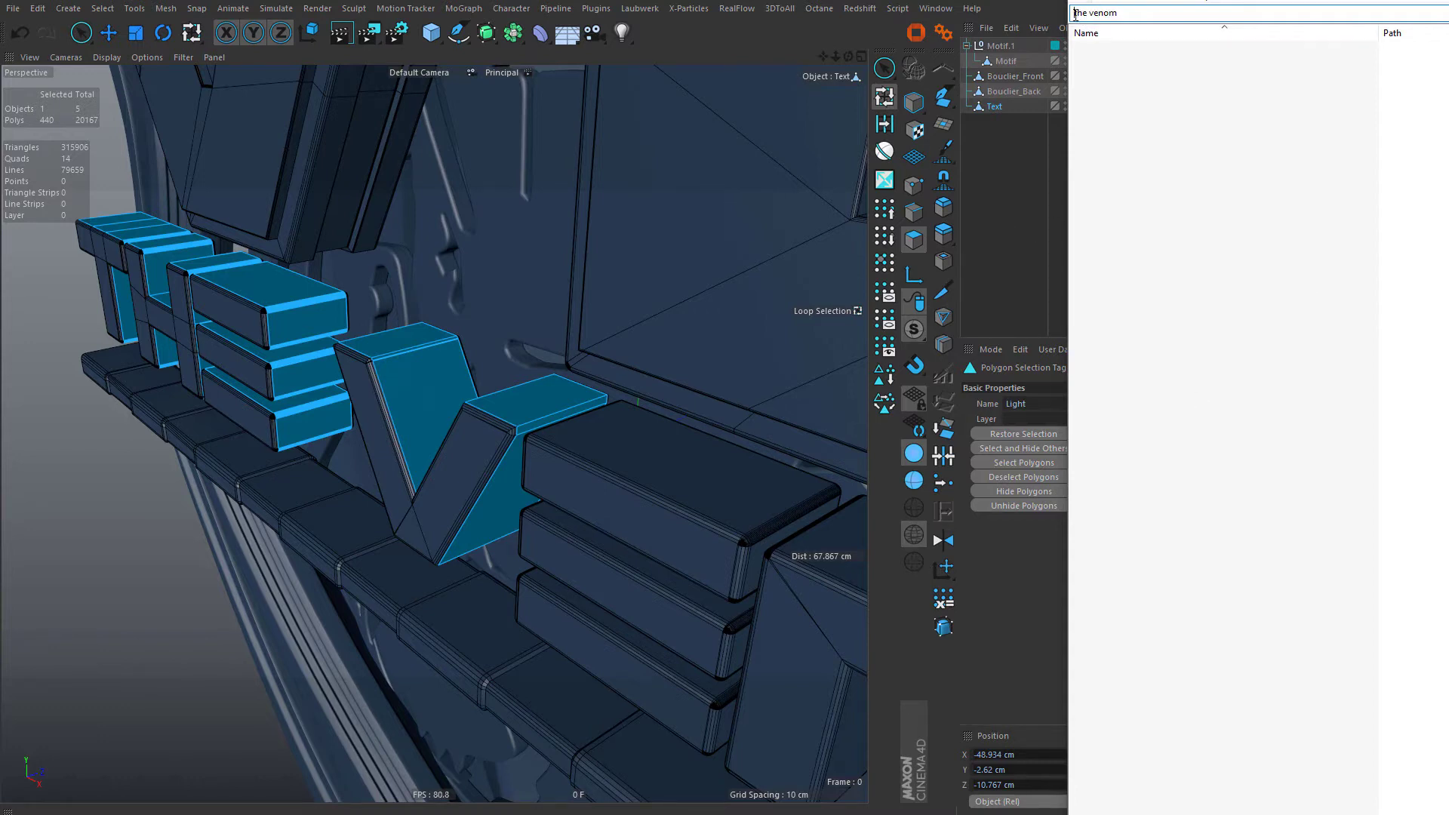
{"action": "type", "text": "introp"}
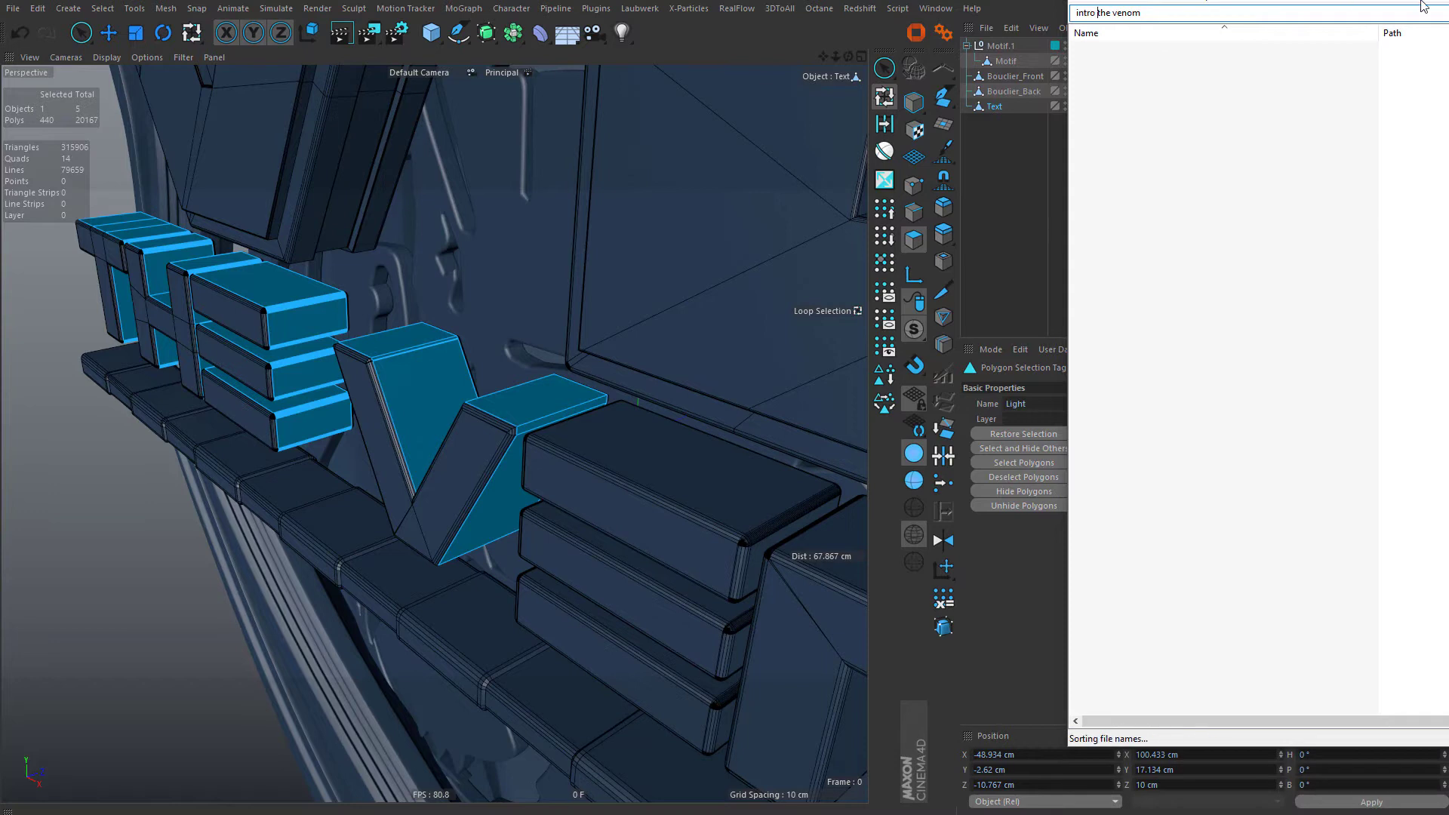
{"action": "left_click_drag", "start_coordinate": [1421, 2], "coordinate": [1448, 22]}
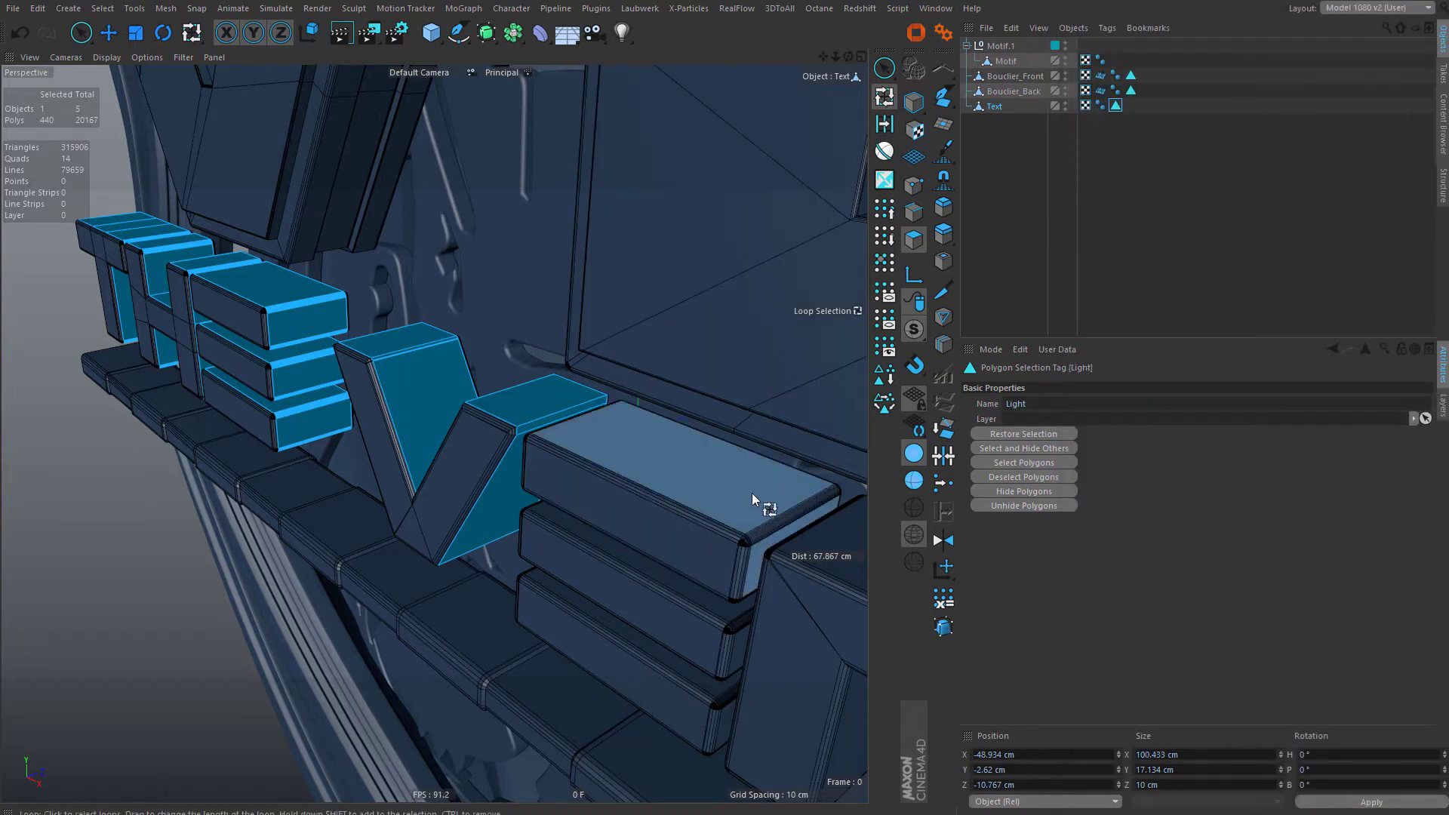
- Back in Cinema 4D, add the side polygons of the E's three bars and the N in VENOM to the selection
{"action": "left_click", "coordinate": [752, 492], "text": "shift"}
{"action": "left_click", "coordinate": [744, 603], "text": "shift"}
{"action": "left_click", "coordinate": [733, 685], "text": "shift"}
{"action": "middle_click_drag", "start_coordinate": [735, 649], "coordinate": [151, 255], "text": "alt"}
{"action": "left_click", "coordinate": [684, 438], "text": "shift"}
- Switch to the Everything results, open the video 129-Intro The Venom.mp4 and put the search window away
{"action": "left_click_drag", "start_coordinate": [1448, 169], "coordinate": [890, 173]}
{"action": "double_click", "coordinate": [880, 241]}
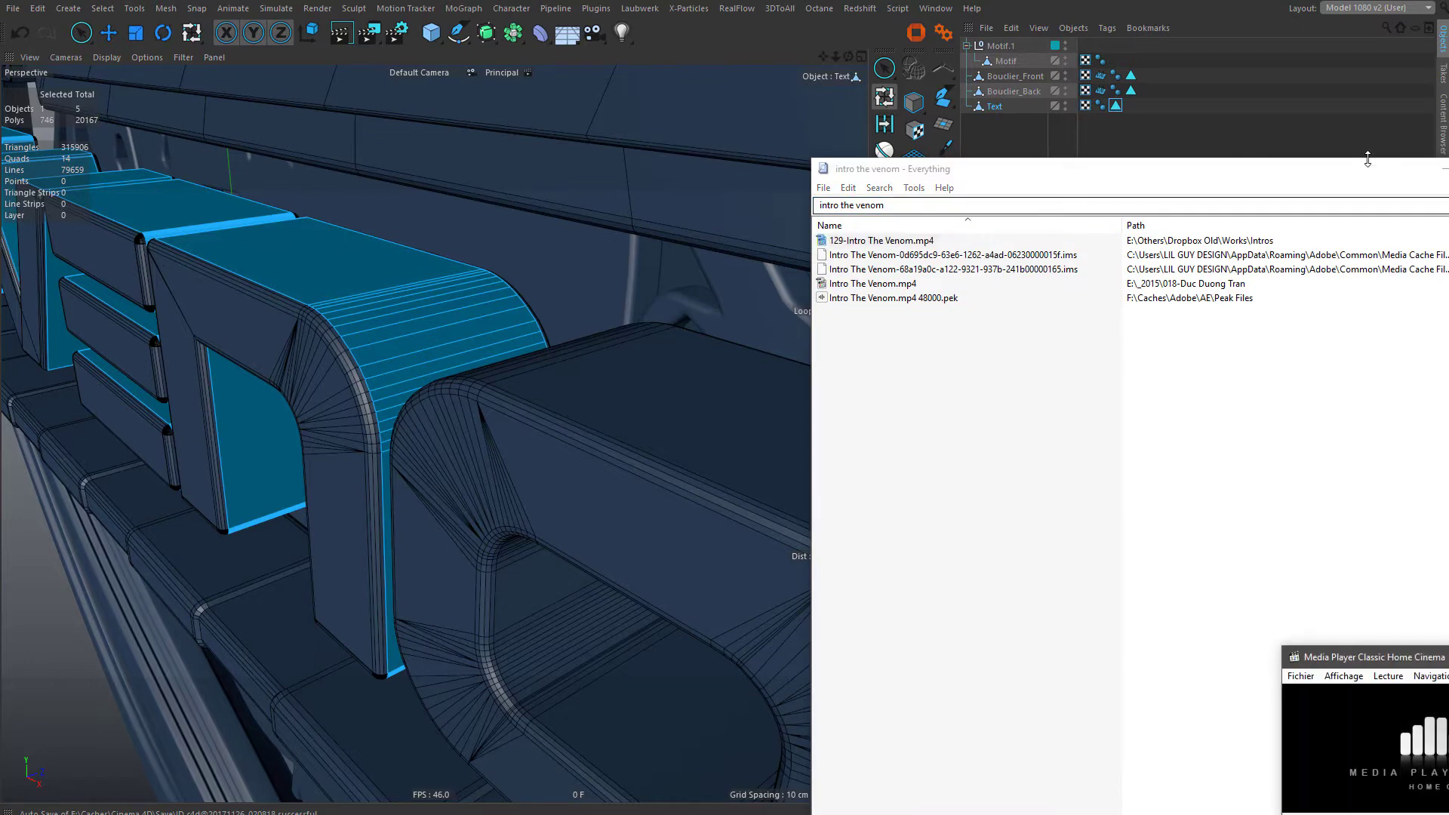
{"action": "left_click", "coordinate": [1445, 168]}
- Examine the sides of the THE VENOM lettering in the reference video against the model, and put the player away
{"action": "left_click_drag", "start_coordinate": [1369, 533], "coordinate": [782, 193]}
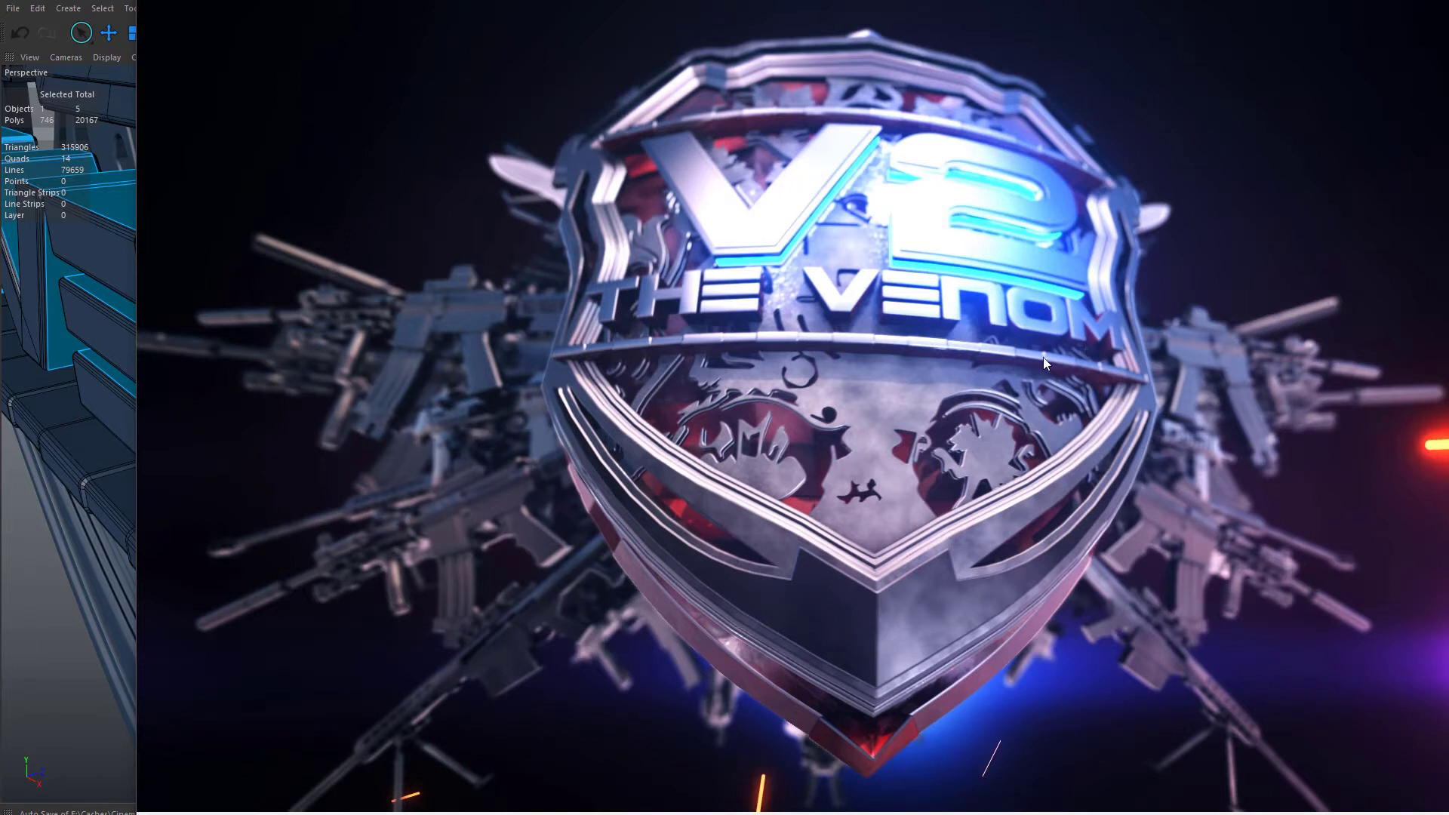
{"action": "left_click_drag", "start_coordinate": [673, 387], "coordinate": [1044, 408]}
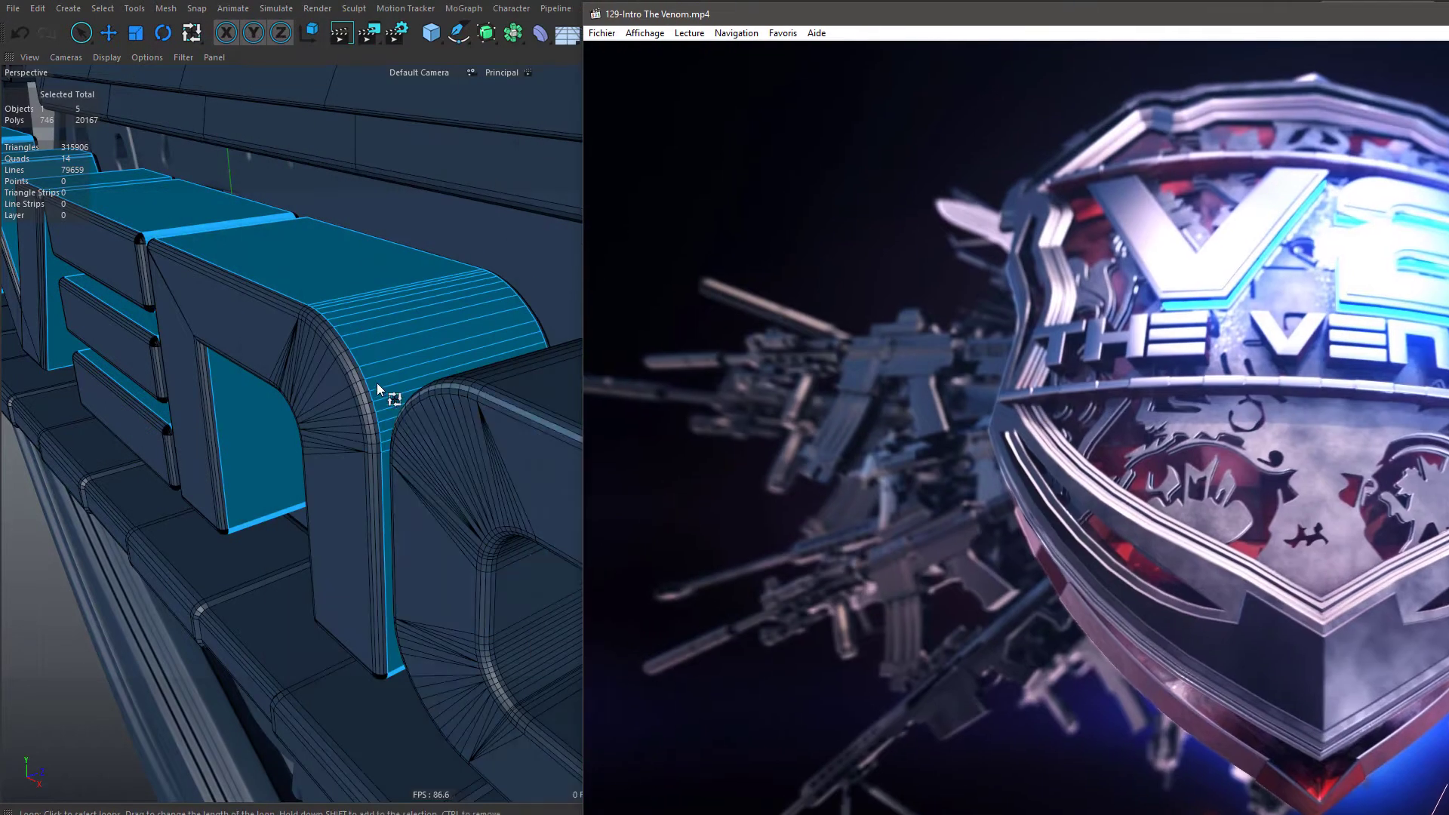
{"action": "scroll", "coordinate": [378, 469], "scroll_direction": "down", "scroll_amount": 3}
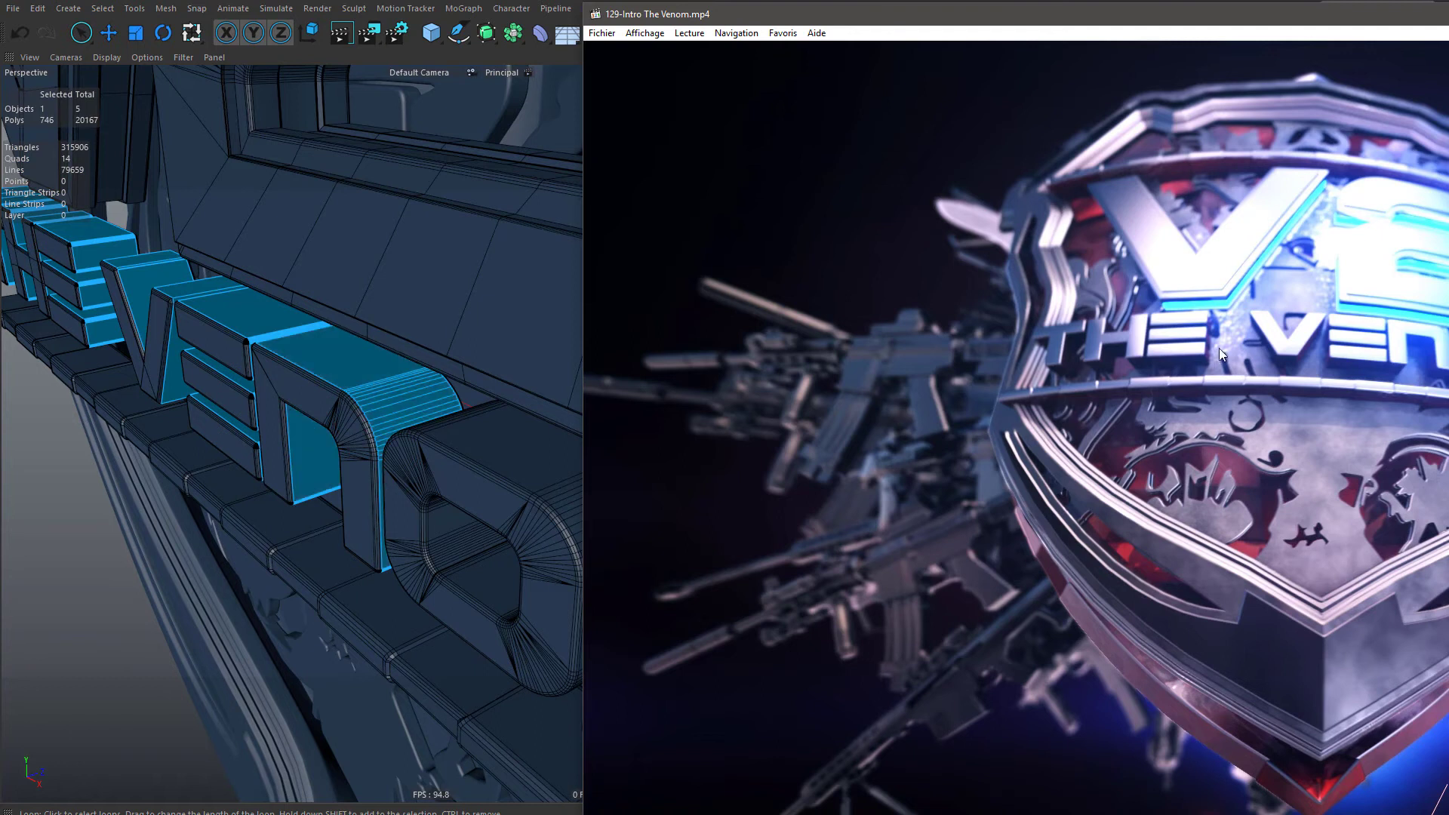
{"action": "left_click_drag", "start_coordinate": [1217, 364], "coordinate": [868, 413]}
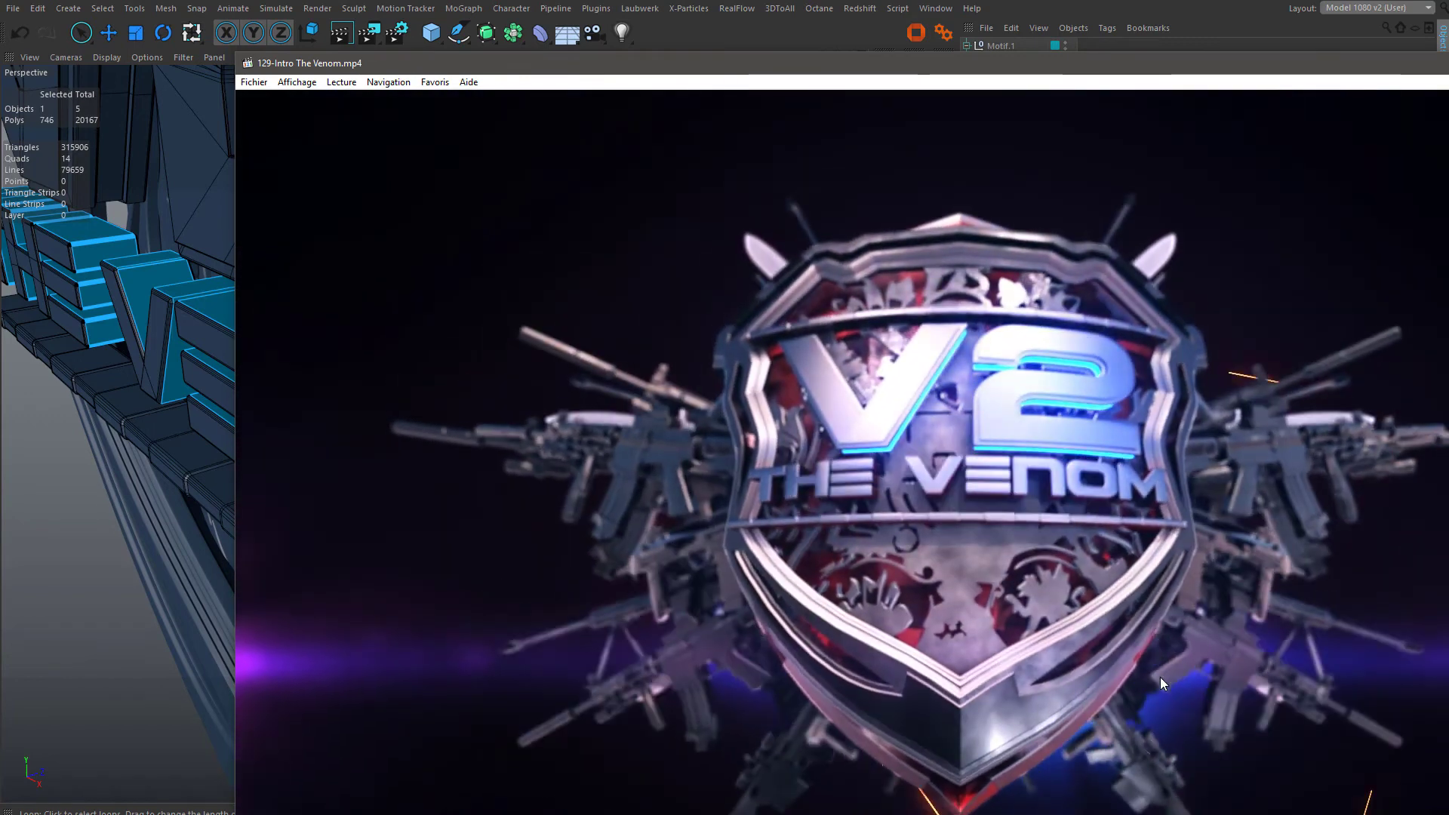
{"action": "left_click", "coordinate": [1445, 64]}
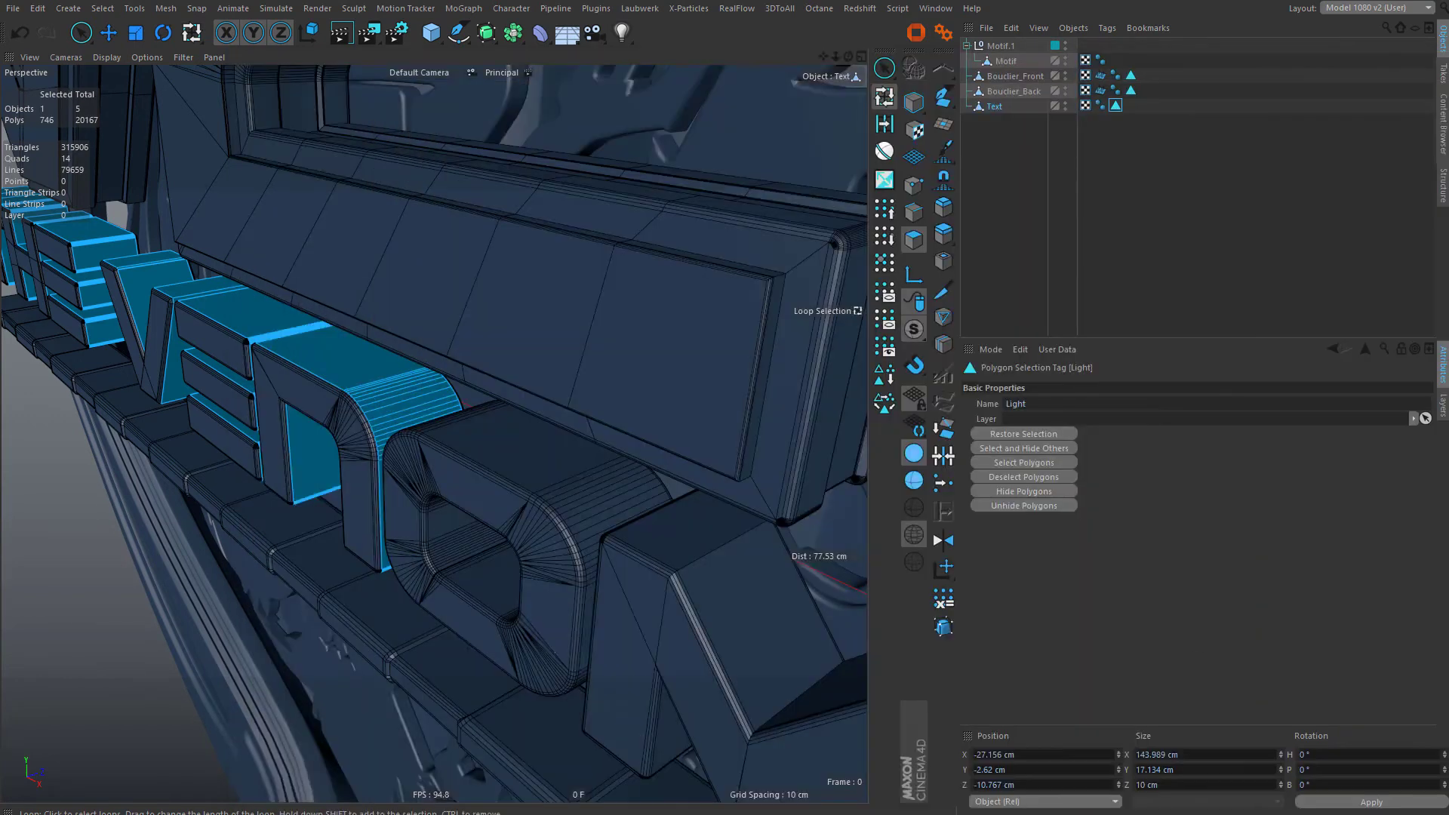
- Add the side polygons of the O, including its inner hole, and of the M in VENOM to the selection
{"action": "left_click", "coordinate": [595, 523], "text": "shift"}
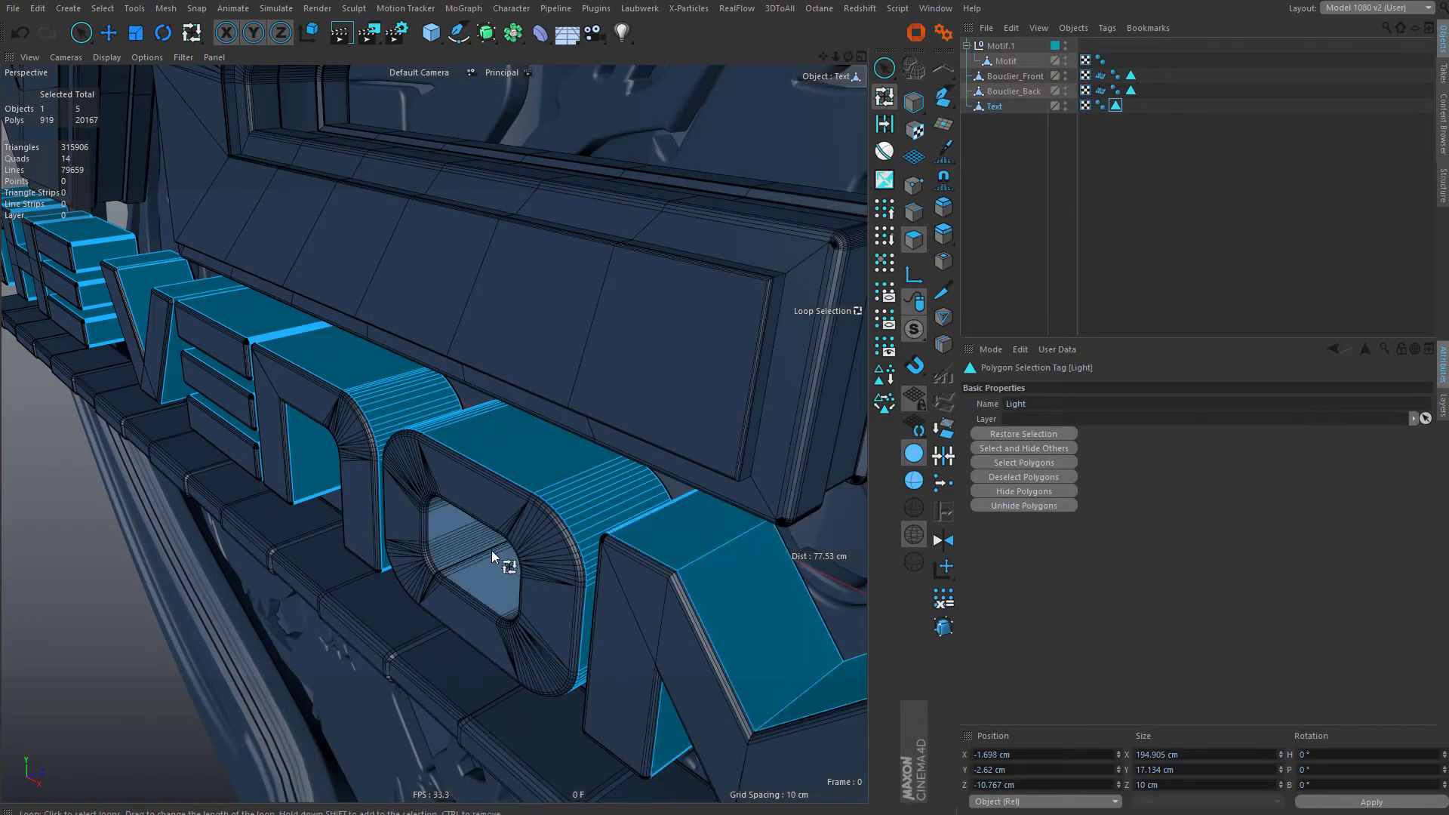
{"action": "left_click_drag", "start_coordinate": [637, 673], "coordinate": [653, 596], "text": "alt"}
{"action": "scroll", "coordinate": [660, 517], "scroll_direction": "down", "scroll_amount": 5}
{"action": "left_click_drag", "start_coordinate": [362, 467], "coordinate": [642, 332], "text": "alt"}
{"action": "middle_click_drag", "start_coordinate": [149, 413], "coordinate": [568, 525], "text": "alt"}
{"action": "scroll", "coordinate": [568, 525], "scroll_direction": "down", "scroll_amount": 5}
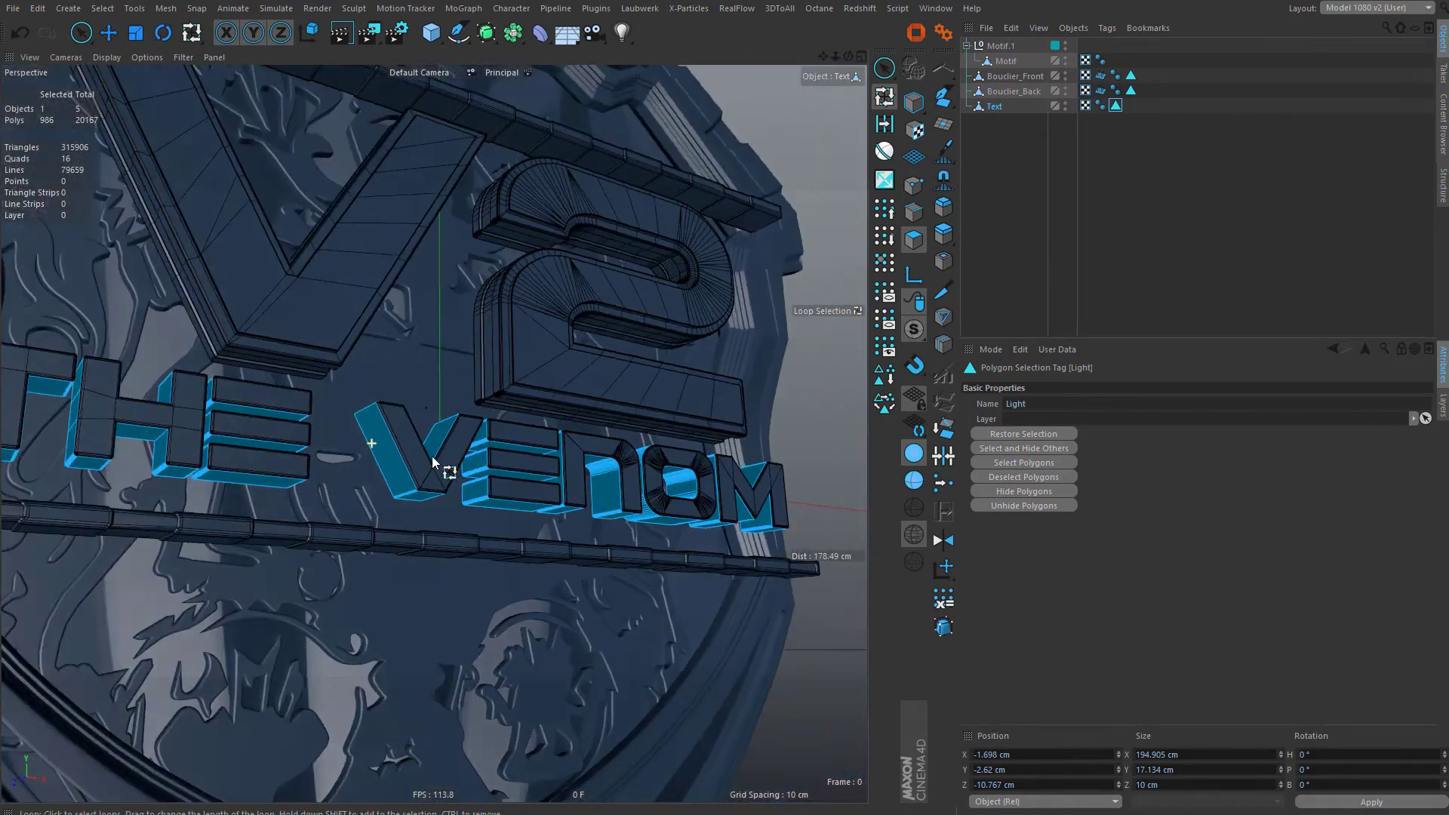
- Add the side polygons of the long horizontal bars below THE VENOM and above V2 to the selection
{"action": "left_click_drag", "start_coordinate": [431, 456], "coordinate": [485, 534], "text": "alt"}
{"action": "middle_click_drag", "start_coordinate": [486, 533], "coordinate": [621, 555], "text": "alt"}
{"action": "left_click_drag", "start_coordinate": [620, 556], "coordinate": [558, 649], "text": "alt"}
{"action": "left_click", "coordinate": [558, 649], "text": "shift"}
{"action": "left_click_drag", "start_coordinate": [699, 402], "coordinate": [565, 696], "text": "alt"}
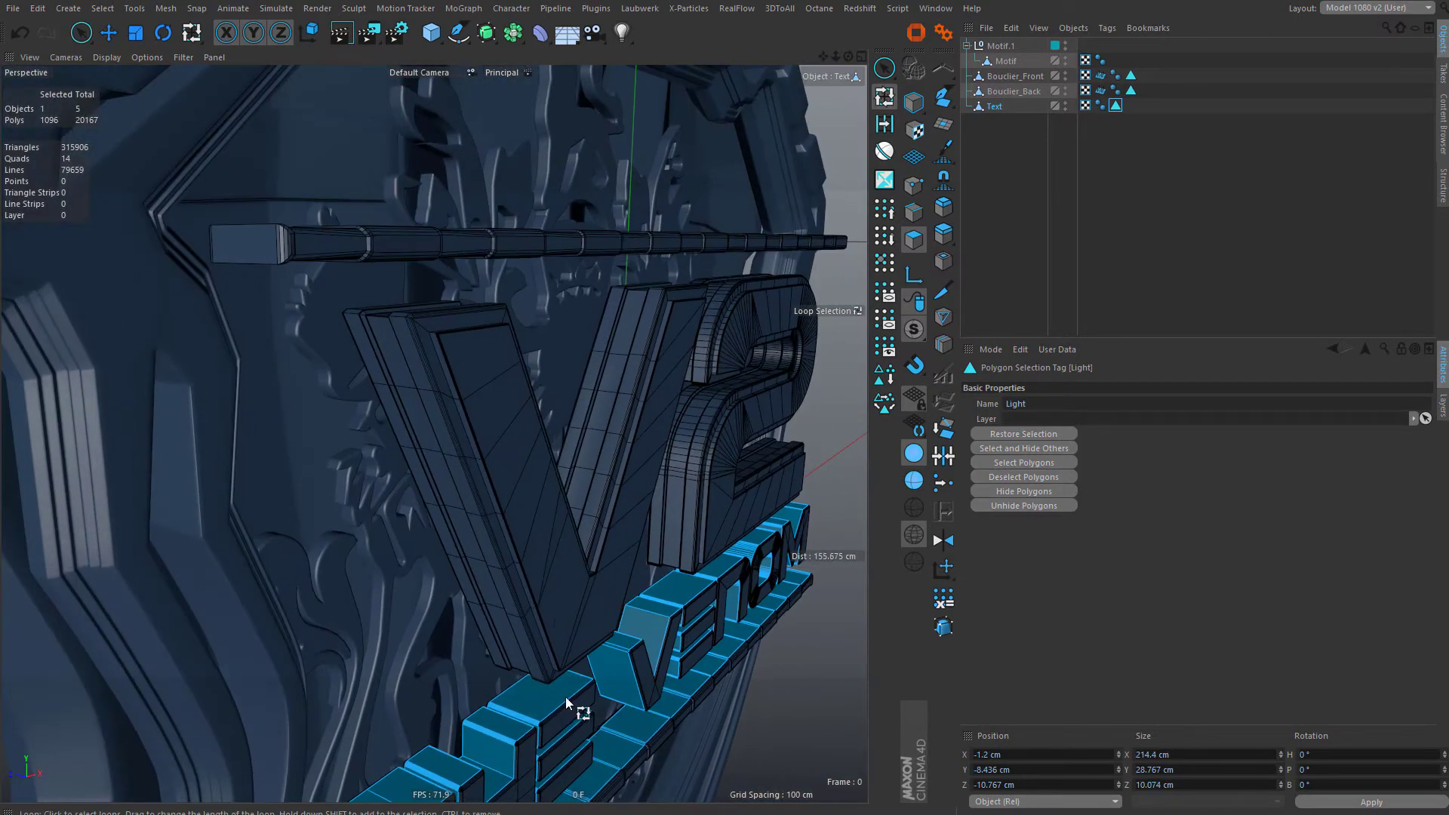
{"action": "left_click", "coordinate": [249, 261], "text": "shift"}
{"action": "scroll", "coordinate": [587, 457], "scroll_direction": "down", "scroll_amount": 10}
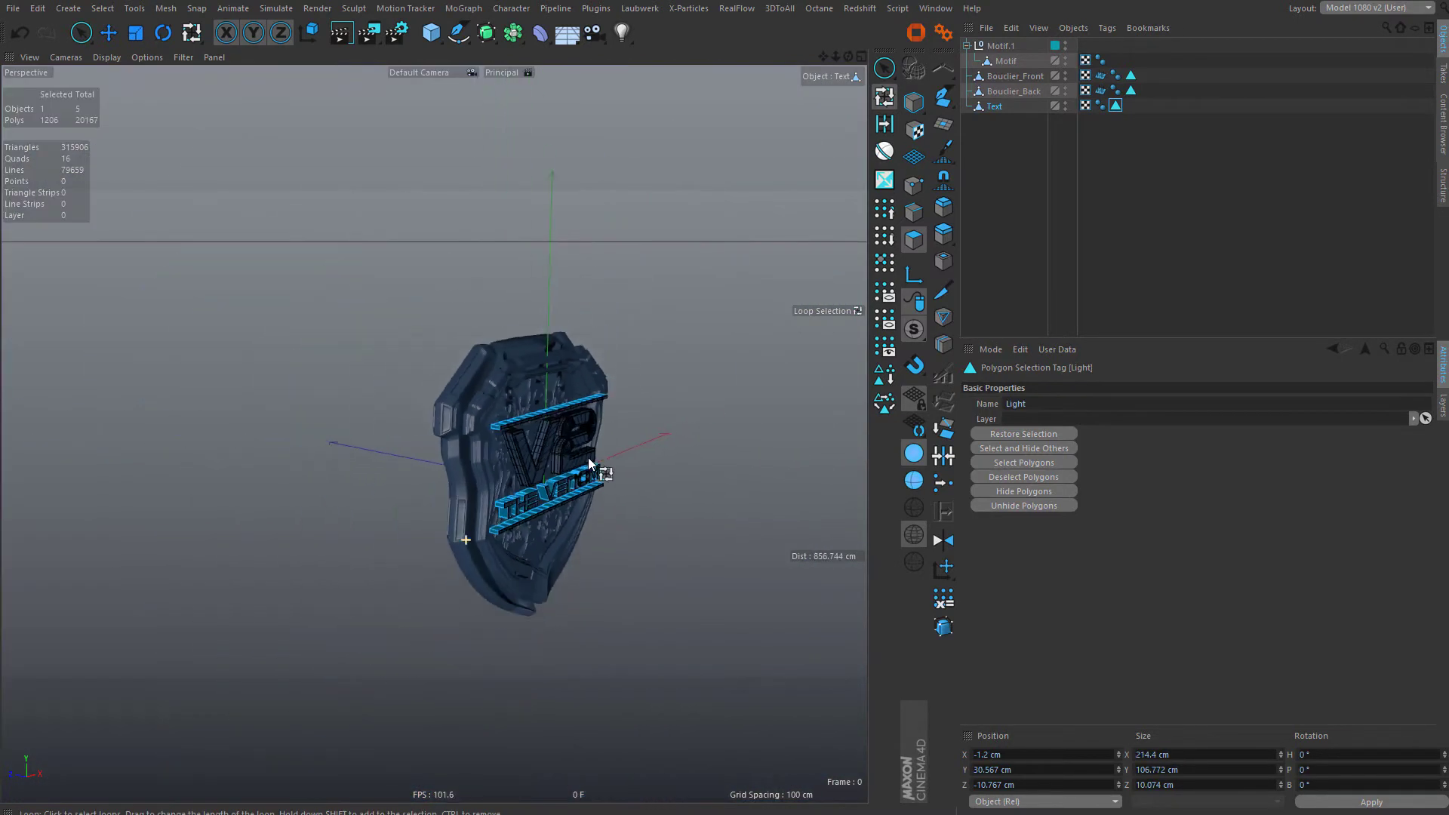
- Store the sides of THE VENOM lettering and both horizontal bars in a second polygon selection tag on Text
{"action": "key", "text": "d"}
{"action": "scroll", "coordinate": [570, 461], "scroll_direction": "up", "scroll_amount": 5}
{"action": "scroll", "coordinate": [575, 469], "scroll_direction": "up", "scroll_amount": 5}
{"action": "mouse_move", "coordinate": [600, 477]}
{"action": "left_mouse_down", "text": "alt"}
{"action": "mouse_move", "coordinate": [556, 492]}
{"action": "mouse_move", "coordinate": [663, 485]}
{"action": "mouse_move", "coordinate": [589, 480]}
{"action": "mouse_move", "coordinate": [550, 498]}
{"action": "mouse_move", "coordinate": [605, 453]}
{"action": "left_mouse_up", "text": "alt"}
{"action": "scroll", "coordinate": [604, 453], "scroll_direction": "up", "scroll_amount": 3}
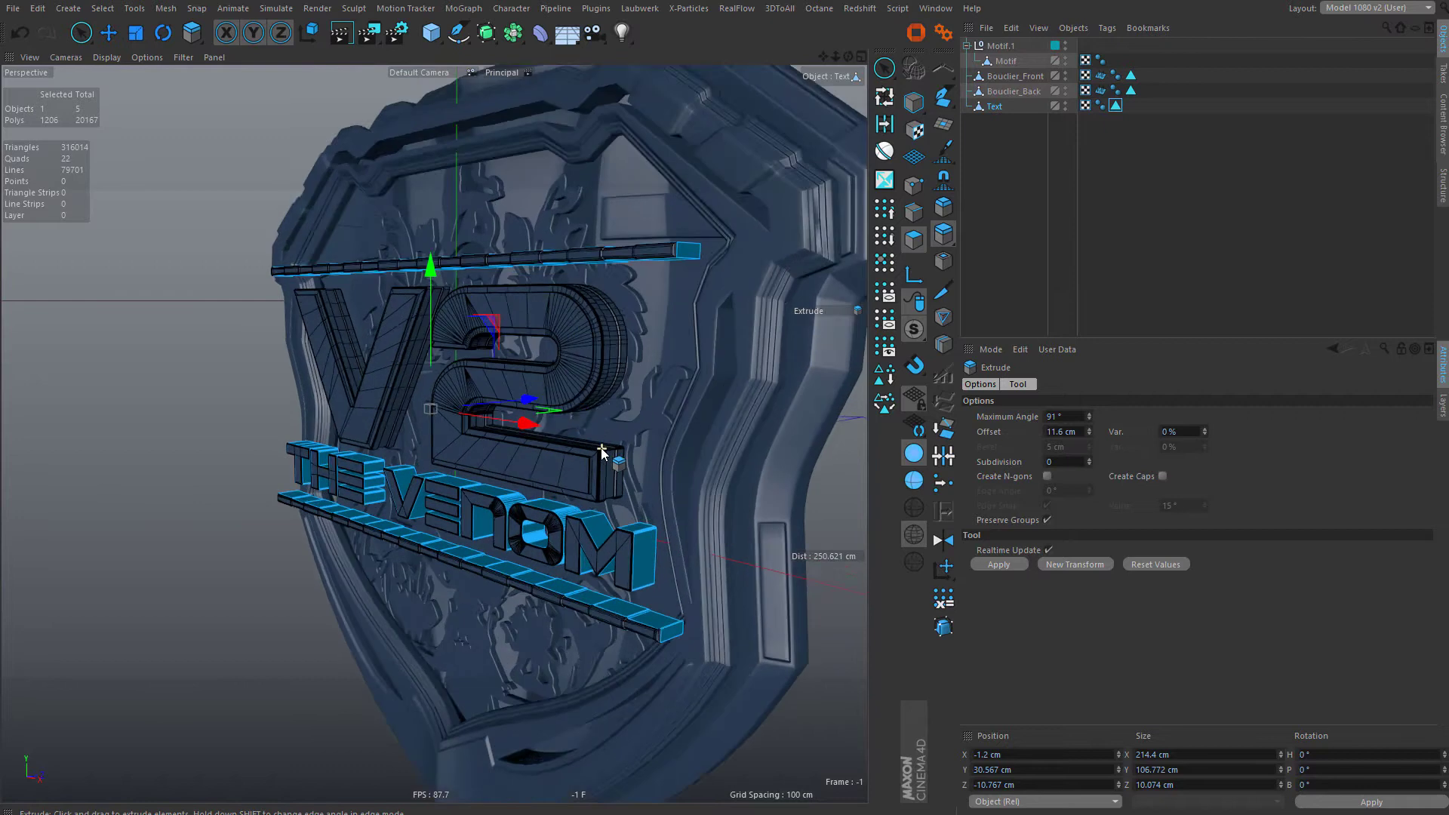
{"action": "left_click", "coordinate": [1129, 153]}
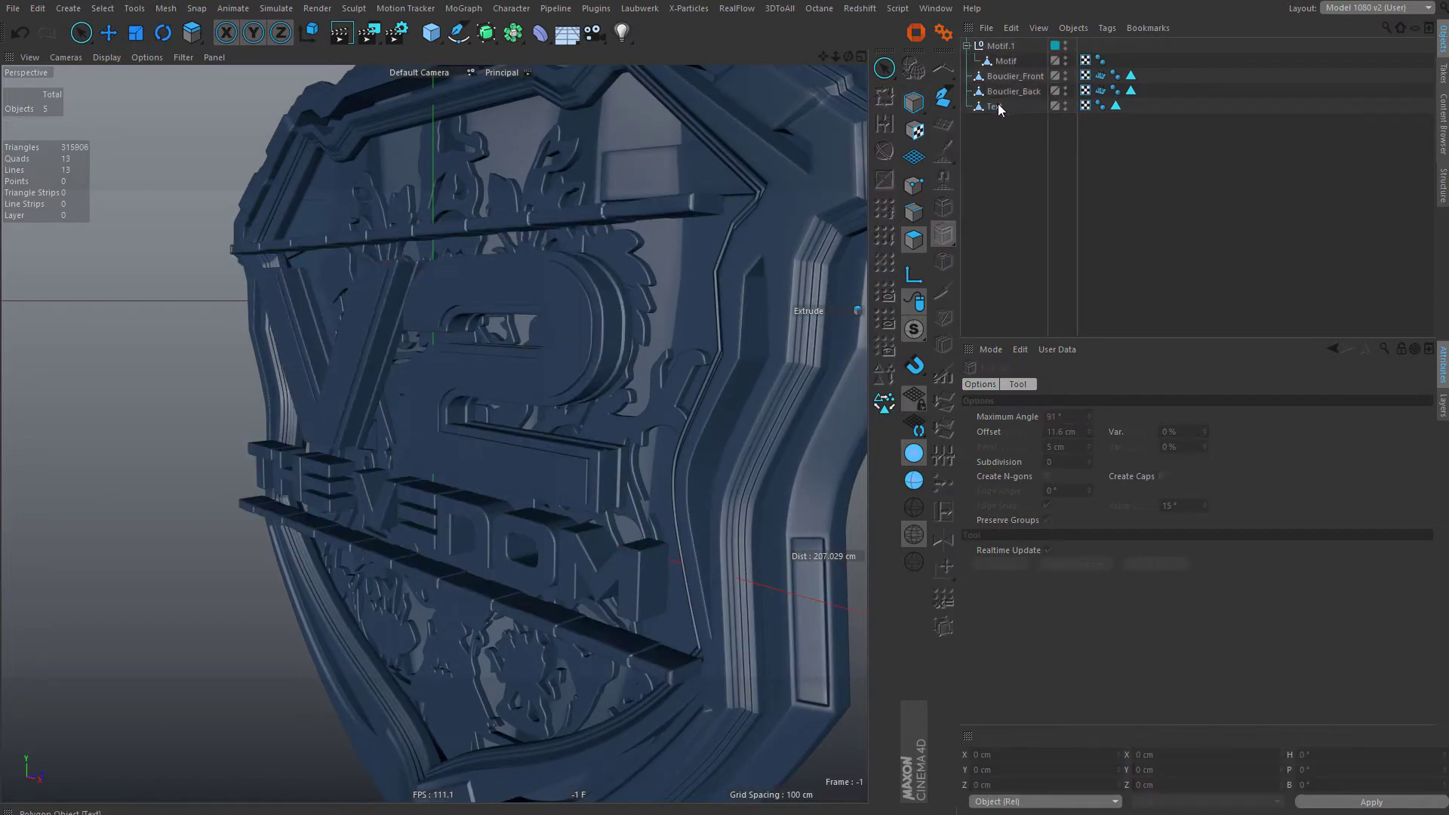
{"action": "left_click", "coordinate": [998, 108]}
{"action": "left_click", "coordinate": [884, 375]}
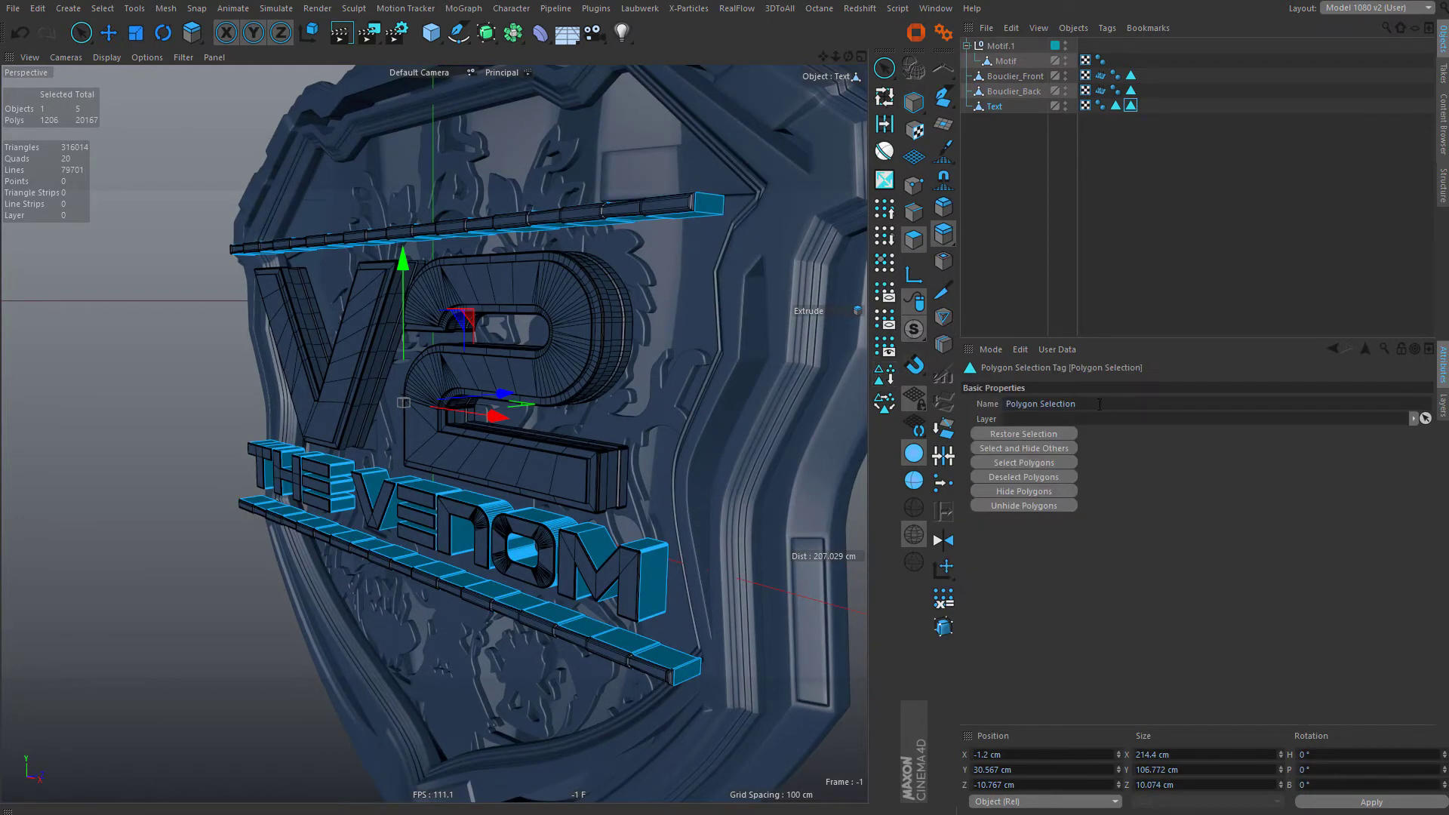
{"action": "left_click_drag", "start_coordinate": [1101, 405], "coordinate": [881, 440]}
{"action": "left_click", "coordinate": [1076, 238]}
{"action": "left_click_drag", "start_coordinate": [742, 355], "coordinate": [712, 322], "text": "alt"}
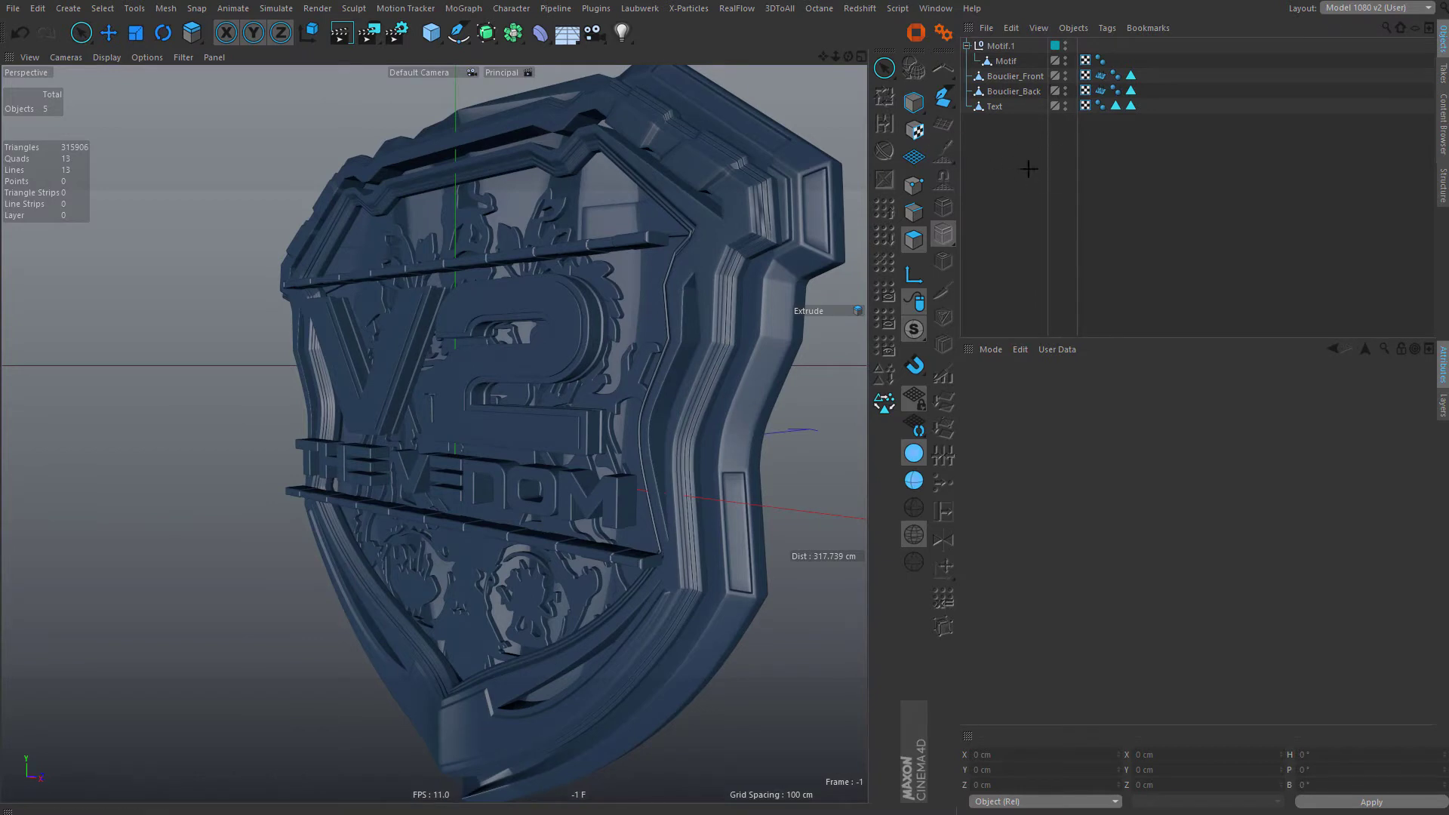
{"action": "left_click", "coordinate": [13, 8]}
{"action": "left_click", "coordinate": [936, 8]}
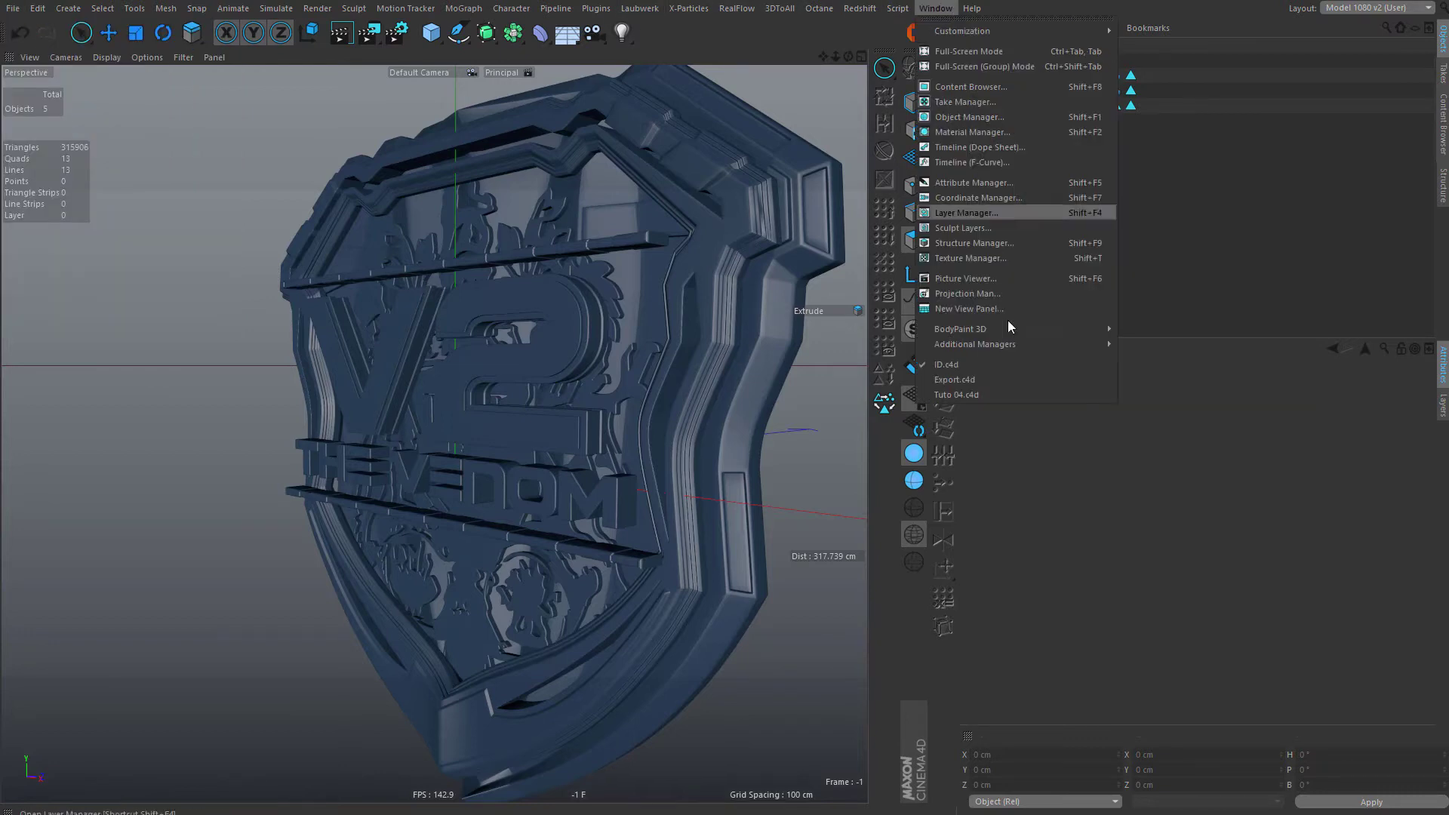
{"action": "left_click", "coordinate": [1277, 229]}
{"action": "left_click_drag", "start_coordinate": [704, 314], "coordinate": [747, 272], "text": "alt"}
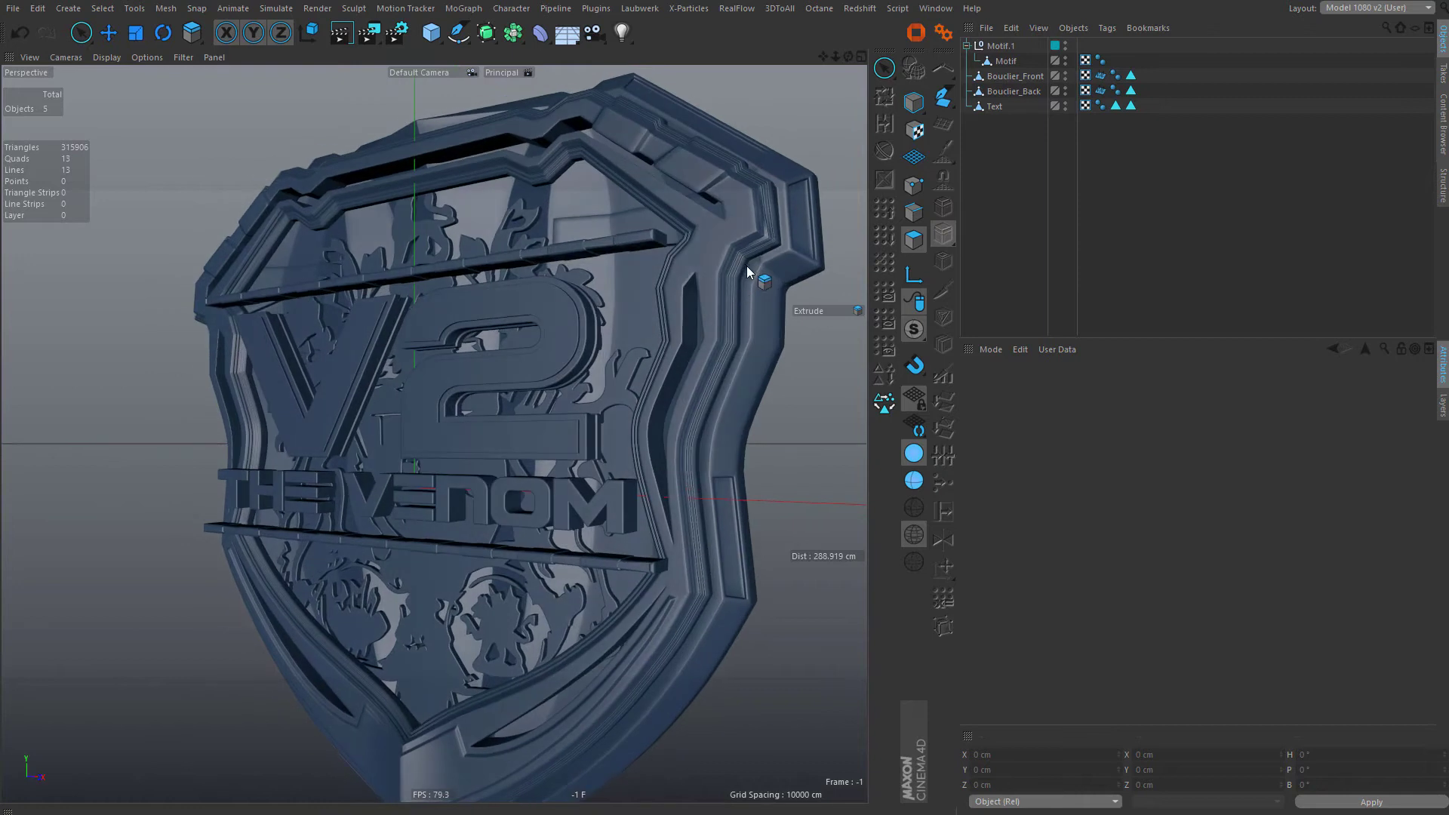
{"action": "left_click_drag", "start_coordinate": [735, 221], "coordinate": [632, 379], "text": "alt"}
{"action": "left_click_drag", "start_coordinate": [812, 375], "coordinate": [657, 382], "text": "alt"}
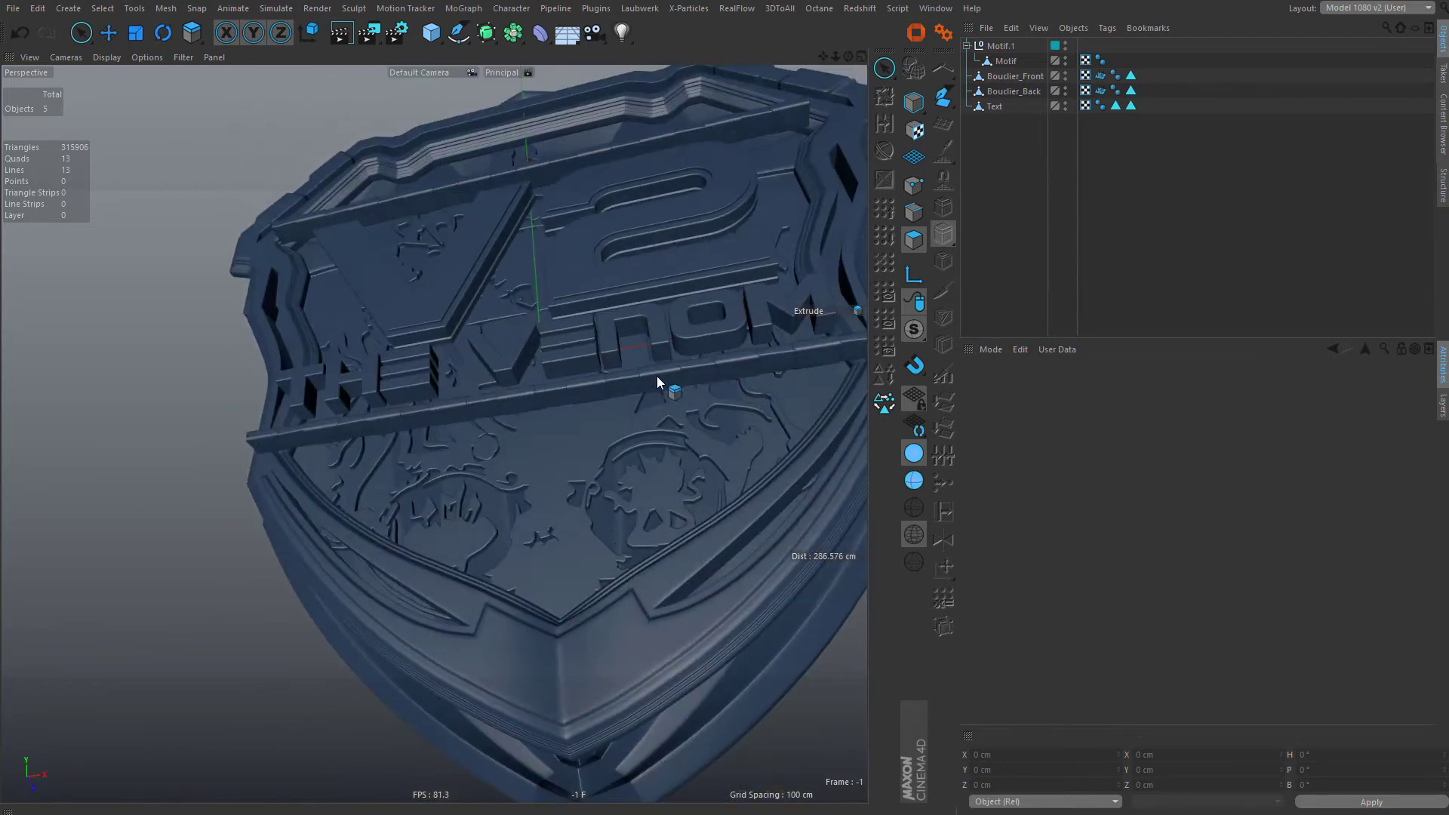
- Bring up the open Export.c4d scene and change the interface layout to Standard 1080
{"action": "left_click", "coordinate": [935, 8]}
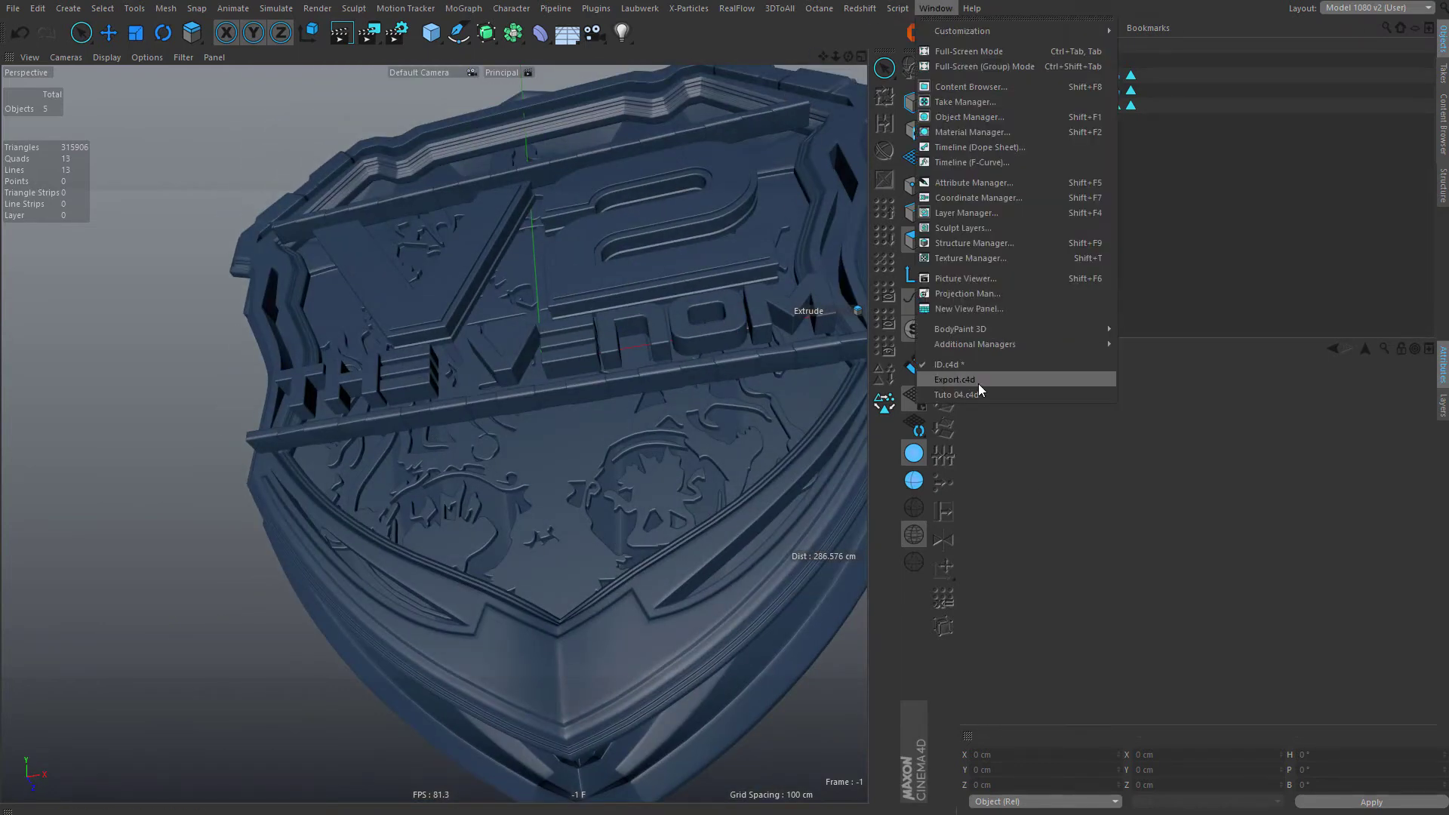
{"action": "left_click", "coordinate": [978, 384]}
{"action": "left_click", "coordinate": [1045, 186]}
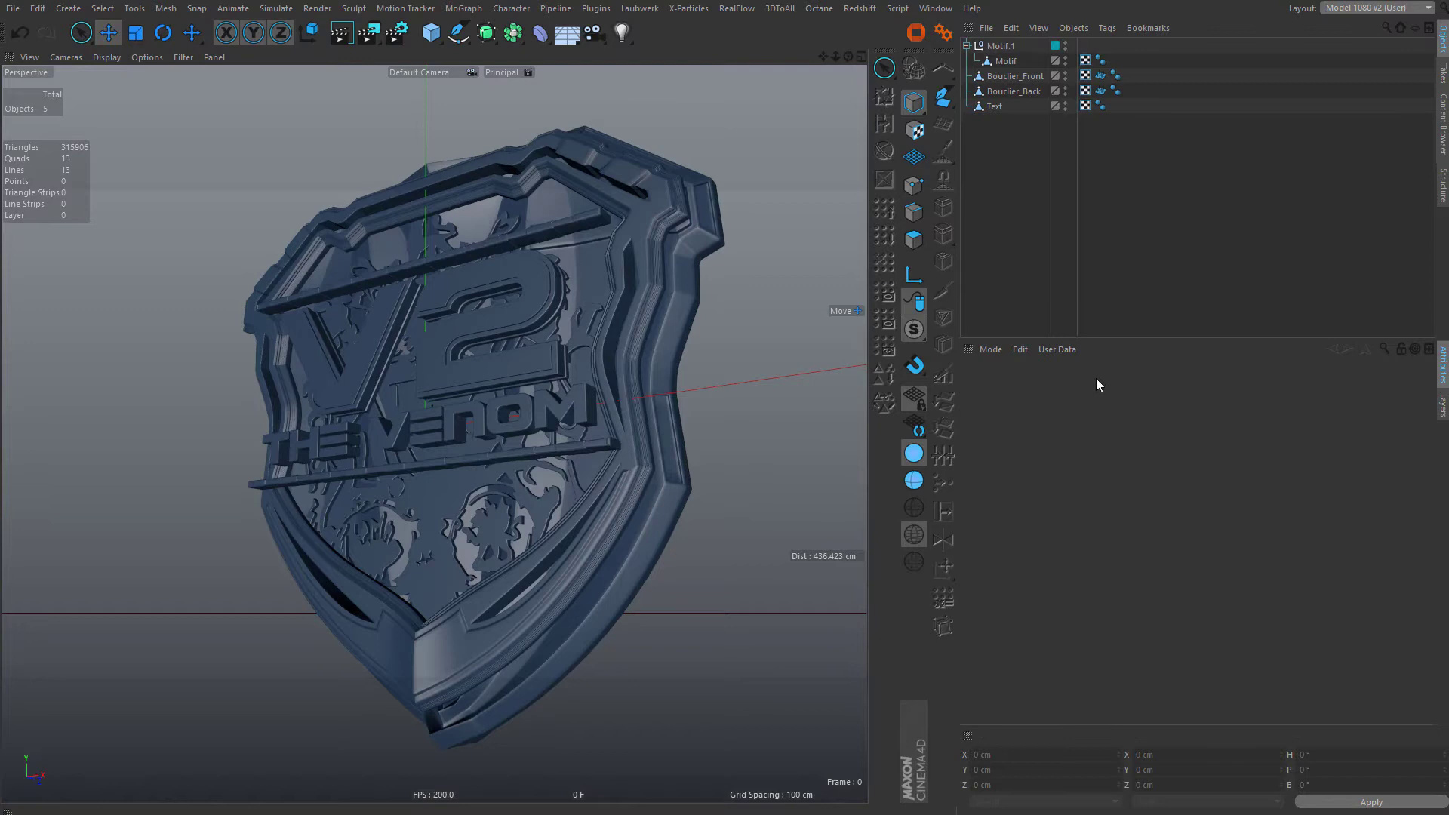
{"action": "left_click", "coordinate": [1371, 9]}
{"action": "left_click", "coordinate": [1366, 295]}
- Create four new default materials and enlarge the material area so their names are readable
{"action": "double_click", "coordinate": [177, 766]}
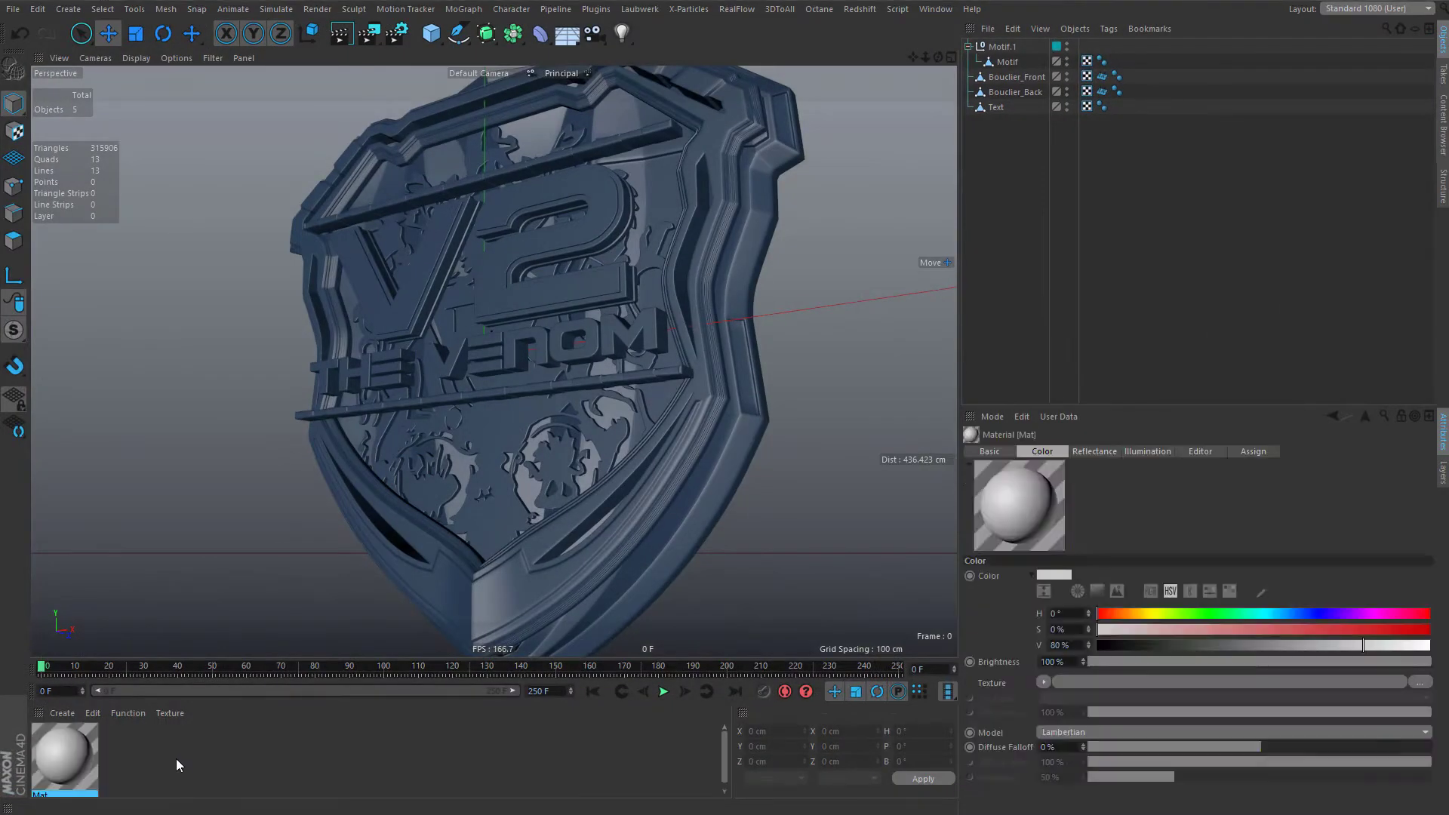
{"action": "double_click", "coordinate": [185, 761]}
{"action": "double_click", "coordinate": [360, 756]}
{"action": "double_click", "coordinate": [360, 756]}
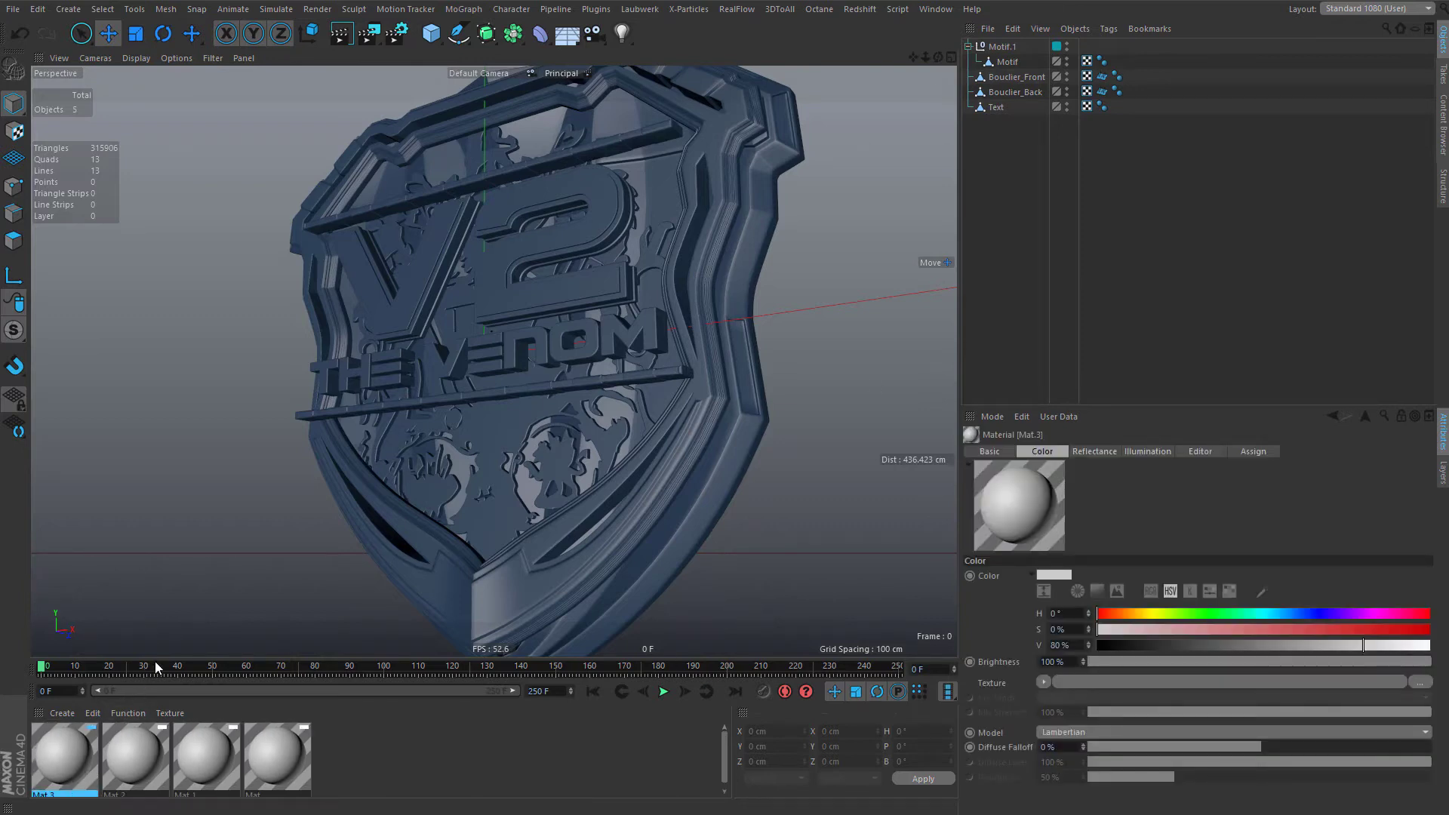
{"action": "left_click_drag", "start_coordinate": [156, 658], "coordinate": [169, 619]}
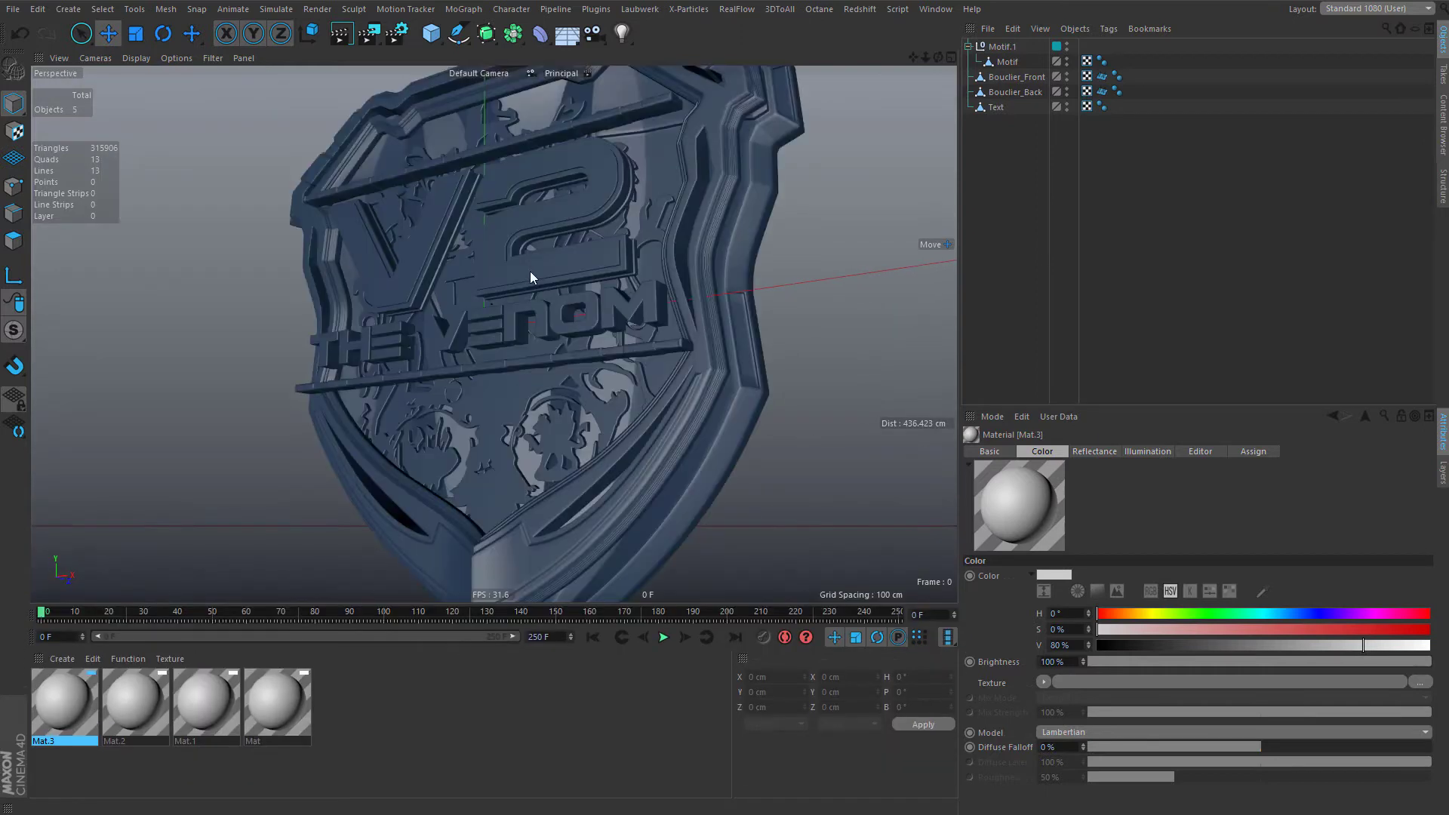
{"action": "scroll", "coordinate": [533, 278], "scroll_direction": "down", "scroll_amount": 1}
- Copy the Text object's name and use it to rename the material Mat.3 as Text
{"action": "double_click", "coordinate": [1000, 107]}
{"action": "right_click", "coordinate": [1000, 109]}
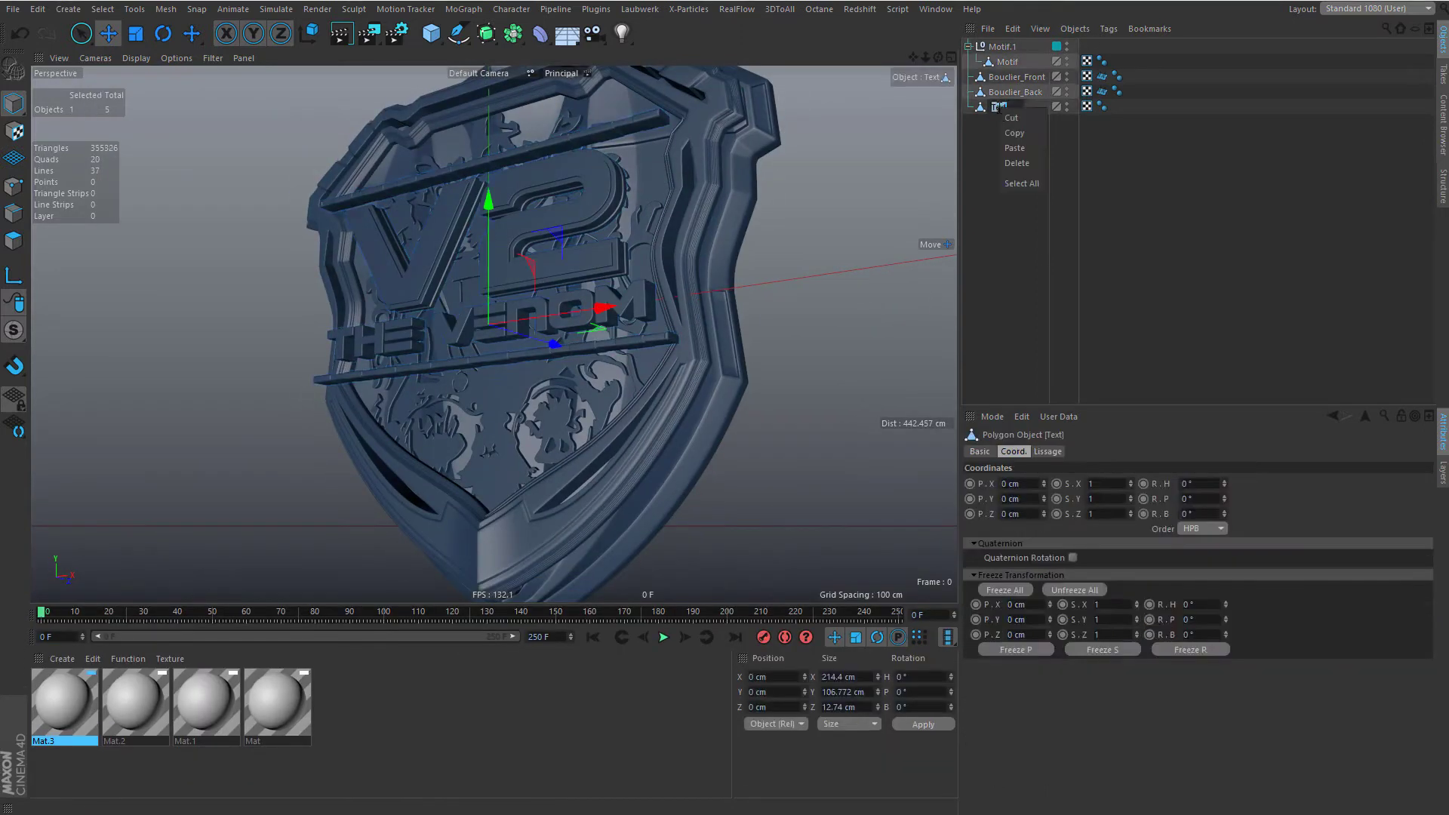
{"action": "key", "text": "Escape"}
{"action": "double_click", "coordinate": [46, 741]}
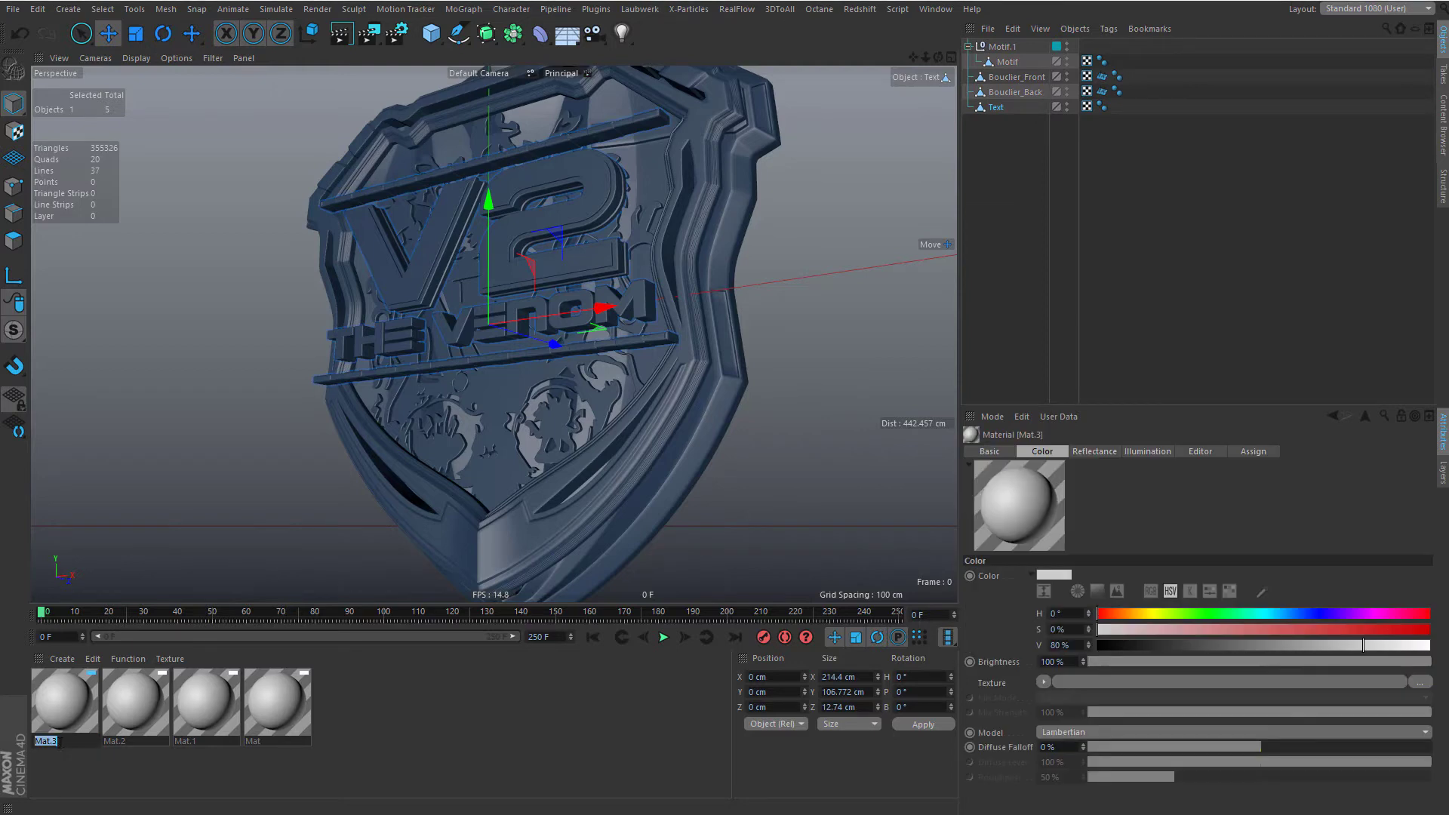
- Copy the back shield object's name and rename the material Mat.2 as Bouclier_Back
{"action": "double_click", "coordinate": [1024, 93]}
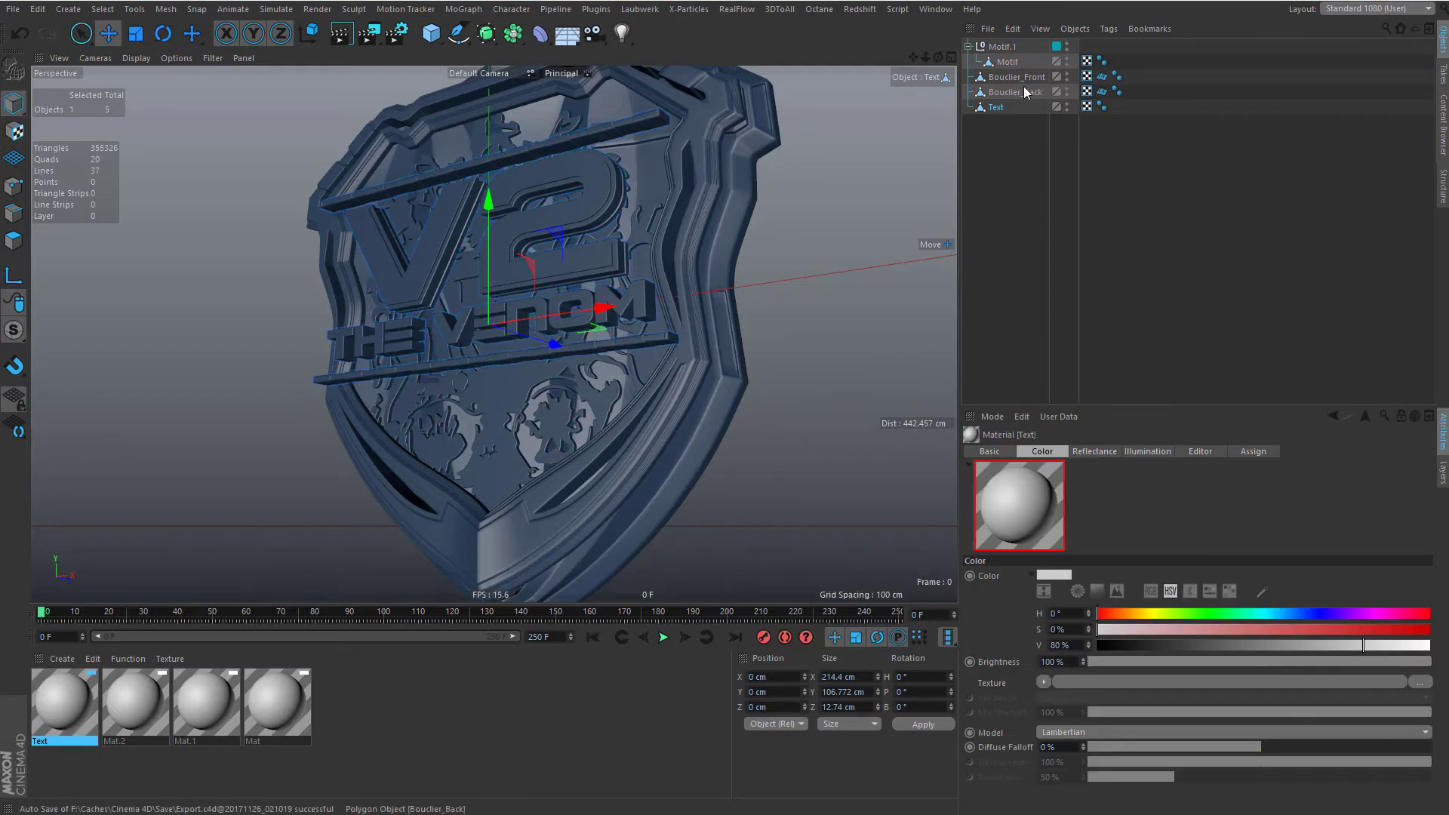
{"action": "right_click", "coordinate": [1024, 93]}
{"action": "key", "text": "Escape"}
{"action": "double_click", "coordinate": [1024, 92]}
{"action": "key", "text": "ctrl+c"}
{"action": "right_click", "coordinate": [1025, 95]}
{"action": "key", "text": "Escape"}
{"action": "double_click", "coordinate": [142, 742]}
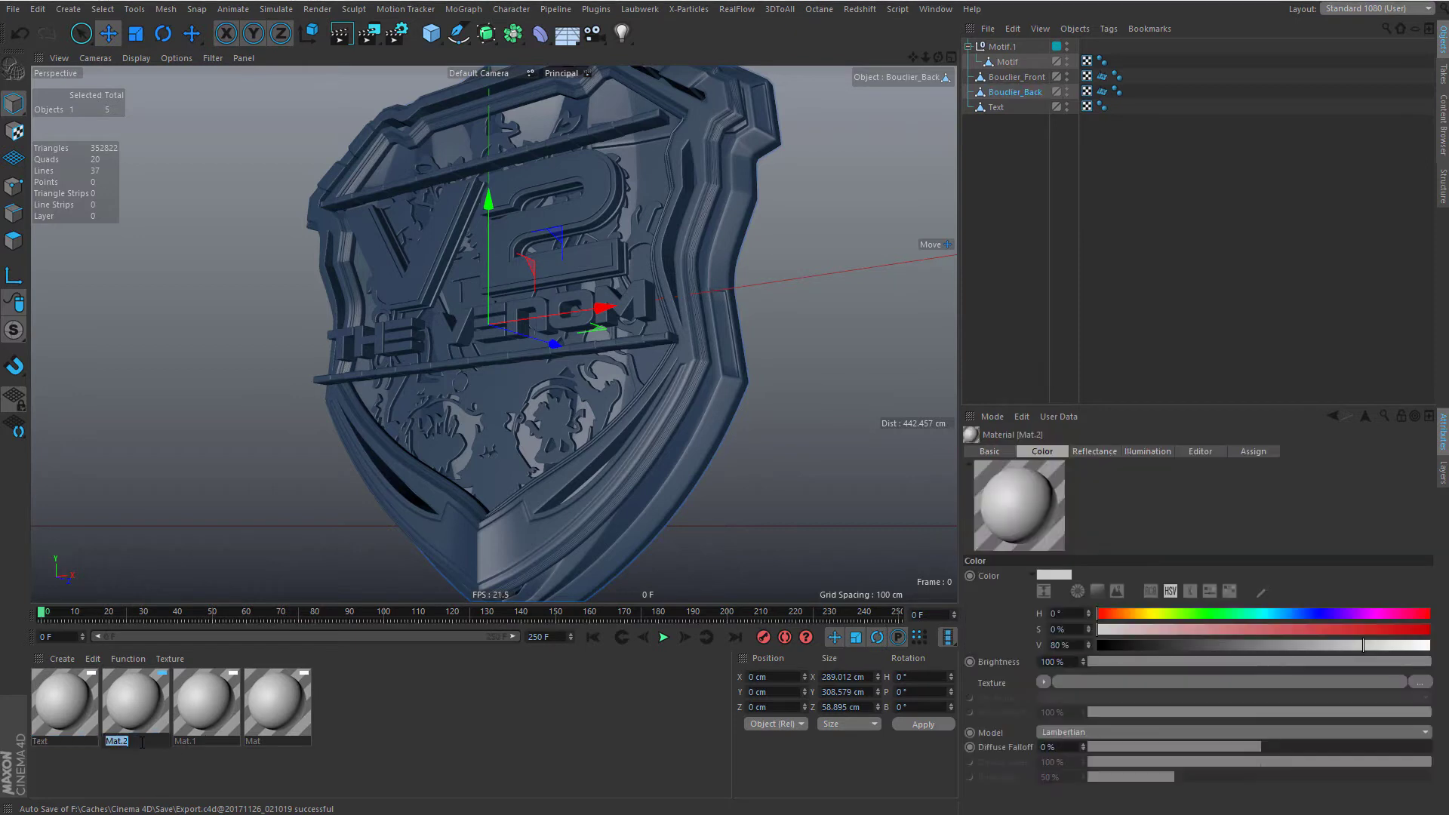
{"action": "key", "text": "ctrl+v"}
{"action": "key", "text": "Return"}
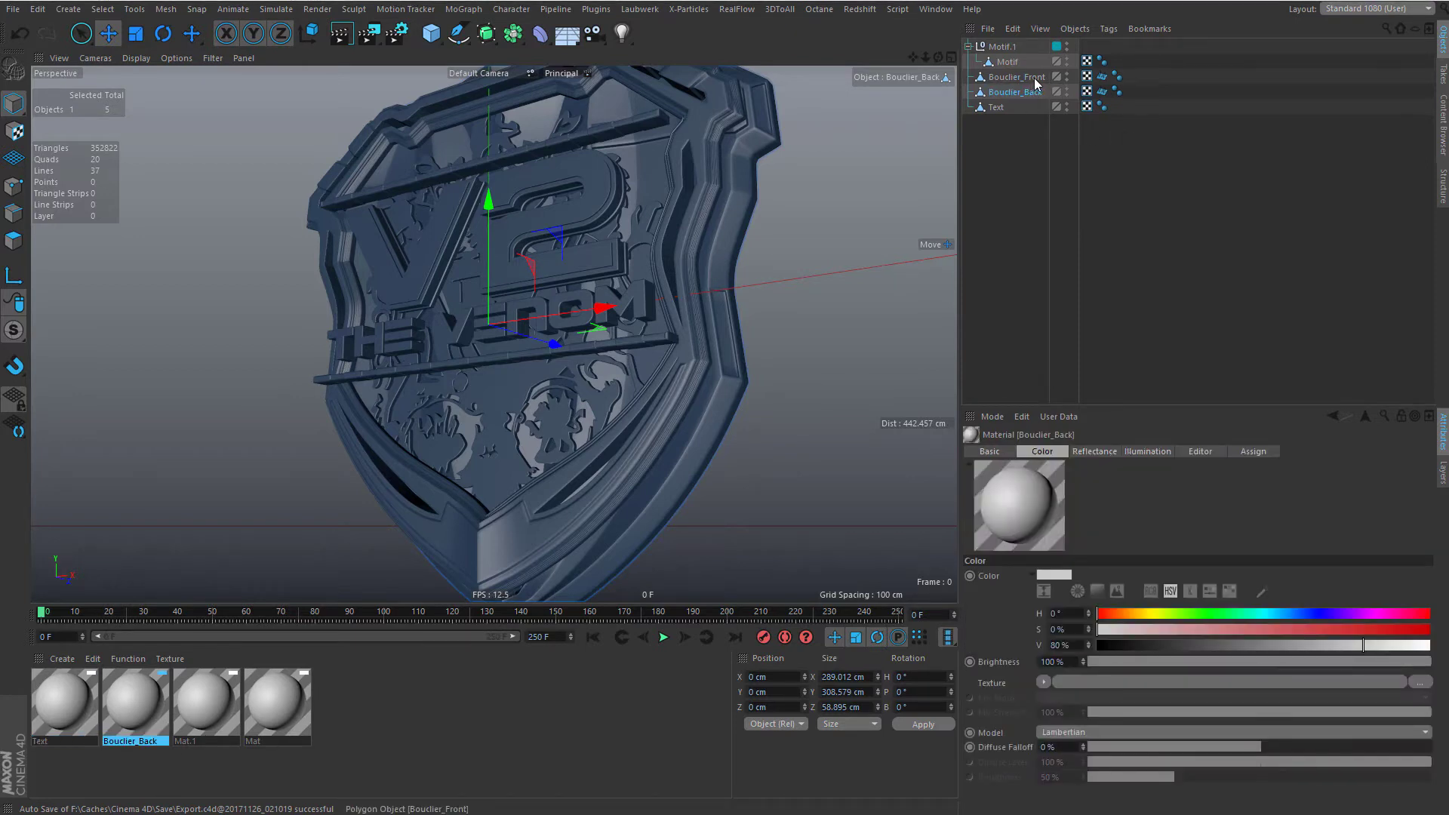
- Copy the front shield object's name, rename the material Mat.1 as Bouclier_Front and place it before the Bouclier_Back material
{"action": "left_click", "coordinate": [1034, 77]}
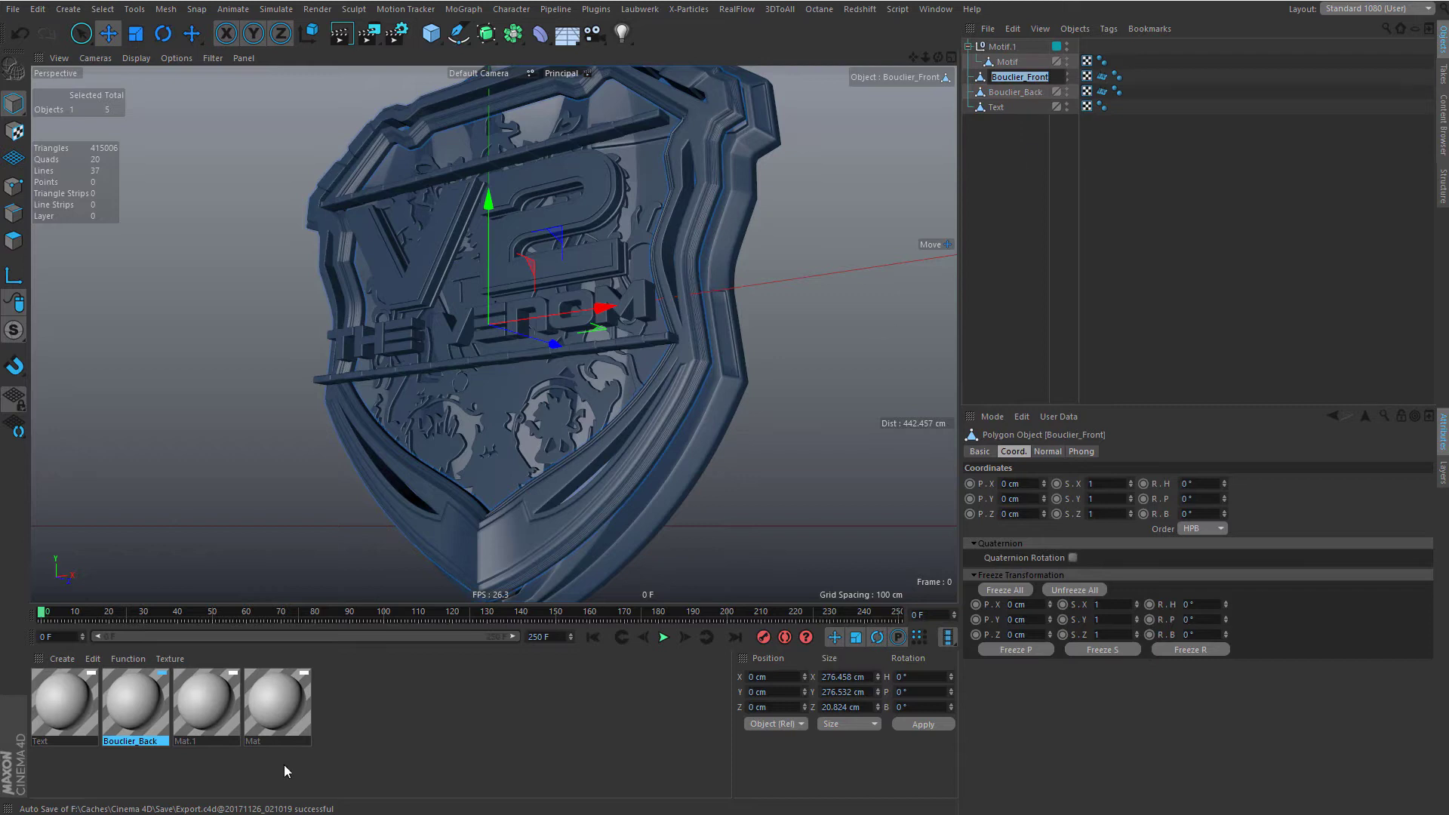
{"action": "double_click", "coordinate": [198, 743]}
{"action": "type", "text": "Bouclier_Front"}
{"action": "key", "text": "Return"}
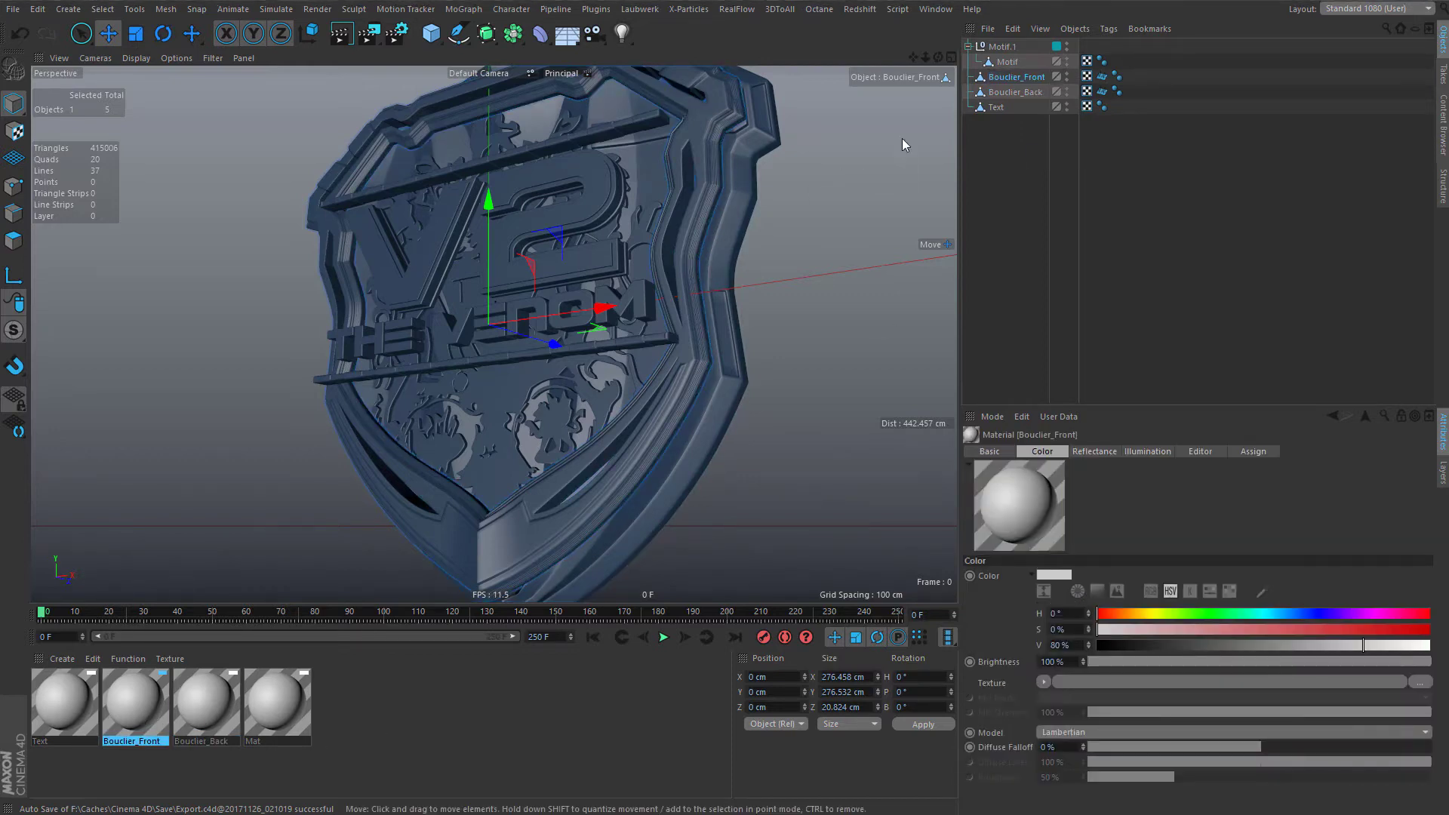
- Reorder the object hierarchy so Bouclier_Back comes first, followed by the Motif.1 group, Bouclier_Front and Text
{"action": "left_click_drag", "start_coordinate": [1015, 91], "coordinate": [1021, 71]}
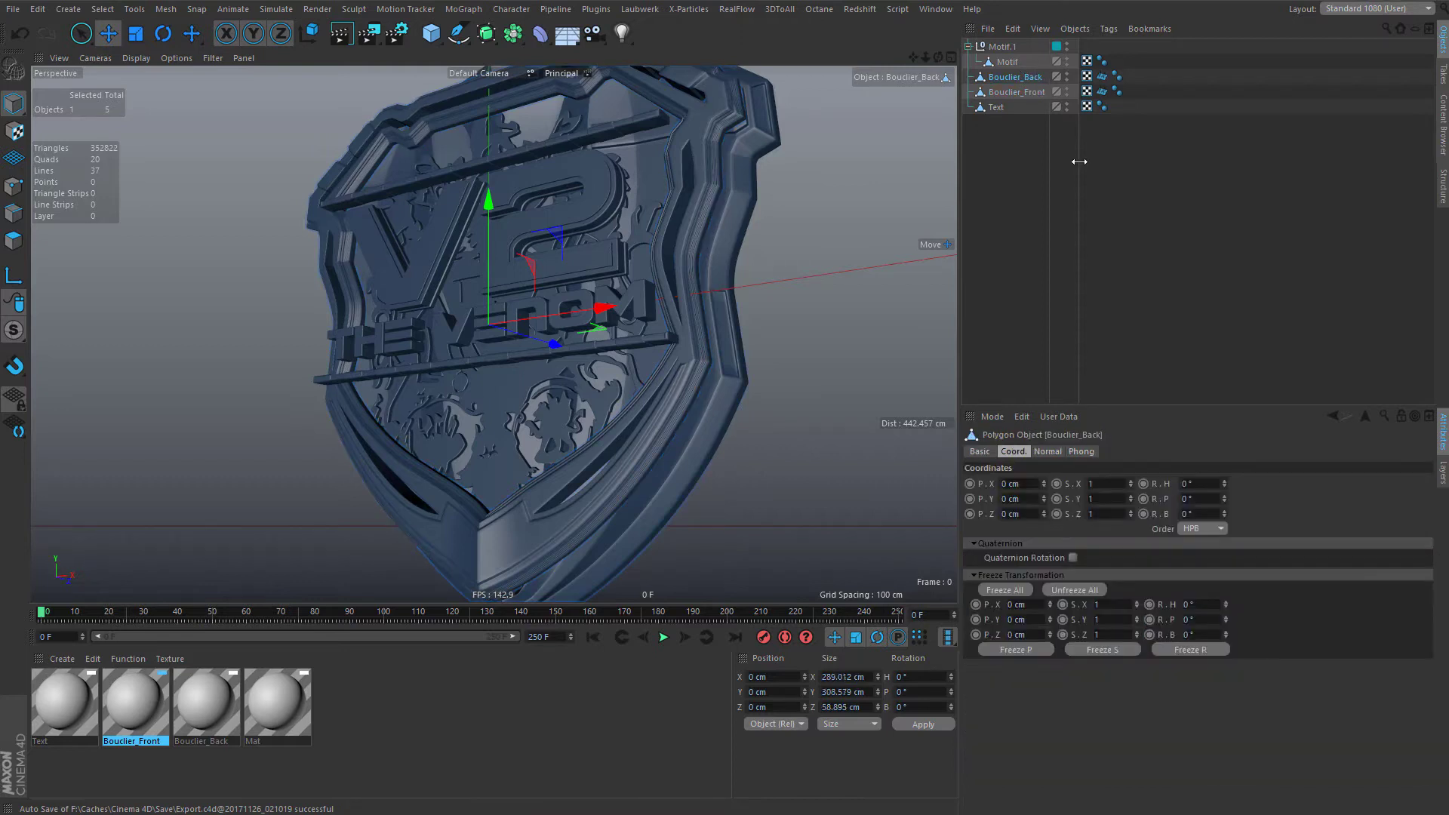
{"action": "left_click", "coordinate": [997, 109]}
{"action": "left_click", "coordinate": [1011, 94]}
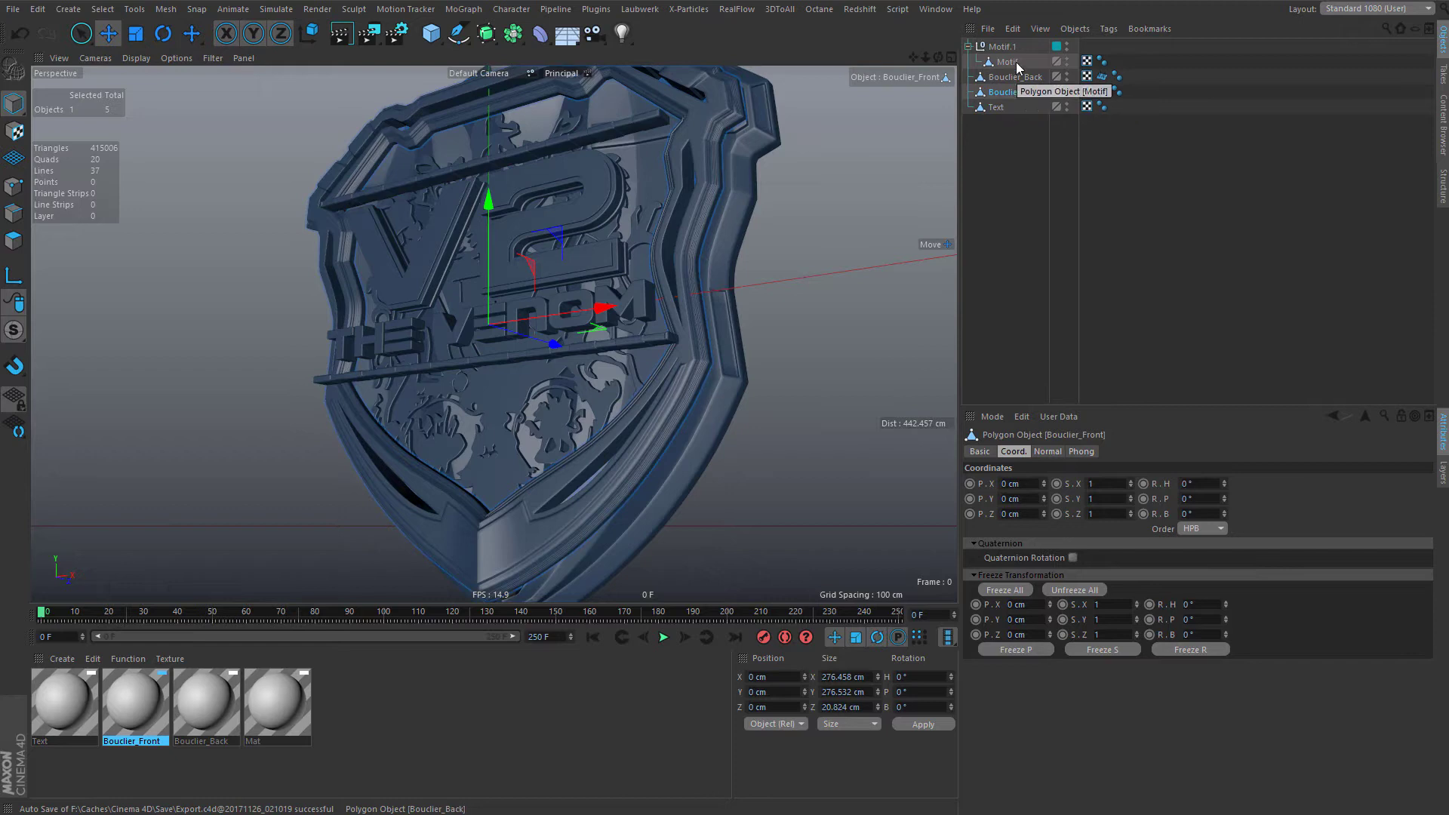
{"action": "left_click_drag", "start_coordinate": [1009, 50], "coordinate": [1017, 85]}
- Copy the Motif object's name and use it to rename the material Mat as Motif
{"action": "double_click", "coordinate": [1013, 78]}
{"action": "key", "text": "ctrl+c"}
{"action": "right_click", "coordinate": [1013, 79]}
{"action": "left_click", "coordinate": [1035, 106]}
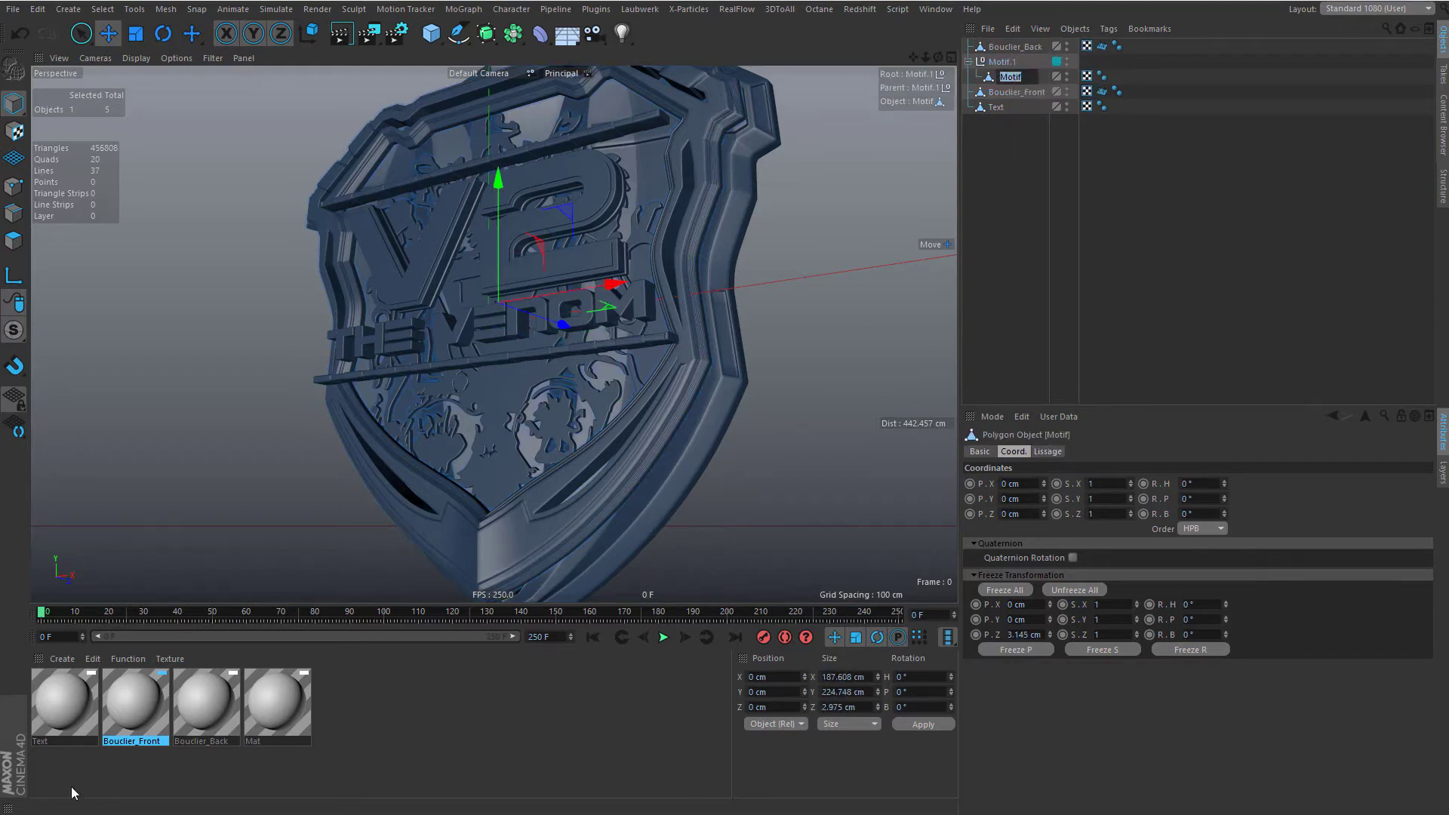
{"action": "double_click", "coordinate": [264, 741]}
{"action": "right_click", "coordinate": [265, 741]}
{"action": "left_click", "coordinate": [290, 779]}
{"action": "left_click", "coordinate": [332, 746]}
- Move the Motif material between Bouclier_Front and Bouclier_Back and check the order of the four materials
{"action": "left_click_drag", "start_coordinate": [275, 709], "coordinate": [217, 709]}
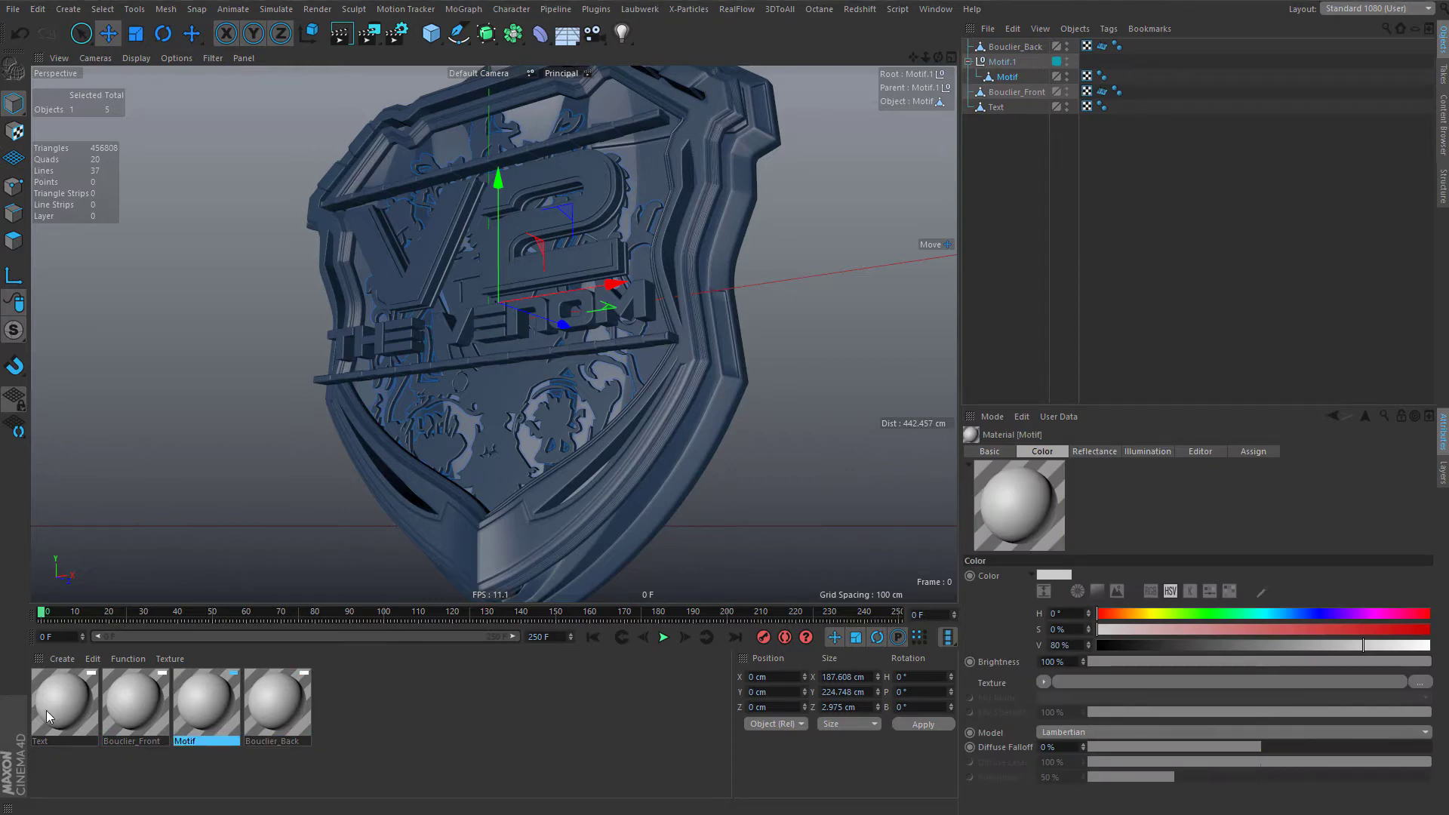
{"action": "left_click", "coordinate": [71, 706]}
{"action": "left_click", "coordinate": [129, 704]}
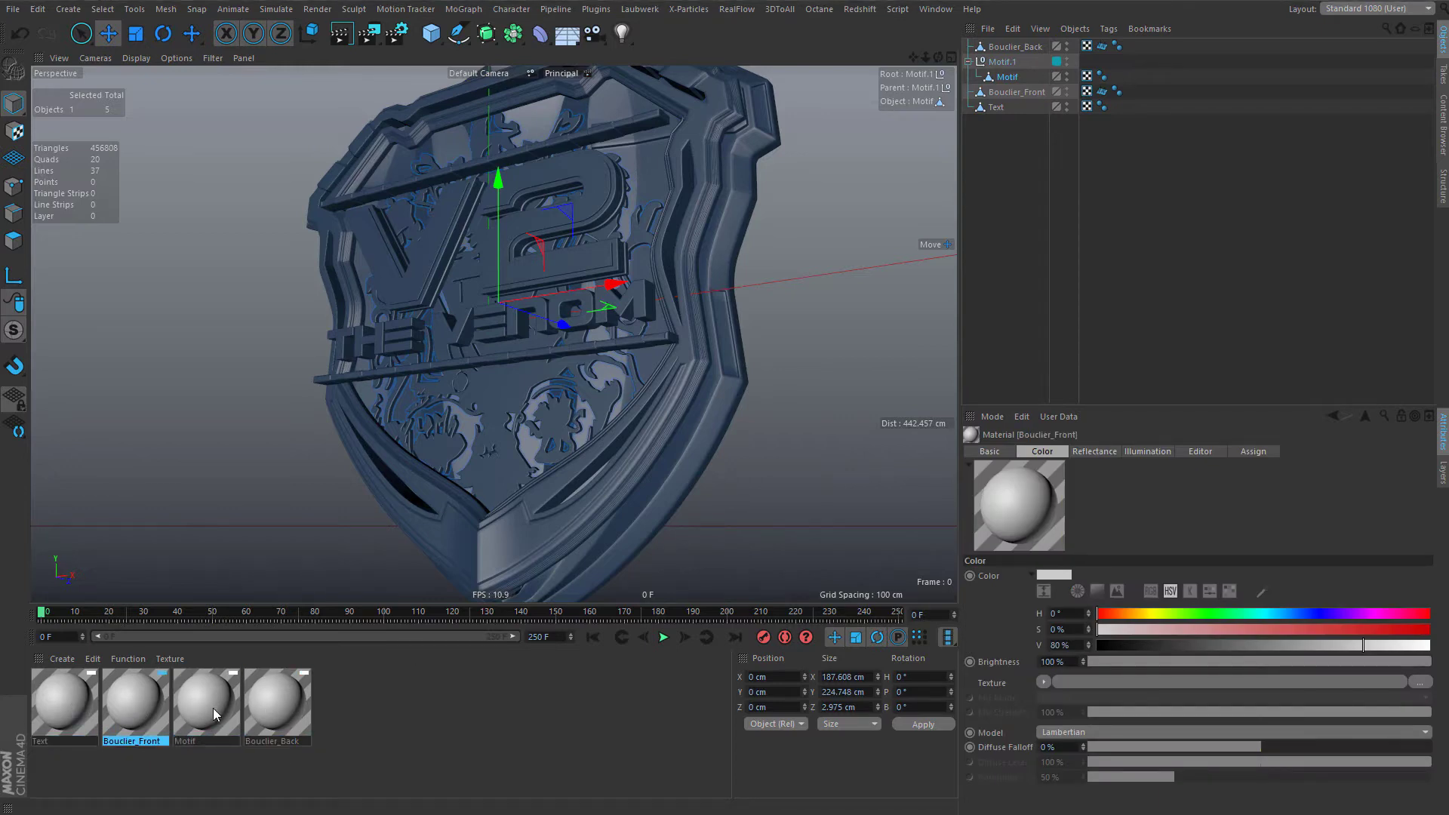
{"action": "left_click", "coordinate": [230, 708]}
{"action": "left_click", "coordinate": [277, 705]}
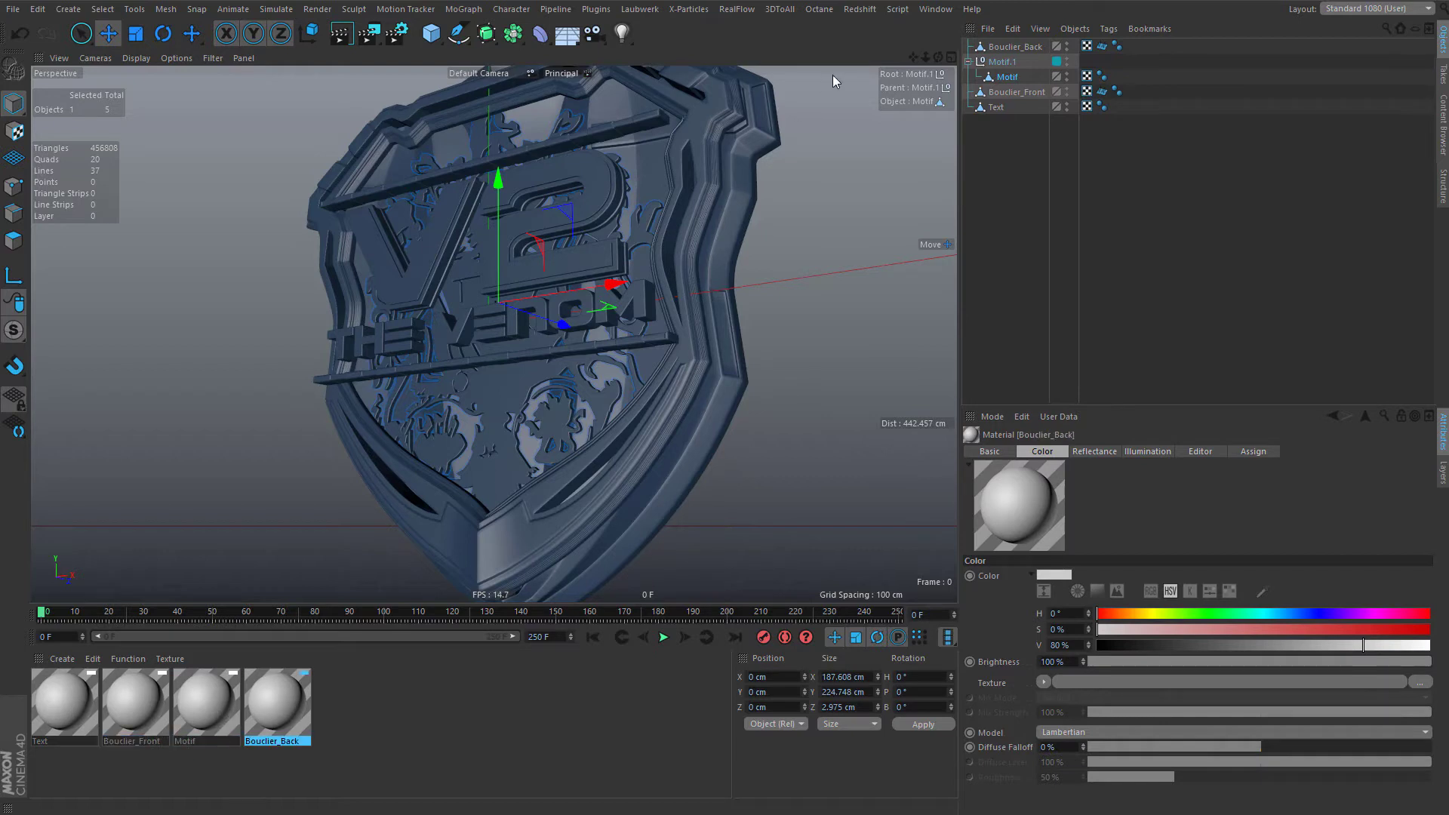
- Delete the Normal tags from the Bouclier_Front and Bouclier_Back objects
{"action": "left_click", "coordinate": [1043, 173]}
{"action": "left_click", "coordinate": [1103, 92]}
{"action": "key", "text": "Delete"}
{"action": "left_click", "coordinate": [1102, 47]}
{"action": "key", "text": "Delete"}
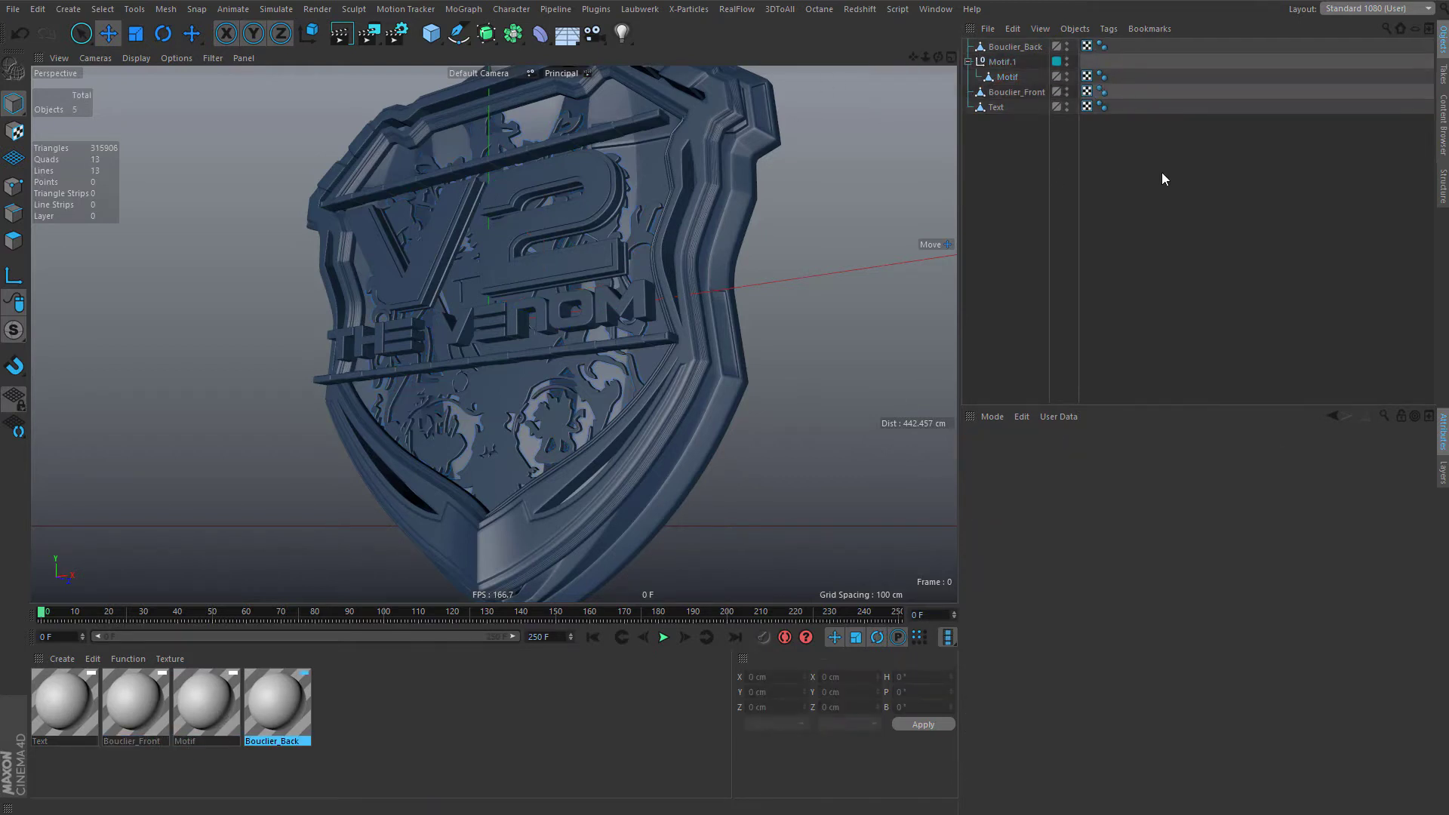
- Set the Bouclier_Back material's color brightness value V to 20% and apply the material to the back shield
{"action": "left_click", "coordinate": [69, 719]}
{"action": "left_click", "coordinate": [286, 711]}
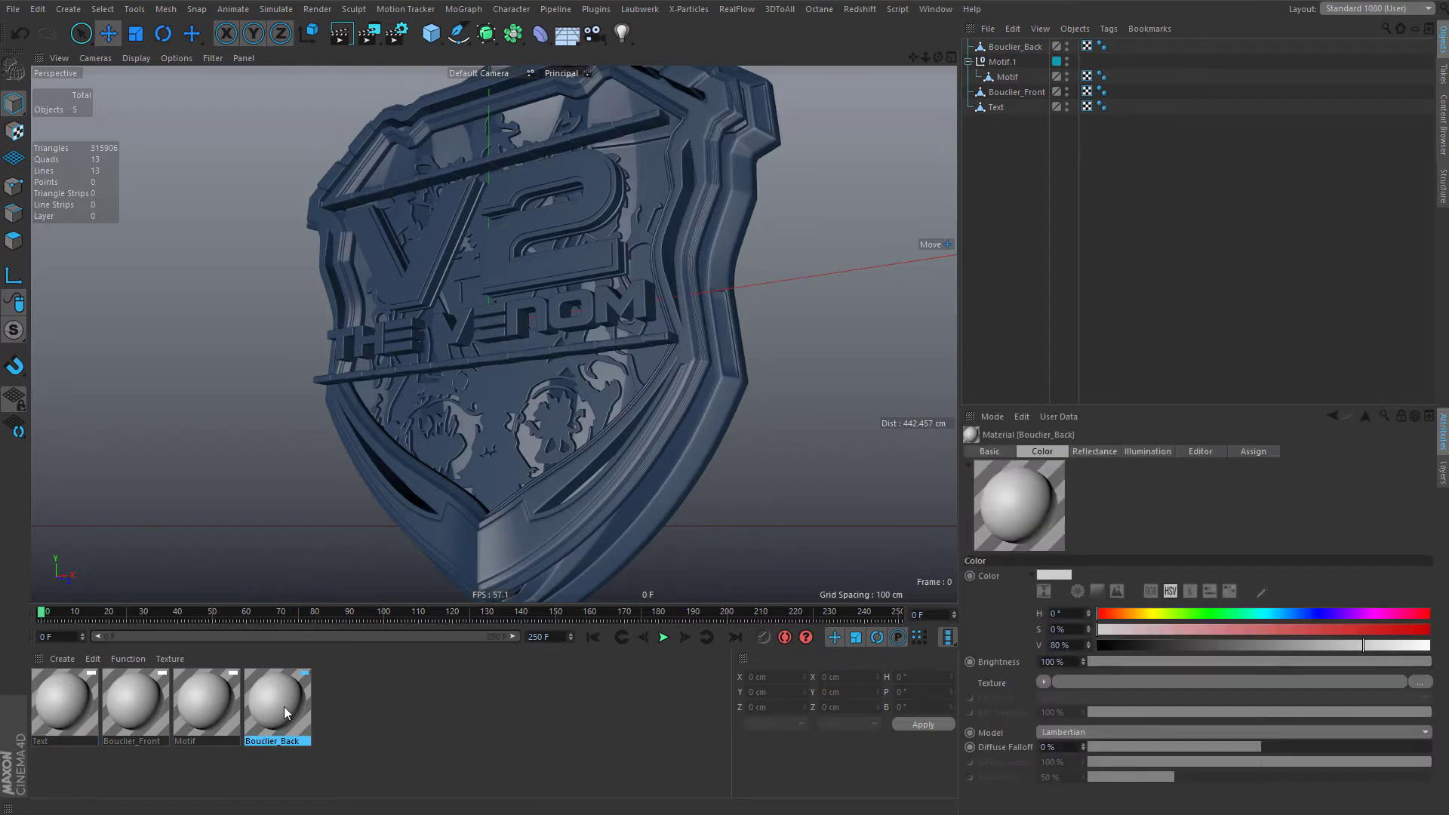
{"action": "left_click", "coordinate": [1059, 645]}
{"action": "type", "text": "20"}
{"action": "key", "text": "Return"}
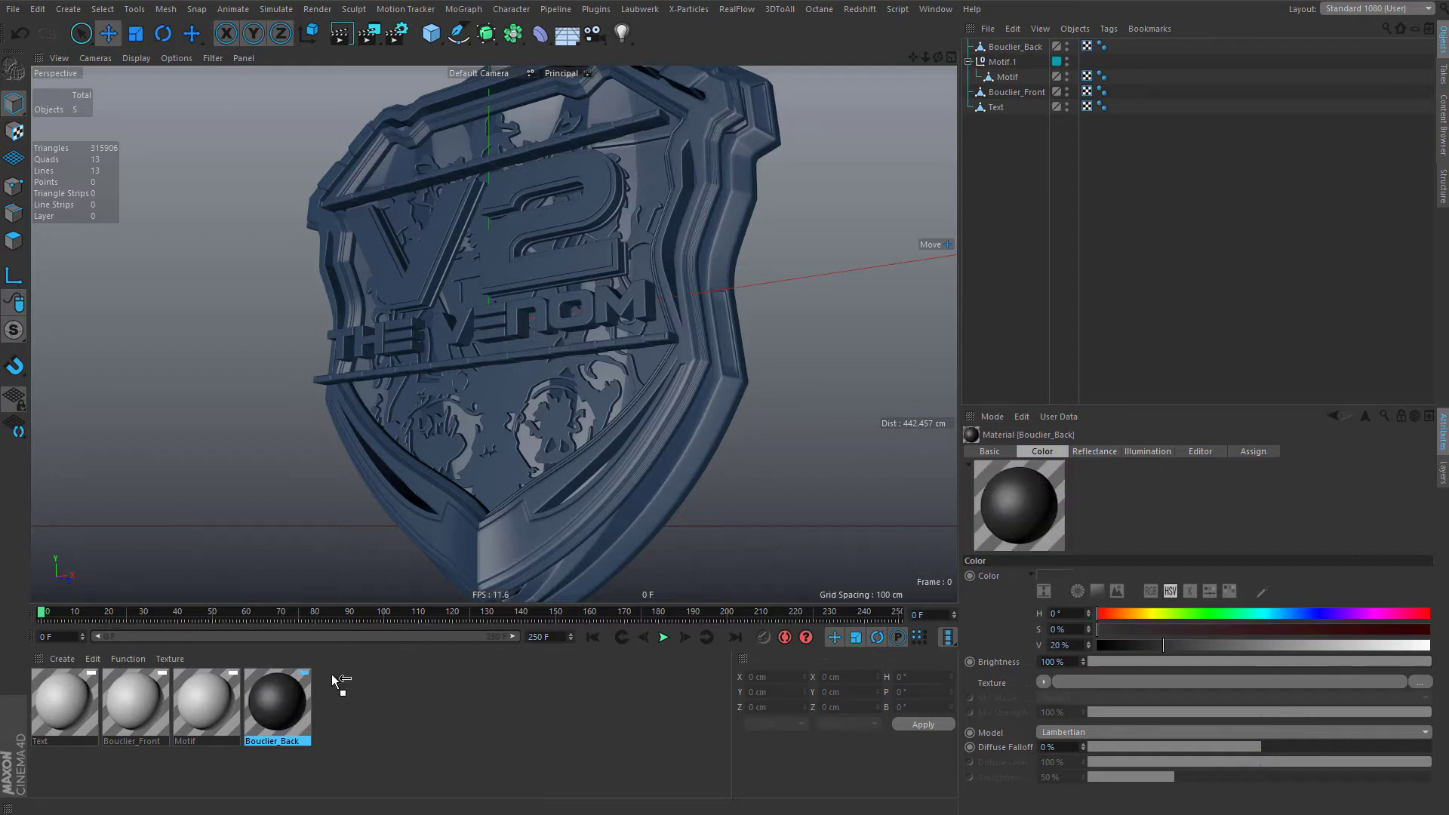
{"action": "left_click_drag", "start_coordinate": [337, 682], "coordinate": [695, 485]}
- Set the Motif material's color value V to 40%, apply it to the Motif object and check the assigned texture tags
{"action": "left_click", "coordinate": [200, 729]}
{"action": "left_click", "coordinate": [1059, 646]}
{"action": "type", "text": "40"}
{"action": "key", "text": "Return"}
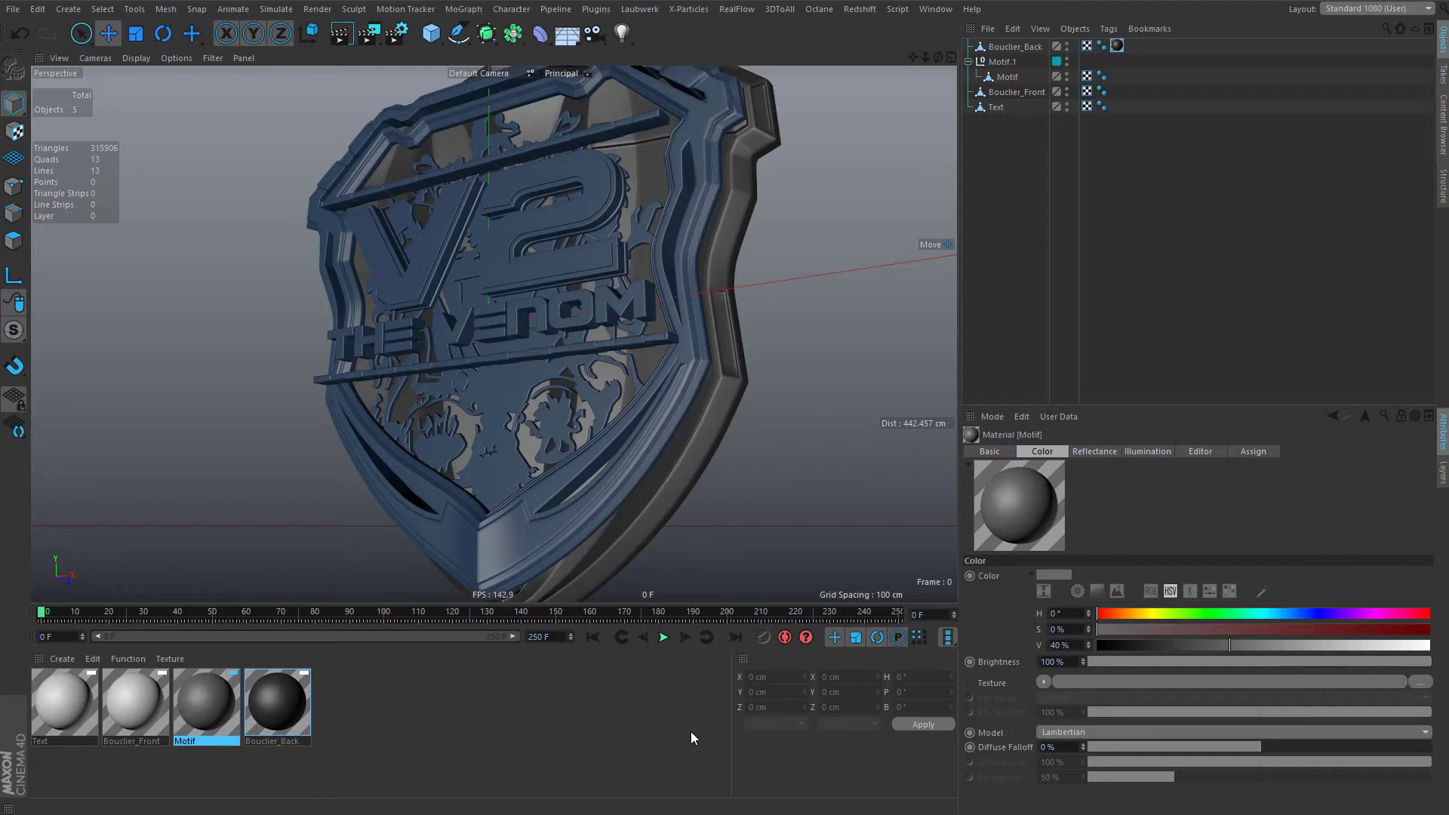
{"action": "left_click_drag", "start_coordinate": [647, 551], "coordinate": [533, 528]}
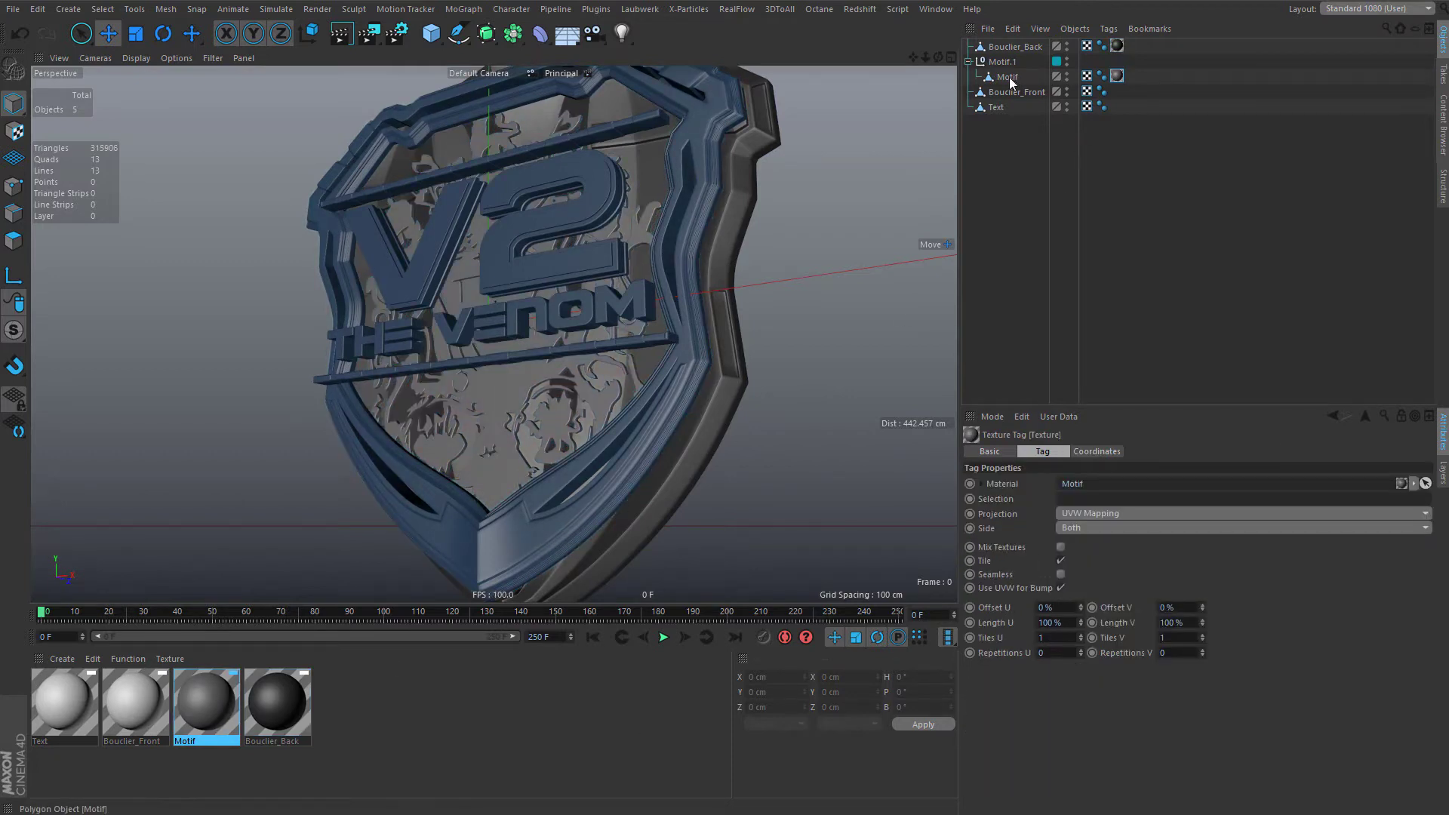
{"action": "left_click", "coordinate": [1008, 77]}
{"action": "left_click", "coordinate": [1117, 77]}
{"action": "left_click_drag", "start_coordinate": [1117, 45], "coordinate": [1090, 484]}
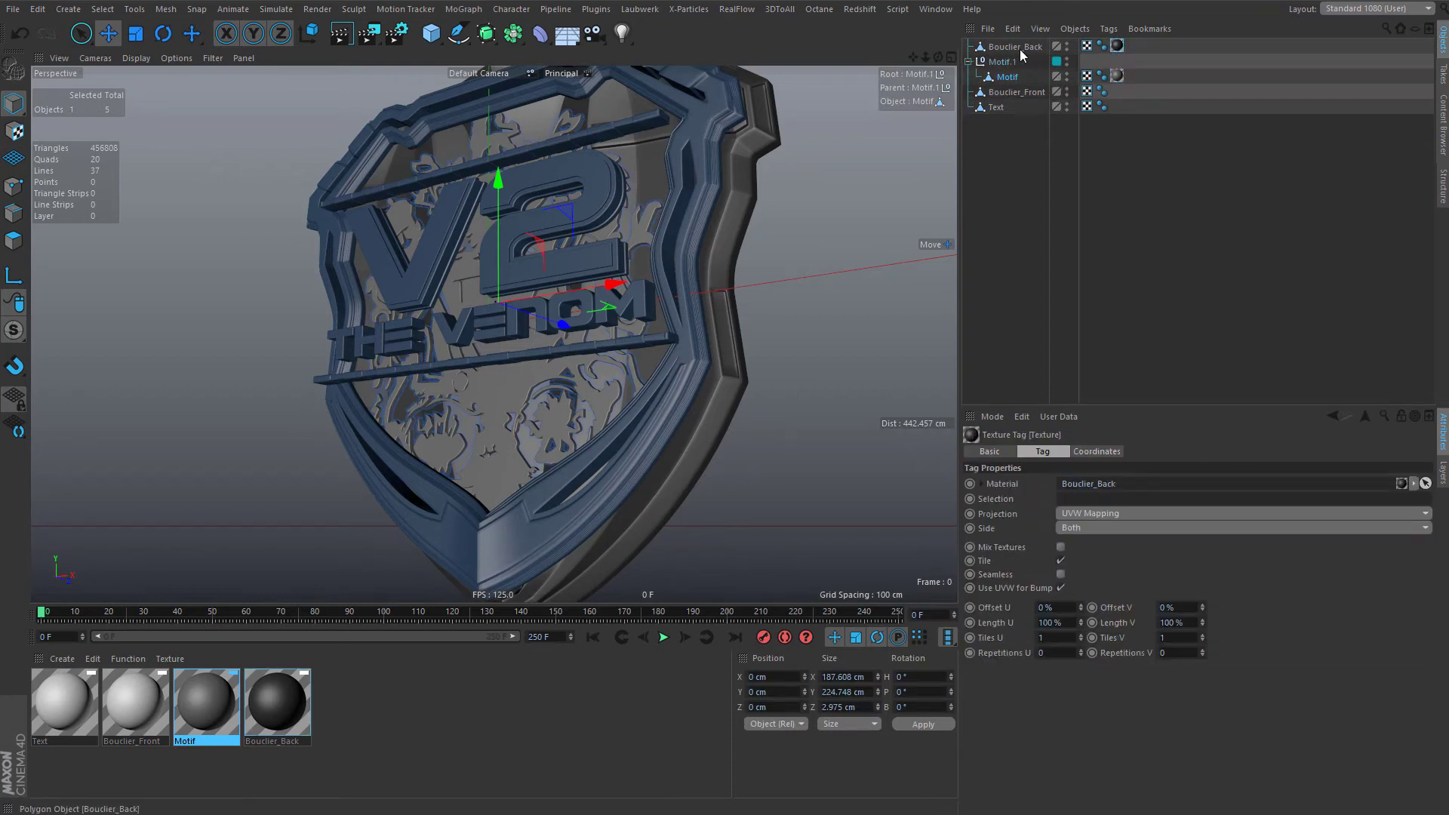
- Set the Bouclier_Front material's color value V to 60% and apply the material to the front shield
{"action": "left_click", "coordinate": [143, 721]}
{"action": "left_click", "coordinate": [1064, 646]}
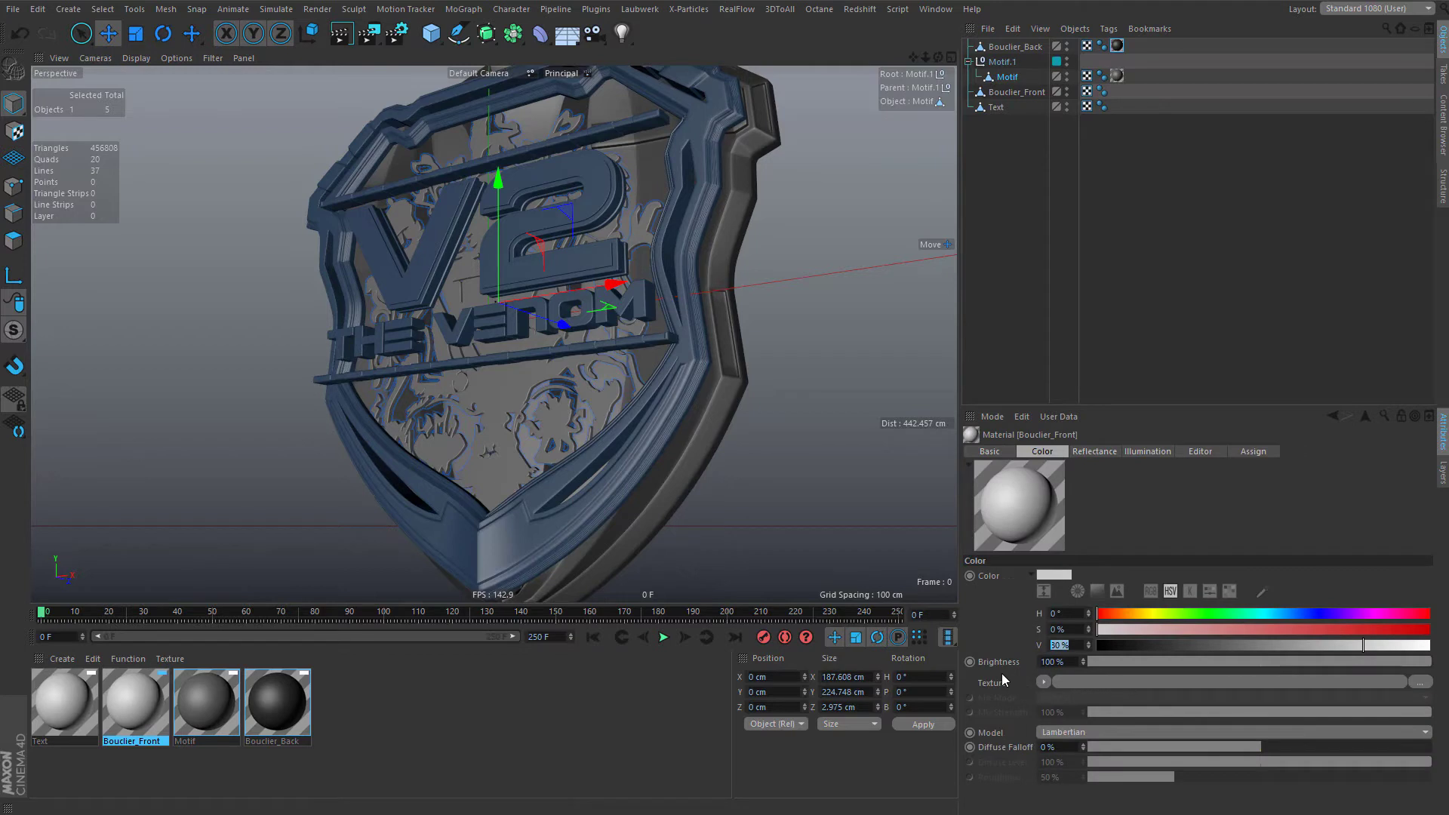
{"action": "type", "text": "60"}
{"action": "key", "text": "Return"}
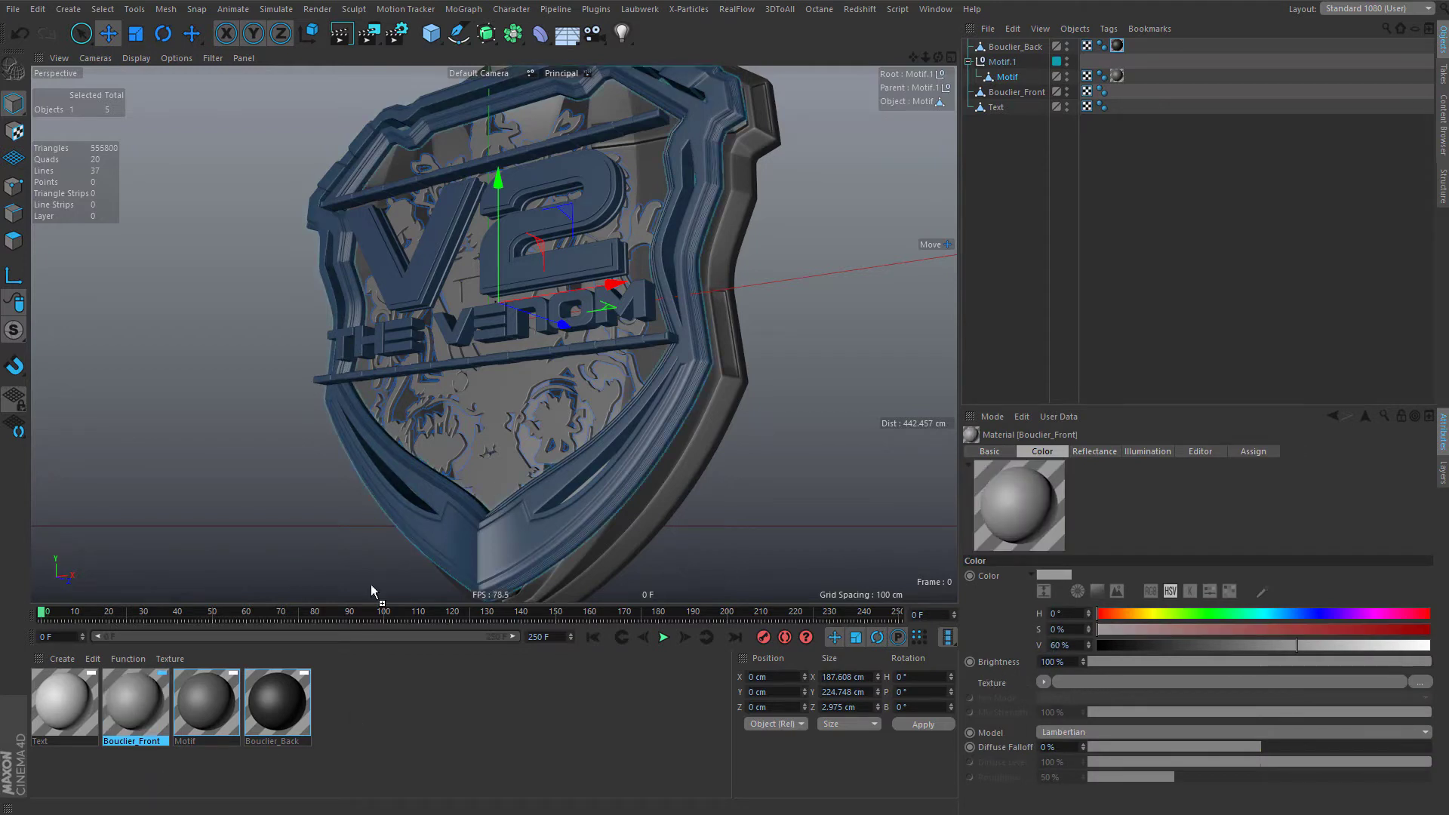
{"action": "left_click_drag", "start_coordinate": [114, 732], "coordinate": [499, 558]}
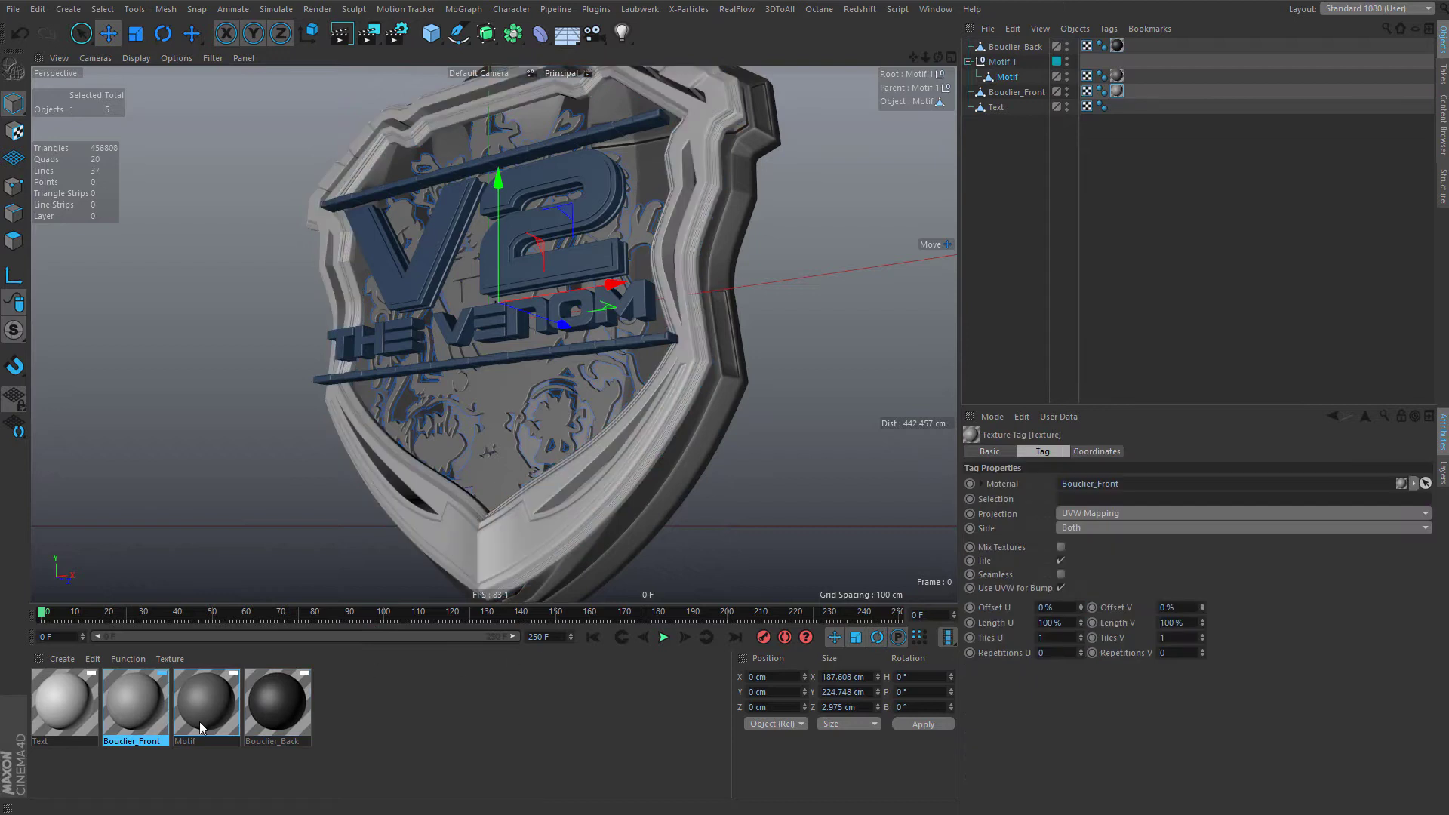
- Apply the Text material to the V2 The Venom lettering and inspect the shaded shield from another angle
{"action": "left_click", "coordinate": [54, 731]}
{"action": "left_click_drag", "start_coordinate": [74, 699], "coordinate": [437, 275]}
{"action": "left_click", "coordinate": [1032, 174]}
{"action": "left_click_drag", "start_coordinate": [890, 304], "coordinate": [689, 224], "text": "alt"}
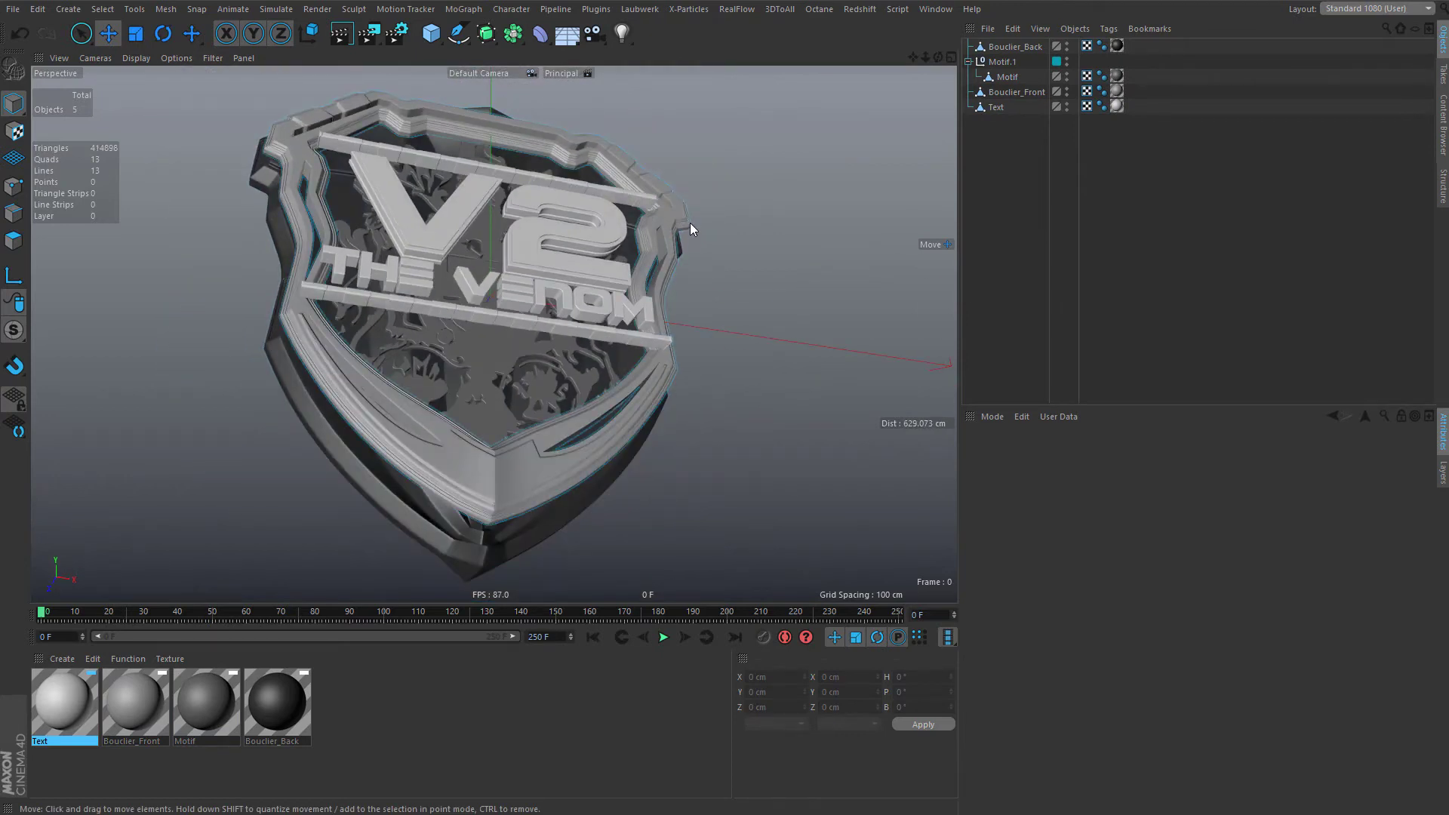
- Take the Motif object out of its Motif.1 null and delete the empty null
{"action": "left_click_drag", "start_coordinate": [1000, 87], "coordinate": [1006, 85]}
{"action": "left_click", "coordinate": [1003, 63]}
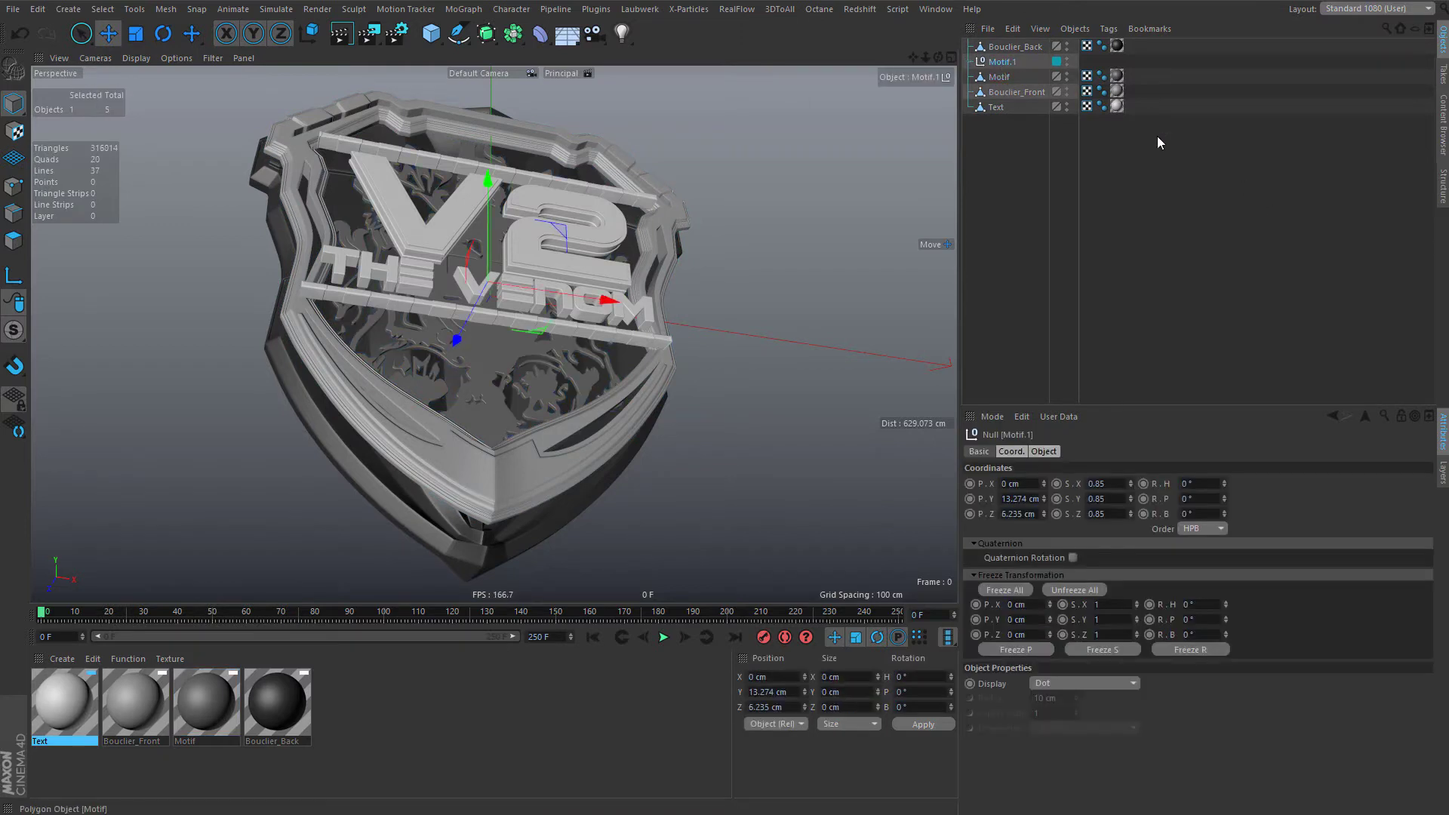
{"action": "key", "text": "Delete"}
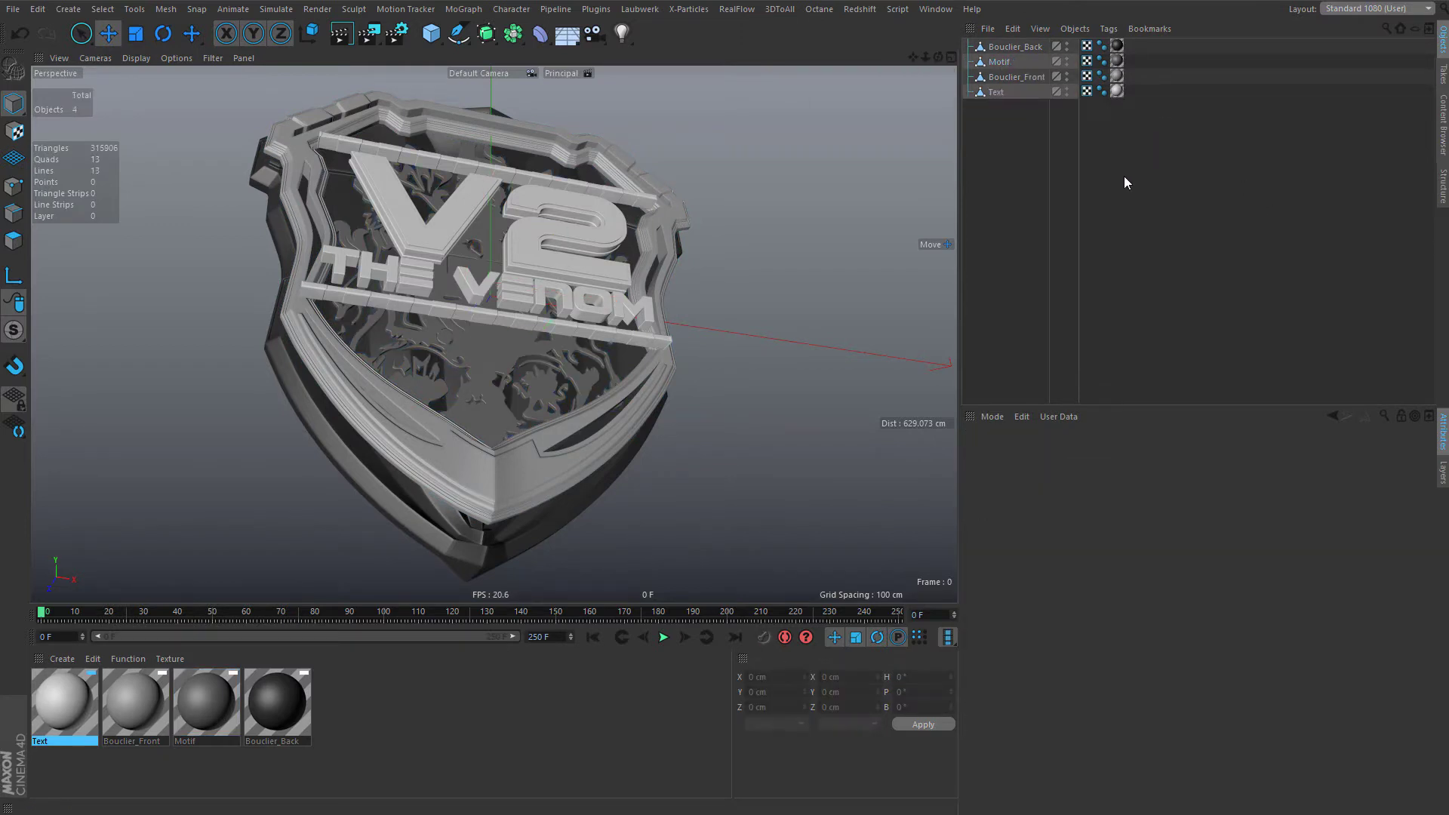
{"action": "left_click_drag", "start_coordinate": [1125, 182], "coordinate": [984, 36]}
{"action": "left_click", "coordinate": [1064, 160]}
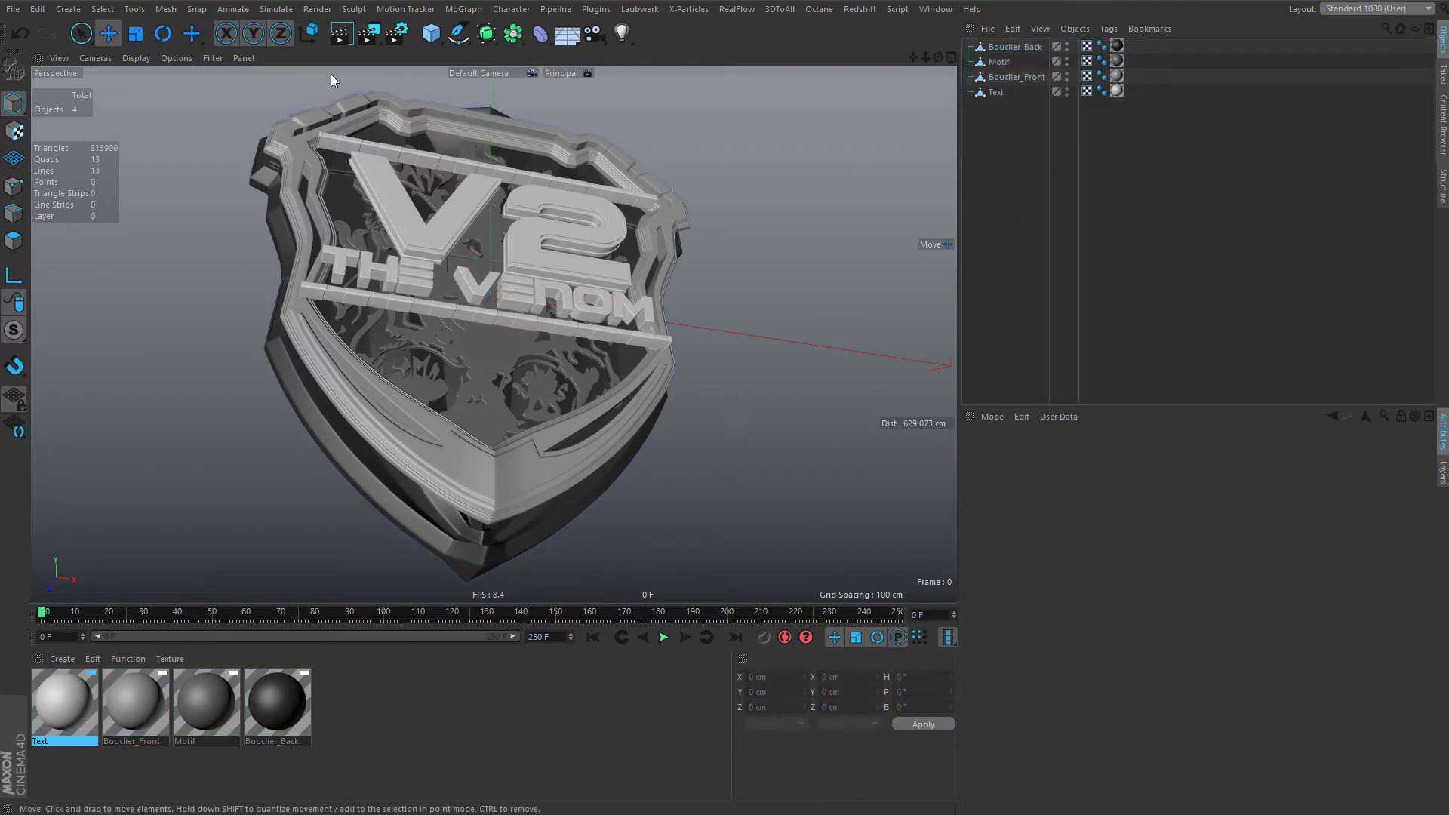
- Save the scene and export it in Wavefront OBJ format as Export.obj in the Tuto folder
{"action": "left_click", "coordinate": [12, 9]}
{"action": "left_click", "coordinate": [30, 133]}
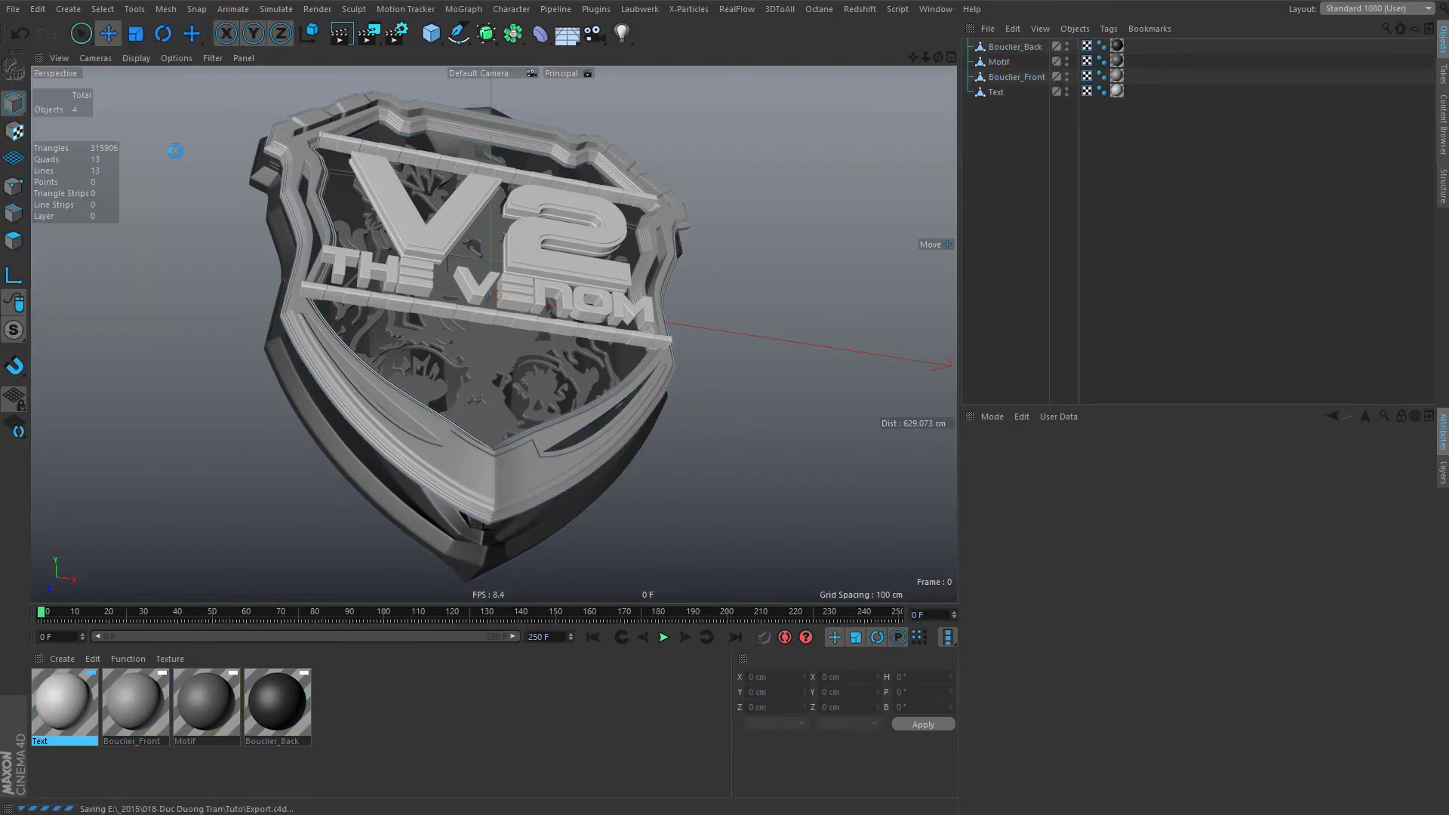
{"action": "left_click", "coordinate": [13, 9]}
{"action": "mouse_move", "coordinate": [137, 283]}
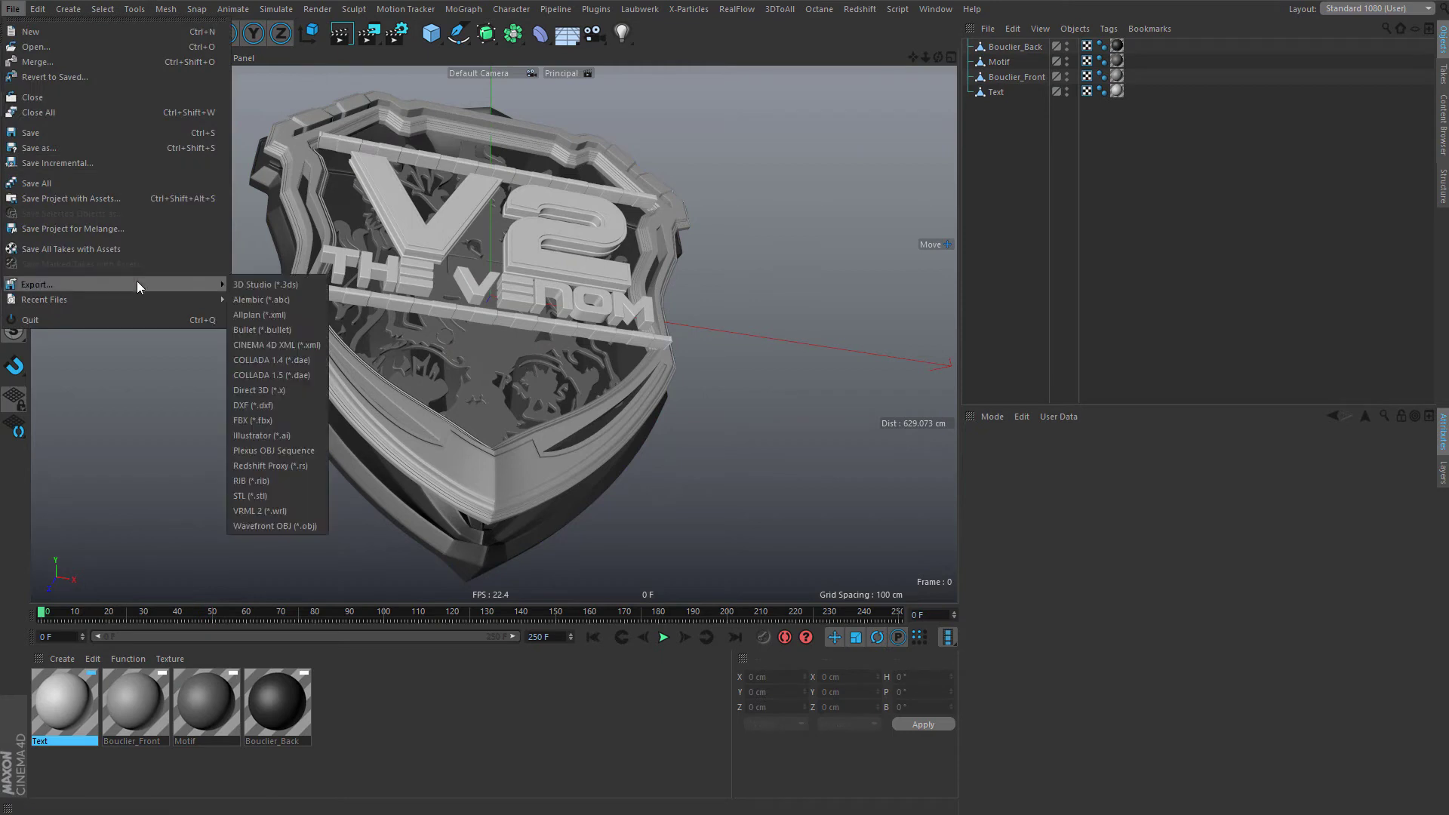
{"action": "left_click", "coordinate": [288, 524]}
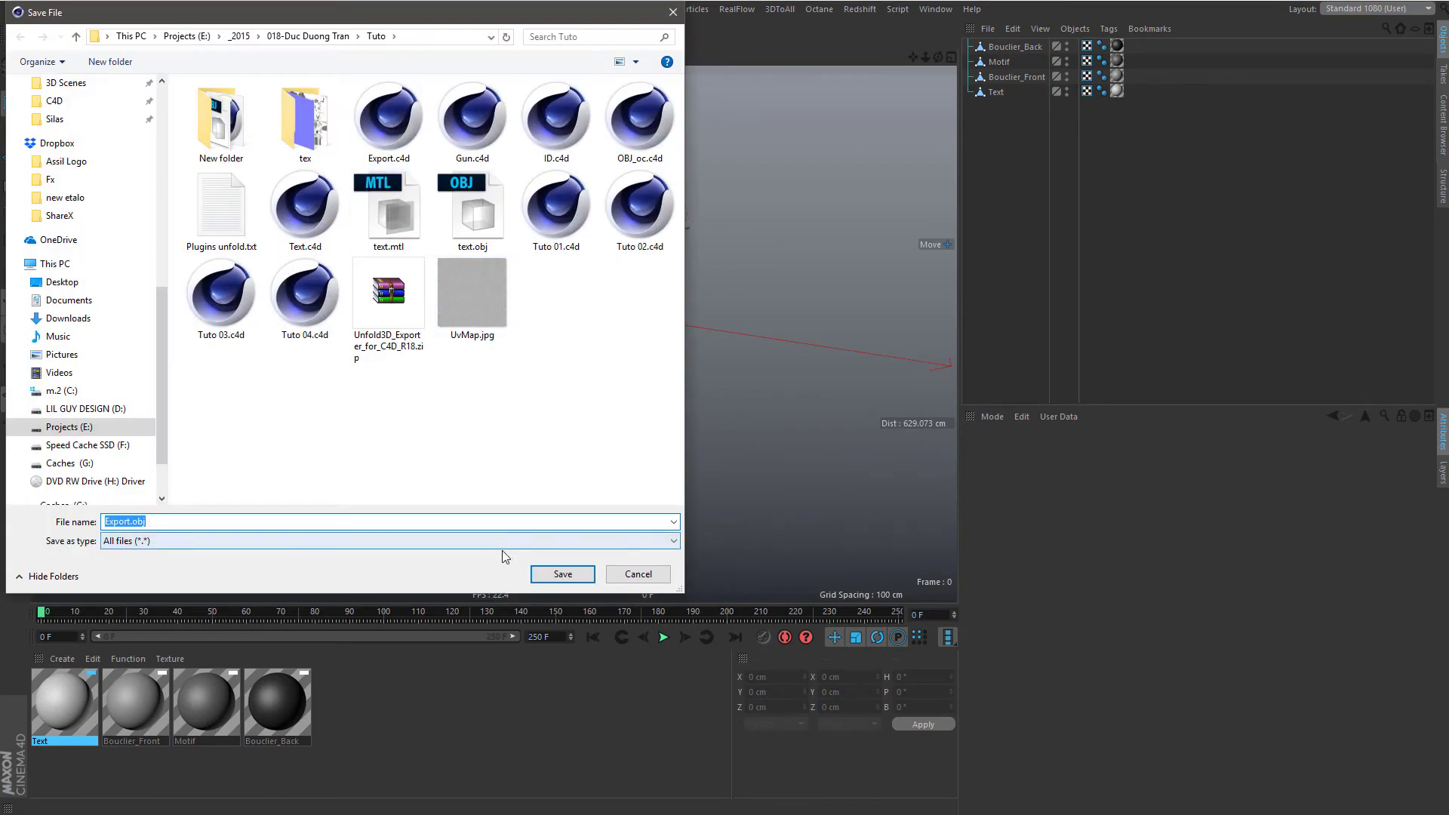
{"action": "left_click", "coordinate": [562, 573]}
{"action": "left_click", "coordinate": [528, 741]}
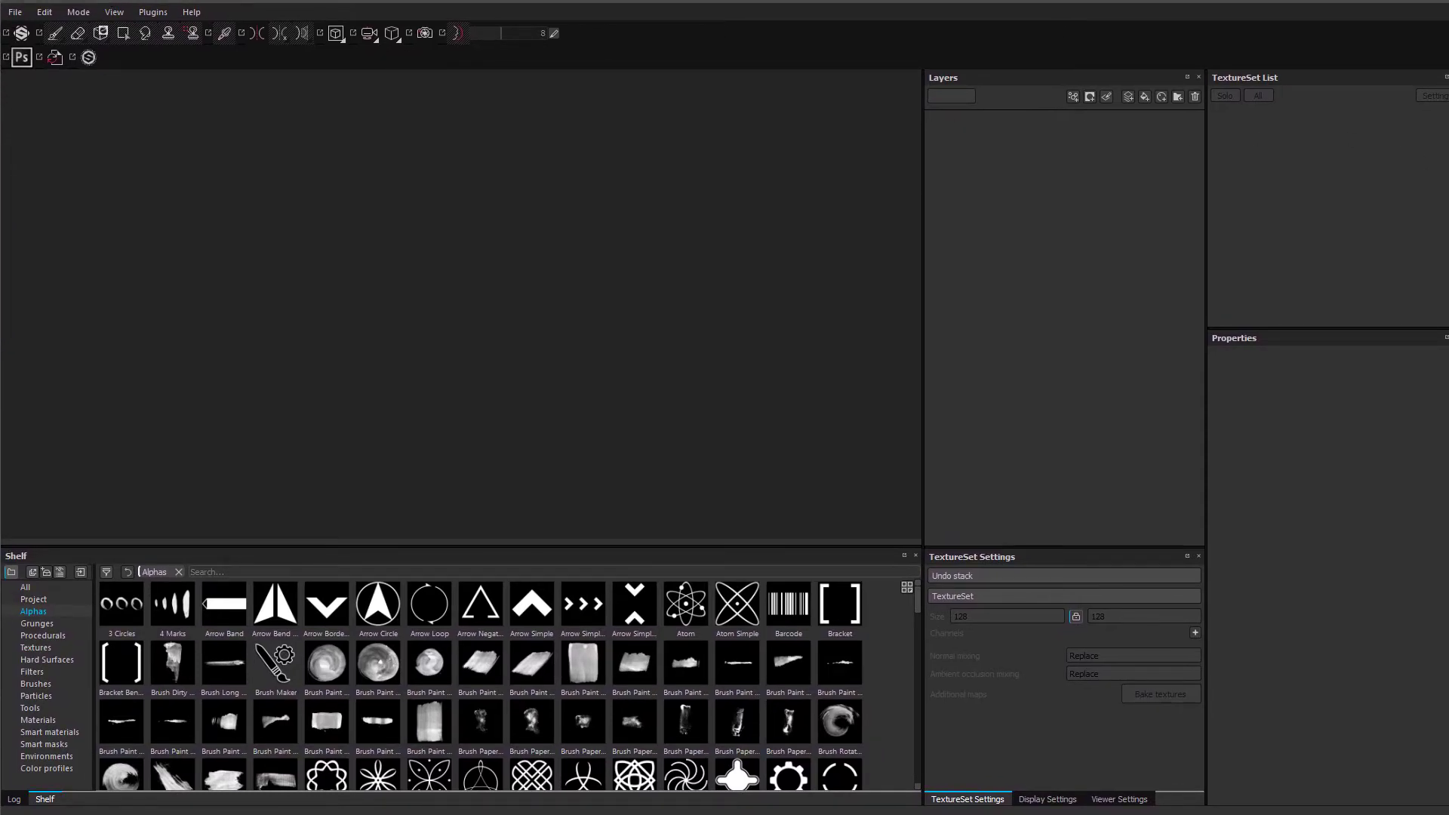
- Create a new project in Substance Painter with the mesh Export.obj and a document resolution of 2048
{"action": "left_click", "coordinate": [27, 16]}
{"action": "left_click", "coordinate": [45, 30]}
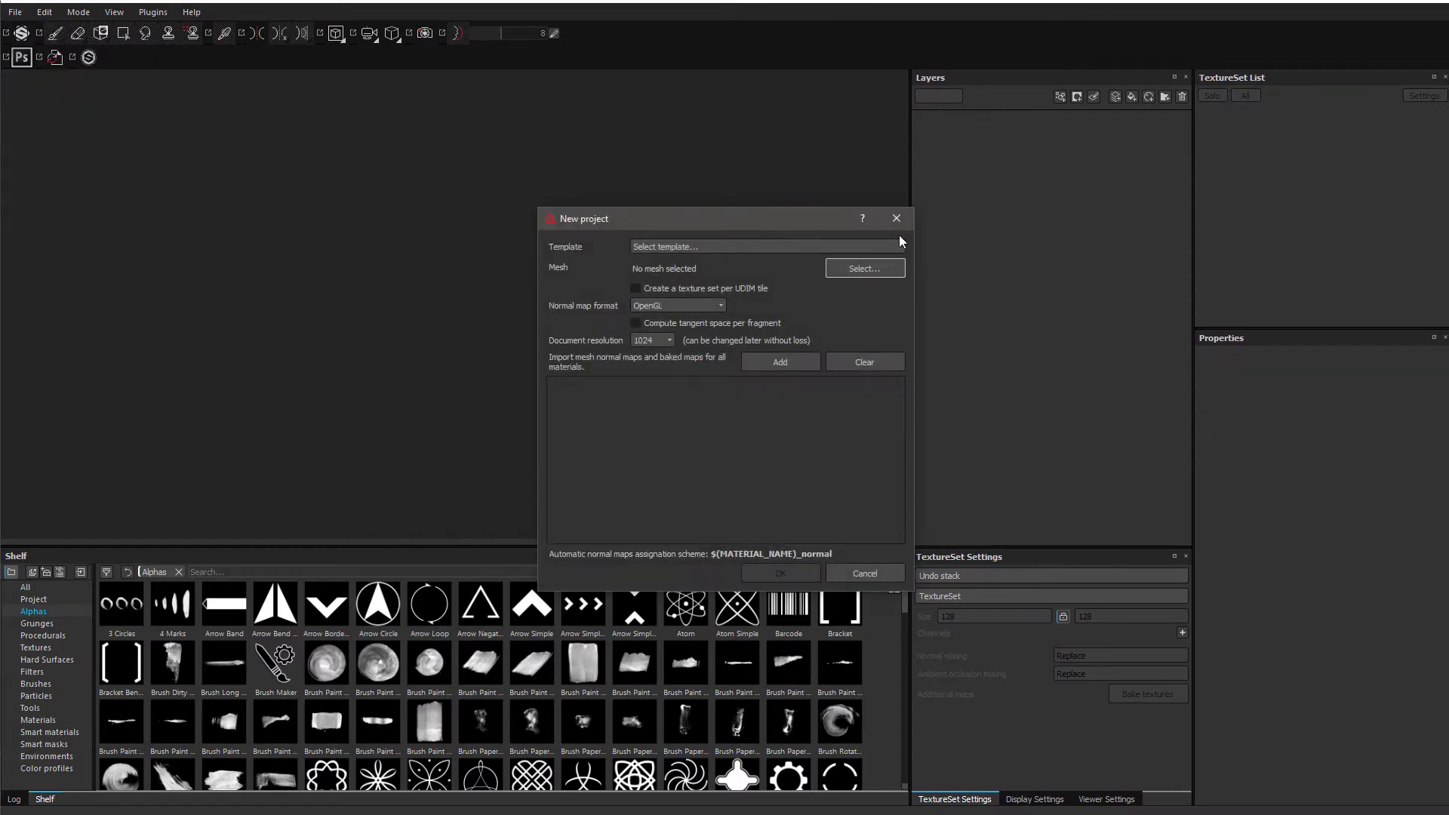
{"action": "left_click", "coordinate": [876, 269]}
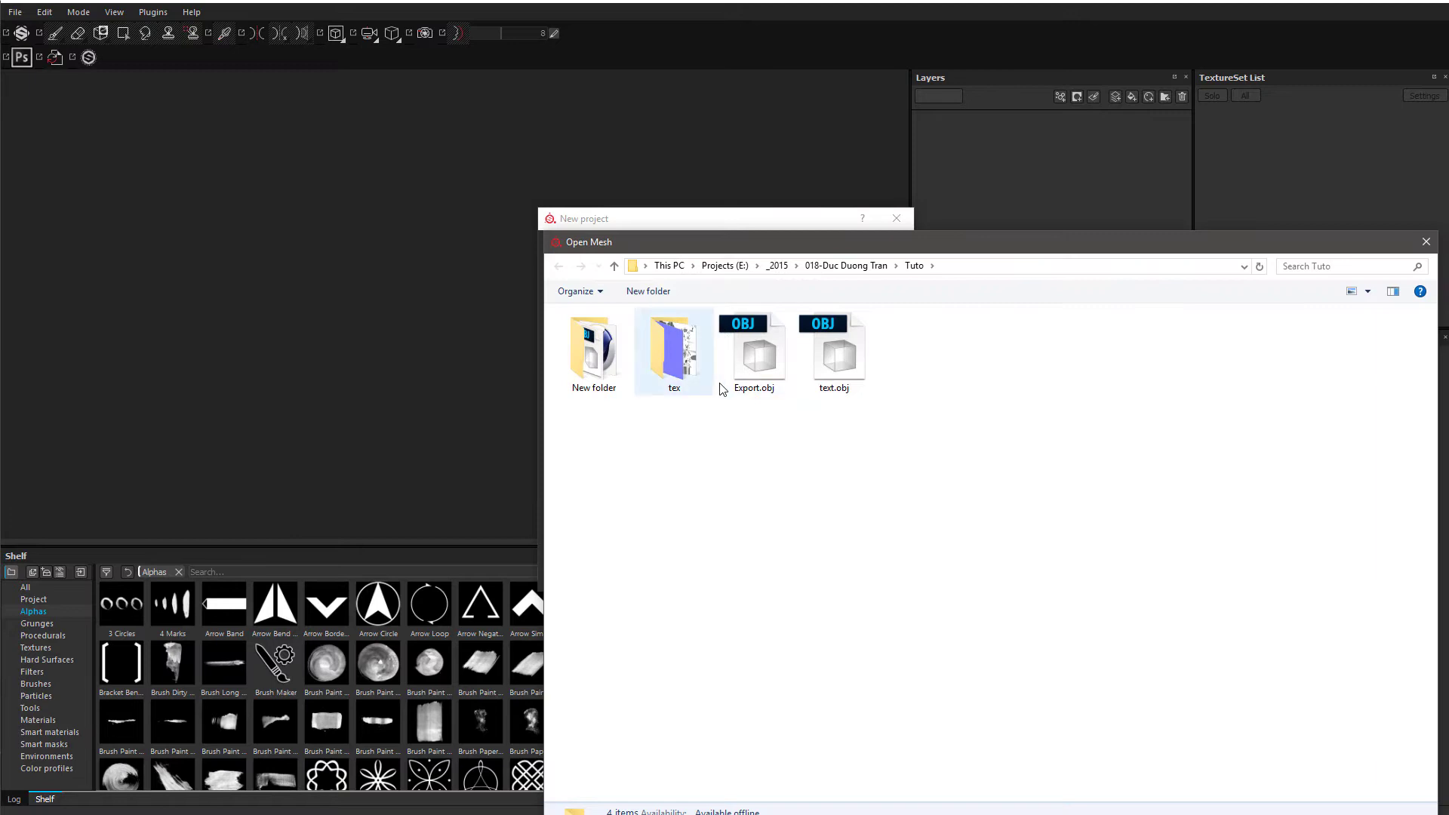
{"action": "double_click", "coordinate": [767, 355]}
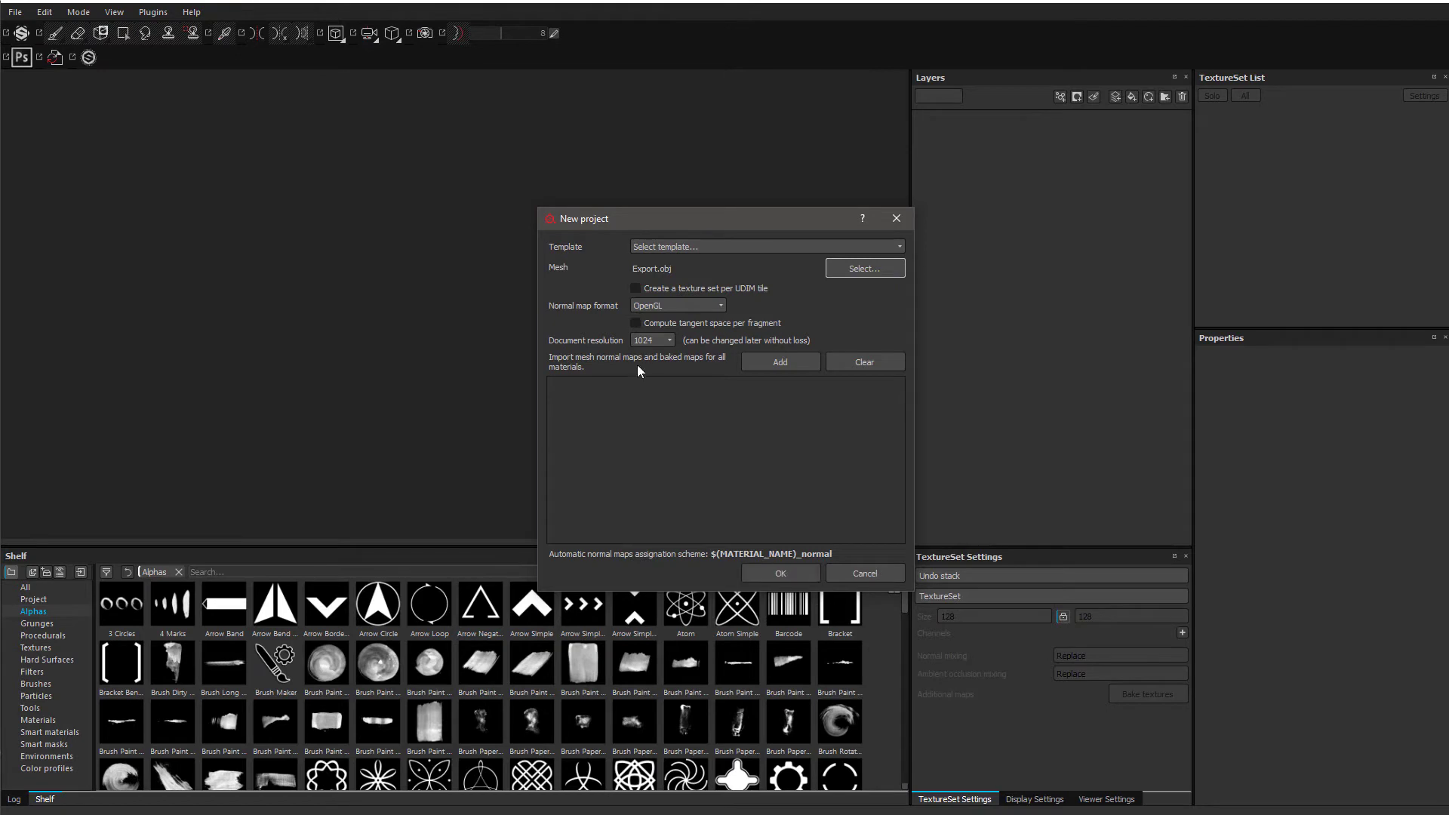
{"action": "left_click", "coordinate": [651, 339]}
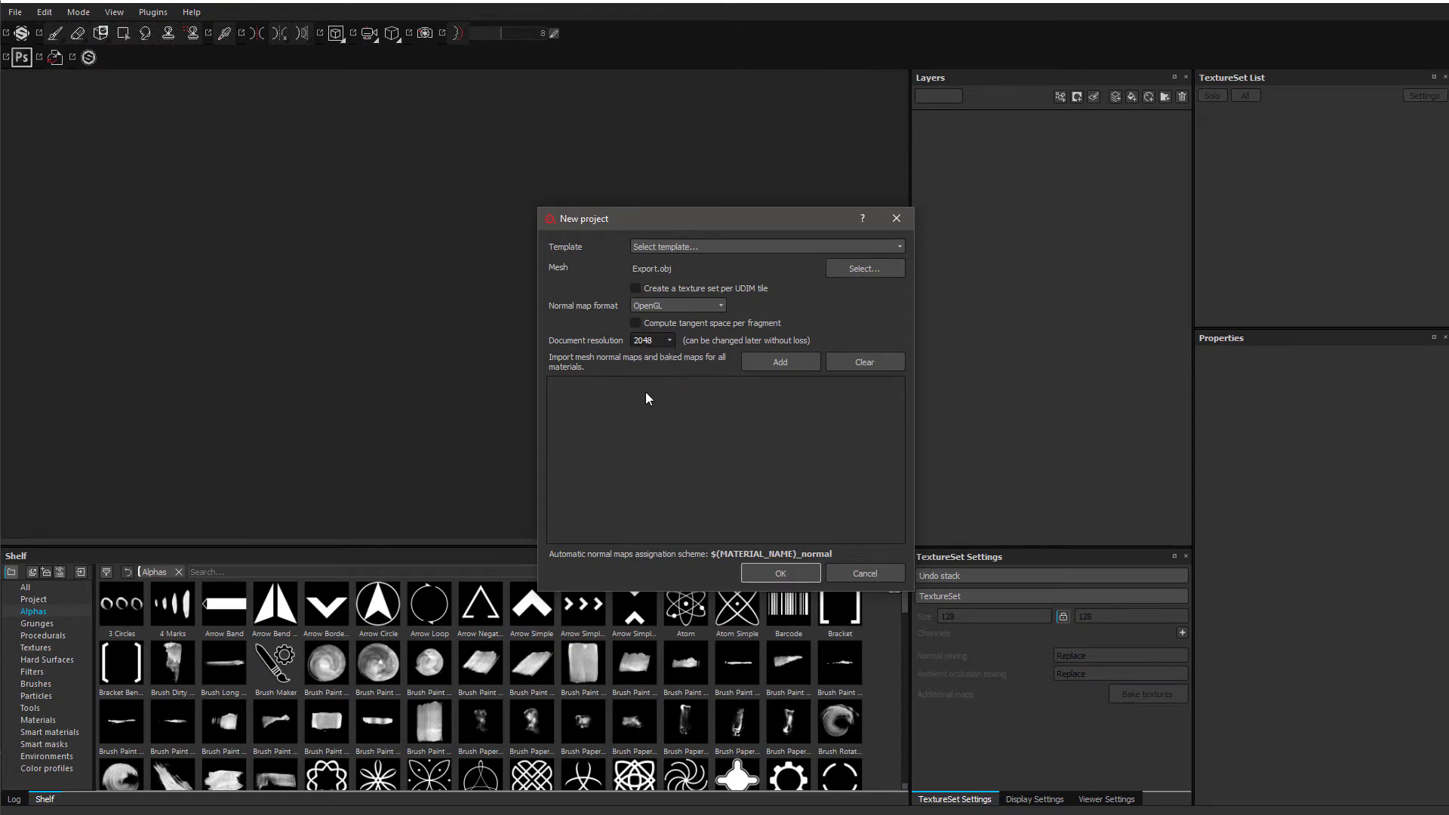
{"action": "left_click", "coordinate": [782, 572]}
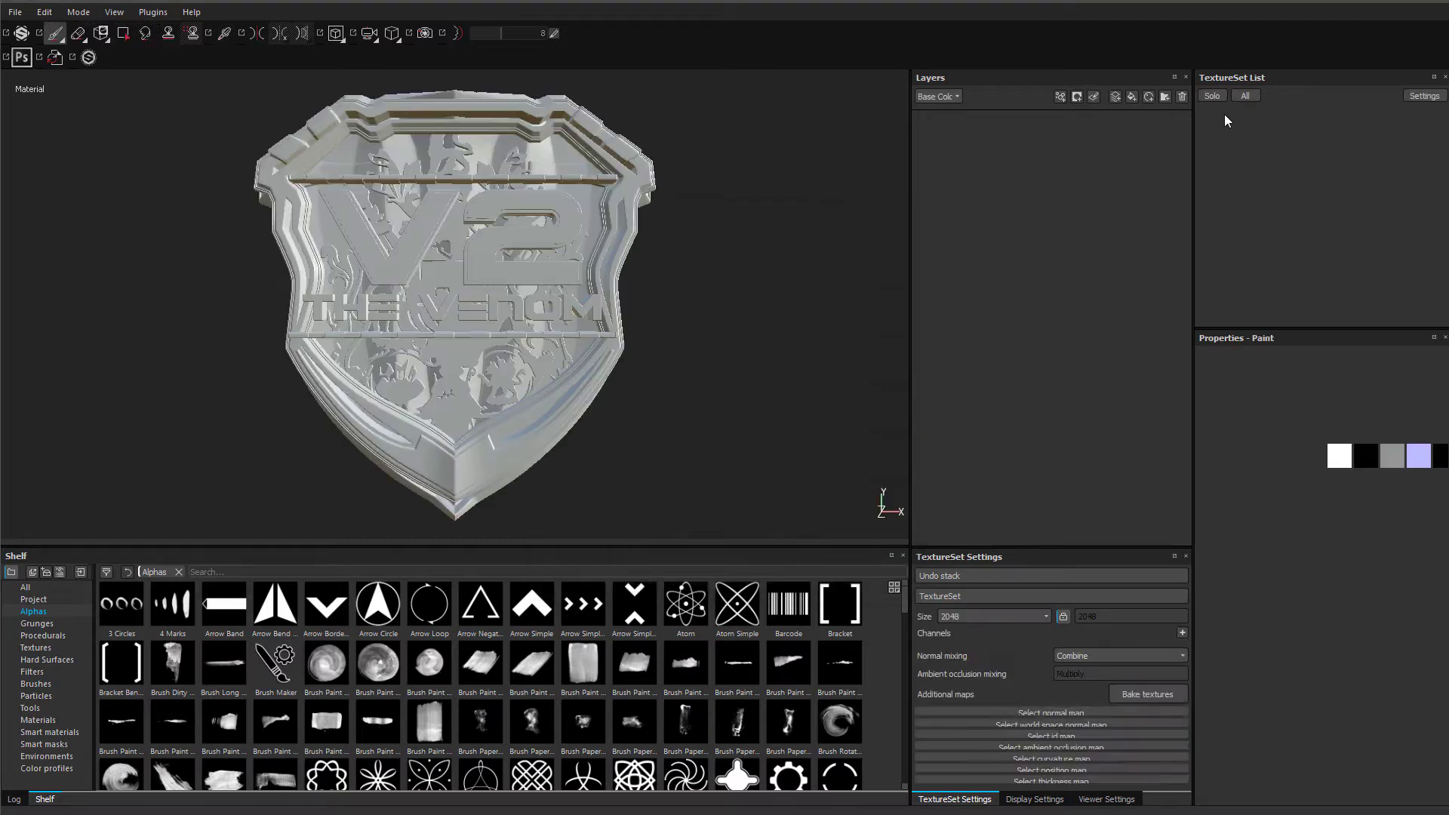
- Toggle the visibility of the Bouclier_Back texture set to check which part of the shield it covers
{"action": "left_click", "coordinate": [1208, 115]}
{"action": "left_click", "coordinate": [1207, 116]}
{"action": "left_click", "coordinate": [1207, 115]}
{"action": "left_click", "coordinate": [1208, 116]}
{"action": "left_click", "coordinate": [1207, 115]}
{"action": "left_click", "coordinate": [1208, 115]}
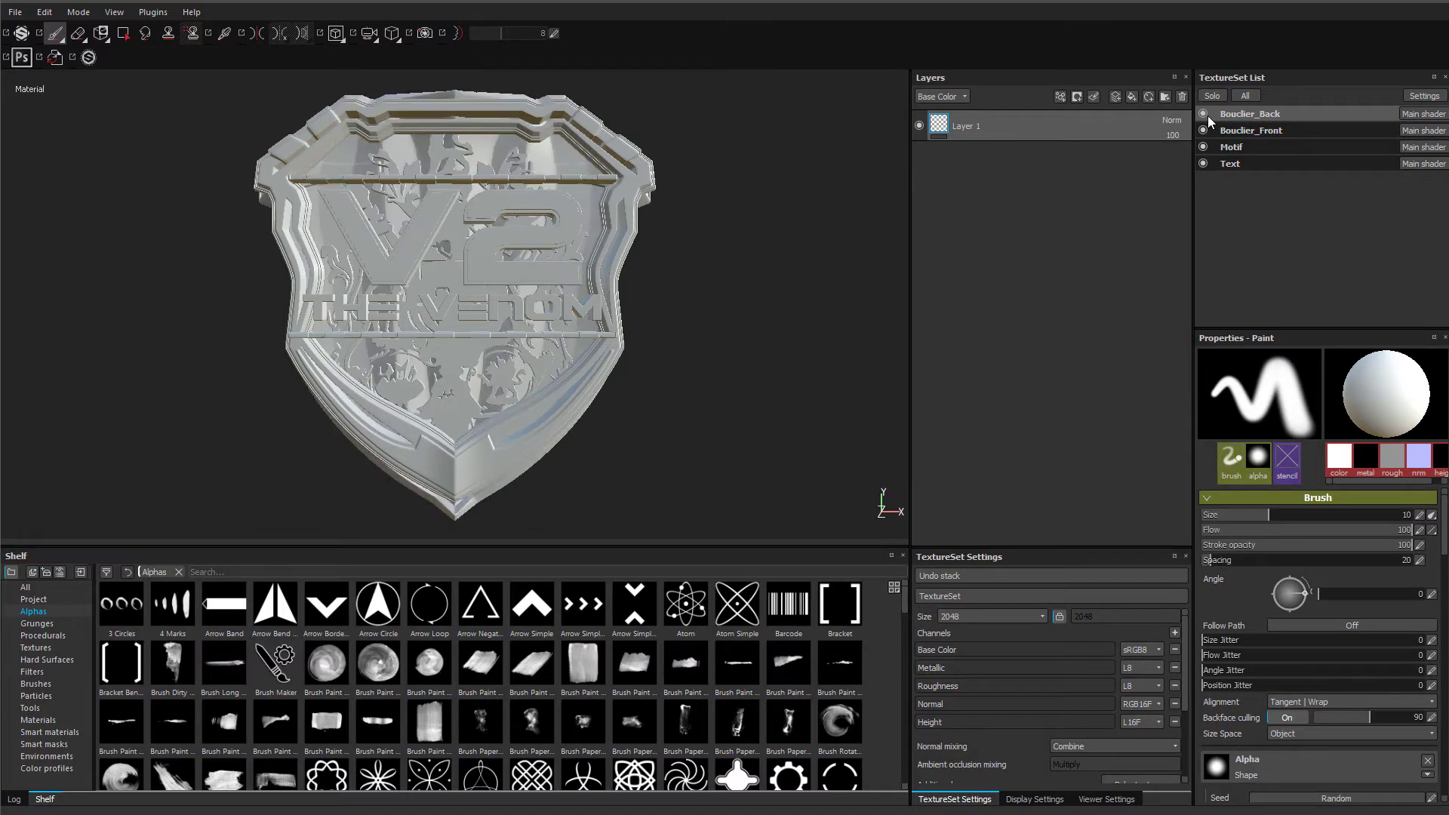
- Turn on solo display and view the Bouclier_Back, Bouclier_Front, Motif and Text texture sets one by one
{"action": "left_click", "coordinate": [1212, 98]}
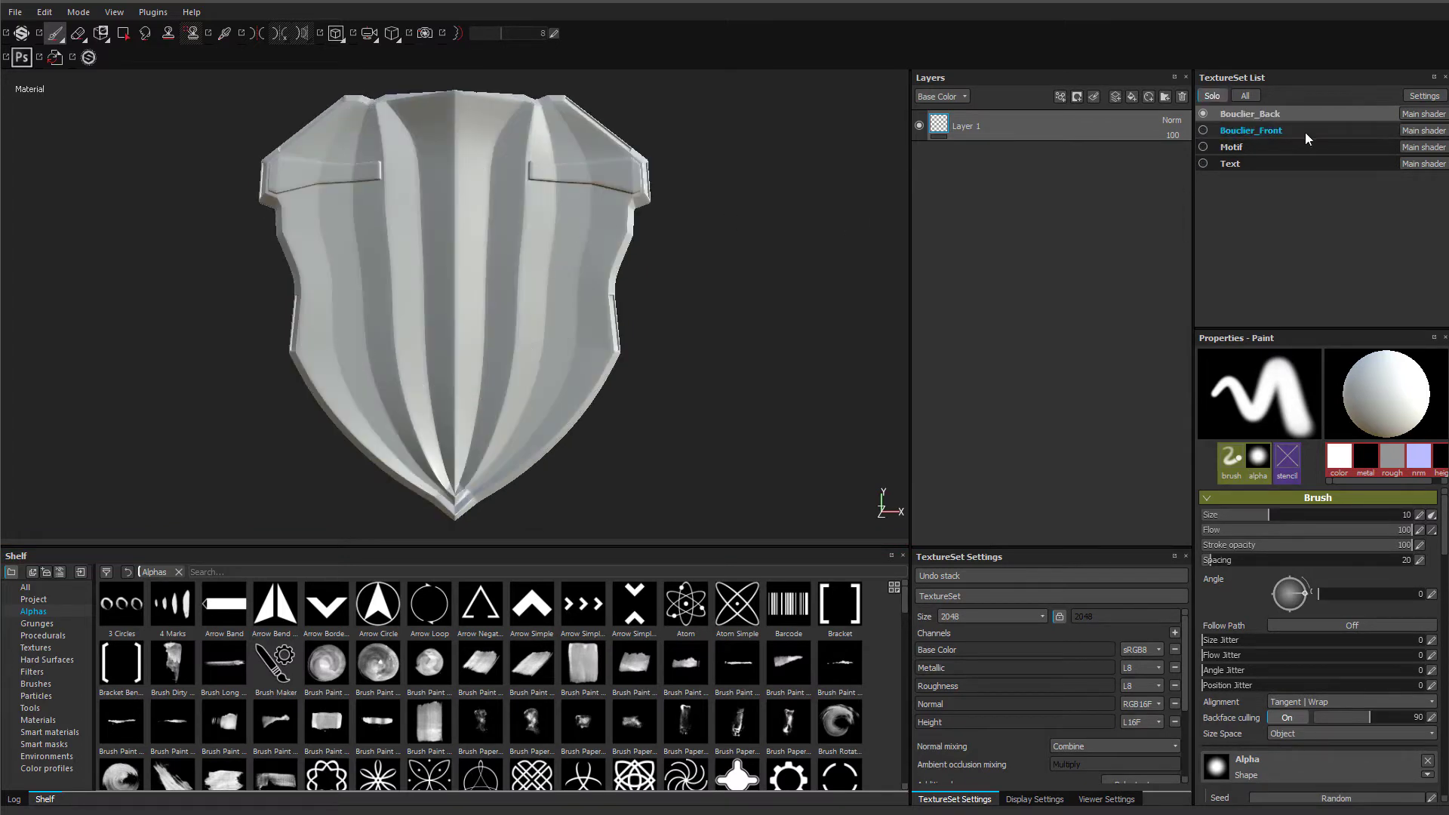
{"action": "left_click", "coordinate": [1286, 130]}
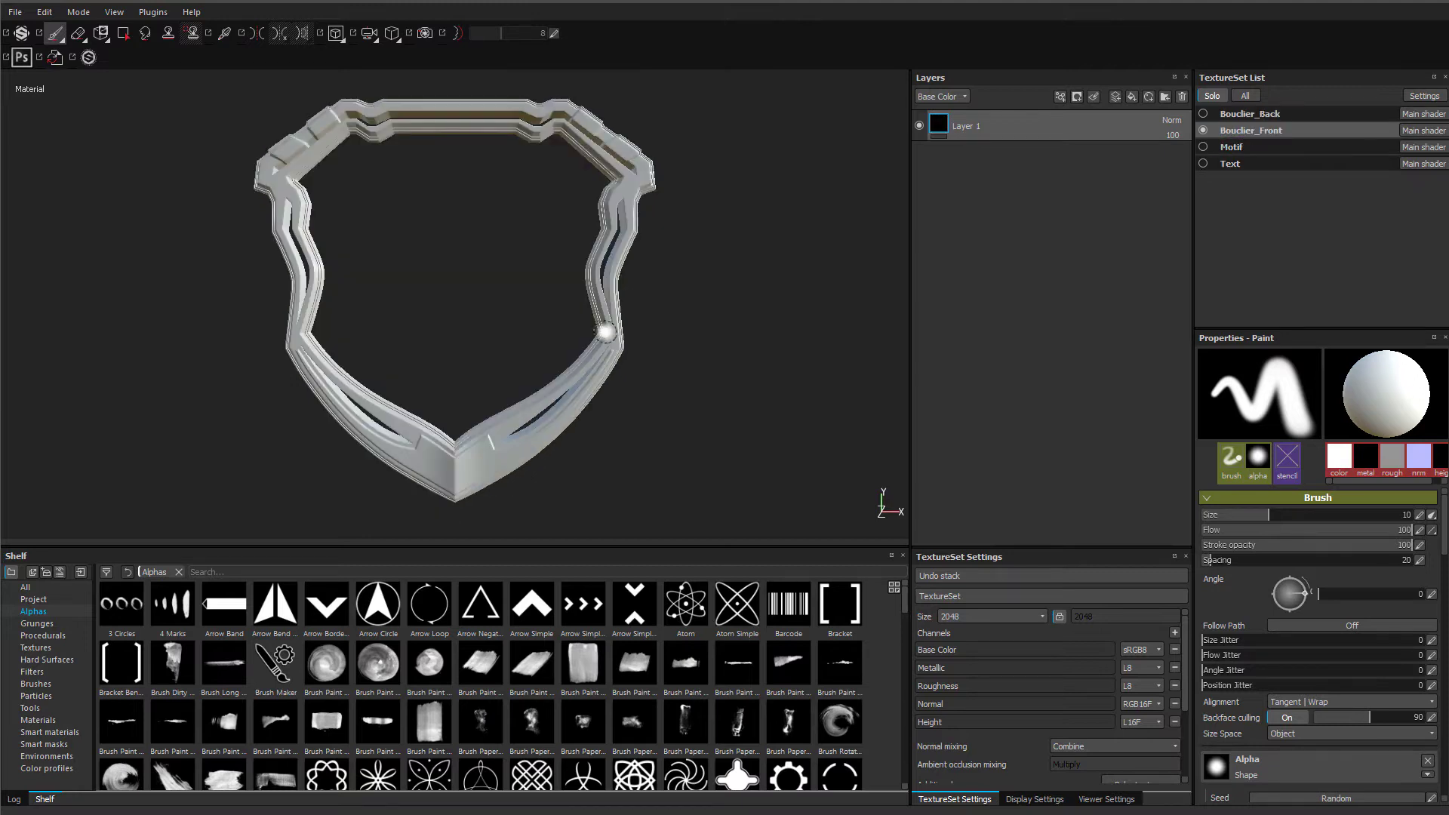
{"action": "left_click", "coordinate": [1231, 147]}
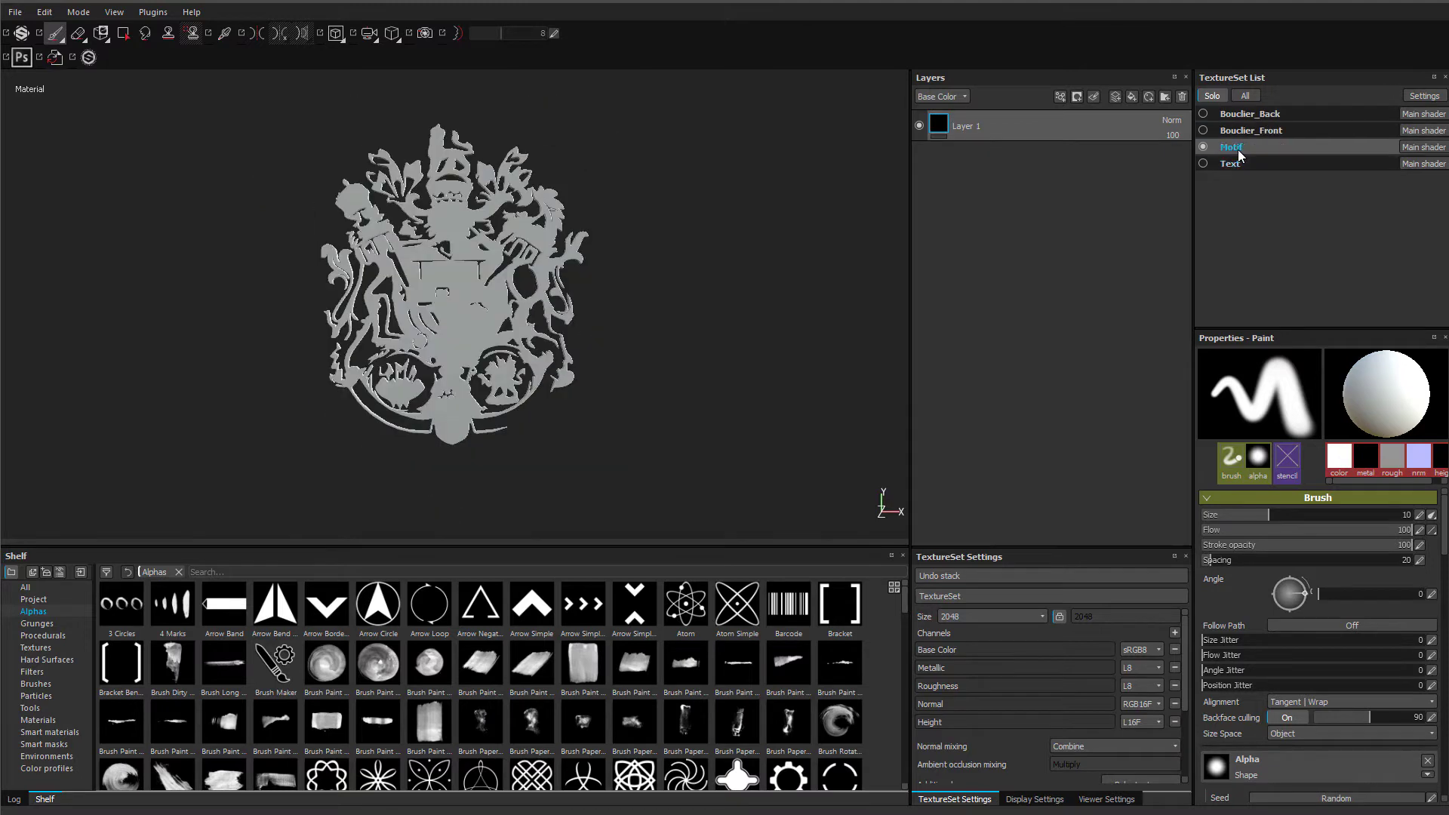
{"action": "left_click", "coordinate": [1235, 164]}
{"action": "key", "text": "f"}
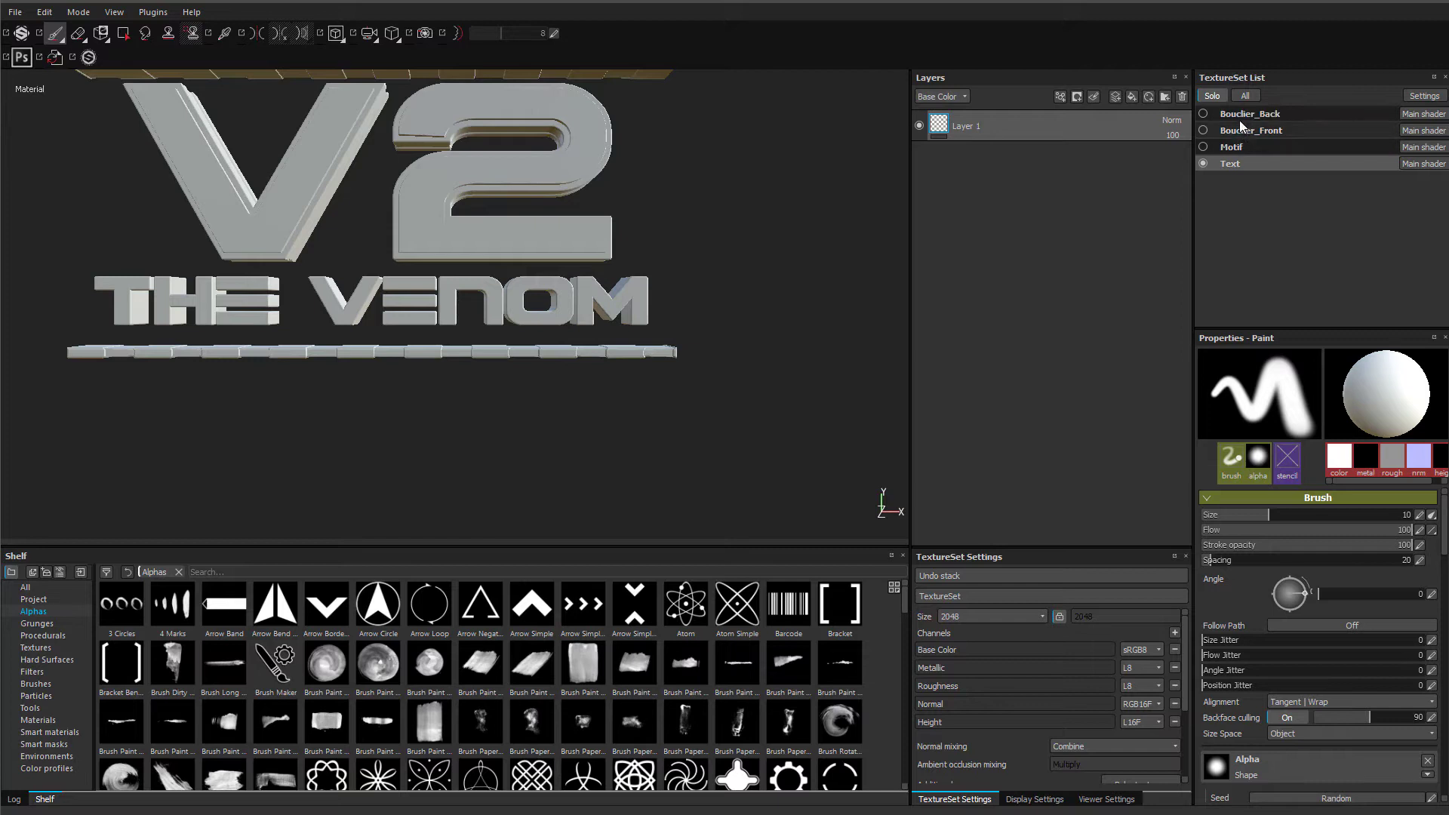
- Make all texture sets visible again and save the project as Tex Subs in the Tuto folder
{"action": "left_click", "coordinate": [1245, 96]}
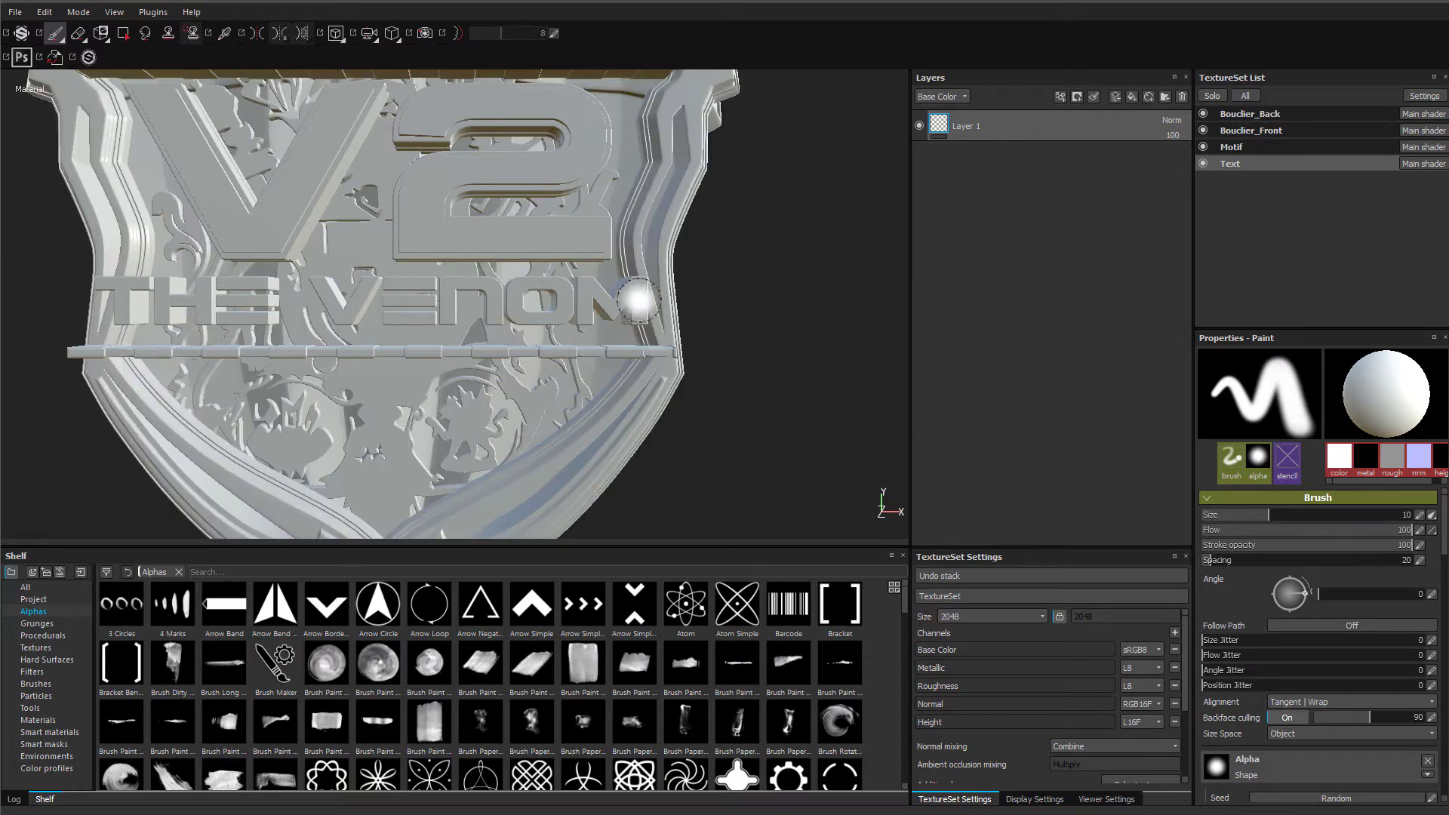
{"action": "scroll", "coordinate": [639, 300], "scroll_direction": "down", "scroll_amount": 3}
{"action": "left_click_drag", "start_coordinate": [613, 308], "coordinate": [604, 256], "text": "alt"}
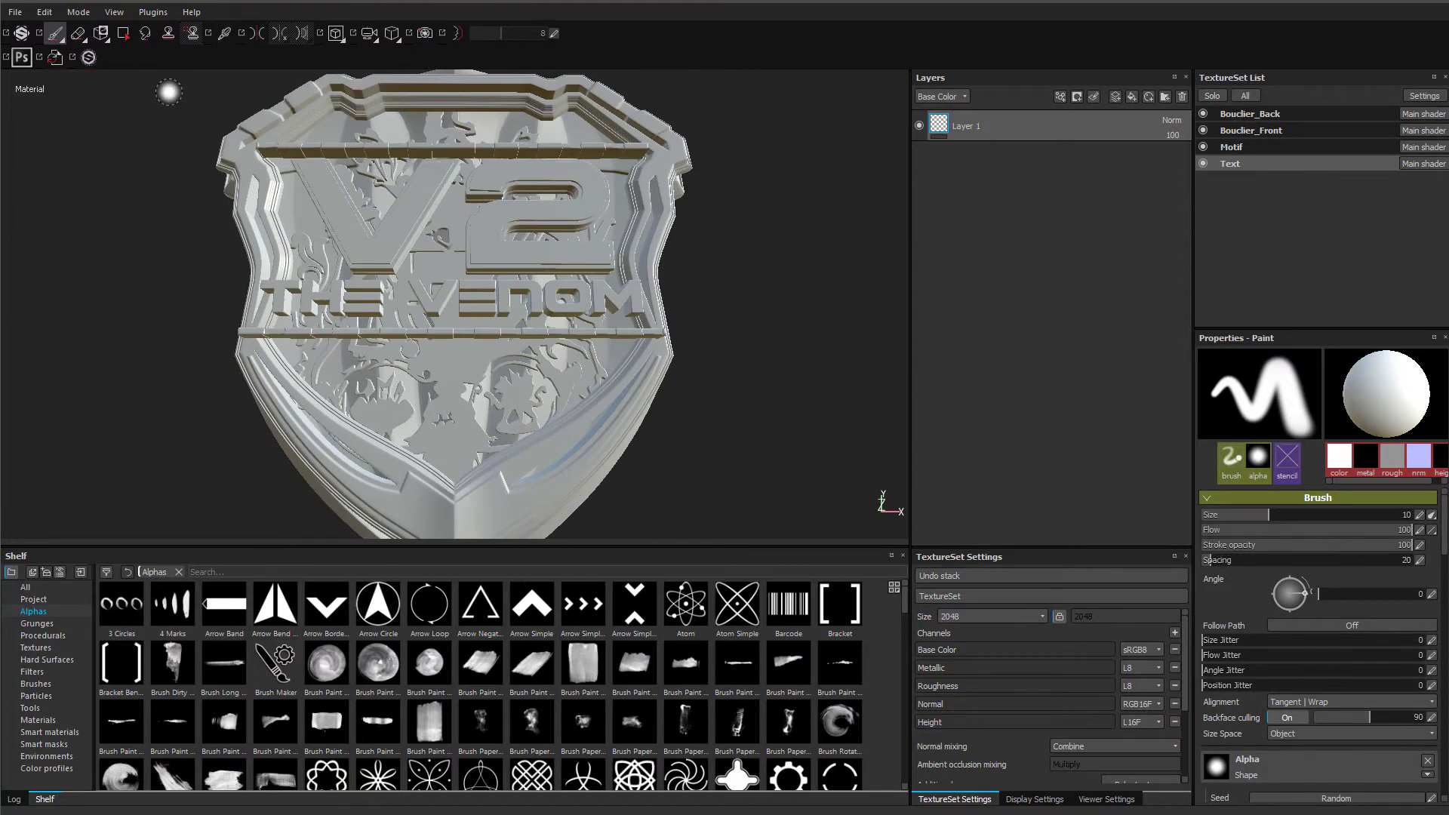
{"action": "left_click", "coordinate": [15, 12]}
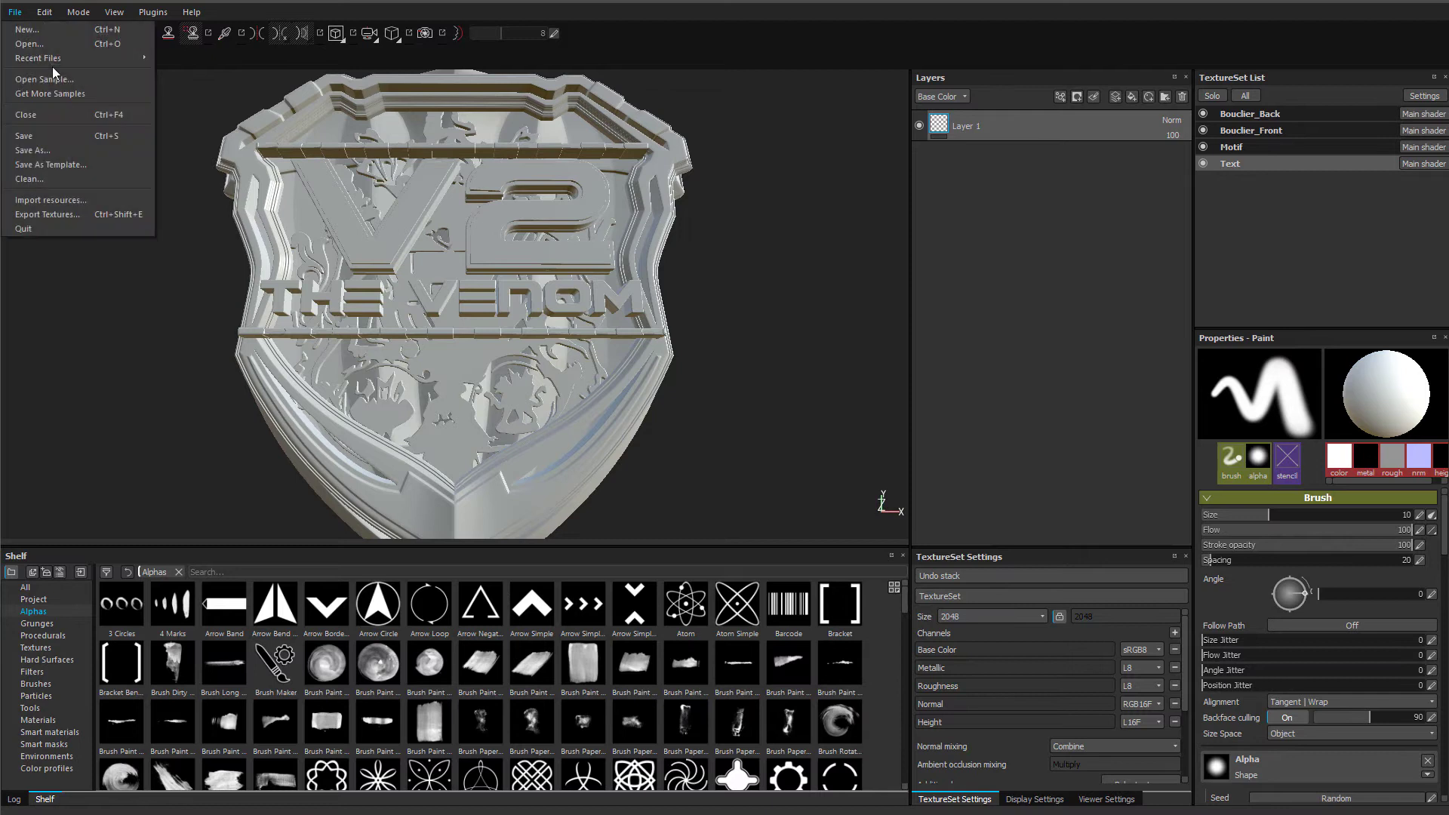
{"action": "left_click", "coordinate": [69, 147]}
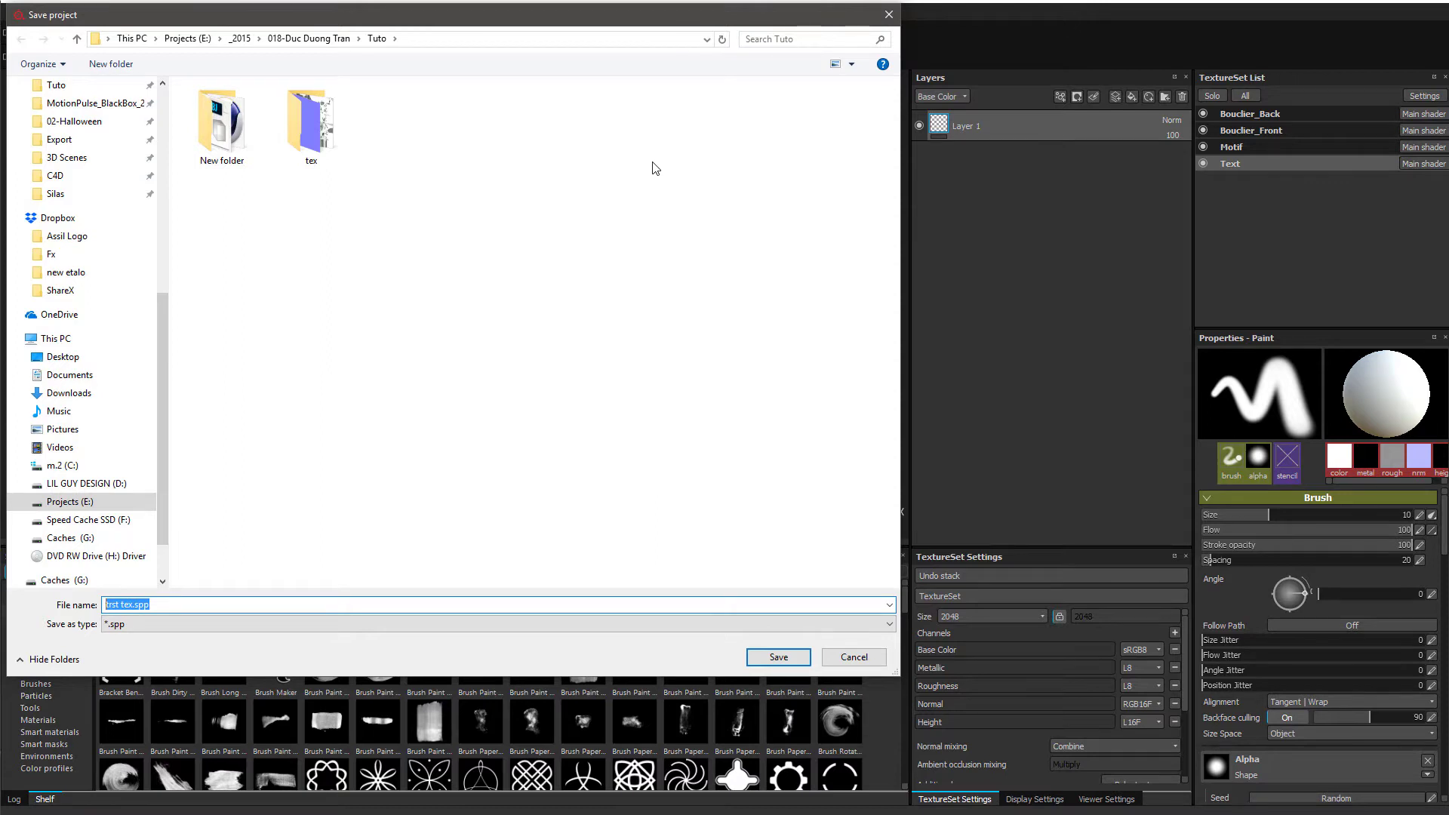
{"action": "type", "text": "Tex Subs"}
{"action": "key", "text": "Return"}
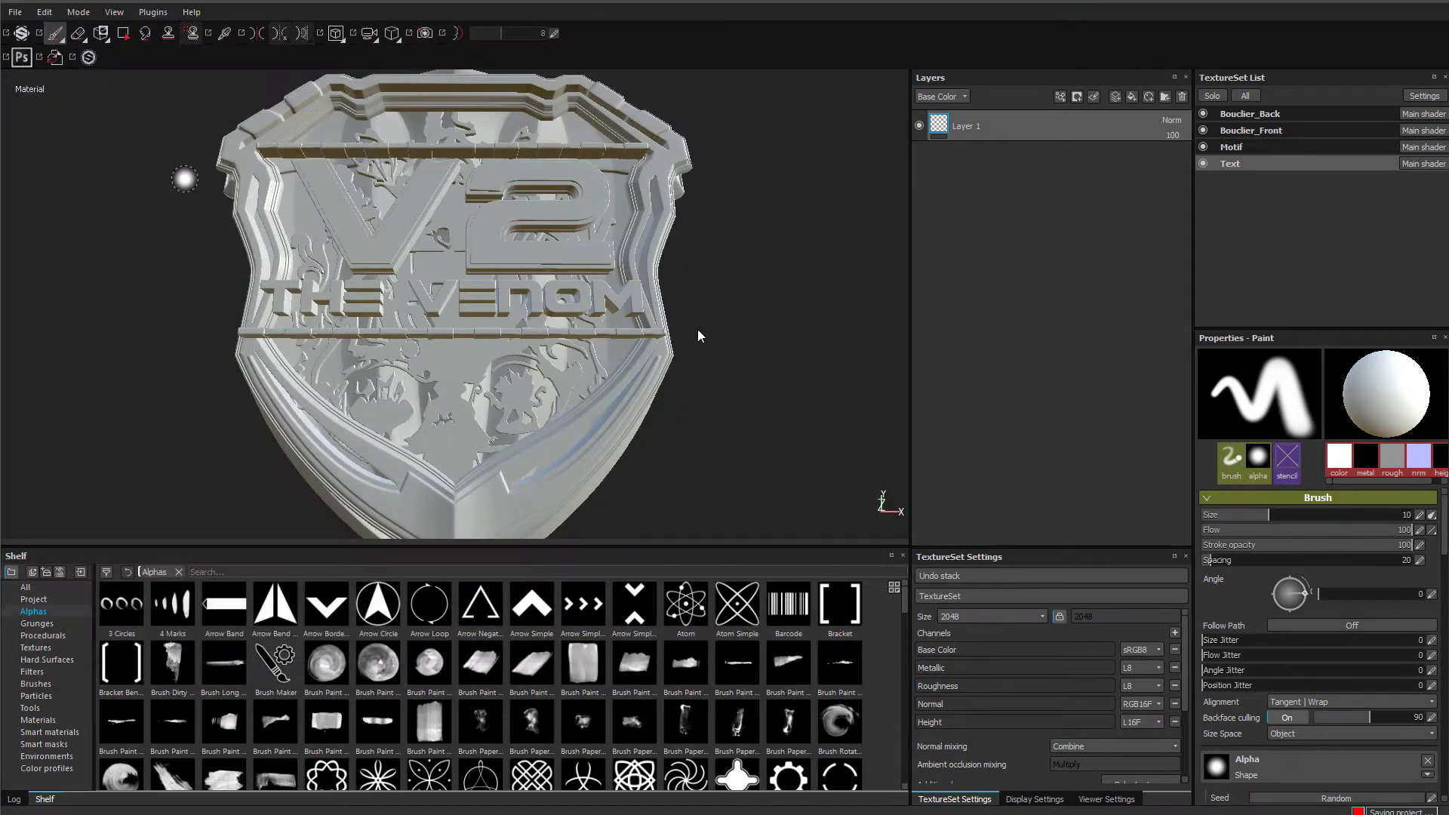
- Delete the default Layer 1 from the Text, Motif, Bouclier_Front and Bouclier_Back texture sets
{"action": "scroll", "coordinate": [594, 177], "scroll_direction": "down", "scroll_amount": 3}
{"action": "middle_click_drag", "start_coordinate": [580, 182], "coordinate": [572, 233], "text": "alt"}
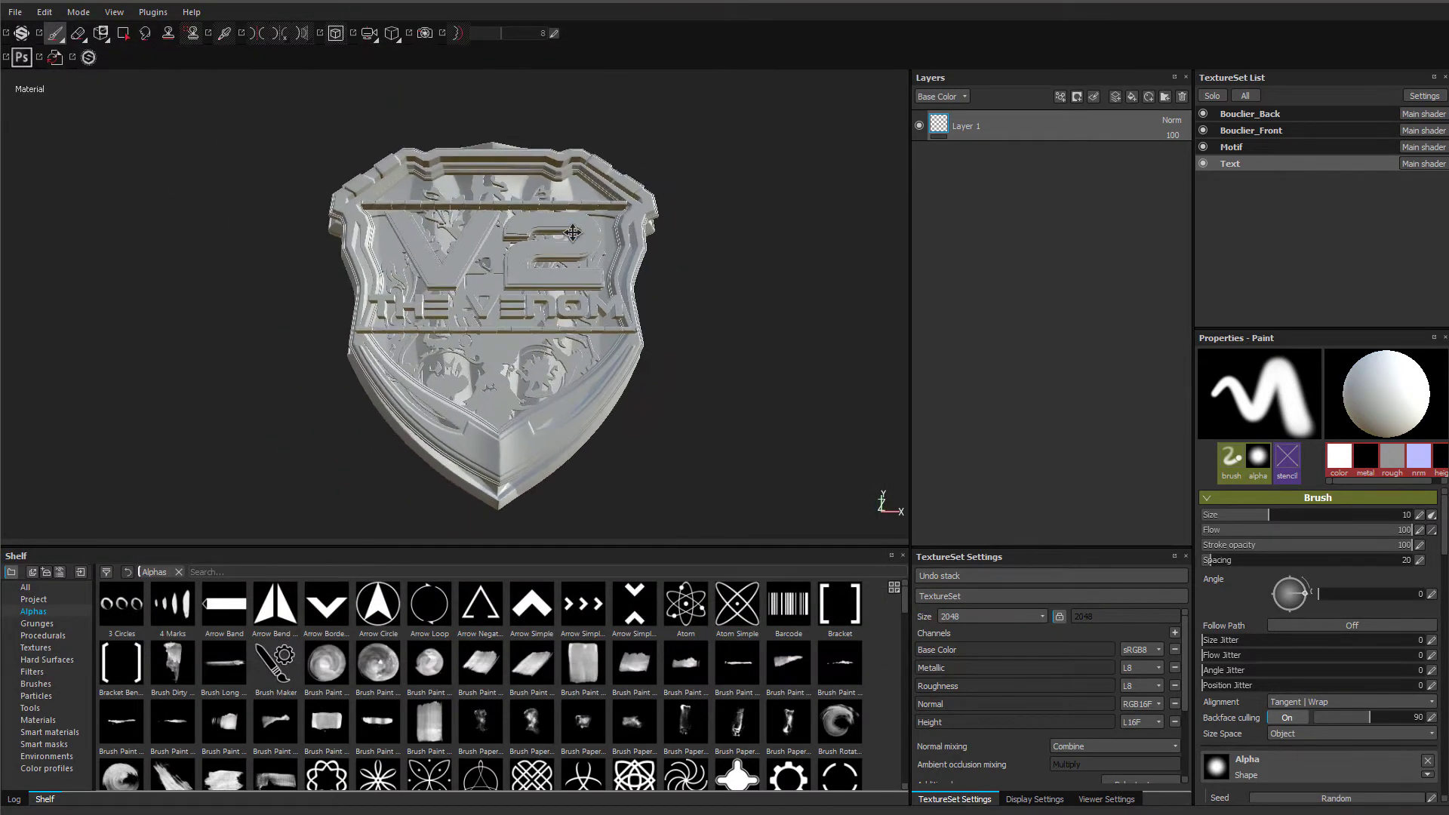
{"action": "scroll", "coordinate": [573, 233], "scroll_direction": "up", "scroll_amount": 2}
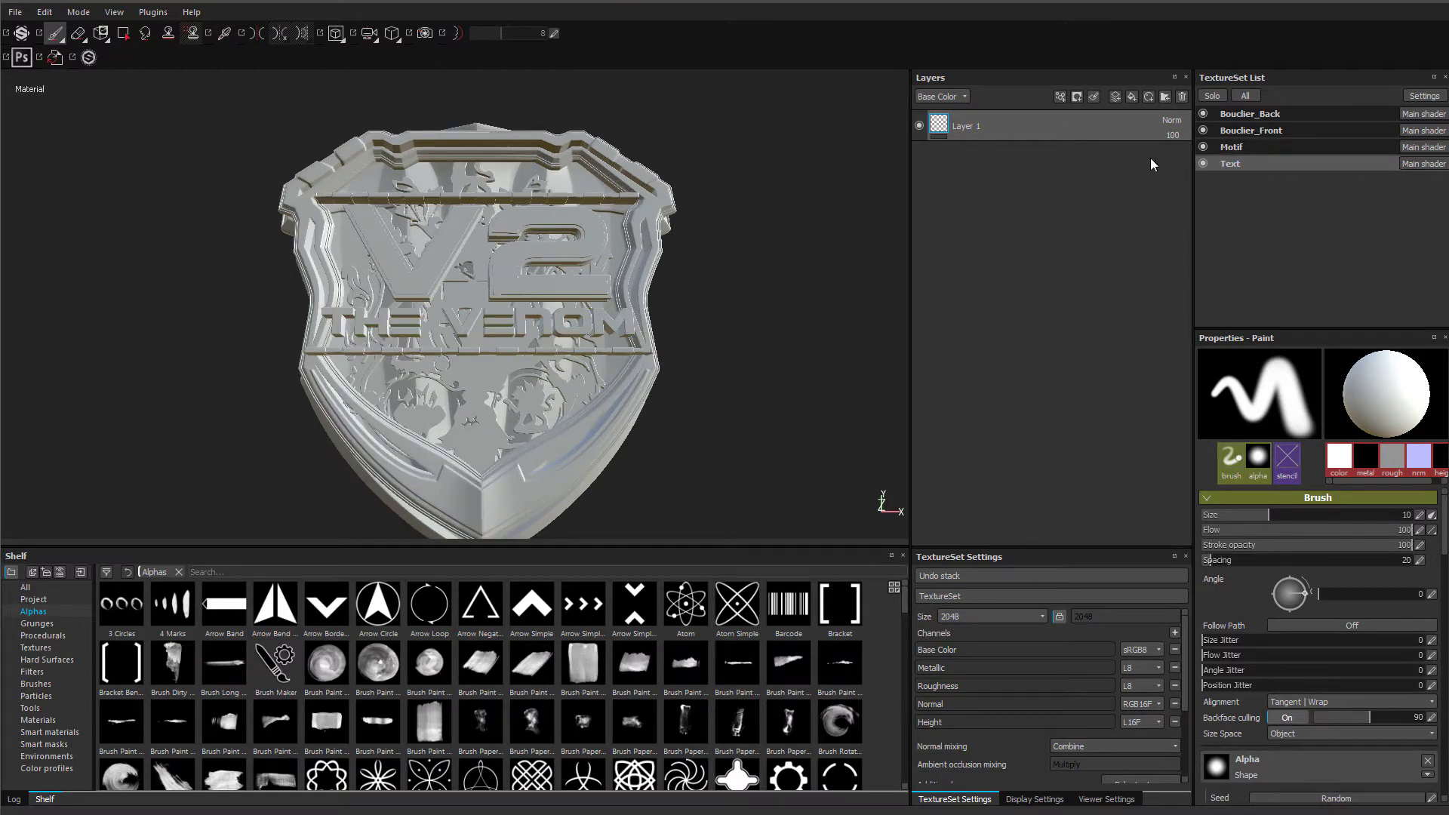
{"action": "left_click", "coordinate": [1224, 151]}
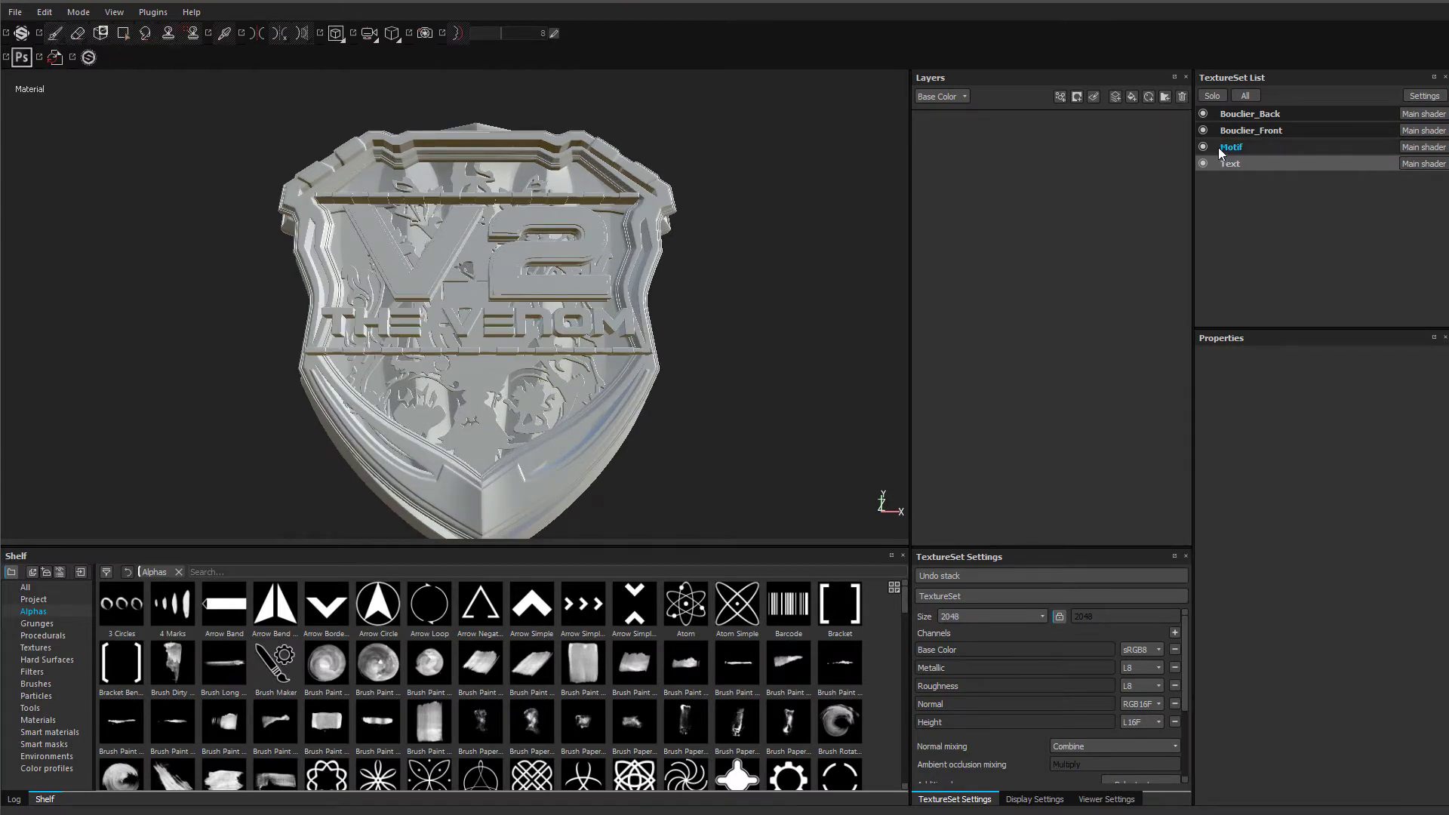
{"action": "left_click", "coordinate": [1245, 132]}
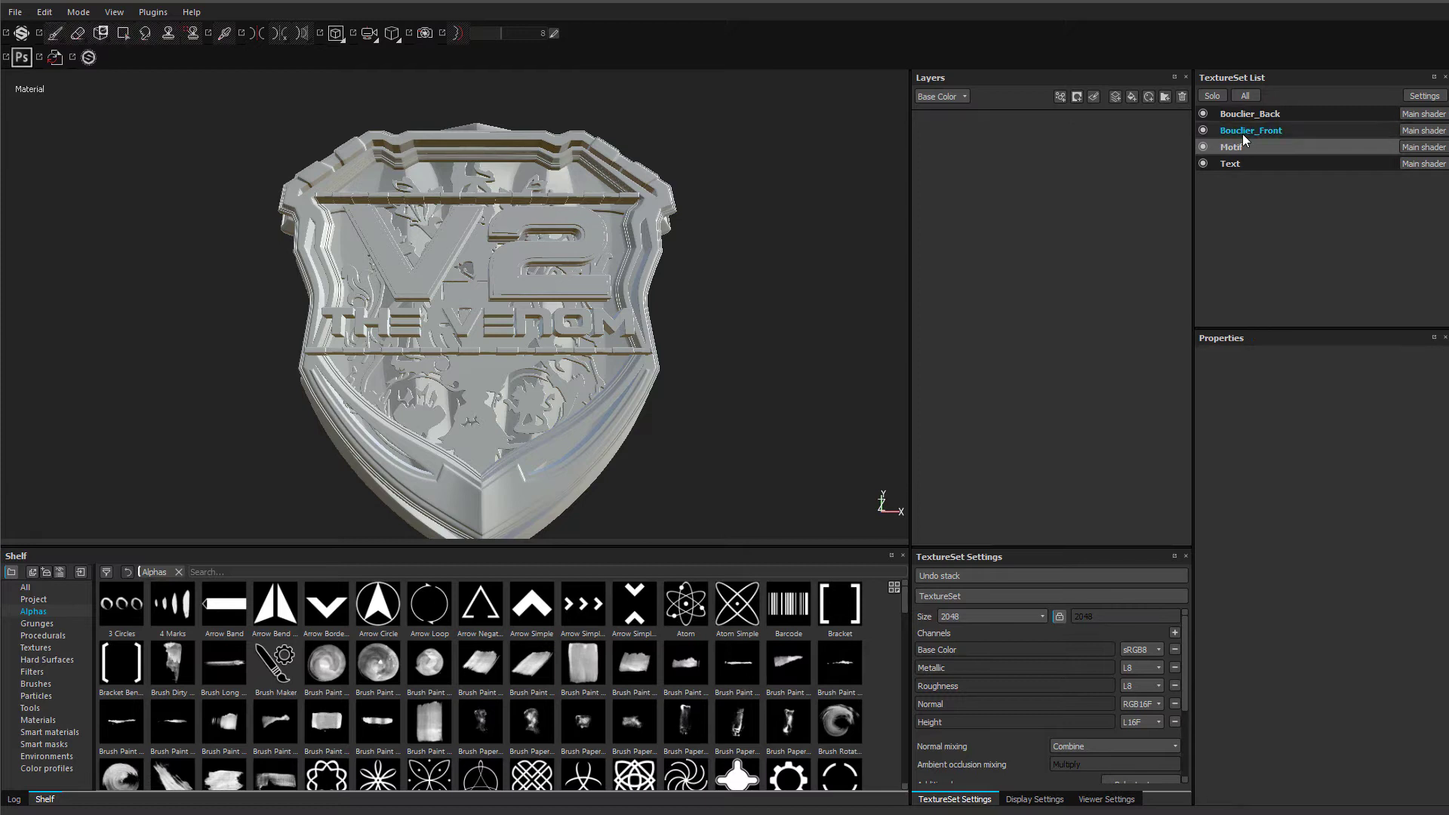
{"action": "left_click", "coordinate": [1186, 97]}
{"action": "left_click", "coordinate": [1229, 116]}
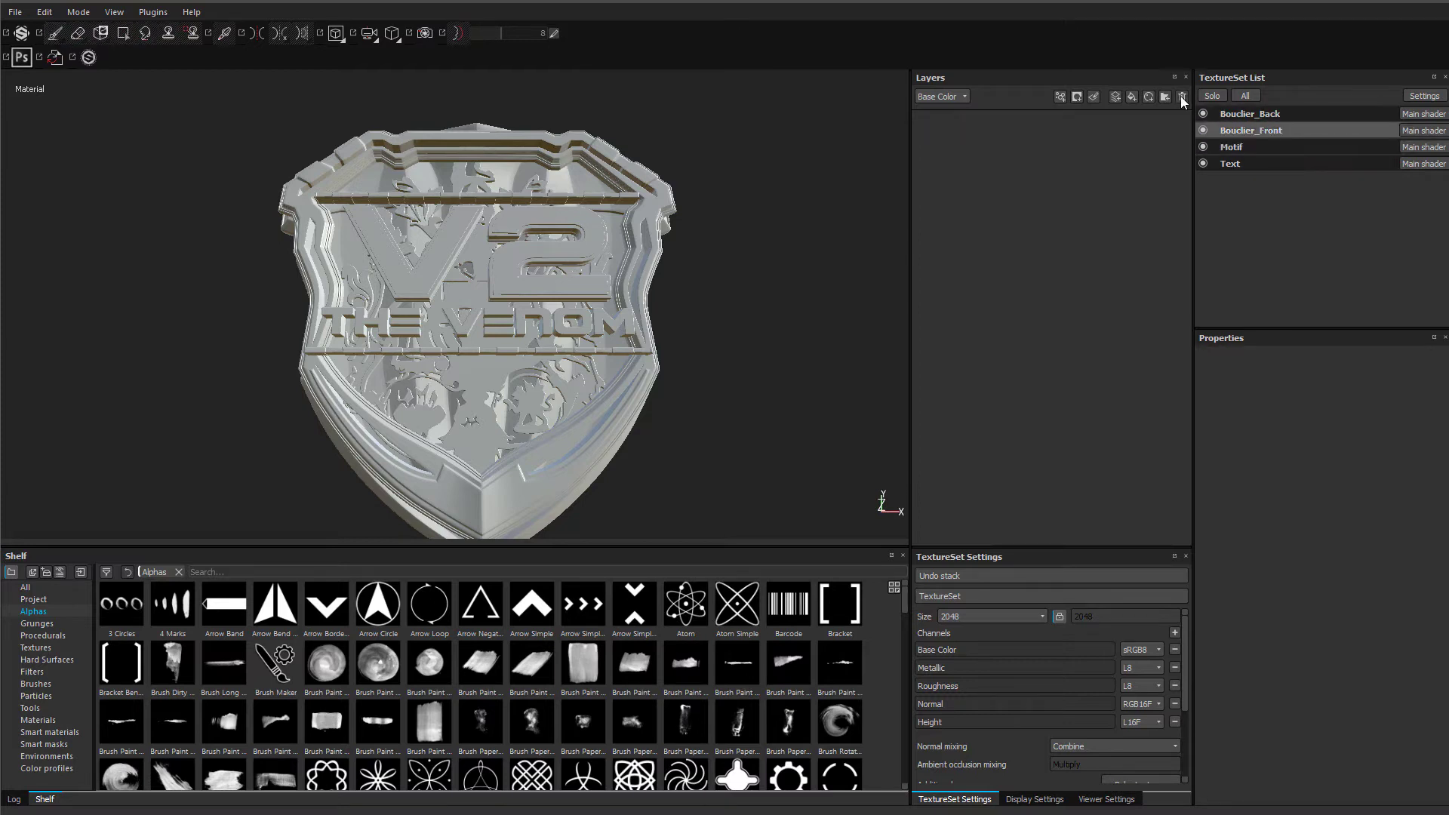
{"action": "left_click", "coordinate": [1183, 98]}
{"action": "scroll", "coordinate": [517, 382], "scroll_direction": "up", "scroll_amount": 2}
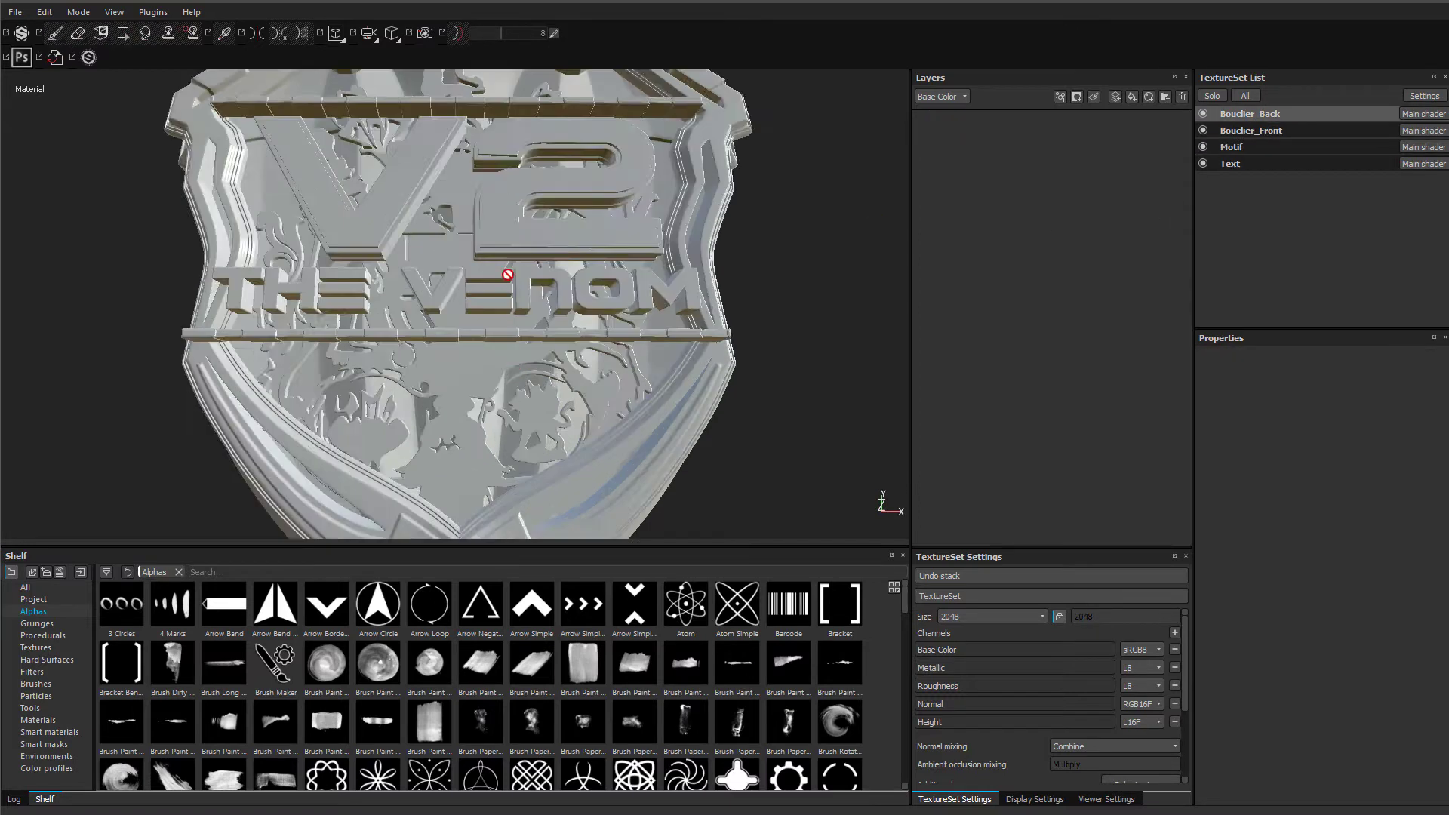
{"action": "scroll", "coordinate": [508, 274], "scroll_direction": "down", "scroll_amount": 2}
- Select the Text texture set and show it solo, viewing the lettering from an angle
{"action": "left_click", "coordinate": [1229, 165]}
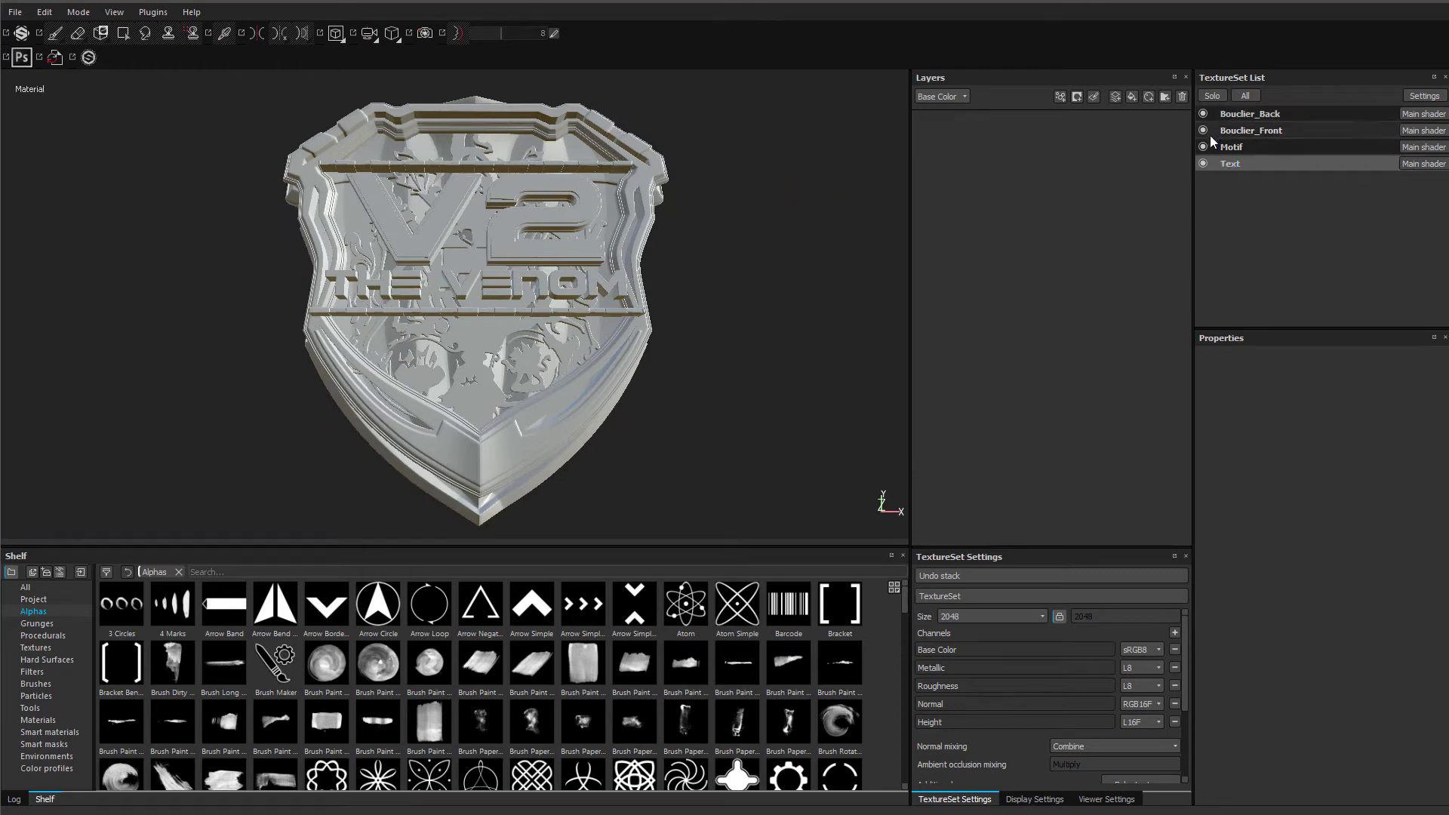
{"action": "scroll", "coordinate": [569, 268], "scroll_direction": "up", "scroll_amount": 3}
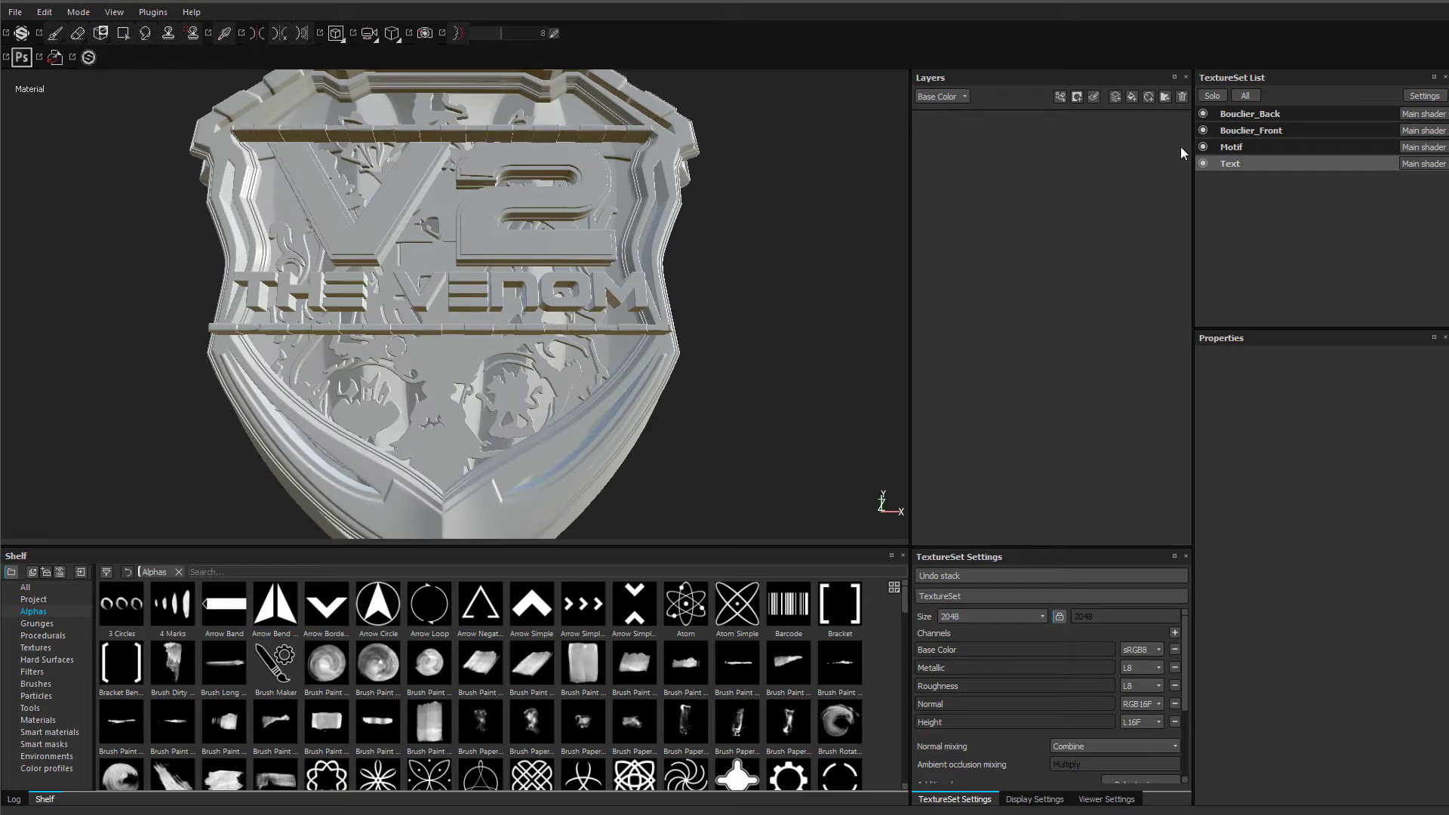
{"action": "left_click", "coordinate": [1212, 96]}
{"action": "scroll", "coordinate": [582, 241], "scroll_direction": "up", "scroll_amount": 2}
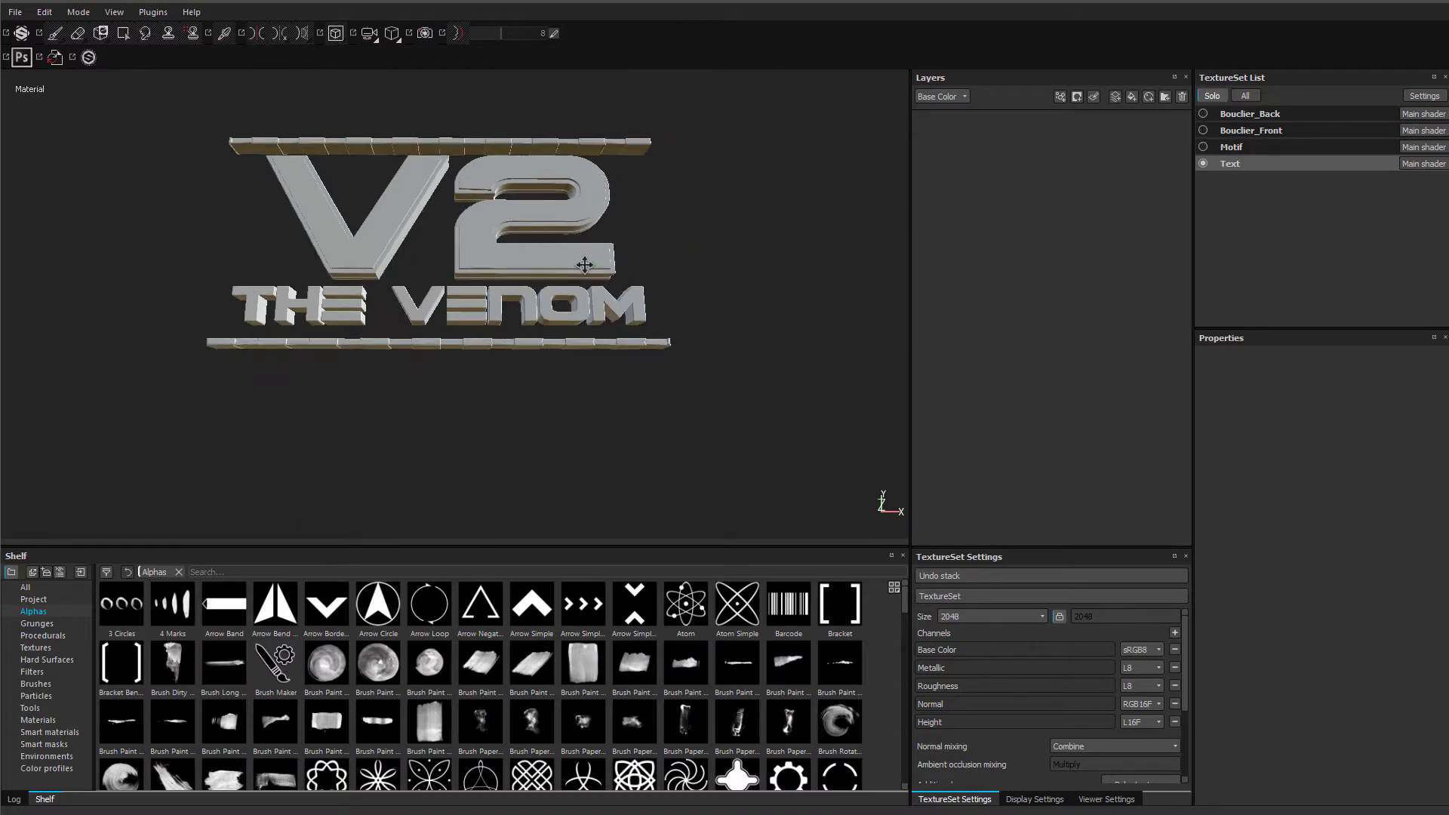
{"action": "scroll", "coordinate": [575, 265], "scroll_direction": "up", "scroll_amount": 3}
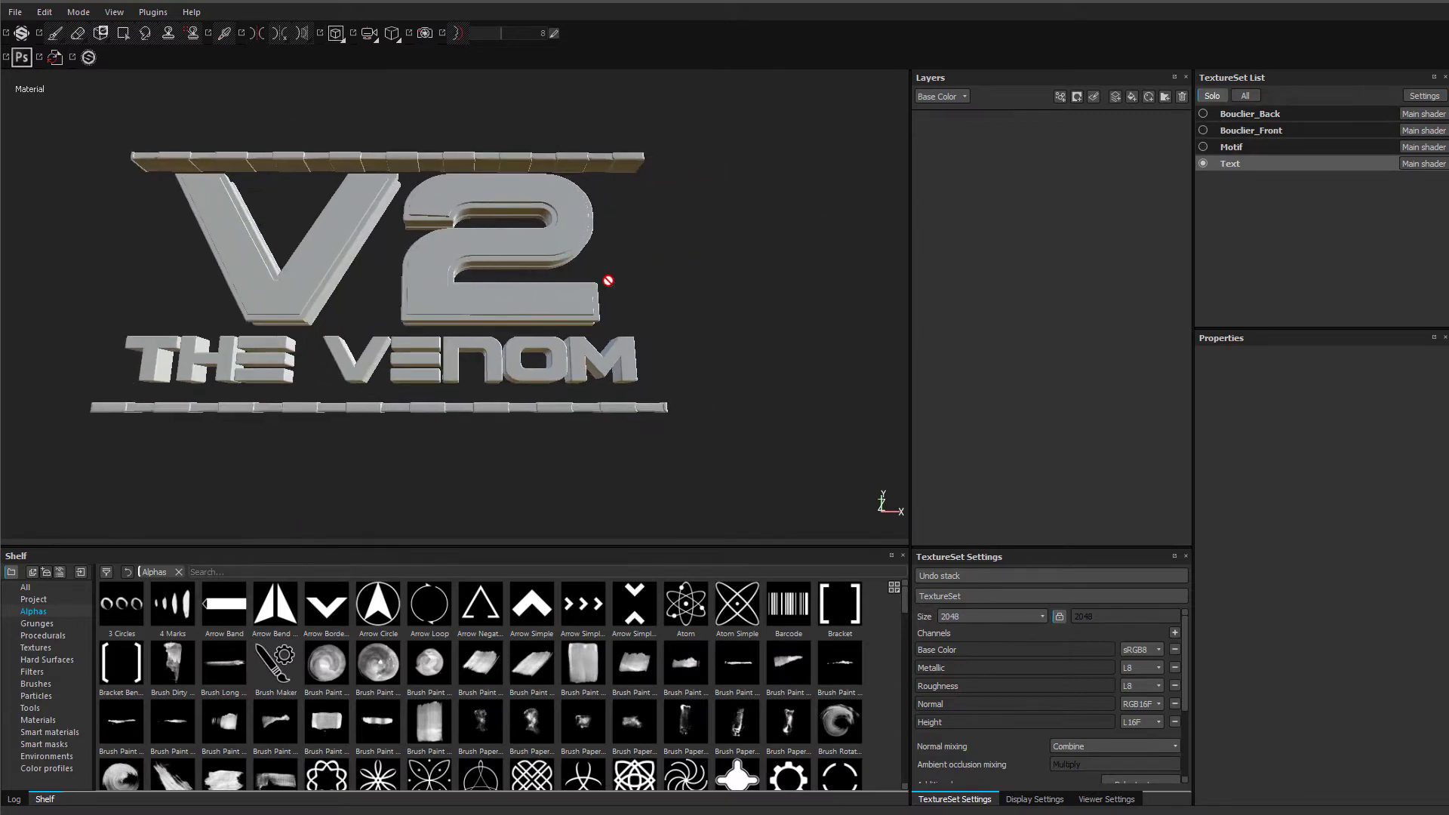
{"action": "left_click_drag", "start_coordinate": [1448, 423], "coordinate": [645, 276]}
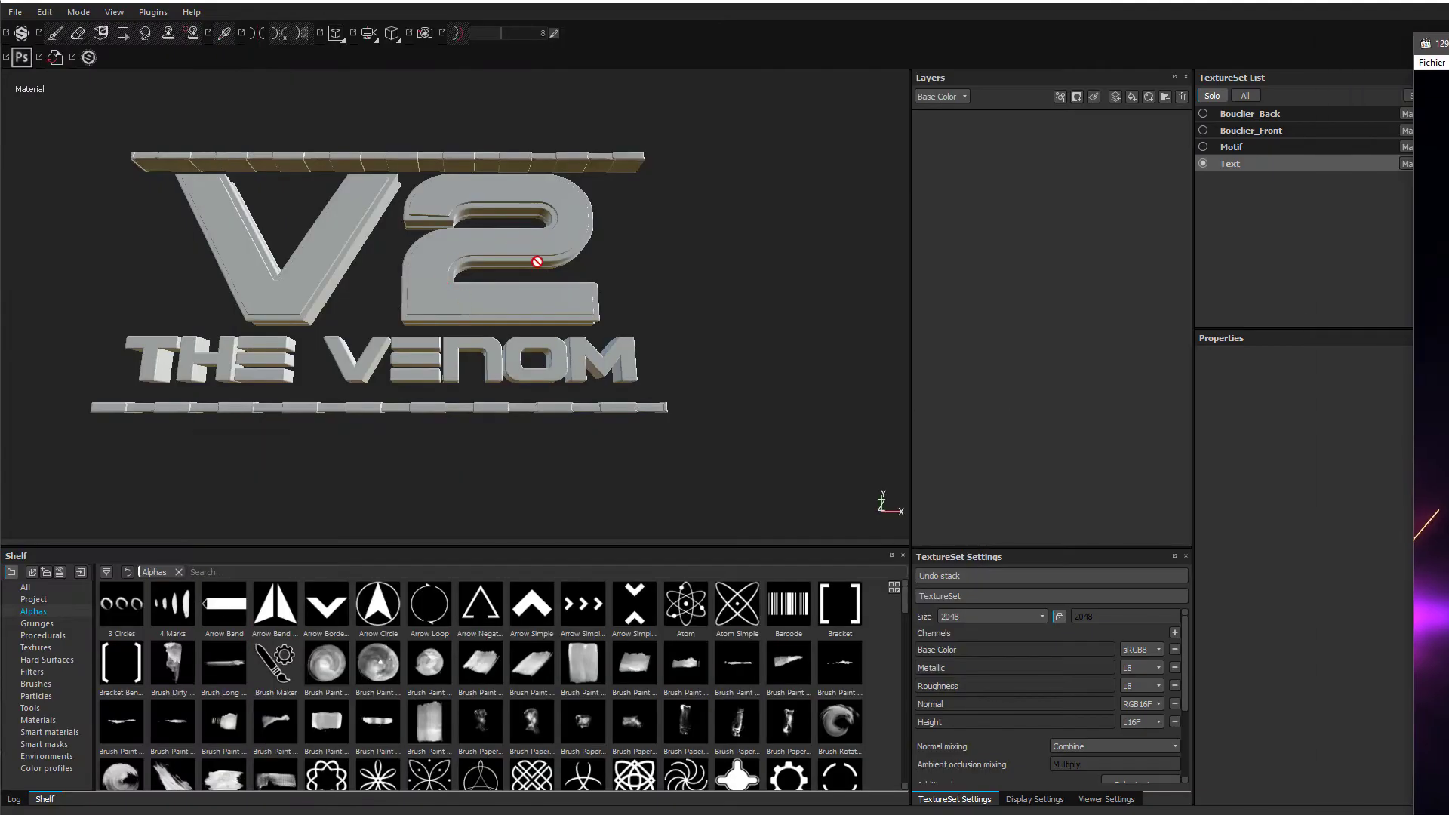
{"action": "left_click_drag", "start_coordinate": [537, 262], "coordinate": [418, 272], "text": "alt"}
{"action": "right_click_drag", "start_coordinate": [417, 272], "coordinate": [502, 232], "text": "alt"}
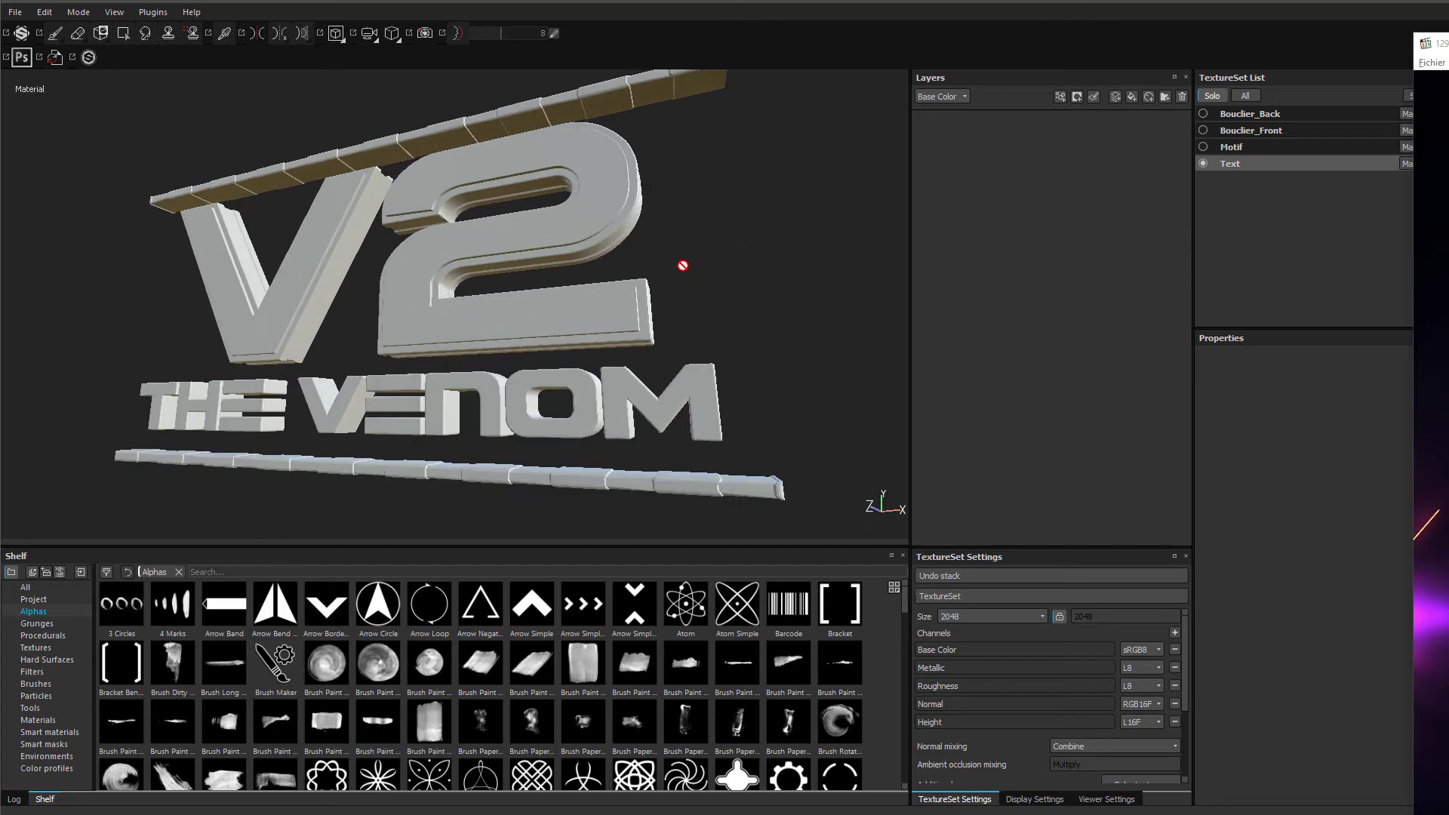
{"action": "mouse_move", "coordinate": [480, 251]}
{"action": "left_mouse_down", "text": "alt"}
{"action": "mouse_move", "coordinate": [498, 278]}
{"action": "mouse_move", "coordinate": [483, 258]}
{"action": "mouse_move", "coordinate": [505, 249]}
{"action": "left_mouse_up", "text": "alt"}
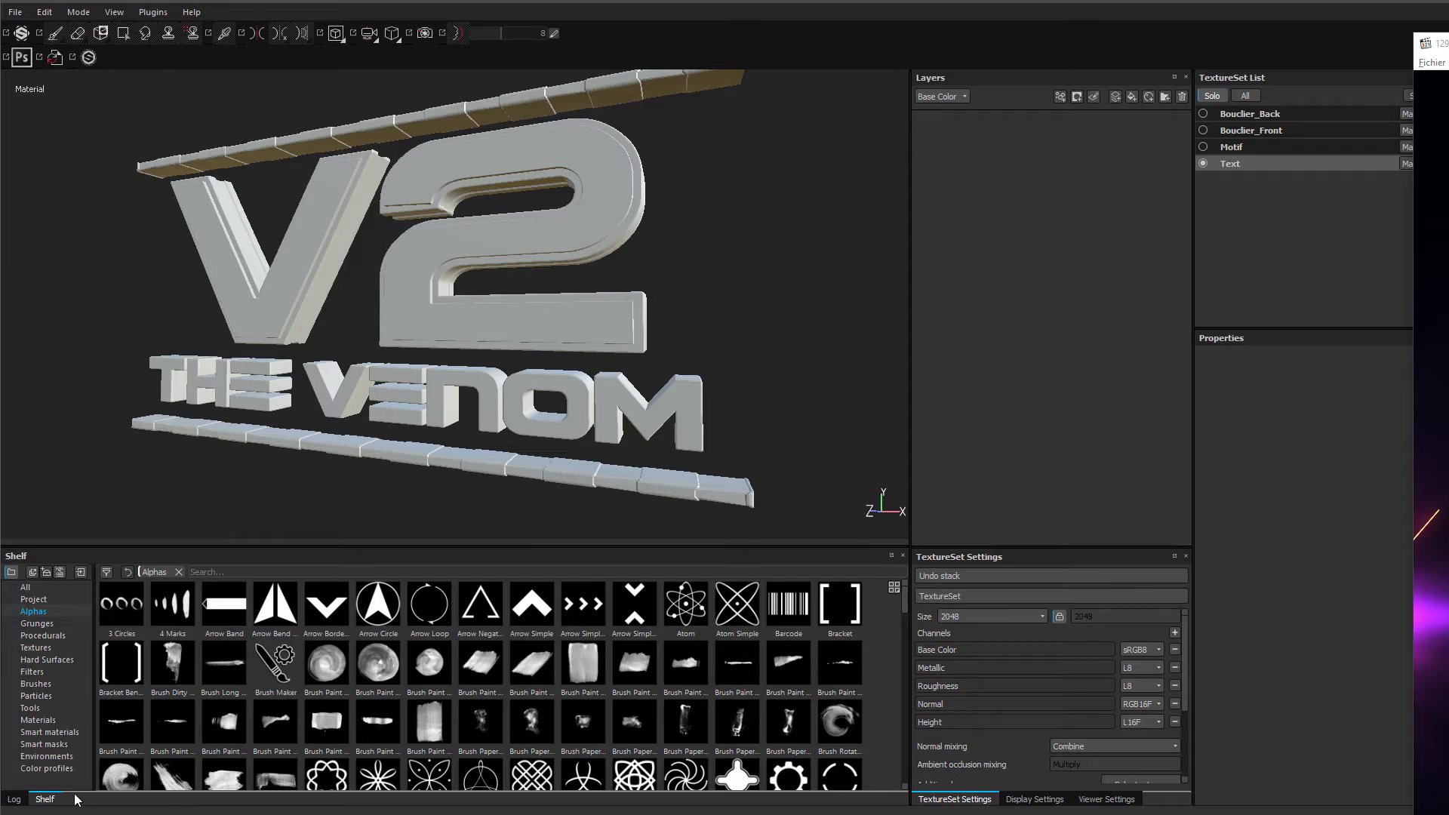
- Display the smart materials in the shelf and enlarge the shelf to show more of them
{"action": "left_click", "coordinate": [16, 799]}
{"action": "left_click", "coordinate": [40, 802]}
{"action": "left_click", "coordinate": [46, 734]}
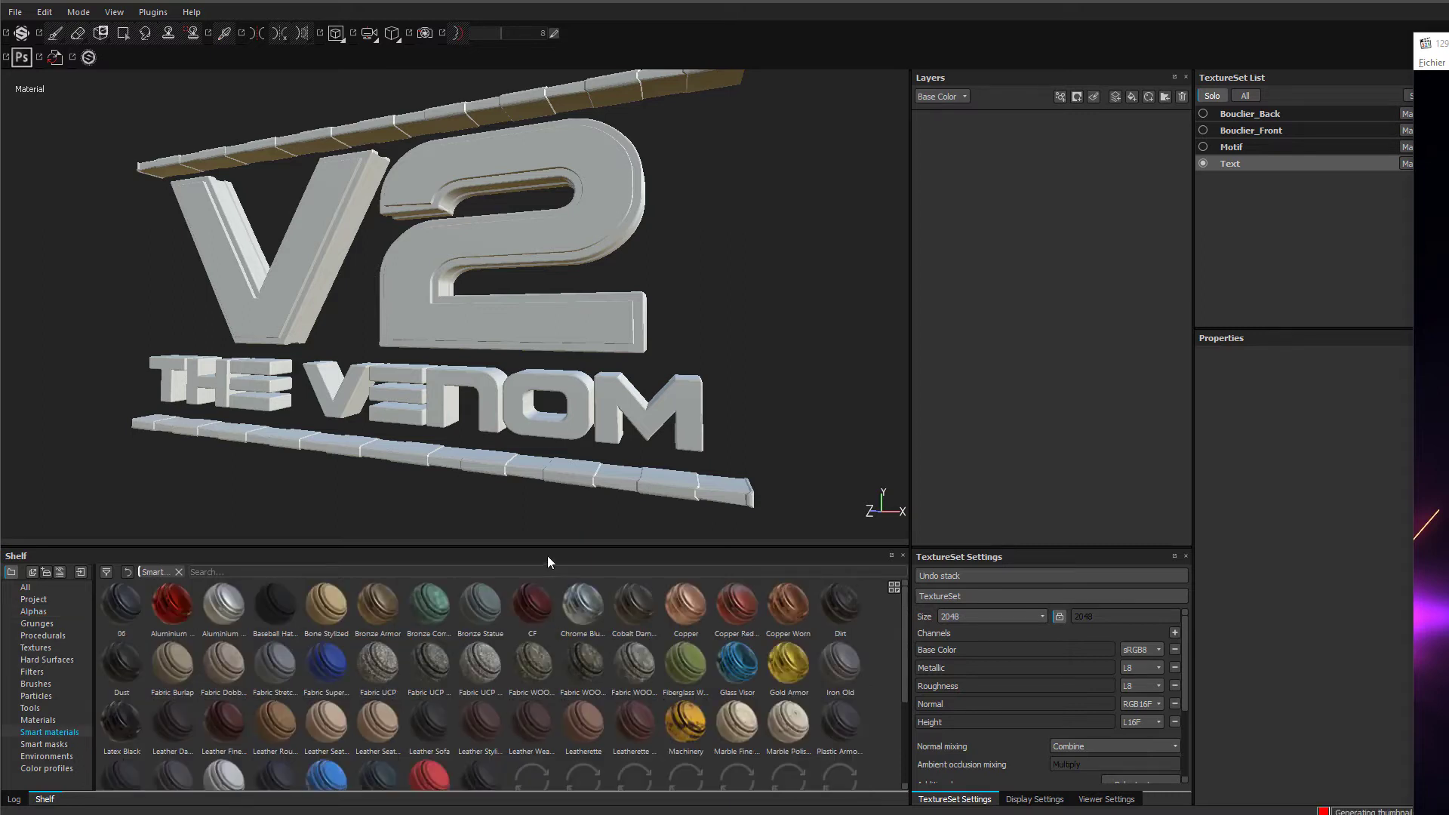
{"action": "left_click_drag", "start_coordinate": [554, 543], "coordinate": [556, 401]}
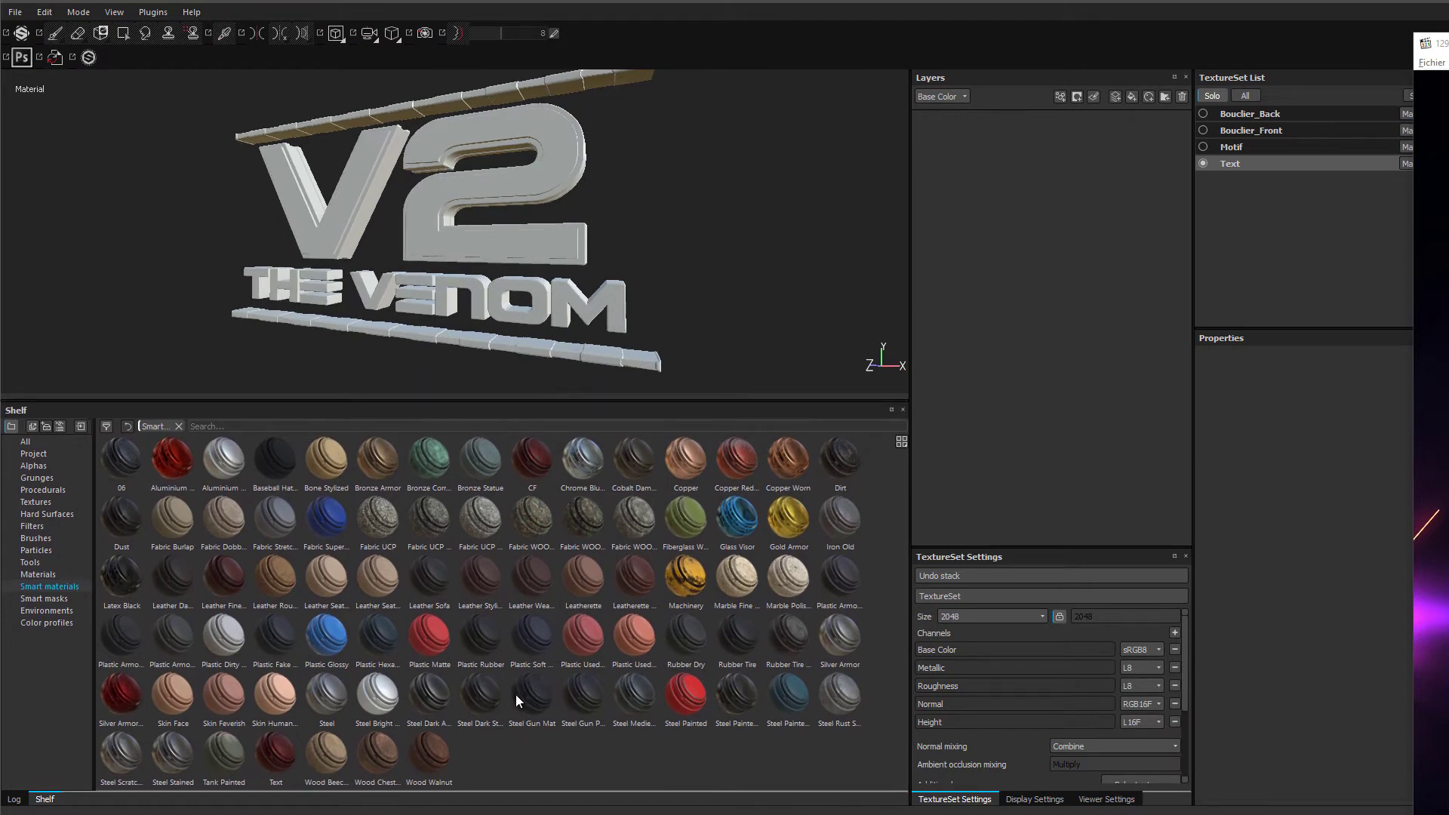
{"action": "left_click_drag", "start_coordinate": [484, 263], "coordinate": [418, 219], "text": "alt"}
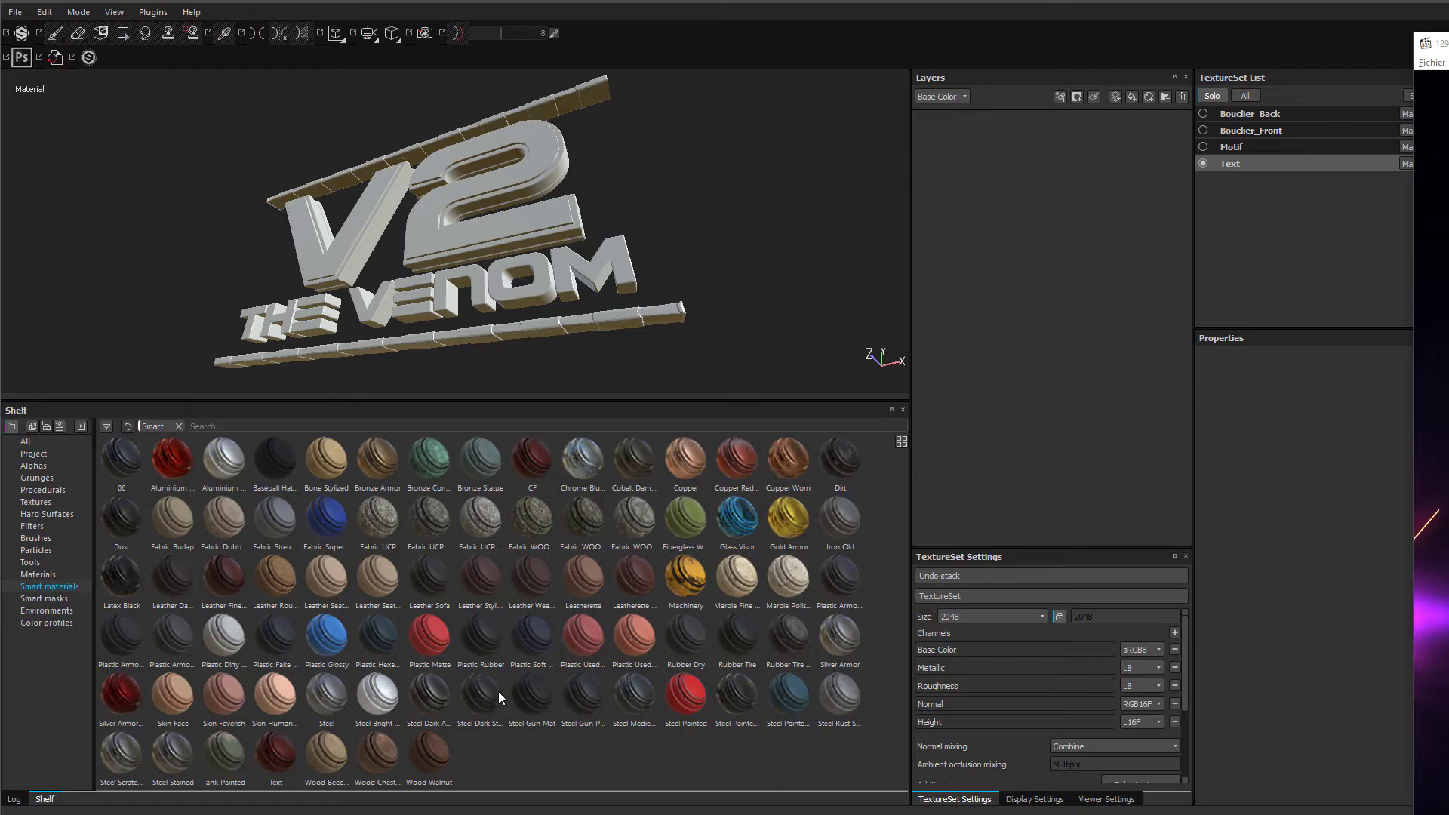
- Add the Steel Gun Painted smart material to the layer stack of the Text texture set
{"action": "mouse_move", "coordinate": [781, 654]}
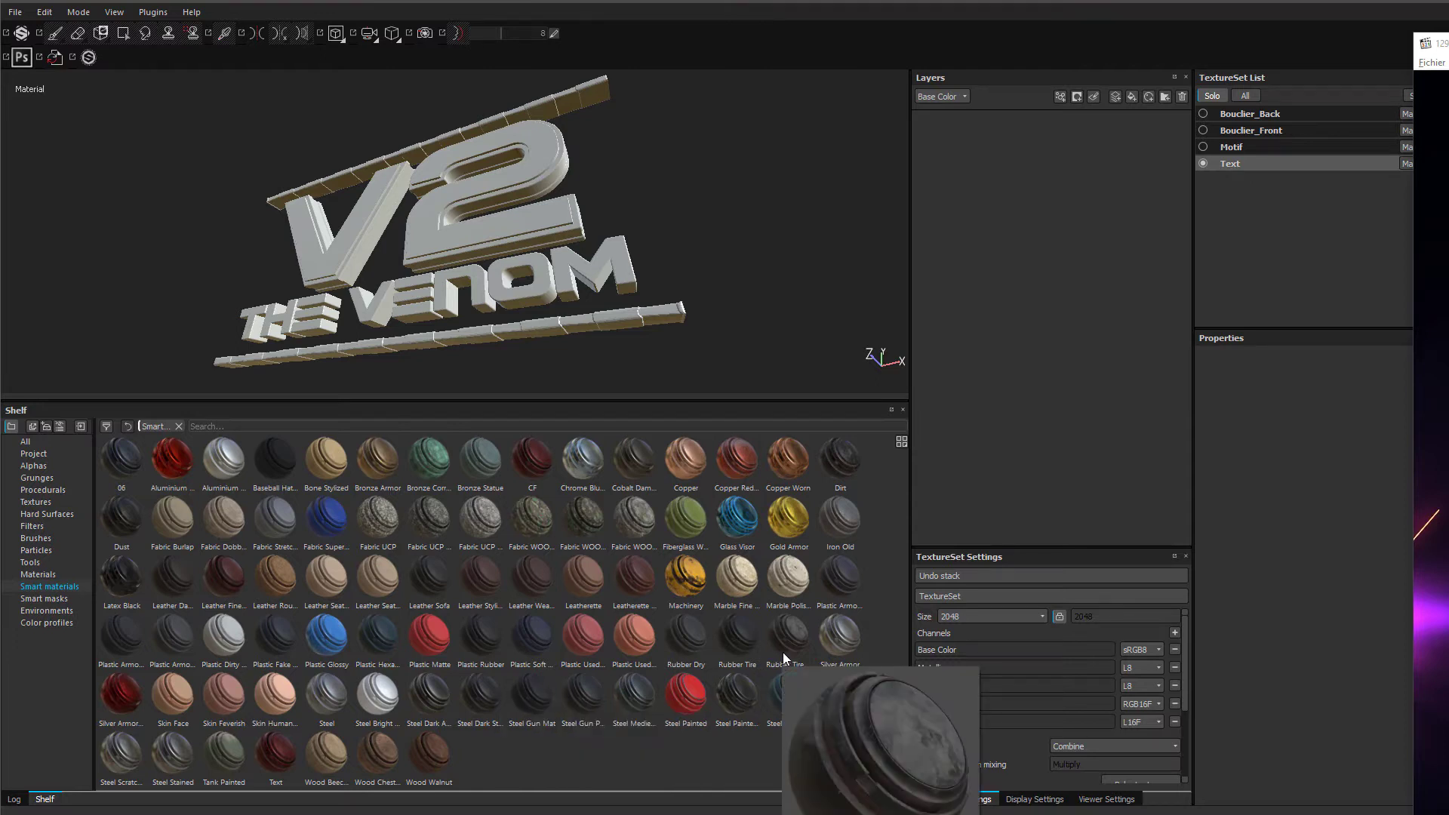
{"action": "mouse_move", "coordinate": [587, 687]}
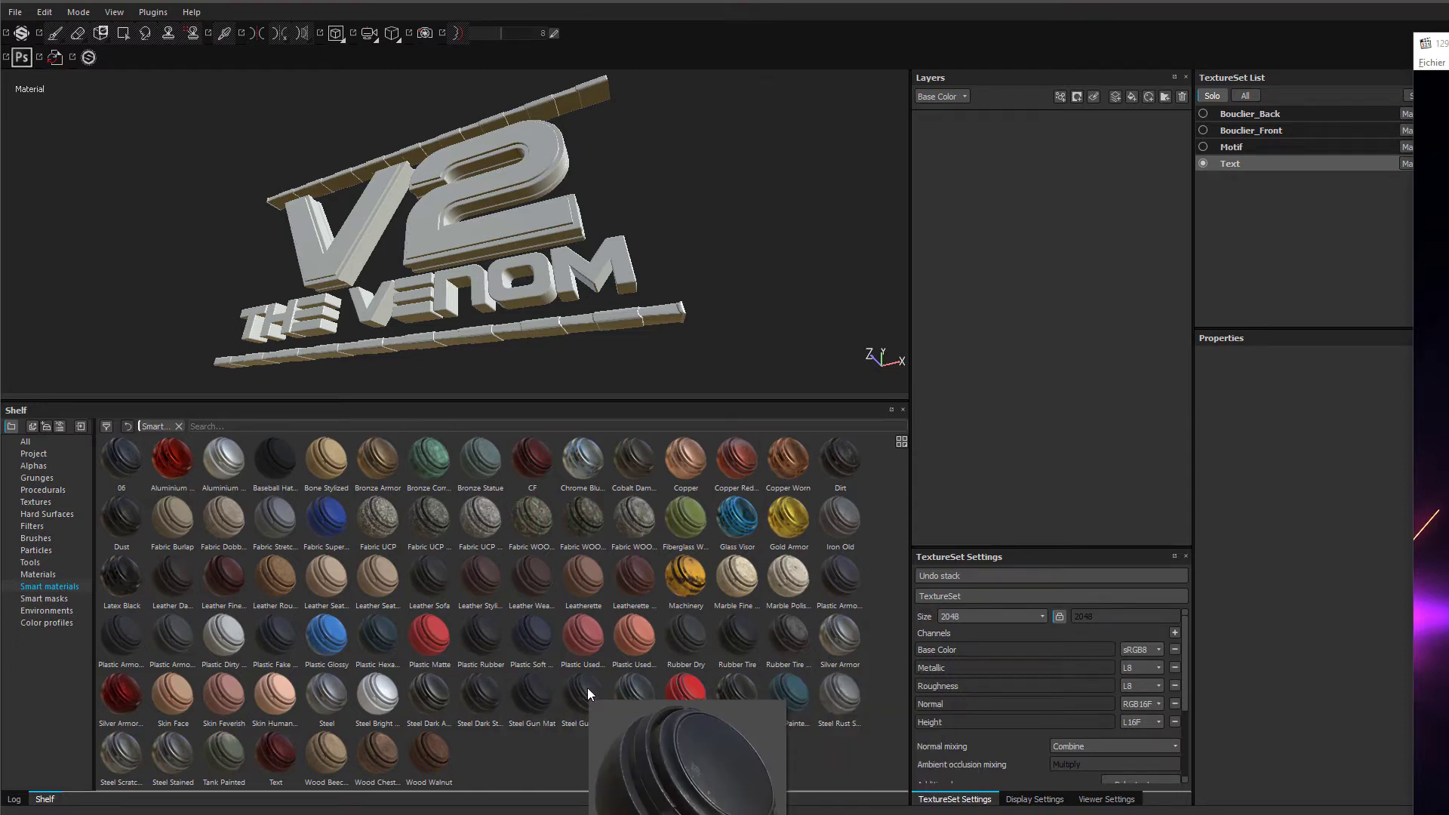
{"action": "mouse_move", "coordinate": [587, 687]}
{"action": "left_mouse_down"}
{"action": "mouse_move", "coordinate": [786, 407]}
{"action": "mouse_move", "coordinate": [925, 283]}
{"action": "mouse_move", "coordinate": [936, 249]}
{"action": "left_mouse_up"}
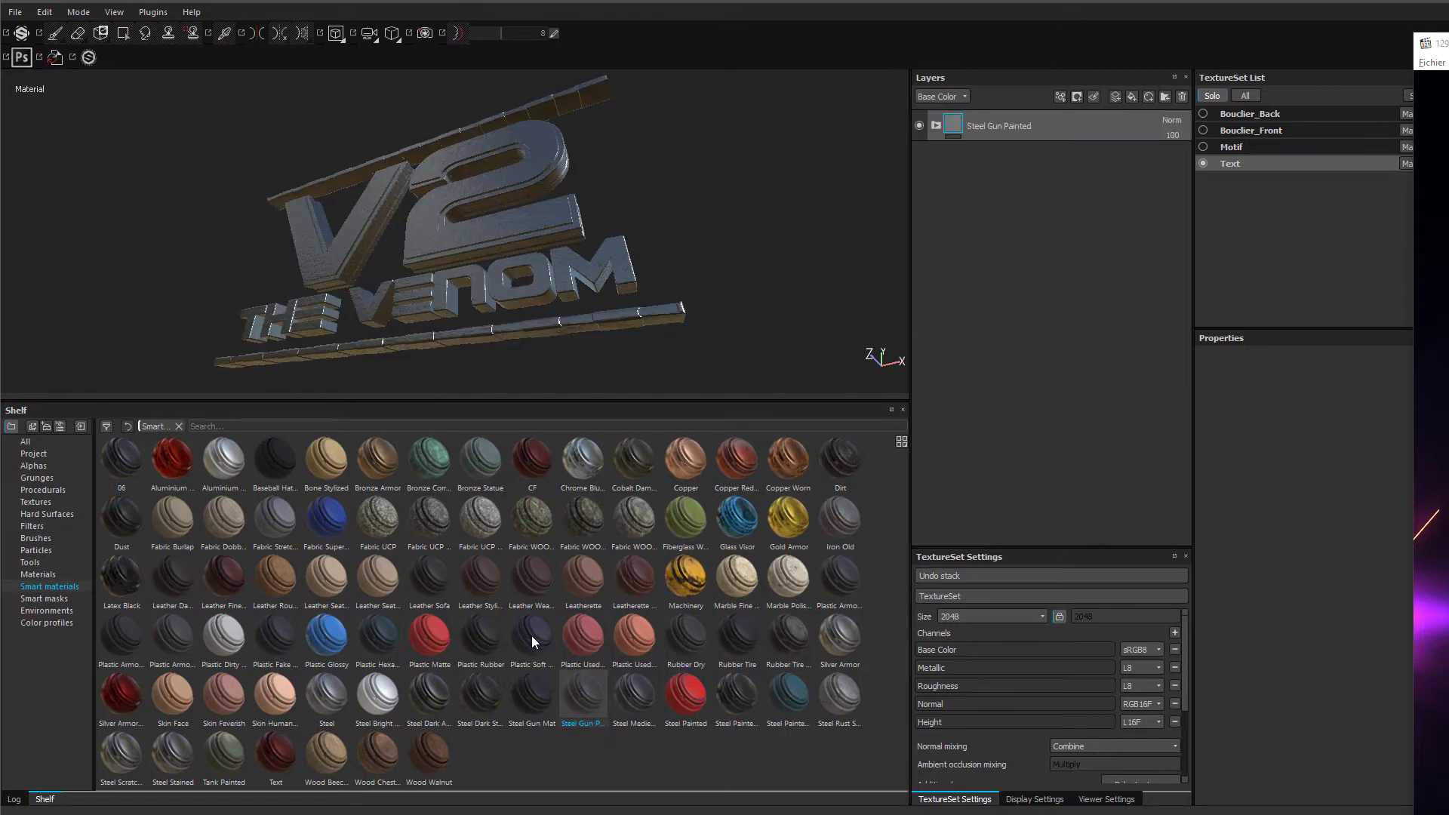
{"action": "mouse_move", "coordinate": [590, 694]}
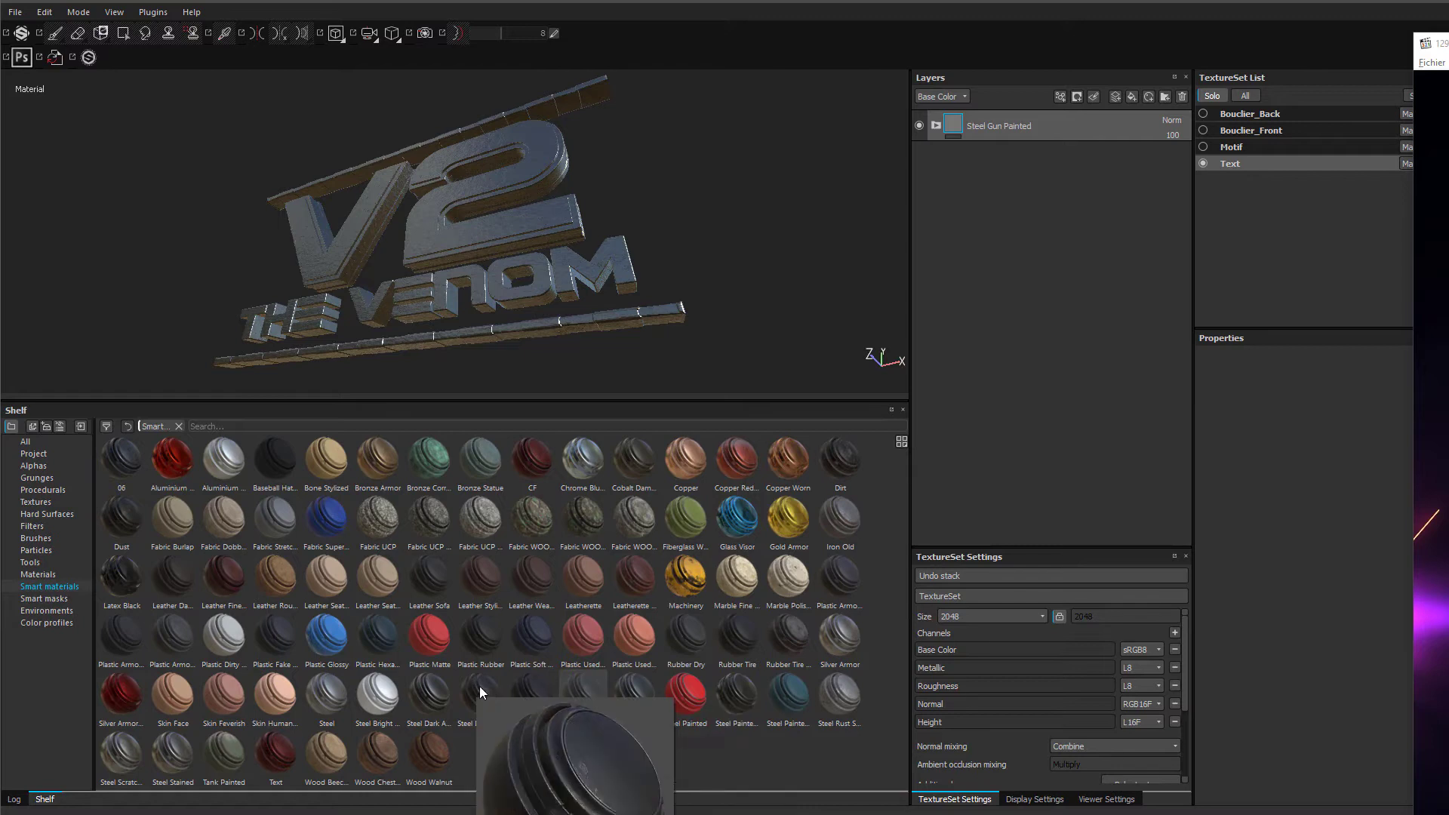
{"action": "mouse_move", "coordinate": [431, 695]}
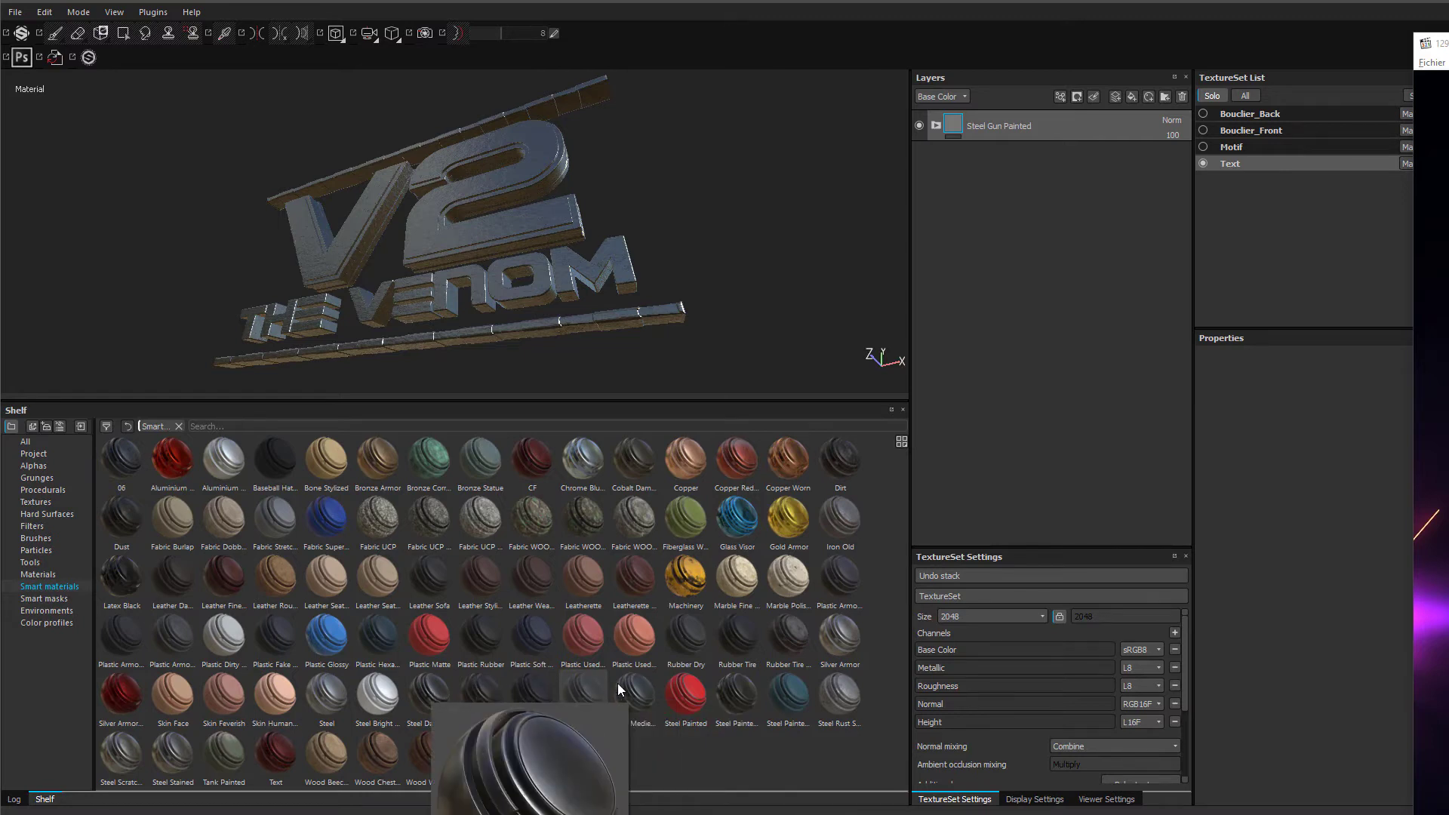
- Examine the steel surface and edges of the V2 lettering up close from the front, side and back
{"action": "left_click_drag", "start_coordinate": [544, 217], "coordinate": [471, 243], "text": "alt"}
{"action": "right_click_drag", "start_coordinate": [564, 166], "coordinate": [566, 182], "text": "alt"}
{"action": "left_click_drag", "start_coordinate": [537, 188], "coordinate": [523, 123], "text": "alt"}
{"action": "right_click_drag", "start_coordinate": [524, 123], "coordinate": [531, 173], "text": "alt"}
{"action": "left_click_drag", "start_coordinate": [531, 173], "coordinate": [755, 151], "text": "alt"}
{"action": "left_click_drag", "start_coordinate": [664, 162], "coordinate": [440, 205], "text": "alt"}
{"action": "left_click_drag", "start_coordinate": [607, 183], "coordinate": [705, 207], "text": "alt"}
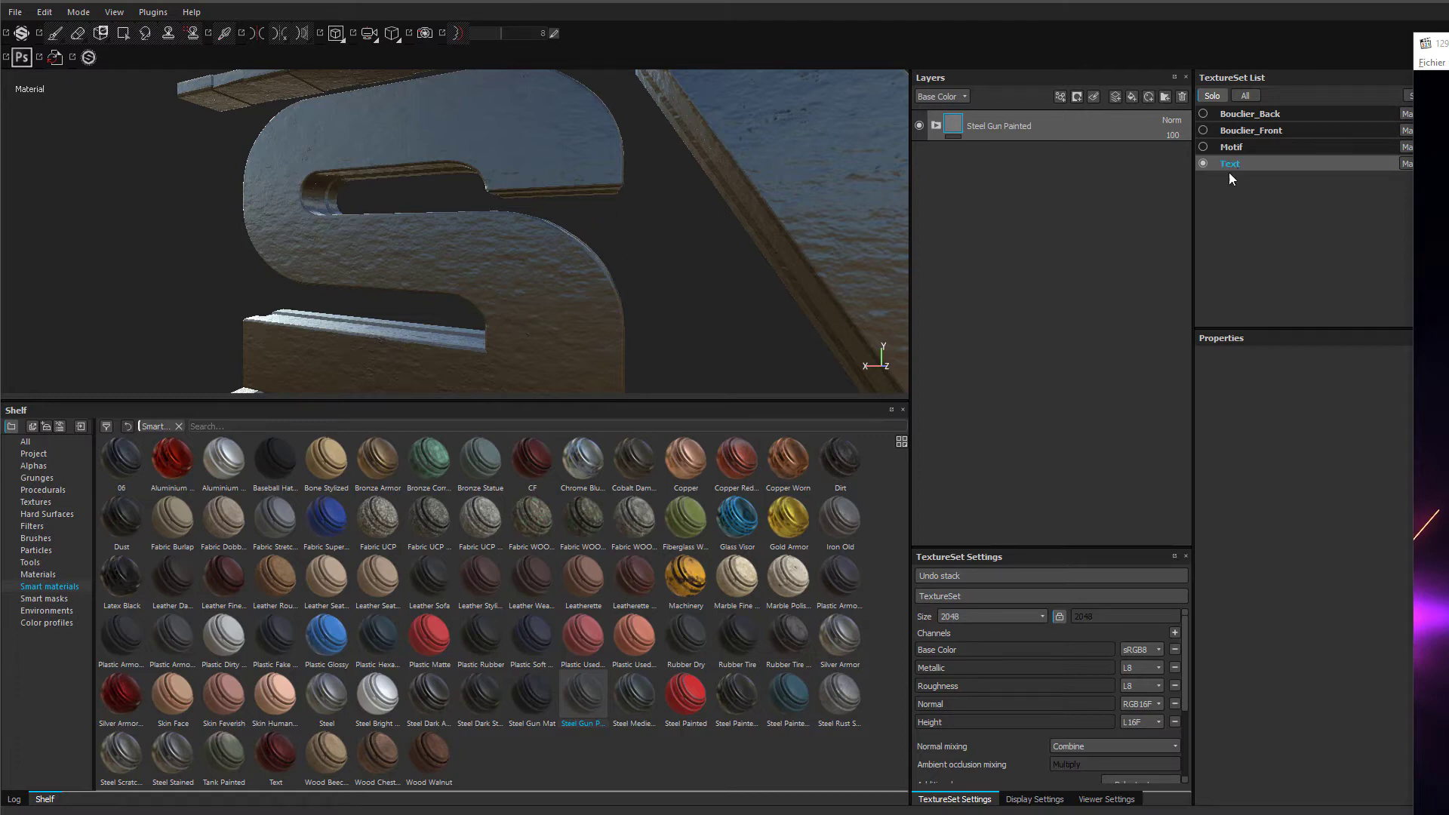
{"action": "left_click_drag", "start_coordinate": [660, 268], "coordinate": [541, 269], "text": "alt"}
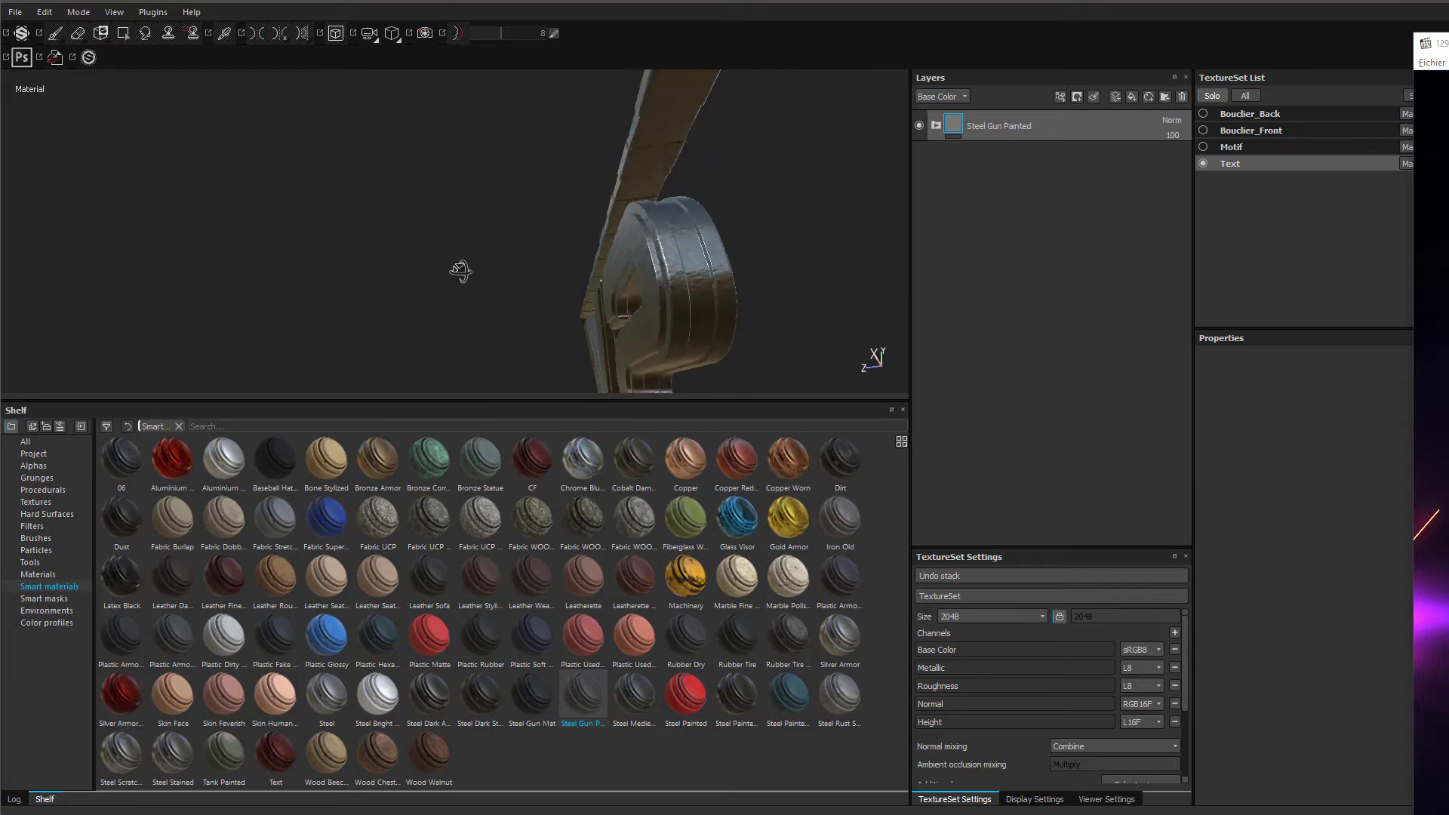
{"action": "left_click_drag", "start_coordinate": [681, 280], "coordinate": [597, 248], "text": "alt"}
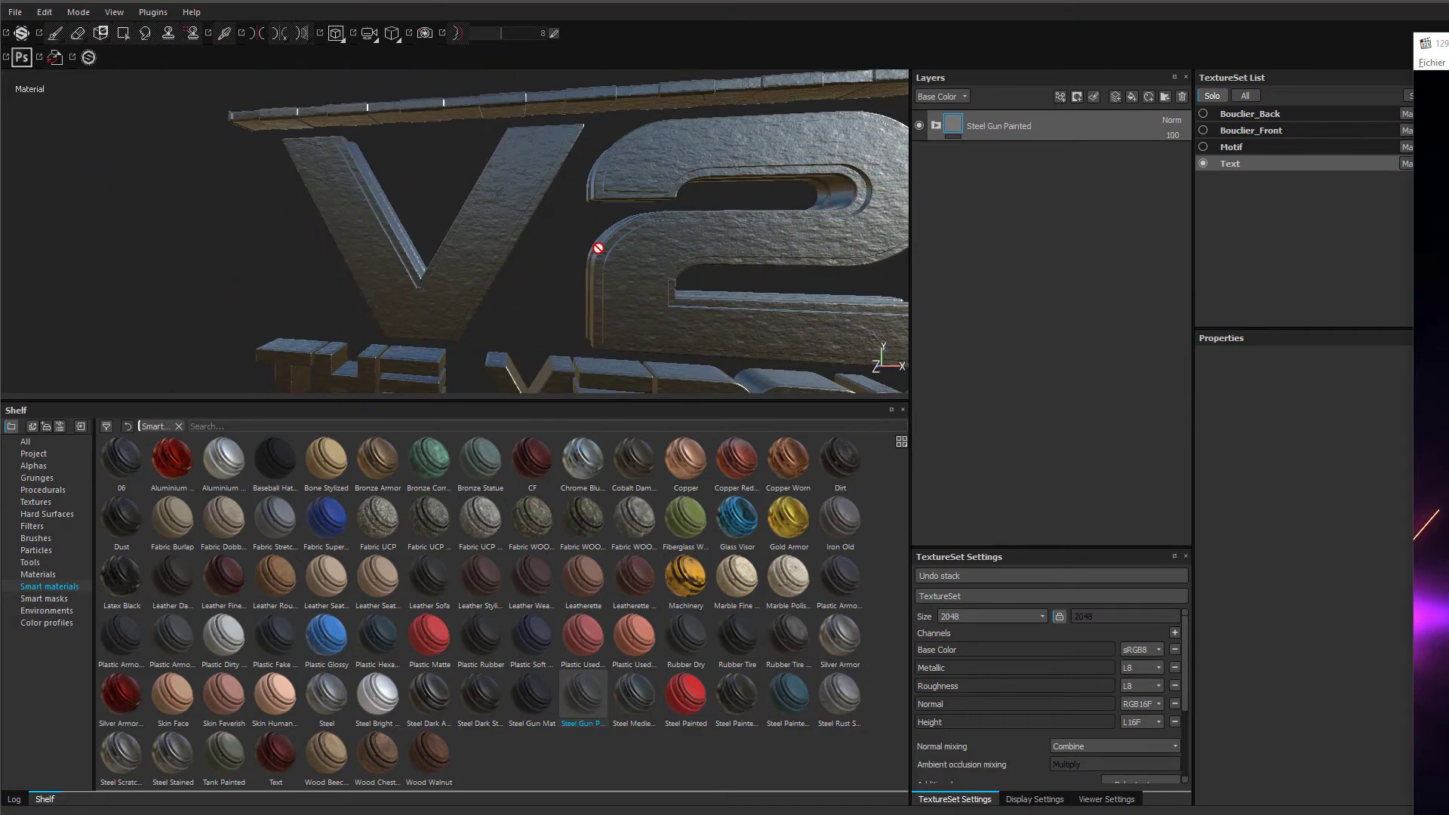
{"action": "left_click_drag", "start_coordinate": [672, 284], "coordinate": [597, 276], "text": "alt"}
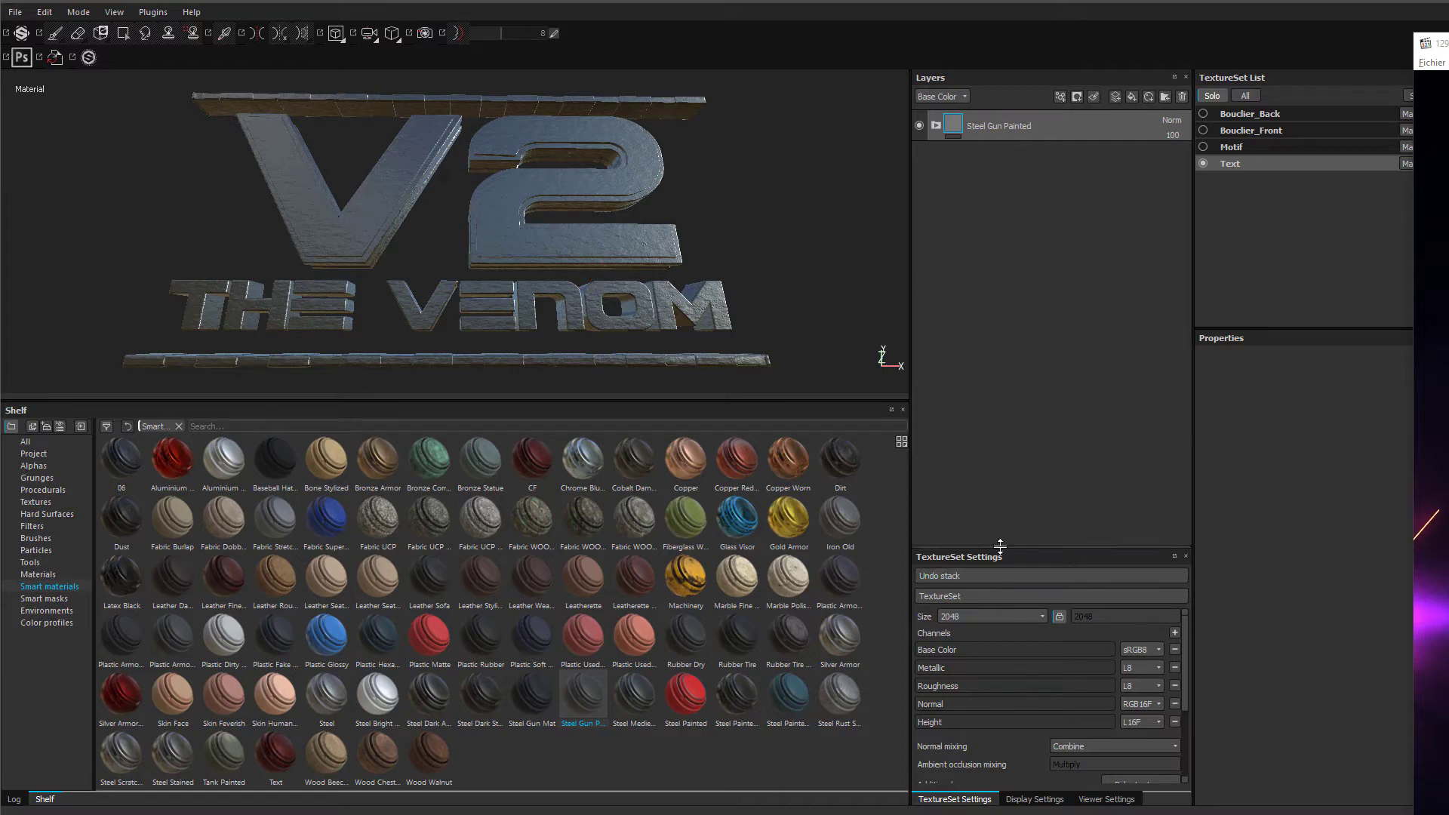
- Enlarge the texture set settings, view the texture baking options for the Text set and close them without baking
{"action": "left_click_drag", "start_coordinate": [998, 548], "coordinate": [1019, 445]}
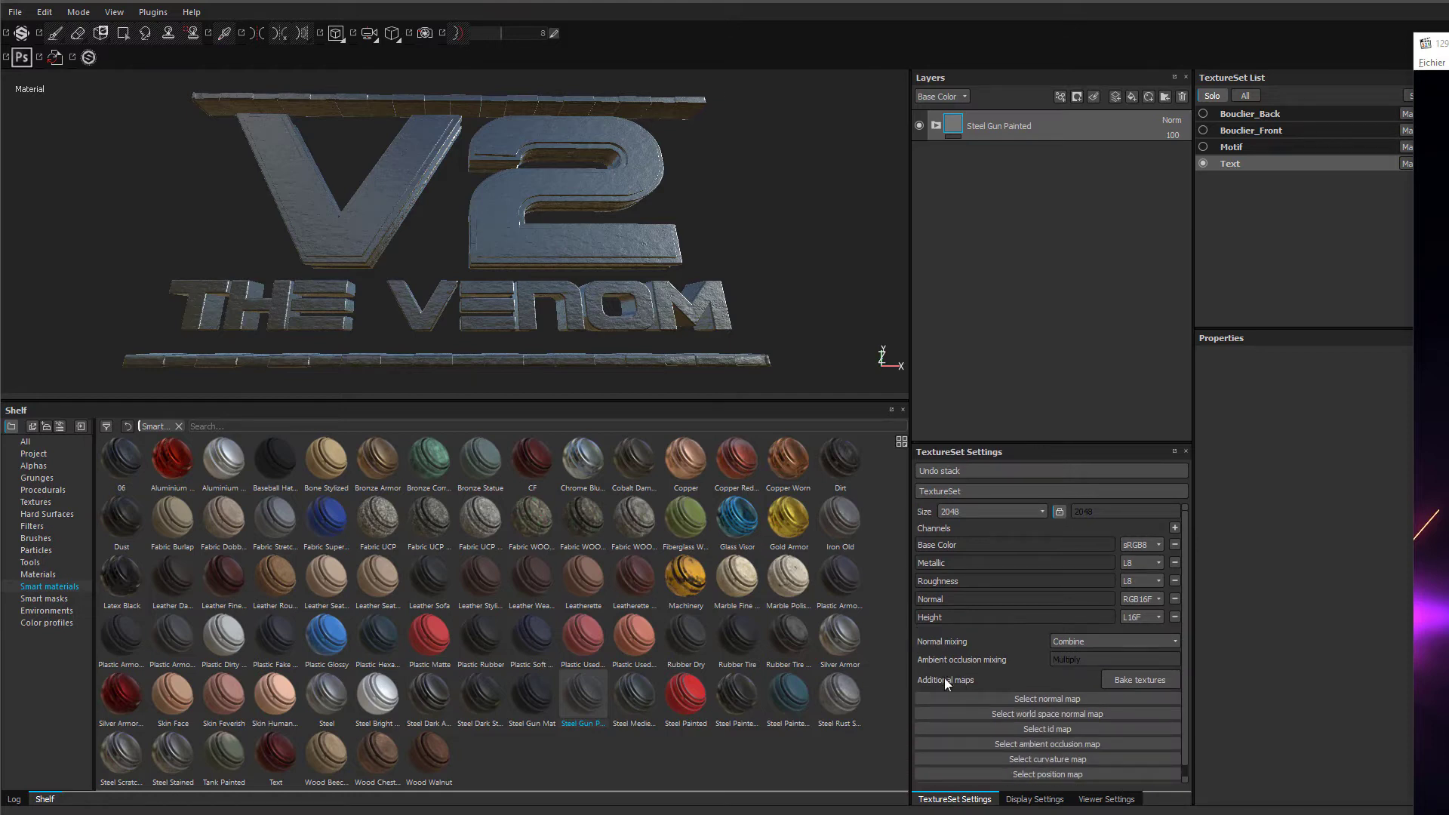
{"action": "left_click", "coordinate": [1139, 679]}
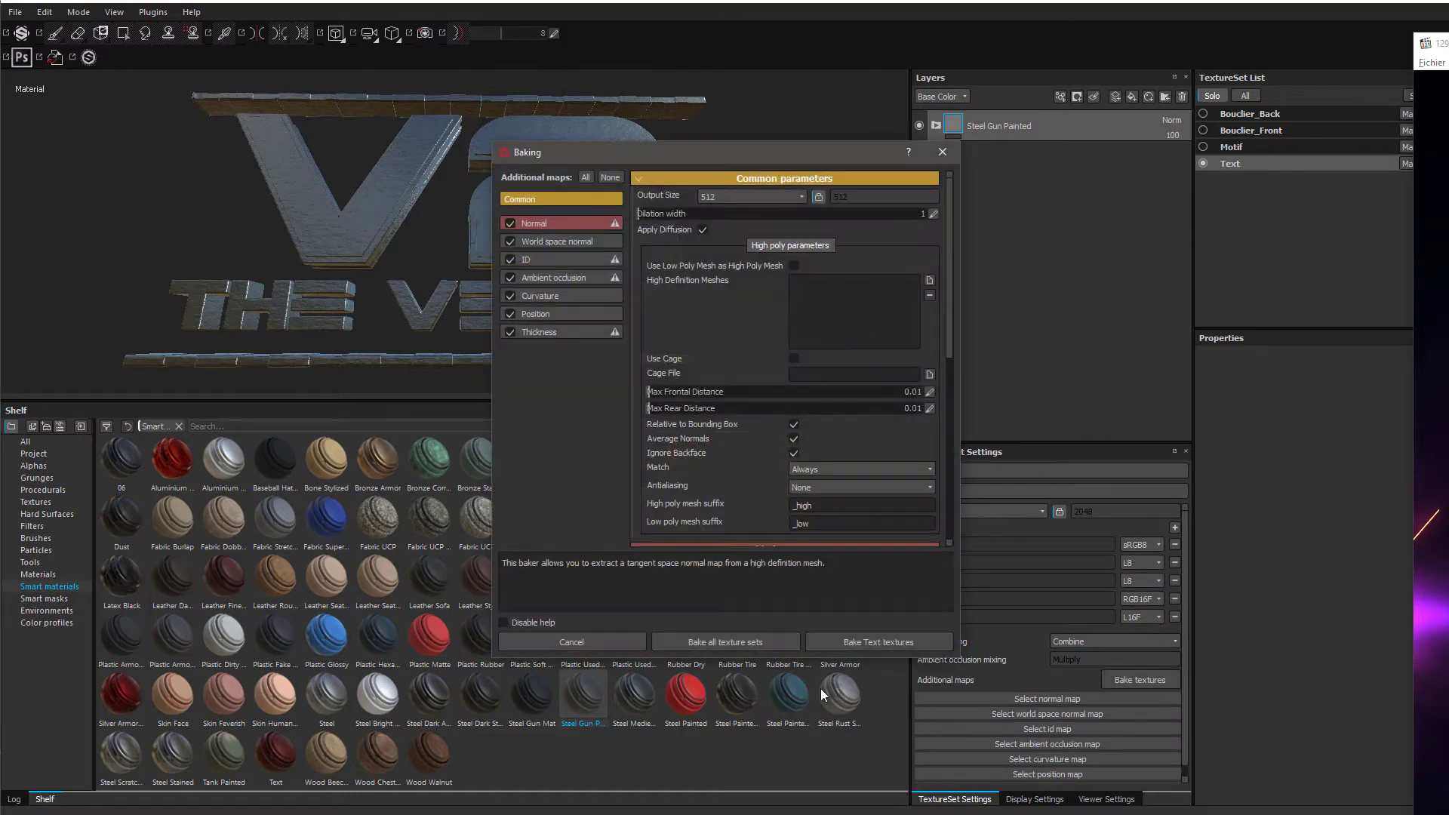
{"action": "left_click_drag", "start_coordinate": [744, 156], "coordinate": [1026, 159]}
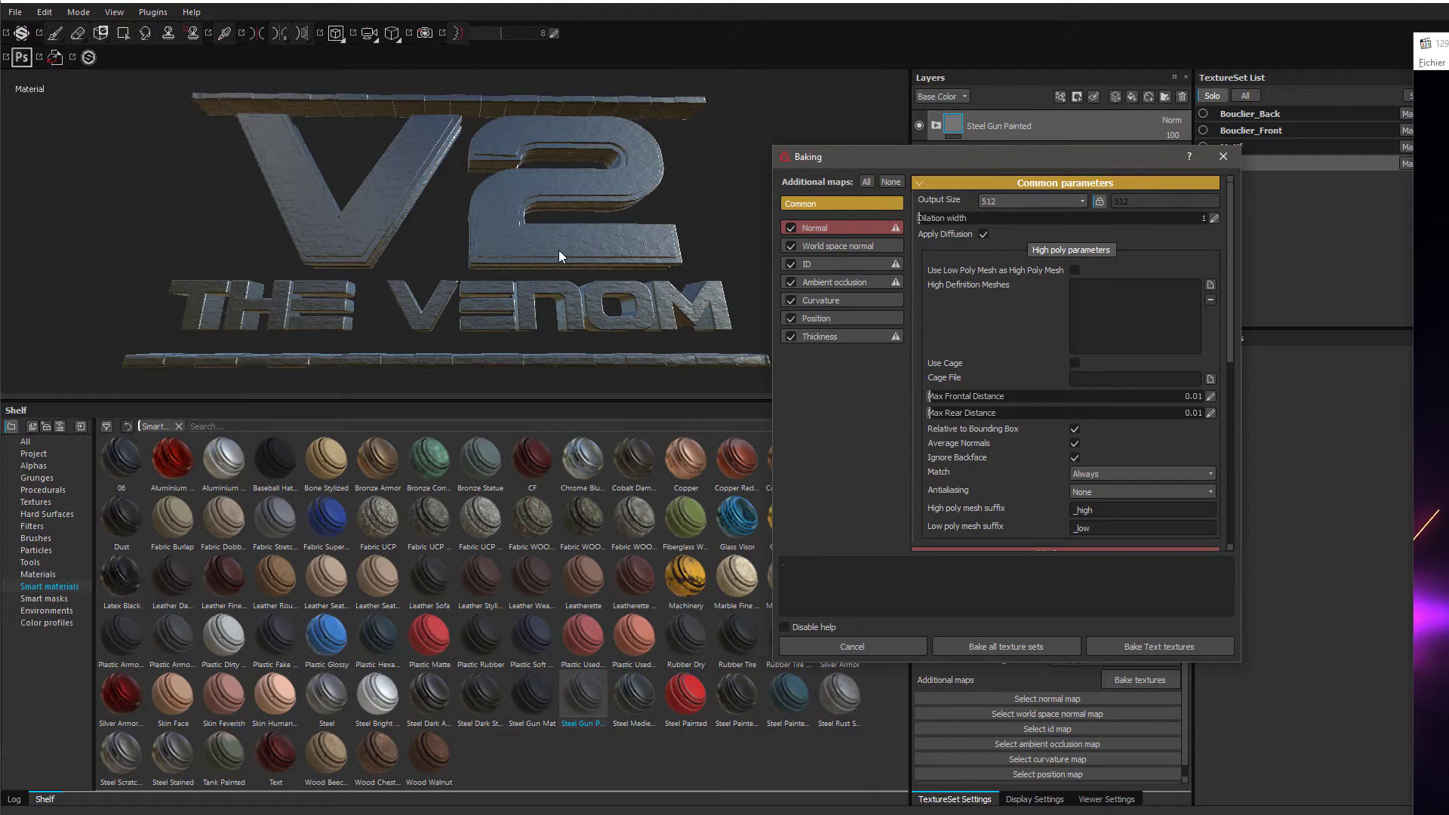
{"action": "left_click", "coordinate": [1223, 156]}
- Capture an angled view of the unbaked V2 The Venom lettering with the Snipping Tool for comparison
{"action": "left_click_drag", "start_coordinate": [582, 226], "coordinate": [471, 142], "text": "alt"}
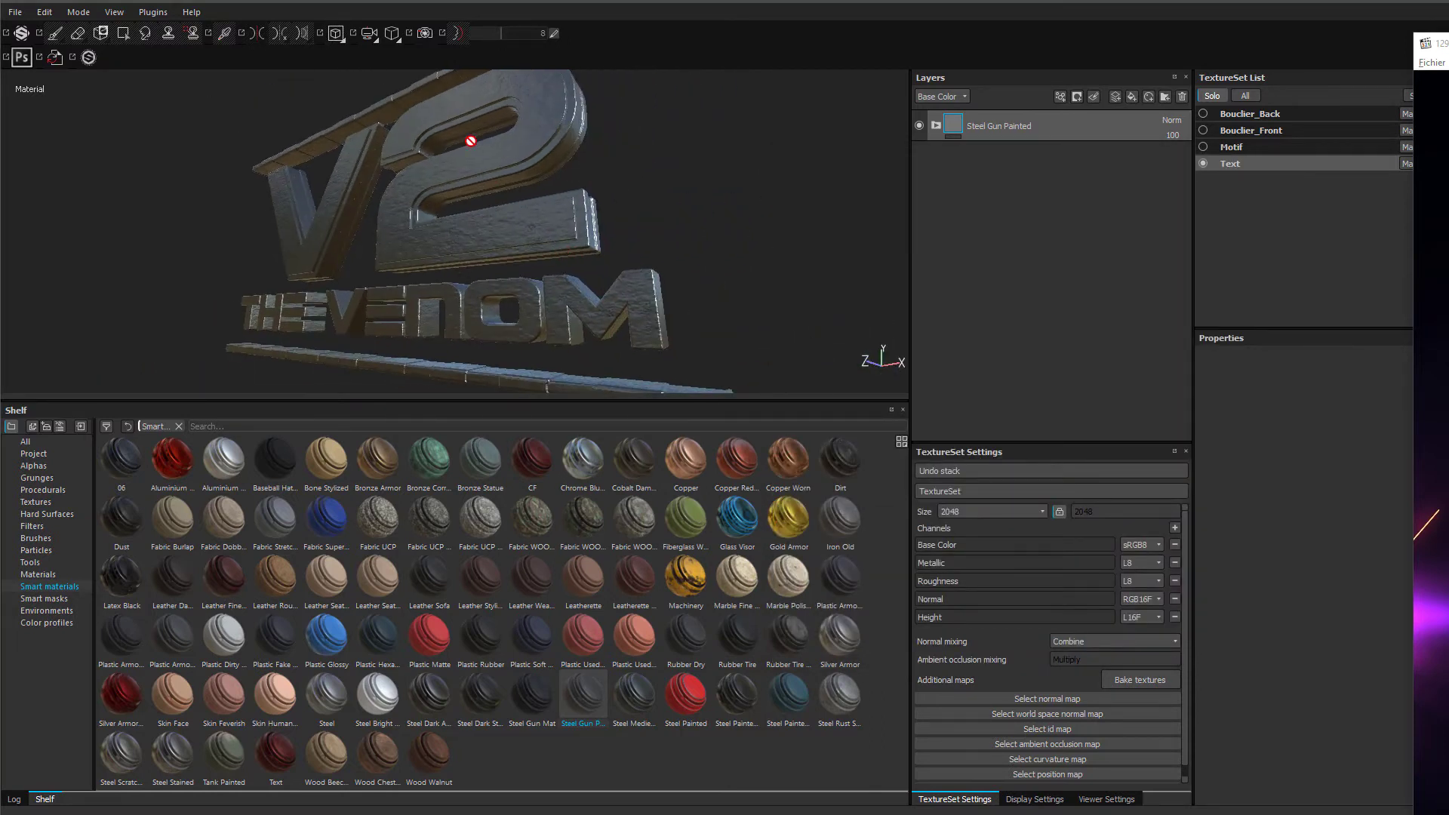
{"action": "left_click", "coordinate": [400, 2]}
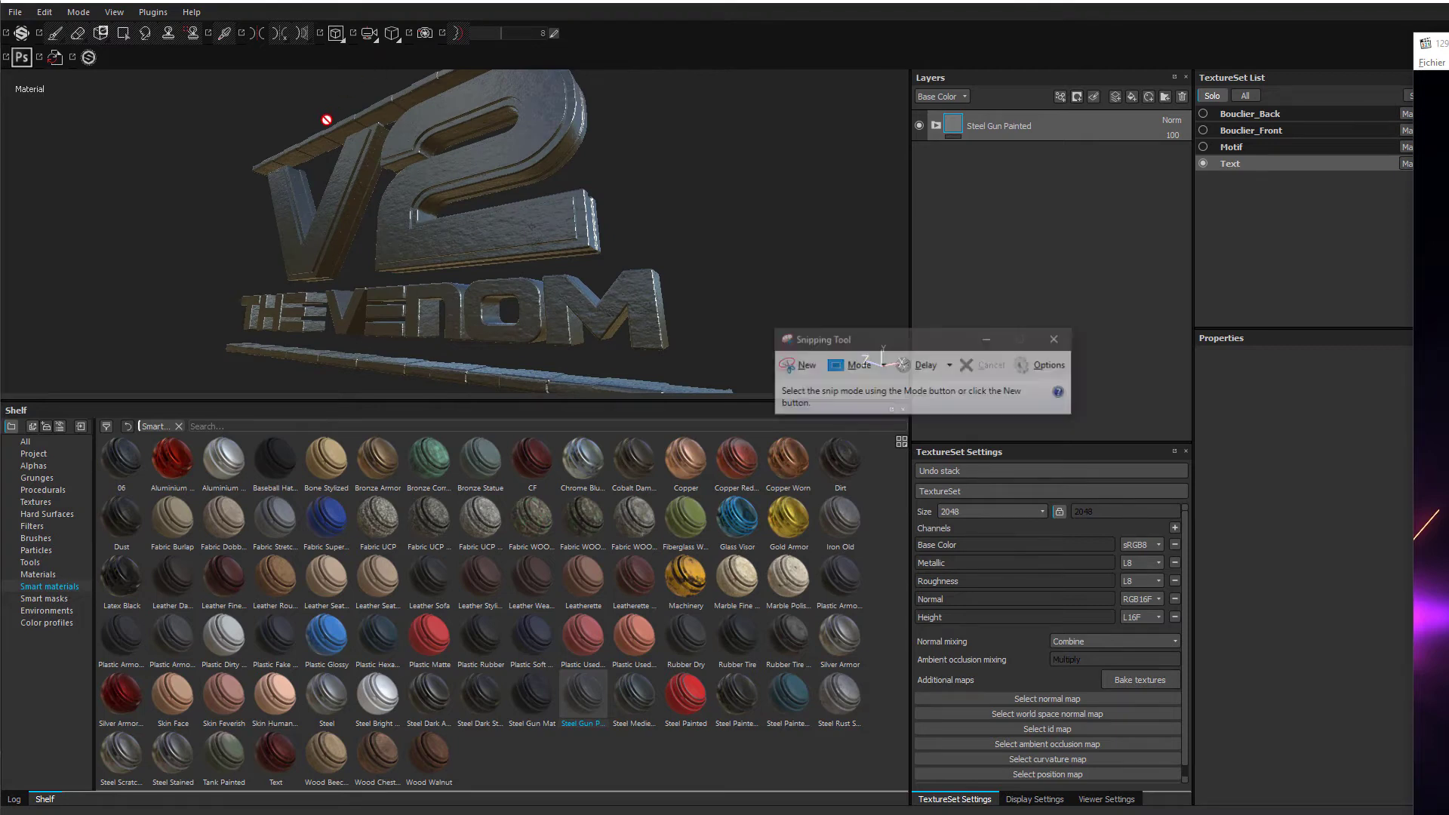
{"action": "left_click", "coordinate": [797, 371]}
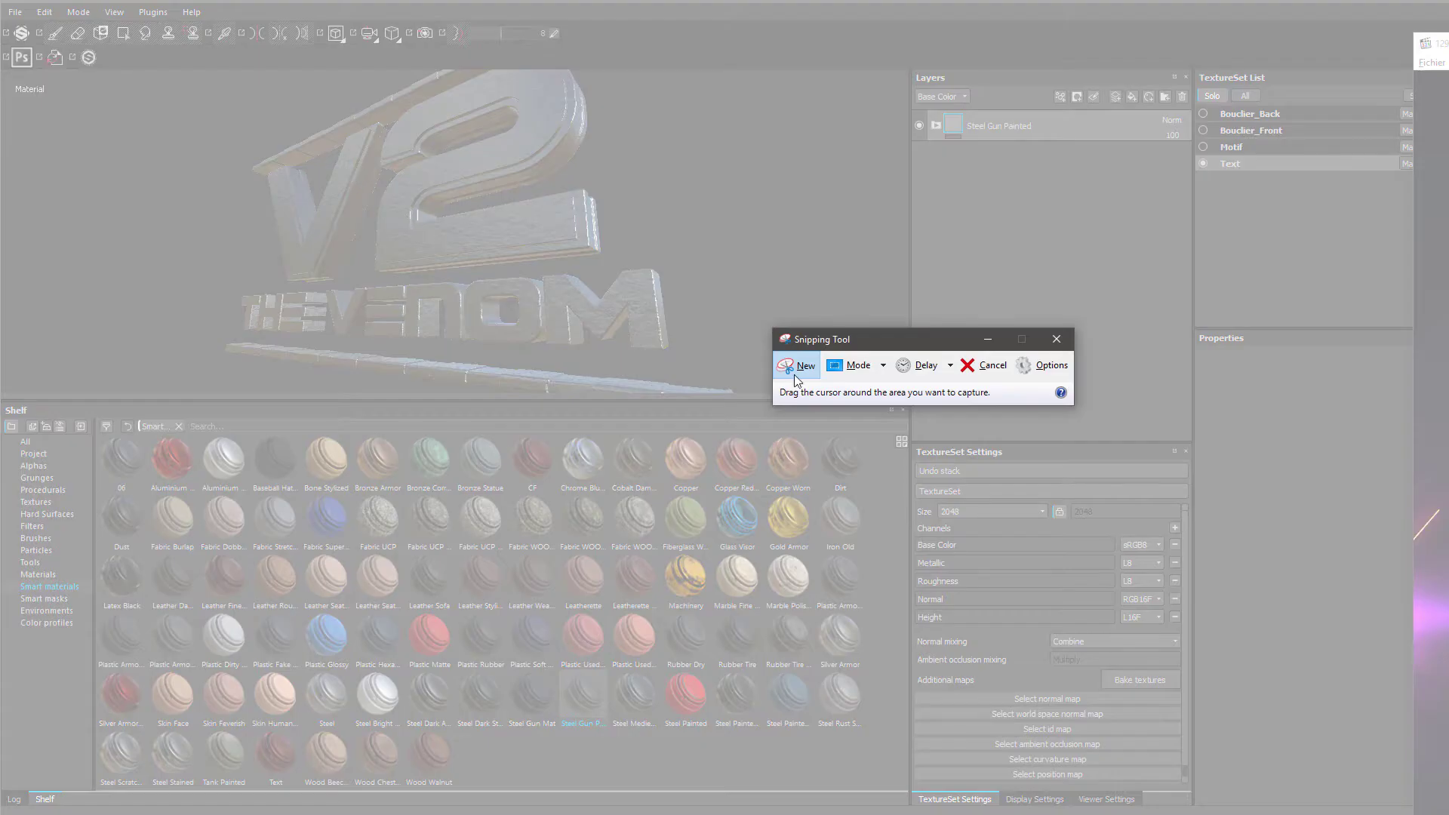
{"action": "left_click", "coordinate": [797, 369]}
{"action": "left_click", "coordinate": [797, 369]}
{"action": "left_click", "coordinate": [792, 365]}
{"action": "left_click", "coordinate": [796, 371]}
{"action": "mouse_move", "coordinate": [163, 66]}
{"action": "left_mouse_down"}
{"action": "mouse_move", "coordinate": [903, 469]}
{"action": "mouse_move", "coordinate": [824, 419]}
{"action": "left_mouse_up"}
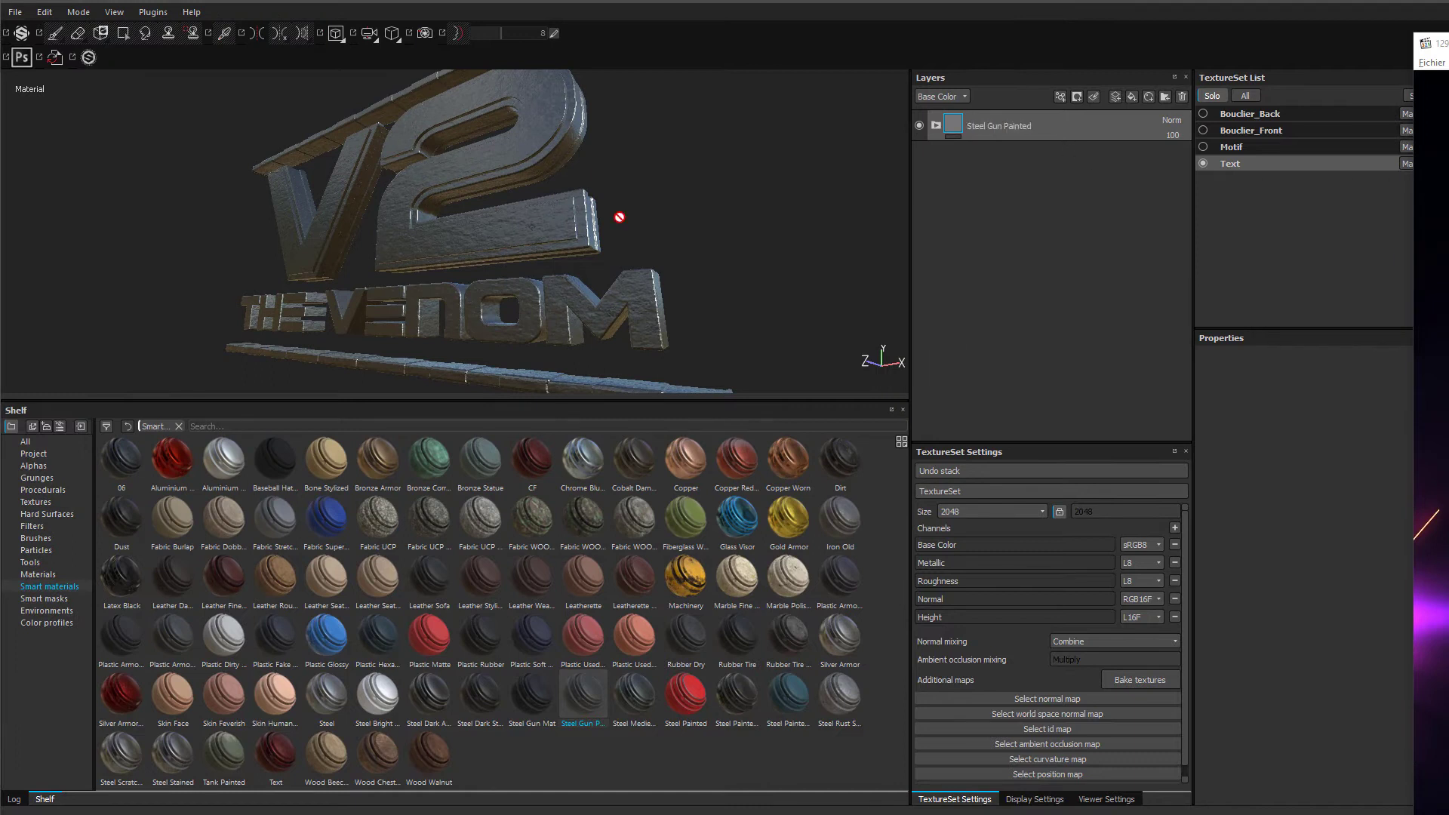
- Bake the additional maps for all texture sets at an output size of 2048, leaving out the Thickness map
{"action": "left_click", "coordinate": [1120, 679]}
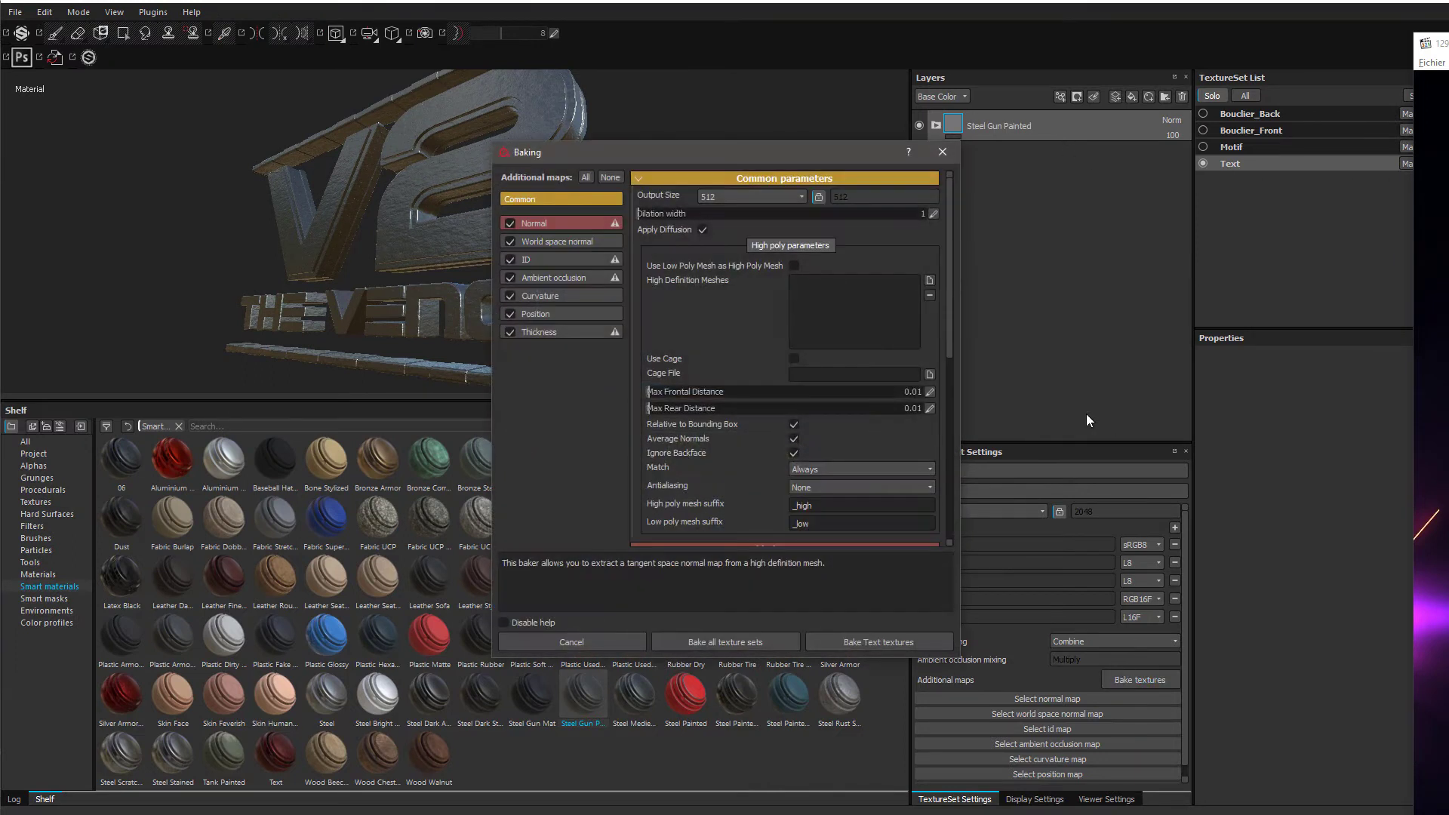
{"action": "left_click_drag", "start_coordinate": [772, 150], "coordinate": [952, 143]}
{"action": "left_click", "coordinate": [924, 172]}
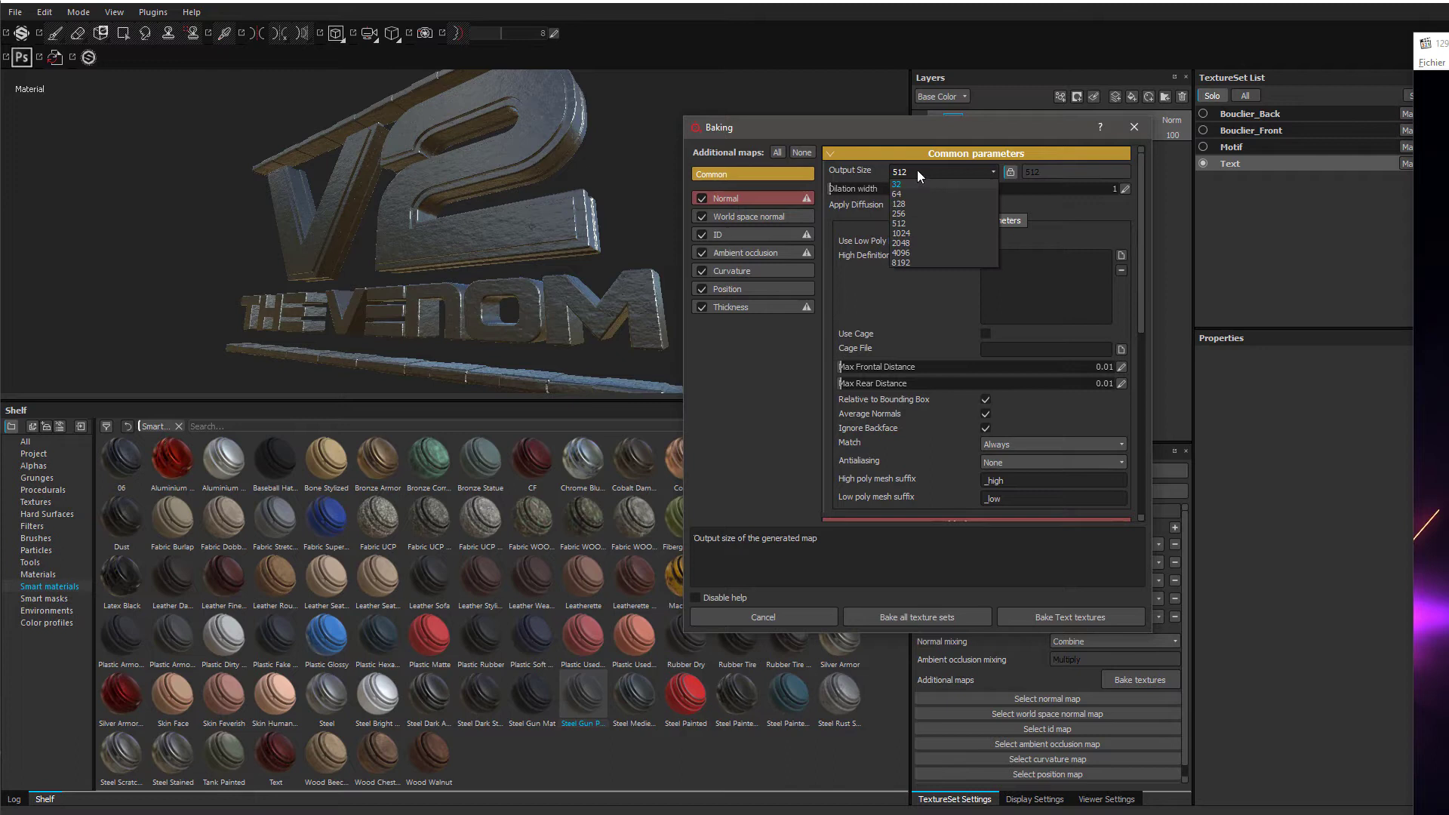
{"action": "left_click", "coordinate": [940, 243]}
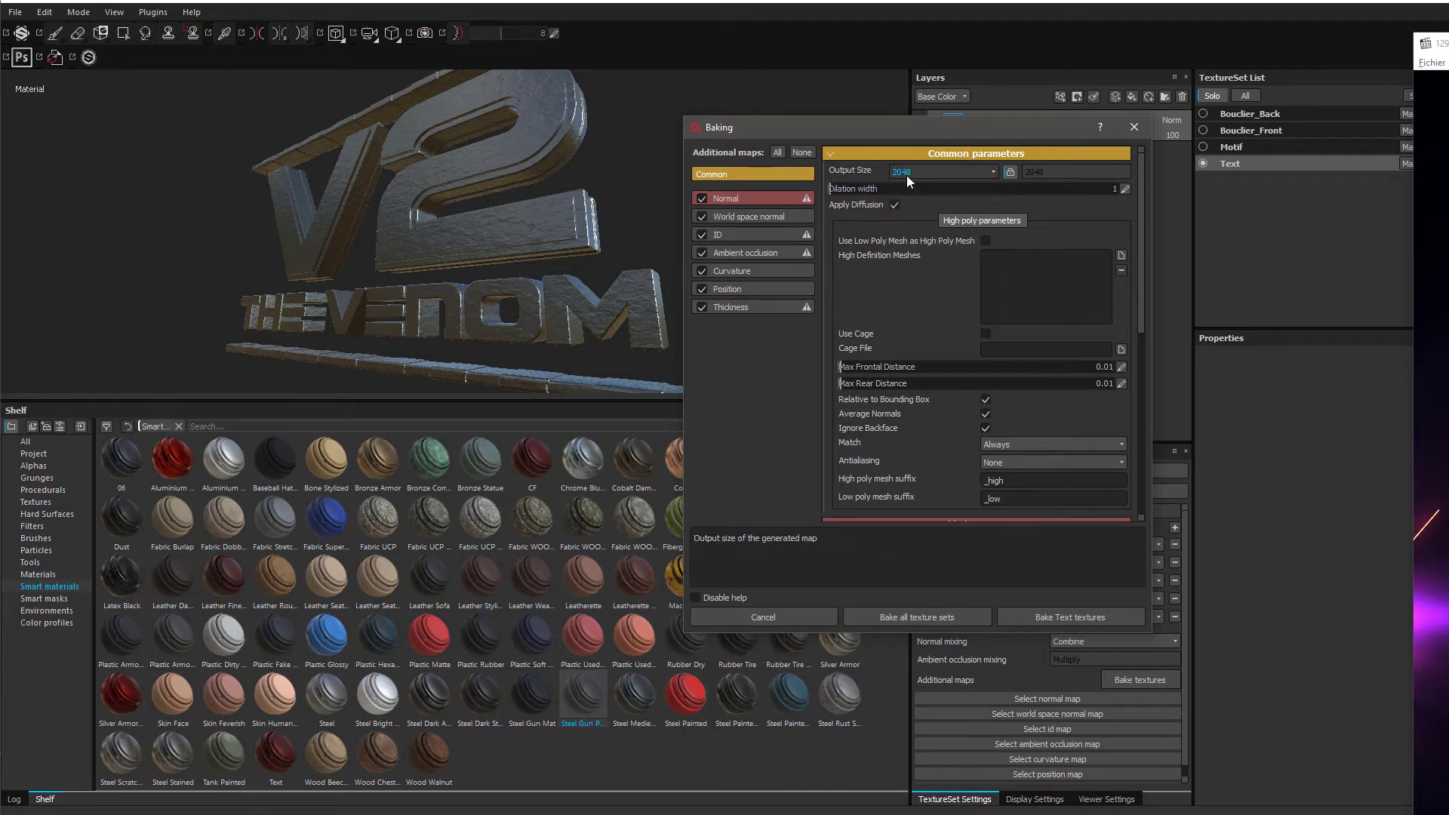
{"action": "left_click", "coordinate": [701, 307]}
{"action": "mouse_move", "coordinate": [758, 306]}
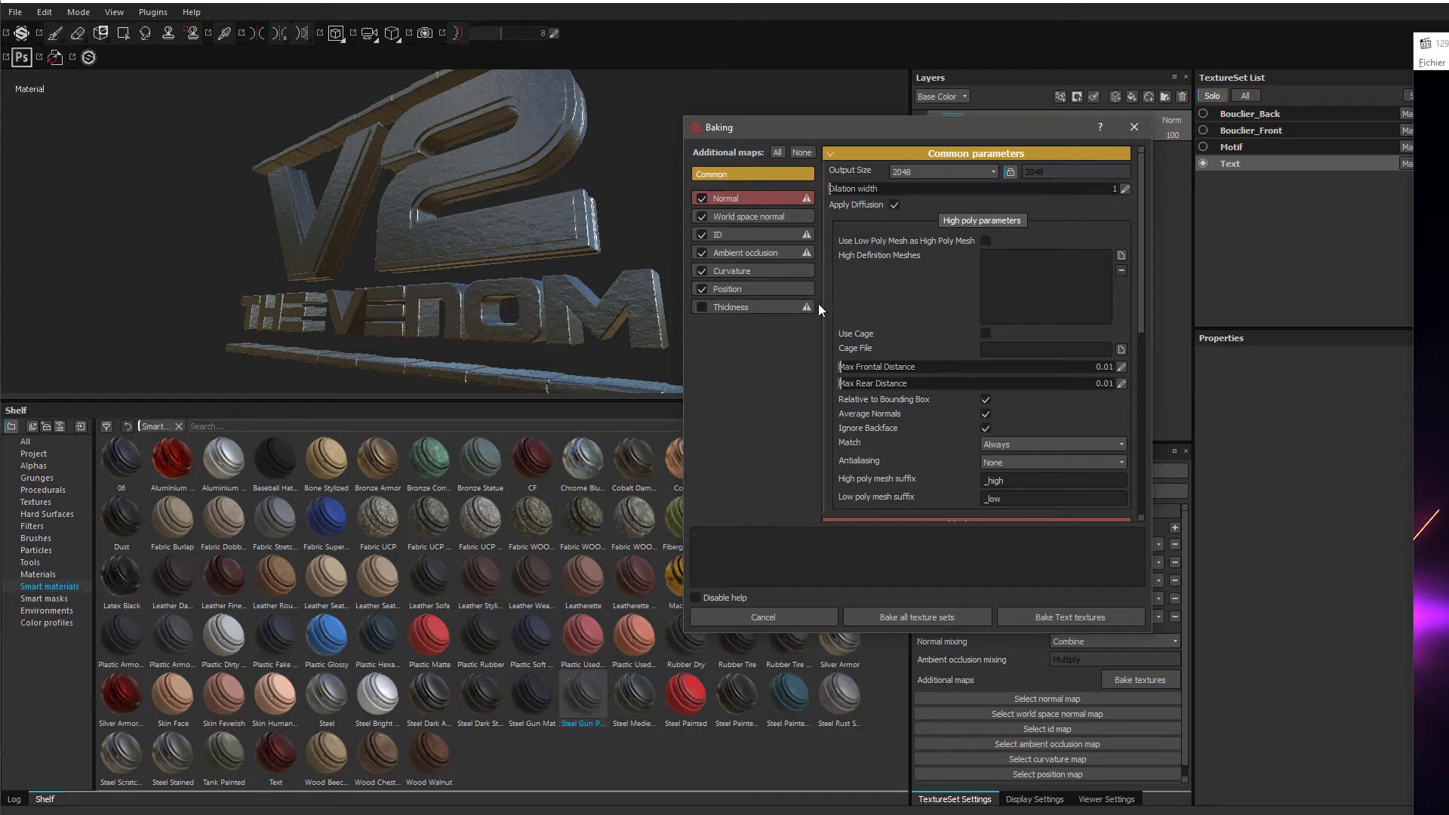
{"action": "left_click", "coordinate": [918, 617]}
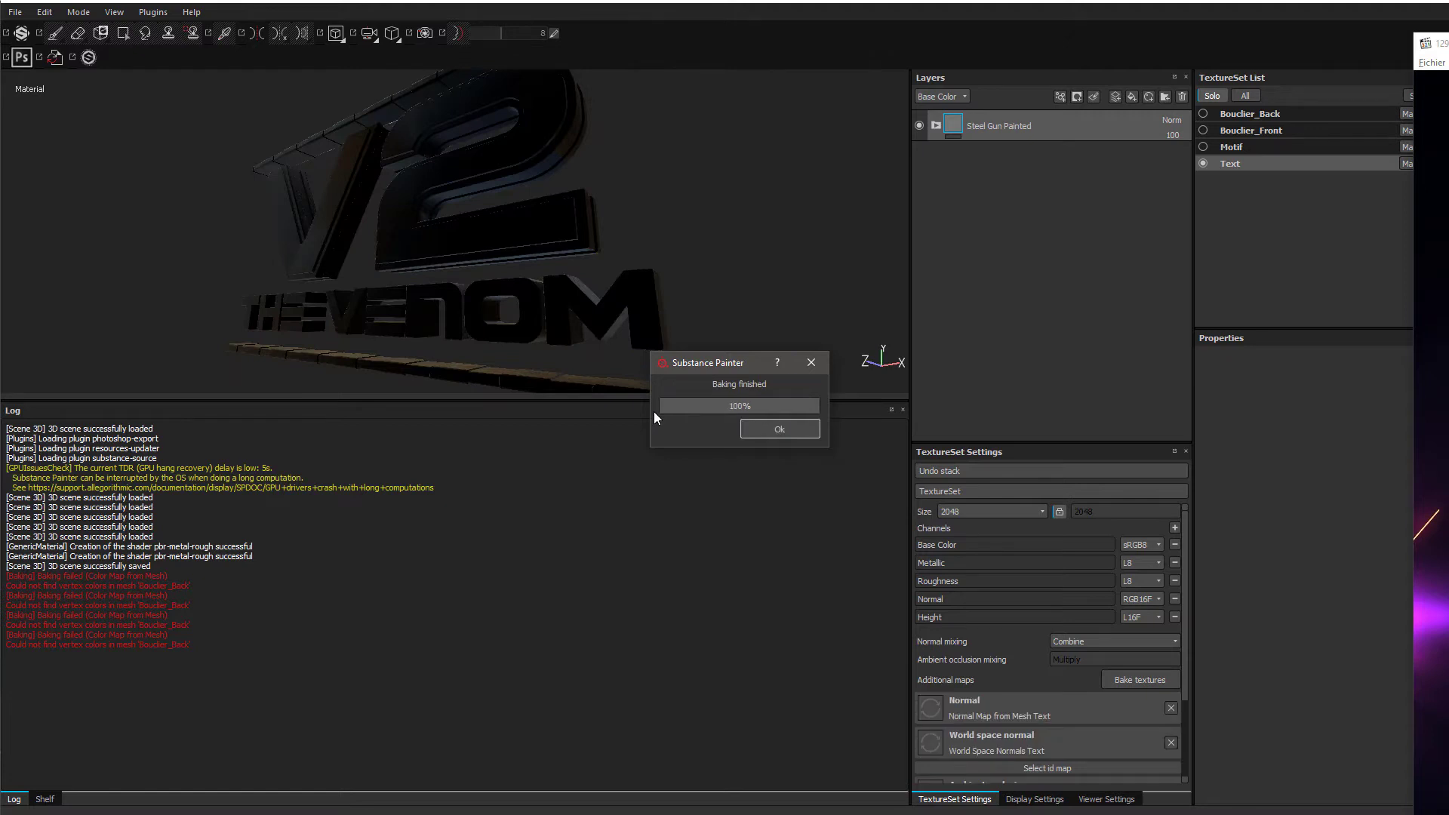
{"action": "left_click", "coordinate": [780, 428]}
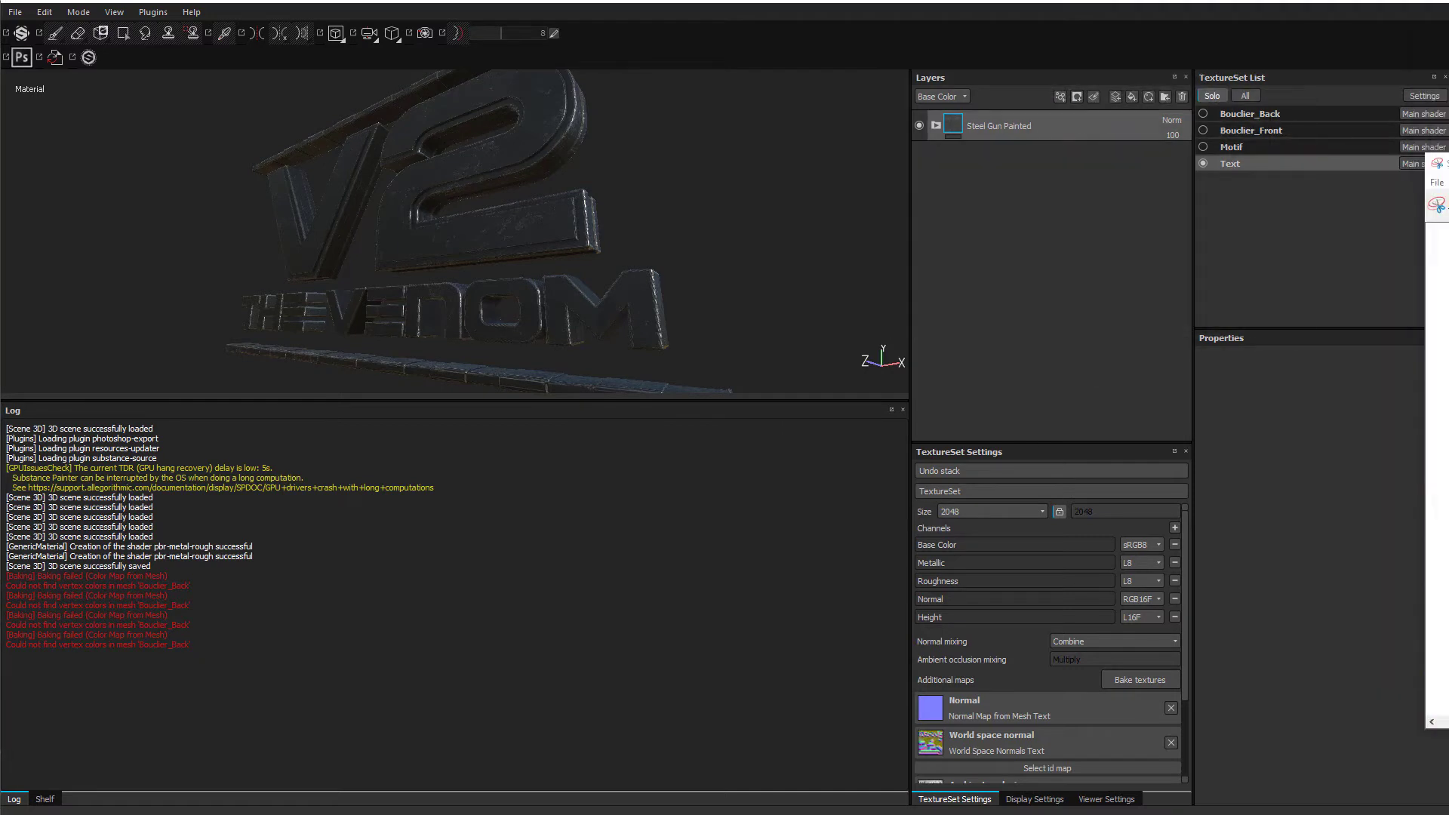
- Compare the baked lettering with the captured snip and examine the steel wear on the 2 up close
{"action": "left_click_drag", "start_coordinate": [1448, 168], "coordinate": [971, 48]}
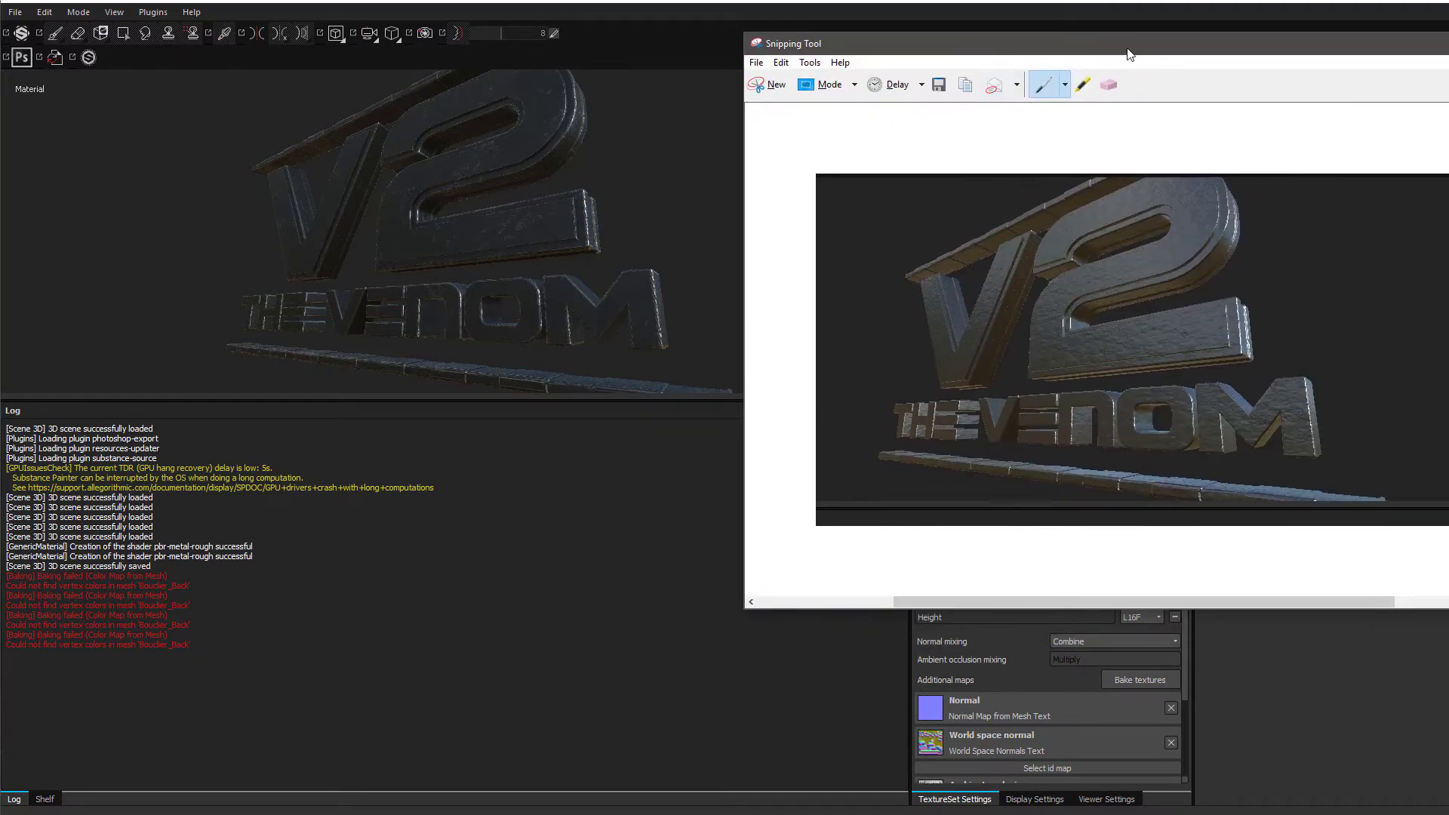
{"action": "left_click_drag", "start_coordinate": [1129, 50], "coordinate": [1082, 40]}
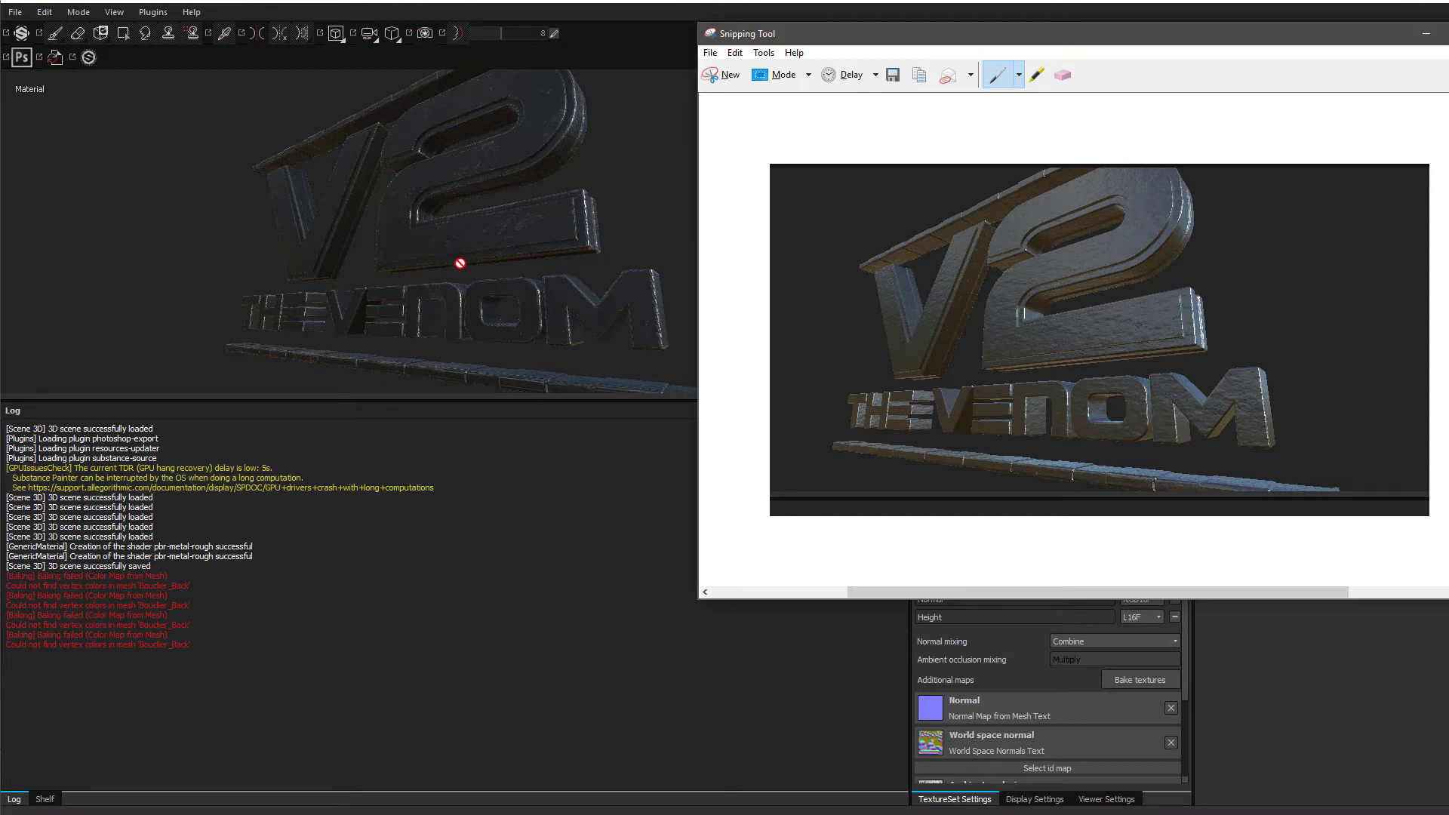
{"action": "left_click_drag", "start_coordinate": [513, 256], "coordinate": [534, 252], "text": "alt"}
{"action": "scroll", "coordinate": [524, 232], "scroll_direction": "up", "scroll_amount": 5}
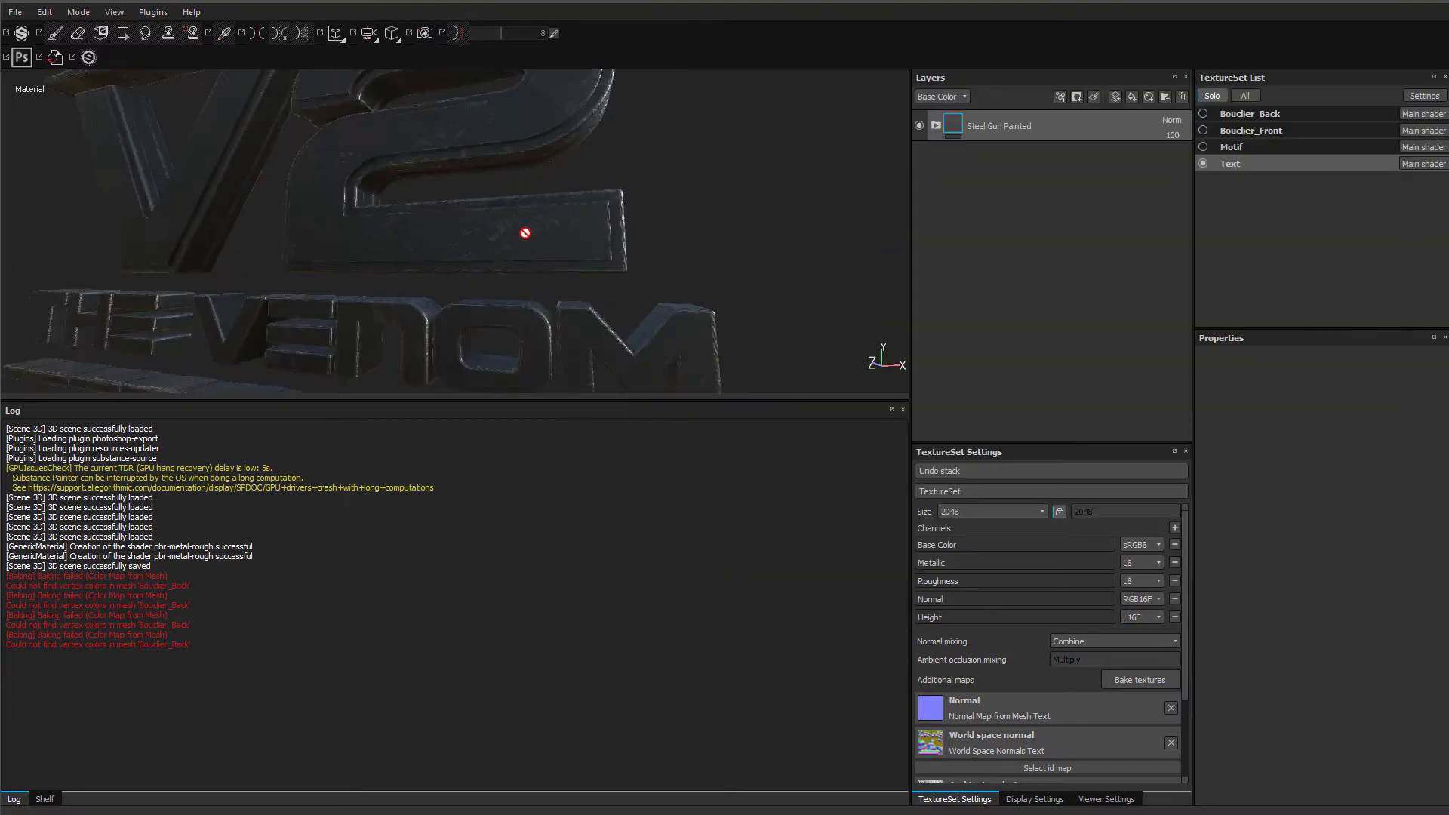
{"action": "scroll", "coordinate": [488, 230], "scroll_direction": "up", "scroll_amount": 2}
{"action": "scroll", "coordinate": [488, 229], "scroll_direction": "down", "scroll_amount": 3}
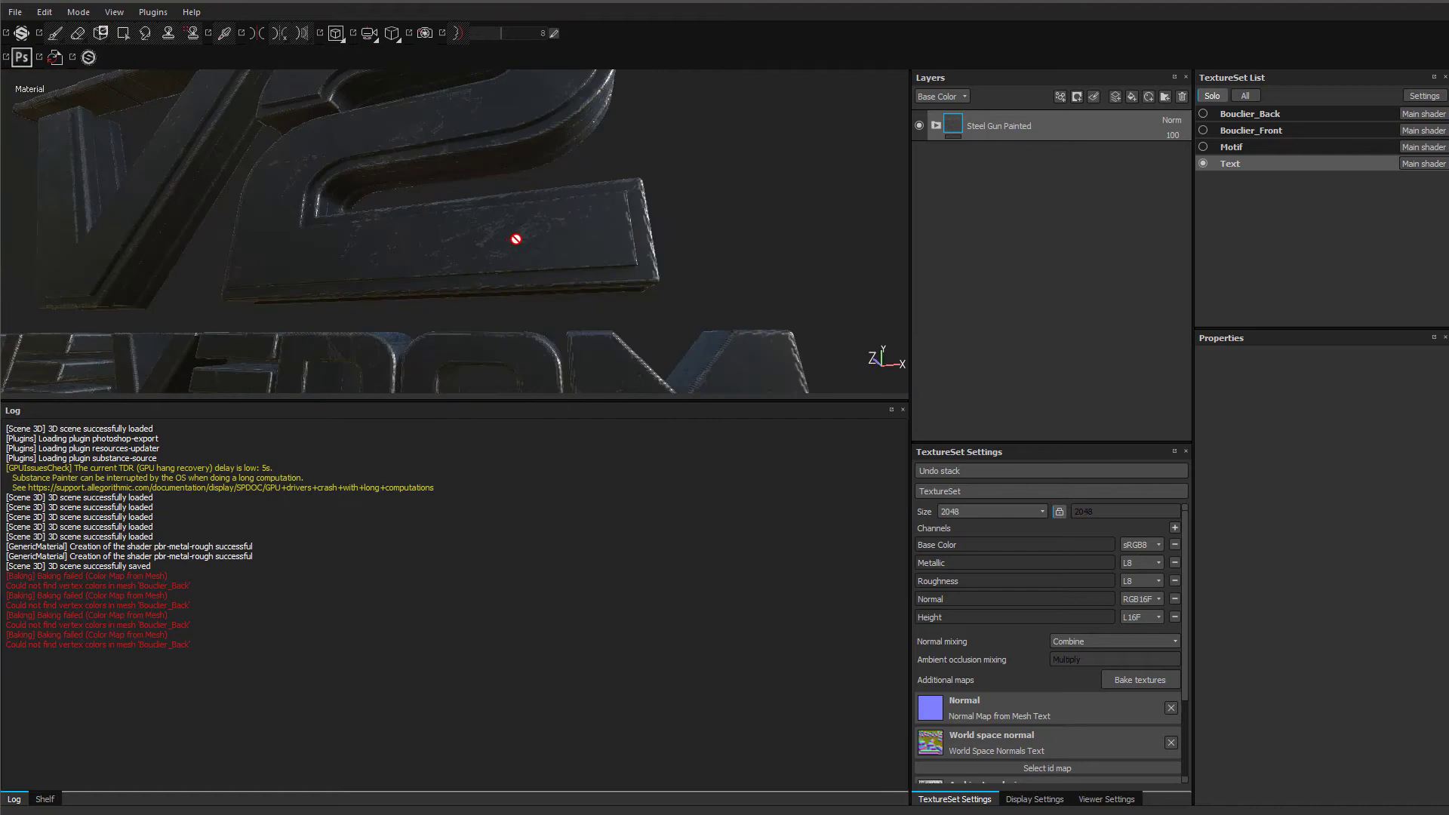
{"action": "scroll", "coordinate": [501, 239], "scroll_direction": "up", "scroll_amount": 5}
- Set the Text texture set size to 4096 and inspect the steel lettering from several angles
{"action": "left_click", "coordinate": [973, 512]}
{"action": "left_click", "coordinate": [977, 574]}
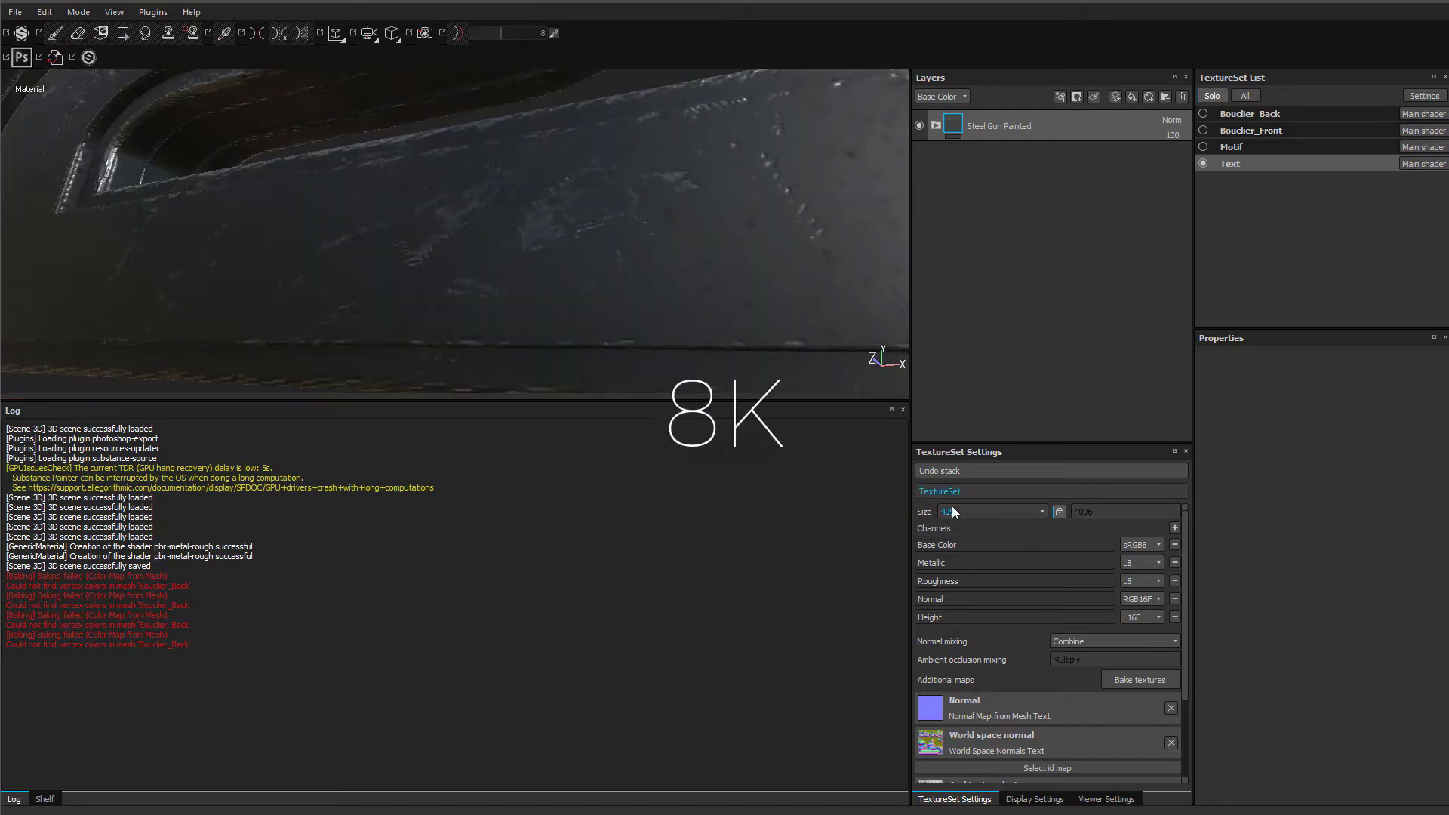
{"action": "scroll", "coordinate": [670, 310], "scroll_direction": "down", "scroll_amount": 3}
{"action": "left_click_drag", "start_coordinate": [663, 302], "coordinate": [508, 218], "text": "alt"}
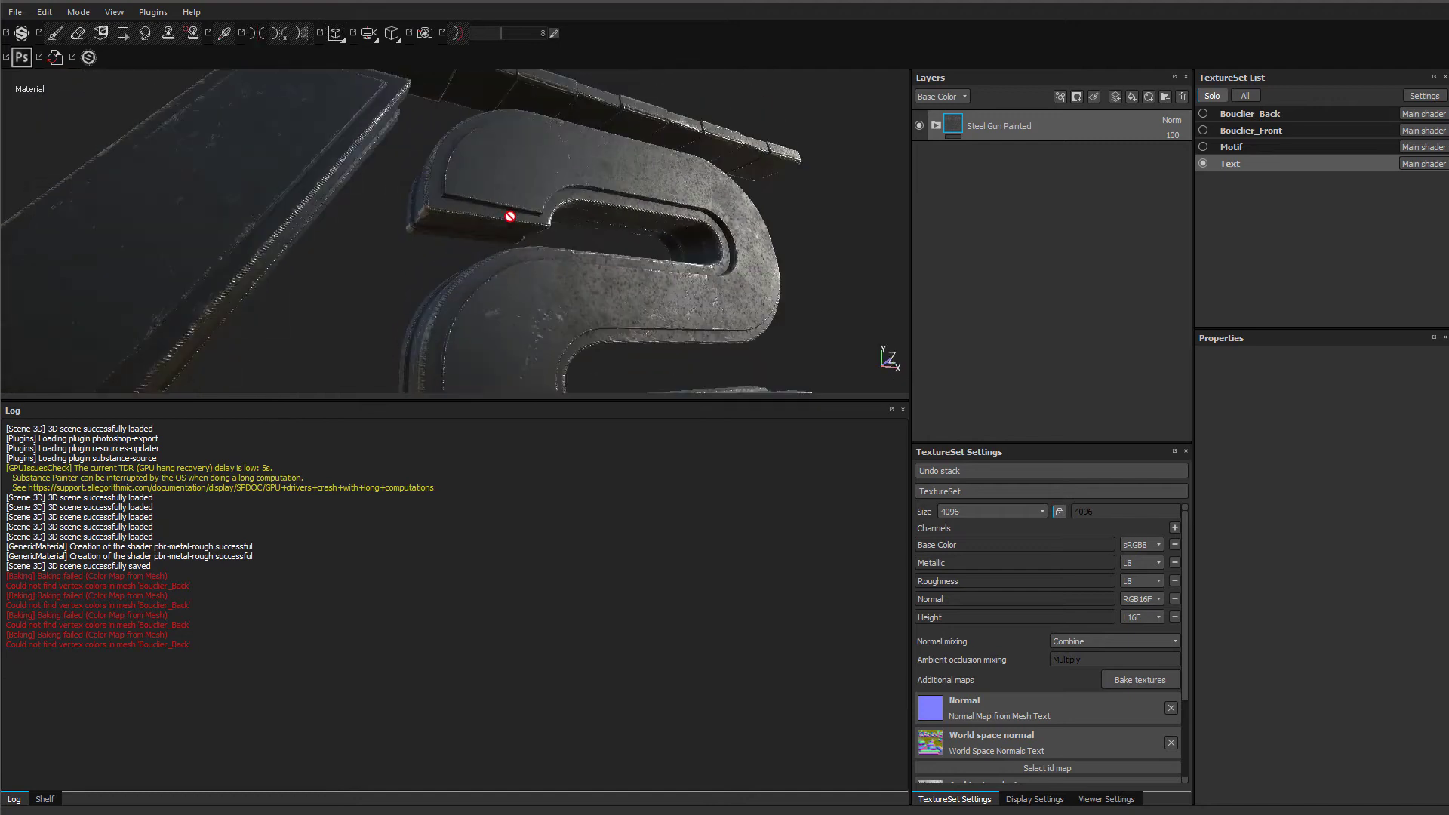
{"action": "left_click_drag", "start_coordinate": [664, 221], "coordinate": [501, 185], "text": "alt"}
{"action": "left_click_drag", "start_coordinate": [498, 237], "coordinate": [631, 252], "text": "alt"}
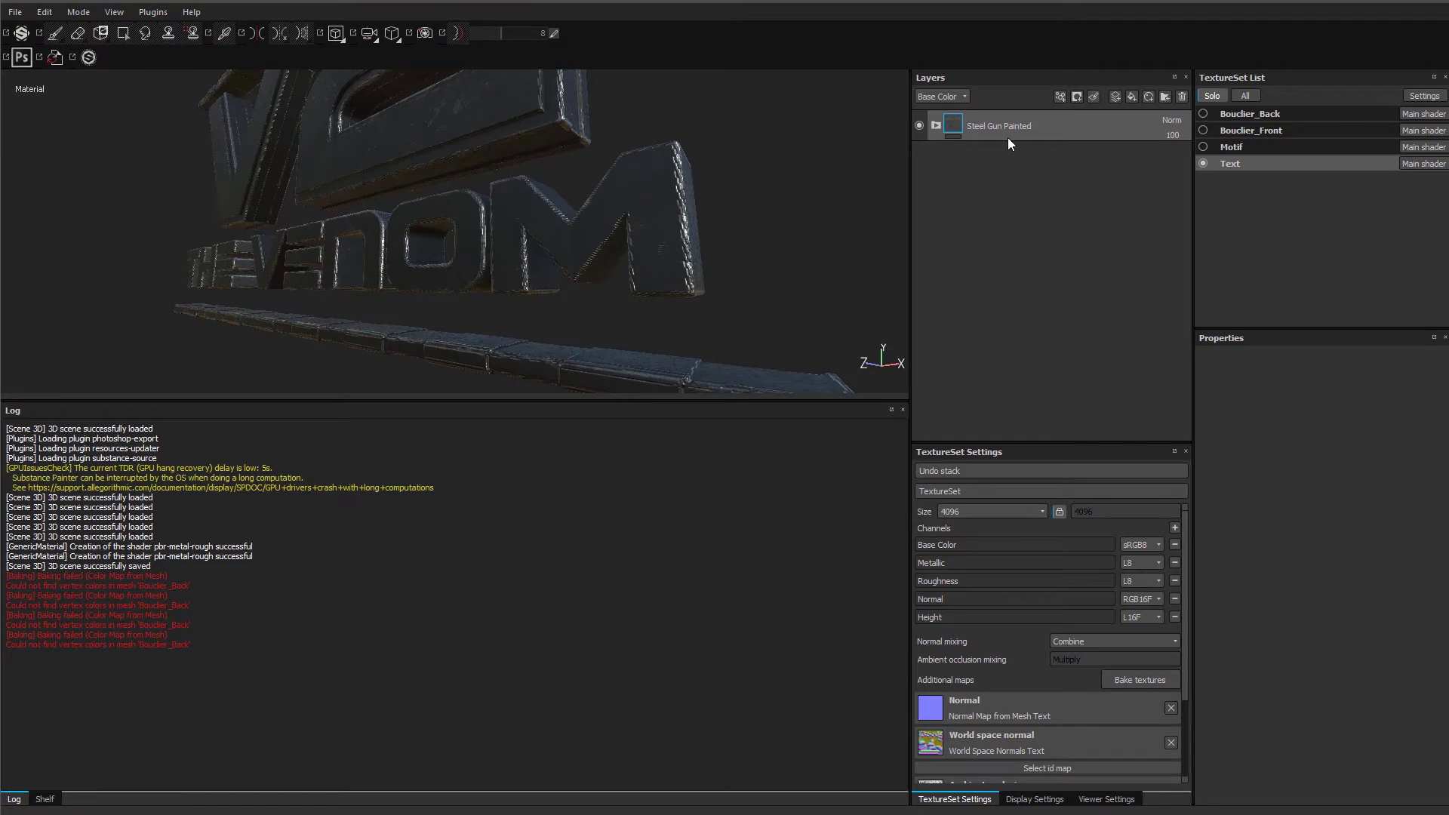
- Delete the Steel Gun Painted layer, and view the baking options for the Motif texture set without baking
{"action": "left_click", "coordinate": [1180, 95]}
{"action": "left_click", "coordinate": [1211, 148]}
{"action": "left_click", "coordinate": [1213, 161]}
{"action": "left_click", "coordinate": [1135, 680]}
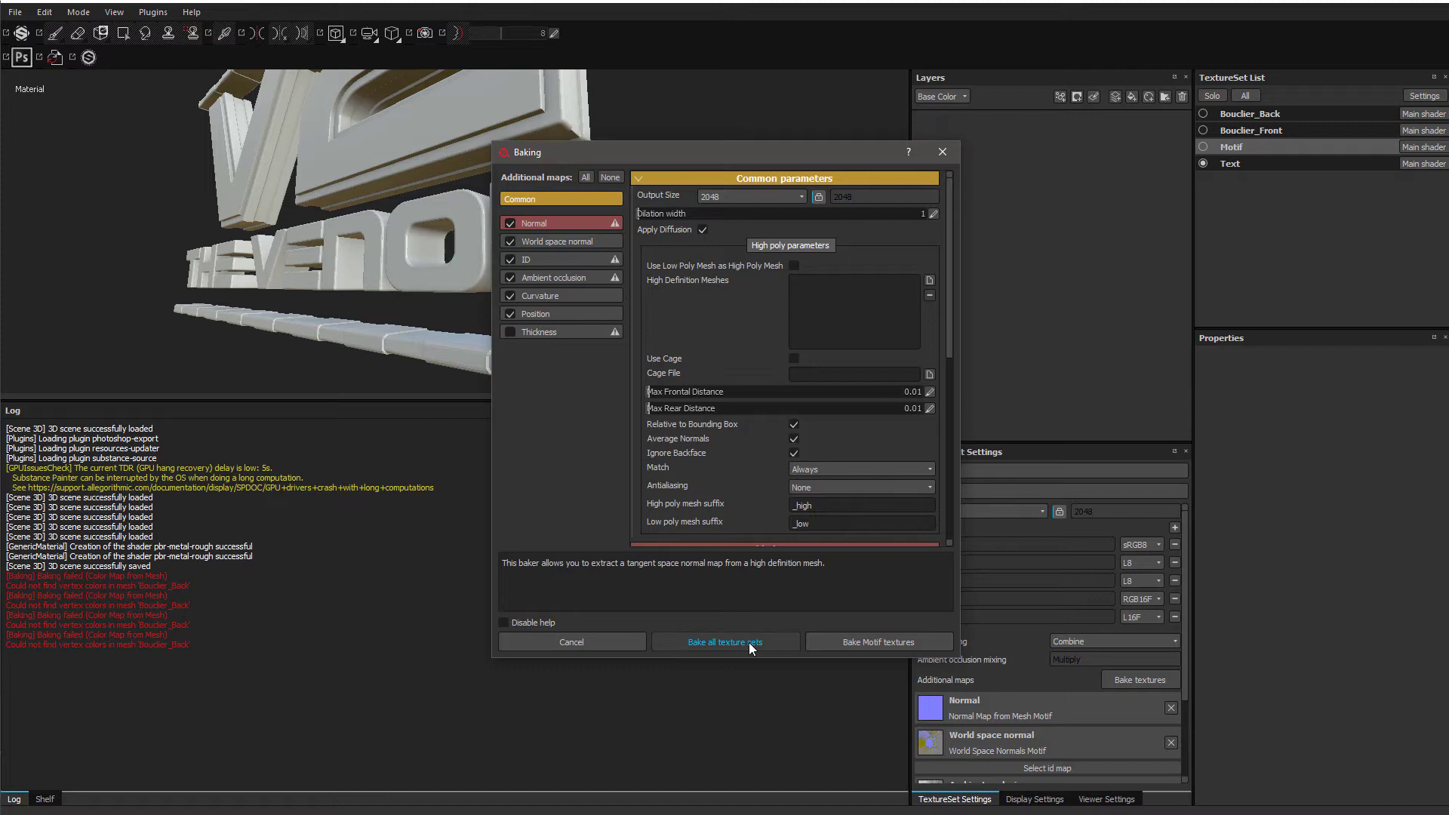
{"action": "left_click", "coordinate": [948, 159]}
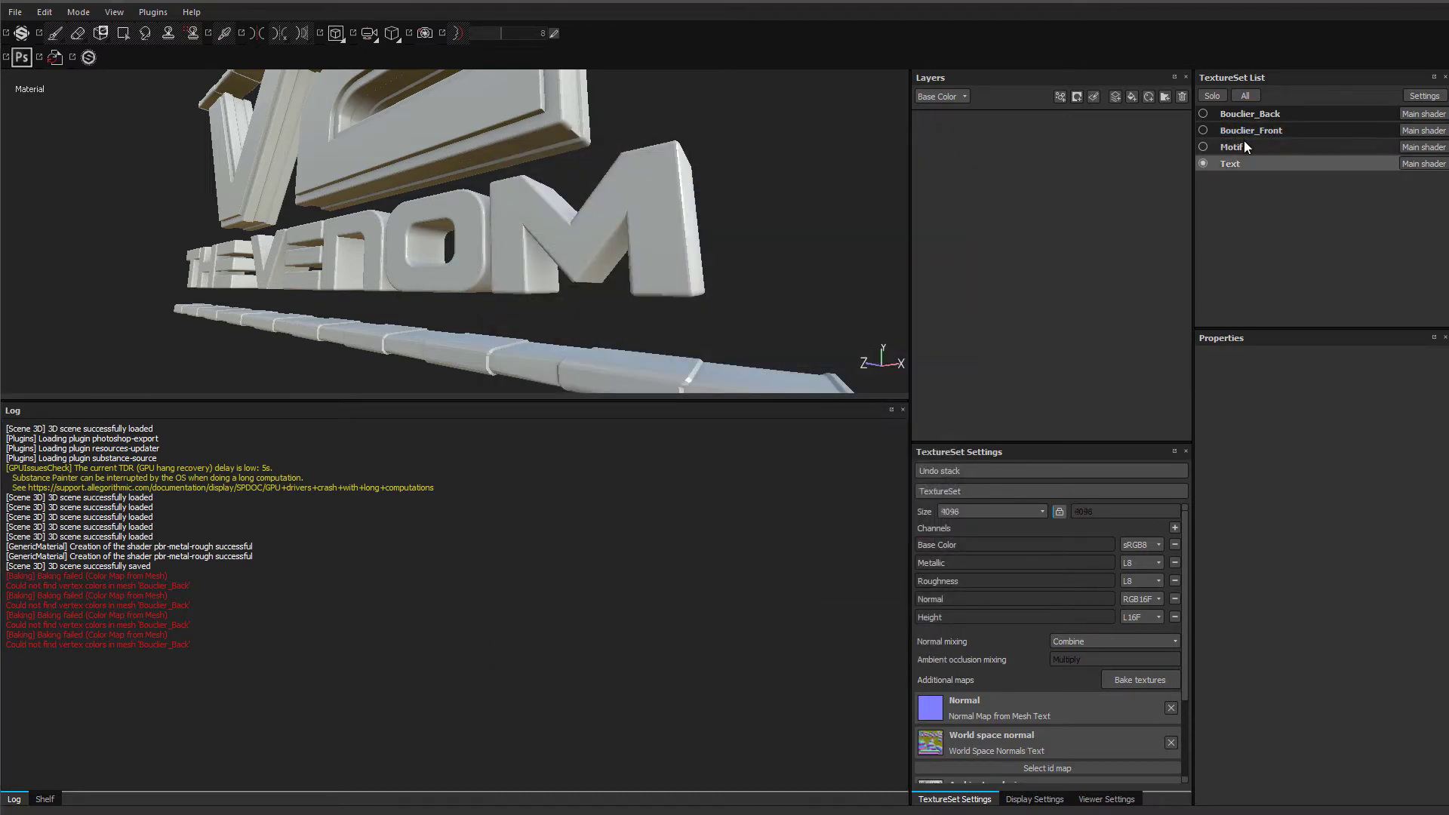
- Add the Aluminium Brushed Worn smart material to the layer stack of the Text texture set
{"action": "left_click_drag", "start_coordinate": [379, 242], "coordinate": [524, 238], "text": "alt"}
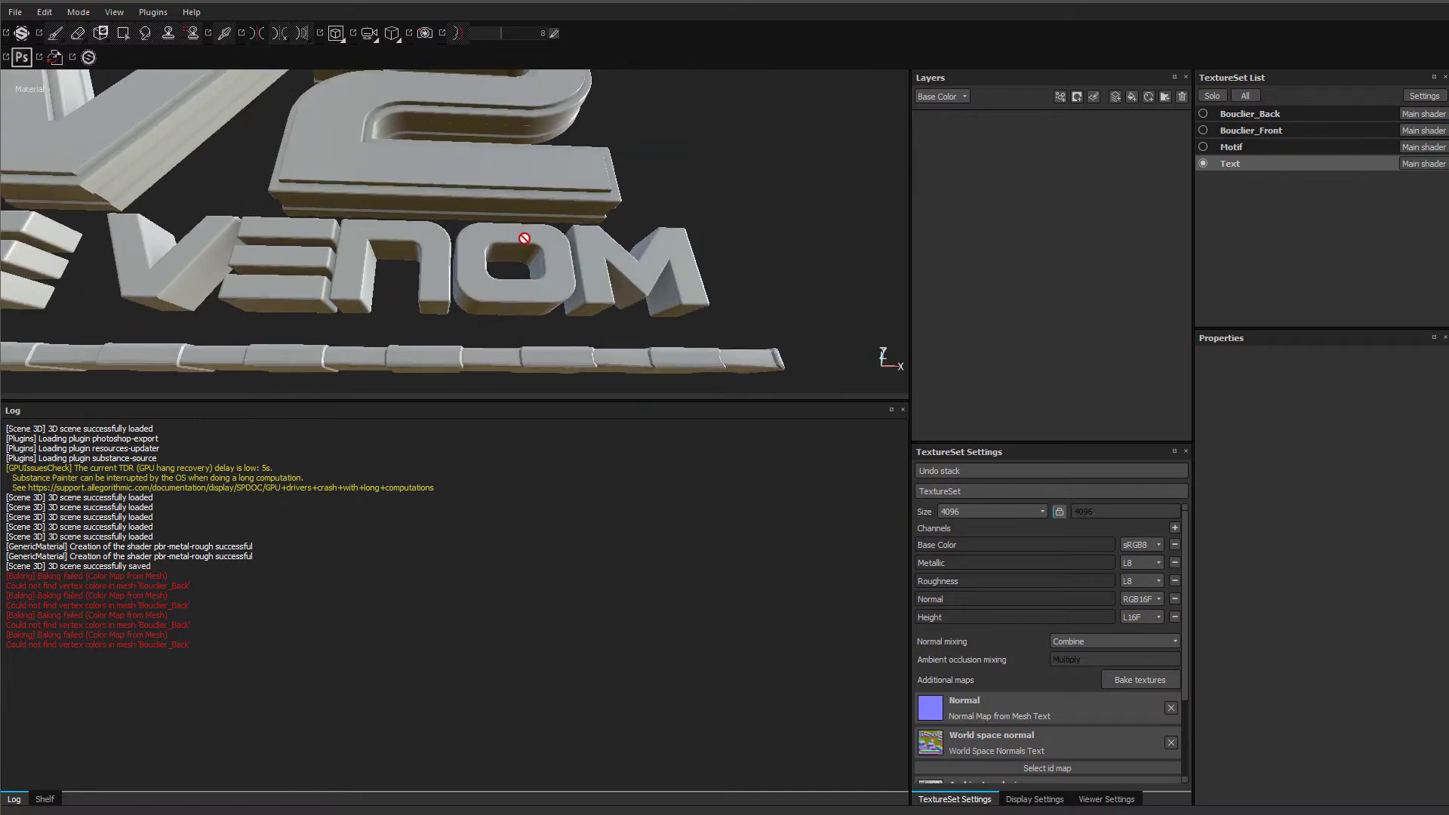
{"action": "left_click", "coordinate": [44, 798]}
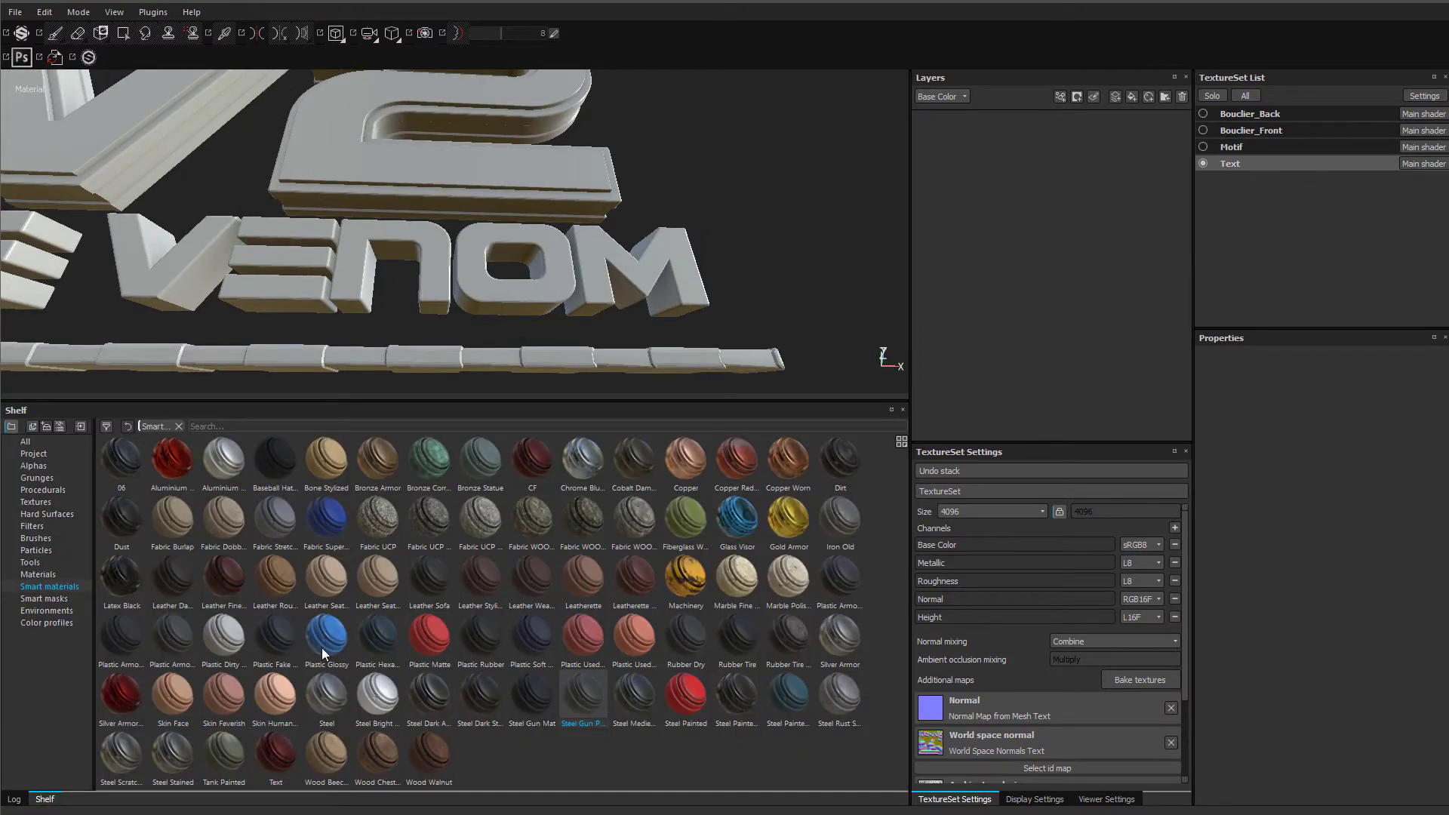
{"action": "left_click_drag", "start_coordinate": [230, 468], "coordinate": [920, 257]}
- Examine the brushed aluminium surface and edges of the lettering from the front and the sides
{"action": "mouse_move", "coordinate": [501, 314]}
{"action": "left_mouse_down", "text": "alt"}
{"action": "mouse_move", "coordinate": [685, 340]}
{"action": "mouse_move", "coordinate": [757, 413]}
{"action": "left_mouse_up", "text": "alt"}
{"action": "scroll", "coordinate": [552, 229], "scroll_direction": "down", "scroll_amount": 2}
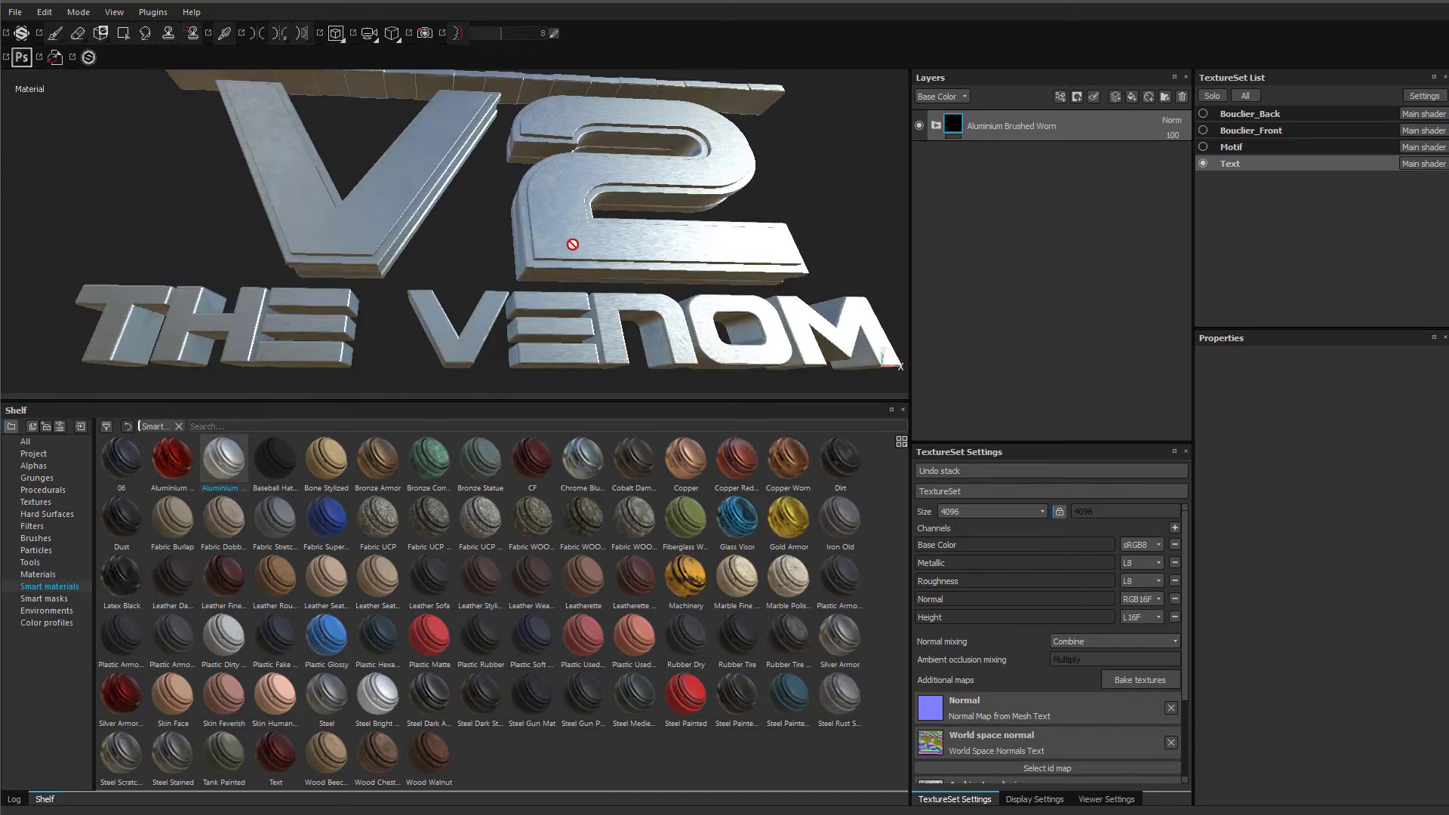
{"action": "left_click_drag", "start_coordinate": [573, 246], "coordinate": [485, 216], "text": "alt"}
{"action": "left_click_drag", "start_coordinate": [672, 206], "coordinate": [585, 227], "text": "alt"}
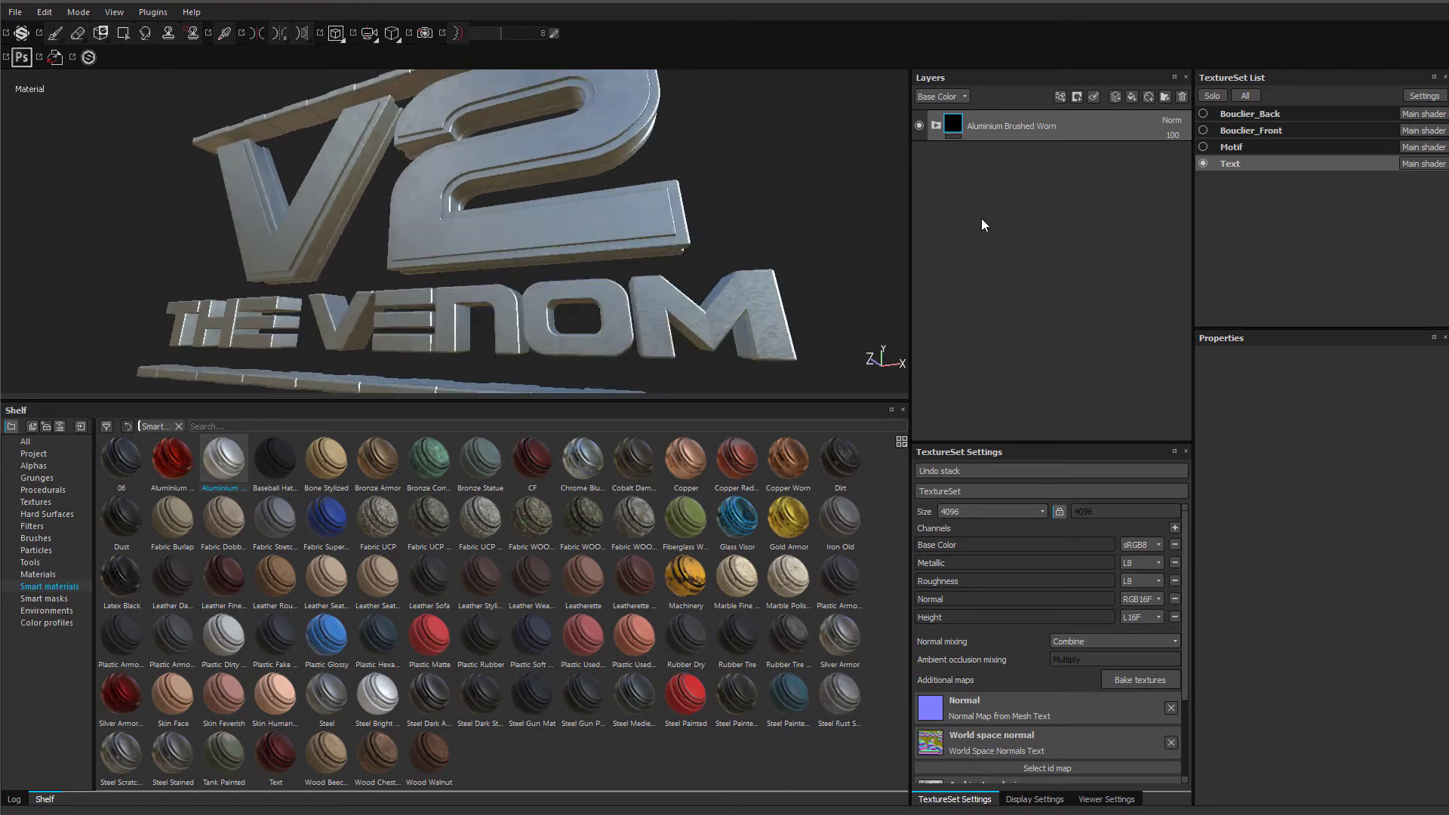
{"action": "left_click_drag", "start_coordinate": [492, 165], "coordinate": [609, 217], "text": "alt"}
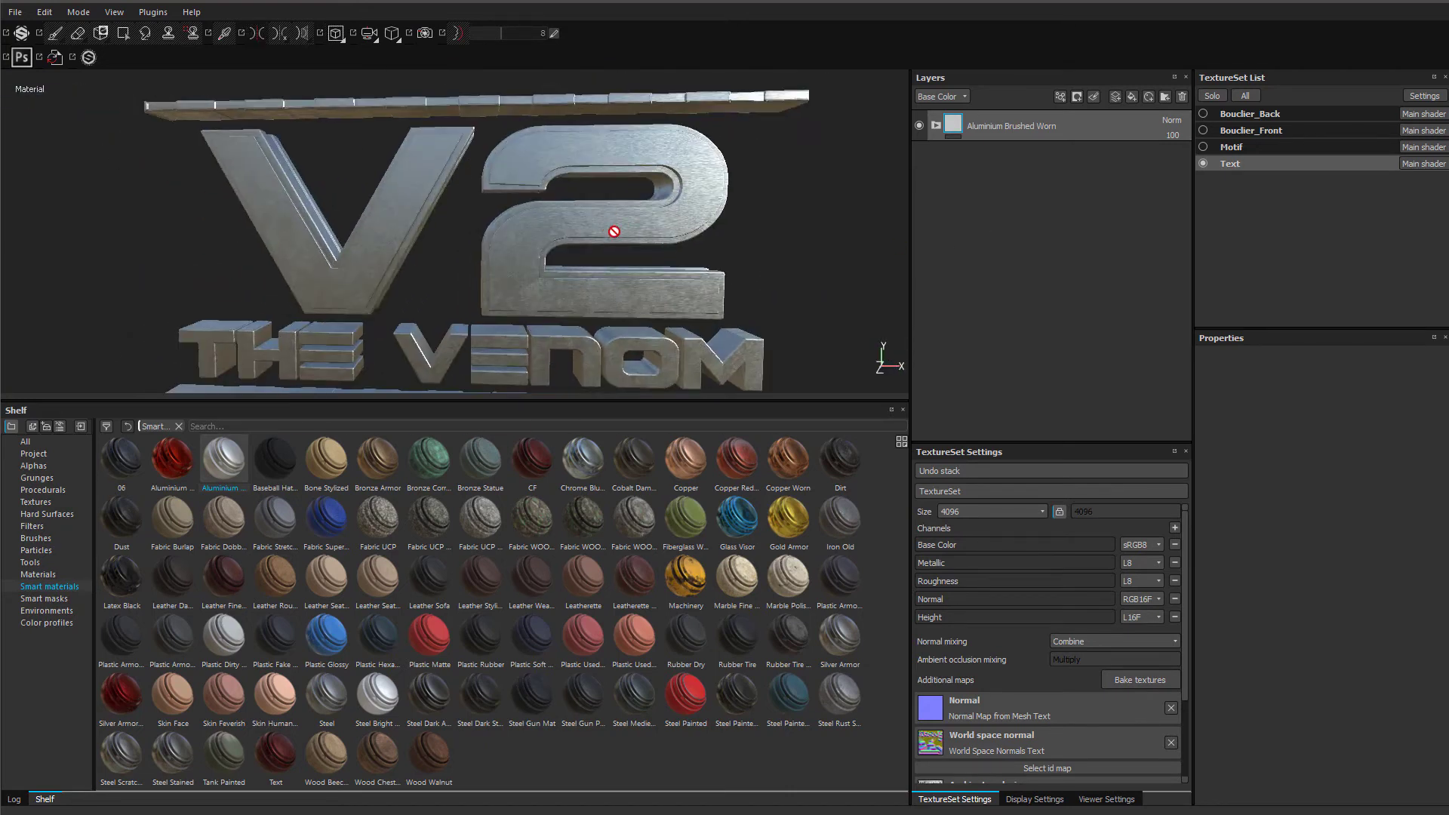
{"action": "left_click_drag", "start_coordinate": [566, 323], "coordinate": [178, 181], "text": "alt"}
{"action": "left_click_drag", "start_coordinate": [603, 294], "coordinate": [405, 356], "text": "alt"}
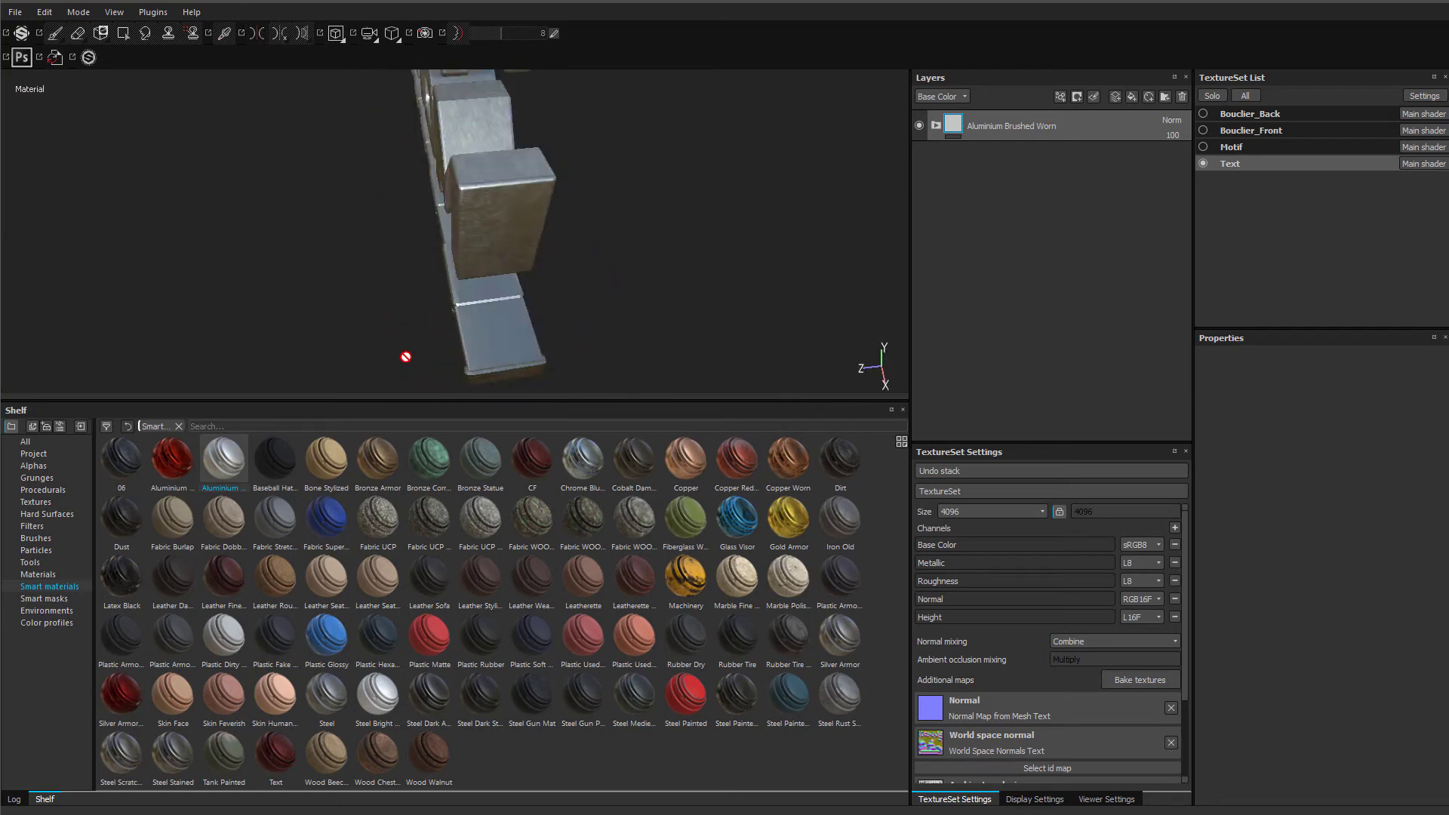
- Try to add the Machinery smart material to the Text layer stack, and set the texture set size to 2048
{"action": "left_click", "coordinate": [172, 474]}
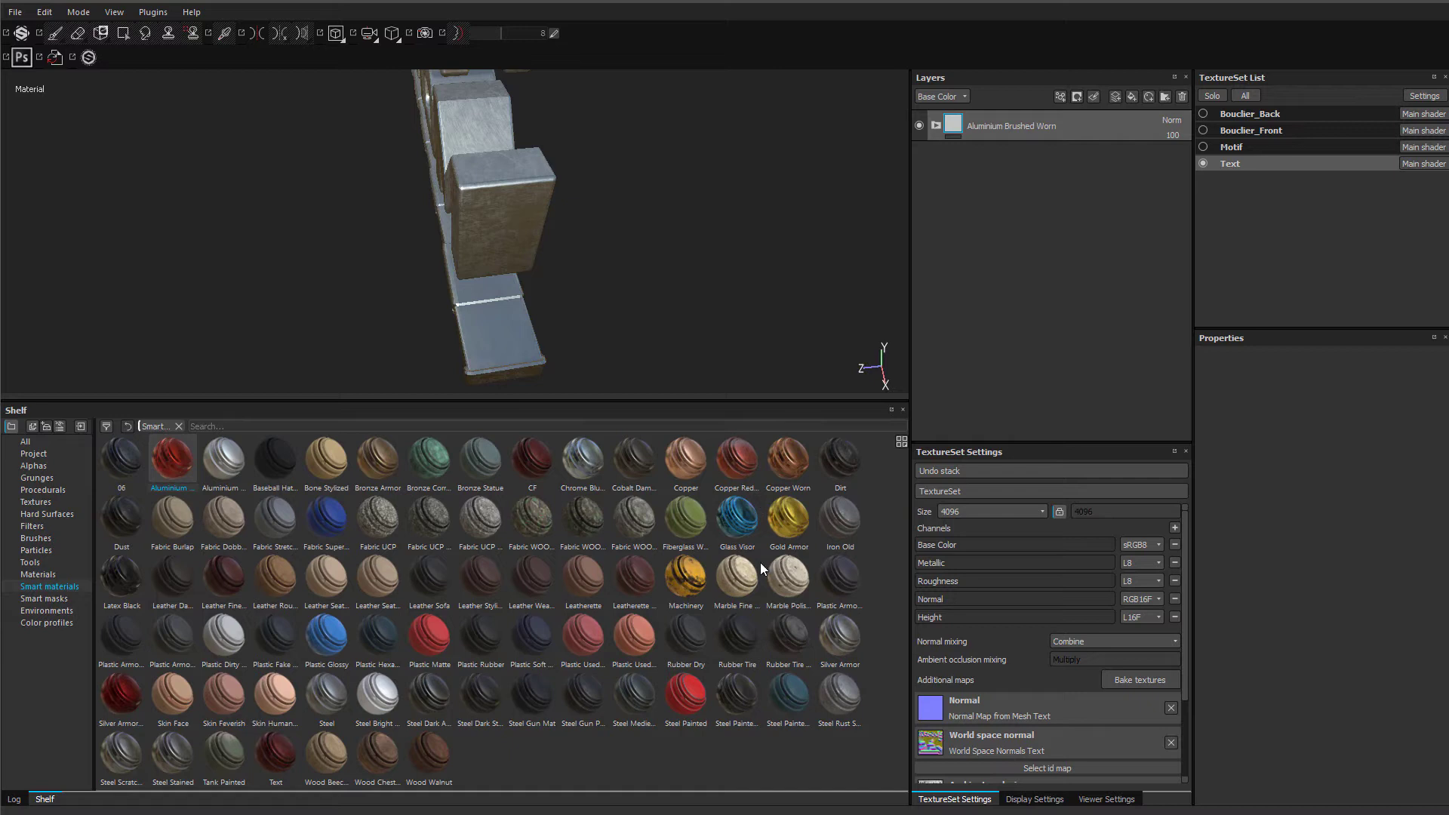
{"action": "left_click_drag", "start_coordinate": [688, 585], "coordinate": [592, 202]}
{"action": "left_click_drag", "start_coordinate": [688, 574], "coordinate": [1015, 189]}
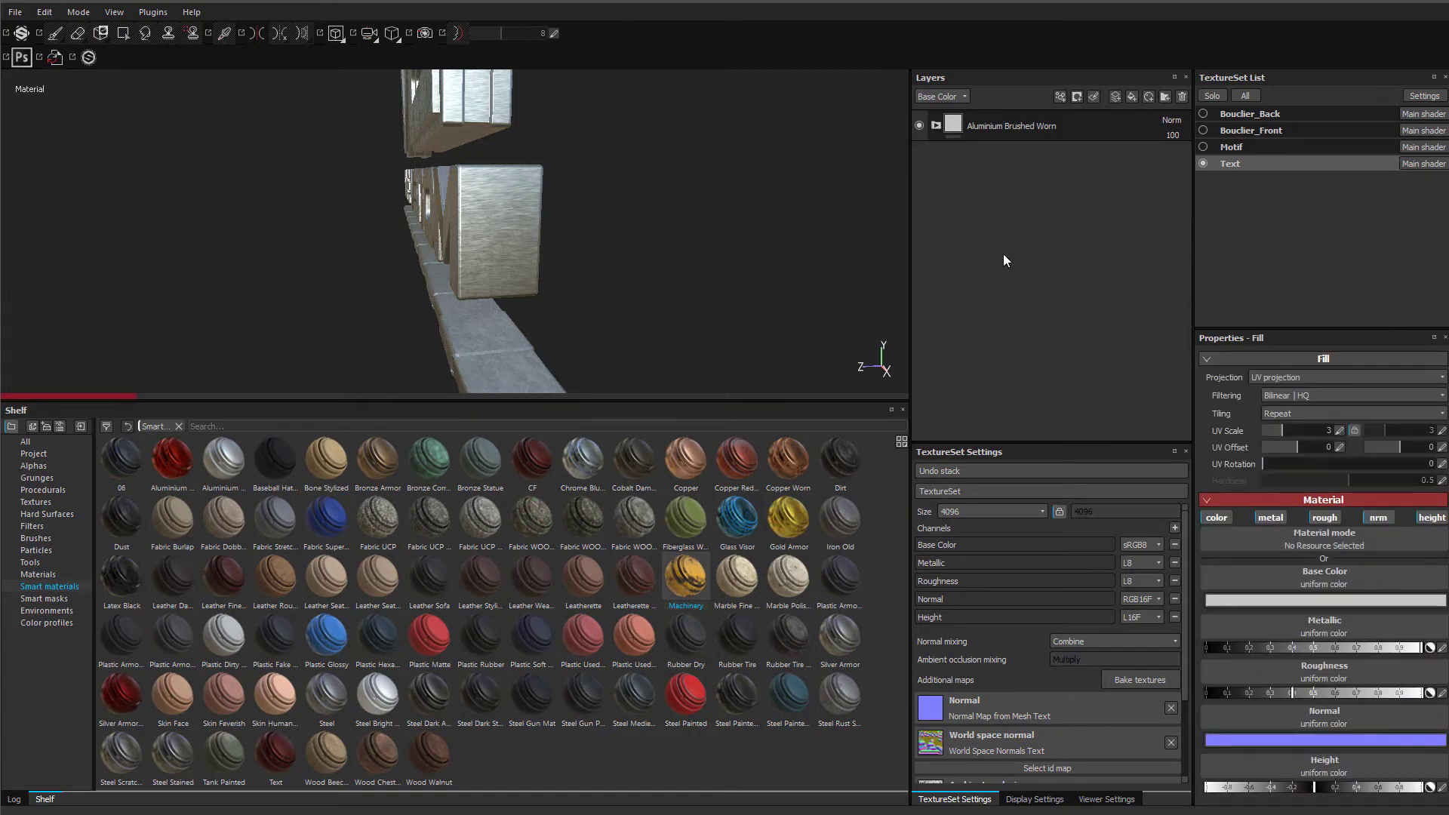
{"action": "left_click", "coordinate": [1012, 514]}
{"action": "left_click", "coordinate": [975, 563]}
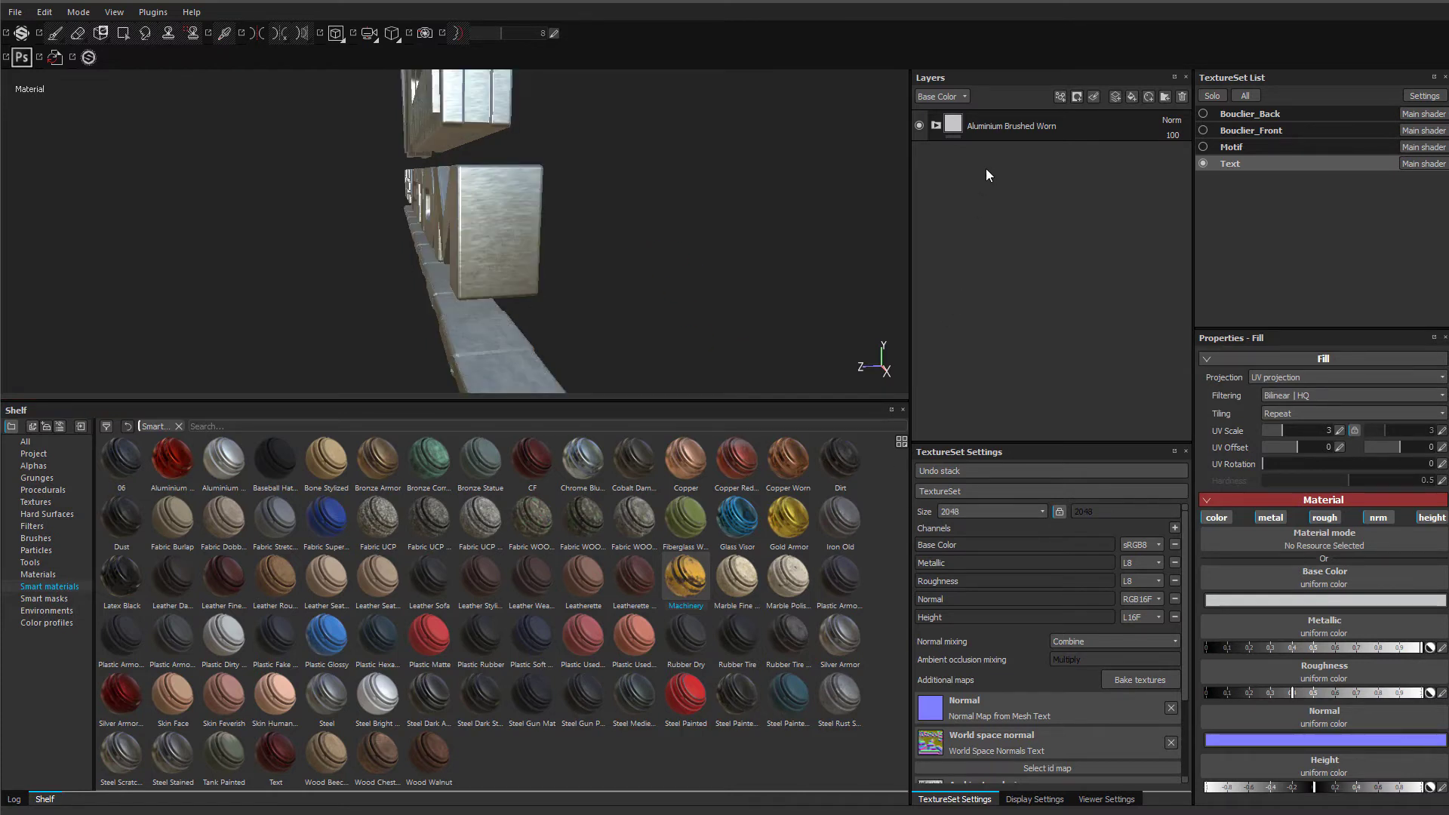
- Add the Machinery smart material beneath the Aluminium Brushed Worn layer and hide the aluminium layer to show it on the lettering
{"action": "left_click_drag", "start_coordinate": [703, 581], "coordinate": [953, 397]}
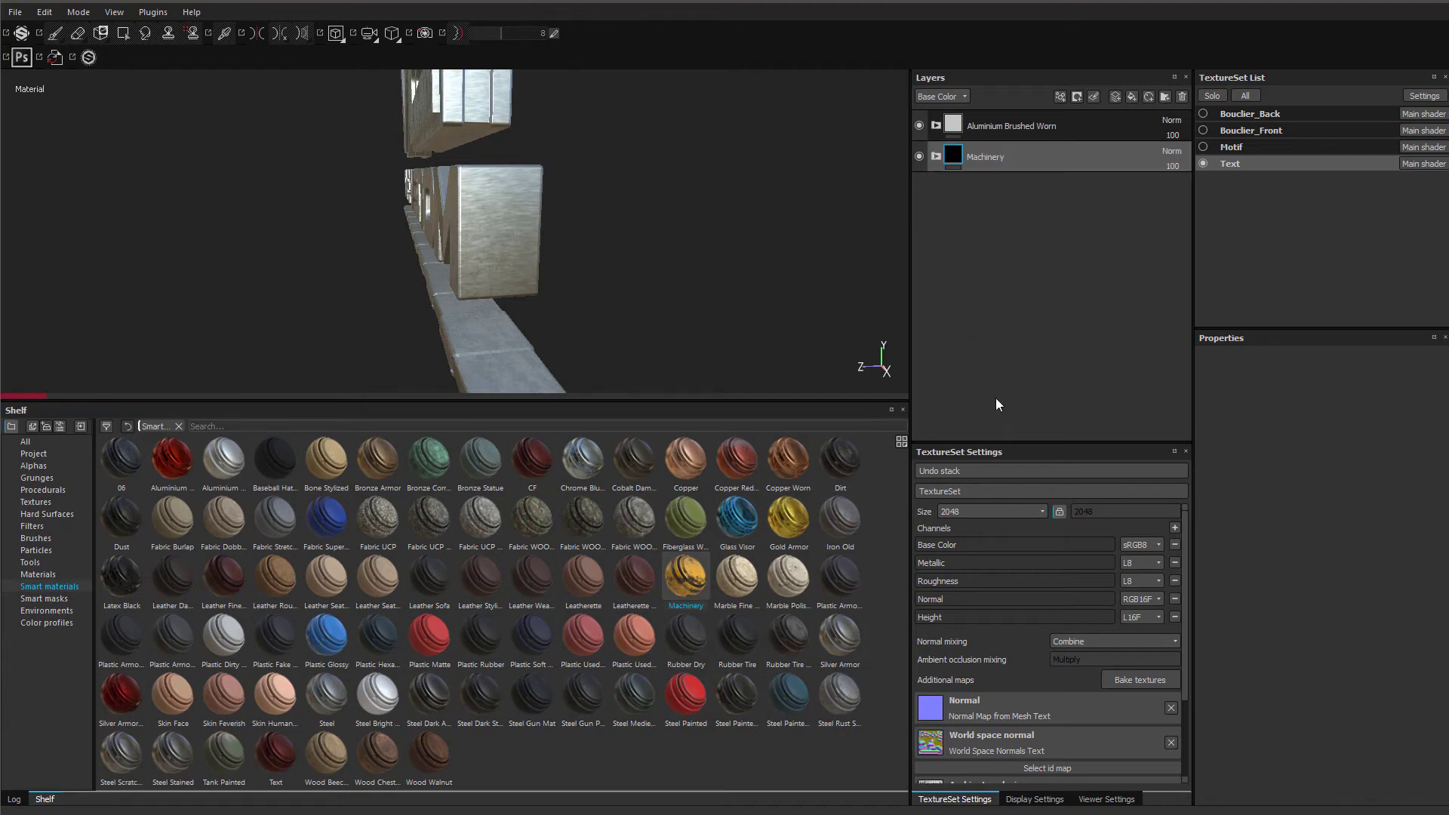
{"action": "left_click", "coordinate": [920, 130]}
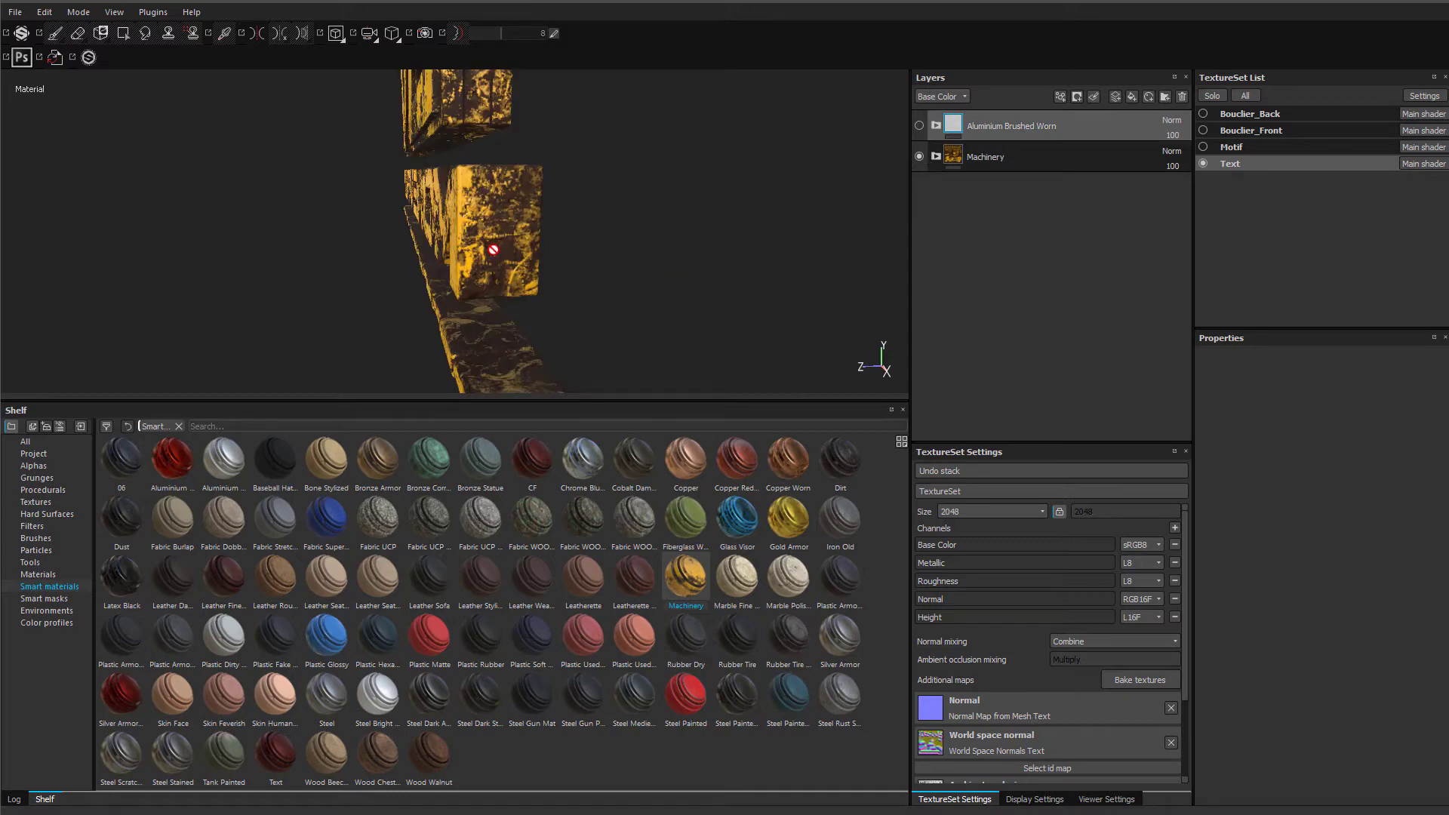
{"action": "left_click_drag", "start_coordinate": [531, 272], "coordinate": [602, 198], "text": "alt"}
{"action": "left_click_drag", "start_coordinate": [661, 258], "coordinate": [536, 295], "text": "alt"}
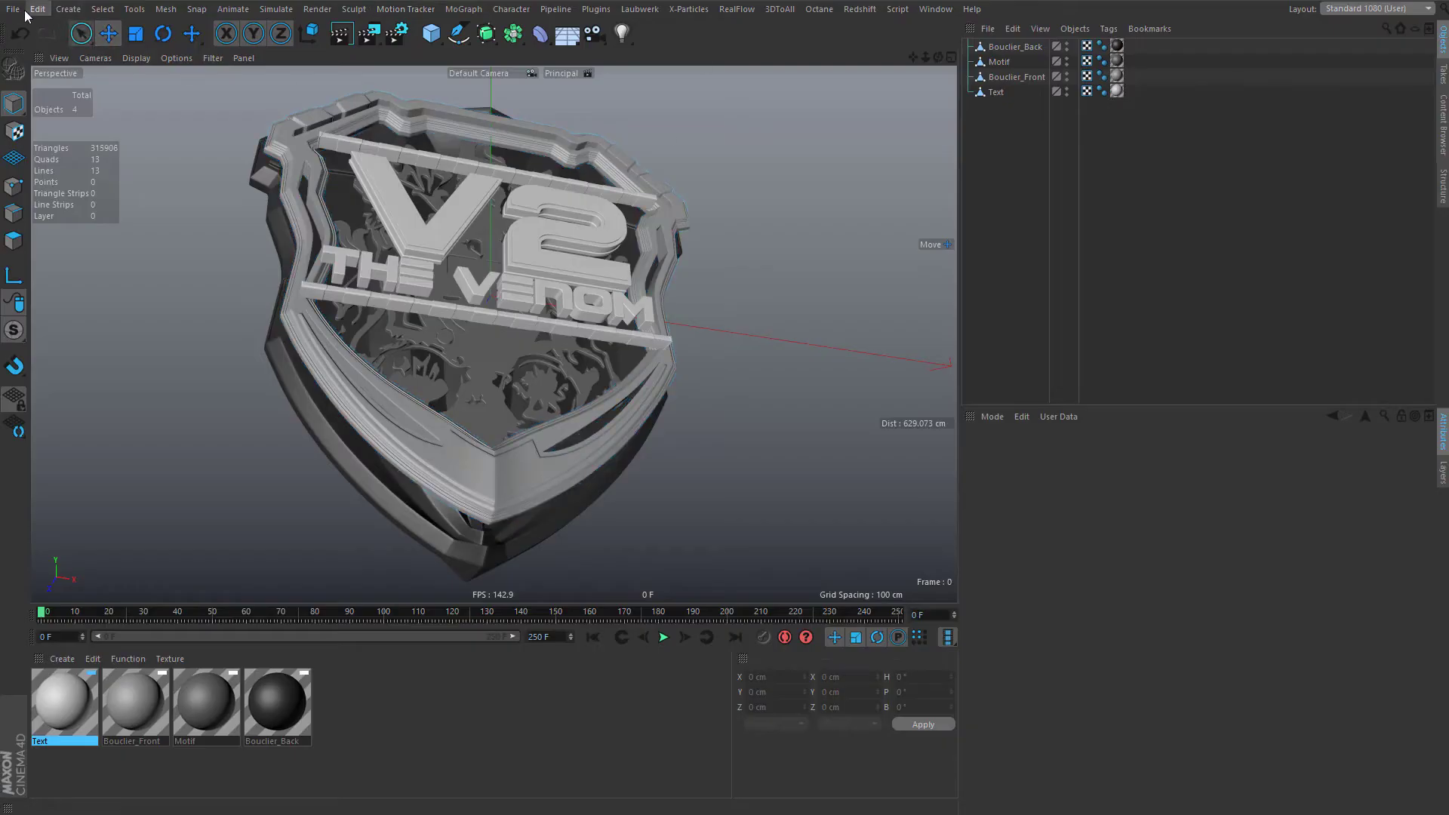
- In Cinema 4D, bring up the shield scene containing the Motif.1 object and examine the whole shield from the front and side
{"action": "left_click", "coordinate": [13, 9]}
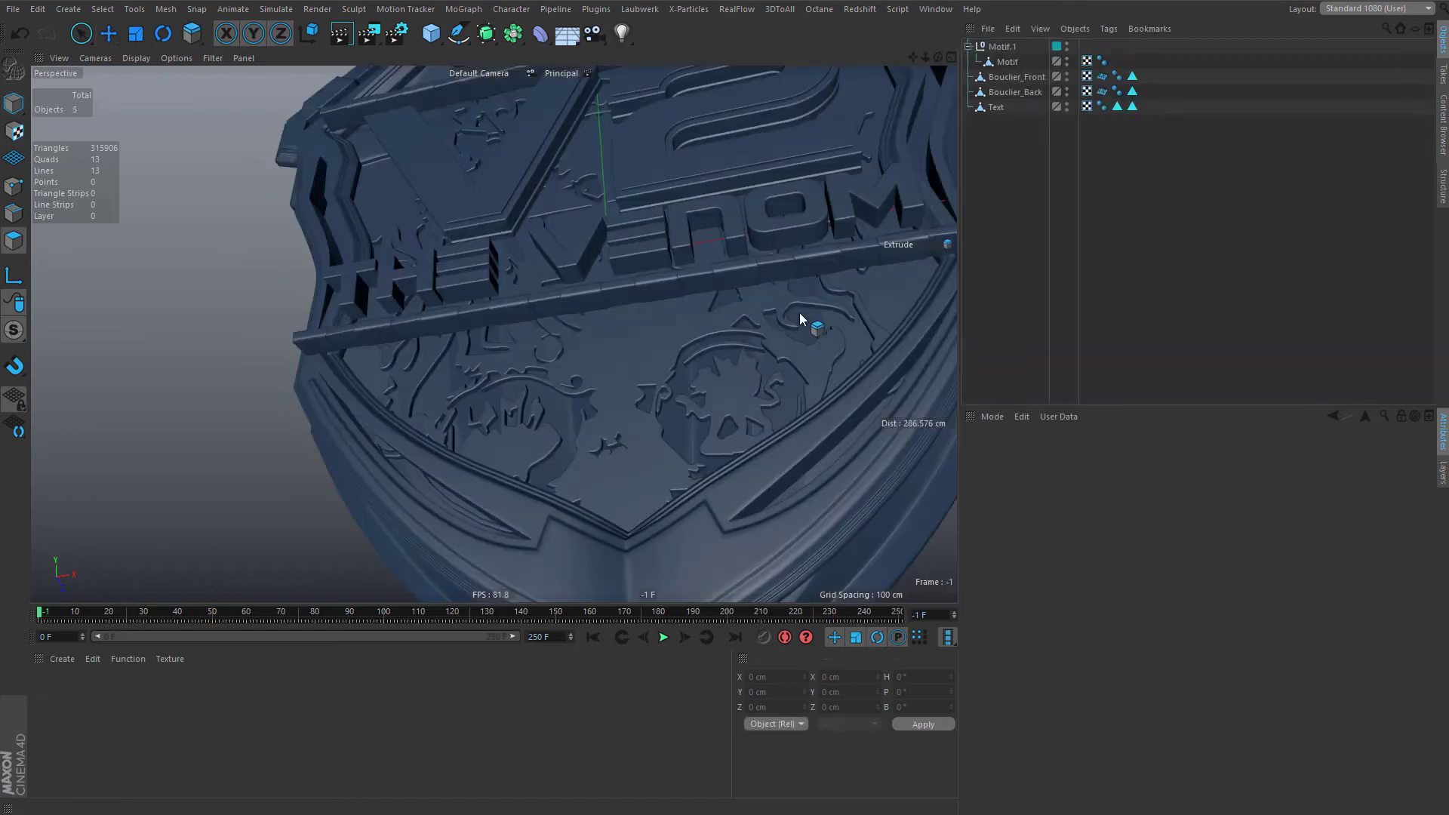
{"action": "scroll", "coordinate": [568, 237], "scroll_direction": "down", "scroll_amount": 6}
{"action": "left_click_drag", "start_coordinate": [569, 237], "coordinate": [645, 221], "text": "alt"}
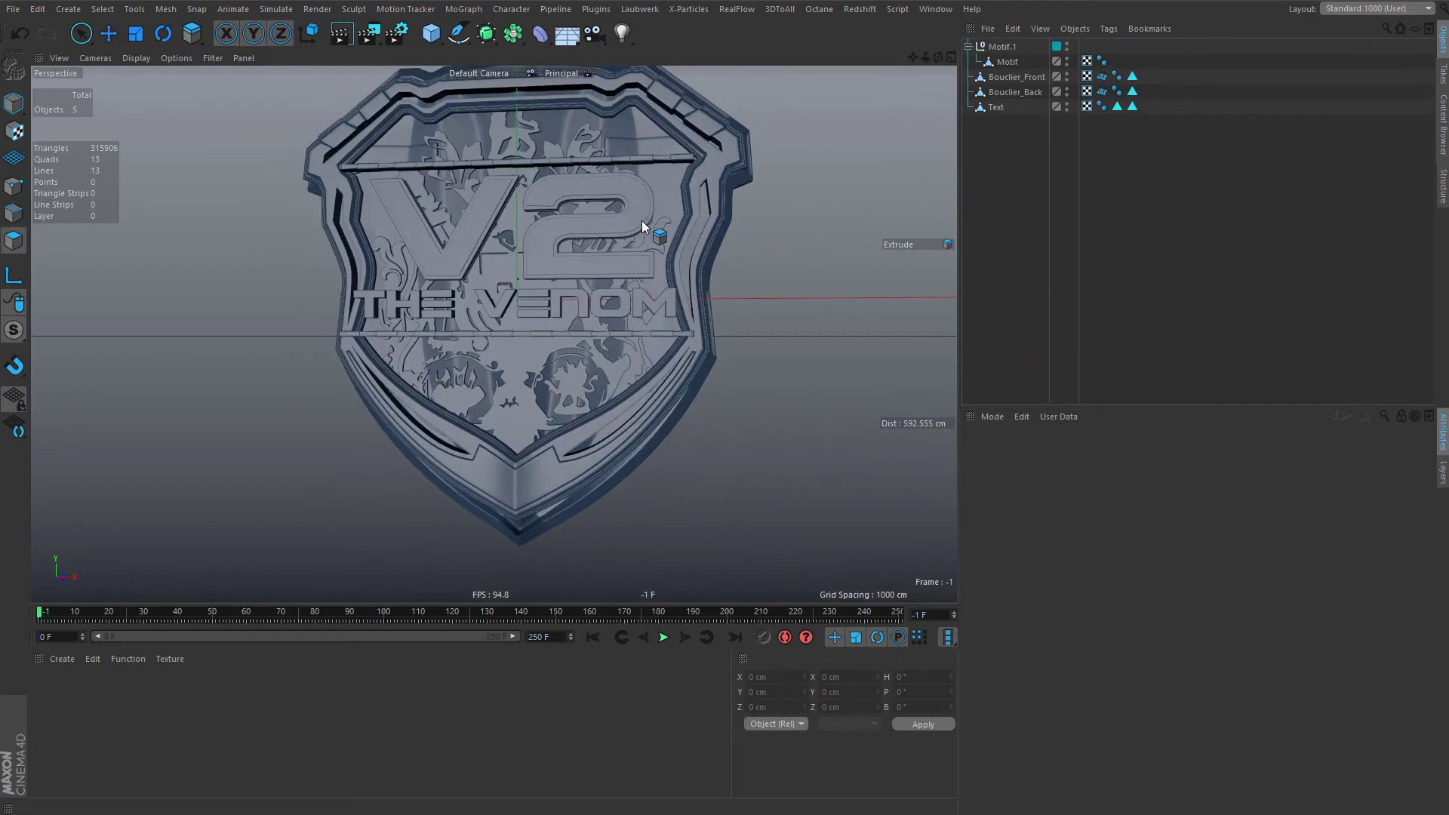
{"action": "middle_click_drag", "start_coordinate": [617, 229], "coordinate": [628, 261], "text": "alt"}
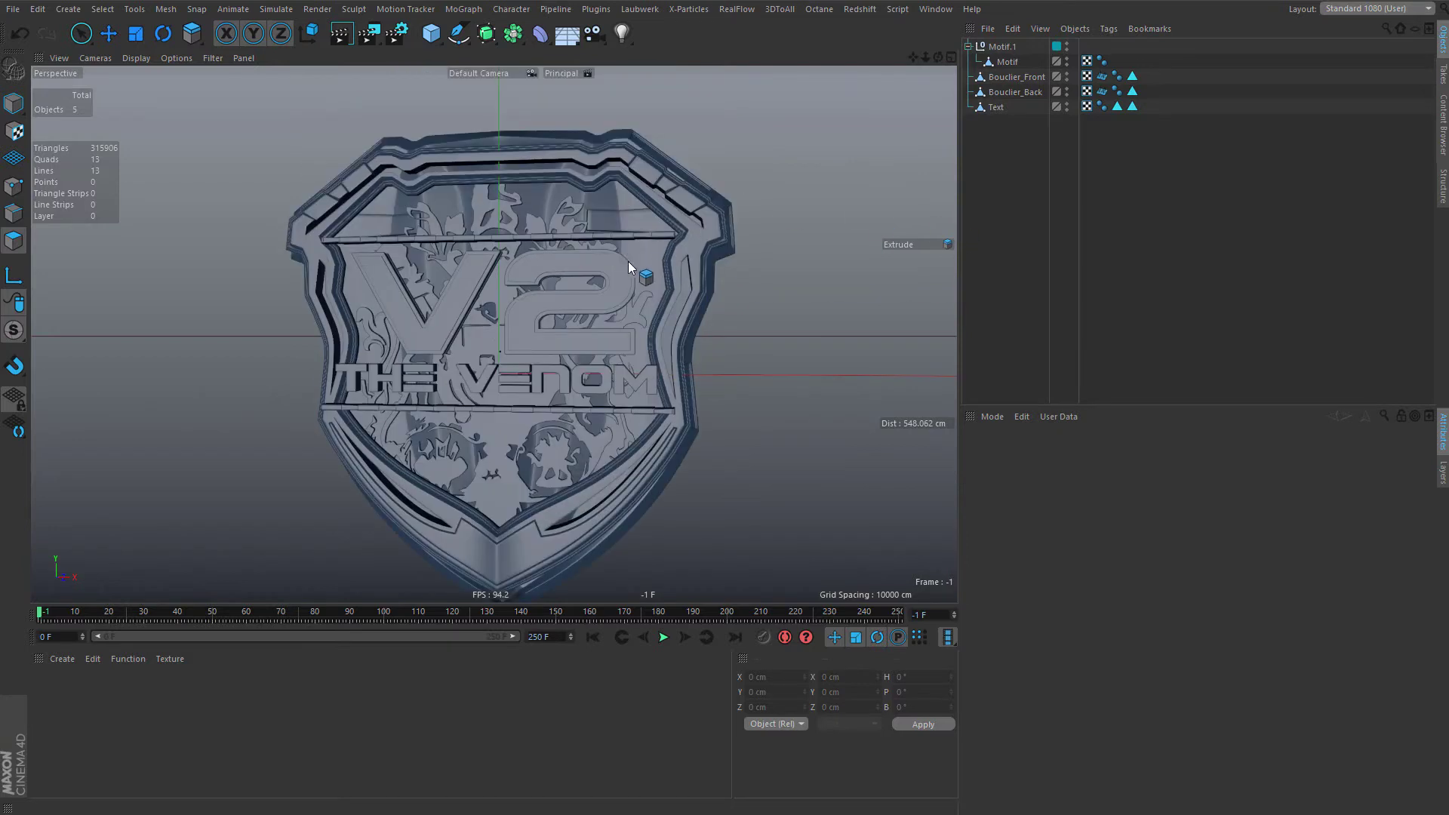
{"action": "left_click_drag", "start_coordinate": [628, 261], "coordinate": [581, 265], "text": "alt"}
{"action": "right_click_drag", "start_coordinate": [584, 267], "coordinate": [767, 269], "text": "alt"}
{"action": "middle_click_drag", "start_coordinate": [634, 372], "coordinate": [627, 315], "text": "alt"}
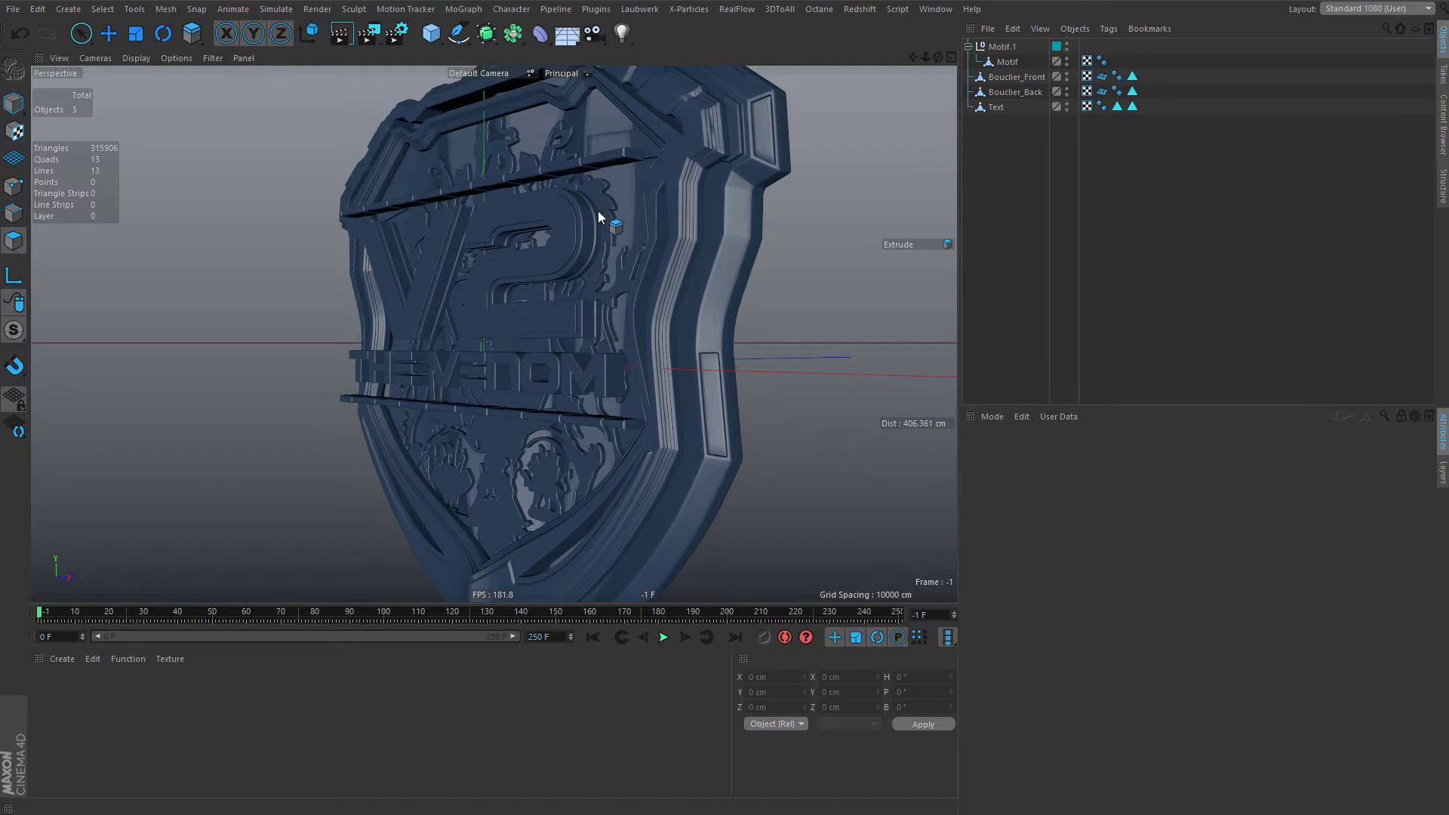
- Delete the extra tag beside the UVW tag from both the Bouclier_Back and Bouclier_Front objects
{"action": "left_click_drag", "start_coordinate": [669, 232], "coordinate": [639, 286], "text": "alt"}
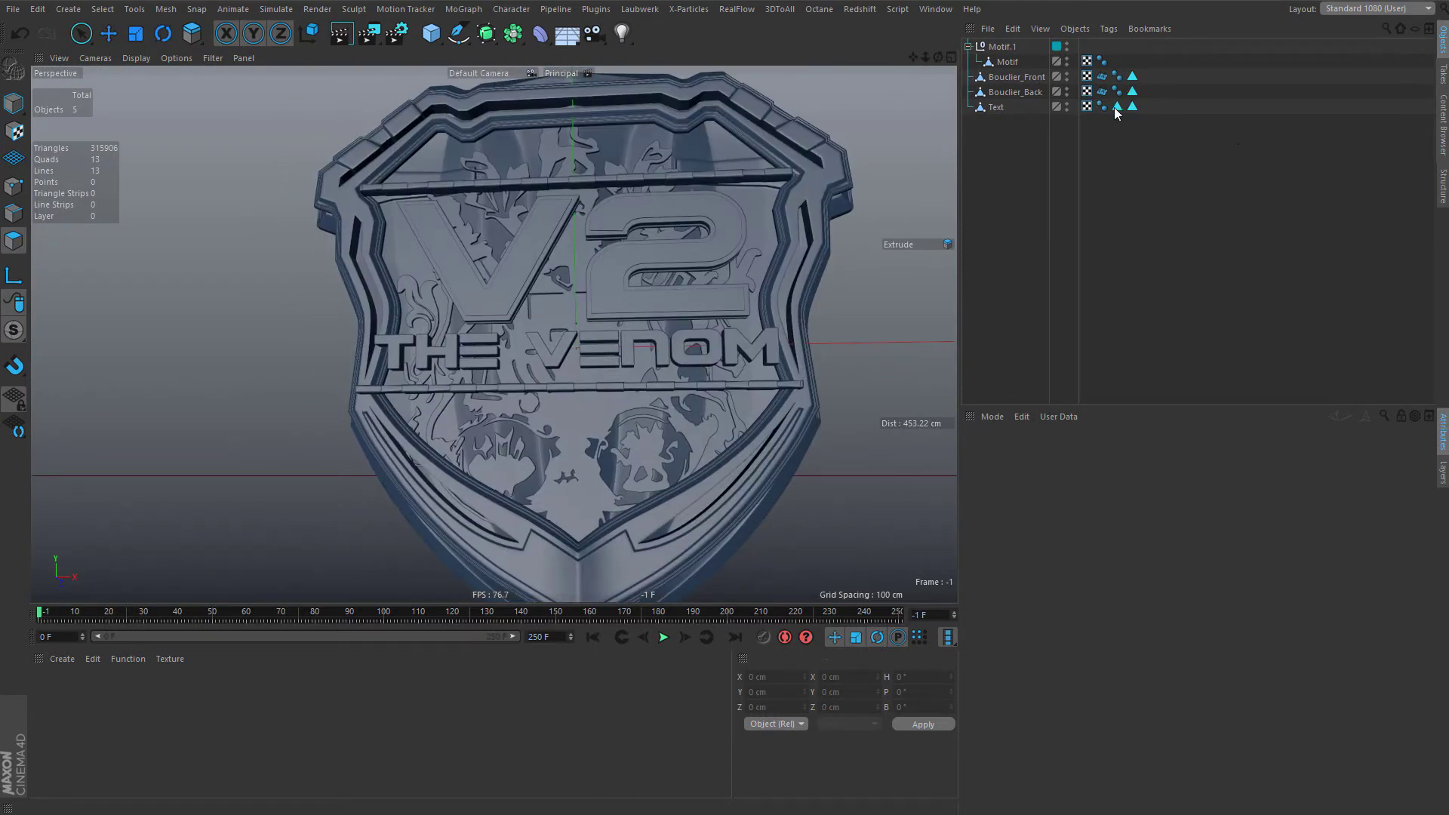
{"action": "left_click", "coordinate": [1102, 91]}
{"action": "key", "text": "Delete"}
{"action": "left_click", "coordinate": [1102, 76]}
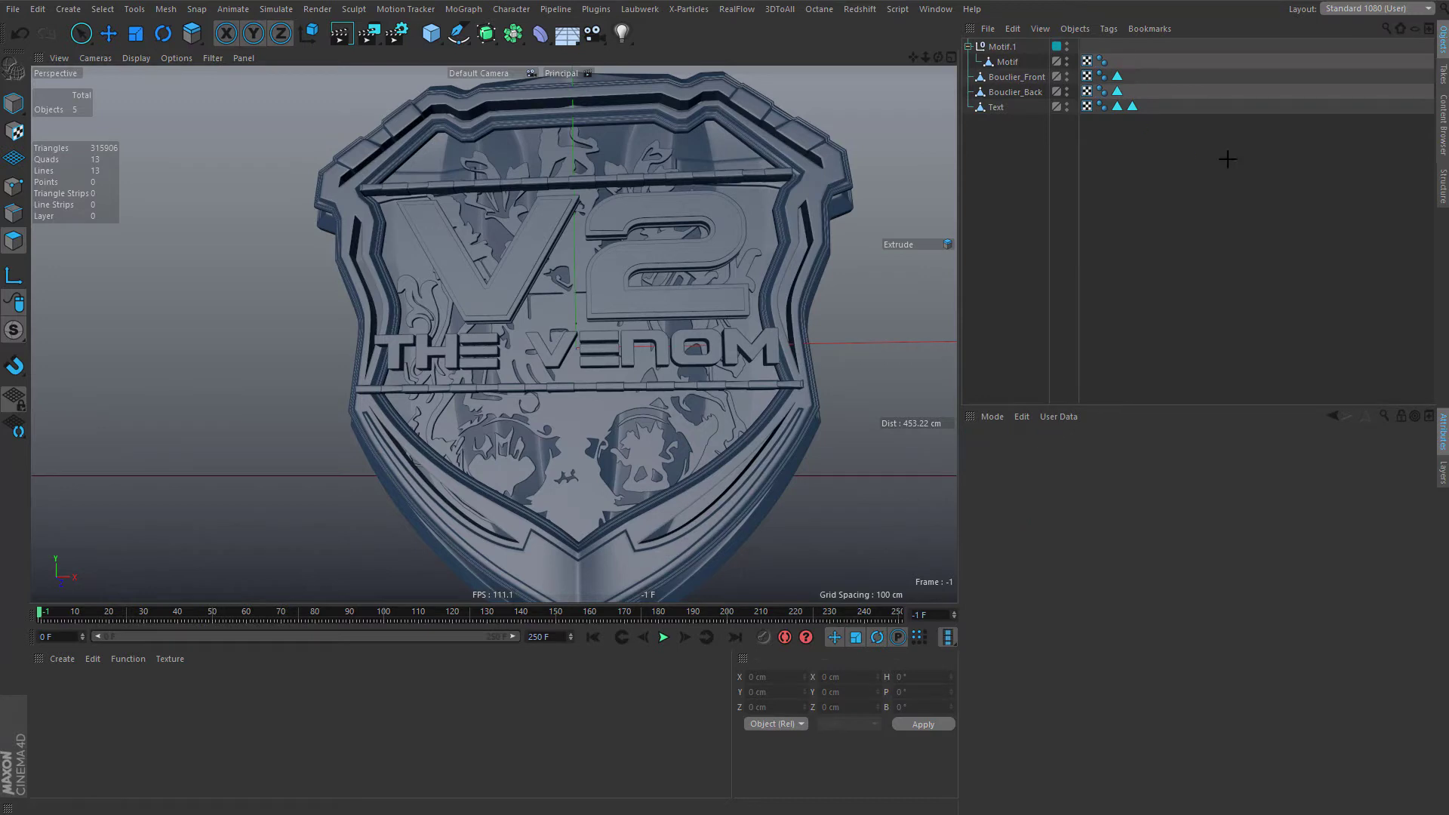
{"action": "key", "text": "Delete"}
- Create a new material with its Color and Reflectance channels disabled and only Luminance enabled
{"action": "double_click", "coordinate": [155, 740]}
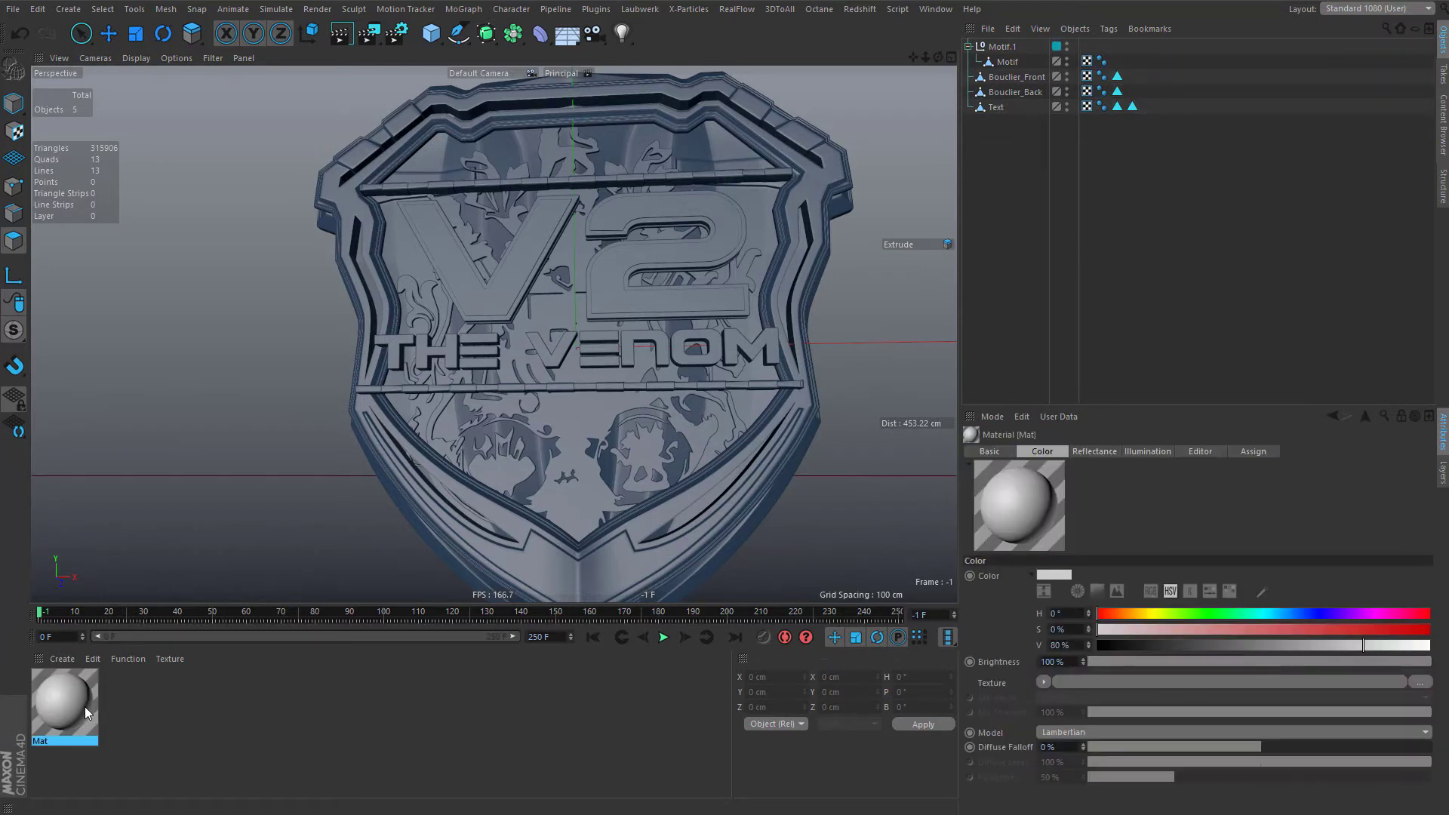
{"action": "left_click", "coordinate": [989, 452]}
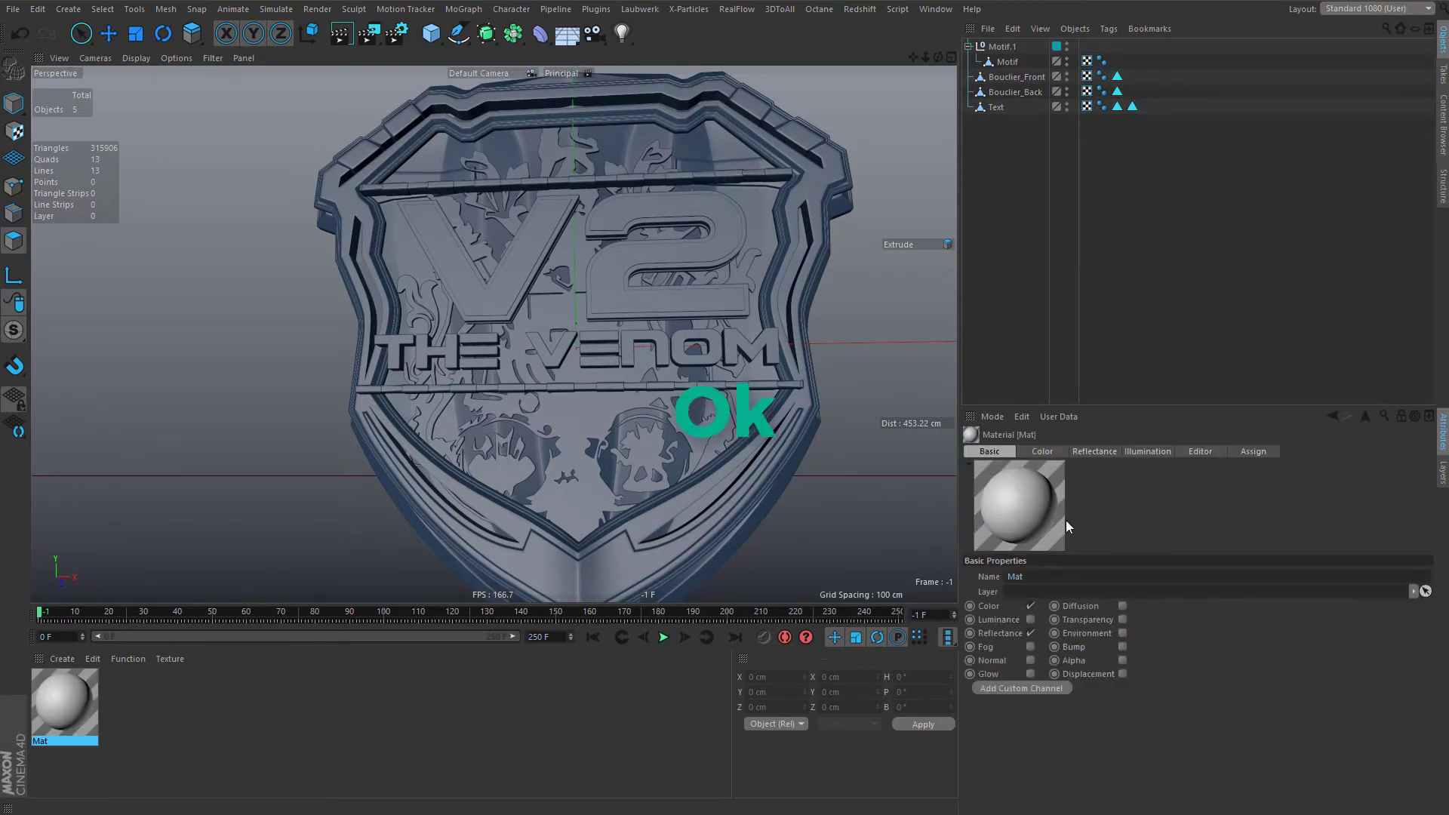
{"action": "left_click", "coordinate": [1031, 632]}
{"action": "left_click", "coordinate": [1030, 606]}
{"action": "left_click", "coordinate": [1030, 620]}
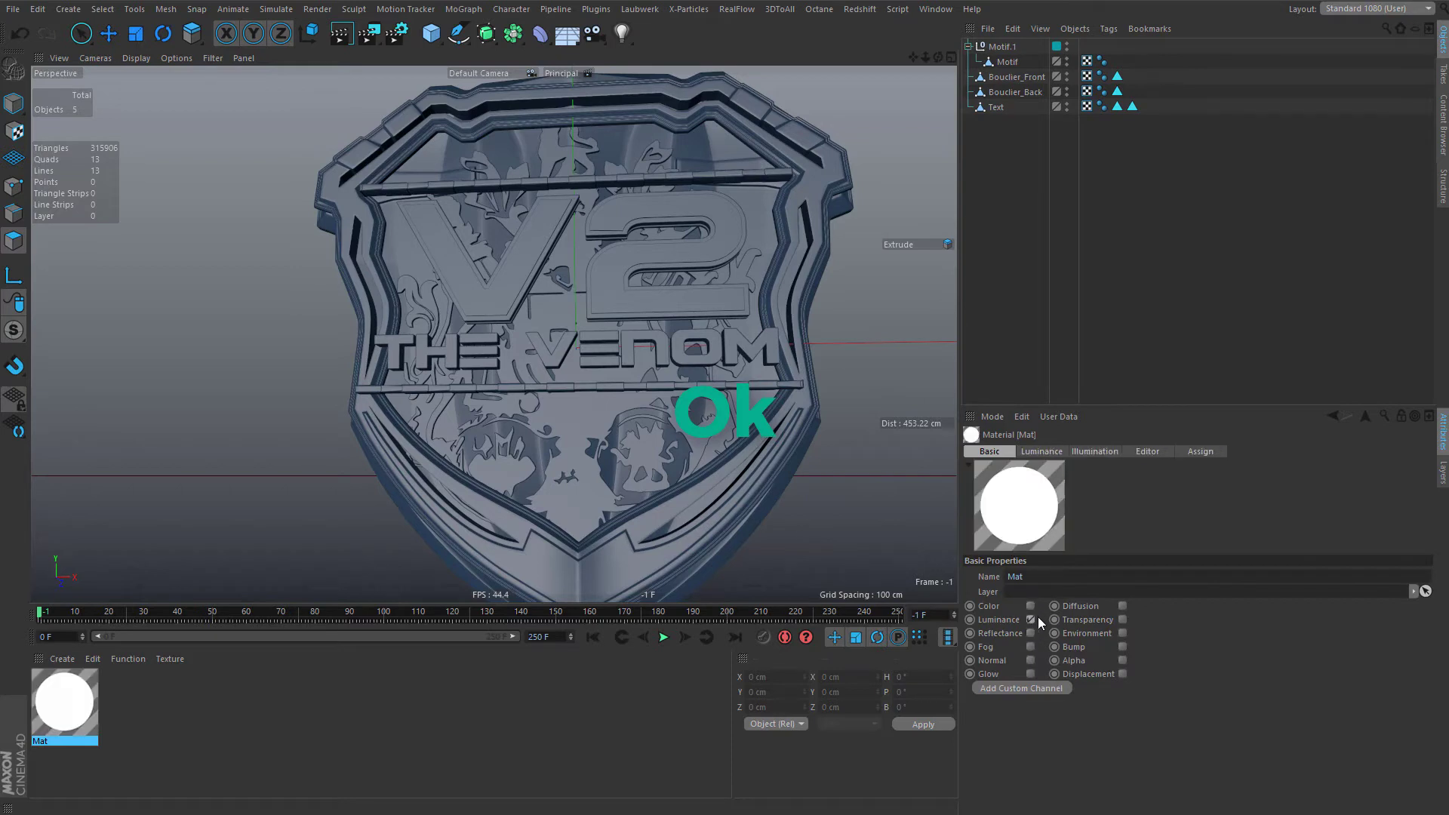
- Set the material's luminance colour to pure green with hue 111°, saturation 100% and value 100%
{"action": "left_click", "coordinate": [1042, 453]}
{"action": "left_click_drag", "start_coordinate": [1176, 614], "coordinate": [1196, 614]}
{"action": "left_click_drag", "start_coordinate": [1200, 629], "coordinate": [1430, 636]}
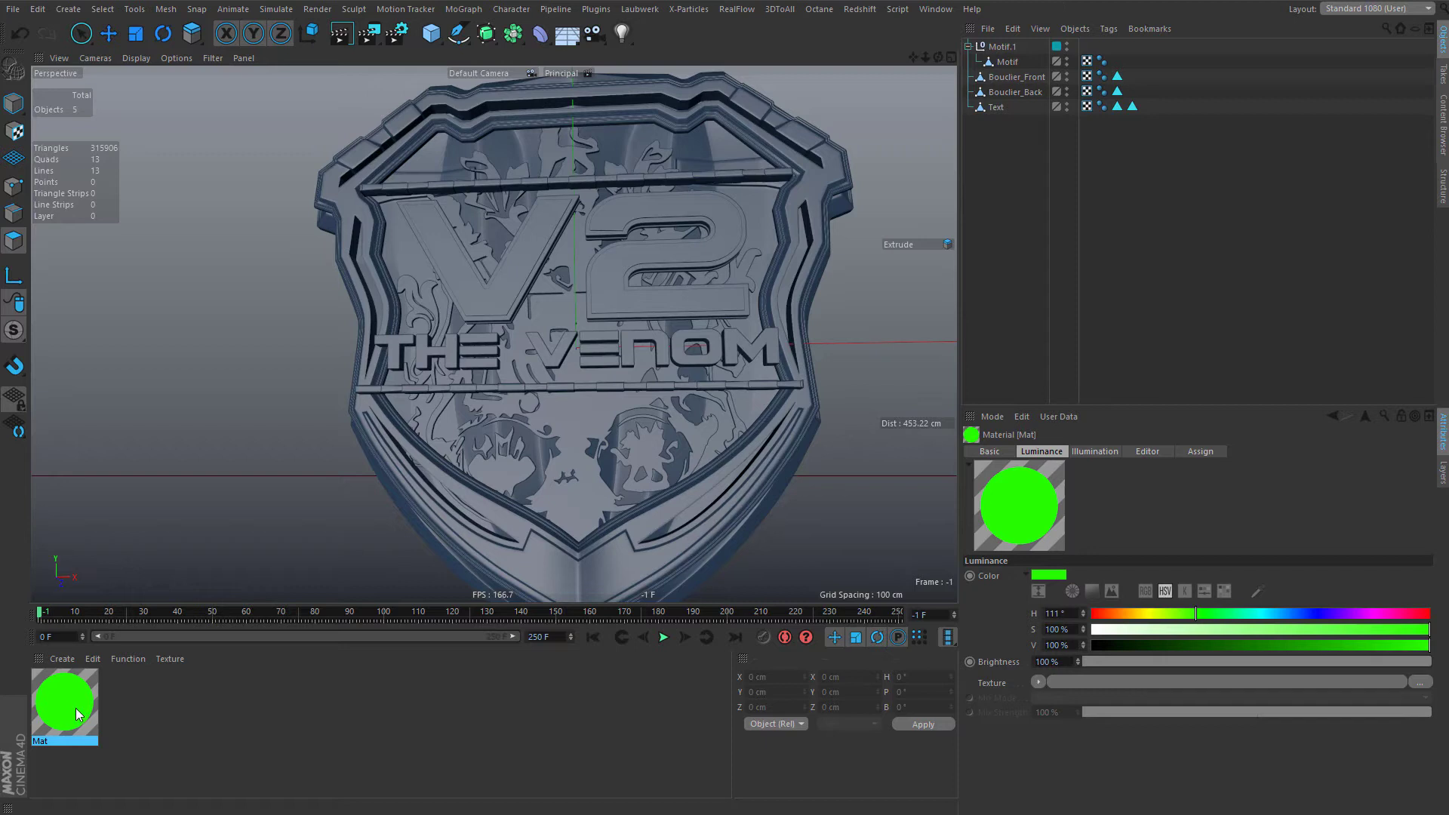
{"action": "left_click_drag", "start_coordinate": [78, 713], "coordinate": [85, 583]}
{"action": "left_click_drag", "start_coordinate": [517, 386], "coordinate": [515, 386]}
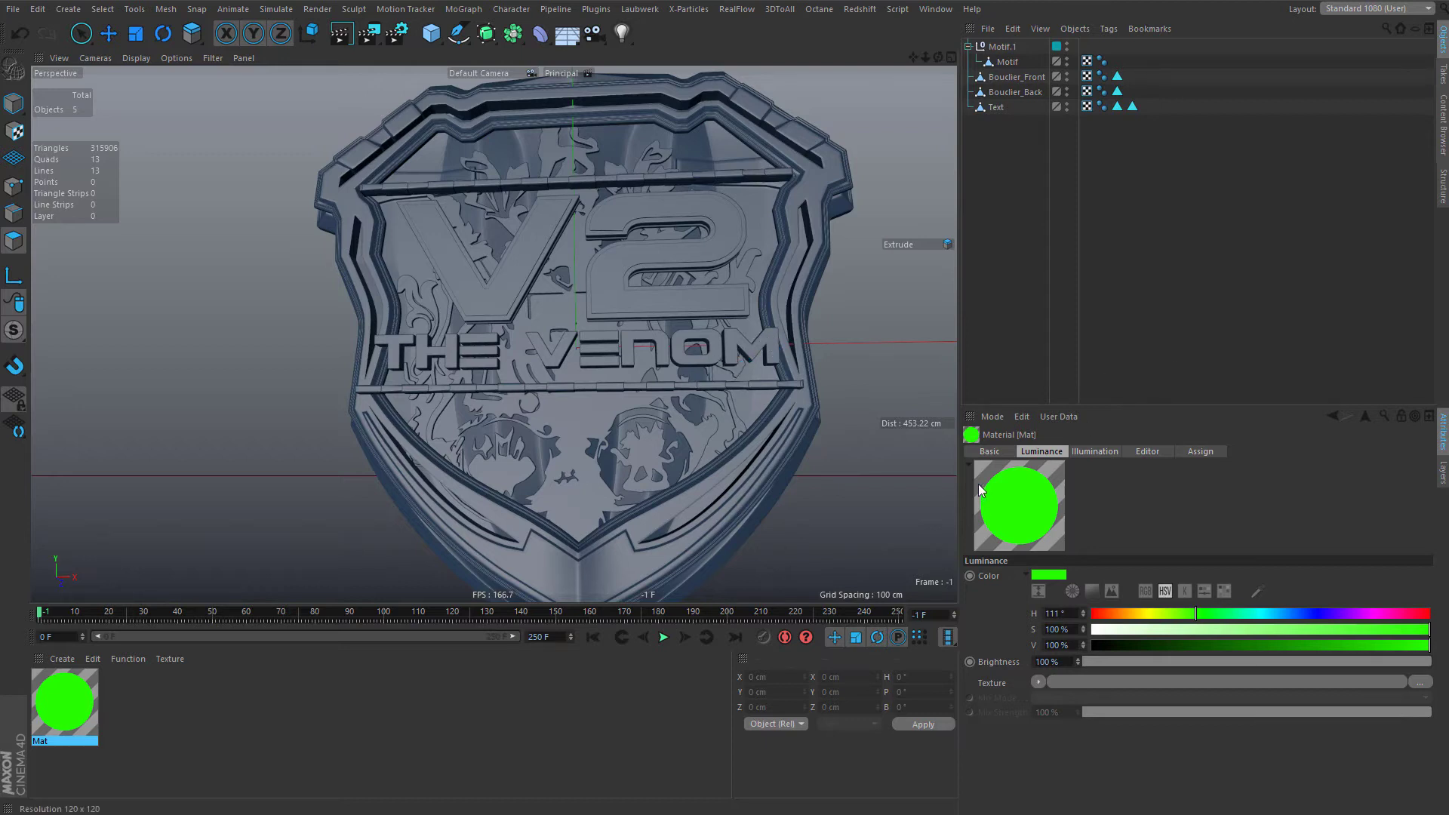
- Activate the Move tool and duplicate the green material into red, blue and yellow (hue 61°) luminance versions
{"action": "left_click_drag", "start_coordinate": [738, 431], "coordinate": [835, 385], "text": "alt"}
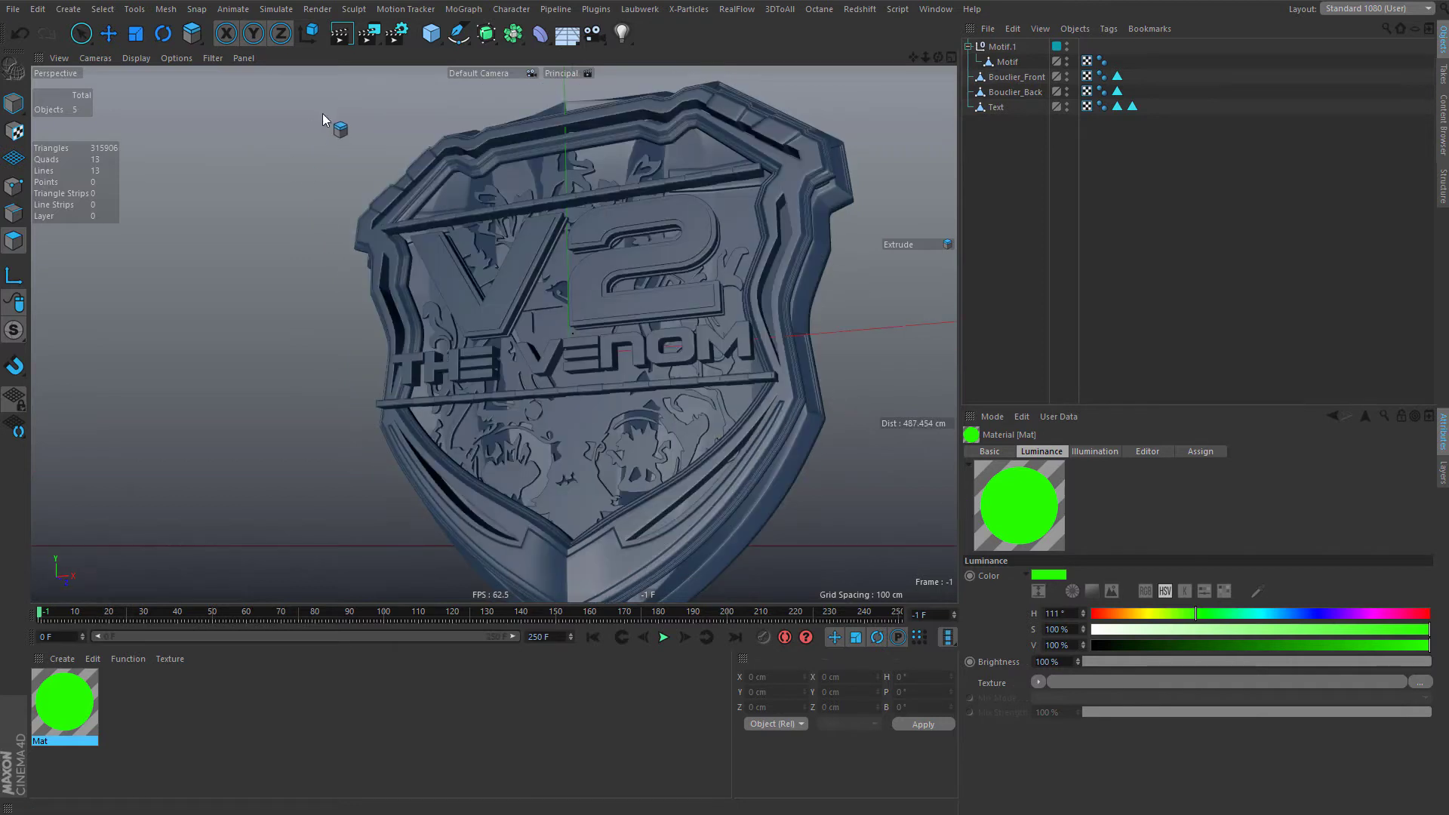
{"action": "left_click", "coordinate": [108, 33]}
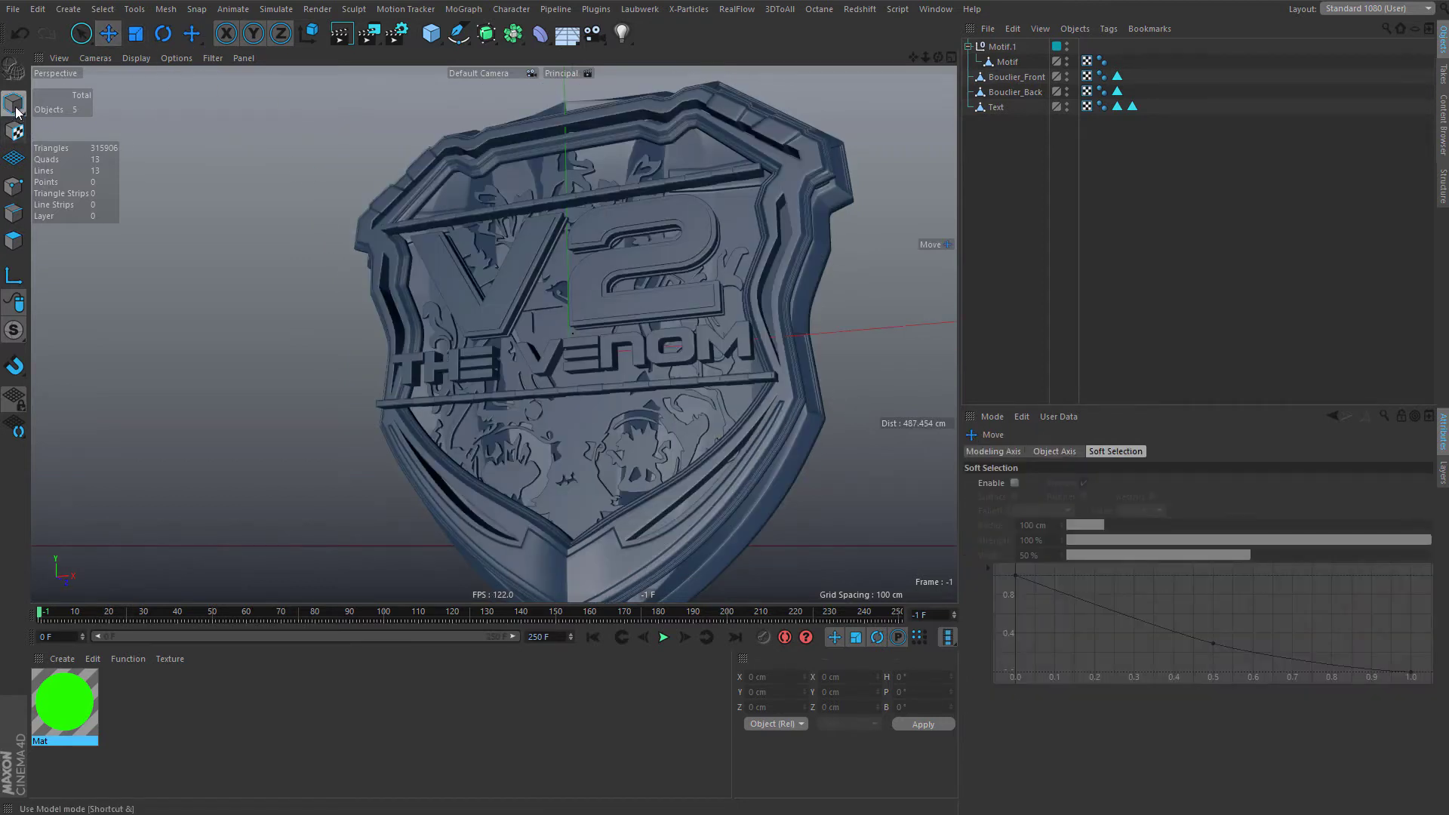
{"action": "middle_click_drag", "start_coordinate": [528, 511], "coordinate": [437, 459], "text": "alt"}
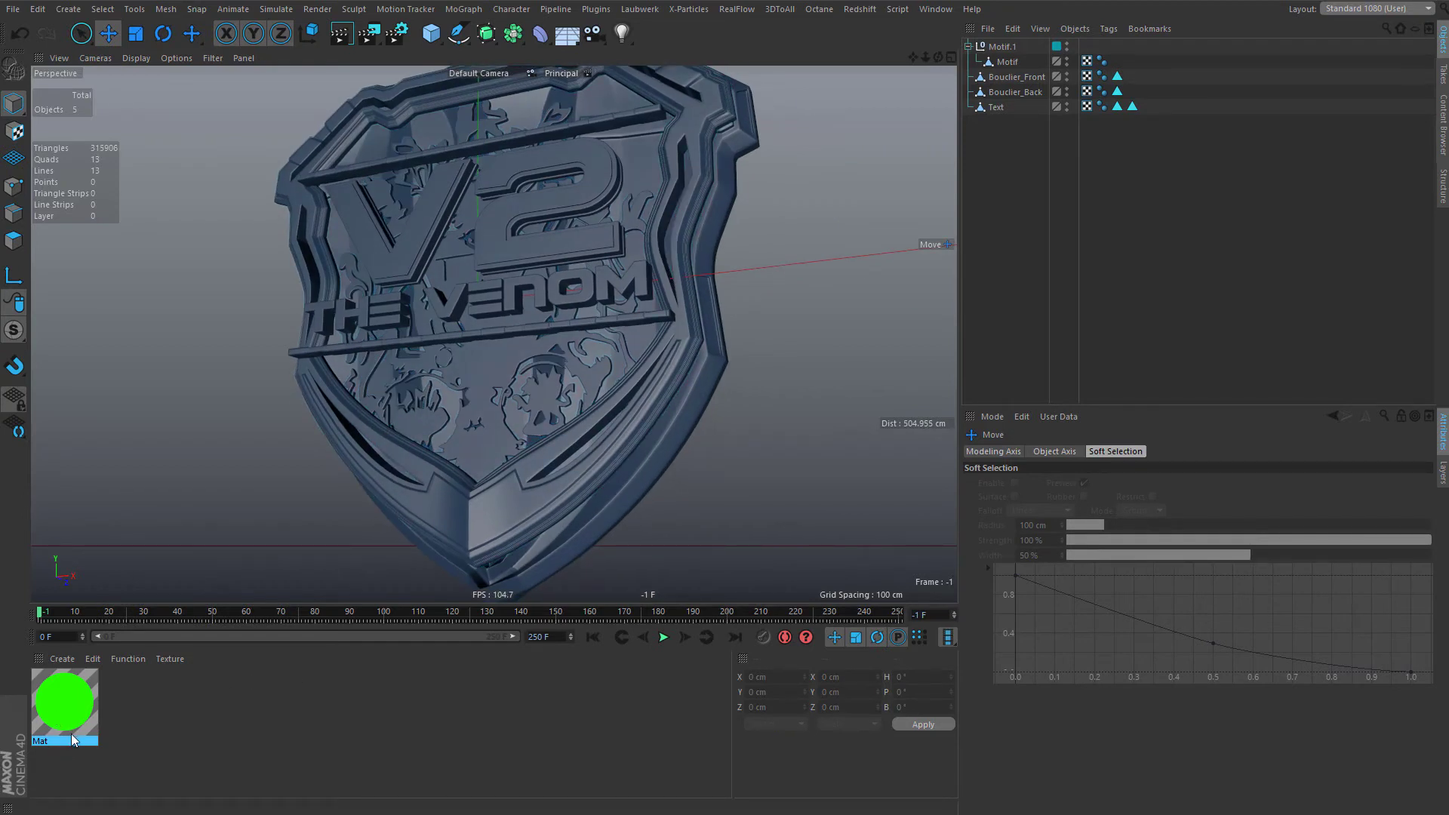
{"action": "left_click_drag", "start_coordinate": [65, 708], "coordinate": [266, 717], "text": "ctrl"}
{"action": "left_click_drag", "start_coordinate": [1151, 615], "coordinate": [1036, 634]}
{"action": "left_click_drag", "start_coordinate": [162, 711], "coordinate": [377, 720], "text": "ctrl"}
{"action": "left_click", "coordinate": [1326, 613]}
{"action": "left_click_drag", "start_coordinate": [1196, 617], "coordinate": [1149, 614]}
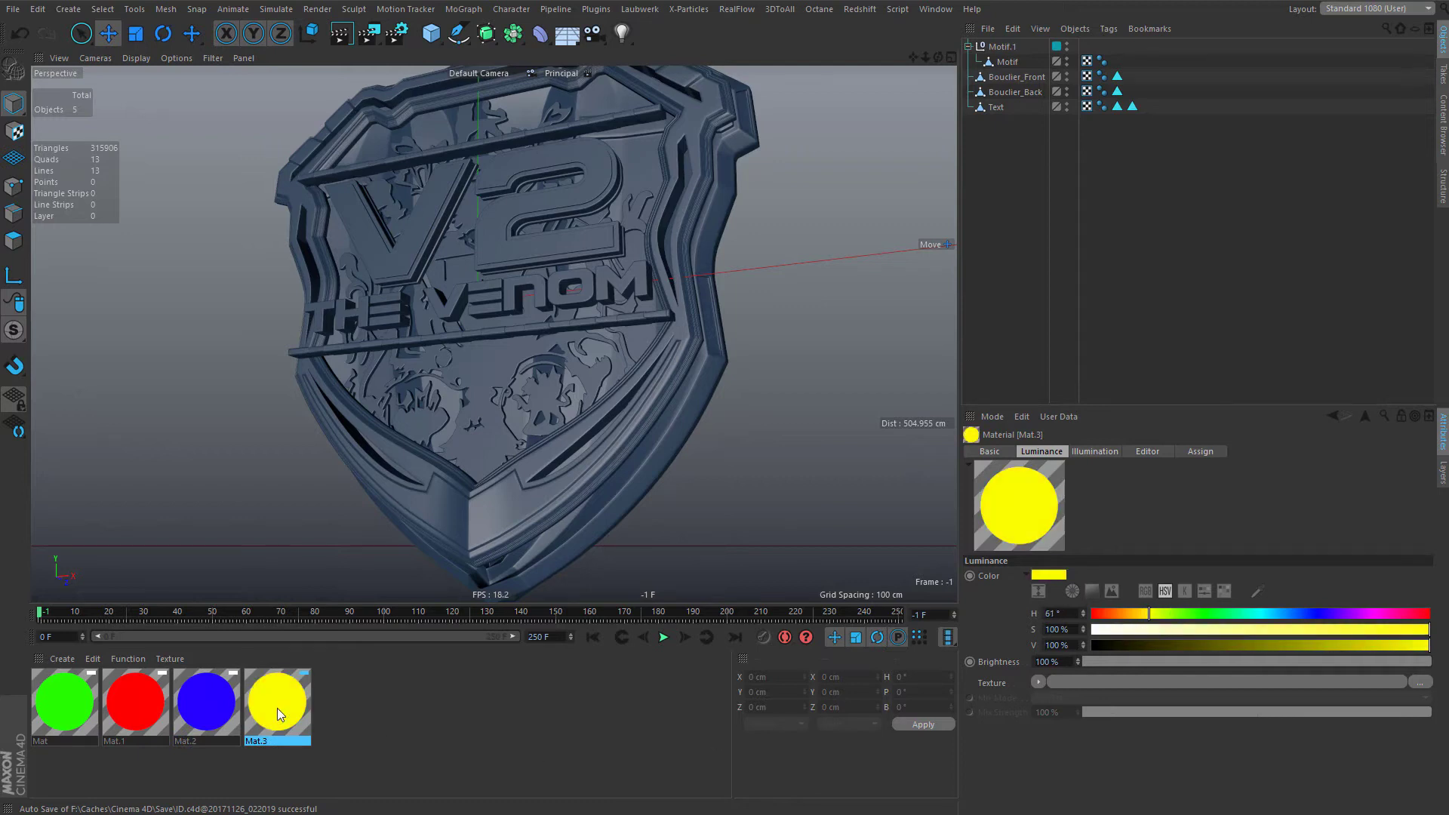
- Duplicate the luminance material twice more, giving one copy a purple colour (hue 284°) and the other white
{"action": "left_click_drag", "start_coordinate": [278, 708], "coordinate": [348, 710], "text": "ctrl"}
{"action": "left_click_drag", "start_coordinate": [1349, 613], "coordinate": [1358, 614]}
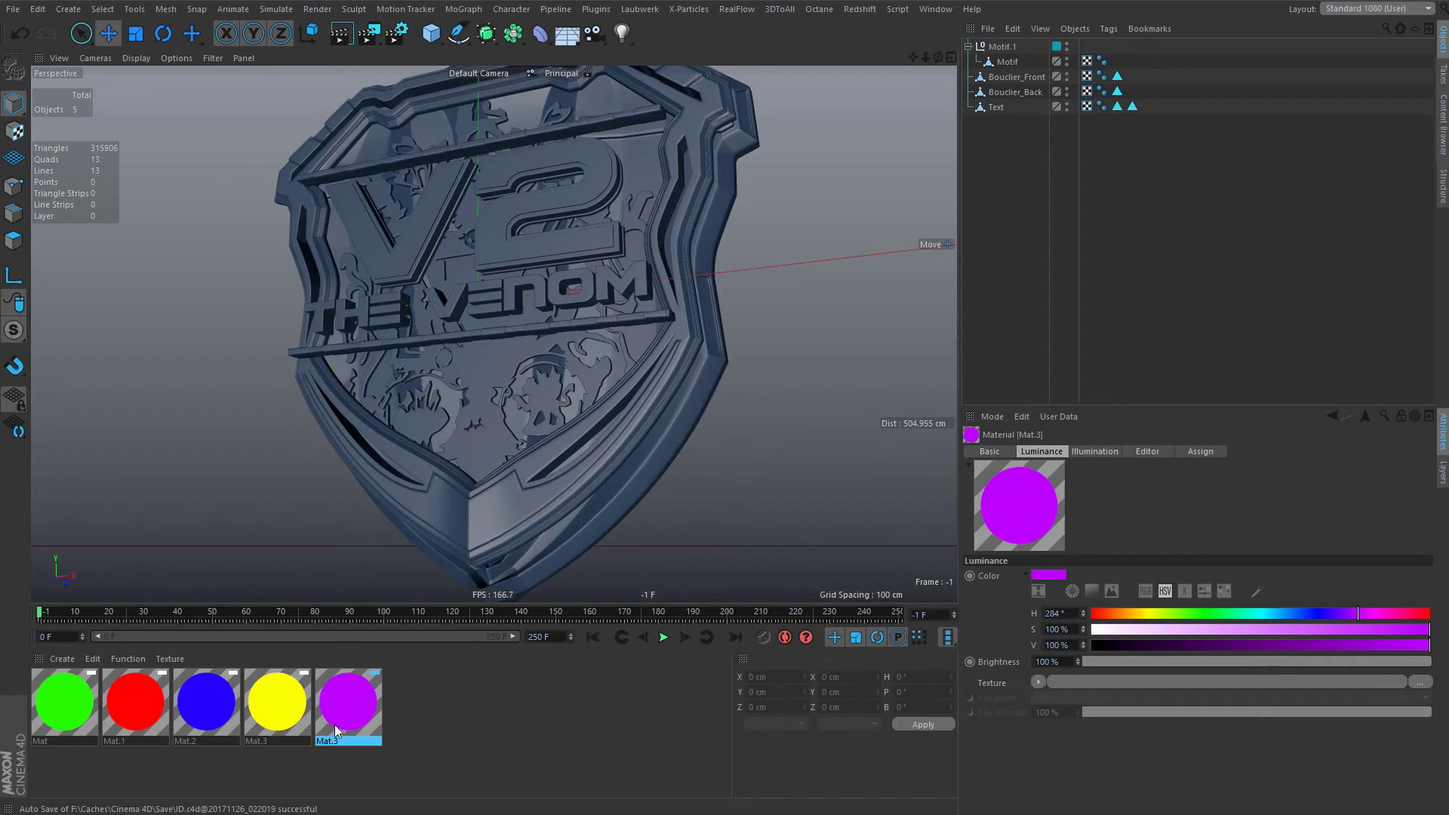
{"action": "left_click_drag", "start_coordinate": [338, 726], "coordinate": [411, 726], "text": "ctrl"}
{"action": "left_click_drag", "start_coordinate": [1272, 616], "coordinate": [1079, 635]}
{"action": "left_click", "coordinate": [474, 745]}
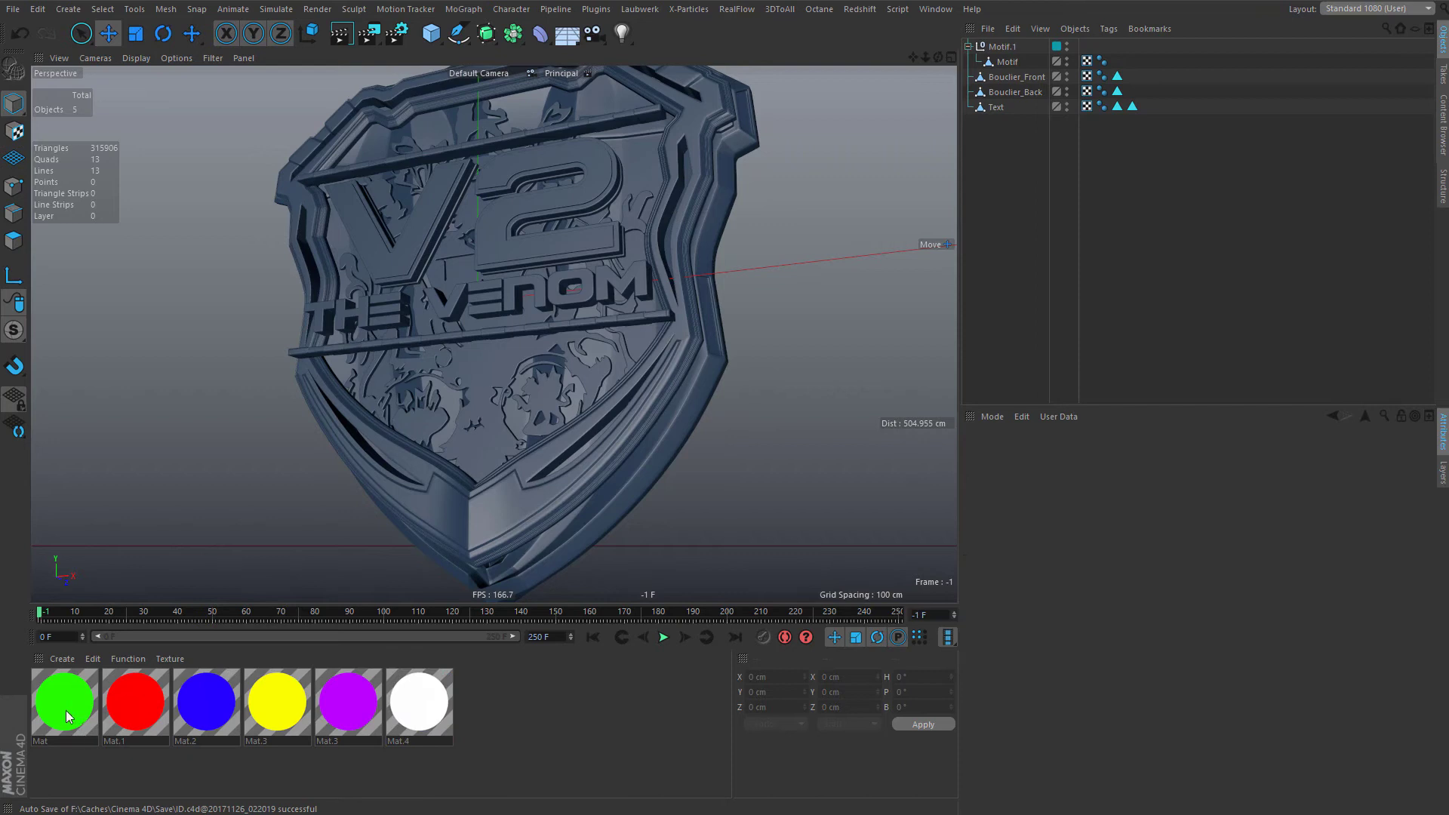
- Assign the red material to Bouclier_Front and the green material to Bouclier_Back, leaving Motif without a material
{"action": "left_click_drag", "start_coordinate": [65, 706], "coordinate": [1023, 64]}
{"action": "left_click_drag", "start_coordinate": [135, 702], "coordinate": [1035, 76]}
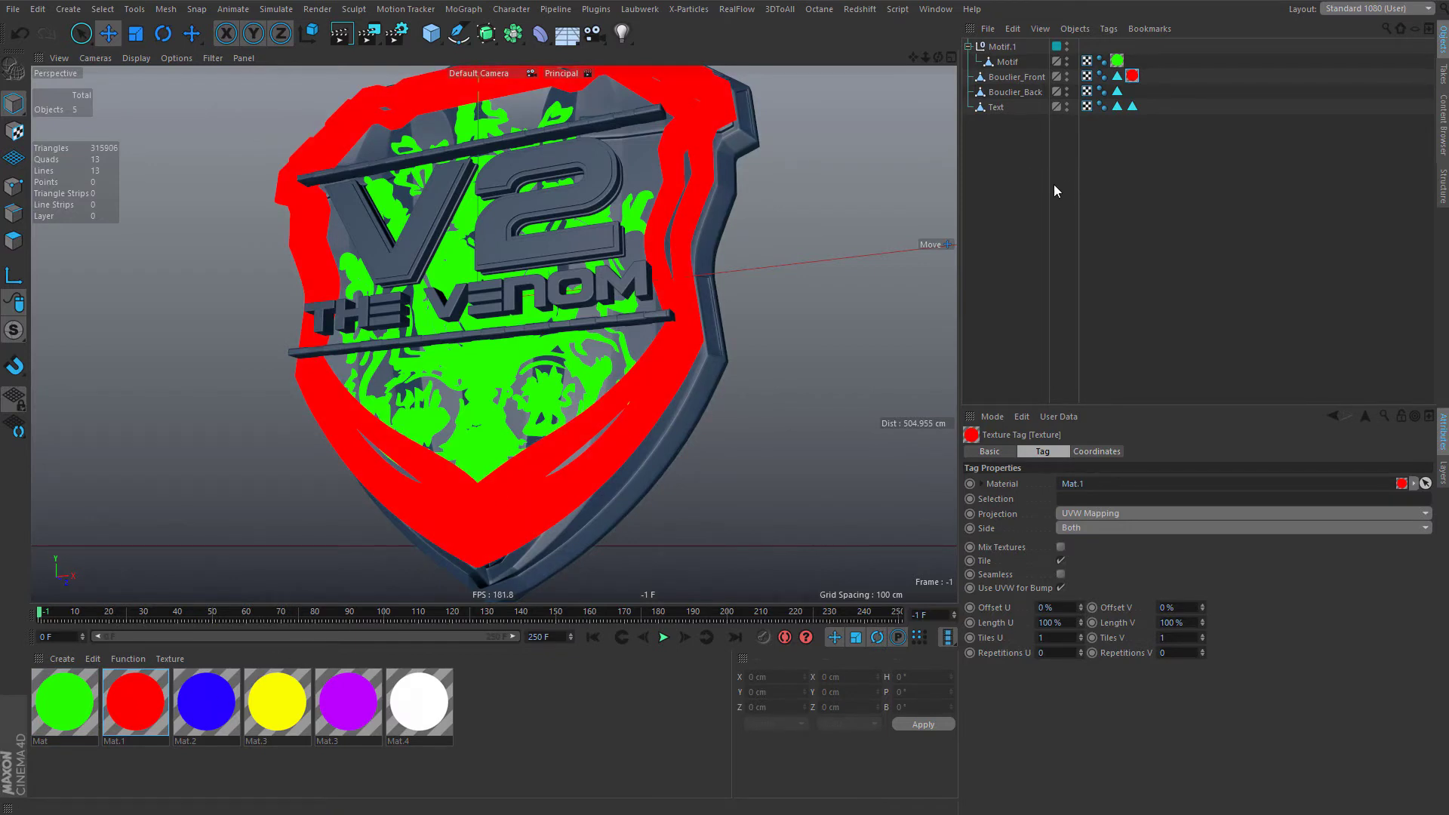
{"action": "left_click", "coordinate": [1013, 62]}
{"action": "left_click_drag", "start_coordinate": [1118, 61], "coordinate": [1136, 91]}
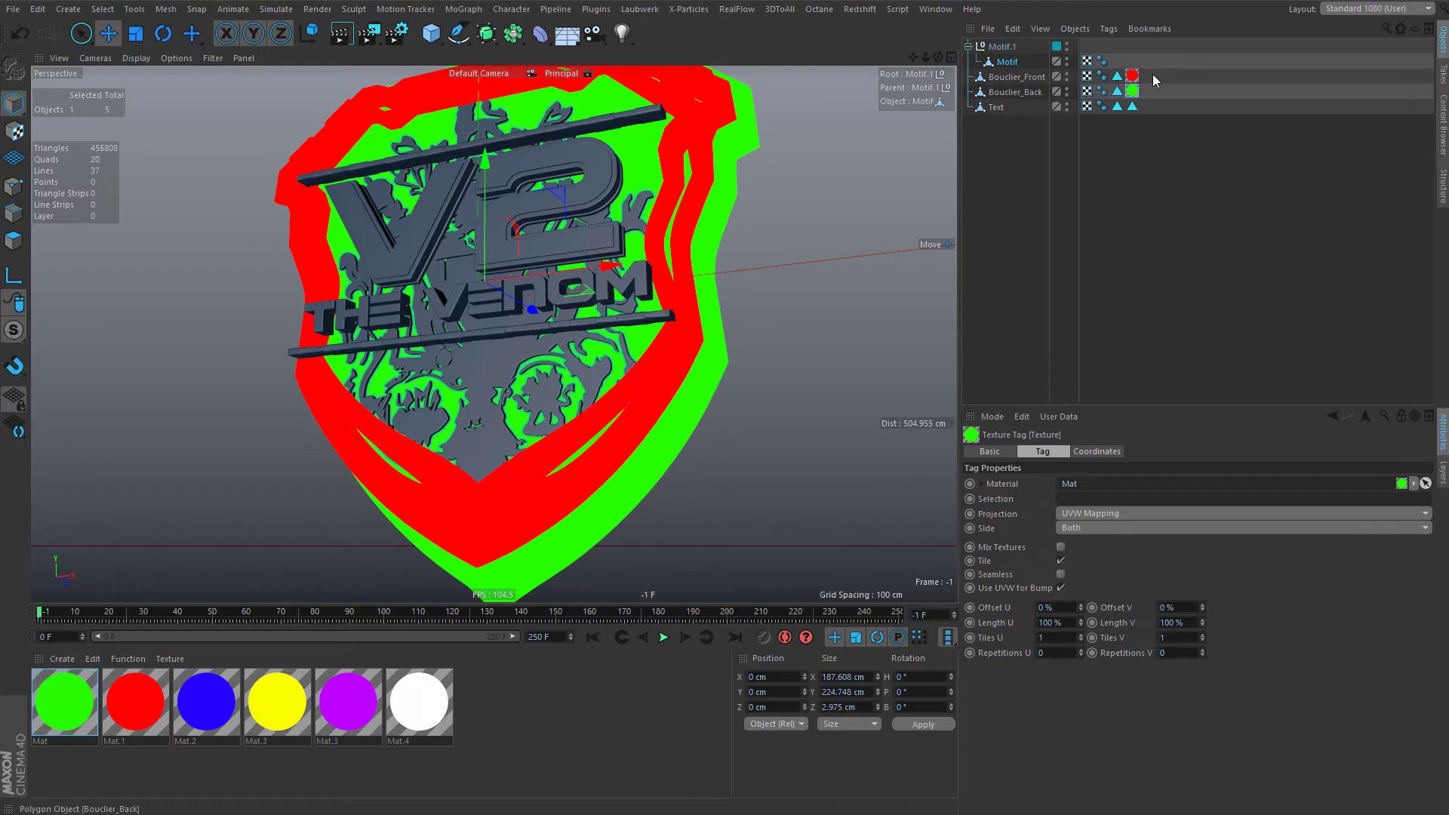
- Restore the stored polygon selection of Bouclier_Front and apply the blue Mat.2 material to those polygons
{"action": "left_click", "coordinate": [1117, 77]}
{"action": "left_click", "coordinate": [1132, 106]}
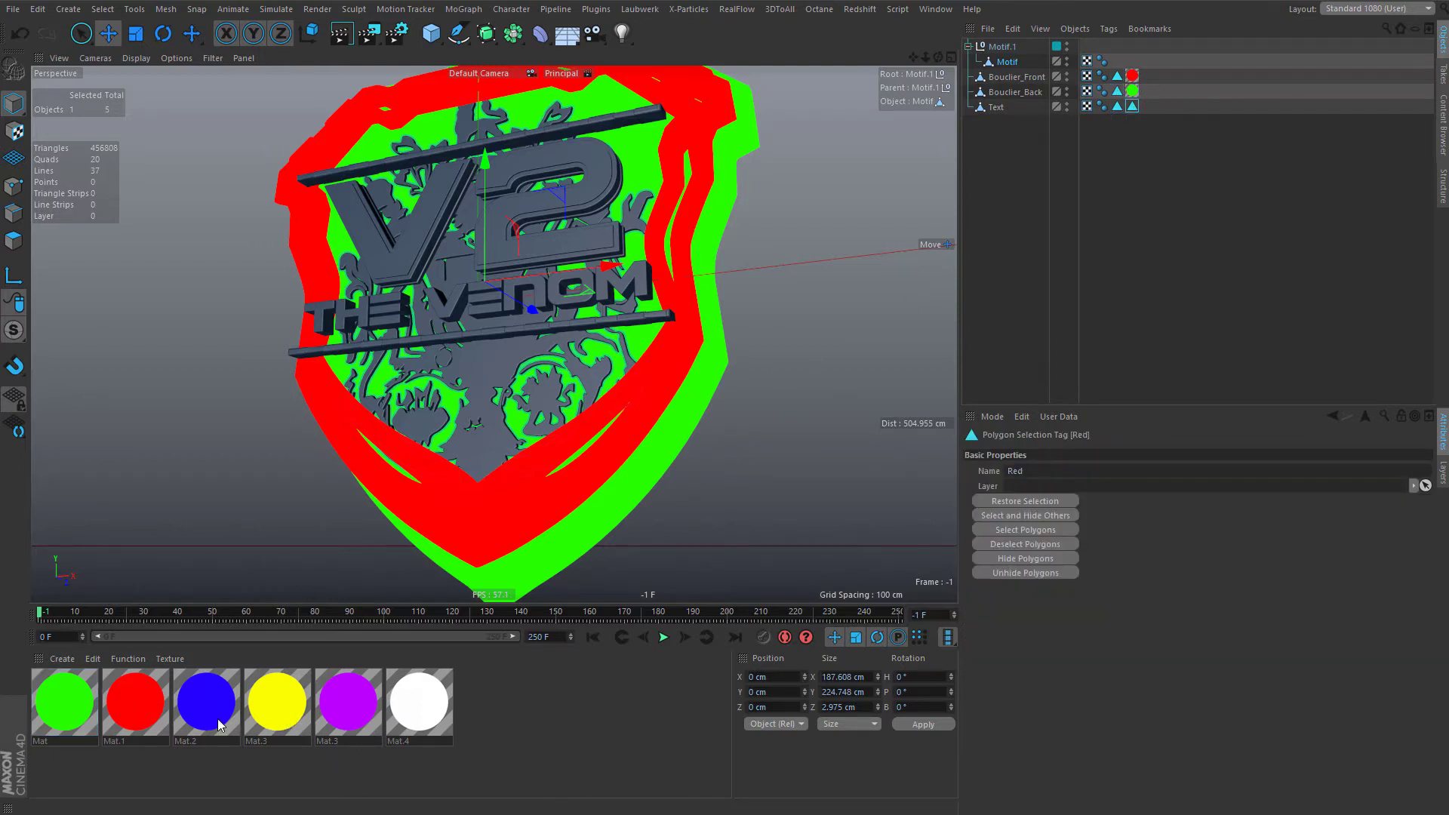
{"action": "left_click", "coordinate": [1118, 106]}
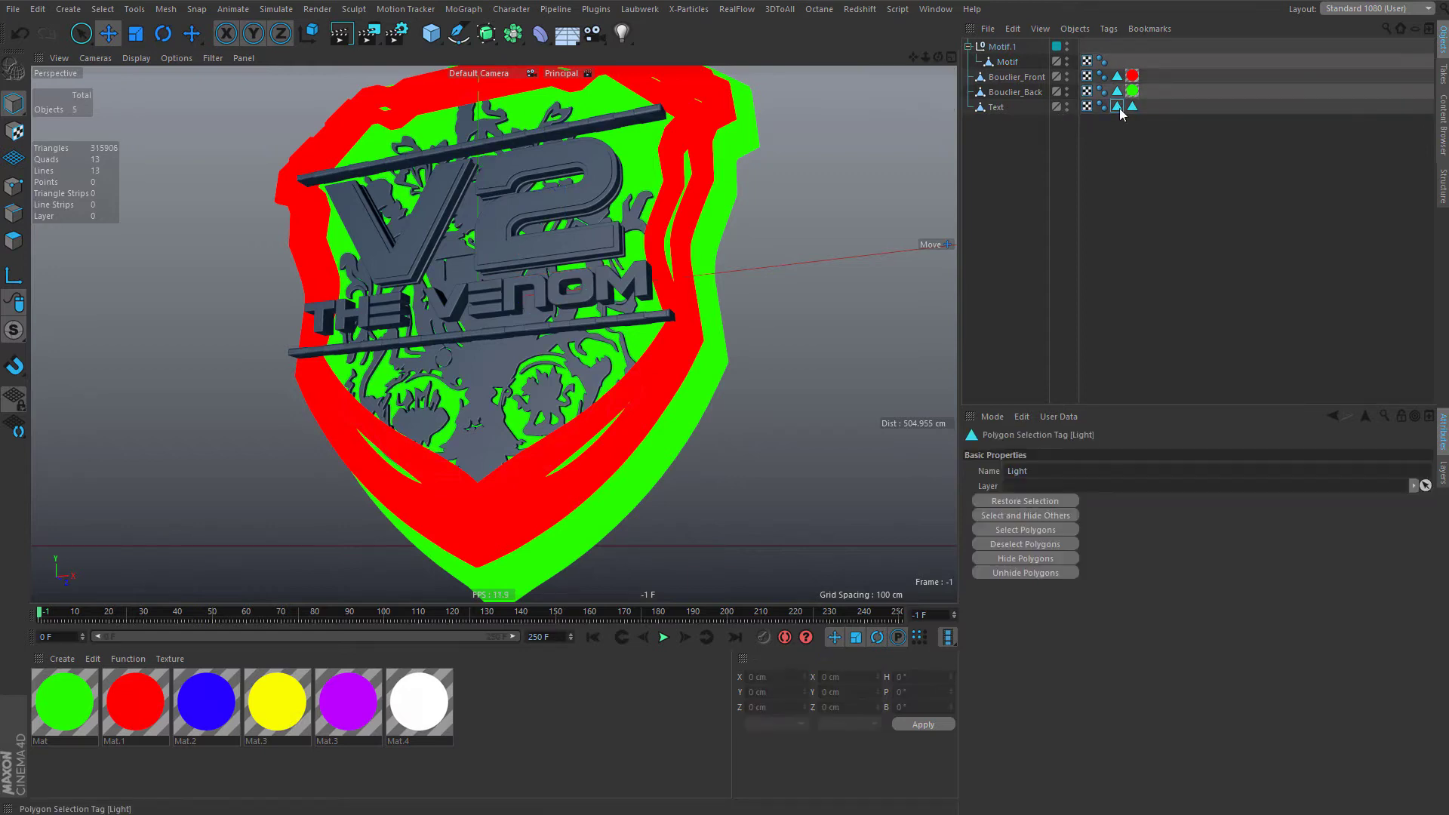
{"action": "left_click", "coordinate": [1129, 155]}
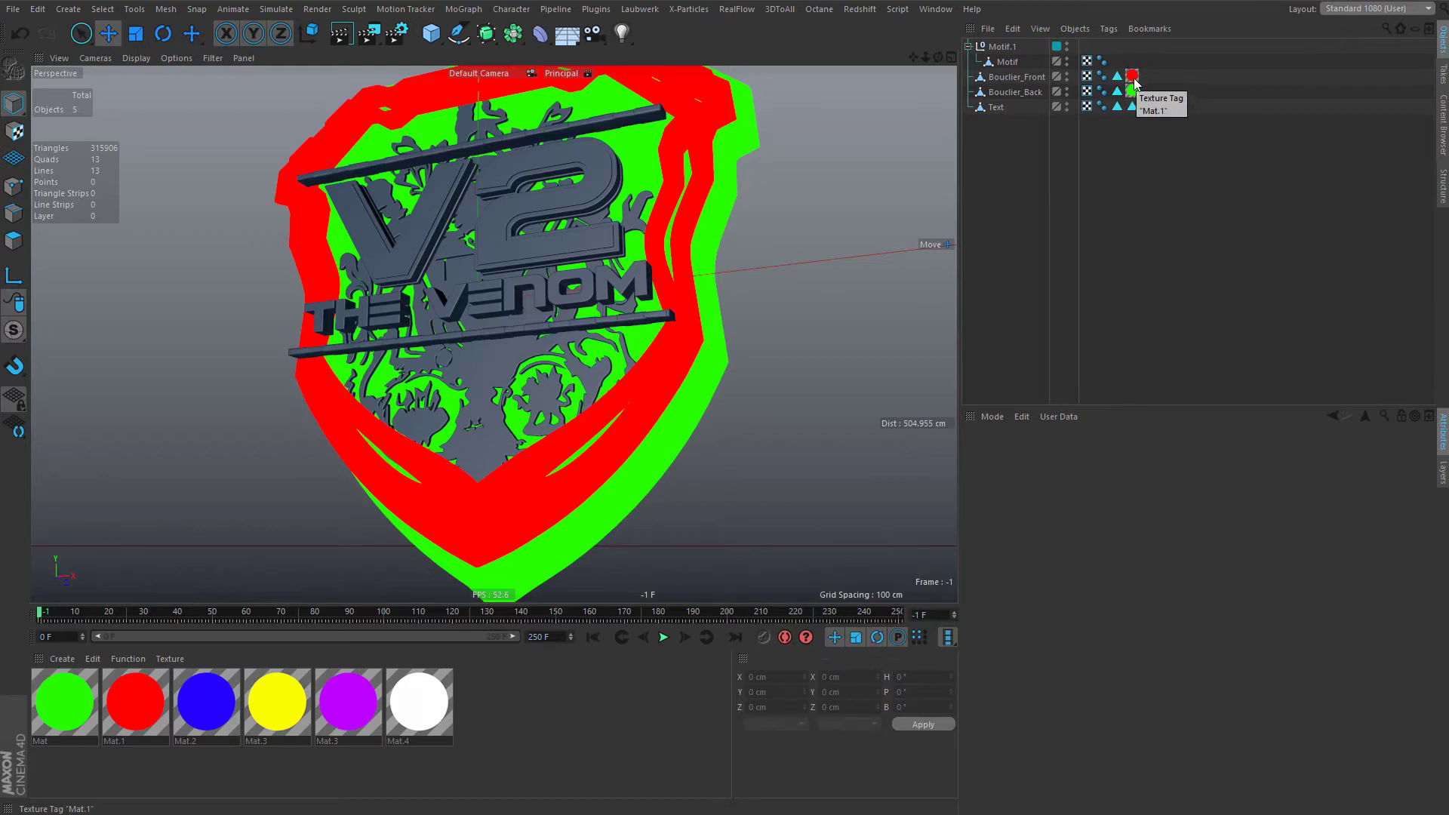
{"action": "left_click", "coordinate": [1132, 76]}
{"action": "left_click", "coordinate": [1118, 77]}
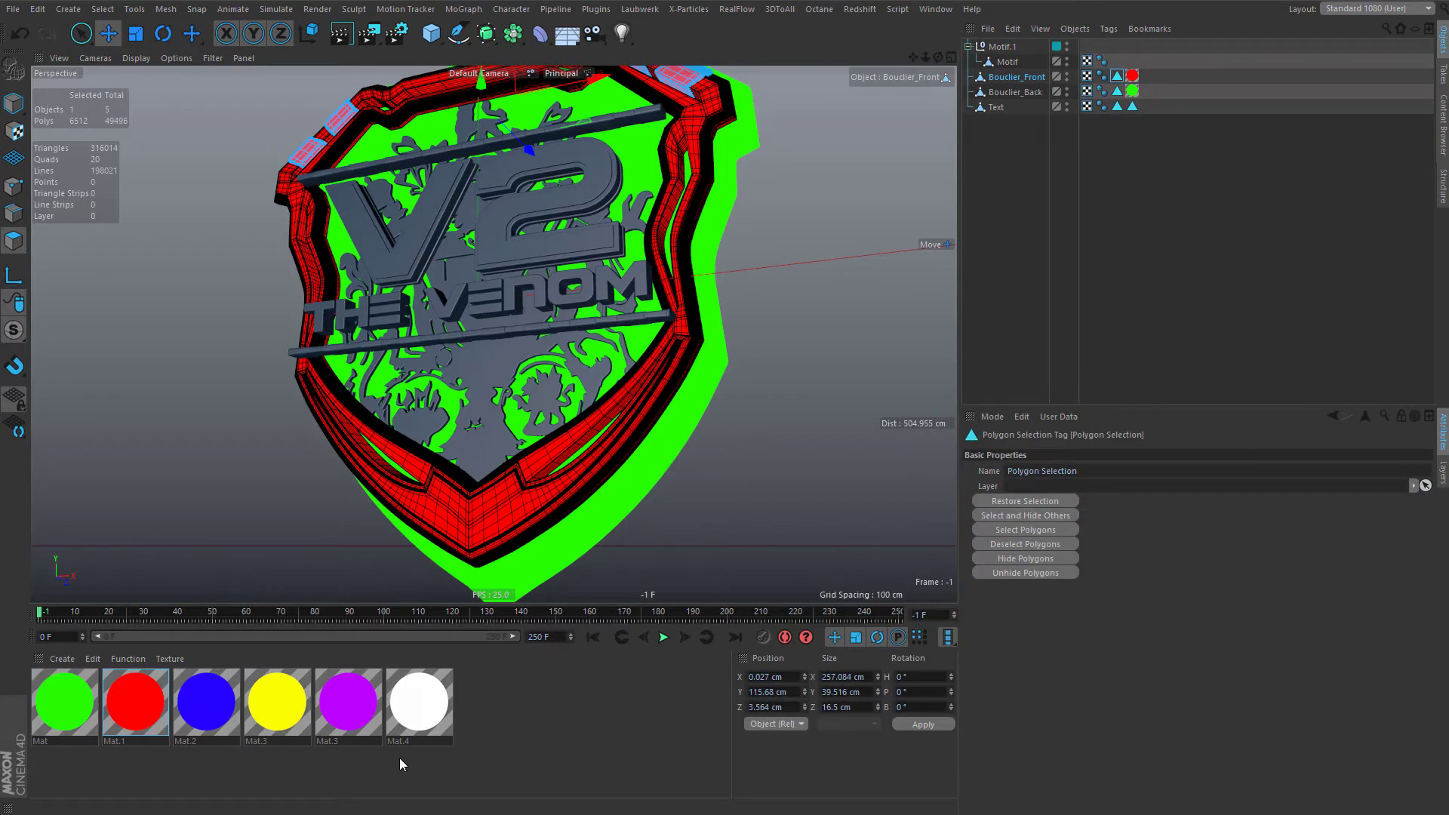
{"action": "left_click_drag", "start_coordinate": [514, 543], "coordinate": [529, 514], "text": "alt"}
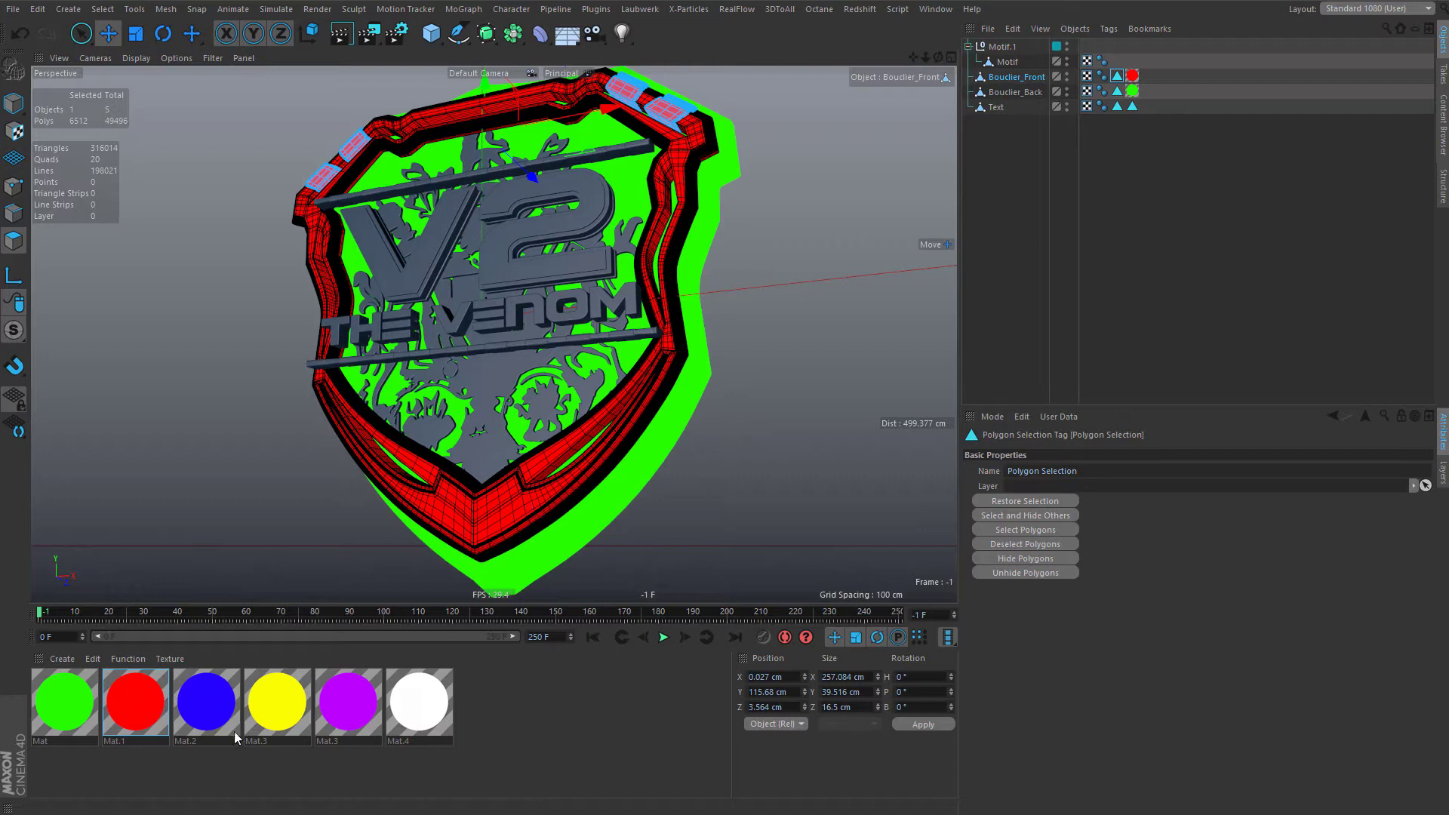
{"action": "right_click", "coordinate": [208, 715]}
{"action": "left_click", "coordinate": [219, 761]}
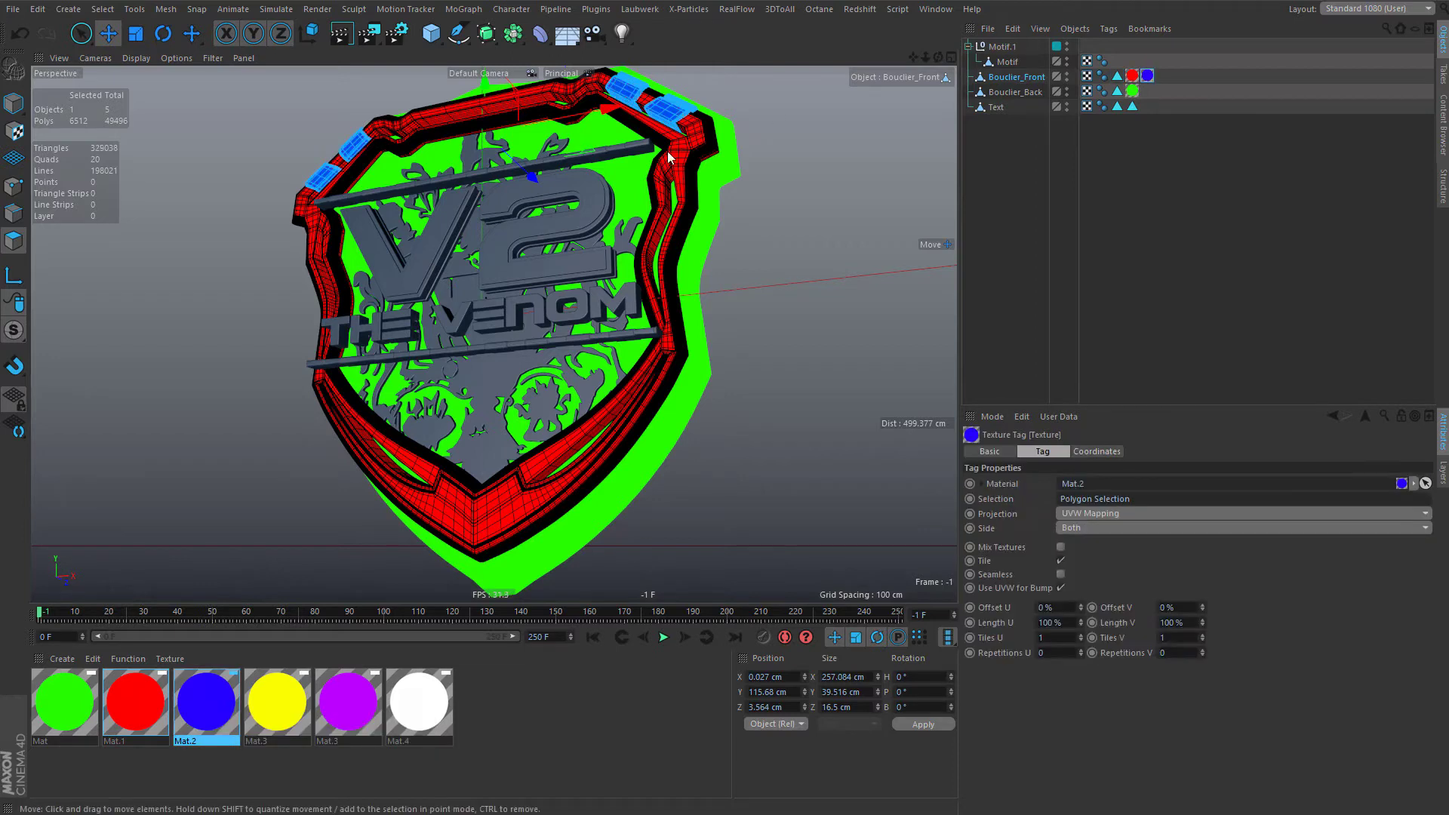
{"action": "left_click", "coordinate": [1147, 130]}
- Restore the stored polygon selection of Bouclier_Back and apply the yellow Mat.3 material to those polygons
{"action": "left_click_drag", "start_coordinate": [702, 151], "coordinate": [692, 231], "text": "alt"}
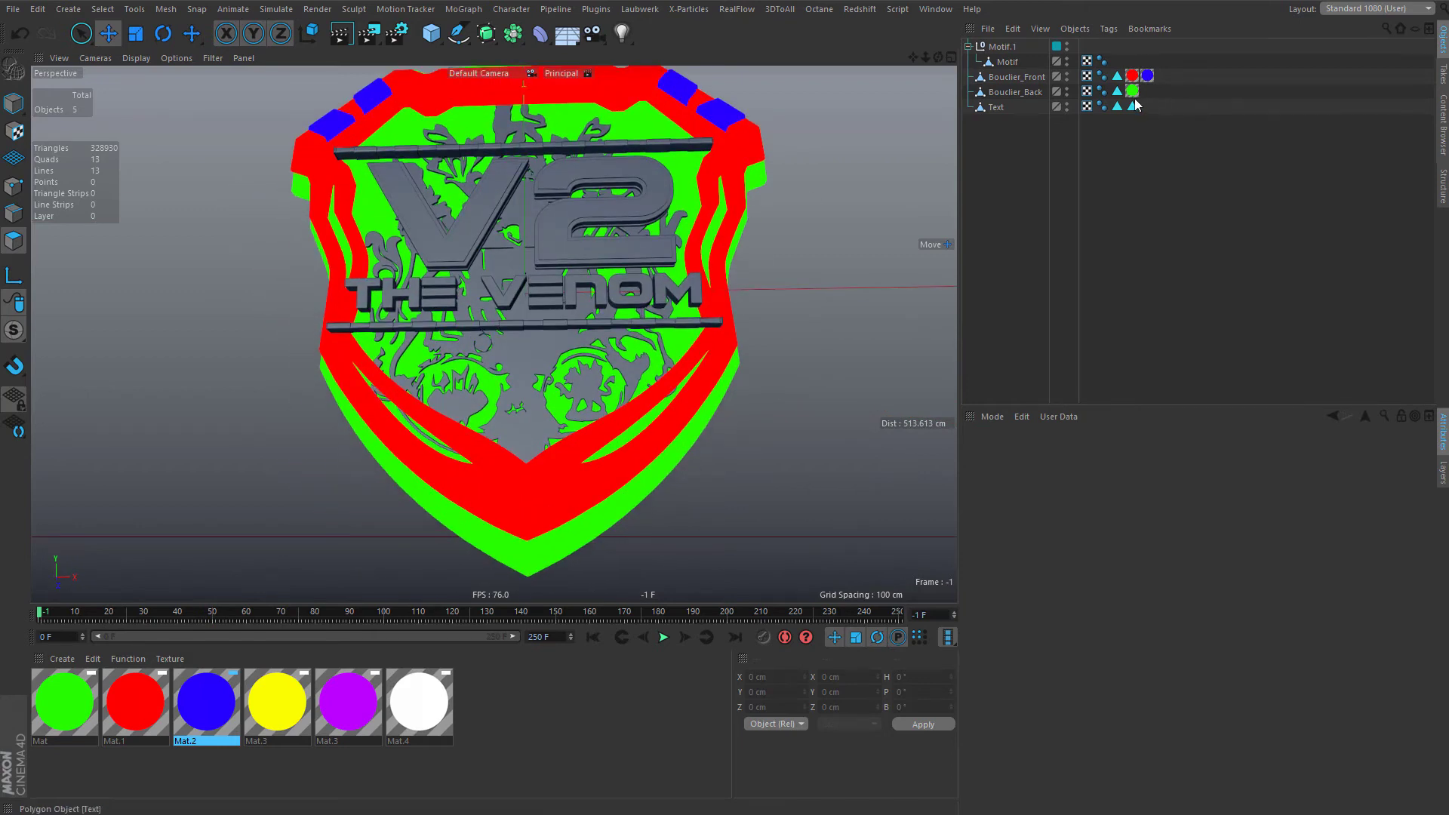
{"action": "left_click", "coordinate": [1117, 90]}
{"action": "right_click", "coordinate": [285, 694]}
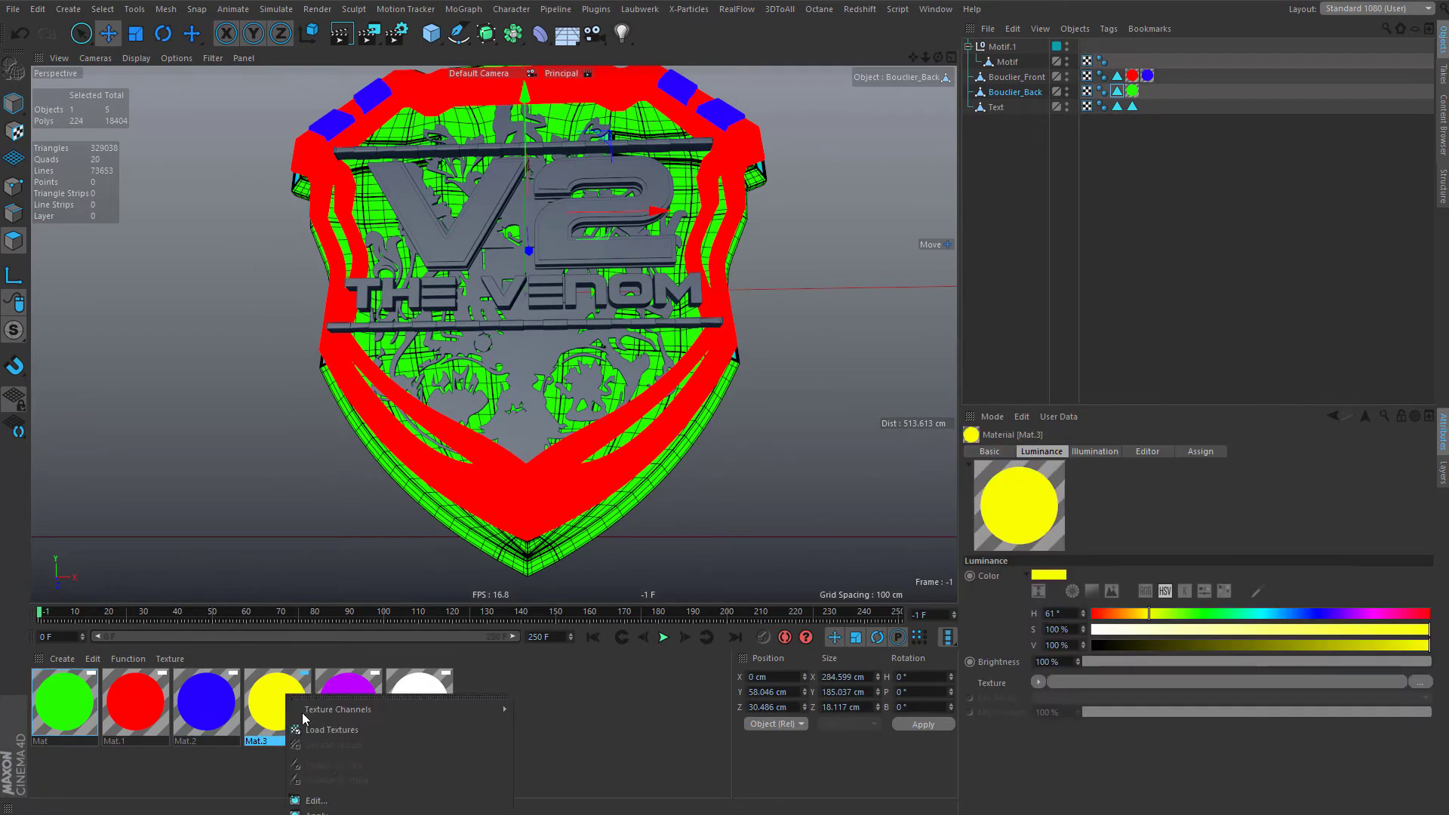
{"action": "left_click", "coordinate": [317, 812]}
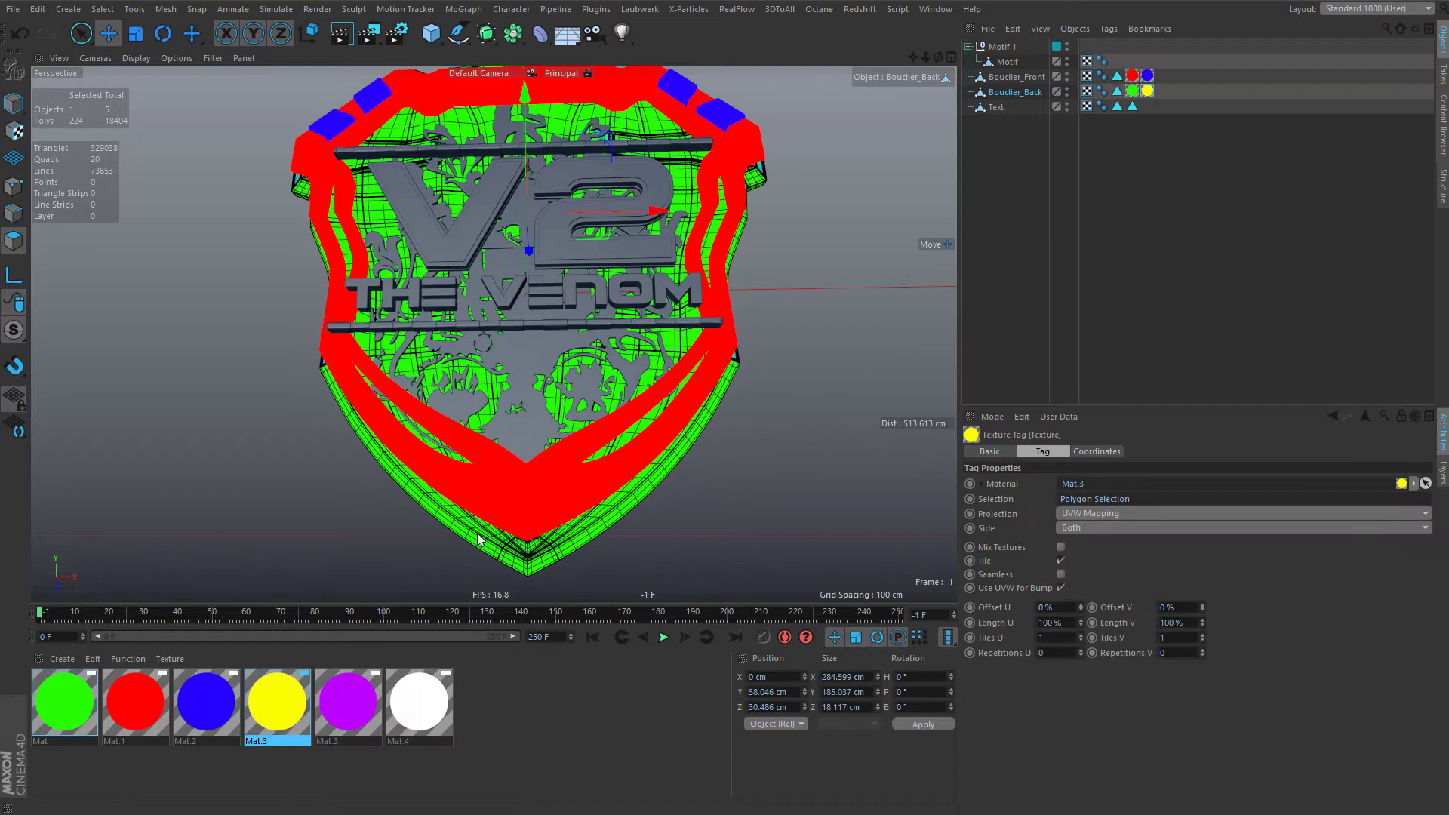
{"action": "left_click_drag", "start_coordinate": [724, 346], "coordinate": [438, 387], "text": "alt"}
{"action": "left_click", "coordinate": [1102, 289]}
{"action": "left_click_drag", "start_coordinate": [715, 301], "coordinate": [688, 372], "text": "alt"}
{"action": "middle_click_drag", "start_coordinate": [671, 384], "coordinate": [681, 320], "text": "alt"}
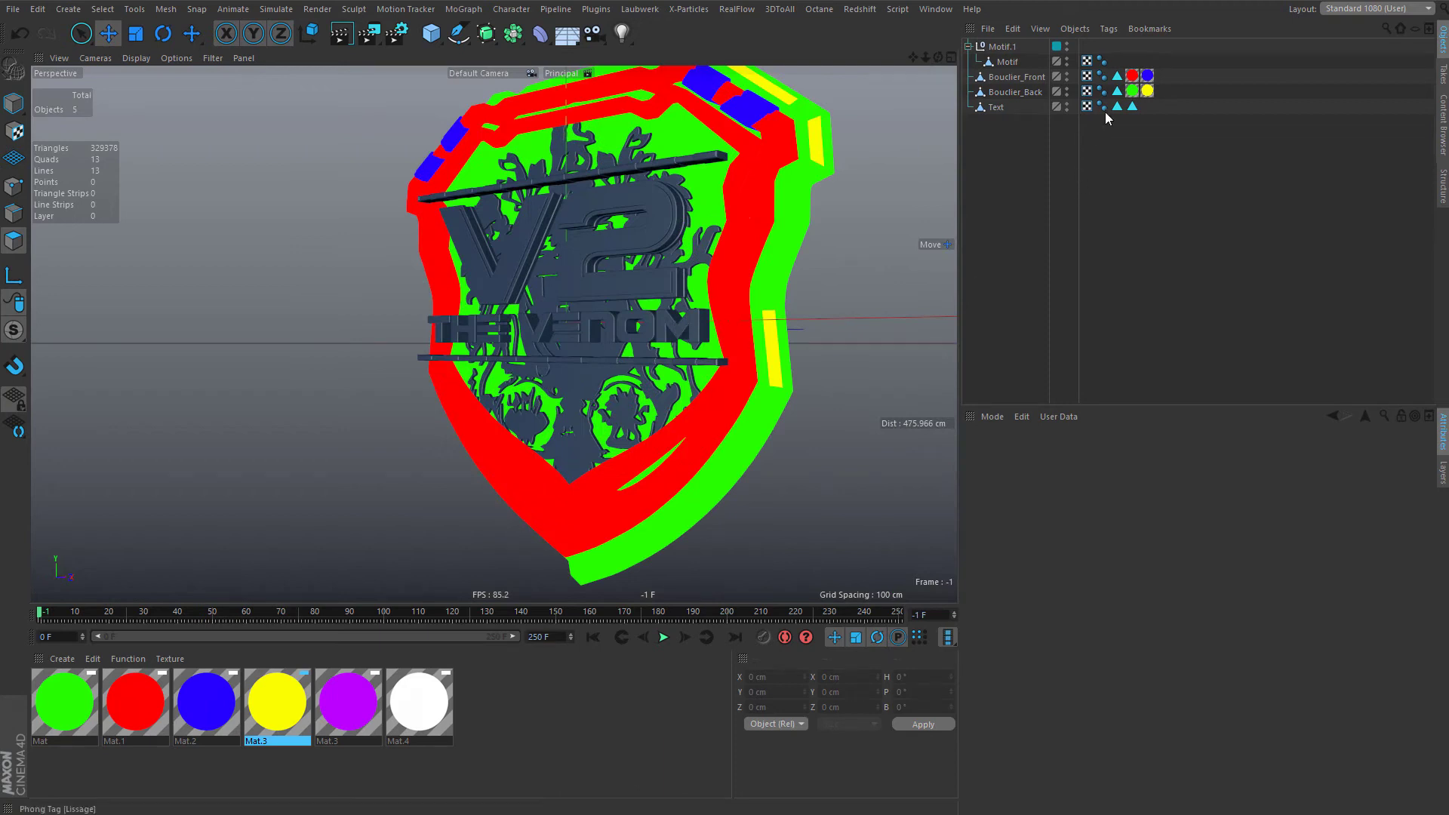
- Assign the purple material to the Text object and check the lettering from the front and side
{"action": "left_click_drag", "start_coordinate": [348, 702], "coordinate": [996, 107]}
{"action": "left_click", "coordinate": [1069, 200]}
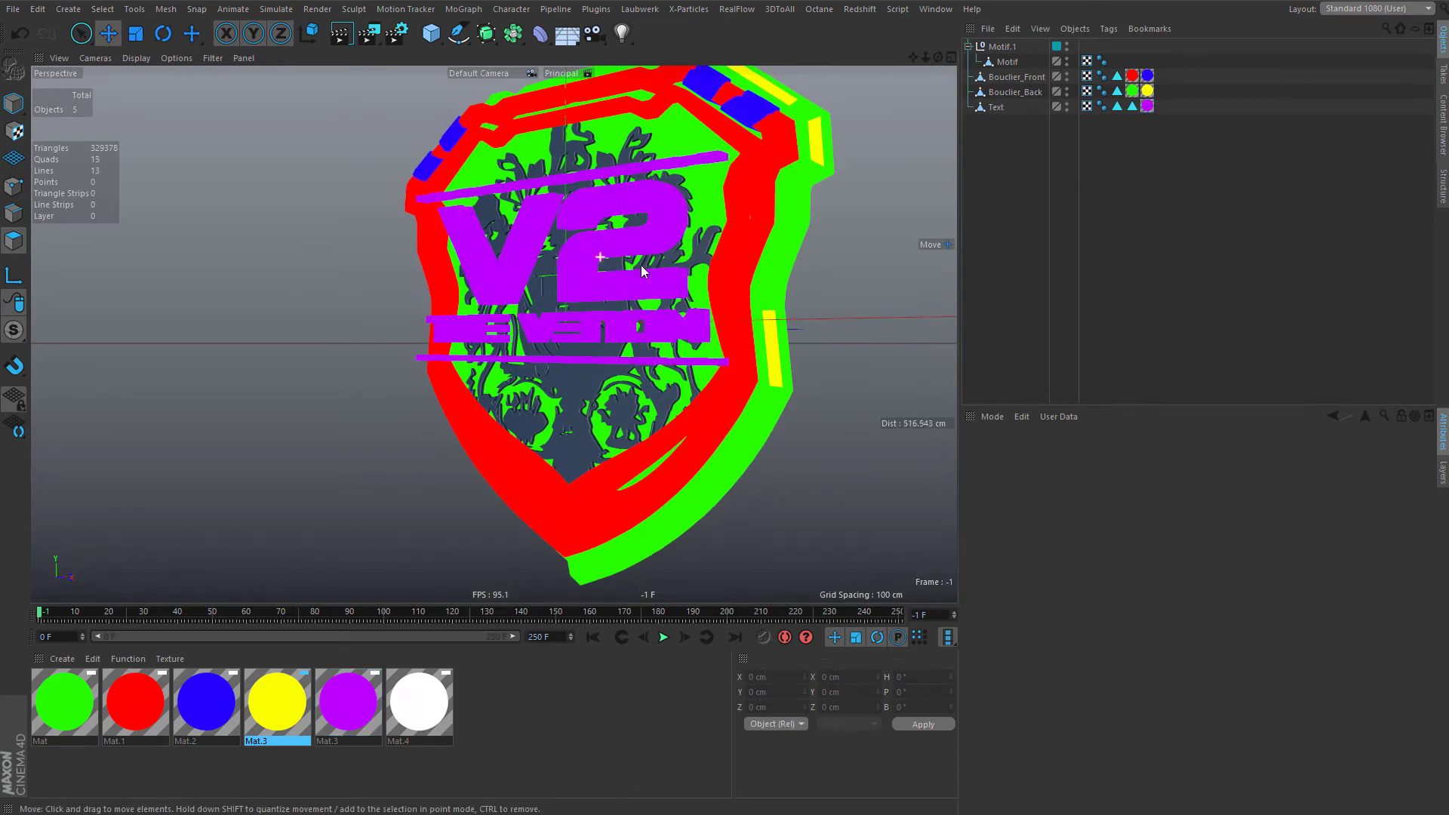
{"action": "left_click_drag", "start_coordinate": [641, 265], "coordinate": [577, 256], "text": "alt"}
{"action": "scroll", "coordinate": [577, 256], "scroll_direction": "up", "scroll_amount": 3}
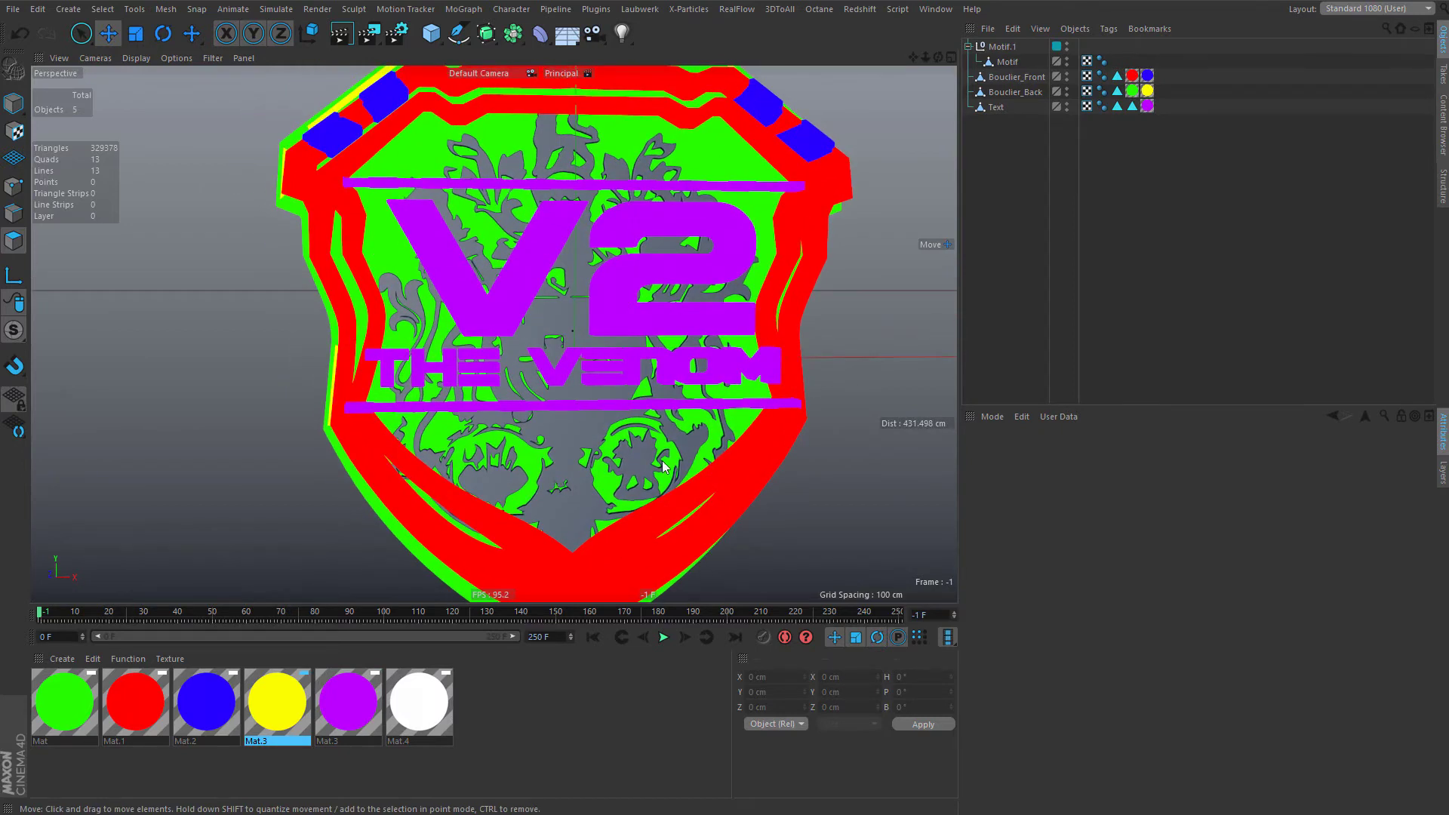
{"action": "left_click_drag", "start_coordinate": [713, 265], "coordinate": [651, 268], "text": "alt"}
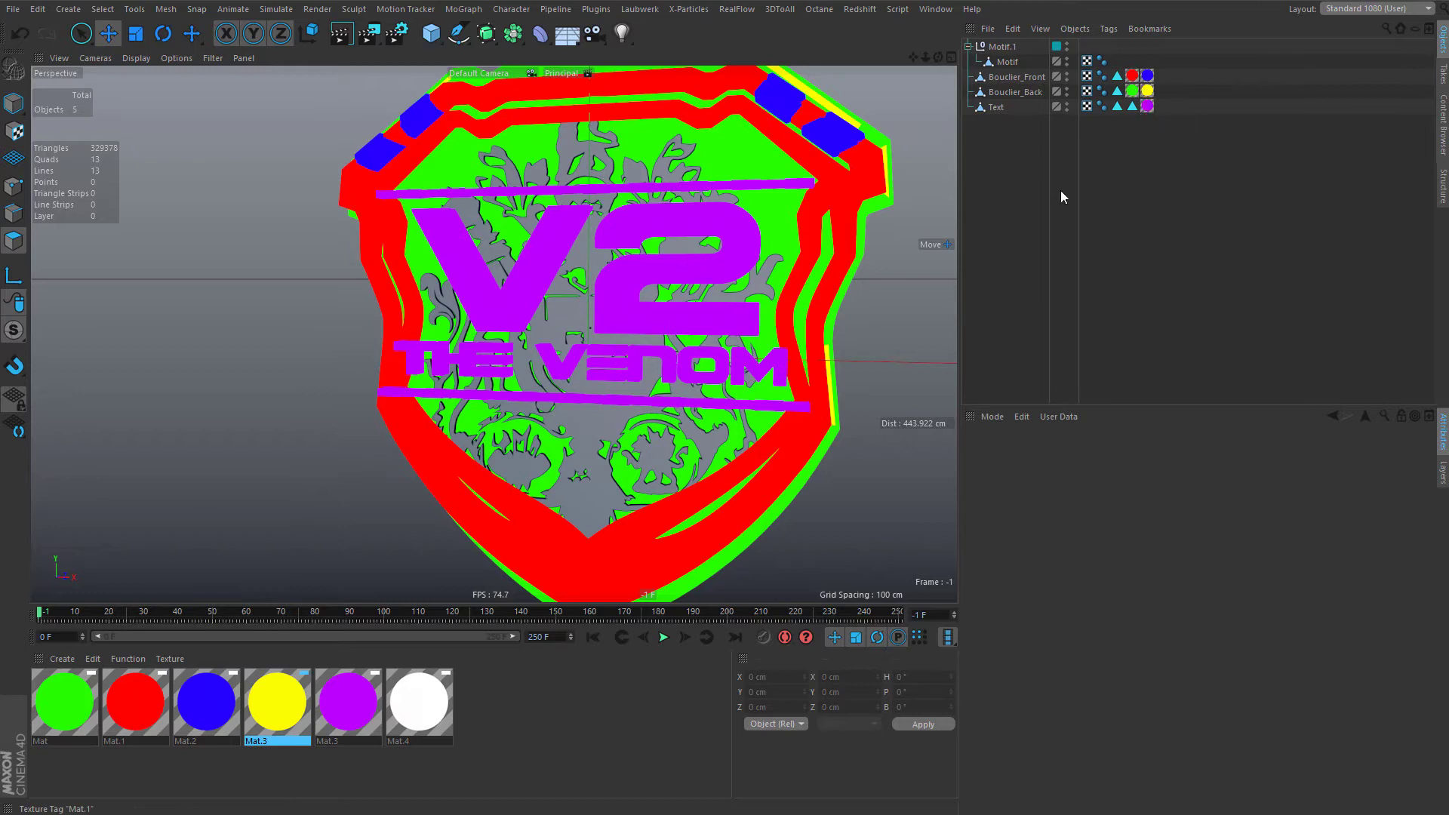
{"action": "scroll", "coordinate": [820, 255], "scroll_direction": "up", "scroll_amount": 3}
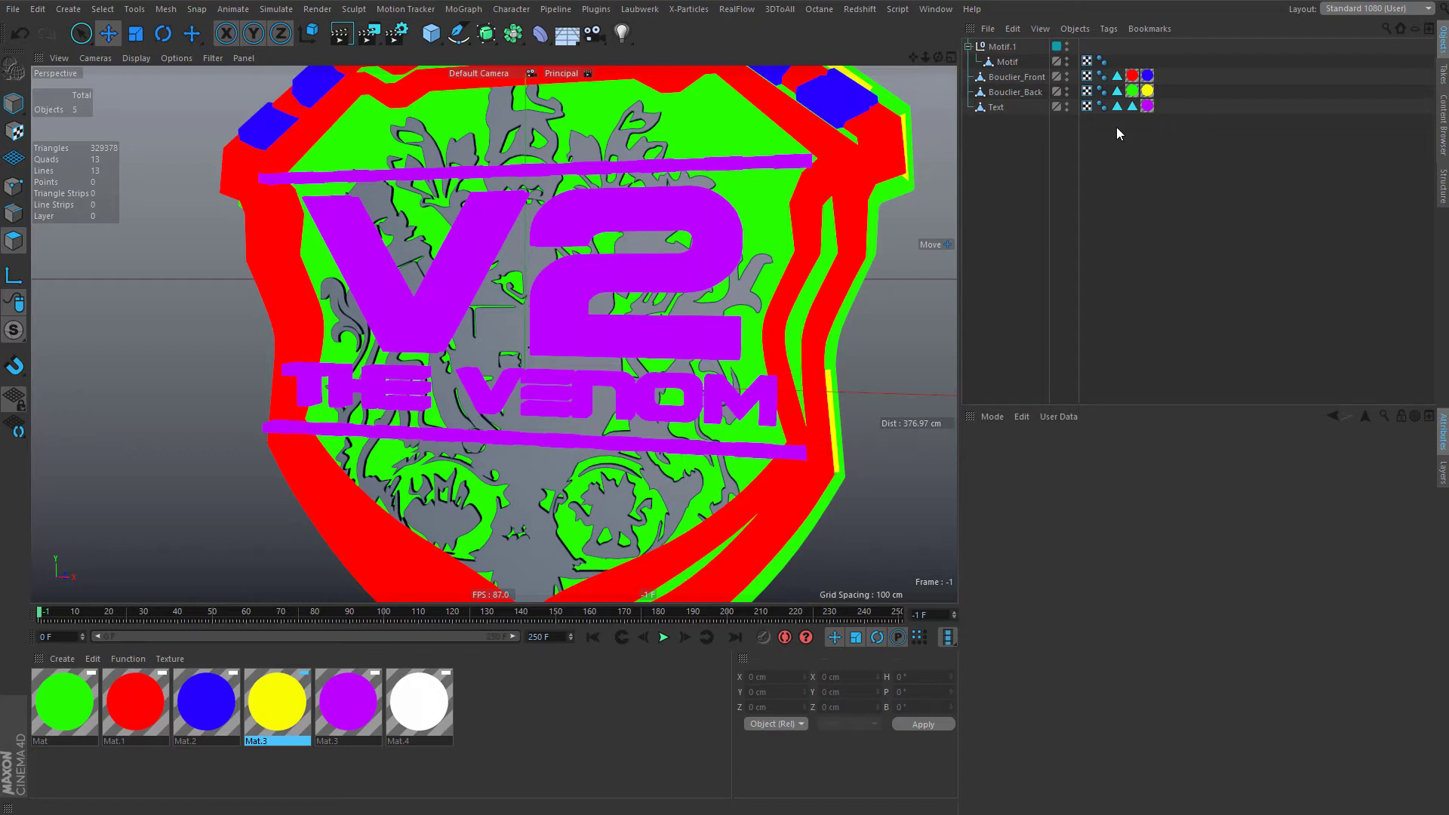
- Review the Bouclier_Front, Bouclier_Back and Text objects and the material tags assigned to them
{"action": "left_click_drag", "start_coordinate": [1002, 90], "coordinate": [1048, 130]}
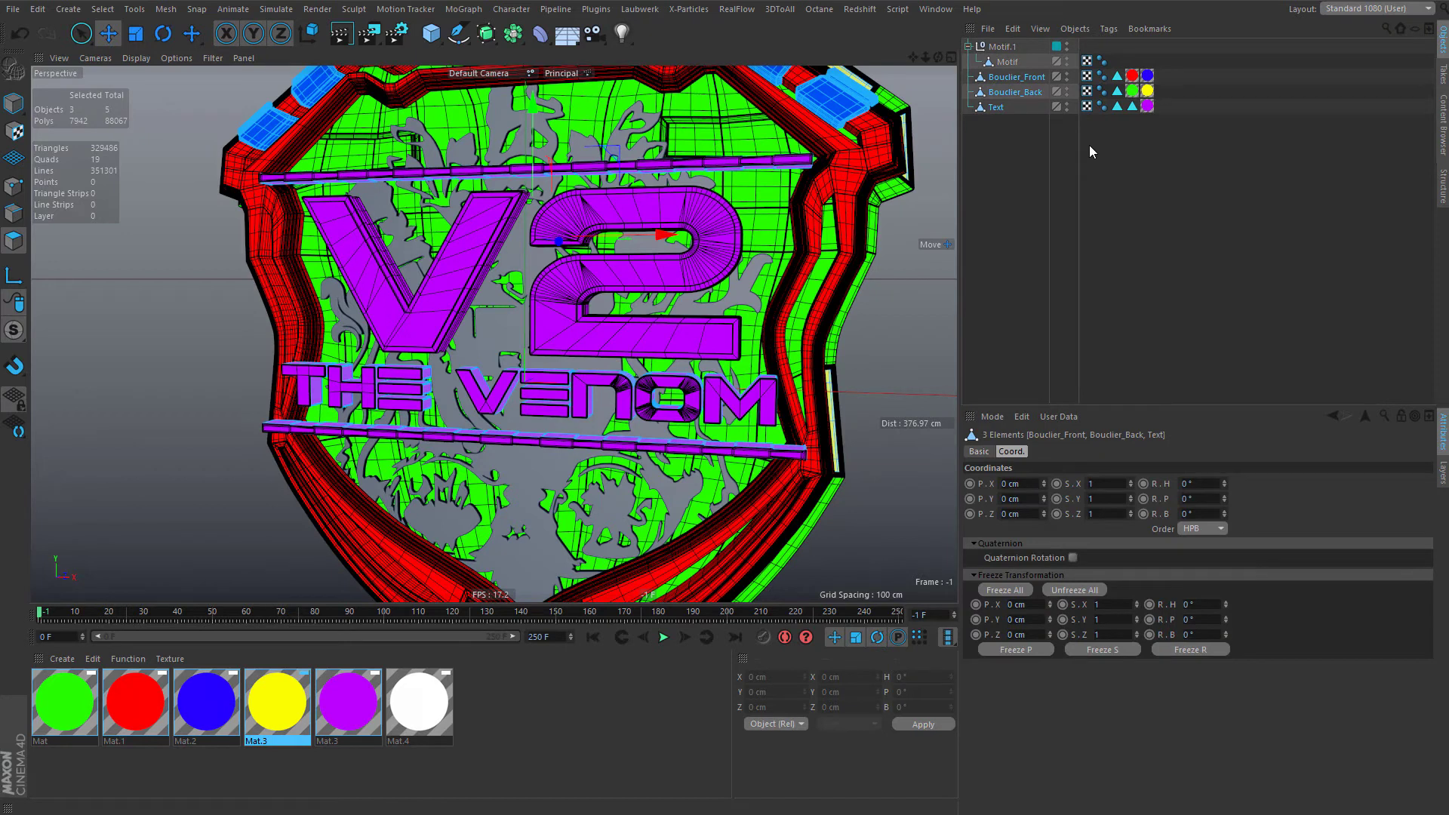
{"action": "left_click", "coordinate": [1136, 257]}
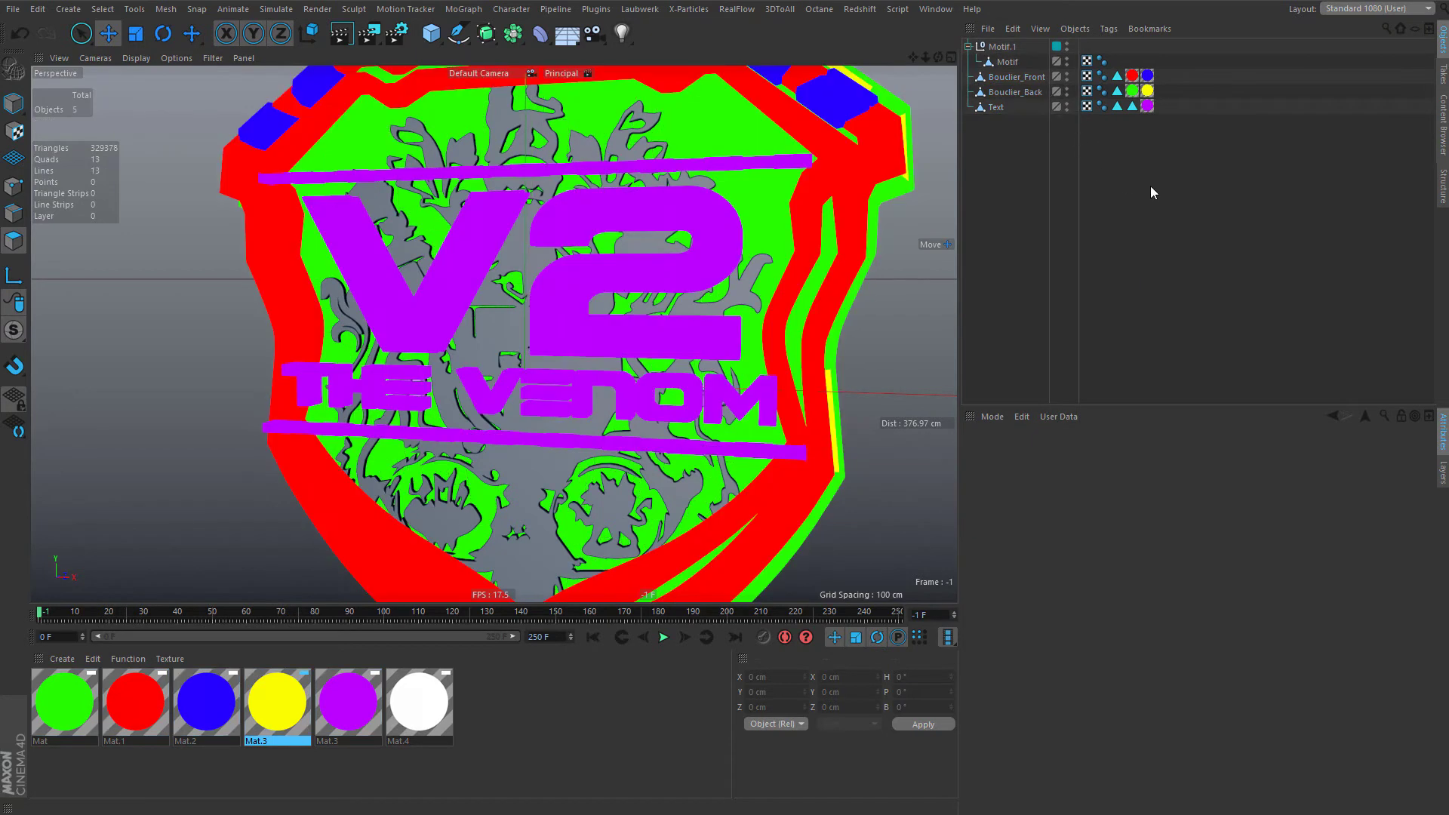
{"action": "left_click", "coordinate": [1017, 92]}
{"action": "left_click", "coordinate": [997, 108]}
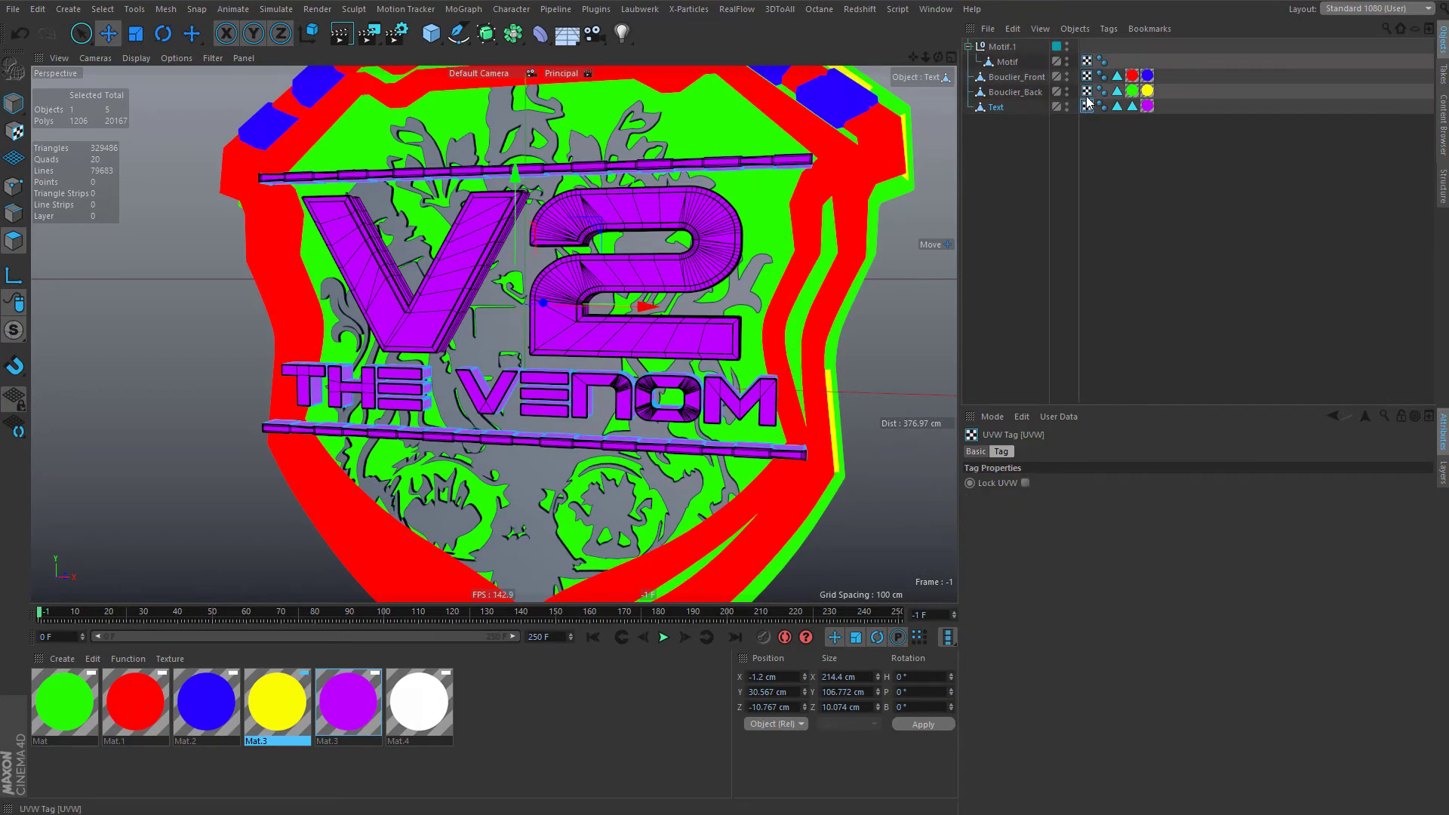
{"action": "left_click", "coordinate": [1152, 173]}
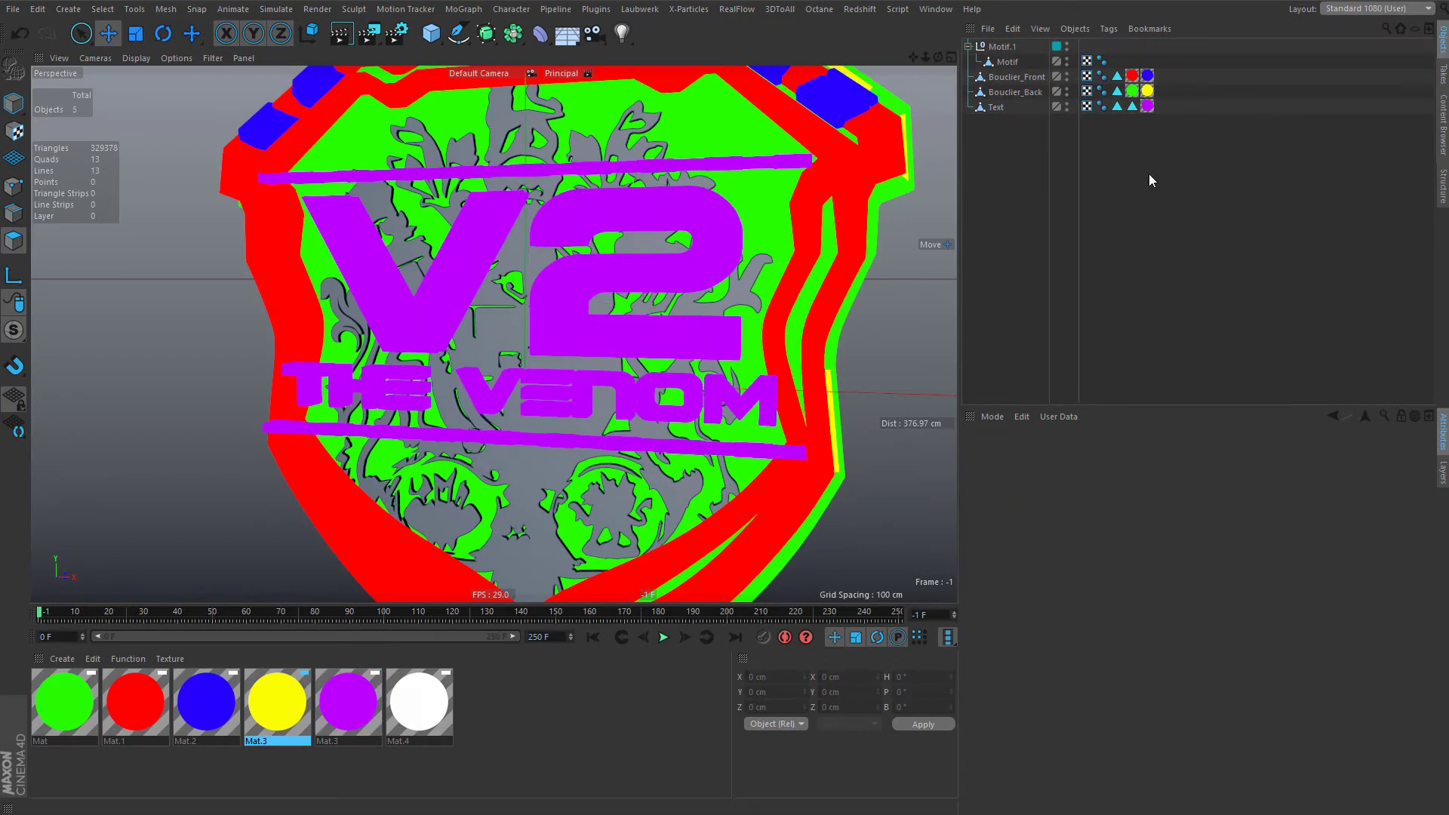
{"action": "left_click", "coordinate": [1132, 93]}
{"action": "left_click", "coordinate": [1207, 113]}
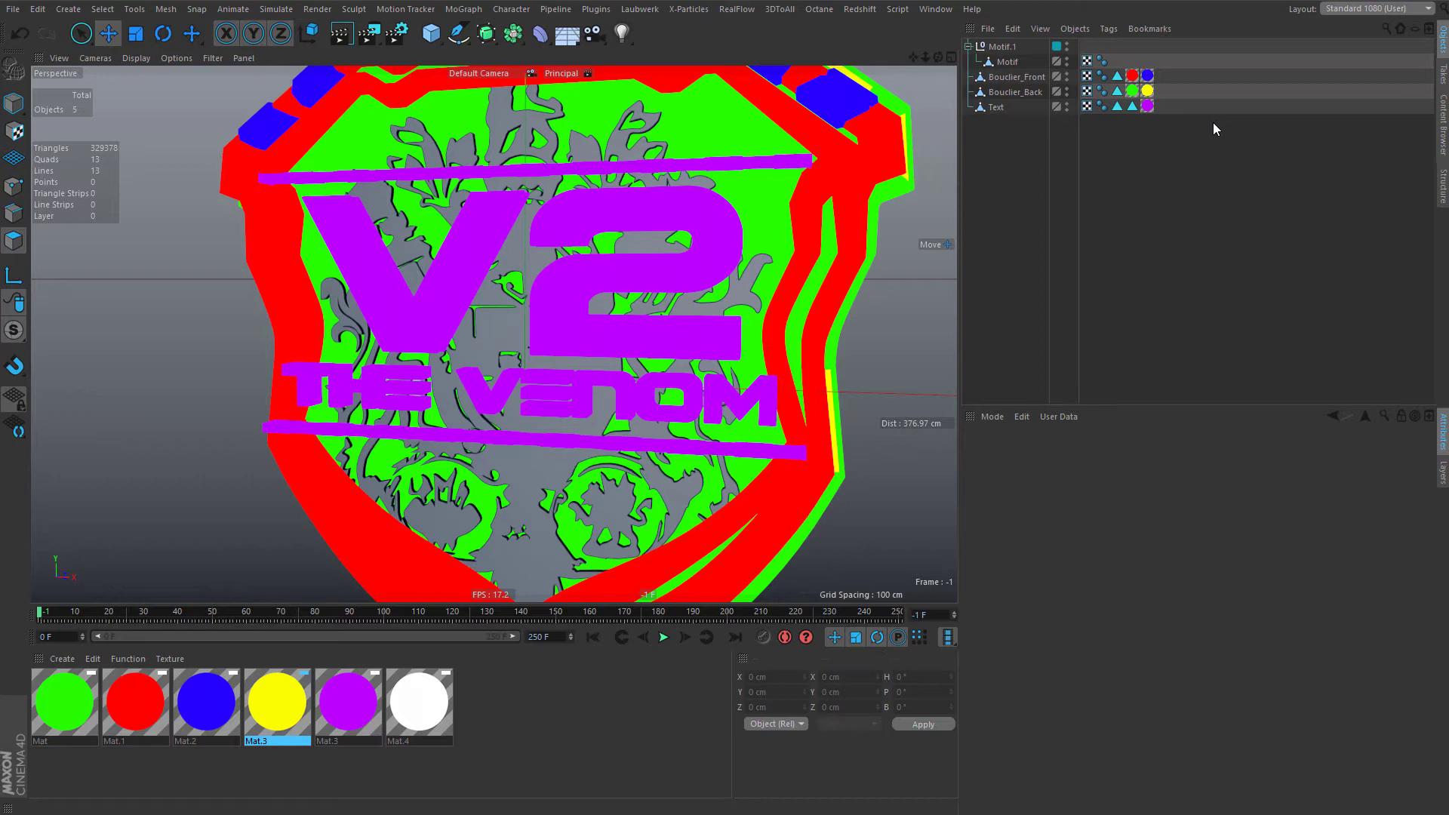
- Restore the Light polygon selection of the Text object and apply the red Mat.1 material to those polygons
{"action": "left_click", "coordinate": [1117, 106]}
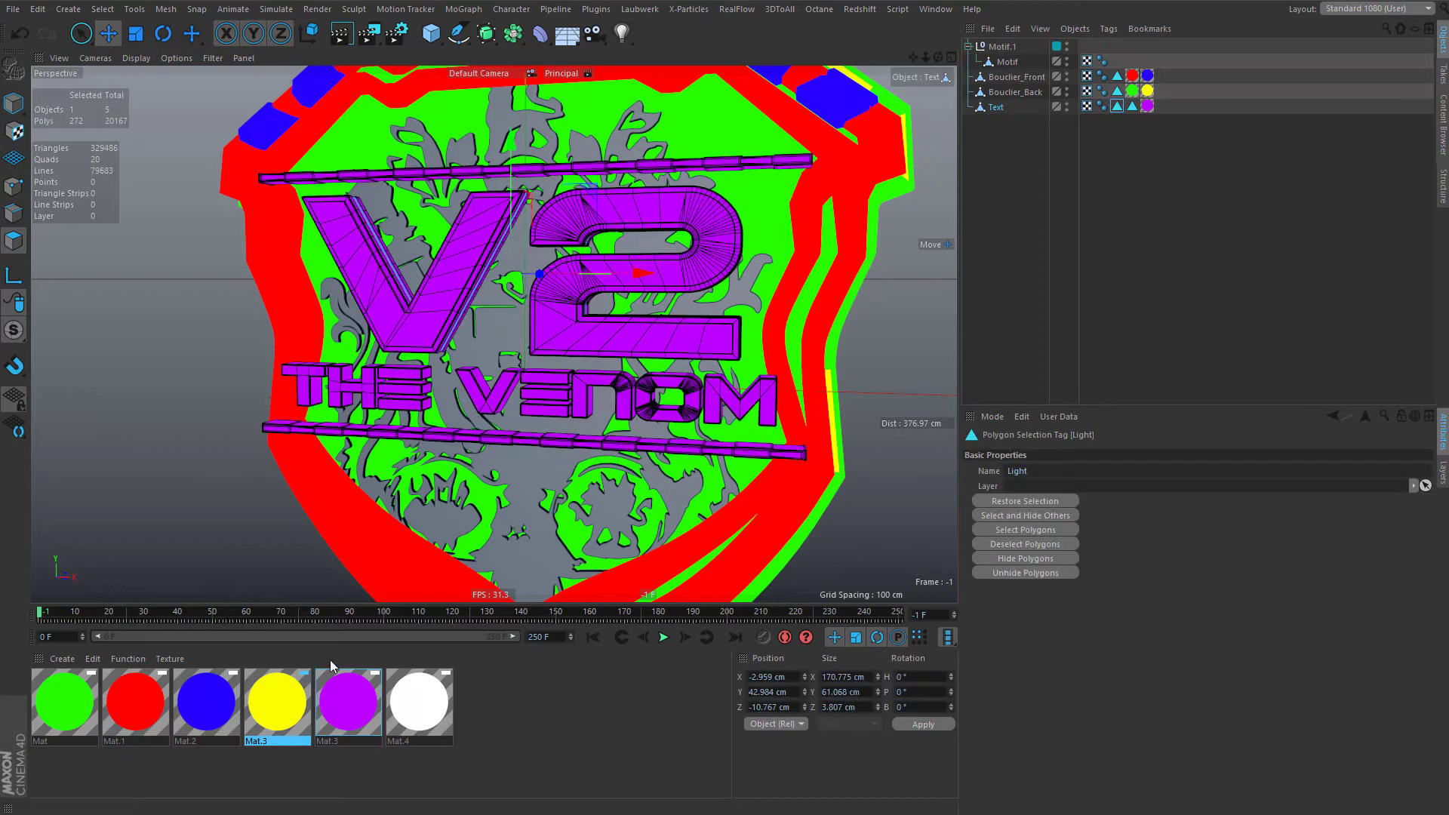
{"action": "right_click", "coordinate": [125, 705]}
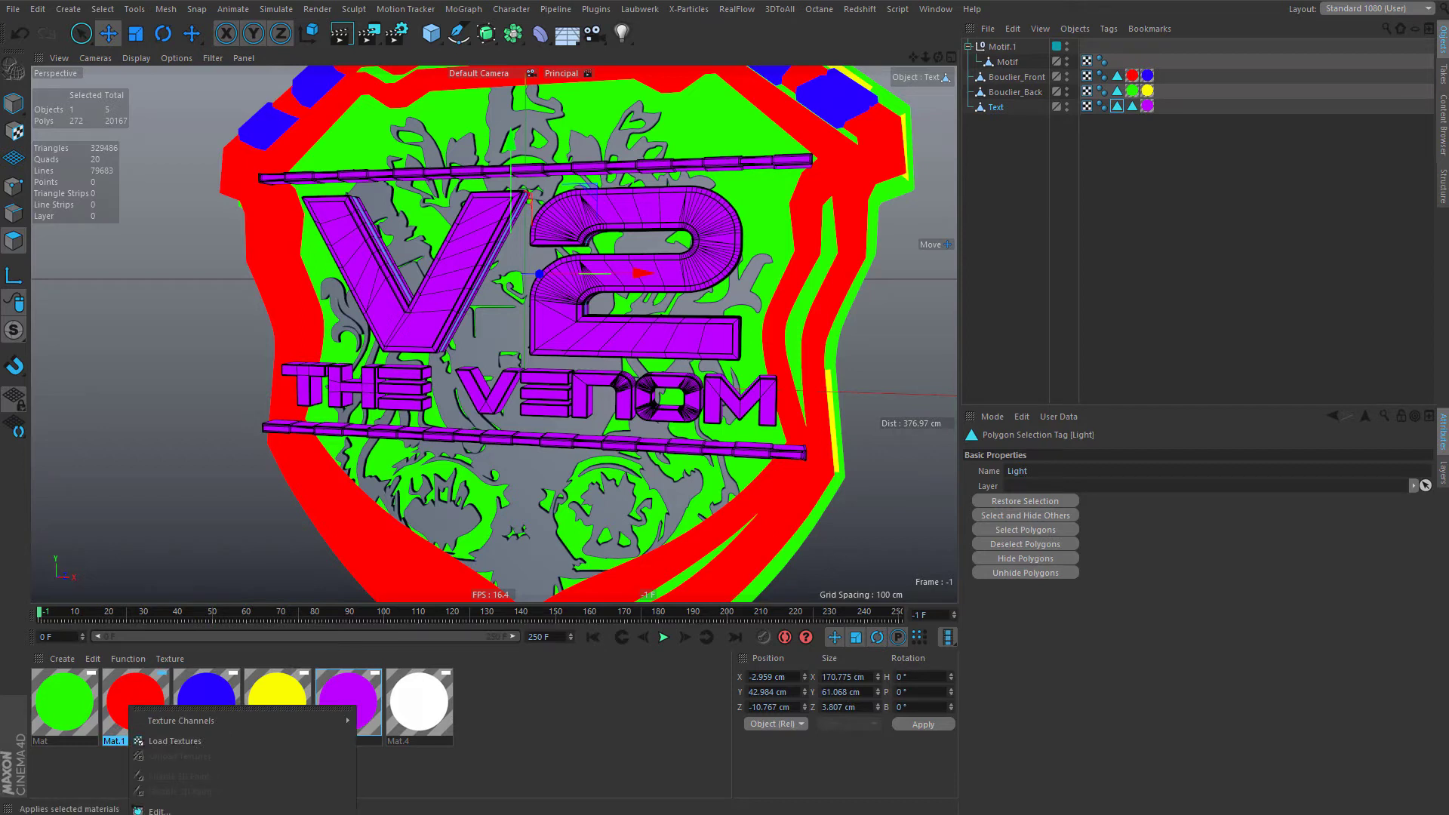
{"action": "left_click", "coordinate": [160, 814]}
{"action": "left_click", "coordinate": [1016, 302]}
{"action": "left_click_drag", "start_coordinate": [483, 321], "coordinate": [838, 246], "text": "alt"}
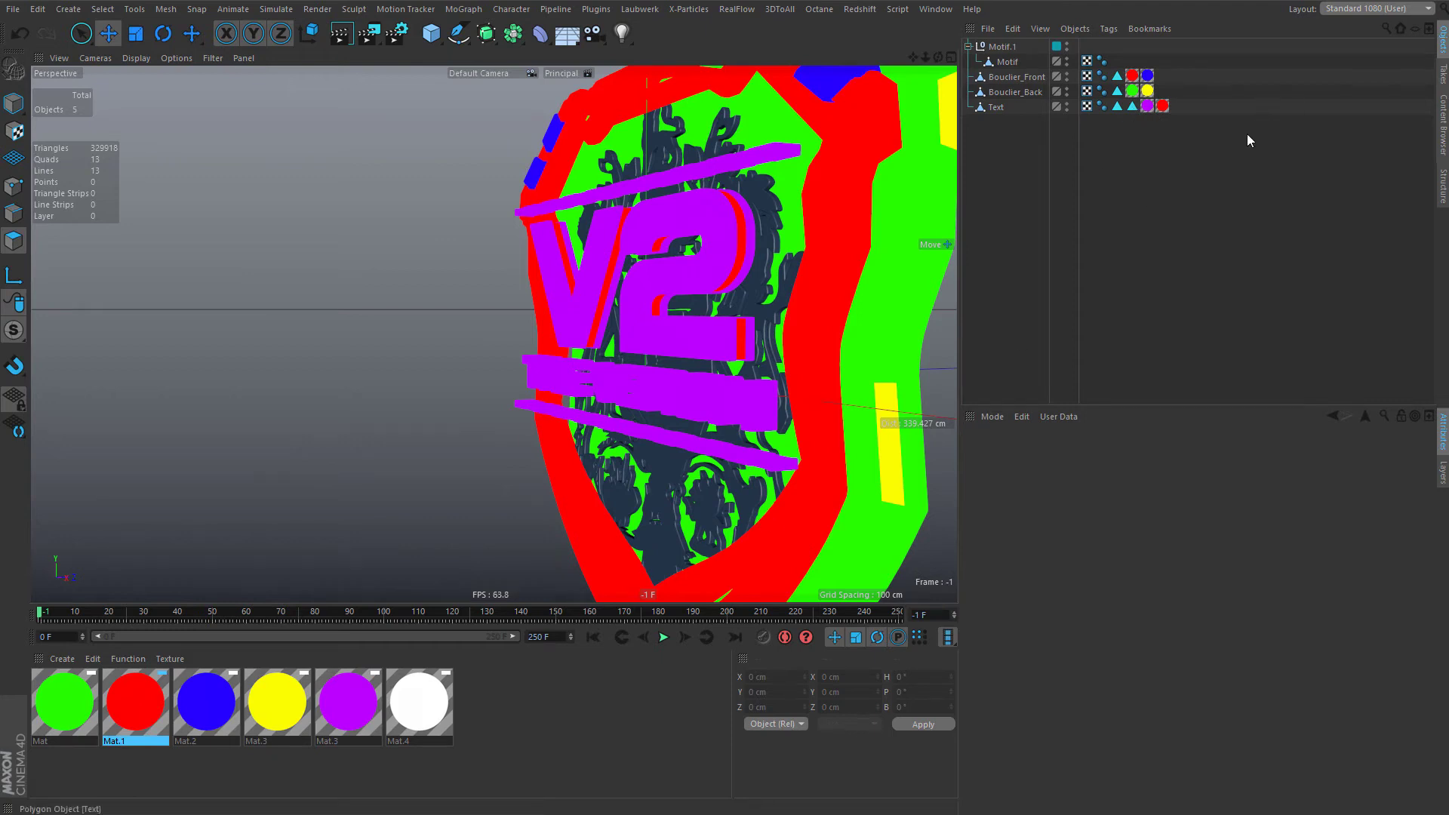
- Restore the Red polygon selection of the Text object, apply the red Mat.1 material to it and inspect the shield from several angles
{"action": "left_click", "coordinate": [1132, 106]}
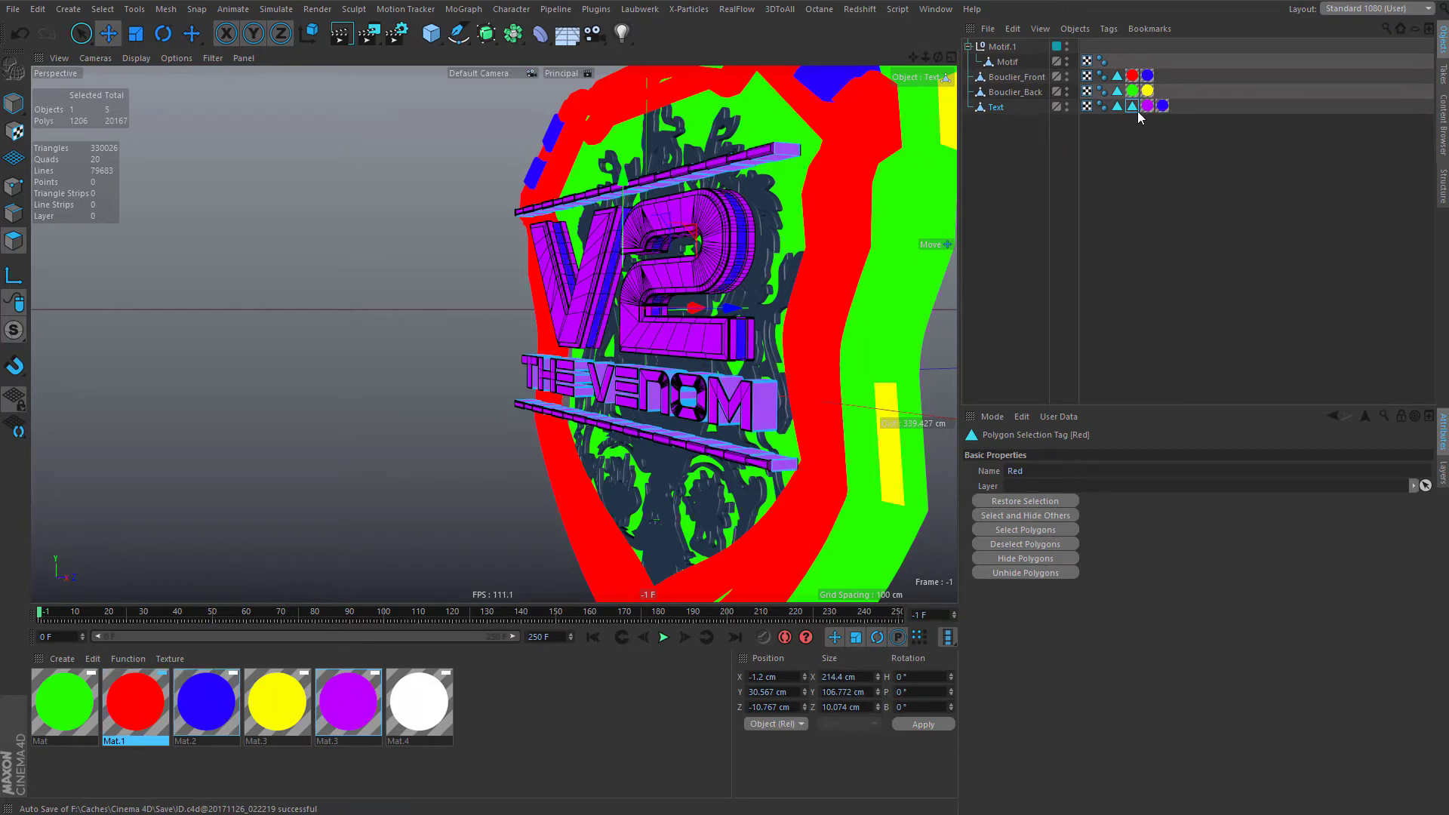
{"action": "right_click", "coordinate": [139, 711]}
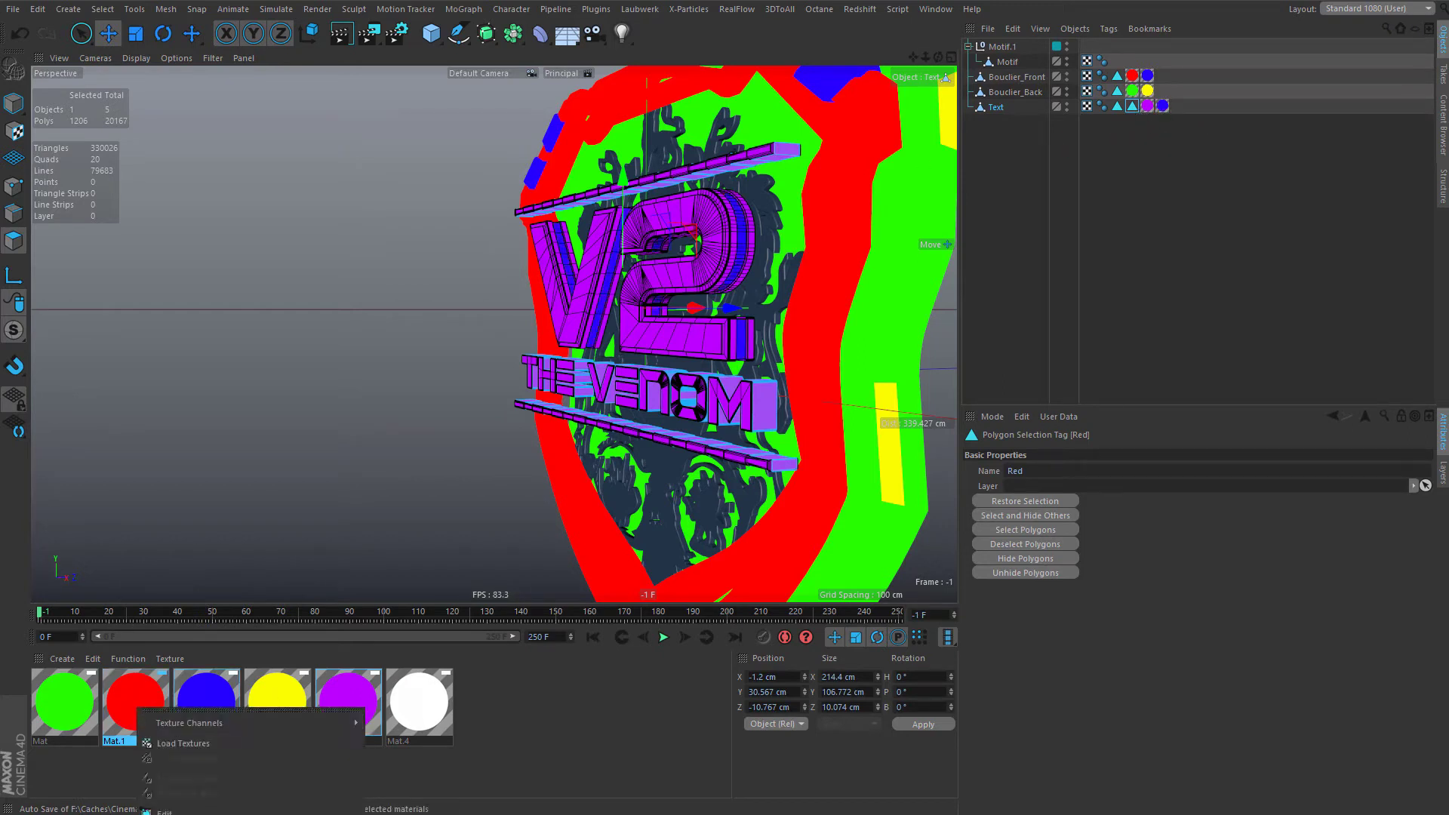
{"action": "left_click", "coordinate": [197, 777]}
{"action": "left_click_drag", "start_coordinate": [769, 430], "coordinate": [679, 361], "text": "alt"}
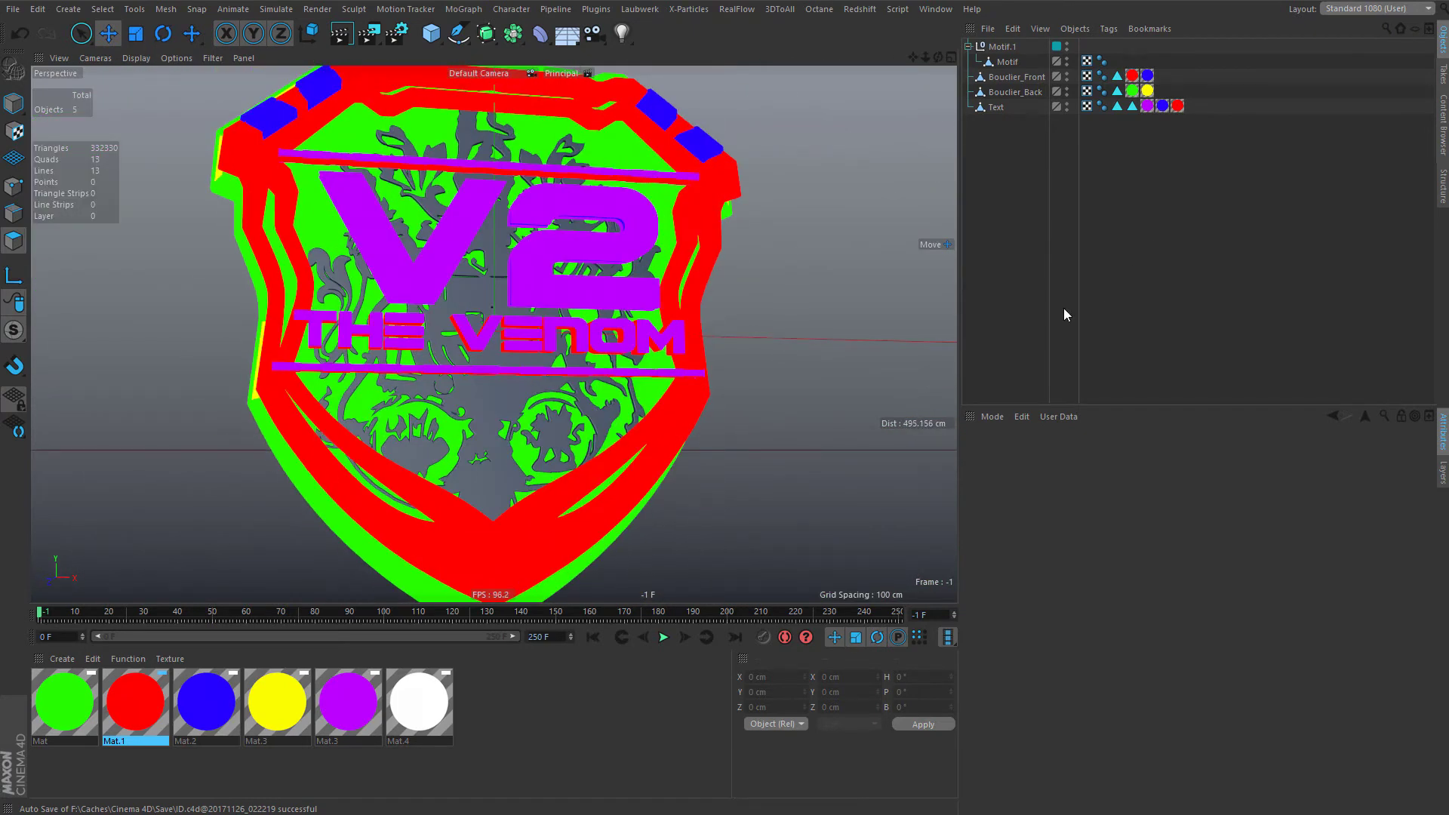
{"action": "left_click_drag", "start_coordinate": [843, 272], "coordinate": [755, 213], "text": "alt"}
{"action": "scroll", "coordinate": [740, 257], "scroll_direction": "up", "scroll_amount": 6}
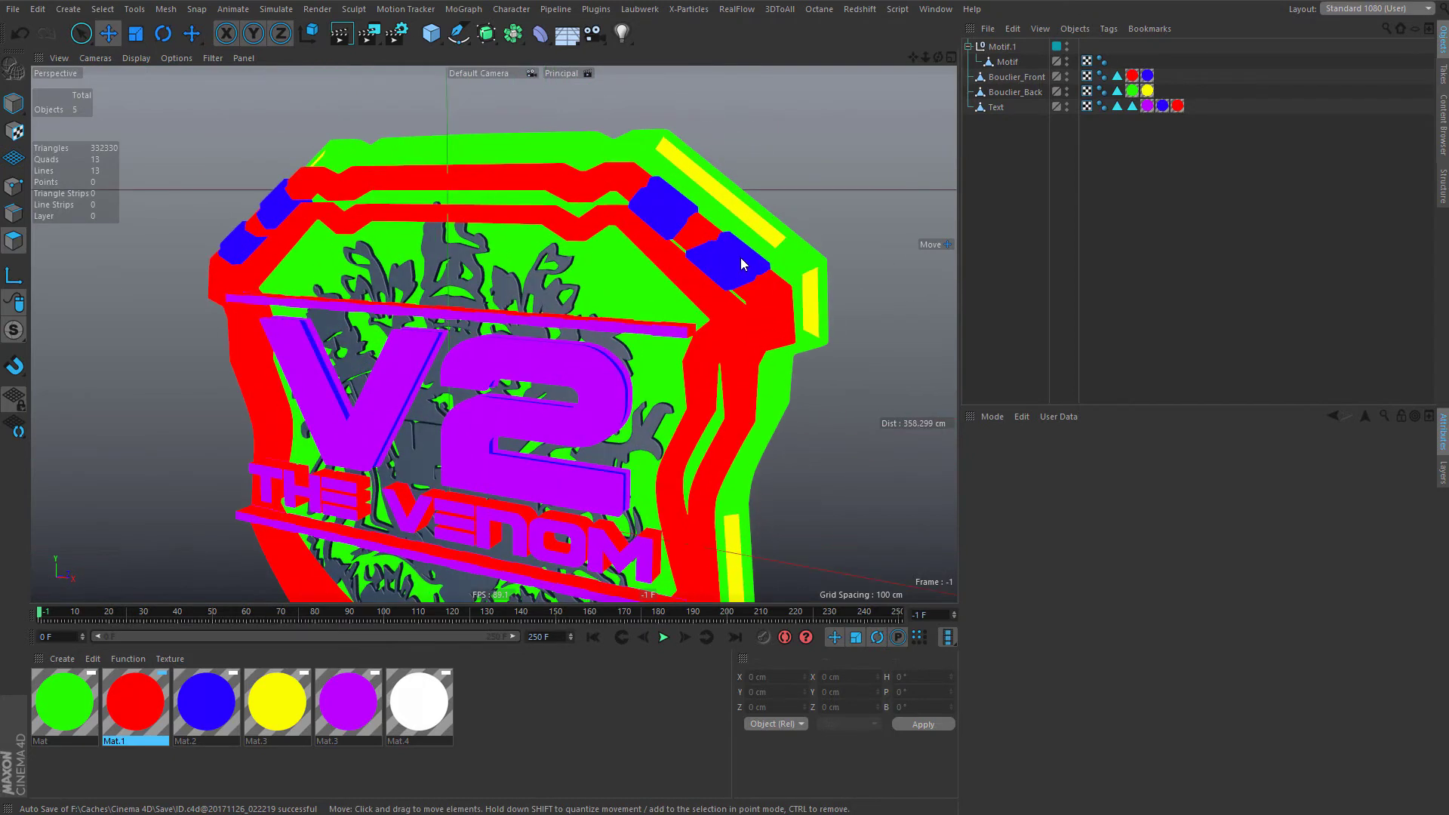
{"action": "left_click_drag", "start_coordinate": [746, 285], "coordinate": [1199, 179], "text": "alt"}
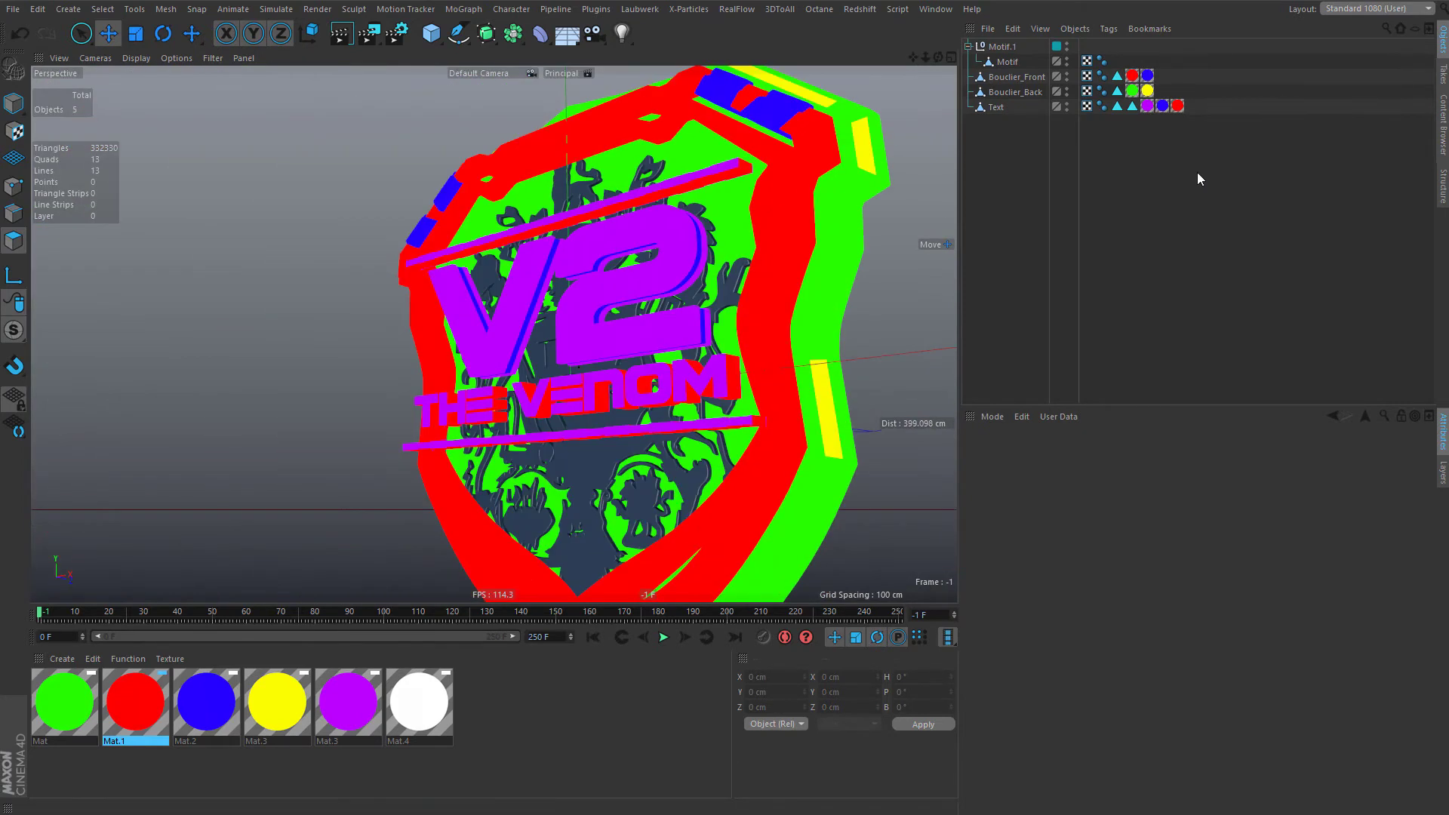
- Add a Bake Texture tag to the Bouclier_Front object
{"action": "right_click", "coordinate": [1028, 77]}
{"action": "mouse_move", "coordinate": [1217, 85]}
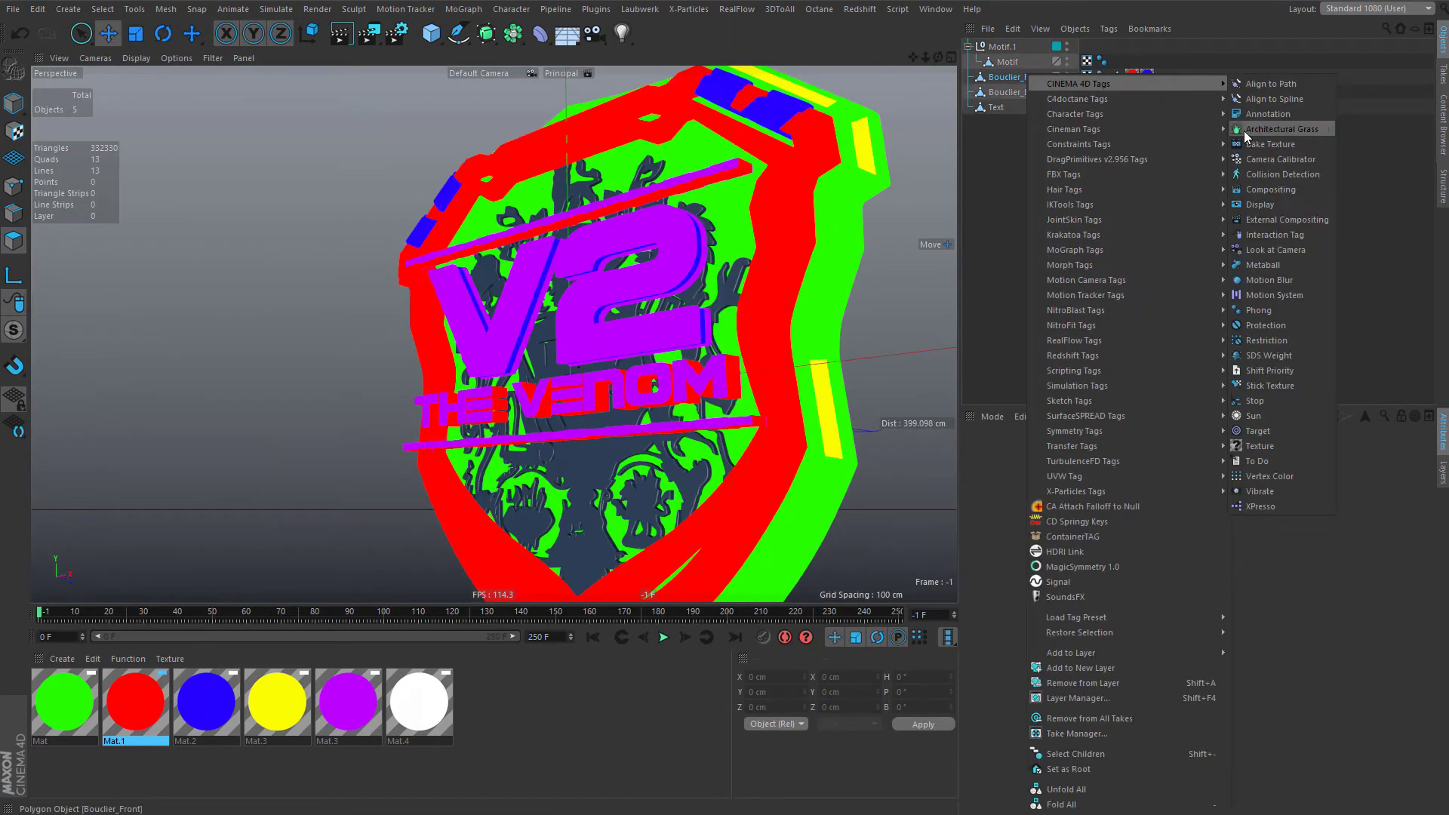
{"action": "left_click", "coordinate": [1261, 144]}
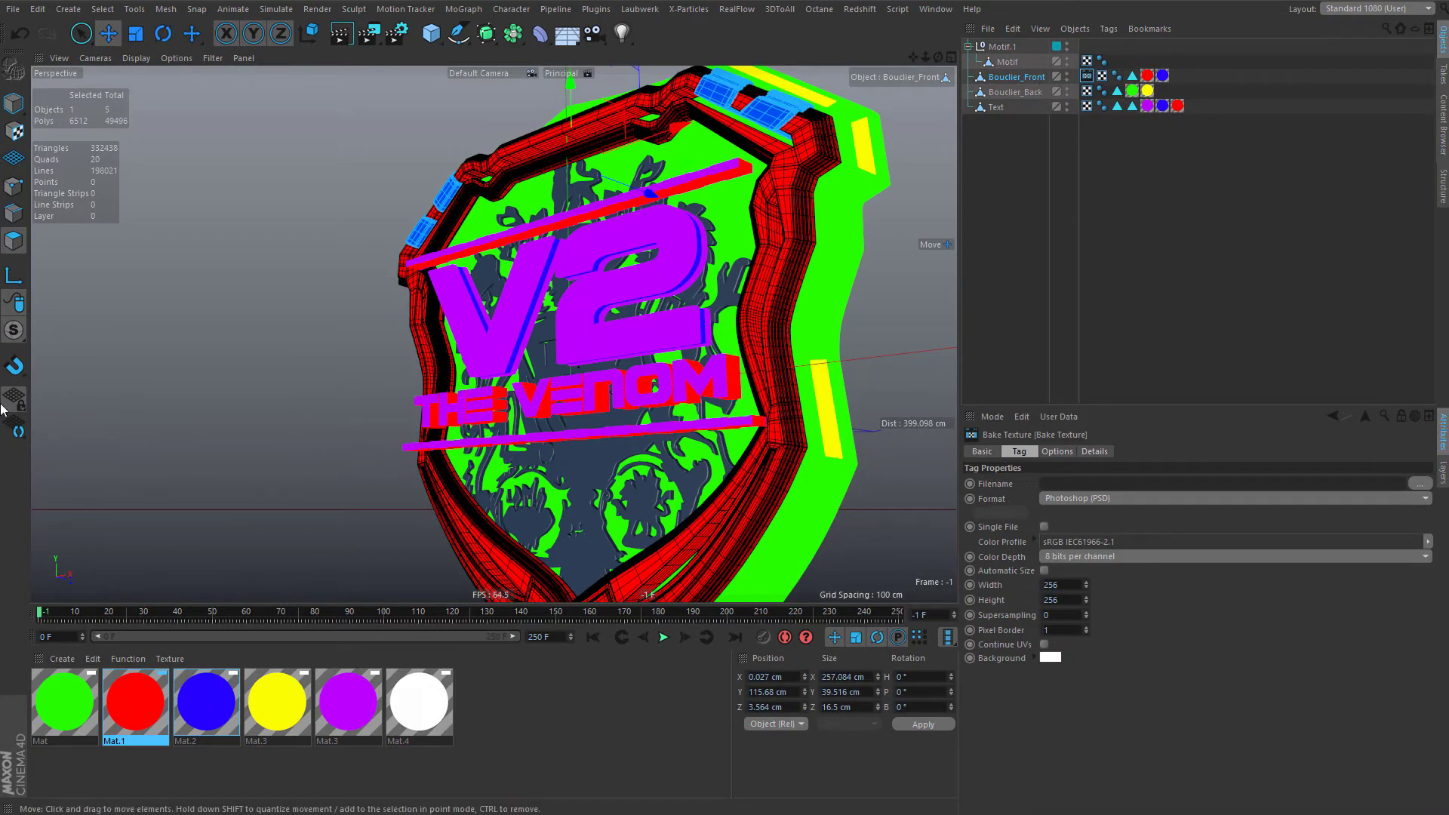
- Isolate Bouclier_Front in the viewport with single solo mode and switch from polygon to model mode
{"action": "left_click_drag", "start_coordinate": [12, 332], "coordinate": [128, 299]}
{"action": "left_click", "coordinate": [117, 339]}
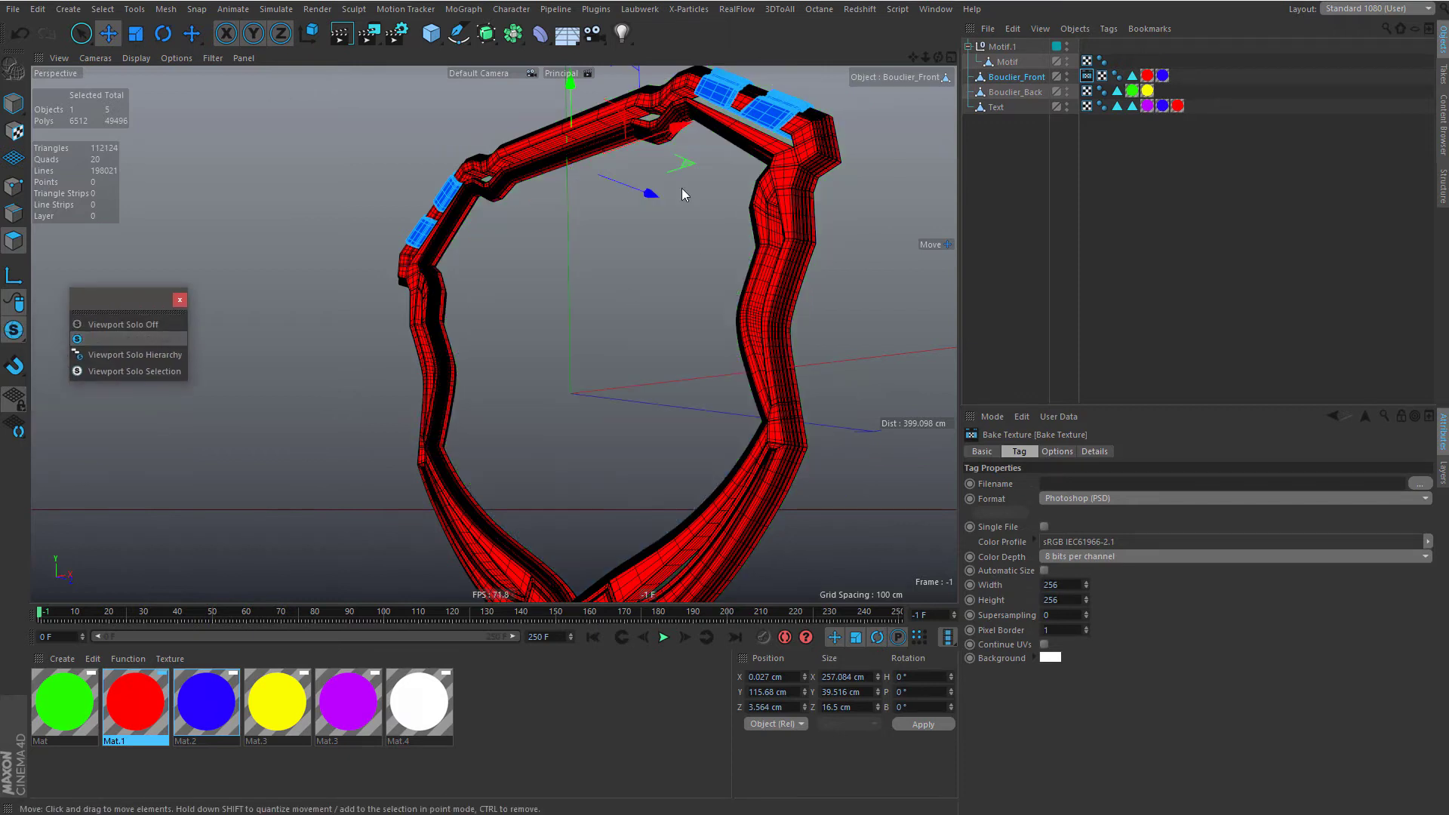
{"action": "left_click", "coordinate": [13, 104]}
{"action": "scroll", "coordinate": [673, 237], "scroll_direction": "down", "scroll_amount": 3}
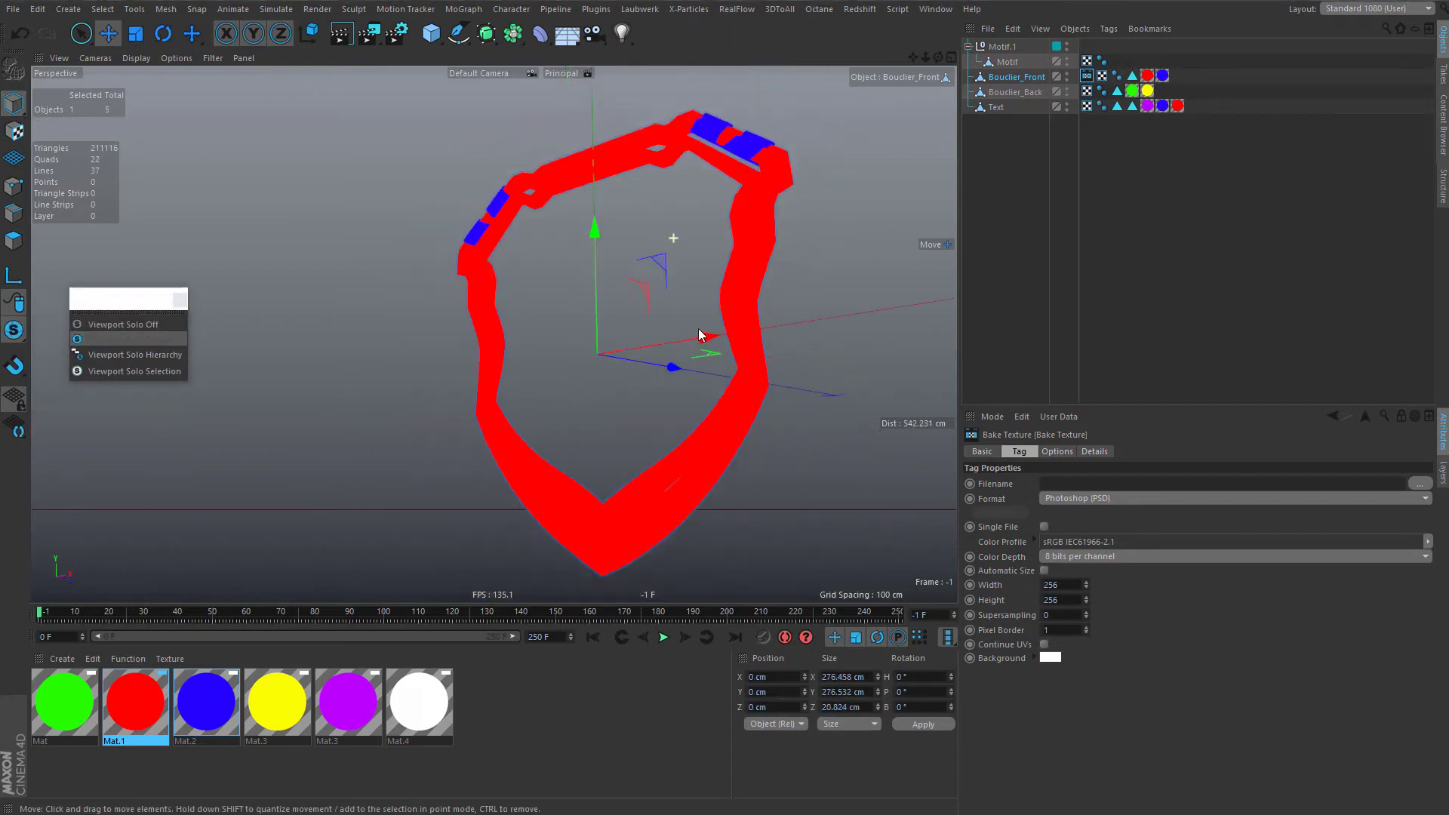
{"action": "left_click_drag", "start_coordinate": [673, 236], "coordinate": [772, 316], "text": "alt"}
{"action": "left_click_drag", "start_coordinate": [767, 390], "coordinate": [713, 329], "text": "alt"}
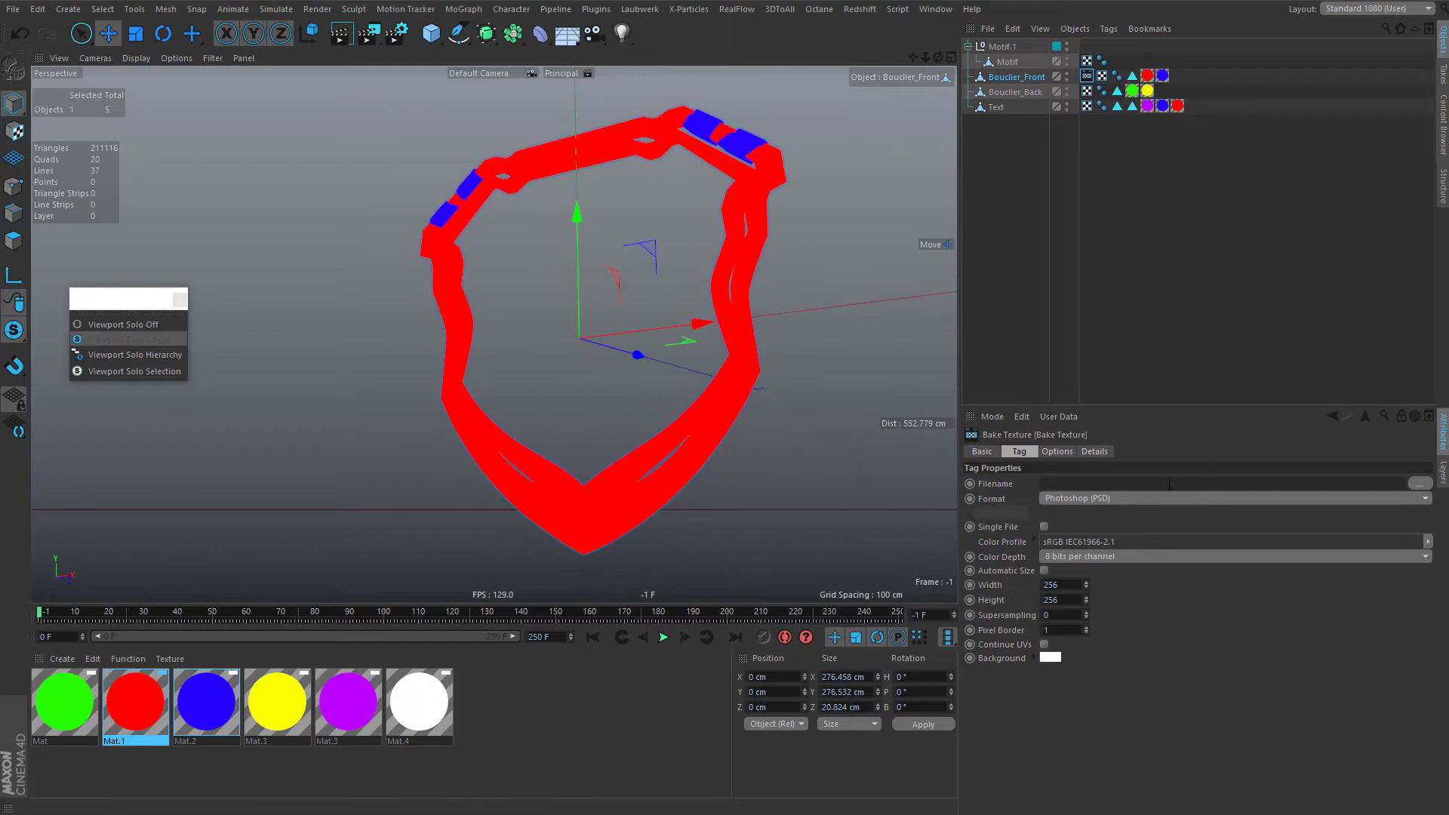
{"action": "left_click", "coordinate": [1420, 483]}
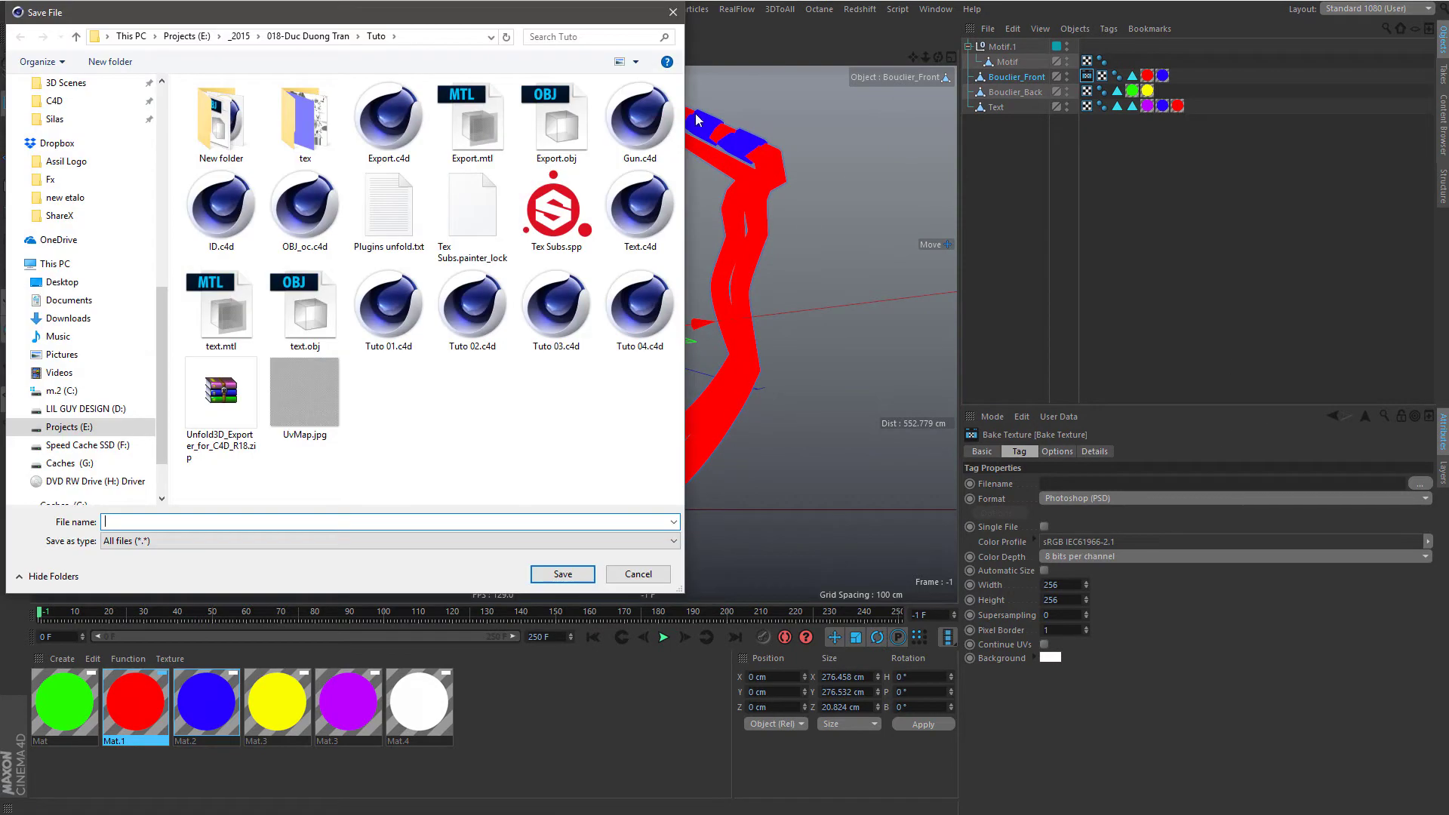
{"action": "left_click", "coordinate": [672, 13]}
{"action": "left_click", "coordinate": [1016, 77]}
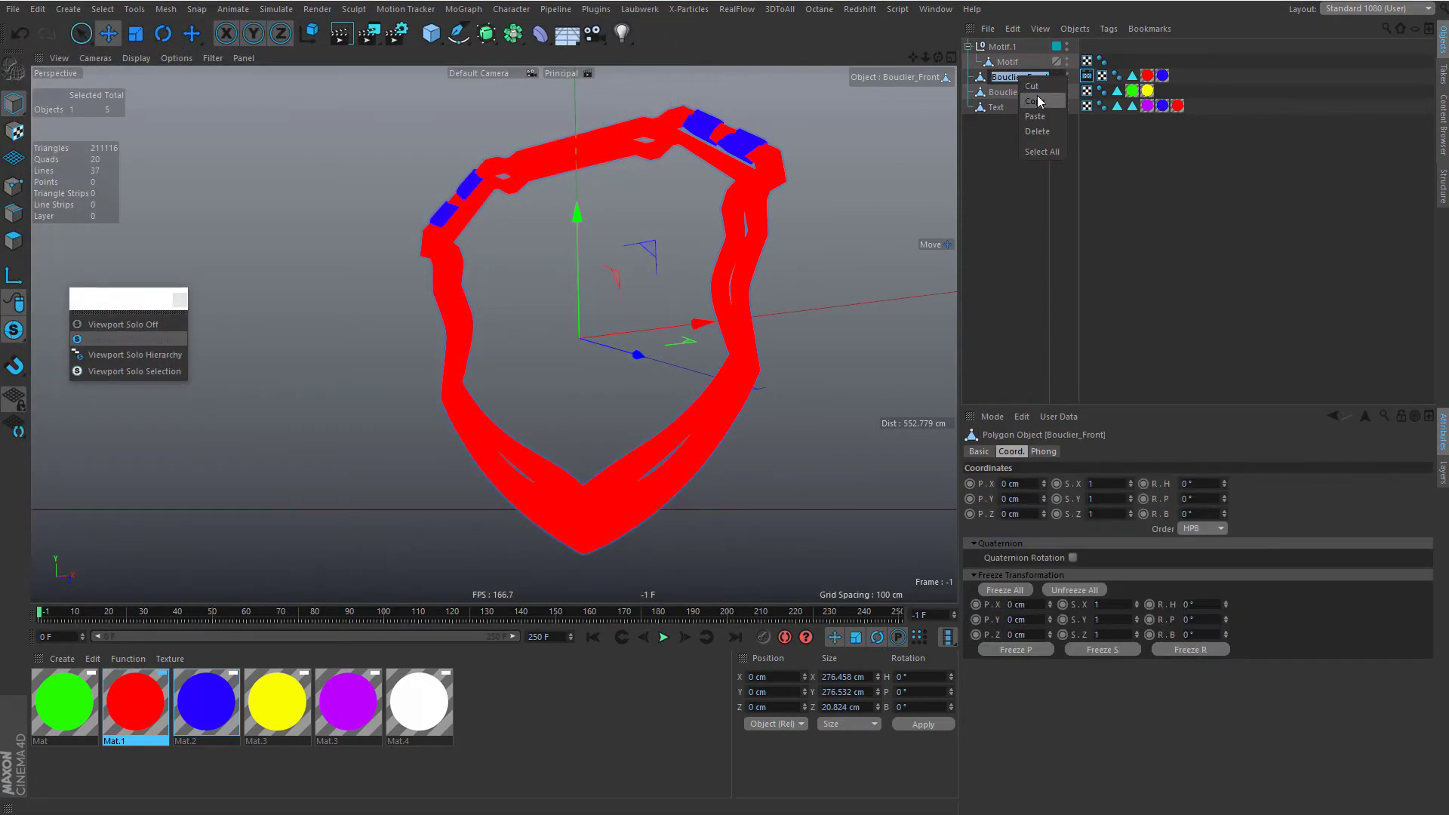
{"action": "left_click", "coordinate": [1086, 75]}
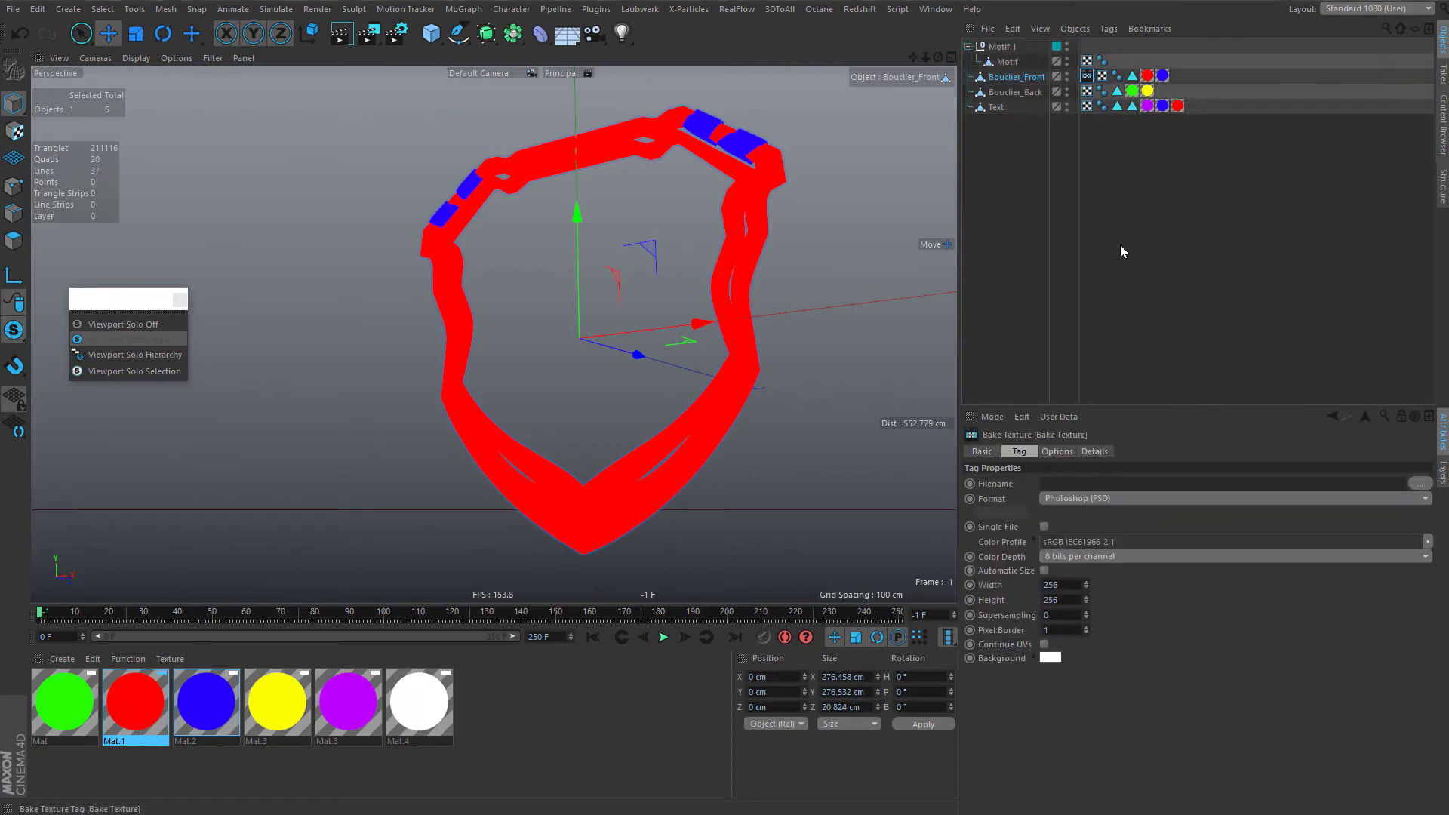
{"action": "right_click", "coordinate": [1067, 483]}
{"action": "left_click", "coordinate": [1200, 249]}
- Add an XPresso tag to Bouclier_Front and create an Object node for it in the node graph
{"action": "right_click", "coordinate": [1032, 77]}
{"action": "mouse_move", "coordinate": [1104, 82]}
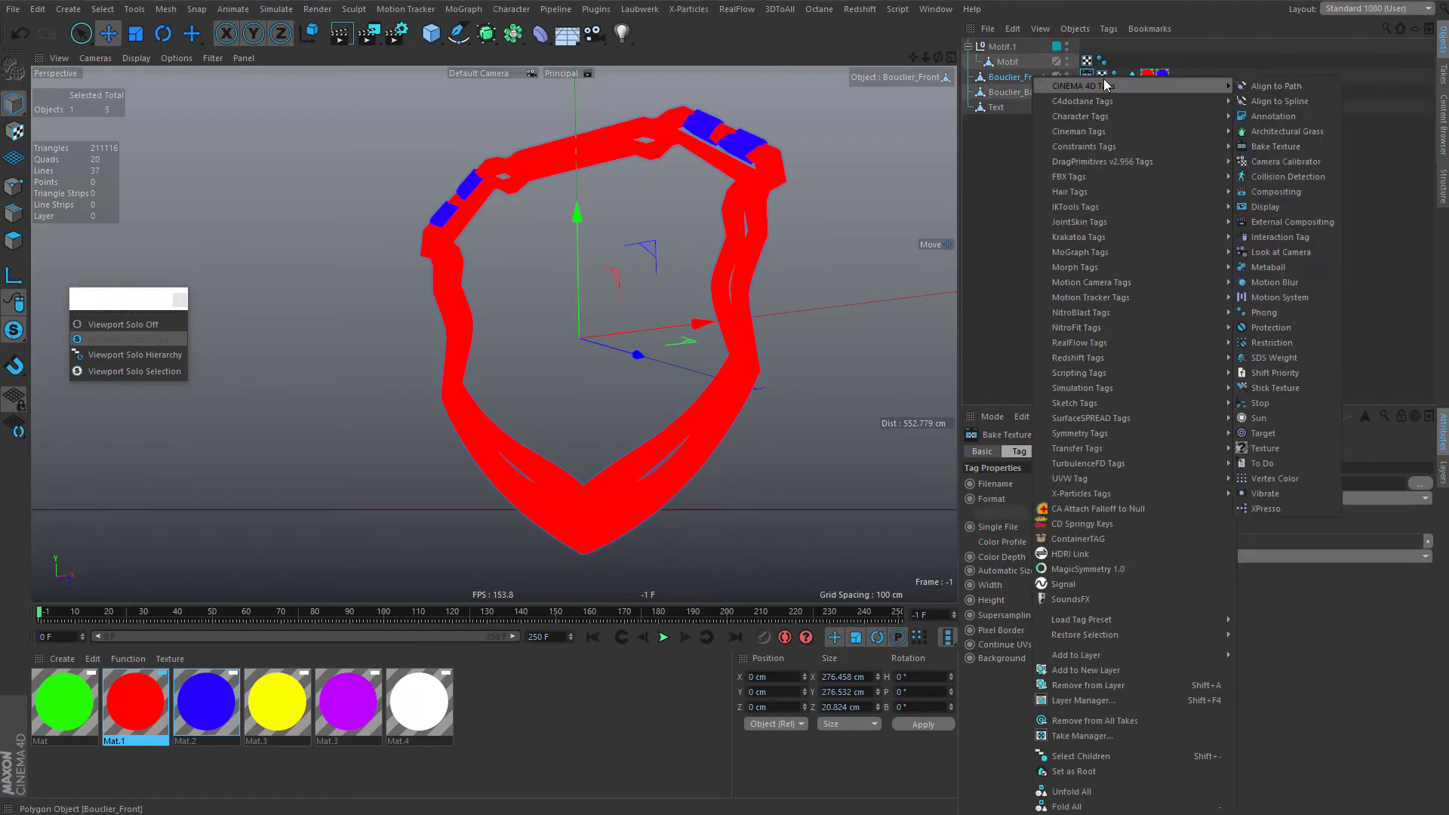
{"action": "left_click", "coordinate": [1267, 510]}
{"action": "right_click", "coordinate": [357, 194]}
{"action": "mouse_move", "coordinate": [400, 202]}
{"action": "mouse_move", "coordinate": [513, 202]}
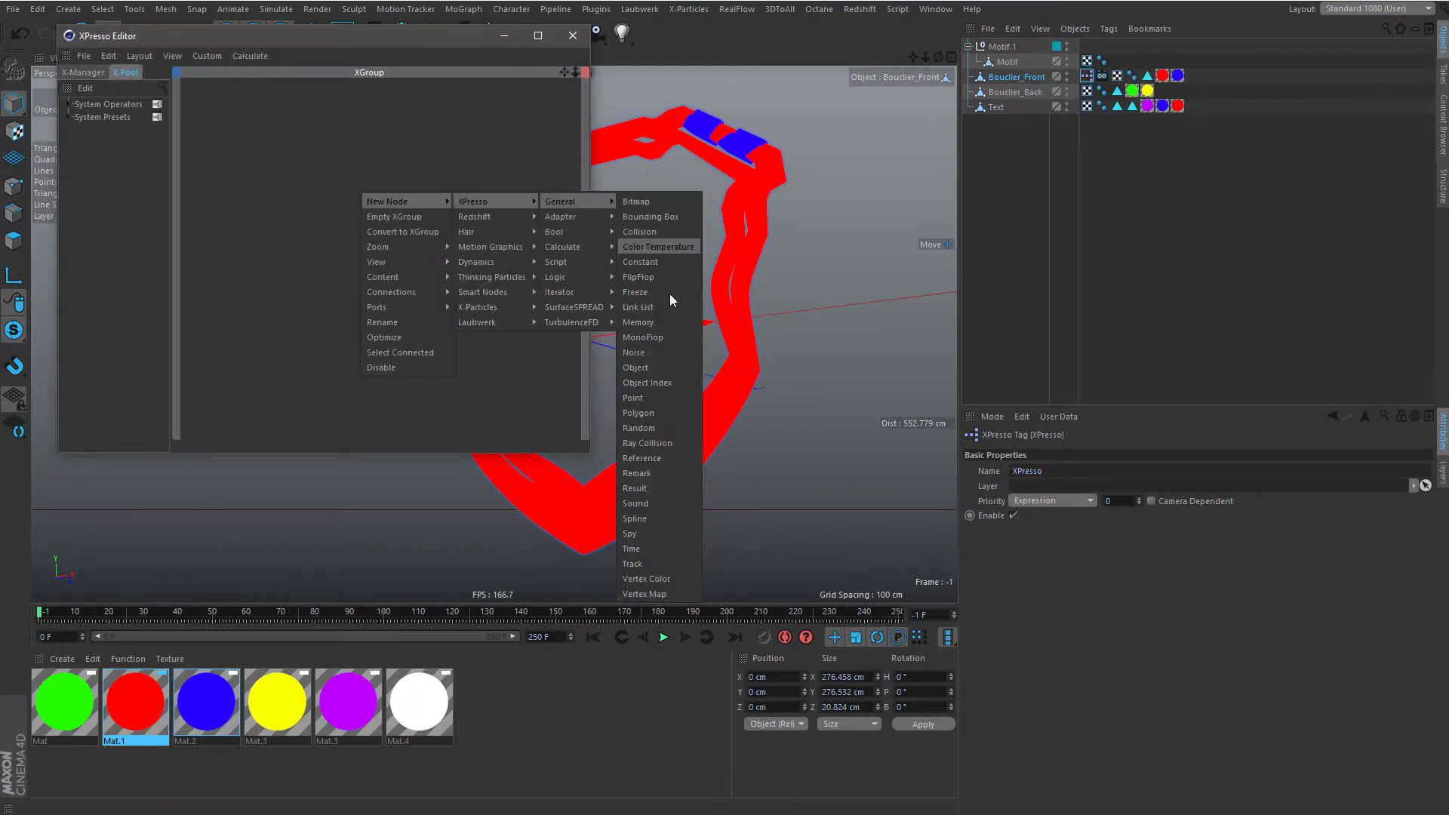
{"action": "left_click", "coordinate": [658, 370]}
- Duplicate the Bouclier_Front node, make the copy reference the Bake Texture tag and give it a Filename input port
{"action": "left_click_drag", "start_coordinate": [363, 191], "coordinate": [488, 189], "text": "ctrl"}
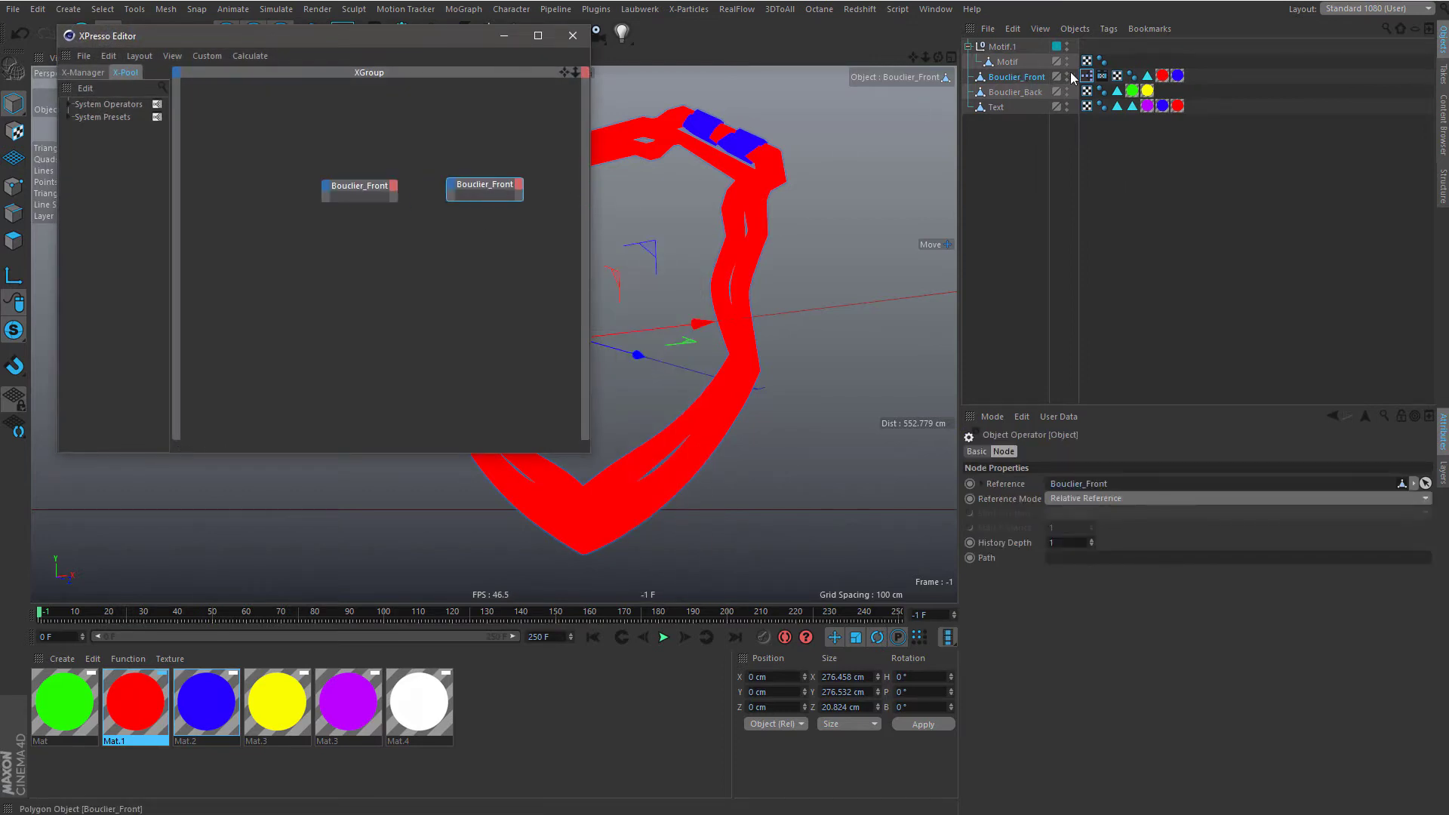
{"action": "left_click_drag", "start_coordinate": [1102, 79], "coordinate": [502, 194]}
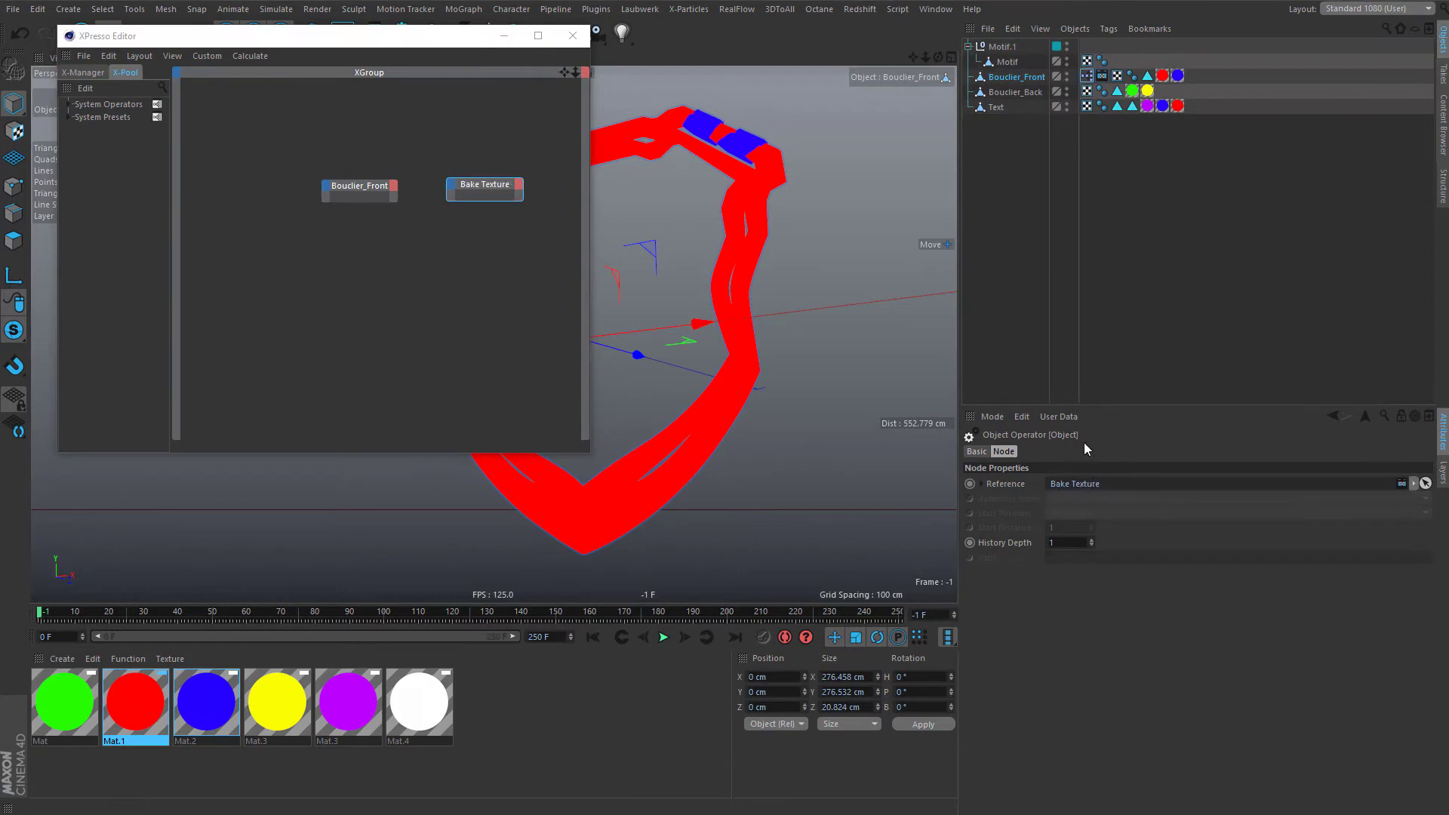
{"action": "left_click", "coordinate": [1102, 75]}
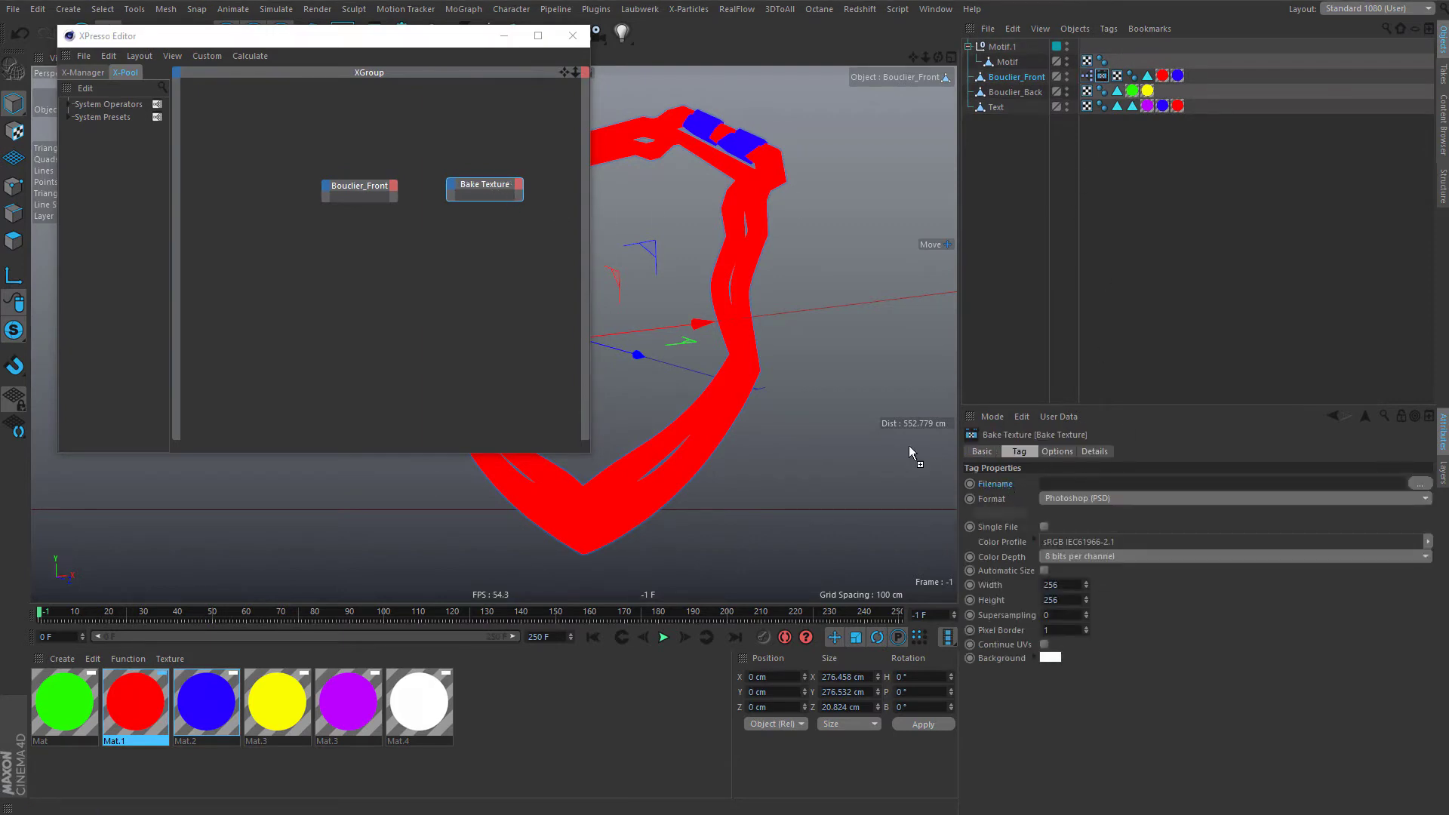
{"action": "right_click", "coordinate": [479, 196]}
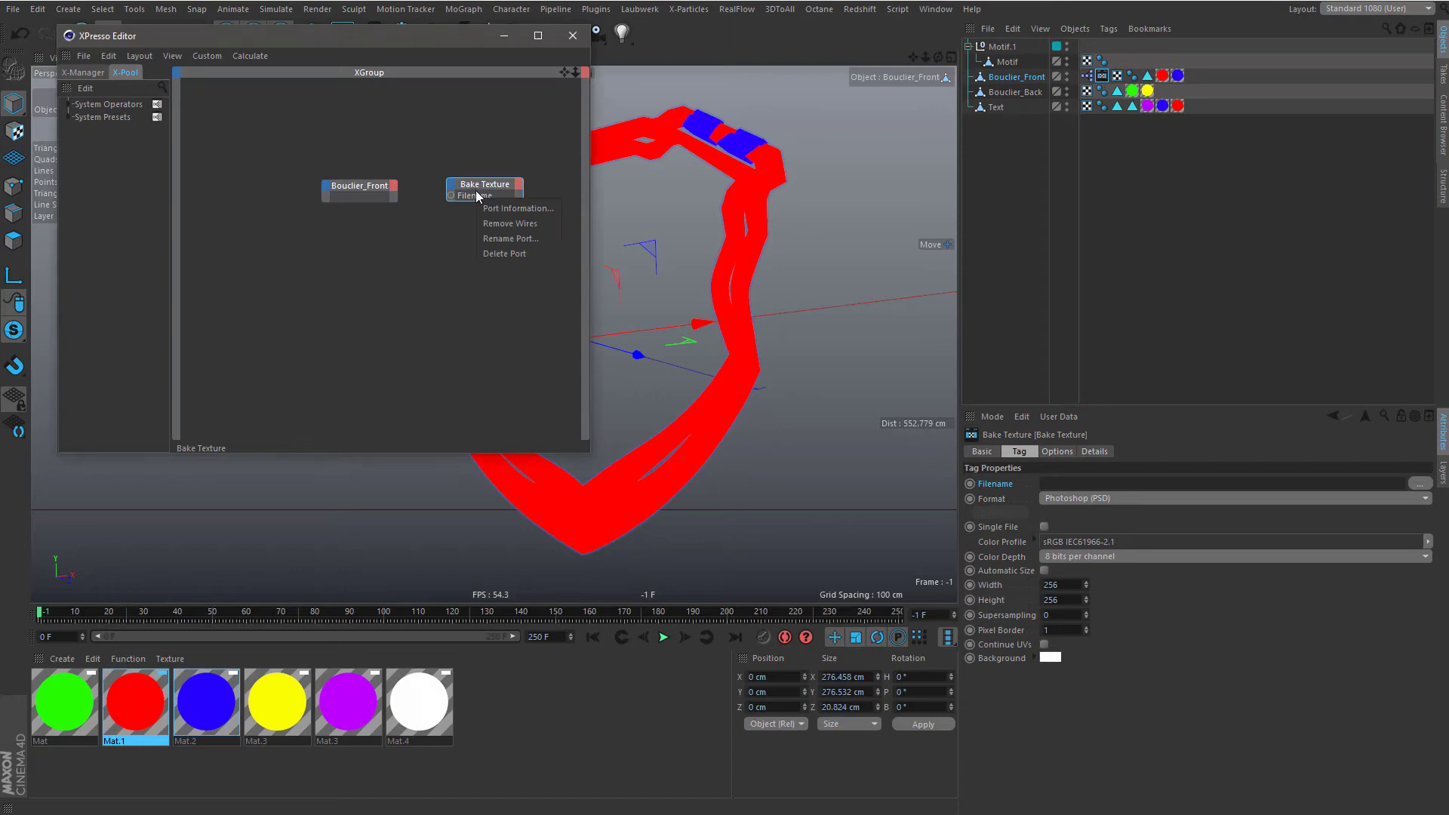
{"action": "left_click", "coordinate": [469, 238]}
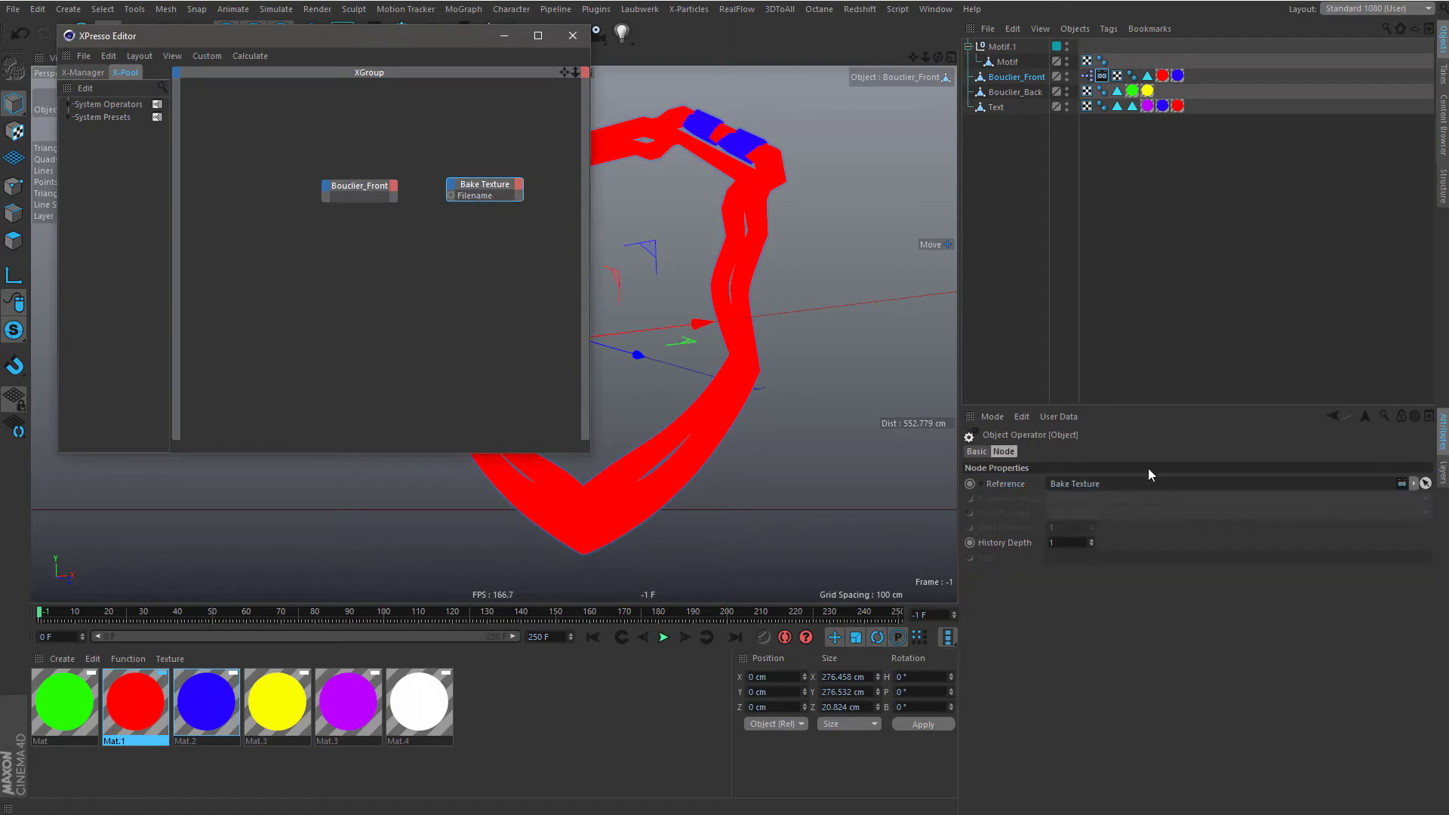
- Browse for the Bake Texture tag's output file and create a new folder named Maps inside the Tuto folder
{"action": "left_click", "coordinate": [1101, 76]}
{"action": "left_click", "coordinate": [1424, 484]}
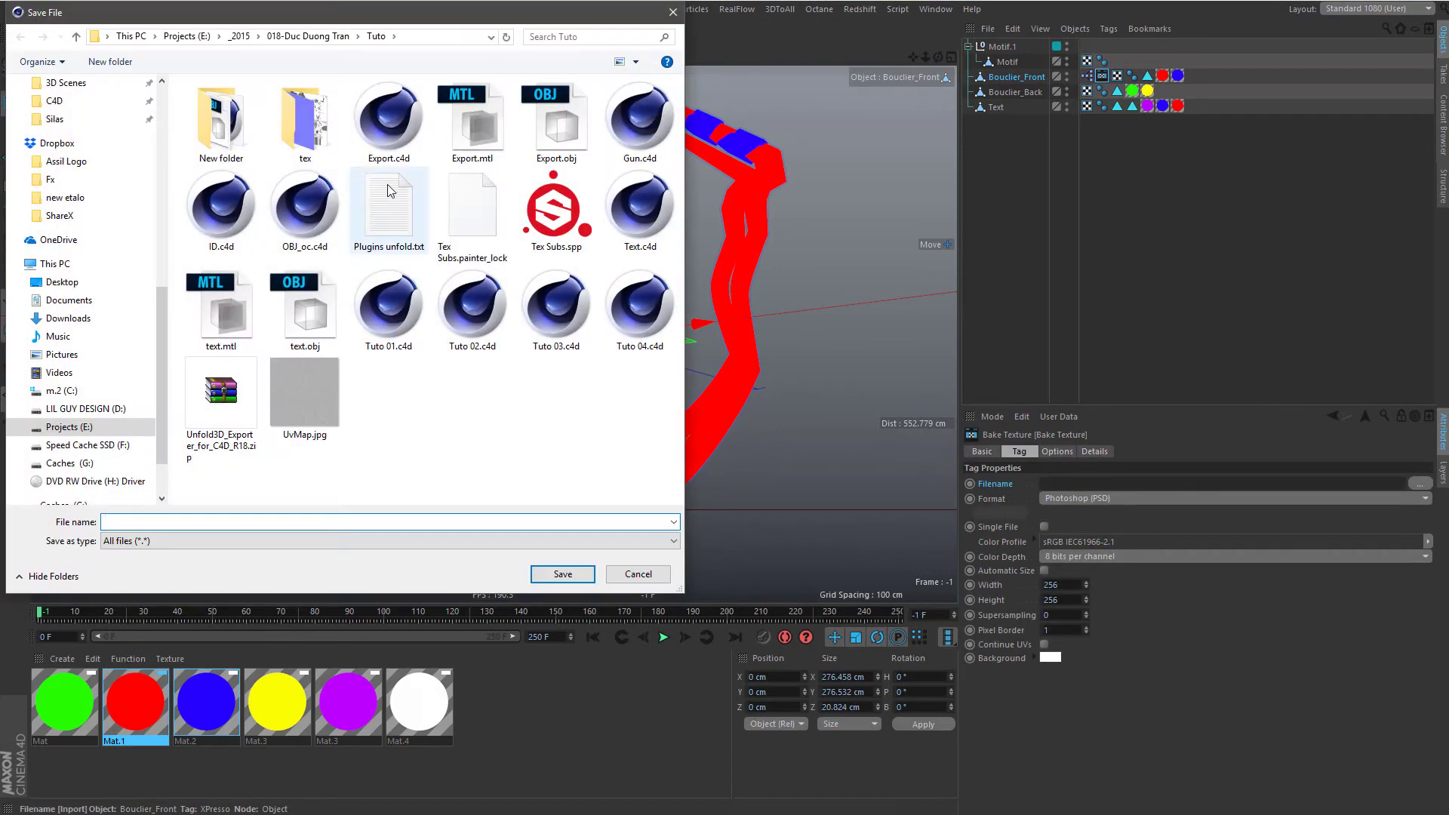
{"action": "left_click", "coordinate": [375, 37]}
{"action": "key", "text": "ctrl+shift+n"}
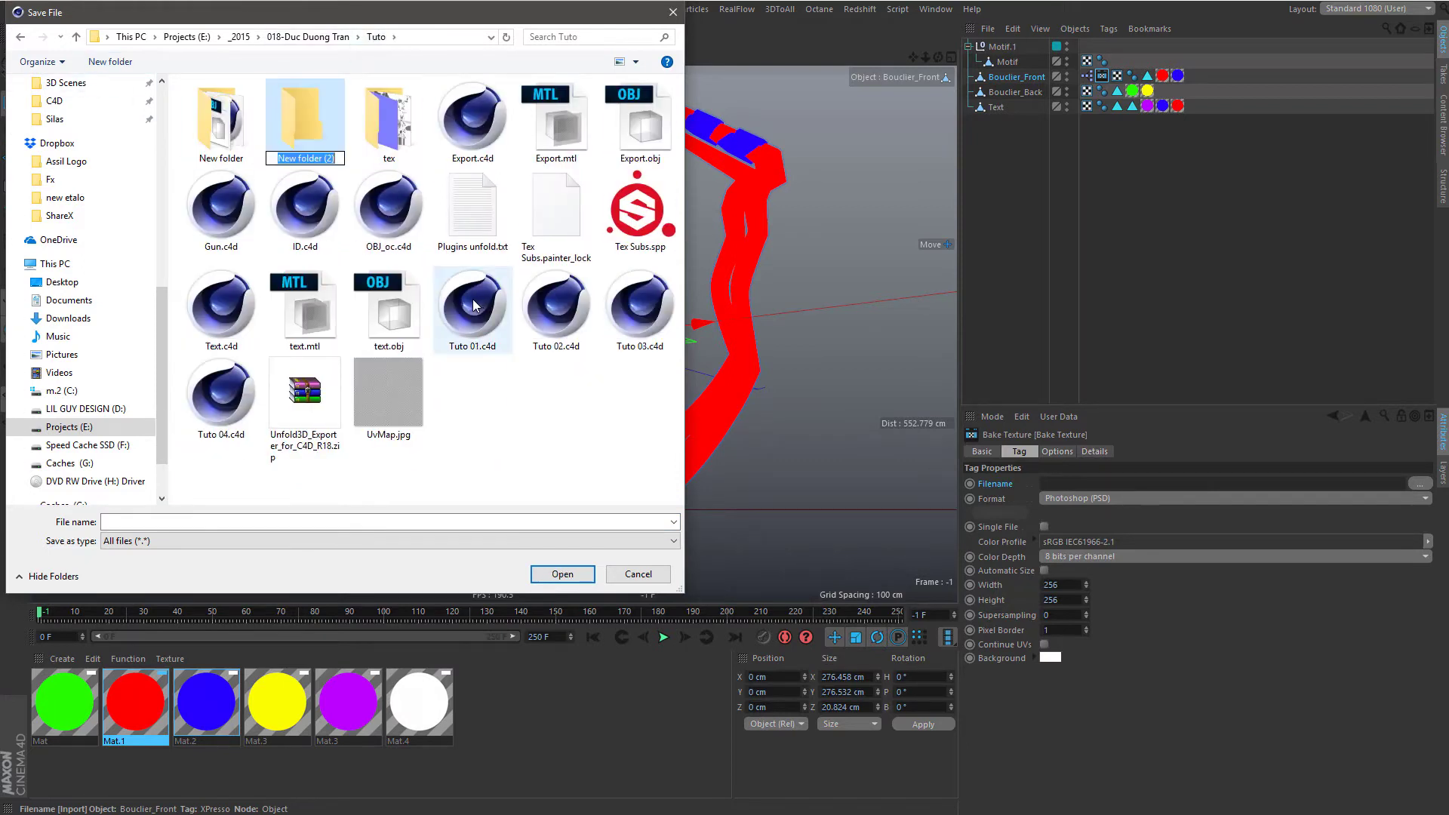
{"action": "type", "text": "M"}
{"action": "type", "text": "a"}
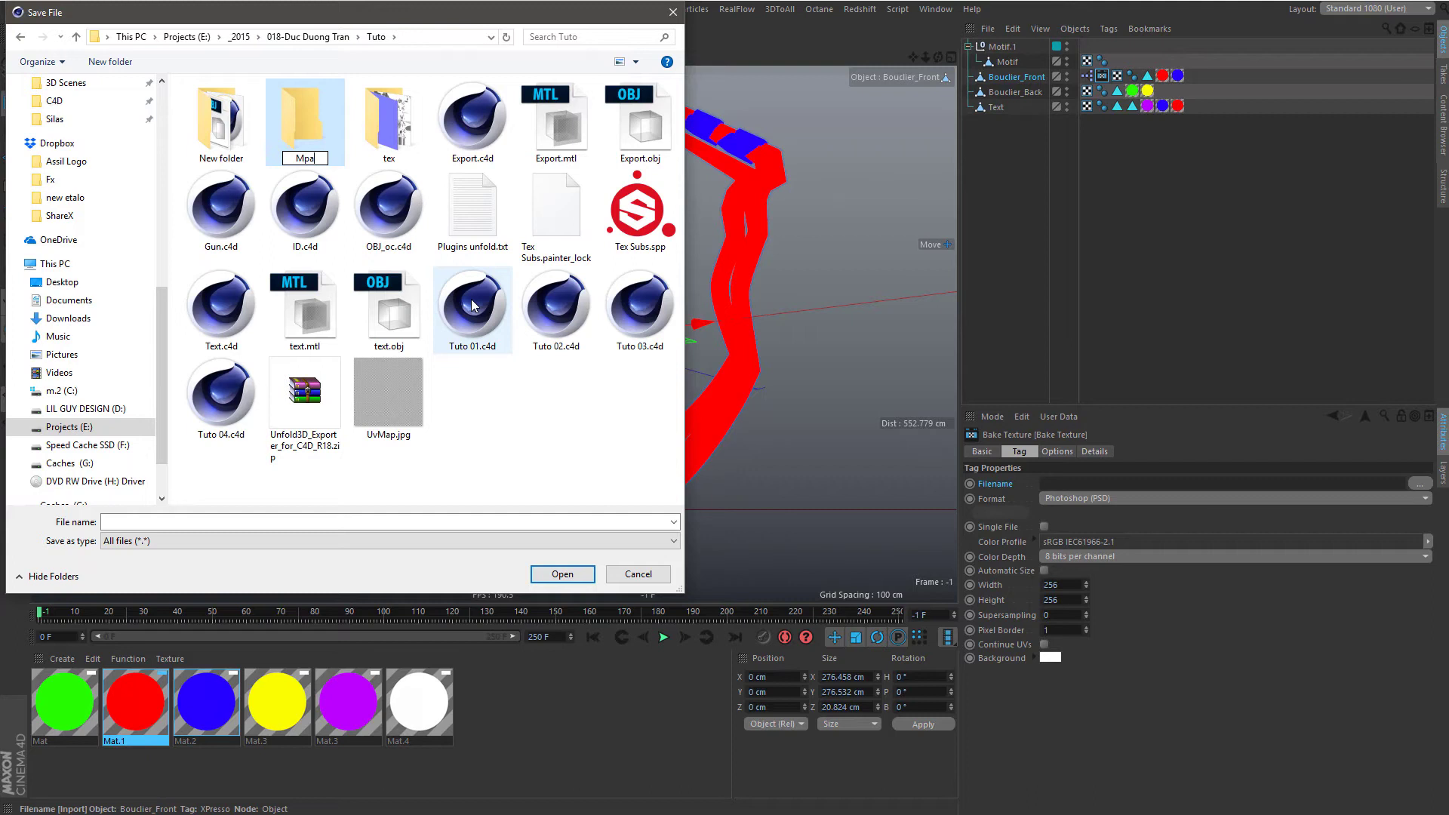
{"action": "type", "text": "ps"}
{"action": "key", "text": "Return"}
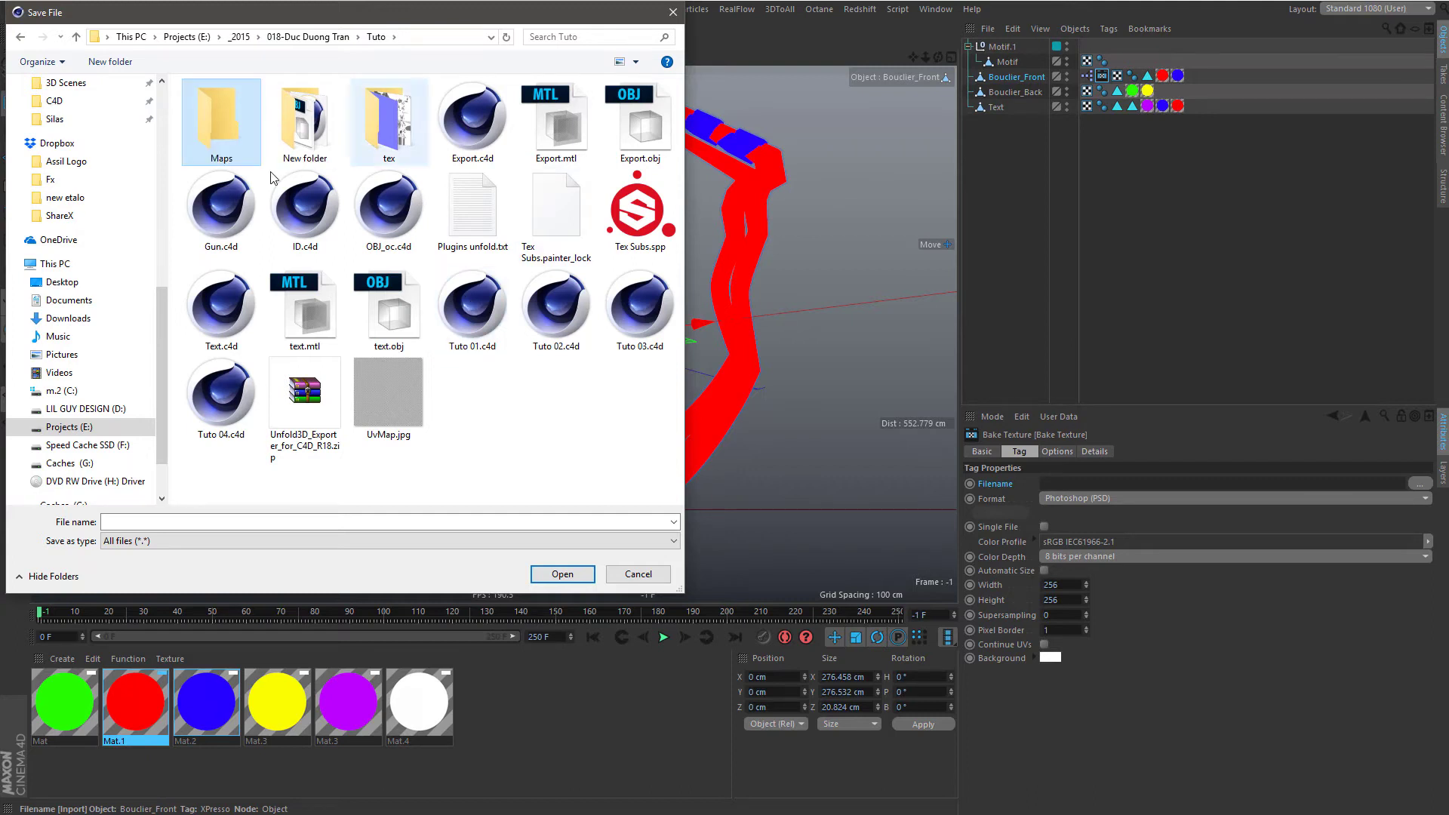
- Set the Bake Texture output file to 0 in the Maps folder and copy the resulting file path
{"action": "double_click", "coordinate": [218, 143]}
{"action": "left_click", "coordinate": [531, 522]}
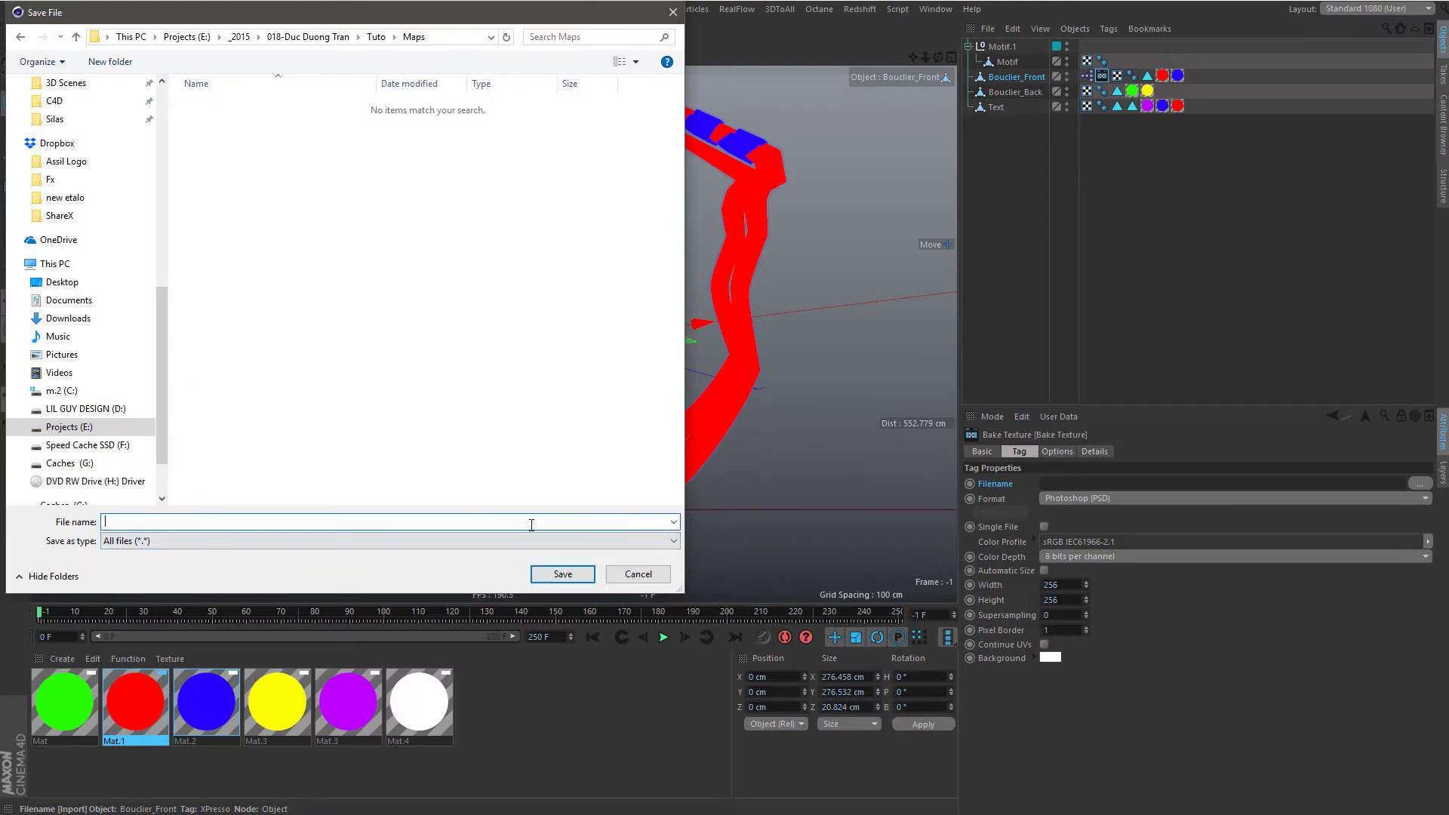
{"action": "key", "text": "Return"}
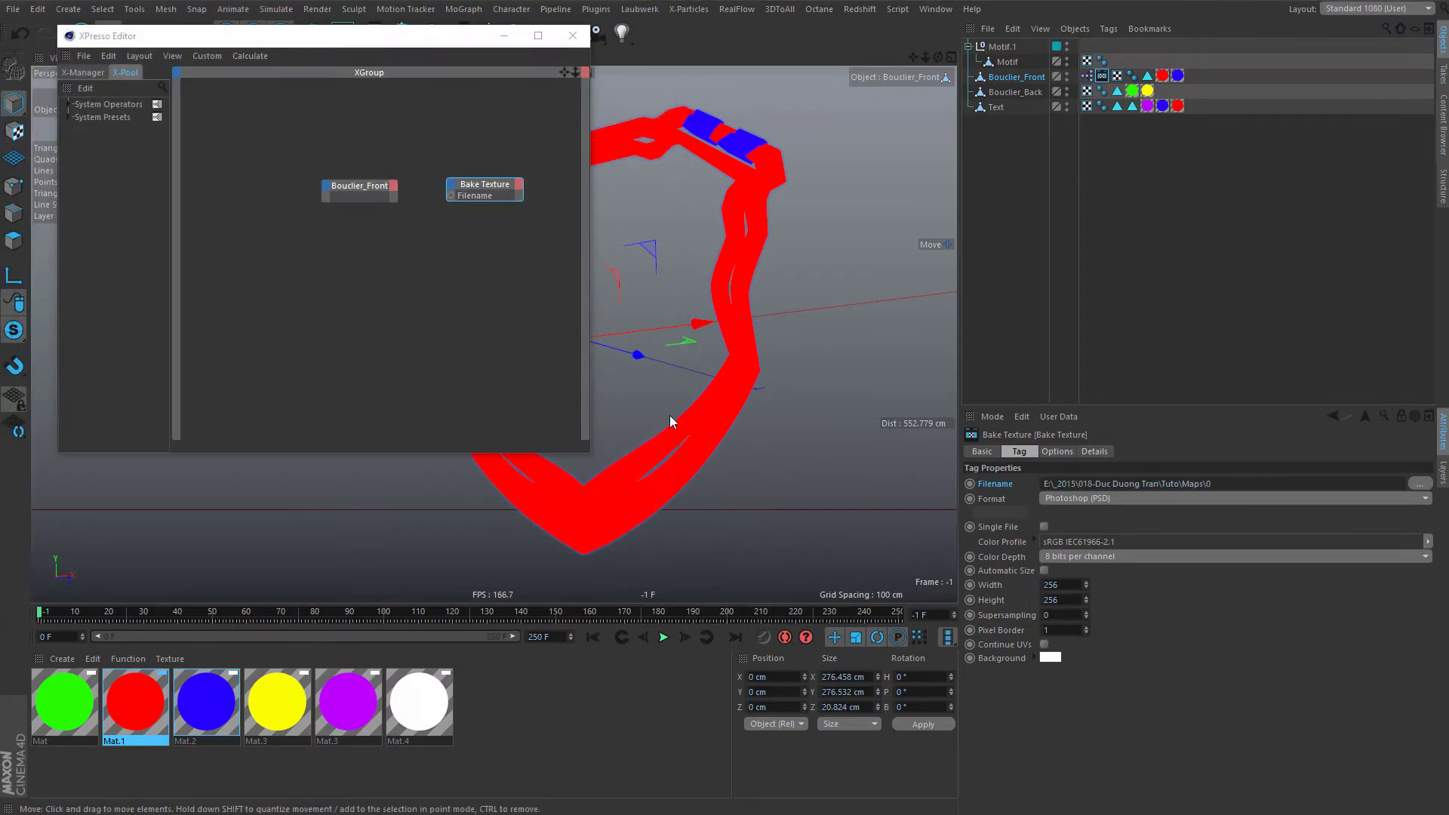
{"action": "left_click", "coordinate": [1099, 483]}
{"action": "key", "text": "ctrl+c"}
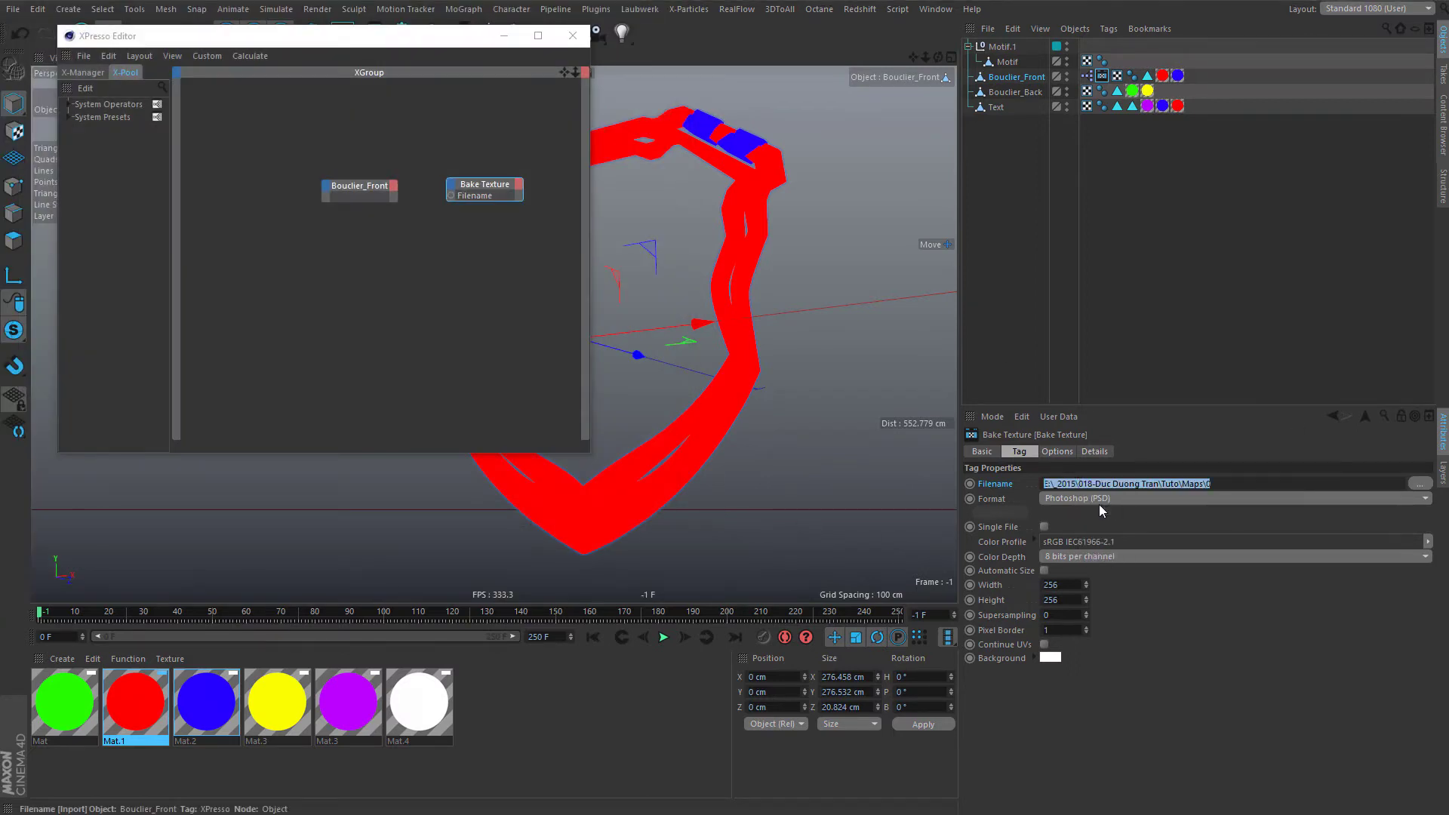
- Create a Math node from the XPresso Calculate category below the two existing nodes in the graph
{"action": "right_click", "coordinate": [411, 263]}
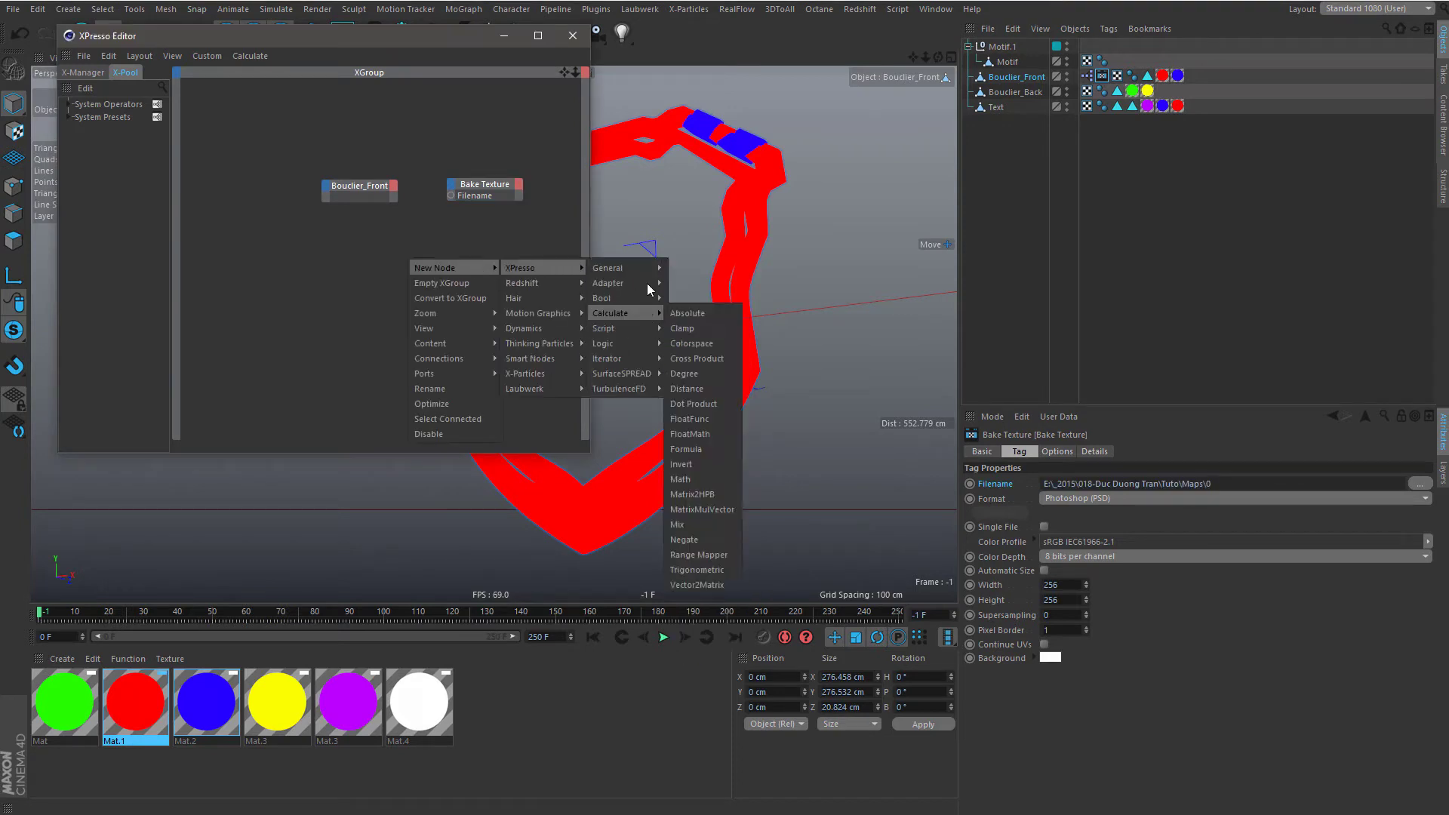
{"action": "mouse_move", "coordinate": [648, 269]}
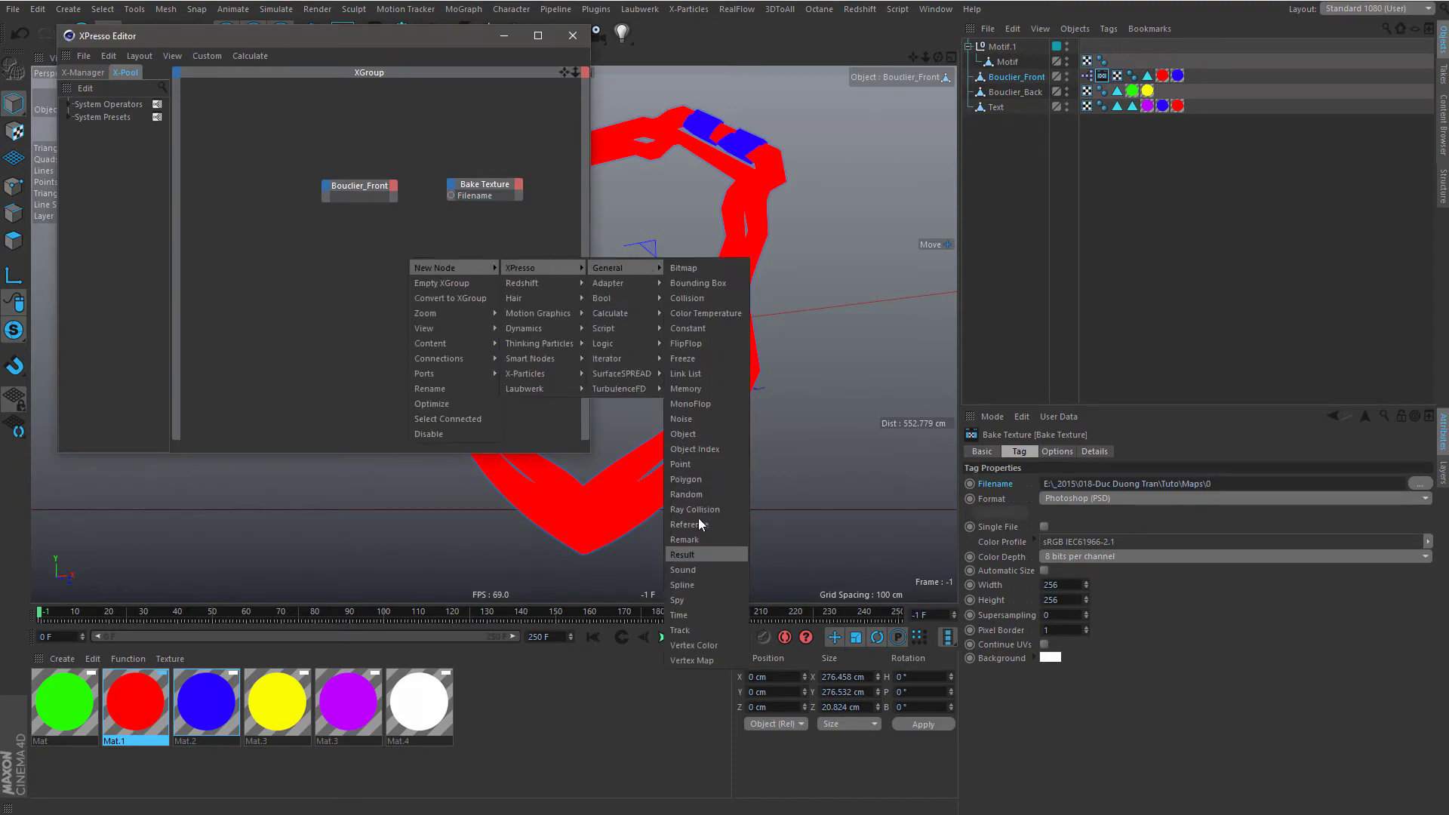
{"action": "mouse_move", "coordinate": [630, 314]}
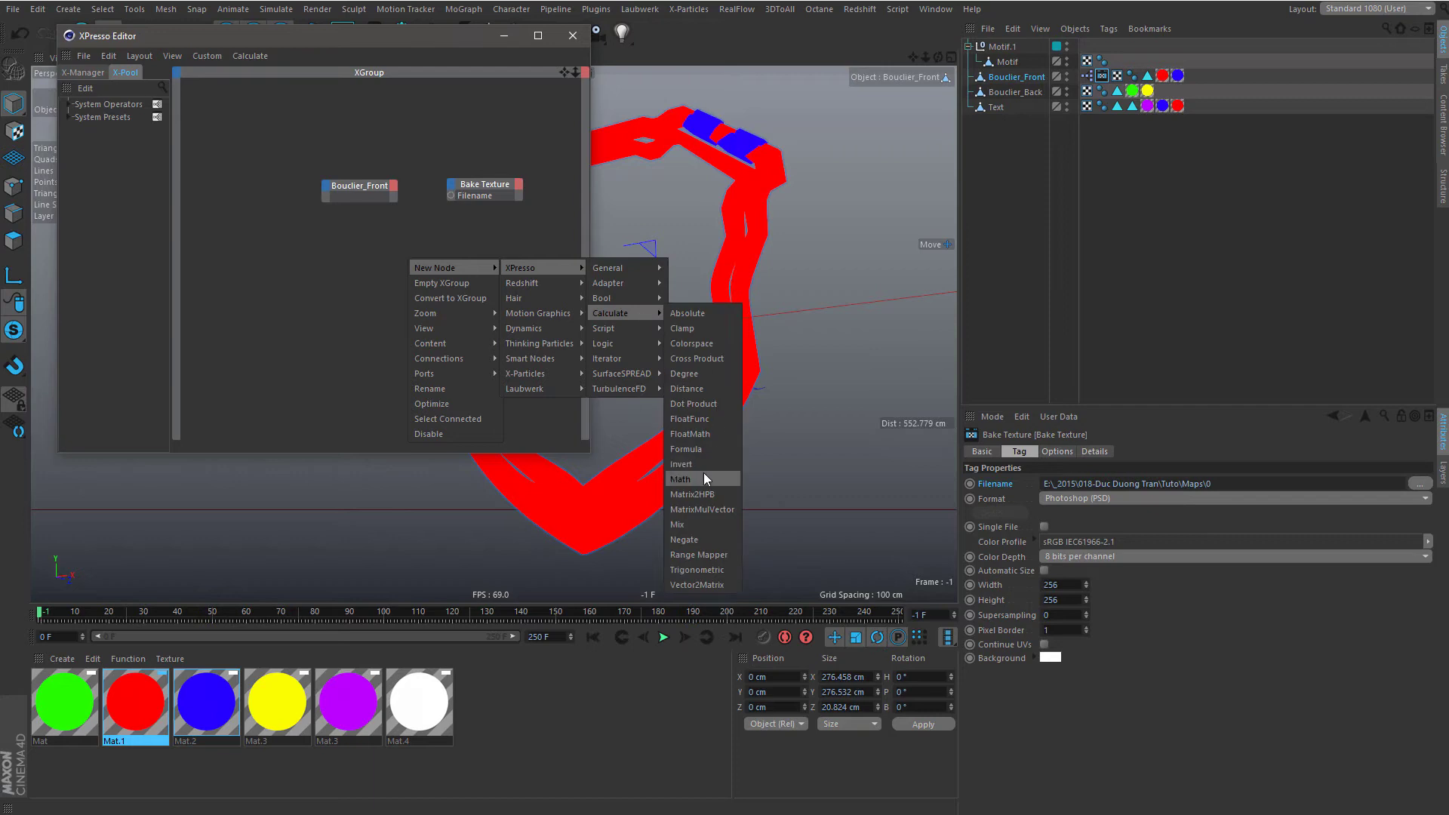
{"action": "left_click", "coordinate": [703, 476]}
- Set the Math node's data type to String, with Add as its function
{"action": "left_click", "coordinate": [1079, 497]}
{"action": "left_click", "coordinate": [1076, 494]}
{"action": "left_click", "coordinate": [1076, 494]}
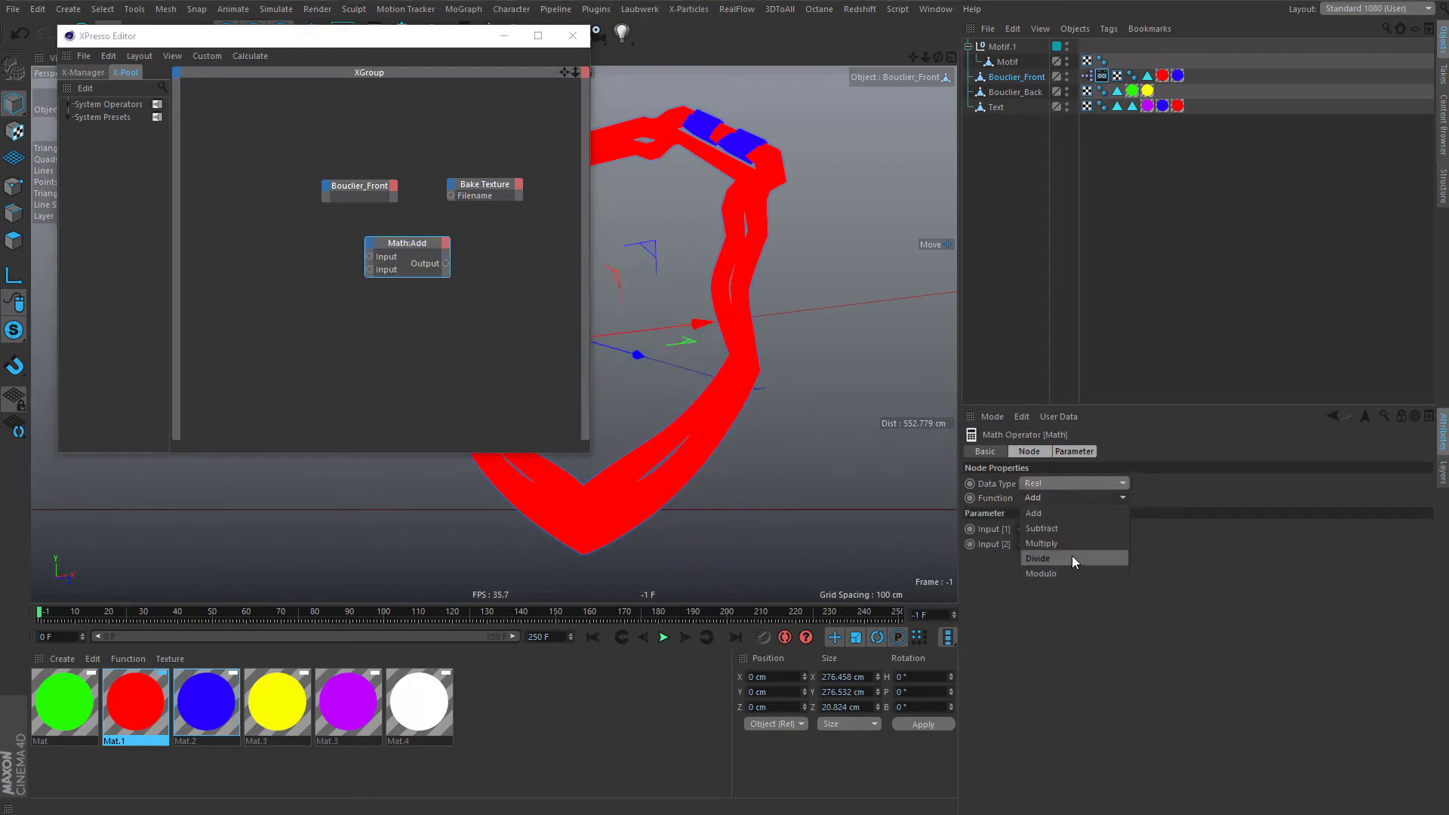
{"action": "left_click", "coordinate": [1054, 488]}
{"action": "left_click", "coordinate": [1054, 487]}
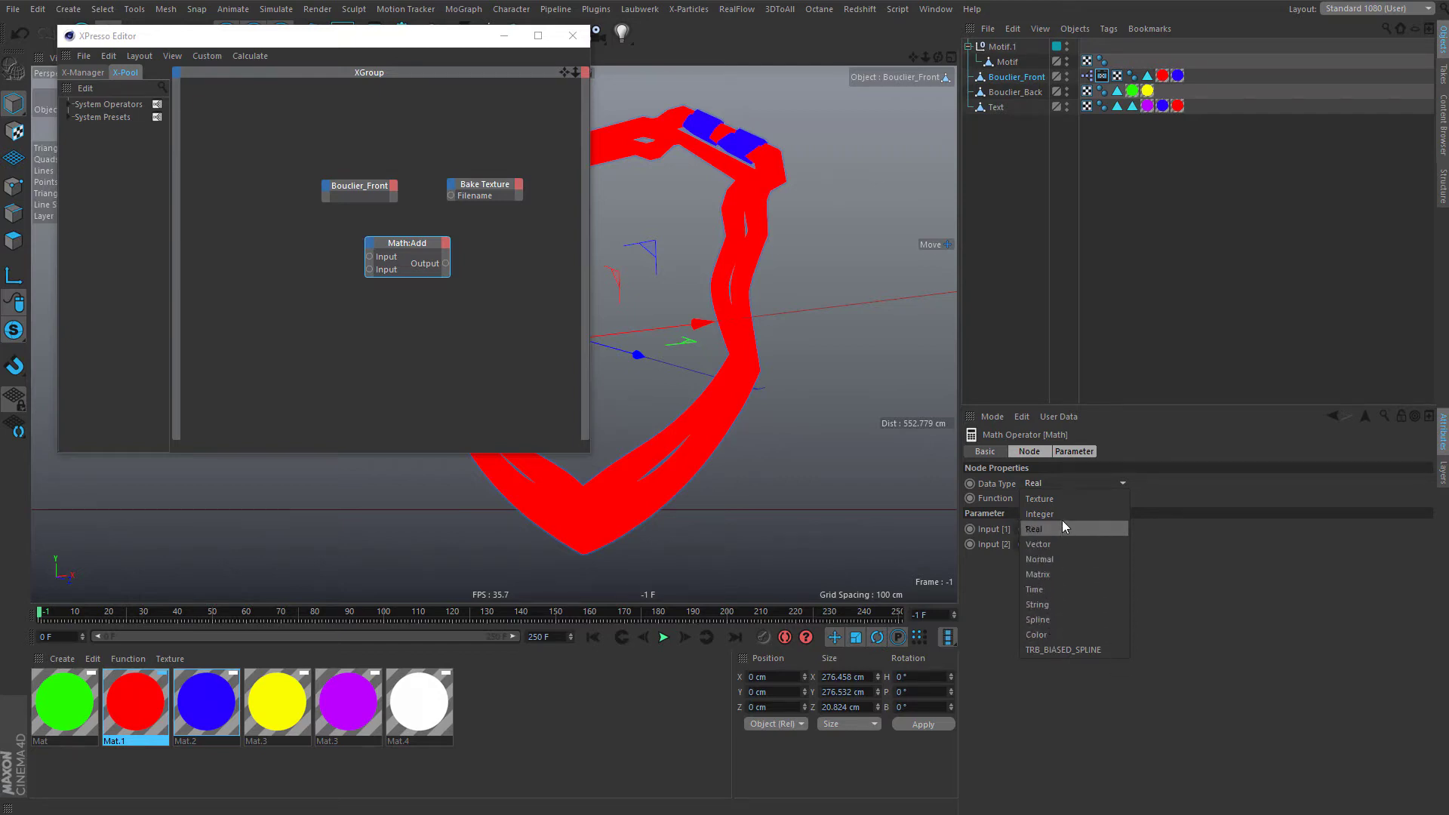
{"action": "left_click", "coordinate": [1225, 531]}
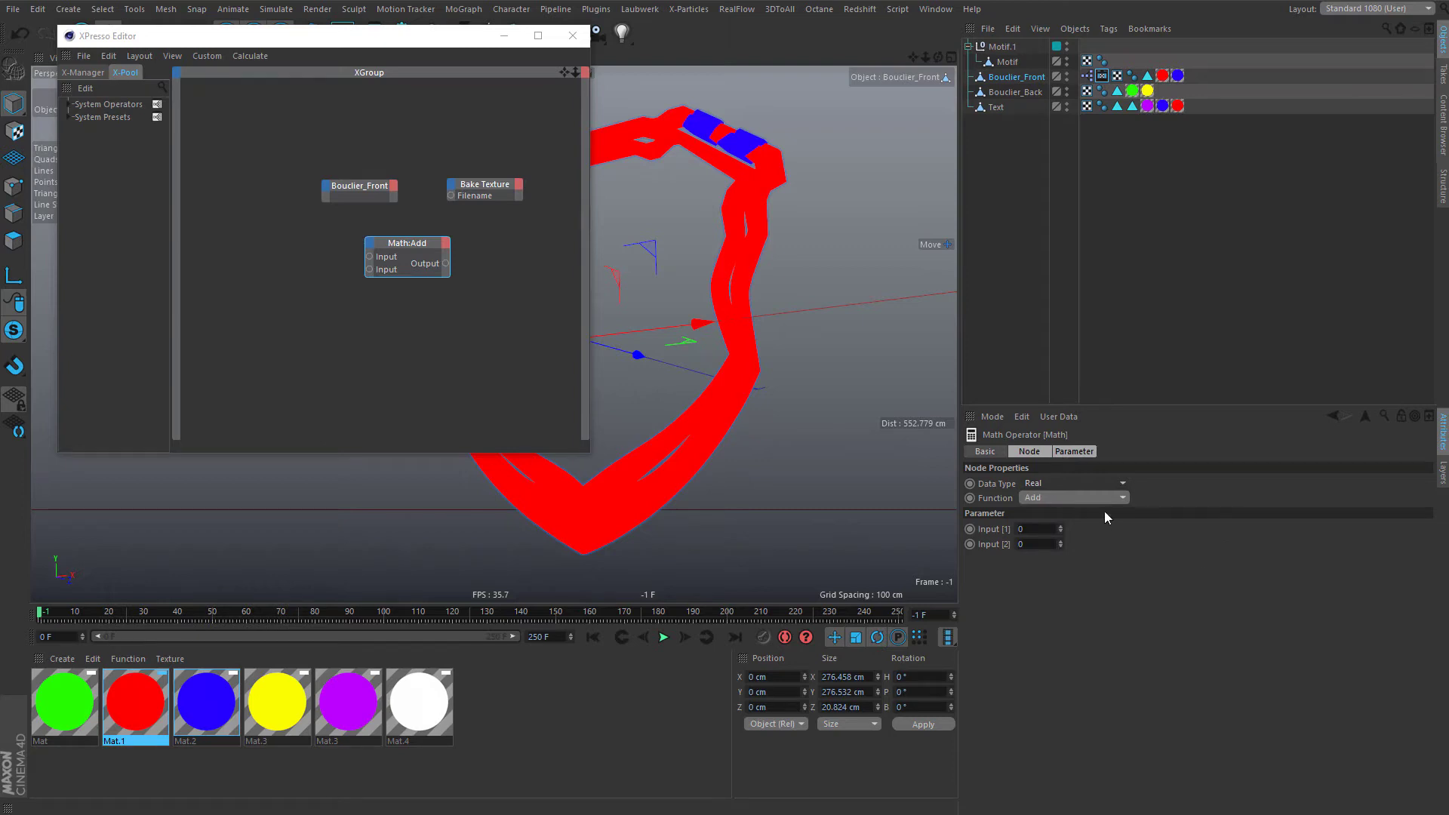
{"action": "left_click", "coordinate": [1062, 482]}
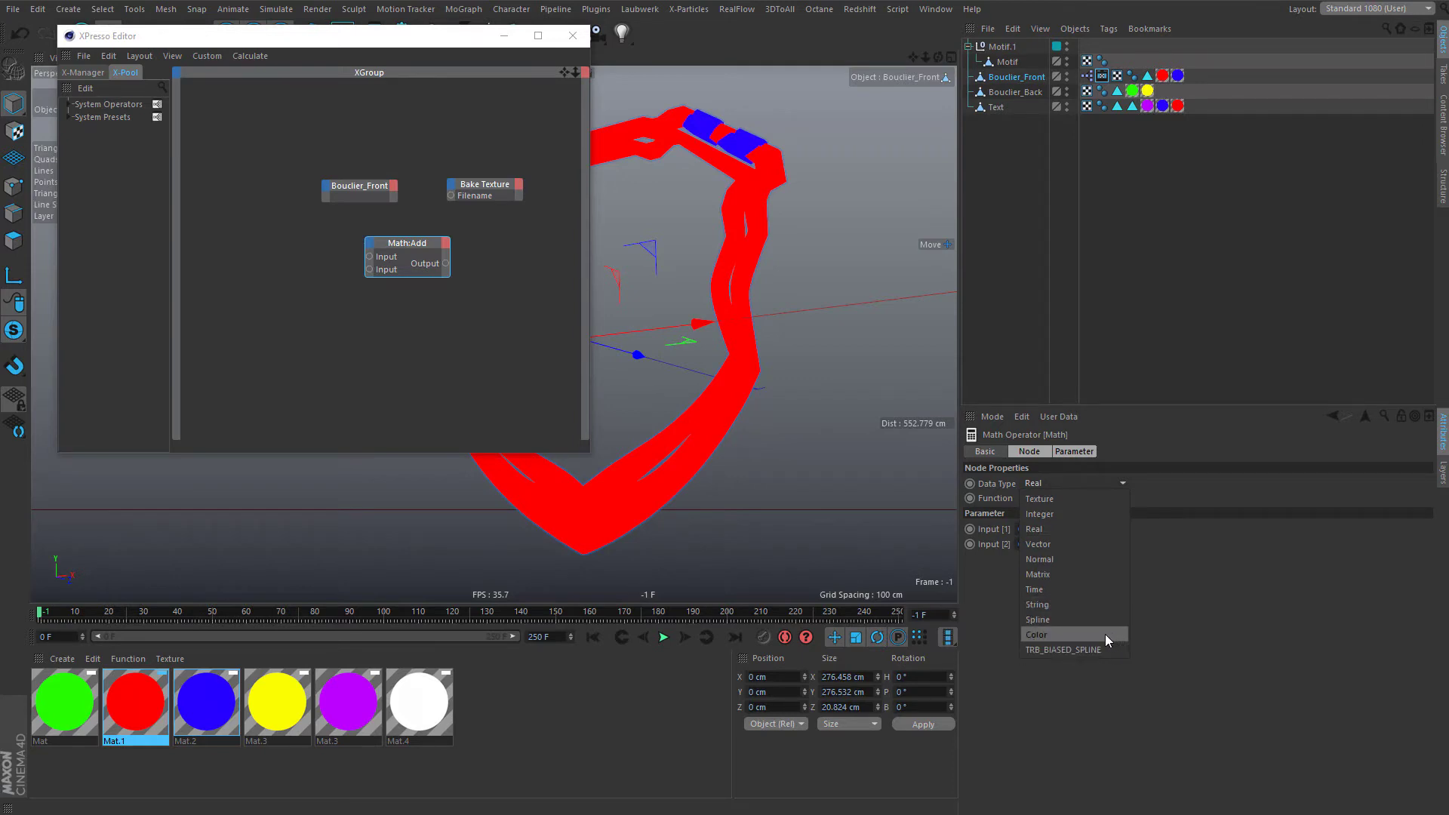
{"action": "left_click", "coordinate": [1096, 605]}
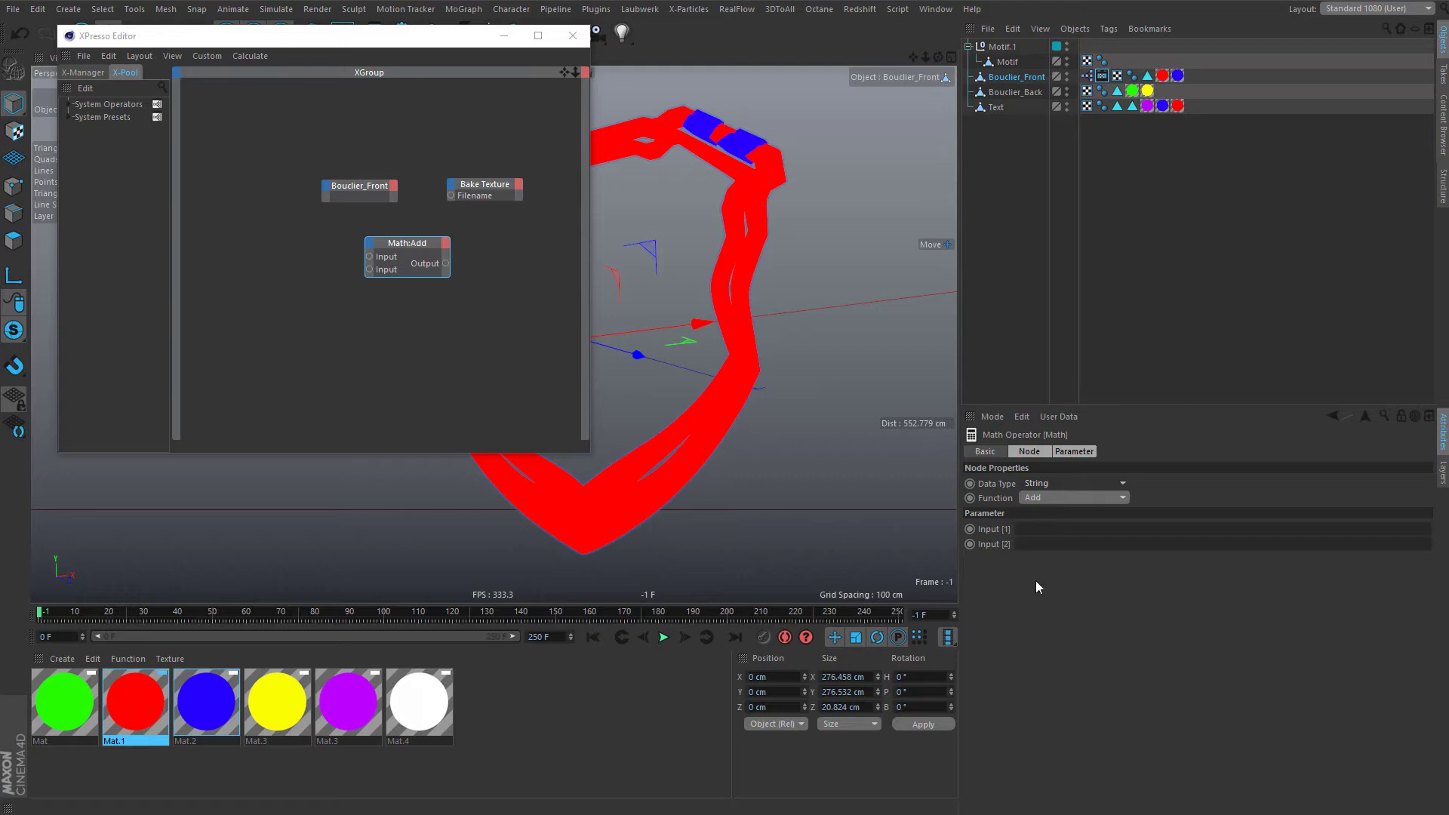
- Space out the Bouclier_Front and Math nodes, and paste the copied Maps folder path, ending in Maps\, as the Math node's first input
{"action": "left_click", "coordinate": [347, 189]}
{"action": "left_click_drag", "start_coordinate": [347, 188], "coordinate": [216, 205]}
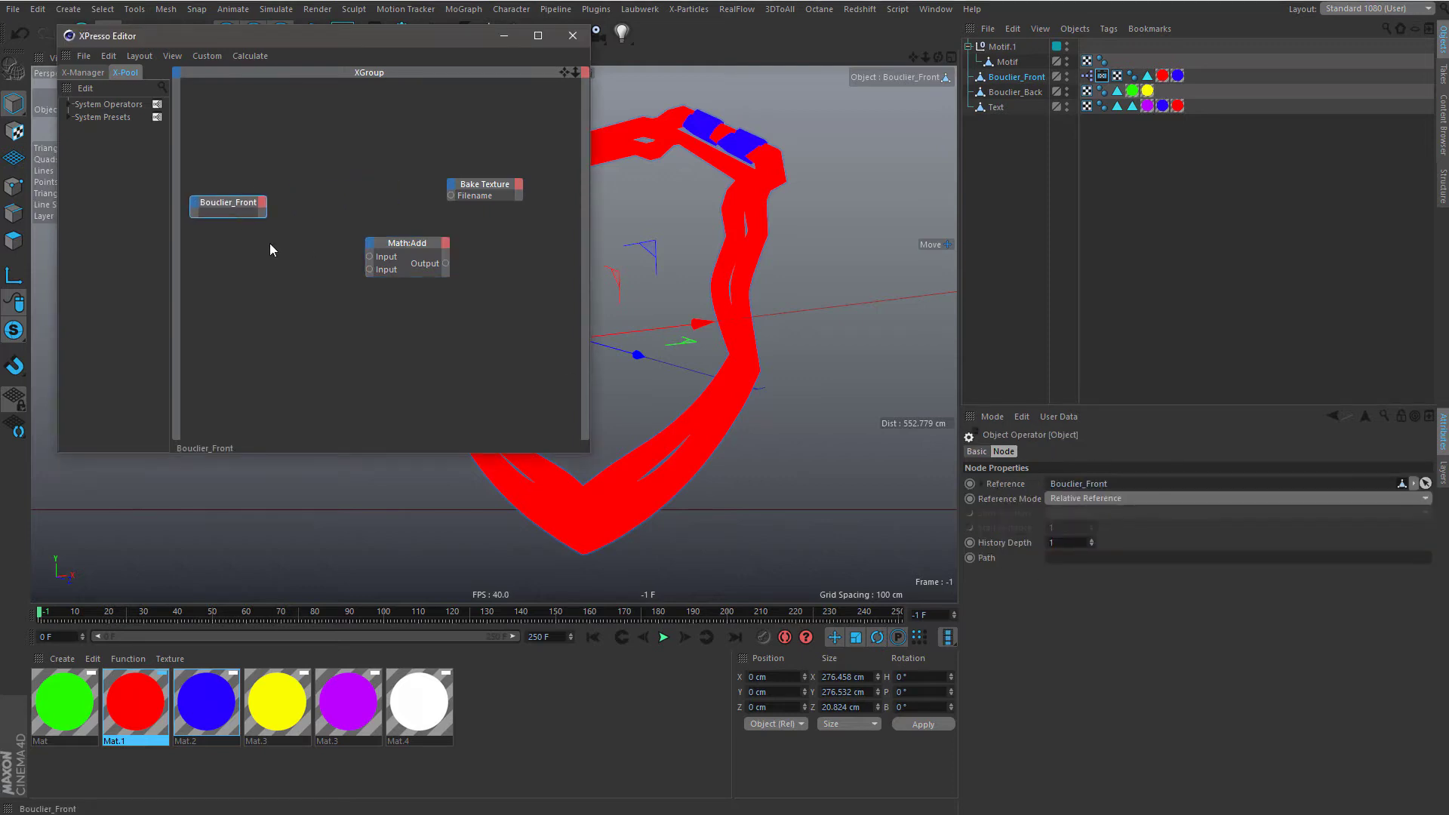
{"action": "left_click_drag", "start_coordinate": [379, 259], "coordinate": [373, 232]}
{"action": "left_click", "coordinate": [1040, 528]}
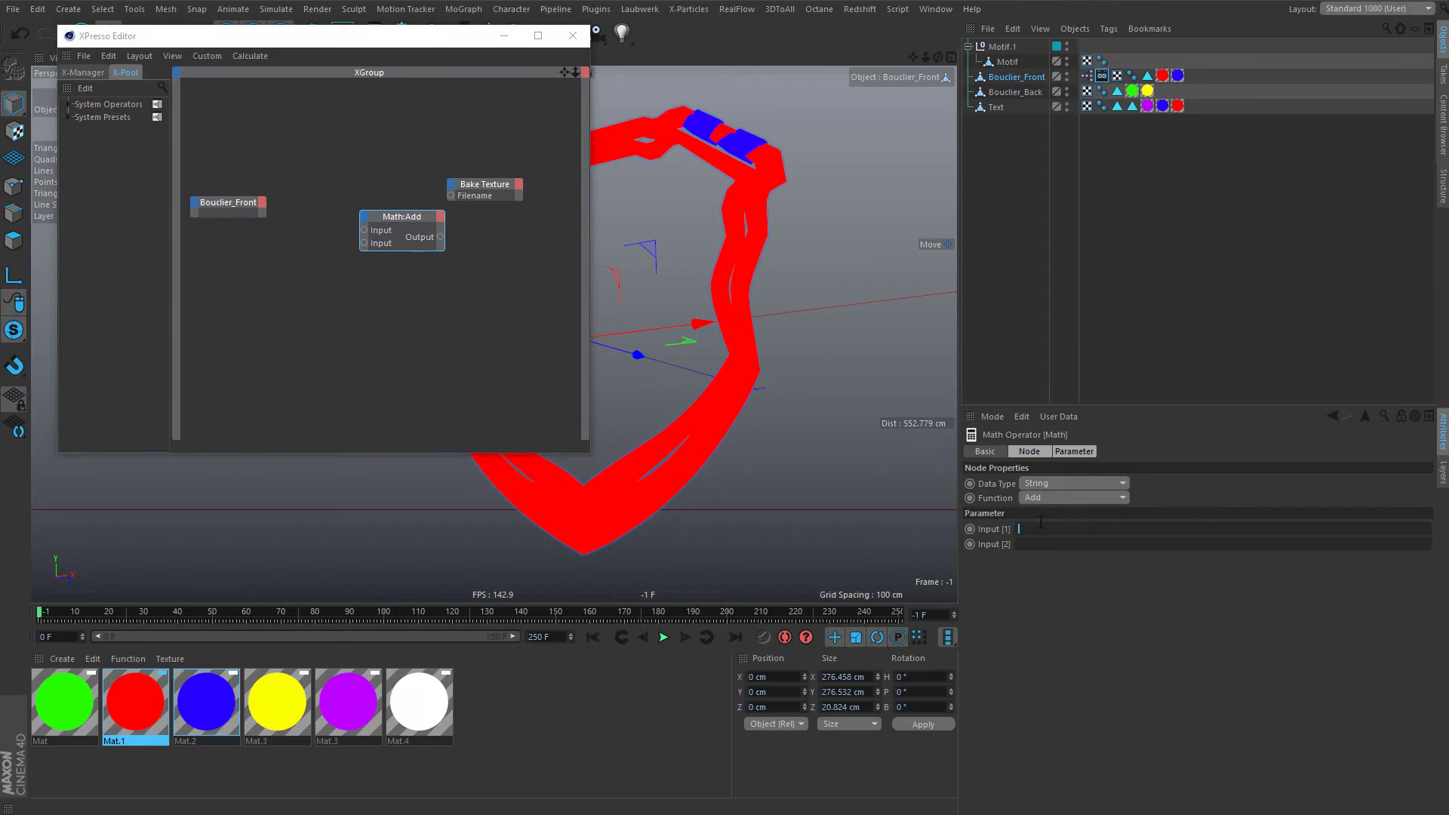
{"action": "key", "text": "ctrl+v"}
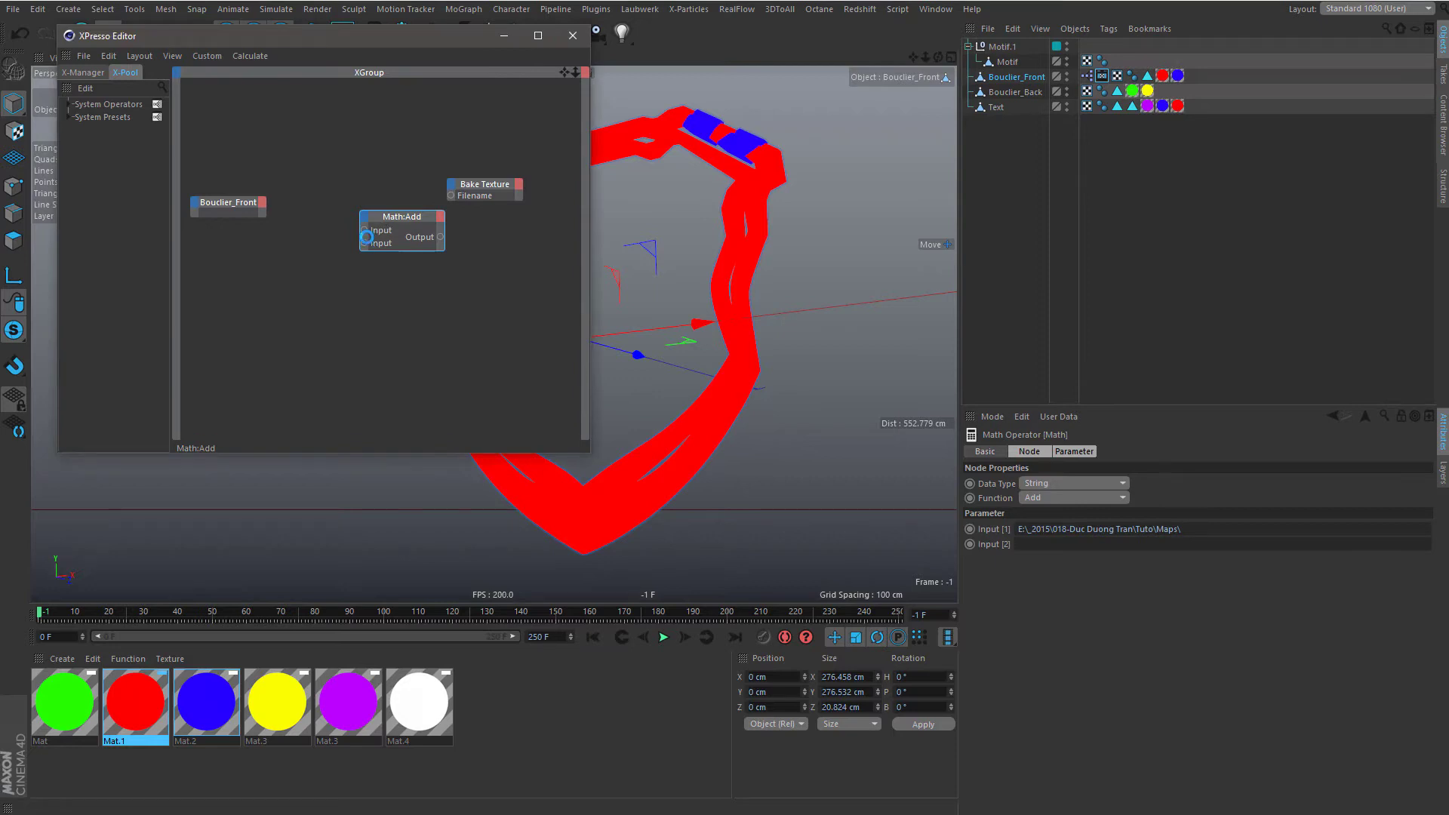
- Add the Bouclier_Front object's Name as a node output and connect it to the Math node's second input
{"action": "left_click_drag", "start_coordinate": [241, 203], "coordinate": [245, 218]}
{"action": "left_click", "coordinate": [1016, 77]}
{"action": "left_click", "coordinate": [979, 451]}
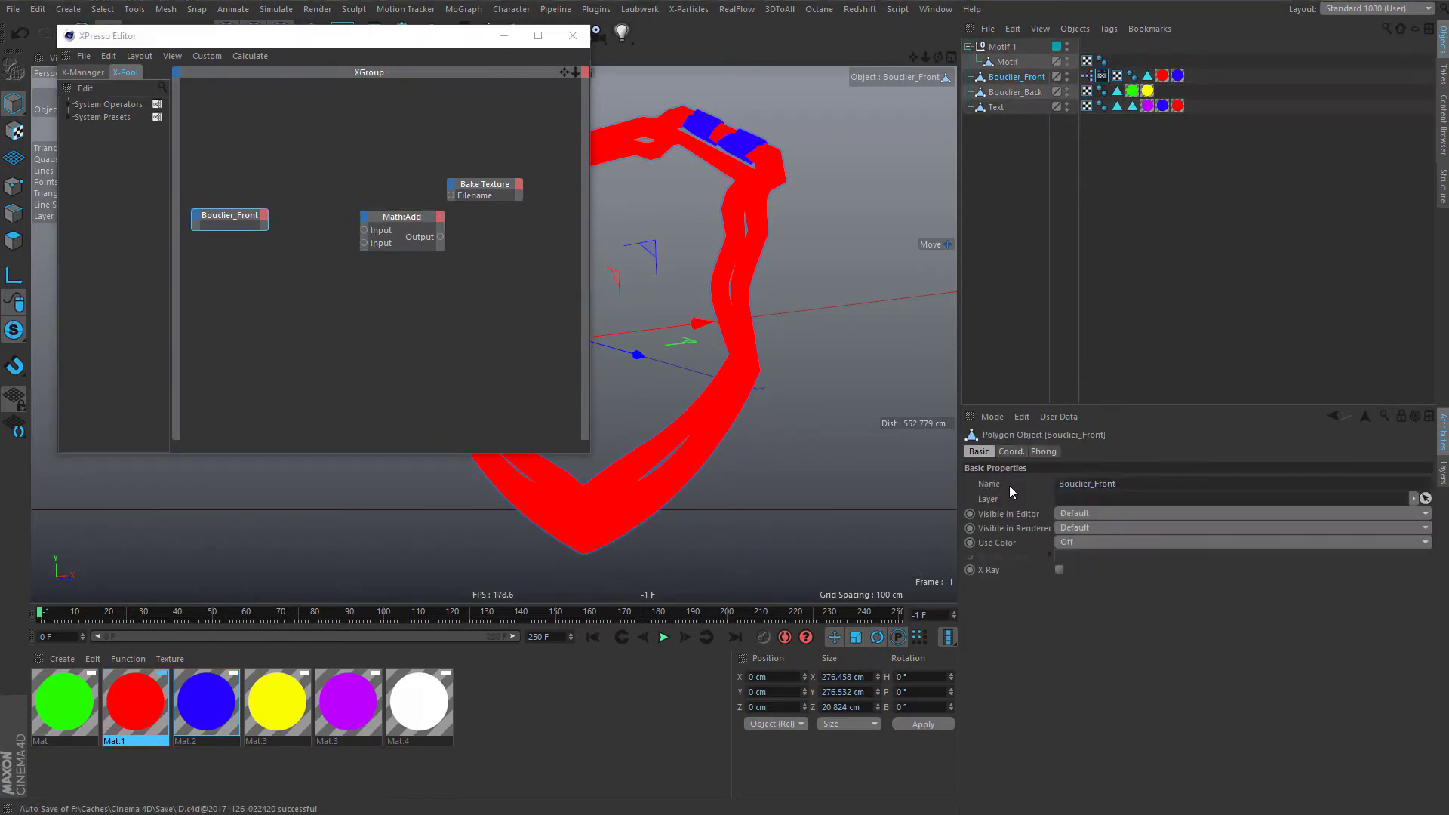
{"action": "left_click_drag", "start_coordinate": [1007, 489], "coordinate": [364, 243]}
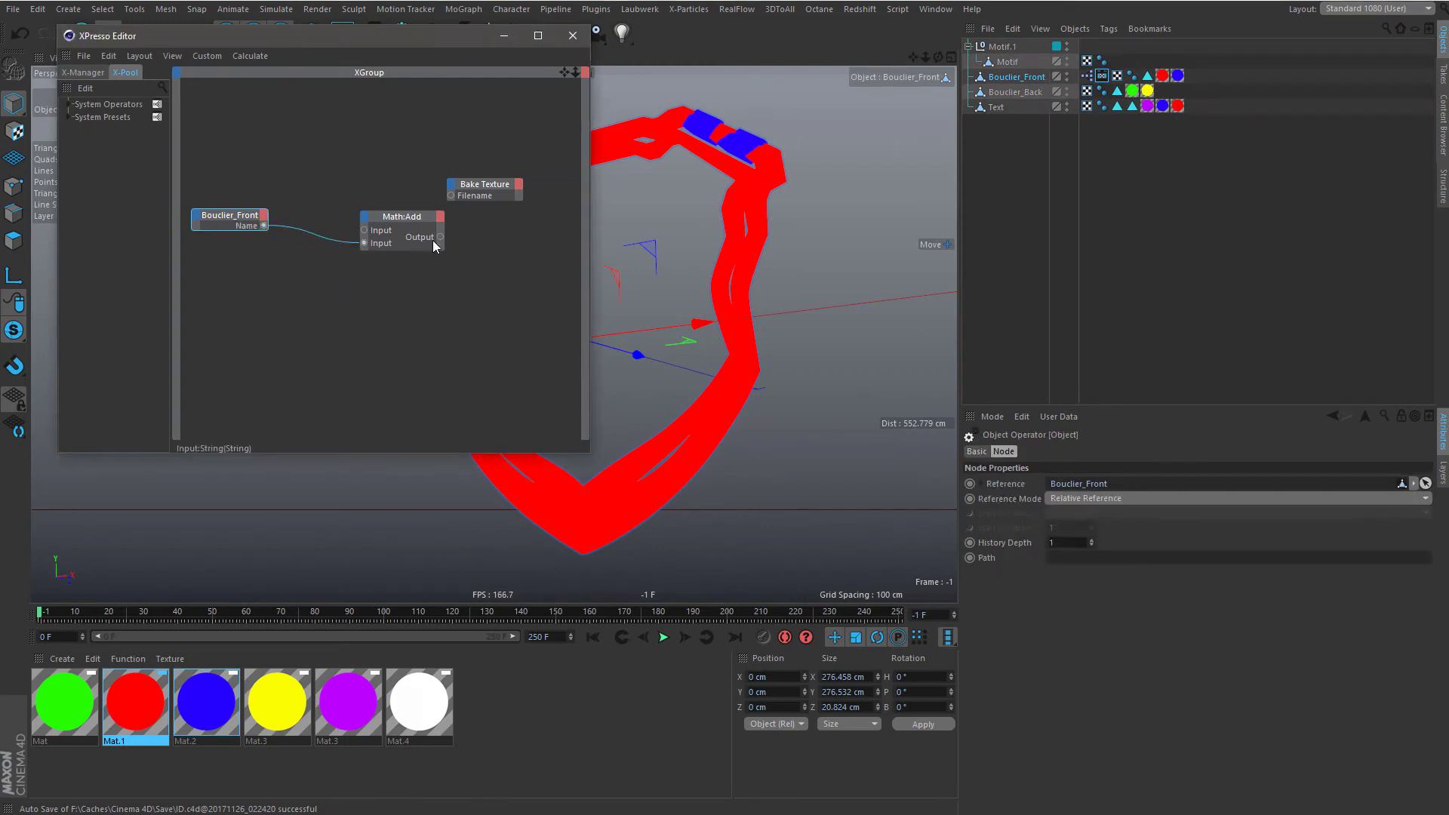
{"action": "left_click_drag", "start_coordinate": [453, 202], "coordinate": [451, 196]}
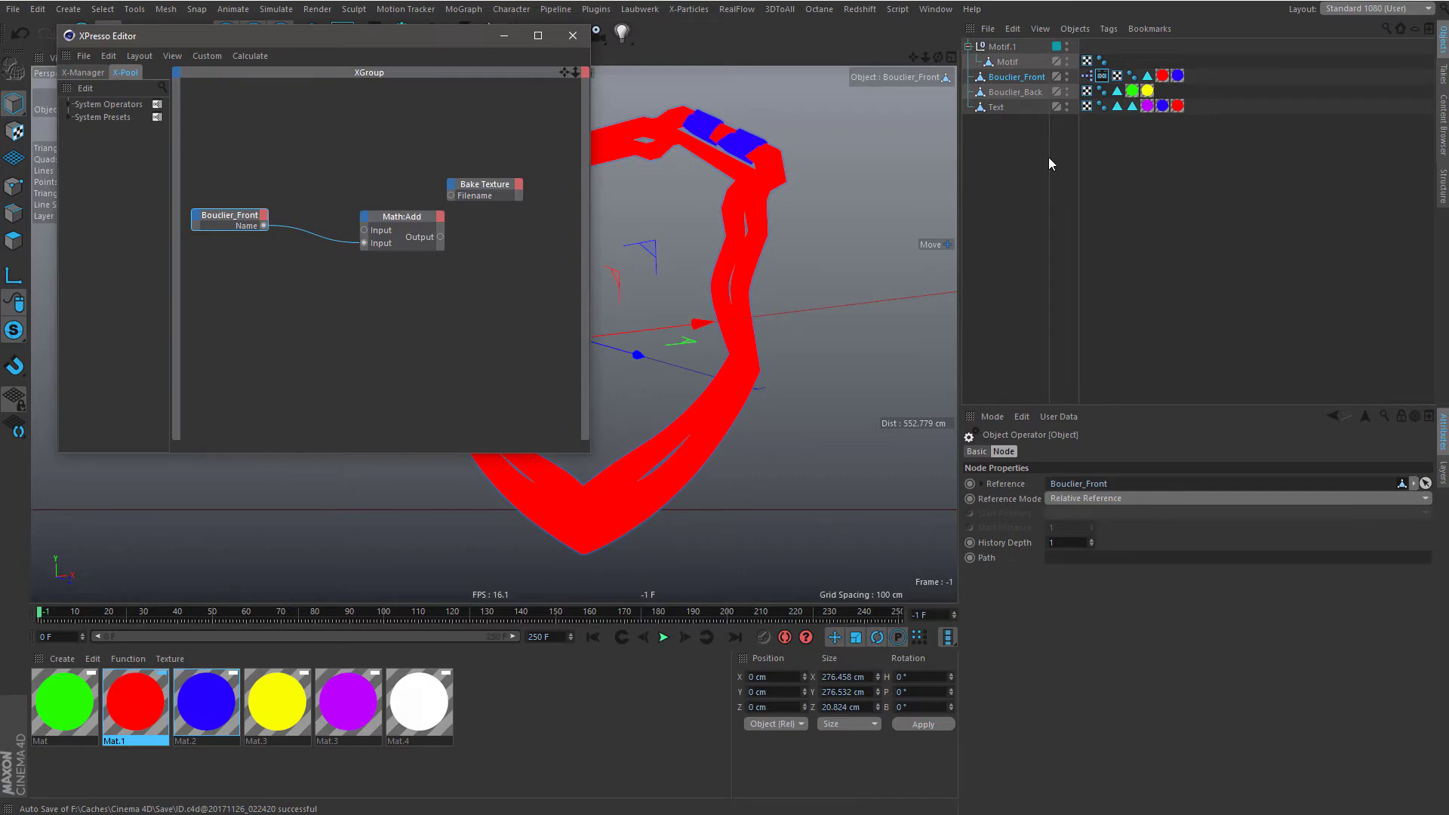
- Try to overwrite the Bake Texture tag's filename manually with zsd
{"action": "left_click", "coordinate": [1102, 76]}
{"action": "left_click", "coordinate": [1167, 483]}
{"action": "key", "text": "BackSpace"}
{"action": "key", "text": "BackSpace"}
{"action": "key", "text": "BackSpace"}
{"action": "key", "text": "BackSpace"}
{"action": "key", "text": "BackSpace"}
{"action": "key", "text": "BackSpace"}
{"action": "key", "text": "BackSpace"}
{"action": "key", "text": "BackSpace"}
{"action": "key", "text": "BackSpace"}
{"action": "type", "text": "zsd"}
- Connect the Math node's output to the Bake Texture node's Filename port and add a third input to the Math node
{"action": "left_click_drag", "start_coordinate": [440, 237], "coordinate": [451, 195]}
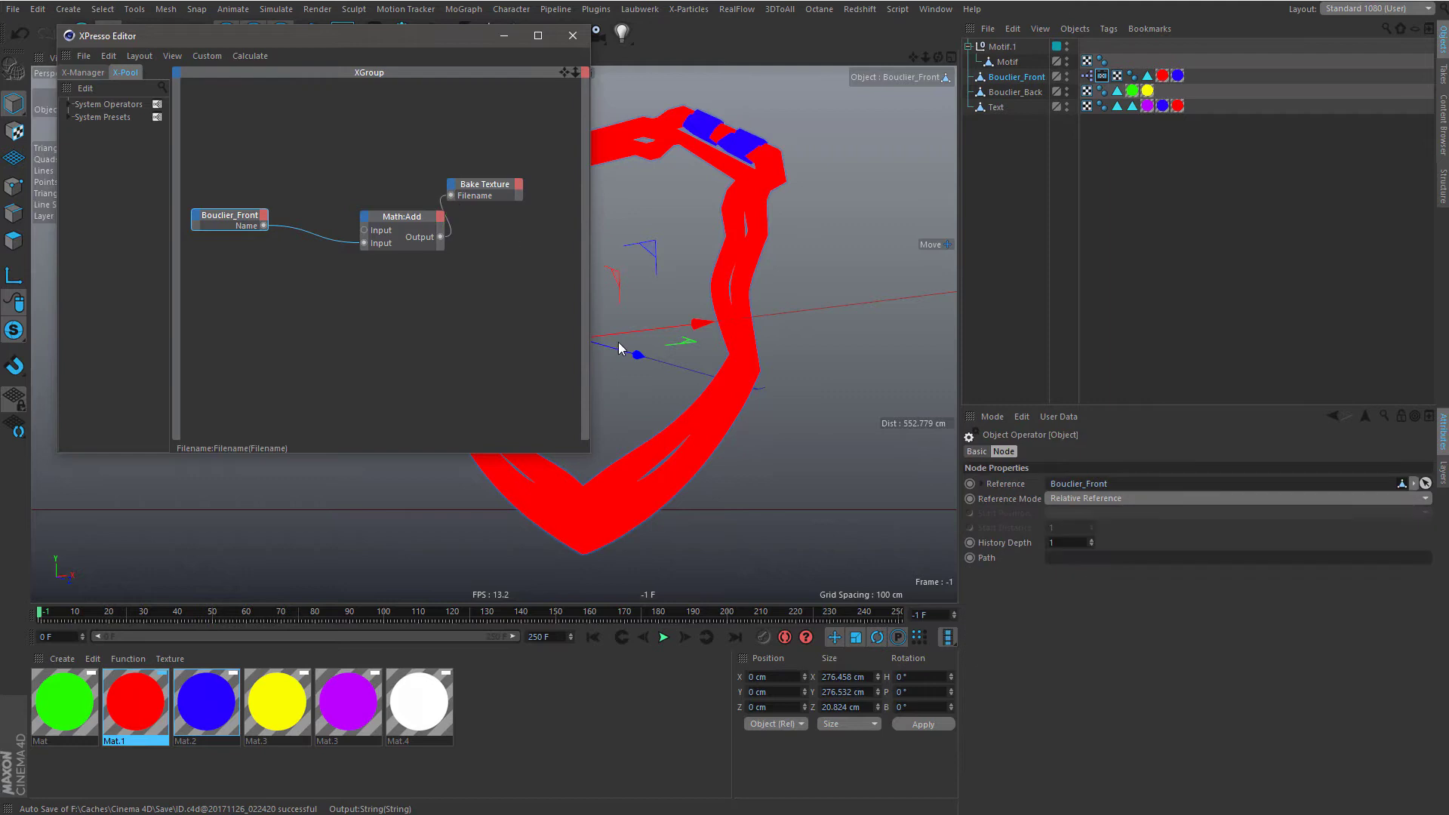
{"action": "left_click", "coordinate": [1101, 77]}
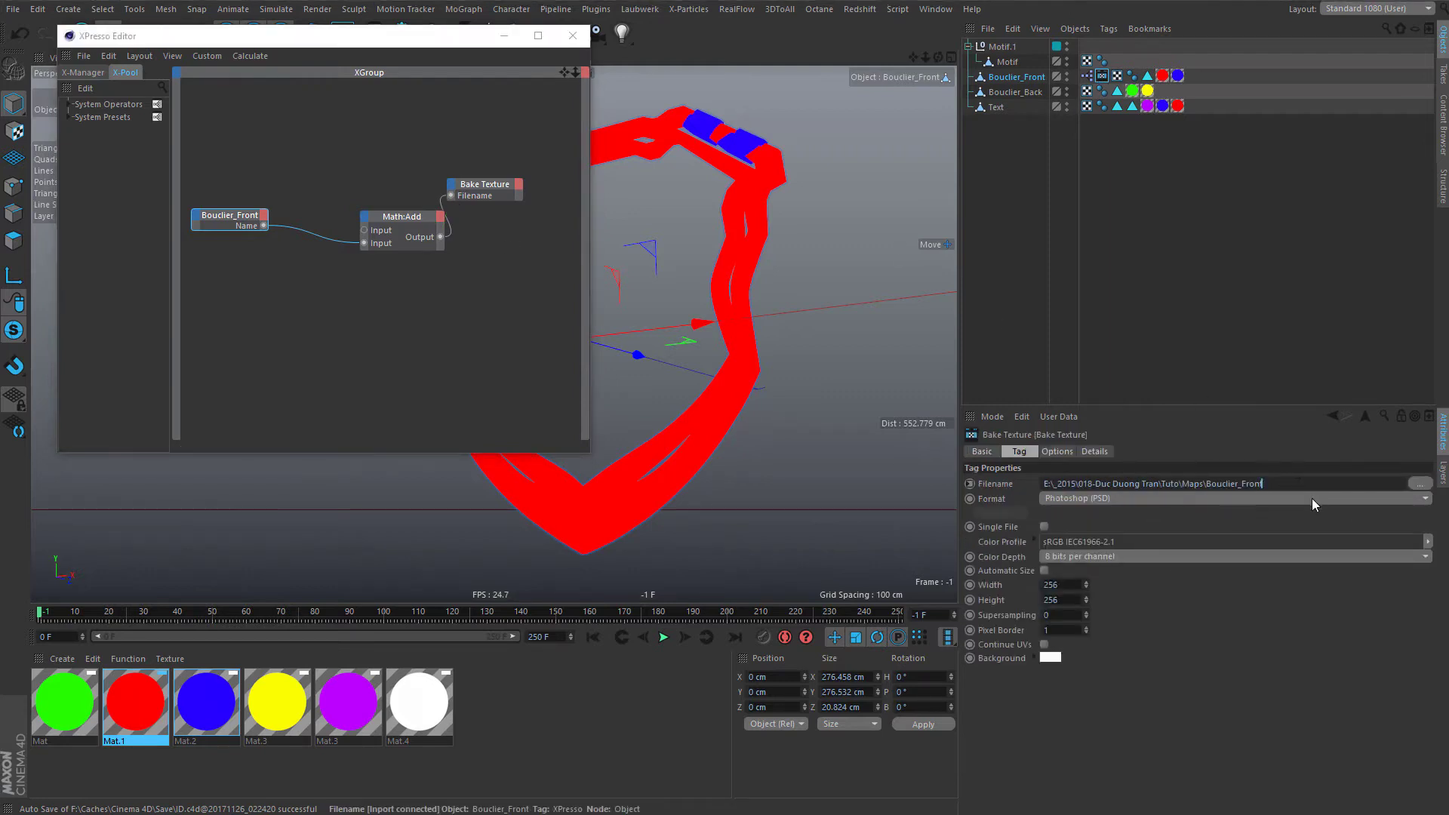
{"action": "left_click", "coordinate": [366, 219]}
{"action": "left_click", "coordinate": [378, 231]}
{"action": "left_click", "coordinate": [388, 217]}
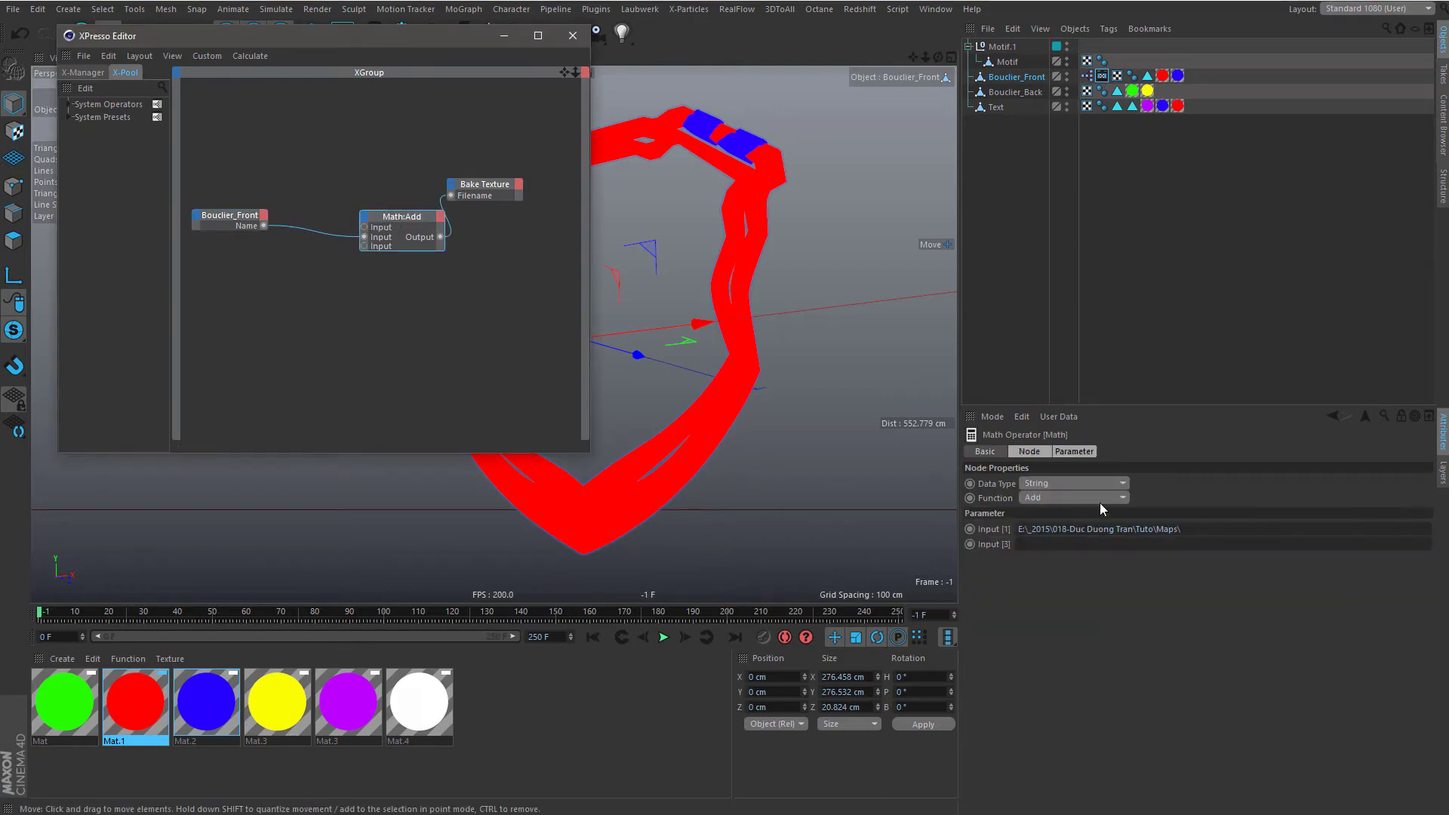
- Set the Math node's third input to .png and check the resulting filename in the Bake Texture tag
{"action": "left_click", "coordinate": [1088, 546]}
{"action": "type", "text": ".PNG"}
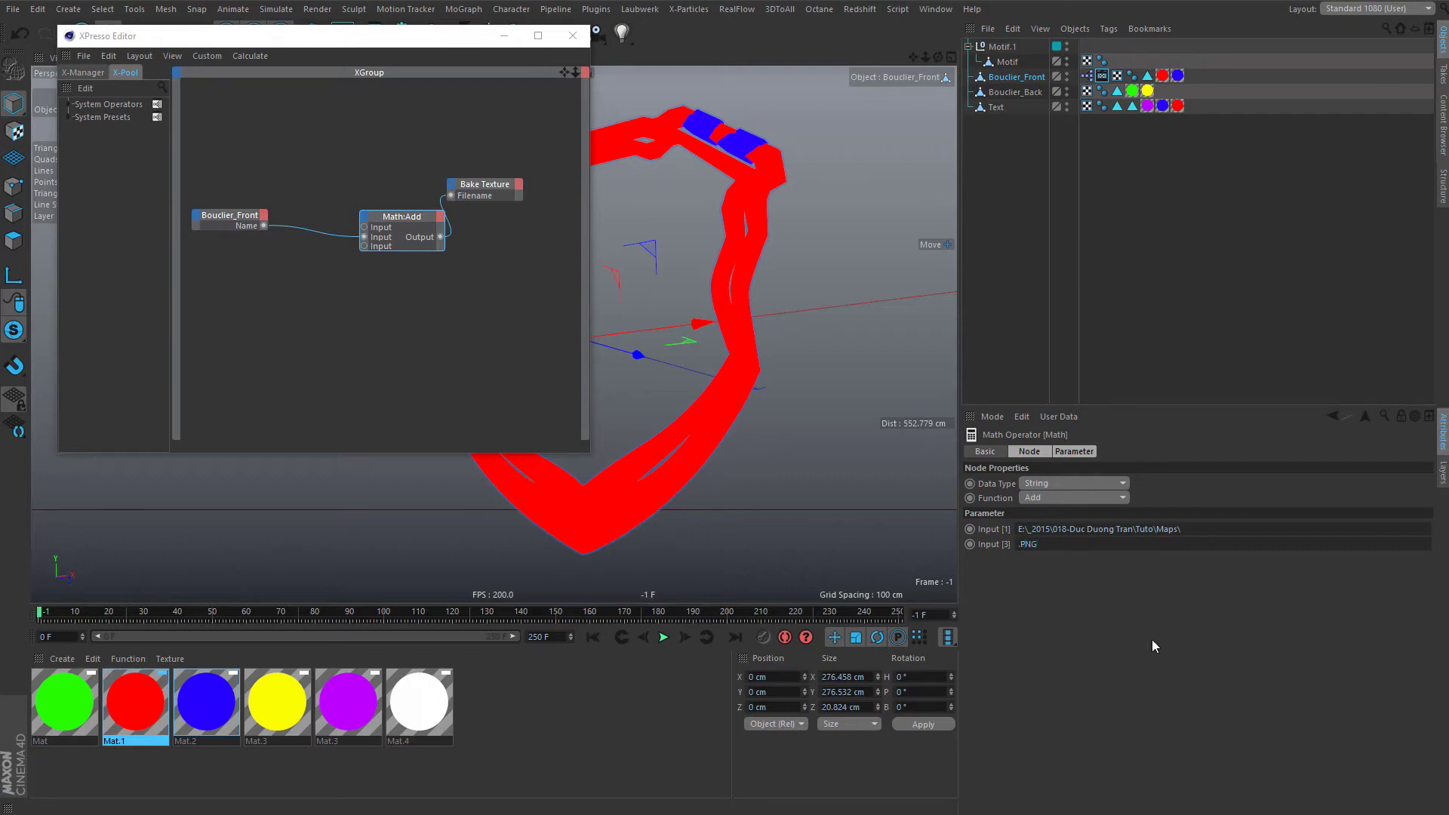
{"action": "key", "text": "BackSpace"}
{"action": "type", "text": ".png"}
{"action": "left_click", "coordinate": [1102, 75]}
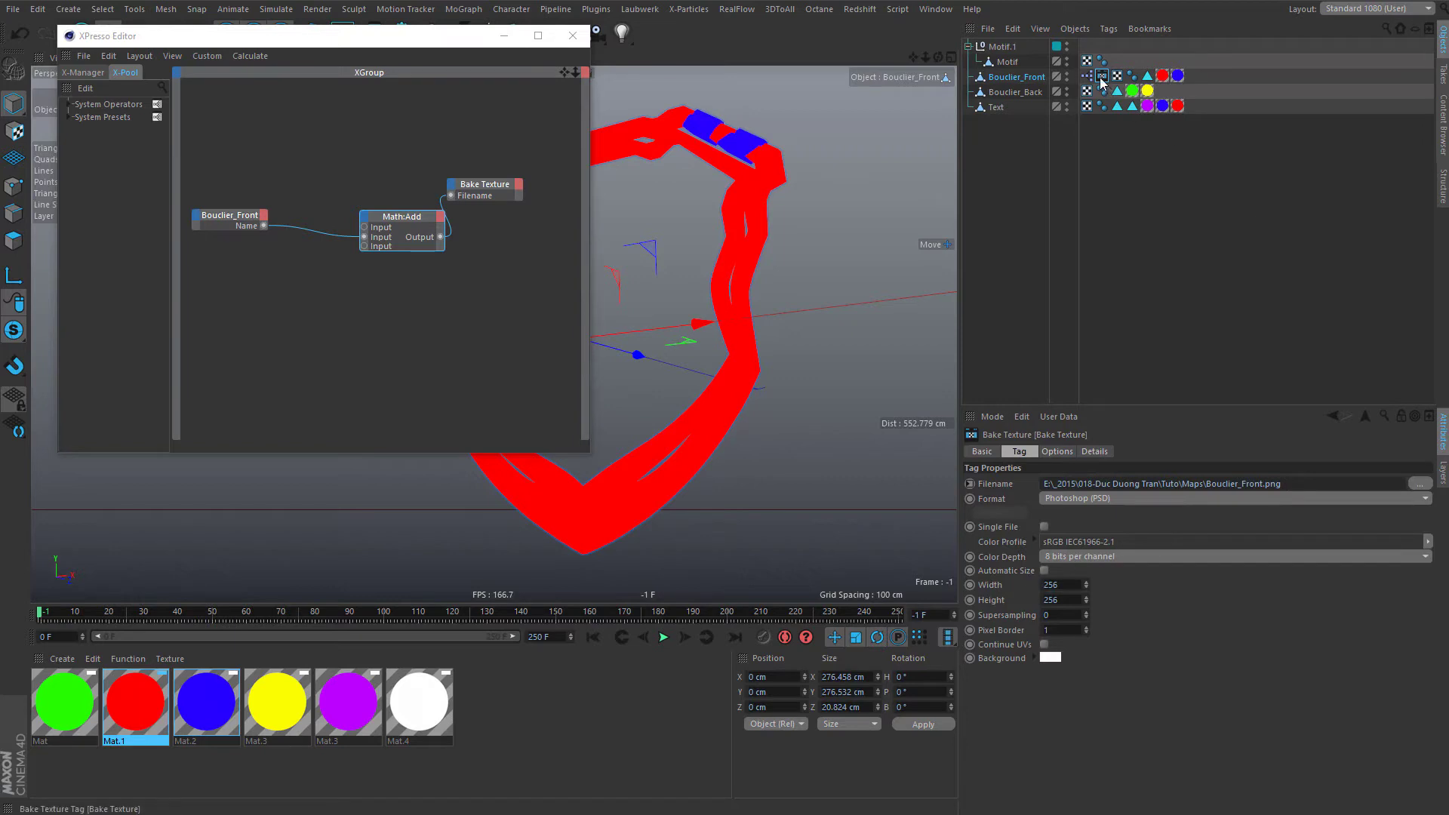
- Copy the XPresso and Bake Texture tags from Bouclier_Front to the Text object and inspect the copied node graph
{"action": "left_click_drag", "start_coordinate": [1212, 118], "coordinate": [1206, 108]}
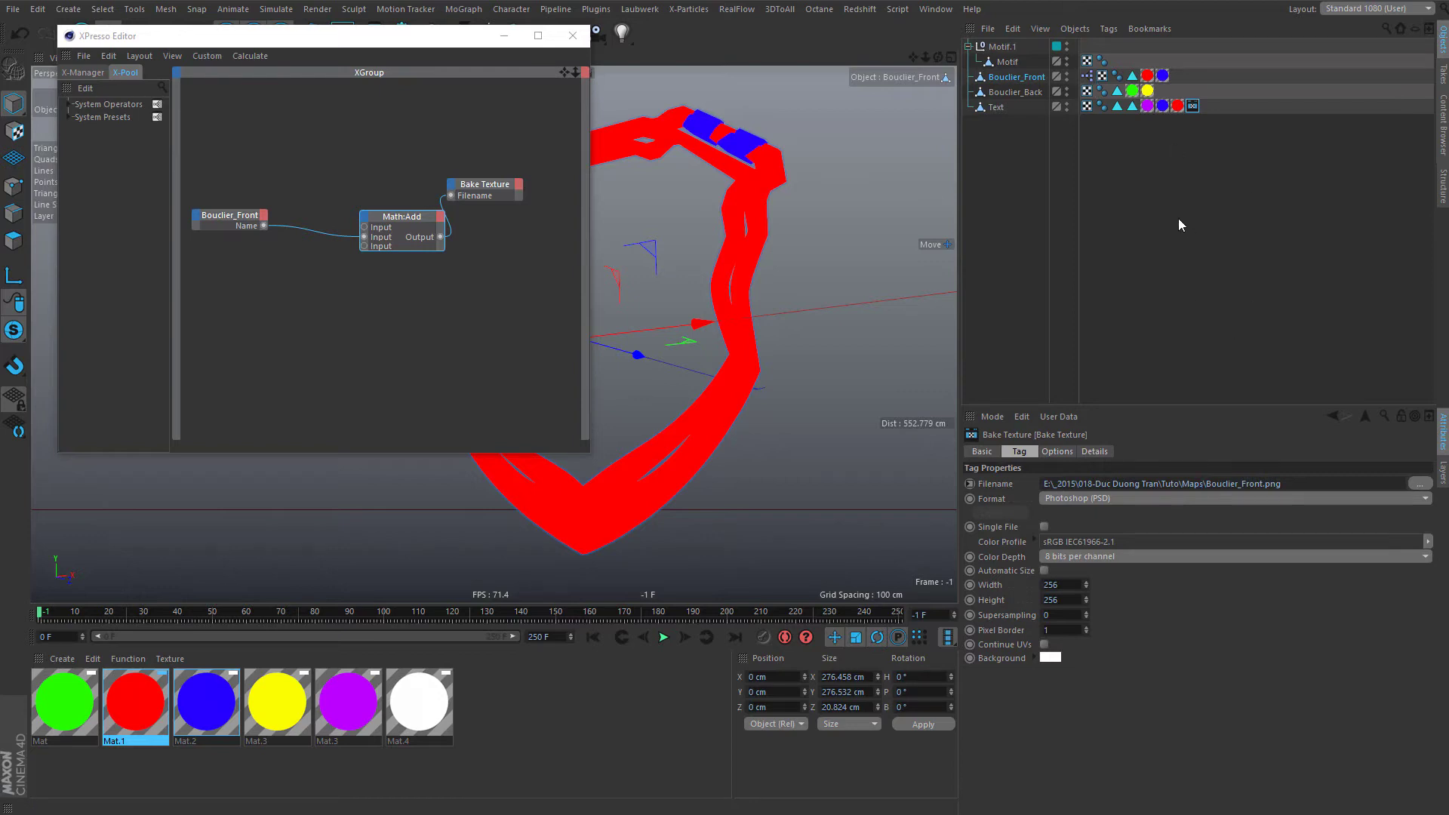
{"action": "mouse_move", "coordinate": [1192, 106]}
{"action": "left_mouse_down"}
{"action": "mouse_move", "coordinate": [1120, 114]}
{"action": "mouse_move", "coordinate": [1089, 80]}
{"action": "mouse_move", "coordinate": [1216, 108]}
{"action": "left_mouse_up"}
{"action": "left_click", "coordinate": [1088, 77], "text": "shift"}
{"action": "left_click", "coordinate": [1208, 106]}
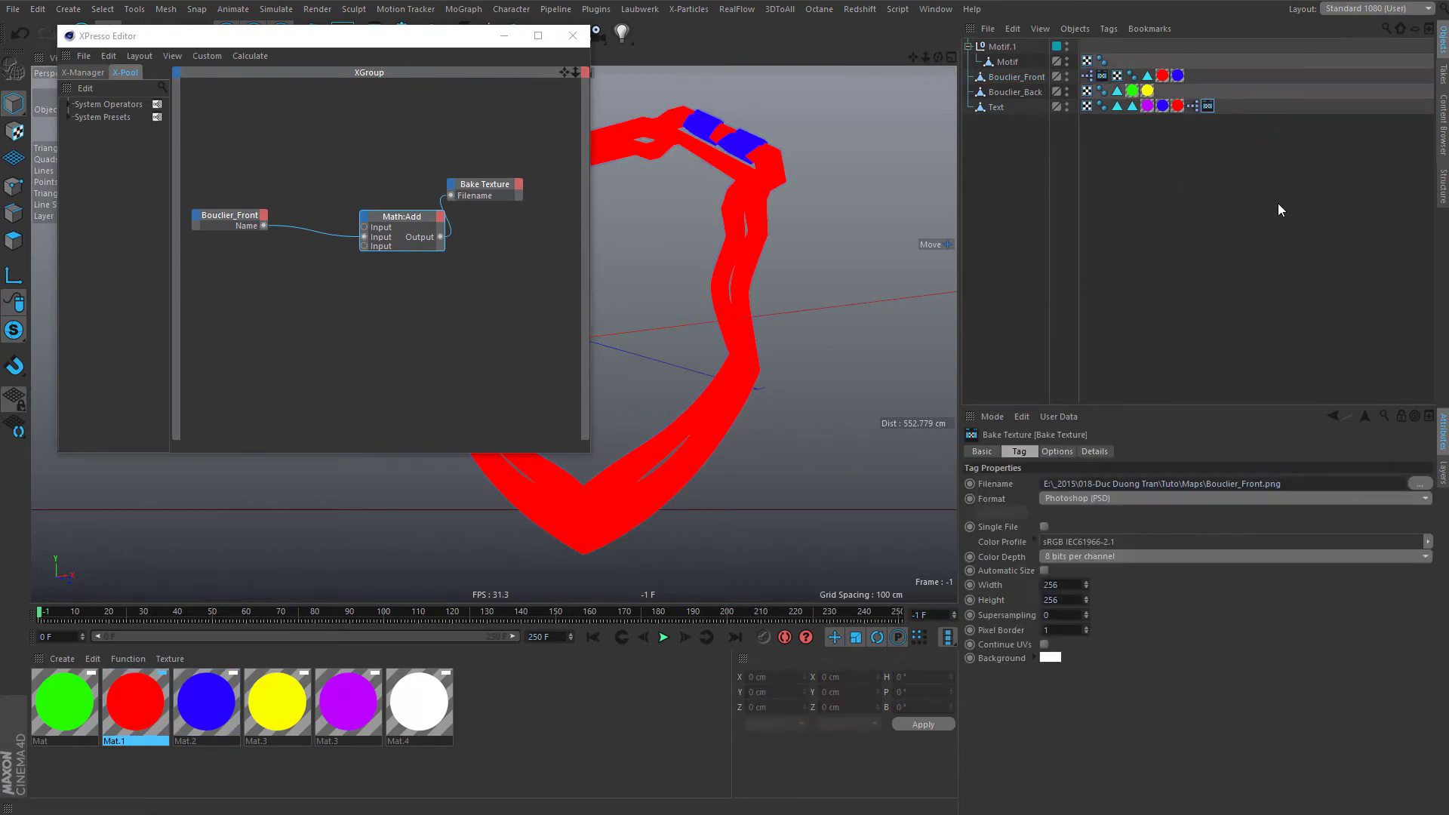
{"action": "left_click", "coordinate": [1191, 106]}
{"action": "left_click_drag", "start_coordinate": [1208, 106], "coordinate": [1153, 254]}
{"action": "left_click_drag", "start_coordinate": [504, 208], "coordinate": [489, 195]}
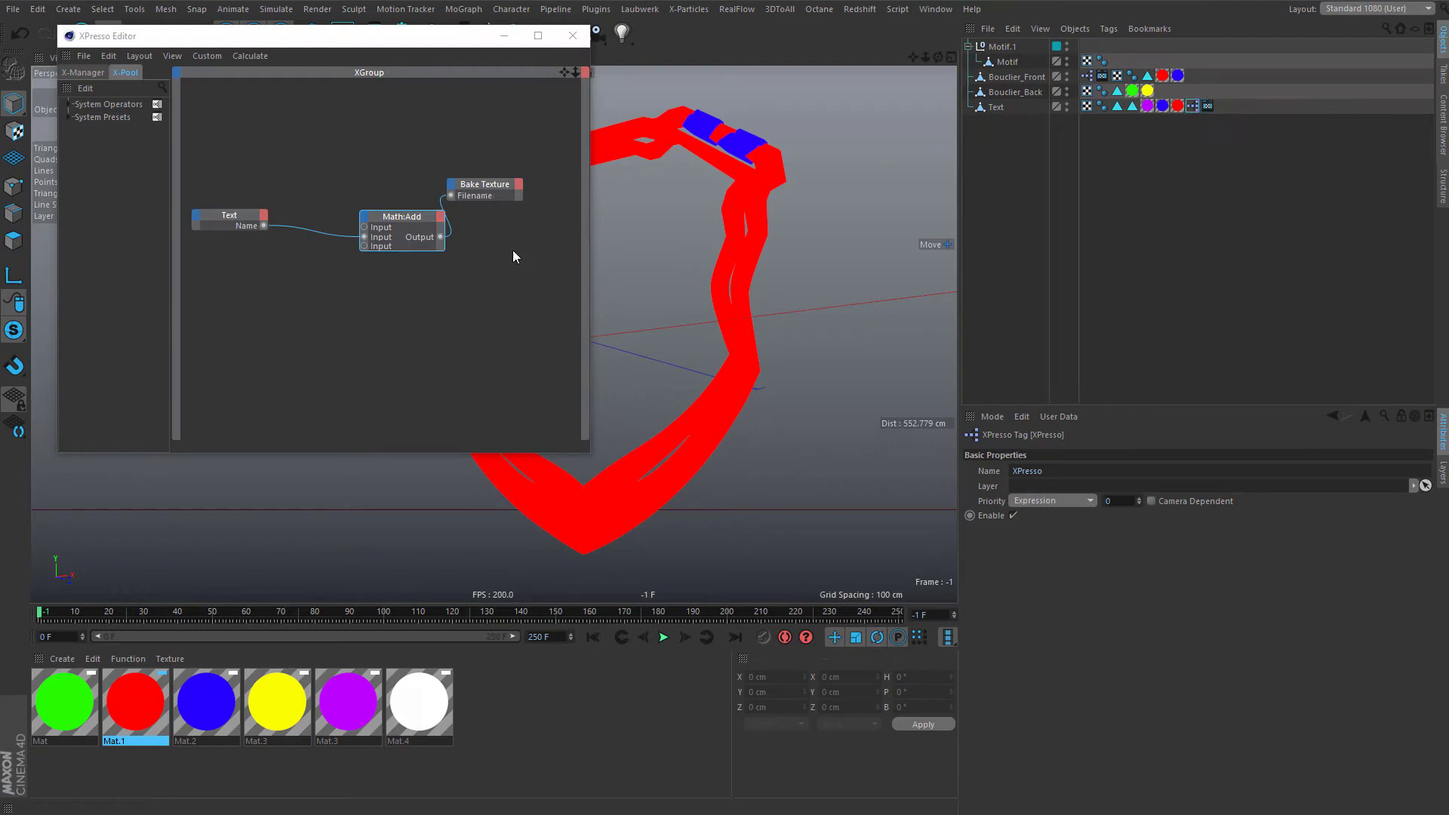
- Delete the copied XPresso and Bake Texture tags from the Text object
{"action": "left_click", "coordinate": [1208, 106]}
{"action": "left_click_drag", "start_coordinate": [1216, 164], "coordinate": [1190, 106]}
{"action": "key", "text": "Delete"}
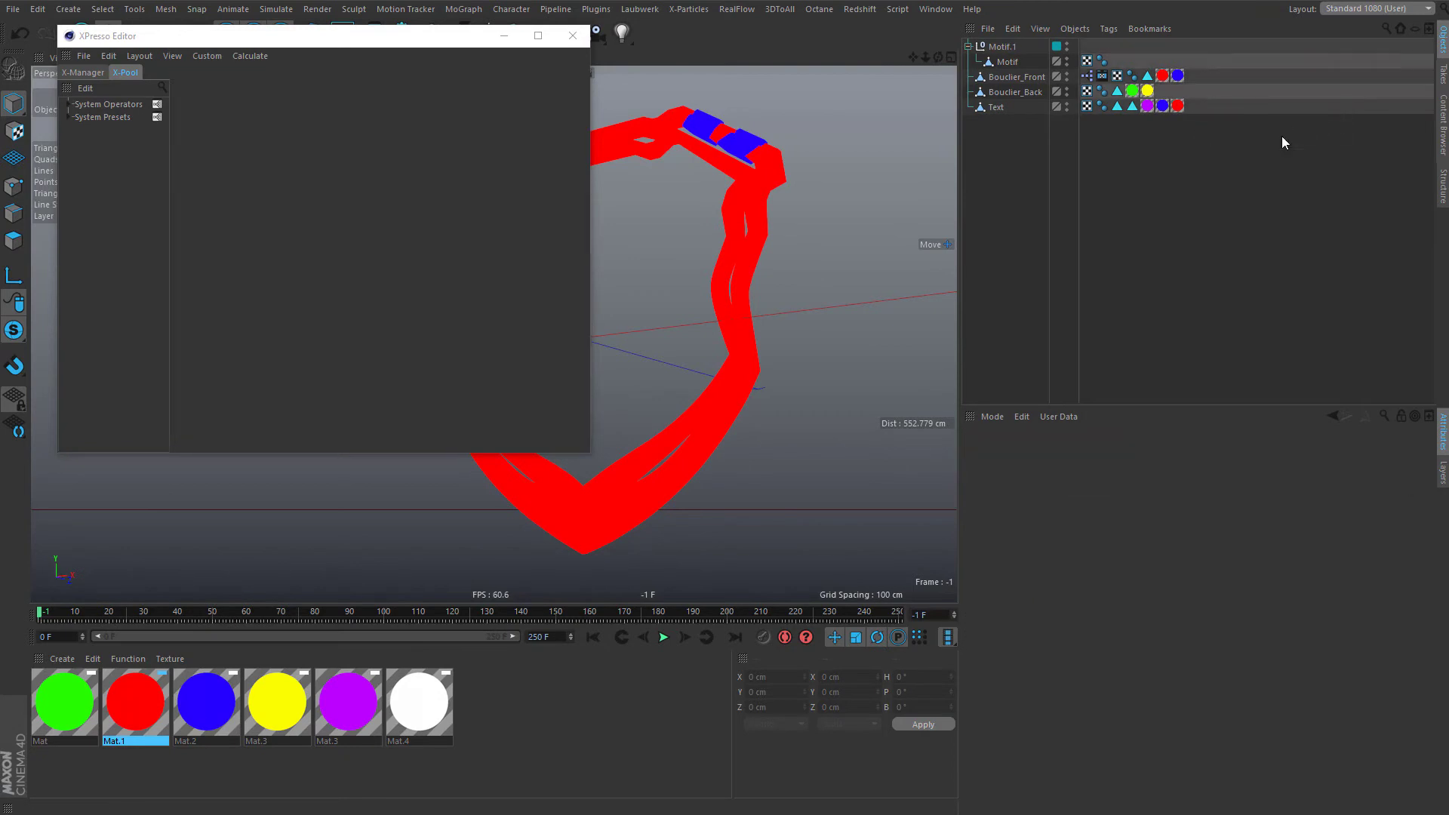
- Close the XPresso Editor and delete the stray Floor object from the scene
{"action": "left_click", "coordinate": [564, 36]}
{"action": "left_click", "coordinate": [565, 36]}
{"action": "left_click", "coordinate": [999, 47]}
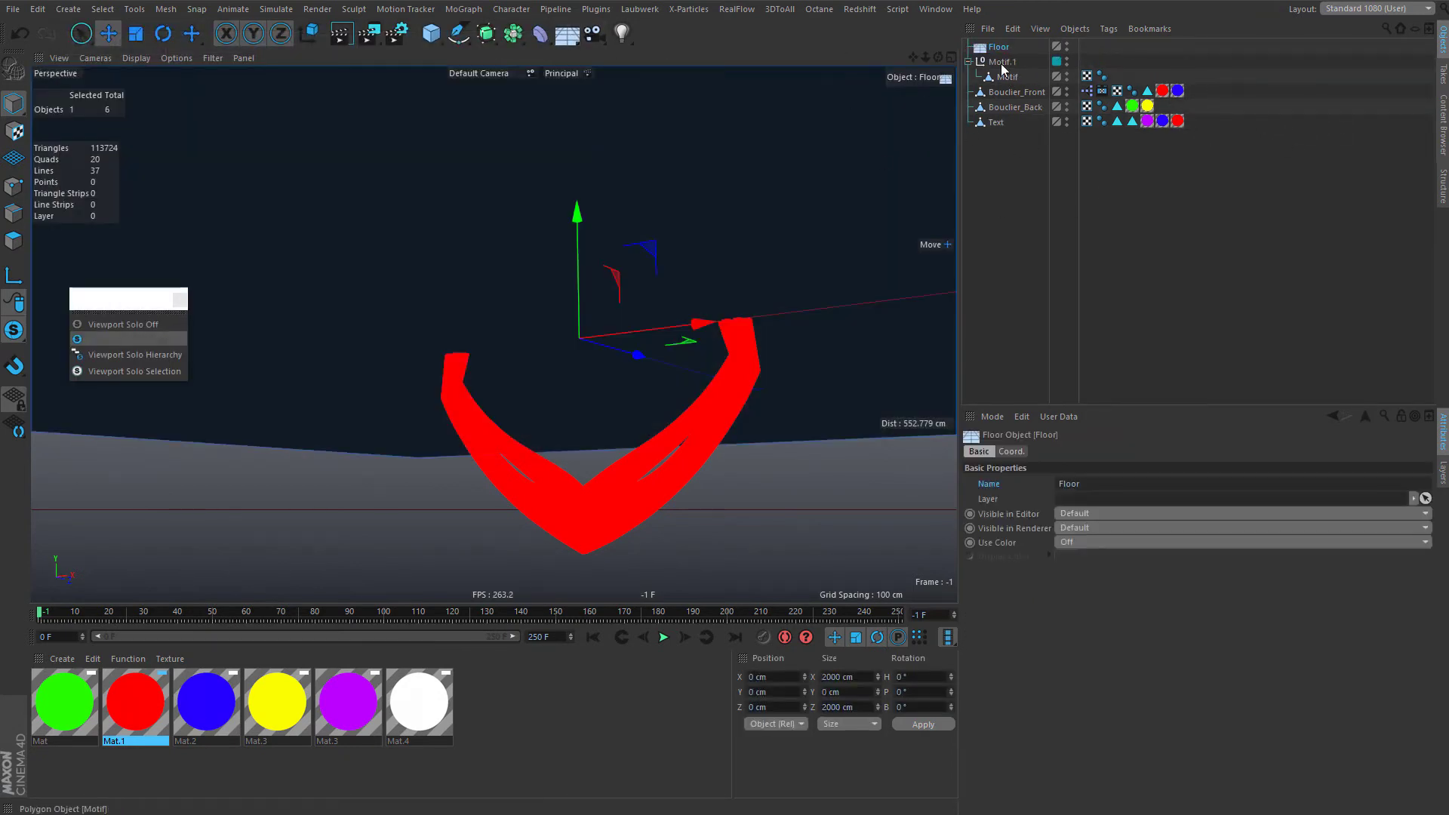
{"action": "key", "text": "Delete"}
- Preview the Surface Color bake of the Bouclier_Front Bake Texture tag
{"action": "left_click", "coordinate": [1101, 76]}
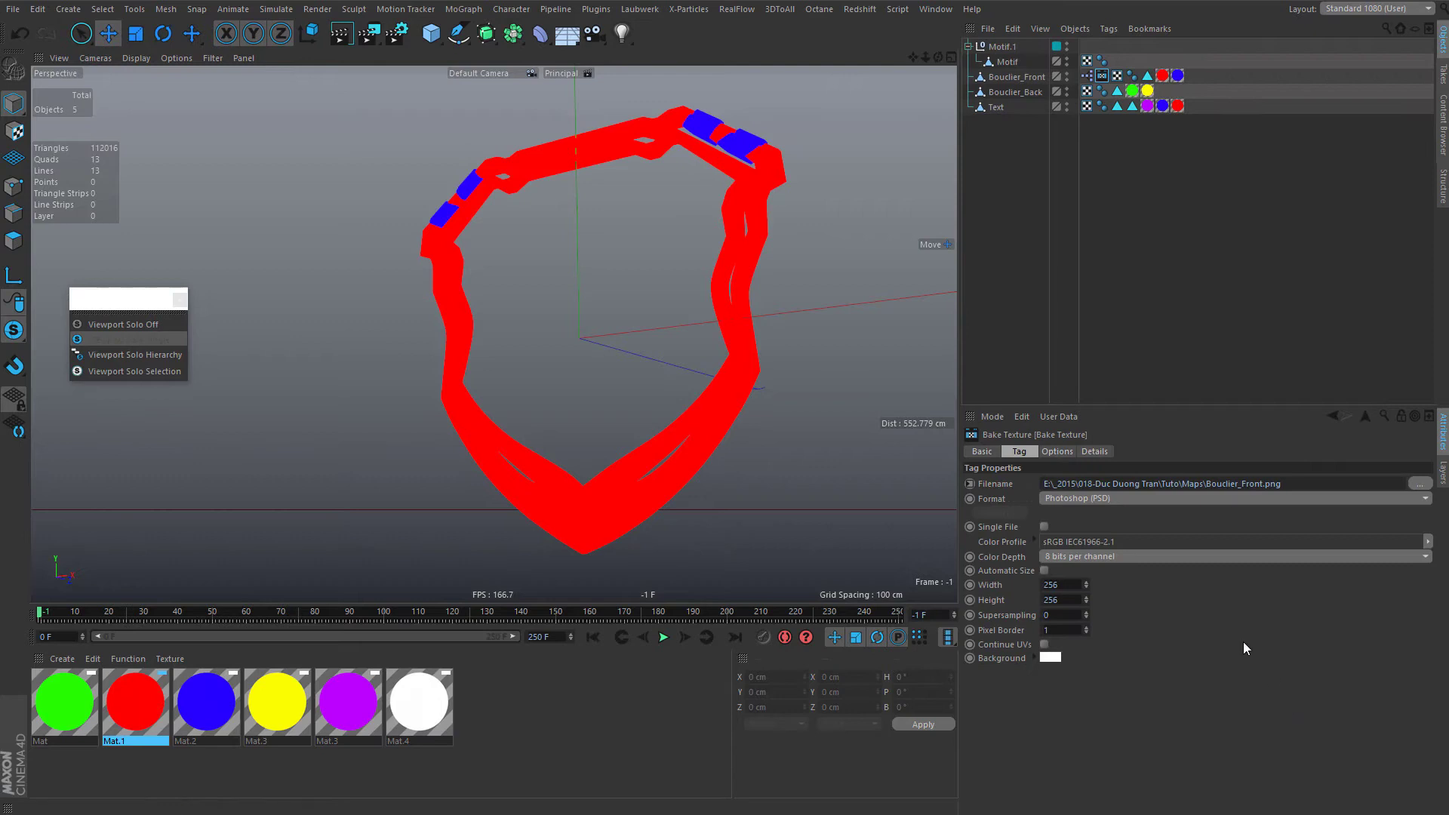
{"action": "left_click", "coordinate": [1058, 452]}
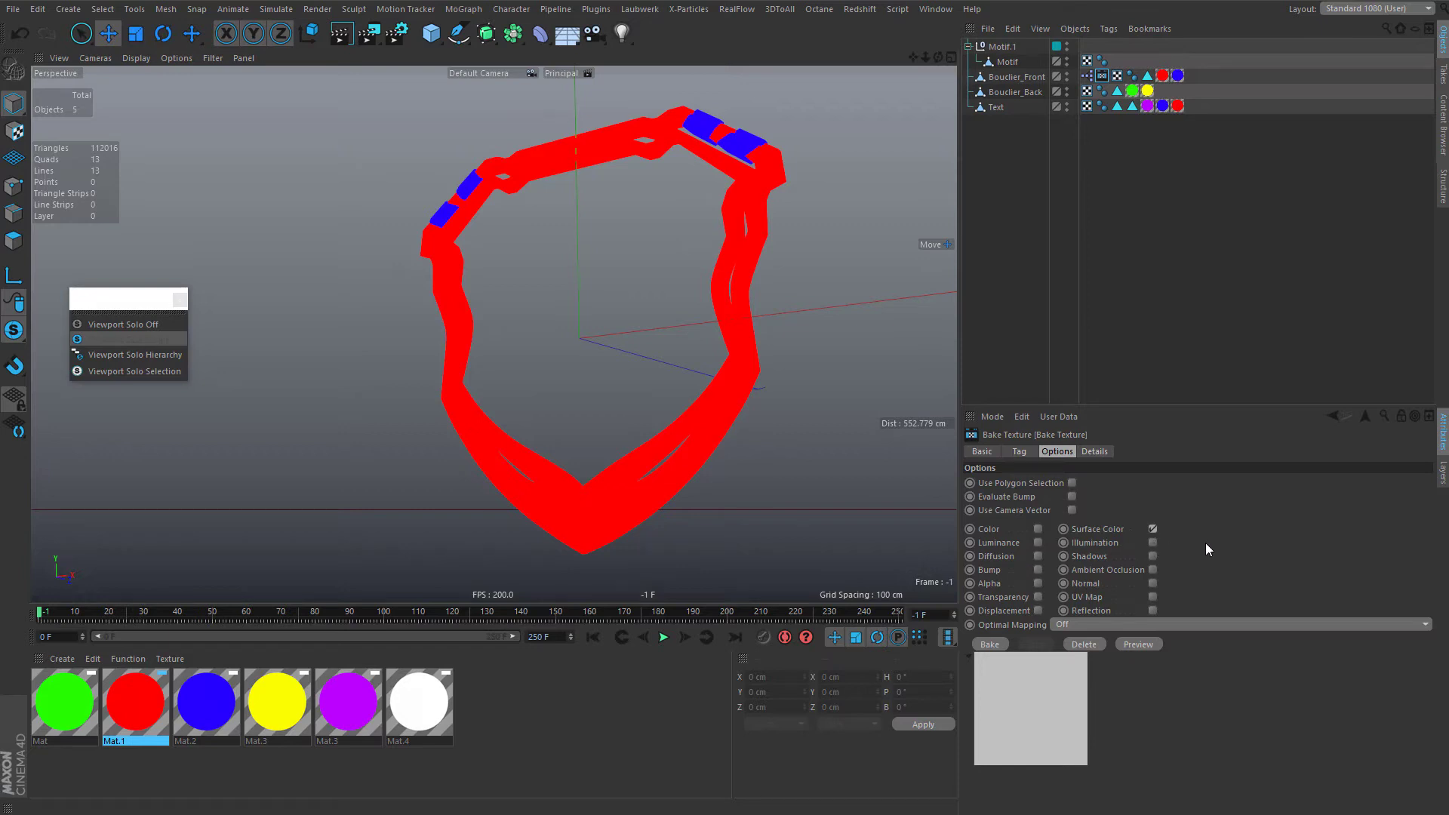
{"action": "left_click", "coordinate": [1140, 644]}
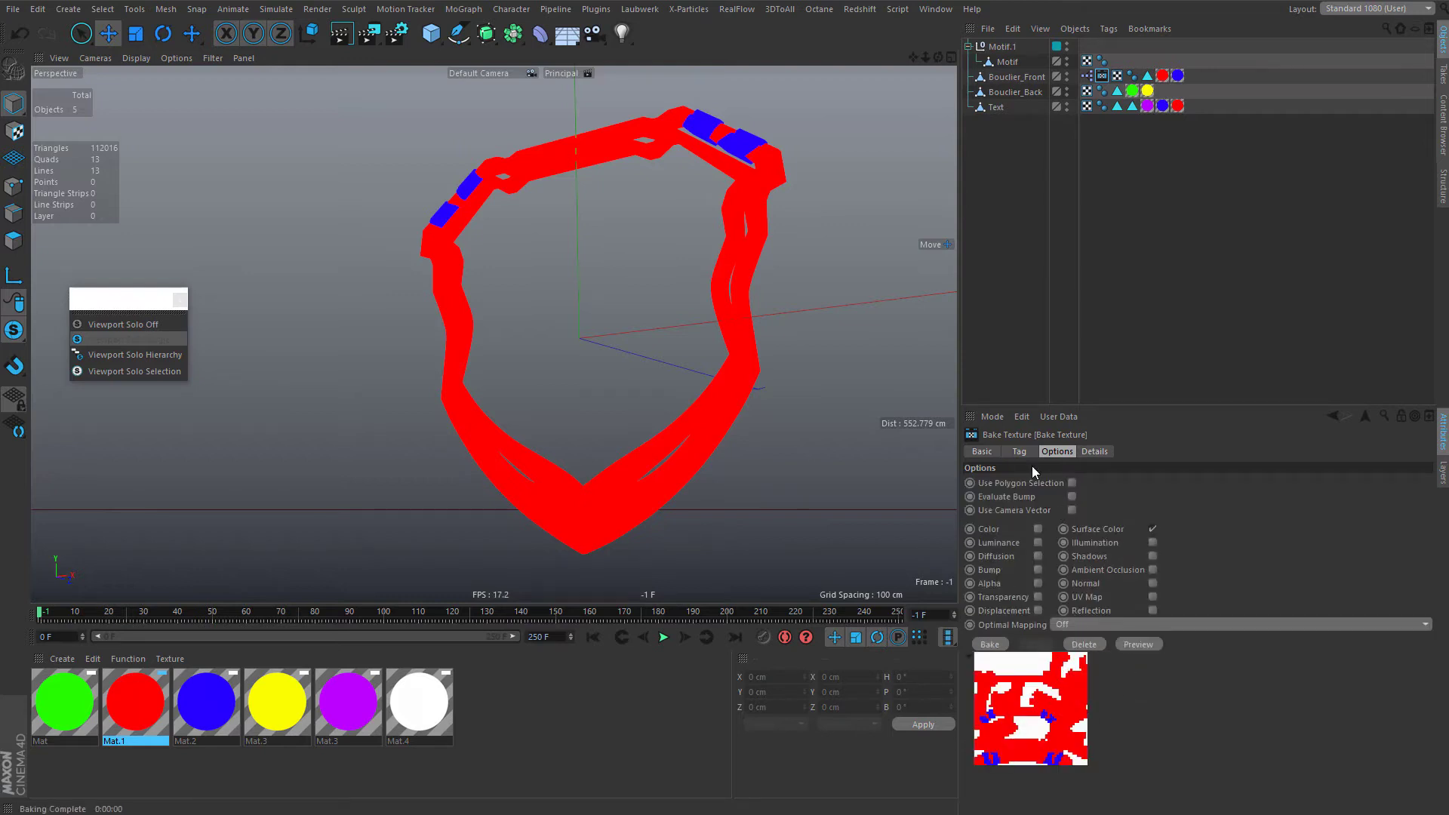
- Set the Bake Texture tag's width and height to 4096 and its supersampling to 0
{"action": "left_click", "coordinate": [1019, 451]}
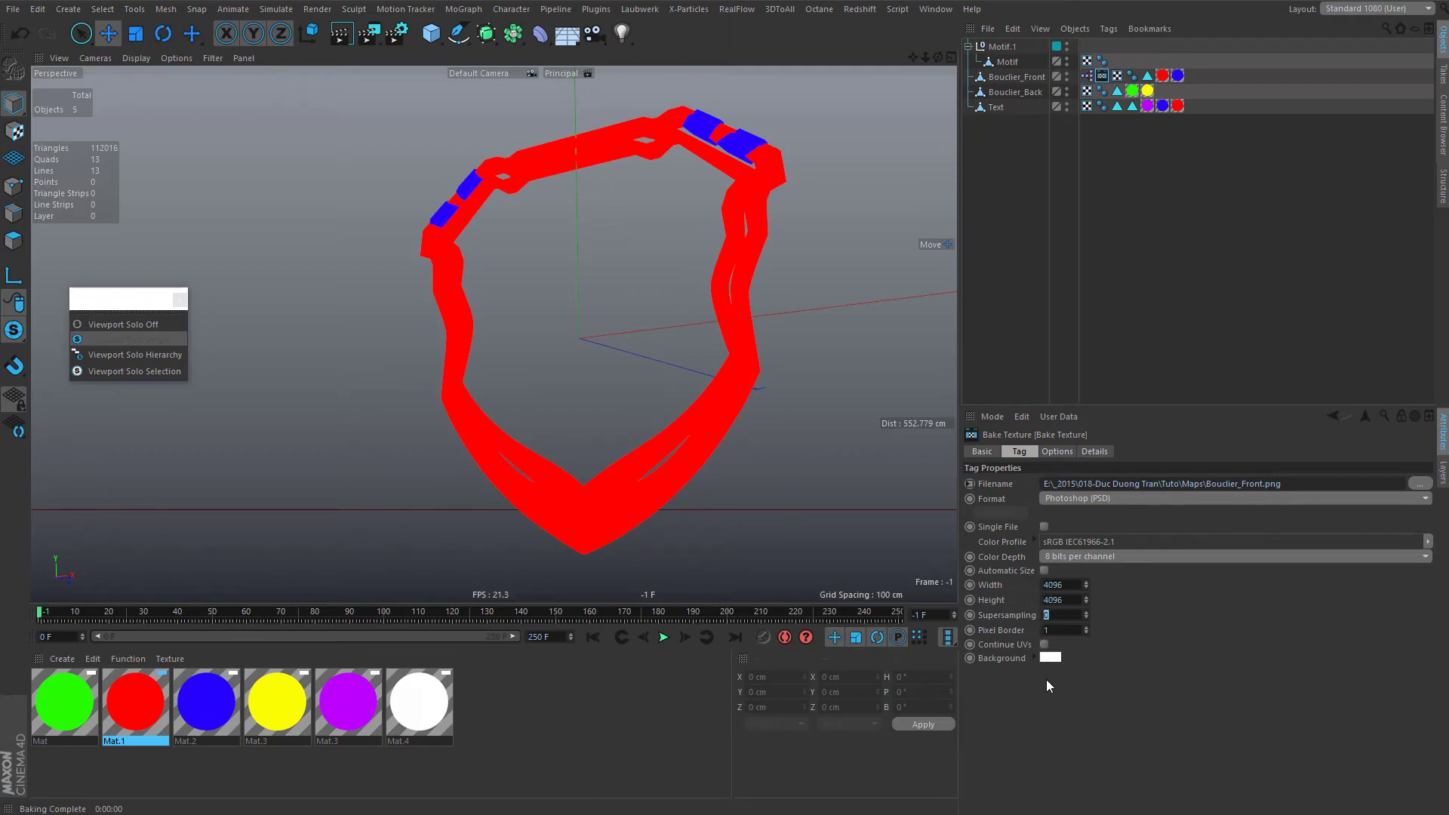
{"action": "type", "text": "10"}
{"action": "key", "text": "Return"}
{"action": "type", "text": "0"}
- Set the baked texture's format to PNG and its color depth to 16 bits per channel
{"action": "left_click", "coordinate": [1105, 499]}
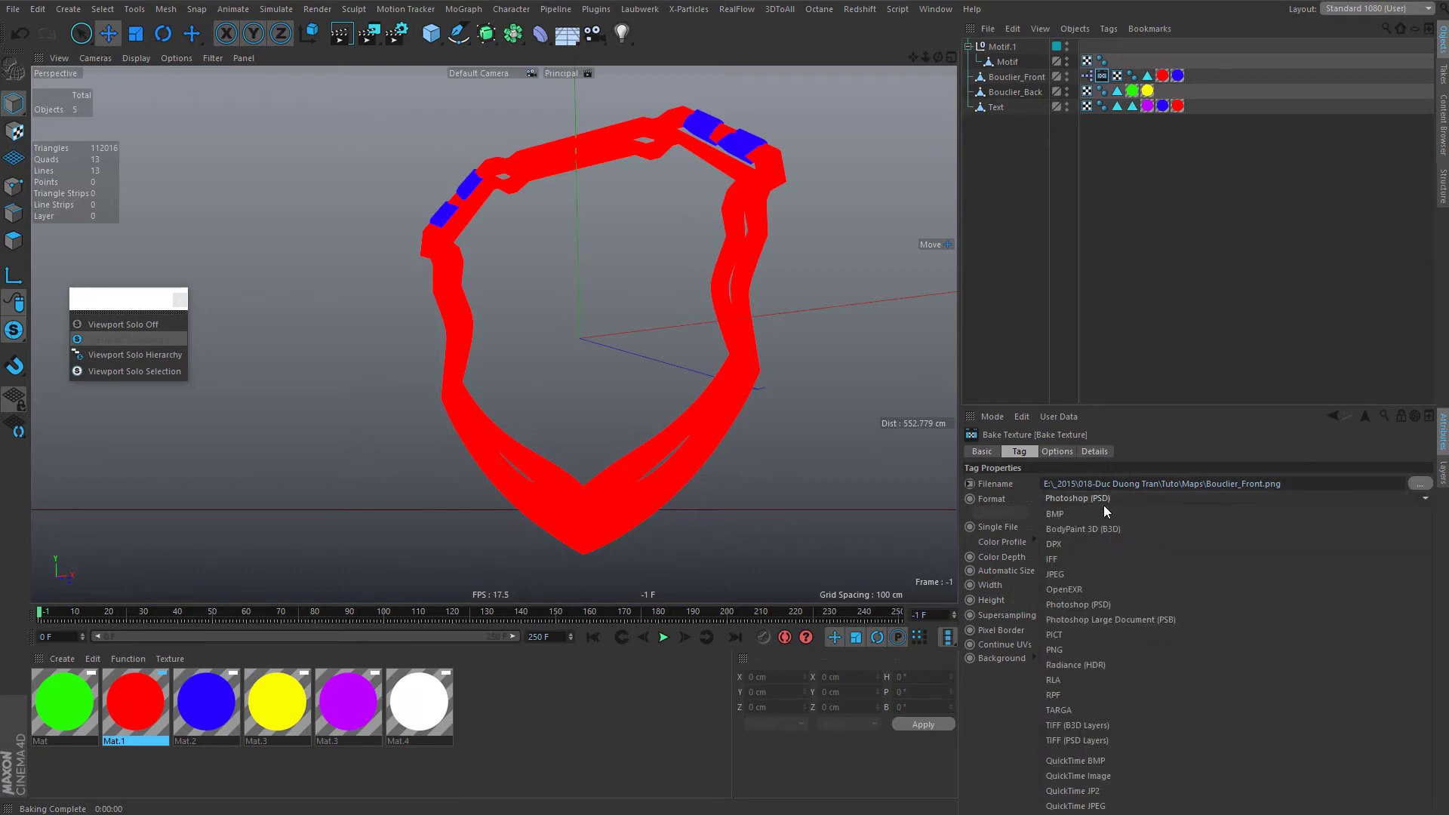
{"action": "left_click", "coordinate": [1111, 646]}
{"action": "left_click", "coordinate": [1083, 555]}
{"action": "left_click", "coordinate": [1079, 581]}
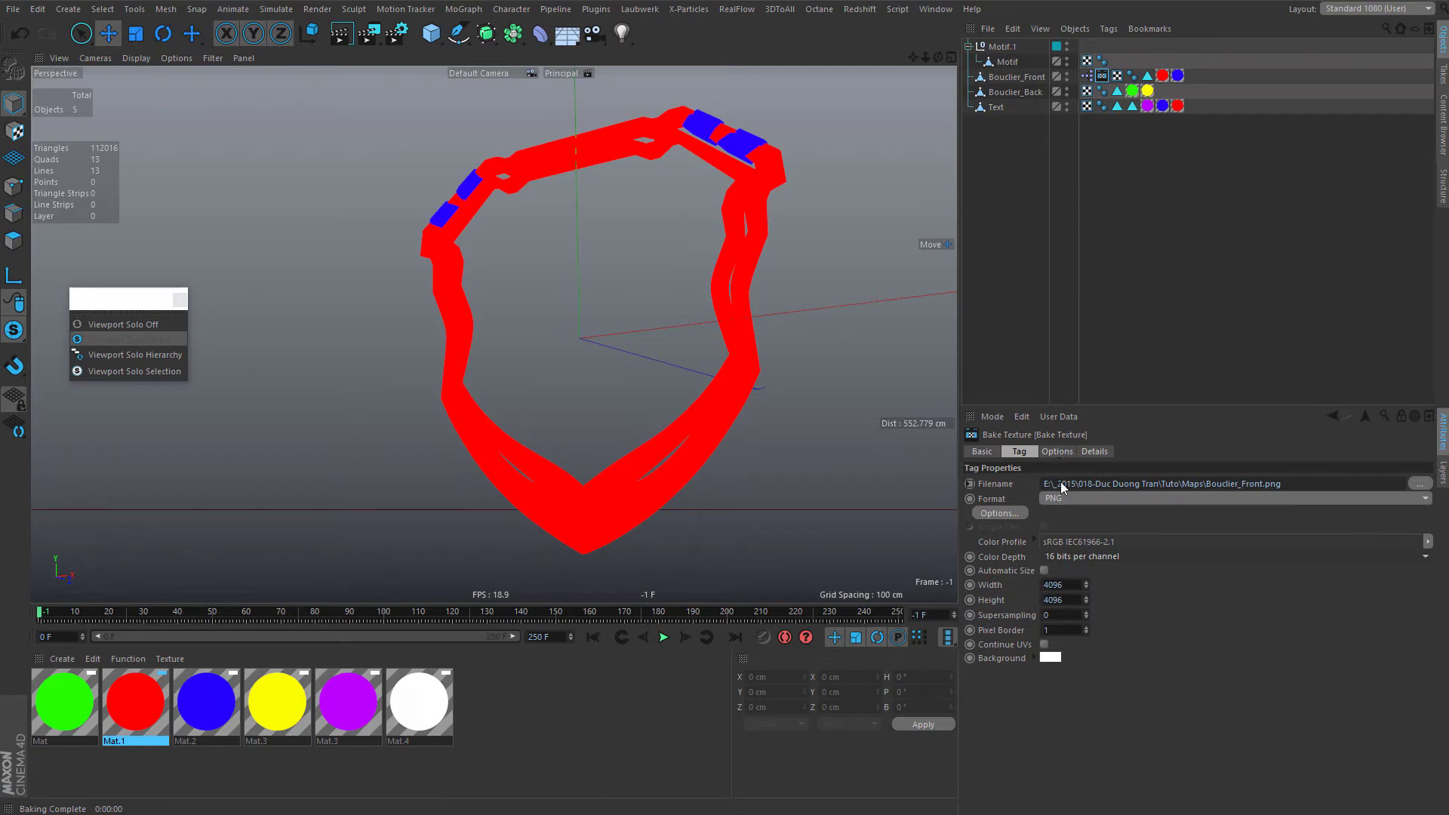
- Bake the Bouclier_Front Surface Color map and examine the border between red and blue areas in the saved image
{"action": "left_click", "coordinate": [1057, 451]}
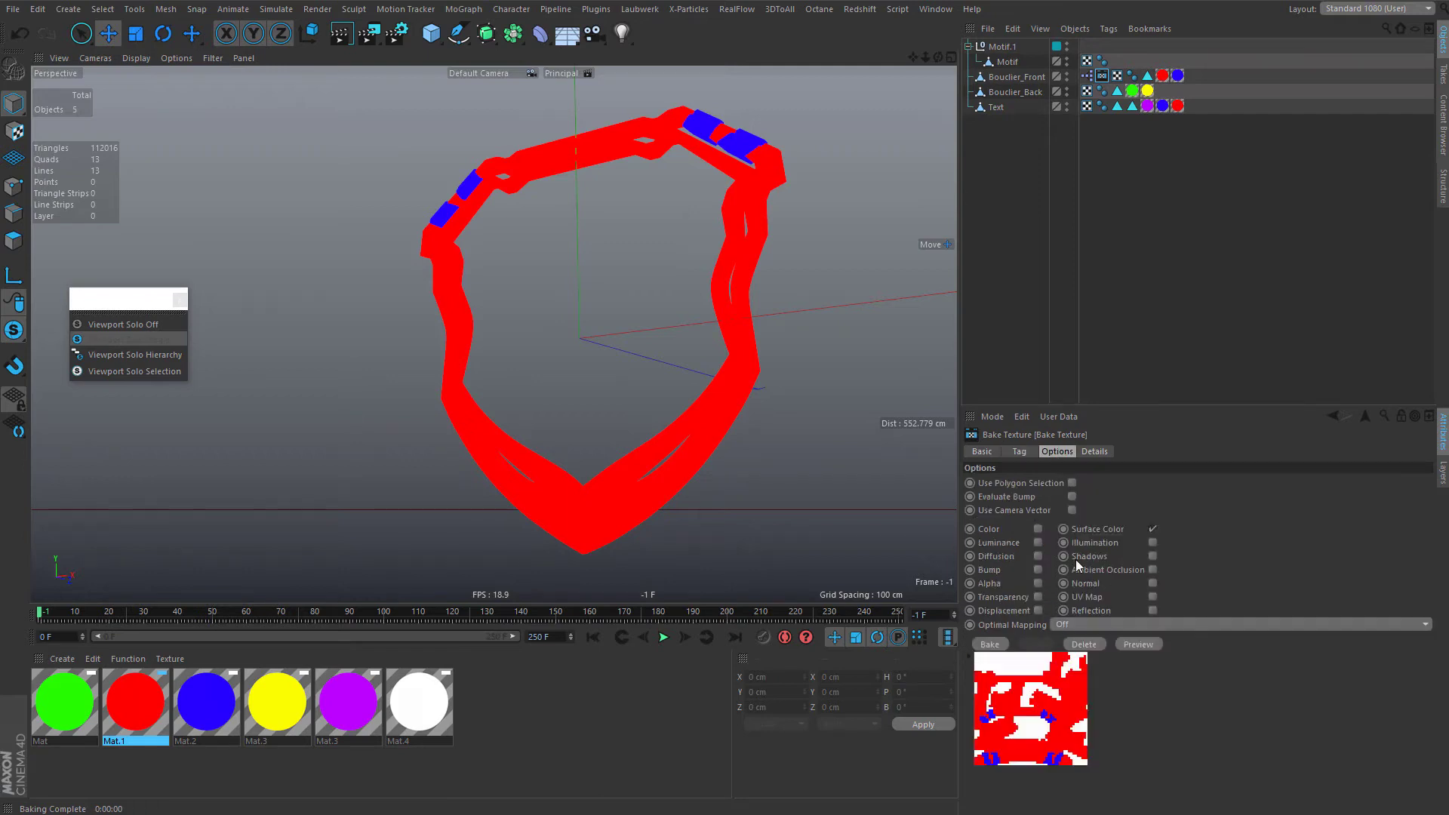
{"action": "left_click", "coordinate": [989, 644]}
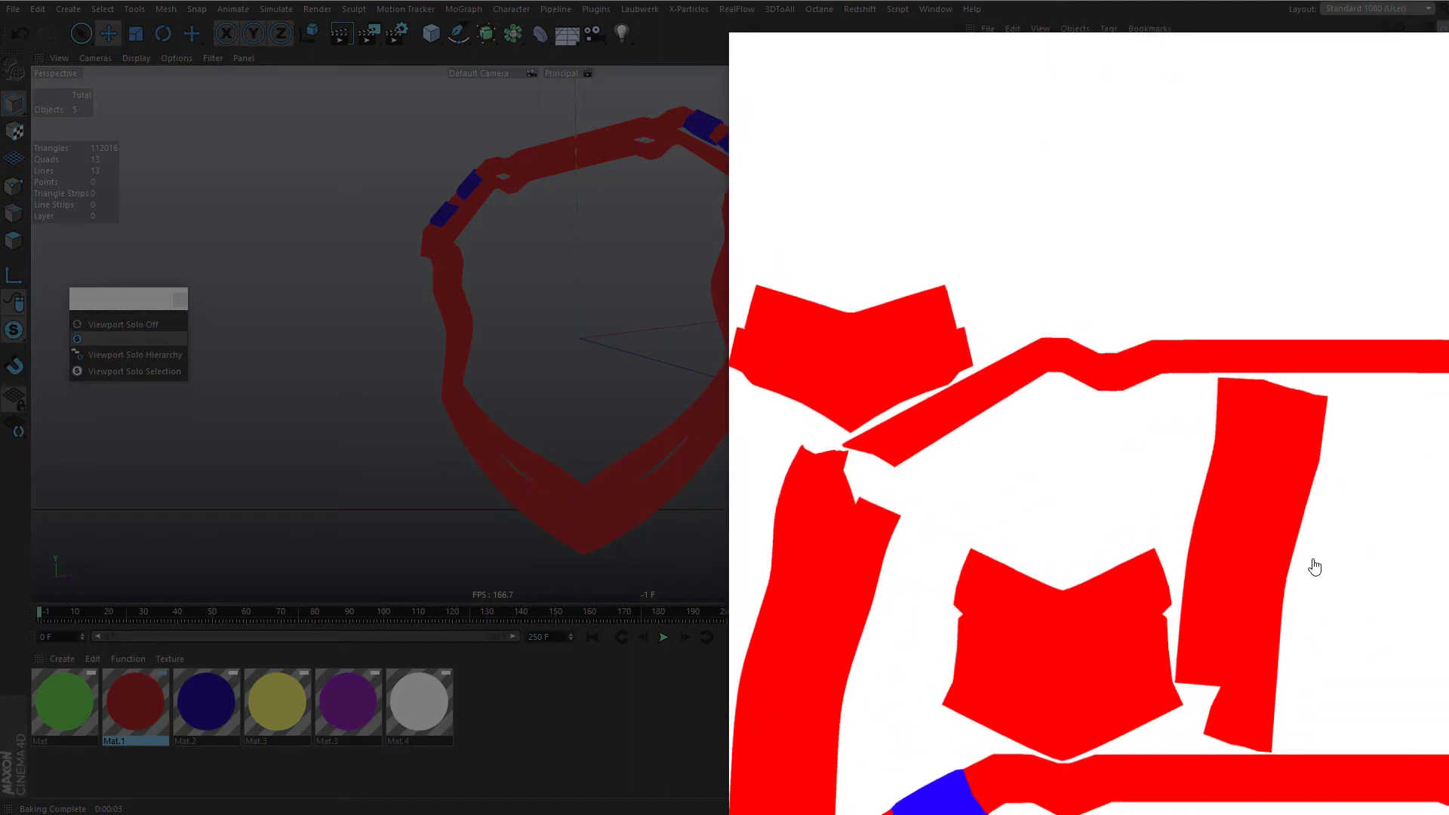
{"action": "left_click_drag", "start_coordinate": [1316, 566], "coordinate": [768, 372]}
{"action": "left_click_drag", "start_coordinate": [1245, 609], "coordinate": [985, 472]}
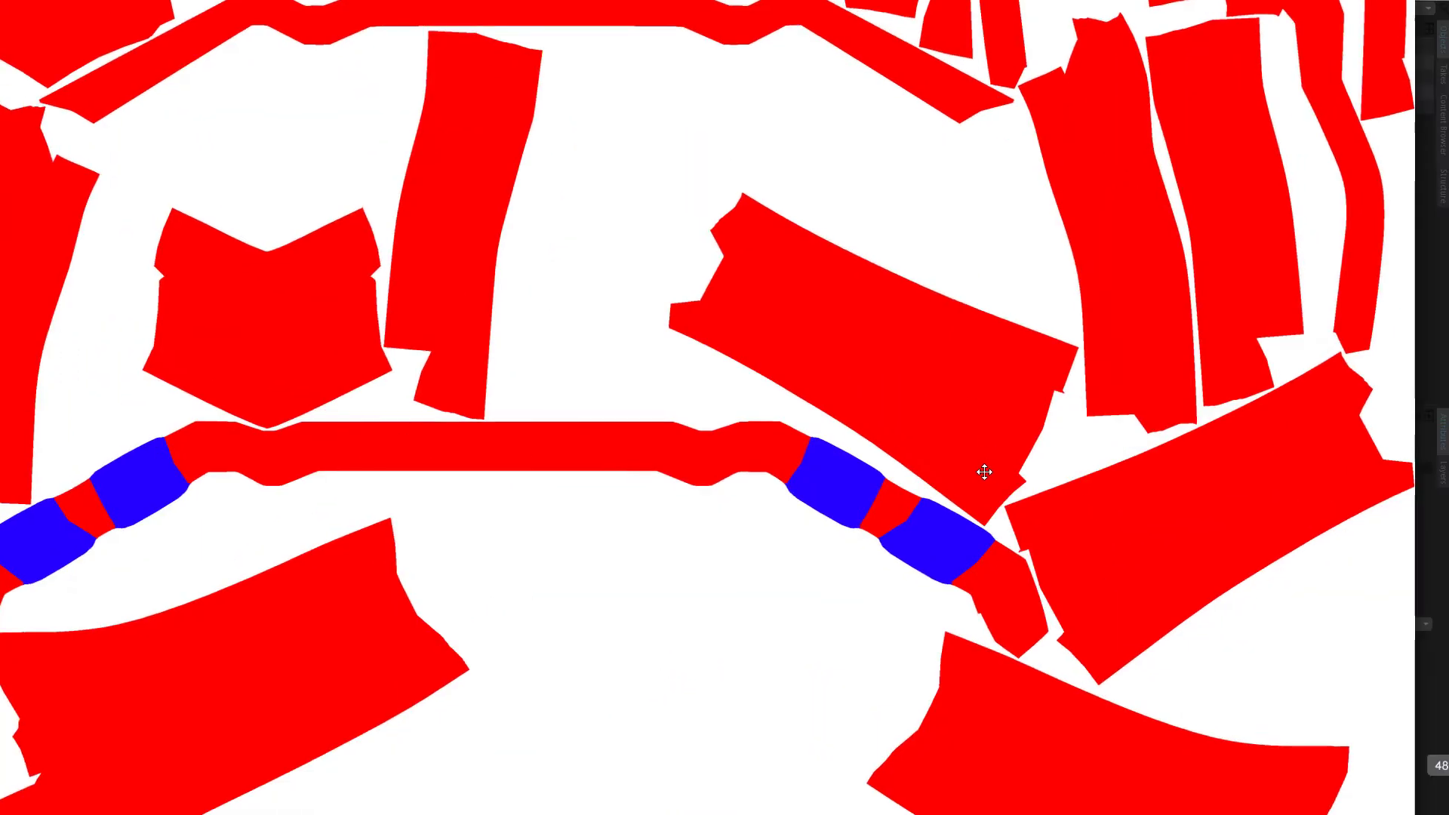
{"action": "scroll", "coordinate": [936, 490], "scroll_direction": "up", "scroll_amount": 3}
{"action": "scroll", "coordinate": [805, 569], "scroll_direction": "up", "scroll_amount": 6}
{"action": "scroll", "coordinate": [842, 532], "scroll_direction": "down", "scroll_amount": 4}
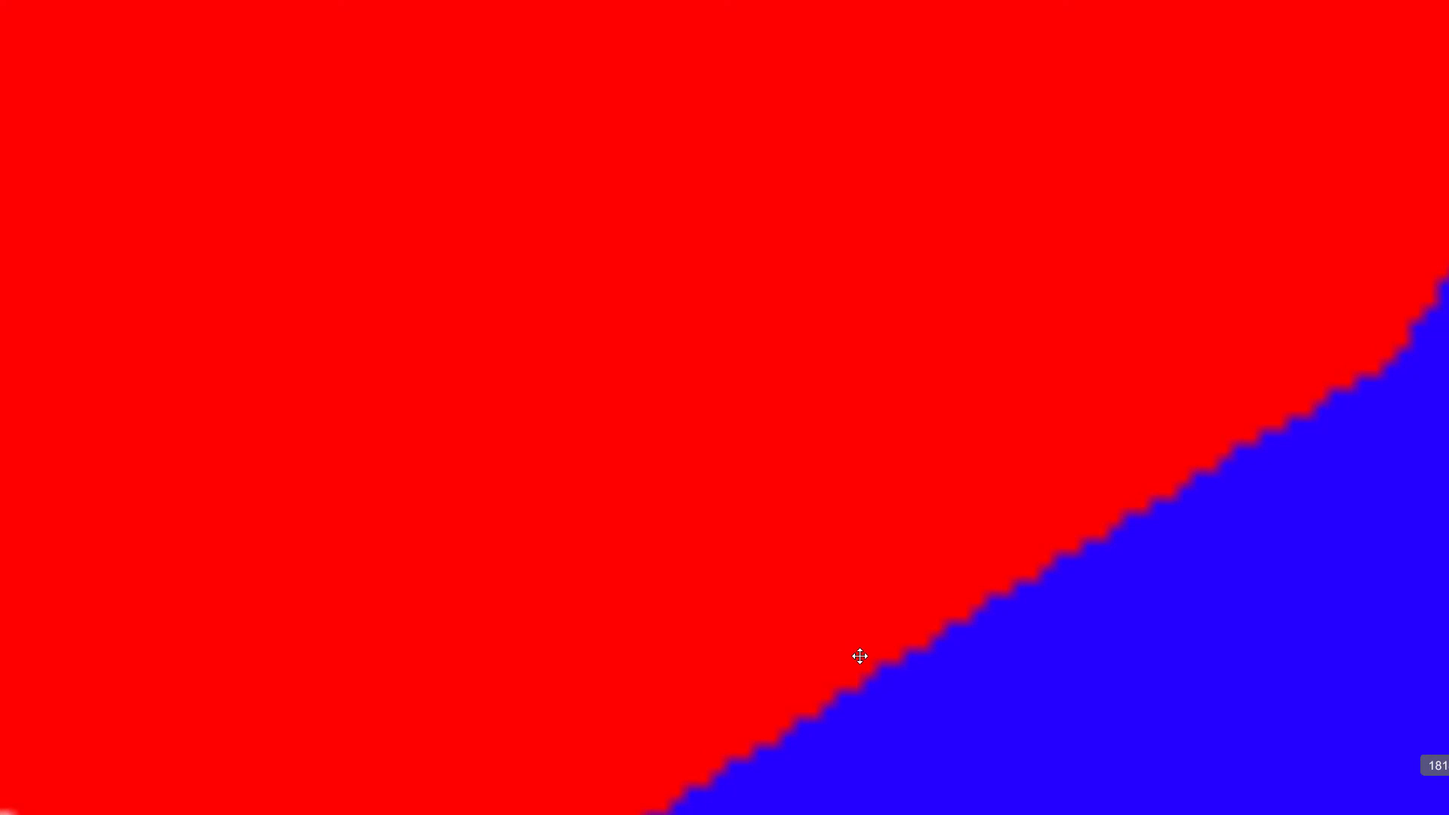
{"action": "left_click_drag", "start_coordinate": [1028, 682], "coordinate": [768, 613]}
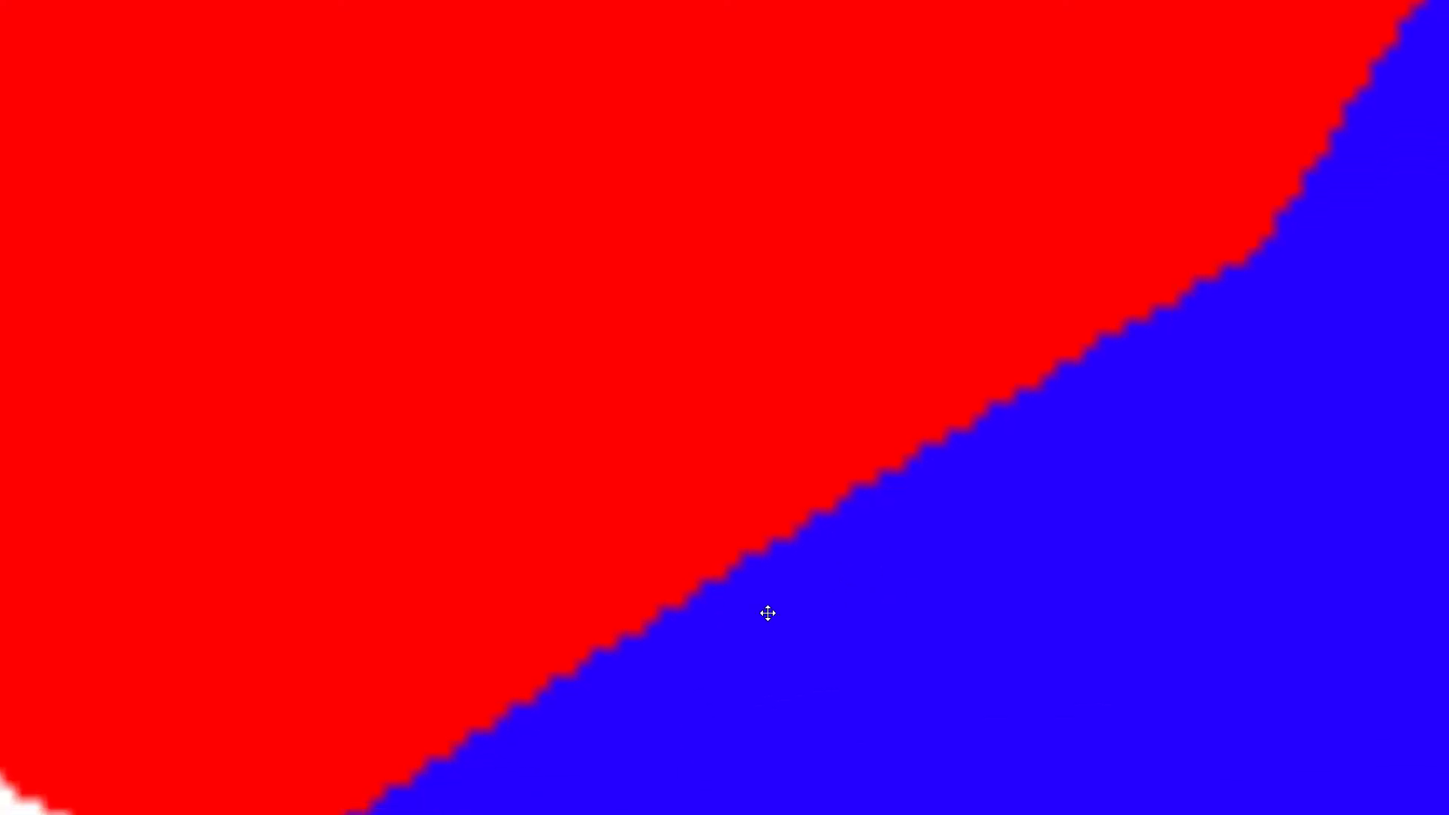
- Examine the red and blue areas and their borders across the remaining UV islands of the baked Bouclier_Front map
{"action": "scroll", "coordinate": [806, 501], "scroll_direction": "down", "scroll_amount": 2}
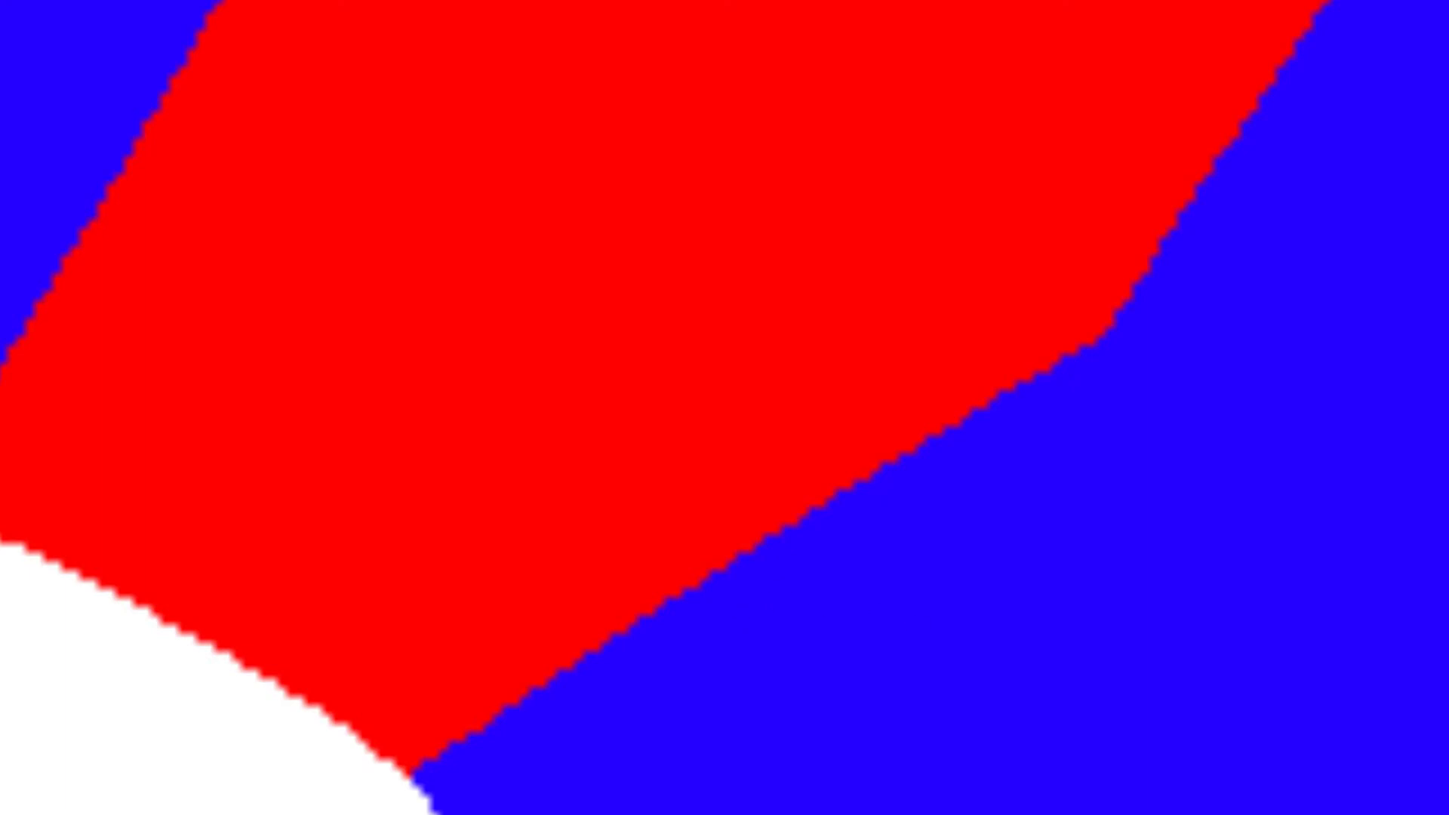
{"action": "scroll", "coordinate": [1448, 751], "scroll_direction": "down", "scroll_amount": 10}
{"action": "left_click_drag", "start_coordinate": [1363, 787], "coordinate": [1012, 698]}
{"action": "left_click_drag", "start_coordinate": [1193, 695], "coordinate": [1220, 495]}
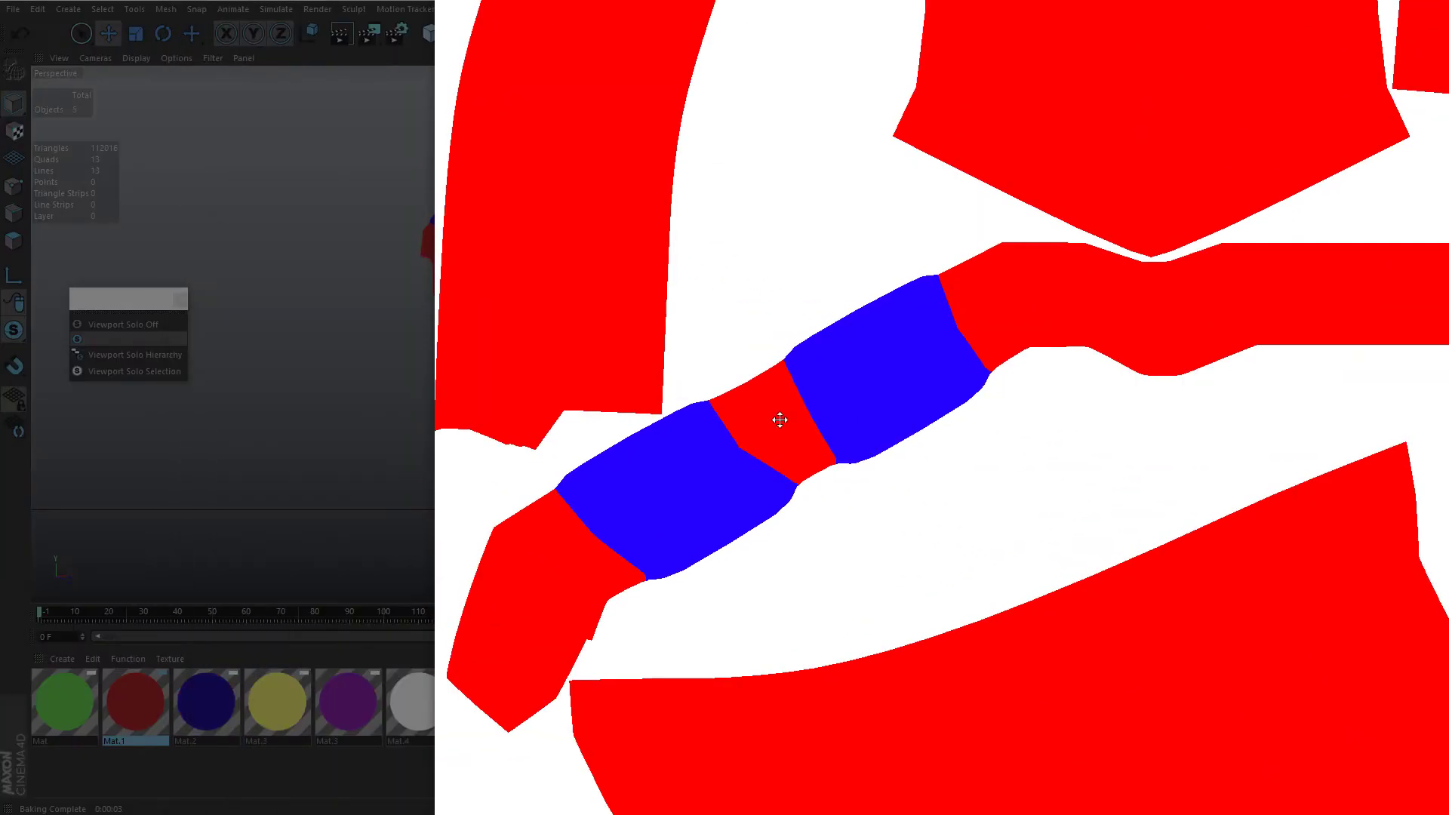
{"action": "left_click_drag", "start_coordinate": [933, 698], "coordinate": [693, 113]}
{"action": "left_click_drag", "start_coordinate": [871, 649], "coordinate": [874, 424]}
{"action": "left_click_drag", "start_coordinate": [819, 750], "coordinate": [859, 451]}
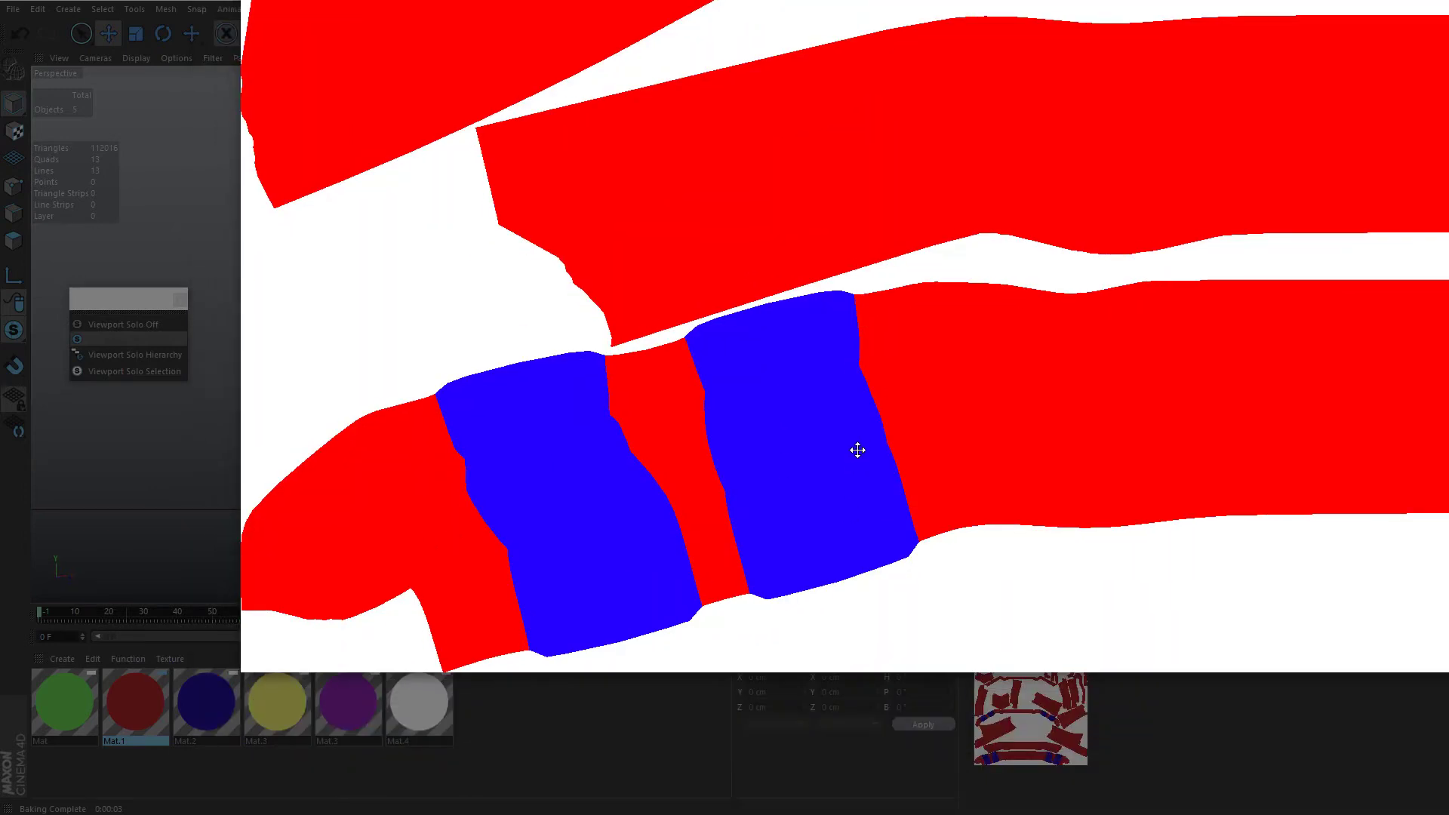
{"action": "left_click_drag", "start_coordinate": [1087, 477], "coordinate": [840, 492]}
{"action": "left_click_drag", "start_coordinate": [1004, 477], "coordinate": [862, 507]}
{"action": "left_click_drag", "start_coordinate": [591, 513], "coordinate": [901, 511]}
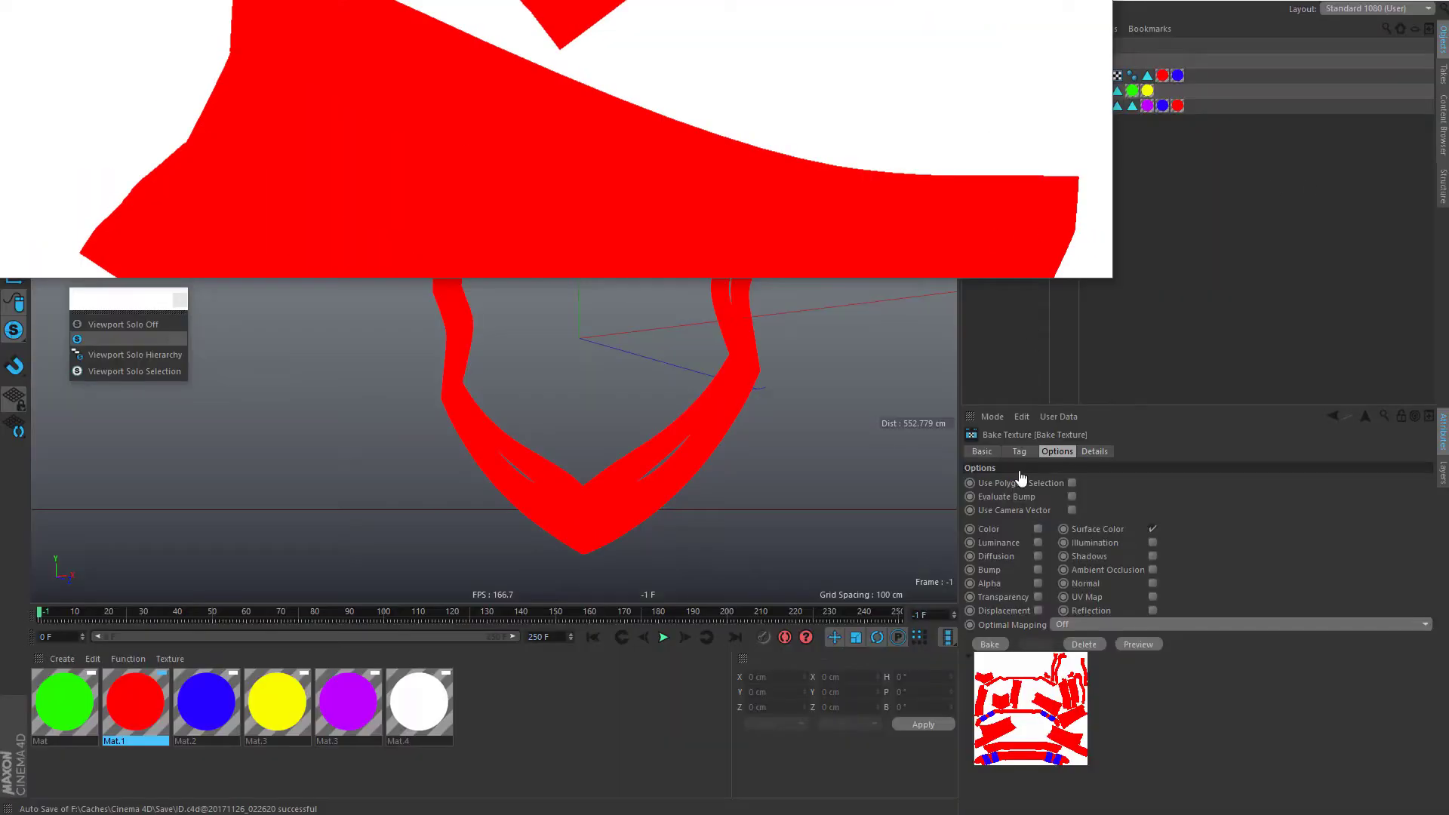
- Copy the Bake Texture and XPresso tags from Bouclier_Front to Bouclier_Back
{"action": "left_click", "coordinate": [1168, 171]}
{"action": "left_click_drag", "start_coordinate": [1104, 76], "coordinate": [1107, 88]}
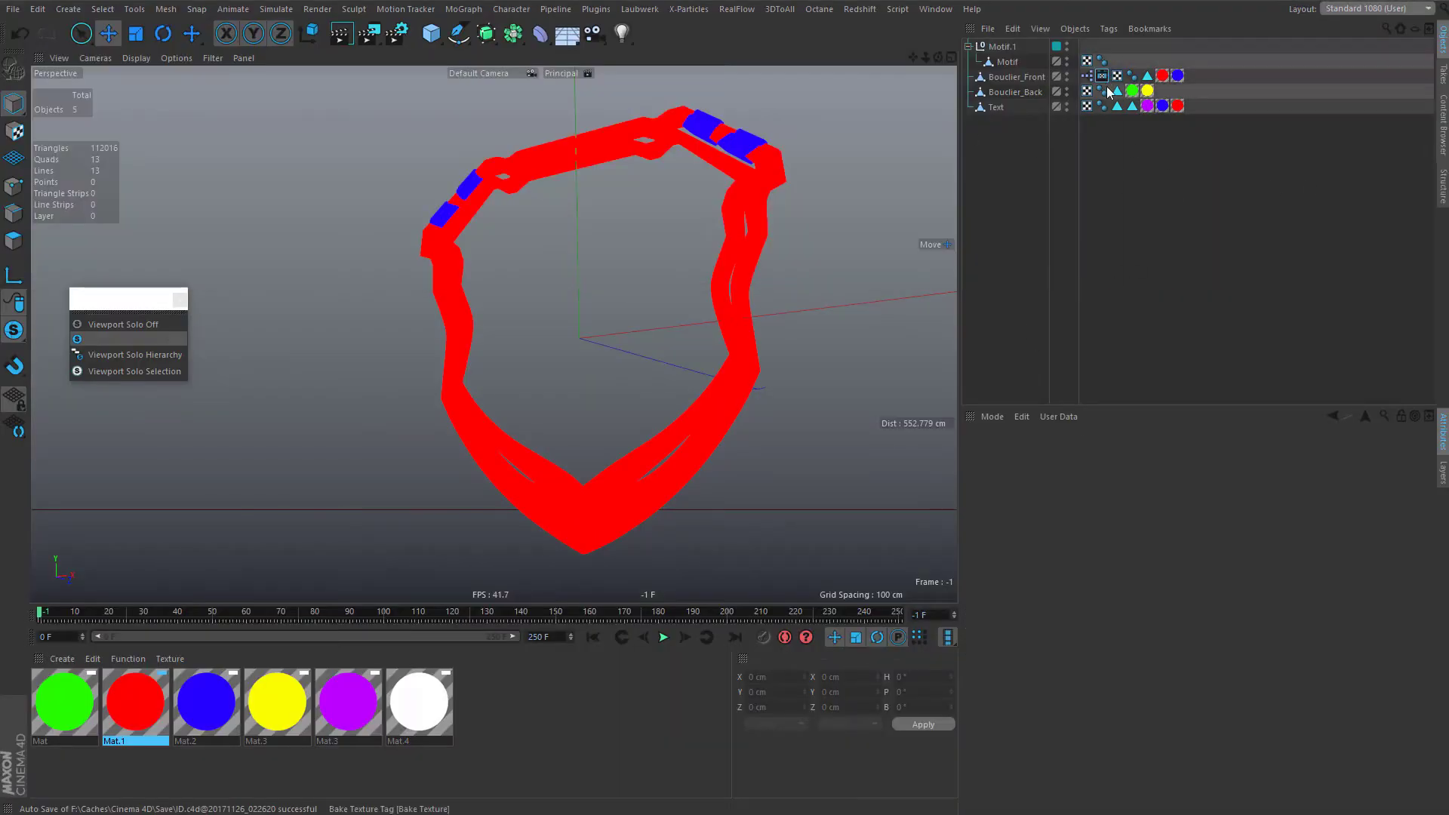
{"action": "left_click", "coordinate": [1019, 452]}
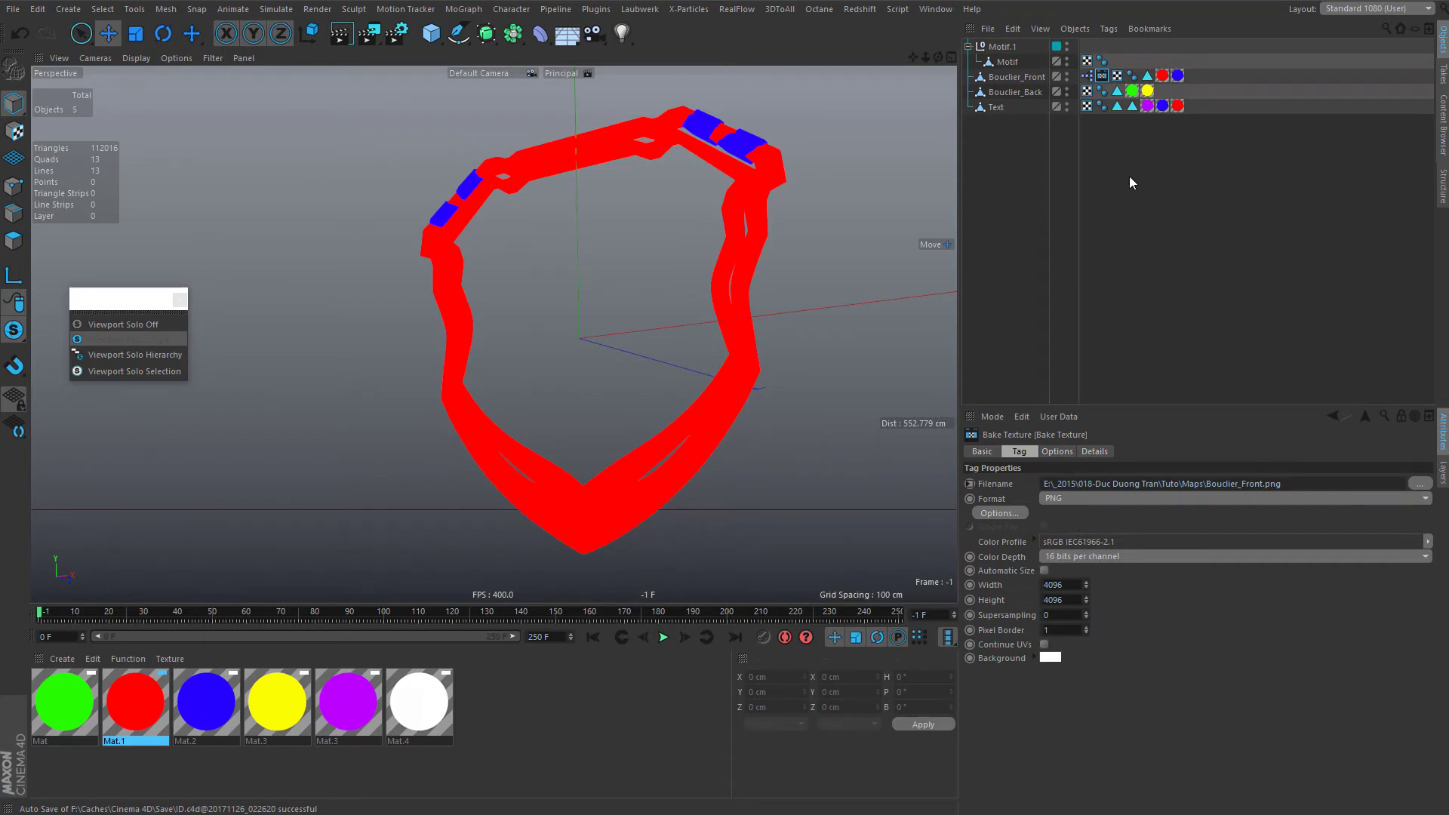
{"action": "left_click", "coordinate": [1087, 75], "text": "ctrl"}
{"action": "left_click_drag", "start_coordinate": [1186, 95], "coordinate": [1187, 92], "text": "ctrl"}
- Check the node connections in Bouclier_Back's copied XPresso expression and the output filename in its Bake Texture tag
{"action": "double_click", "coordinate": [1162, 90]}
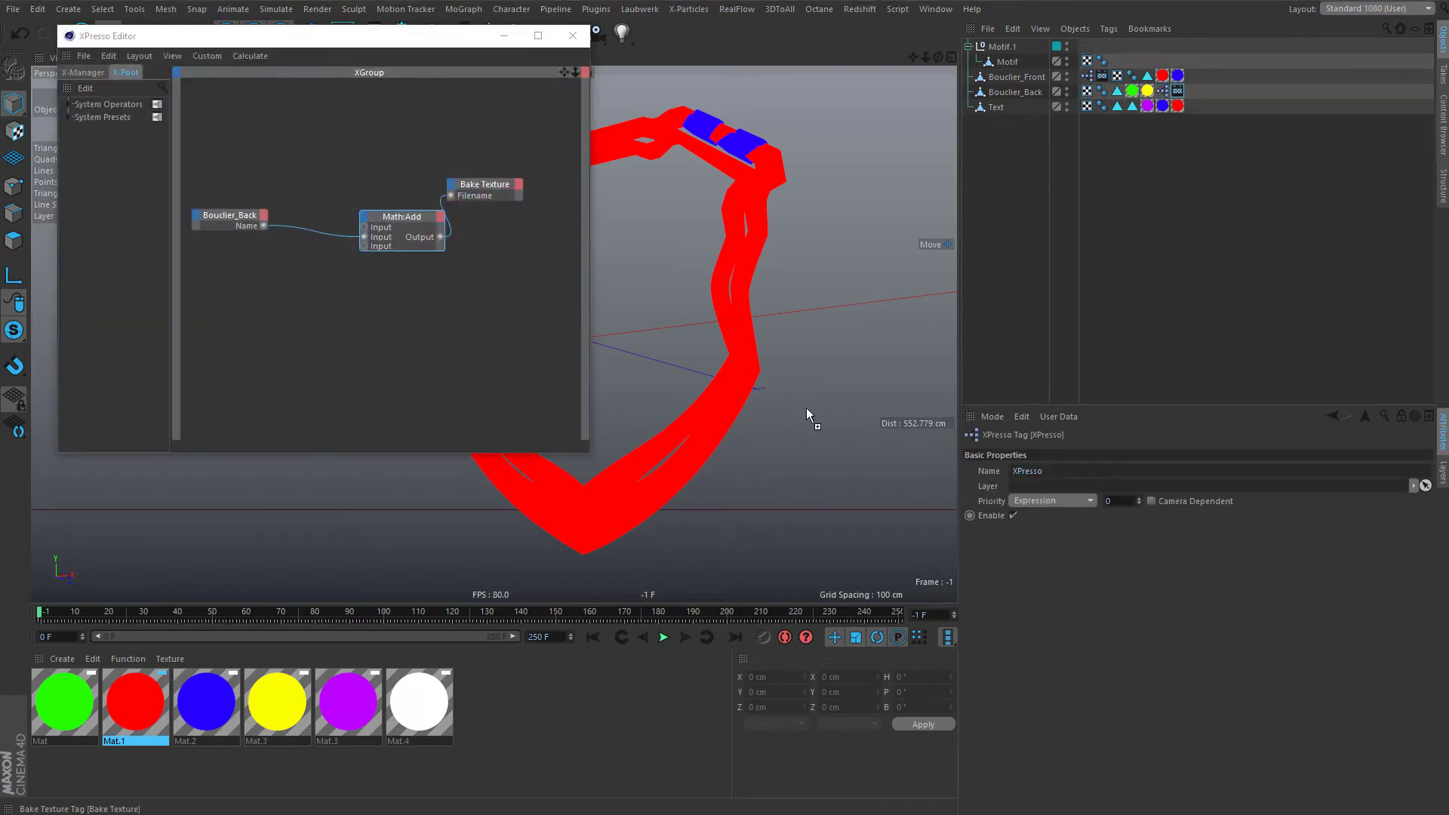
{"action": "left_click", "coordinate": [573, 36]}
{"action": "left_click", "coordinate": [1177, 90]}
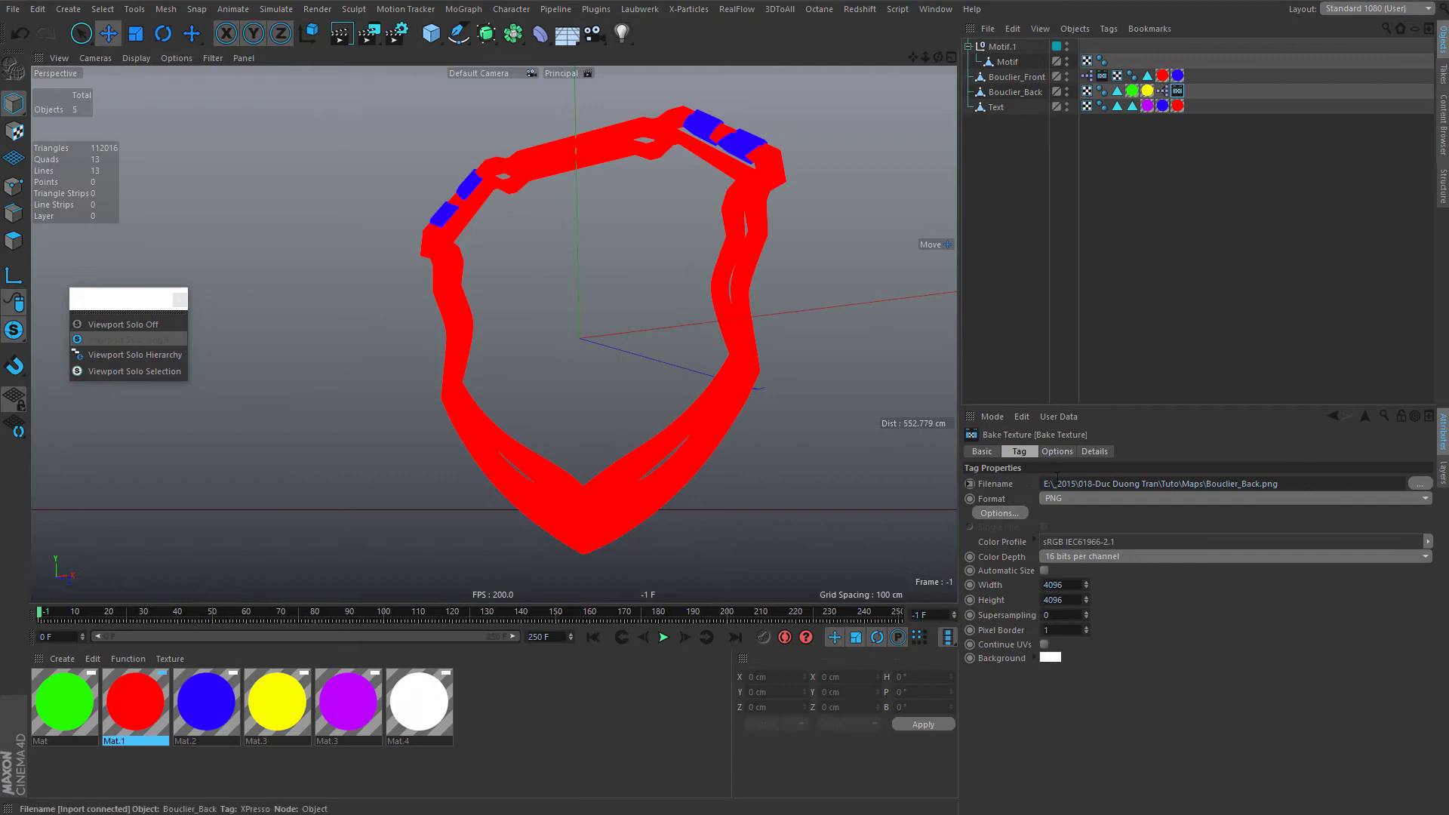
- Bake the surface color map of the Bouclier_Back object
{"action": "double_click", "coordinate": [1241, 483]}
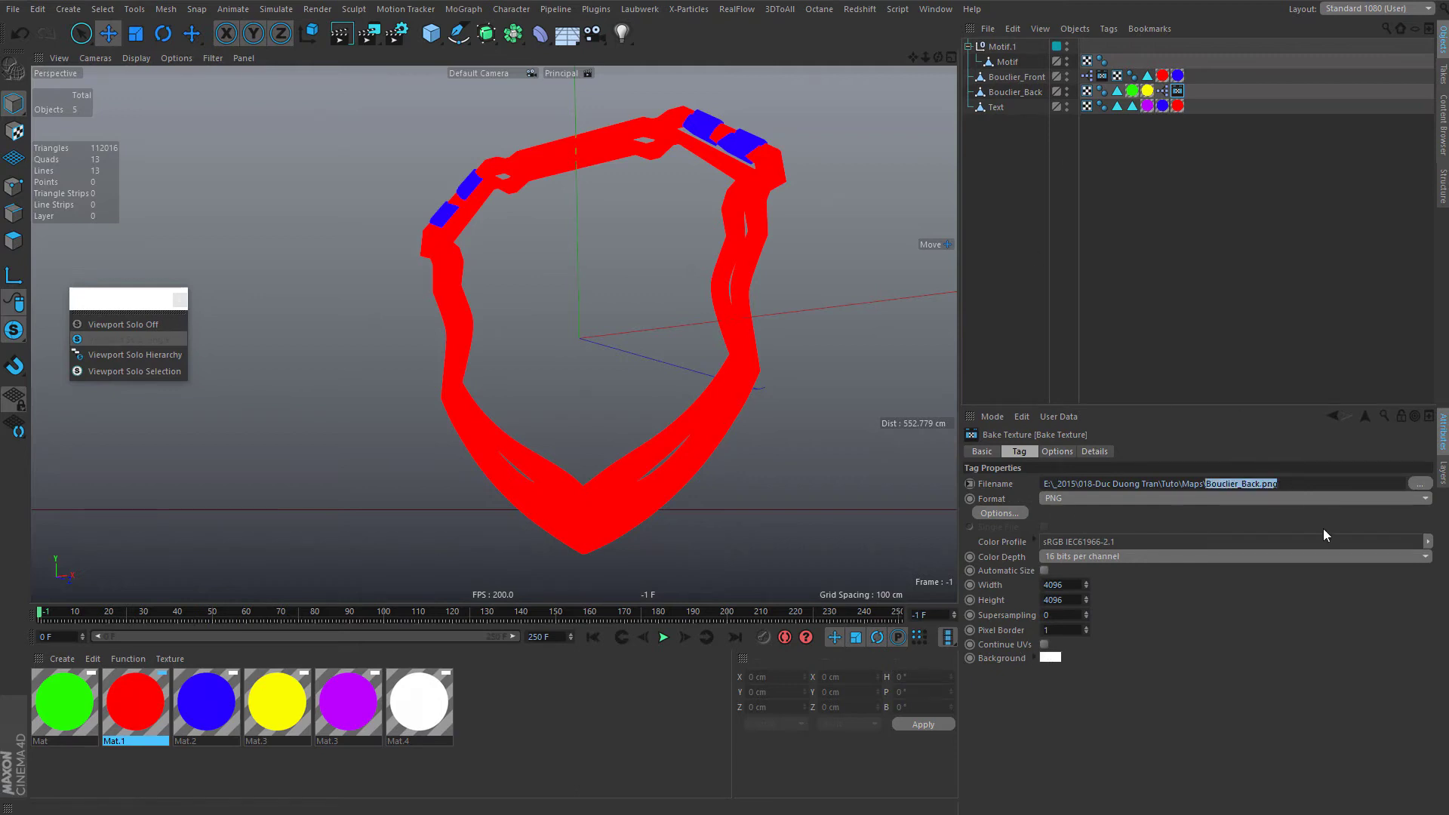
{"action": "left_click", "coordinate": [1056, 451]}
{"action": "left_click", "coordinate": [1006, 645]}
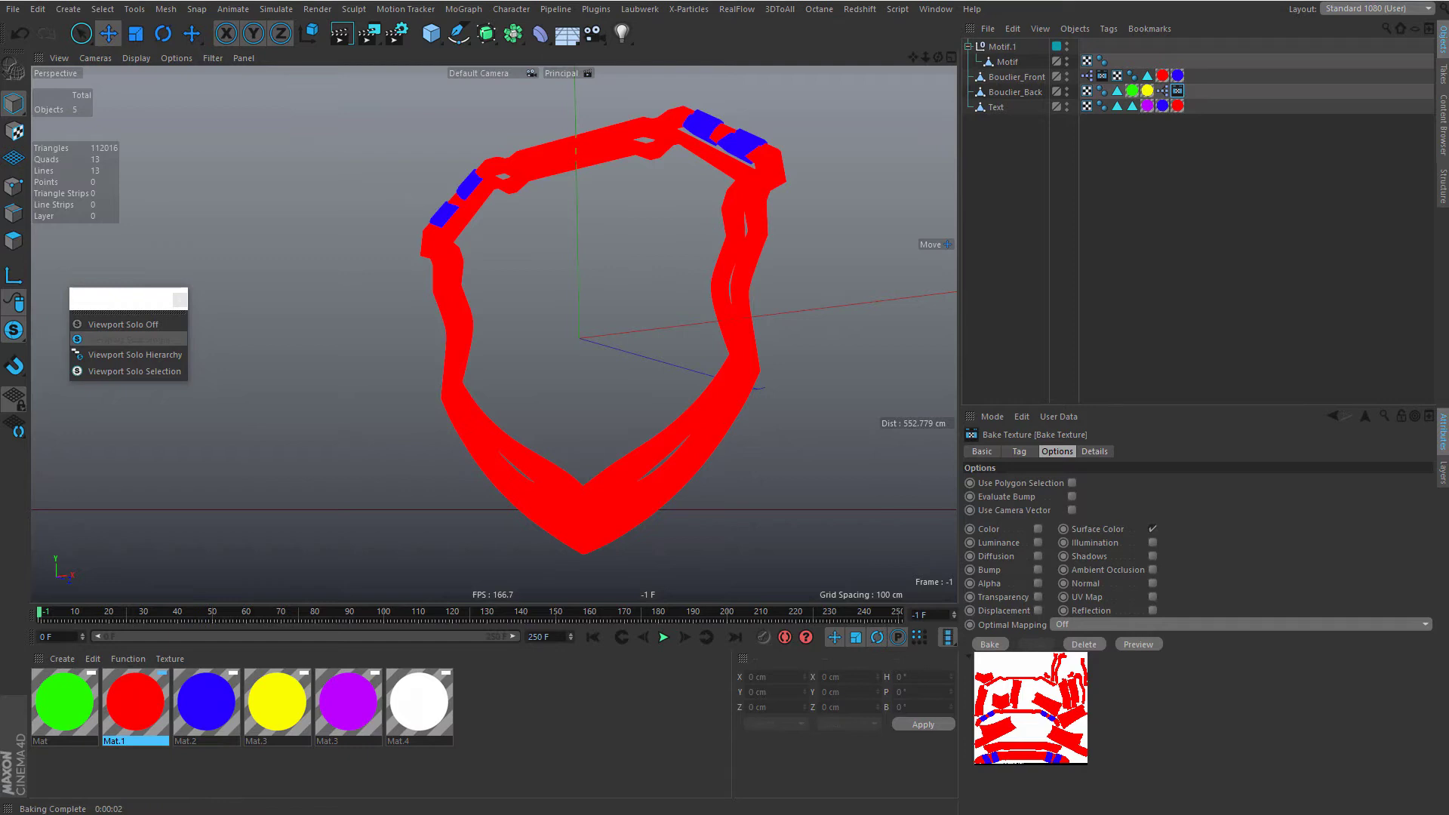
- Open the baked Bouclier_Back surface color image from the Maps folder and inspect its green and yellow UV areas
{"action": "left_click_drag", "start_coordinate": [1448, 136], "coordinate": [1448, 262]}
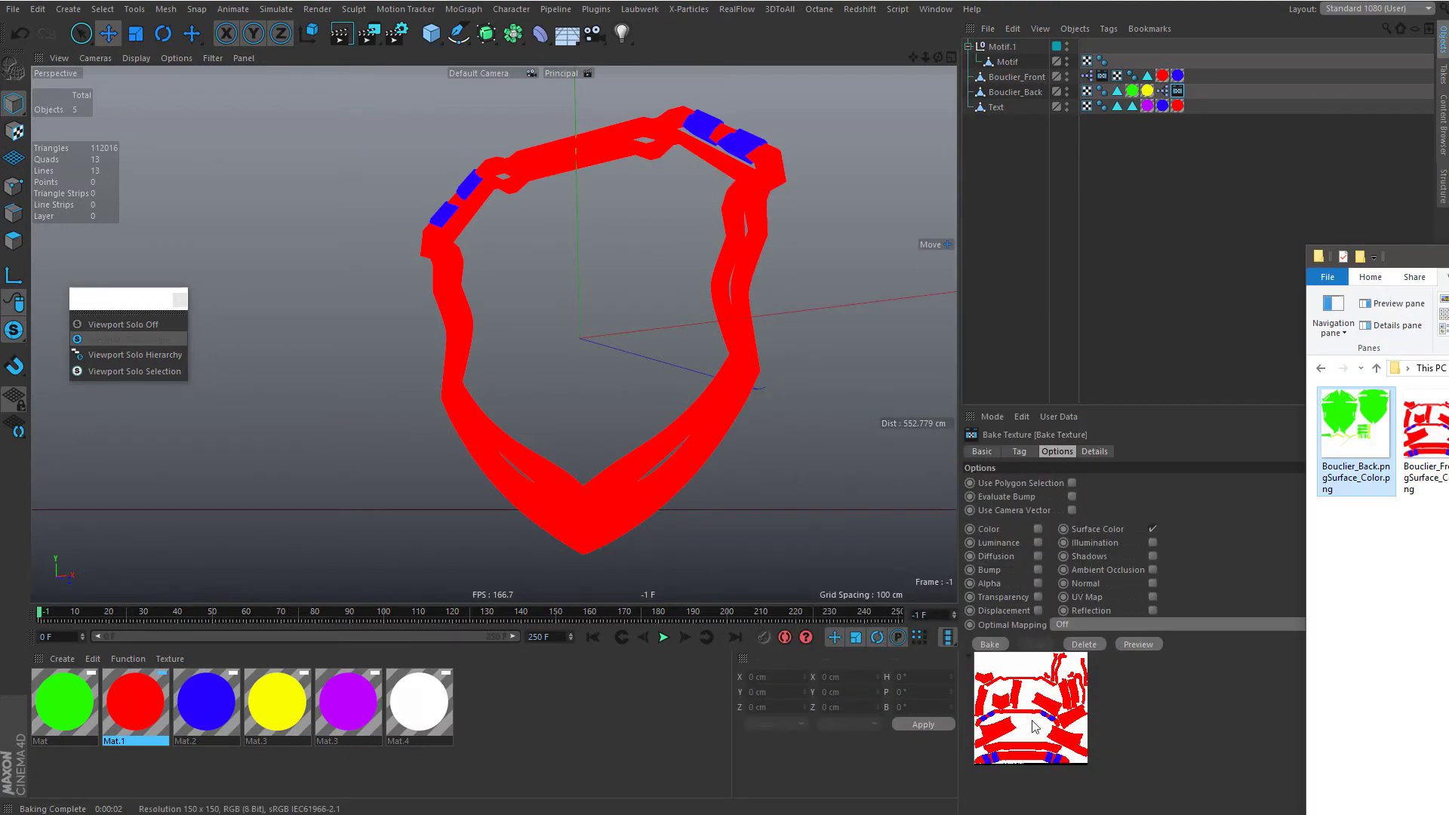
{"action": "left_click_drag", "start_coordinate": [1336, 251], "coordinate": [1063, 234]}
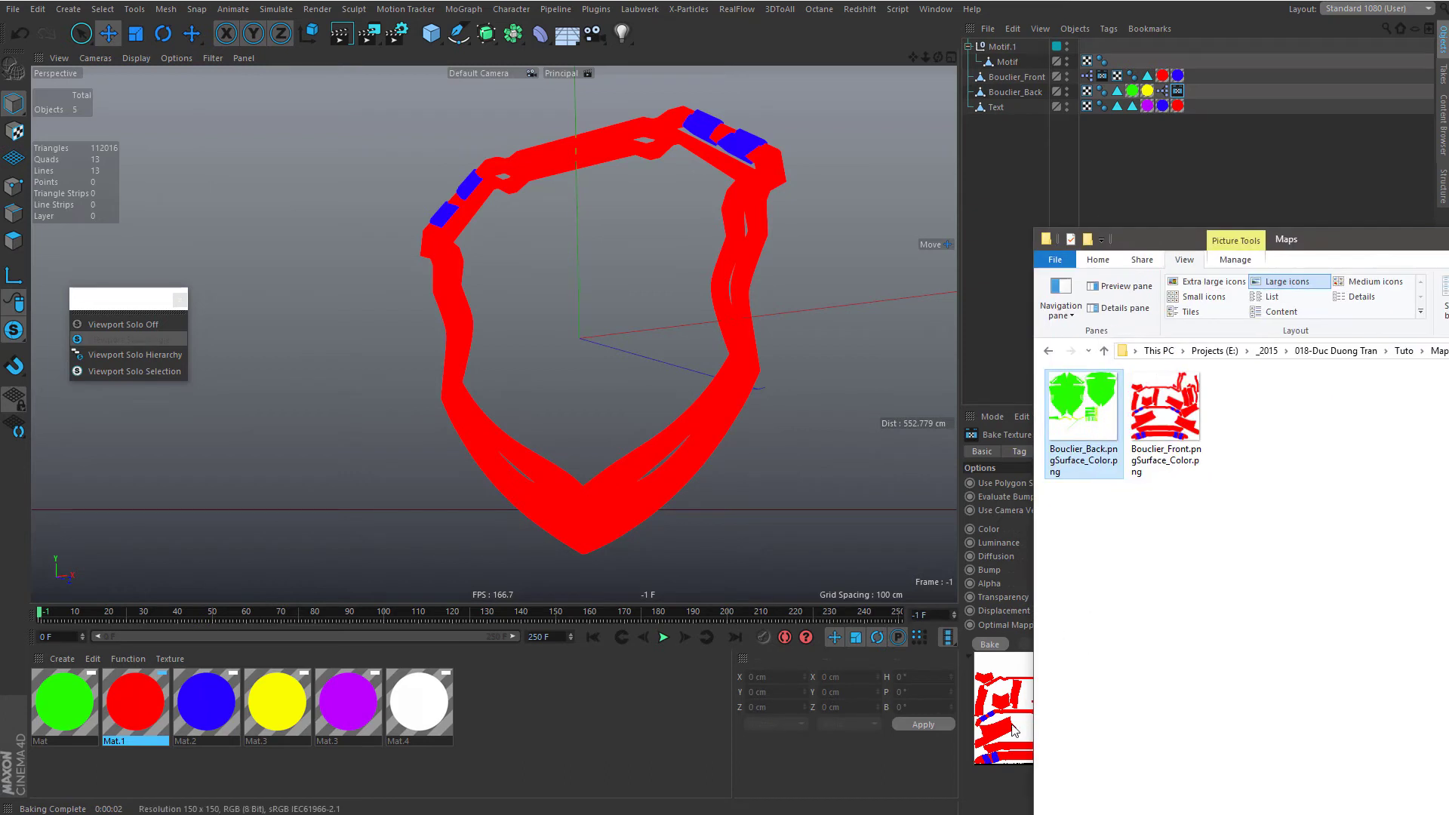
{"action": "double_click", "coordinate": [1096, 412]}
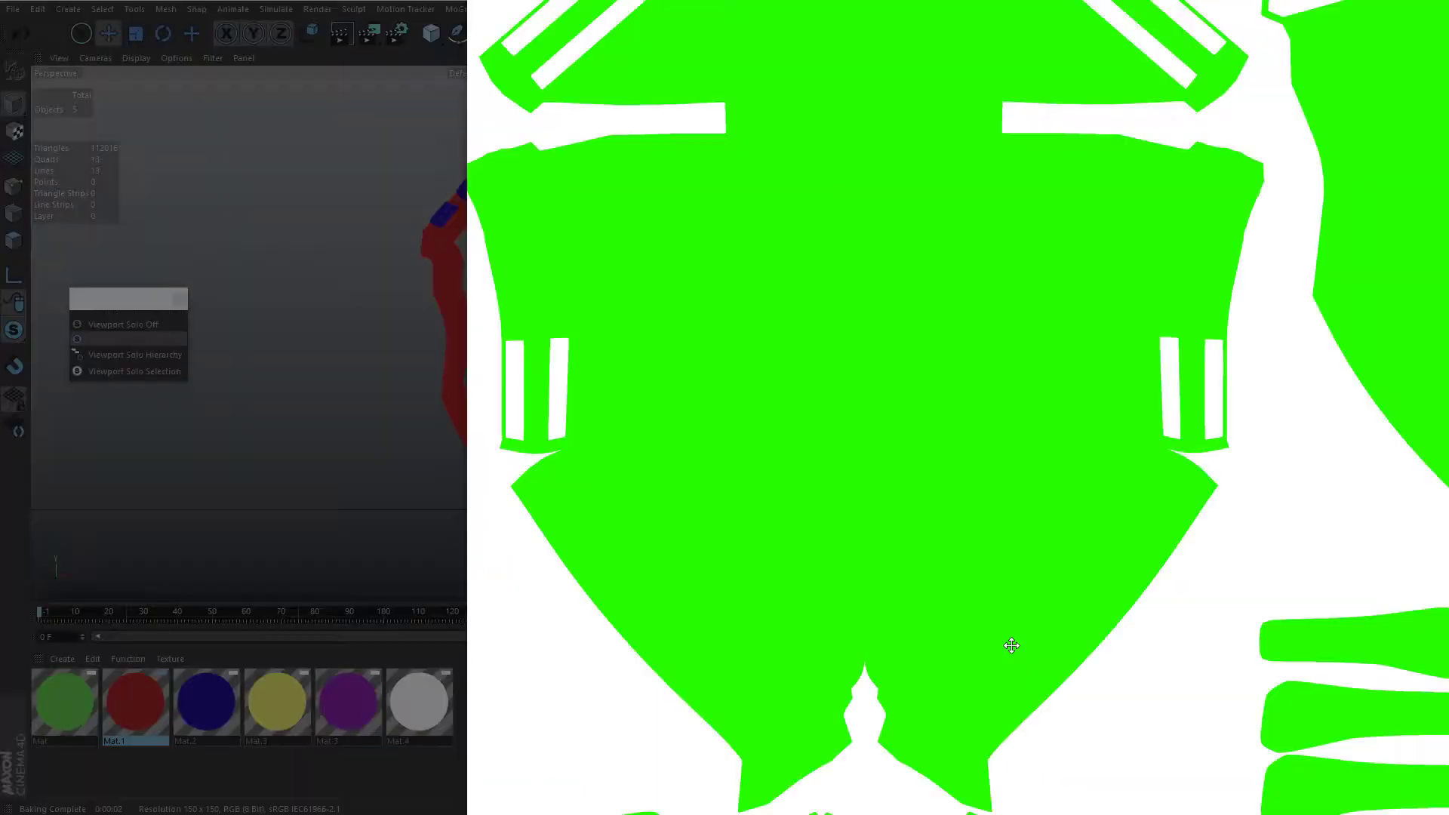
{"action": "left_click_drag", "start_coordinate": [1009, 644], "coordinate": [711, 502]}
{"action": "scroll", "coordinate": [713, 508], "scroll_direction": "down", "scroll_amount": 5}
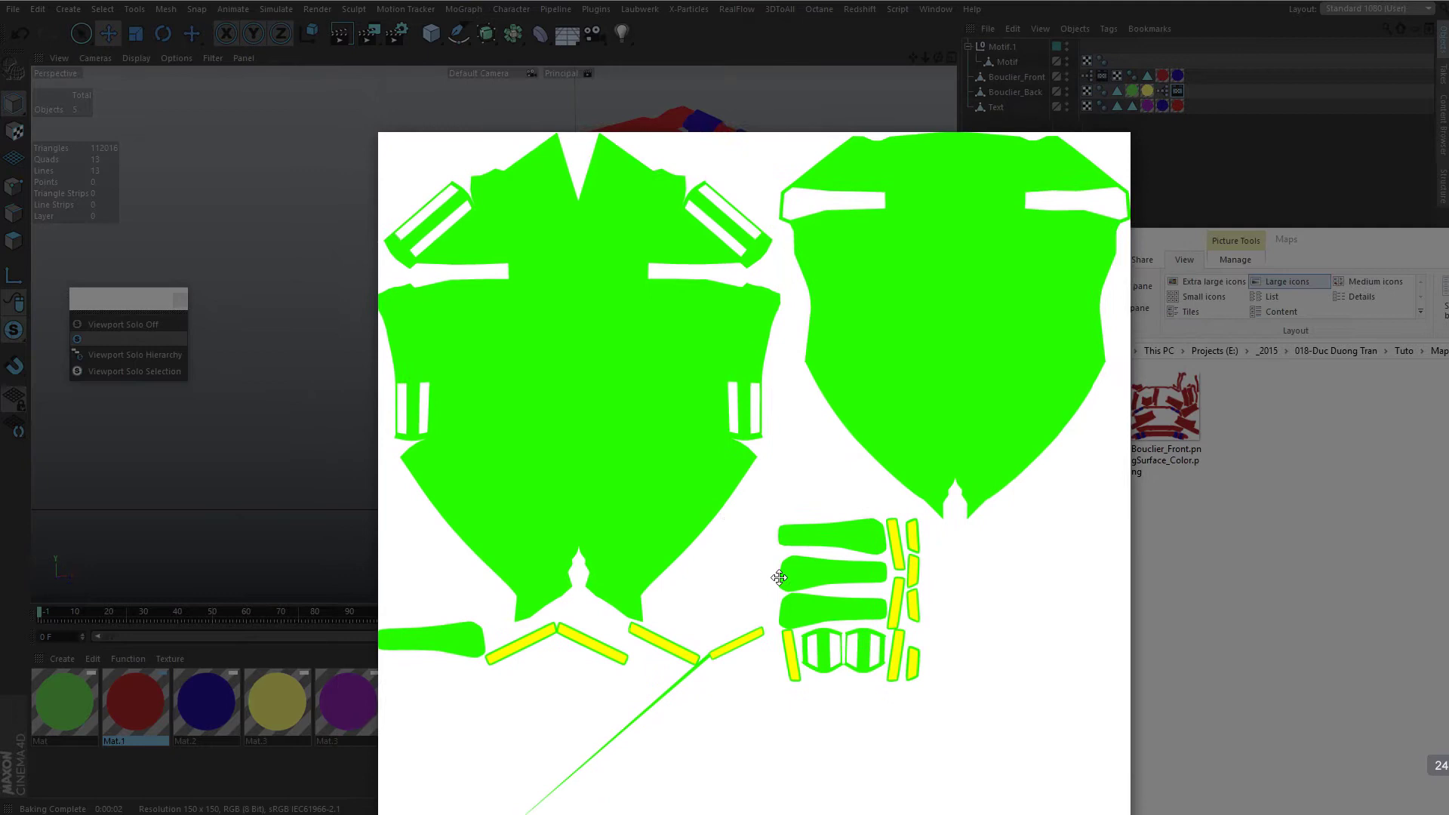
{"action": "left_click_drag", "start_coordinate": [729, 545], "coordinate": [700, 550]}
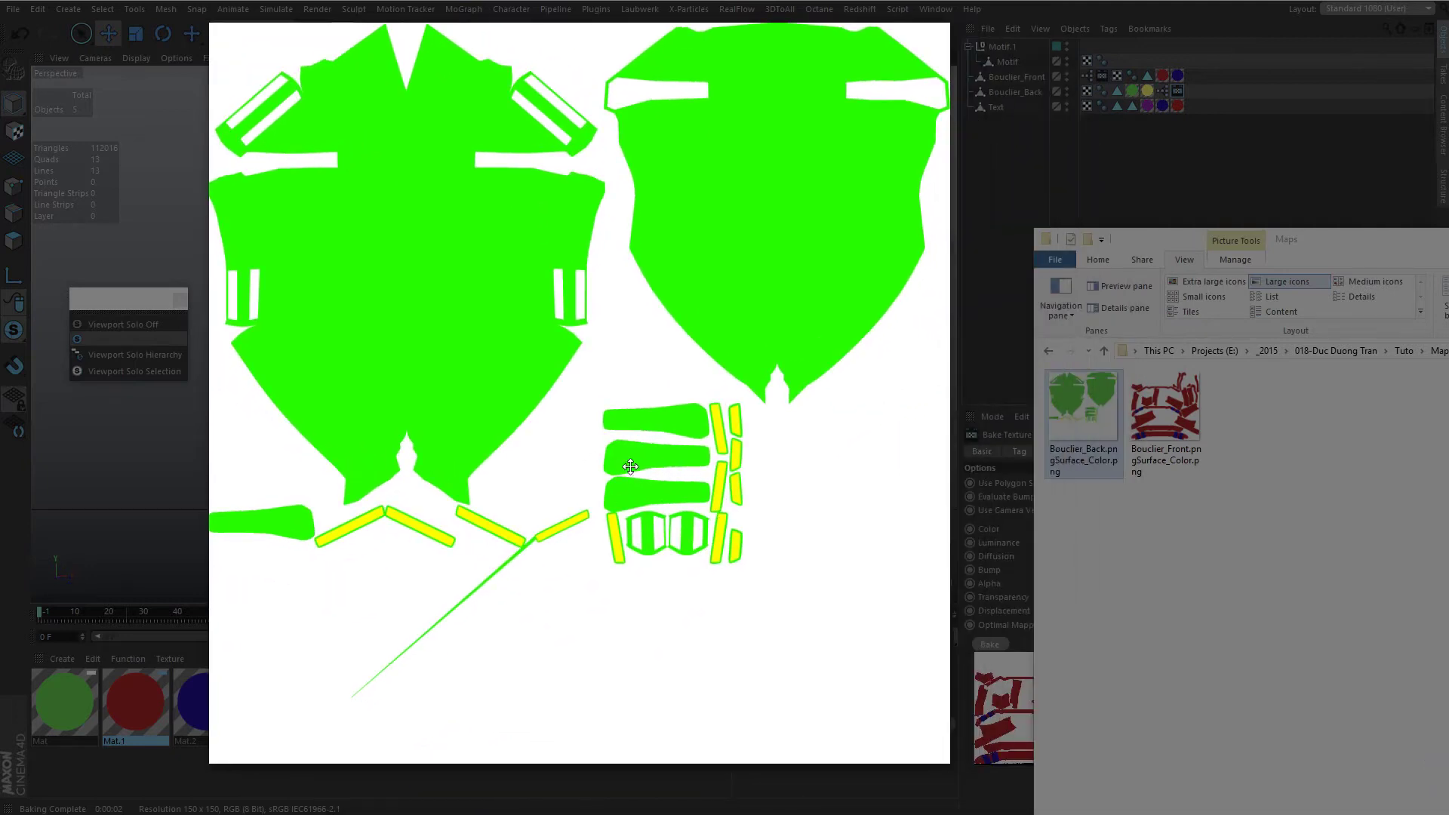
{"action": "left_click_drag", "start_coordinate": [706, 406], "coordinate": [715, 454]}
{"action": "left_click", "coordinate": [1206, 404]}
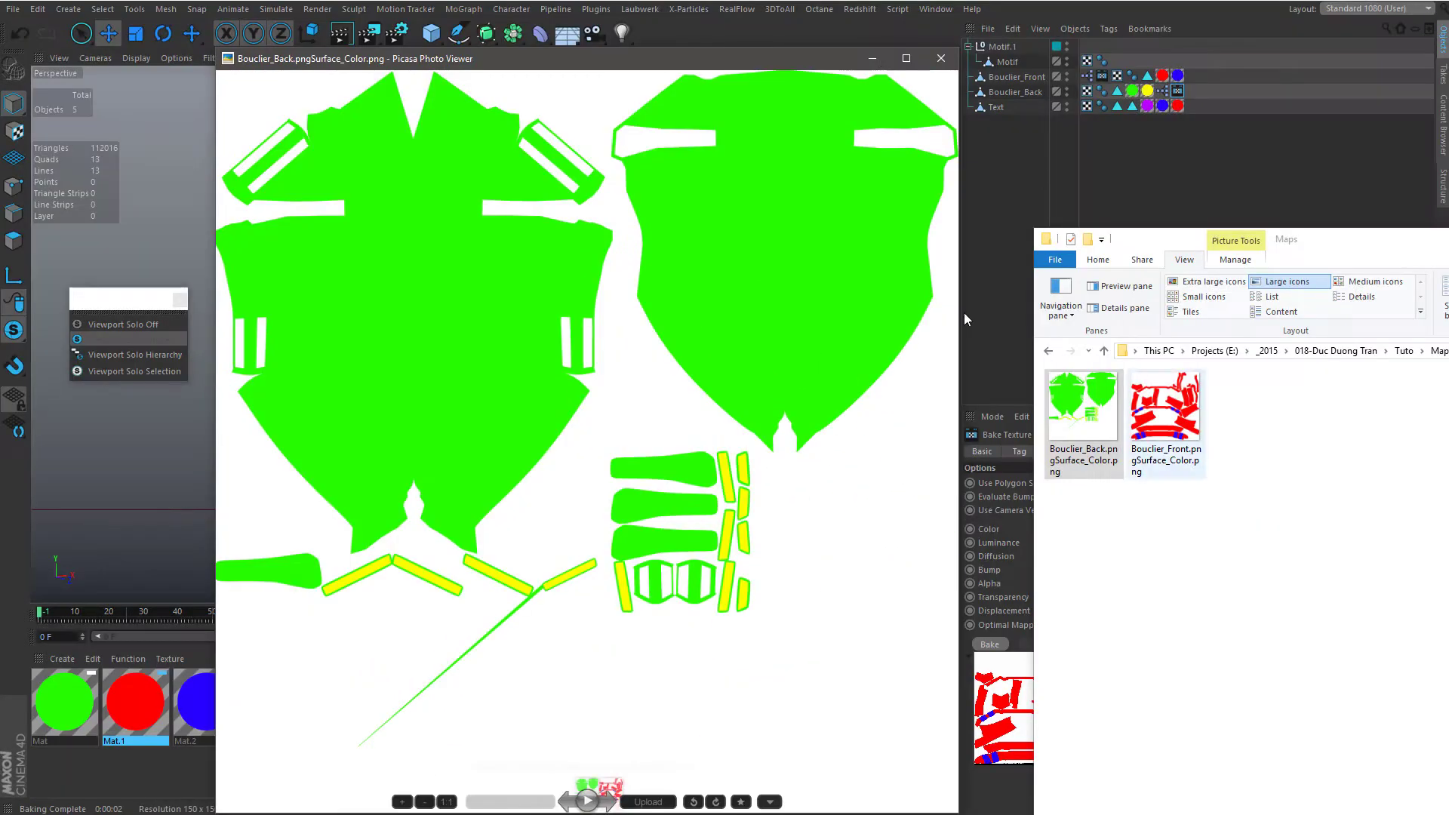
{"action": "left_click", "coordinate": [946, 55]}
{"action": "left_click_drag", "start_coordinate": [1135, 239], "coordinate": [1391, 245]}
{"action": "left_click", "coordinate": [1306, 174]}
- Copy the XPresso and Bake Texture tags from Bouclier_Back to the Text object and bake its surface color map
{"action": "mouse_move", "coordinate": [1197, 89]}
{"action": "left_mouse_down"}
{"action": "mouse_move", "coordinate": [1165, 94]}
{"action": "mouse_move", "coordinate": [1213, 139]}
{"action": "mouse_move", "coordinate": [1203, 113]}
{"action": "left_mouse_up"}
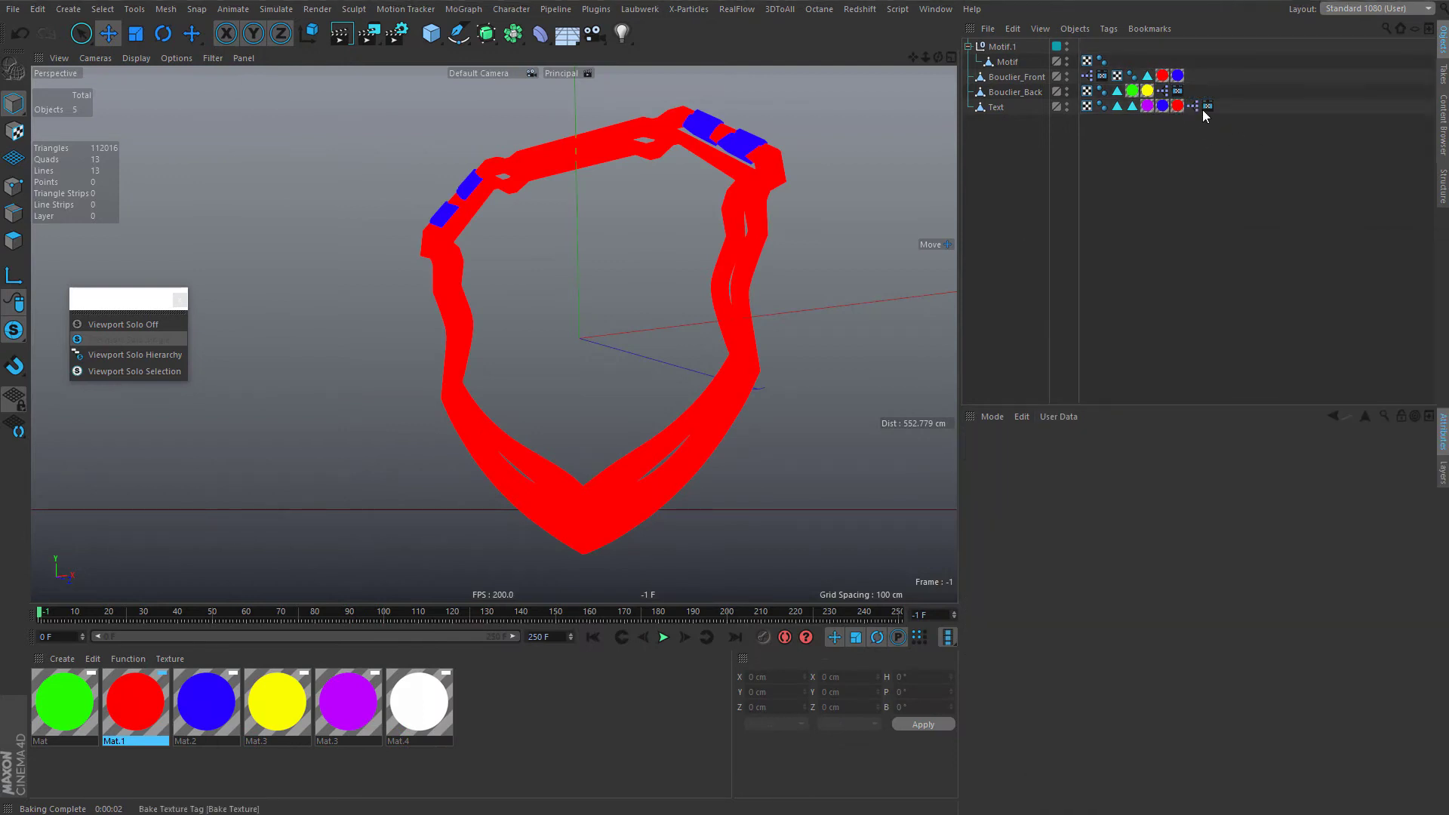
{"action": "double_click", "coordinate": [1194, 106]}
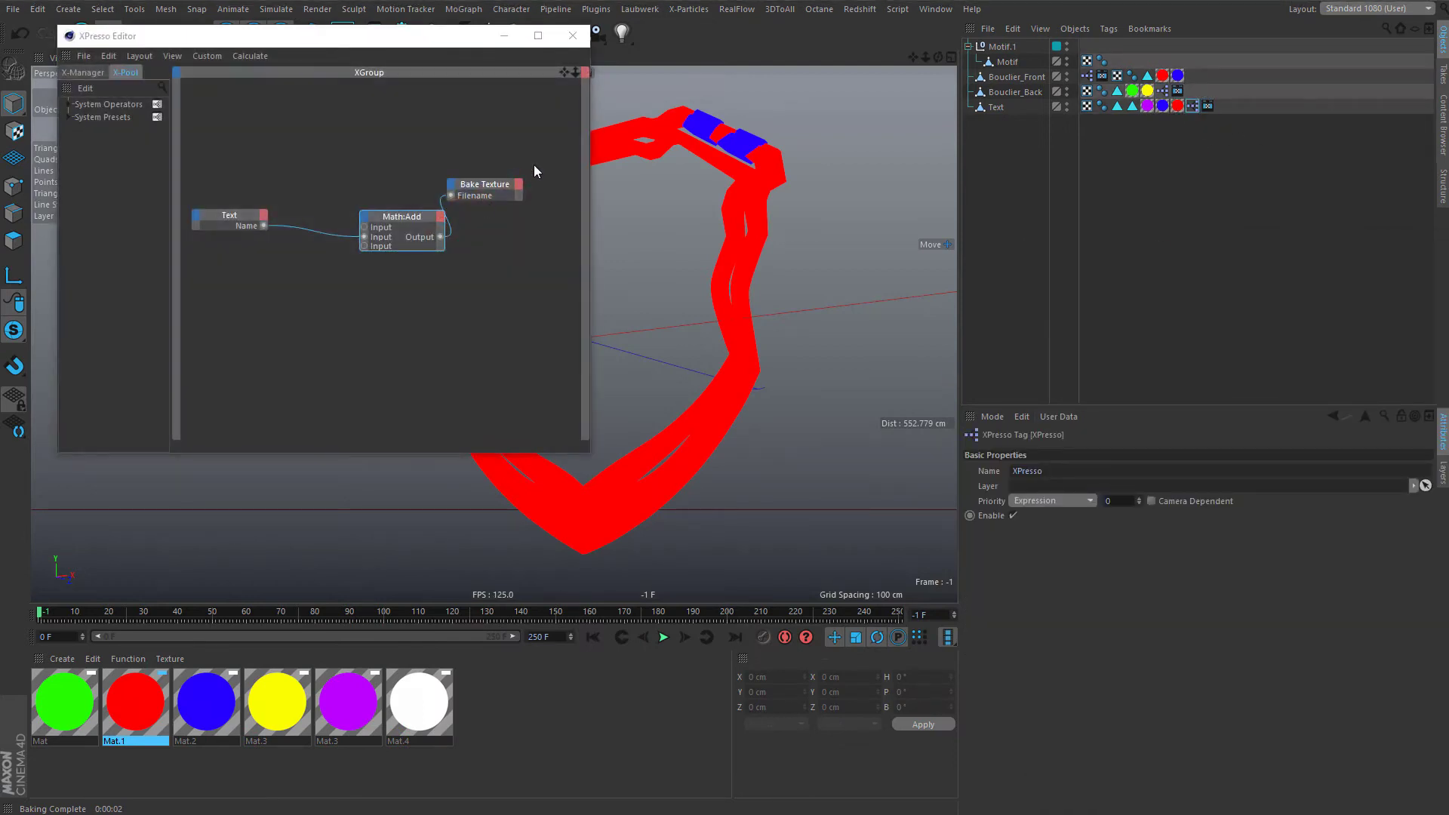
{"action": "left_click", "coordinate": [573, 35]}
{"action": "left_click", "coordinate": [1207, 105]}
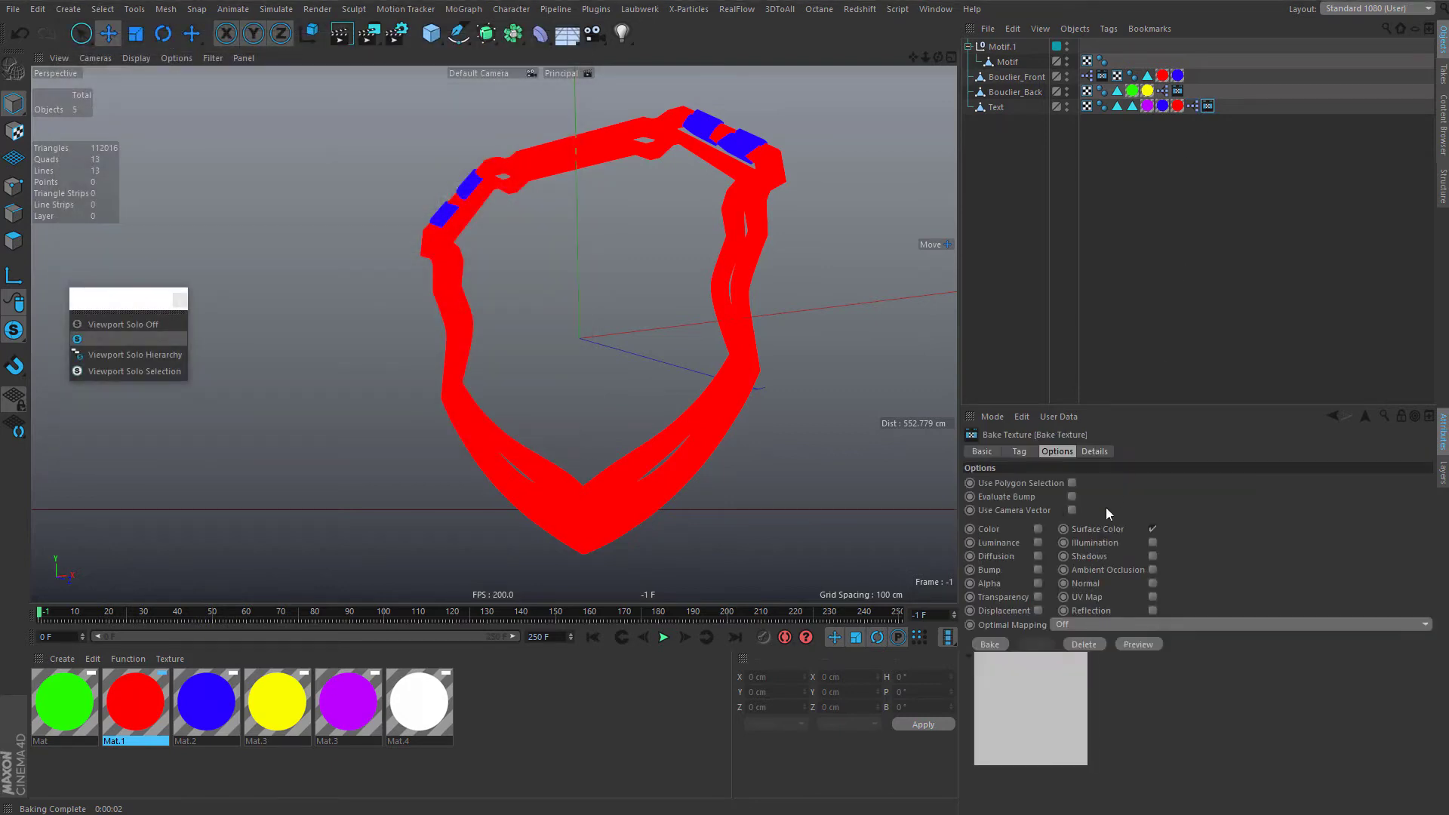
{"action": "left_click", "coordinate": [997, 645]}
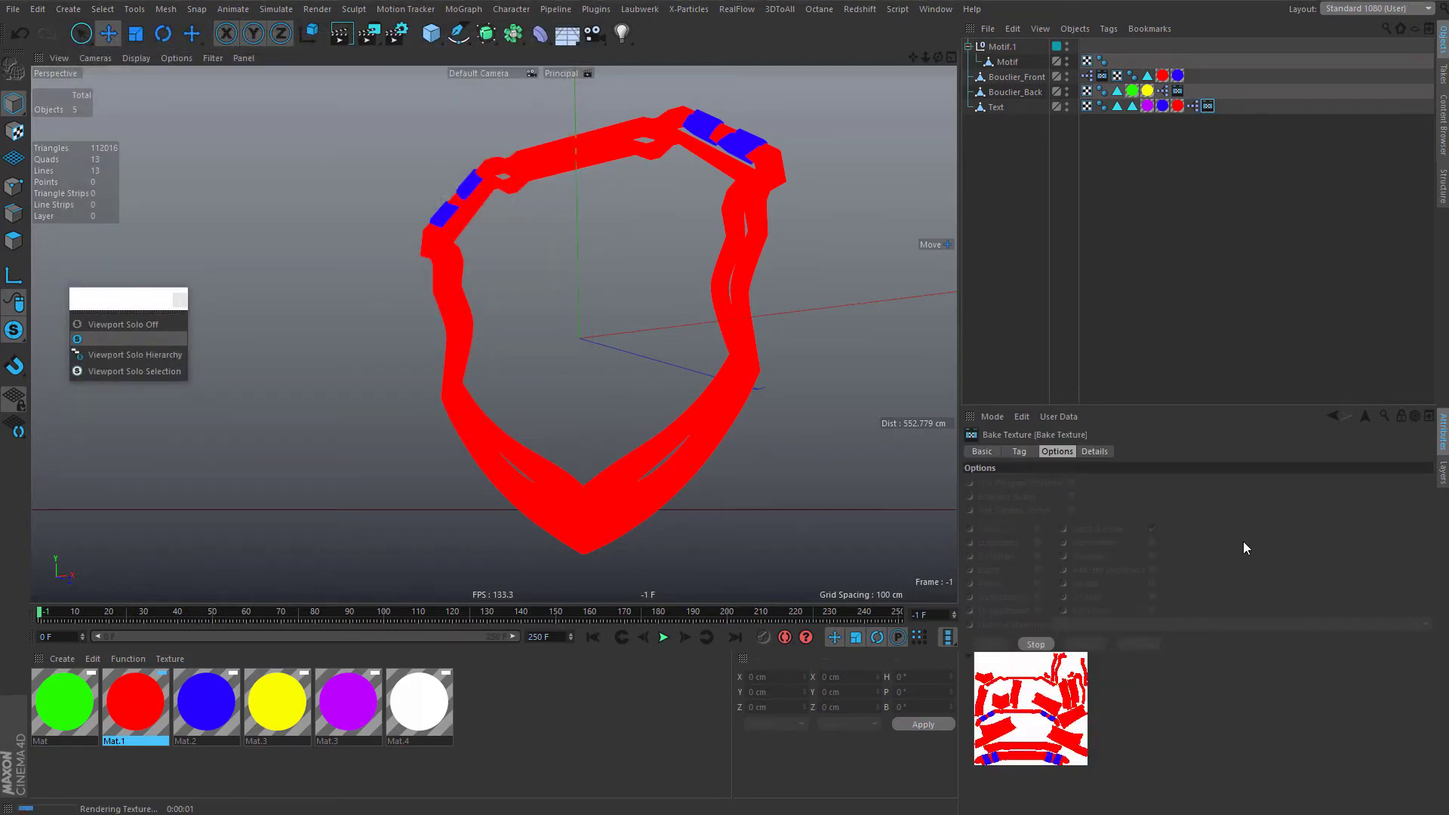
- Refresh the Maps folder and inspect the baked surface color image of the Text object up close
{"action": "key", "text": "alt+Tab"}
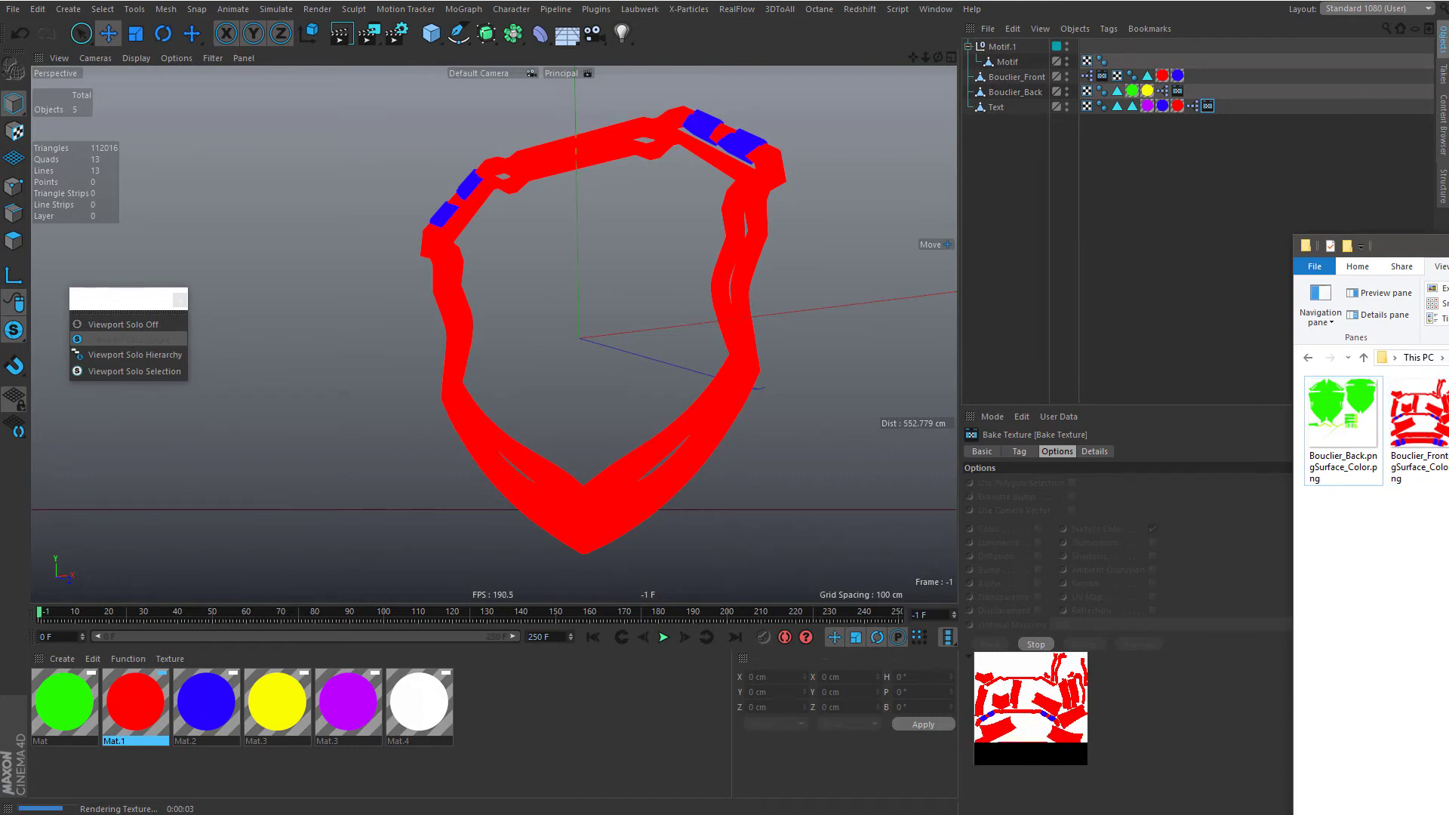
{"action": "left_click_drag", "start_coordinate": [1426, 246], "coordinate": [629, 188]}
{"action": "right_click", "coordinate": [778, 398]}
{"action": "left_click", "coordinate": [738, 463]}
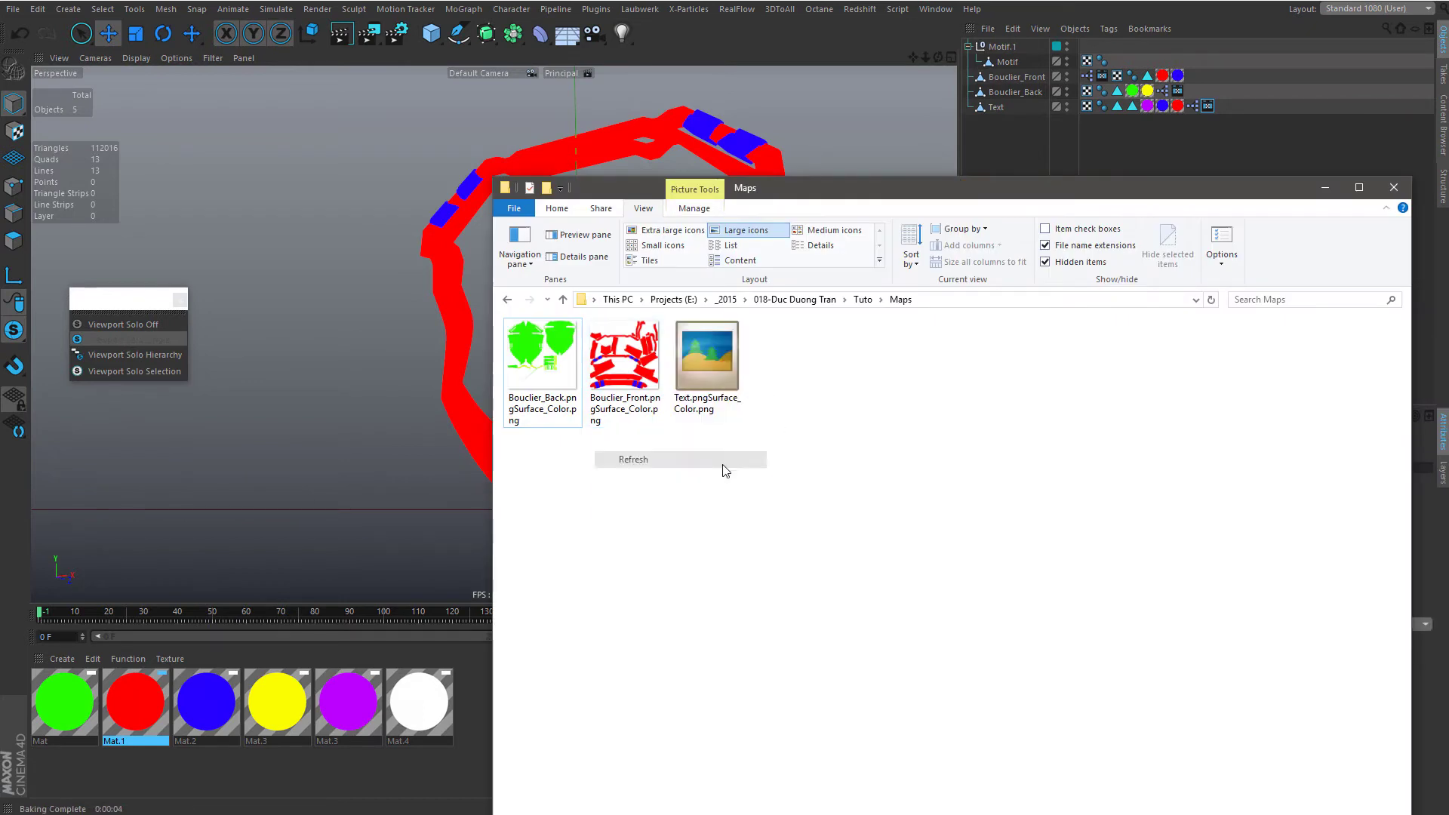
{"action": "left_click", "coordinate": [709, 368]}
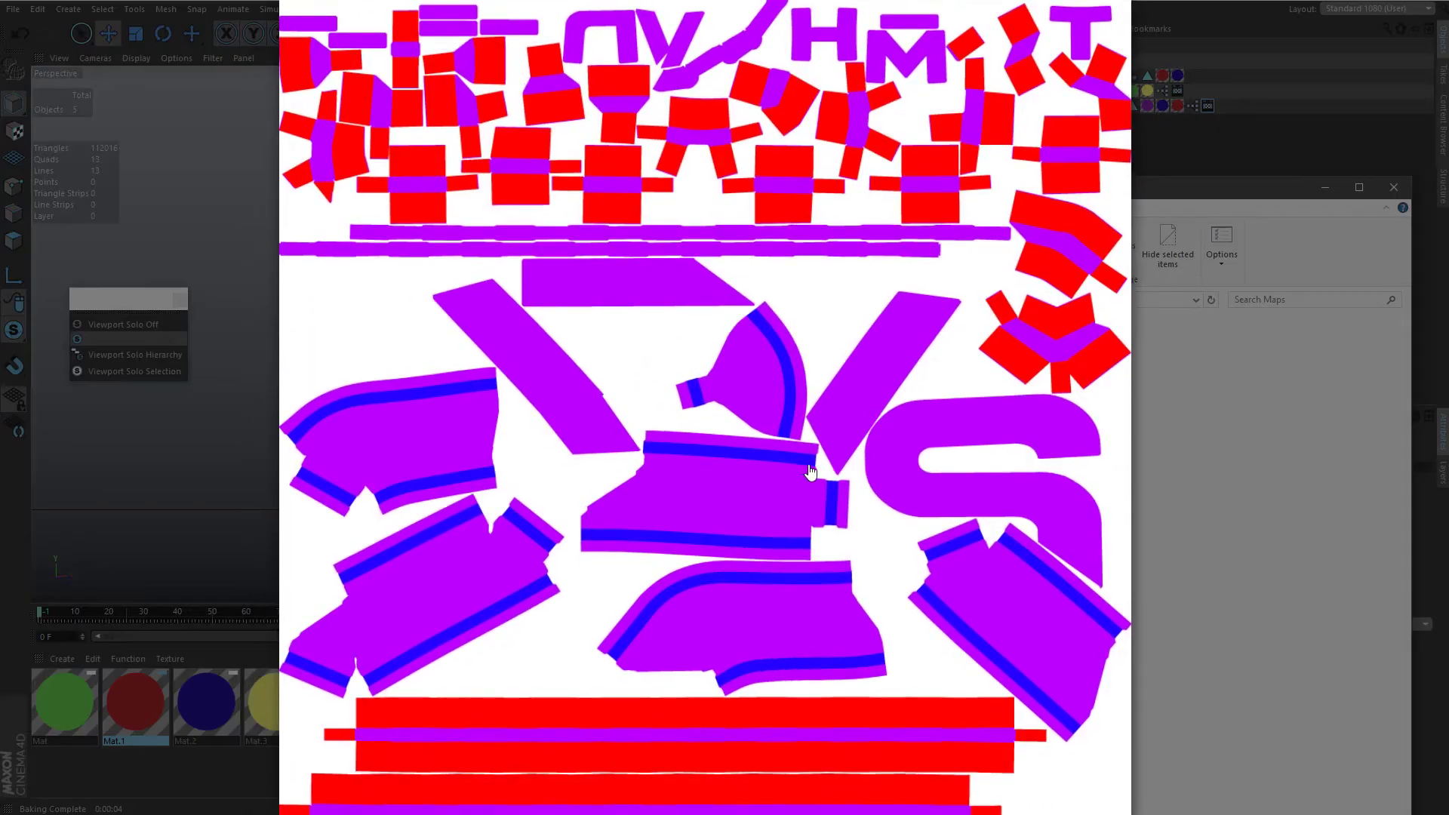
{"action": "scroll", "coordinate": [794, 178], "scroll_direction": "up", "scroll_amount": 3}
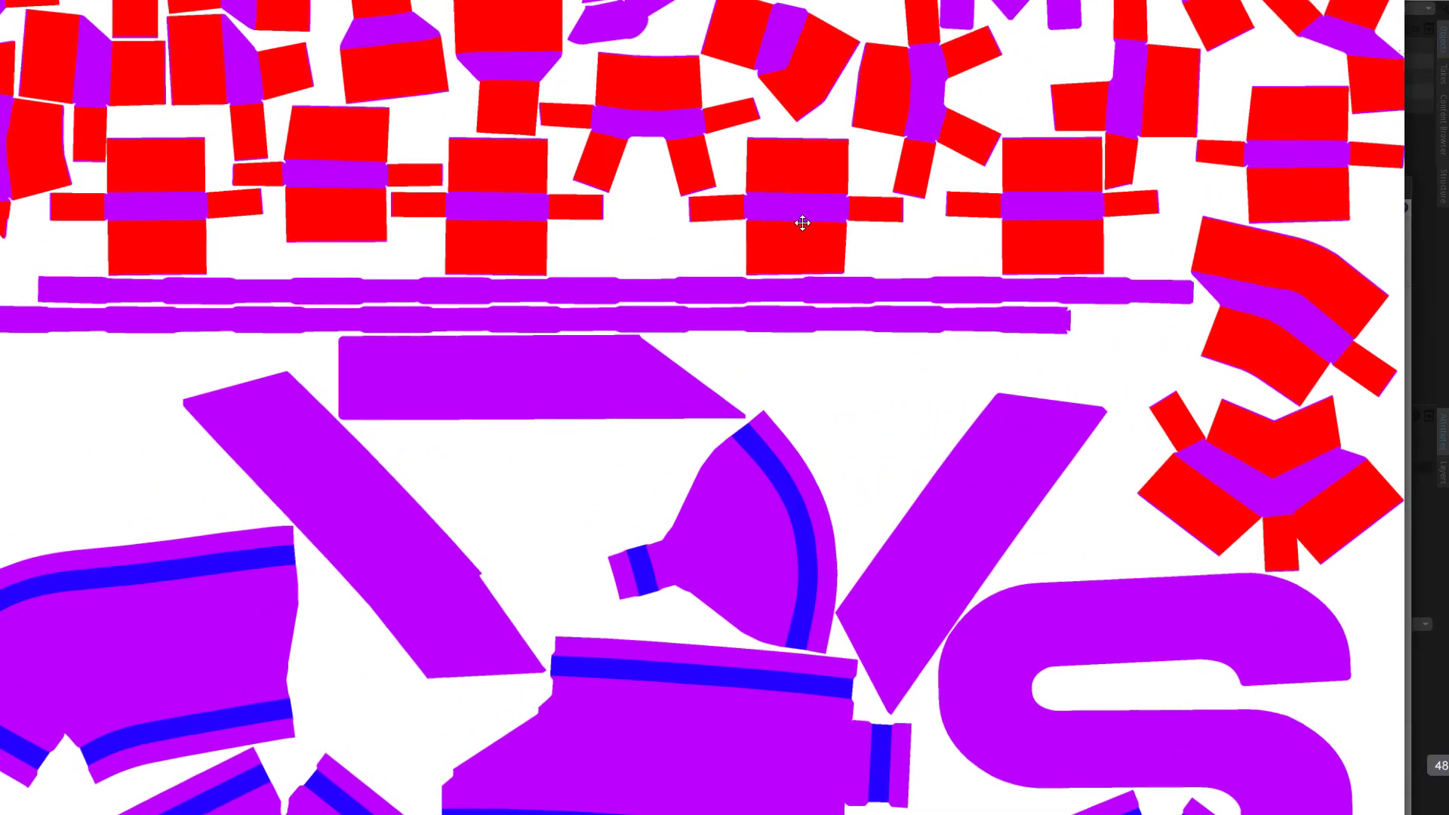
{"action": "scroll", "coordinate": [745, 252], "scroll_direction": "up", "scroll_amount": 3}
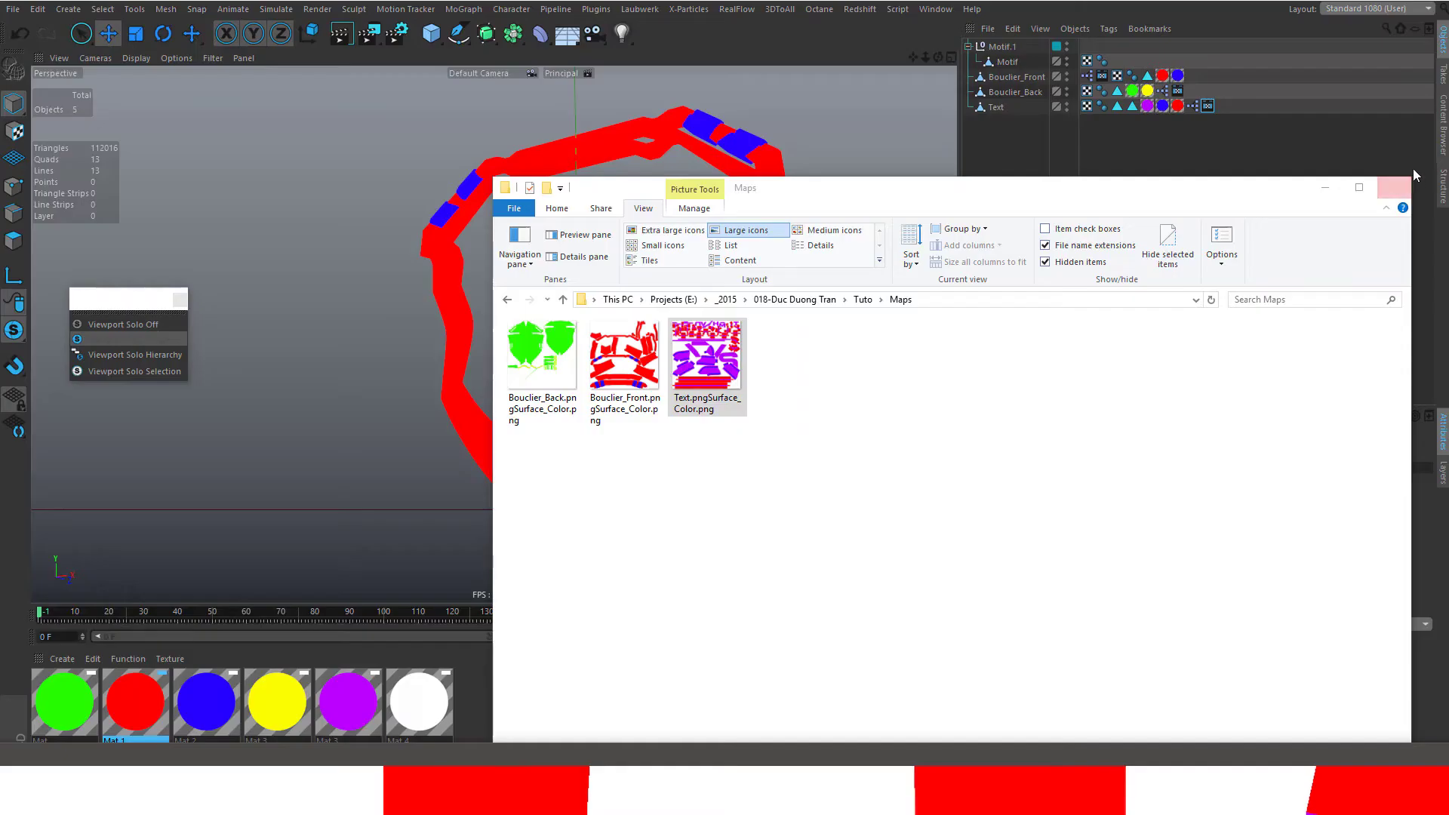
{"action": "left_click", "coordinate": [1394, 187]}
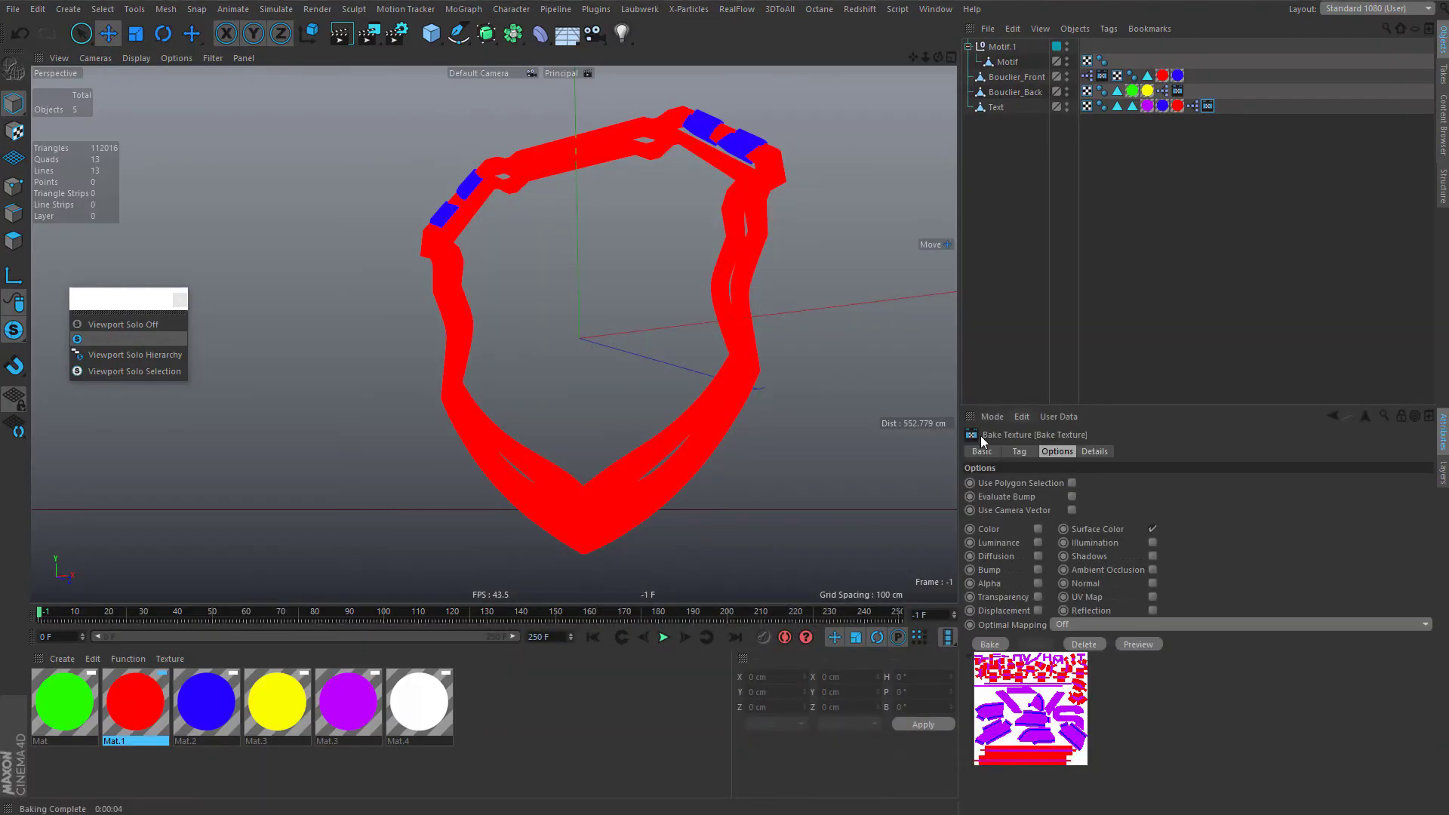
- Try to change the output file name of the Text object's bake to sqqdsD
{"action": "left_click", "coordinate": [1019, 451]}
{"action": "left_click", "coordinate": [1419, 483]}
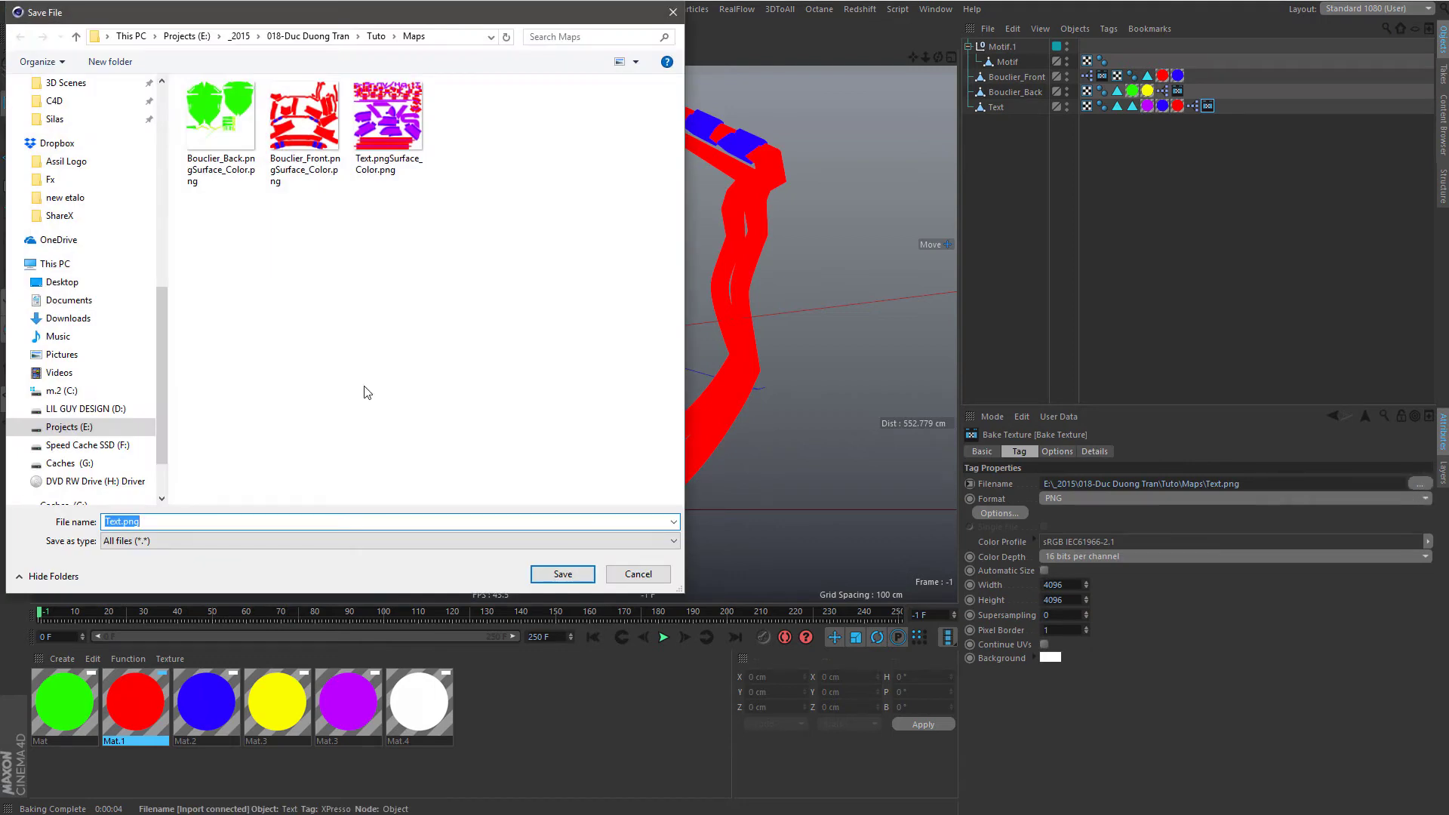
{"action": "type", "text": "sqqdsD"}
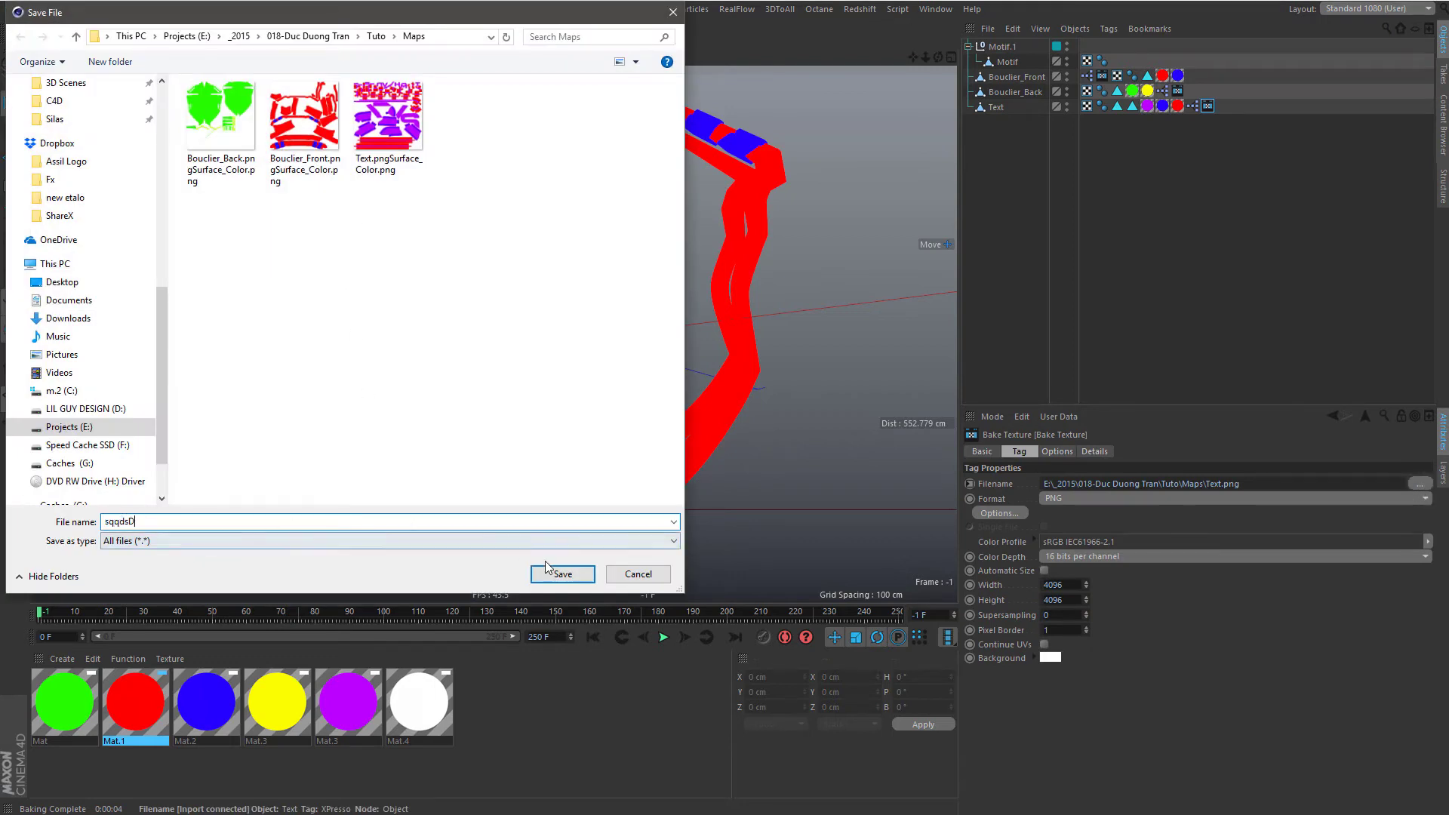
{"action": "left_click", "coordinate": [563, 574]}
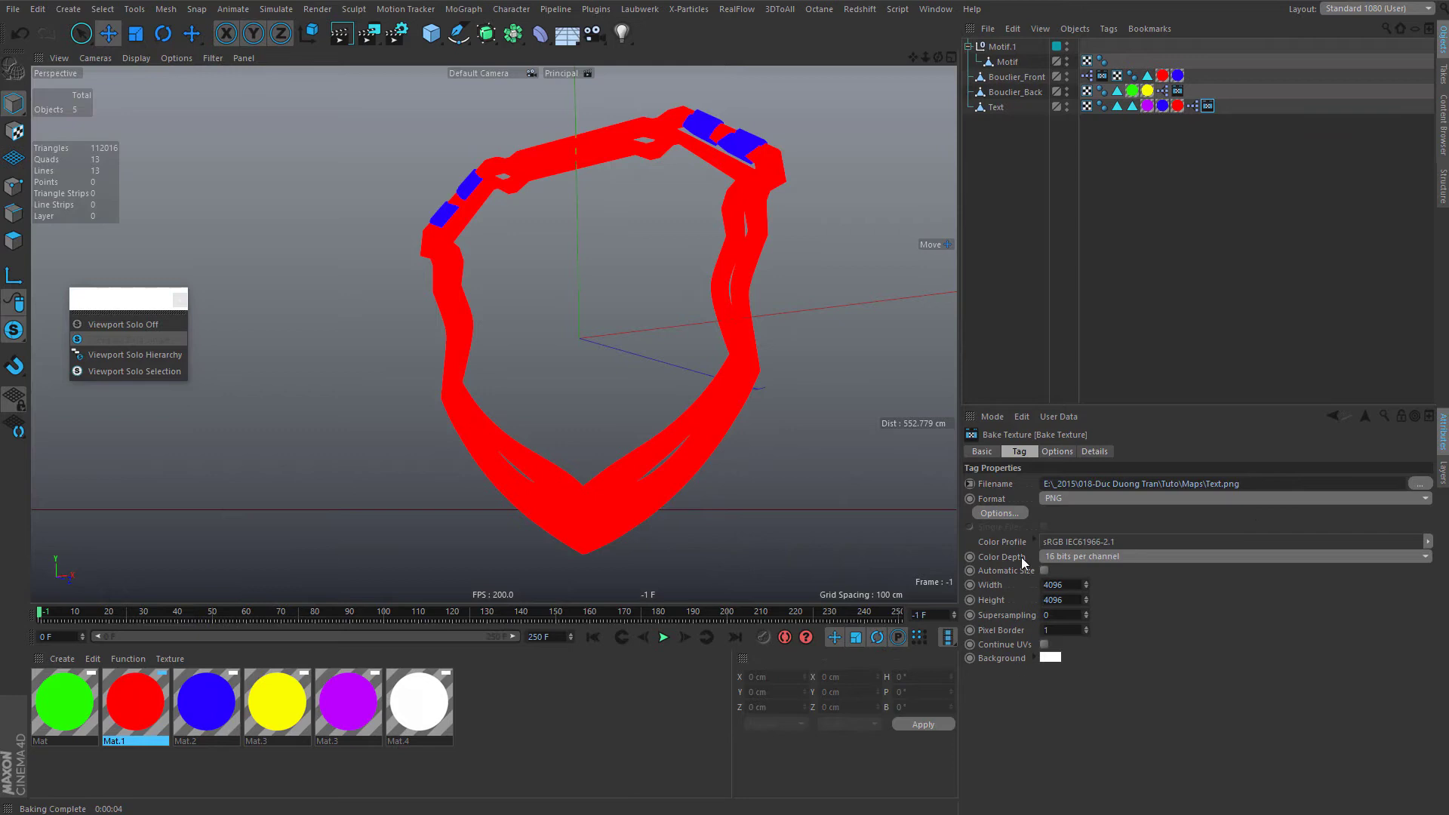
{"action": "left_click", "coordinate": [1056, 451]}
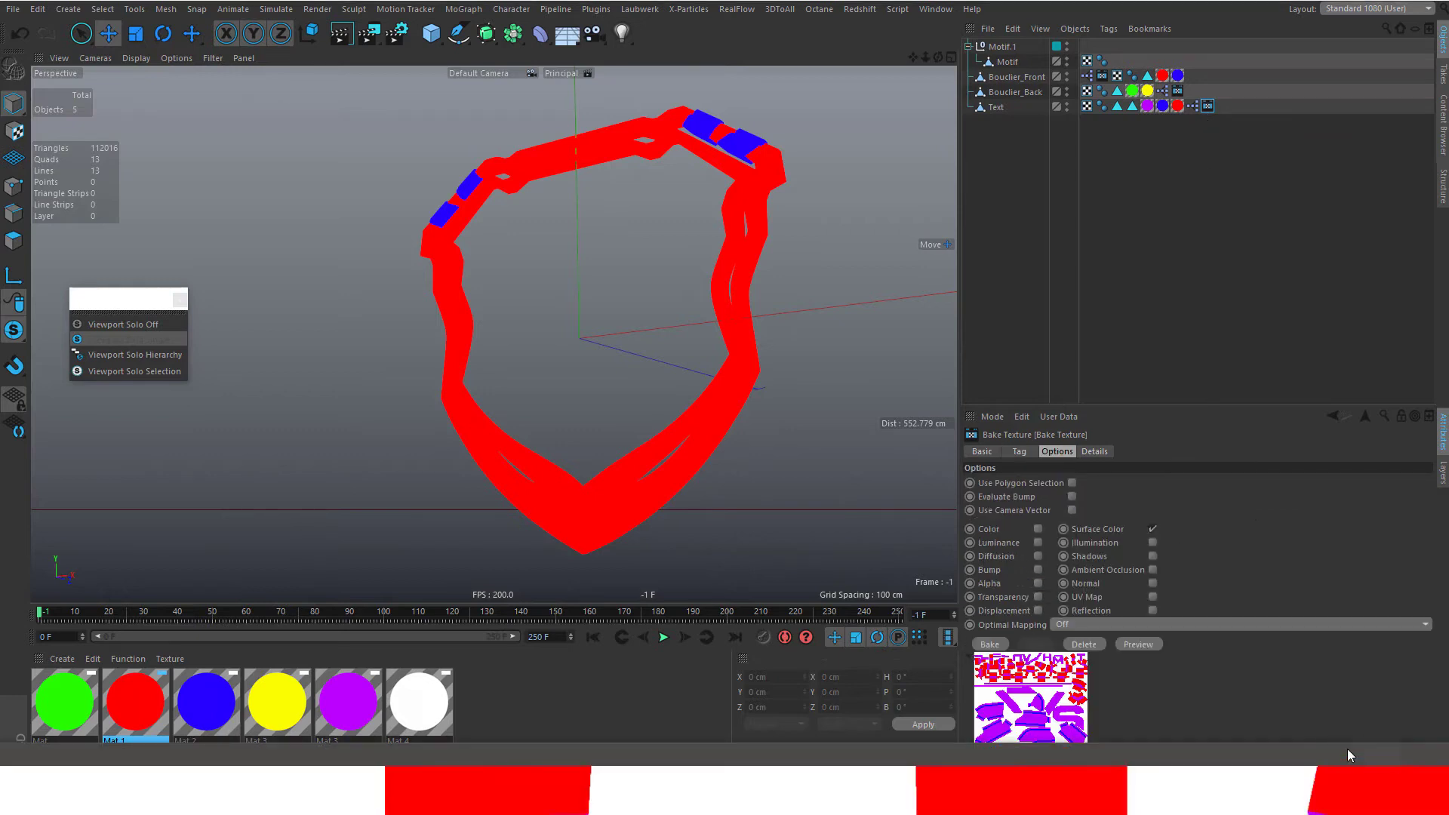
{"action": "left_click_drag", "start_coordinate": [1348, 754], "coordinate": [1110, 611]}
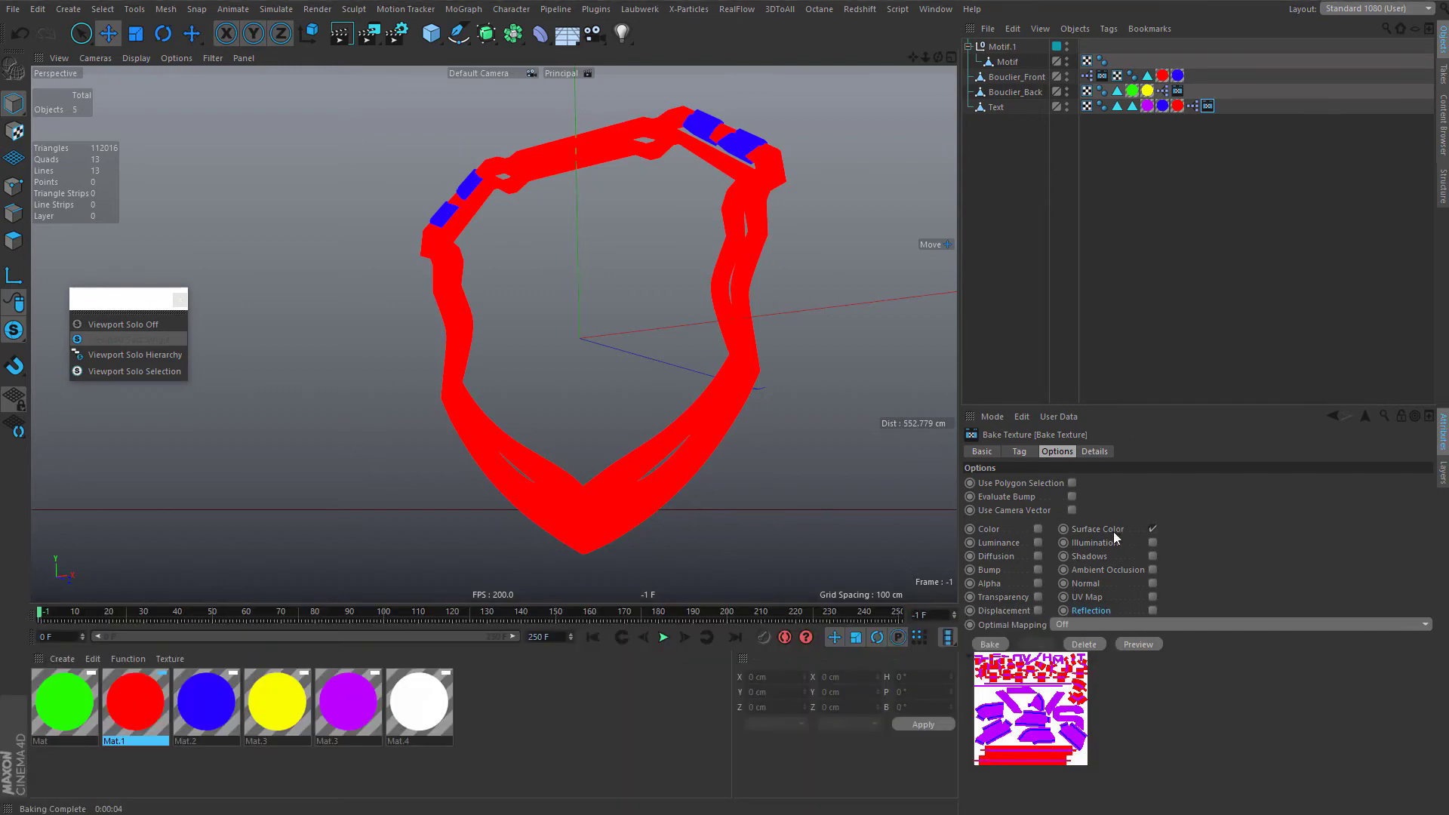
{"action": "left_click_drag", "start_coordinate": [967, 614], "coordinate": [1280, 147]}
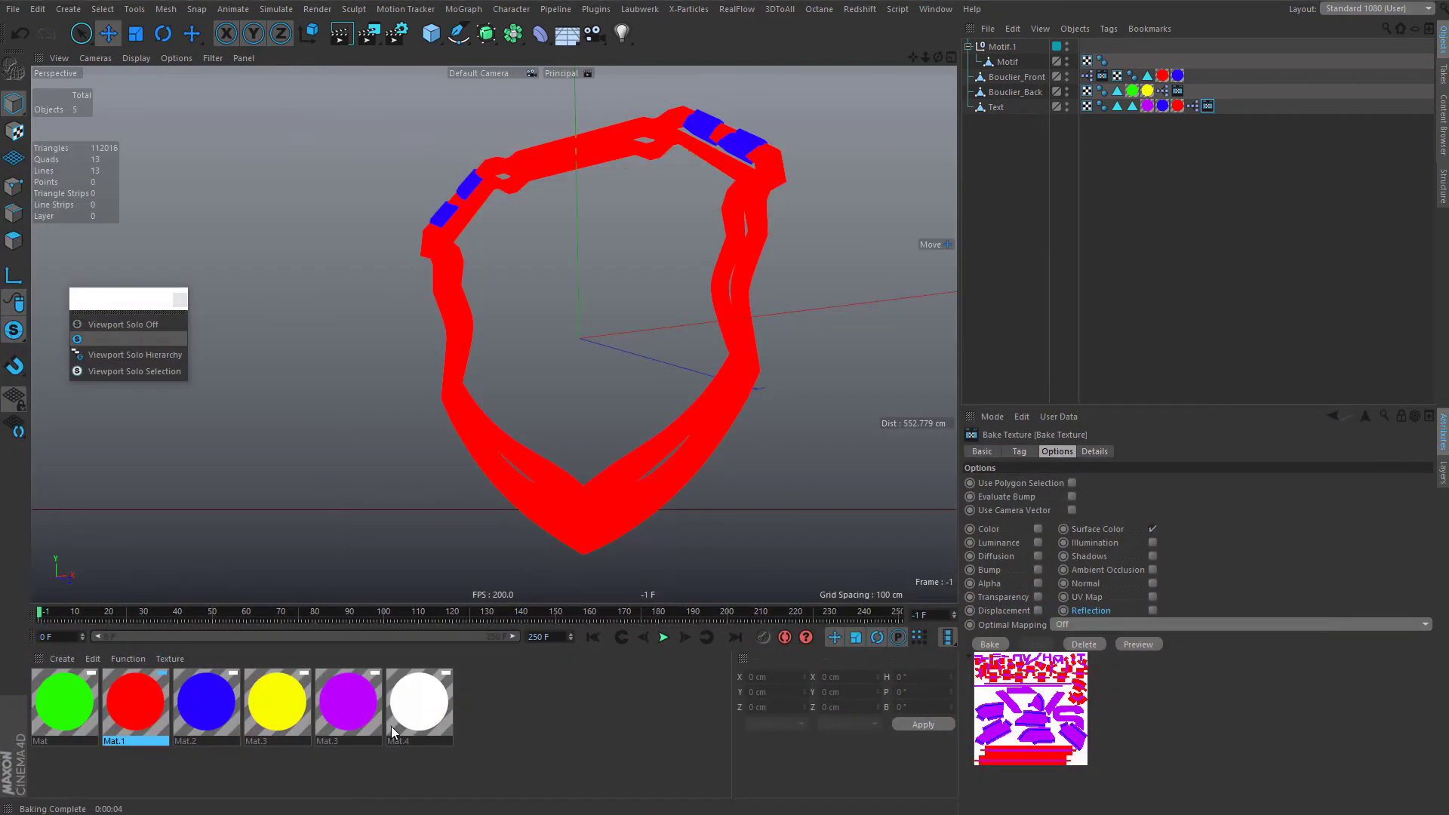
- Remove the unused materials from the scene, including the white Mat.4
{"action": "right_click", "coordinate": [400, 707]}
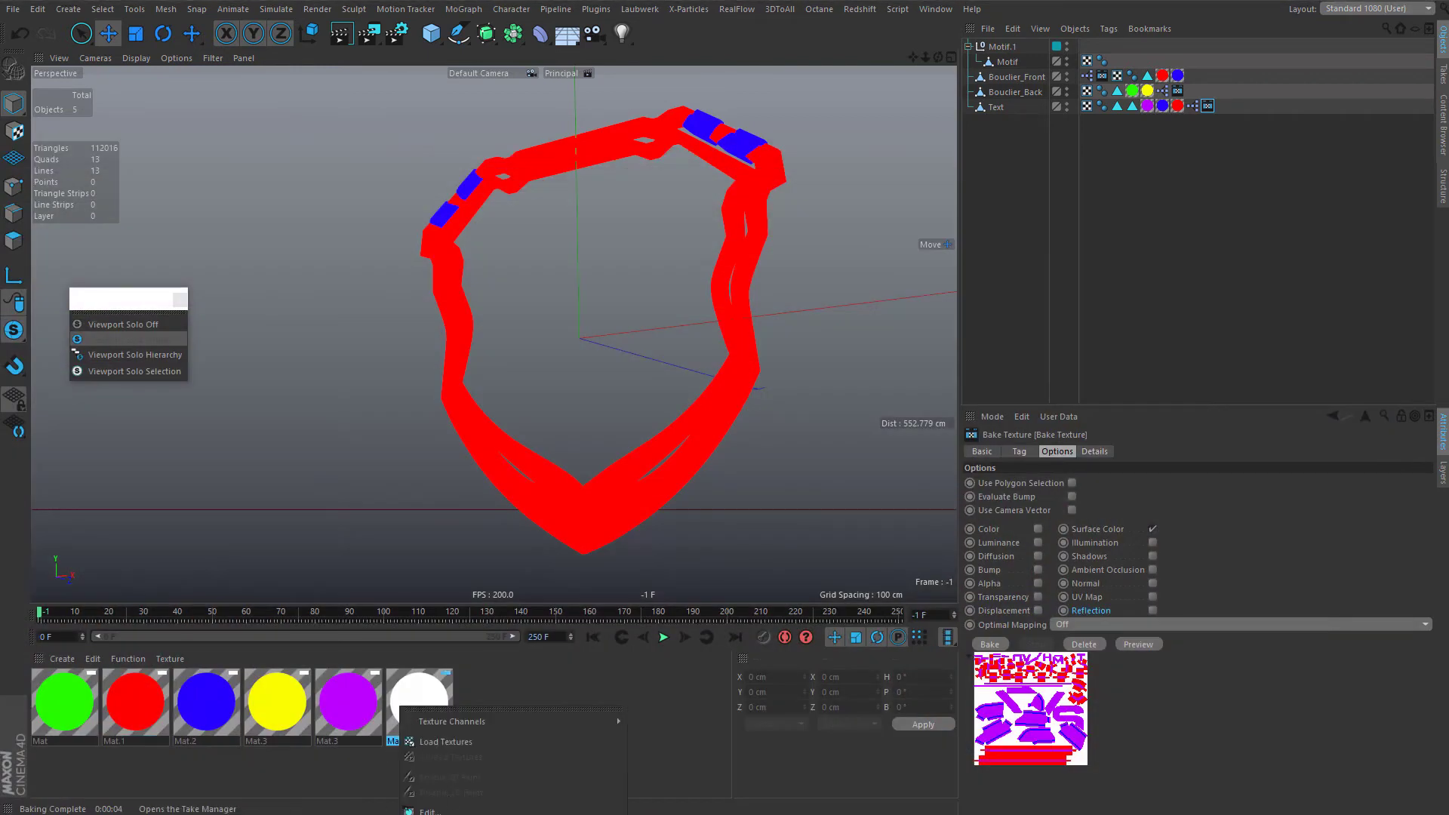
{"action": "left_click", "coordinate": [140, 661]}
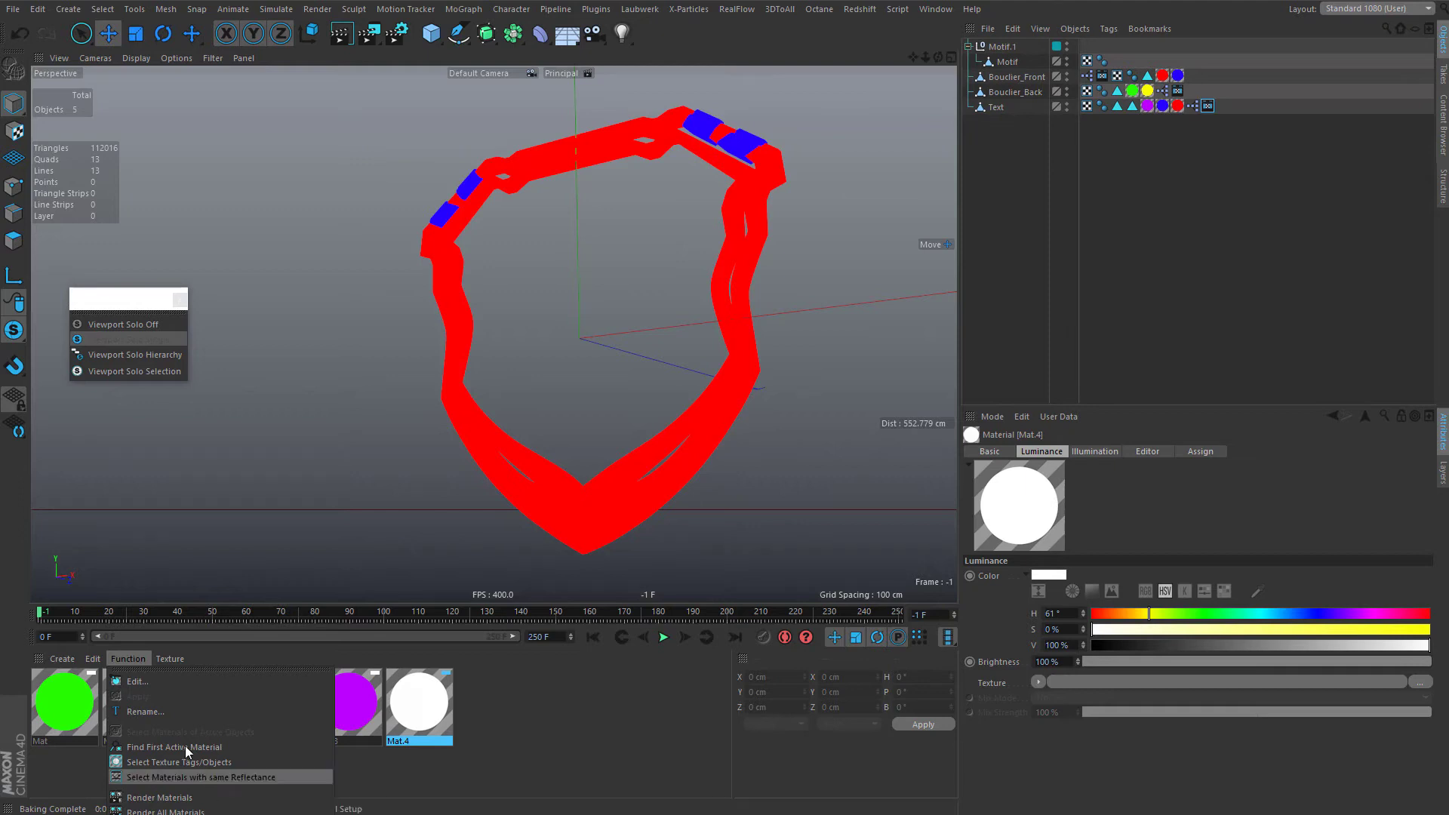
{"action": "left_click", "coordinate": [177, 664]}
{"action": "left_click", "coordinate": [148, 659]}
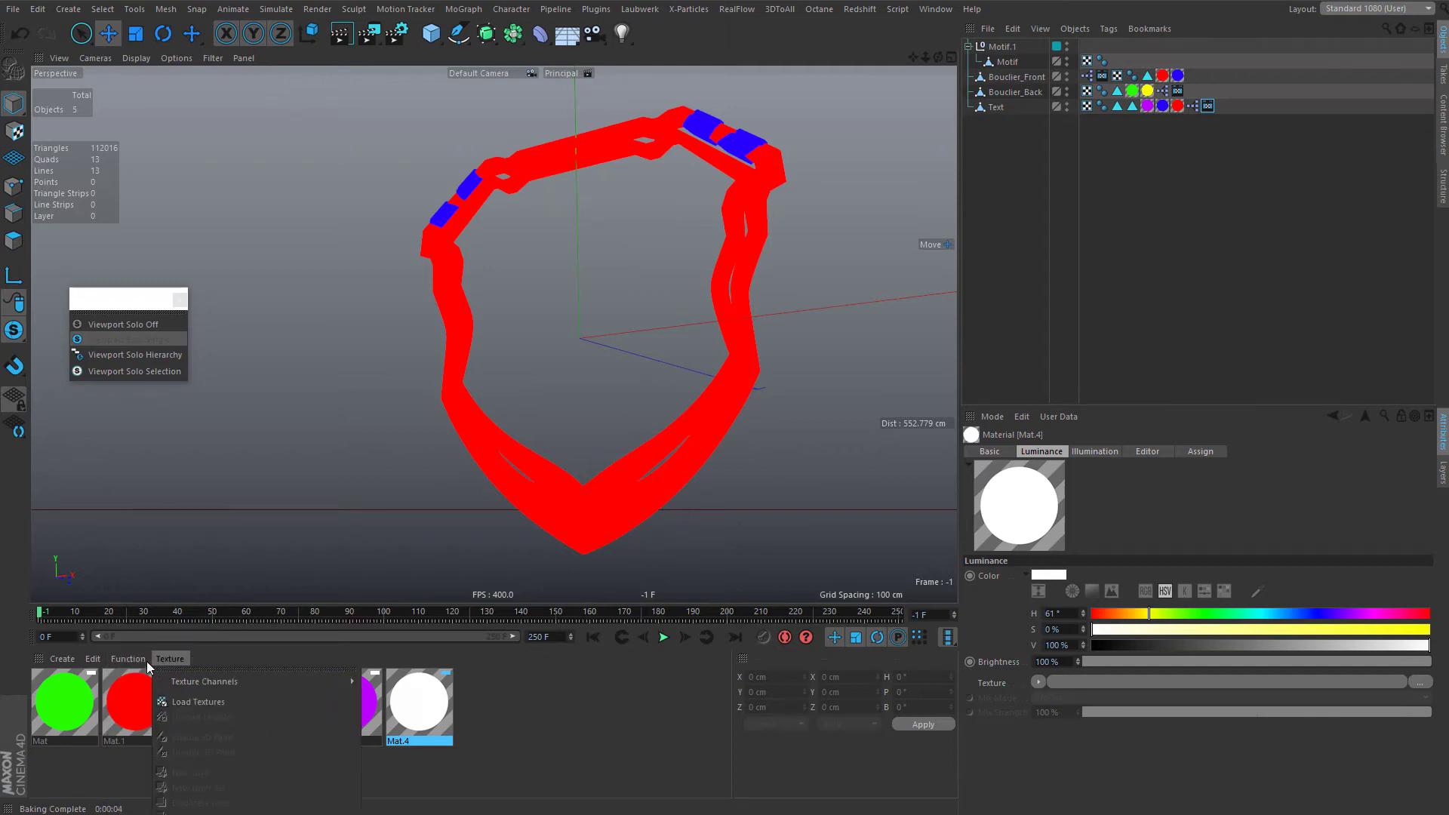
{"action": "left_click_drag", "start_coordinate": [151, 670], "coordinate": [331, 576]}
{"action": "left_click_drag", "start_coordinate": [532, 425], "coordinate": [565, 374]}
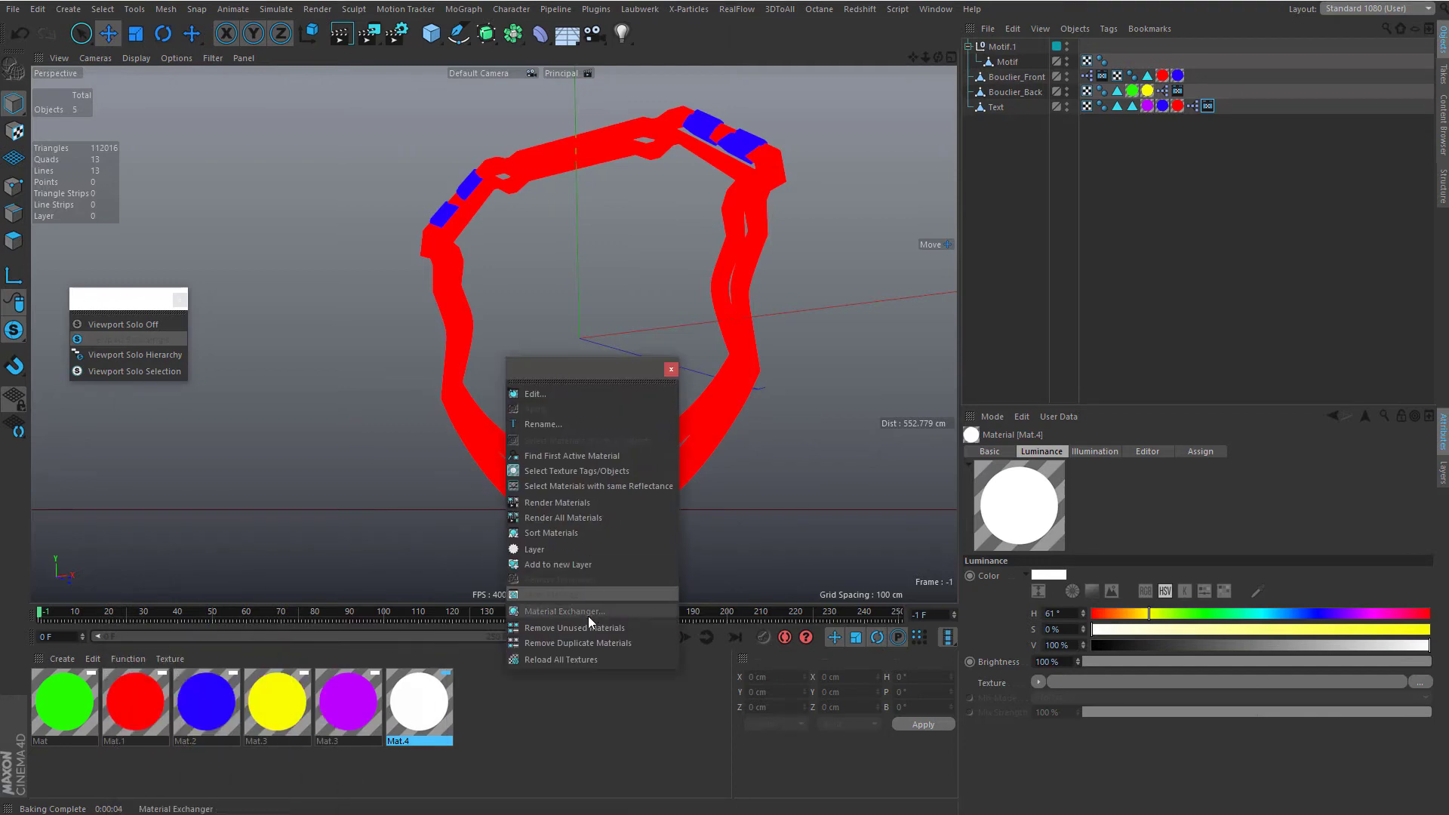
{"action": "left_click", "coordinate": [575, 628]}
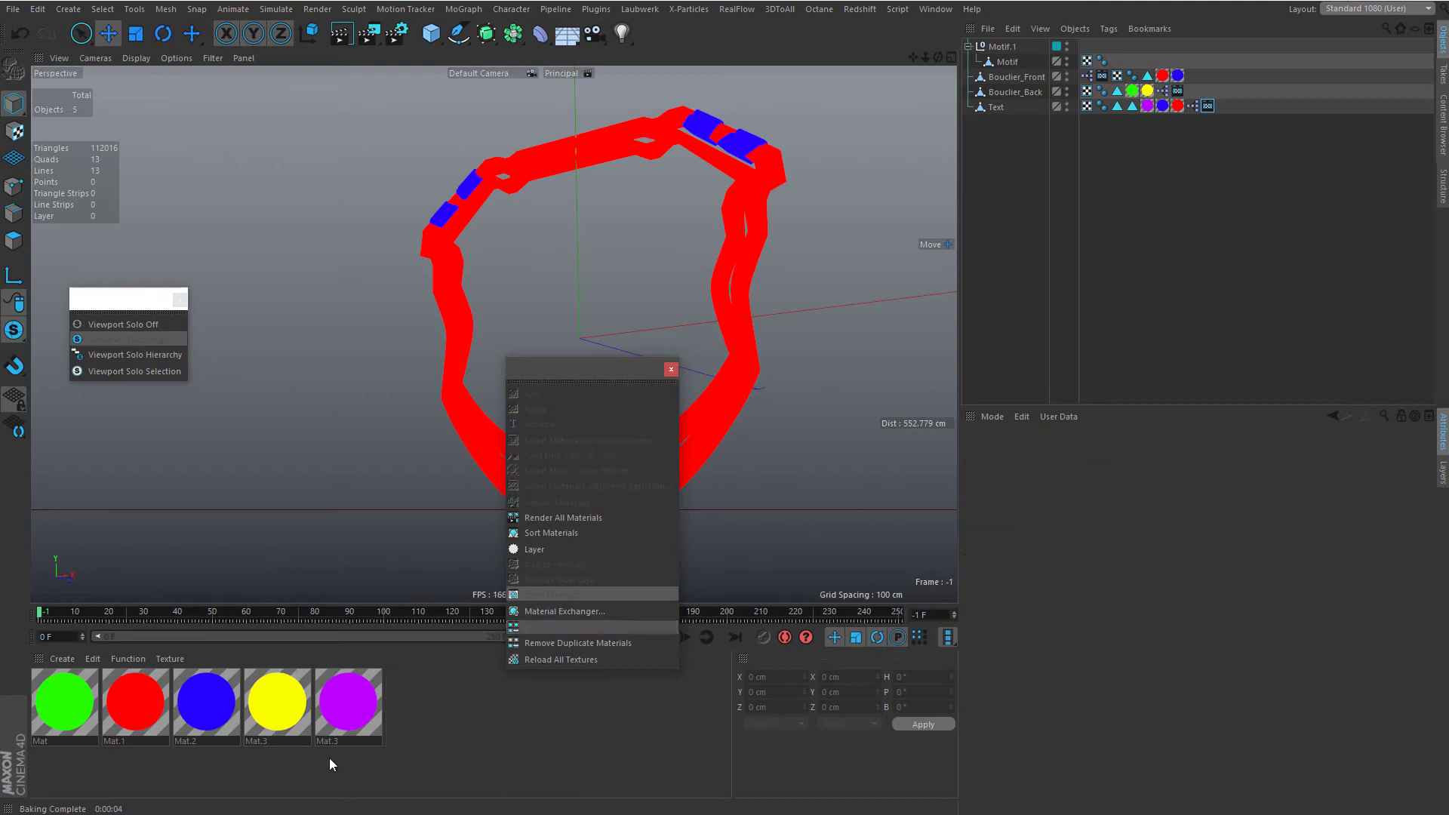
{"action": "left_click", "coordinate": [671, 369]}
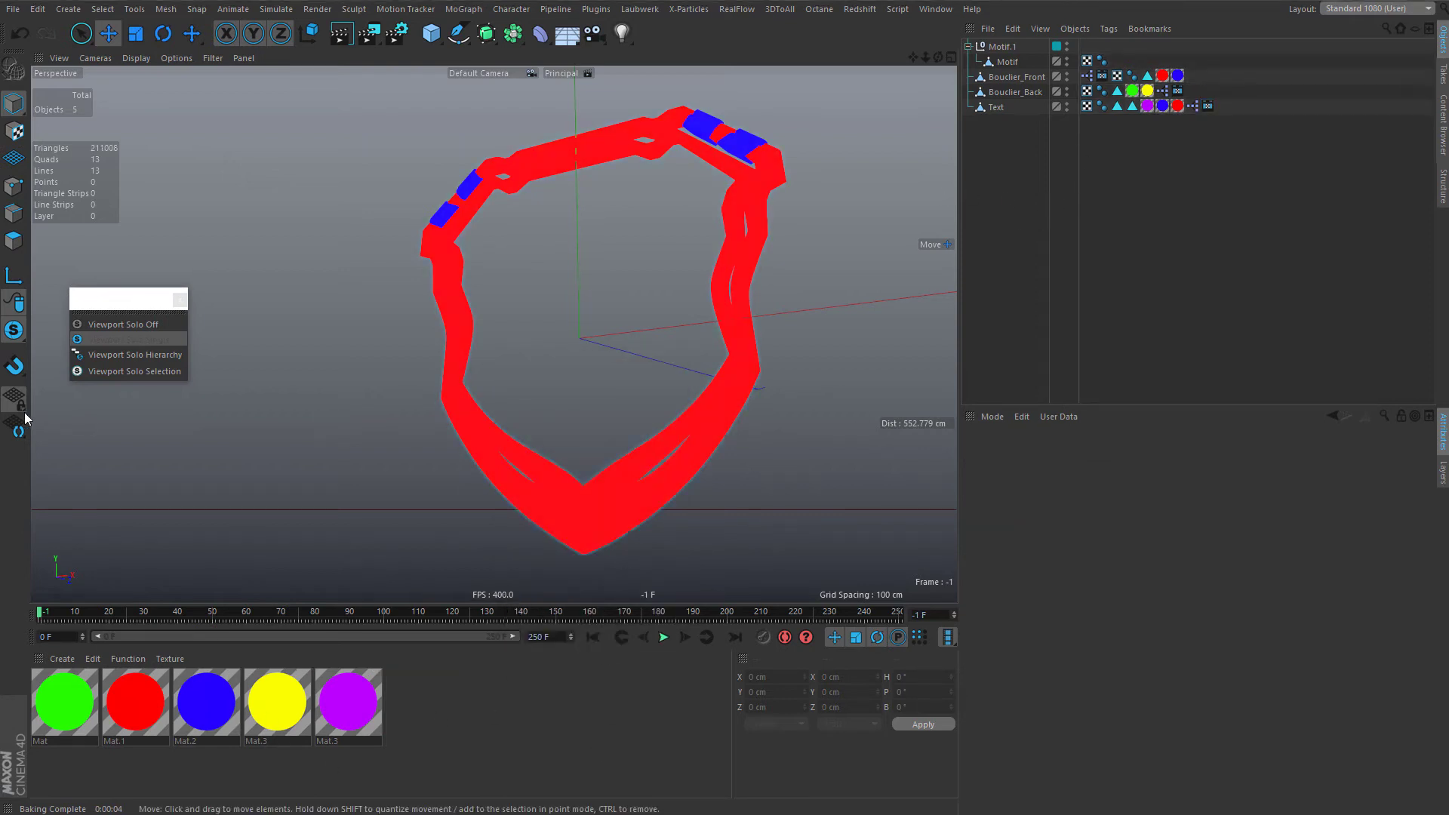
- Turn off viewport solo to display the complete shield, and switch to Substance Painter
{"action": "left_click", "coordinate": [144, 324]}
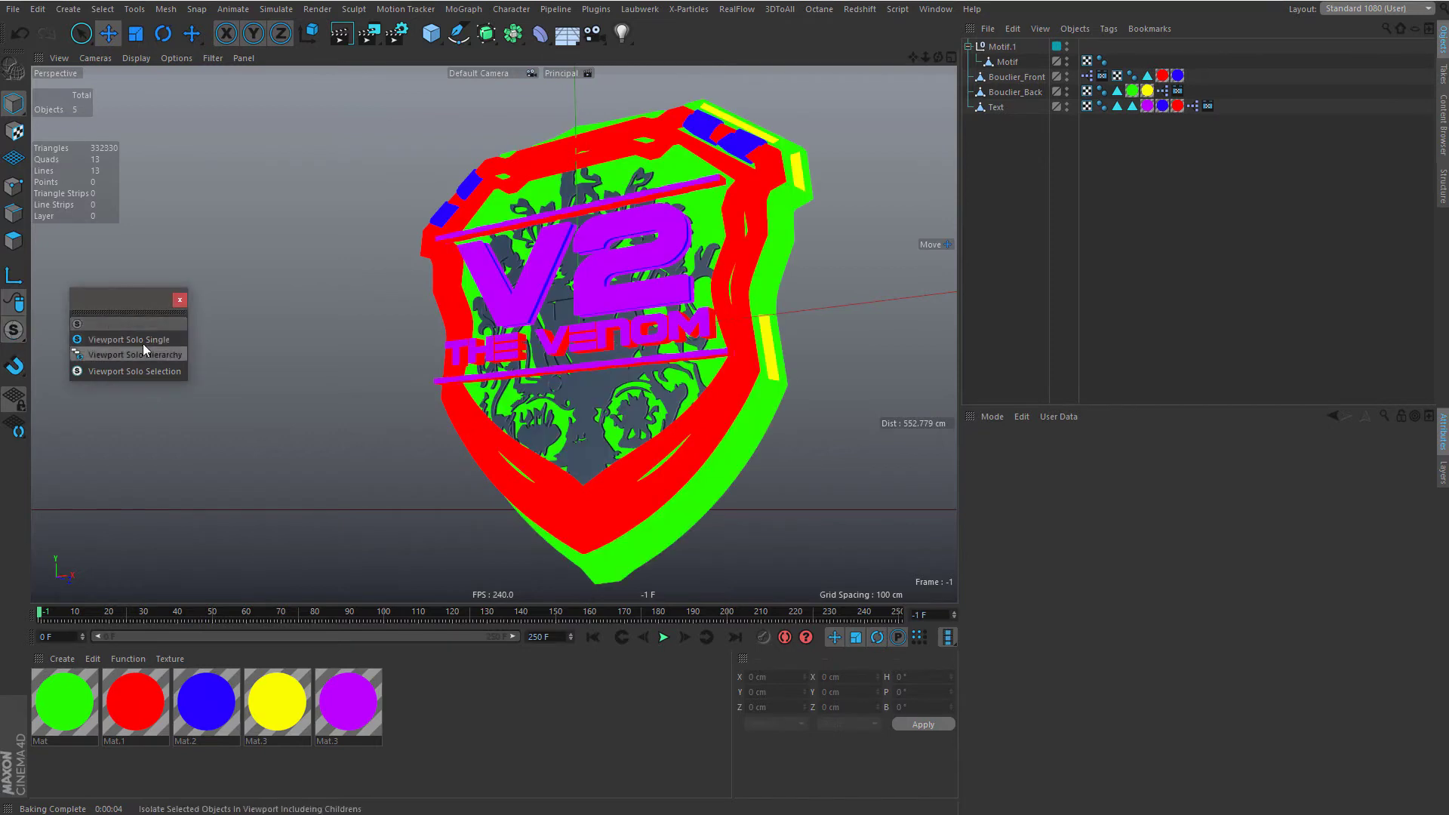
{"action": "scroll", "coordinate": [608, 330], "scroll_direction": "up", "scroll_amount": 4}
{"action": "scroll", "coordinate": [609, 330], "scroll_direction": "down", "scroll_amount": 4}
{"action": "left_click", "coordinate": [17, 10]}
{"action": "left_click", "coordinate": [56, 135]}
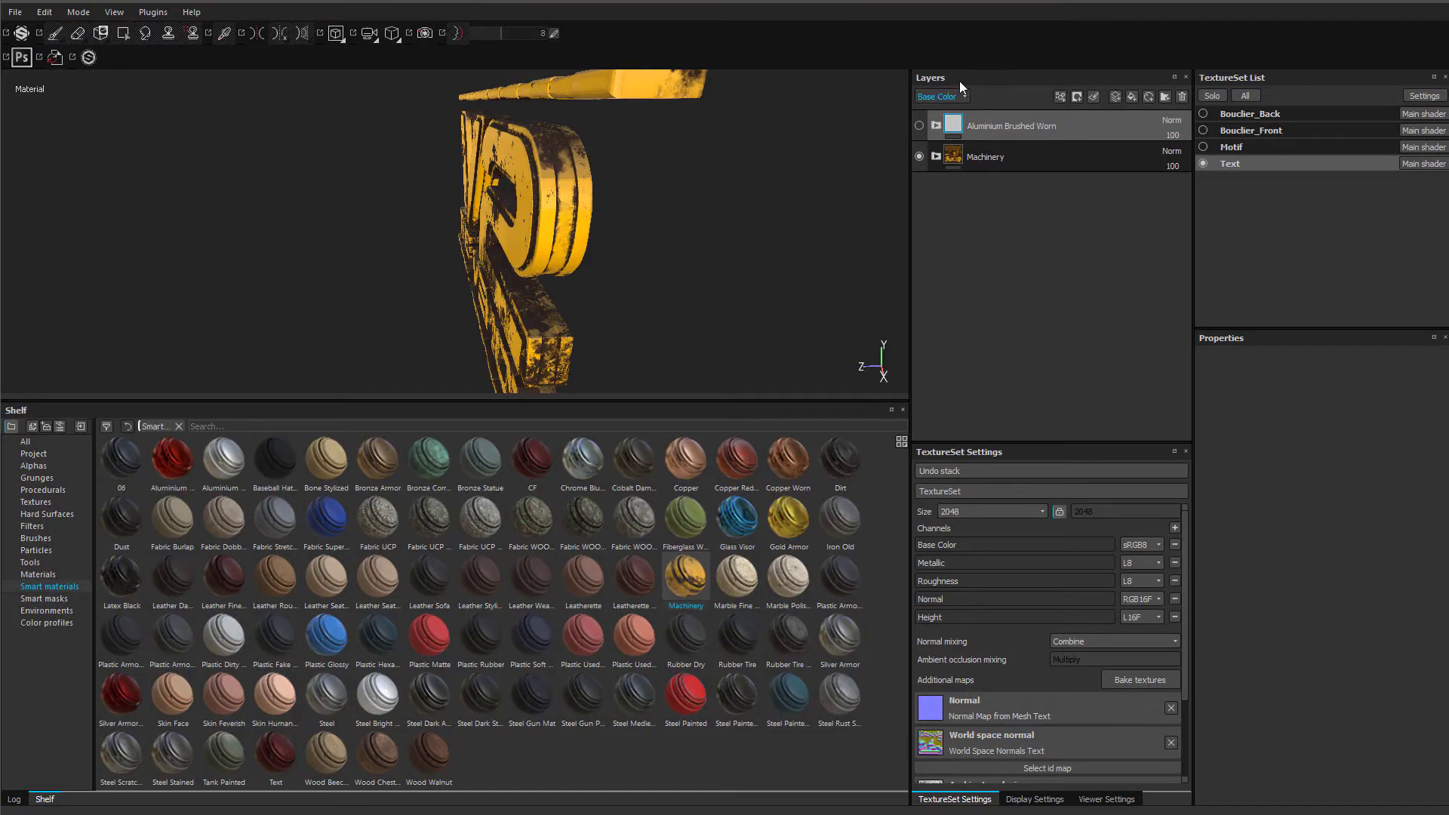
- Select the Machinery layer of the Text texture set and examine its material on the 3D lettering from several angles
{"action": "left_click_drag", "start_coordinate": [608, 214], "coordinate": [592, 227], "text": "alt"}
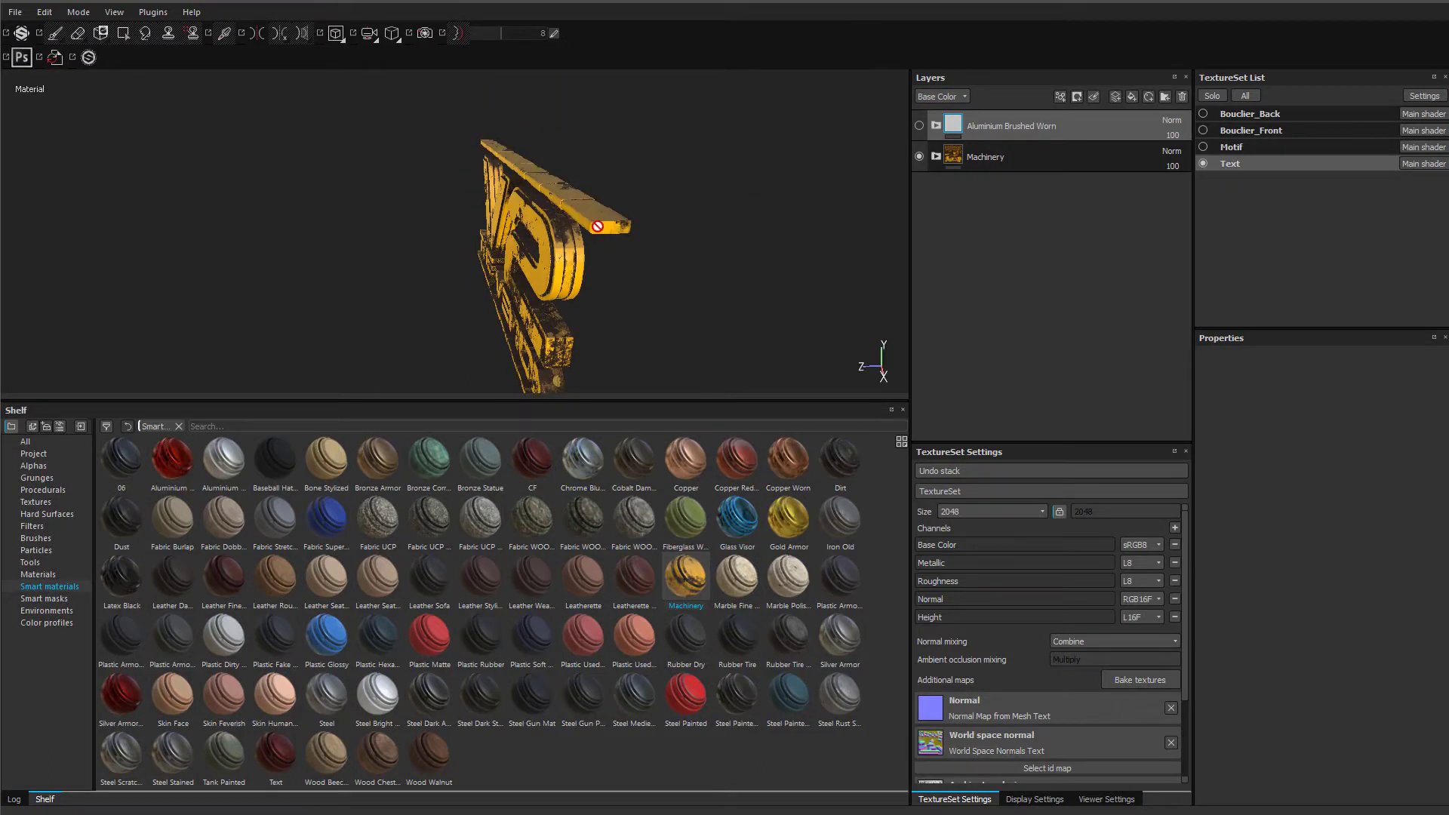
{"action": "left_click_drag", "start_coordinate": [606, 143], "coordinate": [611, 185], "text": "alt"}
{"action": "left_click", "coordinate": [988, 159]}
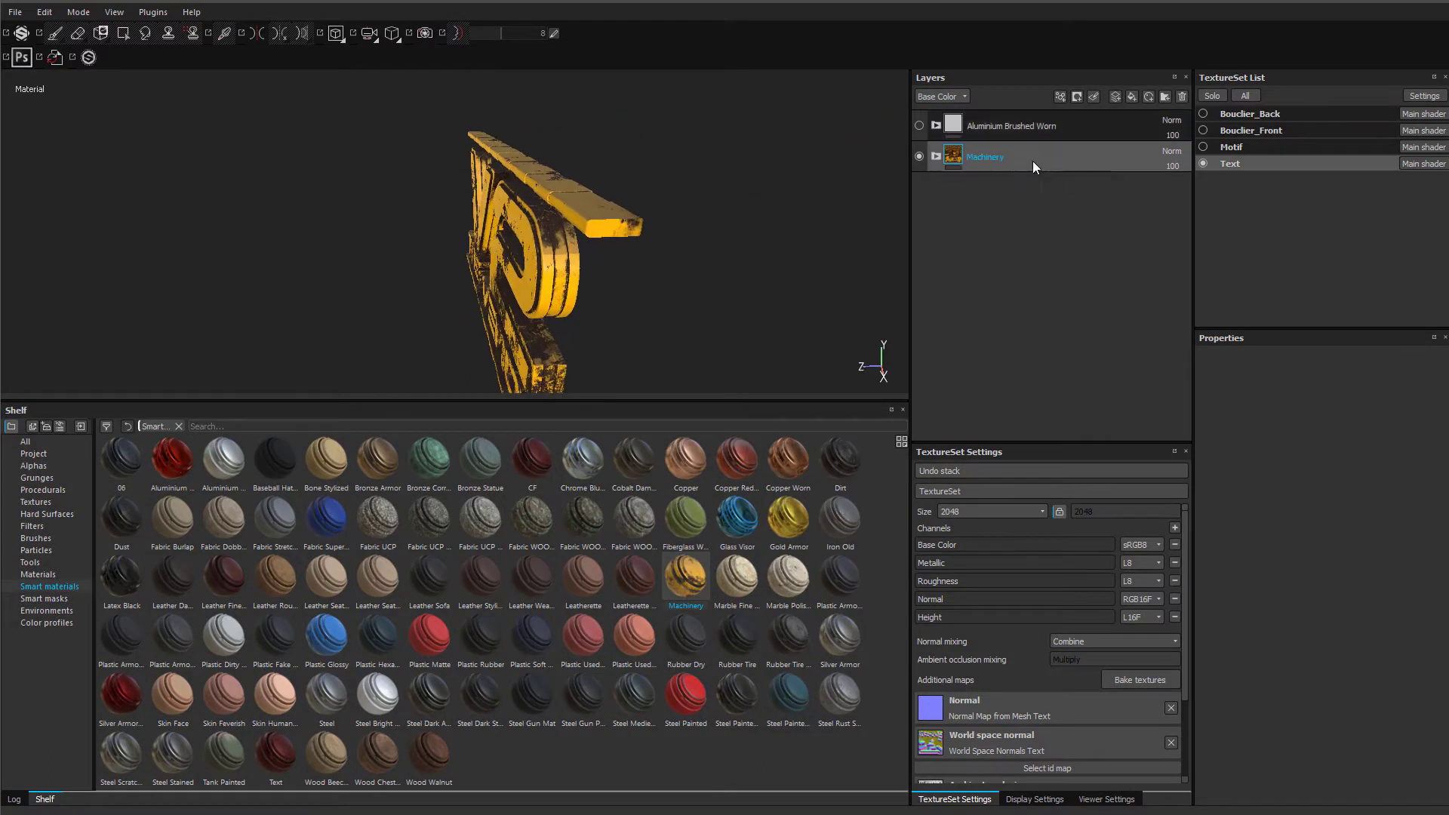
{"action": "left_click_drag", "start_coordinate": [537, 228], "coordinate": [612, 218], "text": "alt"}
{"action": "middle_click_drag", "start_coordinate": [481, 279], "coordinate": [491, 197], "text": "alt"}
{"action": "mouse_move", "coordinate": [524, 253]}
{"action": "middle_mouse_down", "text": "alt"}
{"action": "mouse_move", "coordinate": [534, 204]}
{"action": "mouse_move", "coordinate": [551, 226]}
{"action": "middle_mouse_up", "text": "alt"}
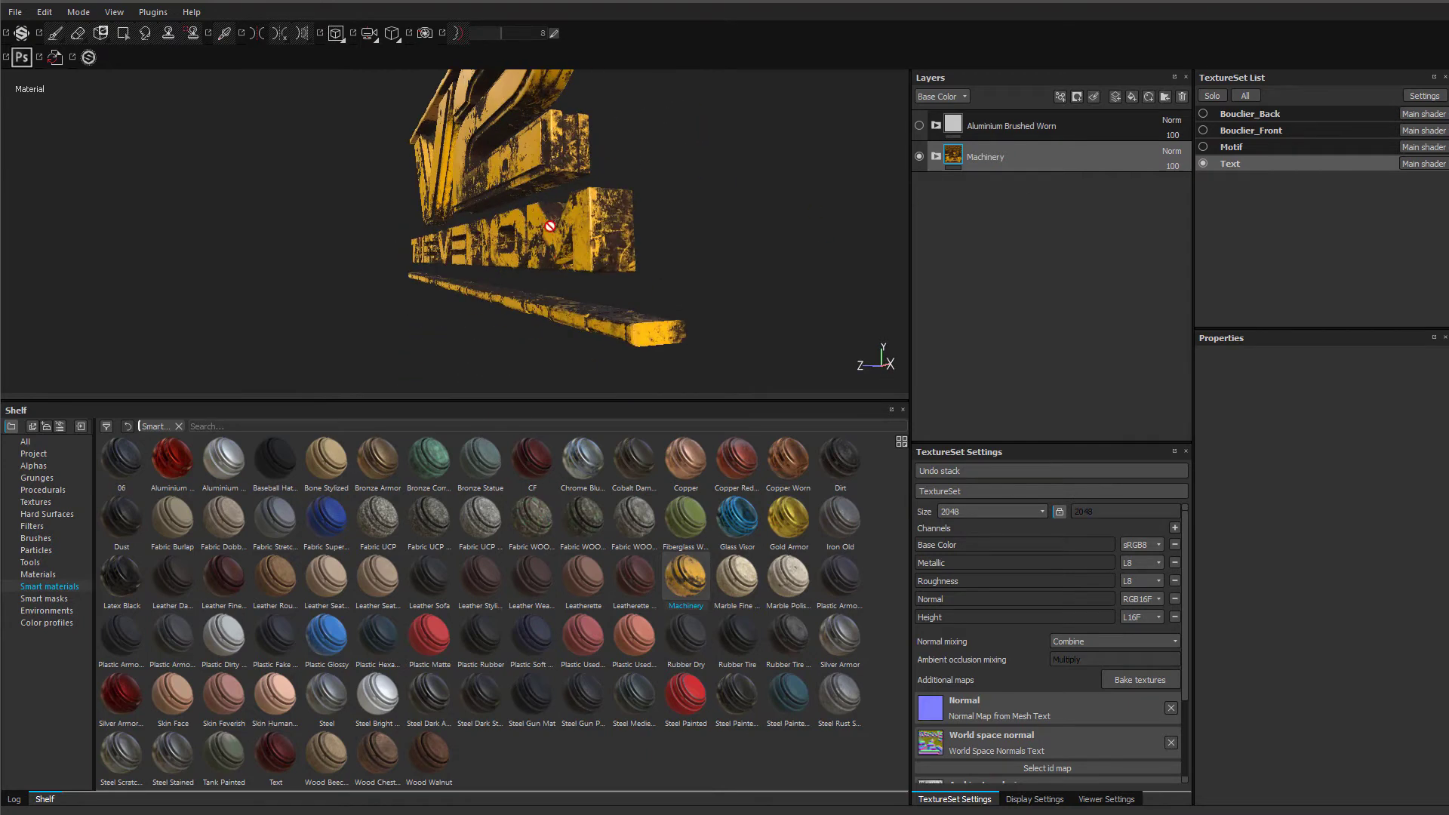
- Add a mask with color selection to the Machinery layer of the Text texture set
{"action": "left_click_drag", "start_coordinate": [608, 244], "coordinate": [579, 268], "text": "alt"}
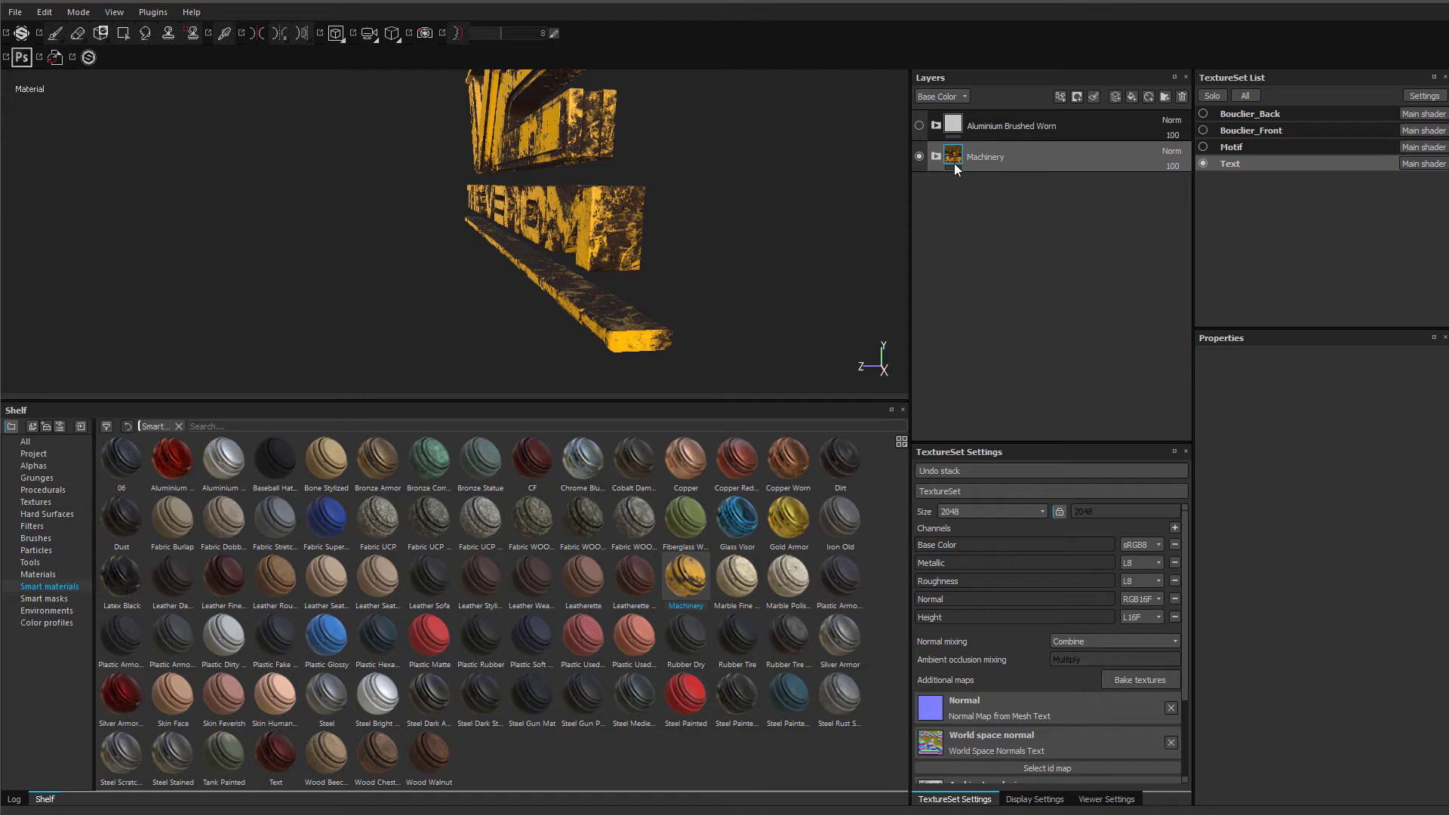
{"action": "left_click_drag", "start_coordinate": [607, 228], "coordinate": [675, 211], "text": "alt"}
{"action": "right_click", "coordinate": [1018, 160]}
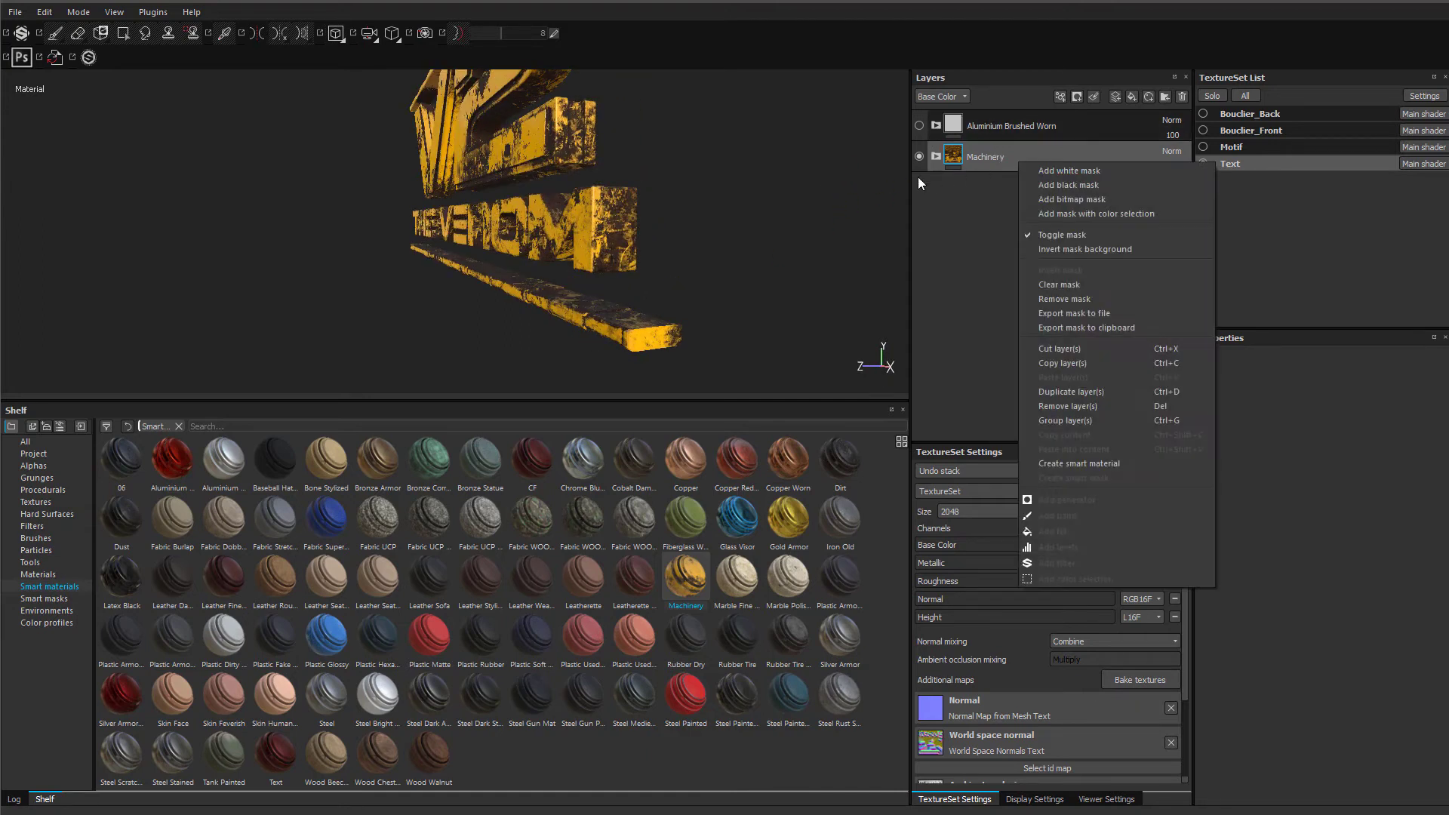
{"action": "left_click", "coordinate": [1119, 214]}
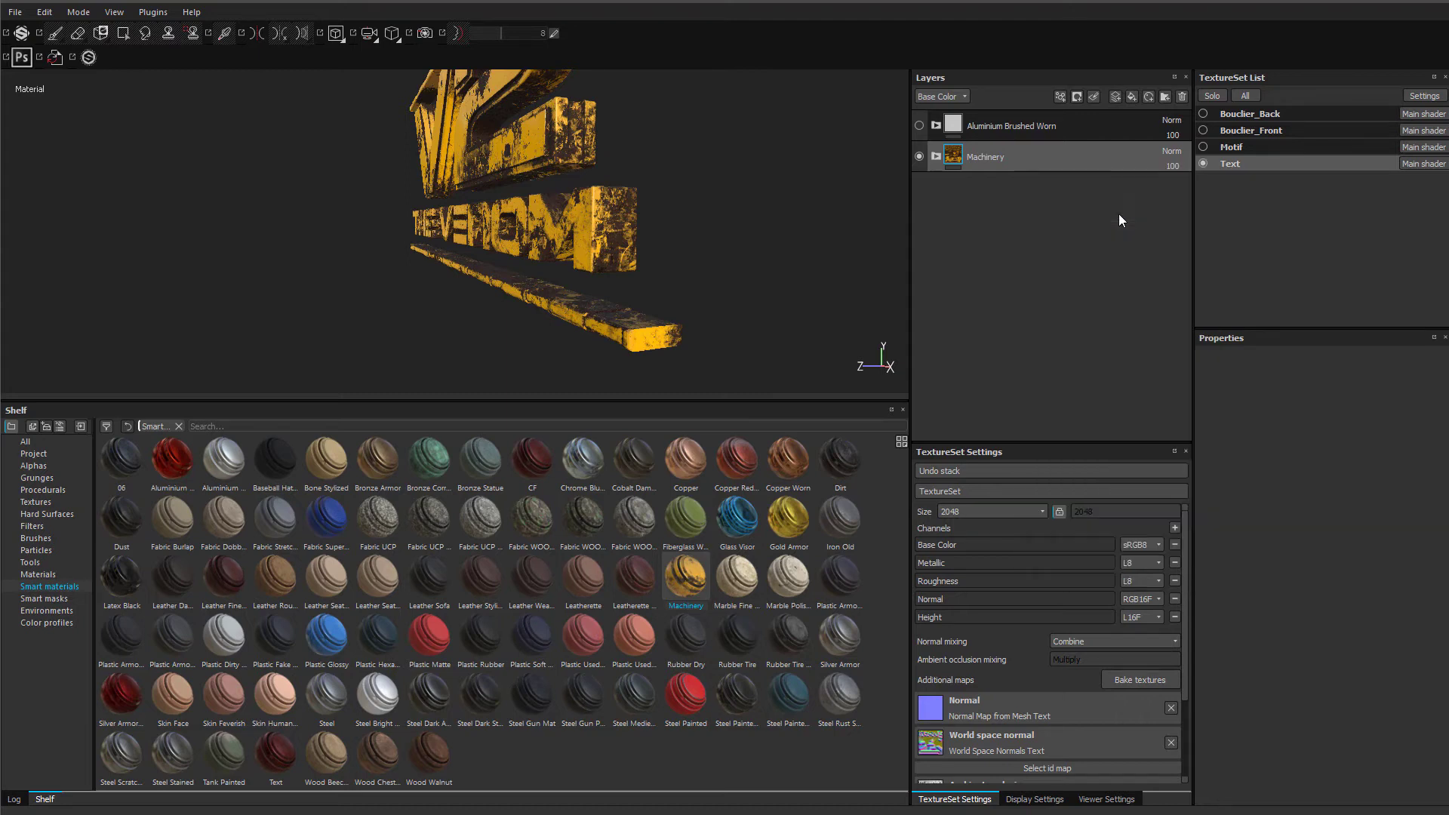
- Move the Aluminium Brushed Worn layer beneath the collapsed Machinery folder as a separate layer and make it visible
{"action": "mouse_move", "coordinate": [980, 125]}
{"action": "left_mouse_down"}
{"action": "mouse_move", "coordinate": [1003, 130]}
{"action": "mouse_move", "coordinate": [1030, 216]}
{"action": "mouse_move", "coordinate": [1034, 266]}
{"action": "mouse_move", "coordinate": [1022, 260]}
{"action": "left_mouse_up"}
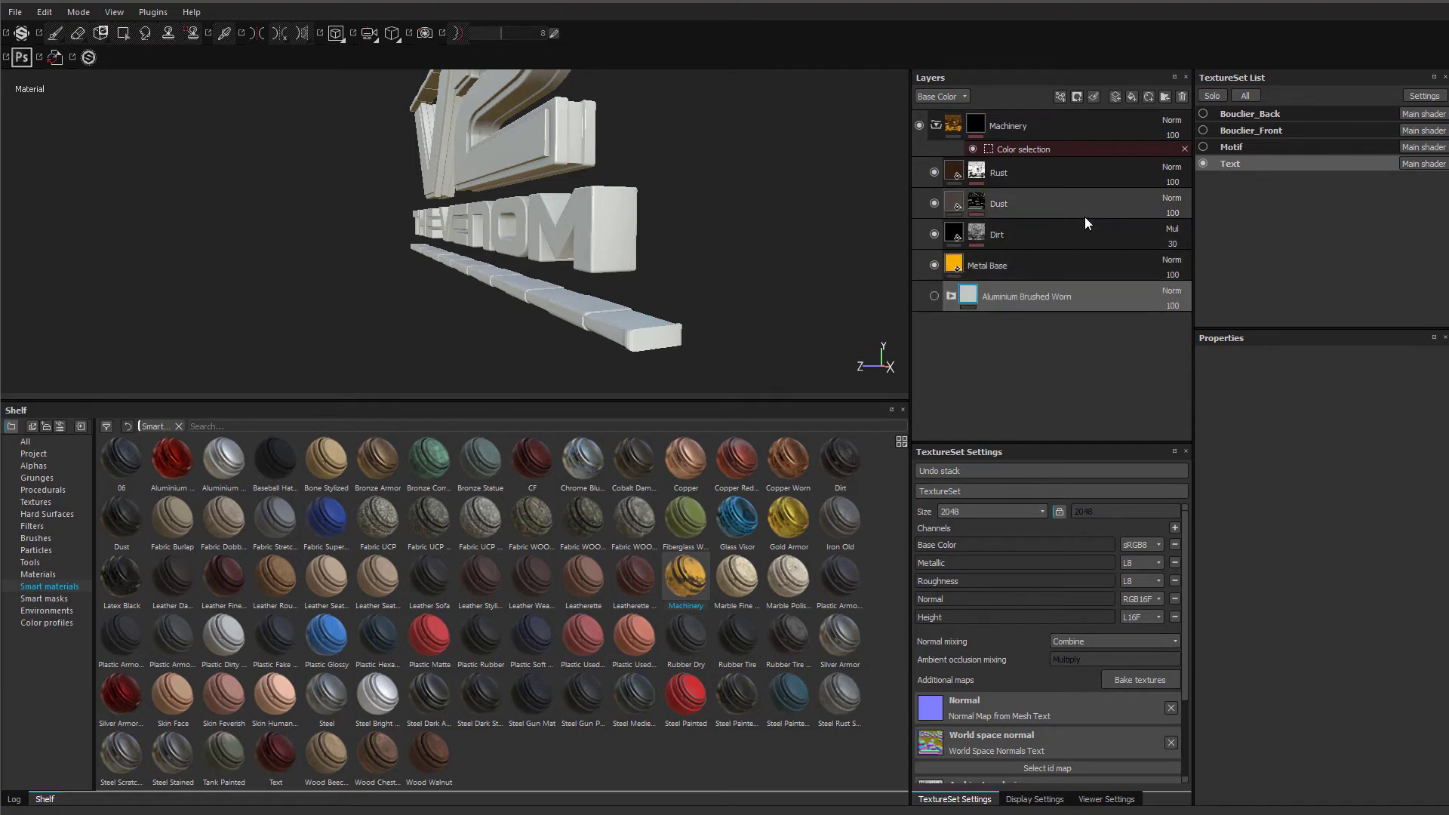
{"action": "key", "text": "ctrl+z"}
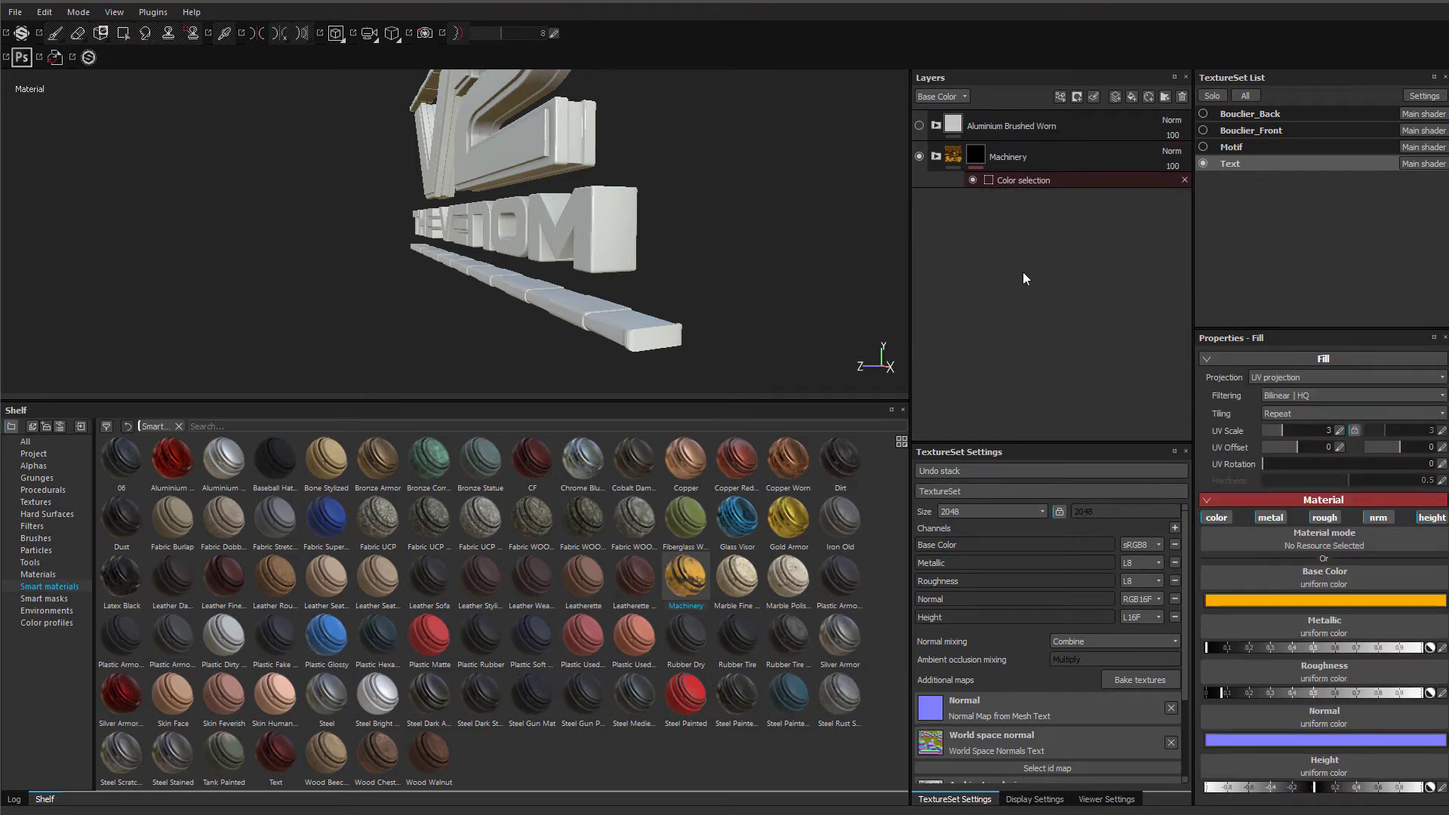
{"action": "left_click", "coordinate": [936, 157]}
{"action": "left_click", "coordinate": [935, 157]}
{"action": "mouse_move", "coordinate": [985, 130]}
{"action": "left_mouse_down"}
{"action": "mouse_move", "coordinate": [1007, 391]}
{"action": "mouse_move", "coordinate": [1008, 378]}
{"action": "left_mouse_up"}
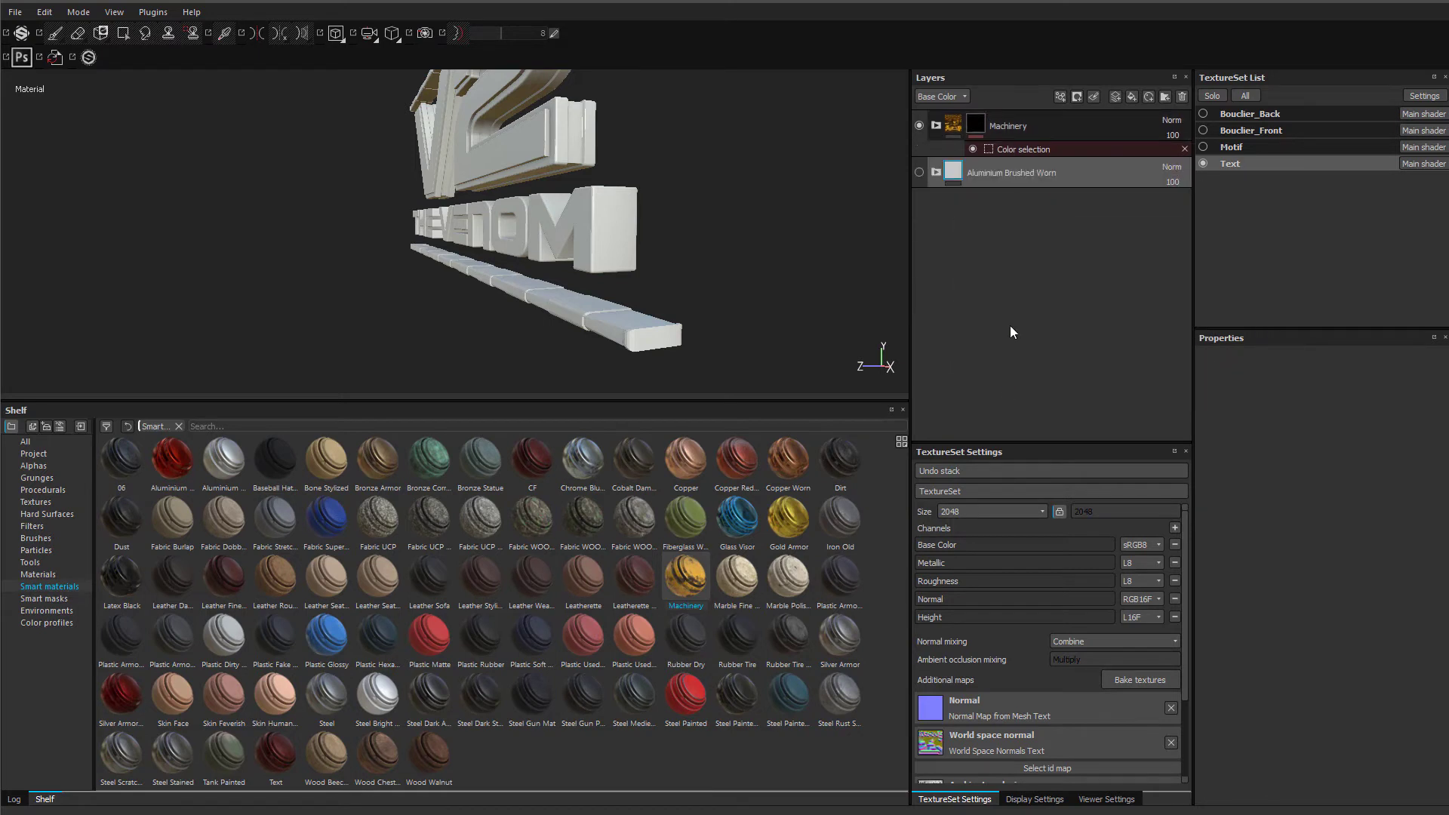
{"action": "left_click", "coordinate": [919, 173]}
- Open the Color selection effect on the Machinery layer's mask and try to pick an ID color from the lettering
{"action": "mouse_move", "coordinate": [875, 253]}
{"action": "left_mouse_down", "text": "alt"}
{"action": "mouse_move", "coordinate": [705, 307]}
{"action": "mouse_move", "coordinate": [660, 178]}
{"action": "mouse_move", "coordinate": [630, 172]}
{"action": "mouse_move", "coordinate": [649, 170]}
{"action": "left_mouse_up", "text": "alt"}
{"action": "left_click", "coordinate": [987, 129]}
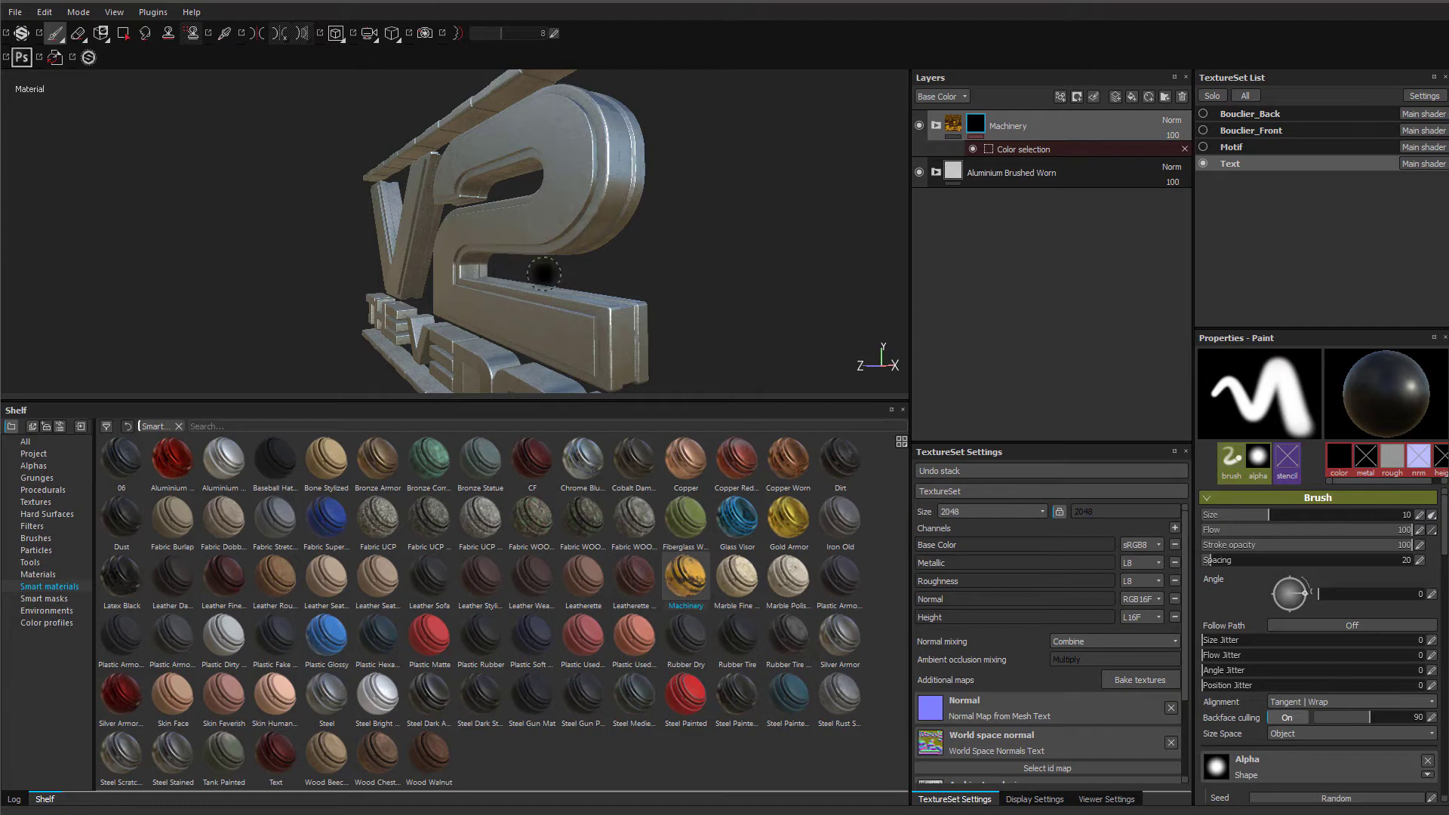
{"action": "middle_click_drag", "start_coordinate": [554, 294], "coordinate": [600, 234], "text": "alt"}
{"action": "mouse_move", "coordinate": [640, 286]}
{"action": "left_mouse_down", "text": "alt"}
{"action": "mouse_move", "coordinate": [580, 317]}
{"action": "mouse_move", "coordinate": [583, 271]}
{"action": "left_mouse_up", "text": "alt"}
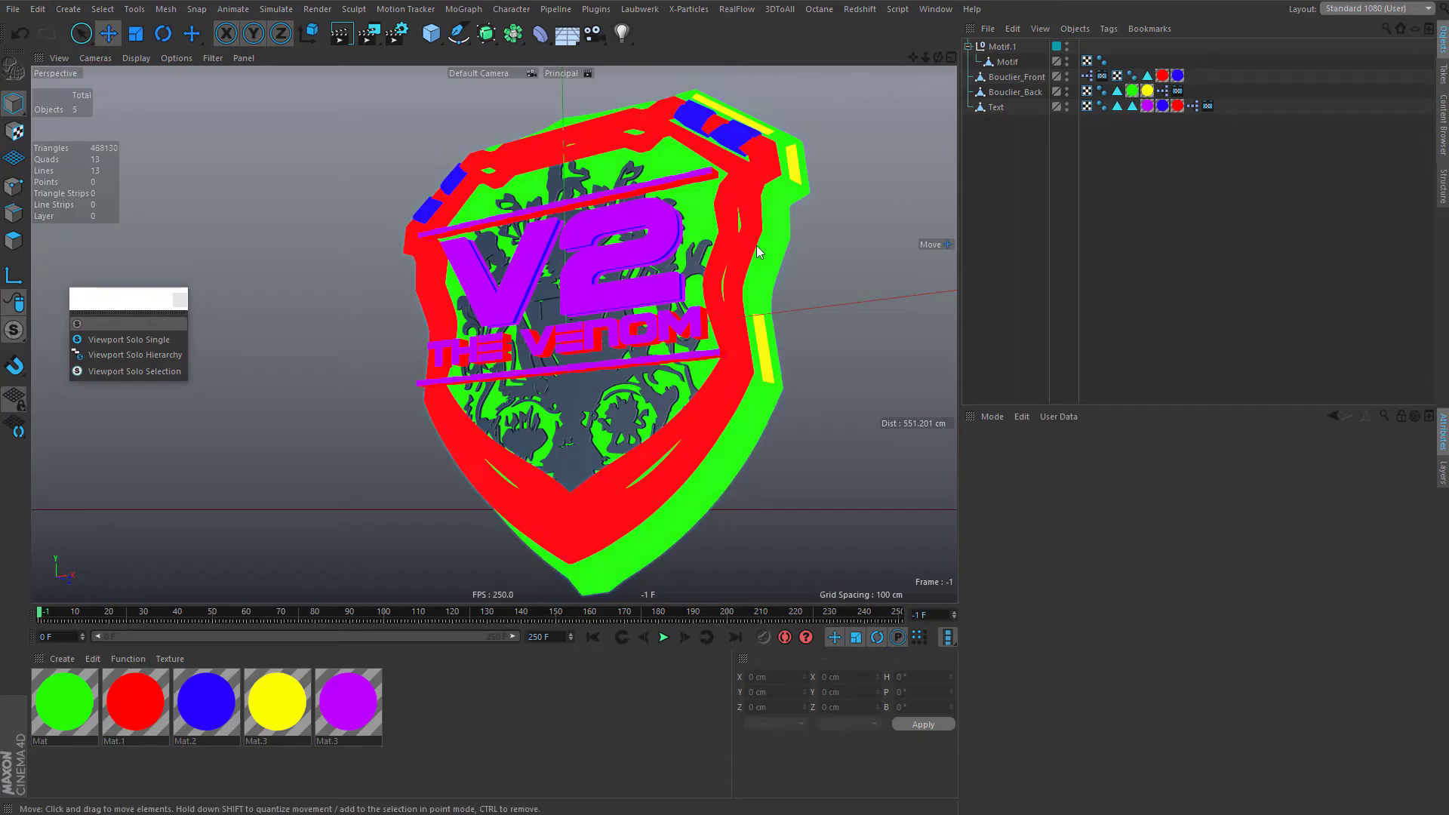
{"action": "left_click_drag", "start_coordinate": [680, 341], "coordinate": [630, 344], "text": "alt"}
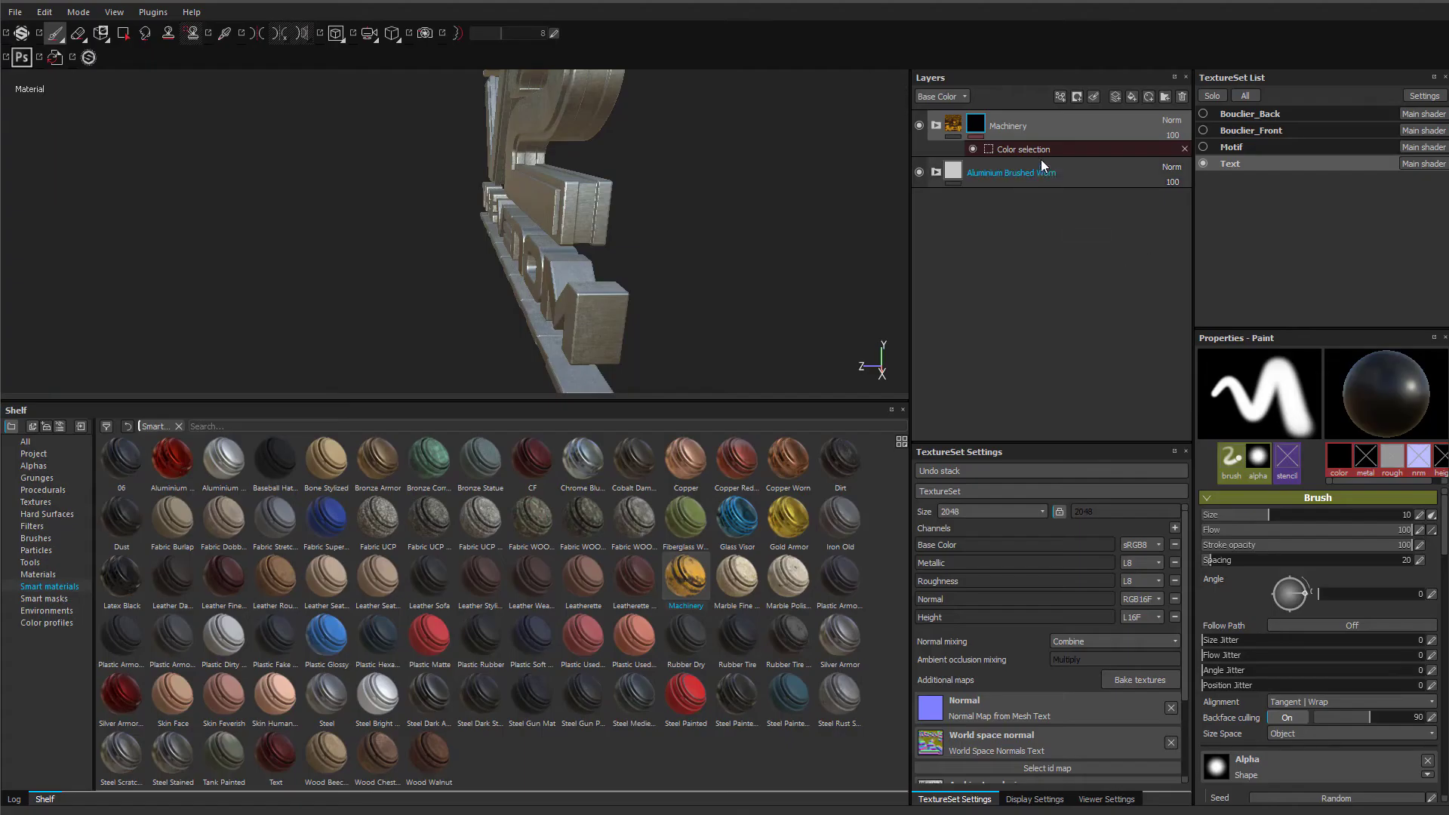
{"action": "left_click", "coordinate": [1034, 153]}
{"action": "left_click", "coordinate": [1405, 469]}
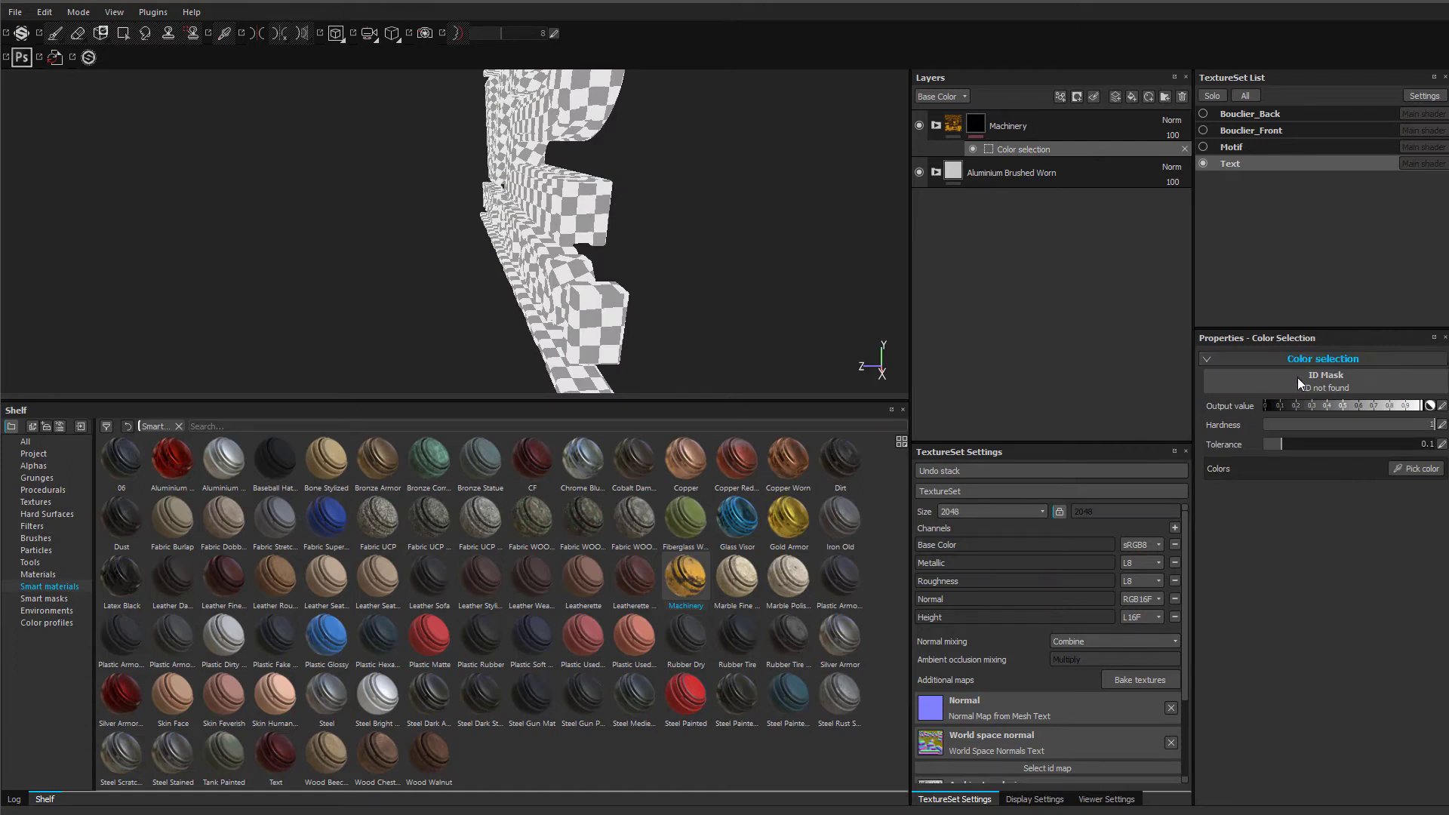
- Add the Bouclier_Back, Bouclier_Front and Text Surface_Color PNG files from the Maps folder to a resource import
{"action": "left_click", "coordinate": [33, 453]}
{"action": "left_click", "coordinate": [81, 426]}
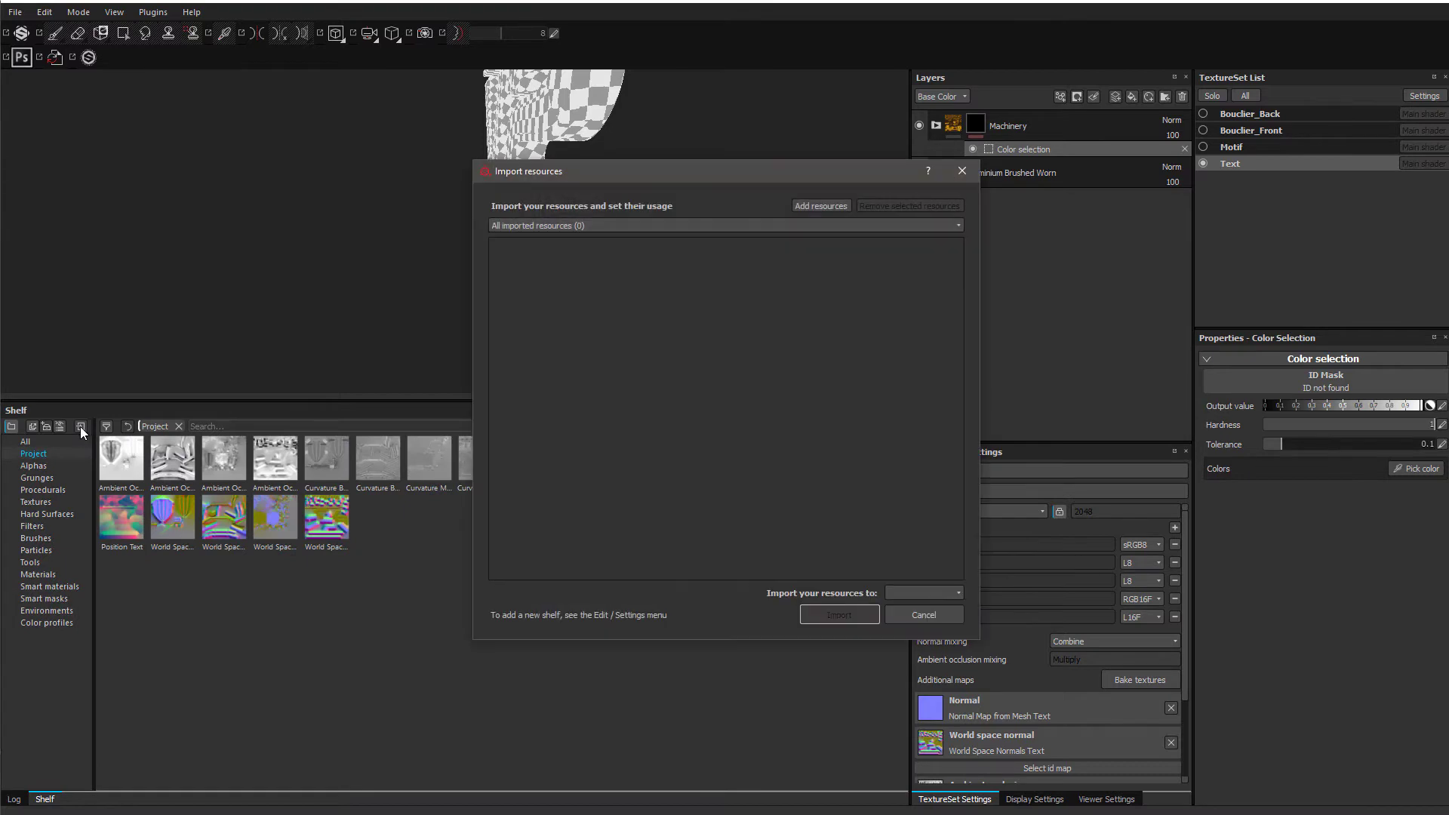
{"action": "left_click", "coordinate": [831, 204]}
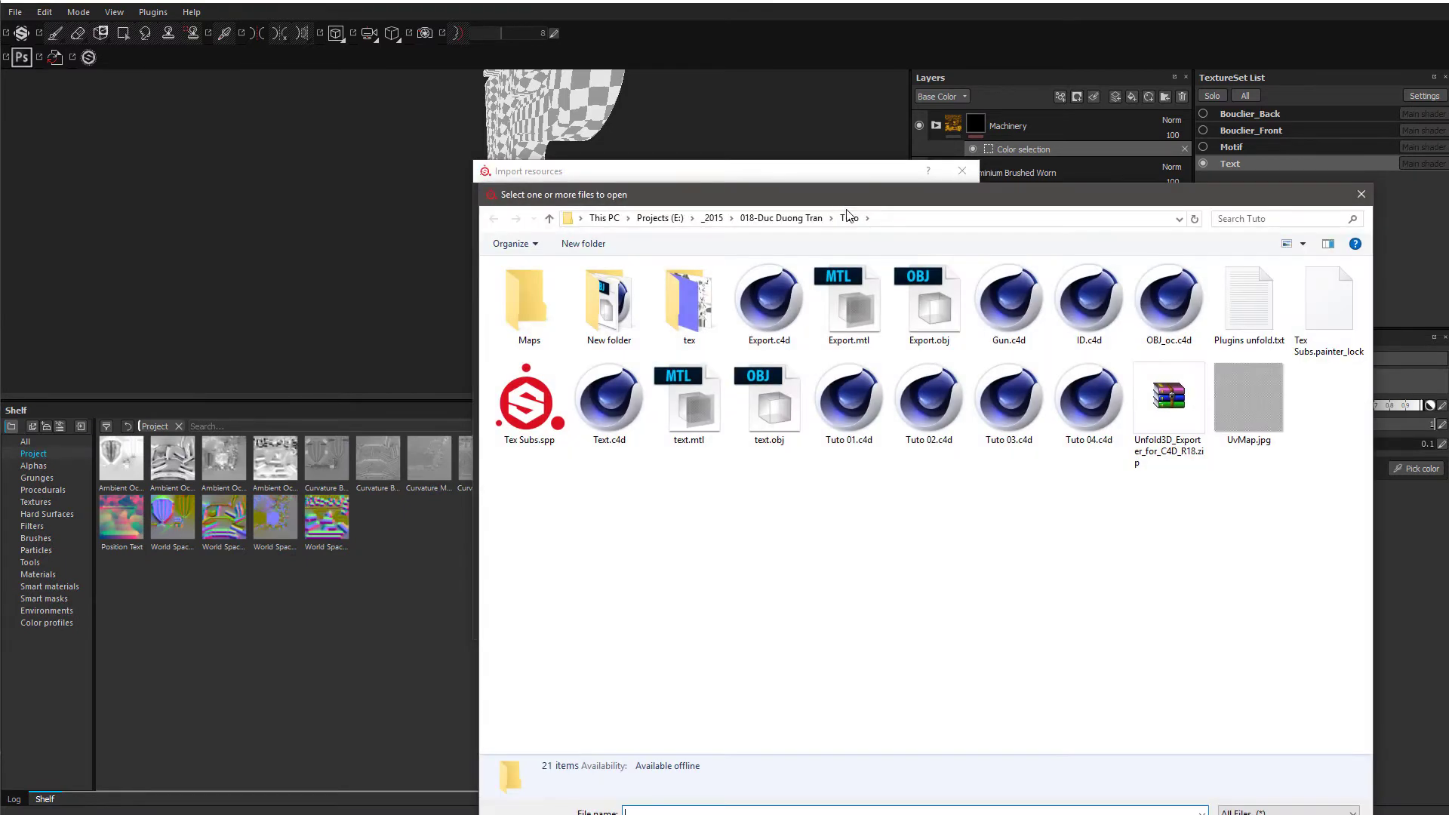
{"action": "double_click", "coordinate": [536, 310]}
{"action": "left_click_drag", "start_coordinate": [831, 373], "coordinate": [480, 314]}
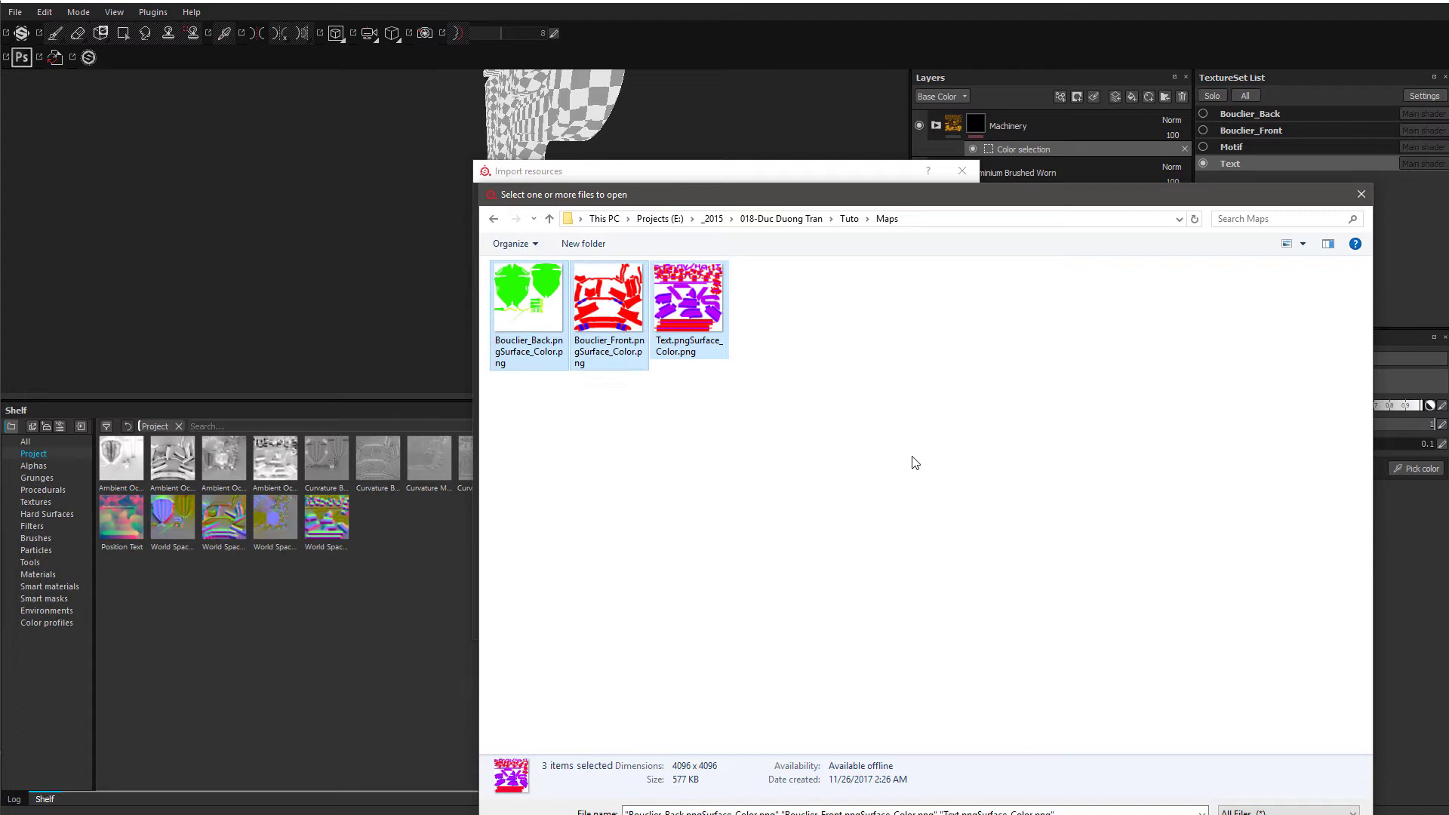
{"action": "key", "text": "Return"}
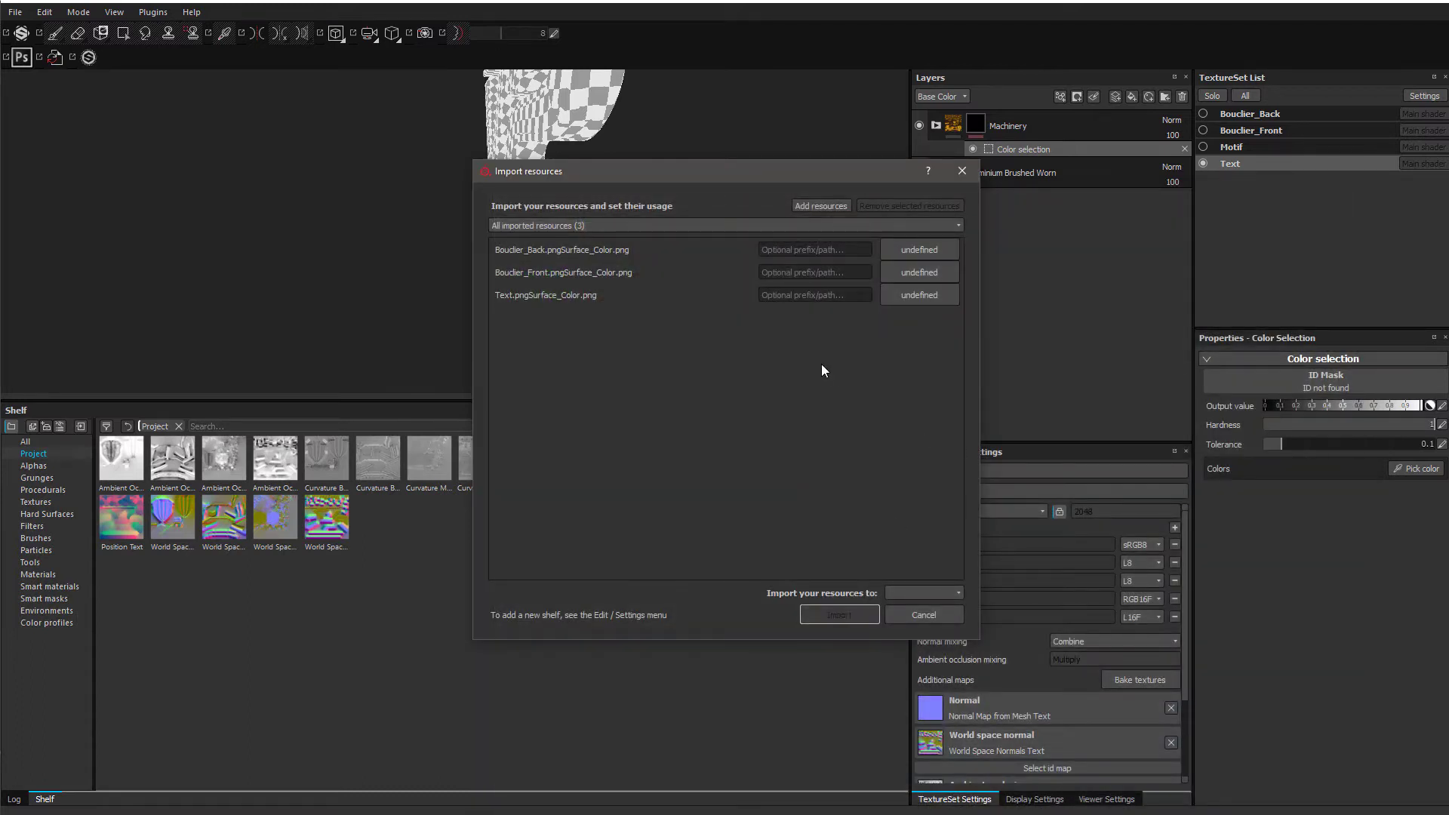
- Set the usage of all three color maps to texture and import them into the project 'Tex Subs'
{"action": "left_click", "coordinate": [914, 252]}
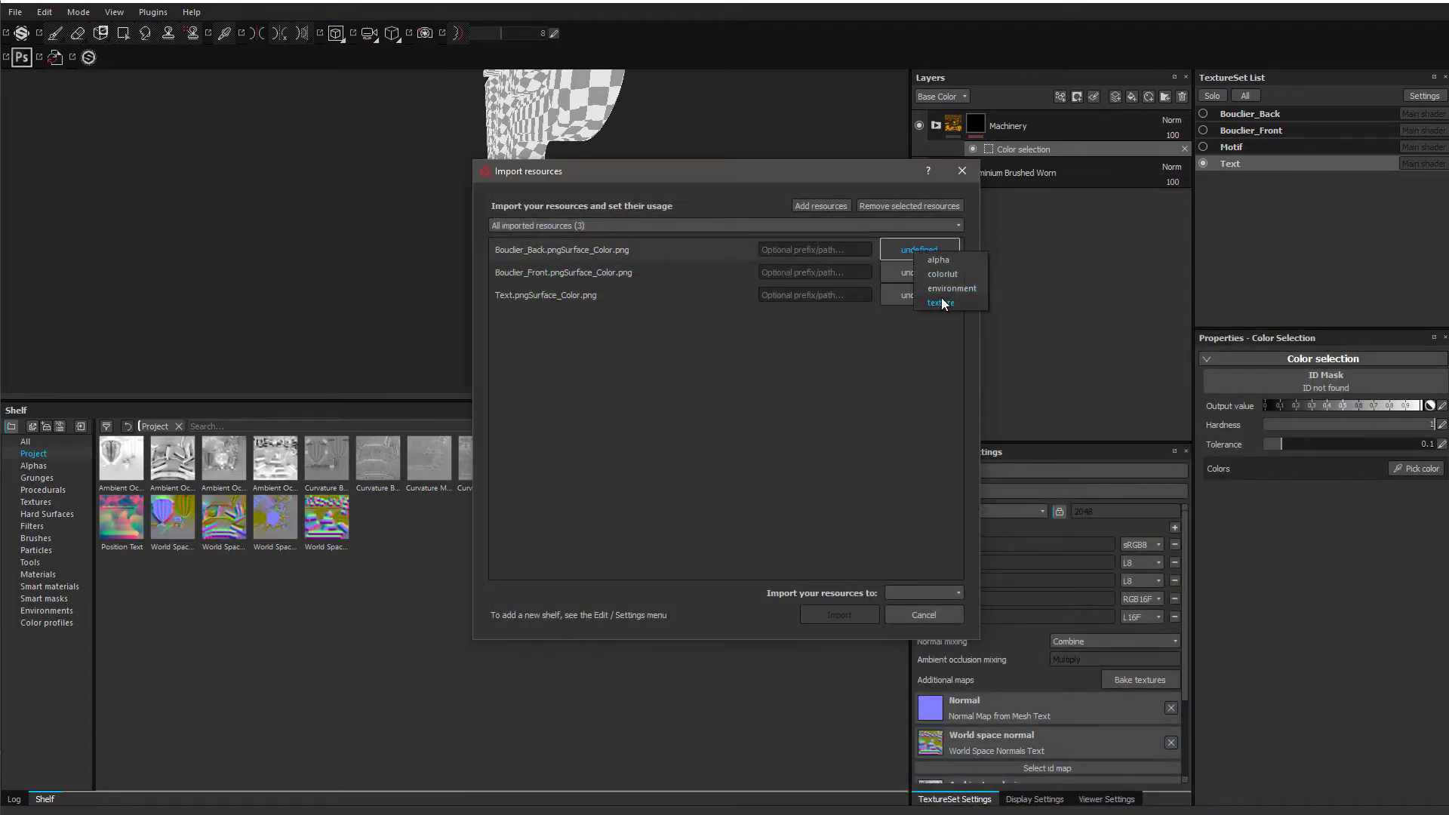
{"action": "left_click", "coordinate": [941, 300]}
{"action": "left_click", "coordinate": [922, 271]}
{"action": "left_click", "coordinate": [949, 322]}
{"action": "left_click", "coordinate": [922, 295]}
{"action": "left_click", "coordinate": [949, 346]}
{"action": "left_click", "coordinate": [900, 594]}
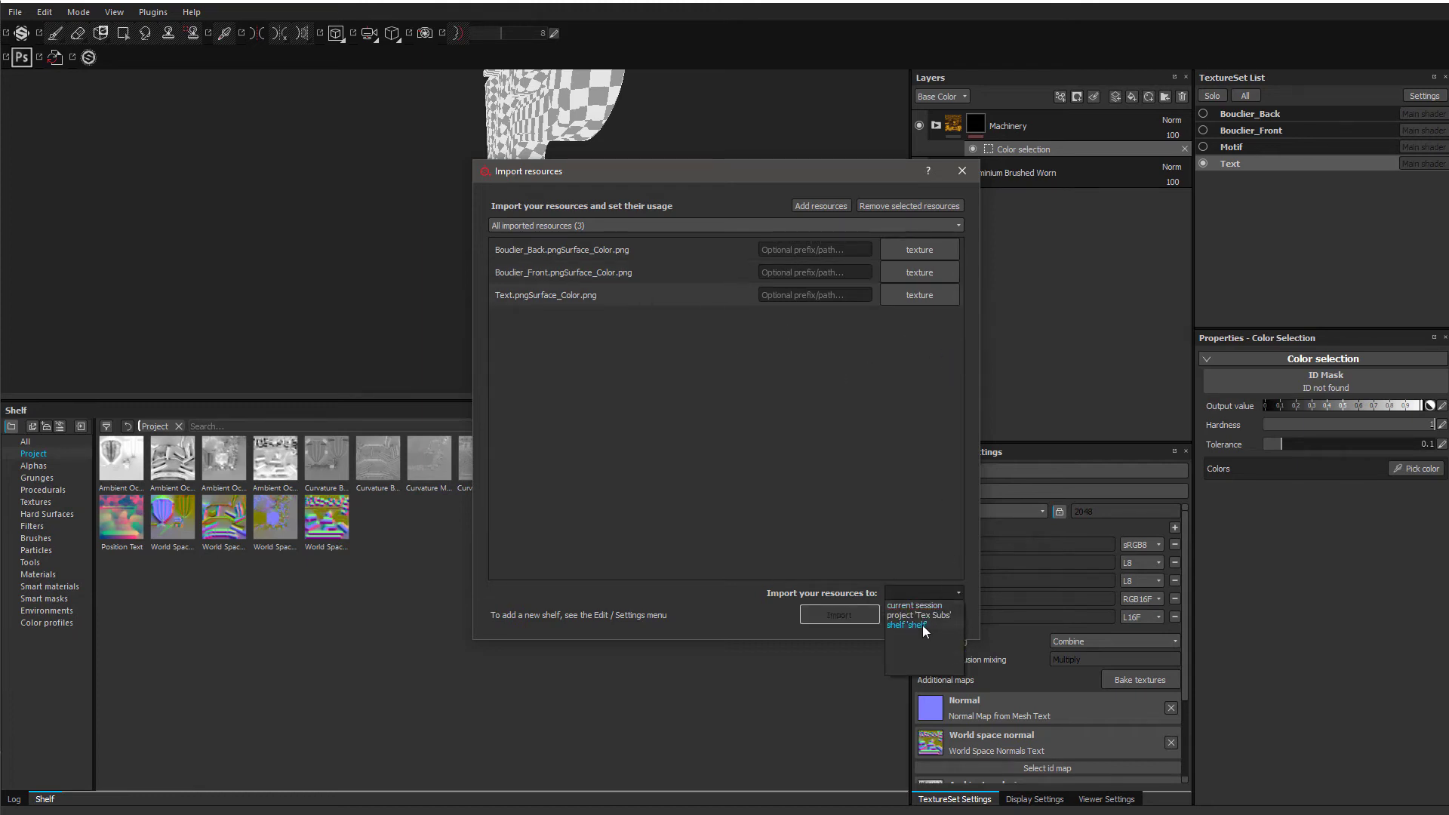
{"action": "left_click", "coordinate": [912, 617]}
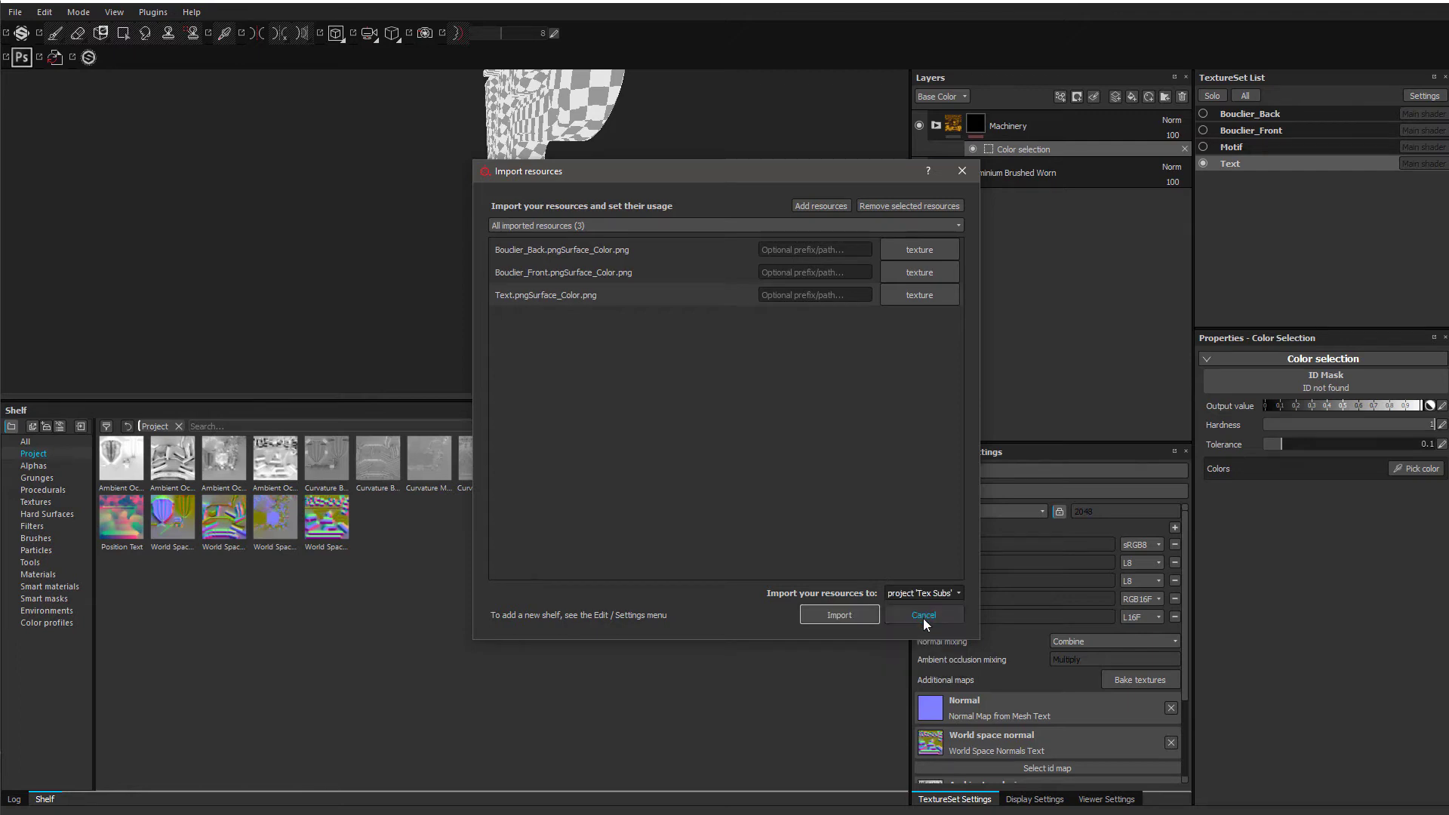
{"action": "left_click", "coordinate": [853, 616]}
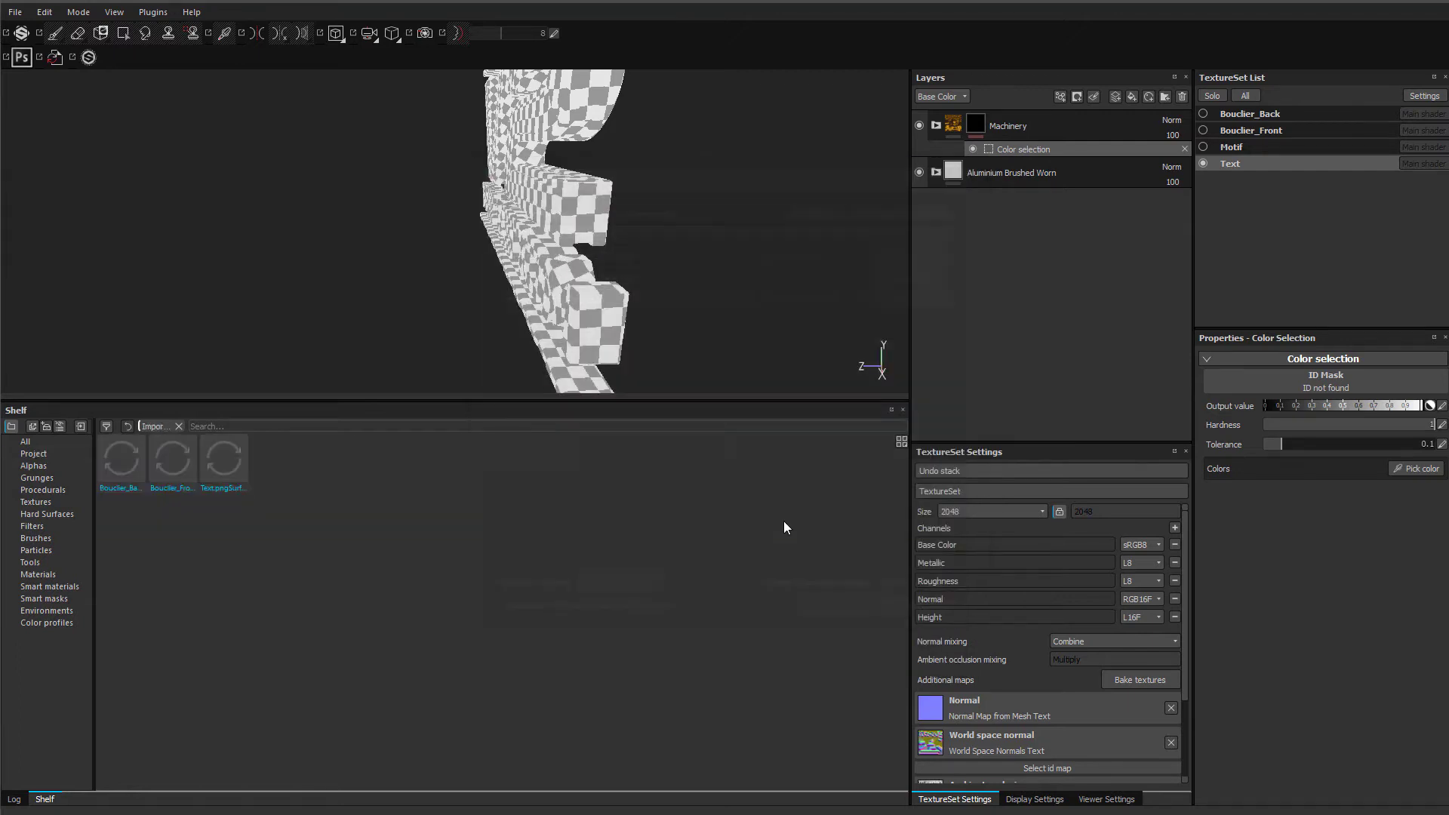
- Assign the imported Text.pngSurface_Color map as the ID Mask of the Machinery layer's Color selection
{"action": "left_click", "coordinate": [36, 455]}
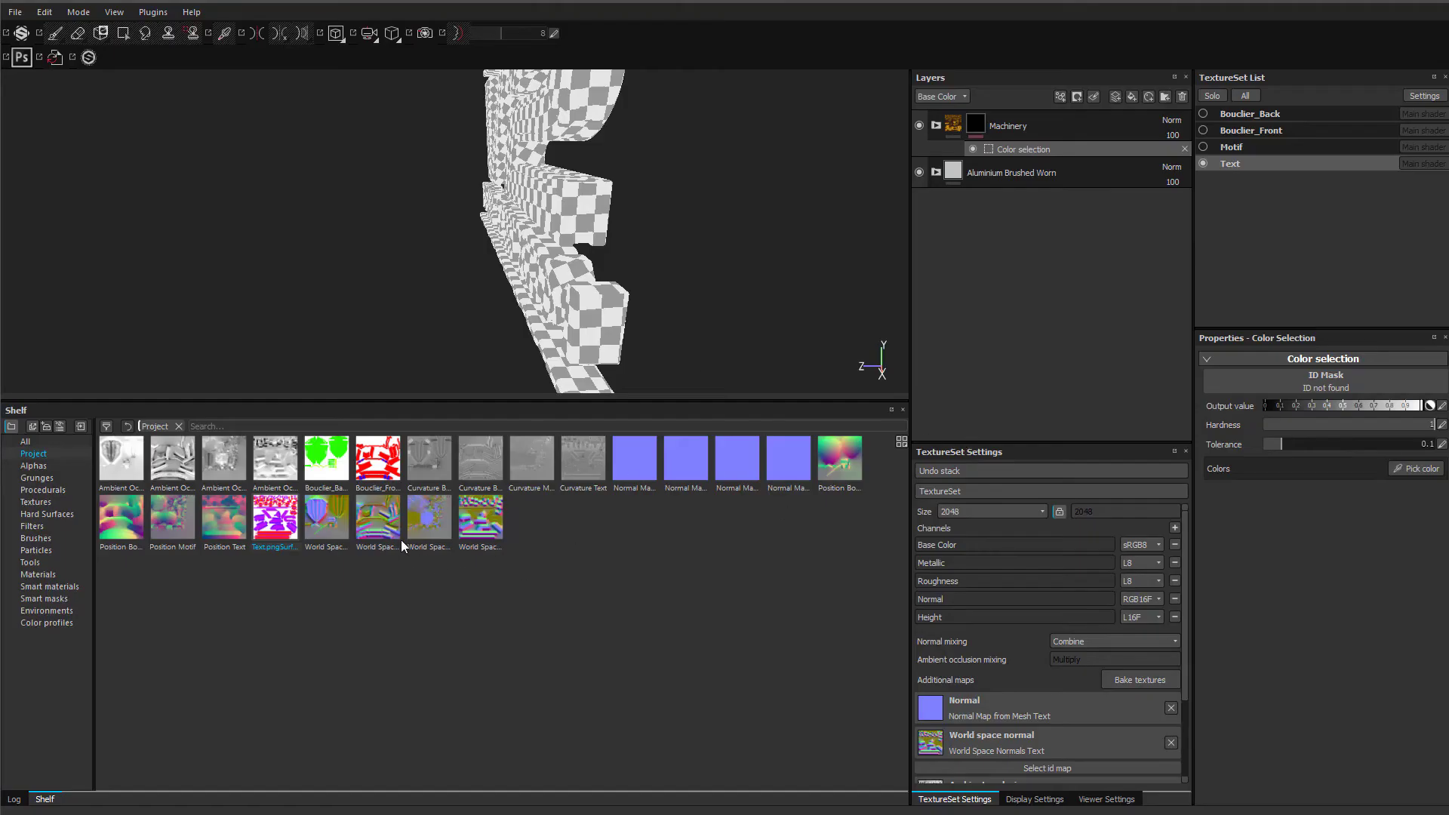
{"action": "left_click_drag", "start_coordinate": [278, 519], "coordinate": [1322, 385]}
{"action": "left_click_drag", "start_coordinate": [274, 536], "coordinate": [1316, 383]}
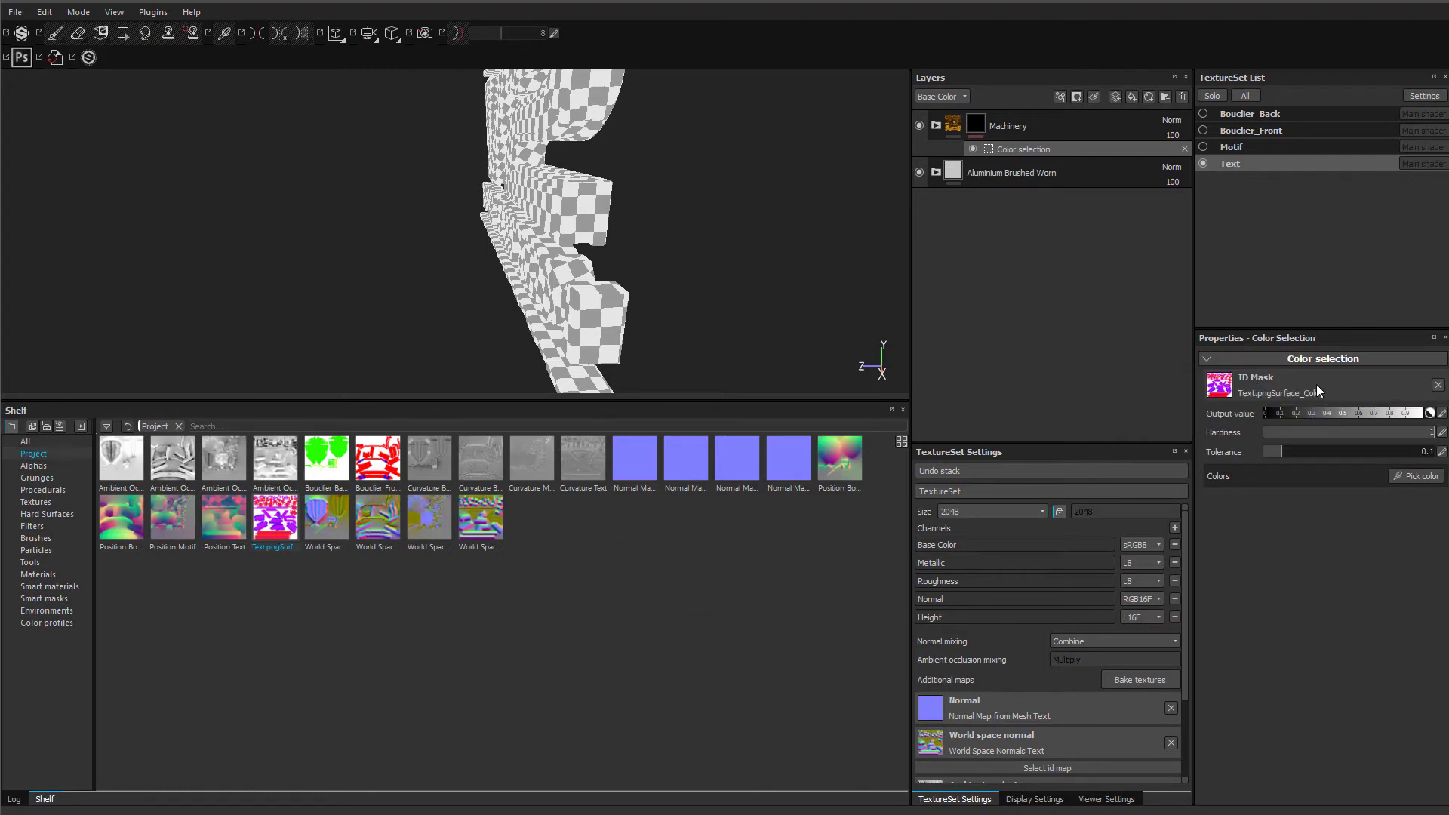
{"action": "left_click", "coordinate": [1435, 385]}
{"action": "left_click", "coordinate": [1374, 375]}
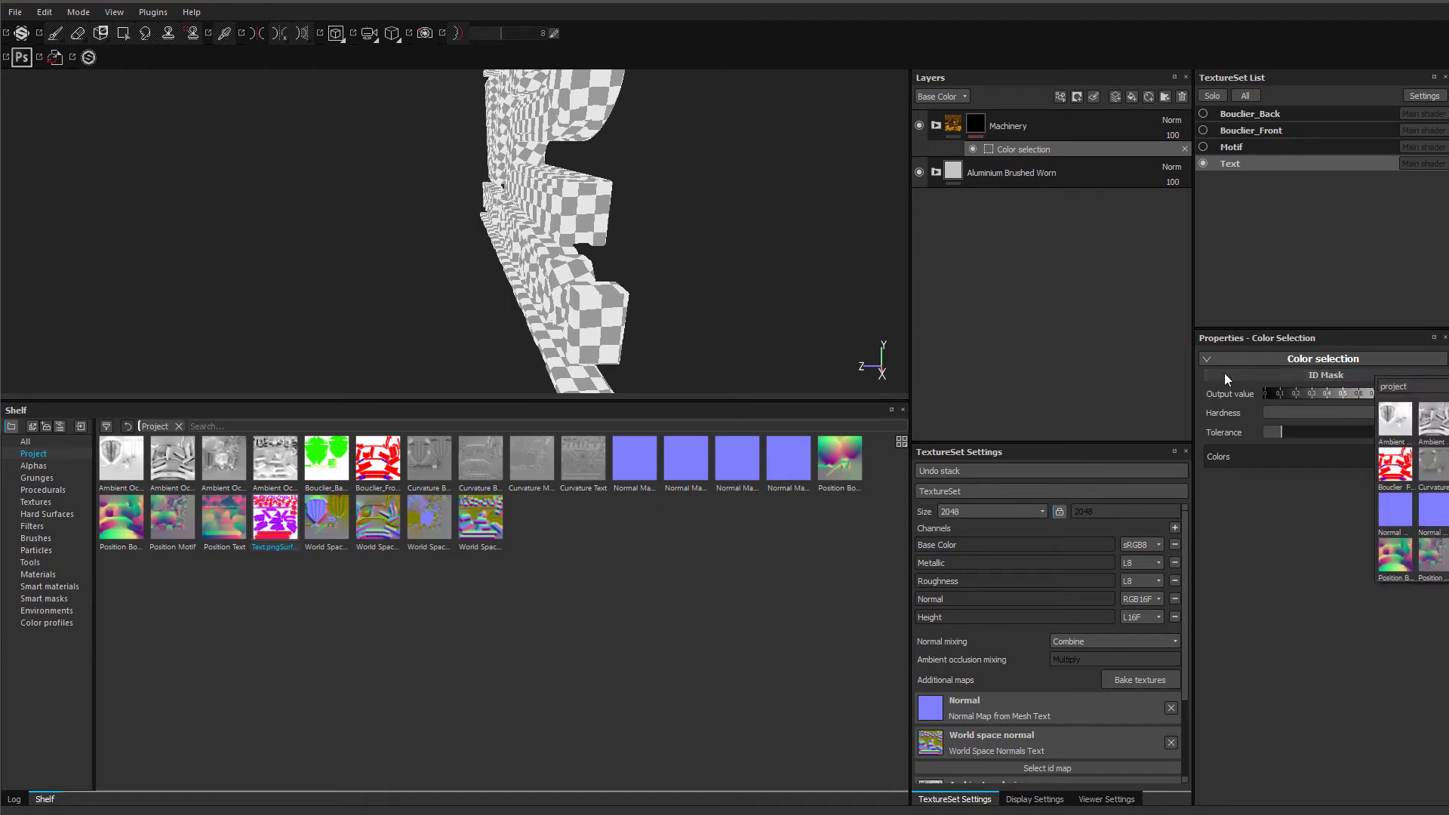
{"action": "left_click", "coordinate": [1357, 555]}
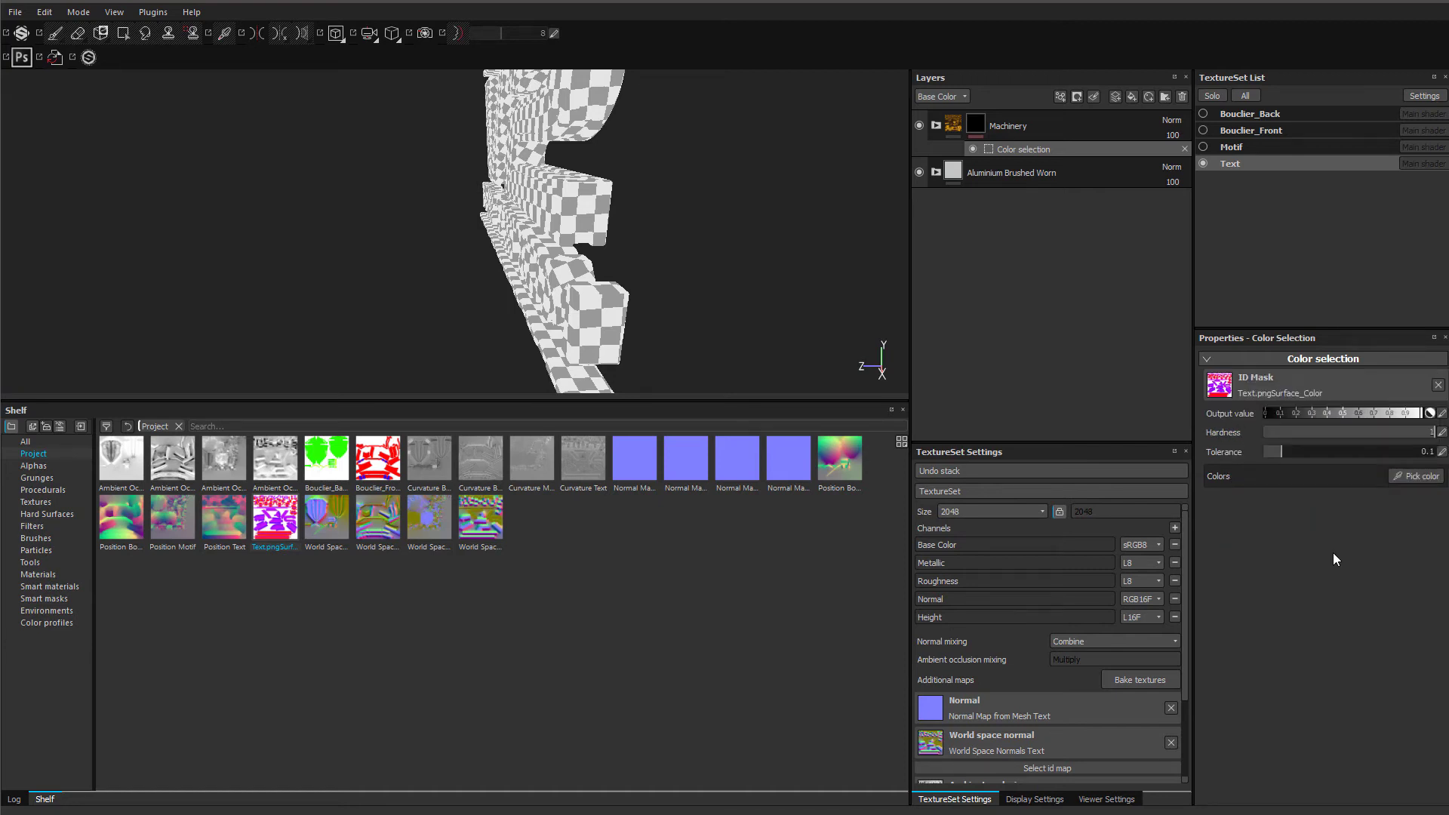
- Pick the red ID color (R 255, G 0, B 0) on the lettering's sides to limit the Machinery material to those faces
{"action": "left_click", "coordinate": [1418, 476]}
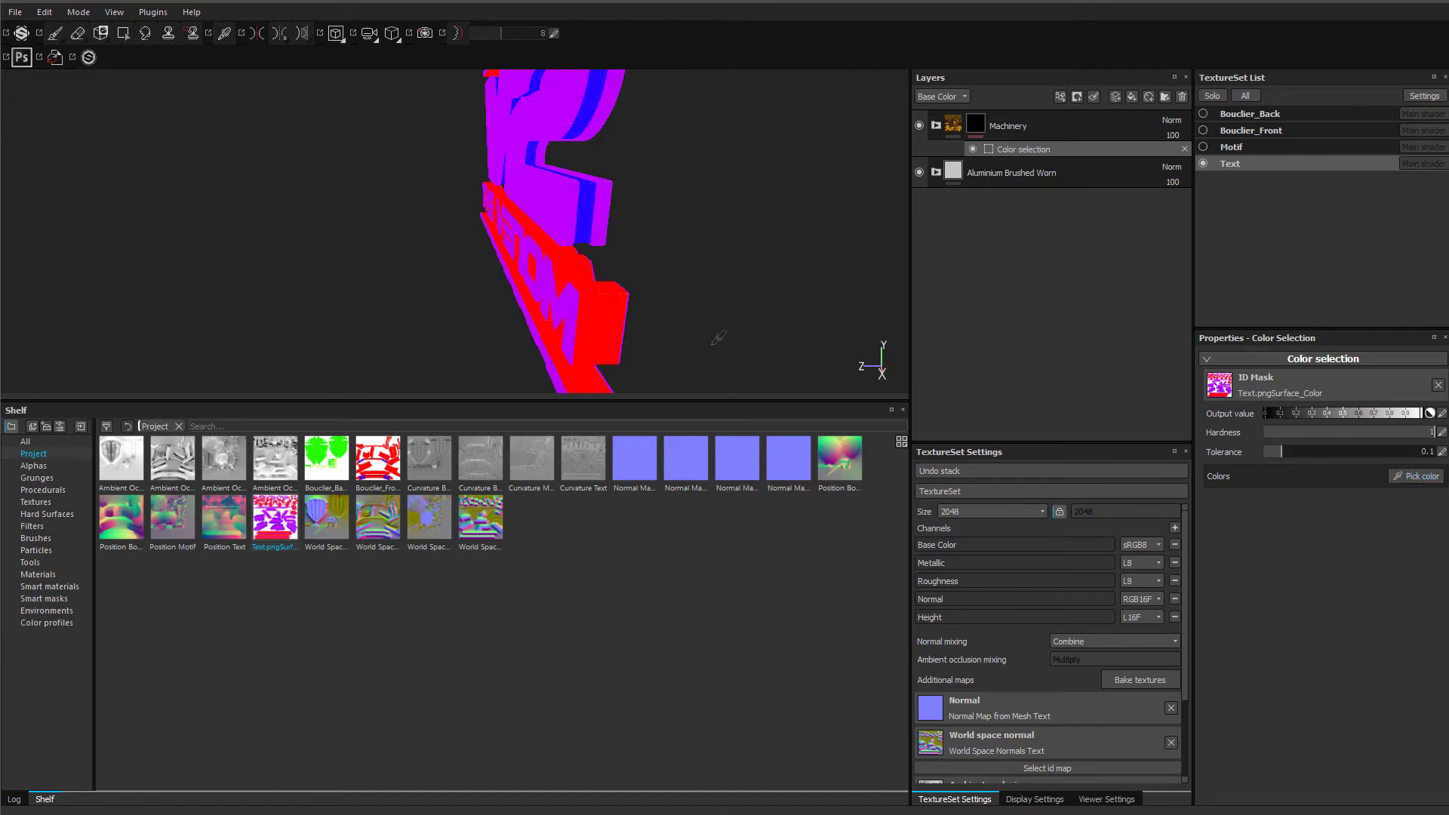
{"action": "left_click", "coordinate": [605, 300]}
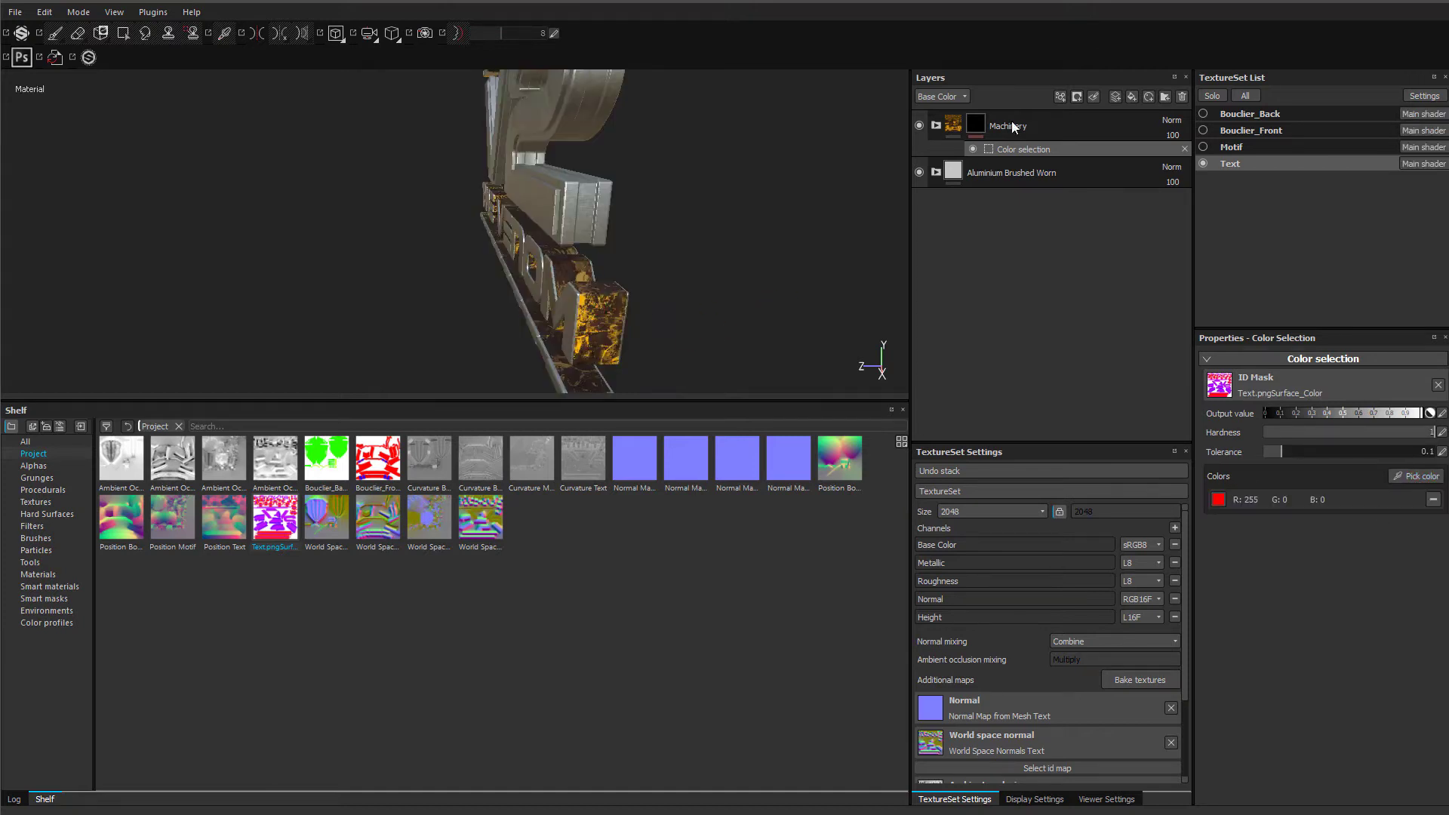
{"action": "mouse_move", "coordinate": [702, 249]}
{"action": "left_mouse_down", "text": "alt"}
{"action": "mouse_move", "coordinate": [464, 224]}
{"action": "mouse_move", "coordinate": [802, 228]}
{"action": "mouse_move", "coordinate": [440, 168]}
{"action": "mouse_move", "coordinate": [443, 233]}
{"action": "mouse_move", "coordinate": [674, 249]}
{"action": "mouse_move", "coordinate": [542, 225]}
{"action": "left_mouse_up", "text": "alt"}
- Delete the Machinery layer from the Text texture set
{"action": "left_click", "coordinate": [1120, 133]}
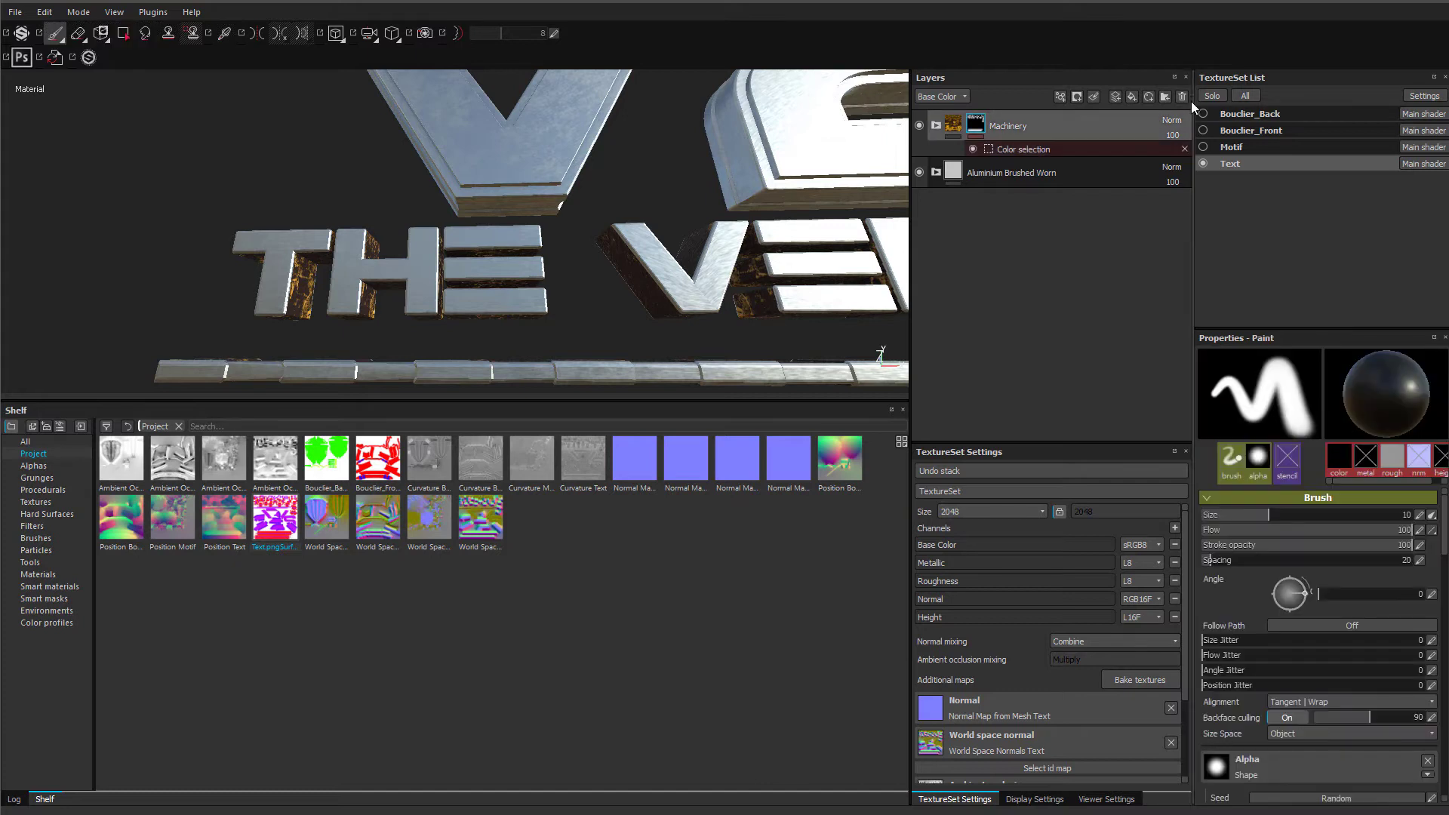
{"action": "left_click", "coordinate": [1183, 97]}
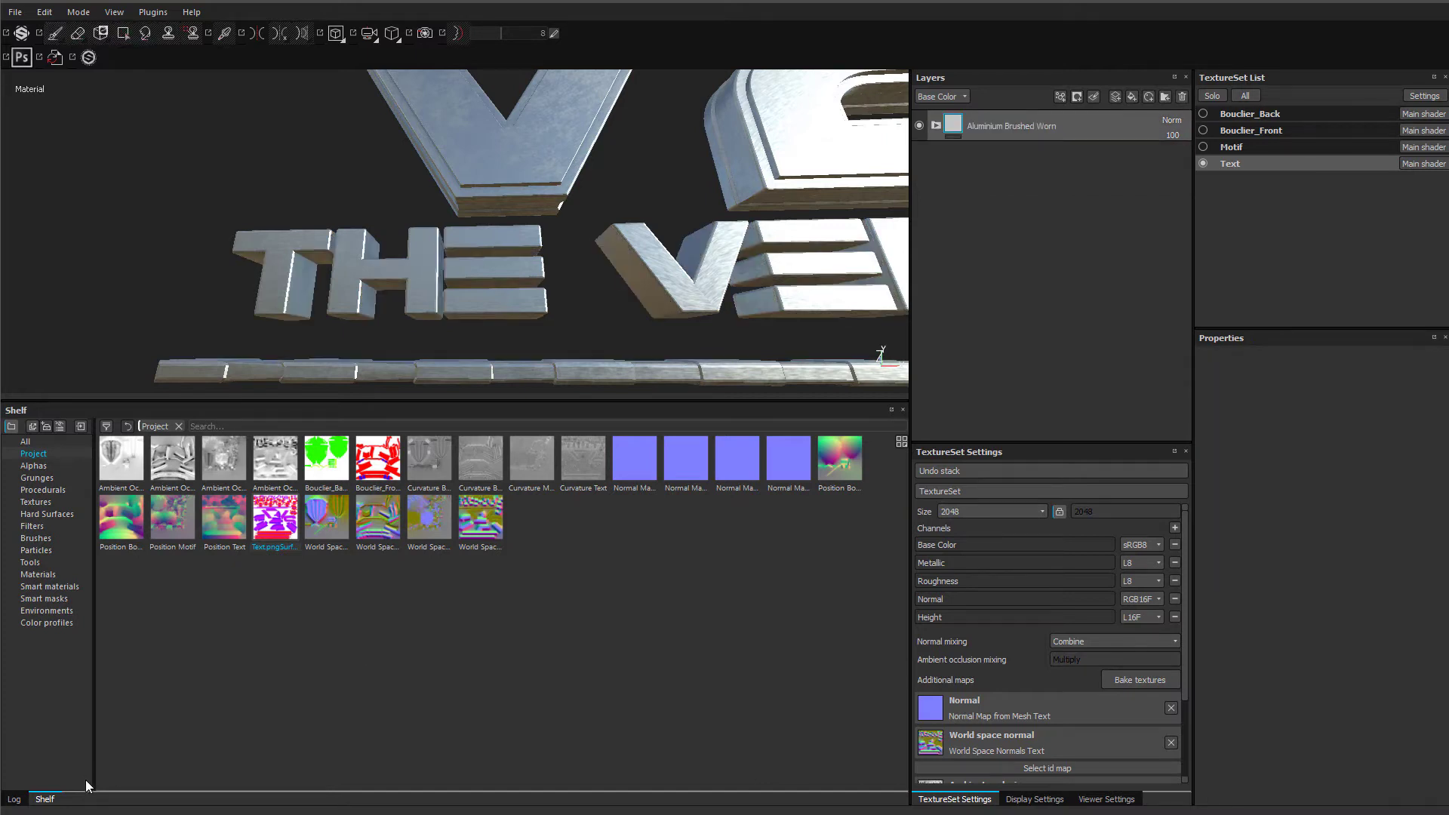
{"action": "left_click", "coordinate": [17, 800]}
{"action": "left_click", "coordinate": [46, 800]}
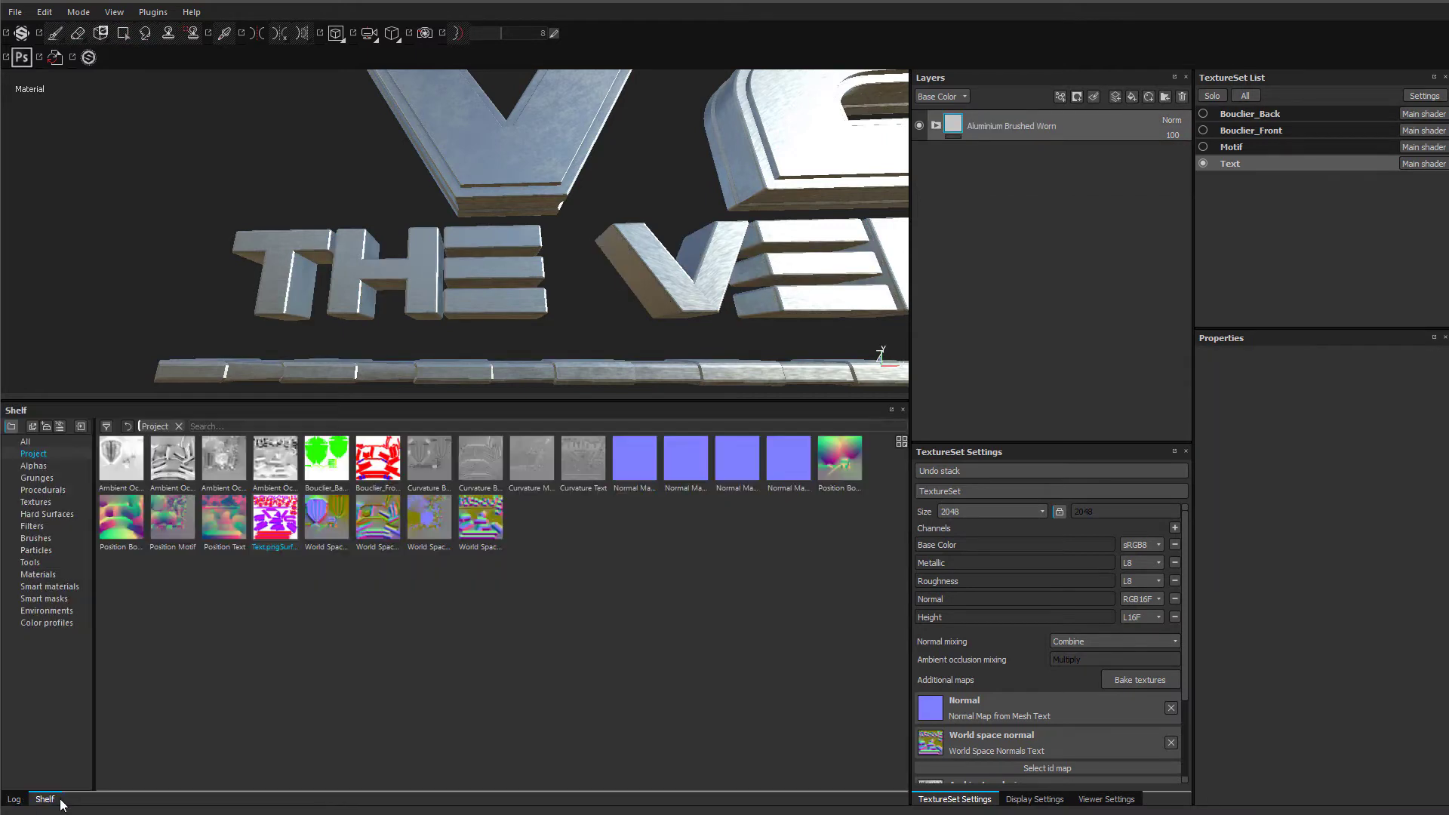
- Add the Silver Armor smart material as a separate layer beneath Aluminium Brushed Worn, outside its folder
{"action": "left_click", "coordinate": [53, 586]}
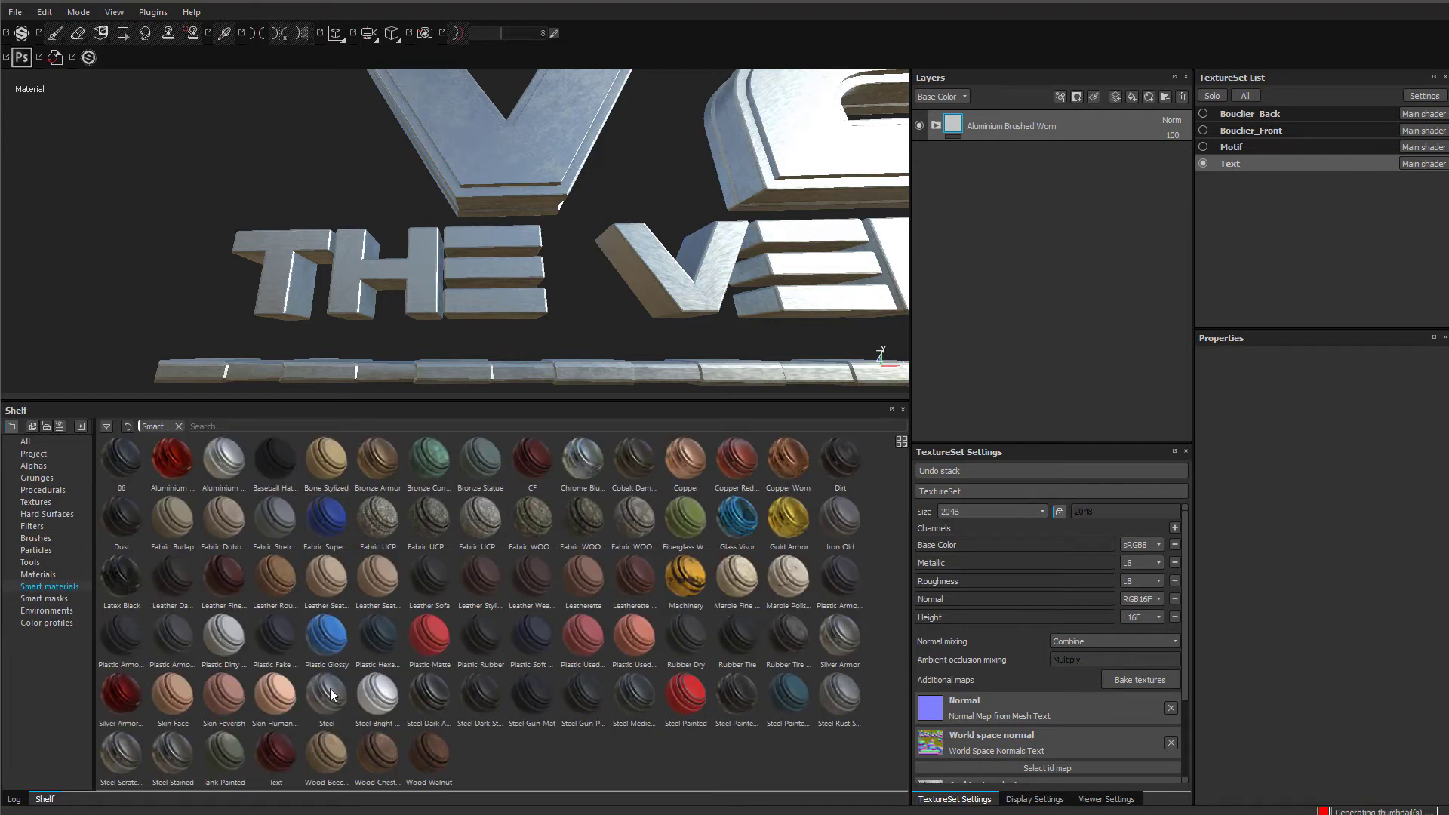
{"action": "mouse_move", "coordinate": [370, 639]}
{"action": "mouse_move", "coordinate": [836, 648]}
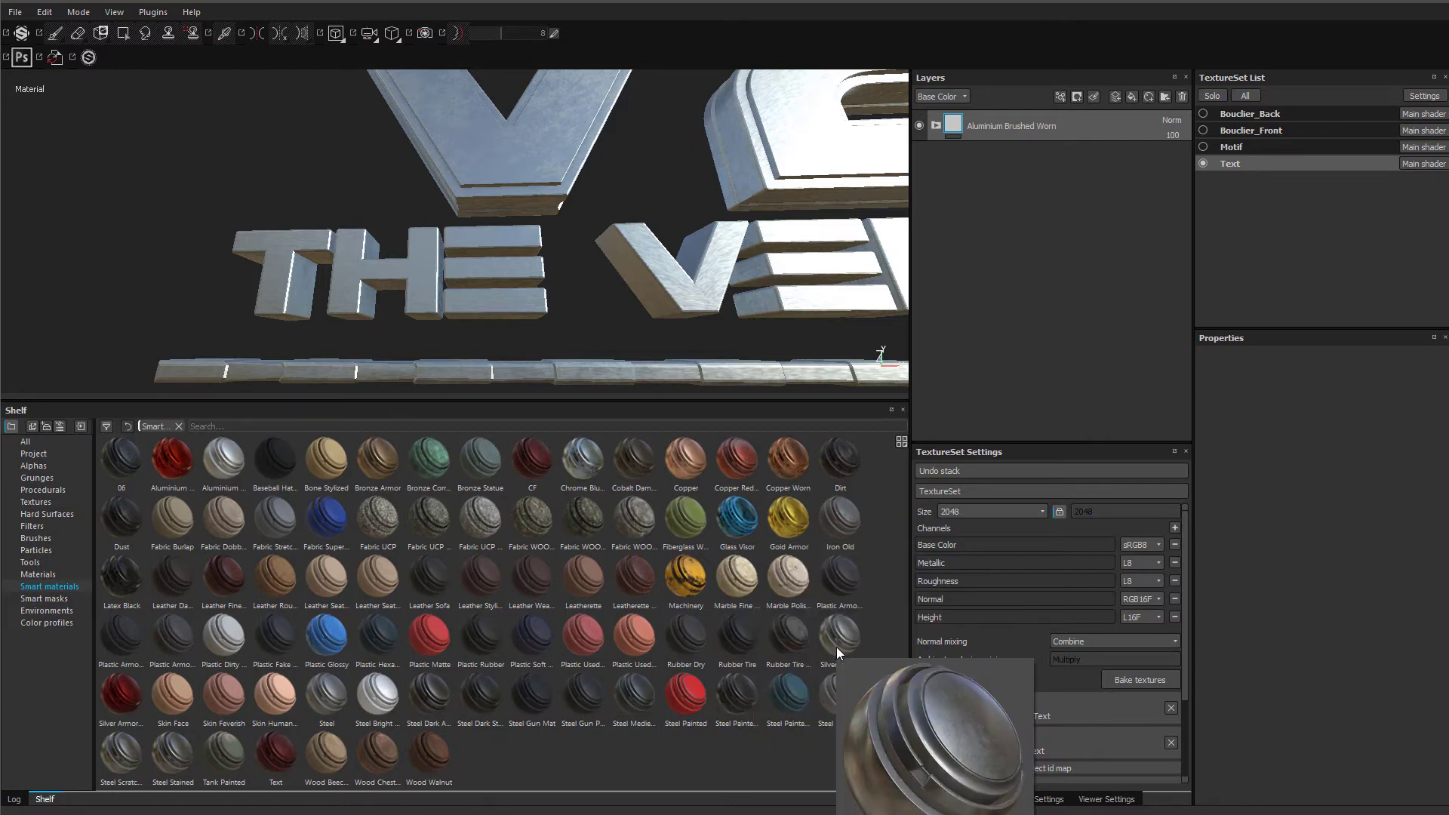
{"action": "mouse_move", "coordinate": [837, 646]}
{"action": "left_mouse_down"}
{"action": "mouse_move", "coordinate": [1003, 268]}
{"action": "mouse_move", "coordinate": [1039, 219]}
{"action": "left_mouse_up"}
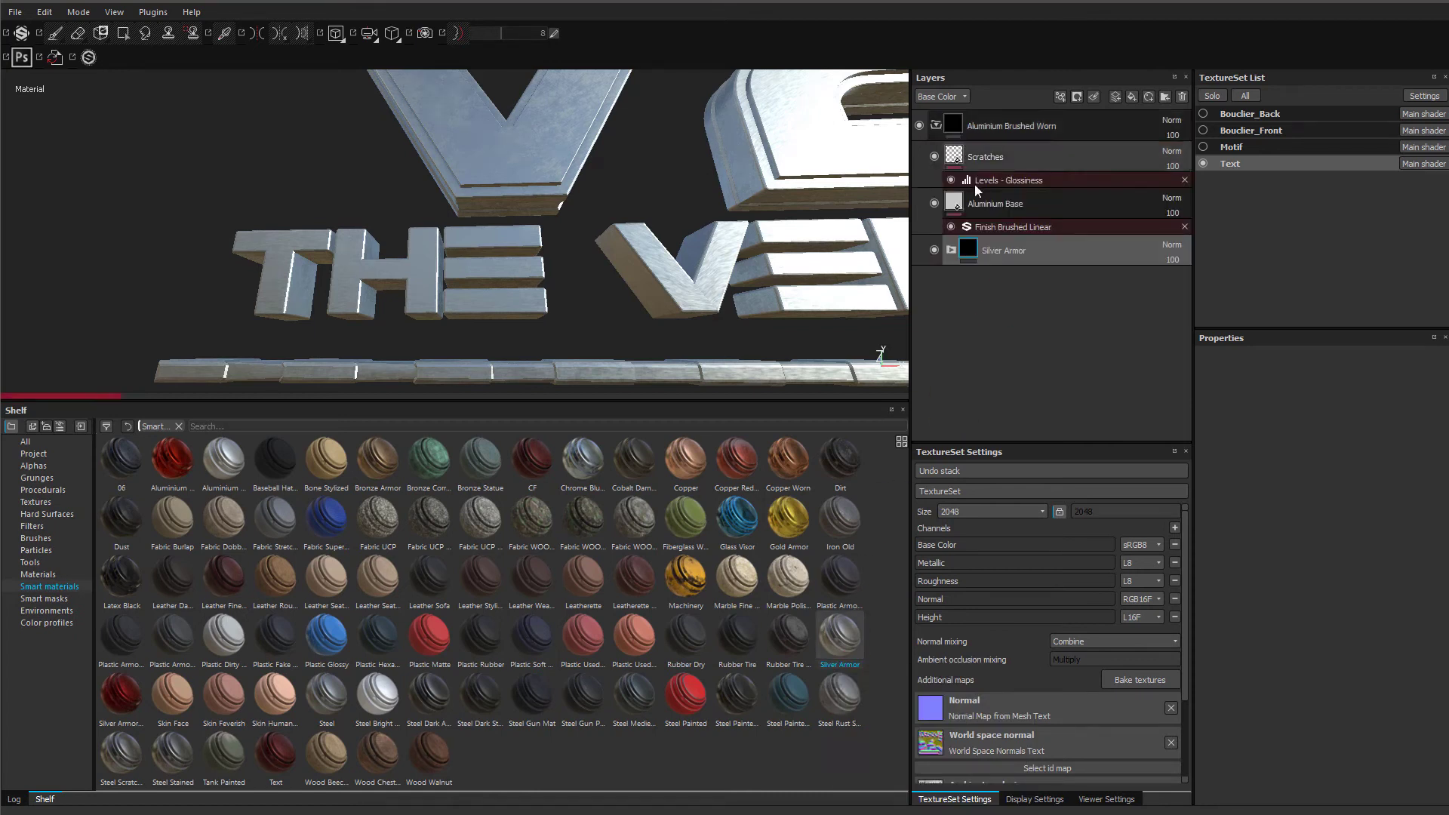
{"action": "key", "text": "ctrl+z"}
{"action": "left_click_drag", "start_coordinate": [842, 637], "coordinate": [1016, 398]}
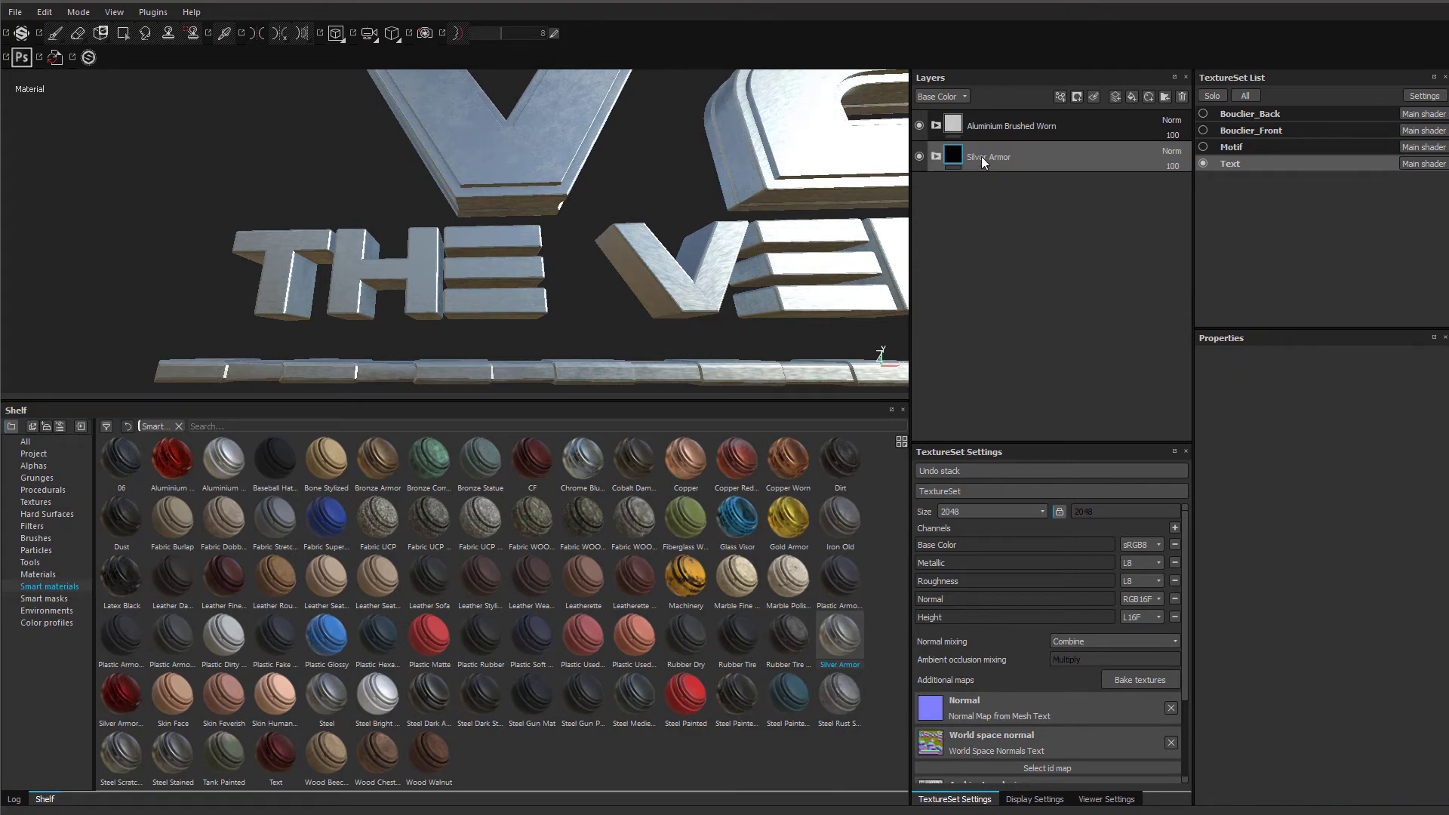
- Move the Aluminium Brushed Worn layer beneath Silver Armor, keeping it outside the Silver Armor folder
{"action": "left_click_drag", "start_coordinate": [1011, 126], "coordinate": [1045, 294]}
{"action": "left_click_drag", "start_coordinate": [579, 233], "coordinate": [731, 327], "text": "alt"}
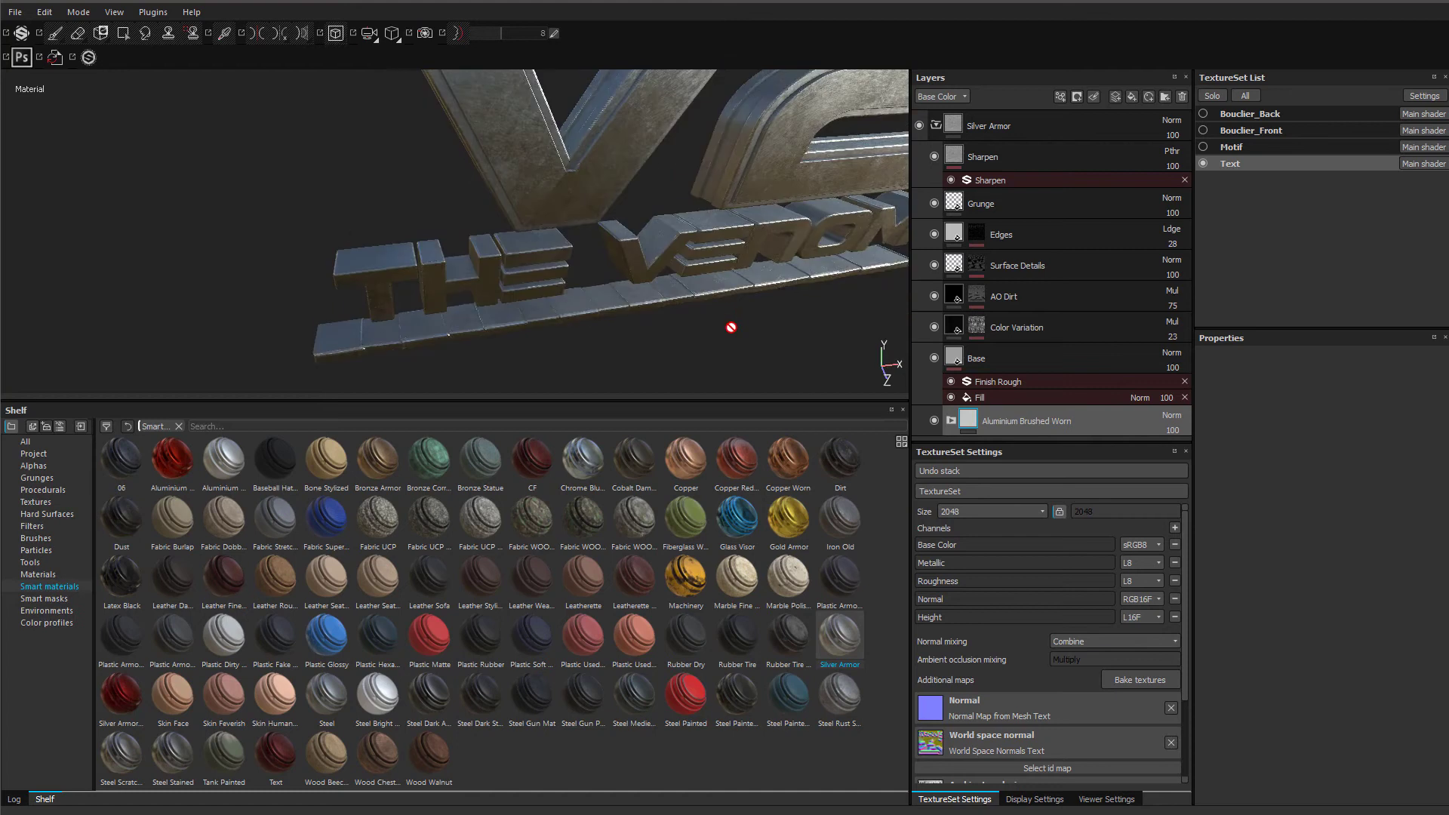
{"action": "left_click", "coordinate": [935, 133]}
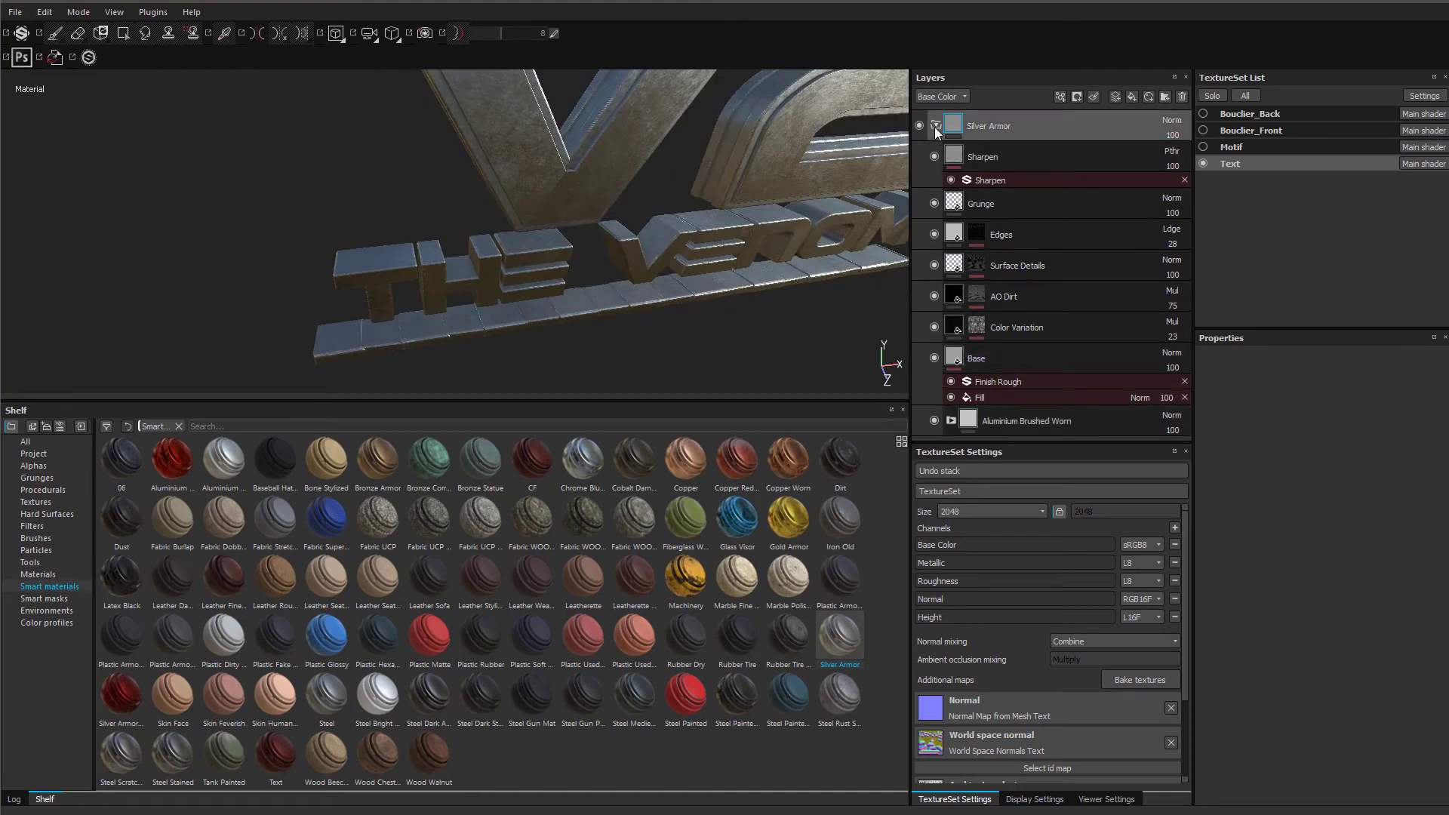
{"action": "key", "text": "ctrl+z"}
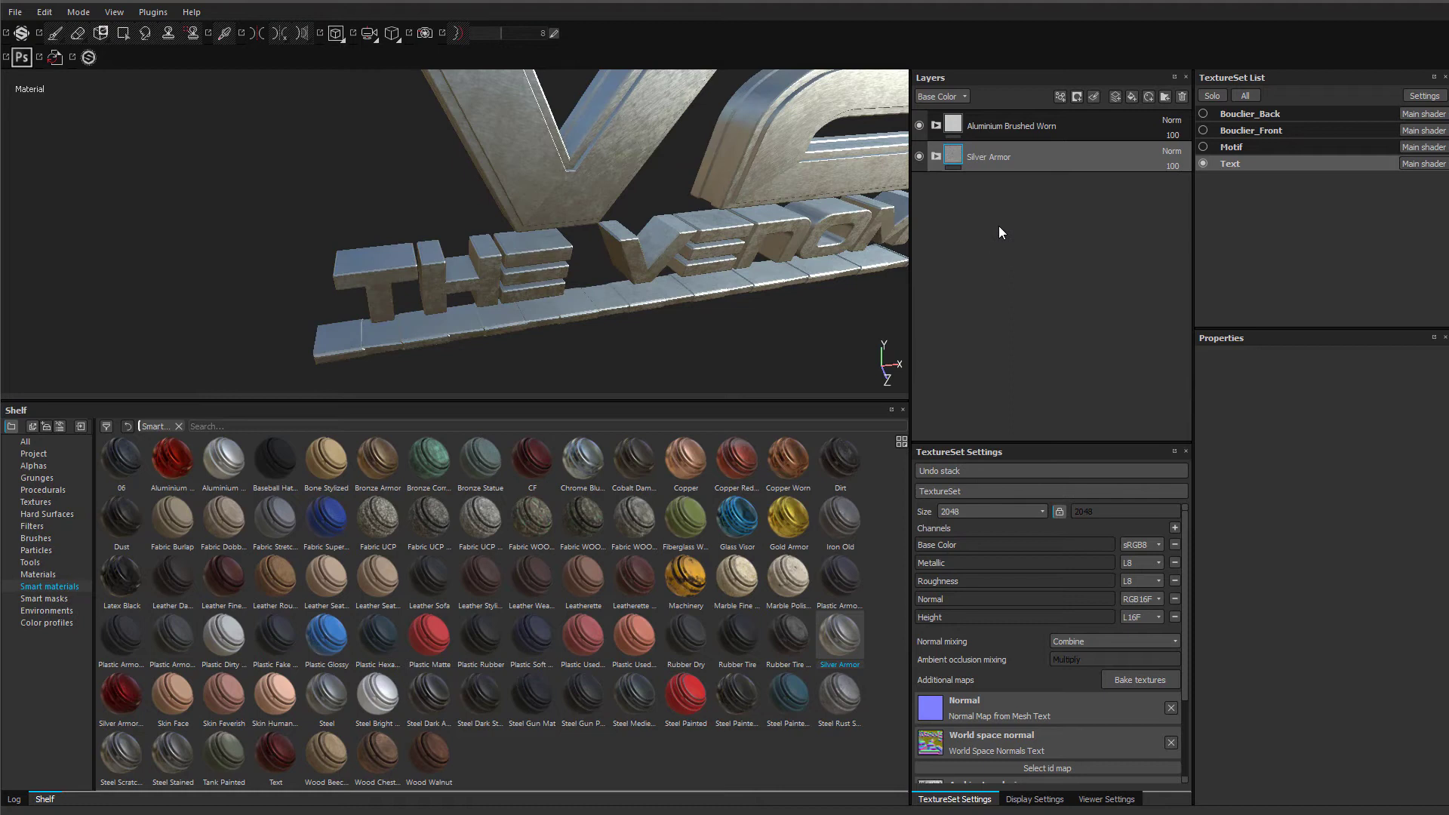
{"action": "mouse_move", "coordinate": [987, 129]}
{"action": "left_mouse_down"}
{"action": "mouse_move", "coordinate": [1051, 178]}
{"action": "mouse_move", "coordinate": [1034, 334]}
{"action": "left_mouse_up"}
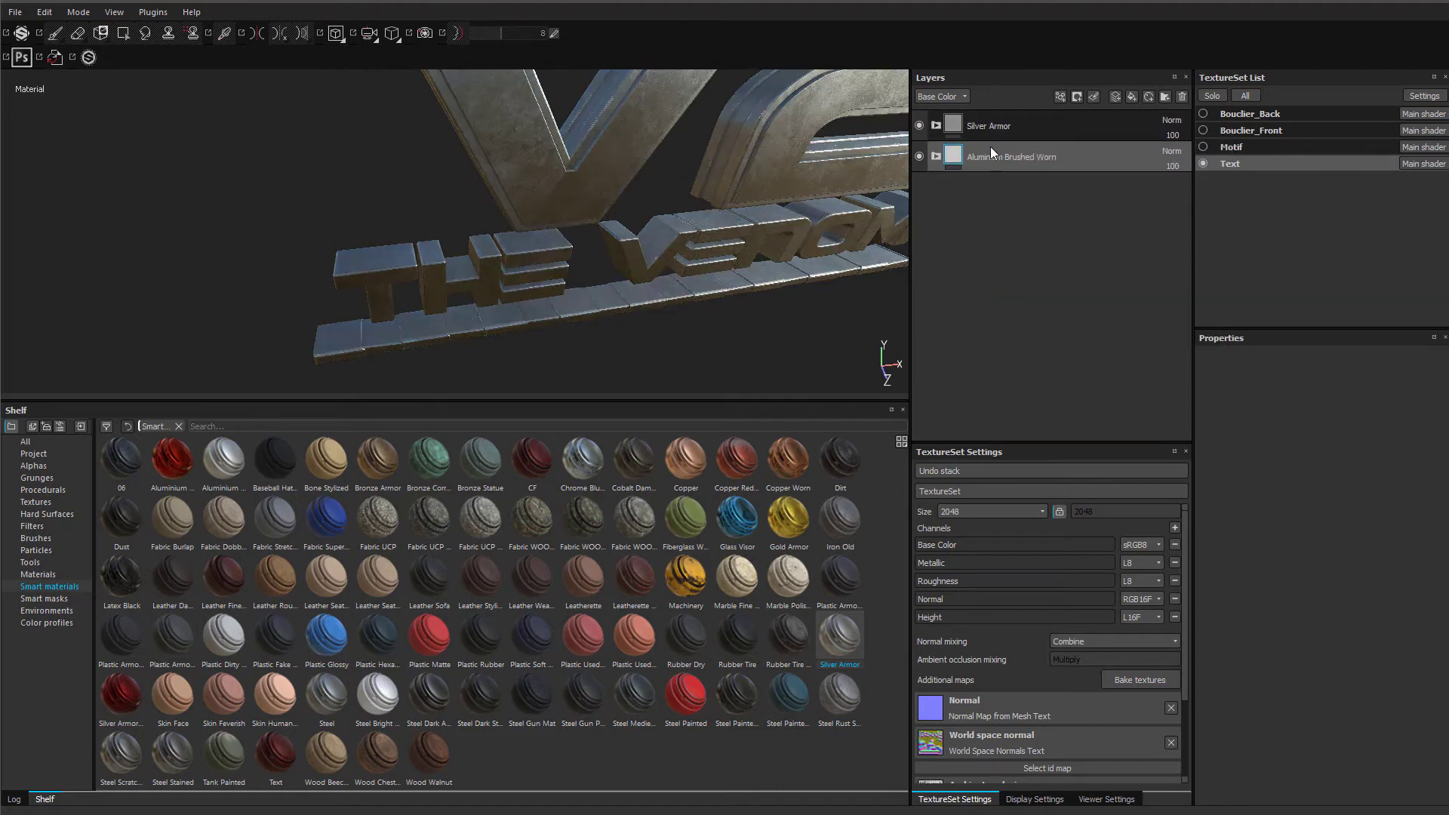
- Expand the Silver Armor folder and select its Base layer
{"action": "left_click", "coordinate": [936, 126]}
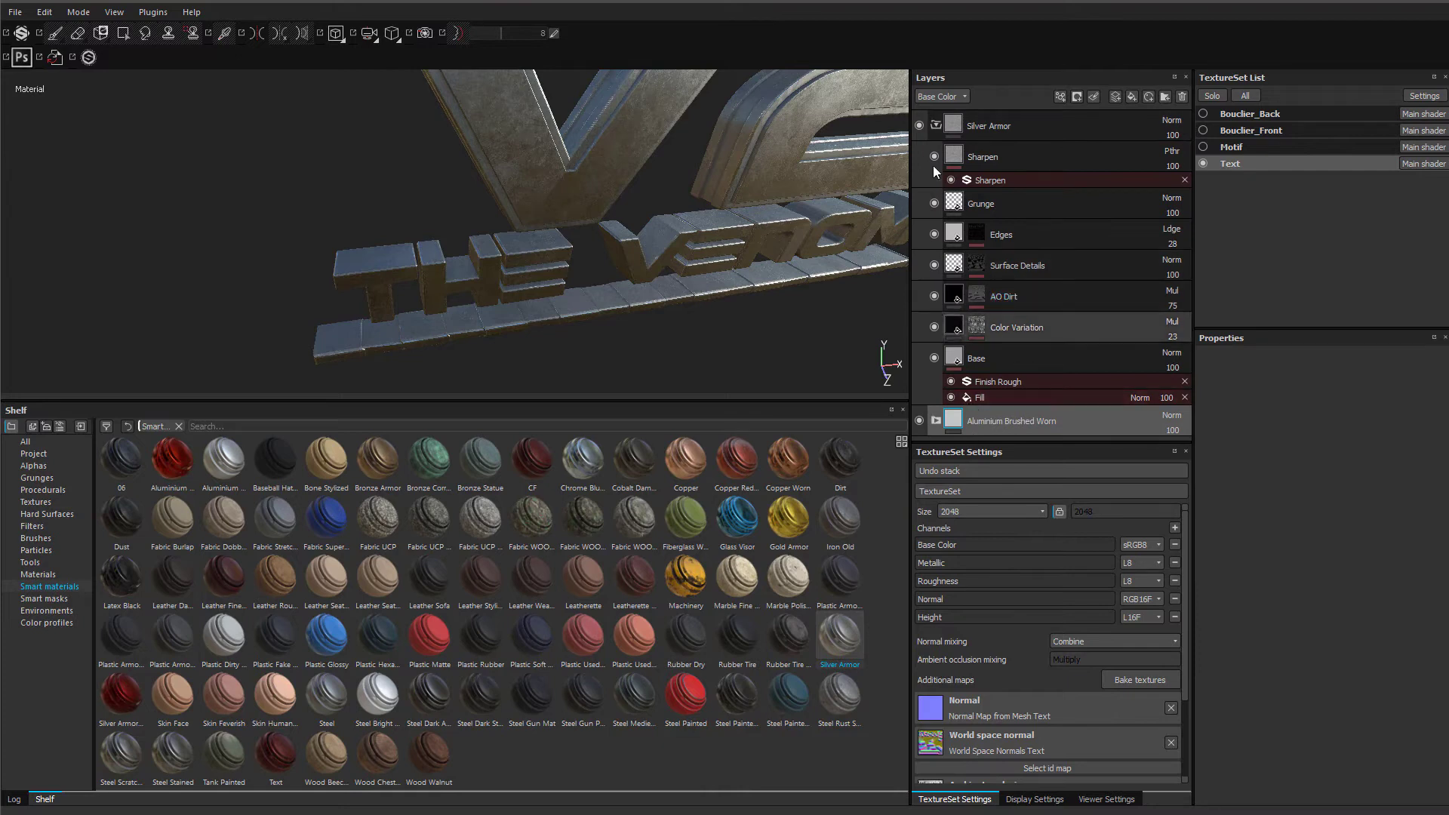
{"action": "left_click", "coordinate": [934, 127]}
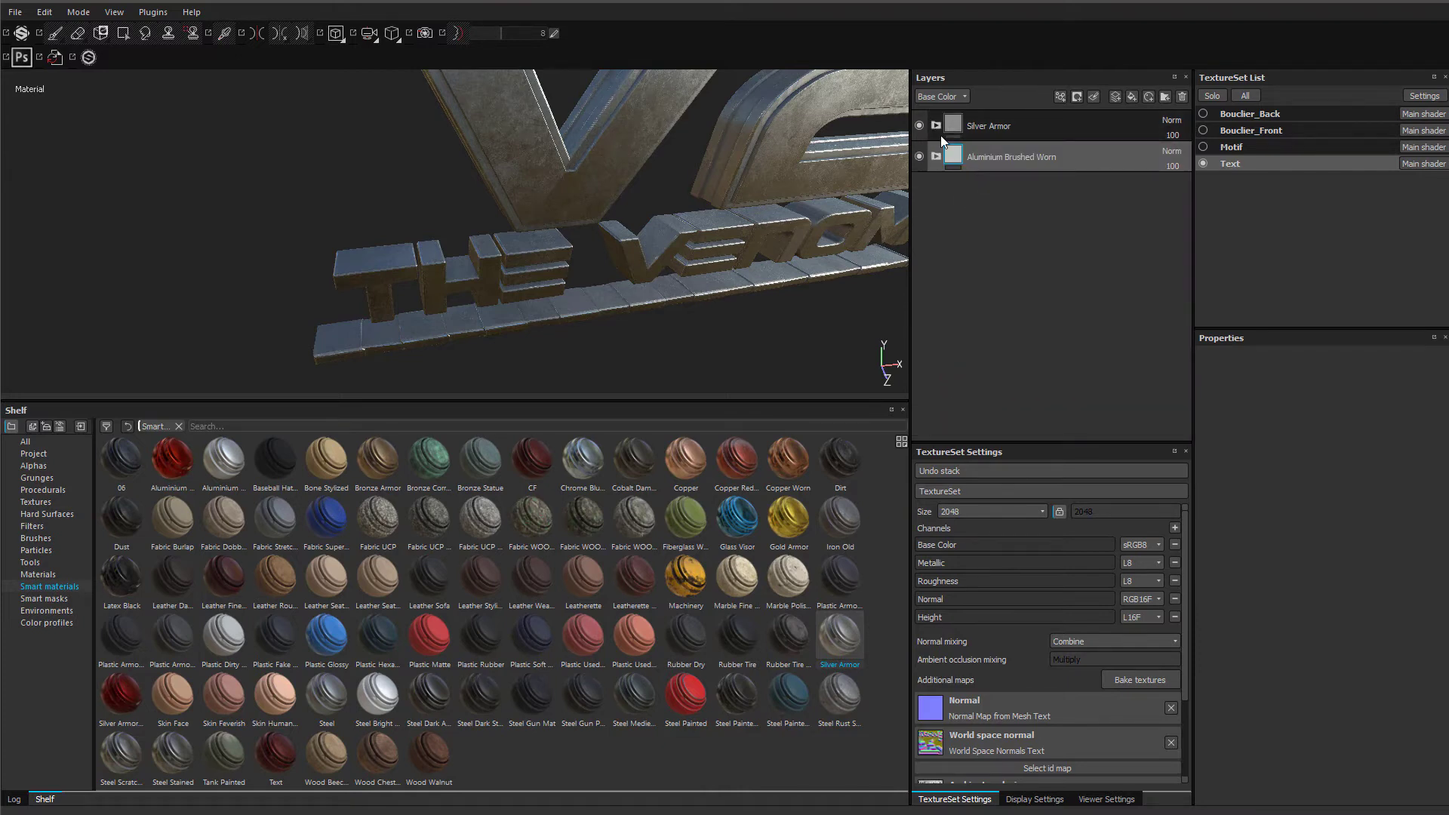
{"action": "left_click", "coordinate": [937, 128]}
{"action": "key", "text": "f"}
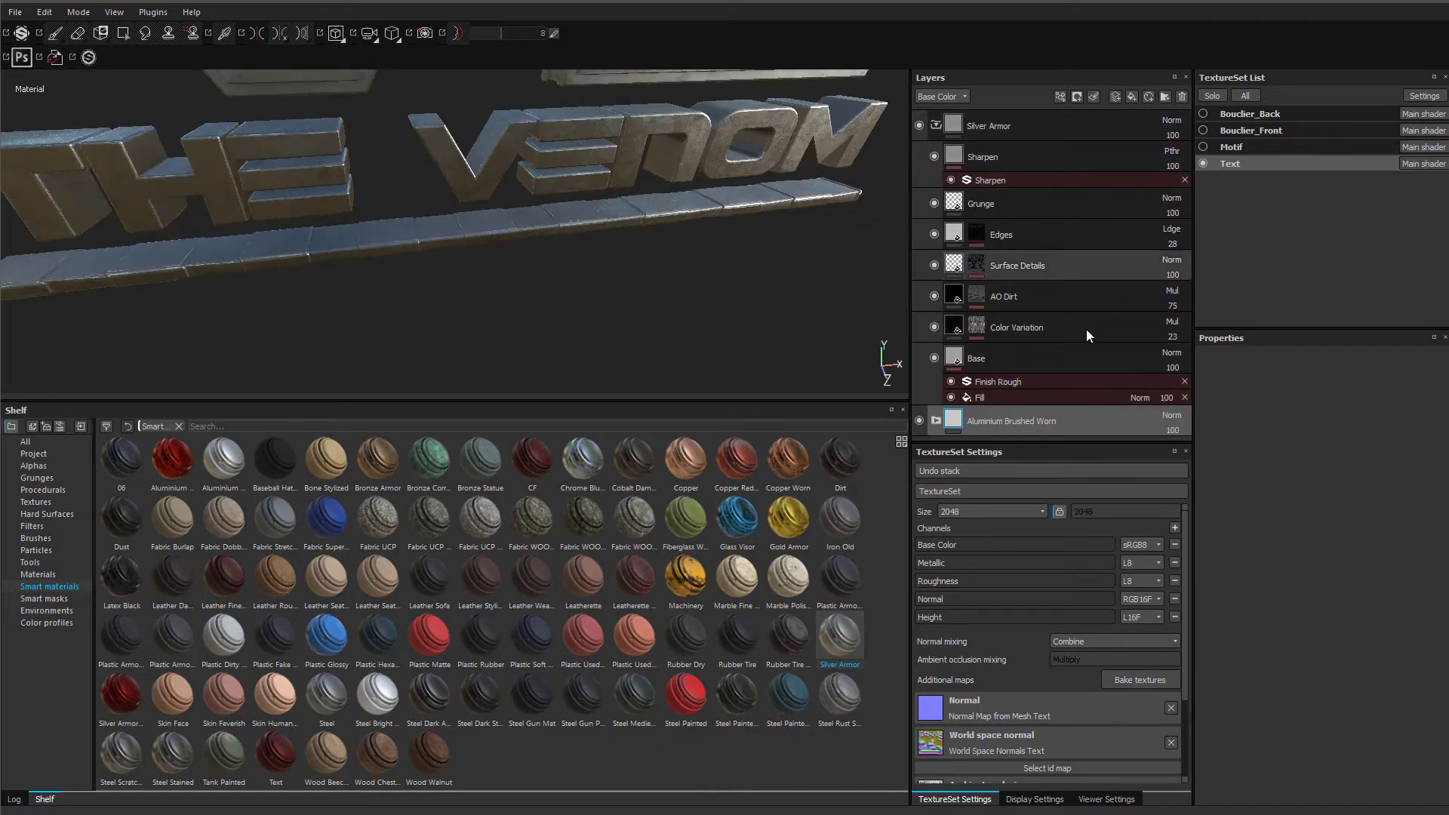
{"action": "left_click", "coordinate": [1007, 364]}
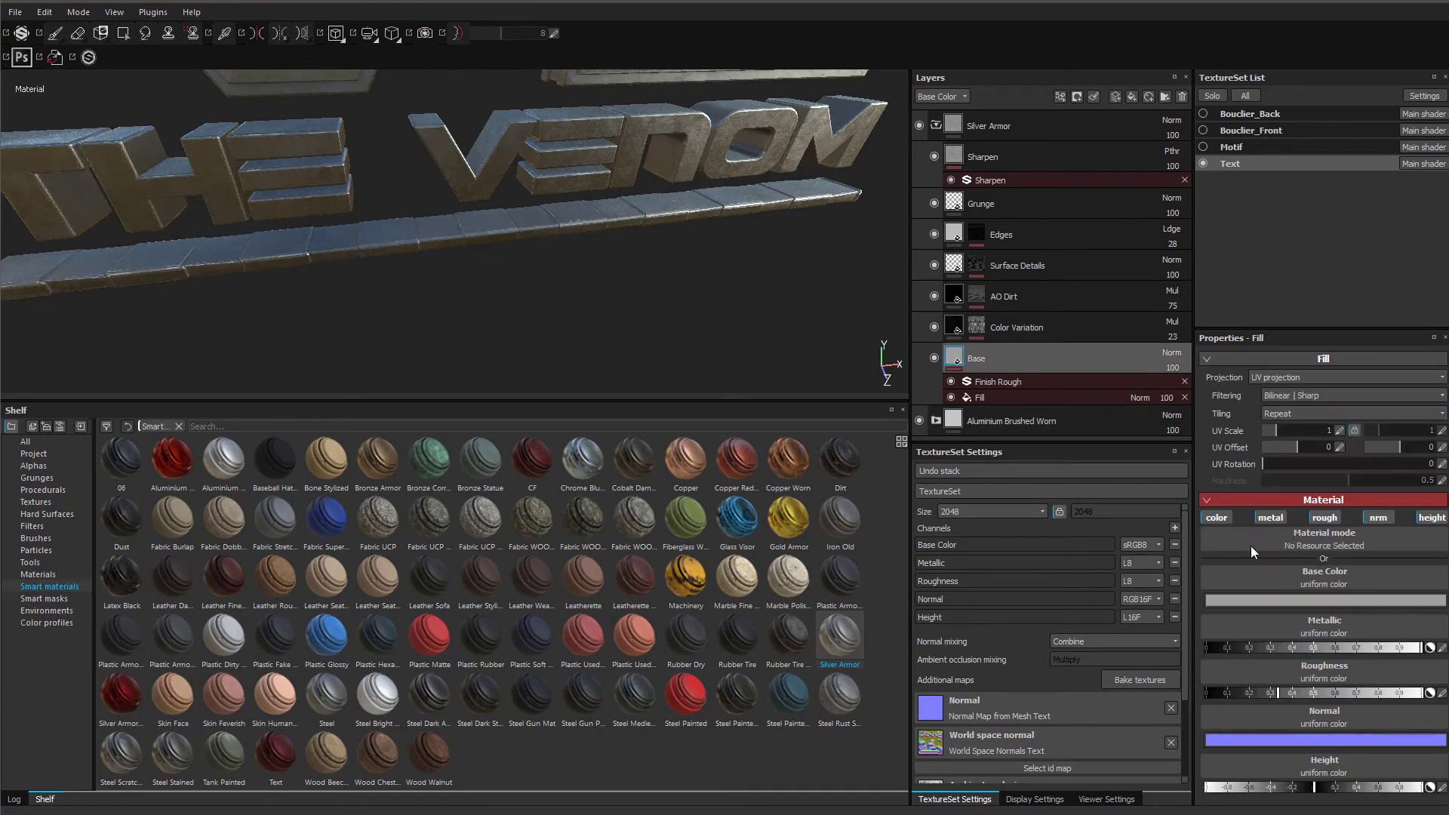
- Hide the sublayers above Base in Silver Armor and the Aluminium Brushed Worn layer, then toggle Base to examine its effect
{"action": "left_click_drag", "start_coordinate": [767, 252], "coordinate": [932, 168], "text": "alt"}
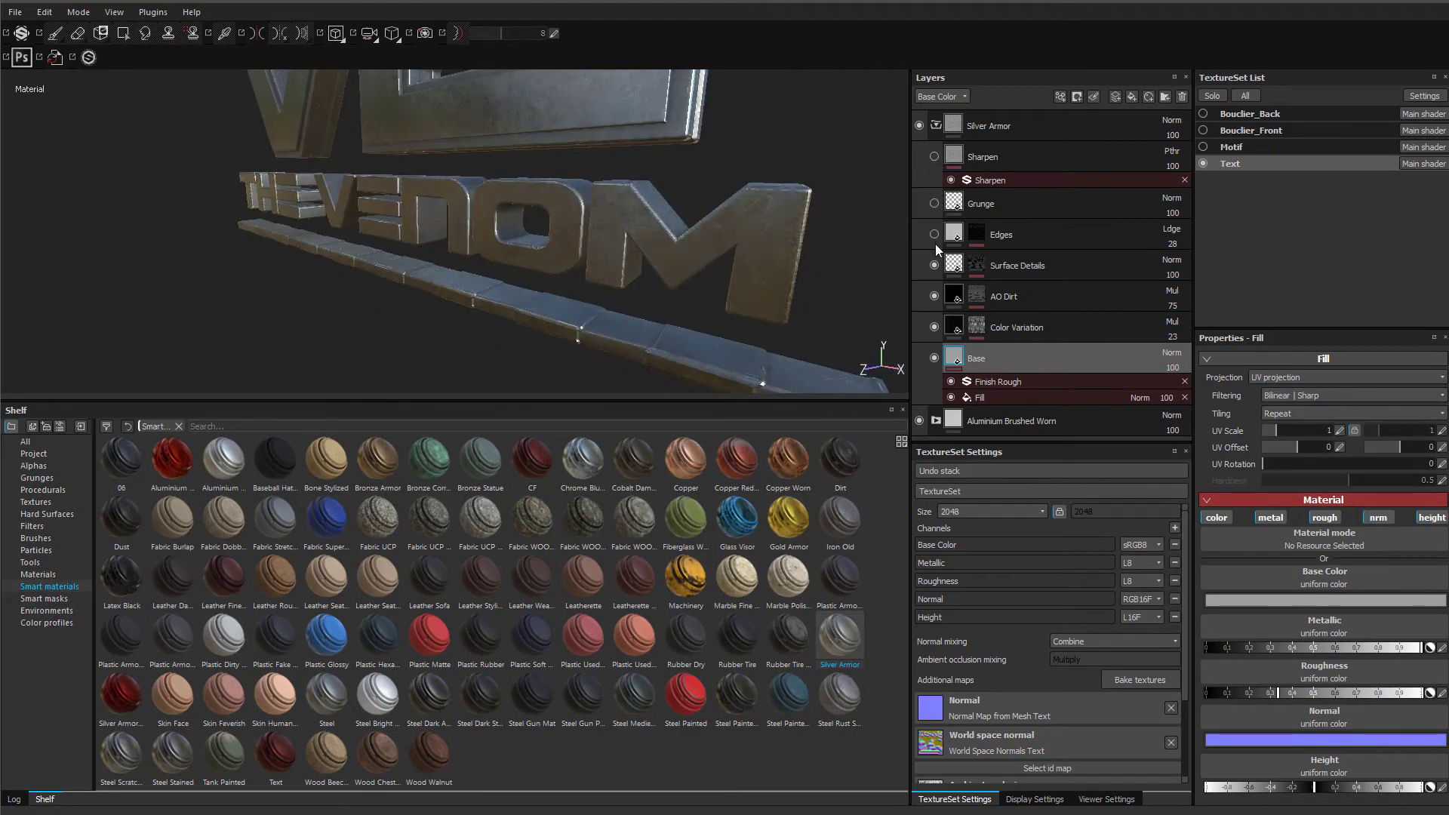
{"action": "left_click", "coordinate": [935, 324]}
{"action": "left_click", "coordinate": [935, 358]}
{"action": "left_click", "coordinate": [935, 358]}
{"action": "left_click_drag", "start_coordinate": [762, 231], "coordinate": [698, 222], "text": "alt"}
{"action": "left_click", "coordinate": [920, 421]}
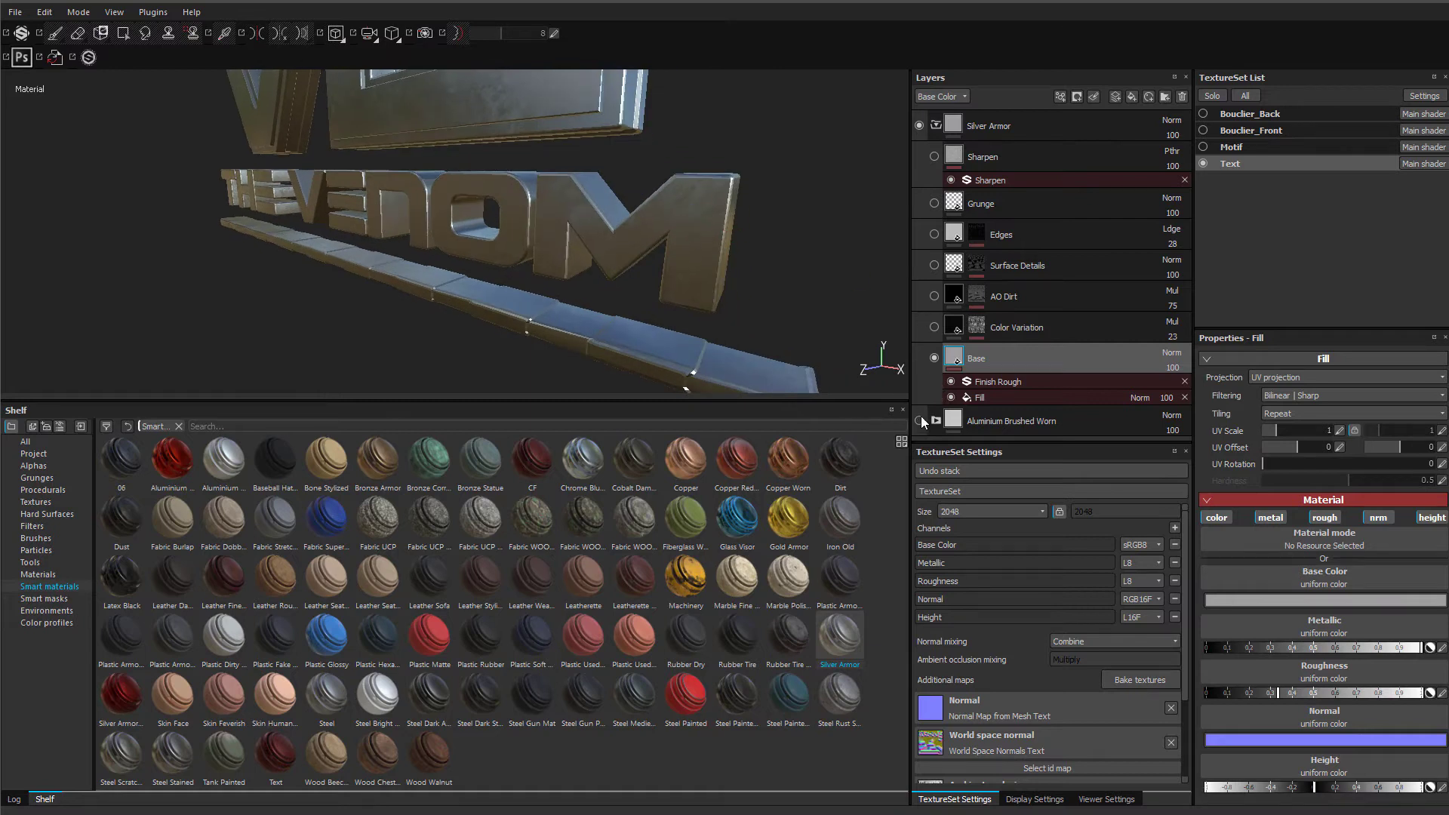
{"action": "left_click", "coordinate": [935, 358]}
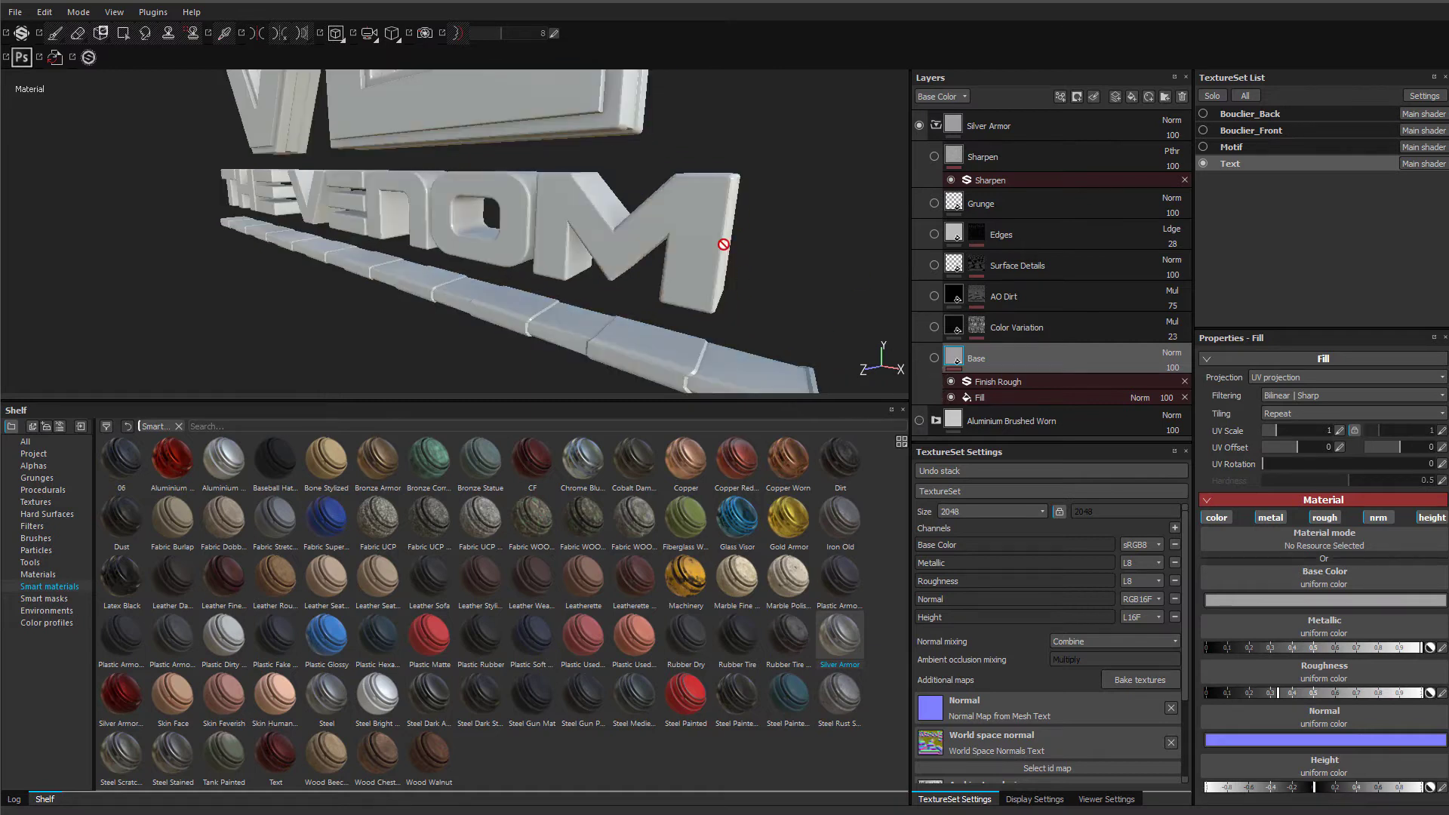
{"action": "left_click", "coordinate": [935, 358]}
- Show the Silver Armor sublayers again one by one, from Color Variation up to Sharpen, to compare their effect
{"action": "left_click_drag", "start_coordinate": [725, 249], "coordinate": [755, 249], "text": "alt"}
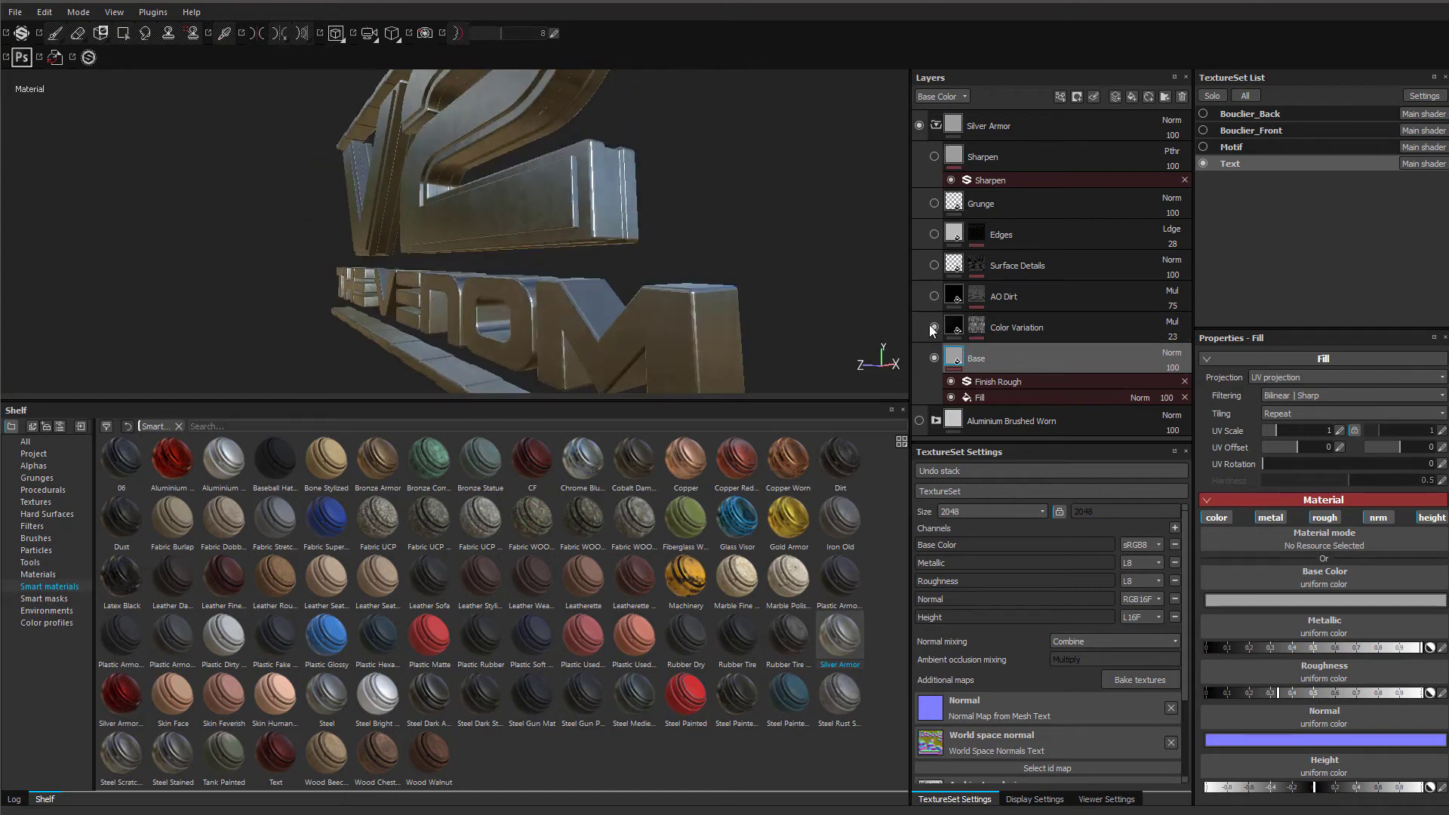
{"action": "left_click", "coordinate": [934, 265]}
{"action": "left_click", "coordinate": [935, 234]}
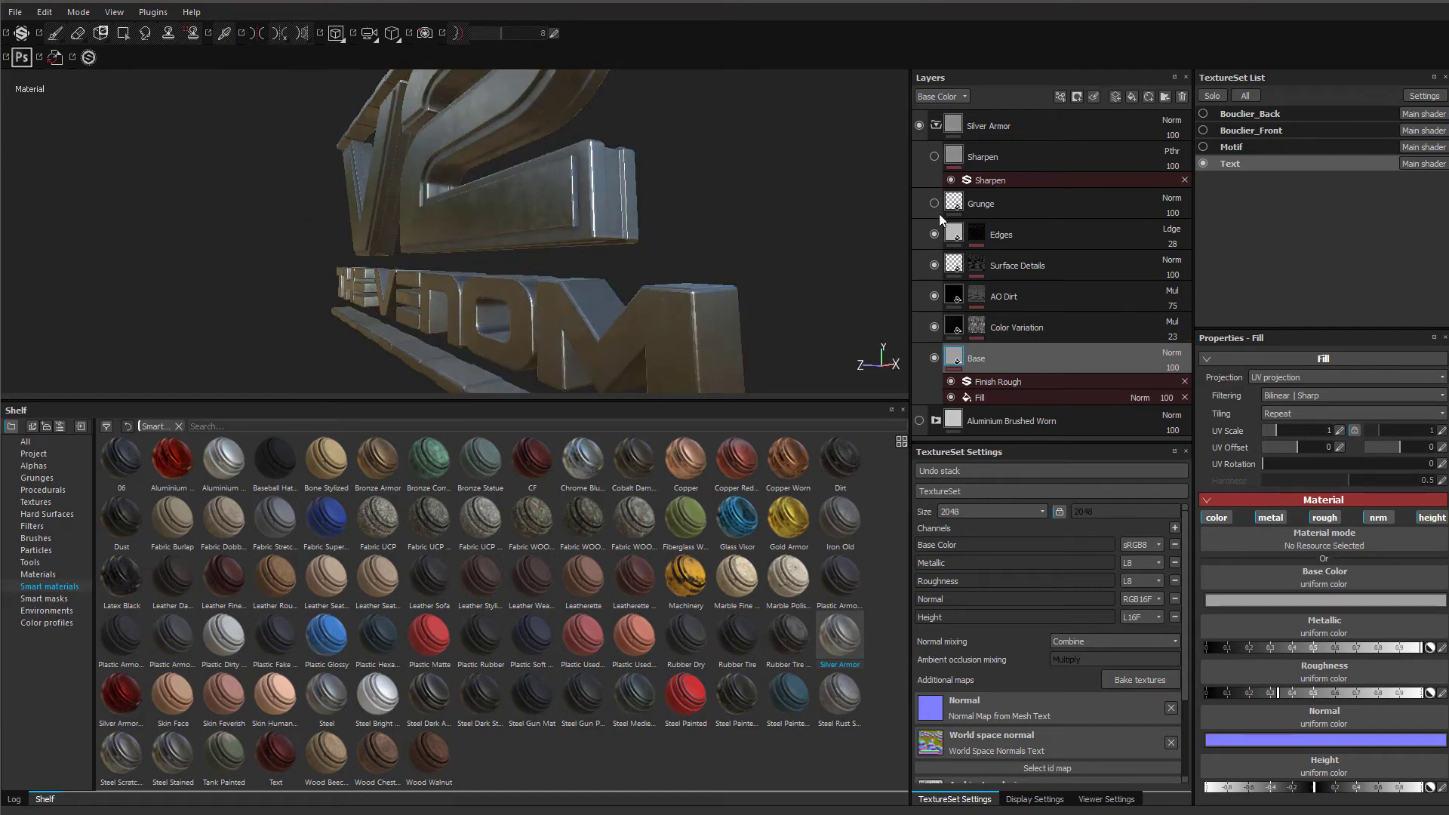
{"action": "left_click", "coordinate": [934, 157]}
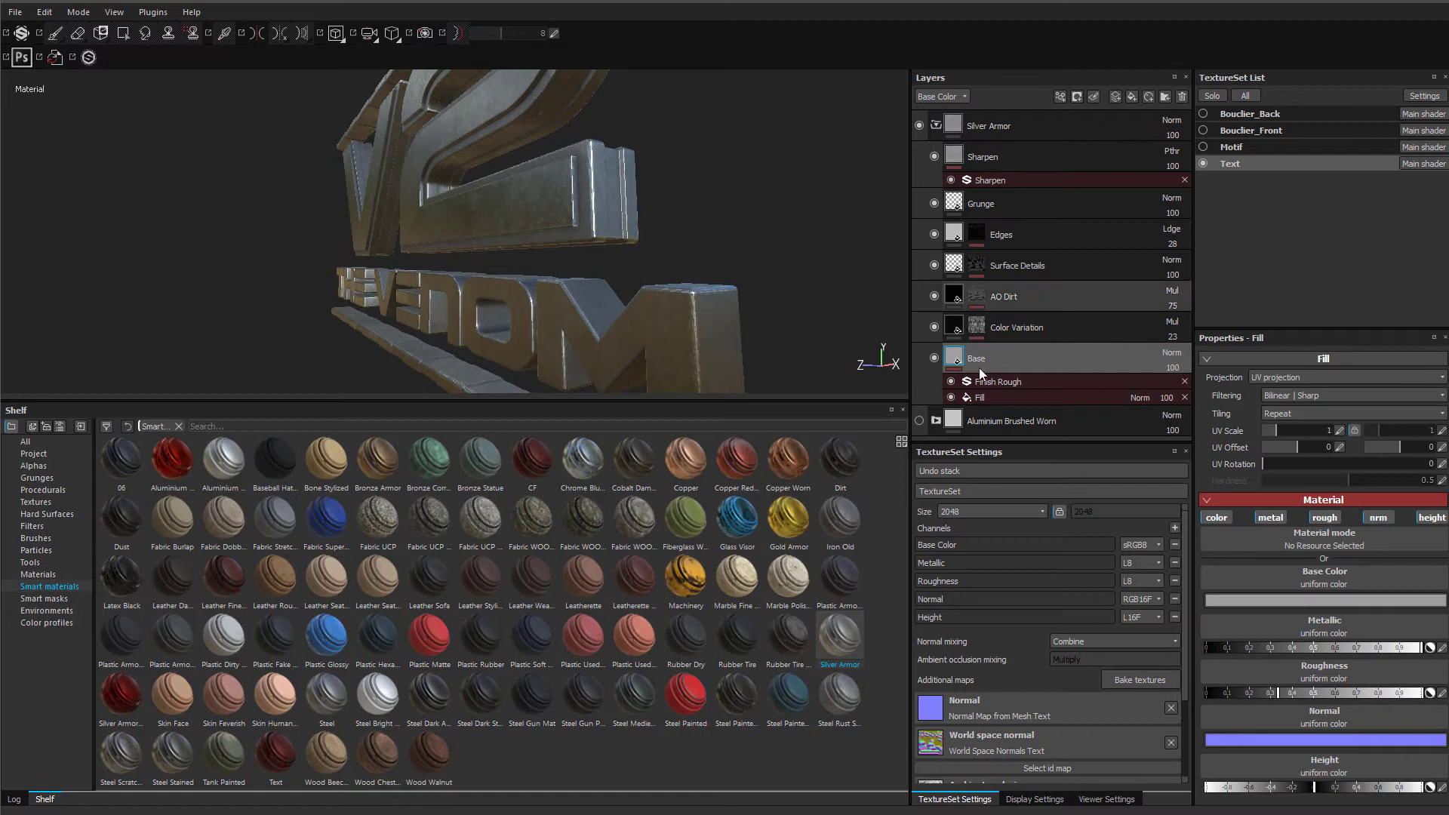
- Set the Base layer's base color in Silver Armor to dark red (R 0.413, G 0, B 0)
{"action": "left_click", "coordinate": [1324, 598]}
{"action": "left_click_drag", "start_coordinate": [1310, 576], "coordinate": [1322, 555]}
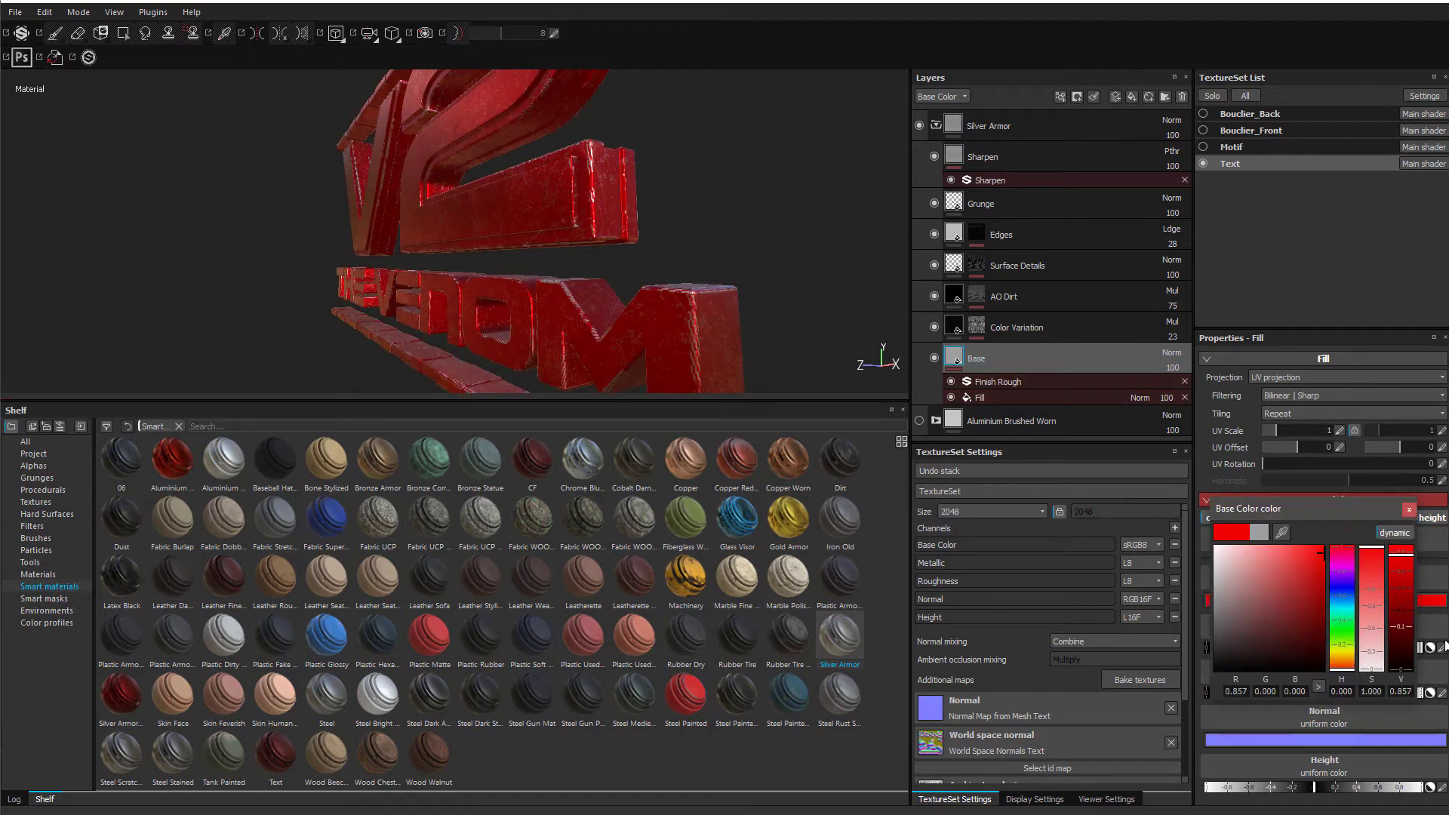
{"action": "left_click", "coordinate": [1399, 599]}
{"action": "left_click_drag", "start_coordinate": [738, 344], "coordinate": [738, 337], "text": "alt"}
{"action": "left_click", "coordinate": [1401, 587]}
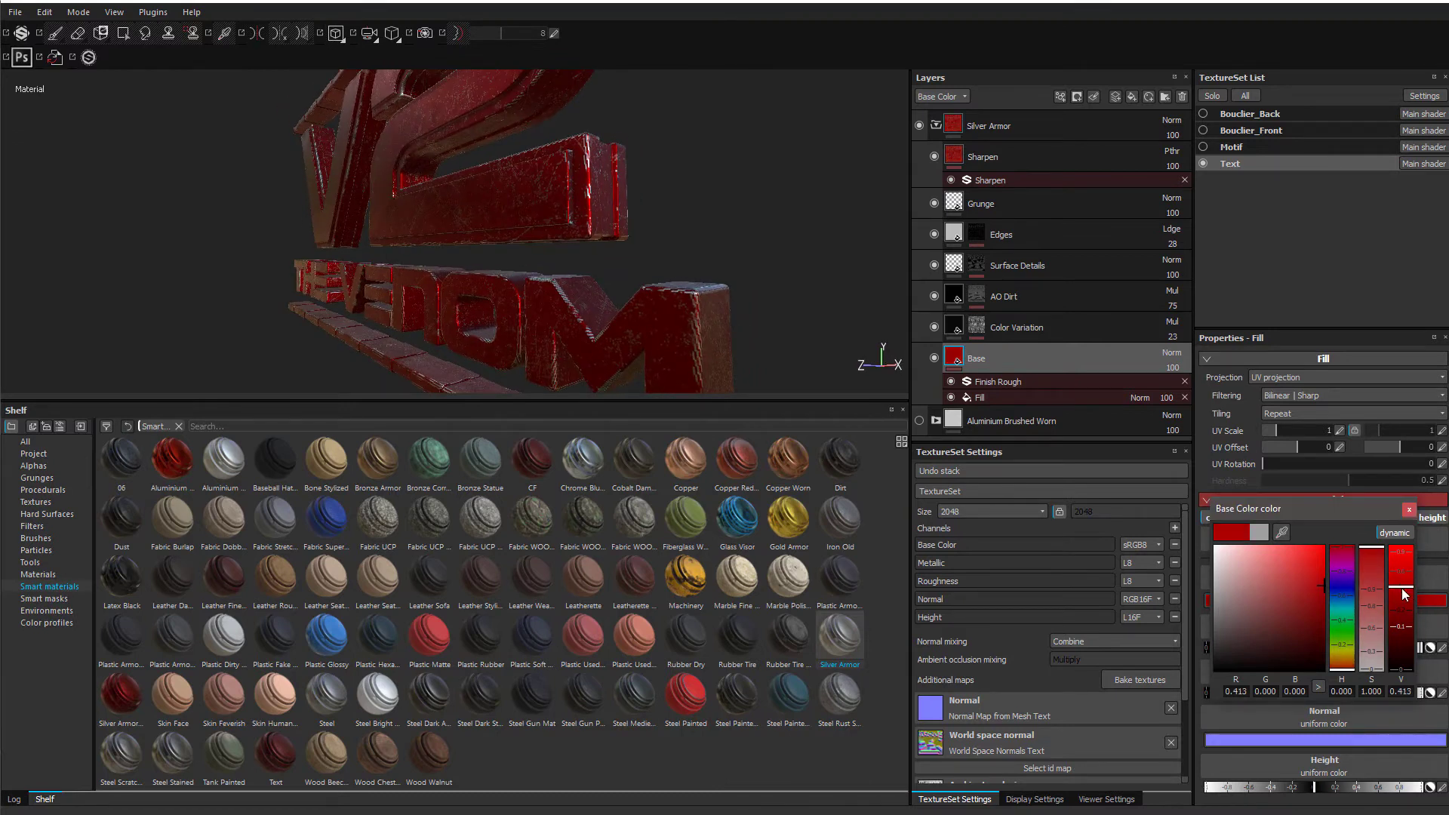
{"action": "left_click_drag", "start_coordinate": [1356, 516], "coordinate": [1313, 518]}
{"action": "left_click", "coordinate": [1369, 514]}
- Examine the red material's scratches and worn edges up close on the lettering and the bar beneath it
{"action": "mouse_move", "coordinate": [530, 310]}
{"action": "left_mouse_down", "text": "alt"}
{"action": "mouse_move", "coordinate": [566, 346]}
{"action": "mouse_move", "coordinate": [542, 301]}
{"action": "left_mouse_up", "text": "alt"}
{"action": "middle_click_drag", "start_coordinate": [466, 225], "coordinate": [650, 372], "text": "alt"}
{"action": "left_click_drag", "start_coordinate": [650, 372], "coordinate": [520, 315], "text": "alt"}
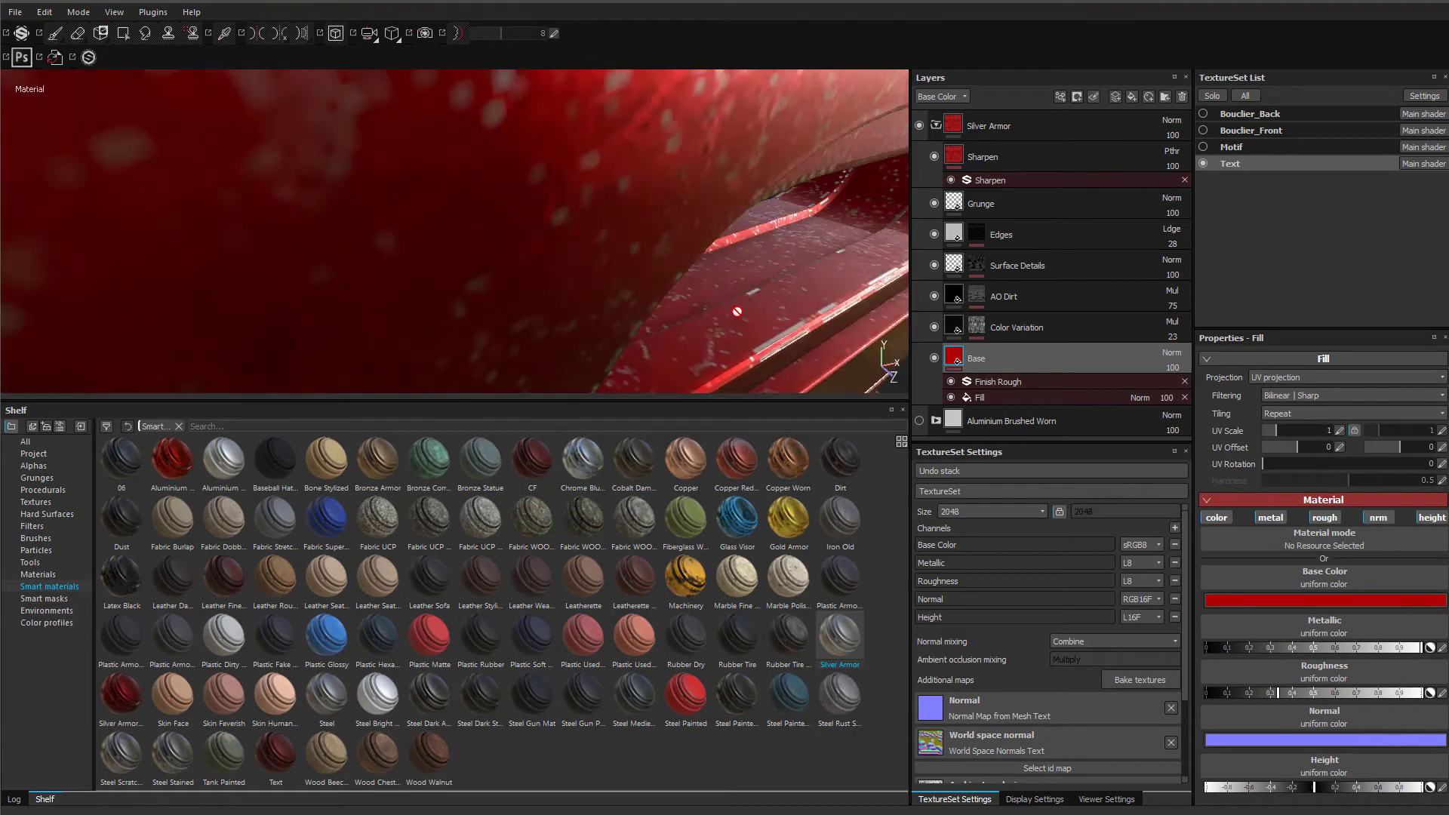
{"action": "scroll", "coordinate": [615, 248], "scroll_direction": "down", "scroll_amount": 1}
{"action": "scroll", "coordinate": [709, 242], "scroll_direction": "down", "scroll_amount": 10}
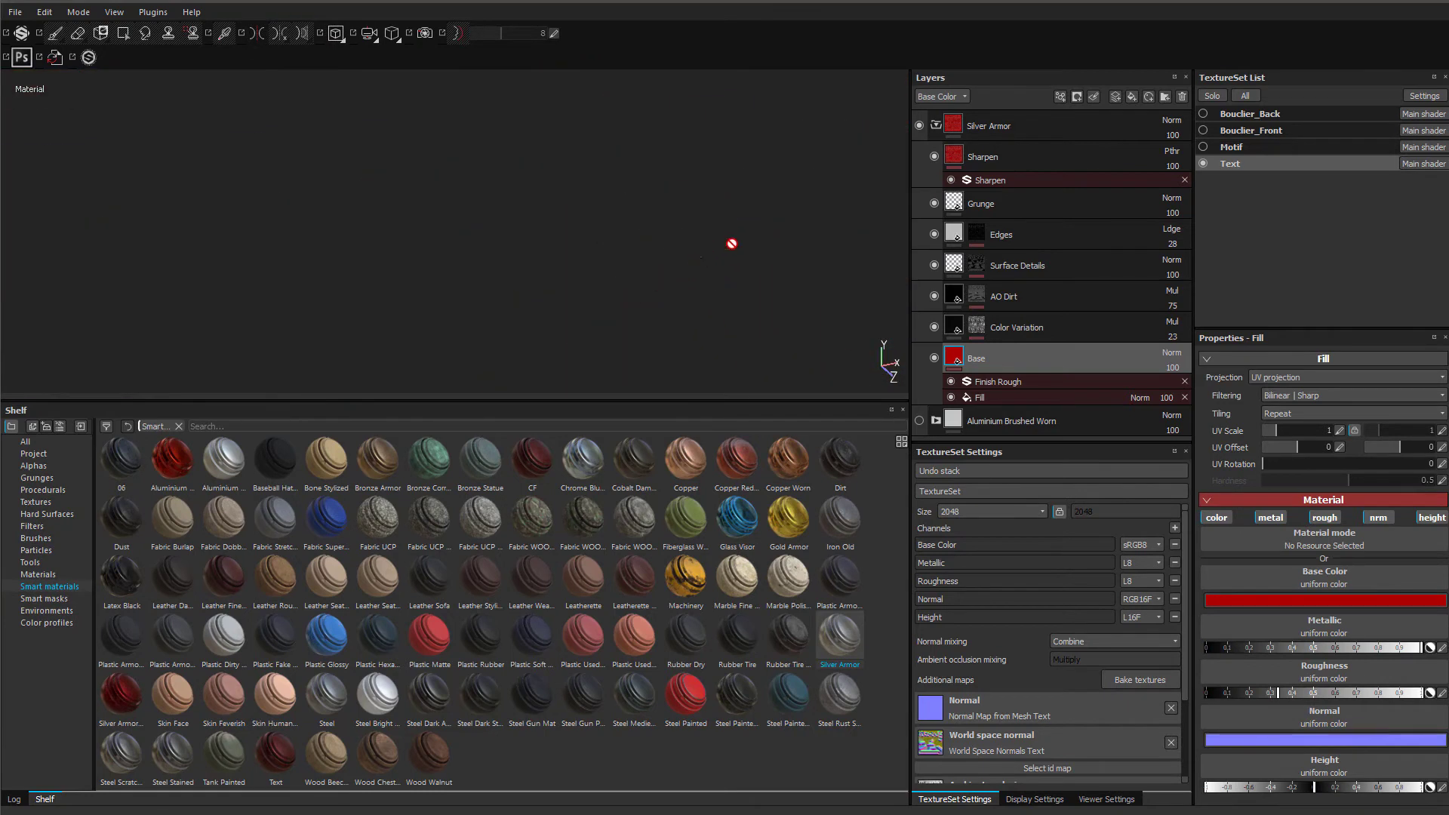
{"action": "scroll", "coordinate": [702, 257], "scroll_direction": "up", "scroll_amount": 10}
{"action": "scroll", "coordinate": [695, 270], "scroll_direction": "down", "scroll_amount": 3}
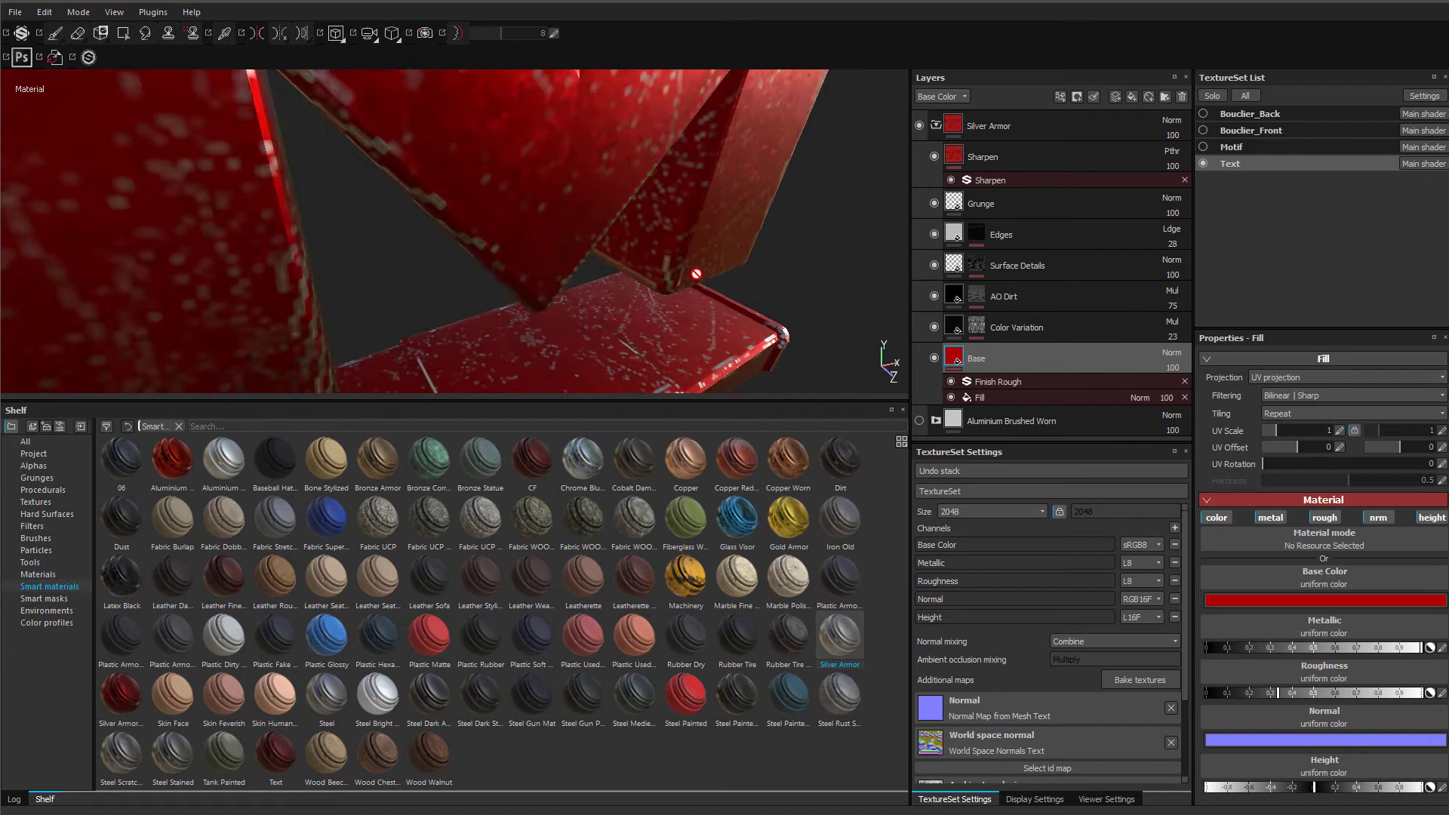
{"action": "scroll", "coordinate": [688, 287], "scroll_direction": "down", "scroll_amount": 3}
{"action": "left_click_drag", "start_coordinate": [630, 327], "coordinate": [704, 284], "text": "alt"}
- Collapse the Silver Armor folder, show Aluminium Brushed Worn again, and add a color selection mask to Silver Armor
{"action": "left_click", "coordinate": [937, 126]}
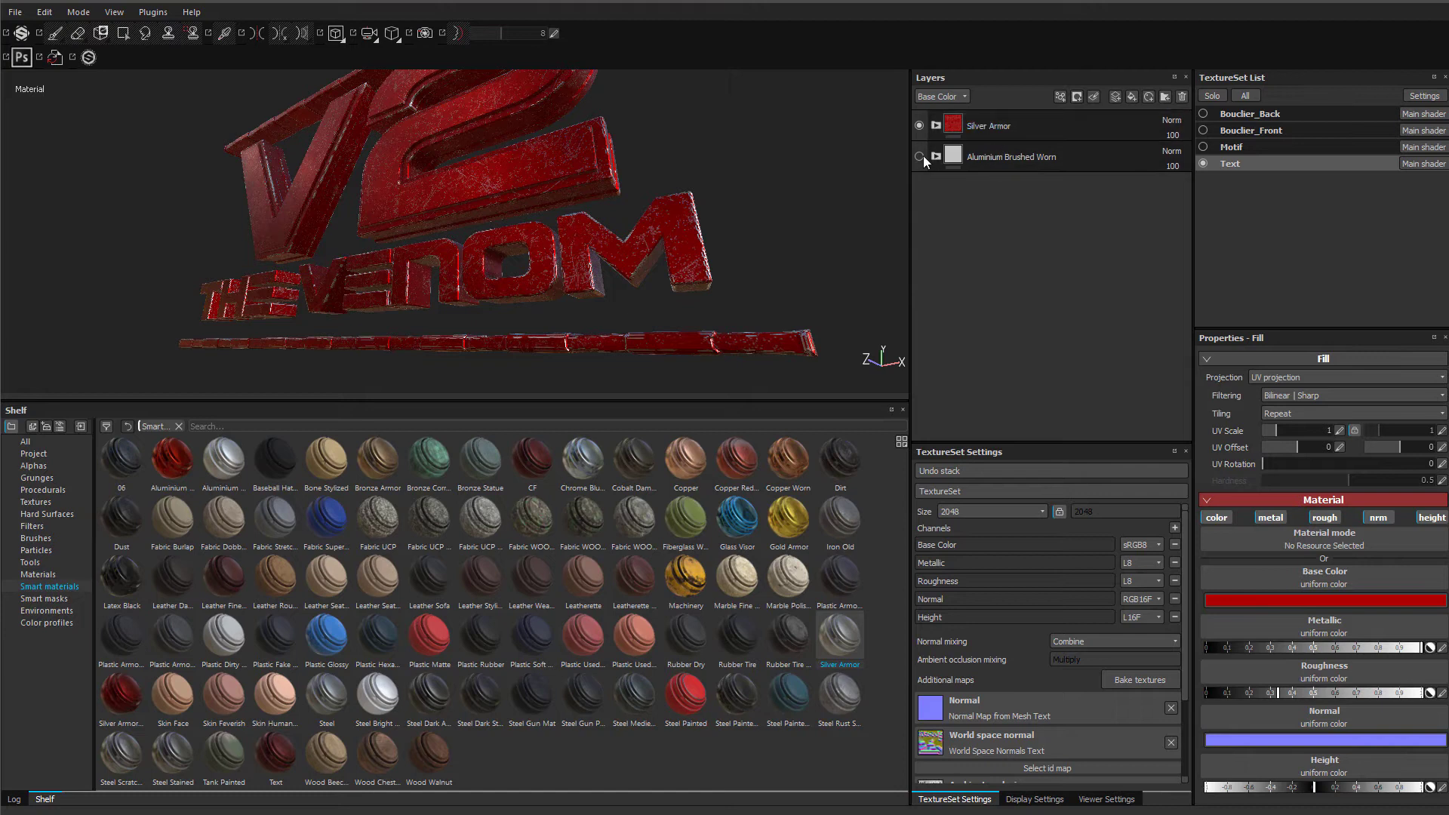
{"action": "right_click", "coordinate": [996, 119]}
{"action": "left_click", "coordinate": [1088, 170]}
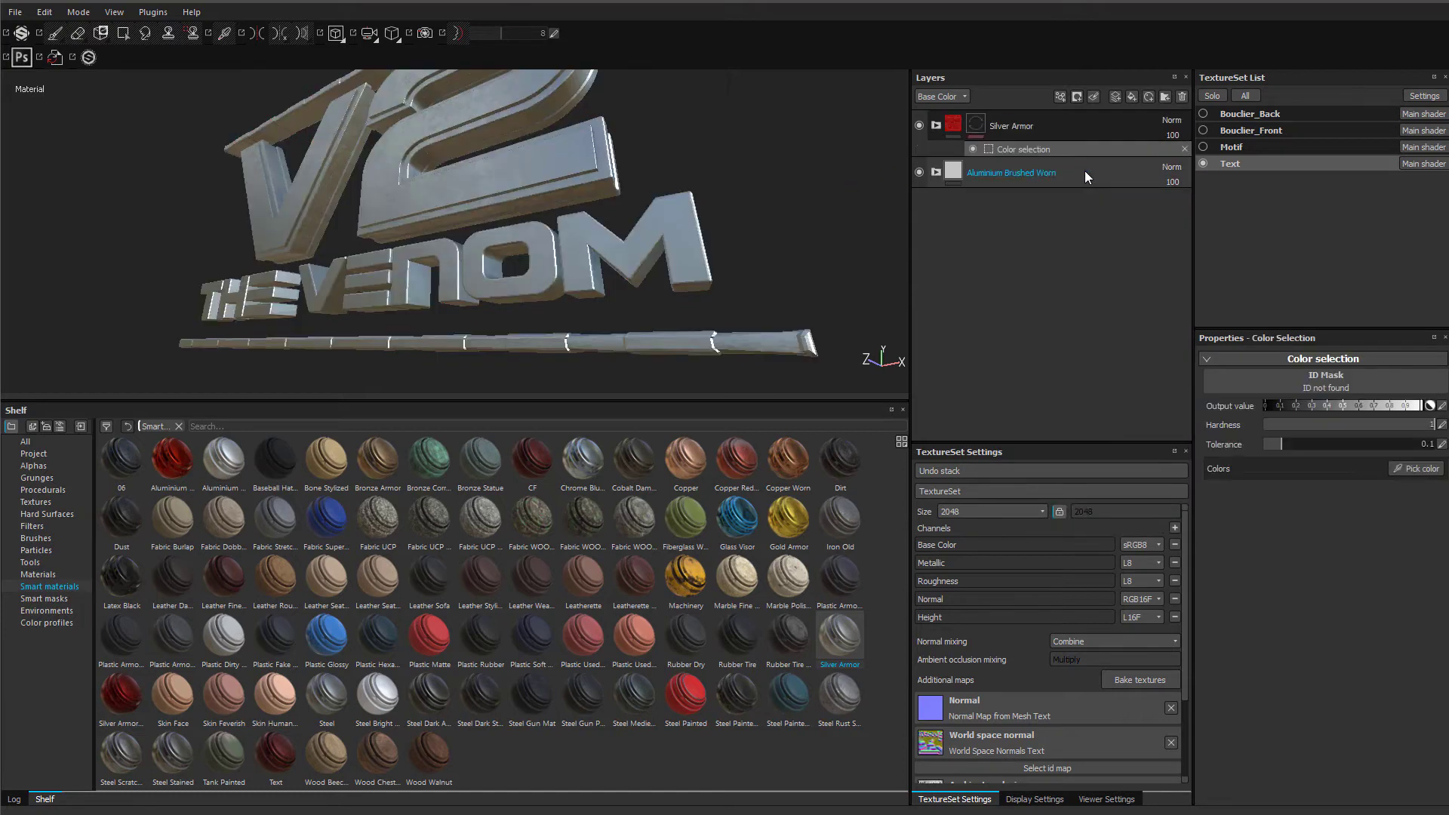
- Assign the Text.pngSurface_Color ID map to the mask and pick red (R 255, G 0, B 0) from the lettering's sides
{"action": "left_click", "coordinate": [1364, 373]}
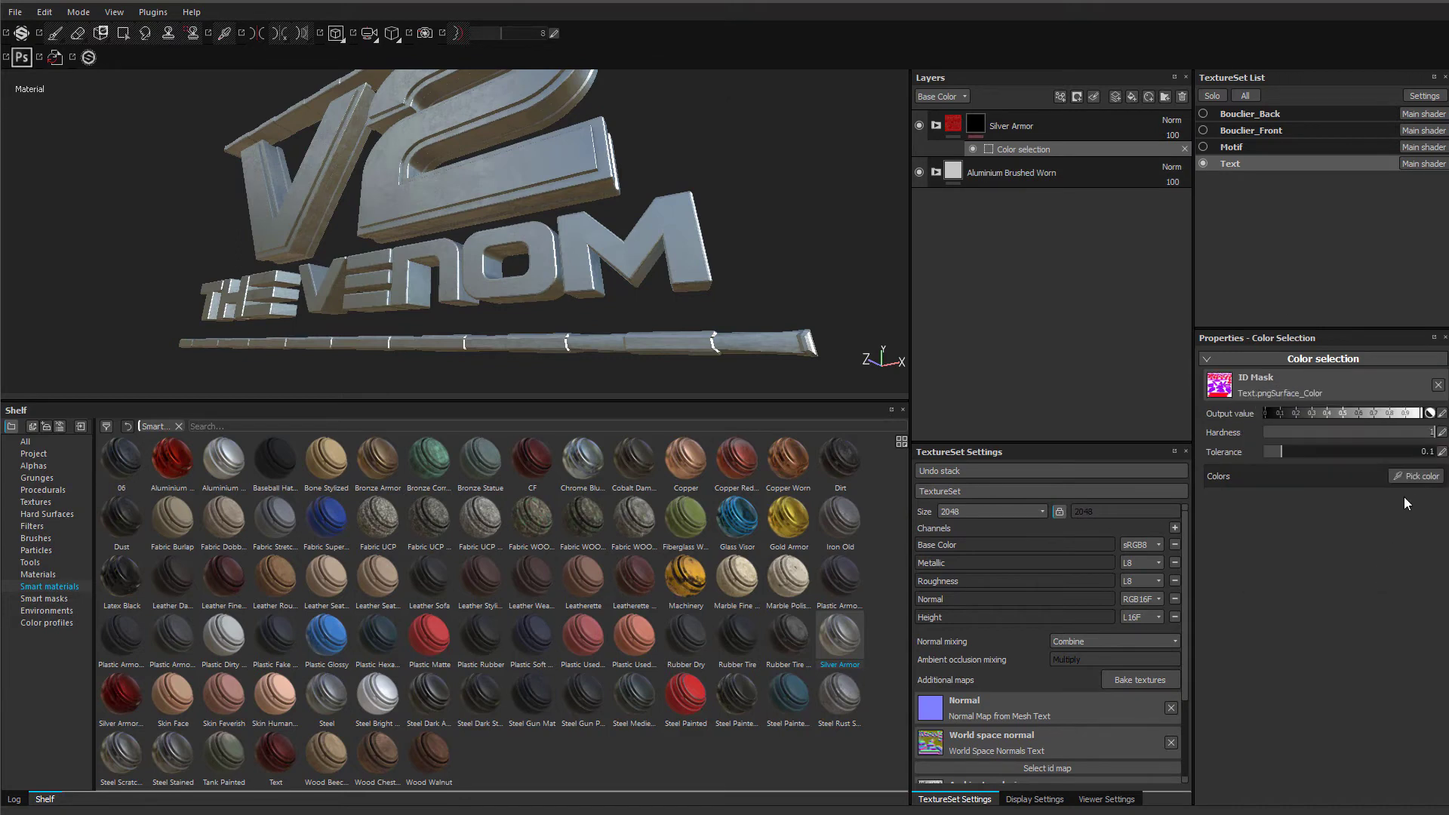
{"action": "left_click", "coordinate": [1411, 478]}
{"action": "left_click", "coordinate": [647, 275]}
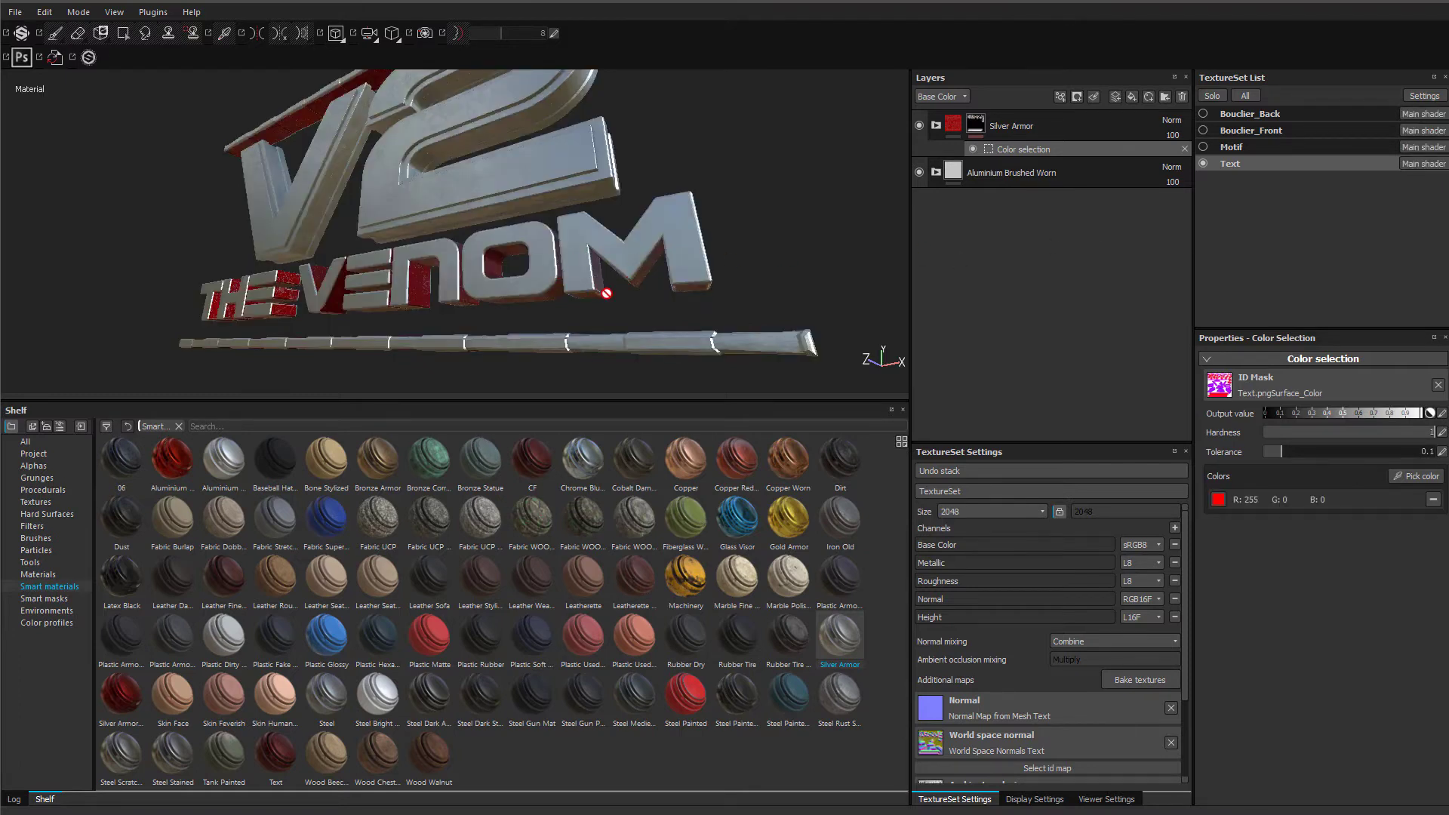
- Add a fill layer above Silver Armor and turn off its color, metal and rough channels
{"action": "left_click_drag", "start_coordinate": [606, 294], "coordinate": [527, 330], "text": "alt"}
{"action": "middle_click_drag", "start_coordinate": [542, 242], "coordinate": [559, 342], "text": "alt"}
{"action": "left_click_drag", "start_coordinate": [559, 343], "coordinate": [650, 193], "text": "alt"}
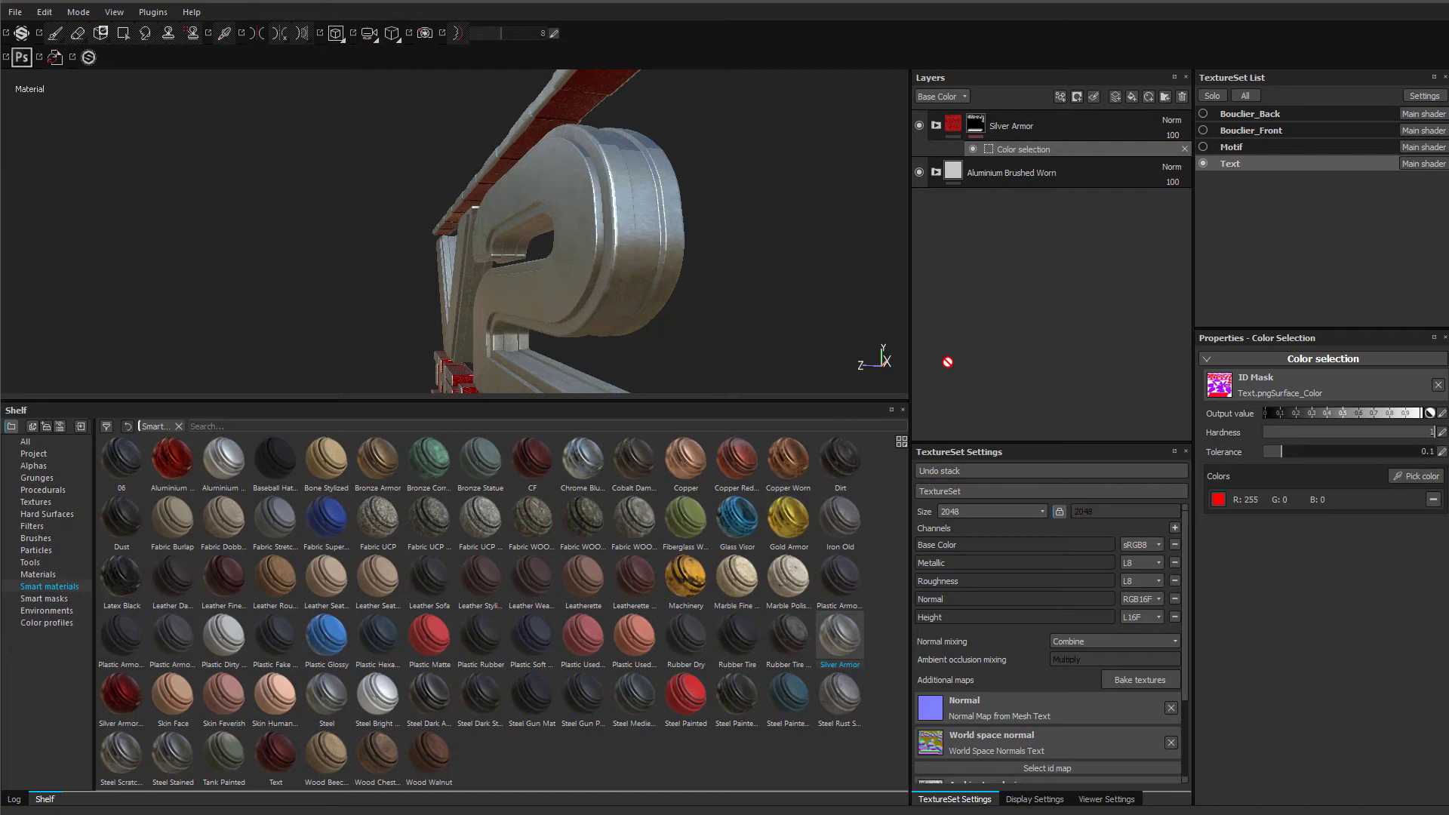
{"action": "left_click", "coordinate": [1133, 96]}
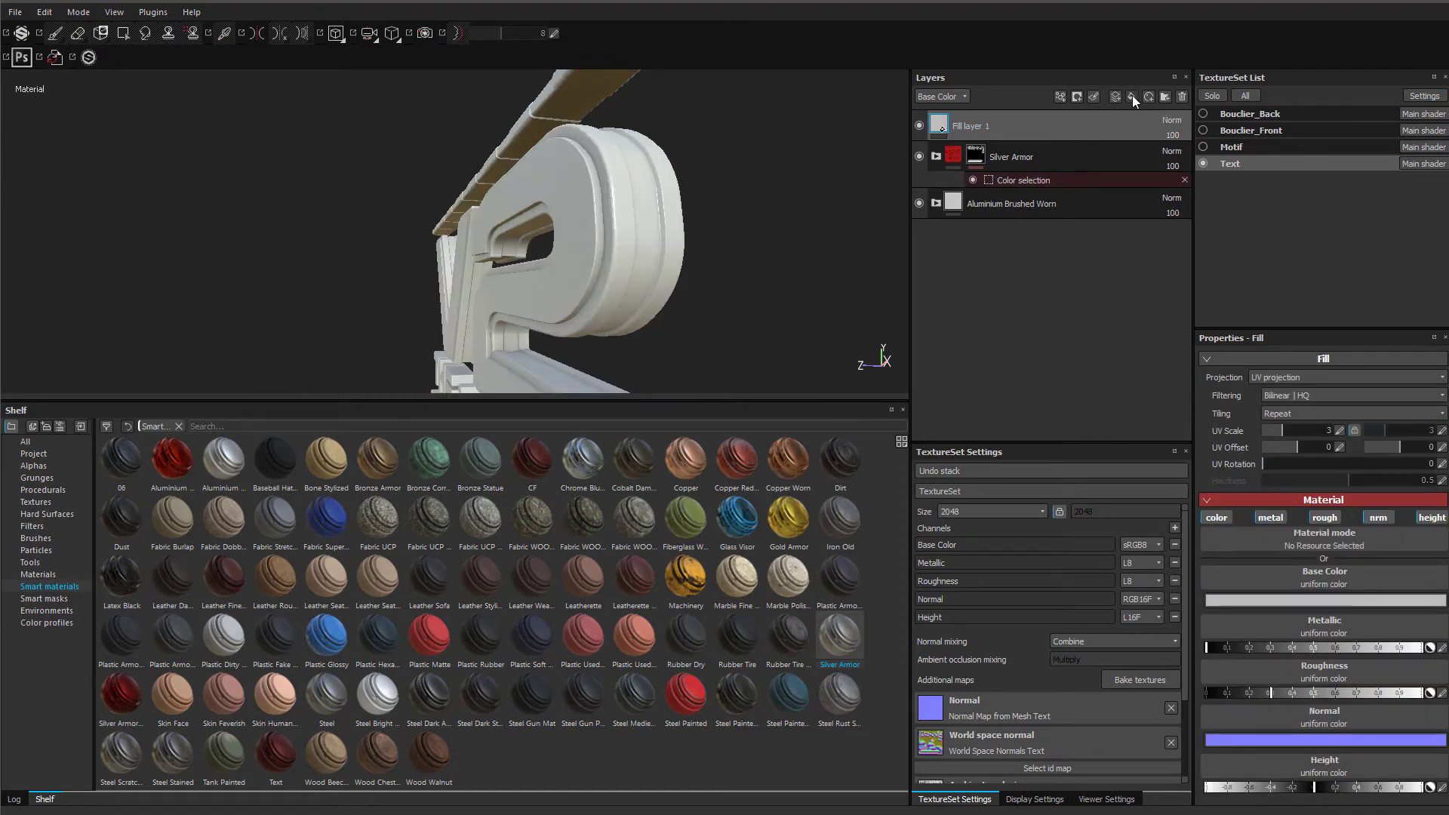
{"action": "left_click_drag", "start_coordinate": [725, 156], "coordinate": [737, 229], "text": "alt"}
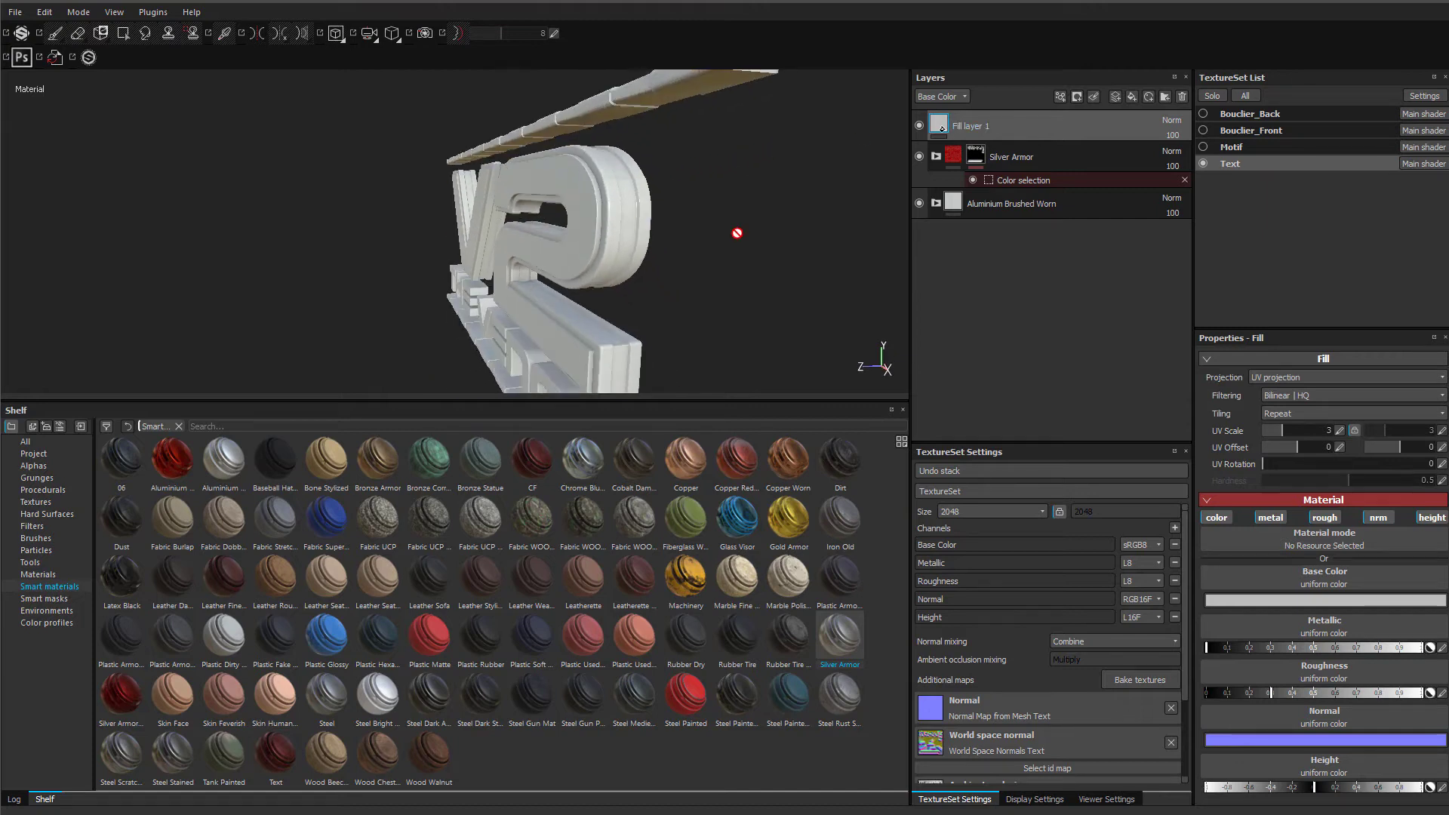
{"action": "left_click", "coordinate": [1217, 517]}
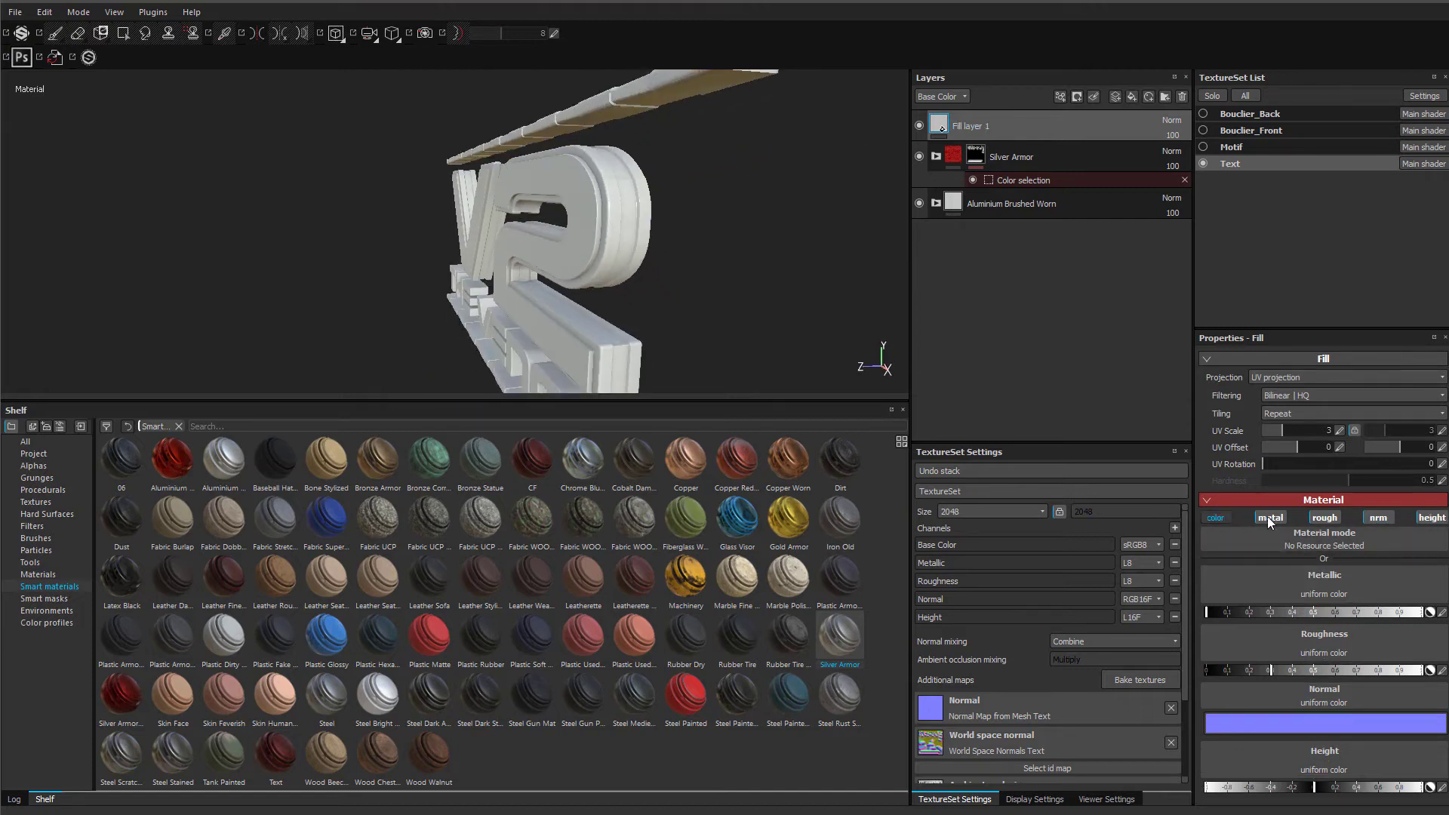
{"action": "left_click", "coordinate": [1271, 518]}
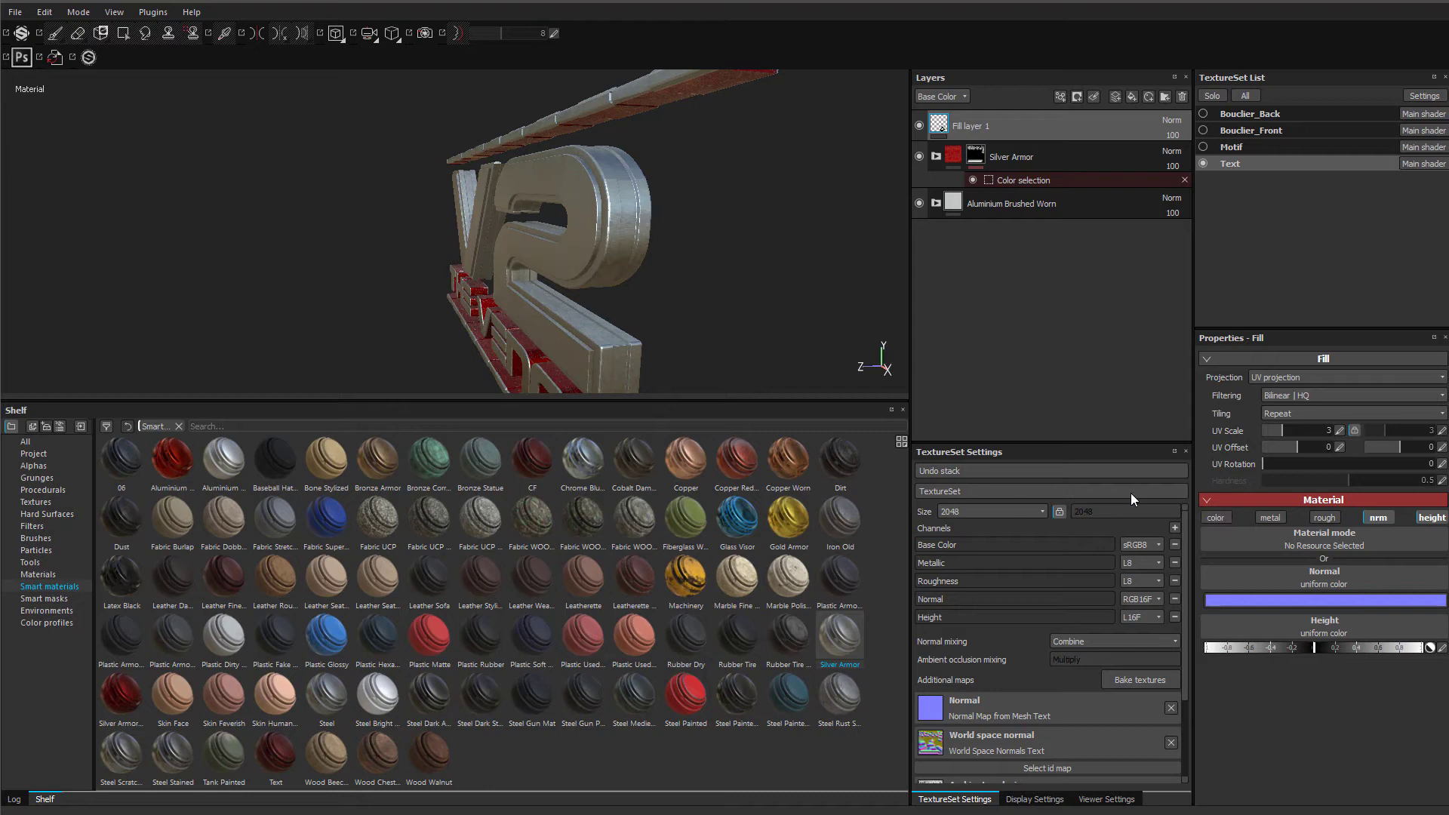
- Try a black base color on the fill layer, then turn its color channel off again
{"action": "left_click", "coordinate": [1216, 517]}
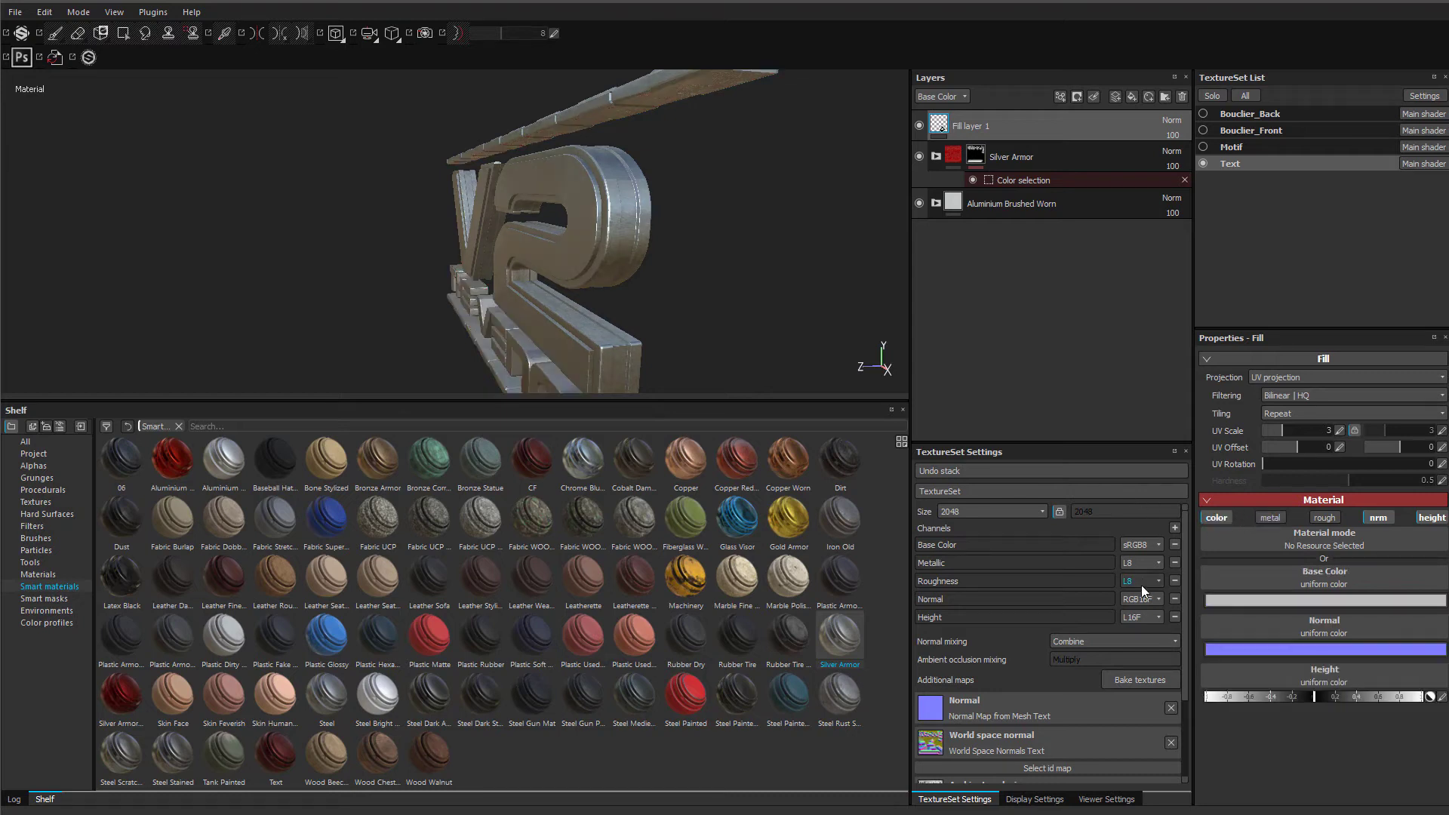
{"action": "left_click", "coordinate": [1375, 599]}
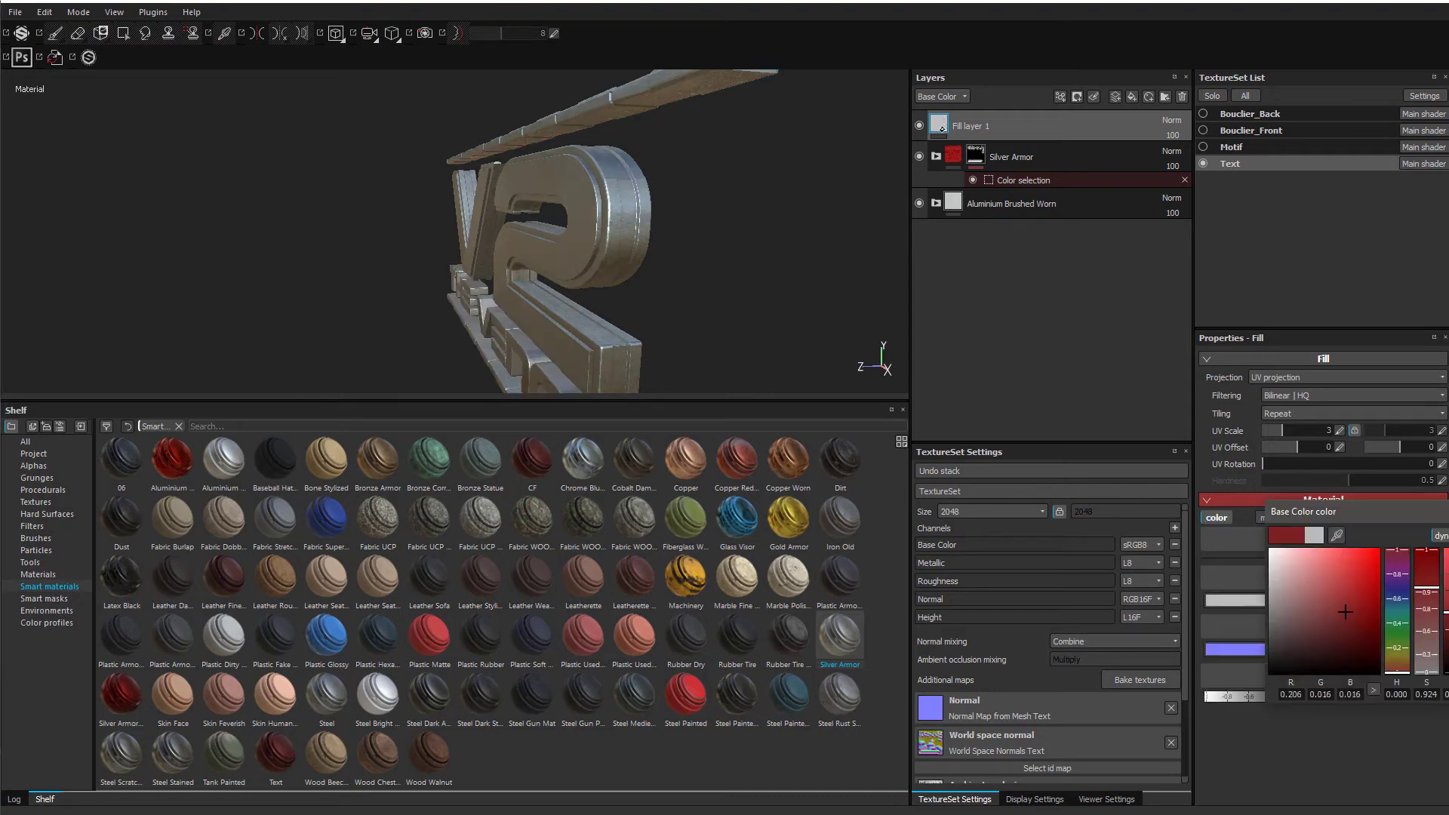
{"action": "left_click_drag", "start_coordinate": [1341, 612], "coordinate": [1242, 671]}
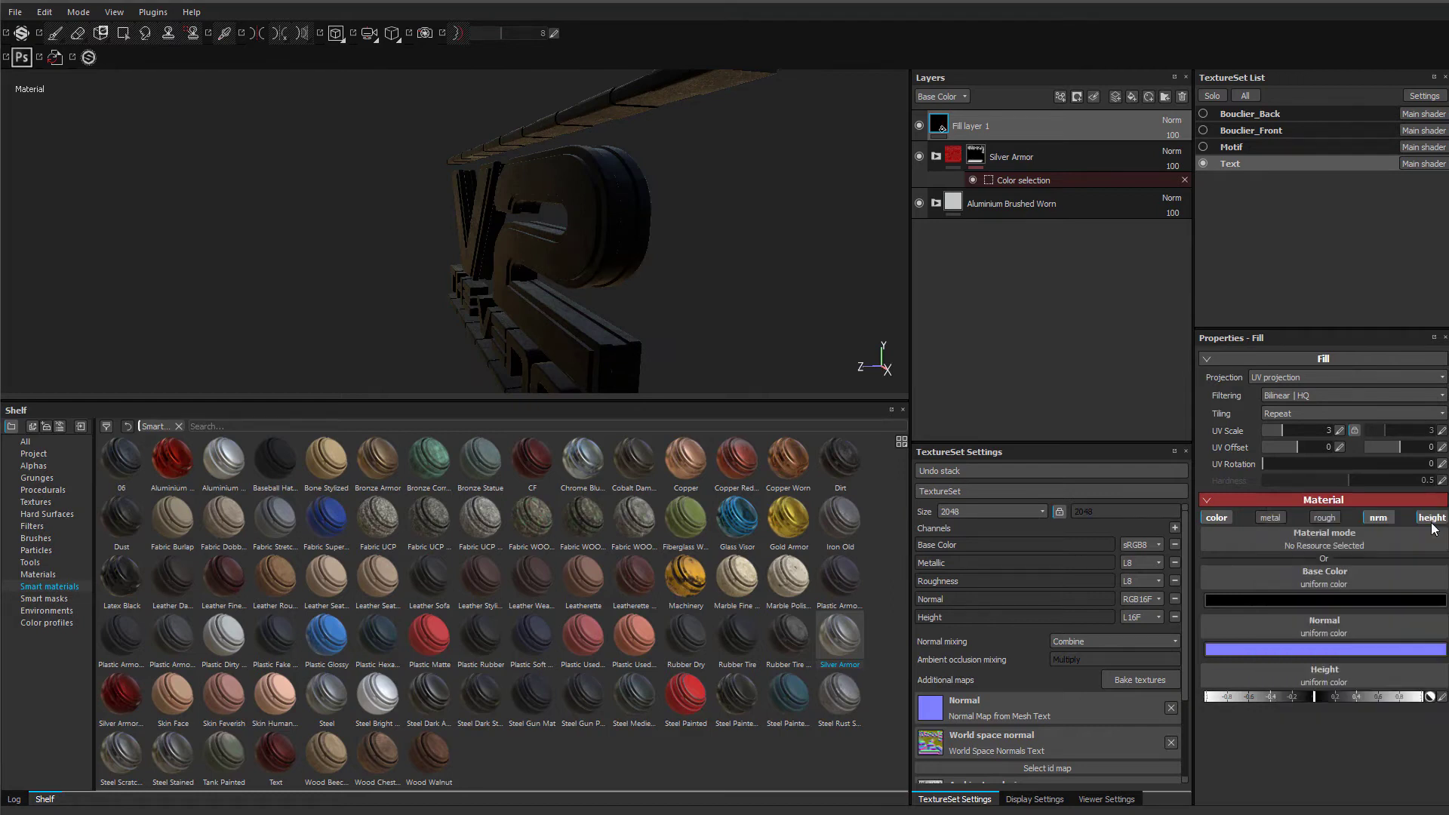
{"action": "left_click", "coordinate": [1215, 519]}
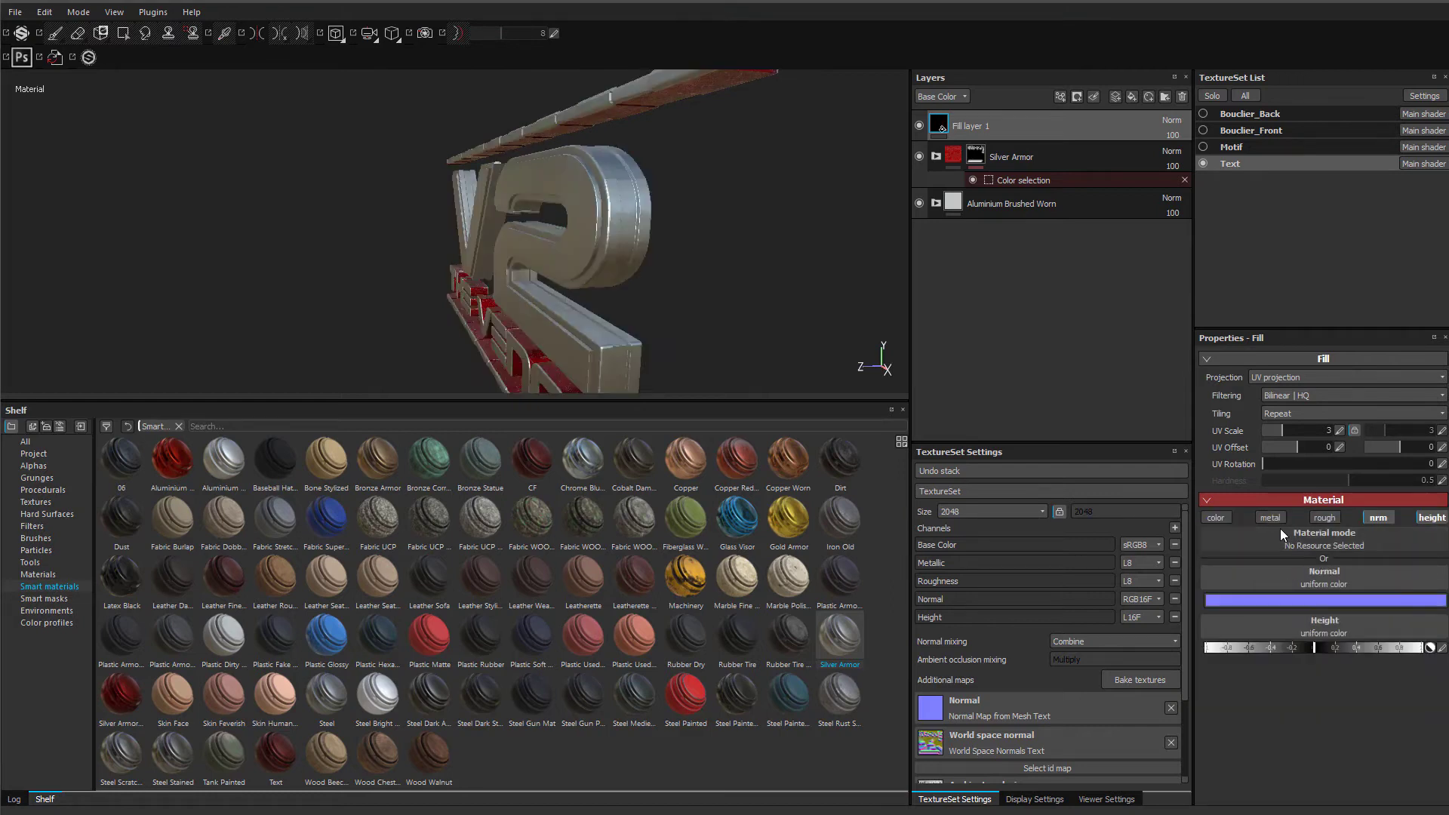
- Turn off the fill layer's normal and height channels and add an Emissive channel to the Text texture set
{"action": "left_click", "coordinate": [1378, 518]}
{"action": "left_click", "coordinate": [1431, 518]}
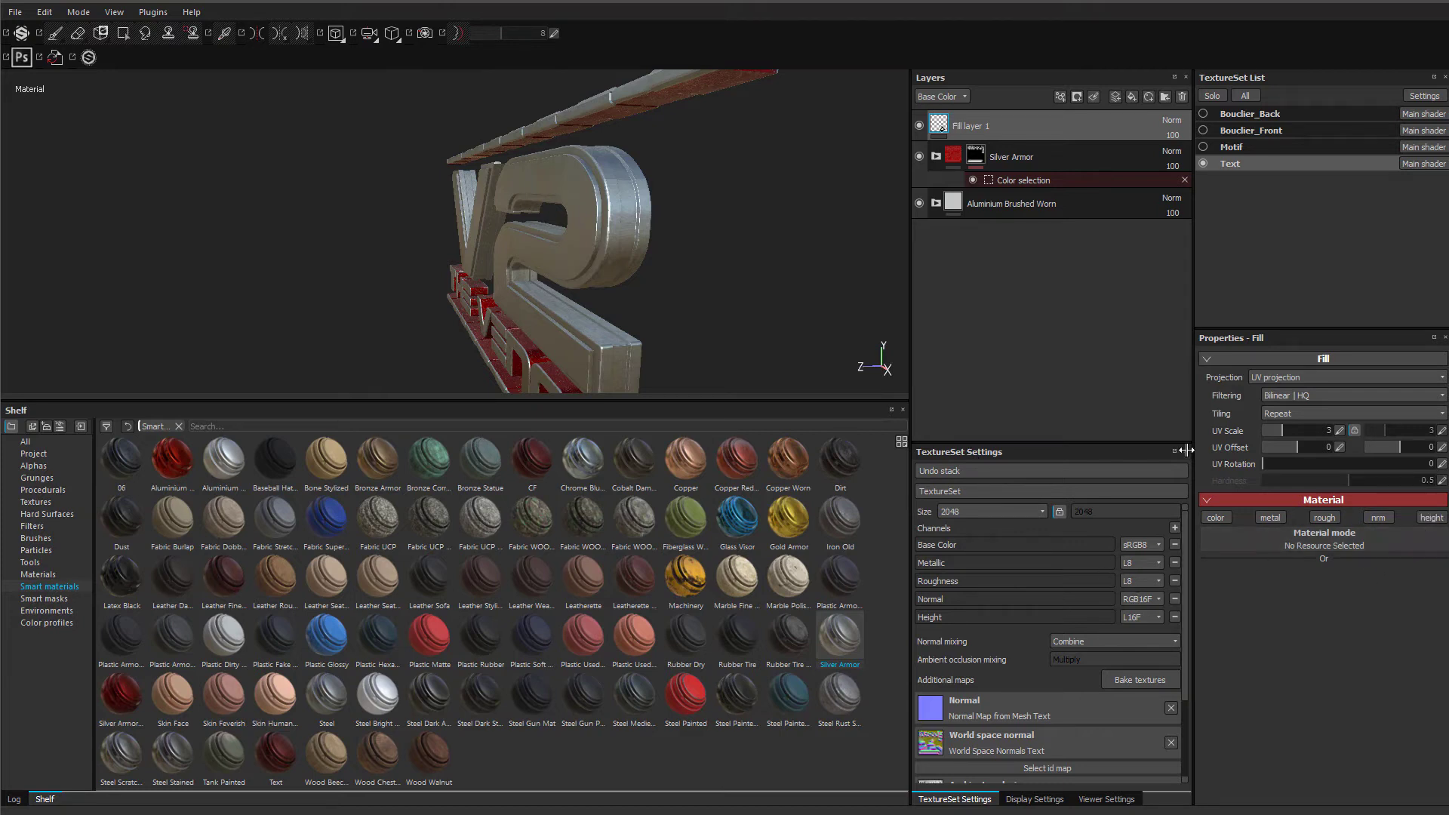
{"action": "left_click", "coordinate": [1175, 527]}
{"action": "left_click", "coordinate": [1195, 629]}
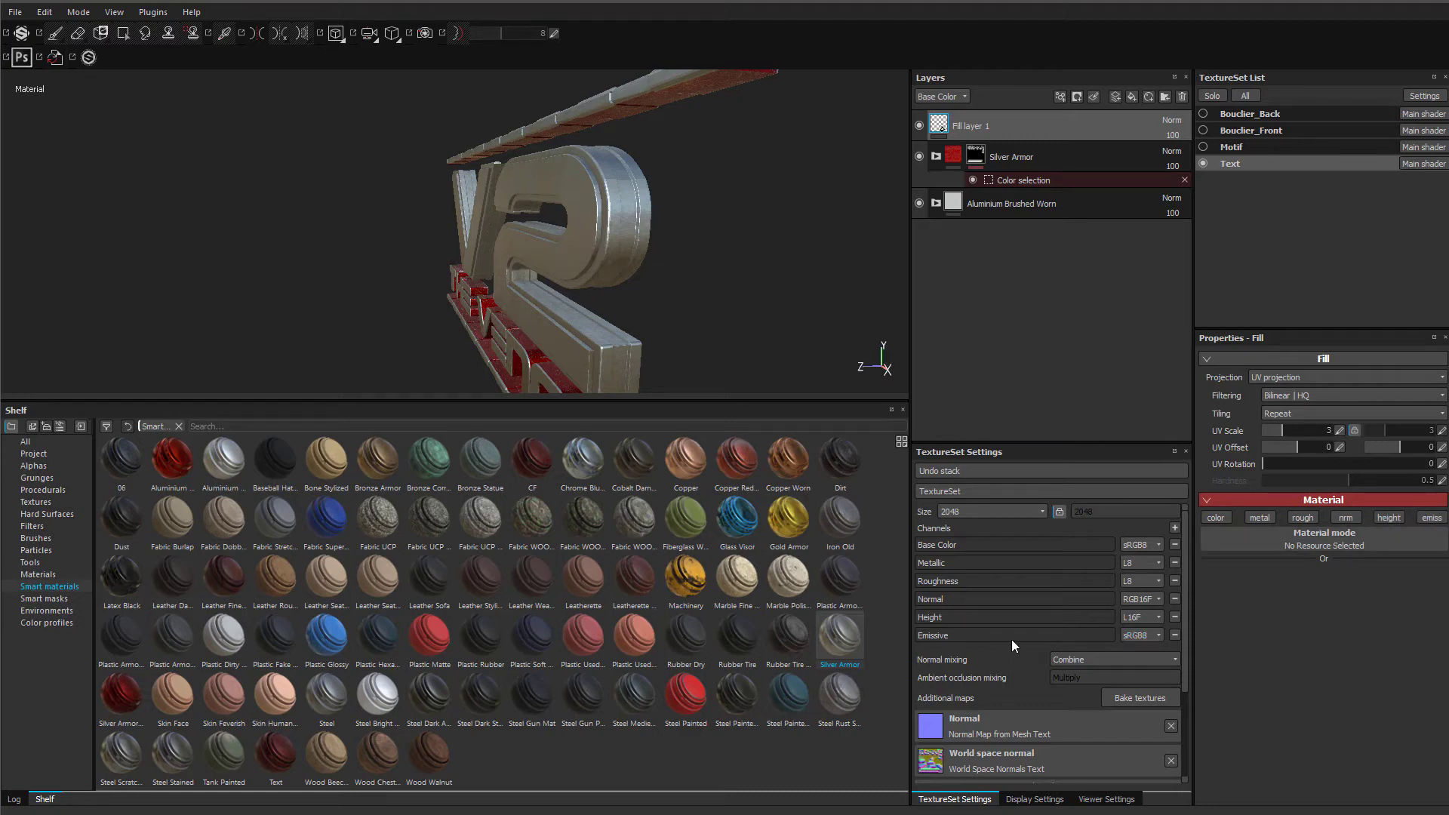
{"action": "scroll", "coordinate": [957, 600], "scroll_direction": "down", "scroll_amount": 3}
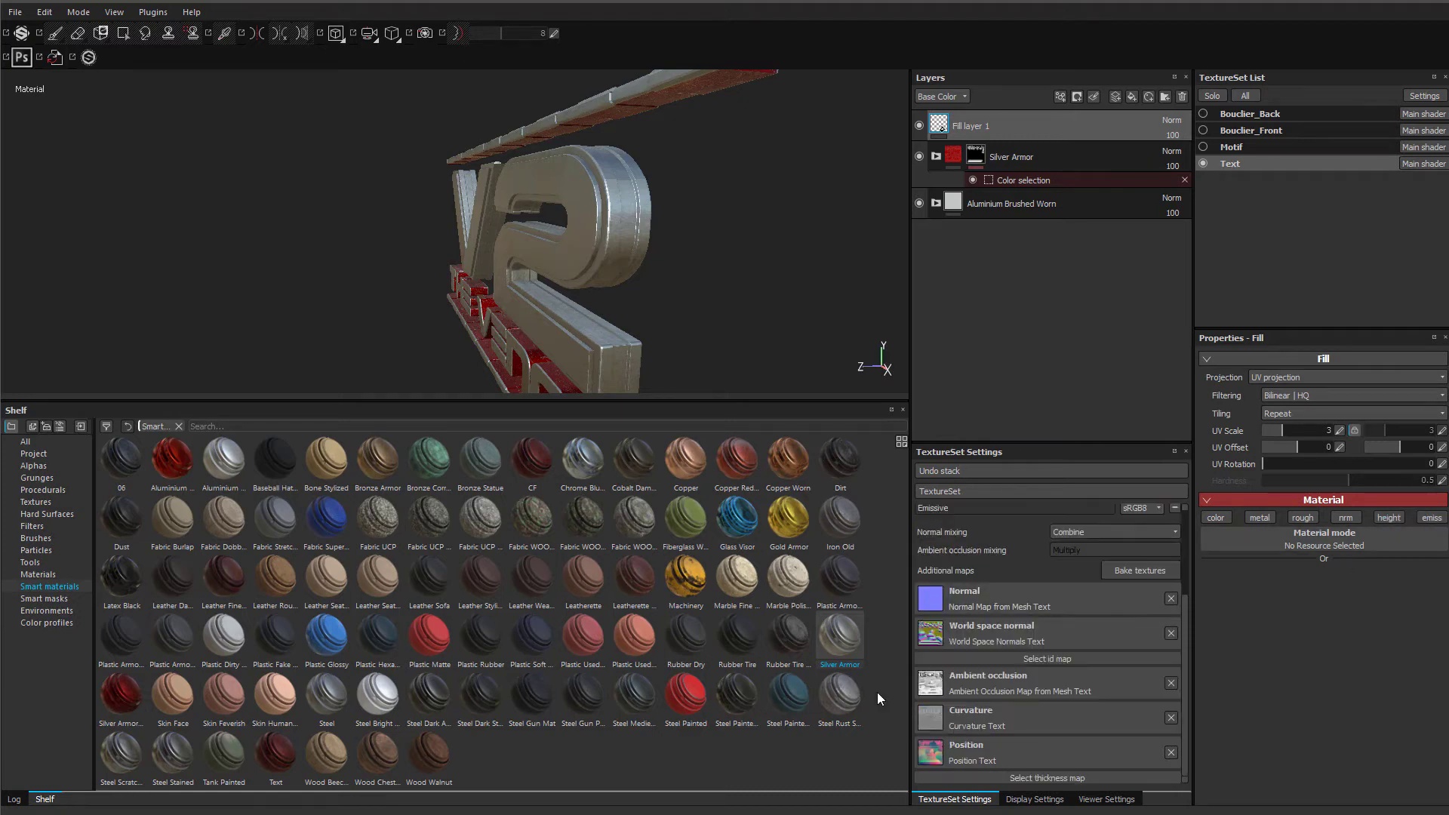
{"action": "left_click", "coordinate": [1049, 659]}
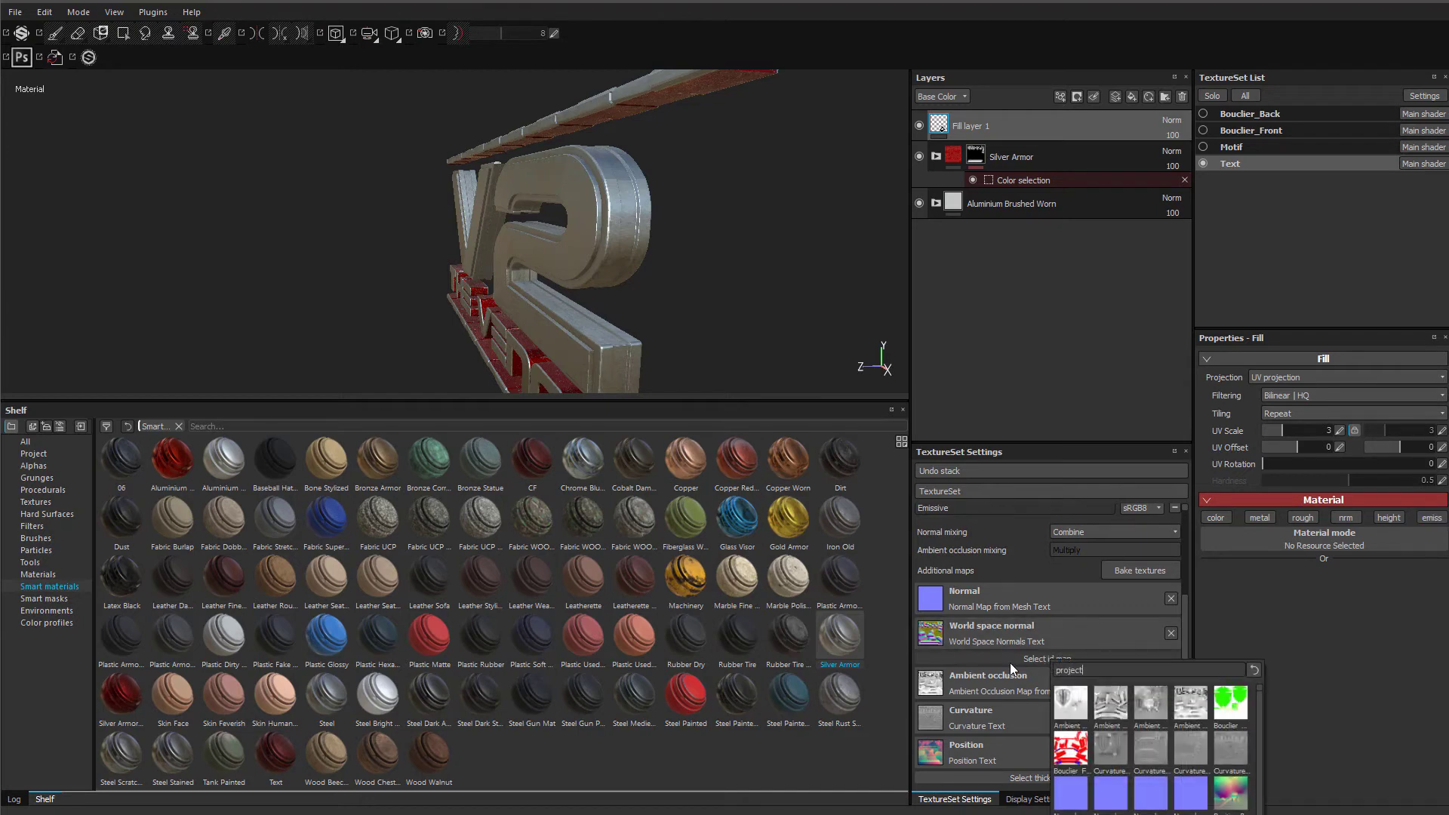
{"action": "left_click", "coordinate": [1239, 651]}
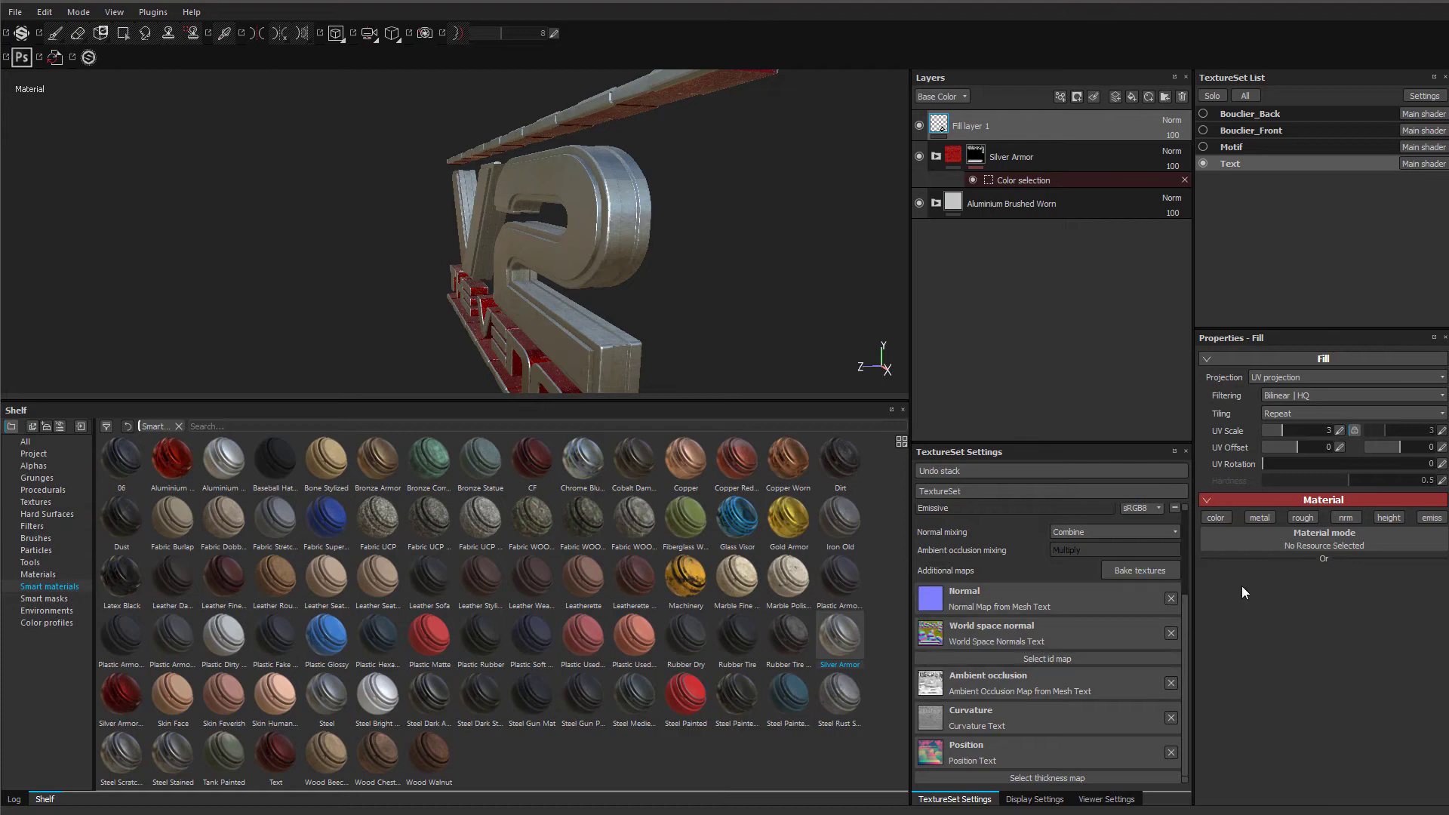
- Turn on the fill layer's emissive channel and set its color to bright blue (R 0, G 0.577, B 1)
{"action": "left_click", "coordinate": [1438, 518]}
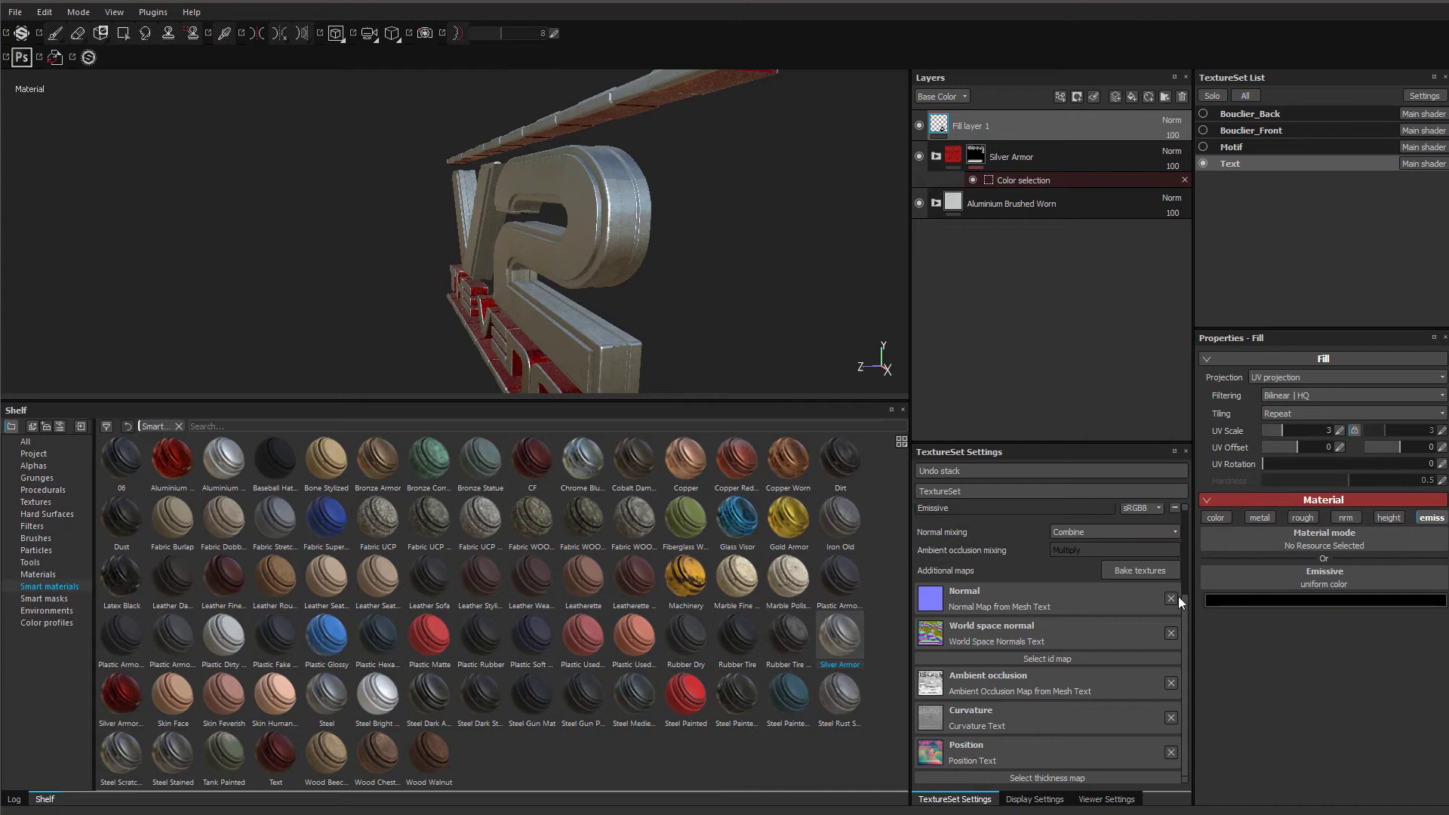
{"action": "left_click", "coordinate": [1255, 600]}
{"action": "left_click_drag", "start_coordinate": [1305, 542], "coordinate": [1308, 539]}
{"action": "left_click_drag", "start_coordinate": [1283, 589], "coordinate": [1285, 604]}
{"action": "mouse_move", "coordinate": [1334, 554]}
{"action": "left_mouse_down"}
{"action": "mouse_move", "coordinate": [1336, 592]}
{"action": "mouse_move", "coordinate": [1342, 572]}
{"action": "left_mouse_up"}
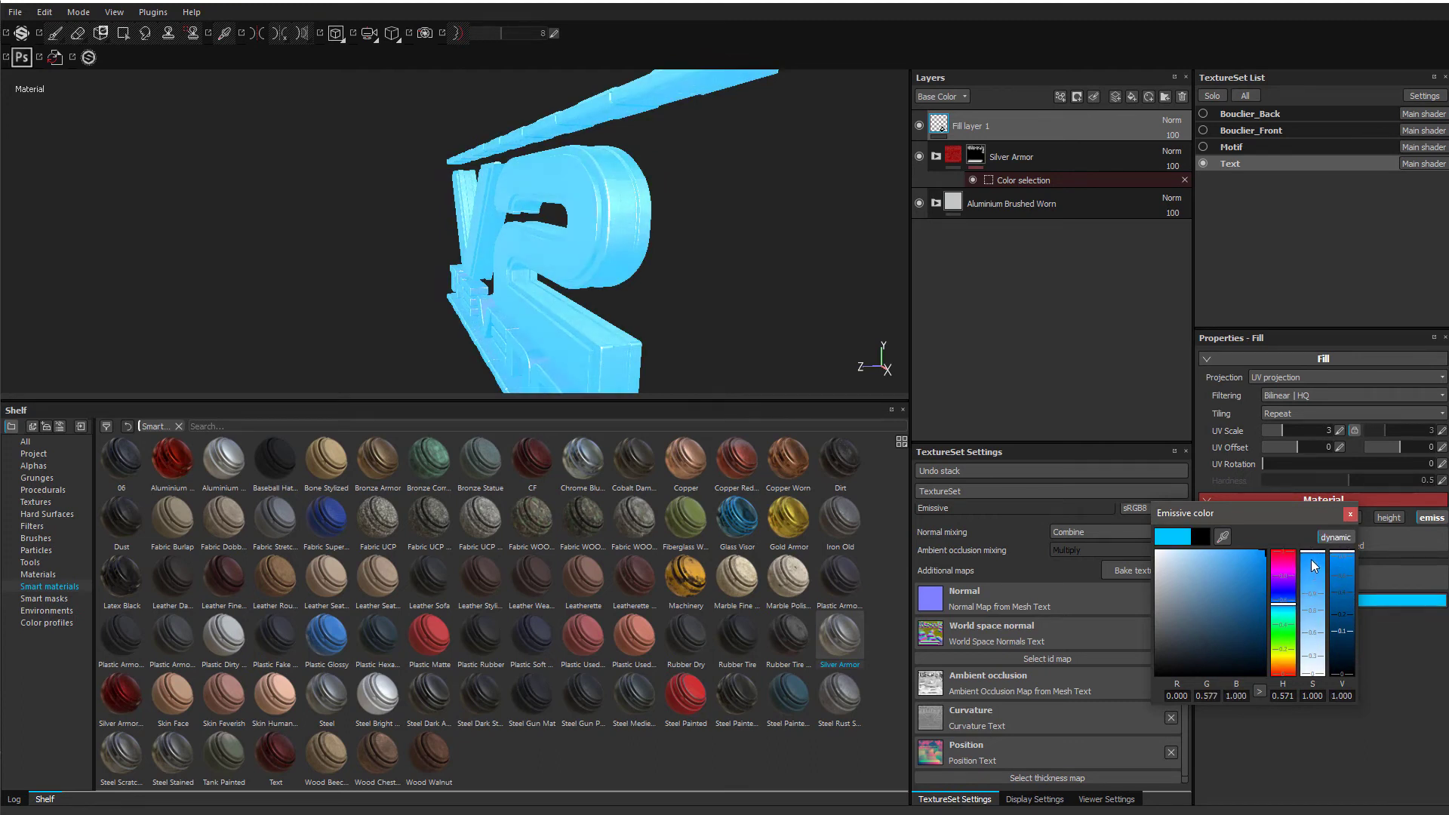
- Close the emissive color settings and examine the blue glow on the lettering from several angles
{"action": "left_click_drag", "start_coordinate": [1289, 611], "coordinate": [1291, 608]}
{"action": "left_click", "coordinate": [1350, 515]}
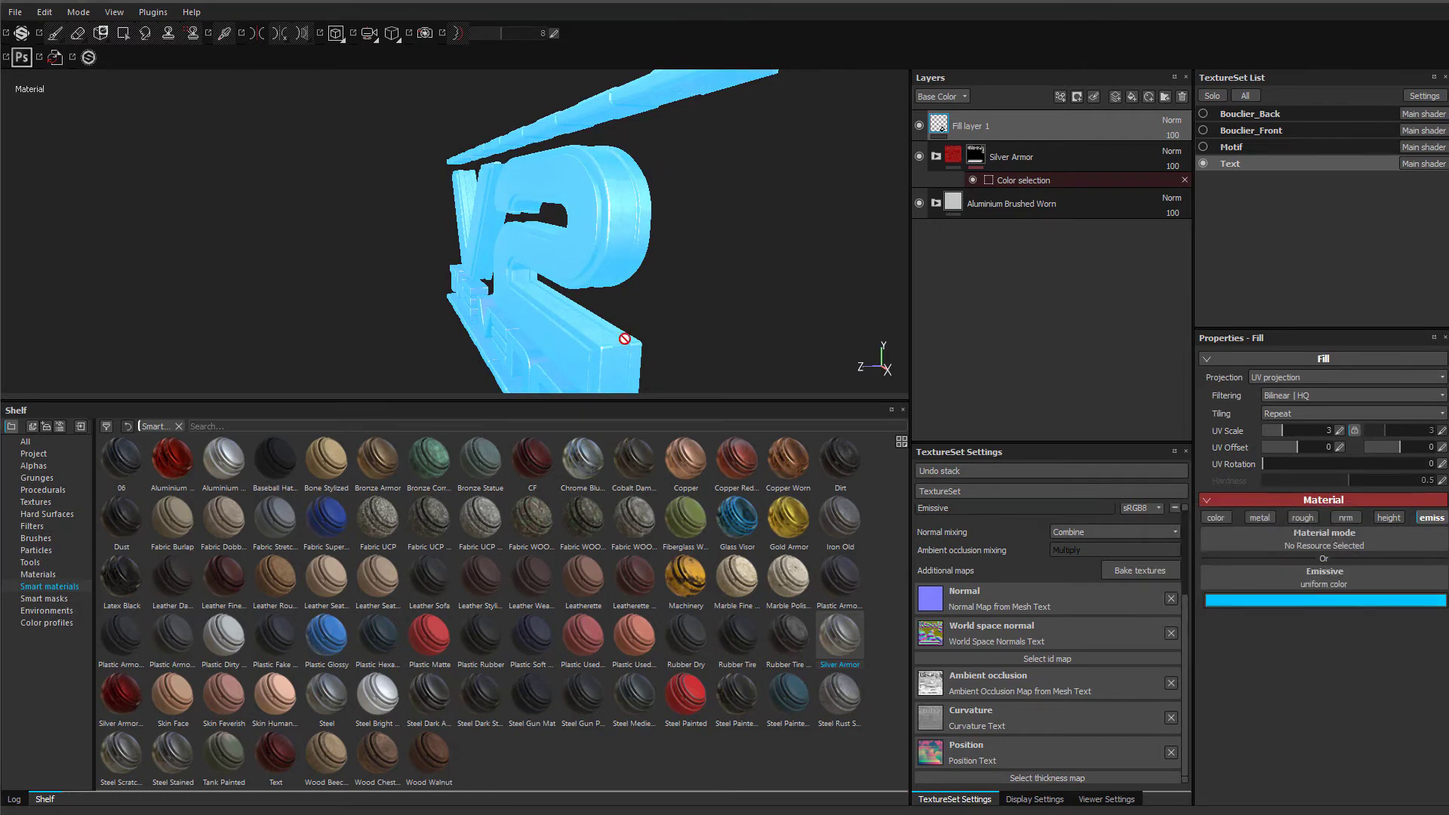
{"action": "scroll", "coordinate": [600, 206], "scroll_direction": "up", "scroll_amount": 5}
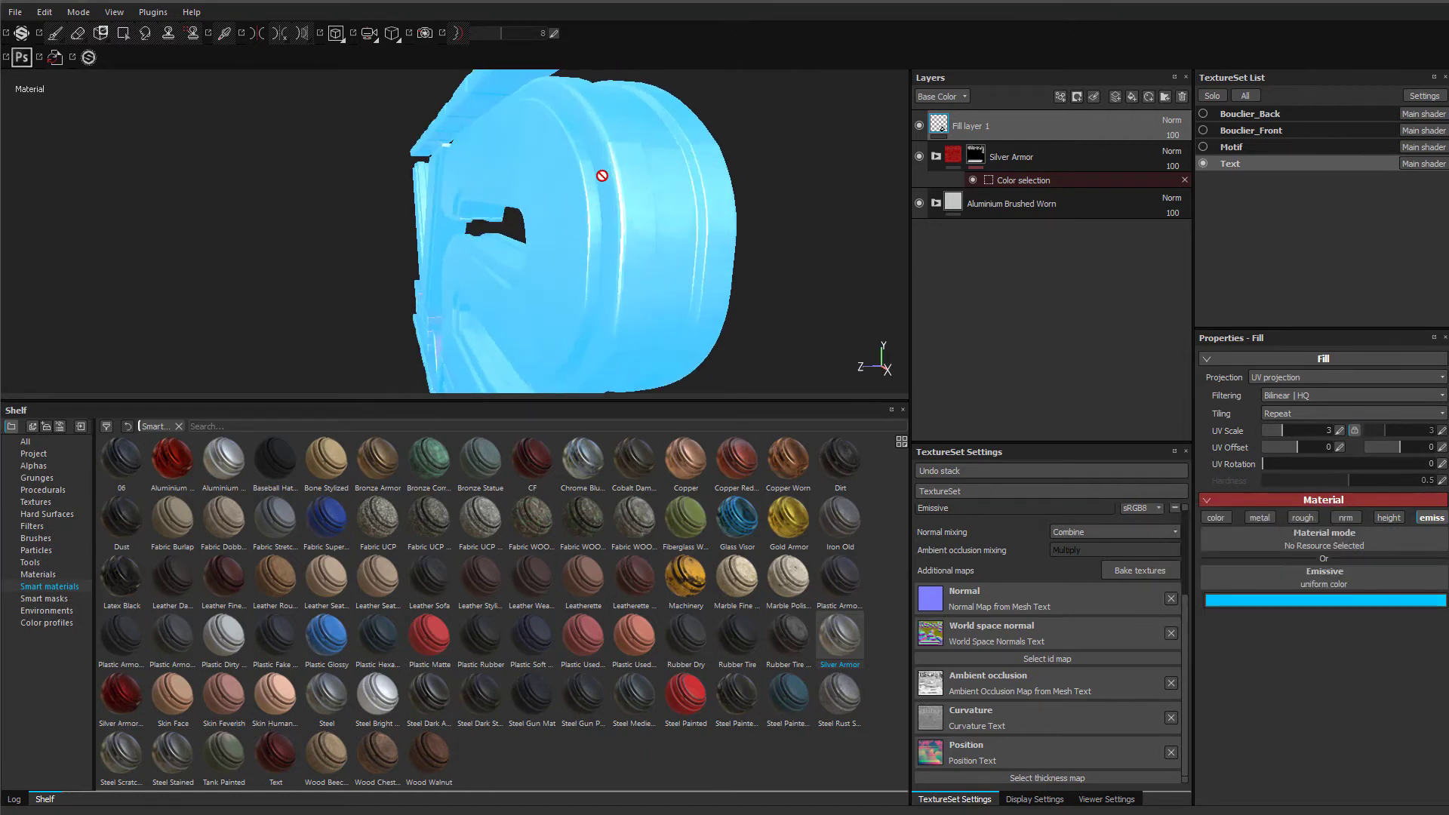
{"action": "left_click_drag", "start_coordinate": [615, 227], "coordinate": [453, 236], "text": "alt"}
{"action": "left_click_drag", "start_coordinate": [763, 269], "coordinate": [468, 264], "text": "alt"}
{"action": "left_click_drag", "start_coordinate": [592, 301], "coordinate": [552, 211], "text": "alt"}
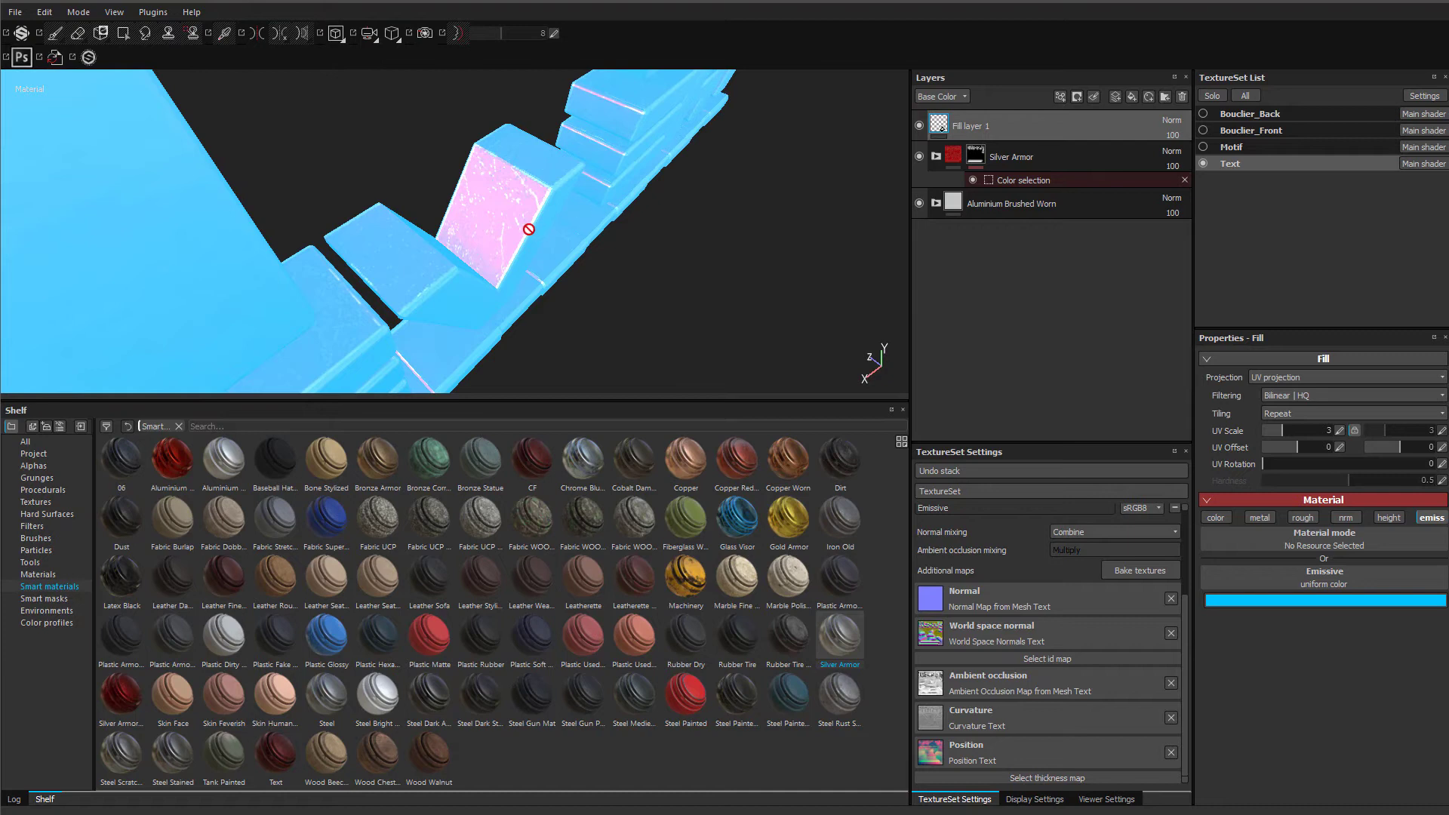
{"action": "mouse_move", "coordinate": [543, 220]}
{"action": "left_mouse_down", "text": "alt"}
{"action": "mouse_move", "coordinate": [482, 195]}
{"action": "mouse_move", "coordinate": [555, 203]}
{"action": "mouse_move", "coordinate": [551, 218]}
{"action": "left_mouse_up", "text": "alt"}
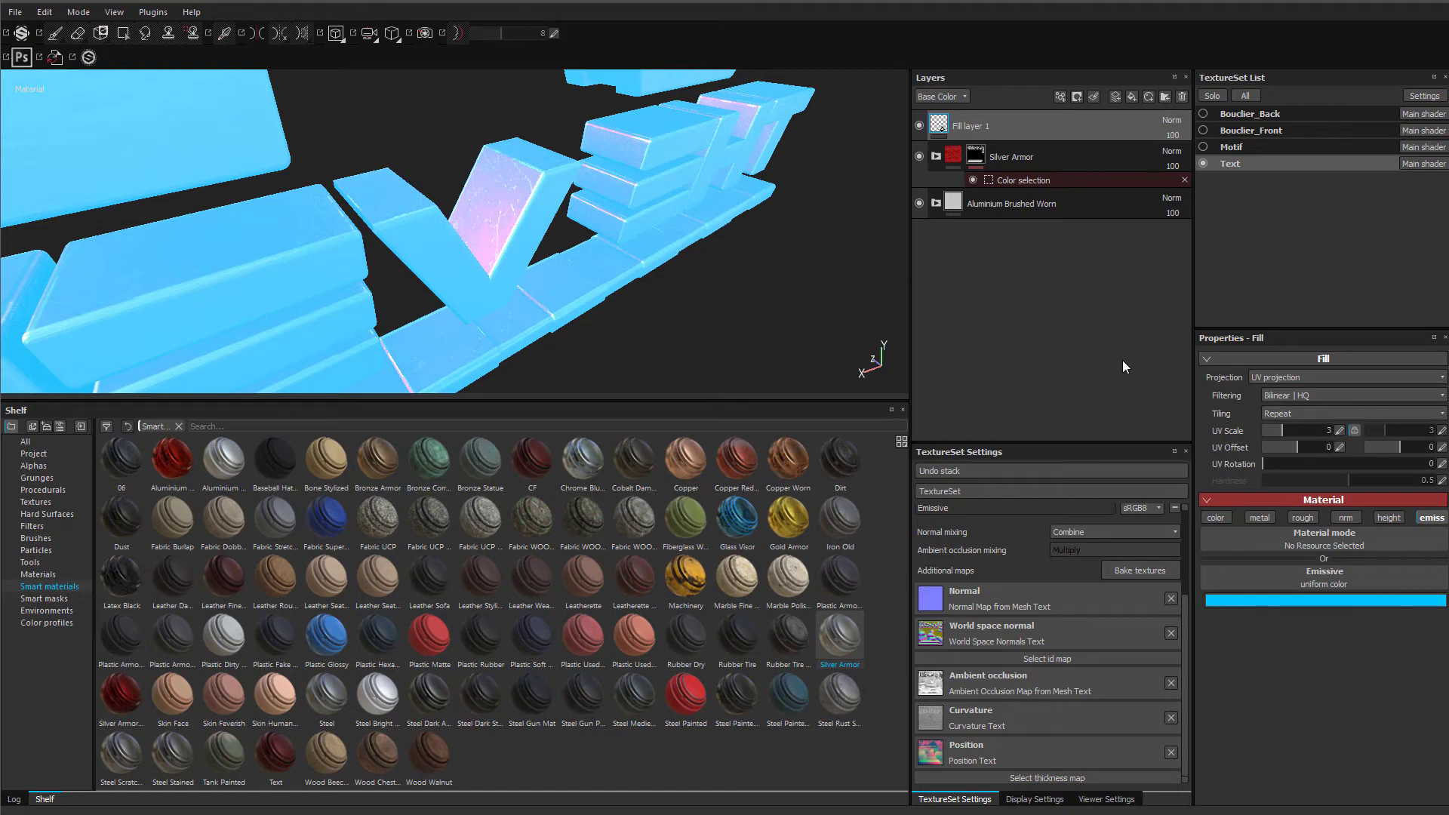
{"action": "left_click_drag", "start_coordinate": [549, 242], "coordinate": [576, 375], "text": "alt"}
{"action": "right_click_drag", "start_coordinate": [576, 375], "coordinate": [682, 240], "text": "alt"}
{"action": "left_click_drag", "start_coordinate": [682, 239], "coordinate": [552, 165], "text": "alt"}
- Turn the fill layer's color channel back on and set its base color to black
{"action": "left_click", "coordinate": [1217, 517]}
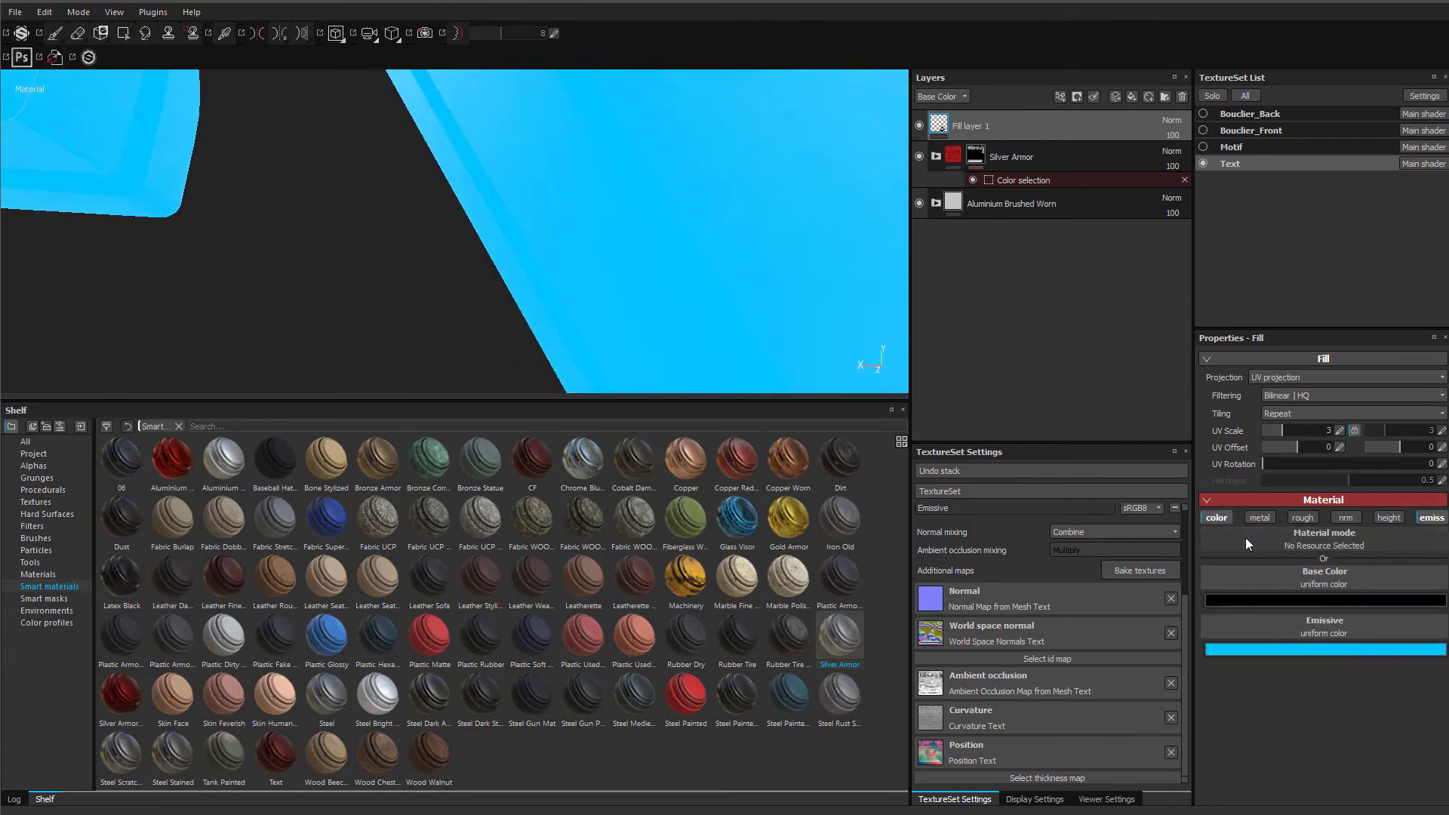
{"action": "left_click", "coordinate": [1247, 598]}
{"action": "left_click_drag", "start_coordinate": [1194, 617], "coordinate": [1094, 683]}
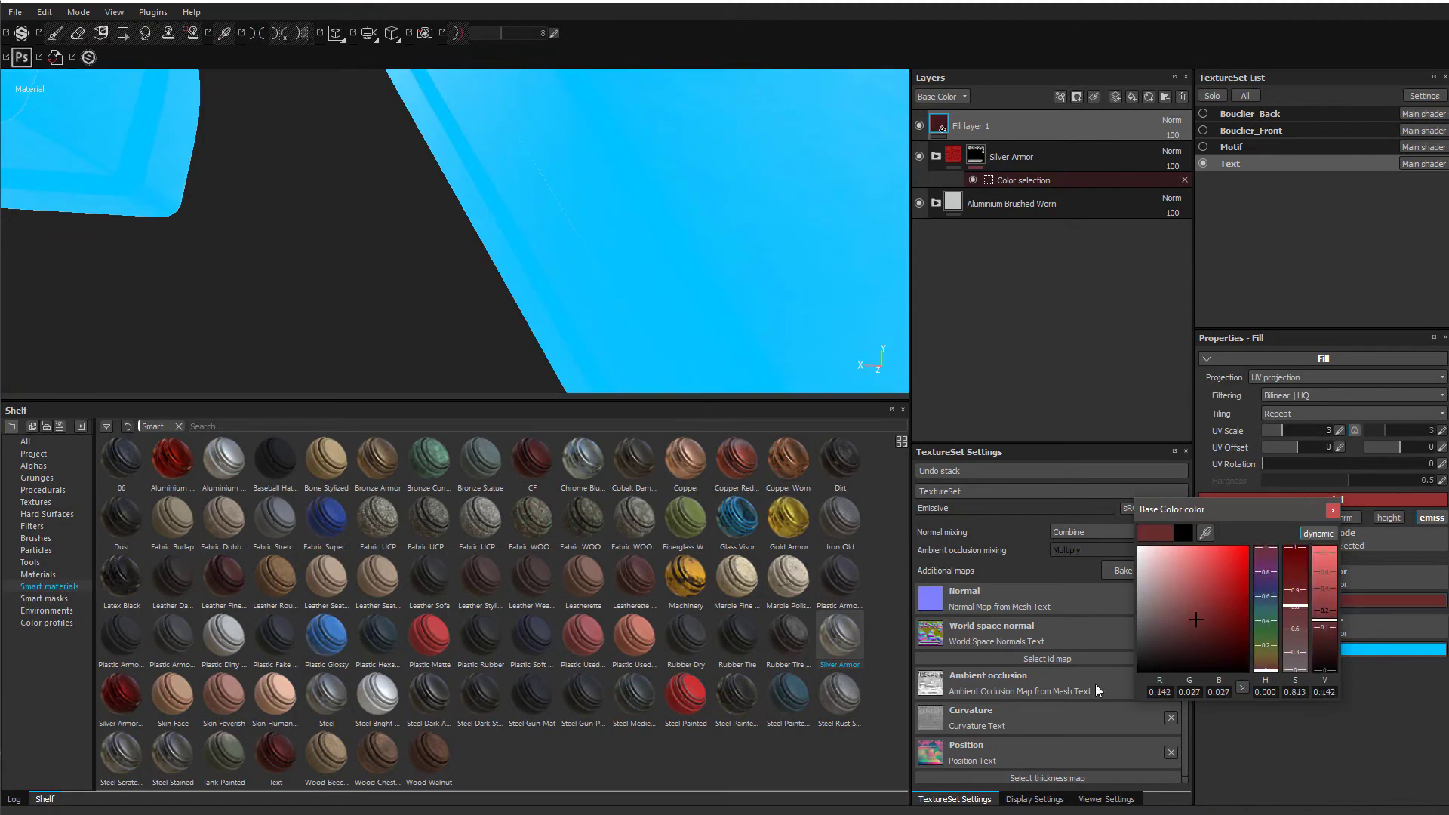
{"action": "left_click", "coordinate": [1333, 511]}
{"action": "scroll", "coordinate": [711, 259], "scroll_direction": "down", "scroll_amount": 5}
{"action": "left_click_drag", "start_coordinate": [702, 233], "coordinate": [512, 235], "text": "alt"}
{"action": "scroll", "coordinate": [652, 238], "scroll_direction": "down", "scroll_amount": 3}
{"action": "scroll", "coordinate": [778, 273], "scroll_direction": "down", "scroll_amount": 5}
{"action": "left_click_drag", "start_coordinate": [683, 195], "coordinate": [528, 186], "text": "alt"}
{"action": "scroll", "coordinate": [692, 169], "scroll_direction": "up", "scroll_amount": 2}
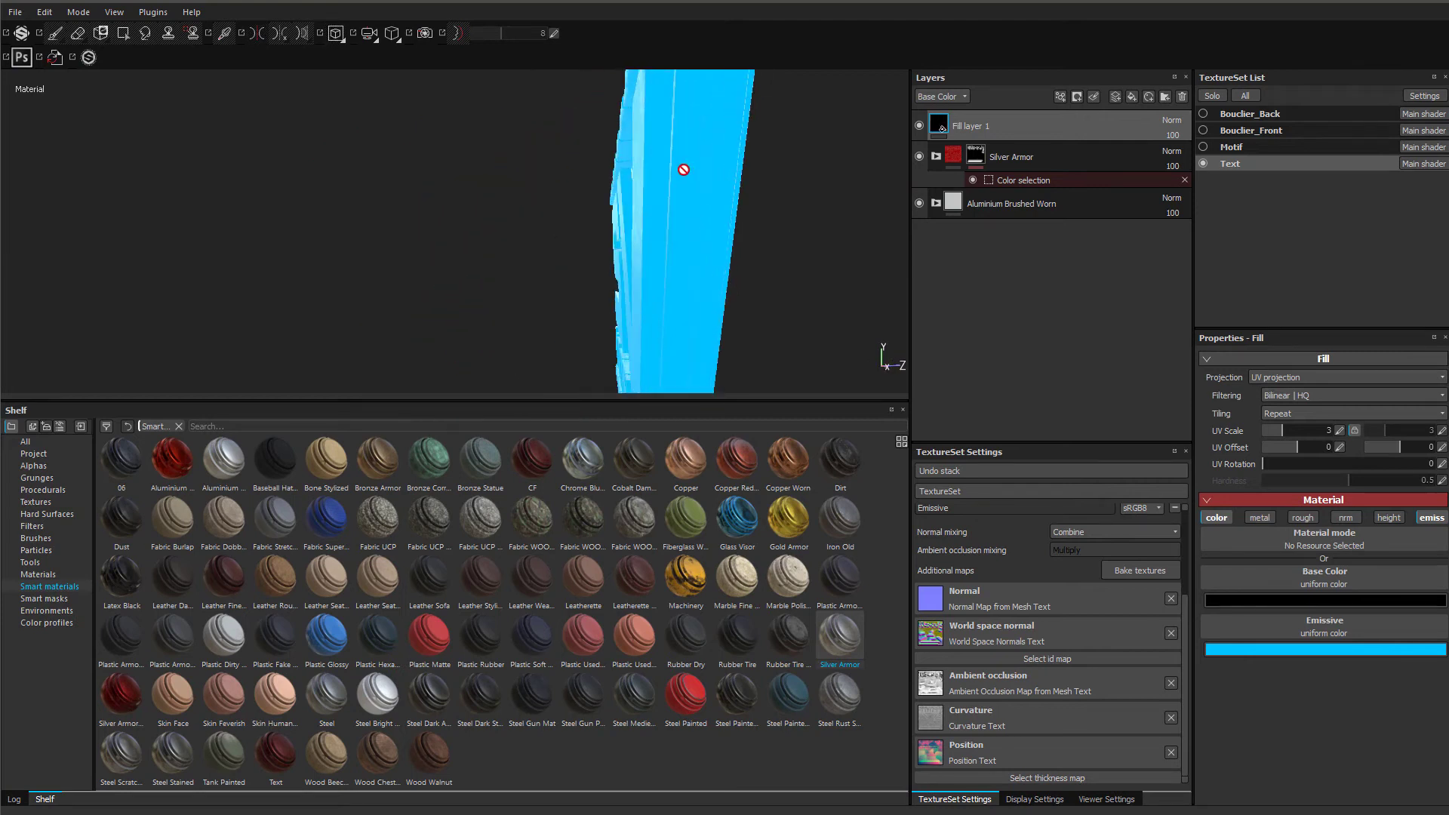
- Mask the fill layer with a color selection using Text.pngSurface_Color as ID mask, picking the blue of the letters' side strip
{"action": "right_click", "coordinate": [1045, 124]}
{"action": "left_click", "coordinate": [1120, 175]}
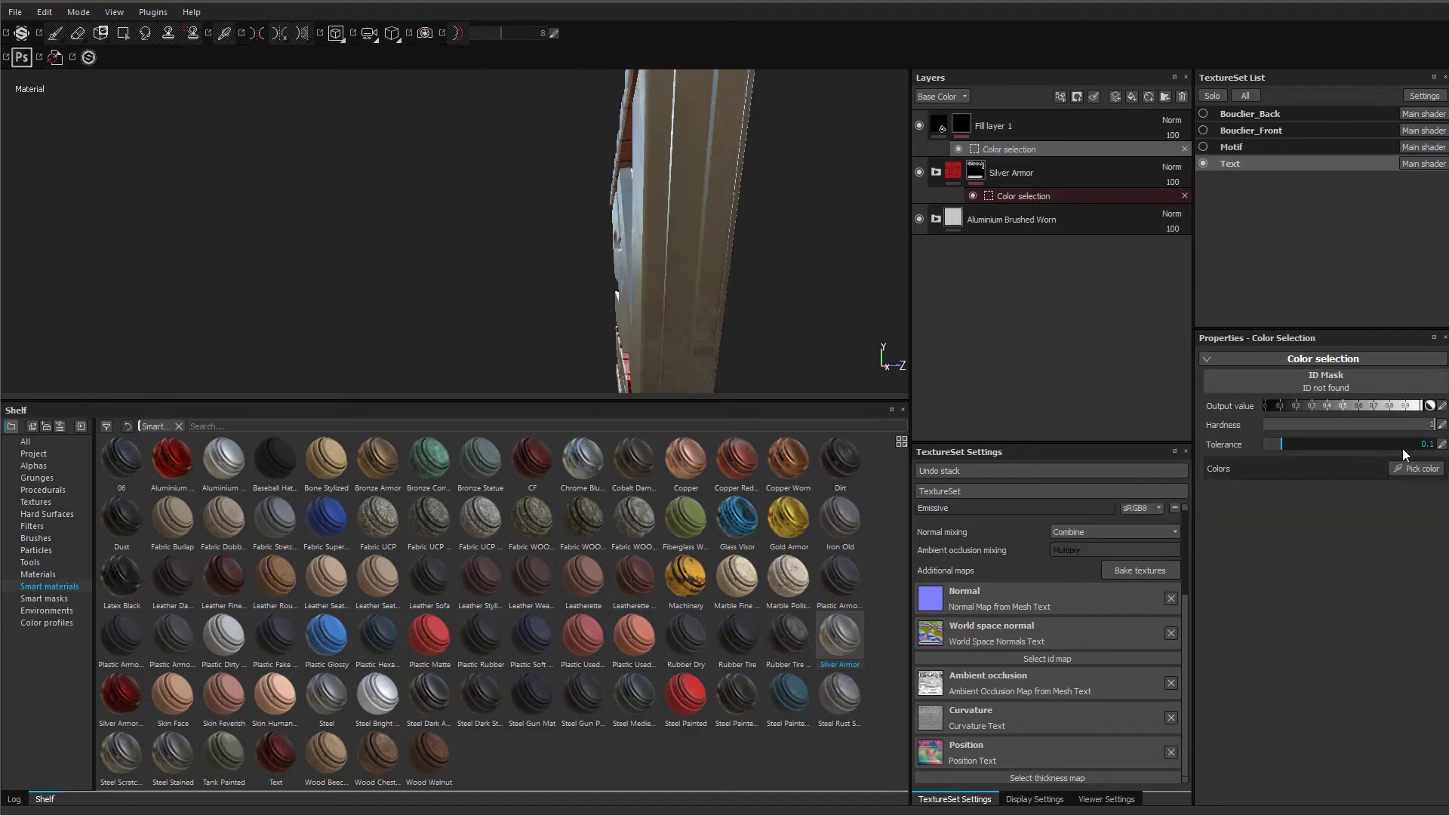
{"action": "left_click", "coordinate": [1361, 376]}
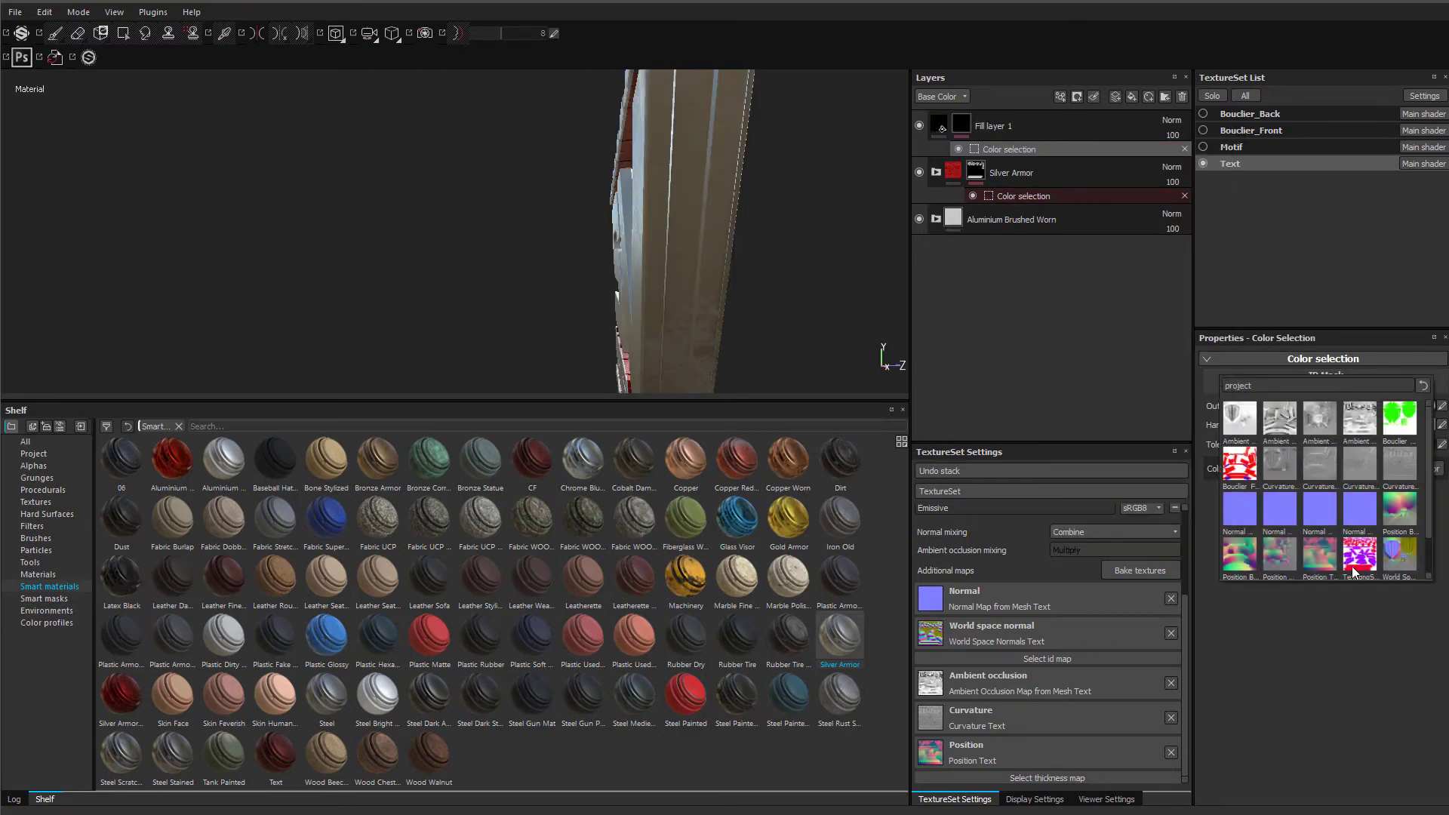
{"action": "left_click", "coordinate": [1357, 565]}
{"action": "left_click", "coordinate": [1414, 476]}
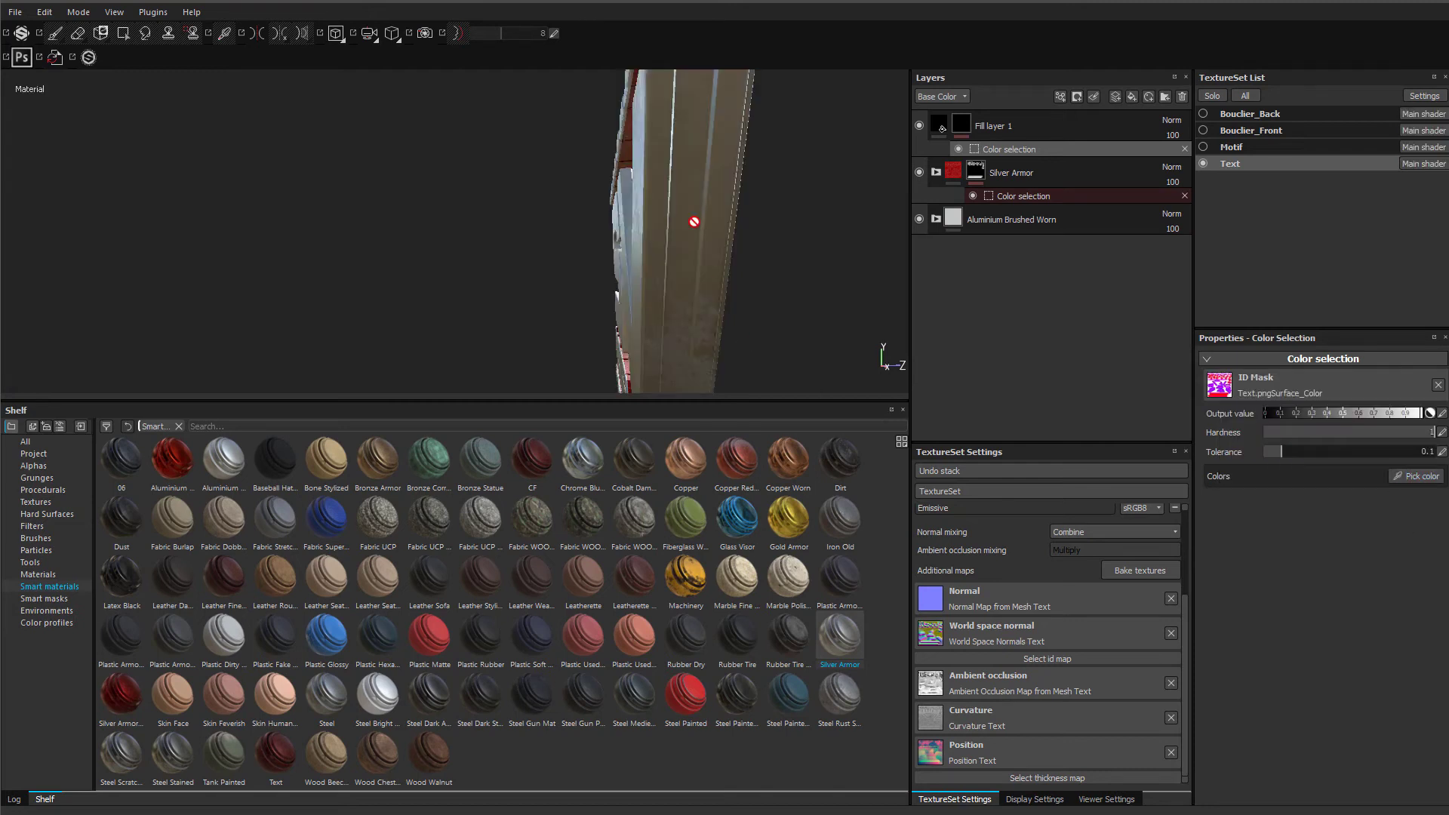
{"action": "left_click", "coordinate": [1404, 475]}
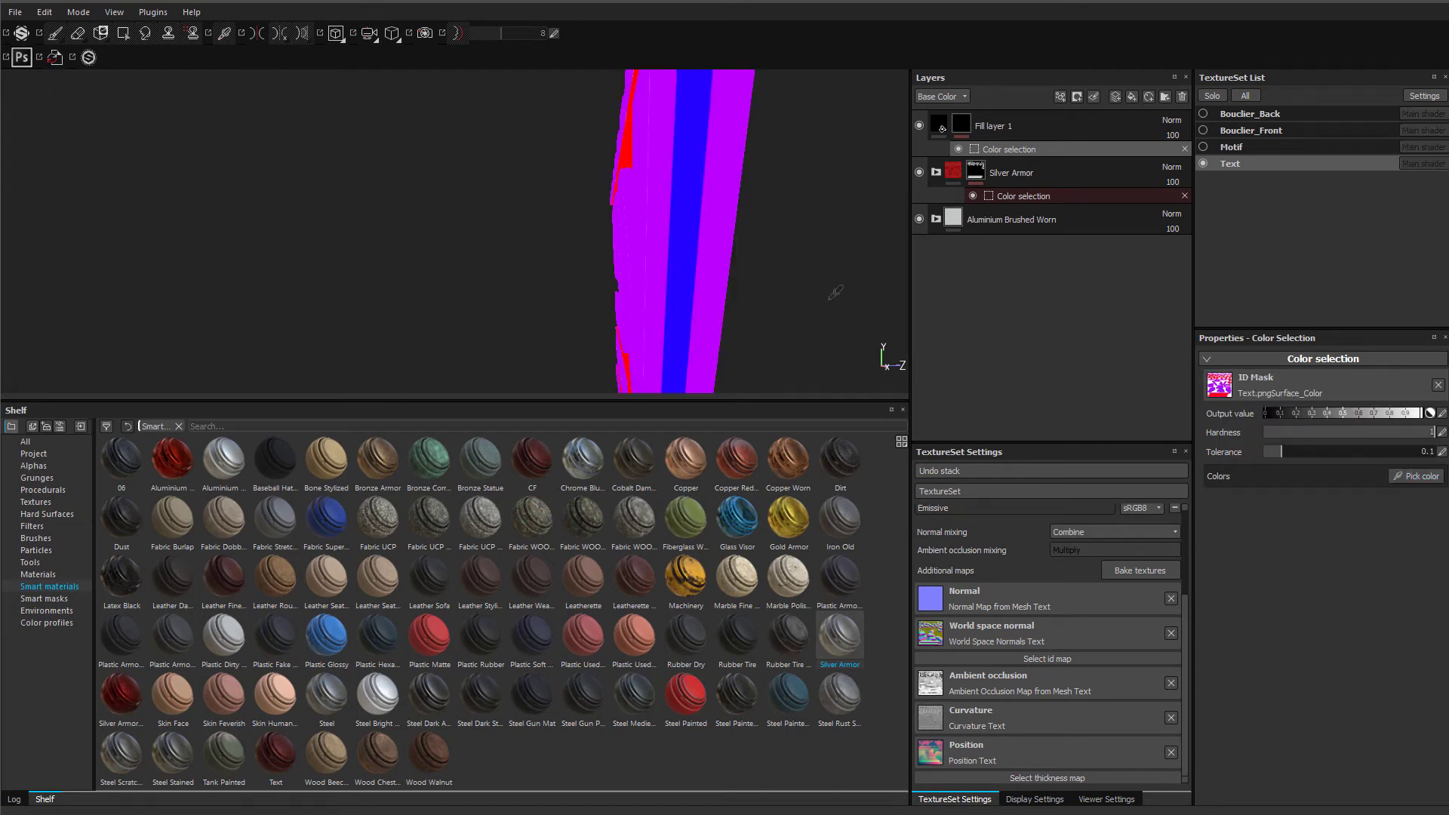
{"action": "left_click", "coordinate": [686, 201]}
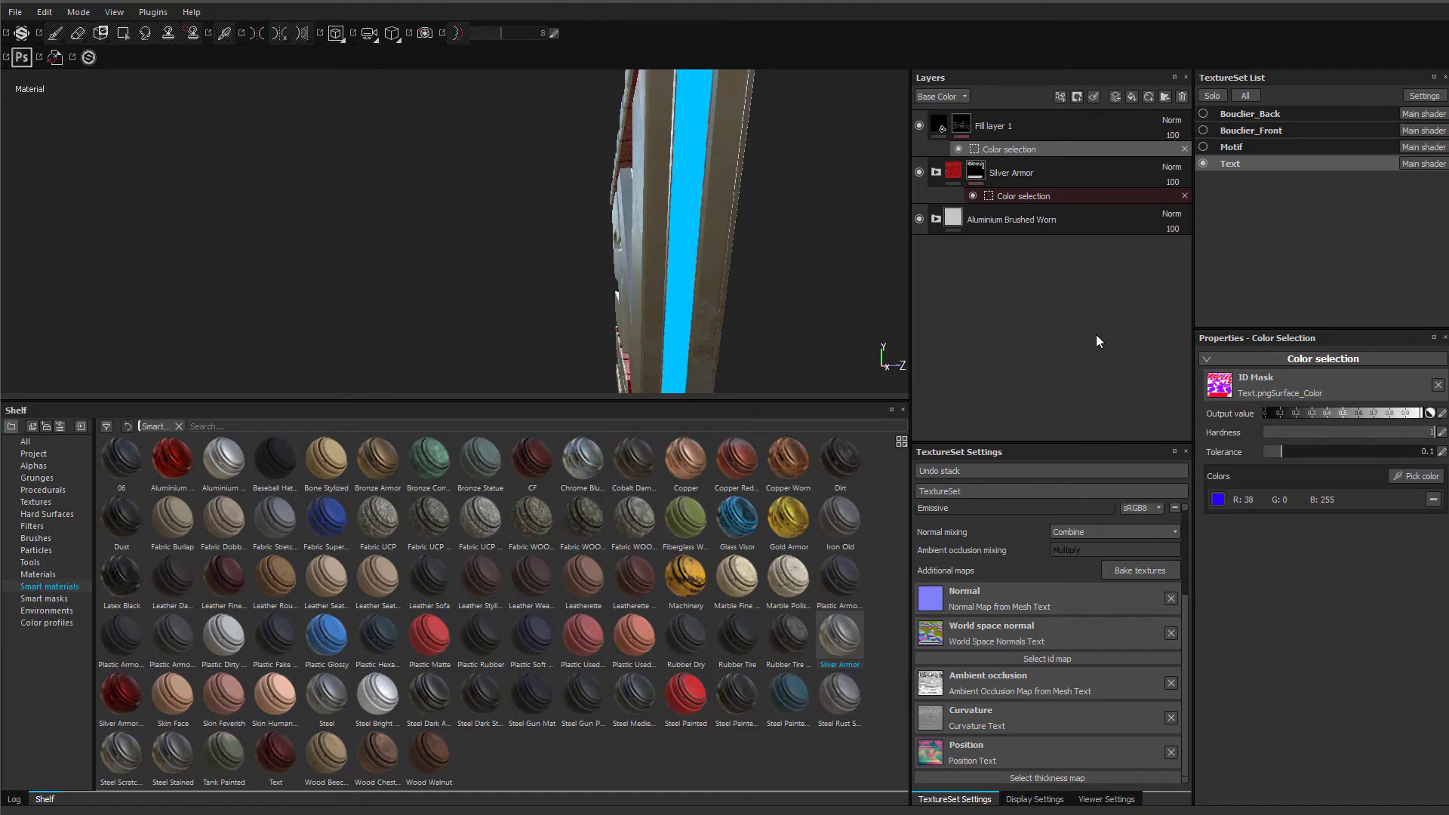
- Examine the glowing strips along the sides of the V2 lettering, close up and from a distance
{"action": "scroll", "coordinate": [715, 252], "scroll_direction": "down", "scroll_amount": 5}
{"action": "left_click_drag", "start_coordinate": [664, 249], "coordinate": [809, 240], "text": "alt"}
{"action": "scroll", "coordinate": [670, 257], "scroll_direction": "up", "scroll_amount": 4}
{"action": "left_click_drag", "start_coordinate": [601, 213], "coordinate": [966, 198], "text": "alt"}
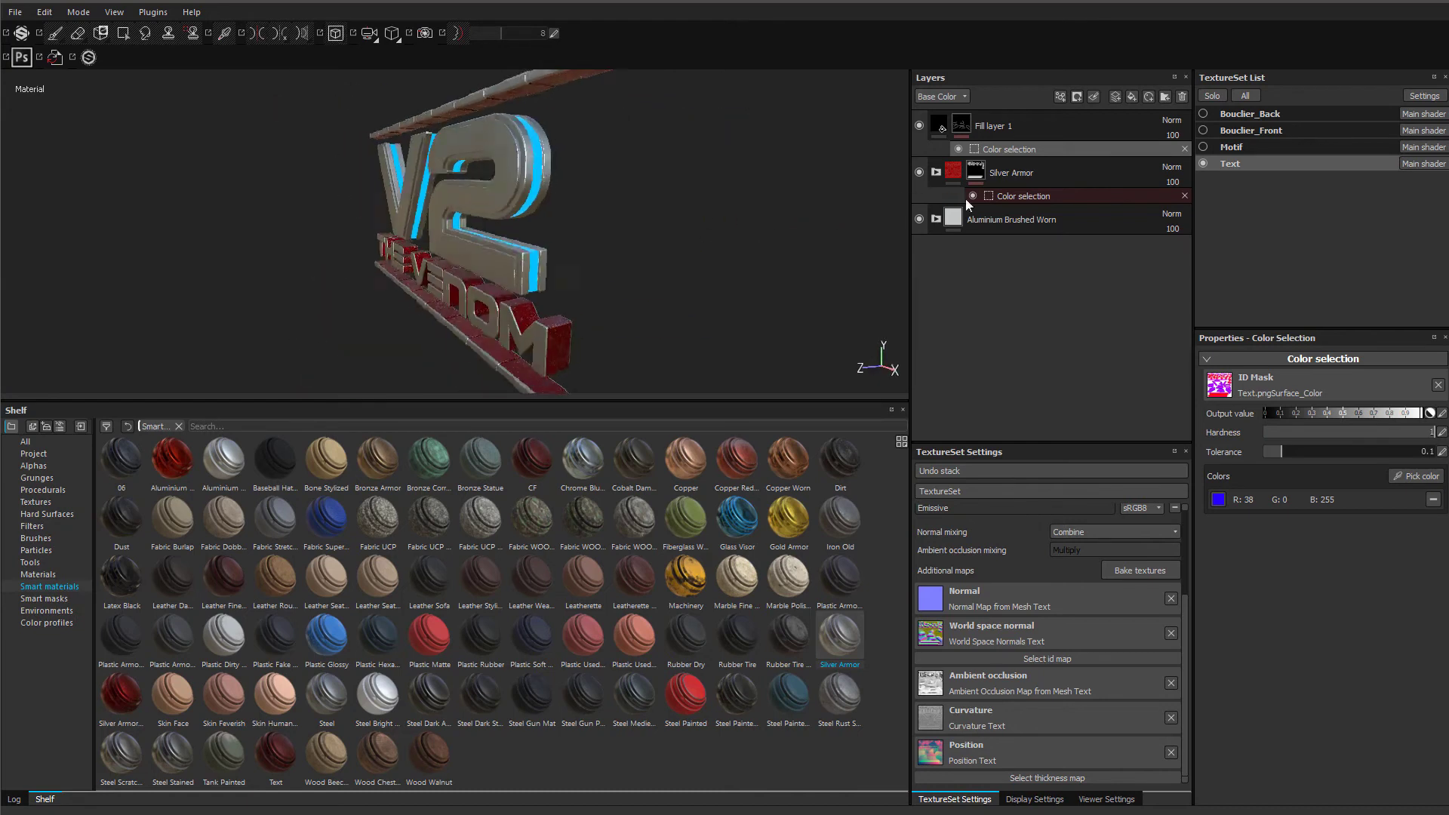
{"action": "left_click_drag", "start_coordinate": [523, 213], "coordinate": [581, 224], "text": "alt"}
{"action": "left_click_drag", "start_coordinate": [463, 224], "coordinate": [433, 282], "text": "alt"}
{"action": "middle_click_drag", "start_coordinate": [507, 230], "coordinate": [487, 169], "text": "alt"}
{"action": "left_click_drag", "start_coordinate": [573, 264], "coordinate": [495, 304], "text": "alt"}
{"action": "middle_click_drag", "start_coordinate": [465, 224], "coordinate": [595, 298], "text": "alt"}
{"action": "left_click_drag", "start_coordinate": [595, 298], "coordinate": [556, 213], "text": "alt"}
{"action": "middle_click_drag", "start_coordinate": [393, 181], "coordinate": [456, 275], "text": "alt"}
{"action": "left_click_drag", "start_coordinate": [456, 274], "coordinate": [536, 229], "text": "alt"}
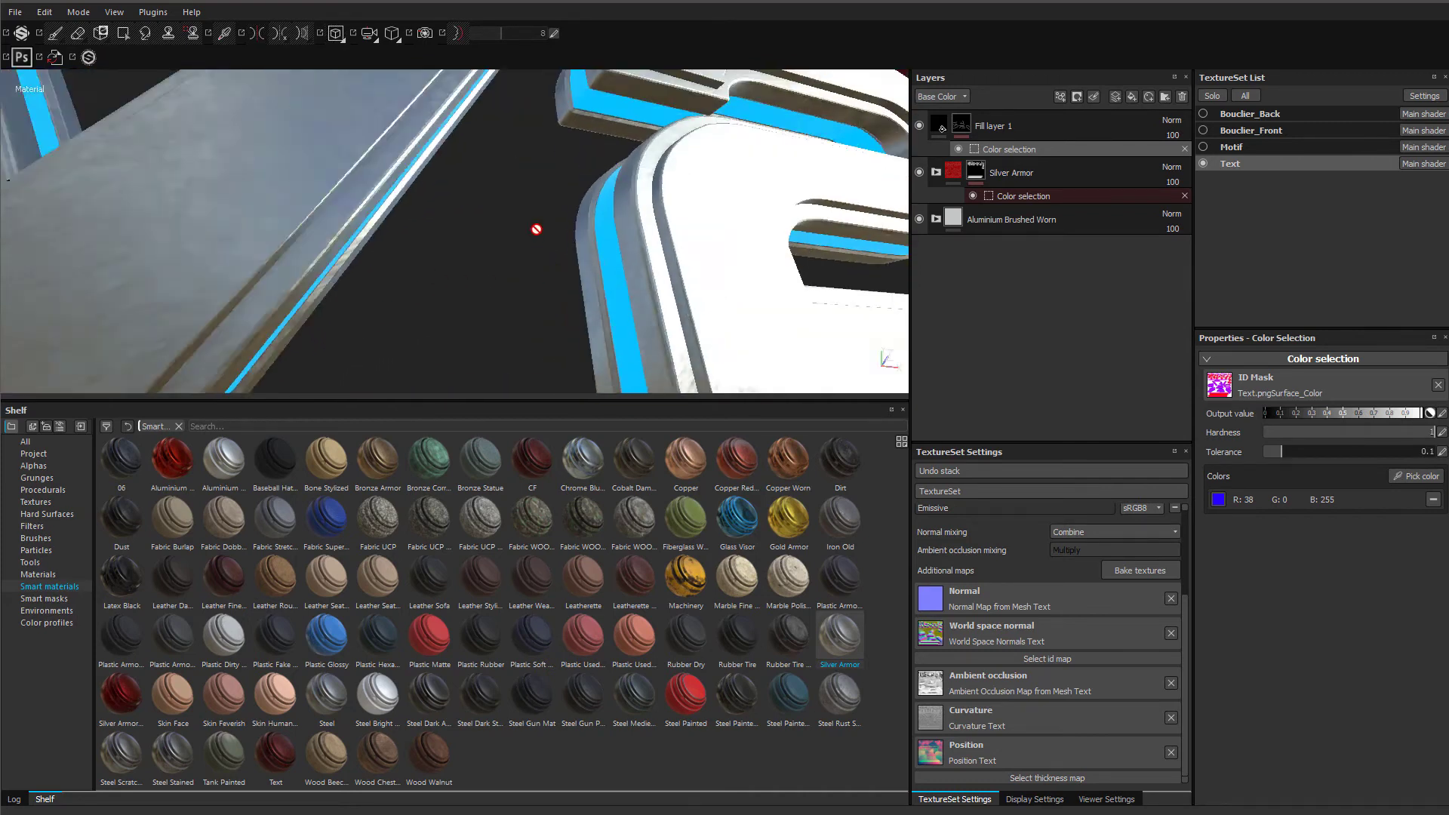
{"action": "scroll", "coordinate": [542, 225], "scroll_direction": "down", "scroll_amount": 10}
{"action": "middle_click_drag", "start_coordinate": [544, 224], "coordinate": [573, 309], "text": "alt"}
{"action": "scroll", "coordinate": [547, 299], "scroll_direction": "up", "scroll_amount": 3}
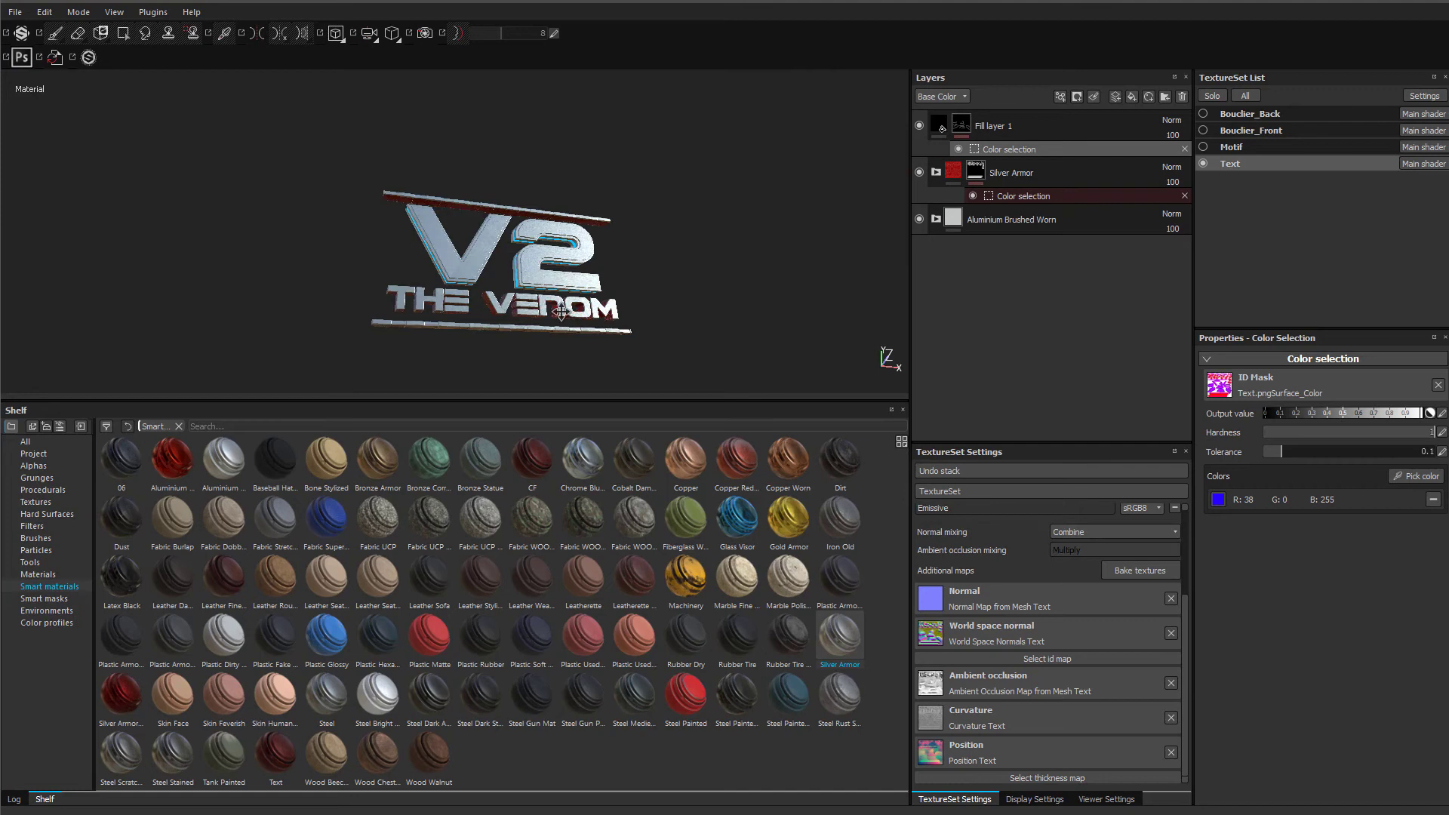
{"action": "middle_click_drag", "start_coordinate": [551, 303], "coordinate": [487, 268], "text": "alt"}
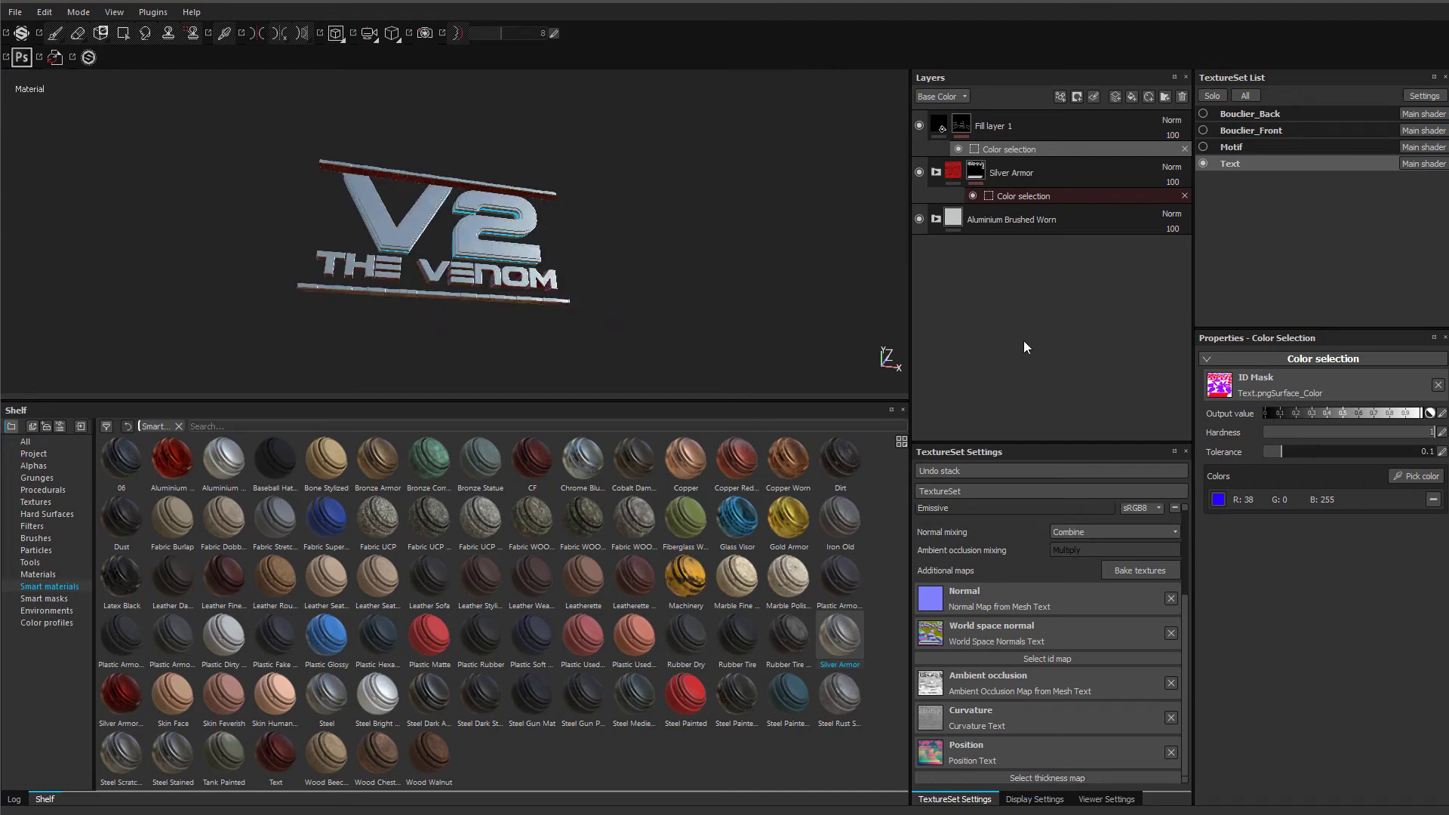
- Isolate the Motif texture set and apply the Silver Armor smart material to it
{"action": "left_click", "coordinate": [1203, 146]}
{"action": "left_click", "coordinate": [1238, 147]}
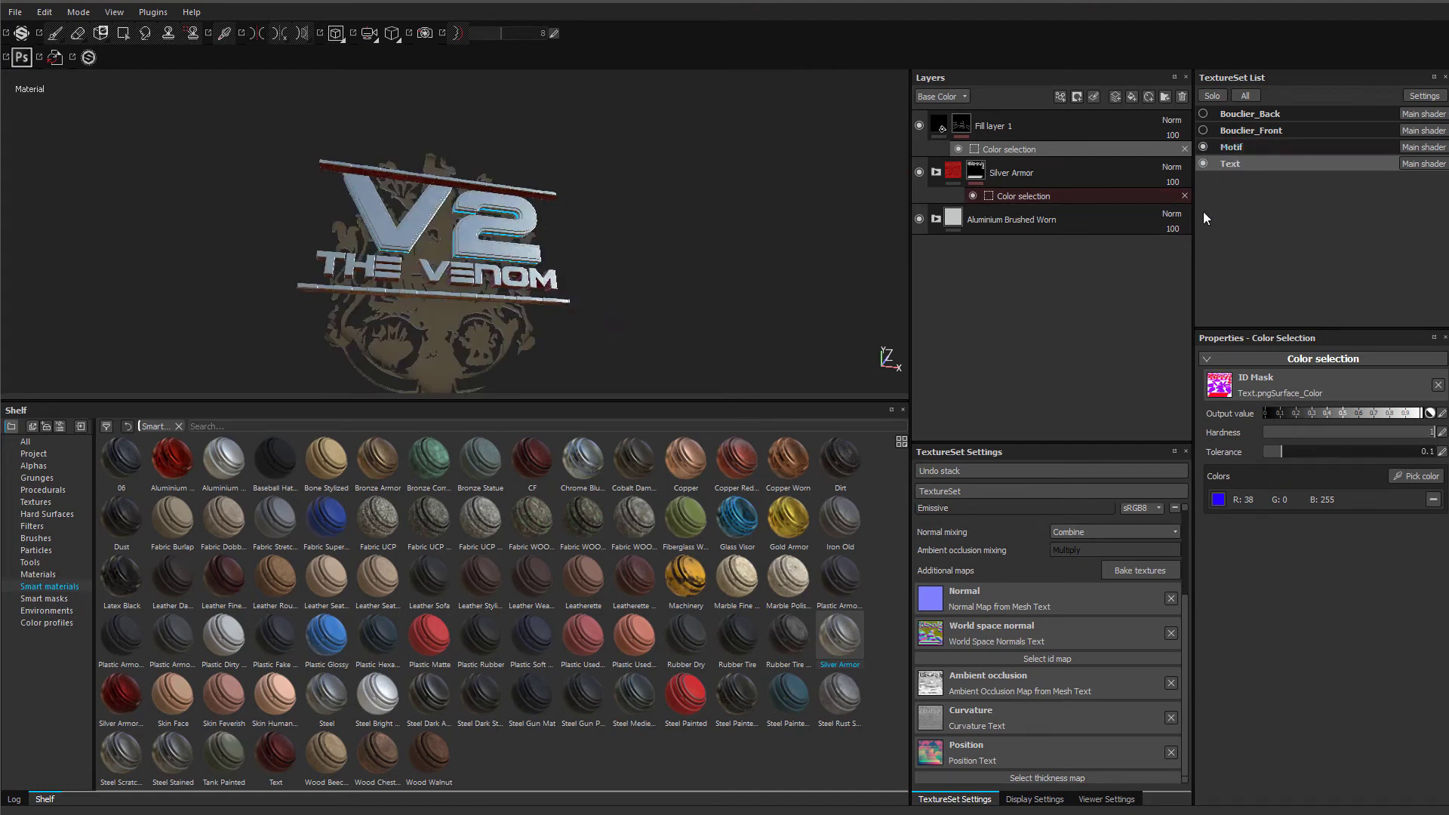
{"action": "left_click", "coordinate": [1212, 95]}
{"action": "scroll", "coordinate": [385, 264], "scroll_direction": "up", "scroll_amount": 3}
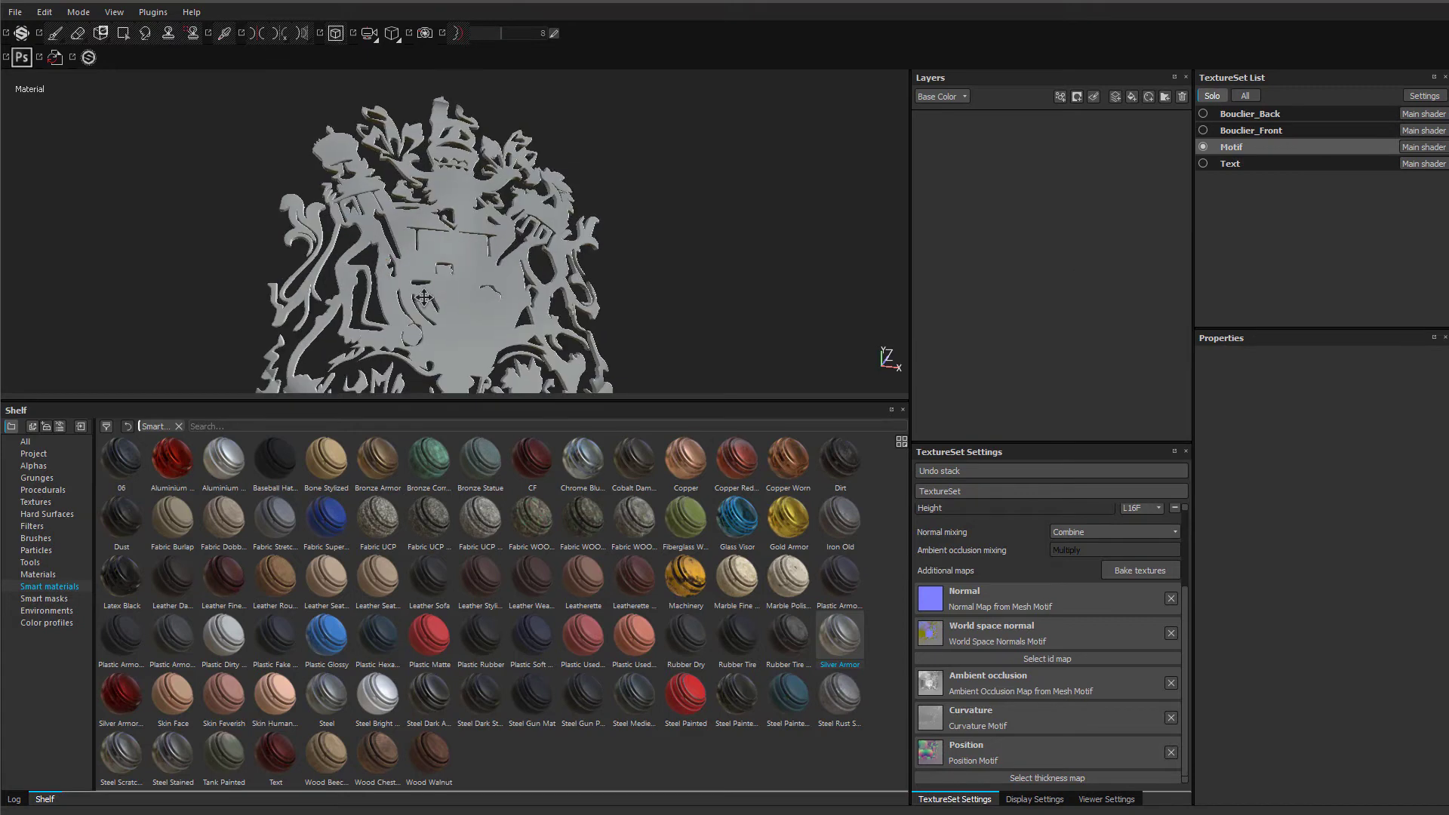
{"action": "left_click_drag", "start_coordinate": [853, 643], "coordinate": [956, 211]}
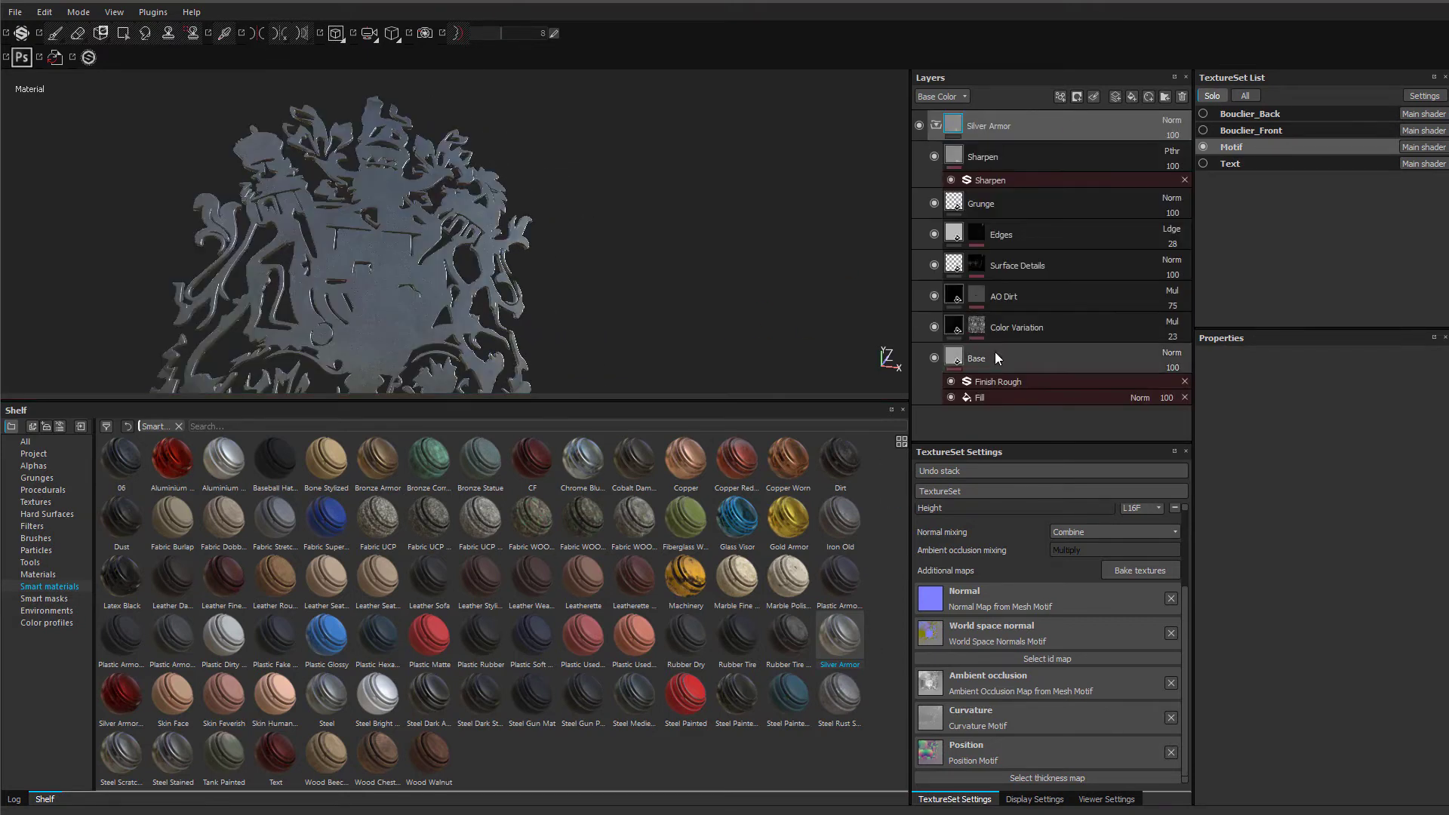
{"action": "left_click_drag", "start_coordinate": [462, 242], "coordinate": [446, 288], "text": "alt"}
- Show the Text and Bouclier_Front texture sets together with Motif, making Bouclier_Front the active set
{"action": "left_click", "coordinate": [1203, 163]}
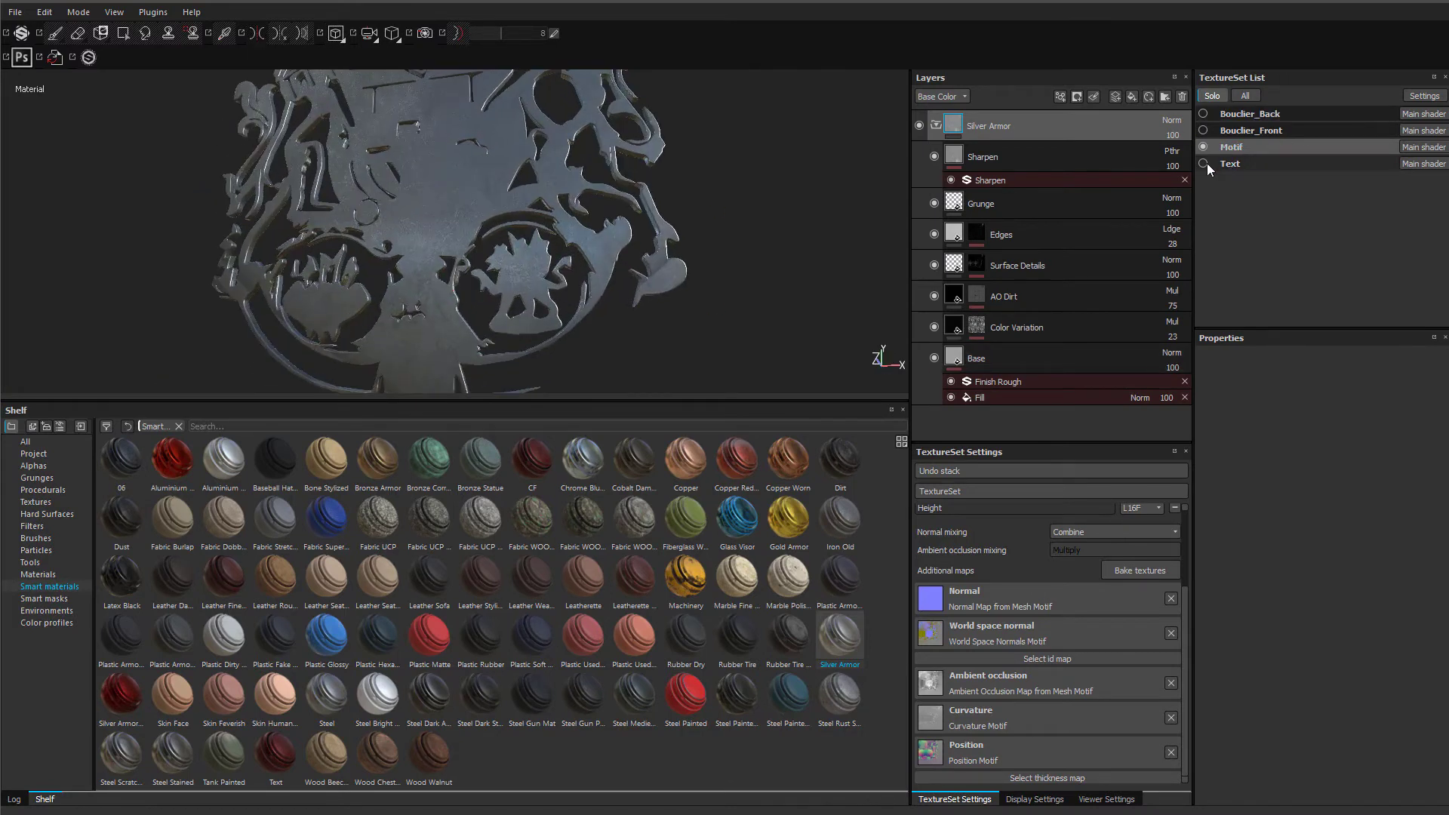
{"action": "left_click_drag", "start_coordinate": [520, 249], "coordinate": [556, 284], "text": "alt"}
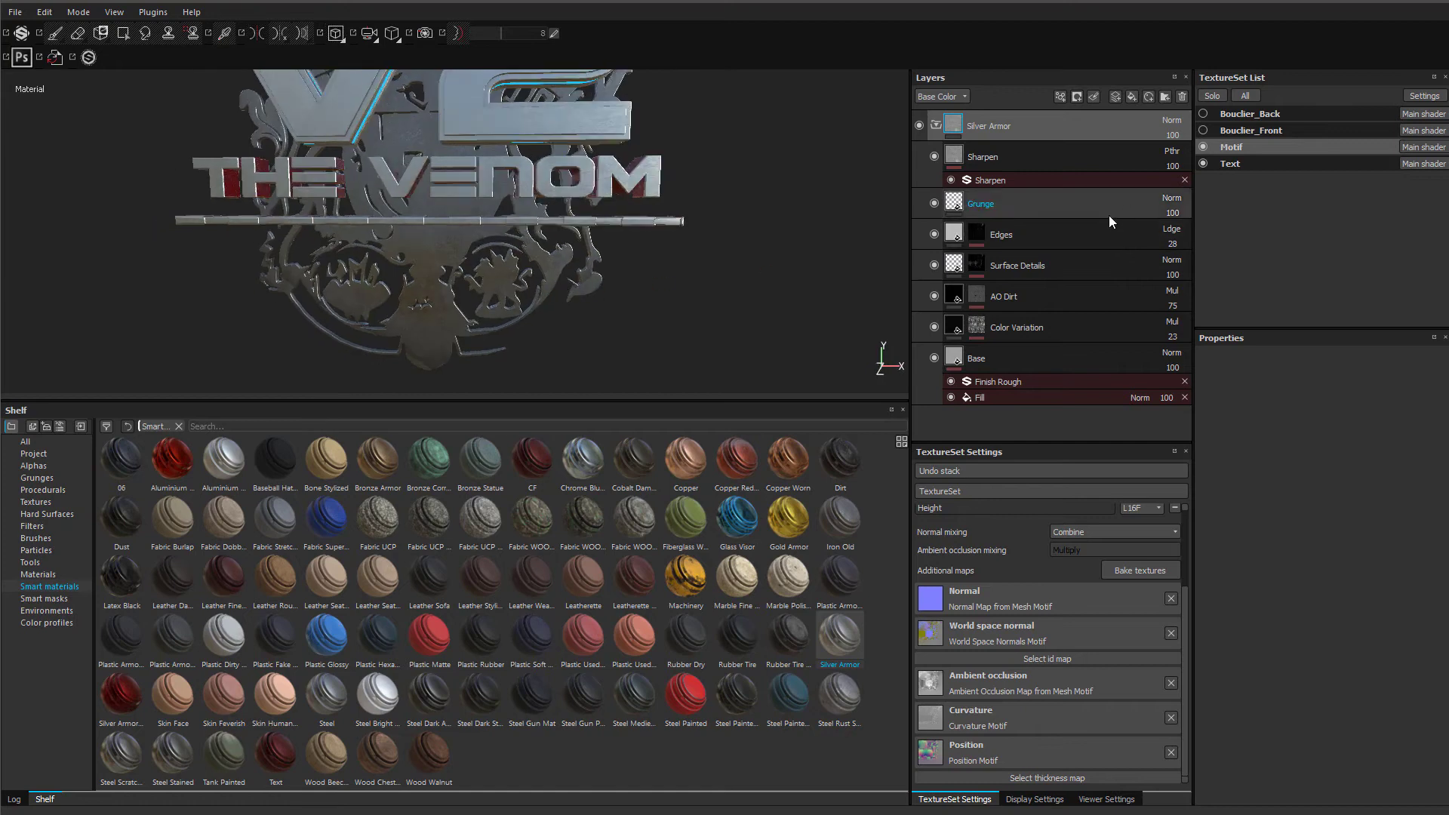
{"action": "left_click", "coordinate": [1253, 129]}
{"action": "left_click", "coordinate": [1203, 130]}
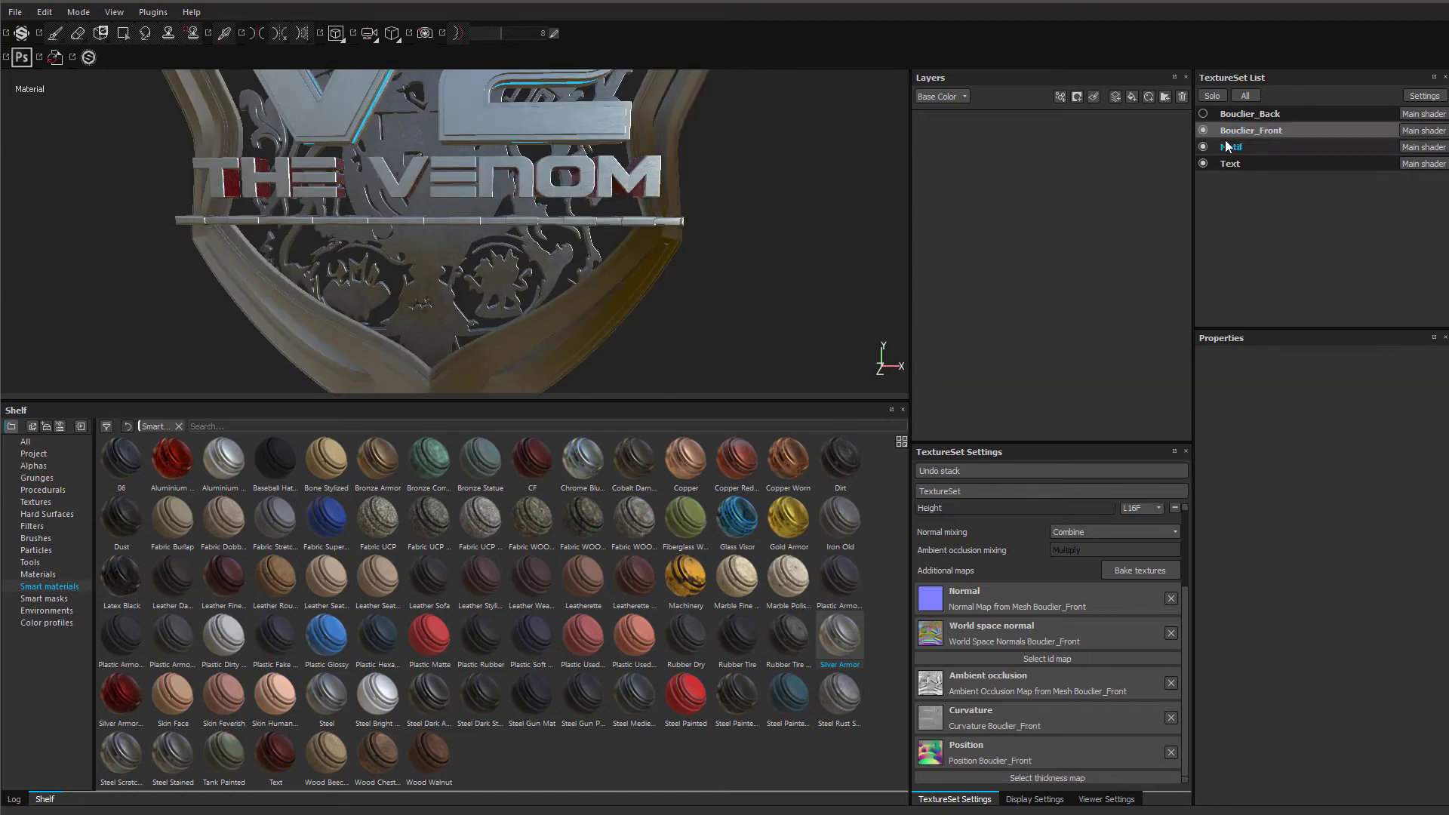
{"action": "scroll", "coordinate": [625, 202], "scroll_direction": "down", "scroll_amount": 5}
{"action": "left_click_drag", "start_coordinate": [625, 202], "coordinate": [868, 181], "text": "alt"}
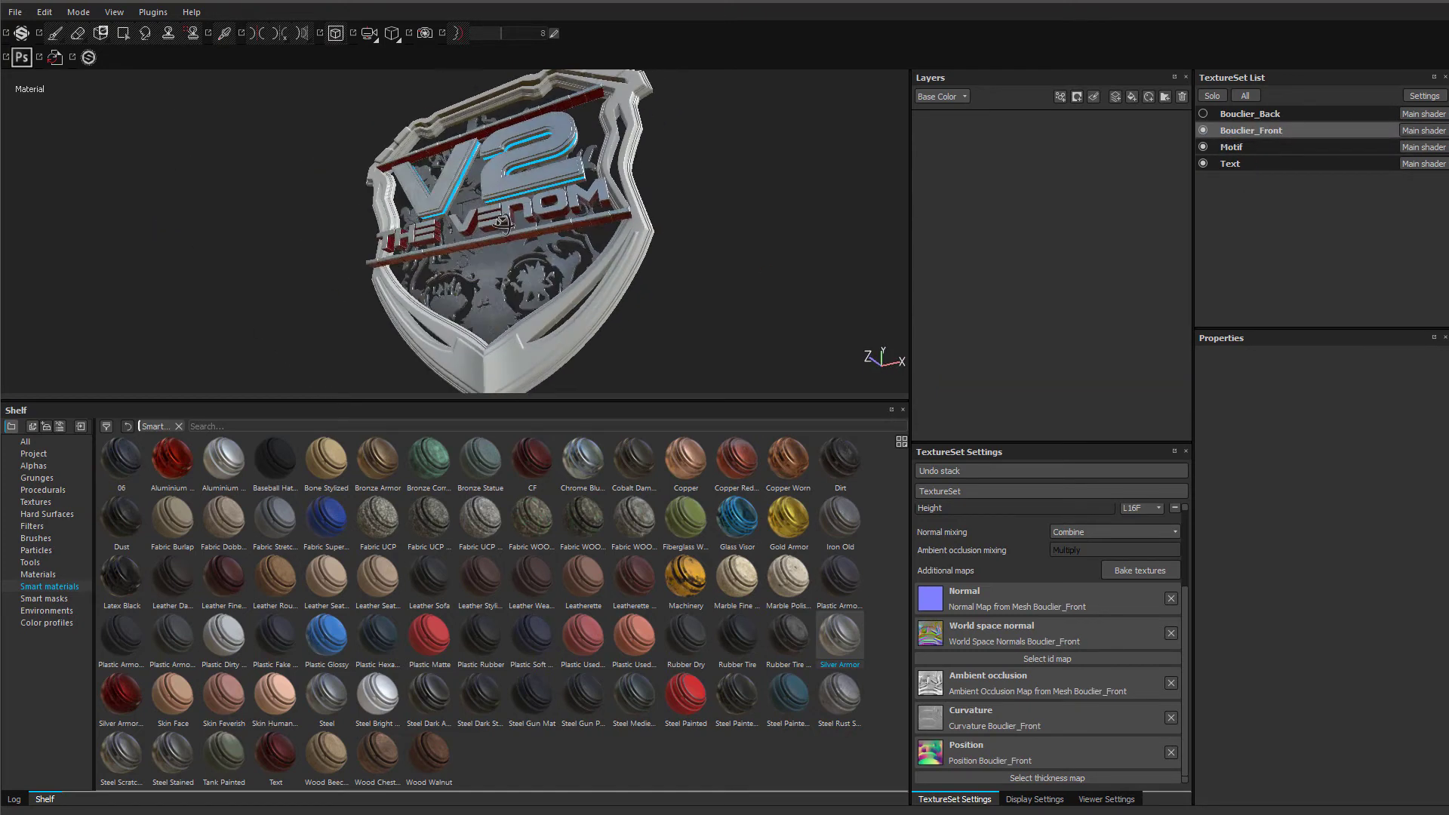
- Add a fill layer to Bouclier_Front and isolate that texture set in the viewport
{"action": "left_click", "coordinate": [1131, 97]}
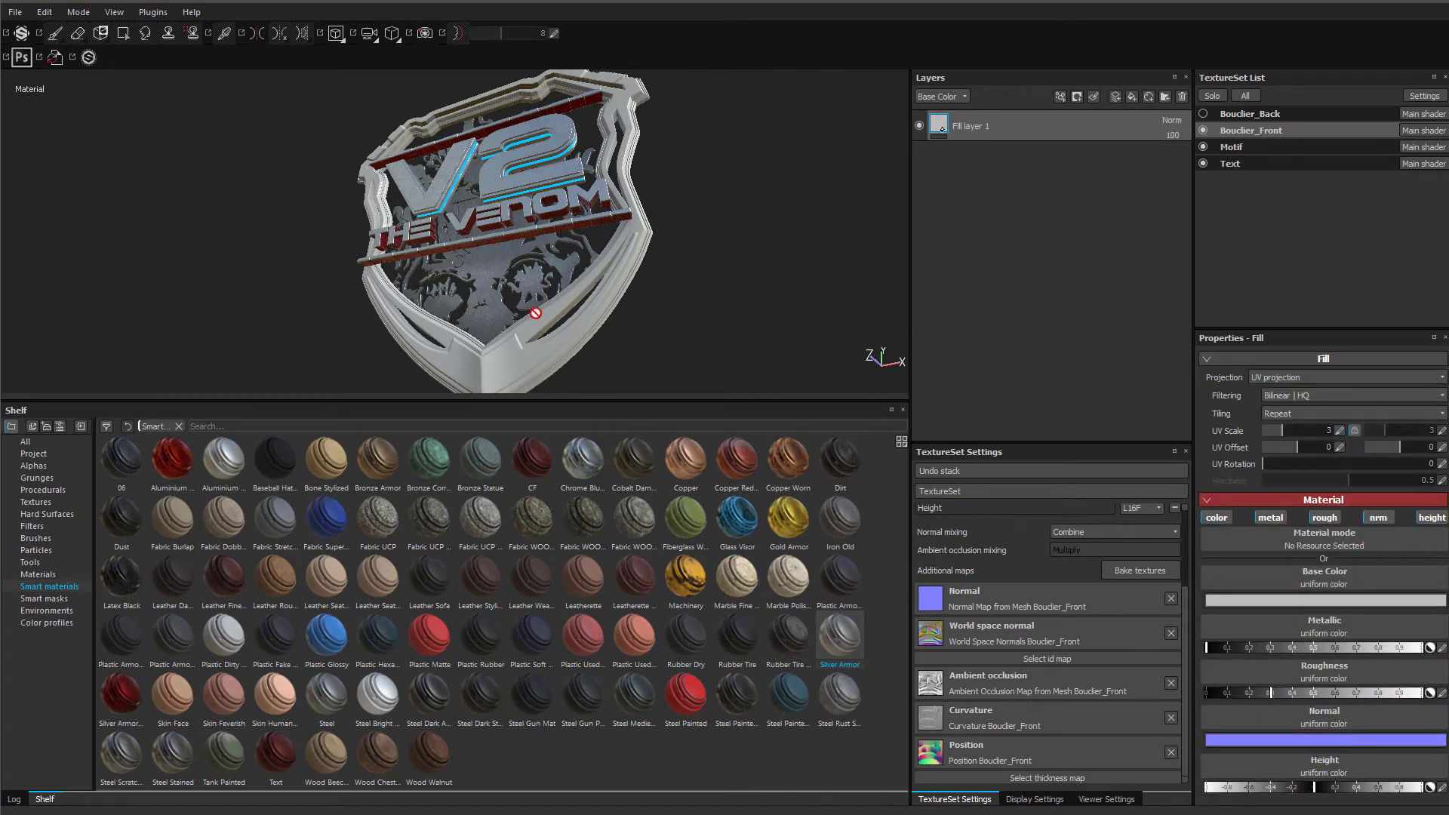
{"action": "scroll", "coordinate": [536, 312], "scroll_direction": "up", "scroll_amount": 3}
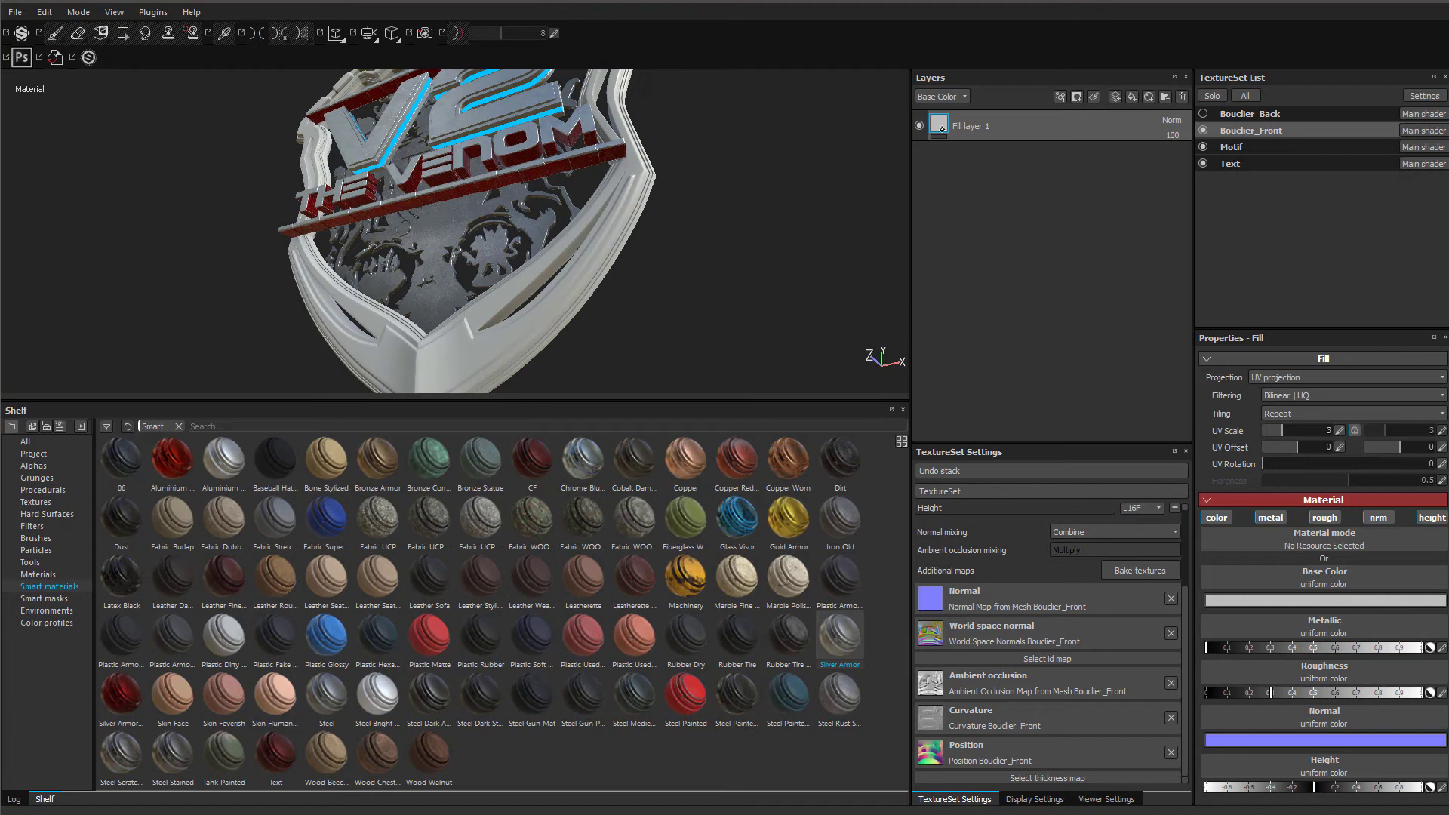
{"action": "left_click_drag", "start_coordinate": [785, 189], "coordinate": [826, 185], "text": "alt"}
{"action": "left_click_drag", "start_coordinate": [574, 142], "coordinate": [917, 142], "text": "alt"}
{"action": "left_click_drag", "start_coordinate": [751, 175], "coordinate": [640, 306], "text": "alt"}
{"action": "left_click_drag", "start_coordinate": [596, 163], "coordinate": [585, 134], "text": "alt"}
{"action": "left_click_drag", "start_coordinate": [606, 258], "coordinate": [690, 166], "text": "alt"}
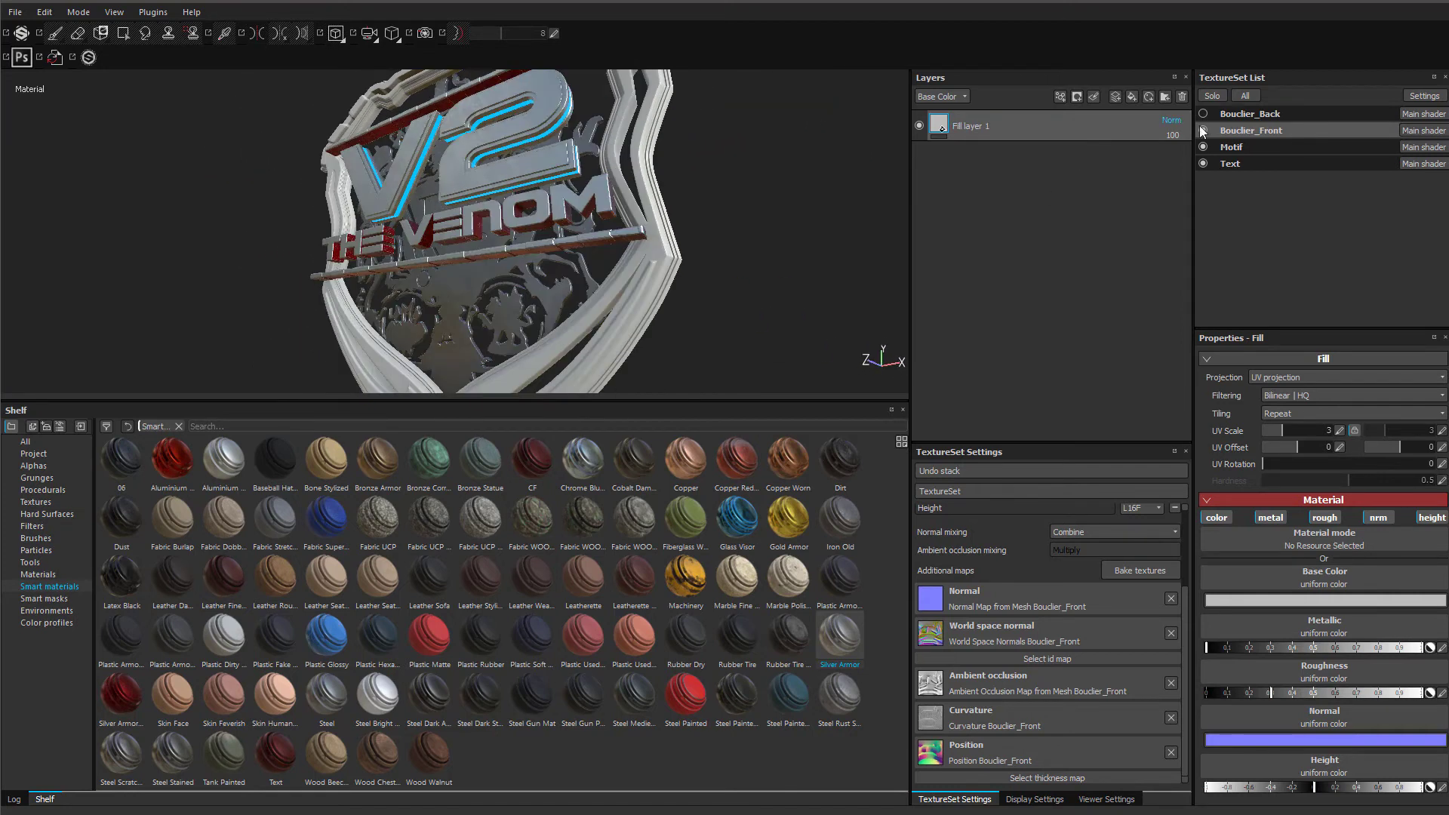
{"action": "left_click", "coordinate": [1212, 95]}
{"action": "left_click_drag", "start_coordinate": [646, 97], "coordinate": [647, 333], "text": "alt"}
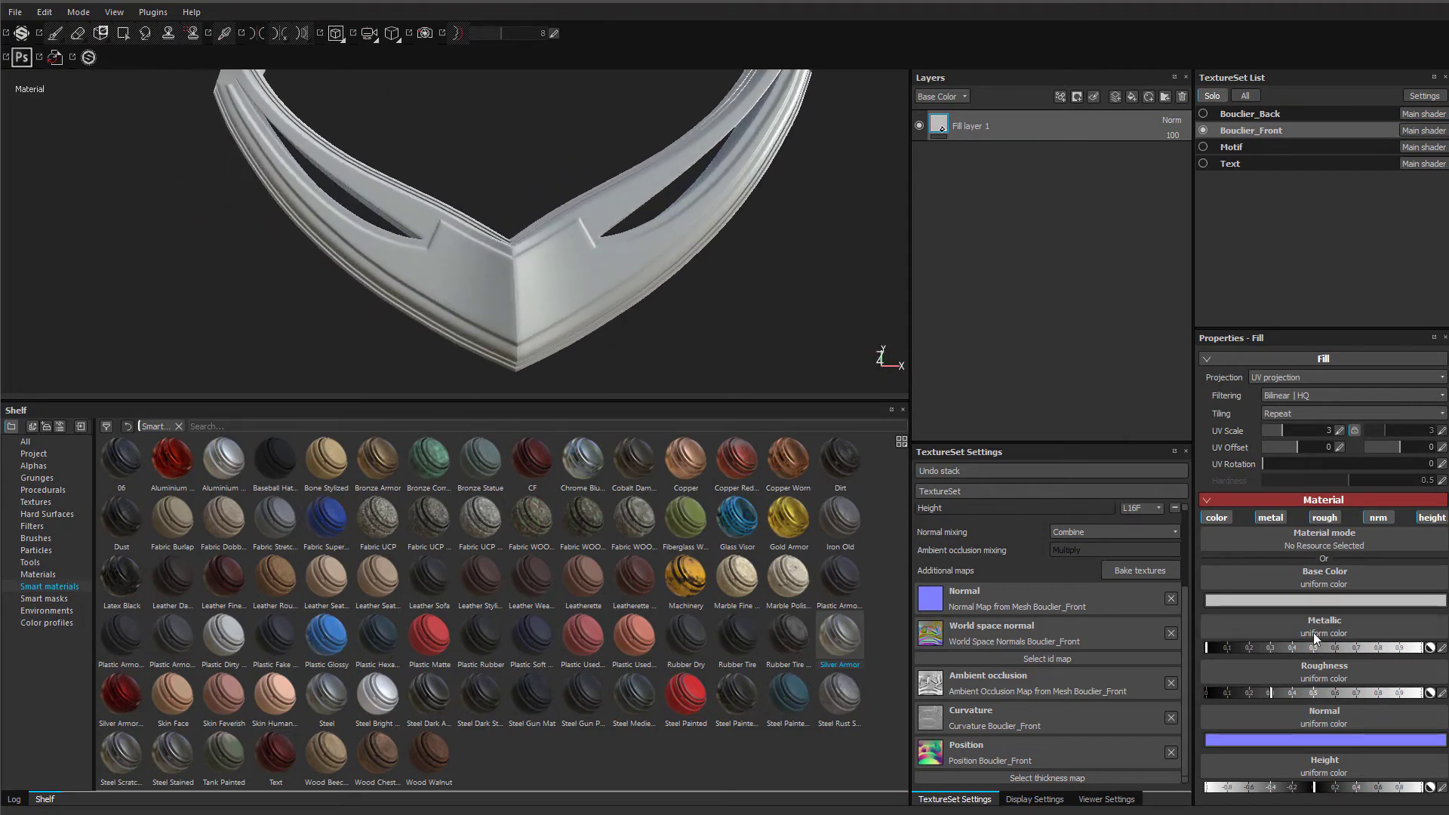
- Try a dark grey base color (0.108 for R, G and B) on the Bouclier_Front fill layer
{"action": "left_click", "coordinate": [1304, 601]}
{"action": "left_click_drag", "start_coordinate": [1112, 497], "coordinate": [1085, 541]}
{"action": "left_click_drag", "start_coordinate": [1309, 550], "coordinate": [1307, 546]}
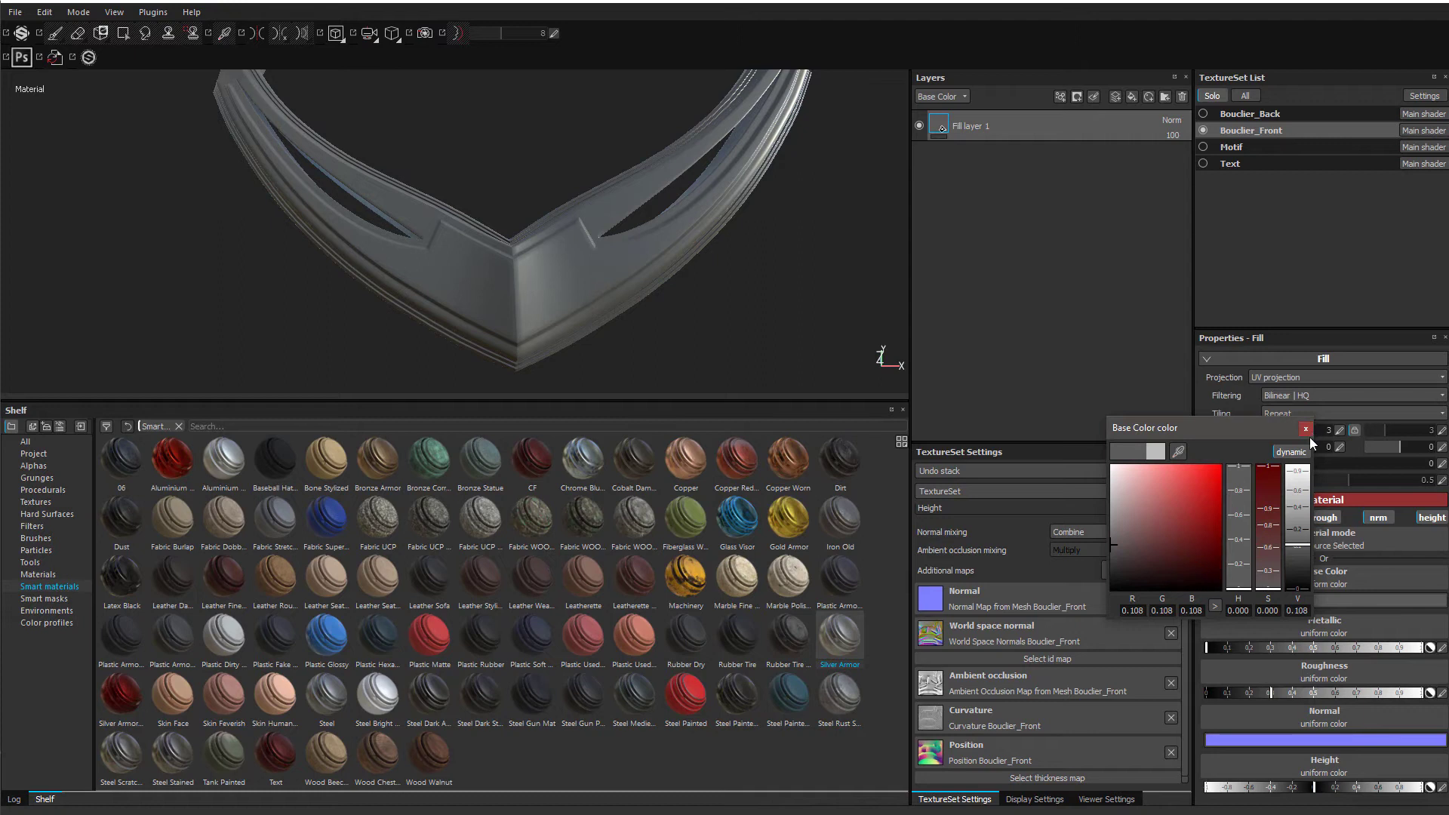
{"action": "left_click", "coordinate": [1306, 430]}
- Make the fill layer fully metallic and set its roughness to about 0.1, after trying zero roughness
{"action": "left_click", "coordinate": [1422, 648]}
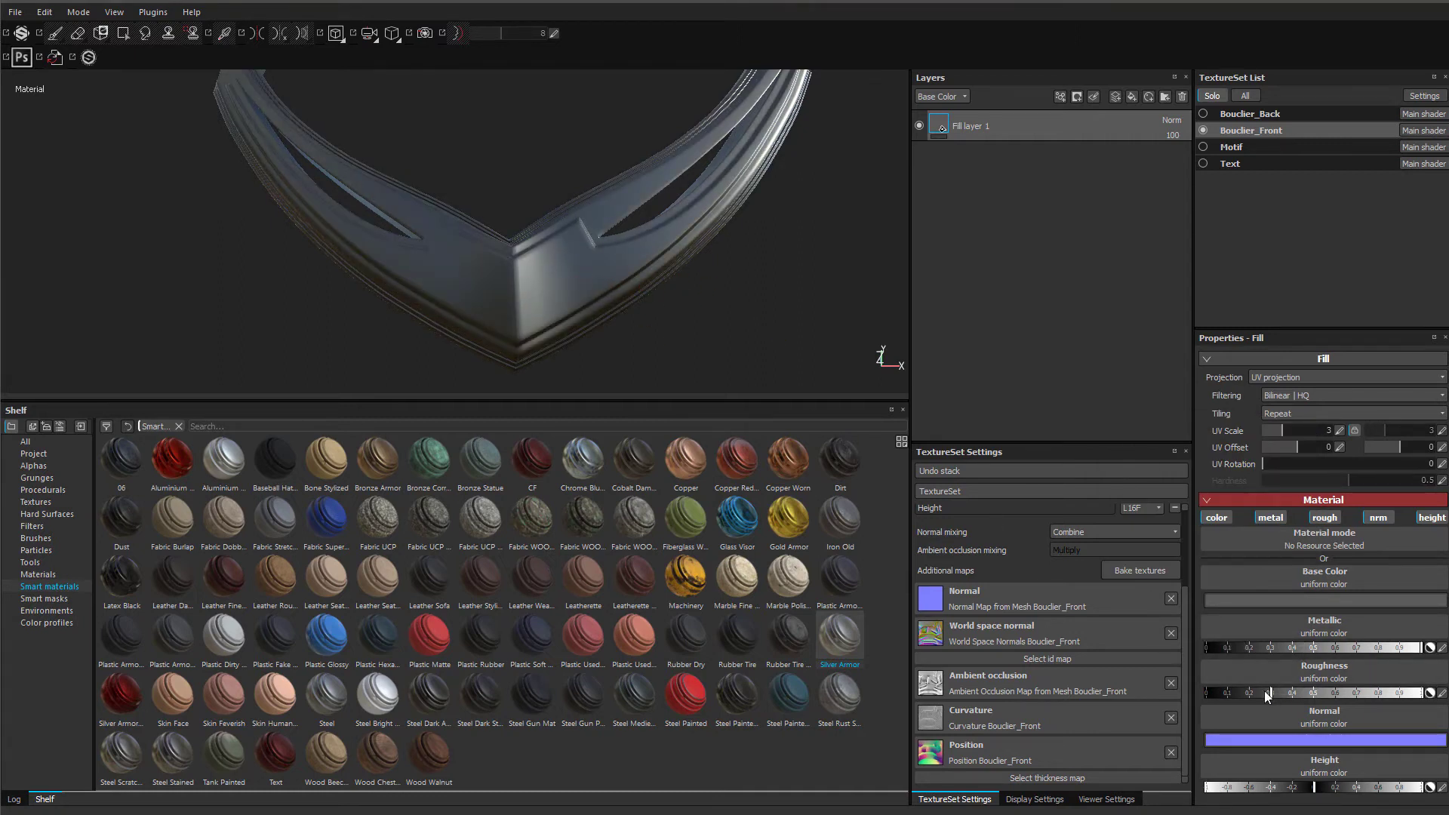
{"action": "left_click_drag", "start_coordinate": [1273, 692], "coordinate": [1206, 693]}
{"action": "left_click_drag", "start_coordinate": [446, 203], "coordinate": [575, 294], "text": "alt"}
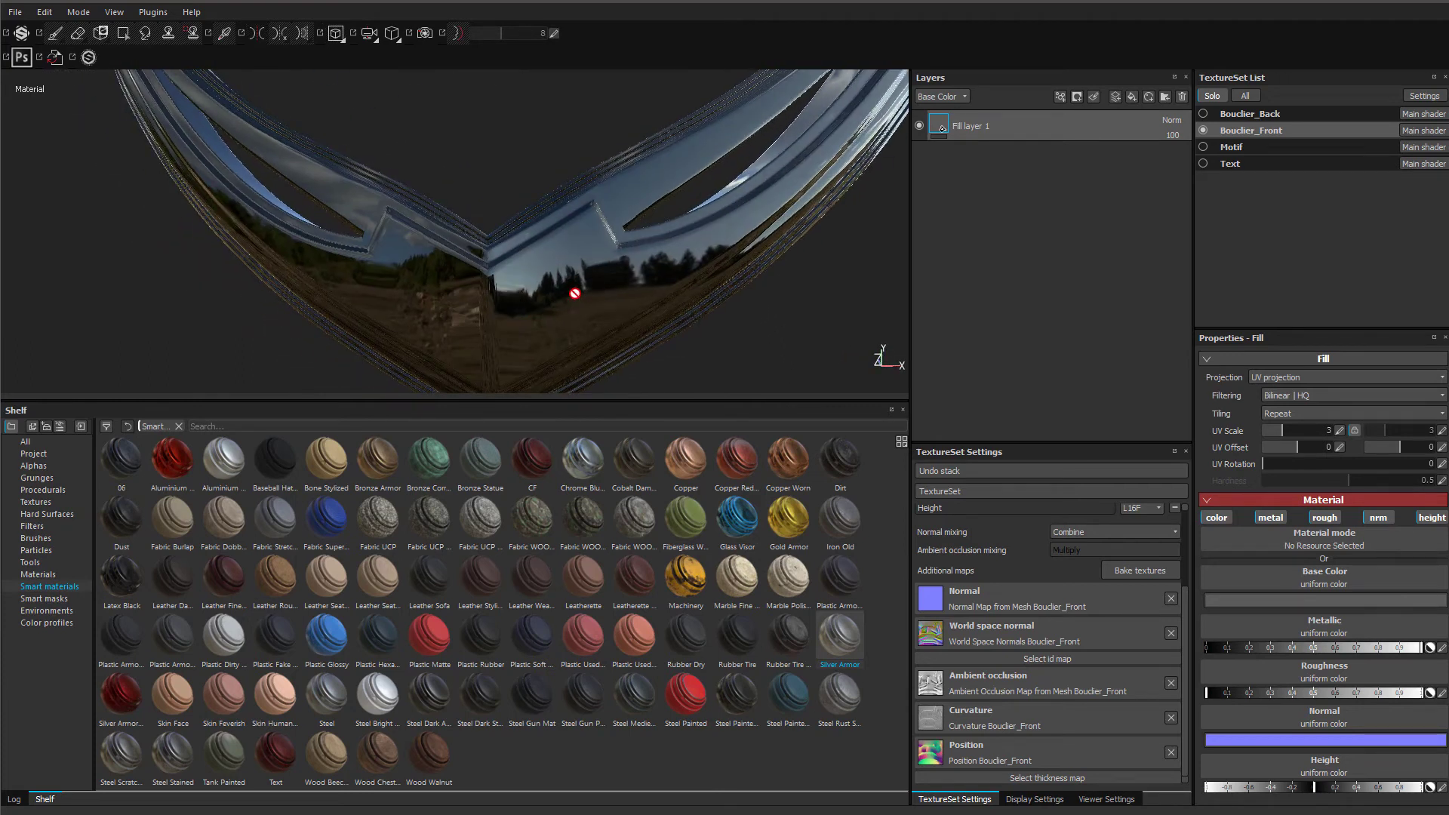
{"action": "left_click_drag", "start_coordinate": [573, 294], "coordinate": [598, 344], "text": "alt"}
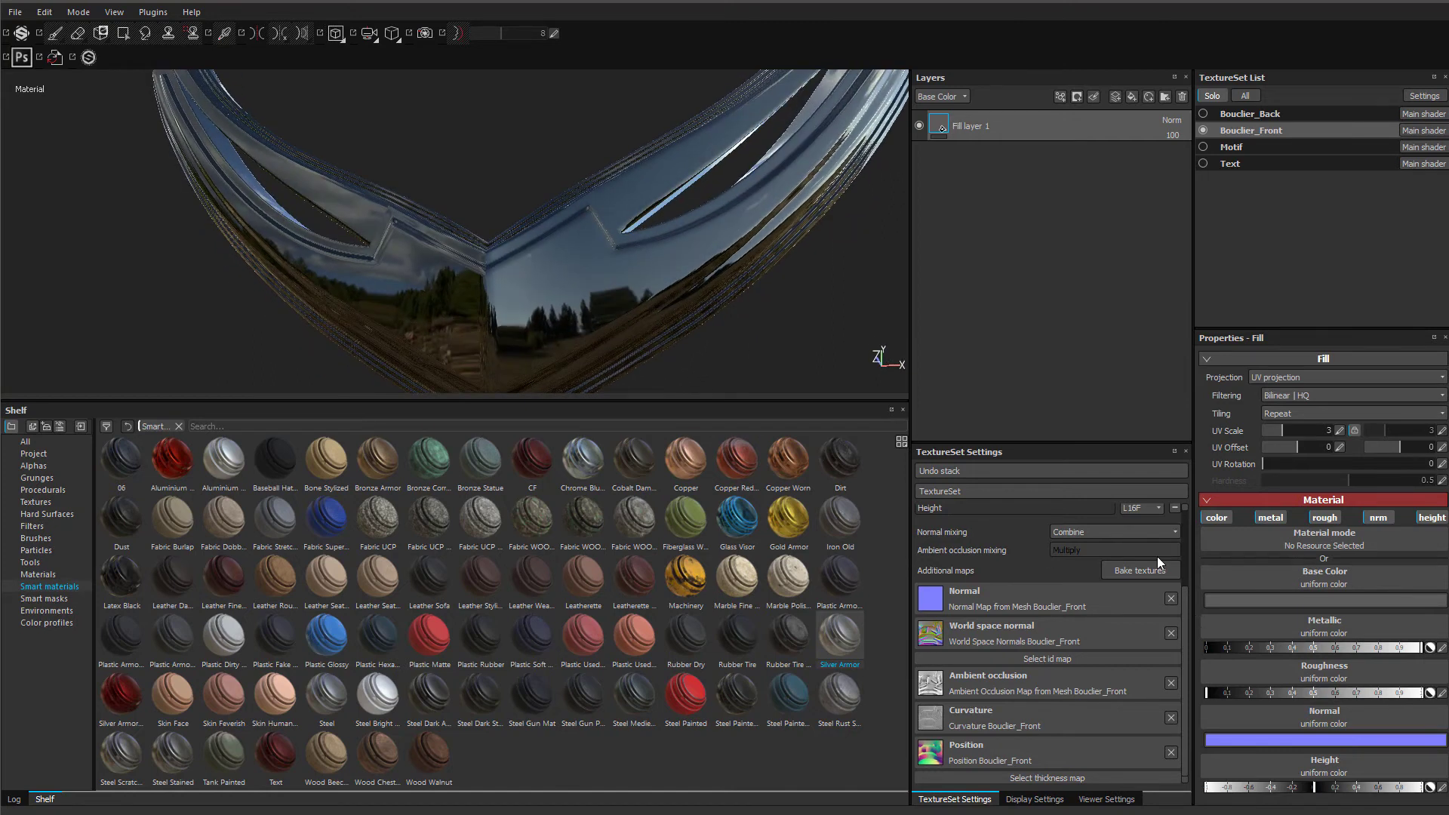
{"action": "left_click", "coordinate": [1231, 693]}
{"action": "mouse_move", "coordinate": [1229, 694]}
{"action": "left_mouse_down"}
{"action": "mouse_move", "coordinate": [1214, 695]}
{"action": "mouse_move", "coordinate": [1233, 696]}
{"action": "left_mouse_up"}
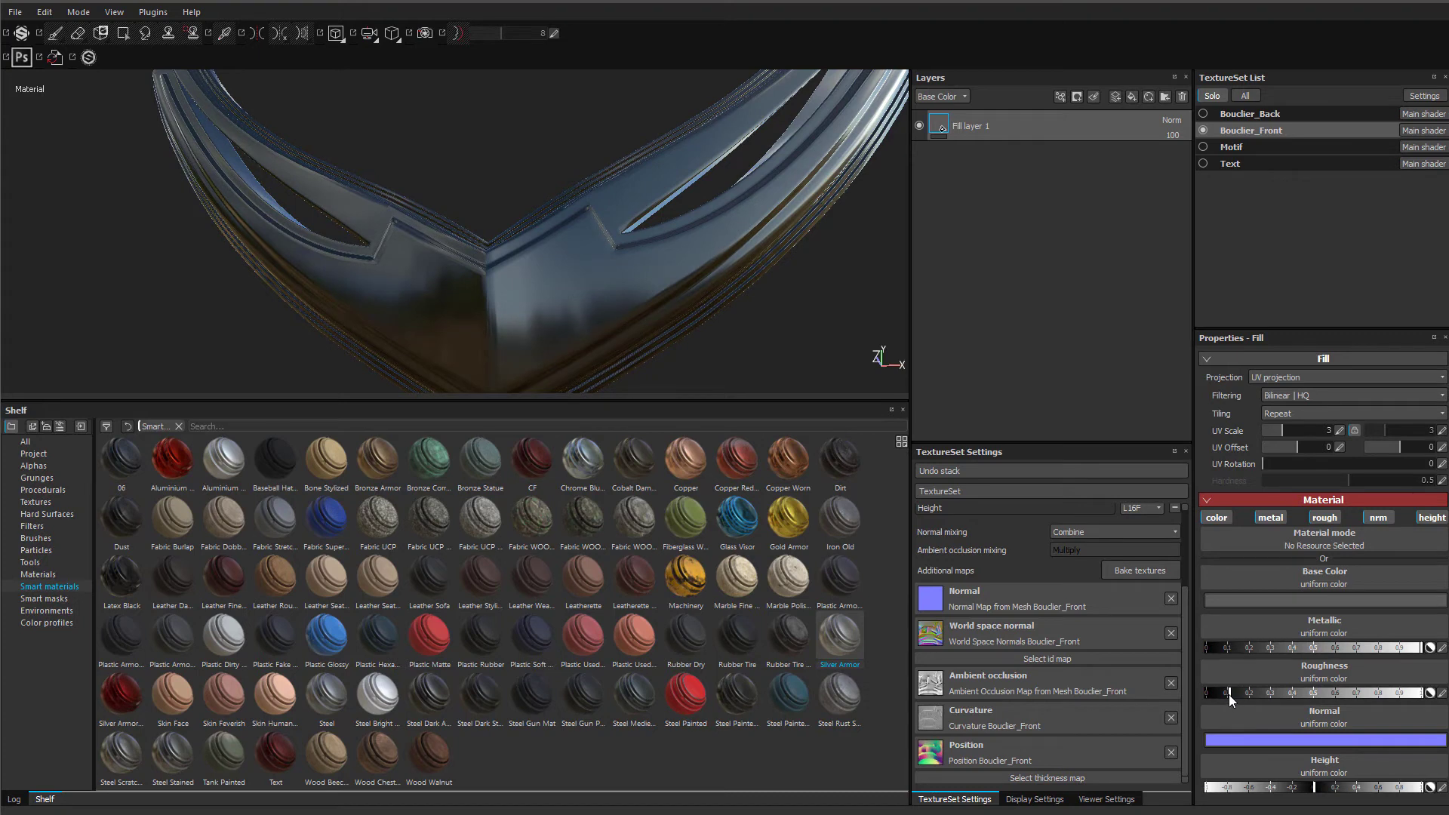
{"action": "left_click_drag", "start_coordinate": [520, 279], "coordinate": [680, 317], "text": "alt"}
- Set the fill layer's base color to a grey of 0.240 for R, G and B
{"action": "left_click", "coordinate": [1267, 601]}
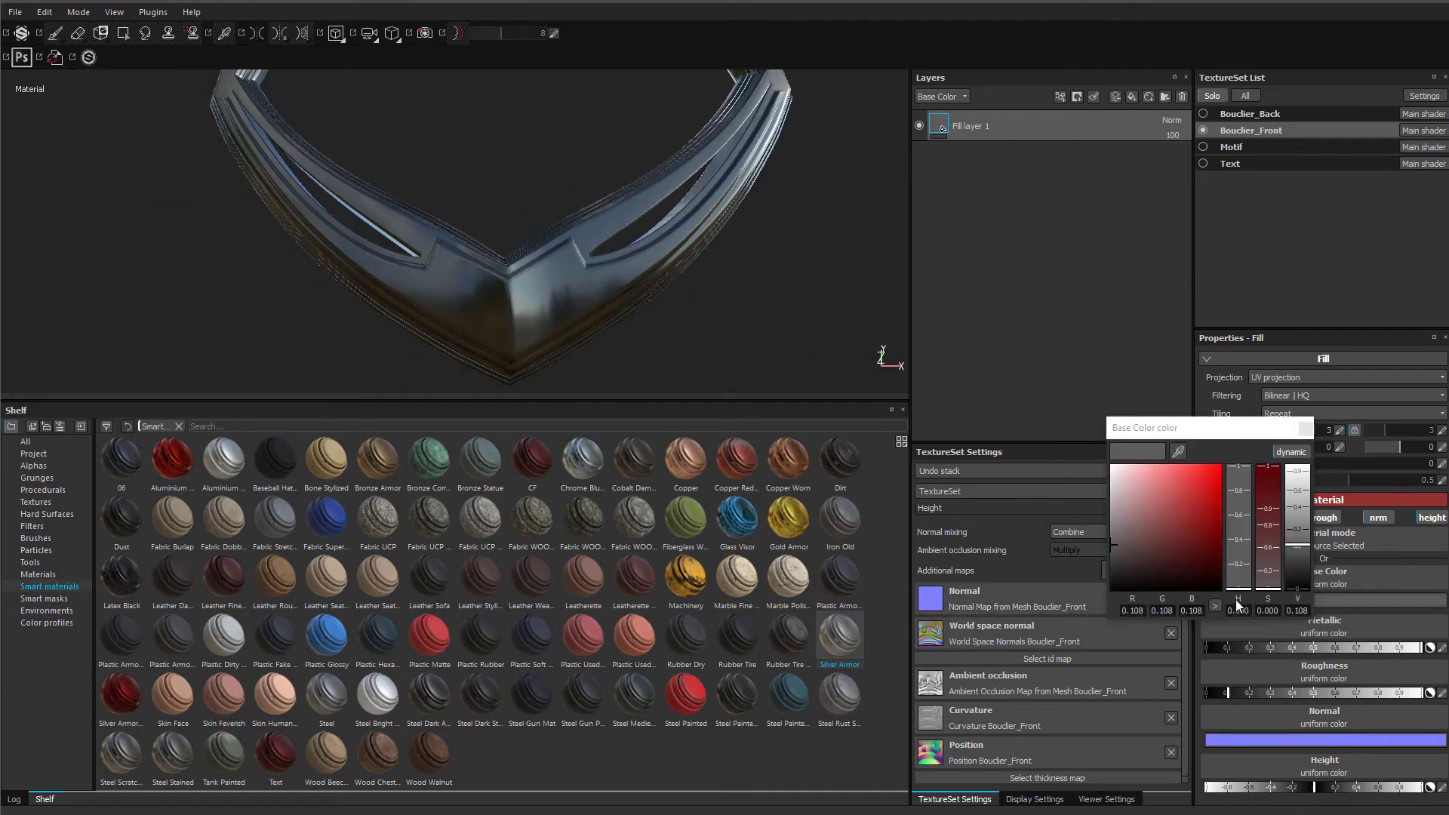
{"action": "left_click", "coordinate": [1304, 528]}
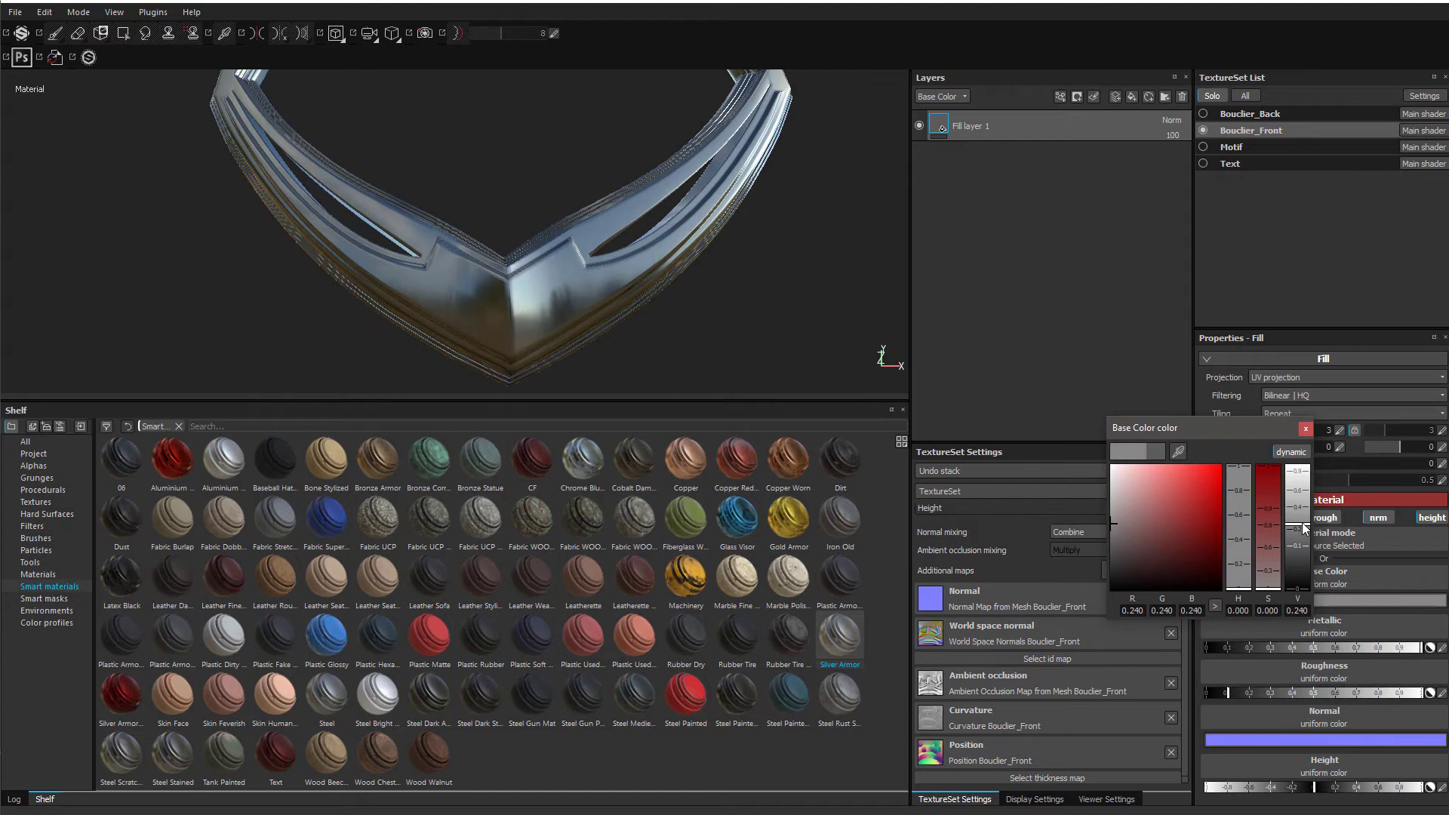
{"action": "left_click", "coordinate": [1307, 429]}
{"action": "left_click_drag", "start_coordinate": [576, 291], "coordinate": [956, 147], "text": "alt"}
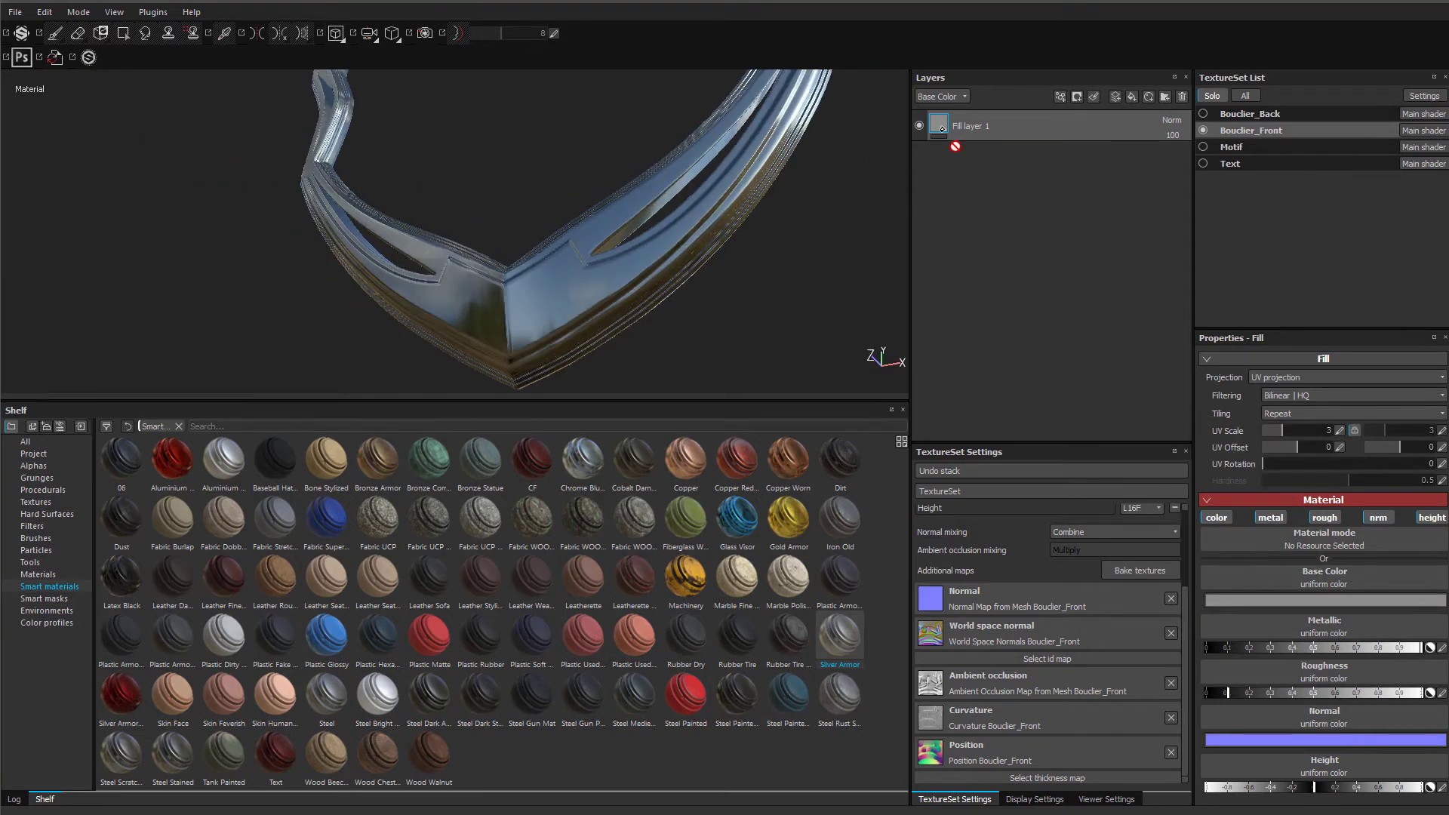
- Duplicate the Bouclier_Front fill layer and hide the original layer
{"action": "right_click", "coordinate": [1003, 124]}
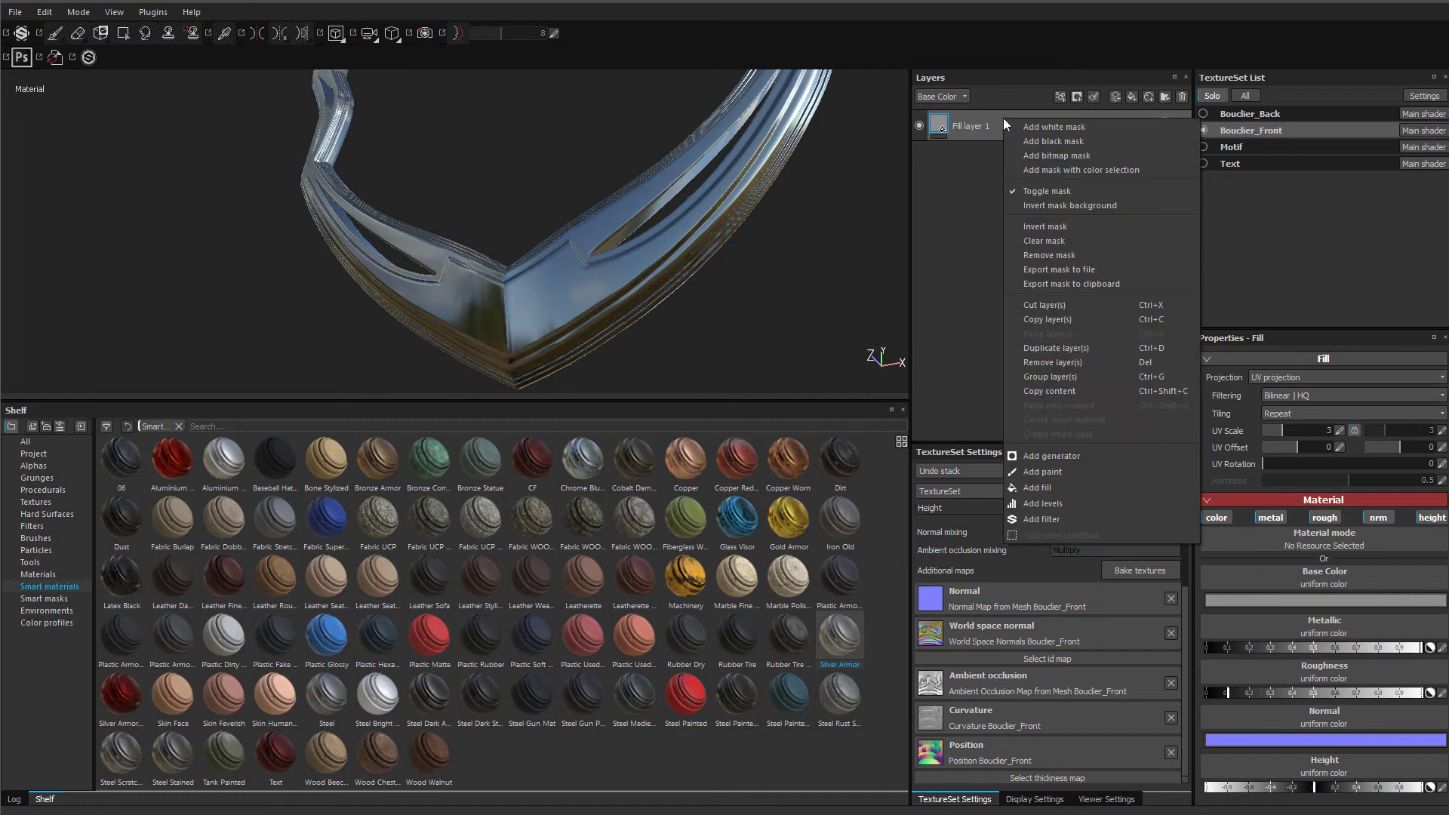
{"action": "left_click", "coordinate": [1106, 351]}
{"action": "left_click_drag", "start_coordinate": [563, 272], "coordinate": [942, 223], "text": "alt"}
{"action": "left_click", "coordinate": [918, 158]}
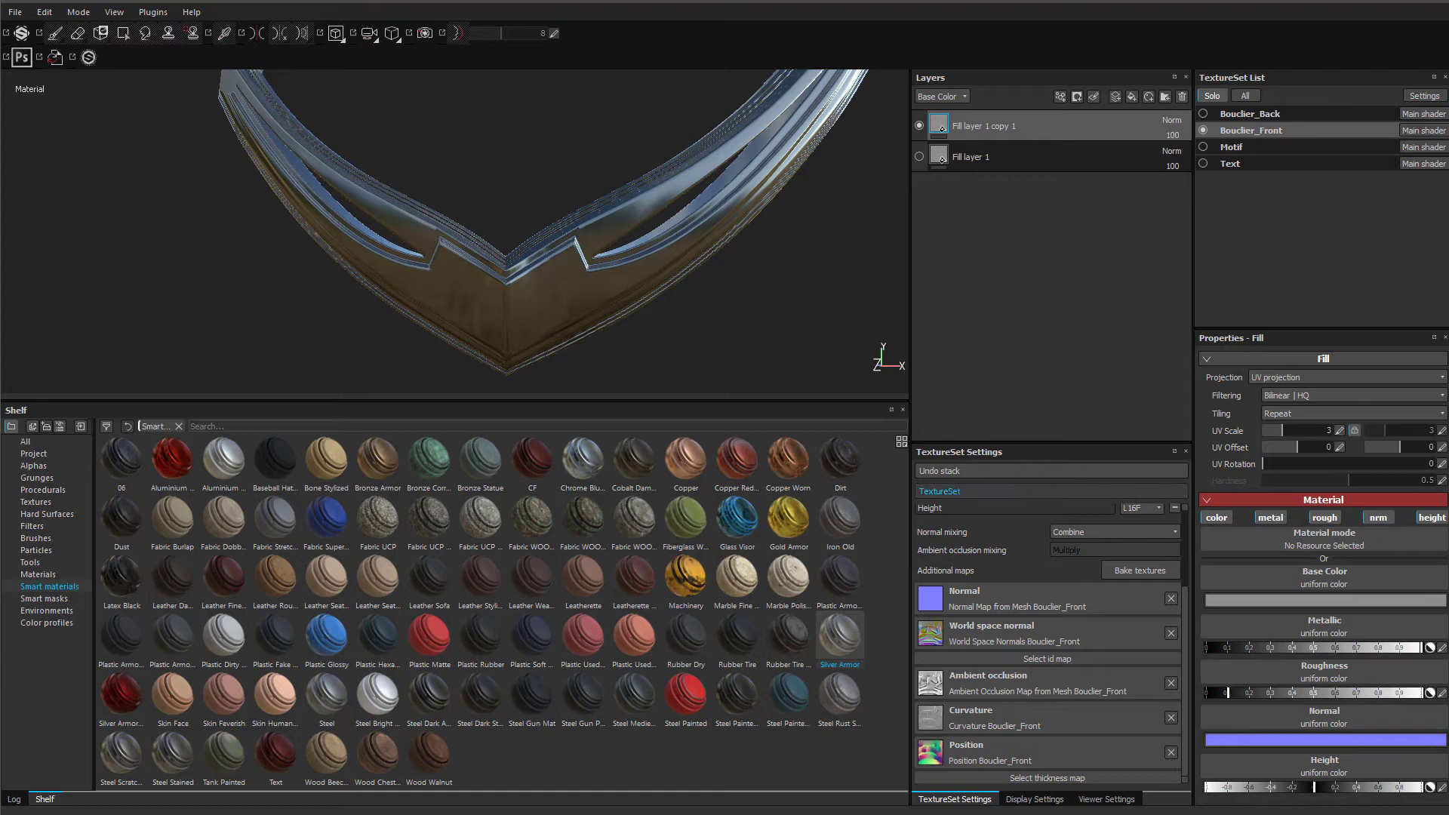
- Set the duplicated fill layer's base color to a grey of 0.195 for R, G and B and its roughness to about 0.3
{"action": "left_click", "coordinate": [1364, 601]}
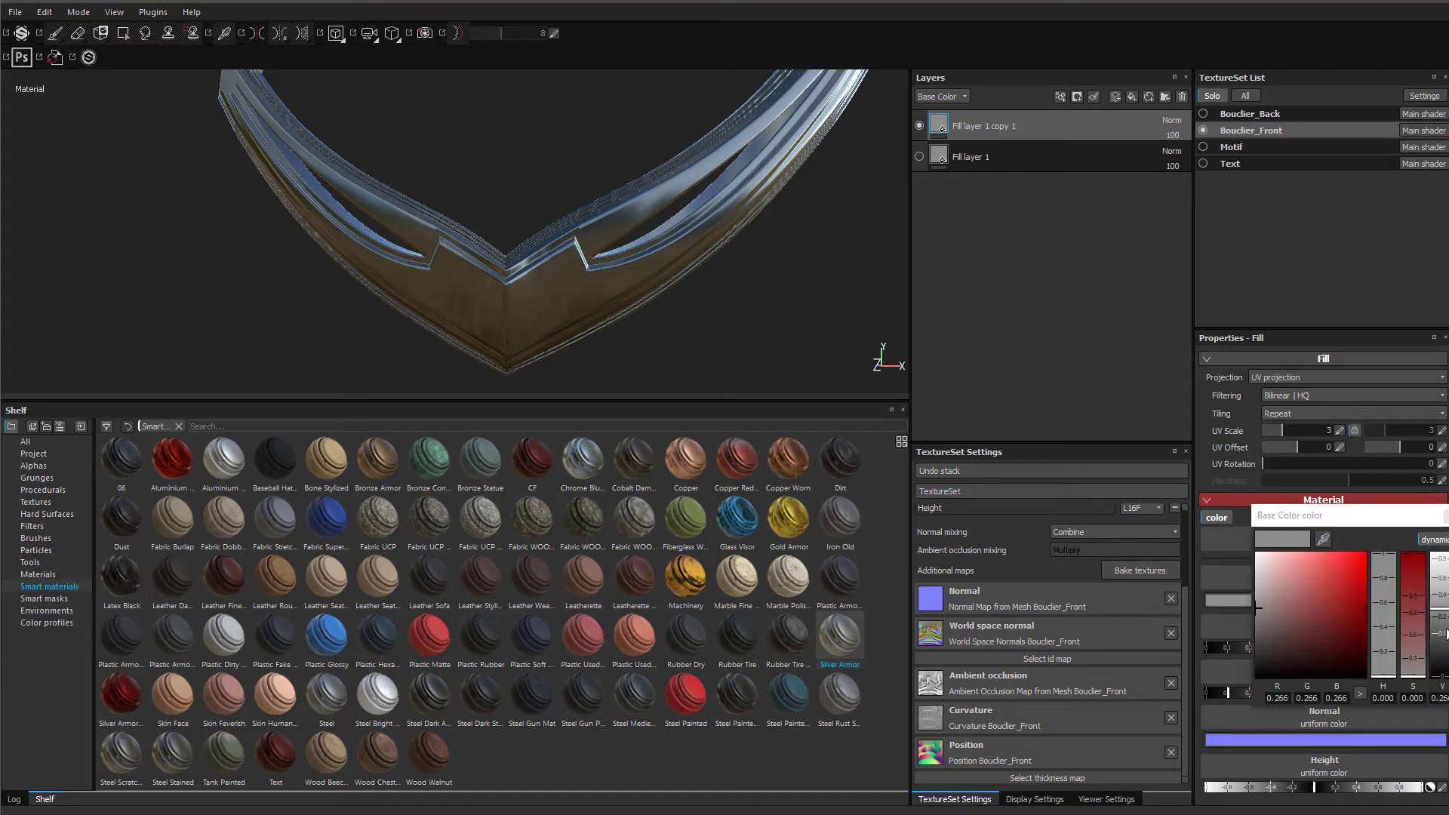
{"action": "left_click_drag", "start_coordinate": [1444, 637], "coordinate": [1446, 620]}
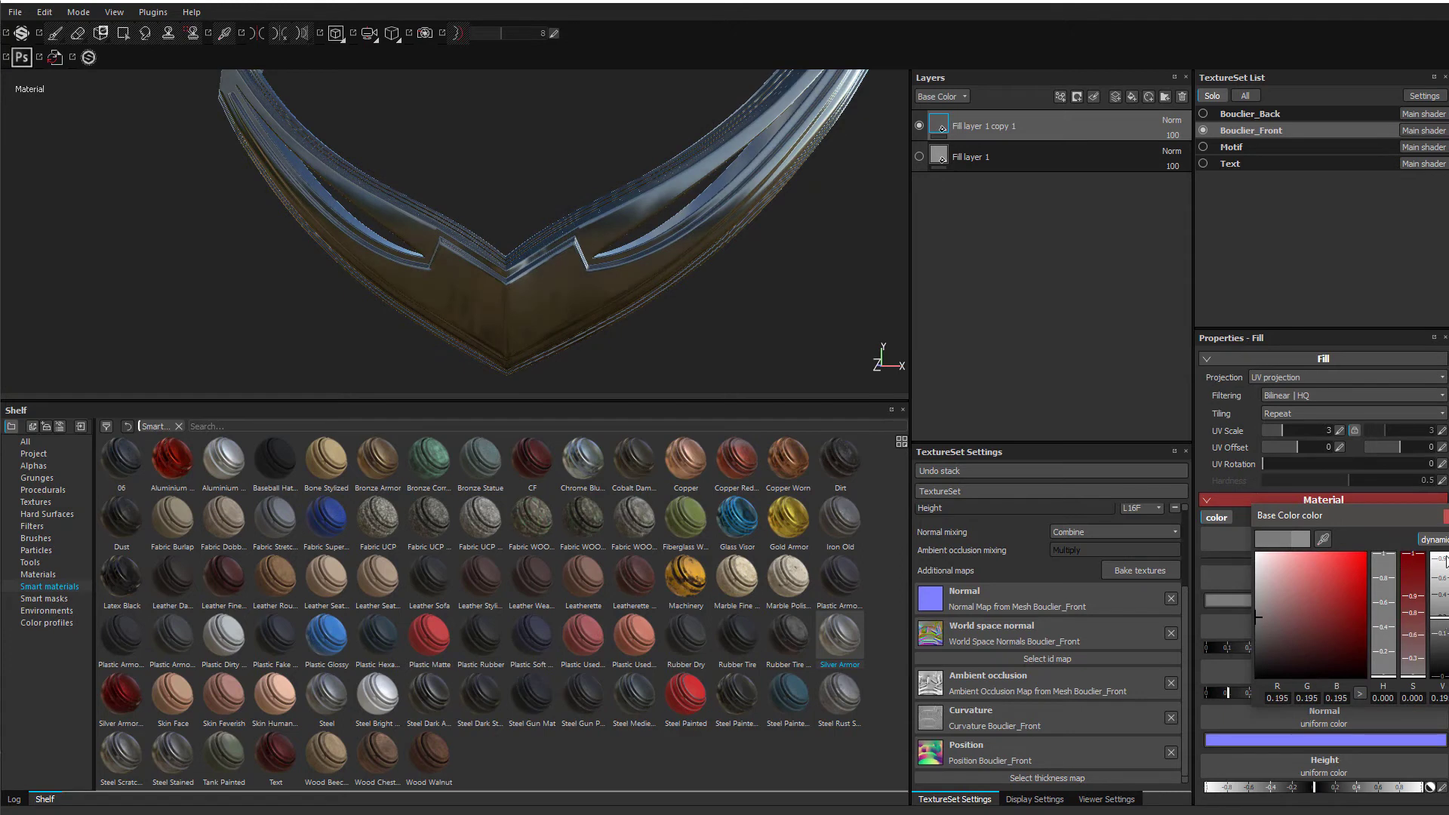
{"action": "left_click", "coordinate": [1447, 517]}
{"action": "mouse_move", "coordinate": [1238, 695]}
{"action": "left_mouse_down"}
{"action": "mouse_move", "coordinate": [1289, 695]}
{"action": "mouse_move", "coordinate": [1271, 696]}
{"action": "left_mouse_up"}
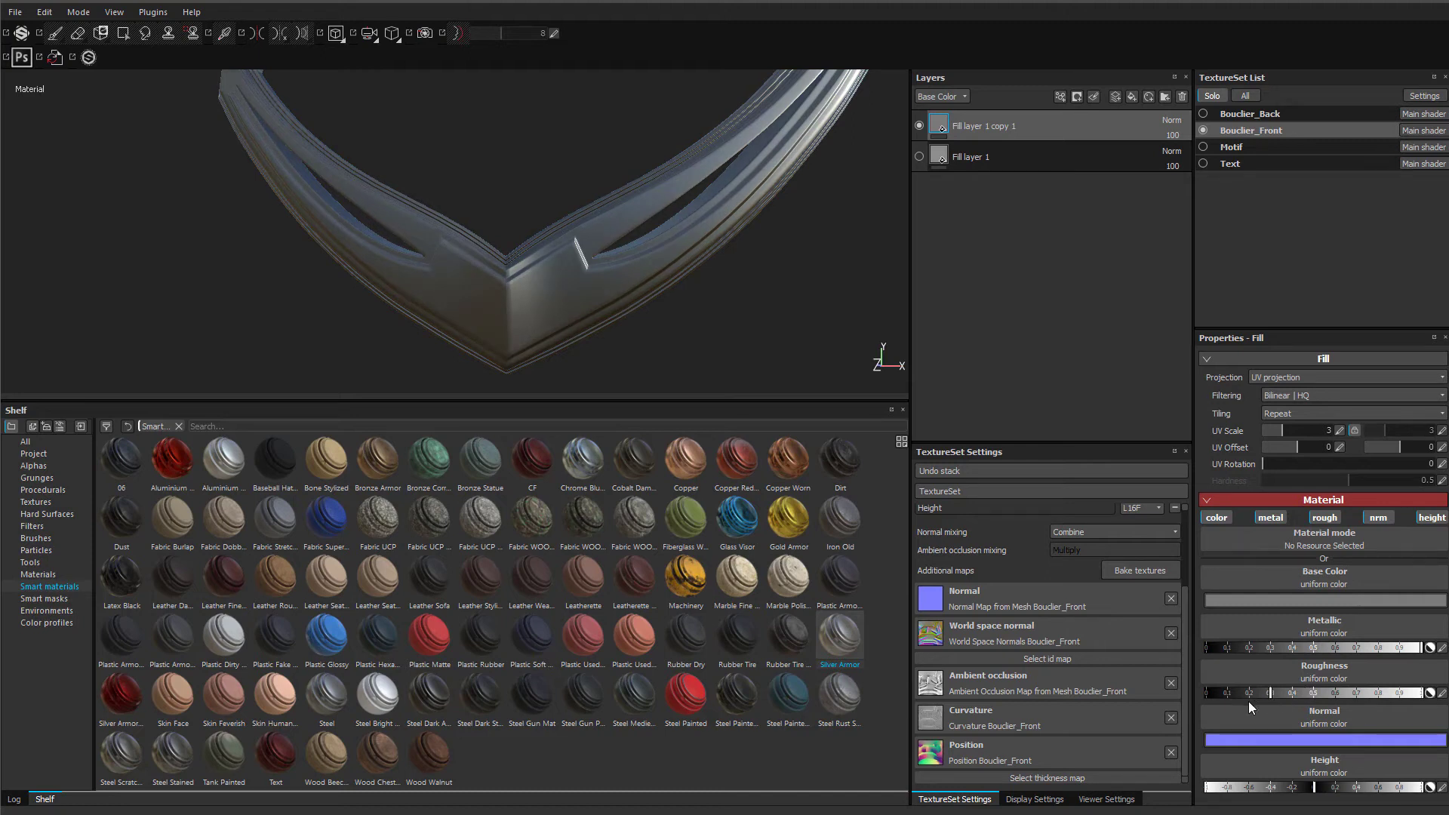
{"action": "left_click_drag", "start_coordinate": [536, 292], "coordinate": [585, 243], "text": "alt"}
{"action": "scroll", "coordinate": [553, 287], "scroll_direction": "up", "scroll_amount": 2}
{"action": "left_click_drag", "start_coordinate": [602, 326], "coordinate": [605, 302], "text": "alt"}
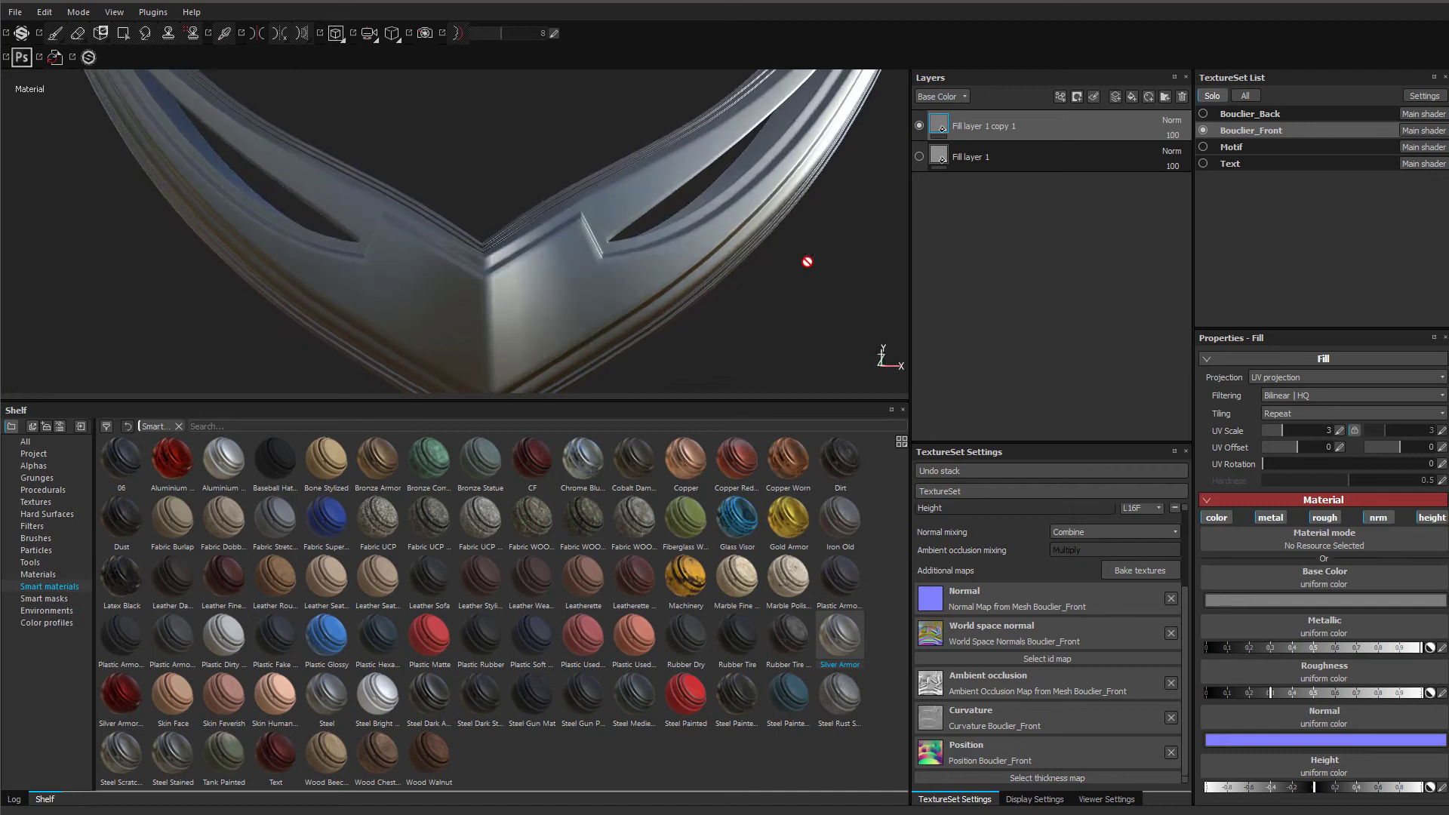
- Compare the two fill layers by toggling their visibility, leaving both layers shown
{"action": "left_click", "coordinate": [918, 126]}
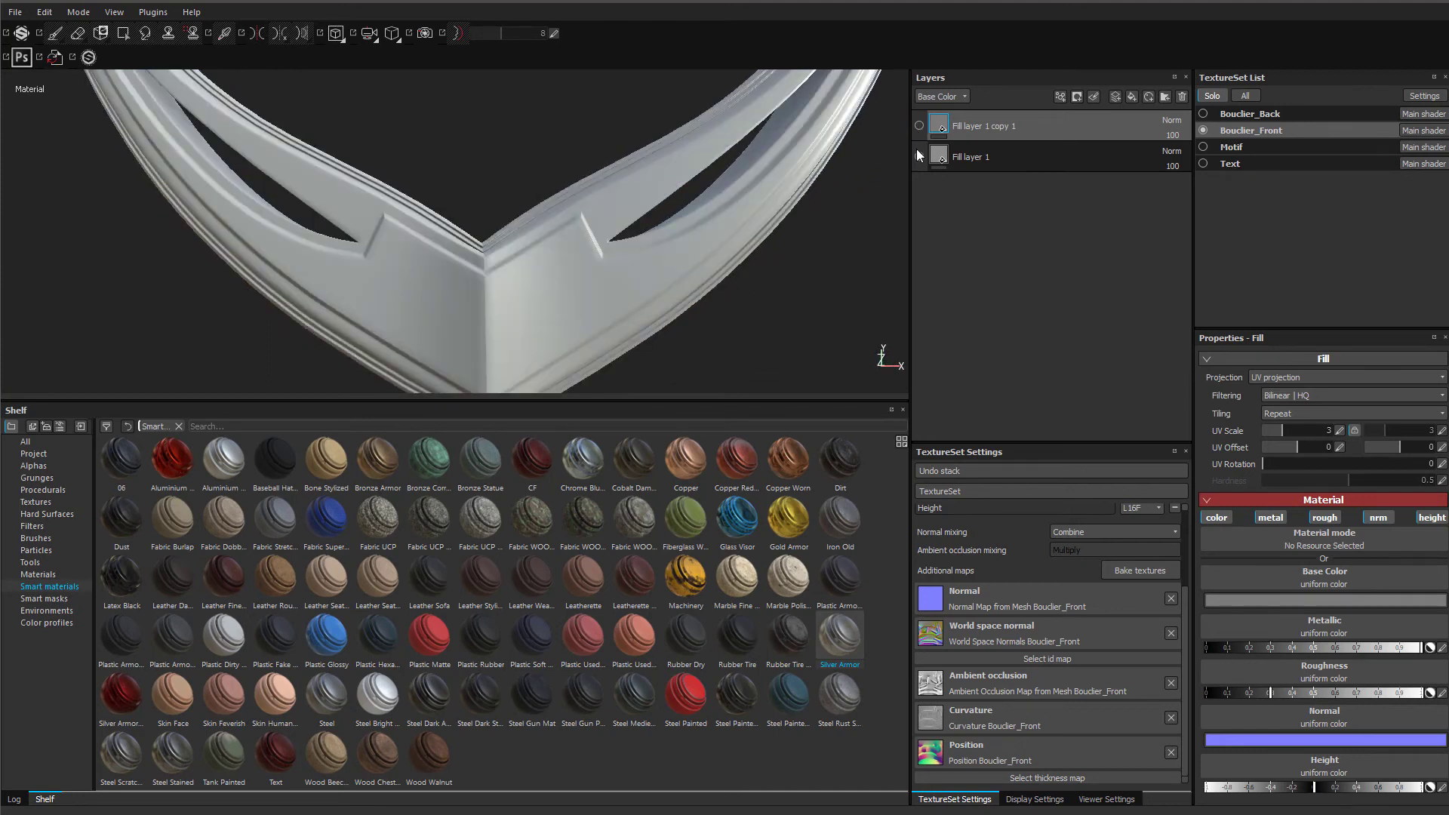
{"action": "left_click", "coordinate": [919, 156]}
{"action": "left_click_drag", "start_coordinate": [636, 208], "coordinate": [638, 143], "text": "alt"}
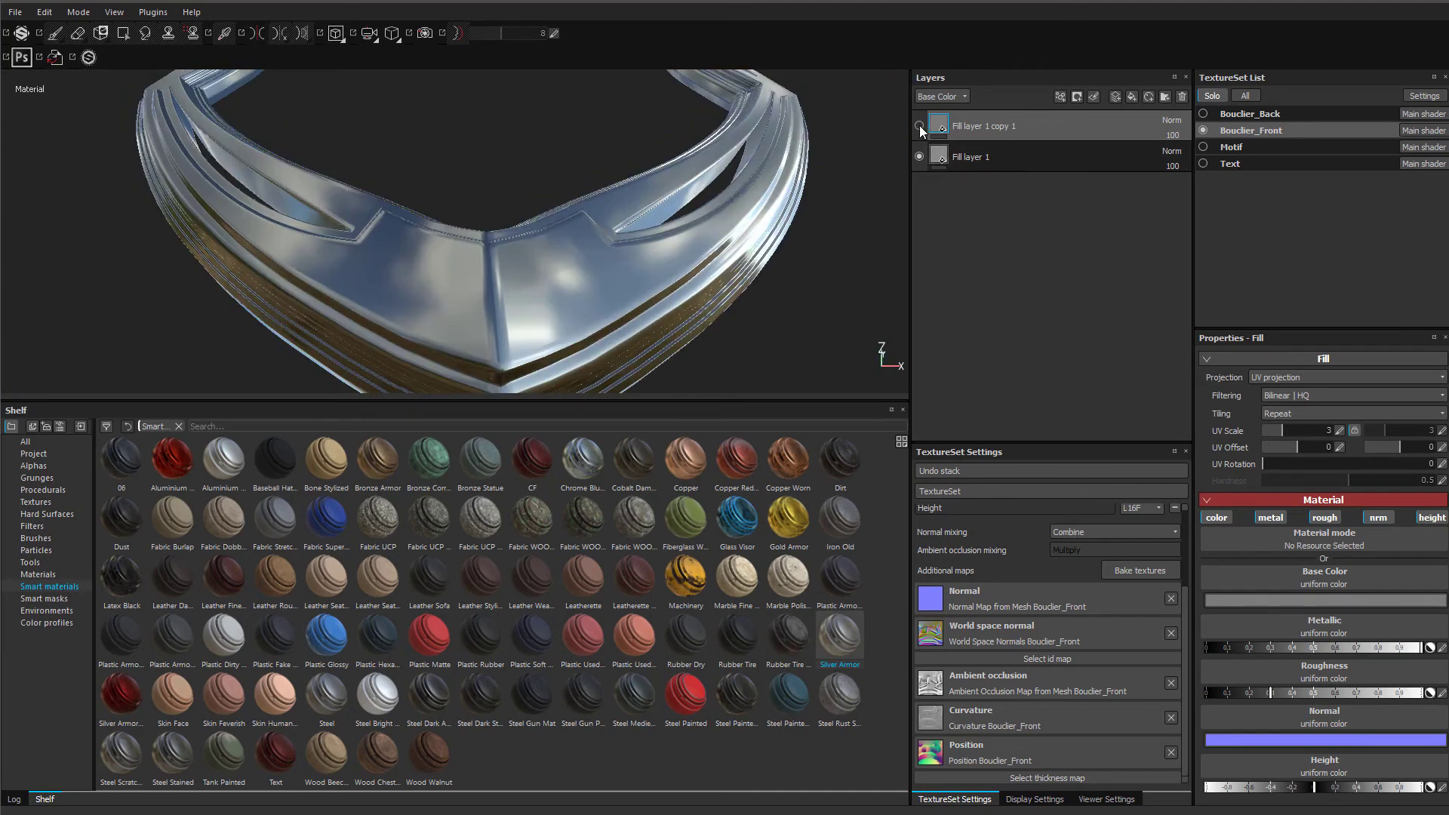
{"action": "left_click", "coordinate": [919, 126]}
{"action": "left_click_drag", "start_coordinate": [674, 250], "coordinate": [668, 287], "text": "alt"}
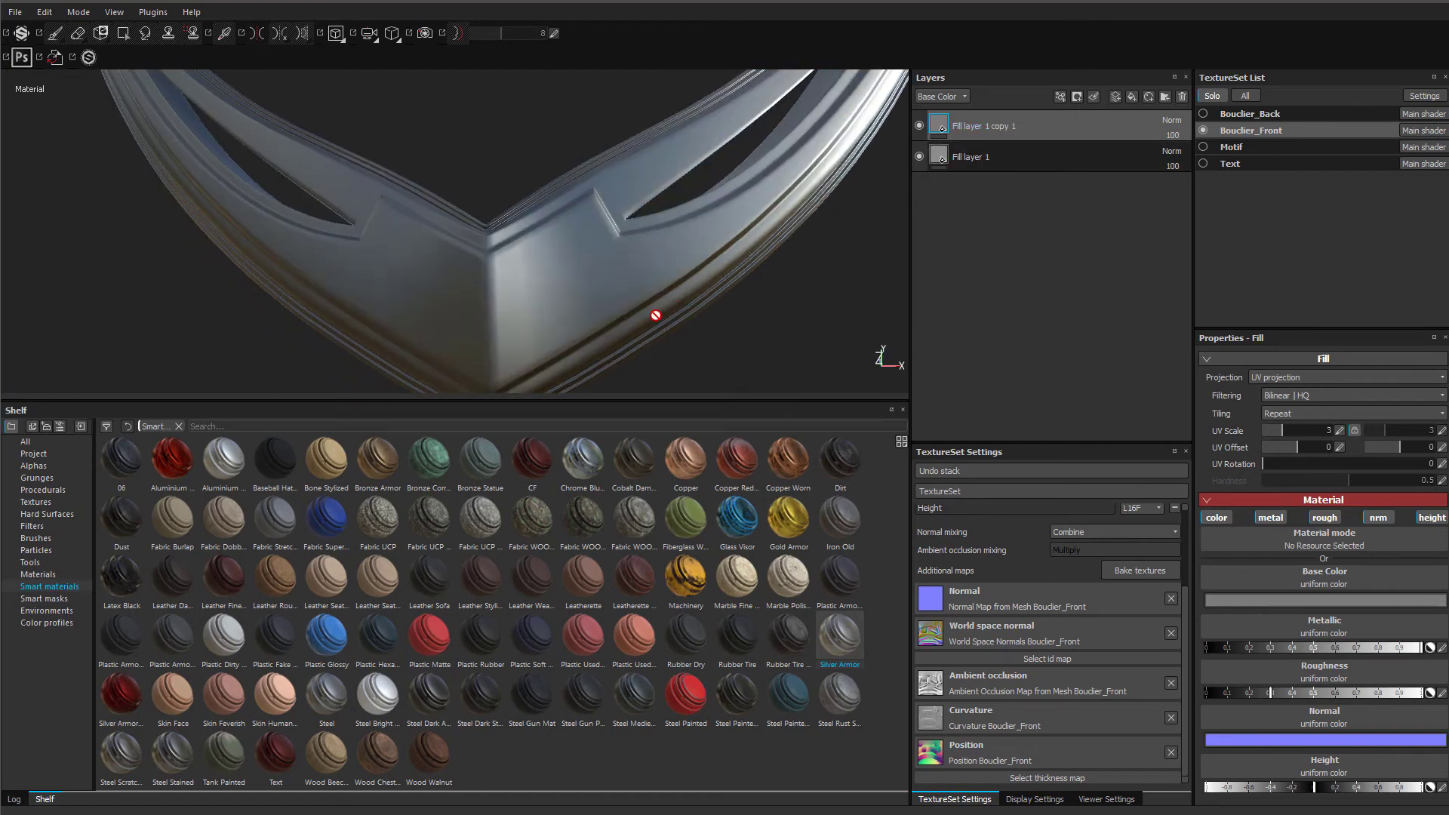
{"action": "scroll", "coordinate": [516, 210], "scroll_direction": "down", "scroll_amount": 2}
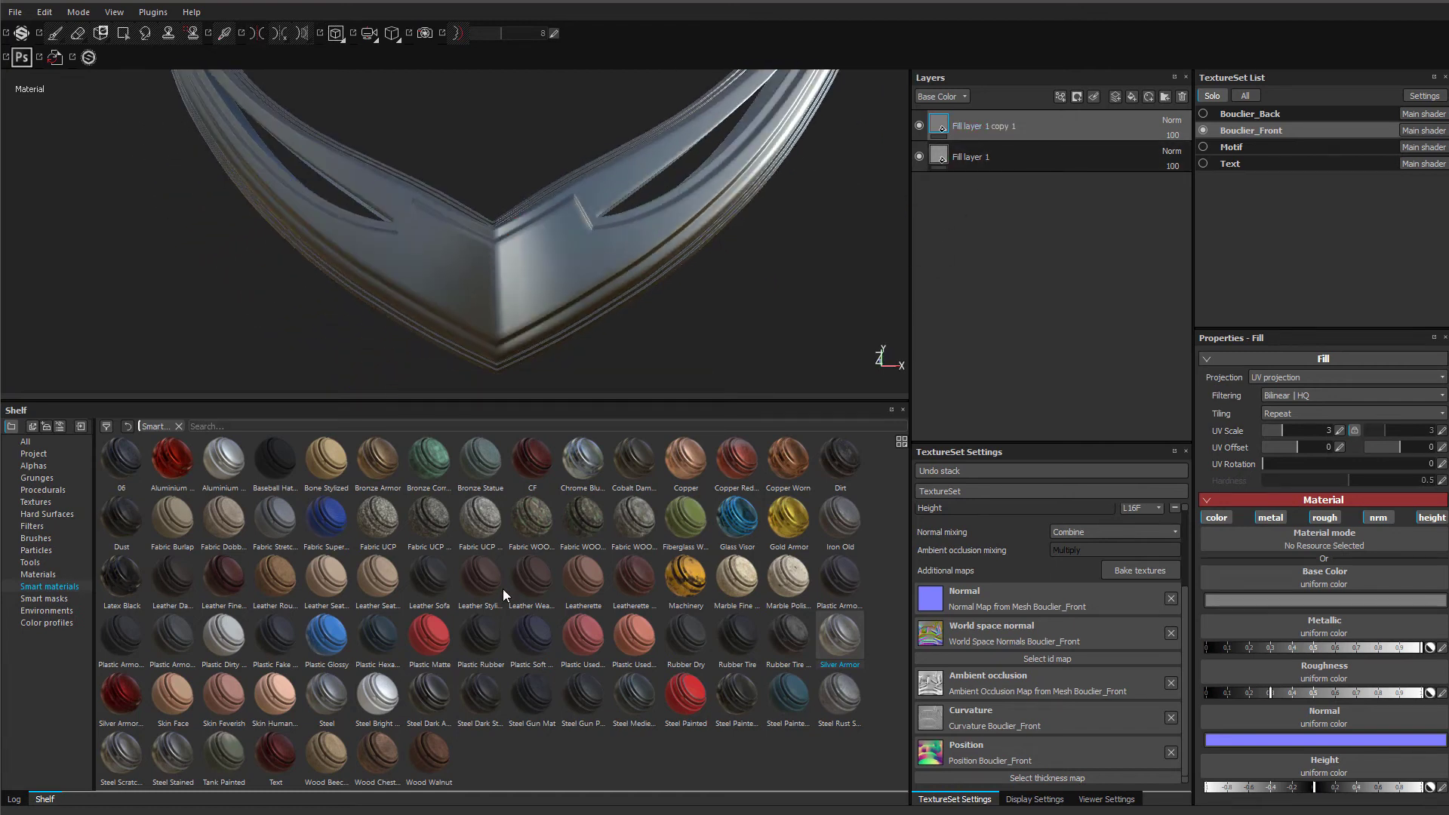
- Try the Ground Dirt smart mask on the duplicated fill layer and clear that mask
{"action": "left_click", "coordinate": [47, 599]}
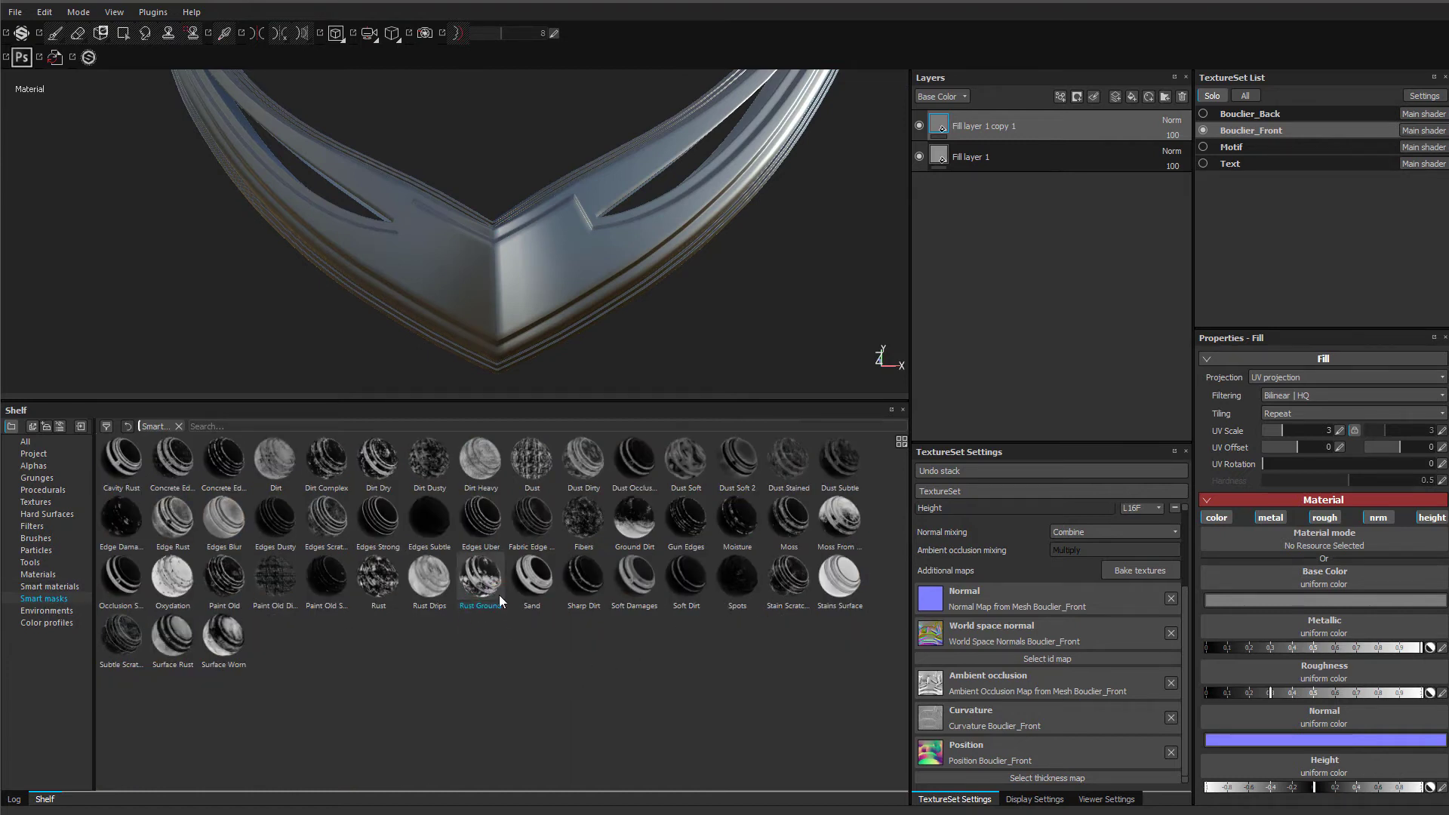
{"action": "left_click_drag", "start_coordinate": [631, 527], "coordinate": [974, 126]}
{"action": "mouse_move", "coordinate": [582, 323]}
{"action": "left_mouse_down", "text": "alt"}
{"action": "mouse_move", "coordinate": [583, 349]}
{"action": "mouse_move", "coordinate": [637, 284]}
{"action": "mouse_move", "coordinate": [730, 225]}
{"action": "mouse_move", "coordinate": [718, 330]}
{"action": "left_mouse_up", "text": "alt"}
{"action": "middle_click_drag", "start_coordinate": [717, 330], "coordinate": [721, 281], "text": "alt"}
{"action": "scroll", "coordinate": [721, 282], "scroll_direction": "up", "scroll_amount": 2}
{"action": "scroll", "coordinate": [805, 139], "scroll_direction": "down", "scroll_amount": 2}
{"action": "scroll", "coordinate": [784, 229], "scroll_direction": "down", "scroll_amount": 1}
{"action": "mouse_move", "coordinate": [784, 228]}
{"action": "left_mouse_down", "text": "alt"}
{"action": "mouse_move", "coordinate": [705, 281]}
{"action": "mouse_move", "coordinate": [738, 323]}
{"action": "mouse_move", "coordinate": [719, 277]}
{"action": "mouse_move", "coordinate": [808, 285]}
{"action": "mouse_move", "coordinate": [815, 265]}
{"action": "mouse_move", "coordinate": [717, 264]}
{"action": "left_mouse_up", "text": "alt"}
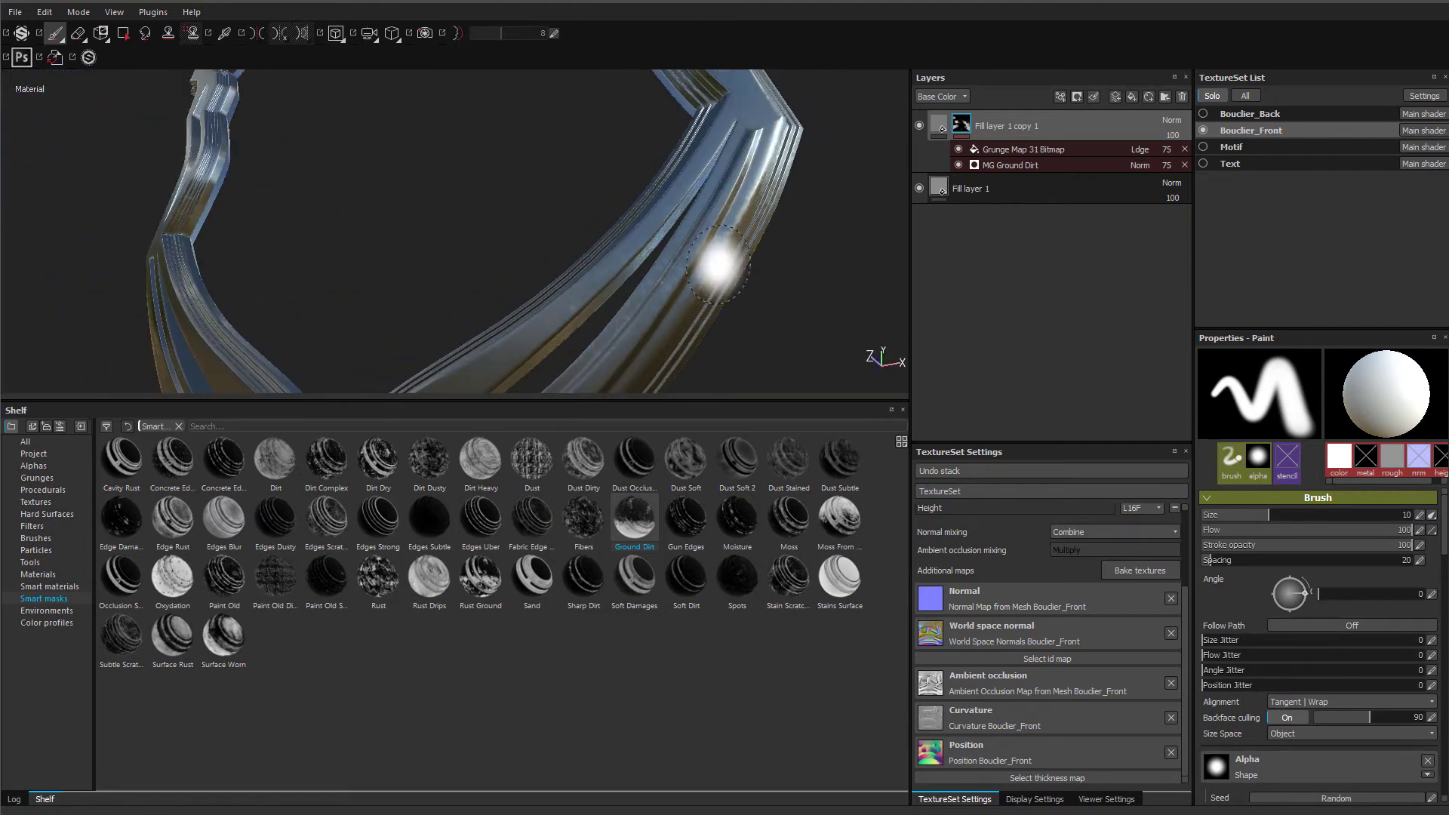
{"action": "right_click", "coordinate": [962, 130]}
{"action": "left_click", "coordinate": [997, 259]}
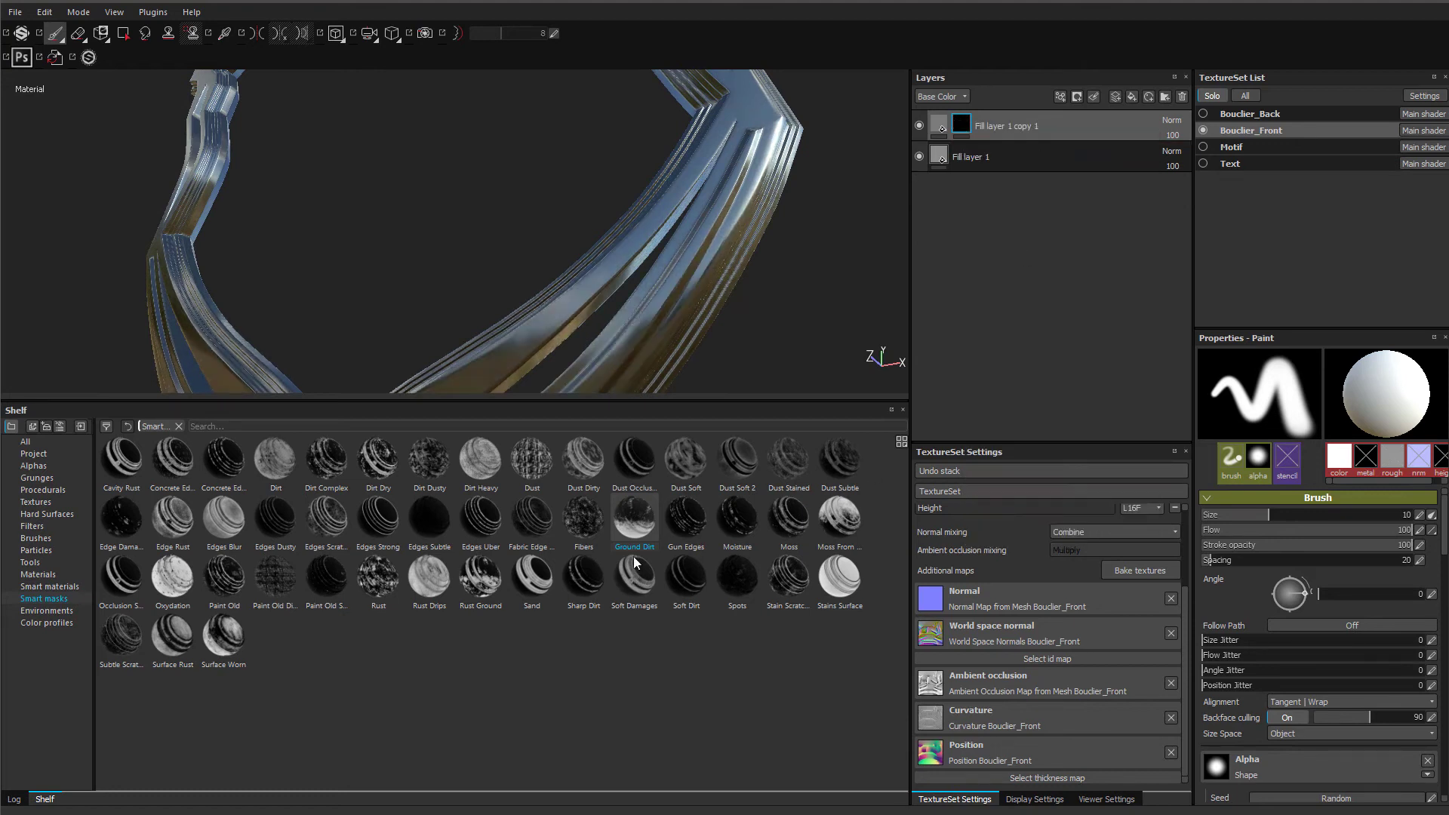
- Apply the Fibers smart mask to the duplicated fill layer and inspect the masked areas around the shield front
{"action": "left_click_drag", "start_coordinate": [583, 519], "coordinate": [996, 132]}
{"action": "left_click_drag", "start_coordinate": [835, 236], "coordinate": [710, 137], "text": "alt"}
{"action": "scroll", "coordinate": [638, 209], "scroll_direction": "up", "scroll_amount": 3}
{"action": "left_click_drag", "start_coordinate": [615, 256], "coordinate": [573, 284], "text": "alt"}
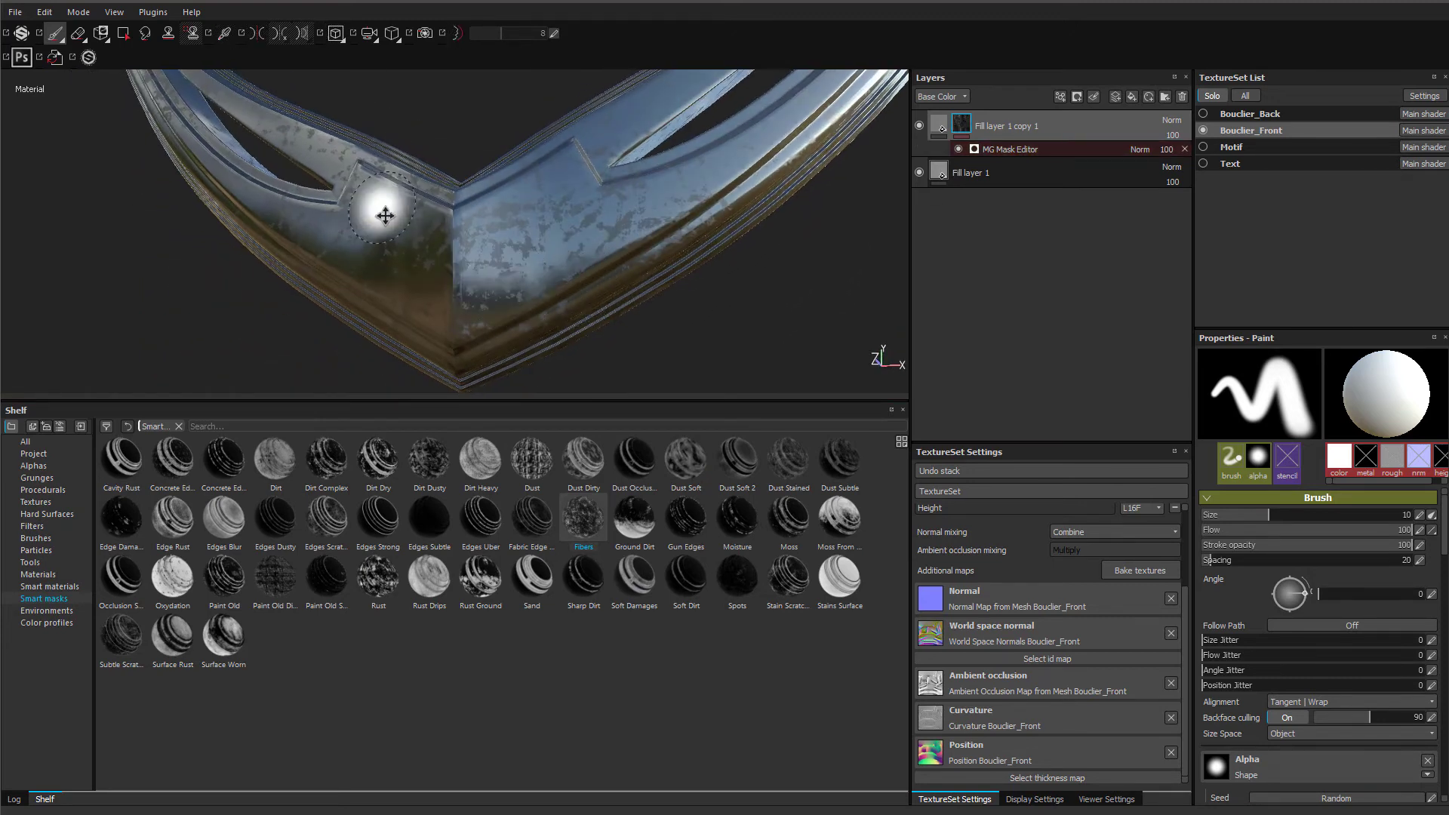
{"action": "middle_click_drag", "start_coordinate": [385, 217], "coordinate": [633, 323], "text": "alt"}
{"action": "mouse_move", "coordinate": [482, 297]}
{"action": "left_mouse_down", "text": "alt"}
{"action": "mouse_move", "coordinate": [461, 264]}
{"action": "mouse_move", "coordinate": [395, 230]}
{"action": "left_mouse_up", "text": "alt"}
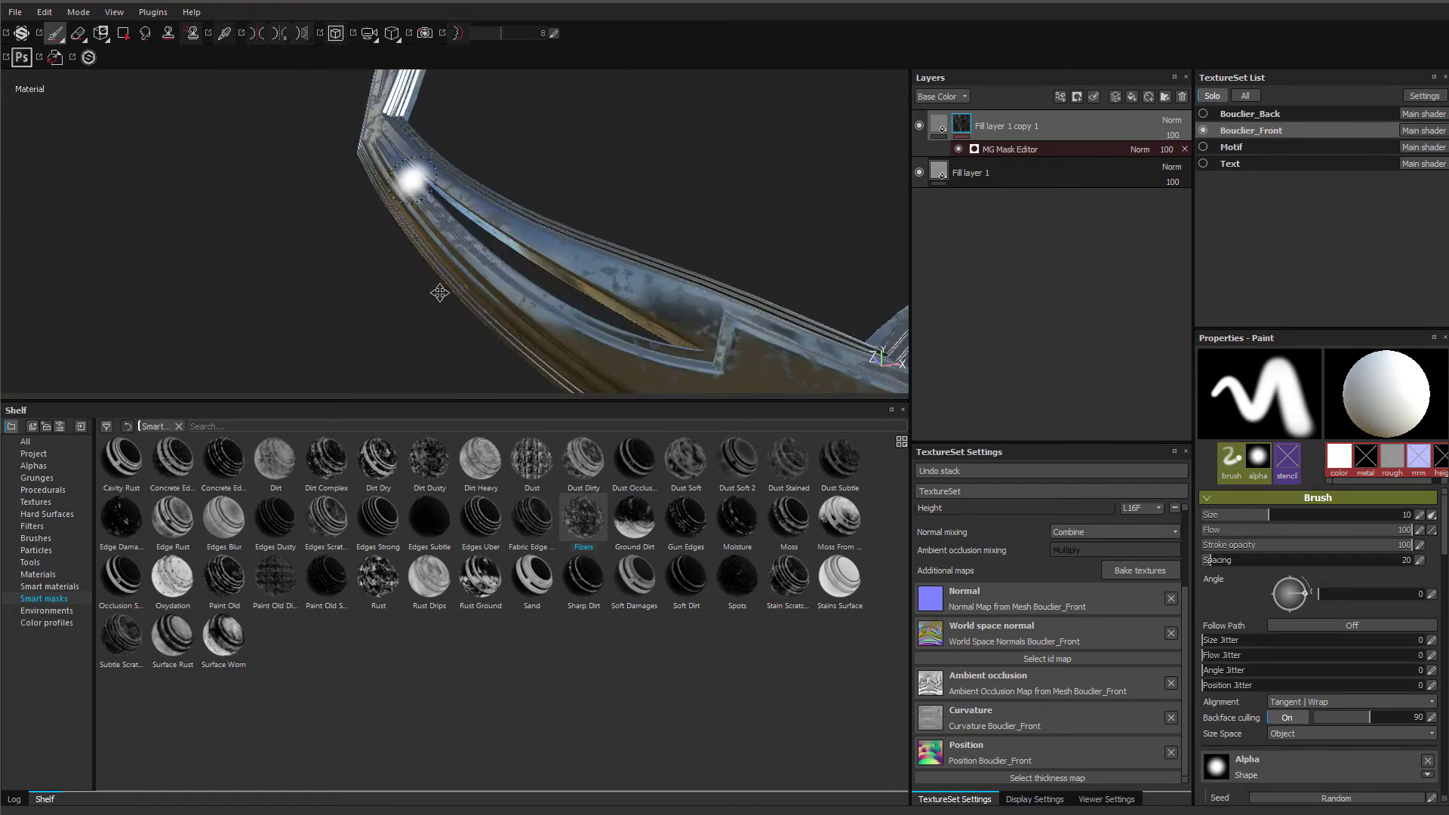
{"action": "middle_click_drag", "start_coordinate": [453, 128], "coordinate": [480, 327], "text": "alt"}
{"action": "left_click_drag", "start_coordinate": [434, 213], "coordinate": [440, 161], "text": "alt"}
{"action": "scroll", "coordinate": [599, 301], "scroll_direction": "down", "scroll_amount": 3}
{"action": "middle_click_drag", "start_coordinate": [598, 301], "coordinate": [561, 9], "text": "alt"}
{"action": "scroll", "coordinate": [516, 225], "scroll_direction": "up", "scroll_amount": 2}
{"action": "mouse_move", "coordinate": [518, 227]}
{"action": "left_mouse_down", "text": "alt"}
{"action": "mouse_move", "coordinate": [557, 246]}
{"action": "mouse_move", "coordinate": [575, 307]}
{"action": "mouse_move", "coordinate": [627, 272]}
{"action": "left_mouse_up", "text": "alt"}
- In the Fibers mask's generator, set Global Balance to 0.78 and Global Contrast to 0.8
{"action": "left_click", "coordinate": [999, 144]}
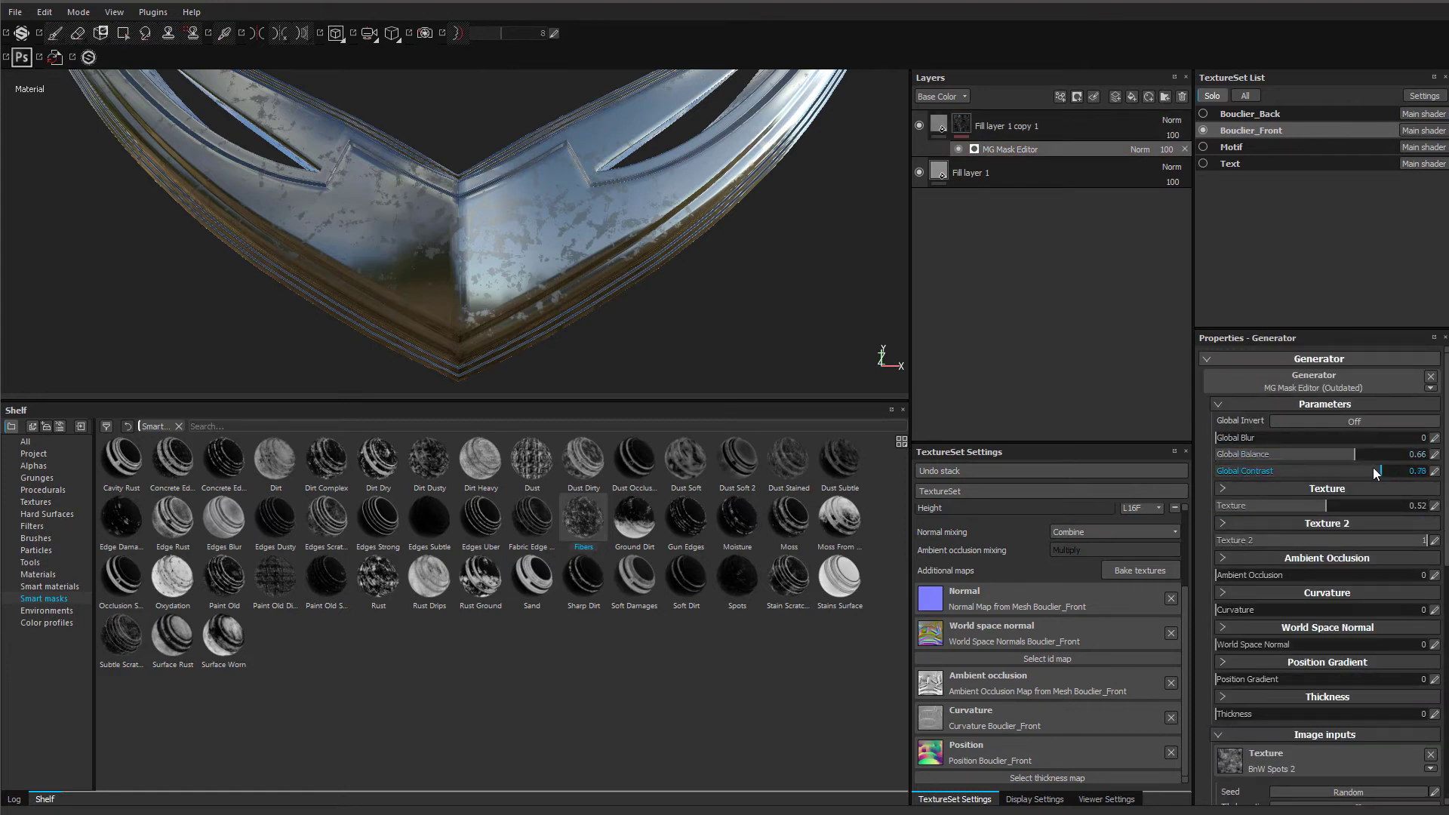
{"action": "left_click_drag", "start_coordinate": [1251, 473], "coordinate": [1385, 477]}
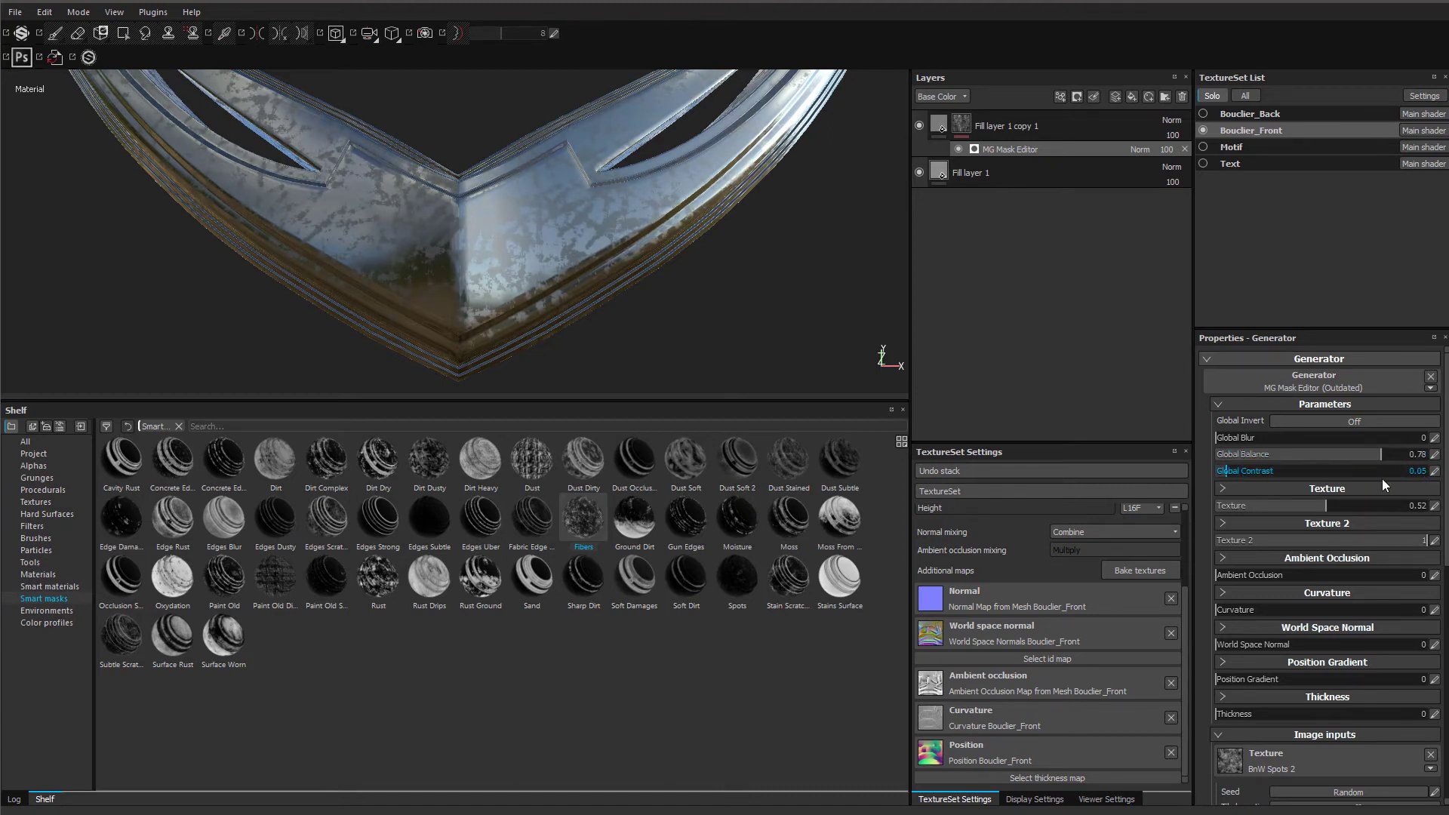
{"action": "left_click", "coordinate": [1222, 524]}
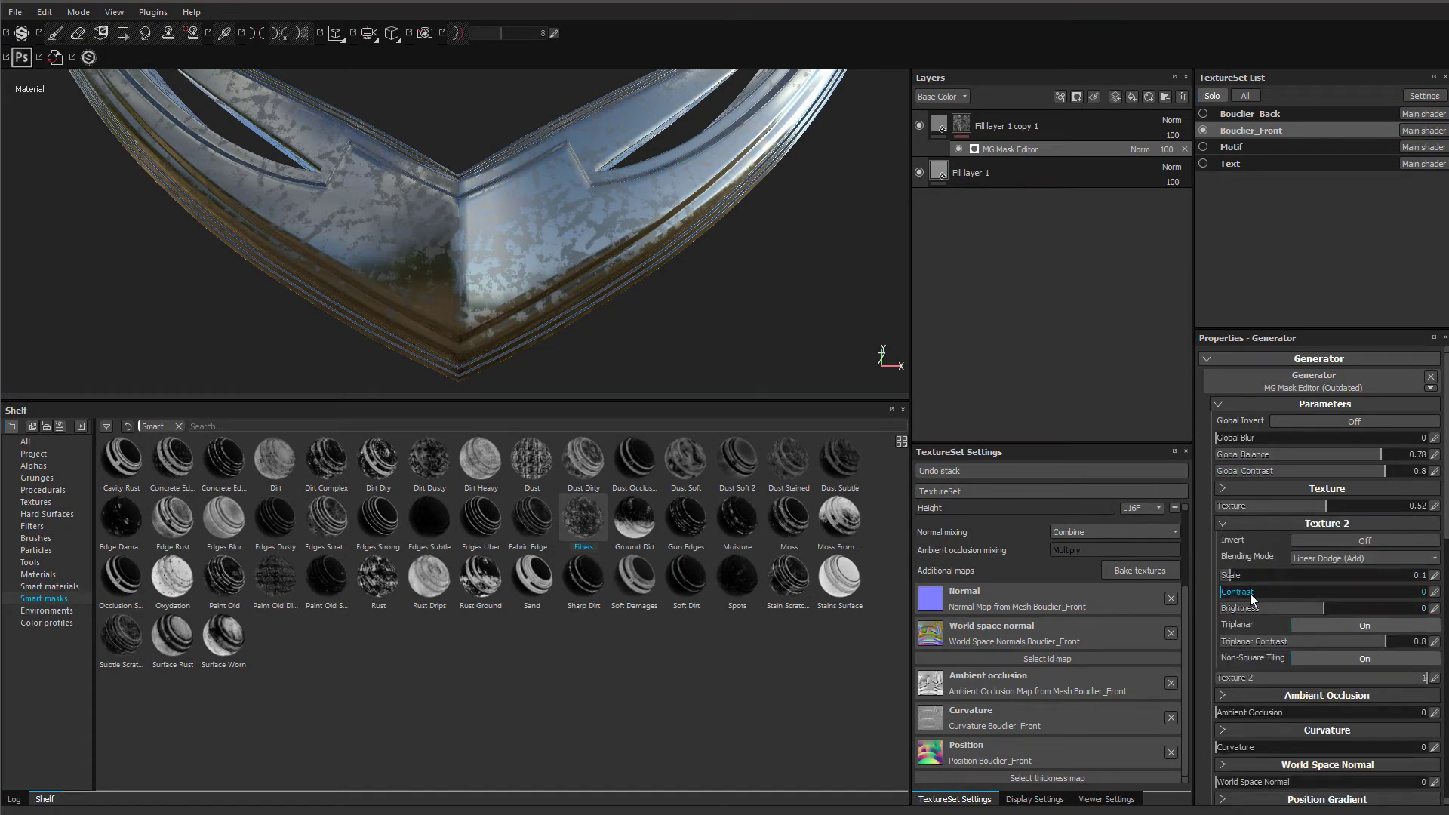
{"action": "left_click_drag", "start_coordinate": [1343, 602], "coordinate": [1148, 614]}
- Set the generator's BnW Spots 2 texture to histogram position 0.24, histogram contrast 0.38 and disorder 9.85
{"action": "left_click", "coordinate": [1222, 695]}
{"action": "scroll", "coordinate": [1208, 683], "scroll_direction": "down", "scroll_amount": 5}
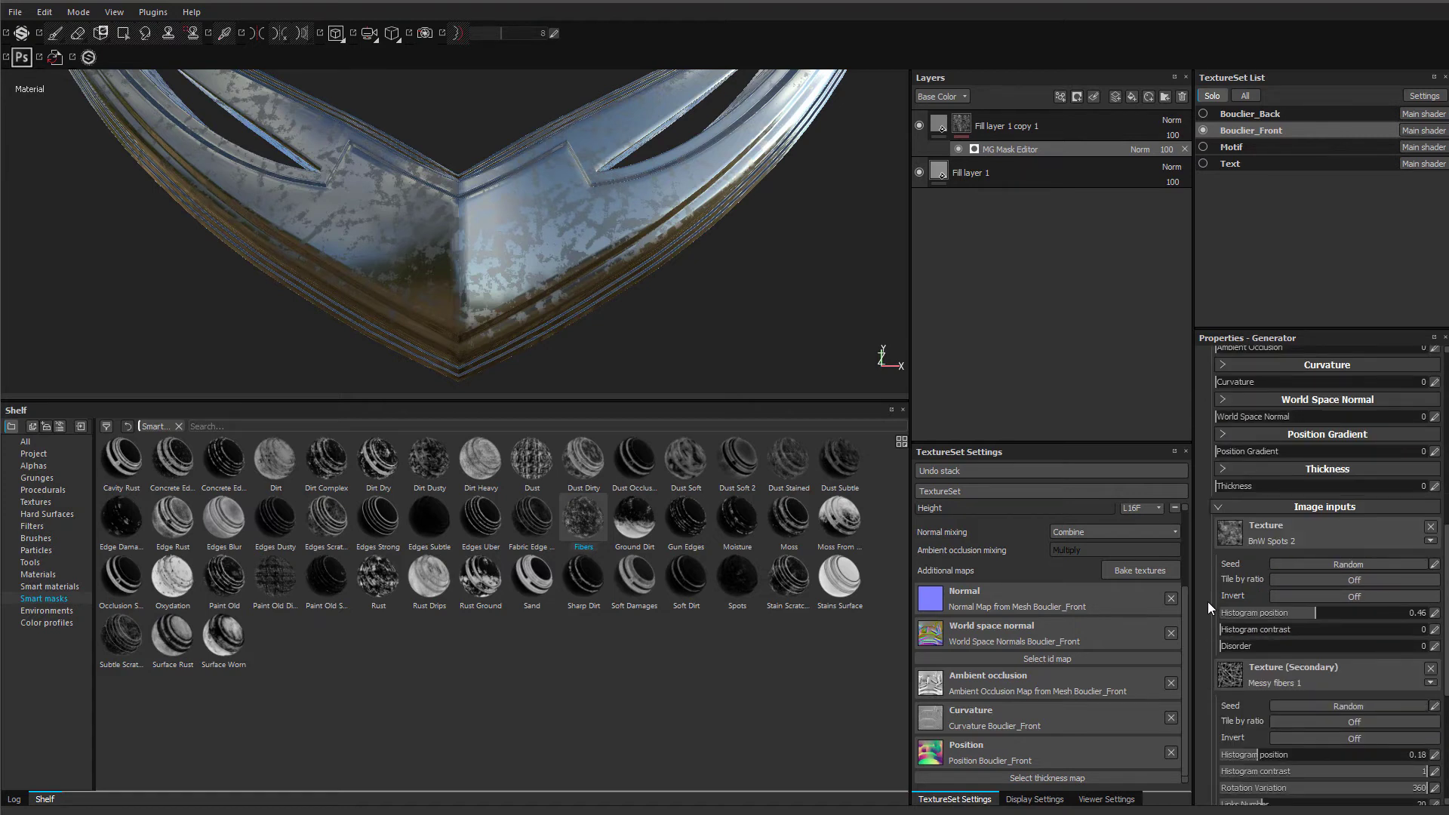
{"action": "scroll", "coordinate": [1208, 603], "scroll_direction": "down", "scroll_amount": 3}
{"action": "scroll", "coordinate": [1204, 614], "scroll_direction": "up", "scroll_amount": 3}
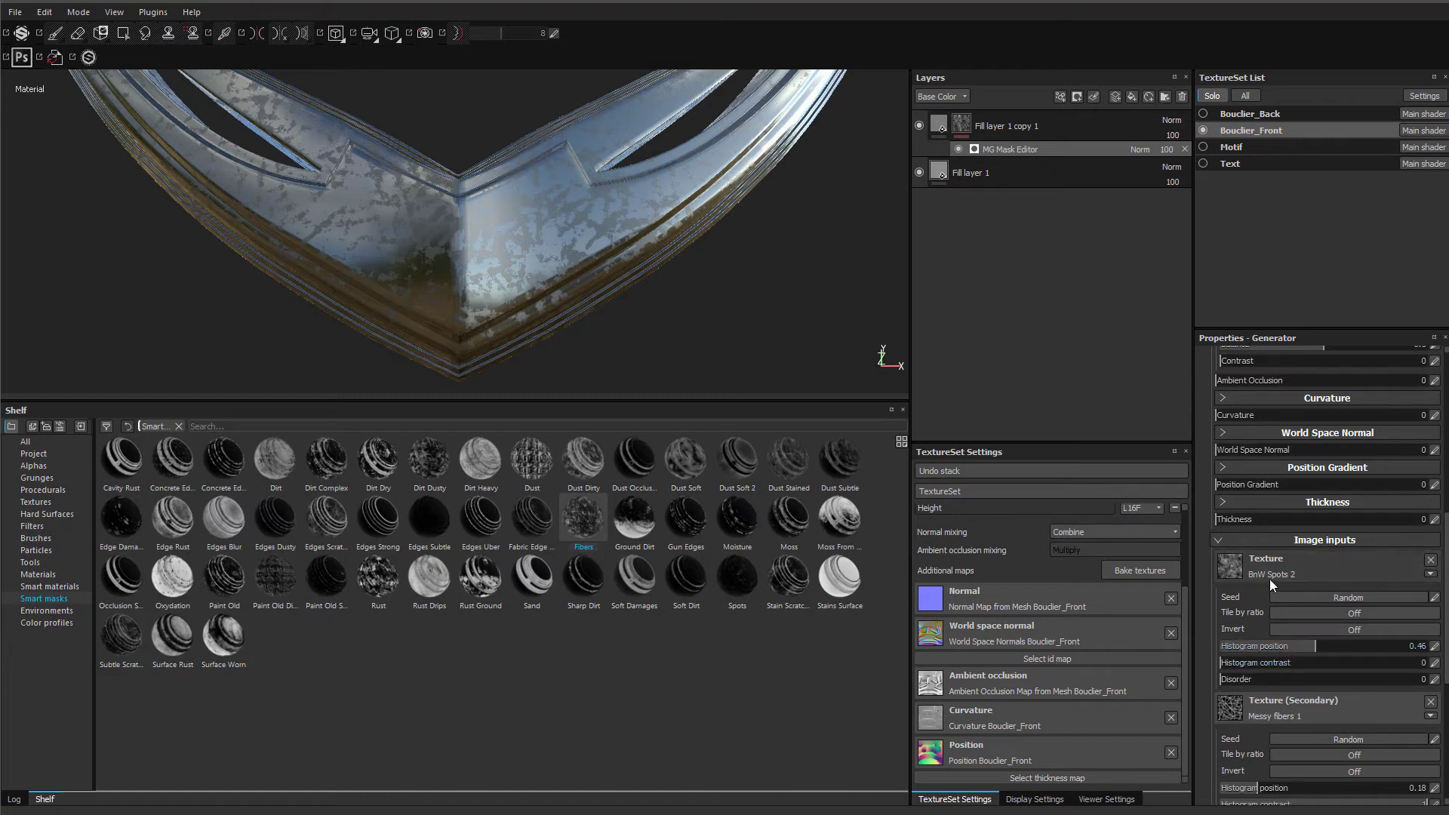
{"action": "mouse_move", "coordinate": [1297, 649]}
{"action": "left_mouse_down"}
{"action": "mouse_move", "coordinate": [1261, 646]}
{"action": "mouse_move", "coordinate": [1370, 649]}
{"action": "mouse_move", "coordinate": [1285, 653]}
{"action": "left_mouse_up"}
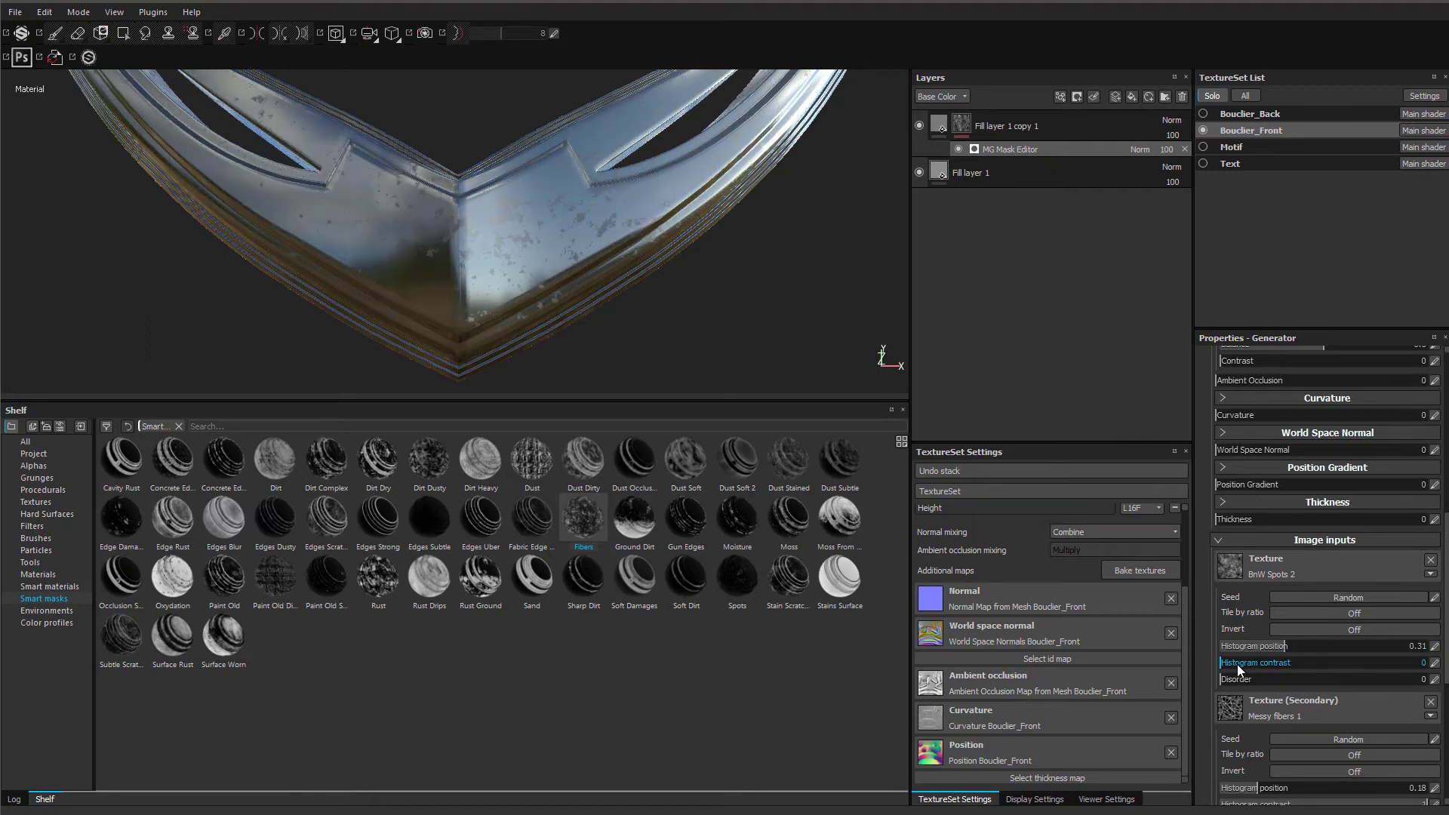
{"action": "left_click_drag", "start_coordinate": [1270, 665], "coordinate": [1217, 682]}
{"action": "key", "text": "ctrl+z"}
{"action": "mouse_move", "coordinate": [523, 299]}
{"action": "left_mouse_down", "text": "alt"}
{"action": "mouse_move", "coordinate": [536, 343]}
{"action": "mouse_move", "coordinate": [508, 281]}
{"action": "left_mouse_up", "text": "alt"}
{"action": "left_click_drag", "start_coordinate": [1251, 680], "coordinate": [1265, 650]}
{"action": "left_click_drag", "start_coordinate": [440, 163], "coordinate": [559, 314], "text": "alt"}
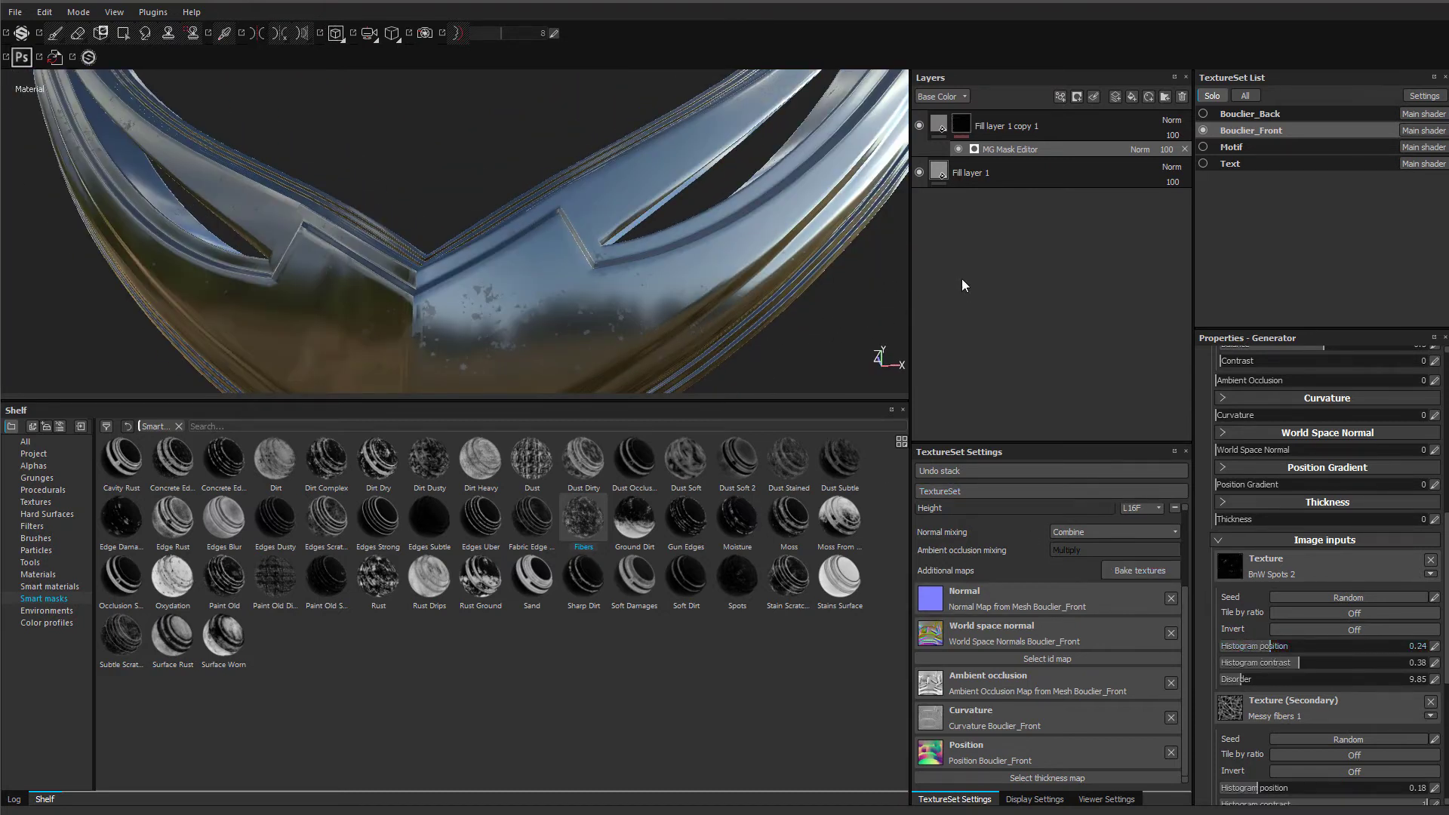
- Duplicate the Fibers-masked fill layer with the new copy's mask cleared, and hide the Fibers-masked layer
{"action": "key", "text": "1"}
{"action": "right_click", "coordinate": [1011, 130]}
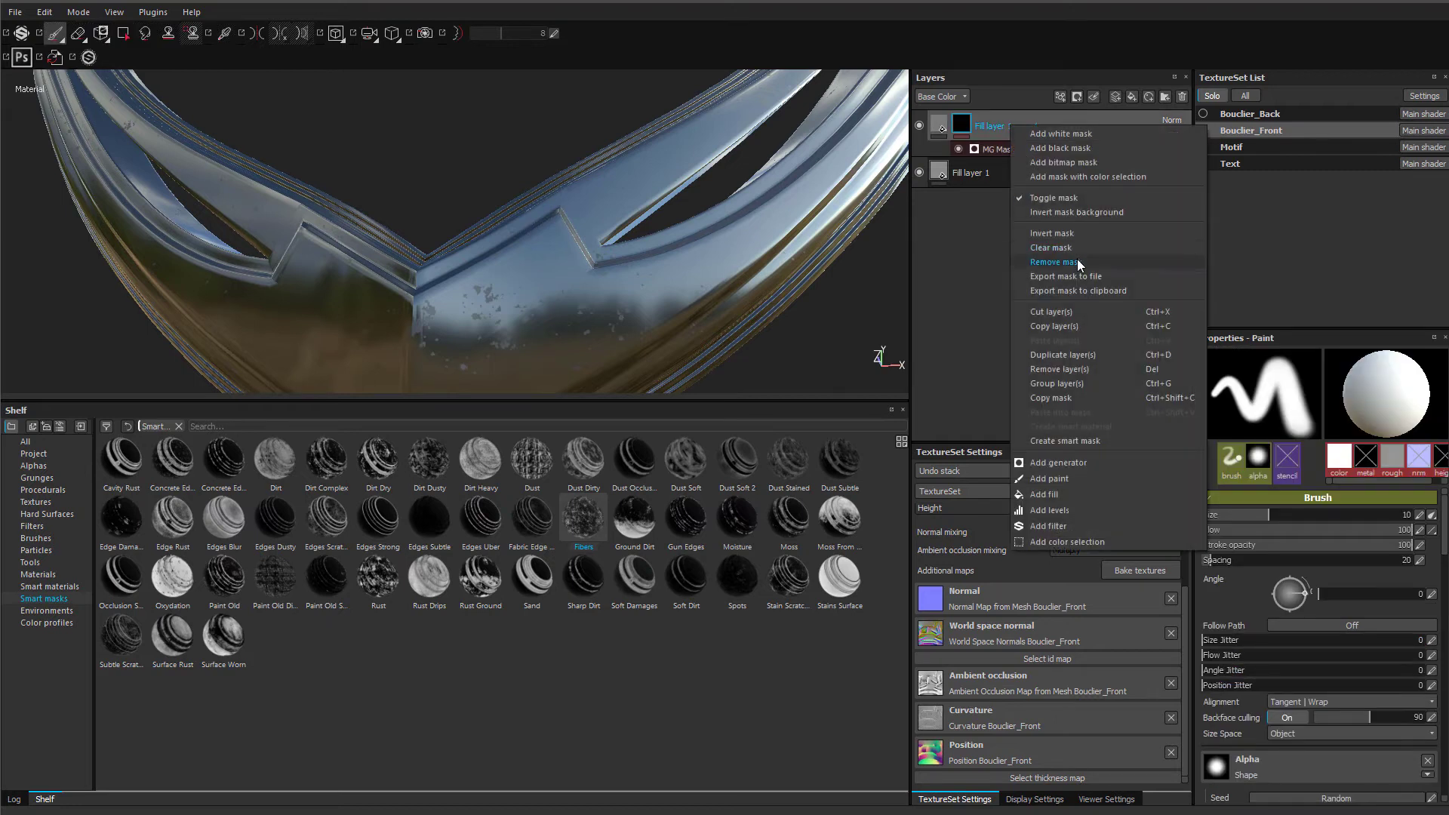
{"action": "left_click", "coordinate": [1089, 356]}
{"action": "right_click", "coordinate": [998, 120]}
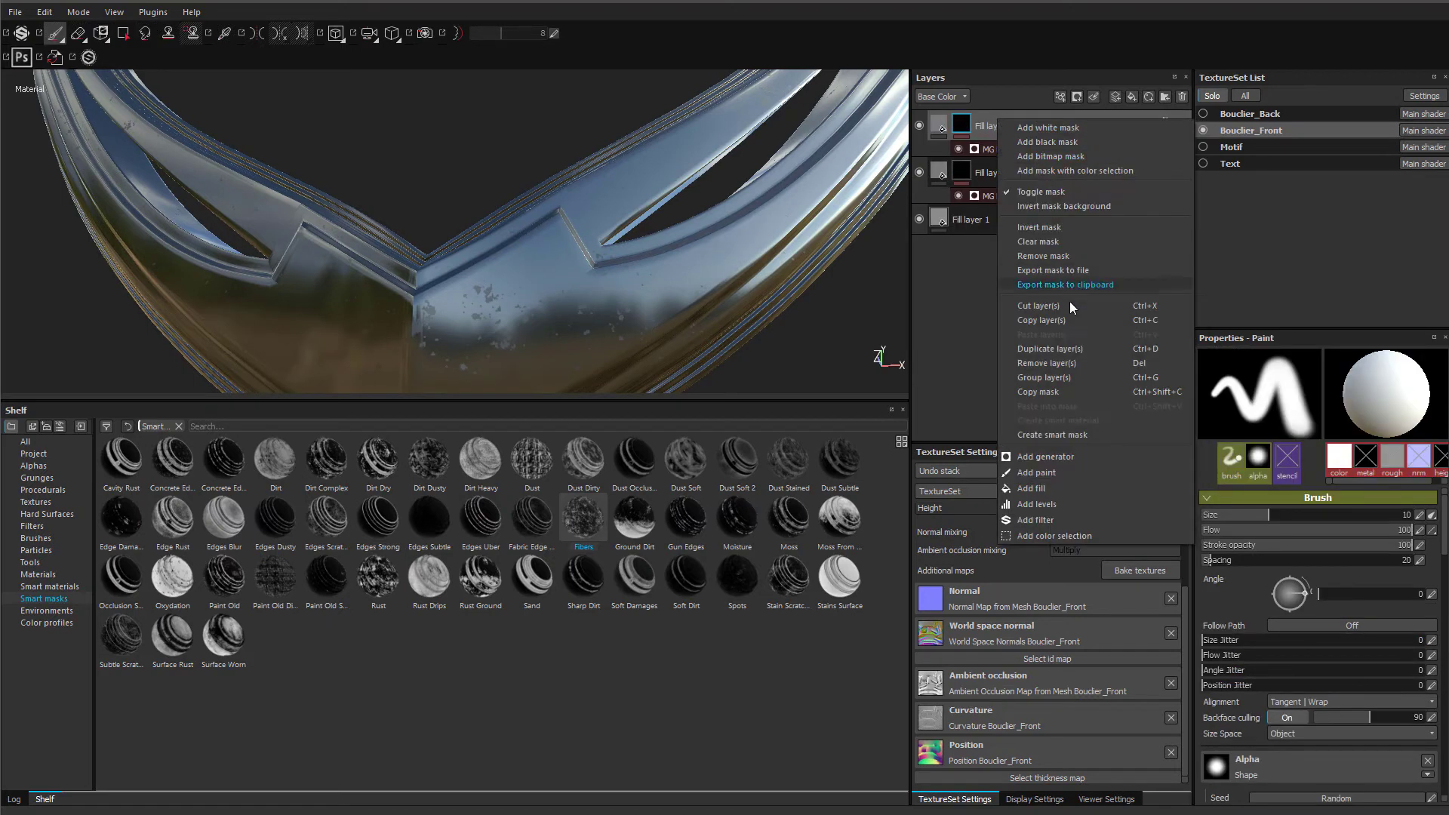
{"action": "left_click", "coordinate": [1049, 256]}
{"action": "left_click", "coordinate": [919, 156]}
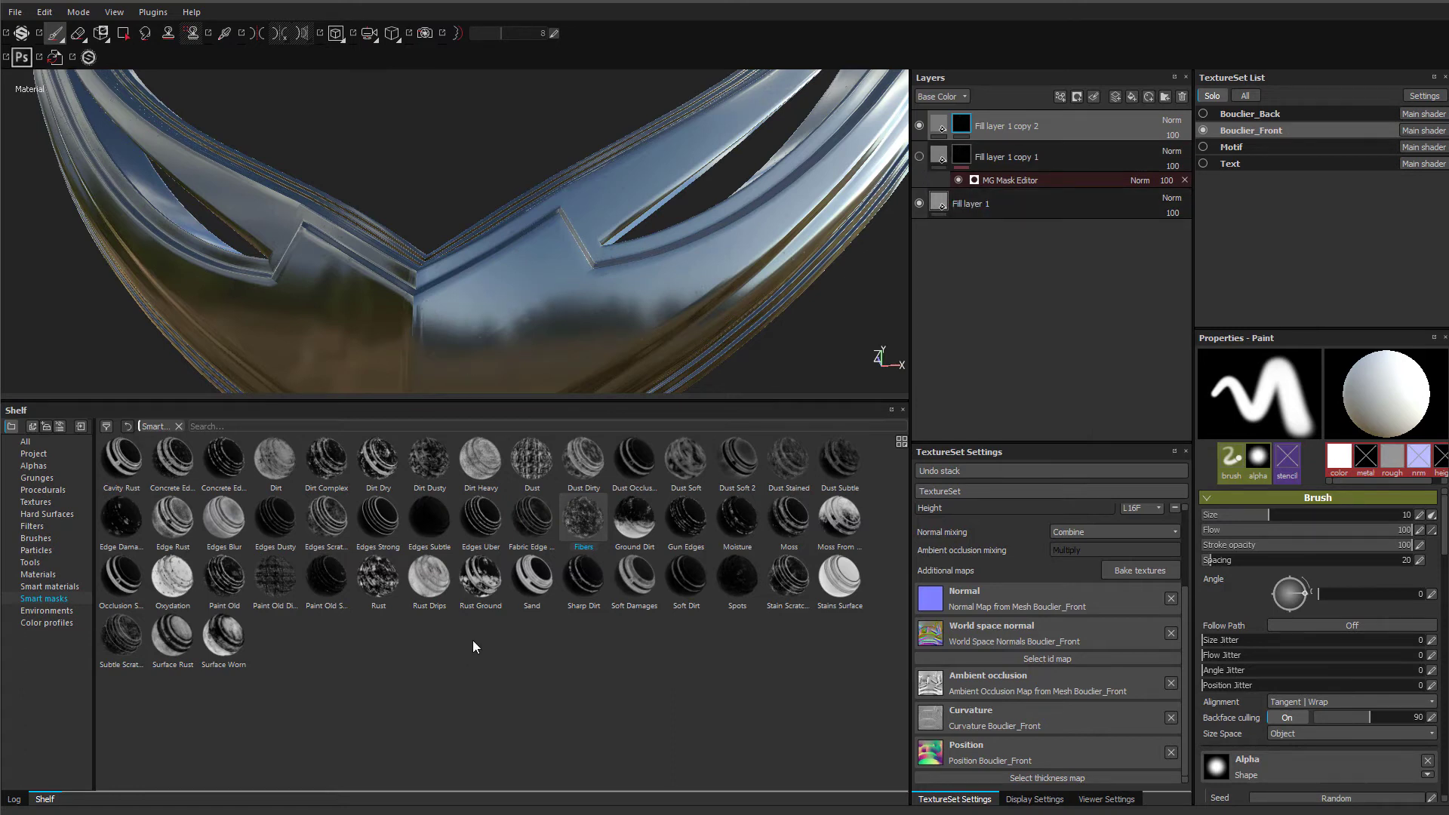
- Apply the Subtle Scratches smart mask to the top fill layer and check it on the shield front
{"action": "left_click_drag", "start_coordinate": [122, 644], "coordinate": [1025, 129]}
{"action": "left_click_drag", "start_coordinate": [523, 362], "coordinate": [483, 299], "text": "alt"}
{"action": "mouse_move", "coordinate": [603, 294]}
{"action": "left_mouse_down", "text": "alt"}
{"action": "mouse_move", "coordinate": [214, 278]}
{"action": "mouse_move", "coordinate": [455, 290]}
{"action": "mouse_move", "coordinate": [506, 258]}
{"action": "mouse_move", "coordinate": [679, 223]}
{"action": "left_mouse_up", "text": "alt"}
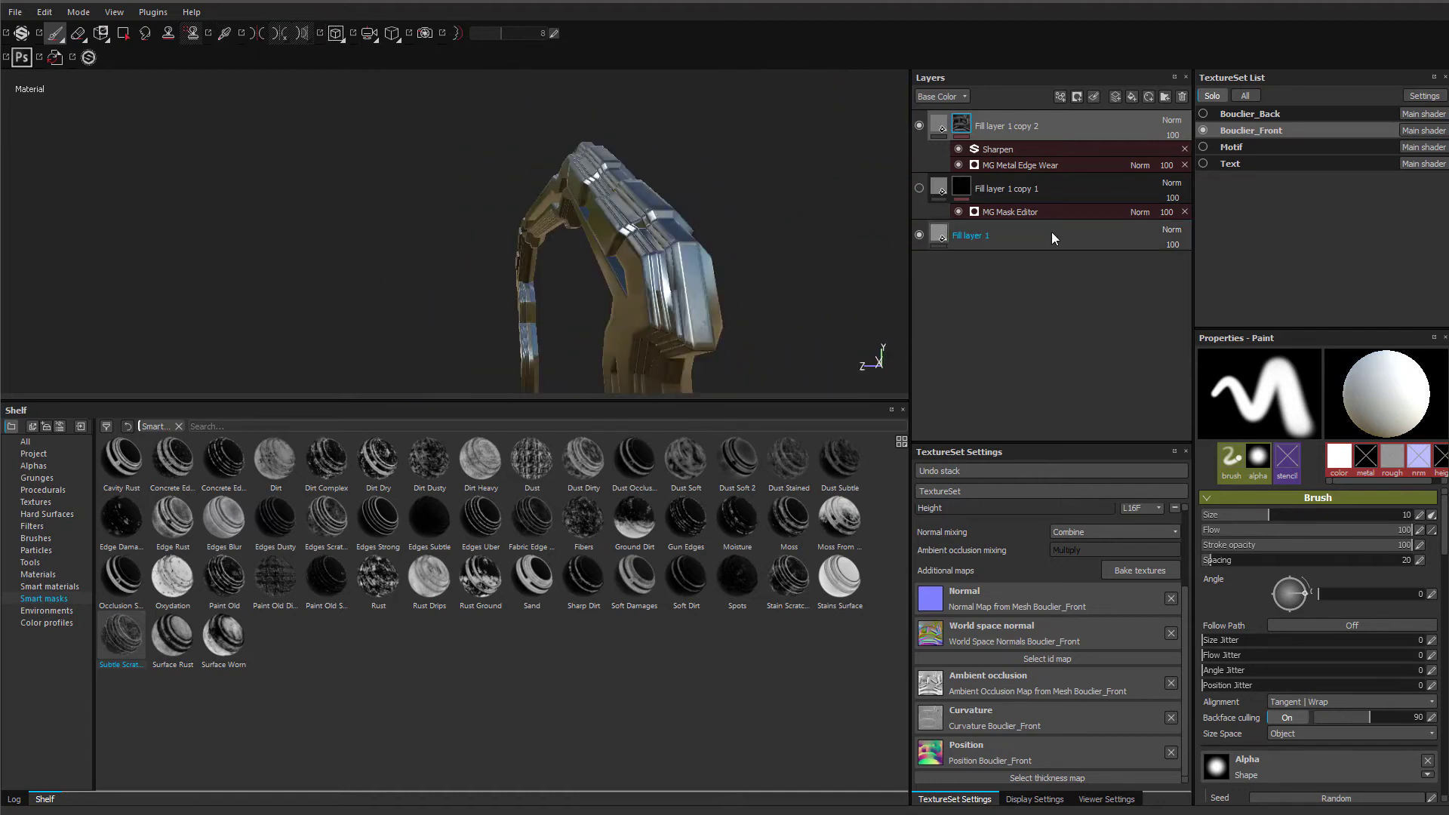
- Duplicate the scratched fill layer and hide the layer it was copied from
{"action": "right_click", "coordinate": [1021, 132]}
{"action": "left_click", "coordinate": [1067, 356]}
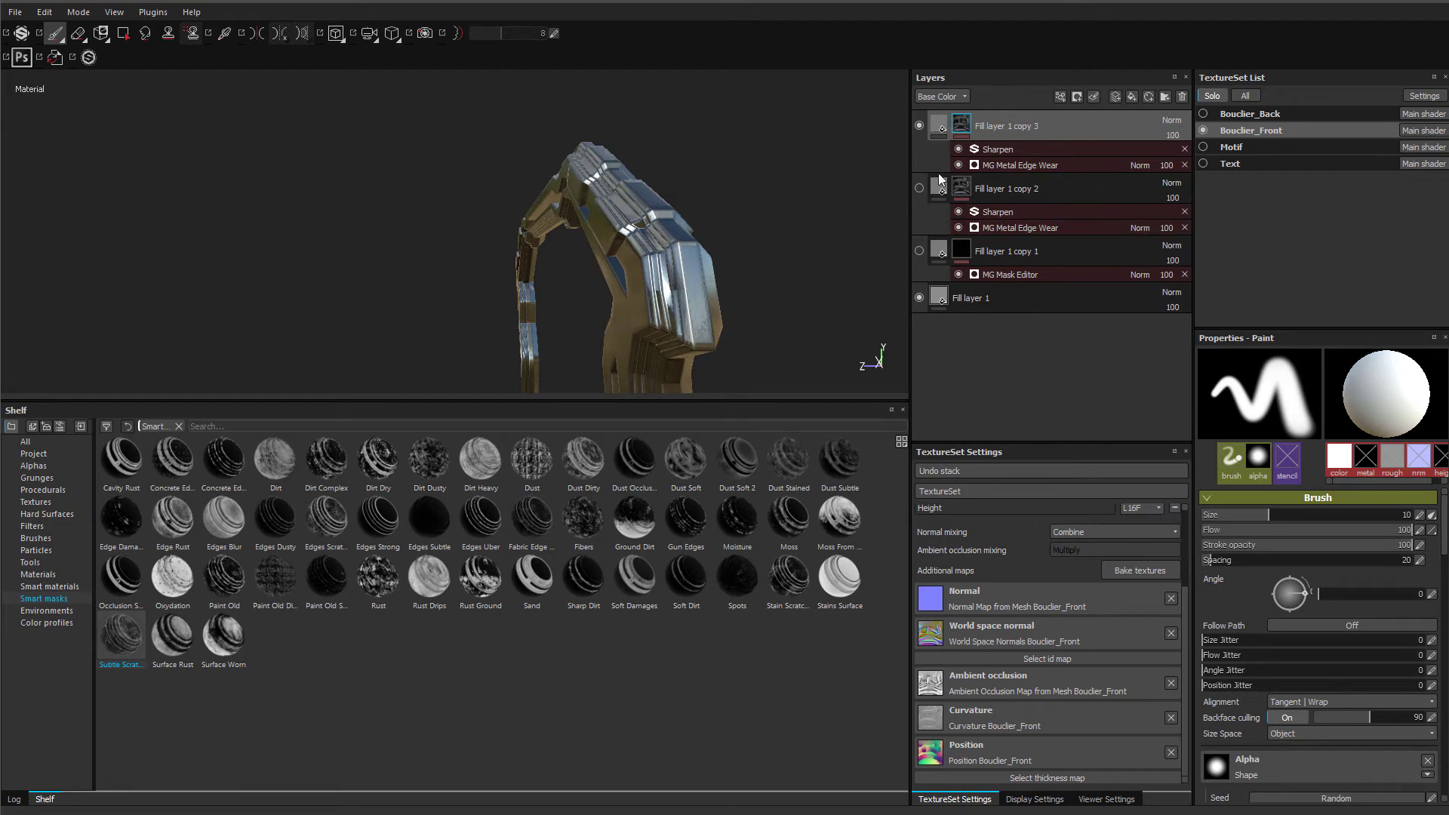
{"action": "left_click_drag", "start_coordinate": [649, 305], "coordinate": [723, 338], "text": "alt"}
{"action": "middle_click_drag", "start_coordinate": [672, 339], "coordinate": [677, 126], "text": "alt"}
{"action": "left_click_drag", "start_coordinate": [642, 190], "coordinate": [649, 232], "text": "alt"}
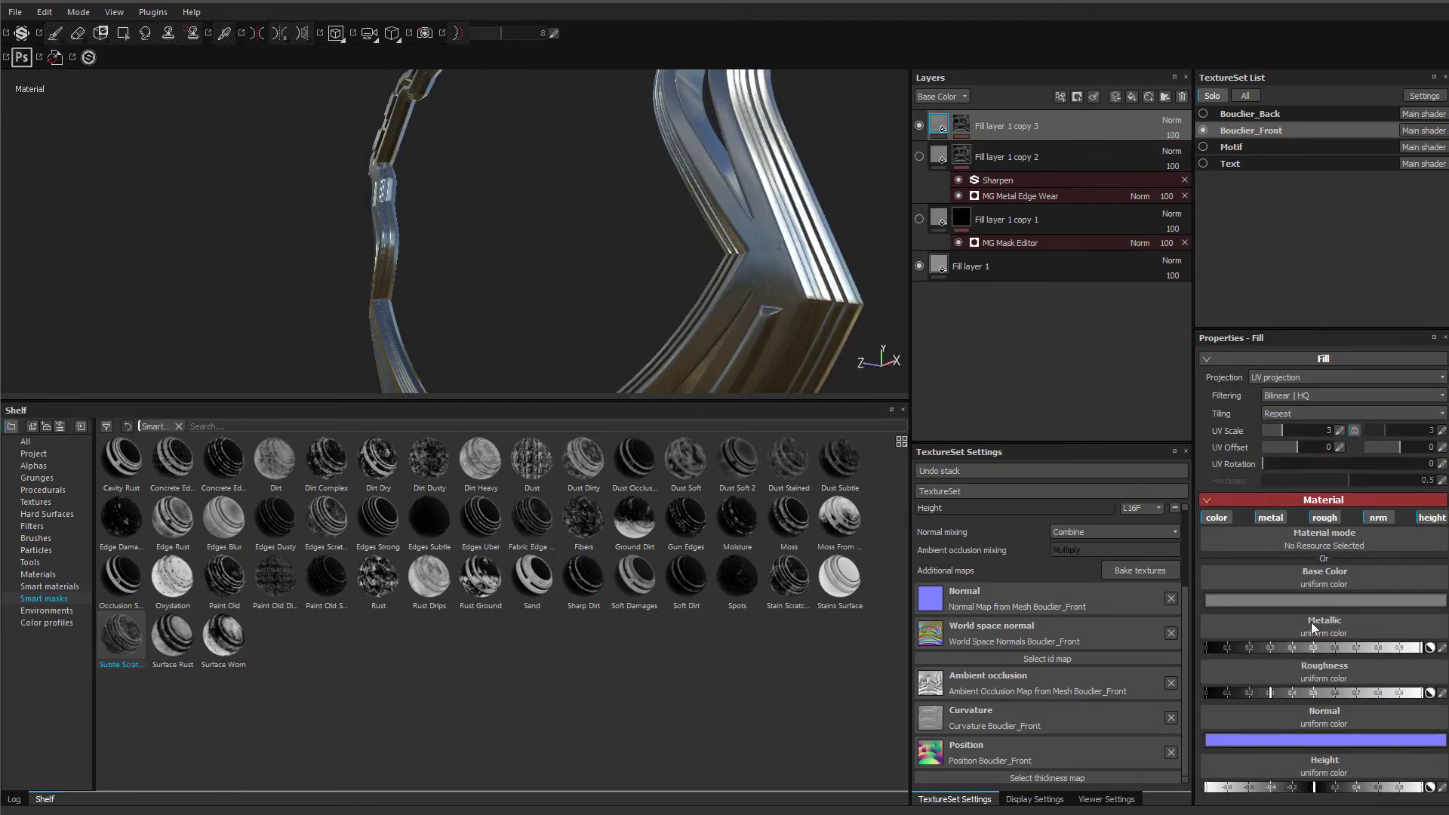
- Raise the newest fill layer's roughness to about 0.5 and darken its base color
{"action": "left_click_drag", "start_coordinate": [1314, 698], "coordinate": [1316, 697]}
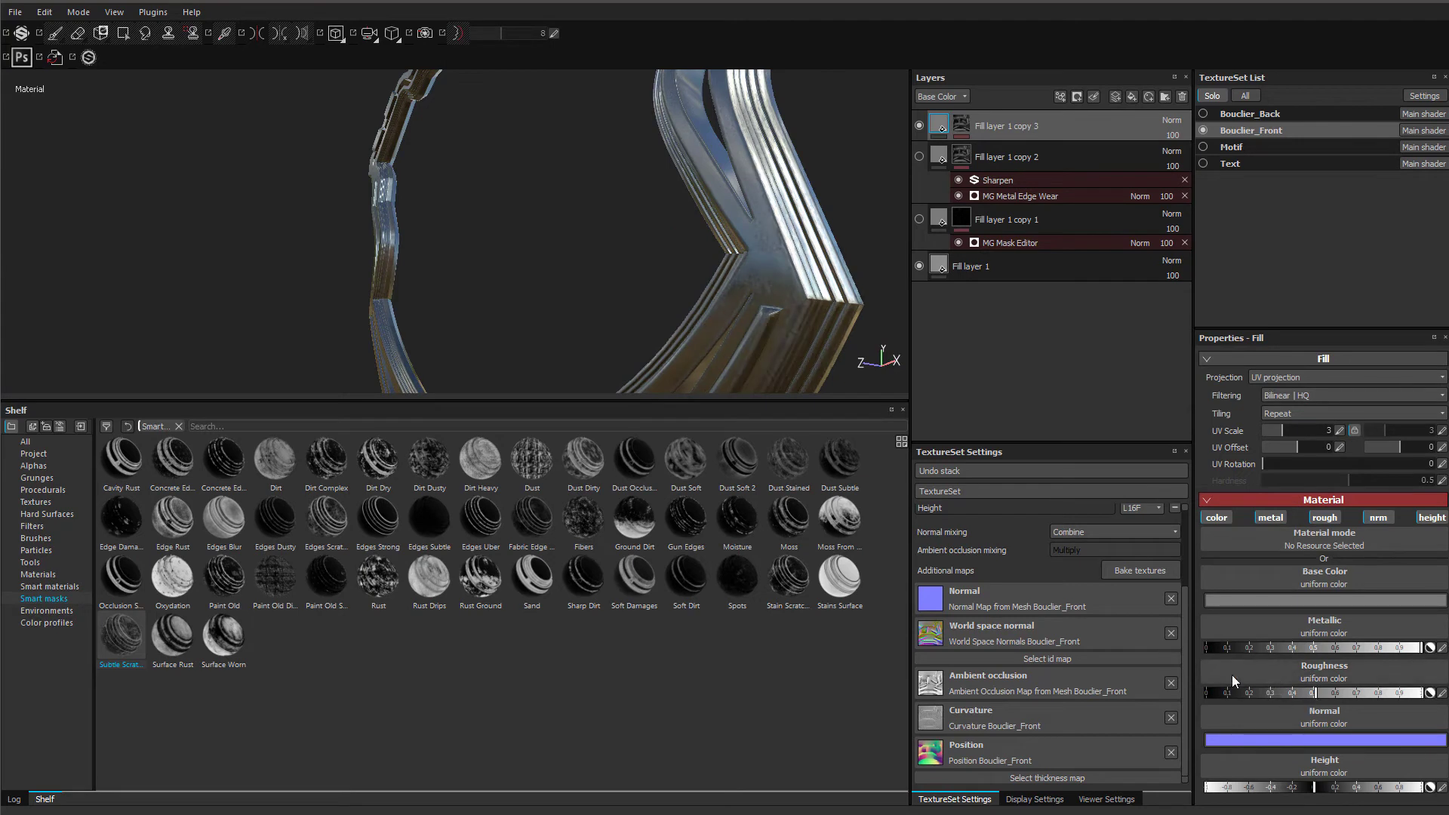
{"action": "right_click_drag", "start_coordinate": [808, 168], "coordinate": [808, 229], "text": "alt"}
{"action": "left_click", "coordinate": [1271, 602]}
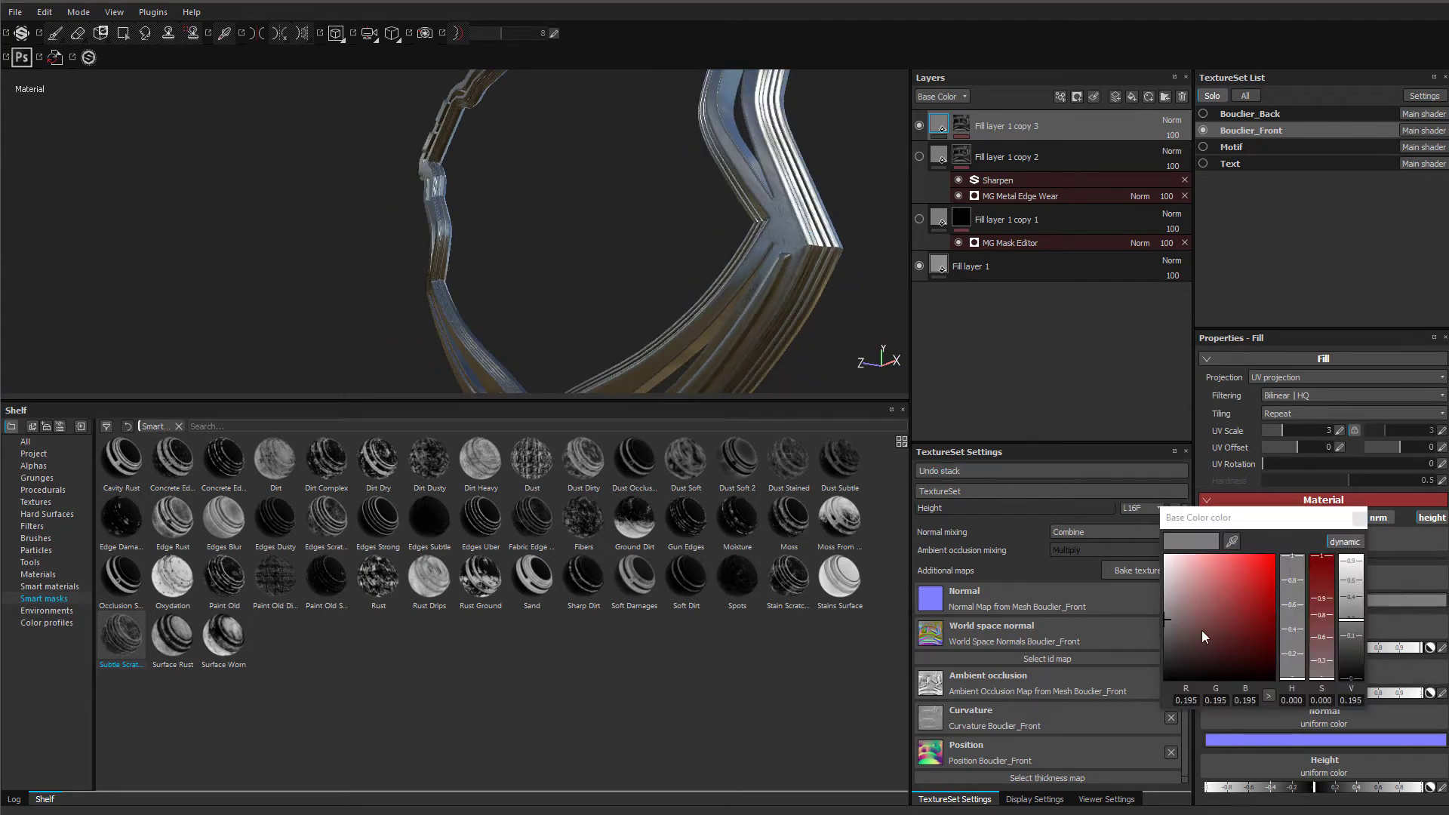
{"action": "left_click", "coordinate": [1358, 519]}
{"action": "left_click_drag", "start_coordinate": [774, 198], "coordinate": [740, 234], "text": "alt"}
- Clear the scratches mask on the newest fill layer, Fill layer 1 copy 3
{"action": "right_click", "coordinate": [966, 129]}
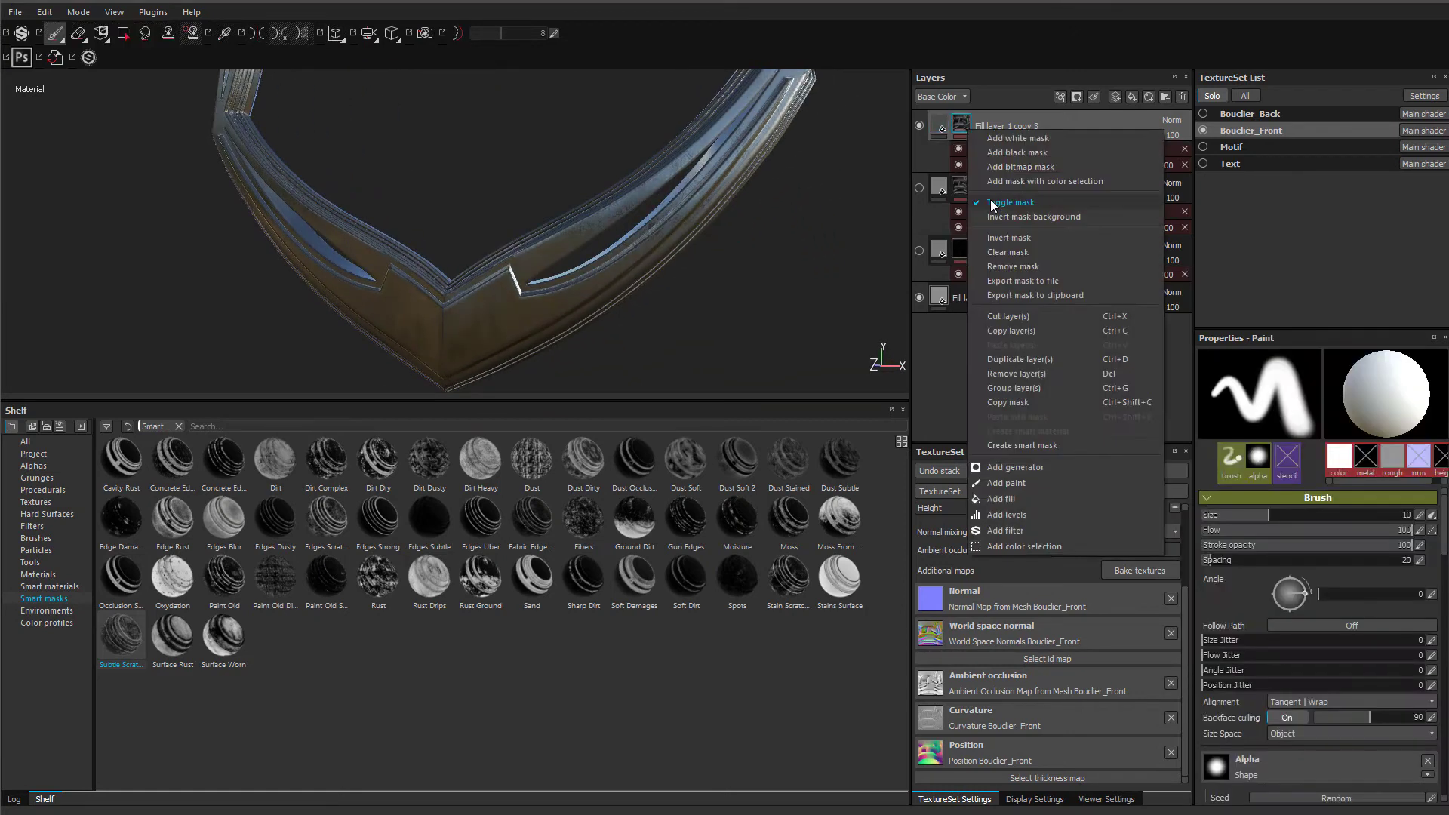
{"action": "left_click", "coordinate": [1021, 251]}
{"action": "mouse_move", "coordinate": [621, 285]}
{"action": "left_mouse_down", "text": "alt"}
{"action": "mouse_move", "coordinate": [634, 314]}
{"action": "mouse_move", "coordinate": [623, 302]}
{"action": "left_mouse_up", "text": "alt"}
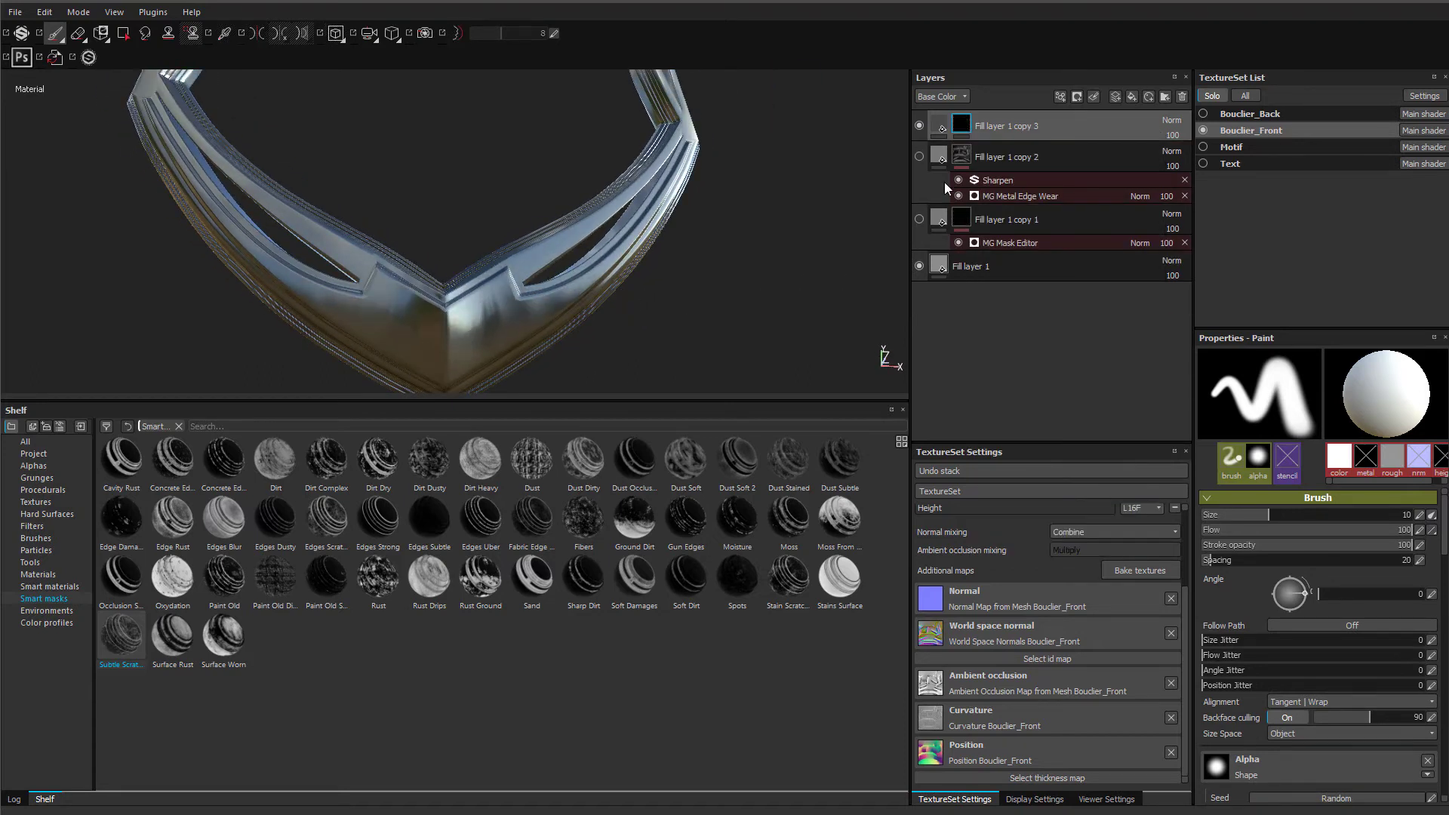
- Set the top fill layer's roughness to zero and hide the base fill layer
{"action": "left_click", "coordinate": [939, 125]}
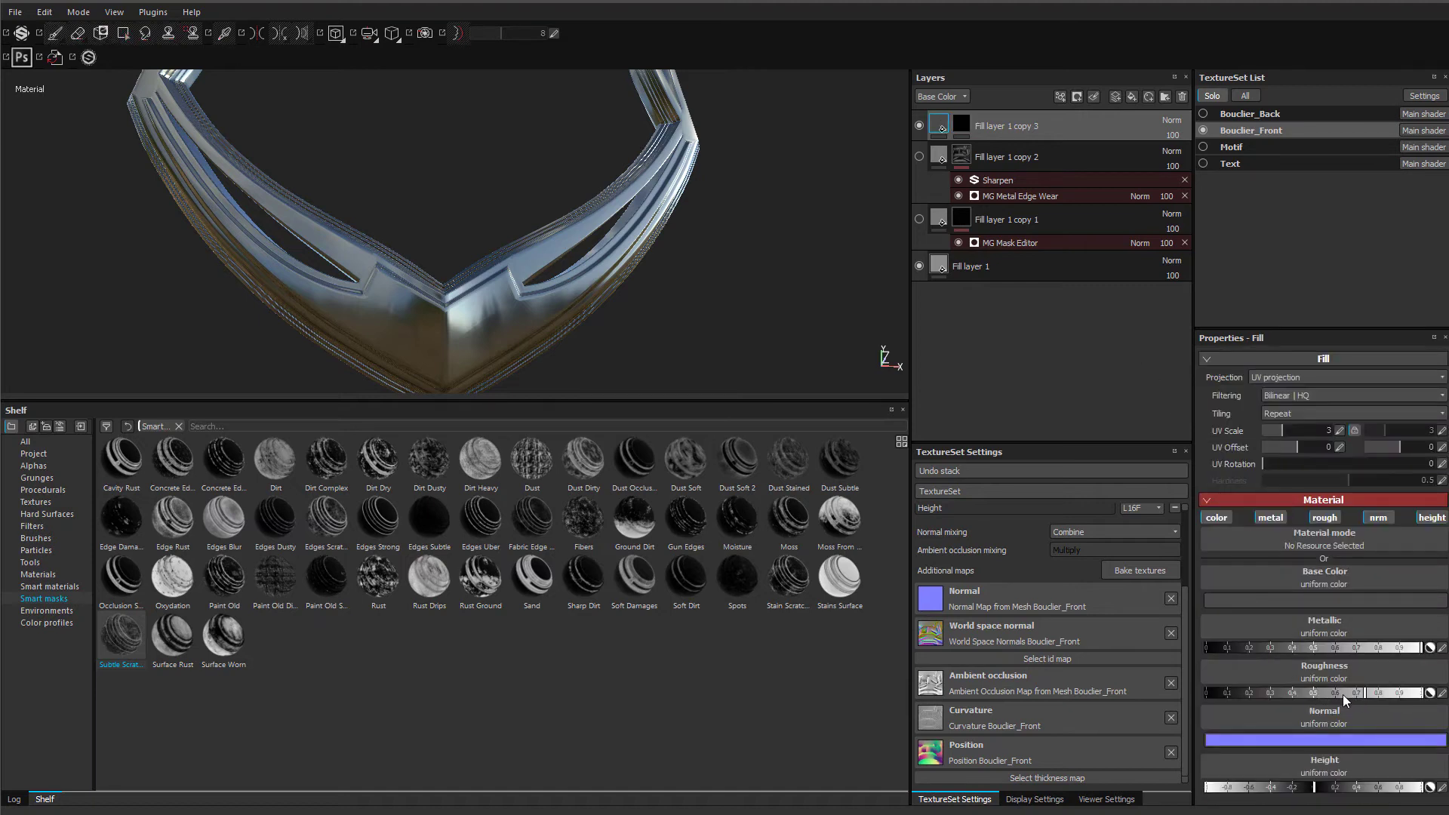
{"action": "left_click_drag", "start_coordinate": [1246, 696], "coordinate": [1166, 700]}
{"action": "scroll", "coordinate": [479, 333], "scroll_direction": "up", "scroll_amount": 4}
{"action": "left_click_drag", "start_coordinate": [513, 328], "coordinate": [889, 142], "text": "alt"}
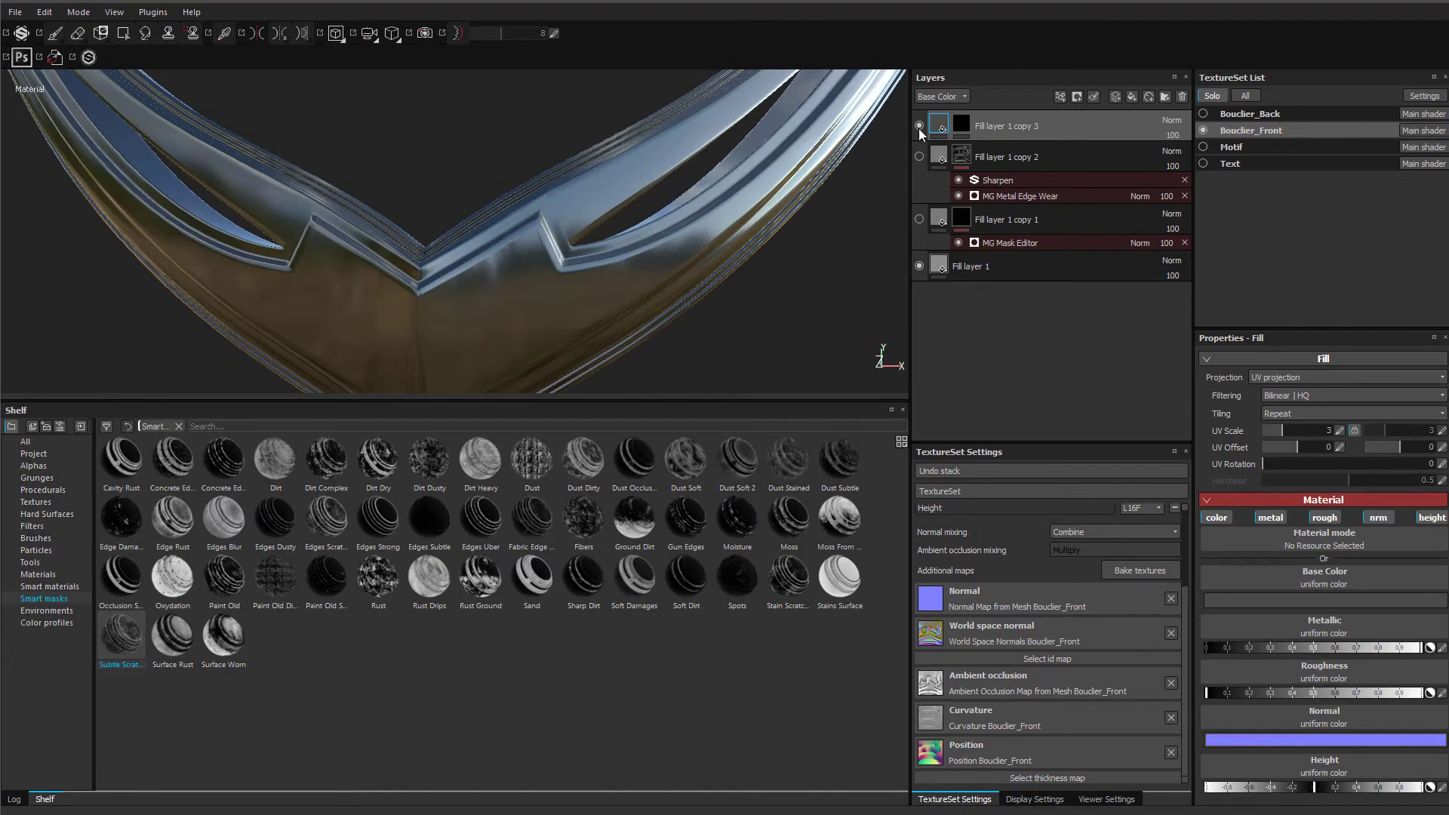
{"action": "left_click", "coordinate": [919, 125]}
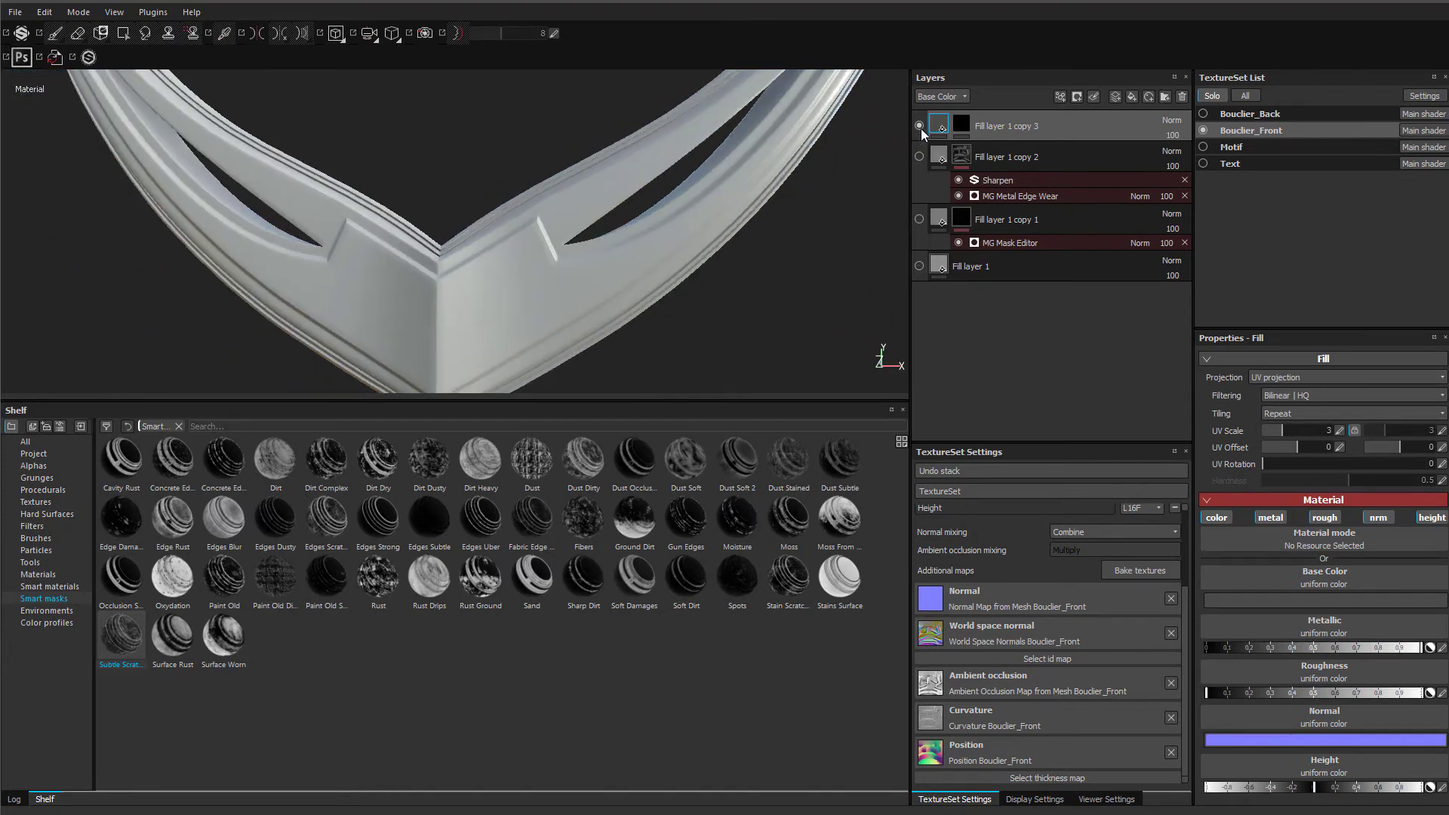
- Remove the mask from the top fill layer and raise its roughness to about 0.5
{"action": "right_click", "coordinate": [962, 130]}
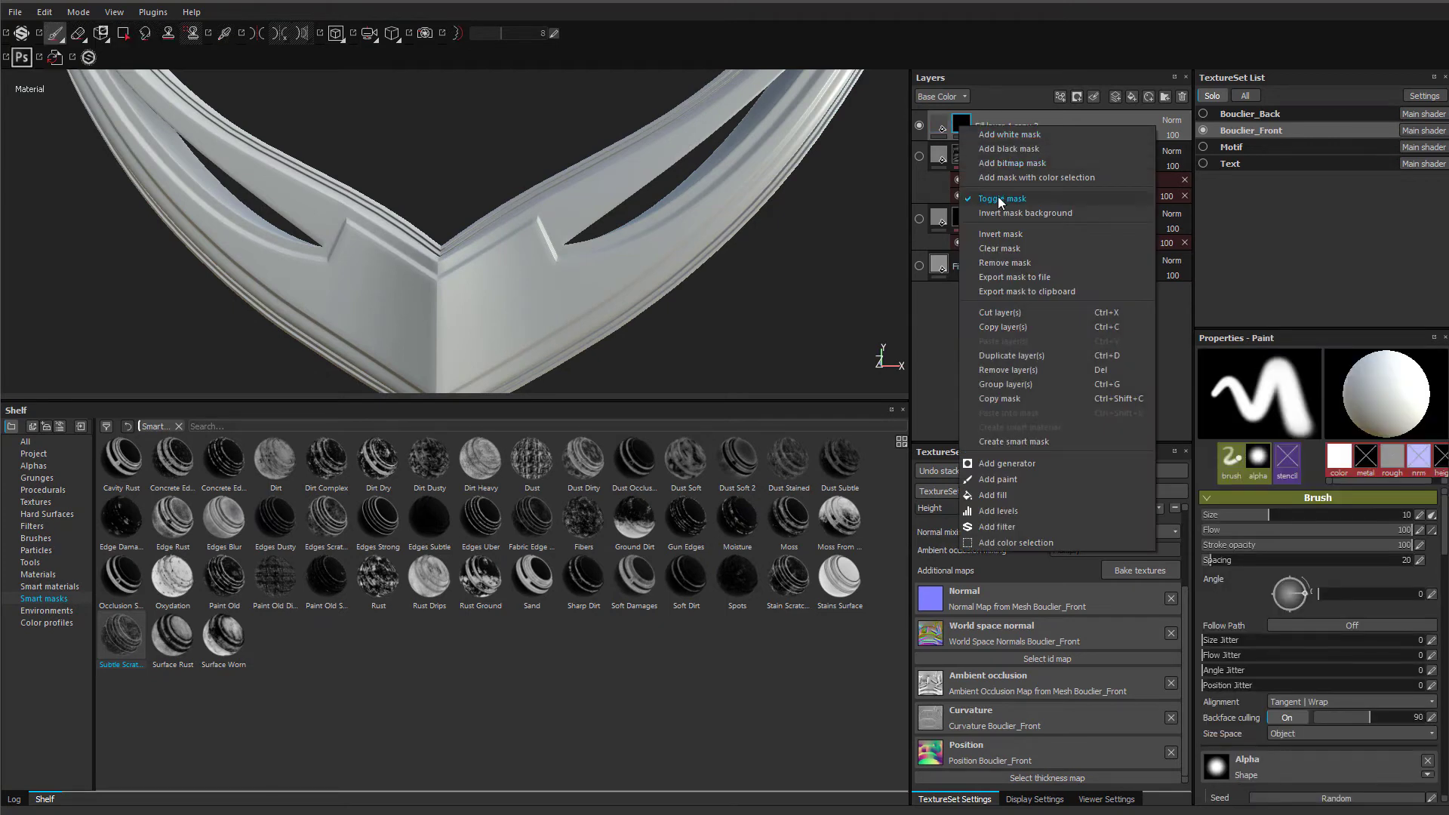
{"action": "left_click", "coordinate": [1028, 262]}
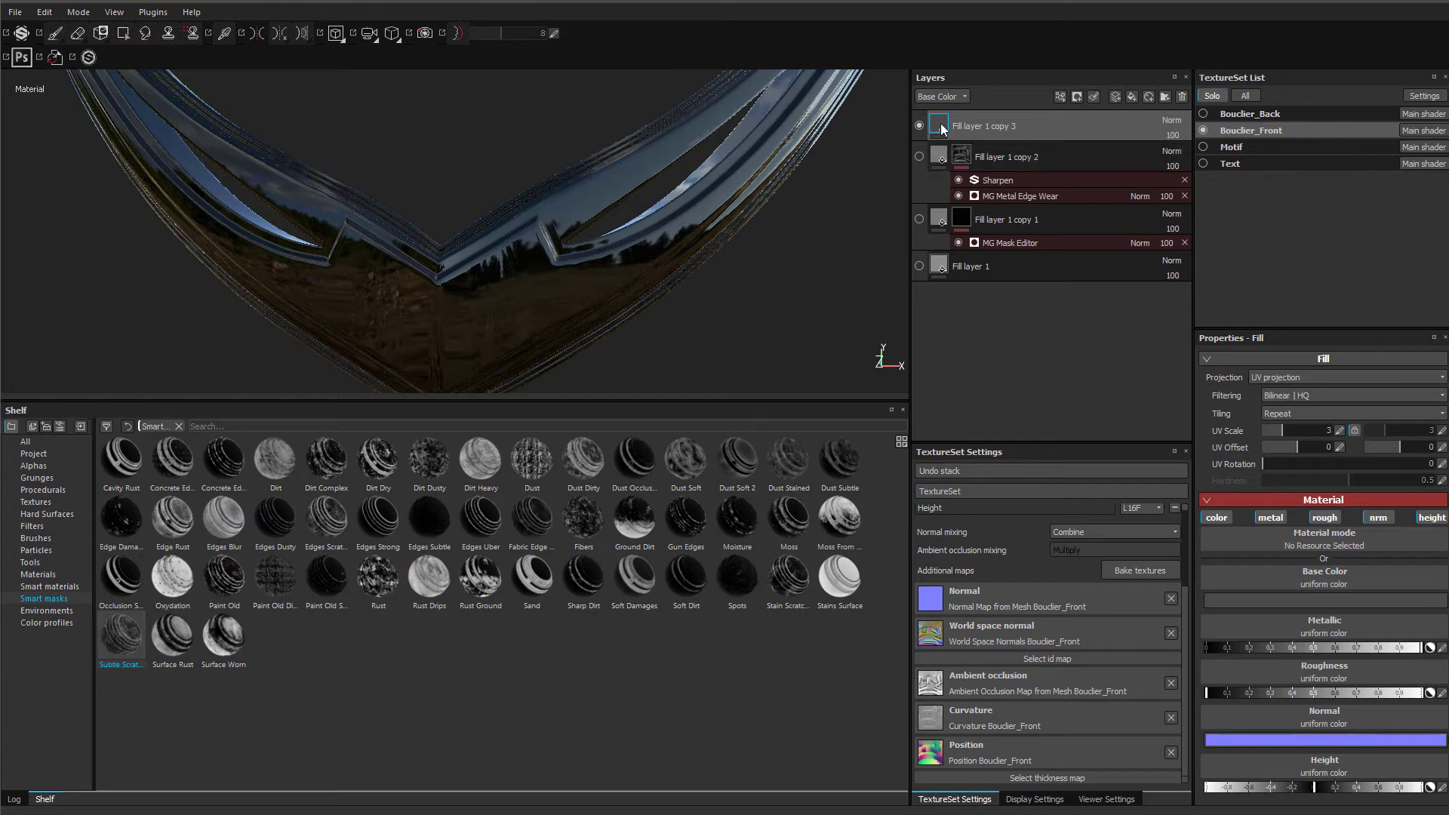
{"action": "mouse_move", "coordinate": [1292, 695]}
{"action": "left_mouse_down"}
{"action": "mouse_move", "coordinate": [1248, 686]}
{"action": "mouse_move", "coordinate": [1320, 698]}
{"action": "left_mouse_up"}
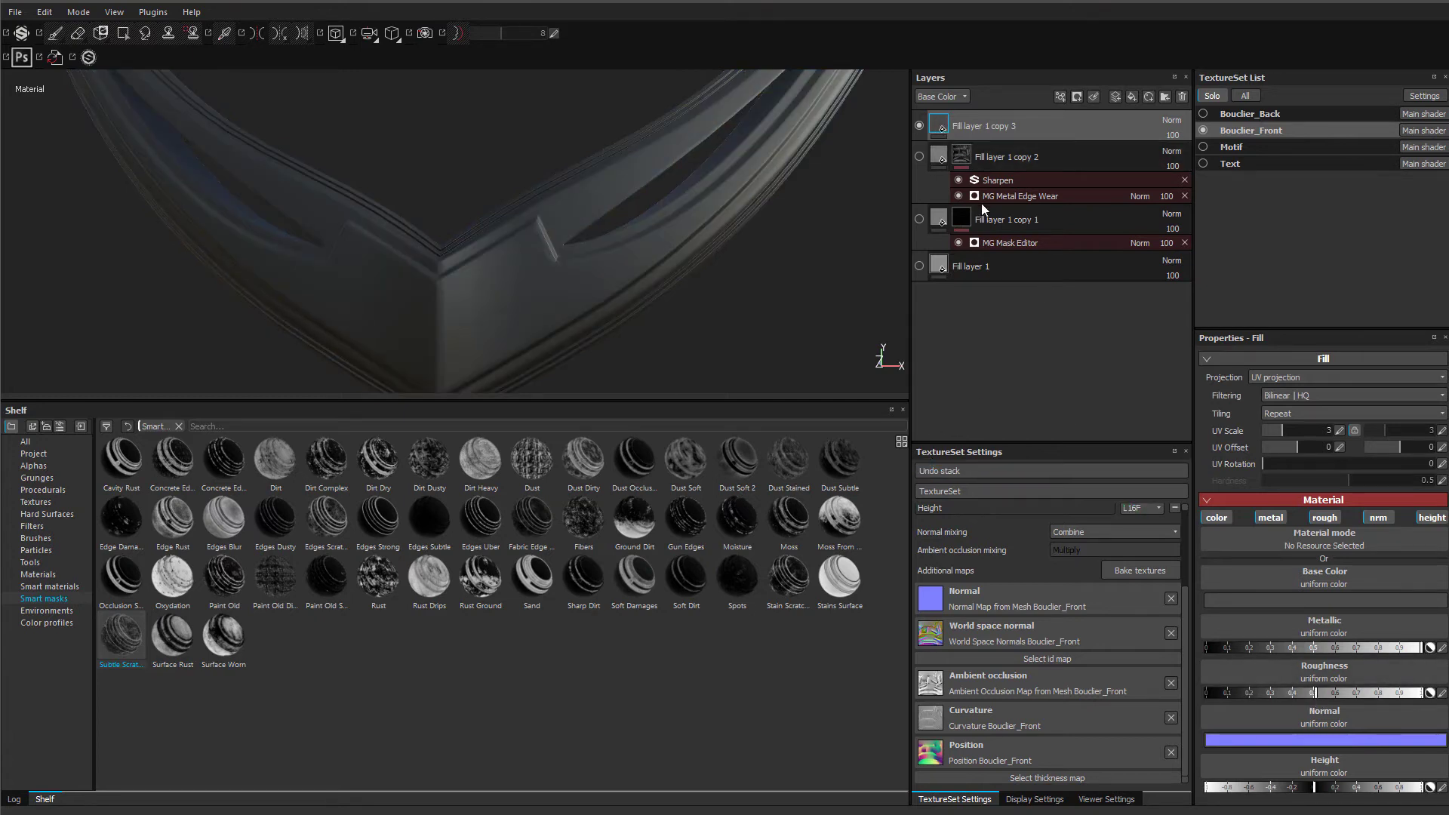
- Hide the top fill layer and turn the fill layers beneath it back on
{"action": "left_click", "coordinate": [920, 125]}
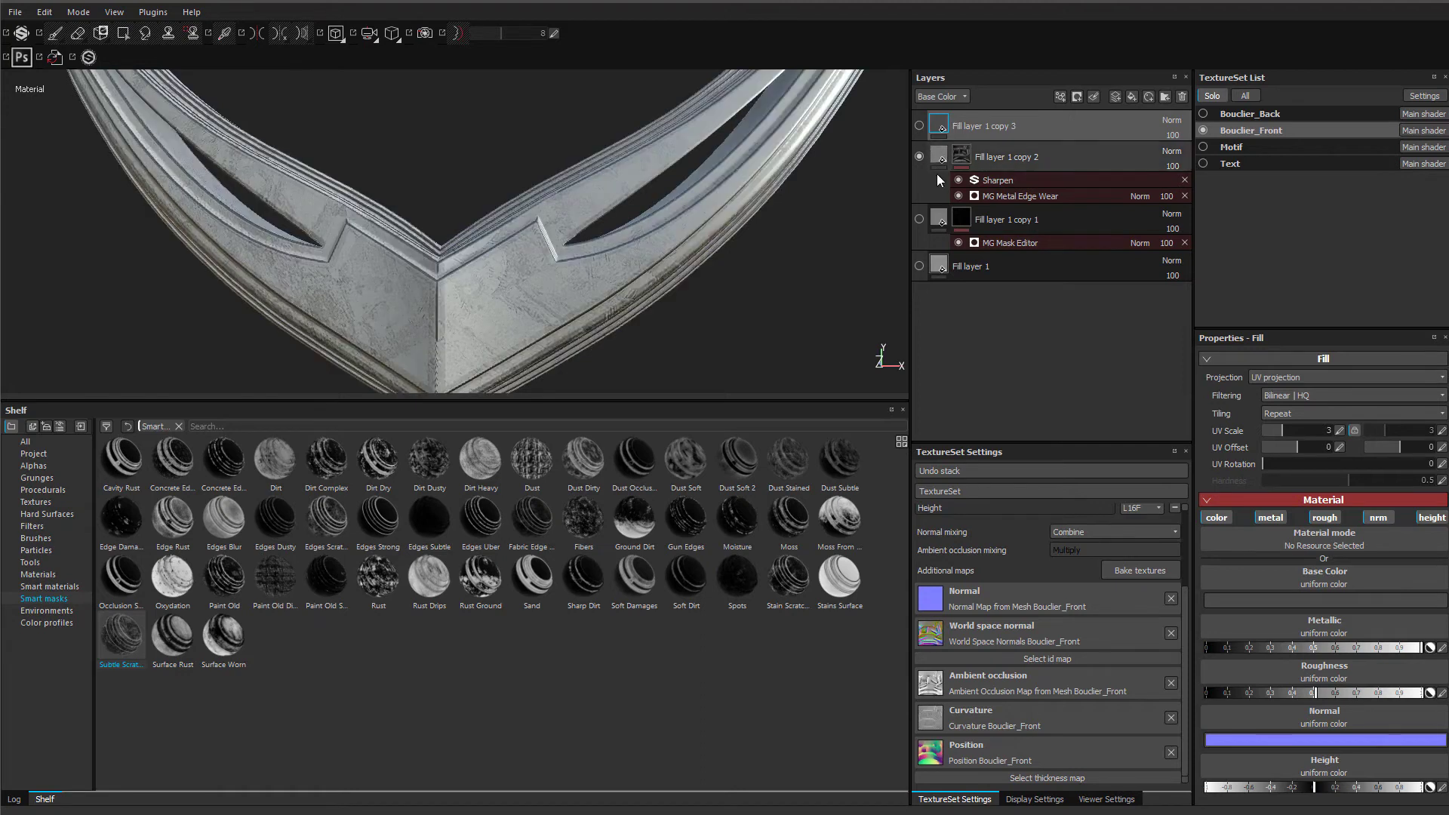
{"action": "left_click_drag", "start_coordinate": [523, 323], "coordinate": [585, 386], "text": "alt"}
{"action": "left_click_drag", "start_coordinate": [574, 267], "coordinate": [891, 282], "text": "alt"}
{"action": "left_click", "coordinate": [920, 266]}
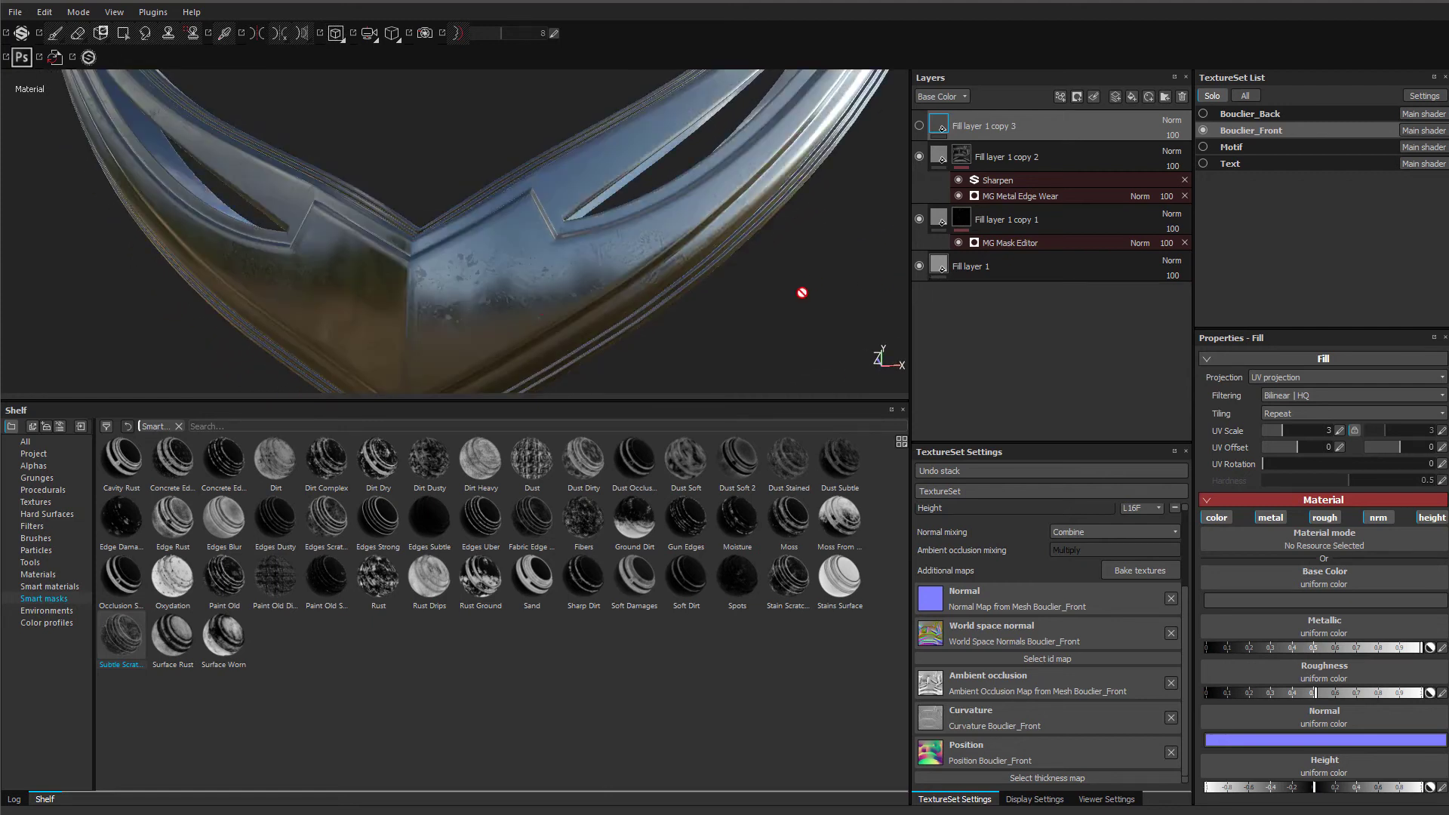
- Show the top fill layer again and lower its roughness to about 0.4
{"action": "left_click", "coordinate": [919, 126]}
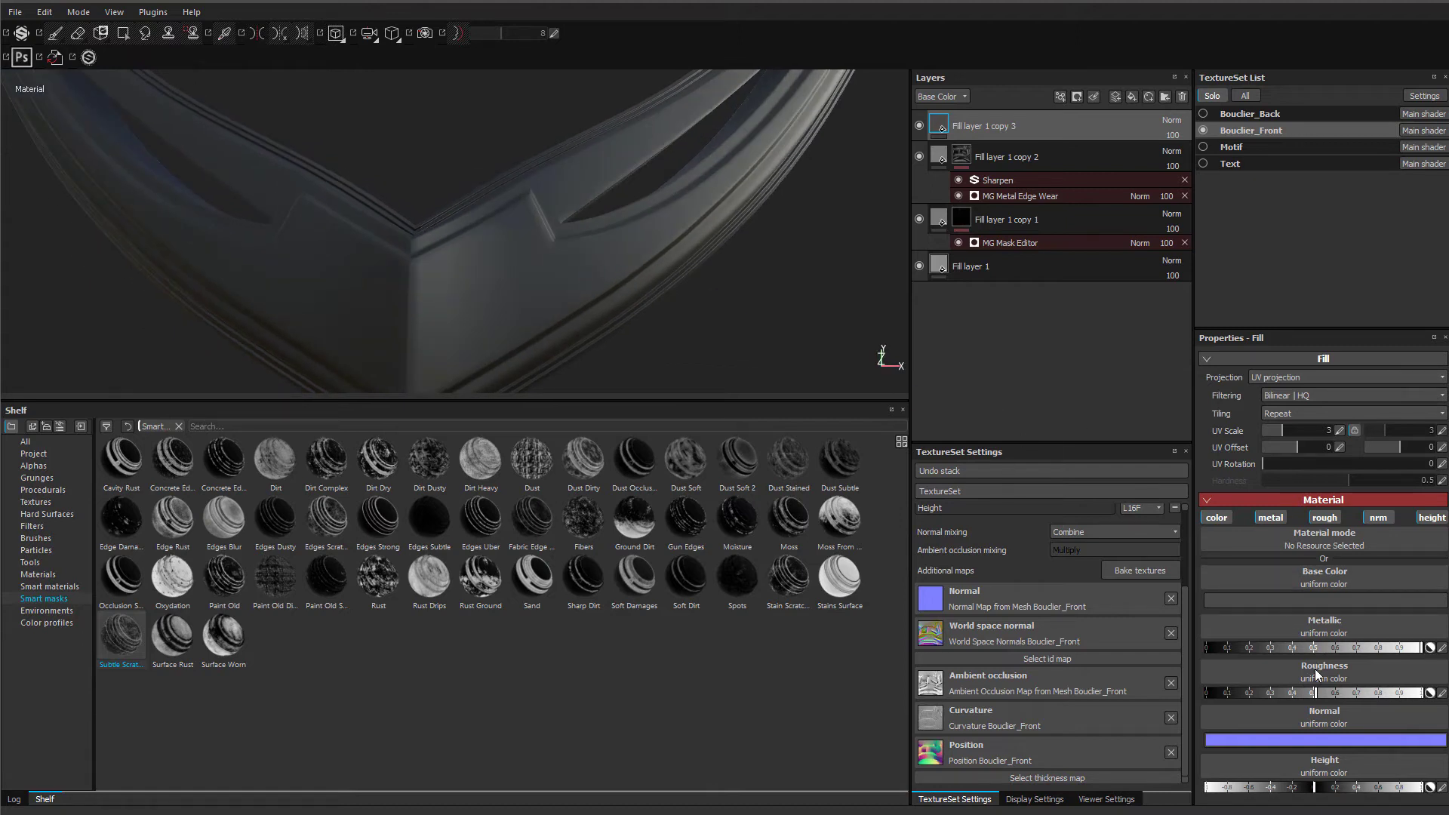
{"action": "left_click", "coordinate": [1292, 692]}
{"action": "mouse_move", "coordinate": [1292, 693]}
{"action": "left_mouse_down"}
{"action": "mouse_move", "coordinate": [1193, 704]}
{"action": "mouse_move", "coordinate": [1311, 693]}
{"action": "mouse_move", "coordinate": [1274, 691]}
{"action": "left_mouse_up"}
- Apply the Edges Dusty smart mask to the top fill layer
{"action": "left_click_drag", "start_coordinate": [278, 525], "coordinate": [593, 434]}
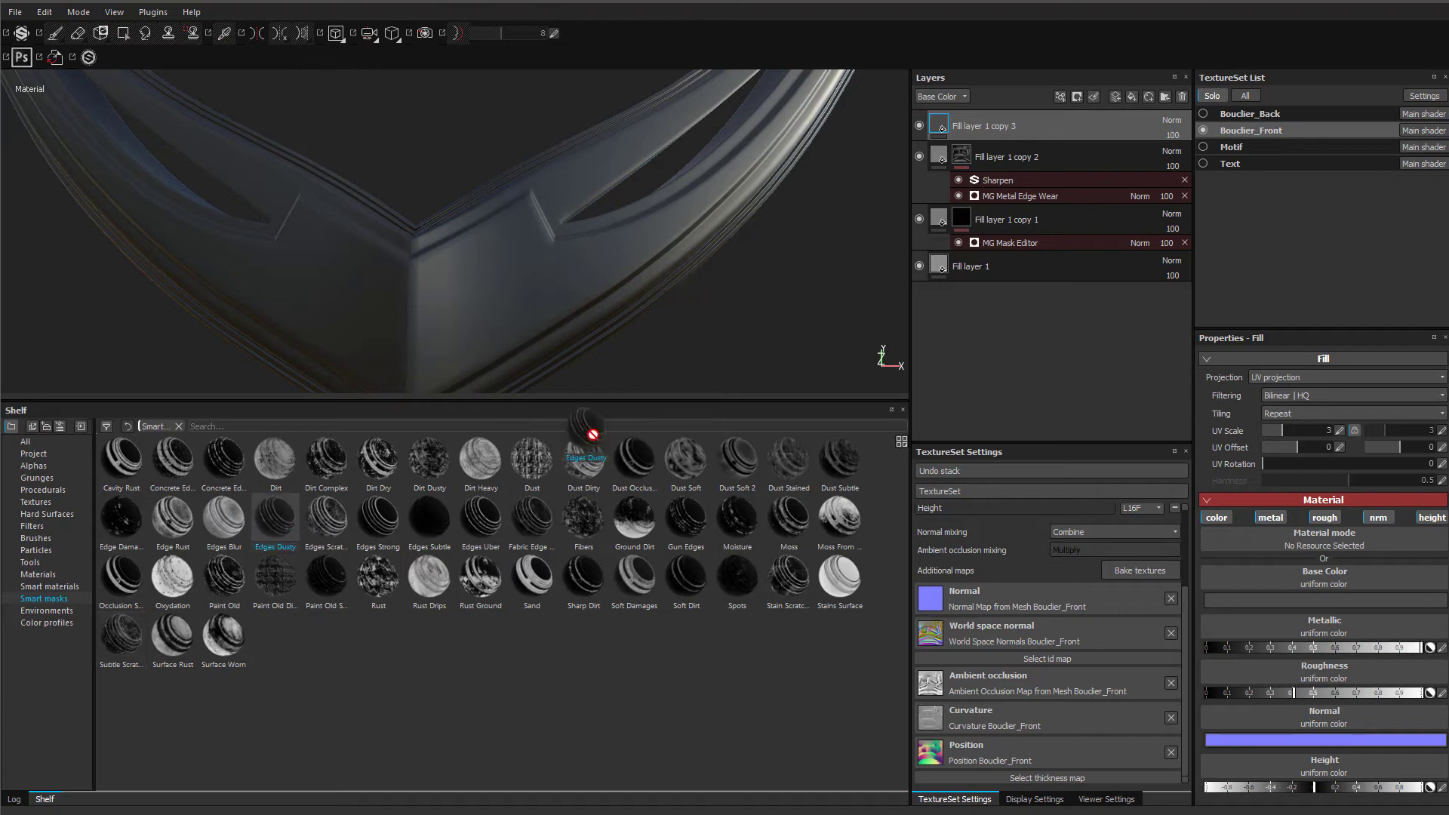
{"action": "mouse_move", "coordinate": [1011, 72]}
{"action": "left_mouse_down"}
{"action": "mouse_move", "coordinate": [1012, 120]}
{"action": "mouse_move", "coordinate": [996, 126]}
{"action": "left_mouse_up"}
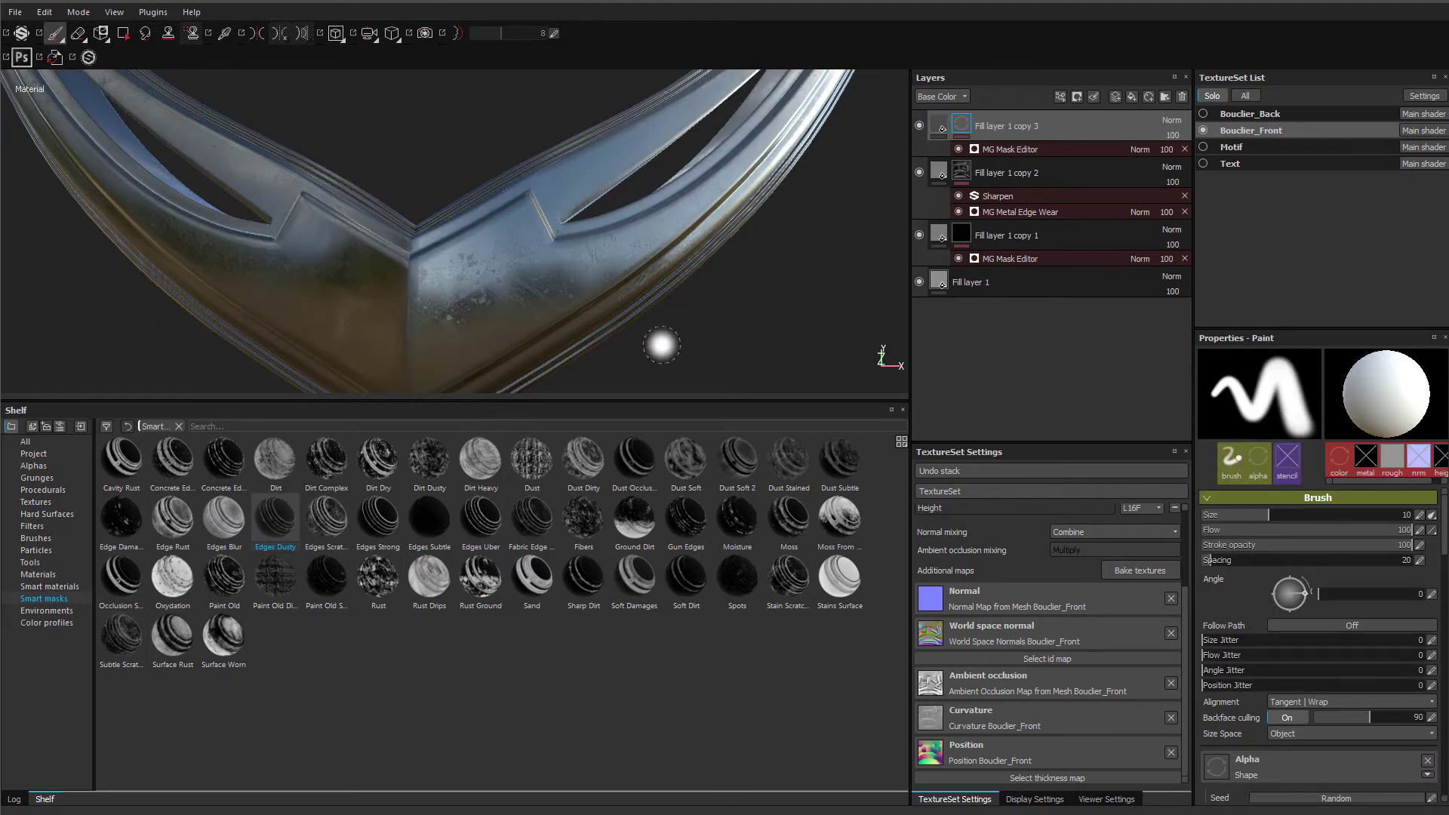
{"action": "right_click_drag", "start_coordinate": [602, 326], "coordinate": [876, 273], "text": "shift"}
- Hide Fill layer 1 copy 1 and copy 2 and examine the dusty edge effect around the shield frame
{"action": "left_click", "coordinate": [919, 239]}
{"action": "left_click", "coordinate": [919, 173]}
{"action": "left_click_drag", "start_coordinate": [598, 314], "coordinate": [637, 323], "text": "alt"}
{"action": "middle_click_drag", "start_coordinate": [637, 324], "coordinate": [548, 409], "text": "alt"}
{"action": "left_click_drag", "start_coordinate": [547, 409], "coordinate": [433, 333], "text": "alt"}
{"action": "middle_click_drag", "start_coordinate": [632, 257], "coordinate": [637, 395], "text": "alt"}
{"action": "left_click_drag", "start_coordinate": [637, 395], "coordinate": [659, 389], "text": "alt"}
{"action": "left_click_drag", "start_coordinate": [677, 321], "coordinate": [715, 332], "text": "alt"}
{"action": "middle_click_drag", "start_coordinate": [716, 332], "coordinate": [700, 404], "text": "alt"}
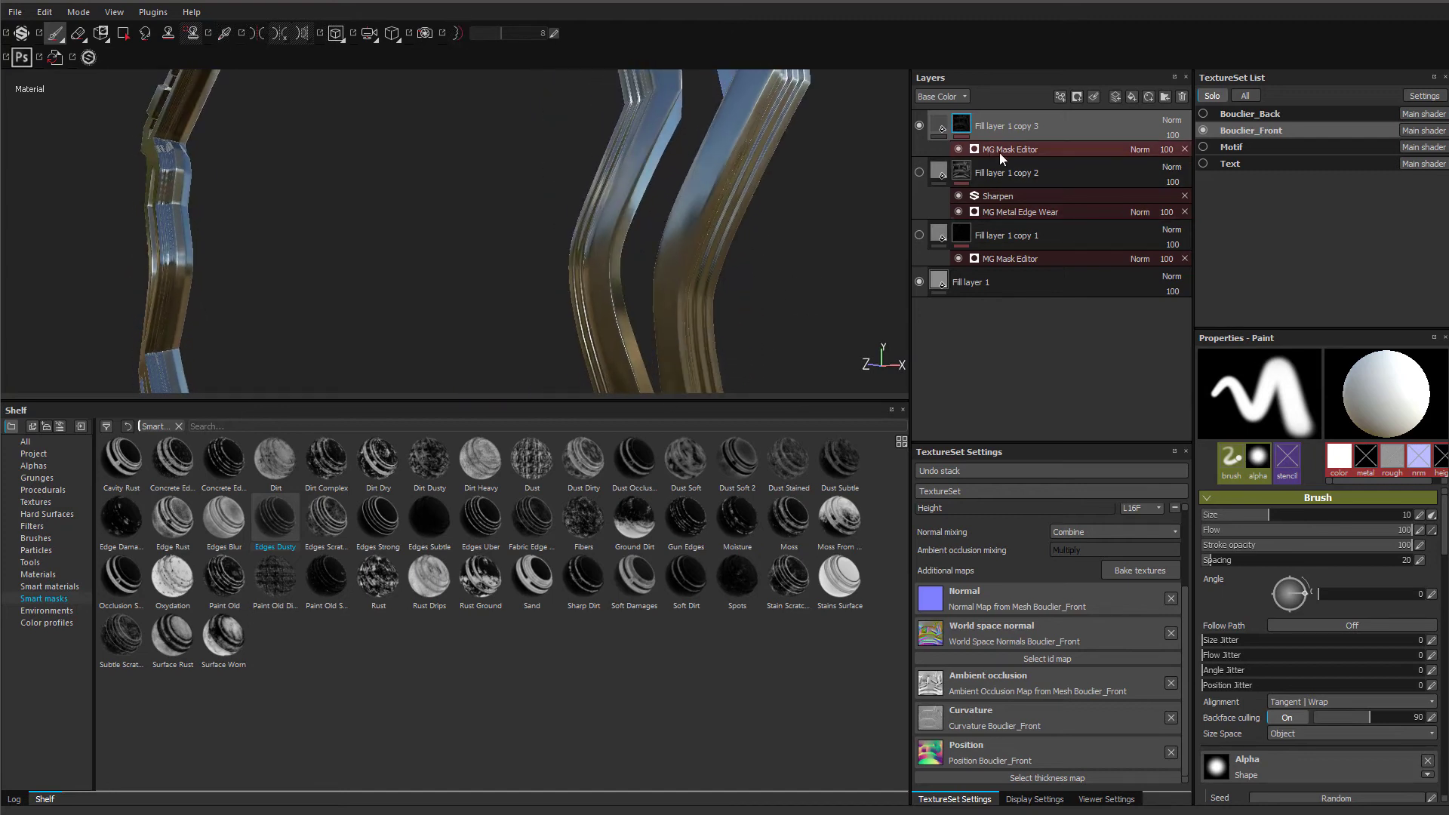
- Clear the top fill layer's mask and apply the Moss smart mask to it
{"action": "right_click", "coordinate": [960, 128]}
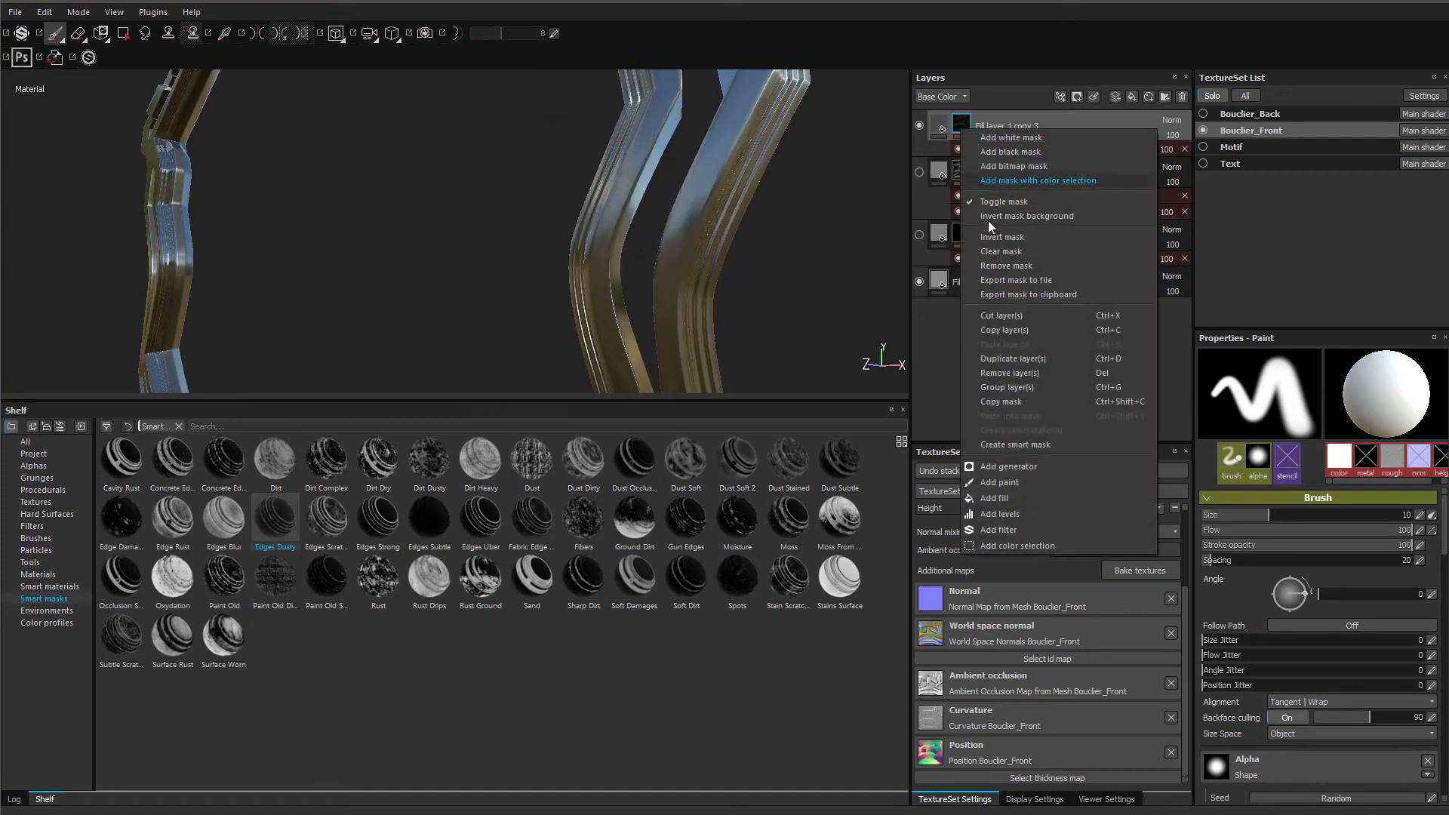
{"action": "left_click", "coordinate": [1002, 251]}
{"action": "mouse_move", "coordinate": [789, 517]}
{"action": "left_mouse_down"}
{"action": "mouse_move", "coordinate": [868, 453]}
{"action": "mouse_move", "coordinate": [981, 129]}
{"action": "left_mouse_up"}
- Examine the Moss mask's effect on the whole shield frame and close up at its lower tip
{"action": "mouse_move", "coordinate": [759, 158]}
{"action": "left_mouse_down", "text": "alt"}
{"action": "mouse_move", "coordinate": [730, 242]}
{"action": "mouse_move", "coordinate": [739, 270]}
{"action": "mouse_move", "coordinate": [599, 294]}
{"action": "mouse_move", "coordinate": [627, 320]}
{"action": "mouse_move", "coordinate": [689, 314]}
{"action": "mouse_move", "coordinate": [578, 280]}
{"action": "mouse_move", "coordinate": [485, 323]}
{"action": "mouse_move", "coordinate": [504, 260]}
{"action": "mouse_move", "coordinate": [478, 252]}
{"action": "mouse_move", "coordinate": [475, 295]}
{"action": "mouse_move", "coordinate": [639, 315]}
{"action": "mouse_move", "coordinate": [558, 279]}
{"action": "left_mouse_up", "text": "alt"}
{"action": "right_click_drag", "start_coordinate": [558, 280], "coordinate": [423, 211], "text": "alt"}
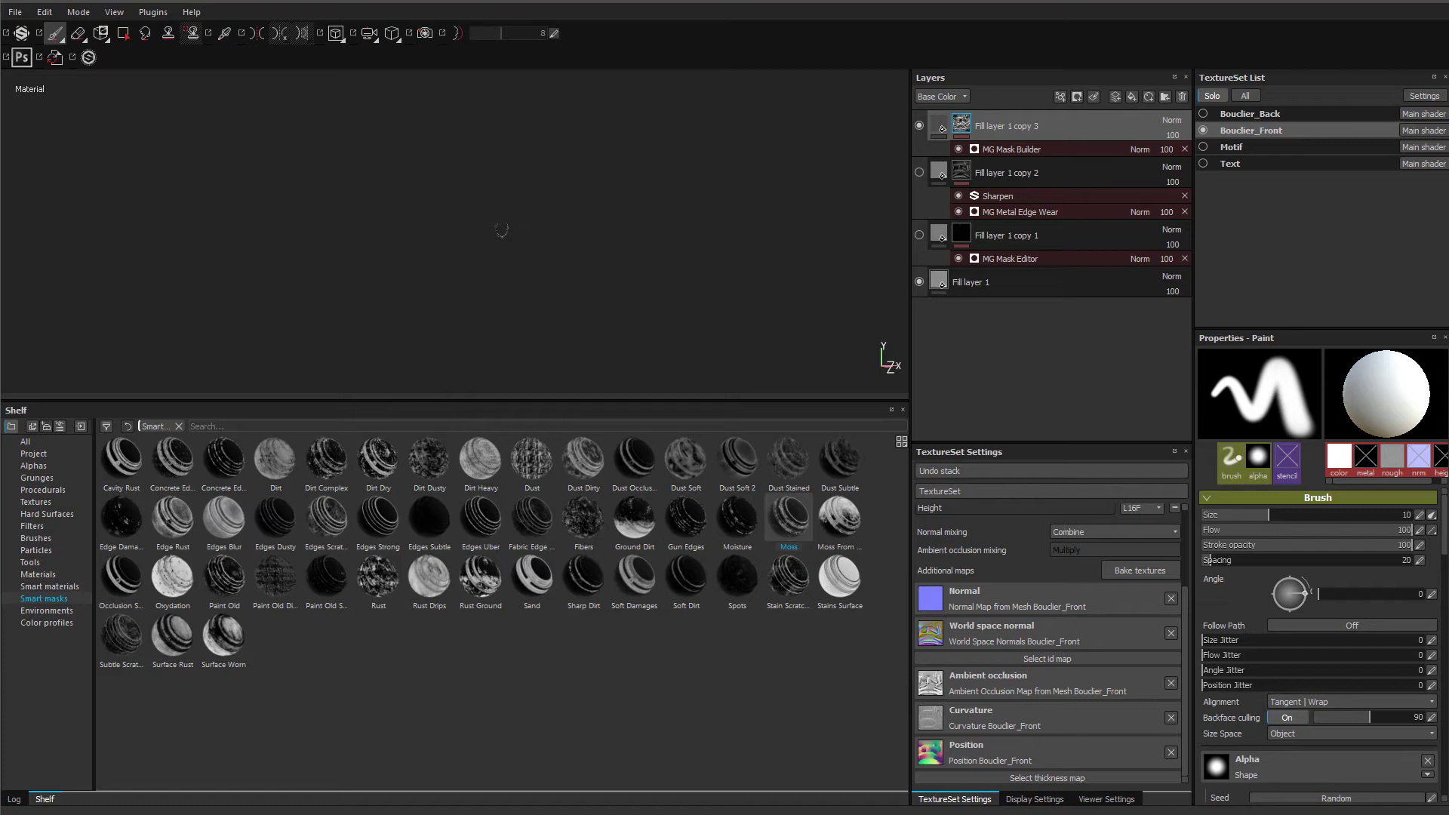
{"action": "key", "text": "f"}
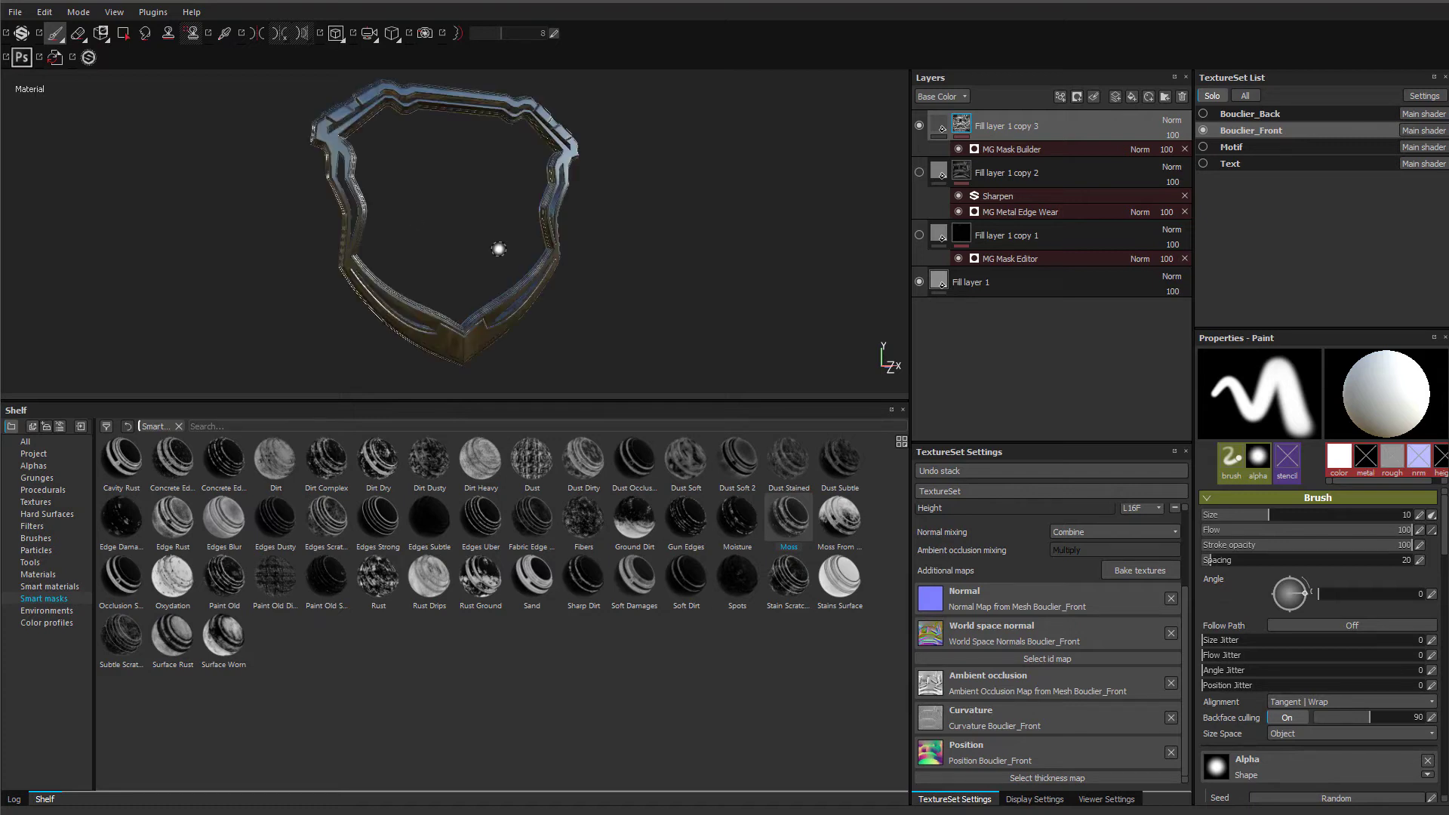
{"action": "right_click_drag", "start_coordinate": [499, 249], "coordinate": [641, 314], "text": "alt"}
{"action": "left_click_drag", "start_coordinate": [641, 314], "coordinate": [521, 308], "text": "alt"}
{"action": "middle_click_drag", "start_coordinate": [520, 308], "coordinate": [600, 158], "text": "alt"}
{"action": "mouse_move", "coordinate": [600, 157]}
{"action": "left_mouse_down", "text": "alt"}
{"action": "mouse_move", "coordinate": [592, 265]}
{"action": "mouse_move", "coordinate": [673, 294]}
{"action": "mouse_move", "coordinate": [653, 311]}
{"action": "mouse_move", "coordinate": [548, 202]}
{"action": "left_mouse_up", "text": "alt"}
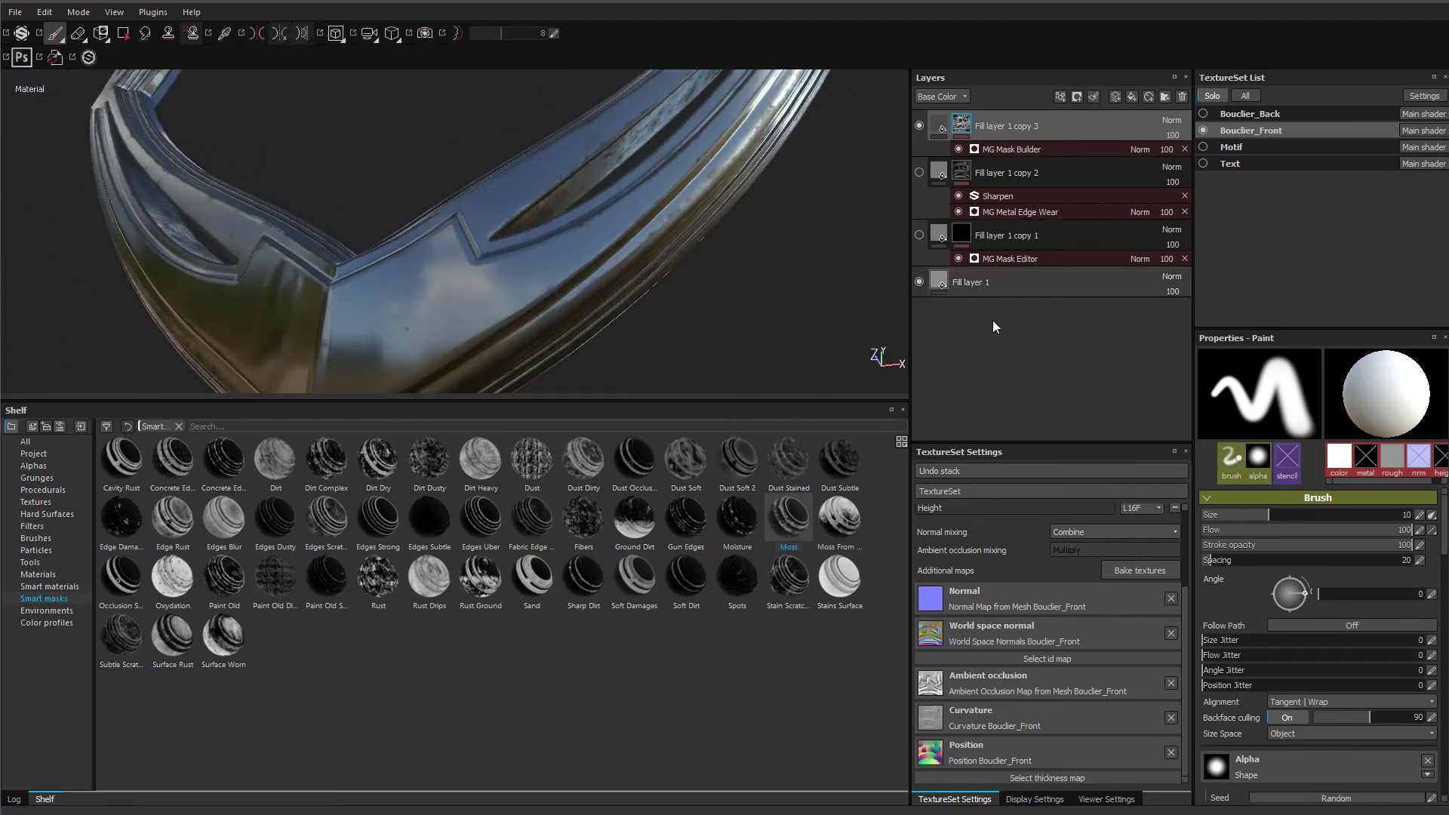
{"action": "mouse_move", "coordinate": [566, 297]}
{"action": "left_mouse_down", "text": "alt"}
{"action": "mouse_move", "coordinate": [621, 347]}
{"action": "mouse_move", "coordinate": [549, 314]}
{"action": "mouse_move", "coordinate": [621, 313]}
{"action": "mouse_move", "coordinate": [643, 292]}
{"action": "mouse_move", "coordinate": [614, 314]}
{"action": "mouse_move", "coordinate": [569, 314]}
{"action": "mouse_move", "coordinate": [664, 258]}
{"action": "mouse_move", "coordinate": [645, 280]}
{"action": "mouse_move", "coordinate": [563, 285]}
{"action": "mouse_move", "coordinate": [569, 337]}
{"action": "mouse_move", "coordinate": [649, 152]}
{"action": "left_mouse_up", "text": "alt"}
{"action": "scroll", "coordinate": [488, 258], "scroll_direction": "up", "scroll_amount": 3}
{"action": "mouse_move", "coordinate": [488, 261]}
{"action": "left_mouse_down", "text": "alt"}
{"action": "mouse_move", "coordinate": [485, 317]}
{"action": "mouse_move", "coordinate": [491, 282]}
{"action": "left_mouse_up", "text": "alt"}
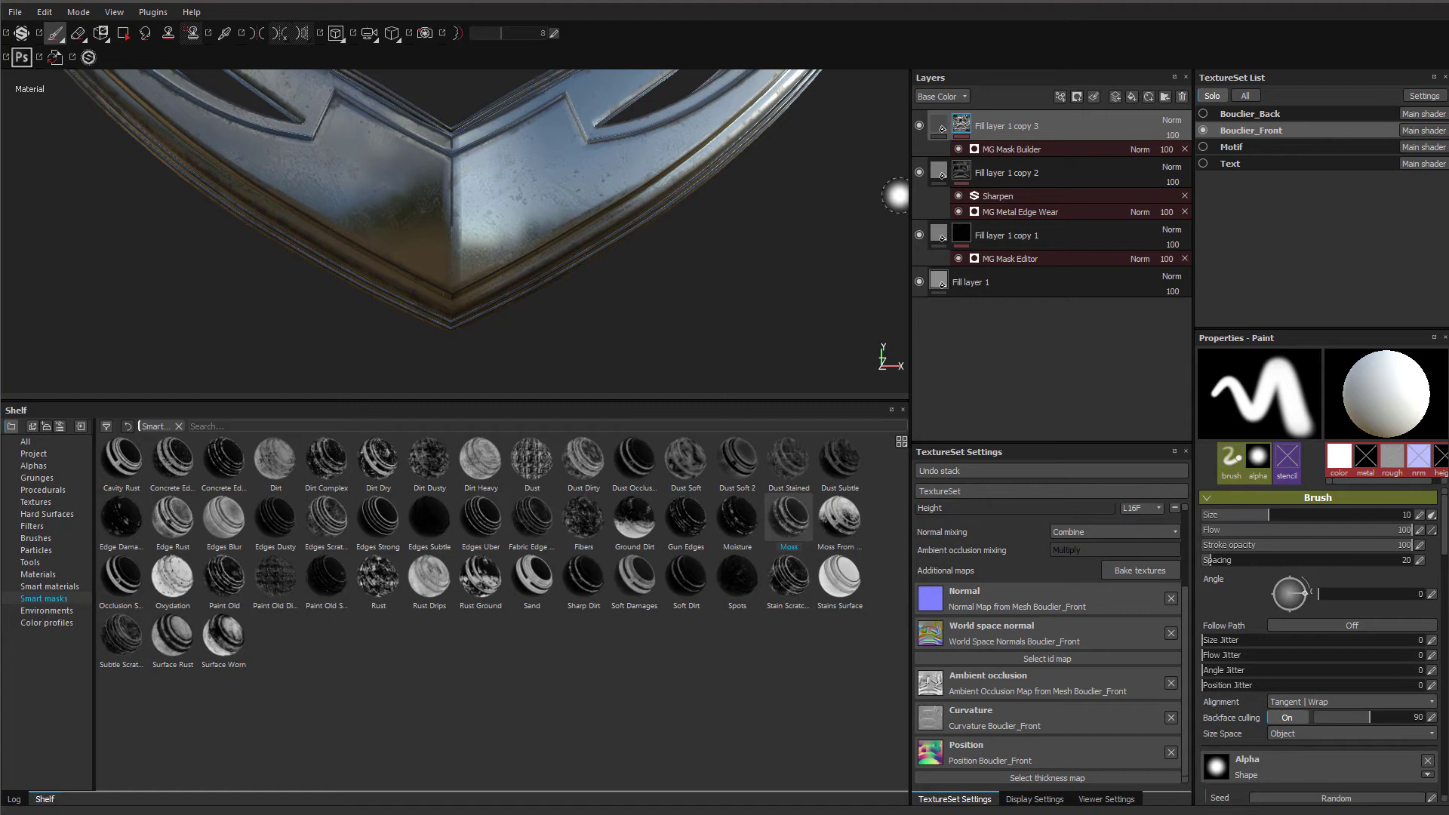
- Hide the three masked fill layers and select the base fill layer
{"action": "left_click", "coordinate": [919, 127]}
{"action": "left_click", "coordinate": [920, 234]}
{"action": "left_click", "coordinate": [970, 283]}
{"action": "left_click_drag", "start_coordinate": [592, 214], "coordinate": [579, 194], "text": "alt"}
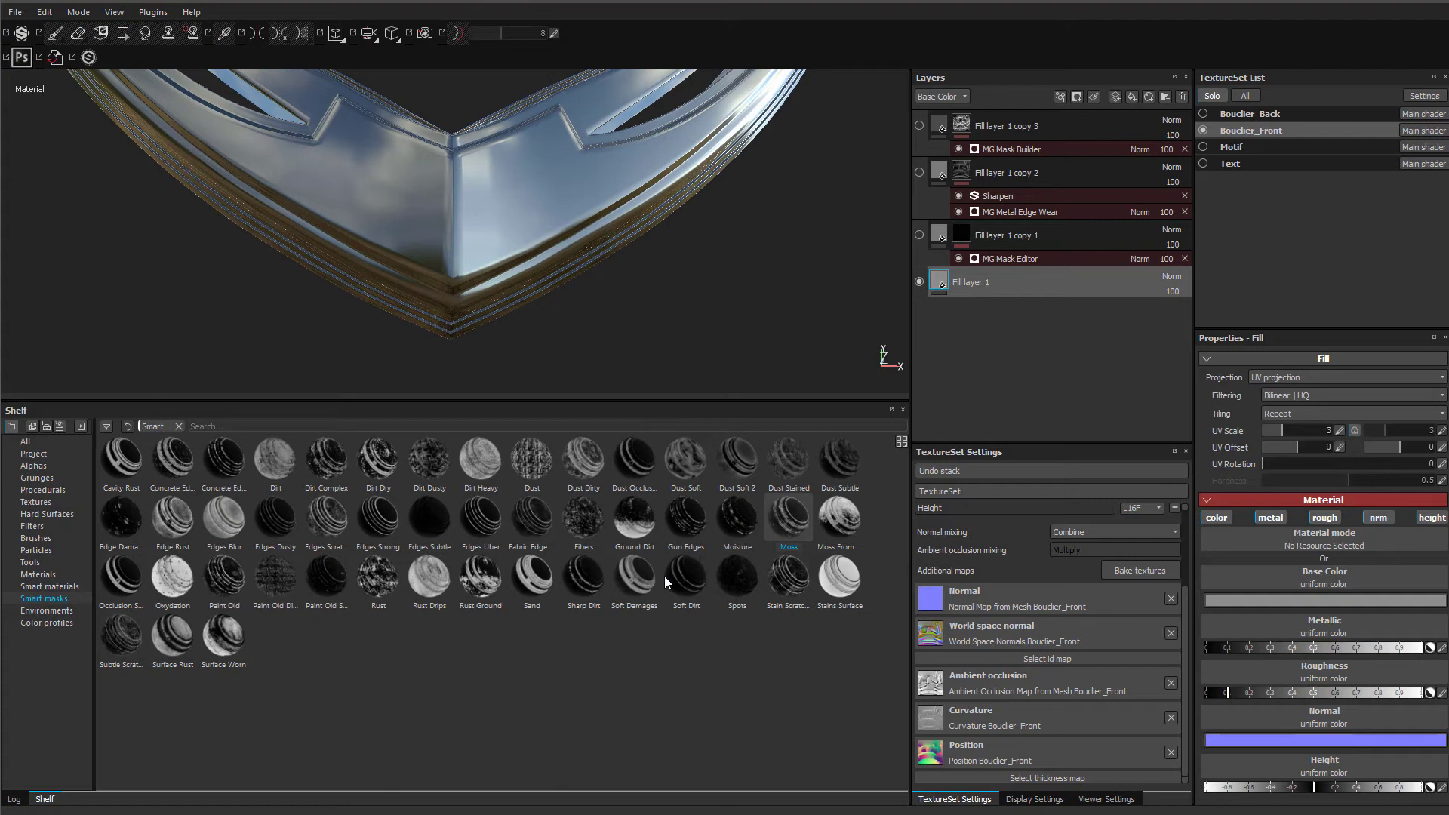
- Duplicate the base fill layer and raise the copy's roughness to about 0.3, comparing it with the base
{"action": "right_click", "coordinate": [976, 288]}
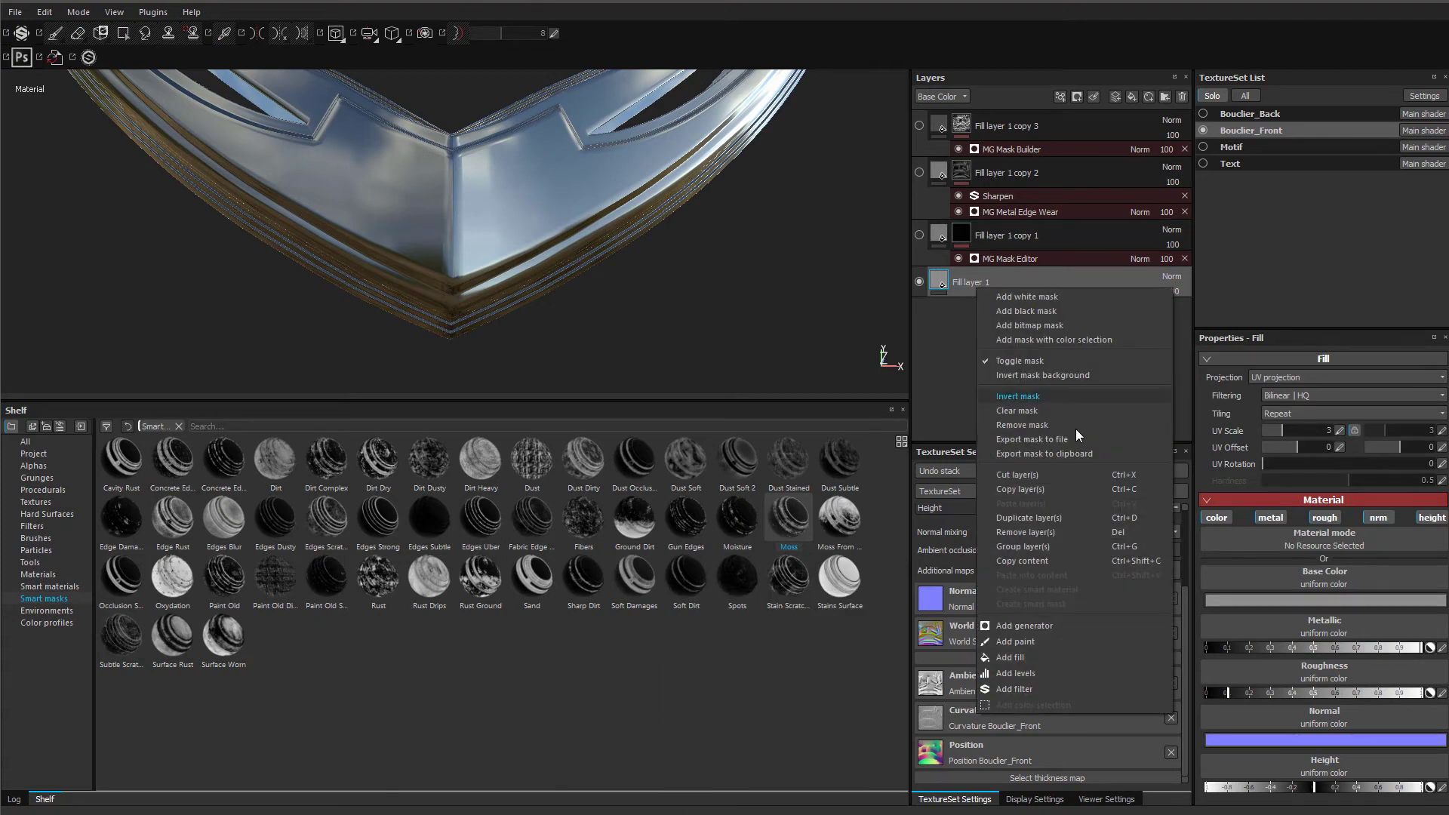
{"action": "left_click", "coordinate": [1051, 514]}
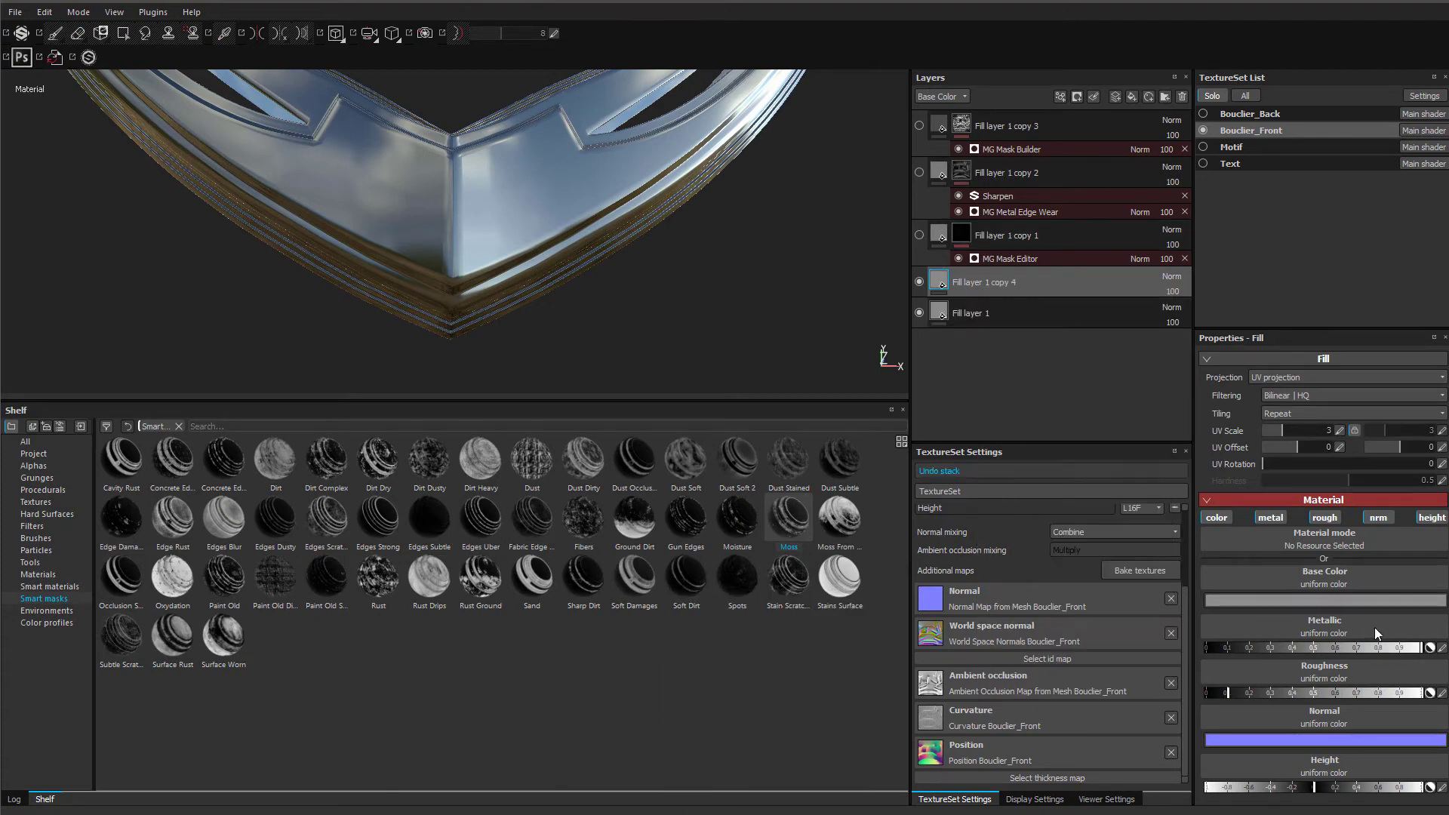
{"action": "left_click_drag", "start_coordinate": [1261, 693], "coordinate": [1267, 695]}
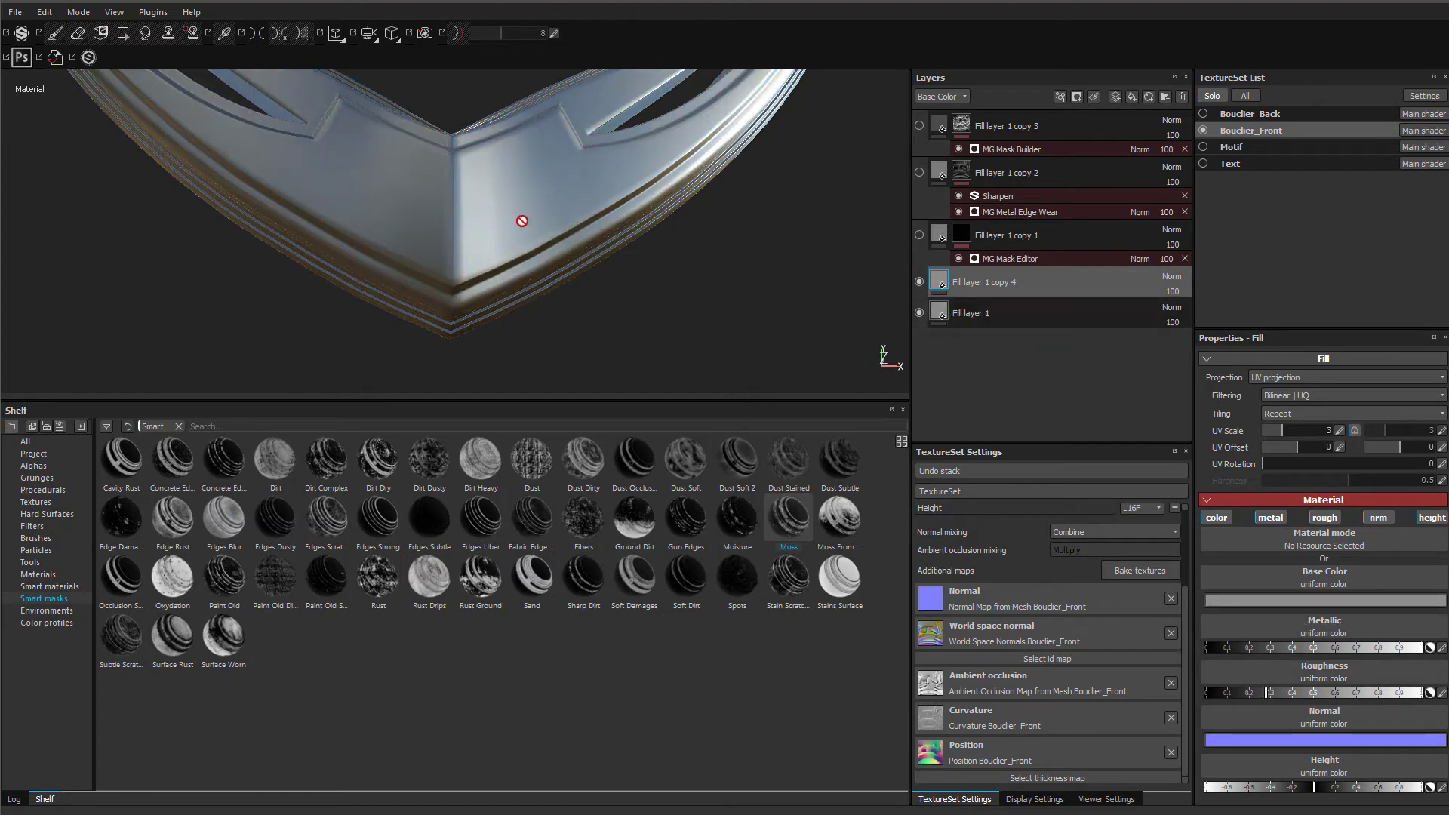
{"action": "left_click", "coordinate": [918, 283]}
{"action": "left_click", "coordinate": [918, 283]}
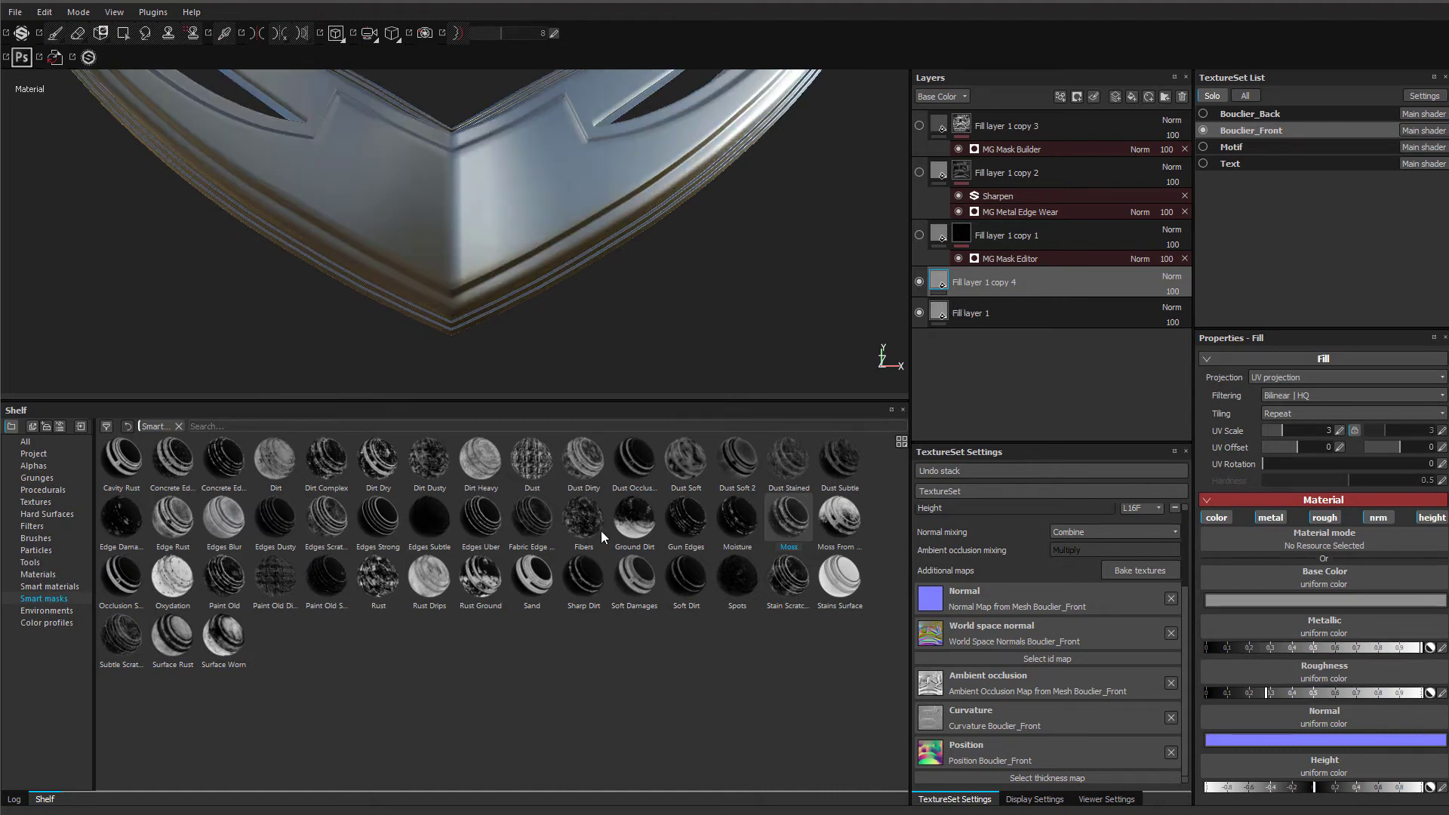
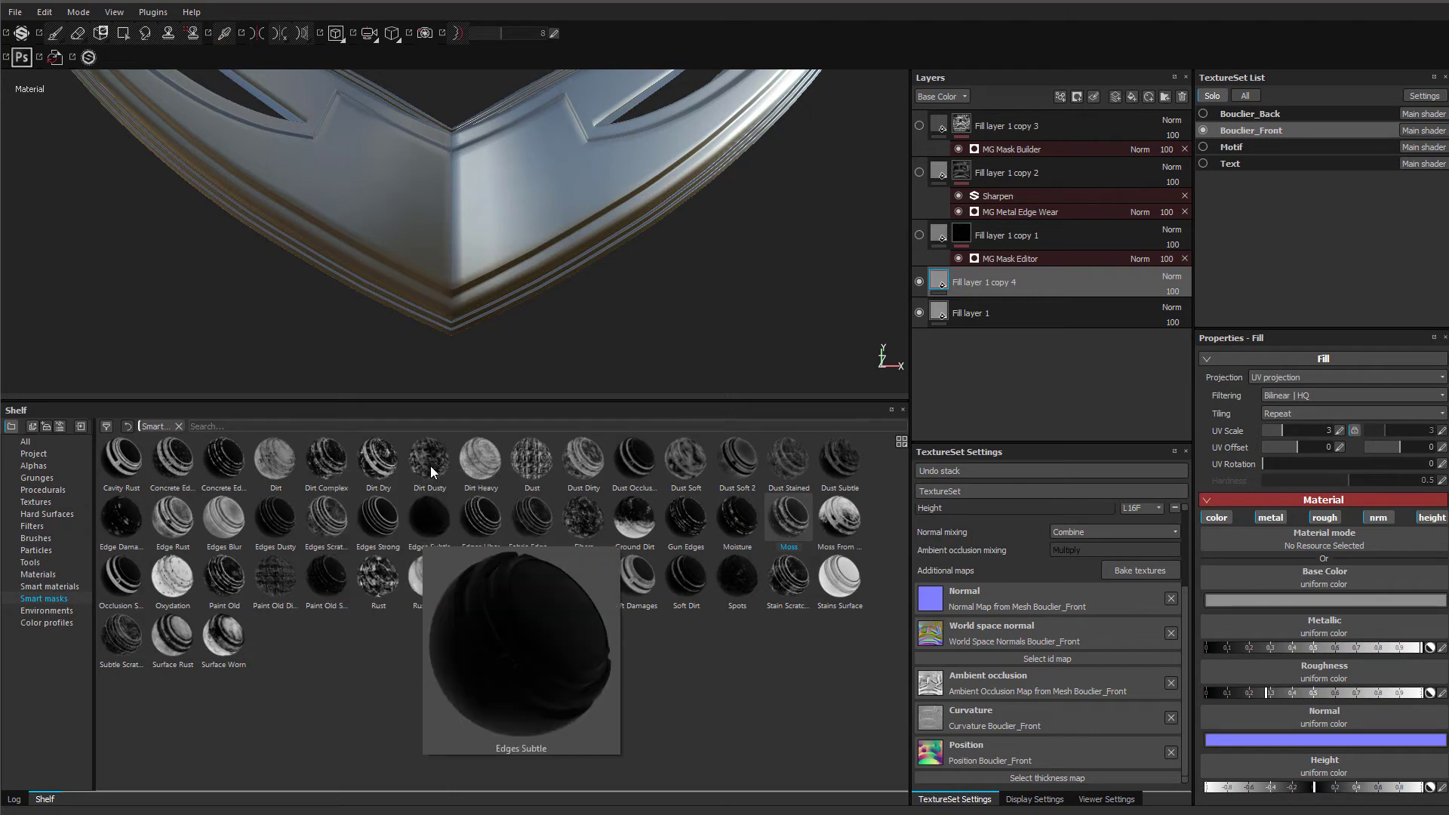
- Apply the Dirt Complex smart mask to Fill layer 1 copy 4
{"action": "mouse_move", "coordinate": [430, 471]}
{"action": "mouse_move", "coordinate": [332, 463]}
{"action": "left_click_drag", "start_coordinate": [332, 462], "coordinate": [979, 275]}
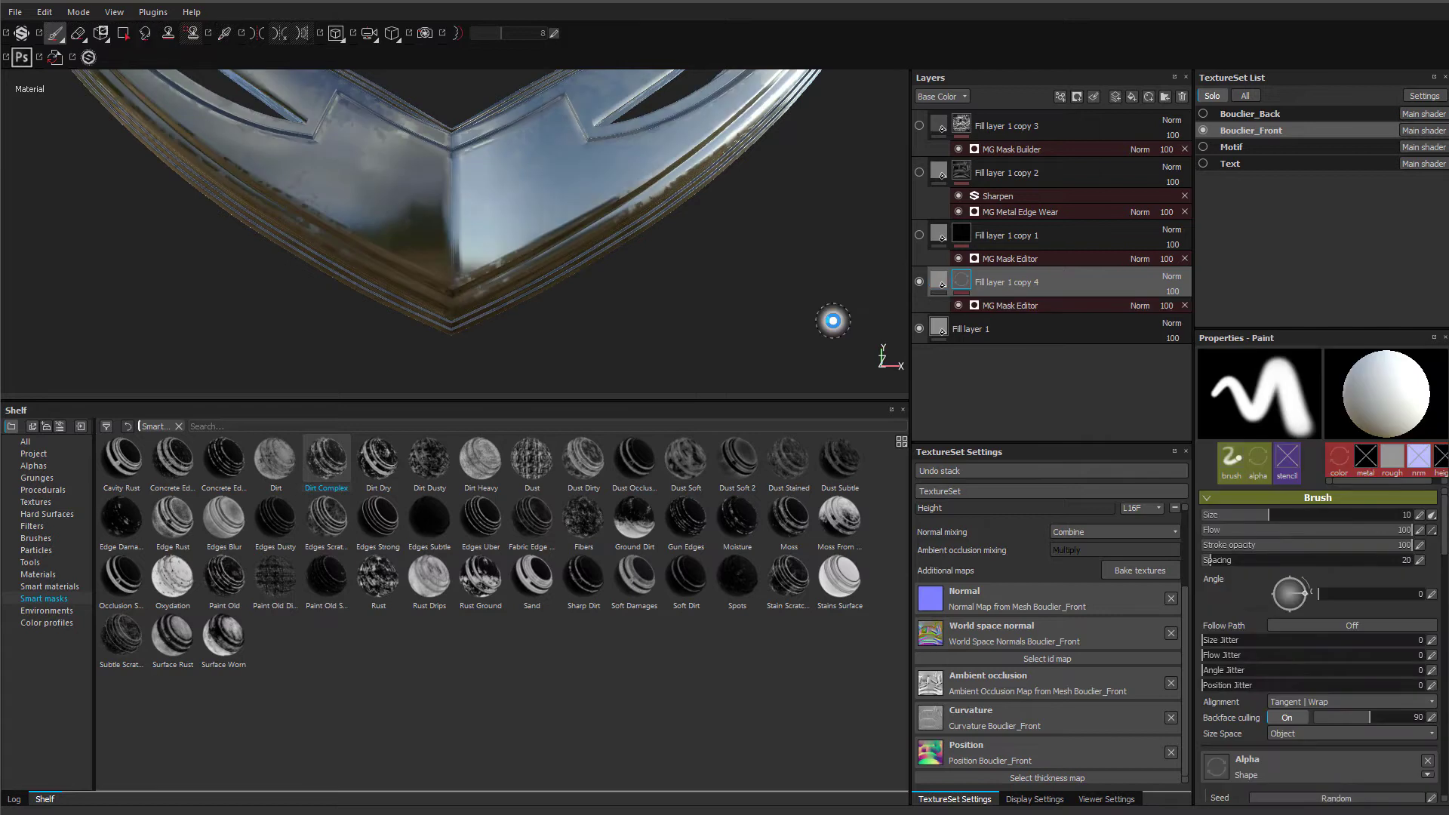
{"action": "left_click_drag", "start_coordinate": [511, 296], "coordinate": [560, 312], "text": "alt"}
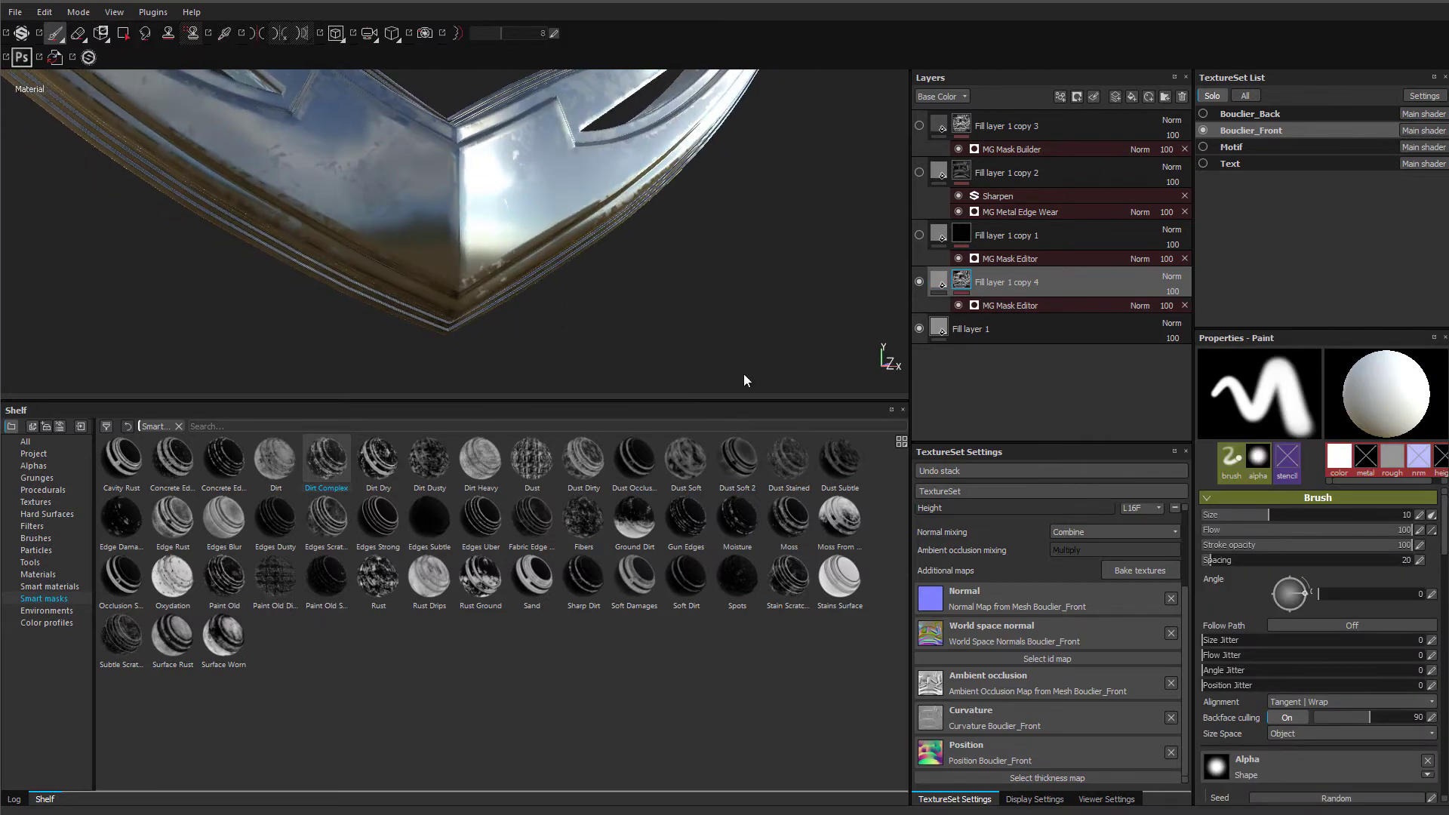
- Clear the mask on Fill layer 1 copy 4 and apply the Stain Scratches smart mask to it
{"action": "right_click", "coordinate": [1023, 289]}
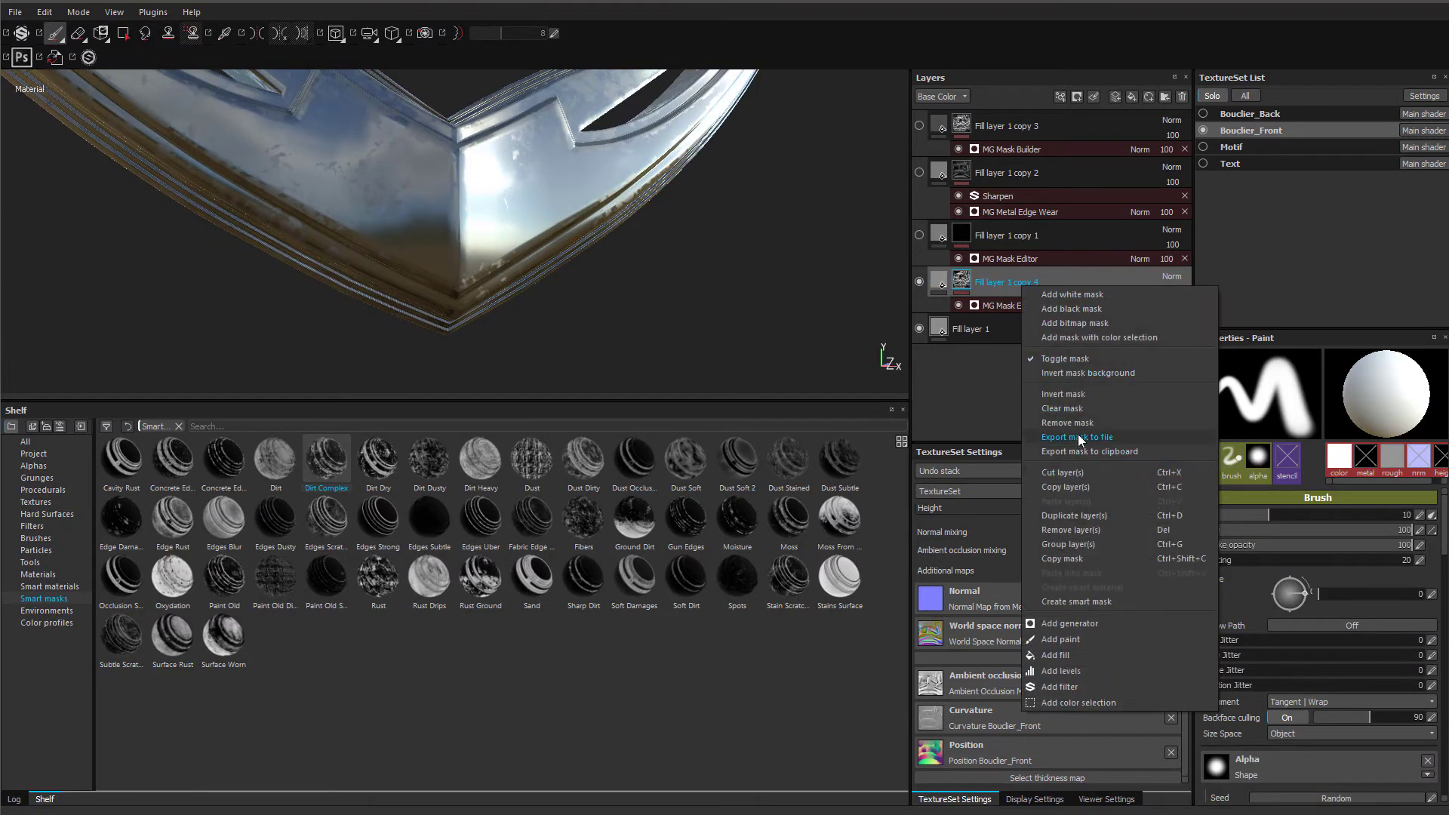
{"action": "left_click", "coordinate": [1078, 410]}
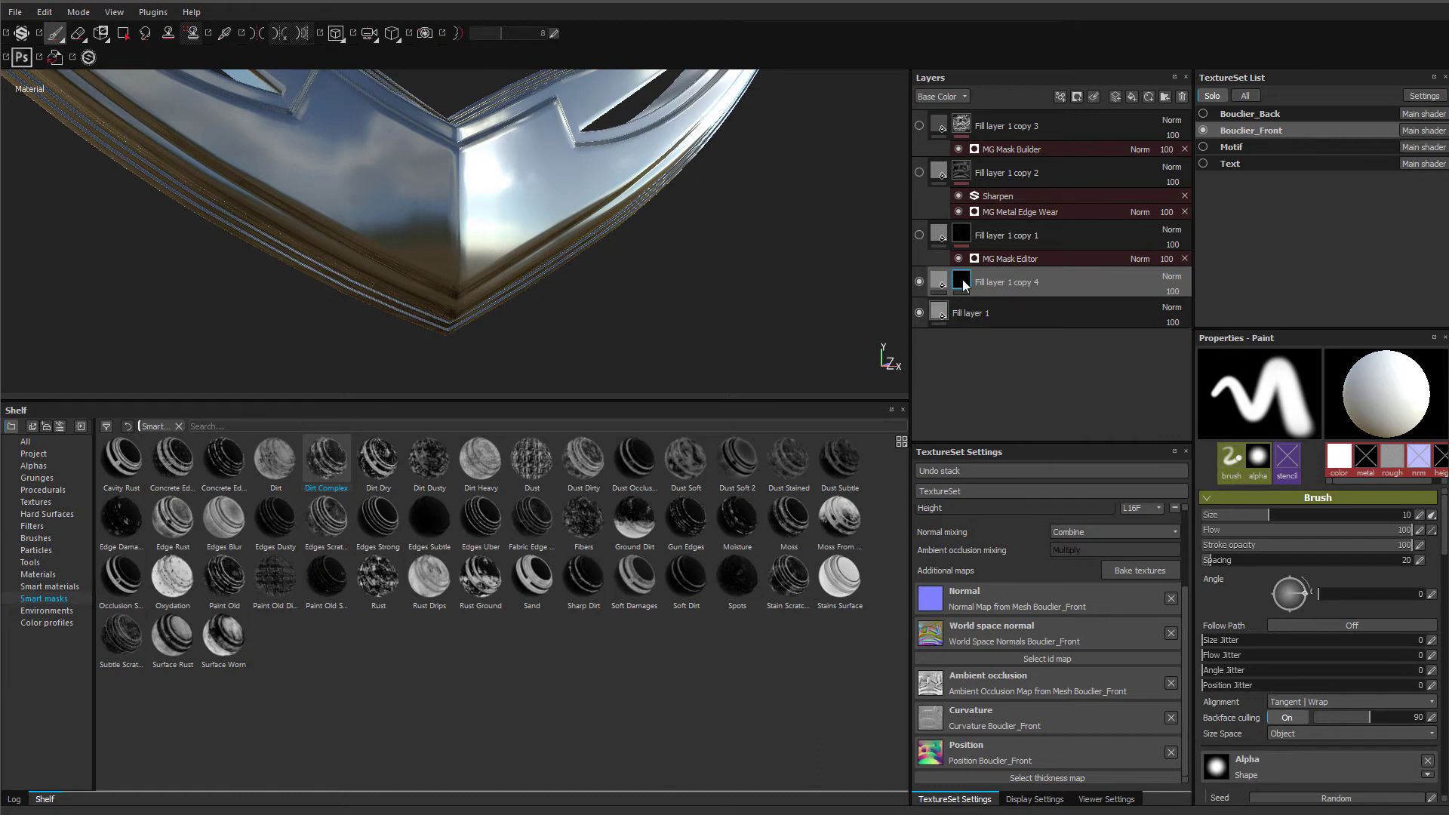
{"action": "left_click", "coordinate": [795, 586]}
{"action": "left_click_drag", "start_coordinate": [806, 558], "coordinate": [963, 283]}
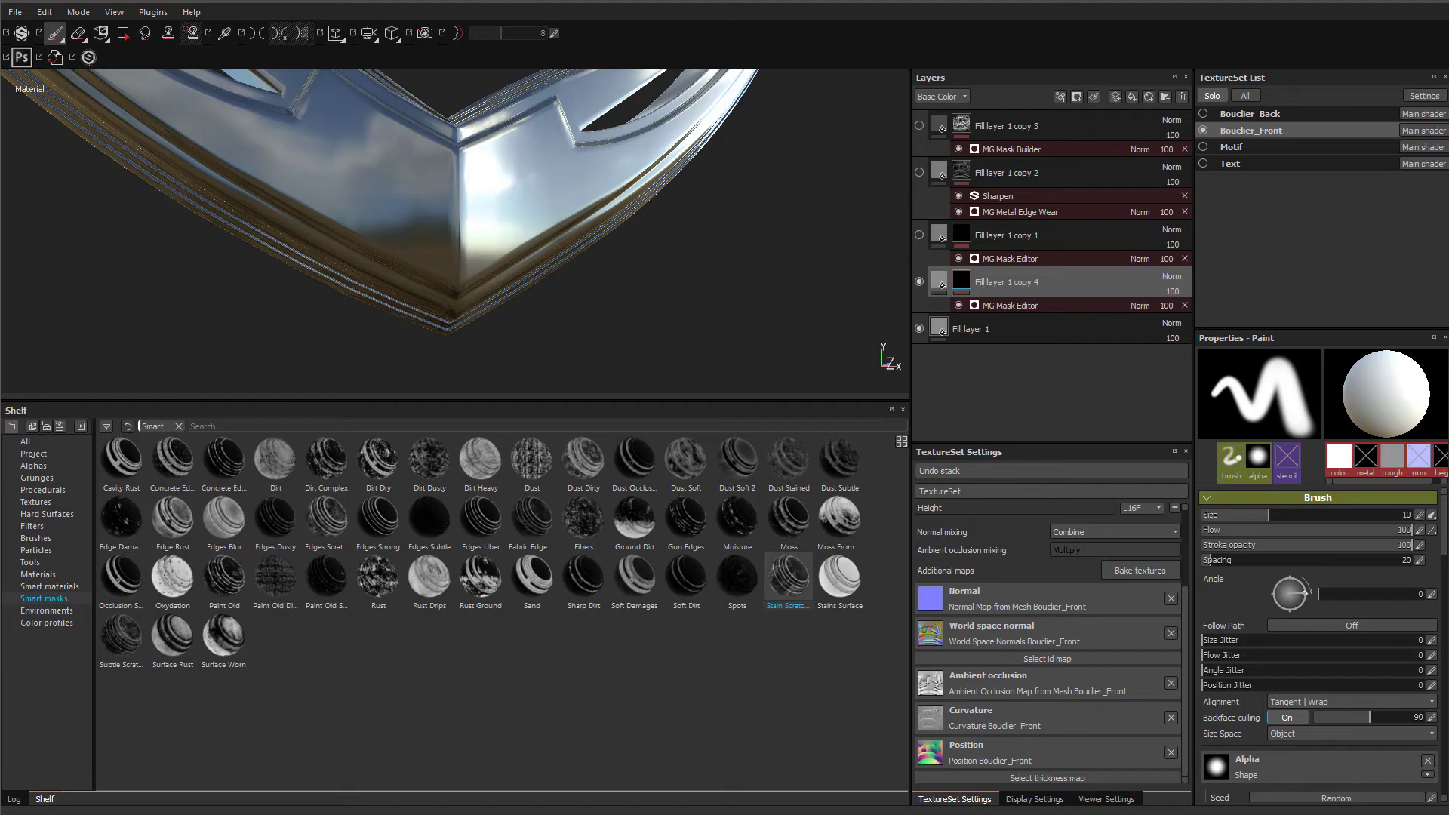
{"action": "left_click_drag", "start_coordinate": [533, 278], "coordinate": [586, 243], "text": "alt"}
- Move Fill layer 1 copy 4 to the top of the layer stack and hide it after checking the scratches
{"action": "left_click_drag", "start_coordinate": [1025, 290], "coordinate": [1063, 113]}
{"action": "left_click_drag", "start_coordinate": [453, 196], "coordinate": [626, 318], "text": "alt"}
{"action": "right_click_drag", "start_coordinate": [649, 321], "coordinate": [660, 307], "text": "shift"}
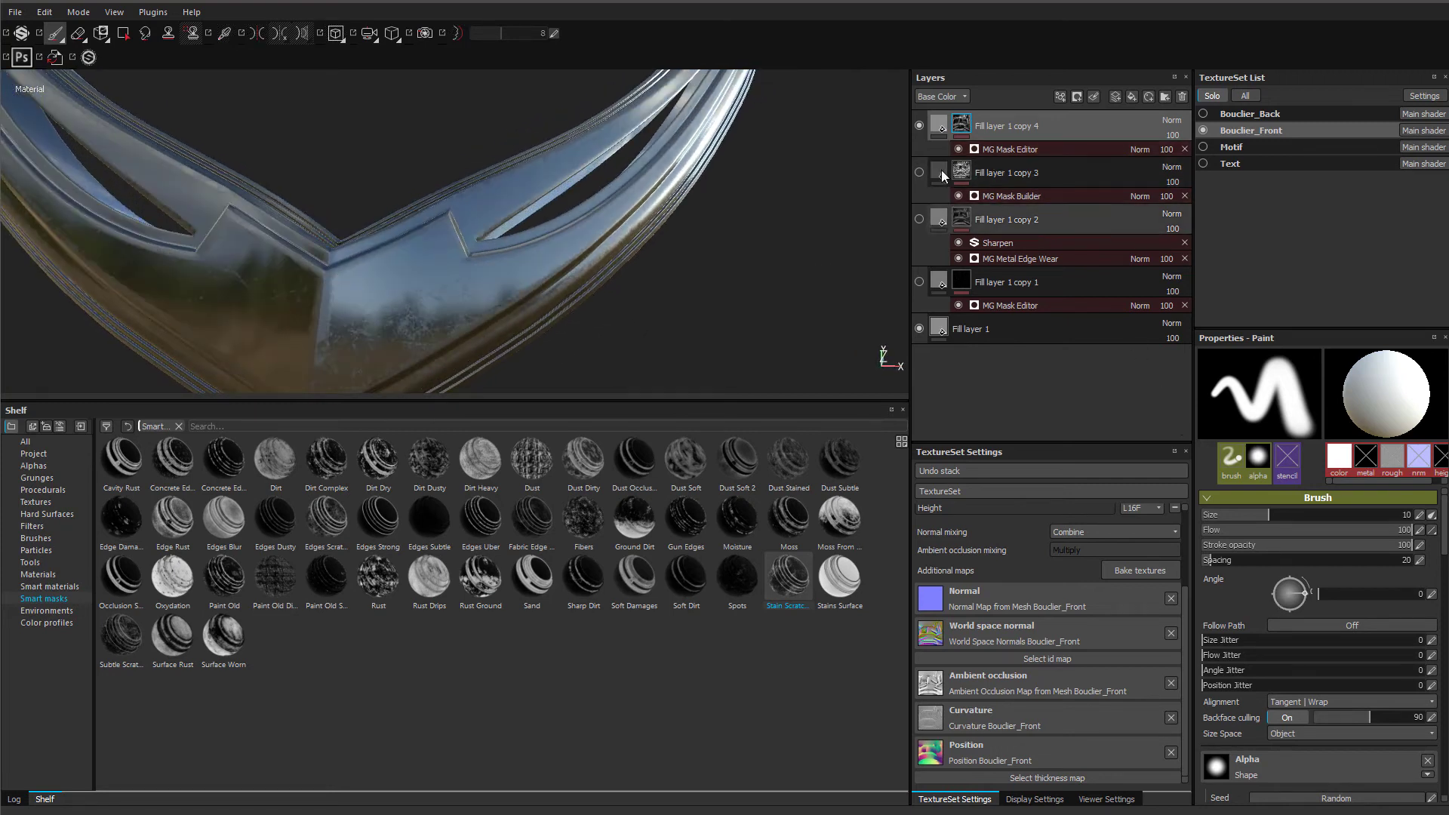
{"action": "left_click", "coordinate": [919, 126]}
{"action": "key", "text": "f"}
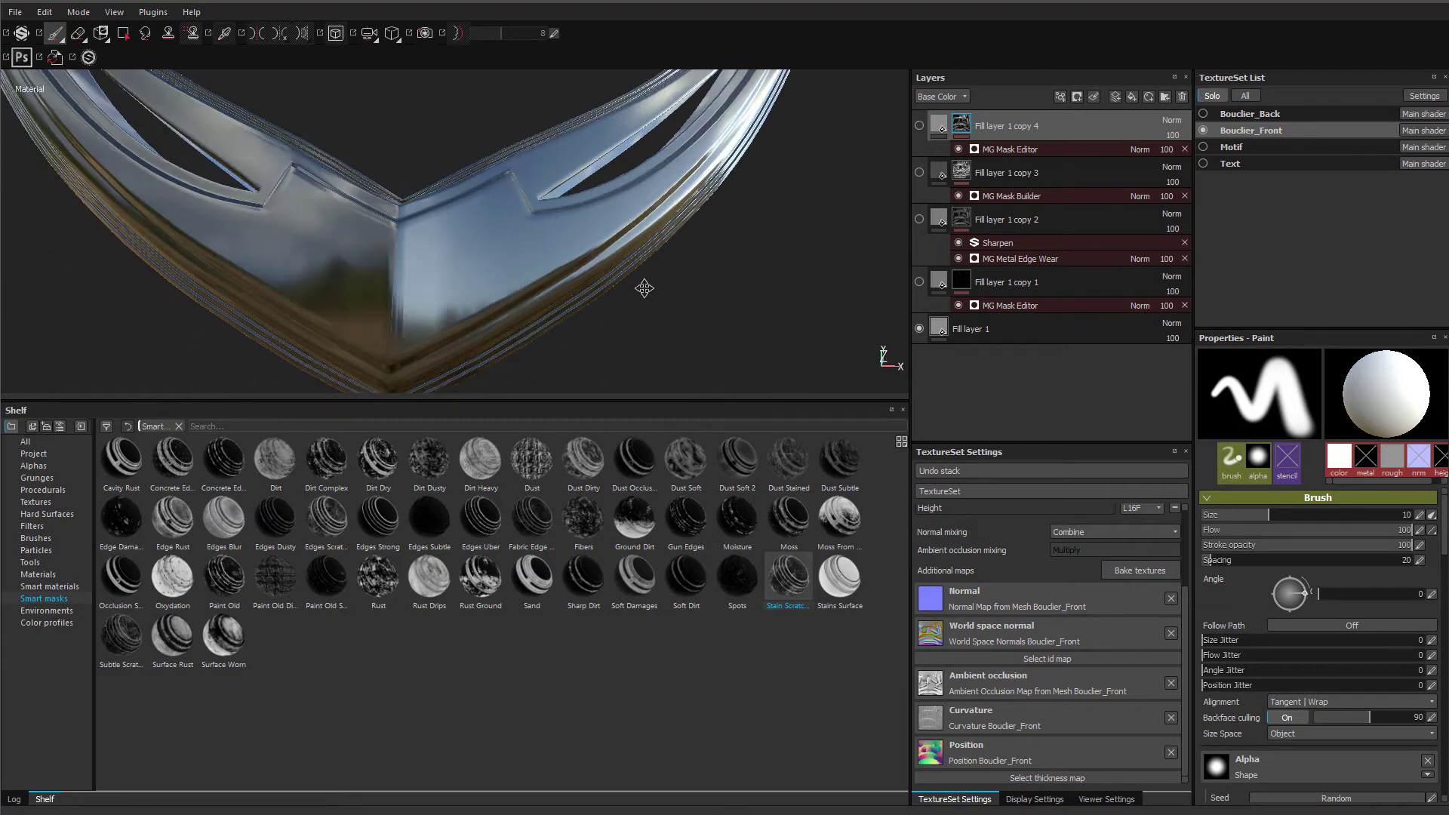
- Duplicate the base fill layer and apply the Surface Worn smart mask to the copy
{"action": "right_click", "coordinate": [994, 332]}
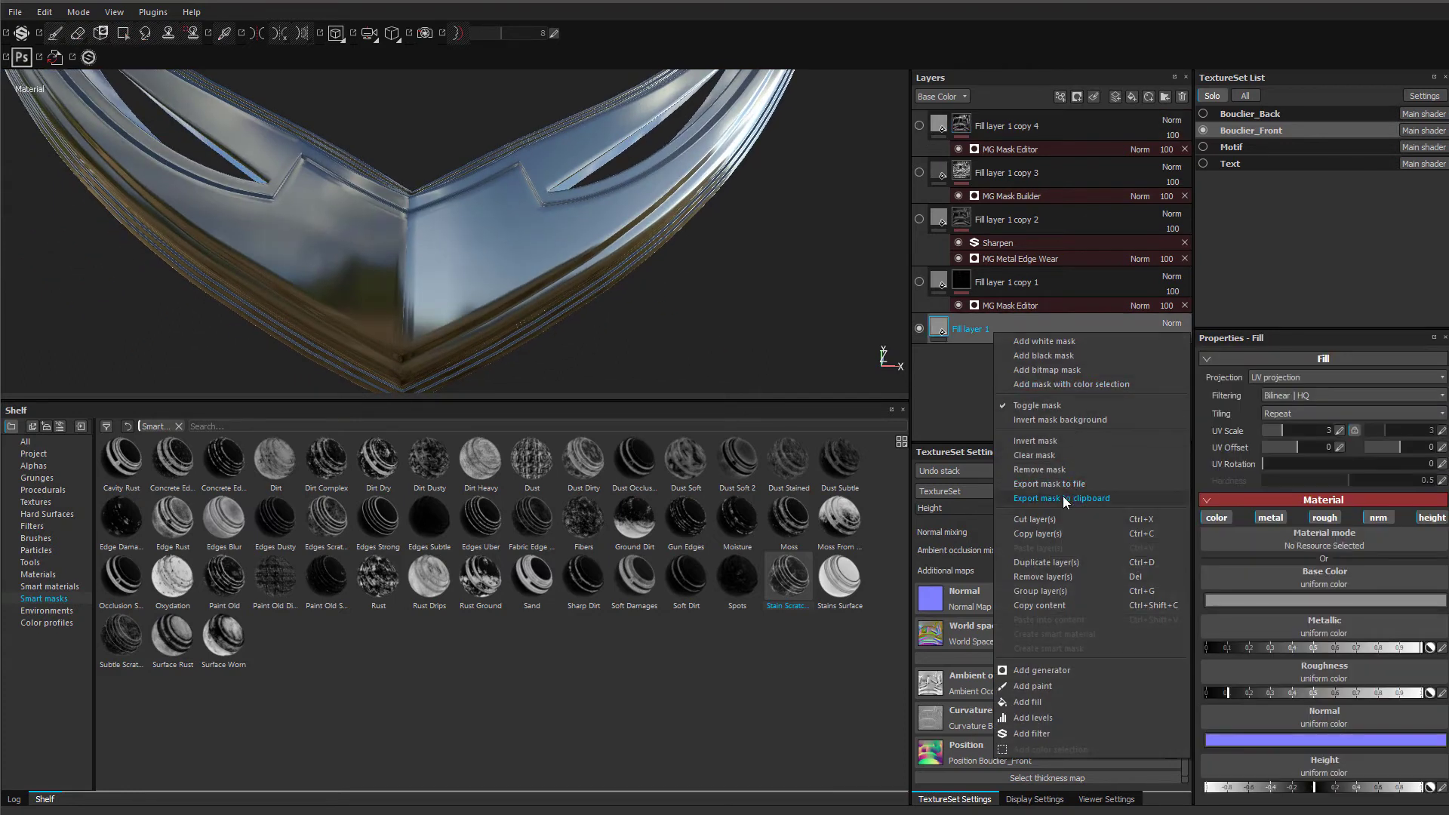
{"action": "left_click", "coordinate": [1061, 562]}
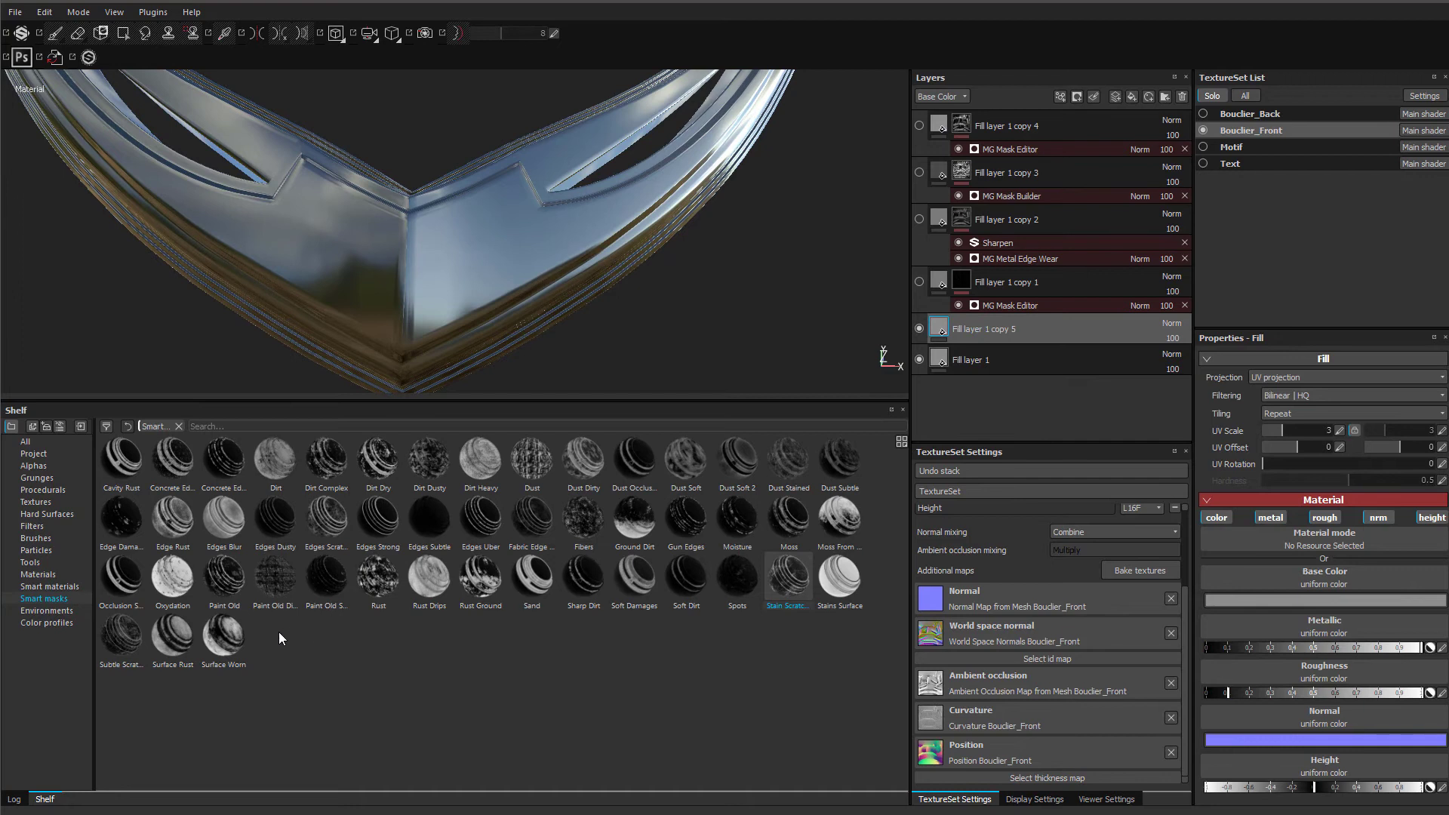
{"action": "left_click_drag", "start_coordinate": [233, 650], "coordinate": [981, 329]}
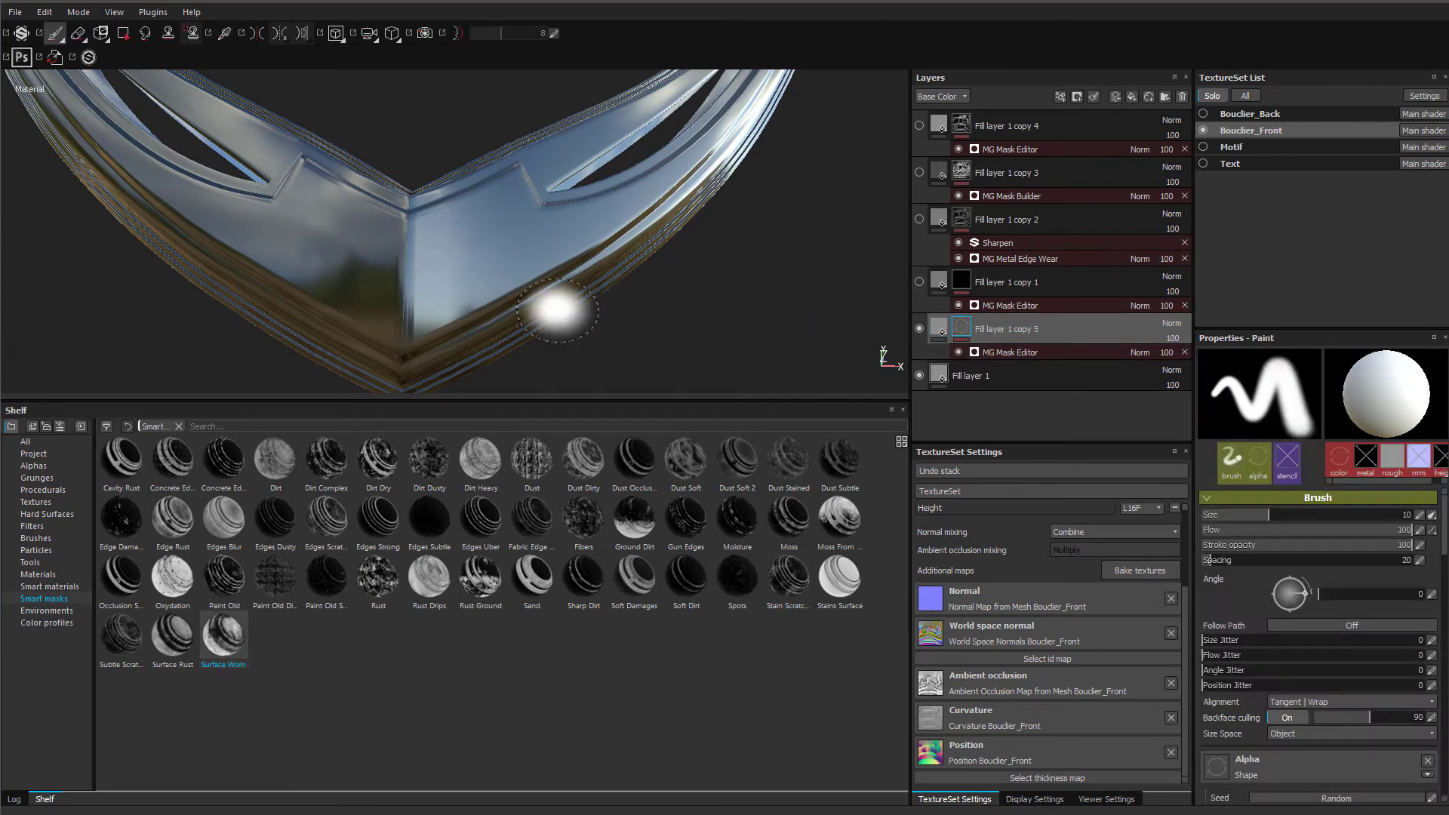
{"action": "left_click_drag", "start_coordinate": [464, 310], "coordinate": [491, 314], "text": "alt"}
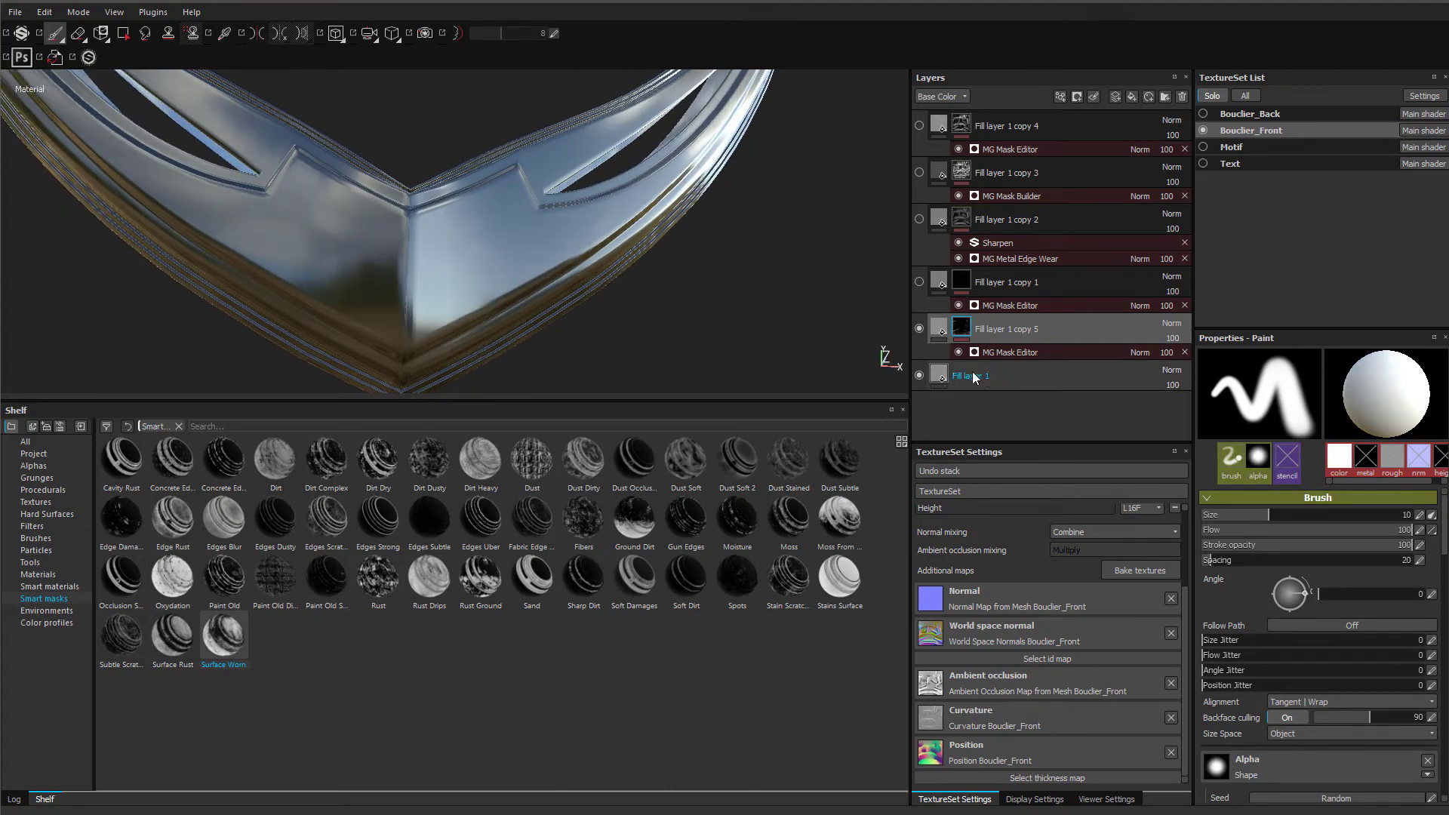
- Adjust the surface-worn fill layer's roughness to about 0.35 and compare the shield with the layer off and on
{"action": "left_click", "coordinate": [954, 352]}
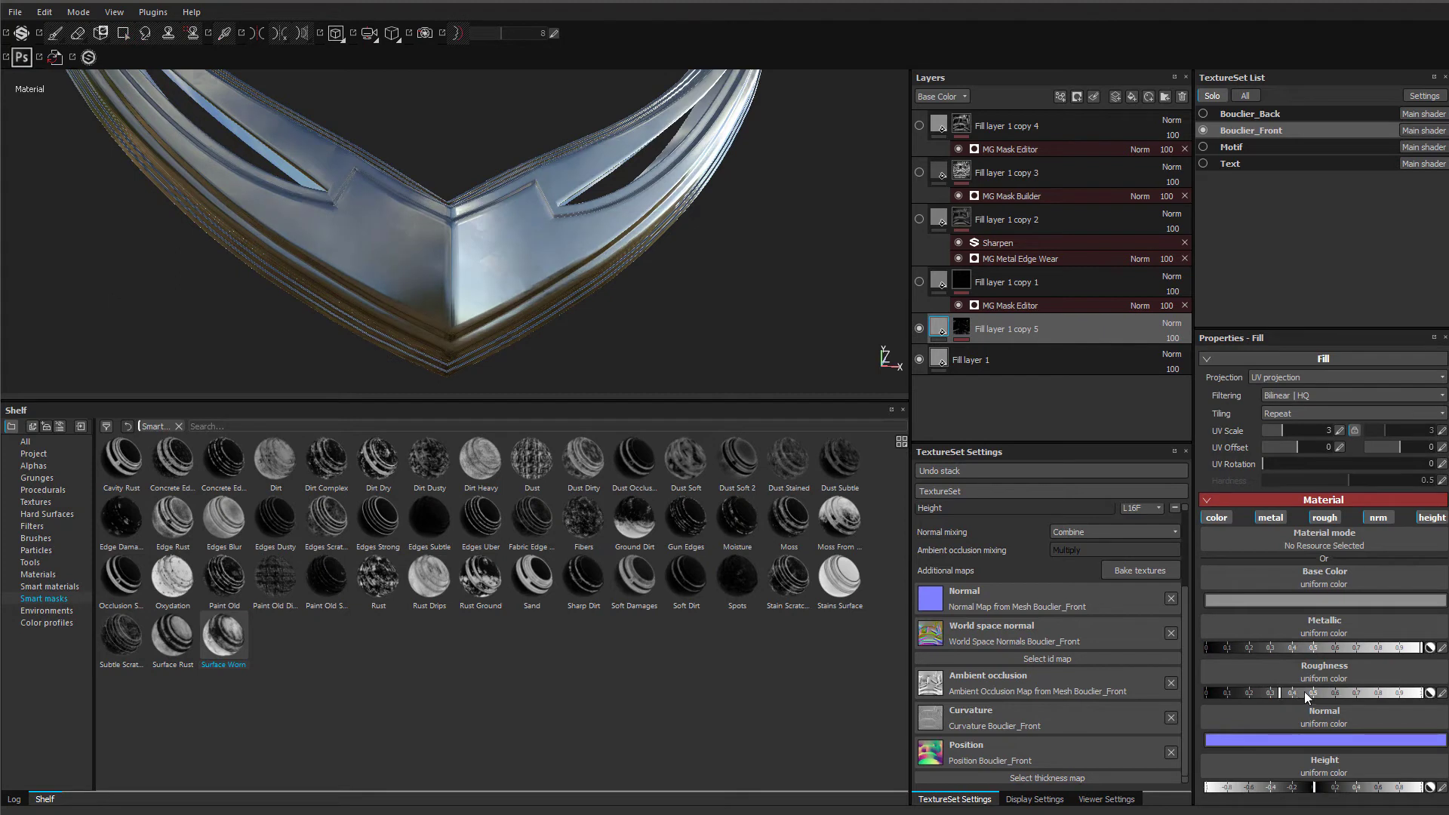
{"action": "left_click_drag", "start_coordinate": [1304, 692], "coordinate": [1315, 692]}
{"action": "left_click_drag", "start_coordinate": [491, 296], "coordinate": [542, 344], "text": "alt"}
{"action": "left_click", "coordinate": [1294, 692]}
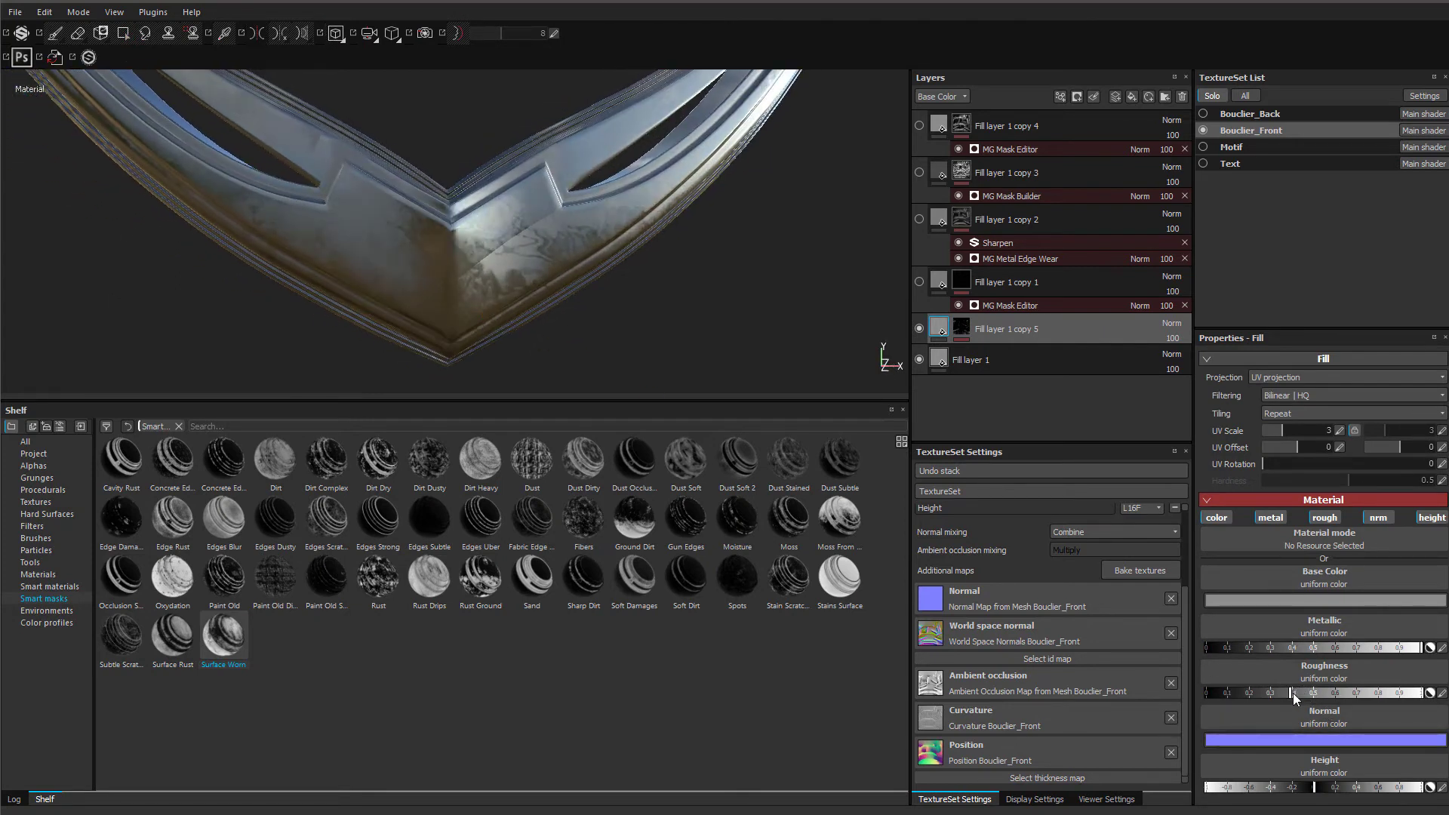
{"action": "left_click_drag", "start_coordinate": [1245, 694], "coordinate": [1280, 700]}
{"action": "left_click_drag", "start_coordinate": [395, 200], "coordinate": [702, 181], "text": "alt"}
{"action": "left_click", "coordinate": [919, 330]}
{"action": "left_click", "coordinate": [918, 331]}
- Set the base fill layer's roughness to about 0.1
{"action": "left_click", "coordinate": [973, 362]}
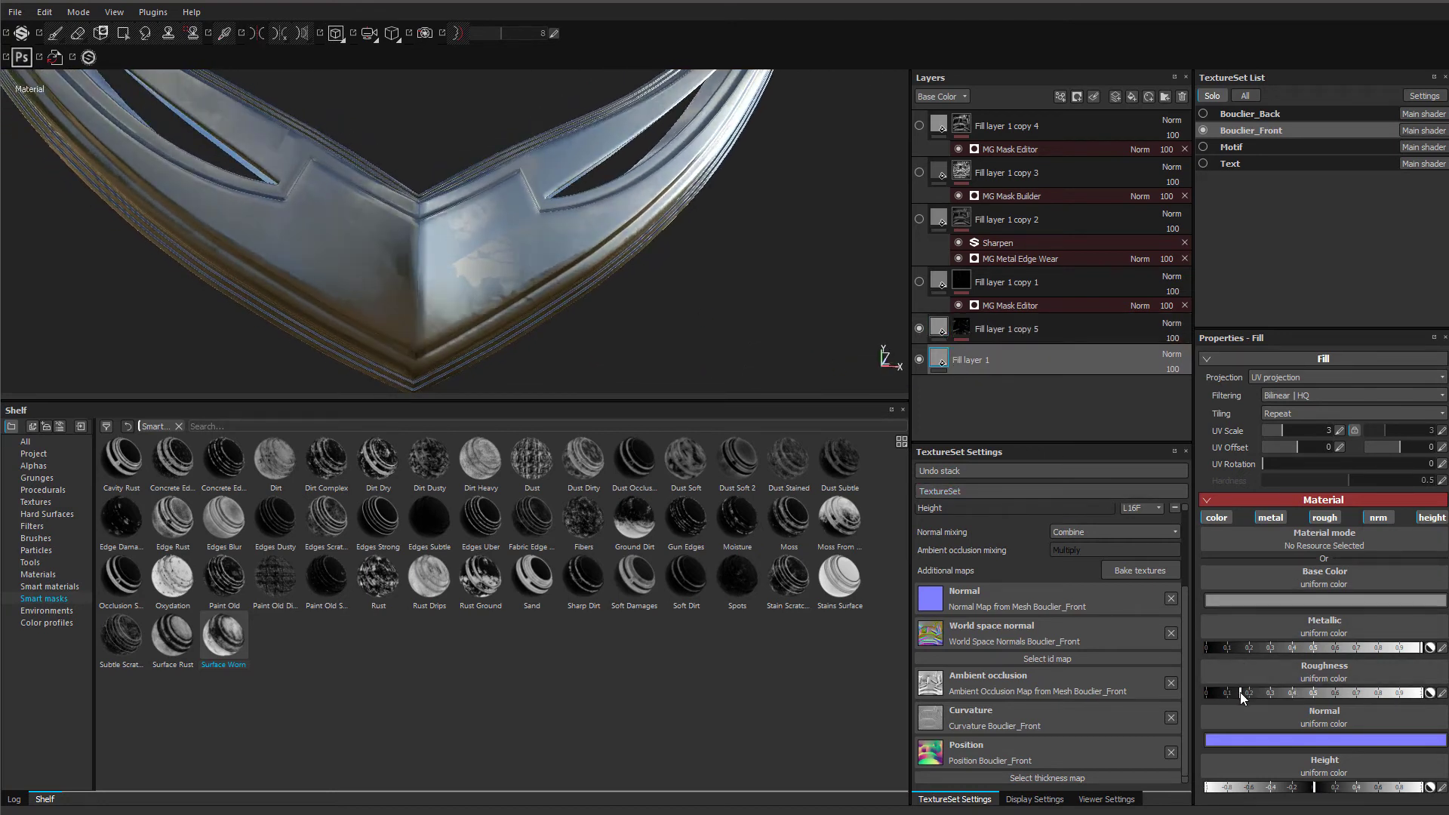
{"action": "left_click_drag", "start_coordinate": [1232, 696], "coordinate": [1225, 695]}
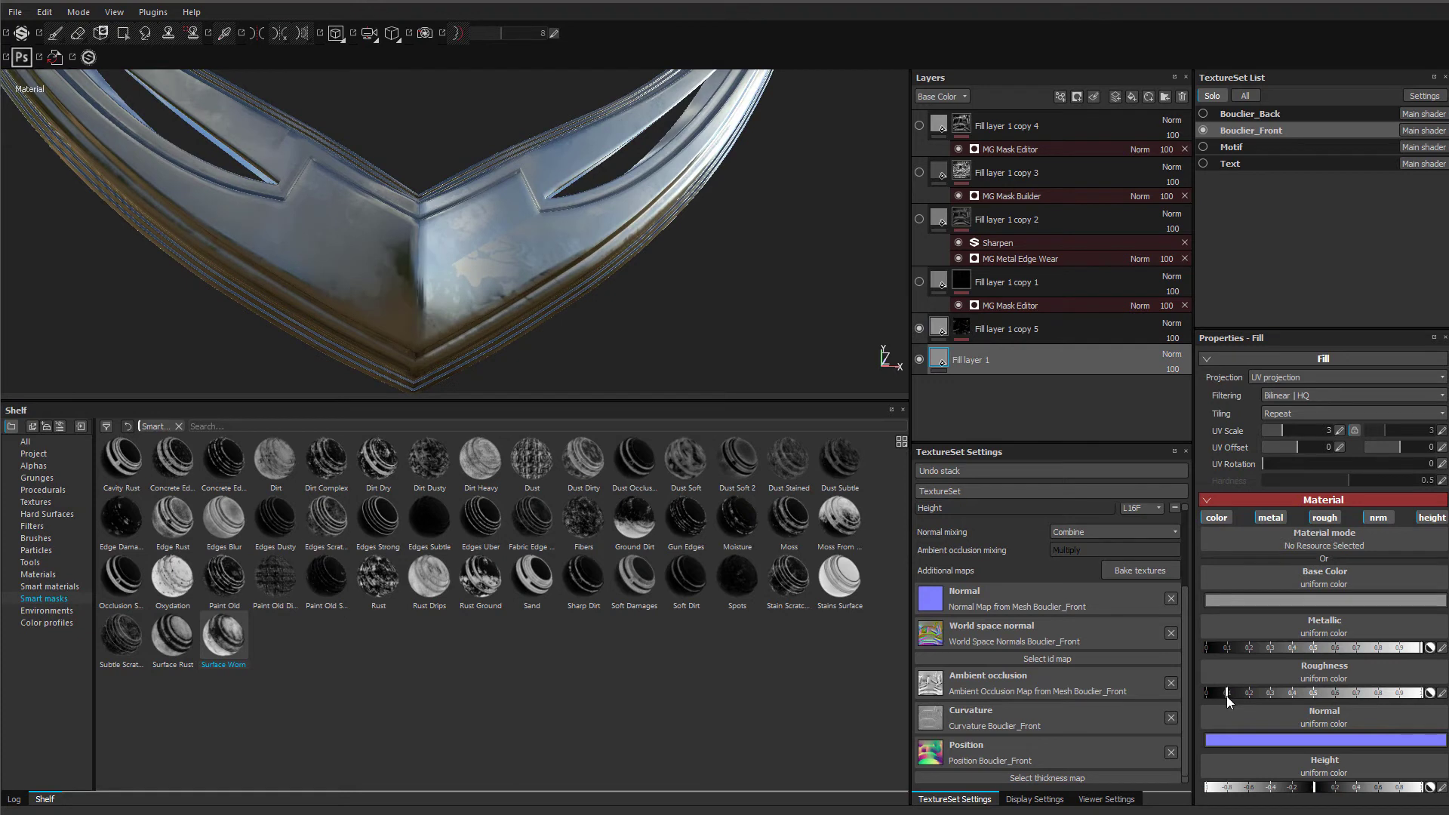
- Compare the shield's surface with the surface-worn layer, Fill layer 1 copy 5, hidden and shown
{"action": "left_click_drag", "start_coordinate": [314, 256], "coordinate": [491, 310], "text": "alt"}
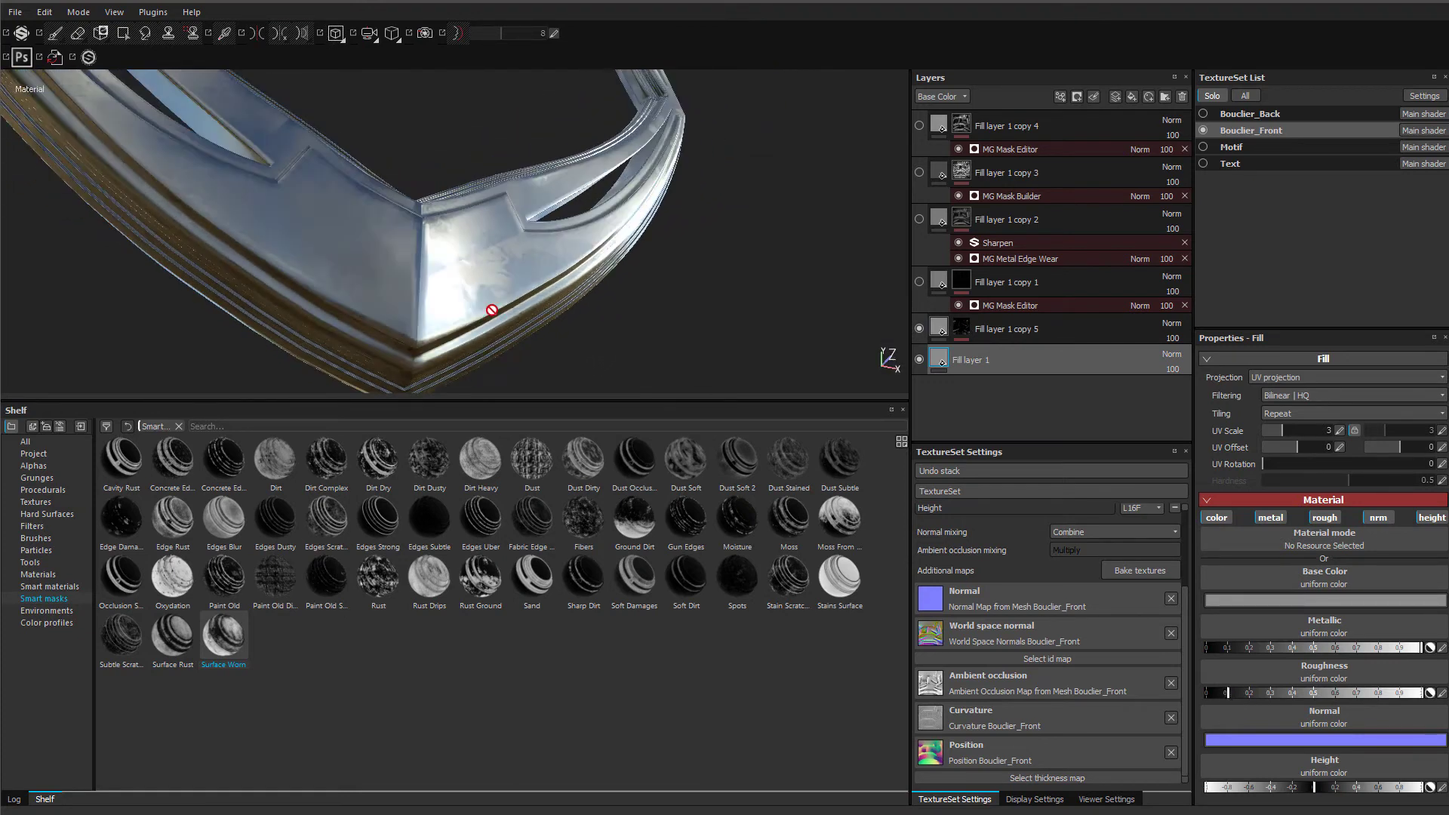
{"action": "left_click", "coordinate": [917, 332]}
{"action": "left_click", "coordinate": [918, 332]}
{"action": "left_click_drag", "start_coordinate": [355, 233], "coordinate": [370, 262], "text": "alt"}
{"action": "left_click_drag", "start_coordinate": [497, 244], "coordinate": [423, 291], "text": "alt"}
- Show Fill layer 1 copy 1 and darken its base color to a grey value of 0.104
{"action": "left_click", "coordinate": [942, 283]}
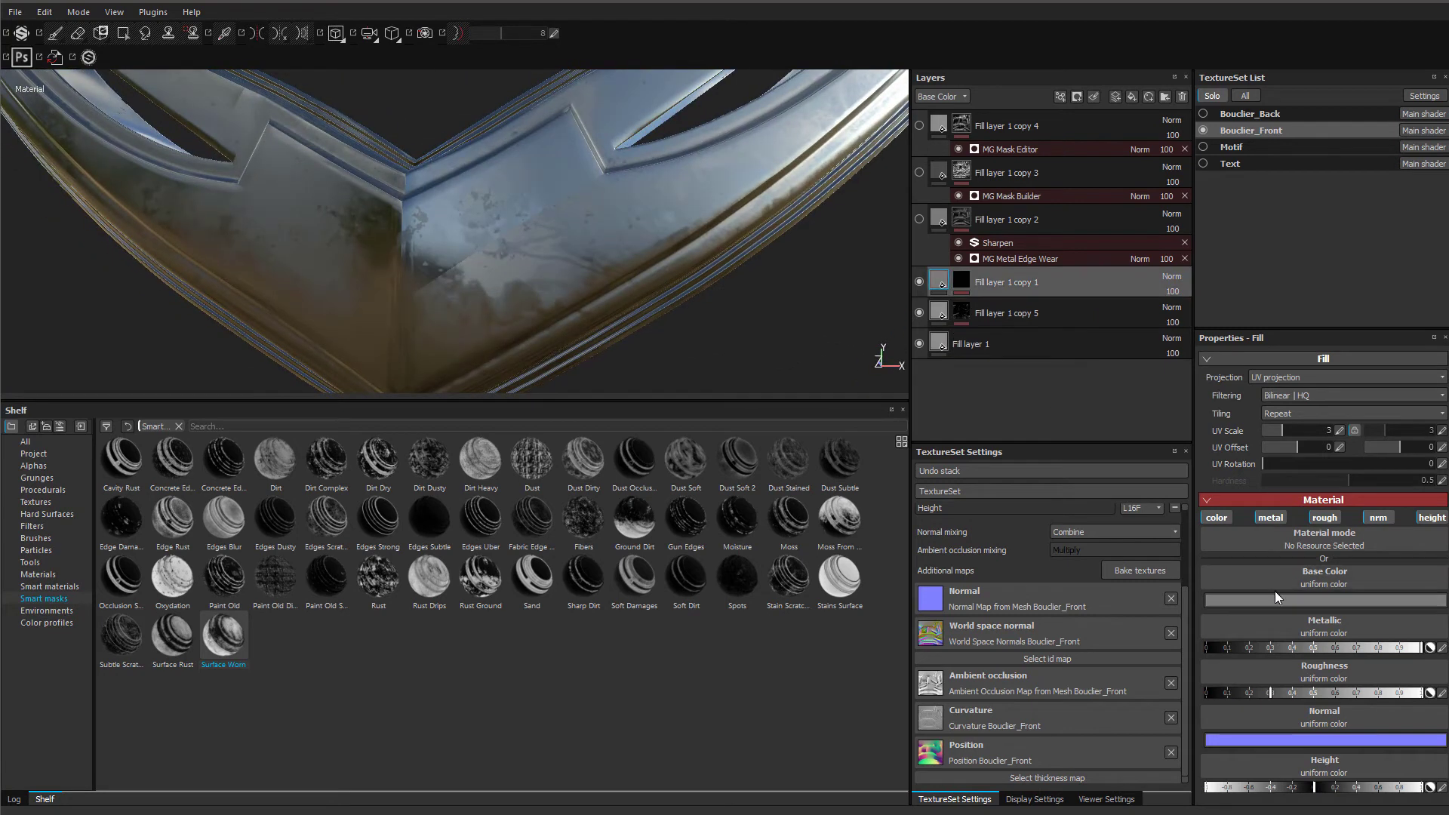
{"action": "left_click", "coordinate": [1275, 600]}
{"action": "left_click", "coordinate": [1355, 640]}
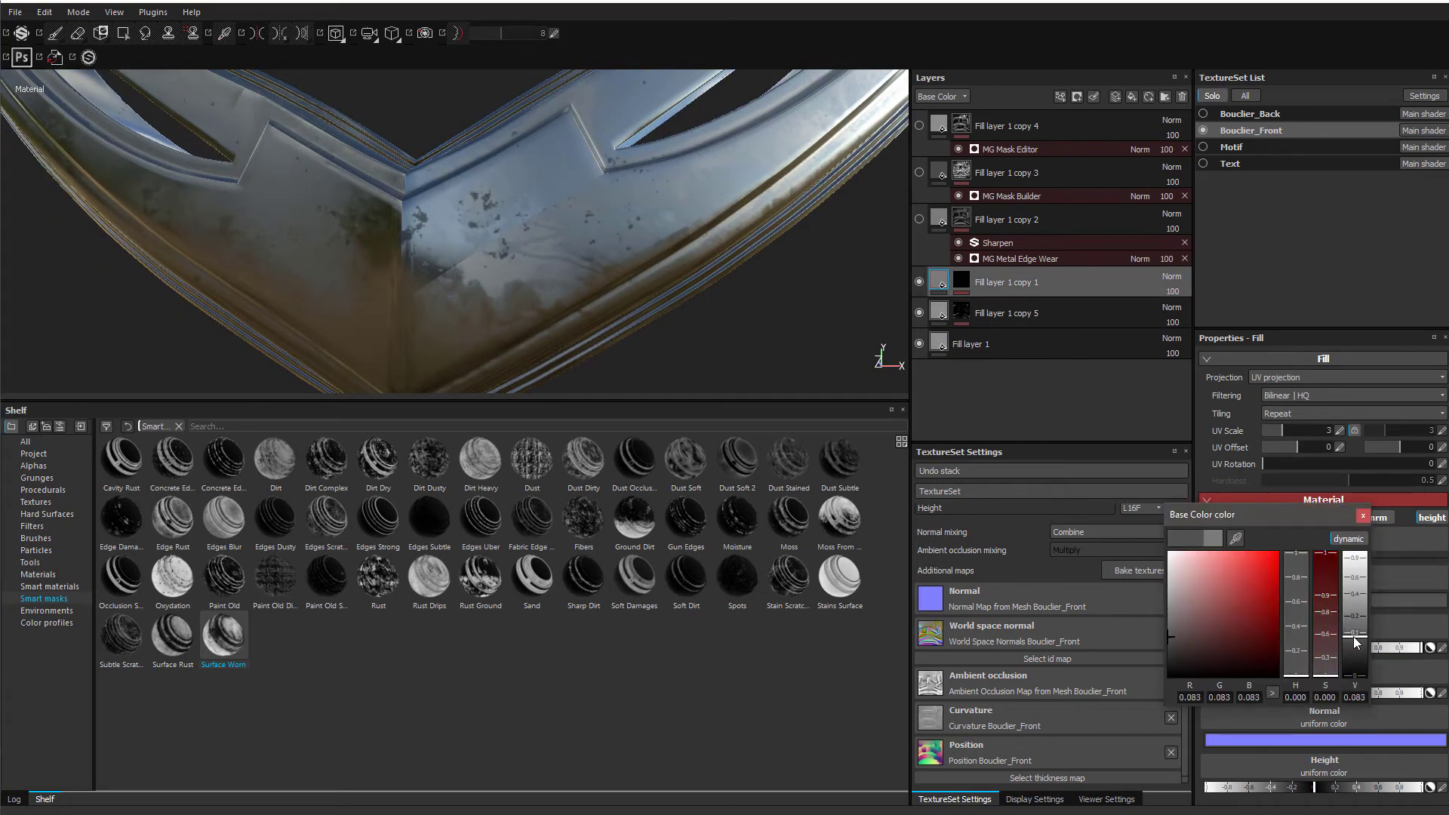
{"action": "left_click_drag", "start_coordinate": [1356, 636], "coordinate": [1357, 634]}
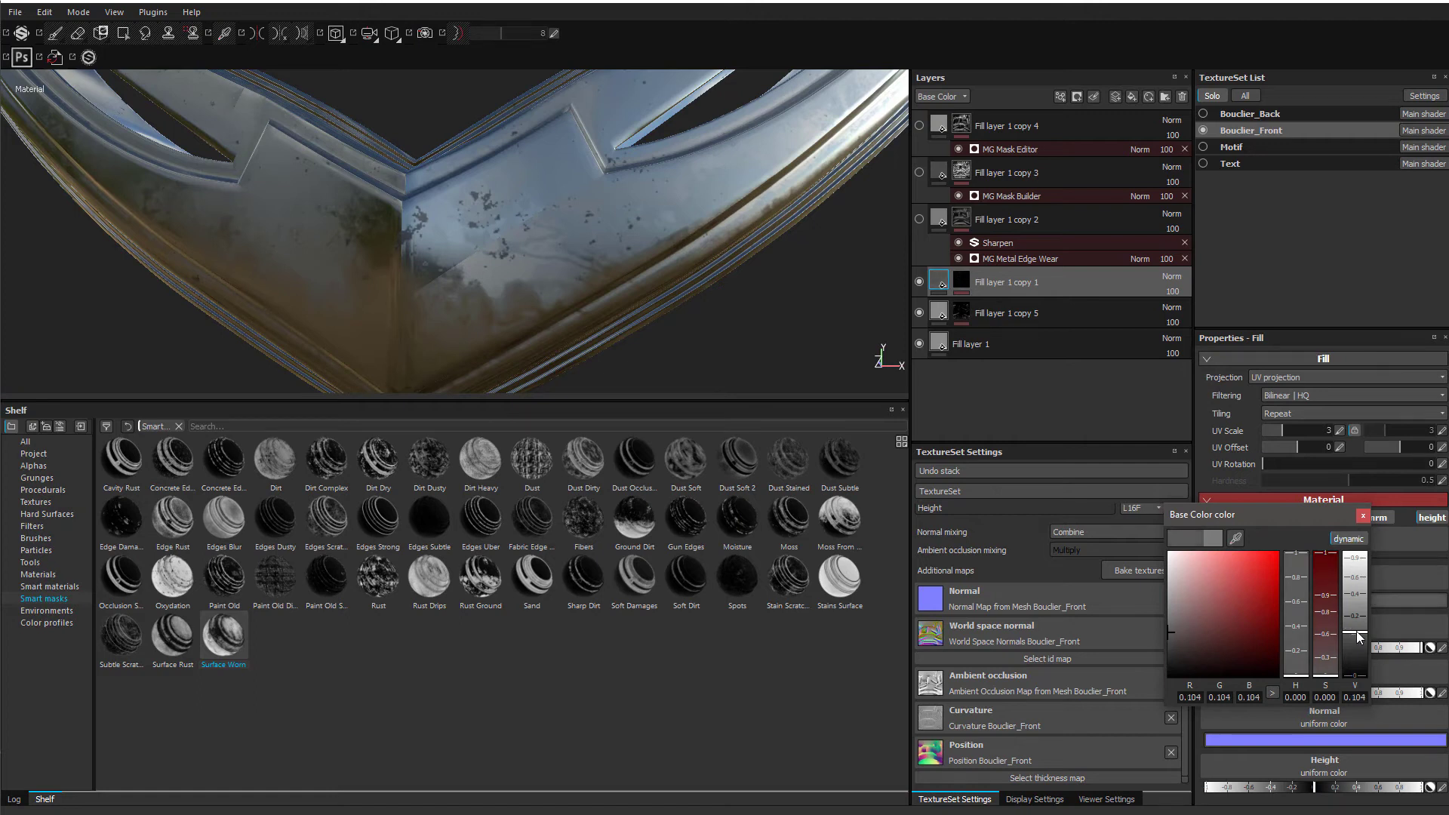
{"action": "left_click", "coordinate": [1363, 516]}
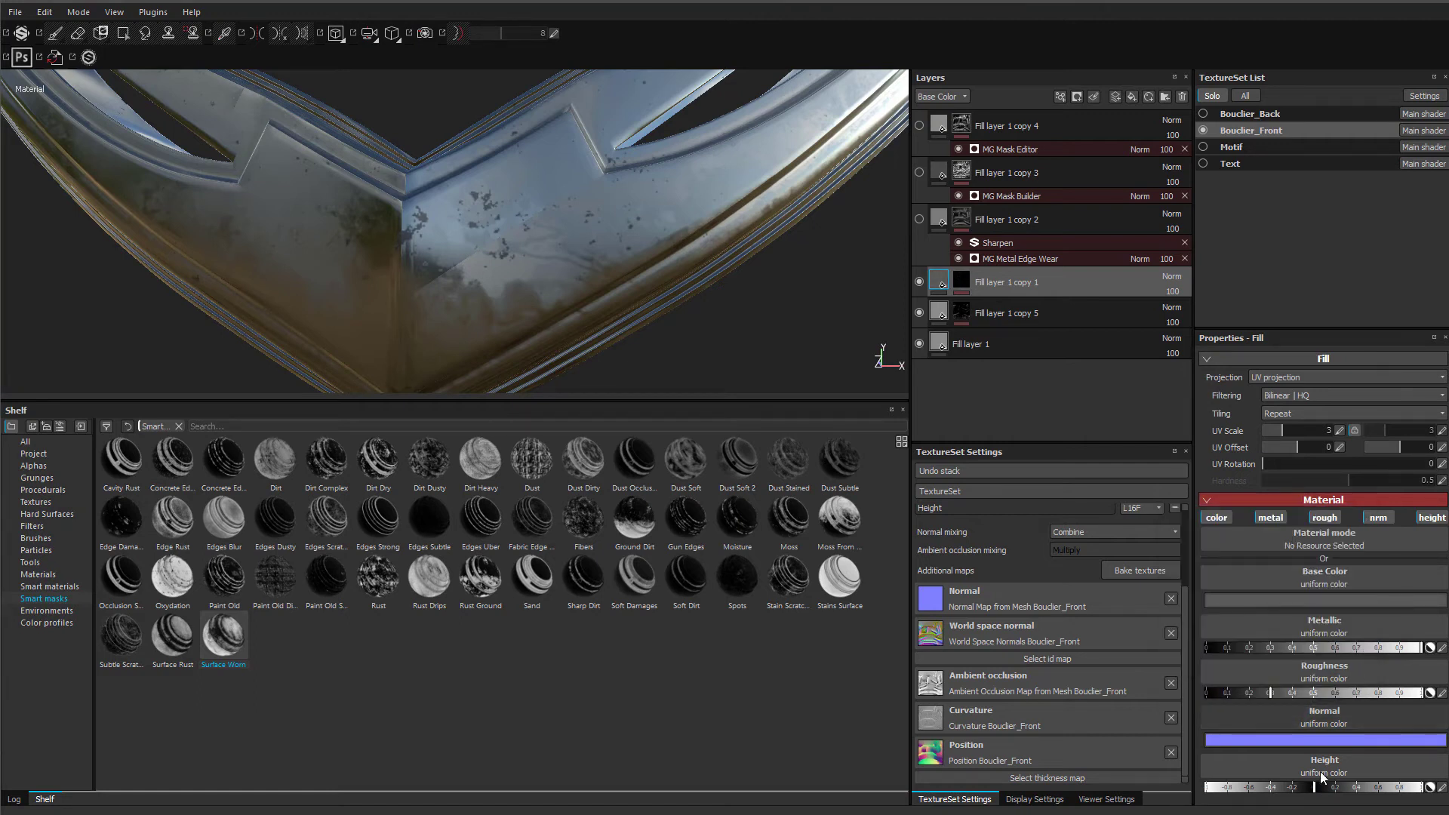
- Set Fill layer 1 copy 1's height slightly below zero so its spots are shallowly engraved
{"action": "left_click", "coordinate": [1292, 787]}
{"action": "left_click_drag", "start_coordinate": [495, 270], "coordinate": [501, 151], "text": "alt"}
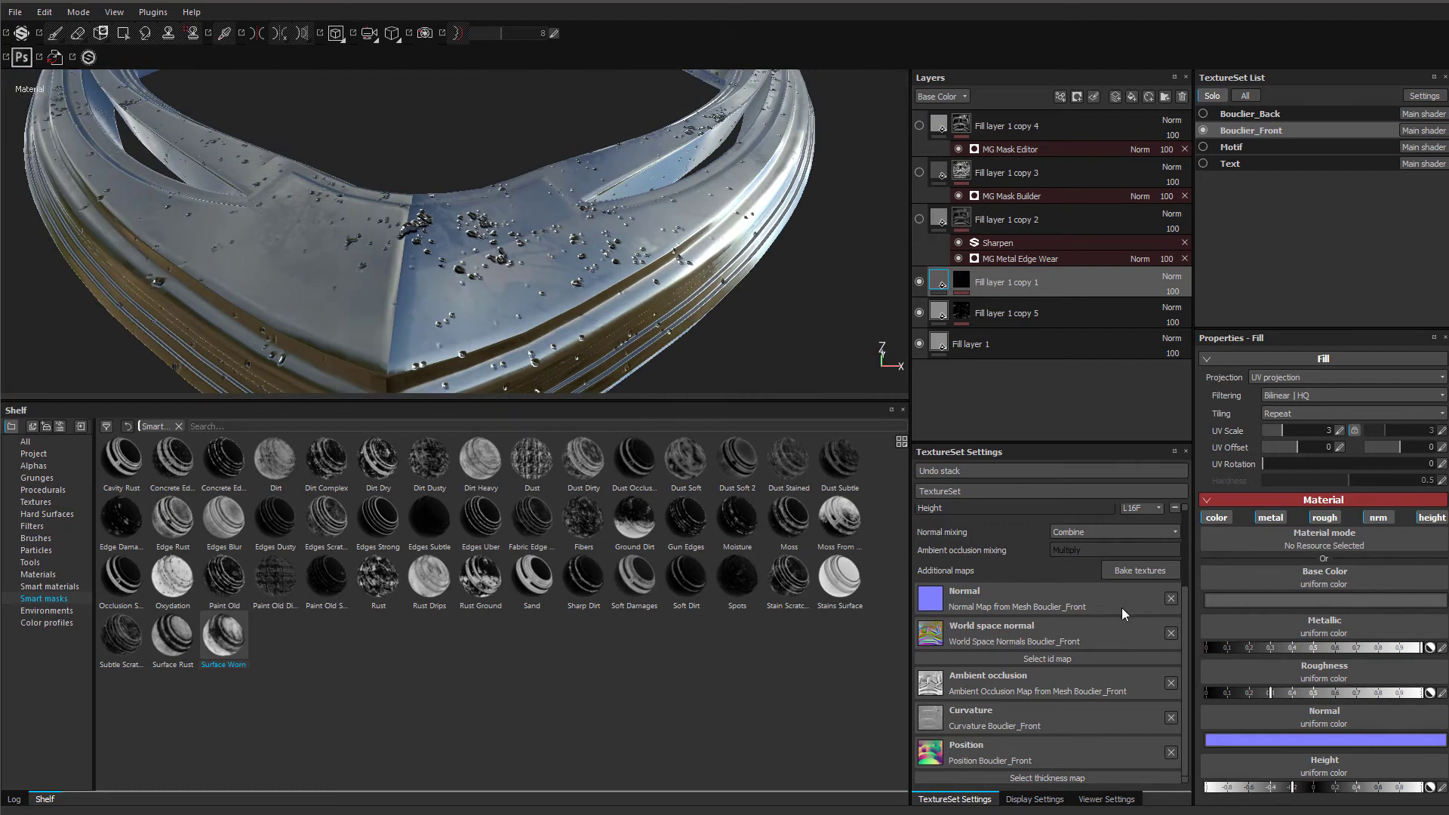
{"action": "left_click", "coordinate": [1312, 787]}
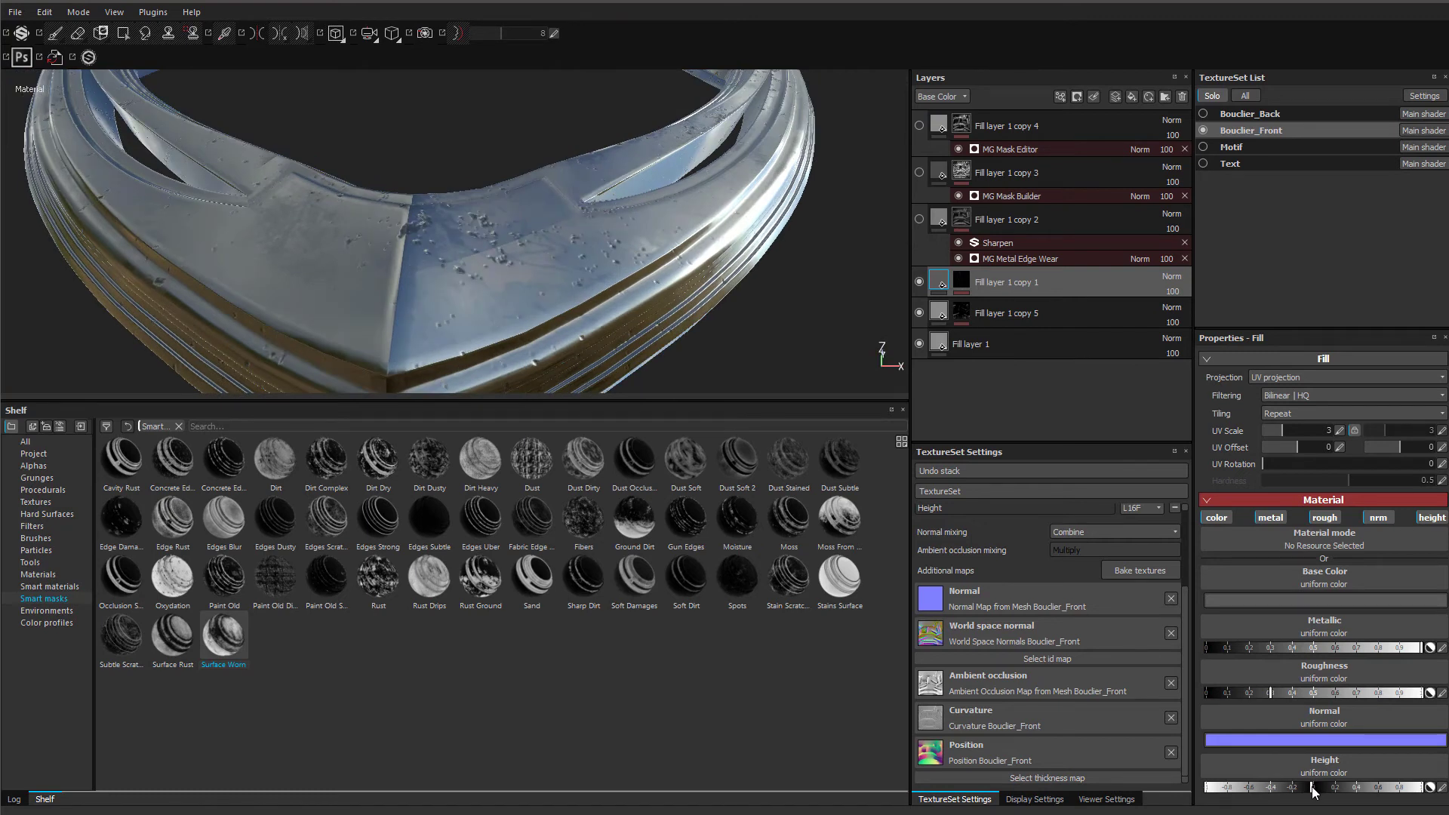
{"action": "left_click_drag", "start_coordinate": [561, 340], "coordinate": [743, 376], "text": "alt"}
{"action": "scroll", "coordinate": [537, 310], "scroll_direction": "down", "scroll_amount": 5}
- Show Fill layer 1 copy 2 and compare the edge wear with the layer off and on
{"action": "left_click", "coordinate": [919, 219]}
{"action": "mouse_move", "coordinate": [744, 294]}
{"action": "left_mouse_down", "text": "alt"}
{"action": "mouse_move", "coordinate": [684, 283]}
{"action": "mouse_move", "coordinate": [651, 301]}
{"action": "left_mouse_up", "text": "alt"}
{"action": "left_click", "coordinate": [1017, 215]}
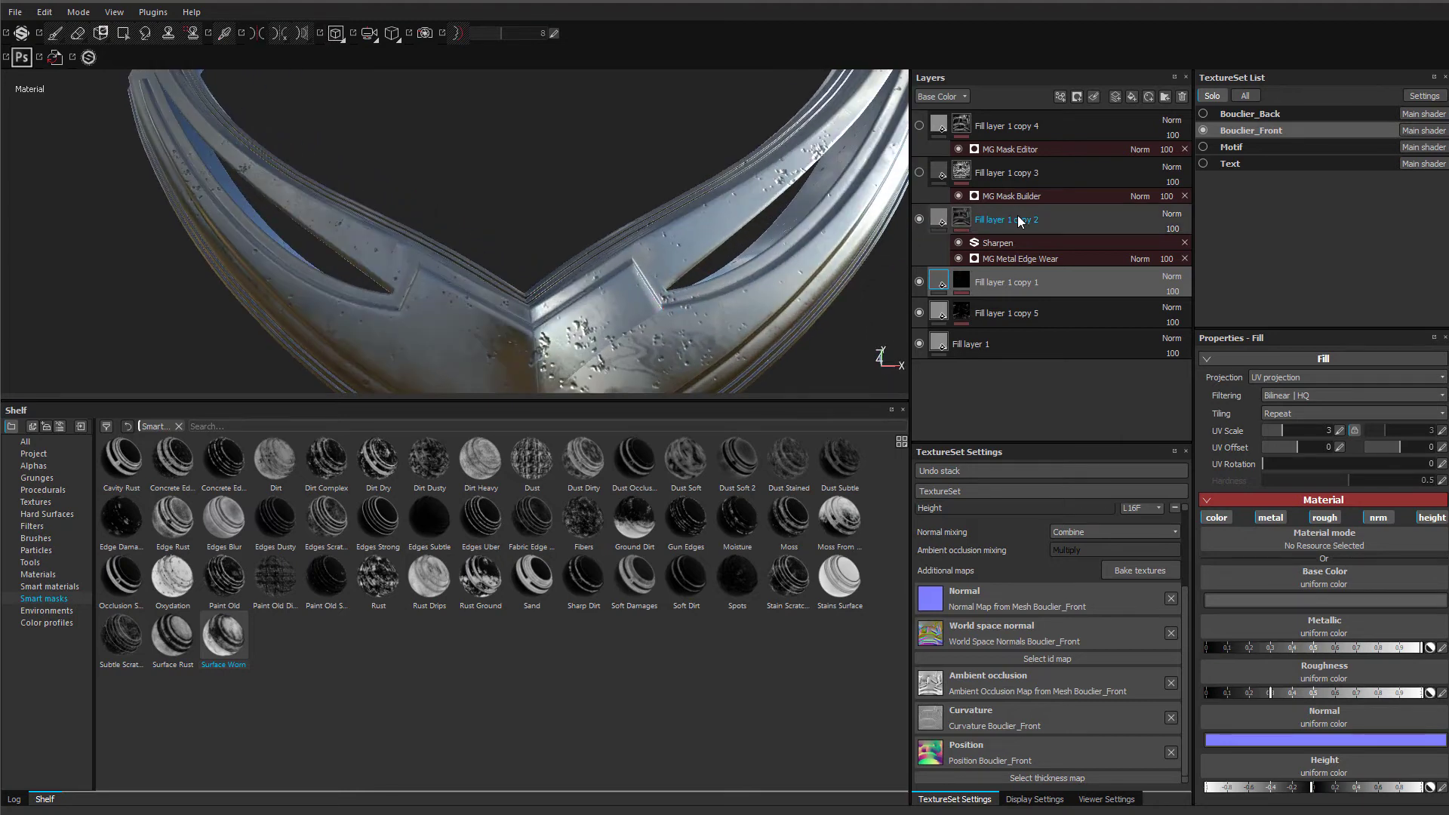
{"action": "left_click", "coordinate": [923, 221]}
{"action": "left_click", "coordinate": [919, 219]}
{"action": "mouse_move", "coordinate": [663, 339]}
{"action": "left_mouse_down", "text": "alt"}
{"action": "mouse_move", "coordinate": [631, 355]}
{"action": "mouse_move", "coordinate": [802, 242]}
{"action": "mouse_move", "coordinate": [557, 324]}
{"action": "mouse_move", "coordinate": [449, 338]}
{"action": "mouse_move", "coordinate": [615, 340]}
{"action": "mouse_move", "coordinate": [591, 275]}
{"action": "left_mouse_up", "text": "alt"}
- Check the effect of Fill layer 1 copy 3 along the shield's frame and delete that layer
{"action": "left_click", "coordinate": [920, 173]}
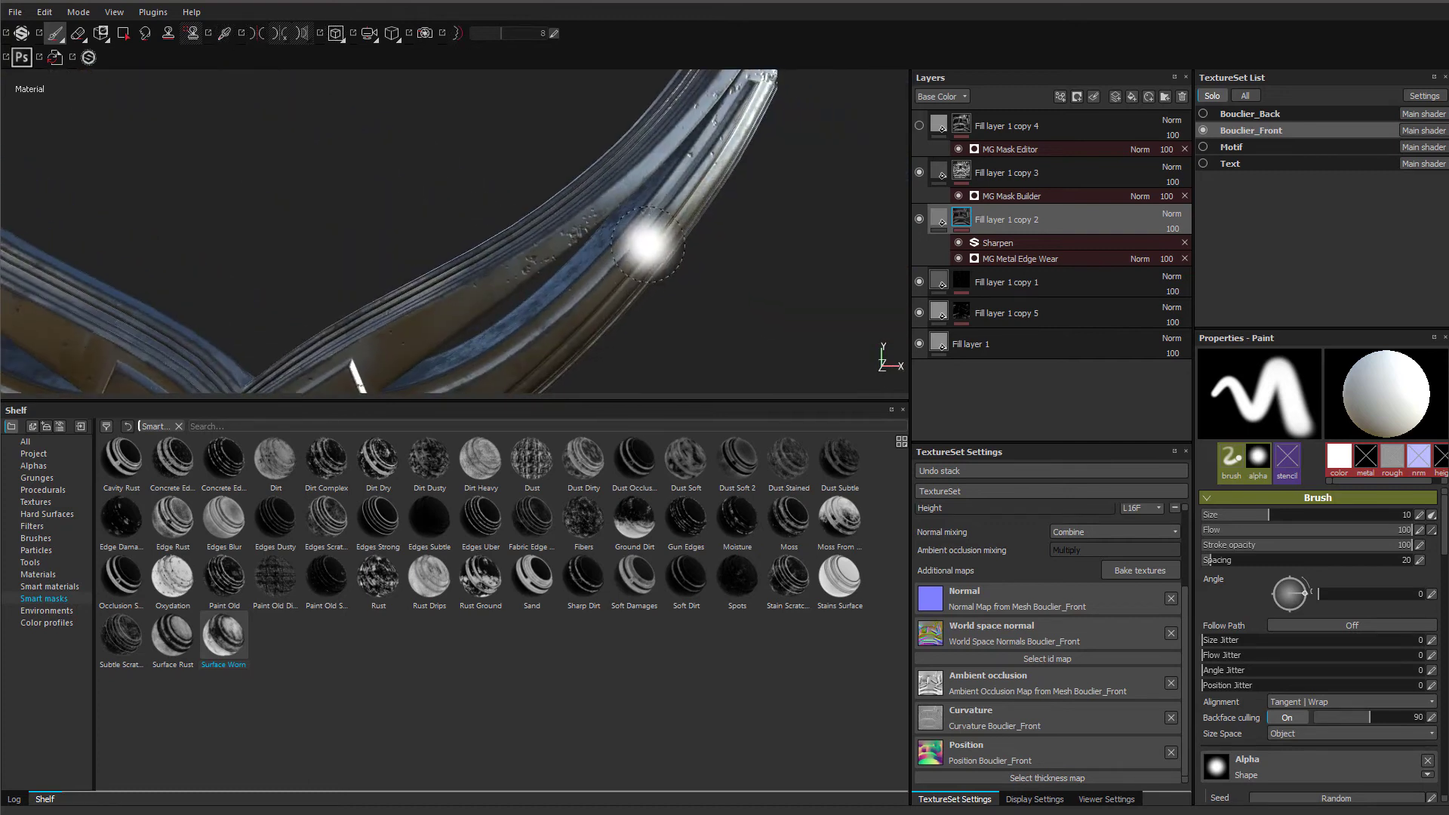
{"action": "left_click", "coordinate": [1000, 182]}
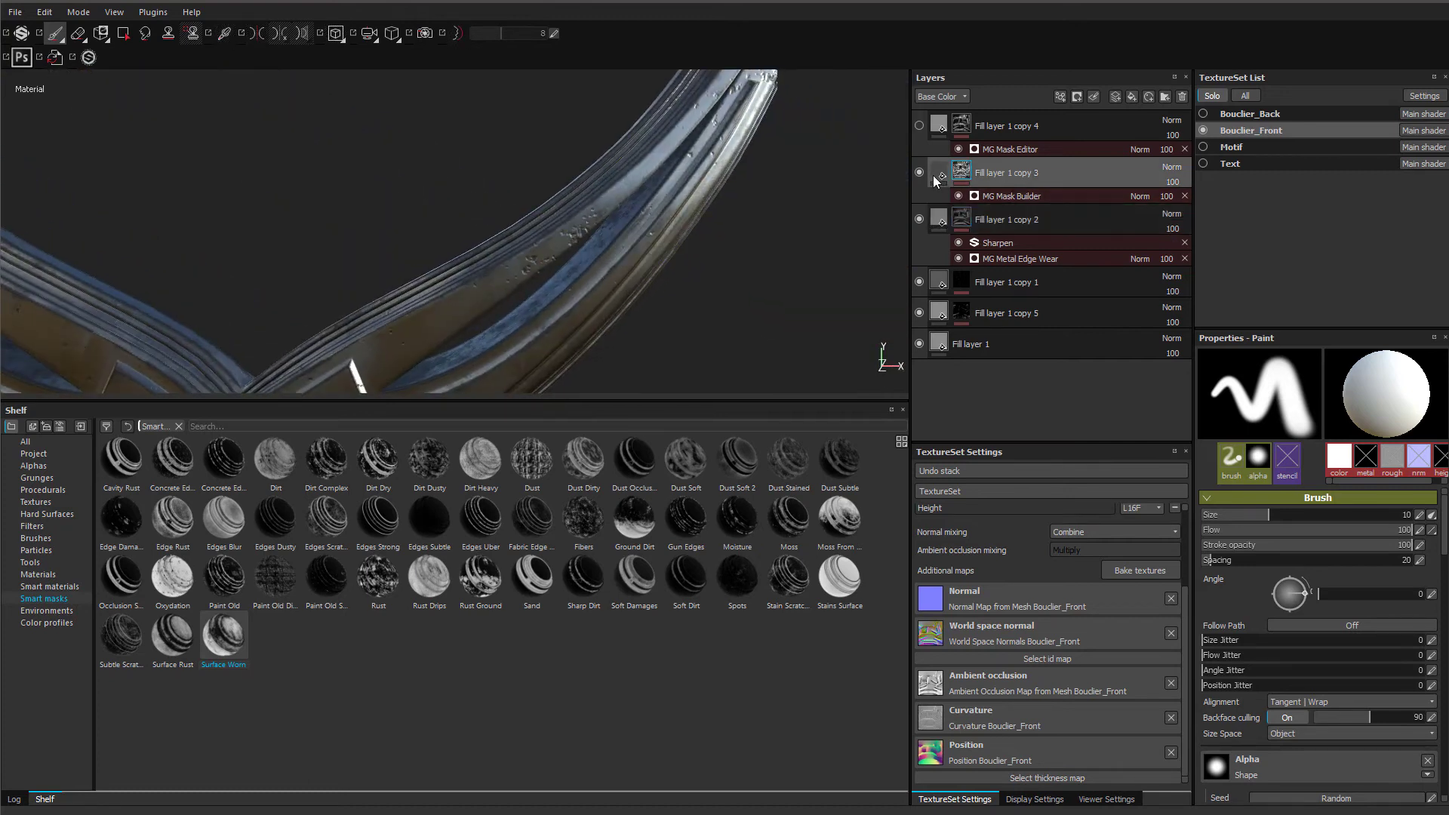
{"action": "left_click_drag", "start_coordinate": [868, 189], "coordinate": [890, 298], "text": "alt"}
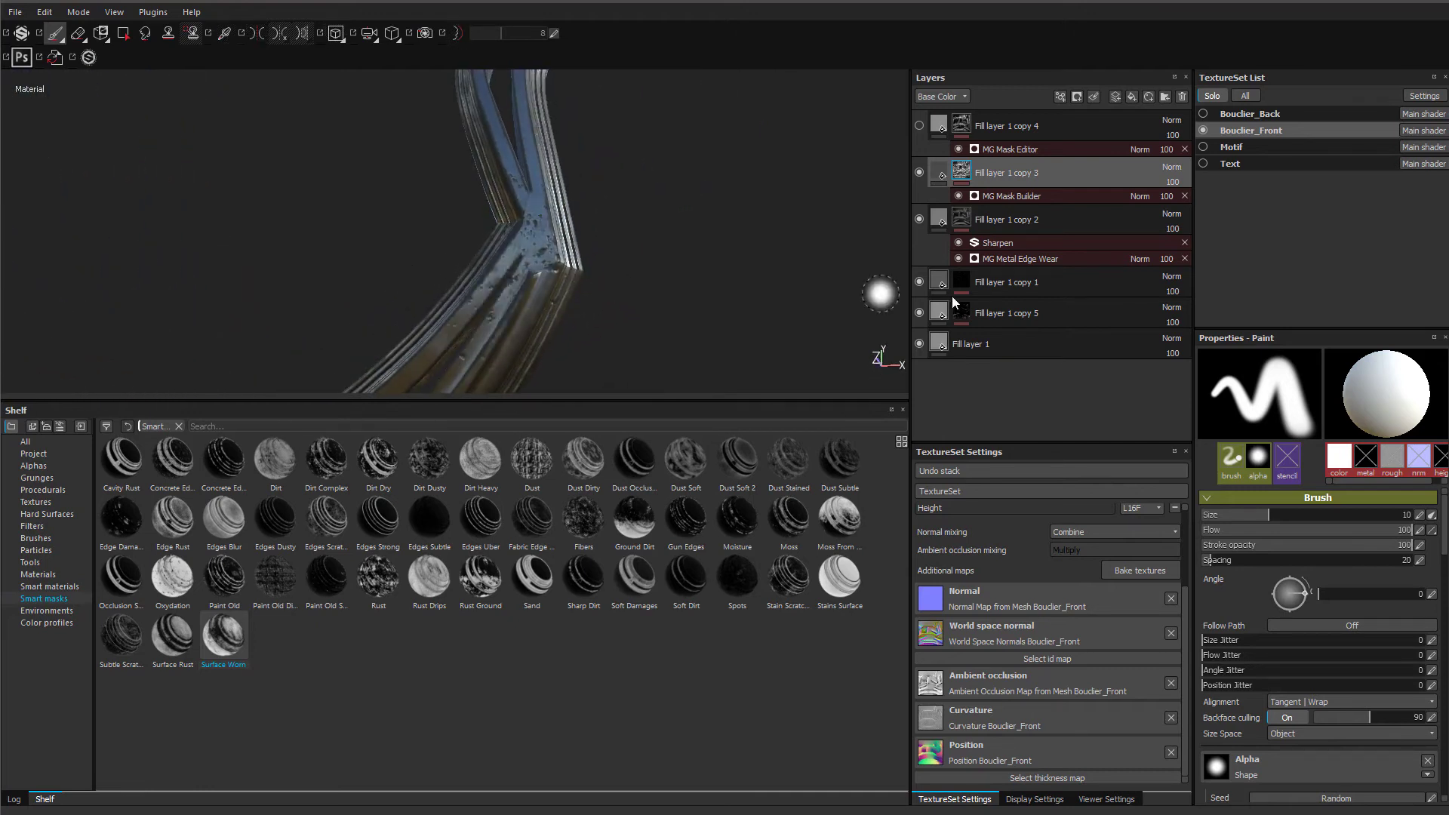
{"action": "left_click", "coordinate": [922, 313]}
{"action": "left_click", "coordinate": [919, 125]}
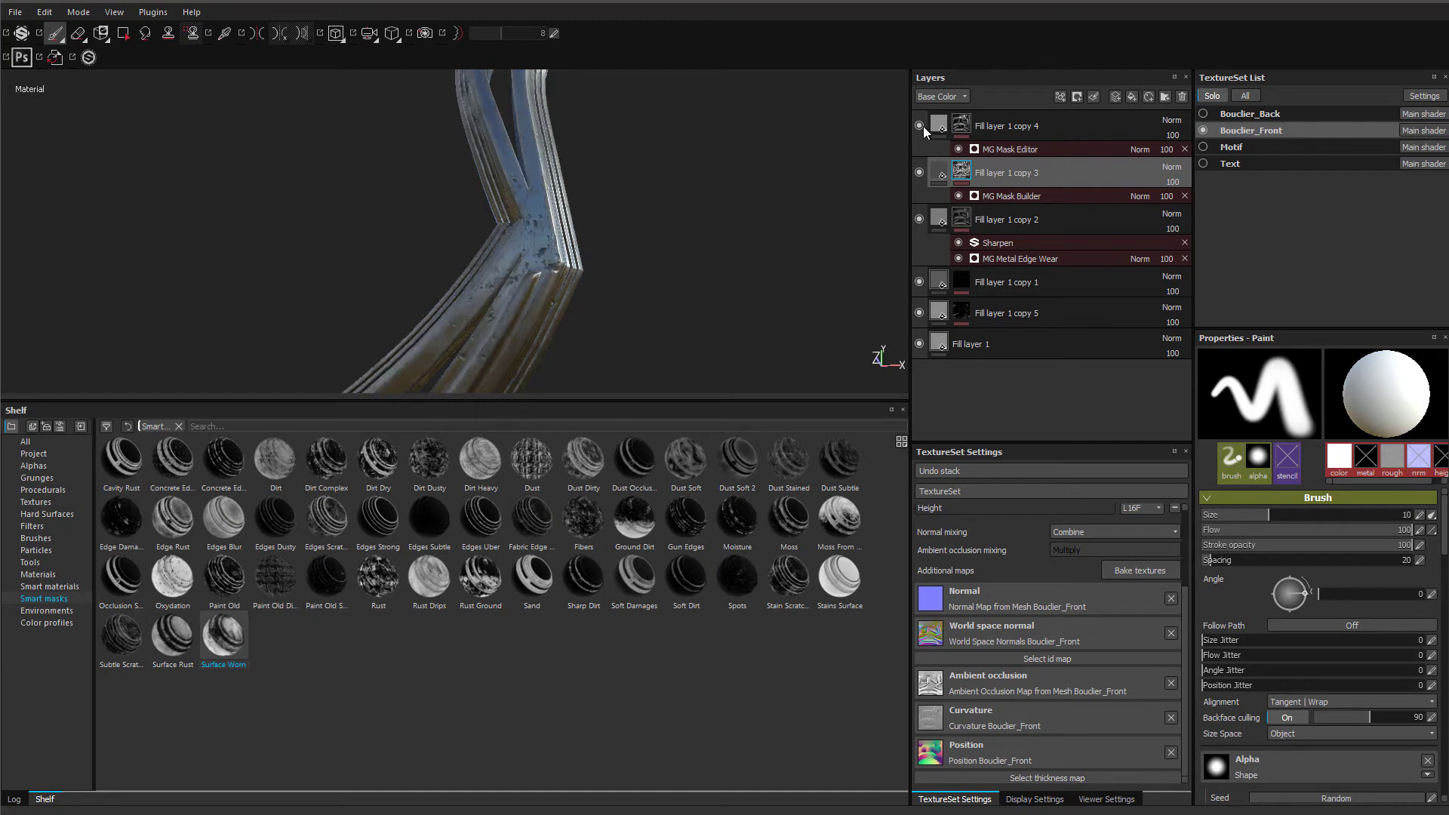
{"action": "middle_click_drag", "start_coordinate": [760, 340], "coordinate": [816, 216], "text": "alt"}
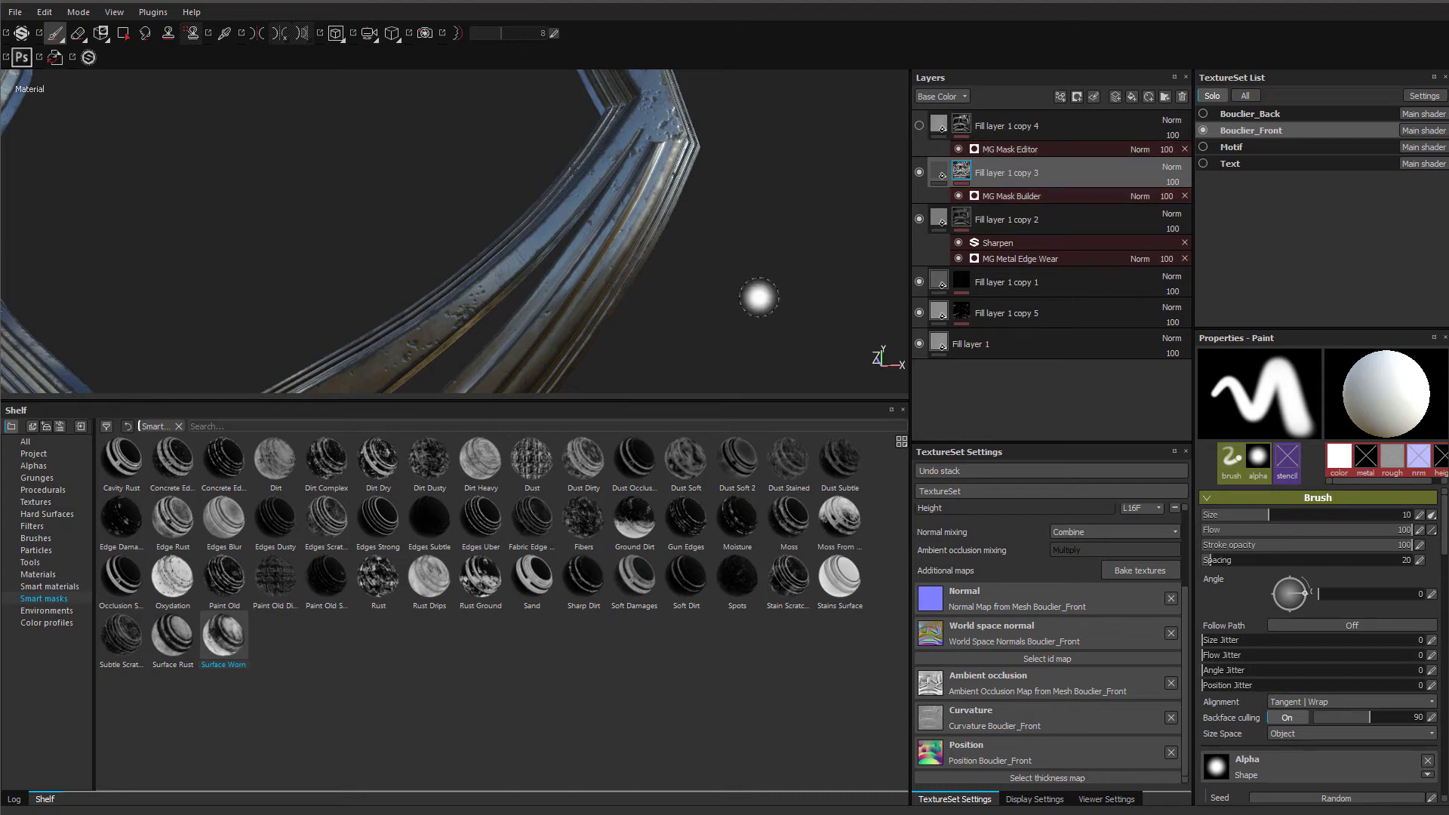
{"action": "middle_click_drag", "start_coordinate": [460, 358], "coordinate": [559, 256], "text": "alt"}
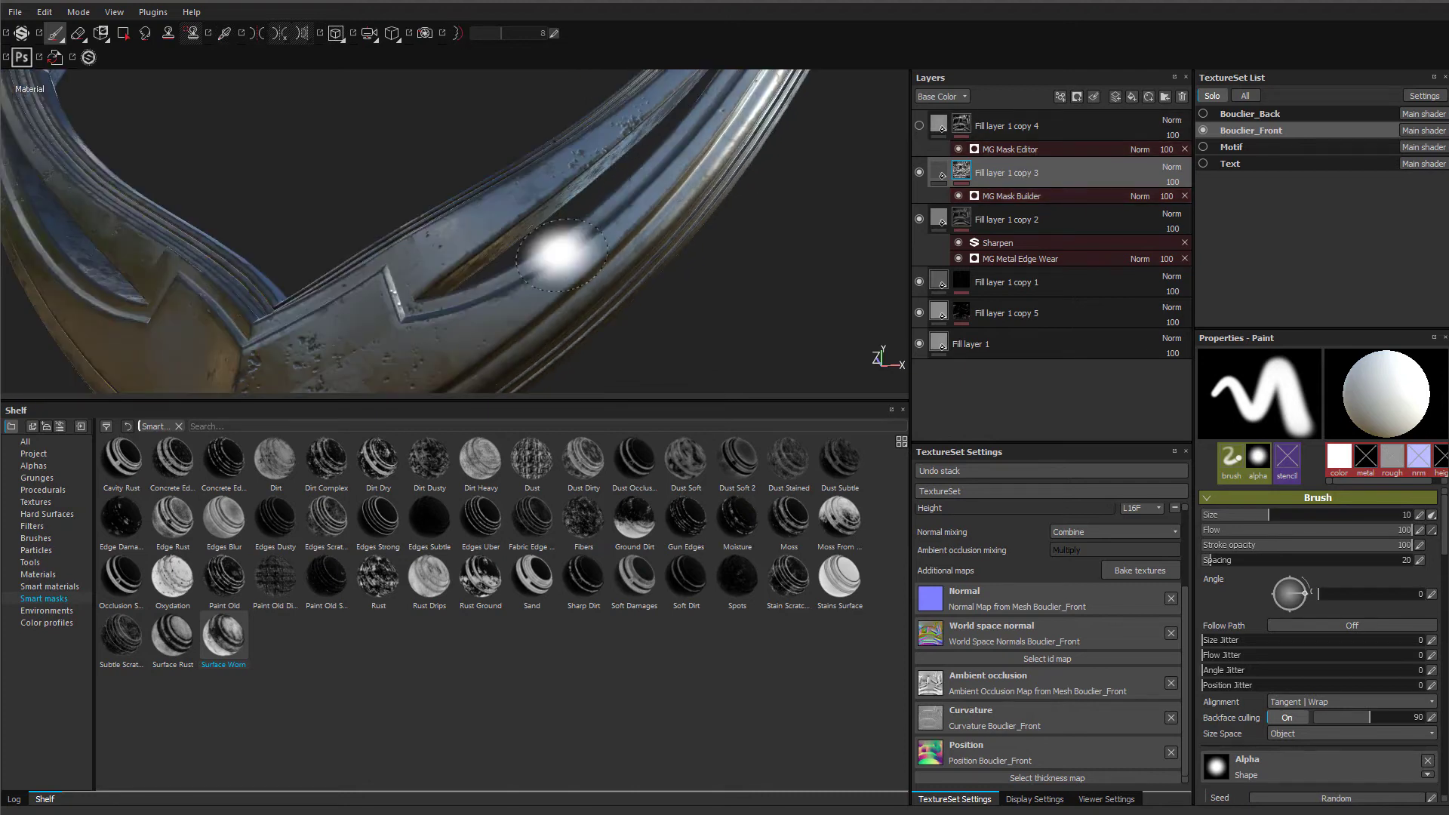
{"action": "left_click", "coordinate": [1183, 96]}
- Show Fill layer 1 copy 4 and set its base color to pure white, value 1.000
{"action": "left_click", "coordinate": [919, 125]}
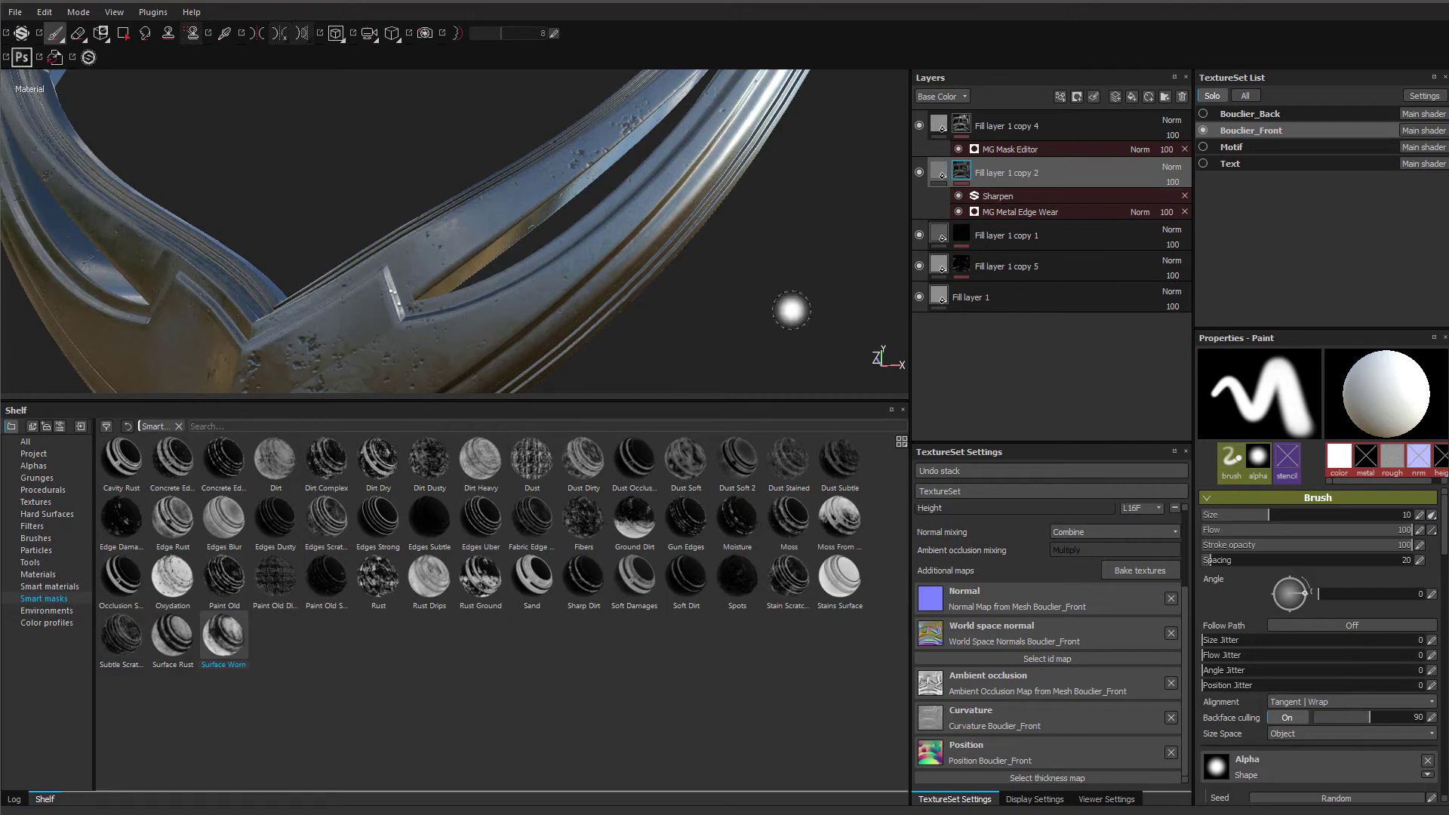
{"action": "scroll", "coordinate": [596, 253], "scroll_direction": "down", "scroll_amount": 3}
{"action": "left_click_drag", "start_coordinate": [596, 253], "coordinate": [662, 277], "text": "alt"}
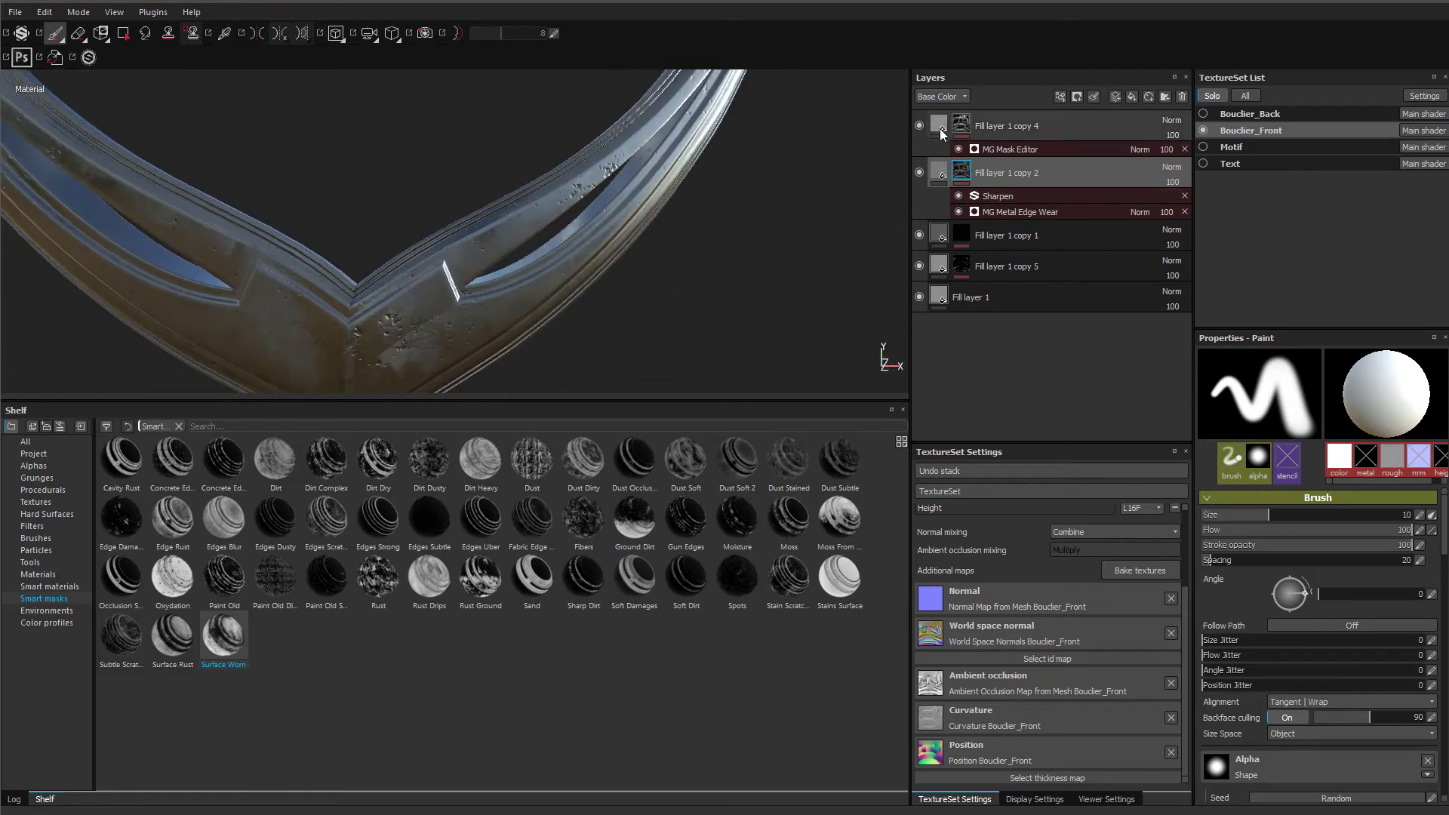
{"action": "left_click", "coordinate": [941, 134]}
{"action": "left_click", "coordinate": [1289, 598]}
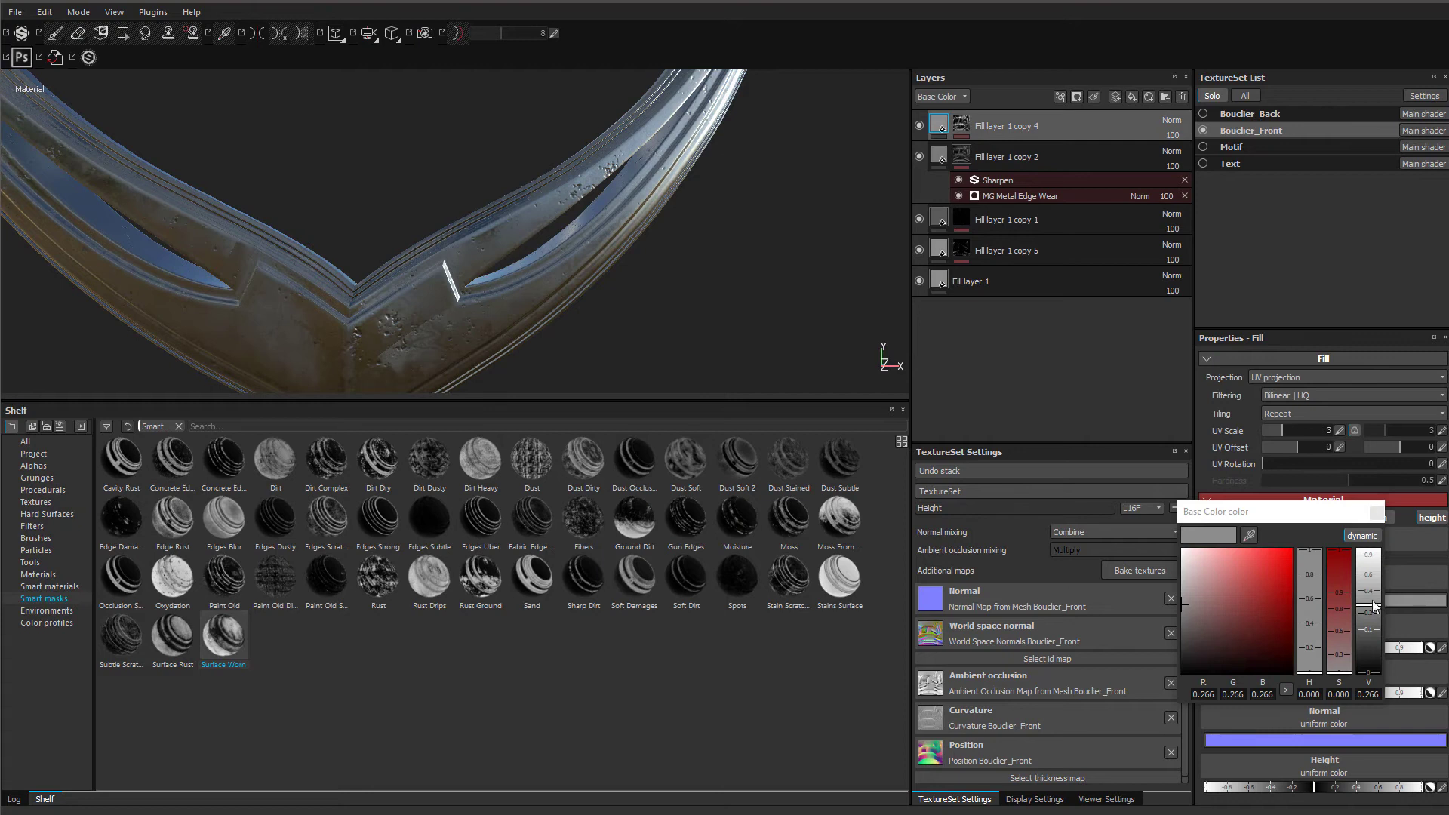
{"action": "left_click_drag", "start_coordinate": [1374, 606], "coordinate": [1384, 501]}
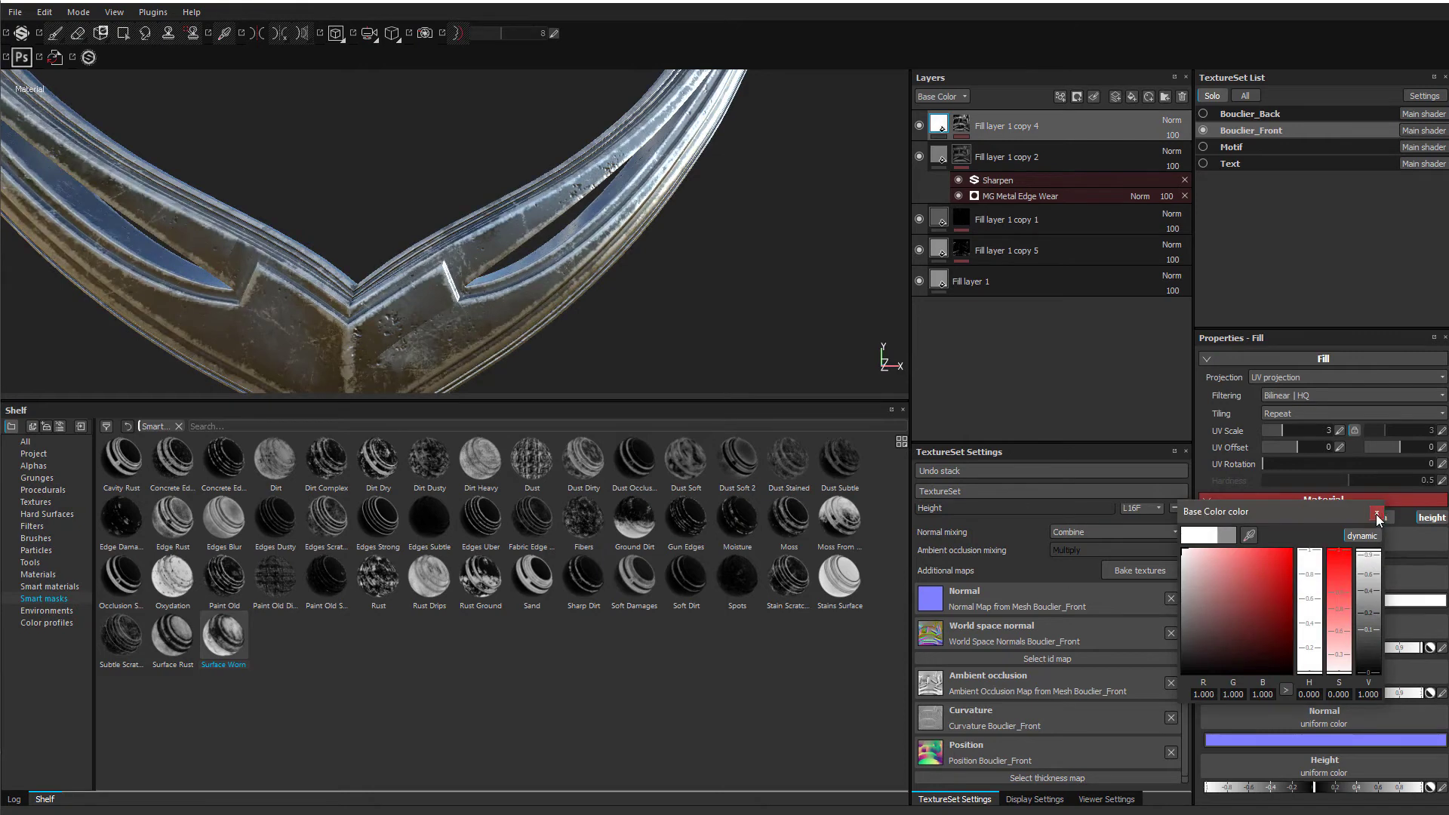
{"action": "left_click", "coordinate": [1377, 515]}
{"action": "left_click_drag", "start_coordinate": [514, 332], "coordinate": [635, 253], "text": "alt"}
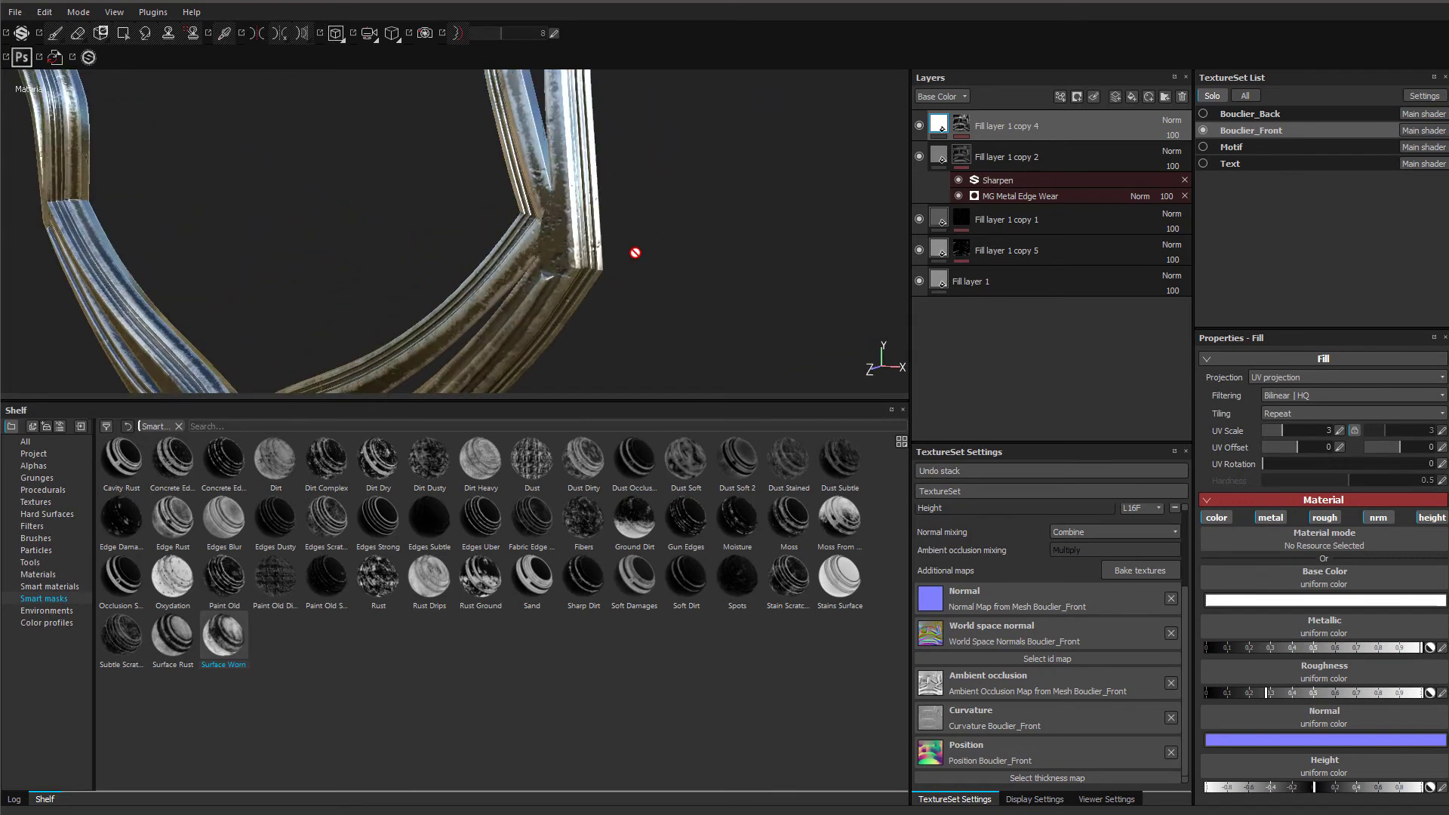
- Inspect the scratches from Fill layer 1 copy 4's mask up close and set the Bouclier_Front texture size to 4096
{"action": "left_click", "coordinate": [960, 137]}
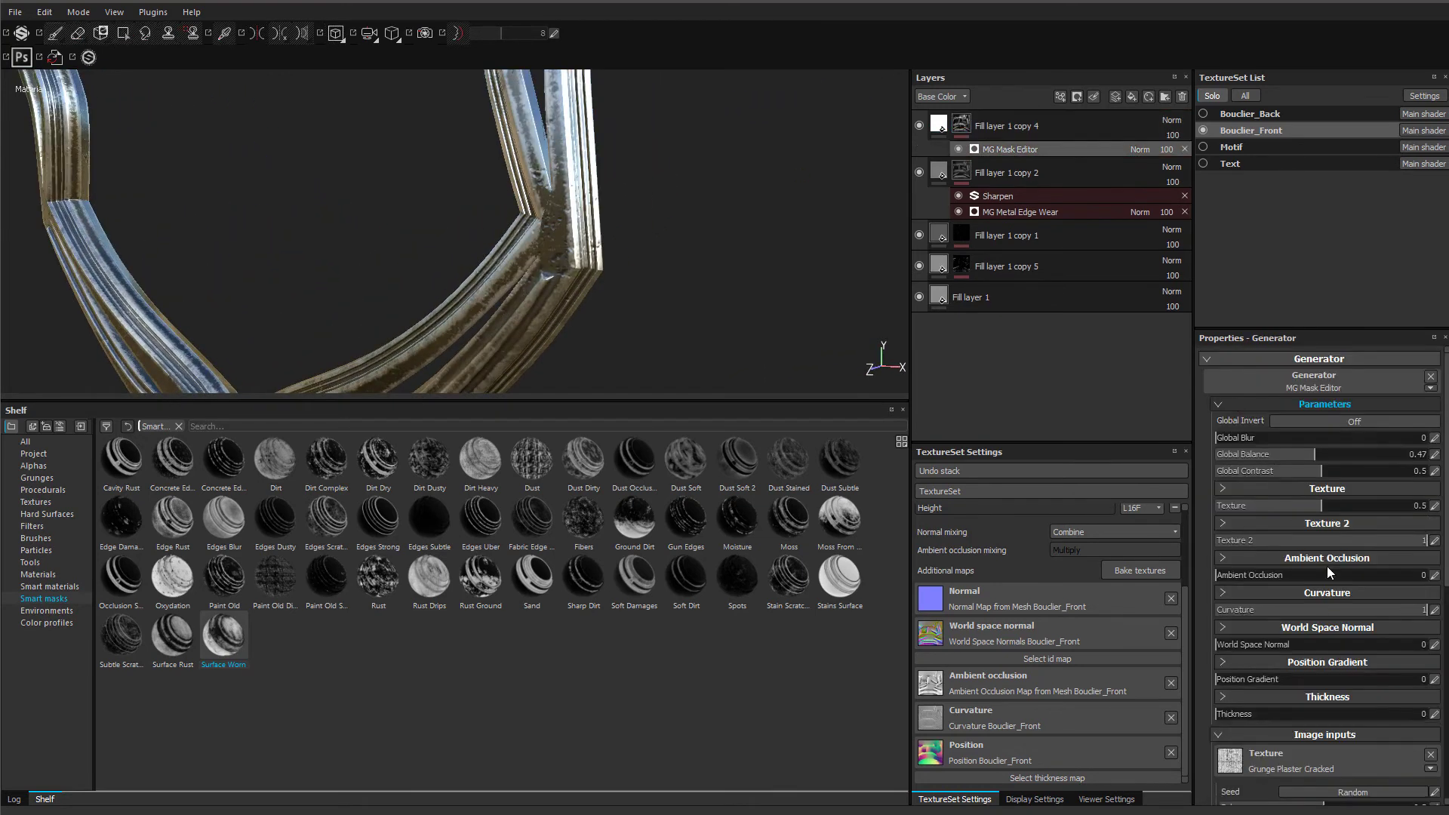
{"action": "right_click_drag", "start_coordinate": [579, 245], "coordinate": [544, 260], "text": "alt"}
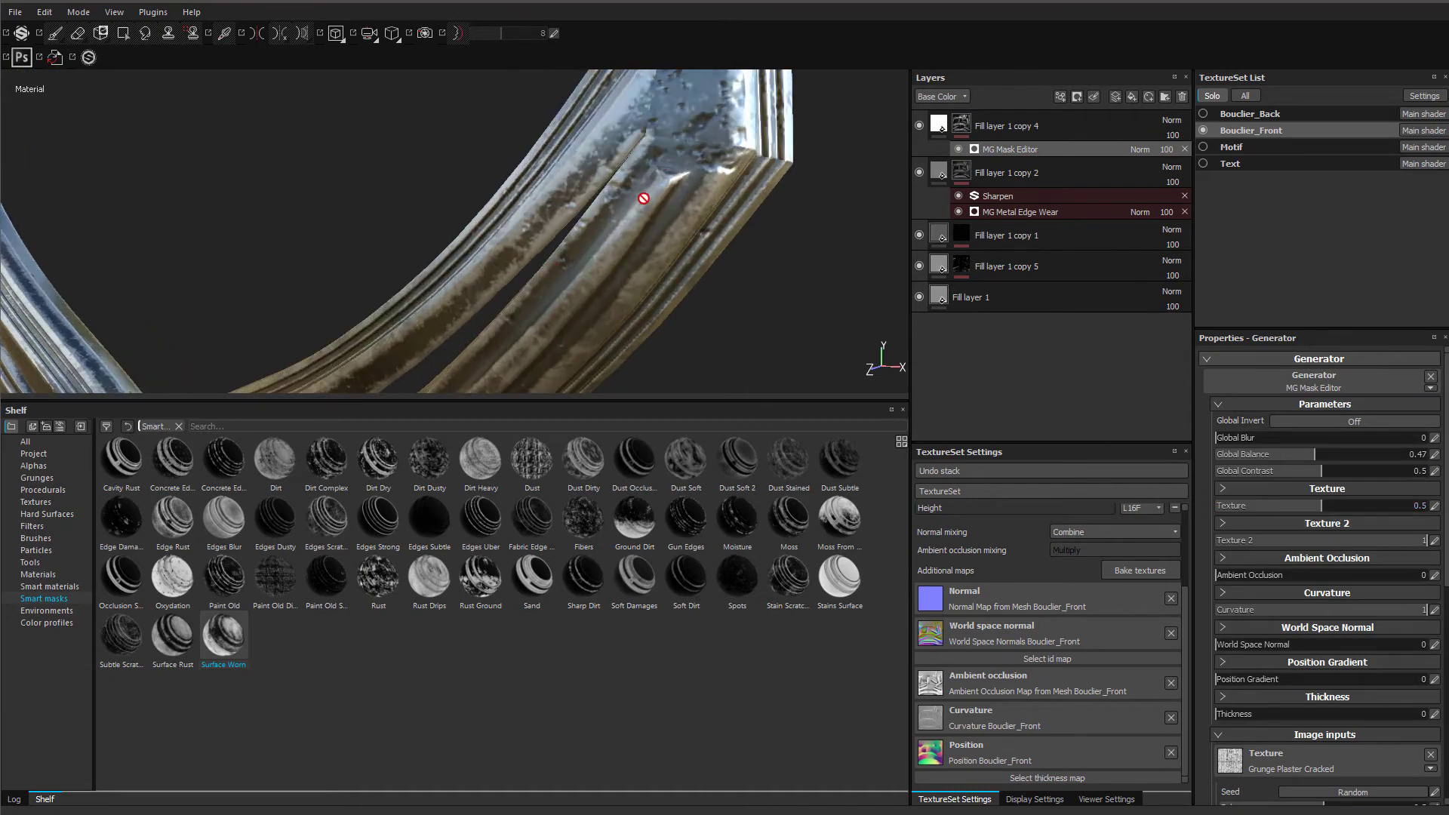
{"action": "left_click_drag", "start_coordinate": [643, 199], "coordinate": [716, 136], "text": "alt"}
{"action": "scroll", "coordinate": [958, 513], "scroll_direction": "up", "scroll_amount": 3}
{"action": "left_click", "coordinate": [970, 514]}
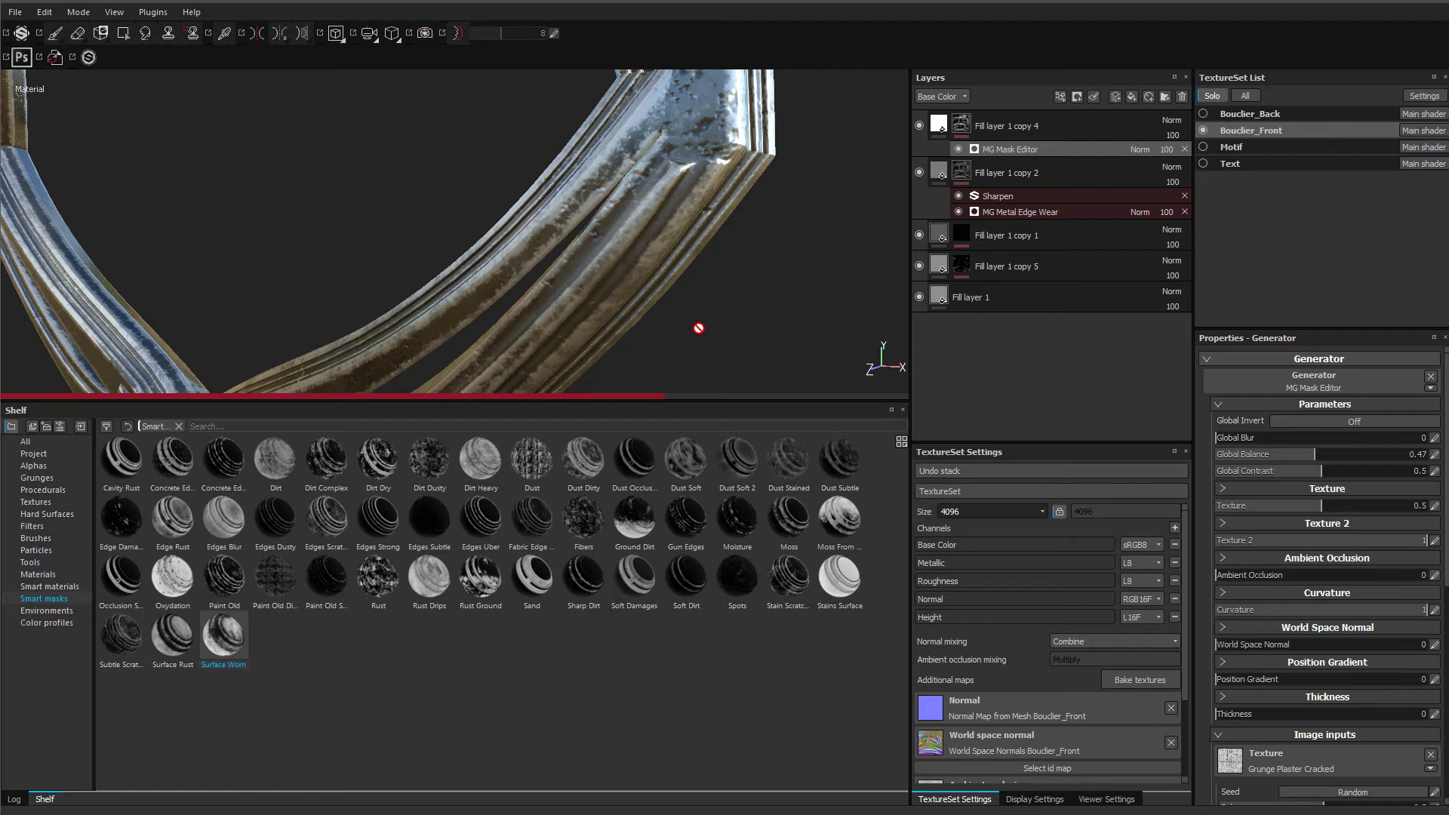
{"action": "mouse_move", "coordinate": [0, 136]}
{"action": "left_mouse_down"}
{"action": "mouse_move", "coordinate": [141, 136]}
{"action": "mouse_move", "coordinate": [145, 109]}
{"action": "left_mouse_up"}
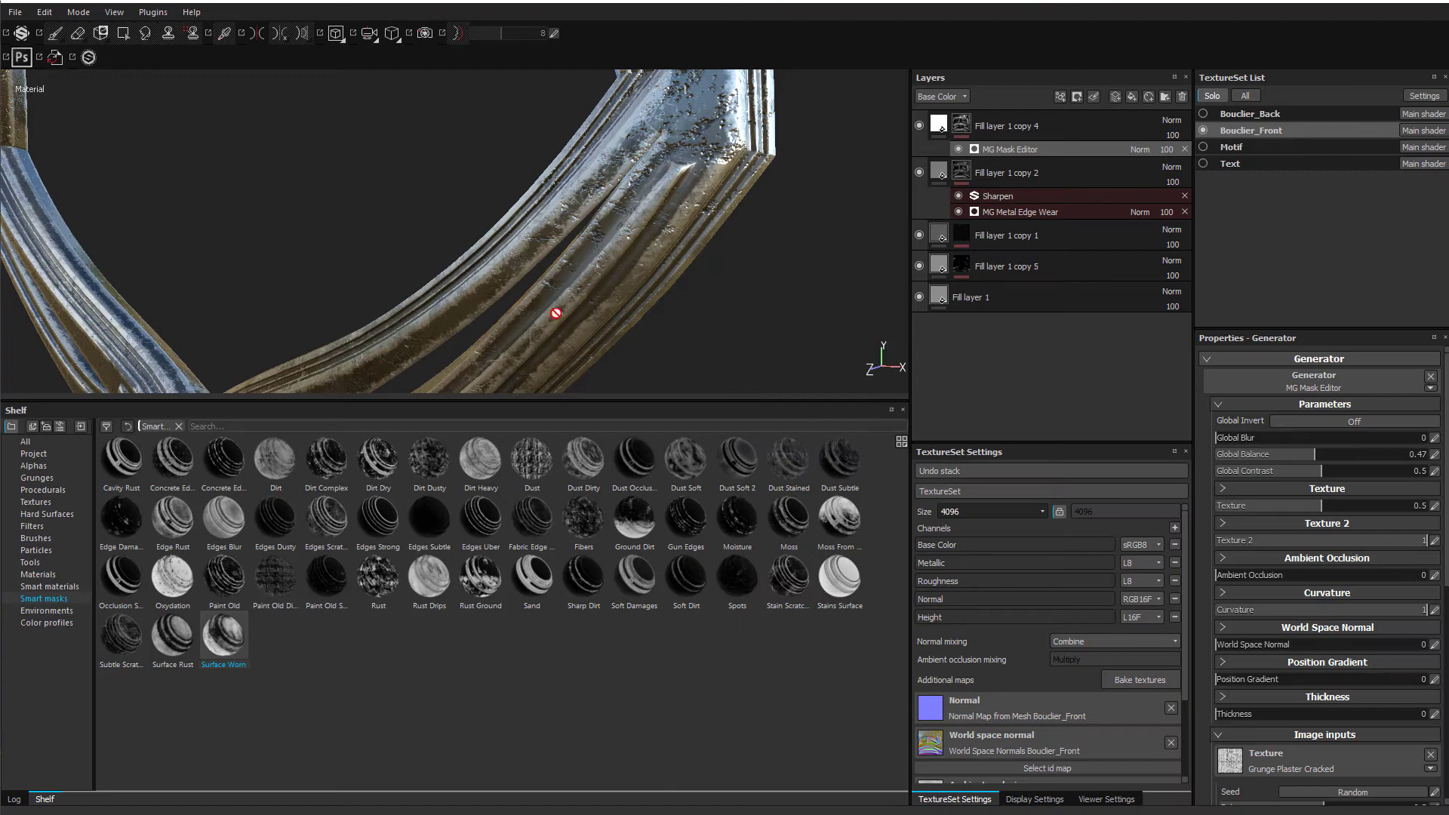
{"action": "left_click_drag", "start_coordinate": [582, 325], "coordinate": [910, 127], "text": "alt"}
- Hide Fill layer 1 copy 4 and open the image input settings of Fill layer 1 copy 1's MG Mask Editor
{"action": "left_click", "coordinate": [919, 126]}
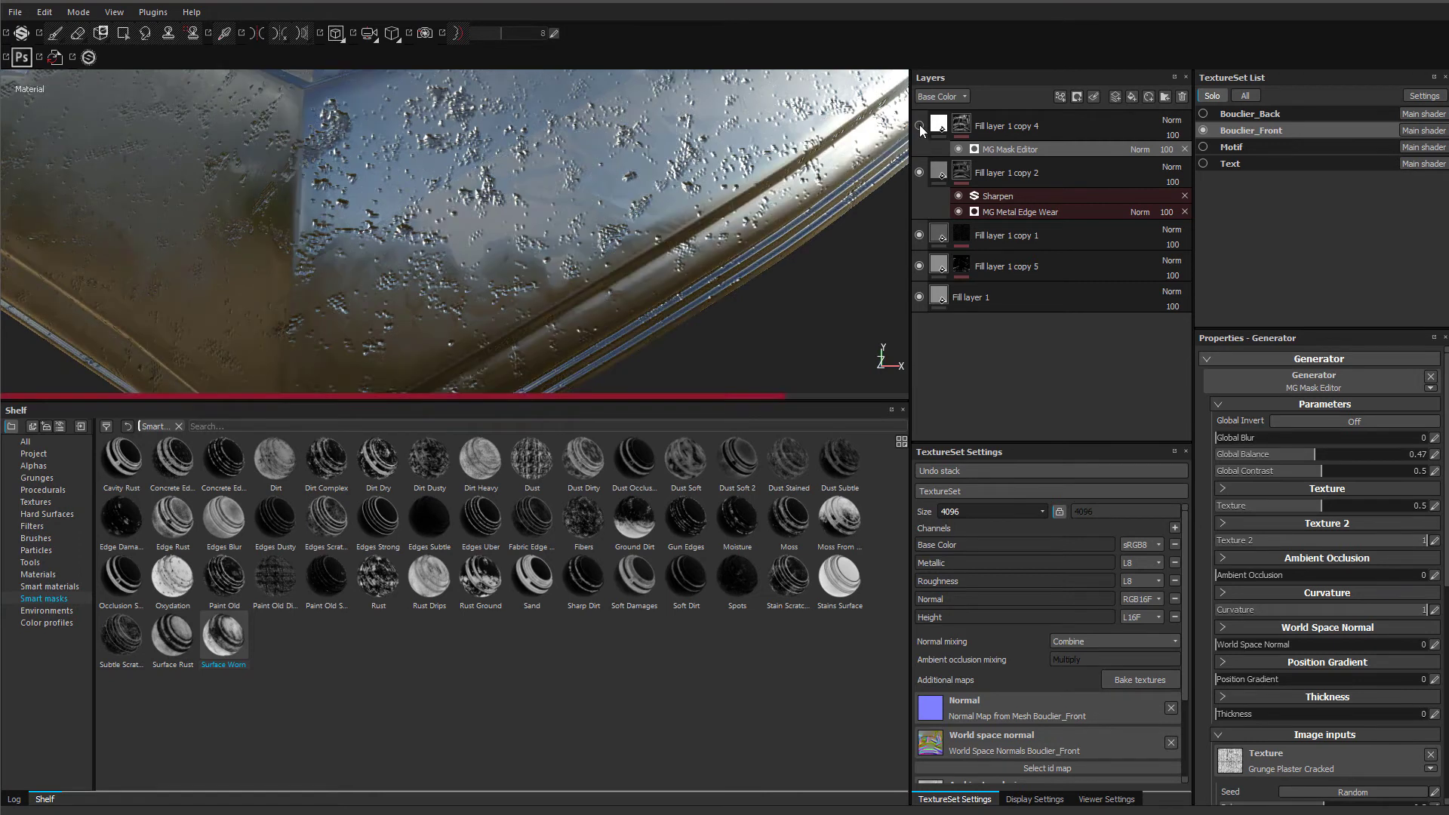
{"action": "left_click", "coordinate": [965, 237]}
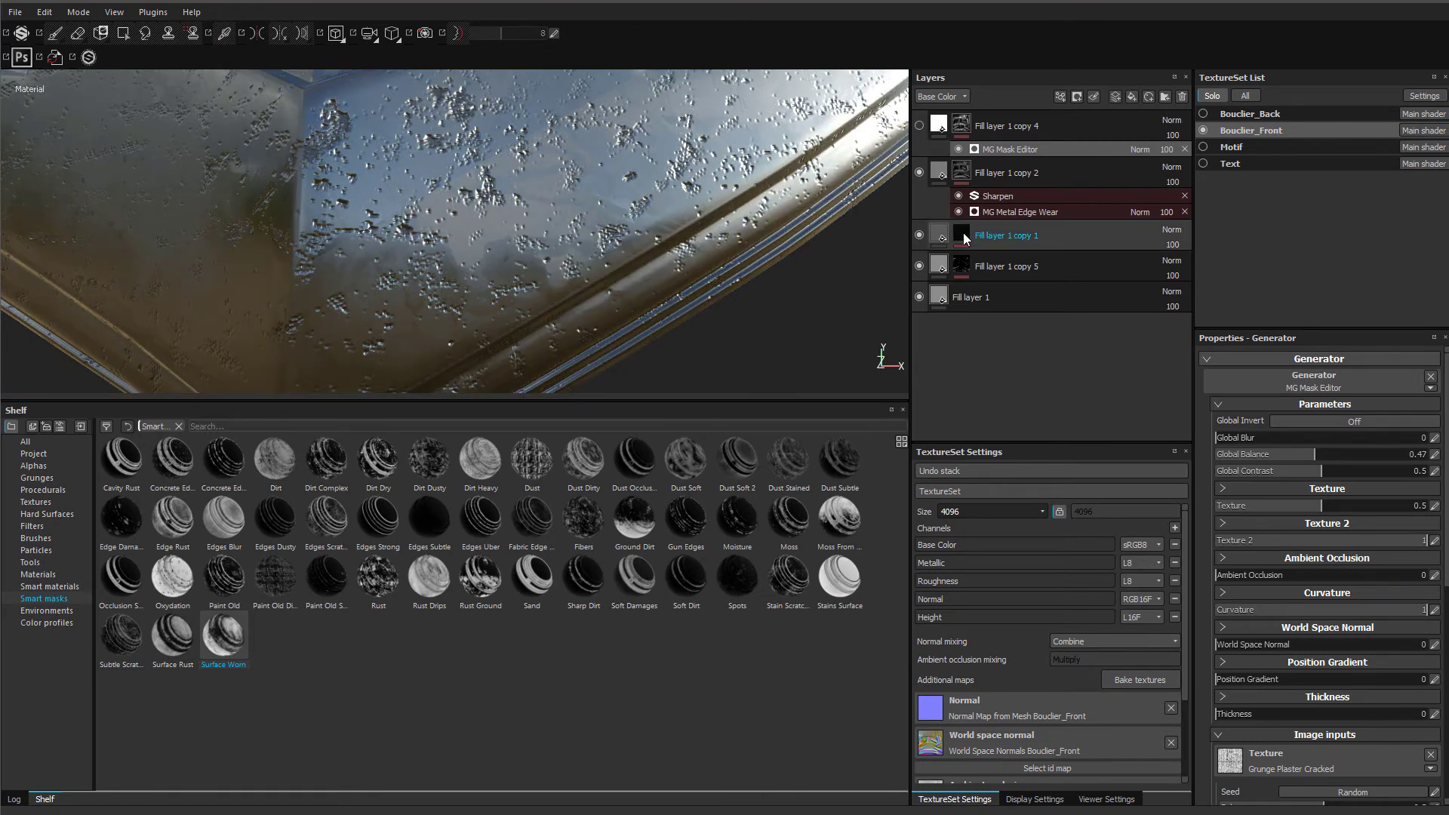
{"action": "left_click", "coordinate": [919, 234]}
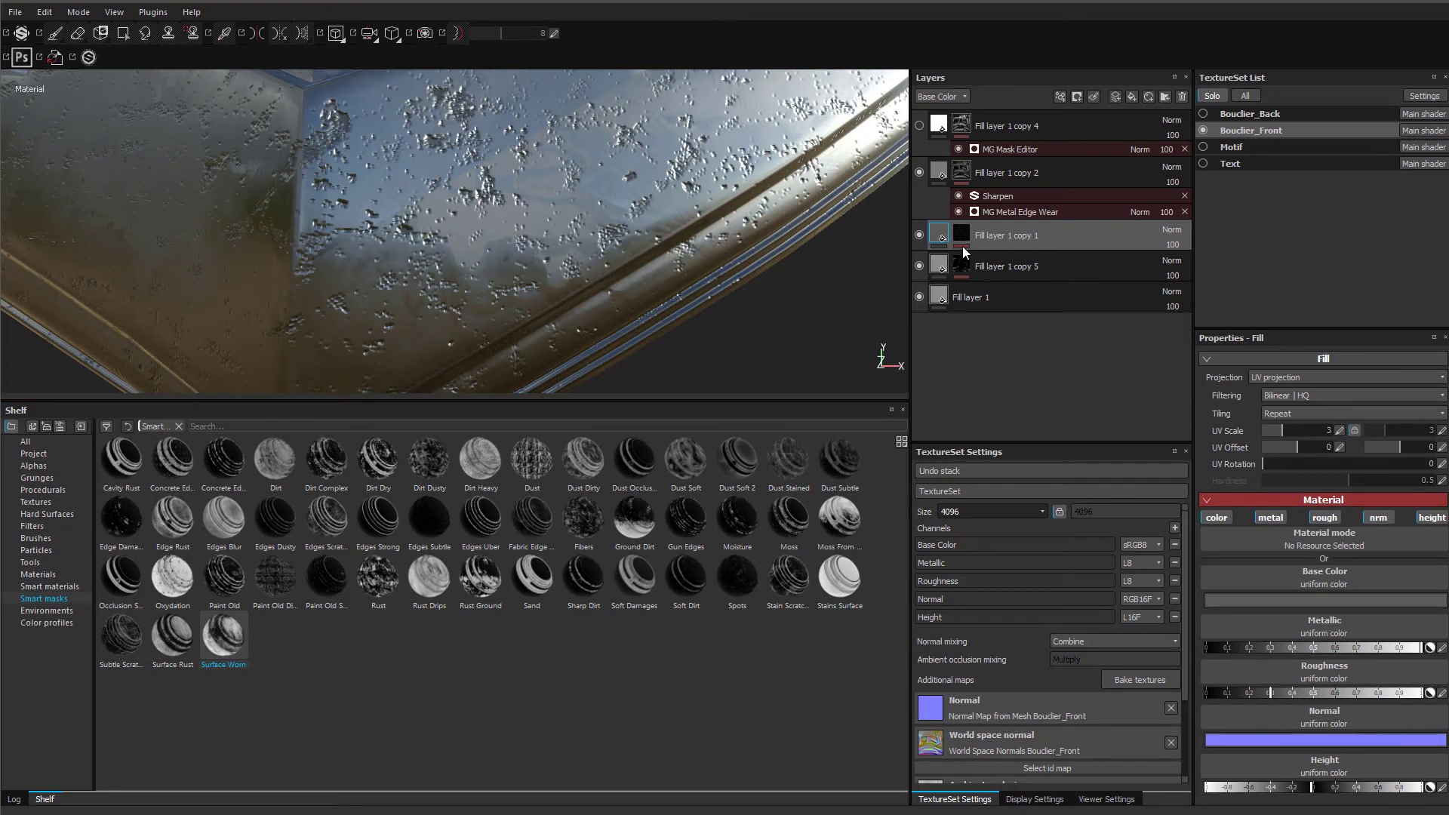
{"action": "left_click", "coordinate": [962, 245]}
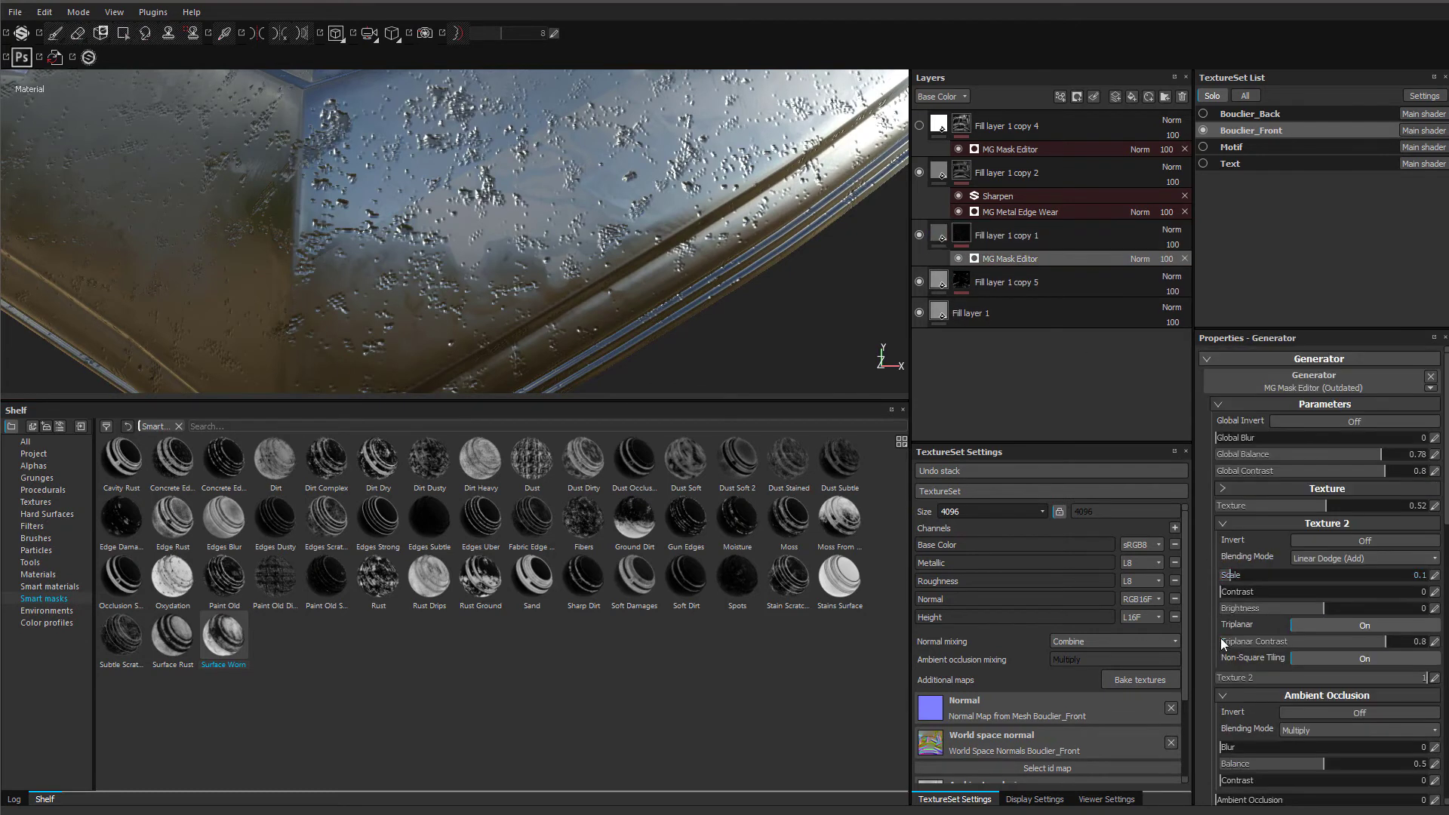
{"action": "scroll", "coordinate": [1246, 677], "scroll_direction": "down", "scroll_amount": 5}
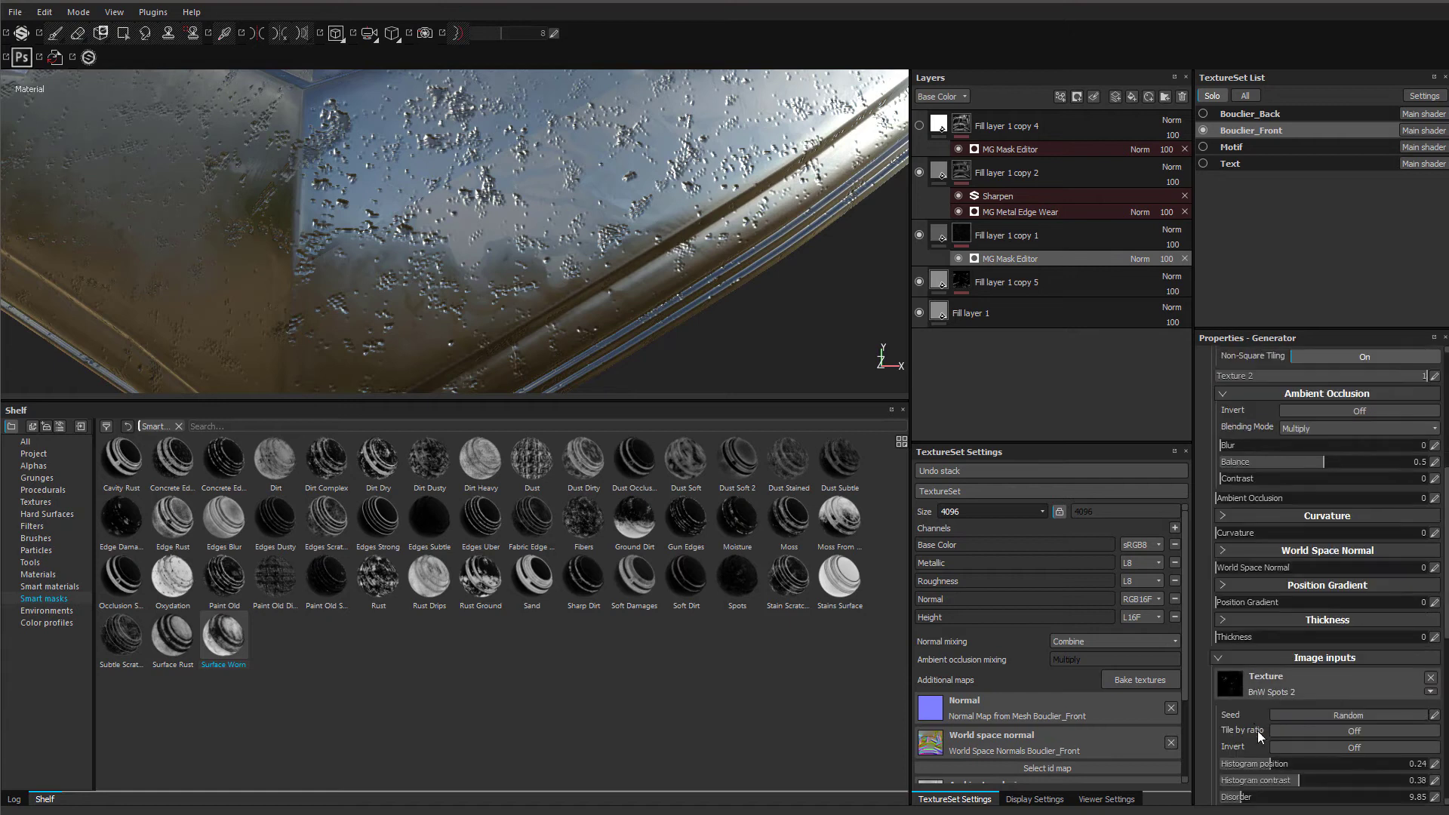
{"action": "scroll", "coordinate": [1247, 712], "scroll_direction": "down", "scroll_amount": 2}
{"action": "scroll", "coordinate": [1236, 655], "scroll_direction": "up", "scroll_amount": 1}
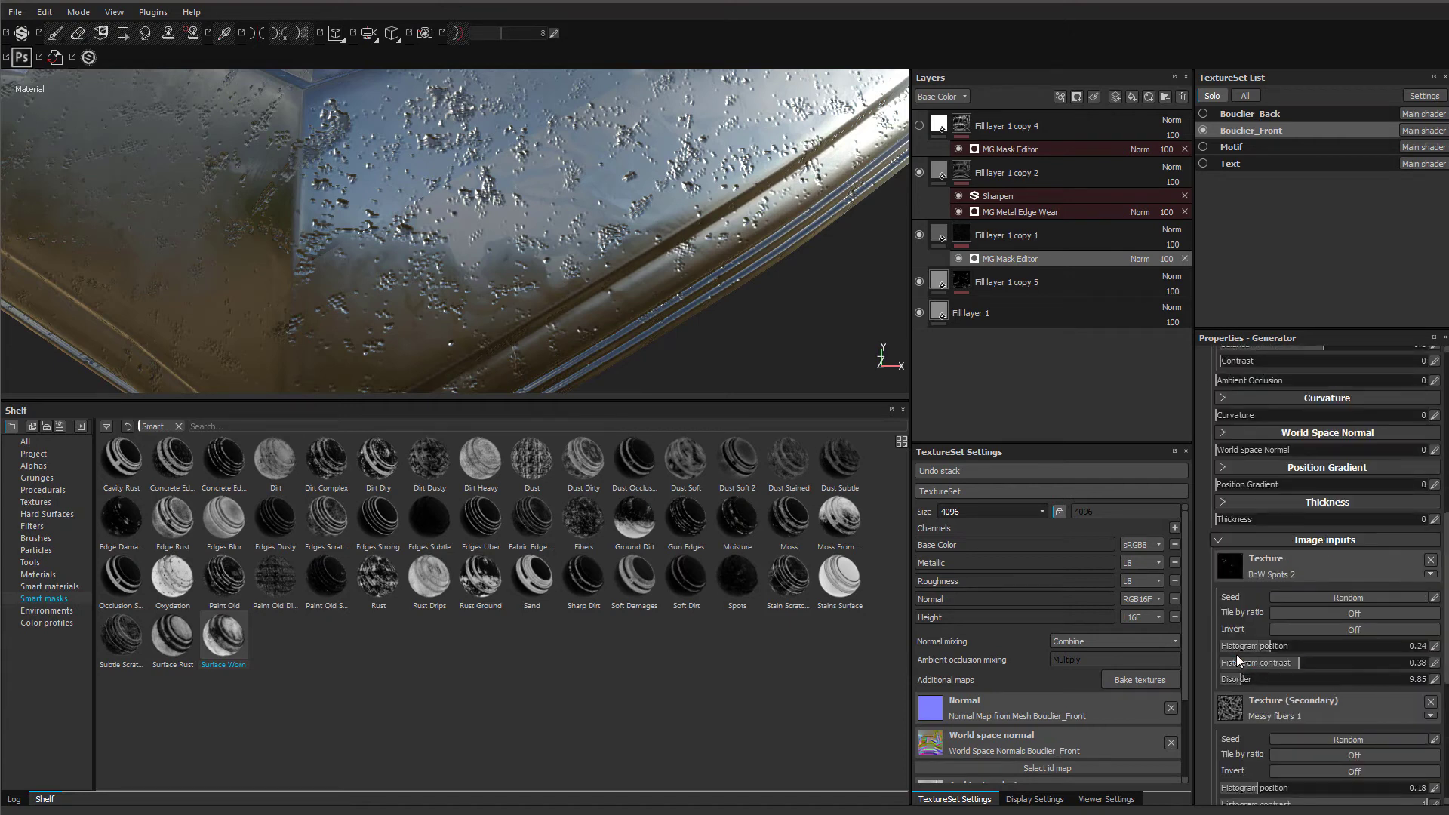
- Set the BnW Spots 2 texture's histogram position to 0.31 and its histogram contrast to 0.94
{"action": "left_click_drag", "start_coordinate": [1256, 648], "coordinate": [1247, 647]}
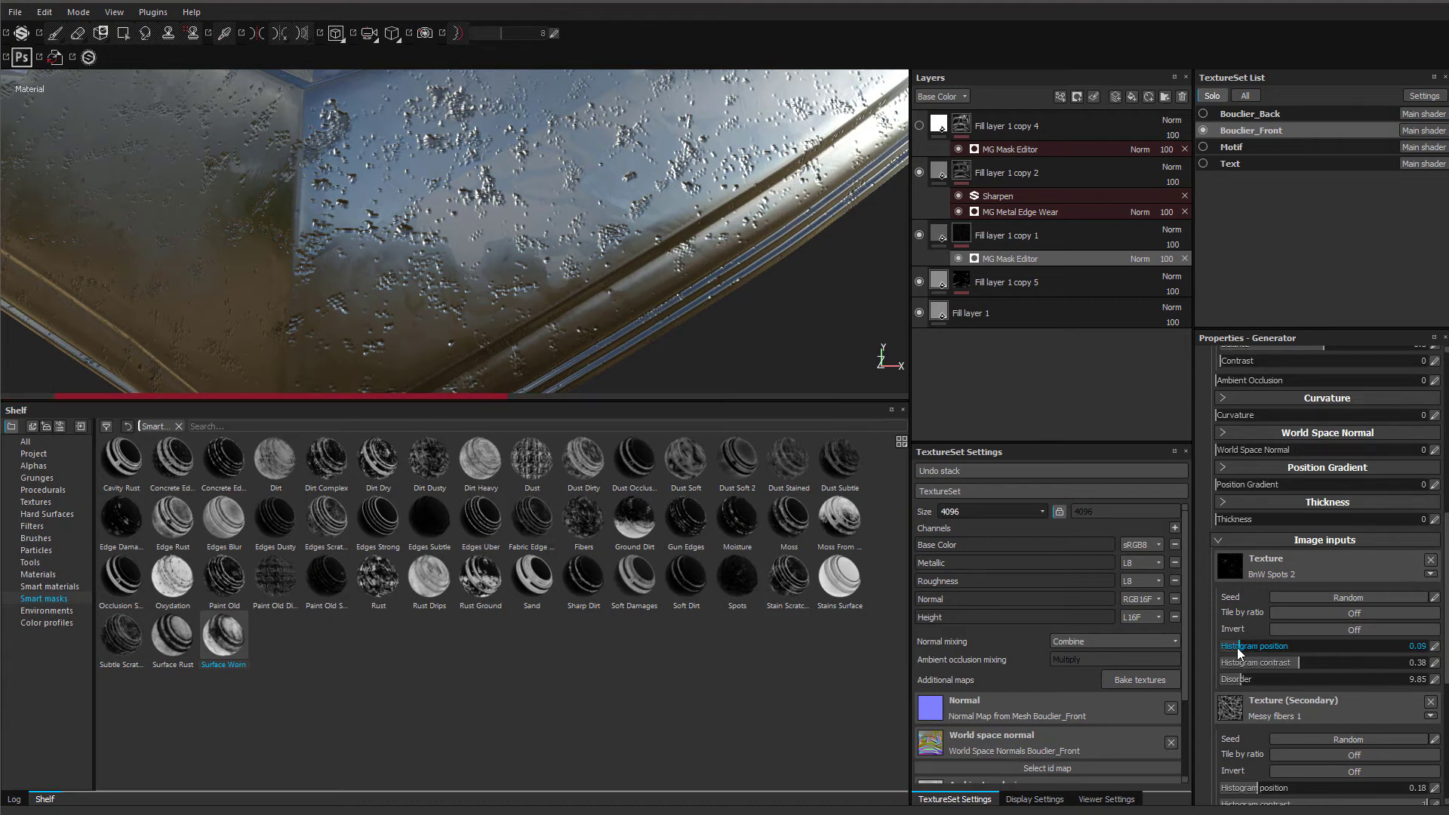
{"action": "left_click", "coordinate": [1284, 647]}
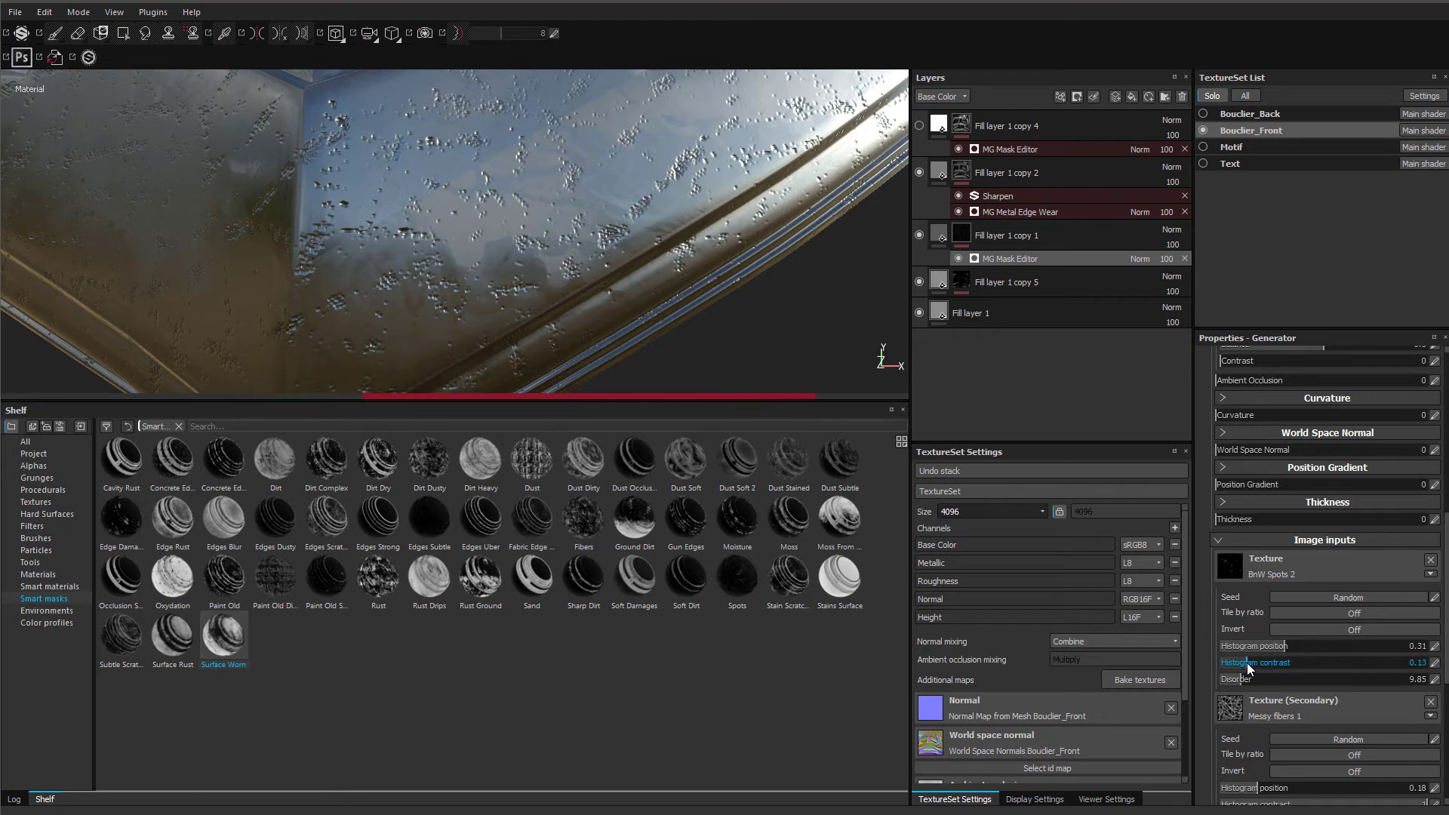
{"action": "left_click_drag", "start_coordinate": [1219, 664], "coordinate": [1232, 665]}
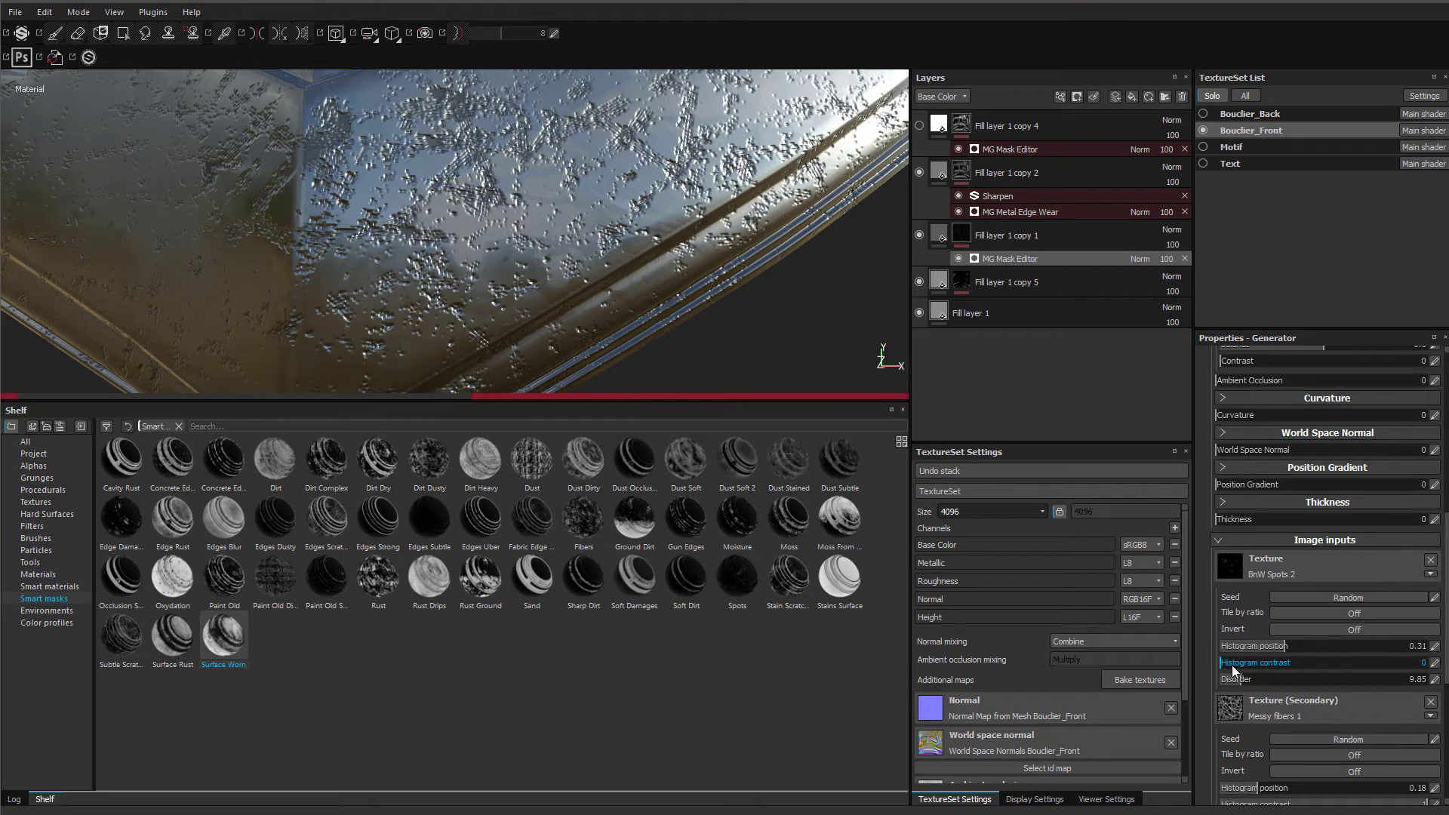
{"action": "left_click_drag", "start_coordinate": [1386, 667], "coordinate": [1396, 667]}
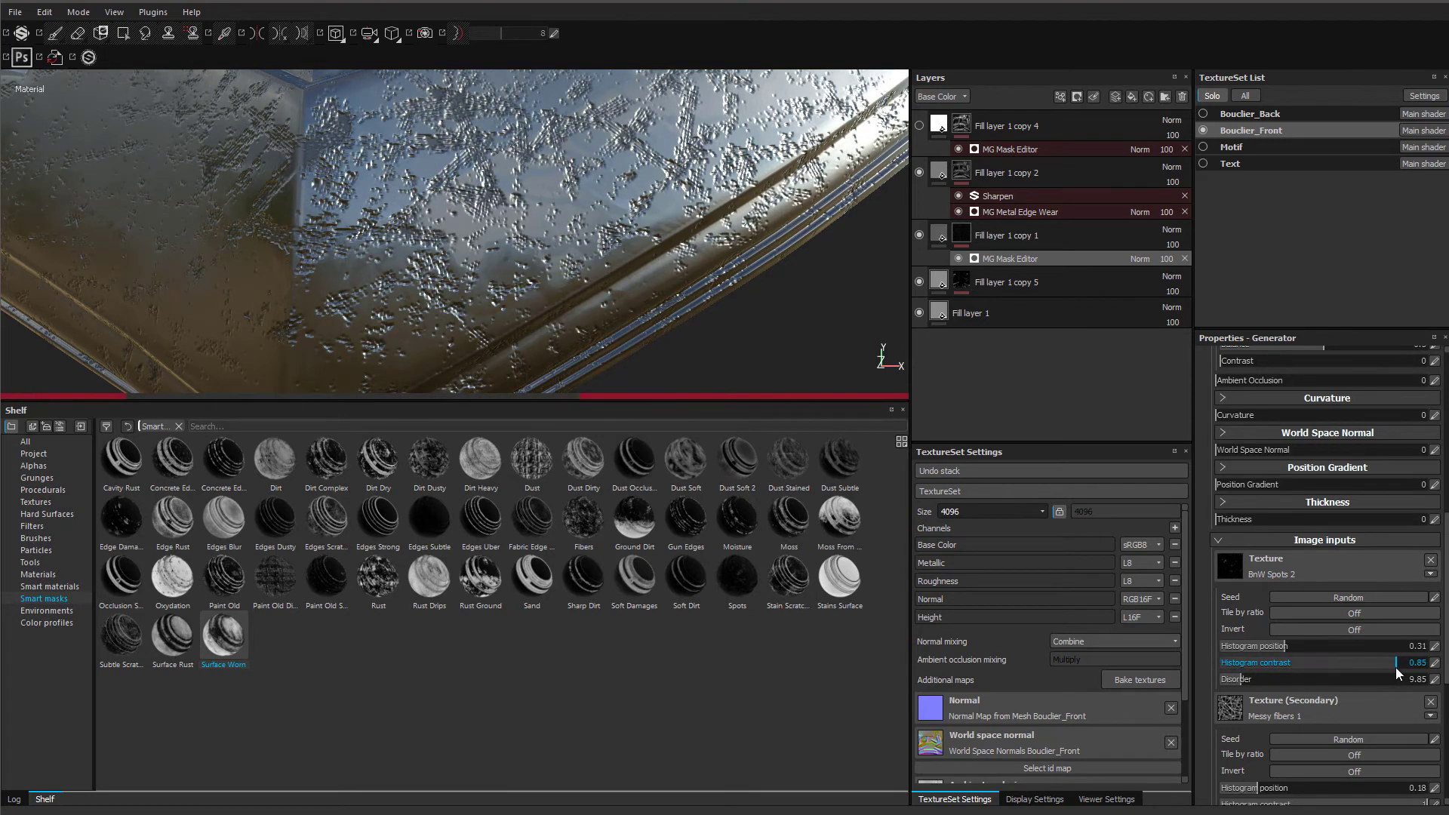
{"action": "left_click", "coordinate": [1413, 667]}
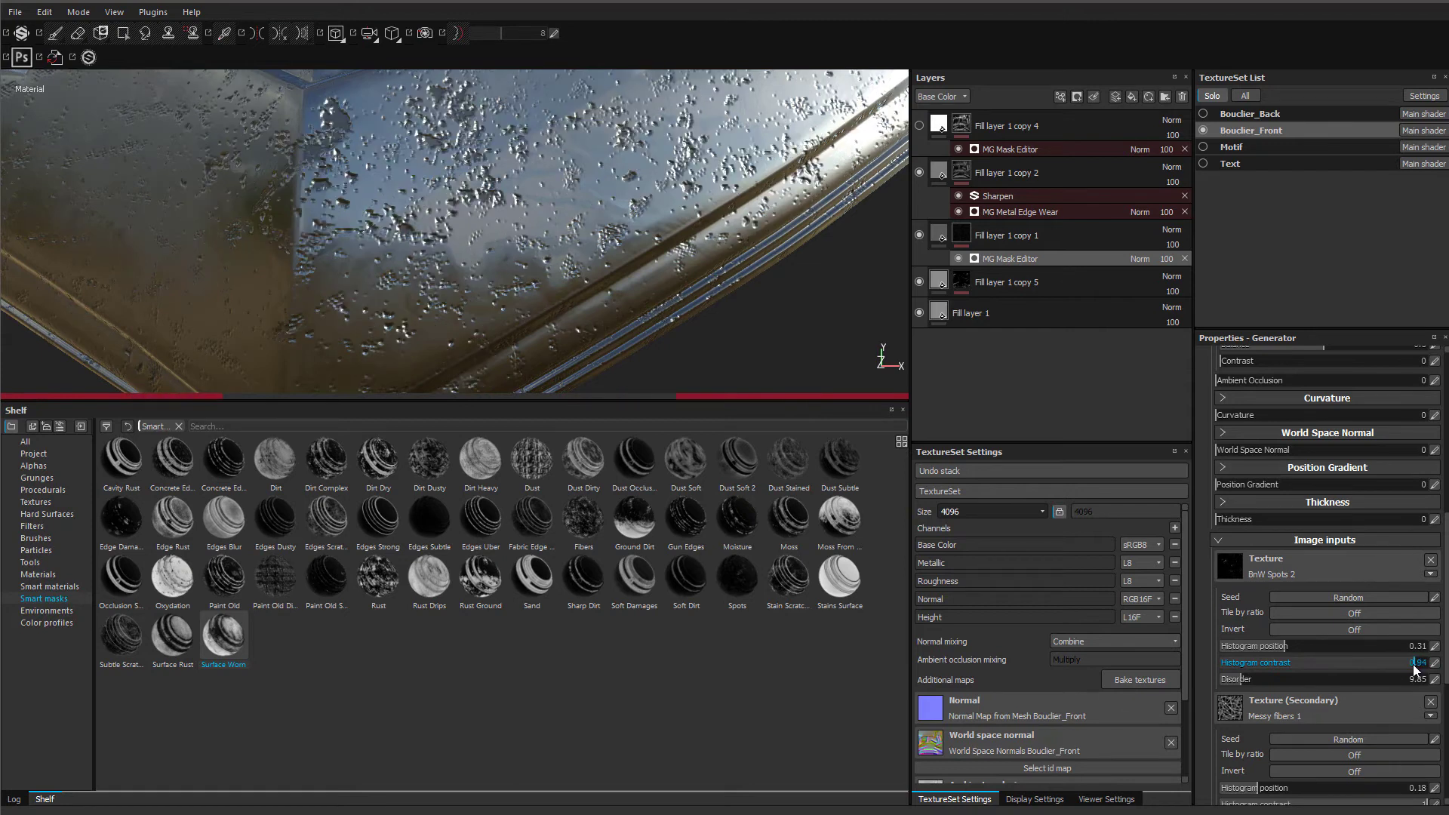
- Raise the BnW Spots 2 texture's histogram position to about 0.98
{"action": "scroll", "coordinate": [494, 228], "scroll_direction": "down", "scroll_amount": 3}
{"action": "middle_click_drag", "start_coordinate": [496, 278], "coordinate": [457, 348], "text": "alt"}
{"action": "left_click", "coordinate": [1423, 649]}
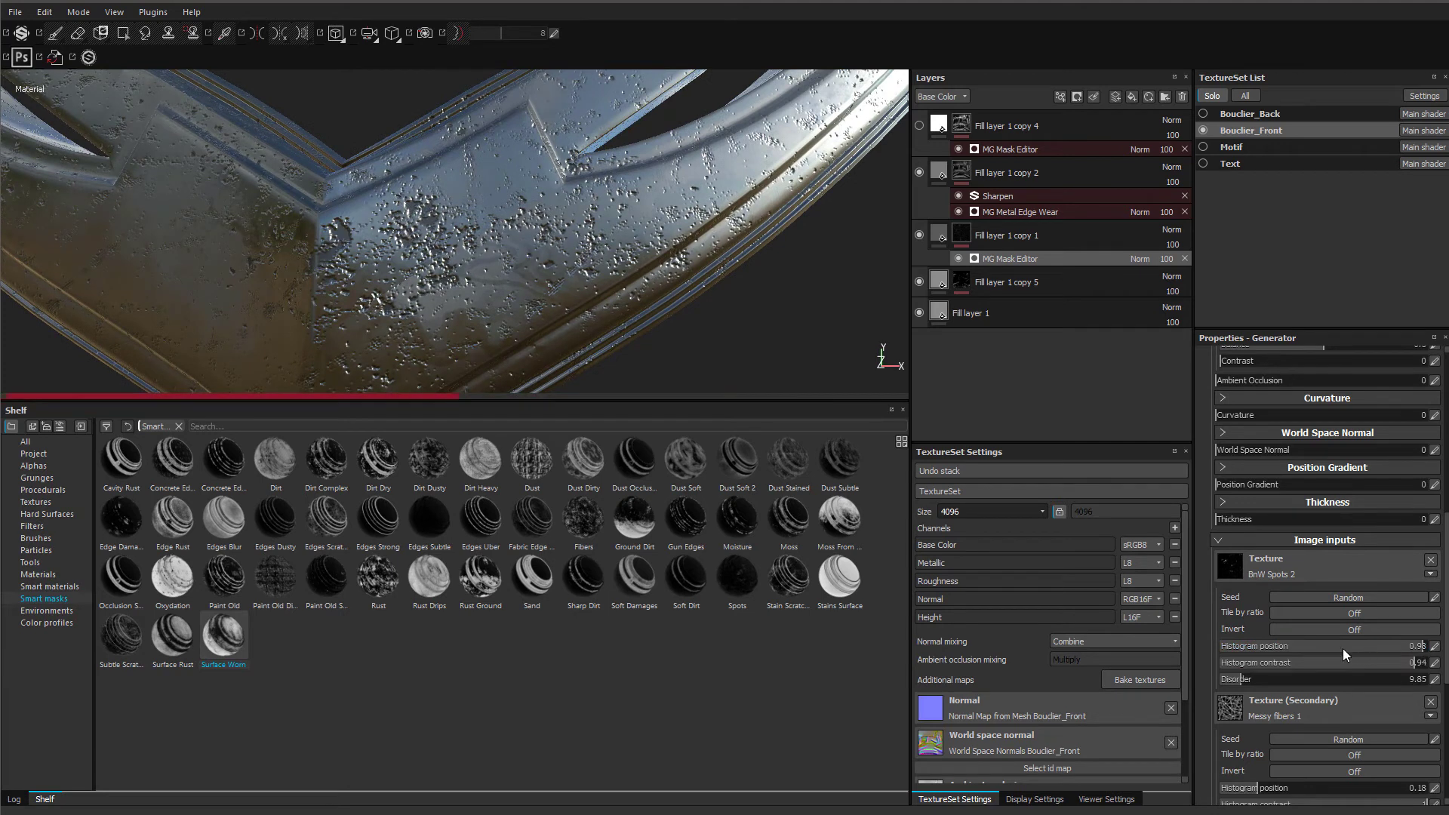
- Lower the BnW Spots 2 texture's histogram position to 0.11 and set its disorder to 100, trying 0 first
{"action": "left_click_drag", "start_coordinate": [1342, 649], "coordinate": [1179, 658]}
{"action": "left_click", "coordinate": [1255, 648]}
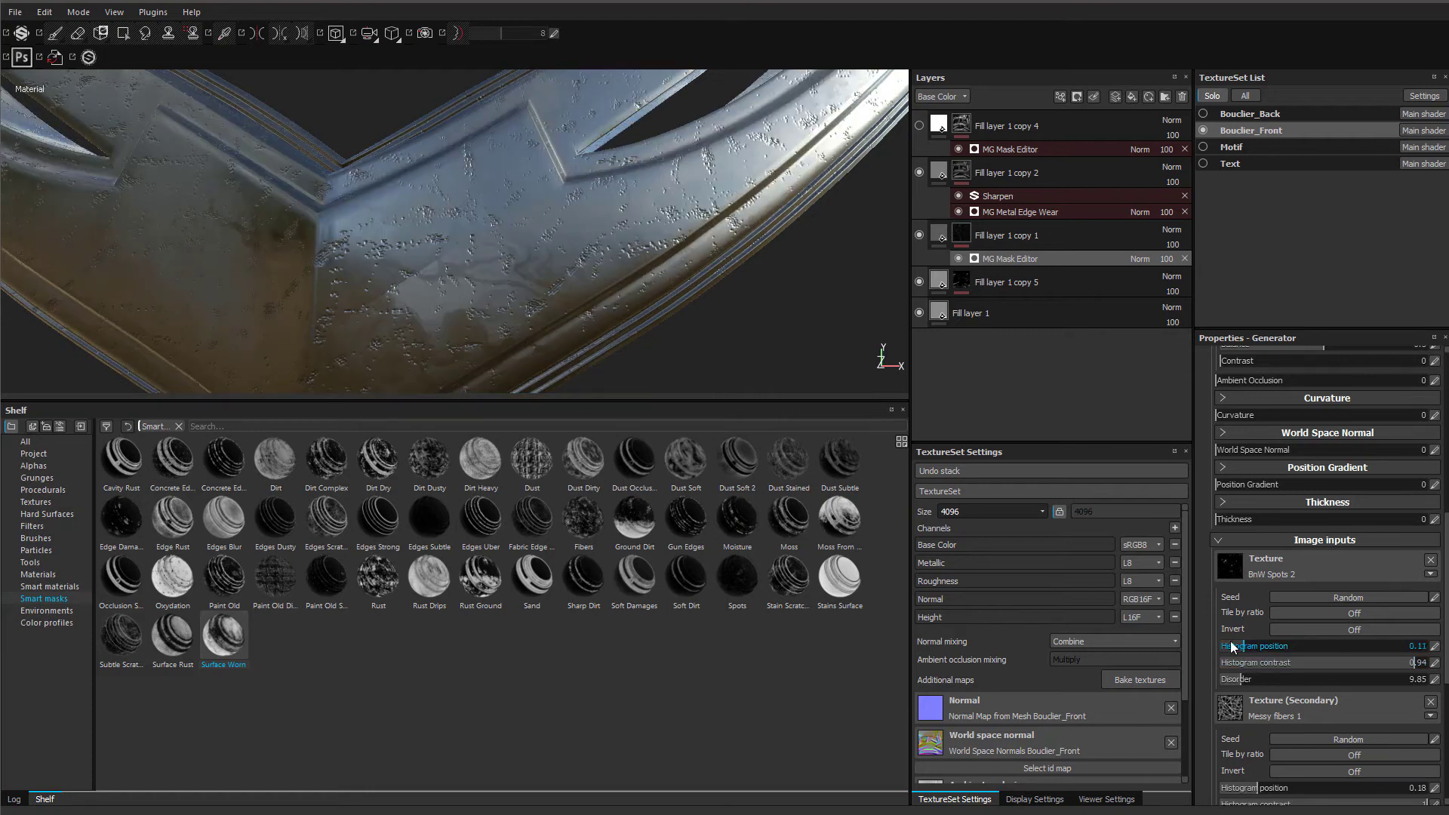
{"action": "left_click_drag", "start_coordinate": [578, 360], "coordinate": [521, 263], "text": "alt"}
{"action": "left_click_drag", "start_coordinate": [1227, 681], "coordinate": [1180, 678]}
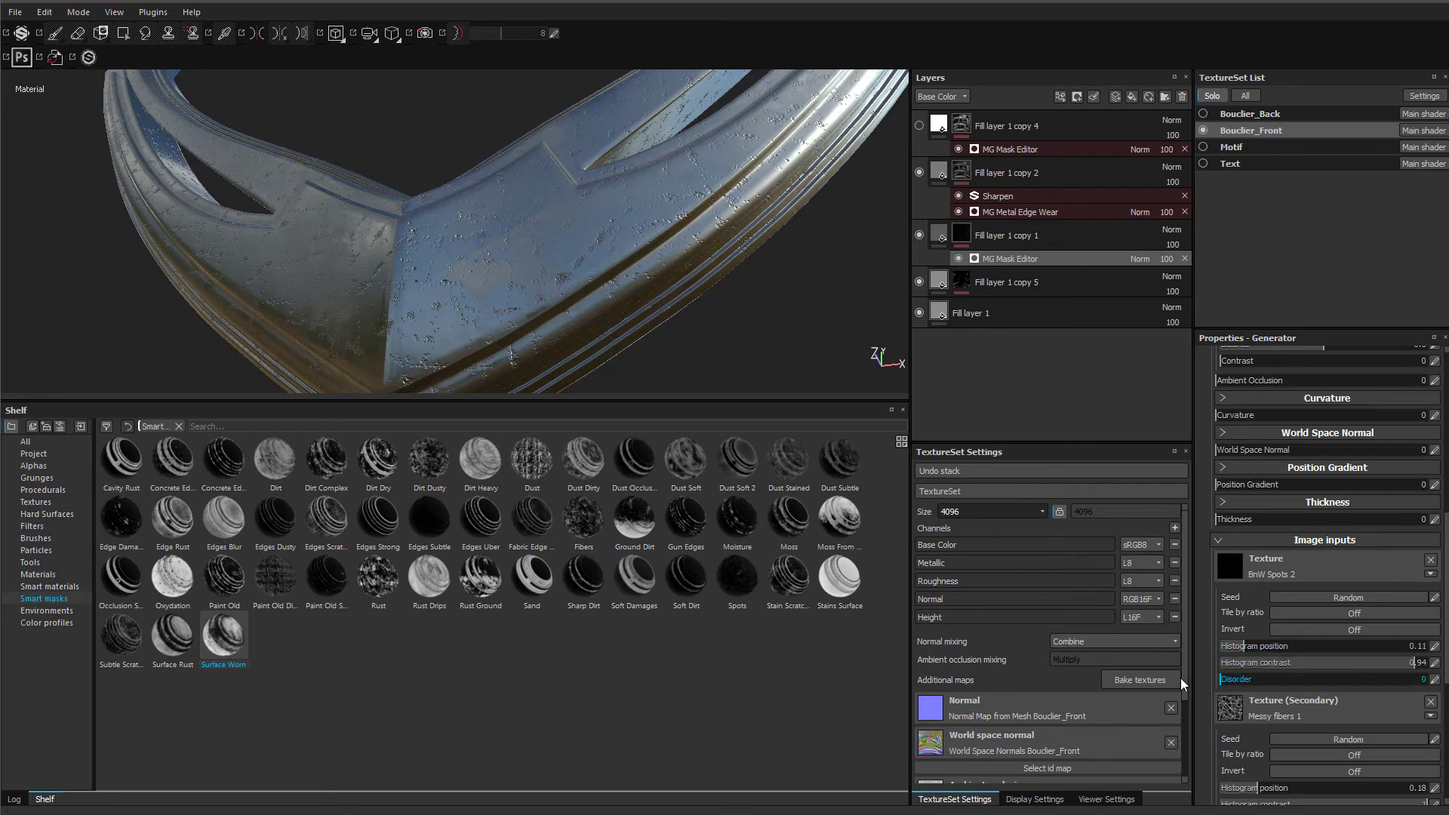
{"action": "left_click_drag", "start_coordinate": [662, 346], "coordinate": [631, 317], "text": "alt"}
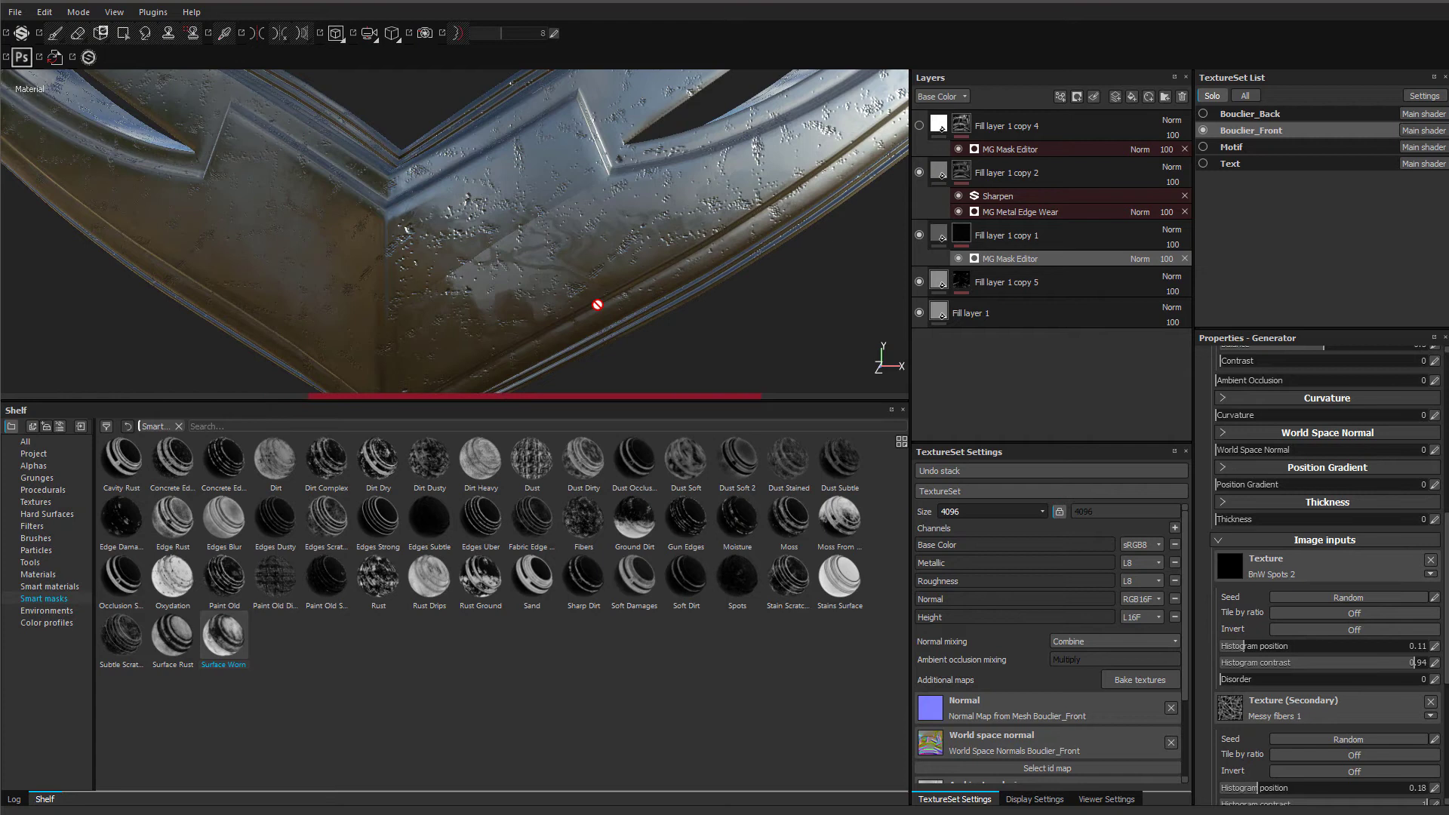
{"action": "left_click_drag", "start_coordinate": [1289, 677], "coordinate": [1429, 679]}
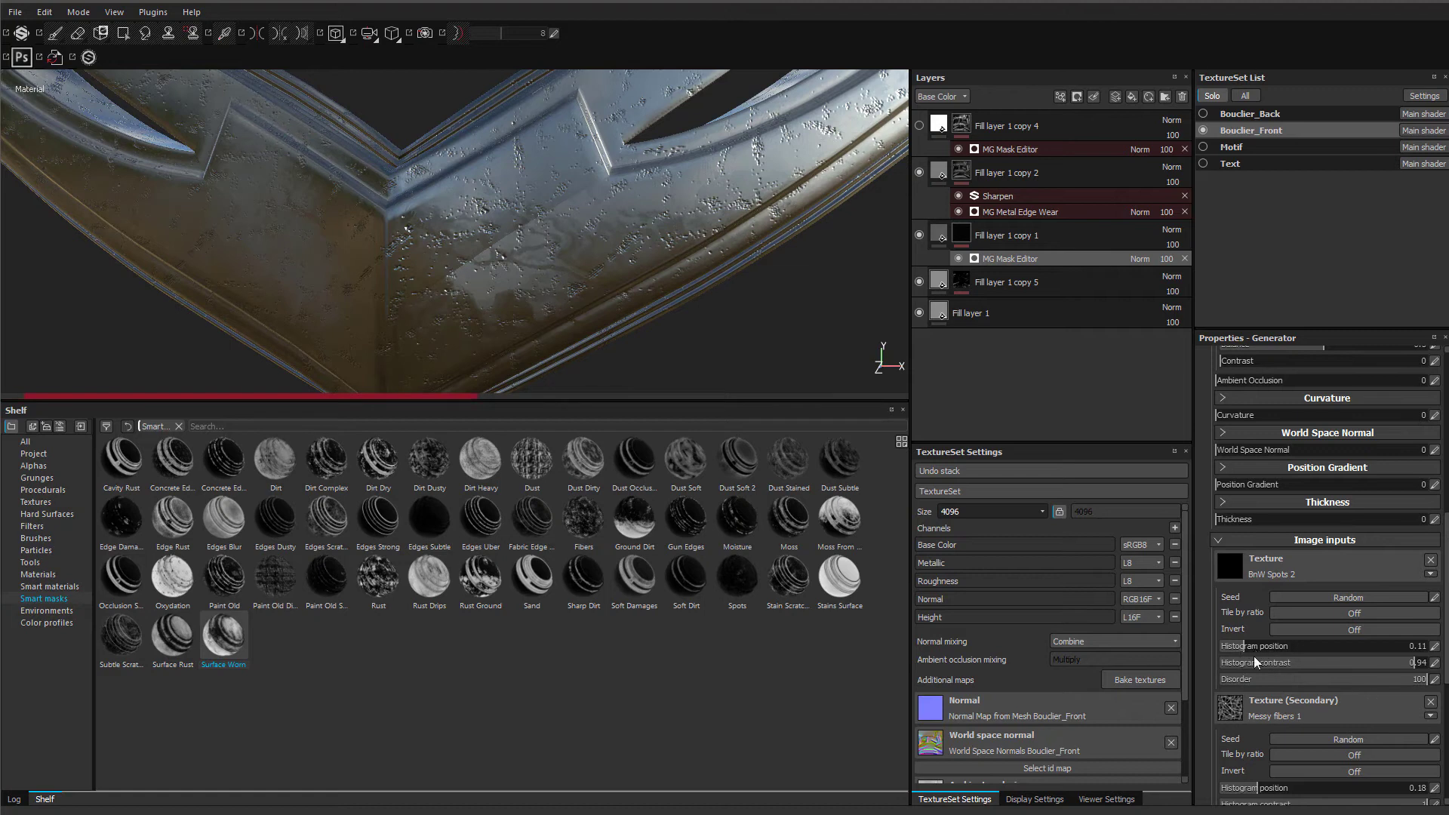
- Set the BnW Spots 2 texture's histogram contrast to 0.39 and its histogram position to 0.3
{"action": "left_click", "coordinate": [1298, 663]}
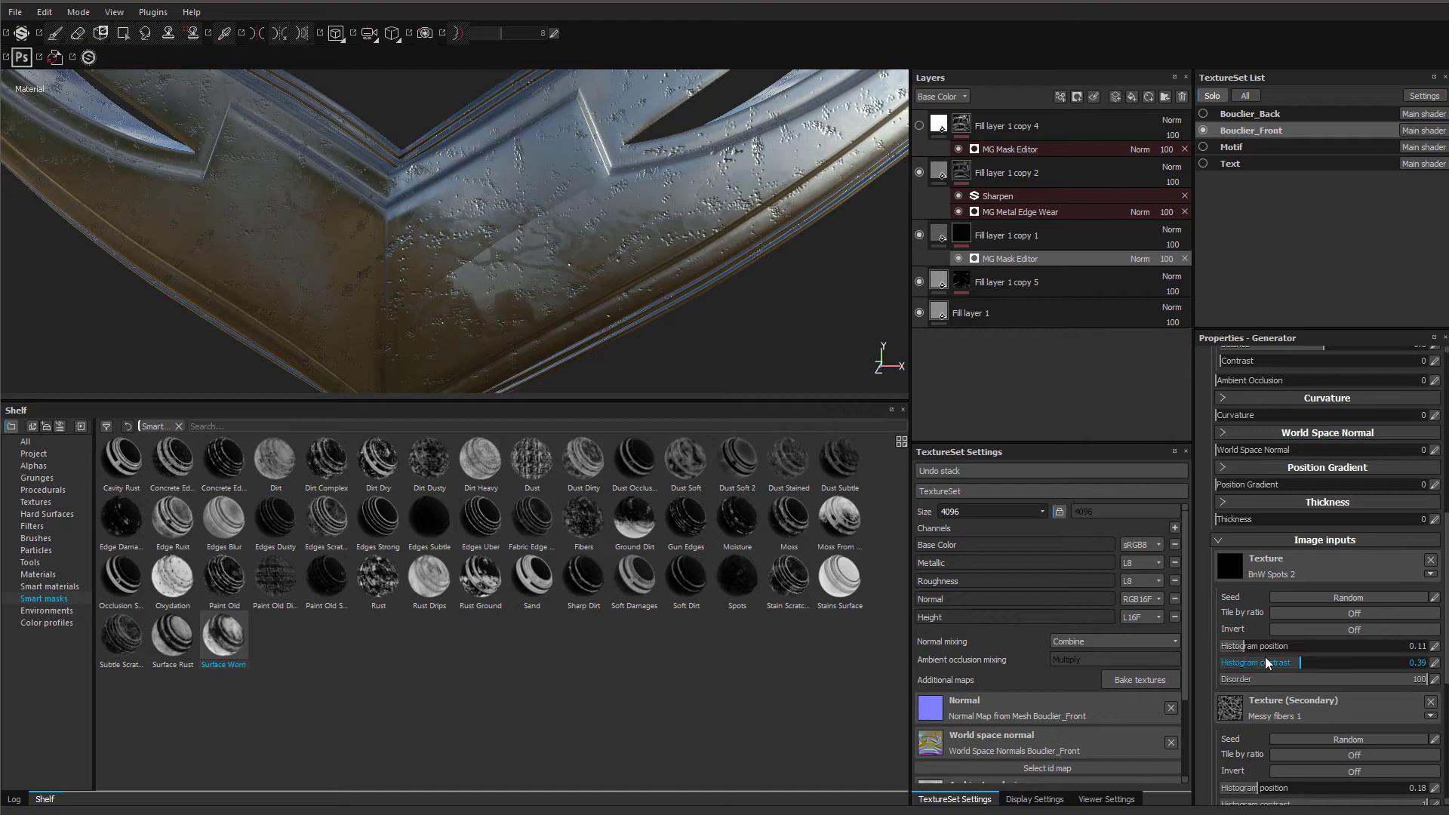
{"action": "left_click", "coordinate": [1264, 646]}
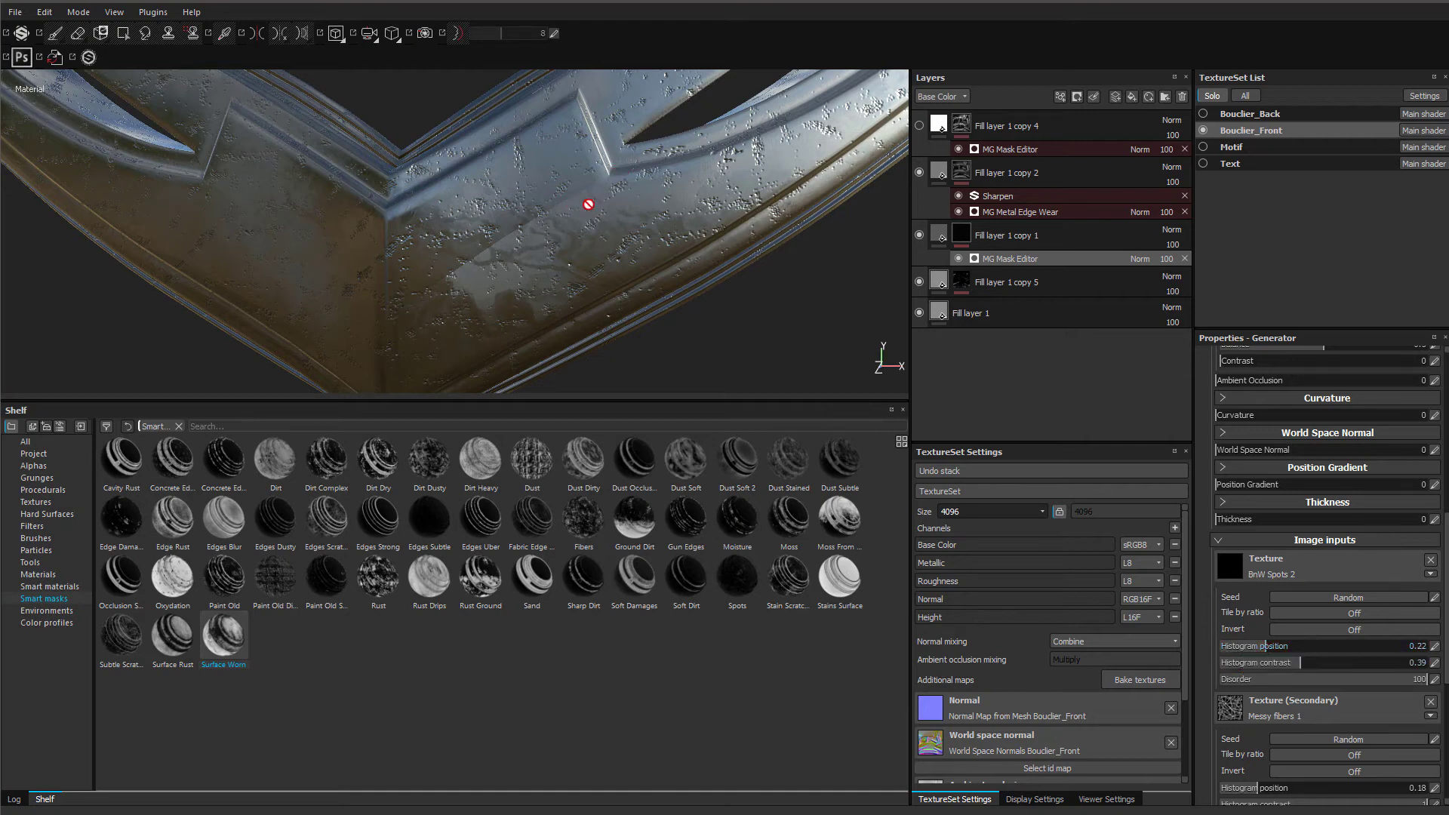
{"action": "left_click", "coordinate": [1281, 646]}
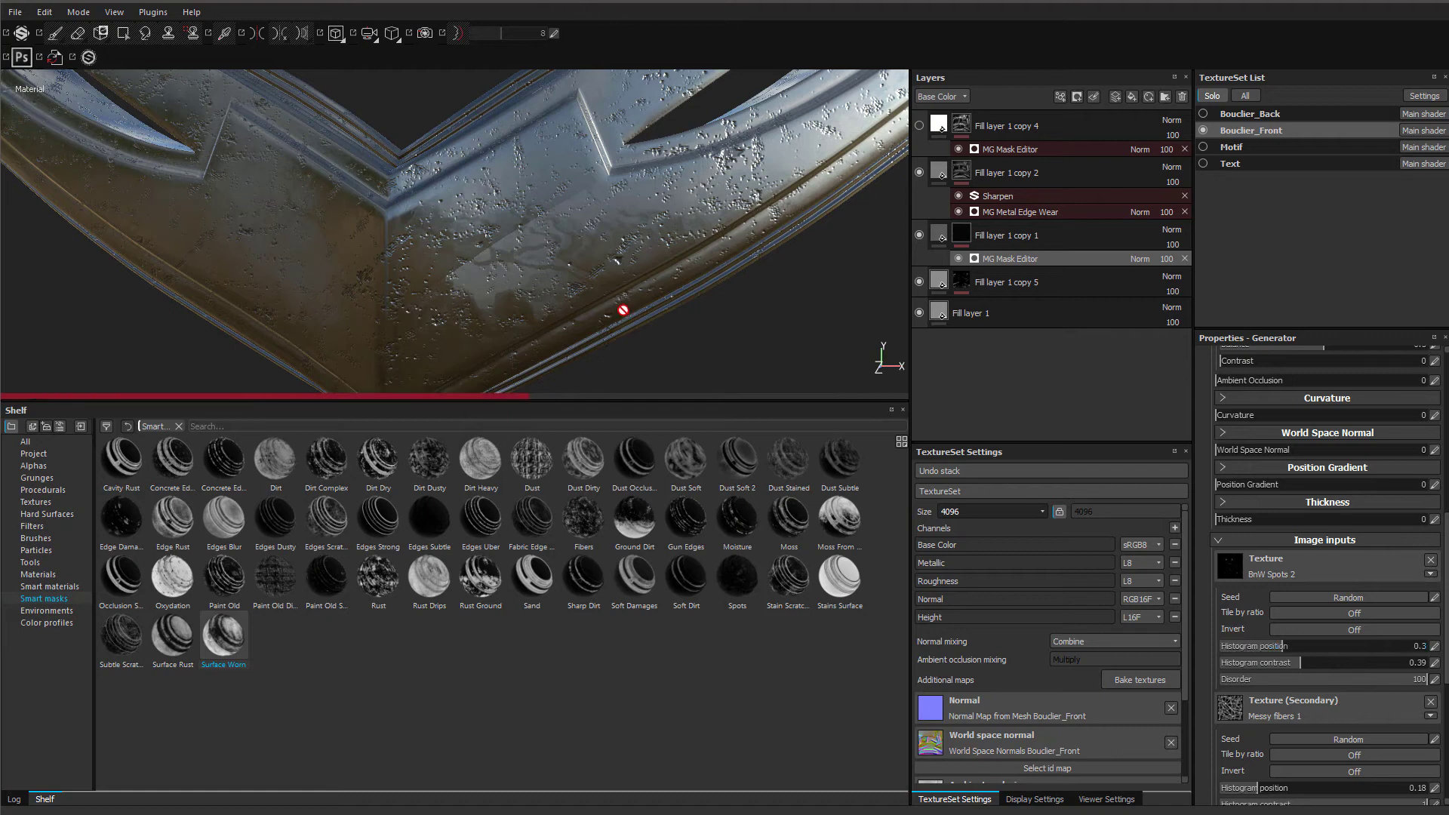
{"action": "left_click_drag", "start_coordinate": [600, 244], "coordinate": [905, 301], "text": "alt"}
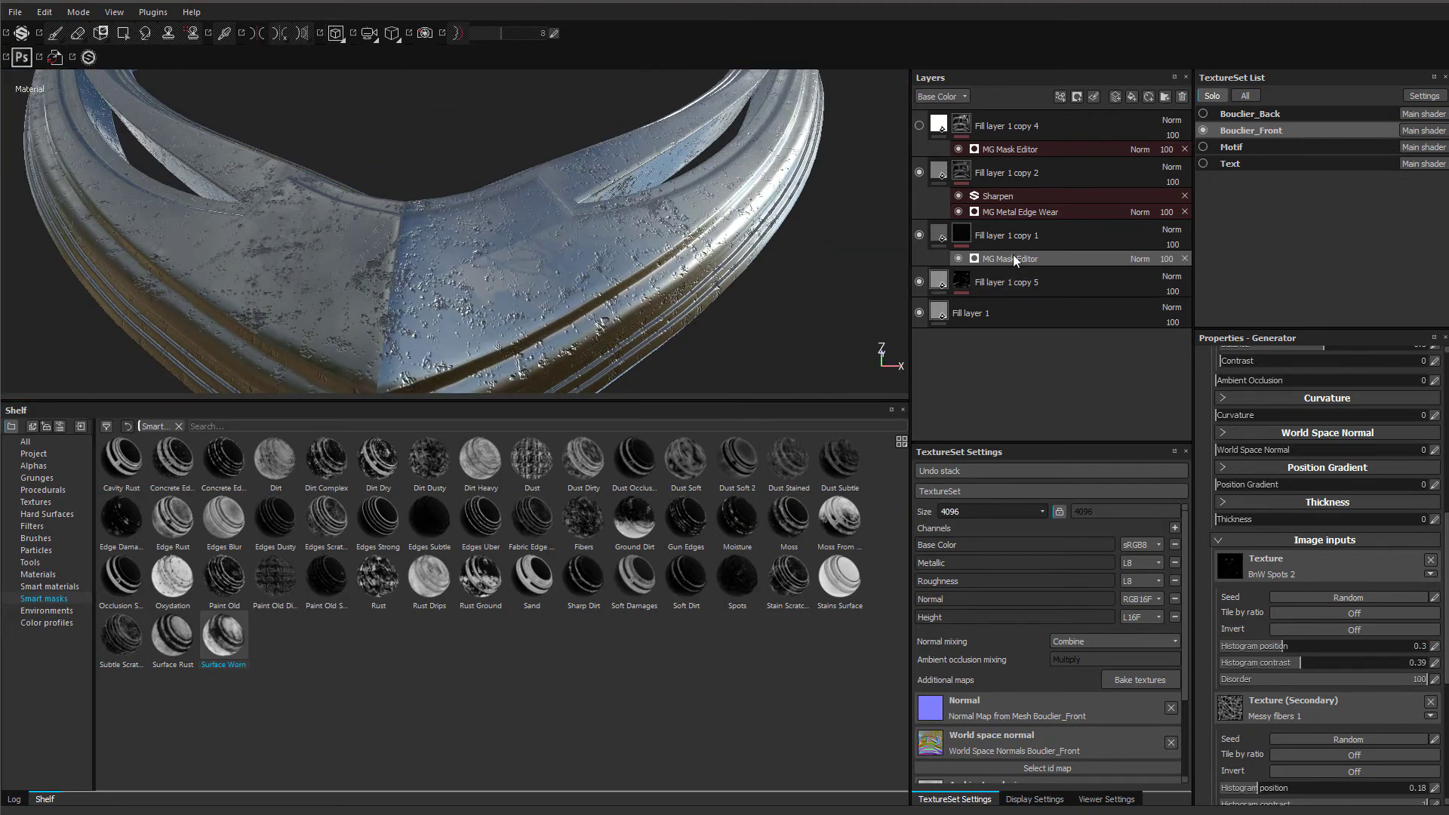
- Set the height of Fill layer 1 copy 1's material to -0.005 and check the spots on the shield
{"action": "left_click", "coordinate": [1007, 238]}
{"action": "left_click", "coordinate": [940, 237]}
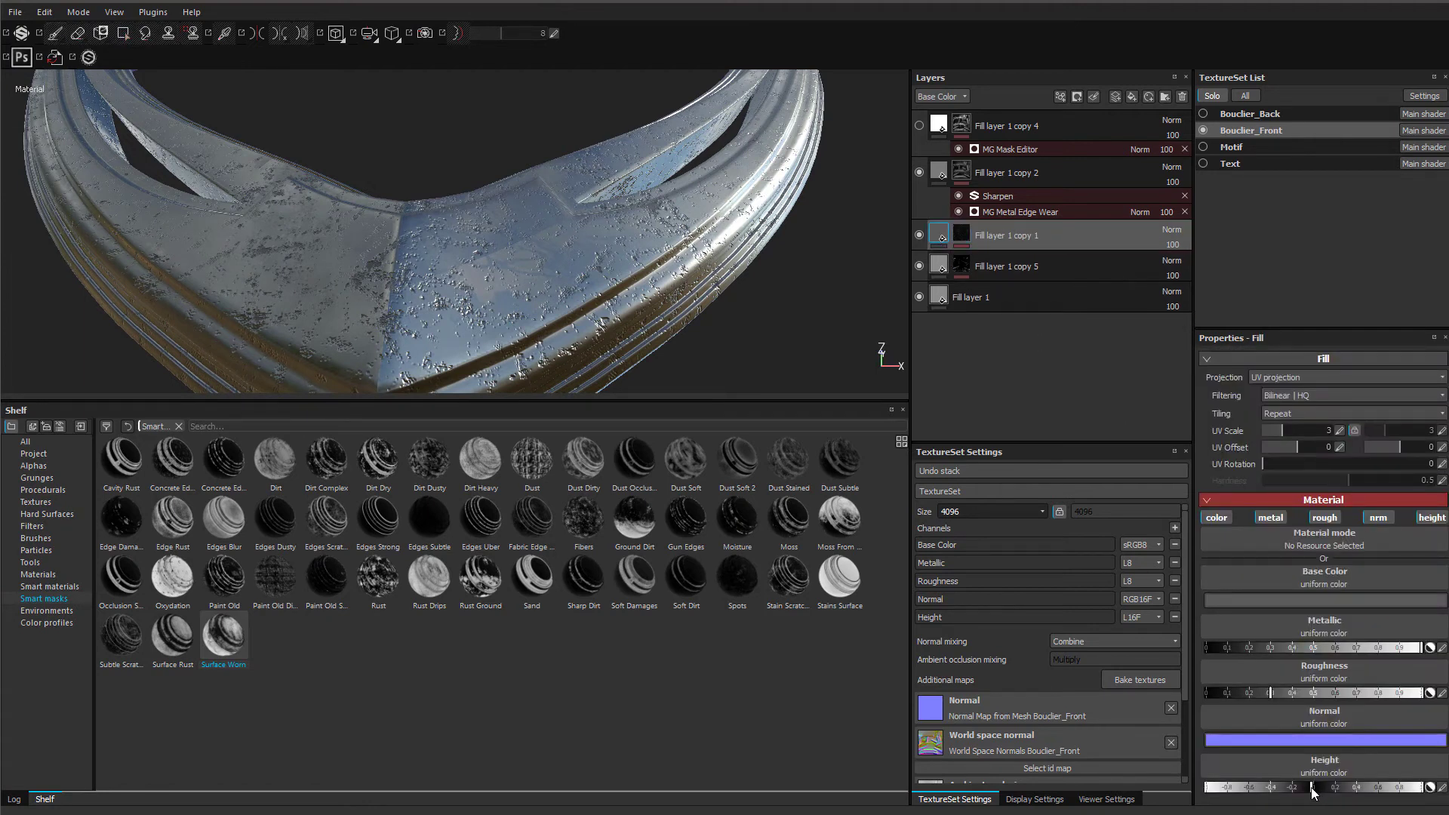
{"action": "left_click", "coordinate": [1442, 789]}
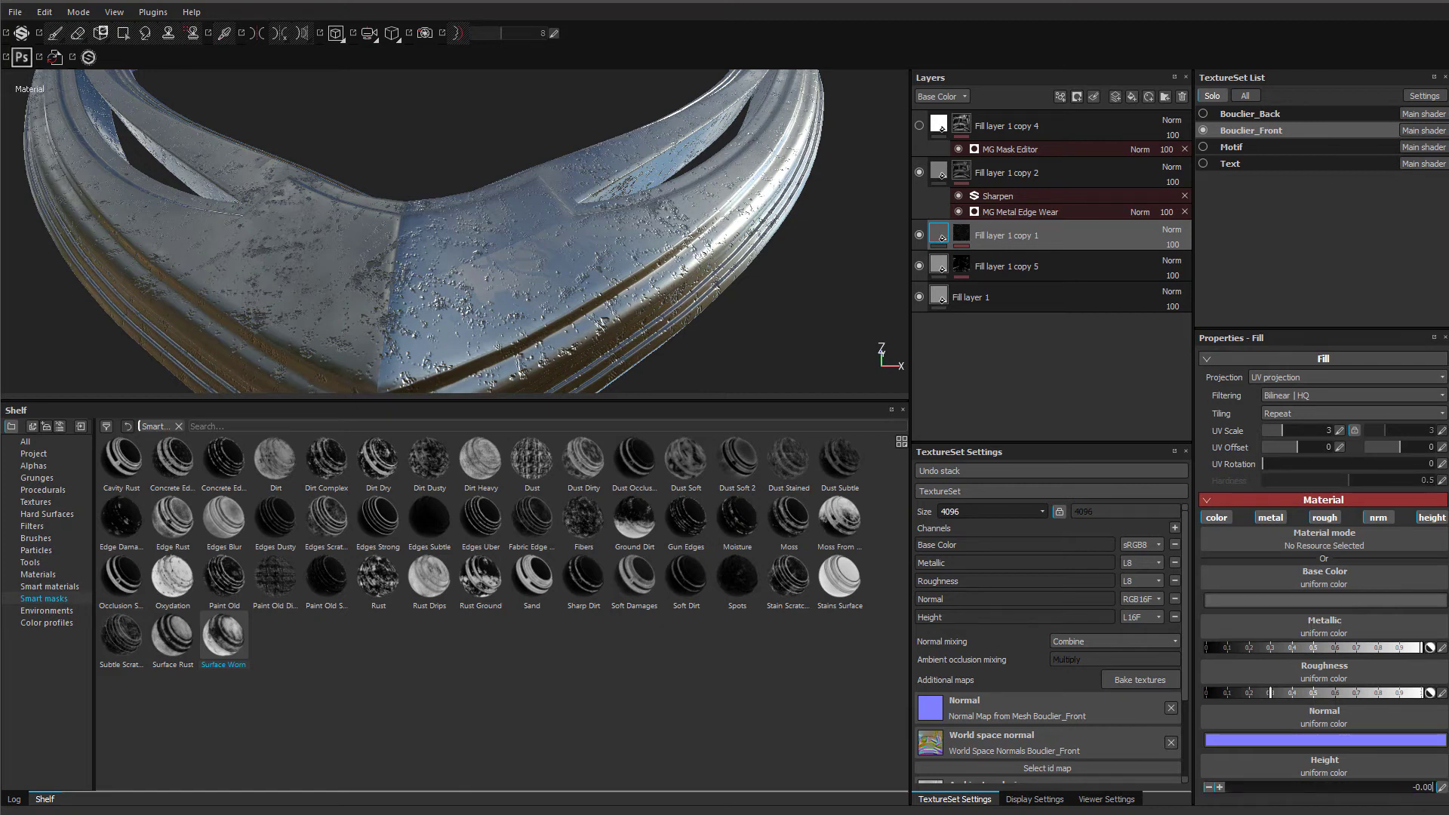
{"action": "key", "text": "Return"}
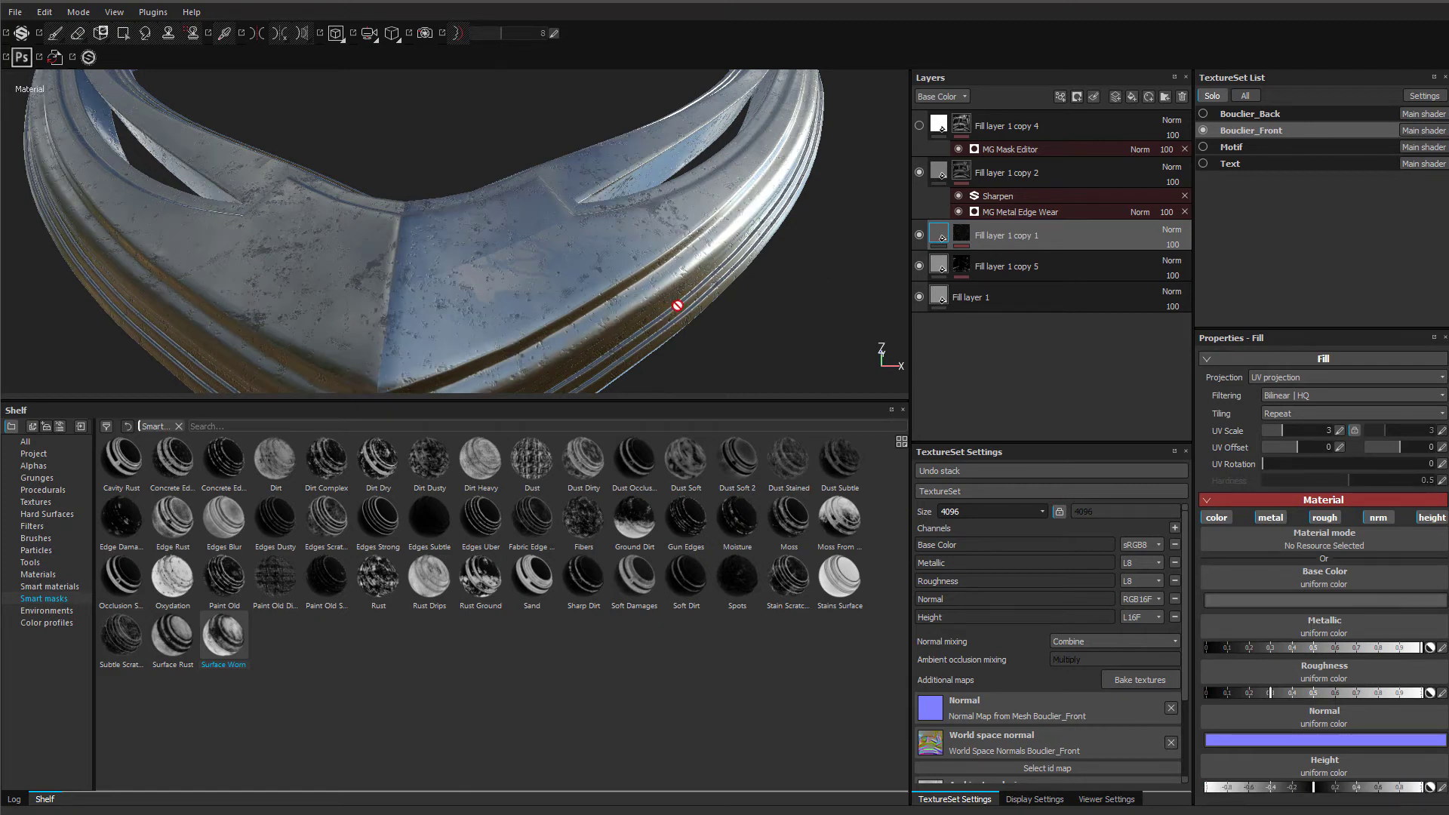
{"action": "left_click_drag", "start_coordinate": [585, 286], "coordinate": [508, 278], "text": "alt"}
{"action": "right_click_drag", "start_coordinate": [508, 278], "coordinate": [580, 295], "text": "alt"}
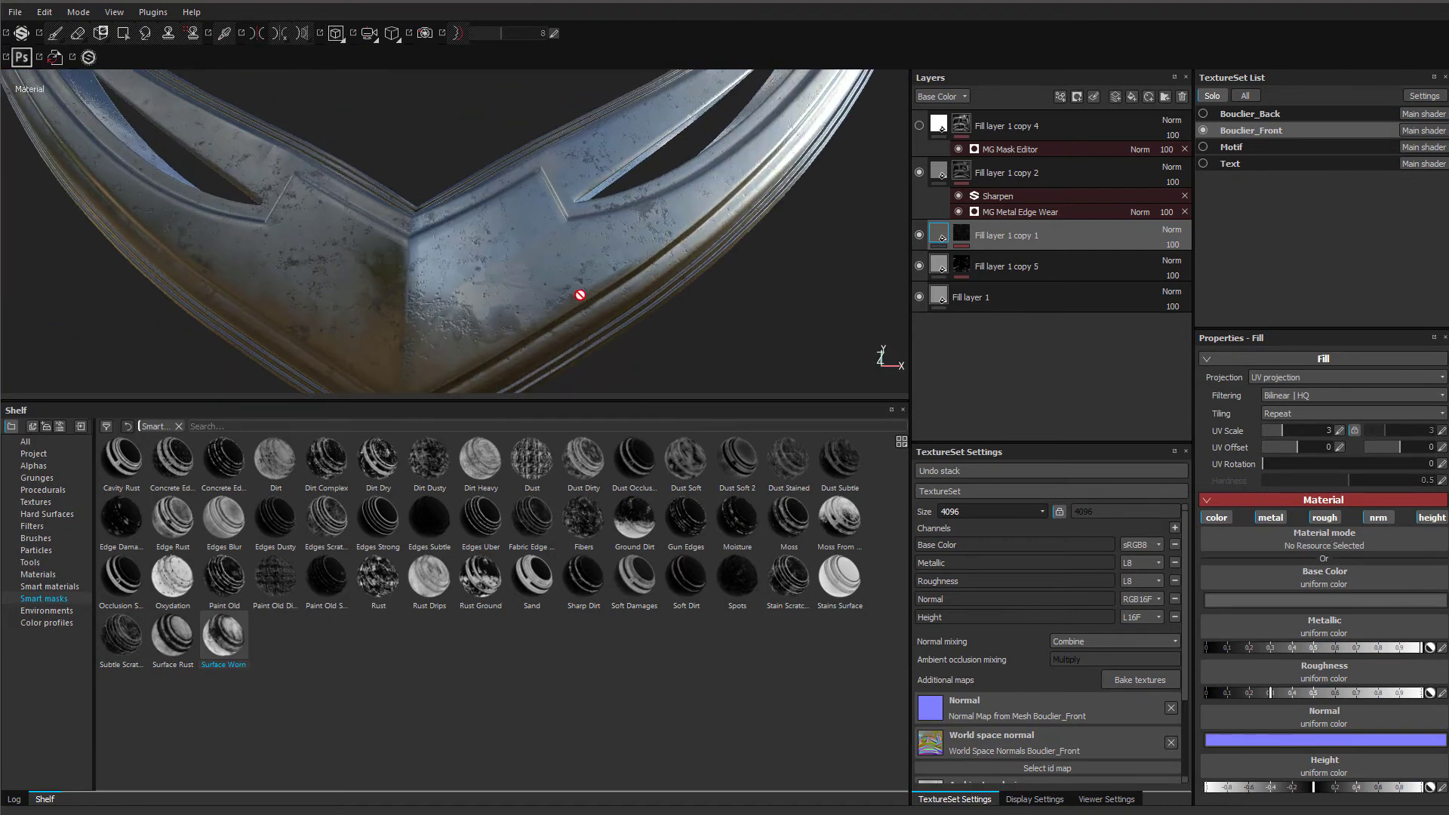
- Fine-tune Fill layer 1 copy 1's height value to deepen the spots
{"action": "left_click", "coordinate": [1441, 787]}
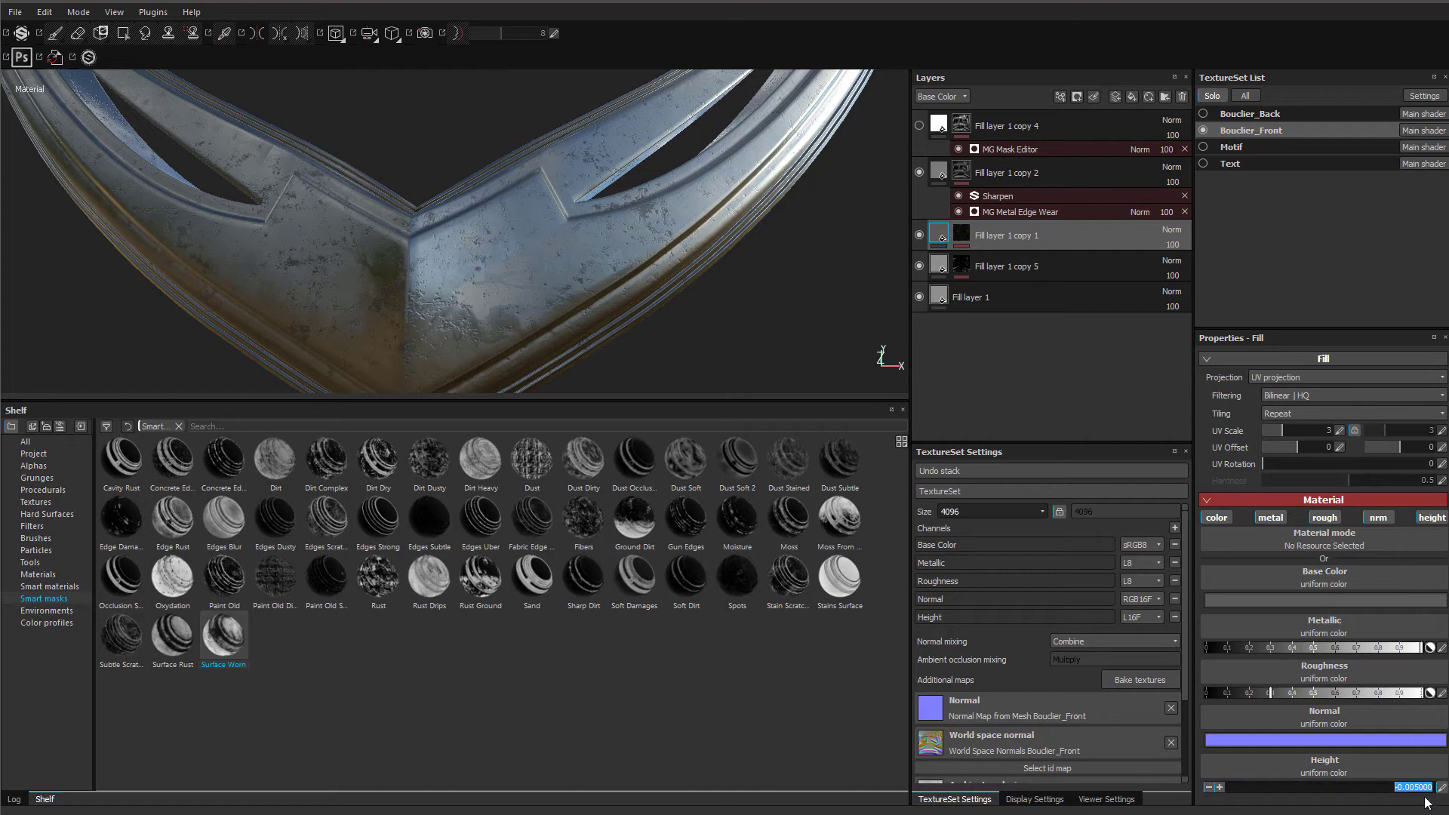
{"action": "left_click_drag", "start_coordinate": [1432, 787], "coordinate": [1415, 789]}
{"action": "key", "text": "Return"}
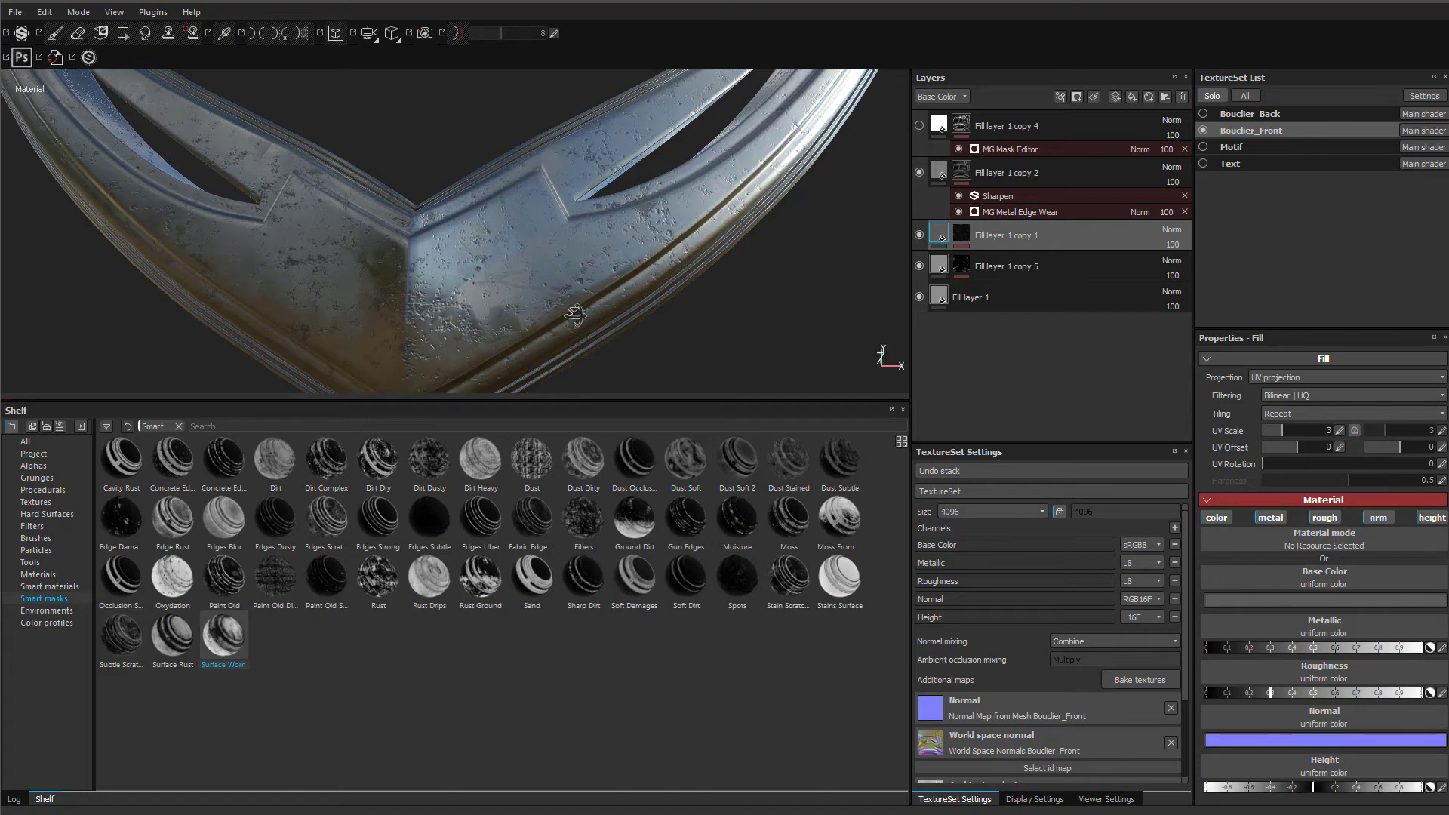
- Show Fill layer 1 copy 4, open its MG Mask Editor settings and compare the shield with and without the layer
{"action": "left_click", "coordinate": [942, 173]}
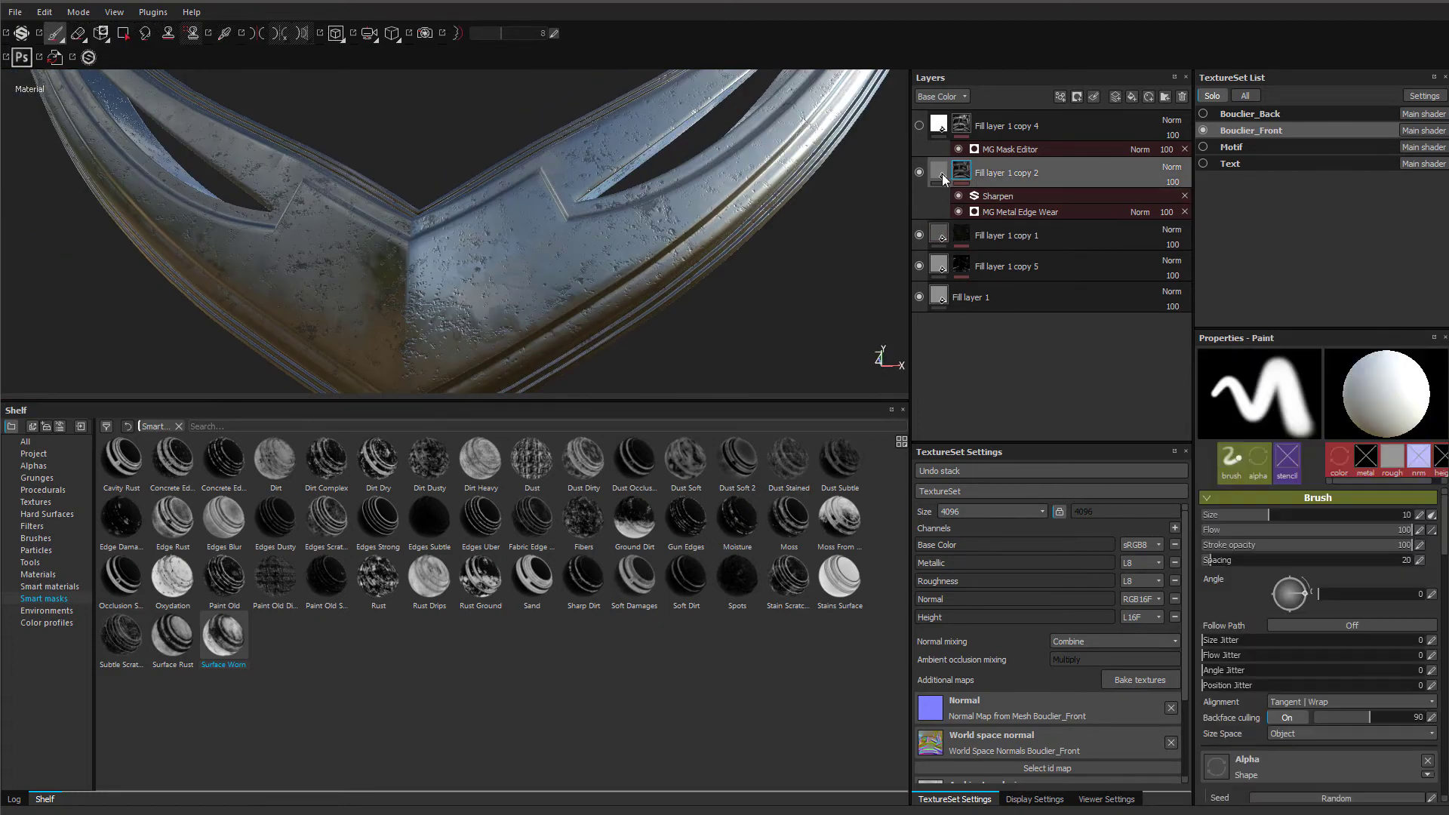
{"action": "left_click", "coordinate": [920, 126]}
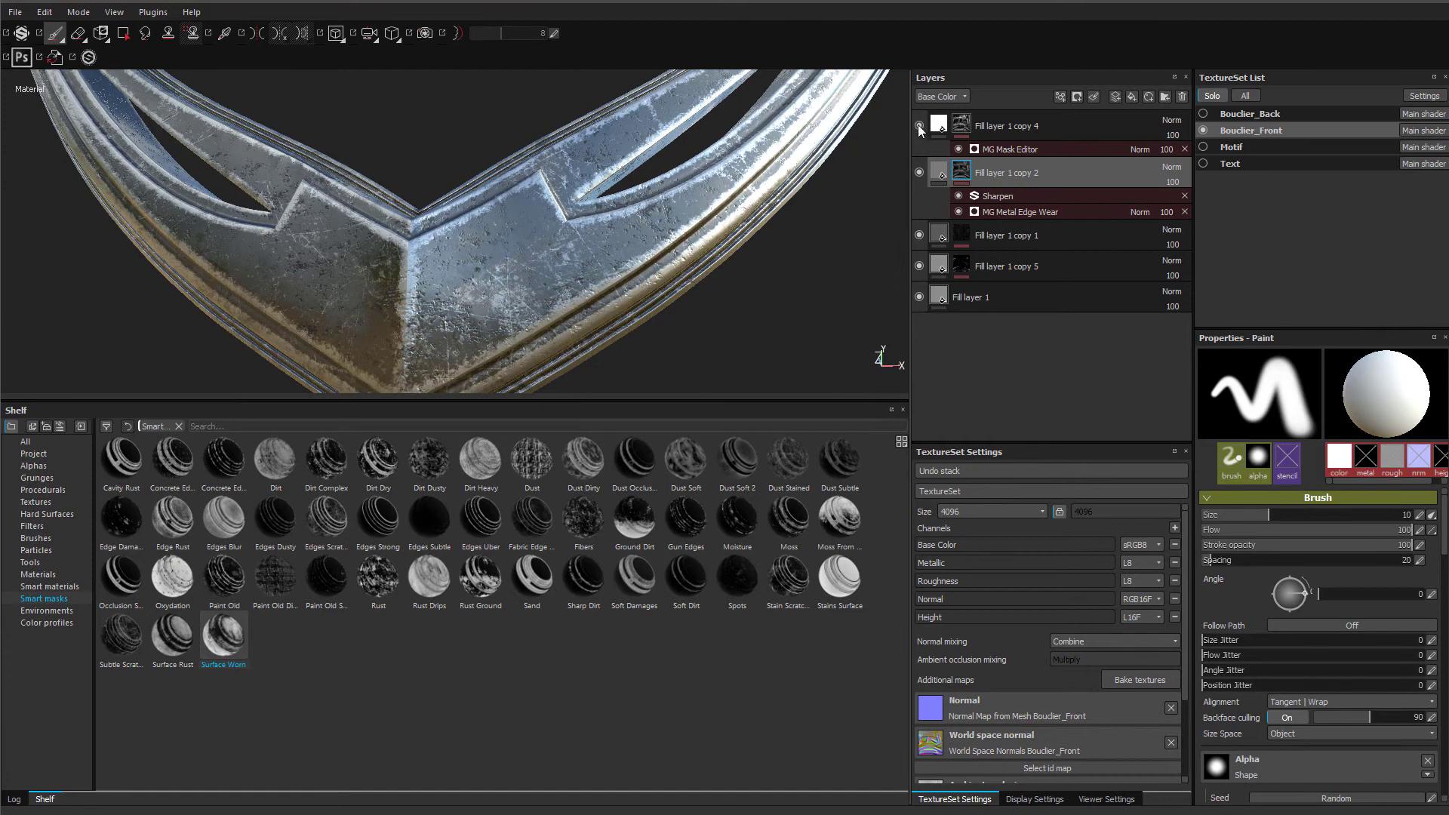
{"action": "left_click", "coordinate": [960, 129]}
{"action": "left_click_drag", "start_coordinate": [673, 274], "coordinate": [539, 247], "text": "alt"}
{"action": "scroll", "coordinate": [504, 263], "scroll_direction": "up", "scroll_amount": 3}
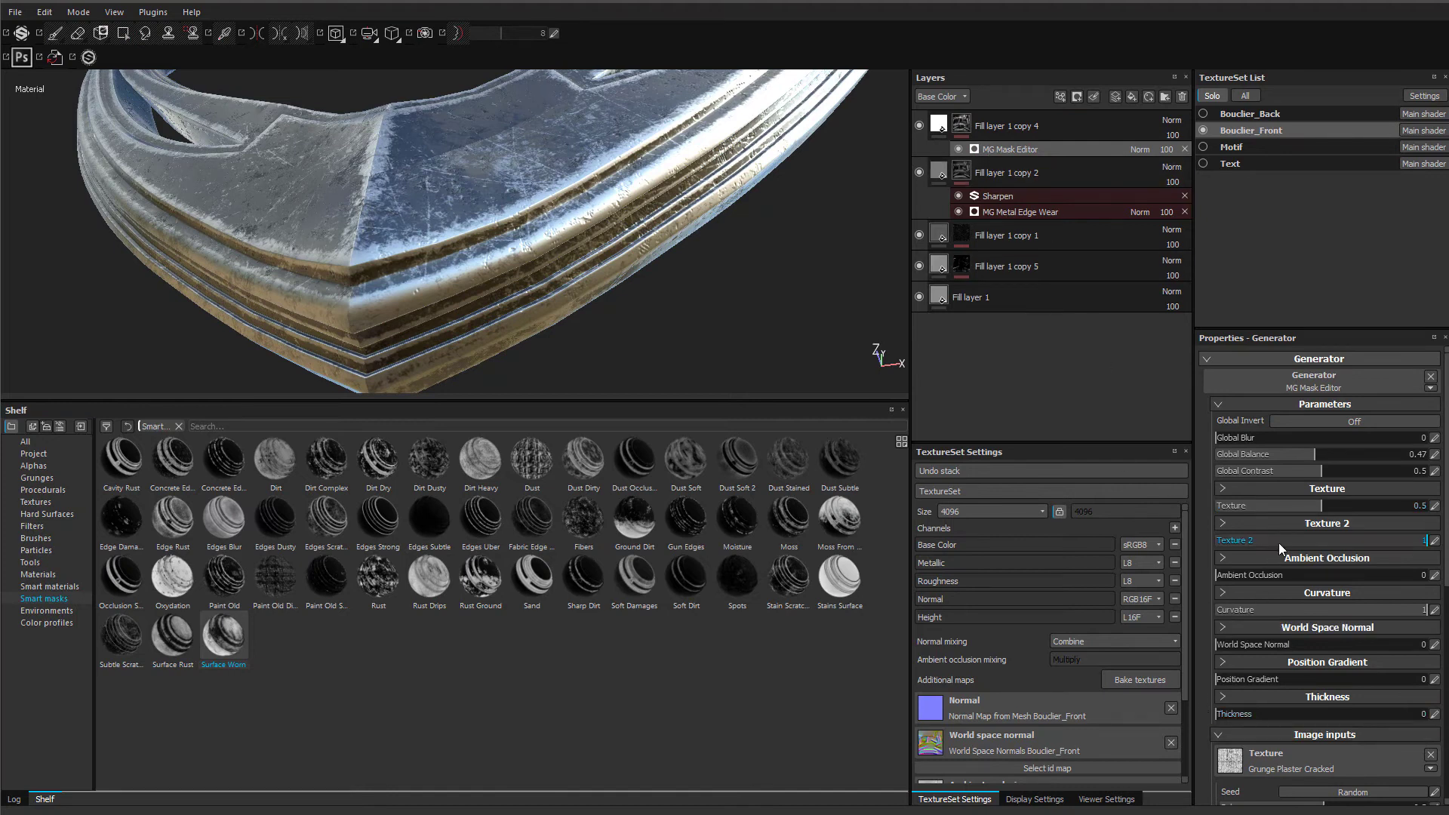
{"action": "left_click", "coordinate": [919, 127]}
{"action": "left_click", "coordinate": [919, 126]}
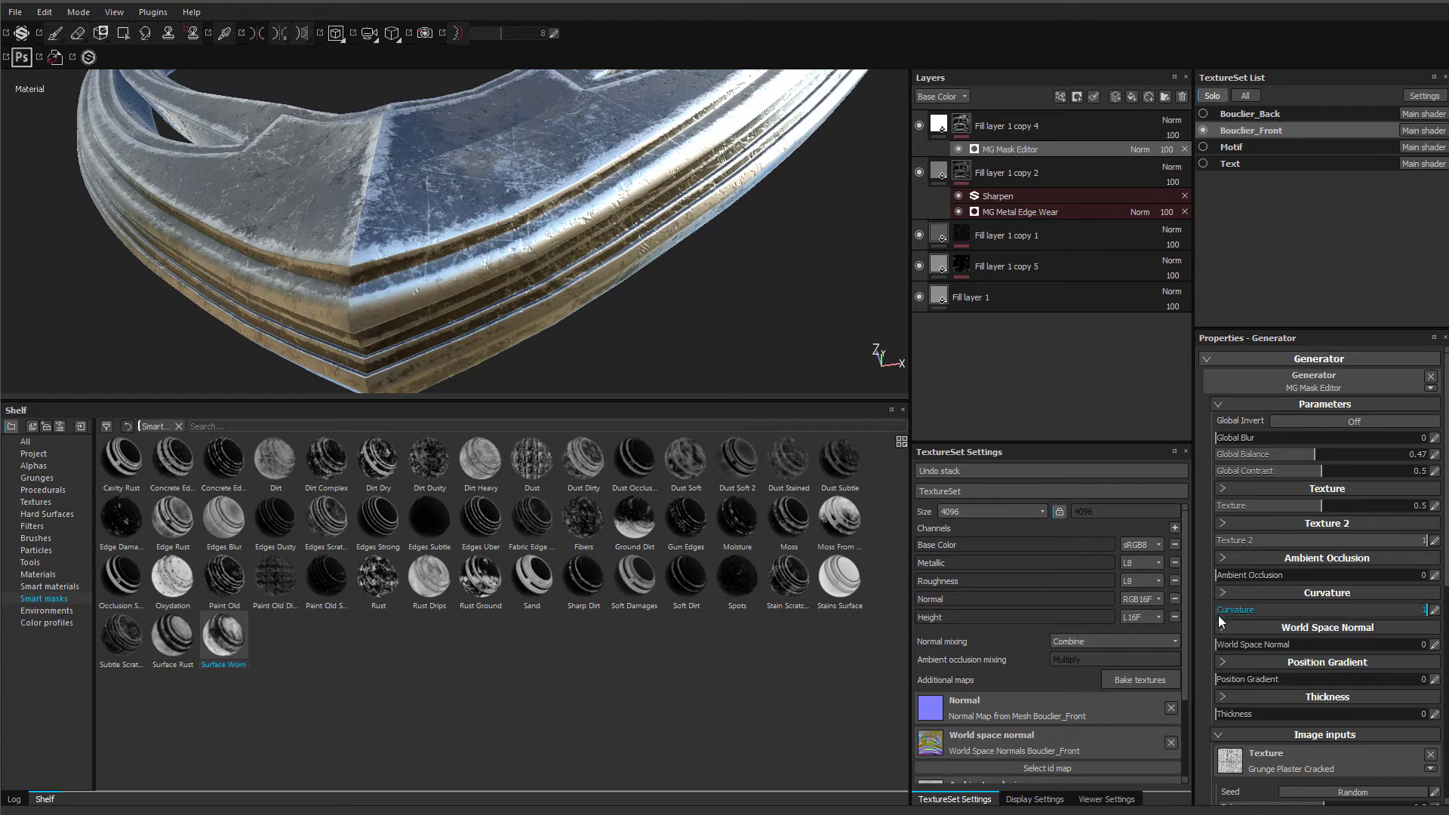
- Set the curvature's Soft value to 0 in Fill layer 1 copy 4's MG Mask Editor, comparing it with about 0.99
{"action": "left_click", "coordinate": [1221, 593]}
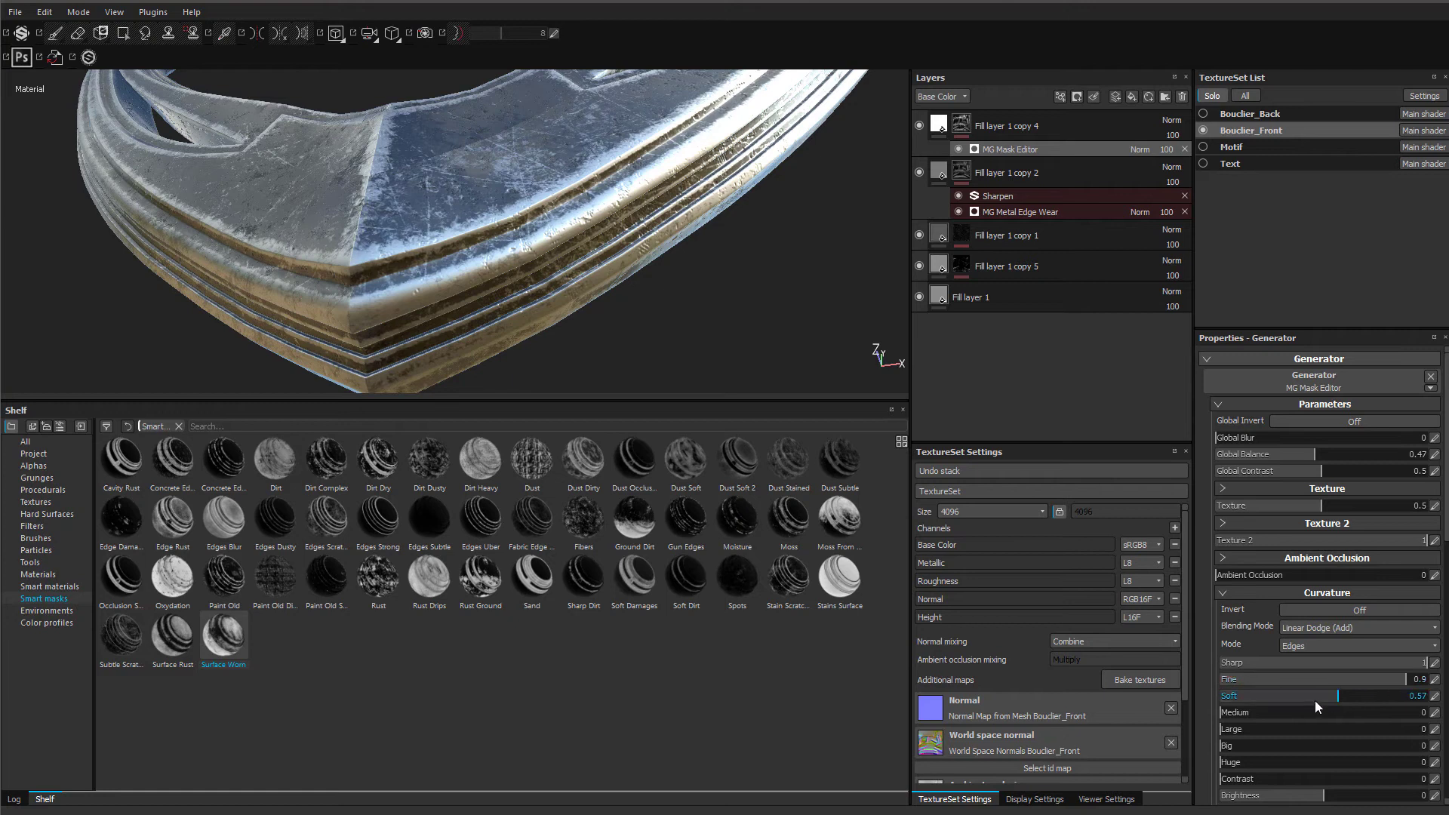
{"action": "left_click_drag", "start_coordinate": [1261, 699], "coordinate": [1211, 699]}
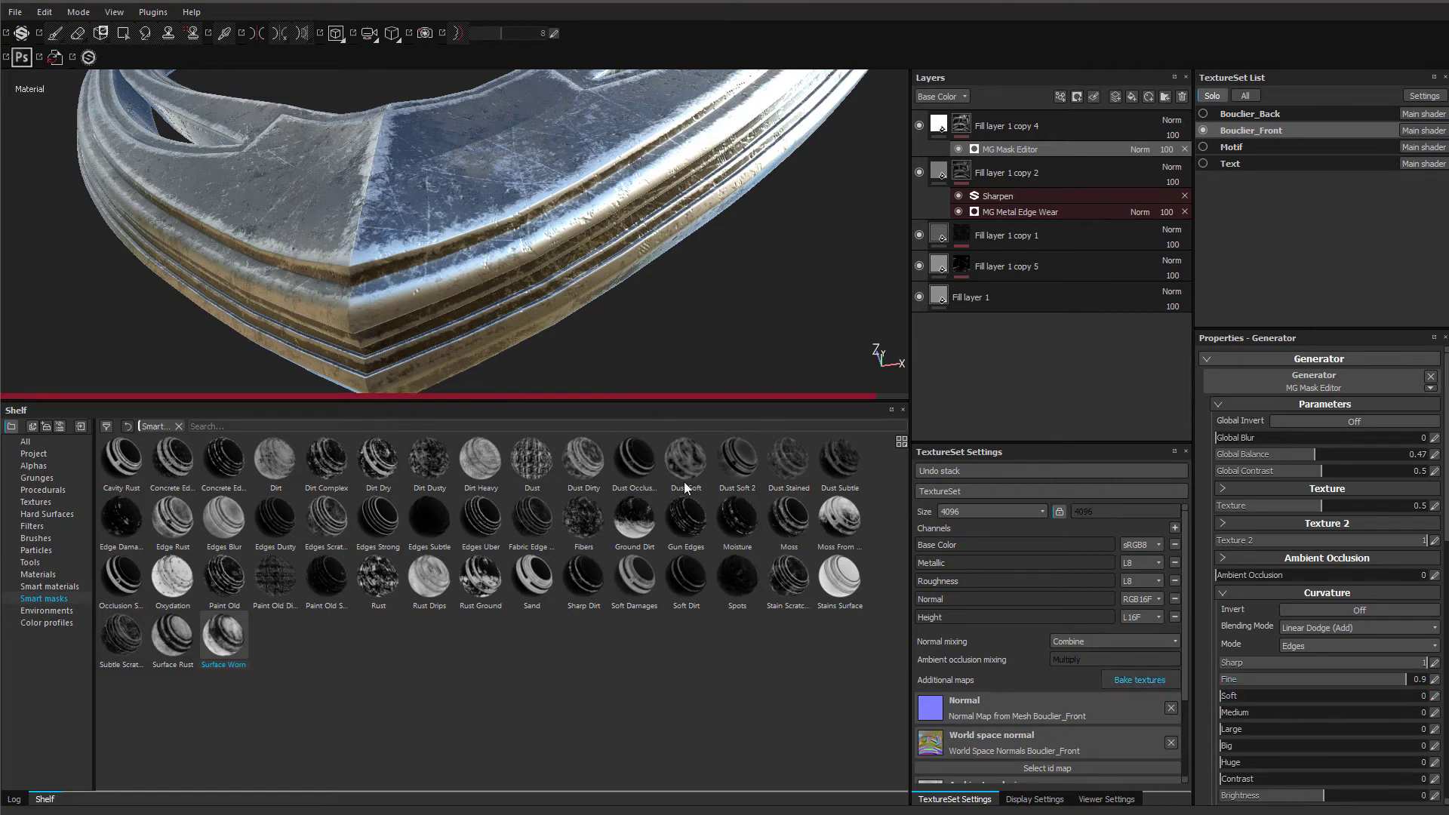
{"action": "left_click_drag", "start_coordinate": [516, 235], "coordinate": [545, 383], "text": "alt"}
{"action": "left_click_drag", "start_coordinate": [1232, 695], "coordinate": [1425, 695]}
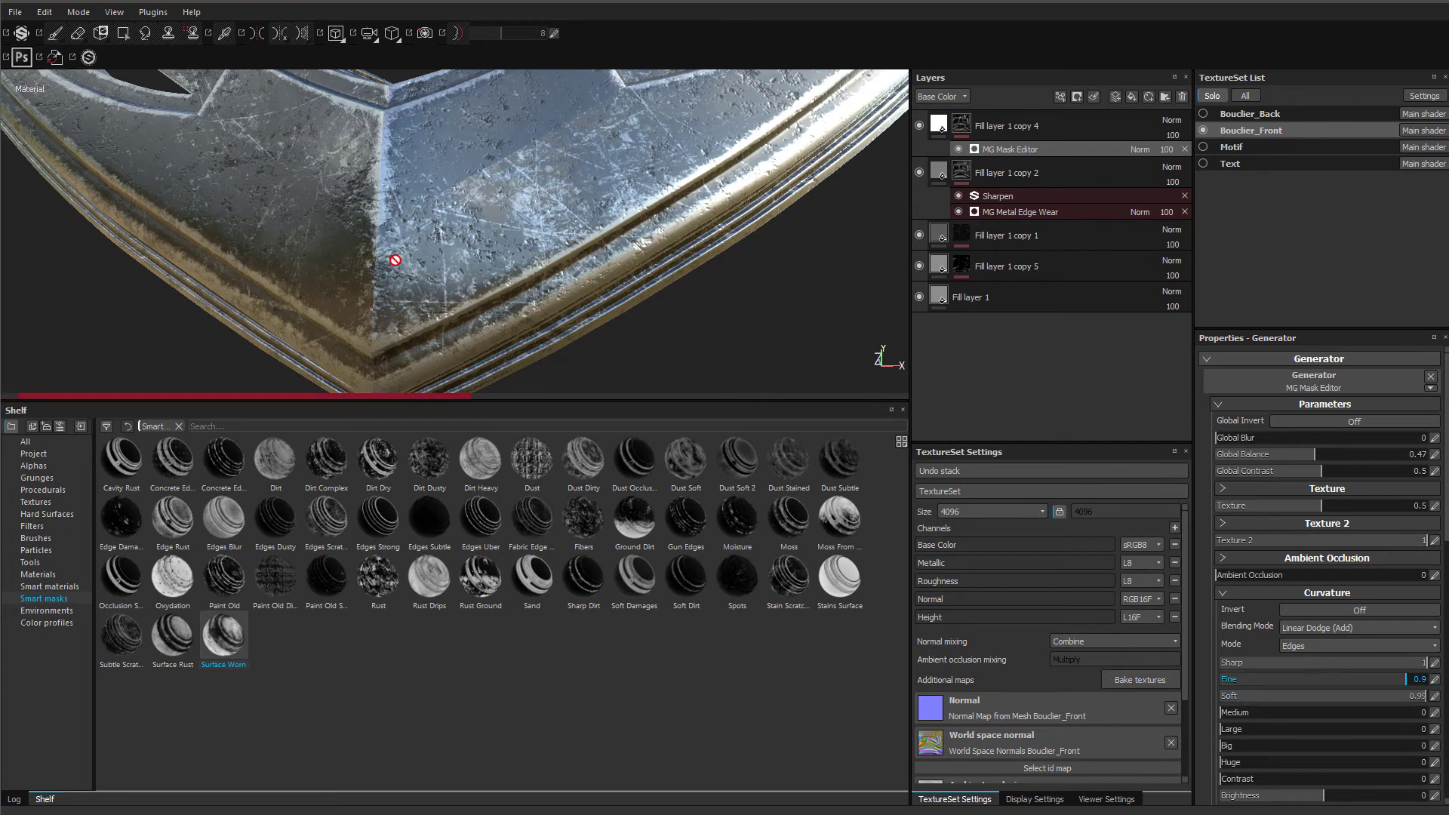
{"action": "left_click_drag", "start_coordinate": [1257, 694], "coordinate": [995, 703]}
{"action": "left_click_drag", "start_coordinate": [646, 295], "coordinate": [305, 240], "text": "alt"}
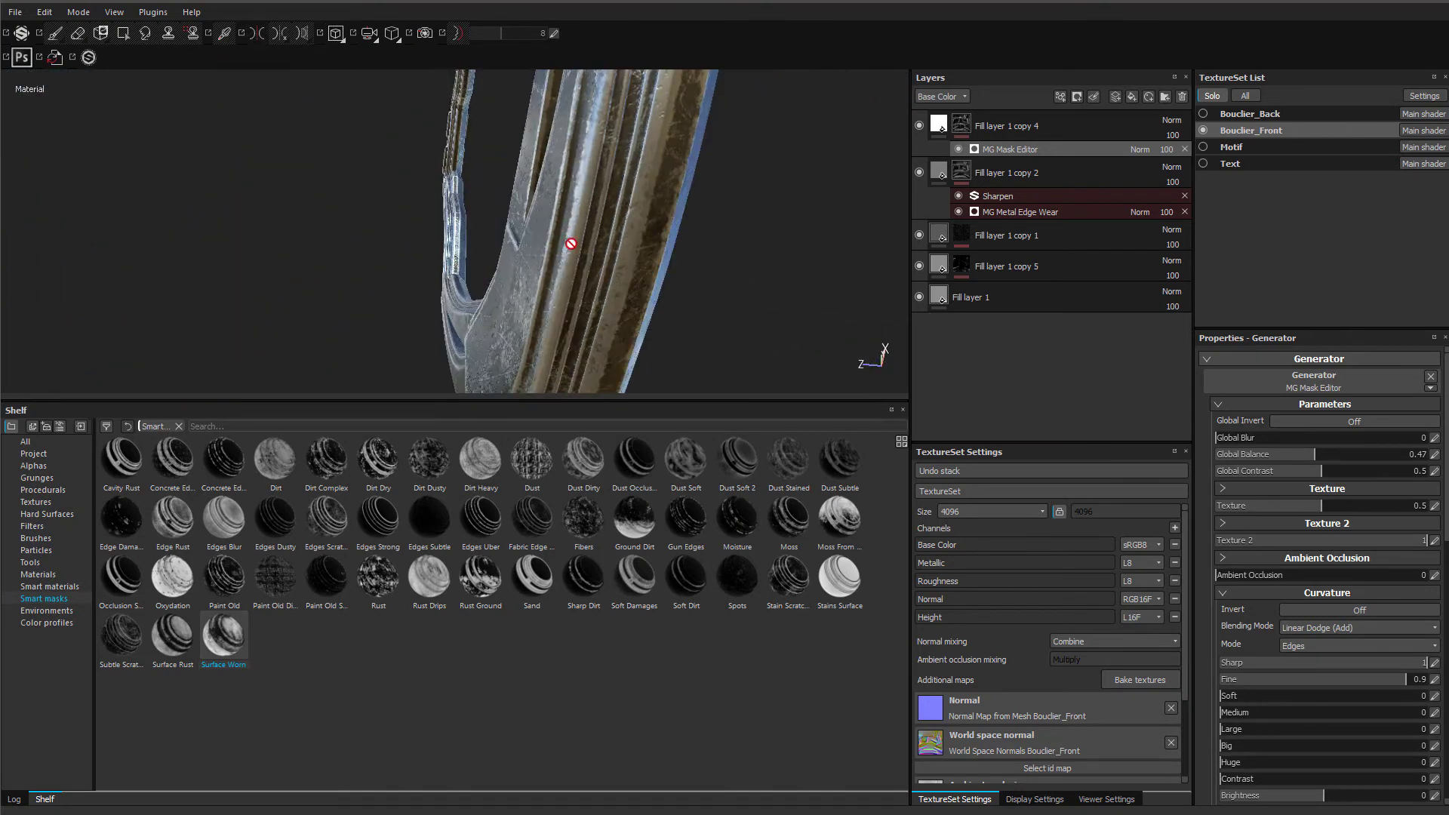
- Reduce the curvature's Fine value to 0.18 and check the edge wear around the shield
{"action": "middle_click_drag", "start_coordinate": [573, 242], "coordinate": [640, 252], "text": "alt"}
{"action": "left_click_drag", "start_coordinate": [1399, 676], "coordinate": [1244, 685]}
{"action": "left_click_drag", "start_coordinate": [775, 372], "coordinate": [804, 314], "text": "alt"}
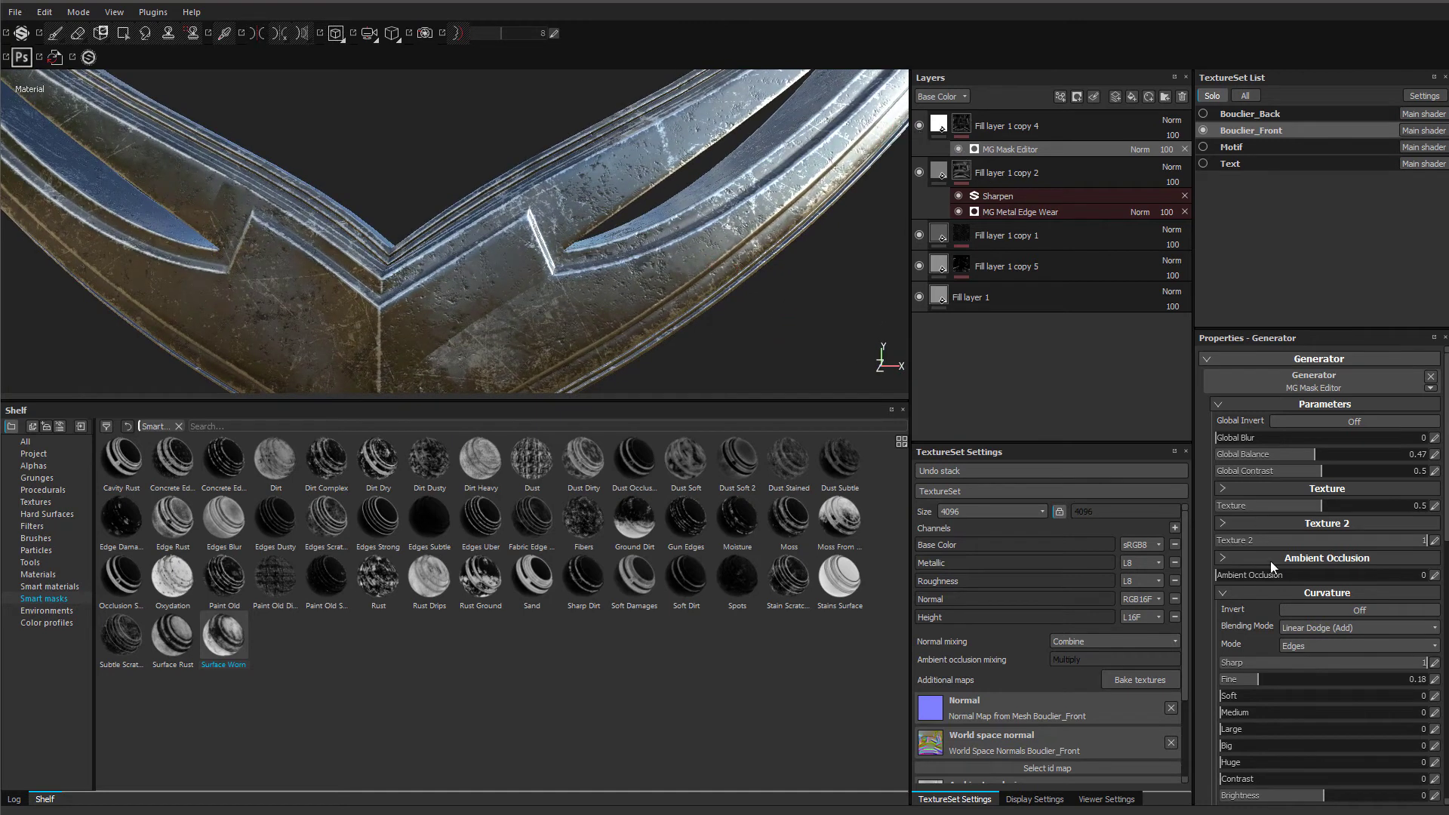
{"action": "left_click_drag", "start_coordinate": [463, 310], "coordinate": [660, 301], "text": "alt"}
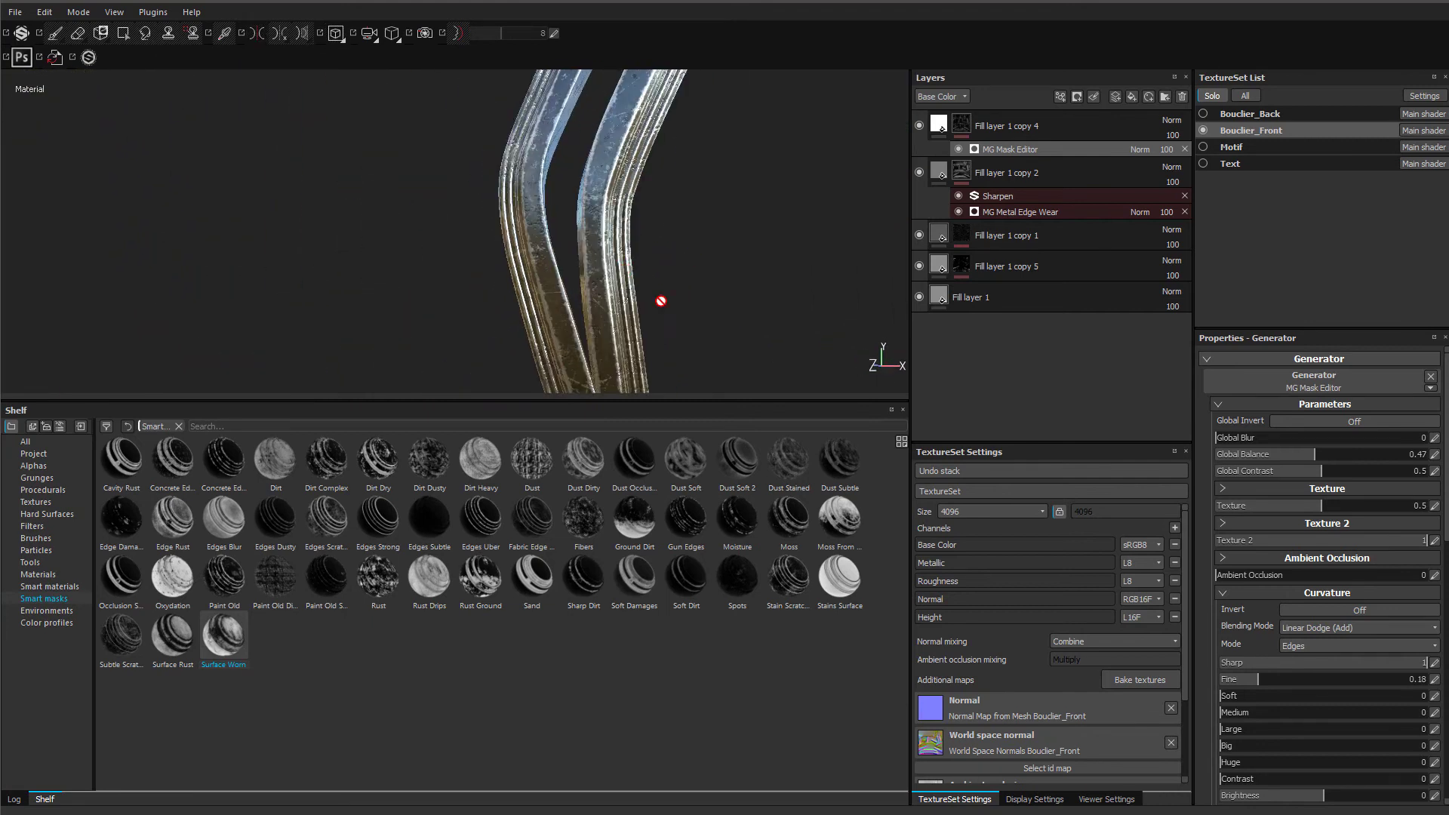
{"action": "left_click", "coordinate": [1222, 593]}
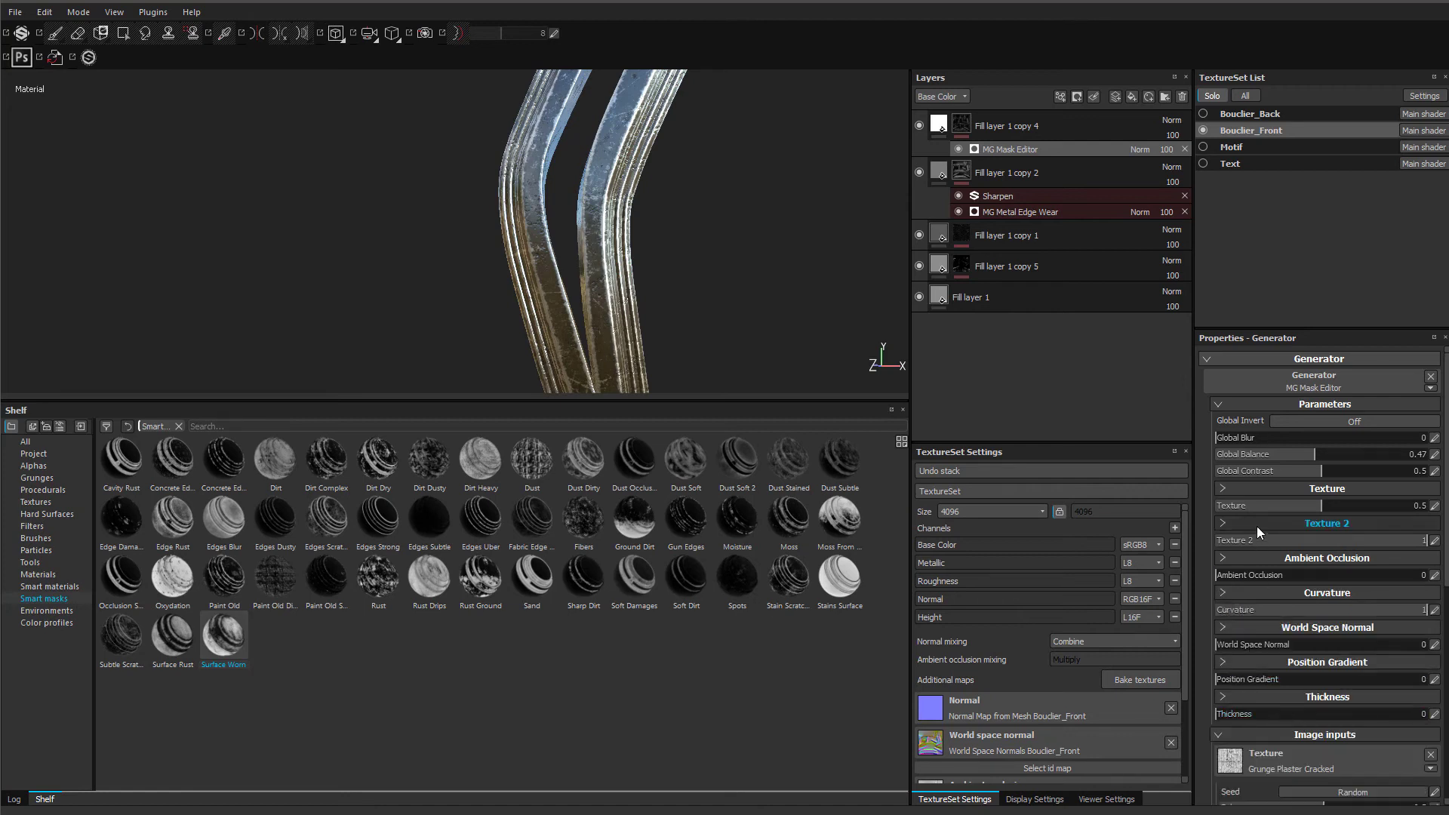
- Try a balance of 0 on the Grunge Plaster Cracked texture and settle on 0.51
{"action": "scroll", "coordinate": [1215, 541], "scroll_direction": "down", "scroll_amount": 5}
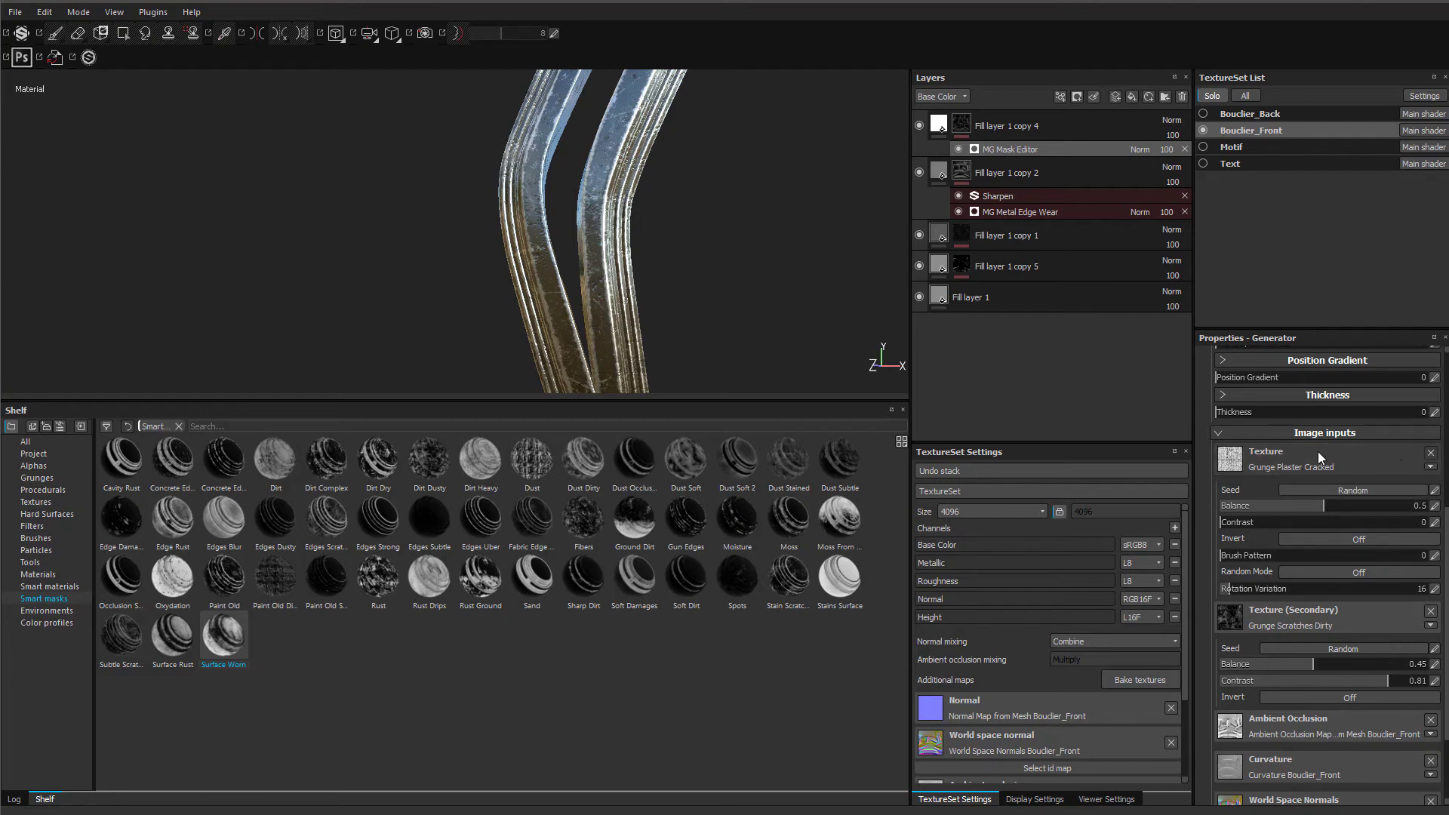
{"action": "left_click", "coordinate": [1238, 456]}
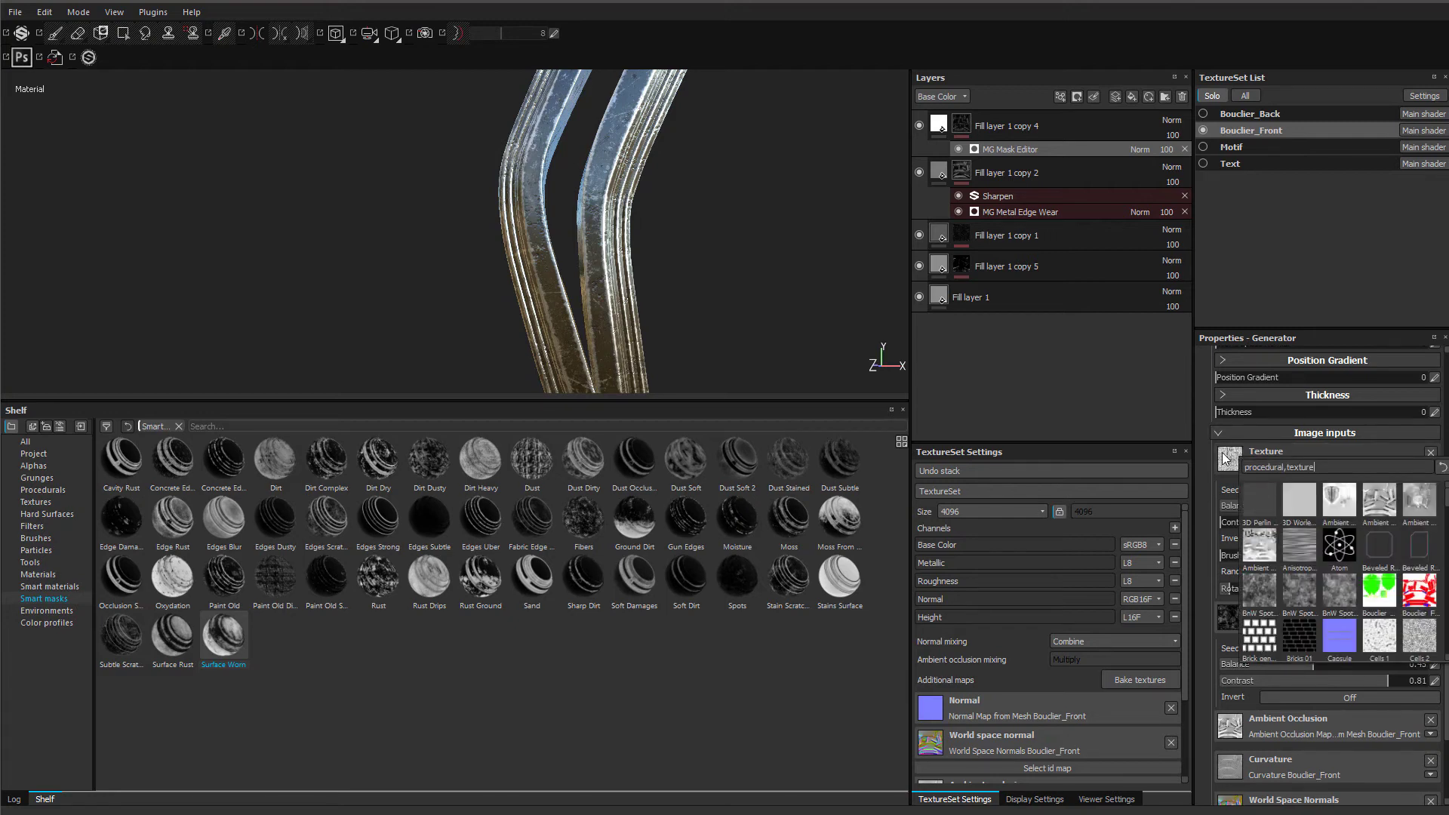
{"action": "left_click", "coordinate": [1215, 483]}
{"action": "left_click_drag", "start_coordinate": [1324, 506], "coordinate": [1176, 510]}
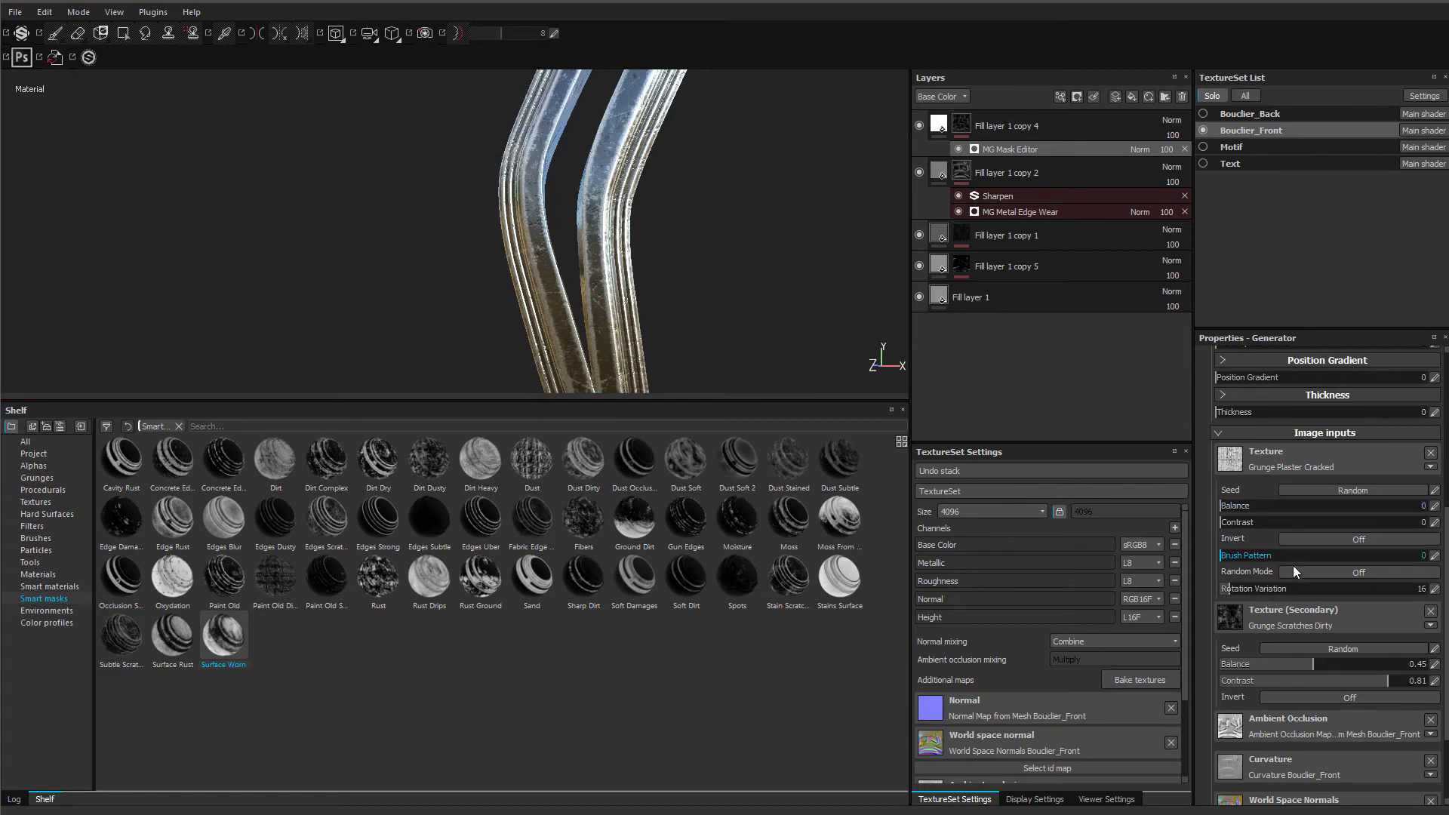
{"action": "left_click", "coordinate": [1326, 505]}
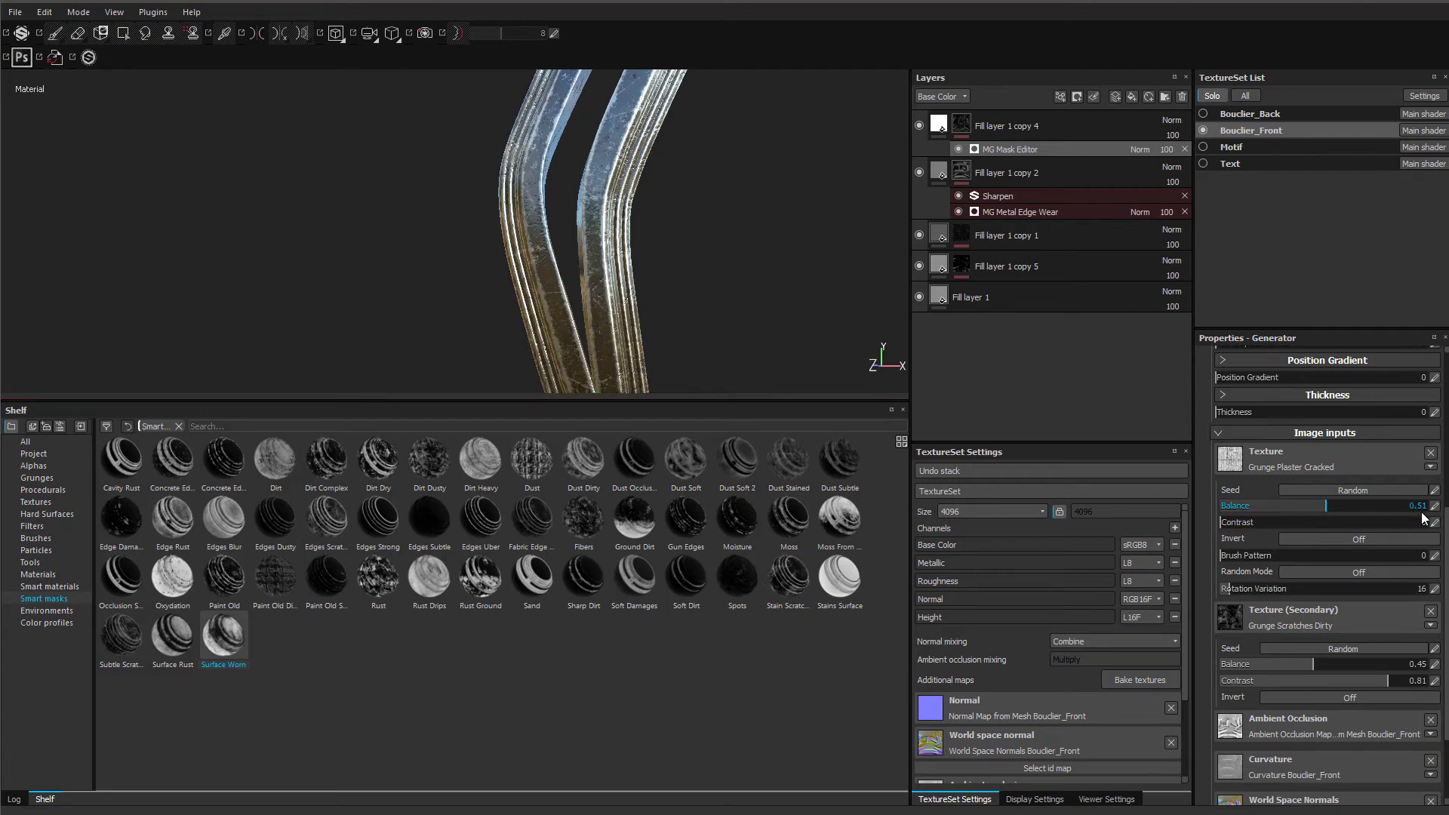
- Open the Texture parameters of Fill layer 1 copy 4's MG Mask Editor and examine the wear on the shield's curved bands
{"action": "scroll", "coordinate": [1446, 502], "scroll_direction": "up", "scroll_amount": 2}
{"action": "scroll", "coordinate": [1446, 502], "scroll_direction": "up", "scroll_amount": 1}
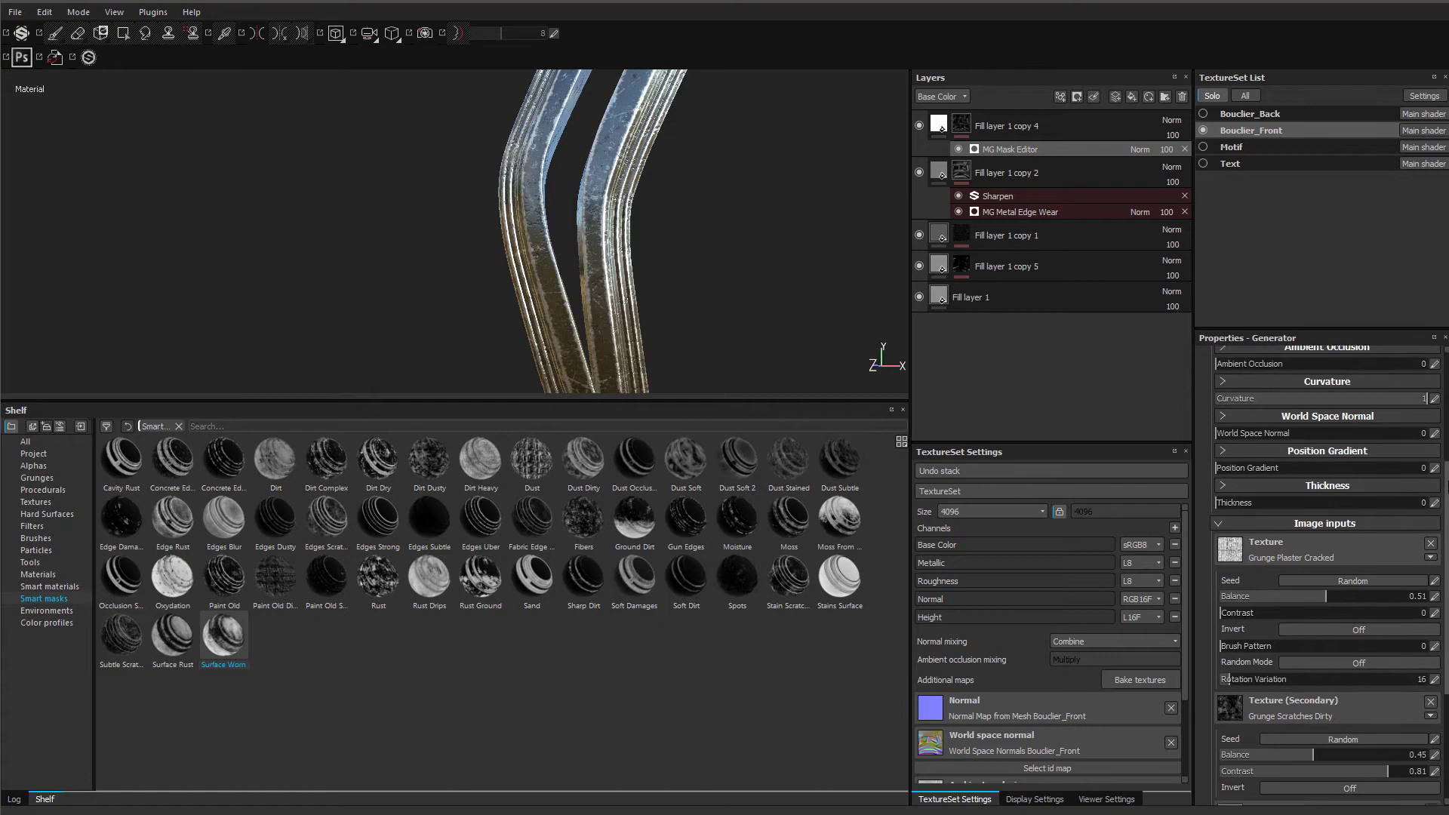
{"action": "left_click", "coordinate": [1221, 508]}
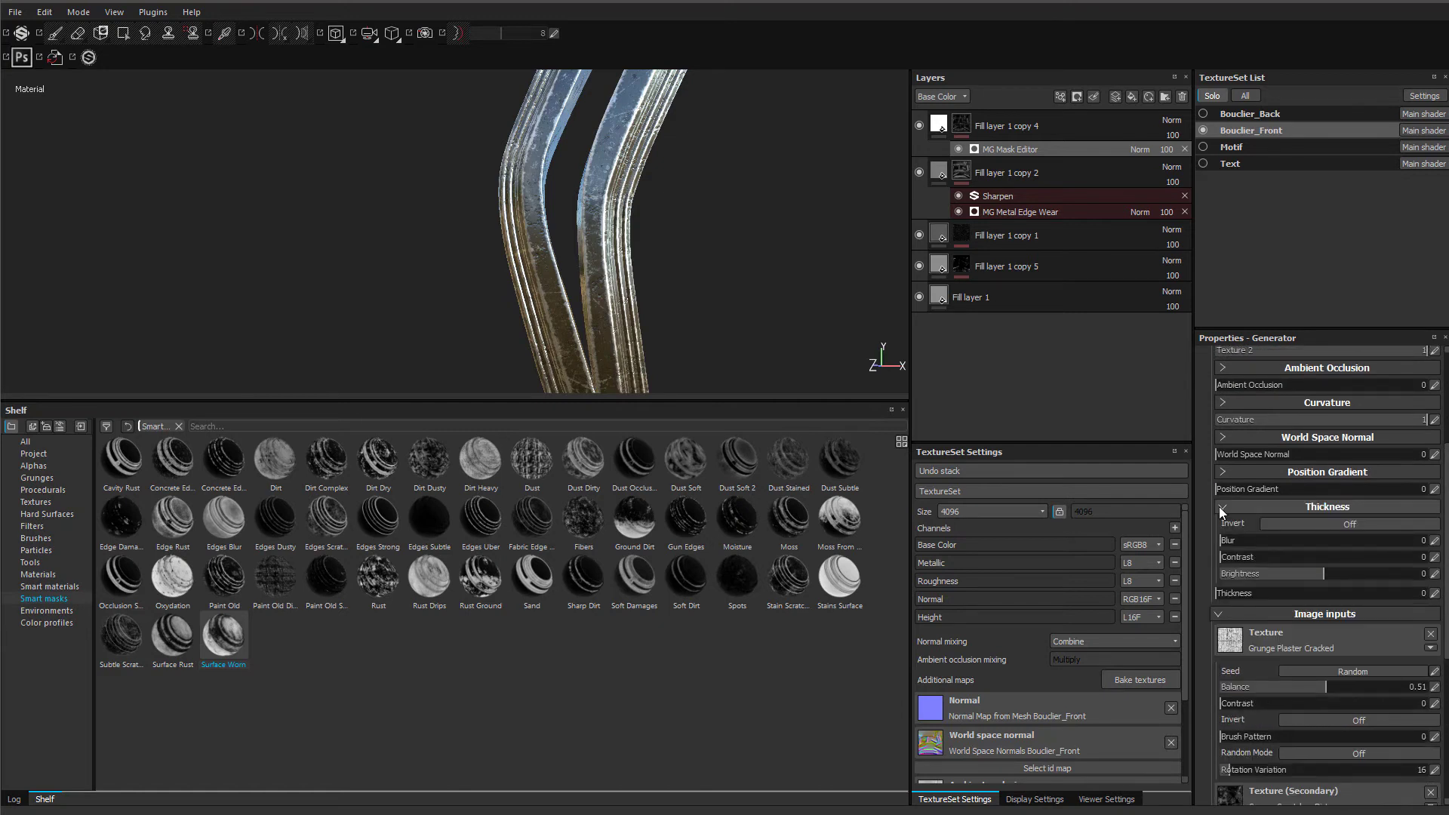
{"action": "left_click", "coordinate": [1222, 506]}
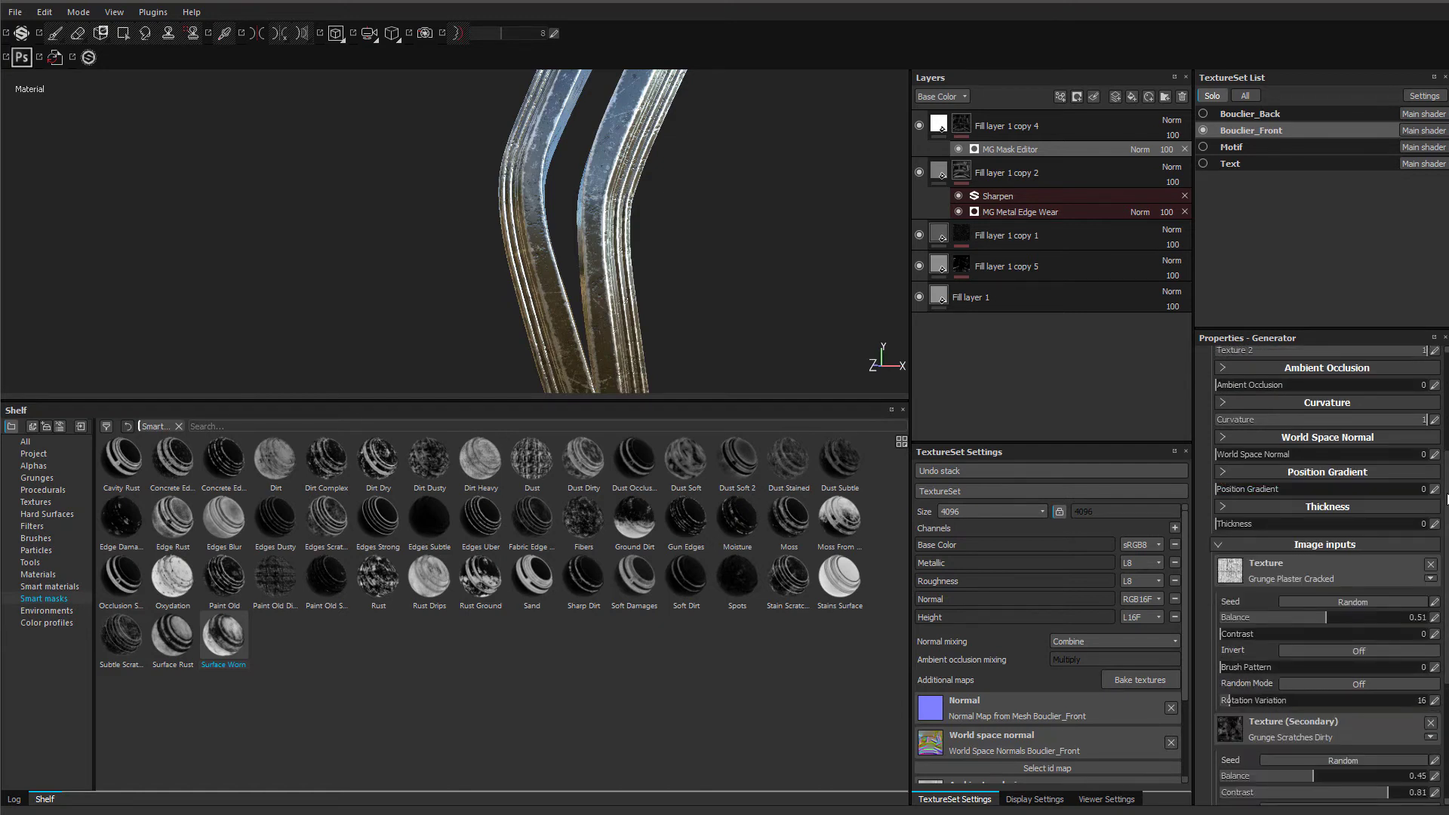
{"action": "scroll", "coordinate": [1255, 521], "scroll_direction": "up", "scroll_amount": 3}
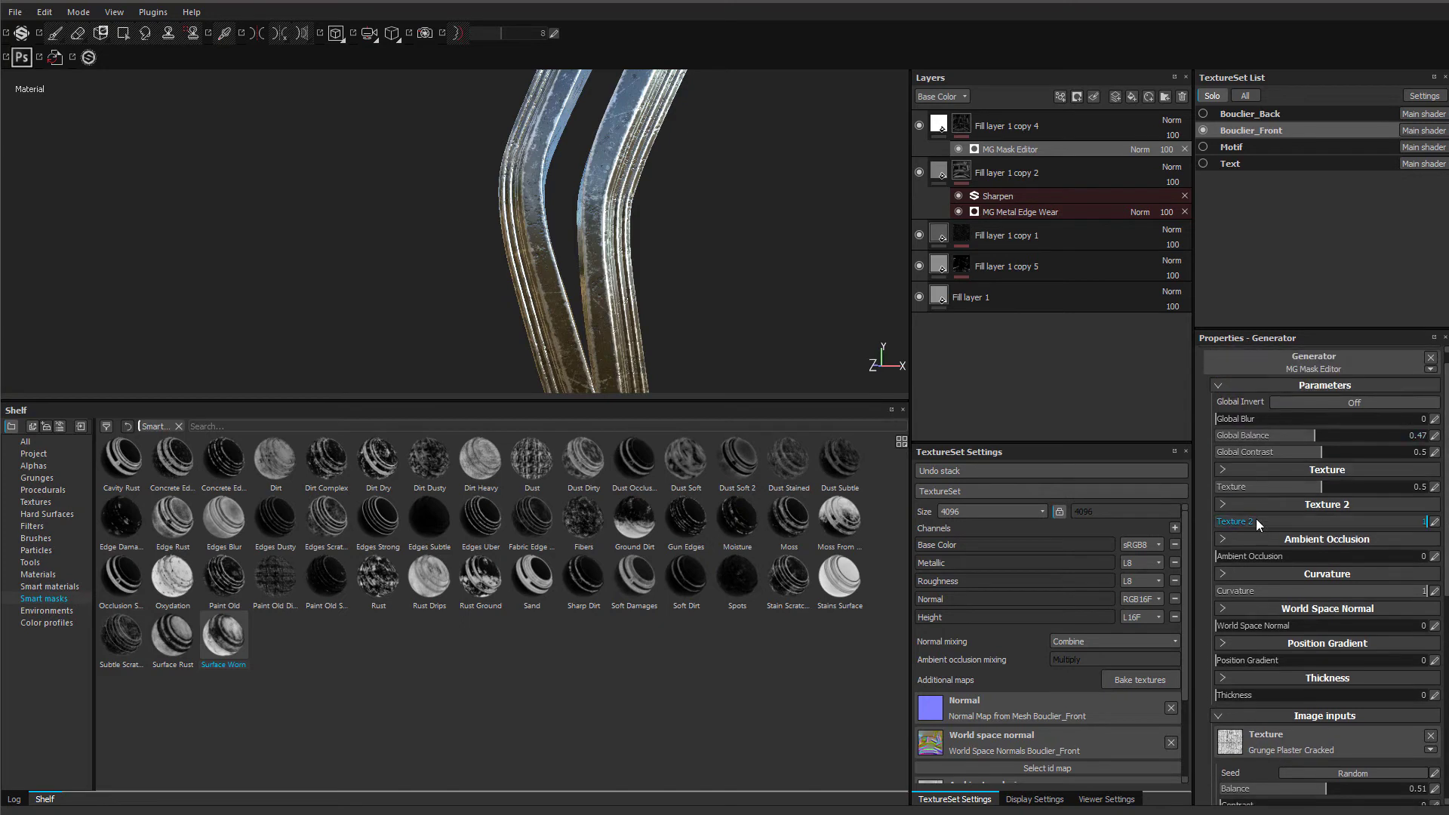
{"action": "left_click", "coordinate": [1222, 469]}
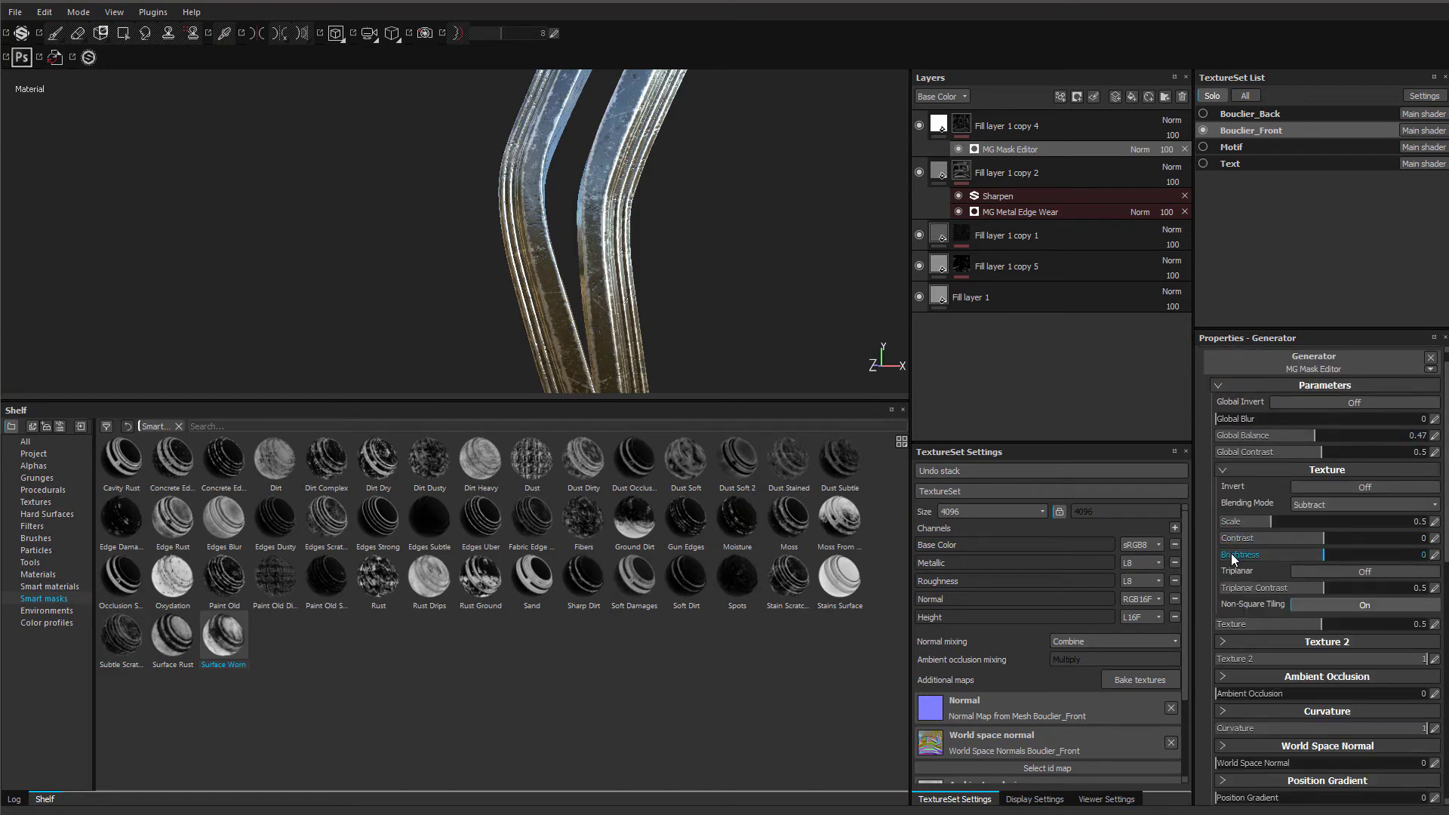
{"action": "left_click_drag", "start_coordinate": [644, 284], "coordinate": [643, 182], "text": "alt"}
{"action": "middle_click_drag", "start_coordinate": [644, 182], "coordinate": [562, 64], "text": "alt"}
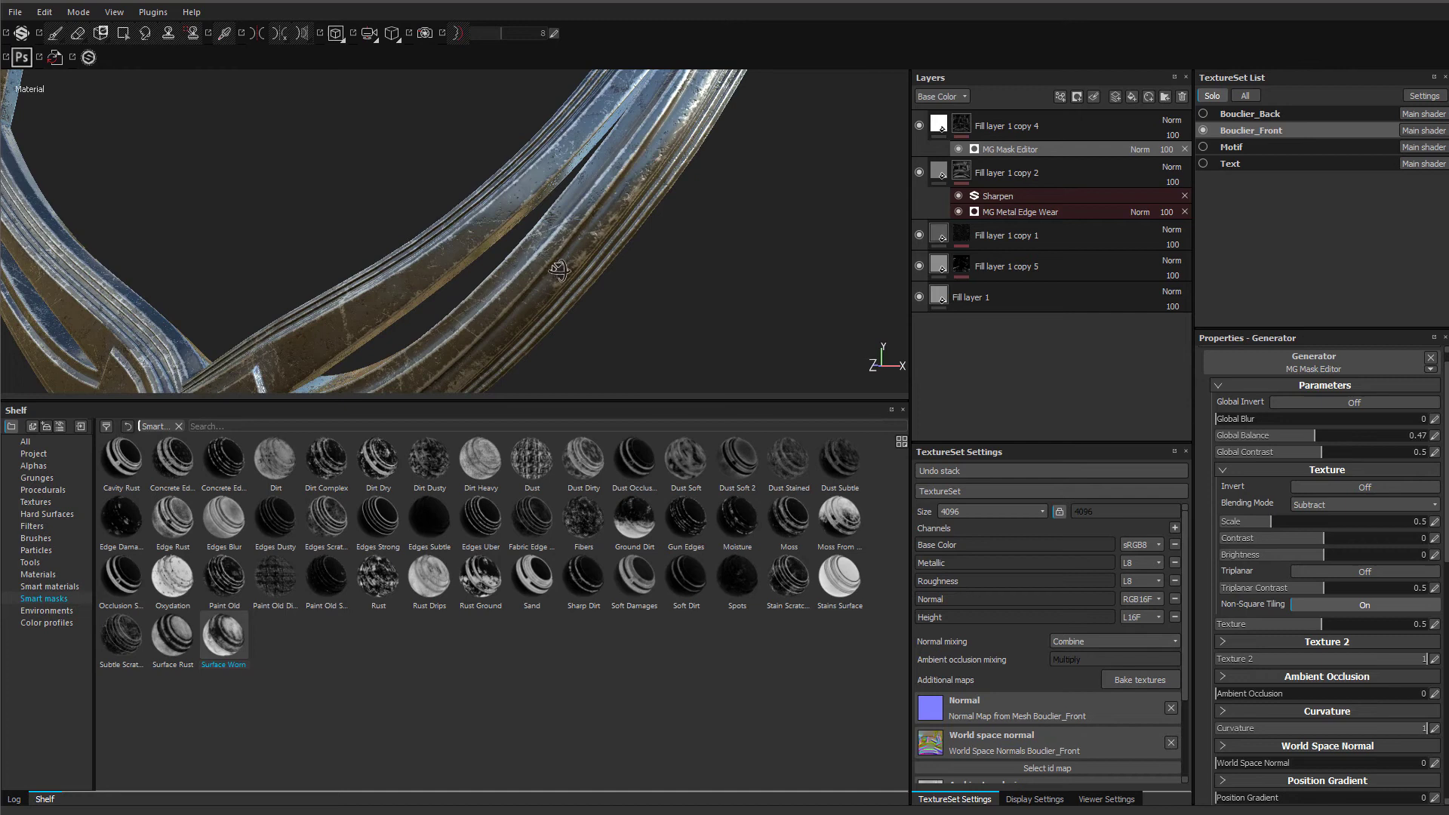
- Try Texture scales of 1.78 and 0.08 in Fill layer 1 copy 4's MG Mask Editor, checking the scratches up close
{"action": "left_click_drag", "start_coordinate": [560, 270], "coordinate": [679, 213], "text": "alt"}
{"action": "left_click", "coordinate": [919, 125]}
{"action": "left_click_drag", "start_coordinate": [519, 304], "coordinate": [569, 261], "text": "alt"}
{"action": "right_click_drag", "start_coordinate": [569, 260], "coordinate": [647, 277], "text": "alt"}
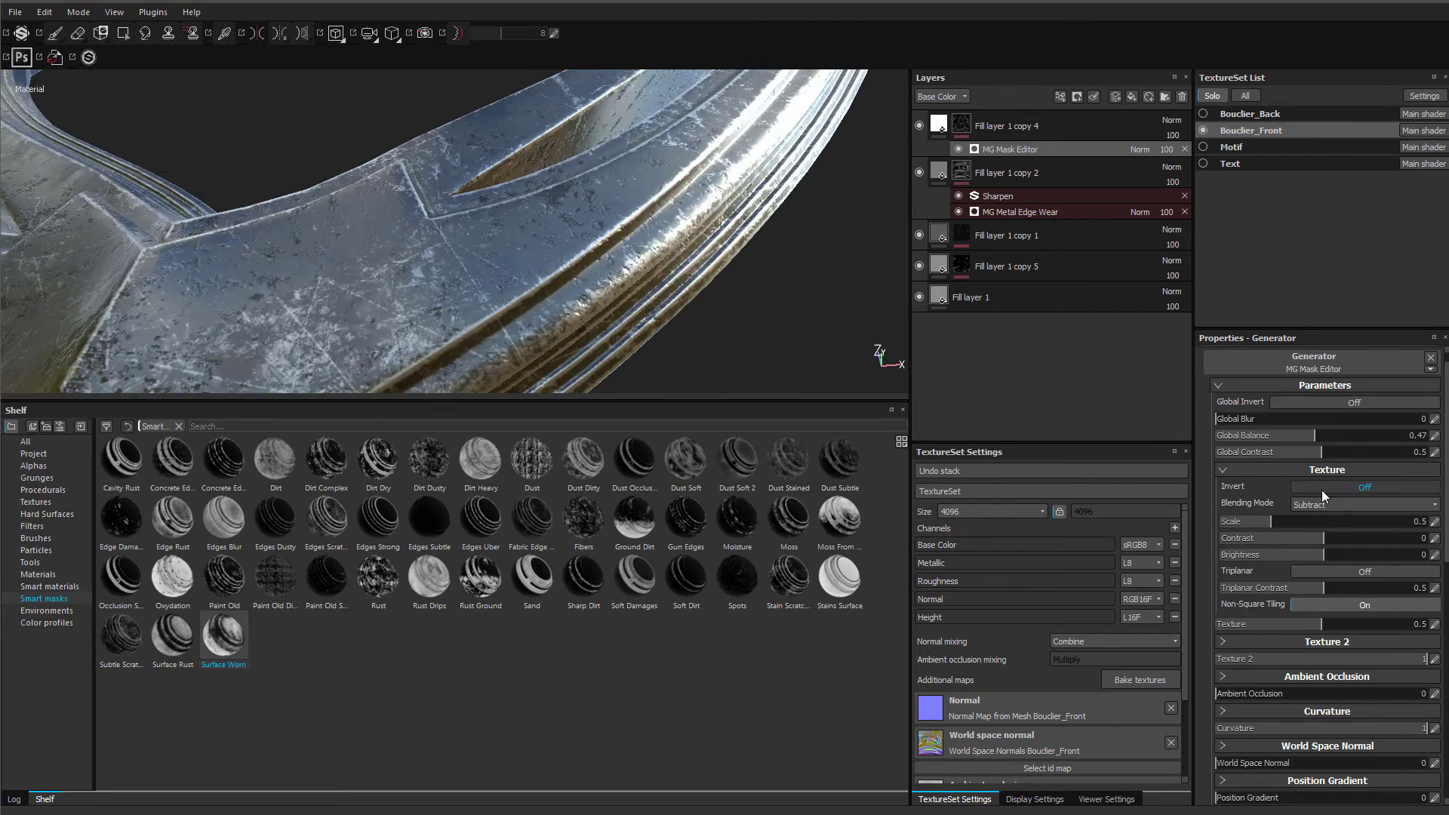
{"action": "left_click_drag", "start_coordinate": [1293, 523], "coordinate": [1404, 524]}
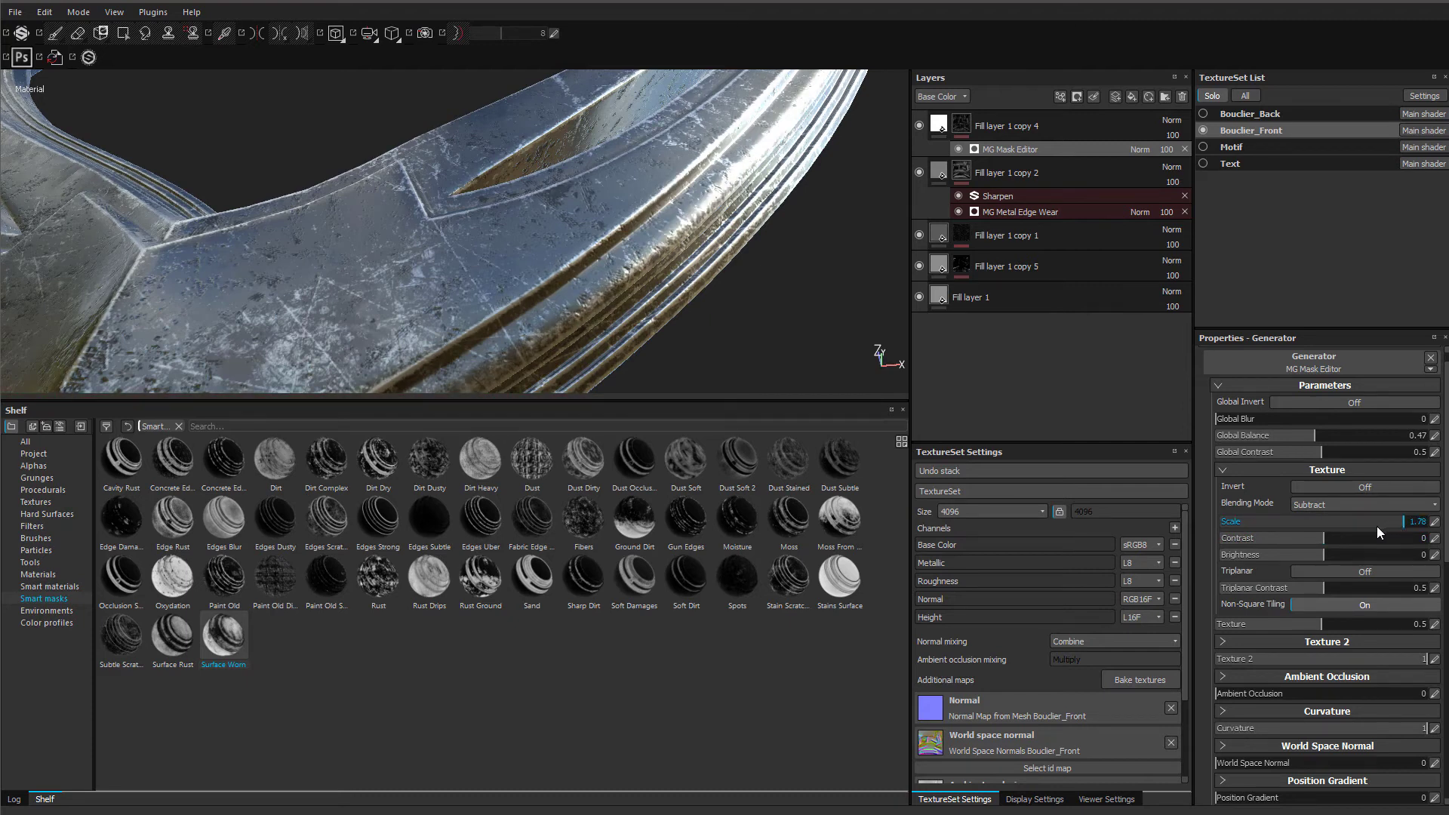
{"action": "left_click_drag", "start_coordinate": [1384, 522], "coordinate": [1216, 530]}
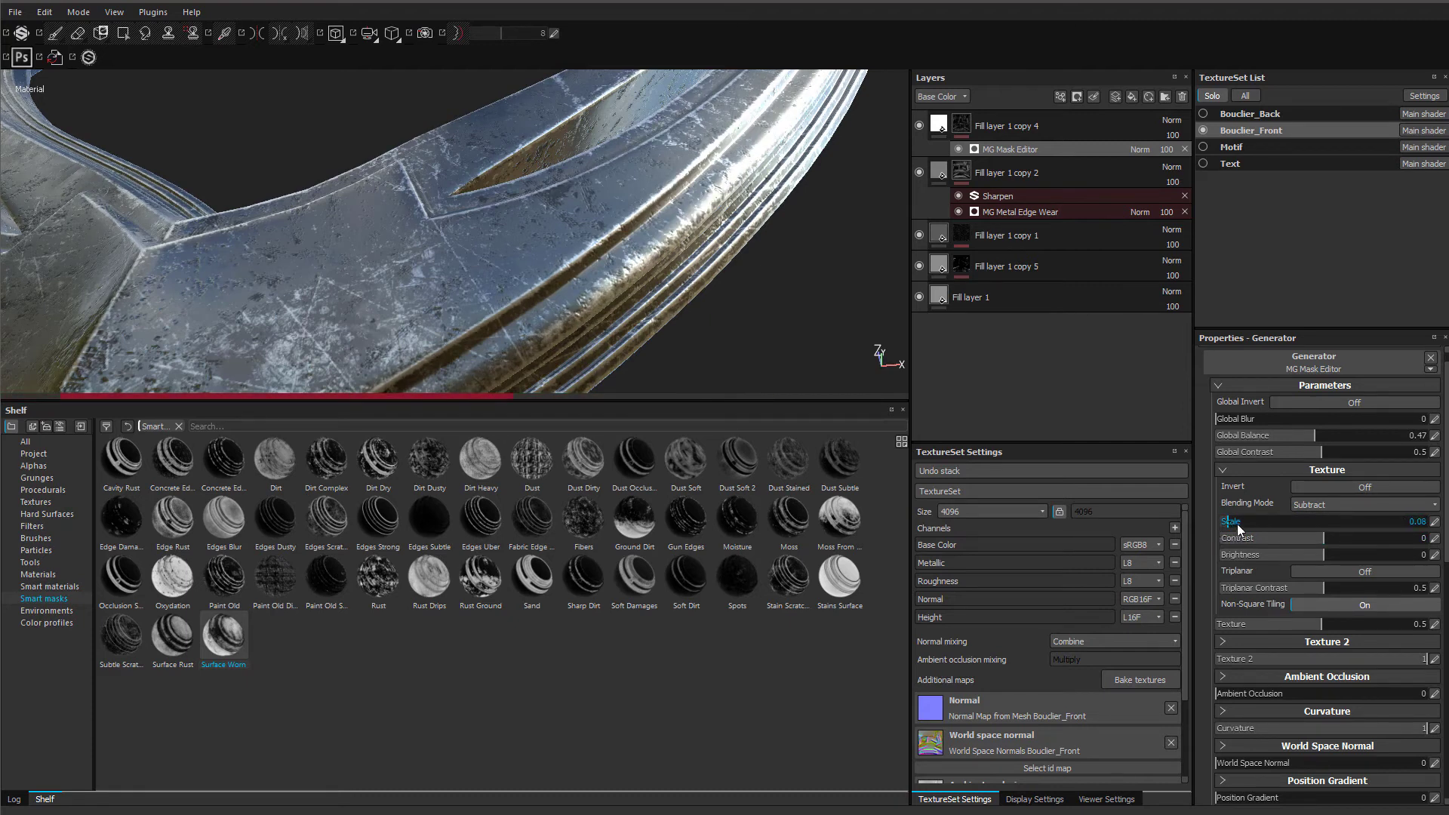
- Lower the Bouclier_Front texture set size to 2048 and set the MG Mask Editor's Texture scale to 0.34
{"action": "left_click", "coordinate": [964, 514]}
{"action": "left_click", "coordinate": [971, 561]}
{"action": "left_click_drag", "start_coordinate": [533, 237], "coordinate": [642, 316], "text": "alt"}
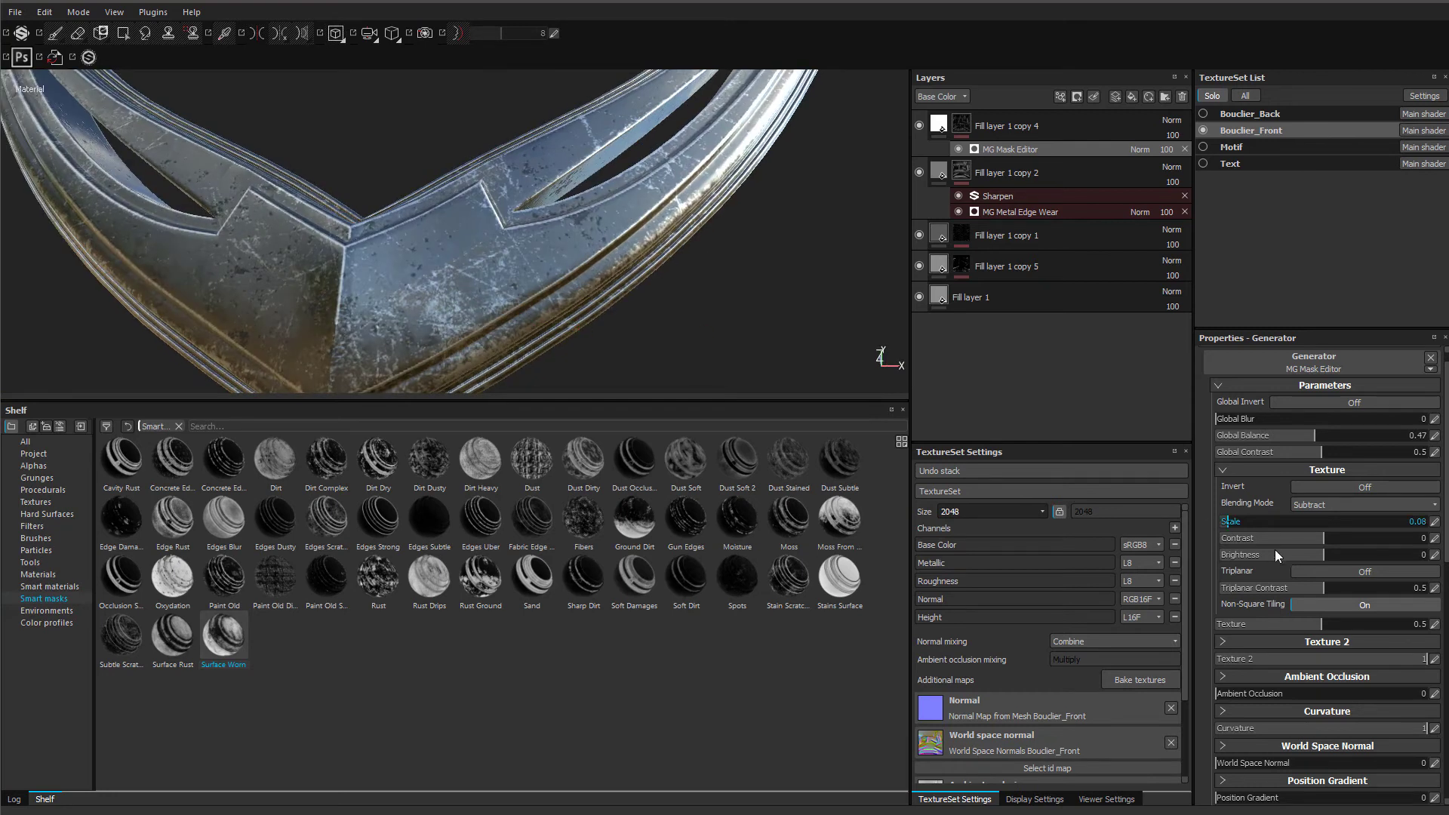
{"action": "left_click_drag", "start_coordinate": [1352, 523], "coordinate": [1253, 527]}
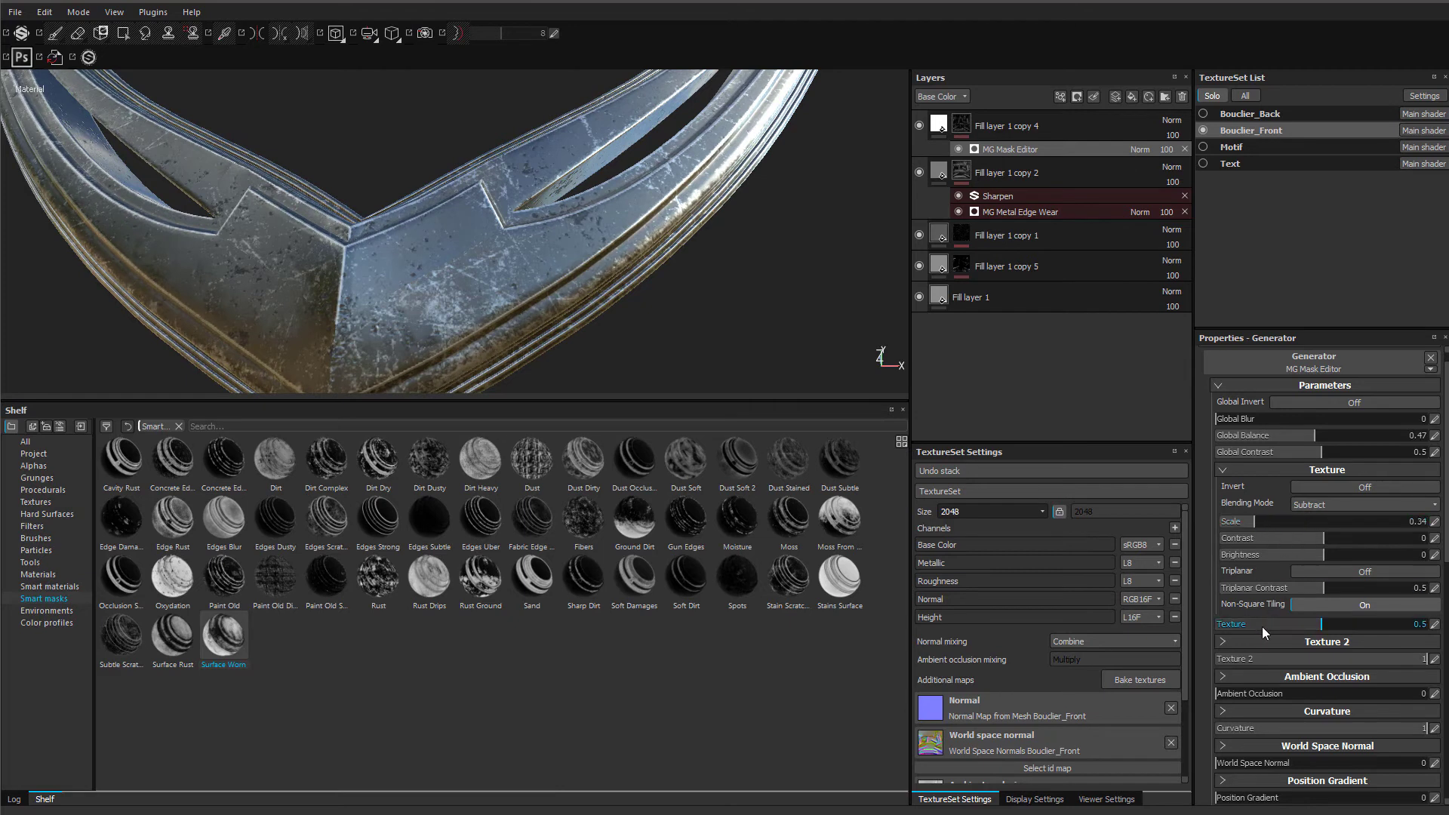
- Try a Texture 2 scale of 0.18 in the MG Mask Editor and return the texture set size to 4096
{"action": "left_click", "coordinate": [1222, 640]}
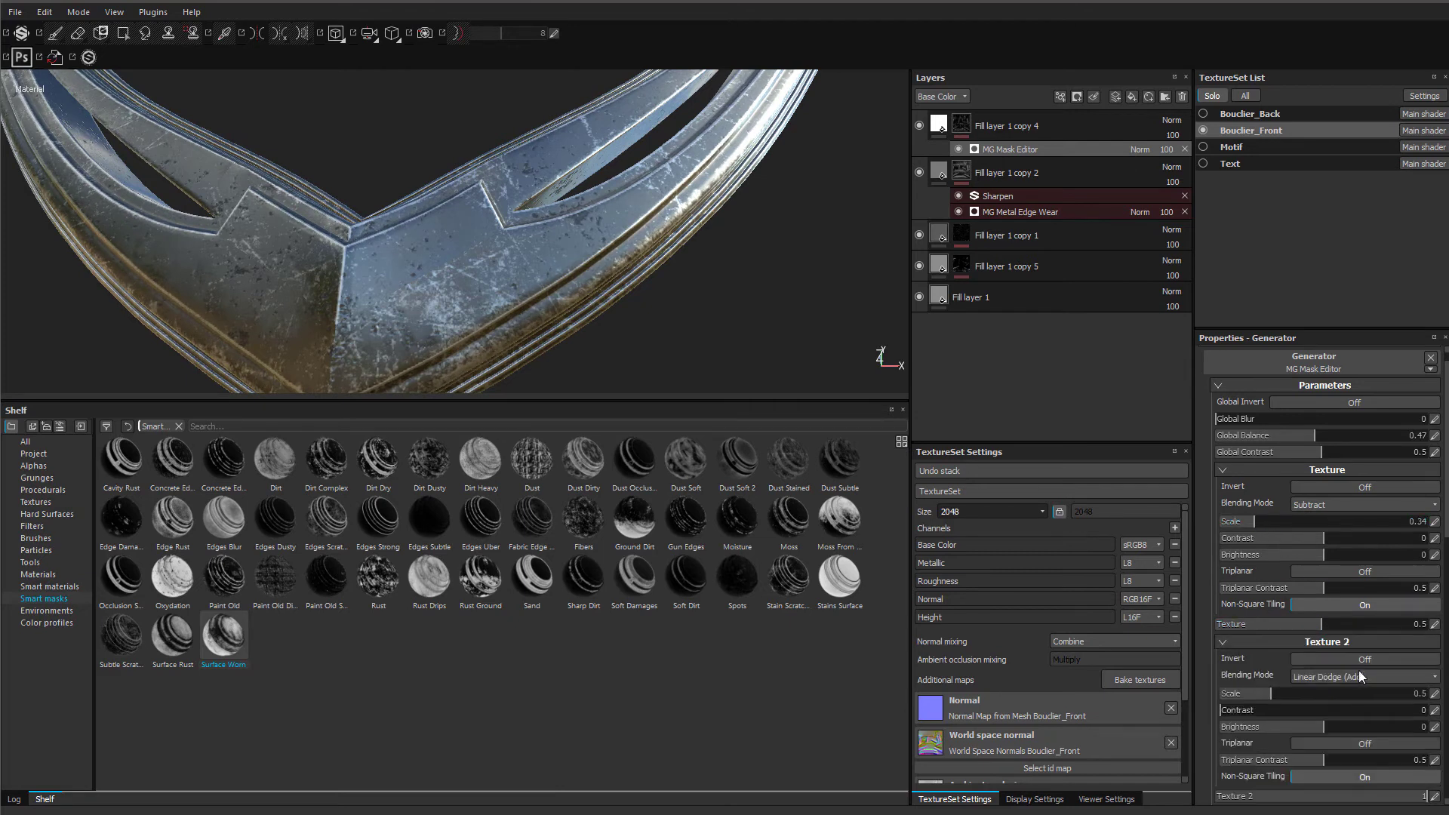
{"action": "left_click_drag", "start_coordinate": [1286, 698], "coordinate": [1236, 700]}
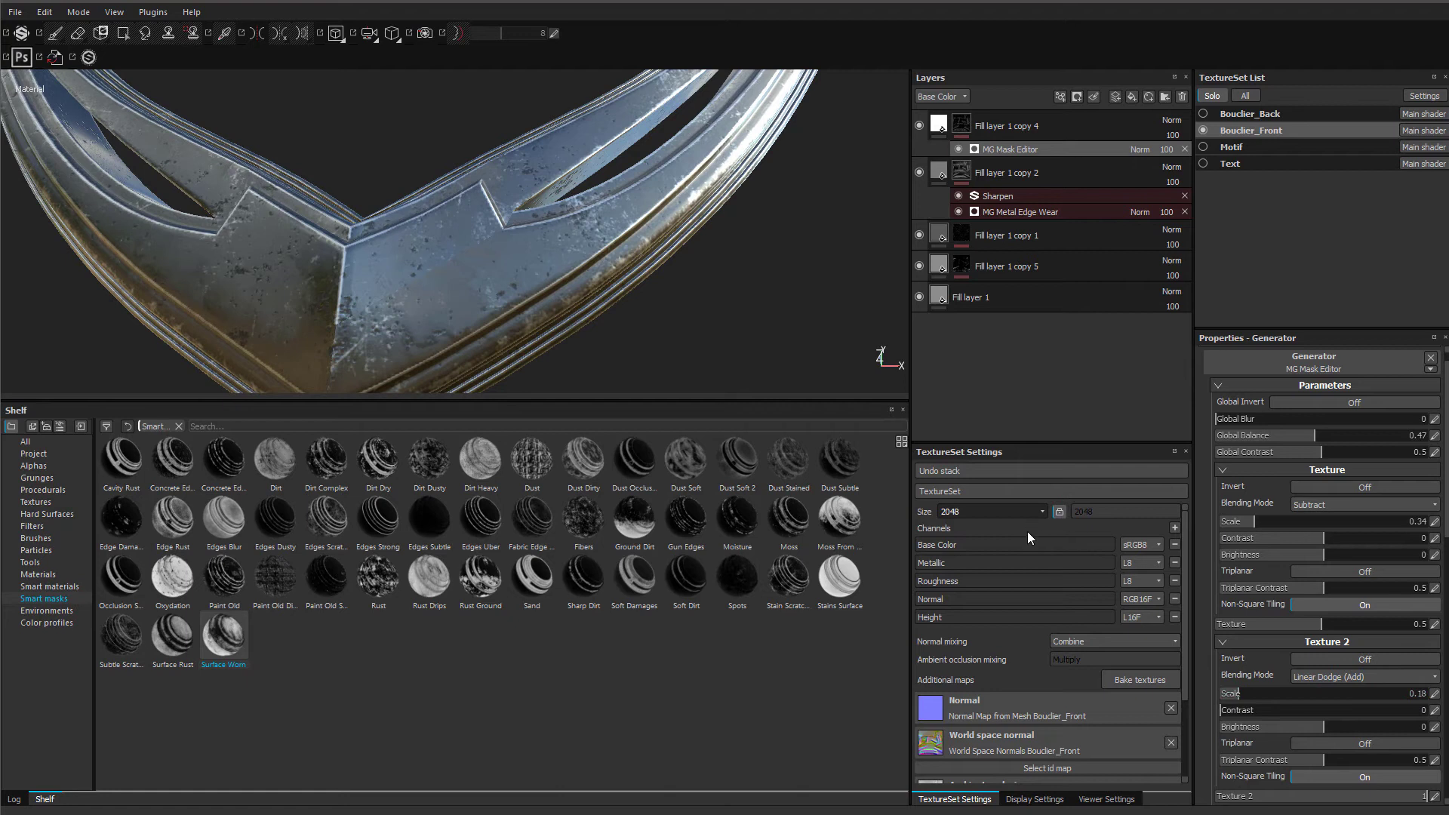
{"action": "scroll", "coordinate": [1002, 508], "scroll_direction": "down", "scroll_amount": 1}
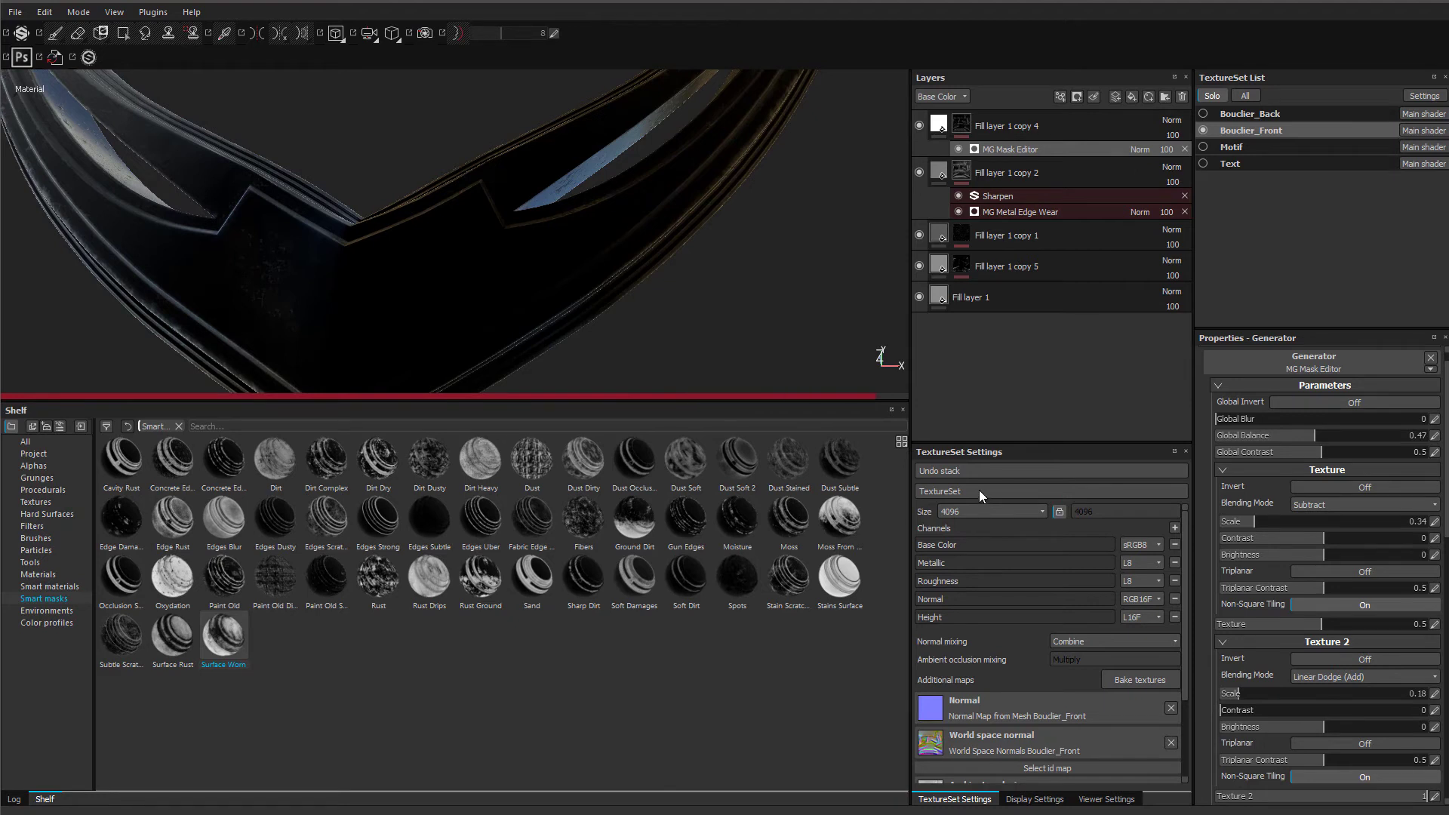
- Try a Texture 2 scale of 0.36 and settle on 0.48
{"action": "left_click_drag", "start_coordinate": [549, 279], "coordinate": [491, 316], "text": "alt"}
{"action": "left_click", "coordinate": [1257, 695]}
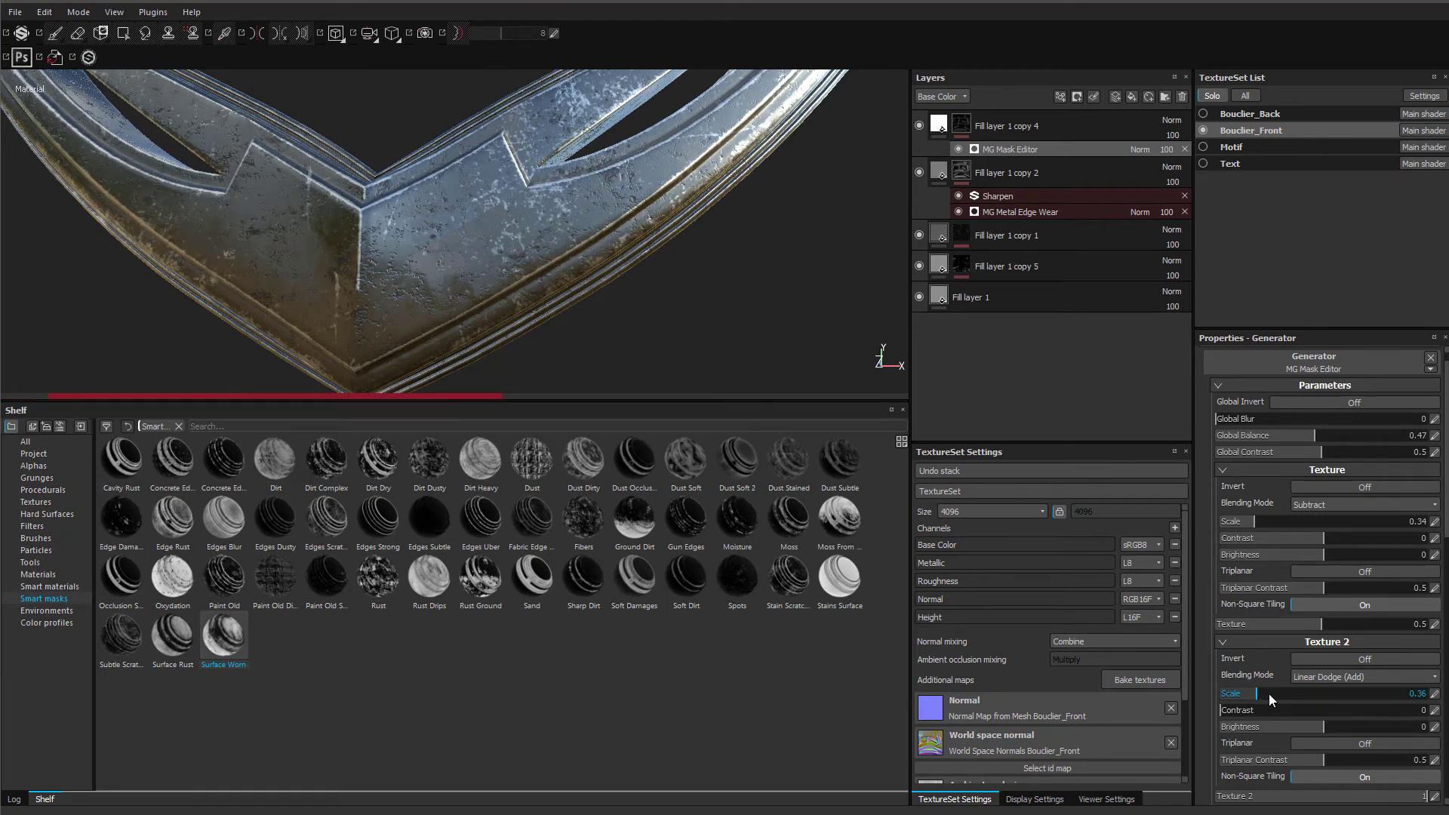
{"action": "left_click", "coordinate": [1269, 694]}
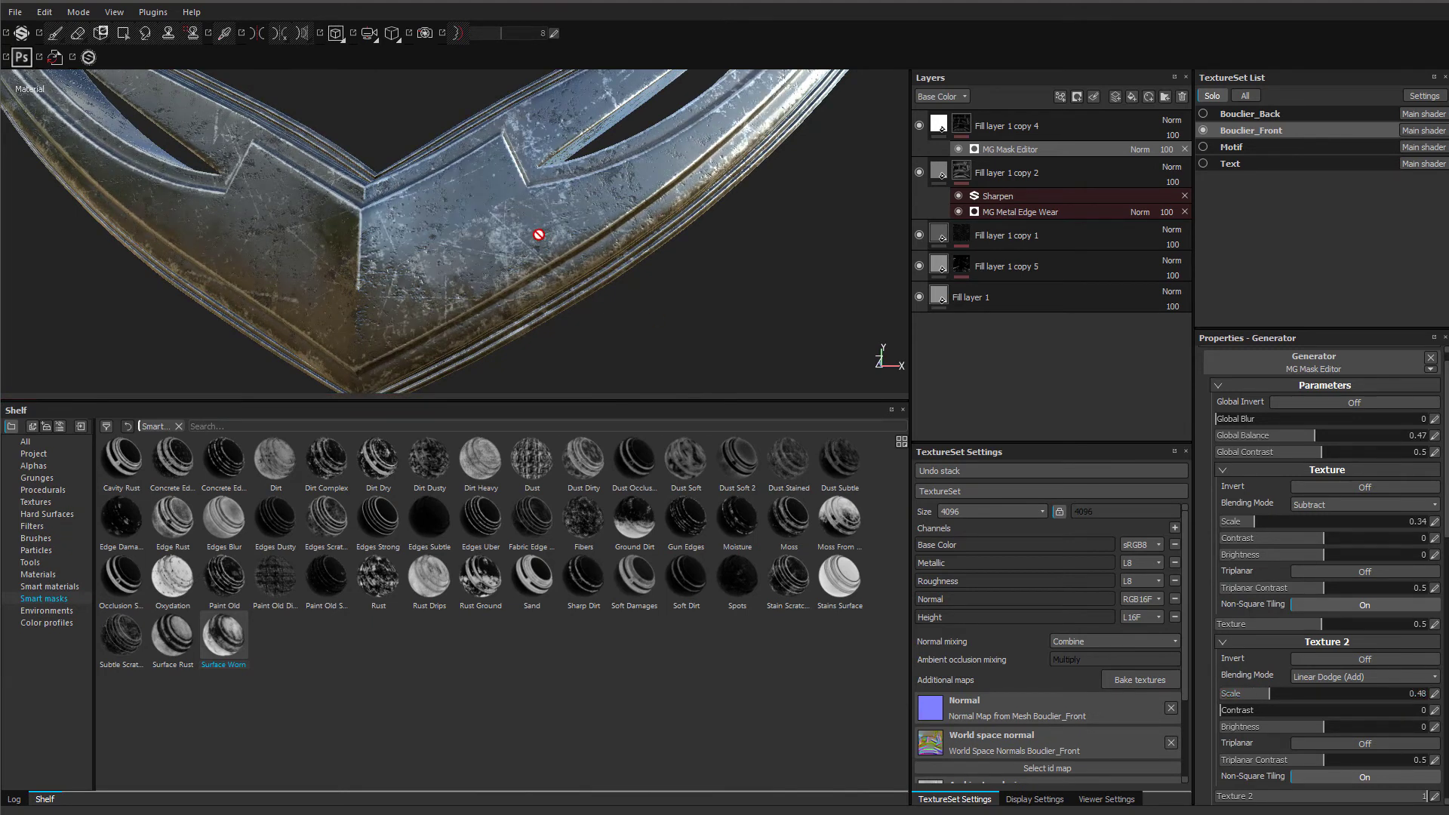
- Select Fill layer 1 and hide every layer above it to inspect the bare base metal
{"action": "mouse_move", "coordinate": [534, 238]}
{"action": "left_mouse_down", "text": "alt"}
{"action": "mouse_move", "coordinate": [577, 251]}
{"action": "mouse_move", "coordinate": [650, 214]}
{"action": "mouse_move", "coordinate": [664, 264]}
{"action": "mouse_move", "coordinate": [646, 310]}
{"action": "mouse_move", "coordinate": [695, 324]}
{"action": "mouse_move", "coordinate": [734, 119]}
{"action": "mouse_move", "coordinate": [718, 188]}
{"action": "mouse_move", "coordinate": [531, 219]}
{"action": "mouse_move", "coordinate": [540, 242]}
{"action": "mouse_move", "coordinate": [530, 216]}
{"action": "mouse_move", "coordinate": [634, 310]}
{"action": "mouse_move", "coordinate": [701, 280]}
{"action": "mouse_move", "coordinate": [410, 298]}
{"action": "mouse_move", "coordinate": [381, 281]}
{"action": "left_mouse_up", "text": "alt"}
{"action": "left_click", "coordinate": [963, 297]}
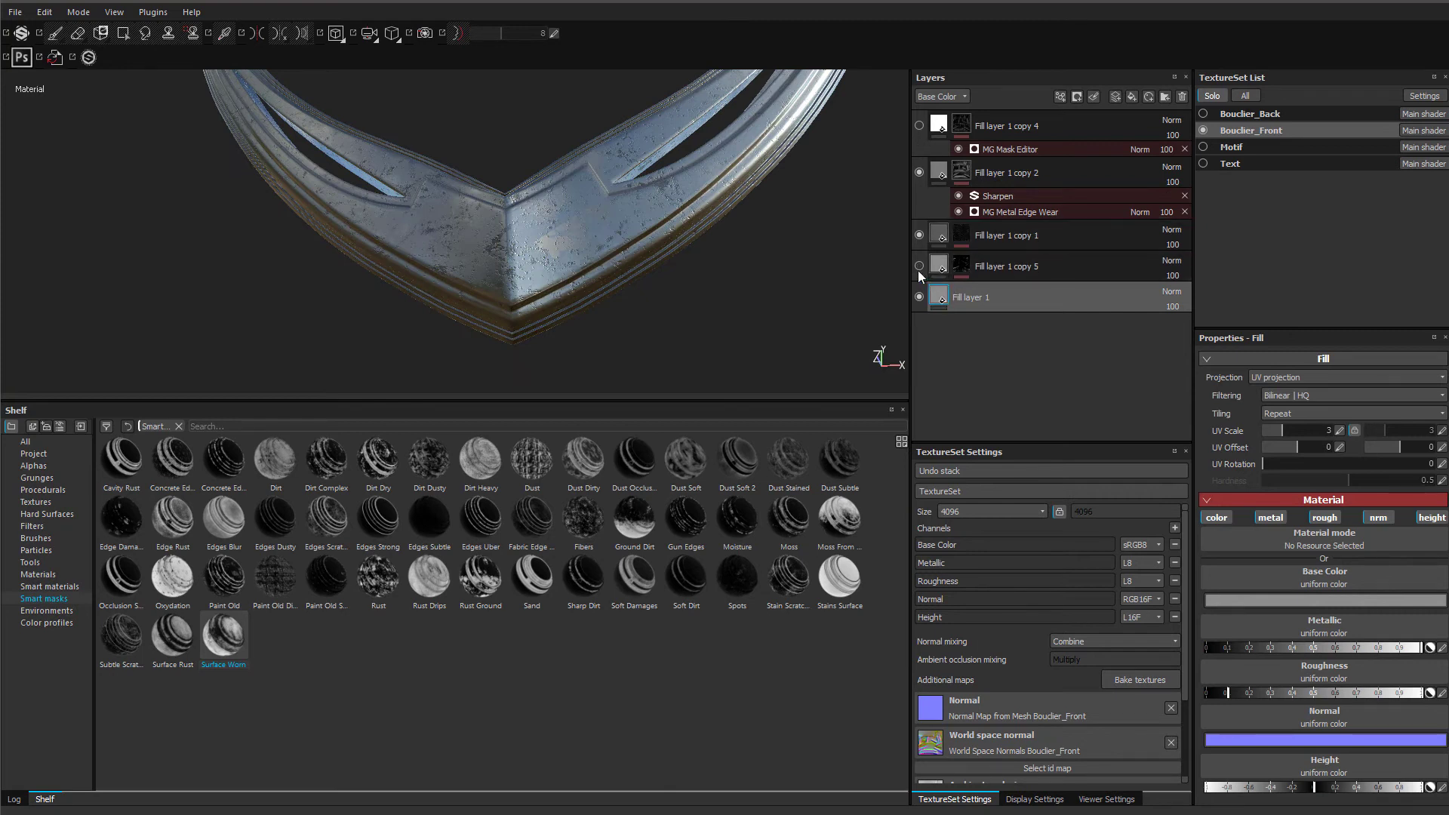
{"action": "left_click_drag", "start_coordinate": [582, 227], "coordinate": [781, 206], "text": "alt"}
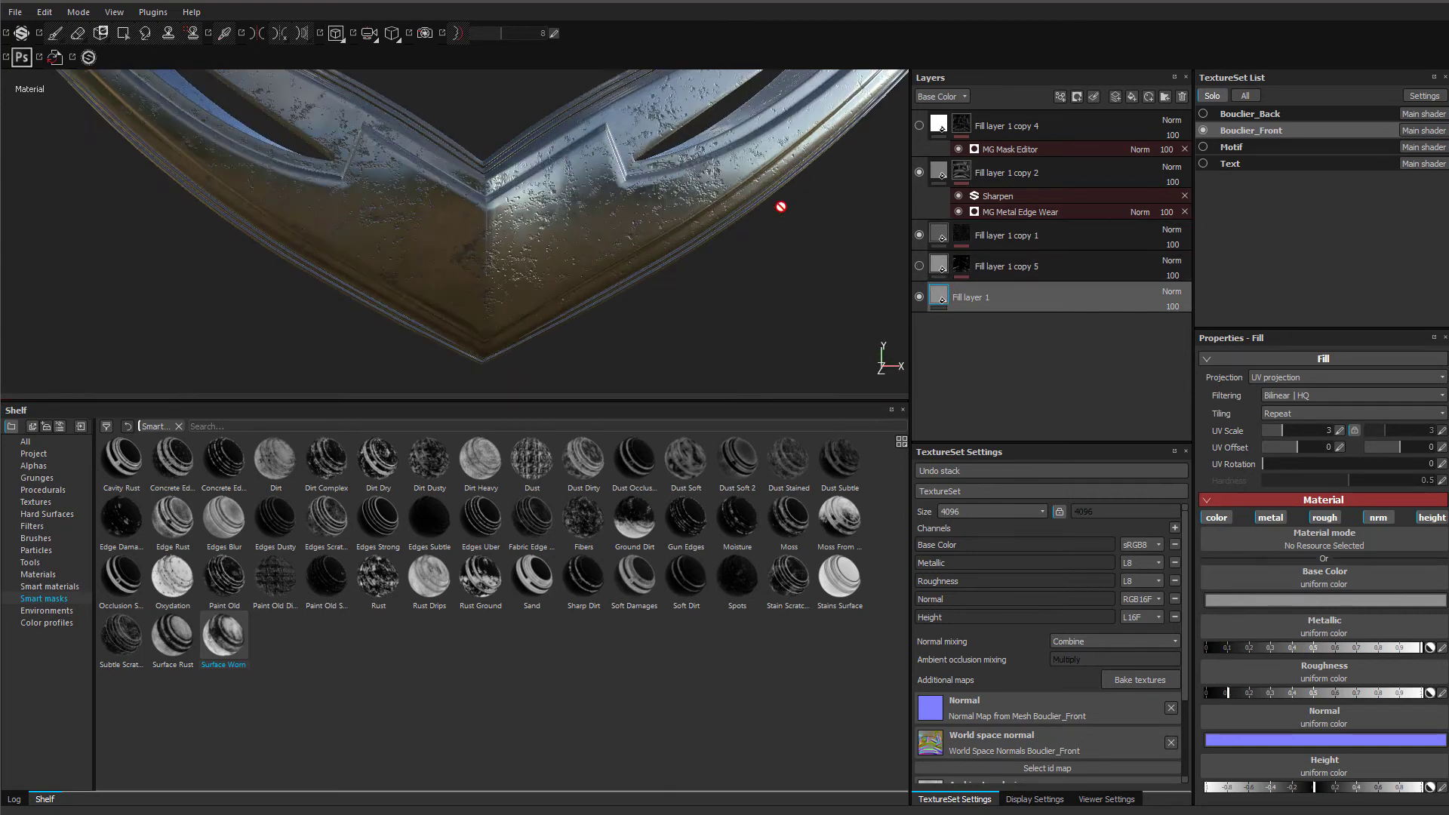
{"action": "left_click", "coordinate": [919, 172]}
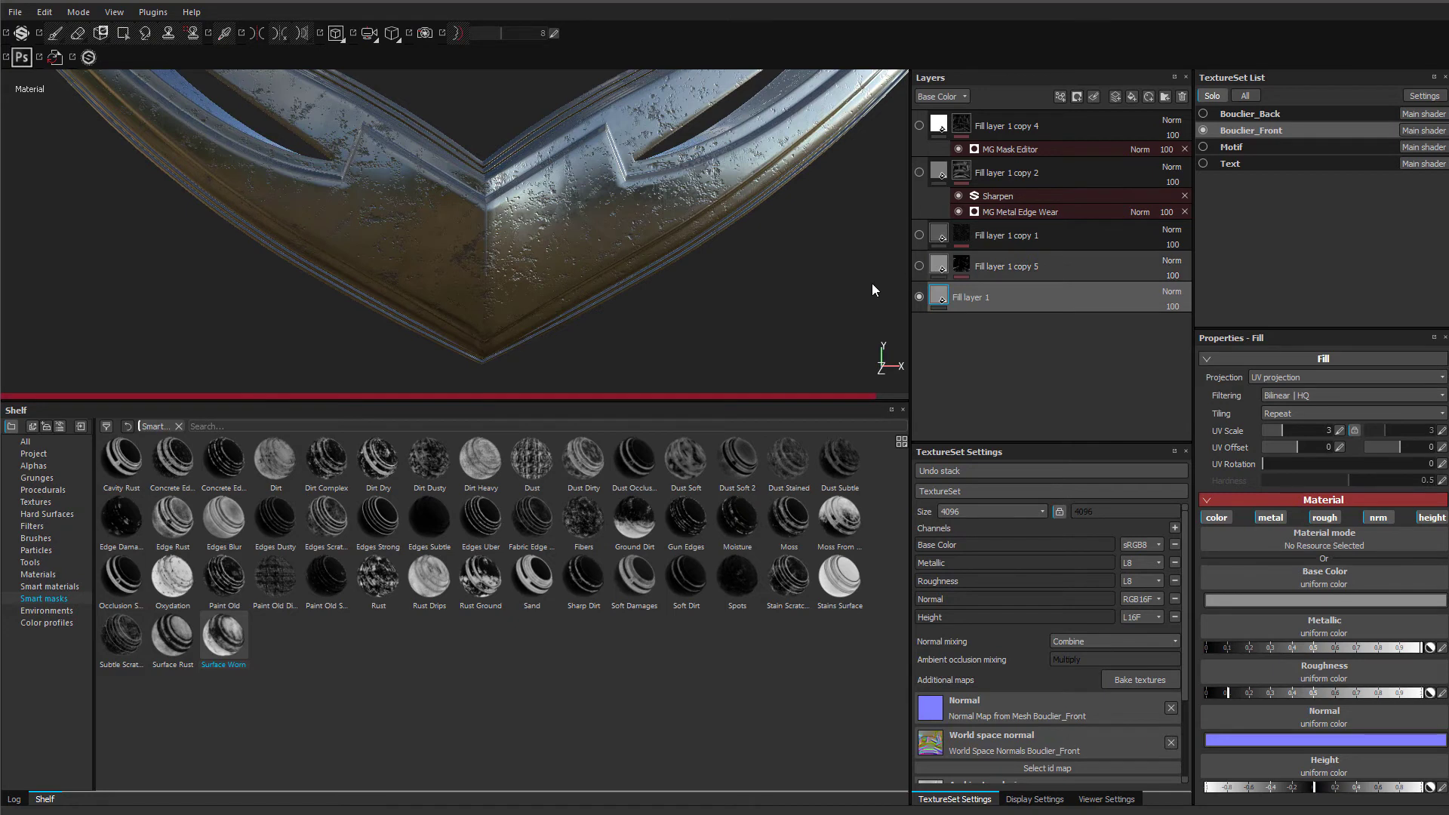
{"action": "left_click_drag", "start_coordinate": [874, 314], "coordinate": [574, 211], "text": "alt"}
- Lighten Fill layer 1's base color to a grey value of 0.642
{"action": "left_click", "coordinate": [1243, 602]}
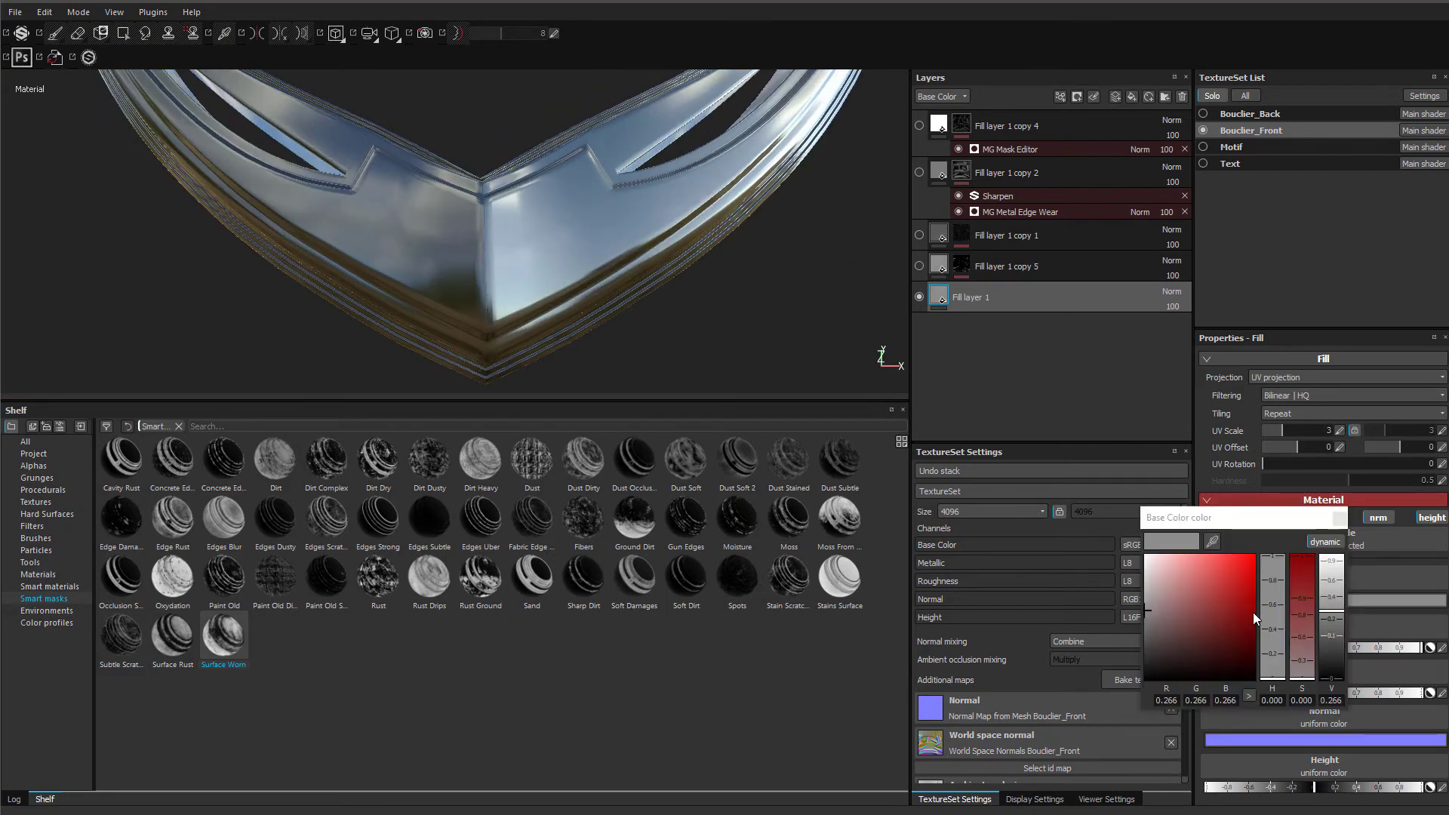
{"action": "left_click_drag", "start_coordinate": [1335, 618], "coordinate": [1337, 600]}
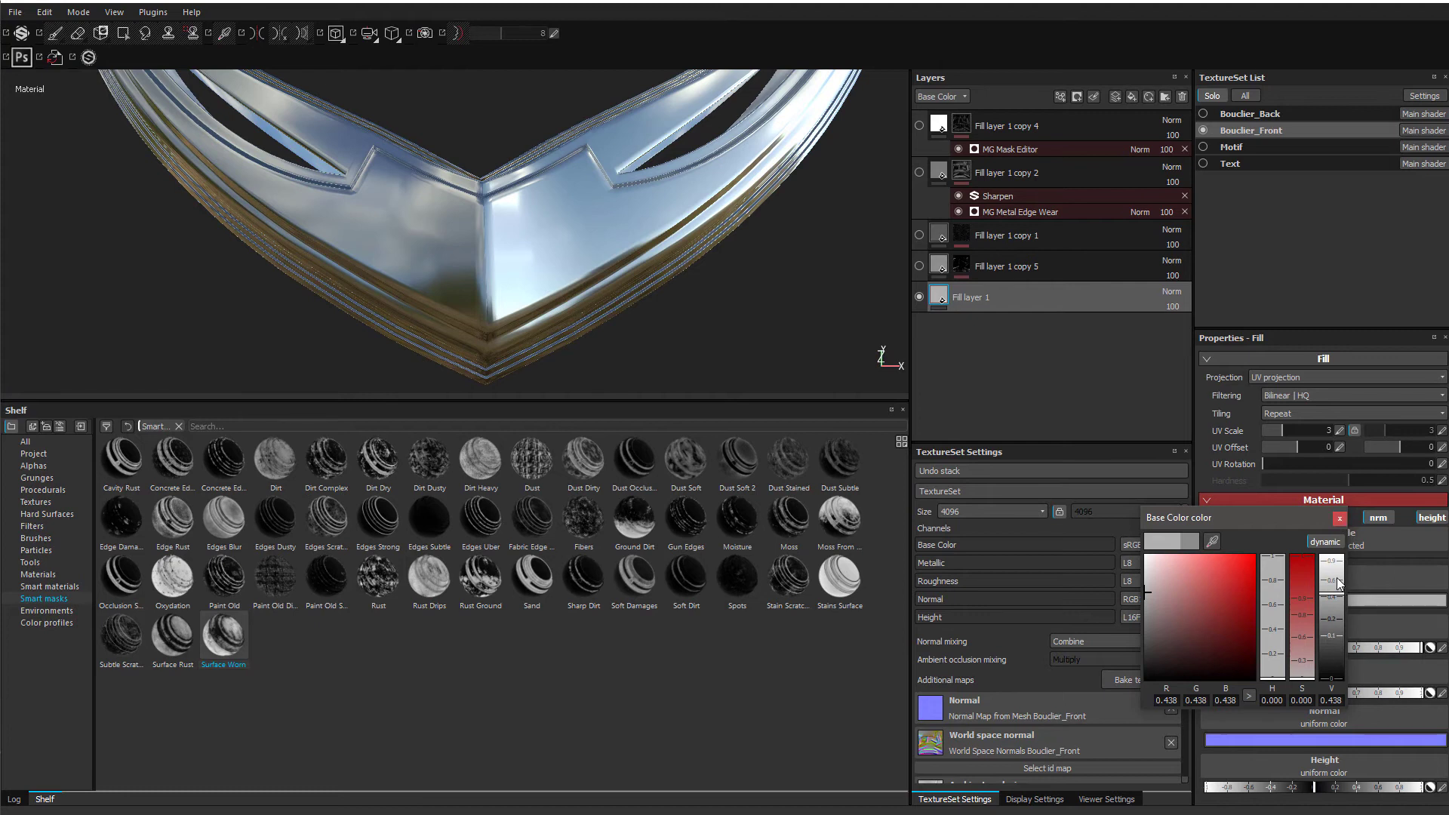
{"action": "left_click_drag", "start_coordinate": [1336, 594], "coordinate": [1336, 575]}
{"action": "left_click", "coordinate": [1339, 518]}
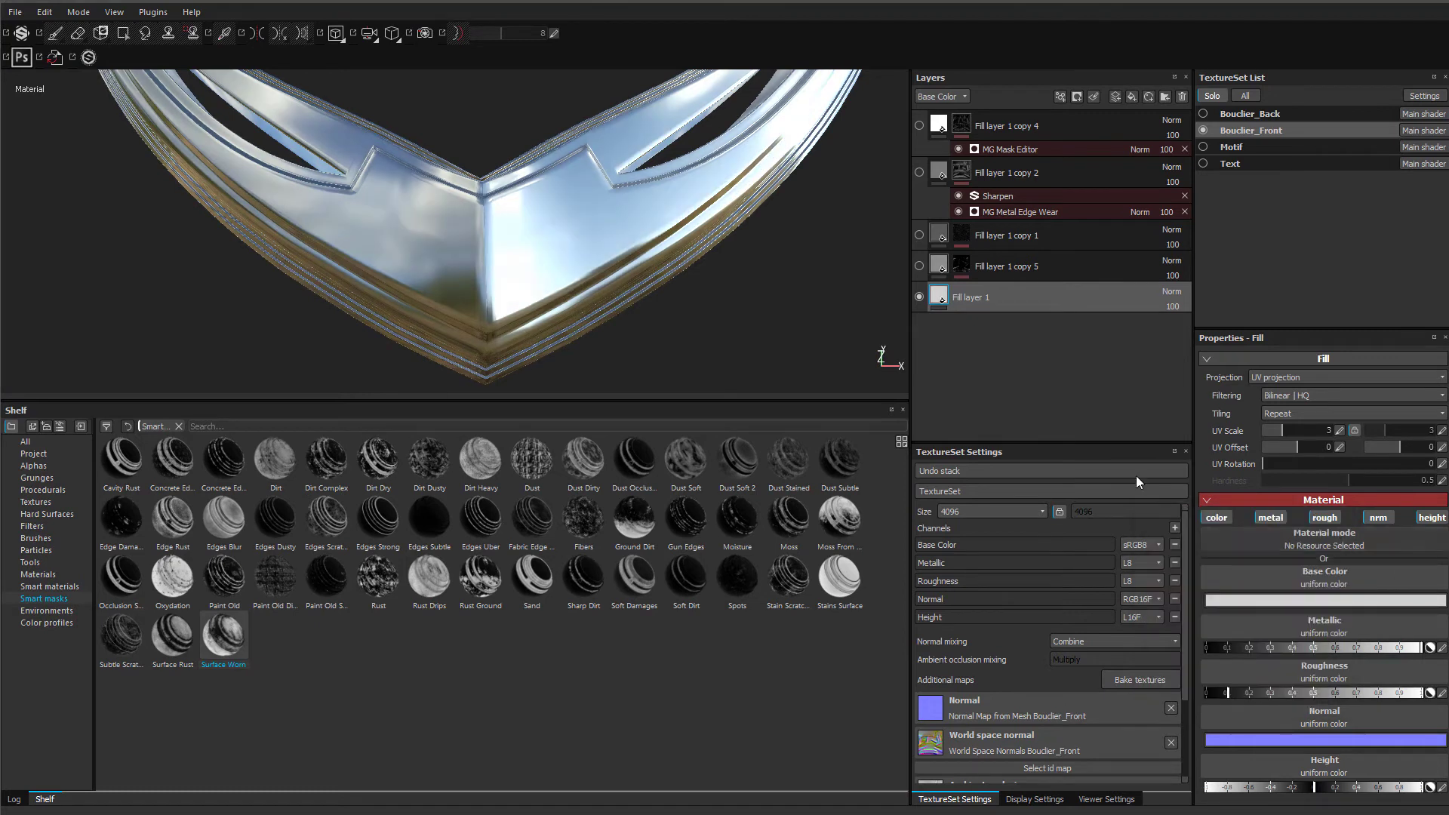
- Show Fill layer 1 copy 5 and Fill layer 1 copy 1 again and examine the spots on the shield
{"action": "left_click", "coordinate": [920, 266]}
{"action": "left_click_drag", "start_coordinate": [464, 249], "coordinate": [430, 253], "text": "alt"}
{"action": "left_click", "coordinate": [920, 234]}
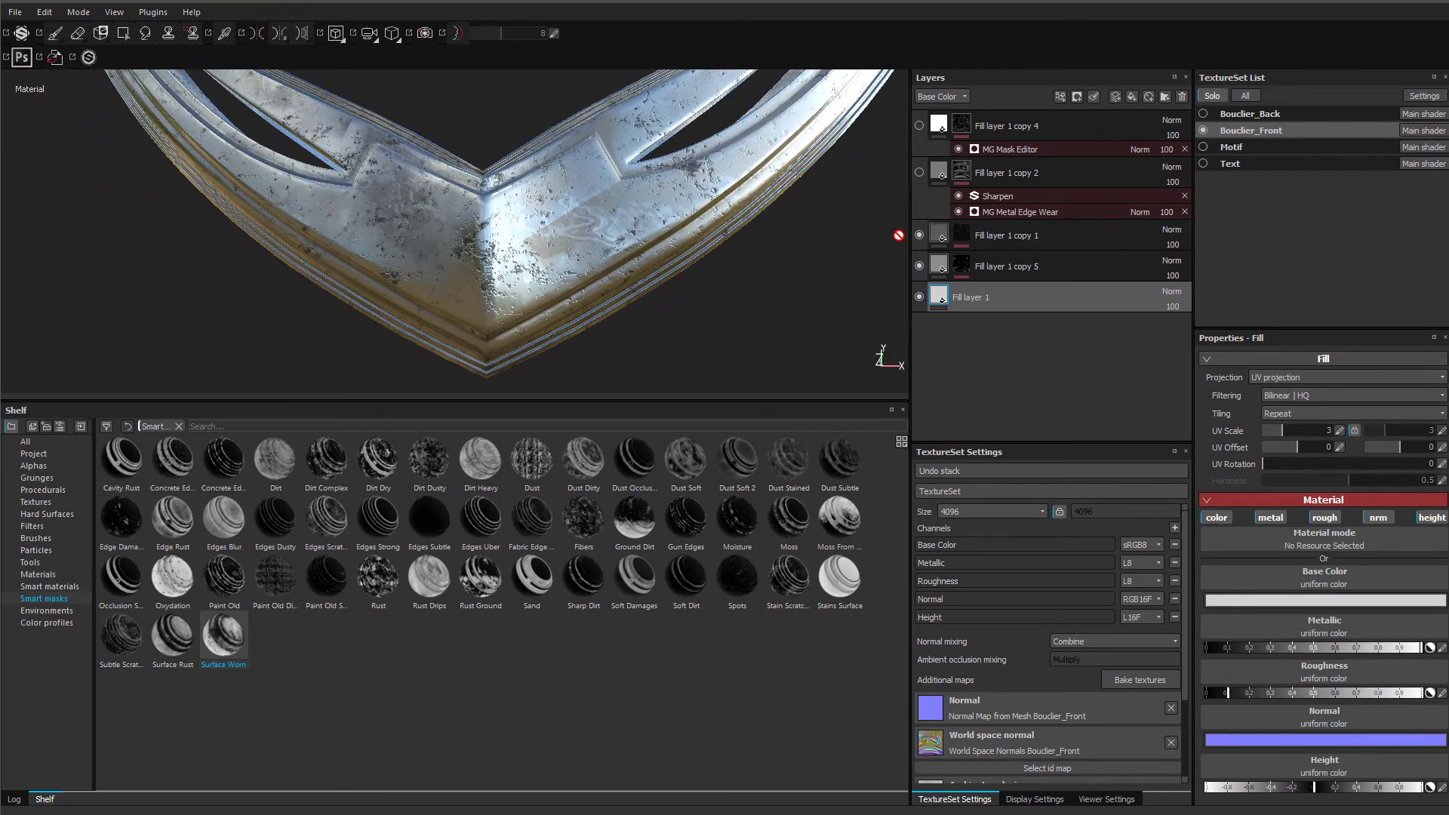
{"action": "left_click_drag", "start_coordinate": [670, 228], "coordinate": [702, 241], "text": "alt"}
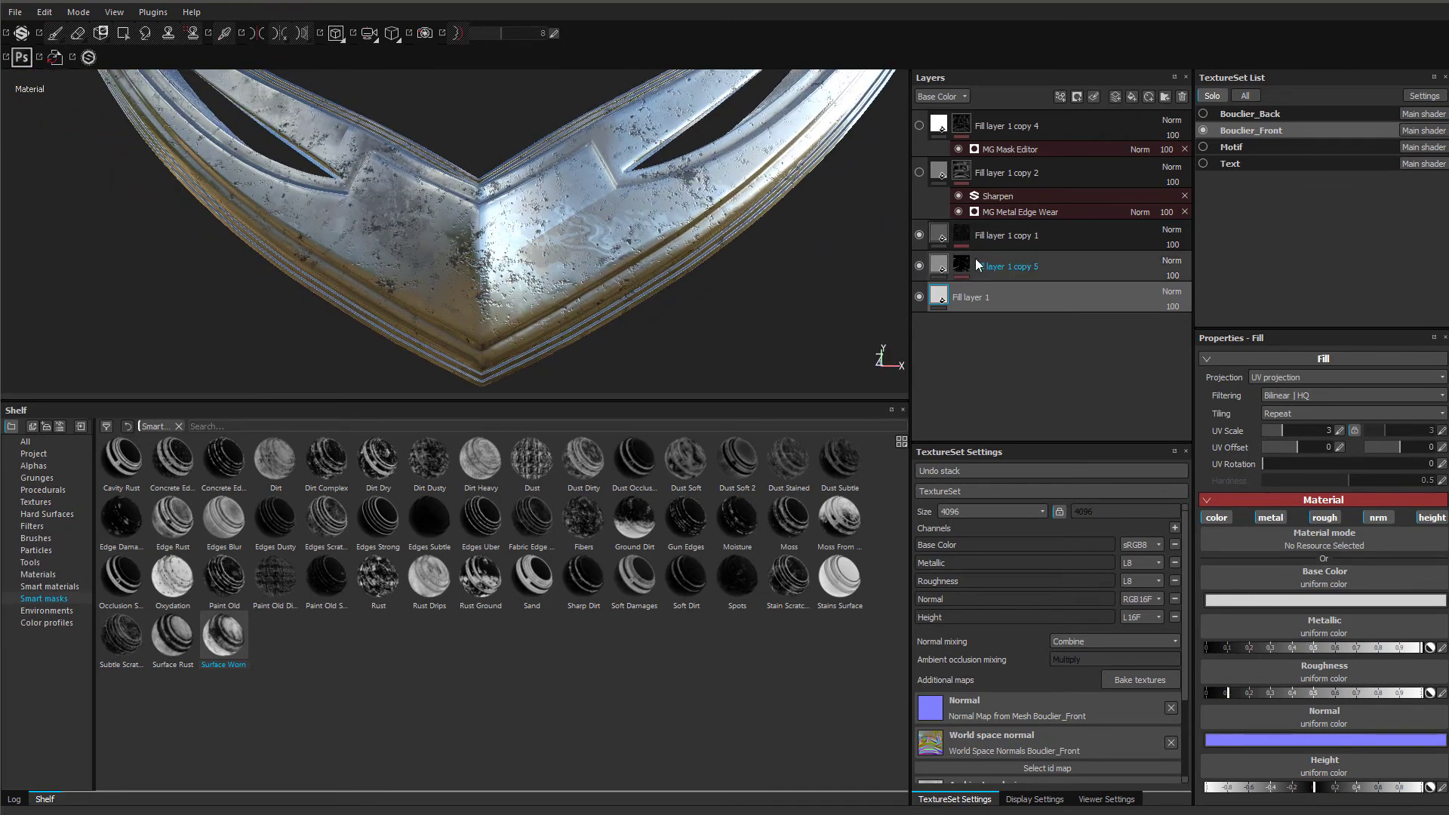
- Lighten Fill layer 1 copy 1's base color to a grey value of 0.195
{"action": "left_click", "coordinate": [940, 235]}
{"action": "left_click", "coordinate": [1292, 599]}
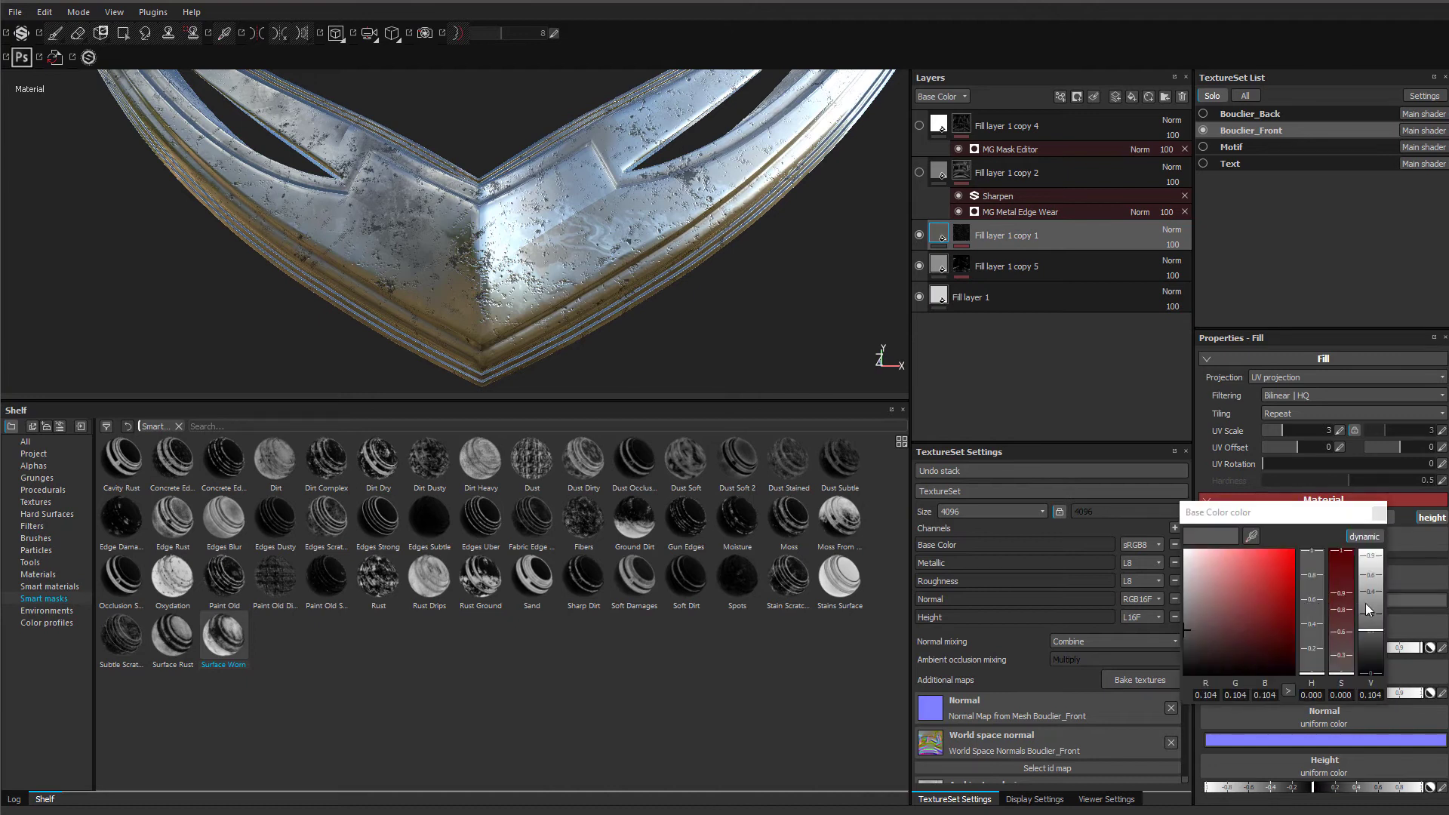
{"action": "left_click", "coordinate": [1366, 604]}
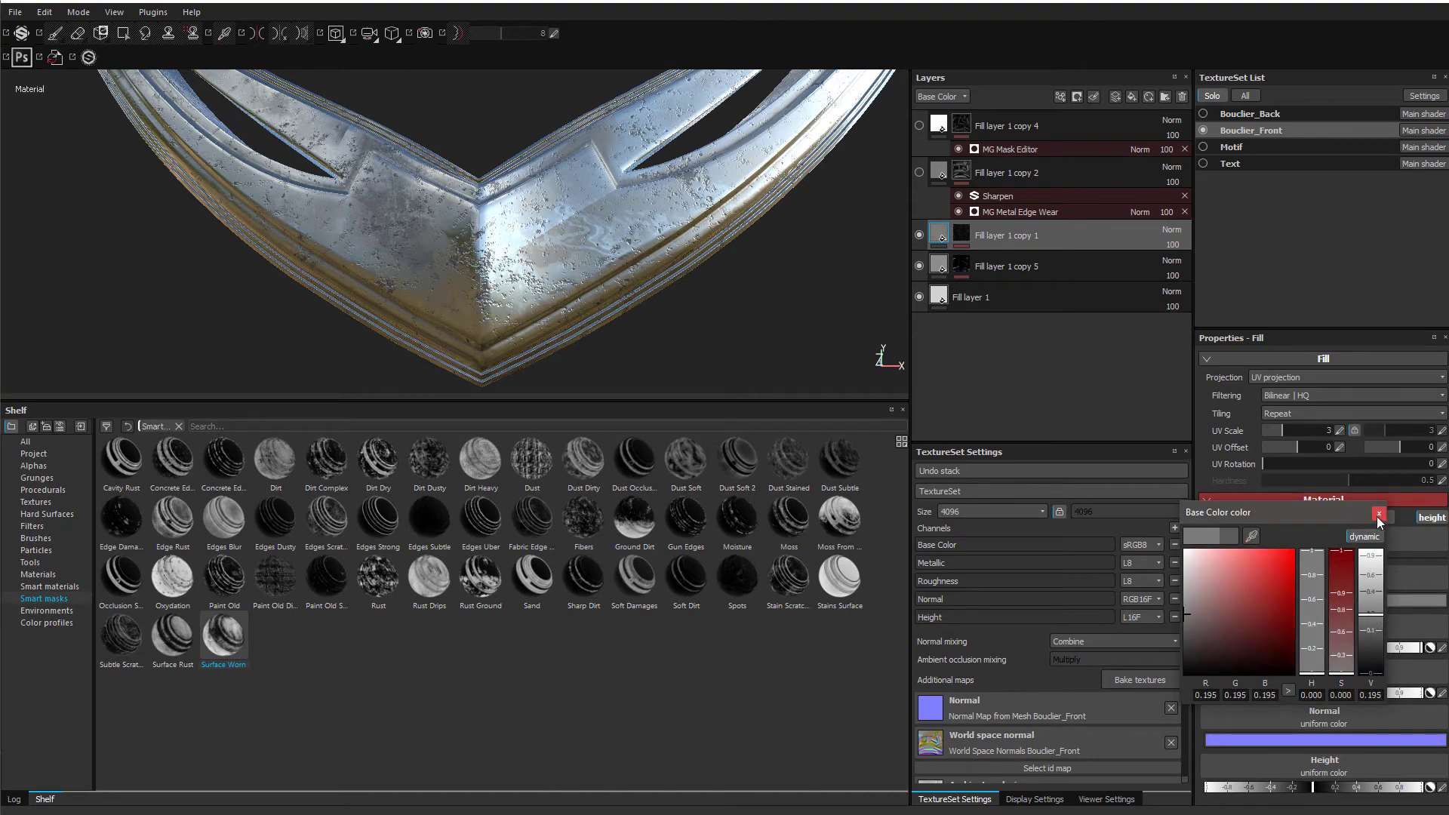
{"action": "left_click", "coordinate": [1379, 515]}
- Set Fill layer 1's base color to a grey value of 0.421
{"action": "left_click", "coordinate": [1001, 304]}
{"action": "left_click", "coordinate": [1262, 599]}
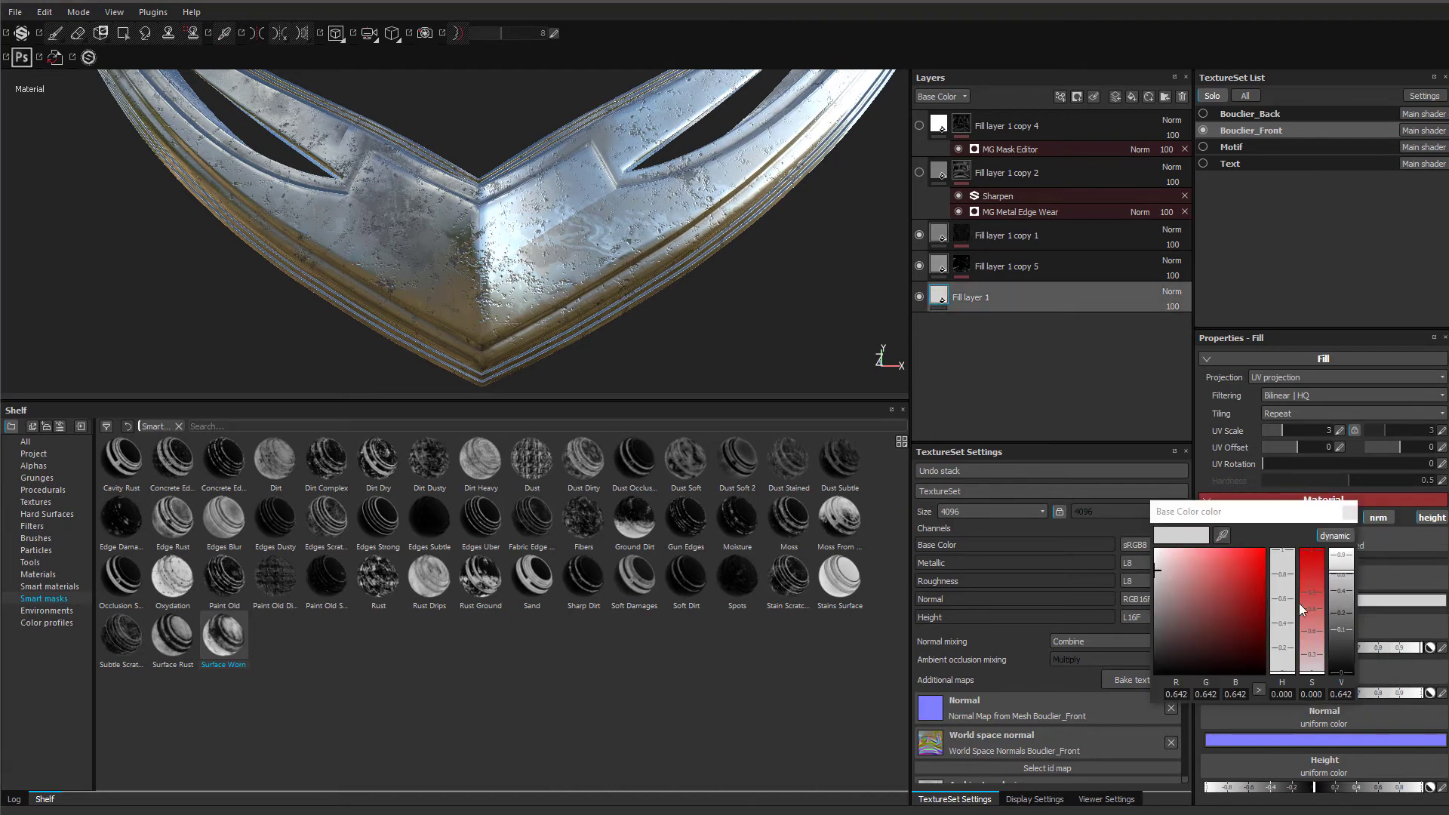
{"action": "left_click", "coordinate": [1347, 591]}
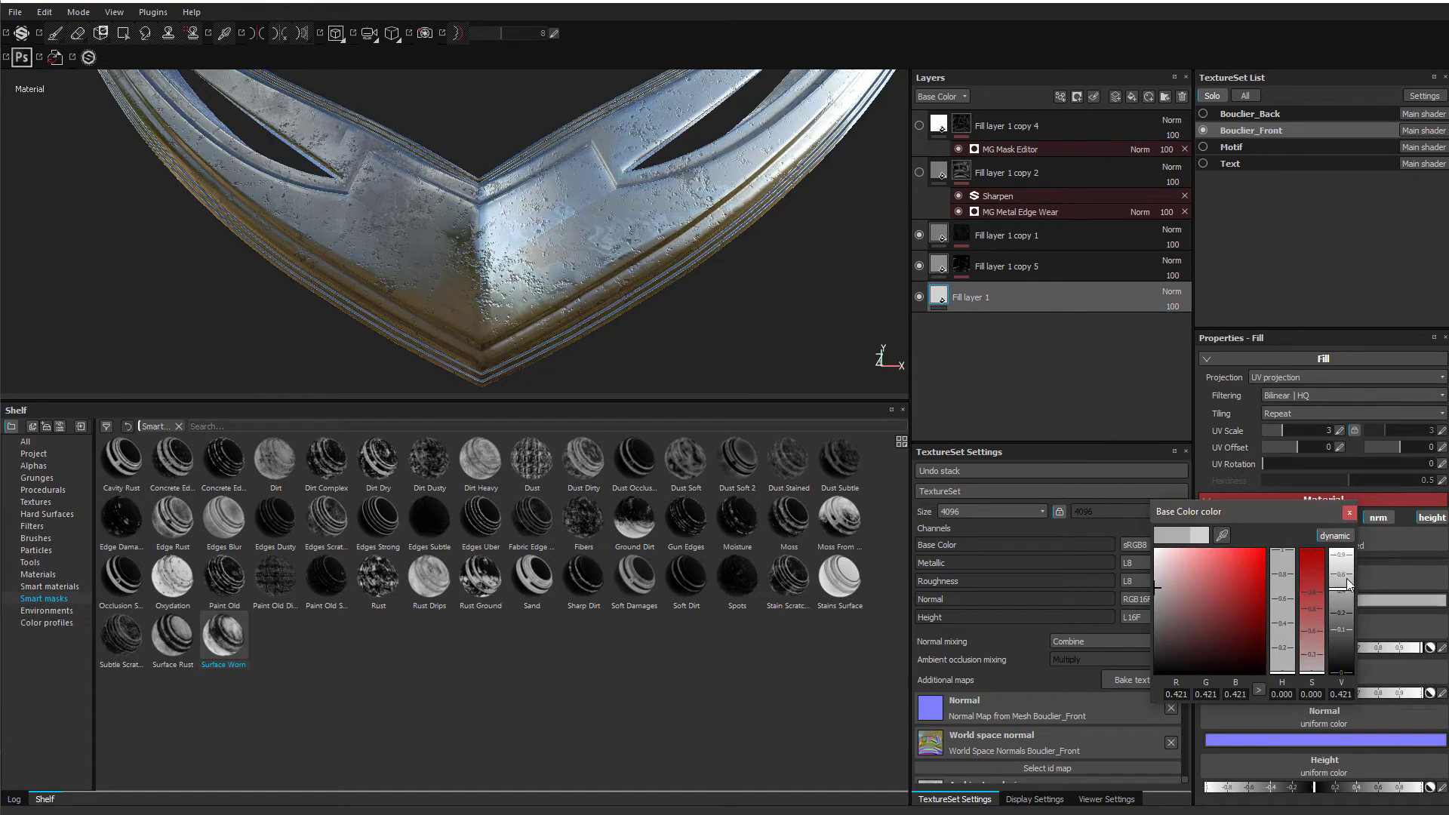
{"action": "left_click", "coordinate": [1350, 513]}
- Show Fill layer 1 copy 2 and copy 4 again and set copy 4's base color to a near-white value of 0.841
{"action": "left_click", "coordinate": [920, 173]}
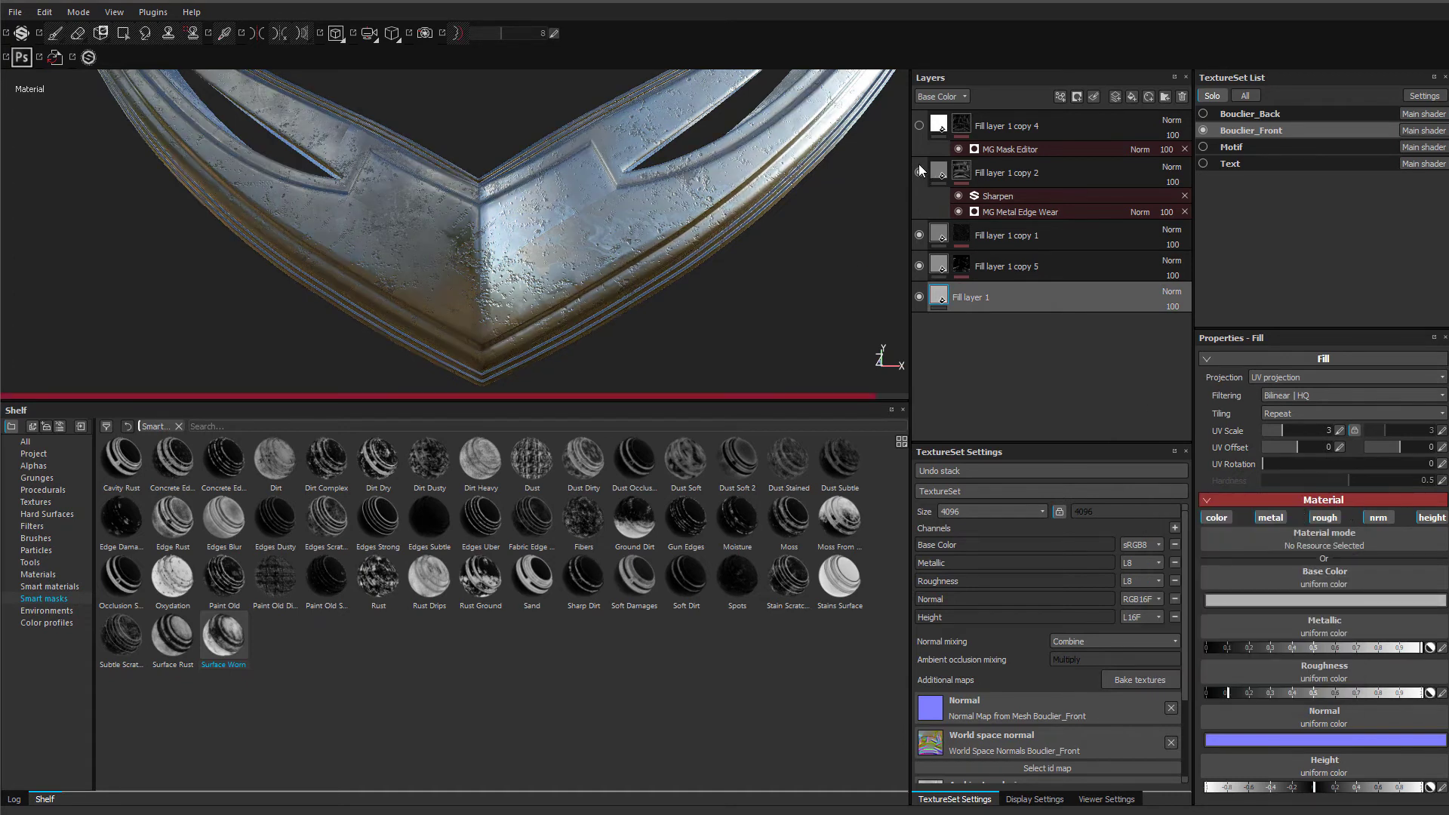
{"action": "mouse_move", "coordinate": [593, 304]}
{"action": "left_mouse_down", "text": "alt"}
{"action": "mouse_move", "coordinate": [575, 306]}
{"action": "mouse_move", "coordinate": [631, 327]}
{"action": "mouse_move", "coordinate": [618, 313]}
{"action": "left_mouse_up", "text": "alt"}
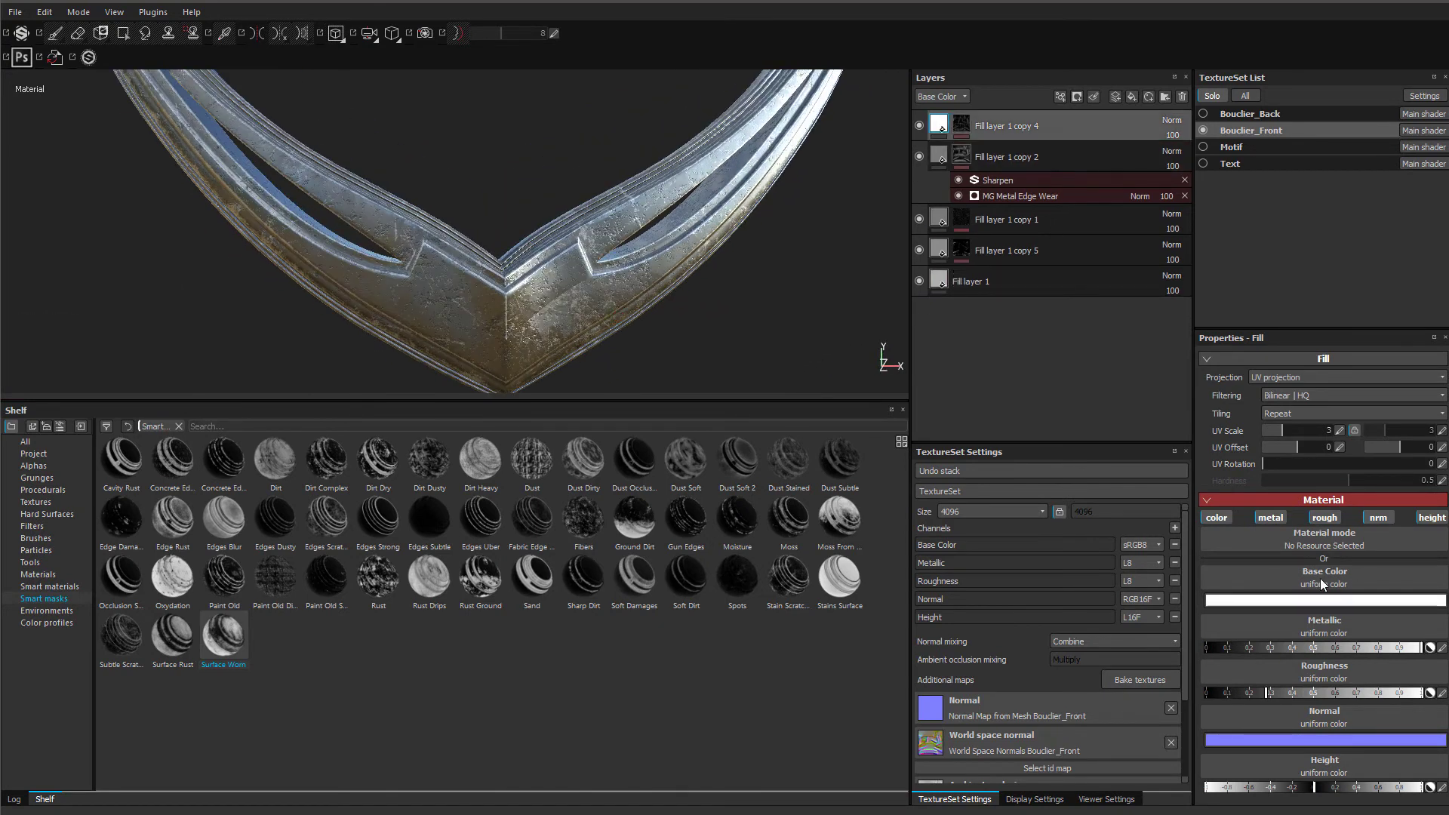
{"action": "left_click", "coordinate": [1327, 599]}
{"action": "left_click", "coordinate": [1409, 575]}
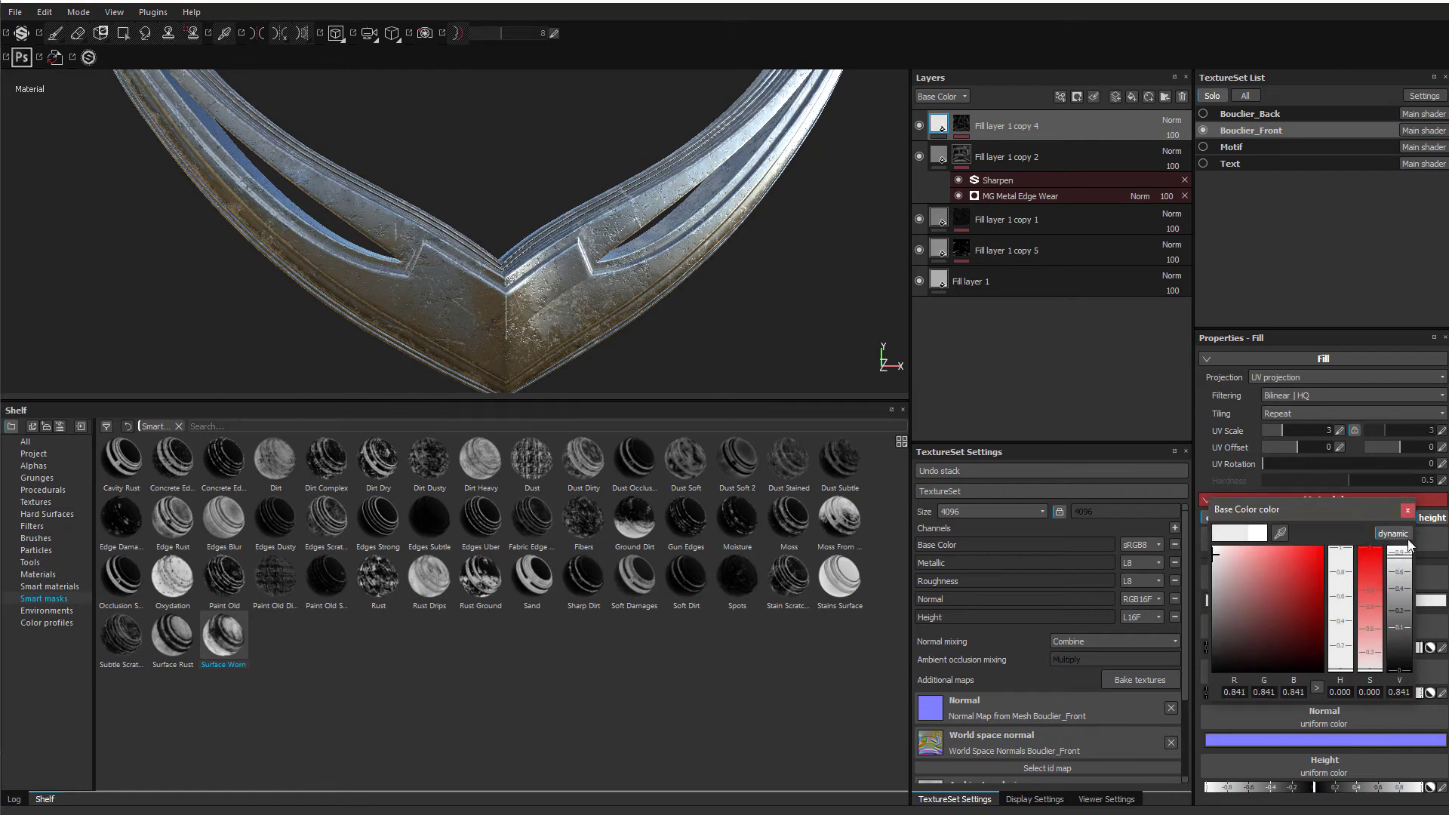
{"action": "left_click", "coordinate": [1408, 513]}
{"action": "left_click_drag", "start_coordinate": [434, 223], "coordinate": [566, 245], "text": "alt"}
- Add a fill layer at the top of the stack with a dark brown base color of hue 0.104 and saturation 0.535
{"action": "left_click", "coordinate": [1130, 97]}
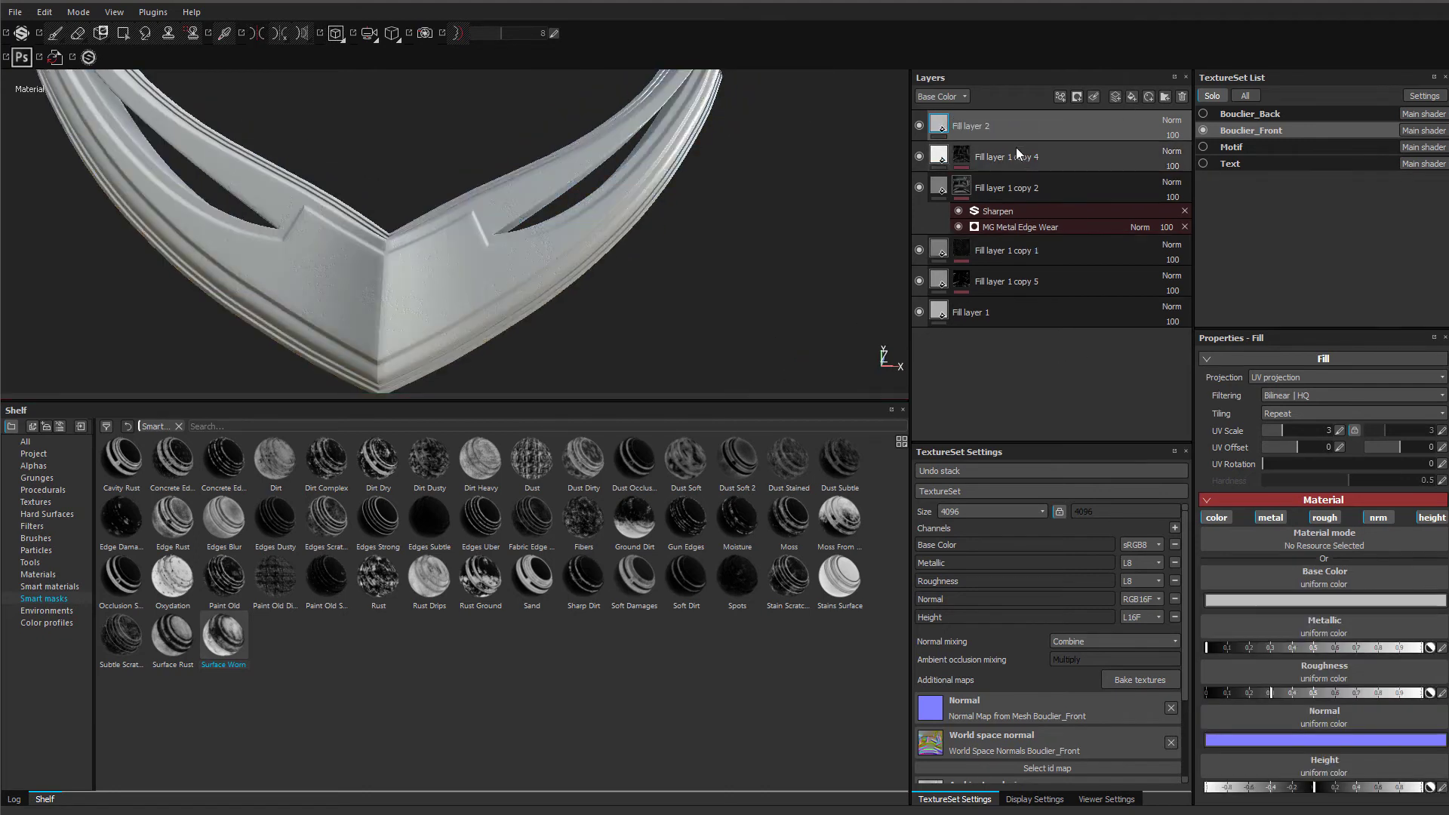
{"action": "middle_click_drag", "start_coordinate": [558, 264], "coordinate": [665, 260], "text": "alt"}
{"action": "left_click_drag", "start_coordinate": [665, 260], "coordinate": [847, 298], "text": "alt"}
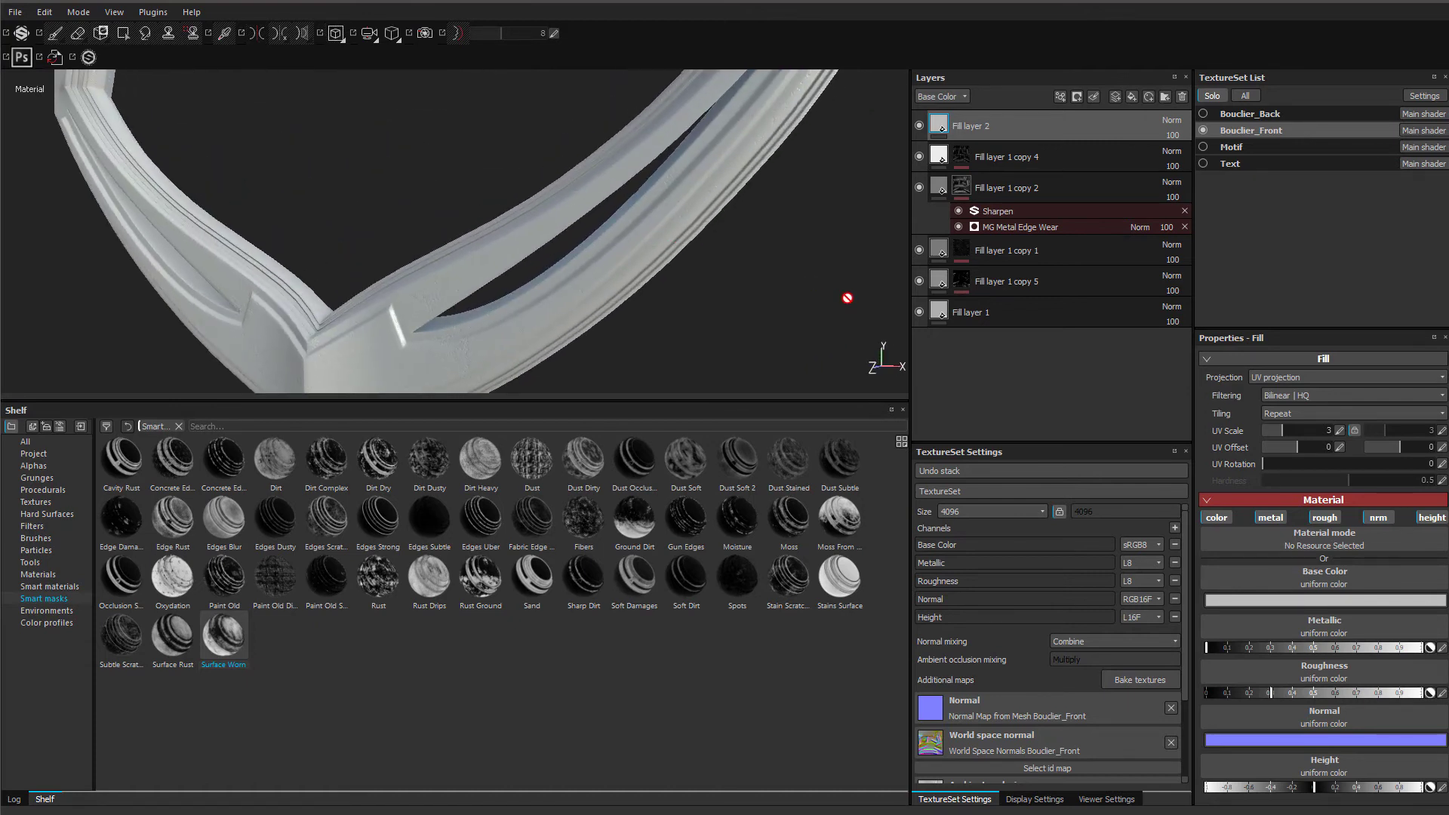
{"action": "left_click", "coordinate": [1332, 601]}
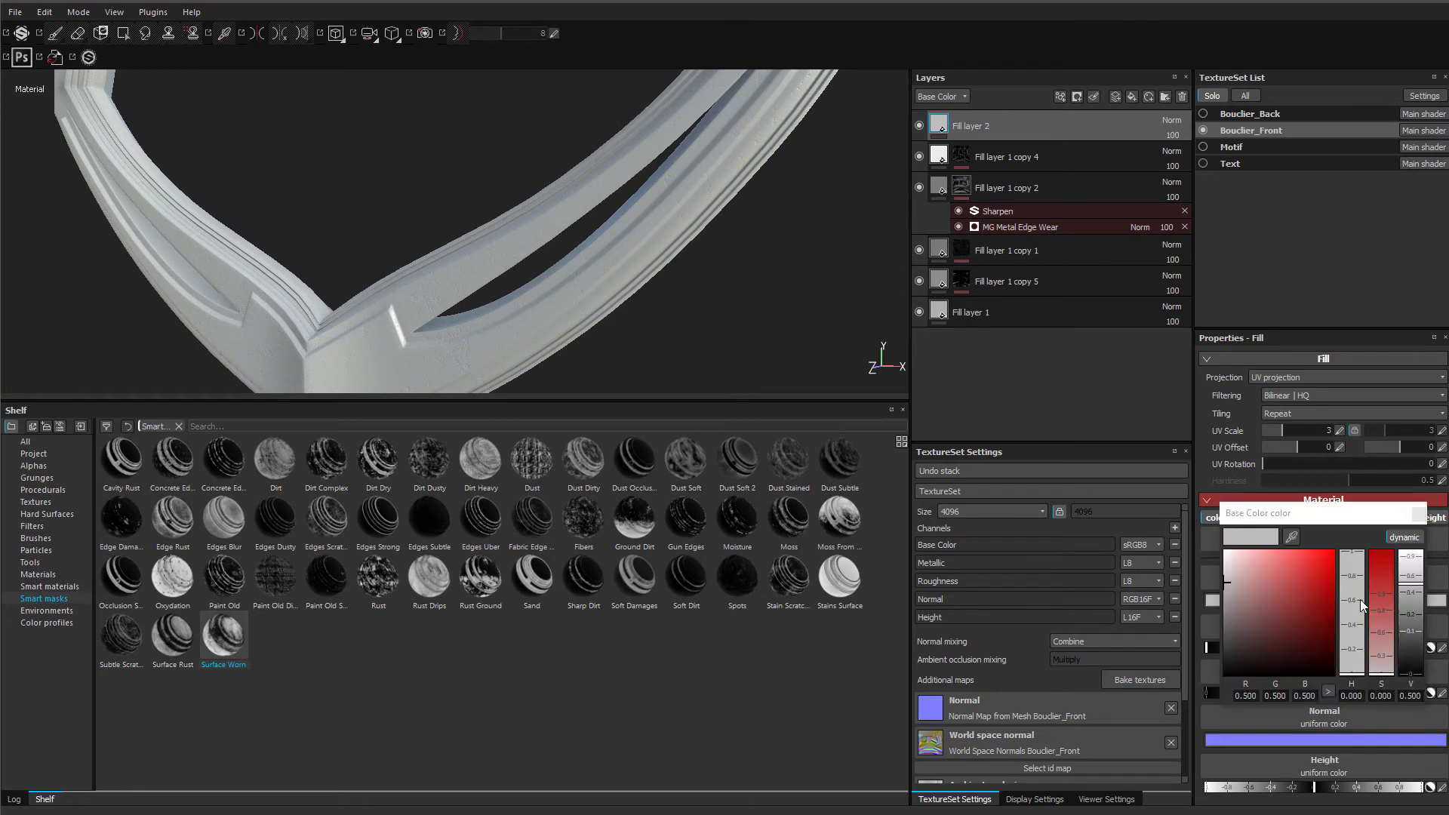
{"action": "left_click", "coordinate": [1411, 648]}
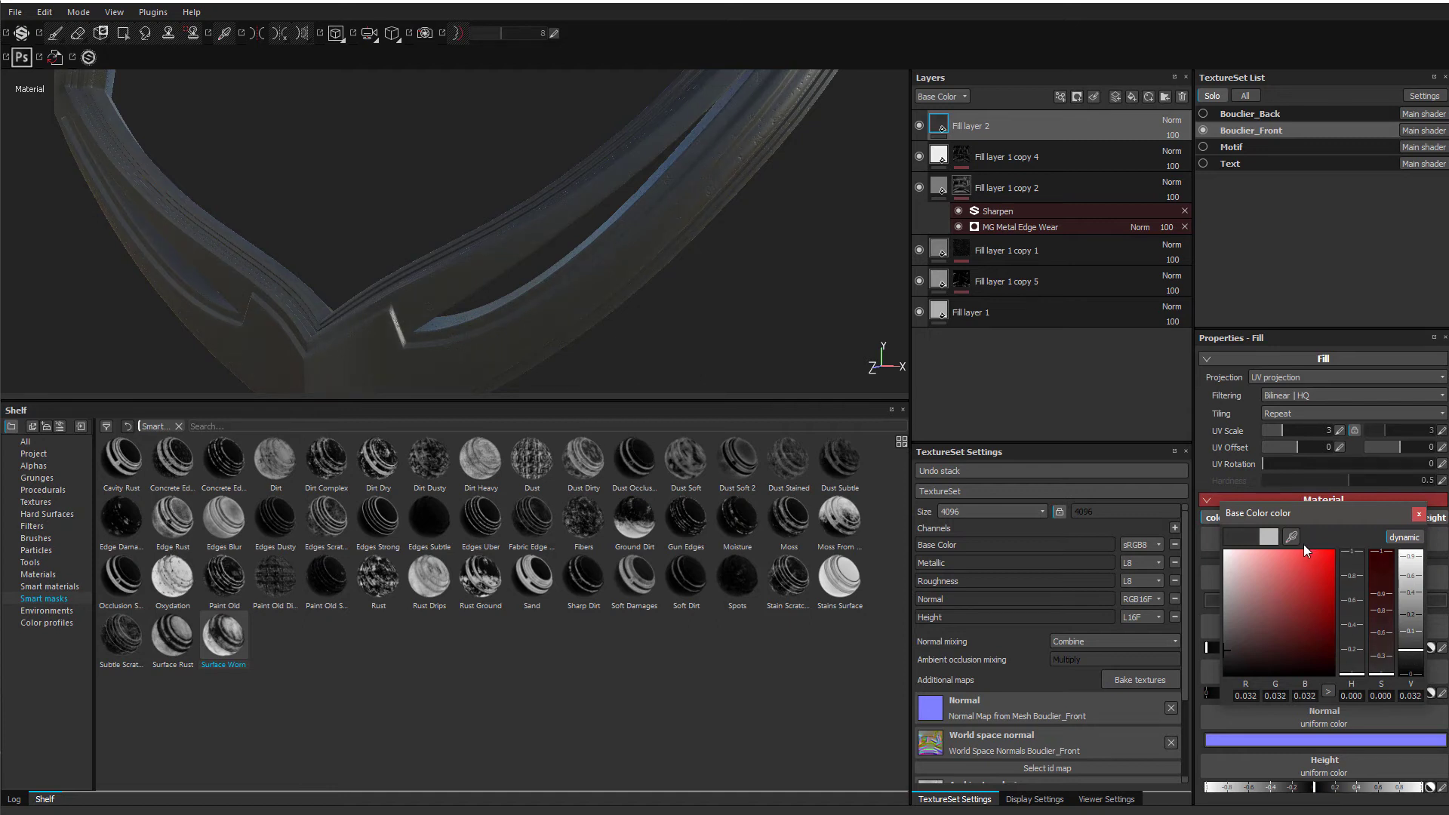
{"action": "left_click", "coordinate": [1382, 645]}
{"action": "left_click", "coordinate": [1355, 658]}
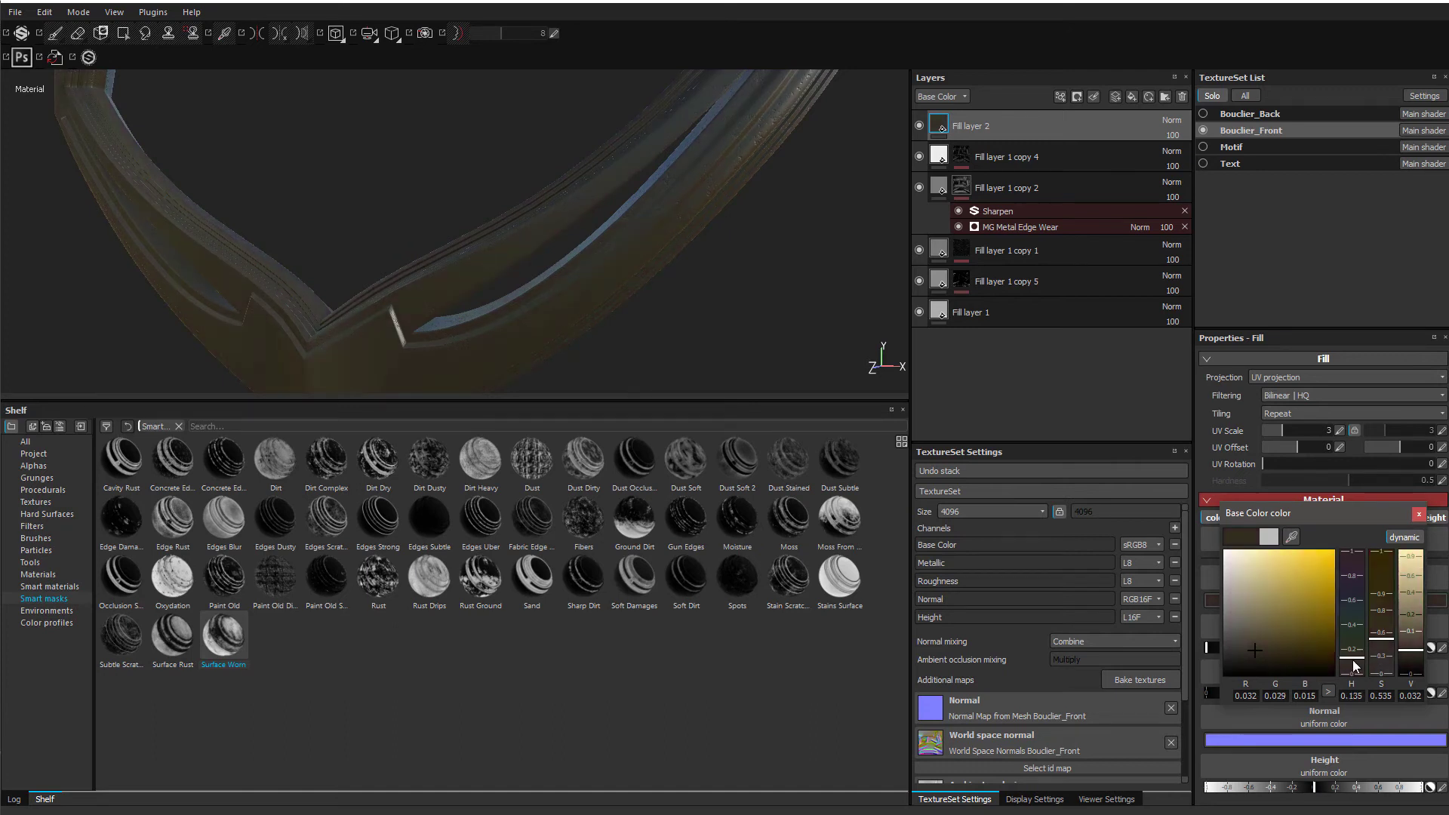
{"action": "left_click", "coordinate": [1353, 662]}
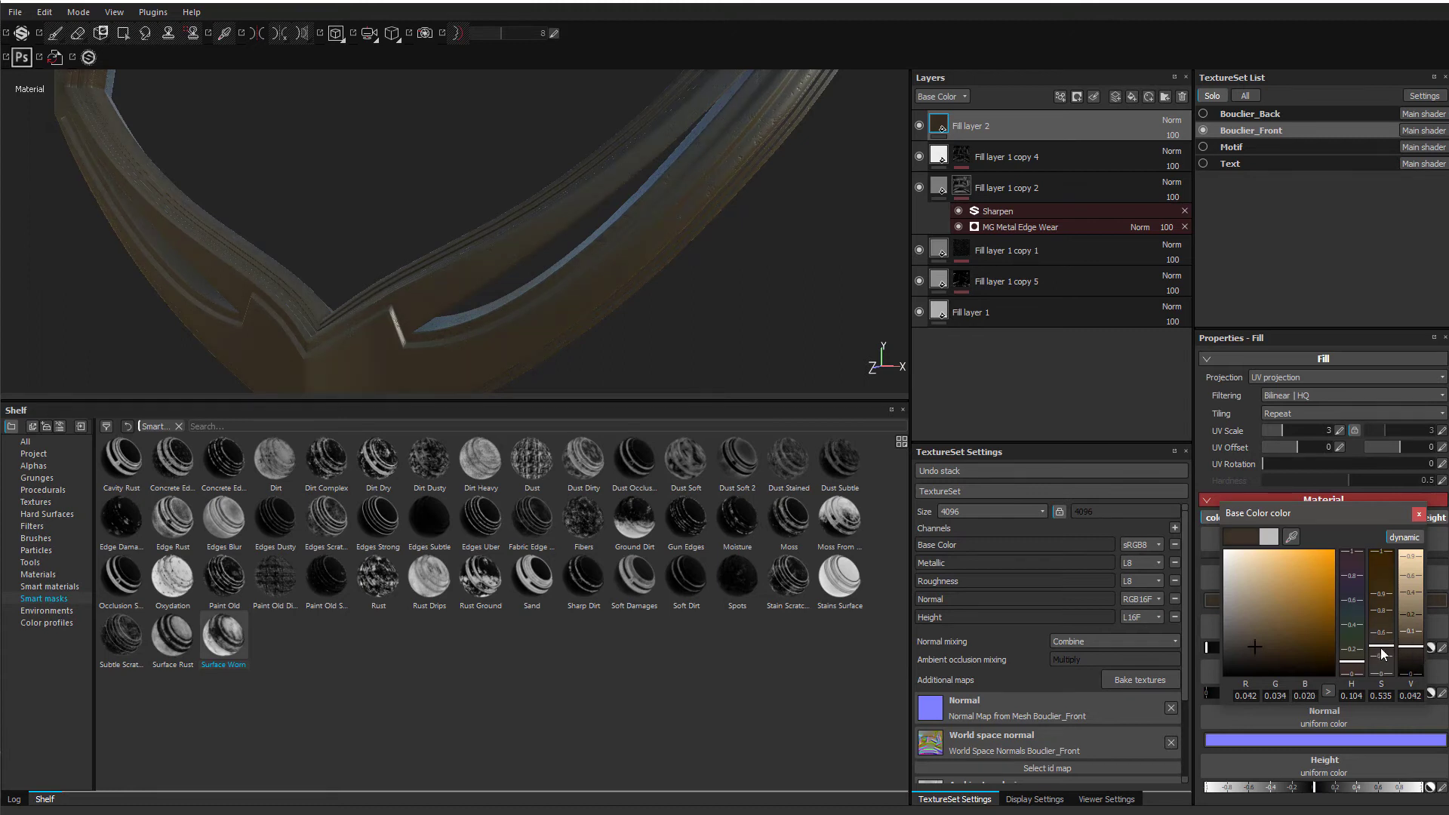
{"action": "left_click_drag", "start_coordinate": [1411, 651], "coordinate": [1415, 656]}
{"action": "left_click", "coordinate": [1416, 514]}
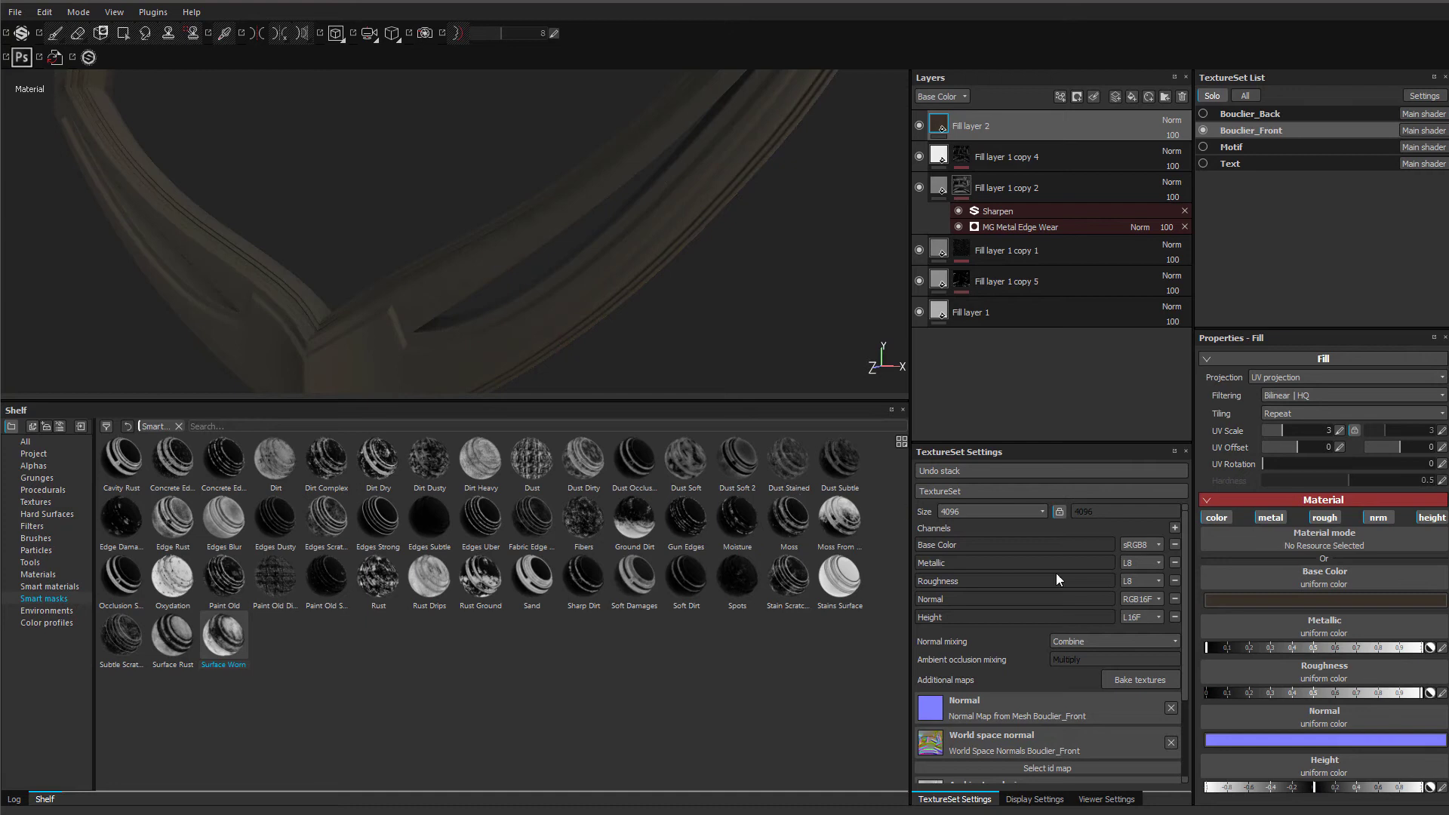
- Add a black mask to Fill layer 2 and attach an empty generator to it
{"action": "left_click_drag", "start_coordinate": [610, 303], "coordinate": [575, 205], "text": "alt"}
{"action": "scroll", "coordinate": [570, 202], "scroll_direction": "up", "scroll_amount": 2}
{"action": "left_click_drag", "start_coordinate": [480, 237], "coordinate": [557, 235], "text": "alt"}
{"action": "right_click", "coordinate": [985, 121]}
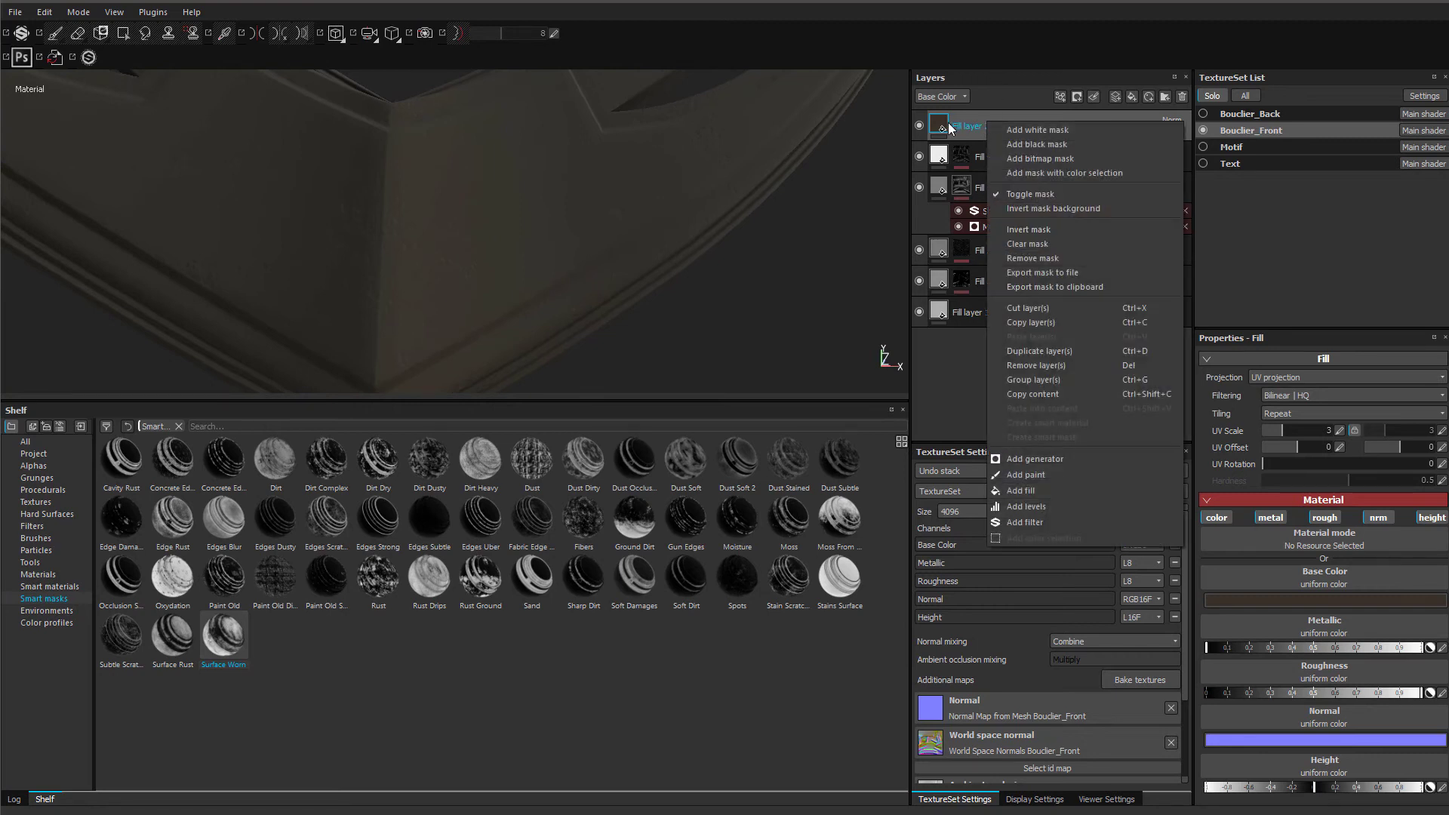
{"action": "left_click", "coordinate": [1061, 141]}
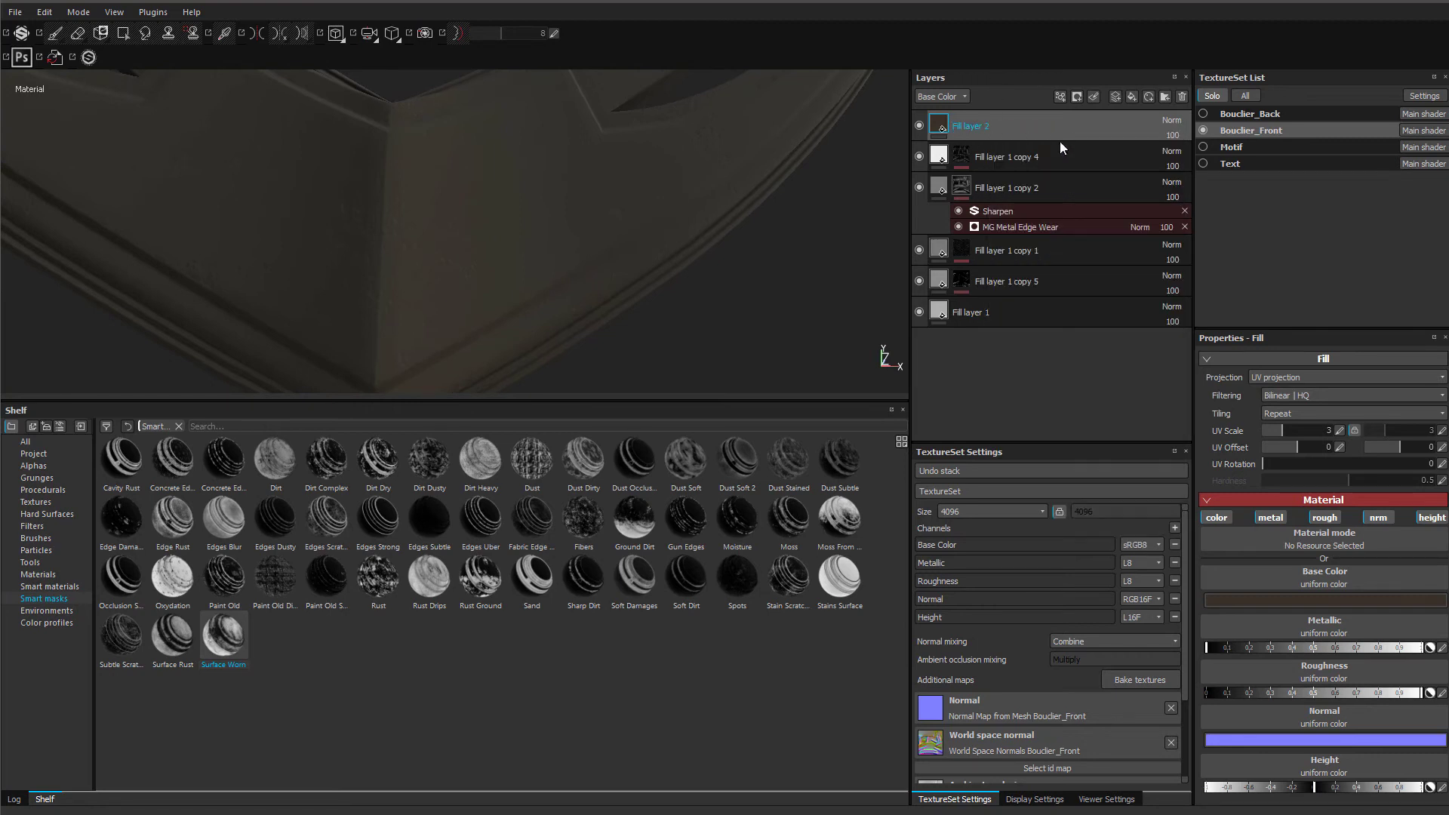
{"action": "left_click_drag", "start_coordinate": [560, 237], "coordinate": [526, 217], "text": "alt"}
{"action": "right_click", "coordinate": [966, 128]}
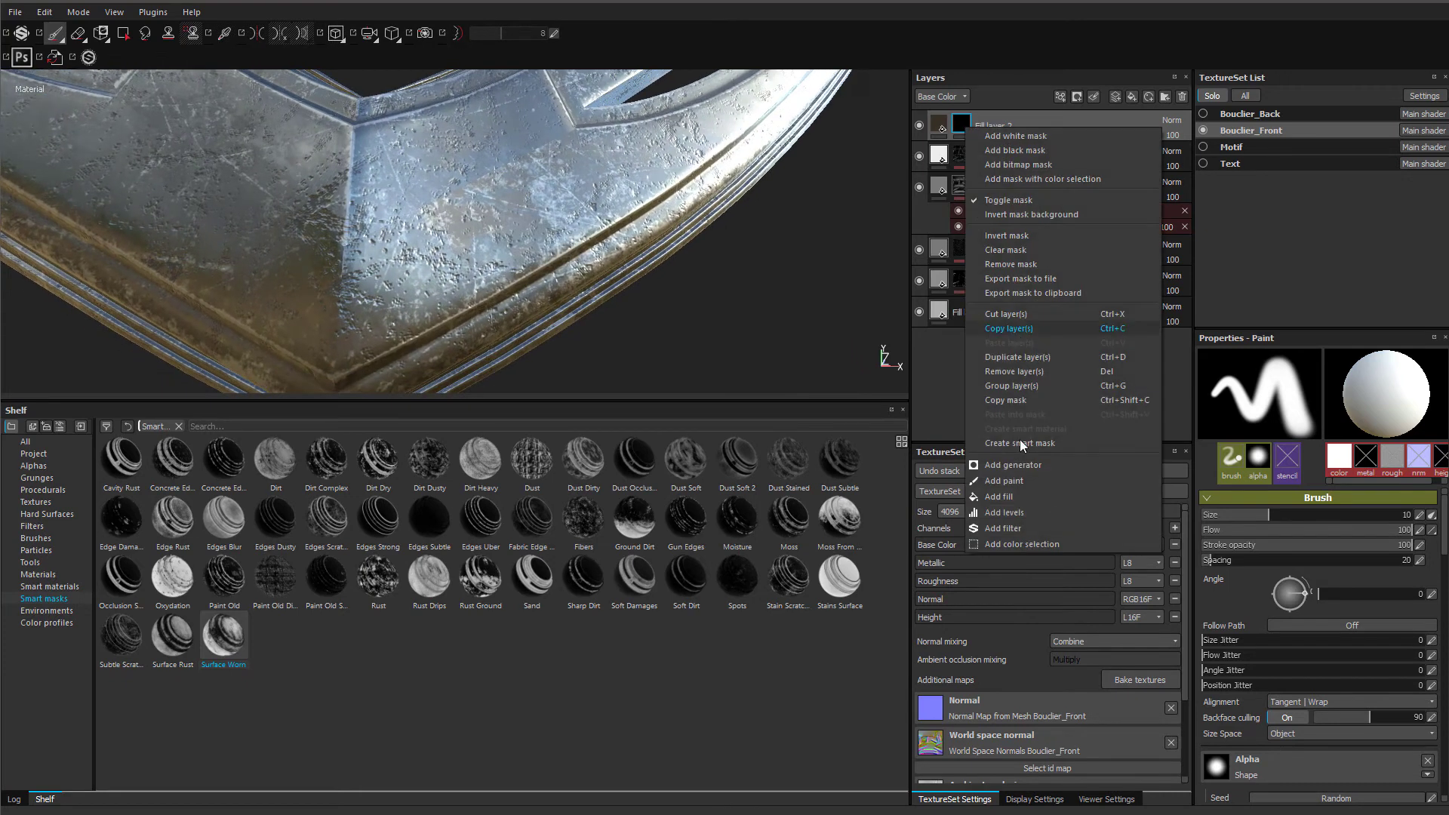
{"action": "left_click", "coordinate": [1044, 464]}
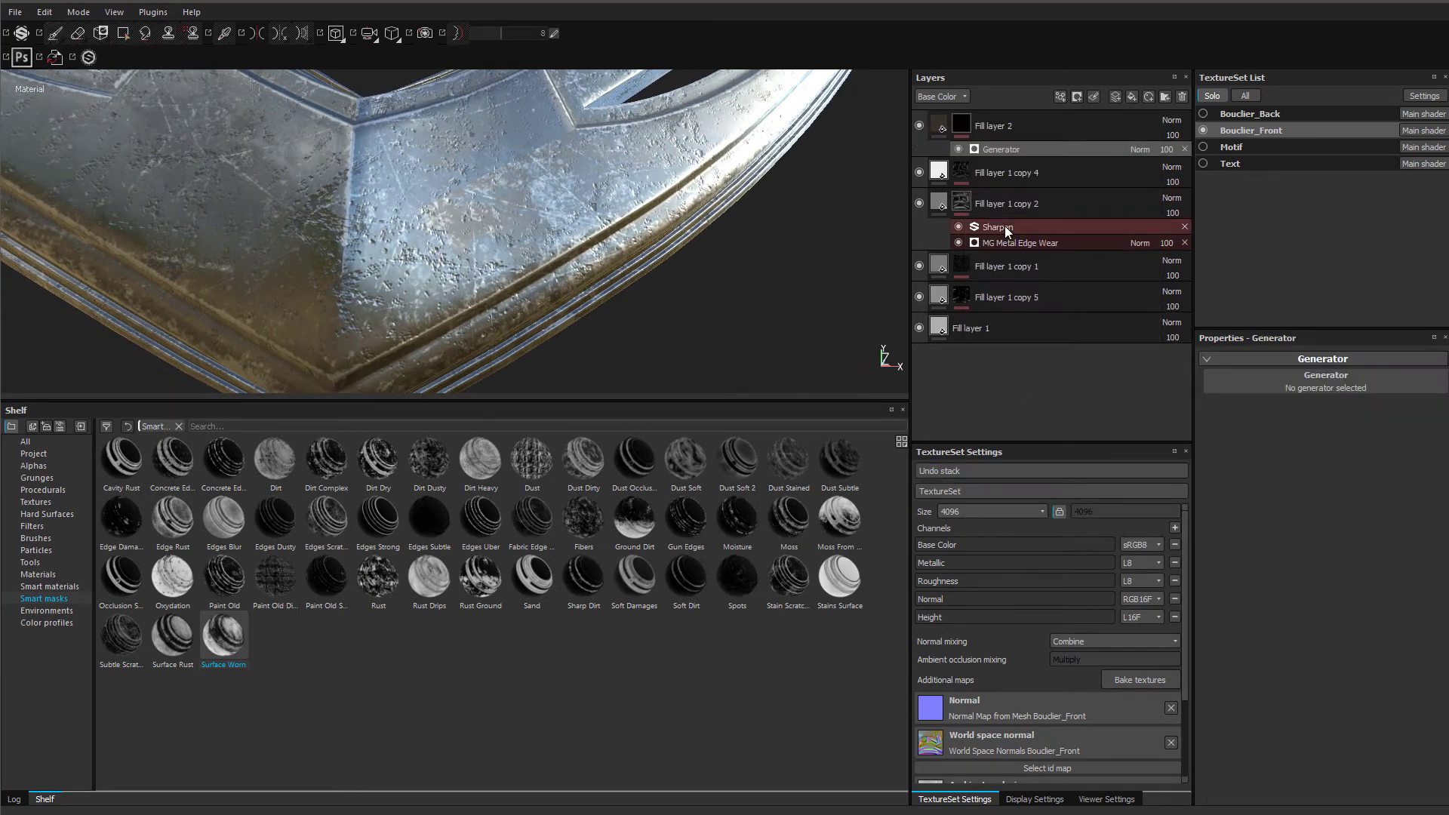
- Assign the MG Dirt generator to the mask of Fill layer 2
{"action": "left_click", "coordinate": [1231, 381]}
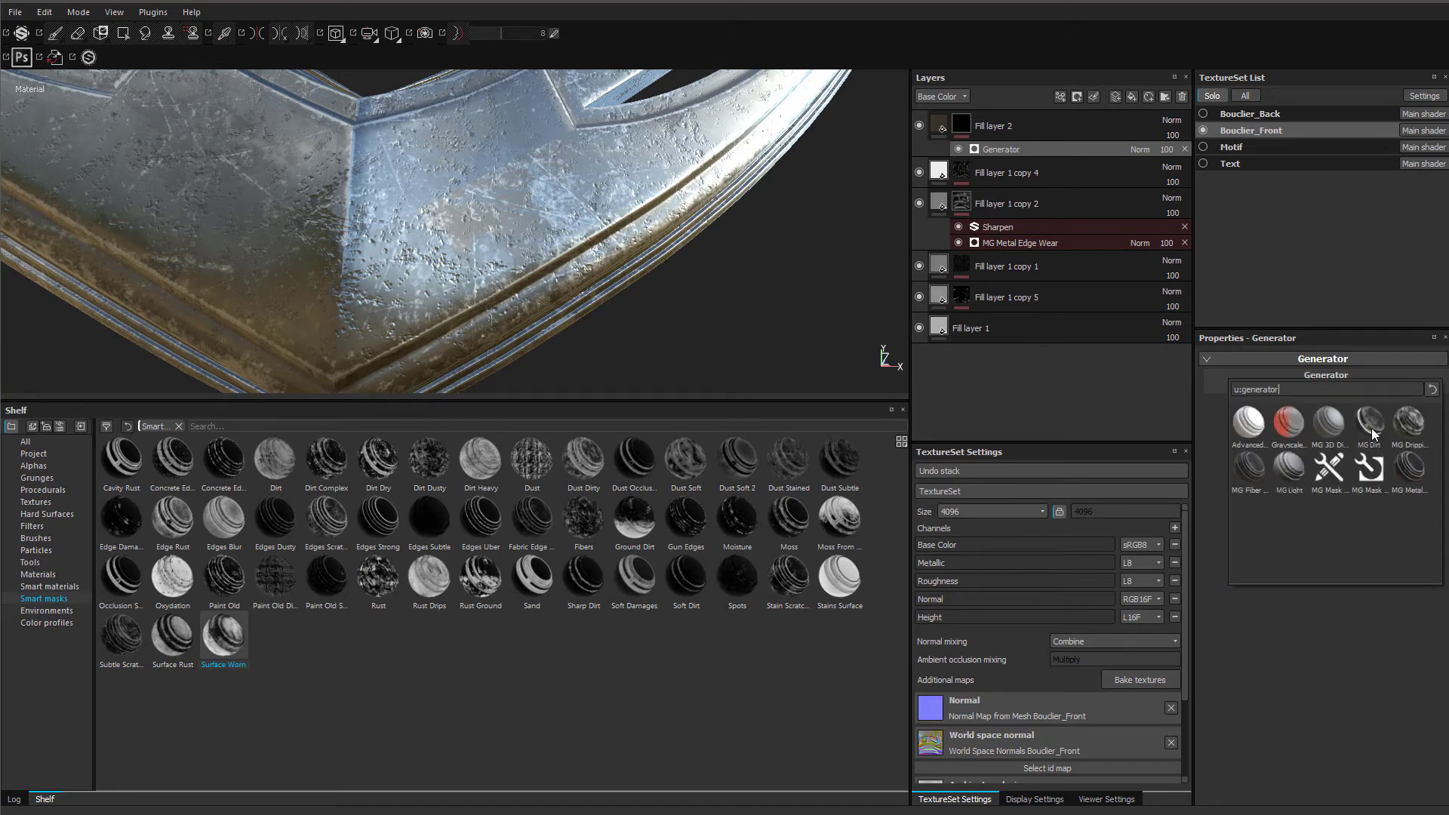
{"action": "mouse_move", "coordinate": [1371, 428]}
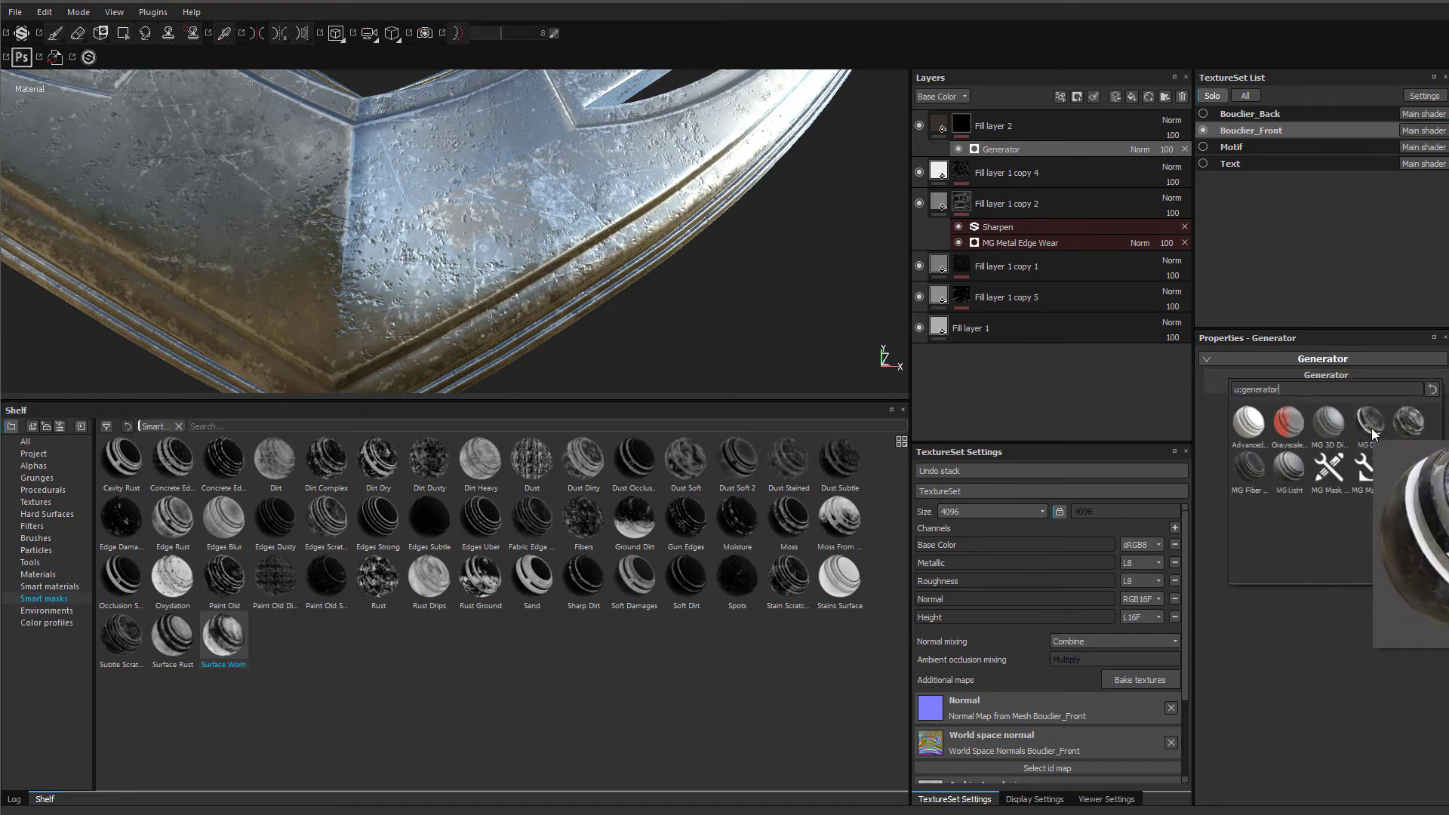
{"action": "left_click", "coordinate": [1370, 428]}
{"action": "scroll", "coordinate": [593, 276], "scroll_direction": "down", "scroll_amount": 3}
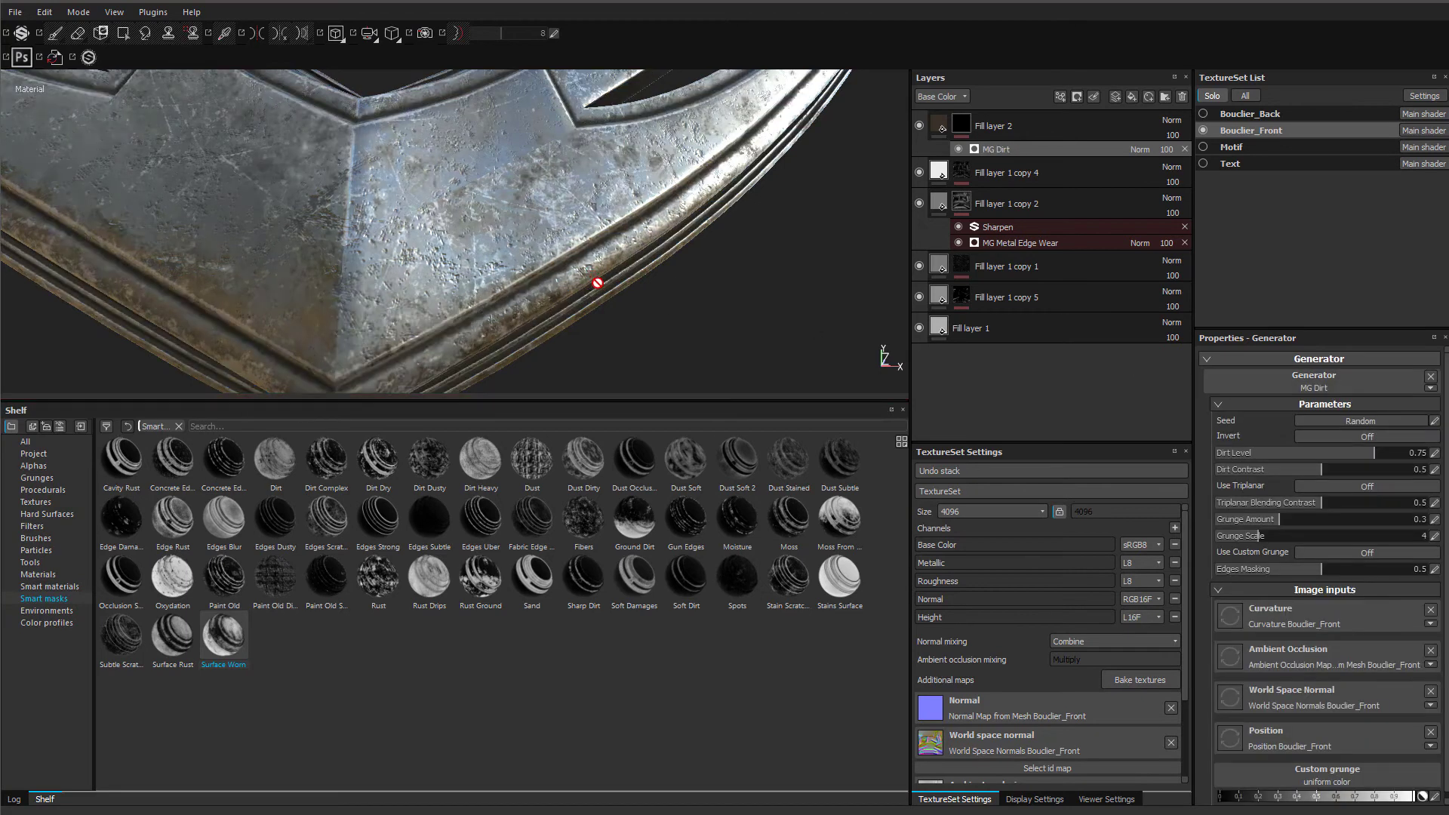
{"action": "left_click_drag", "start_coordinate": [609, 285], "coordinate": [860, 236], "text": "alt"}
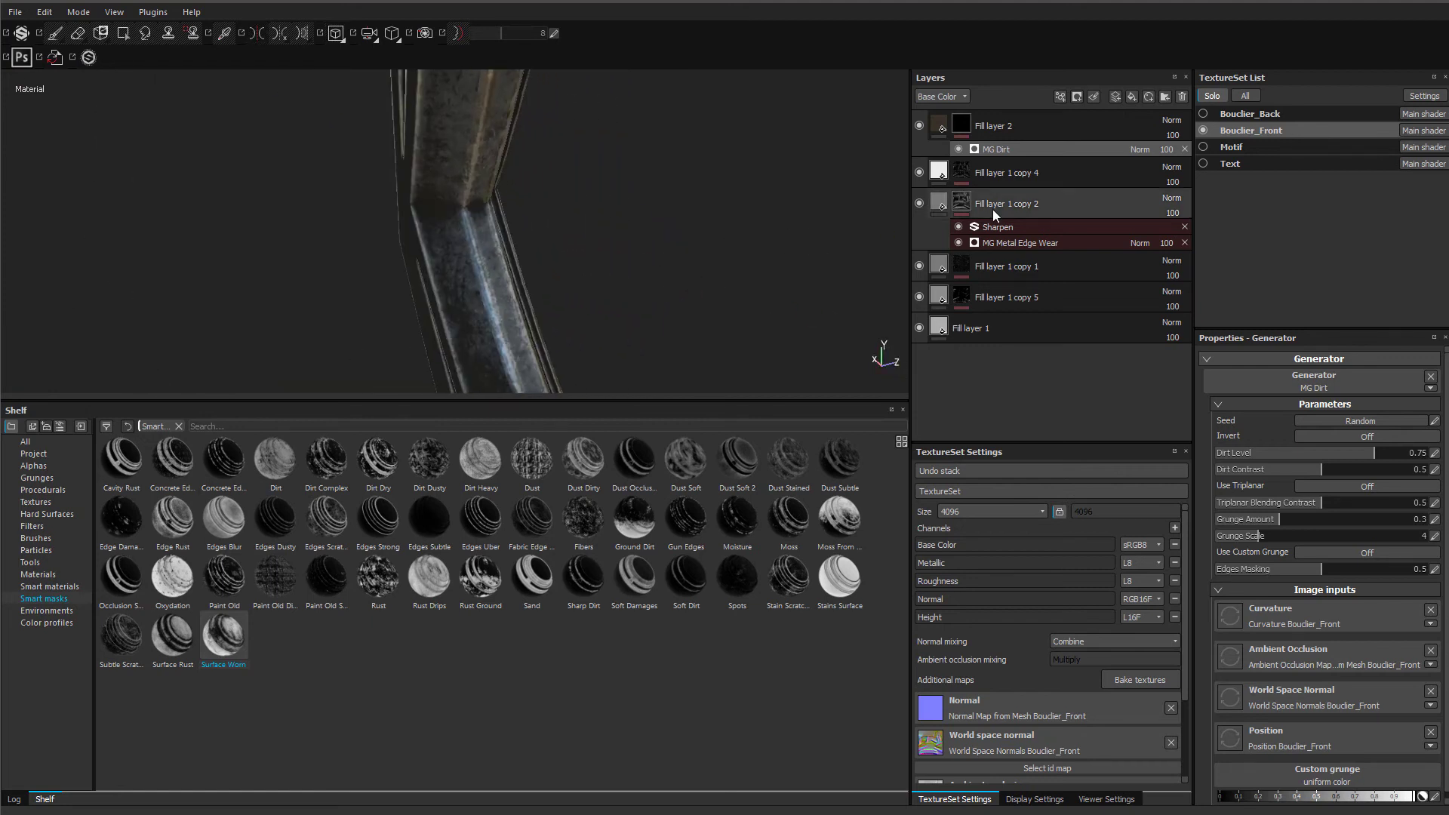
{"action": "left_click_drag", "start_coordinate": [554, 274], "coordinate": [868, 227], "text": "alt"}
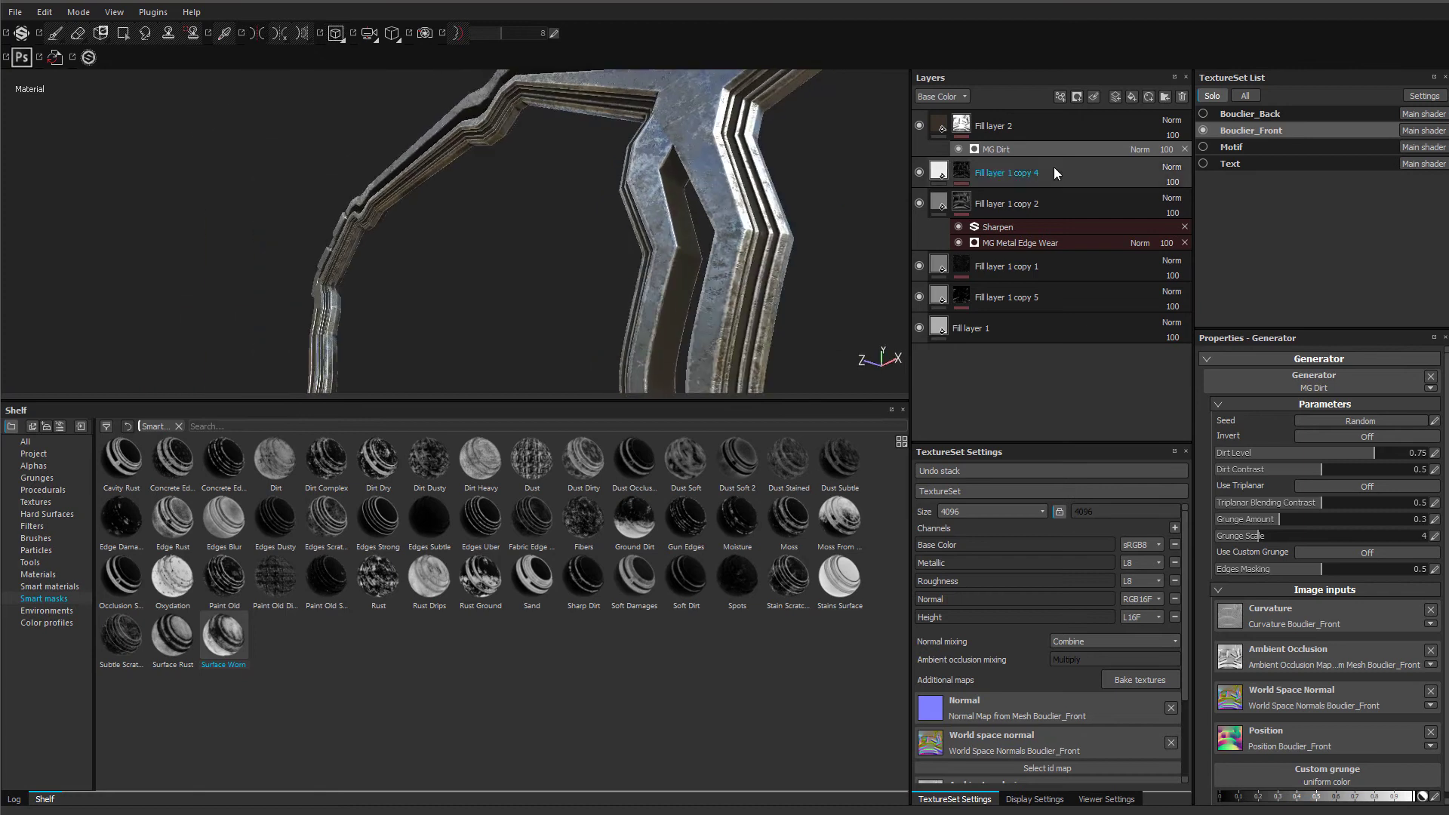
- Examine the dirt of Fill layer 2 along the shield's frame and around its lower tip
{"action": "left_click", "coordinate": [921, 127]}
{"action": "scroll", "coordinate": [707, 101], "scroll_direction": "down", "scroll_amount": 3}
{"action": "scroll", "coordinate": [708, 100], "scroll_direction": "down", "scroll_amount": 3}
{"action": "middle_click_drag", "start_coordinate": [684, 358], "coordinate": [682, 220], "text": "alt"}
{"action": "scroll", "coordinate": [666, 255], "scroll_direction": "up", "scroll_amount": 2}
{"action": "middle_click_drag", "start_coordinate": [656, 167], "coordinate": [659, 300], "text": "alt"}
{"action": "left_click_drag", "start_coordinate": [755, 184], "coordinate": [781, 198], "text": "alt"}
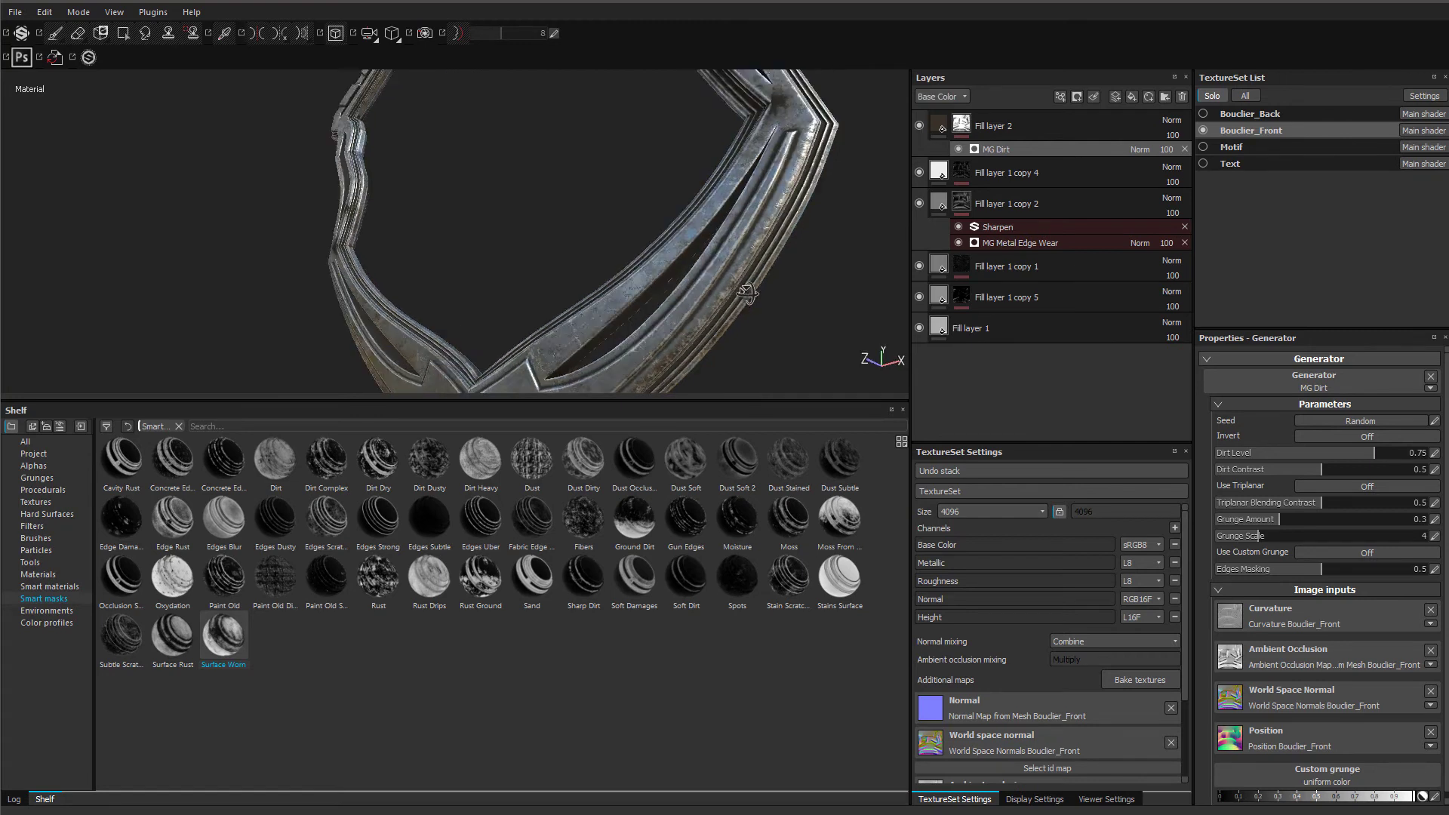
{"action": "middle_click_drag", "start_coordinate": [724, 355], "coordinate": [717, 265], "text": "alt"}
{"action": "left_click_drag", "start_coordinate": [717, 265], "coordinate": [705, 249], "text": "alt"}
{"action": "scroll", "coordinate": [701, 253], "scroll_direction": "up", "scroll_amount": 3}
{"action": "left_click_drag", "start_coordinate": [630, 321], "coordinate": [658, 311], "text": "alt"}
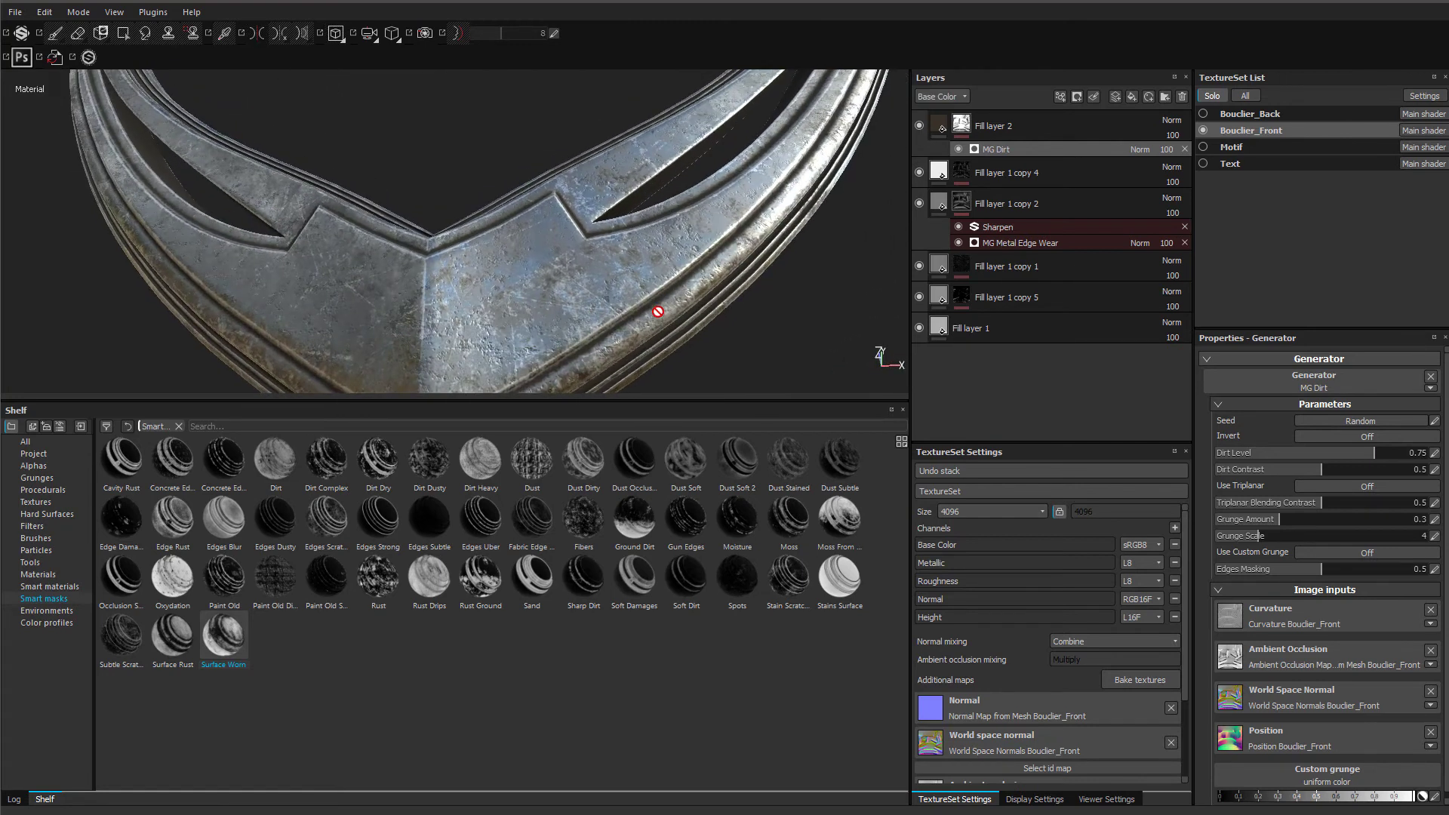
- Set MG Dirt's Dirt Level to 0.6 and compare the shield with Fill layer 2 hidden and shown
{"action": "left_click", "coordinate": [966, 150]}
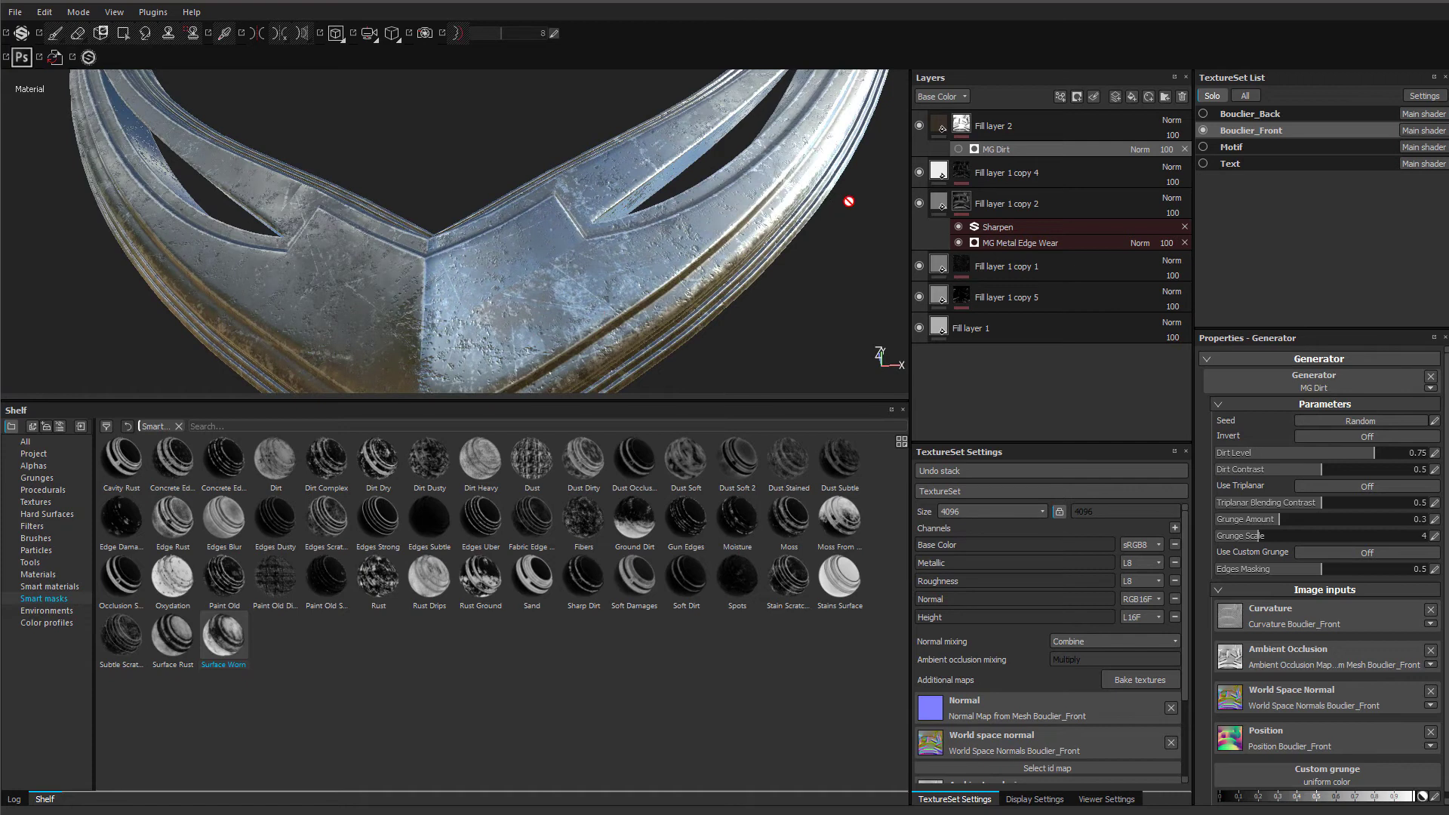
{"action": "left_click", "coordinate": [959, 150]}
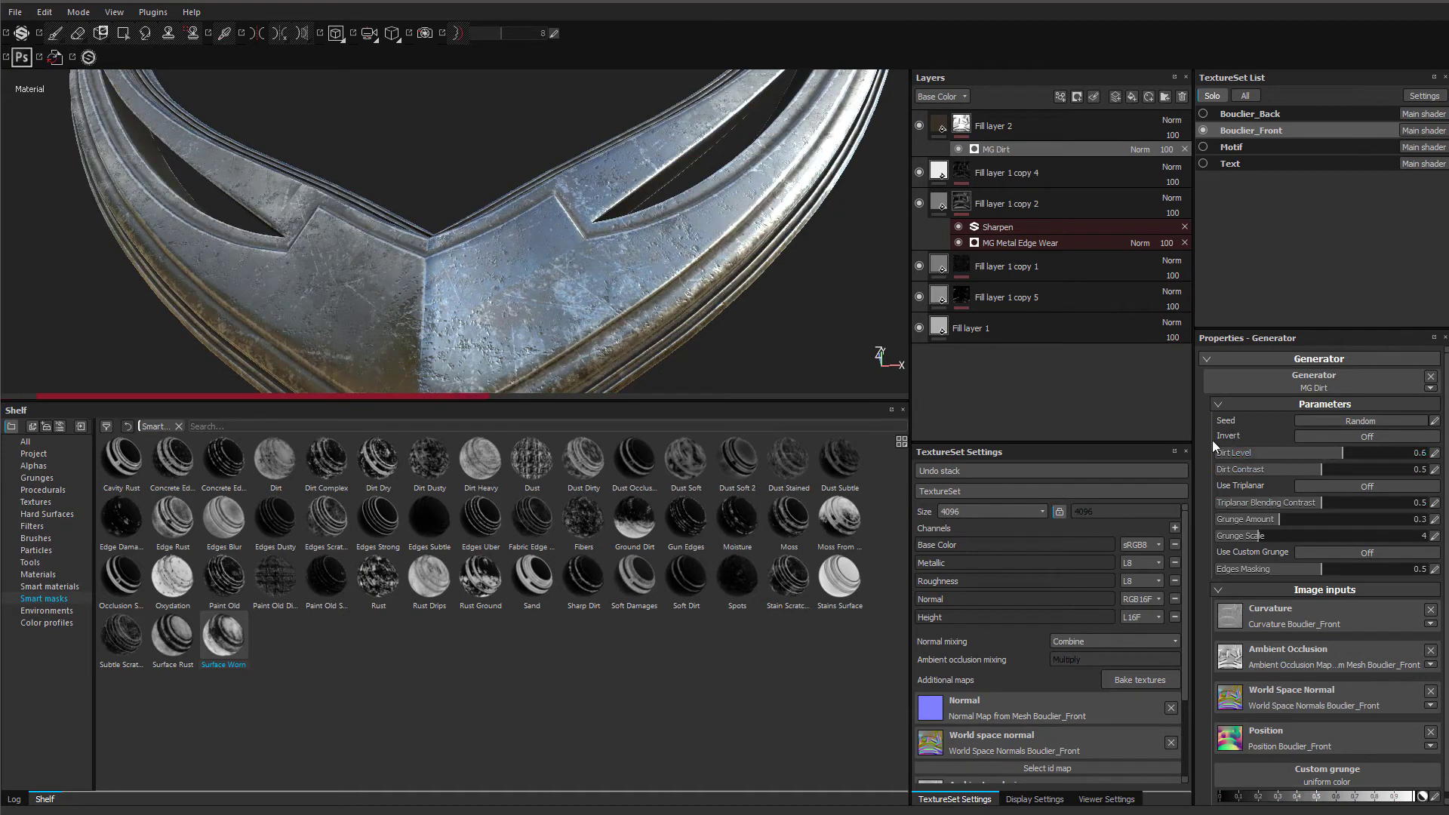
{"action": "left_click_drag", "start_coordinate": [663, 297], "coordinate": [557, 295], "text": "alt"}
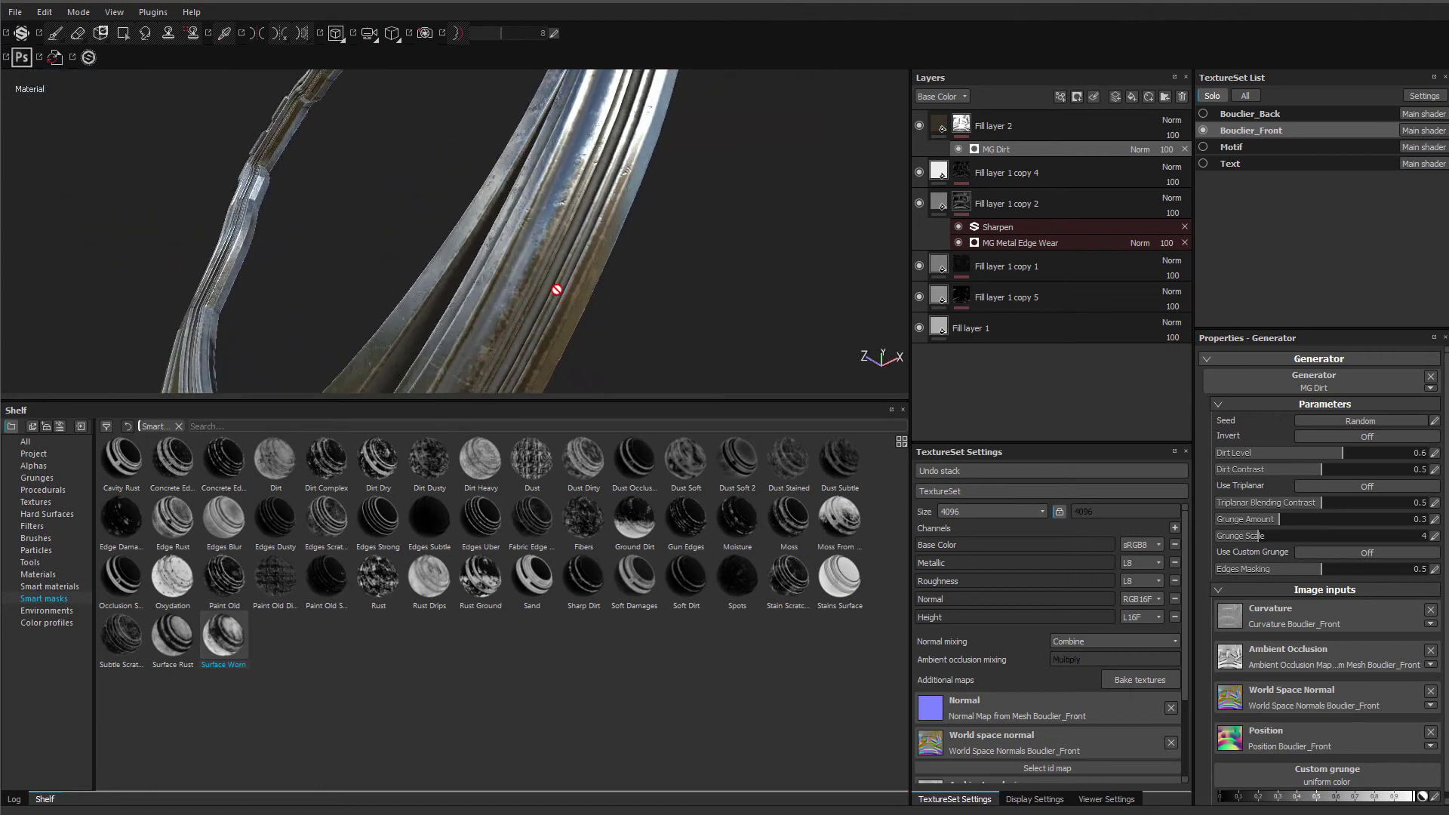
{"action": "left_click", "coordinate": [918, 126]}
{"action": "left_click_drag", "start_coordinate": [551, 282], "coordinate": [916, 330], "text": "alt"}
{"action": "right_click_drag", "start_coordinate": [916, 330], "coordinate": [705, 320], "text": "alt"}
{"action": "left_click_drag", "start_coordinate": [705, 320], "coordinate": [557, 324], "text": "alt"}
{"action": "left_click", "coordinate": [918, 125]}
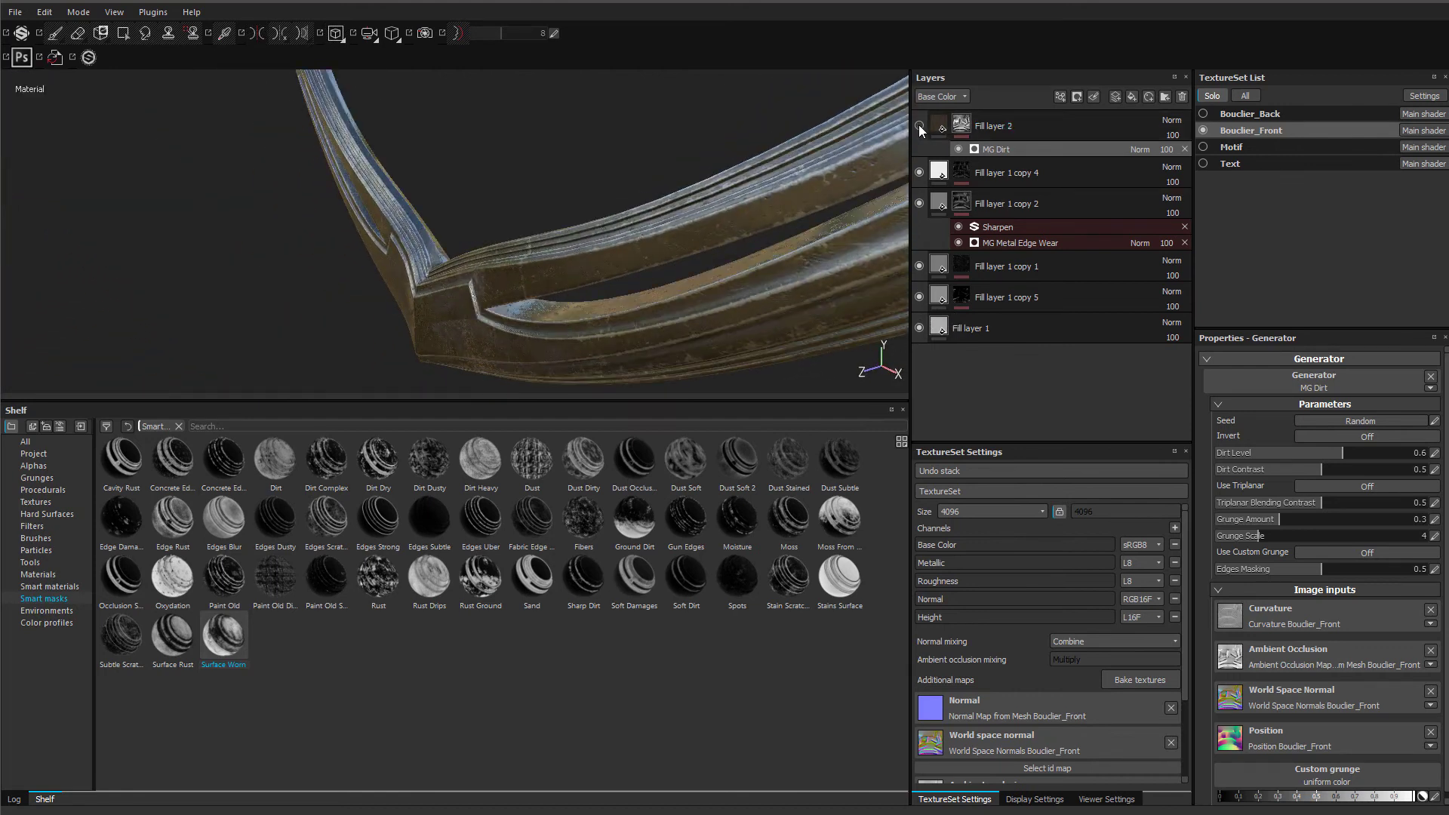
{"action": "left_click", "coordinate": [918, 126]}
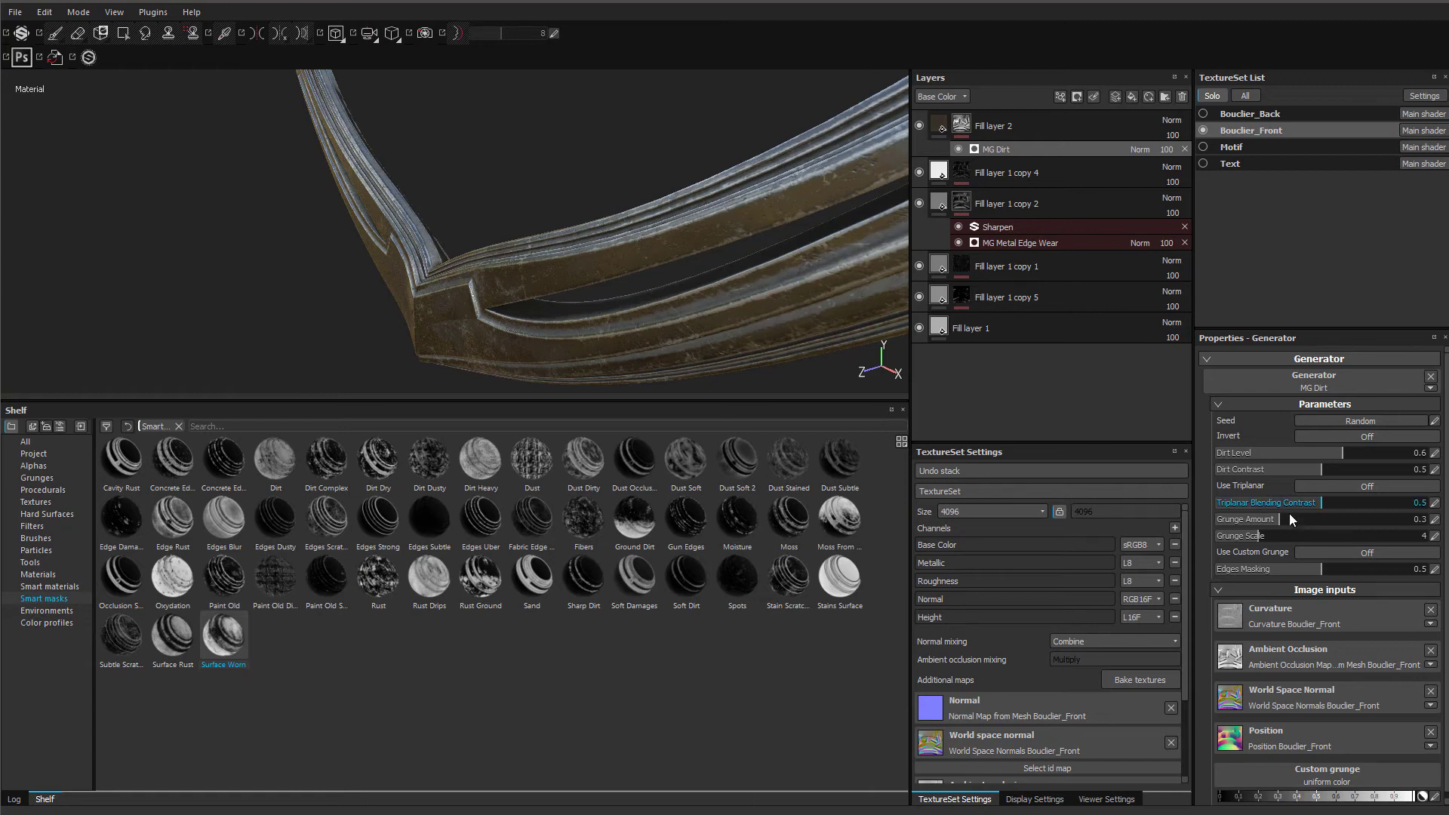
- Try several Dirt Contrast values in MG Dirt, settling on 0.78, and set the Dirt Level to 0.62
{"action": "left_click_drag", "start_coordinate": [1321, 469], "coordinate": [1245, 470]}
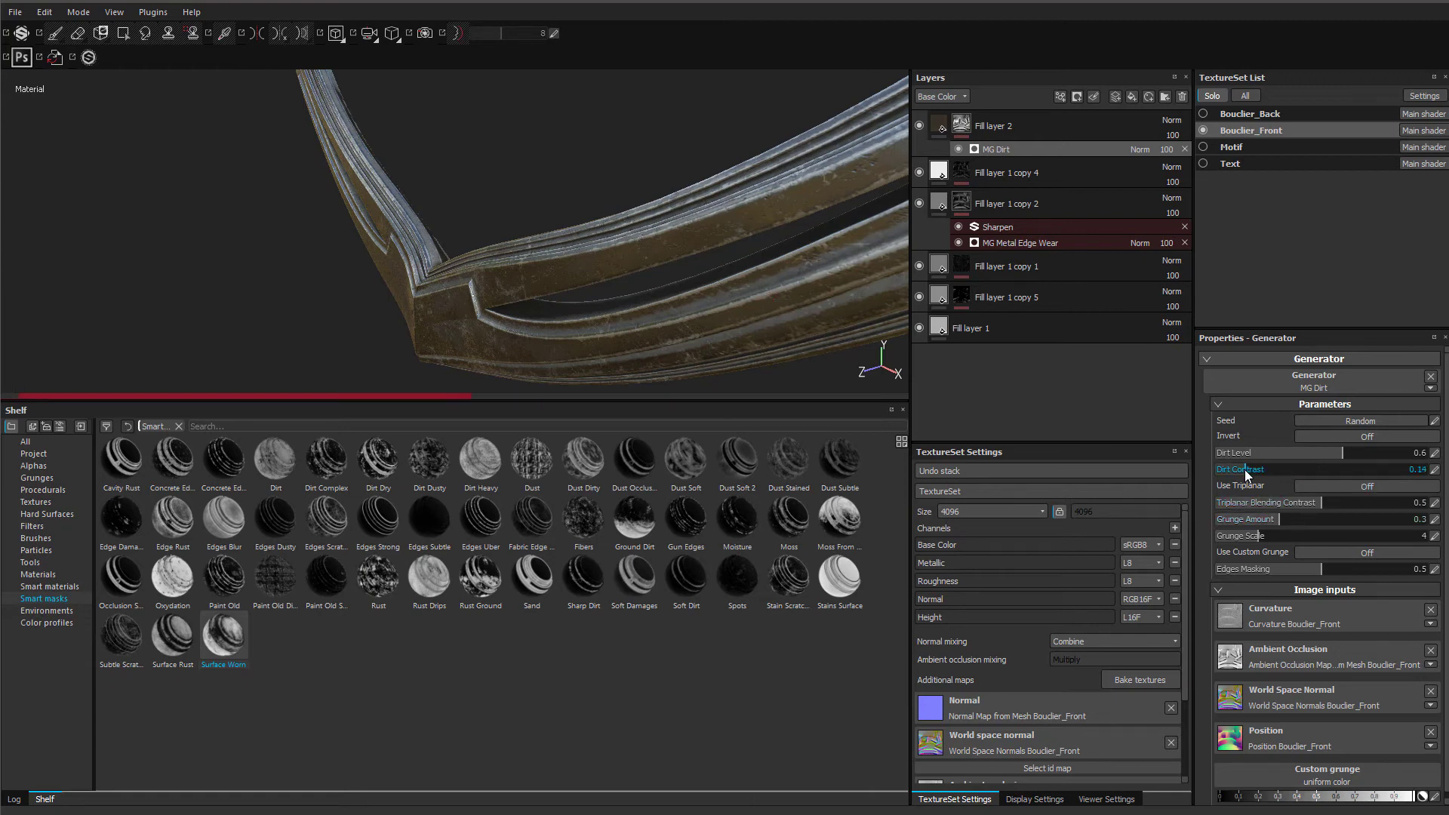
{"action": "left_click_drag", "start_coordinate": [713, 334], "coordinate": [772, 286], "text": "alt"}
{"action": "left_click_drag", "start_coordinate": [1274, 473], "coordinate": [1421, 470]}
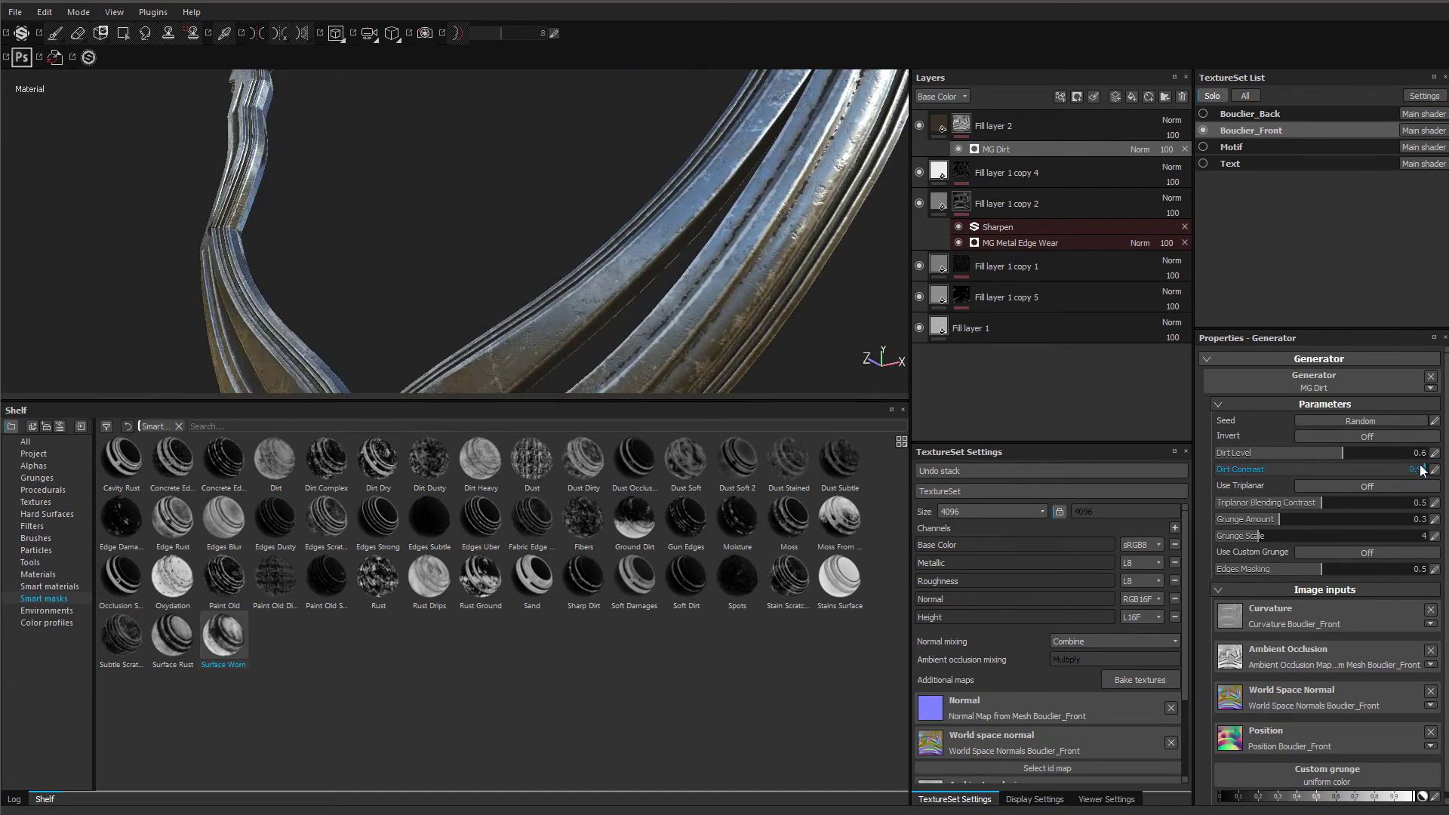
{"action": "left_click_drag", "start_coordinate": [758, 259], "coordinate": [801, 310], "text": "alt"}
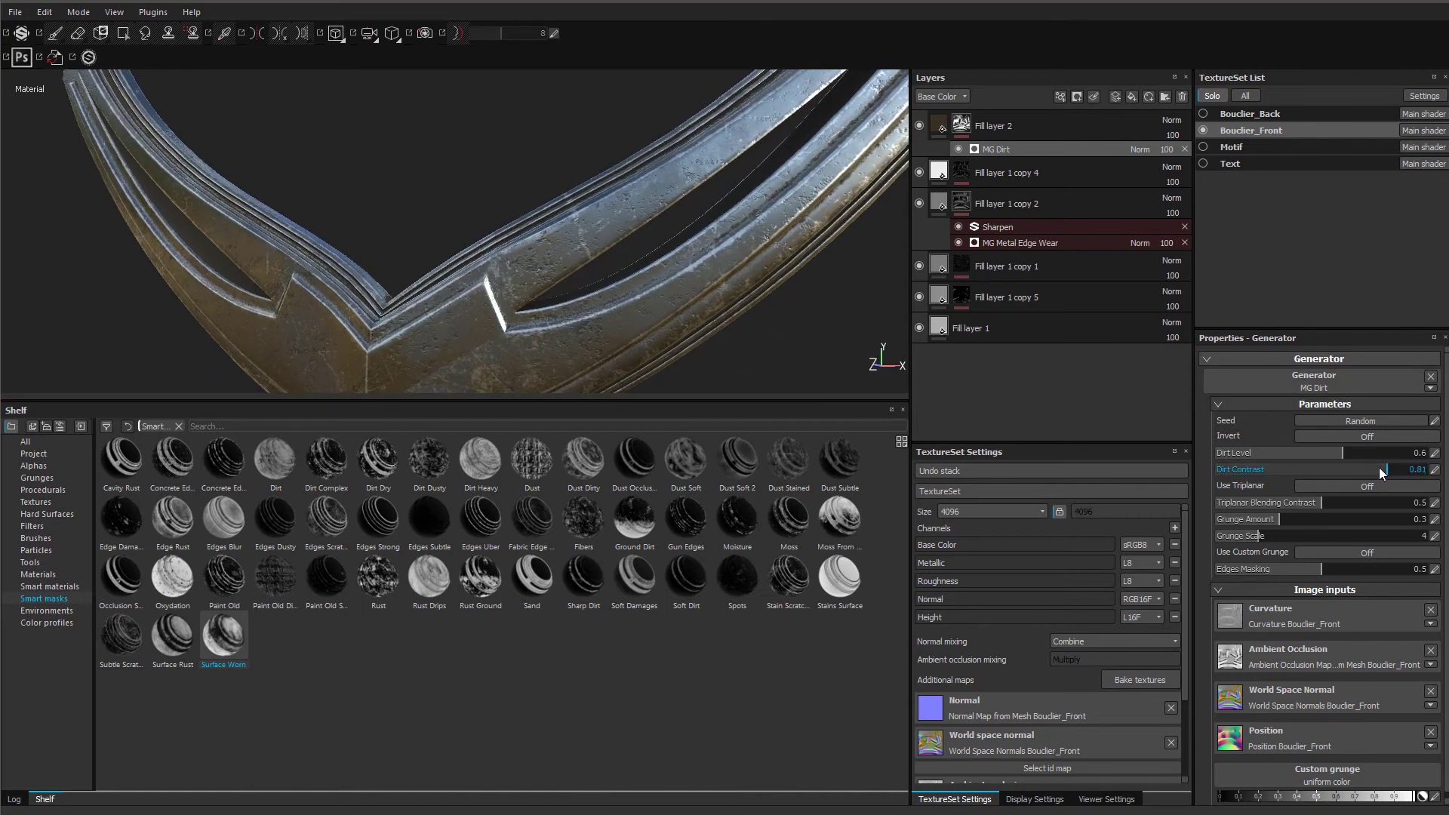
{"action": "left_click_drag", "start_coordinate": [428, 352], "coordinate": [562, 230], "text": "alt"}
{"action": "left_click_drag", "start_coordinate": [1328, 458], "coordinate": [1351, 459]}
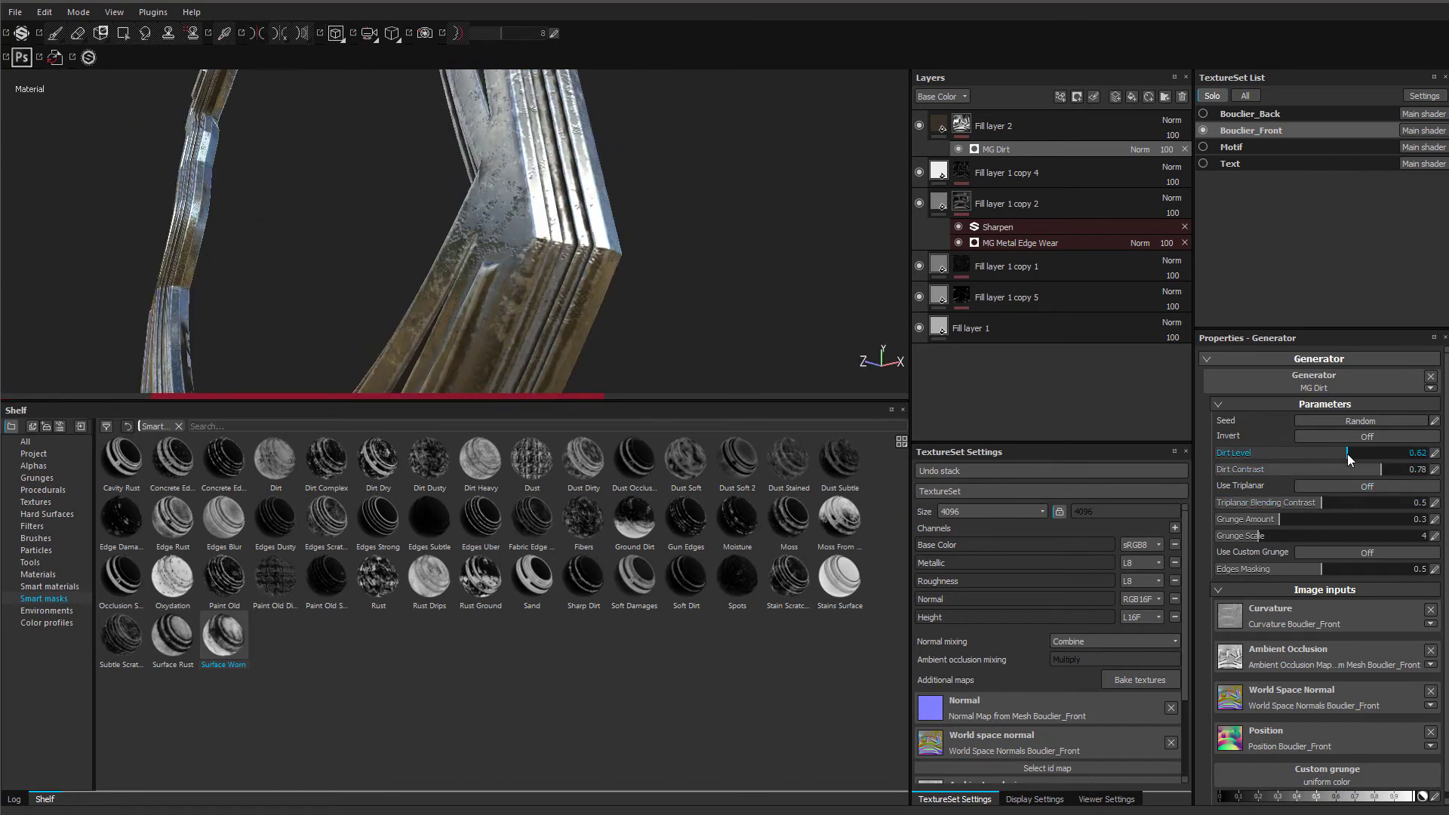
{"action": "left_click_drag", "start_coordinate": [738, 178], "coordinate": [657, 241], "text": "alt"}
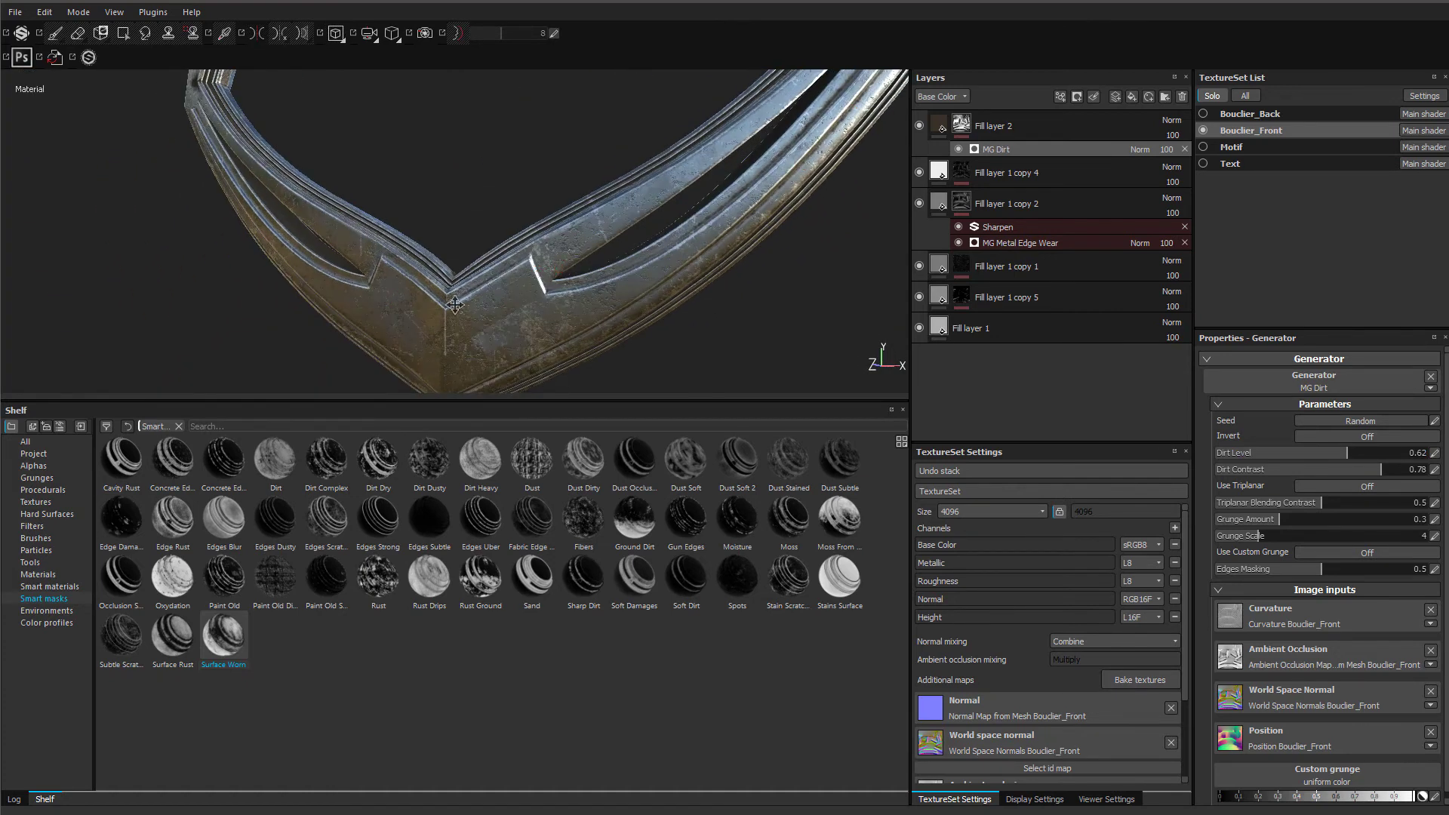
- Enlarge the viewport and inspect the shield's frame with Fill layer 2 hidden and shown
{"action": "middle_click_drag", "start_coordinate": [454, 305], "coordinate": [517, 273], "text": "alt"}
{"action": "left_click_drag", "start_coordinate": [556, 320], "coordinate": [614, 274], "text": "alt"}
{"action": "right_click_drag", "start_coordinate": [614, 275], "coordinate": [528, 336], "text": "alt"}
{"action": "left_click_drag", "start_coordinate": [528, 336], "coordinate": [457, 168], "text": "alt"}
{"action": "left_click", "coordinate": [919, 126]}
{"action": "left_click_drag", "start_coordinate": [702, 214], "coordinate": [702, 594], "text": "alt"}
{"action": "mouse_move", "coordinate": [673, 328]}
{"action": "left_mouse_down", "text": "alt"}
{"action": "mouse_move", "coordinate": [731, 252]}
{"action": "mouse_move", "coordinate": [714, 227]}
{"action": "mouse_move", "coordinate": [700, 324]}
{"action": "left_mouse_up", "text": "alt"}
{"action": "mouse_move", "coordinate": [672, 275]}
{"action": "left_mouse_down", "text": "alt"}
{"action": "mouse_move", "coordinate": [711, 264]}
{"action": "mouse_move", "coordinate": [634, 279]}
{"action": "mouse_move", "coordinate": [653, 291]}
{"action": "left_mouse_up", "text": "alt"}
{"action": "left_click", "coordinate": [920, 126]}
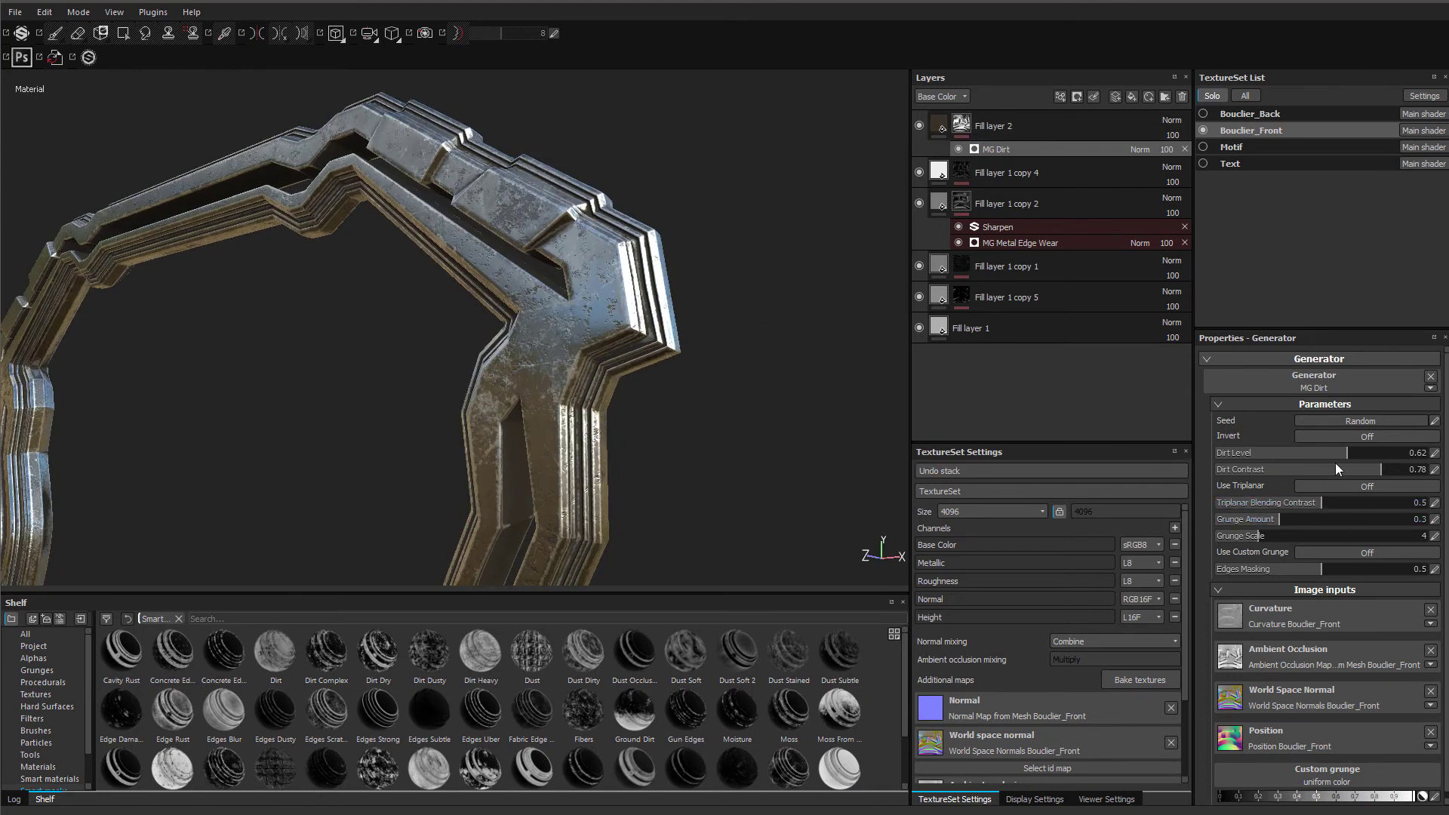
- Set MG Dirt's Dirt Level to 0.75 and its Dirt Contrast to 0.71
{"action": "left_click_drag", "start_coordinate": [1360, 460], "coordinate": [1363, 454]}
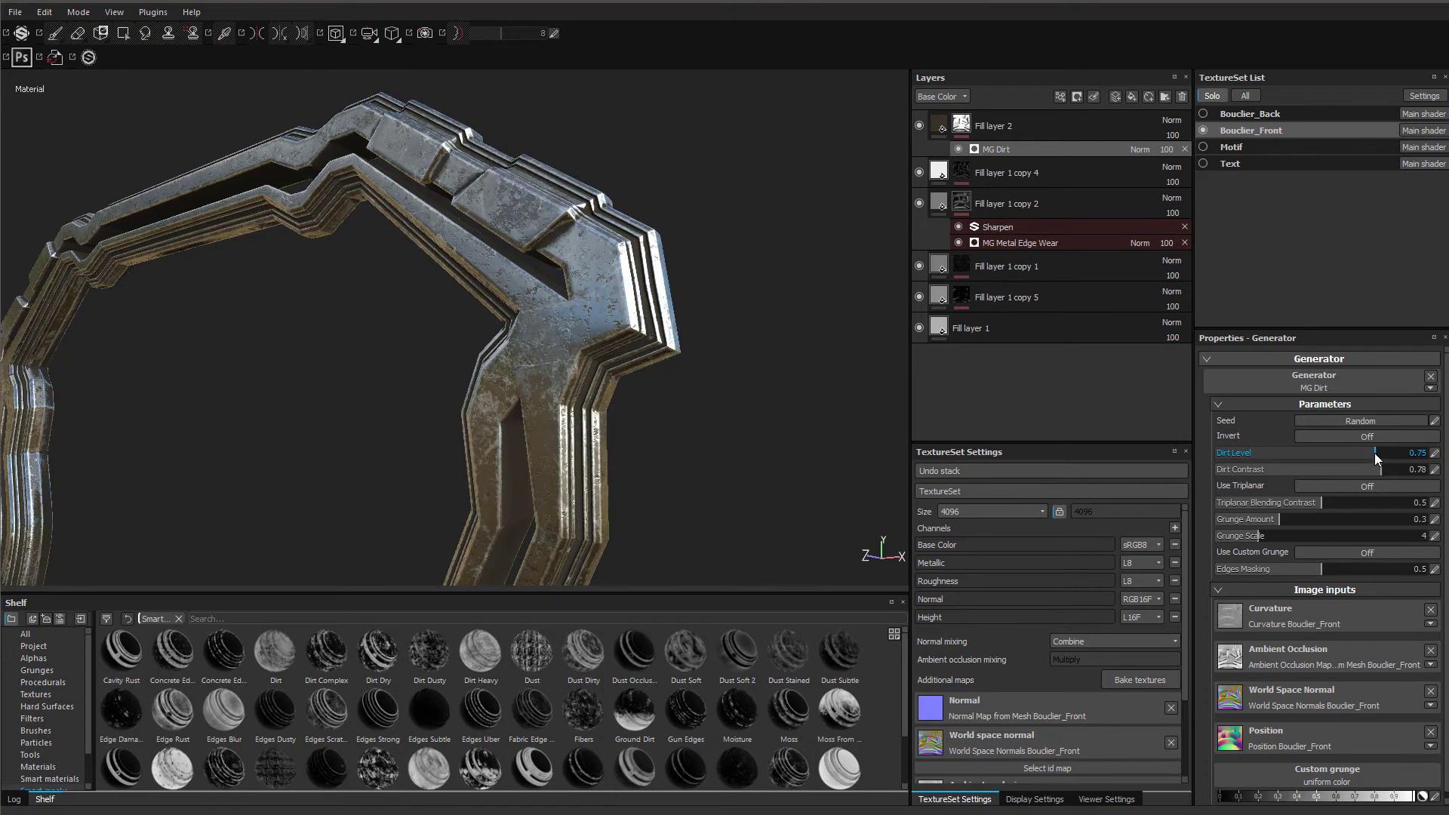
{"action": "left_click_drag", "start_coordinate": [663, 528], "coordinate": [625, 425], "text": "alt"}
{"action": "left_click_drag", "start_coordinate": [558, 457], "coordinate": [545, 454], "text": "alt"}
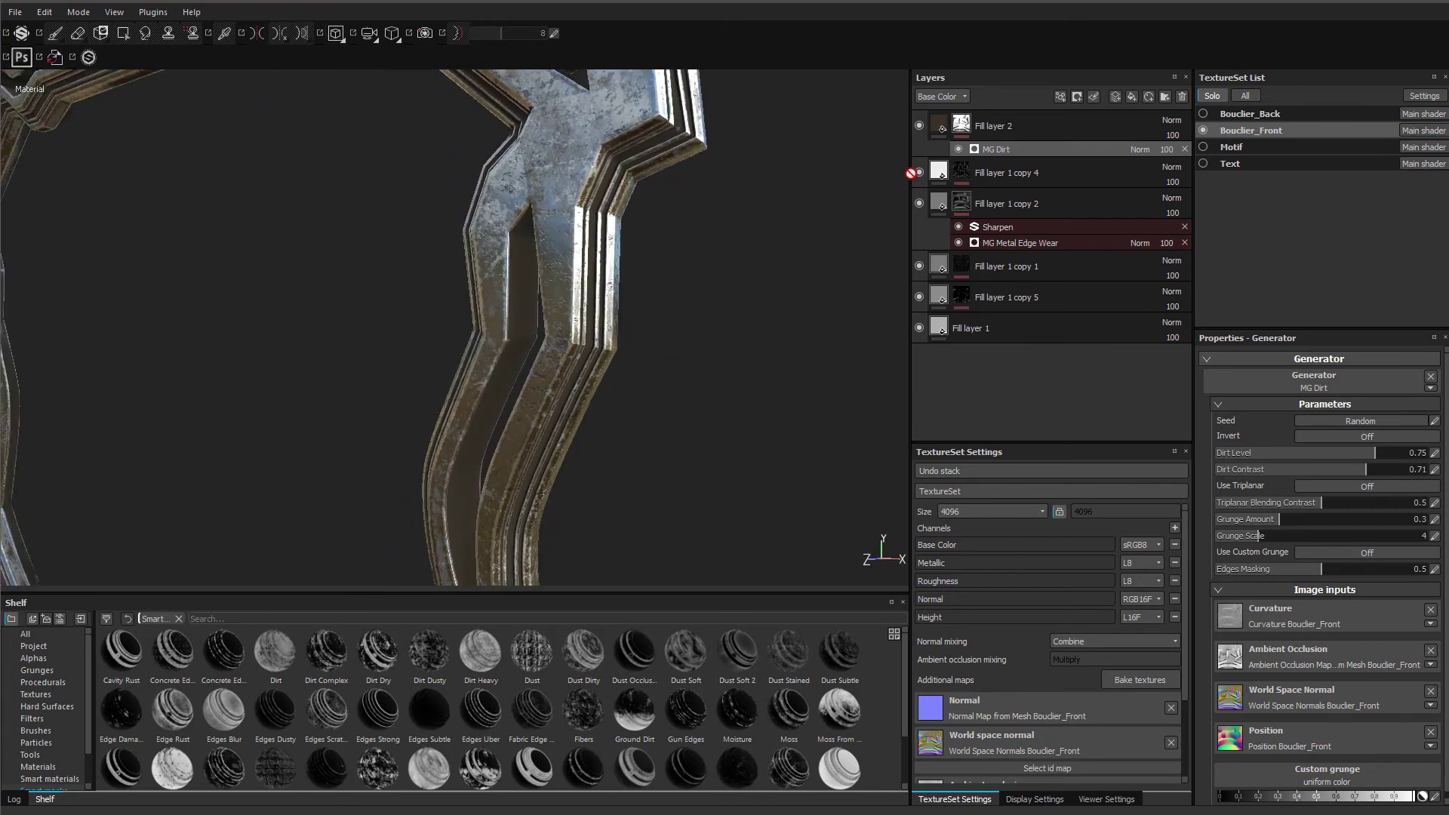
- Compare the side frames of the shield with Fill layer 2 repeatedly hidden and shown
{"action": "left_click", "coordinate": [918, 128]}
{"action": "left_click", "coordinate": [918, 127]}
{"action": "middle_click_drag", "start_coordinate": [629, 230], "coordinate": [634, 205], "text": "alt"}
{"action": "left_click_drag", "start_coordinate": [635, 205], "coordinate": [642, 310], "text": "alt"}
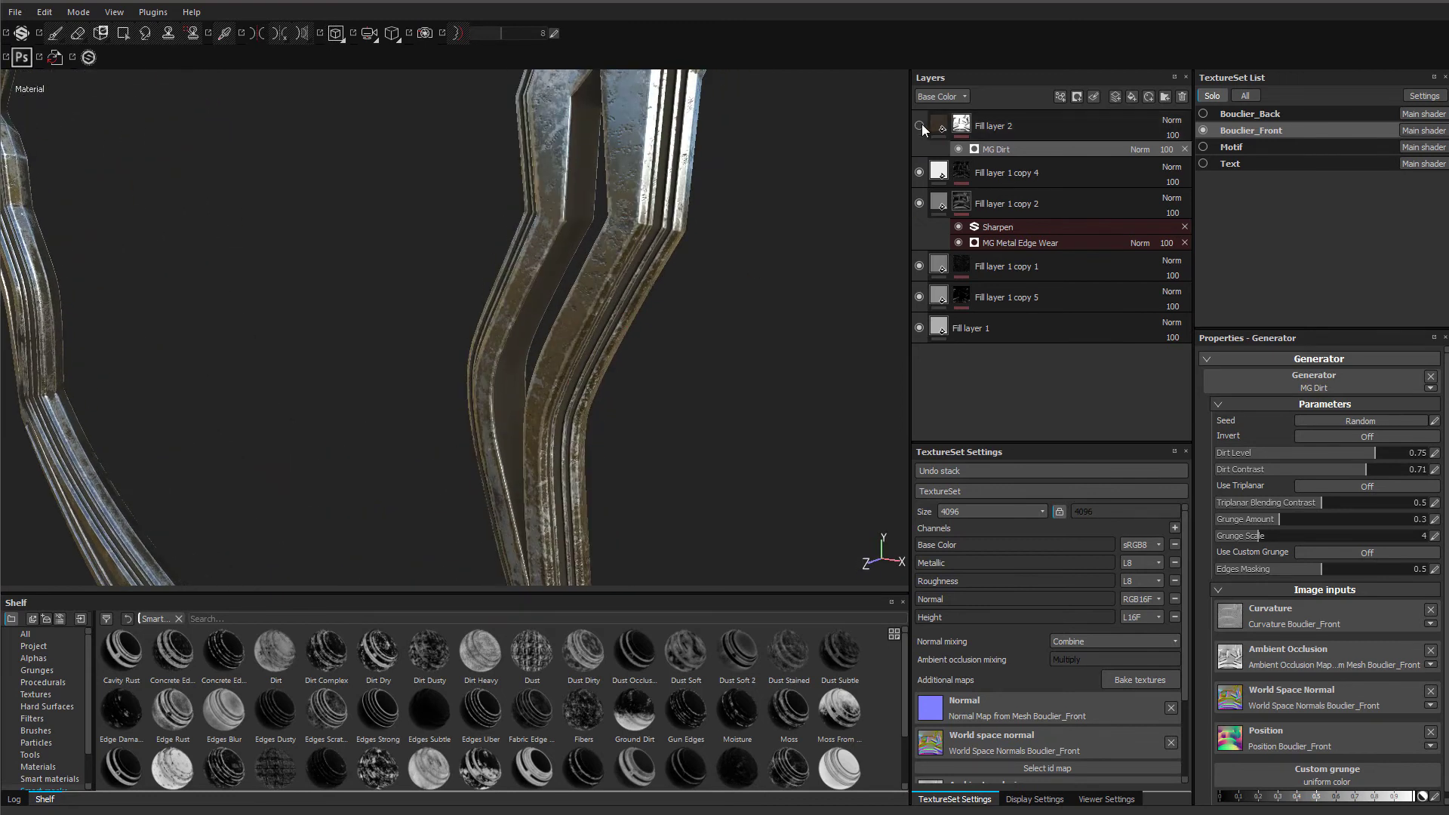
{"action": "left_click", "coordinate": [918, 126]}
{"action": "left_click", "coordinate": [920, 126]}
{"action": "left_click", "coordinate": [920, 127]}
{"action": "left_click", "coordinate": [919, 127]}
{"action": "left_click", "coordinate": [920, 127]}
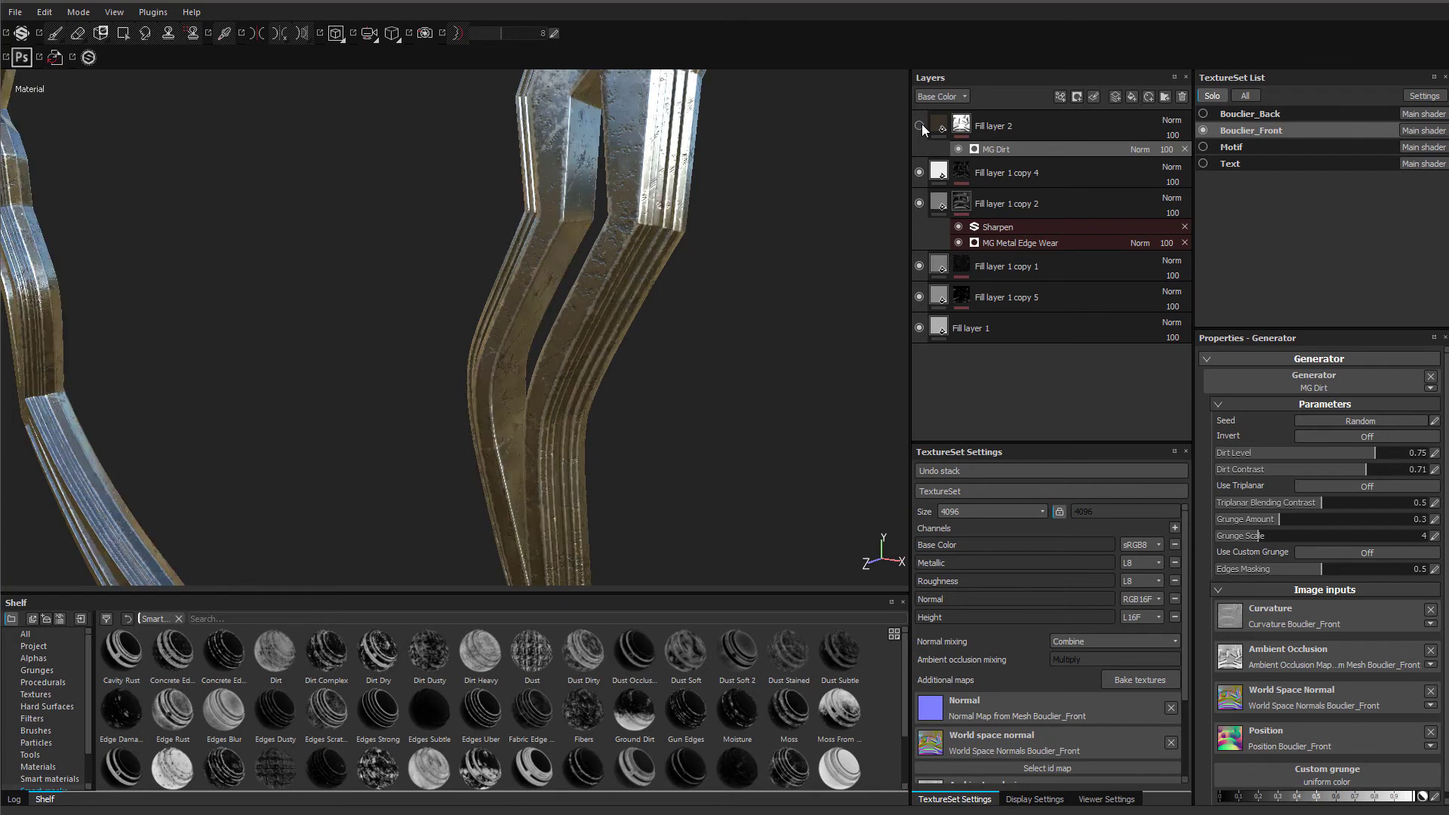
{"action": "left_click_drag", "start_coordinate": [584, 208], "coordinate": [634, 318], "text": "alt"}
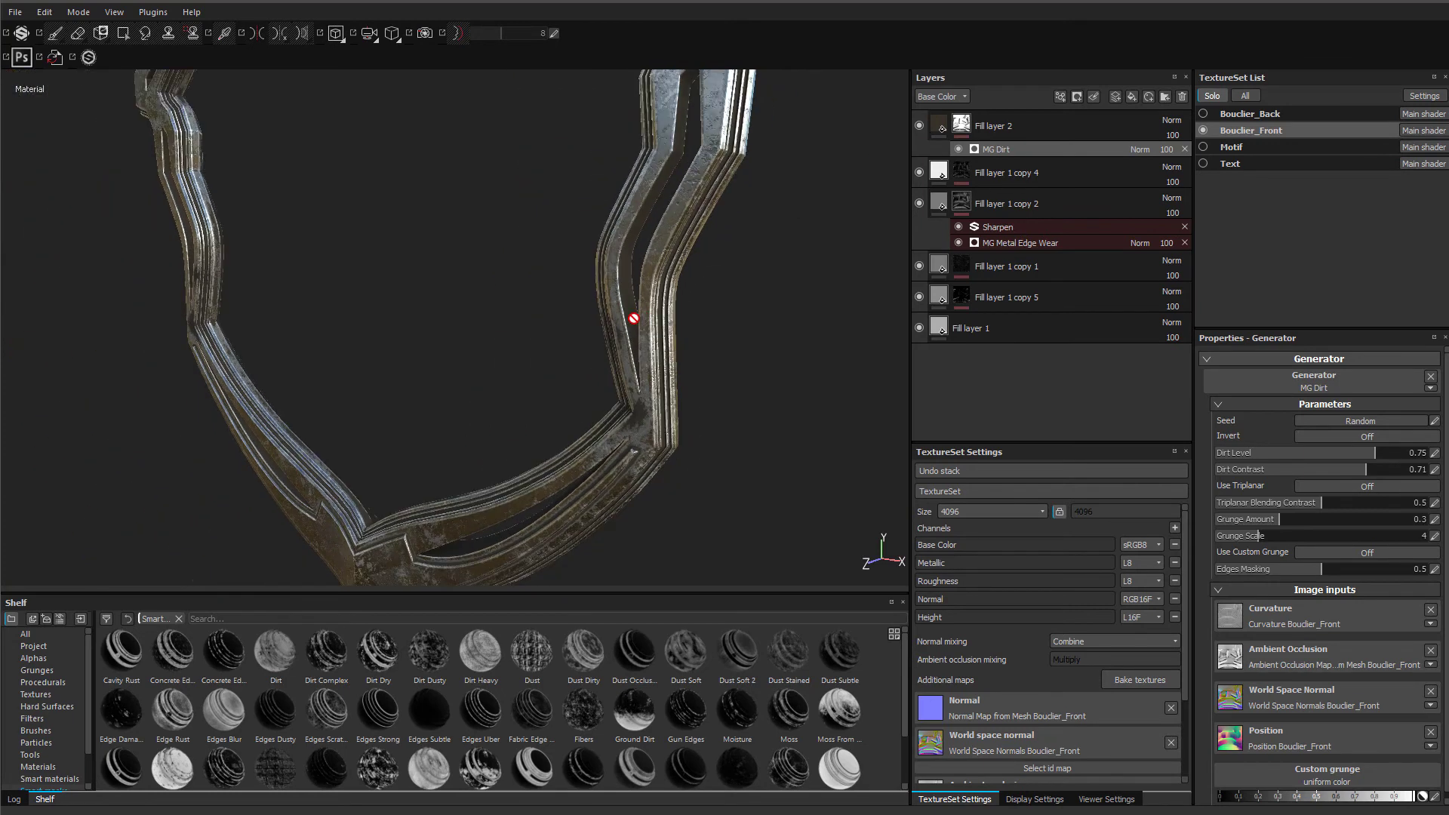
{"action": "left_click_drag", "start_coordinate": [199, 206], "coordinate": [337, 233], "text": "alt"}
{"action": "right_click_drag", "start_coordinate": [336, 233], "coordinate": [331, 493], "text": "alt"}
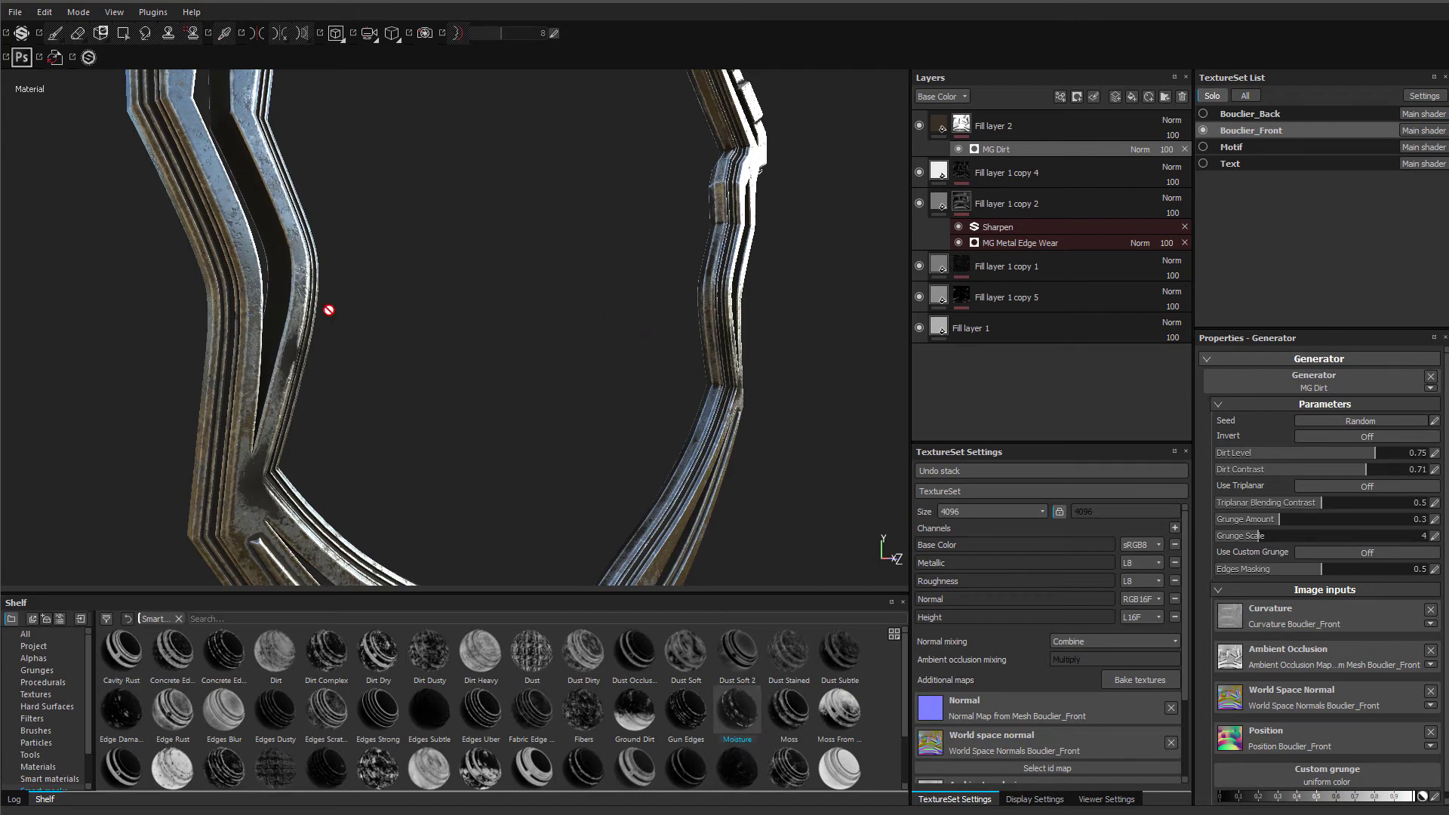
{"action": "left_click_drag", "start_coordinate": [312, 283], "coordinate": [75, 204], "text": "alt"}
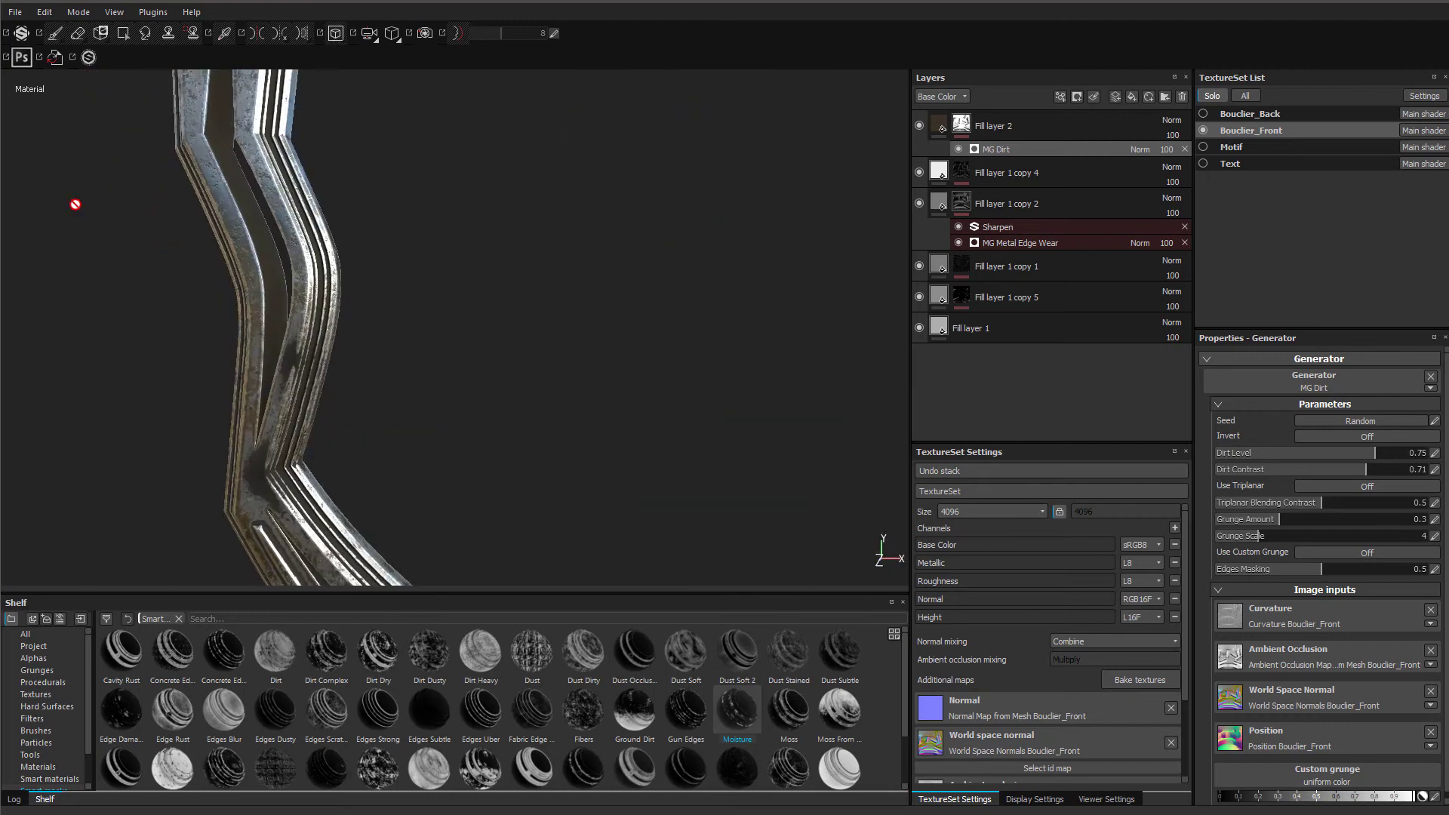
- Duplicate Fill layer 1 copy 5 and move the duplicate to the top of the layer stack
{"action": "left_click", "coordinate": [1076, 139]}
{"action": "right_click", "coordinate": [1052, 301]}
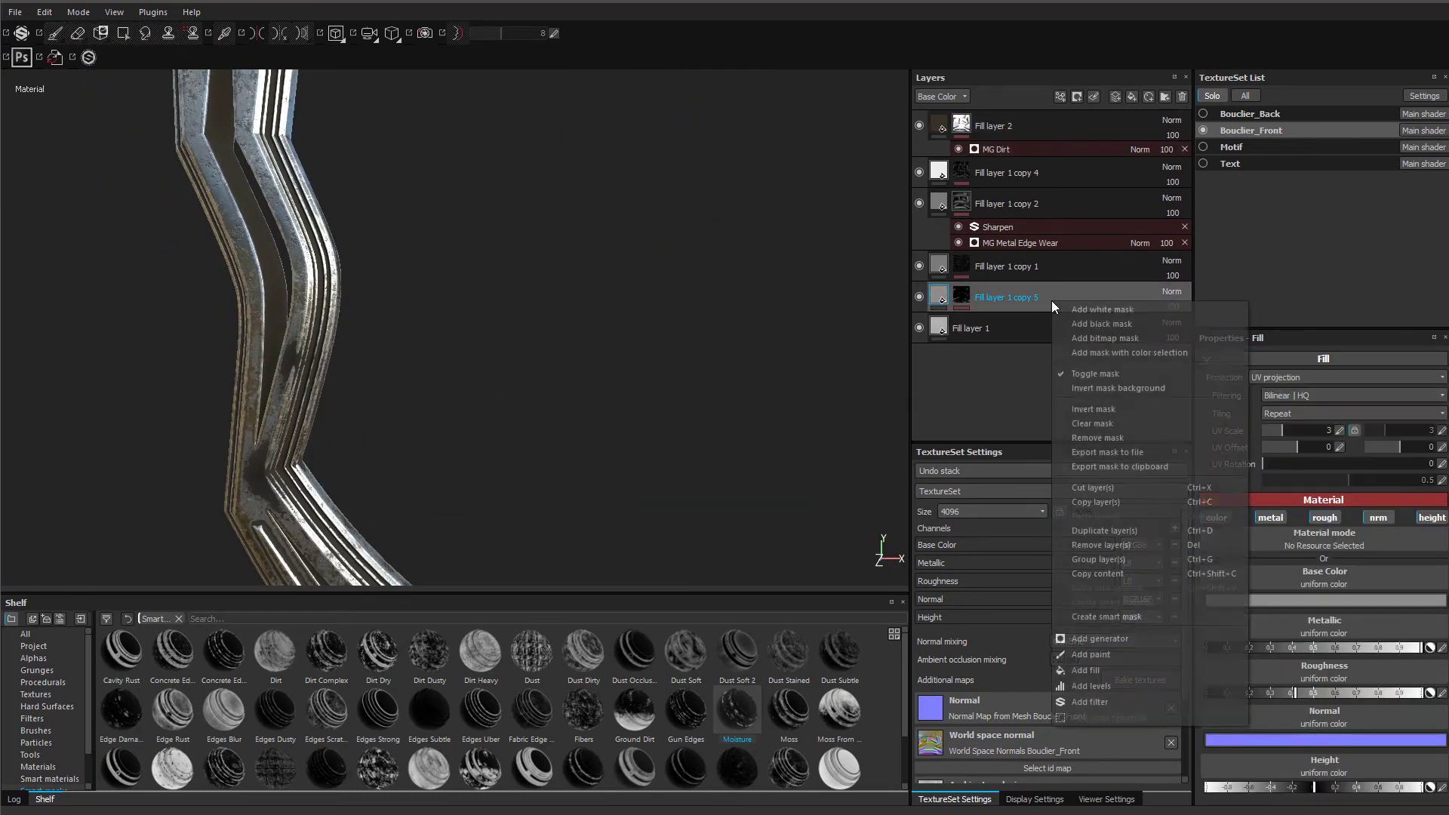
{"action": "left_click", "coordinate": [1126, 531]}
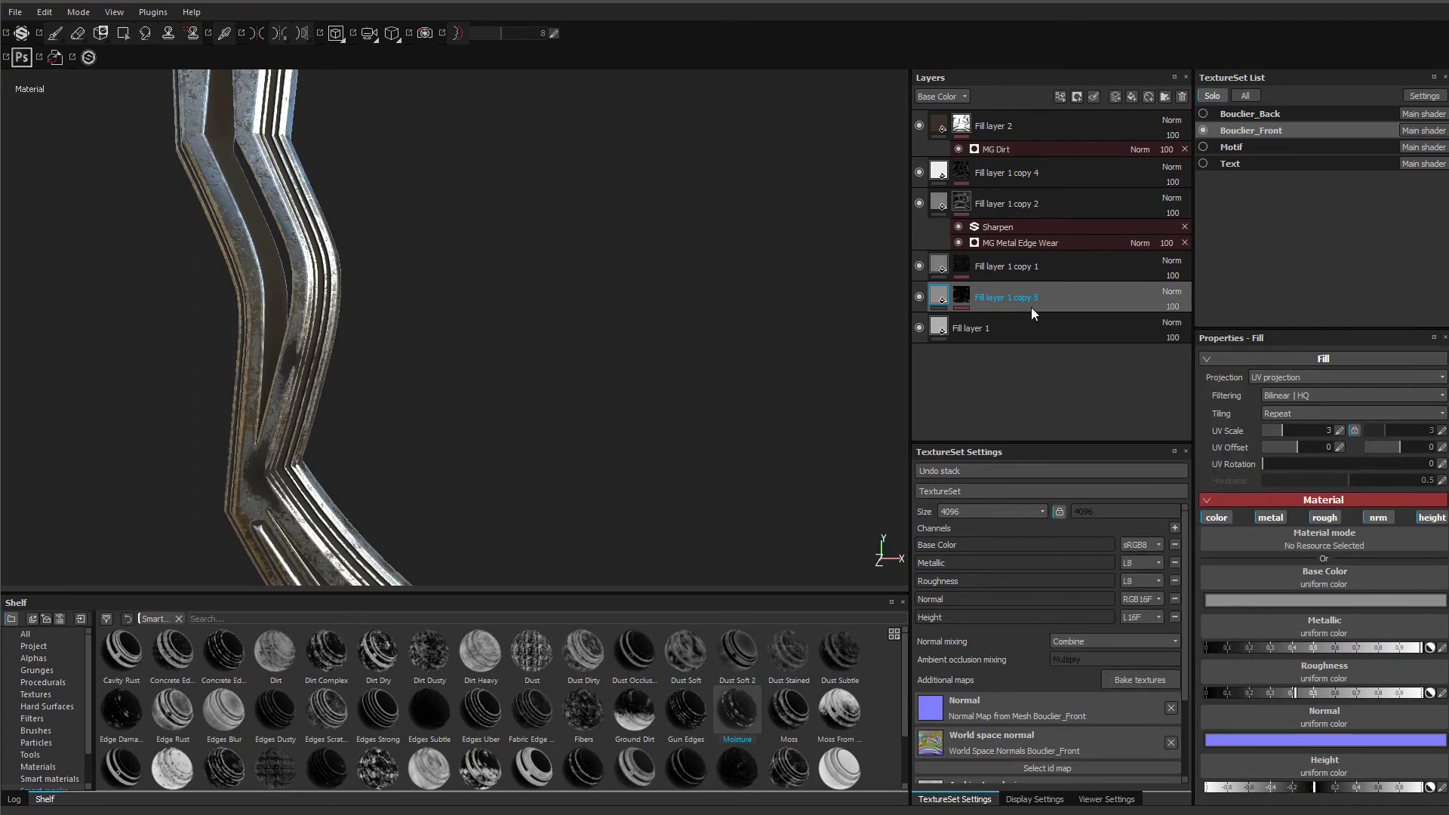
{"action": "left_click_drag", "start_coordinate": [1028, 300], "coordinate": [1071, 129]}
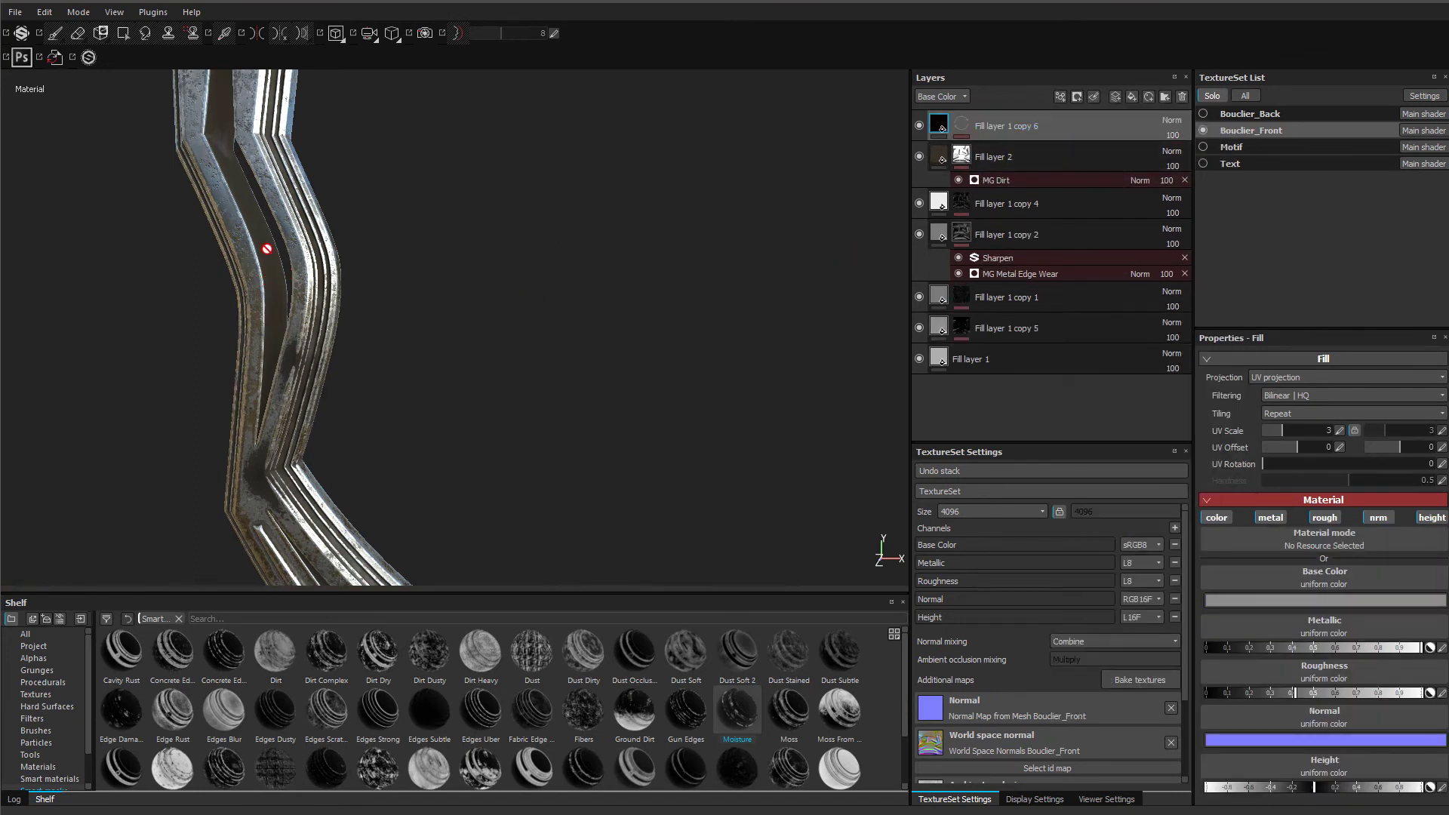
- Hide Fill layer 2 and set the base color of the duplicated top fill layer to pure red
{"action": "scroll", "coordinate": [270, 243], "scroll_direction": "down", "scroll_amount": 3}
{"action": "mouse_move", "coordinate": [279, 272]}
{"action": "left_mouse_down", "text": "alt"}
{"action": "mouse_move", "coordinate": [228, 275]}
{"action": "mouse_move", "coordinate": [295, 291]}
{"action": "mouse_move", "coordinate": [276, 292]}
{"action": "left_mouse_up", "text": "alt"}
{"action": "left_click", "coordinate": [919, 157]}
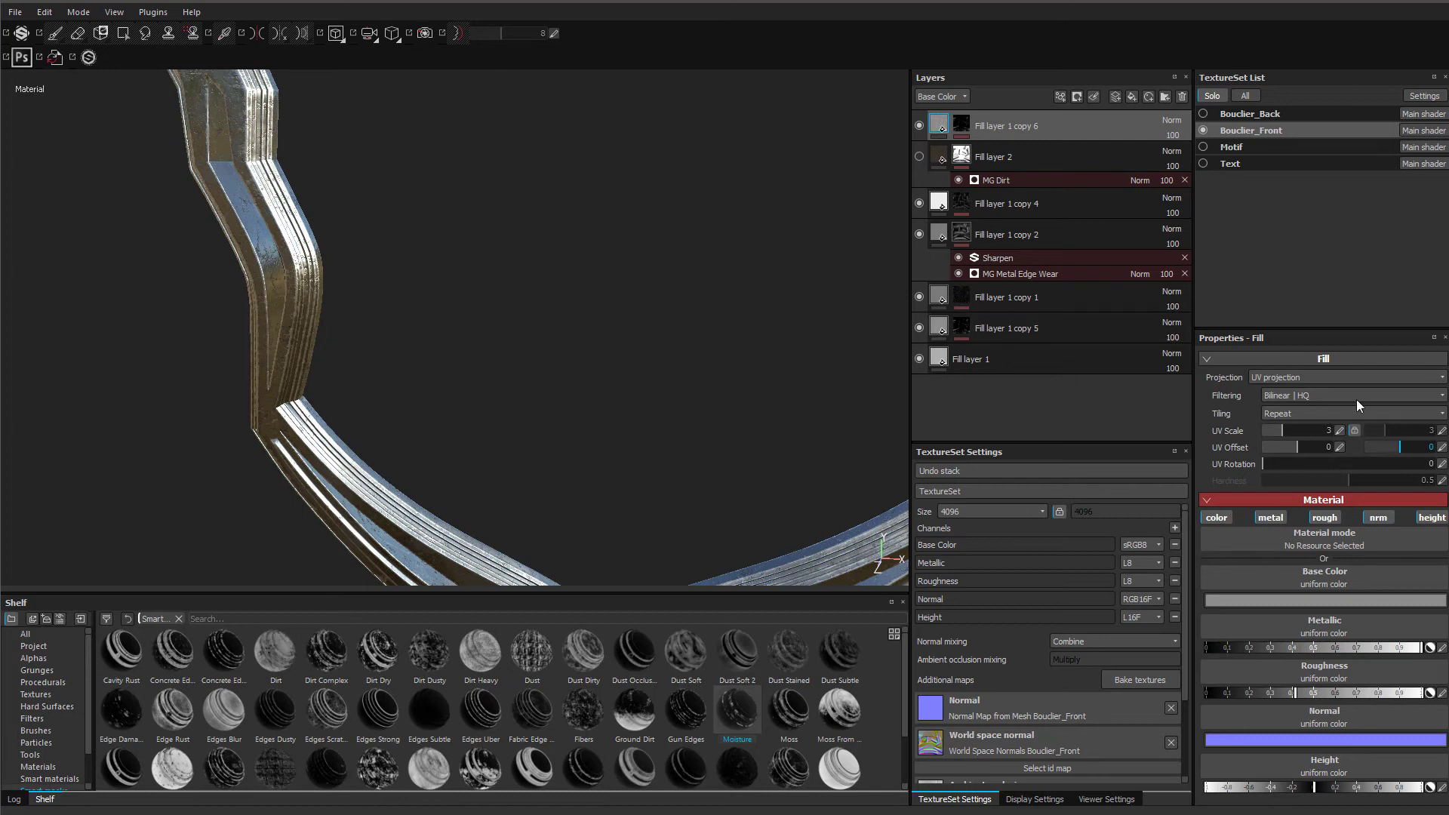
{"action": "left_click", "coordinate": [1341, 600]}
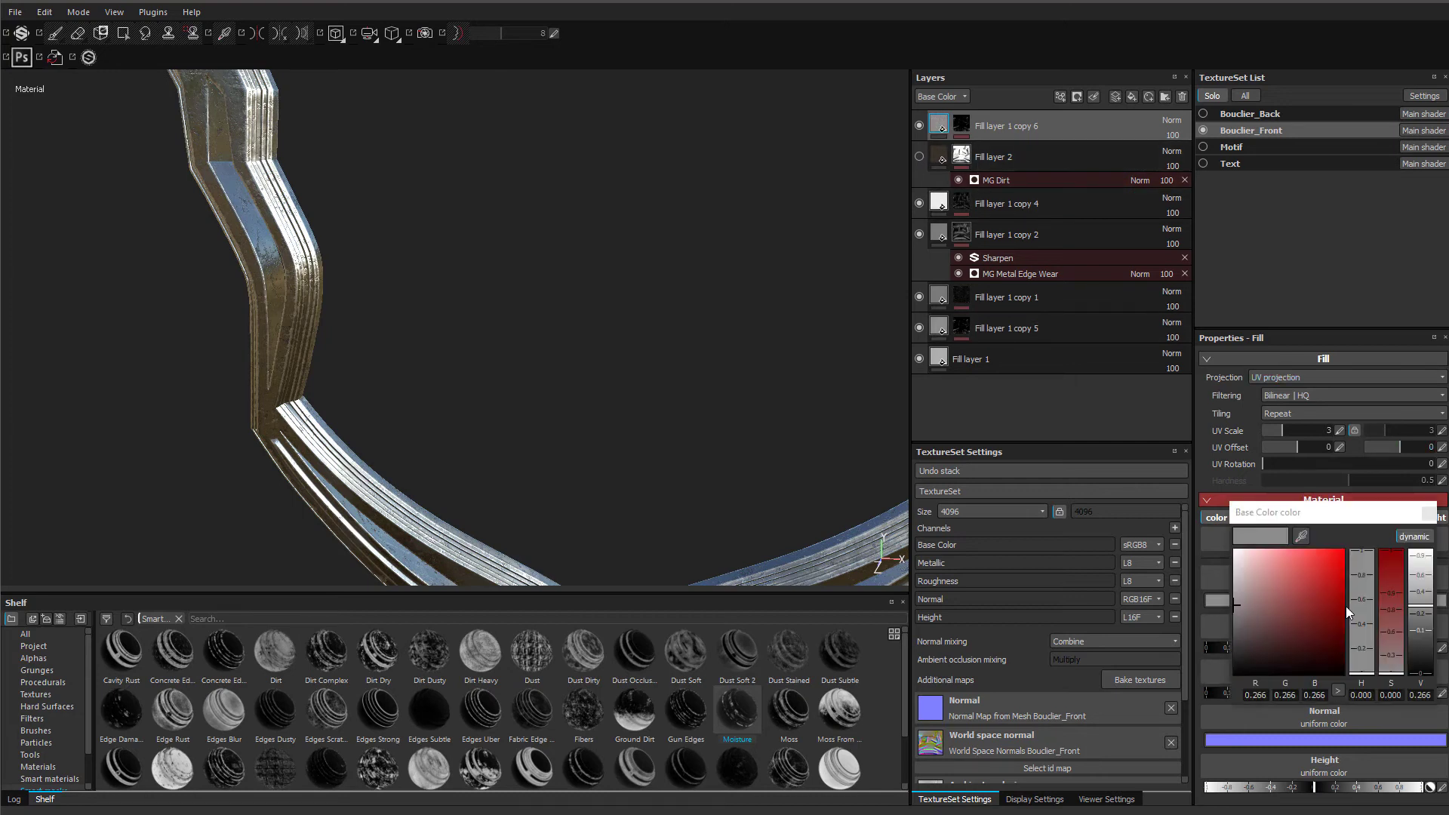
{"action": "left_click", "coordinate": [1428, 514]}
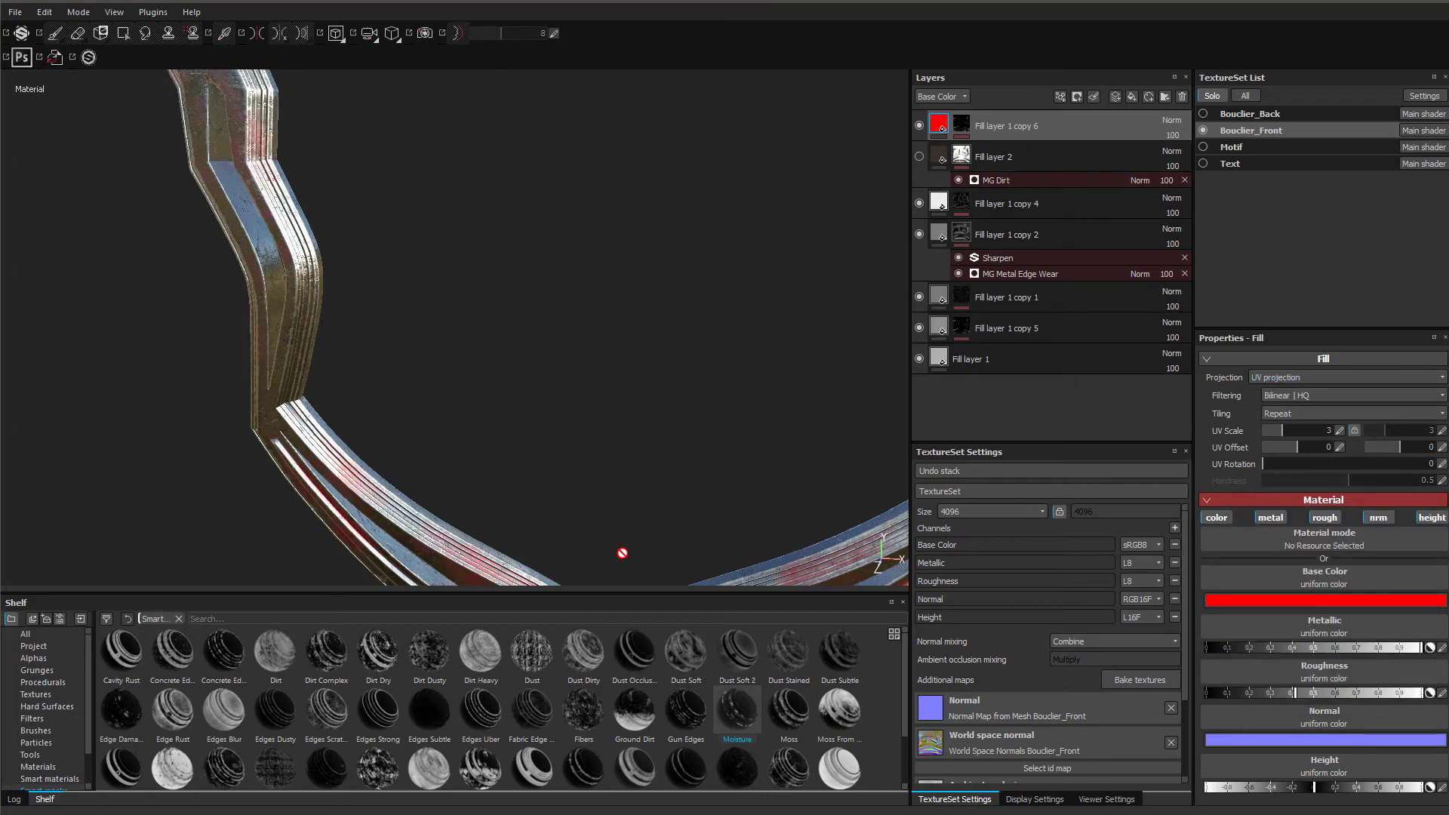
- Clear the mask of the red top fill layer, then remove that mask entirely
{"action": "middle_click_drag", "start_coordinate": [623, 553], "coordinate": [588, 395], "text": "alt"}
{"action": "left_click_drag", "start_coordinate": [603, 398], "coordinate": [566, 332], "text": "alt"}
{"action": "middle_click_drag", "start_coordinate": [793, 221], "coordinate": [733, 302], "text": "alt"}
{"action": "left_click", "coordinate": [961, 123]}
{"action": "right_click", "coordinate": [963, 123]}
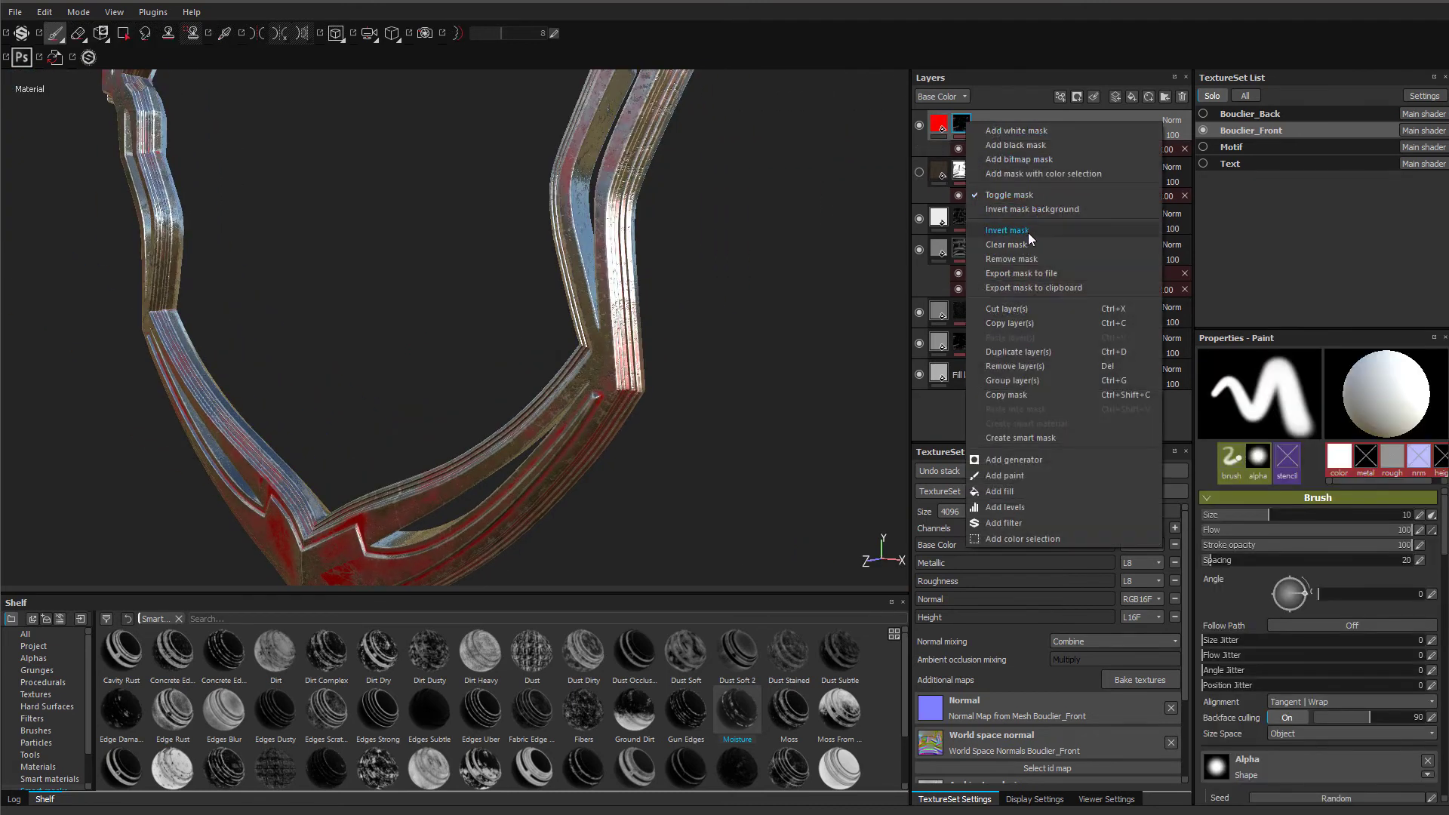
{"action": "left_click", "coordinate": [1007, 244]}
{"action": "right_click", "coordinate": [962, 123]}
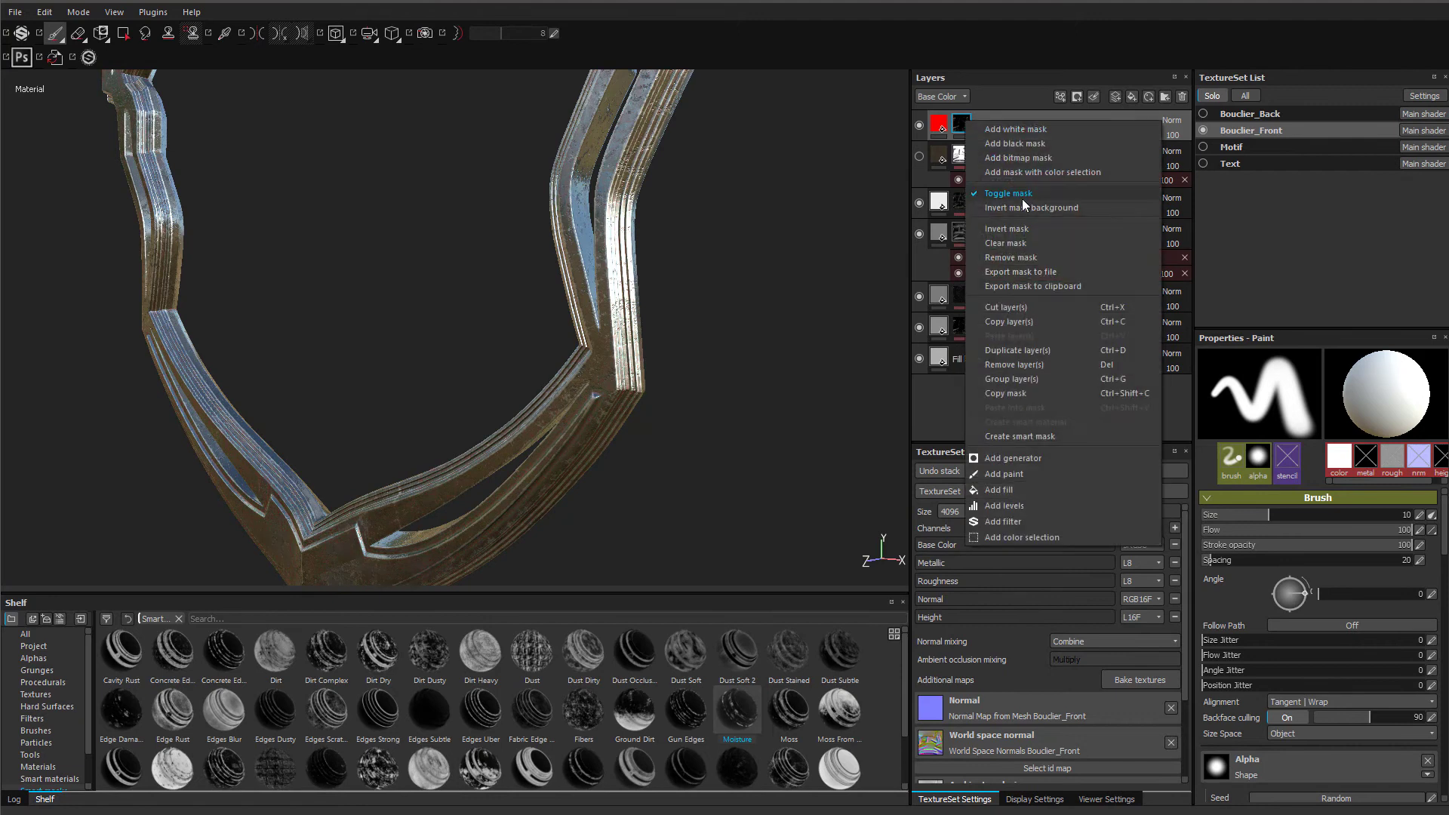
{"action": "left_click", "coordinate": [1031, 245]}
{"action": "right_click", "coordinate": [968, 130]}
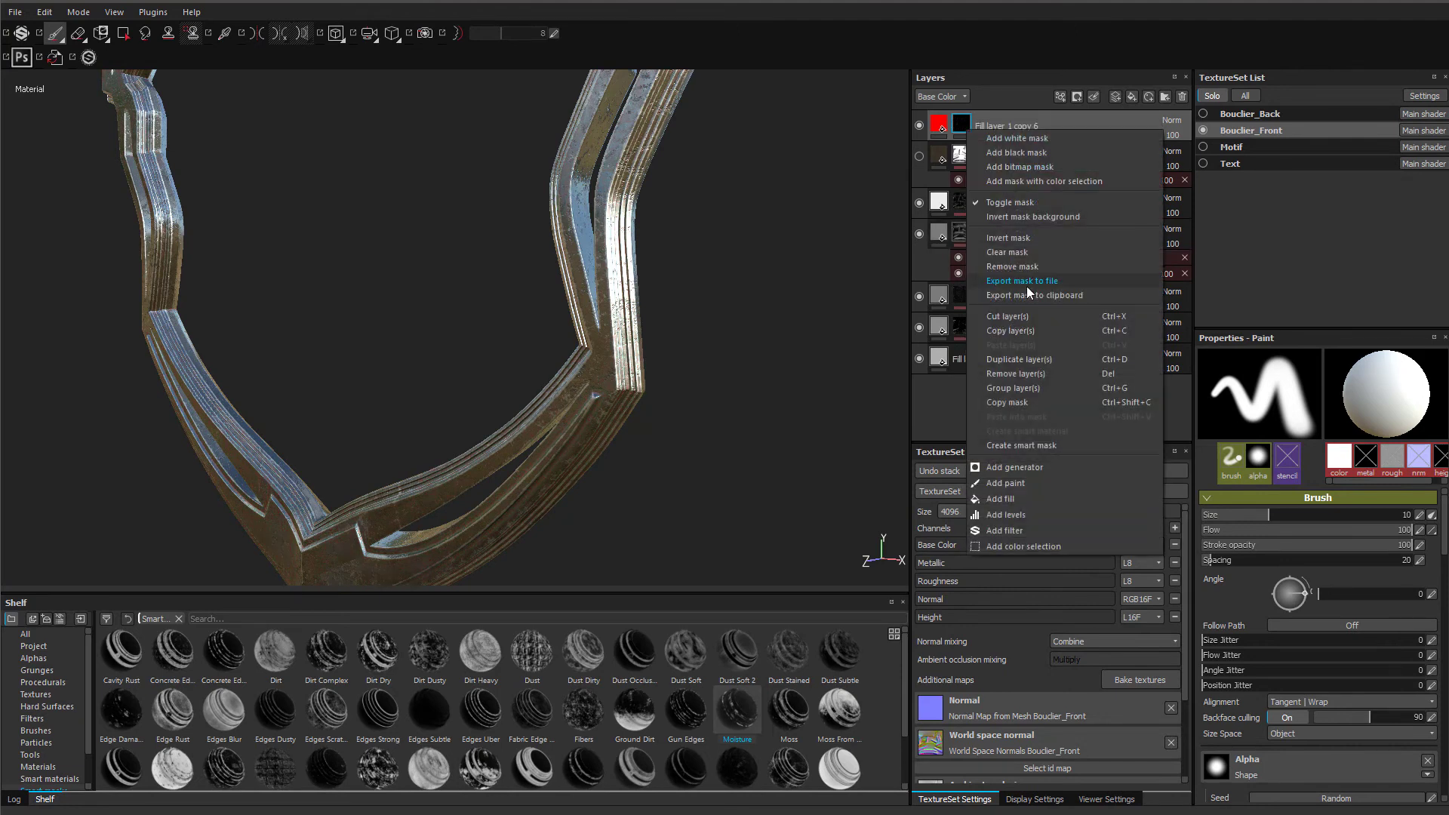
{"action": "left_click", "coordinate": [1030, 270]}
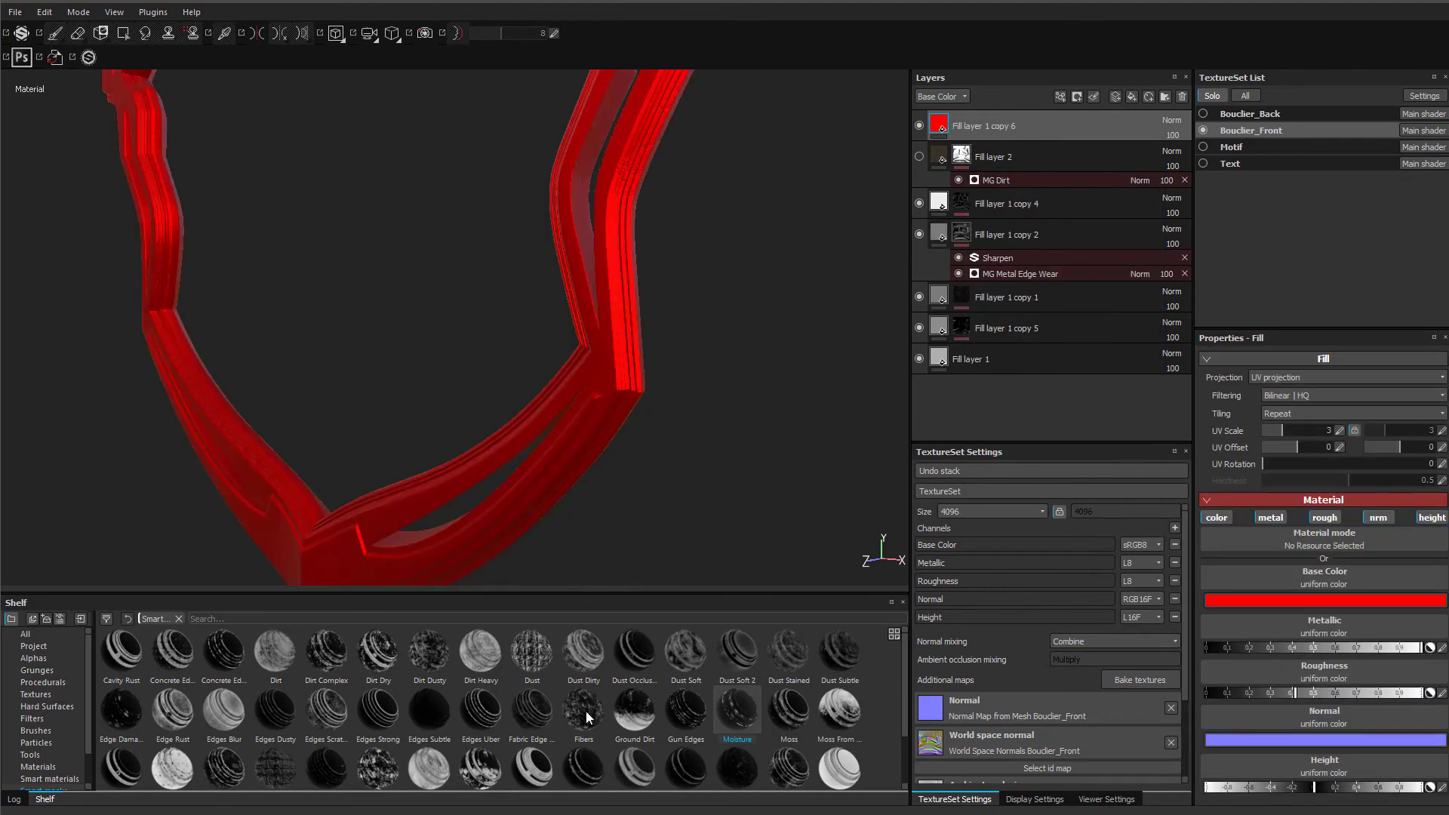
- Apply the Moisture smart mask to the red top fill layer, Fill layer 1 copy 6
{"action": "left_click_drag", "start_coordinate": [738, 721], "coordinate": [1006, 123]}
{"action": "mouse_move", "coordinate": [420, 537]}
{"action": "left_mouse_down", "text": "alt"}
{"action": "mouse_move", "coordinate": [501, 556]}
{"action": "mouse_move", "coordinate": [498, 505]}
{"action": "mouse_move", "coordinate": [521, 508]}
{"action": "mouse_move", "coordinate": [686, 365]}
{"action": "mouse_move", "coordinate": [294, 356]}
{"action": "mouse_move", "coordinate": [363, 372]}
{"action": "mouse_move", "coordinate": [823, 286]}
{"action": "left_mouse_up", "text": "alt"}
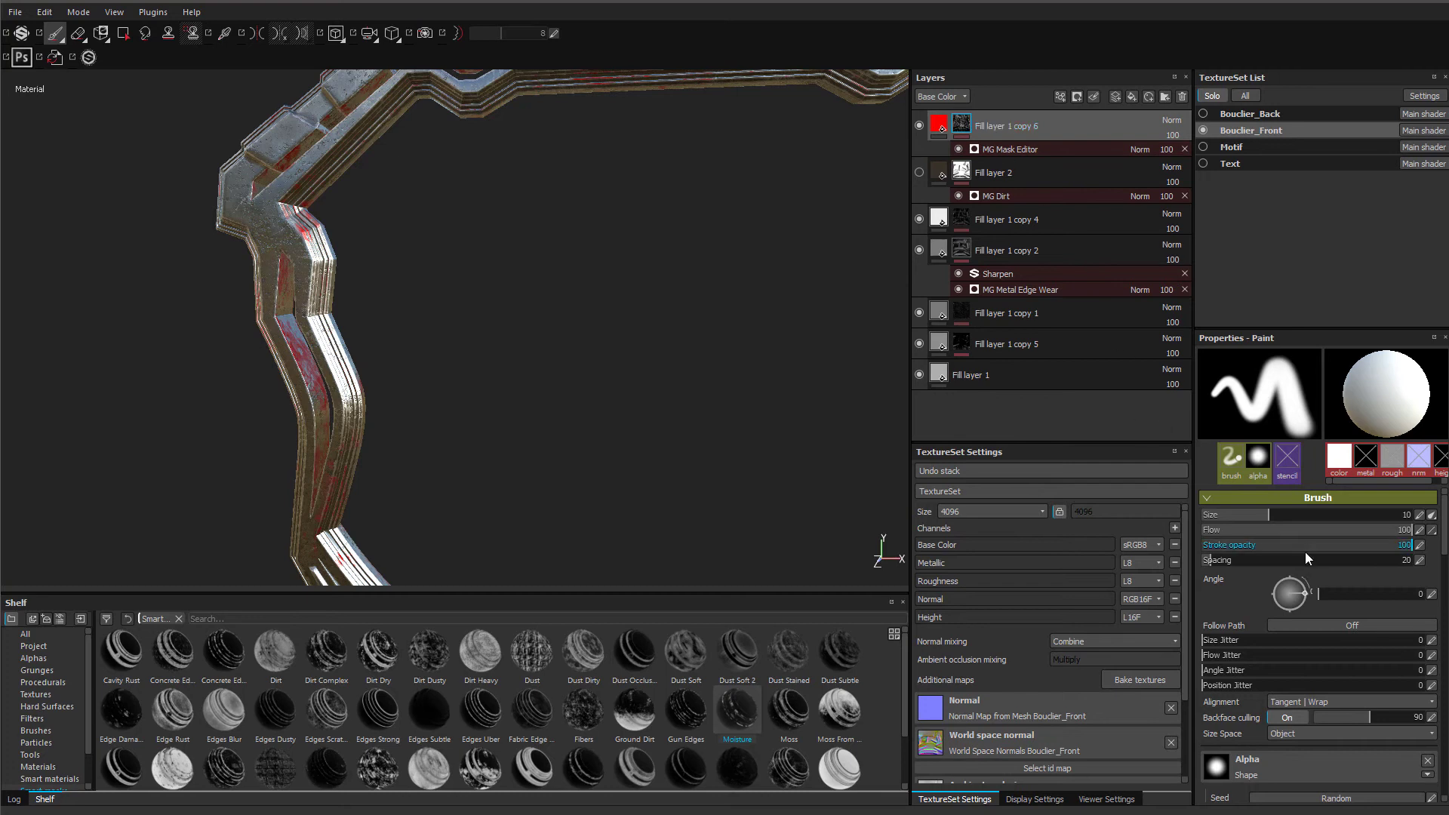
- Set the base color of Fill layer 1 copy 6 to neutral grey 0.185 and its roughness to about 0.3
{"action": "left_click", "coordinate": [938, 127]}
{"action": "left_click", "coordinate": [1274, 601]}
{"action": "mouse_move", "coordinate": [1207, 631]}
{"action": "left_mouse_down"}
{"action": "mouse_move", "coordinate": [1149, 636]}
{"action": "mouse_move", "coordinate": [1167, 619]}
{"action": "left_mouse_up"}
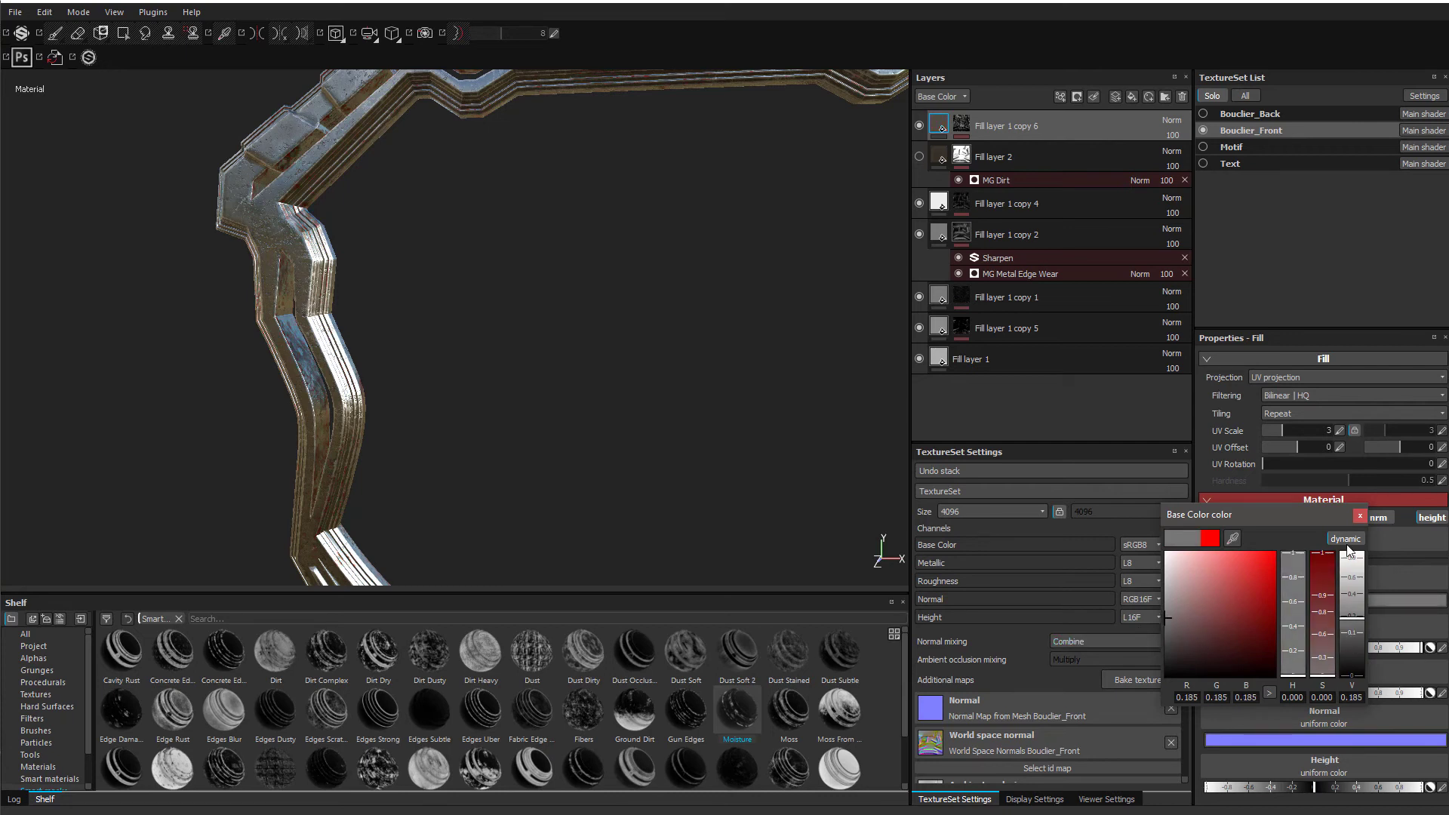
{"action": "left_click", "coordinate": [1362, 516]}
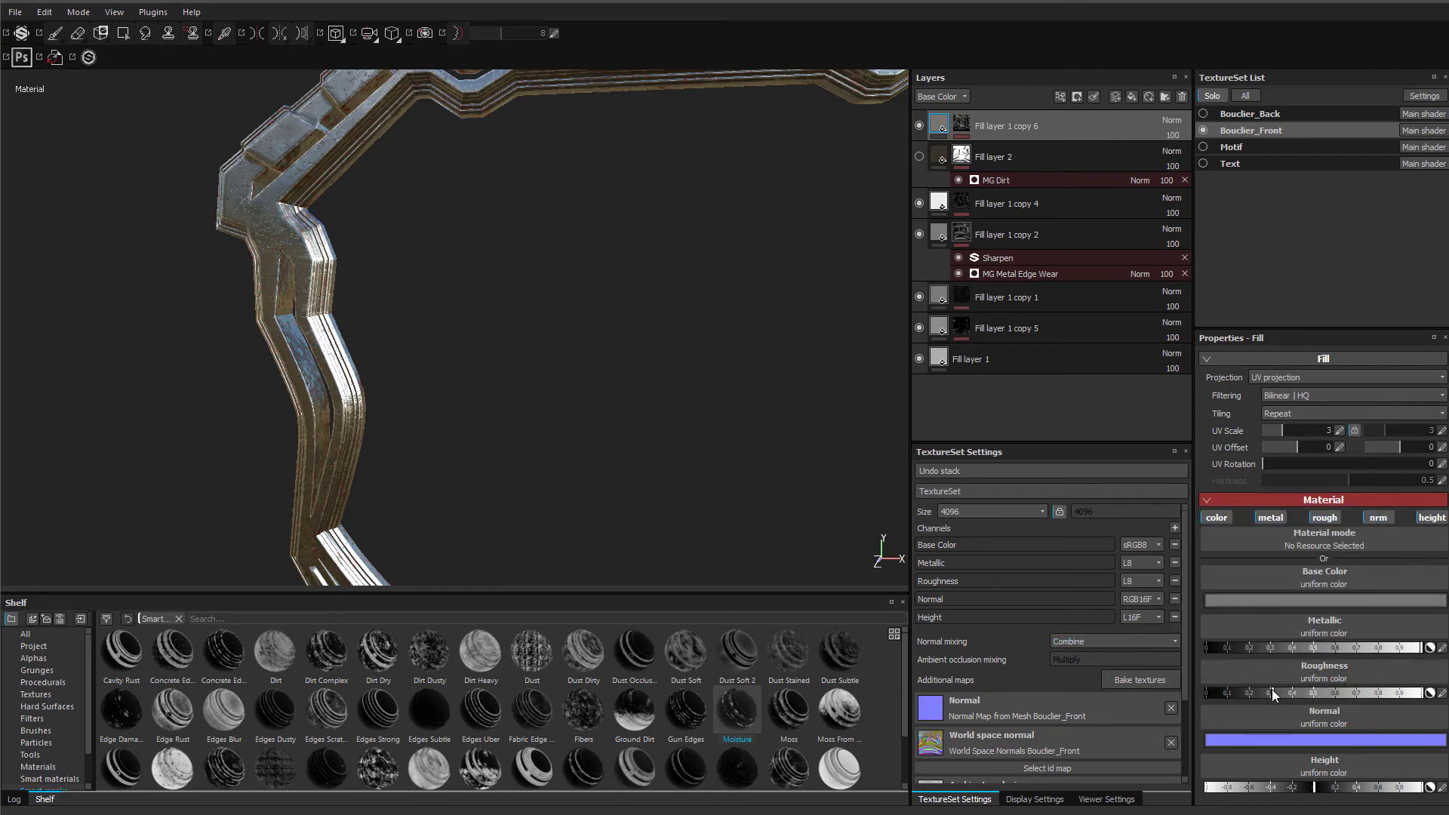
{"action": "left_click_drag", "start_coordinate": [537, 268], "coordinate": [378, 352], "text": "alt"}
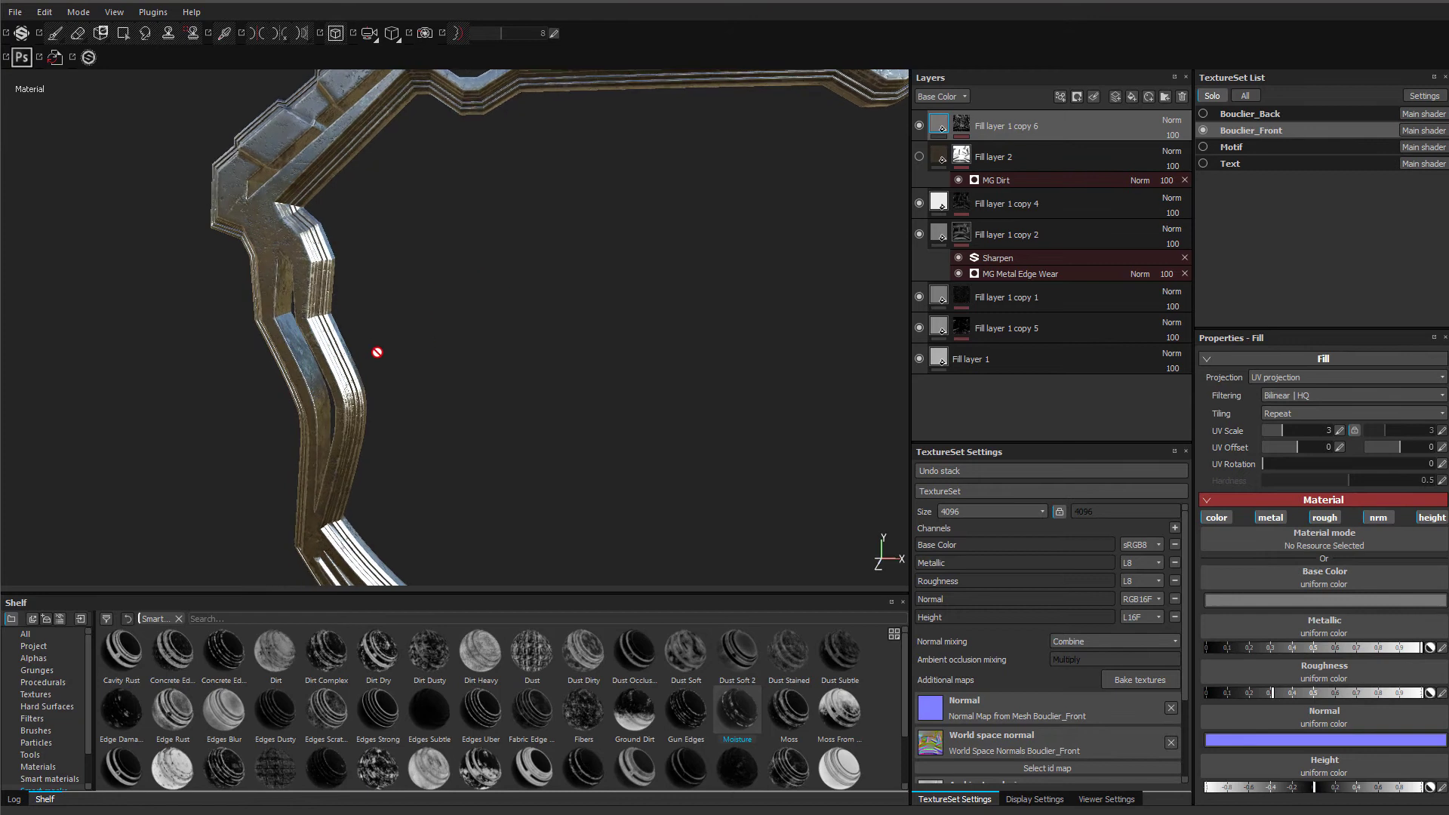
- Show Fill layer 2 again and select its mask with Fill layer 1 copy 6 hidden
{"action": "left_click", "coordinate": [920, 157]}
{"action": "left_click_drag", "start_coordinate": [305, 385], "coordinate": [309, 393], "text": "alt"}
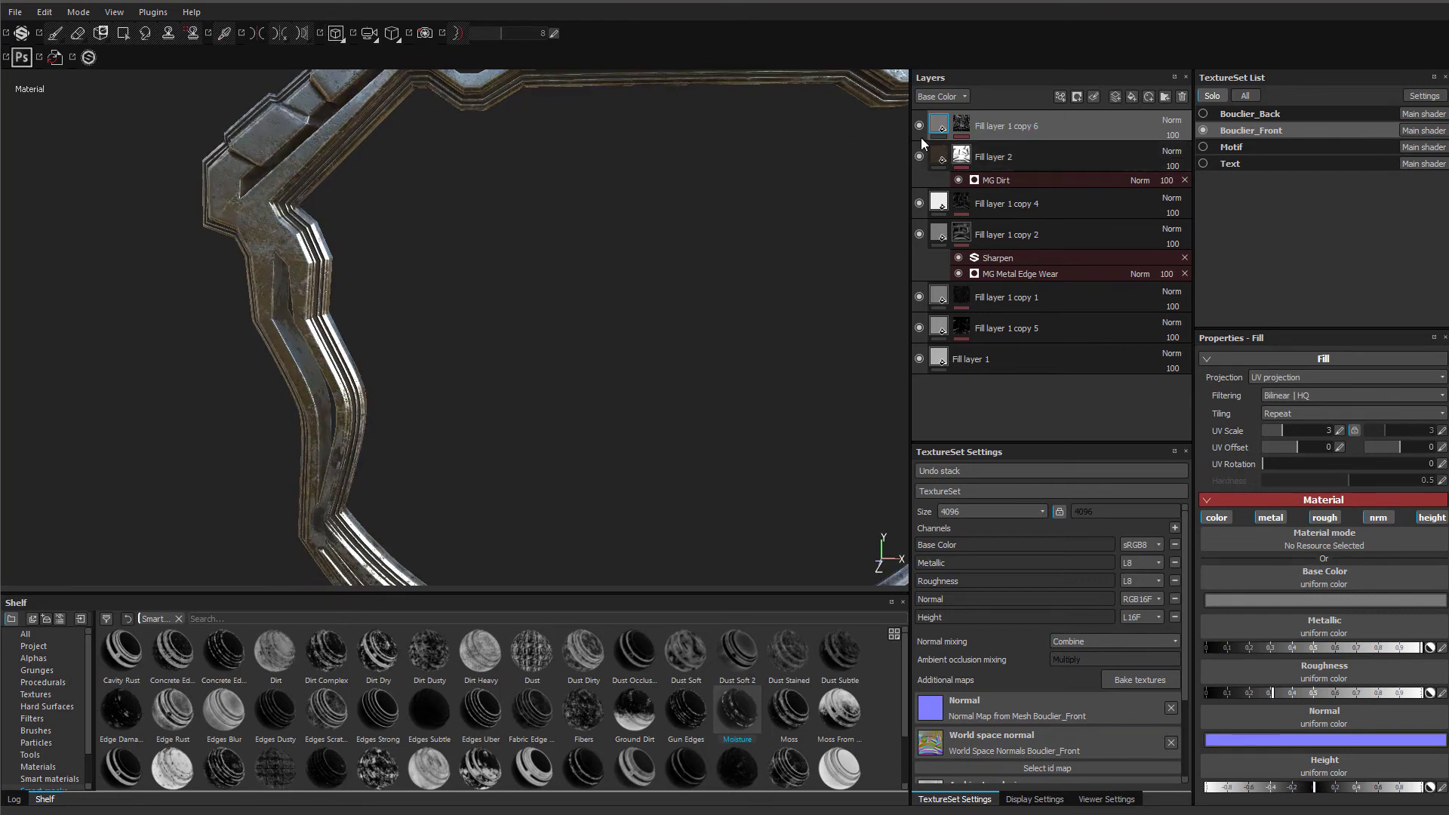
{"action": "left_click", "coordinate": [961, 153]}
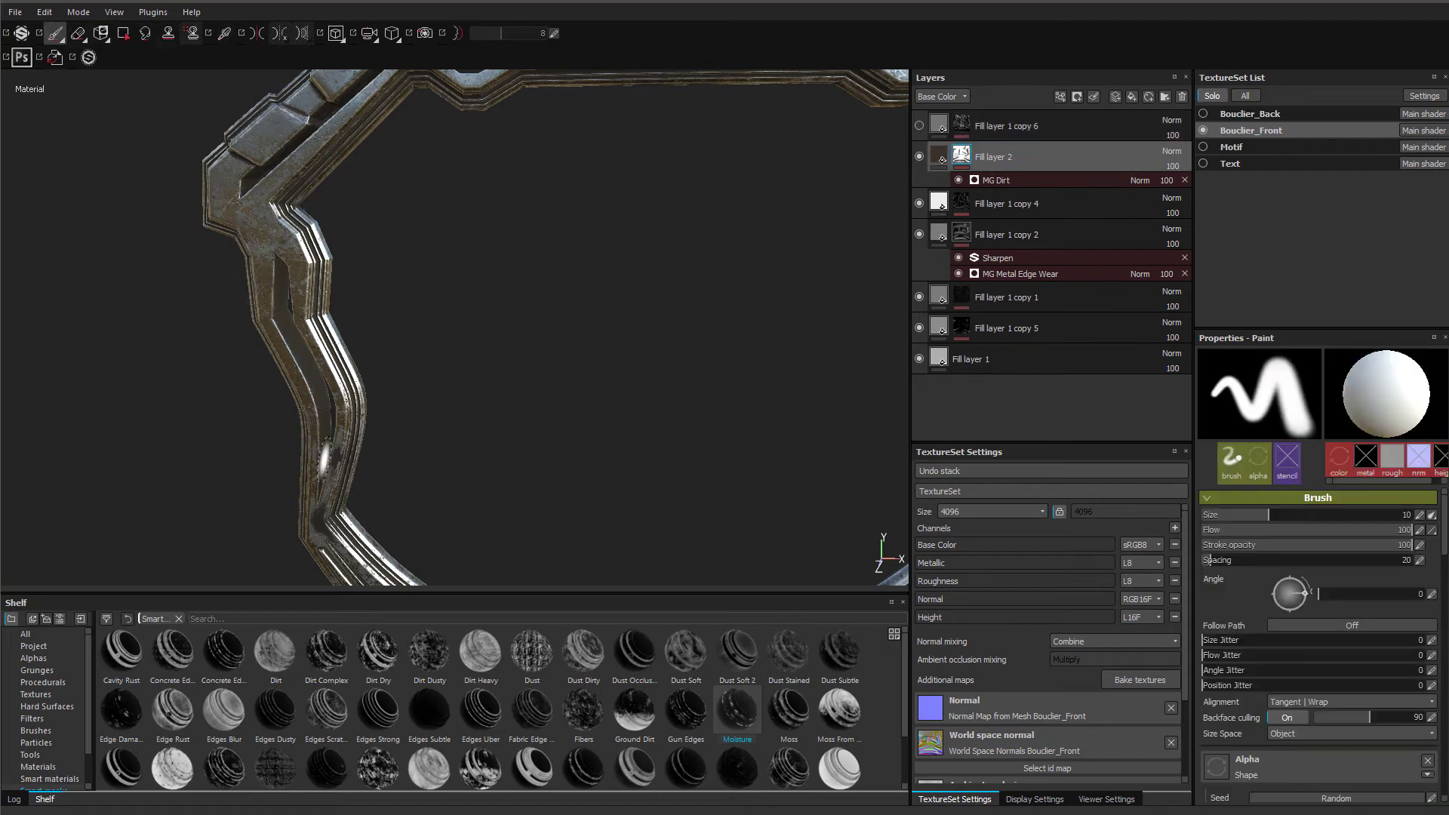
{"action": "left_click_drag", "start_coordinate": [368, 482], "coordinate": [179, 381], "text": "alt"}
{"action": "middle_click_drag", "start_coordinate": [800, 238], "coordinate": [566, 313], "text": "alt"}
{"action": "left_click_drag", "start_coordinate": [566, 314], "coordinate": [602, 295], "text": "alt"}
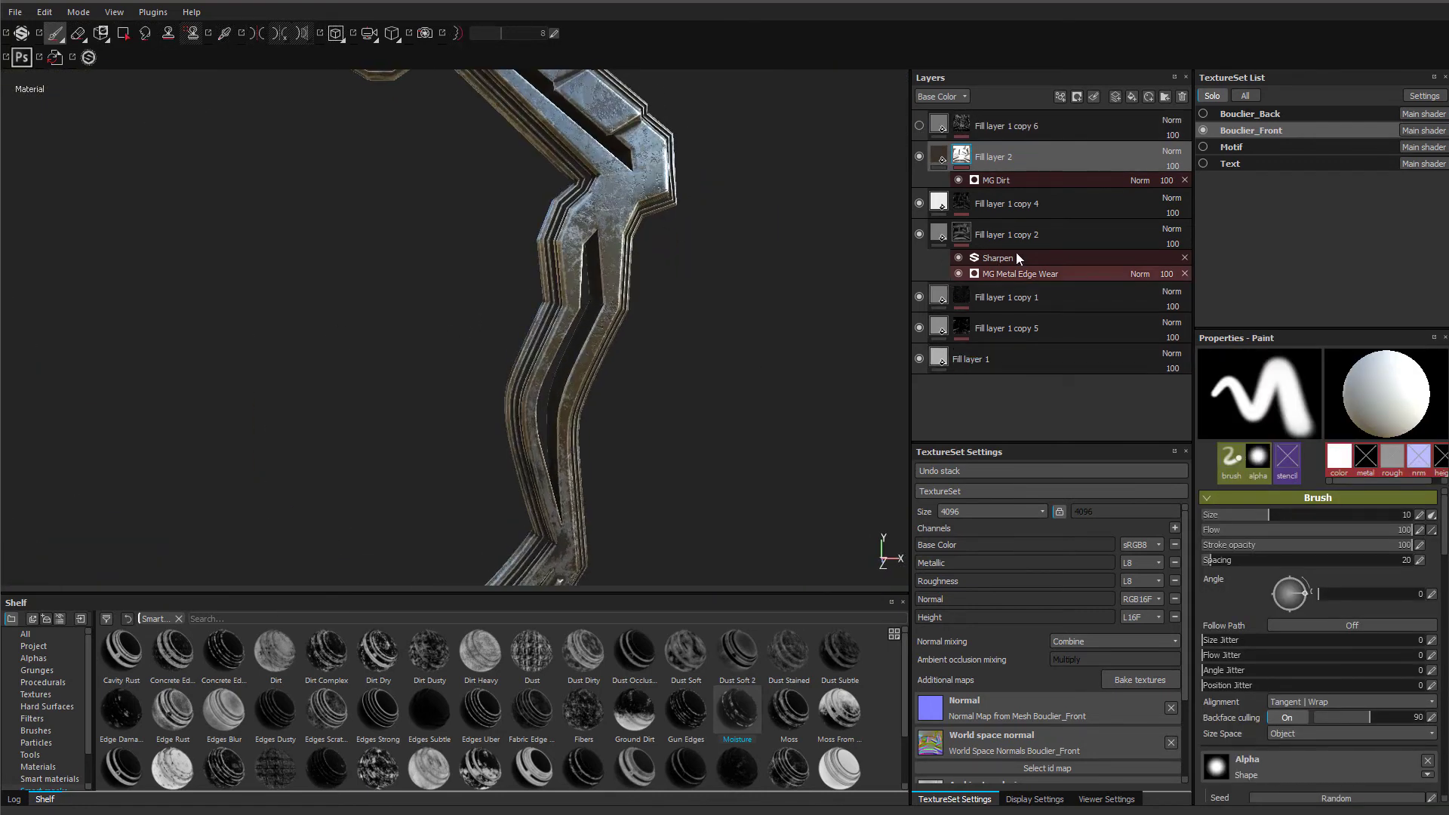
- Compare the shield frame from several angles with Fill layer 1 copy 6 repeatedly hidden and shown
{"action": "left_click", "coordinate": [921, 156]}
{"action": "mouse_move", "coordinate": [593, 387]}
{"action": "left_mouse_down", "text": "alt"}
{"action": "mouse_move", "coordinate": [672, 378]}
{"action": "mouse_move", "coordinate": [613, 387]}
{"action": "mouse_move", "coordinate": [634, 392]}
{"action": "mouse_move", "coordinate": [397, 382]}
{"action": "mouse_move", "coordinate": [385, 394]}
{"action": "mouse_move", "coordinate": [588, 285]}
{"action": "mouse_move", "coordinate": [581, 336]}
{"action": "mouse_move", "coordinate": [495, 385]}
{"action": "mouse_move", "coordinate": [542, 374]}
{"action": "left_mouse_up", "text": "alt"}
{"action": "left_click", "coordinate": [922, 128]}
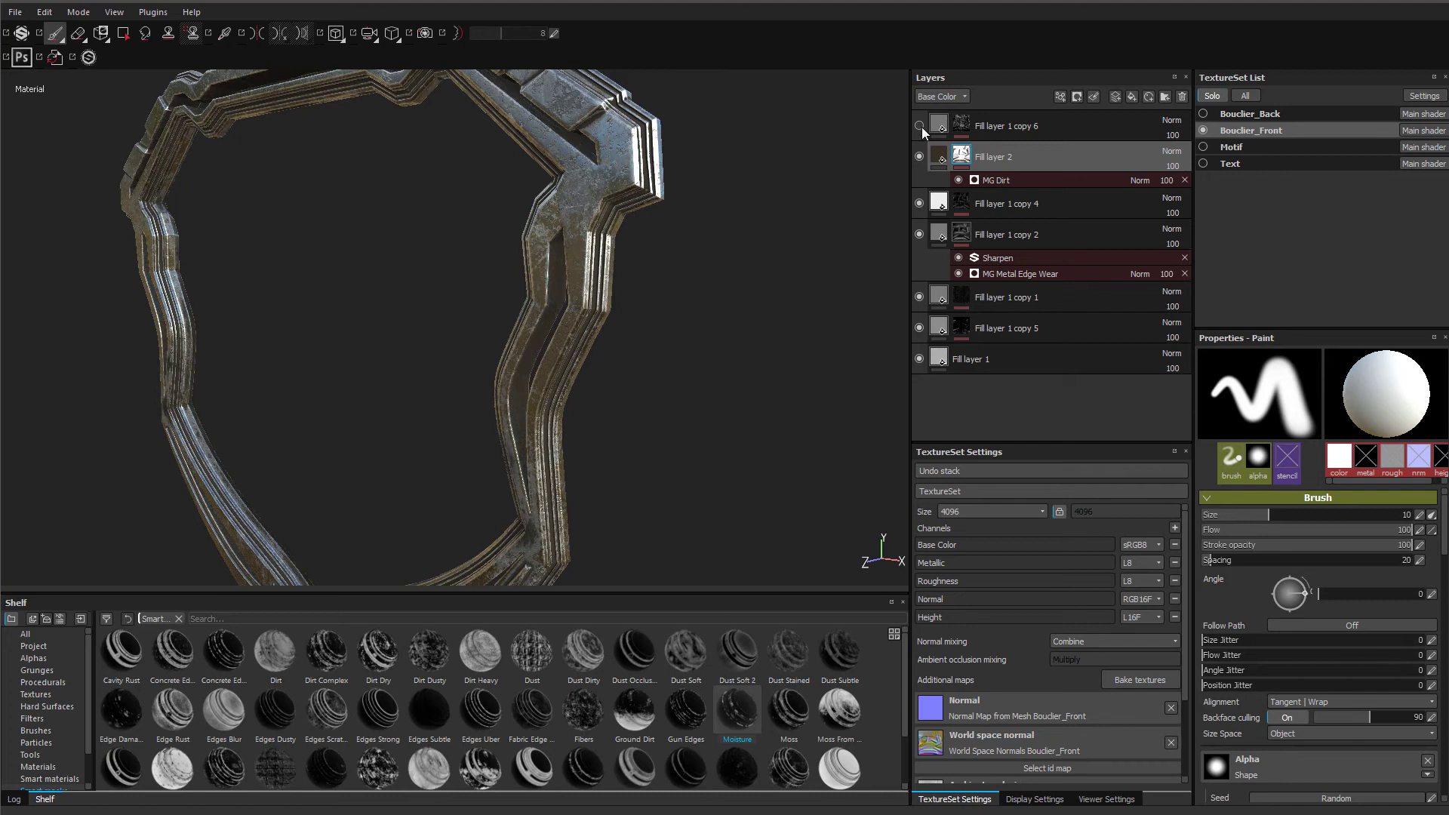
{"action": "left_click_drag", "start_coordinate": [547, 280], "coordinate": [725, 257], "text": "alt"}
{"action": "left_click", "coordinate": [920, 126]}
{"action": "left_click_drag", "start_coordinate": [574, 256], "coordinate": [868, 207], "text": "alt"}
{"action": "left_click", "coordinate": [921, 129]}
{"action": "left_click", "coordinate": [920, 129]}
{"action": "middle_click_drag", "start_coordinate": [717, 180], "coordinate": [767, 176], "text": "alt"}
{"action": "left_click_drag", "start_coordinate": [766, 176], "coordinate": [378, 320], "text": "alt"}
{"action": "scroll", "coordinate": [435, 267], "scroll_direction": "up", "scroll_amount": 4}
{"action": "left_click_drag", "start_coordinate": [433, 265], "coordinate": [481, 311], "text": "alt"}
{"action": "left_click", "coordinate": [920, 129]}
{"action": "left_click", "coordinate": [921, 129]}
- Lower the height of Fill layer 1 copy 6 to slightly below zero
{"action": "left_click", "coordinate": [939, 125]}
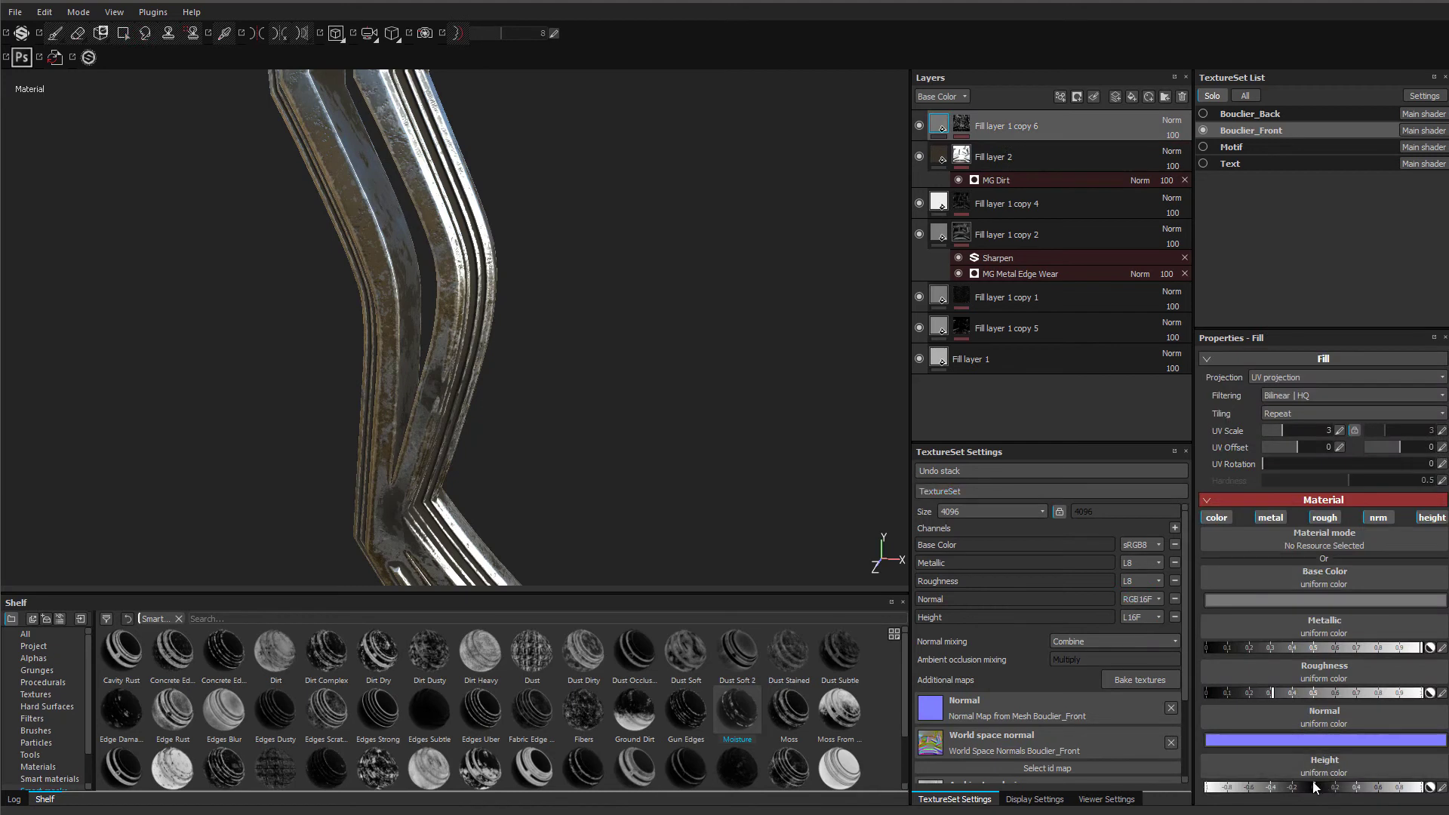
{"action": "left_click", "coordinate": [1307, 784]}
{"action": "left_click_drag", "start_coordinate": [1291, 781], "coordinate": [1280, 782]}
{"action": "left_click_drag", "start_coordinate": [354, 286], "coordinate": [636, 421], "text": "alt"}
{"action": "scroll", "coordinate": [632, 415], "scroll_direction": "up", "scroll_amount": 5}
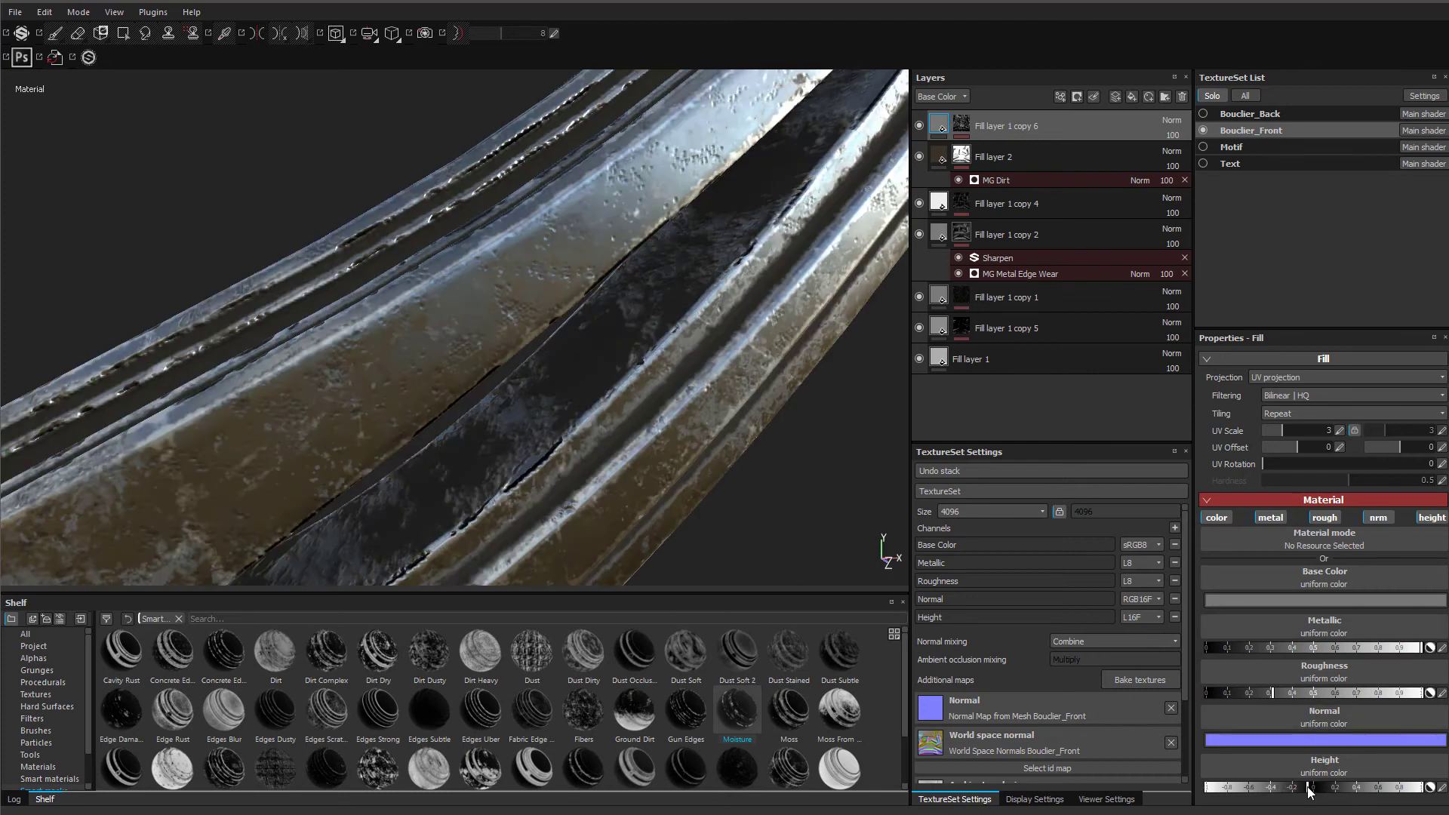
- Examine the layered metal on the whole shield frame, its lower point and its upper corner
{"action": "scroll", "coordinate": [571, 282], "scroll_direction": "down", "scroll_amount": 5}
{"action": "scroll", "coordinate": [572, 322], "scroll_direction": "down", "scroll_amount": 3}
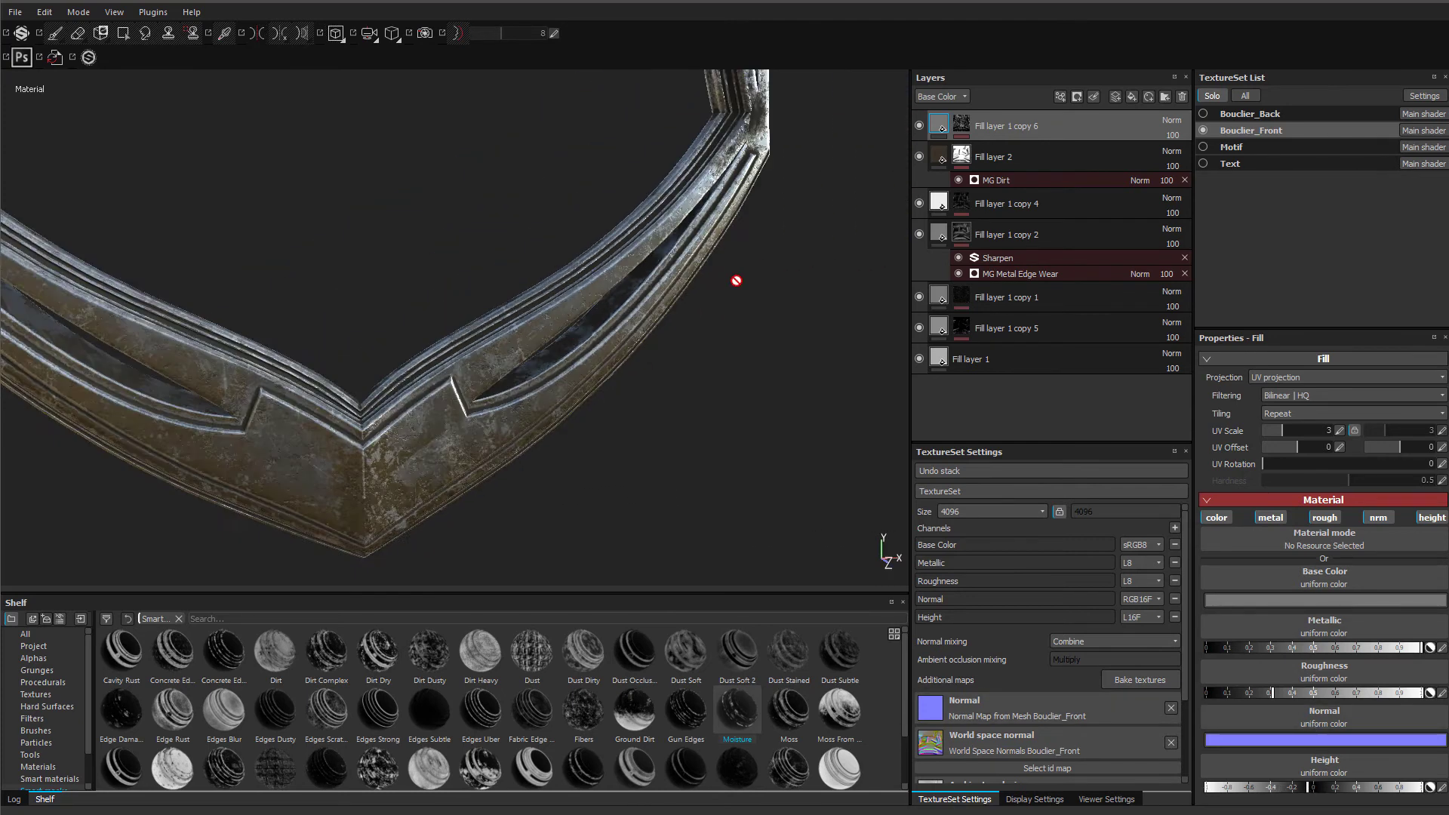
{"action": "scroll", "coordinate": [551, 248], "scroll_direction": "down", "scroll_amount": 6}
{"action": "middle_click_drag", "start_coordinate": [498, 251], "coordinate": [597, 291], "text": "alt"}
{"action": "scroll", "coordinate": [675, 256], "scroll_direction": "up", "scroll_amount": 8}
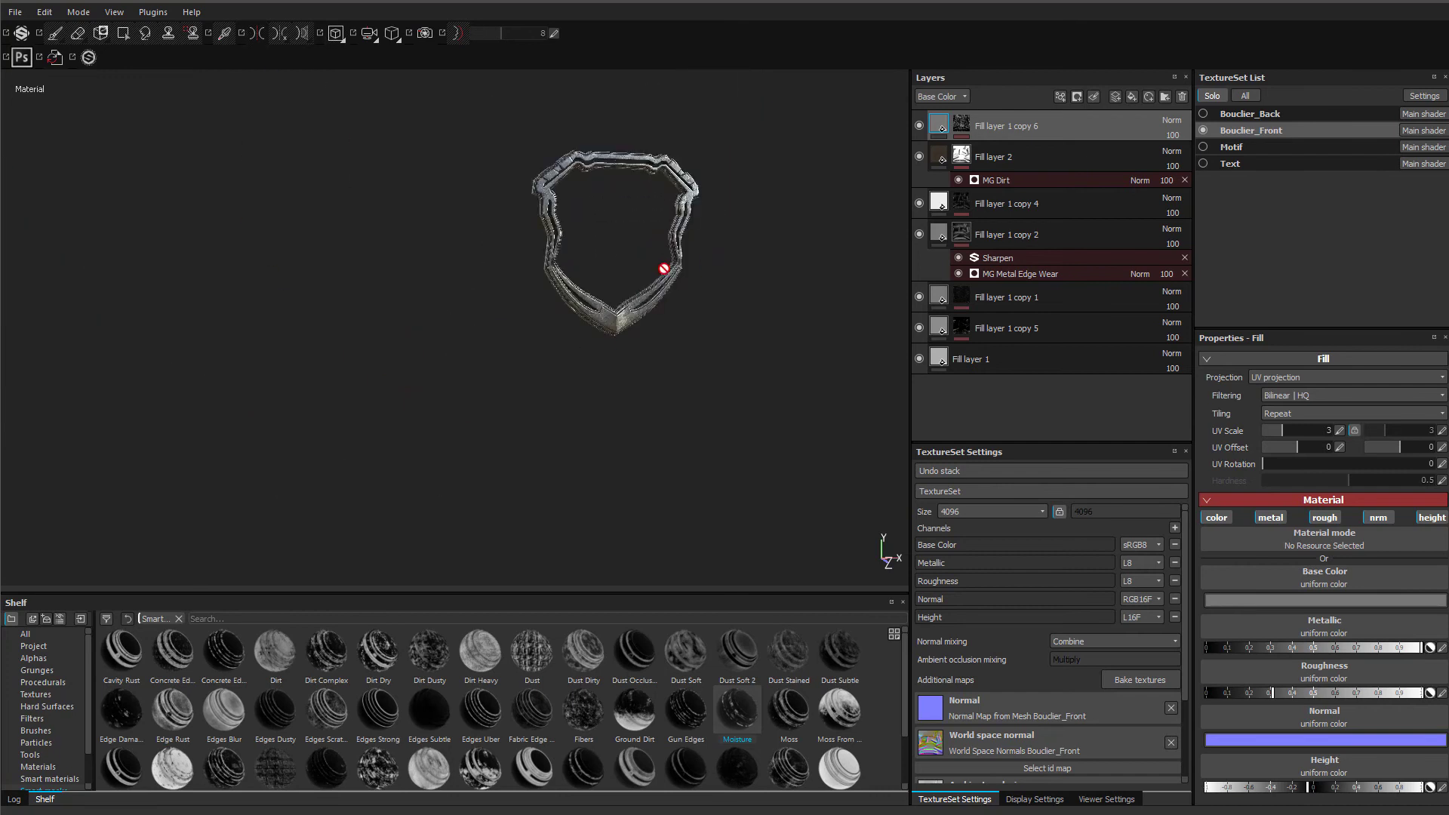
{"action": "mouse_move", "coordinate": [658, 385]}
{"action": "left_mouse_down", "text": "alt"}
{"action": "mouse_move", "coordinate": [553, 337]}
{"action": "mouse_move", "coordinate": [657, 424]}
{"action": "mouse_move", "coordinate": [650, 401]}
{"action": "mouse_move", "coordinate": [666, 404]}
{"action": "left_mouse_up", "text": "alt"}
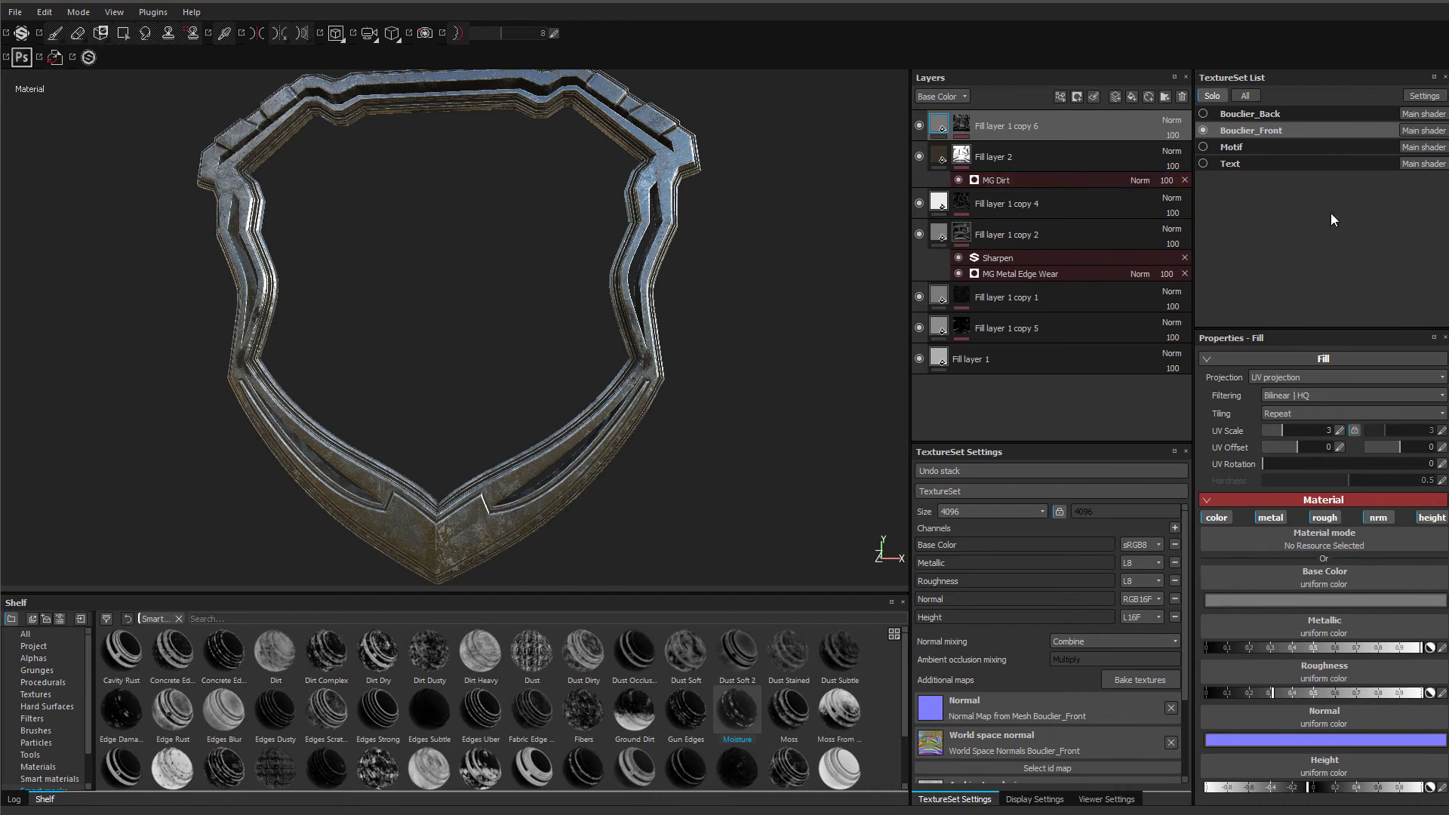
{"action": "middle_click_drag", "start_coordinate": [625, 303], "coordinate": [583, 368], "text": "alt"}
{"action": "scroll", "coordinate": [644, 215], "scroll_direction": "up", "scroll_amount": 4}
{"action": "scroll", "coordinate": [616, 149], "scroll_direction": "up", "scroll_amount": 3}
{"action": "left_click_drag", "start_coordinate": [617, 153], "coordinate": [488, 194], "text": "alt"}
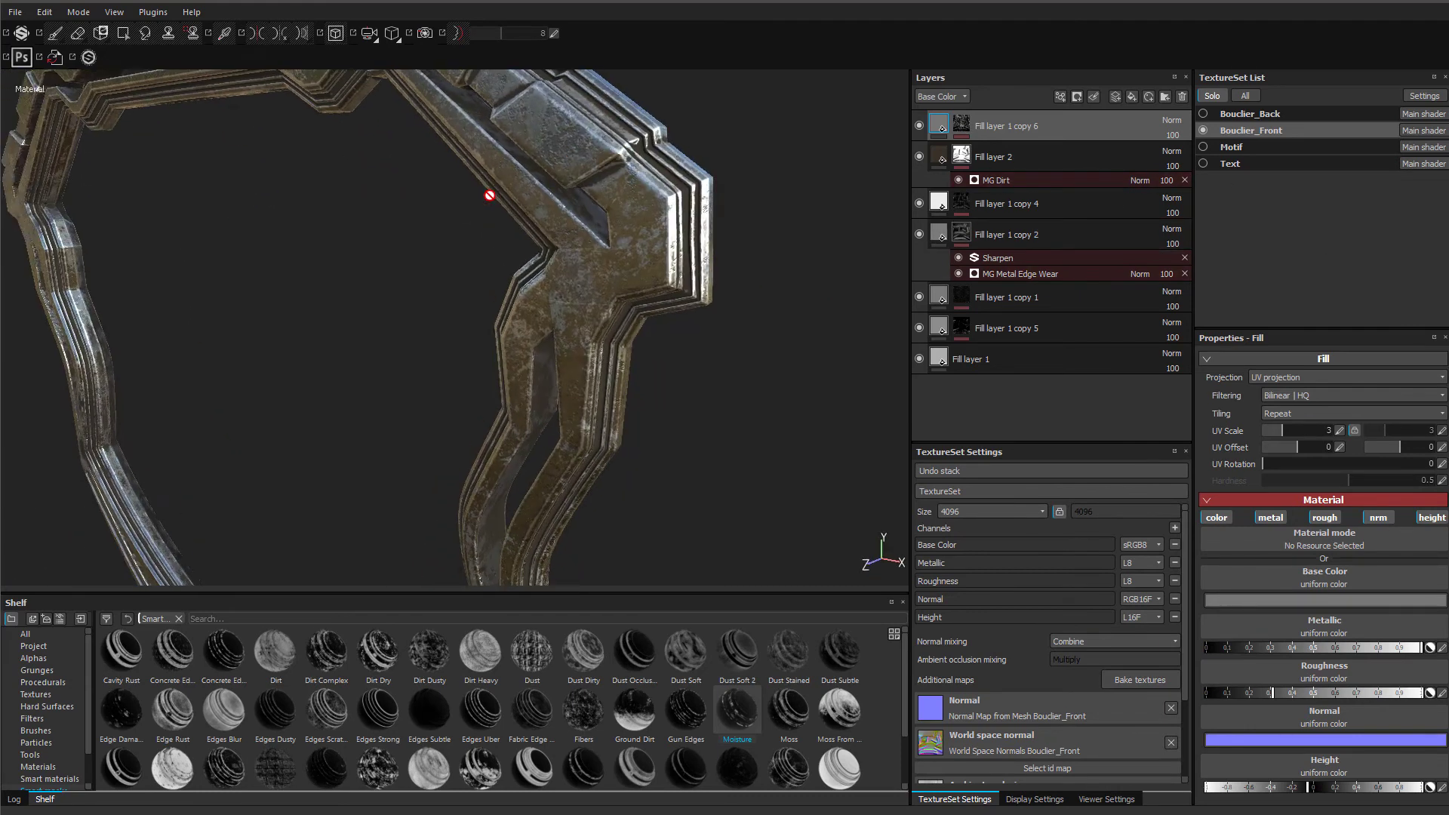
{"action": "middle_click_drag", "start_coordinate": [489, 194], "coordinate": [560, 265], "text": "alt"}
{"action": "left_click_drag", "start_coordinate": [561, 265], "coordinate": [468, 283], "text": "alt"}
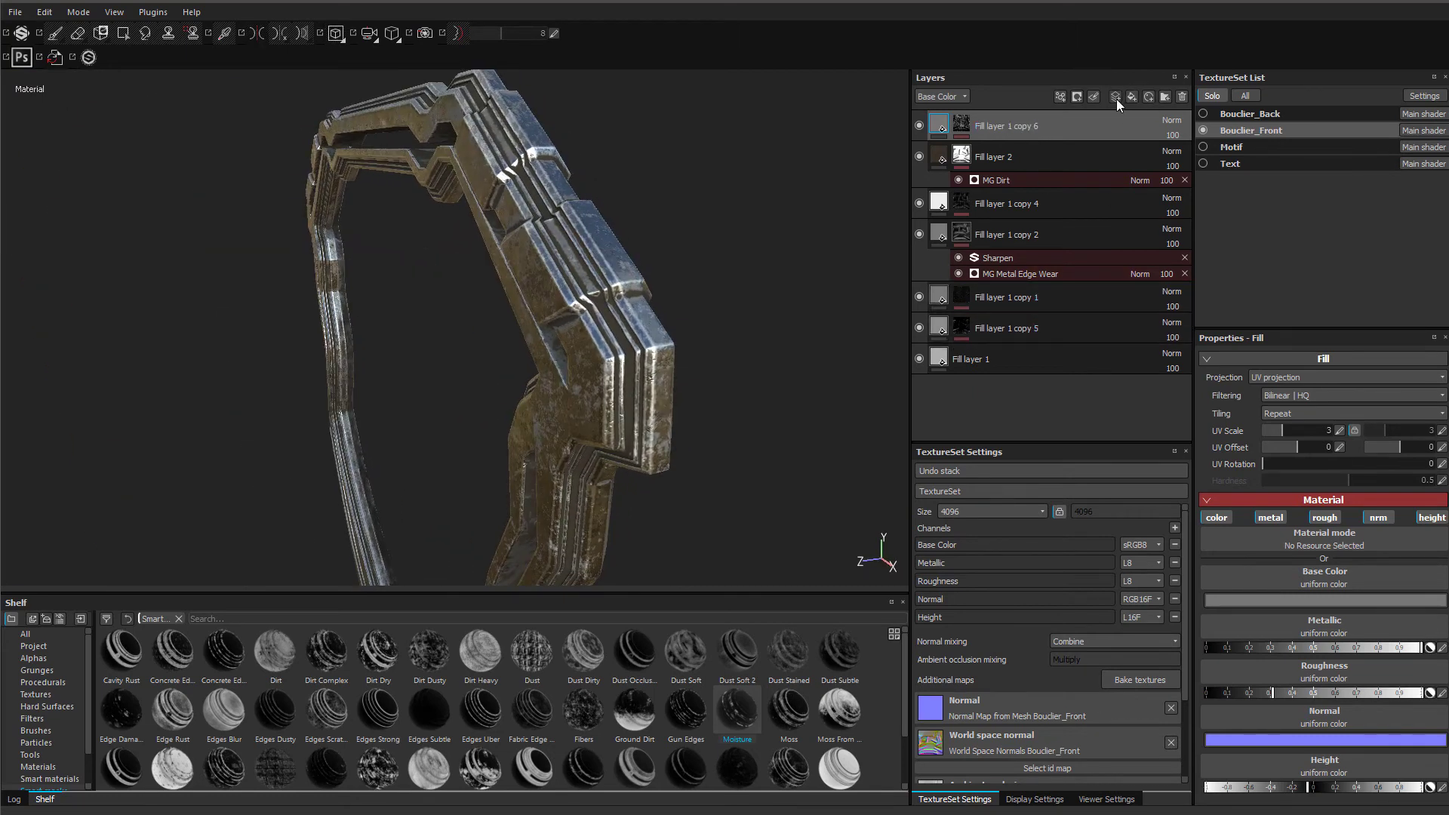
- Add a folder at the top of the layer stack and name it Bouclier
{"action": "left_click", "coordinate": [1165, 96]}
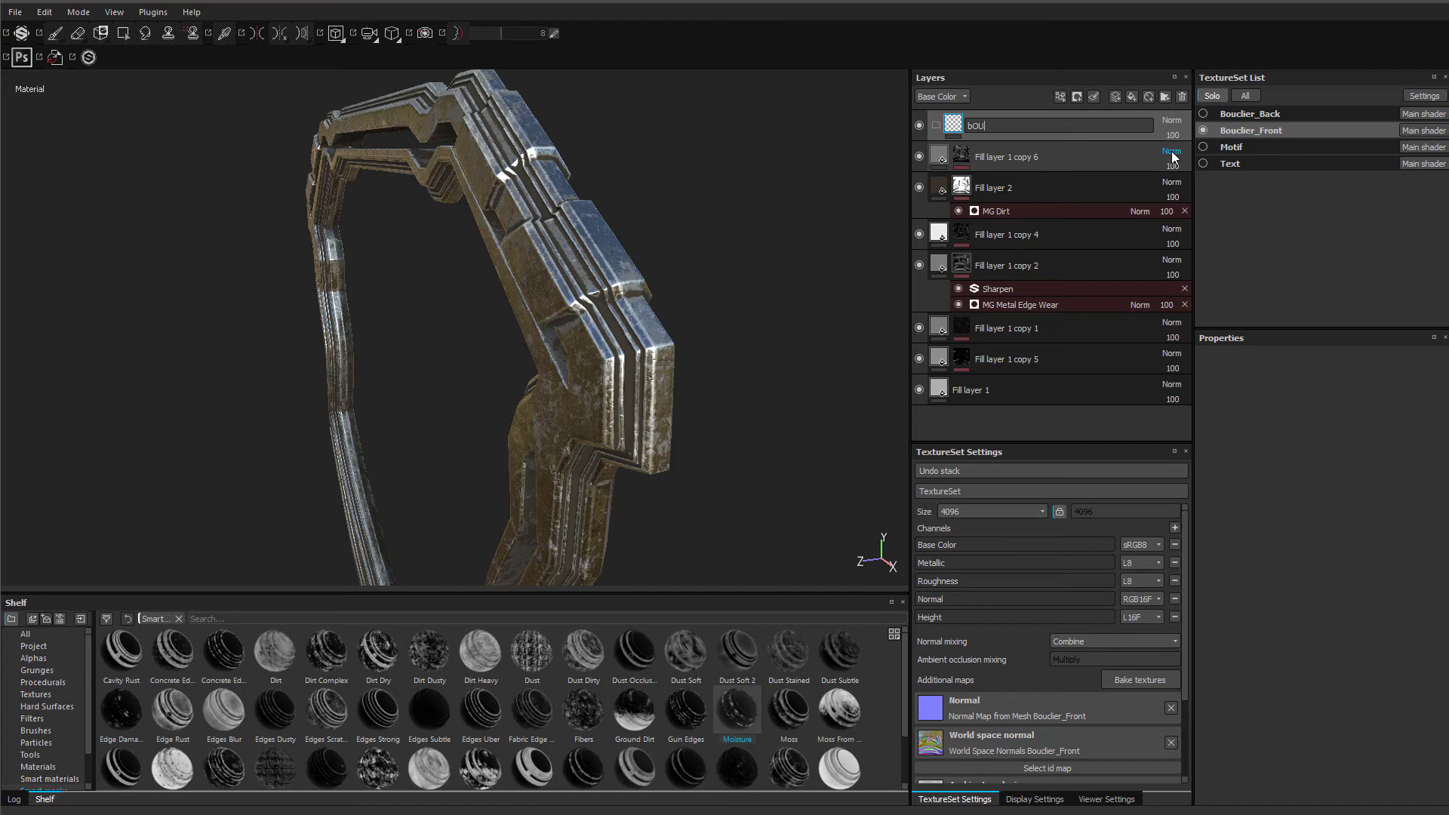
{"action": "key", "text": "Tab"}
{"action": "key", "text": "c"}
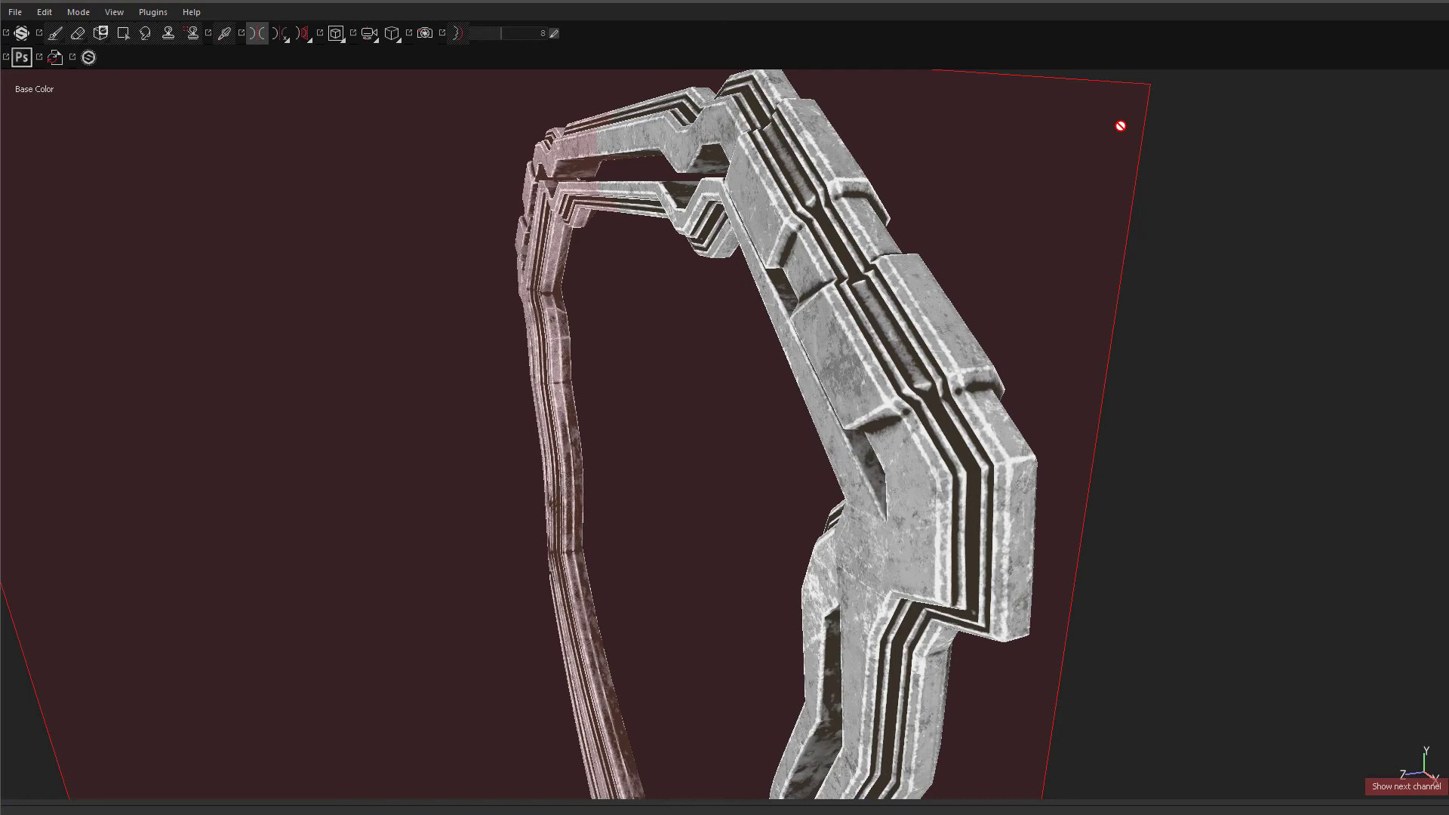
{"action": "key", "text": "Tab"}
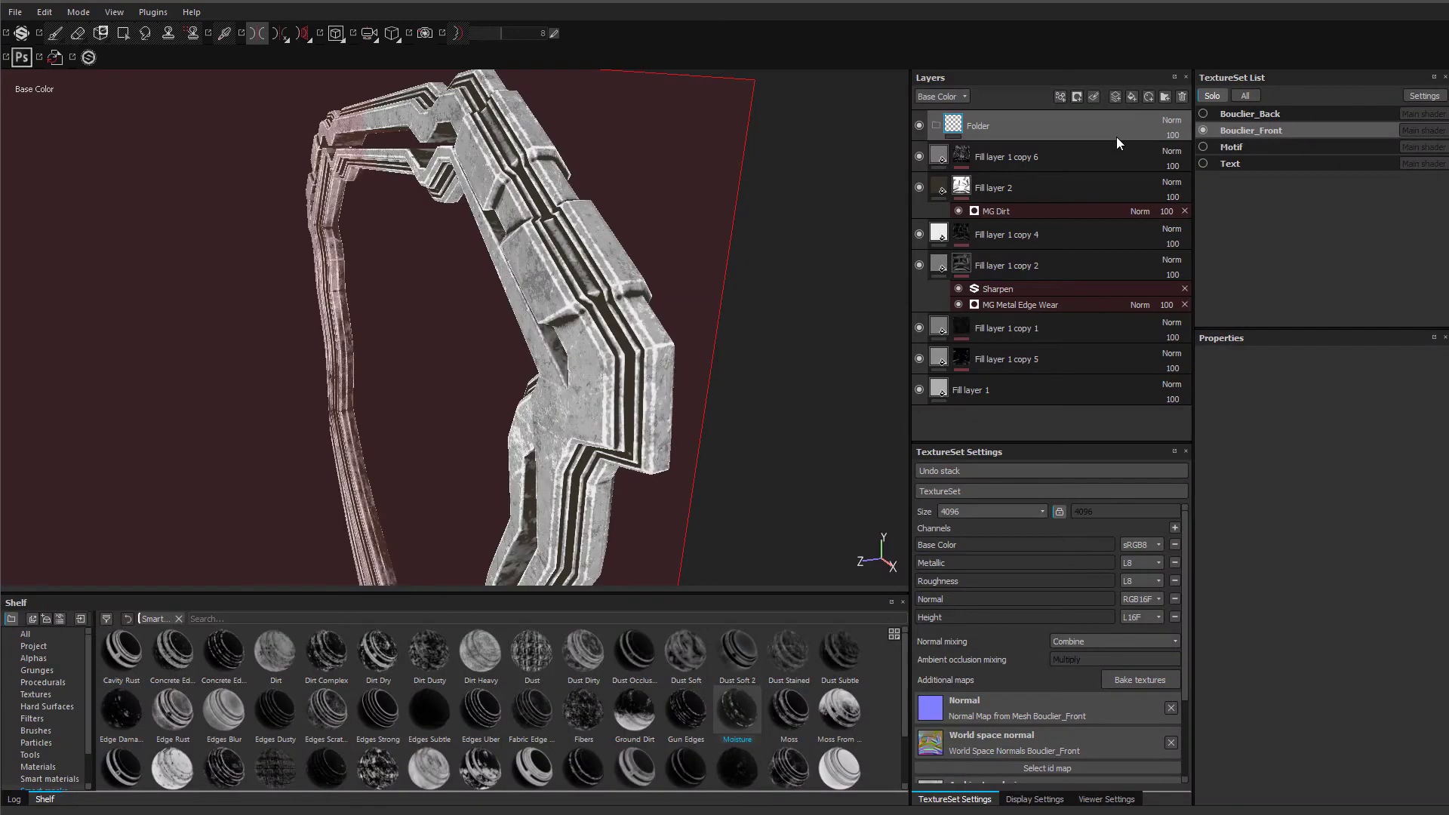
{"action": "double_click", "coordinate": [981, 126]}
{"action": "type", "text": "Bouclier"}
{"action": "key", "text": "Return"}
- Move all the fill layers, from Fill layer 1 copy 6 down to Fill layer 1, into the Bouclier folder and collapse it
{"action": "left_click", "coordinate": [1021, 160]}
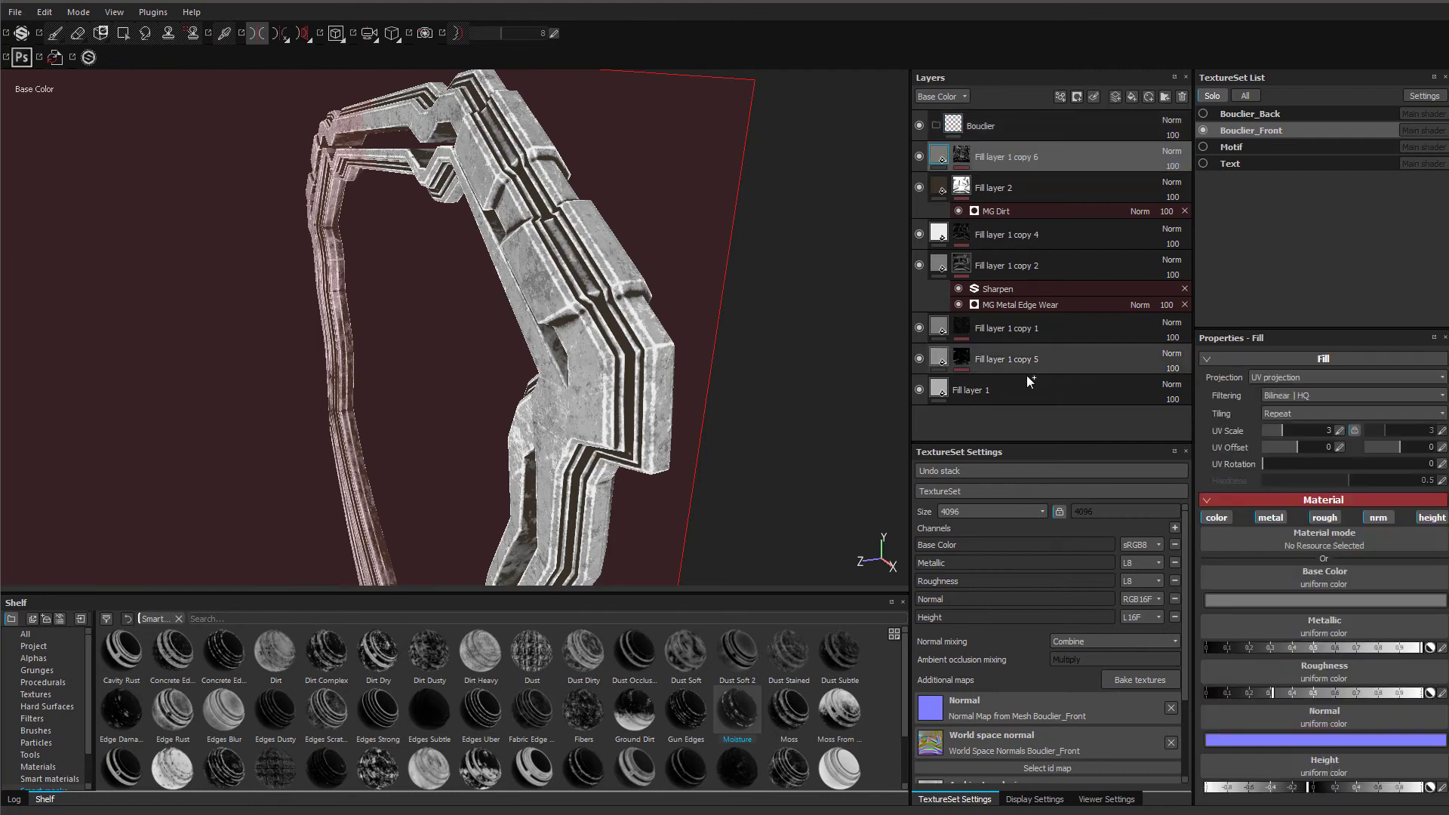
{"action": "left_click", "coordinate": [1026, 385], "text": "shift"}
{"action": "left_click_drag", "start_coordinate": [1028, 190], "coordinate": [1009, 138]}
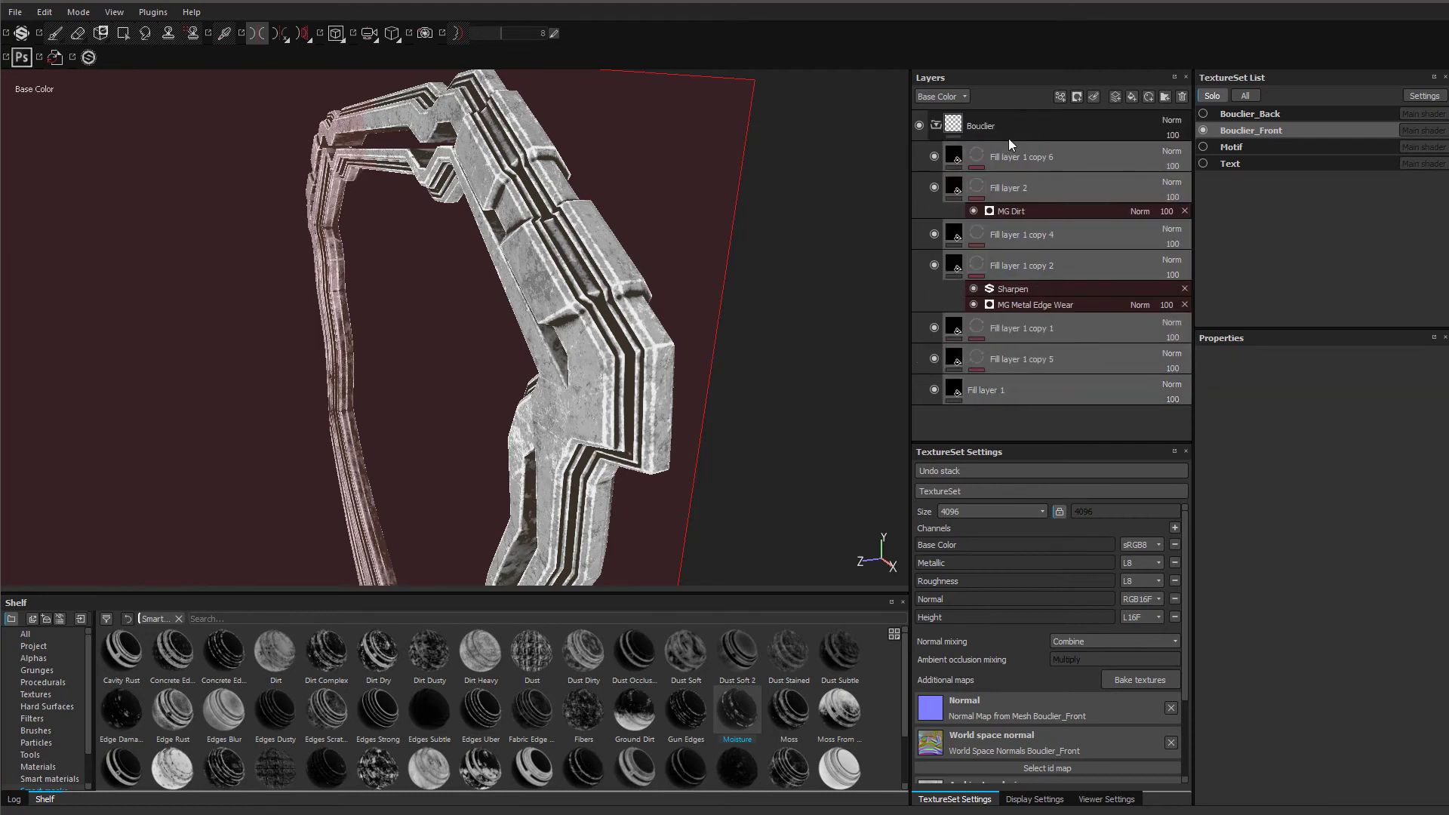
{"action": "left_click", "coordinate": [936, 125]}
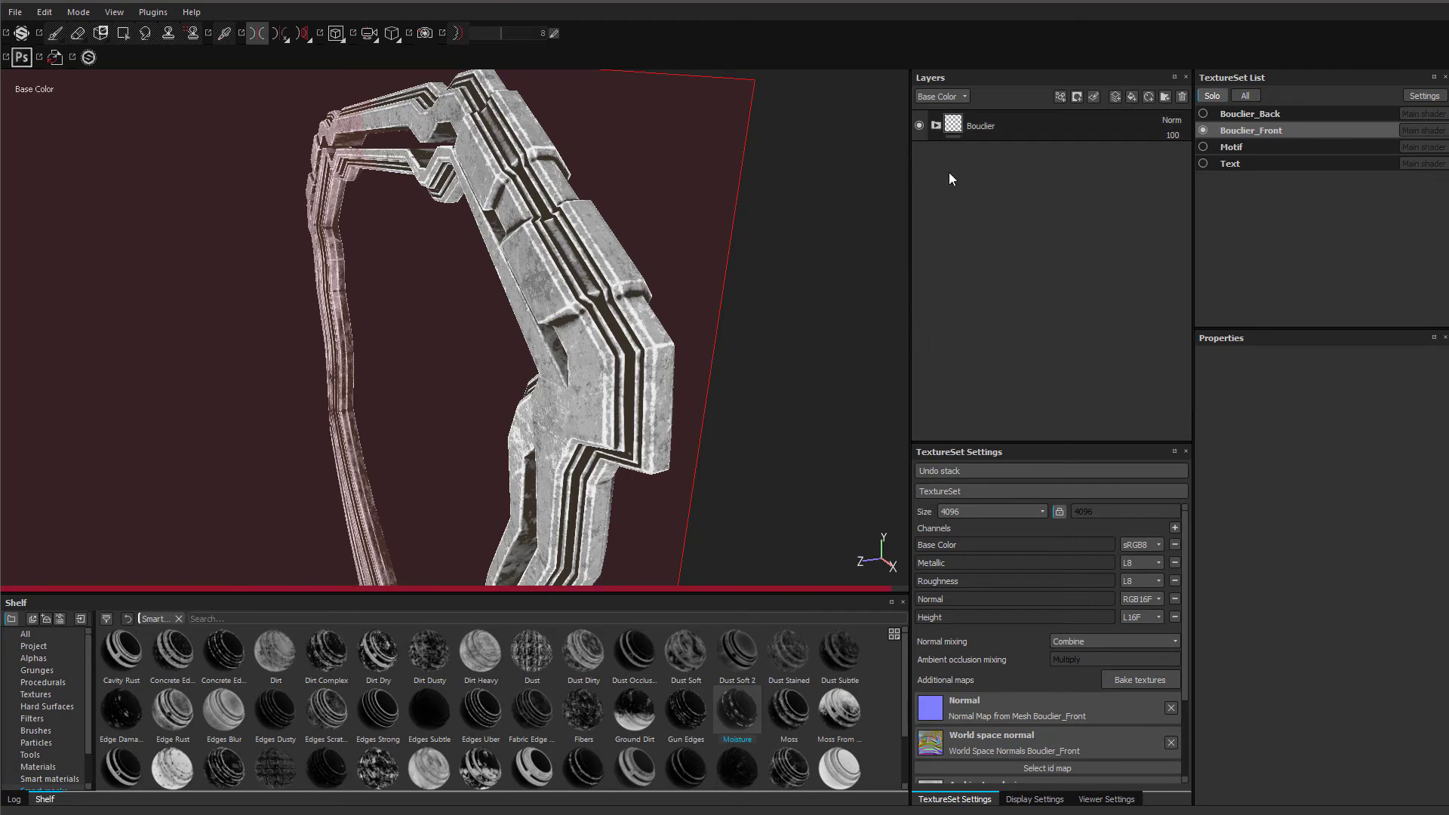
- Inspect the frame's individual texture channels, including roughness, metallic and height, and return to the material view
{"action": "left_click_drag", "start_coordinate": [614, 344], "coordinate": [173, 156], "text": "alt"}
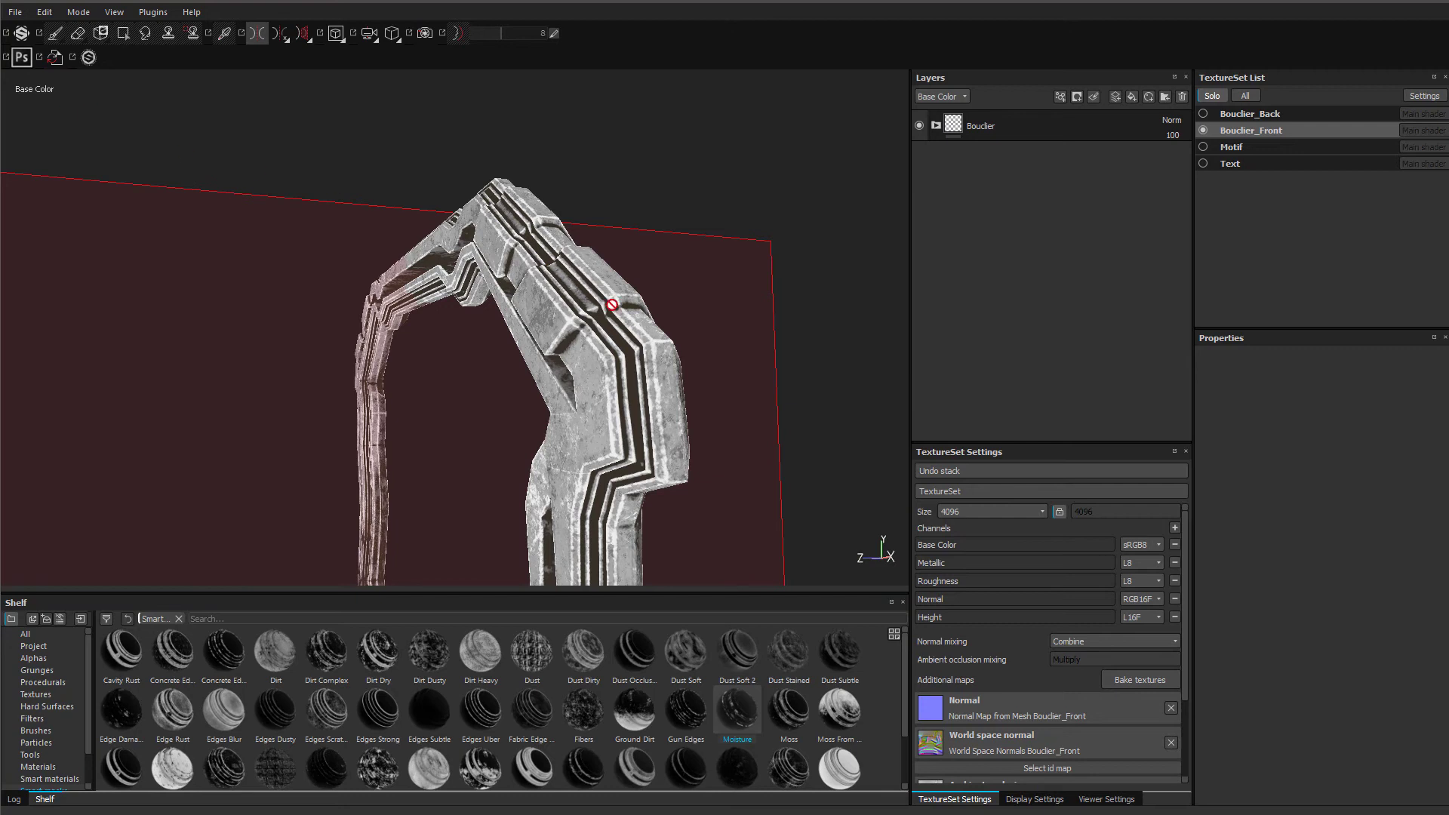
{"action": "key", "text": "m"}
{"action": "left_click_drag", "start_coordinate": [648, 347], "coordinate": [661, 322], "text": "alt"}
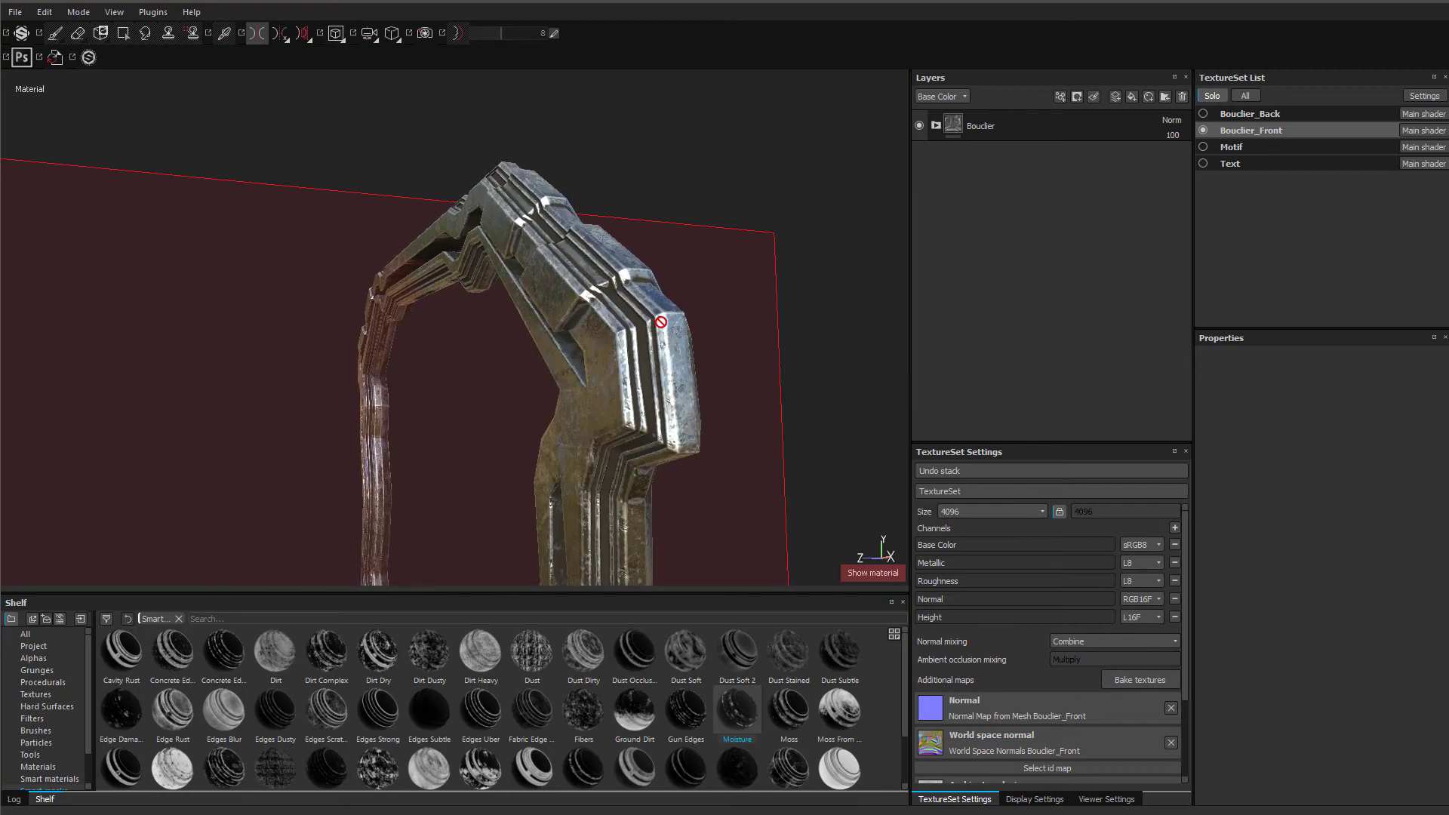
{"action": "key", "text": "c"}
{"action": "key", "text": "c"}
{"action": "key", "text": "c"}
{"action": "key", "text": "c"}
{"action": "key", "text": "c"}
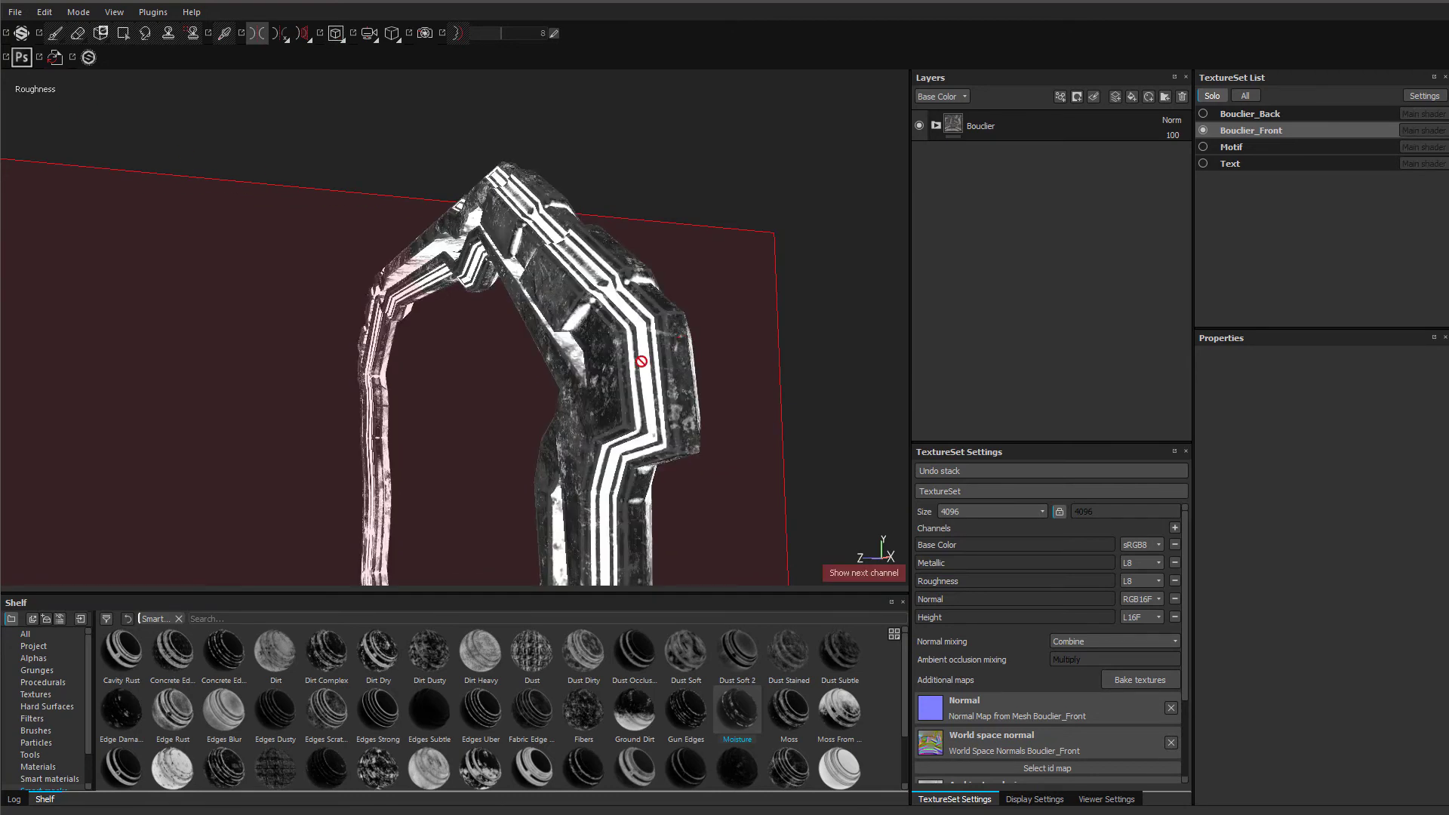
{"action": "key", "text": "c"}
{"action": "key", "text": "c"}
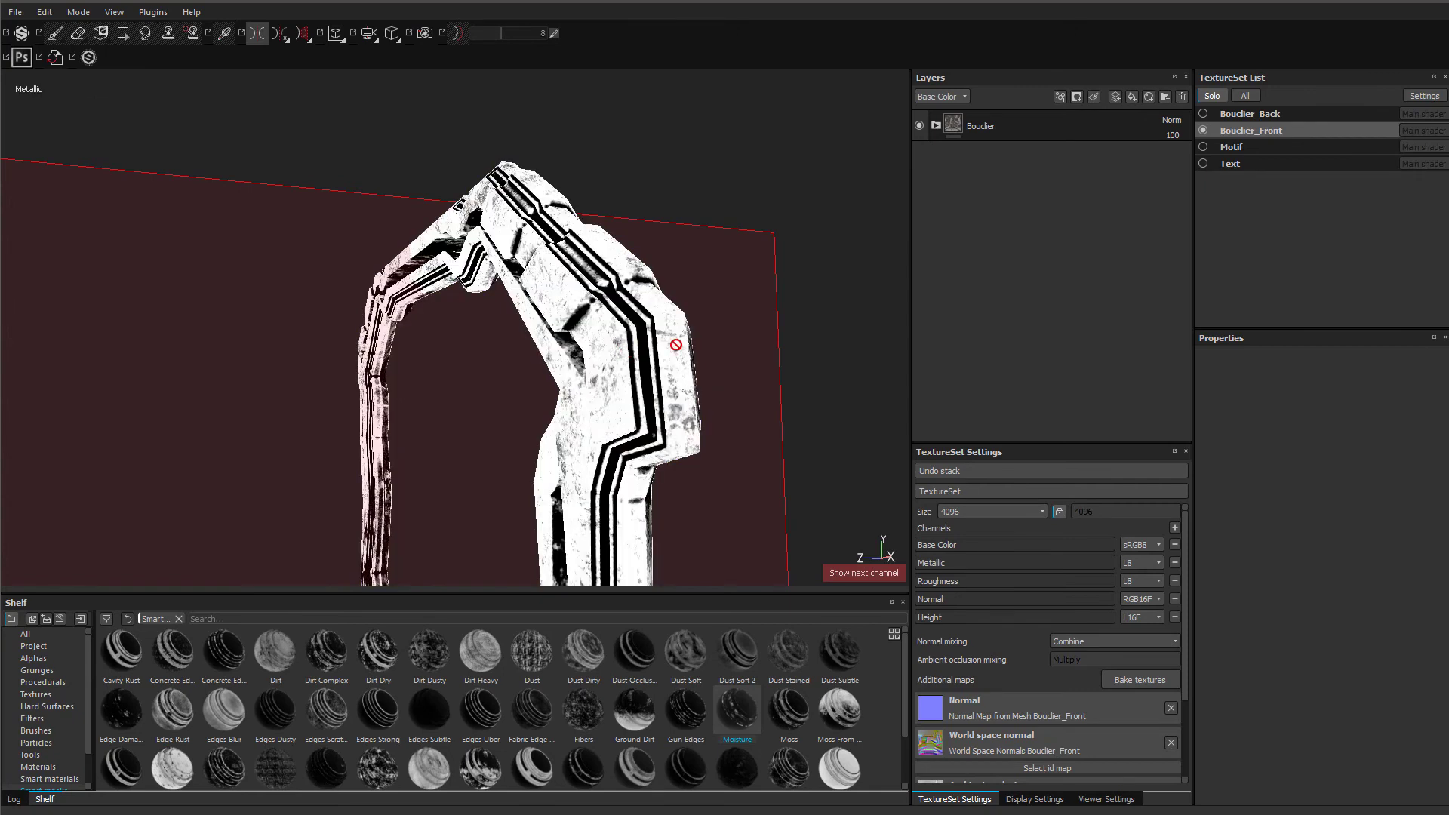
{"action": "key", "text": "c"}
{"action": "key", "text": "c"}
{"action": "key", "text": "c"}
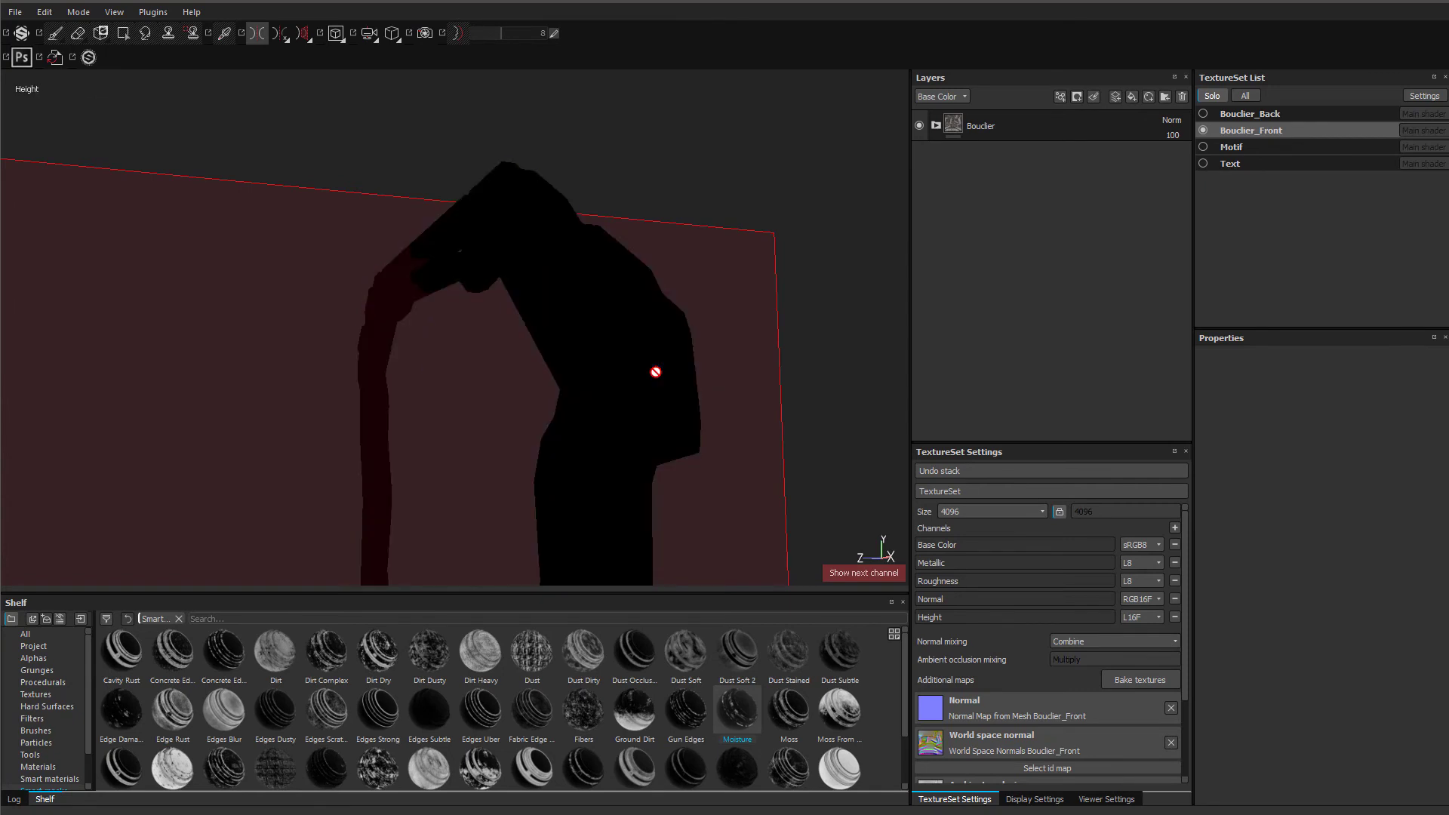
{"action": "key", "text": "c"}
{"action": "key", "text": "c"}
{"action": "key", "text": "c"}
{"action": "key", "text": "c"}
{"action": "key", "text": "m"}
{"action": "left_click_drag", "start_coordinate": [623, 378], "coordinate": [613, 314], "text": "alt"}
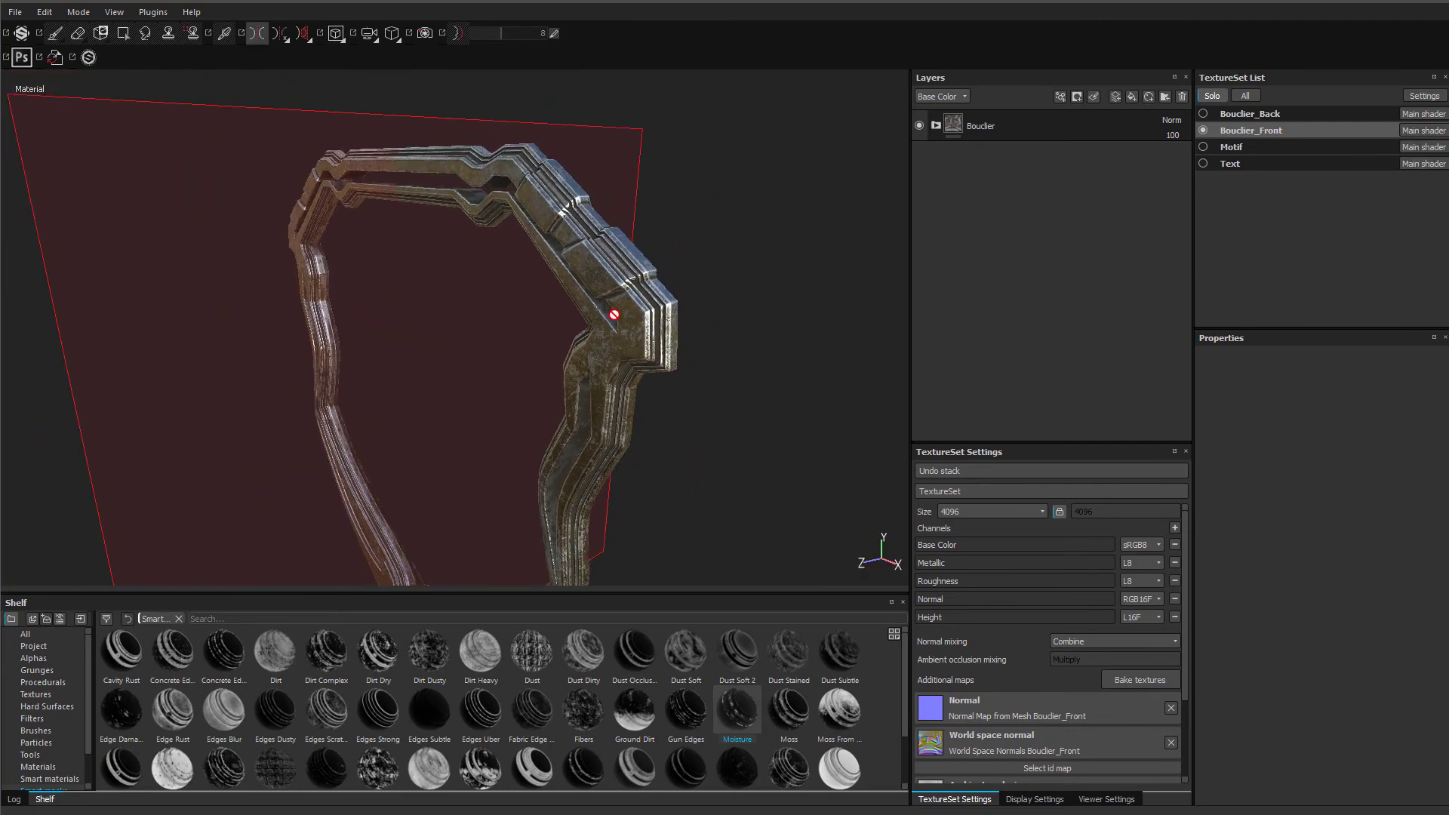
- Turn off symmetry for the shield model
{"action": "left_click", "coordinate": [260, 33]}
{"action": "left_click_drag", "start_coordinate": [548, 310], "coordinate": [547, 515], "text": "alt"}
{"action": "middle_click_drag", "start_coordinate": [547, 514], "coordinate": [738, 408], "text": "alt"}
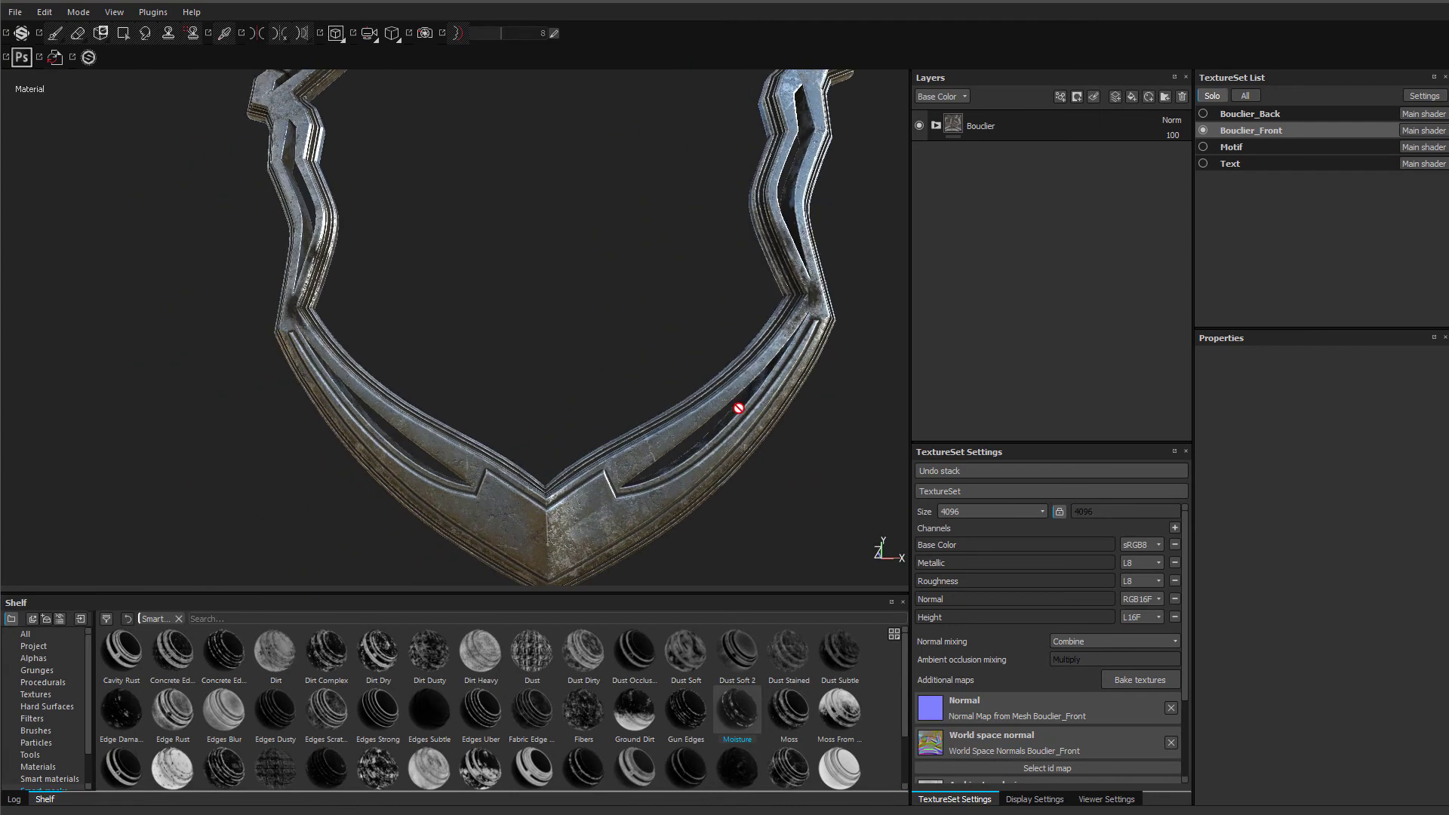
- Duplicate the Bouclier folder and hide the original folder
{"action": "left_click", "coordinate": [993, 134]}
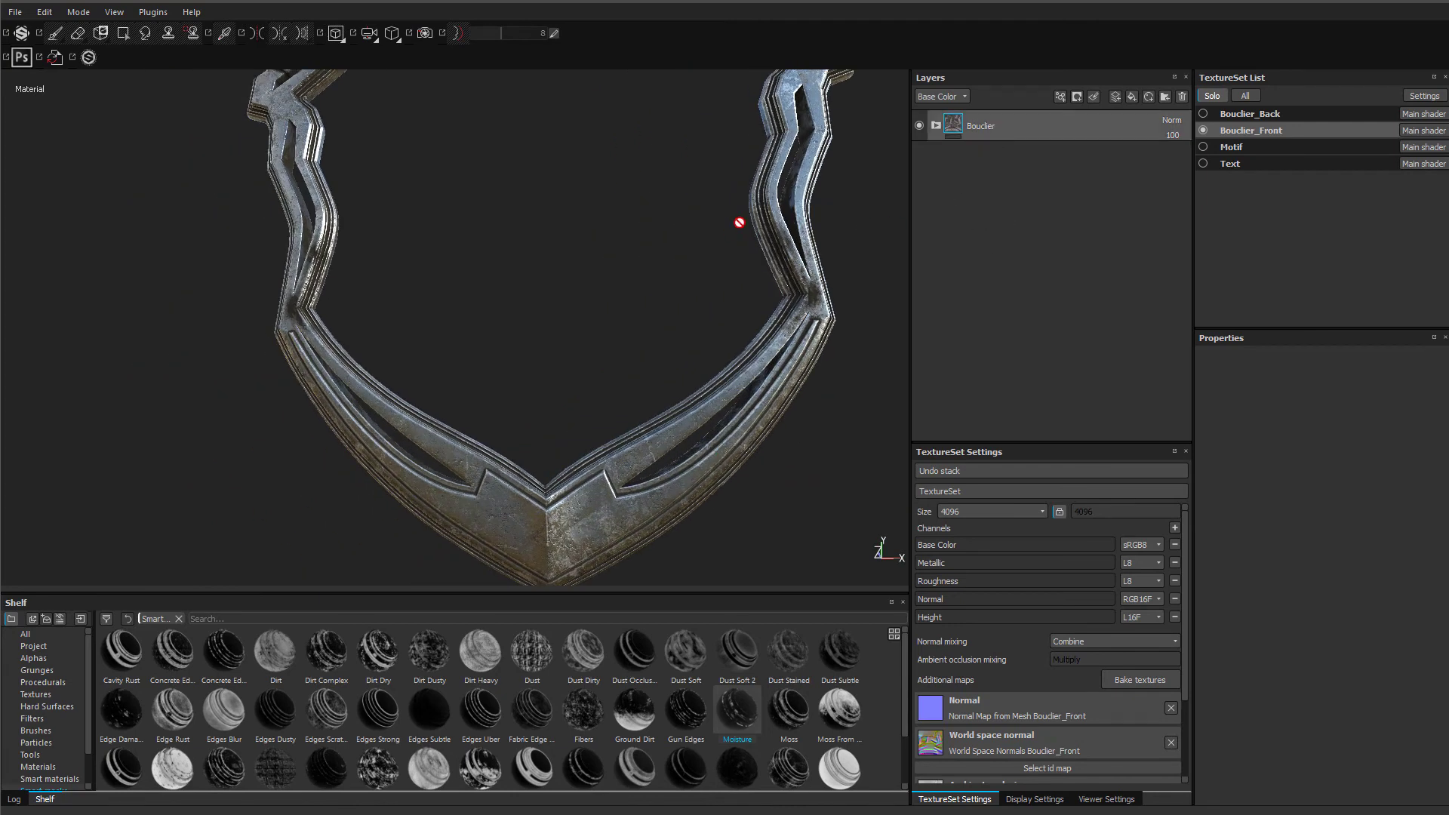
{"action": "left_click_drag", "start_coordinate": [739, 223], "coordinate": [994, 117], "text": "alt"}
{"action": "right_click", "coordinate": [1006, 123]}
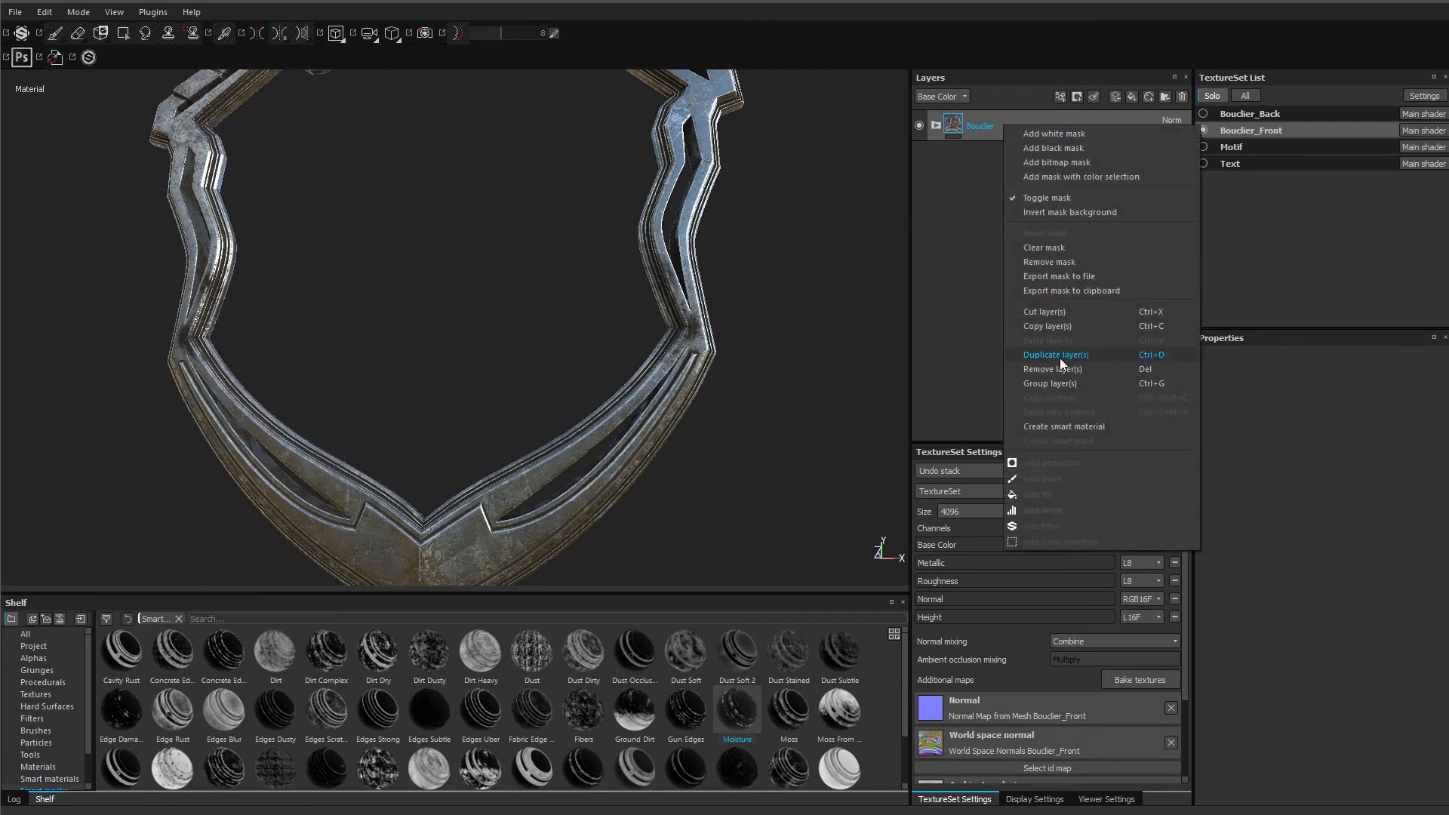
{"action": "left_click", "coordinate": [1060, 358]}
{"action": "left_click", "coordinate": [938, 125]}
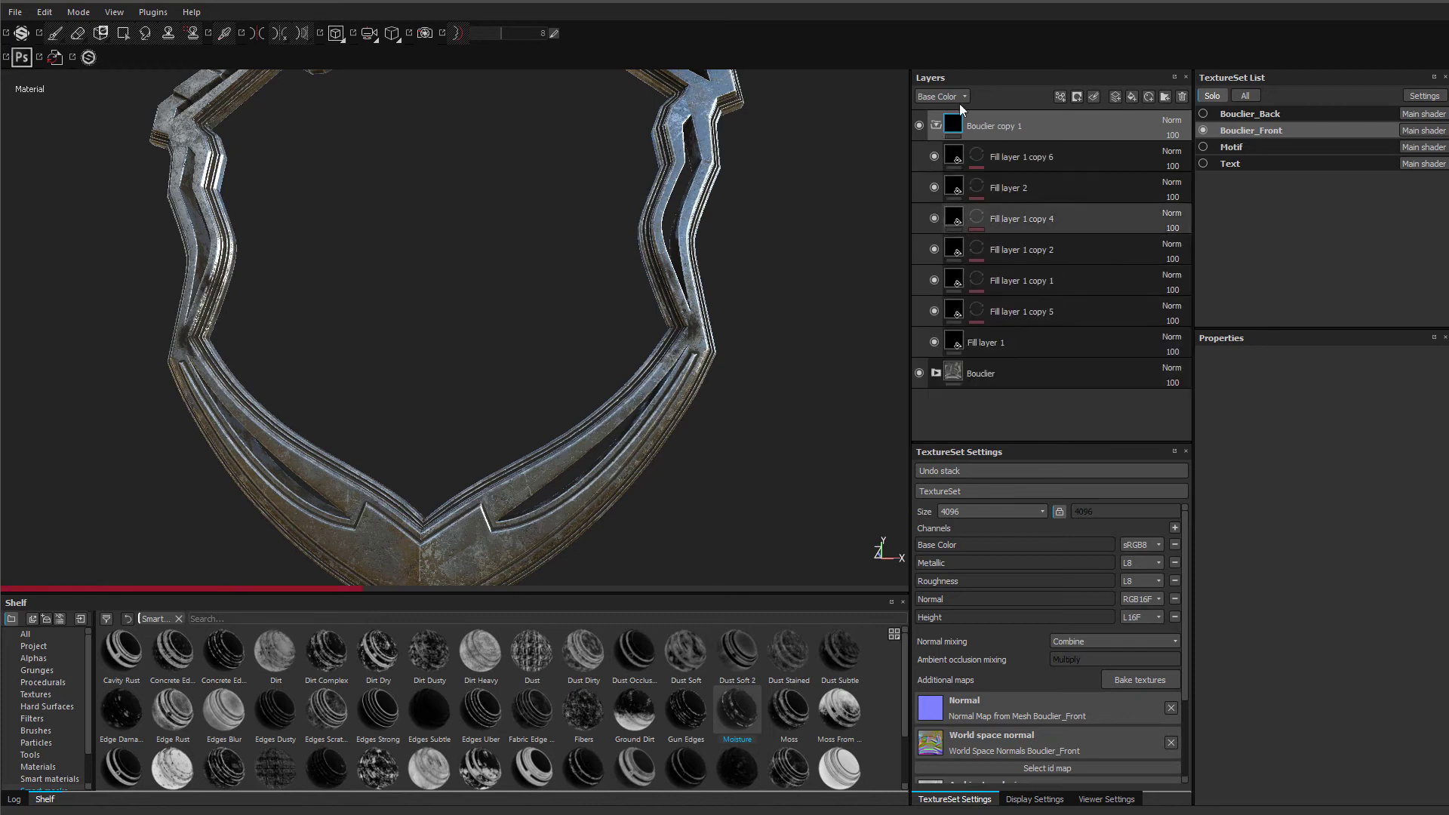
{"action": "left_click", "coordinate": [935, 124]}
{"action": "left_click", "coordinate": [920, 157]}
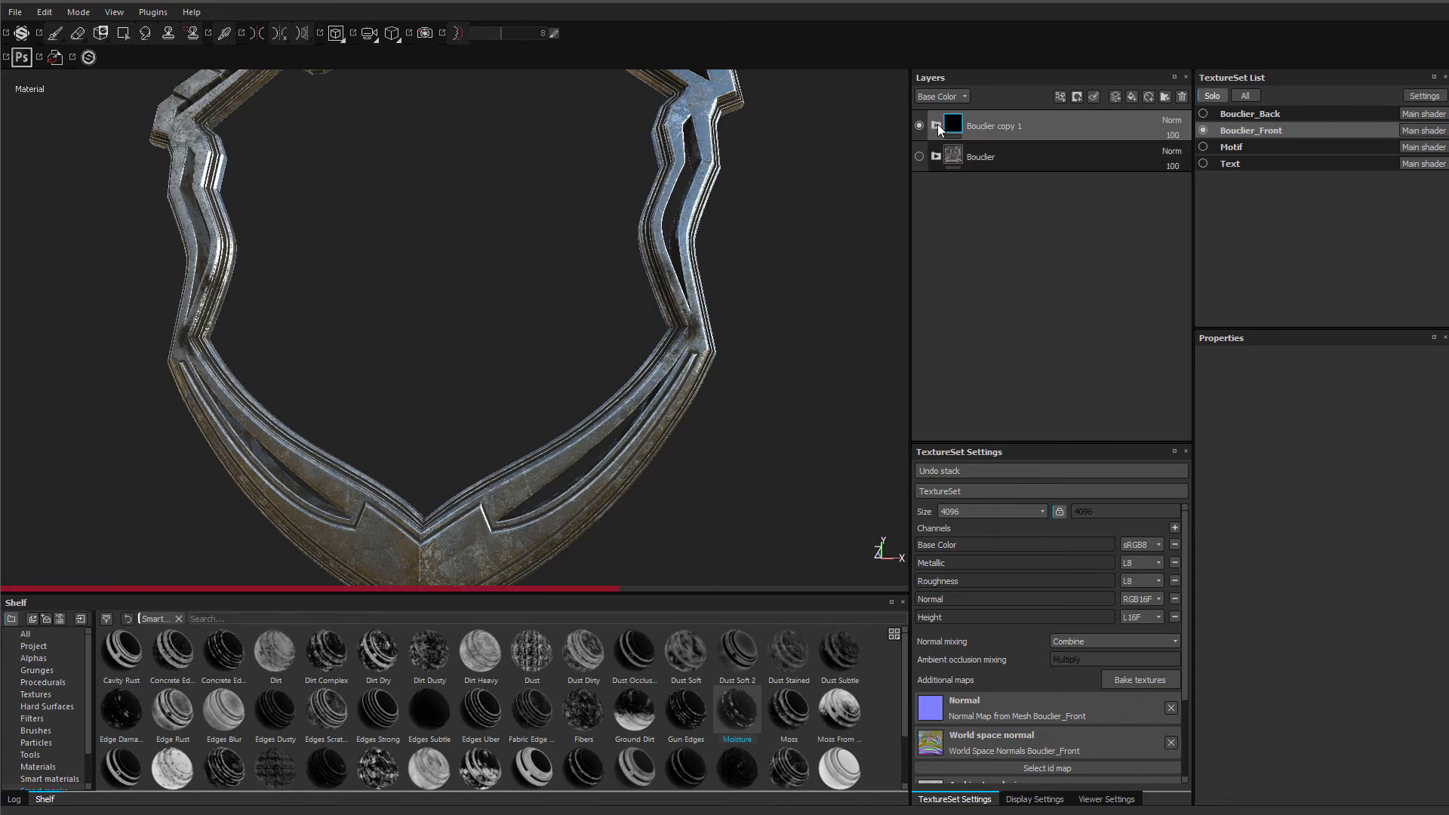
- Hide every layer in the Bouclier copy 1 folder except Fill layer 1, and select Fill layer 1
{"action": "left_click", "coordinate": [937, 124]}
{"action": "left_click_drag", "start_coordinate": [750, 259], "coordinate": [767, 316], "text": "alt"}
{"action": "left_click_drag", "start_coordinate": [749, 297], "coordinate": [588, 253], "text": "alt"}
{"action": "right_click_drag", "start_coordinate": [544, 253], "coordinate": [662, 291], "text": "alt"}
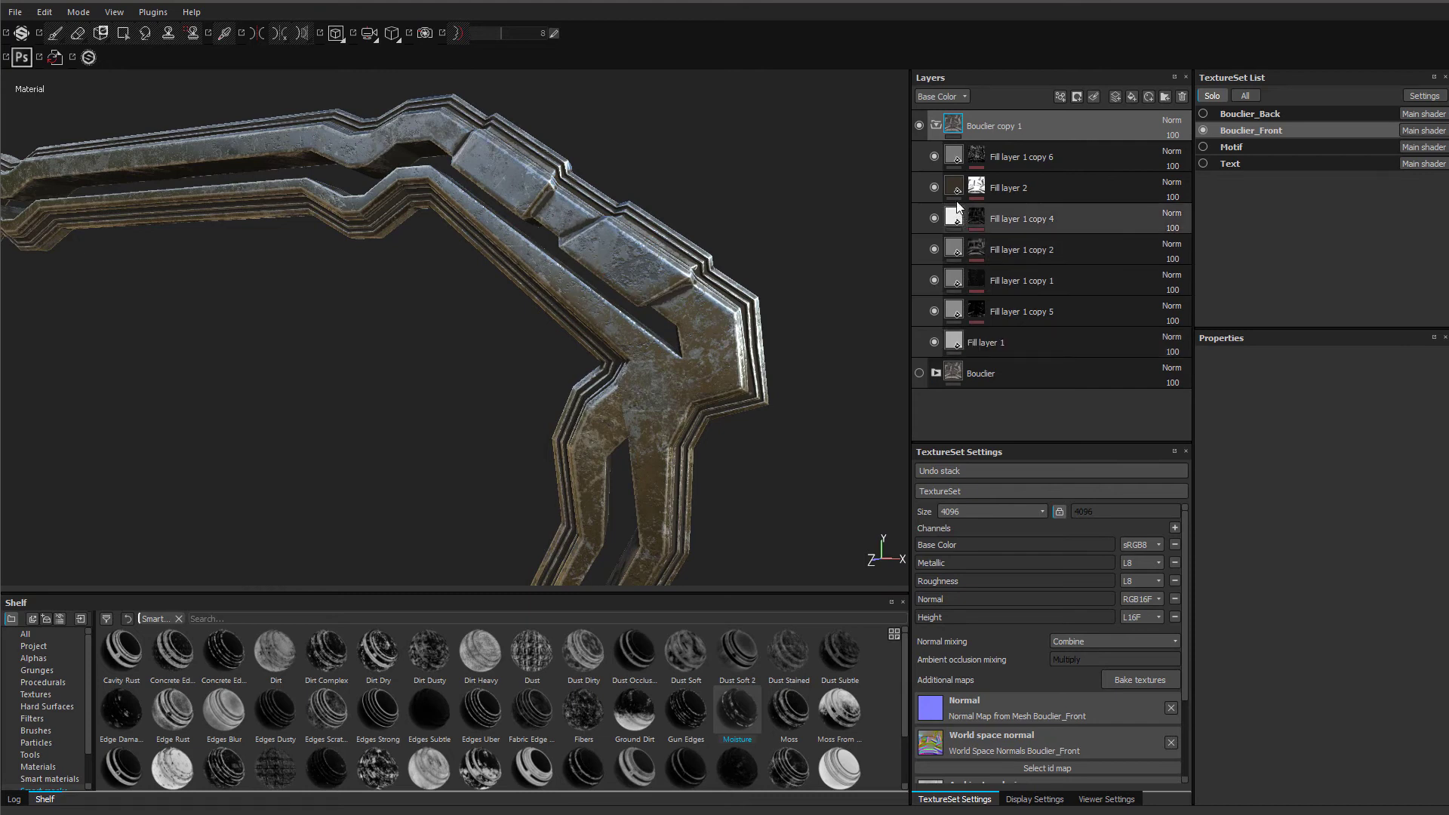
{"action": "left_click", "coordinate": [935, 187]}
{"action": "left_click", "coordinate": [934, 218]}
{"action": "left_click", "coordinate": [934, 249]}
{"action": "left_click", "coordinate": [934, 280]}
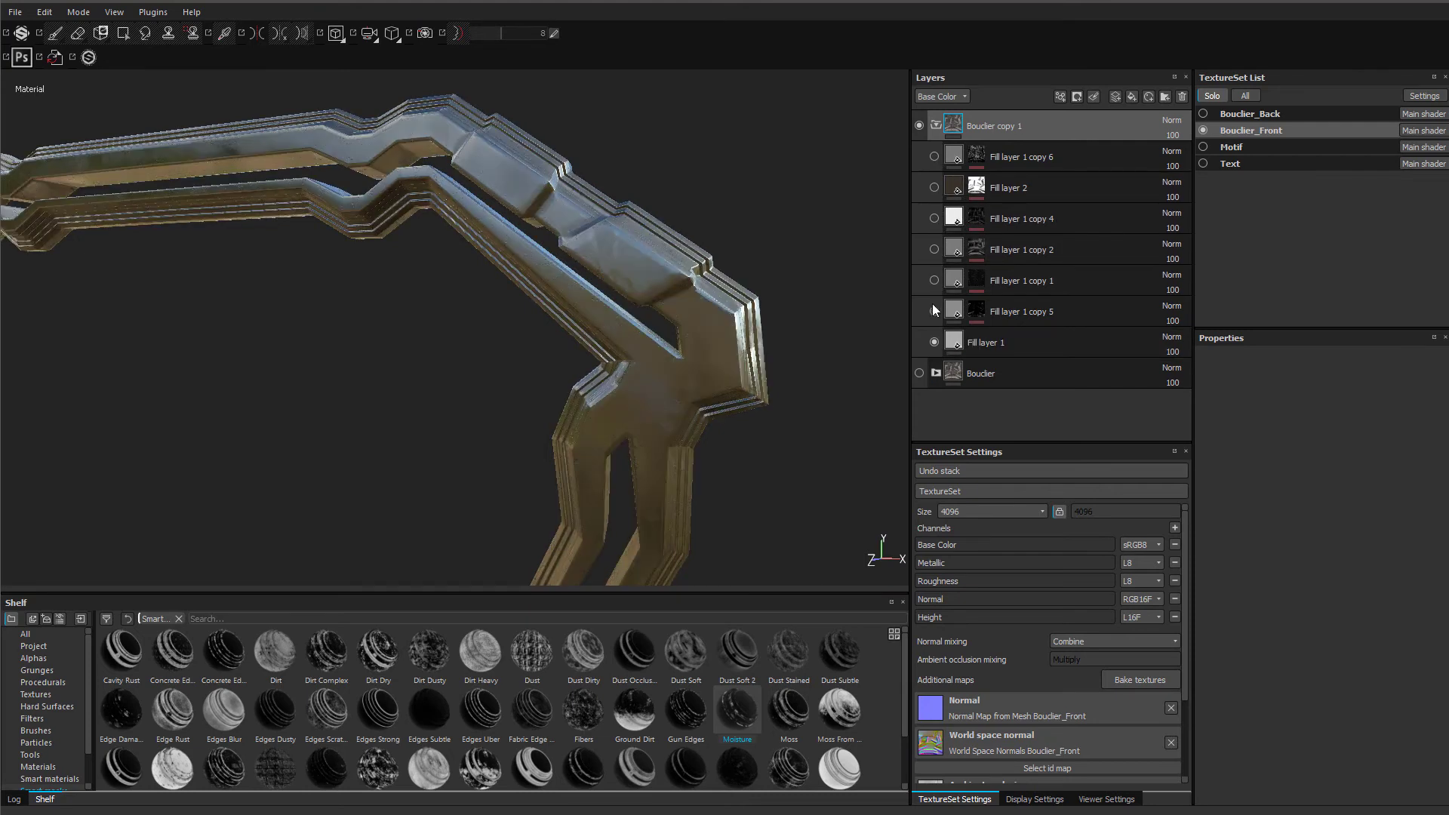
{"action": "left_click", "coordinate": [934, 311]}
{"action": "left_click", "coordinate": [996, 342]}
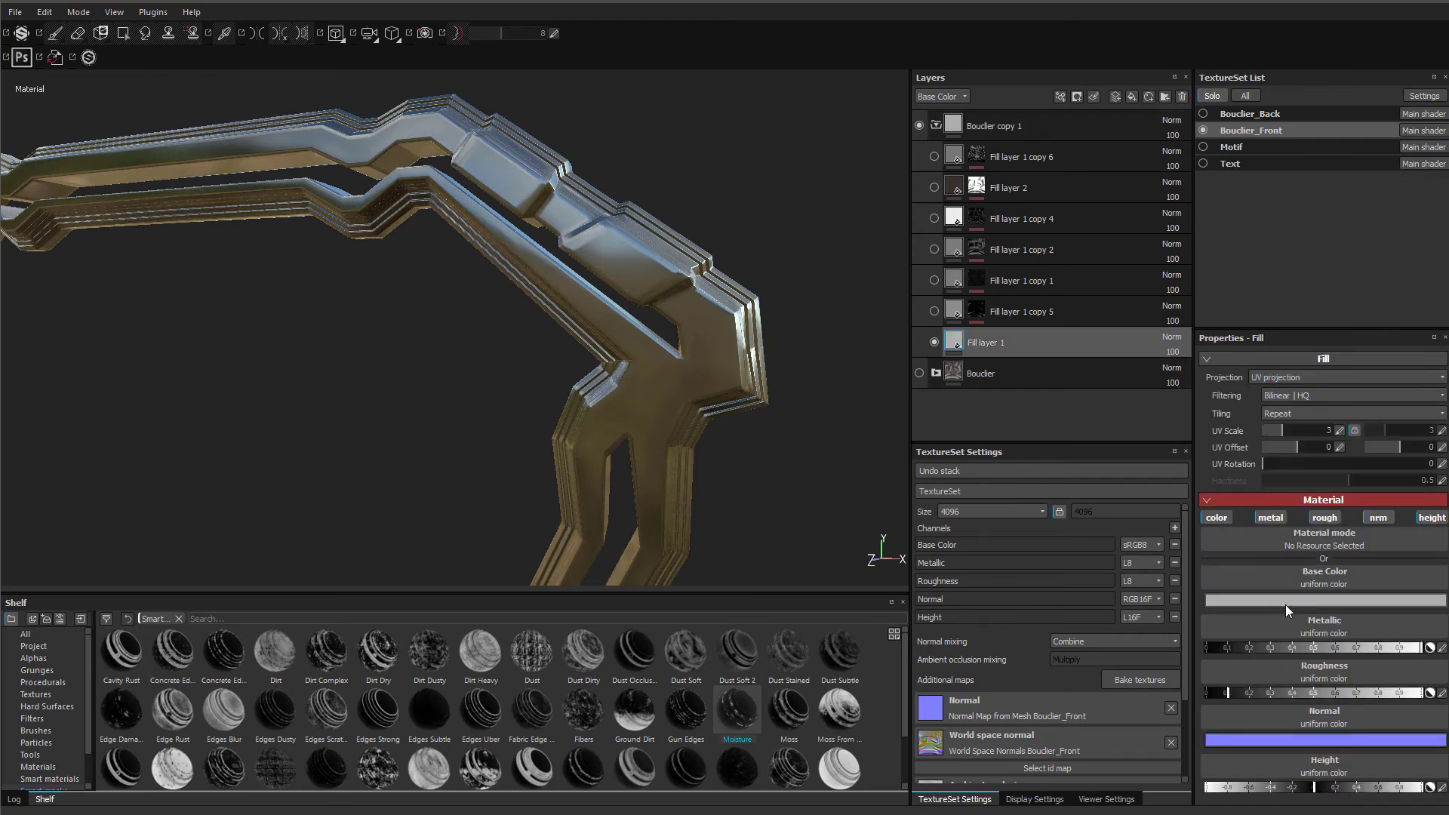
- Darken the base colour of Fill layer 1 to a neutral grey with RGB values of 0.206
{"action": "left_click", "coordinate": [1285, 605]}
{"action": "left_click_drag", "start_coordinate": [1370, 596], "coordinate": [1369, 638]}
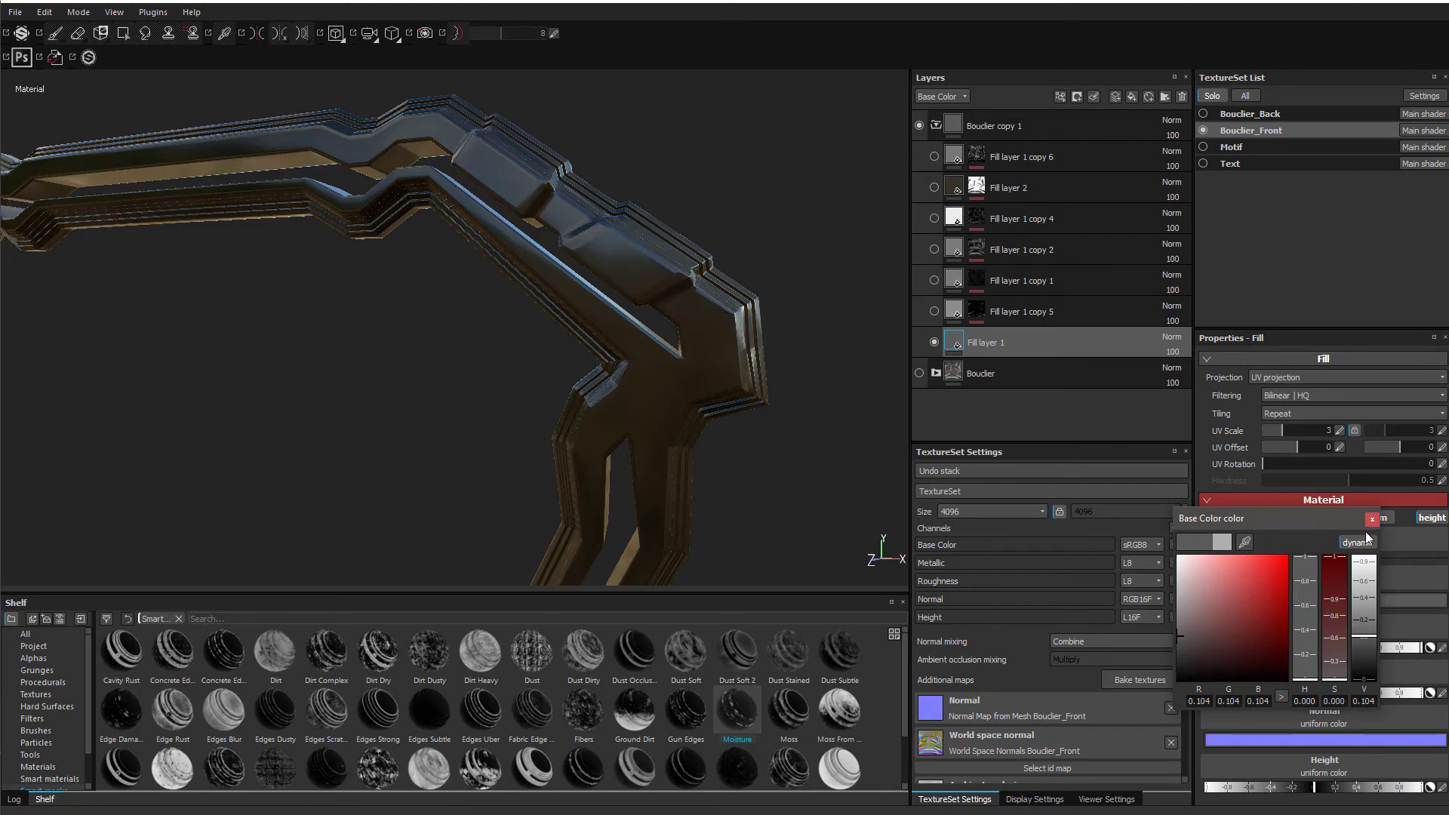
{"action": "left_click", "coordinate": [1364, 618]}
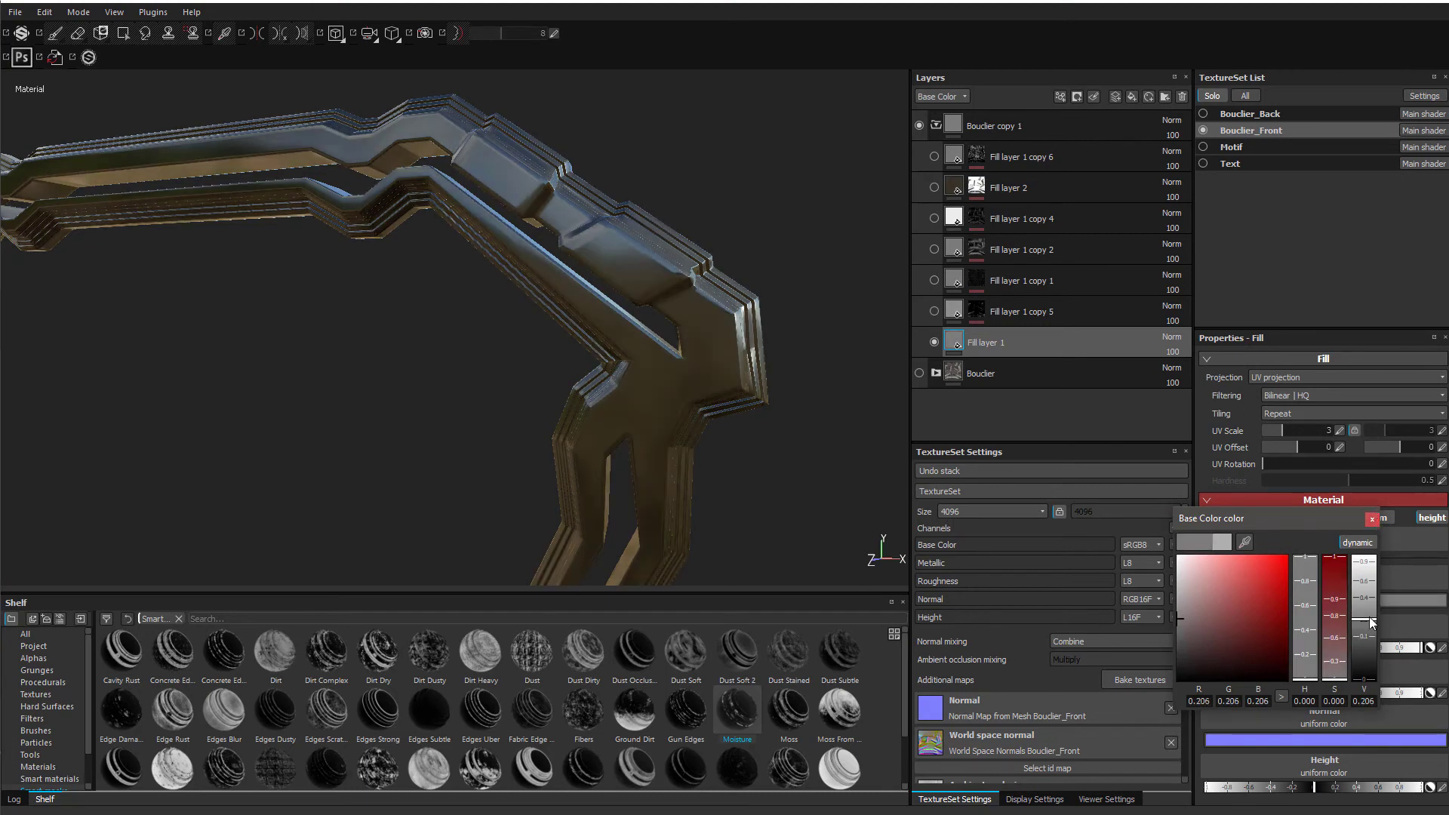
{"action": "left_click", "coordinate": [1372, 520]}
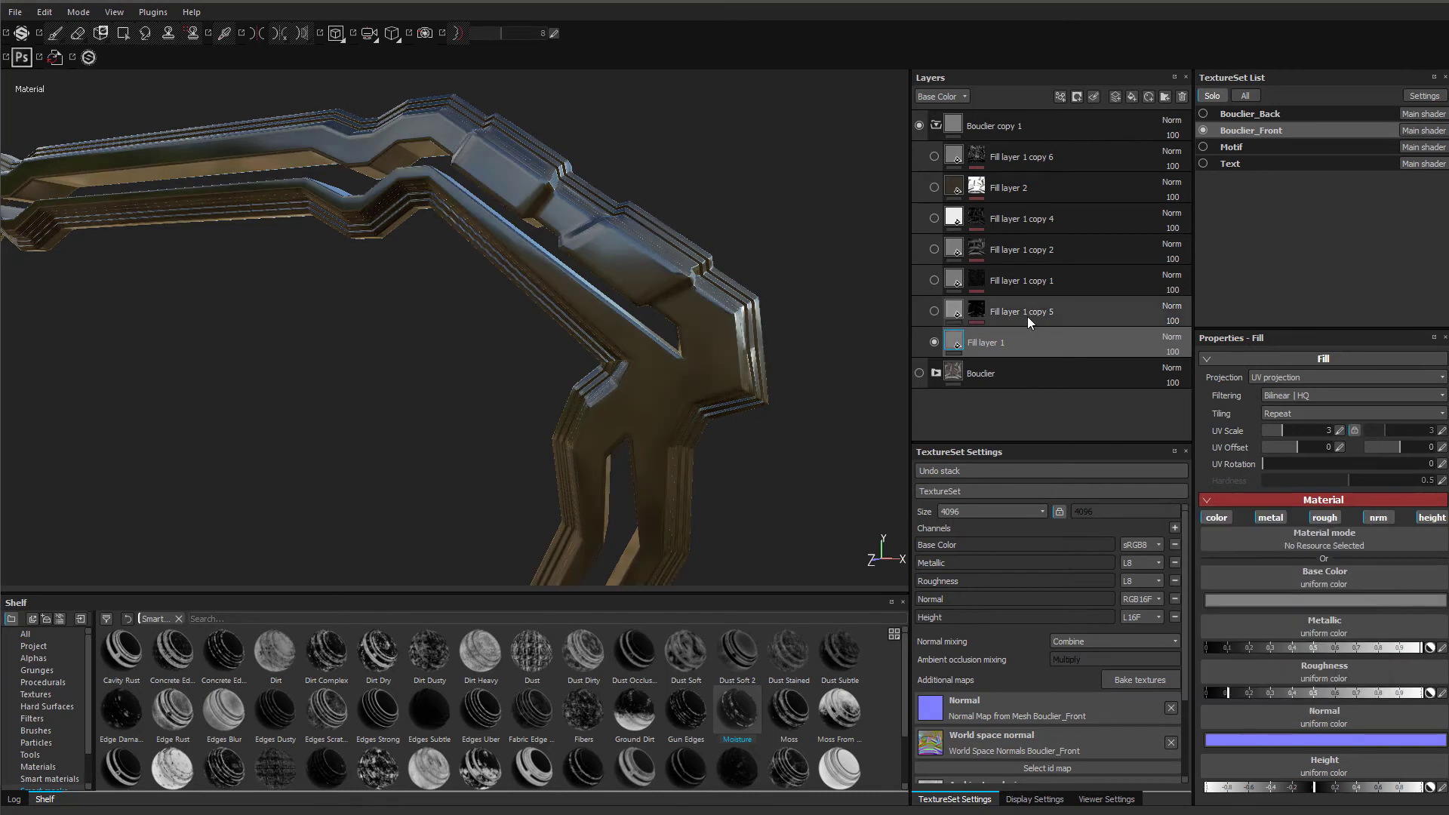
- Show Fill layer 1 copy 5 and darken its base colour to a deeper neutral grey
{"action": "left_click", "coordinate": [1026, 317]}
{"action": "left_click", "coordinate": [934, 312]}
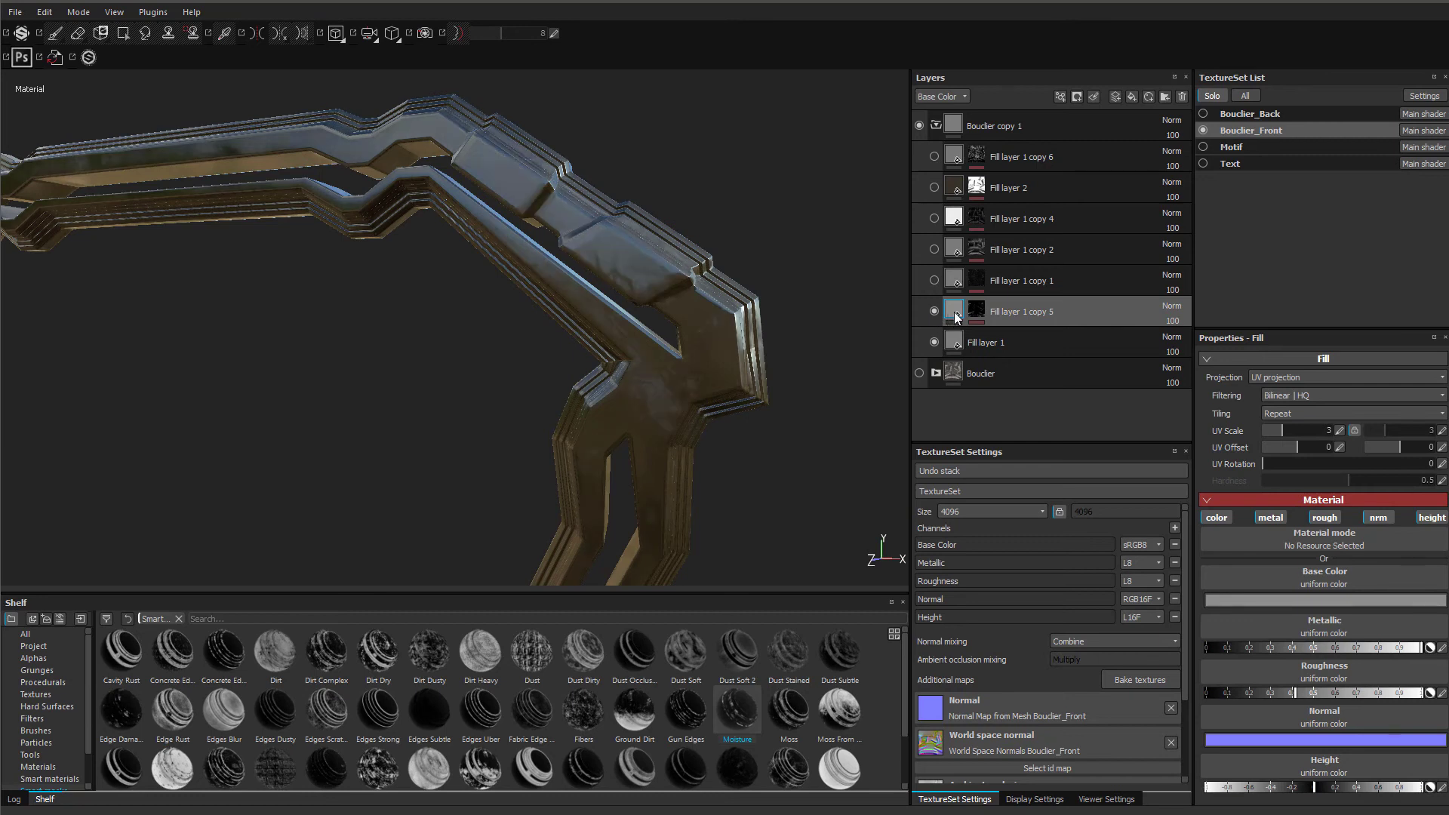
{"action": "left_click", "coordinate": [1332, 605]}
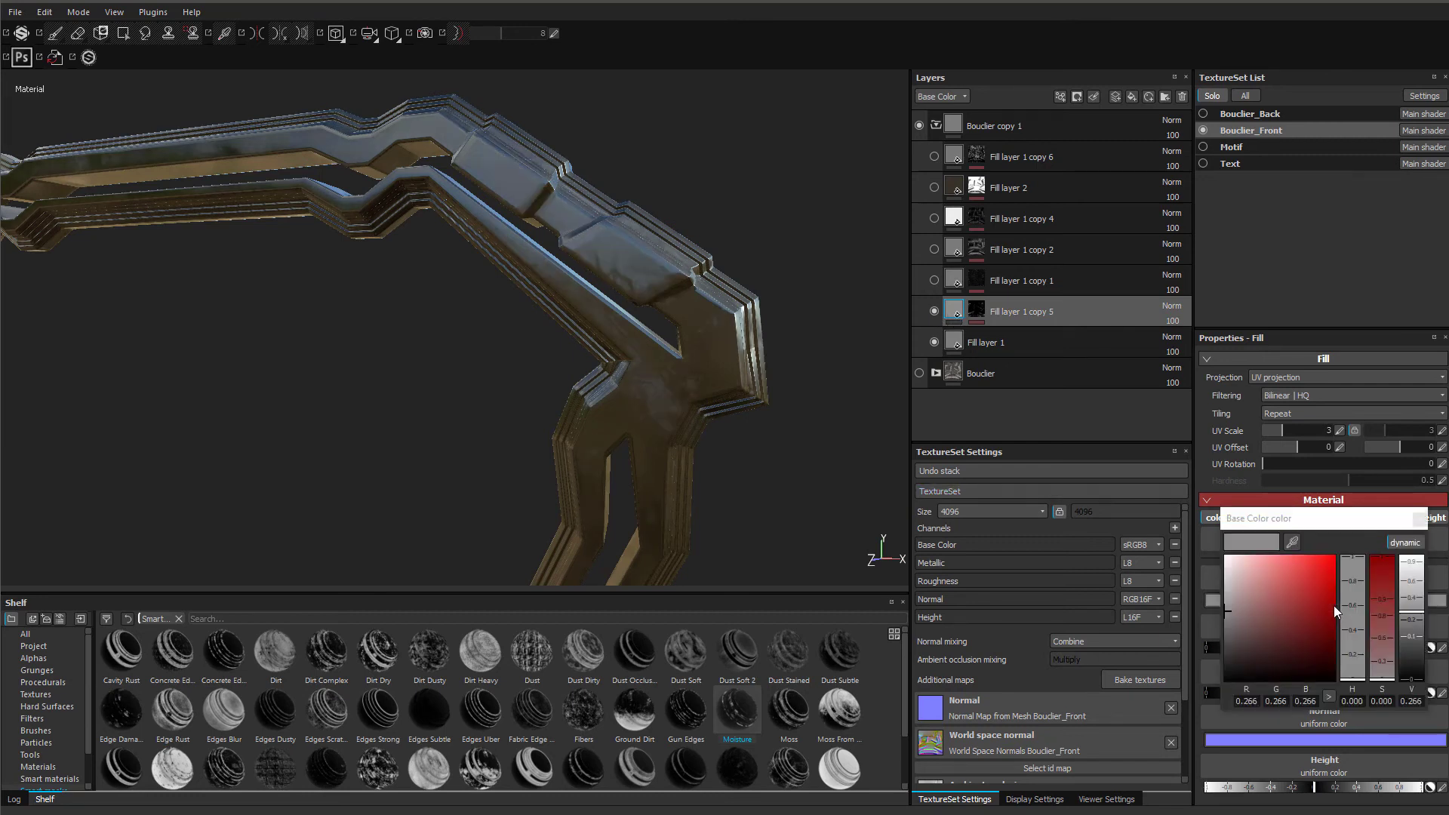
{"action": "left_click", "coordinate": [1416, 627]}
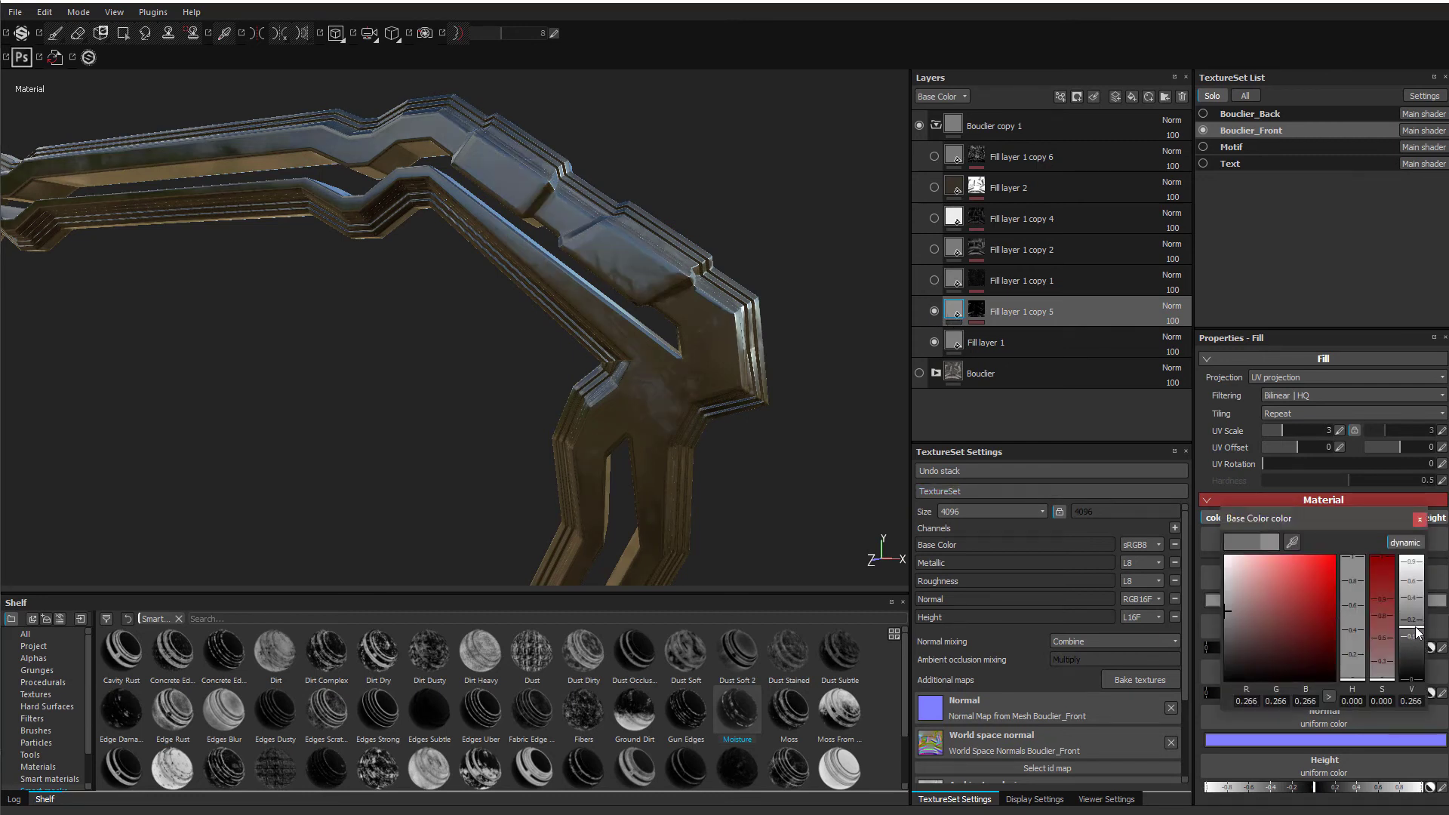
{"action": "left_click", "coordinate": [1419, 519]}
- Show Fill layer 1 copy 1 and check its base colour value, leaving the layer enabled
{"action": "left_click", "coordinate": [938, 284]}
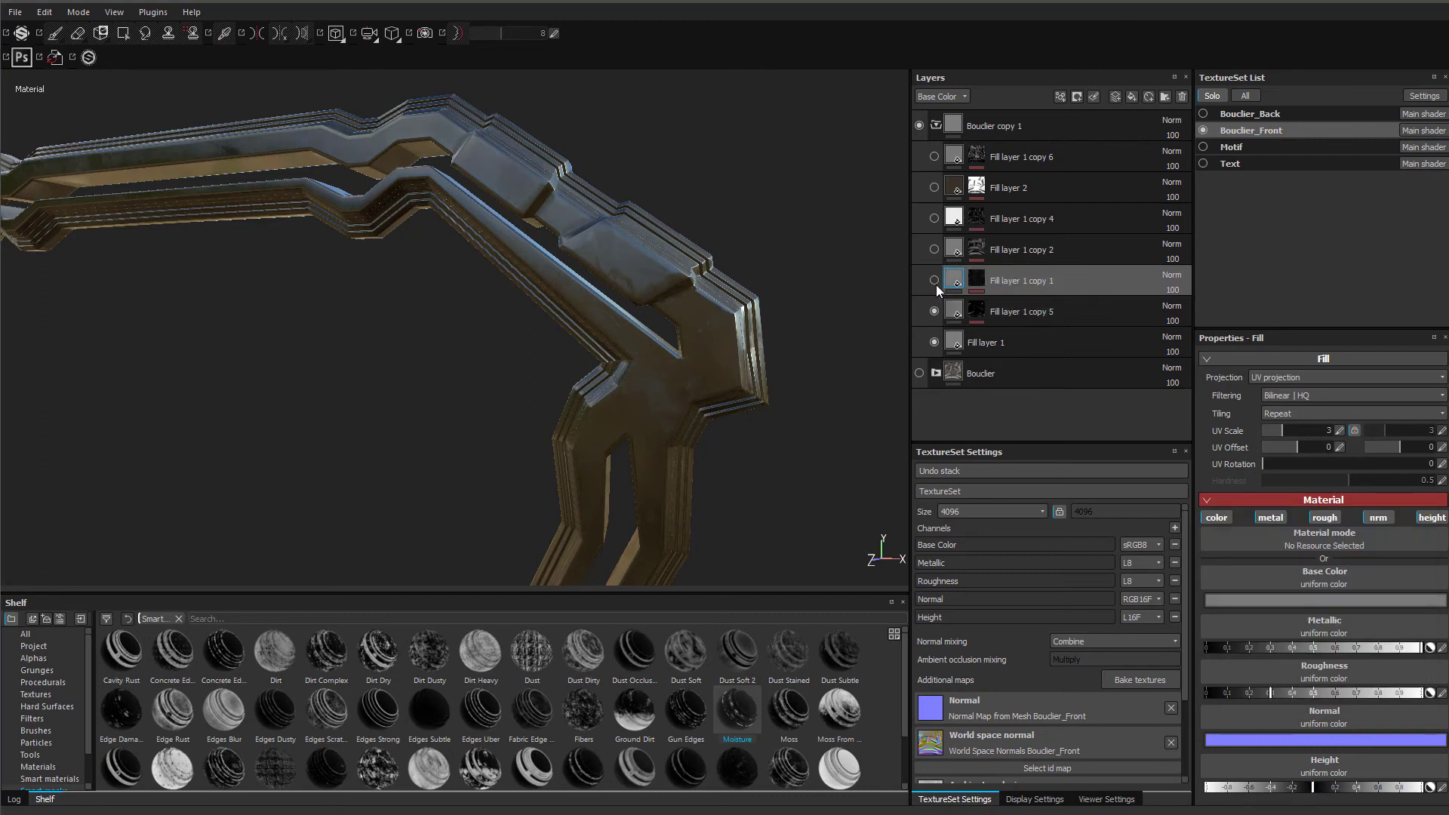
{"action": "left_click", "coordinate": [935, 281]}
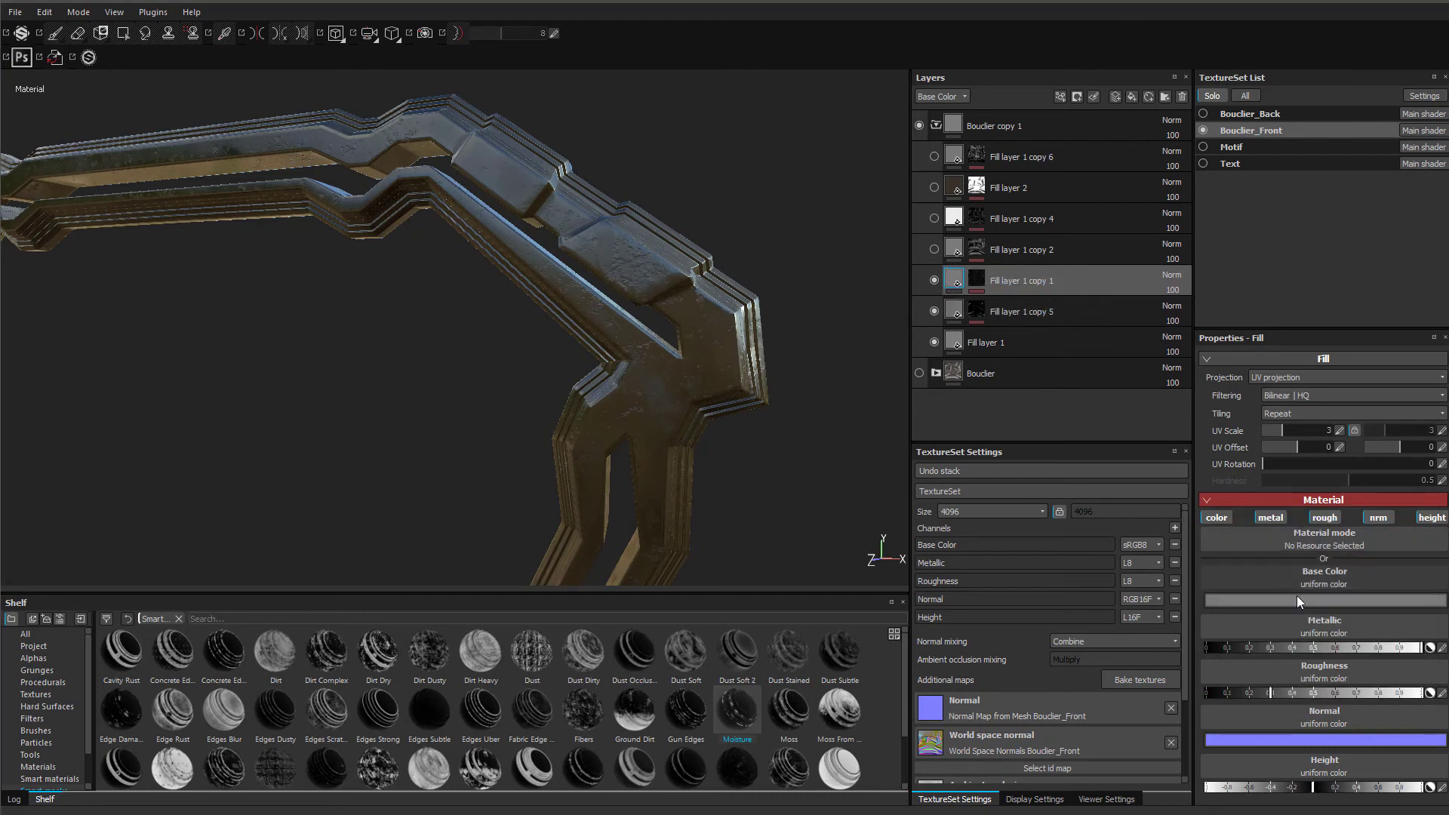
{"action": "left_click", "coordinate": [1317, 602]}
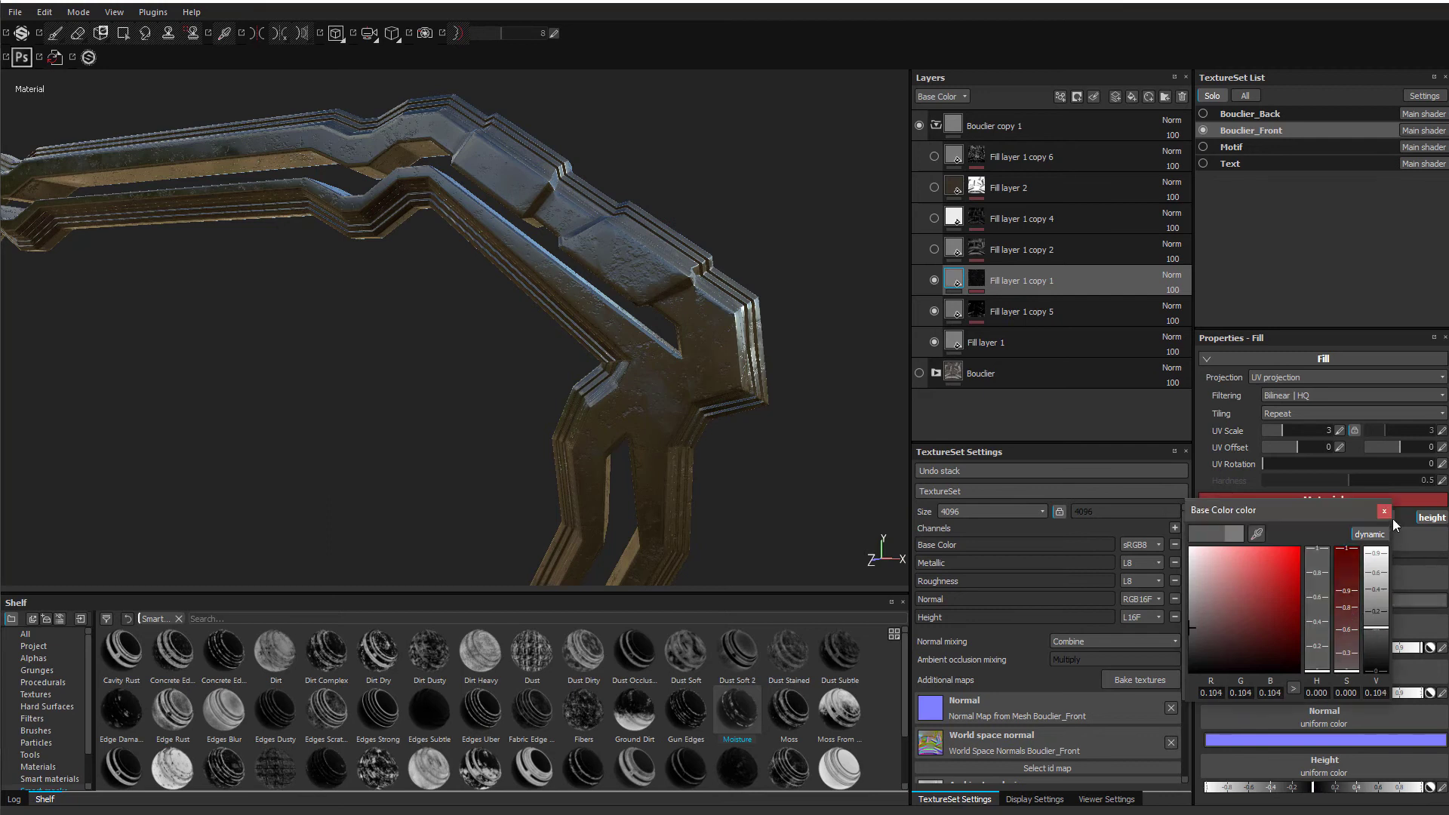
{"action": "left_click", "coordinate": [1393, 509]}
- Show Fill layer 1 copy 2 and darken its base colour to a deeper neutral grey
{"action": "left_click", "coordinate": [1011, 250]}
{"action": "left_click", "coordinate": [934, 250]}
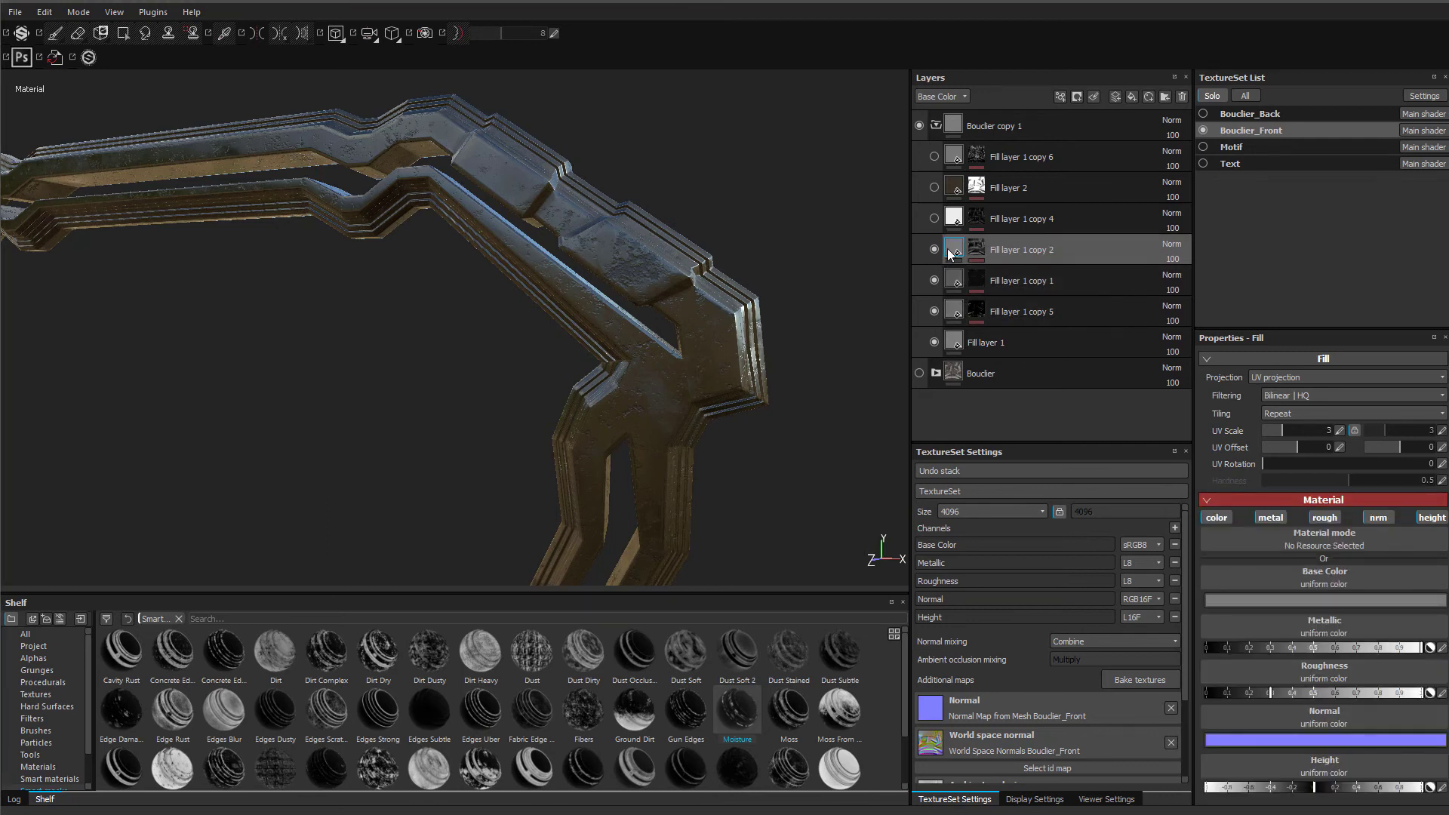
{"action": "left_click", "coordinate": [1357, 598]}
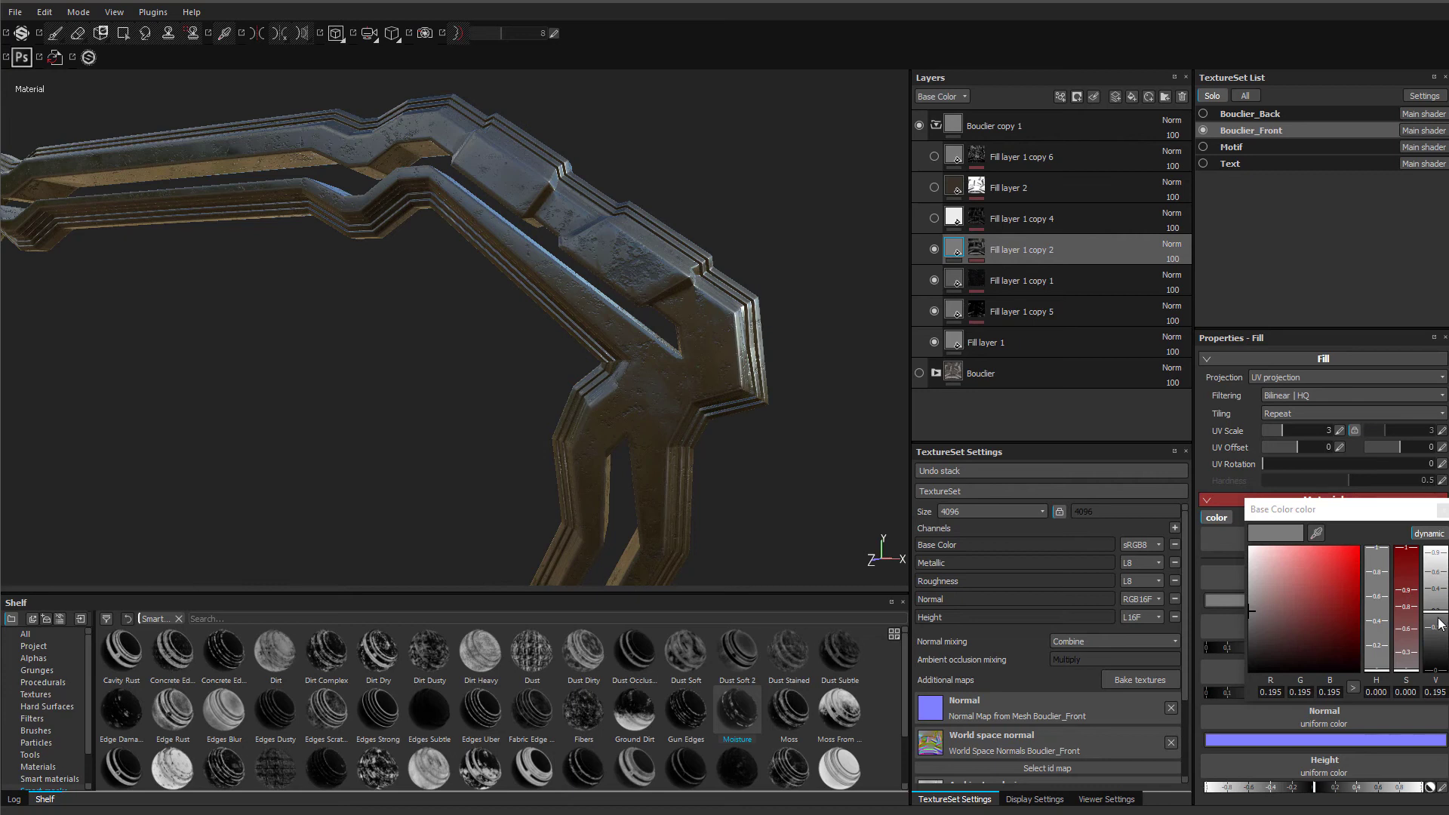
{"action": "left_click_drag", "start_coordinate": [1436, 634], "coordinate": [1436, 646]}
{"action": "left_click", "coordinate": [1242, 397]}
- Show Fill layer 1 copy 4 and Fill layer 2 in the Bouclier copy 1 folder
{"action": "left_click", "coordinate": [1032, 231]}
{"action": "left_click", "coordinate": [935, 219]}
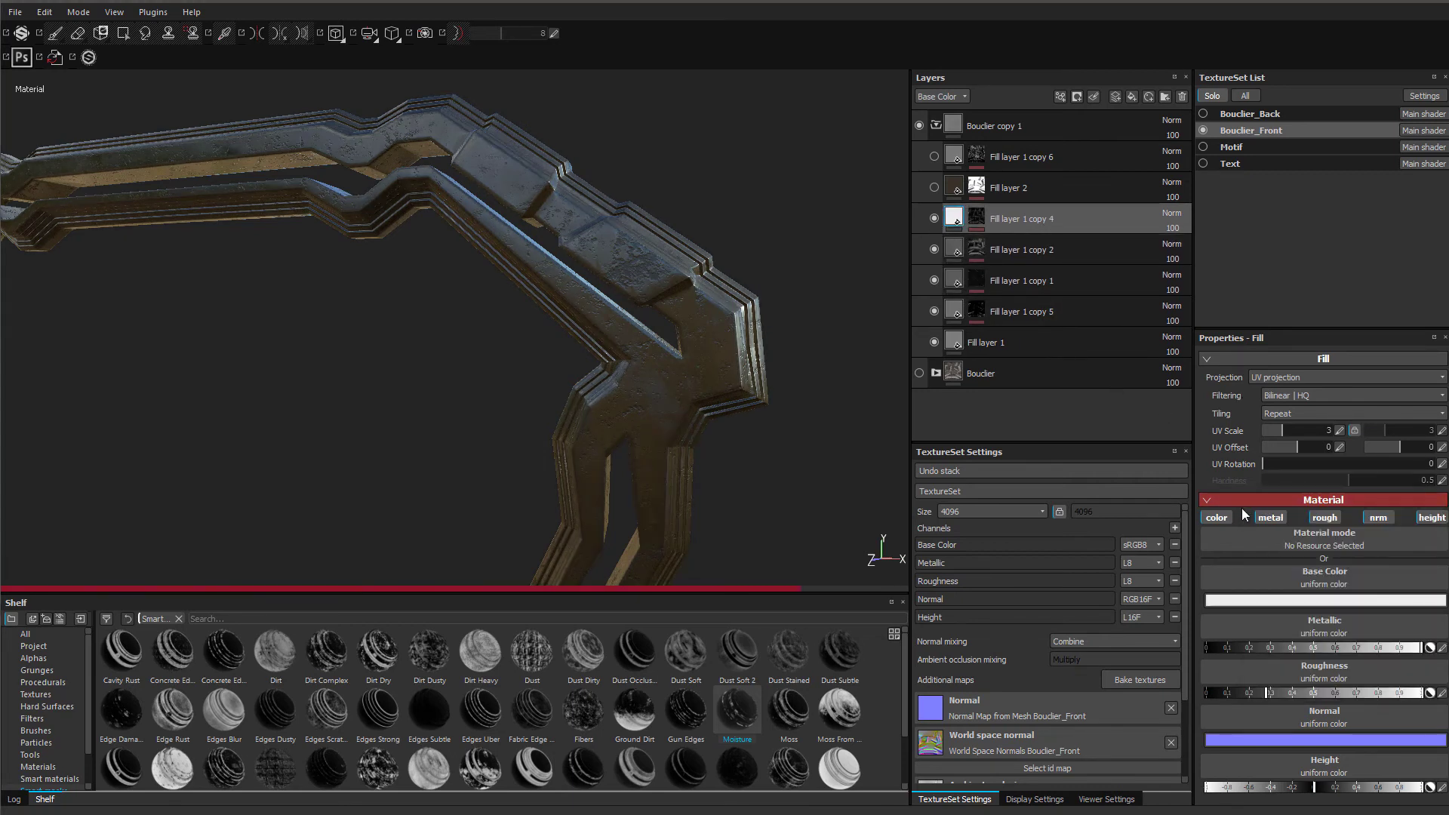
{"action": "left_click", "coordinate": [1329, 604]}
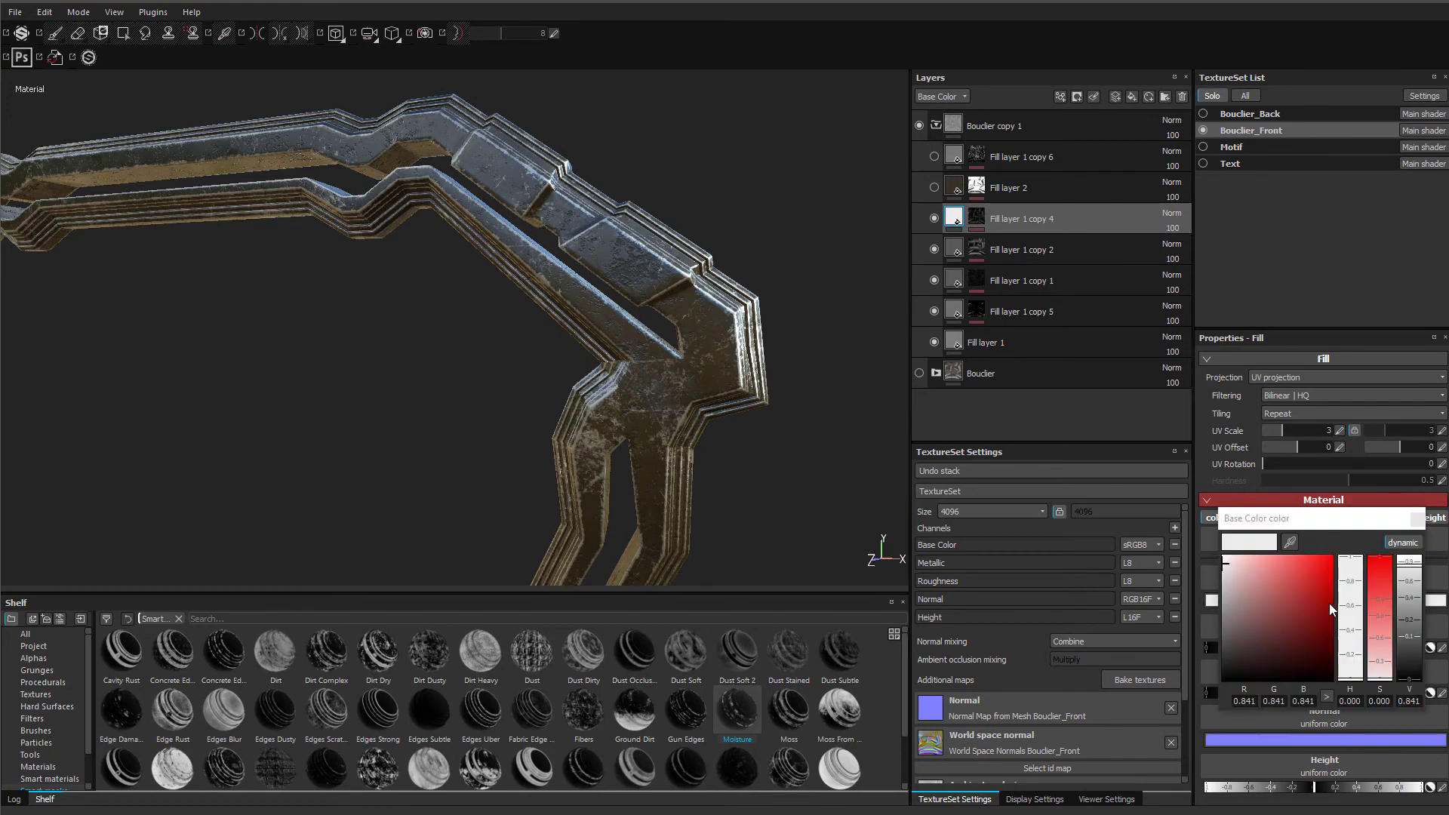
{"action": "left_click", "coordinate": [949, 192]}
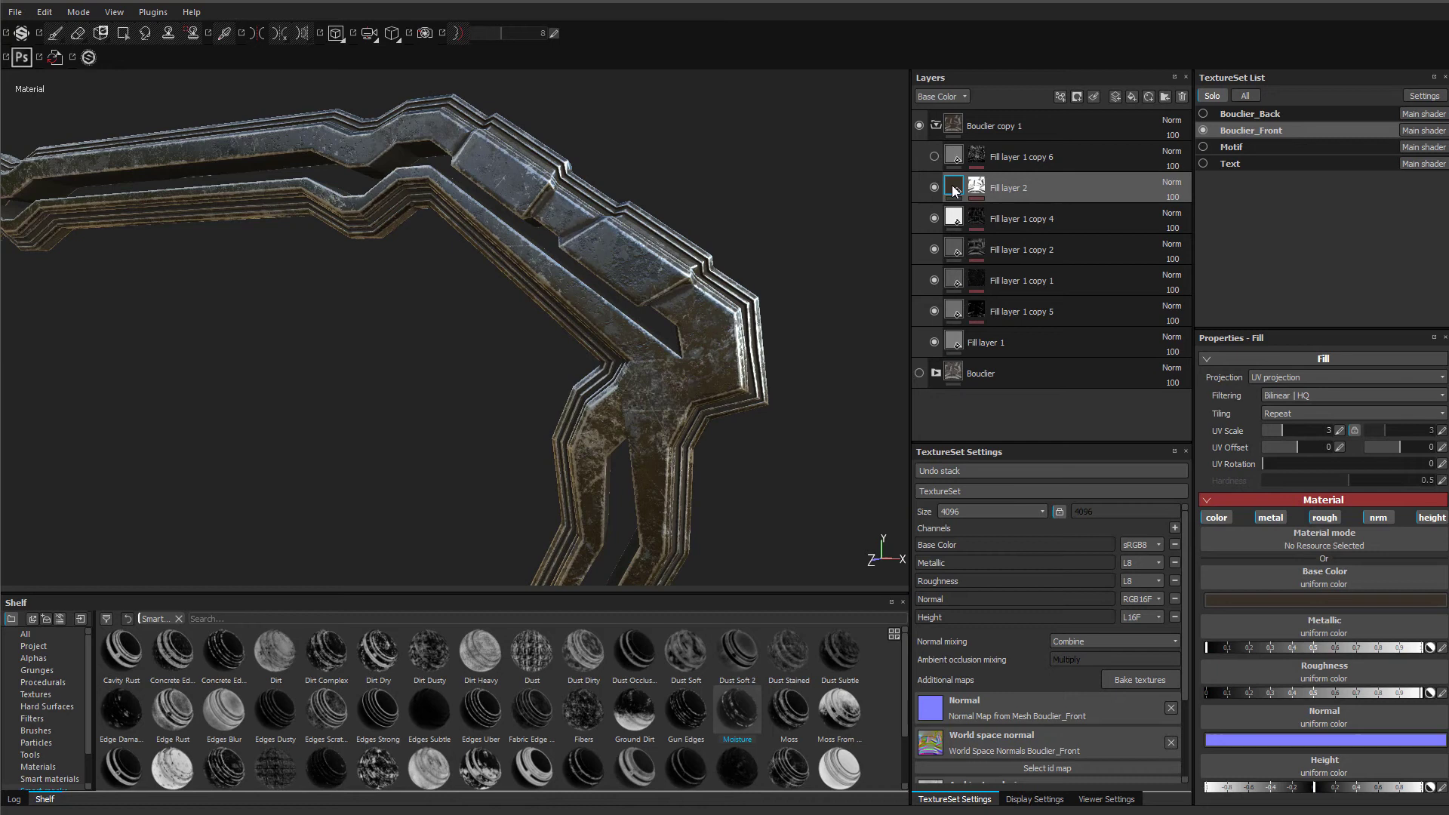
- Show Fill layer 1 copy 6 and darken its base colour to a deeper neutral grey
{"action": "left_click", "coordinate": [935, 156]}
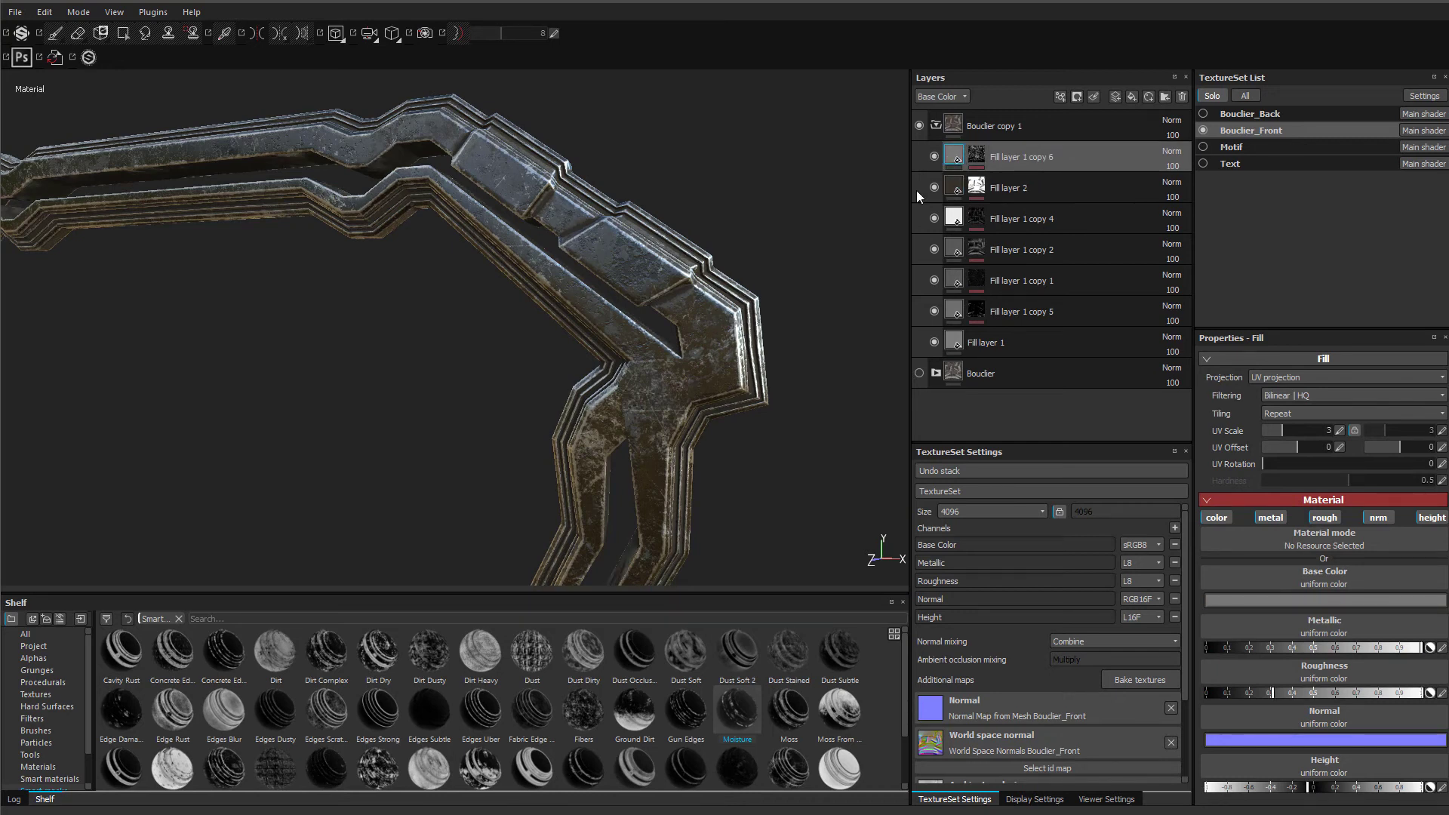
{"action": "left_click", "coordinate": [1296, 599]}
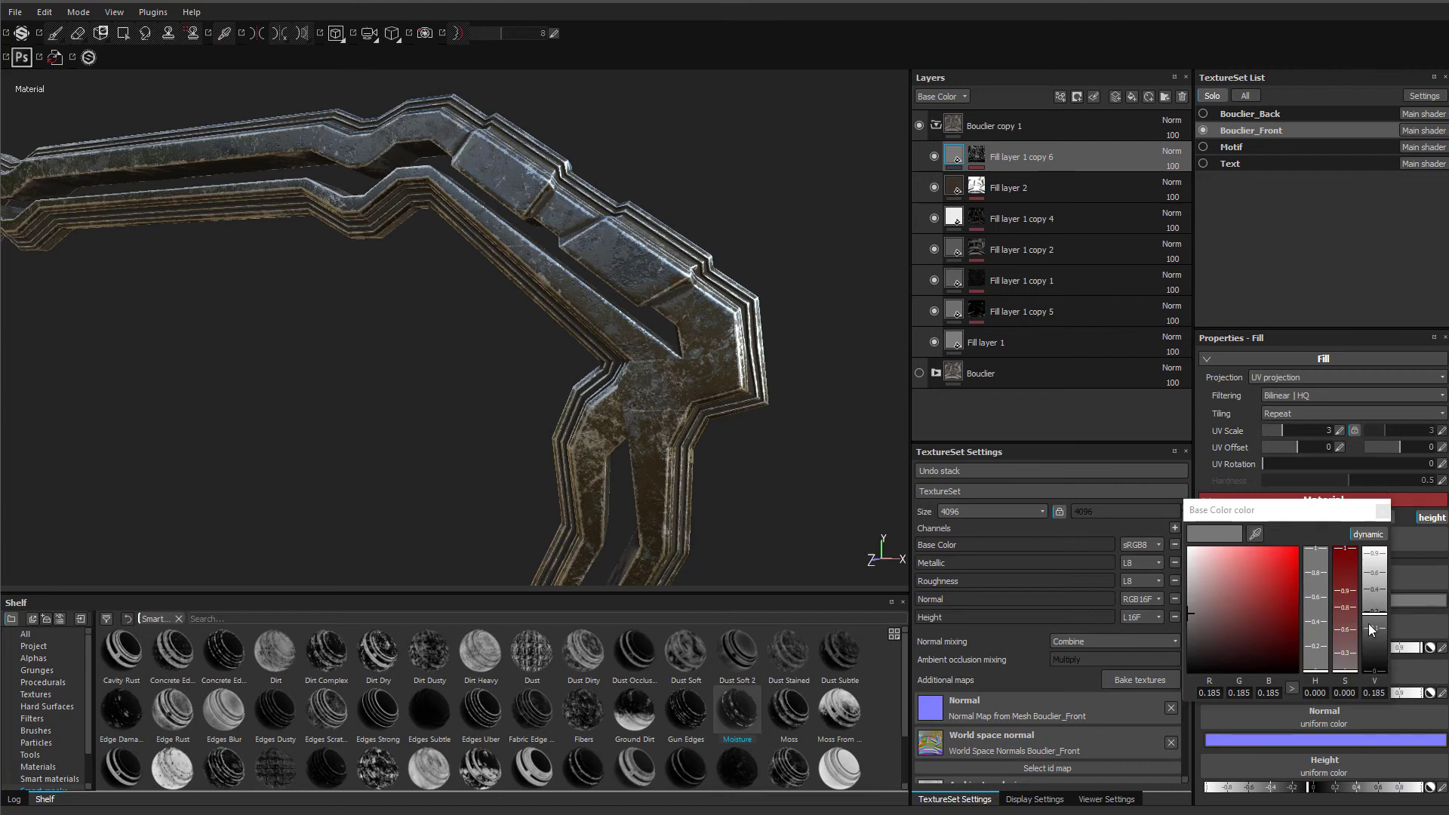
{"action": "left_click", "coordinate": [1373, 628]}
{"action": "left_click", "coordinate": [1383, 512]}
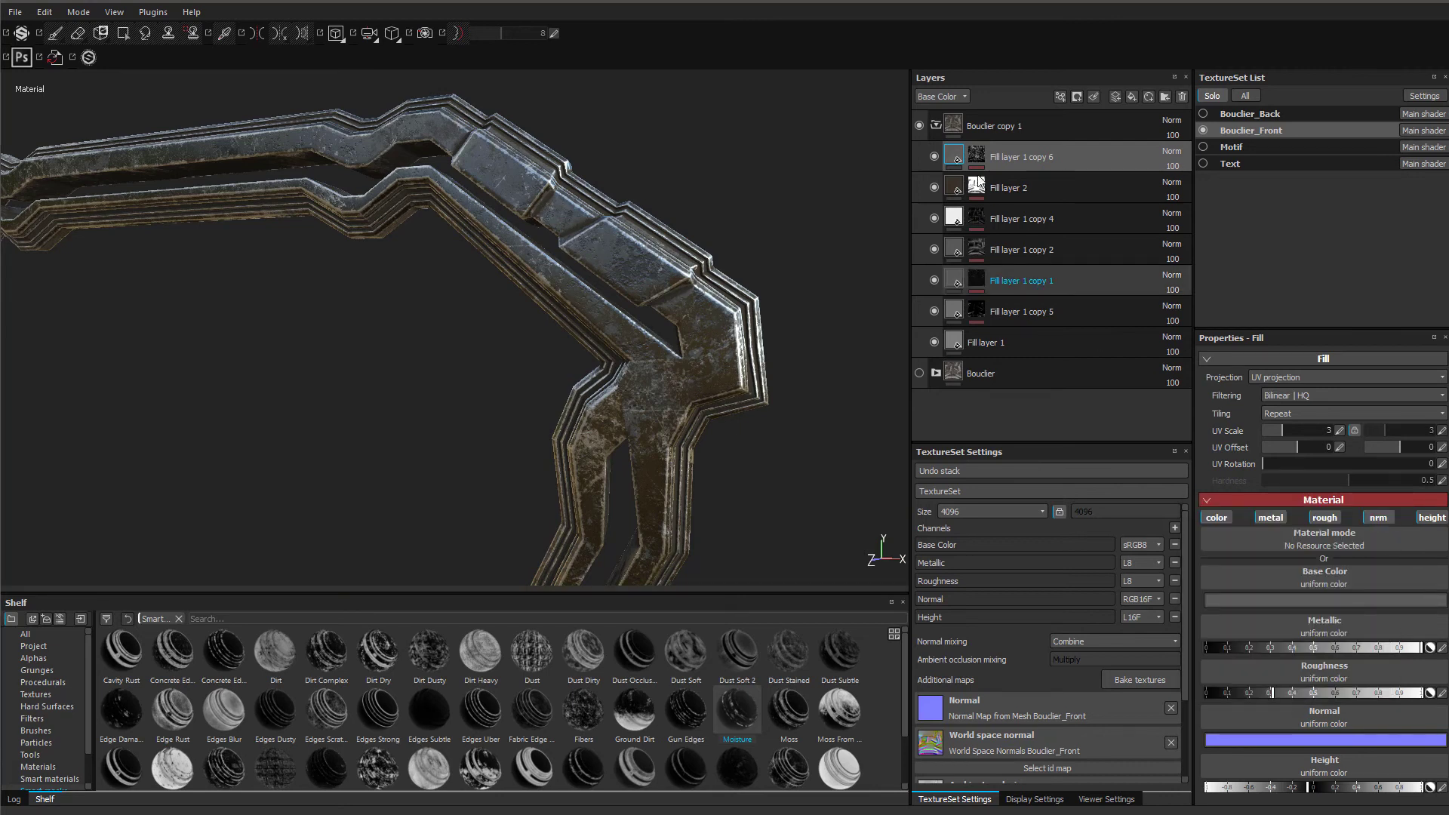
- Collapse the Bouclier copy 1 folder, add a colour selection mask to it, and show the original Bouclier folder
{"action": "left_click", "coordinate": [937, 126]}
{"action": "right_click", "coordinate": [1006, 124]}
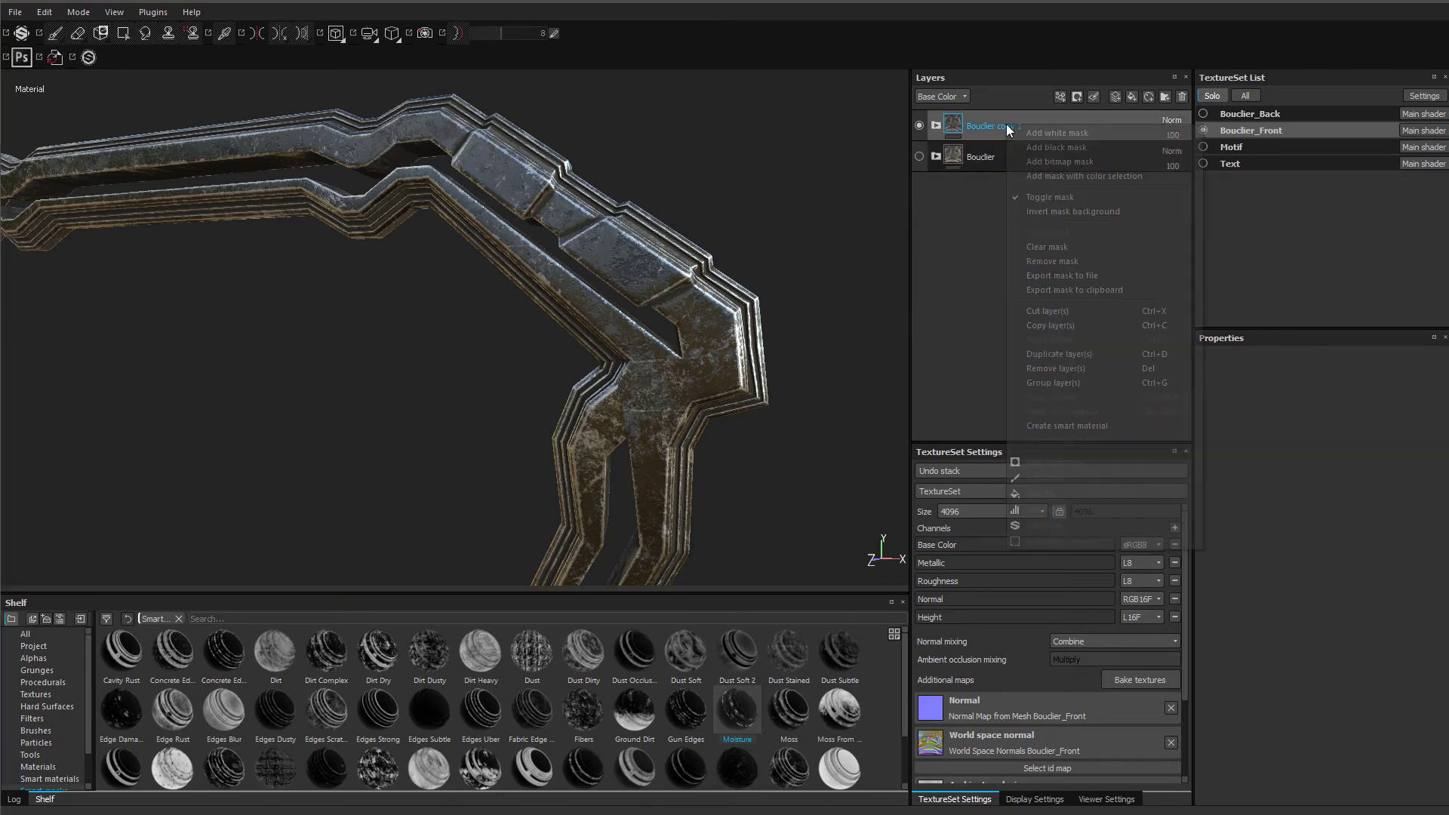
{"action": "left_click", "coordinate": [1098, 176]}
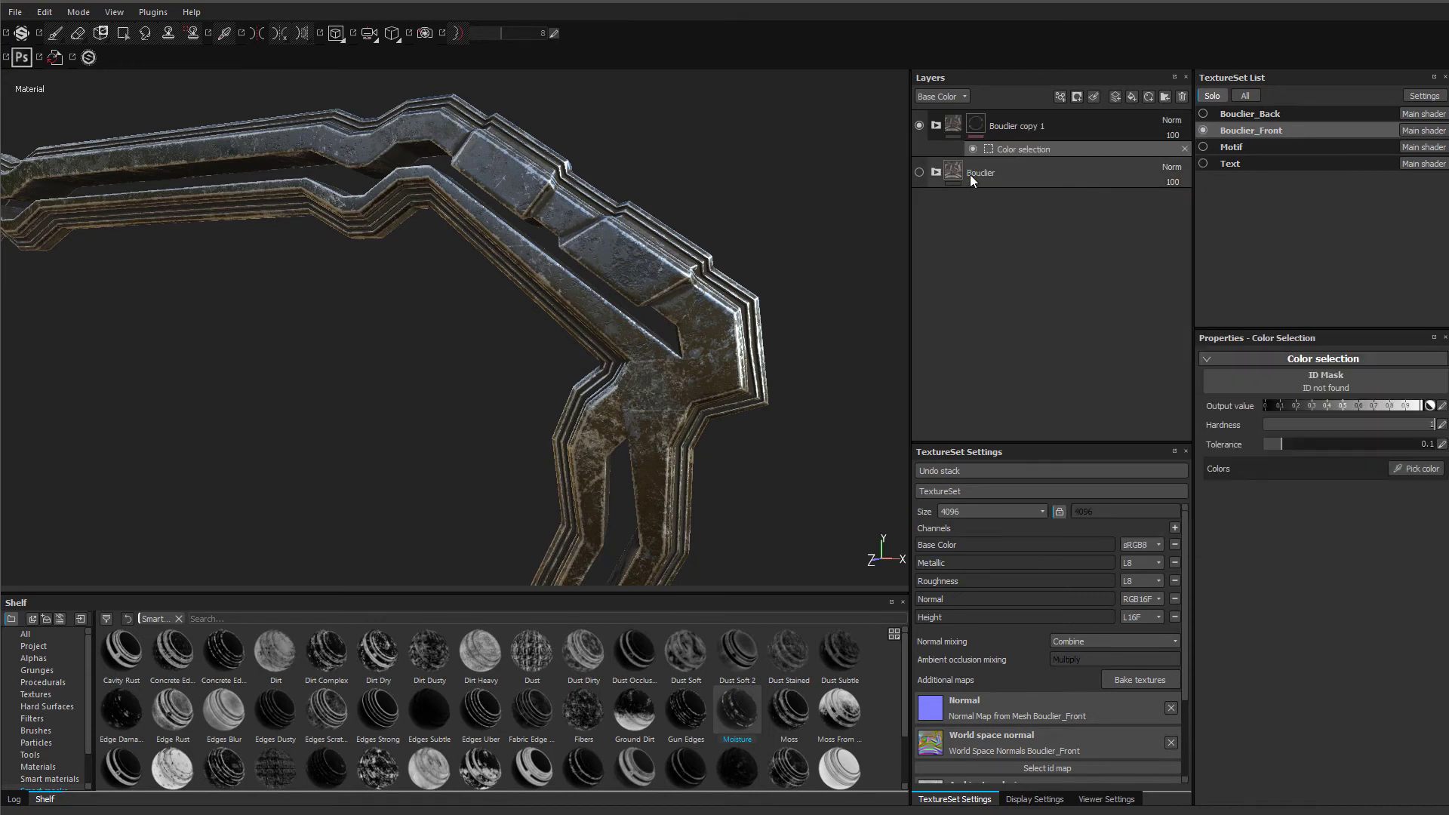
{"action": "left_click", "coordinate": [919, 172]}
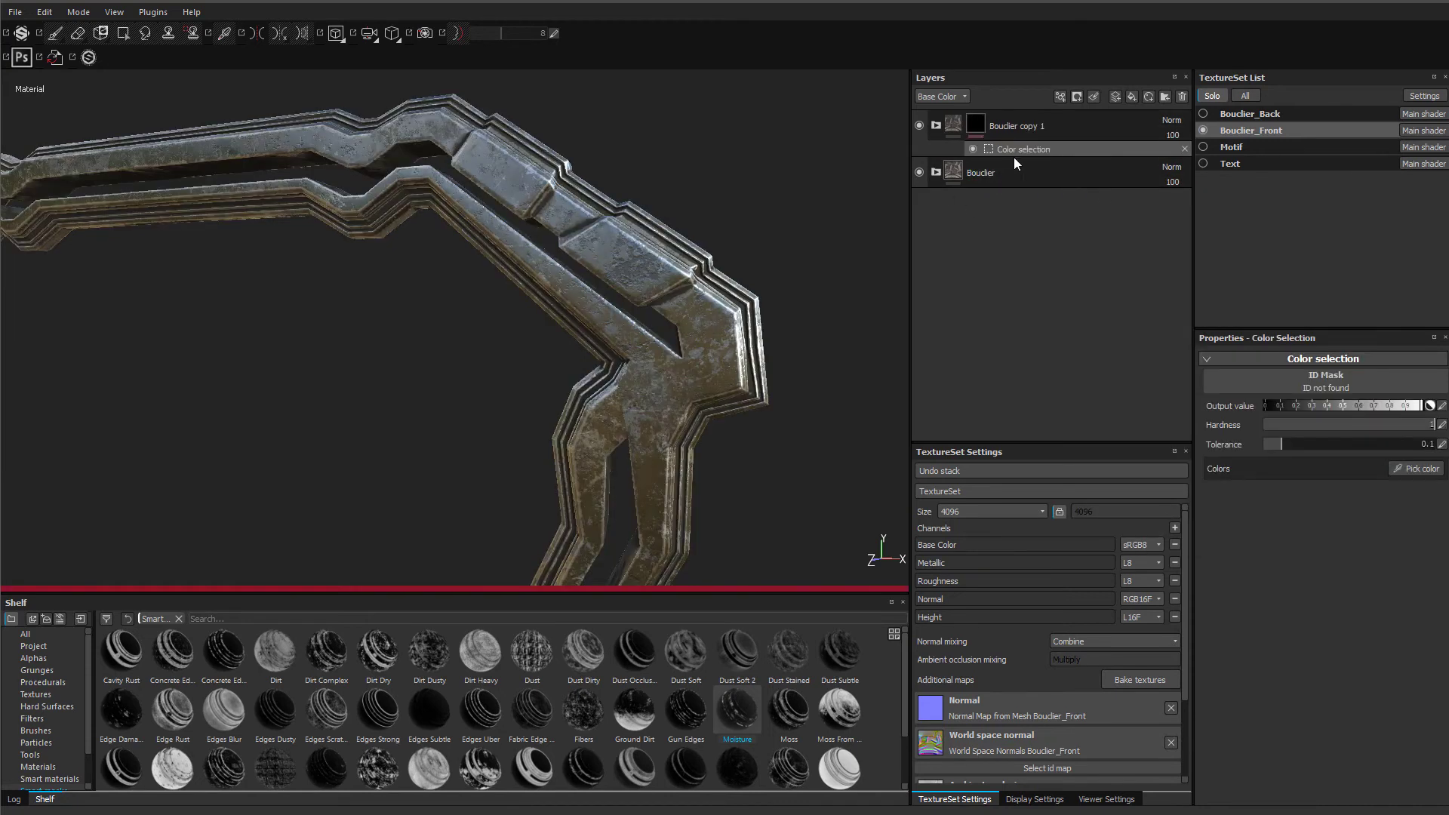
- Assign the Bouclier_Front colour map as the ID mask and pick the blue of the raised plates (R 38, G 0, B 255)
{"action": "left_click", "coordinate": [1293, 382]}
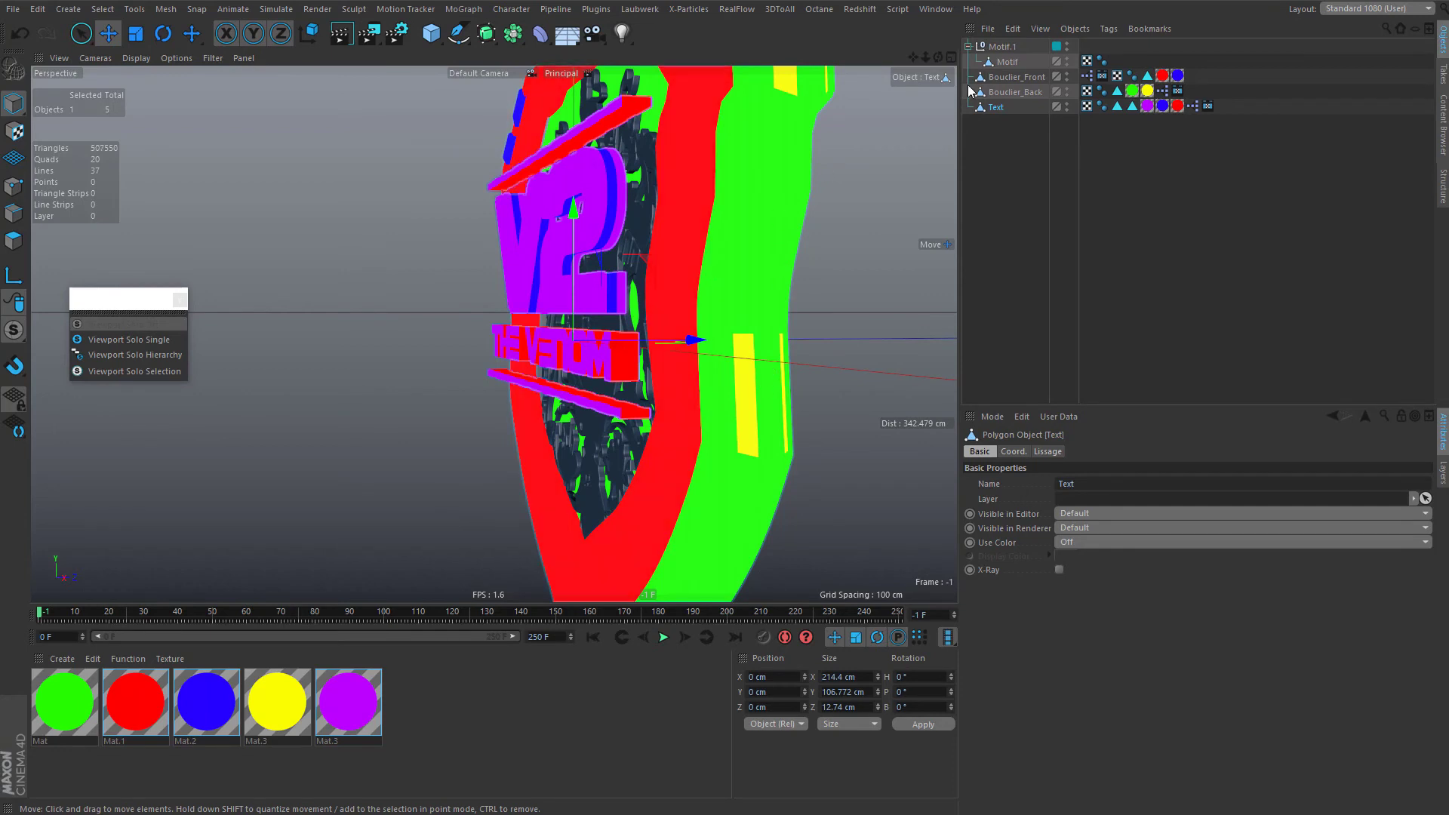
{"action": "left_click", "coordinate": [912, 83]}
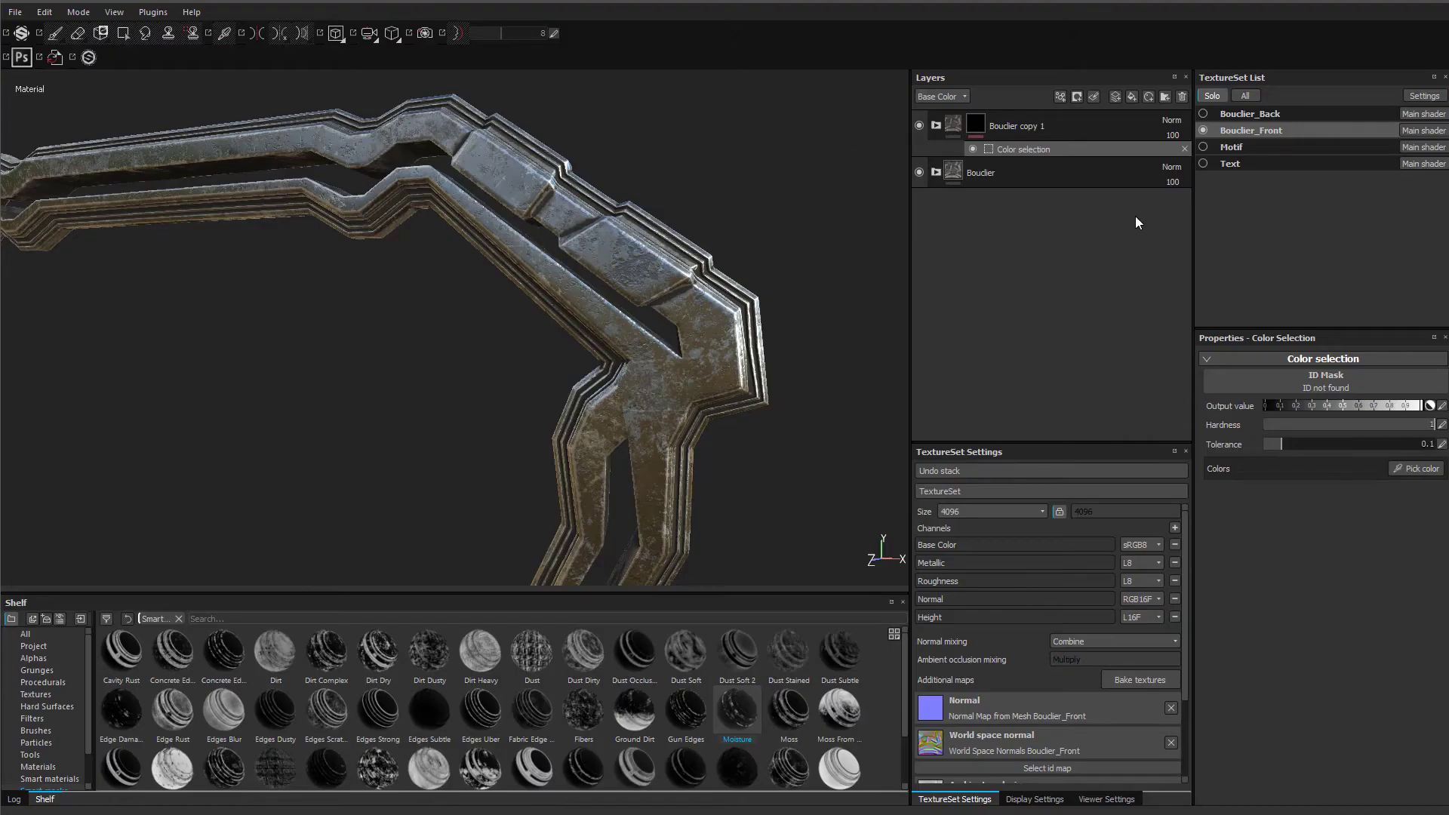
{"action": "left_click", "coordinate": [1276, 381]}
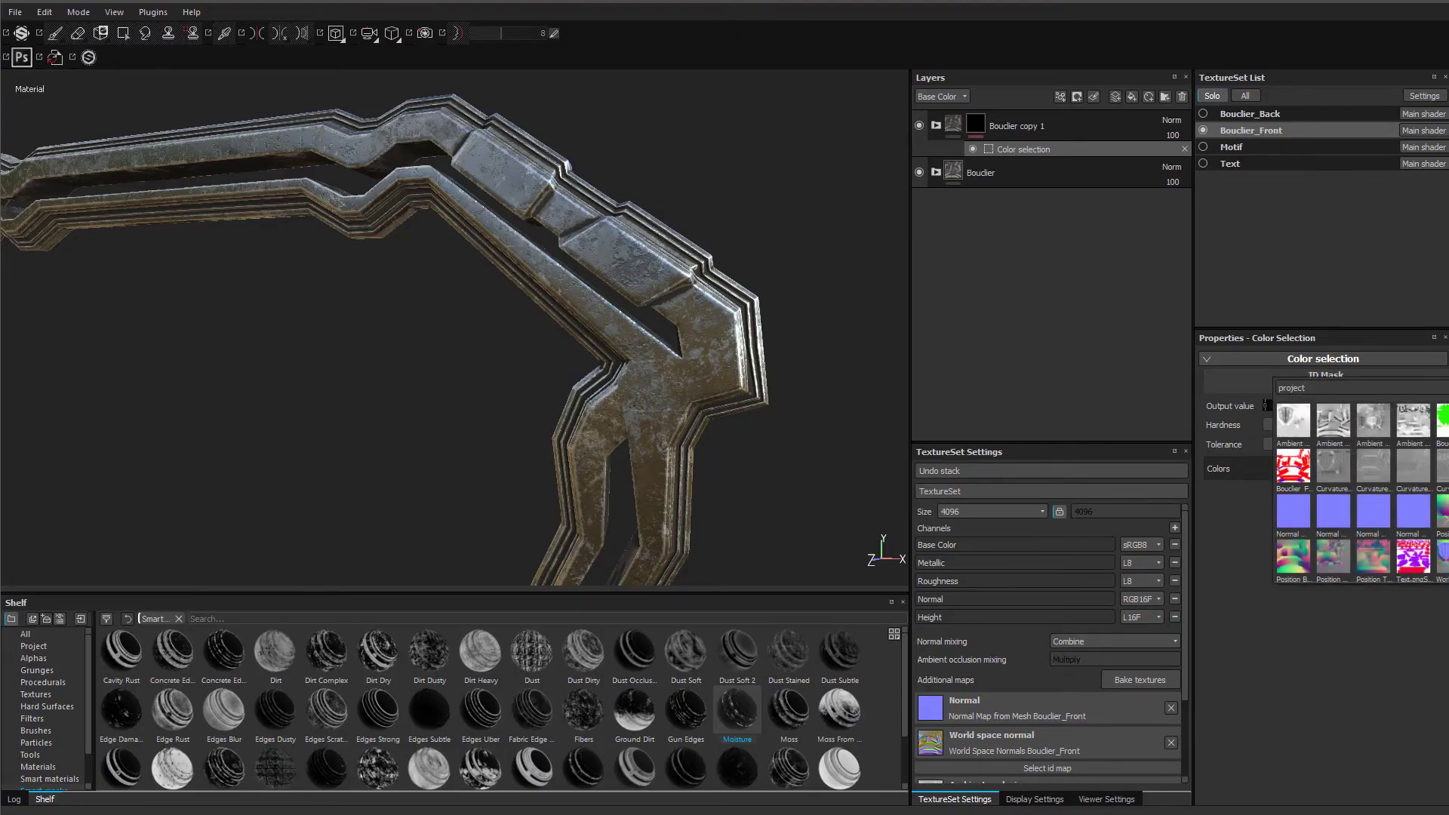
{"action": "left_click", "coordinate": [1293, 466]}
{"action": "left_click", "coordinate": [1412, 476]}
{"action": "left_click", "coordinate": [651, 243]}
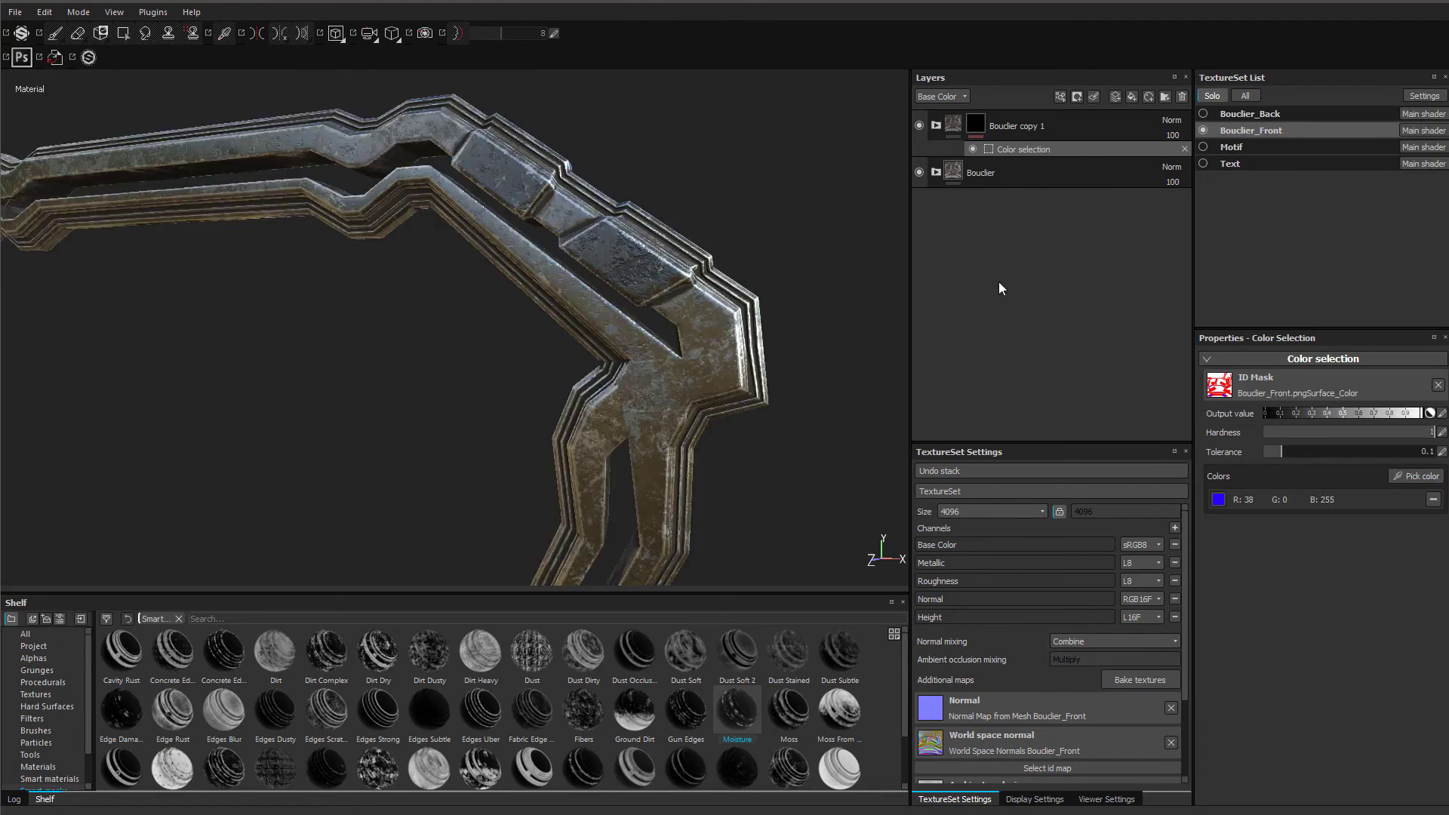
- Expand the Bouclier copy 1 folder and darken the base colour of Fill layer 1 to RGB values of 0.071
{"action": "left_click_drag", "start_coordinate": [657, 228], "coordinate": [267, 228], "text": "alt"}
{"action": "scroll", "coordinate": [272, 229], "scroll_direction": "up", "scroll_amount": 5}
{"action": "middle_click_drag", "start_coordinate": [404, 262], "coordinate": [593, 218], "text": "alt"}
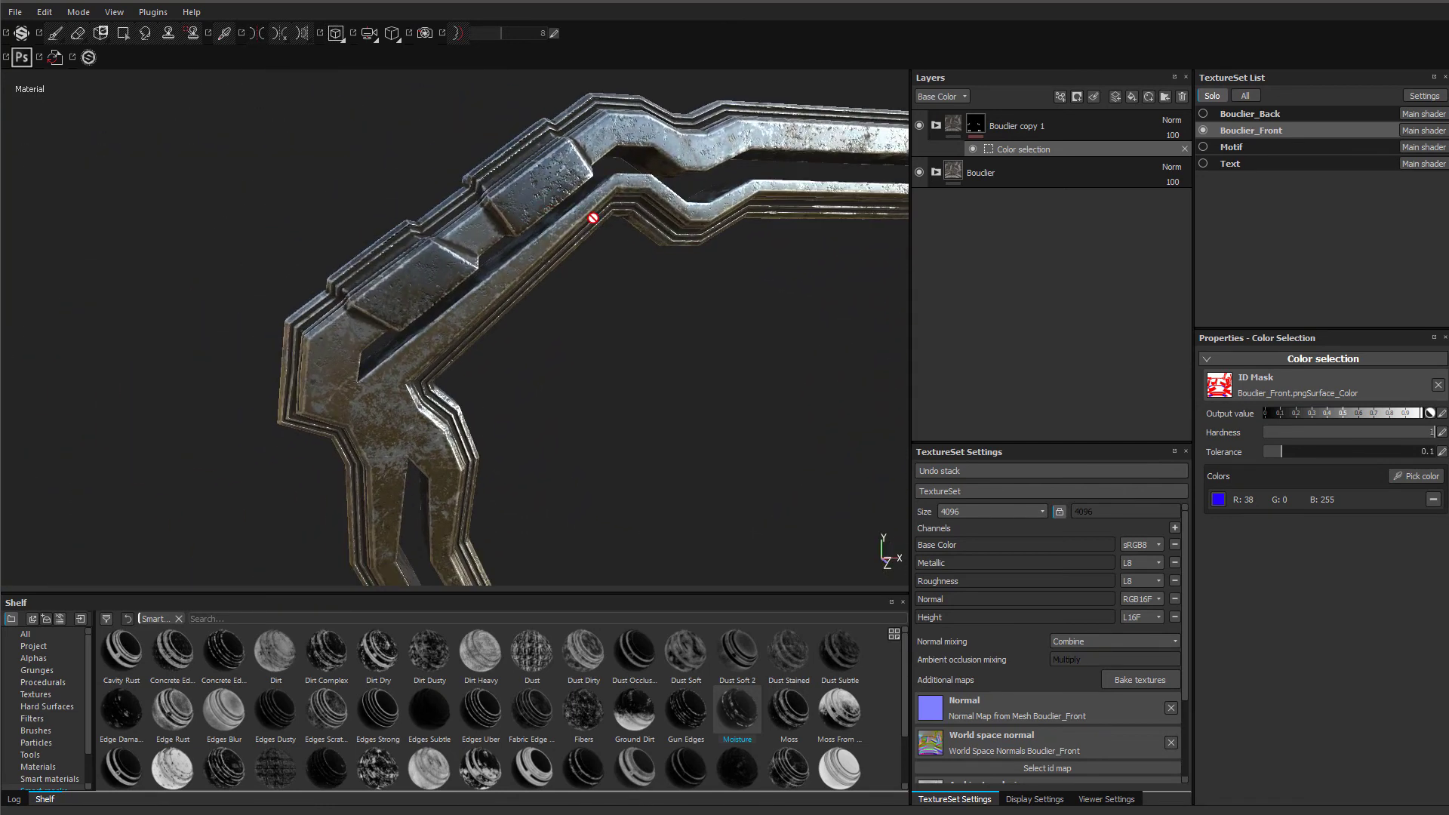
{"action": "left_click", "coordinate": [940, 133]}
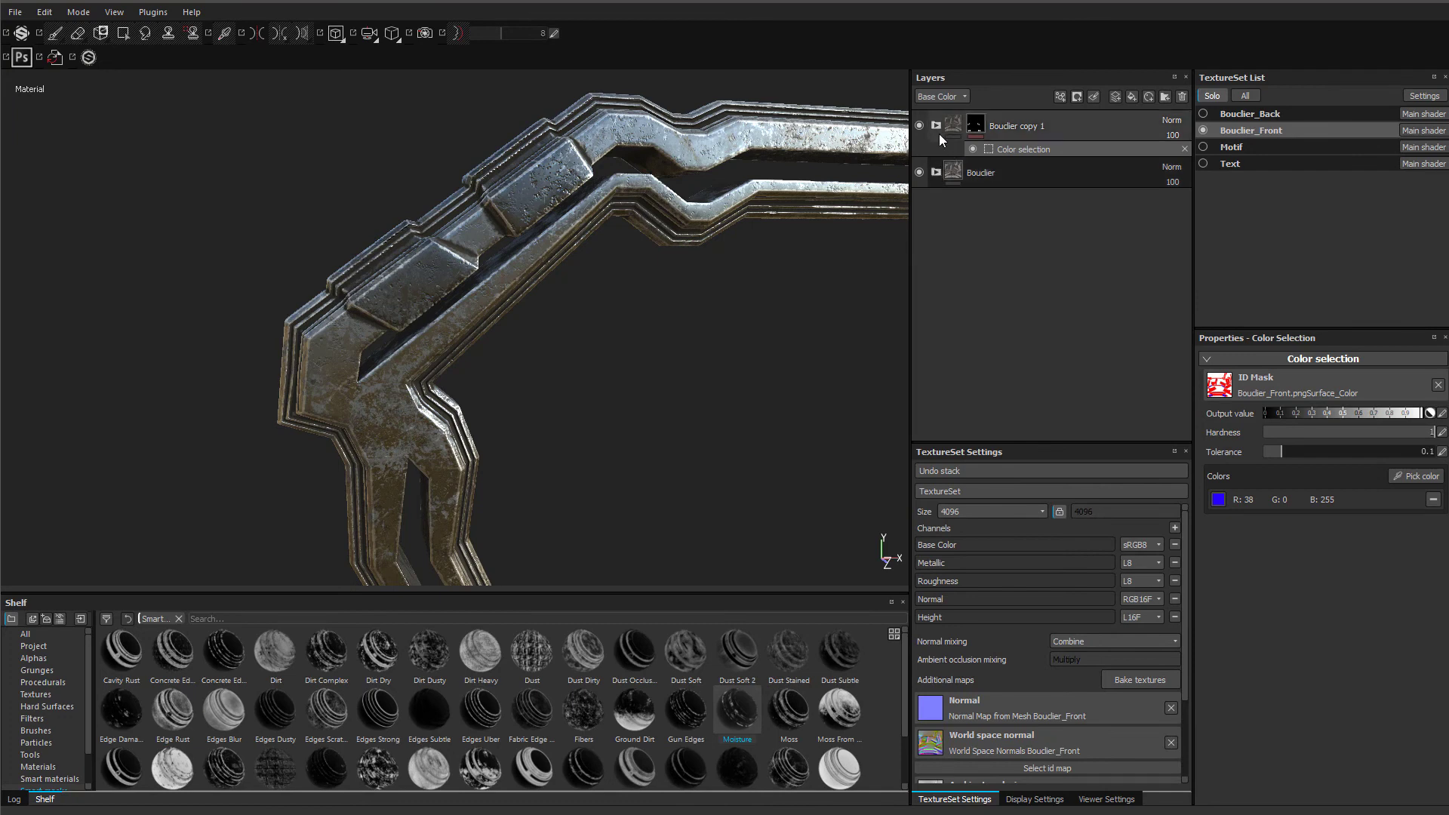
{"action": "left_click", "coordinate": [942, 130]}
{"action": "left_click", "coordinate": [995, 361]}
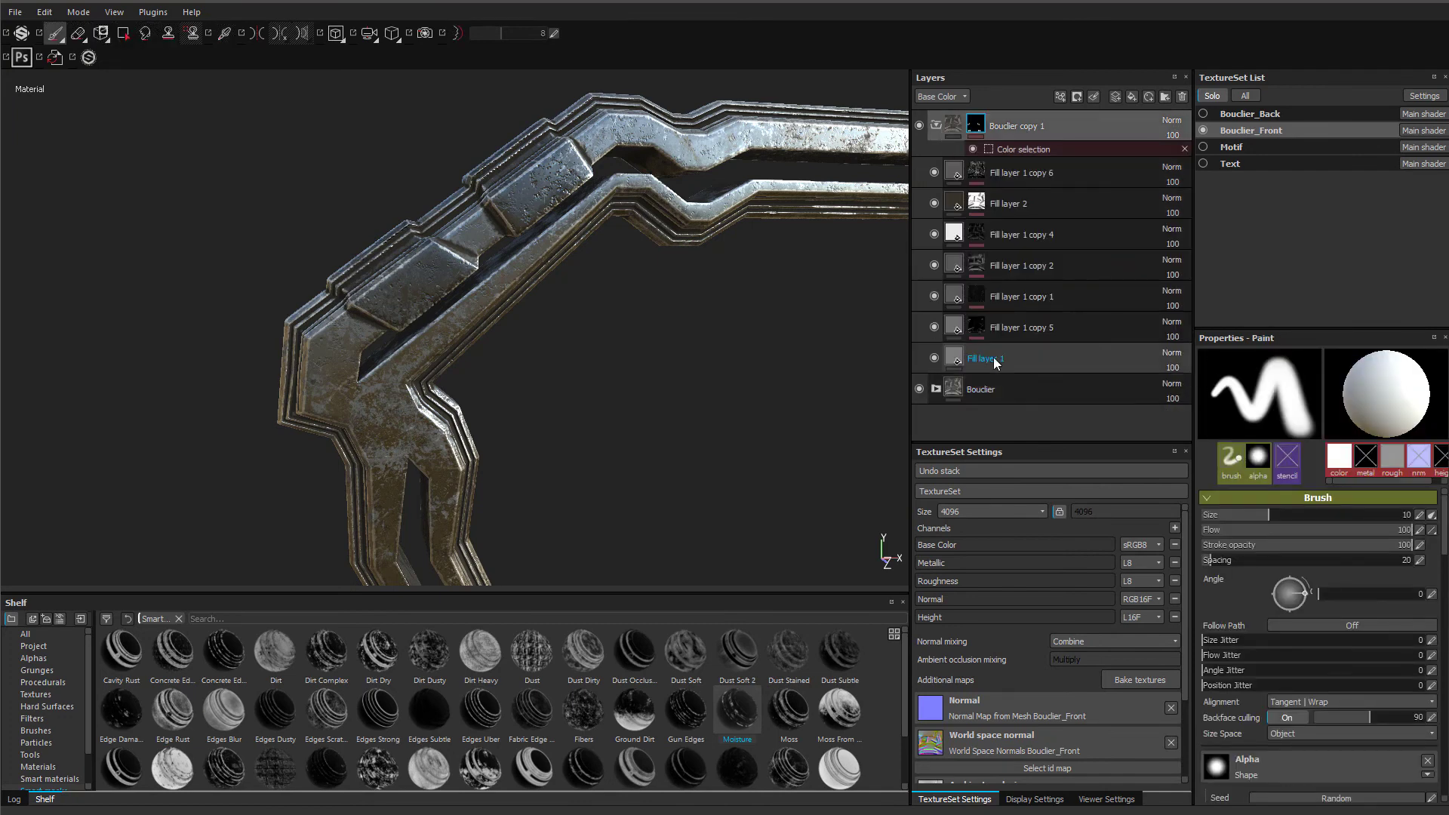
{"action": "left_click", "coordinate": [1270, 602]}
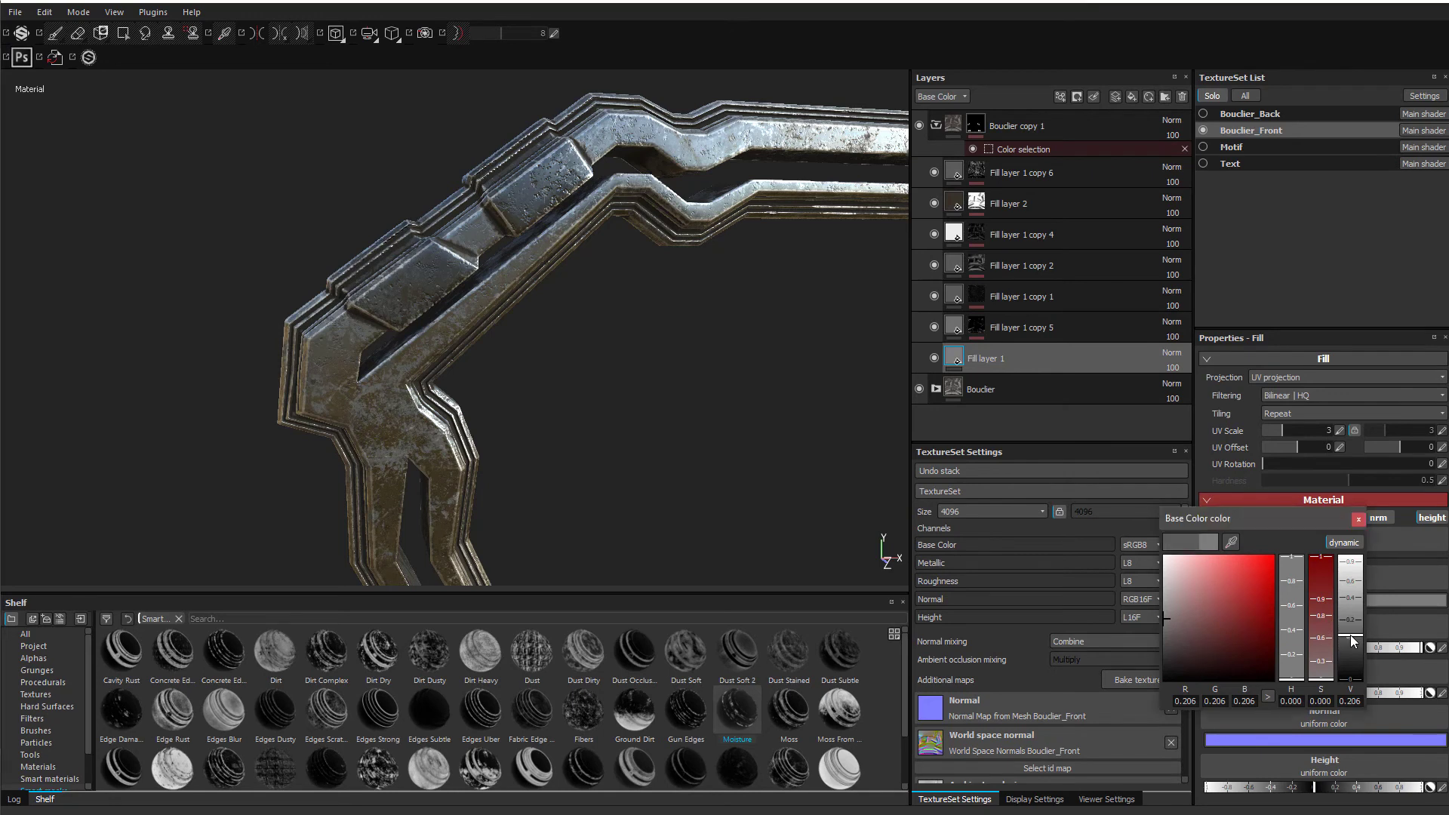
{"action": "left_click", "coordinate": [1352, 637]}
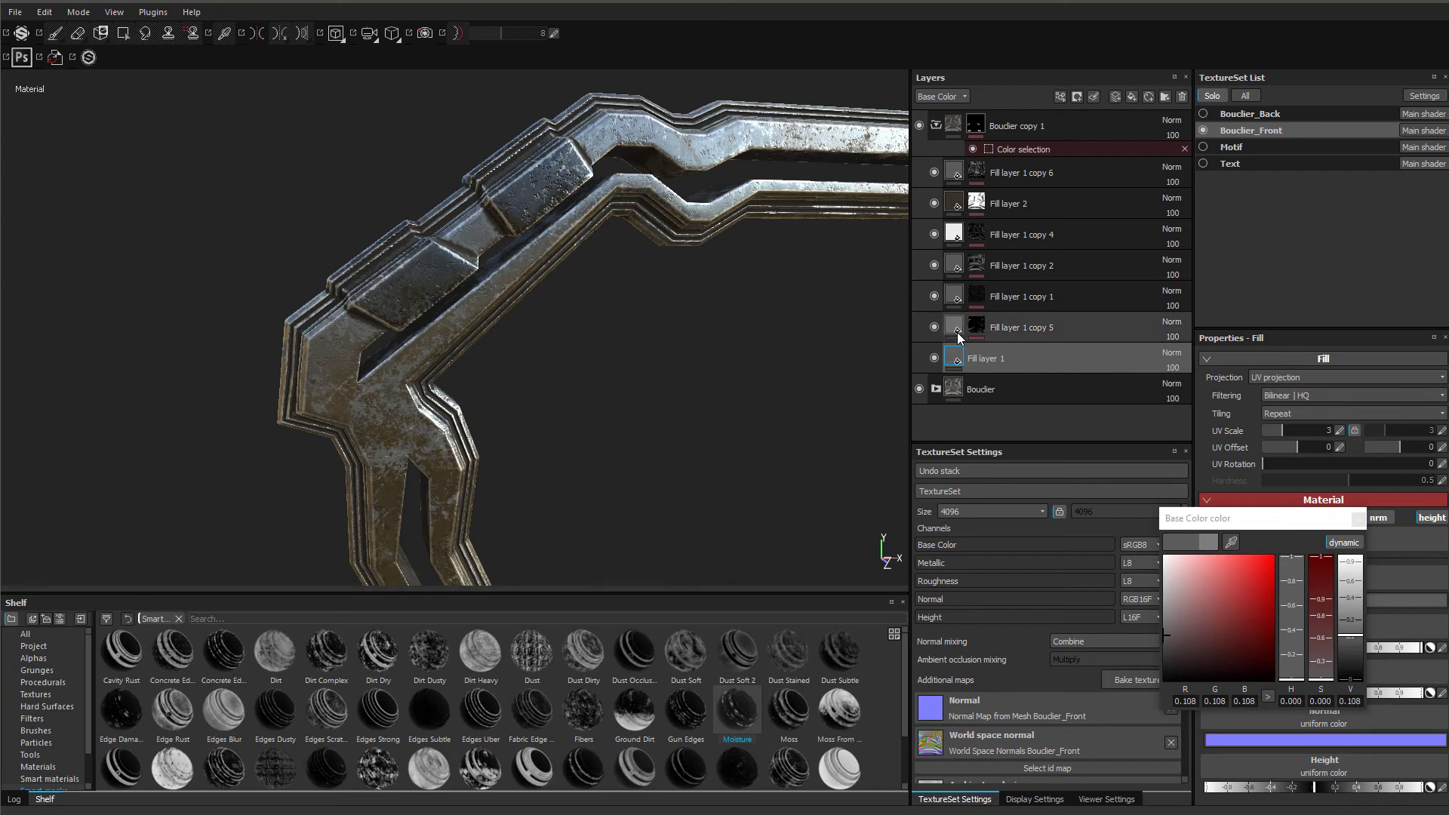
{"action": "left_click", "coordinate": [1351, 643]}
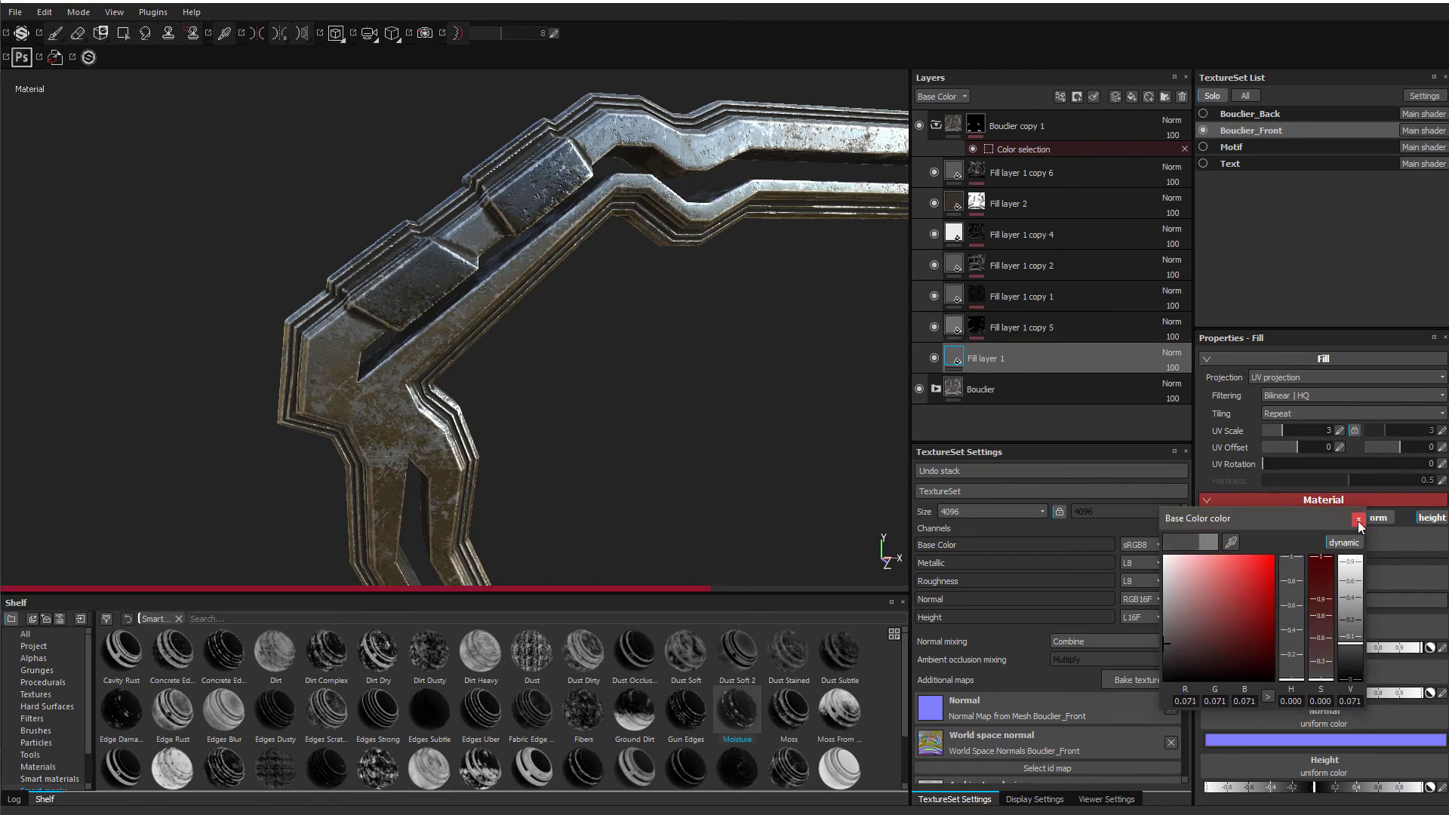
{"action": "left_click", "coordinate": [1358, 520]}
- Examine the contrast between the dark plates and the rest of the shield frame, and collapse the Bouclier copy 1 folder
{"action": "left_click_drag", "start_coordinate": [668, 372], "coordinate": [491, 343], "text": "alt"}
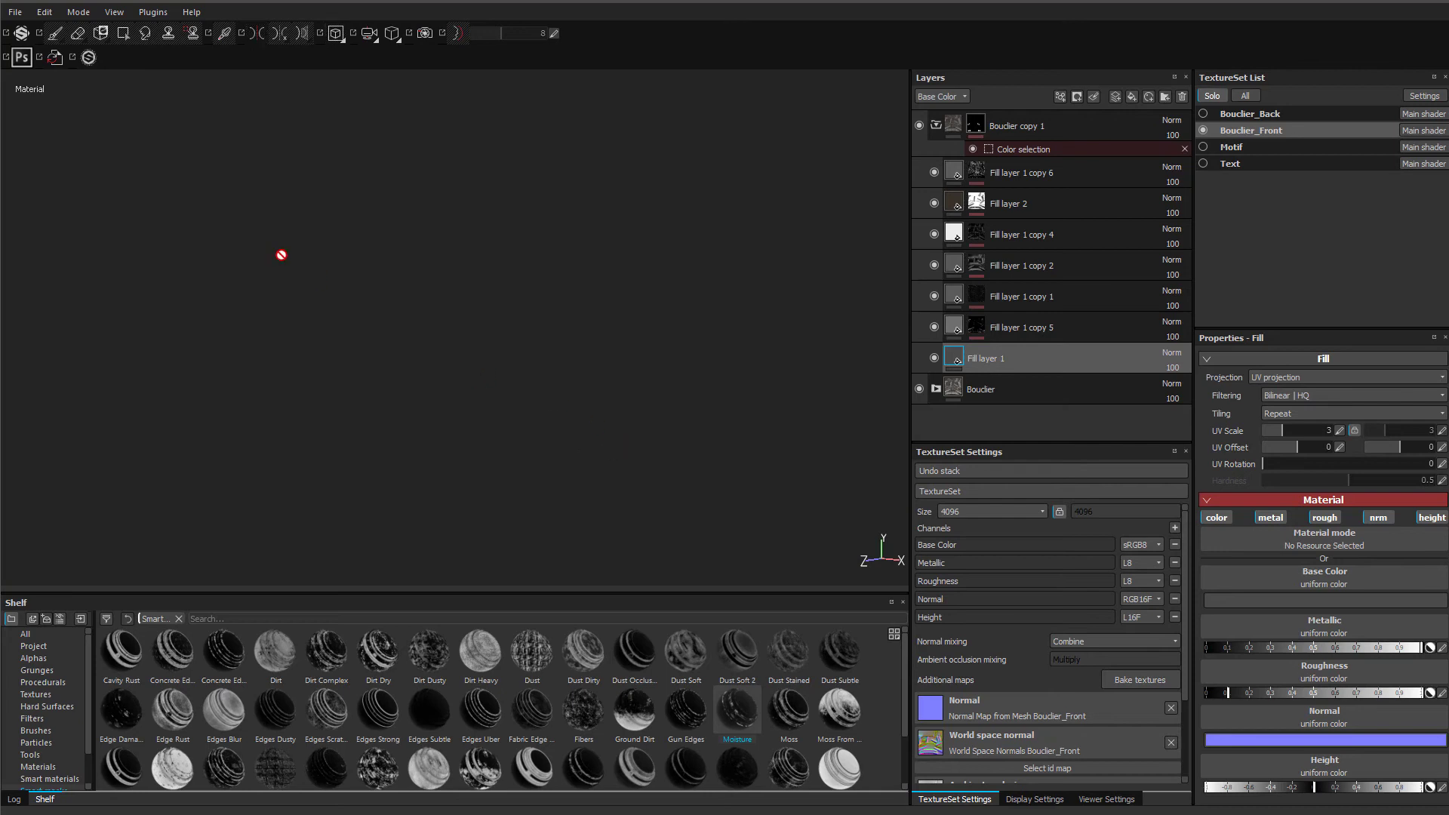
{"action": "key", "text": "f"}
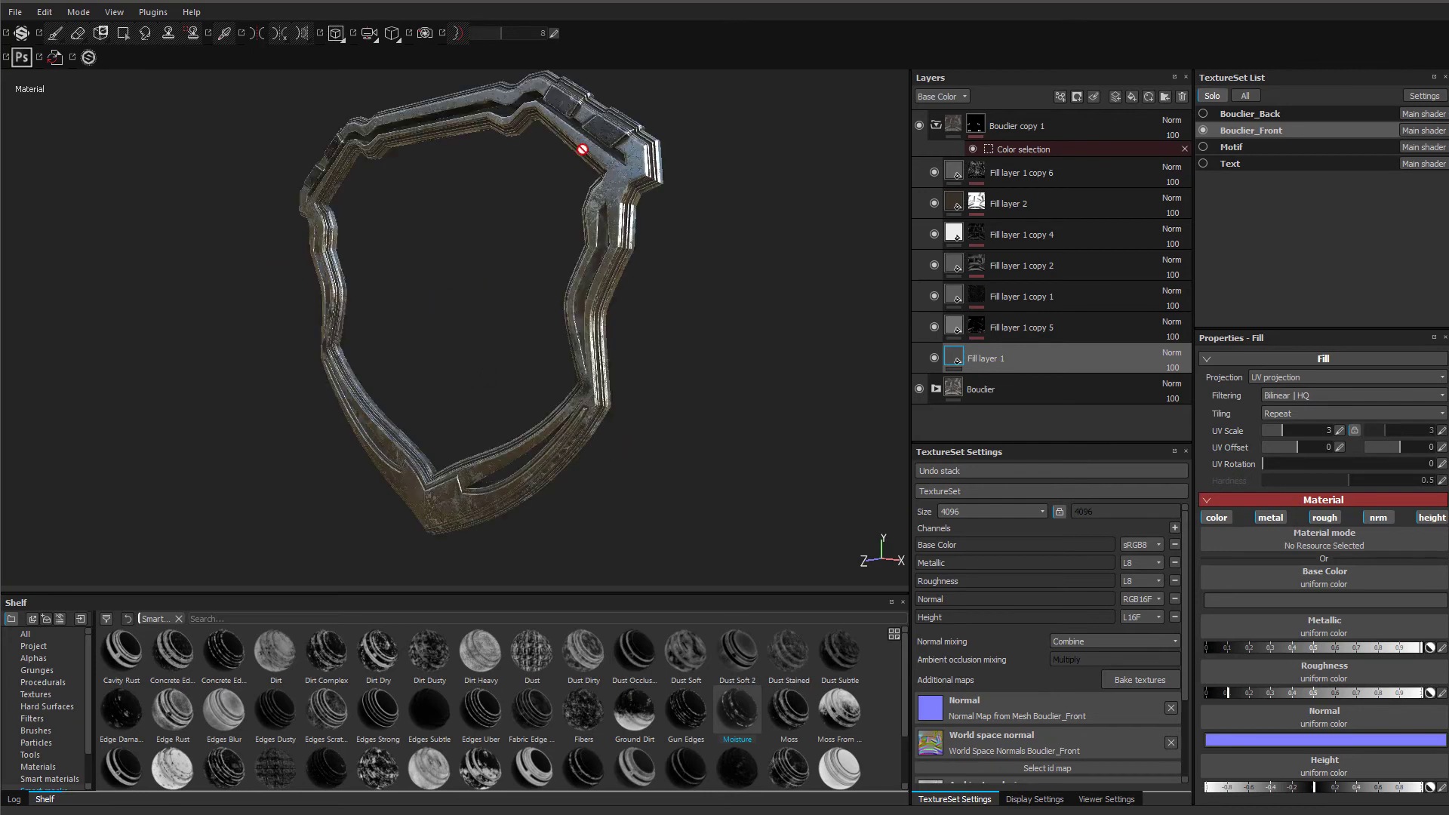
{"action": "scroll", "coordinate": [582, 150], "scroll_direction": "up", "scroll_amount": 4}
{"action": "left_click_drag", "start_coordinate": [619, 110], "coordinate": [618, 198], "text": "alt"}
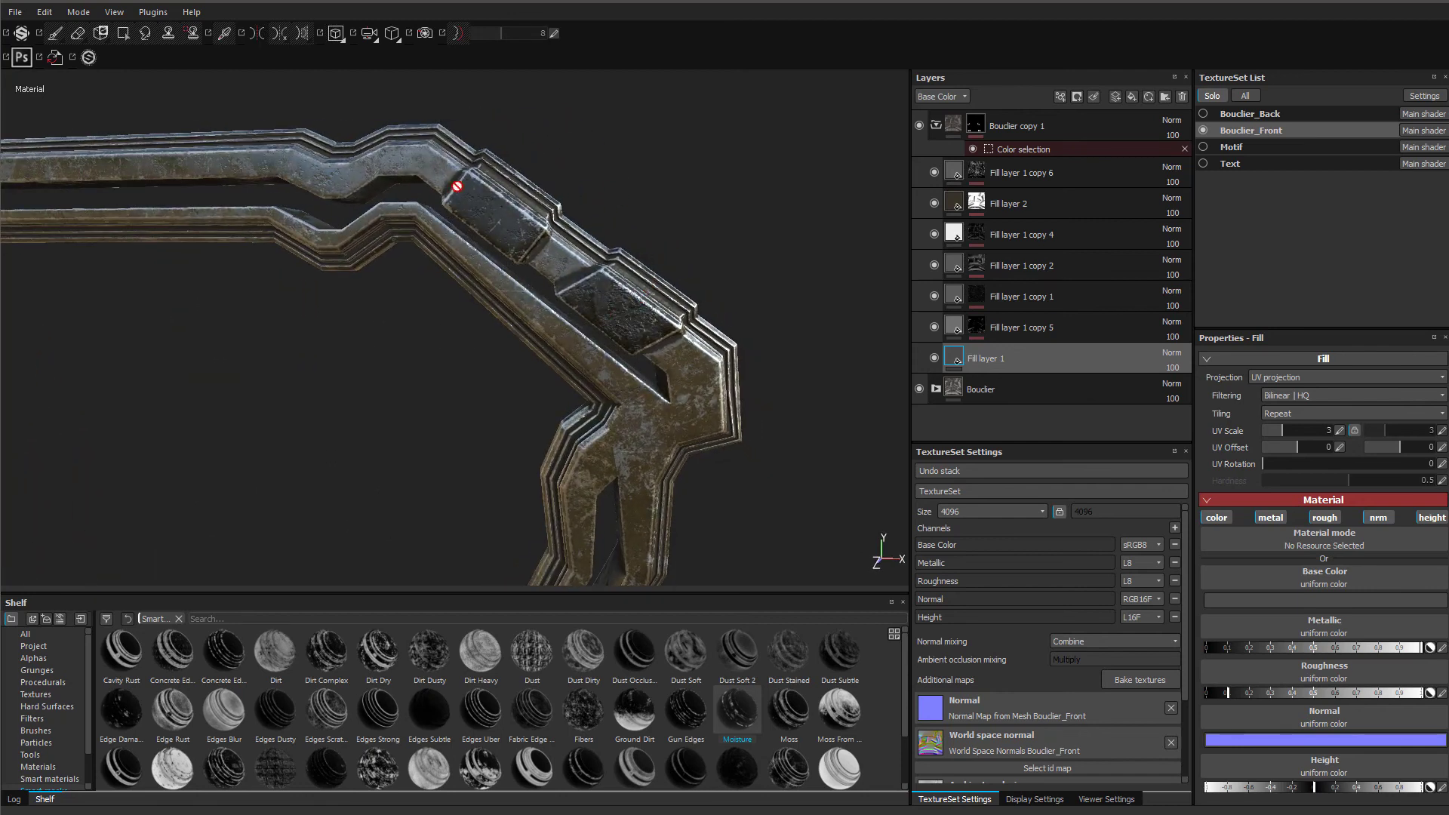
{"action": "scroll", "coordinate": [734, 228], "scroll_direction": "down", "scroll_amount": 3}
{"action": "middle_click_drag", "start_coordinate": [433, 260], "coordinate": [667, 265], "text": "alt"}
{"action": "left_click_drag", "start_coordinate": [279, 272], "coordinate": [139, 253], "text": "alt"}
{"action": "scroll", "coordinate": [491, 239], "scroll_direction": "up", "scroll_amount": 3}
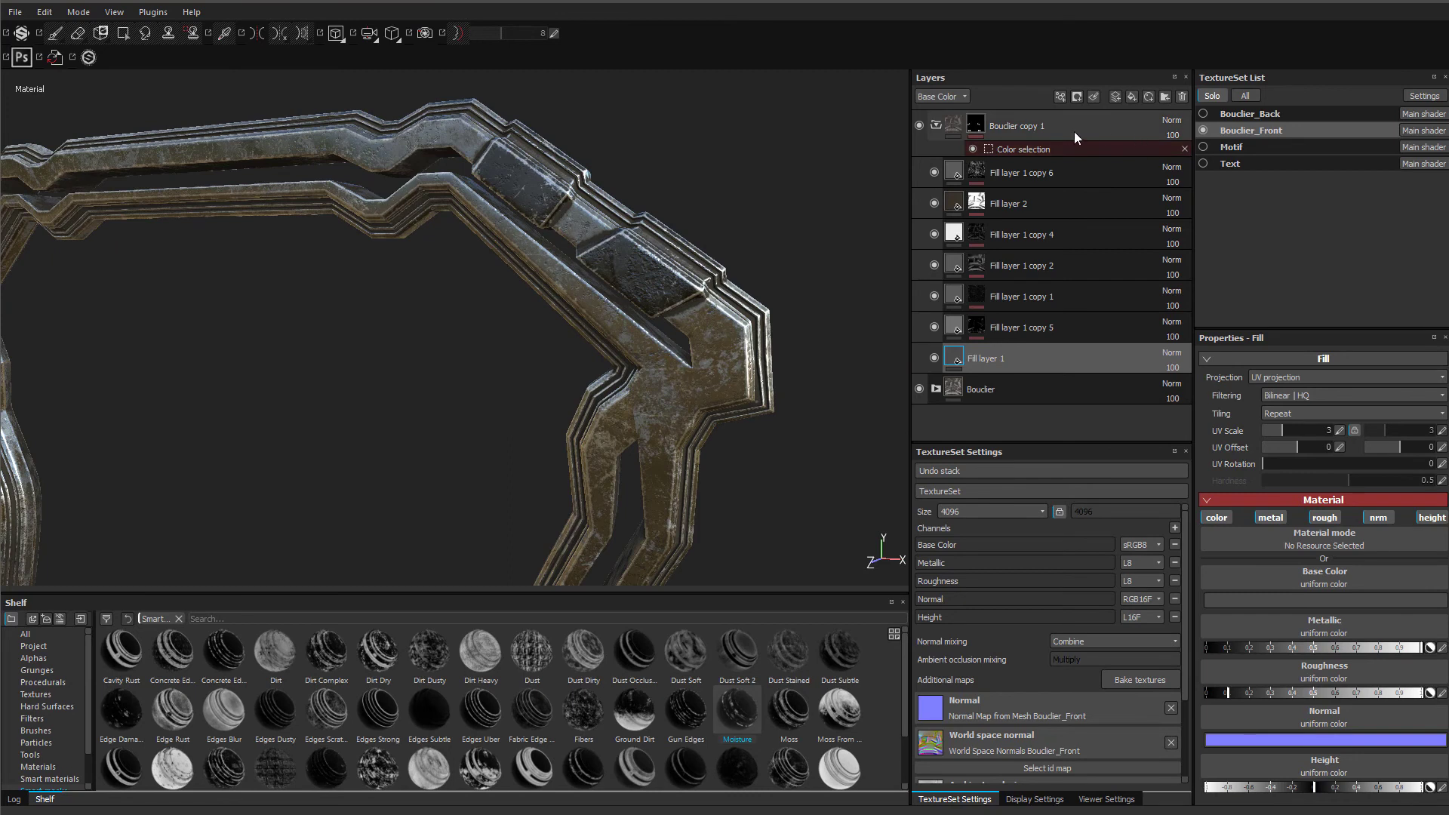
{"action": "left_click", "coordinate": [940, 127]}
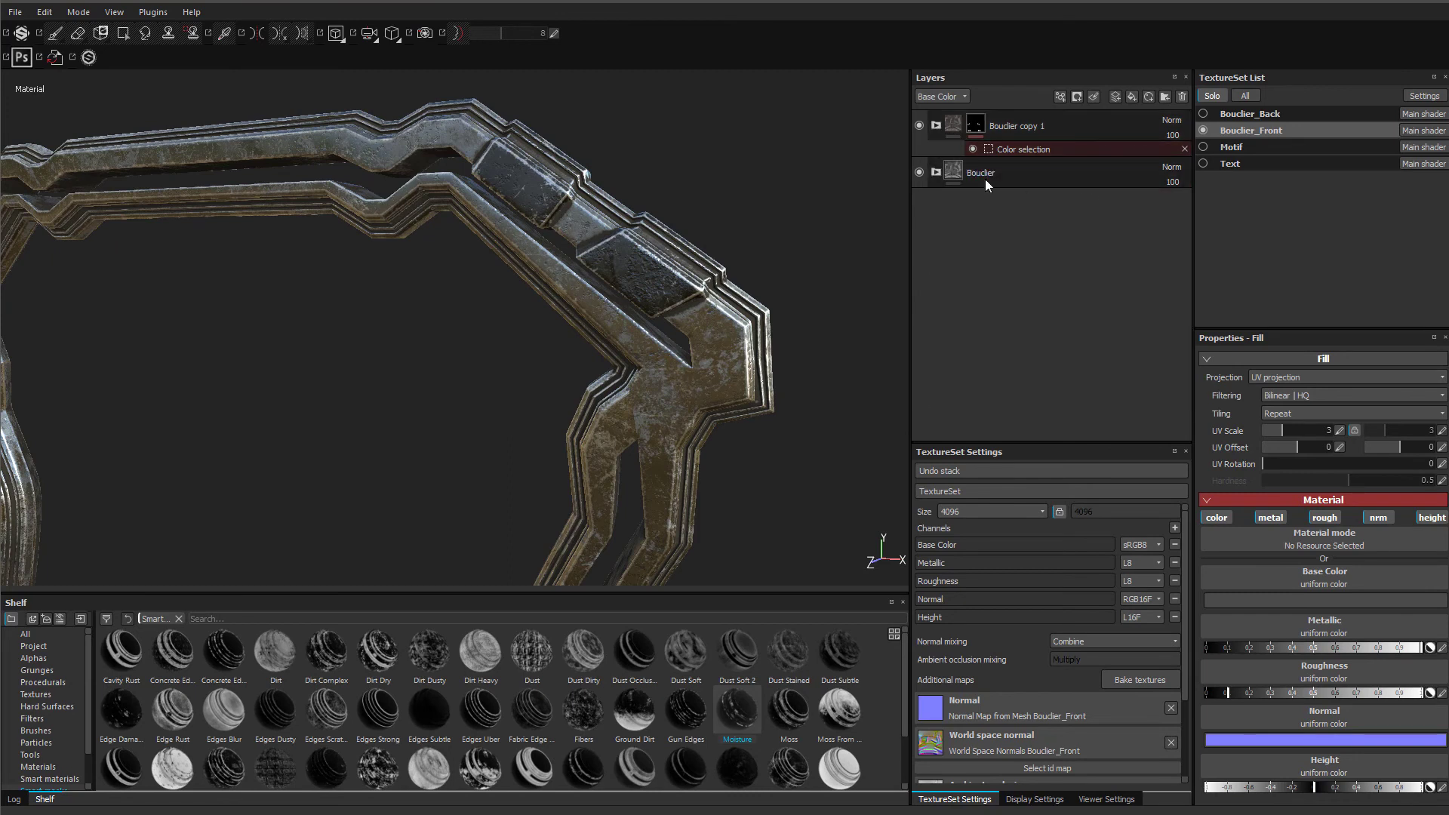
- Copy the Bouclier folder from the Bouclier_Front texture set and paste it into the empty layer stack of Bouclier_Back
{"action": "left_click", "coordinate": [1015, 173]}
{"action": "right_click", "coordinate": [1031, 172]}
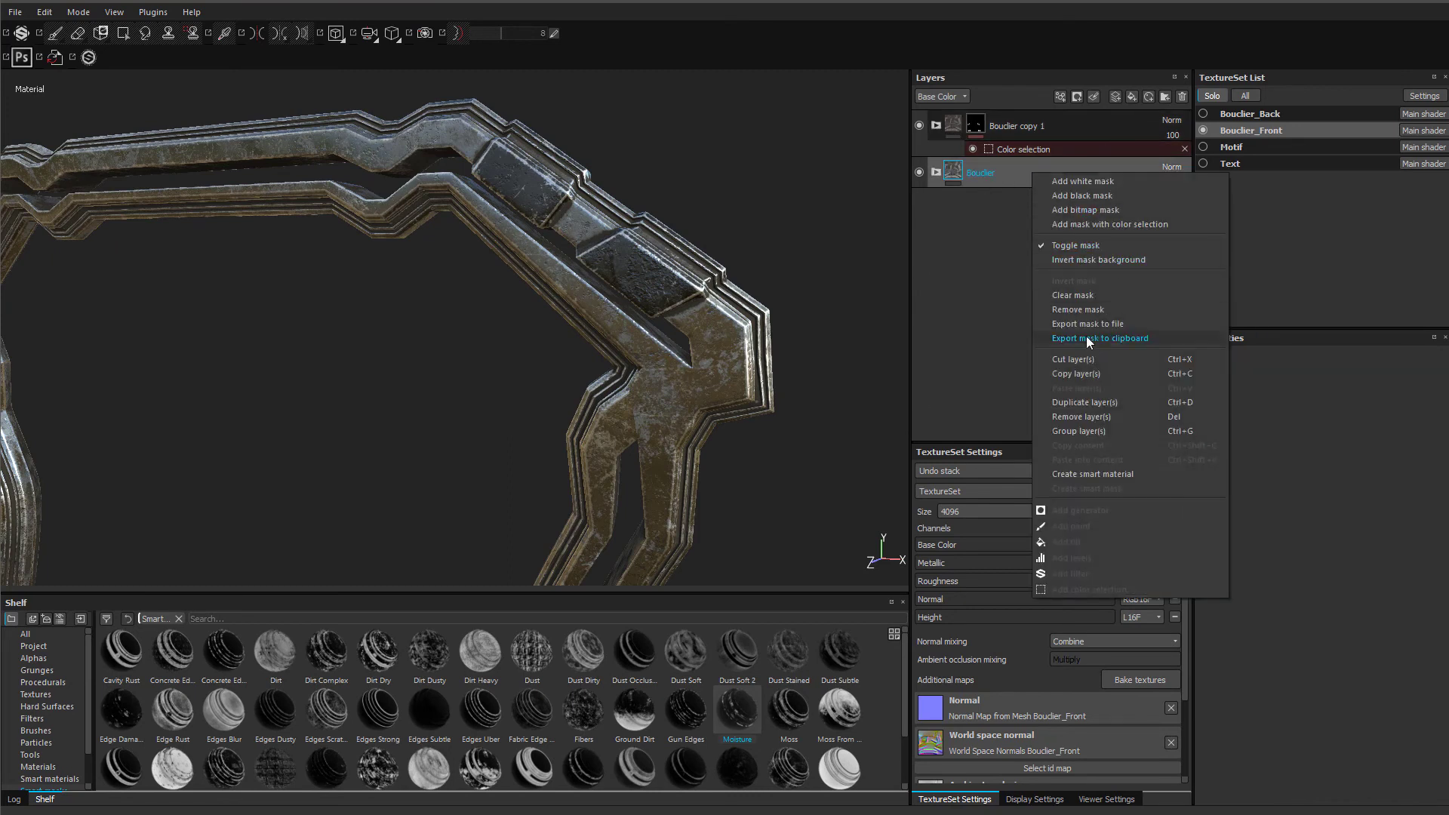
{"action": "left_click", "coordinate": [1089, 371]}
{"action": "left_click", "coordinate": [1233, 114]}
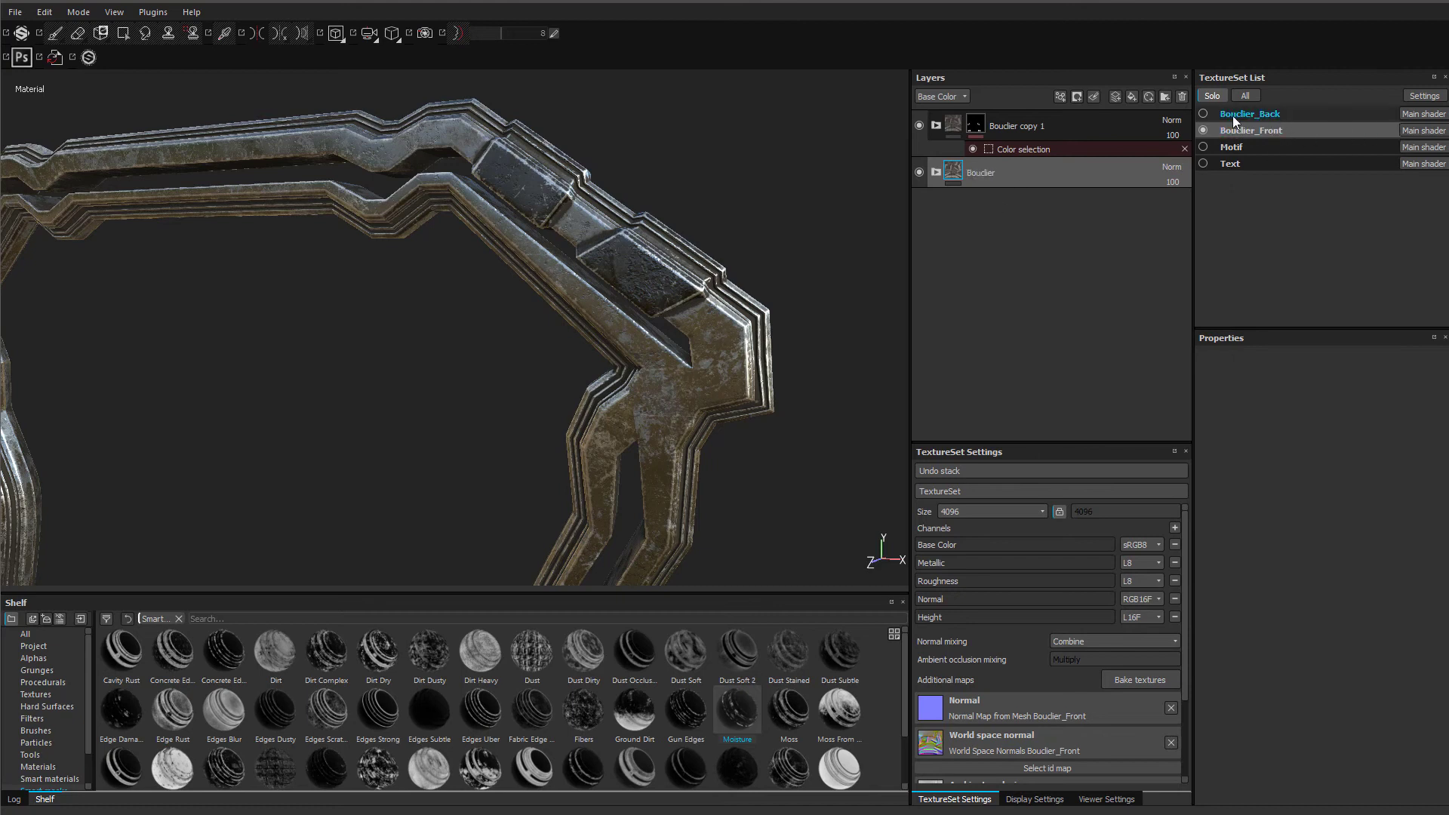
{"action": "left_click", "coordinate": [1203, 114]}
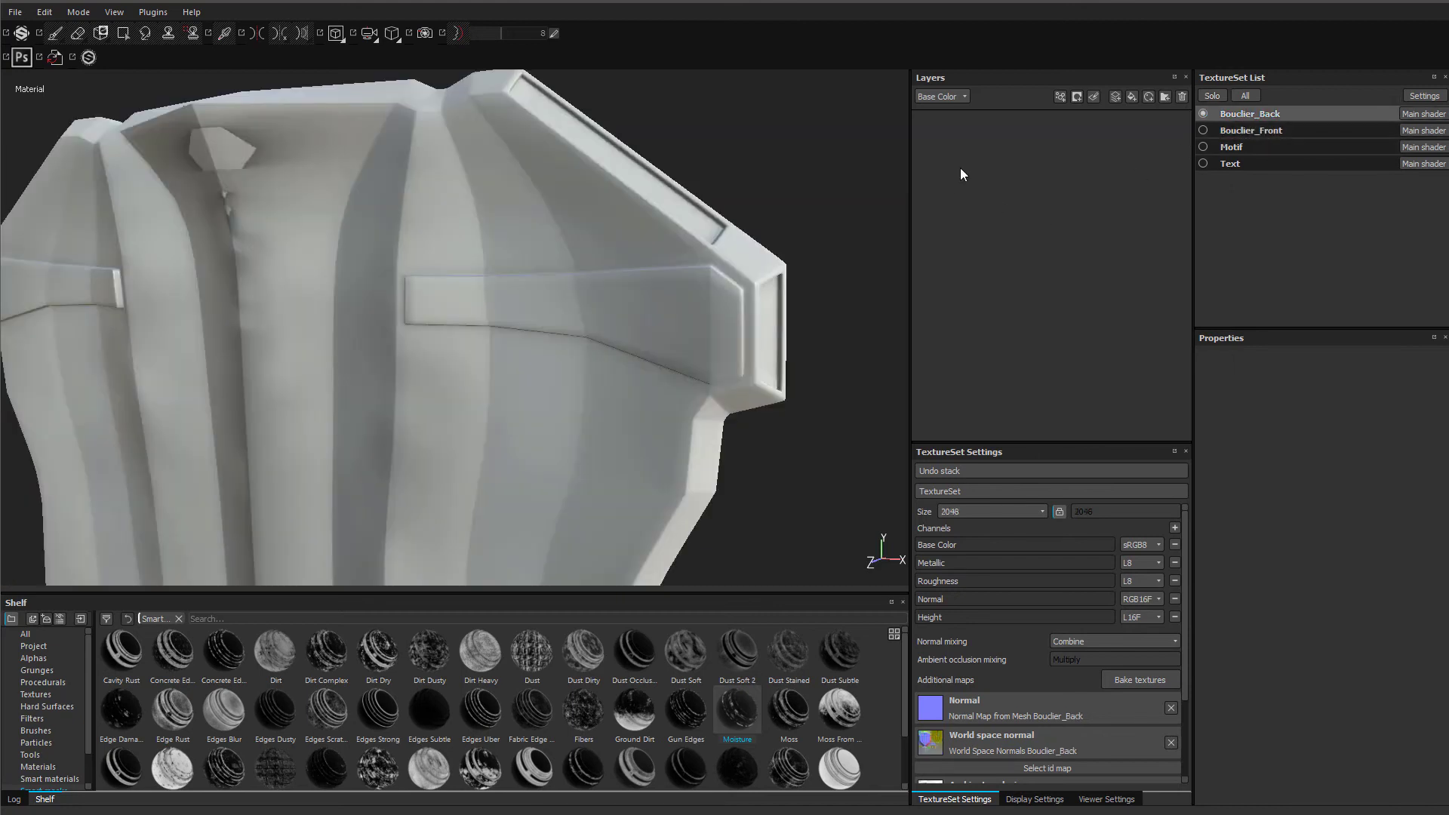
{"action": "right_click", "coordinate": [1085, 136]}
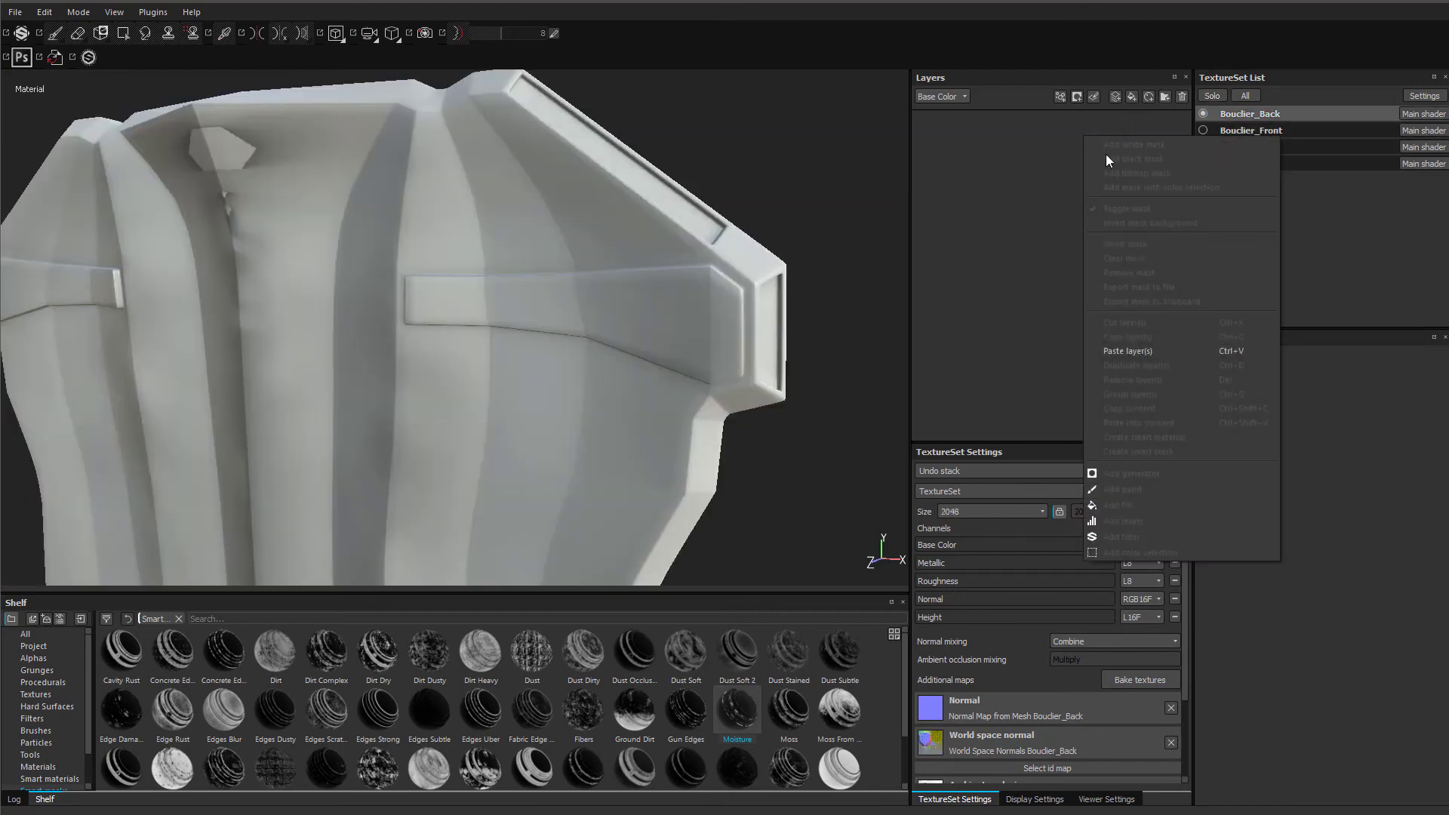
{"action": "left_click", "coordinate": [1149, 351]}
{"action": "middle_click_drag", "start_coordinate": [616, 287], "coordinate": [654, 129]}
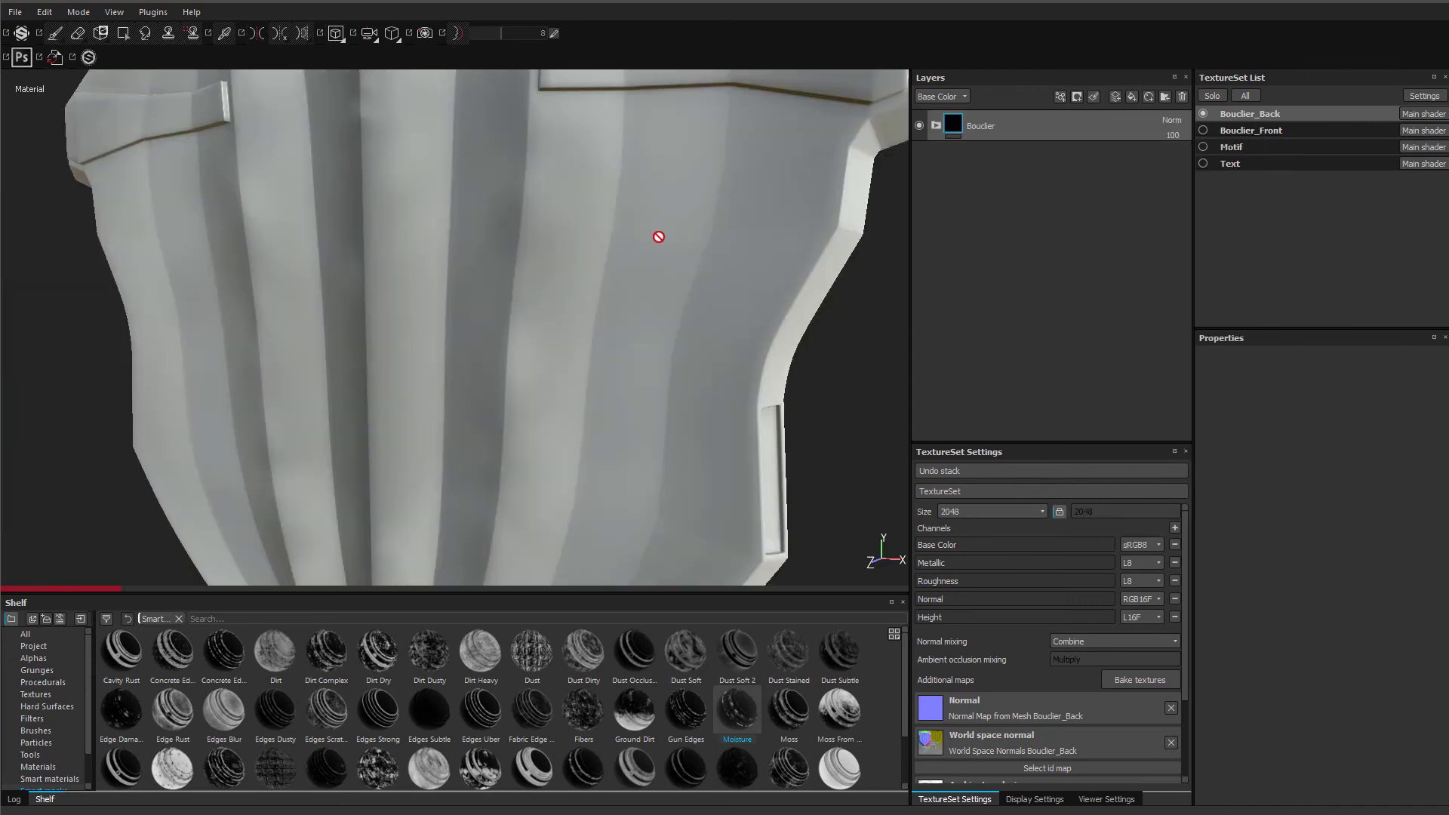
- Check the reference shield render and set the base colour of Fill layer 1 in the pasted Bouclier folder to red (R 0.438, G 0, B 0)
{"action": "key", "text": "alt+Tab"}
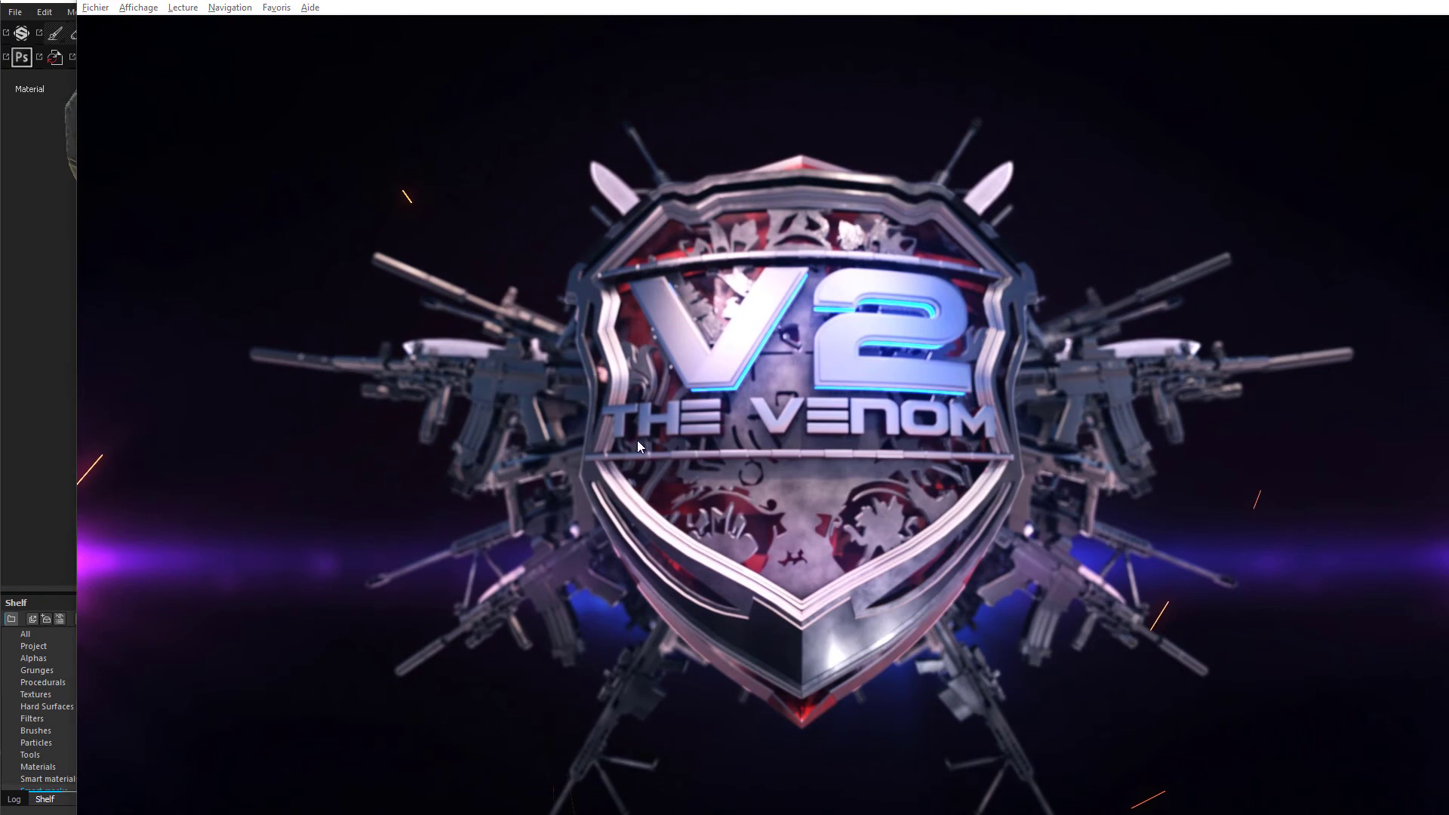
{"action": "key", "text": "alt+Tab"}
{"action": "scroll", "coordinate": [705, 288], "scroll_direction": "down", "scroll_amount": 3}
{"action": "left_click_drag", "start_coordinate": [727, 301], "coordinate": [928, 218], "text": "alt"}
{"action": "left_click", "coordinate": [936, 126]}
{"action": "left_click", "coordinate": [1004, 342]}
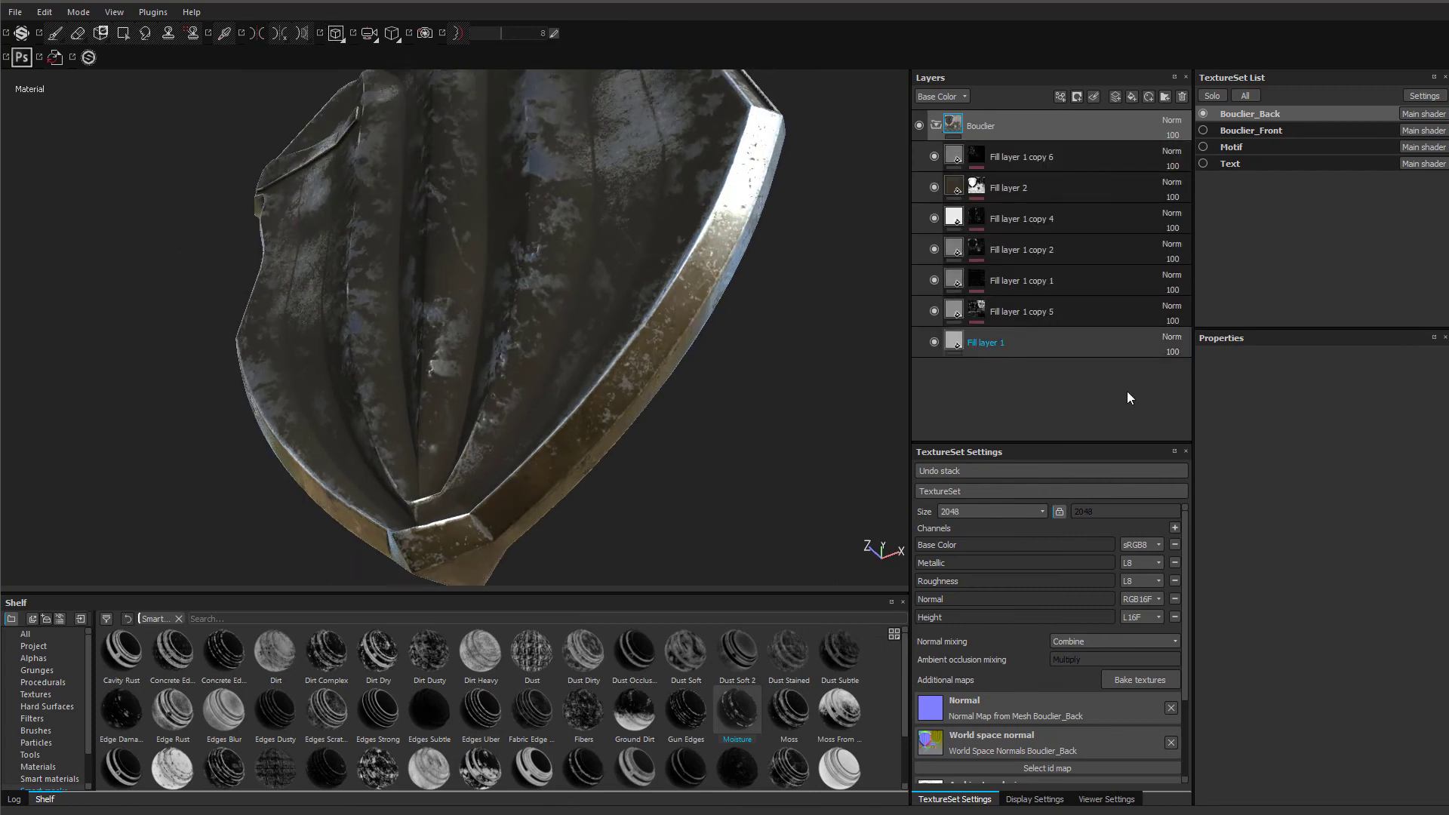
{"action": "left_click", "coordinate": [1307, 599]}
{"action": "left_click_drag", "start_coordinate": [1348, 577], "coordinate": [1360, 535]}
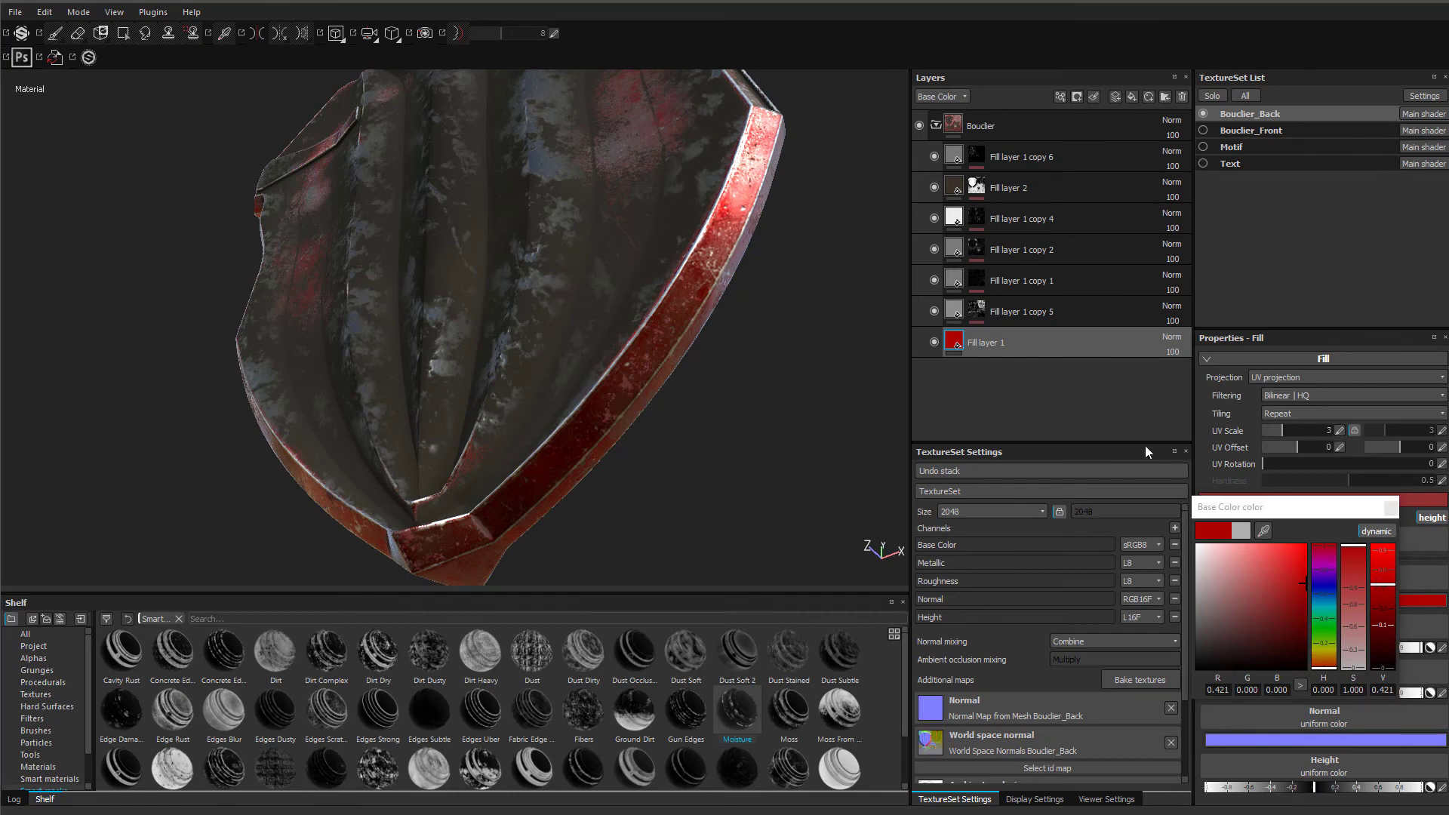
{"action": "left_click", "coordinate": [1391, 508]}
{"action": "left_click", "coordinate": [1357, 600]}
{"action": "left_click", "coordinate": [1384, 600]}
{"action": "left_click", "coordinate": [1386, 587]}
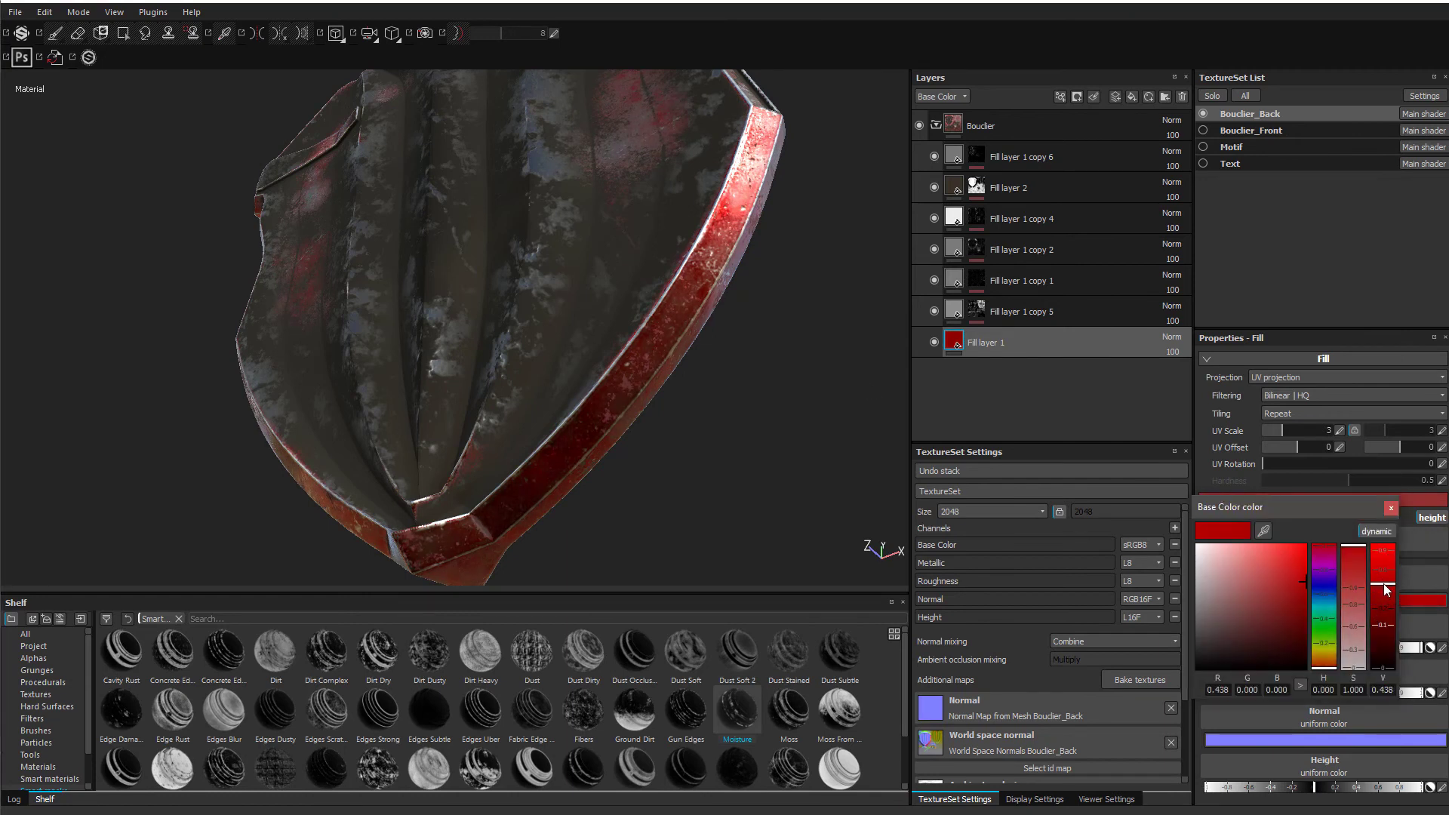
{"action": "left_click", "coordinate": [1391, 508]}
- Hide all the layers above Fill layer 1 in the Bouclier folder to isolate the red base
{"action": "middle_click_drag", "start_coordinate": [717, 339], "coordinate": [684, 377], "text": "alt"}
{"action": "left_click_drag", "start_coordinate": [980, 344], "coordinate": [1022, 383]}
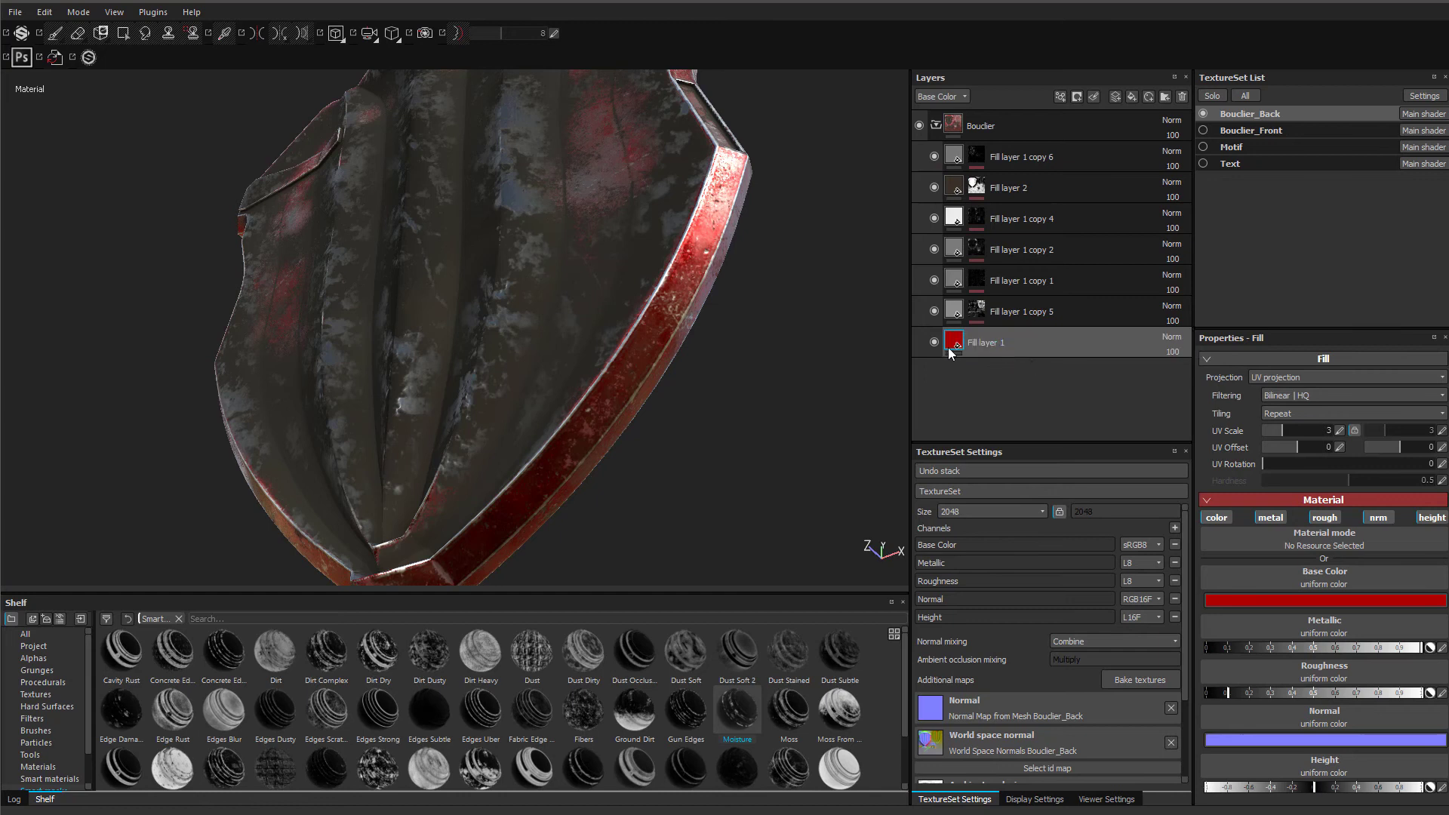
{"action": "left_click", "coordinate": [934, 311]}
{"action": "left_click", "coordinate": [934, 218]}
{"action": "left_click", "coordinate": [934, 187]}
{"action": "left_click", "coordinate": [934, 156]}
{"action": "left_click_drag", "start_coordinate": [622, 324], "coordinate": [604, 385], "text": "alt"}
- Show Fill layer 1 copy 5 and change its base colour from grey to a dark red
{"action": "left_click", "coordinate": [935, 312]}
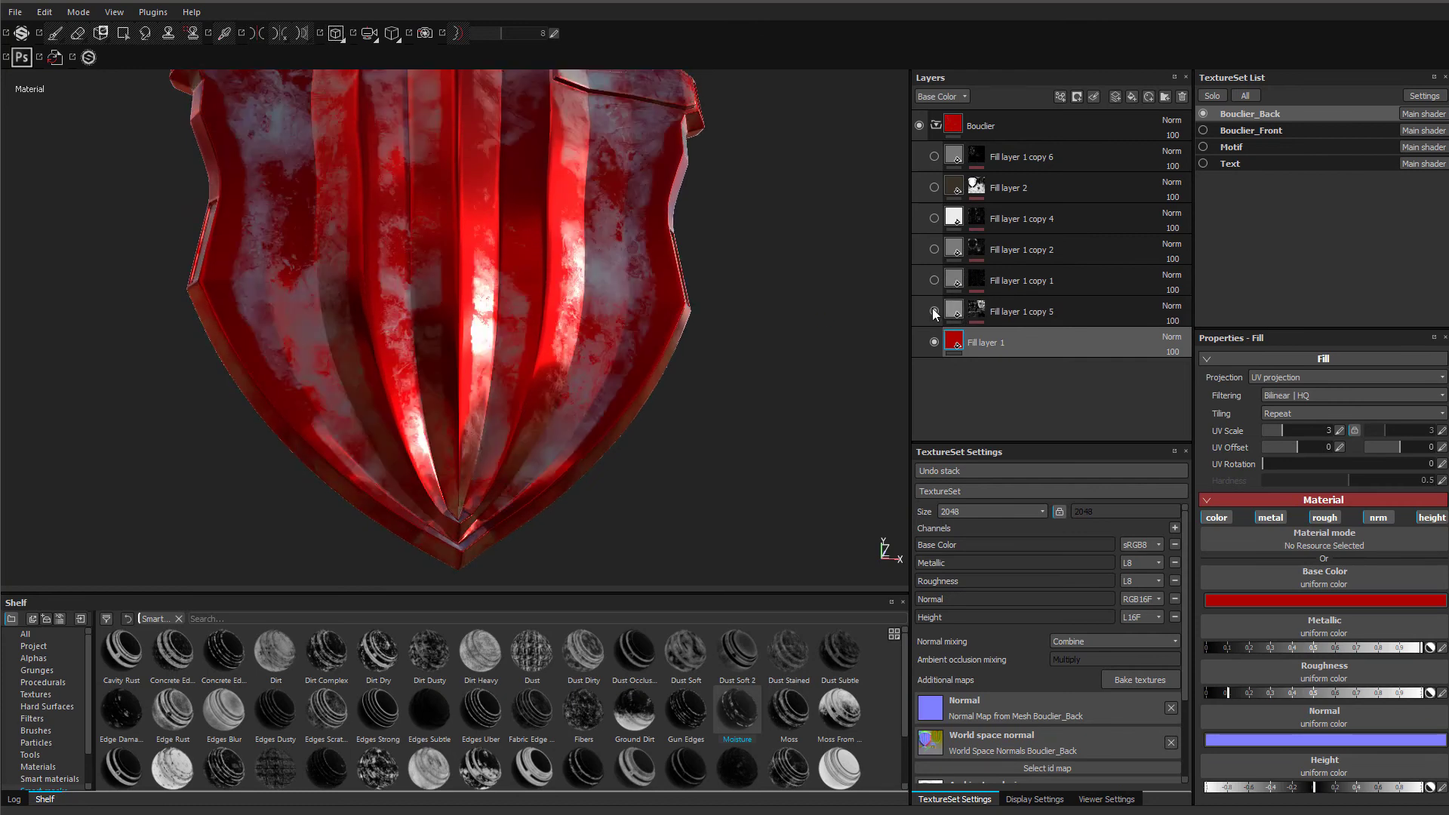
{"action": "left_click_drag", "start_coordinate": [770, 338], "coordinate": [591, 297], "text": "alt"}
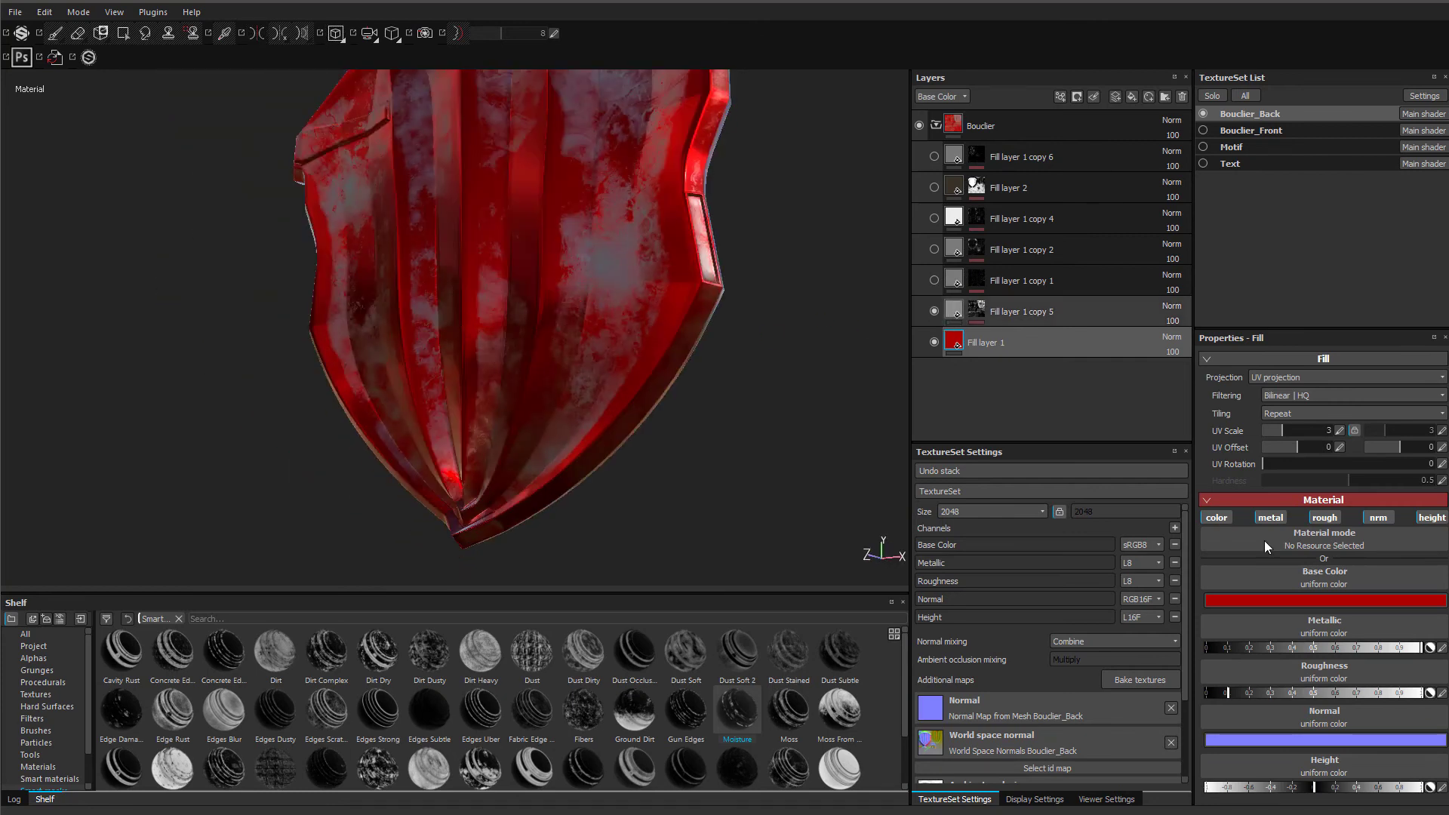
{"action": "left_click", "coordinate": [1276, 599]}
{"action": "left_click_drag", "start_coordinate": [1329, 614], "coordinate": [1335, 541]}
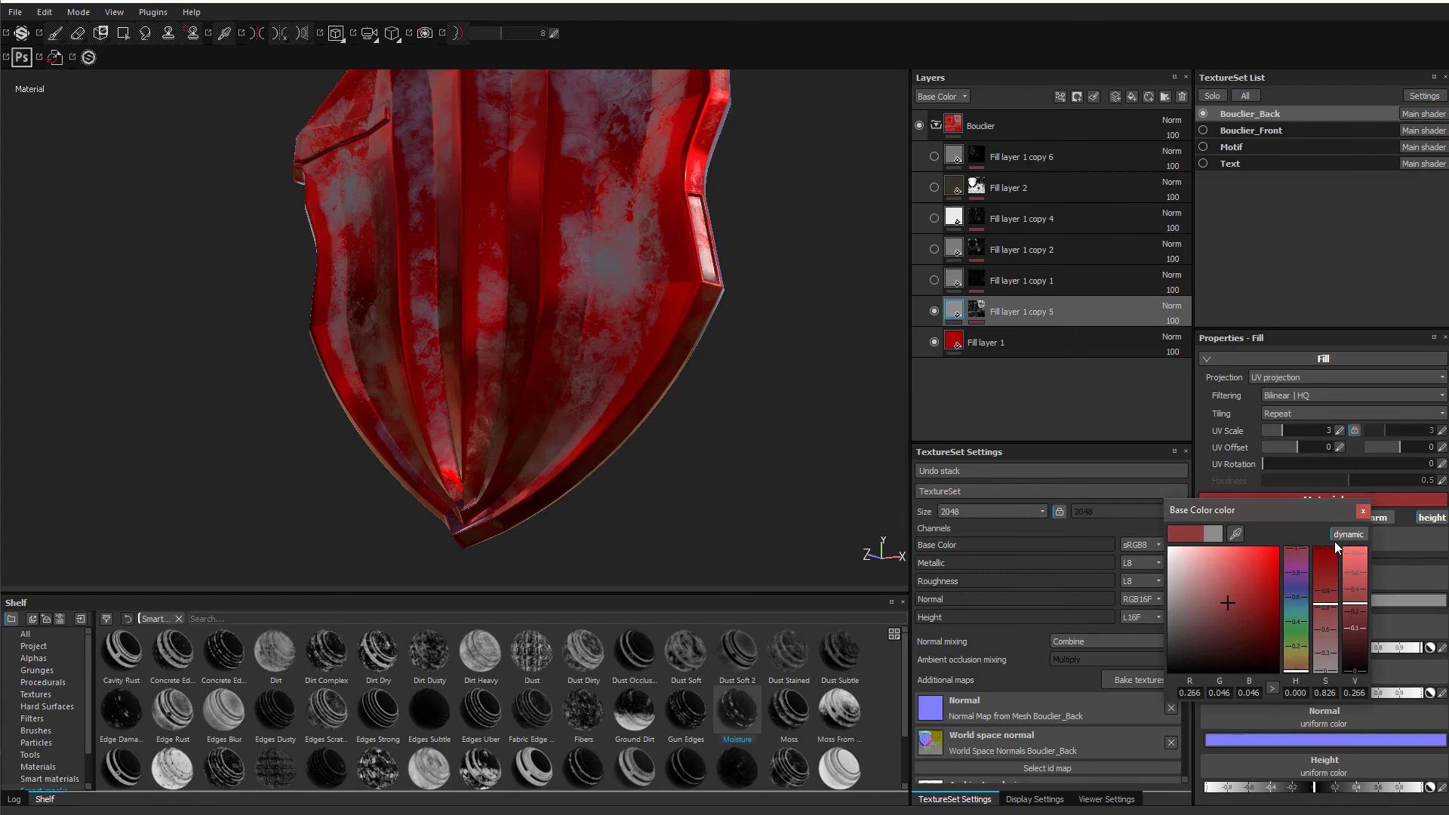
{"action": "left_click_drag", "start_coordinate": [1354, 604], "coordinate": [1356, 636]}
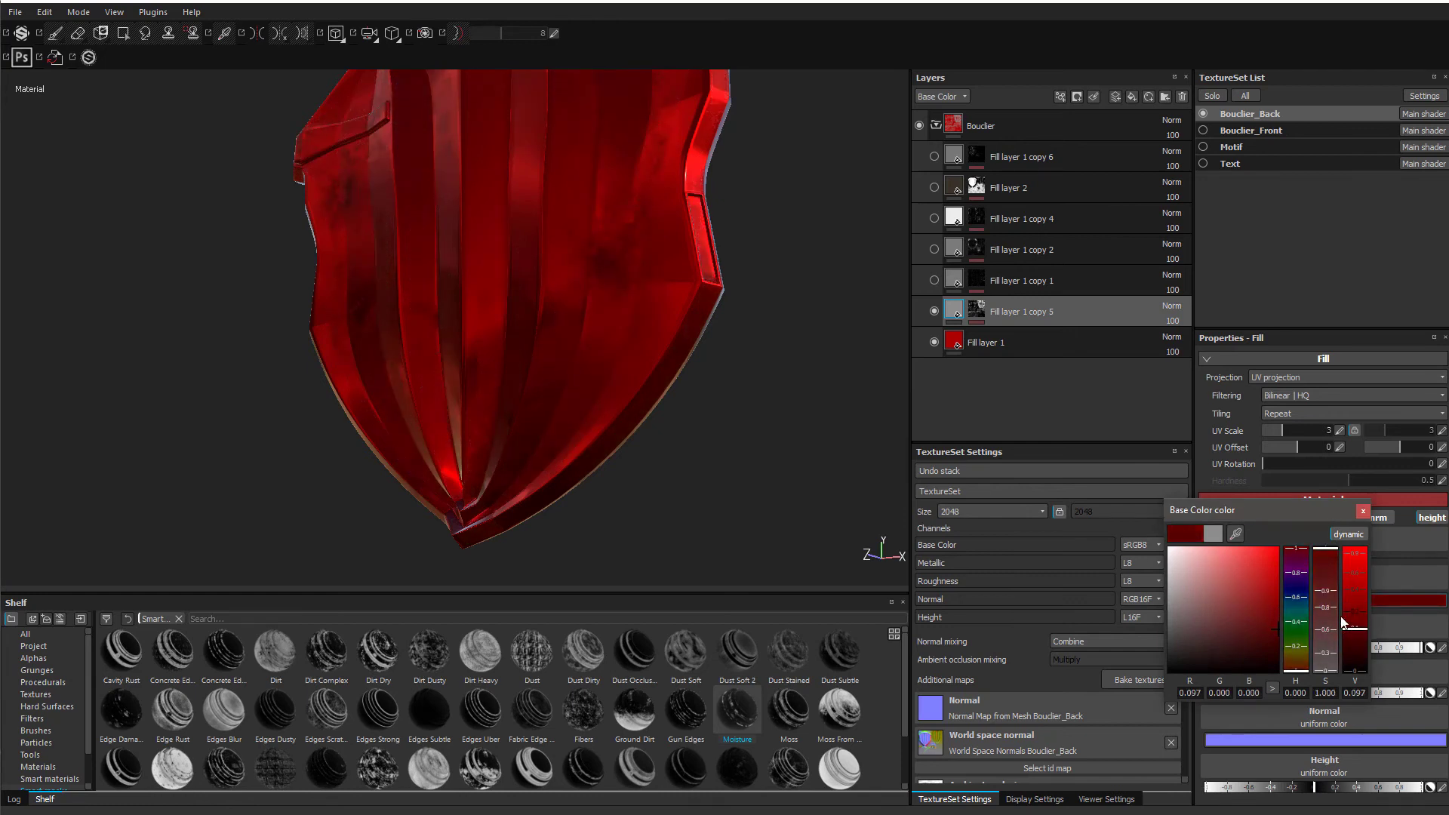
{"action": "mouse_move", "coordinate": [1326, 579]}
{"action": "left_mouse_down"}
{"action": "mouse_move", "coordinate": [1330, 608]}
{"action": "mouse_move", "coordinate": [1330, 578]}
{"action": "left_mouse_up"}
{"action": "left_click_drag", "start_coordinate": [1355, 629], "coordinate": [1356, 636]}
{"action": "left_click_drag", "start_coordinate": [579, 301], "coordinate": [249, 260], "text": "alt"}
{"action": "left_click", "coordinate": [1363, 512]}
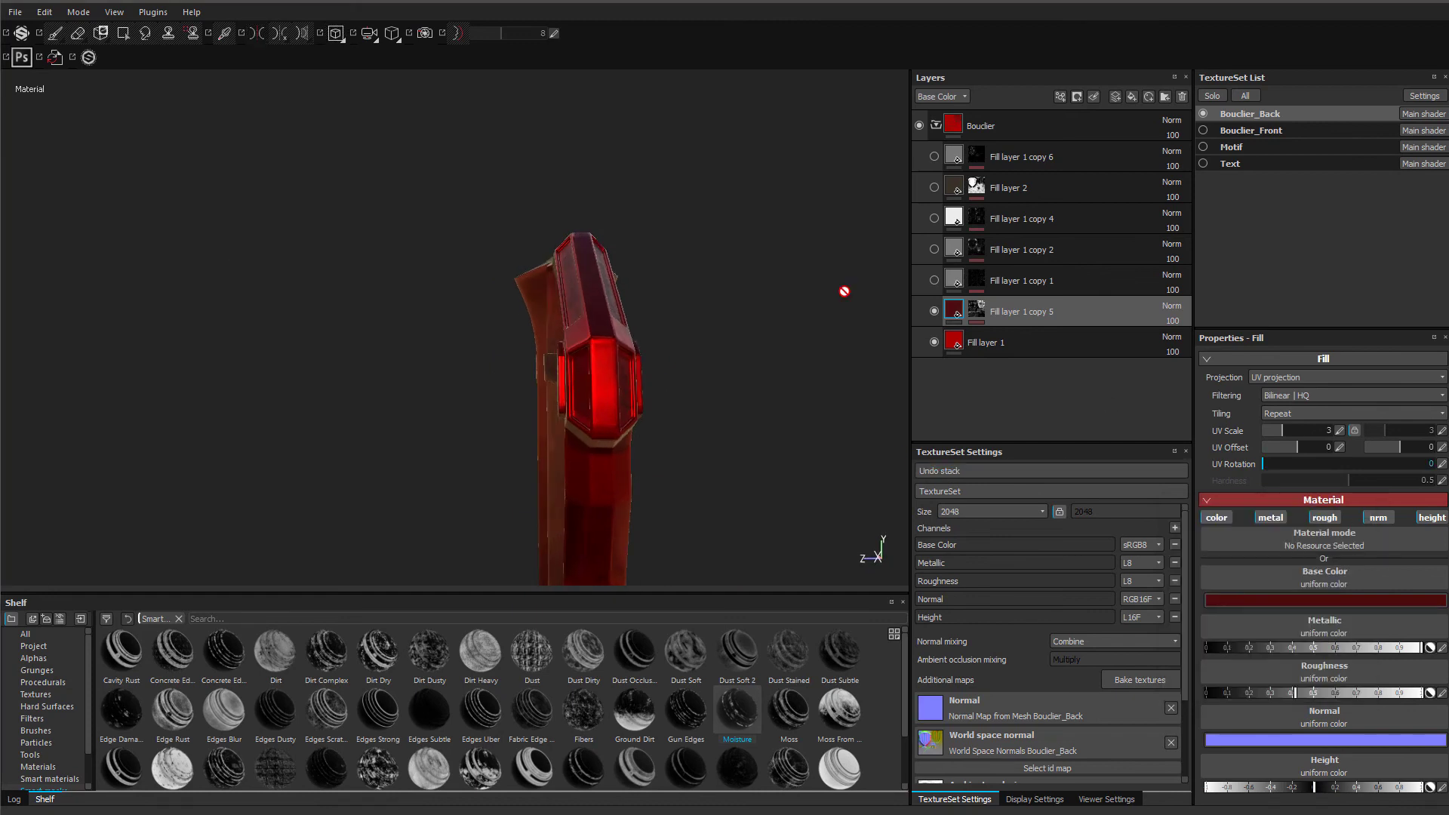
- Show Fill layer 1 copy 1 and recolour its chipped spots on the shield's edge to a muted dark red
{"action": "scroll", "coordinate": [645, 420], "scroll_direction": "up", "scroll_amount": 2}
{"action": "middle_click_drag", "start_coordinate": [646, 420], "coordinate": [632, 211], "text": "alt"}
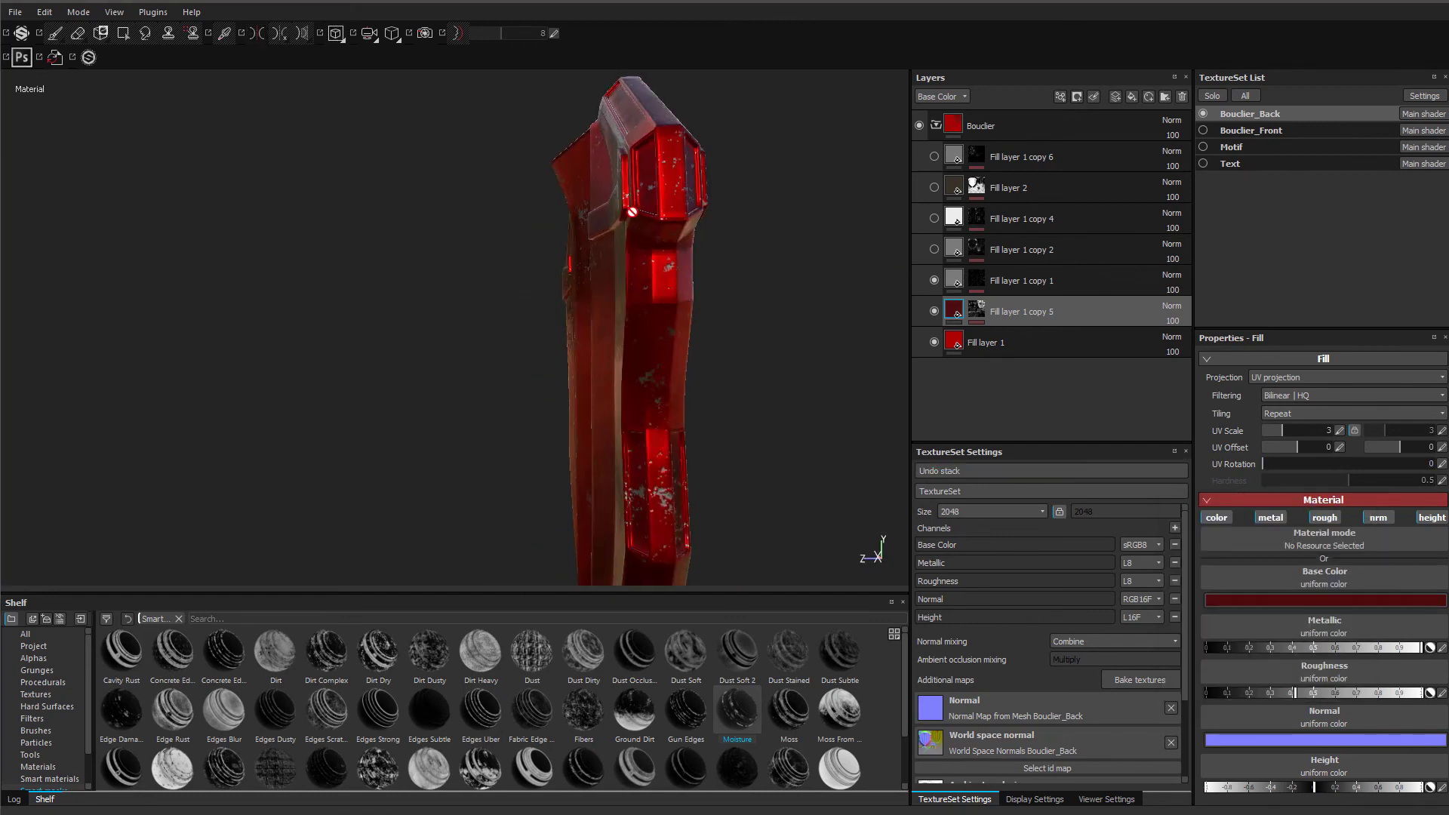
{"action": "scroll", "coordinate": [636, 224], "scroll_direction": "up", "scroll_amount": 2}
{"action": "middle_click_drag", "start_coordinate": [672, 325], "coordinate": [667, 229], "text": "alt"}
{"action": "left_click", "coordinate": [1009, 281]}
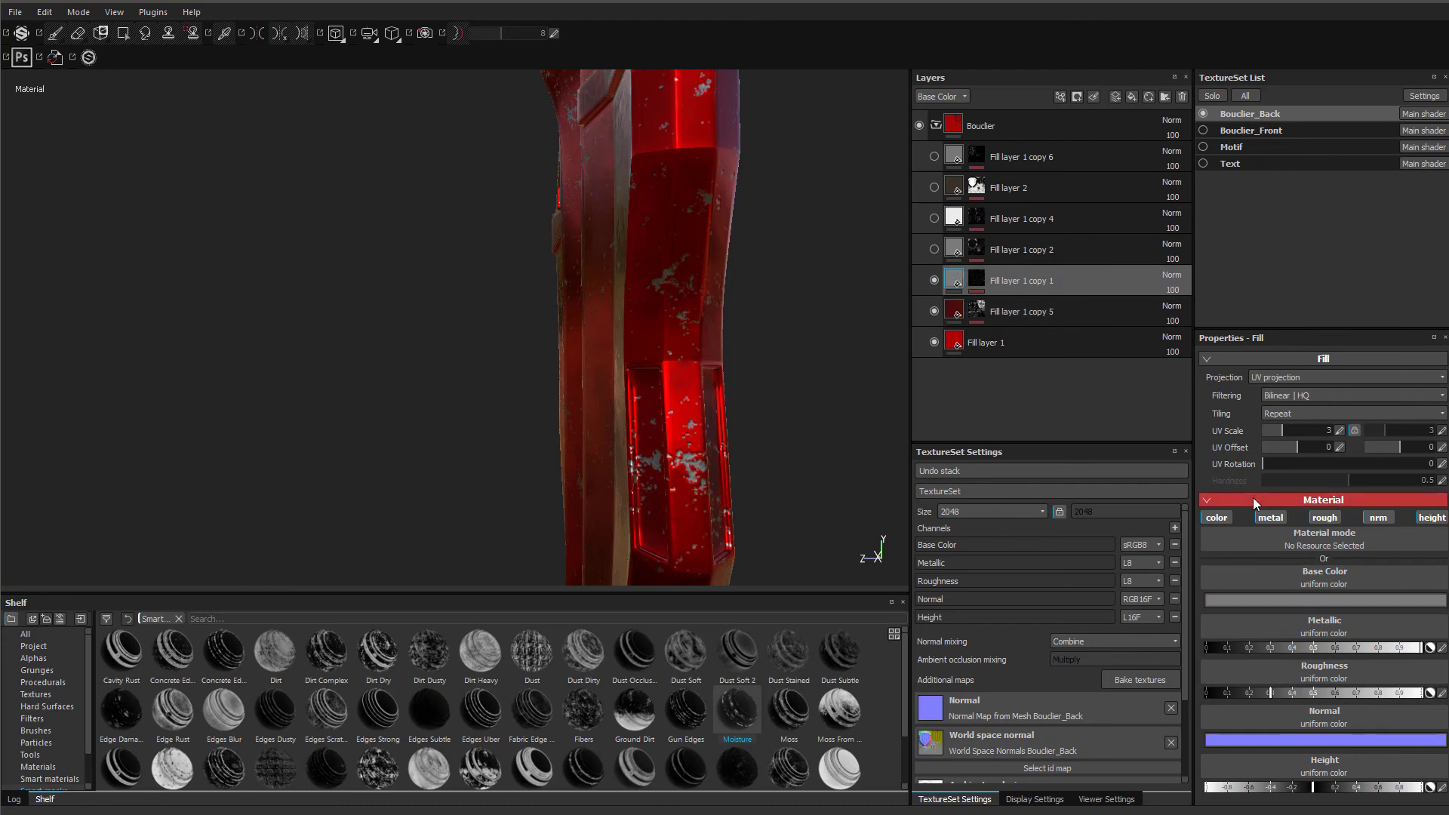
{"action": "left_click", "coordinate": [1292, 601]}
{"action": "left_click_drag", "start_coordinate": [1338, 588], "coordinate": [1347, 523]}
{"action": "left_click_drag", "start_coordinate": [1370, 620], "coordinate": [1368, 647]}
{"action": "mouse_move", "coordinate": [1336, 600]}
{"action": "left_mouse_down"}
{"action": "mouse_move", "coordinate": [1345, 630]}
{"action": "mouse_move", "coordinate": [1367, 635]}
{"action": "mouse_move", "coordinate": [1353, 608]}
{"action": "left_mouse_up"}
{"action": "left_click", "coordinate": [1372, 631]}
{"action": "left_click", "coordinate": [1379, 518]}
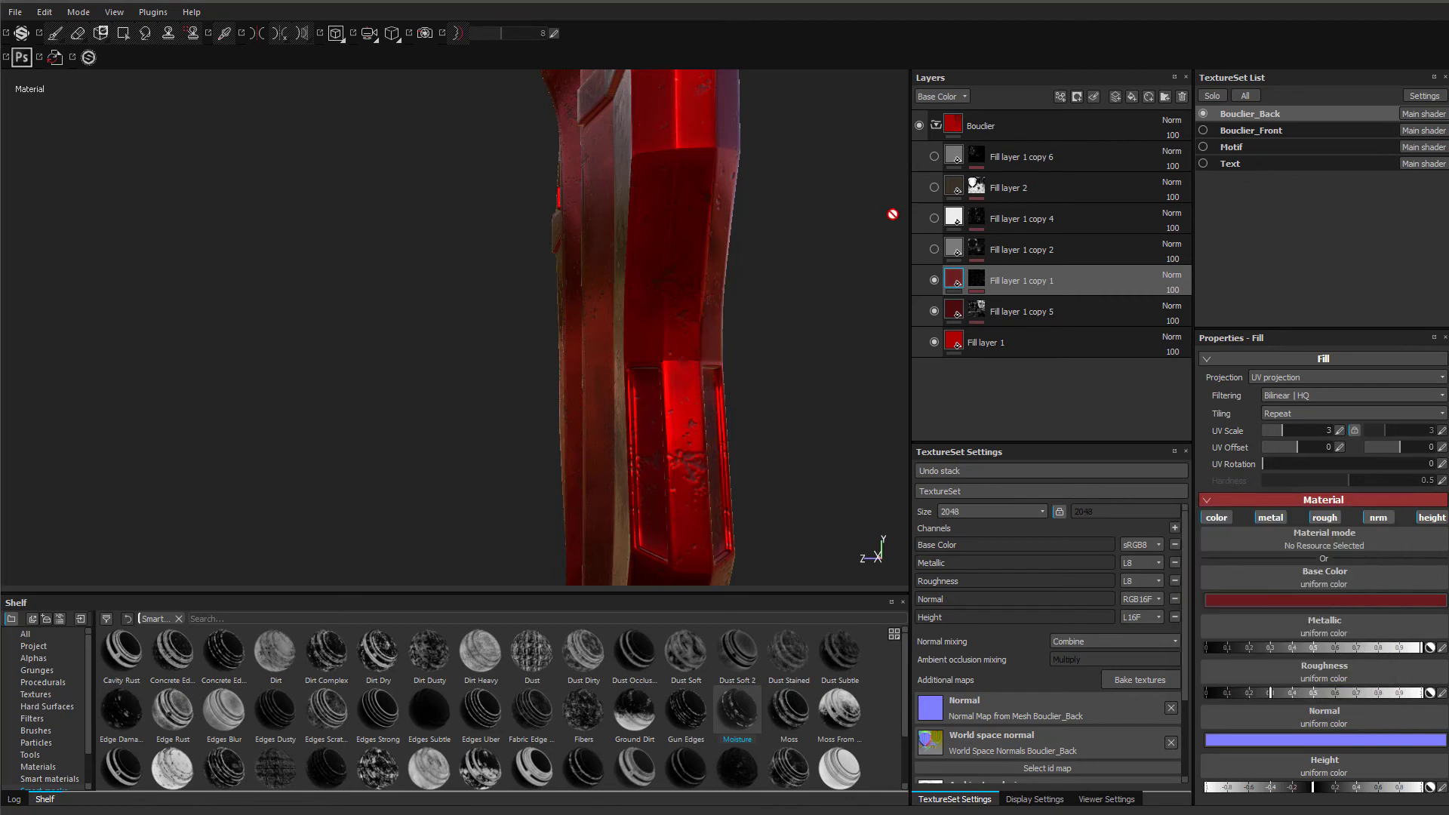
- Show Fill layer 1 copy 2, Fill layer 1 copy 4 and Fill layer 2 on the back of the shield
{"action": "left_click", "coordinate": [935, 249]}
{"action": "scroll", "coordinate": [767, 272], "scroll_direction": "down", "scroll_amount": 3}
{"action": "middle_click_drag", "start_coordinate": [767, 272], "coordinate": [787, 240], "text": "alt"}
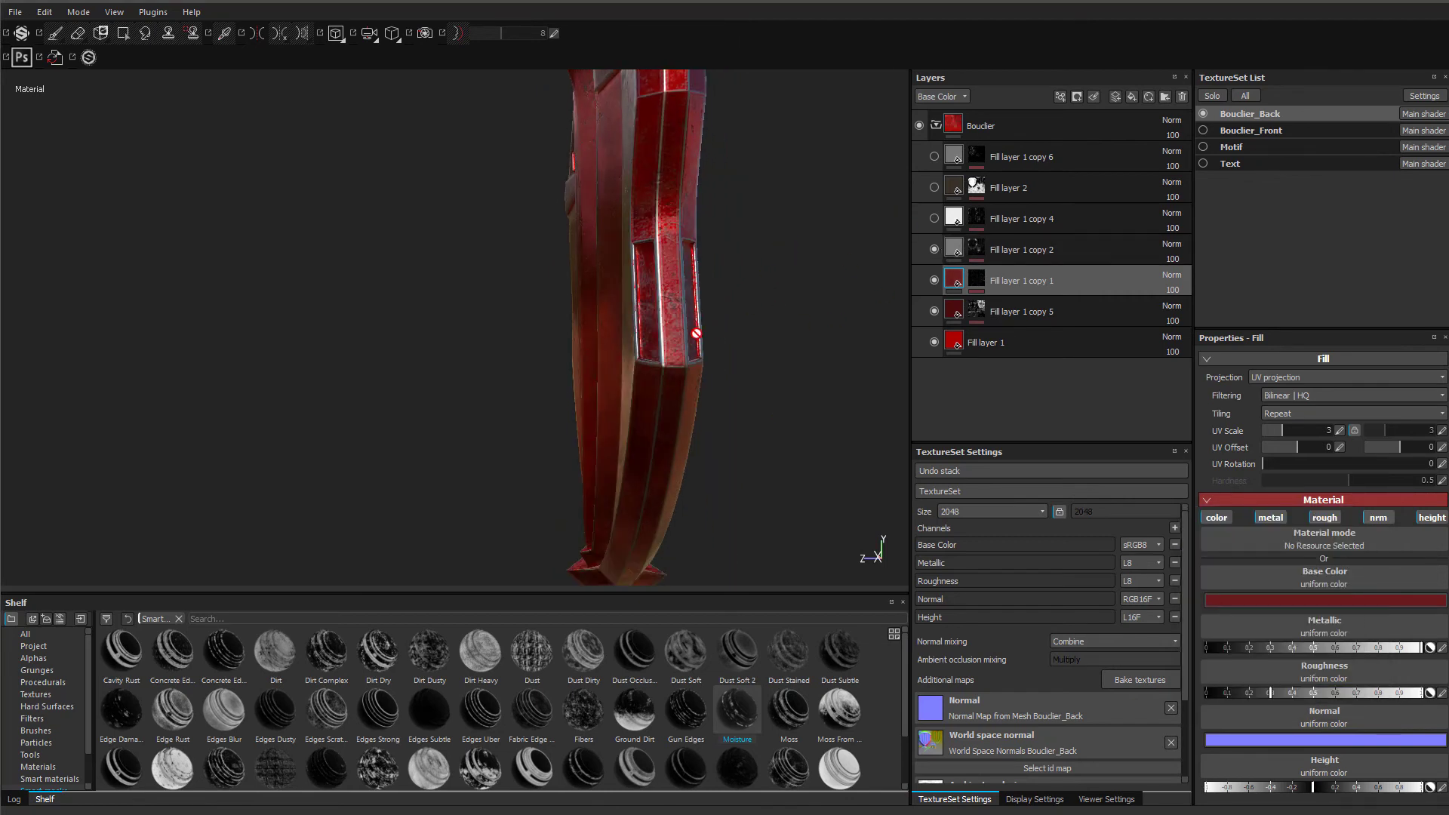
{"action": "left_click_drag", "start_coordinate": [697, 332], "coordinate": [835, 313], "text": "alt"}
{"action": "left_click", "coordinate": [935, 219]}
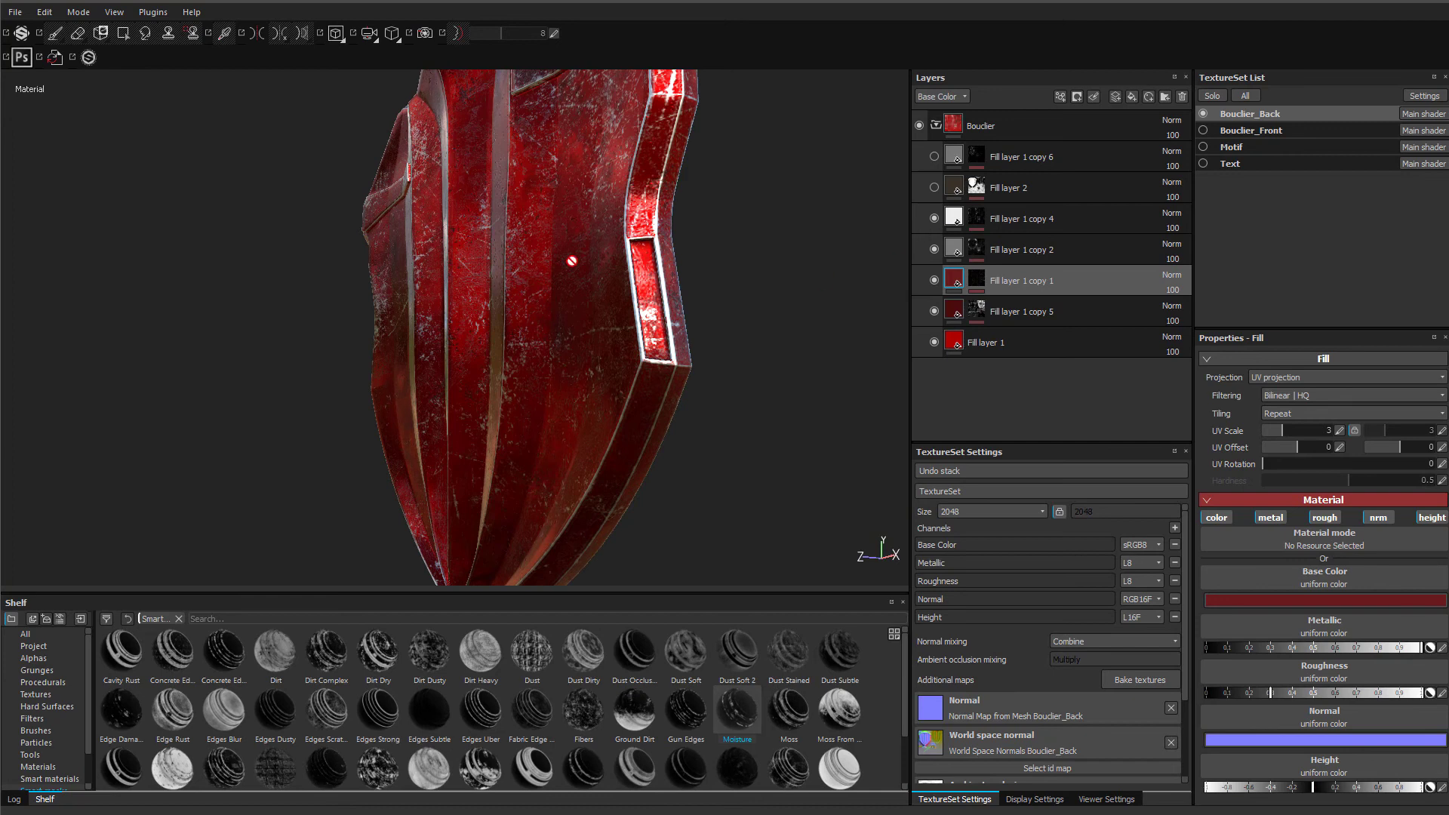
{"action": "left_click_drag", "start_coordinate": [572, 261], "coordinate": [926, 290], "text": "alt"}
{"action": "left_click", "coordinate": [934, 188]}
{"action": "left_click_drag", "start_coordinate": [663, 282], "coordinate": [891, 196], "text": "alt"}
- Display the Motif, Bouclier_Front and Text texture sets, examine the whole shield from several angles, and isolate Bouclier_Back again
{"action": "left_click", "coordinate": [1203, 146]}
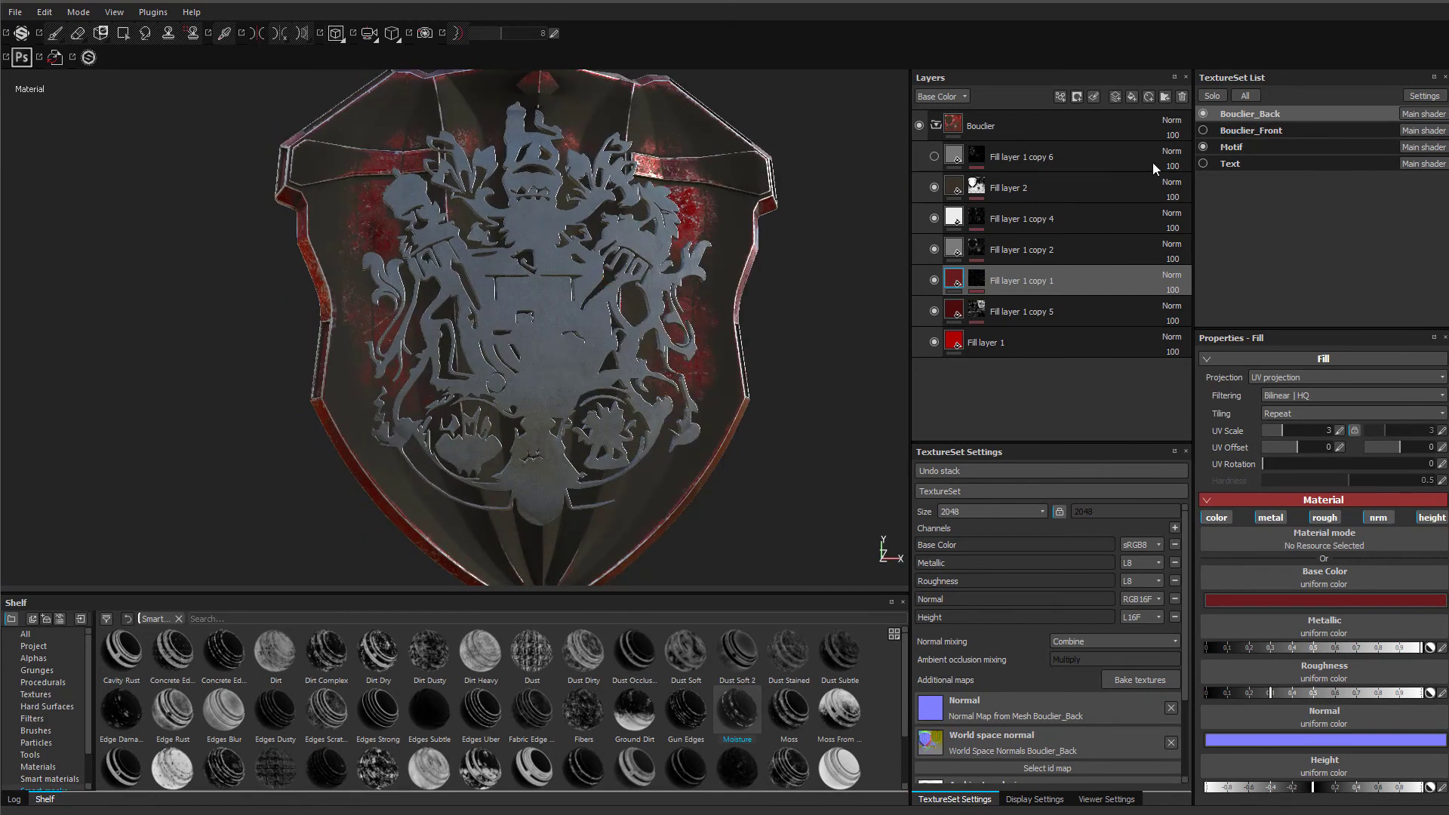
{"action": "left_click", "coordinate": [1203, 130]}
{"action": "left_click", "coordinate": [1203, 163]}
{"action": "left_click_drag", "start_coordinate": [671, 273], "coordinate": [529, 283], "text": "alt"}
{"action": "left_click_drag", "start_coordinate": [736, 368], "coordinate": [867, 324], "text": "alt"}
{"action": "left_click_drag", "start_coordinate": [706, 235], "coordinate": [532, 369], "text": "alt"}
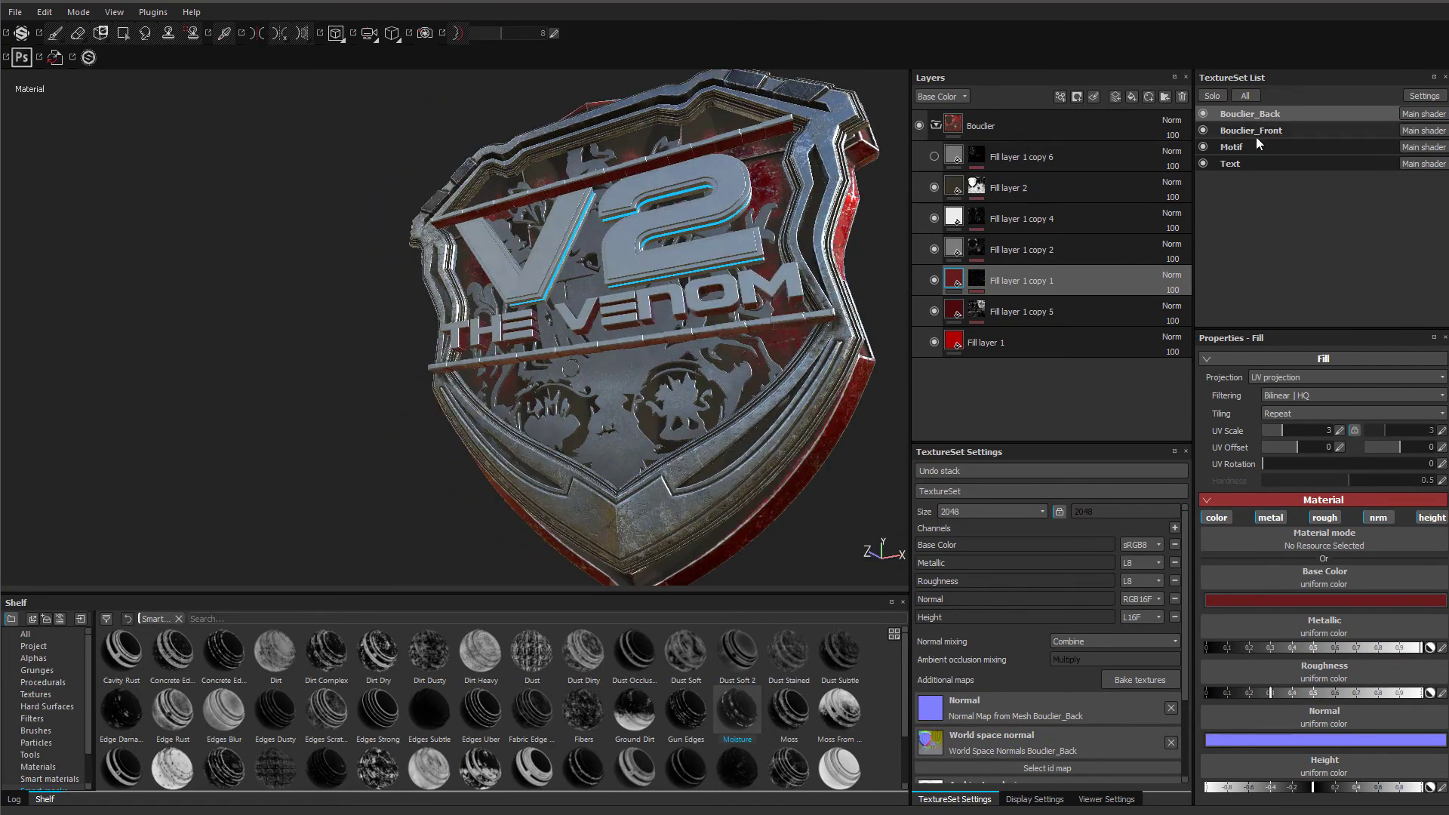
{"action": "left_click", "coordinate": [1212, 96]}
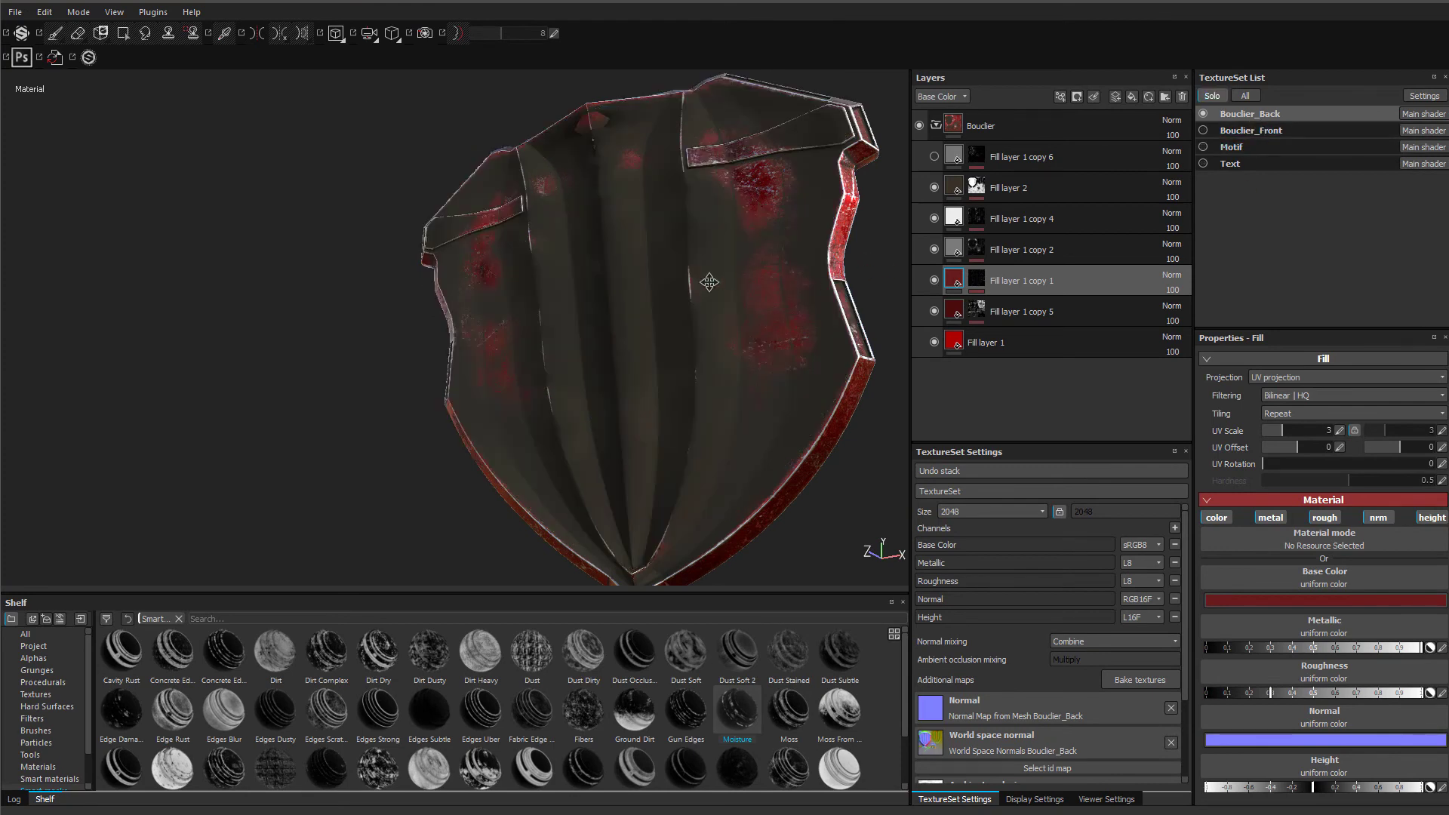
- Show Fill layer 1 copy 6 and inspect its worn patches across the back of the shield
{"action": "left_click", "coordinate": [935, 156]}
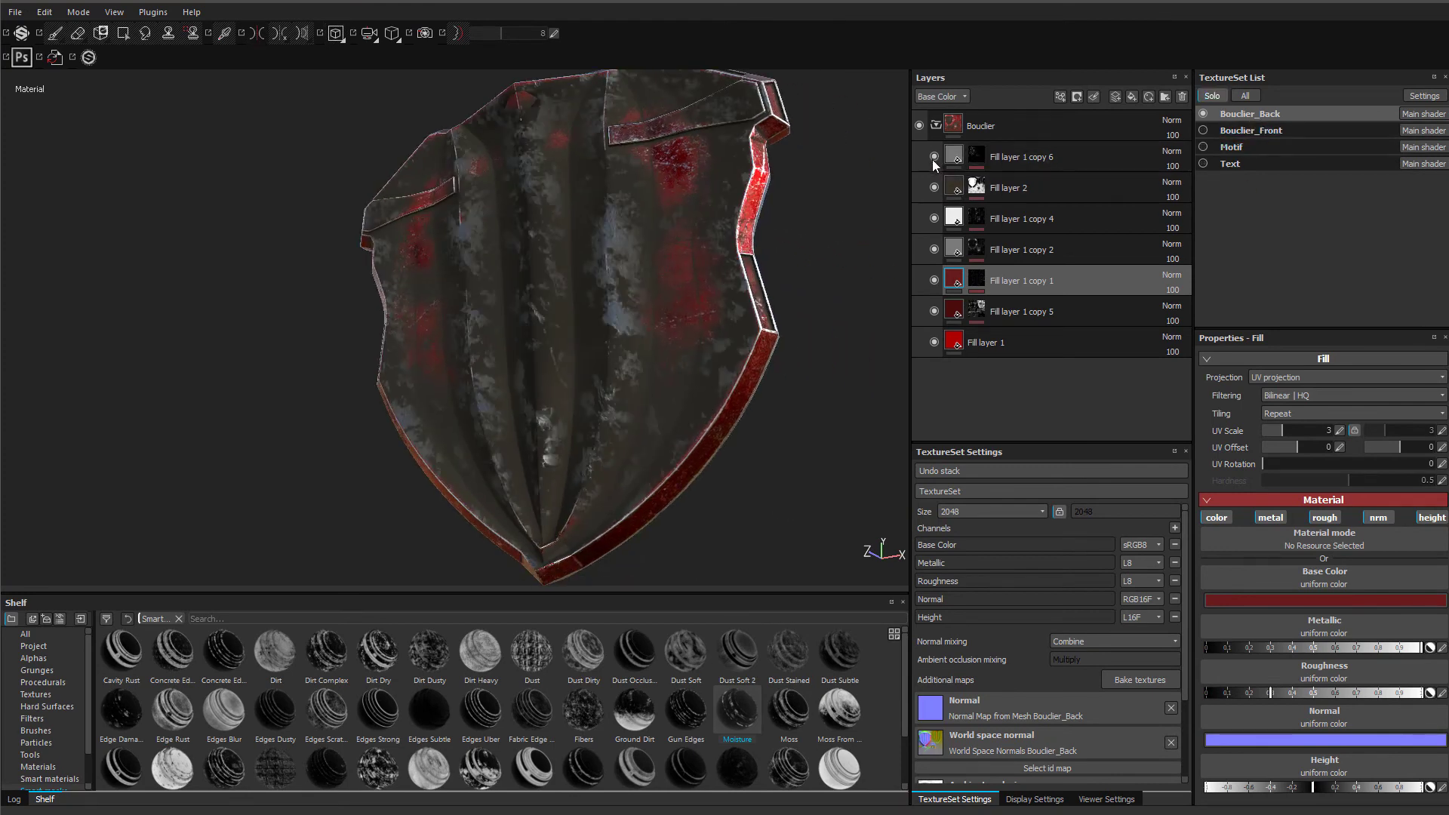
{"action": "left_click_drag", "start_coordinate": [555, 344], "coordinate": [623, 366], "text": "alt"}
{"action": "left_click_drag", "start_coordinate": [526, 383], "coordinate": [483, 377], "text": "alt"}
{"action": "middle_click_drag", "start_coordinate": [549, 362], "coordinate": [522, 466], "text": "alt"}
{"action": "left_click_drag", "start_coordinate": [523, 466], "coordinate": [585, 473], "text": "alt"}
{"action": "middle_click_drag", "start_coordinate": [631, 328], "coordinate": [599, 297], "text": "alt"}
- Set the MG Dirt generator on Fill layer 2's mask to a dirt level of 0.7 and a dirt contrast of 0.65
{"action": "left_click", "coordinate": [971, 190]}
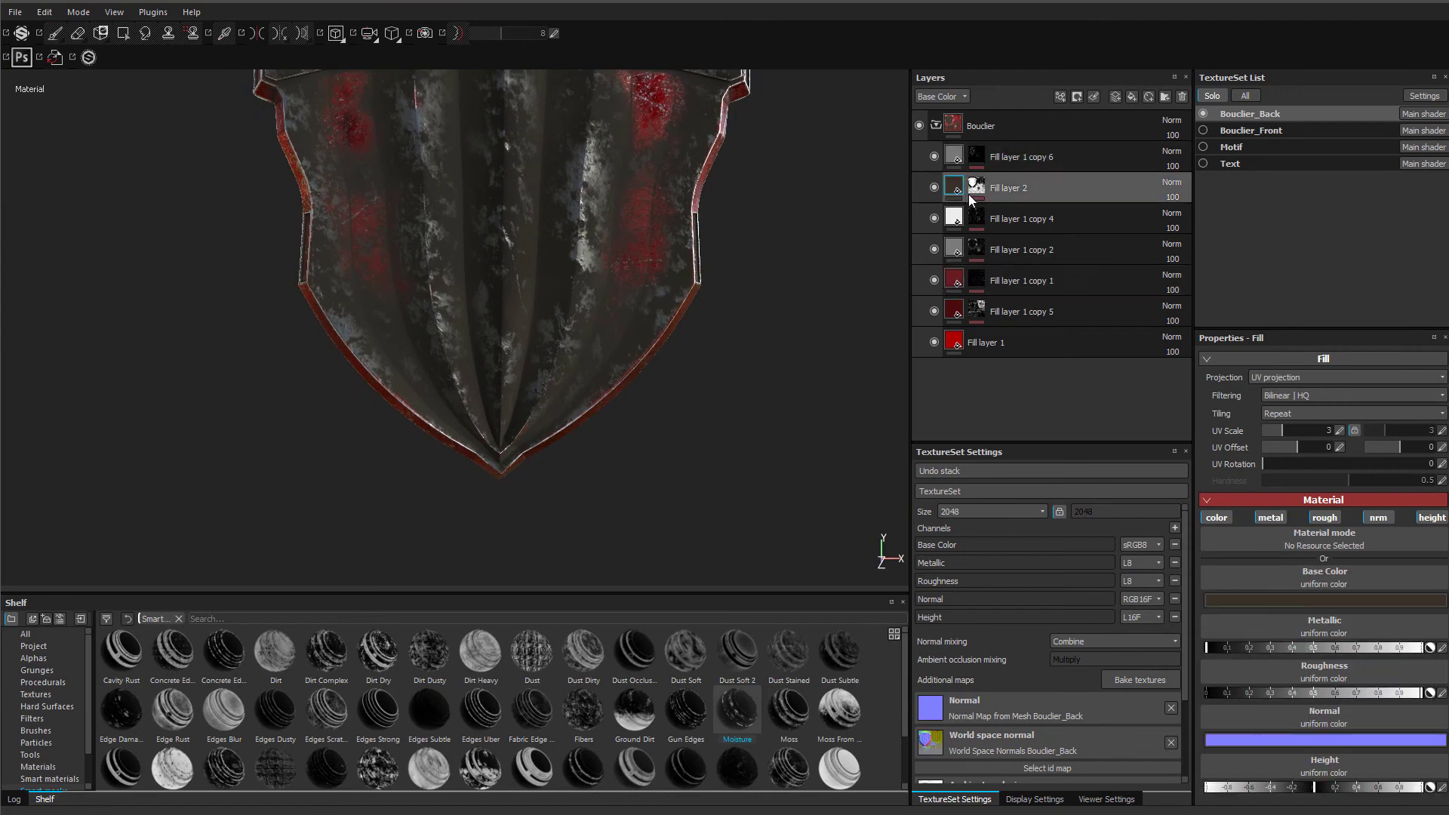
{"action": "left_click", "coordinate": [969, 192]}
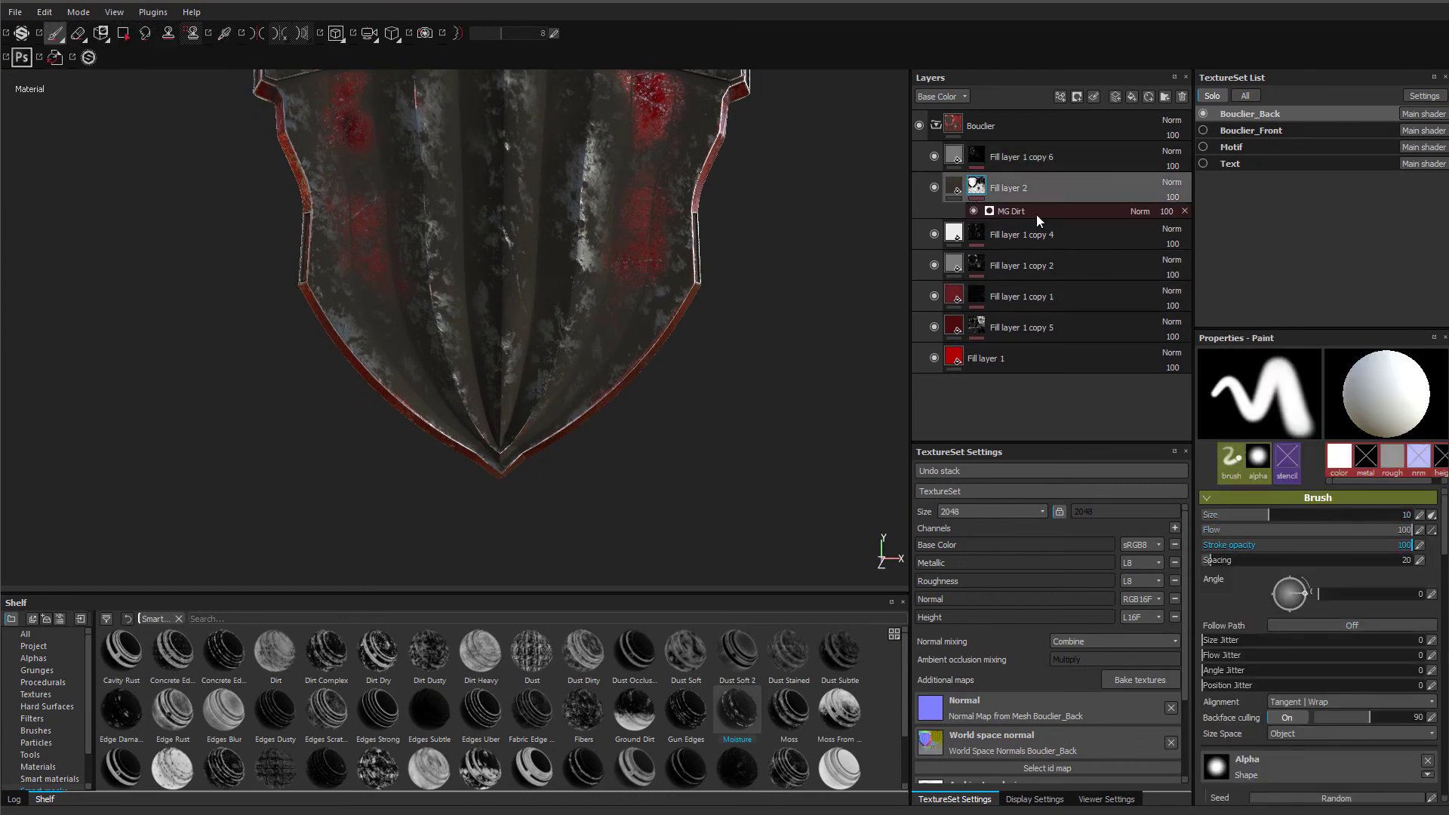
{"action": "left_click", "coordinate": [1014, 210]}
{"action": "left_click", "coordinate": [1356, 451]}
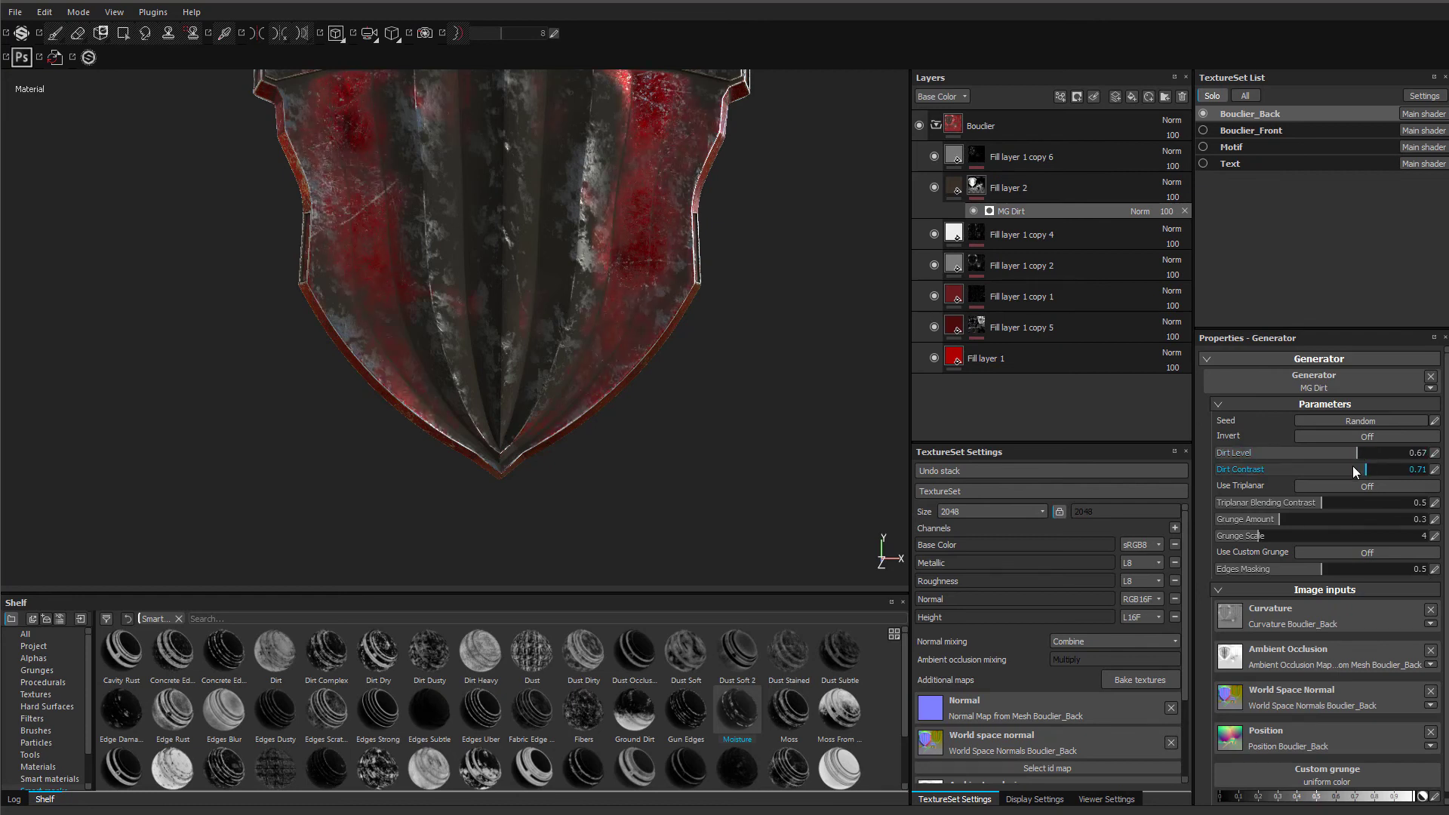
{"action": "middle_click_drag", "start_coordinate": [546, 363], "coordinate": [542, 456], "text": "alt"}
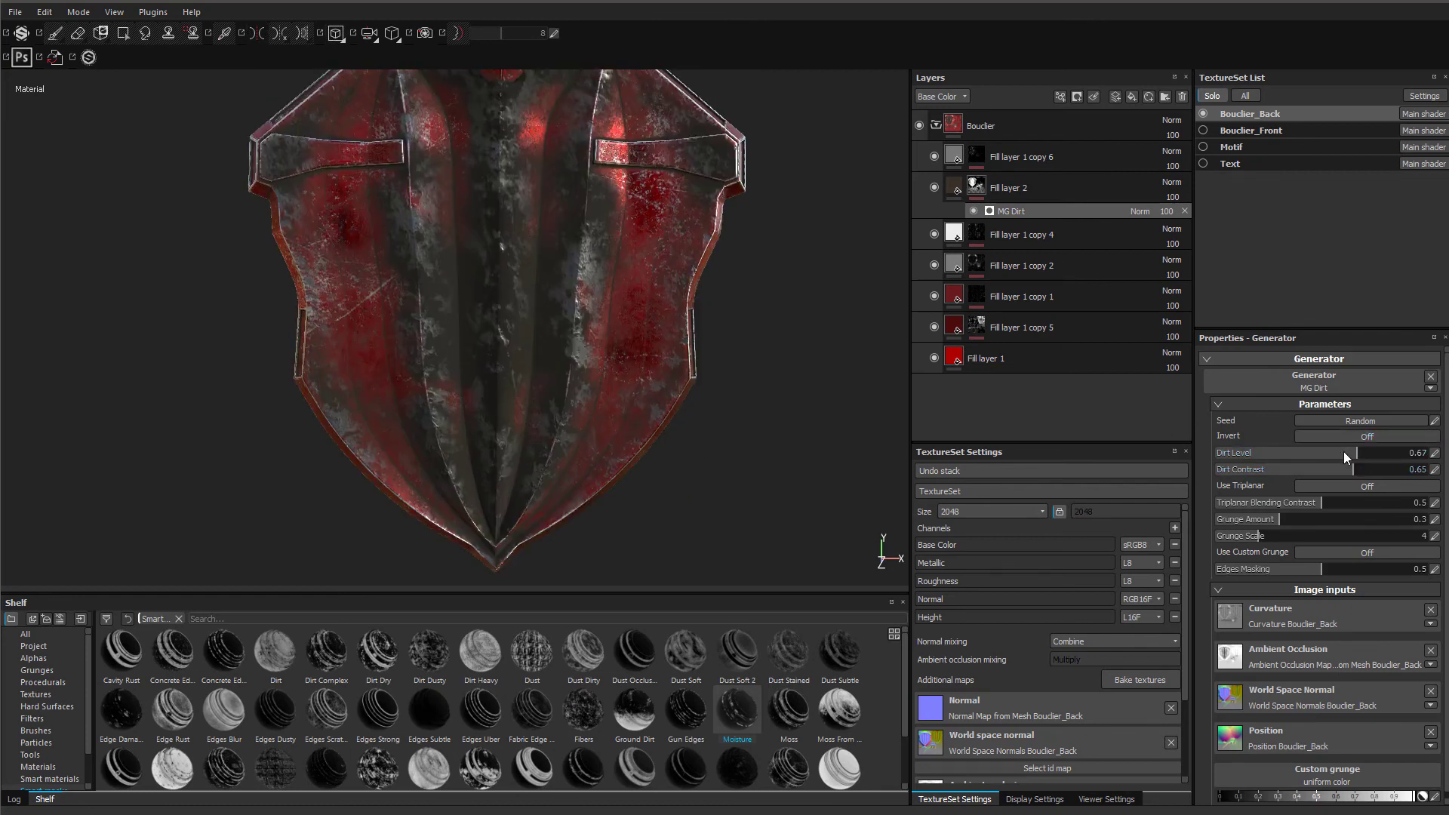
{"action": "left_click", "coordinate": [1364, 452]}
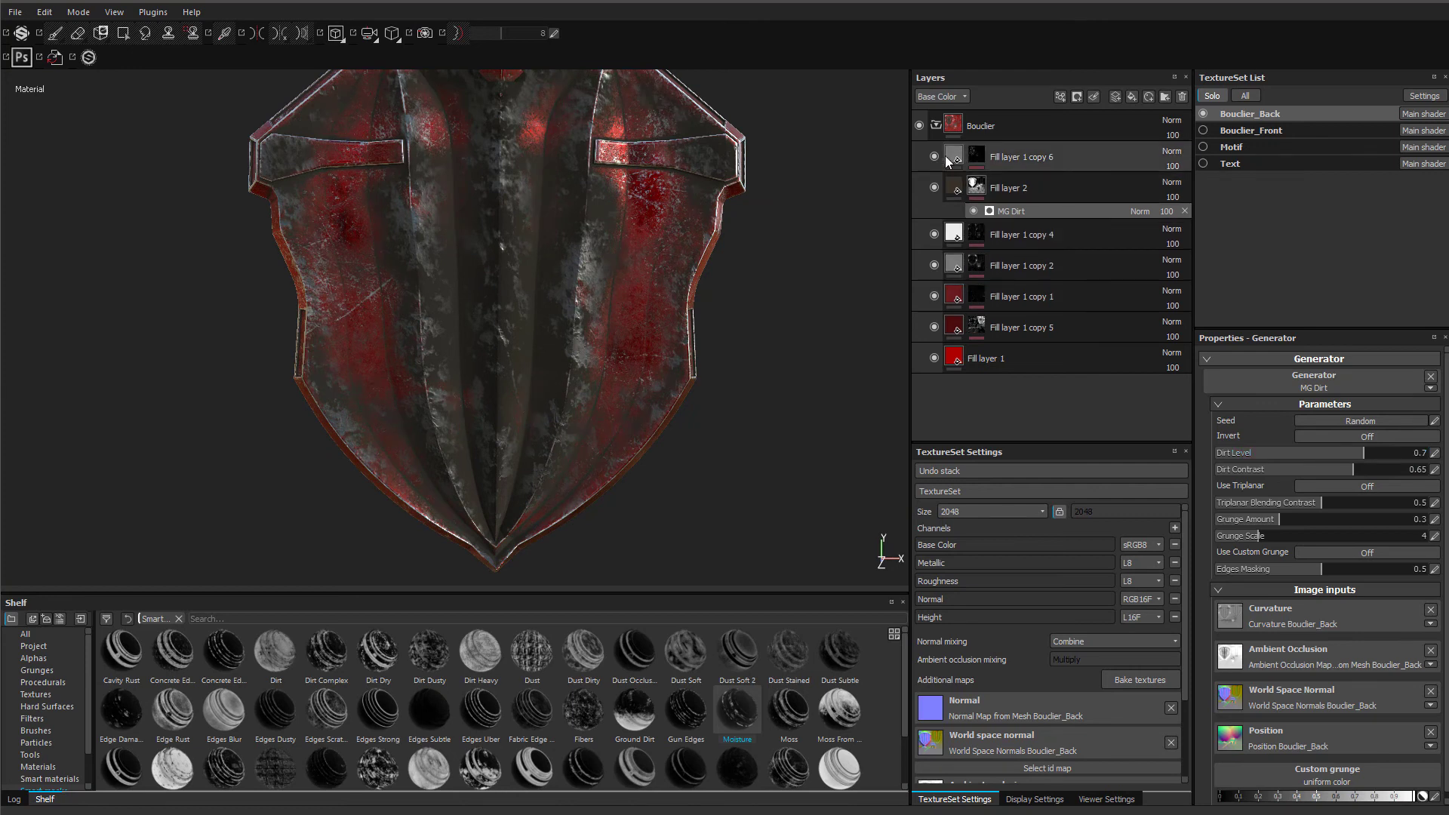
- Display all texture sets together and examine the complete shield with its red back from several angles
{"action": "left_click", "coordinate": [1212, 95]}
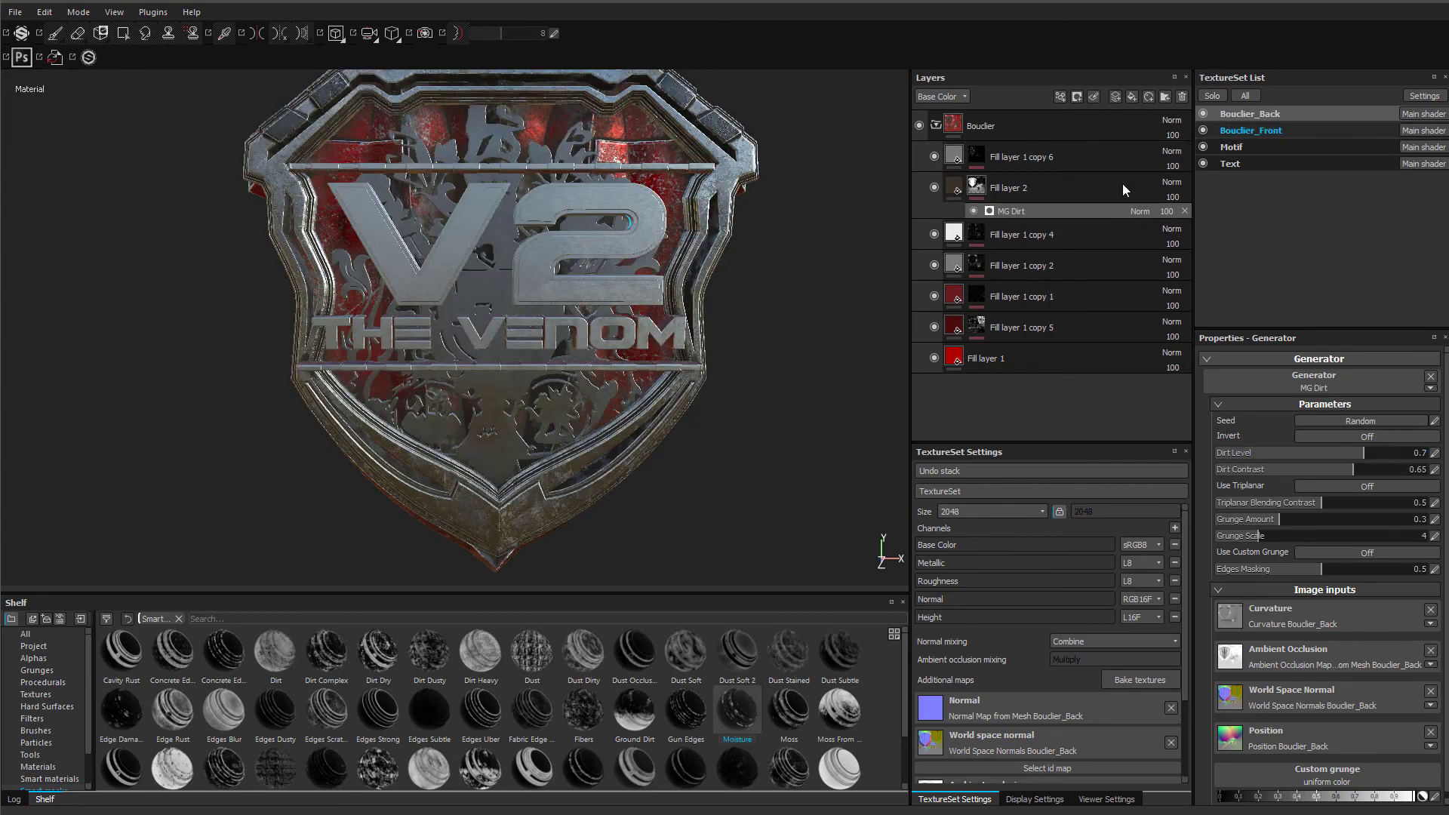
{"action": "left_click_drag", "start_coordinate": [507, 329], "coordinate": [641, 274], "text": "alt"}
{"action": "left_click_drag", "start_coordinate": [631, 187], "coordinate": [617, 341], "text": "alt"}
{"action": "left_click_drag", "start_coordinate": [528, 344], "coordinate": [560, 359], "text": "alt"}
{"action": "right_click_drag", "start_coordinate": [560, 358], "coordinate": [589, 337], "text": "alt"}
{"action": "left_click_drag", "start_coordinate": [495, 339], "coordinate": [650, 346], "text": "alt"}
{"action": "scroll", "coordinate": [490, 282], "scroll_direction": "up", "scroll_amount": 3}
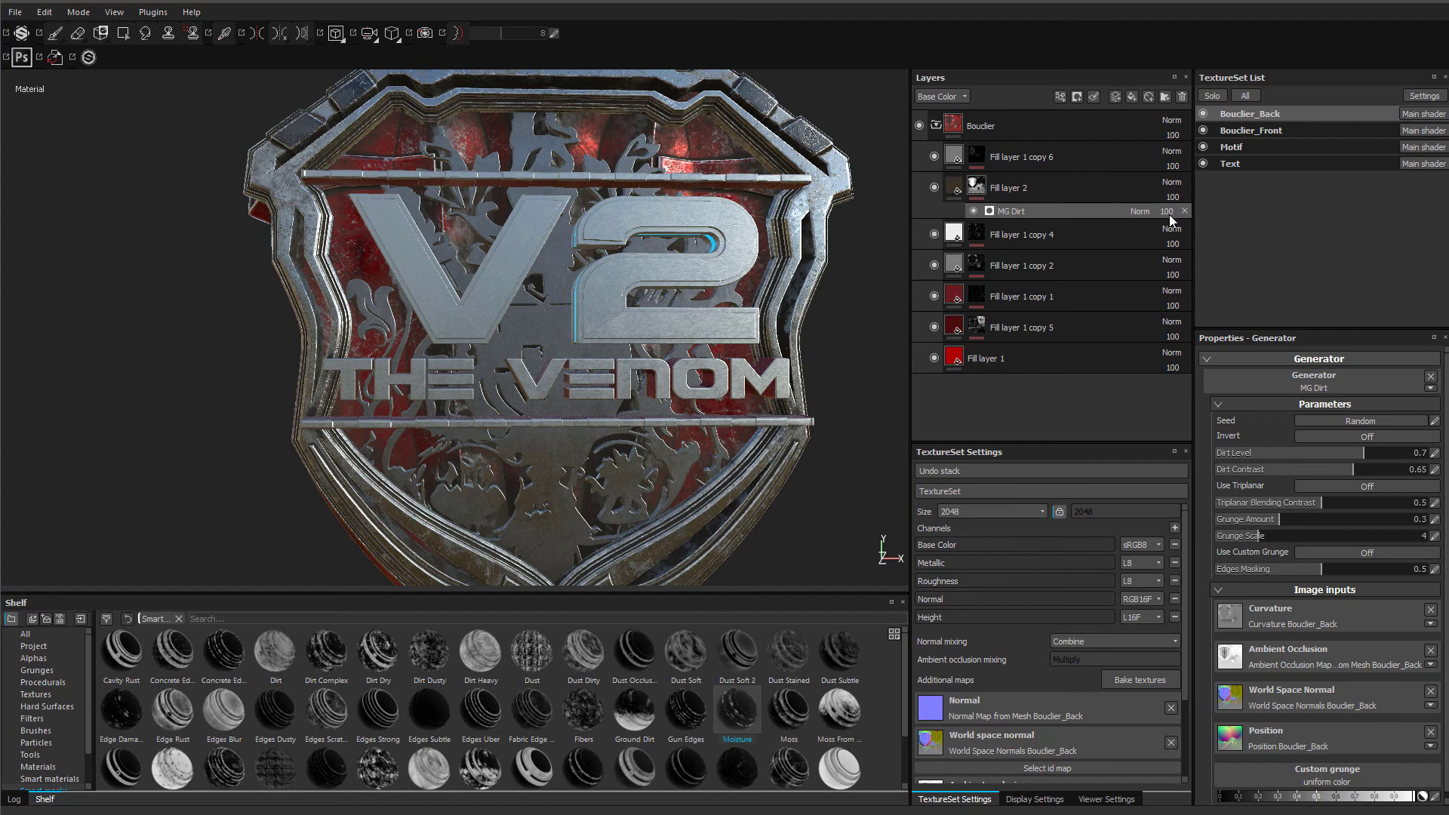
- Darken the base colour of the Text set's Aluminium Base layer, inside Aluminium Brushed Worn, to a value of about 0.43
{"action": "left_click", "coordinate": [1230, 163]}
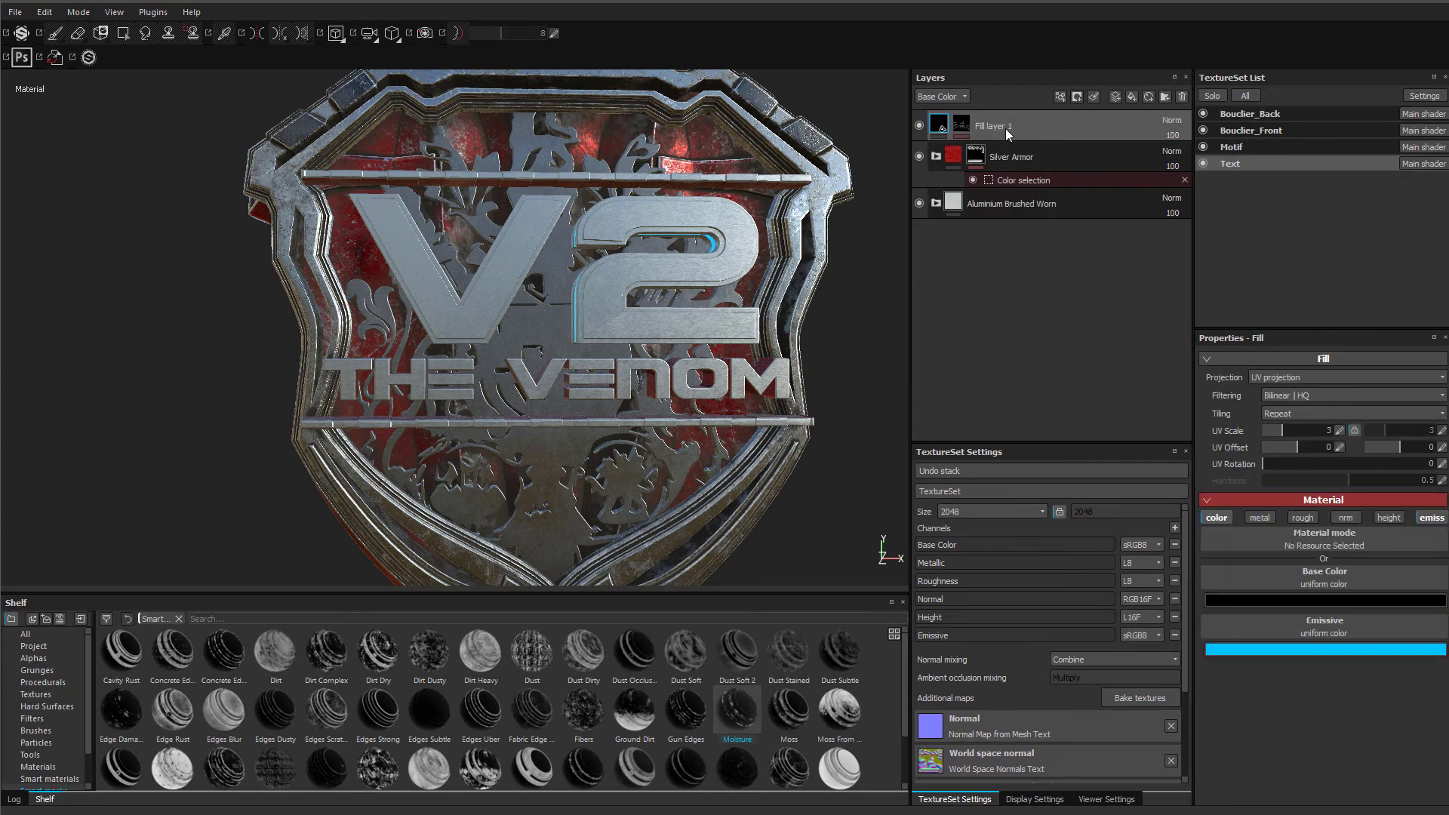
{"action": "left_click", "coordinate": [998, 198]}
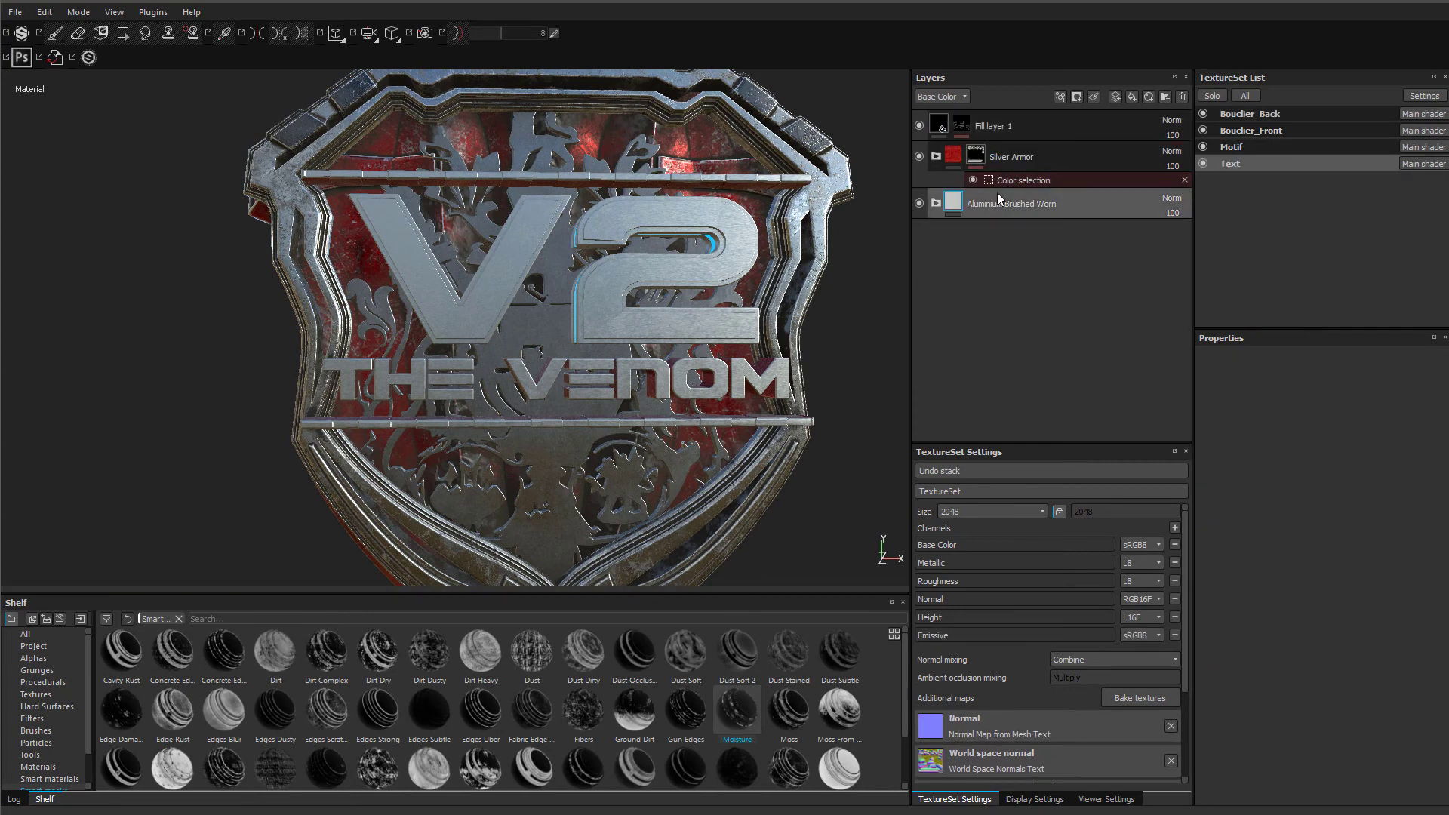
{"action": "left_click", "coordinate": [936, 203]}
{"action": "left_click", "coordinate": [981, 287]}
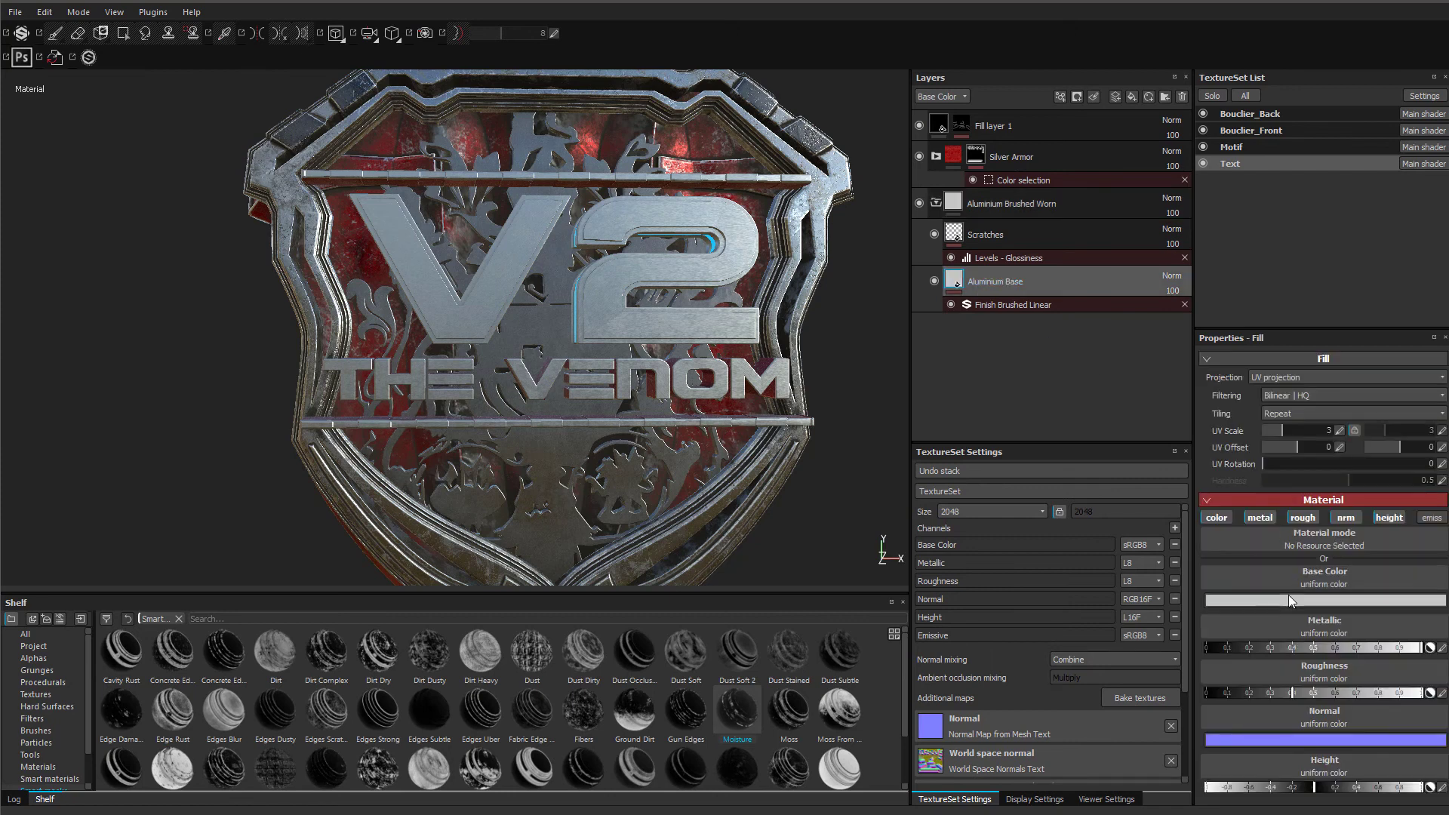
{"action": "left_click", "coordinate": [1289, 596]}
{"action": "left_click", "coordinate": [1364, 585]}
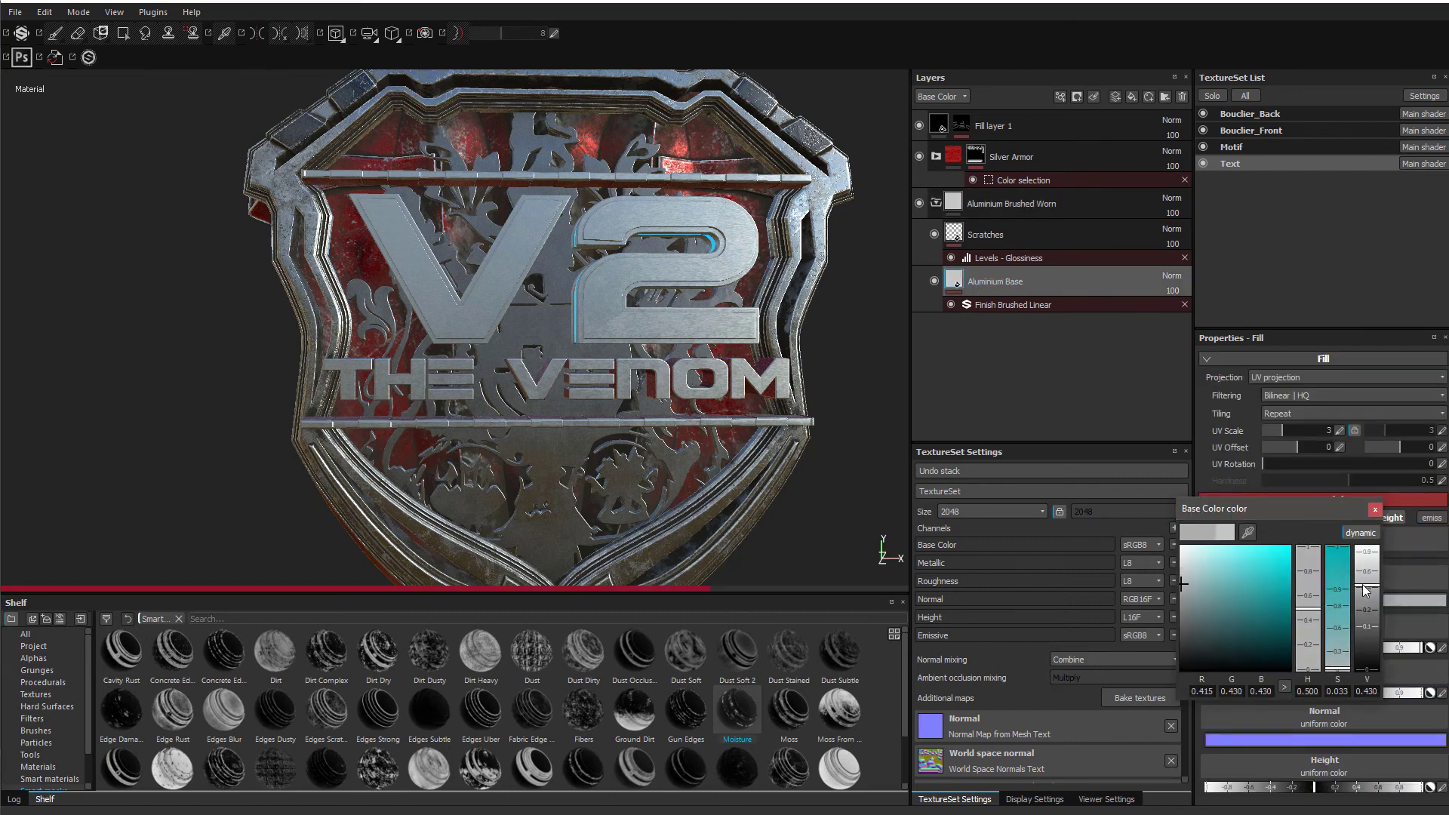
{"action": "left_click", "coordinate": [1375, 514]}
- View the shield from an angle and save the project
{"action": "left_click_drag", "start_coordinate": [626, 455], "coordinate": [618, 243], "text": "alt"}
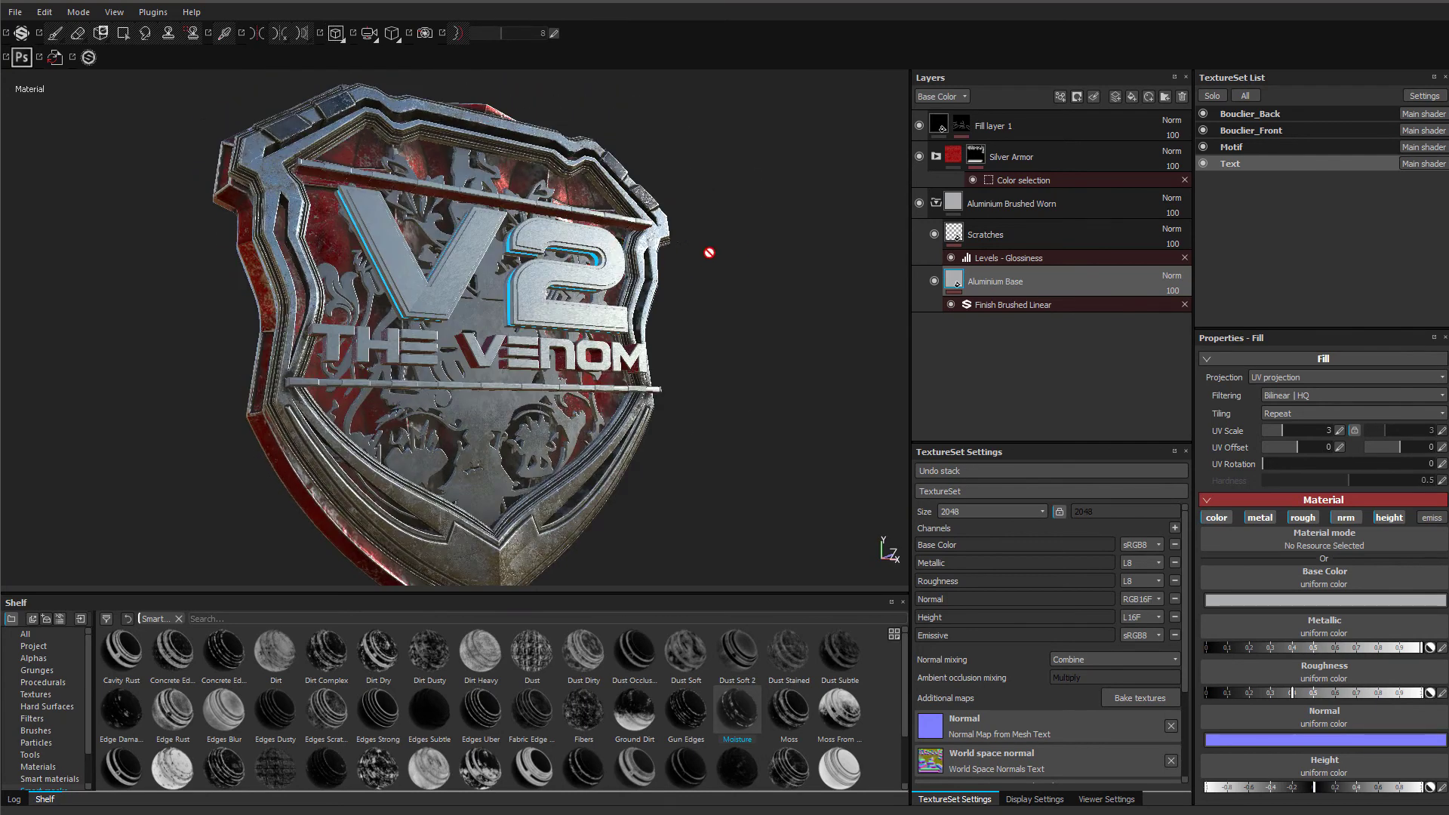
{"action": "left_click", "coordinate": [16, 14]}
{"action": "left_click", "coordinate": [70, 134]}
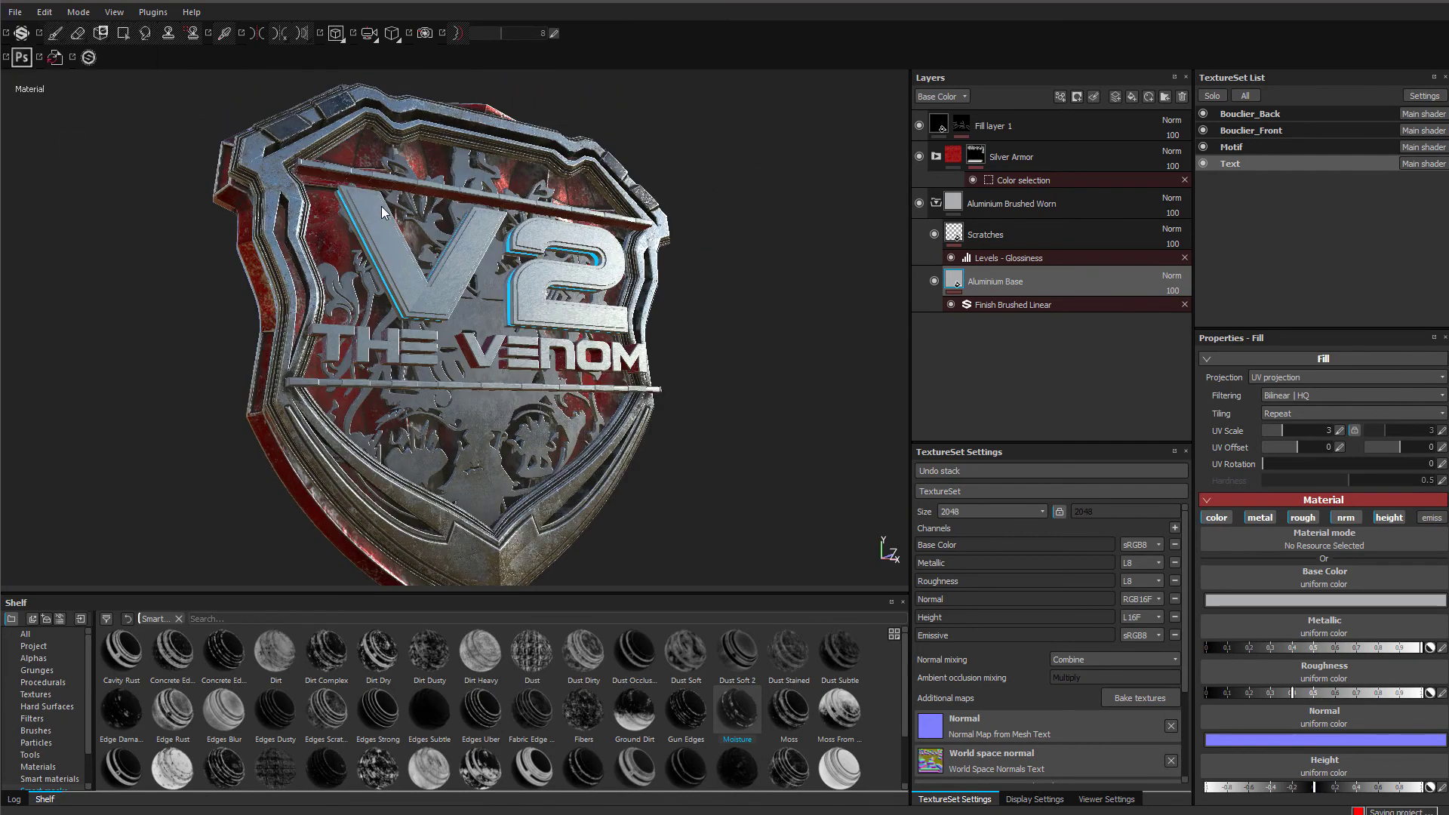
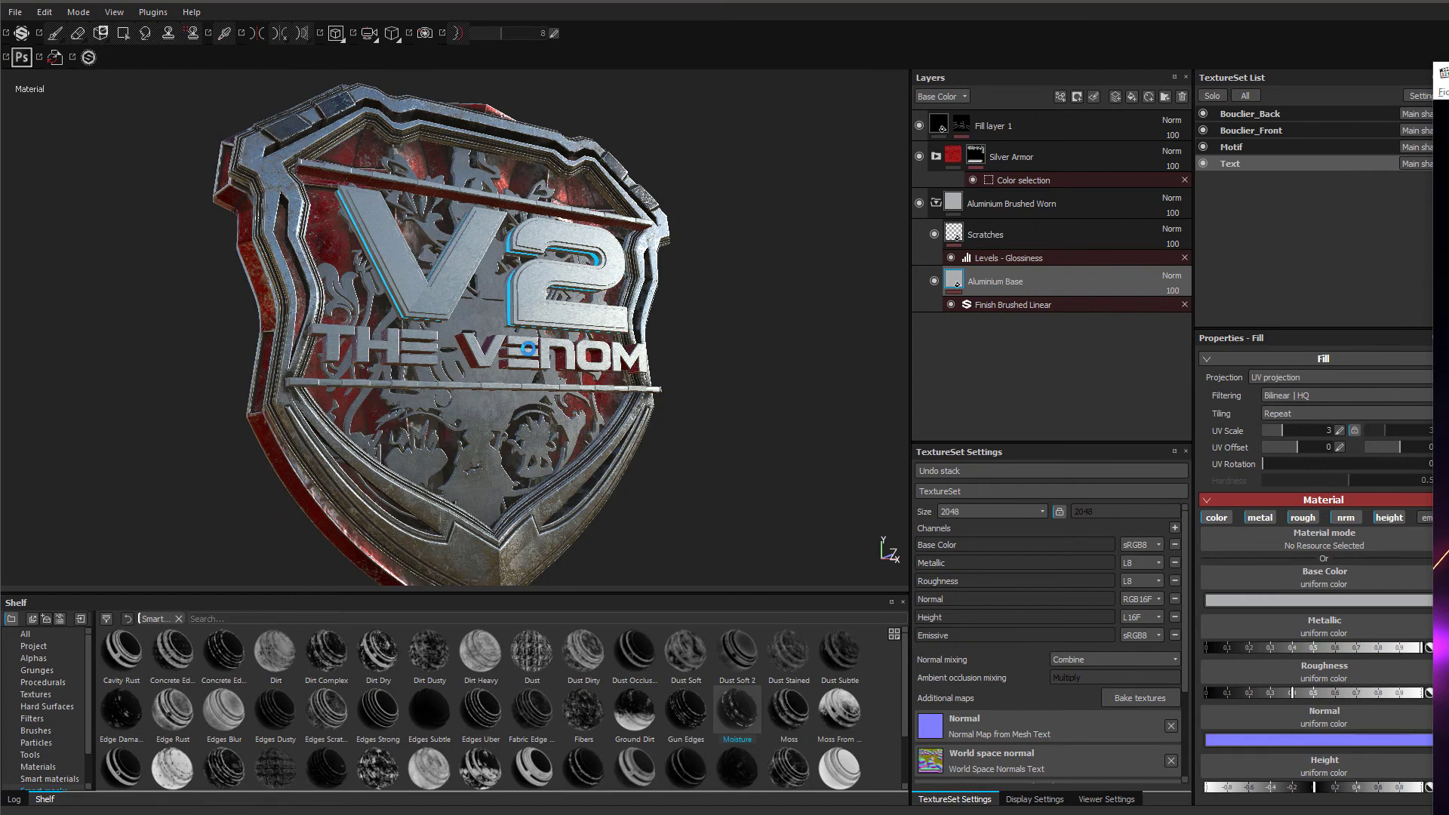
- Copy the dirt layer, Fill layer 2, from the Bouclier copy 1 group of the Bouclier_Front texture set
{"action": "left_click", "coordinate": [475, 317]}
{"action": "middle_click_drag", "start_coordinate": [442, 358], "coordinate": [491, 290], "text": "alt"}
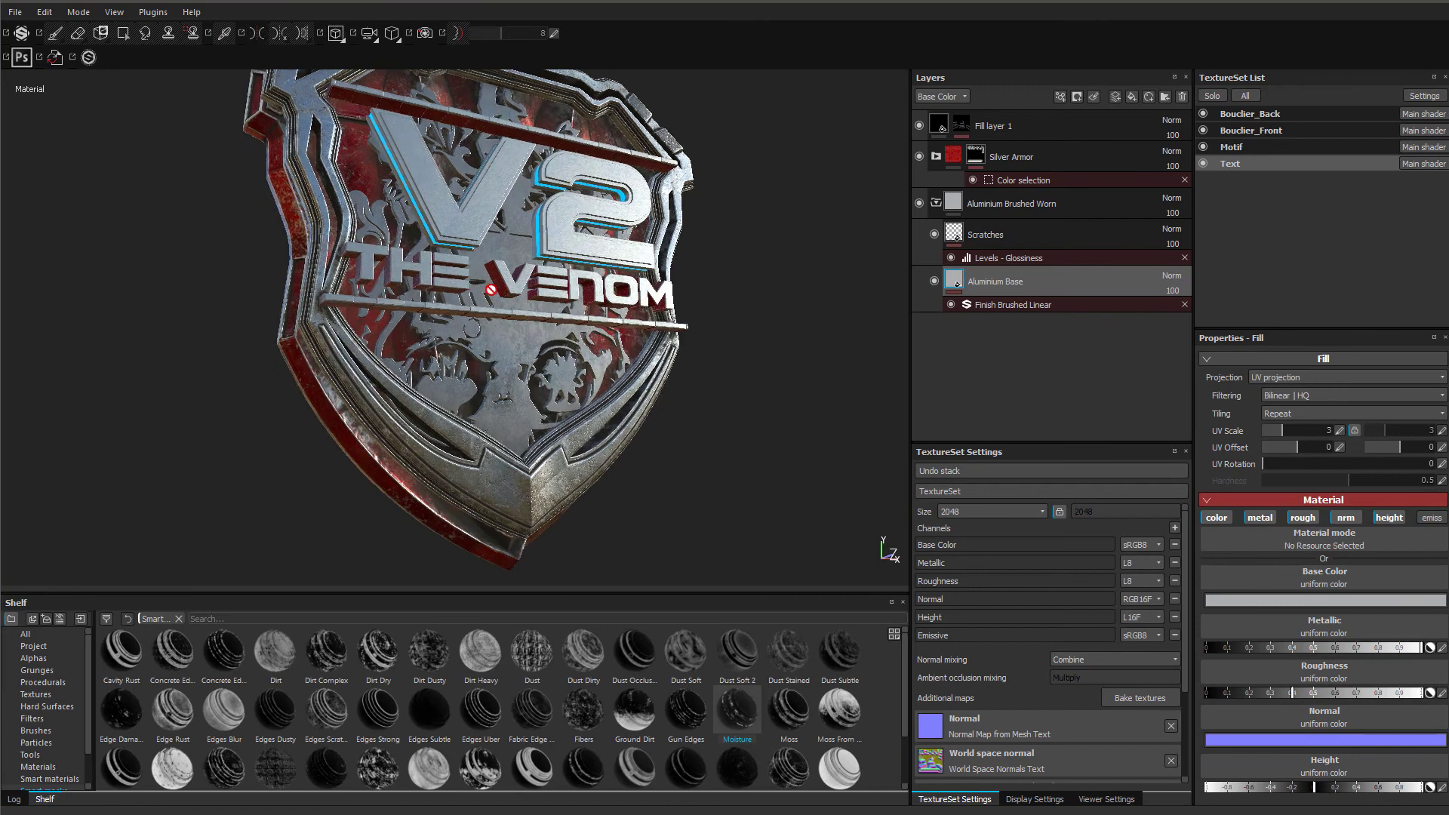
{"action": "scroll", "coordinate": [531, 243], "scroll_direction": "up", "scroll_amount": 5}
{"action": "left_click_drag", "start_coordinate": [600, 335], "coordinate": [596, 268], "text": "alt"}
{"action": "scroll", "coordinate": [486, 358], "scroll_direction": "down", "scroll_amount": 3}
{"action": "scroll", "coordinate": [596, 268], "scroll_direction": "up", "scroll_amount": 3}
{"action": "left_click", "coordinate": [1235, 148]}
{"action": "left_click", "coordinate": [1250, 131]}
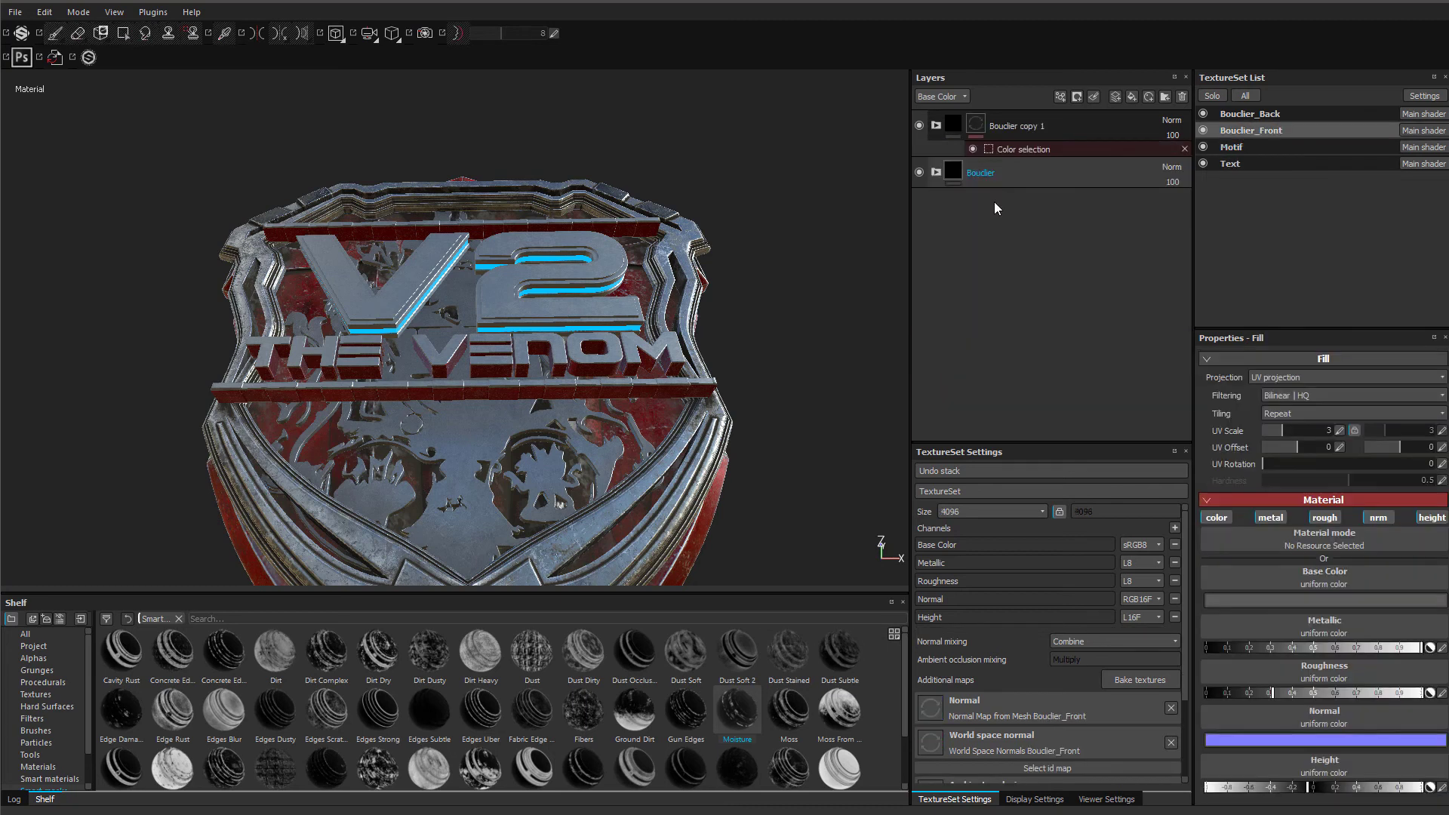
{"action": "left_click", "coordinate": [943, 128]}
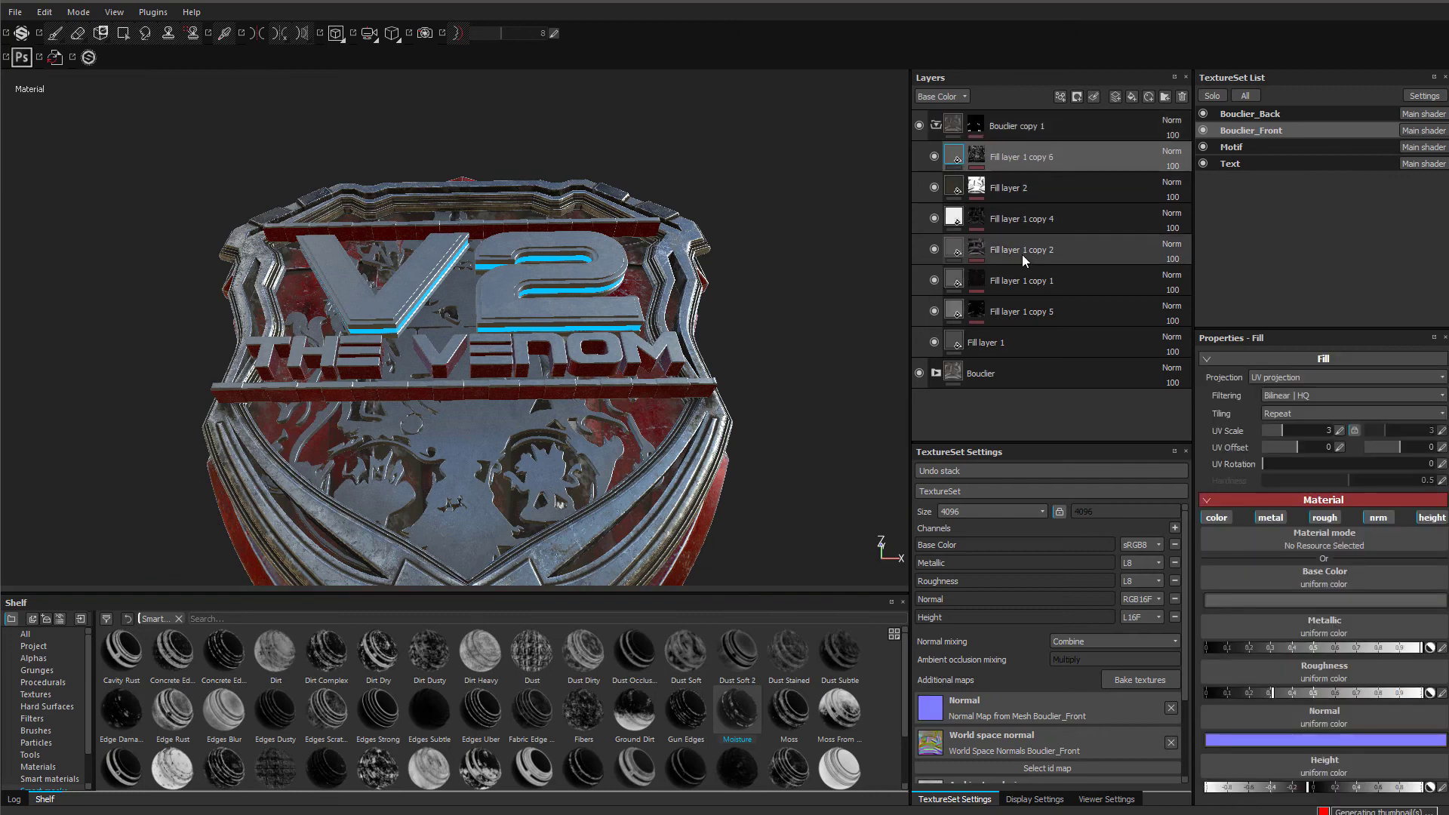
{"action": "left_click", "coordinate": [1015, 188]}
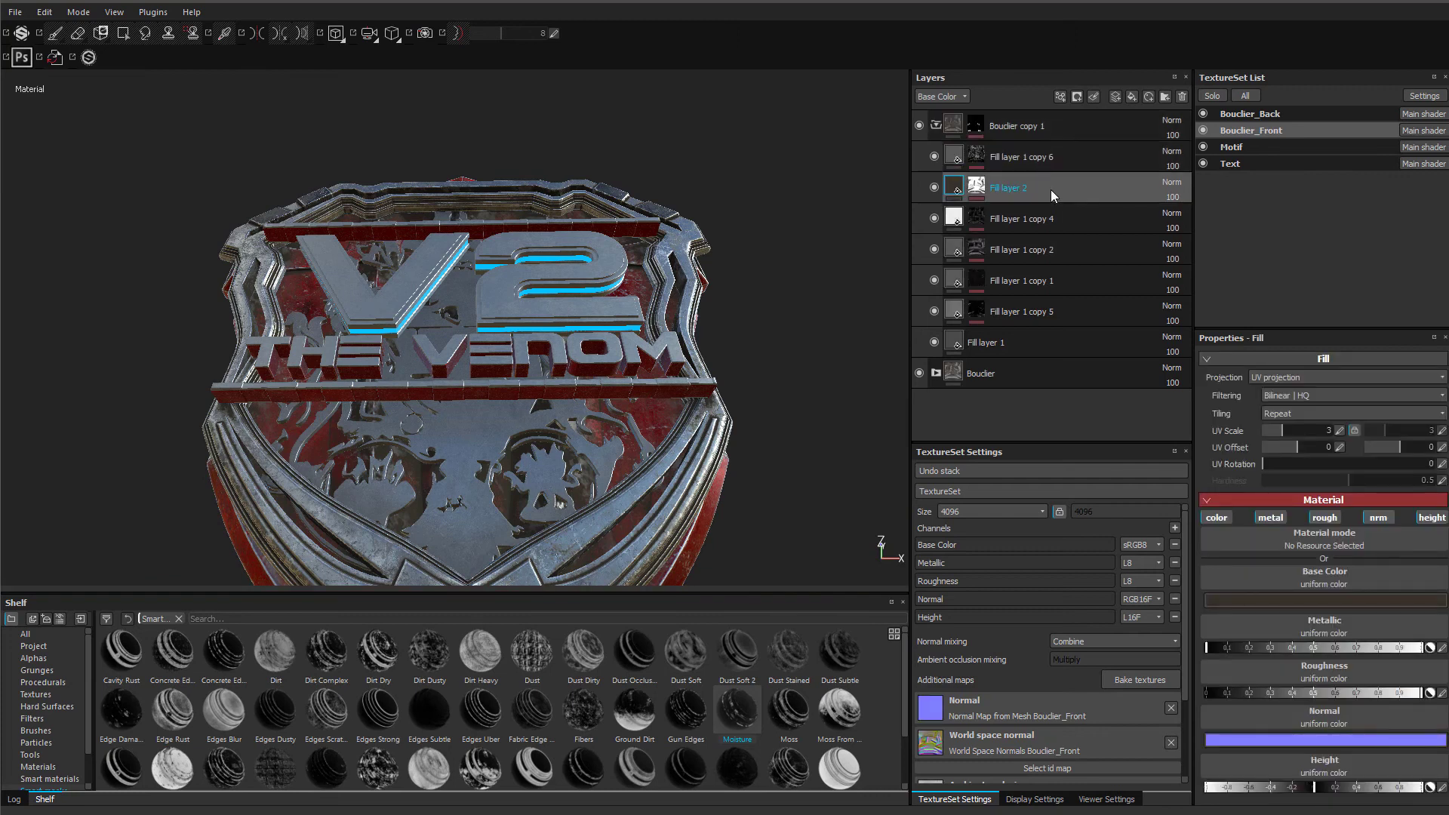
{"action": "right_click", "coordinate": [1051, 188]}
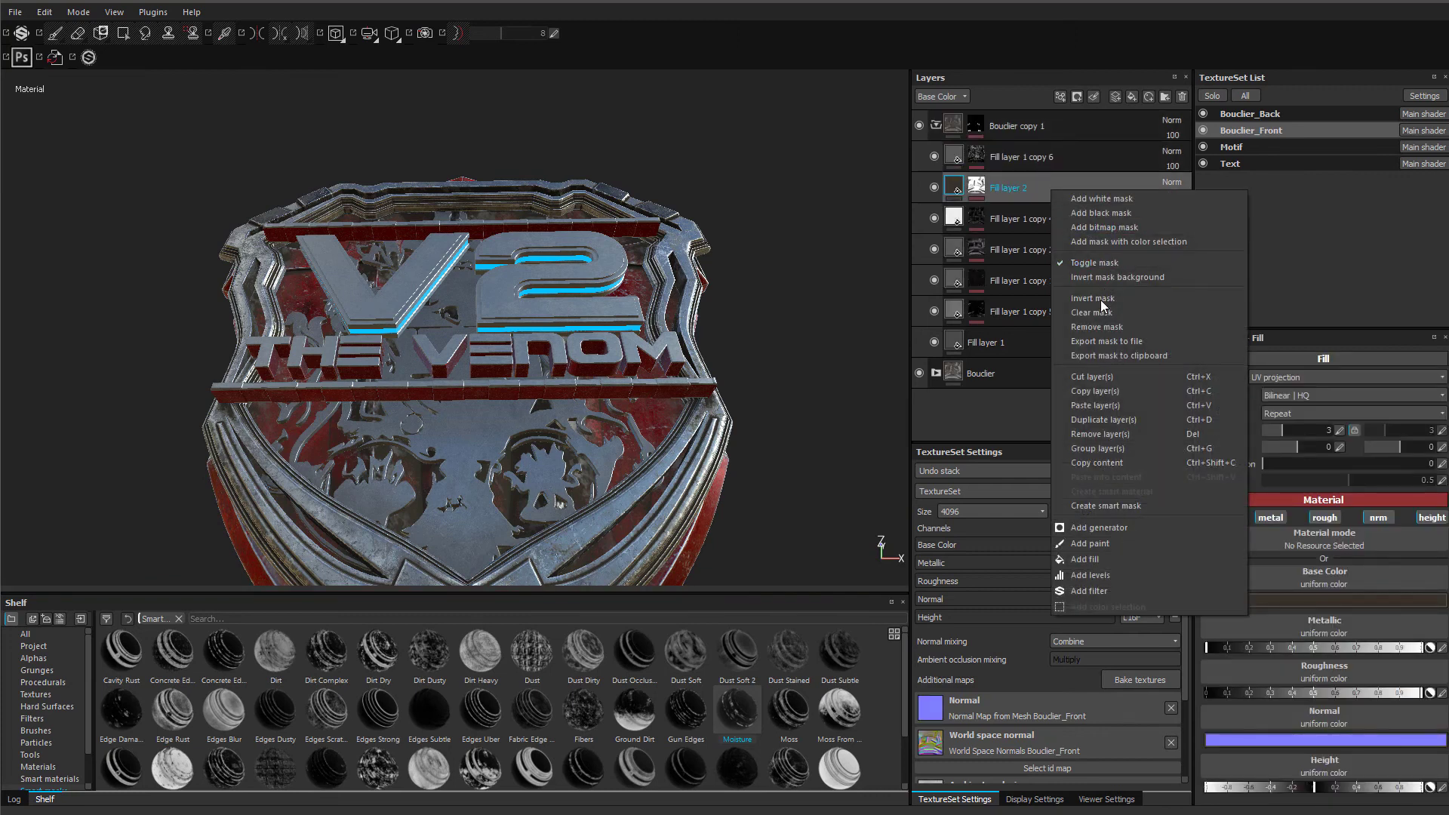
{"action": "left_click", "coordinate": [1111, 393]}
- Isolate the Motif texture set and paste the dirt Fill layer 2 at the top of its Silver Armor group
{"action": "left_click", "coordinate": [1208, 146]}
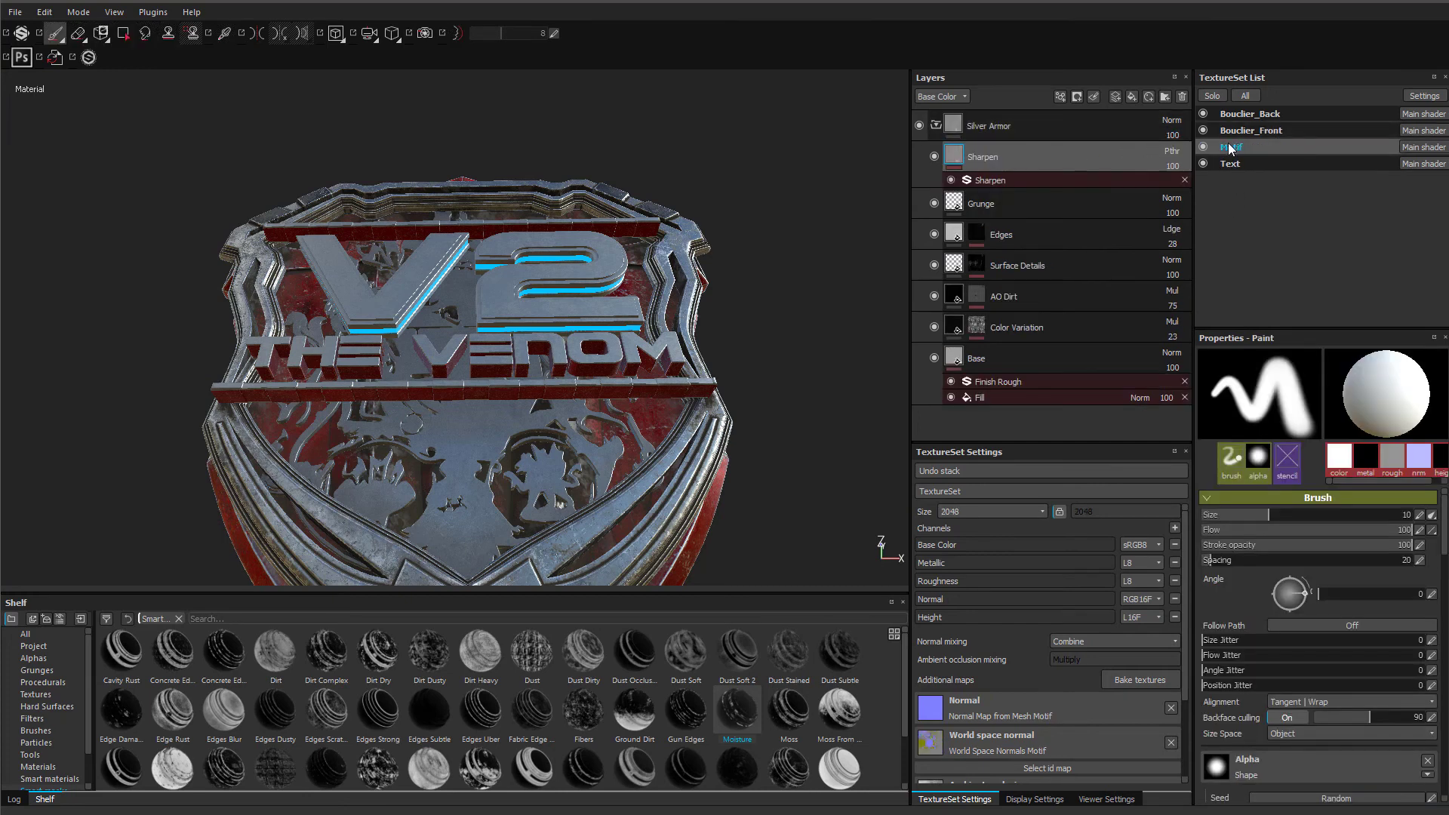
{"action": "left_click", "coordinate": [1212, 95]}
{"action": "left_click", "coordinate": [936, 126]}
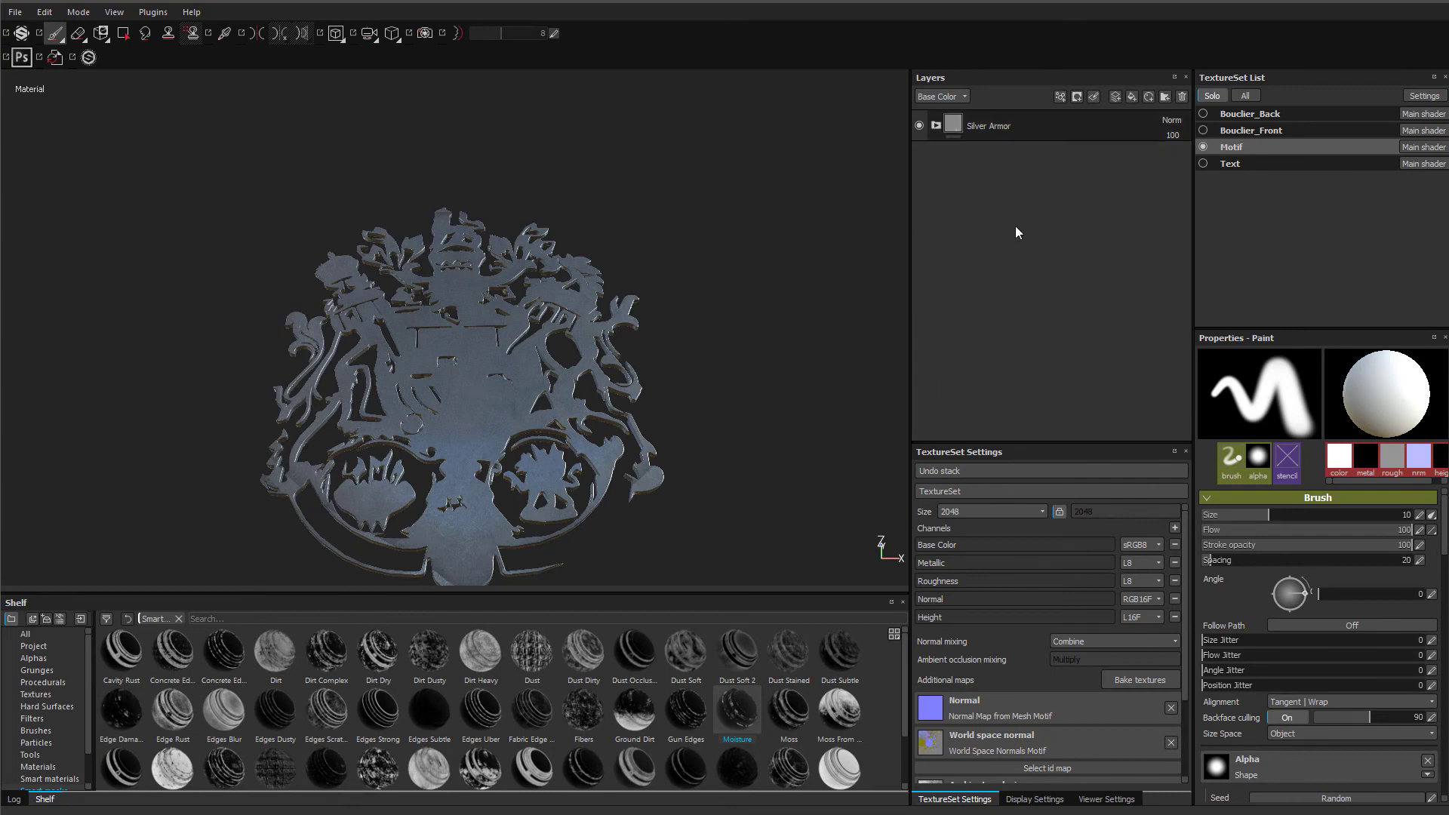
{"action": "right_click", "coordinate": [1038, 205]}
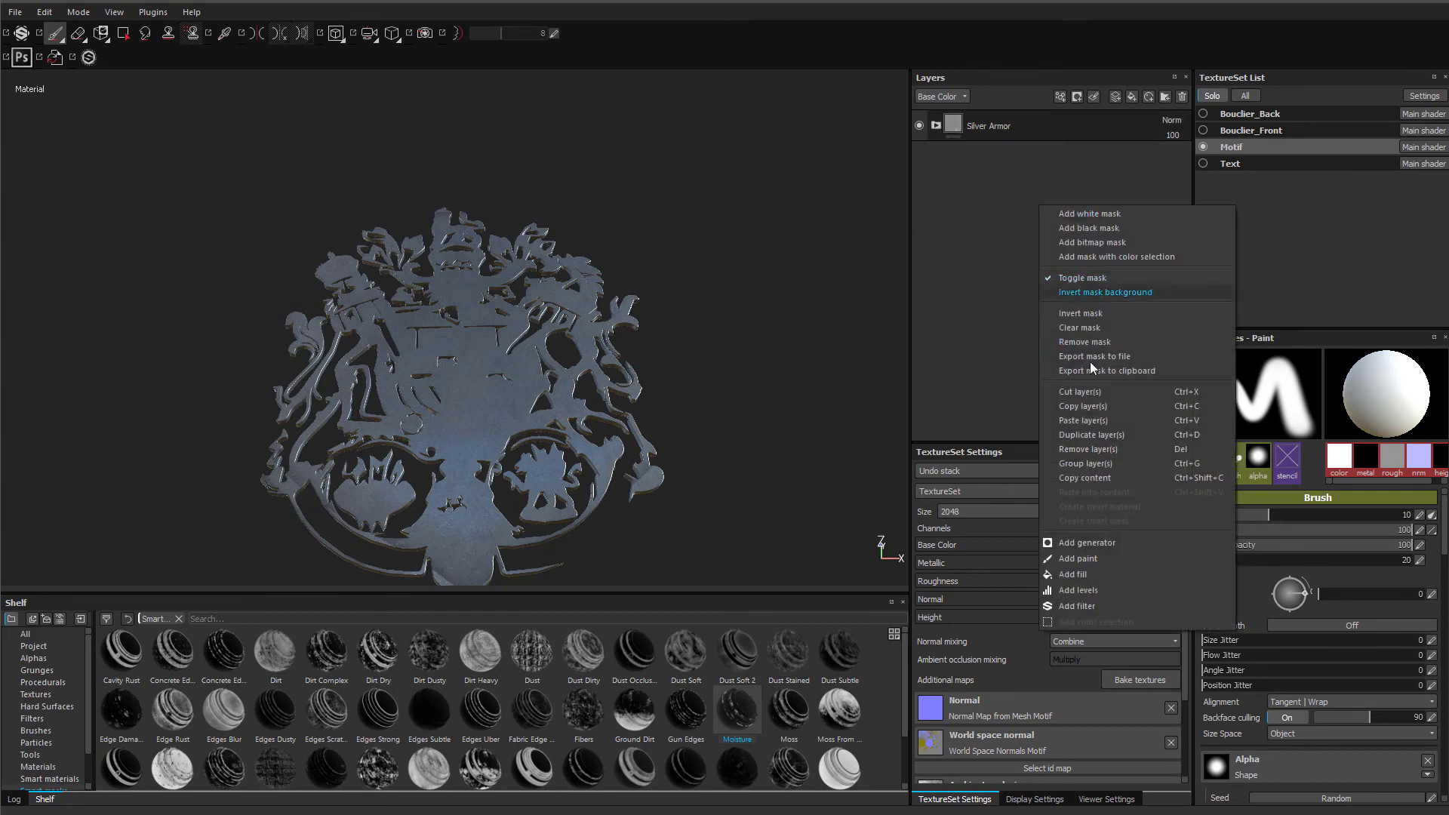
{"action": "left_click", "coordinate": [1102, 419]}
{"action": "left_click_drag", "start_coordinate": [988, 157], "coordinate": [1025, 133]}
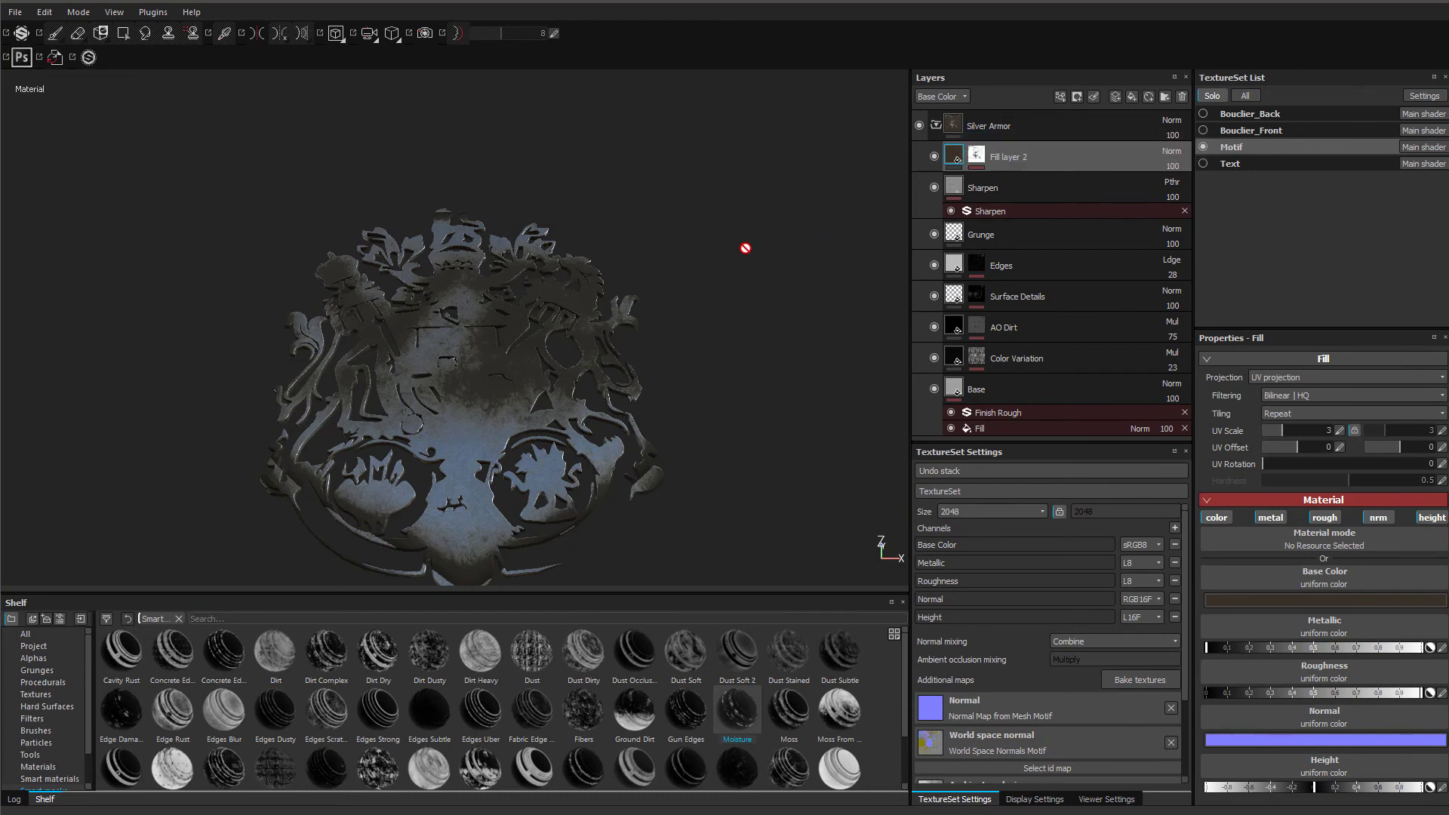
- Display the Text set with Motif and compare the ornament with and without its Fill layer 2 dirt from several angles
{"action": "left_click_drag", "start_coordinate": [567, 369], "coordinate": [596, 253], "text": "alt"}
{"action": "left_click", "coordinate": [1205, 163]}
{"action": "mouse_move", "coordinate": [521, 249]}
{"action": "right_mouse_down", "text": "alt"}
{"action": "mouse_move", "coordinate": [611, 246]}
{"action": "mouse_move", "coordinate": [508, 234]}
{"action": "right_mouse_up", "text": "alt"}
{"action": "key", "text": "f"}
{"action": "left_click", "coordinate": [1203, 163]}
{"action": "left_click", "coordinate": [1203, 163]}
{"action": "left_click_drag", "start_coordinate": [491, 411], "coordinate": [594, 153], "text": "alt"}
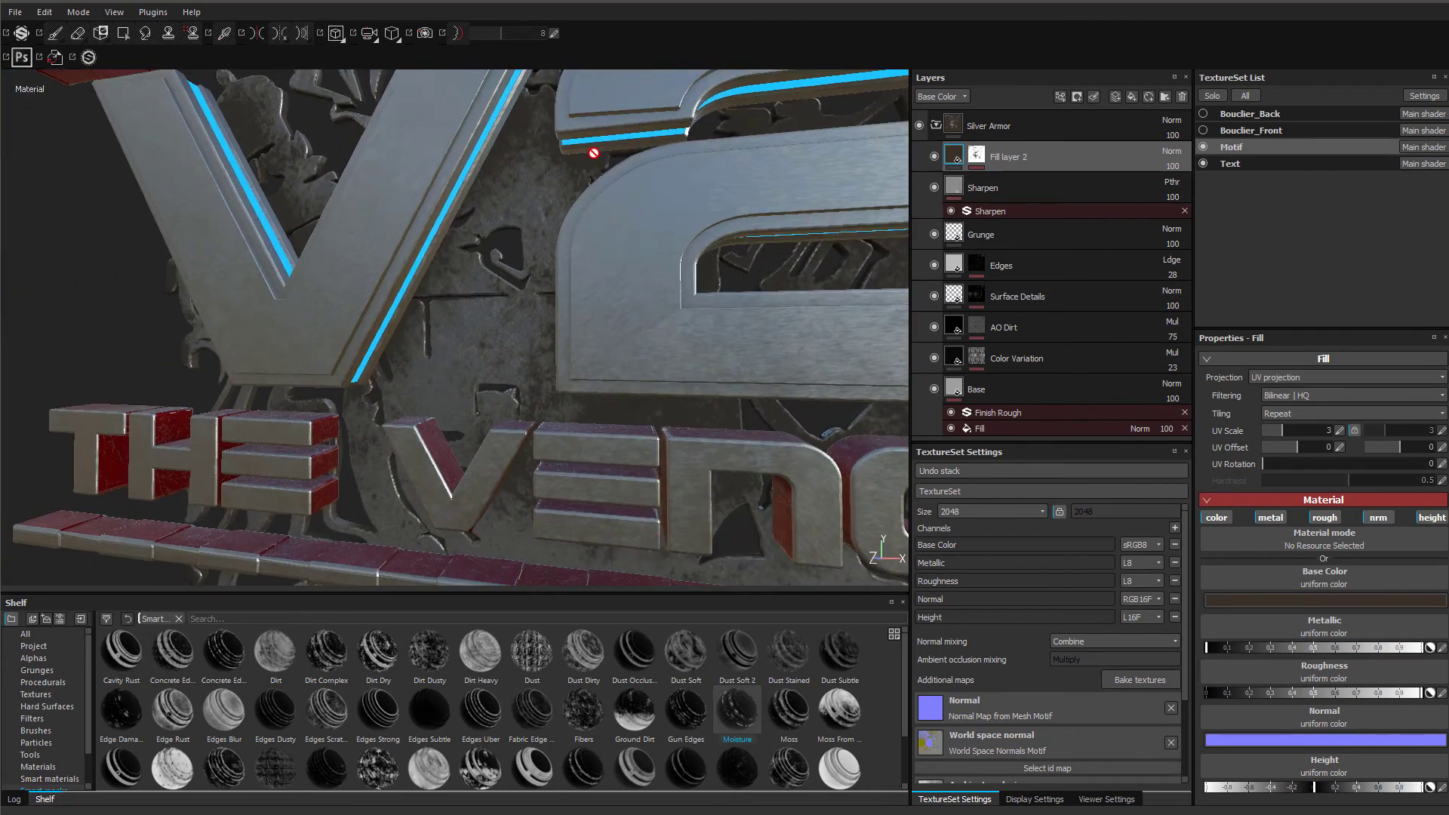
{"action": "left_click", "coordinate": [1203, 163]}
{"action": "left_click", "coordinate": [1203, 163]}
{"action": "middle_click_drag", "start_coordinate": [604, 272], "coordinate": [604, 204], "text": "alt"}
{"action": "right_click_drag", "start_coordinate": [604, 204], "coordinate": [656, 340], "text": "alt"}
{"action": "left_click_drag", "start_coordinate": [736, 395], "coordinate": [792, 406], "text": "alt"}
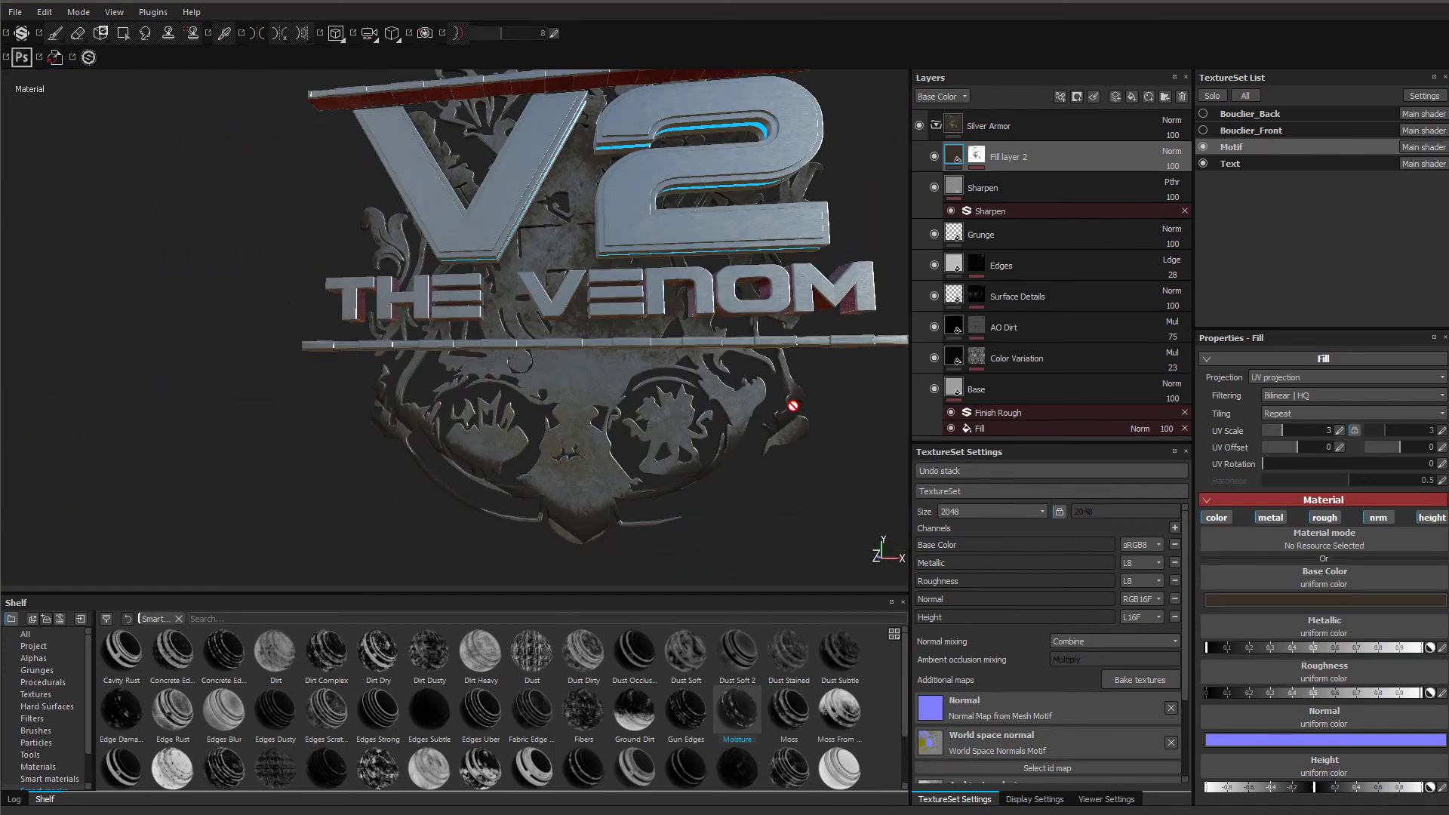
{"action": "left_click", "coordinate": [934, 157]}
{"action": "left_click", "coordinate": [934, 156]}
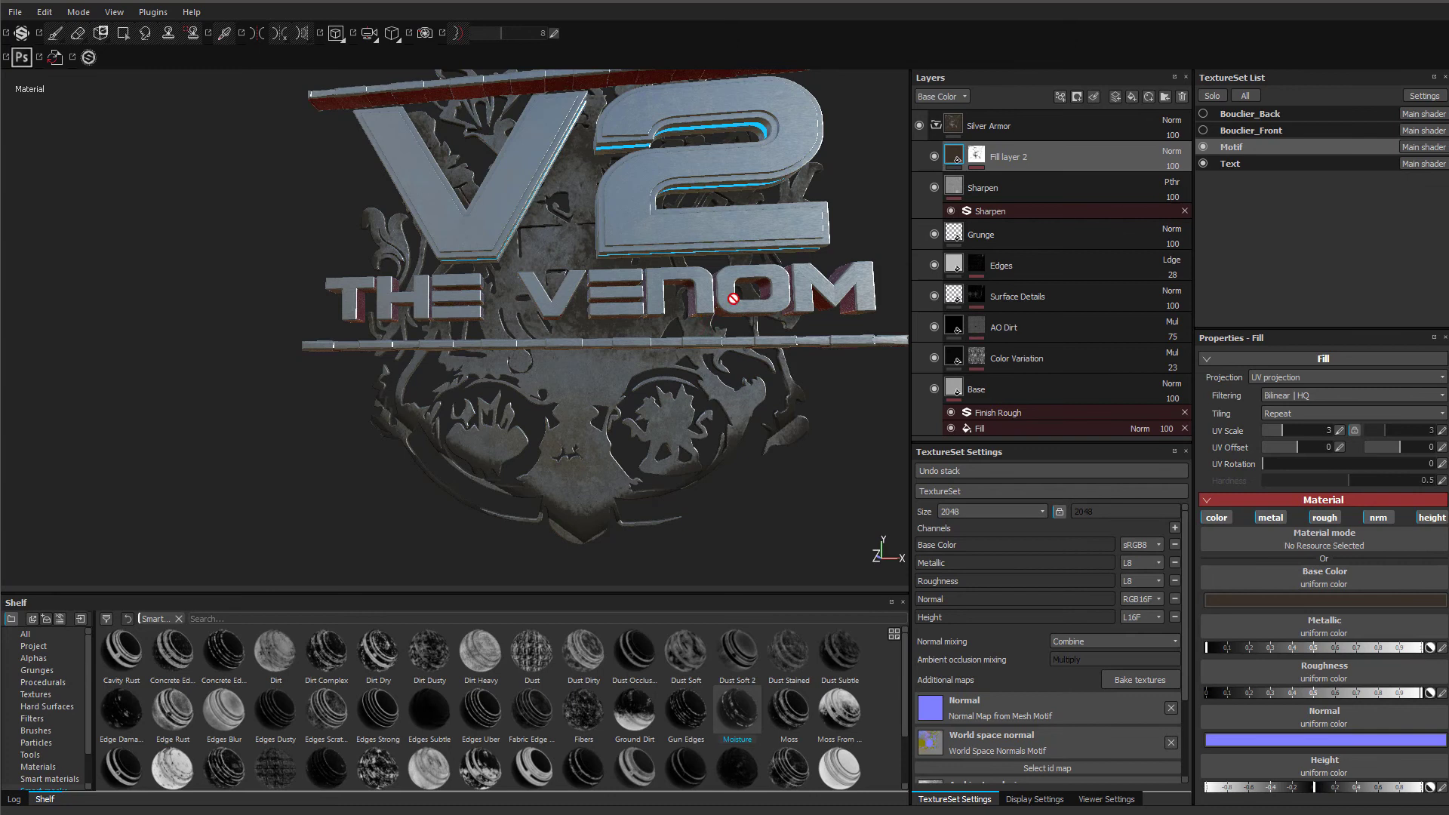
- Paste the copied dirt Fill layer 2 above Fill layer 1 in the Text texture set
{"action": "left_click", "coordinate": [1242, 130]}
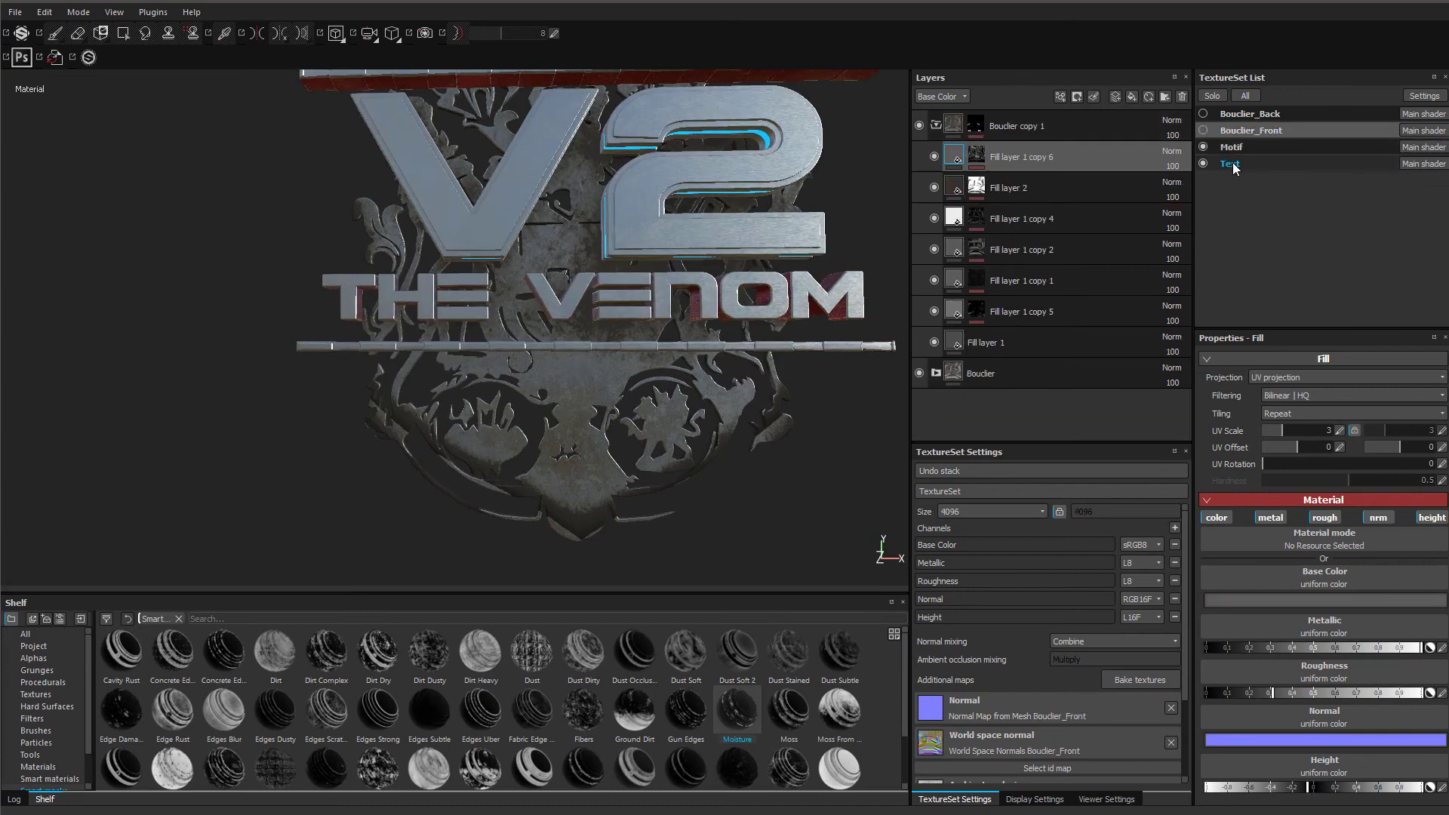
{"action": "left_click", "coordinate": [1231, 164]}
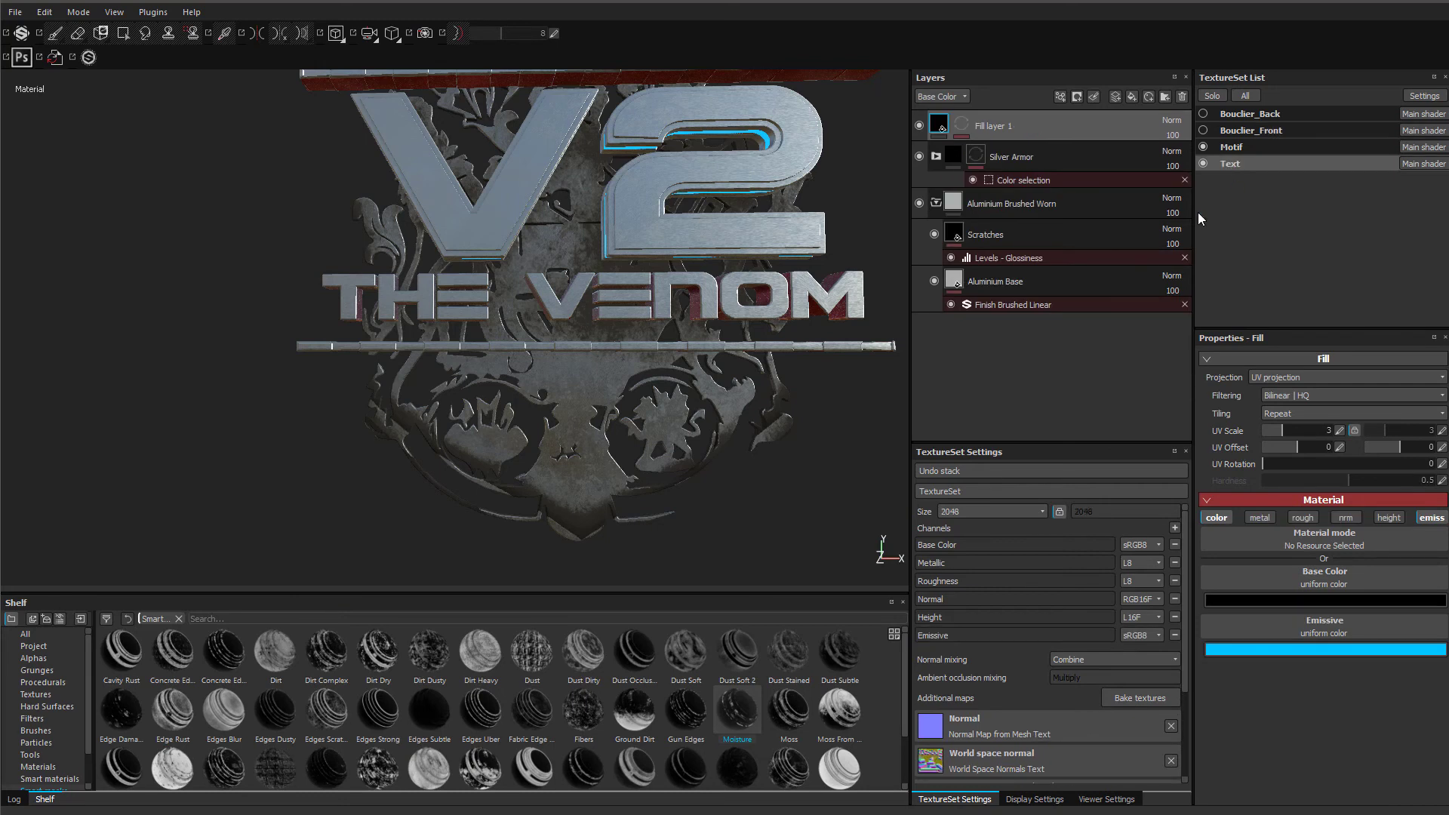
{"action": "left_click", "coordinate": [937, 202]}
{"action": "right_click", "coordinate": [1047, 261]}
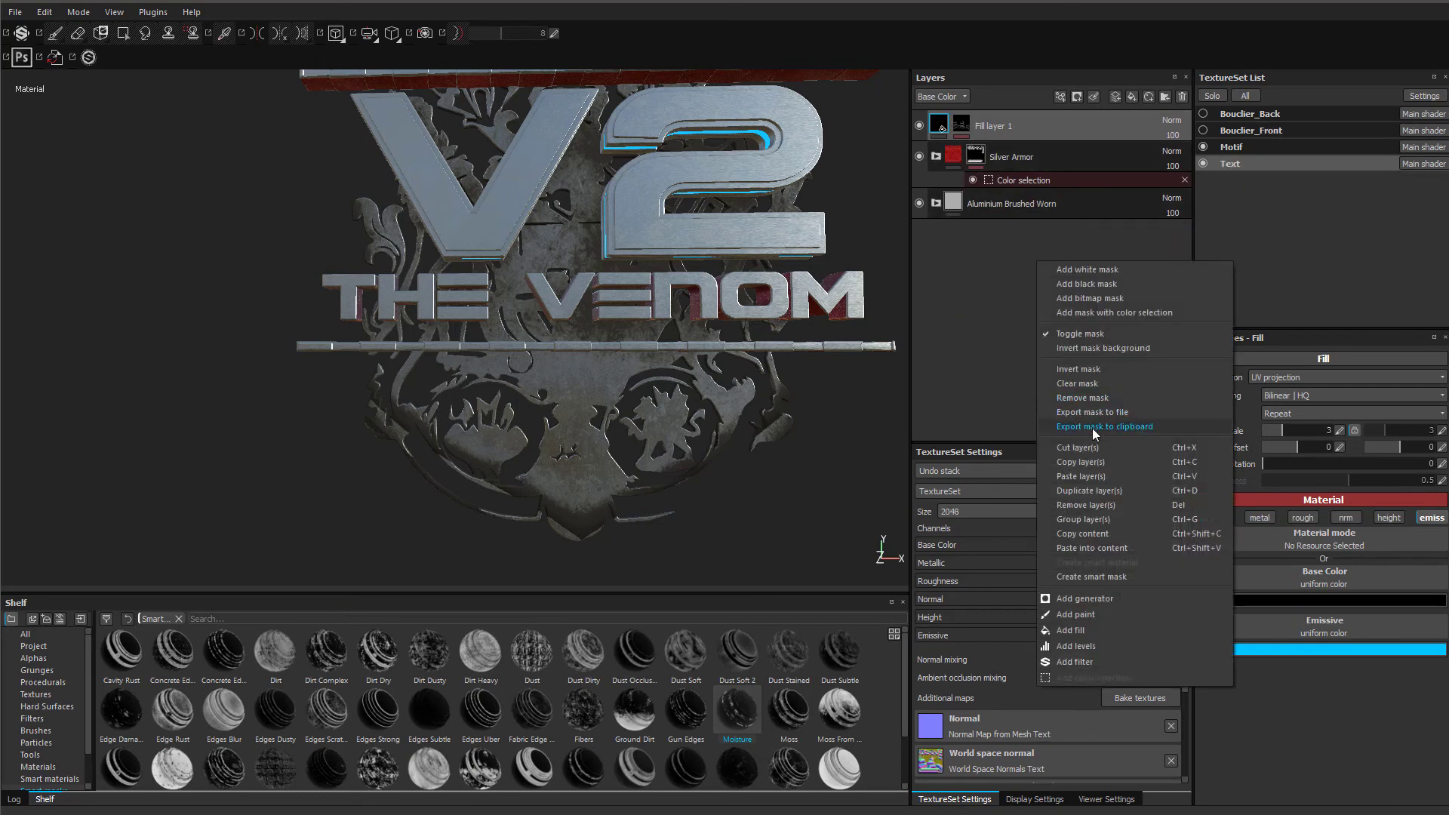
{"action": "left_click", "coordinate": [1096, 475]}
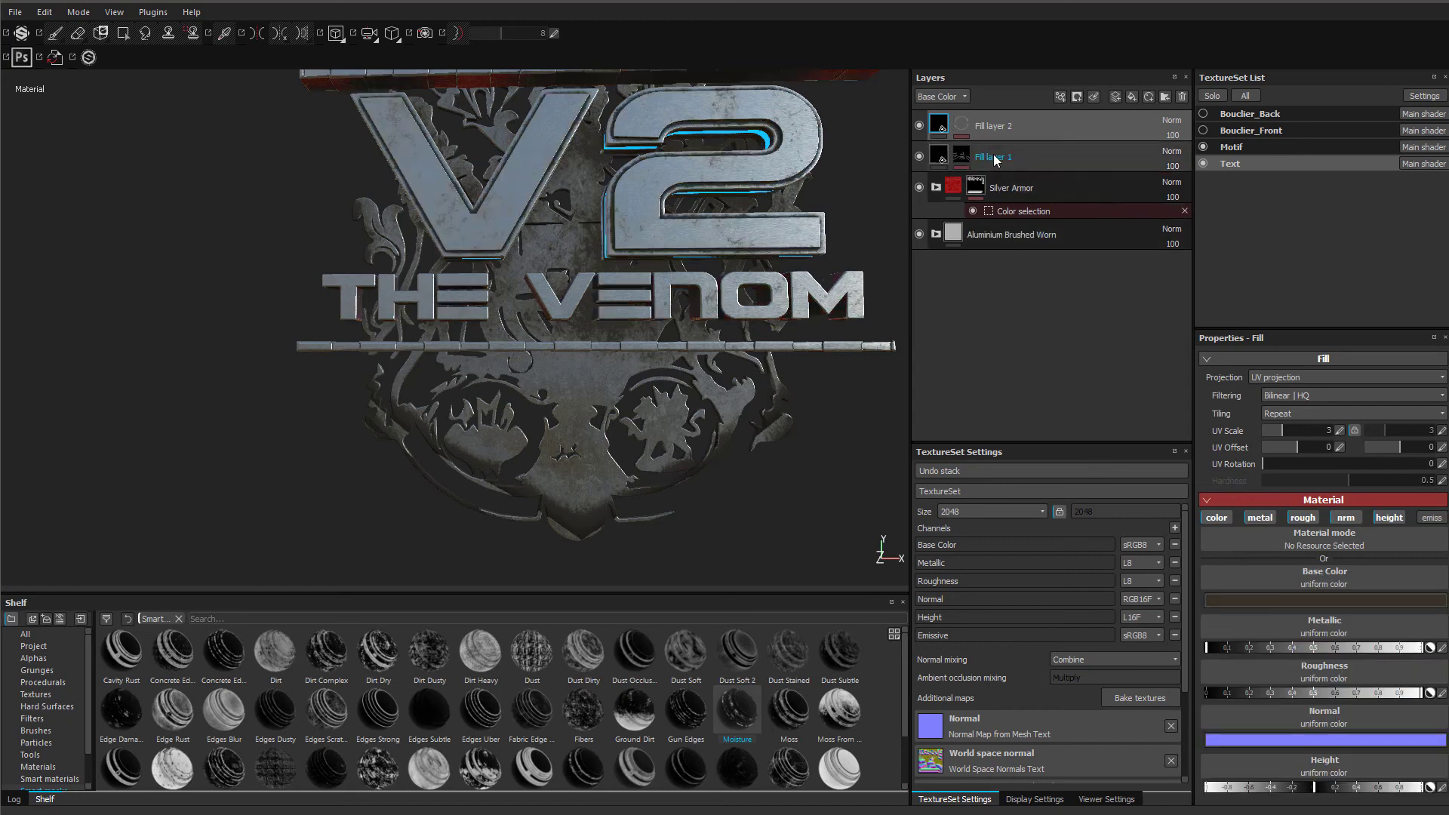
- Examine the pasted dirt on the V2 The Venom lettering up close, comparing it with Fill layer 2 hidden and shown
{"action": "scroll", "coordinate": [678, 163], "scroll_direction": "up", "scroll_amount": 3}
{"action": "left_click_drag", "start_coordinate": [775, 225], "coordinate": [624, 279], "text": "alt"}
{"action": "left_click", "coordinate": [919, 126]}
{"action": "left_click", "coordinate": [919, 127]}
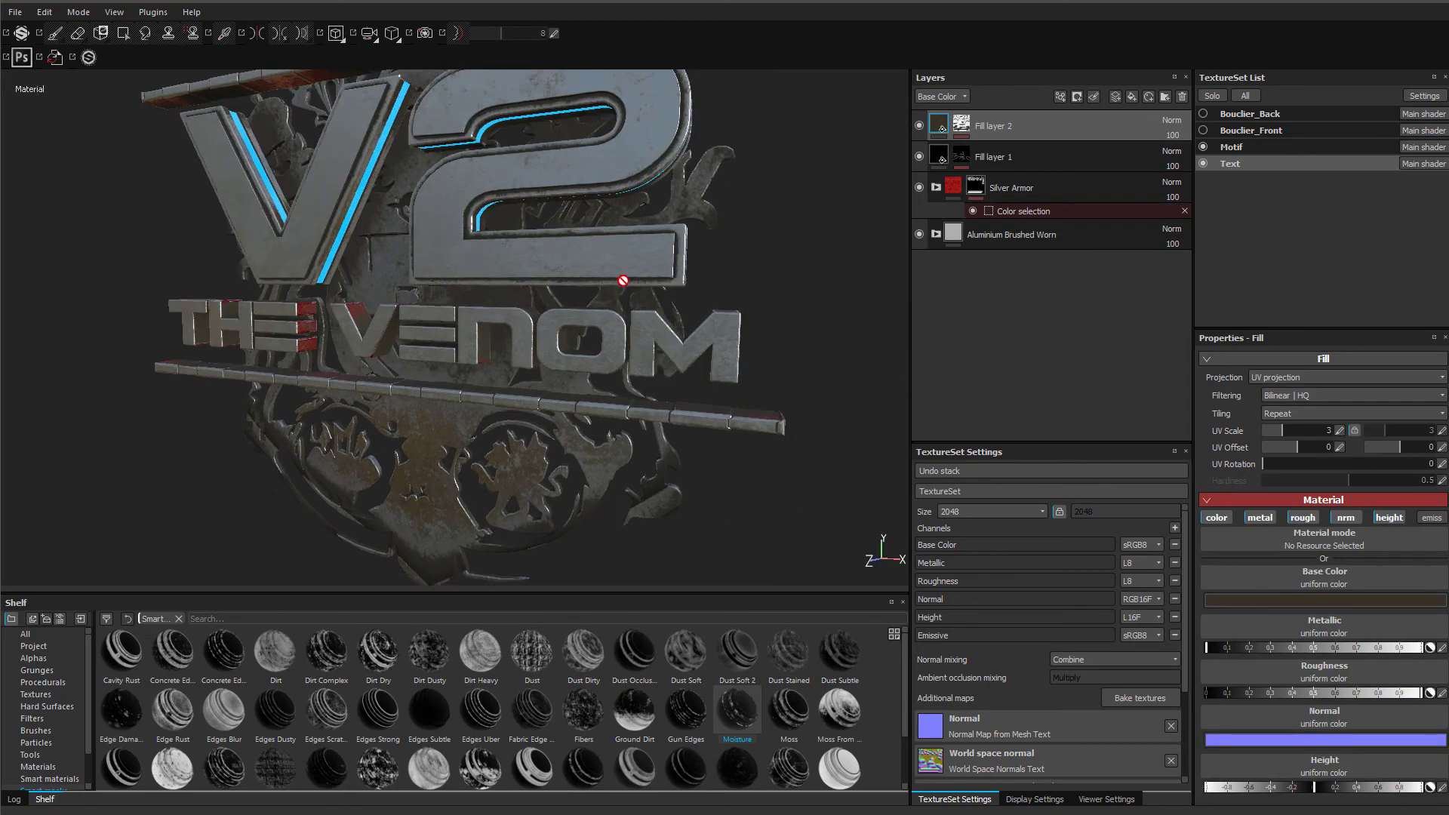
{"action": "scroll", "coordinate": [623, 286], "scroll_direction": "up", "scroll_amount": 3}
{"action": "left_click_drag", "start_coordinate": [609, 349], "coordinate": [502, 402], "text": "alt"}
{"action": "scroll", "coordinate": [487, 315], "scroll_direction": "up", "scroll_amount": 5}
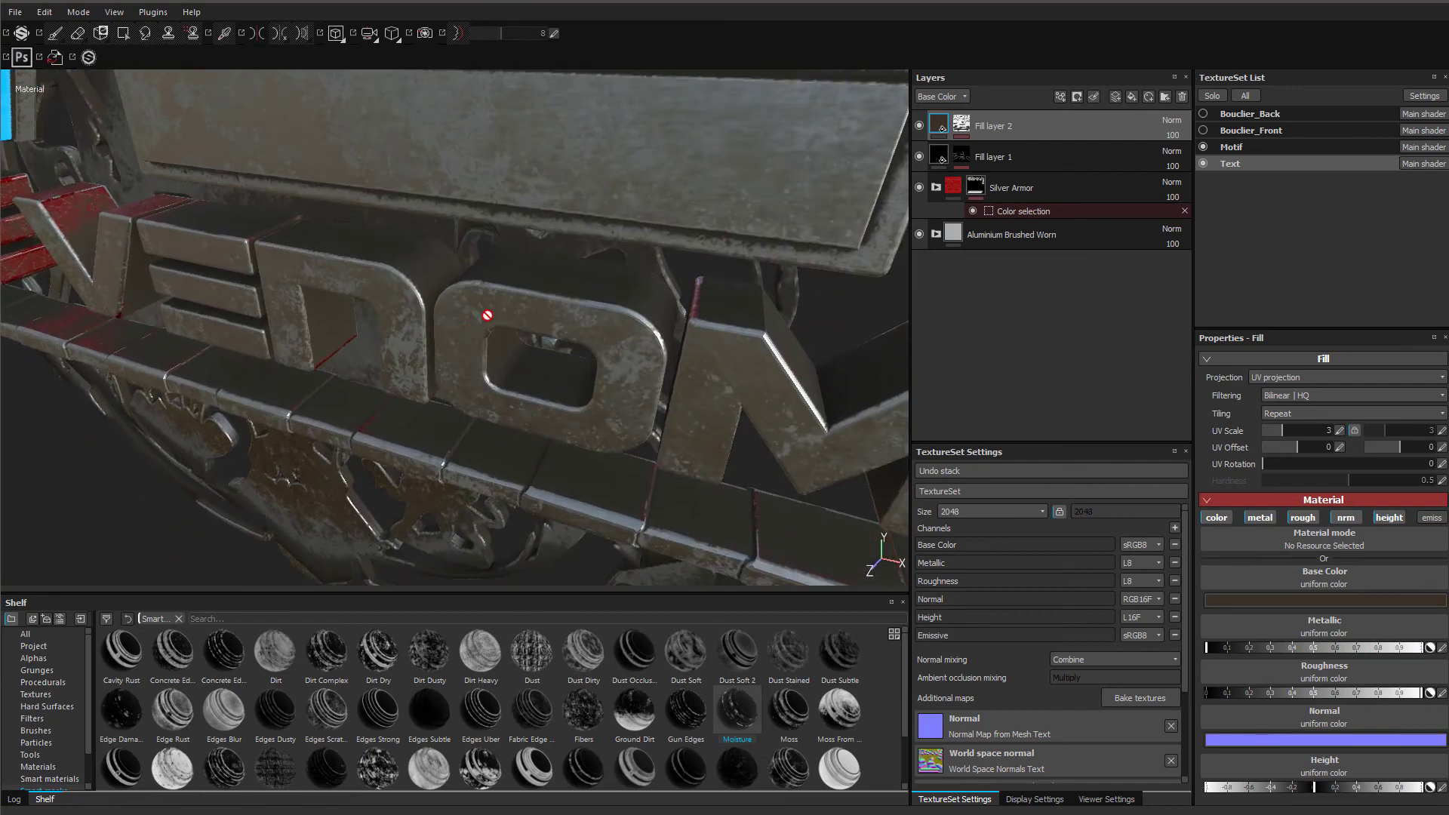
{"action": "left_click", "coordinate": [920, 126]}
{"action": "left_click", "coordinate": [920, 126]}
- Set the MG Dirt generator on the Text set's Fill layer 2 mask to dirt level 0.61 and dirt contrast 0.39
{"action": "left_click", "coordinate": [960, 130]}
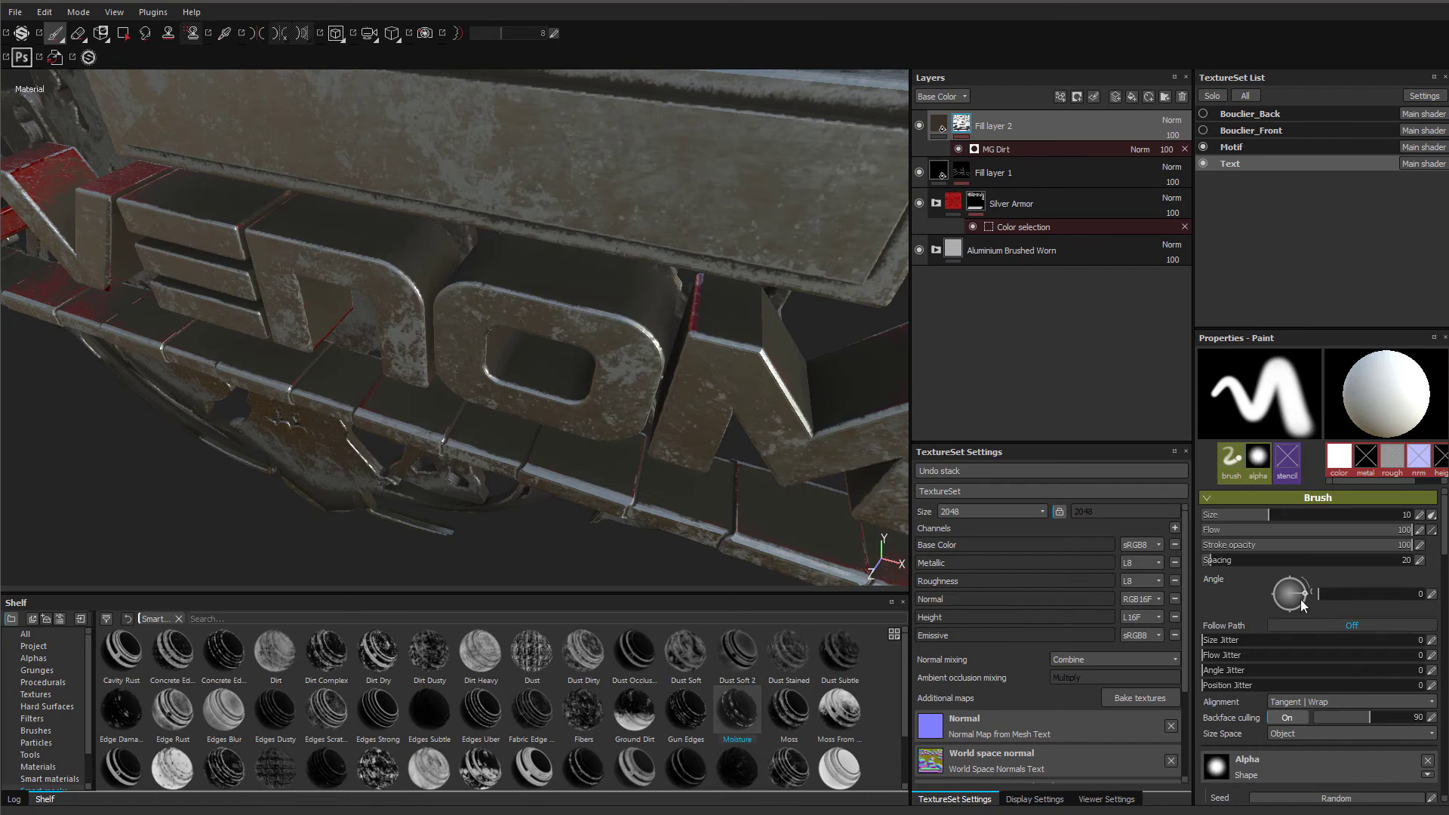
{"action": "left_click", "coordinate": [996, 151]}
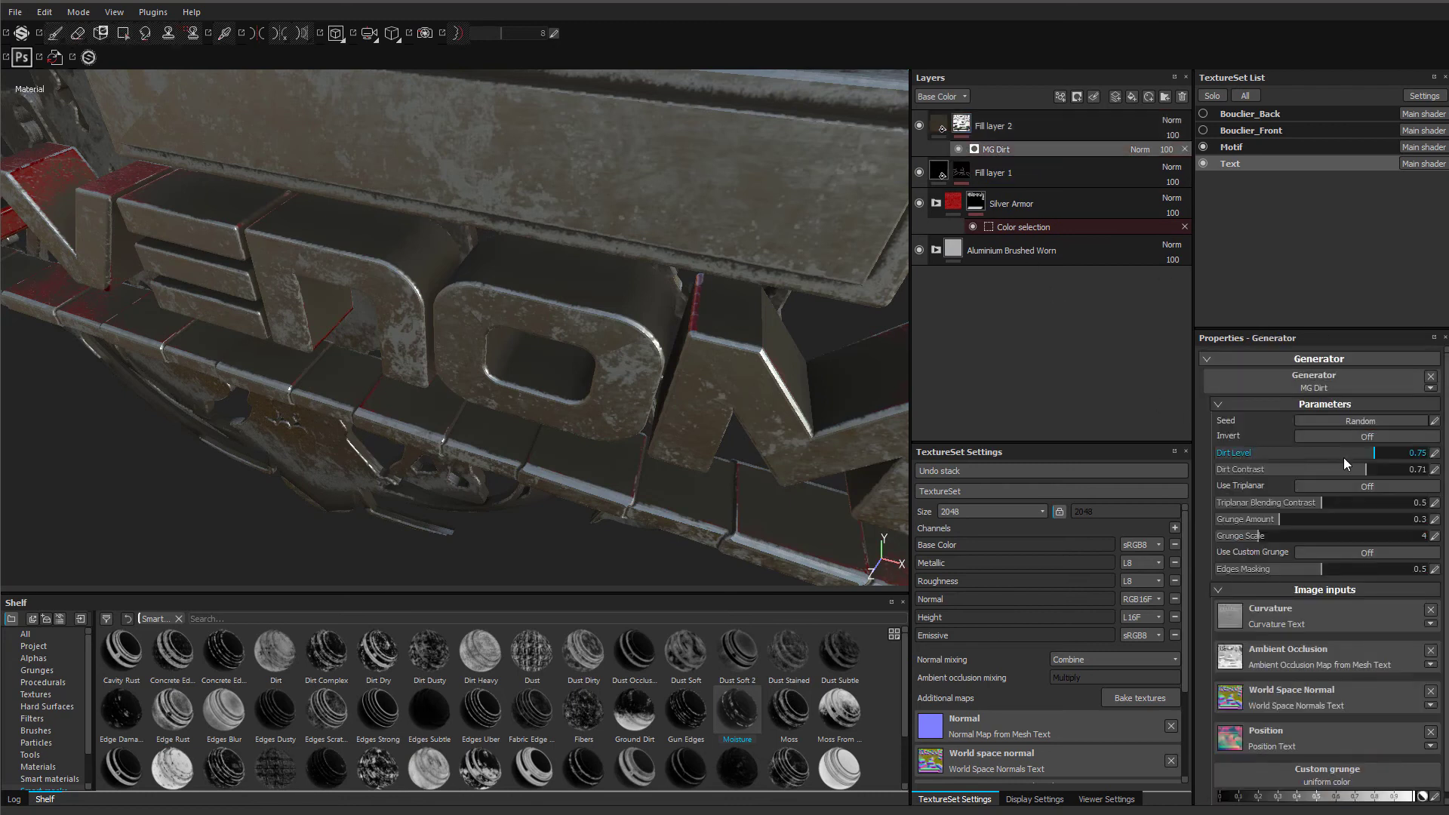
{"action": "left_click", "coordinate": [1343, 452]}
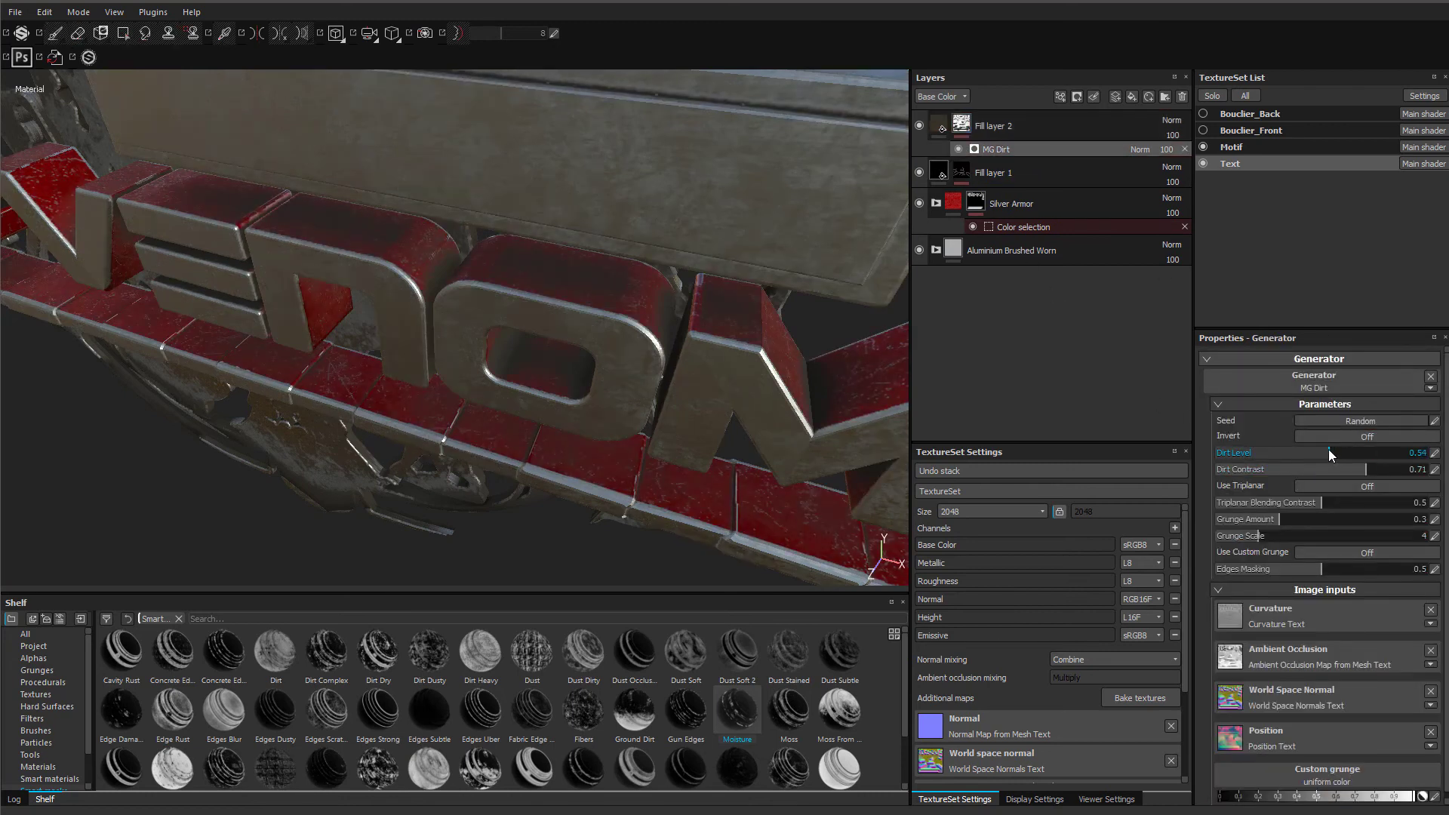
{"action": "left_click_drag", "start_coordinate": [1356, 470], "coordinate": [1294, 479]}
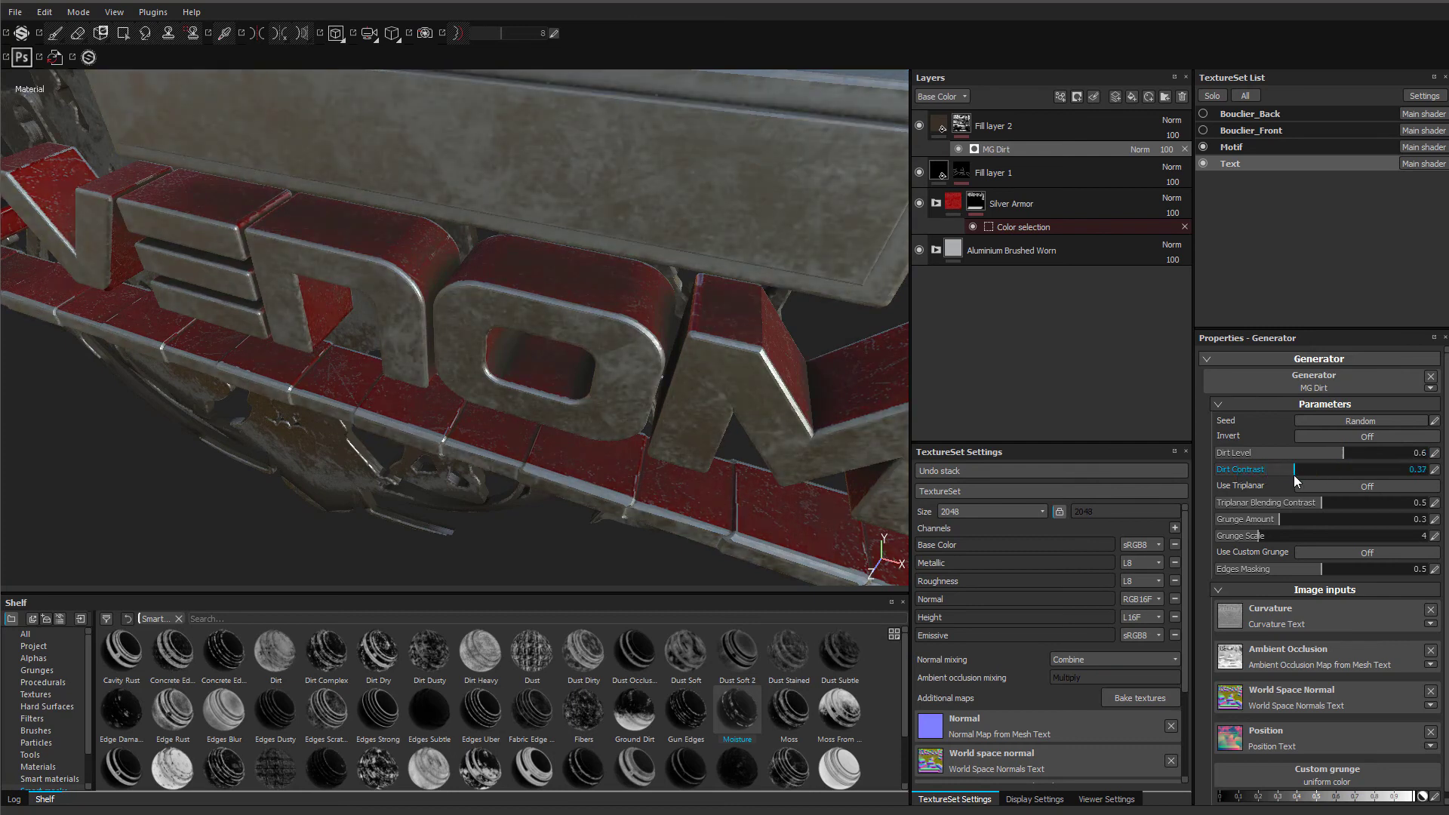
{"action": "left_click", "coordinate": [1362, 456]}
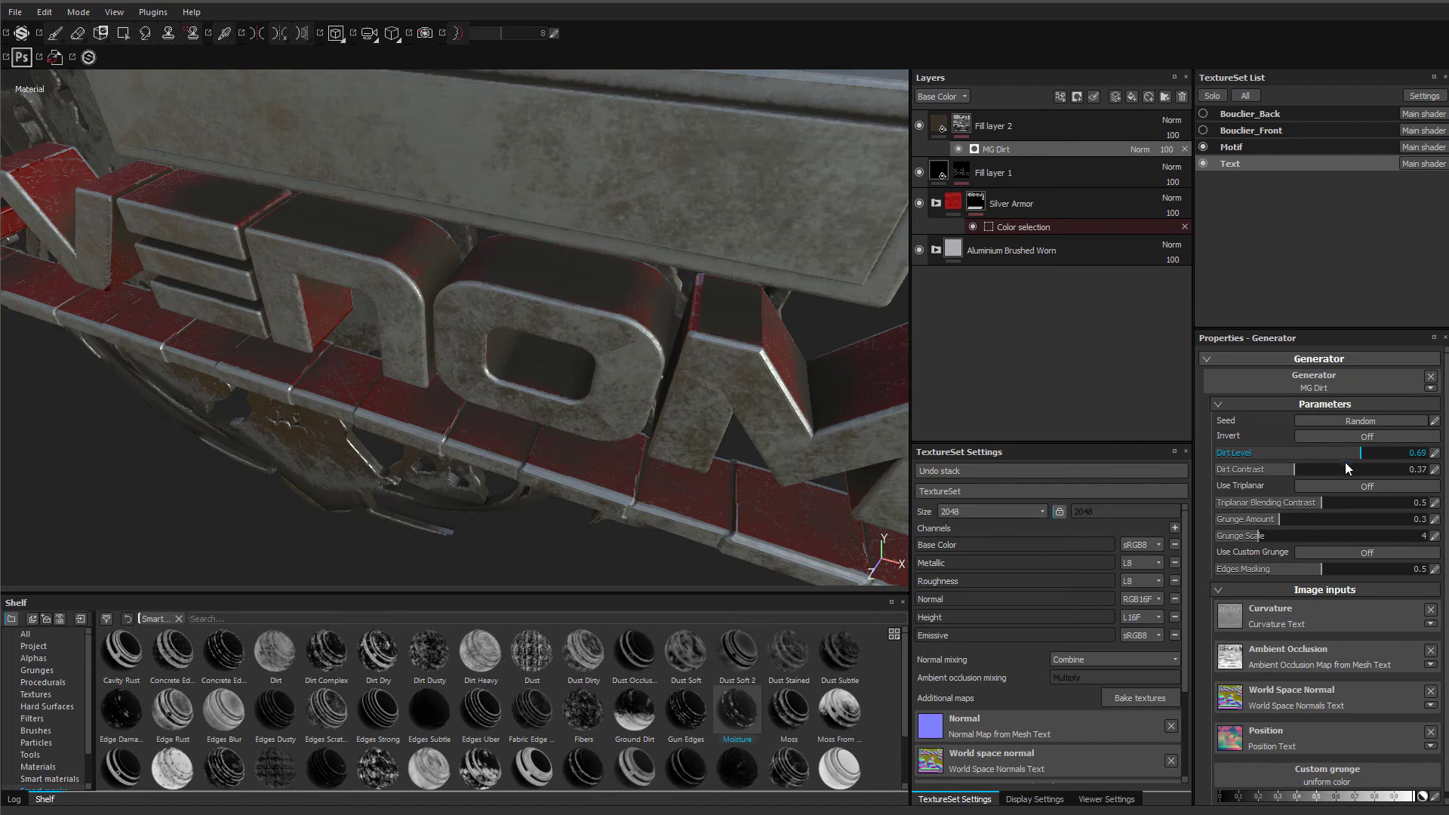
{"action": "left_click_drag", "start_coordinate": [1300, 469], "coordinate": [1319, 469]}
{"action": "left_click", "coordinate": [1297, 469]}
{"action": "left_click", "coordinate": [1345, 453]}
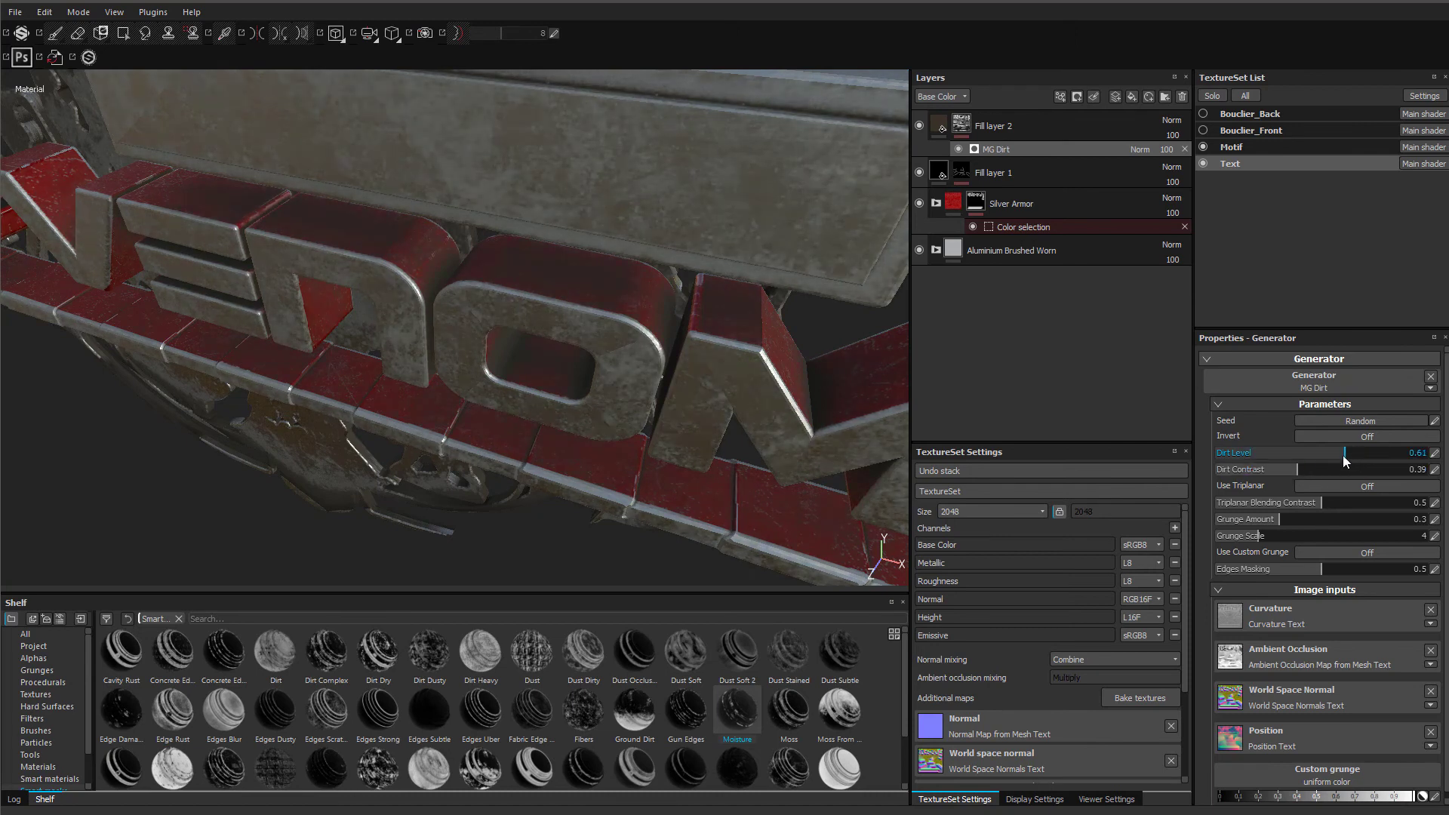
- Inspect the adjusted dirt on the lettering and red bar from several angles, comparing it with Fill layer 2 hidden and shown
{"action": "scroll", "coordinate": [580, 339], "scroll_direction": "down", "scroll_amount": 2}
{"action": "left_click_drag", "start_coordinate": [576, 370], "coordinate": [514, 343], "text": "alt"}
{"action": "scroll", "coordinate": [603, 371], "scroll_direction": "down", "scroll_amount": 3}
{"action": "middle_click_drag", "start_coordinate": [623, 377], "coordinate": [702, 387], "text": "alt"}
{"action": "left_click_drag", "start_coordinate": [664, 377], "coordinate": [702, 245], "text": "alt"}
{"action": "scroll", "coordinate": [665, 229], "scroll_direction": "up", "scroll_amount": 3}
{"action": "left_click_drag", "start_coordinate": [559, 332], "coordinate": [498, 381], "text": "alt"}
{"action": "scroll", "coordinate": [528, 363], "scroll_direction": "up", "scroll_amount": 2}
{"action": "scroll", "coordinate": [391, 394], "scroll_direction": "up", "scroll_amount": 3}
{"action": "left_click_drag", "start_coordinate": [401, 378], "coordinate": [427, 291], "text": "alt"}
{"action": "left_click_drag", "start_coordinate": [423, 341], "coordinate": [366, 306], "text": "alt"}
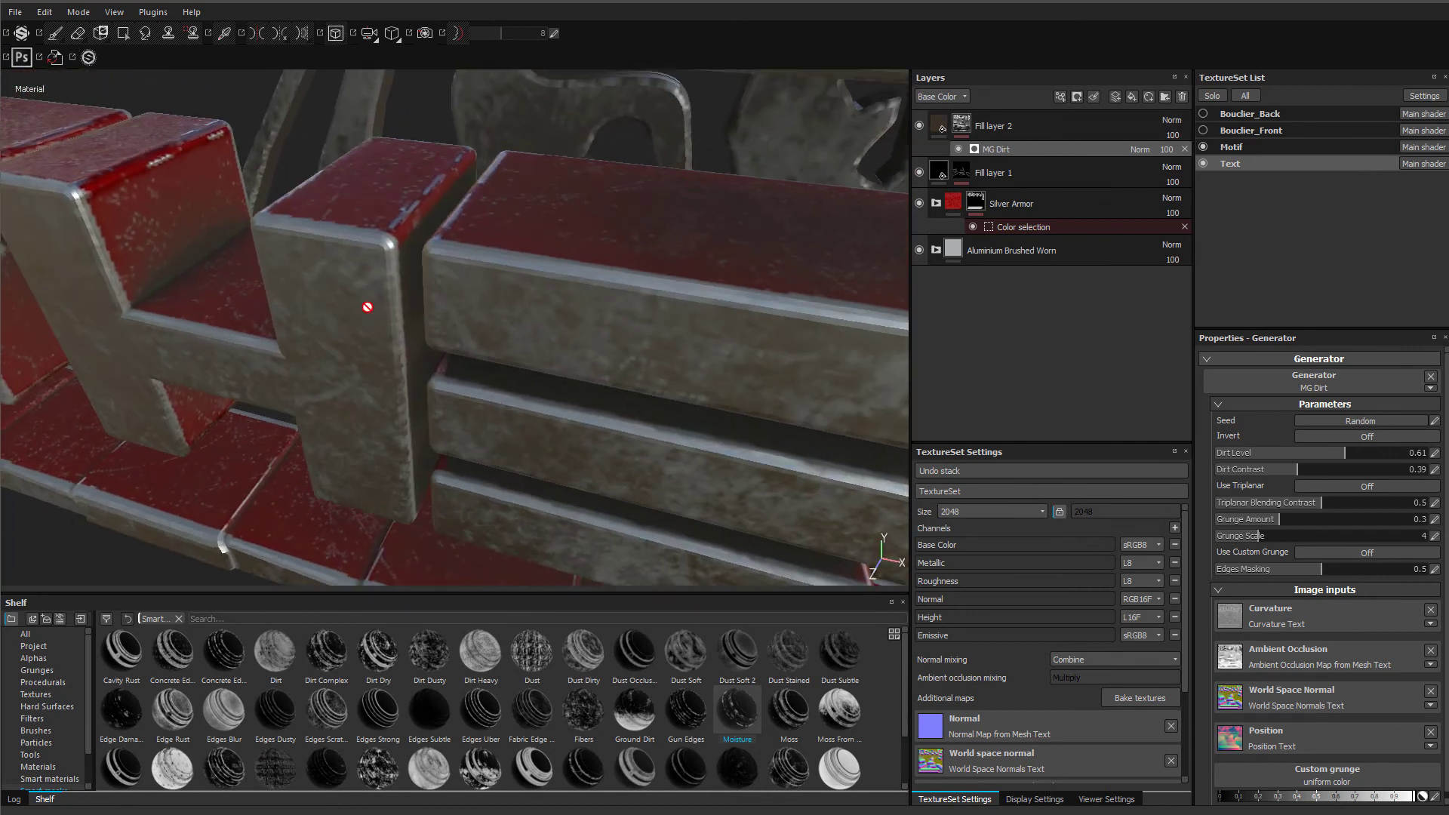
{"action": "left_click", "coordinate": [920, 127]}
{"action": "left_click", "coordinate": [921, 127]}
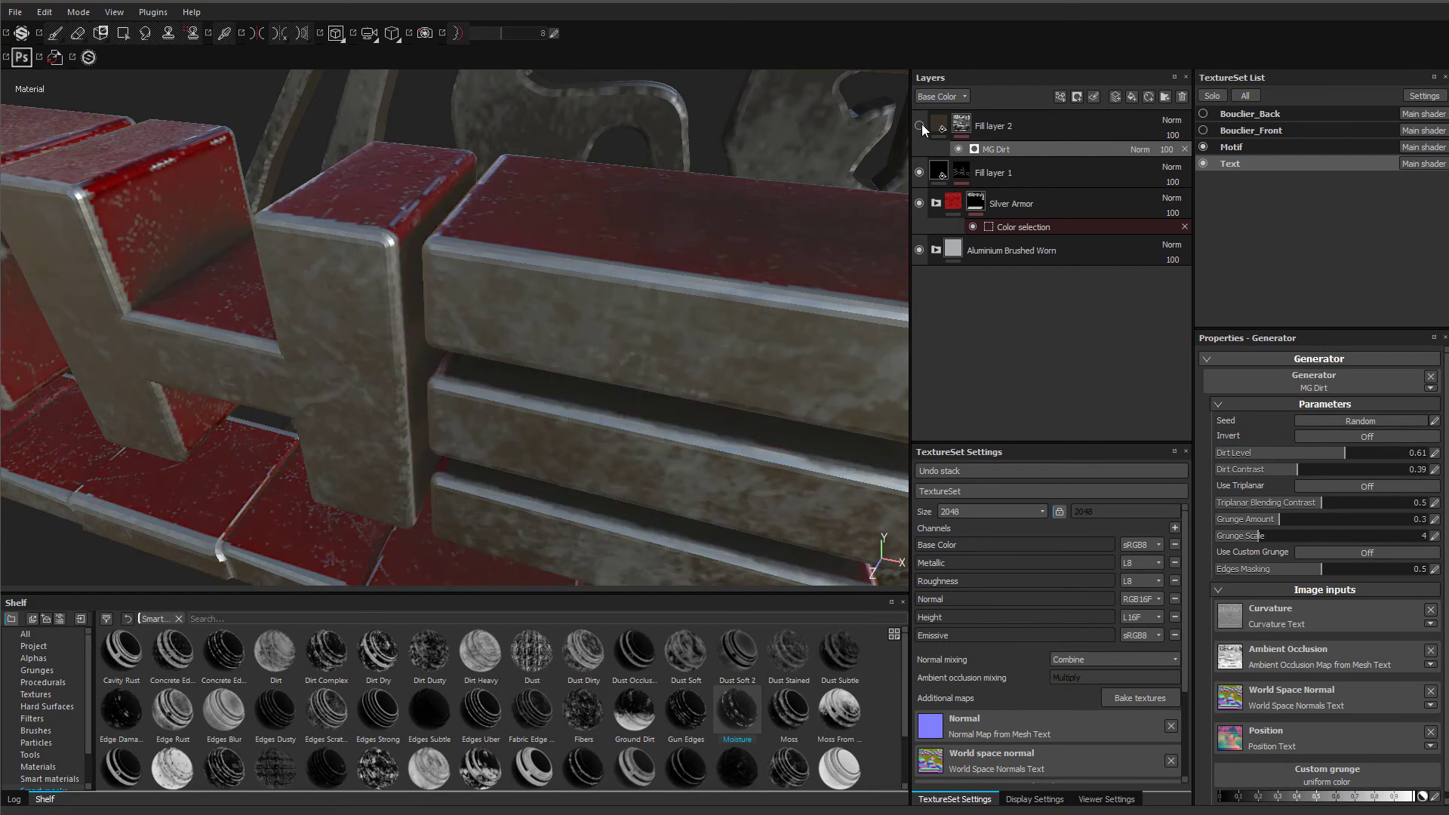
{"action": "scroll", "coordinate": [566, 191], "scroll_direction": "down", "scroll_amount": 2}
{"action": "left_click", "coordinate": [920, 127]}
{"action": "left_click", "coordinate": [920, 127]}
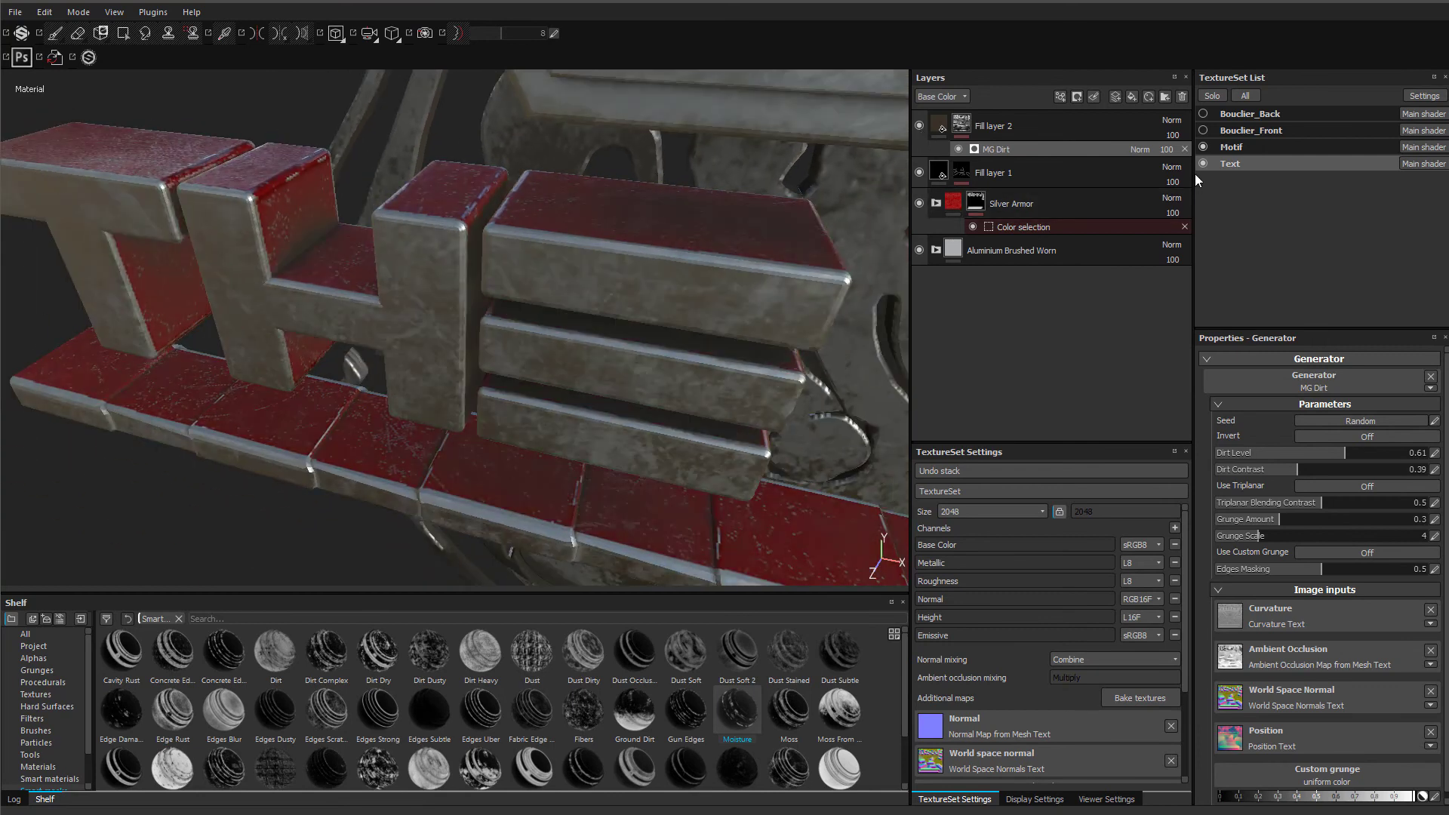
- Make the Bouclier_Front texture set visible alongside the motif and lettering, and select it for editing
{"action": "left_click", "coordinate": [1247, 131]}
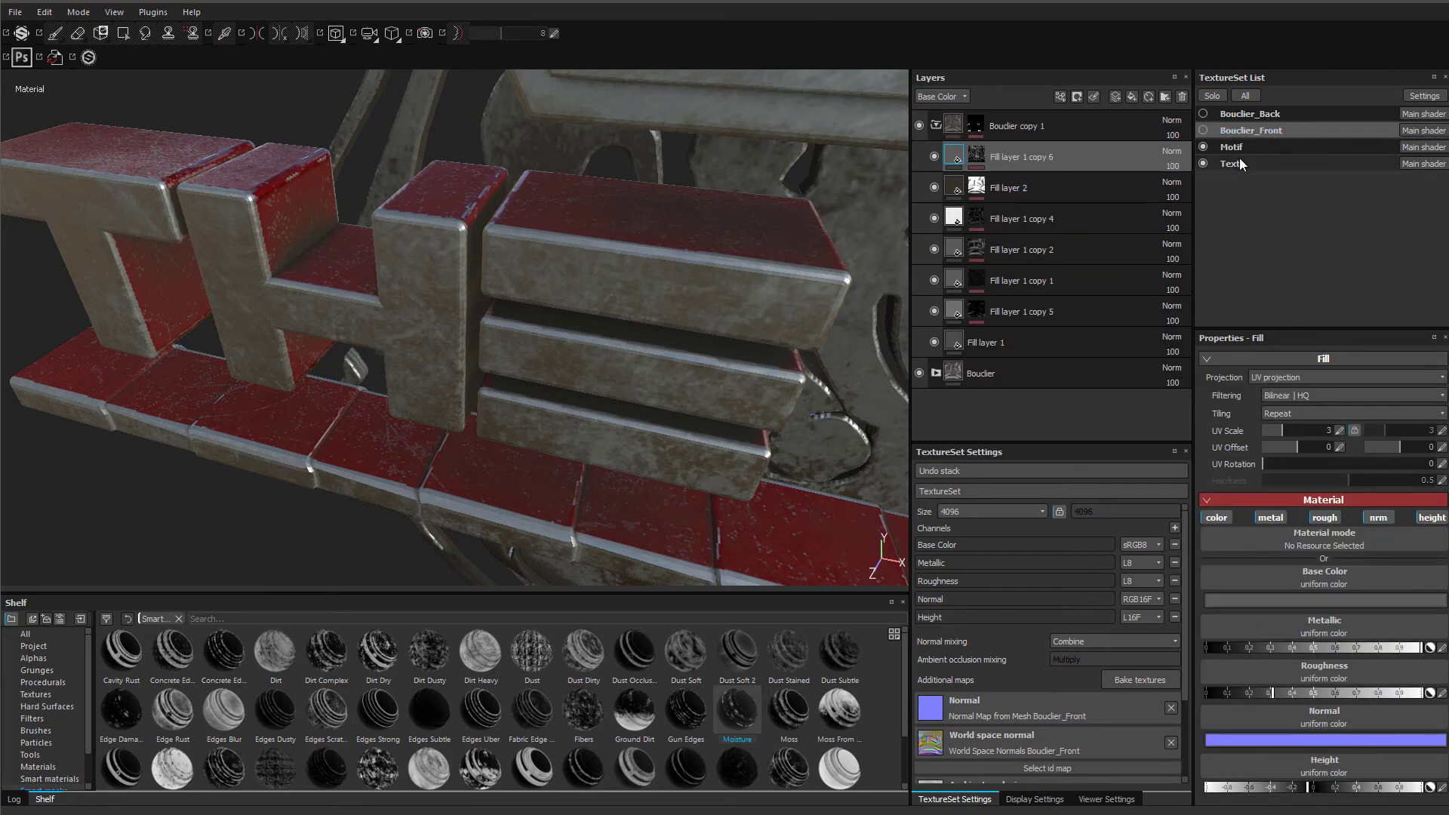
{"action": "left_click", "coordinate": [1247, 114]}
{"action": "left_click", "coordinate": [1203, 130]}
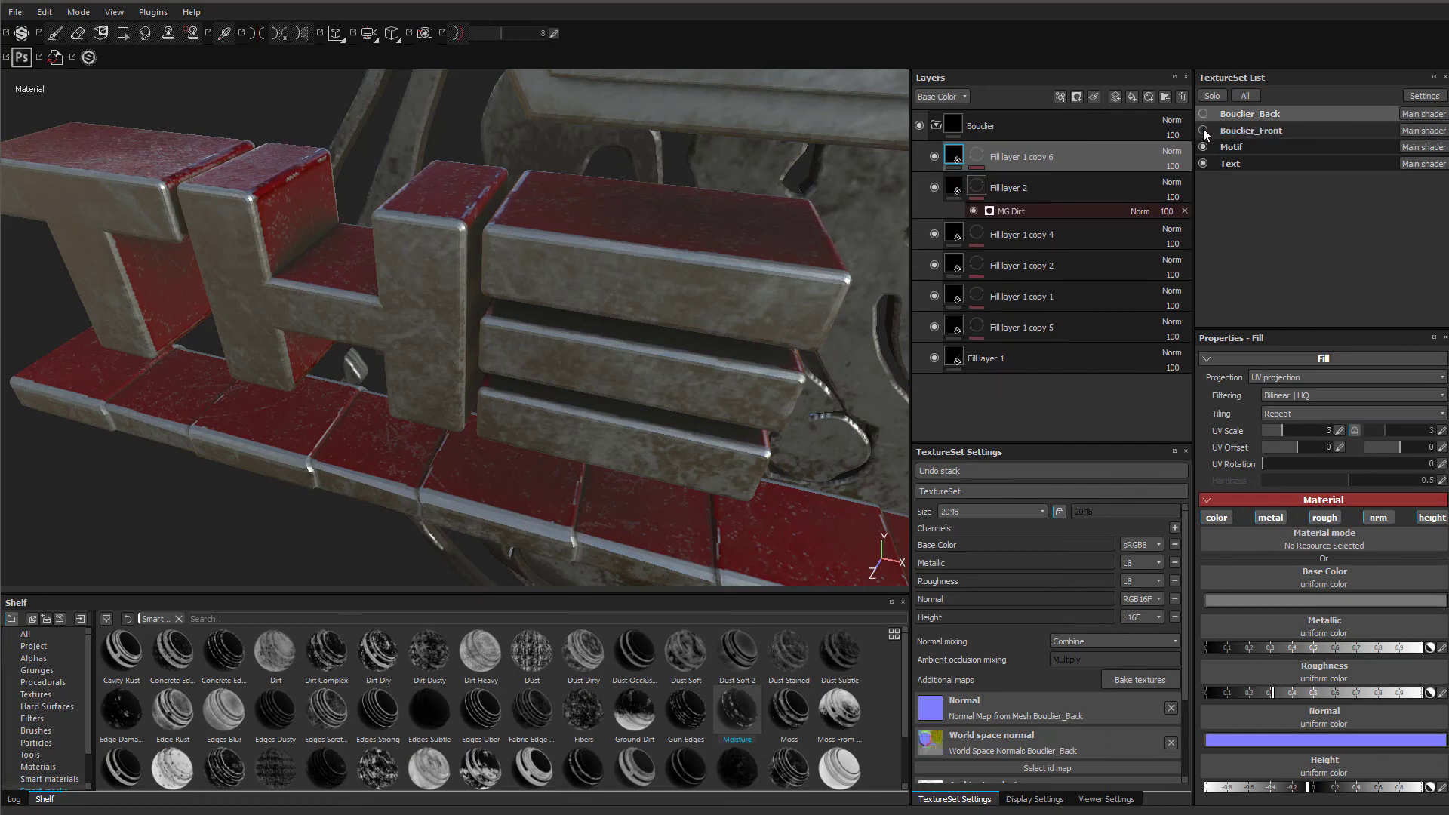
{"action": "left_click", "coordinate": [1256, 130]}
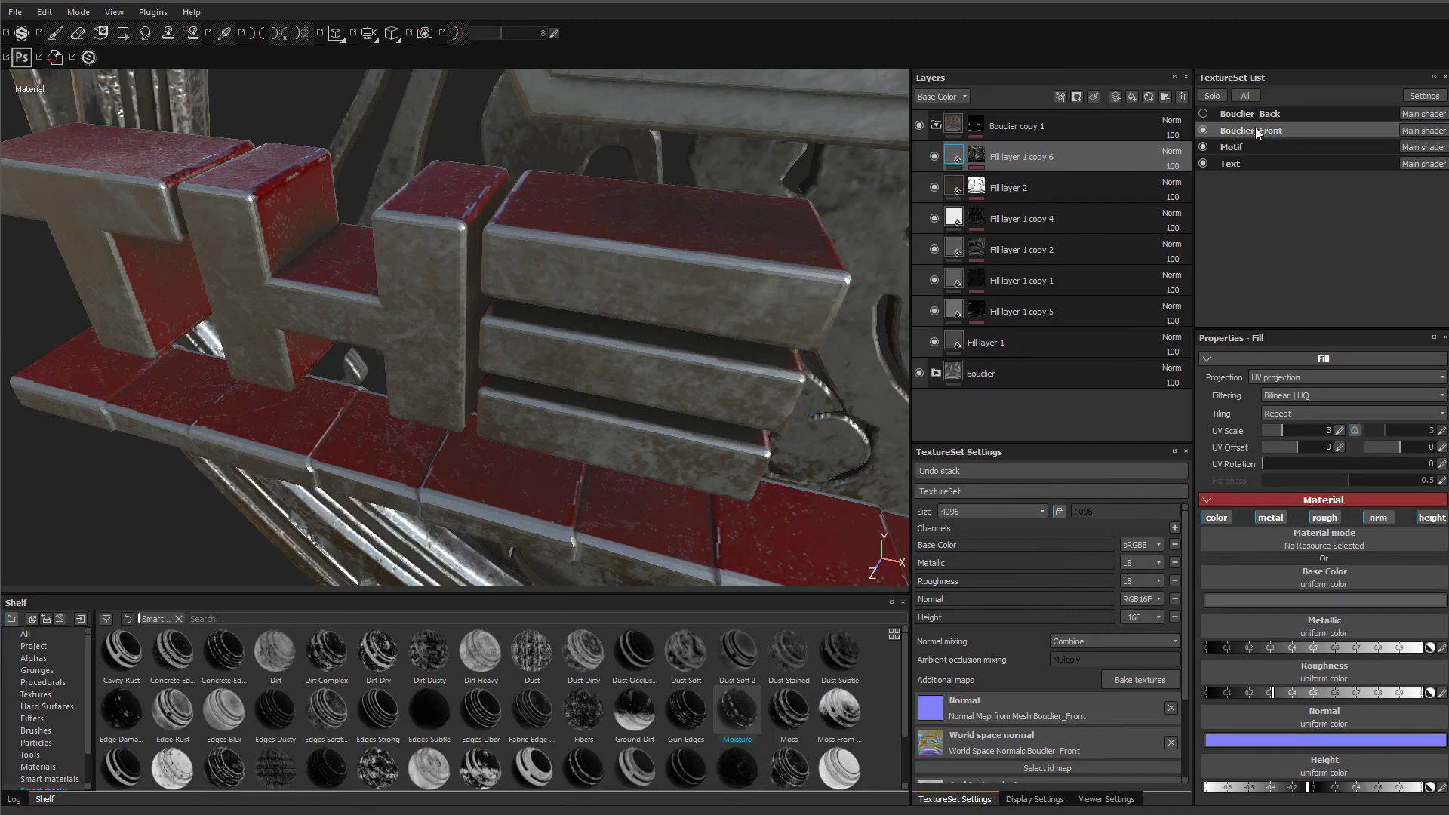
{"action": "left_click_drag", "start_coordinate": [702, 296], "coordinate": [361, 217], "text": "alt"}
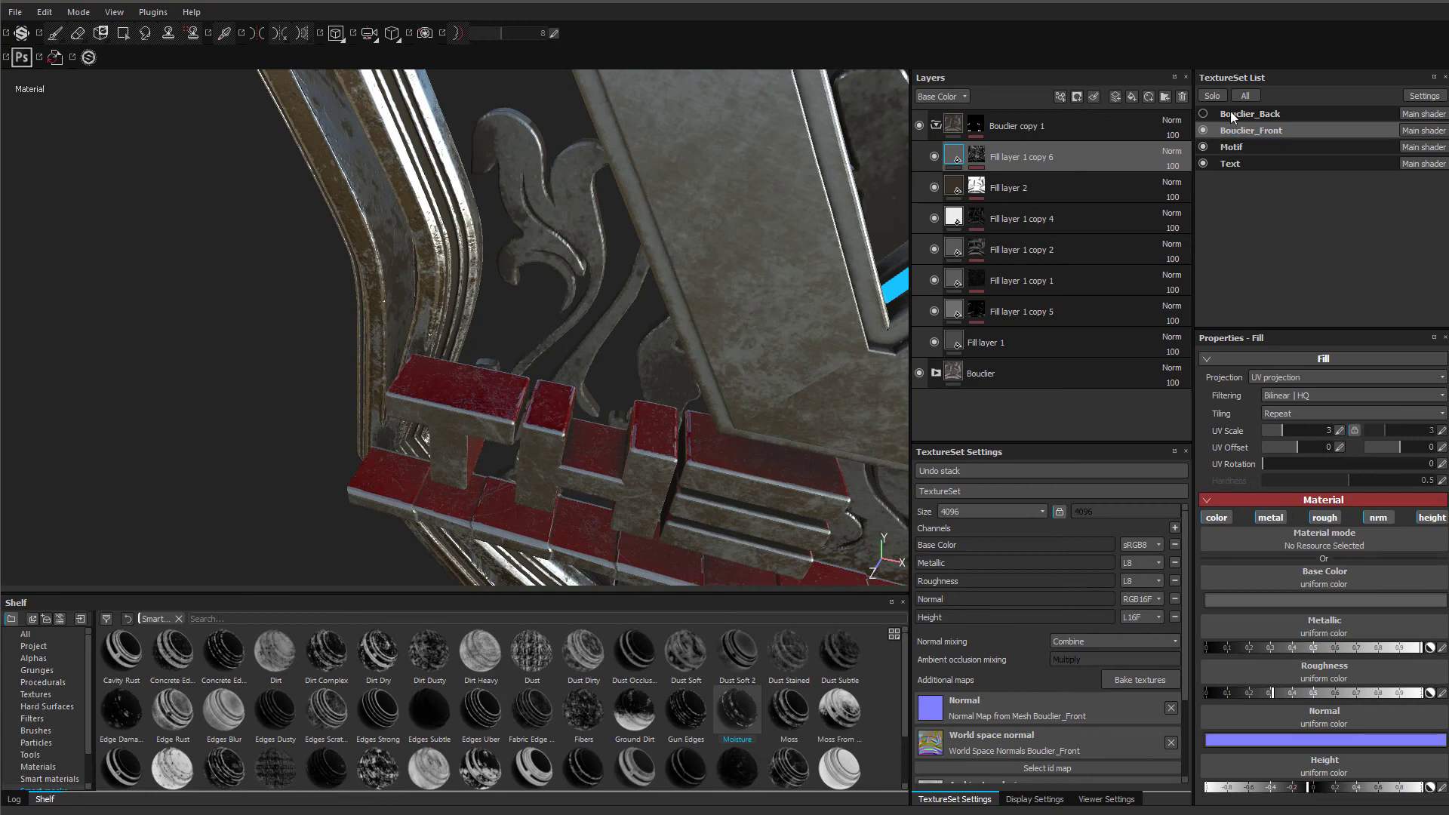
- Isolate Bouclier_Front, check the frame with Fill layer 1 copy 6 and Fill layer 2 hidden, and hide the Bouclier copy 1 folder
{"action": "left_click", "coordinate": [1212, 96]}
{"action": "left_click", "coordinate": [933, 157]}
{"action": "left_click_drag", "start_coordinate": [611, 246], "coordinate": [730, 433], "text": "alt"}
{"action": "left_click", "coordinate": [935, 188]}
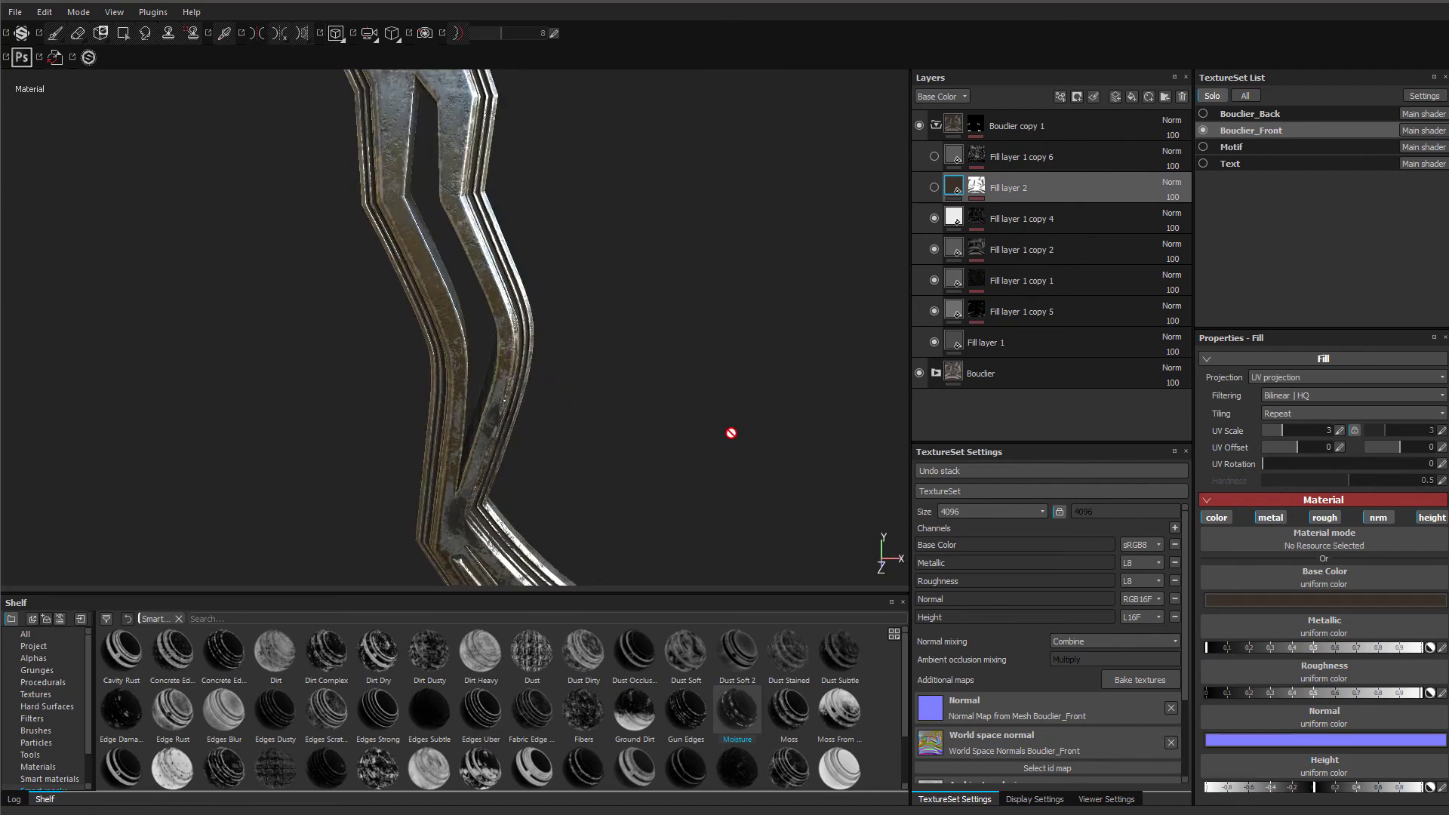
{"action": "middle_click_drag", "start_coordinate": [731, 433], "coordinate": [455, 291], "text": "alt"}
{"action": "middle_click_drag", "start_coordinate": [746, 383], "coordinate": [619, 313], "text": "alt"}
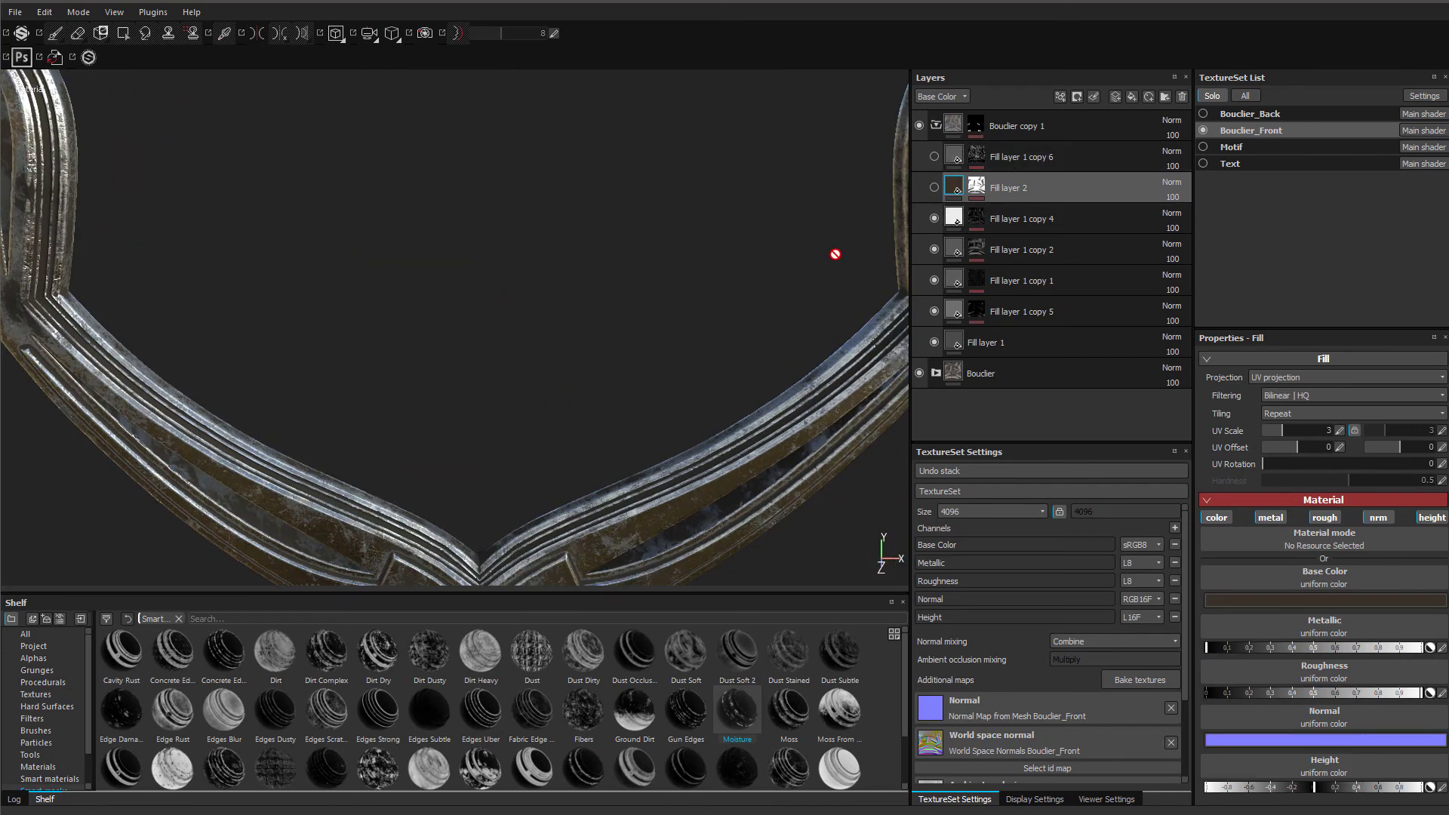
{"action": "left_click", "coordinate": [936, 160]}
{"action": "left_click", "coordinate": [920, 127]}
{"action": "left_click", "coordinate": [936, 125]}
{"action": "middle_click_drag", "start_coordinate": [572, 336], "coordinate": [573, 339], "text": "alt"}
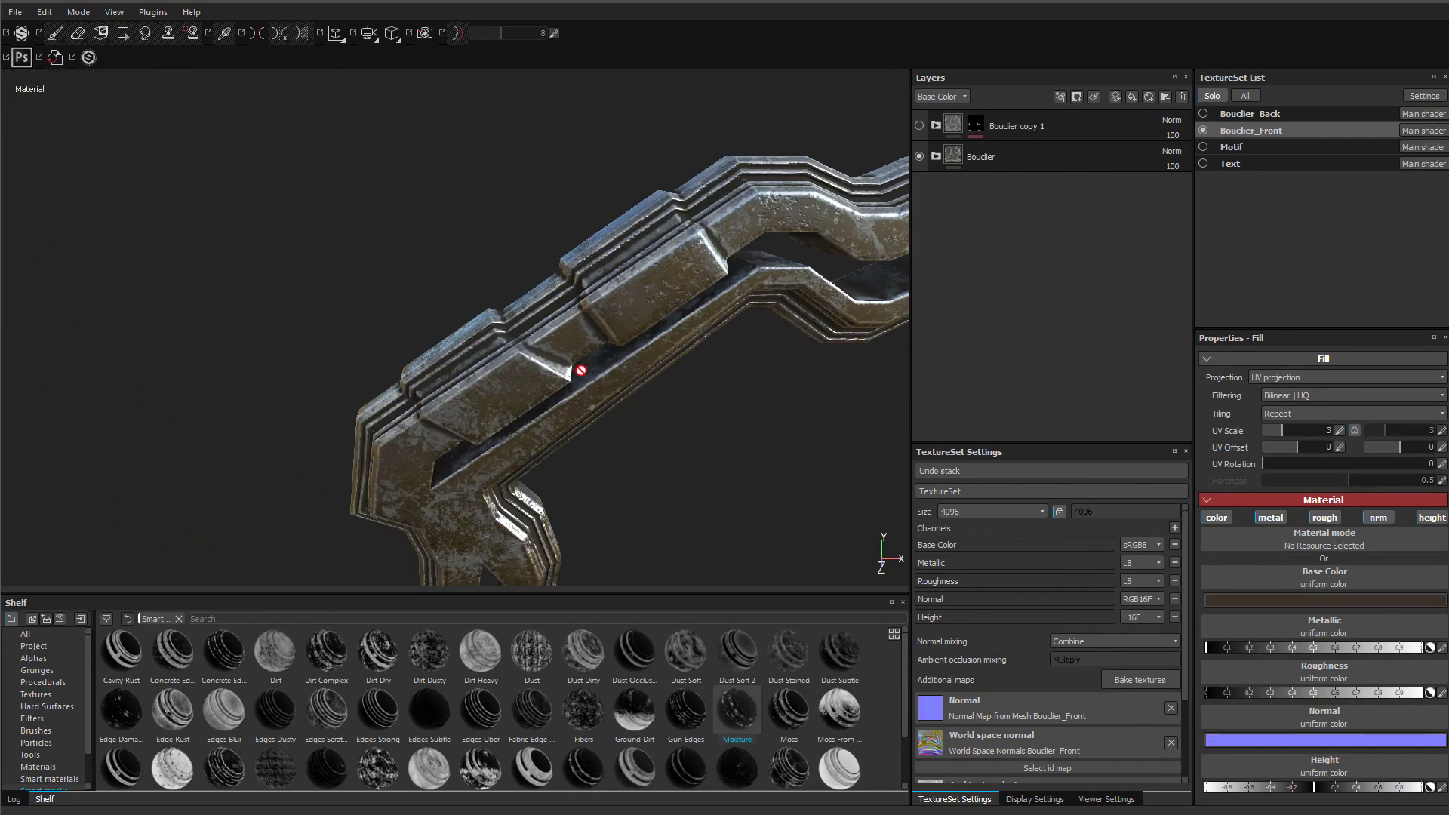
- Compare the frame with Fill layer 1 copy 6 of the Bouclier folder hidden and shown, and copy that layer
{"action": "left_click", "coordinate": [944, 160]}
{"action": "left_click", "coordinate": [939, 158]}
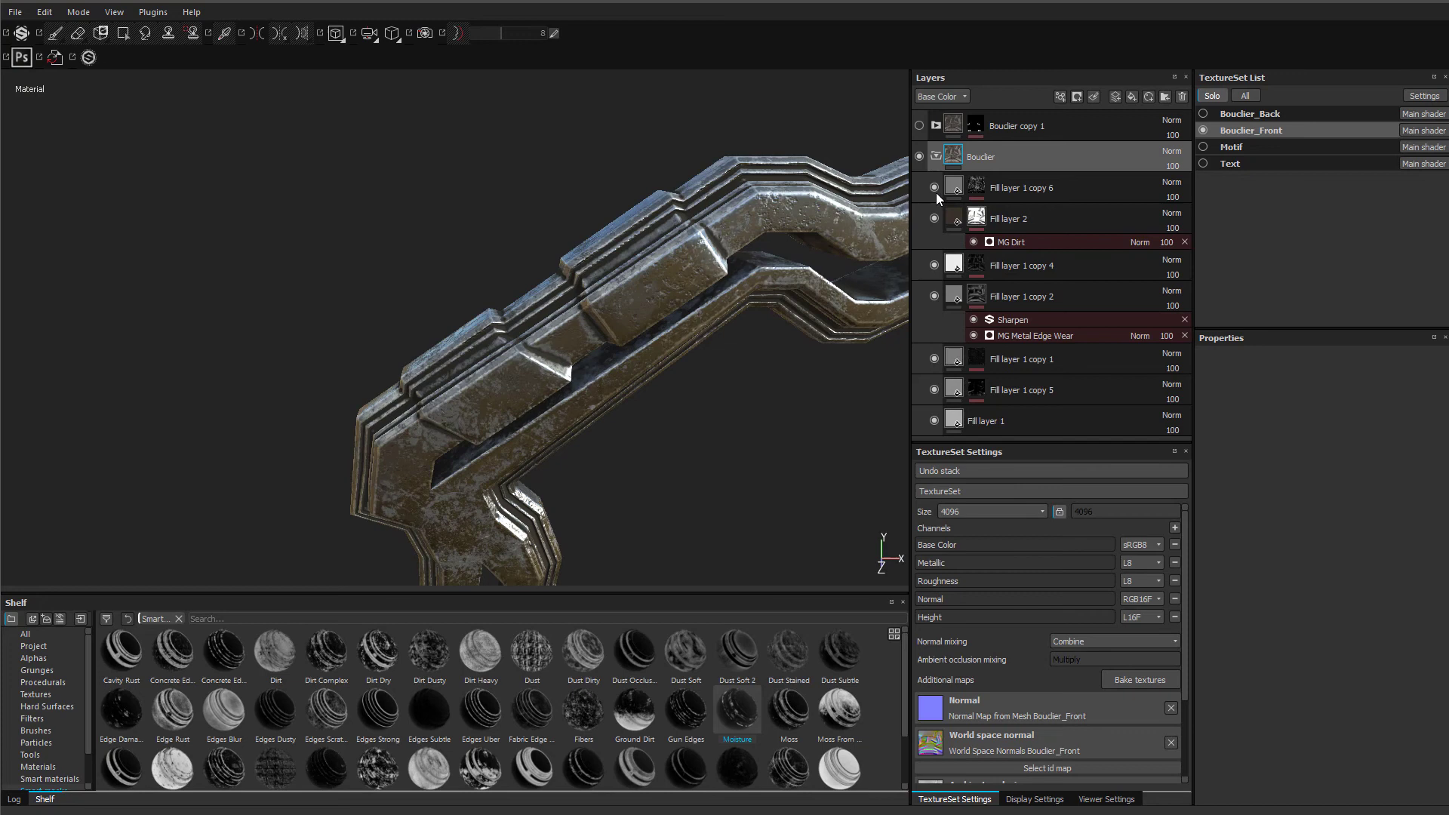
{"action": "left_click_drag", "start_coordinate": [699, 452], "coordinate": [589, 359], "text": "alt"}
{"action": "middle_click_drag", "start_coordinate": [589, 358], "coordinate": [549, 170], "text": "alt"}
{"action": "left_click_drag", "start_coordinate": [491, 306], "coordinate": [398, 304], "text": "alt"}
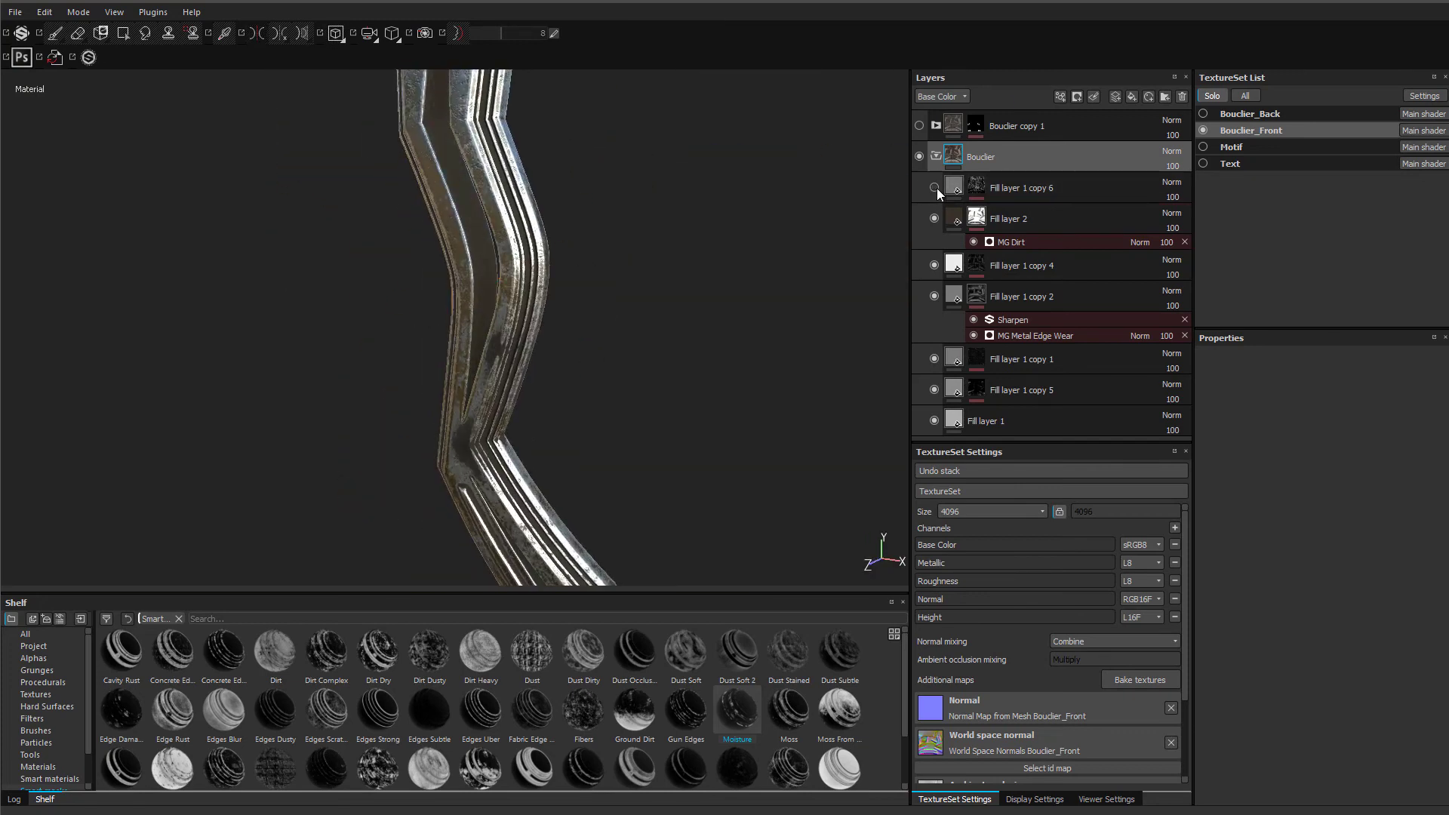
{"action": "left_click", "coordinate": [1050, 189]}
{"action": "right_click", "coordinate": [1055, 188]}
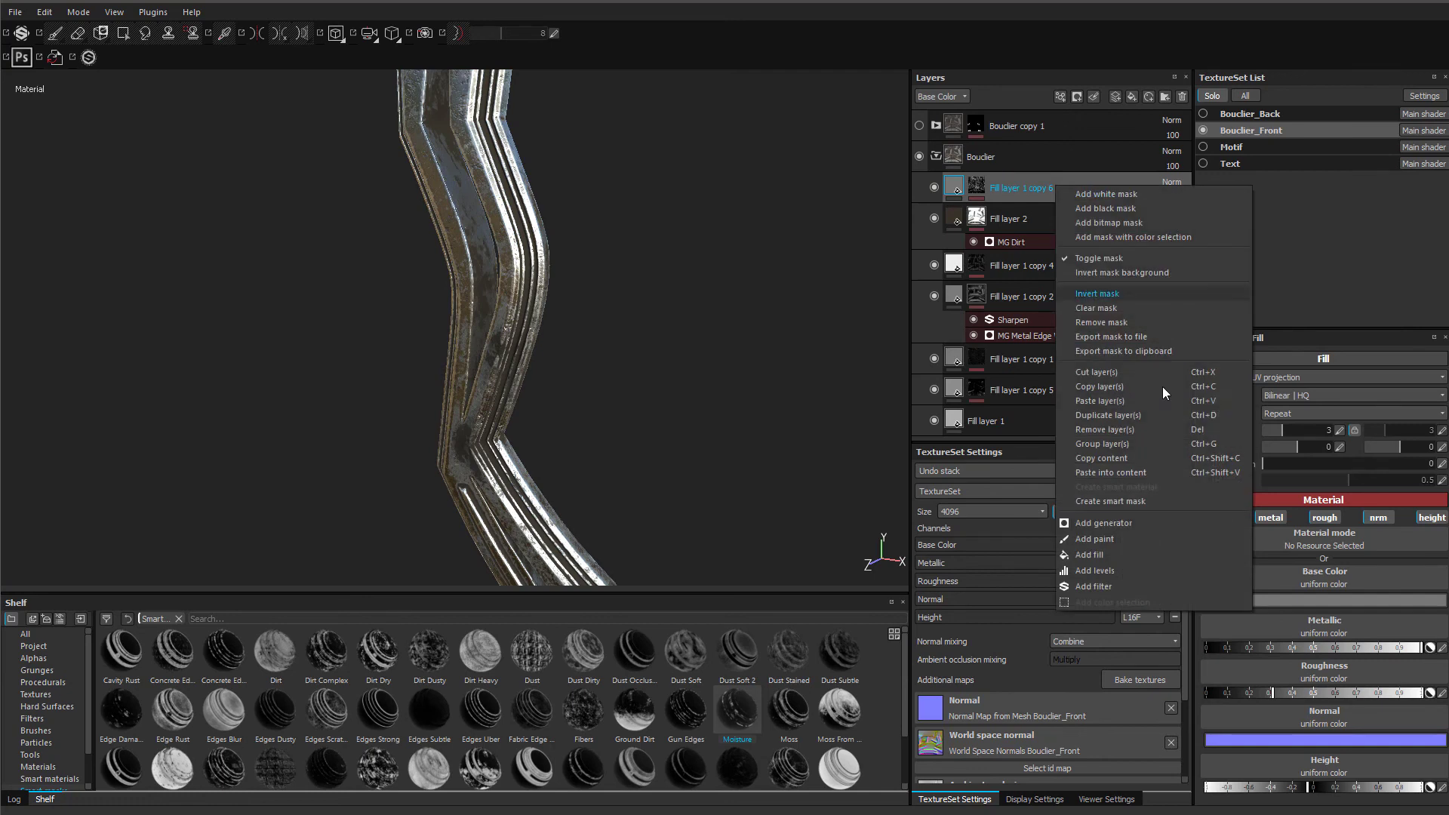
{"action": "left_click", "coordinate": [1122, 387]}
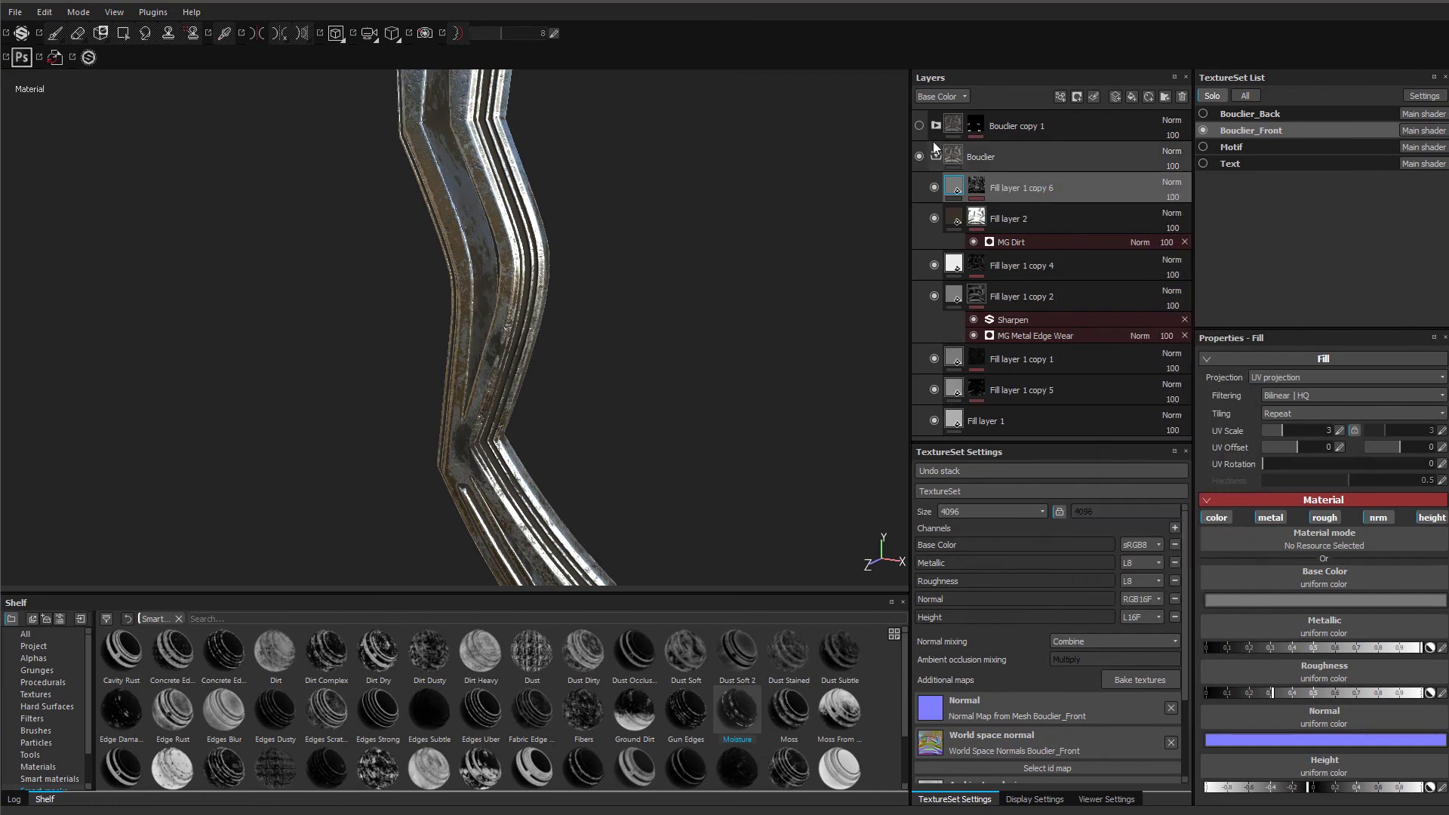
- Paste the copied Fill layer 1 copy 6 above Fill layer 2 in the Text texture set
{"action": "left_click", "coordinate": [1219, 165]}
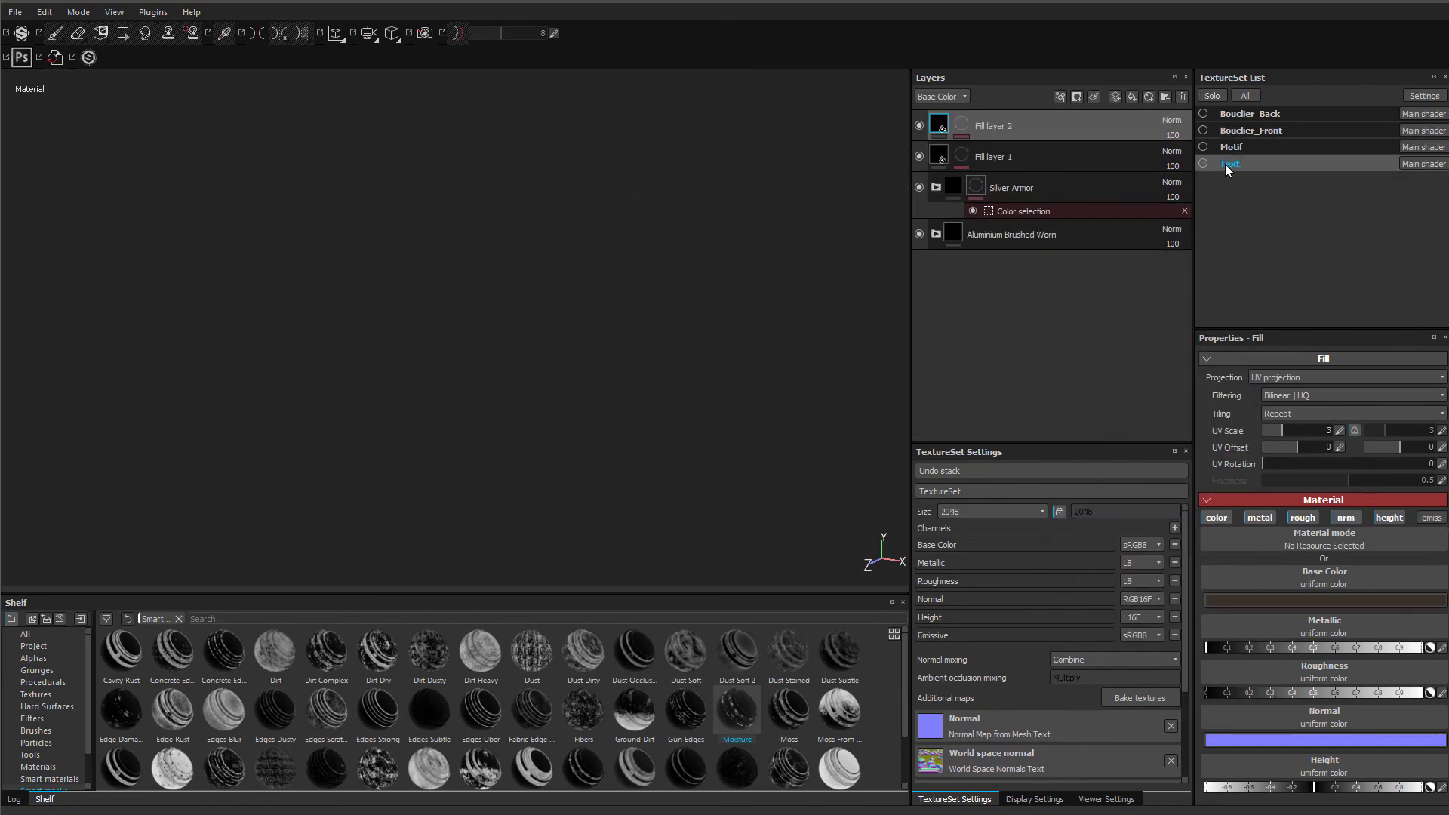
{"action": "middle_click_drag", "start_coordinate": [656, 322], "coordinate": [349, 332], "text": "alt"}
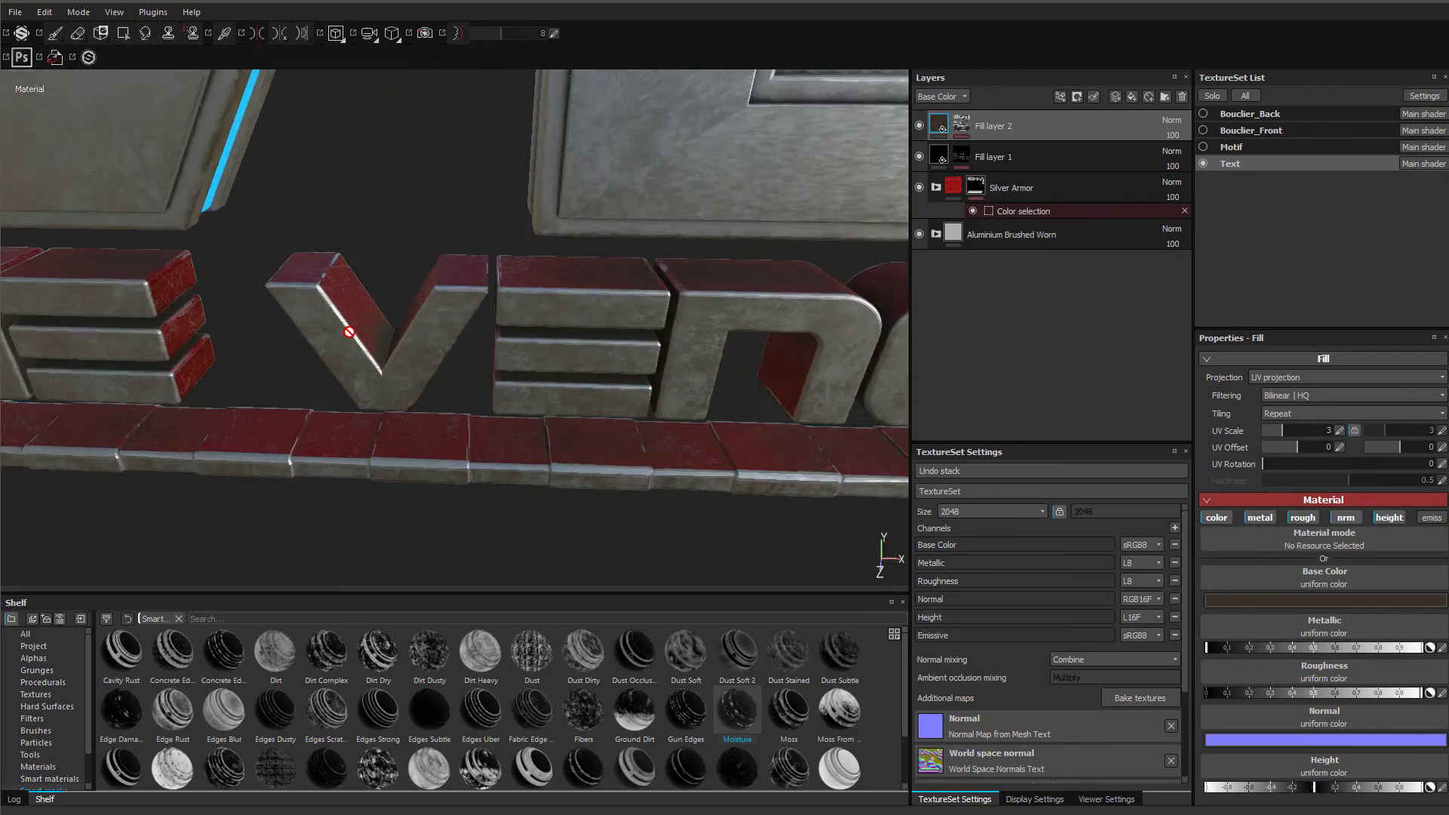
{"action": "right_click_drag", "start_coordinate": [349, 332], "coordinate": [382, 350], "text": "alt"}
{"action": "middle_click_drag", "start_coordinate": [382, 349], "coordinate": [446, 485], "text": "alt"}
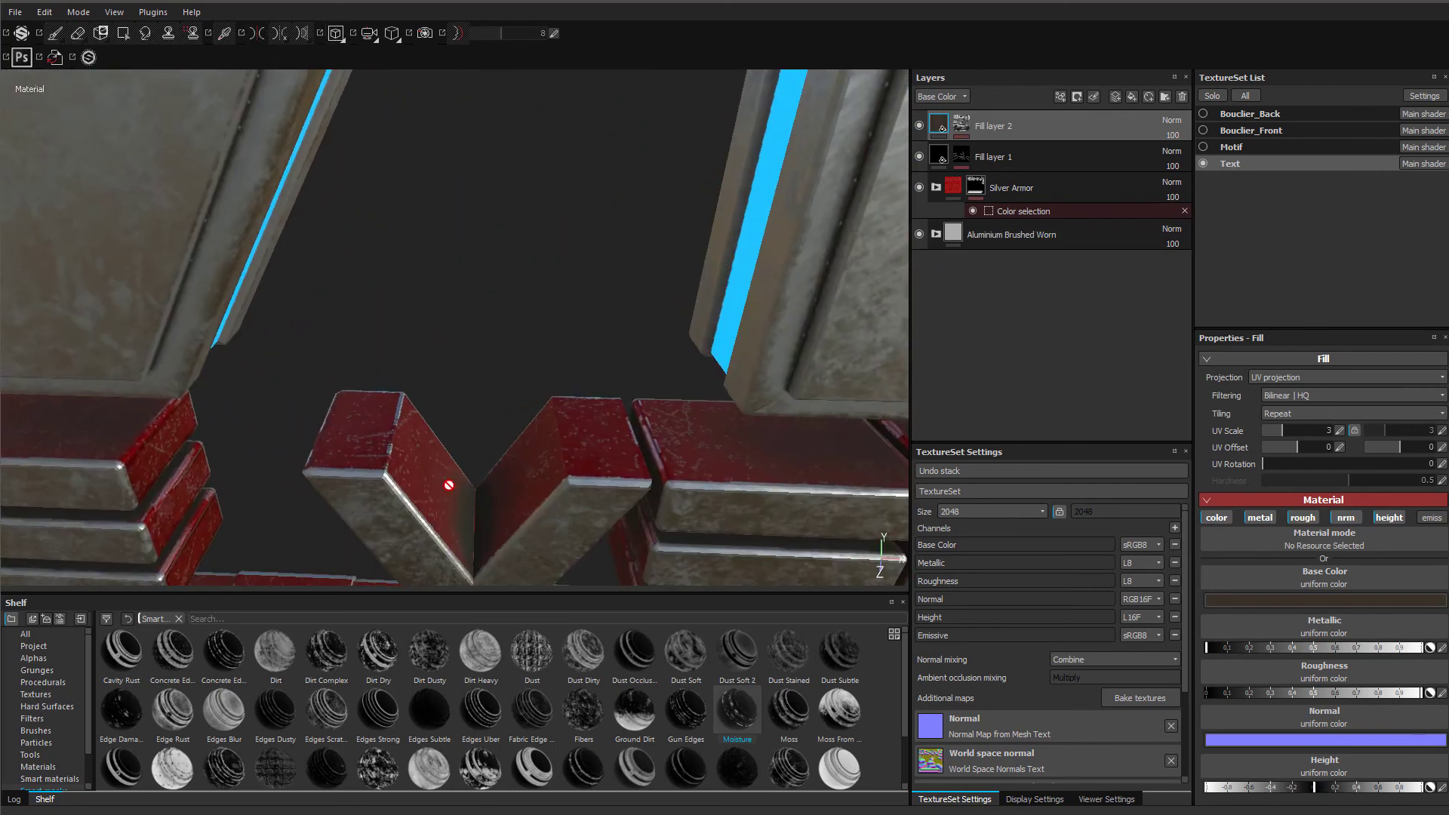
{"action": "middle_click_drag", "start_coordinate": [159, 422], "coordinate": [323, 333], "text": "alt"}
{"action": "left_click_drag", "start_coordinate": [323, 333], "coordinate": [406, 272], "text": "alt"}
{"action": "left_click_drag", "start_coordinate": [413, 355], "coordinate": [445, 351], "text": "alt"}
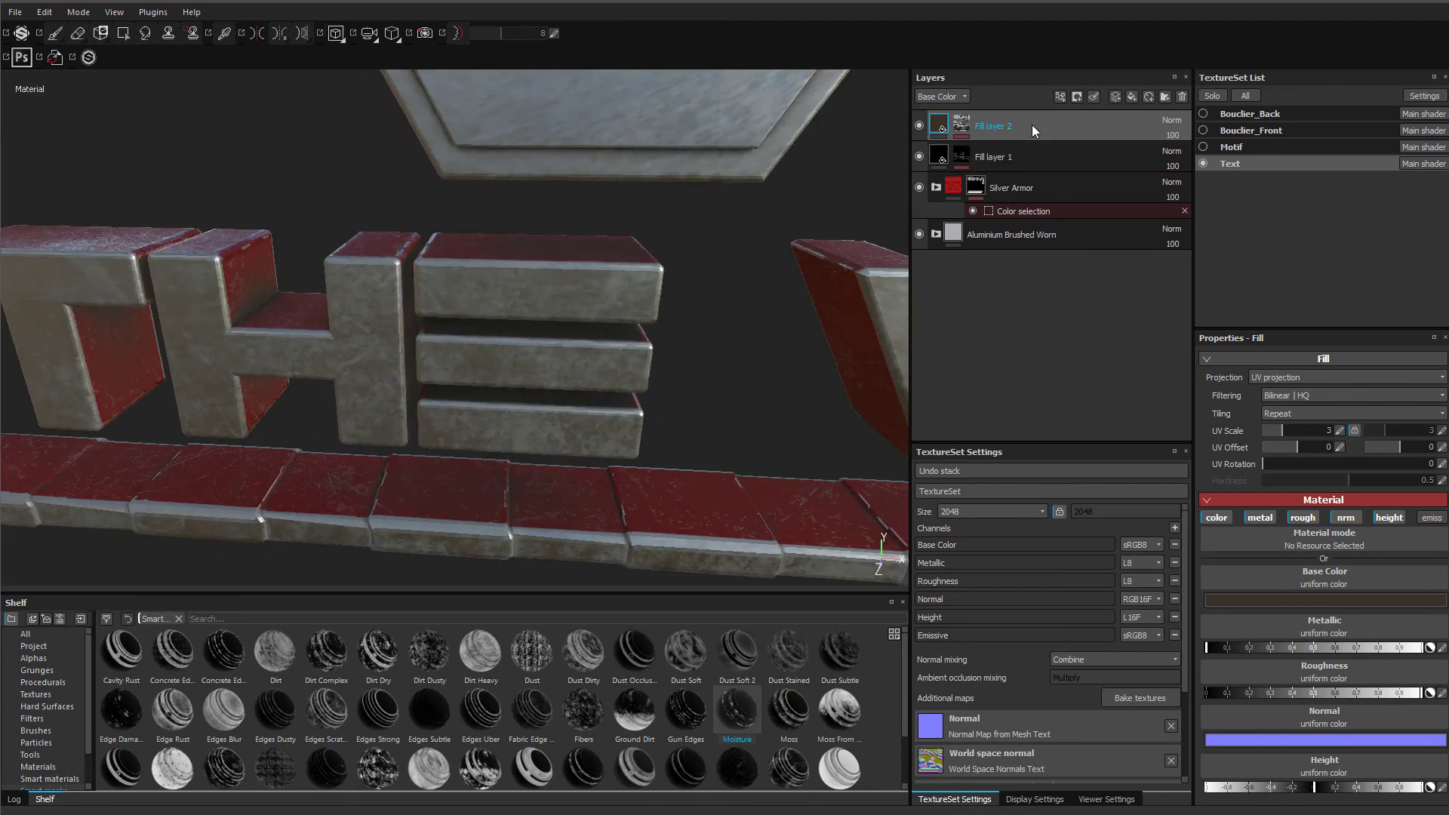
{"action": "right_click", "coordinate": [1054, 354]}
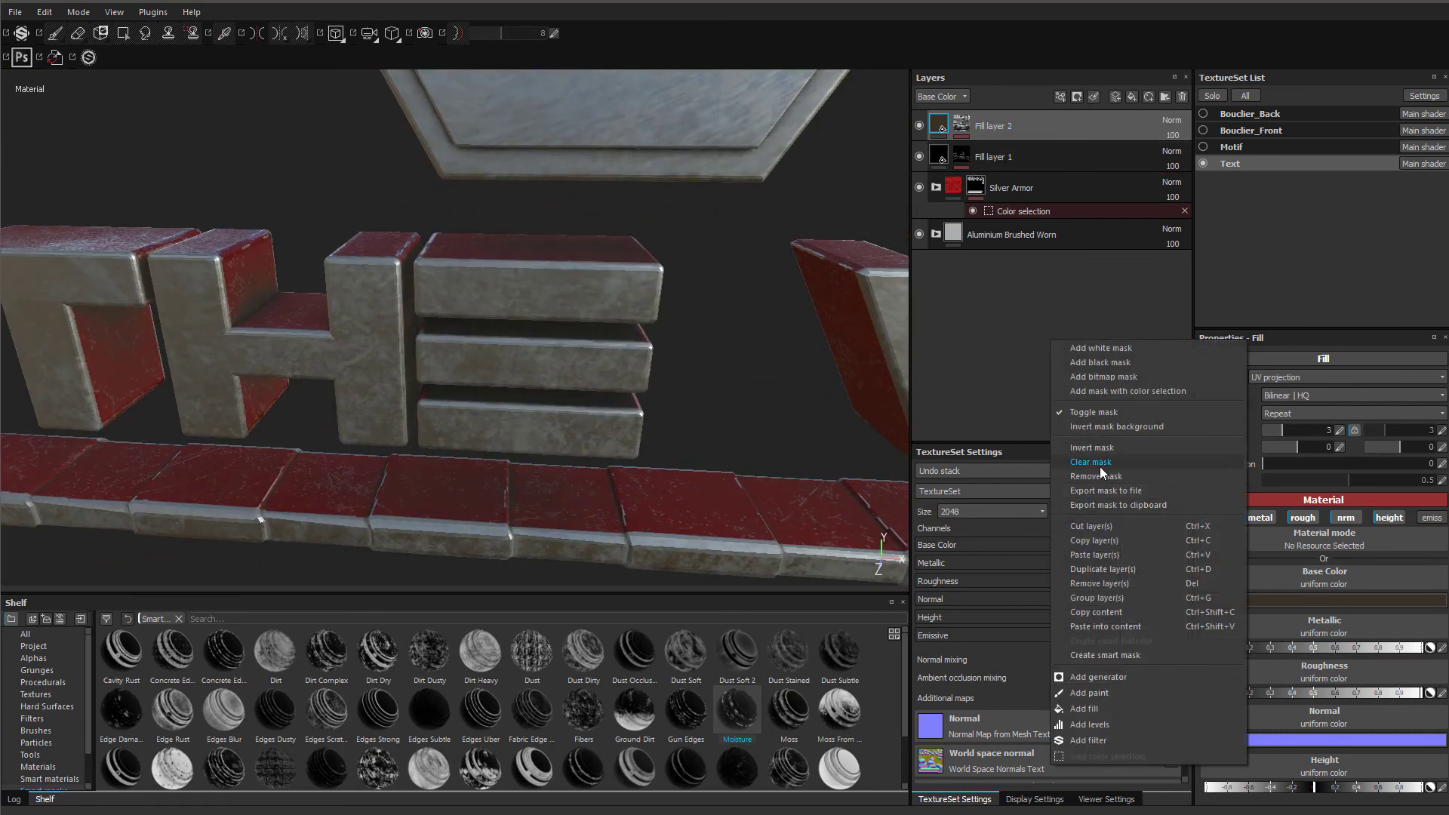
{"action": "left_click", "coordinate": [1093, 555]}
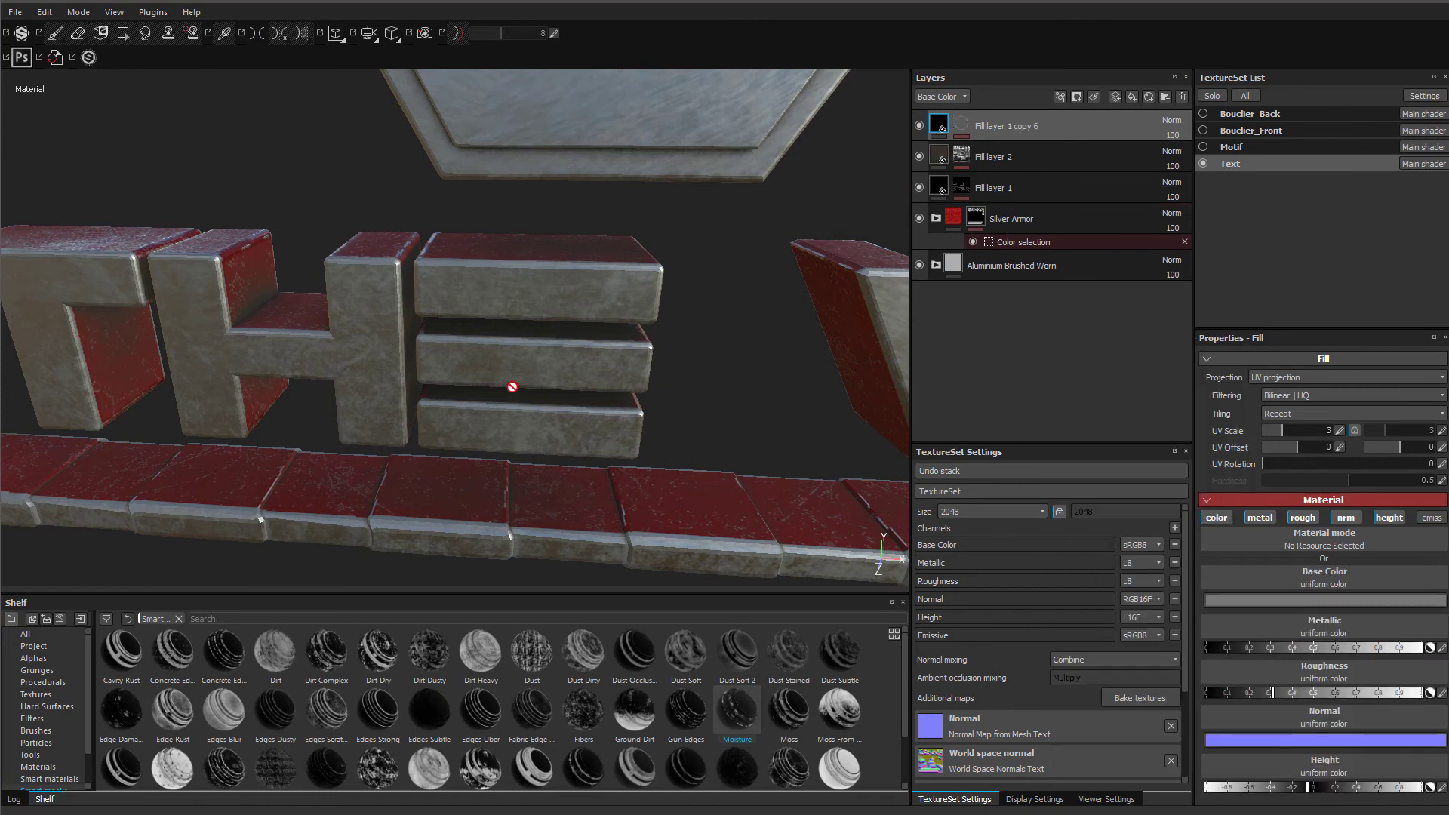
- Set the MG Mask Editor on the Text set's Fill layer 1 copy 6 to global balance 0.37 and global contrast 0.43
{"action": "left_click_drag", "start_coordinate": [440, 360], "coordinate": [447, 369], "text": "alt"}
{"action": "left_click_drag", "start_coordinate": [607, 376], "coordinate": [574, 377], "text": "alt"}
{"action": "left_click", "coordinate": [920, 124]}
{"action": "left_click", "coordinate": [921, 125]}
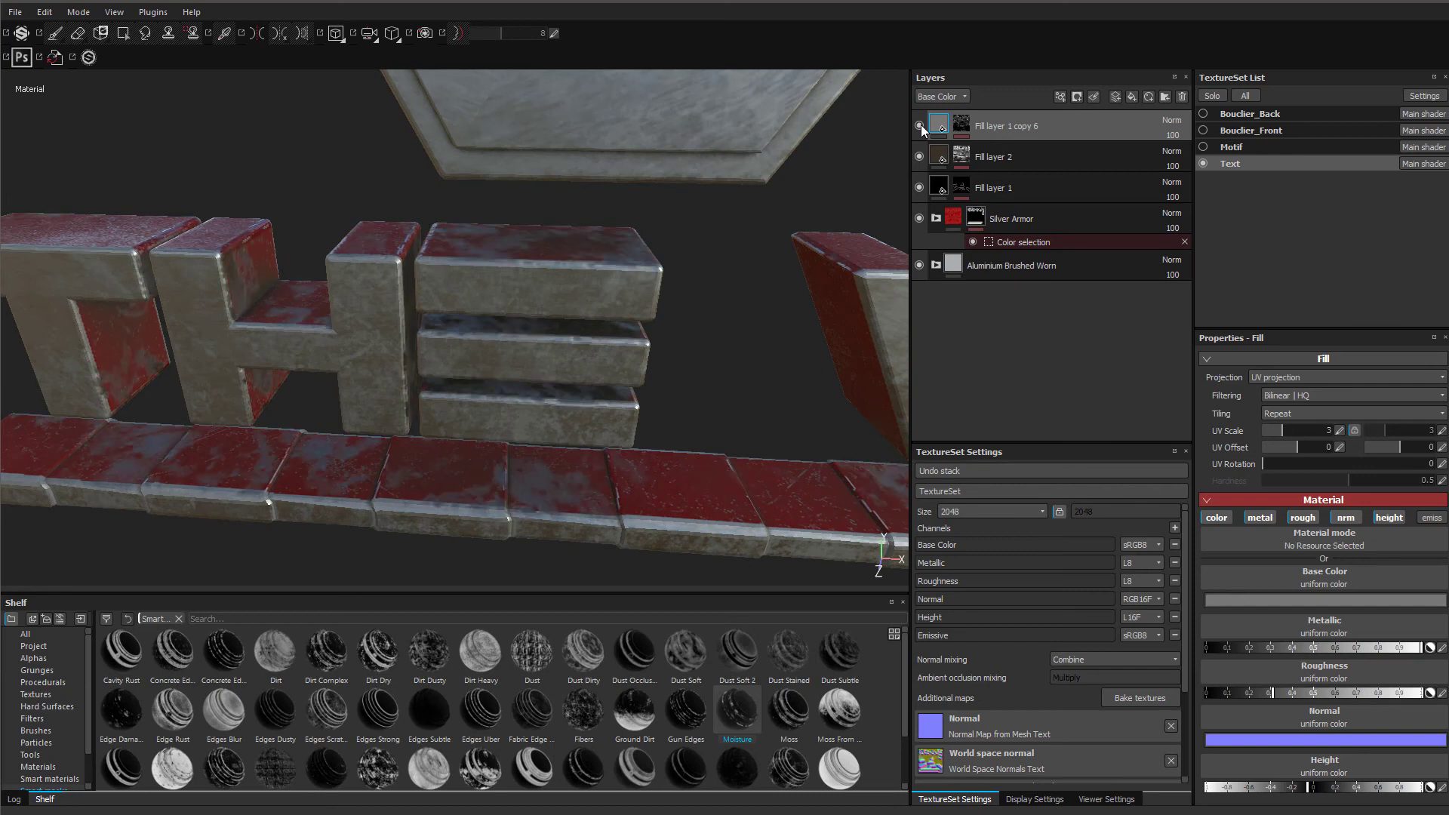
{"action": "left_click", "coordinate": [961, 136]}
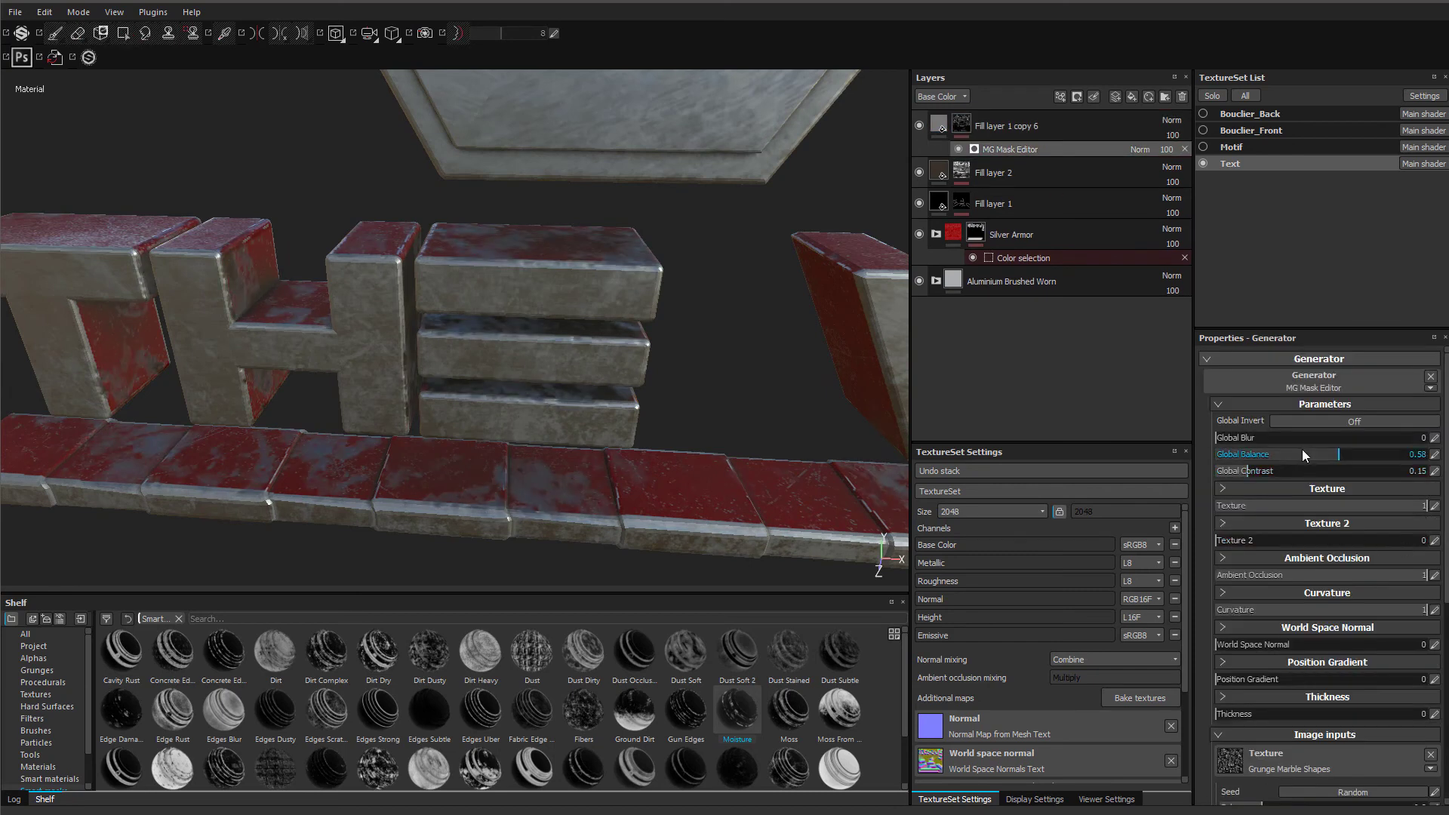
{"action": "left_click_drag", "start_coordinate": [1320, 453], "coordinate": [1267, 456]}
{"action": "left_click_drag", "start_coordinate": [1351, 470], "coordinate": [1293, 464]}
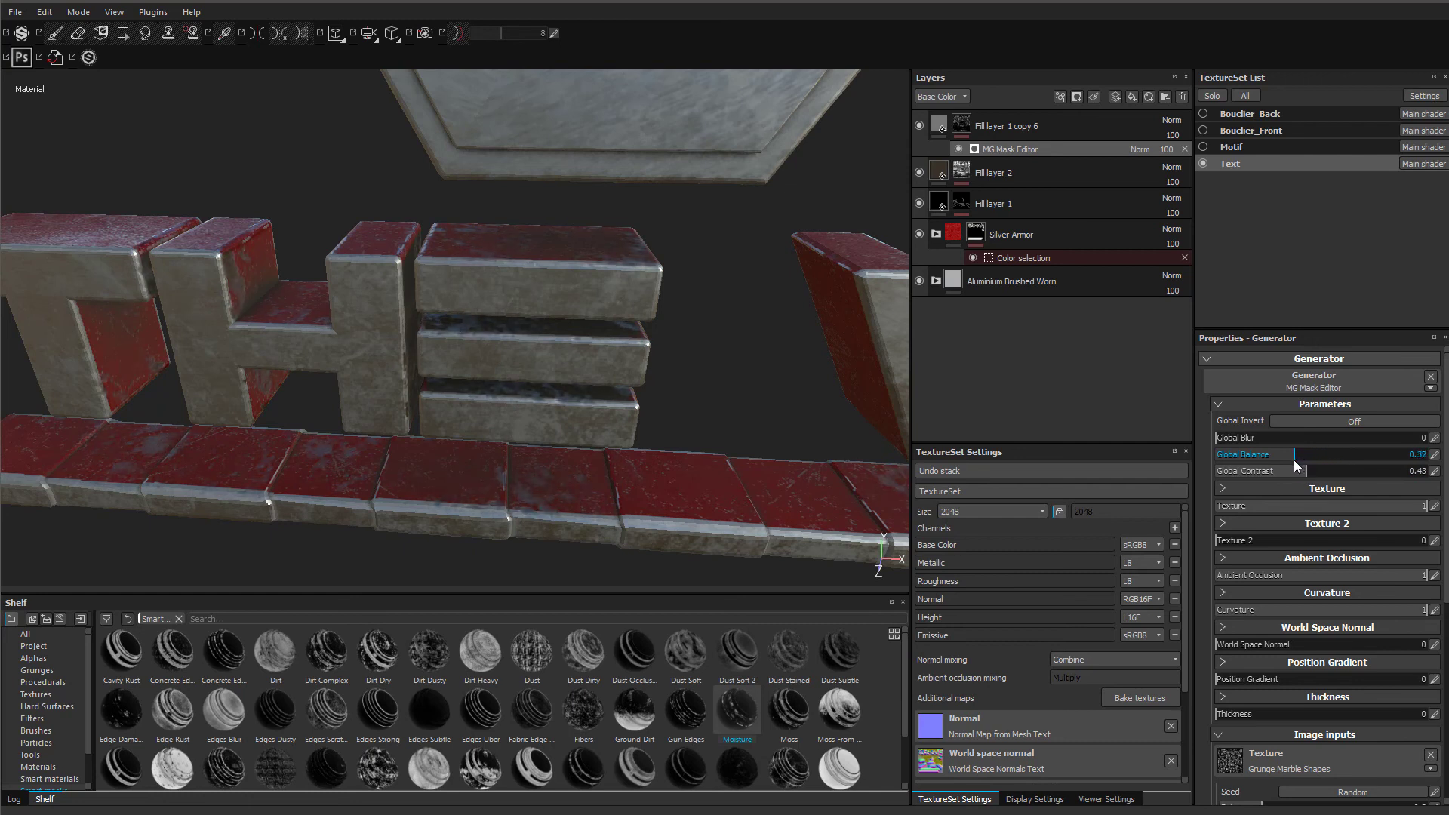
- Inspect the stains on the V2 The Venom lettering from several angles, comparing it with Fill layer 1 copy 6 hidden and shown
{"action": "left_click_drag", "start_coordinate": [304, 366], "coordinate": [407, 392], "text": "alt"}
{"action": "left_click", "coordinate": [919, 126]}
{"action": "left_click", "coordinate": [919, 126]}
{"action": "middle_click_drag", "start_coordinate": [604, 392], "coordinate": [547, 415], "text": "alt"}
{"action": "left_click_drag", "start_coordinate": [546, 416], "coordinate": [592, 458], "text": "alt"}
{"action": "left_click_drag", "start_coordinate": [668, 348], "coordinate": [604, 317], "text": "alt"}
{"action": "scroll", "coordinate": [611, 201], "scroll_direction": "up", "scroll_amount": 5}
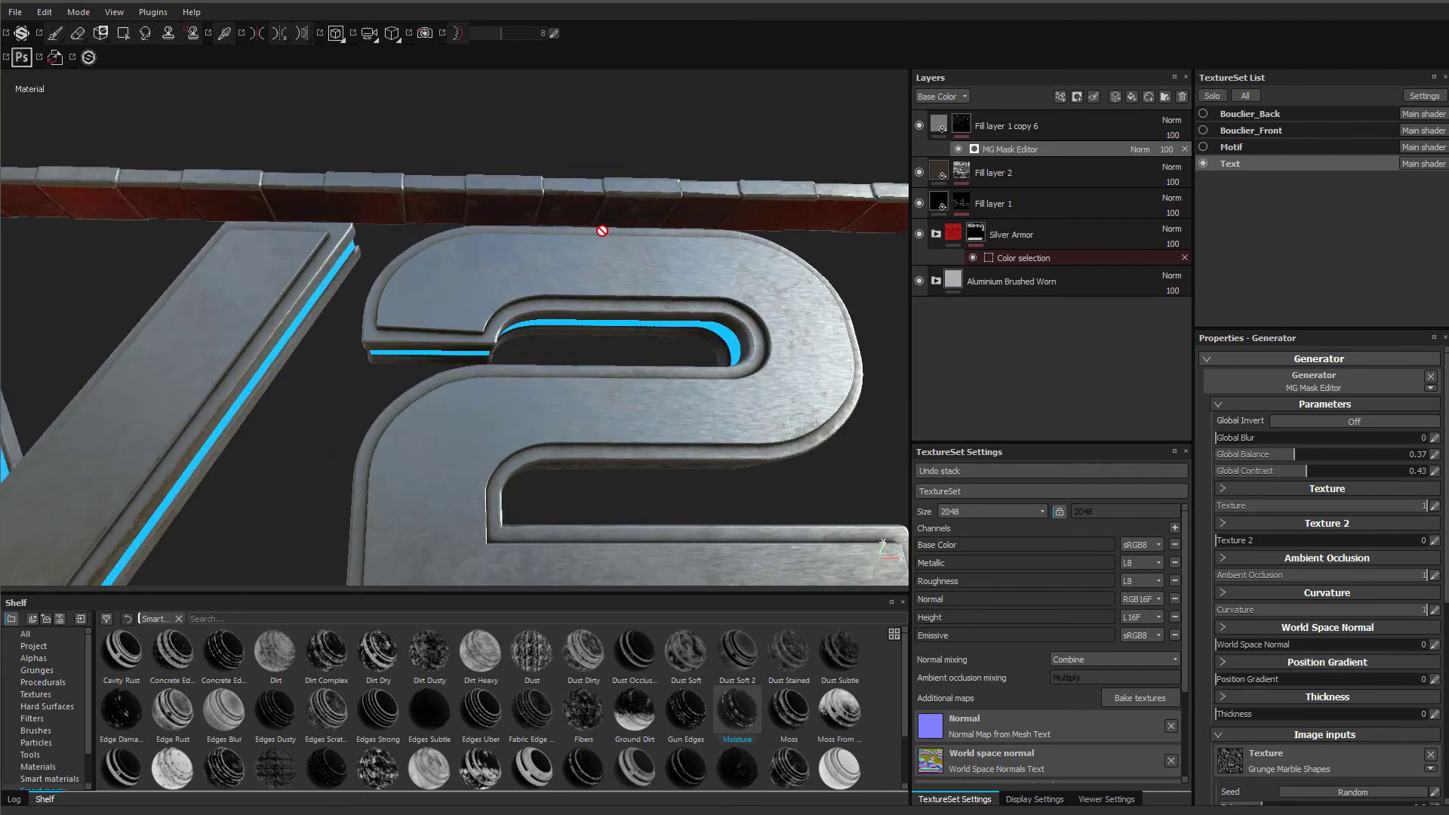
{"action": "left_click_drag", "start_coordinate": [601, 230], "coordinate": [760, 188], "text": "alt"}
{"action": "left_click_drag", "start_coordinate": [555, 296], "coordinate": [621, 237], "text": "alt"}
{"action": "middle_click_drag", "start_coordinate": [576, 241], "coordinate": [898, 325], "text": "alt"}
{"action": "left_click_drag", "start_coordinate": [292, 238], "coordinate": [378, 365], "text": "alt"}
{"action": "scroll", "coordinate": [473, 366], "scroll_direction": "down", "scroll_amount": 5}
{"action": "middle_click_drag", "start_coordinate": [472, 365], "coordinate": [292, 287], "text": "alt"}
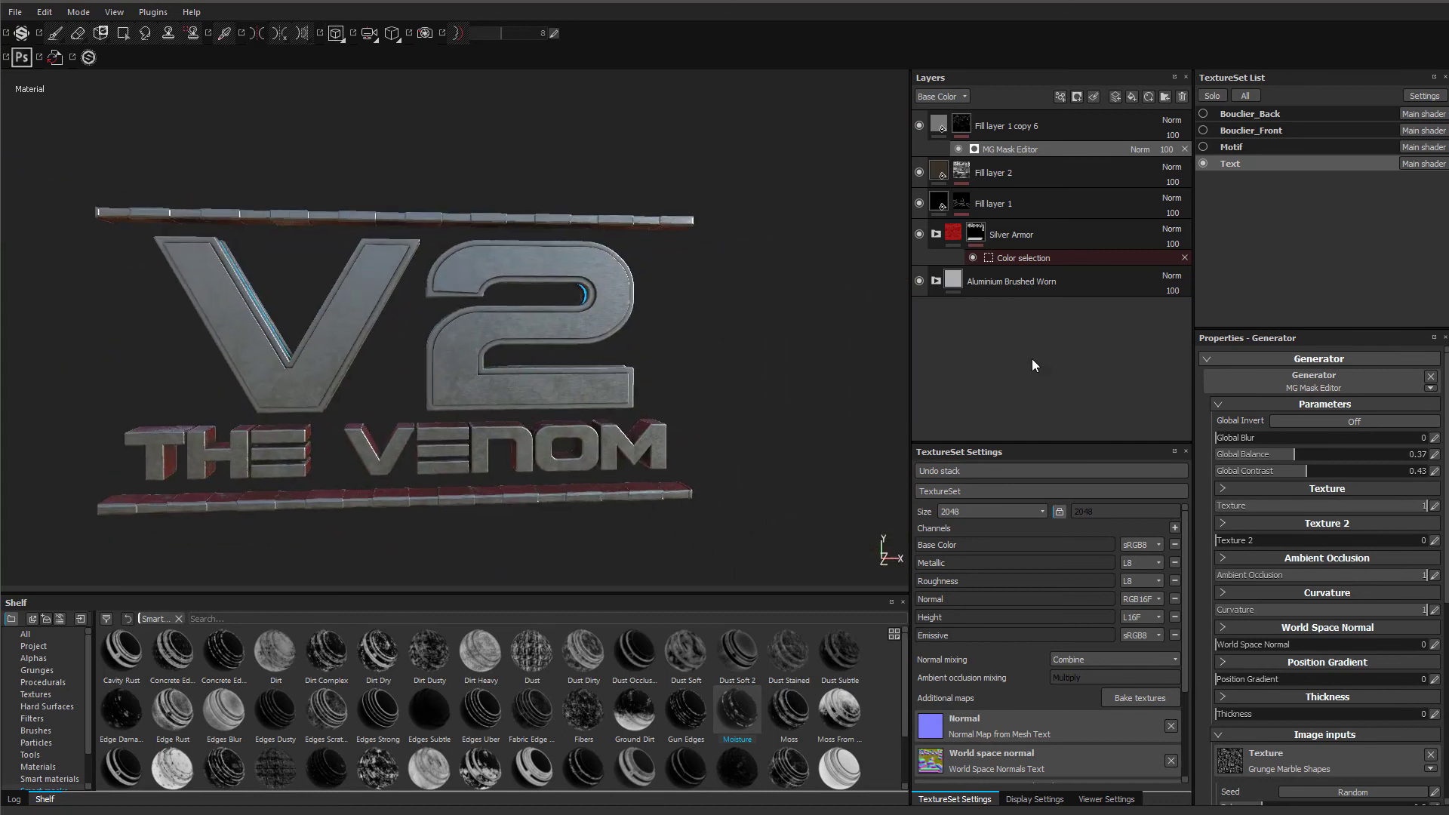
- Show all texture sets again and frame the lower part of the complete shield
{"action": "left_click", "coordinate": [1245, 95]}
{"action": "scroll", "coordinate": [683, 152], "scroll_direction": "down", "scroll_amount": 3}
{"action": "left_click_drag", "start_coordinate": [634, 324], "coordinate": [604, 356], "text": "alt"}
{"action": "scroll", "coordinate": [589, 357], "scroll_direction": "up", "scroll_amount": 3}
{"action": "middle_click_drag", "start_coordinate": [605, 355], "coordinate": [655, 220], "text": "alt"}
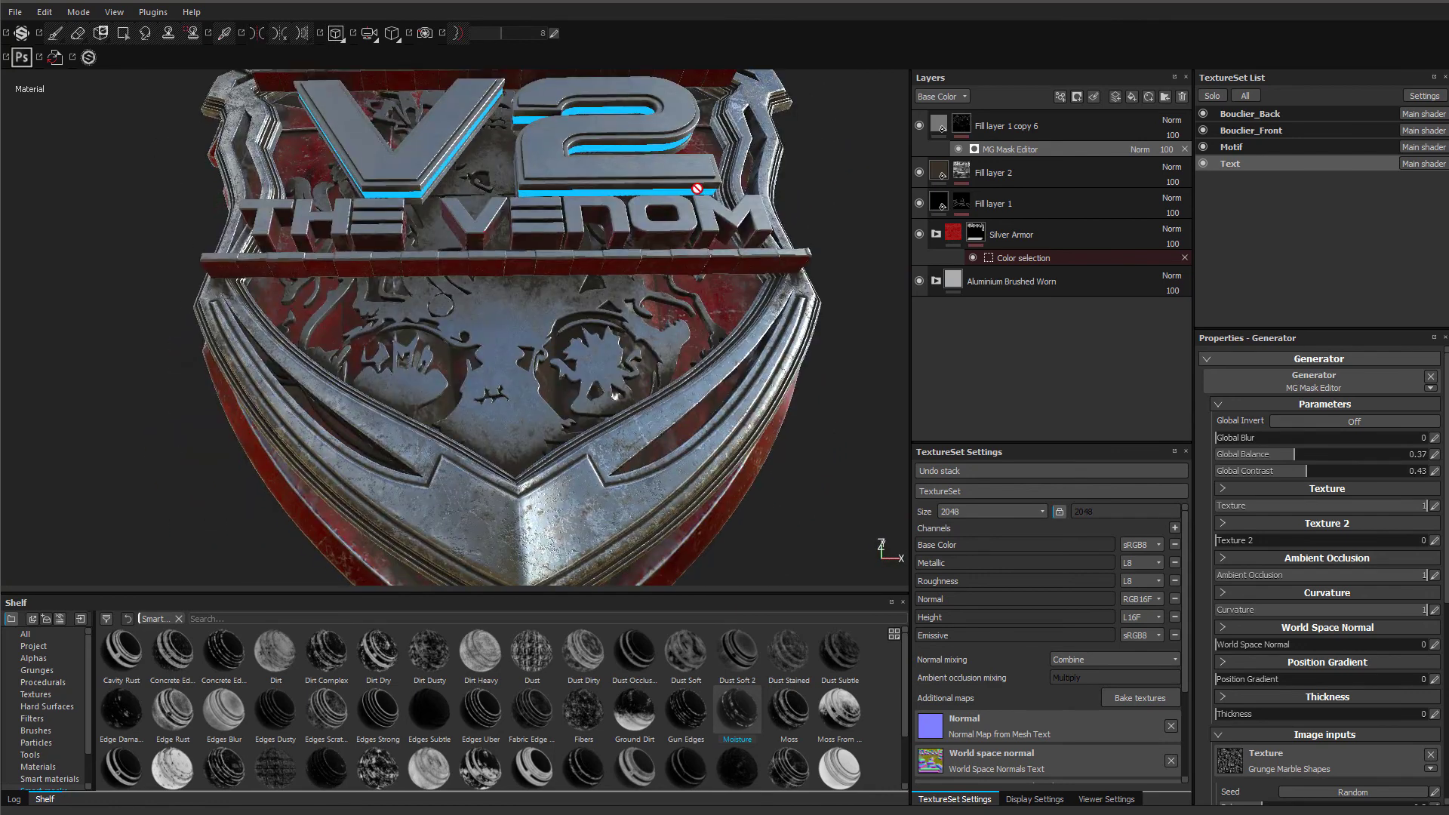
- Compare the shield with the Motif set's Fill layer 2 dirt hidden and shown
{"action": "left_click", "coordinate": [1231, 147]}
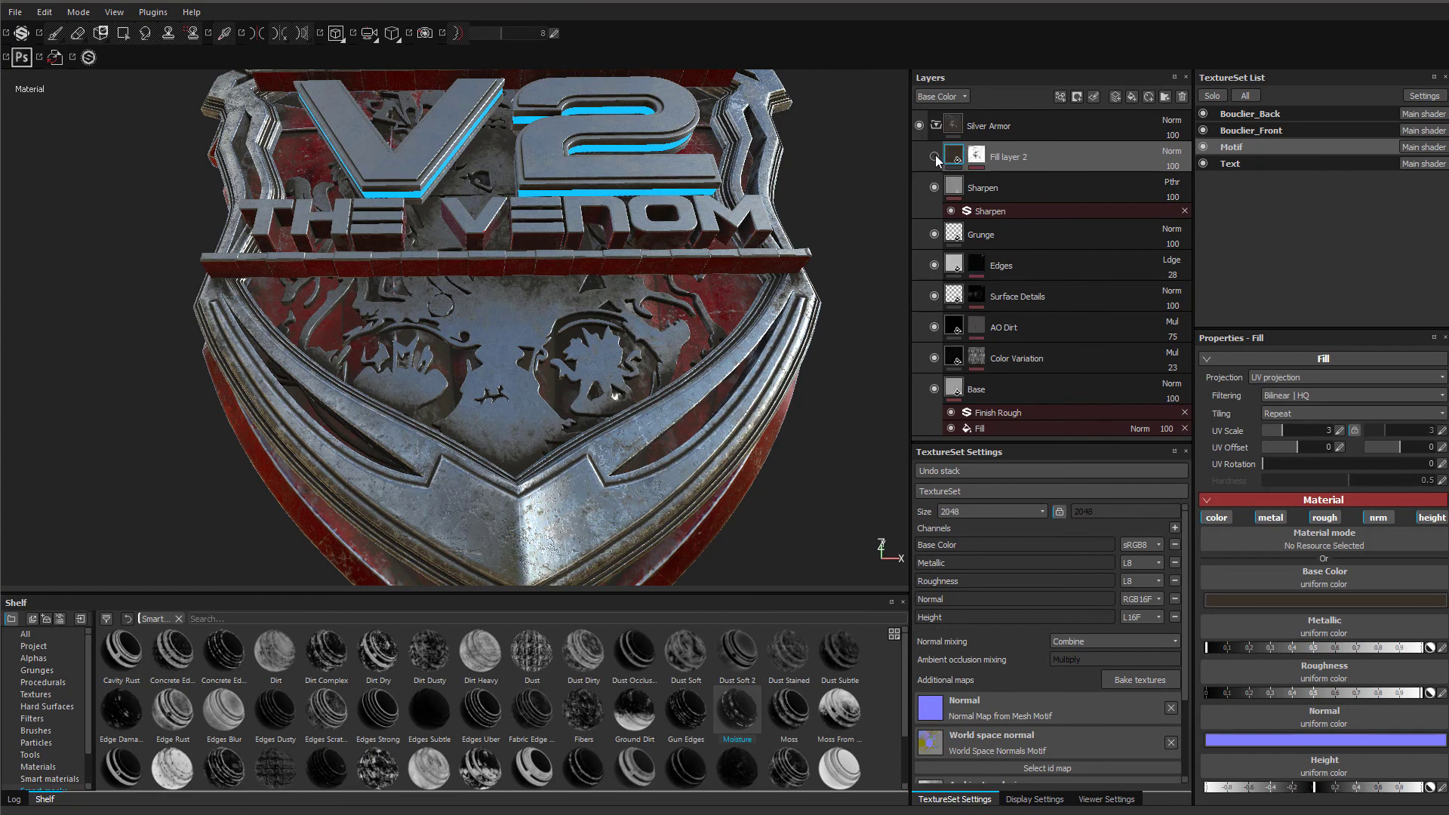
{"action": "scroll", "coordinate": [503, 389], "scroll_direction": "down", "scroll_amount": 2}
{"action": "left_click_drag", "start_coordinate": [504, 355], "coordinate": [544, 369], "text": "alt"}
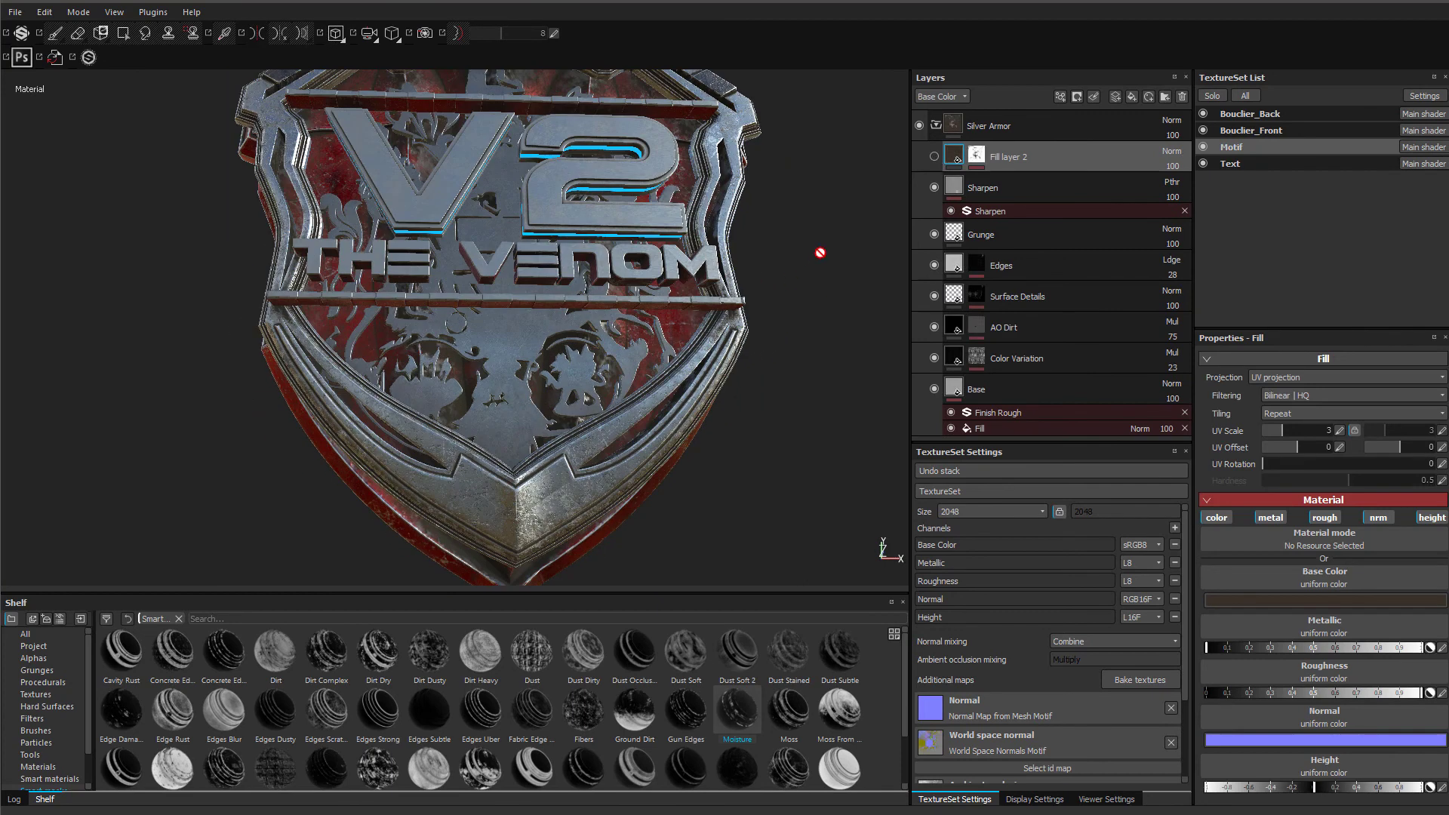
{"action": "left_click", "coordinate": [934, 157]}
{"action": "left_click", "coordinate": [934, 159]}
{"action": "left_click", "coordinate": [934, 159]}
{"action": "mouse_move", "coordinate": [622, 362]}
{"action": "left_mouse_down", "text": "alt"}
{"action": "mouse_move", "coordinate": [553, 380]}
{"action": "mouse_move", "coordinate": [545, 421]}
{"action": "mouse_move", "coordinate": [585, 388]}
{"action": "mouse_move", "coordinate": [600, 441]}
{"action": "mouse_move", "coordinate": [596, 351]}
{"action": "left_mouse_up", "text": "alt"}
{"action": "scroll", "coordinate": [589, 385], "scroll_direction": "down", "scroll_amount": 3}
{"action": "scroll", "coordinate": [627, 273], "scroll_direction": "up", "scroll_amount": 3}
{"action": "middle_click_drag", "start_coordinate": [627, 273], "coordinate": [548, 259]}
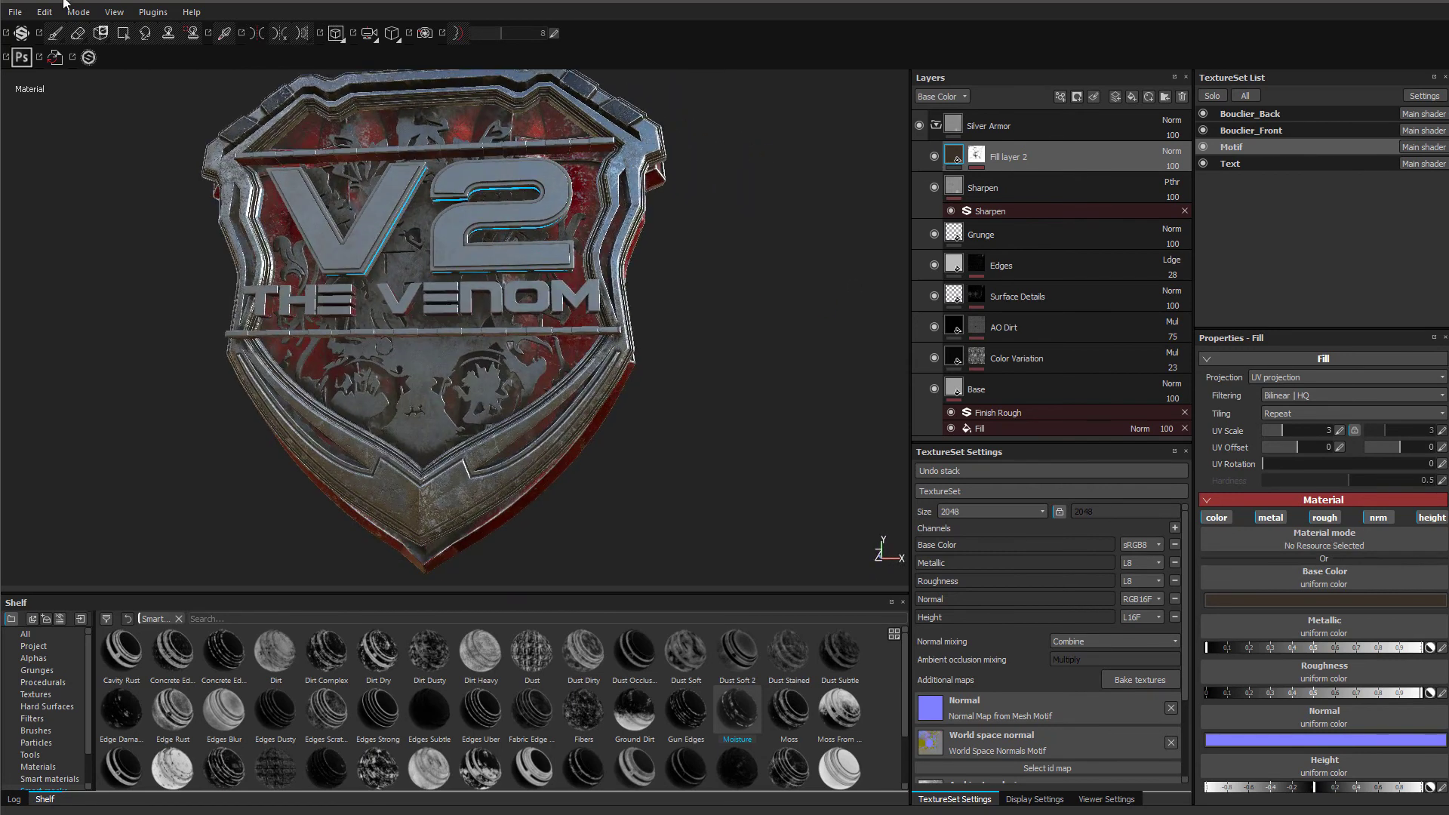
- Save the project and review the finished shield up close from several angles
{"action": "left_click", "coordinate": [15, 12]}
{"action": "left_click", "coordinate": [70, 151]}
{"action": "scroll", "coordinate": [455, 502], "scroll_direction": "up", "scroll_amount": 5}
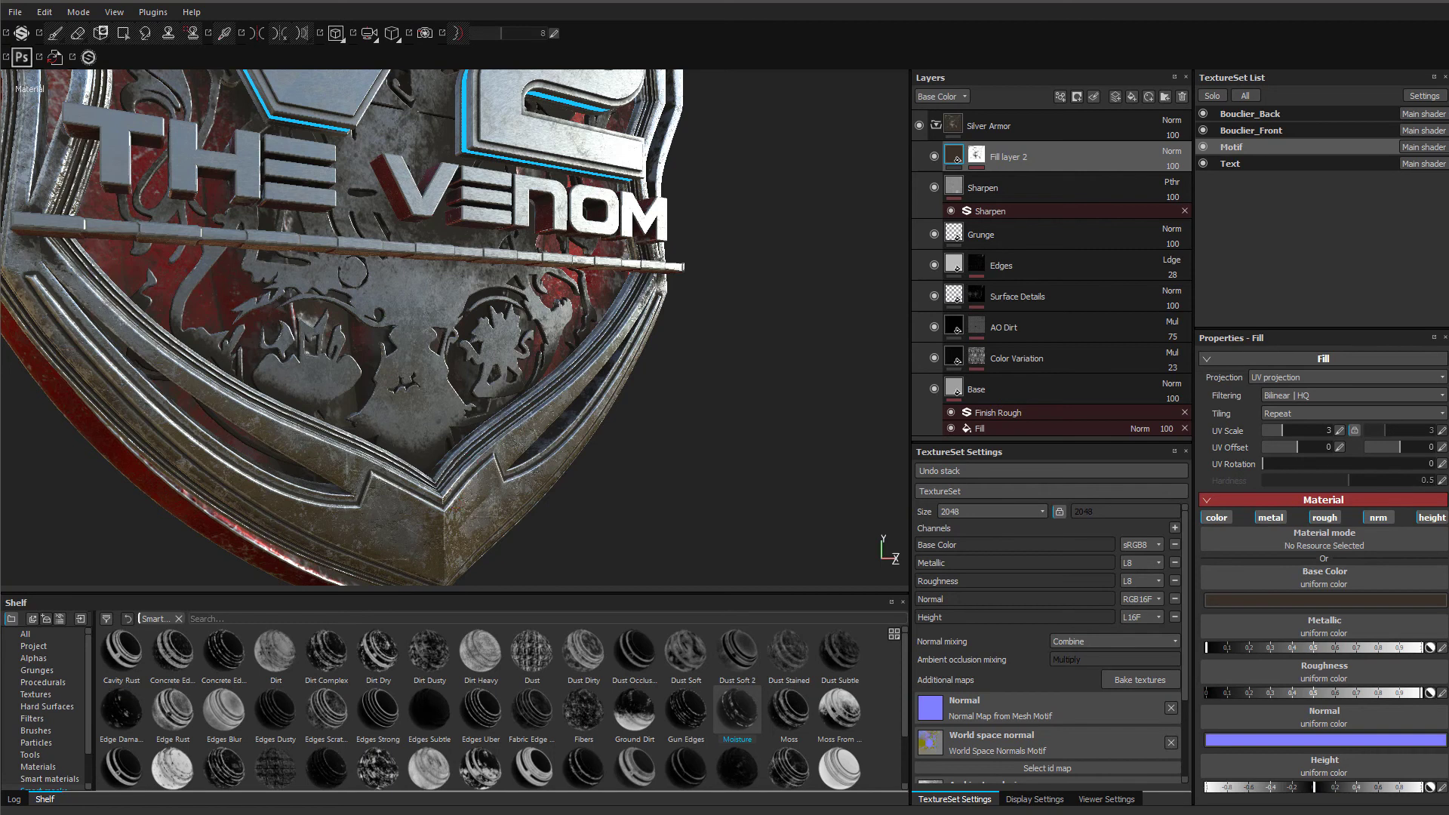
{"action": "key", "text": "F10"}
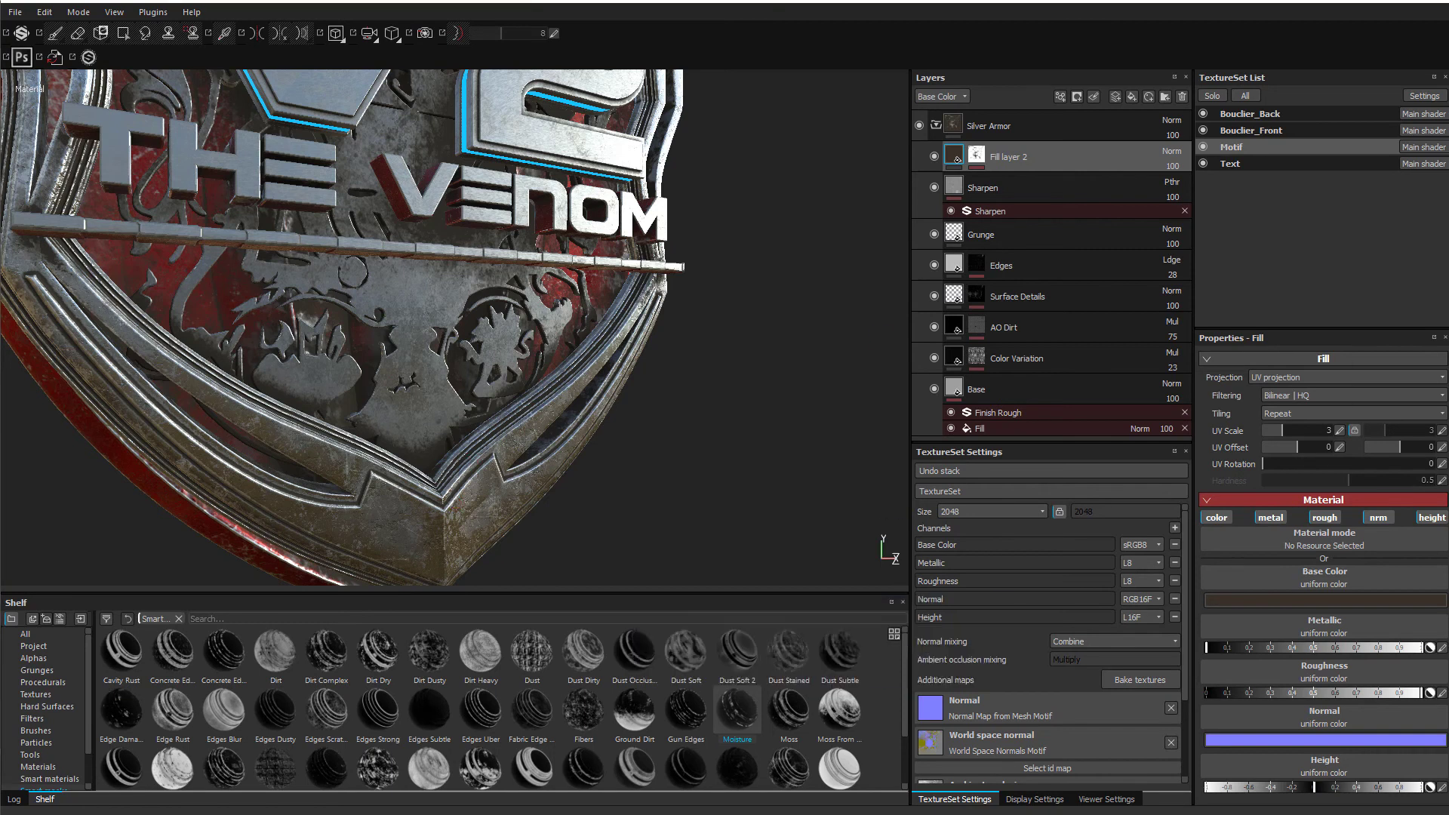
{"action": "mouse_move", "coordinate": [483, 442]}
{"action": "left_mouse_down", "text": "alt"}
{"action": "mouse_move", "coordinate": [579, 469]}
{"action": "mouse_move", "coordinate": [498, 430]}
{"action": "left_mouse_up", "text": "alt"}
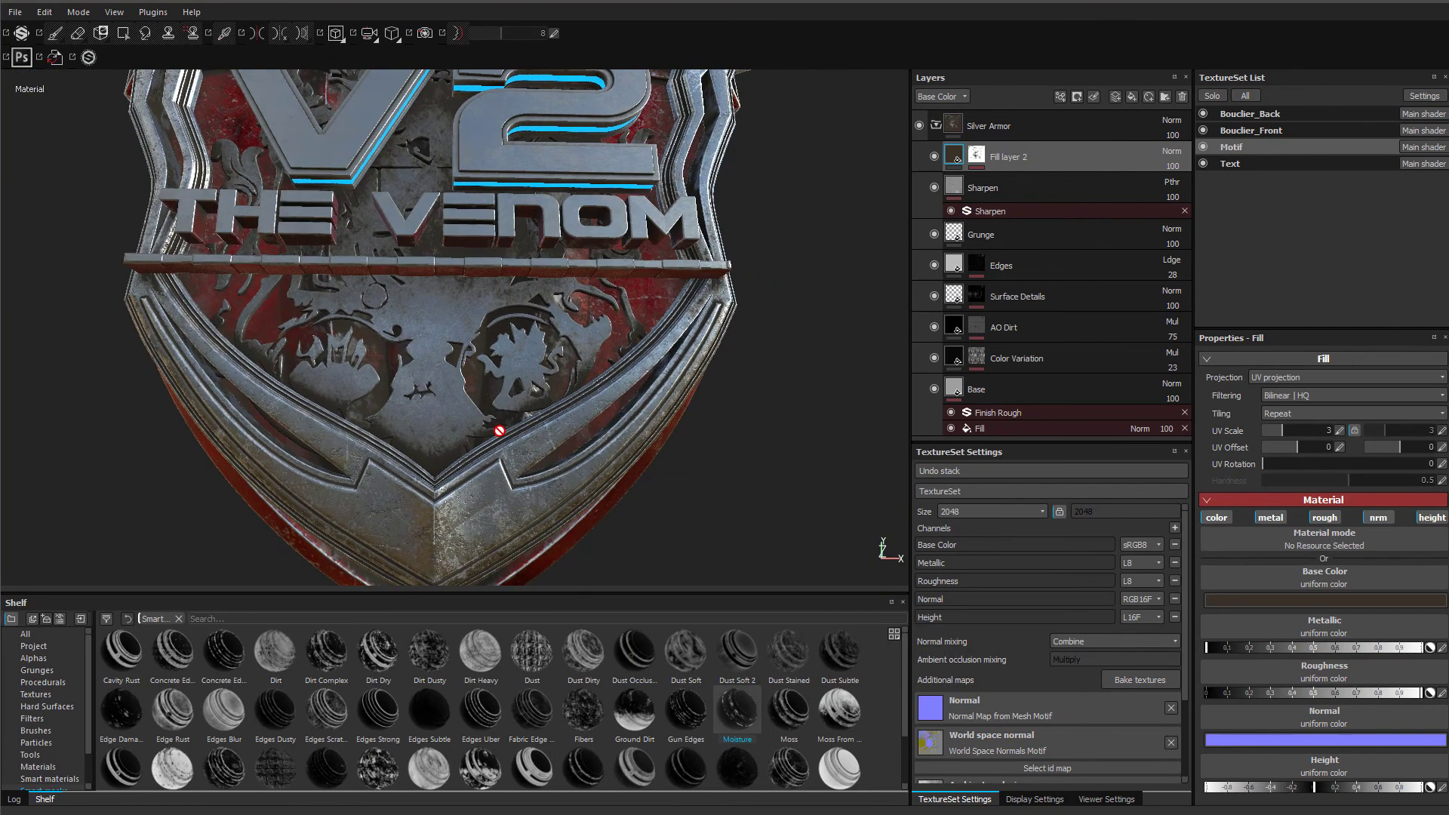
{"action": "right_click_drag", "start_coordinate": [498, 430], "coordinate": [553, 411], "text": "alt"}
{"action": "left_click_drag", "start_coordinate": [553, 411], "coordinate": [496, 386], "text": "alt"}
{"action": "right_click_drag", "start_coordinate": [612, 325], "coordinate": [612, 350], "text": "alt"}
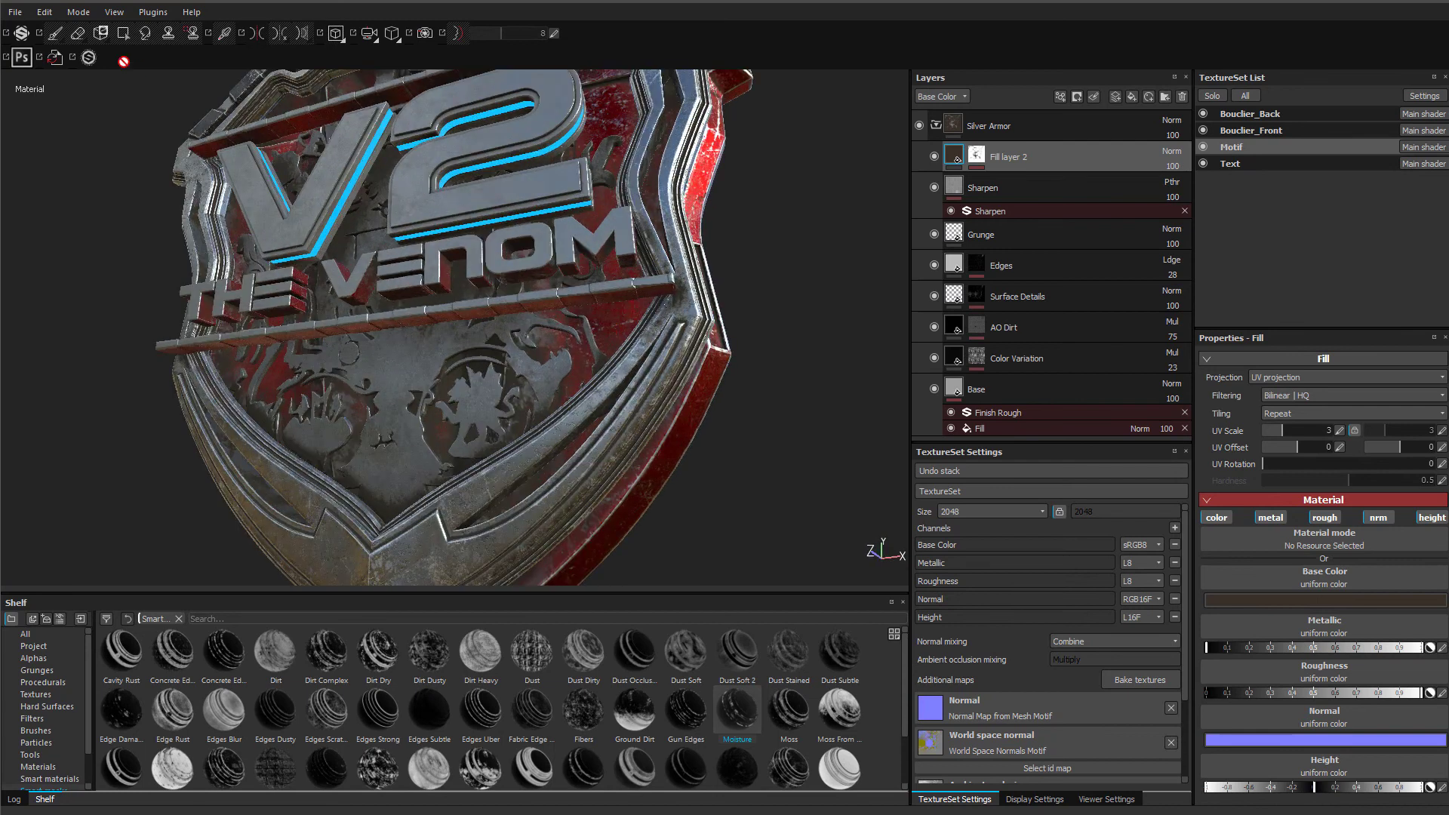
- Save the project again and open the texture export settings
{"action": "left_click", "coordinate": [16, 13]}
{"action": "left_click", "coordinate": [103, 150]}
{"action": "left_click", "coordinate": [15, 12]}
{"action": "left_click", "coordinate": [47, 214]}
{"action": "left_click_drag", "start_coordinate": [628, 158], "coordinate": [567, 107]}
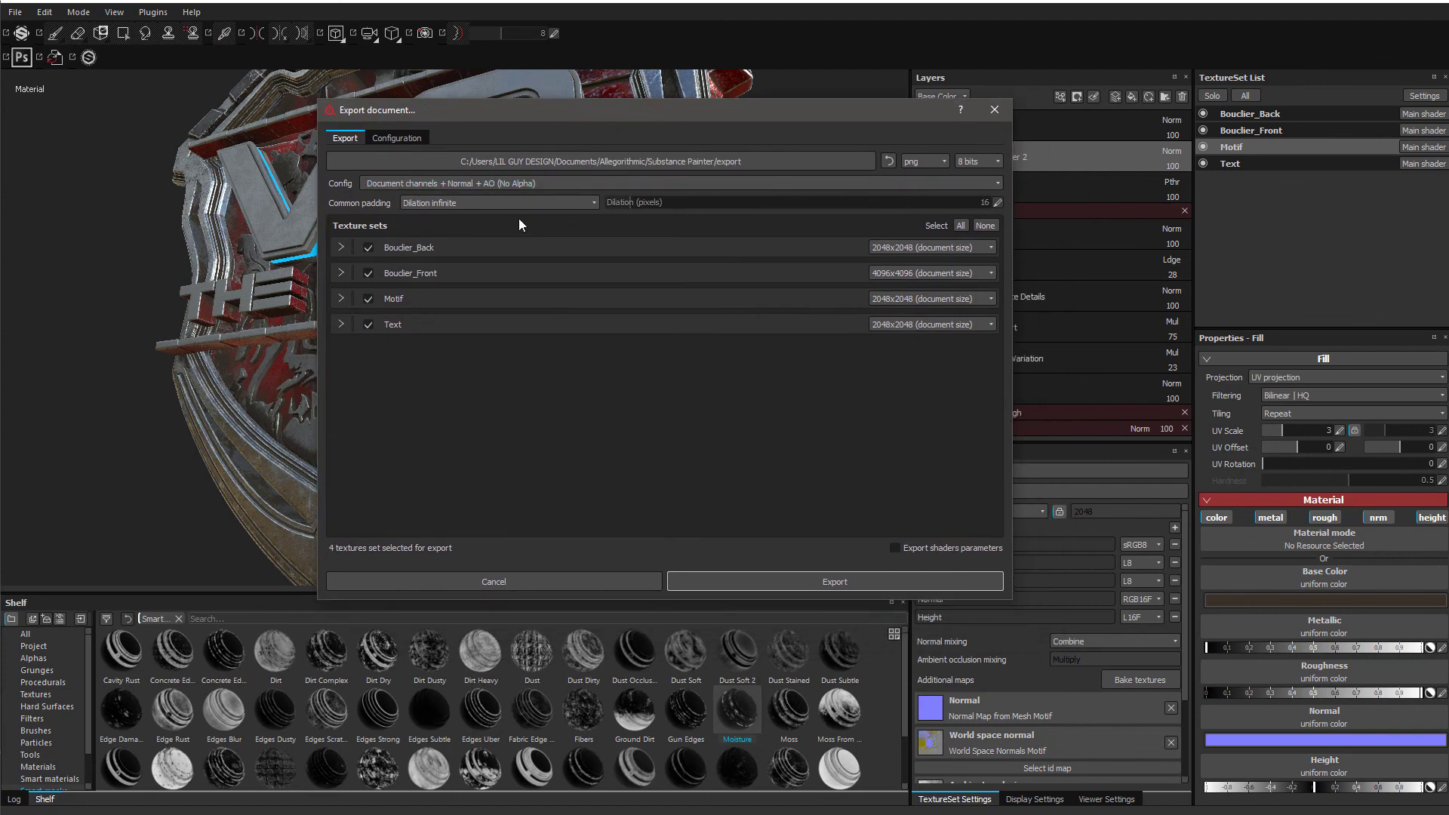
- Inspect the maps listed for Bouclier_Back and compare the output maps of the PBR MetalRough export presets
{"action": "left_click", "coordinate": [340, 247]}
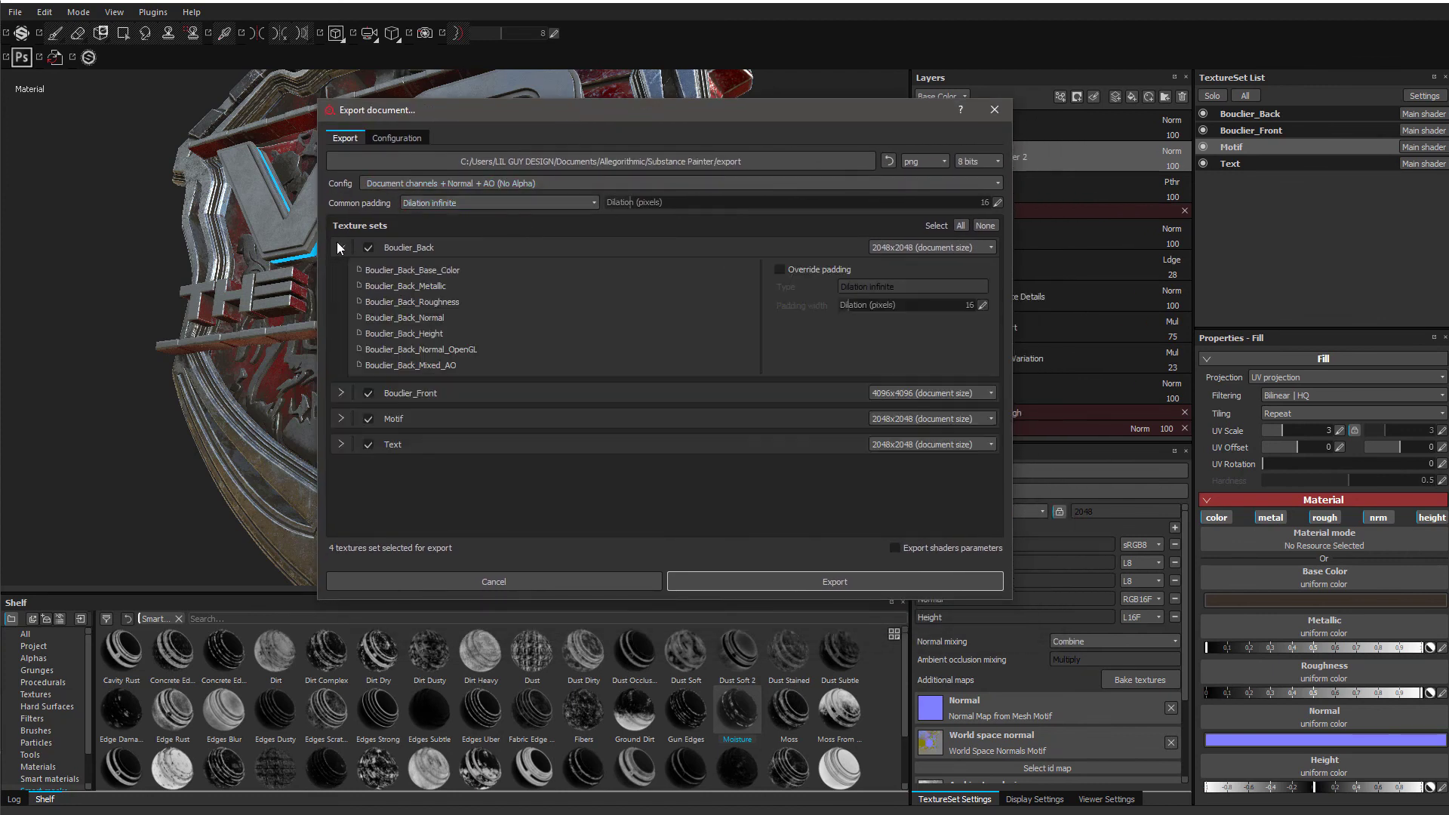
{"action": "left_click", "coordinate": [340, 248]}
{"action": "left_click", "coordinate": [396, 139]}
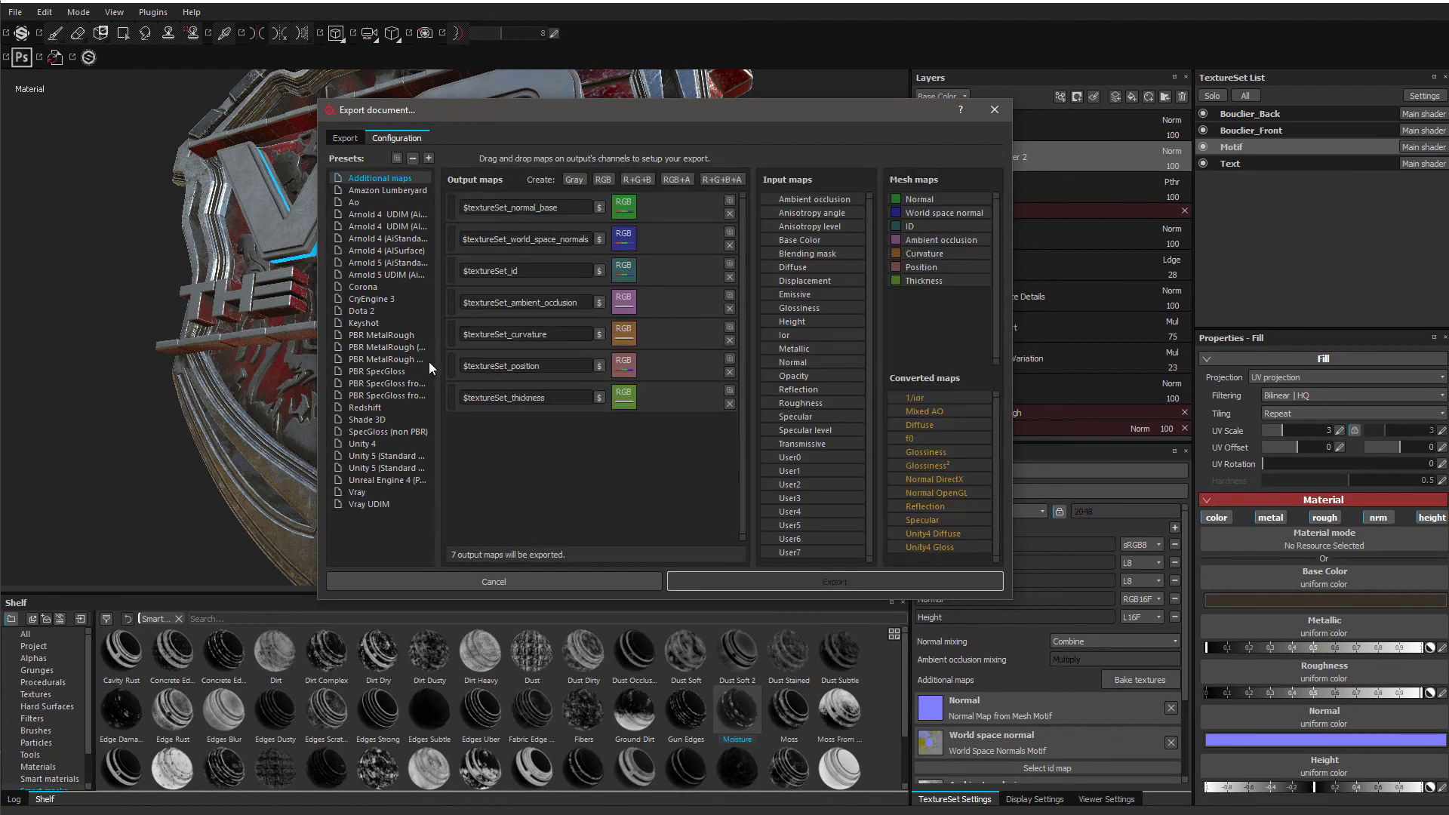
{"action": "left_click", "coordinate": [400, 348]}
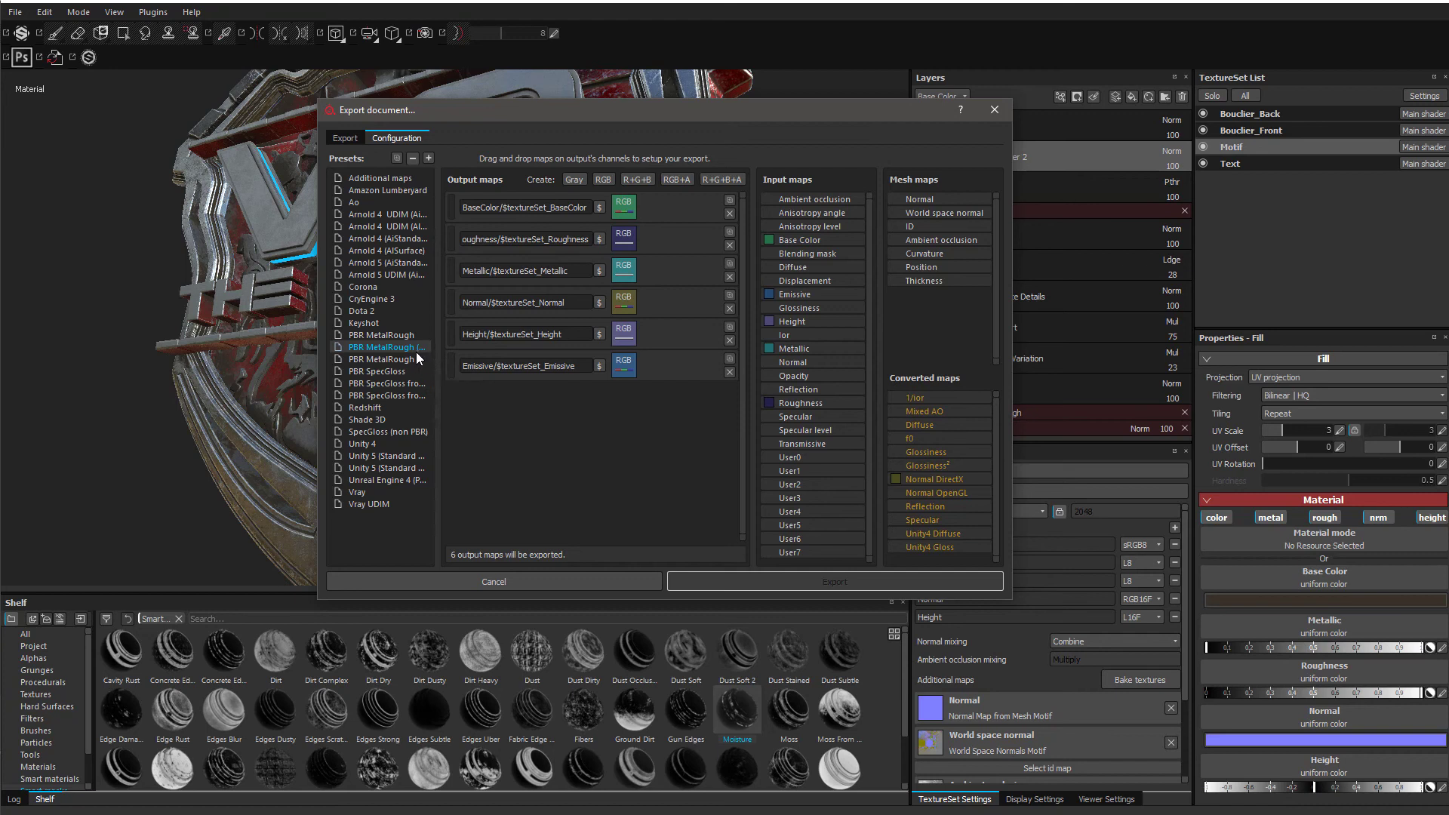
{"action": "left_click", "coordinate": [416, 337]}
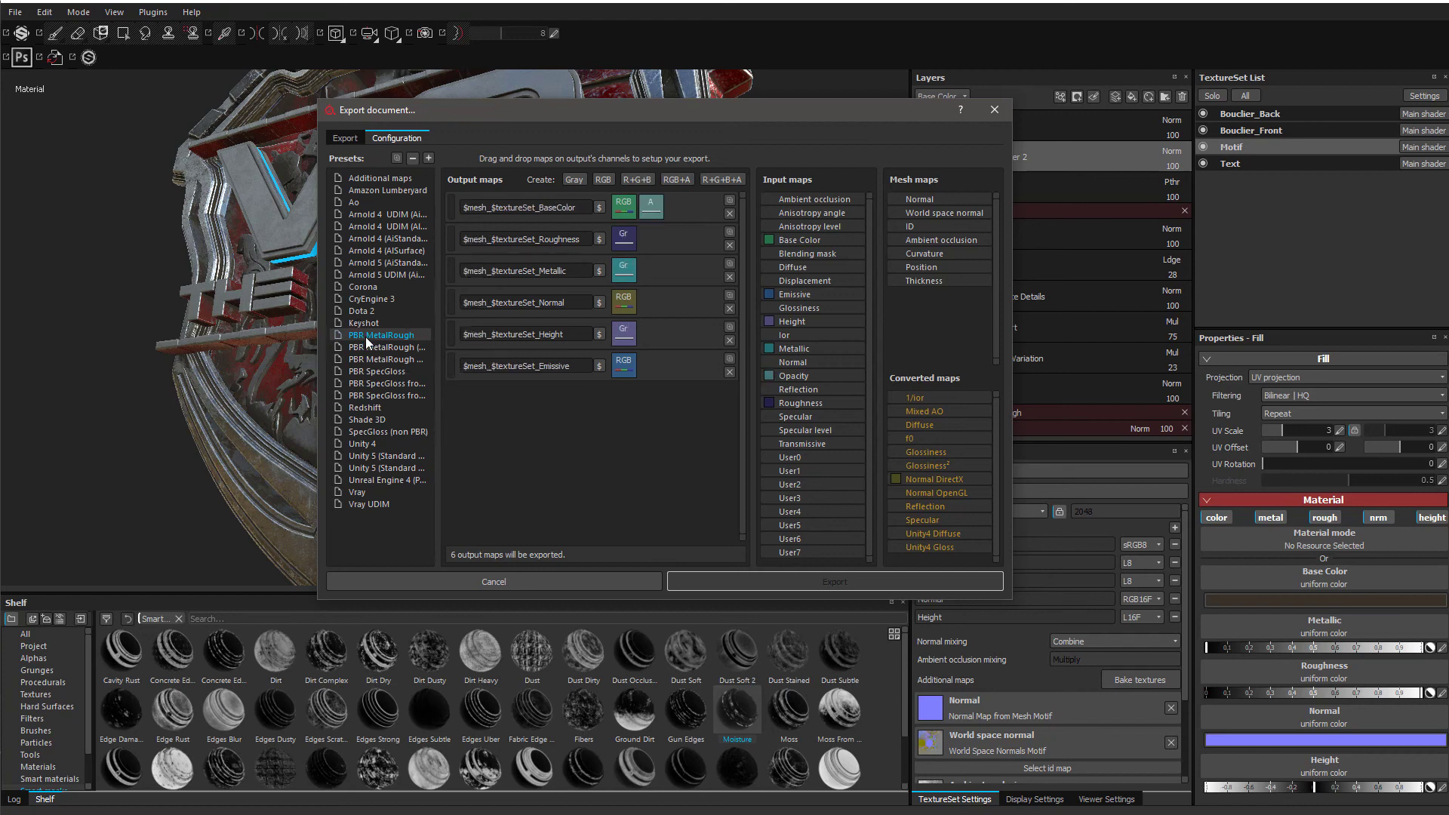
{"action": "left_click", "coordinate": [412, 360]}
{"action": "left_click", "coordinate": [404, 336]}
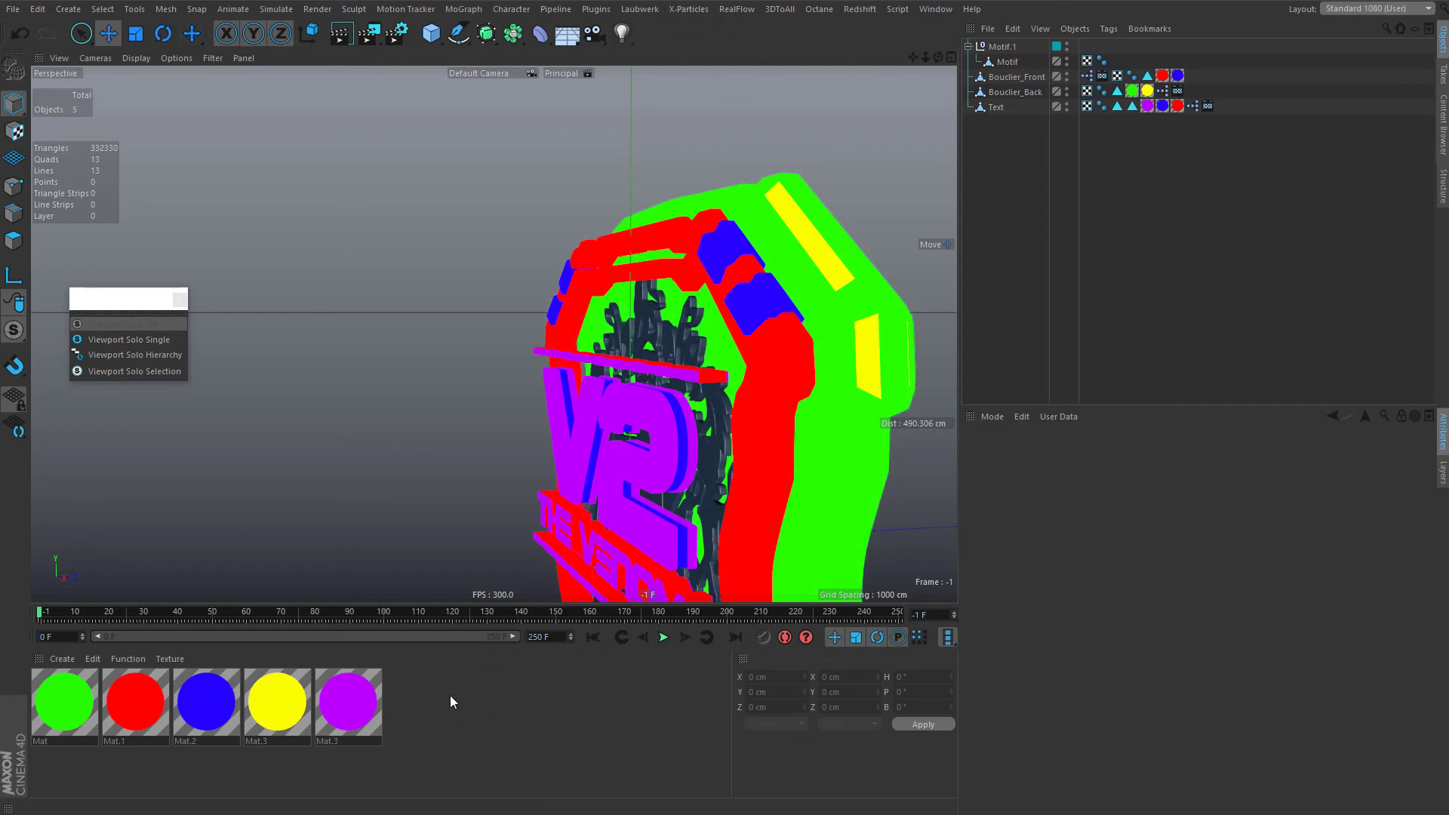
- Switch to Cinema 4D, create an Octane Material of type Glossy, and show its Roughness and Normal channels
{"action": "left_click", "coordinate": [62, 659]}
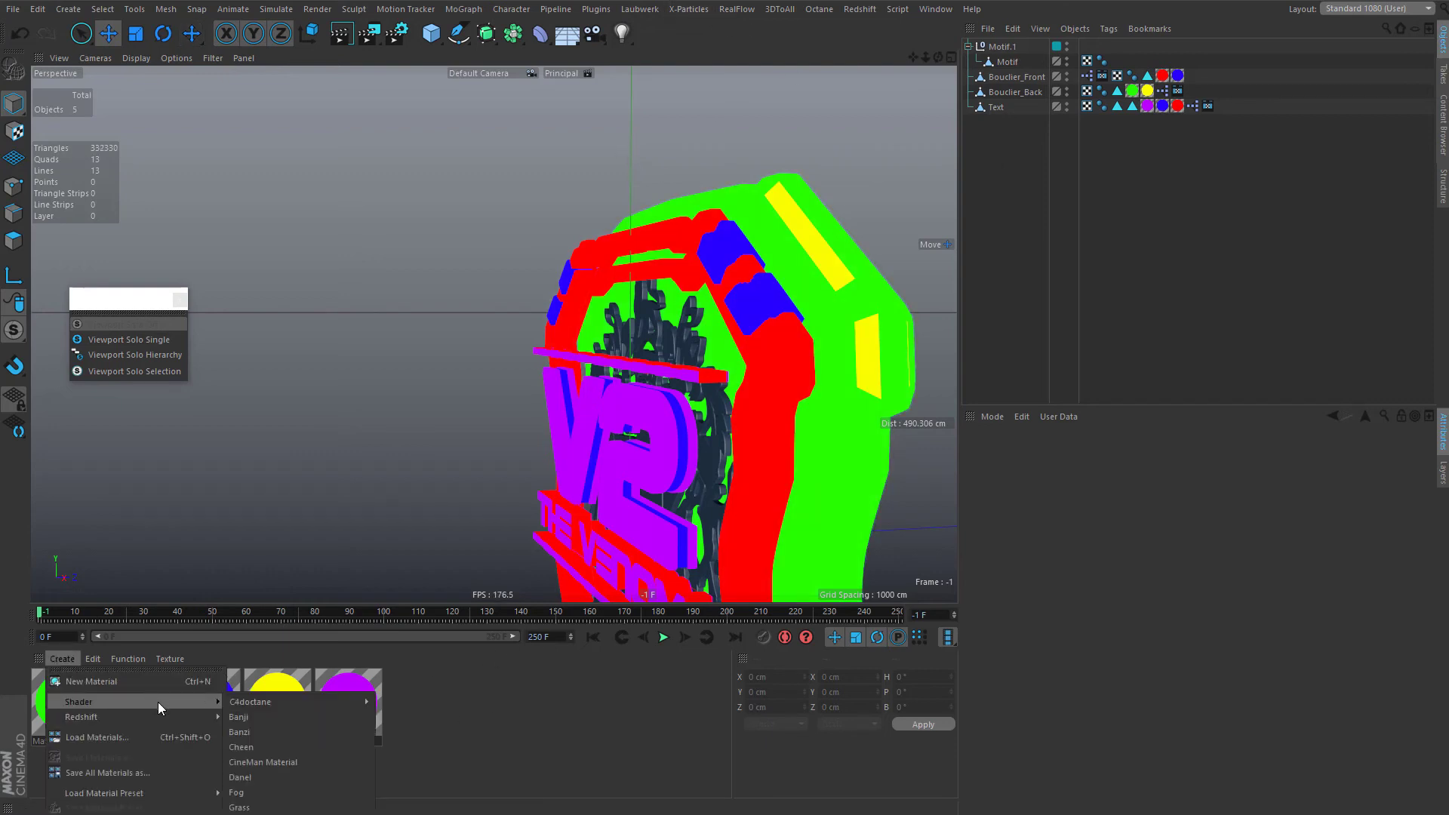
{"action": "mouse_move", "coordinate": [193, 705]}
{"action": "mouse_move", "coordinate": [358, 710]}
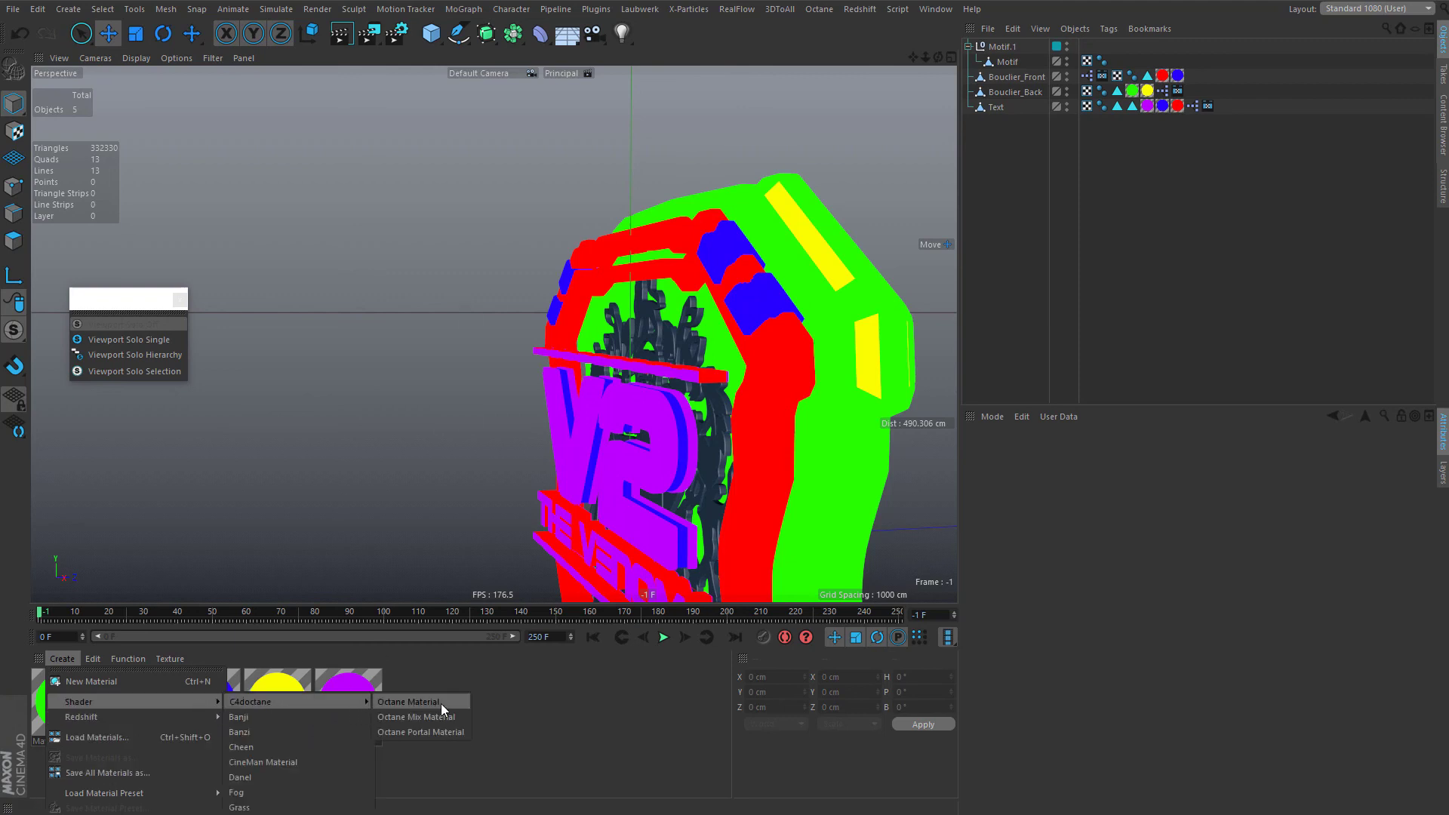
{"action": "left_click", "coordinate": [441, 703]}
{"action": "double_click", "coordinate": [61, 694]}
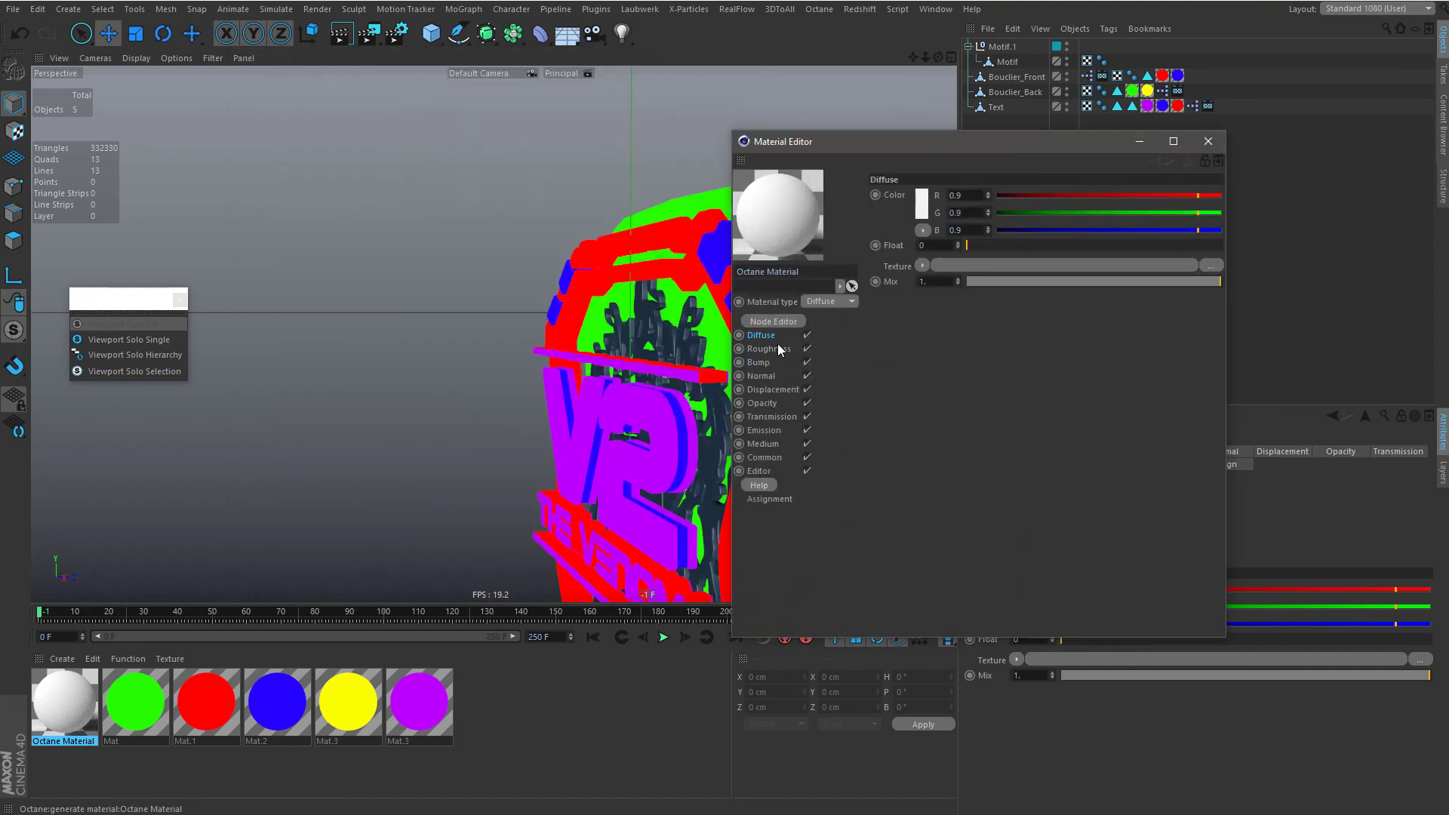
{"action": "left_click", "coordinate": [829, 332]}
{"action": "left_click", "coordinate": [769, 362]}
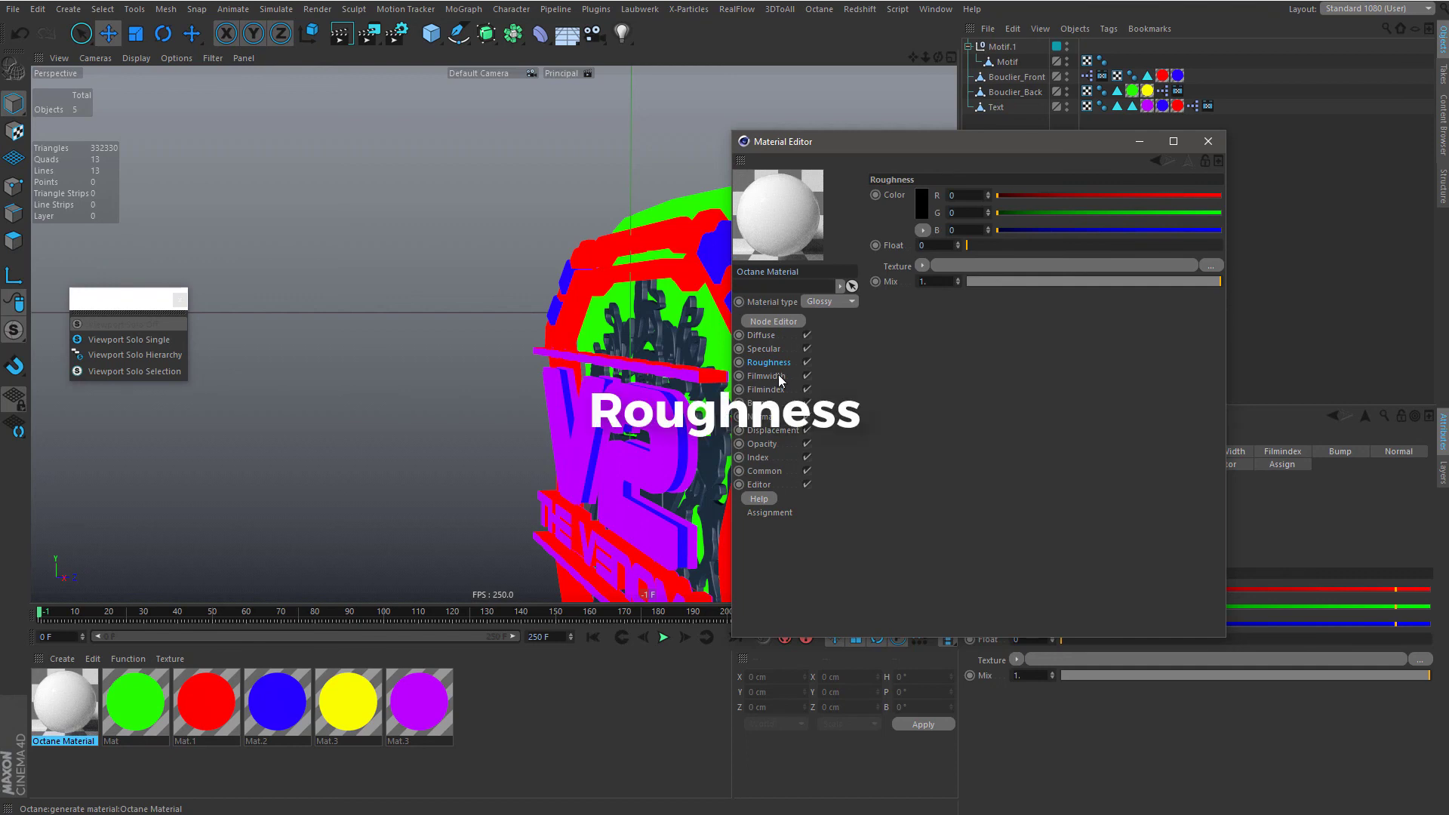
{"action": "left_click", "coordinate": [766, 417]}
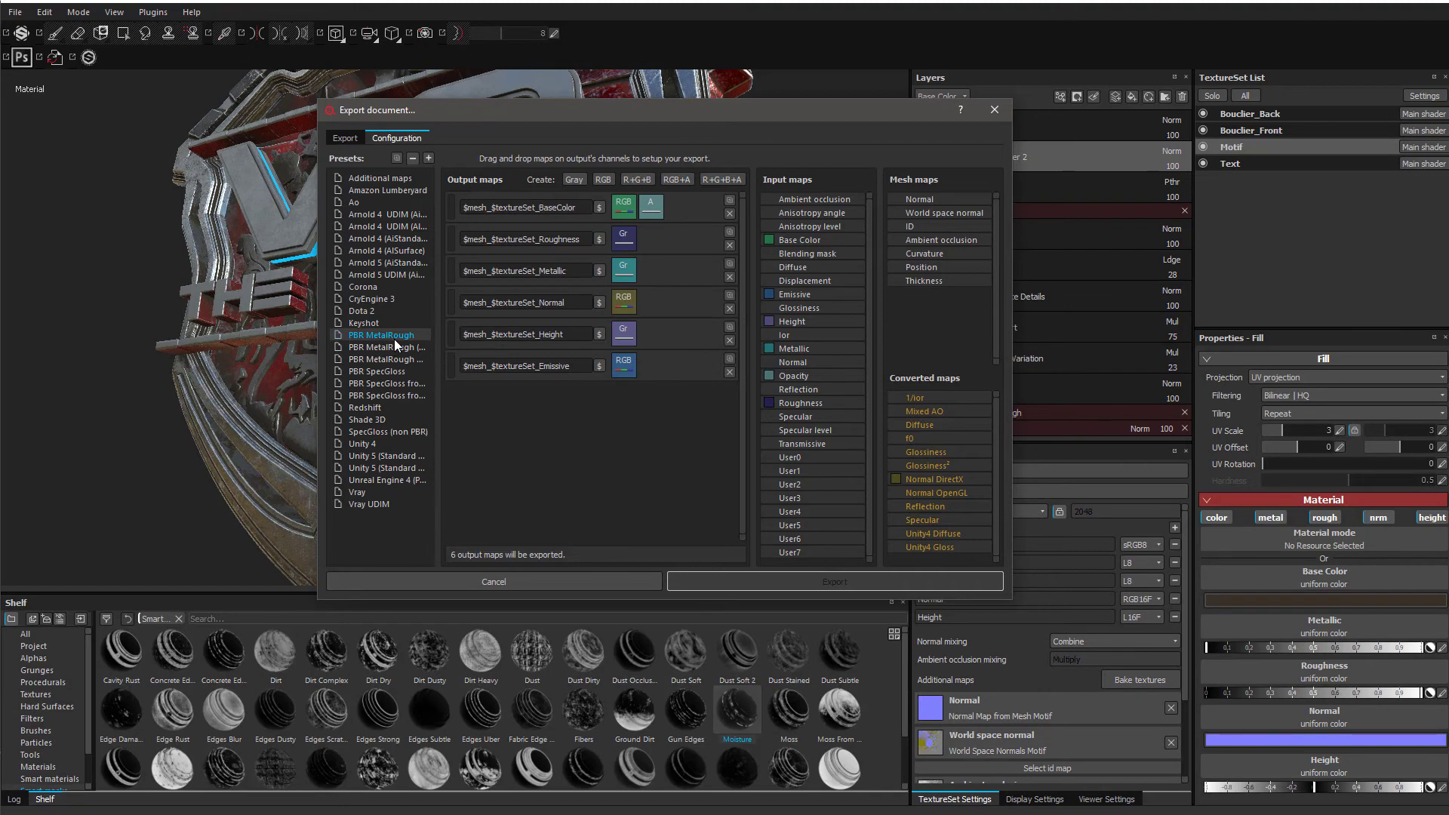
- Compare the PBR MetalRough preset's outputs in Substance Painter with the Octane material's Diffuse, Specular and Roughness channels in Cinema 4D, with both windows moved aside
{"action": "left_click", "coordinate": [589, 214]}
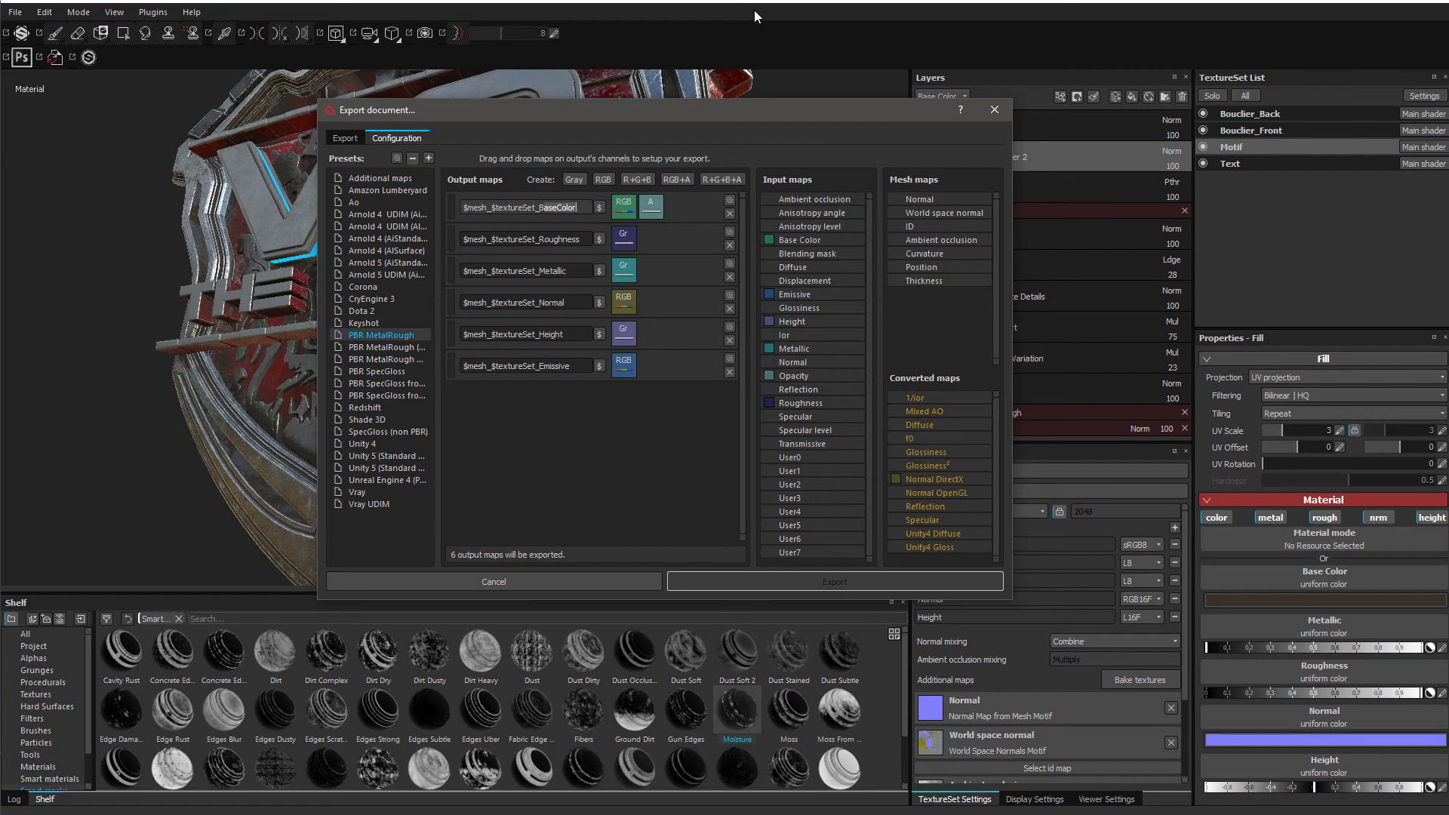
{"action": "left_click_drag", "start_coordinate": [665, 119], "coordinate": [559, 141]}
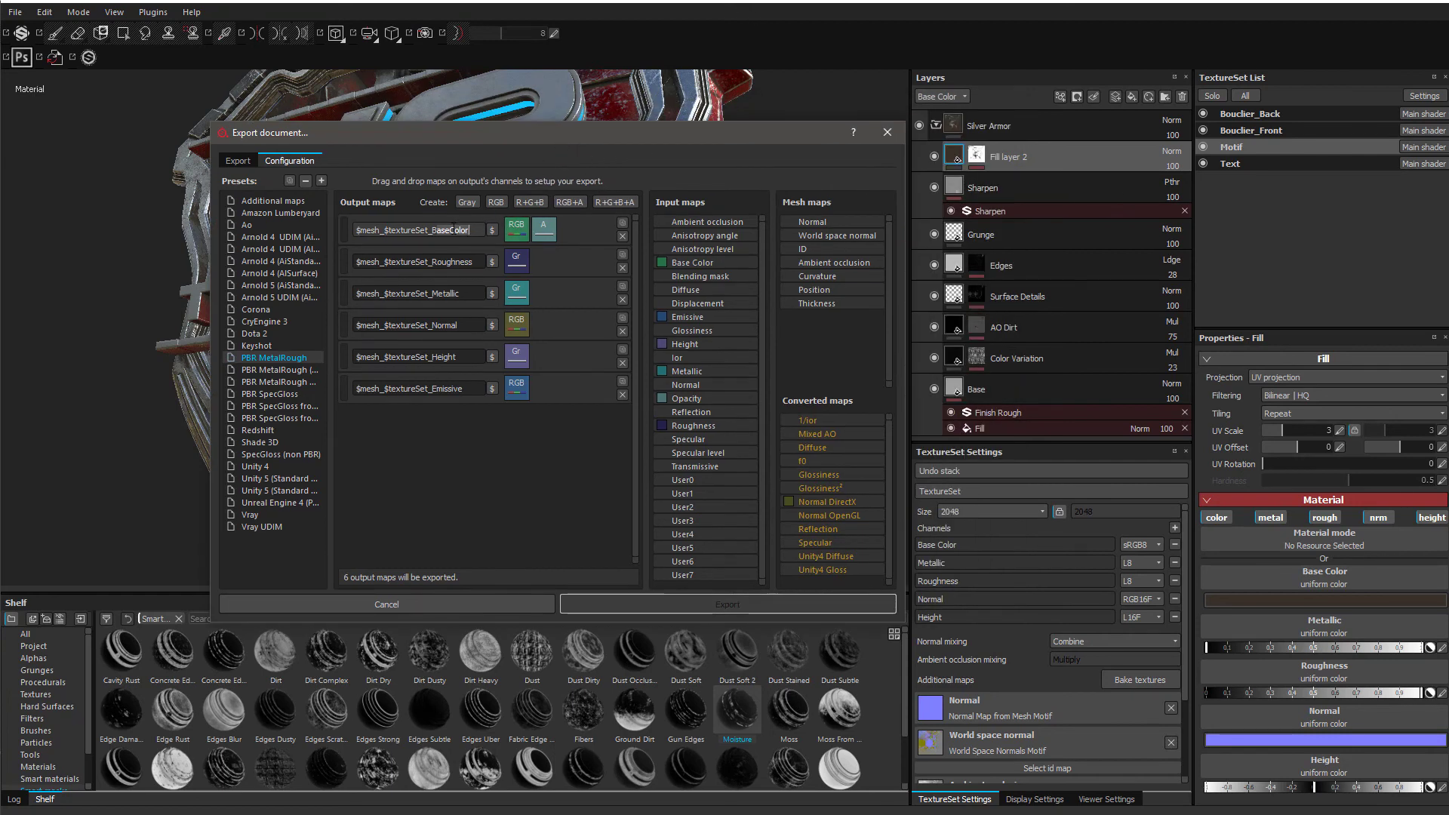
{"action": "left_click", "coordinate": [720, 1]}
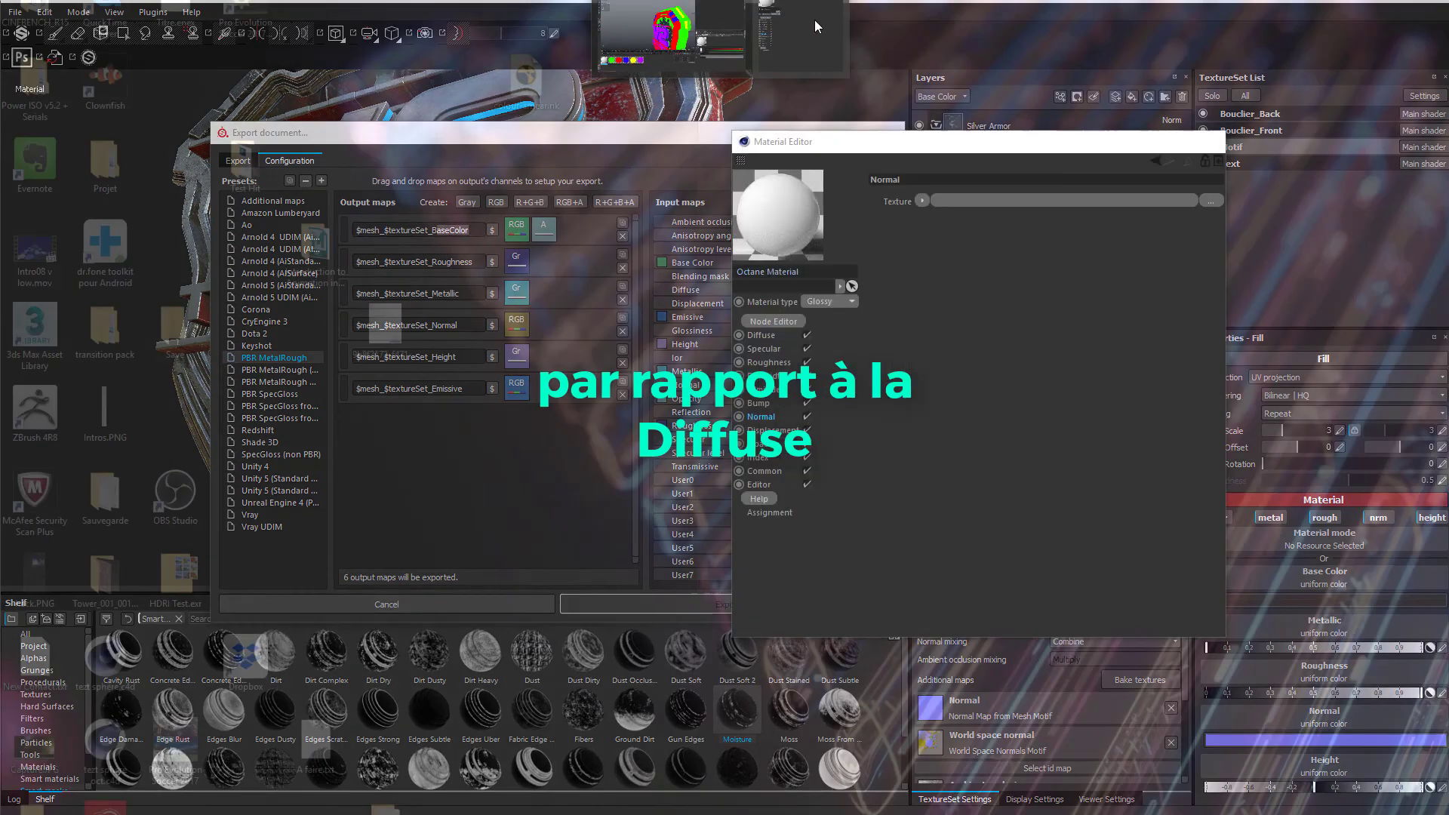
{"action": "left_click", "coordinate": [813, 19]}
{"action": "left_click_drag", "start_coordinate": [840, 152], "coordinate": [1044, 95]}
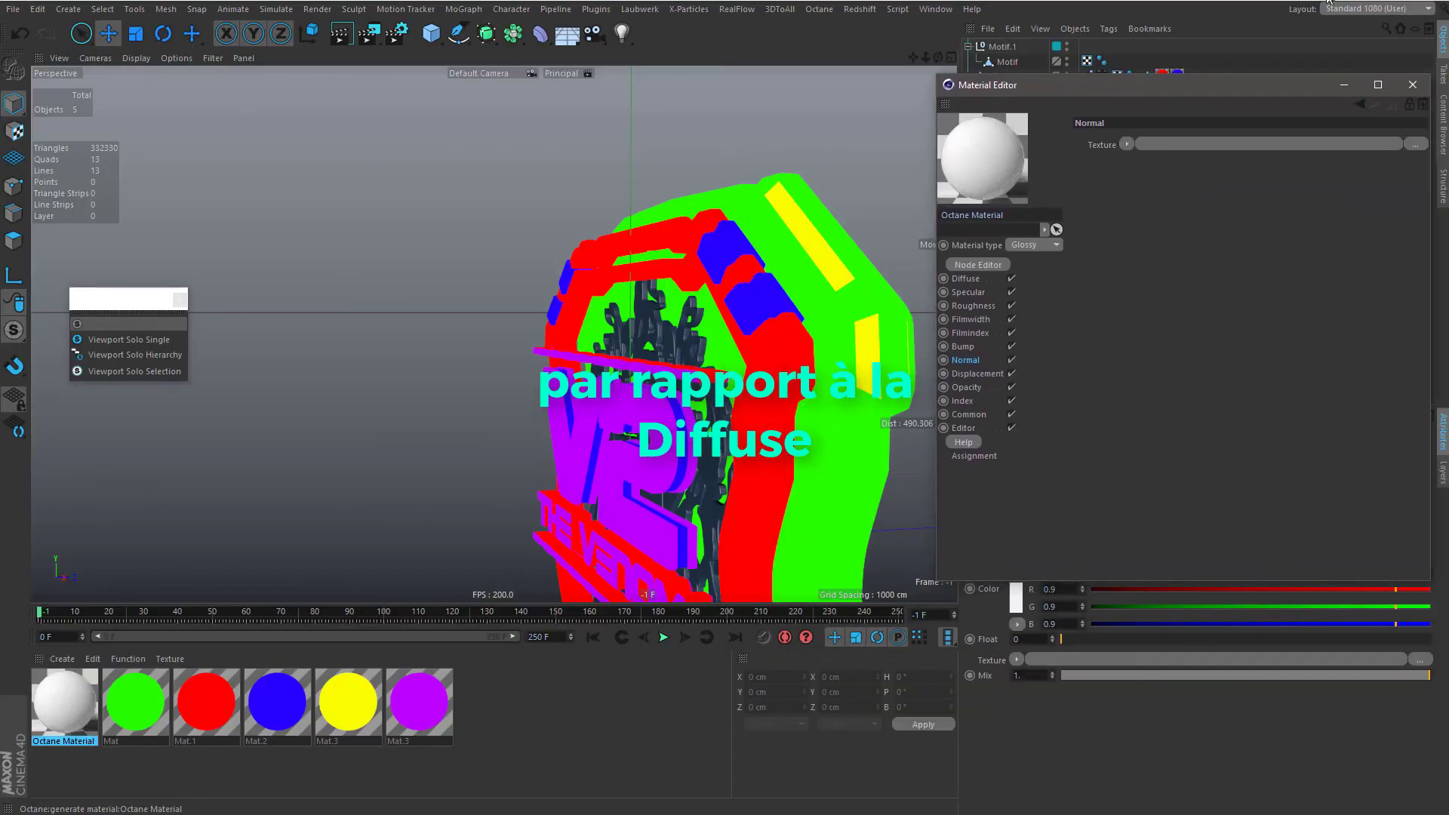
{"action": "left_click", "coordinate": [861, 6]}
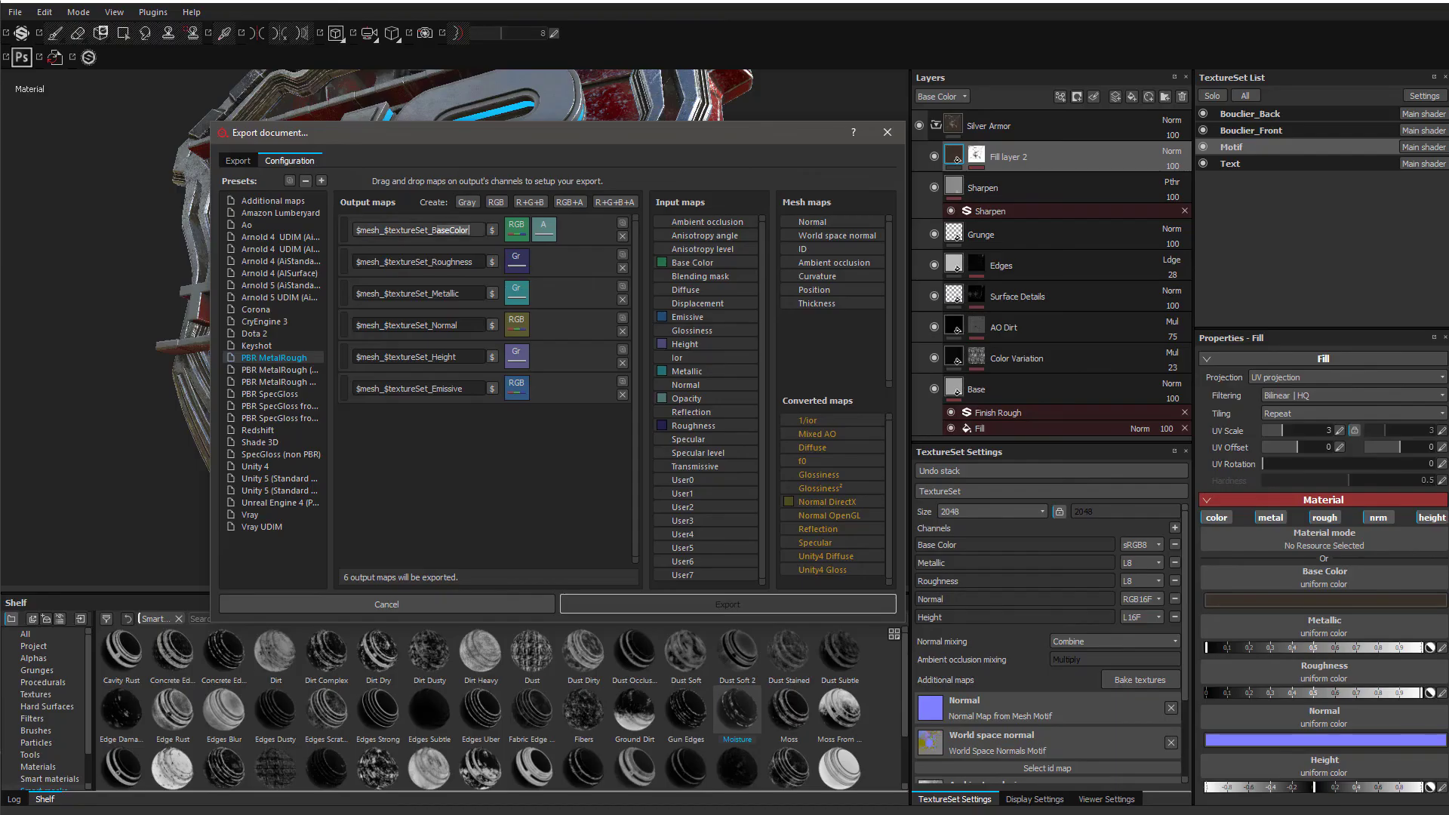
{"action": "left_click", "coordinate": [720, 1]}
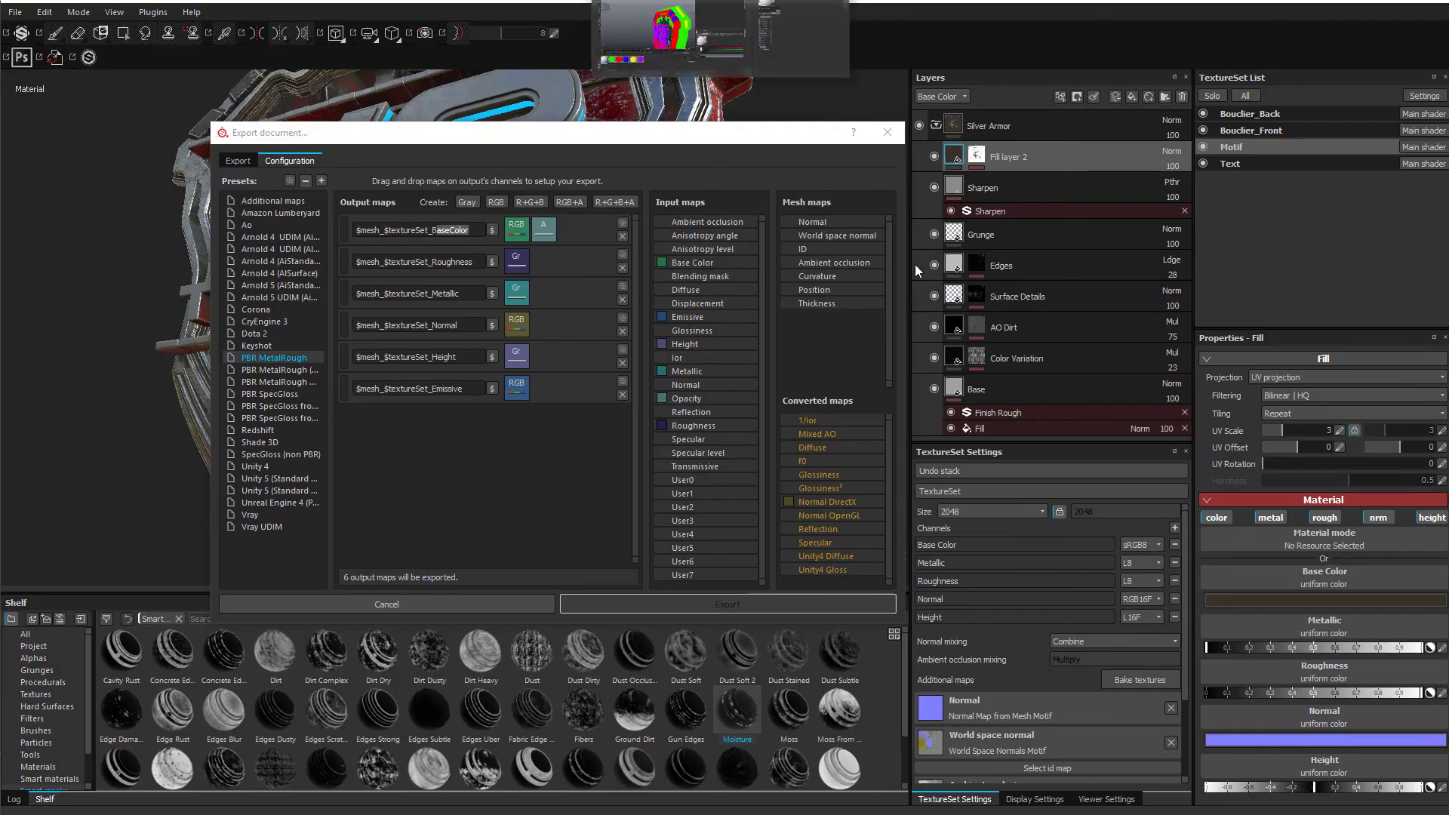
{"action": "left_click", "coordinate": [766, 32]}
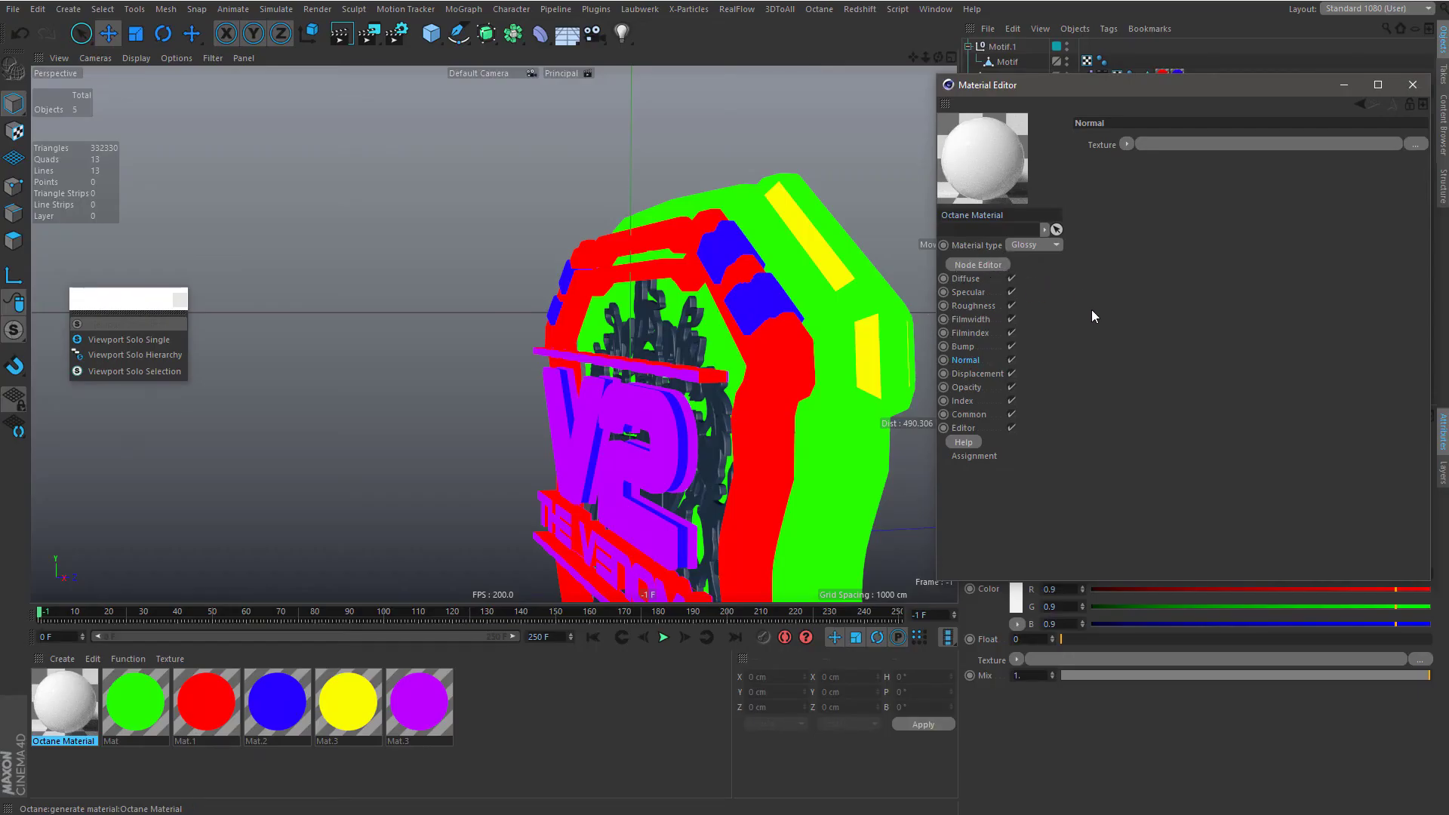
{"action": "left_click", "coordinate": [966, 279]}
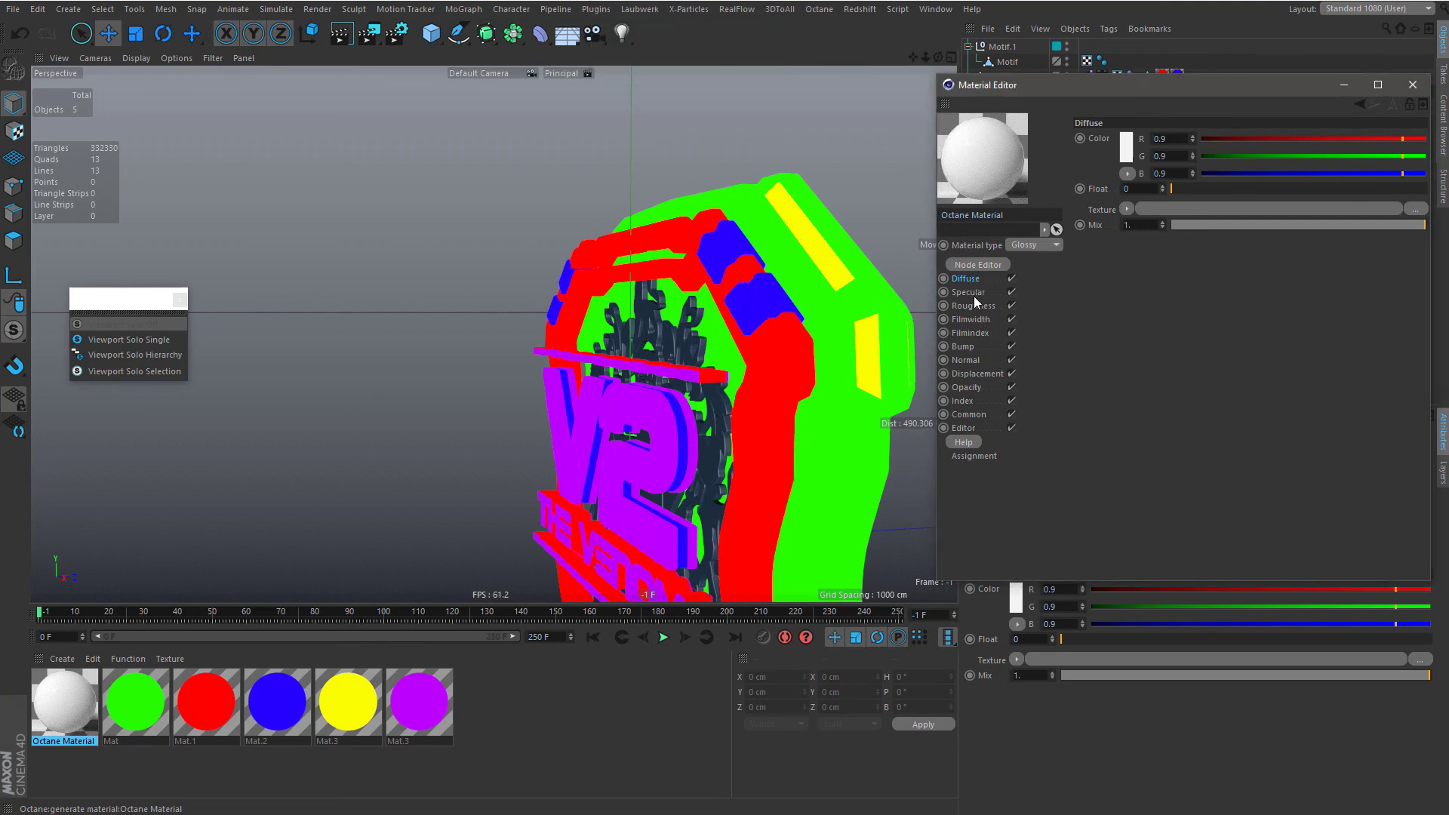
{"action": "left_click", "coordinate": [970, 293]}
{"action": "left_click", "coordinate": [973, 306]}
- Return to Substance Painter and examine the PBR MetalRough preset's BaseColor, Roughness, Metallic, Normal, Height and Emissive output names
{"action": "key", "text": "alt+Tab"}
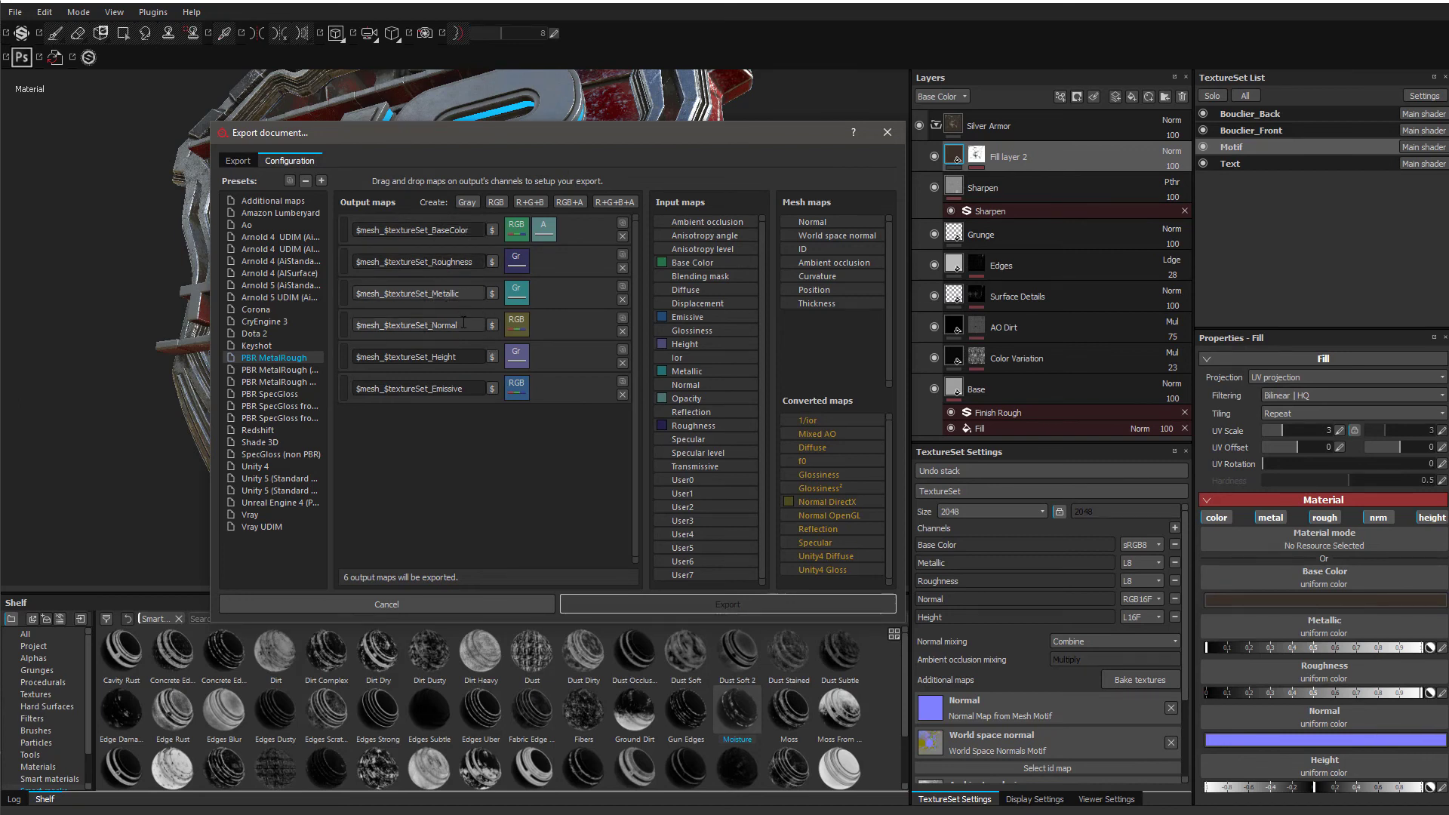
{"action": "left_click", "coordinate": [476, 385]}
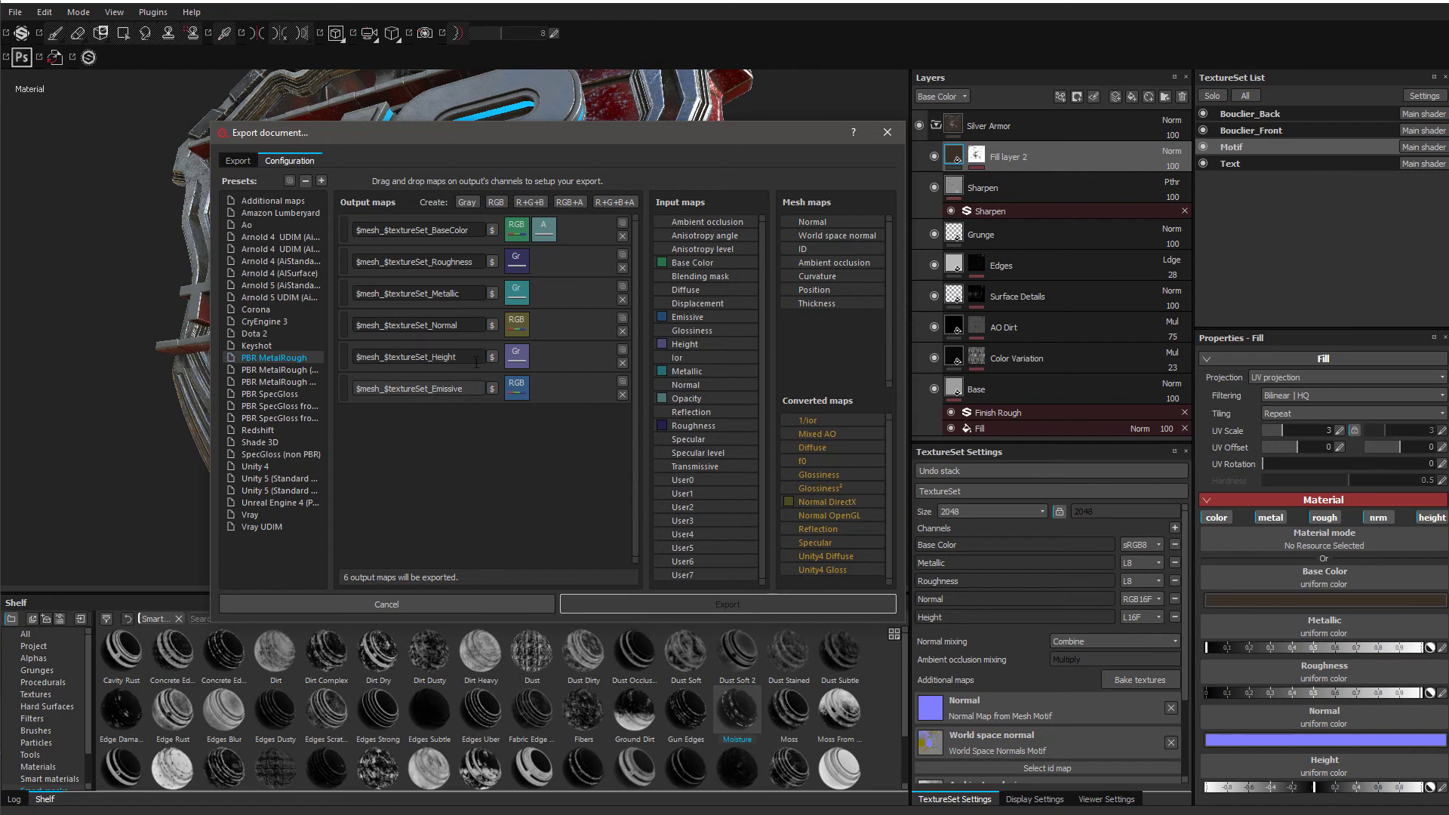
{"action": "double_click", "coordinate": [464, 388]}
{"action": "left_click_drag", "start_coordinate": [464, 325], "coordinate": [375, 326]}
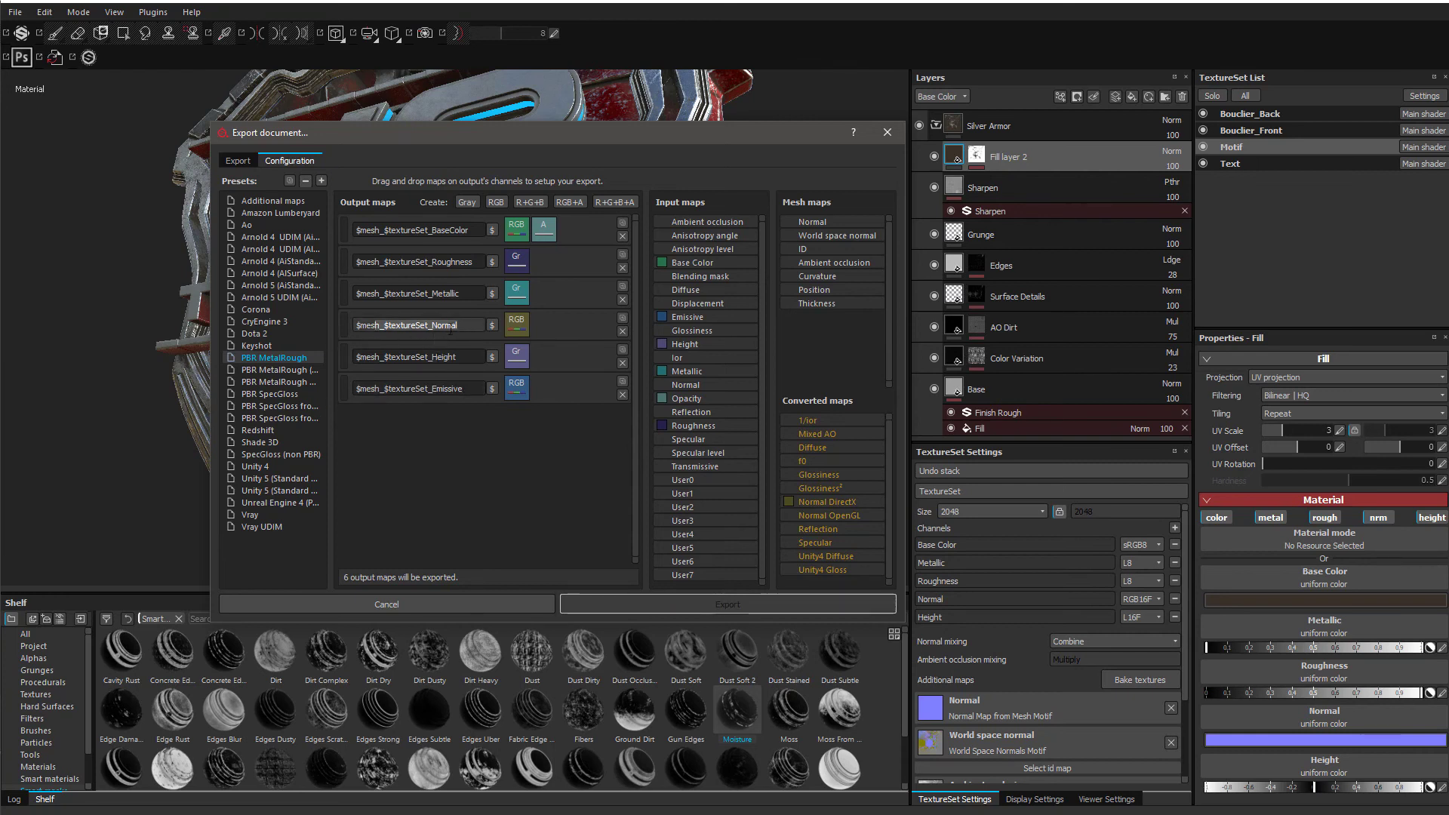
{"action": "double_click", "coordinate": [470, 294]}
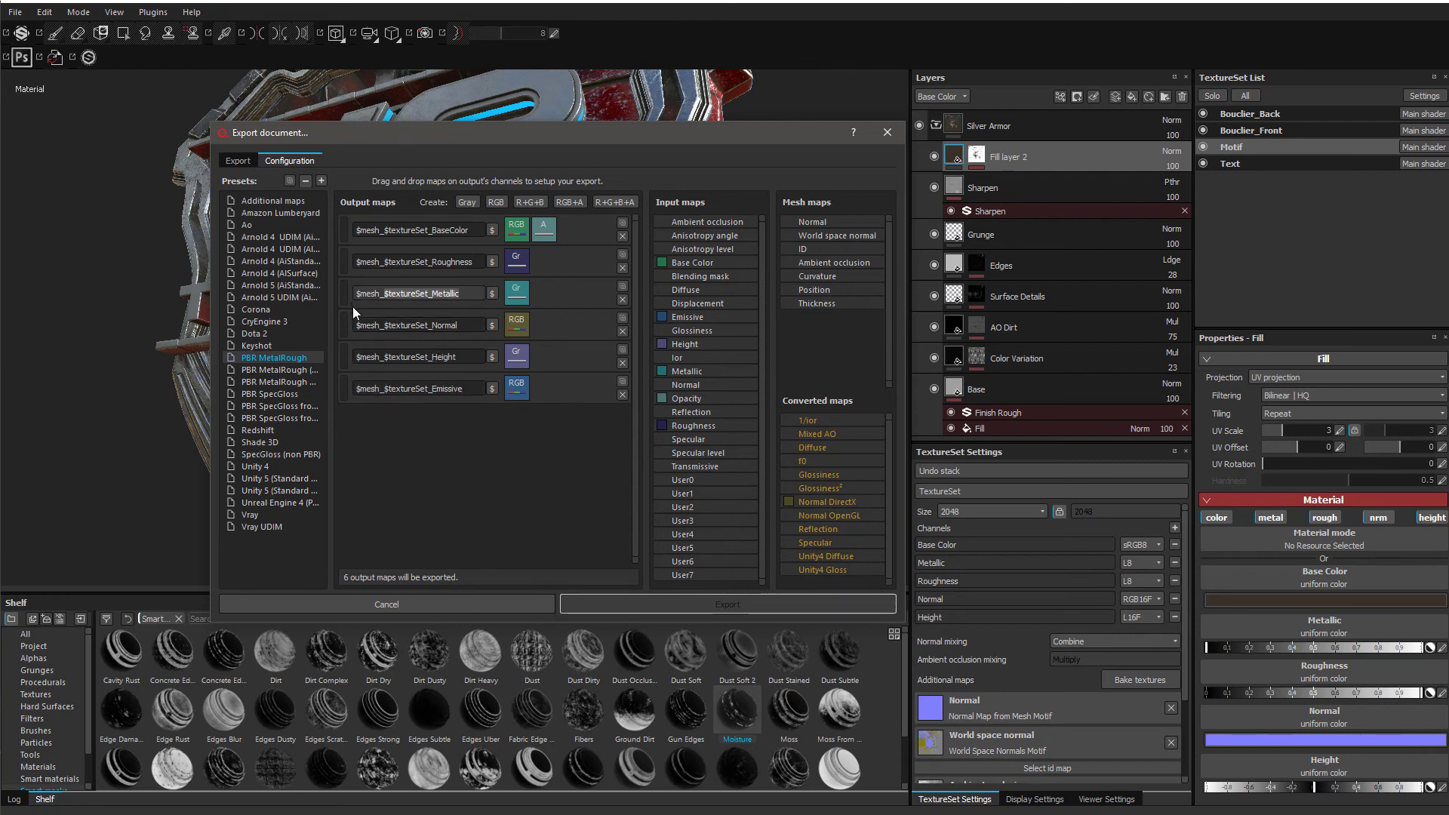
{"action": "left_click_drag", "start_coordinate": [468, 230], "coordinate": [297, 242]}
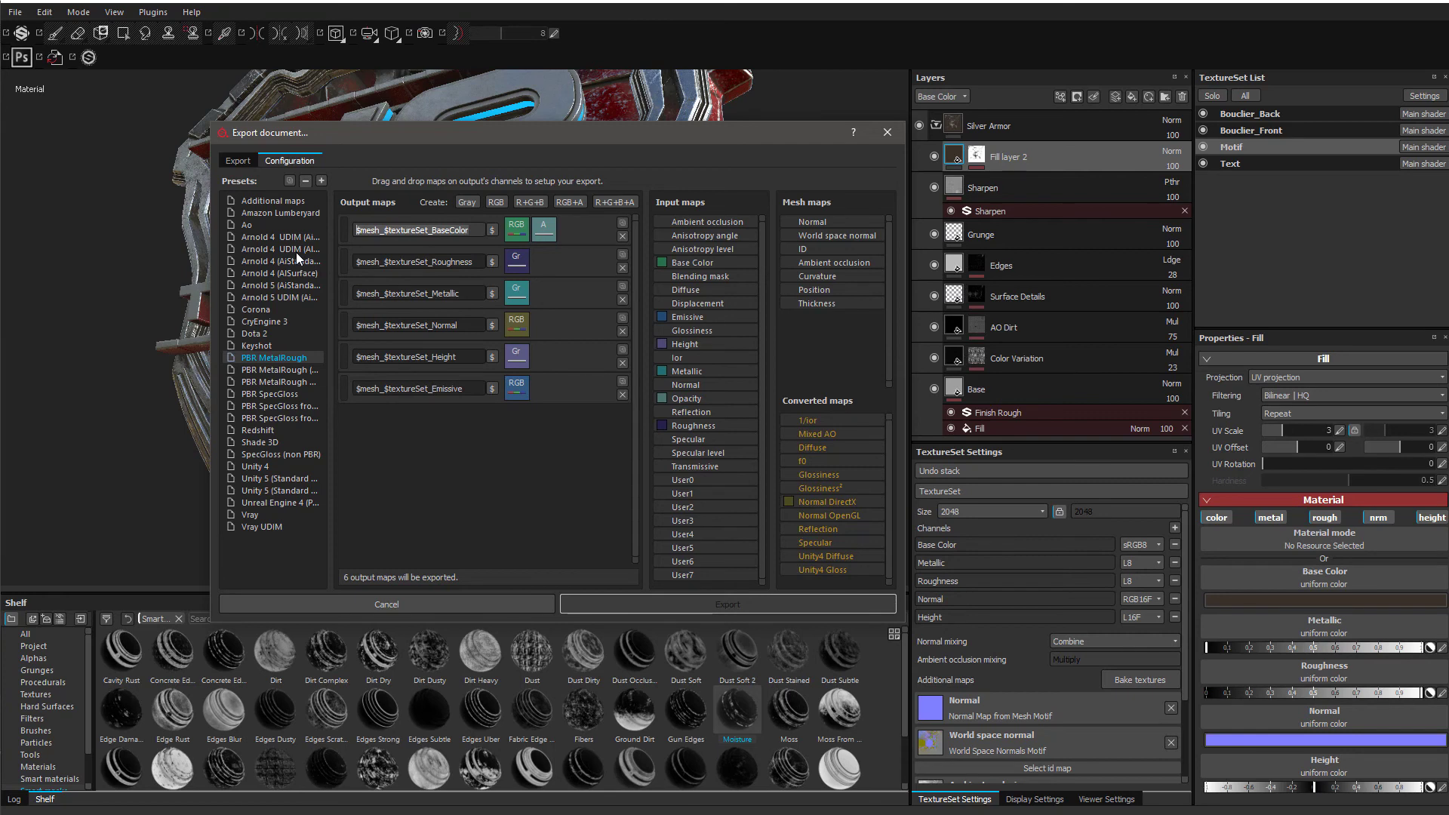
{"action": "left_click_drag", "start_coordinate": [477, 262], "coordinate": [396, 293]}
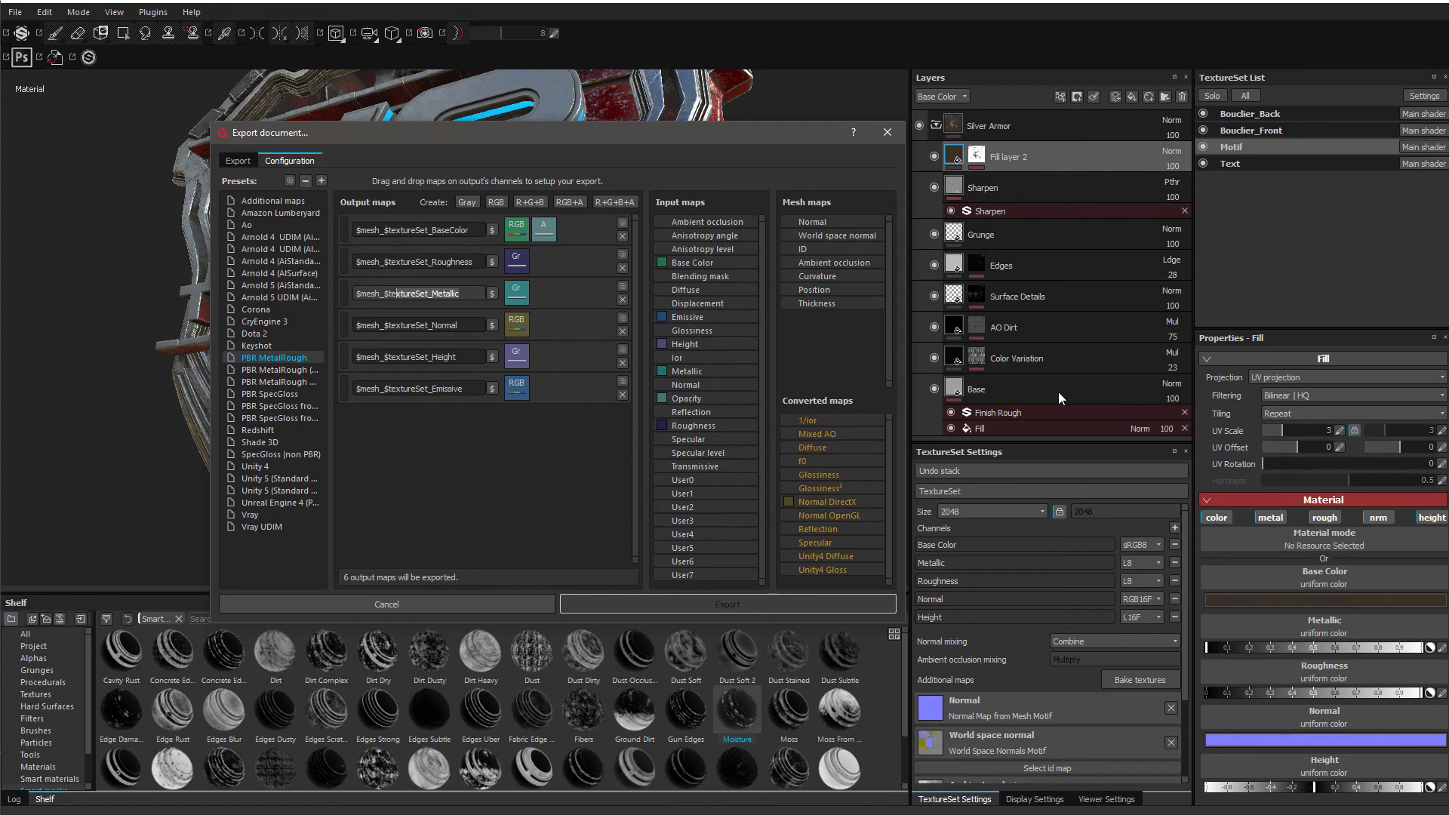
{"action": "left_click", "coordinate": [467, 294]}
{"action": "left_click_drag", "start_coordinate": [469, 262], "coordinate": [403, 294]}
{"action": "left_click_drag", "start_coordinate": [420, 263], "coordinate": [474, 258]}
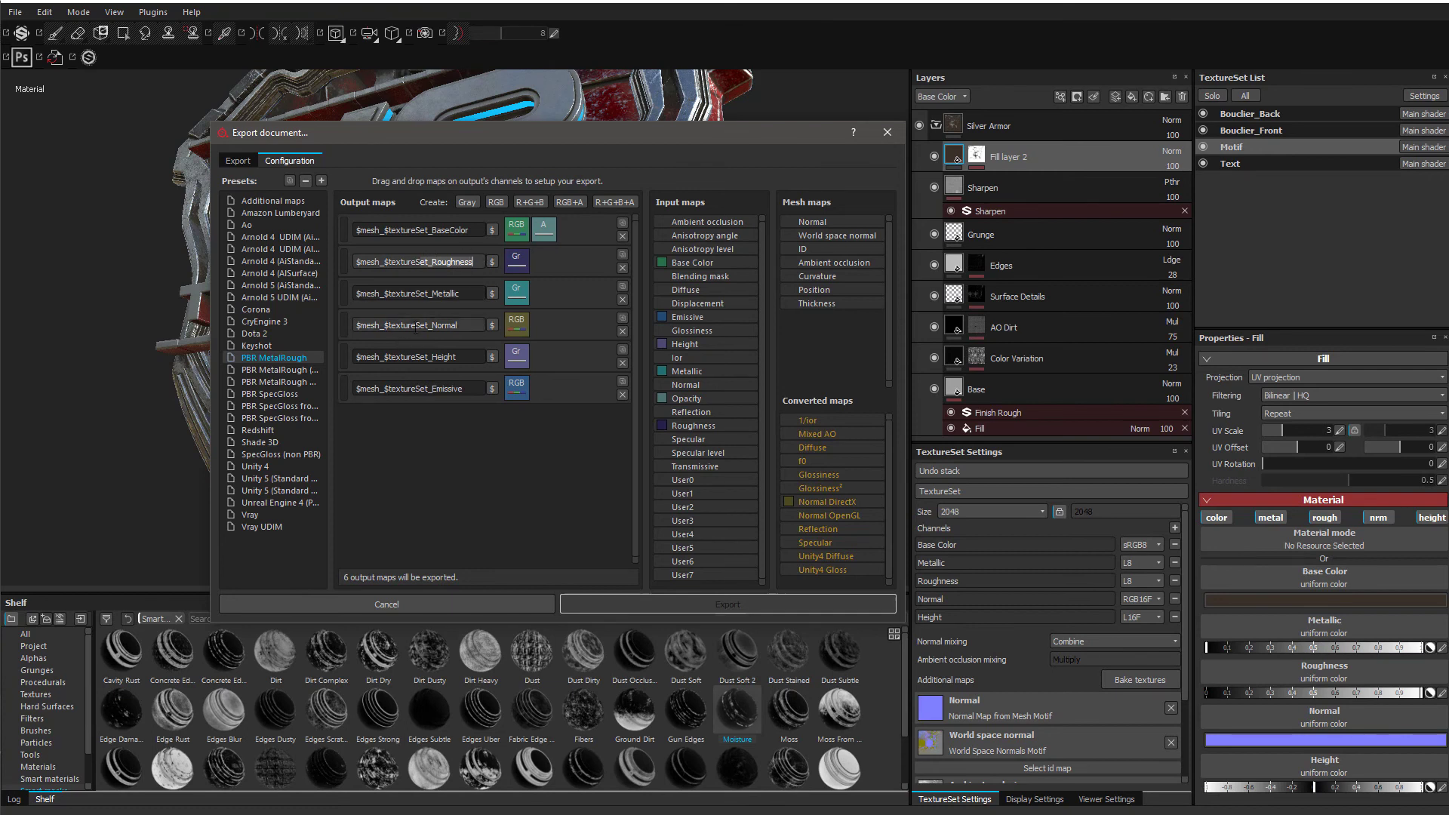
{"action": "left_click_drag", "start_coordinate": [408, 325], "coordinate": [489, 327]}
{"action": "left_click_drag", "start_coordinate": [425, 389], "coordinate": [471, 393]}
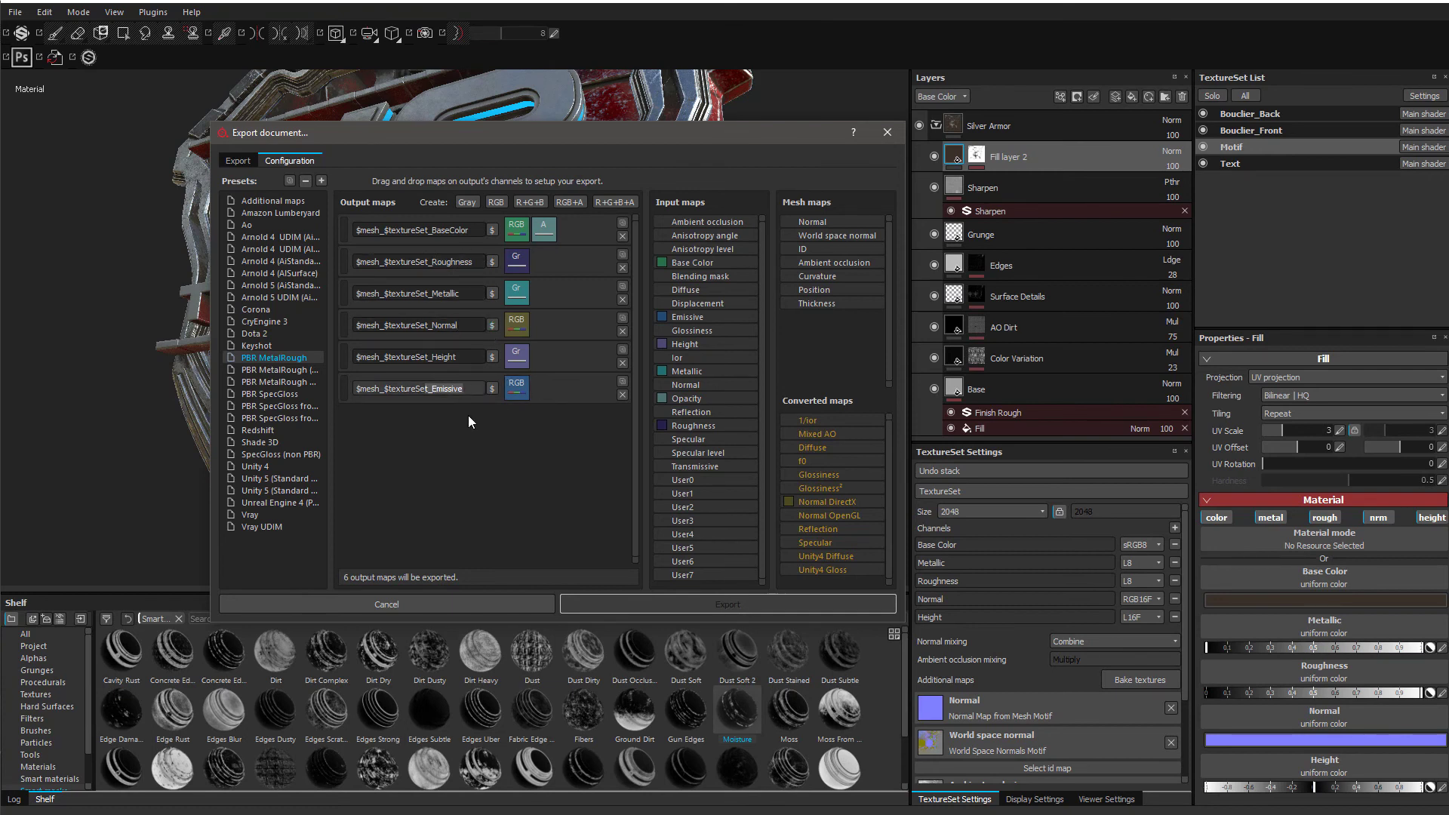
{"action": "left_click", "coordinate": [466, 358]}
{"action": "key", "text": "ctrl+a"}
{"action": "left_click", "coordinate": [466, 357]}
- Duplicate the PBR MetalRough export preset and rename the copy as PBR MetalRough_Tuts
{"action": "right_click", "coordinate": [276, 362]}
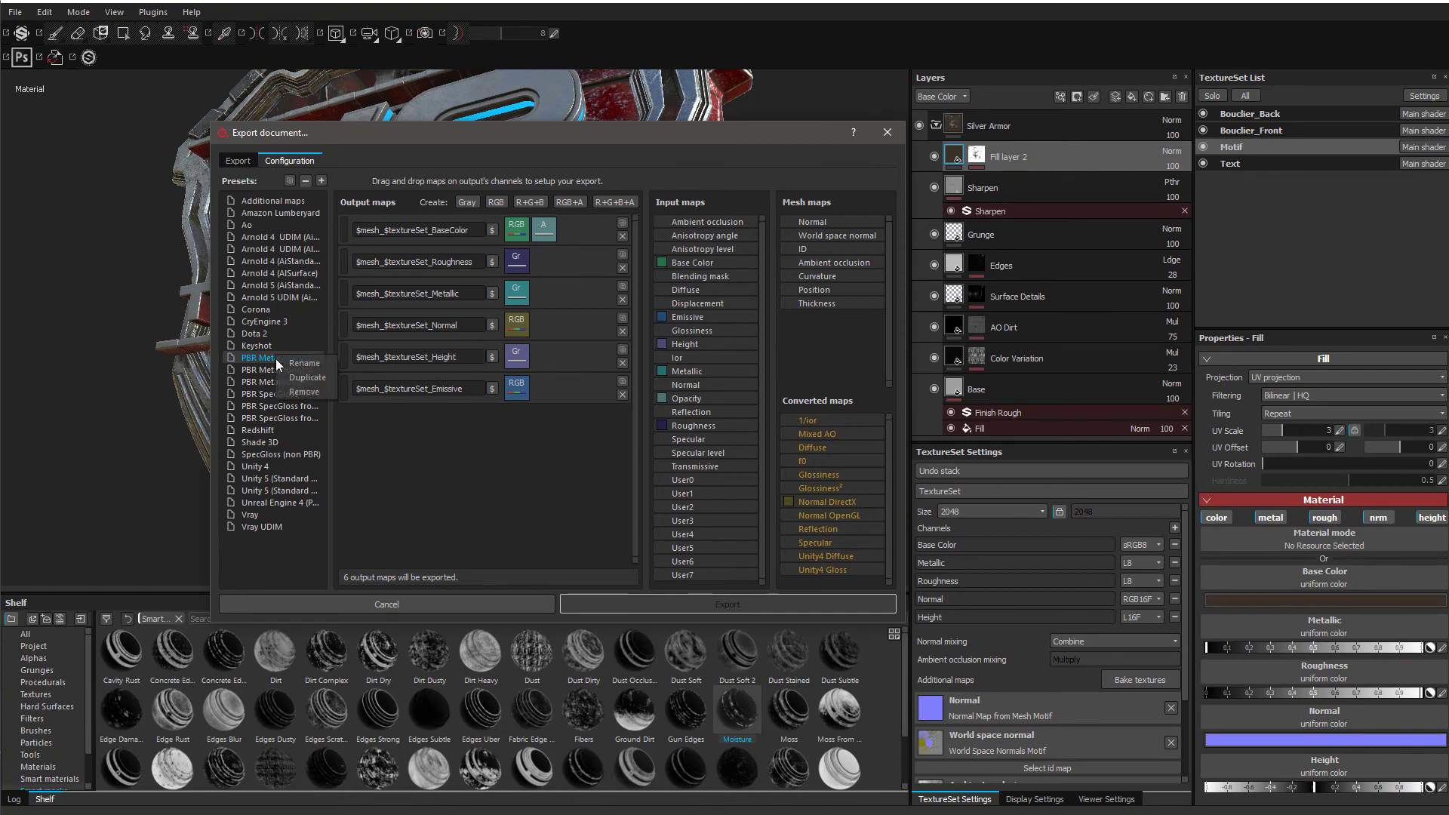
{"action": "left_click", "coordinate": [266, 362]}
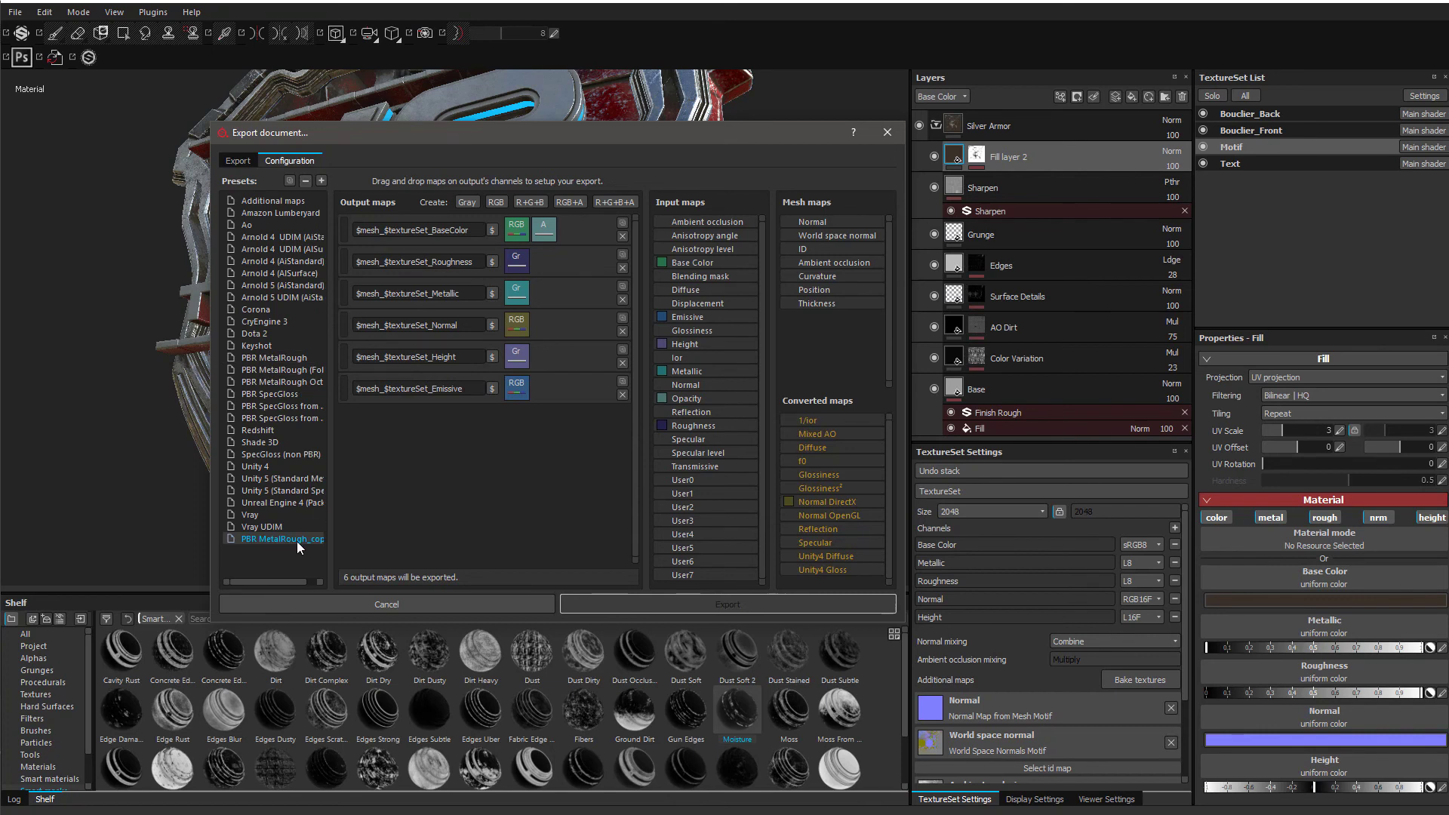
{"action": "right_click", "coordinate": [296, 541]}
{"action": "left_click", "coordinate": [321, 547]}
{"action": "left_click_drag", "start_coordinate": [308, 539], "coordinate": [392, 539]}
{"action": "key", "text": "BackSpace"}
{"action": "type", "text": "Tuts"}
{"action": "key", "text": "Return"}
{"action": "left_click_drag", "start_coordinate": [266, 581], "coordinate": [274, 580]}
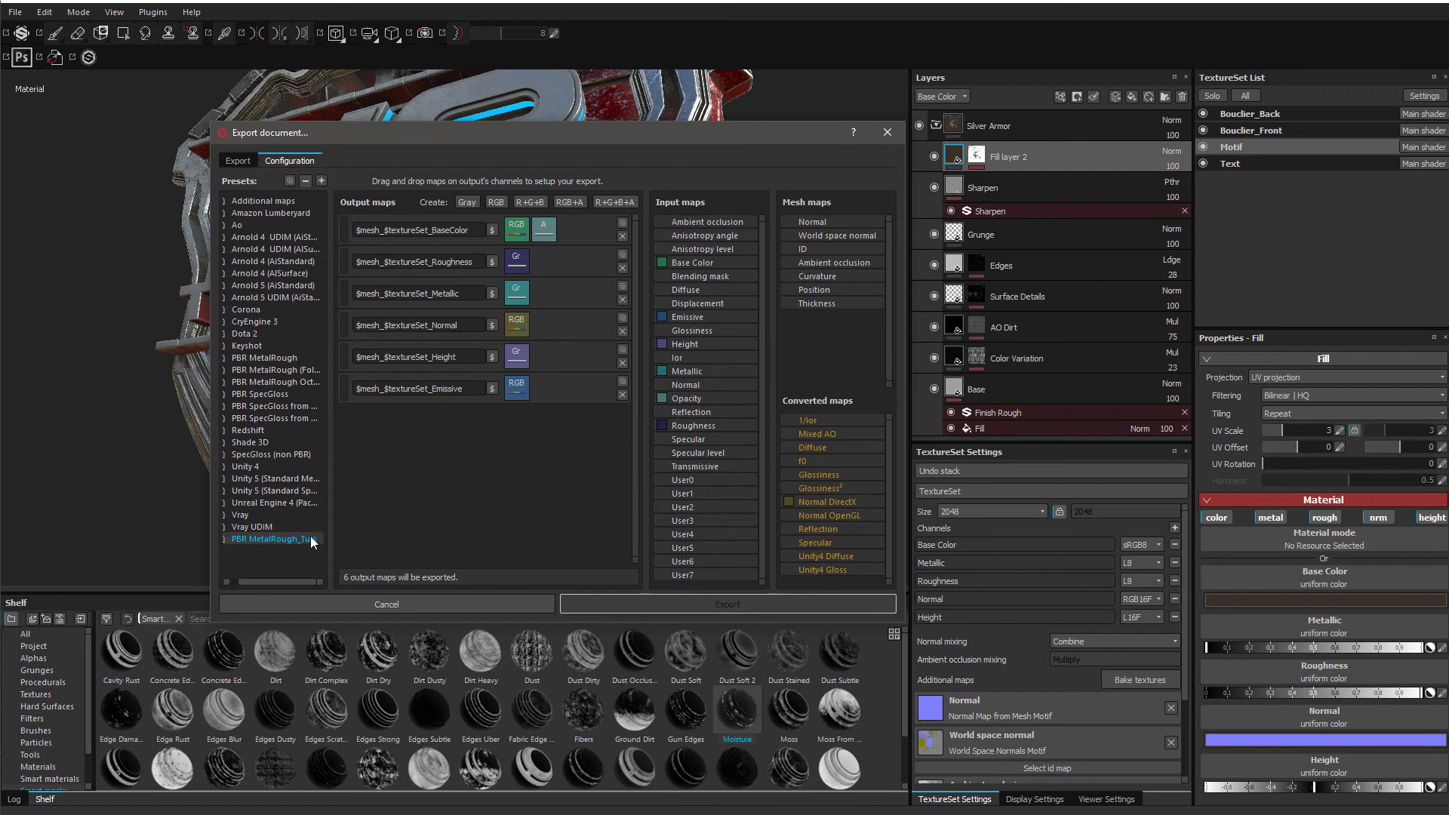
{"action": "left_click_drag", "start_coordinate": [298, 586], "coordinate": [243, 582]}
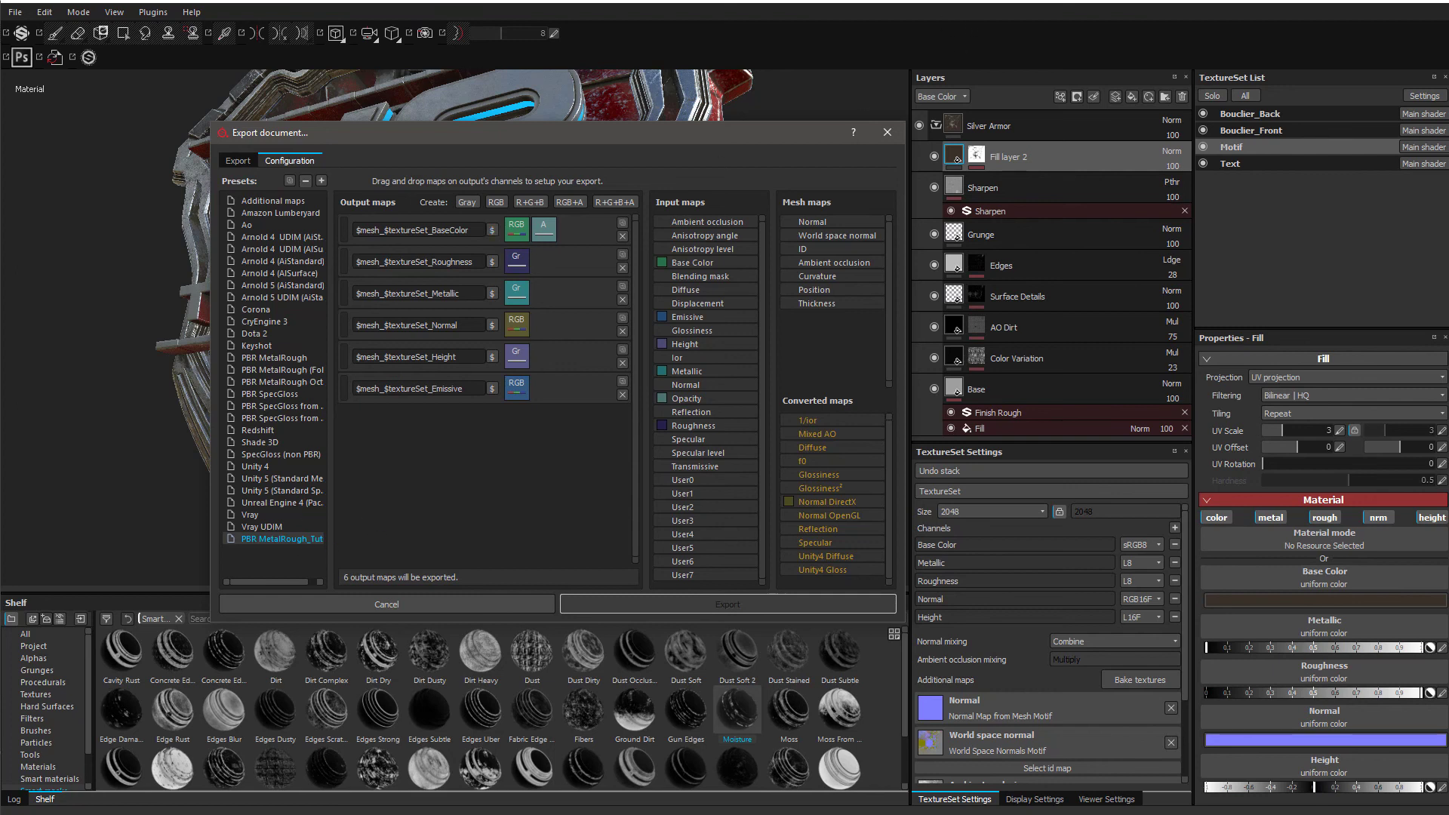
- Check the Octane material's channels in Cinema 4D against the outputs of the PBR SpecGloss, PBR SpecGloss from MetalRough and third PBR MetalRough presets
{"action": "left_click", "coordinate": [723, 1]}
{"action": "left_click", "coordinate": [828, 62]}
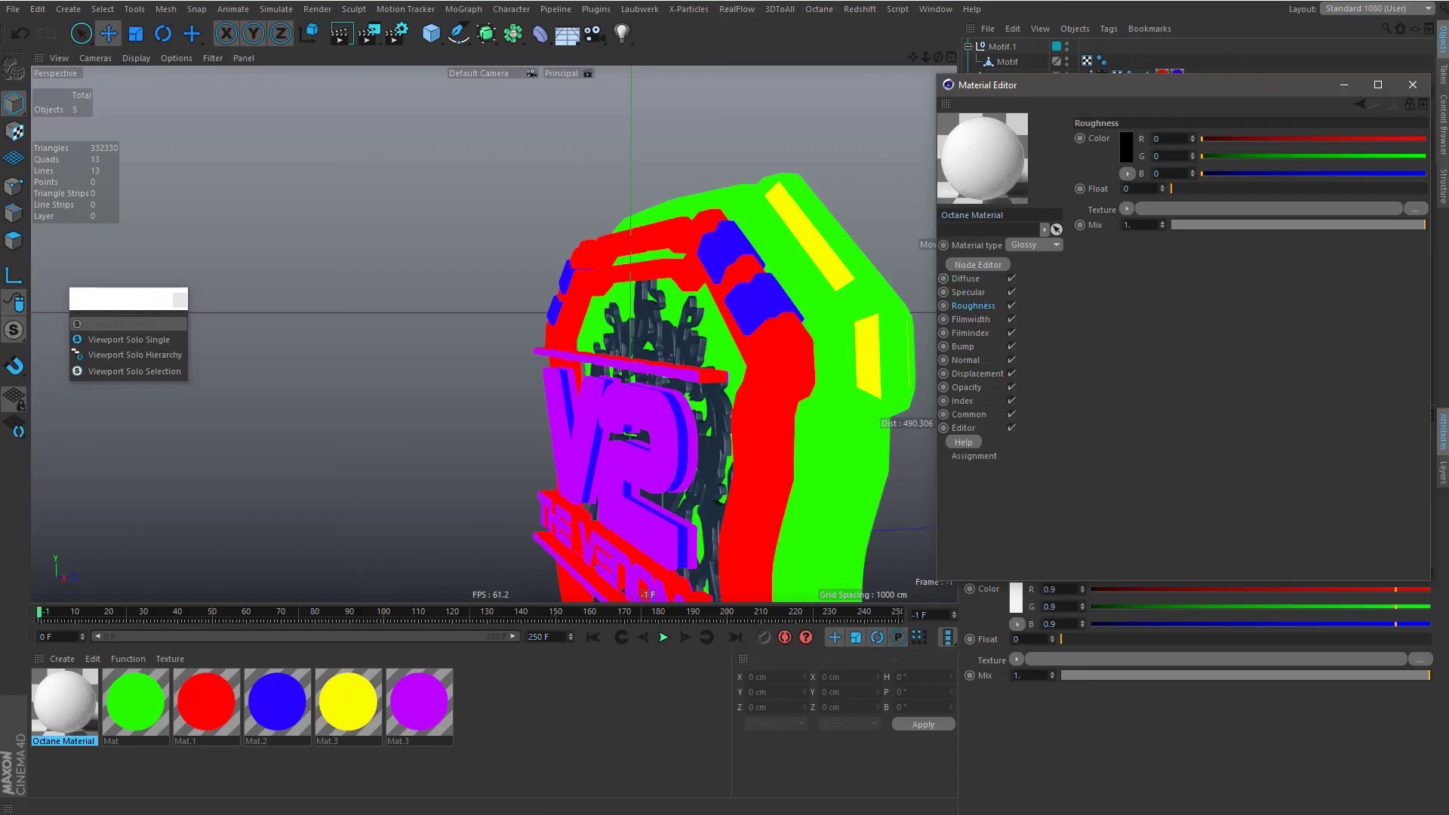
{"action": "left_click", "coordinate": [754, 1]}
{"action": "left_click", "coordinate": [279, 393]}
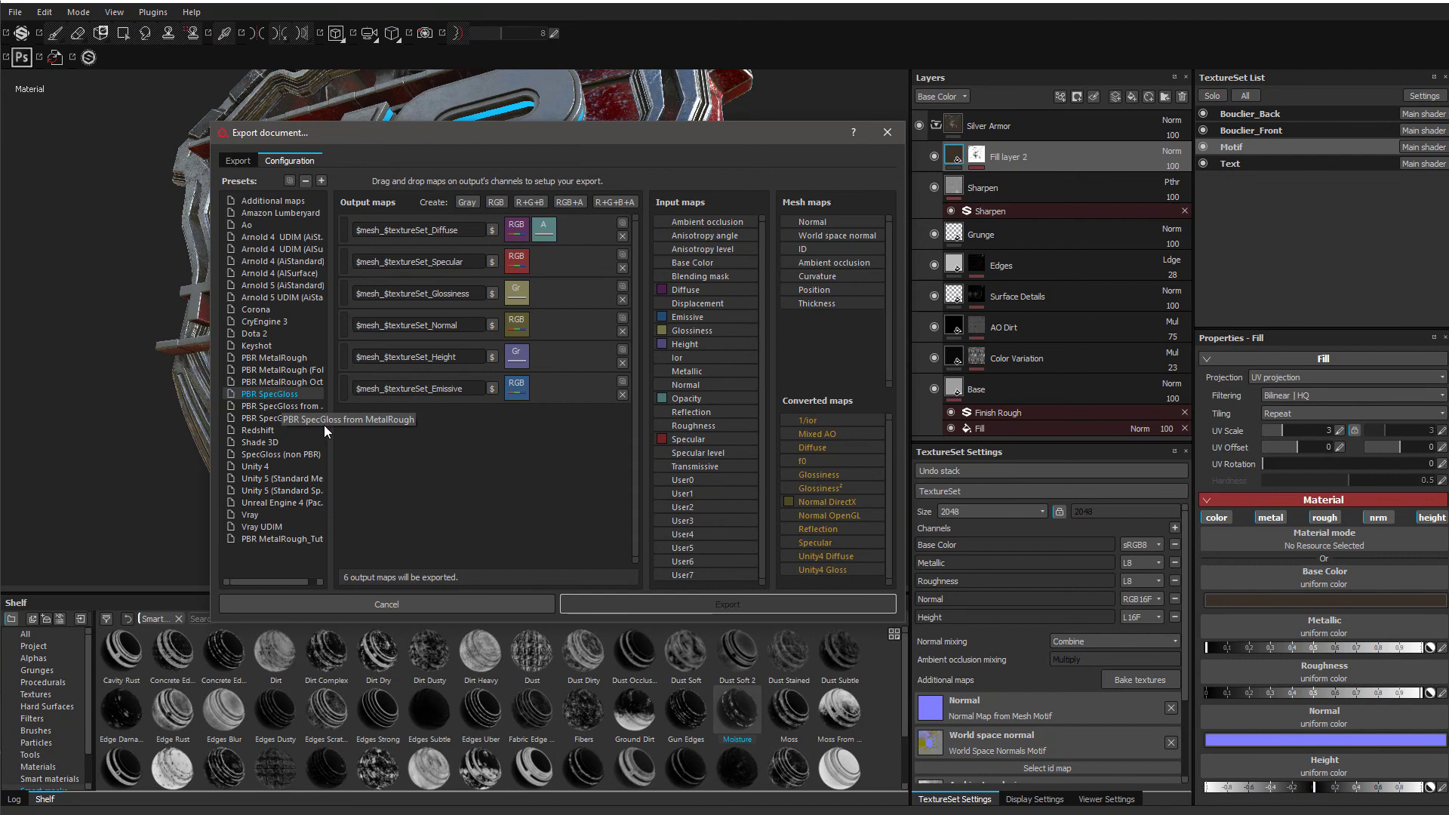
{"action": "left_click", "coordinate": [281, 406]}
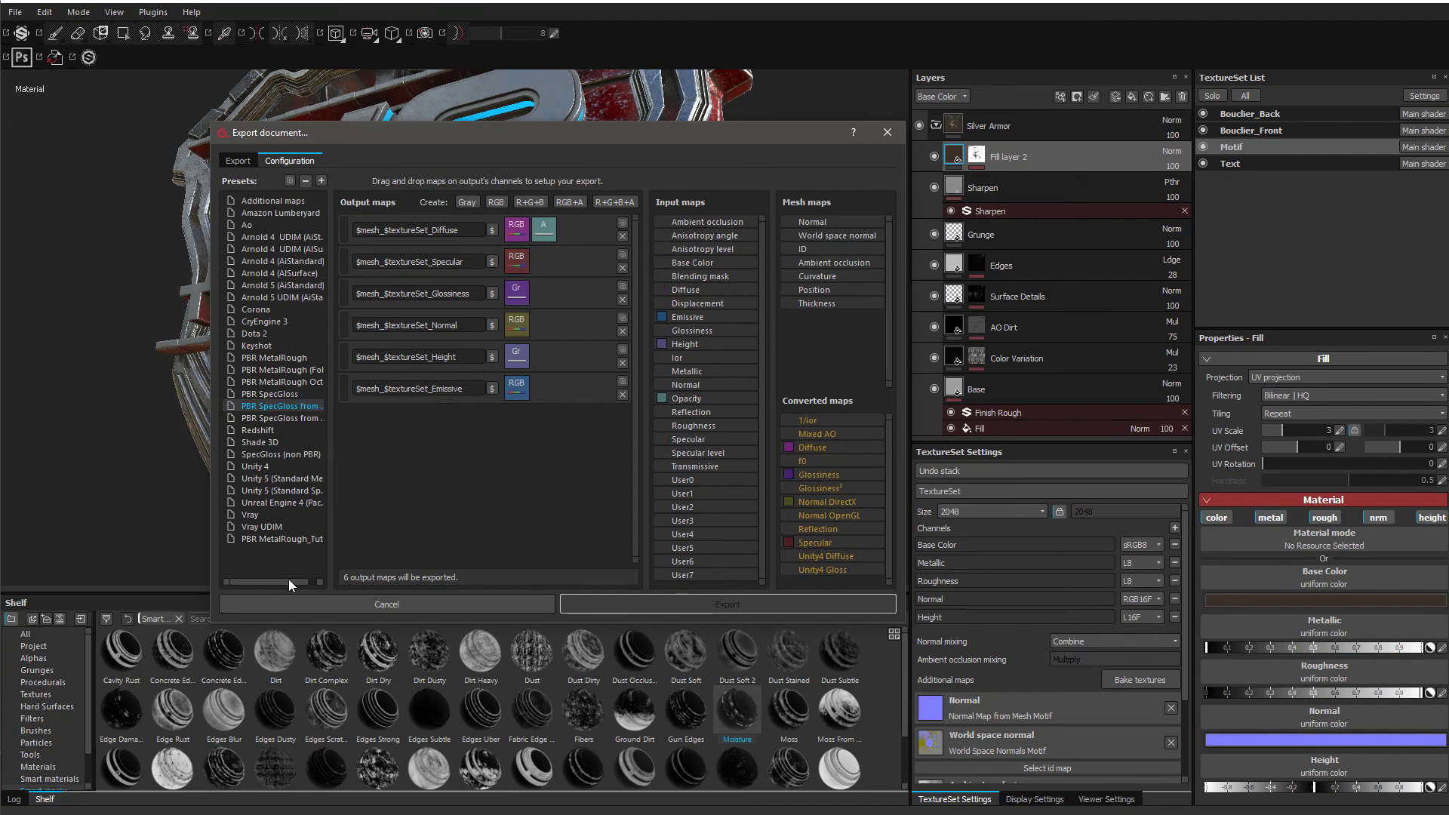
{"action": "left_click", "coordinate": [281, 394]}
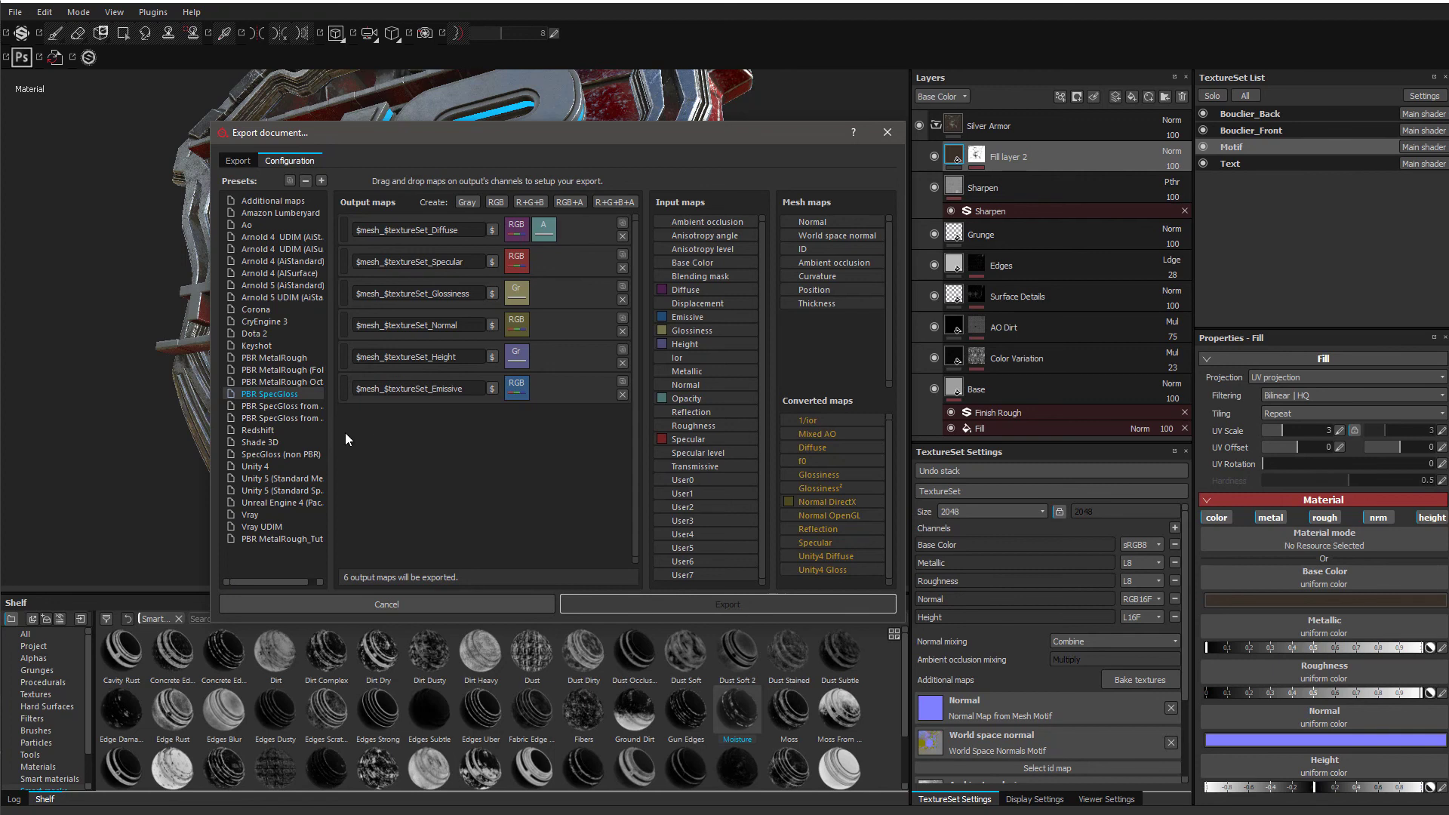
{"action": "left_click", "coordinate": [302, 383]}
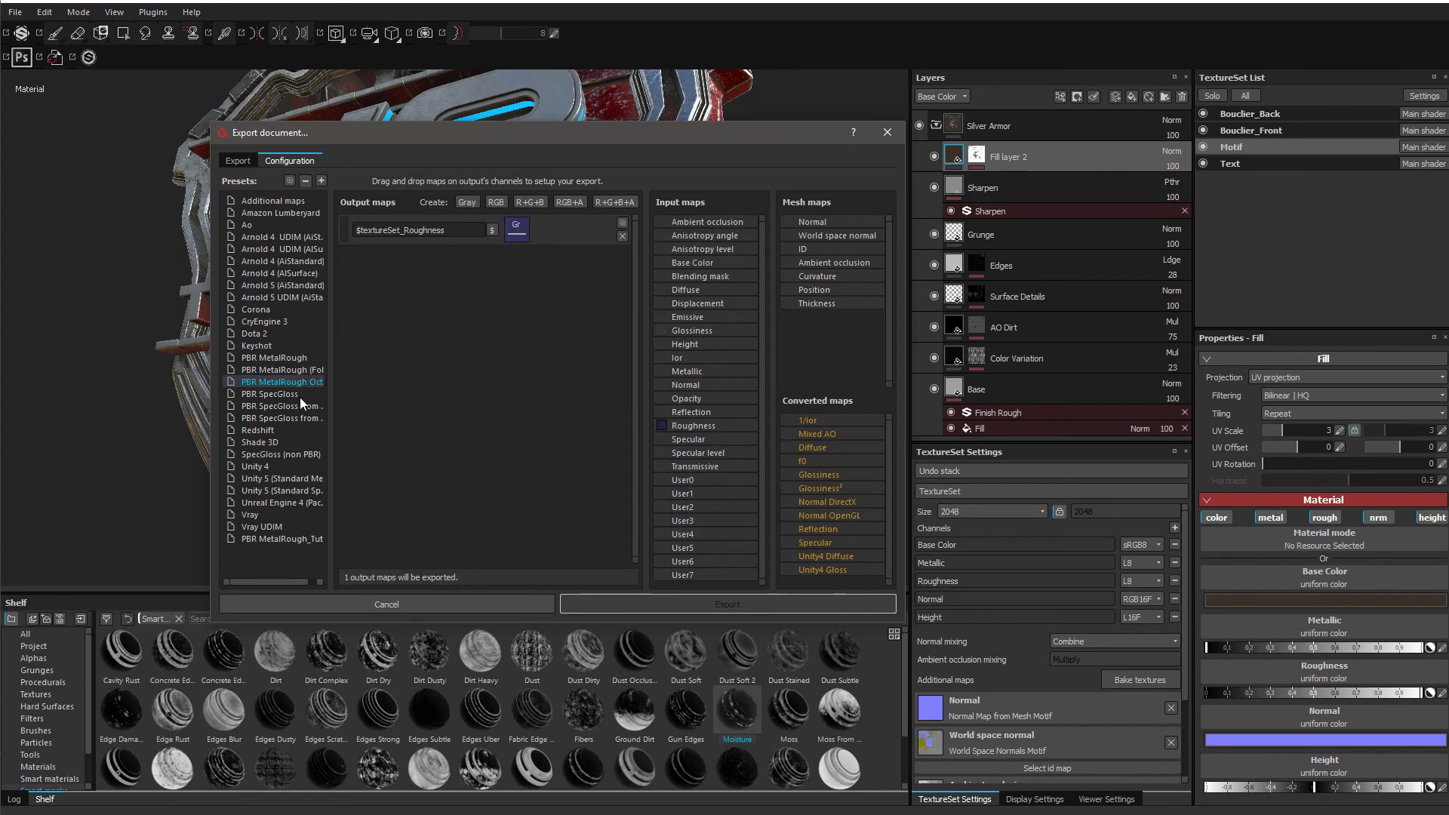
- Compare the output maps of the PBR SpecGloss preset and both PBR SpecGloss from MetalRough variants, showing the full preset names
{"action": "left_click", "coordinate": [302, 418]}
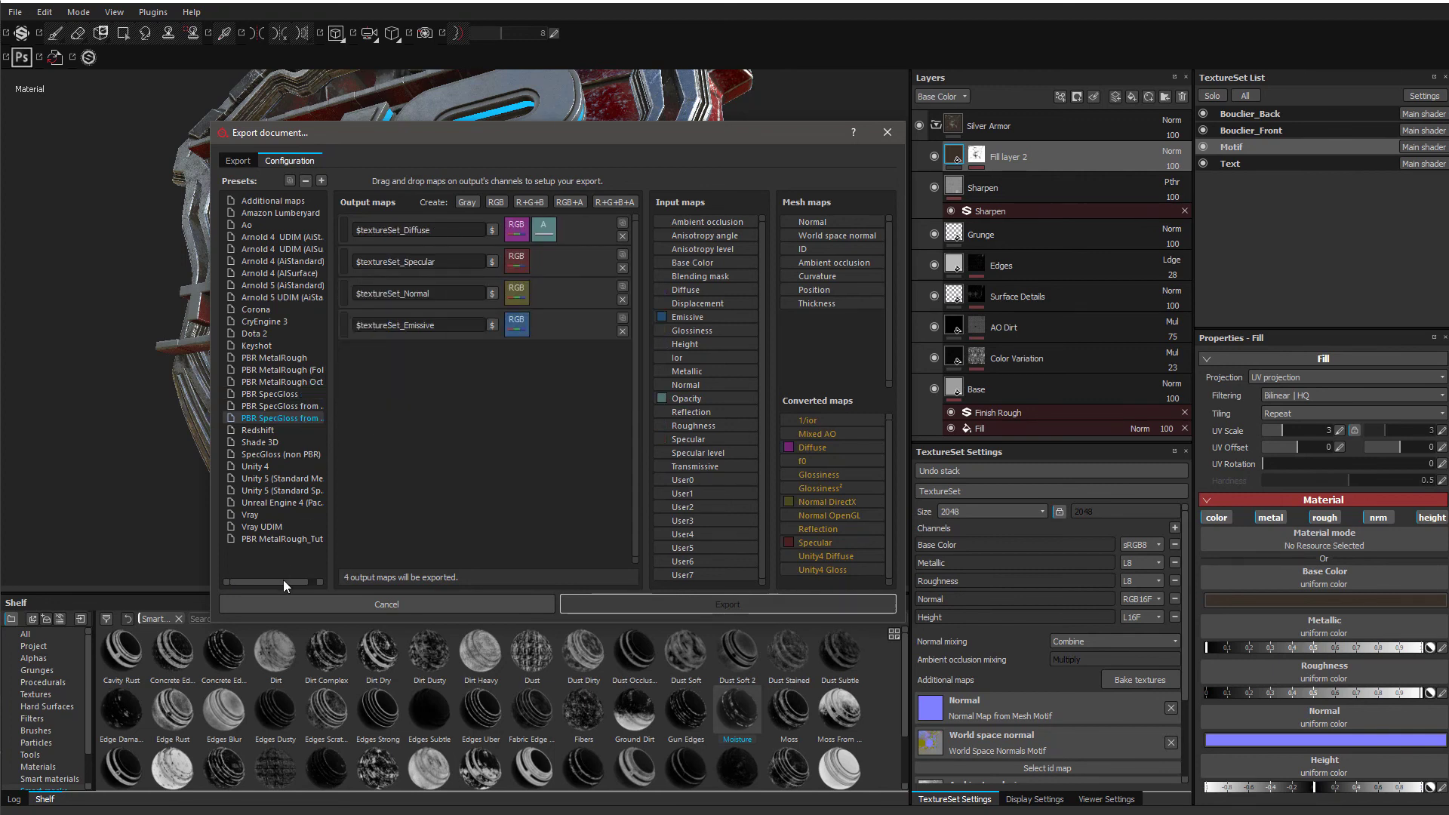
{"action": "left_click_drag", "start_coordinate": [283, 580], "coordinate": [333, 584]}
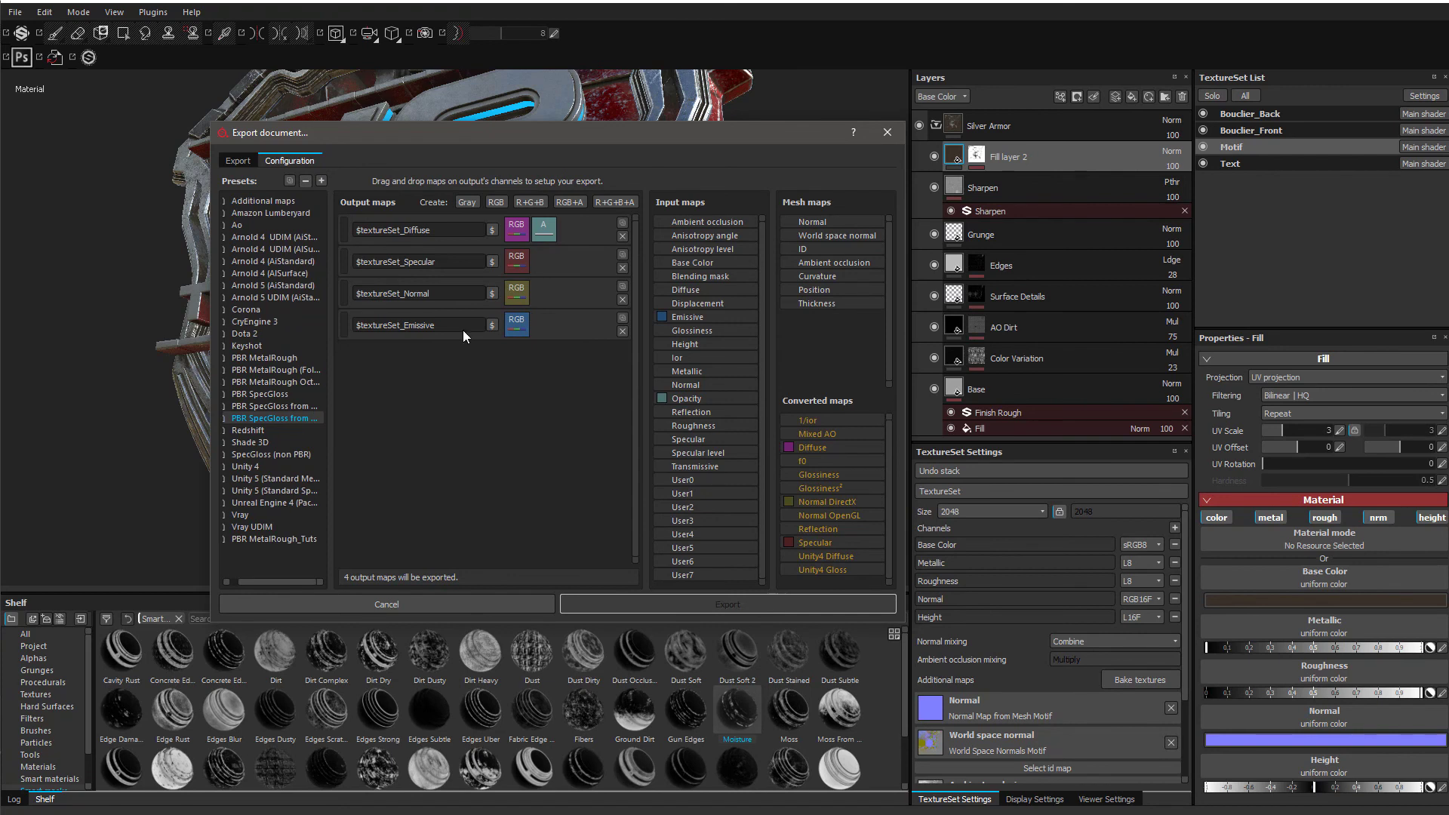
{"action": "left_click", "coordinate": [306, 408]}
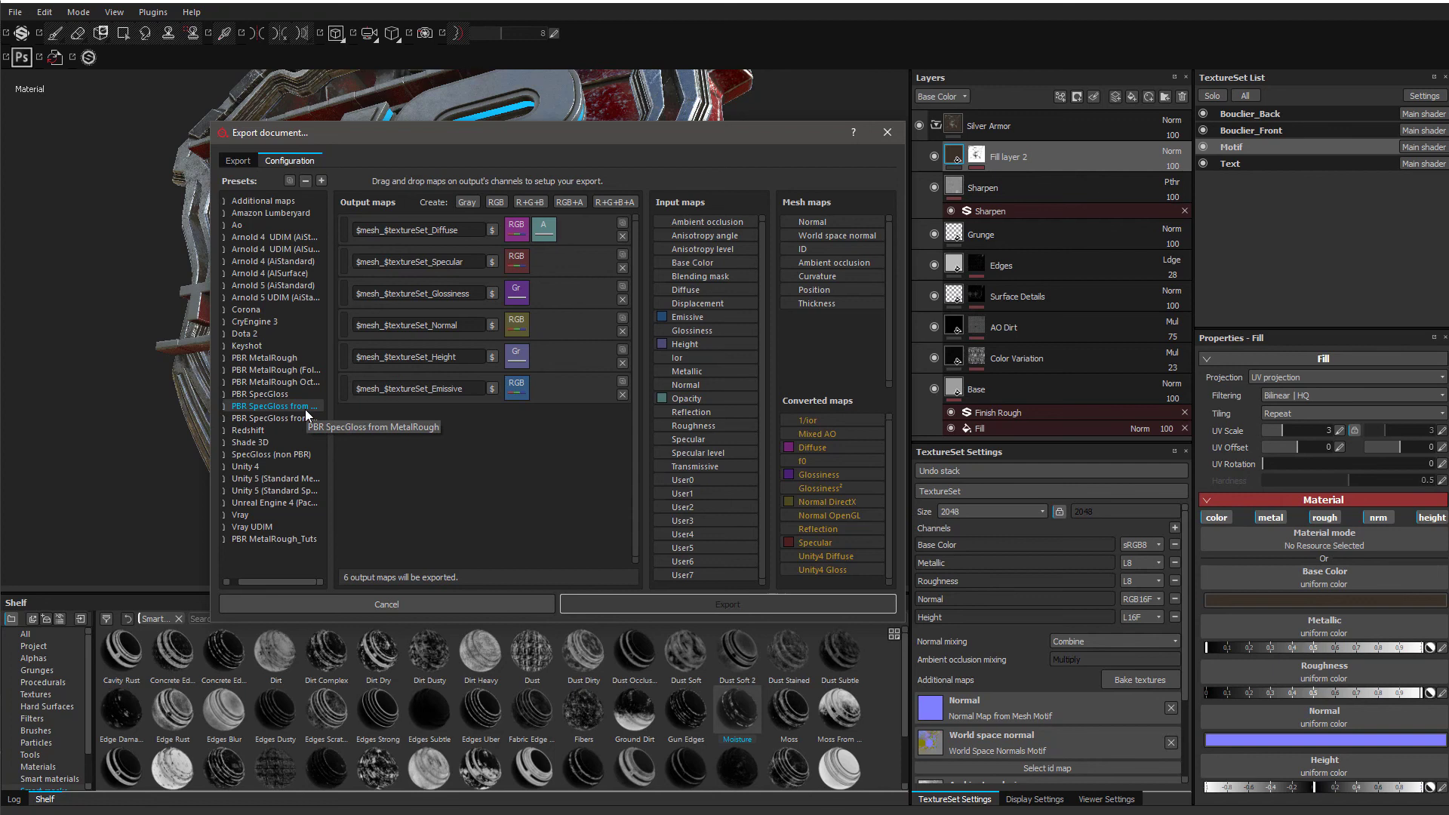
{"action": "left_click", "coordinate": [298, 394]}
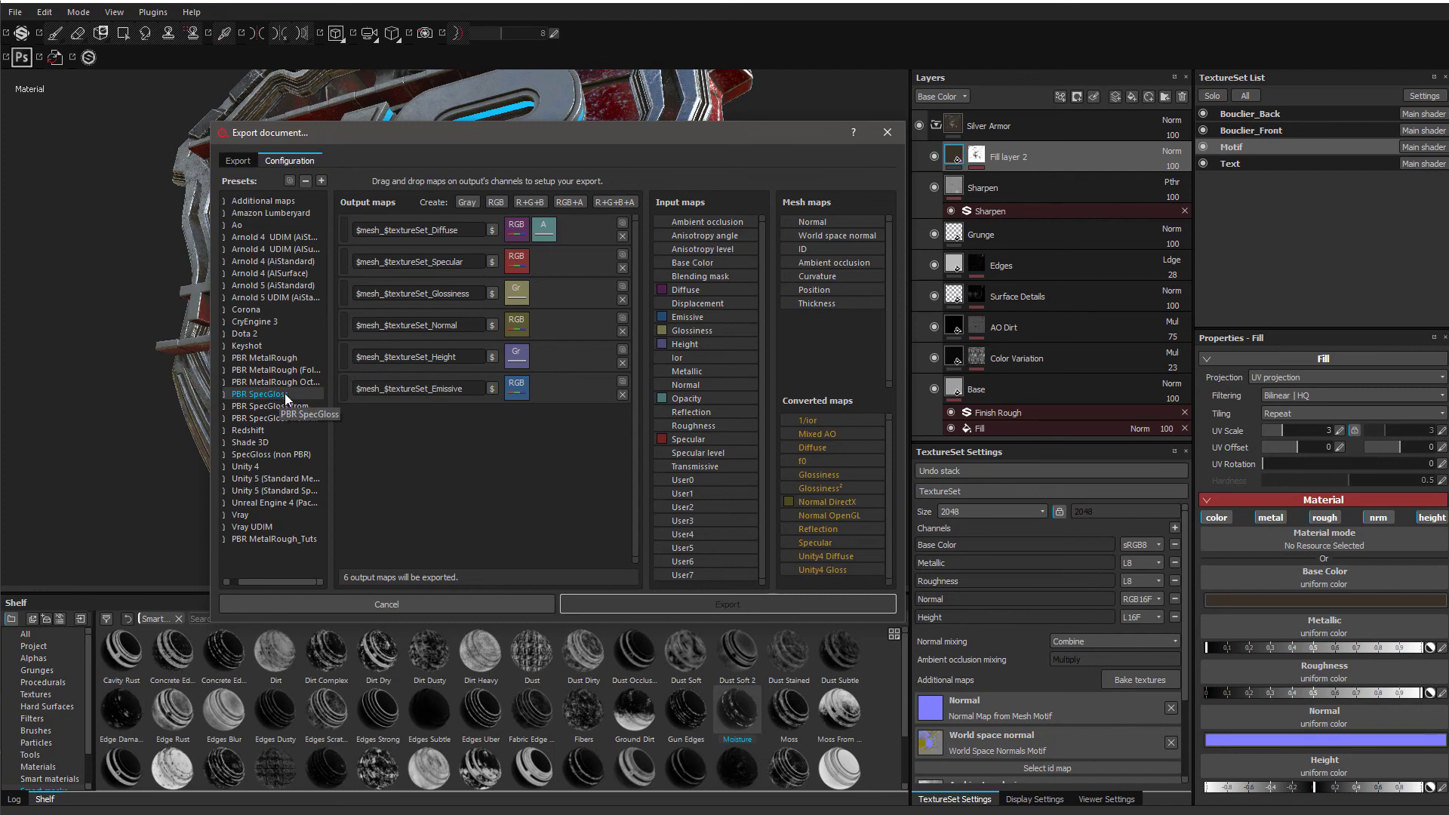
{"action": "left_click", "coordinate": [291, 407]}
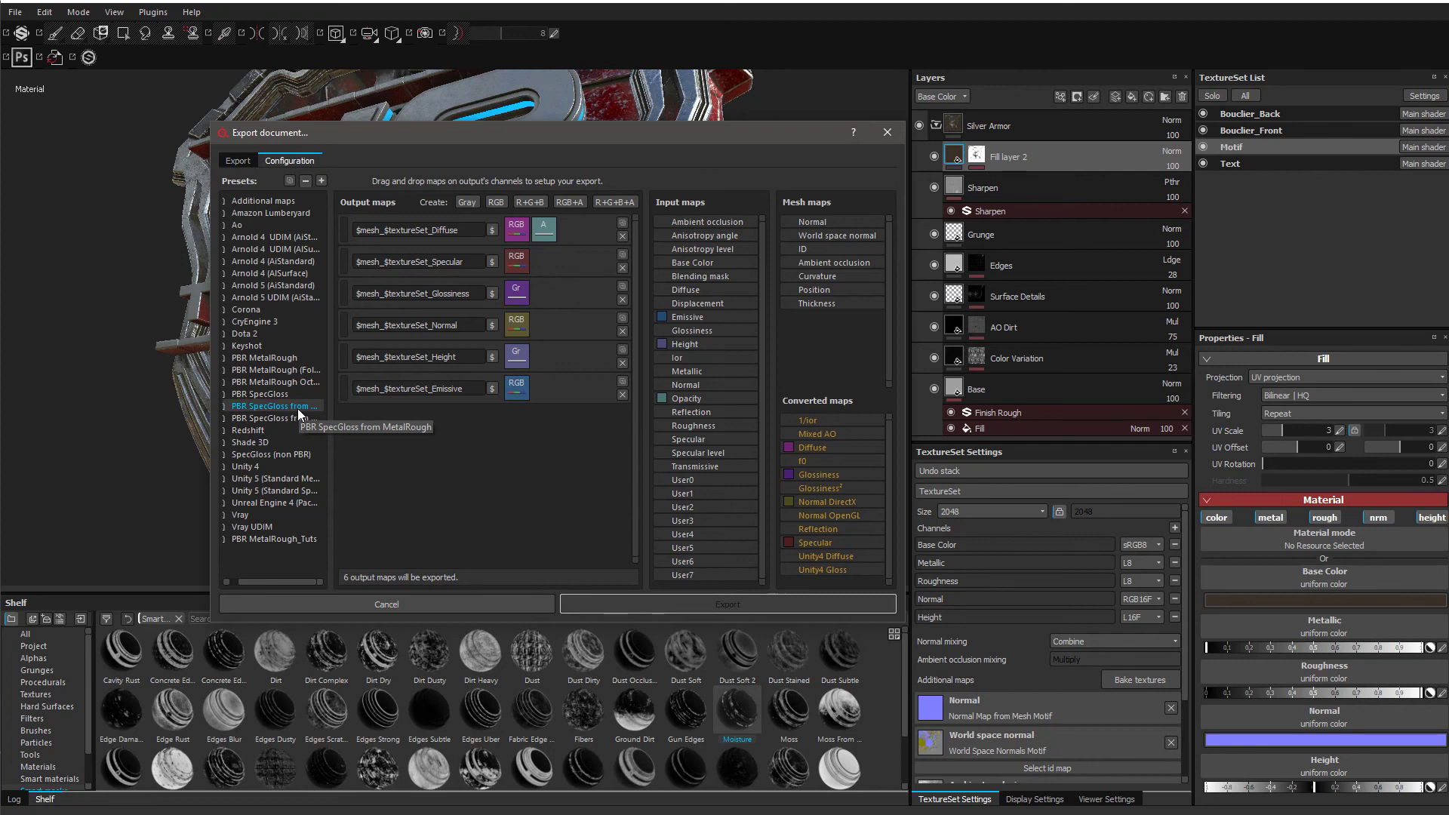
{"action": "left_click", "coordinate": [301, 417]}
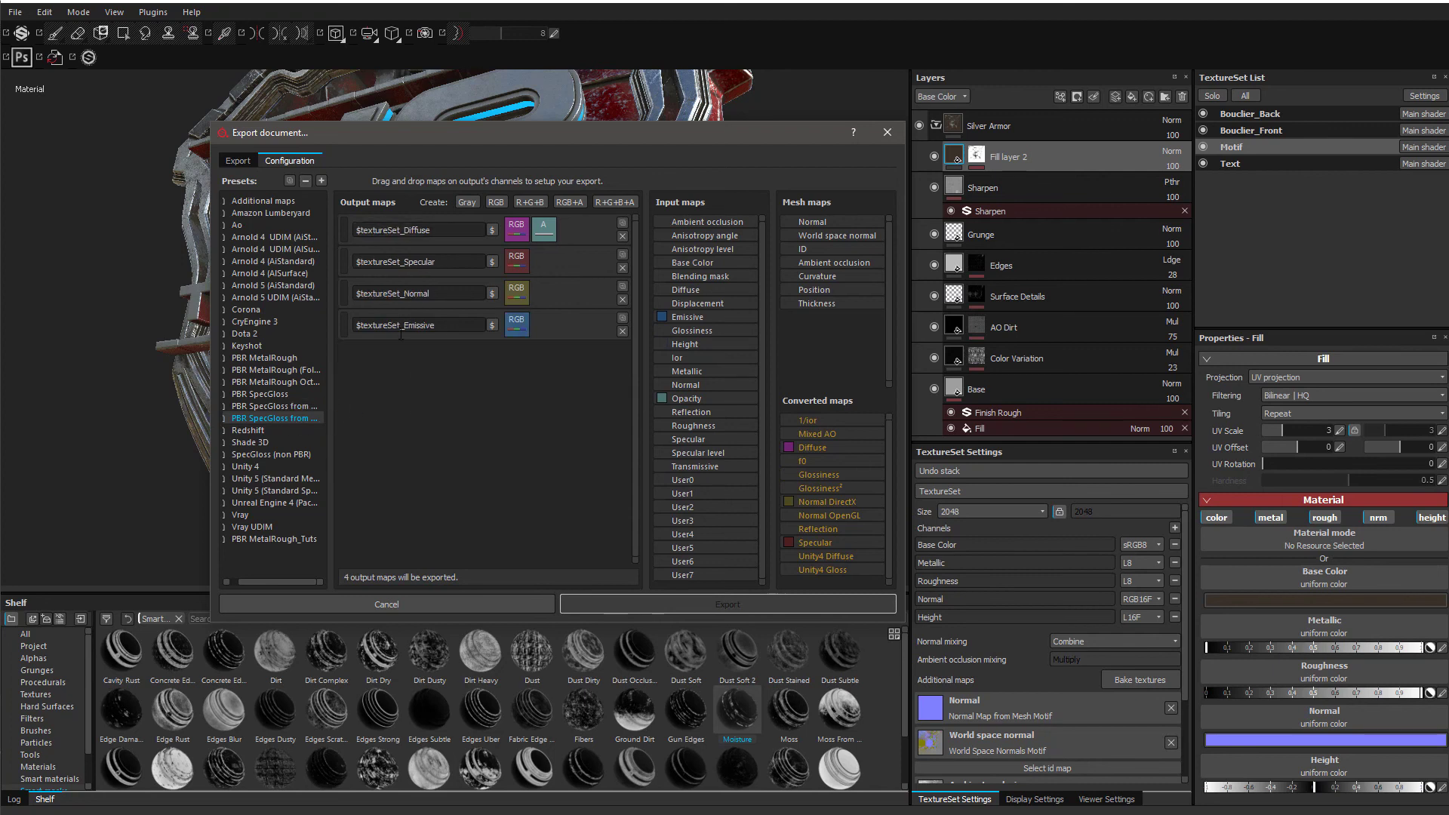
{"action": "left_click", "coordinate": [298, 407]}
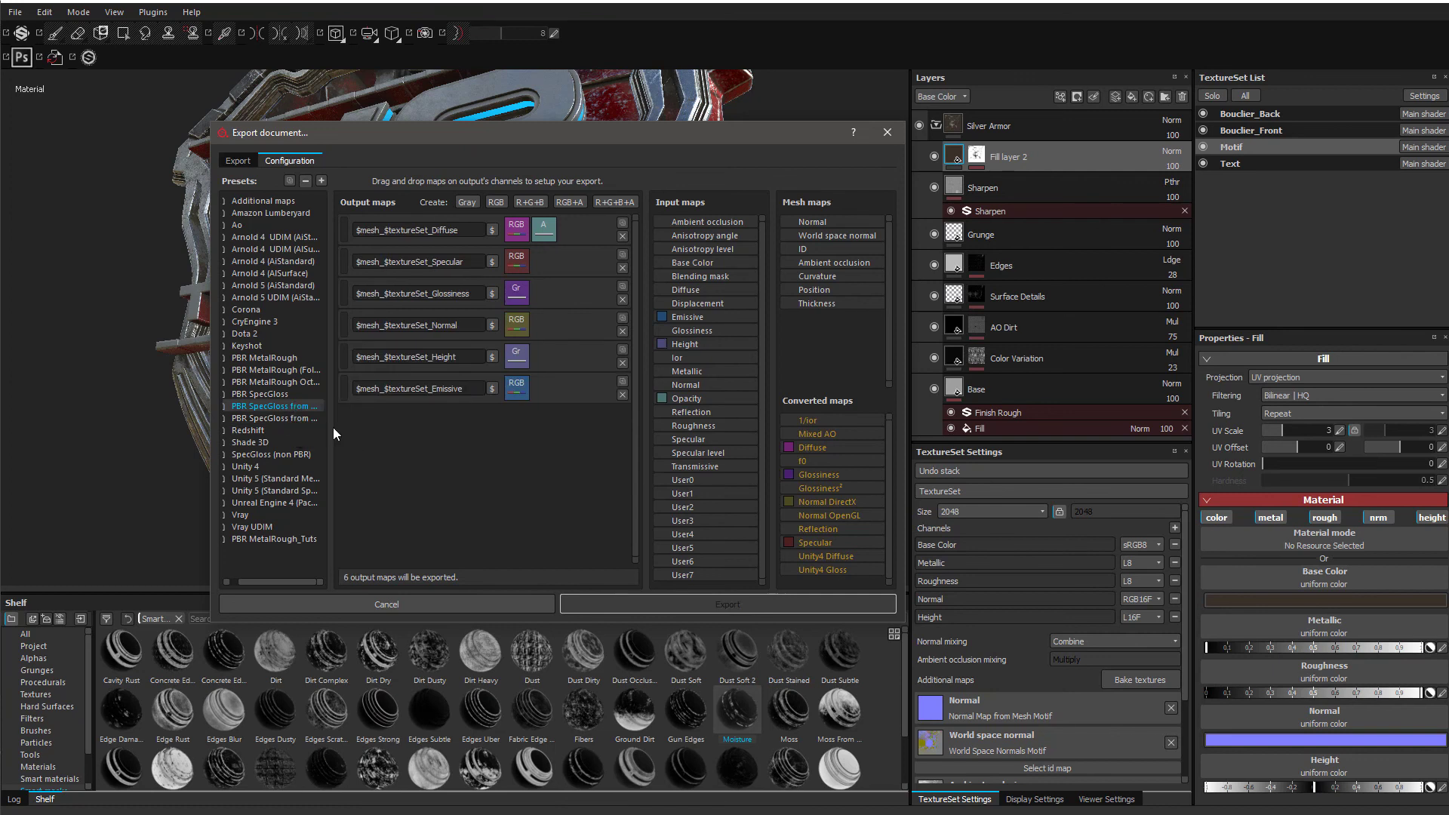
{"action": "left_click", "coordinate": [277, 538]}
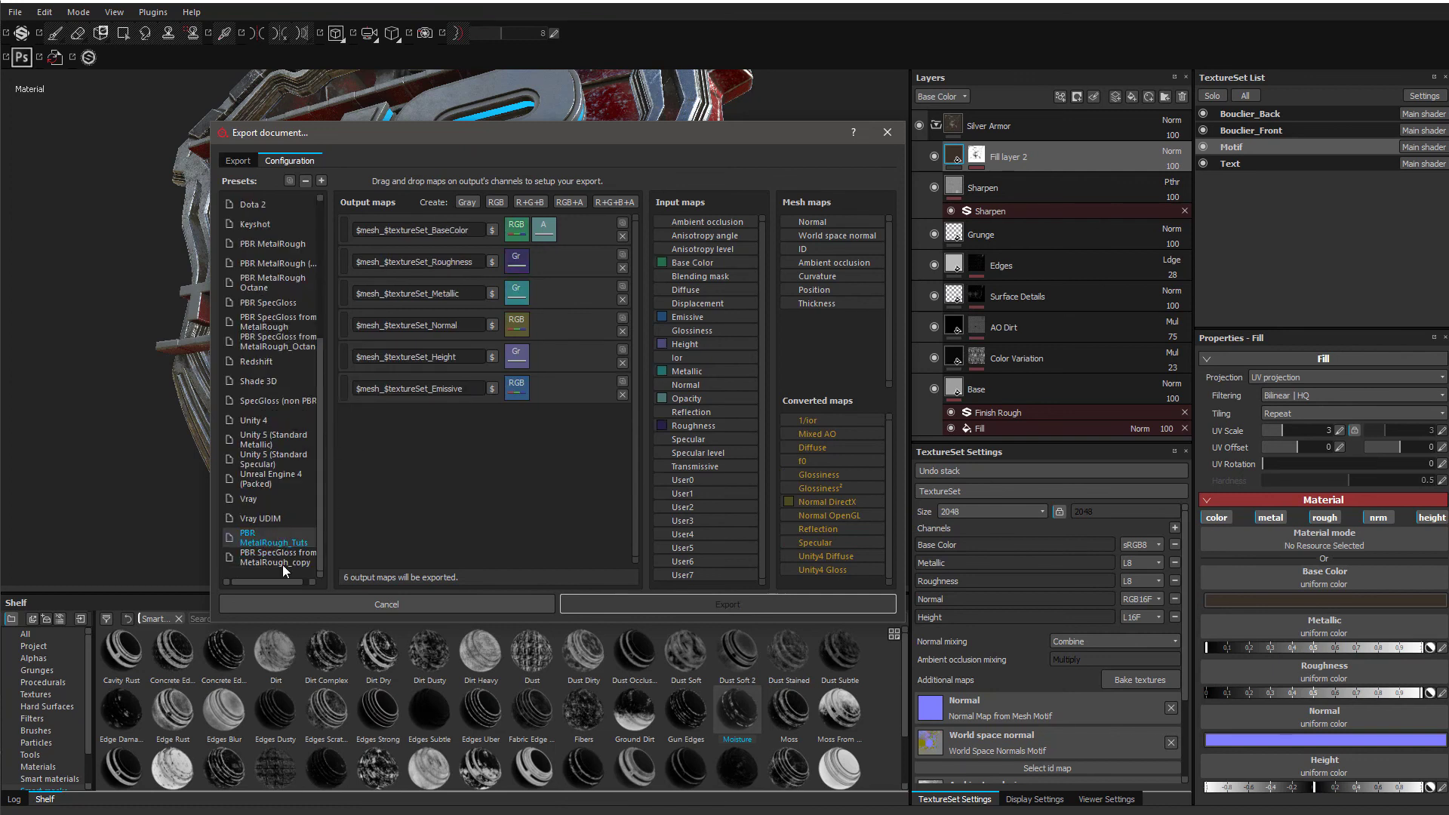
{"action": "left_click", "coordinate": [294, 562]}
{"action": "left_click", "coordinate": [290, 538]}
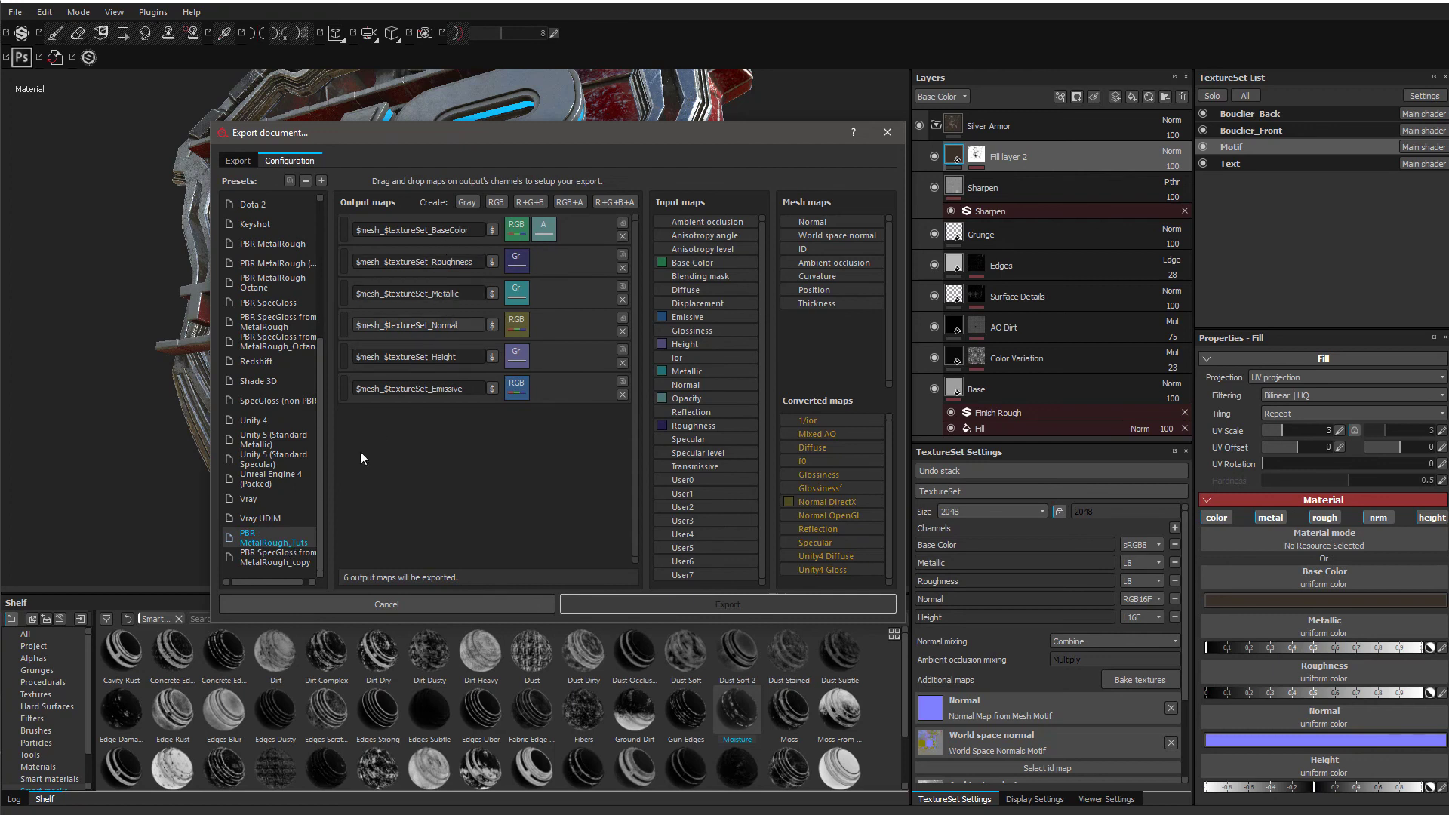
{"action": "left_click", "coordinate": [287, 558]}
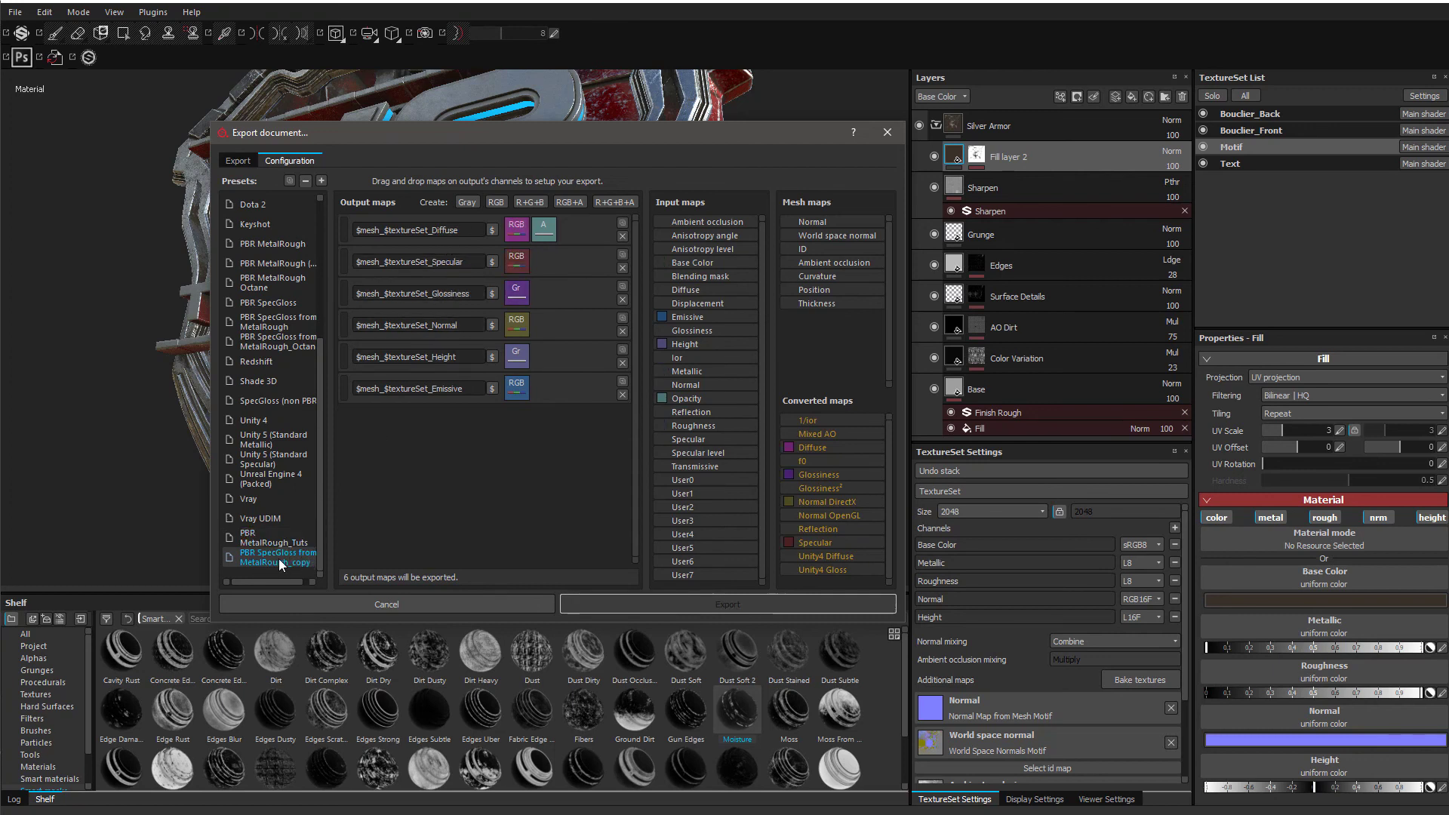
{"action": "left_click_drag", "start_coordinate": [572, 135], "coordinate": [488, 269]}
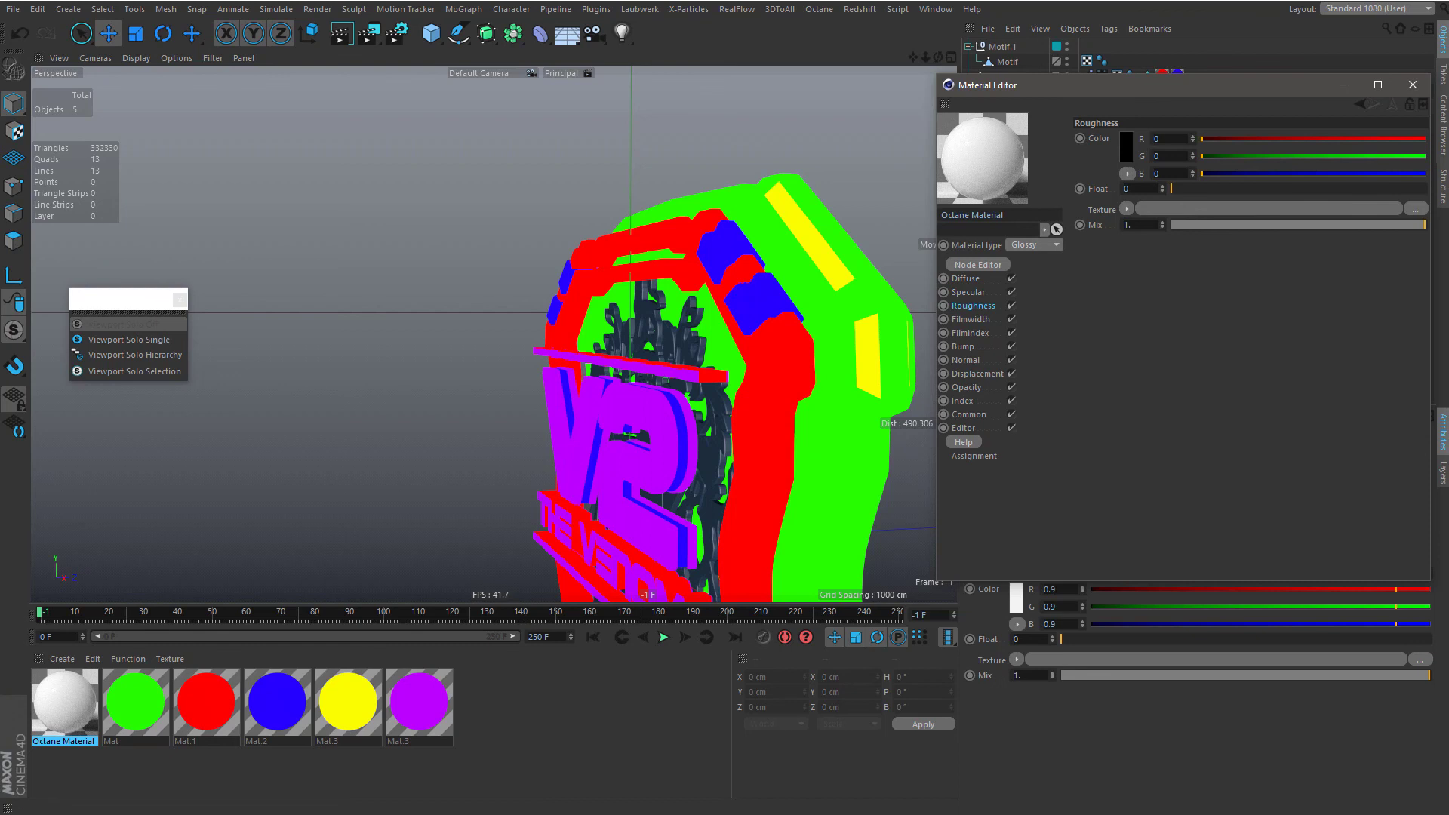
{"action": "left_click", "coordinate": [720, 1]}
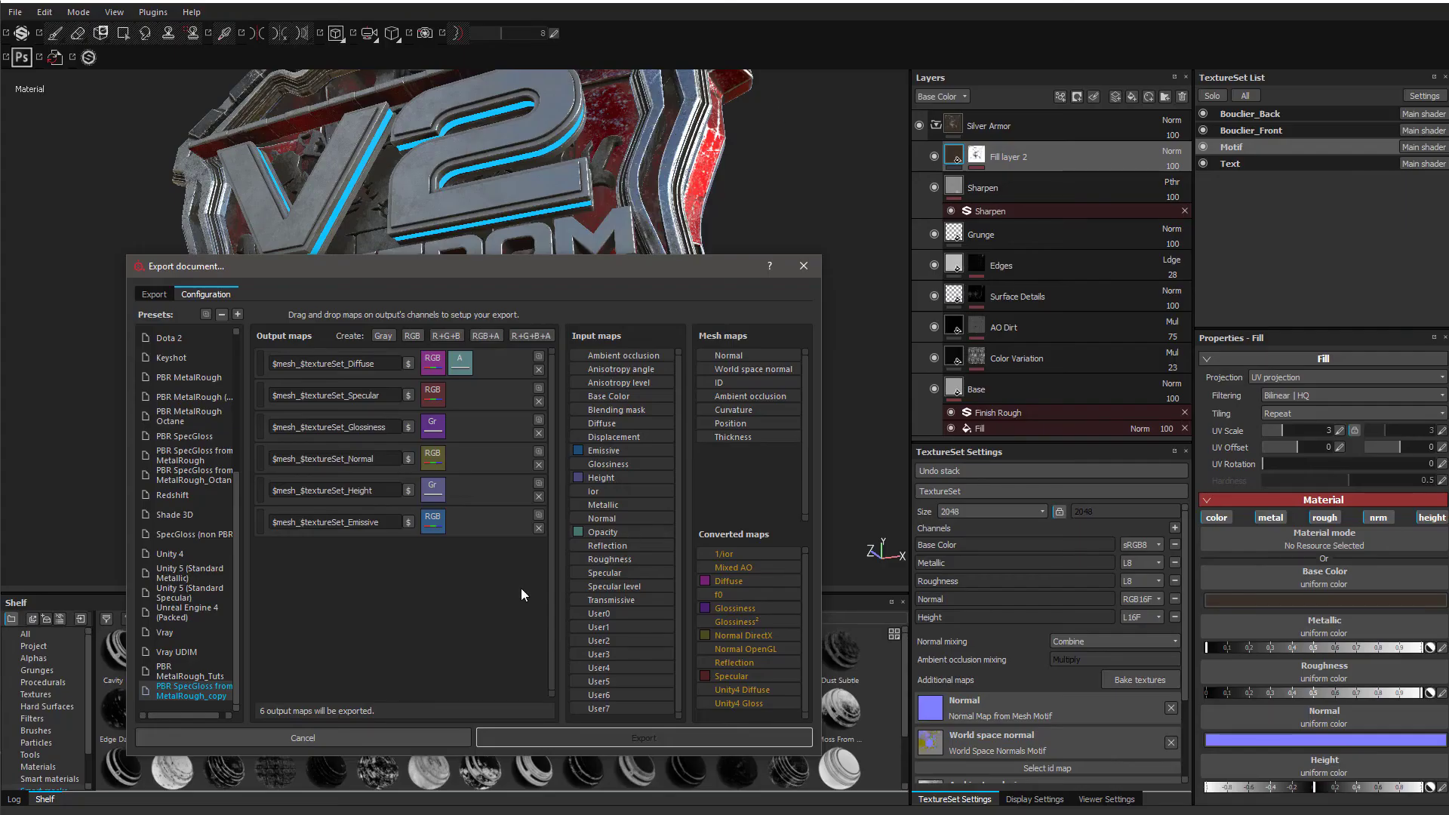
{"action": "left_click", "coordinate": [389, 391]}
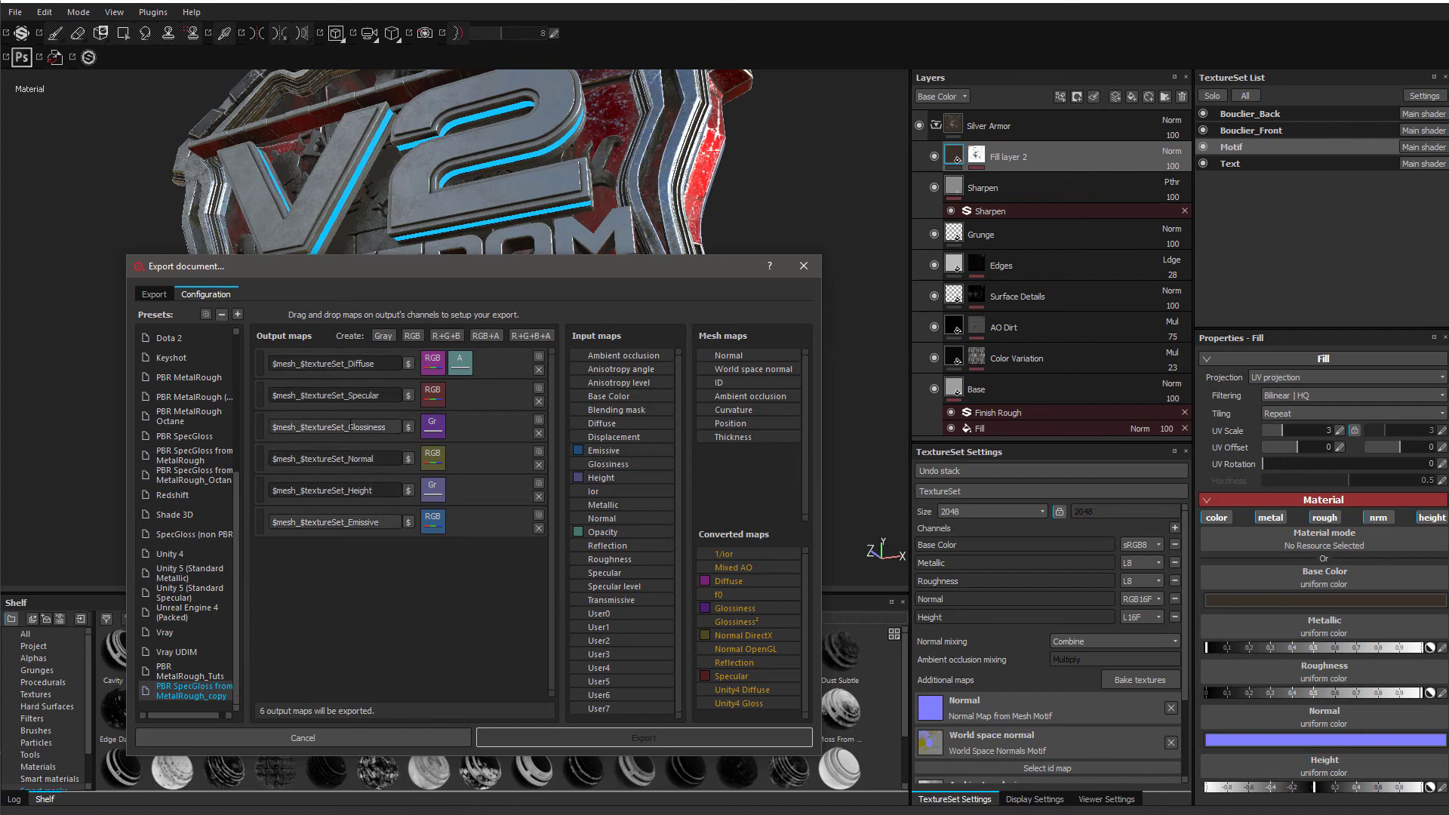
{"action": "left_click", "coordinate": [538, 433]}
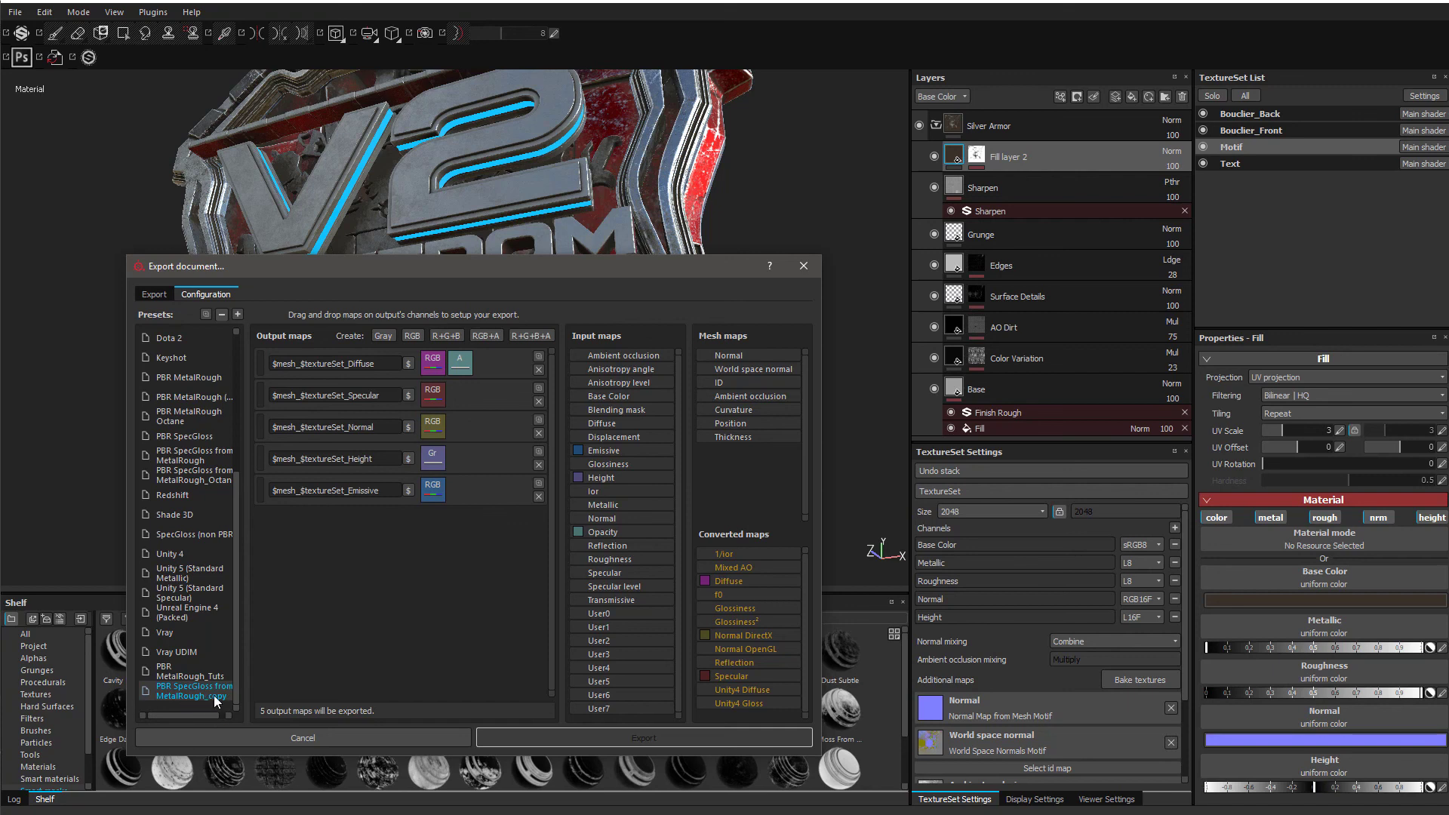
{"action": "left_click", "coordinate": [195, 671]}
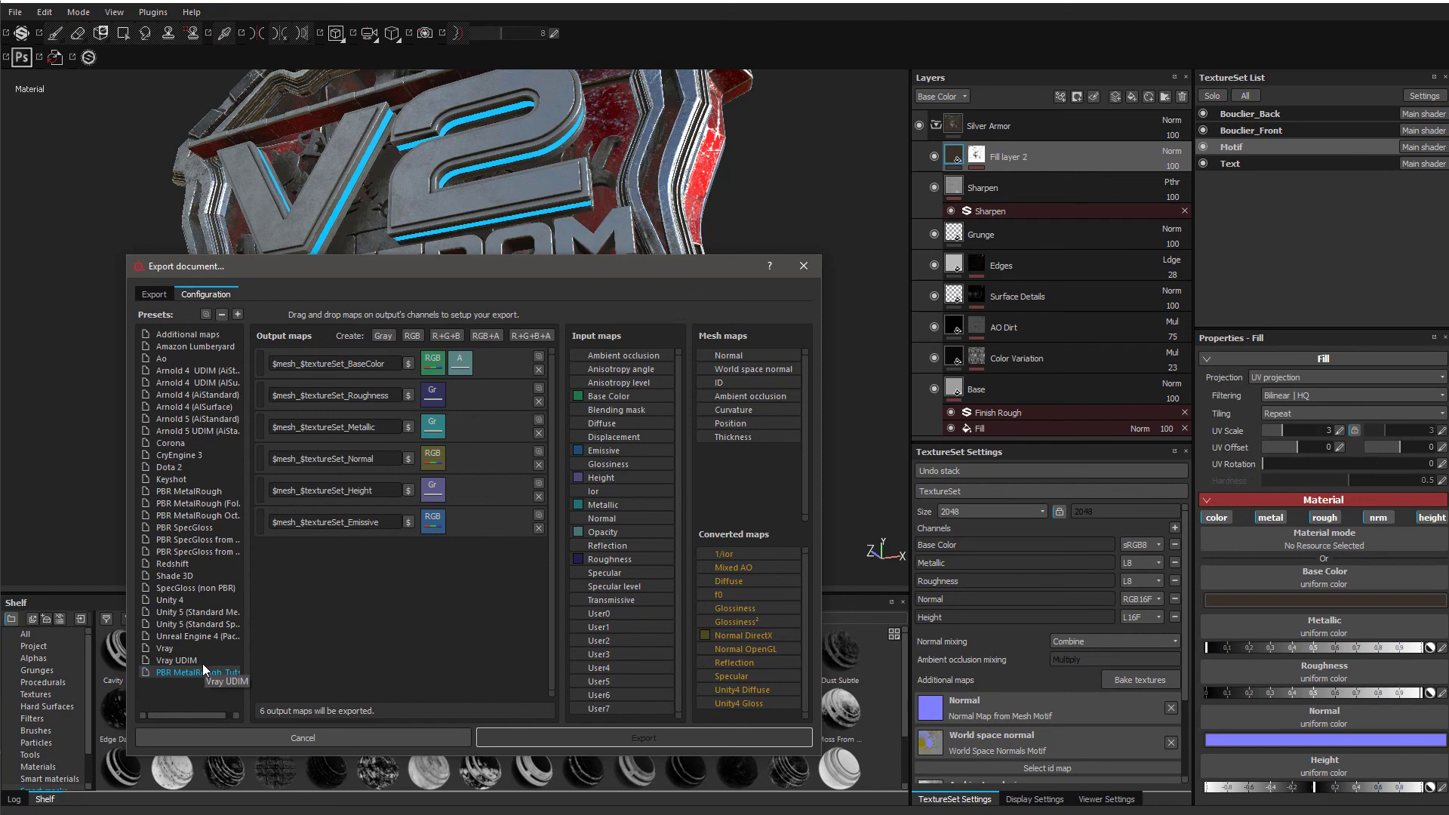
- Duplicate the PBR SpecGloss from MetalRough export preset
{"action": "left_click", "coordinate": [219, 552]}
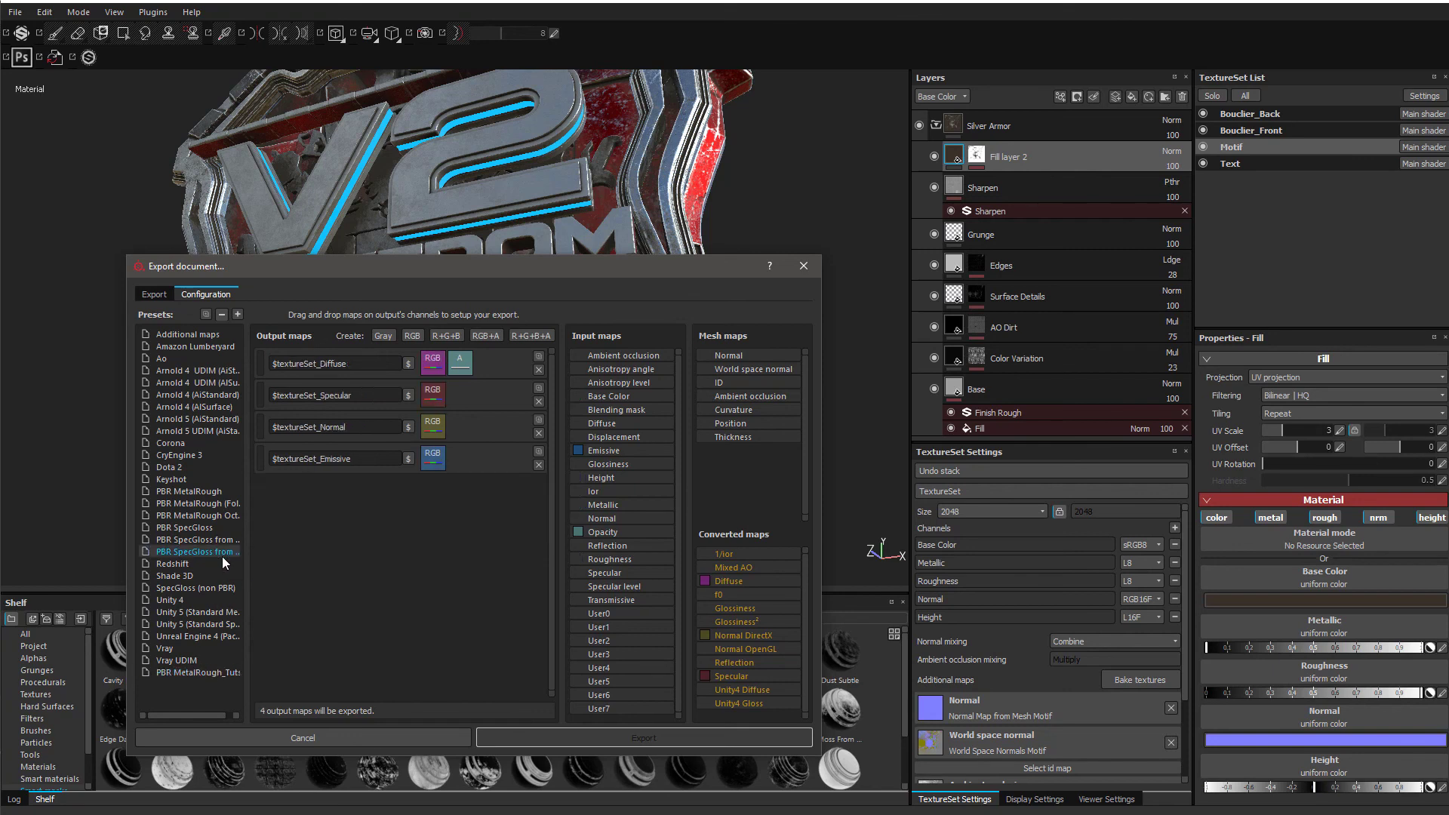
{"action": "left_click", "coordinate": [221, 540]}
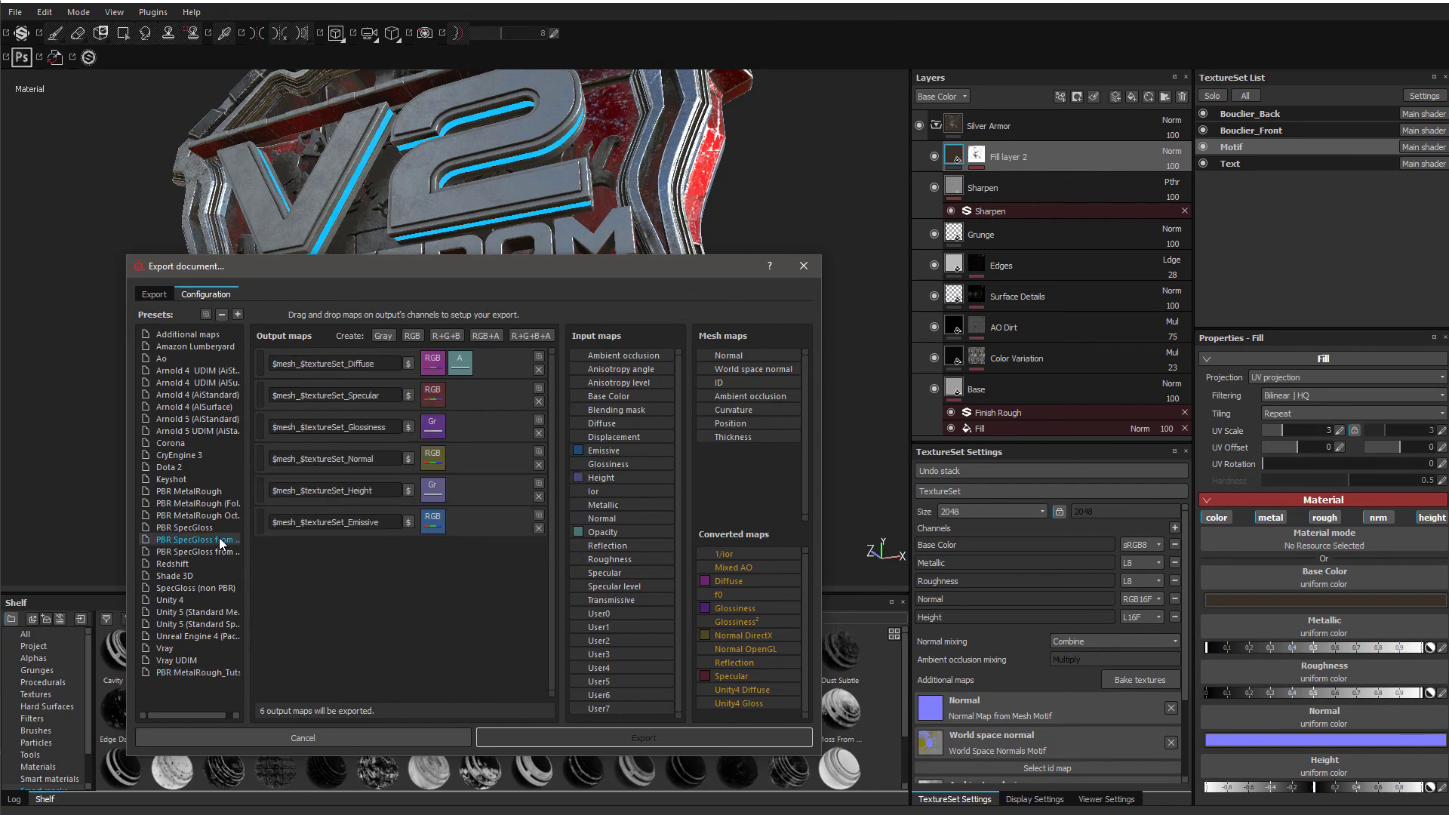
{"action": "right_click", "coordinate": [220, 540]}
{"action": "left_click", "coordinate": [253, 559]}
- Rename the duplicated preset as PBR SpecGloss from MetalRough_Tuts and remove its Glossiness output map
{"action": "right_click", "coordinate": [203, 692]}
{"action": "left_click", "coordinate": [231, 698]}
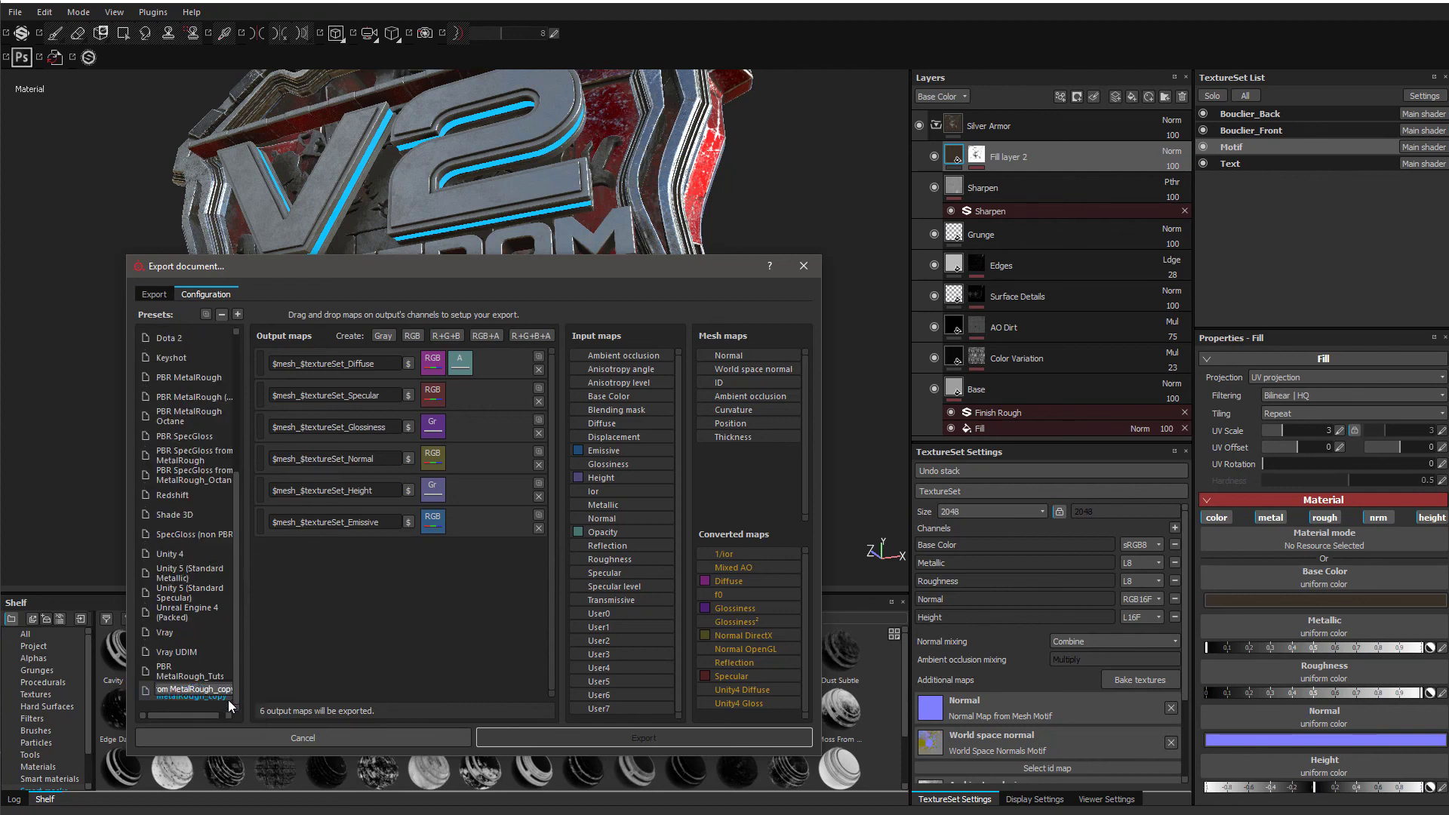
{"action": "left_click", "coordinate": [203, 689]}
{"action": "left_click_drag", "start_coordinate": [170, 689], "coordinate": [450, 688]}
{"action": "left_click", "coordinate": [219, 692]}
{"action": "type", "text": "Tuts"}
{"action": "left_click", "coordinate": [208, 679]}
{"action": "left_click", "coordinate": [211, 690]}
{"action": "left_click", "coordinate": [538, 433]}
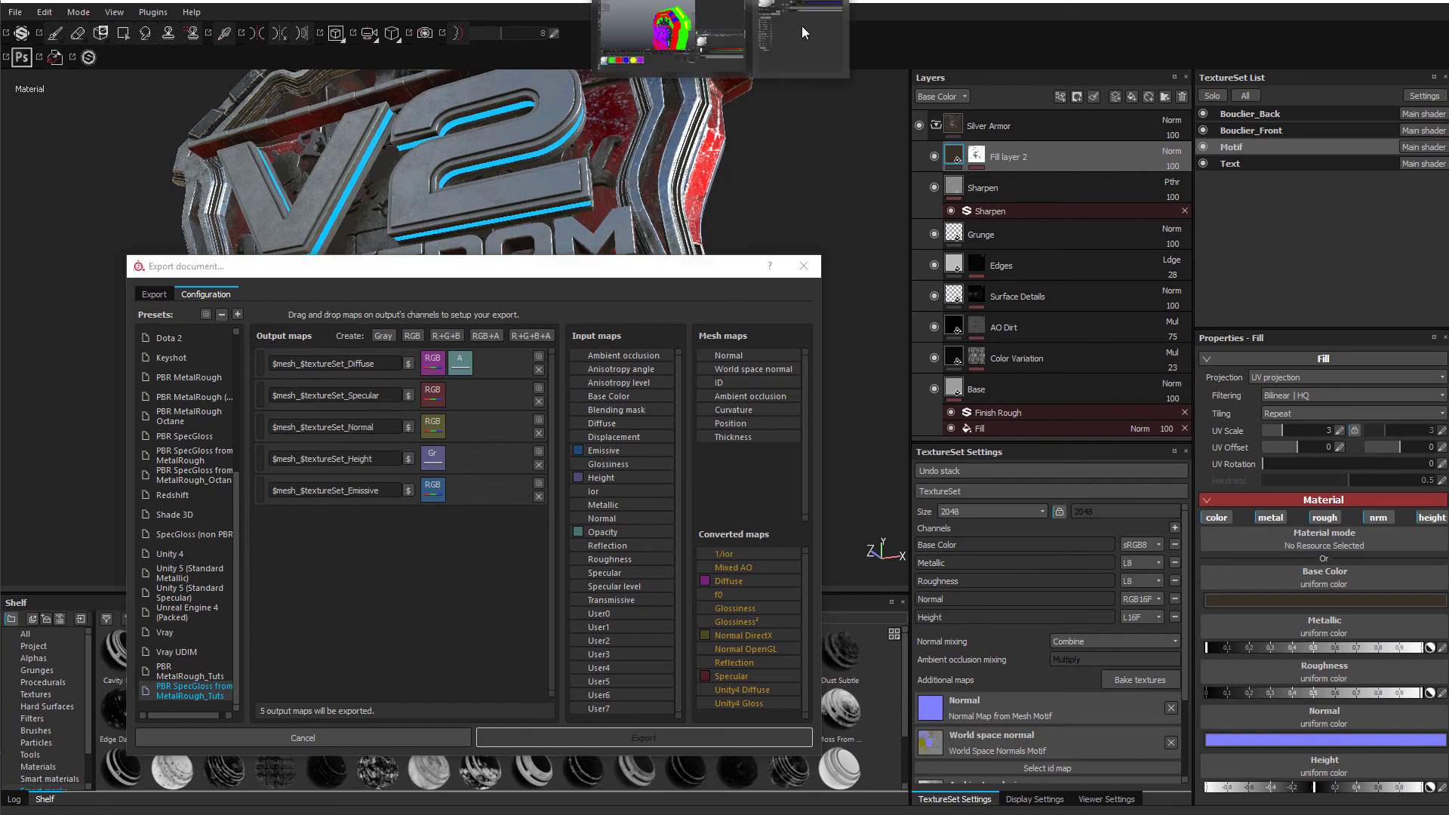
- Switch to Cinema 4D, minimise the Octane material's editor window, and return to the export presets in Substance Painter
{"action": "left_click", "coordinate": [802, 25]}
{"action": "left_click", "coordinate": [1342, 83]}
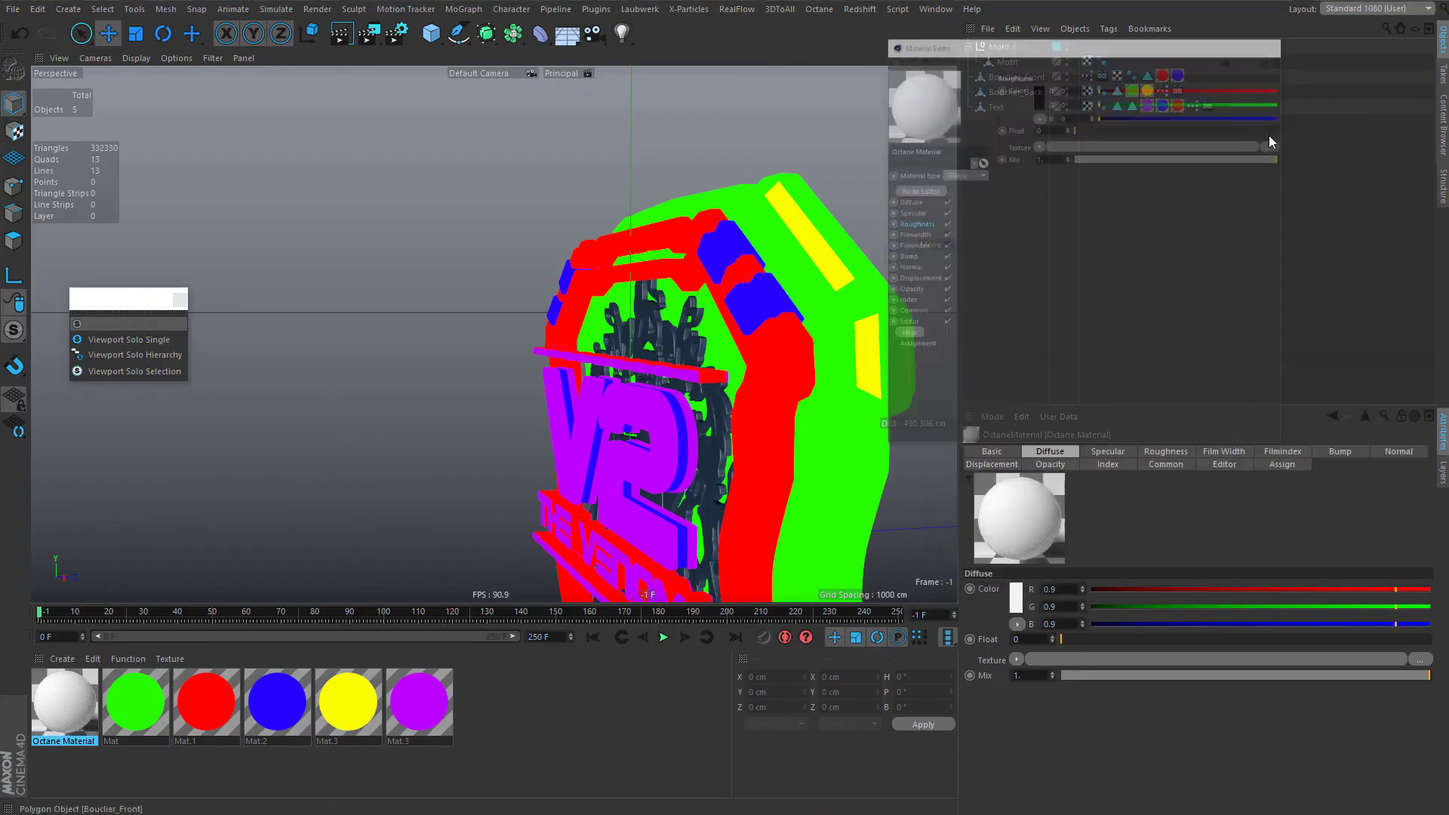
{"action": "key", "text": "alt+Tab"}
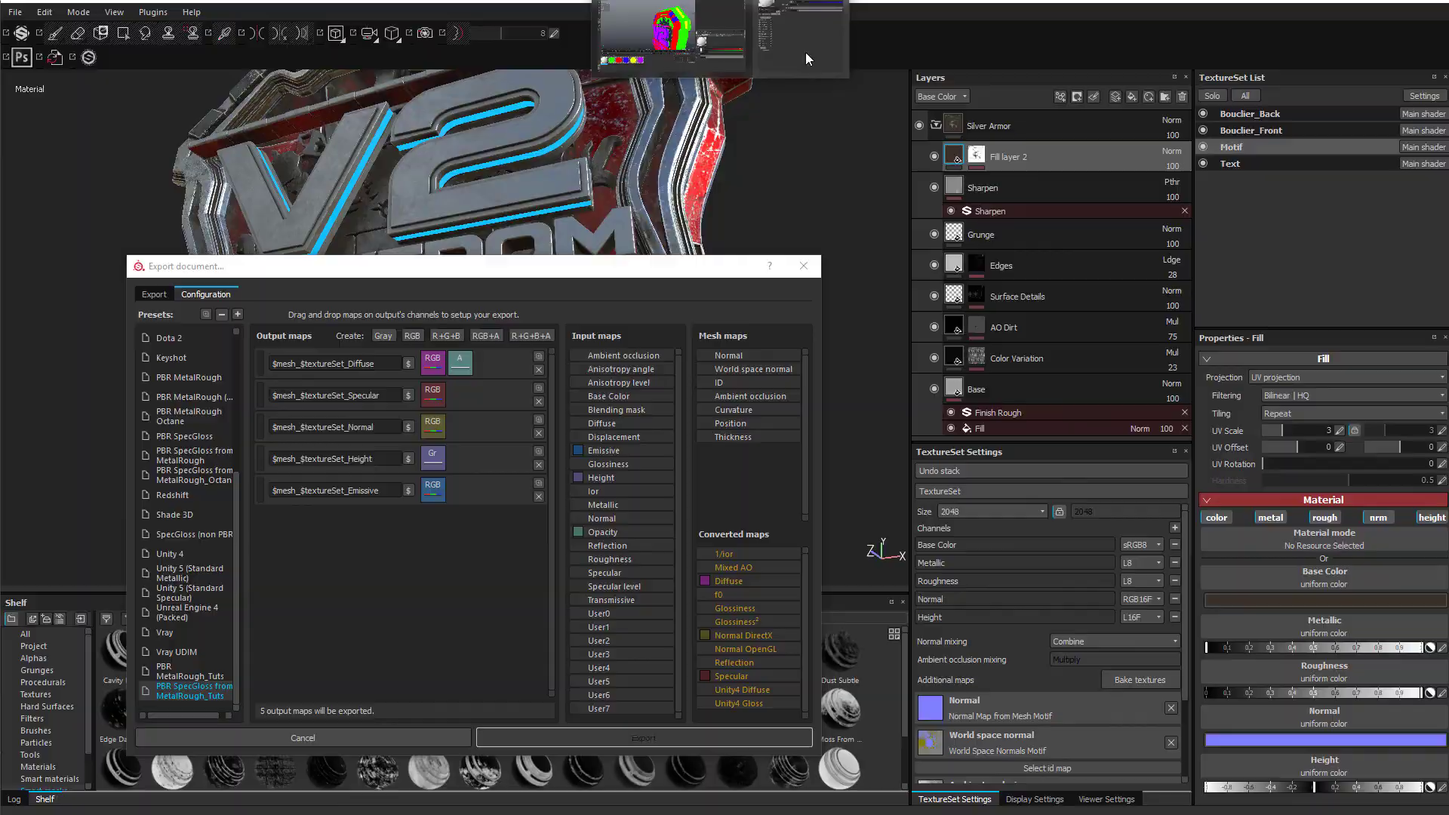
{"action": "left_click", "coordinate": [804, 52]}
{"action": "left_click", "coordinate": [818, 4]}
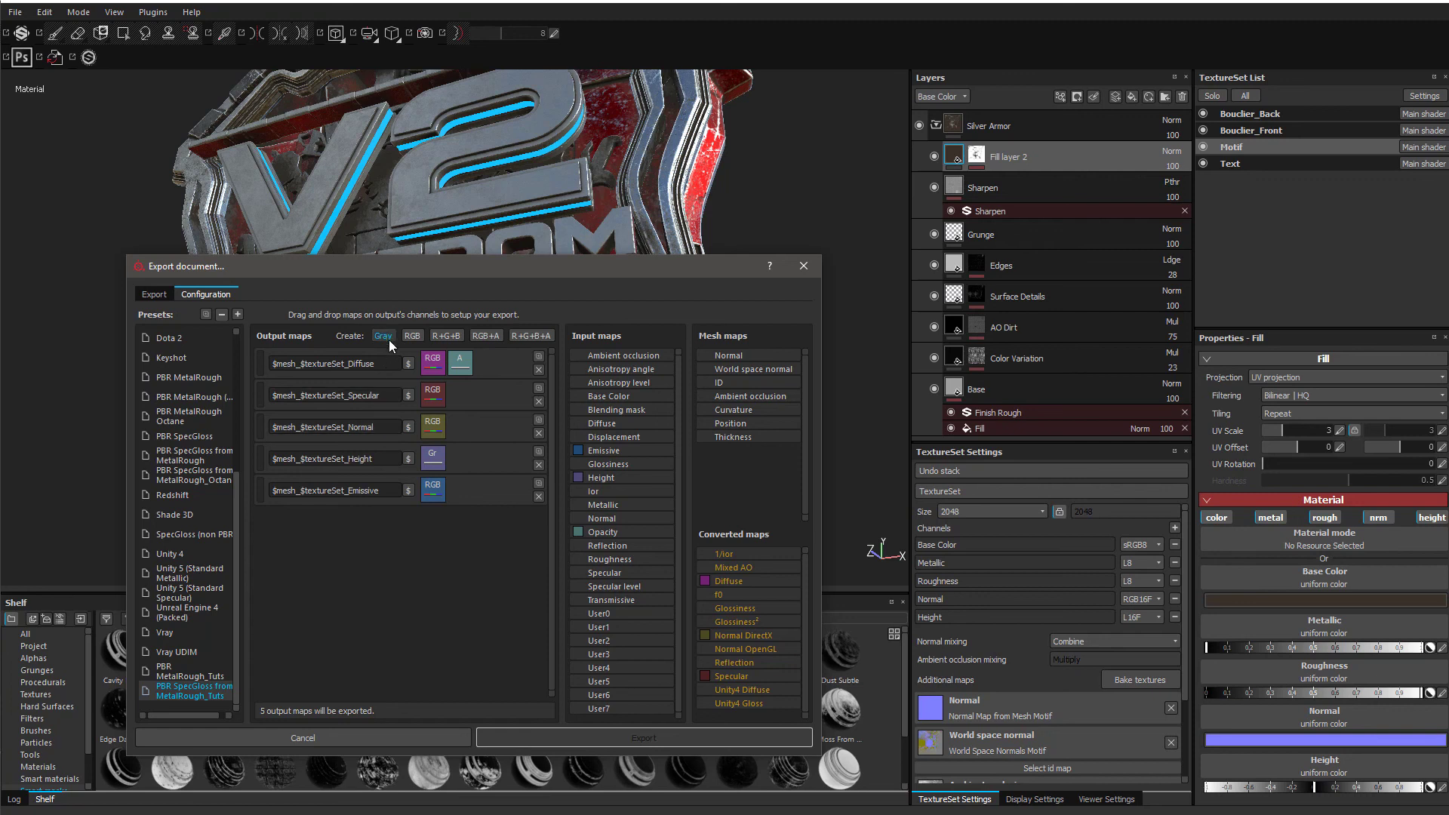
- Remove the BaseColor, Metallic, Normal, Height and Emissive output maps from the PBR MetalRough_Tuts preset, keeping only Roughness
{"action": "left_click", "coordinate": [192, 668]}
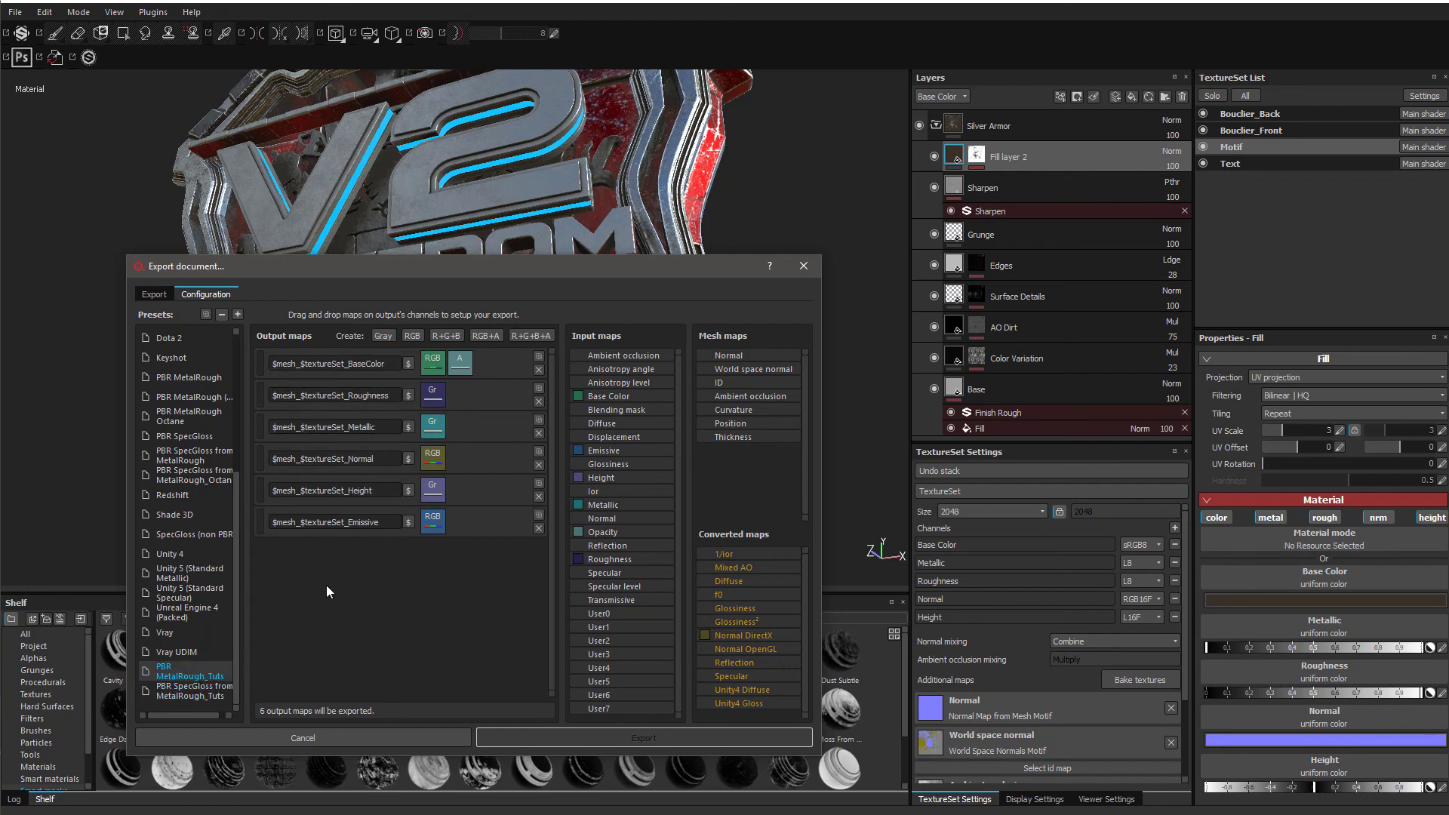
{"action": "left_click", "coordinate": [538, 434]}
{"action": "left_click", "coordinate": [539, 434]}
{"action": "left_click", "coordinate": [538, 434]}
{"action": "left_click", "coordinate": [538, 434]}
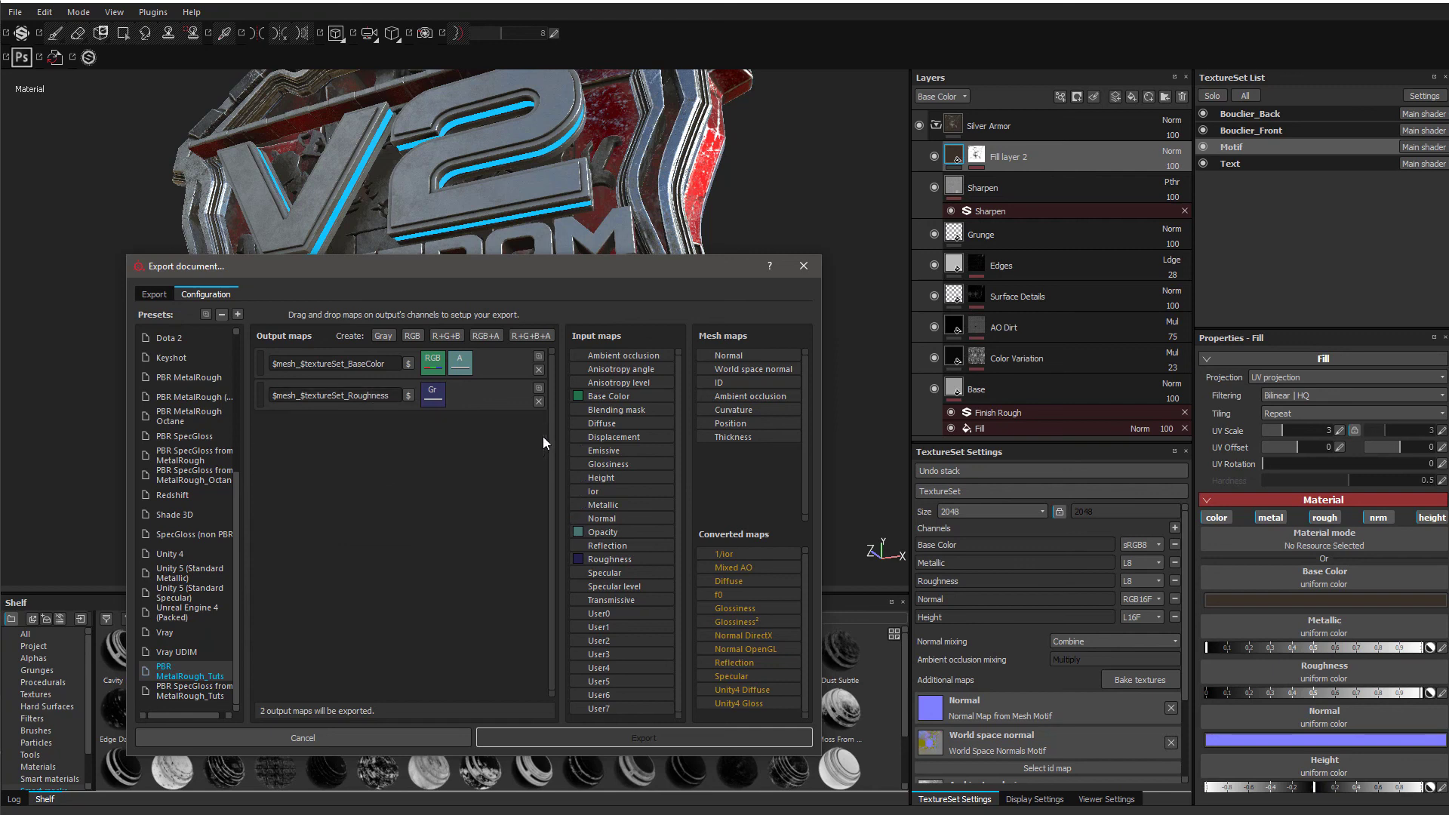
{"action": "left_click", "coordinate": [538, 370]}
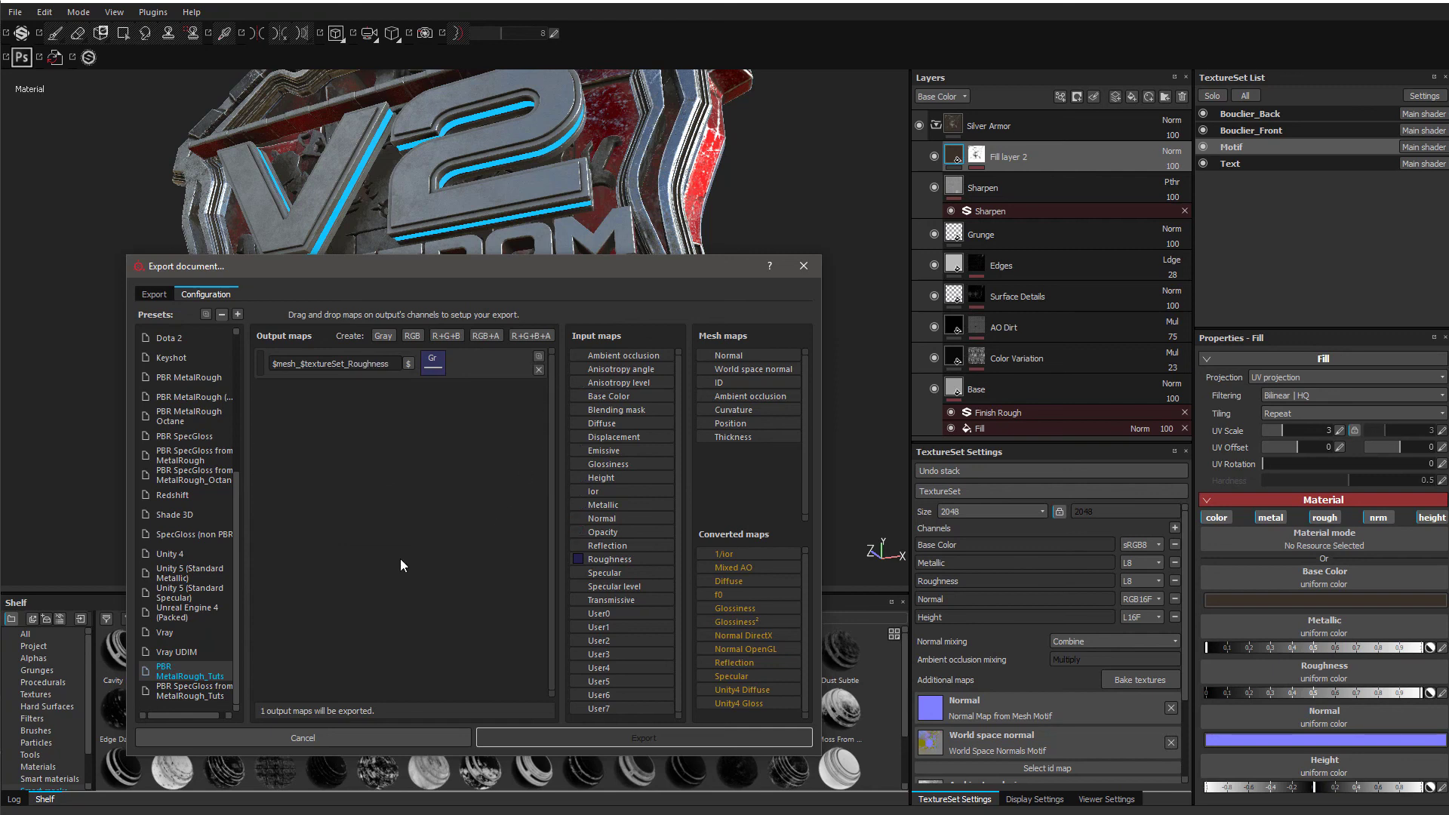
- Set the export config to PBR MetalRough_Tuts and expand the Bouclier_Front texture set's list of exported maps
{"action": "left_click", "coordinate": [198, 687]}
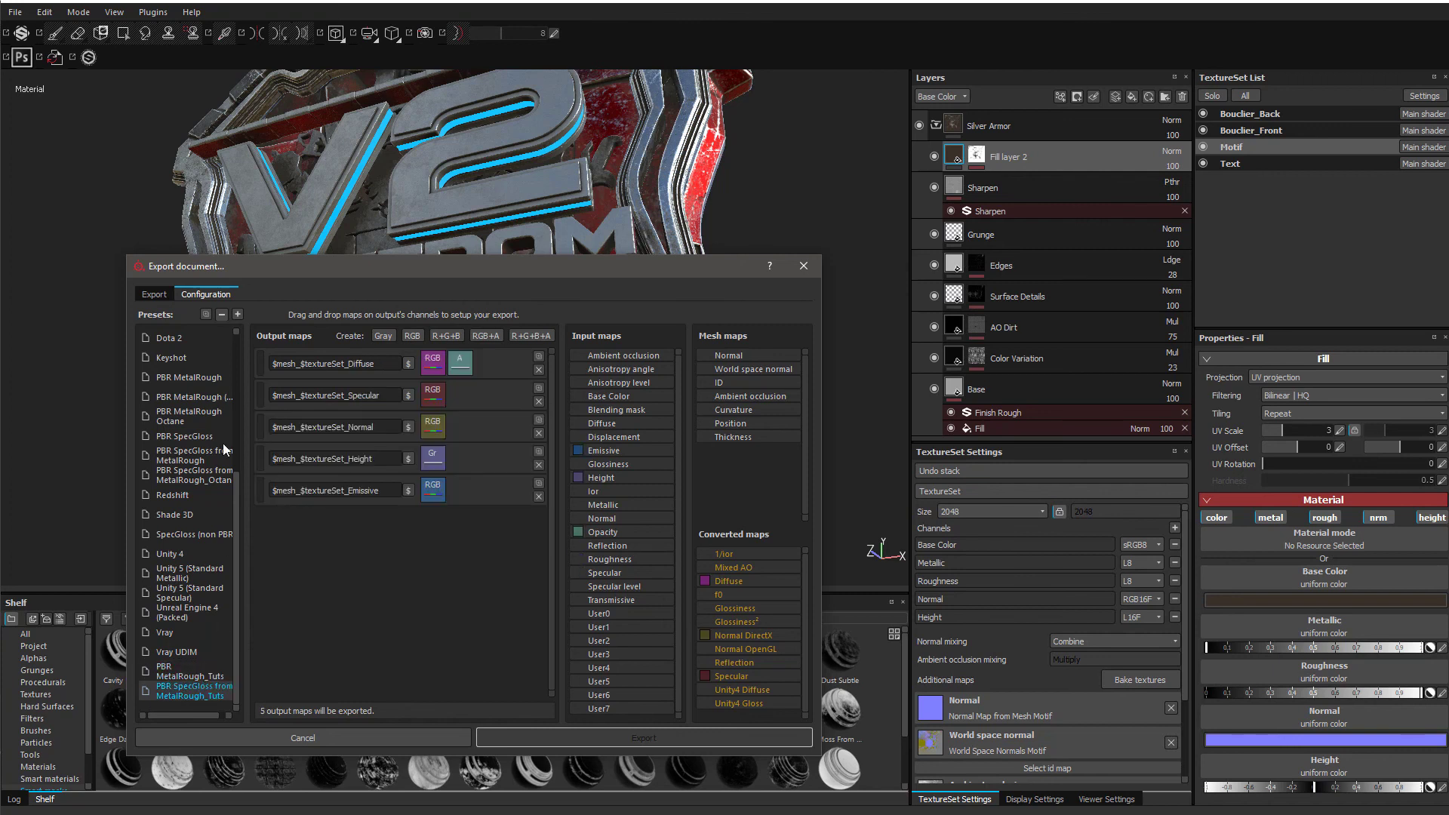
{"action": "left_click", "coordinate": [154, 294]}
{"action": "left_click", "coordinate": [151, 404]}
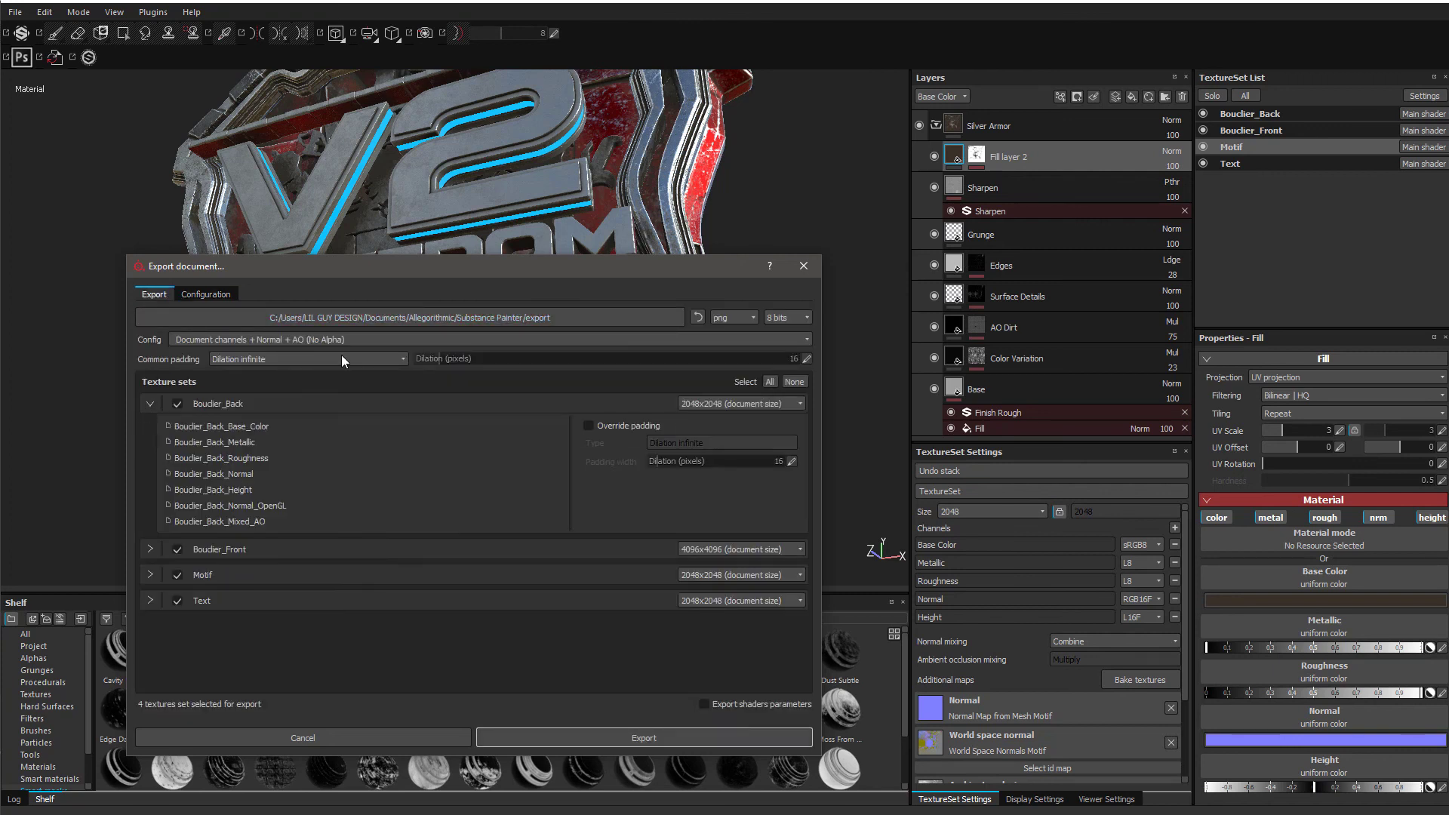
{"action": "left_click", "coordinate": [264, 337]}
{"action": "scroll", "coordinate": [346, 389], "scroll_direction": "down", "scroll_amount": 10}
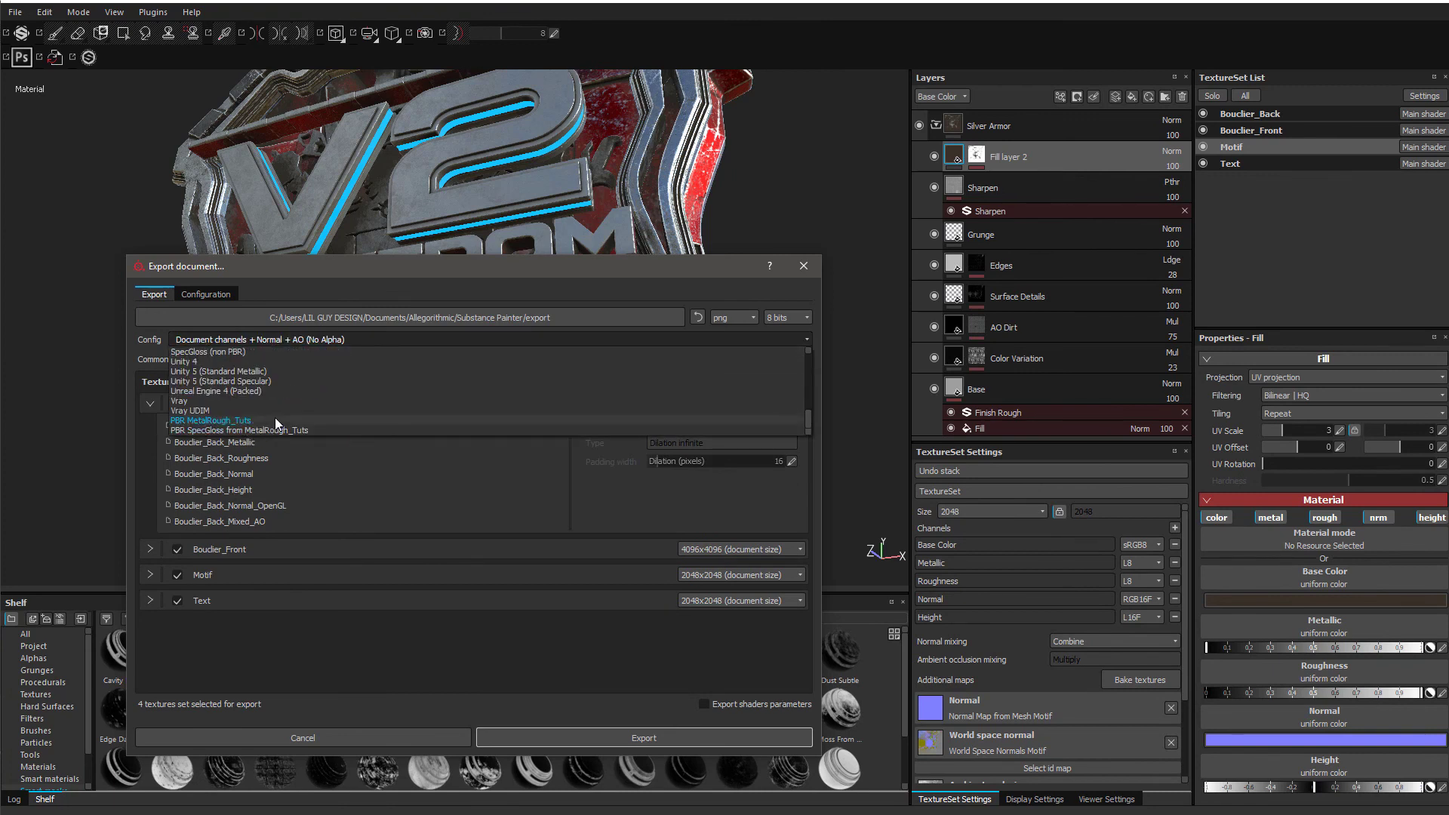
{"action": "left_click", "coordinate": [241, 420]}
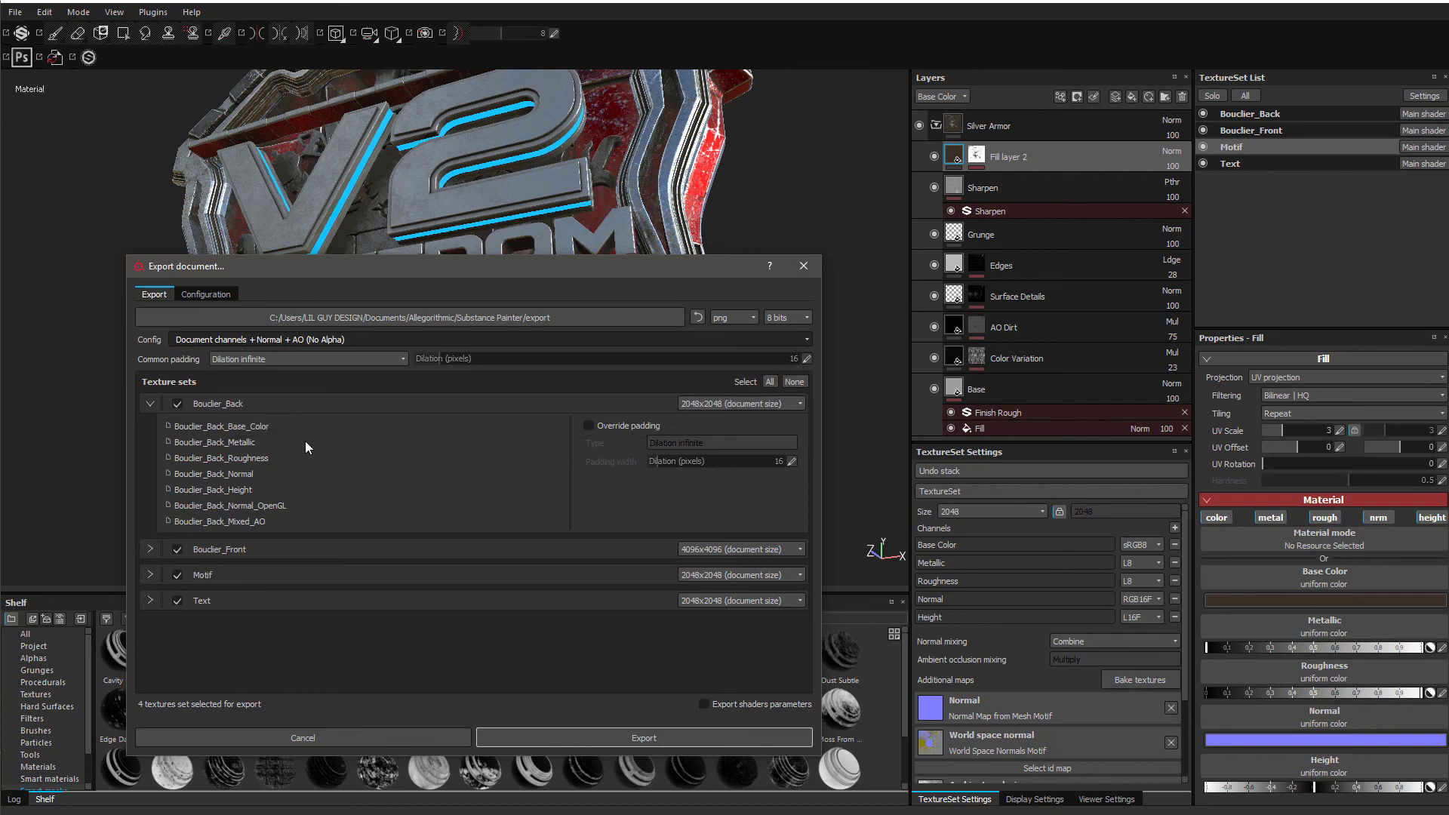
{"action": "left_click", "coordinate": [155, 490]}
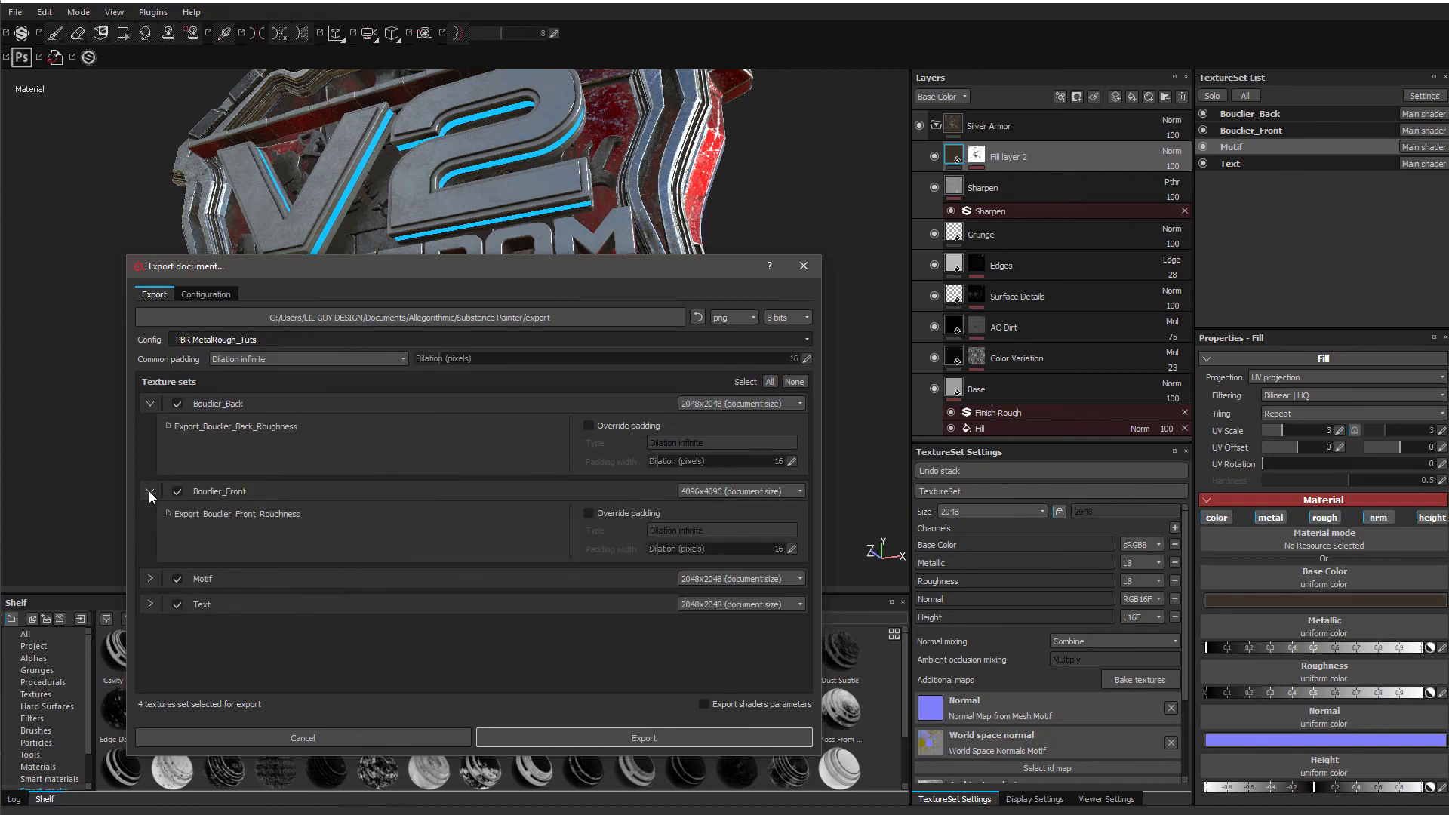
- Set the export destination to the tex folder inside the Tuto project folder on drive E
{"action": "left_click", "coordinate": [547, 316]}
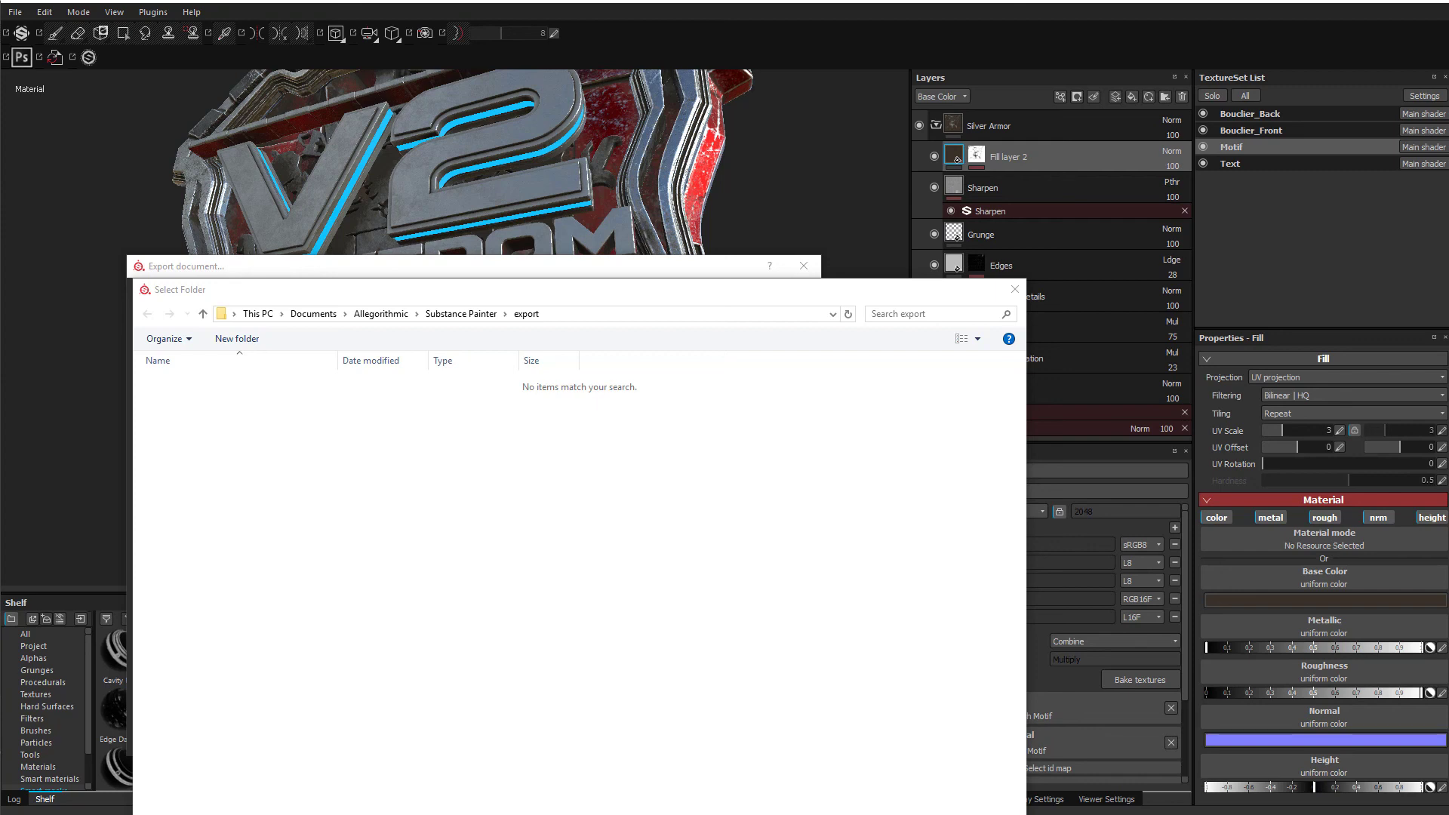
{"action": "left_click", "coordinate": [724, 813]}
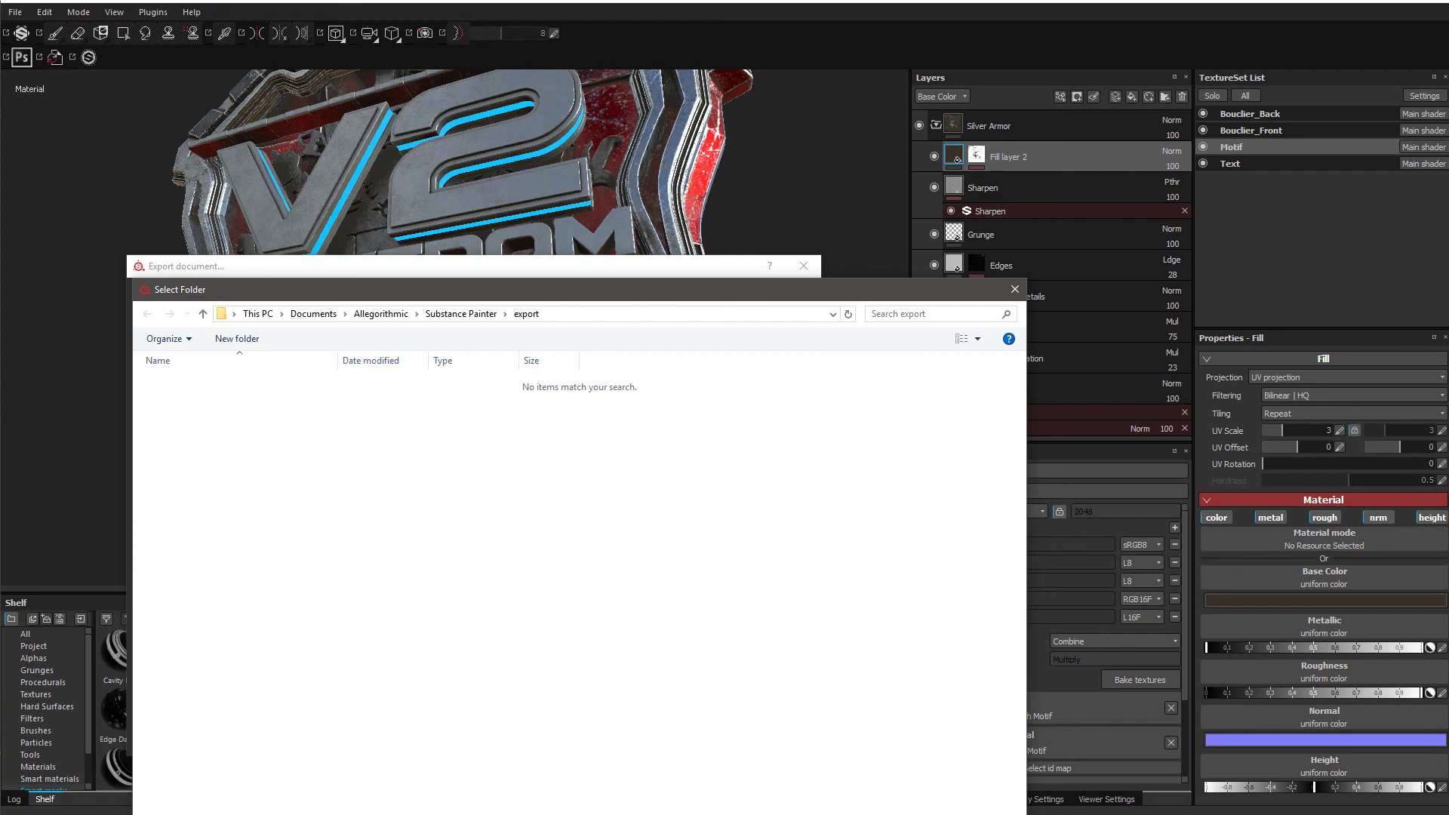
{"action": "left_click_drag", "start_coordinate": [317, 814], "coordinate": [317, 742]}
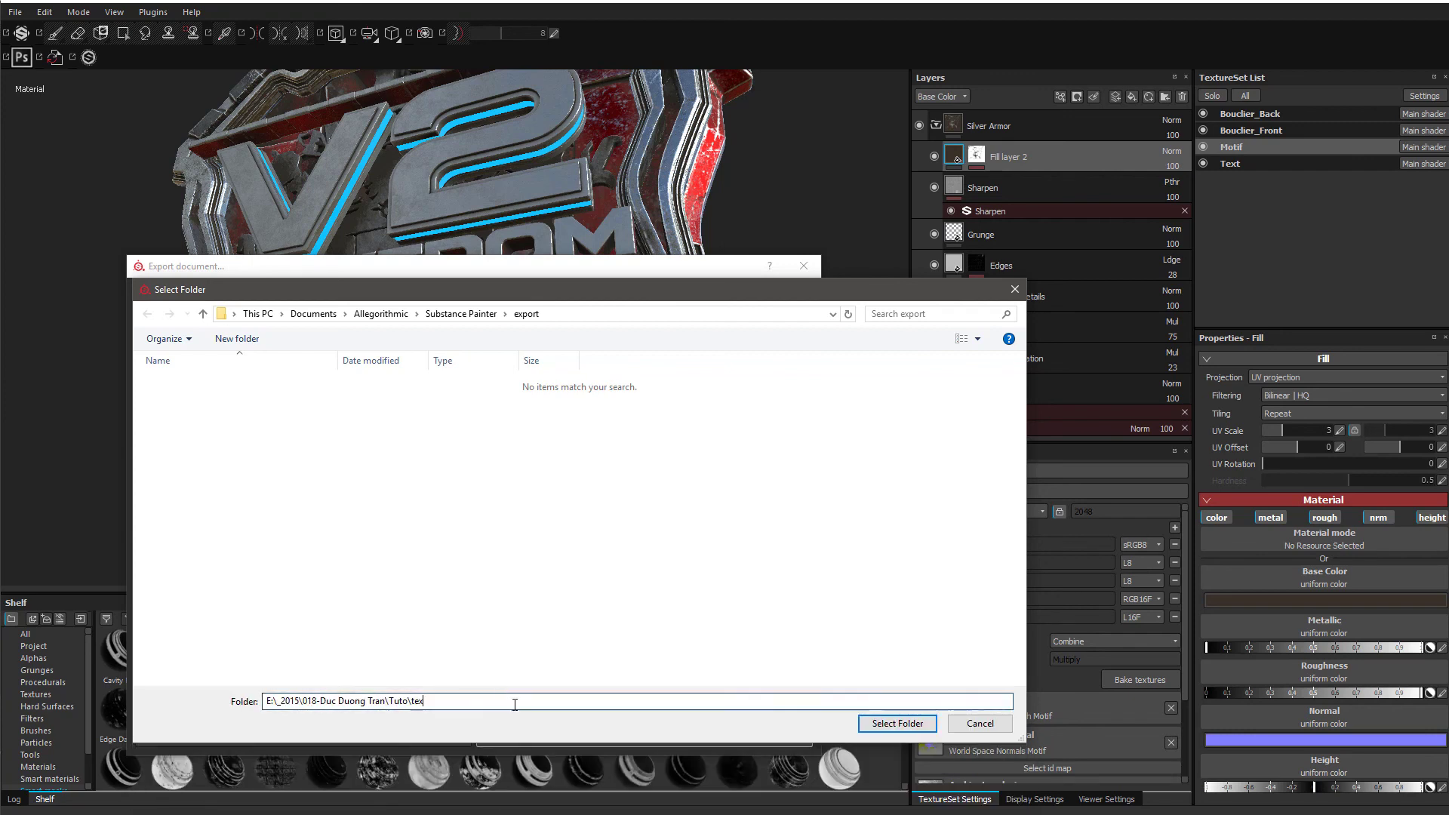
{"action": "left_click", "coordinate": [897, 723]}
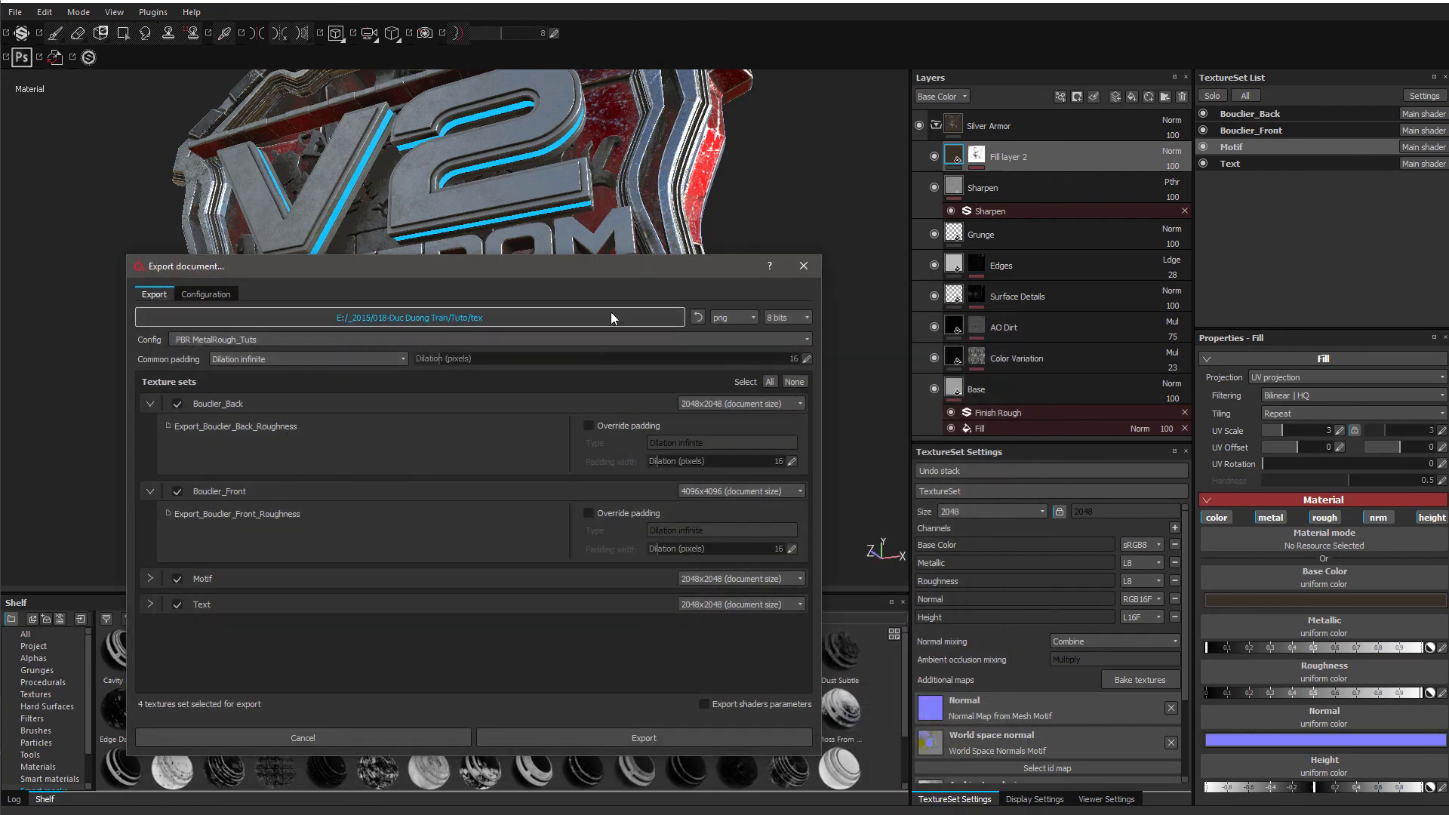
- Keep the tex folder as the export destination, set the bit depth to 16 bits, and export the Roughness maps of all texture sets
{"action": "left_click", "coordinate": [633, 314]}
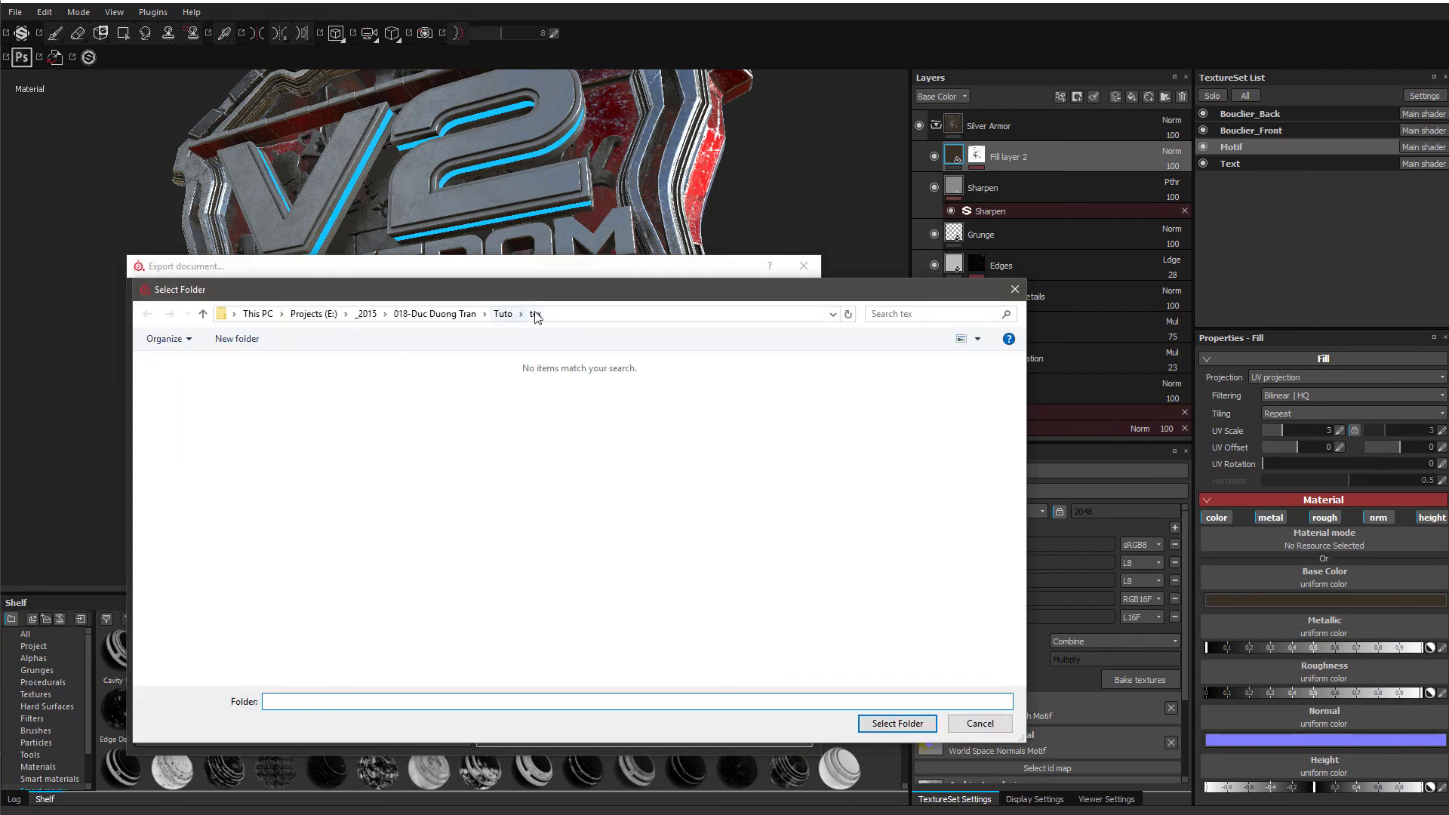
{"action": "left_click", "coordinate": [897, 723]}
{"action": "left_click", "coordinate": [732, 319]}
{"action": "left_click", "coordinate": [777, 317]}
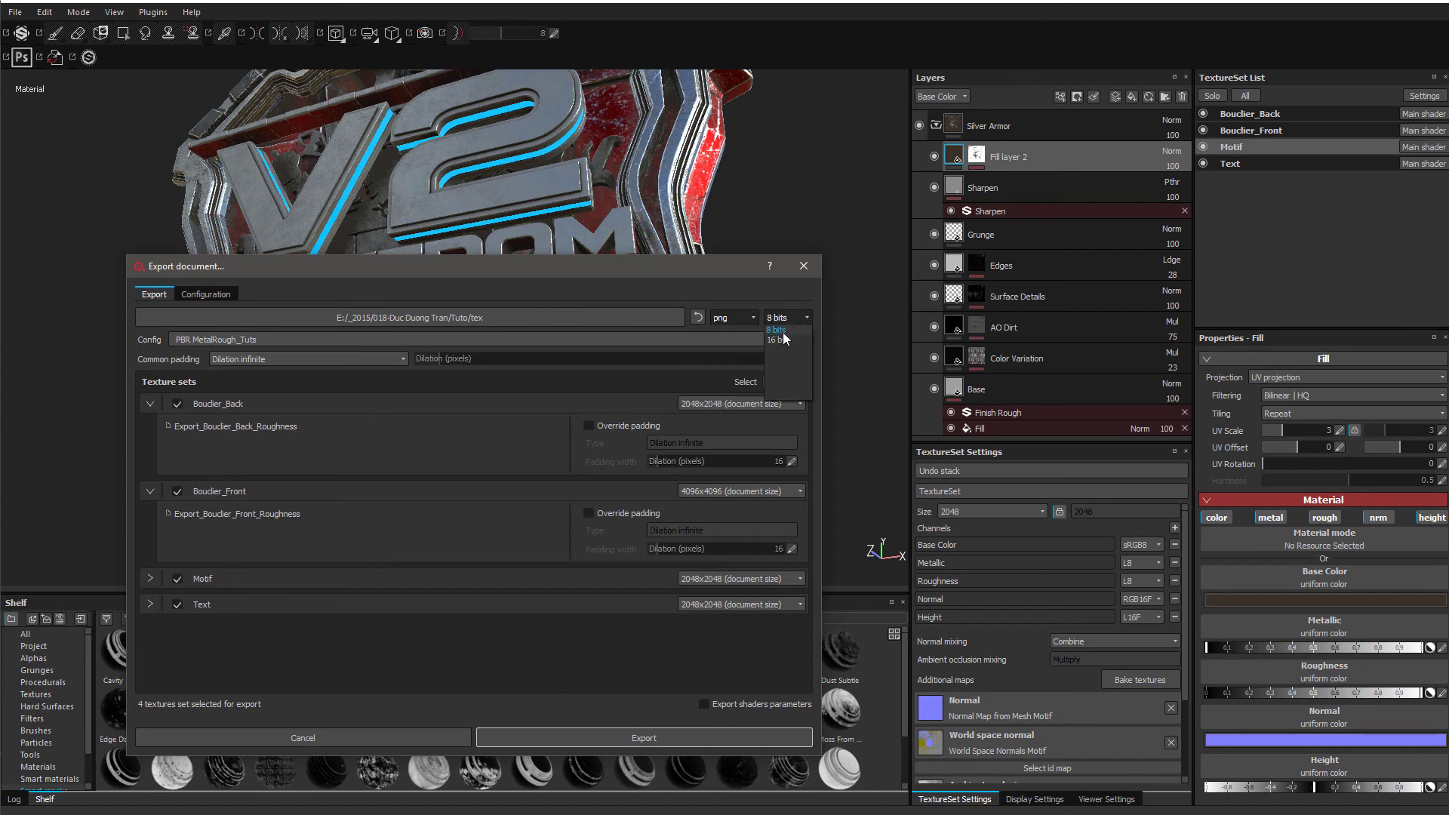
{"action": "left_click", "coordinate": [779, 340]}
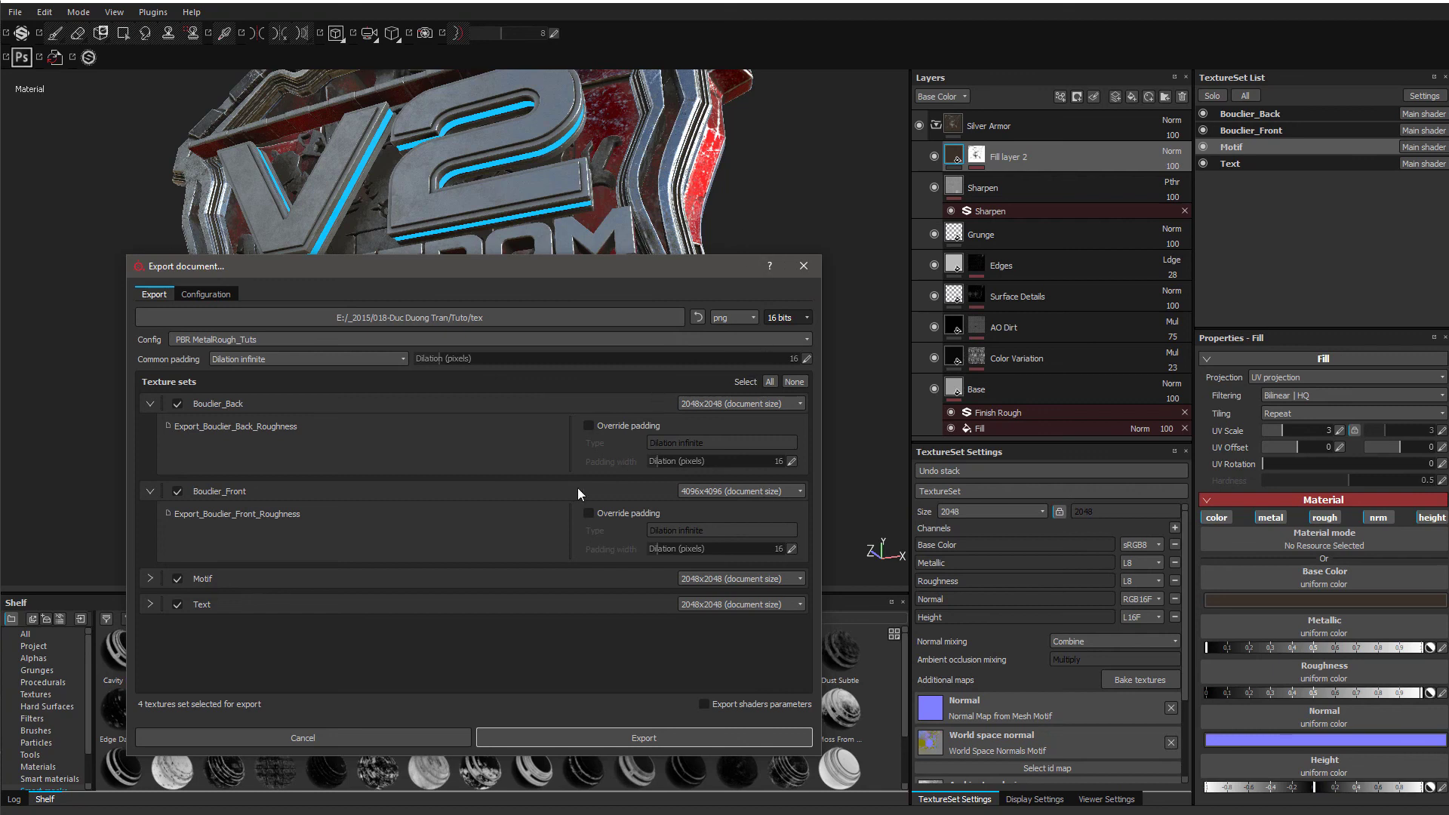
{"action": "left_click", "coordinate": [588, 736]}
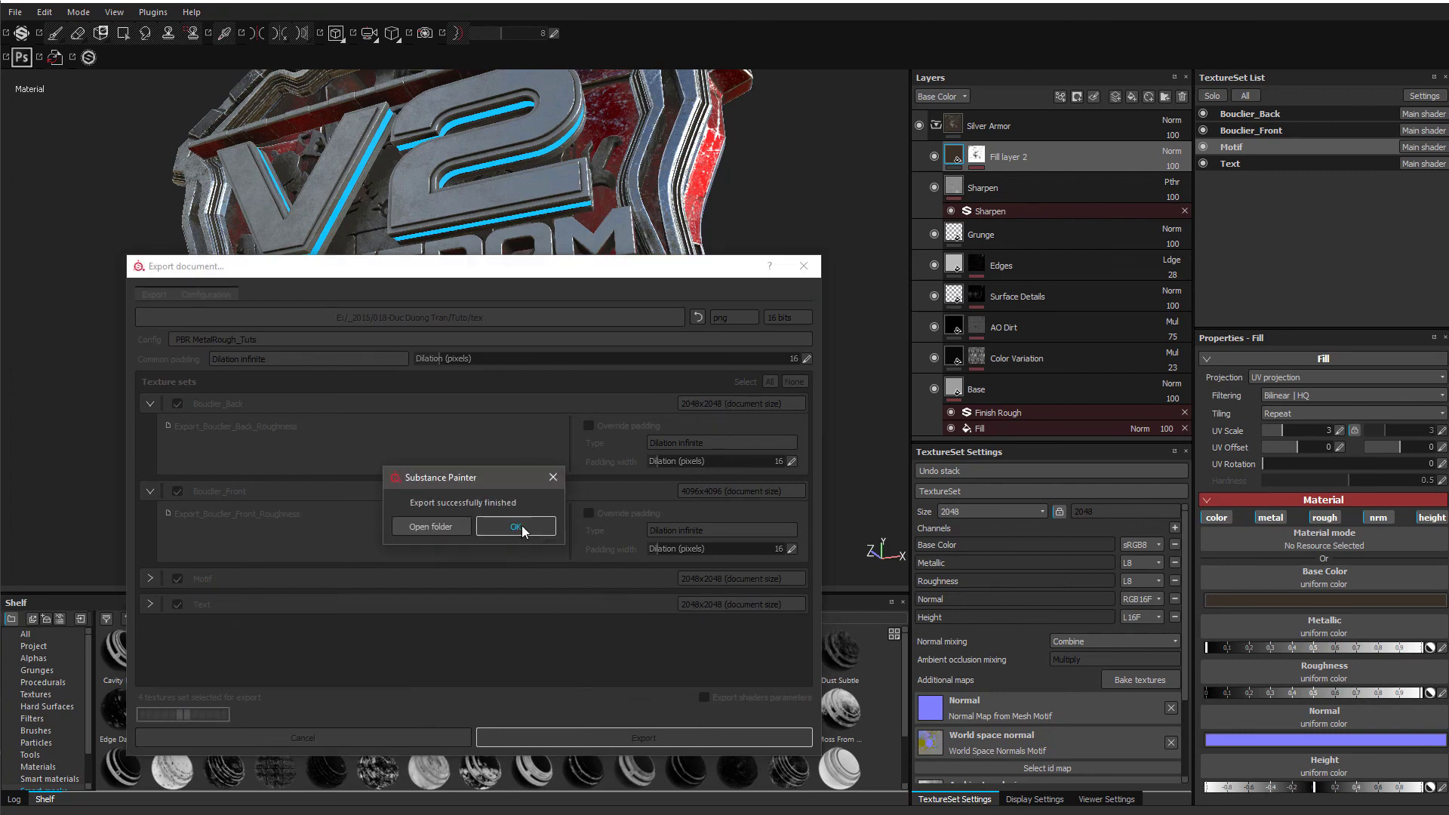
{"action": "left_click", "coordinate": [521, 528]}
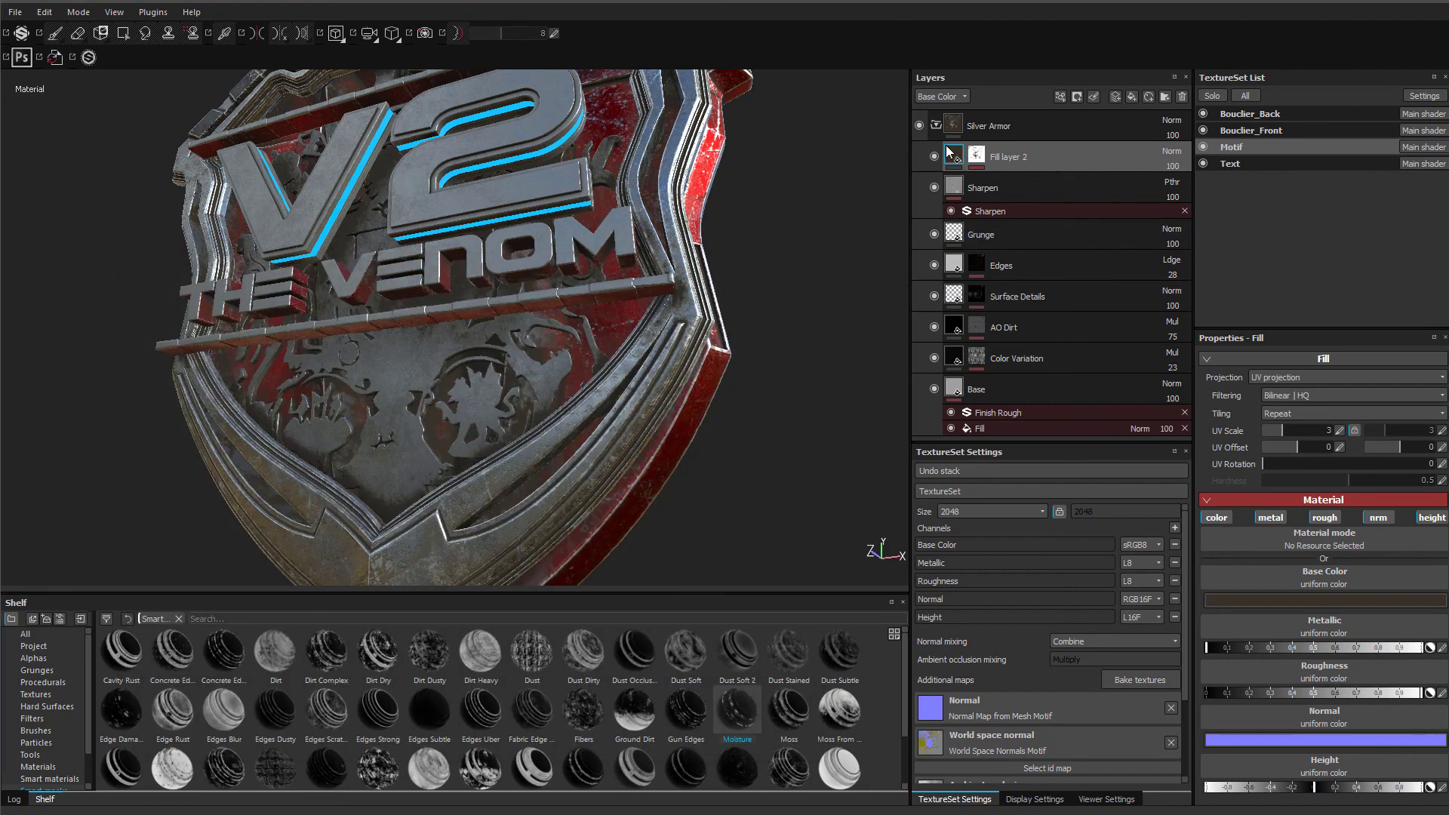
- Collapse the Silver Armor layer group and examine the shield's metal surfaces up close and from several angles
{"action": "left_click", "coordinate": [936, 125]}
{"action": "scroll", "coordinate": [638, 392], "scroll_direction": "down", "scroll_amount": 3}
{"action": "left_click_drag", "start_coordinate": [637, 395], "coordinate": [672, 427], "text": "alt"}
{"action": "scroll", "coordinate": [527, 514], "scroll_direction": "up", "scroll_amount": 4}
{"action": "left_click_drag", "start_coordinate": [526, 514], "coordinate": [485, 479], "text": "alt"}
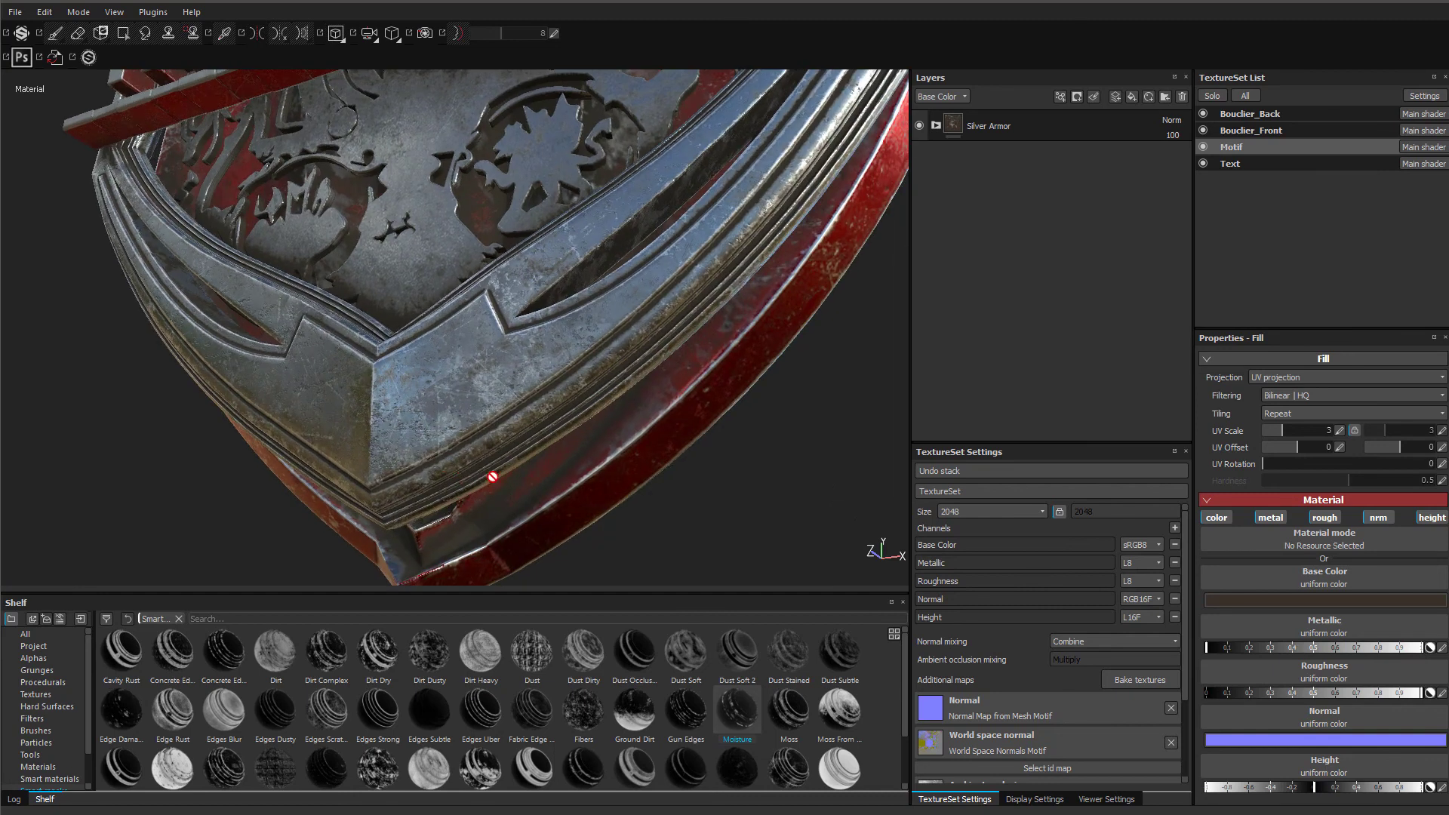
{"action": "scroll", "coordinate": [498, 478], "scroll_direction": "down", "scroll_amount": 3}
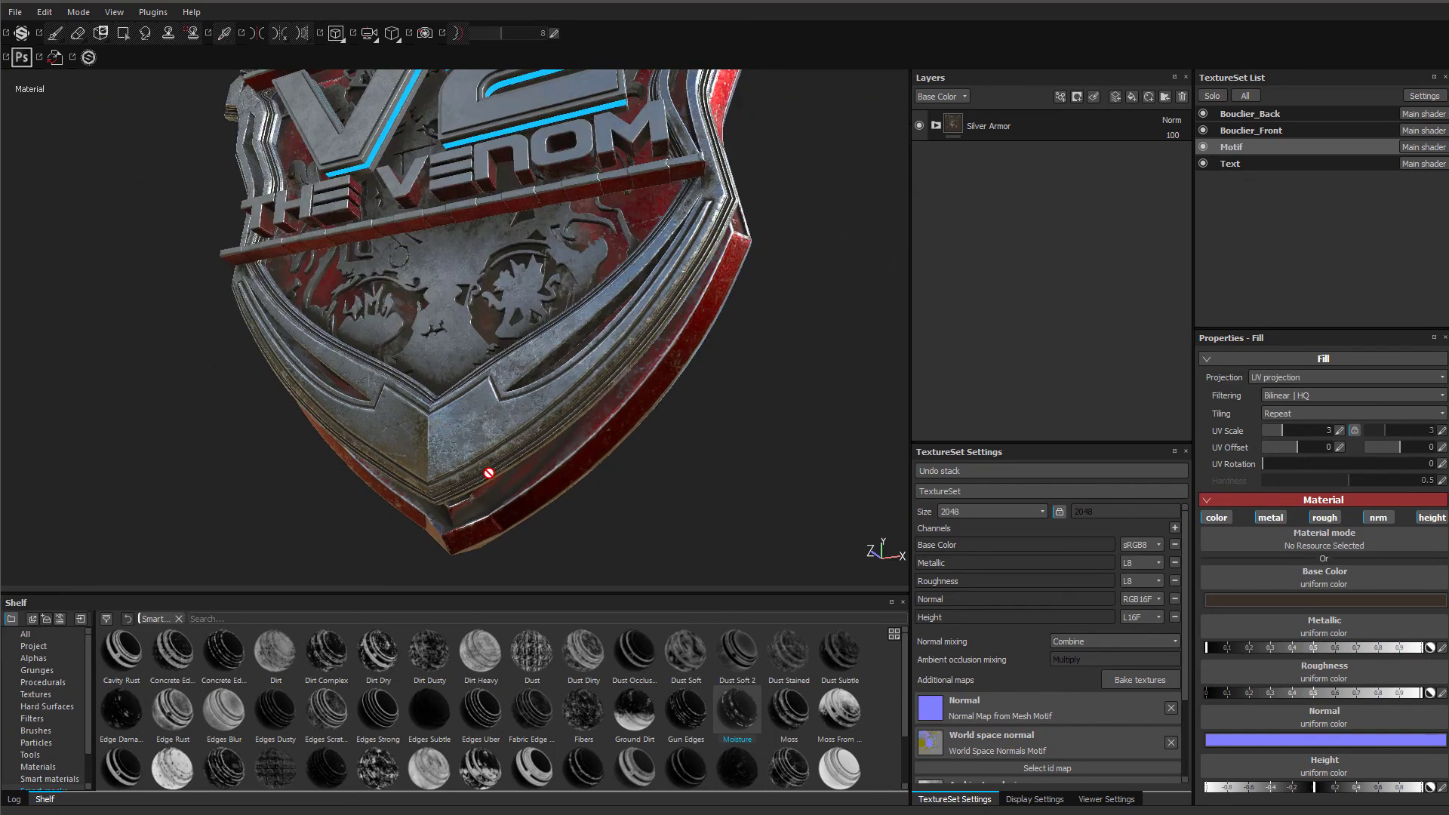
{"action": "scroll", "coordinate": [482, 468], "scroll_direction": "up", "scroll_amount": 2}
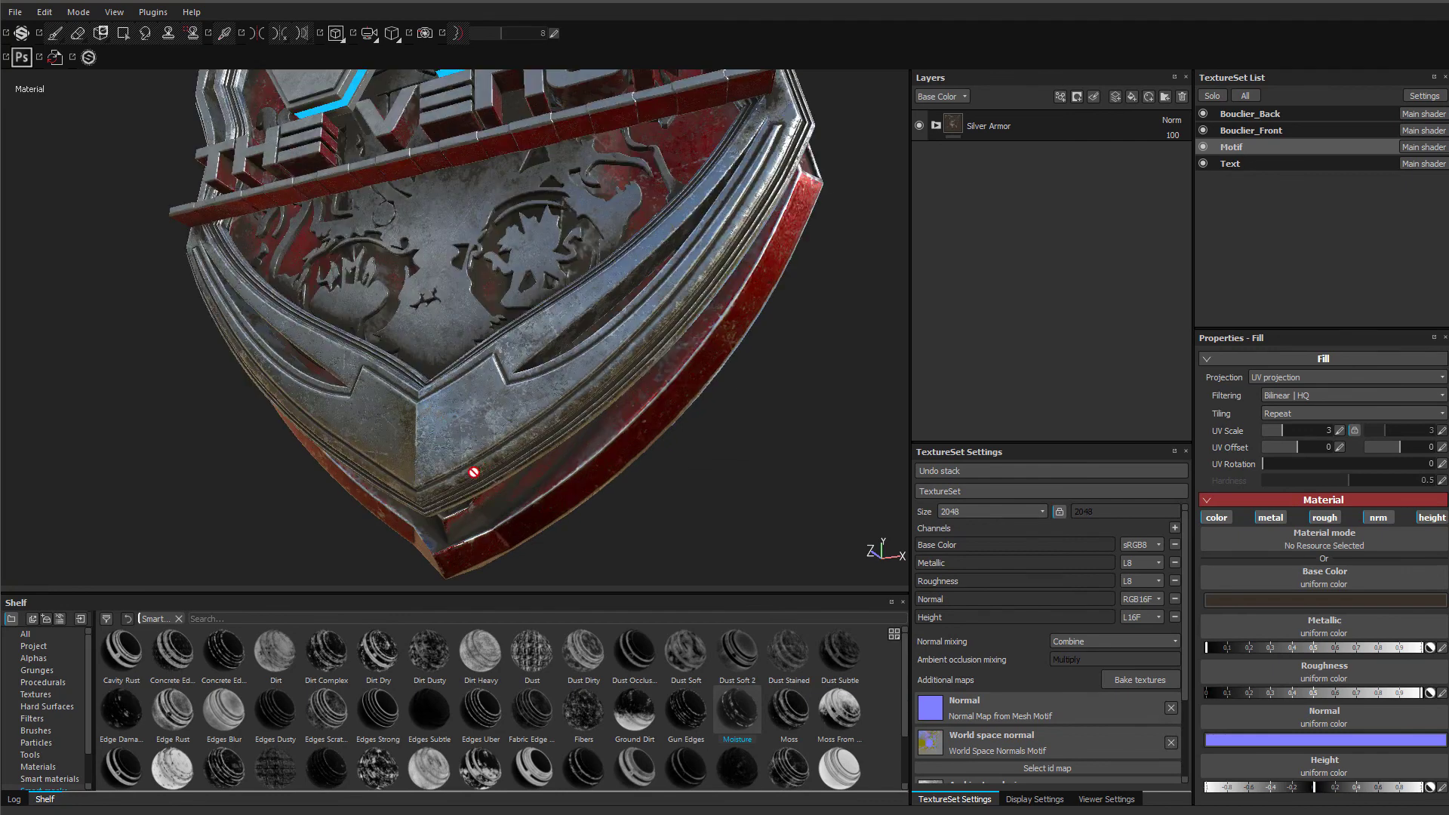
{"action": "left_click_drag", "start_coordinate": [474, 473], "coordinate": [535, 481], "text": "alt"}
{"action": "left_click_drag", "start_coordinate": [461, 424], "coordinate": [602, 432], "text": "alt"}
{"action": "middle_click_drag", "start_coordinate": [602, 432], "coordinate": [525, 530], "text": "alt"}
{"action": "left_click_drag", "start_coordinate": [628, 402], "coordinate": [580, 398], "text": "alt"}
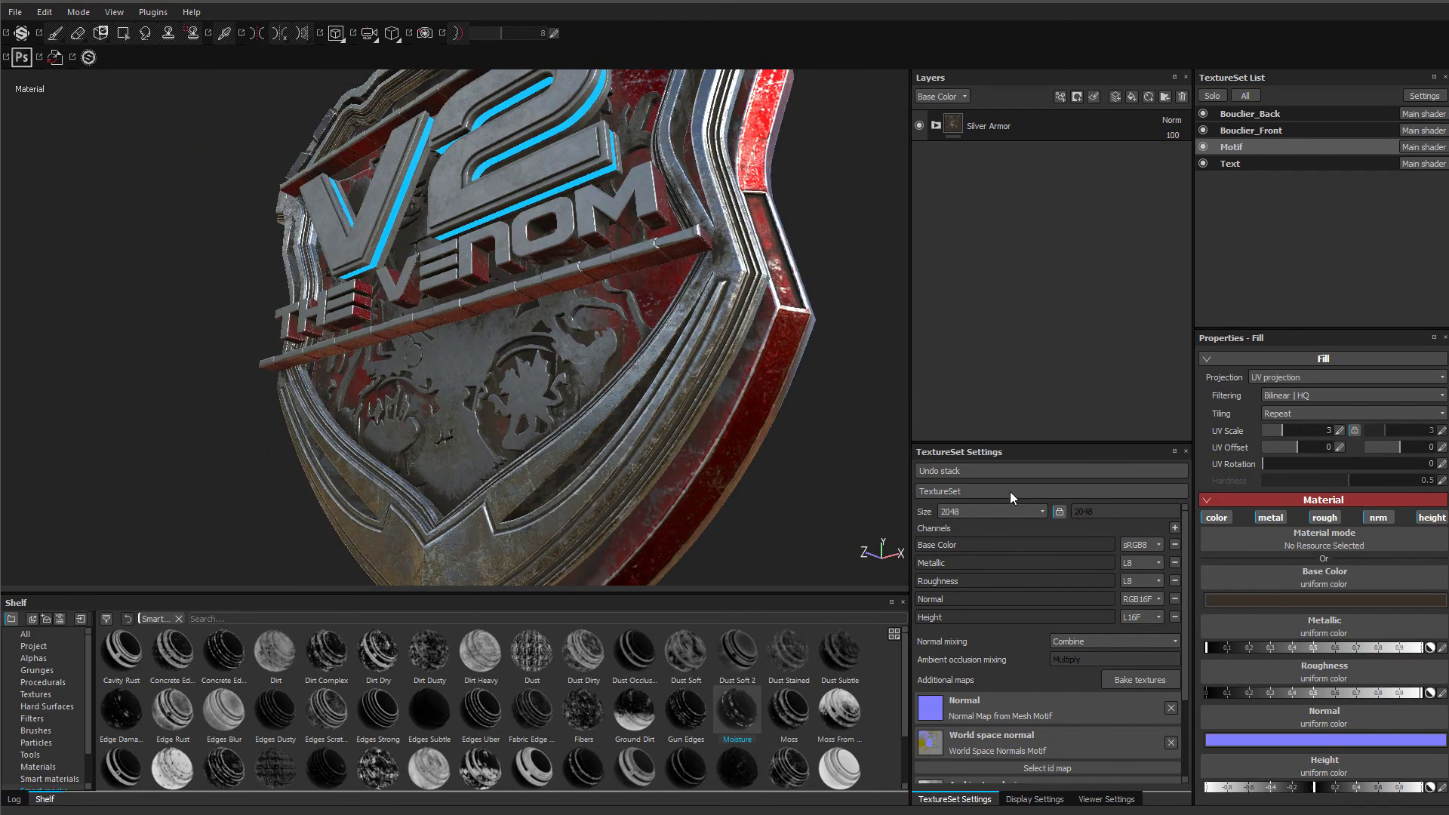
- Look over the texture sizes offered for the Motif texture set and inspect the whole shield from the front and sides
{"action": "left_click", "coordinate": [990, 511]}
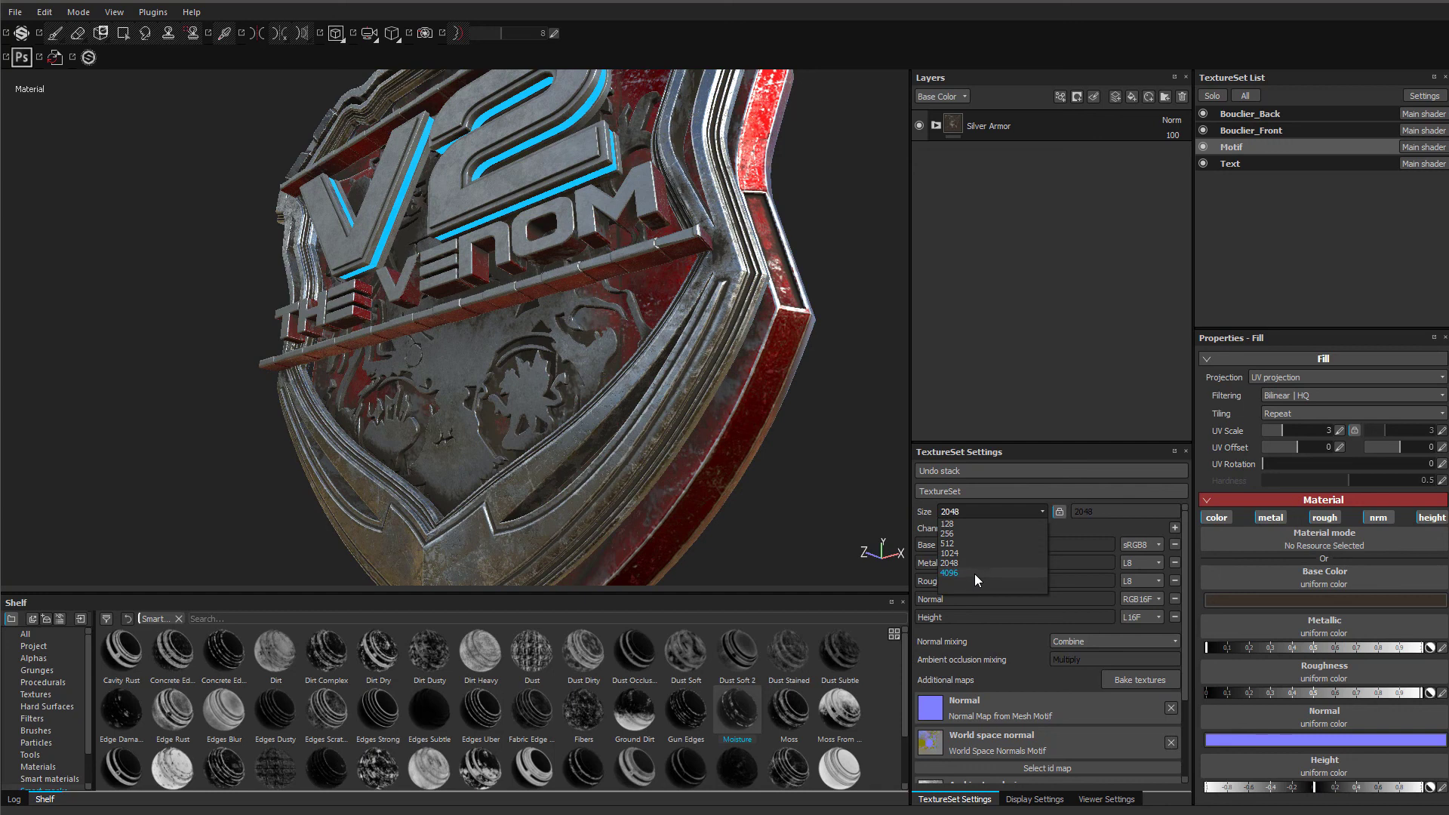
{"action": "left_click", "coordinate": [728, 404]}
{"action": "middle_click_drag", "start_coordinate": [674, 410], "coordinate": [600, 408], "text": "alt"}
{"action": "left_click_drag", "start_coordinate": [600, 407], "coordinate": [735, 408], "text": "alt"}
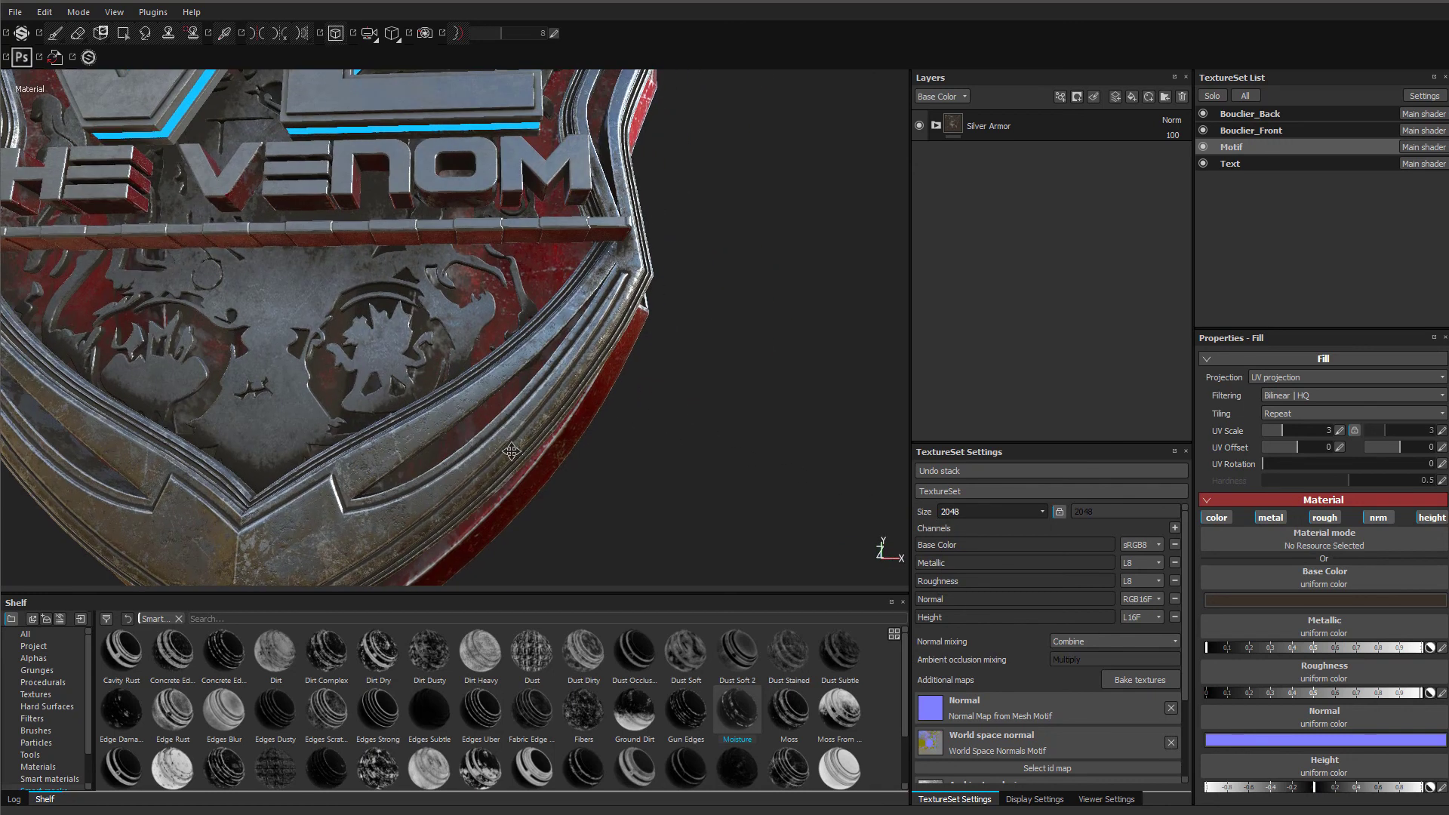
{"action": "middle_click_drag", "start_coordinate": [302, 355], "coordinate": [517, 508], "text": "alt"}
{"action": "middle_click_drag", "start_coordinate": [461, 234], "coordinate": [471, 392], "text": "alt"}
{"action": "left_click_drag", "start_coordinate": [483, 377], "coordinate": [597, 377], "text": "alt"}
{"action": "right_click_drag", "start_coordinate": [596, 377], "coordinate": [540, 362], "text": "alt"}
{"action": "left_click_drag", "start_coordinate": [540, 362], "coordinate": [382, 324], "text": "alt"}
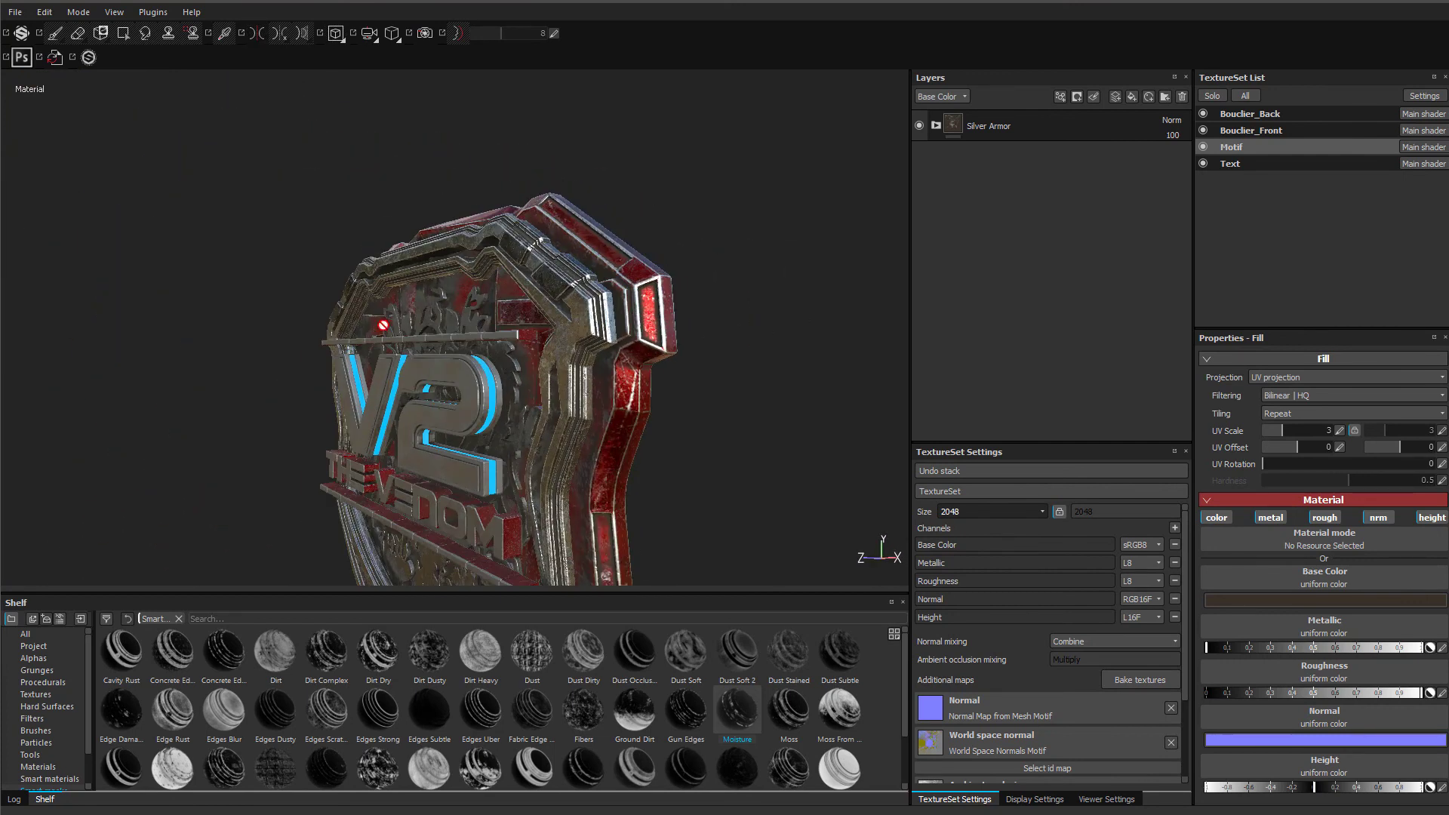
{"action": "middle_click_drag", "start_coordinate": [469, 543], "coordinate": [465, 411], "text": "alt"}
{"action": "left_click_drag", "start_coordinate": [466, 411], "coordinate": [581, 402], "text": "alt"}
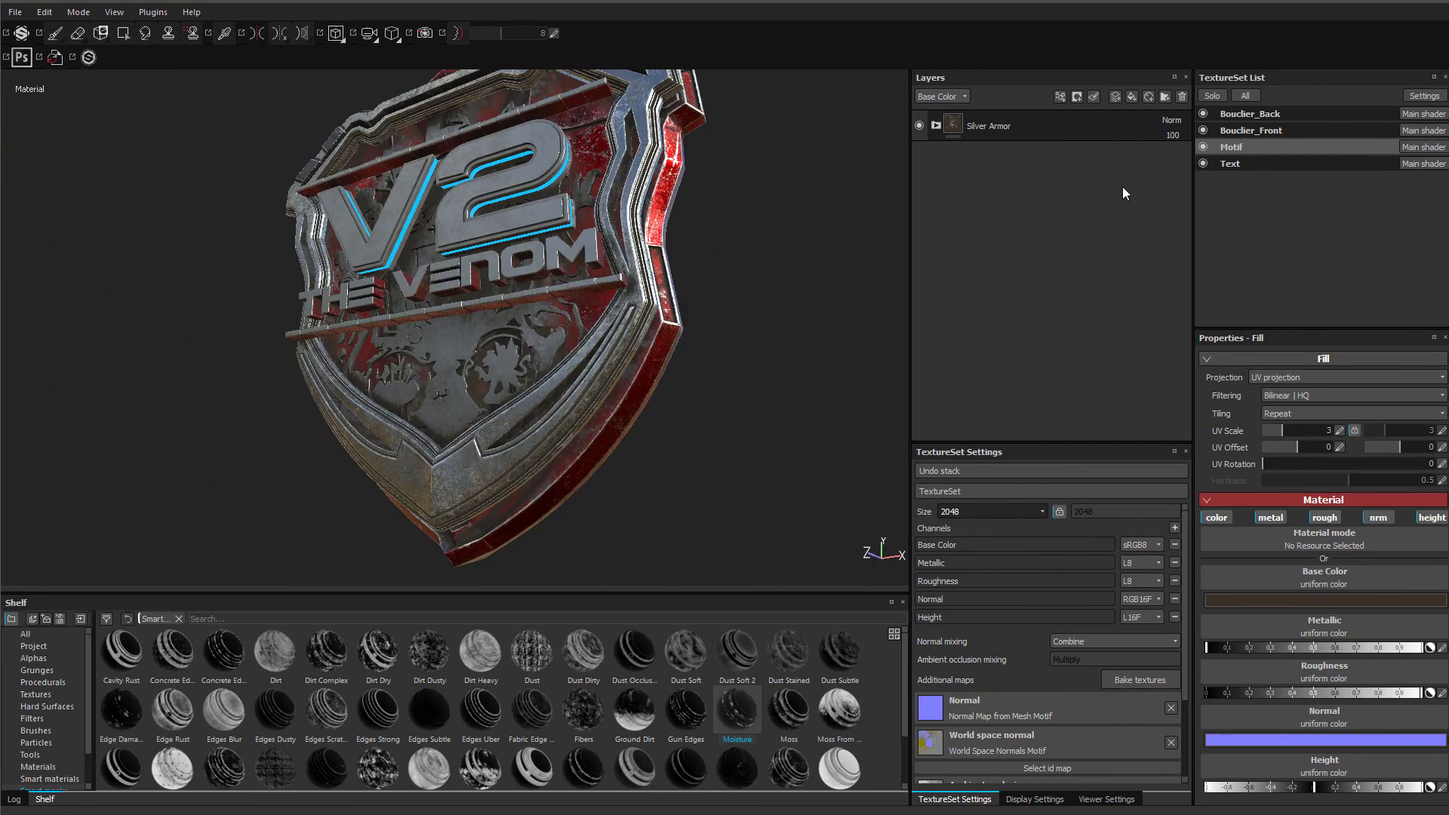
- Check the texture size settings of the Text and Motif texture sets
{"action": "left_click", "coordinate": [1231, 164]}
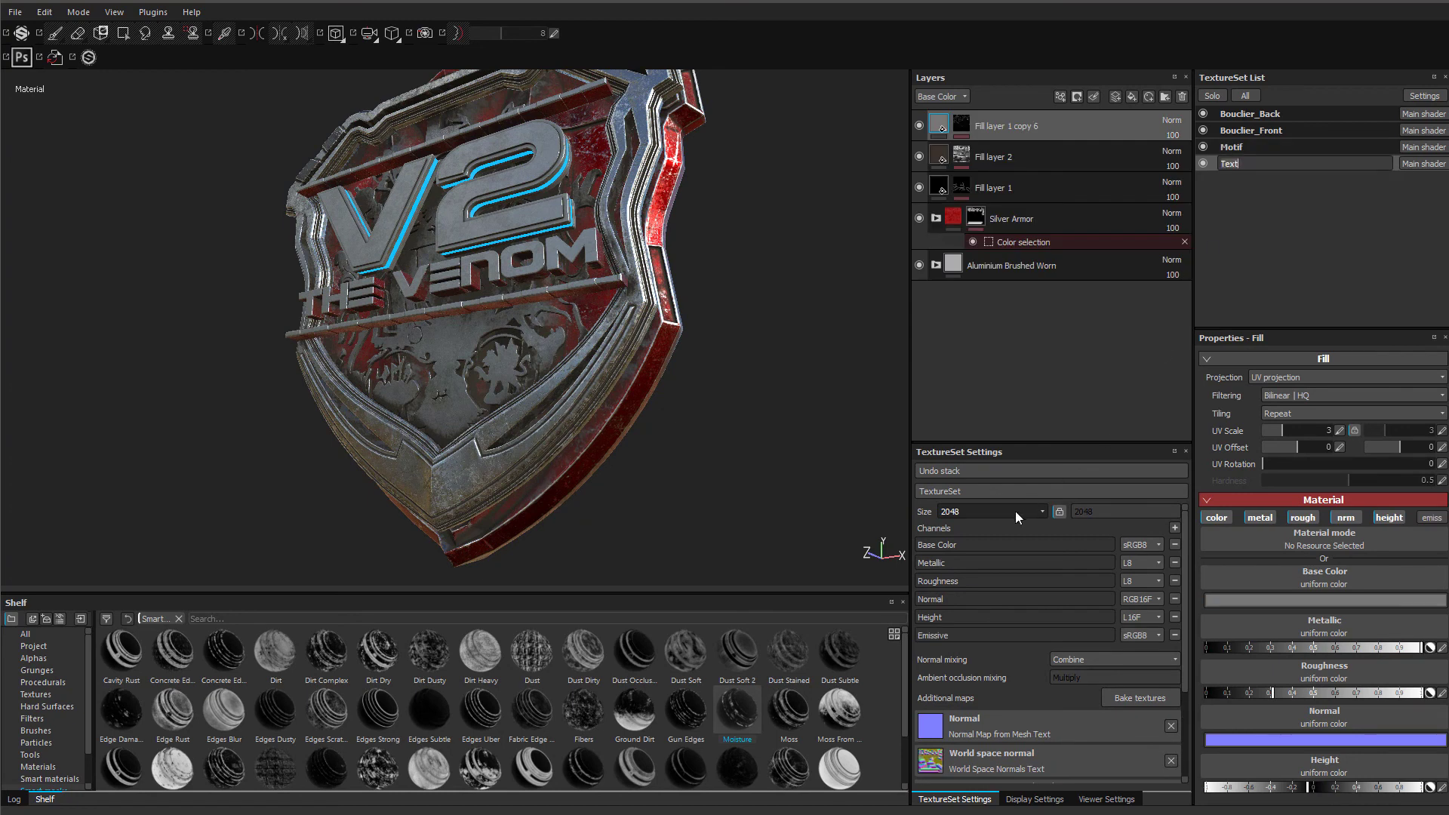
{"action": "double_click", "coordinate": [1238, 148]}
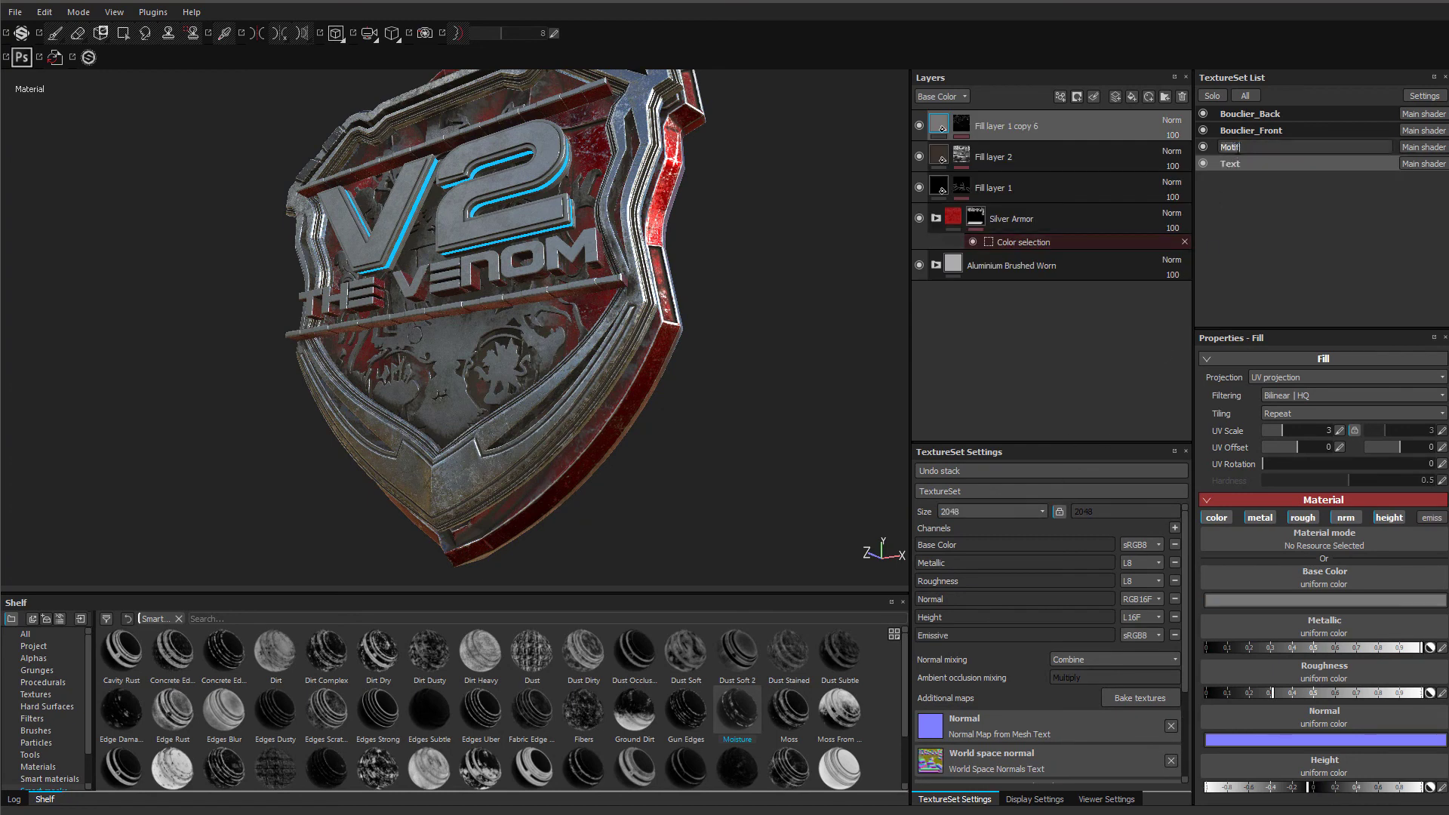
{"action": "key", "text": "Return"}
{"action": "left_click", "coordinate": [1235, 147]}
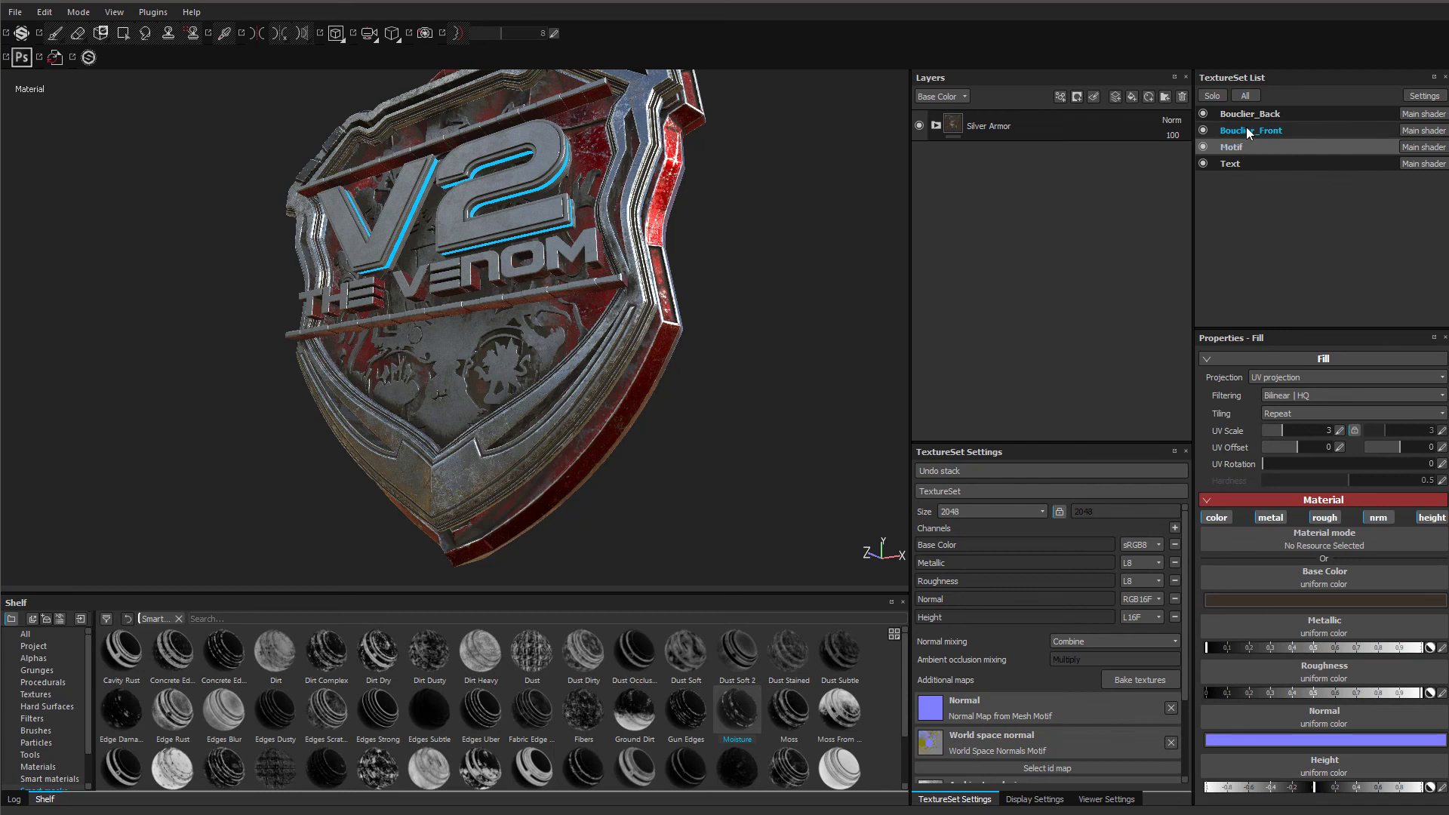
- Set the Bouclier_Front texture set's size to 2048 and select the Bouclier_Back texture set to check its size
{"action": "left_click", "coordinate": [1249, 132]}
{"action": "left_click", "coordinate": [1003, 511]}
{"action": "left_click", "coordinate": [984, 563]}
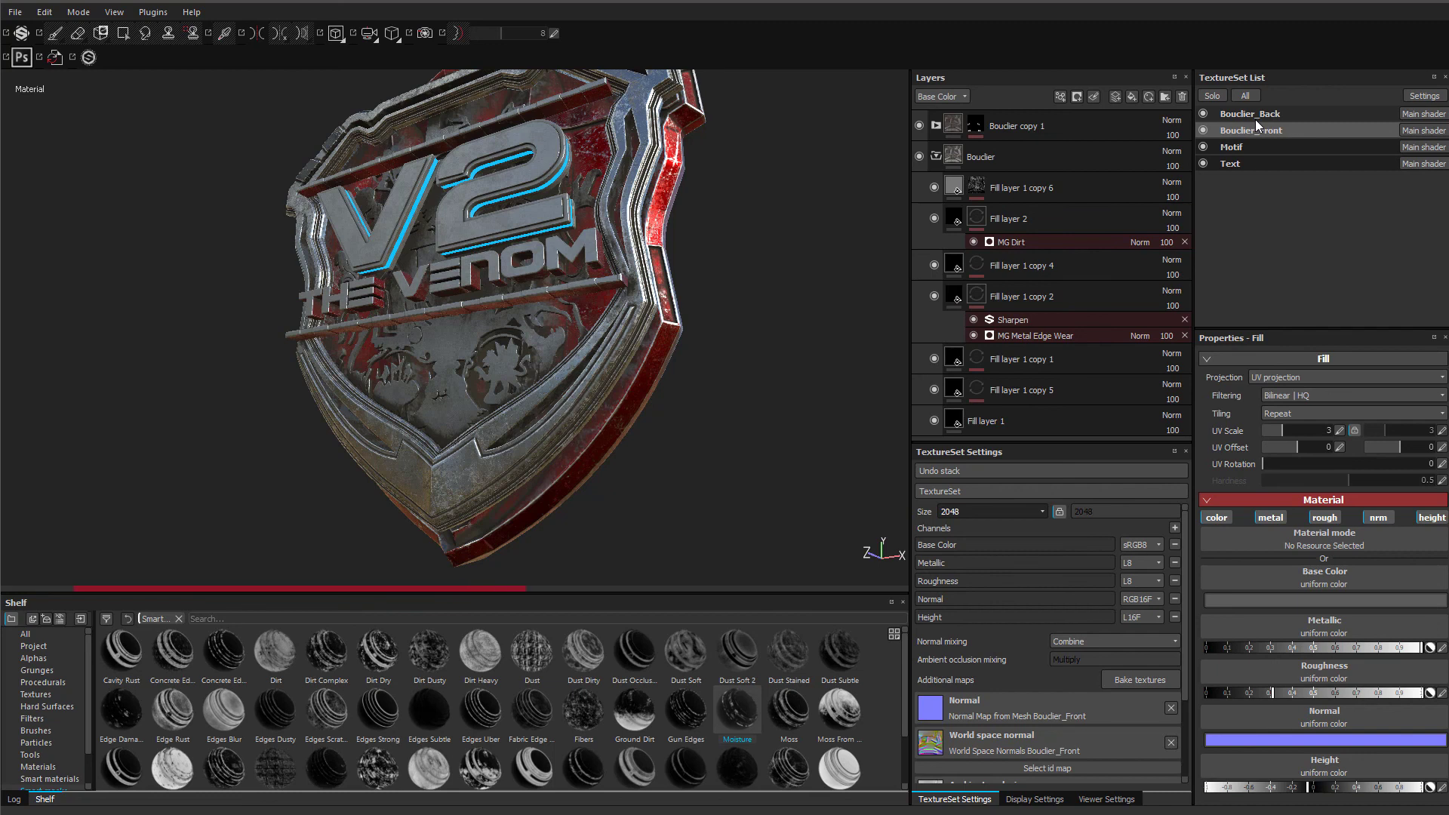
{"action": "left_click", "coordinate": [1255, 118]}
{"action": "middle_click_drag", "start_coordinate": [655, 357], "coordinate": [645, 396], "text": "alt"}
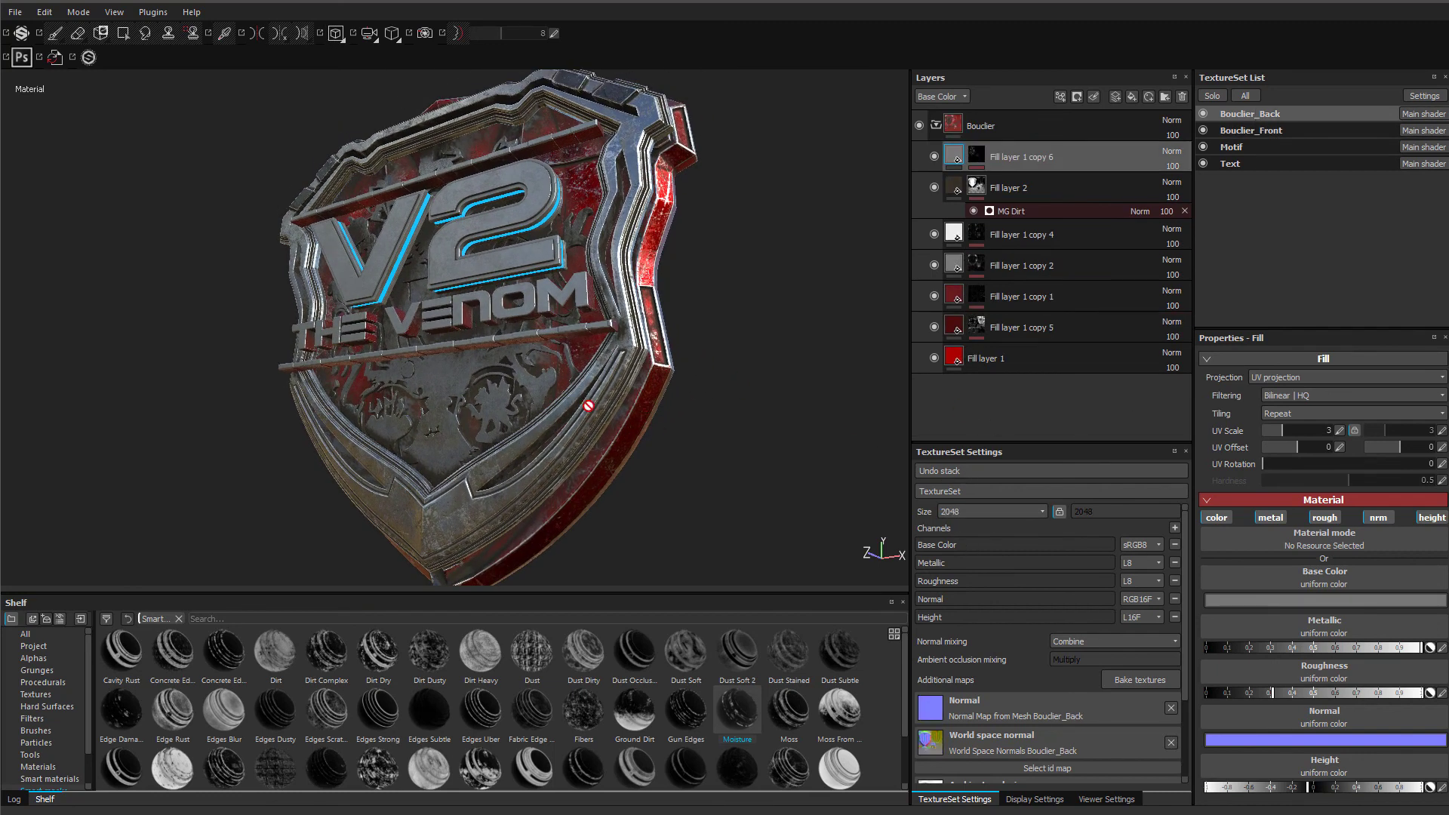
- Reopen the texture export with the PBR MetalRough_Tuts config and expand the Motif texture set's list of exported maps
{"action": "left_click", "coordinate": [14, 12]}
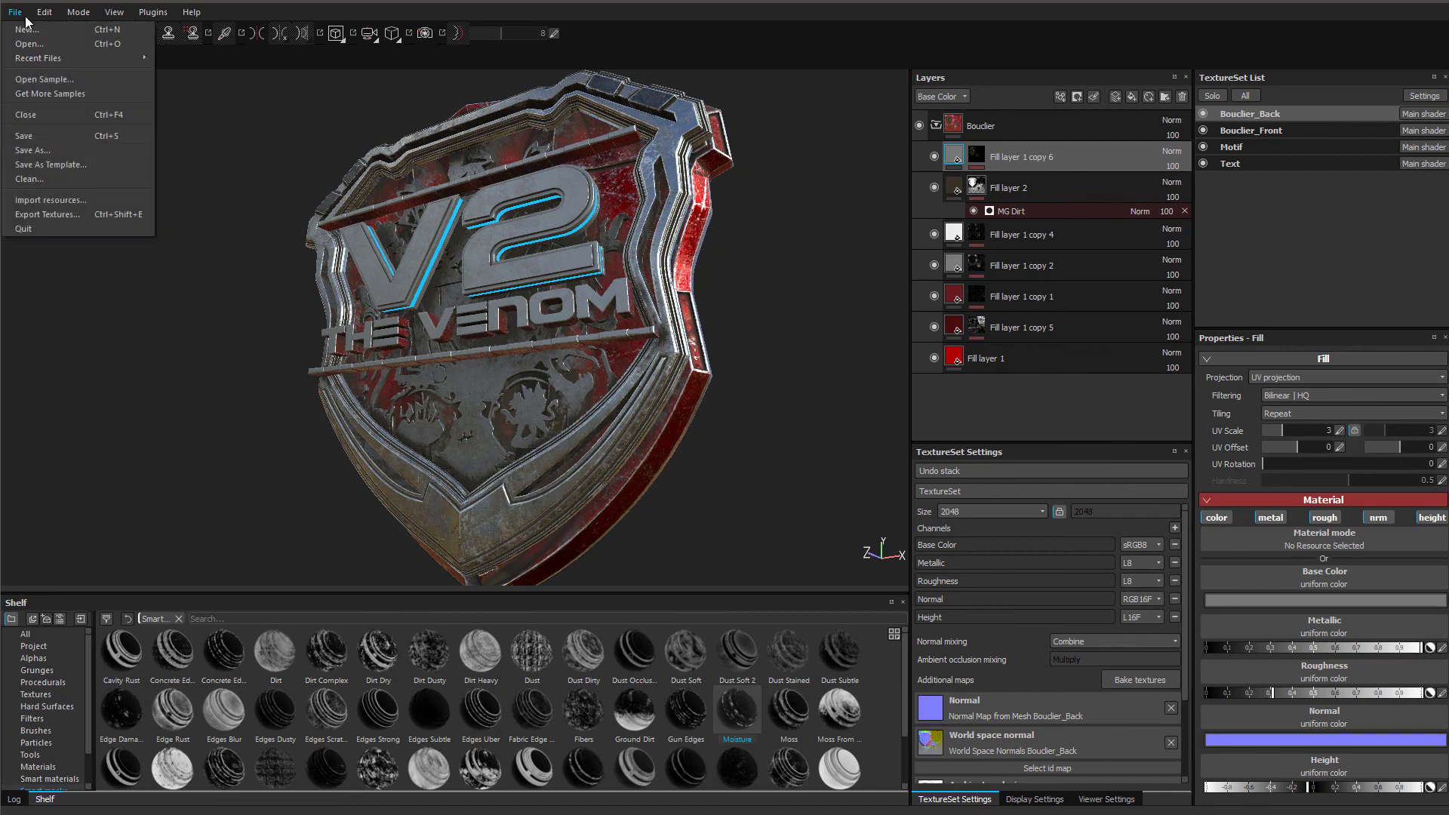
{"action": "left_click", "coordinate": [71, 214]}
{"action": "left_click", "coordinate": [476, 234]}
{"action": "left_click", "coordinate": [437, 364]}
{"action": "left_click", "coordinate": [402, 350]}
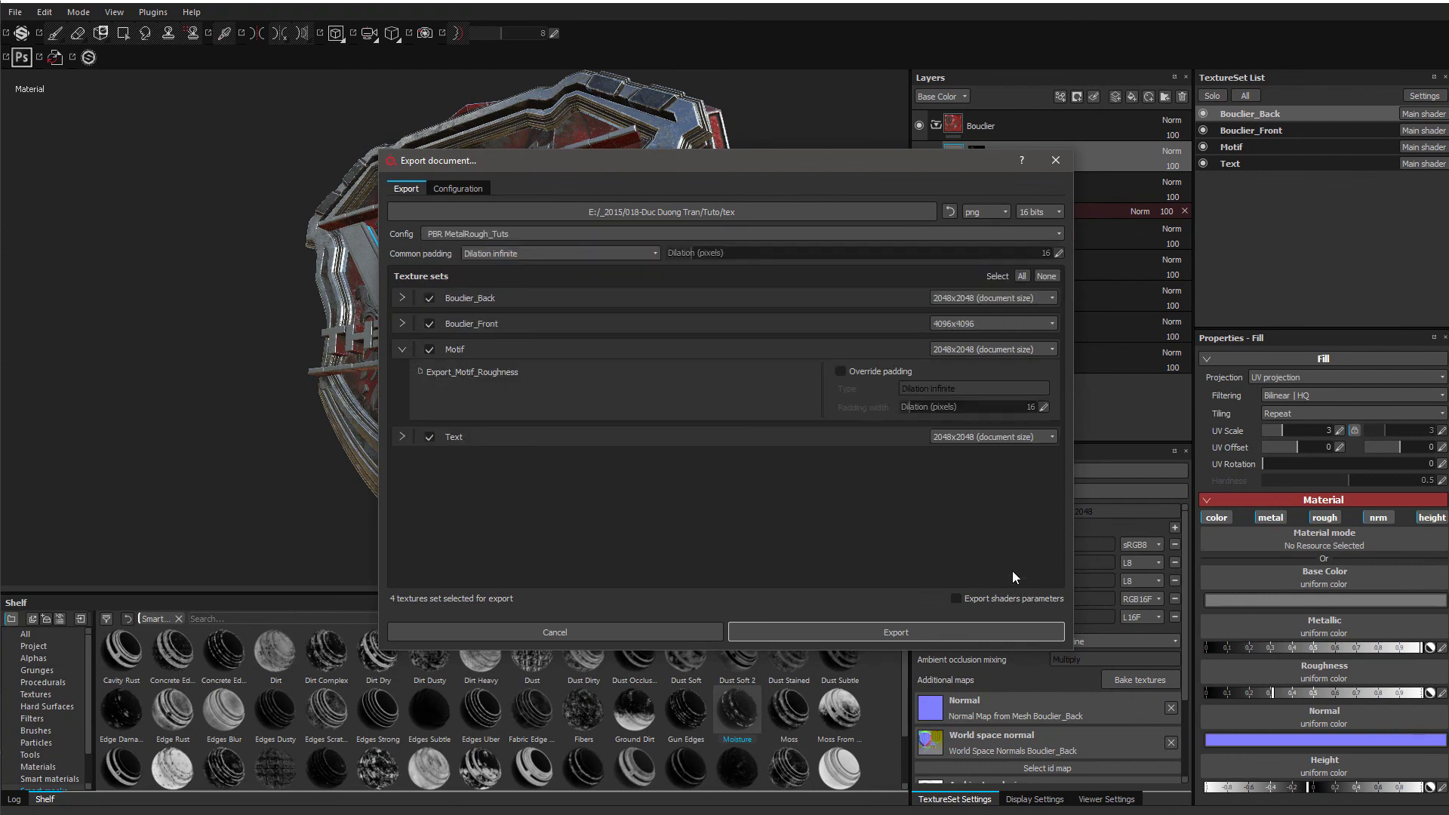
- Set Bouclier_Front's export size to 2048x2048 (document size) and export the Roughness maps of all four texture sets
{"action": "left_click", "coordinate": [989, 324]}
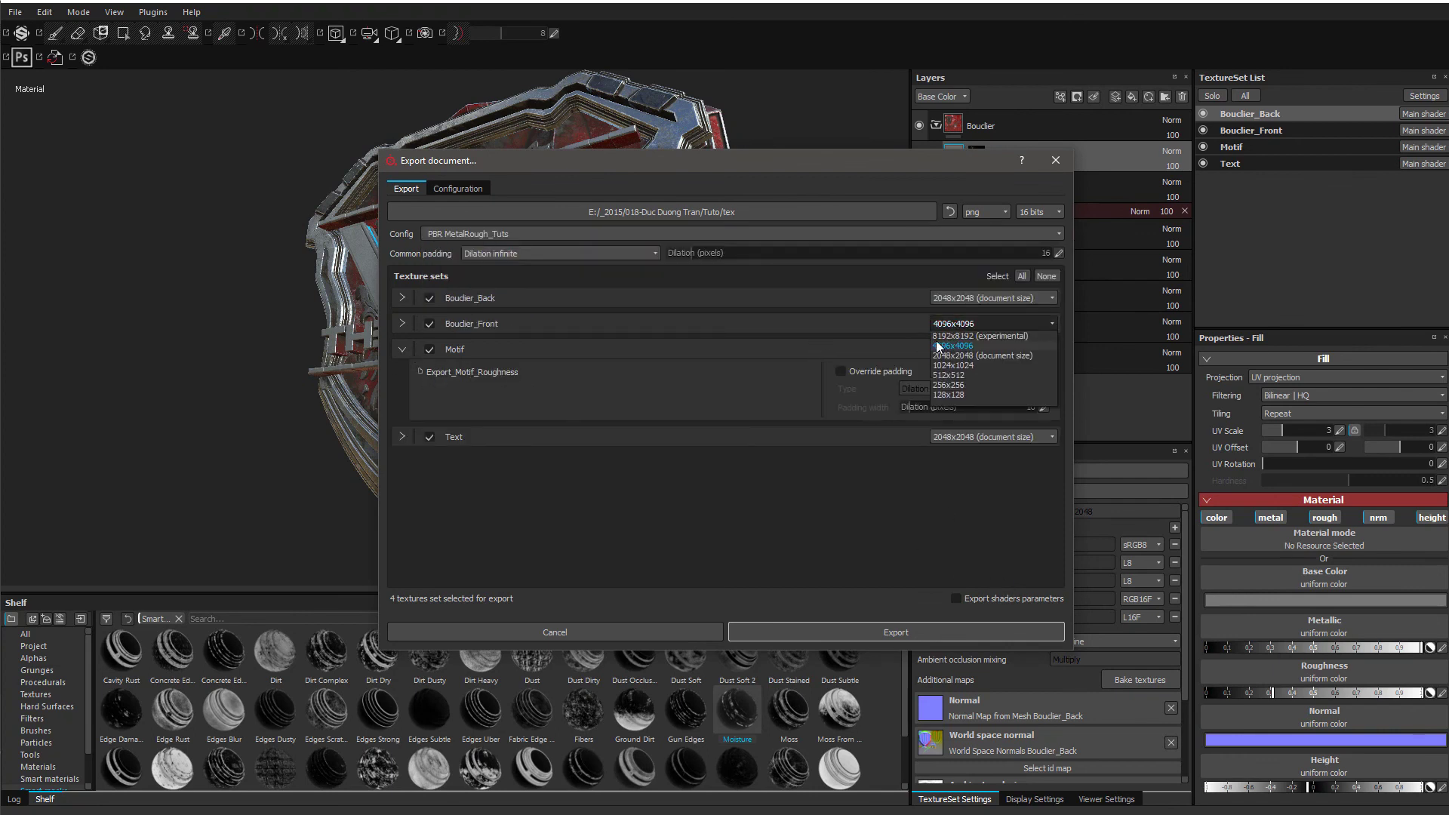
{"action": "left_click", "coordinate": [1009, 356]}
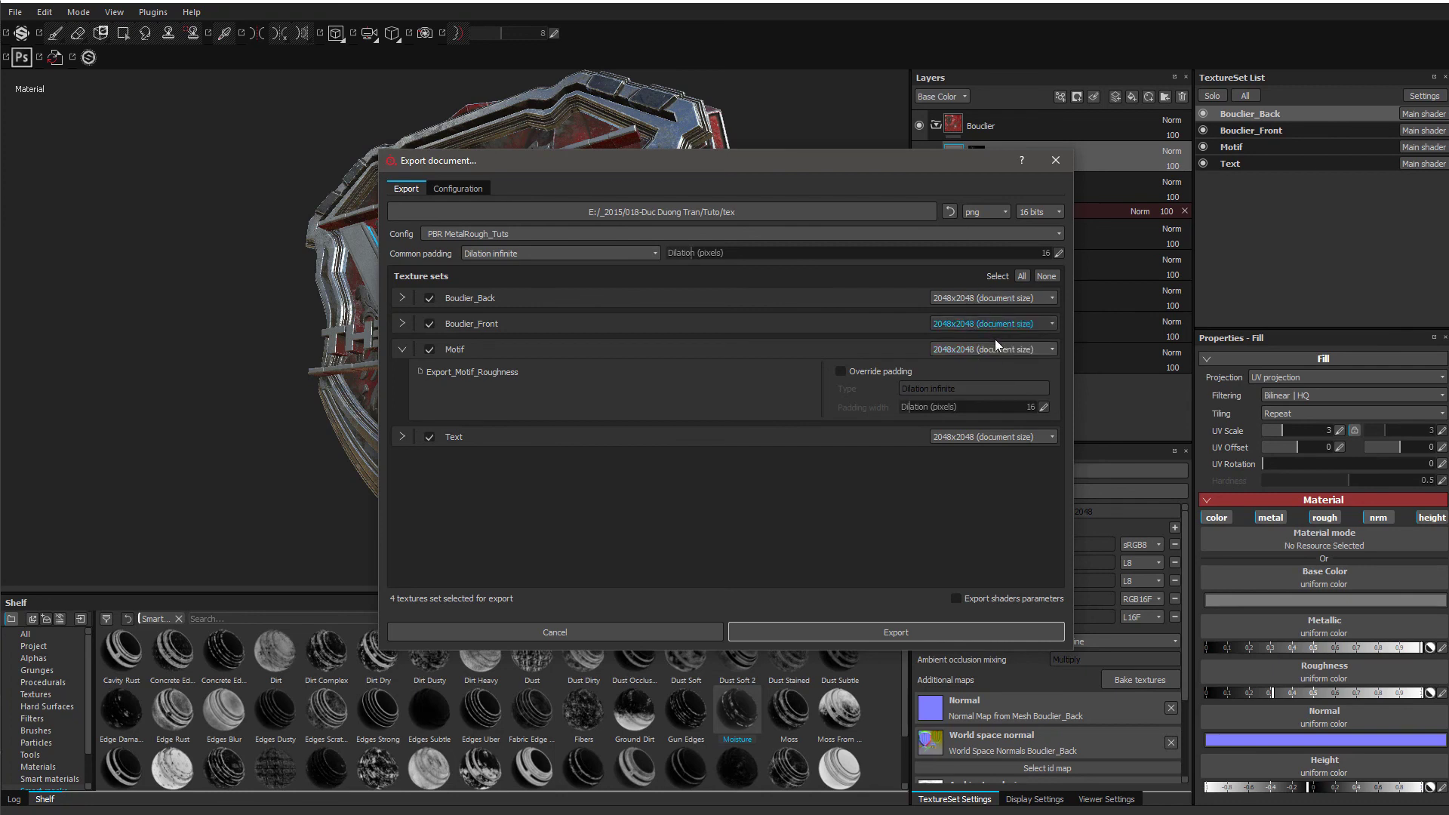
{"action": "left_click", "coordinate": [403, 351]}
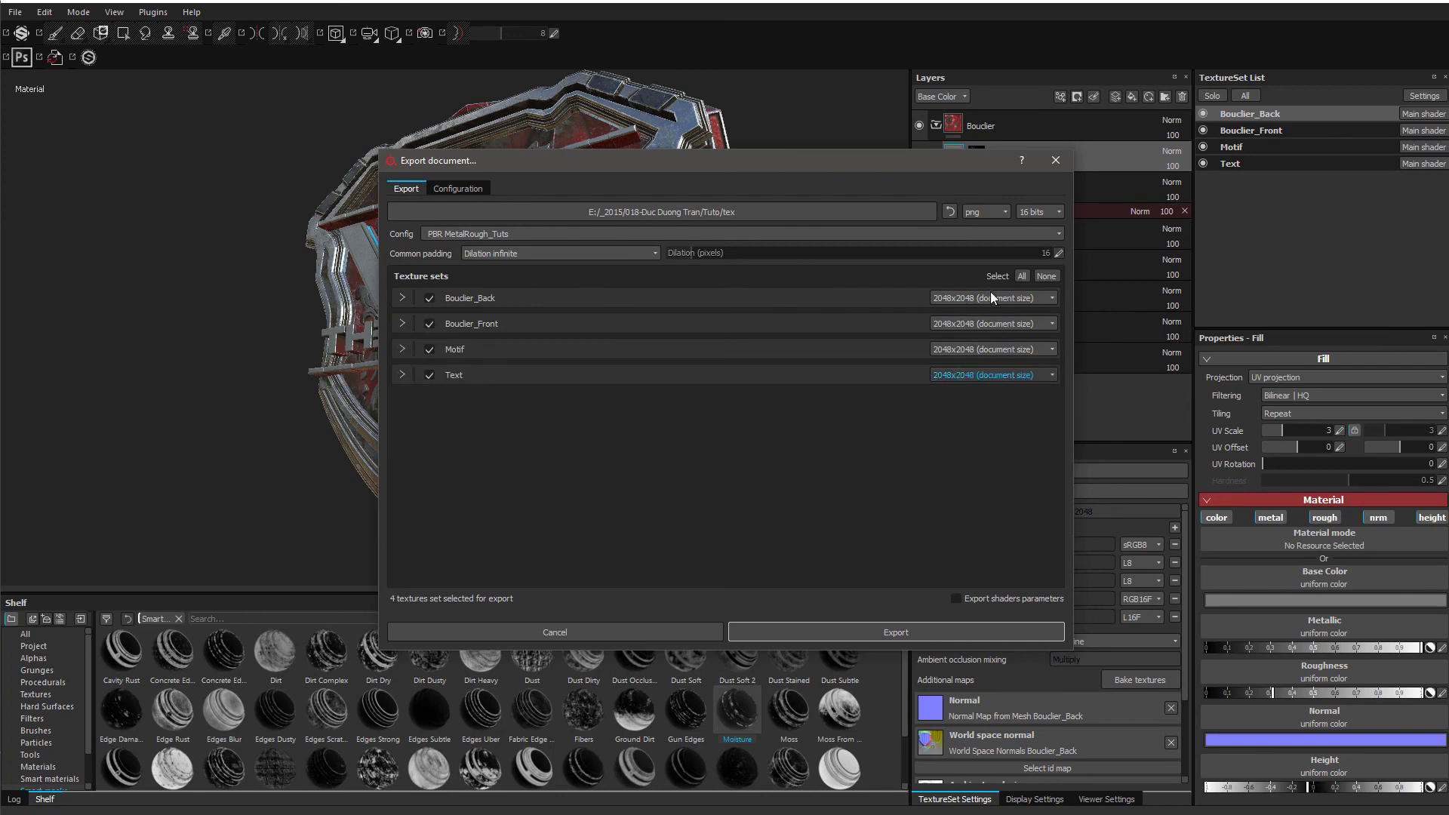
{"action": "left_click_drag", "start_coordinate": [931, 166], "coordinate": [702, 191]}
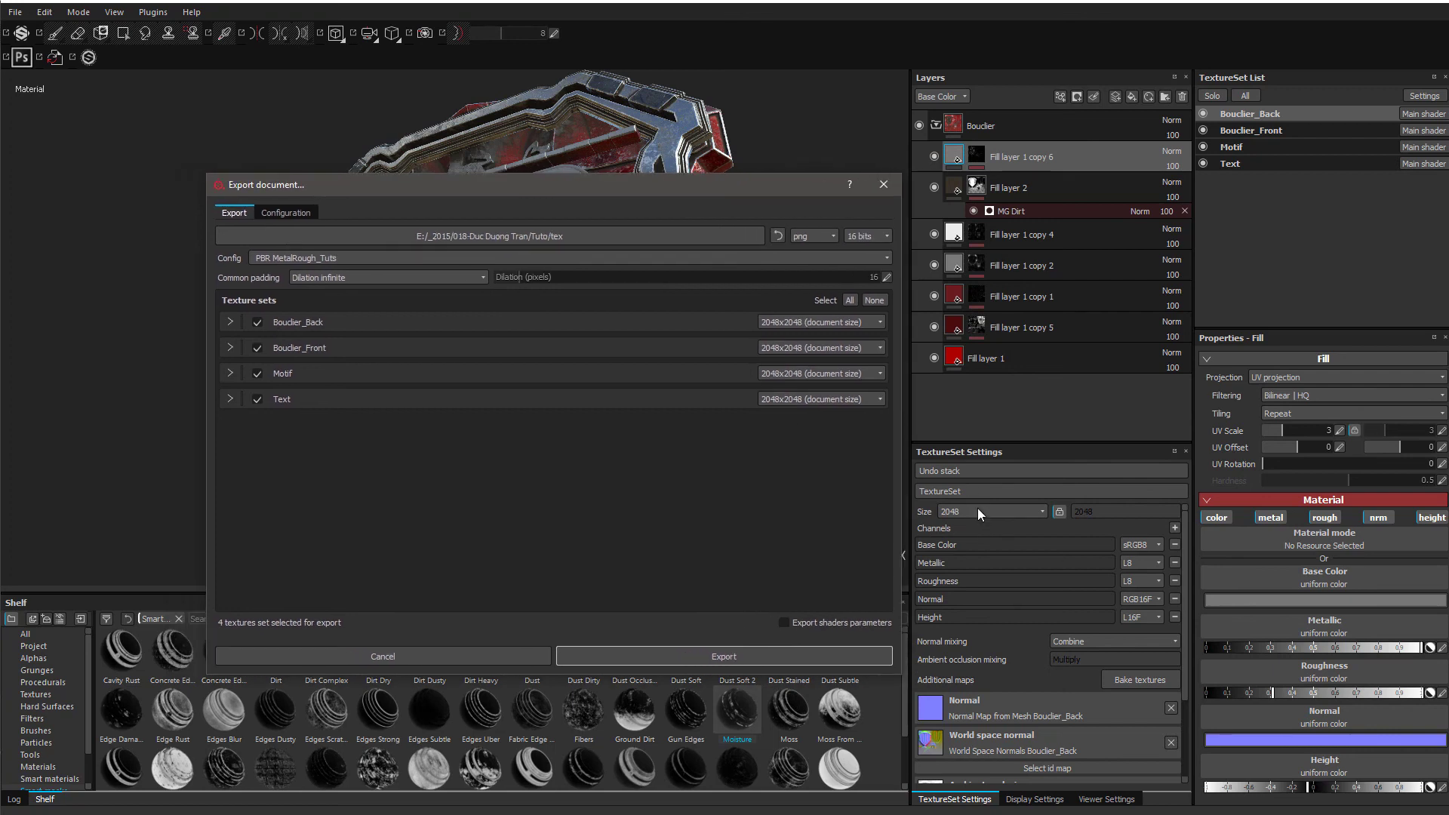
{"action": "left_click", "coordinate": [744, 656]}
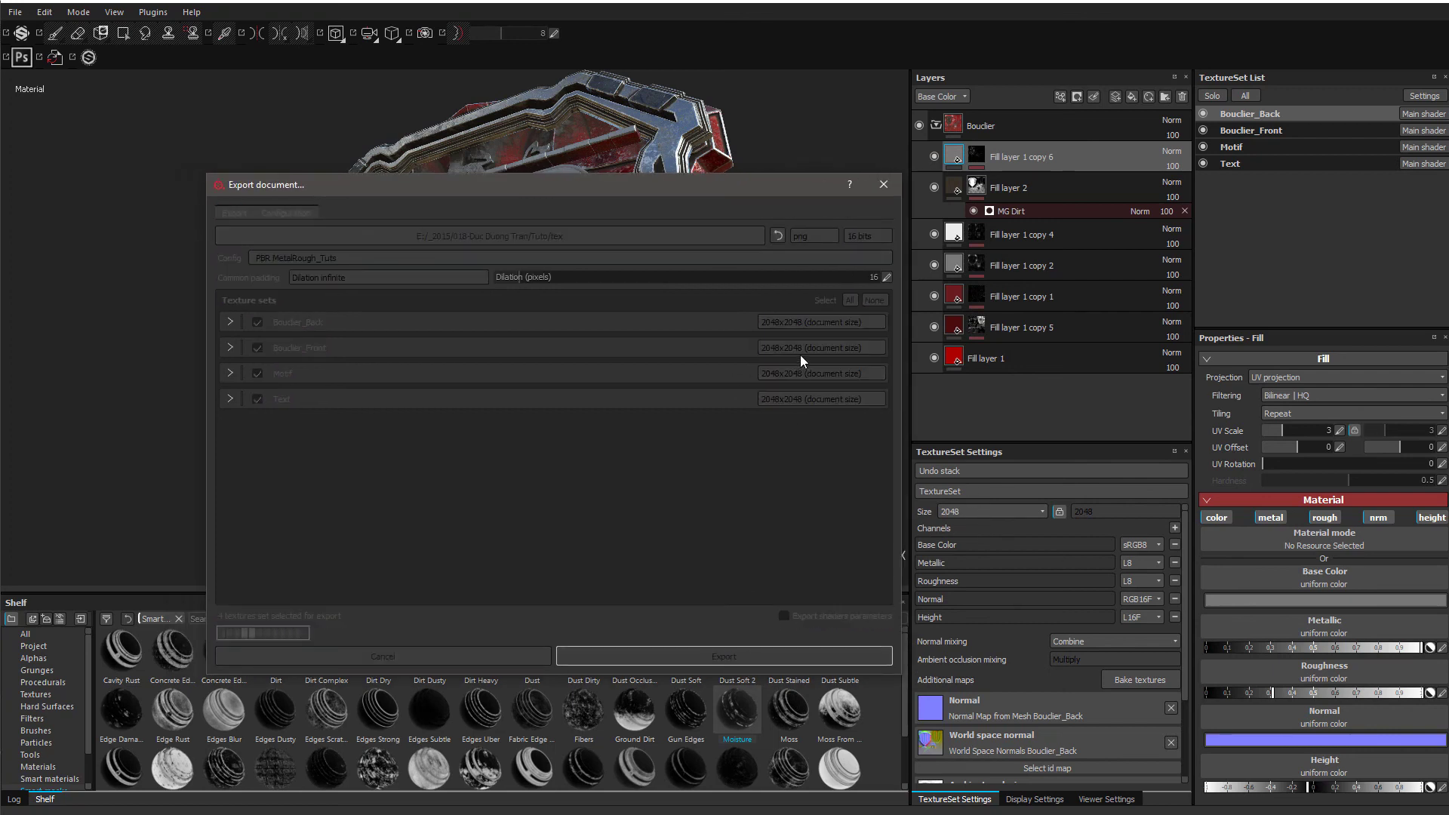
{"action": "left_click", "coordinate": [612, 448]}
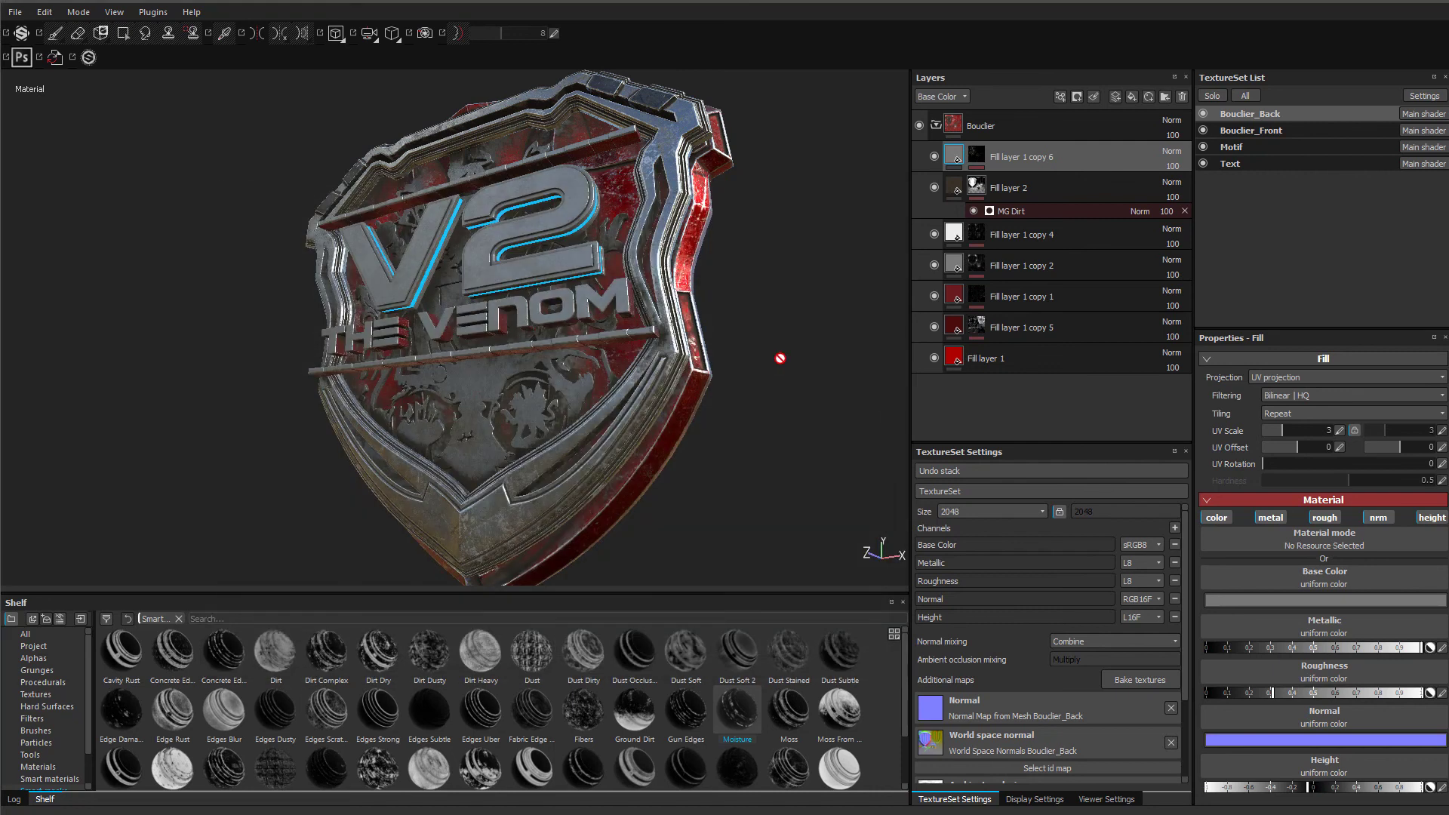
- Reopen the texture export settings for another set of maps
{"action": "left_click", "coordinate": [15, 12]}
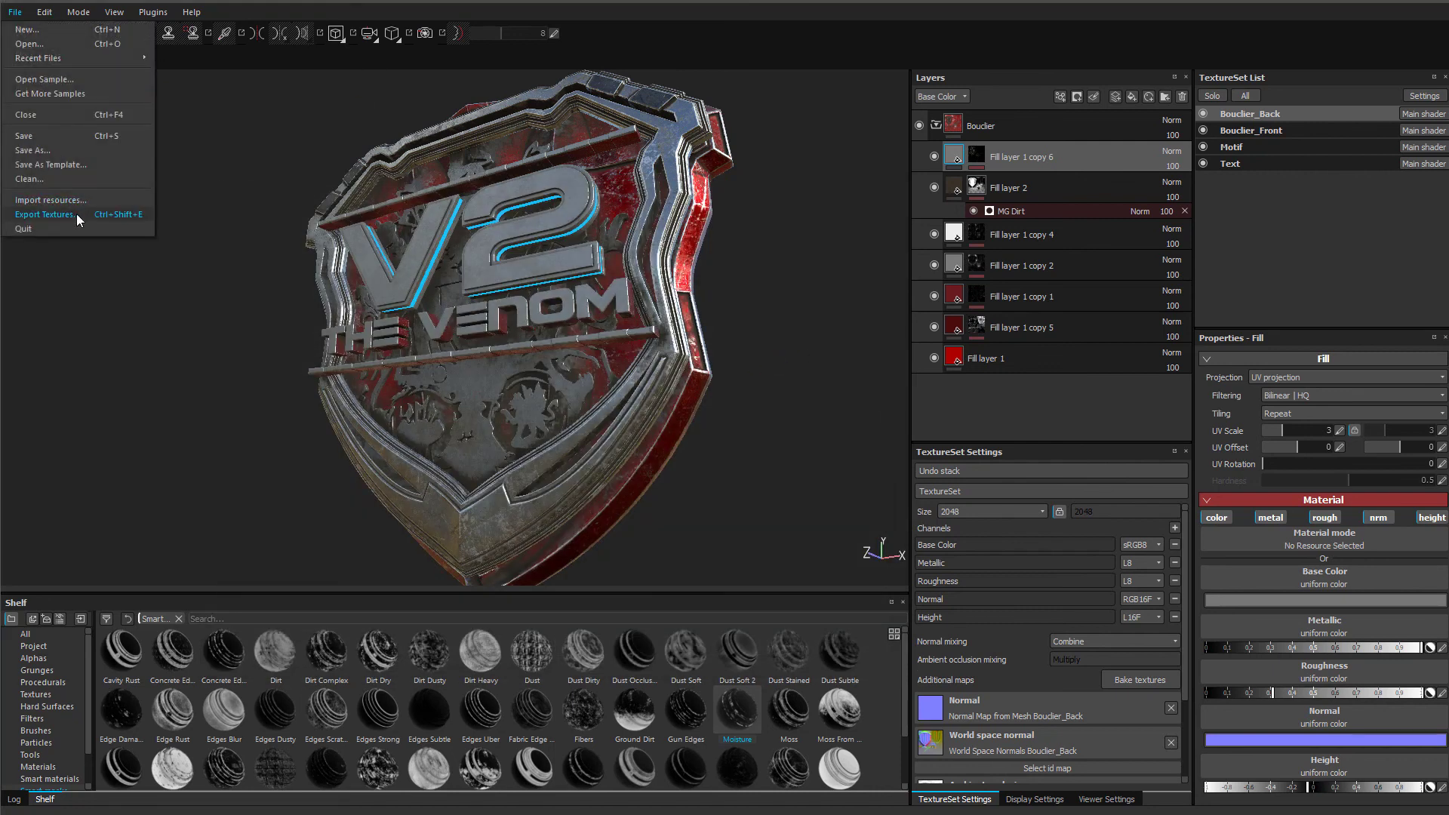
{"action": "left_click", "coordinate": [76, 214]}
{"action": "left_click", "coordinate": [430, 350]}
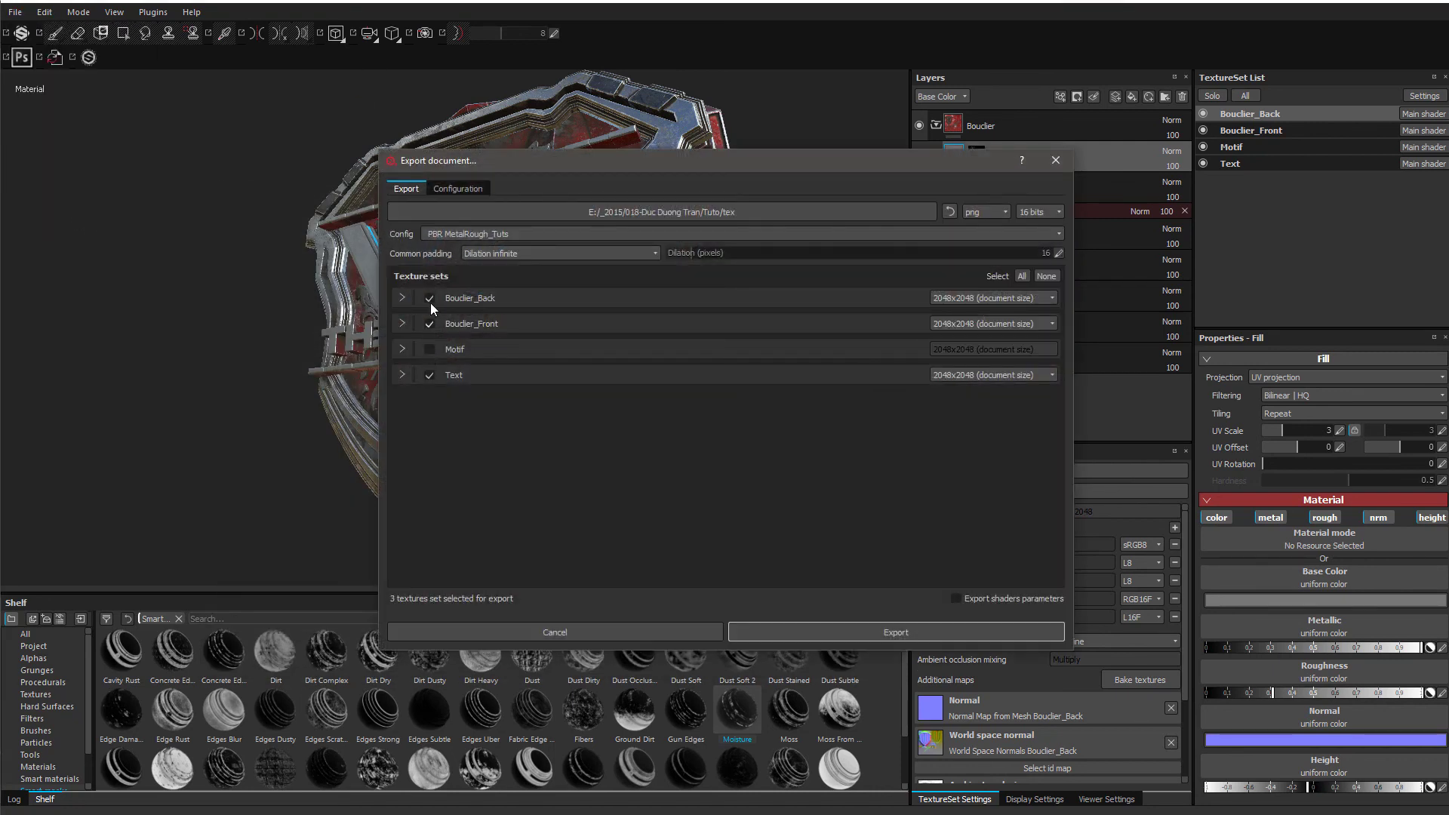
{"action": "left_click", "coordinate": [429, 299]}
{"action": "left_click", "coordinate": [429, 375]}
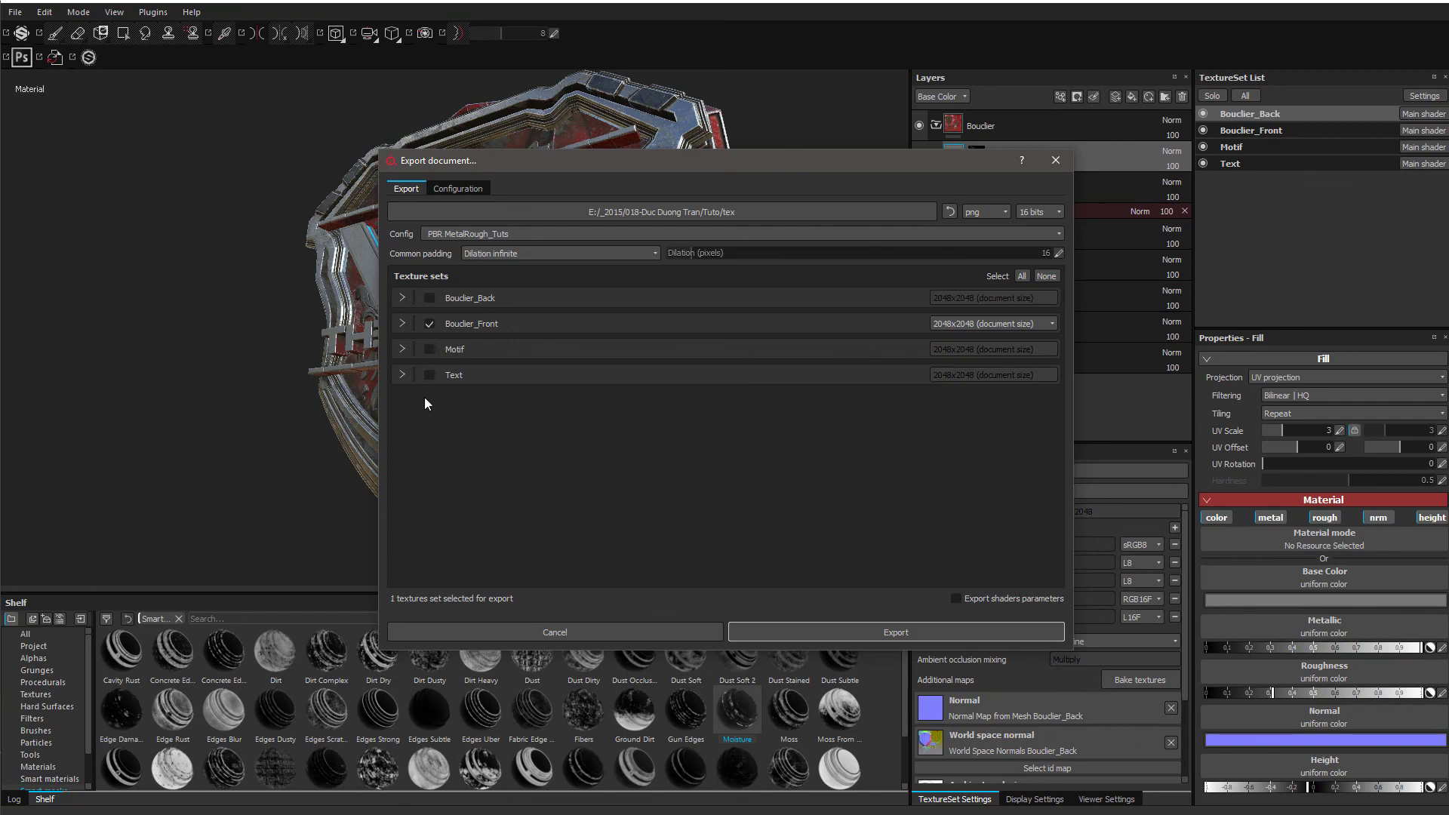
{"action": "left_click", "coordinate": [430, 376]}
{"action": "left_click", "coordinate": [429, 298]}
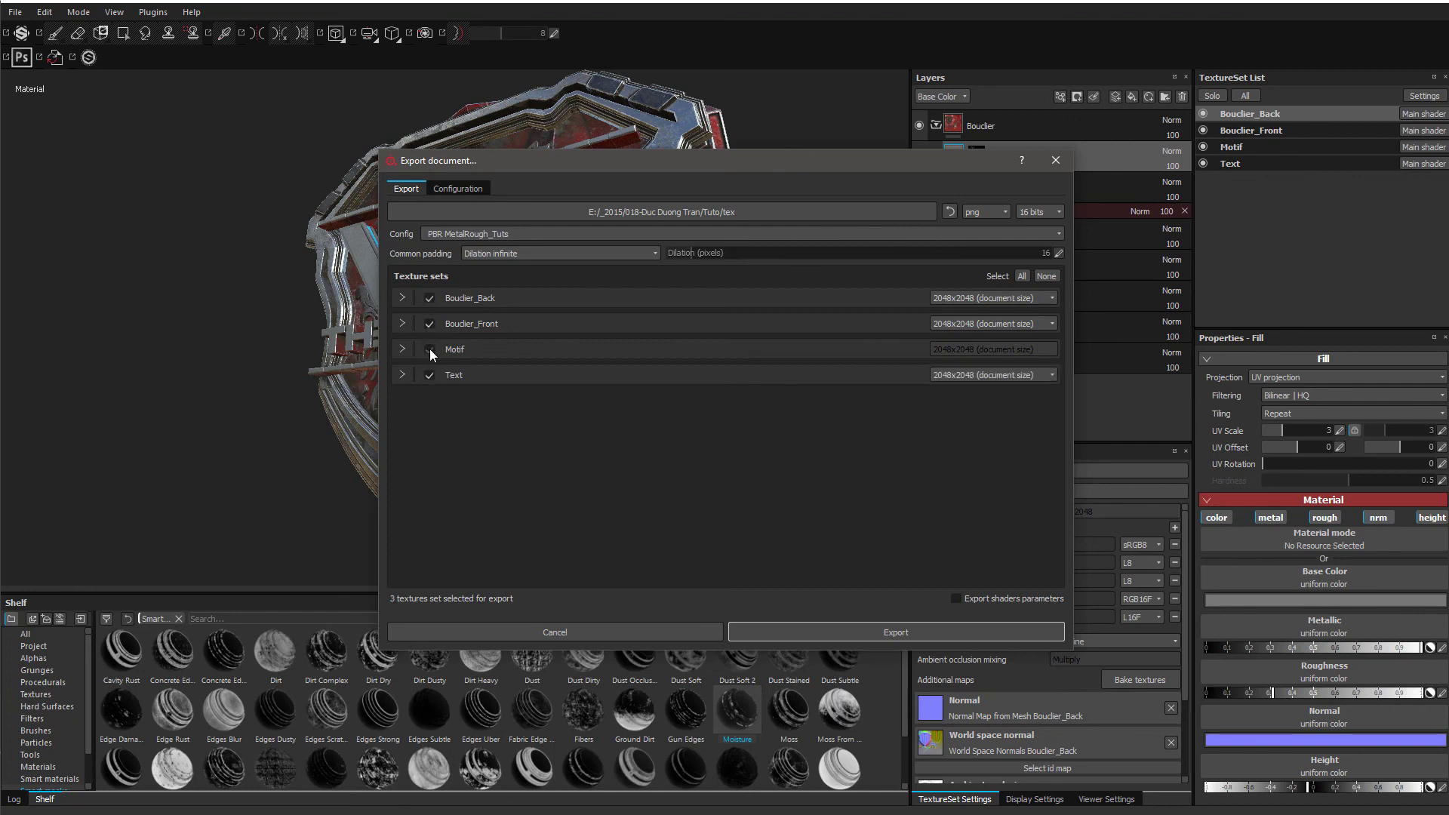
{"action": "left_click", "coordinate": [429, 349]}
- Set the export config to PBR SpecGloss from MetalRough_Tuts, keeping Bouclier_Front included among the exported texture sets
{"action": "left_click", "coordinate": [402, 349]}
{"action": "left_click", "coordinate": [555, 234]}
{"action": "scroll", "coordinate": [560, 299], "scroll_direction": "up", "scroll_amount": 1}
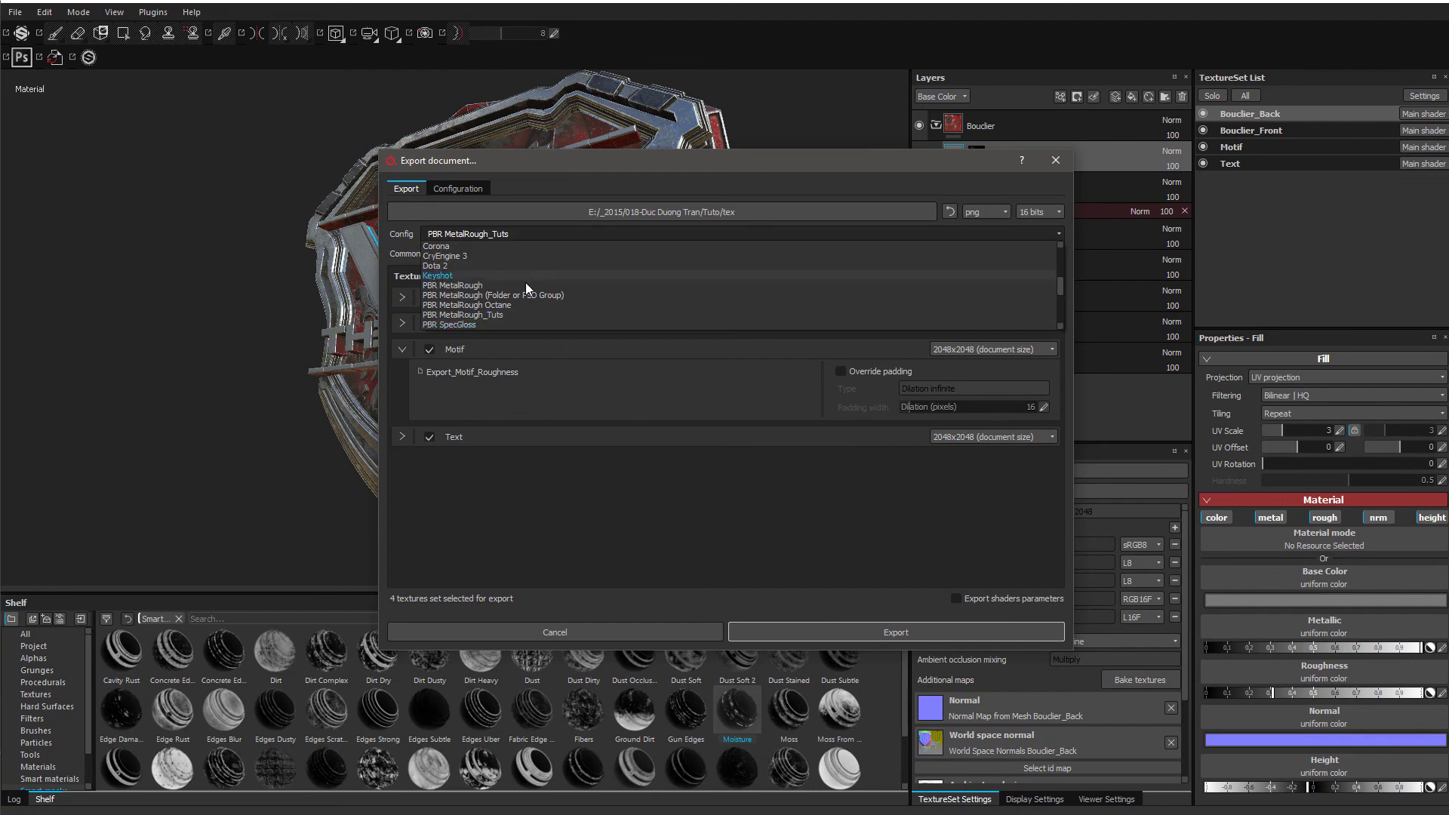
{"action": "scroll", "coordinate": [514, 314], "scroll_direction": "up", "scroll_amount": 1}
{"action": "scroll", "coordinate": [517, 315], "scroll_direction": "down", "scroll_amount": 3}
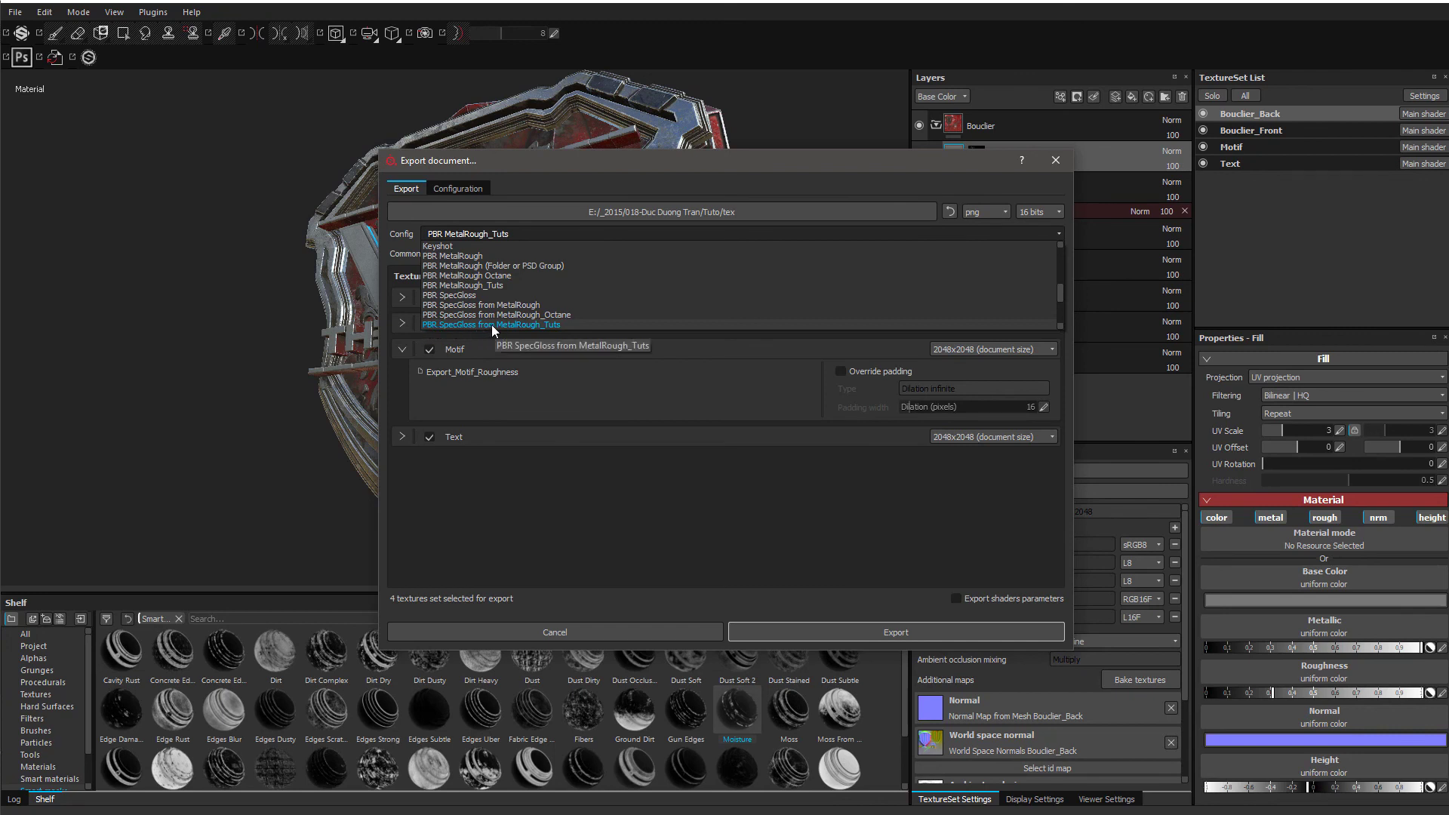
{"action": "left_click", "coordinate": [575, 324]}
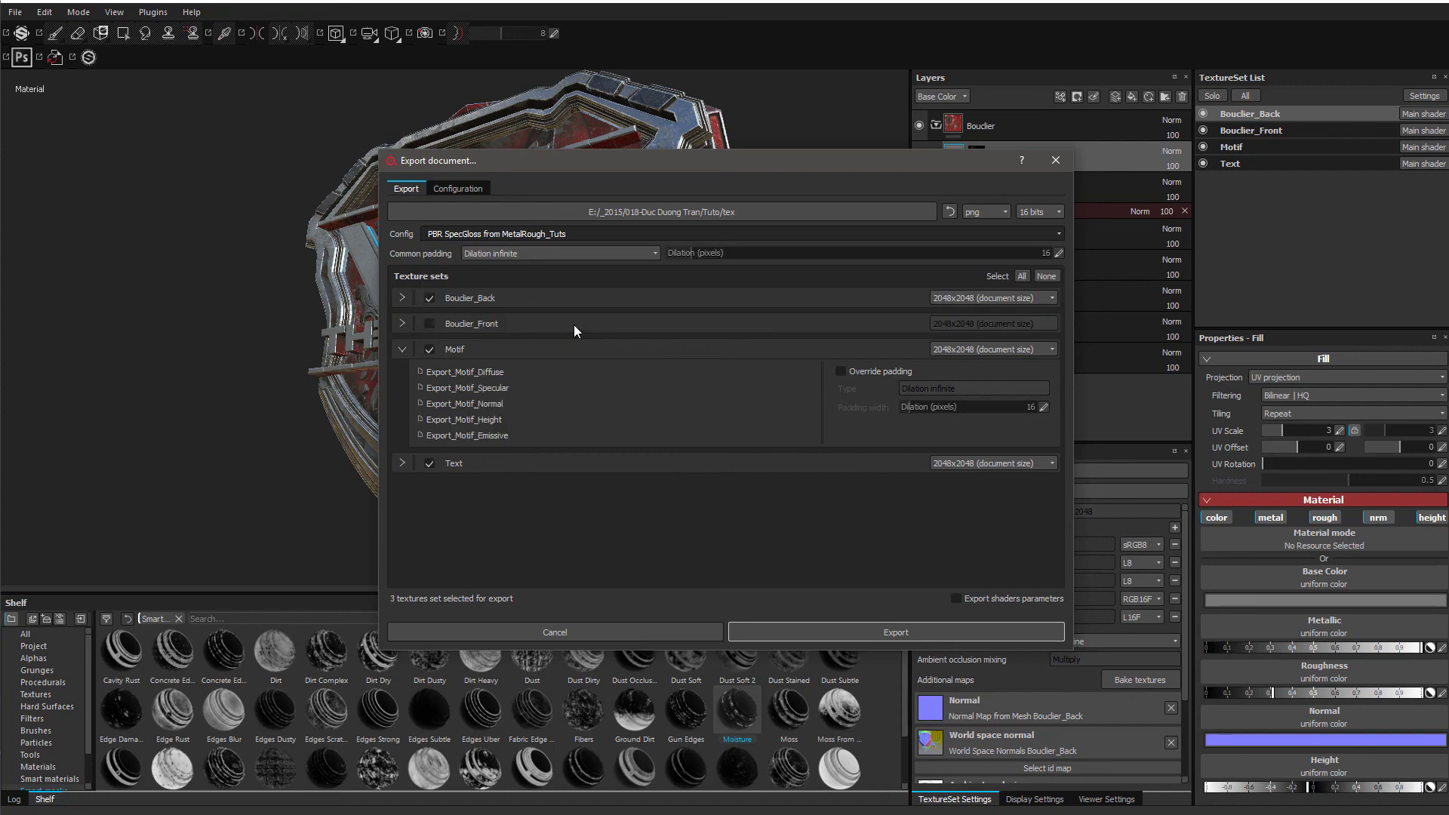
{"action": "left_click", "coordinate": [430, 323]}
- Check the list of maps exported for Bouclier_Back, and collapse the Bouclier_Back and Motif lists
{"action": "left_click", "coordinate": [408, 301]}
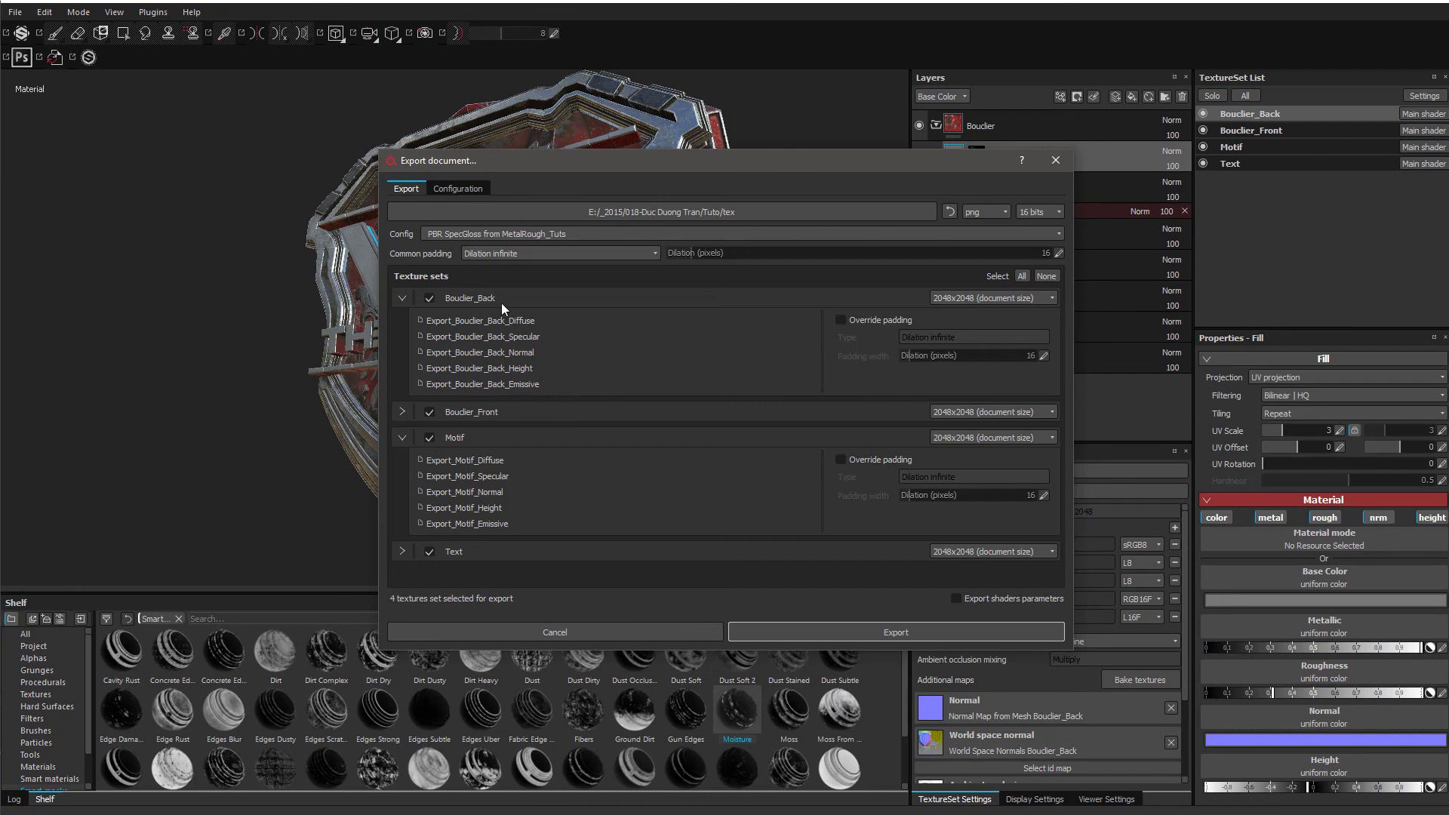
{"action": "left_click", "coordinate": [402, 298]}
{"action": "left_click", "coordinate": [402, 350]}
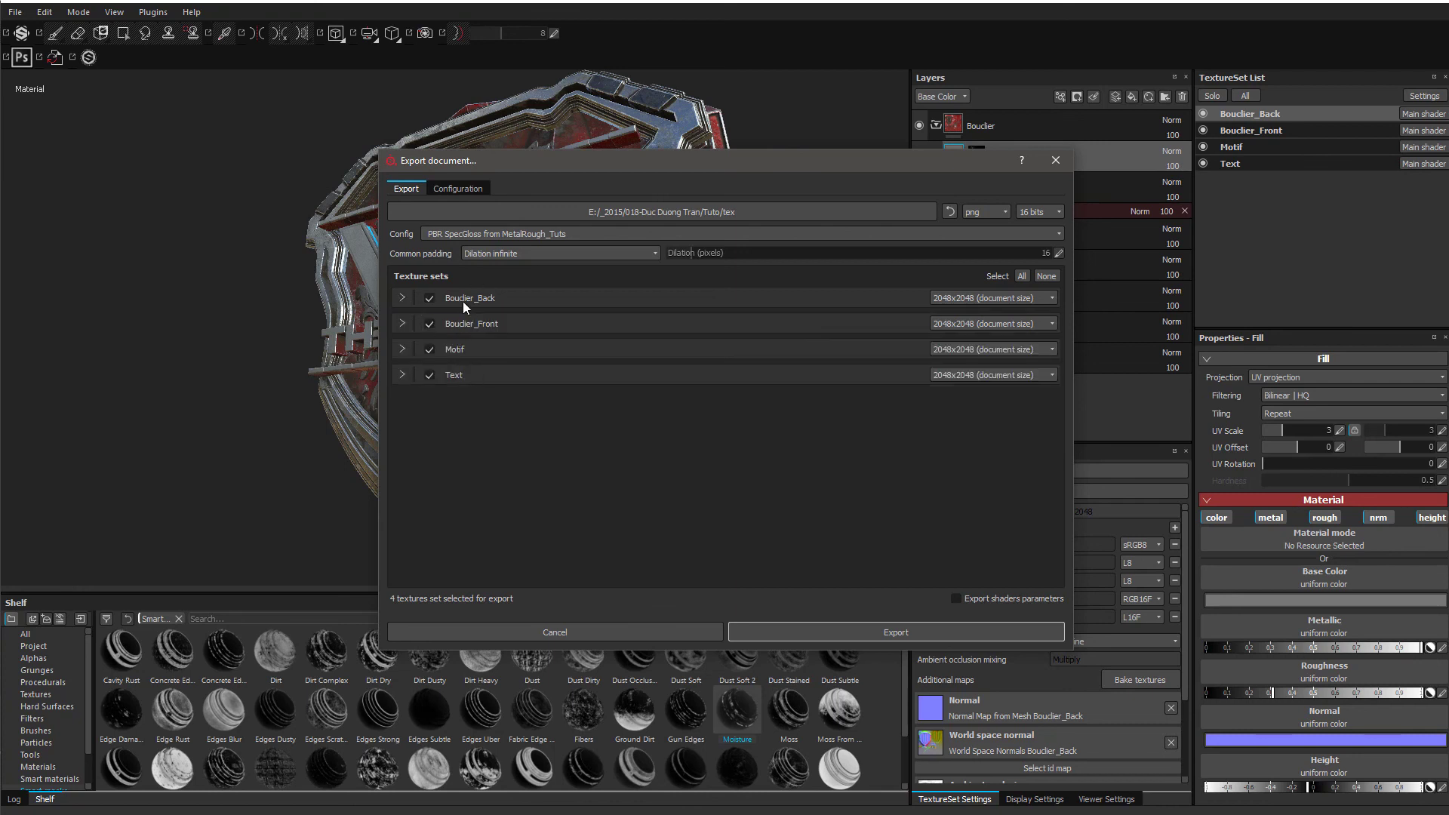
- Check the maps listed for Bouclier_Front, and export the PBR SpecGloss from MetalRough_Tuts maps of all four texture sets as 16-bit PNG
{"action": "left_click_drag", "start_coordinate": [735, 169], "coordinate": [1344, 197]}
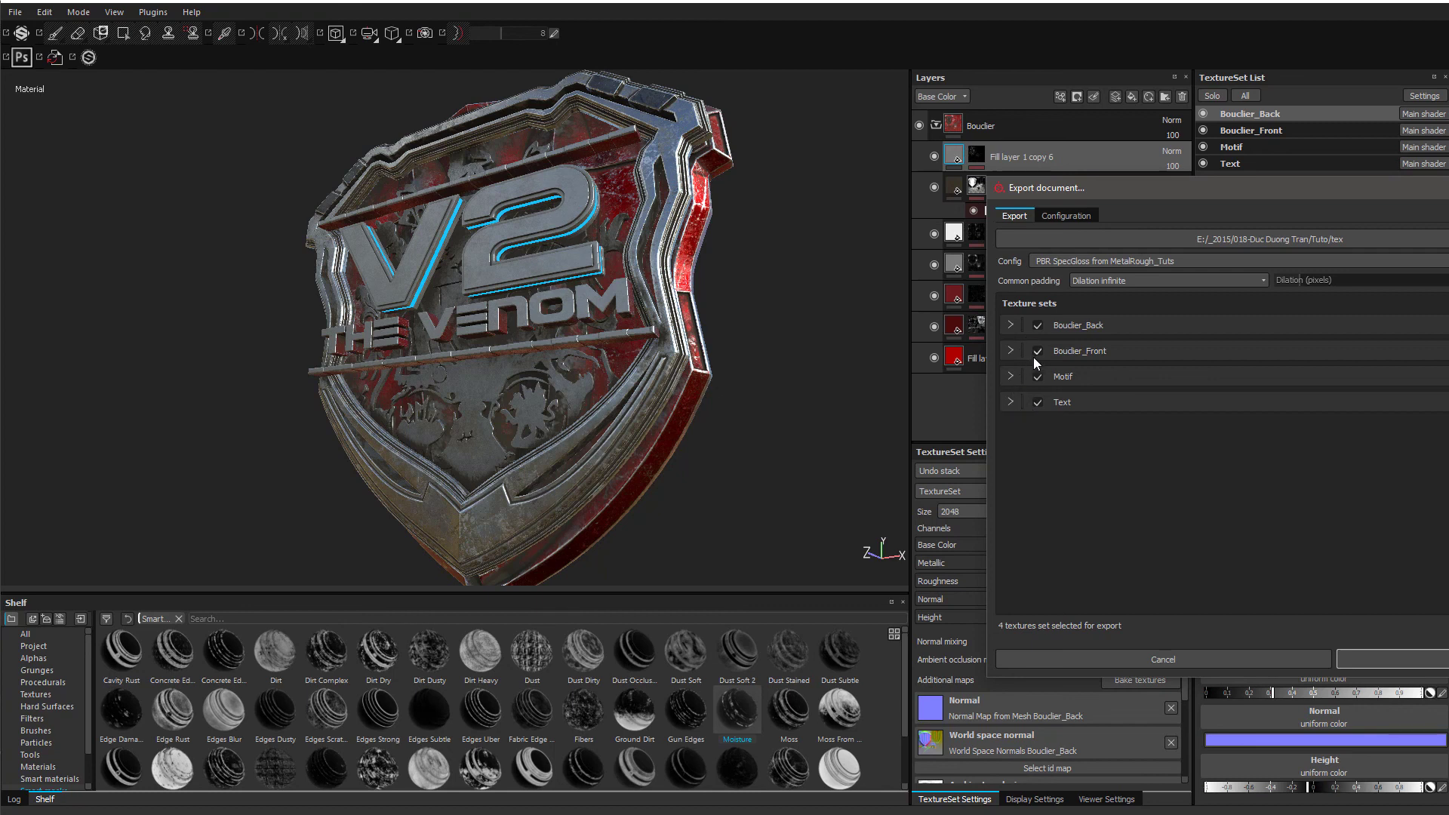
{"action": "left_click", "coordinate": [1011, 351]}
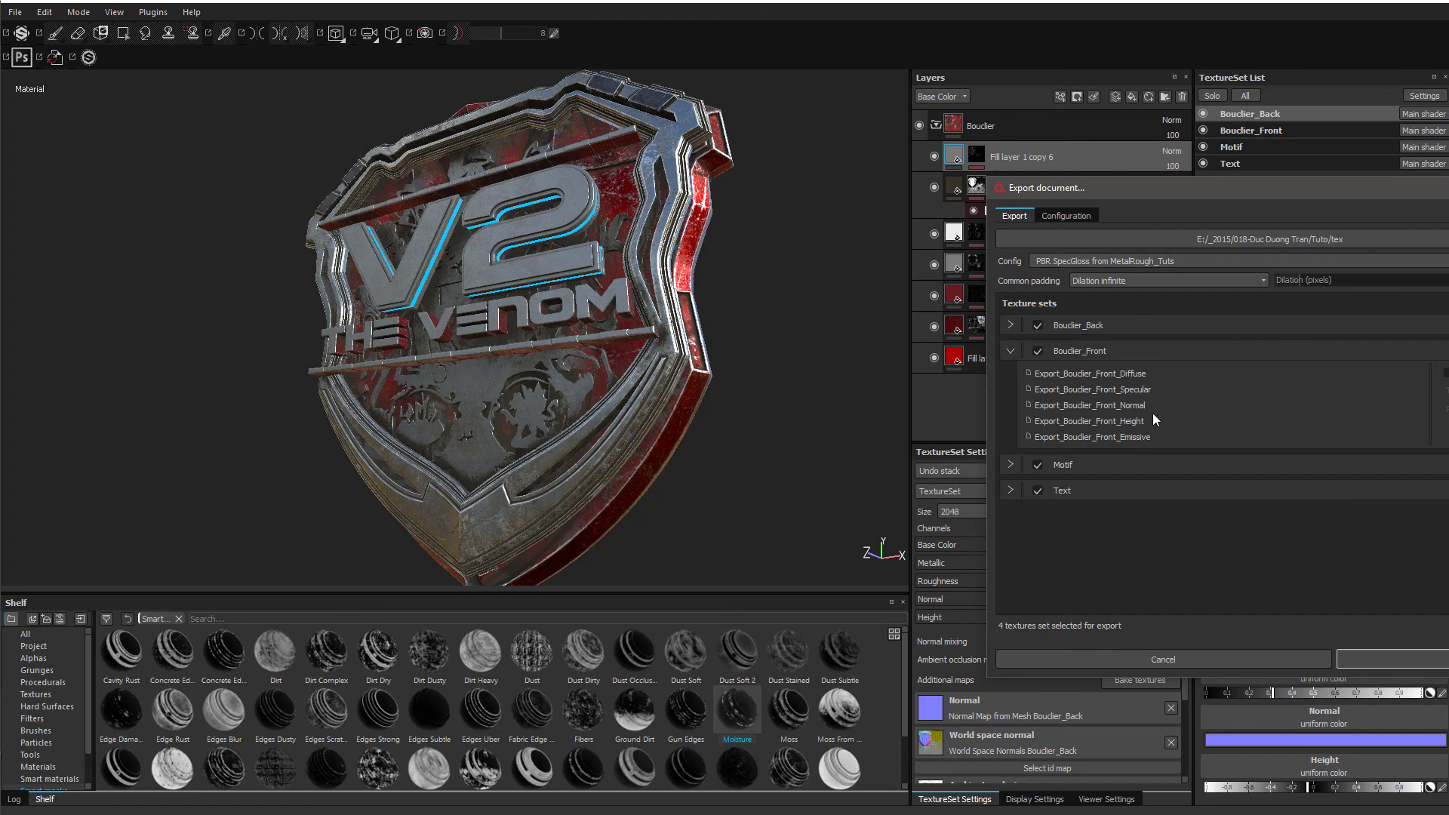
{"action": "left_click", "coordinate": [1011, 351]}
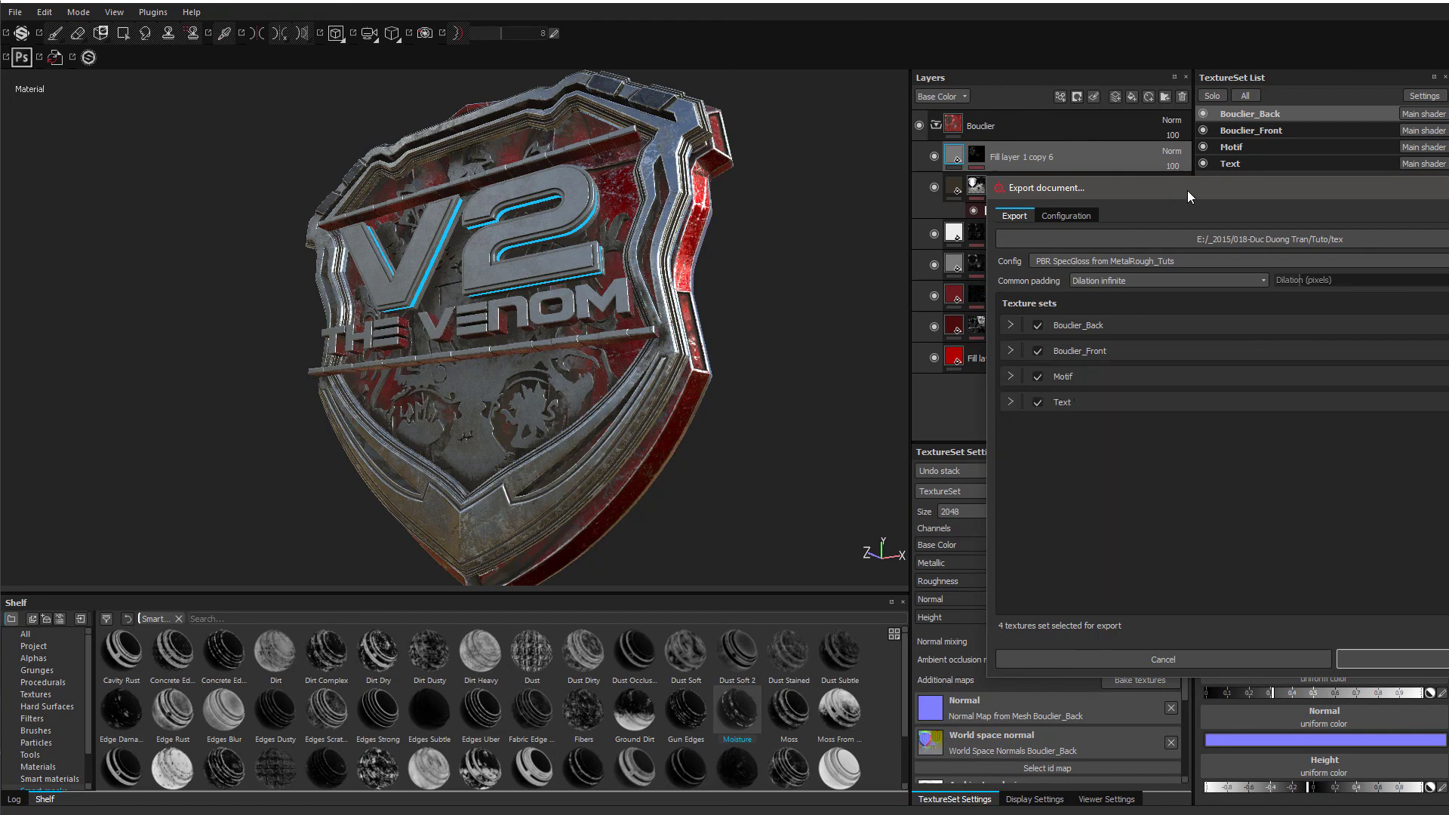
{"action": "left_click_drag", "start_coordinate": [1188, 191], "coordinate": [927, 151]}
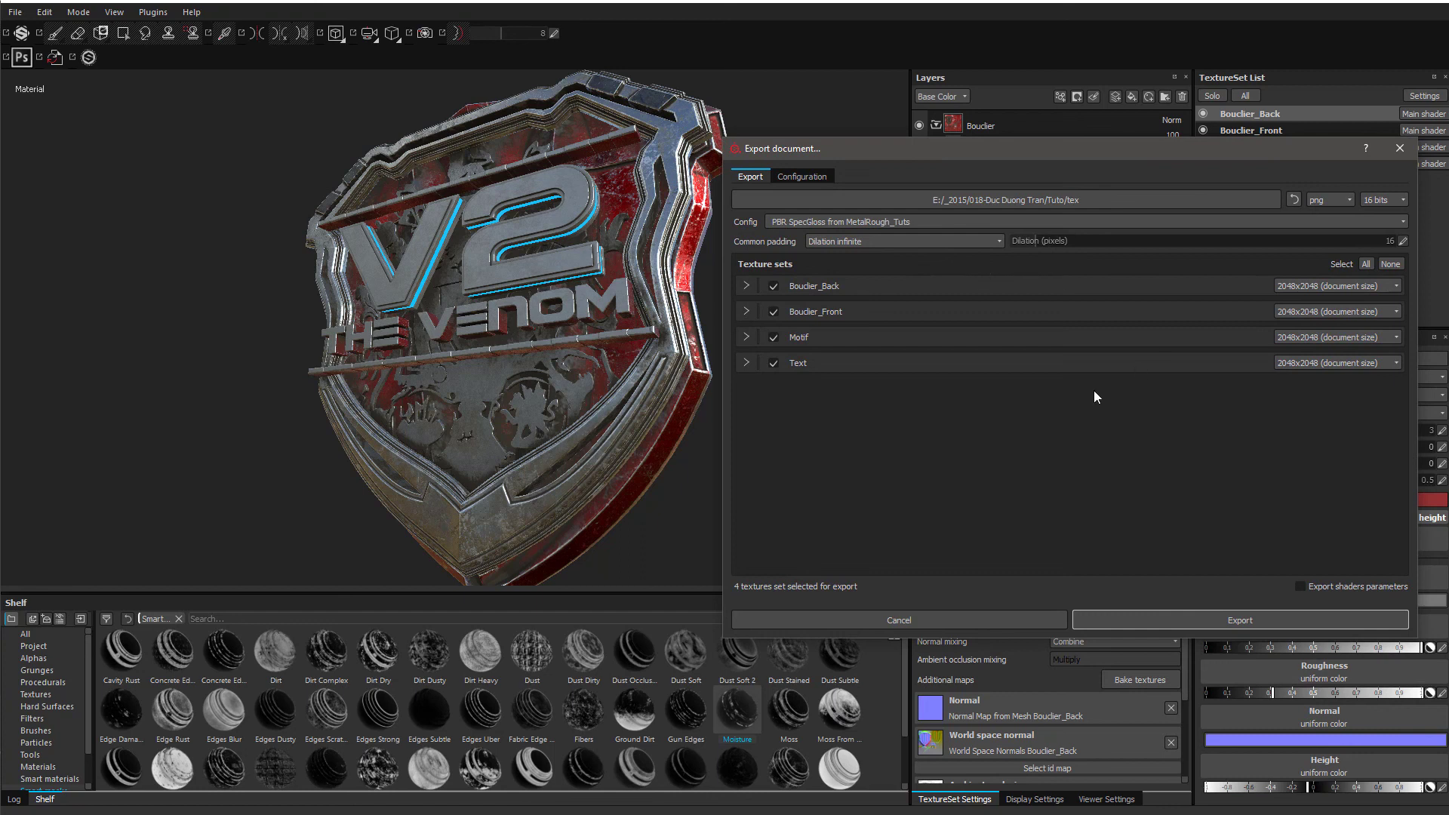
{"action": "left_click", "coordinate": [1129, 614]}
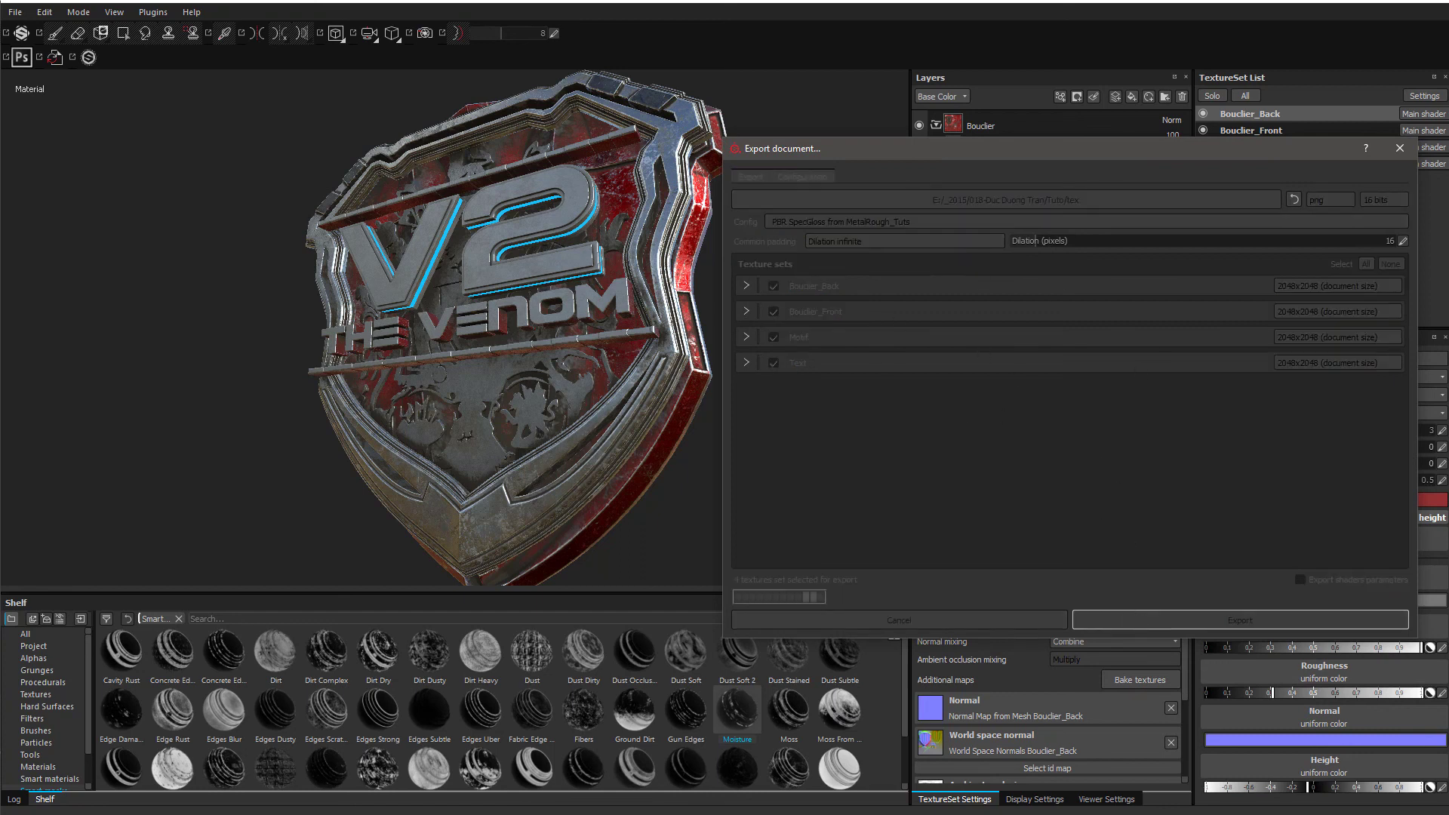
- Switch to Cinema 4D and close the Octane material's Material Editor to work with the shield's objects
{"action": "left_click", "coordinate": [804, 7]}
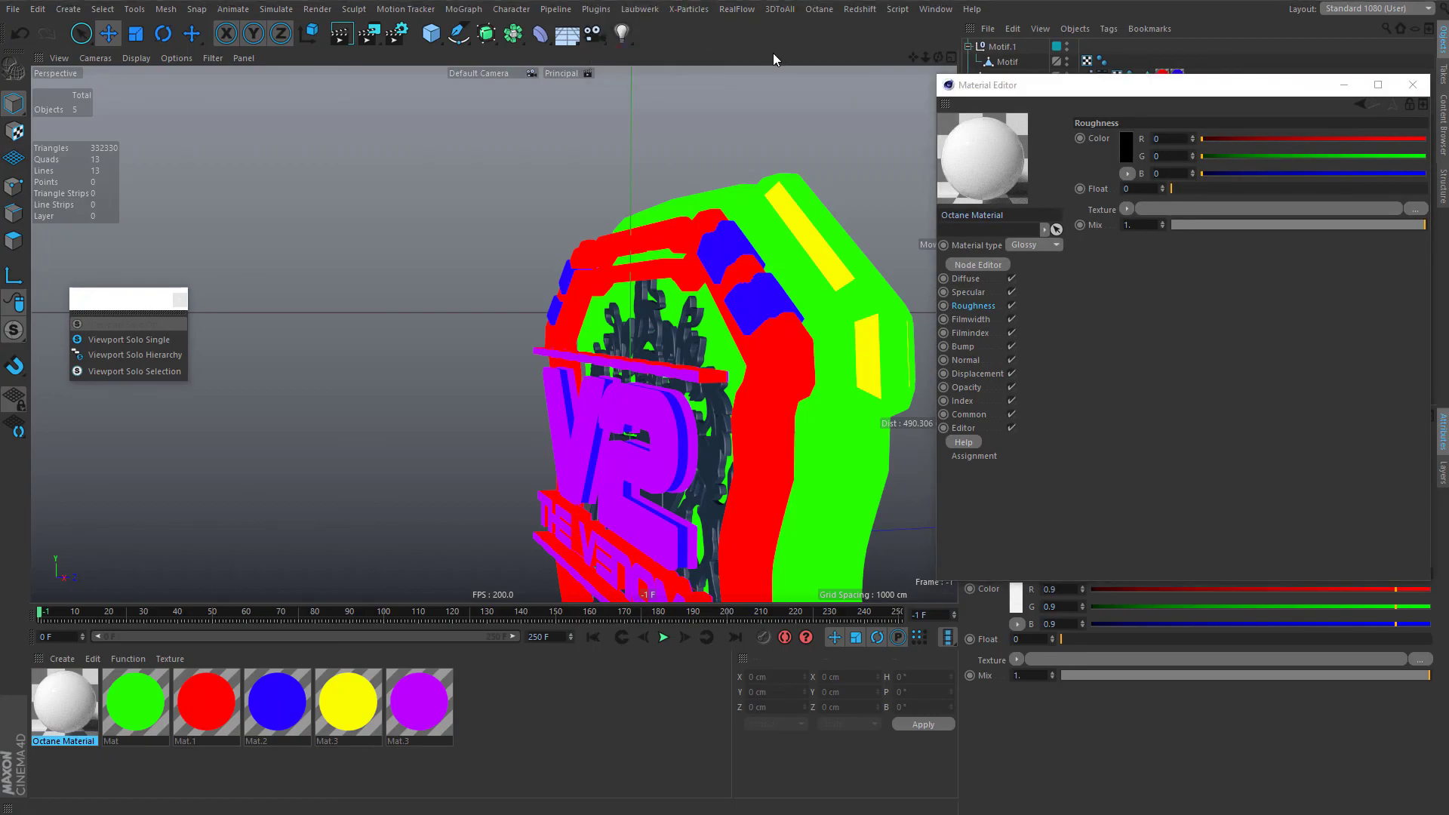
{"action": "left_click", "coordinate": [1415, 86]}
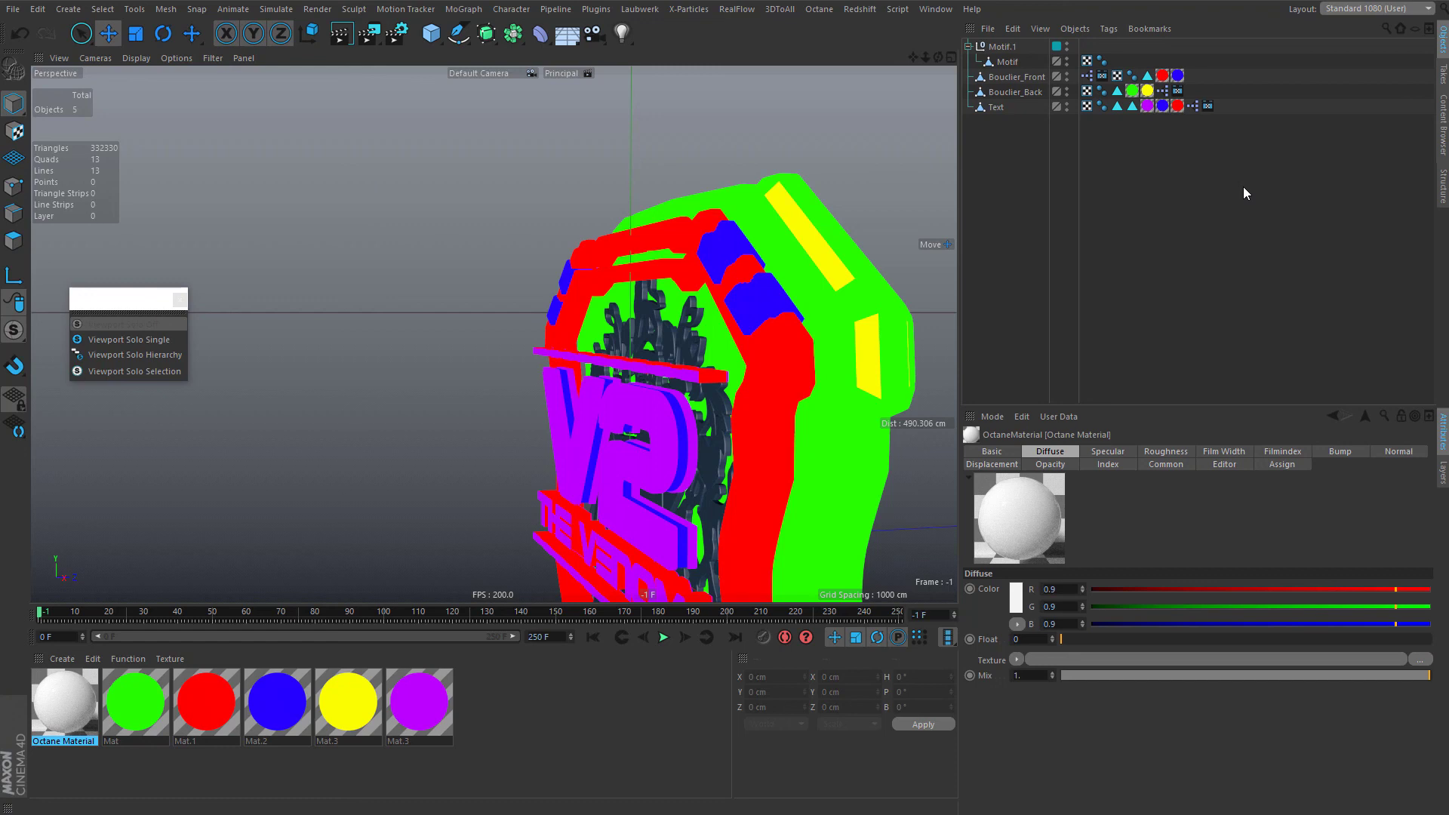
{"action": "scroll", "coordinate": [709, 314], "scroll_direction": "up", "scroll_amount": 4}
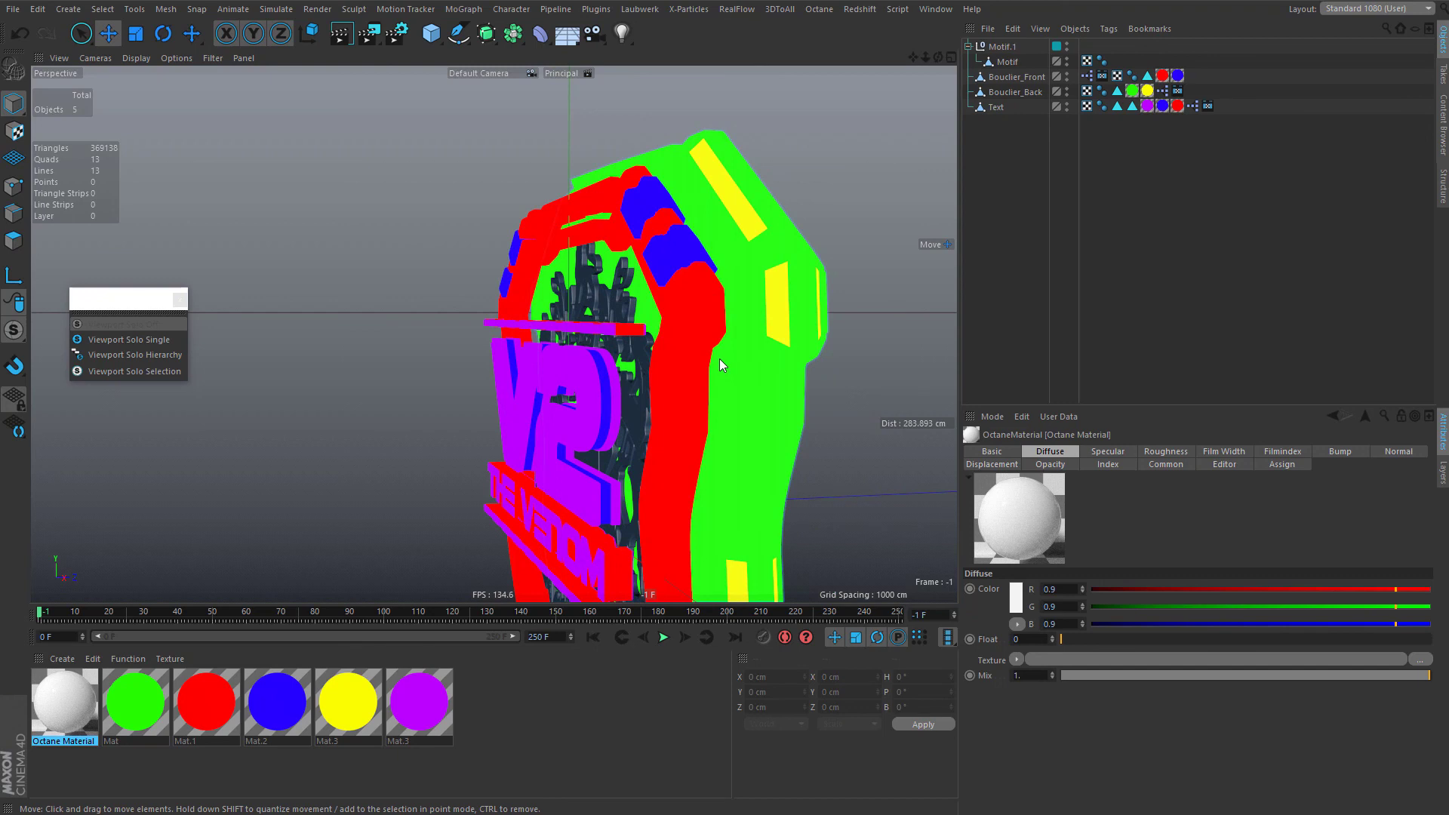
{"action": "scroll", "coordinate": [679, 307], "scroll_direction": "down", "scroll_amount": 1}
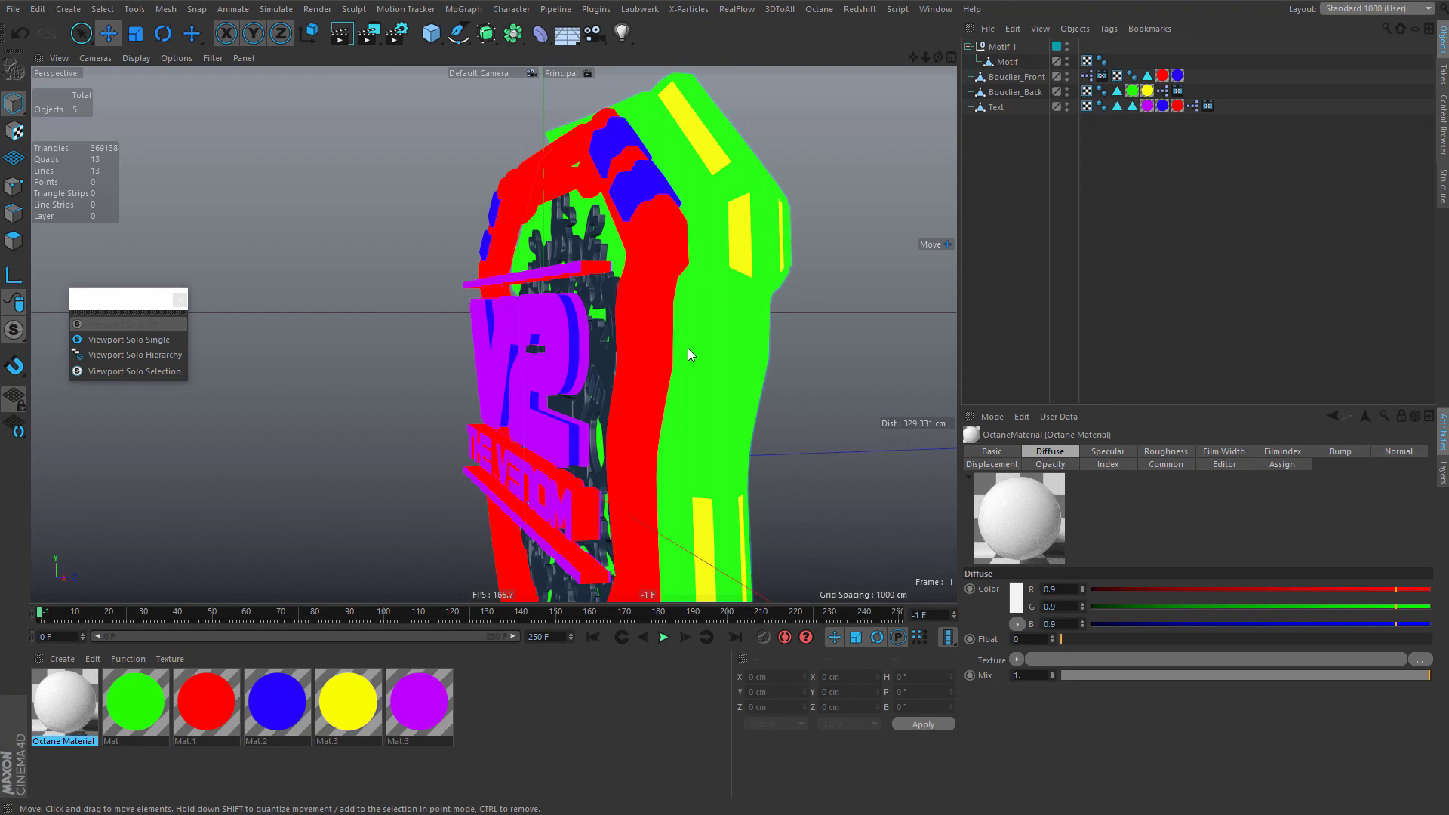
{"action": "middle_click_drag", "start_coordinate": [687, 347], "coordinate": [670, 274], "text": "alt"}
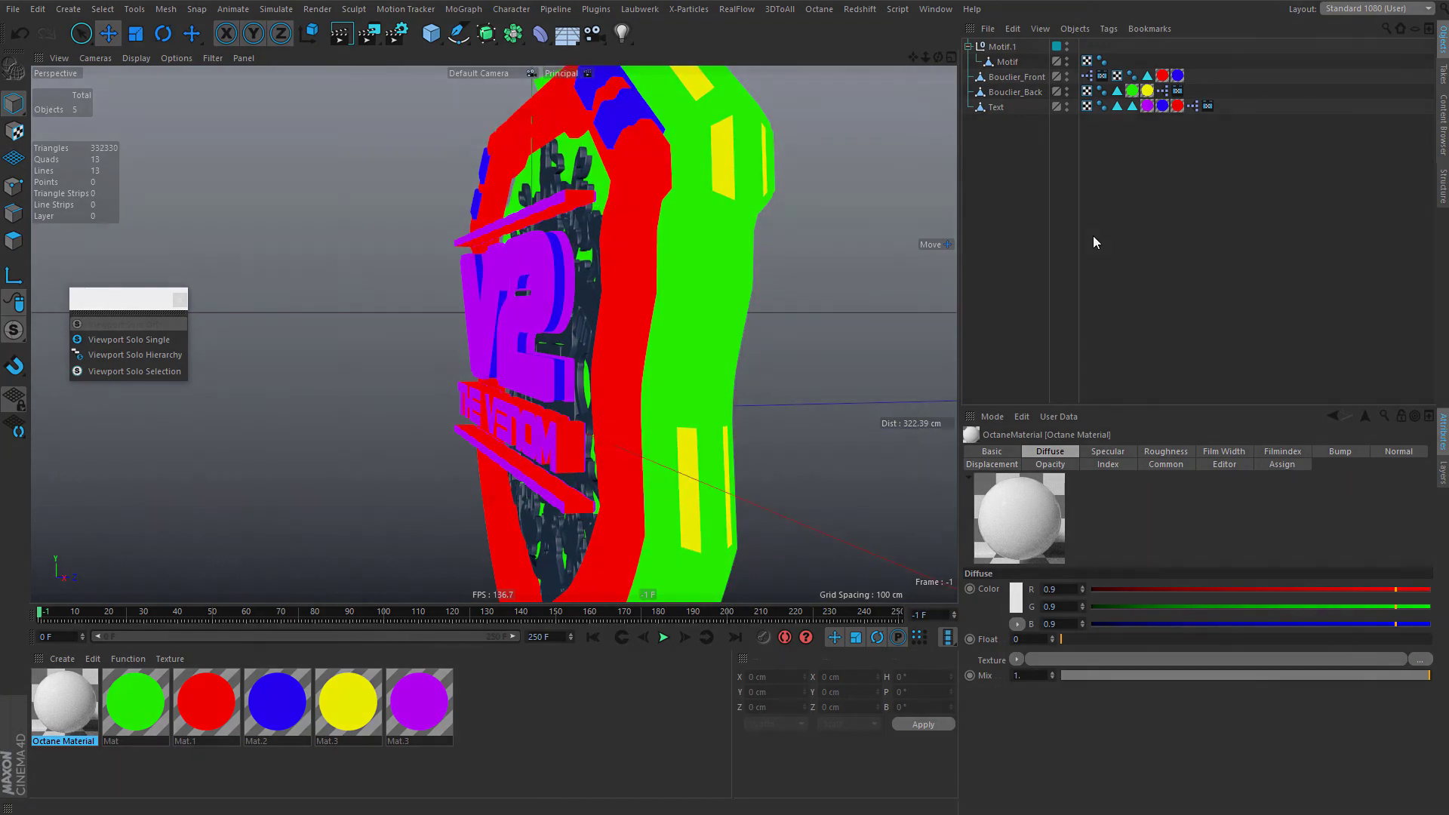